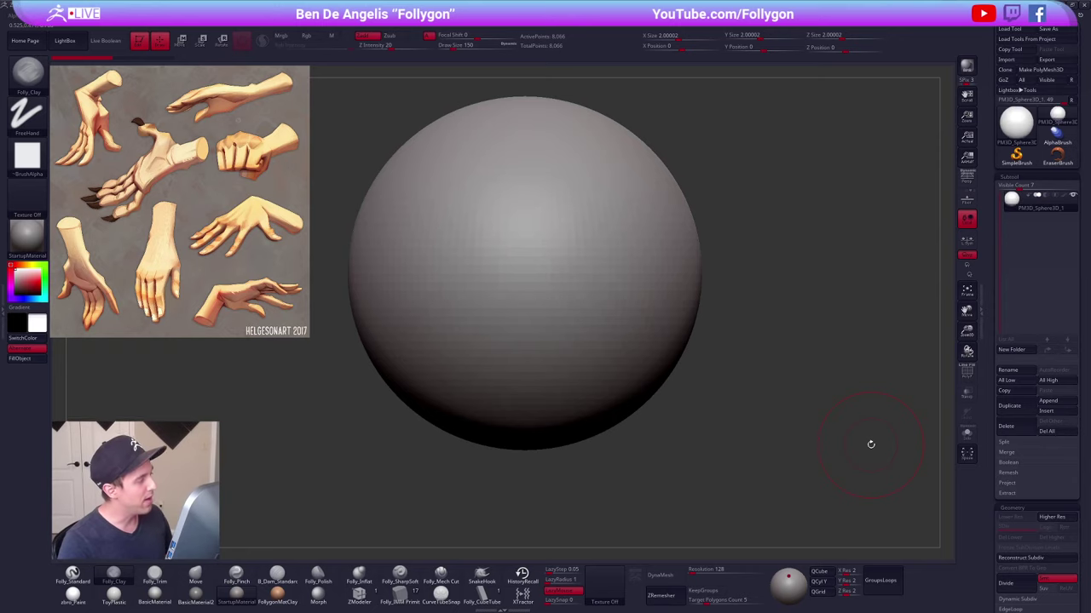
- Switch to Chrome and open the hand-reference artist's profile on ArtStation by searching for the artist
key(alt+Tab)
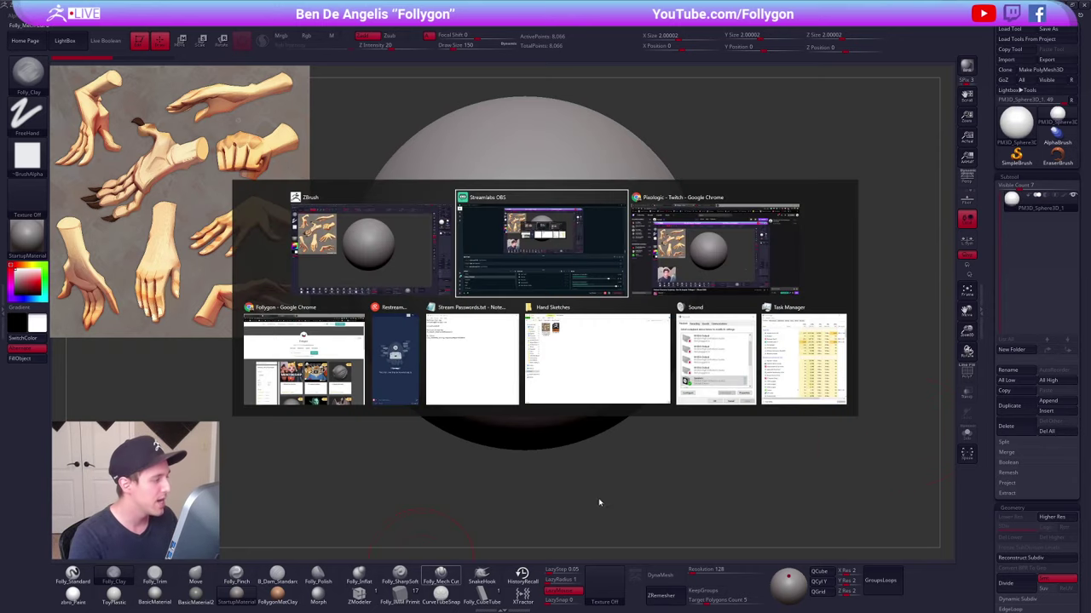
key(alt+Tab)
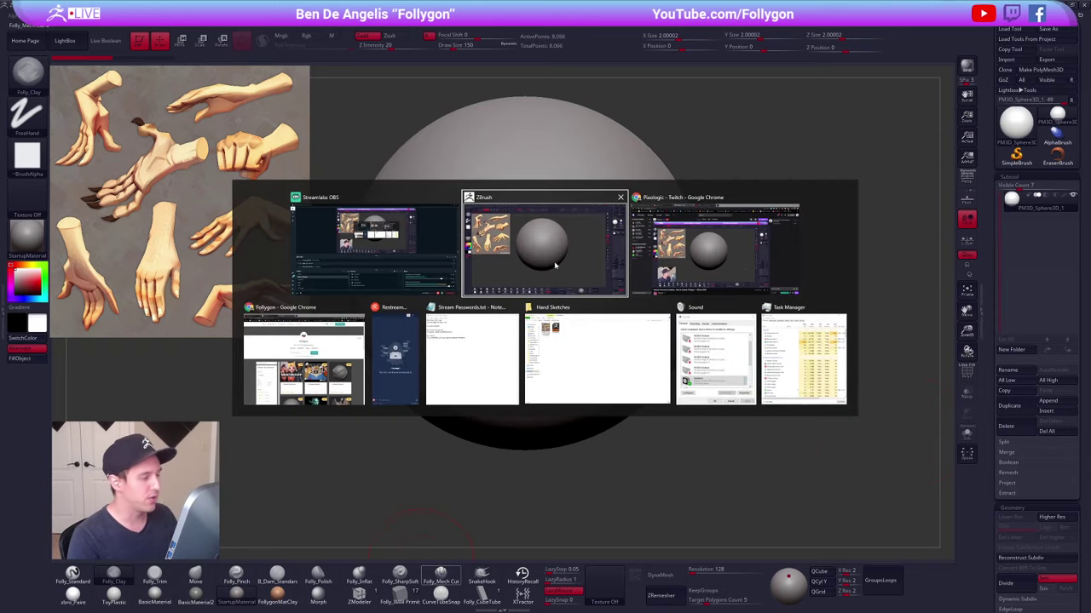
key(alt+Tab)
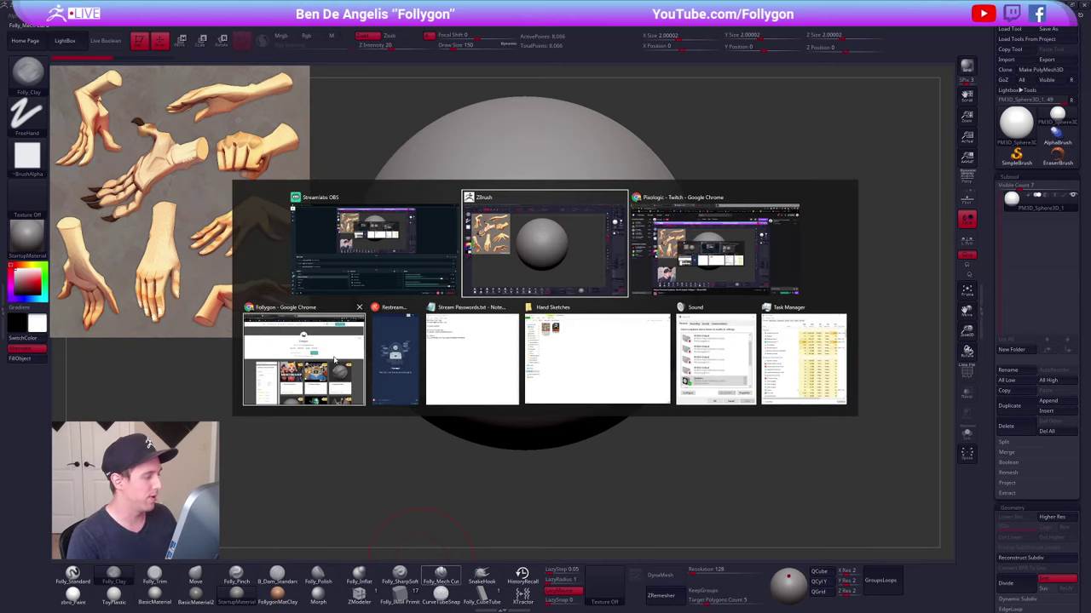
click(334, 361)
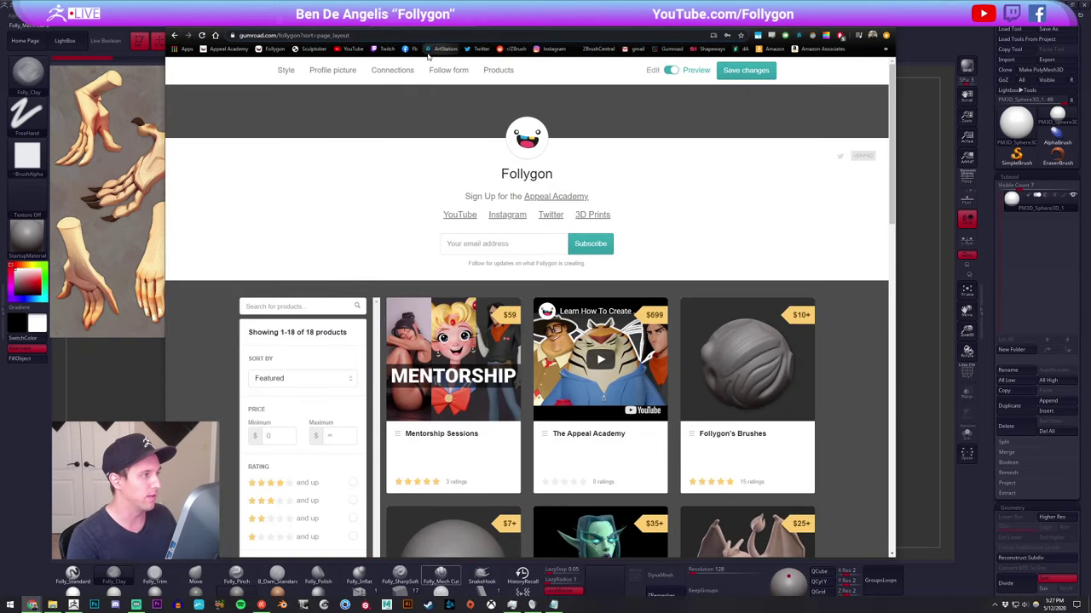
click(426, 49)
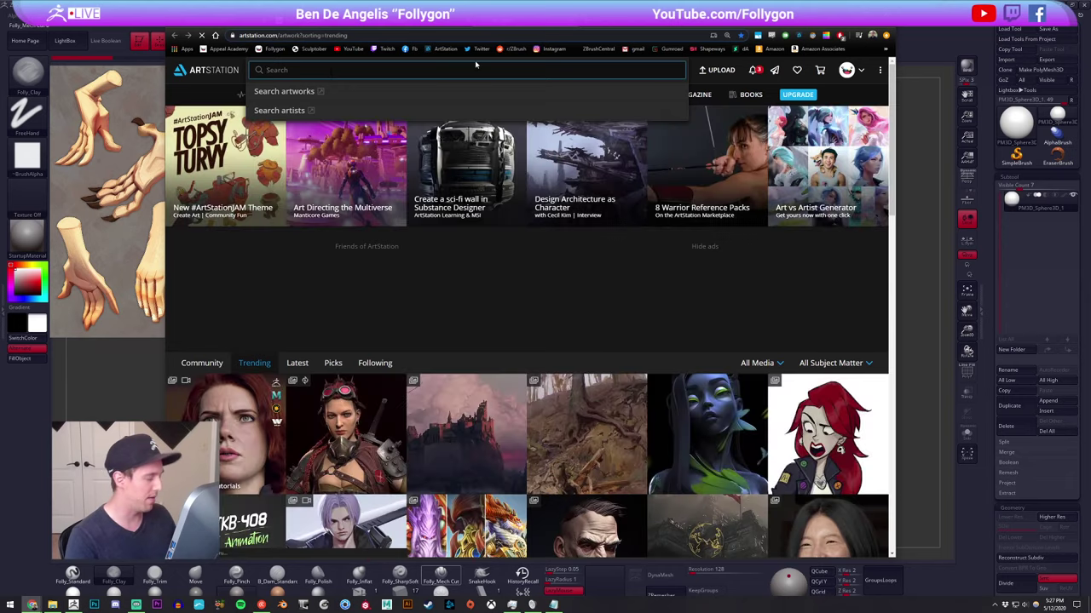
text(helg)
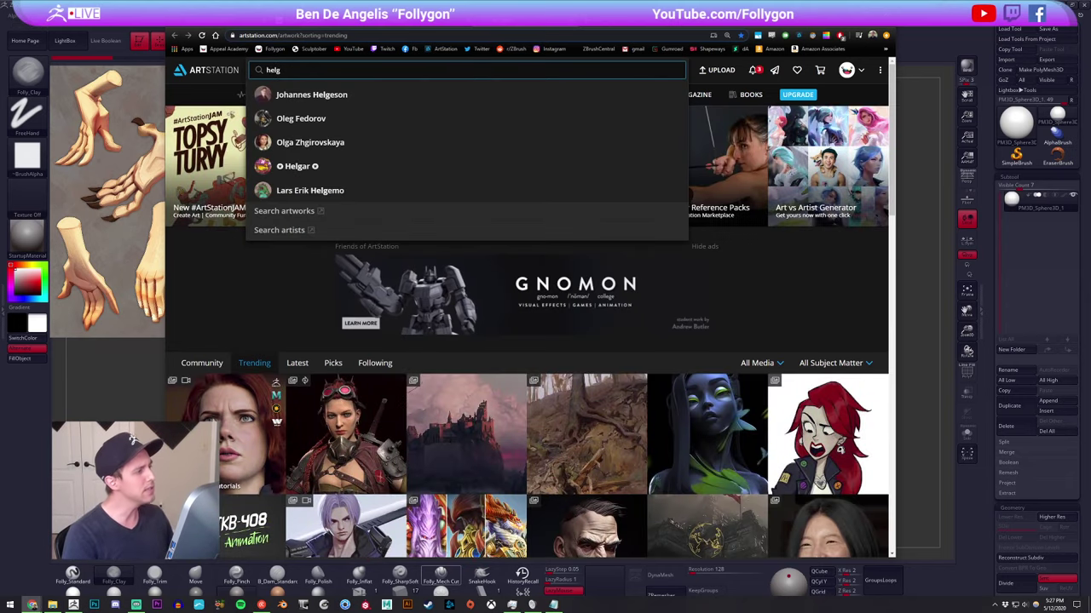
click(313, 100)
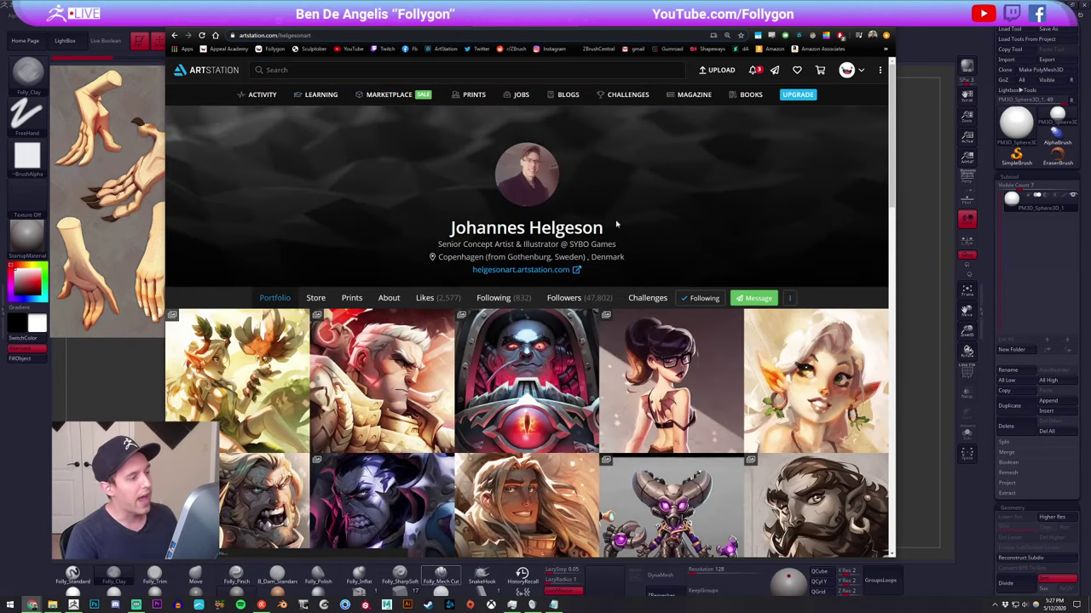
- Highlight the artist's name on the profile and look over the portfolio thumbnails
drag(616, 225, 435, 234)
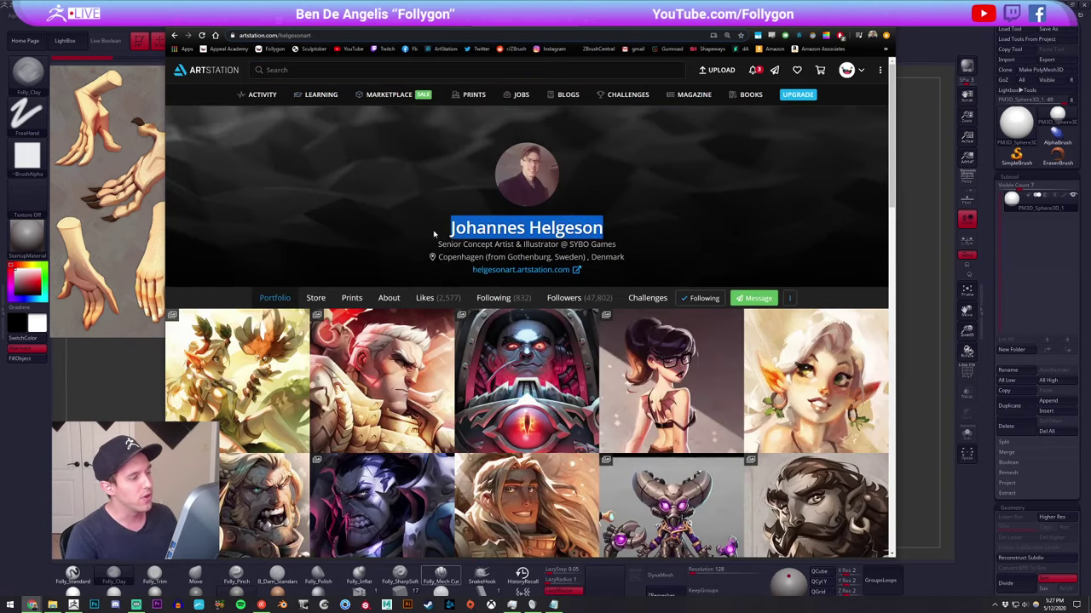
click(399, 210)
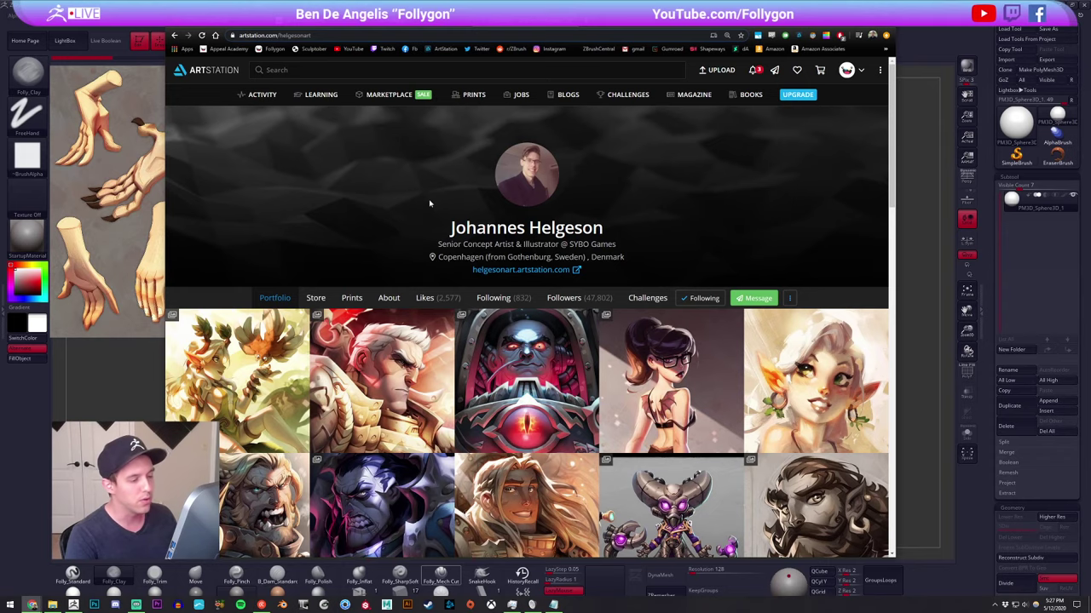
scroll(363, 196, down, 5)
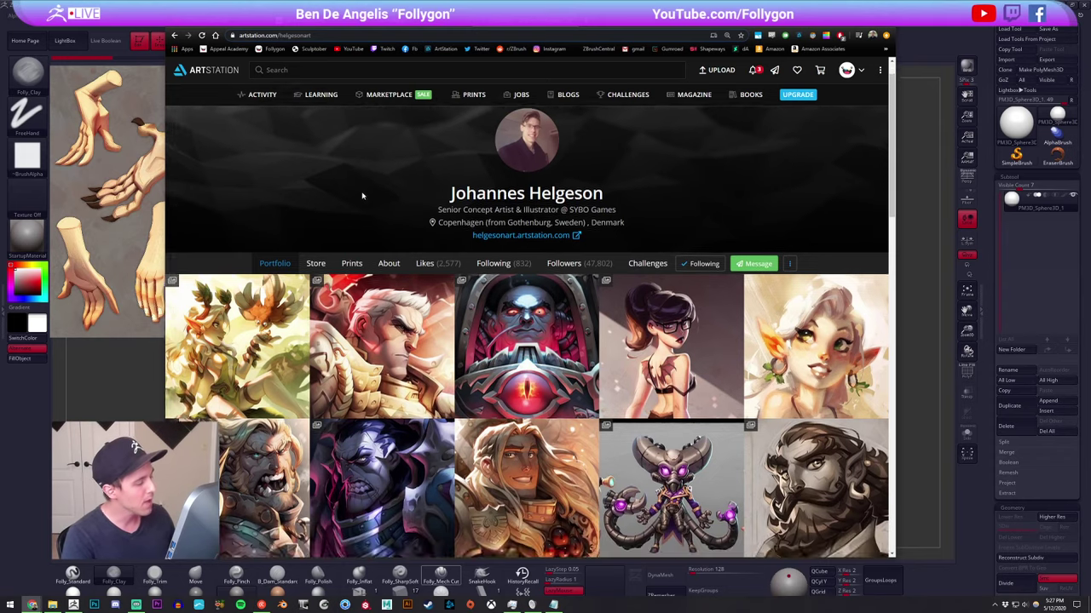
scroll(563, 319, up, 4)
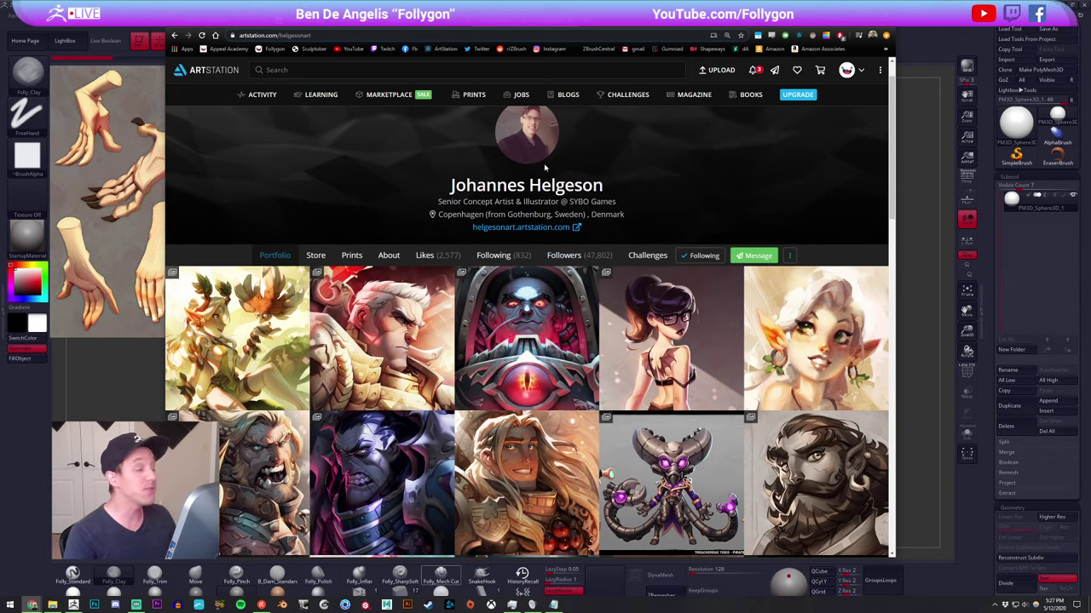
- Show the Follygon YouTube channel's videos page and highlight the channel name
click(234, 23)
click(256, 23)
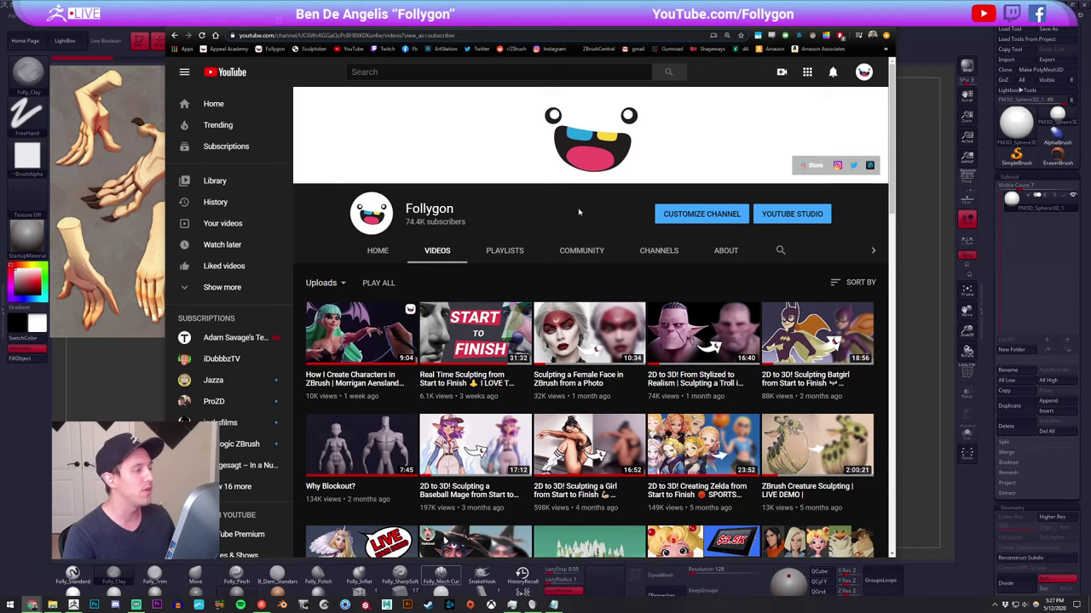
drag(407, 208, 500, 215)
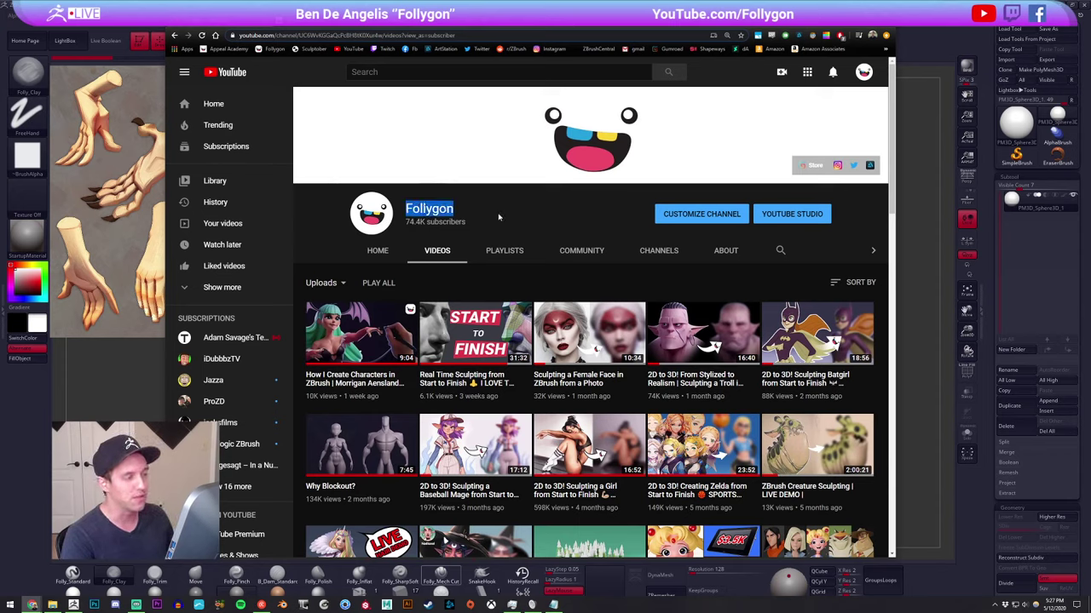
click(475, 198)
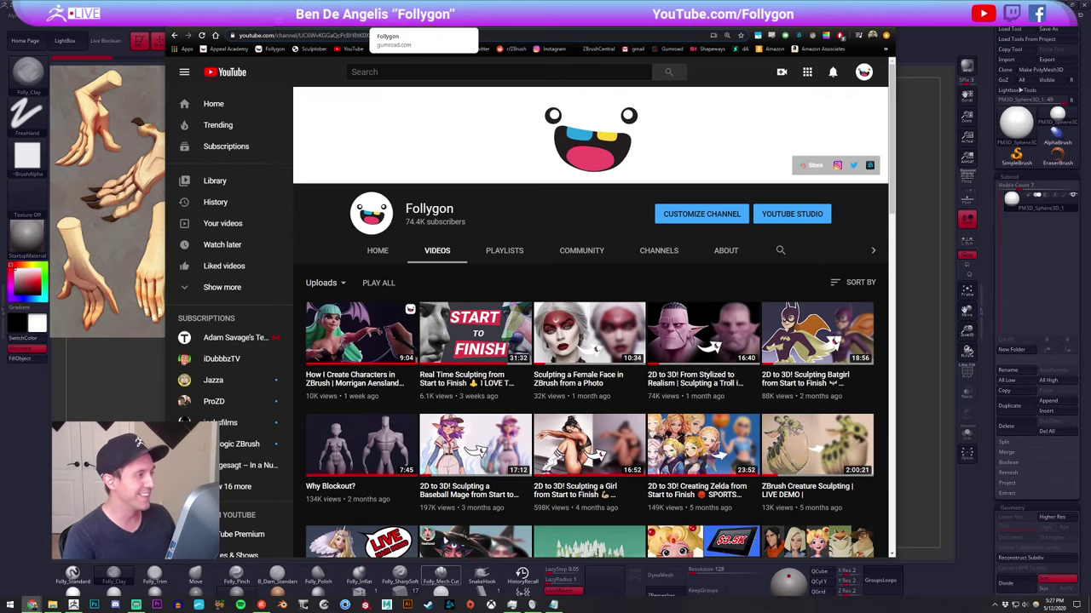
- Show the Follygon Gumroad store and look through its product listings
click(274, 48)
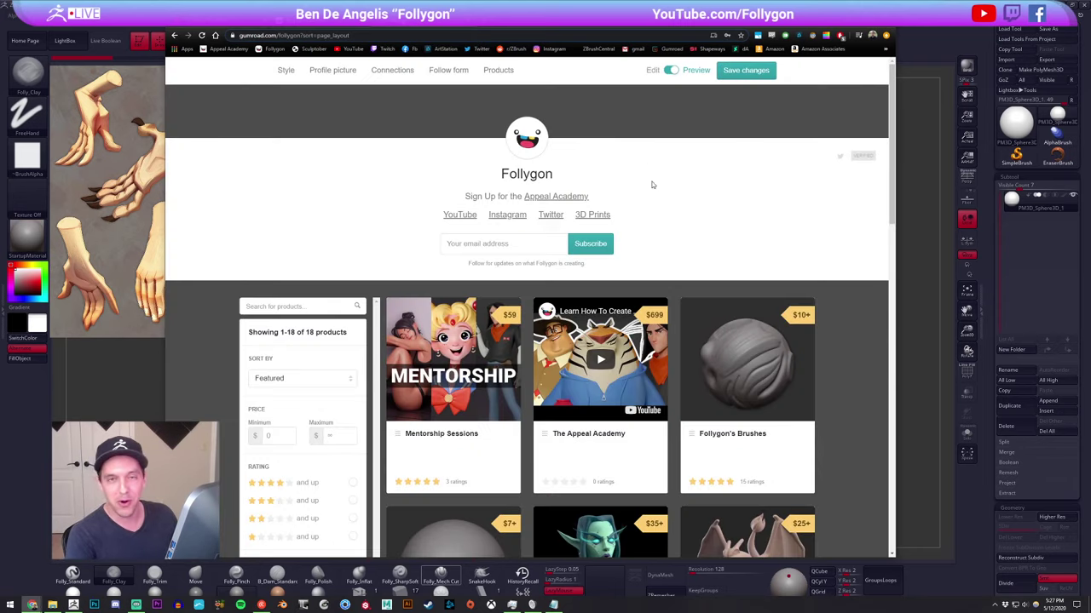
scroll(696, 212, down, 6)
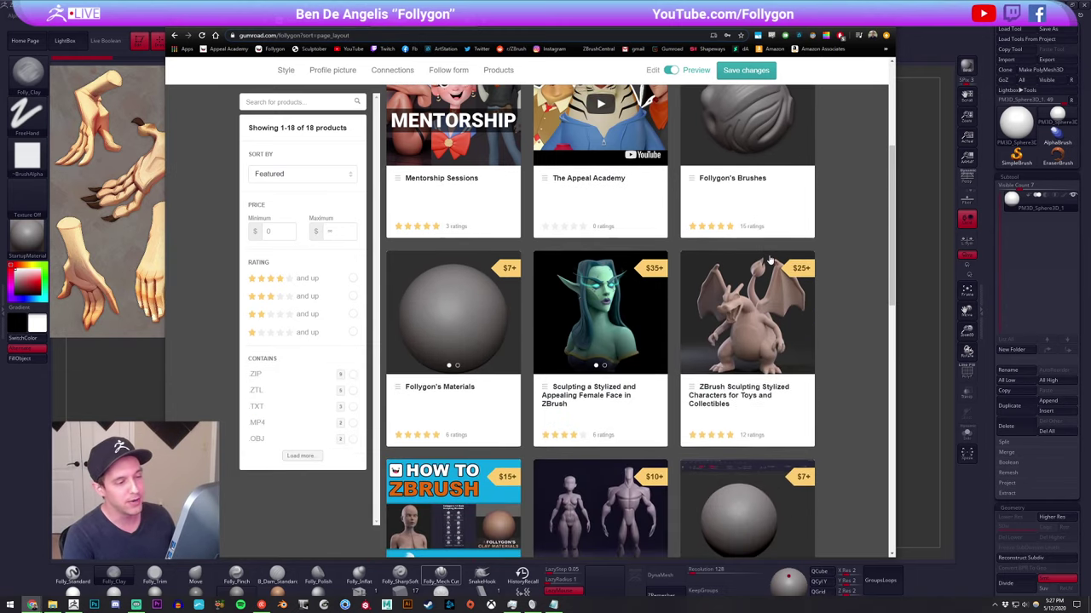
scroll(672, 228, up, 6)
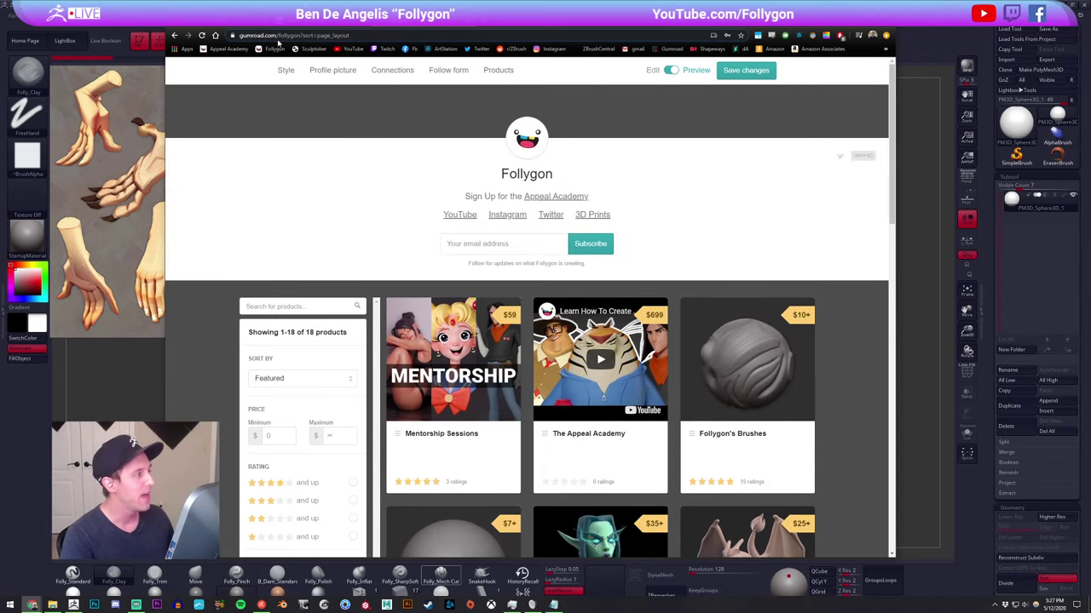
- Show the Appeal Academy website, highlight its address and look over the Personal Mentorship section
click(317, 29)
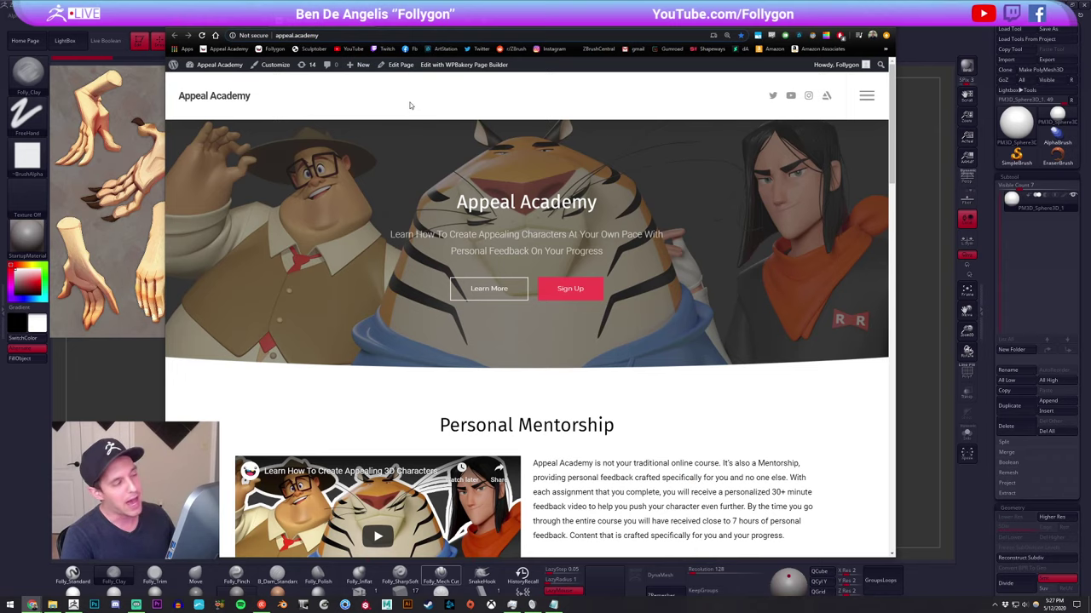
click(312, 36)
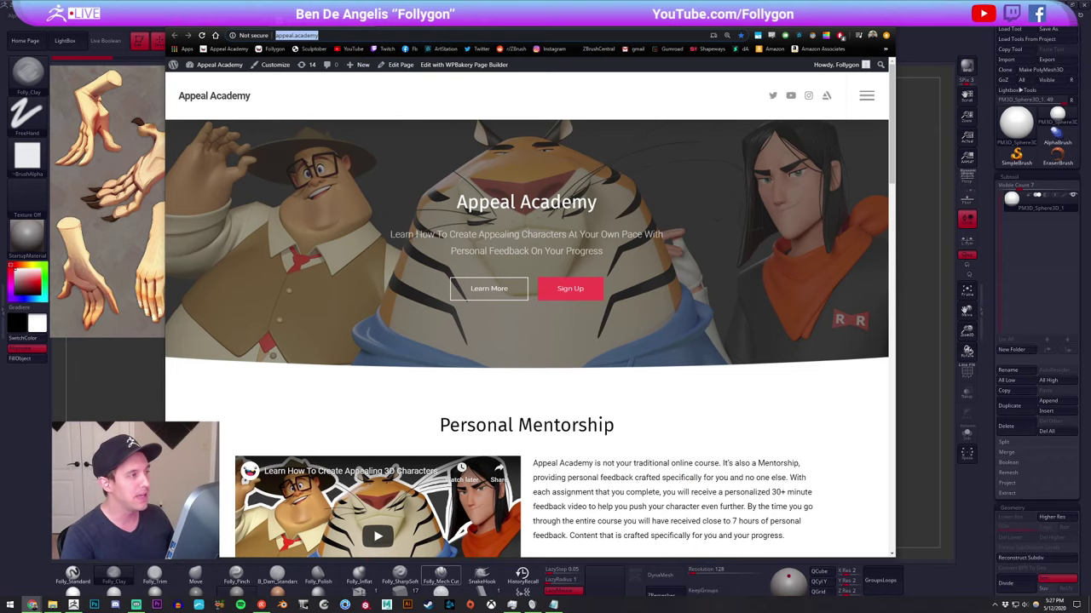
mouse_move(520, 29)
mouse_down()
mouse_move(521, 62)
mouse_move(509, 34)
mouse_up()
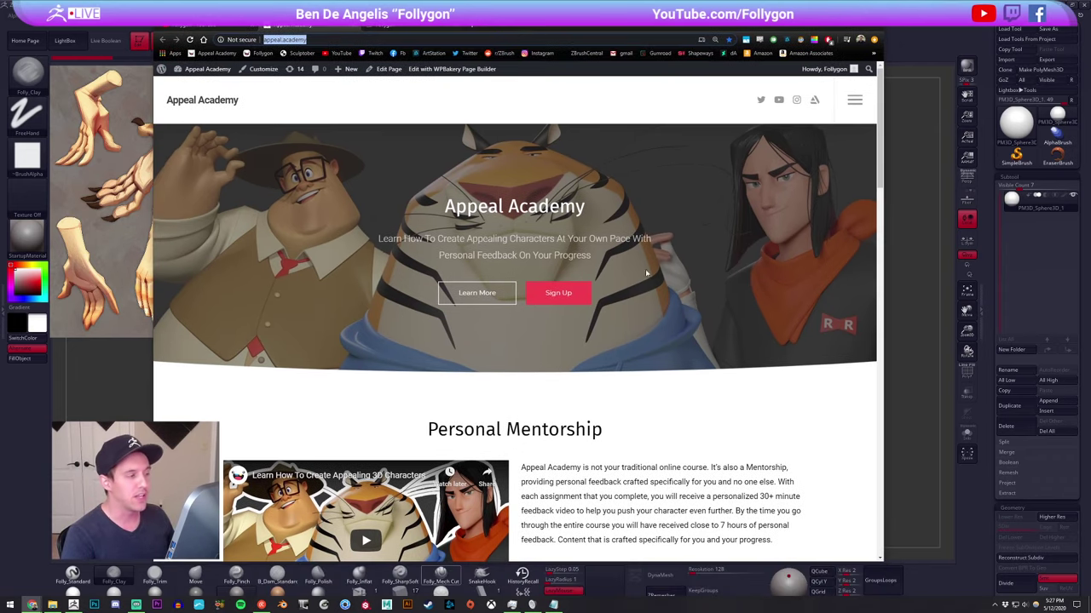
scroll(646, 272, down, 5)
scroll(678, 267, up, 4)
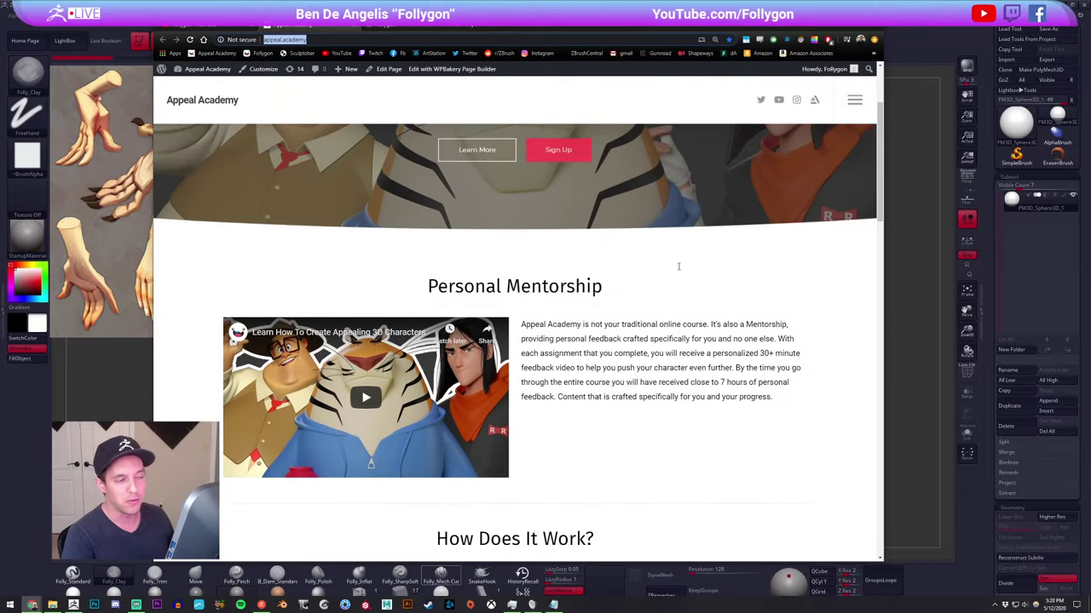
scroll(674, 255, up, 2)
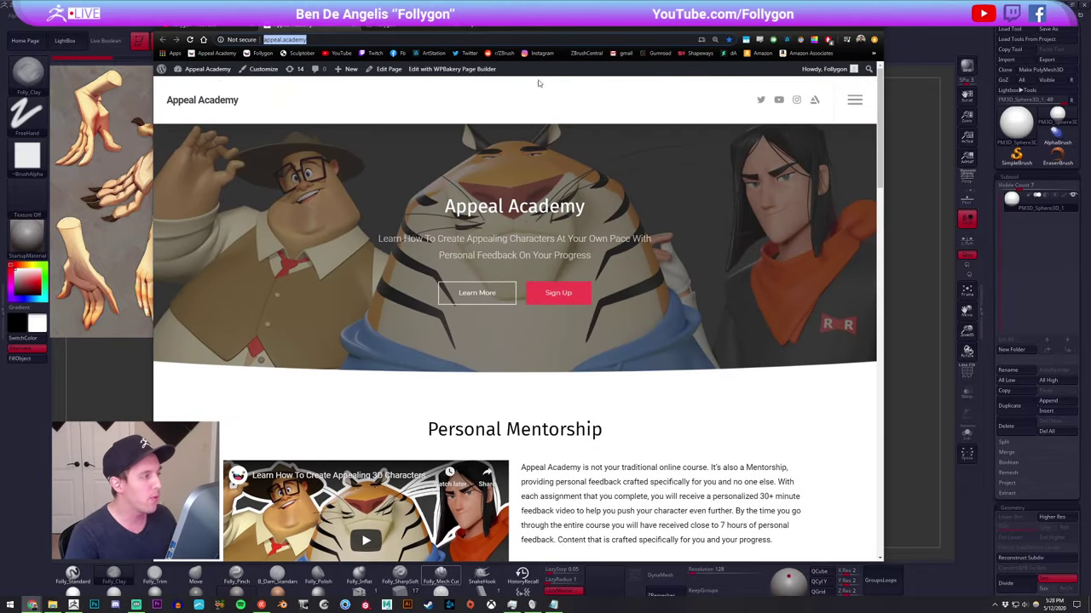
- Switch back to ZBrush and select the Move brush with a draw size of 720
click(416, 26)
click(114, 355)
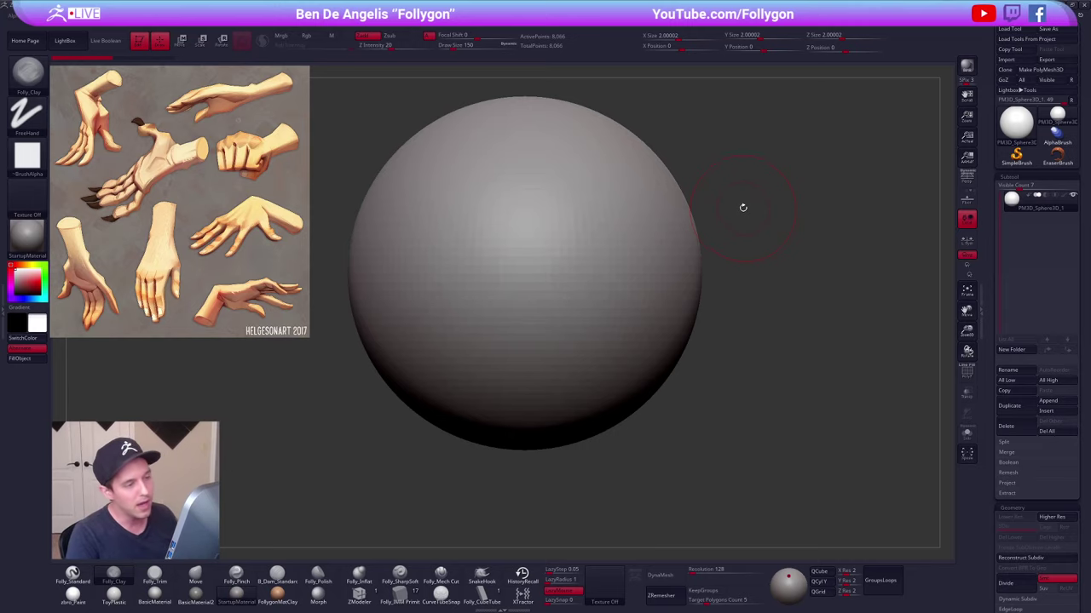
key(4)
key(space)
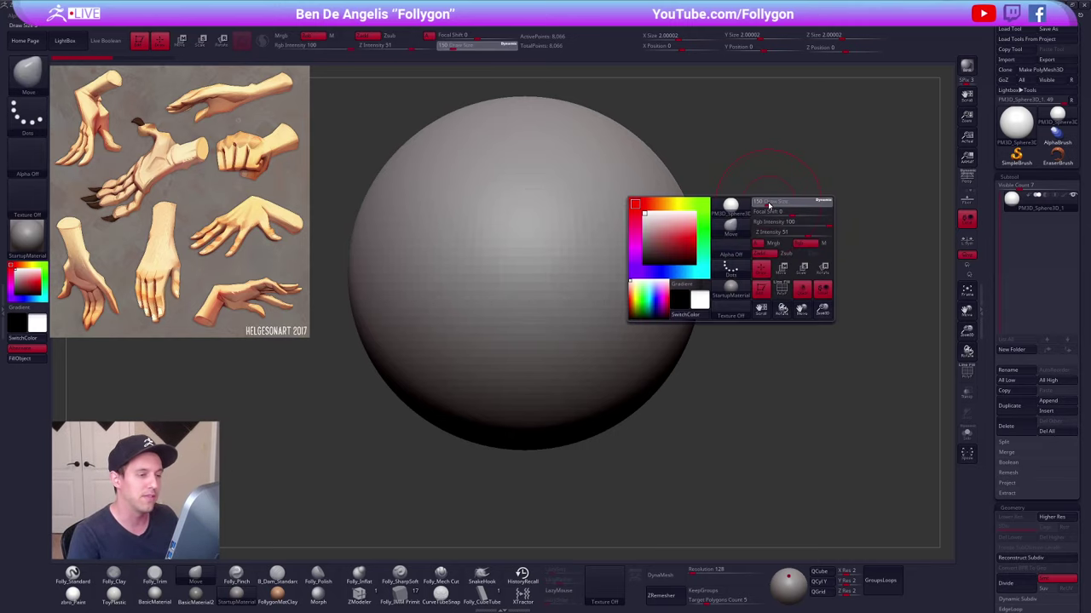
alt+drag(782, 210, 767, 250)
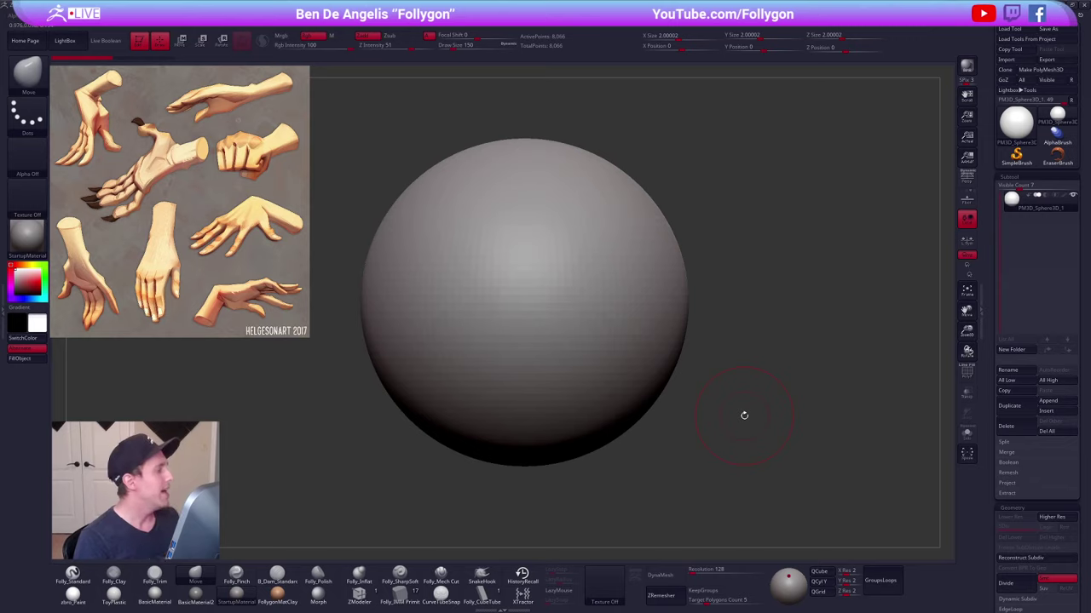
alt+drag(720, 453, 720, 459)
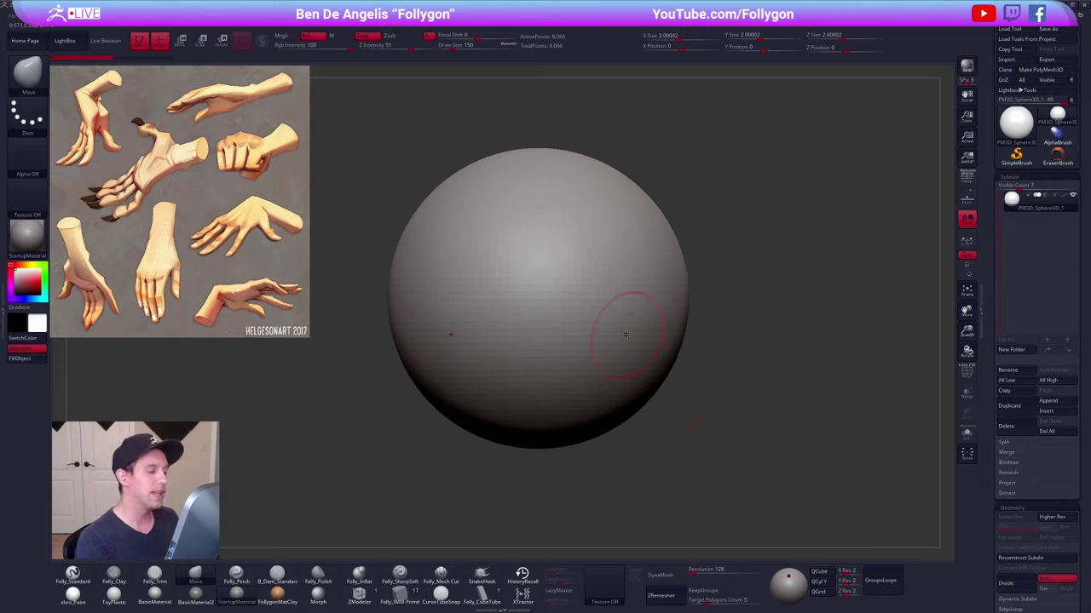
ctrl+right_drag(627, 333, 598, 315)
key(space)
drag(580, 288, 590, 288)
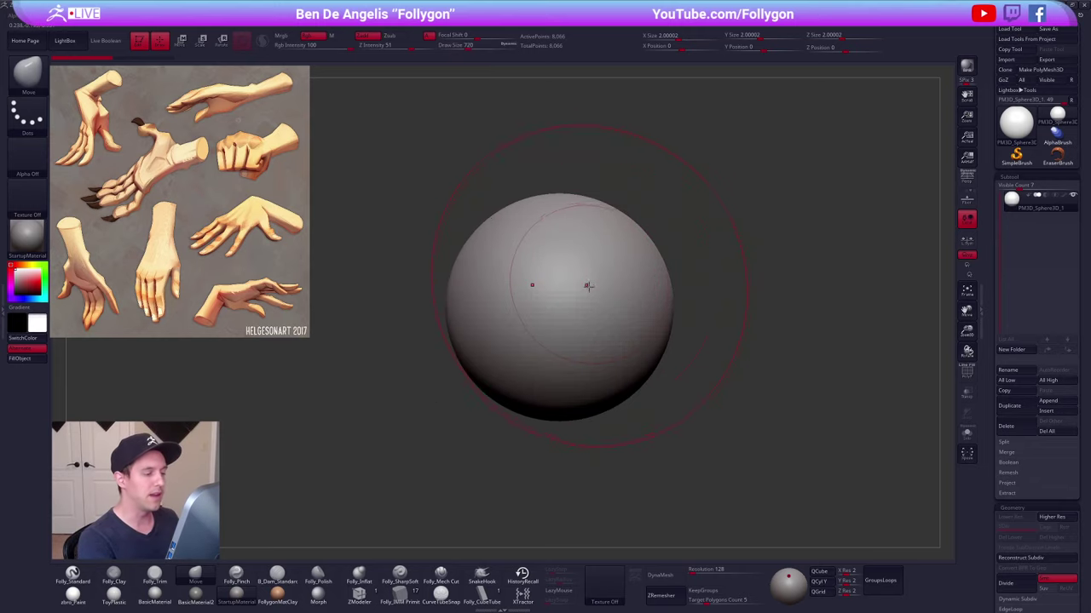
- Flatten the sphere along its Z axis to a size of about 1.22 using the Transpose line
alt+drag(577, 428, 577, 307)
key(w)
alt+drag(427, 287, 417, 369)
key(y)
click(549, 302)
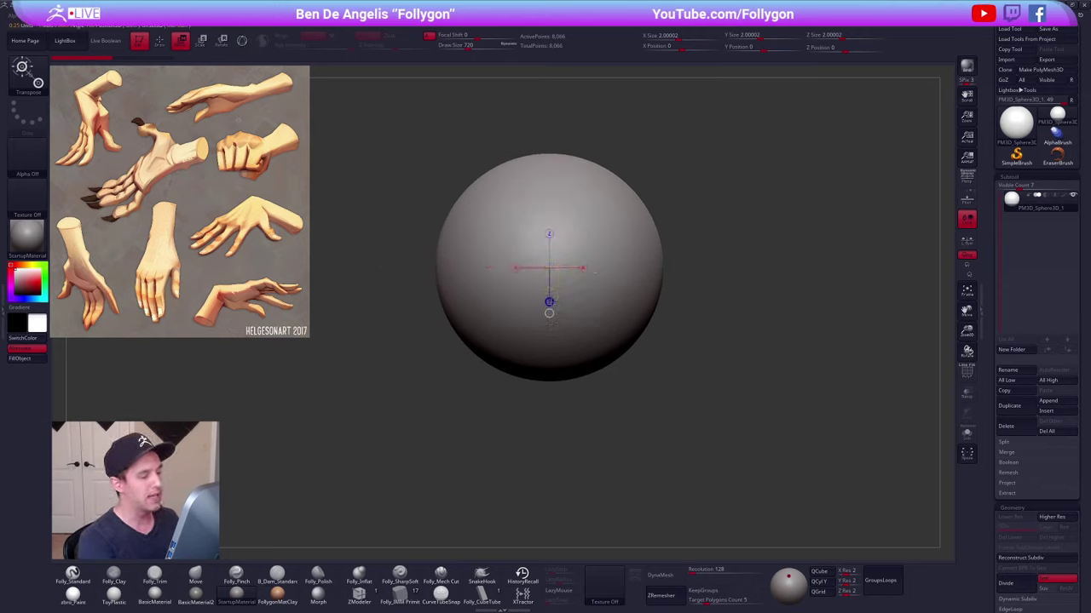
drag(550, 298, 550, 341)
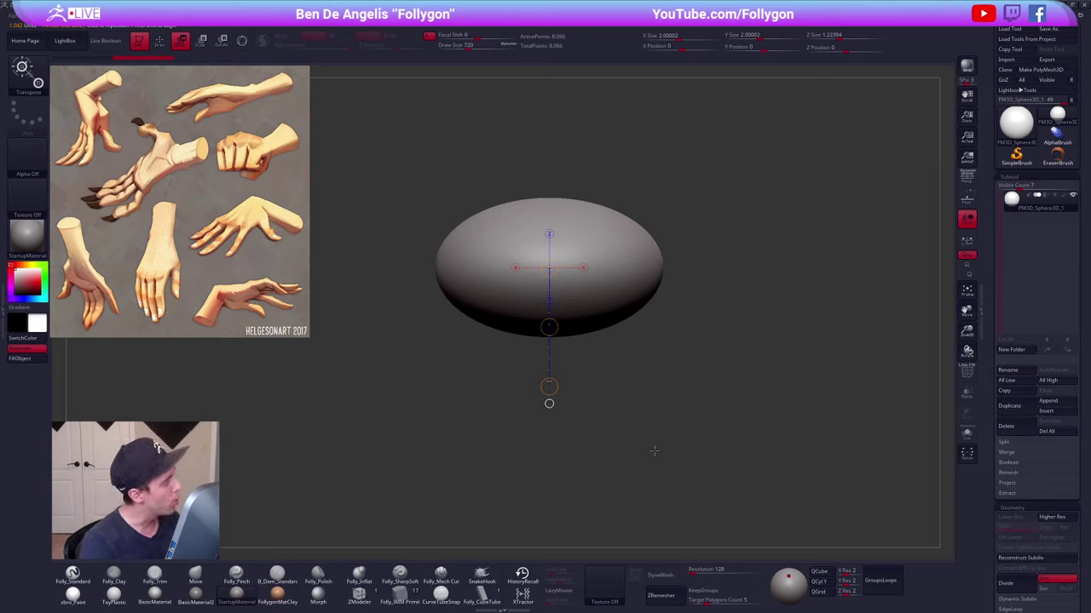
- Push in the flattened sphere's sides with the Move brush at draw size 576, squaring the palm outline to an X size of about 1.70
shift+drag(602, 373, 610, 317)
key(q)
key(space)
mouse_move(616, 274)
mouse_down()
mouse_move(605, 274)
mouse_move(627, 260)
mouse_up()
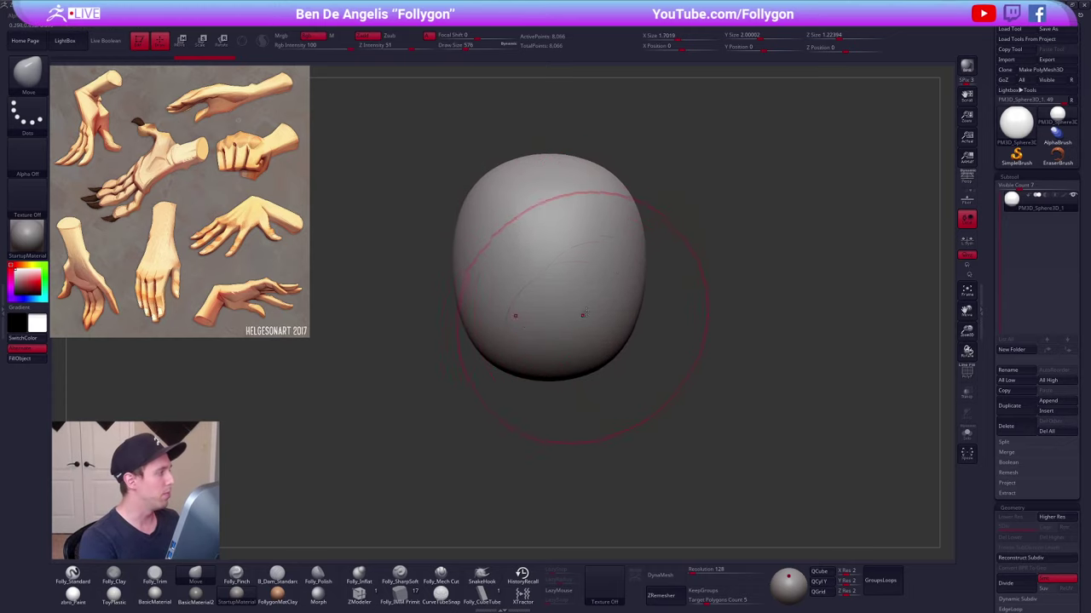
- Flatten the broad face of the palm form with the Folly_Trim brush to a Z size of about 1.14
mouse_move(595, 277)
right_down()
mouse_move(569, 302)
mouse_move(473, 312)
right_up()
right_drag(637, 292, 588, 293)
key(3)
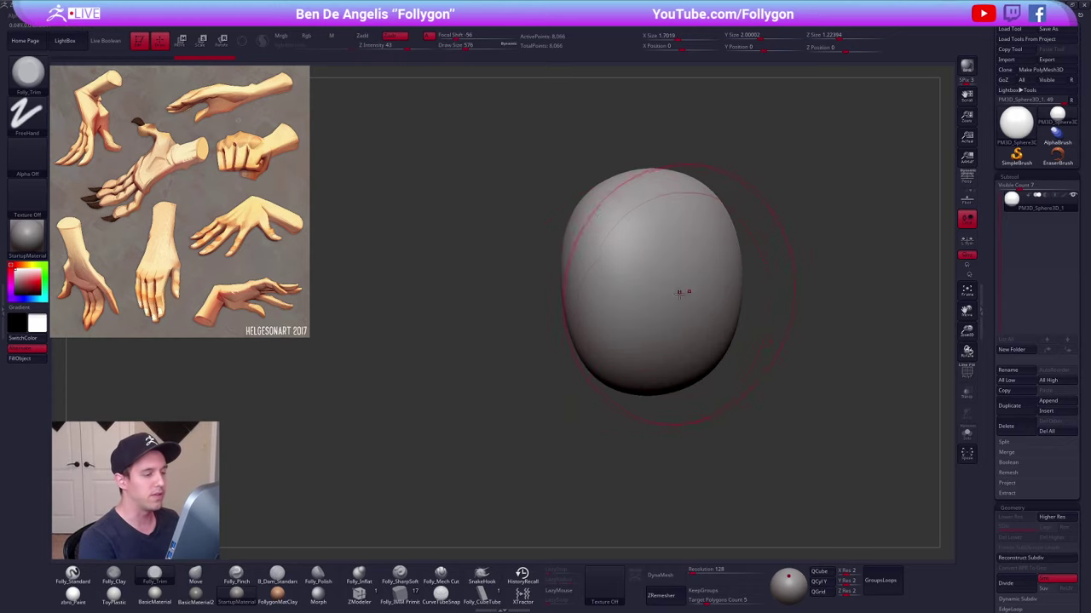
mouse_move(682, 292)
mouse_down()
mouse_move(667, 308)
mouse_move(681, 317)
mouse_up()
alt+right_drag(710, 414, 650, 417)
mouse_move(650, 418)
right_down()
mouse_move(688, 418)
mouse_move(723, 397)
mouse_move(696, 393)
right_up()
- Lower the system volume and set the Folly_Trim brush's draw size to 215
key(XF86AudioLowerVolume)
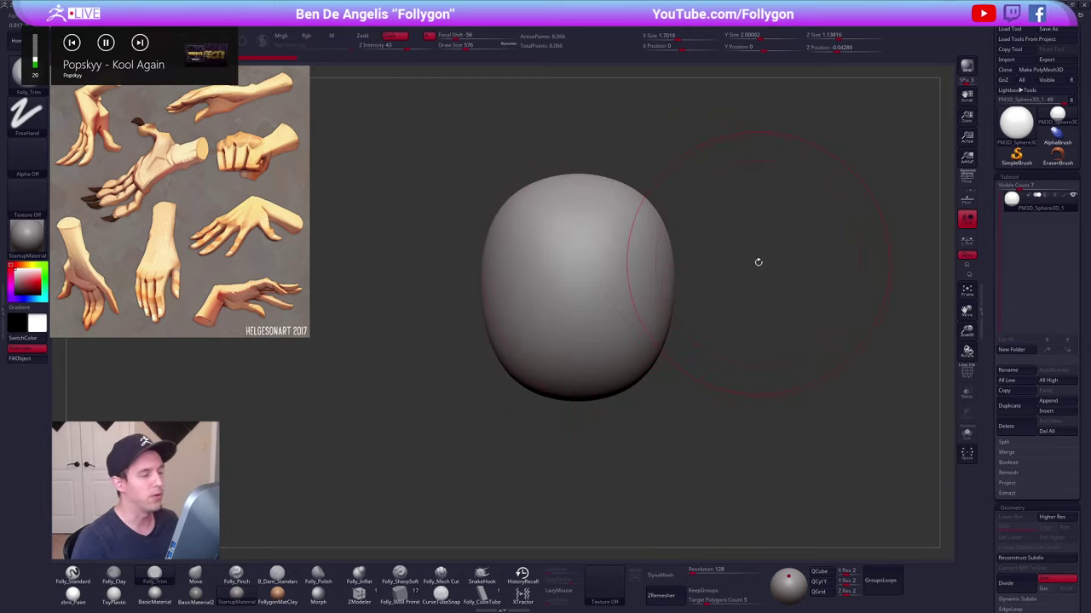
key(space)
drag(758, 262, 746, 263)
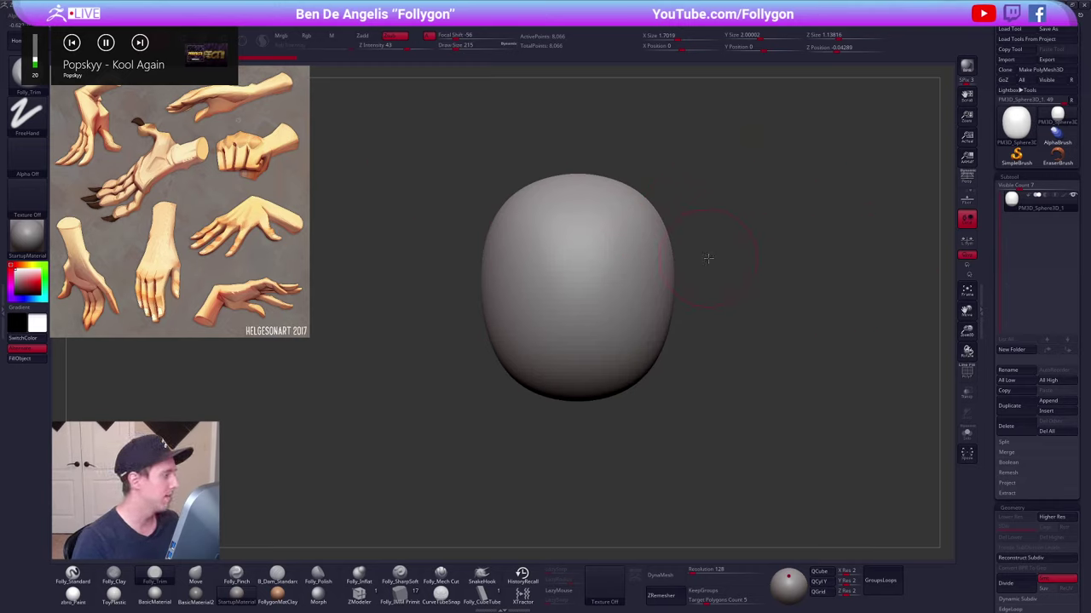
- Push in the palm form's side profile with the Move brush at draw size 595, thinning it to a Z size of about 0.99
alt+drag(709, 258, 677, 271)
key(b)
key(m)
key(v)
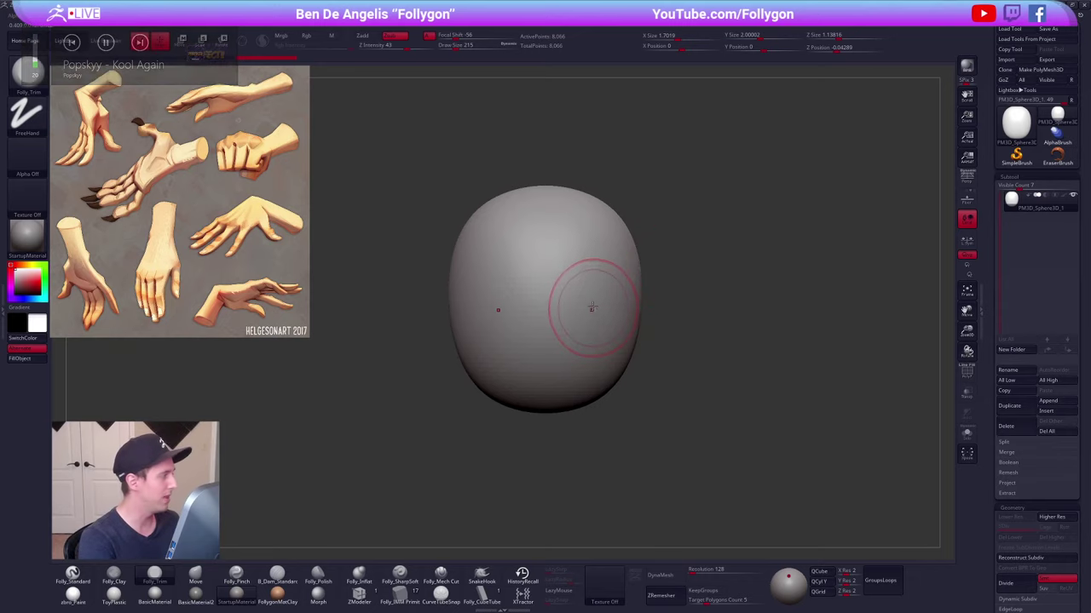
key(space)
click(589, 273)
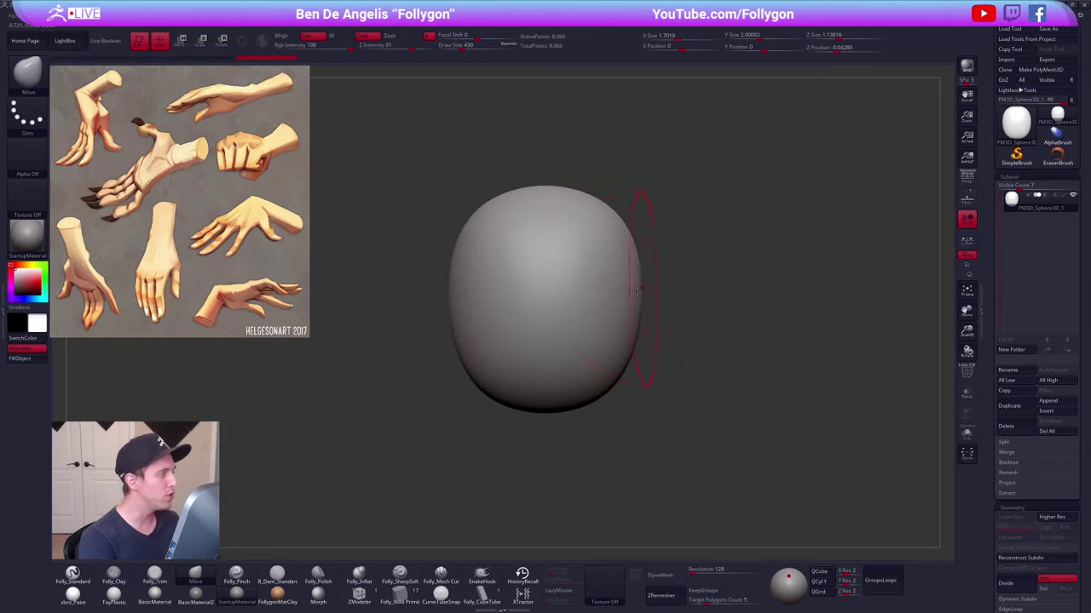
right_drag(605, 328, 562, 312)
key(space)
click(610, 320)
drag(535, 306, 565, 305)
alt+right_drag(533, 330, 526, 329)
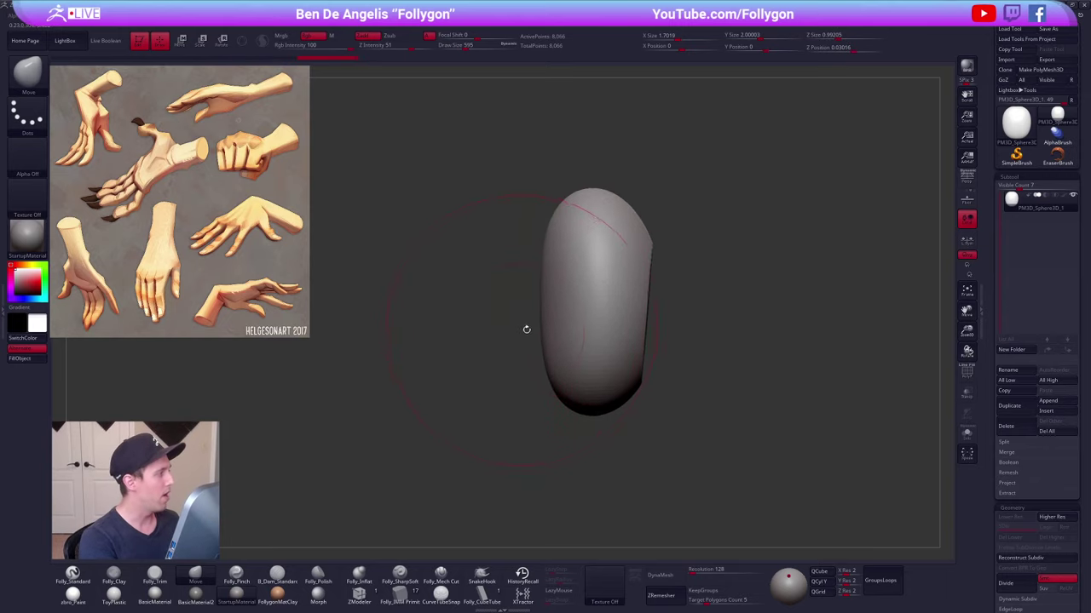
alt+right_drag(588, 316, 570, 310)
key(space)
click(587, 303)
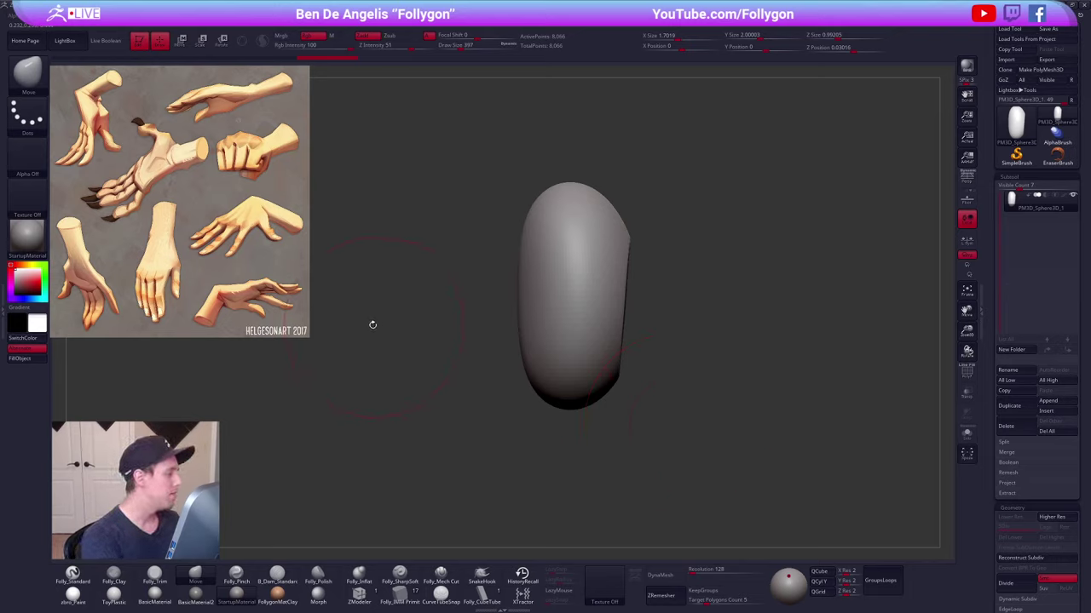
- Swap the active colour to black and shift the hand reference sheet slightly to the right in Spotlight
key(z)
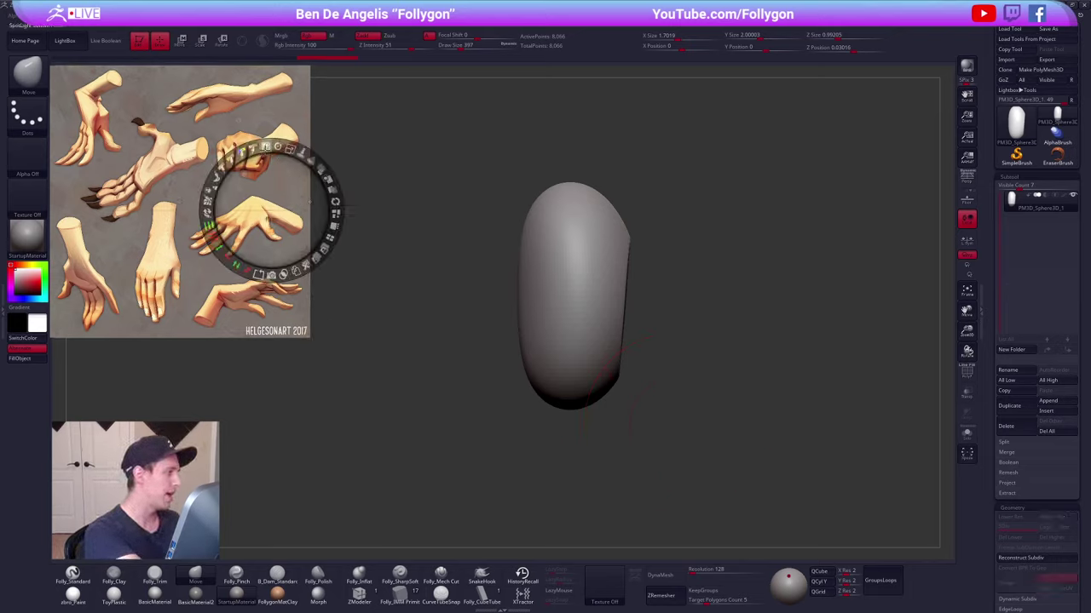
click(265, 148)
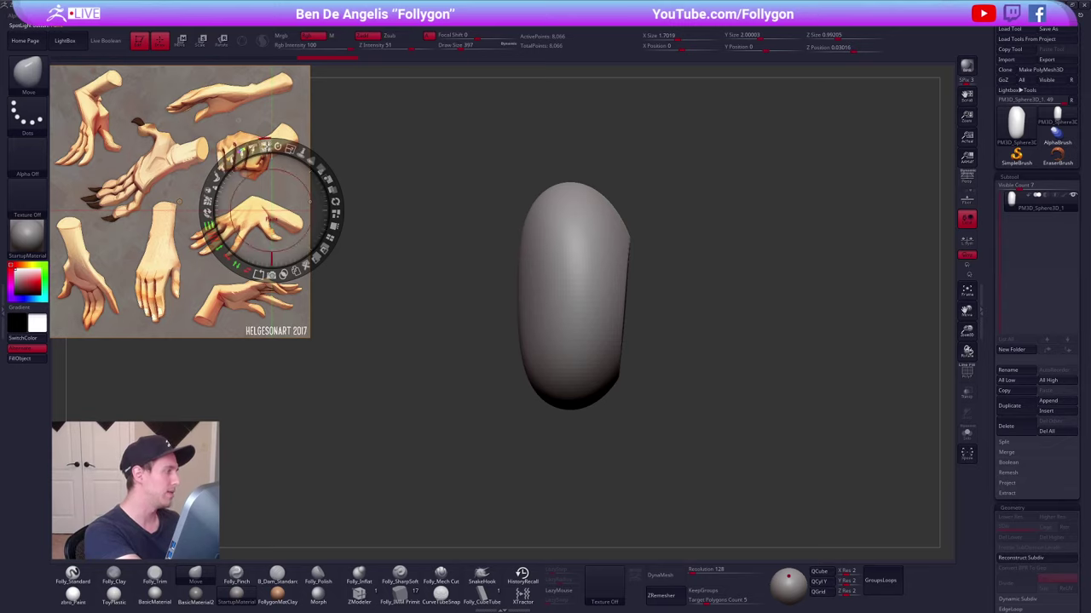
key(v)
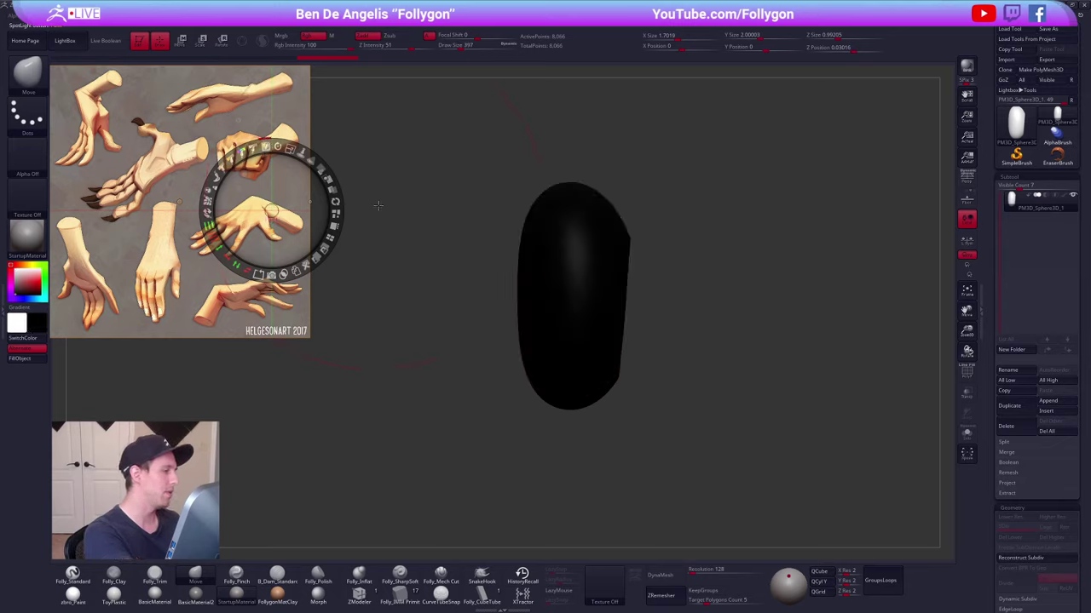
click(424, 295)
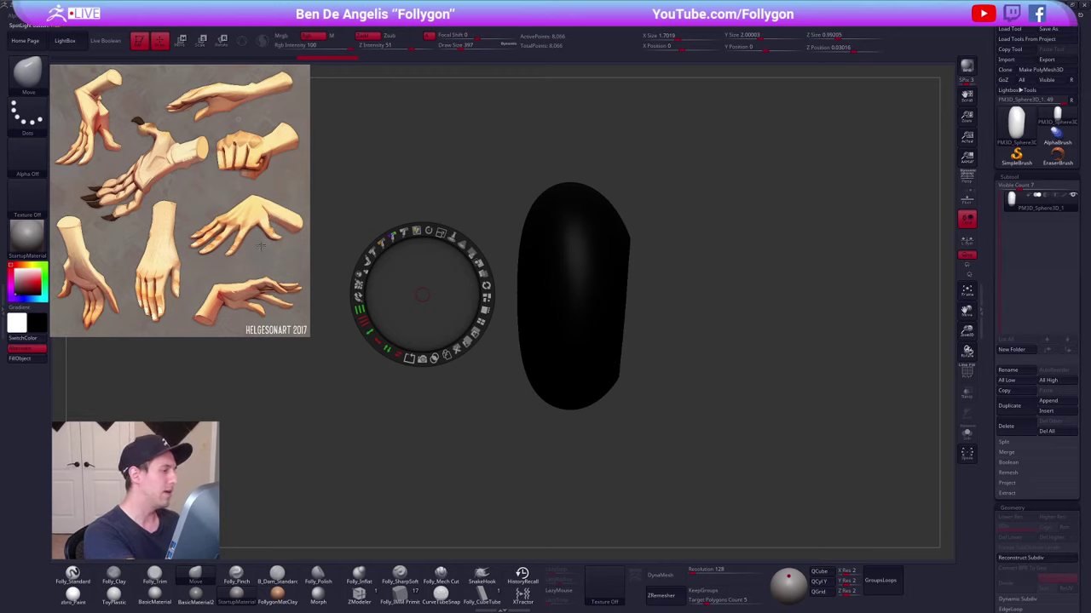
drag(271, 232, 301, 231)
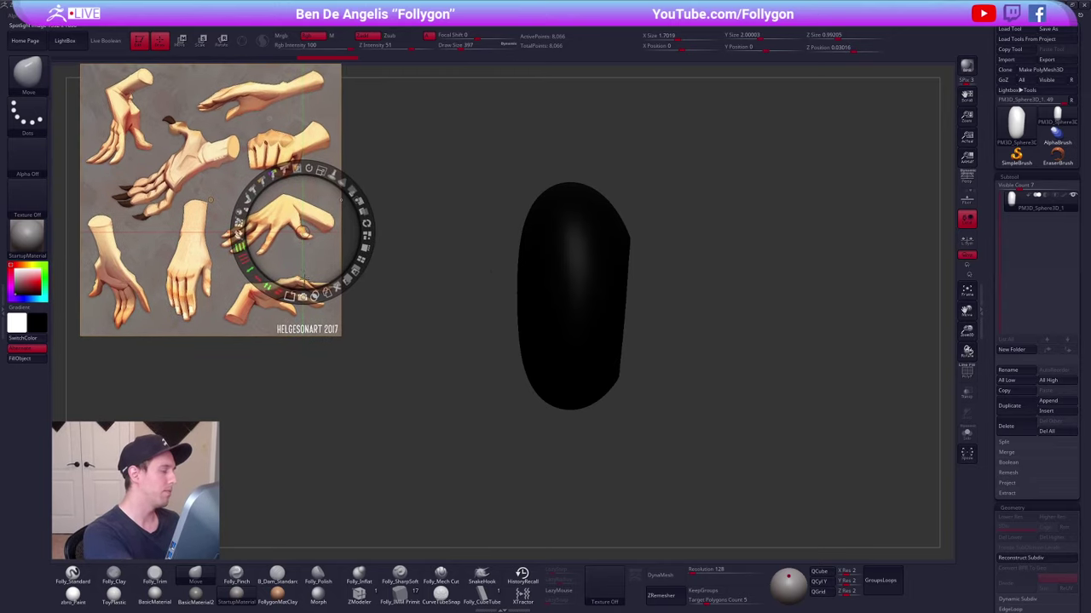
click(333, 332)
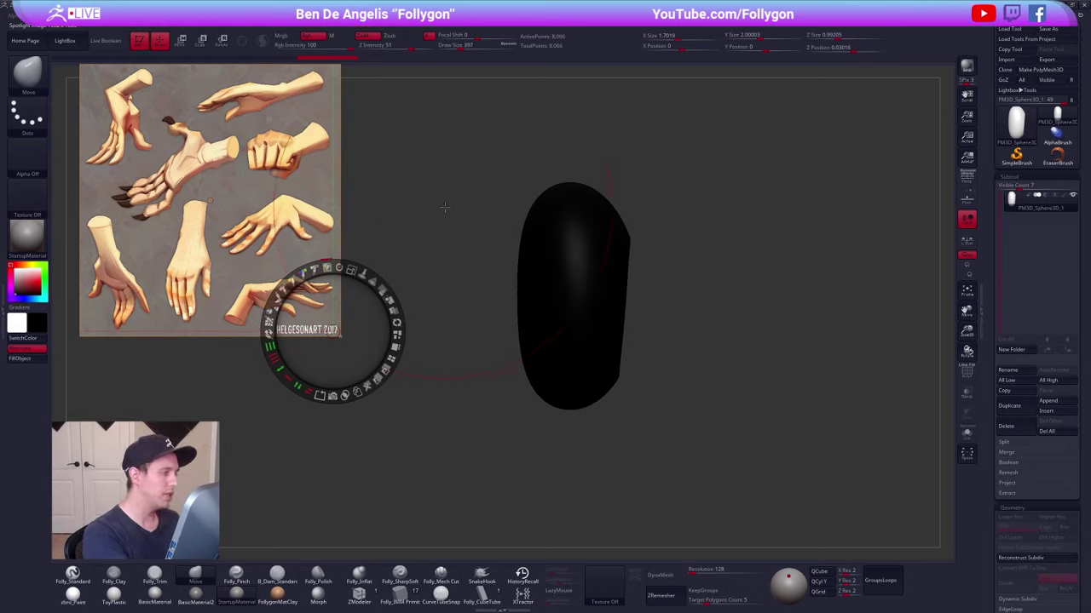
- Paint out every sketch on the reference sheet except the upper-left hand in Spotlight at draw size 160
key(z)
key(space)
drag(450, 210, 437, 211)
key(z)
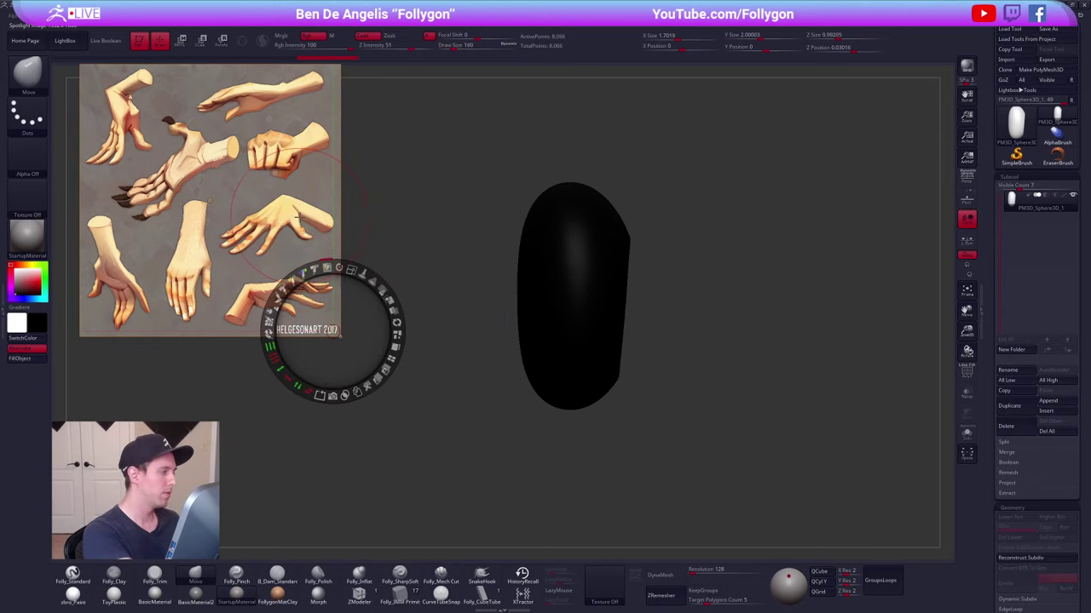
mouse_move(289, 210)
mouse_down()
mouse_move(201, 251)
mouse_move(218, 100)
mouse_move(313, 82)
mouse_move(334, 183)
mouse_move(311, 306)
mouse_move(207, 332)
mouse_move(128, 307)
mouse_move(128, 251)
mouse_move(173, 231)
mouse_move(75, 240)
mouse_move(85, 230)
mouse_up()
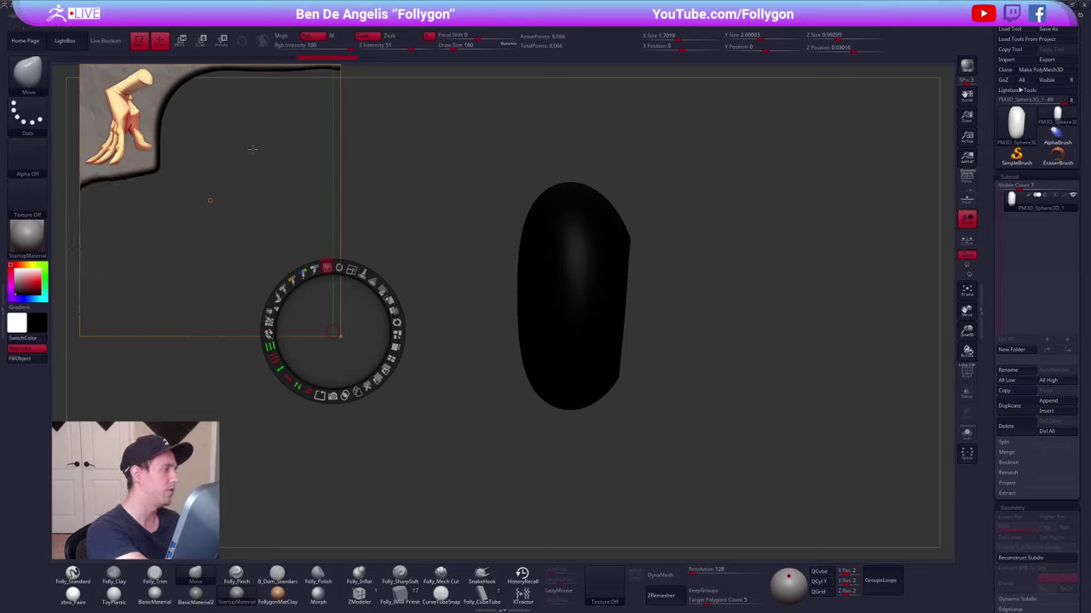
mouse_move(288, 69)
mouse_down()
mouse_move(271, 72)
mouse_move(328, 62)
mouse_move(229, 64)
mouse_up()
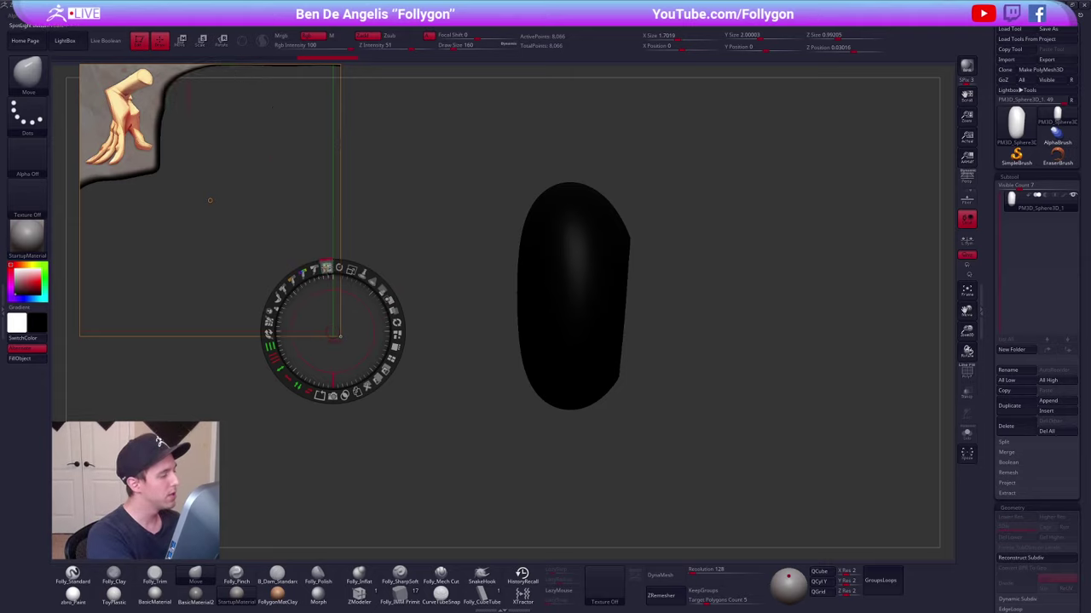
- Try to adjust the look of the painted-out area around the remaining hand sketch in Spotlight
click(327, 269)
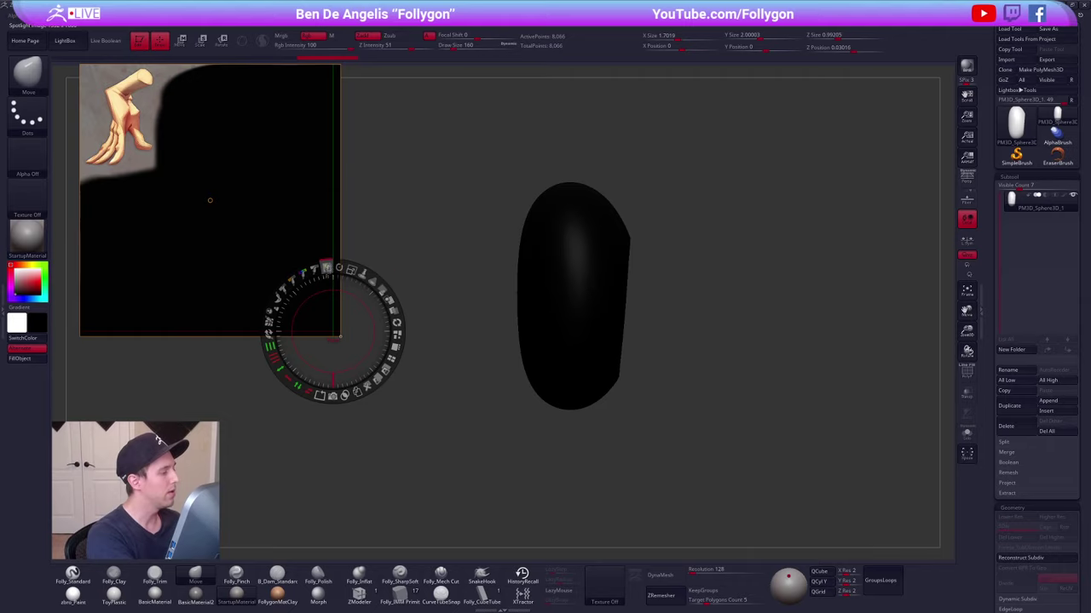
click(328, 268)
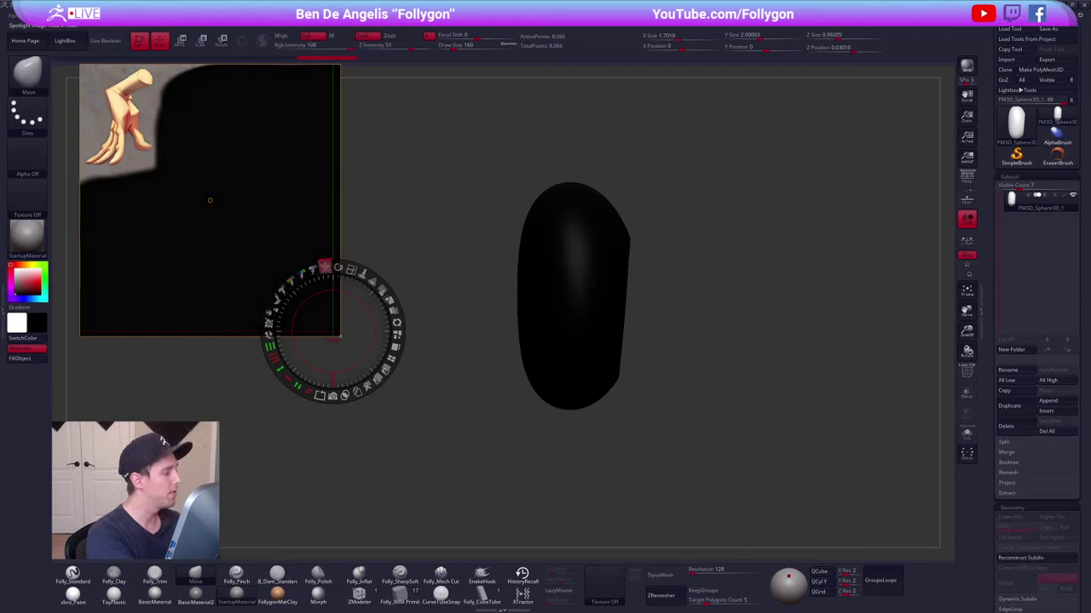
mouse_move(335, 266)
mouse_down()
mouse_move(297, 274)
mouse_move(335, 265)
mouse_move(302, 272)
mouse_move(313, 269)
mouse_up()
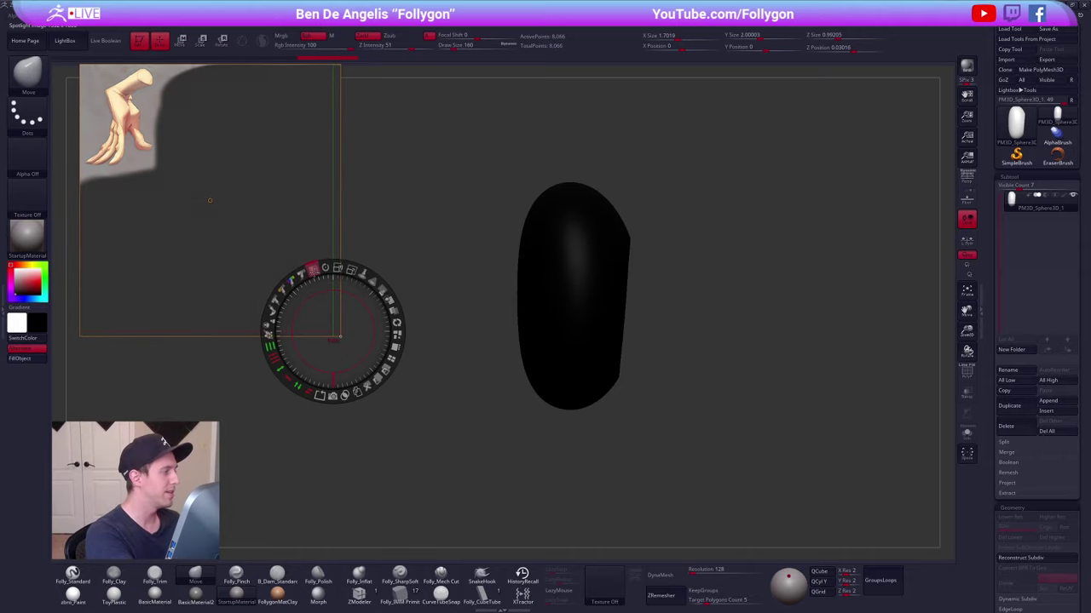
key(z)
drag(322, 204, 341, 235)
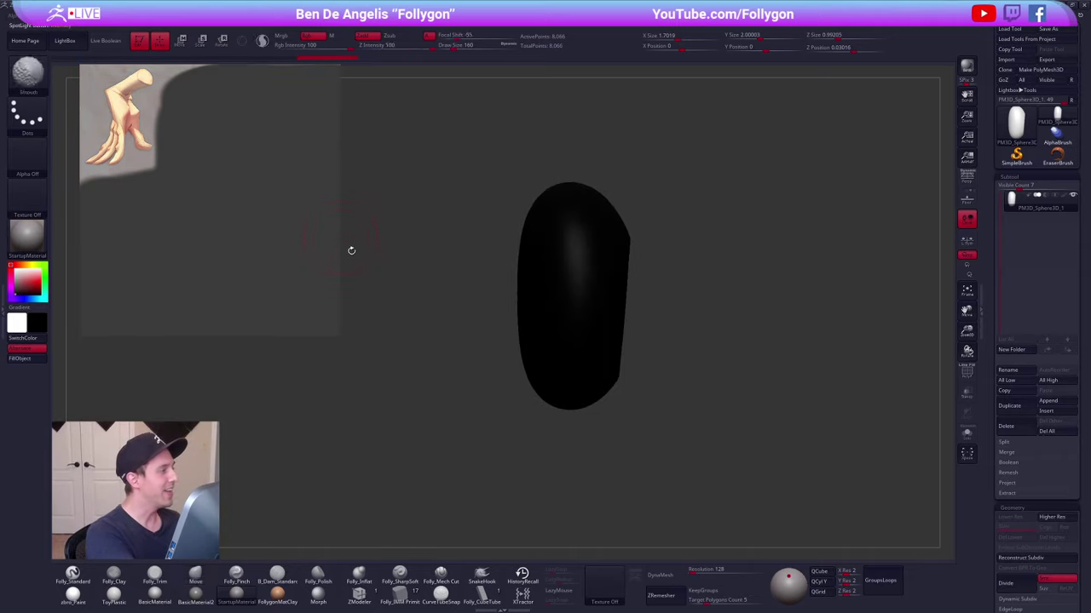
key(z)
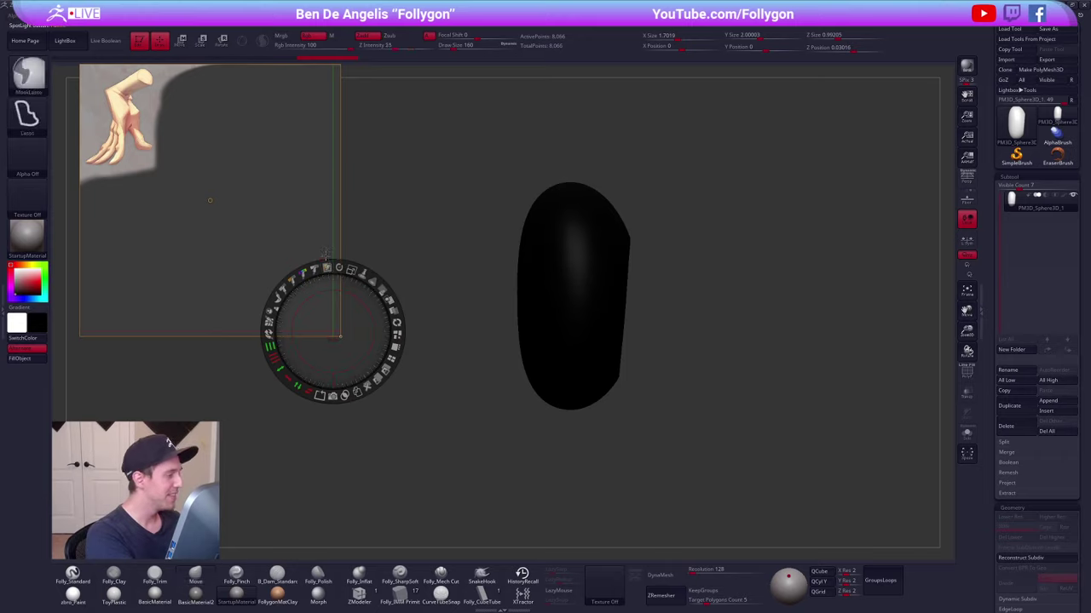
ctrl+click(326, 263)
ctrl+click(325, 269)
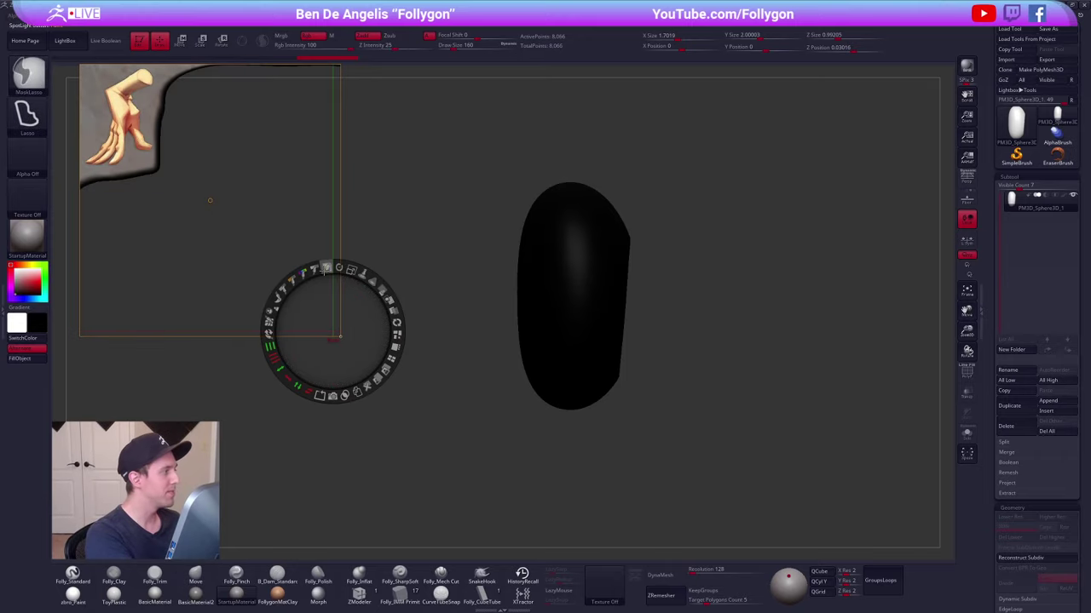
key(z)
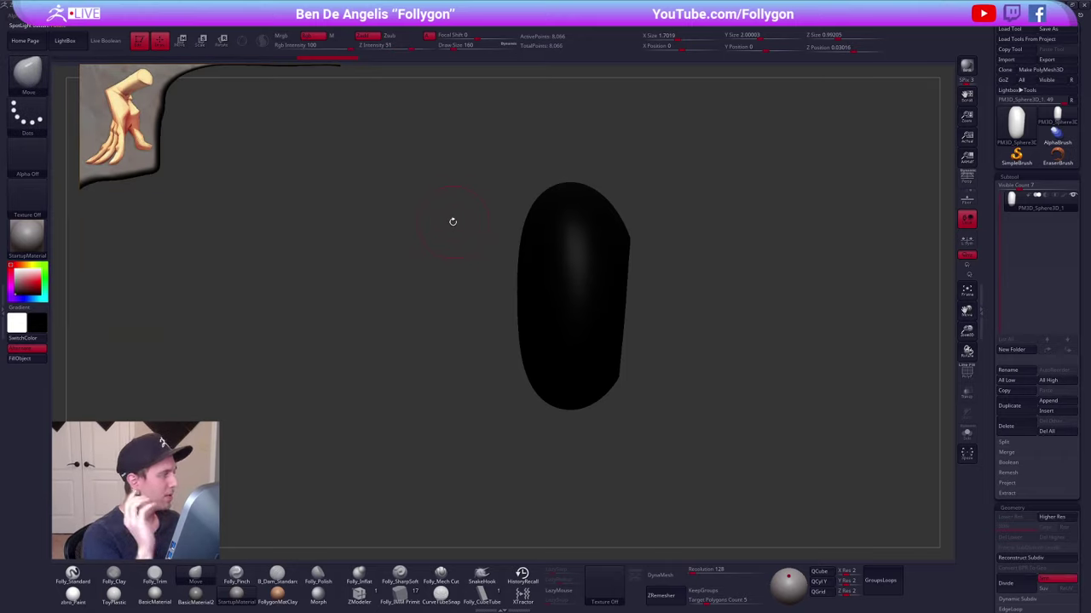
- Enlarge the isolated hand sketch to roughly twice its size and place it in the canvas's upper-left corner
key(z)
drag(415, 258, 426, 288)
drag(283, 259, 313, 270)
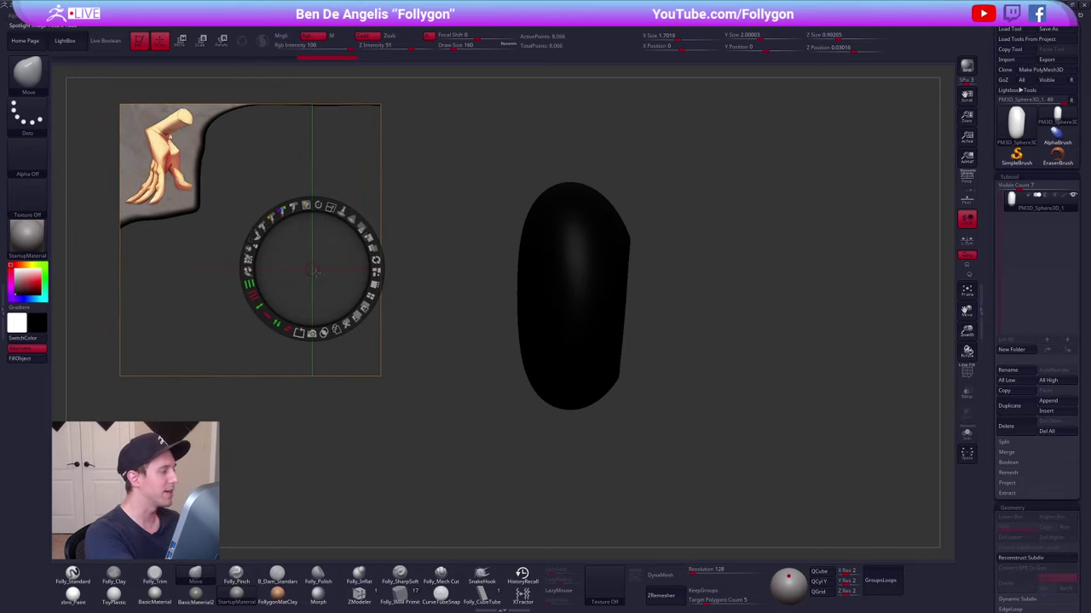
drag(318, 205, 361, 234)
drag(205, 263, 363, 370)
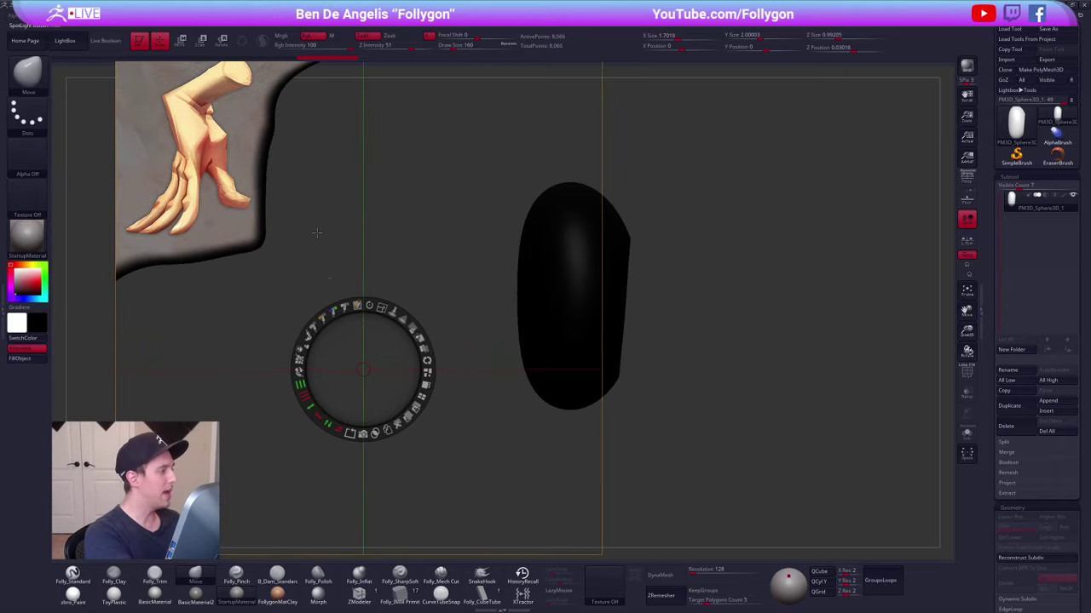
drag(316, 232, 250, 245)
key(z)
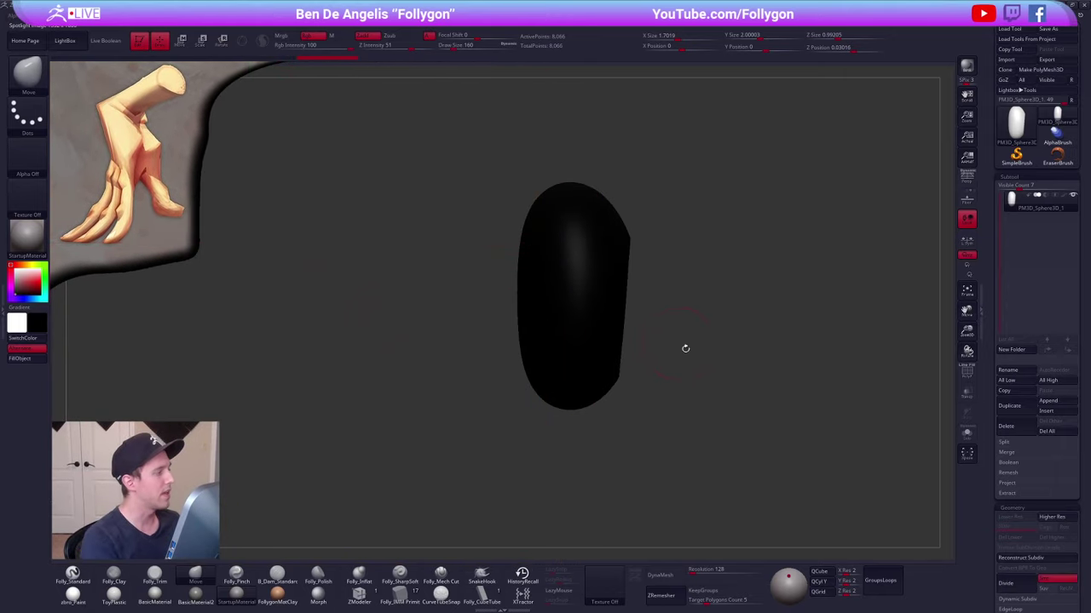
- Restore the model's white colour and select the Folly_Mech Cut brush at draw size 308
alt+drag(743, 384, 698, 380)
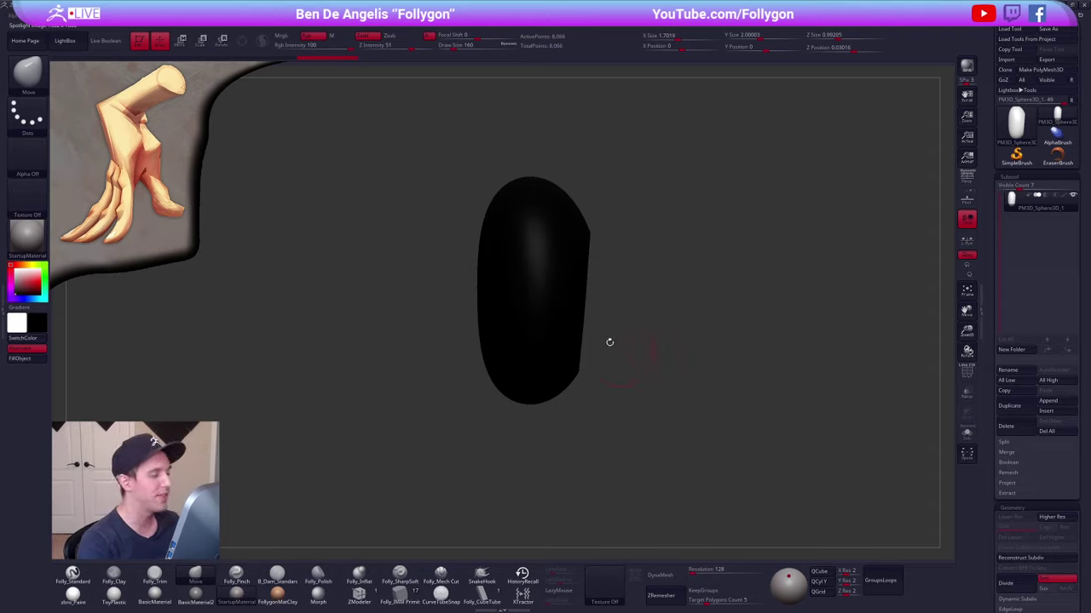
key(v)
mouse_move(598, 285)
mouse_down()
mouse_move(585, 270)
mouse_move(622, 287)
mouse_move(586, 310)
mouse_move(586, 296)
mouse_up()
key(s)
key(s)
mouse_move(570, 337)
alt+mouse_down()
mouse_move(579, 297)
mouse_move(564, 288)
alt+mouse_up()
key(s)
click(440, 573)
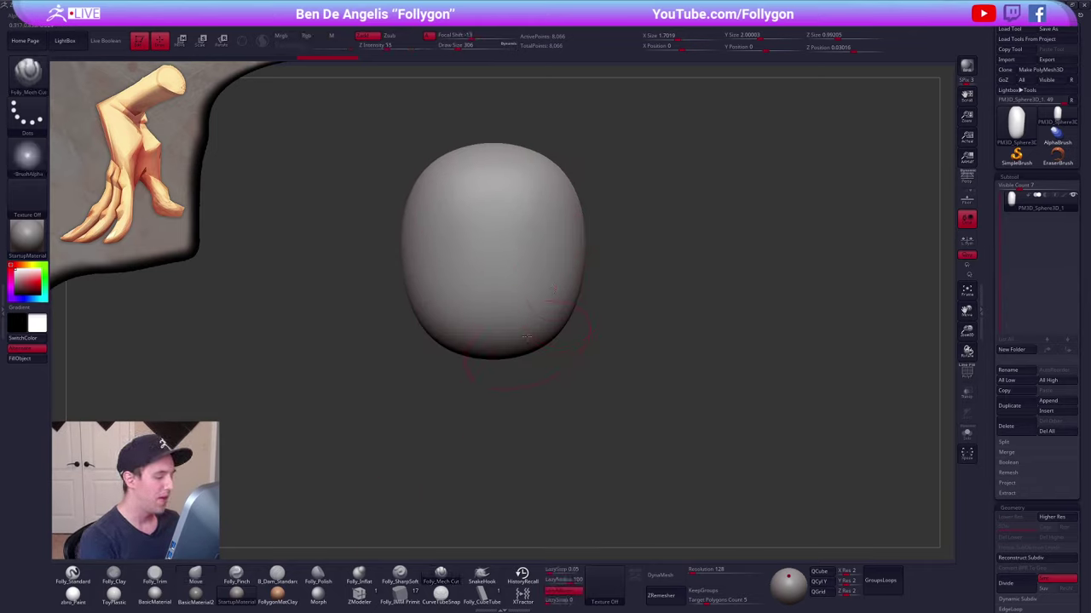
- Cut a flat bevel across the palm's upper end with the Folly_Mech Cut brush at Z intensity 15
alt+drag(546, 351, 566, 373)
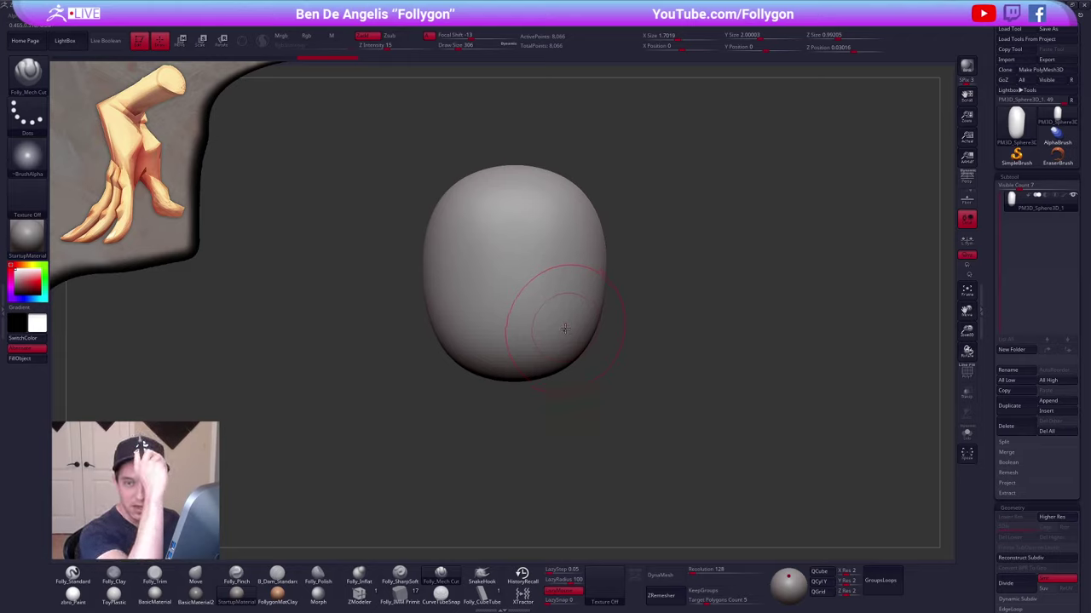
alt+right_drag(557, 297, 581, 310)
right_drag(581, 310, 581, 349)
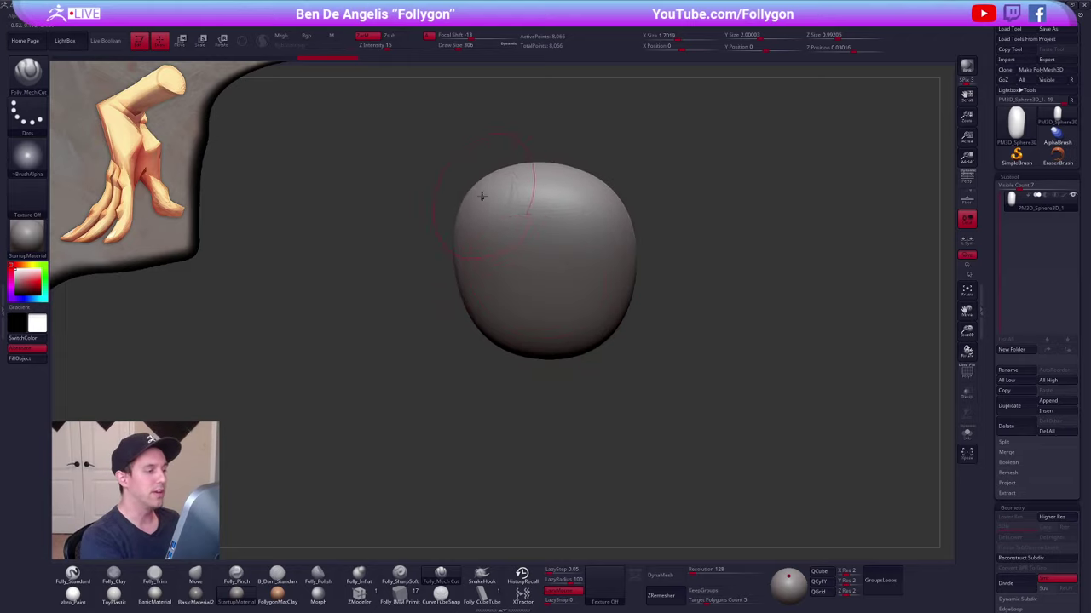
drag(568, 203, 602, 206)
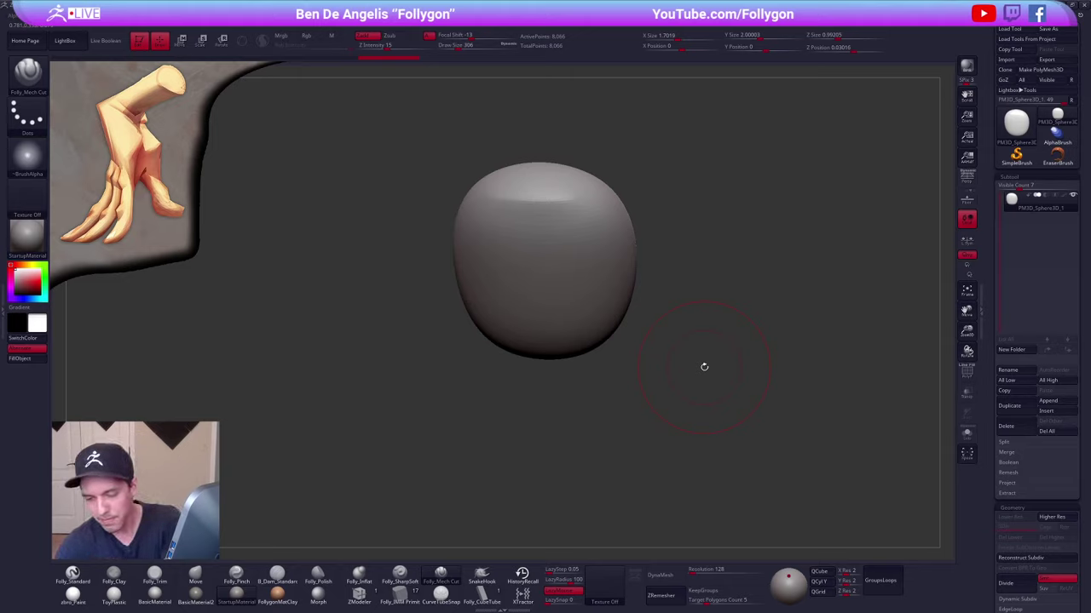
mouse_move(624, 325)
mouse_down()
mouse_move(614, 341)
mouse_move(557, 275)
mouse_up()
mouse_move(564, 333)
mouse_down()
mouse_move(522, 339)
mouse_move(621, 331)
mouse_up()
- Lasso-mask part of the palm's side profile and thin the form with the Transpose line to a Z size of about 0.84
key(b)
key(d)
key(s)
drag(554, 257, 559, 368)
drag(558, 320, 560, 351)
mouse_move(507, 368)
mouse_down()
mouse_move(568, 352)
mouse_move(589, 283)
mouse_up()
key(space)
drag(553, 246, 566, 245)
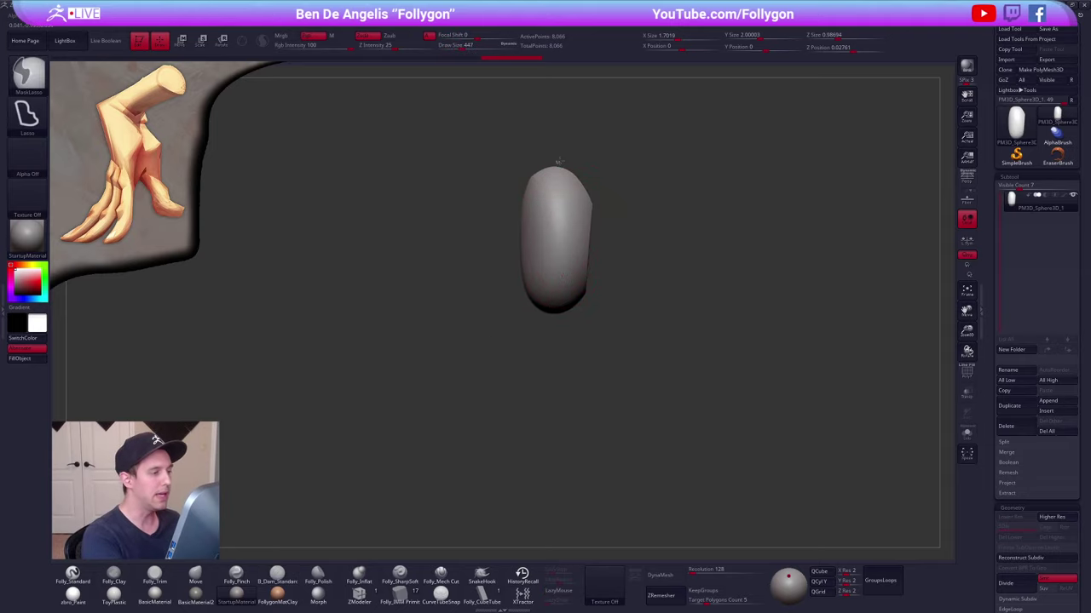
ctrl+drag(559, 162, 564, 341)
key(w)
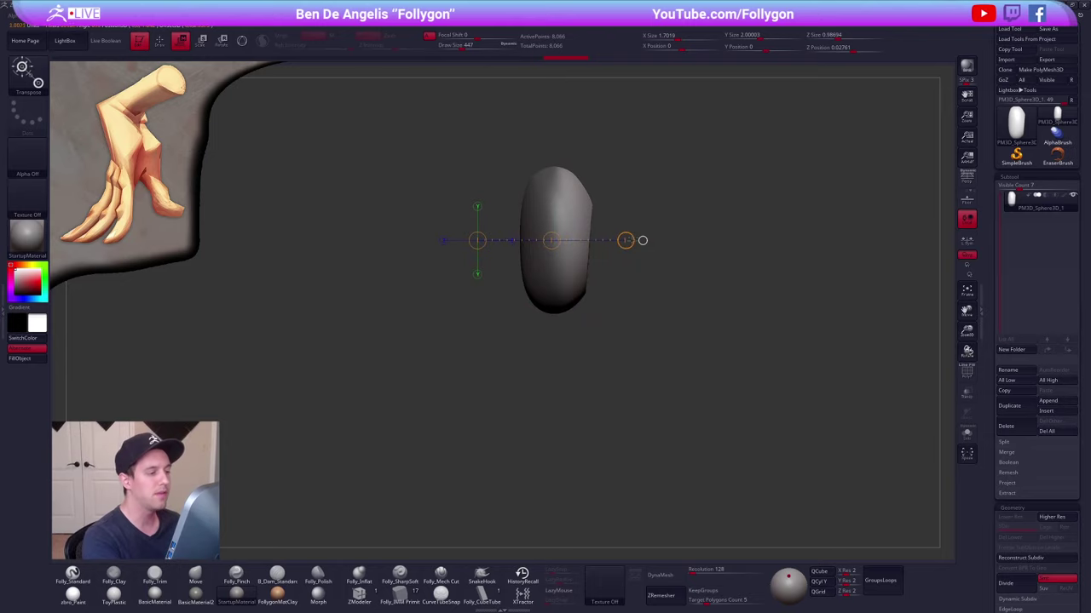
mouse_move(558, 218)
mouse_down()
mouse_move(646, 216)
mouse_move(621, 222)
mouse_move(621, 251)
mouse_move(575, 306)
mouse_move(630, 315)
mouse_up()
key(q)
- Push in both sides of the palm with the Move brush at draw size 537, narrowing it to an X size of about 1.60
key(space)
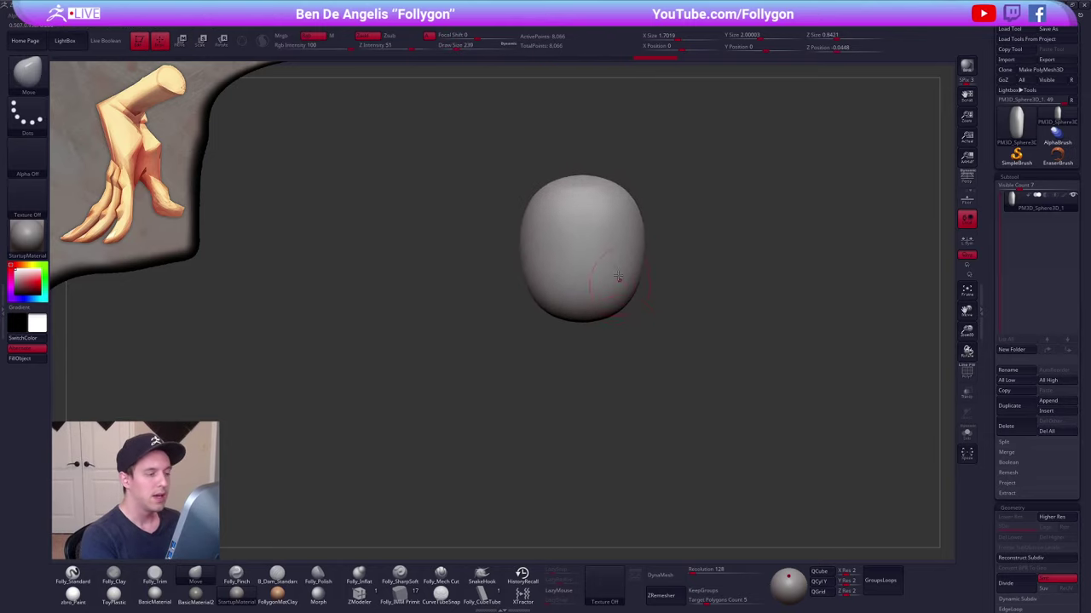
key(space)
drag(607, 267, 633, 268)
drag(539, 258, 554, 253)
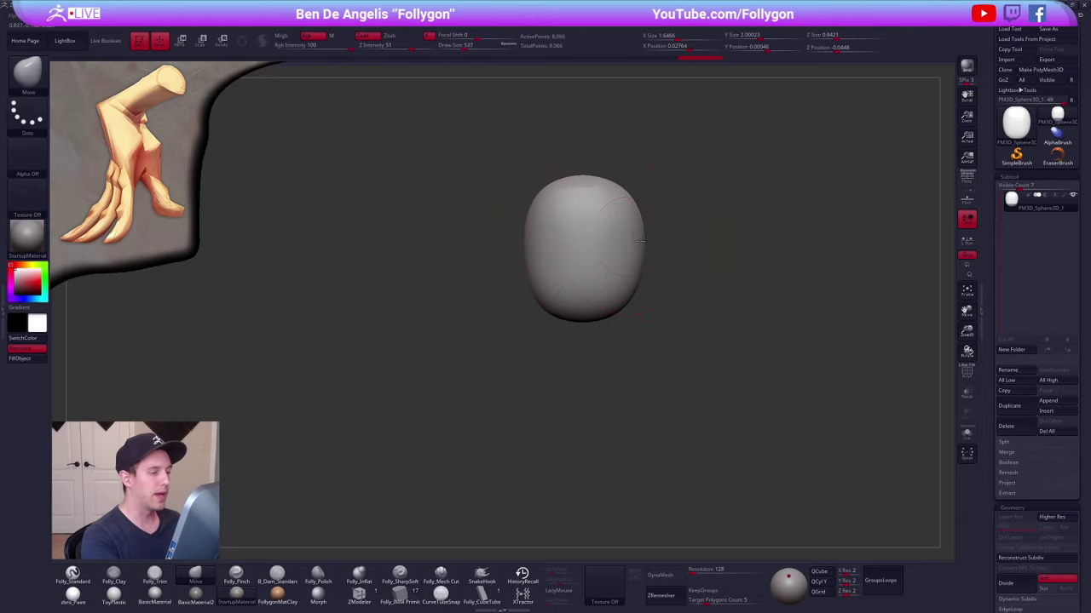
drag(639, 241, 633, 242)
alt+drag(617, 312, 599, 361)
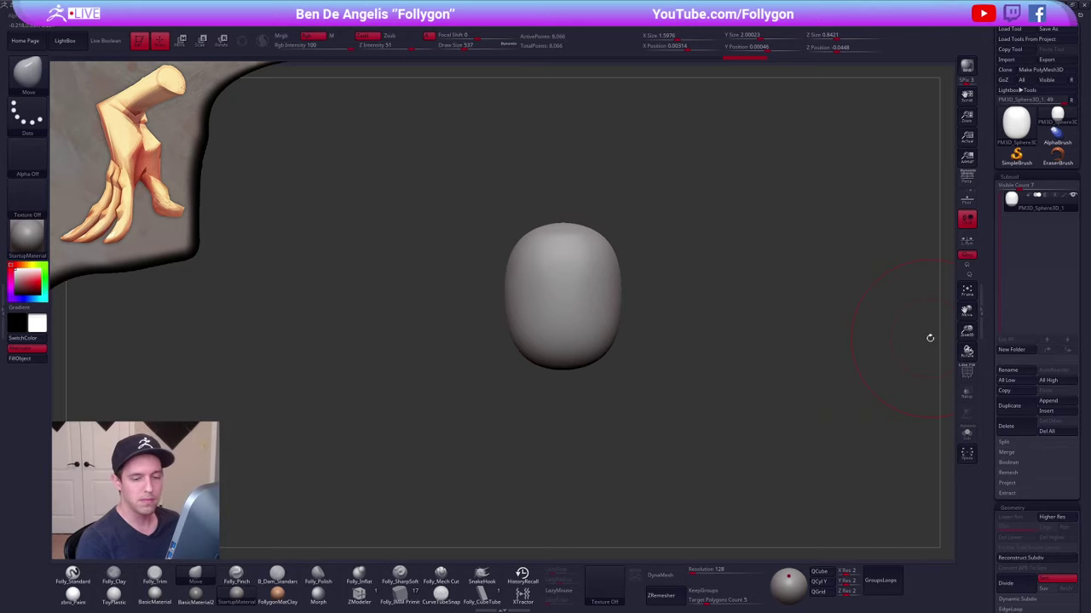
- Duplicate the palm subtool and select the Folly_IMM primitives brush
click(1015, 406)
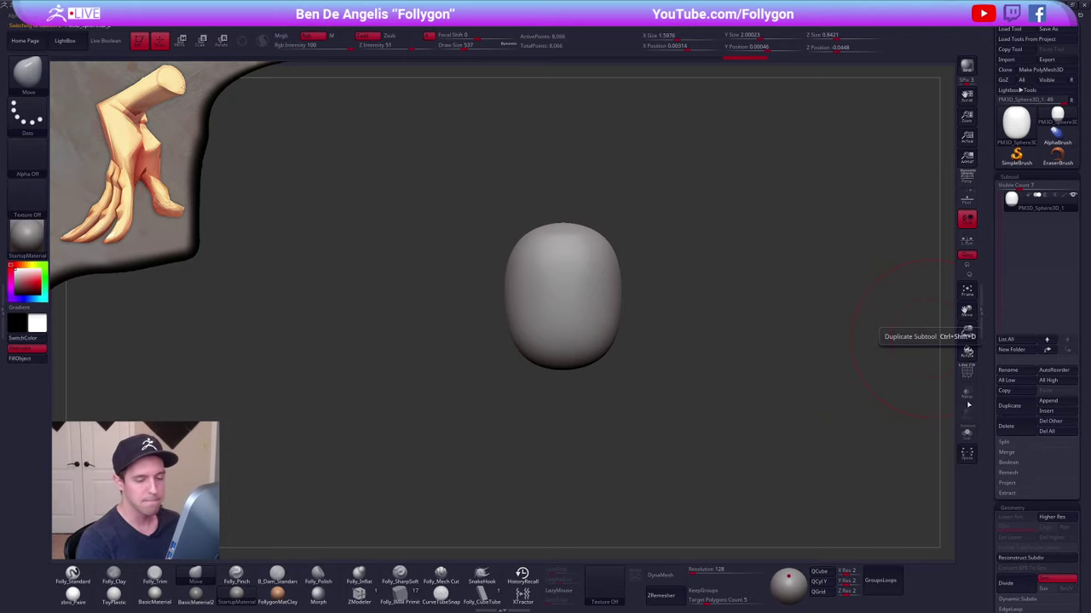
click(412, 594)
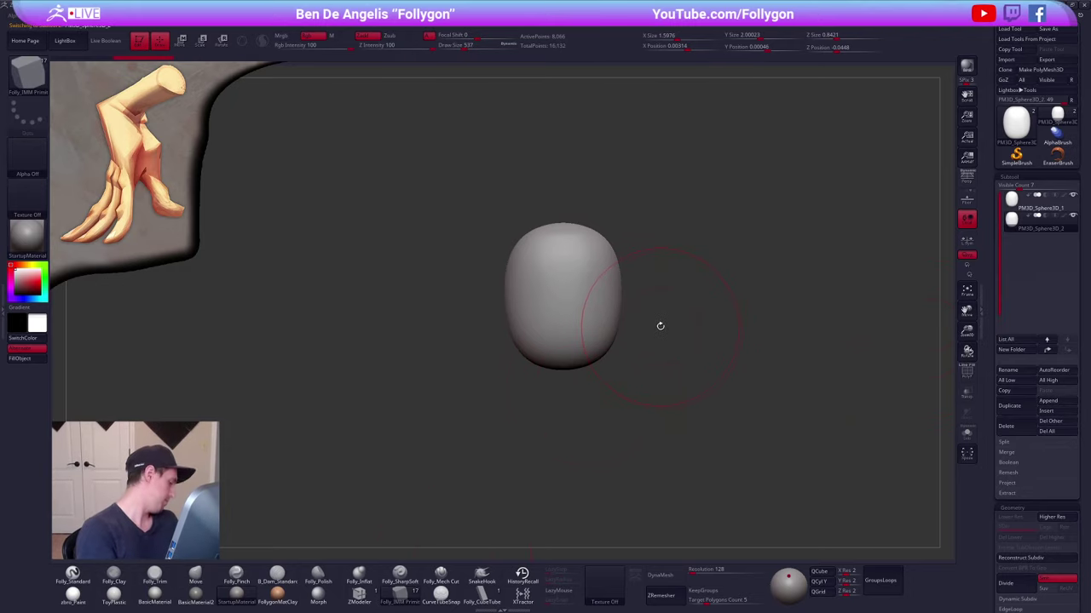
key(comma)
key(comma)
key(m)
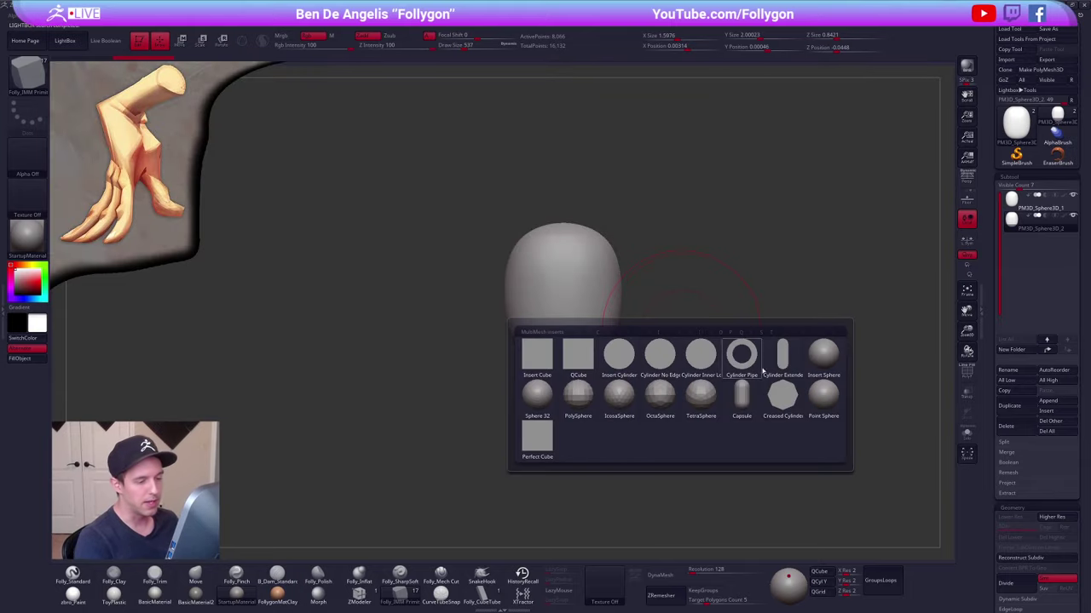
click(821, 357)
key(space)
mouse_move(566, 337)
mouse_down()
mouse_move(537, 336)
mouse_move(534, 374)
mouse_up()
key(ctrl+z)
- Insert a cube at the palm's lower corner and delete the duplicated palm mesh so only the cube remains in that subtool
key(comma)
key(comma)
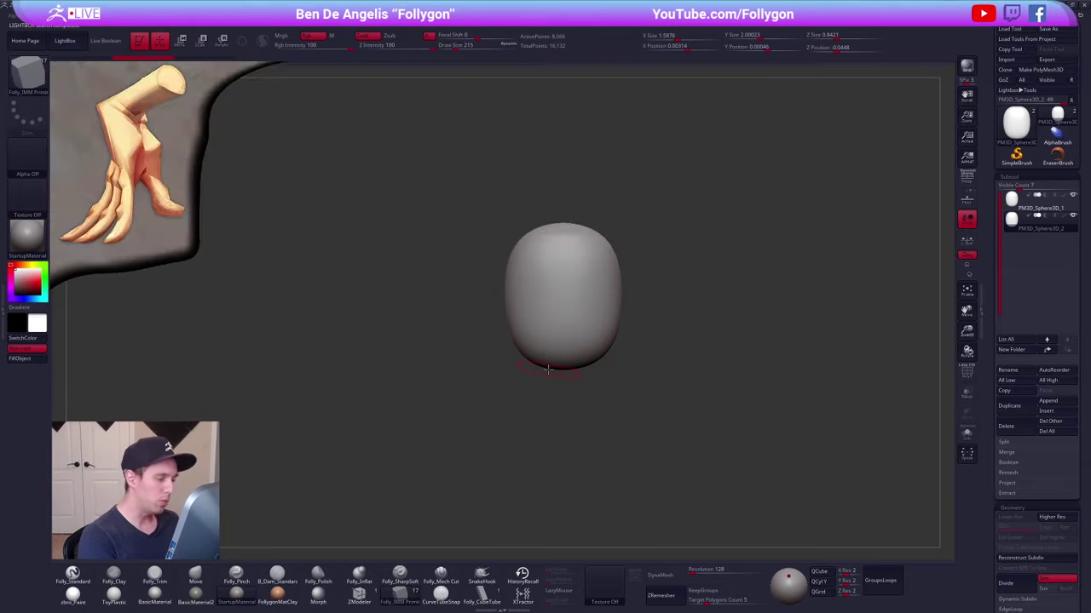
key(m)
click(412, 477)
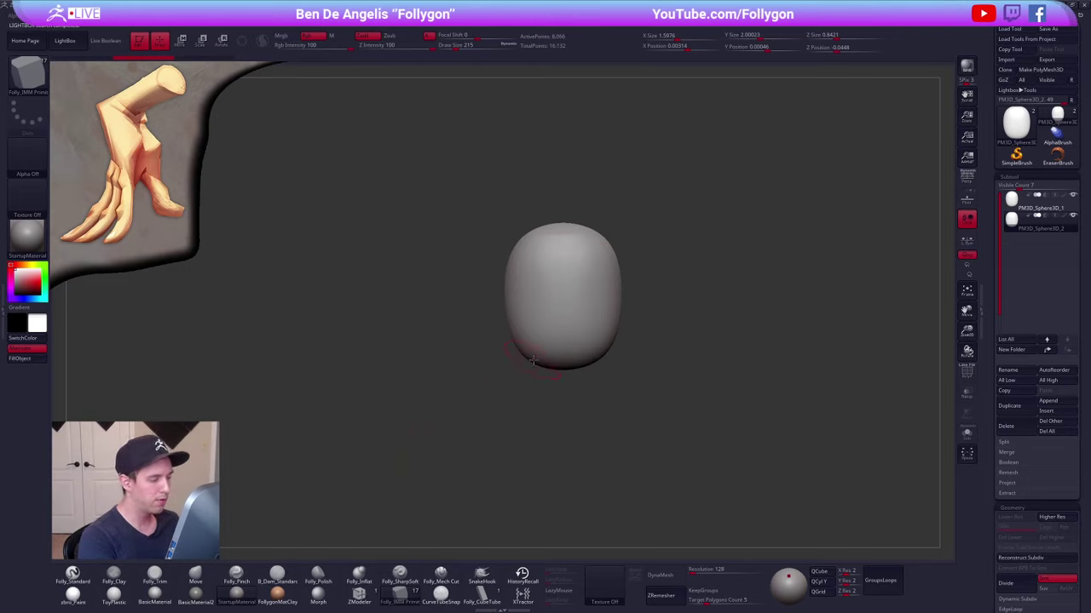
drag(534, 360, 575, 422)
ctrl+shift+click(519, 389)
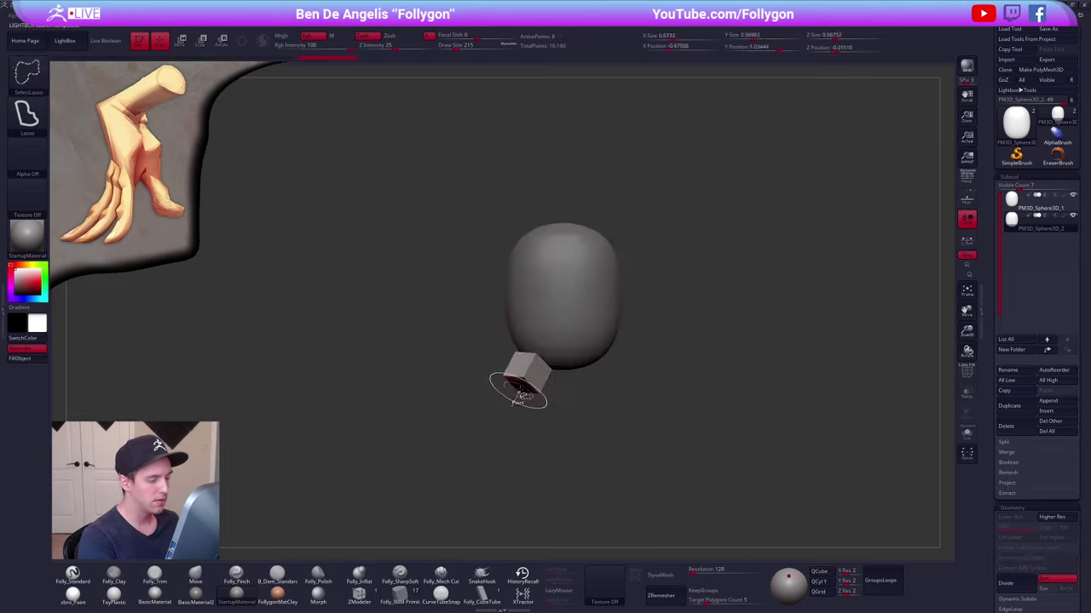
key(space)
click(550, 359)
alt+right_drag(533, 374, 536, 330)
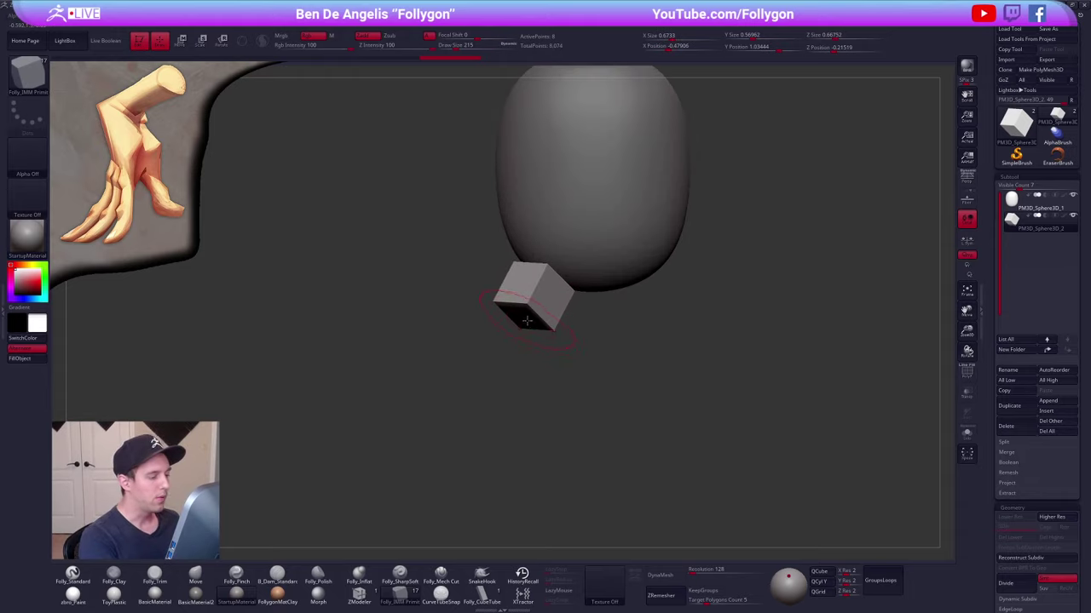
- Isolate the cube in Solo mode and rotate it with the Transpose line until it is square to the axes
right_drag(514, 295, 549, 295)
key(r)
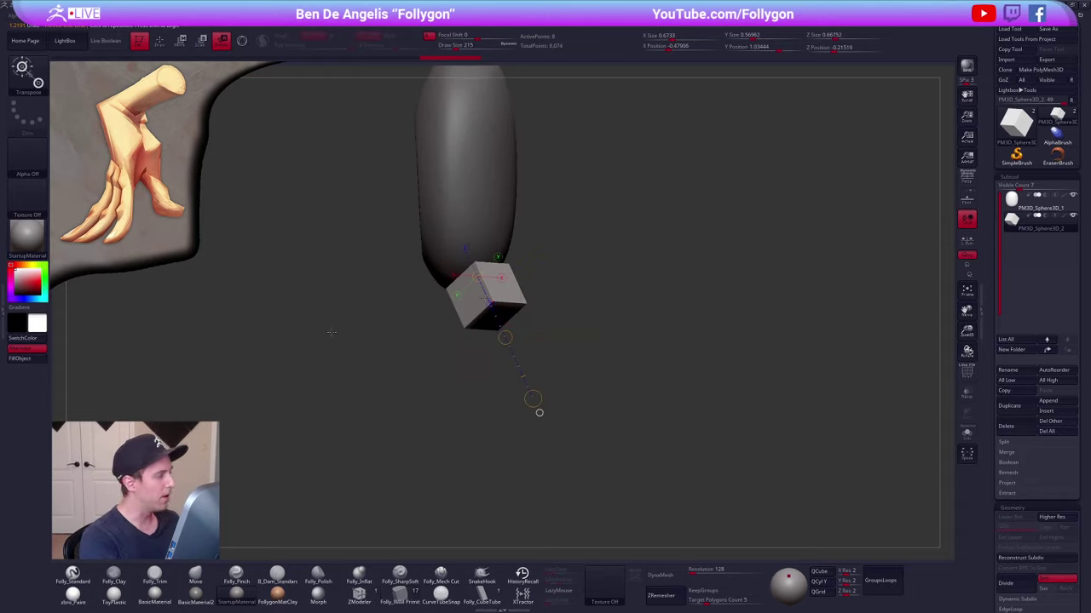
right_drag(106, 198, 96, 261)
drag(398, 416, 442, 359)
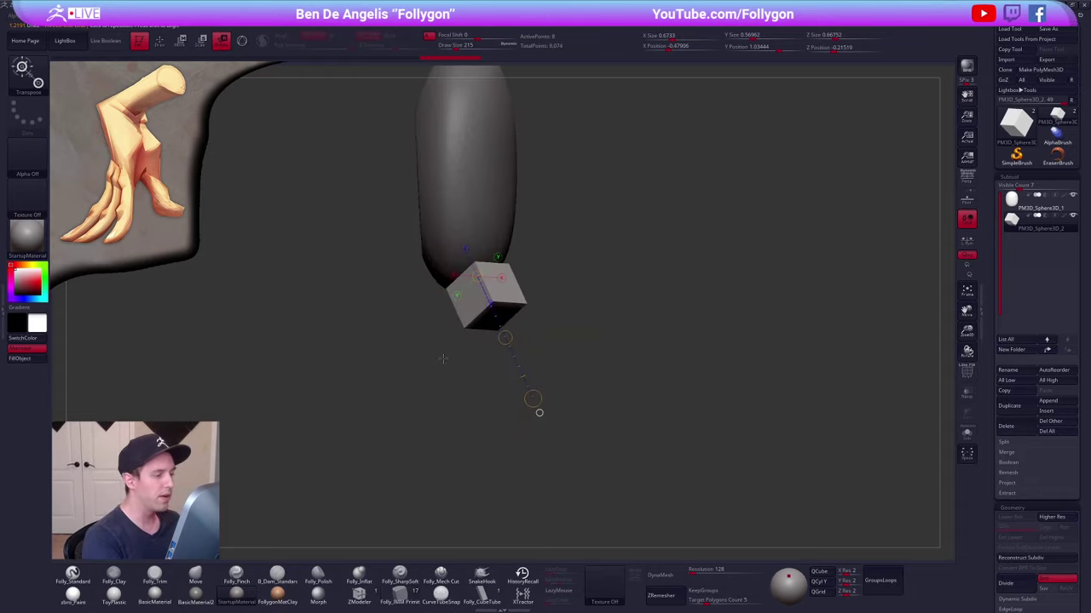
drag(541, 338, 414, 373)
mouse_move(492, 283)
mouse_down()
mouse_move(448, 389)
mouse_move(498, 397)
mouse_move(512, 340)
mouse_move(558, 394)
mouse_move(505, 339)
mouse_up()
key(alt+s)
click(531, 274)
drag(545, 210, 532, 208)
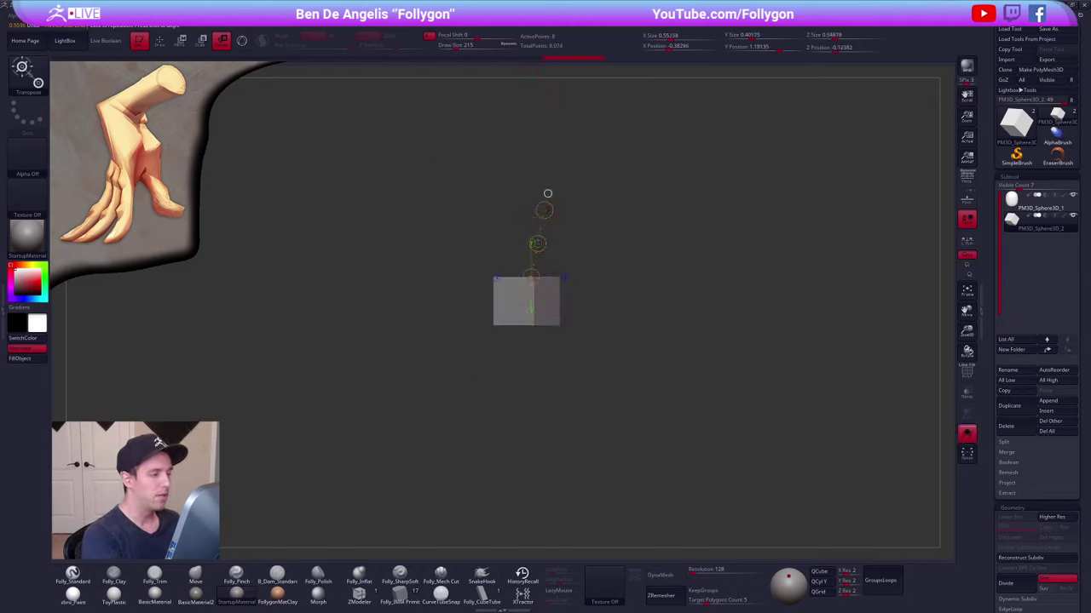
click(543, 316)
shift+drag(530, 375, 525, 432)
drag(603, 346, 595, 312)
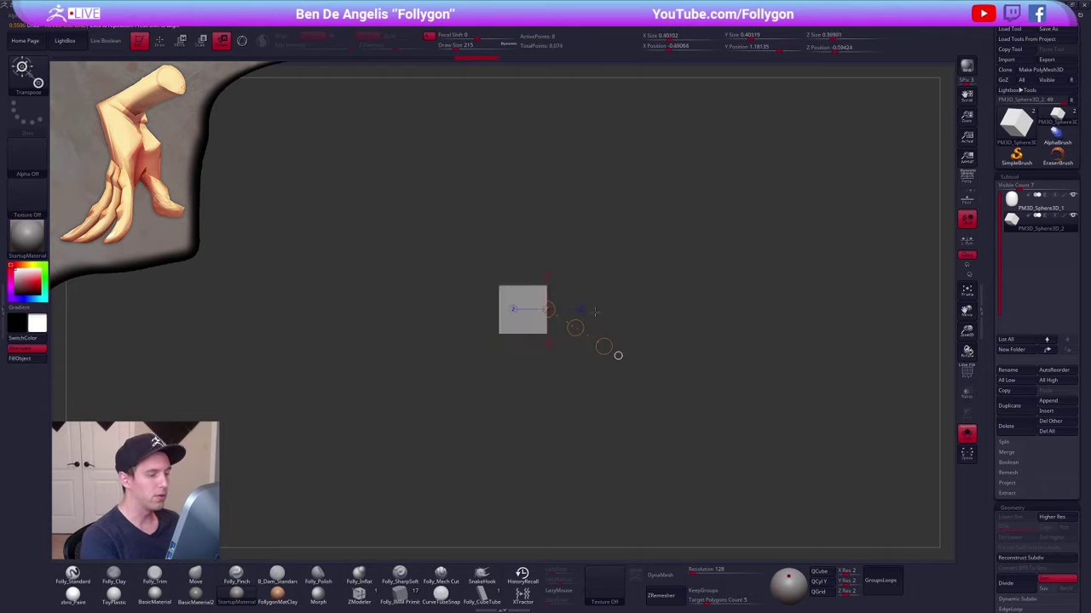
- Stretch the cube into a finger bar with a Y size of about 1.52 and place it against the palm's lower end
key(alt+s)
mouse_move(526, 430)
shift+mouse_down()
mouse_move(518, 358)
mouse_move(513, 369)
mouse_move(538, 362)
mouse_move(525, 338)
mouse_move(535, 504)
shift+mouse_up()
key(w)
alt+drag(549, 477, 538, 370)
mouse_move(524, 273)
mouse_down()
mouse_move(537, 272)
mouse_move(534, 259)
mouse_up()
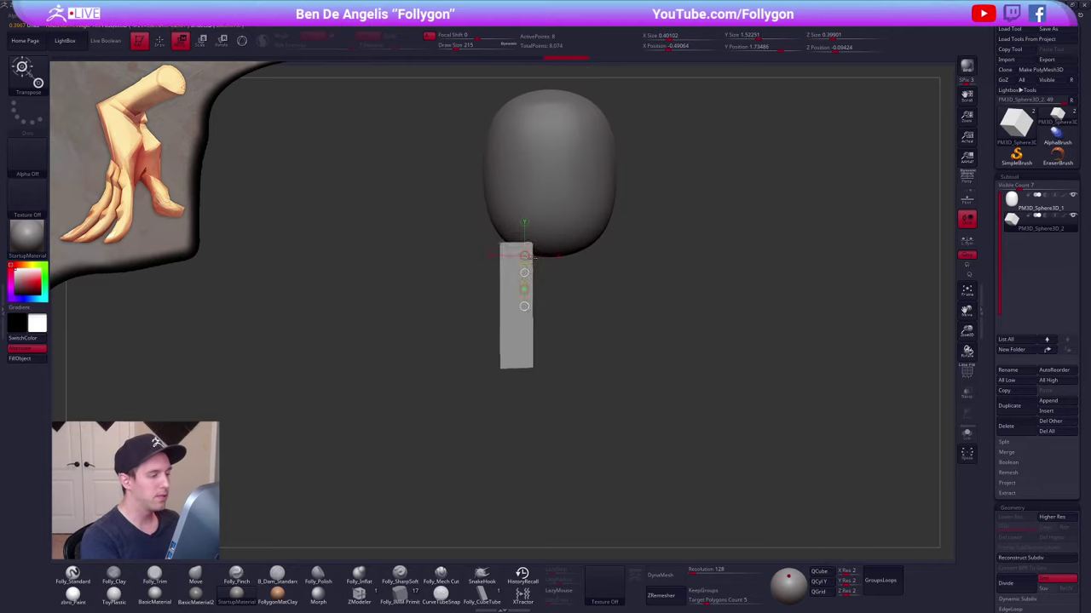
- Turn on PolyFrame and cut a joint across the middle of the finger bar in side view with SliceCurve
key(q)
shift+drag(548, 319, 569, 310)
key(s)
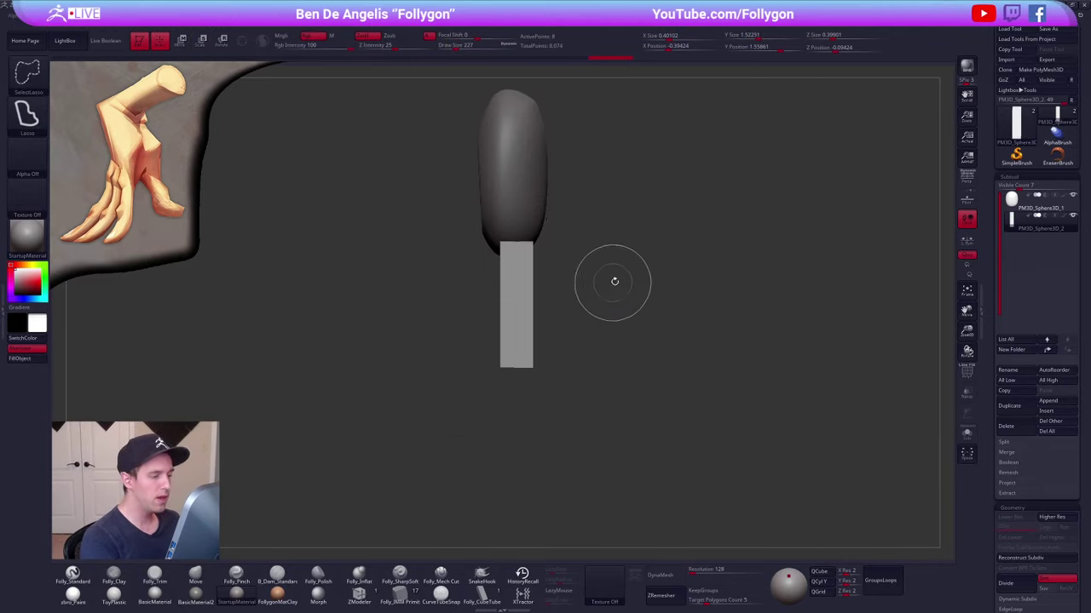
key(shift+f)
key(space)
ctrl+shift+click(644, 479)
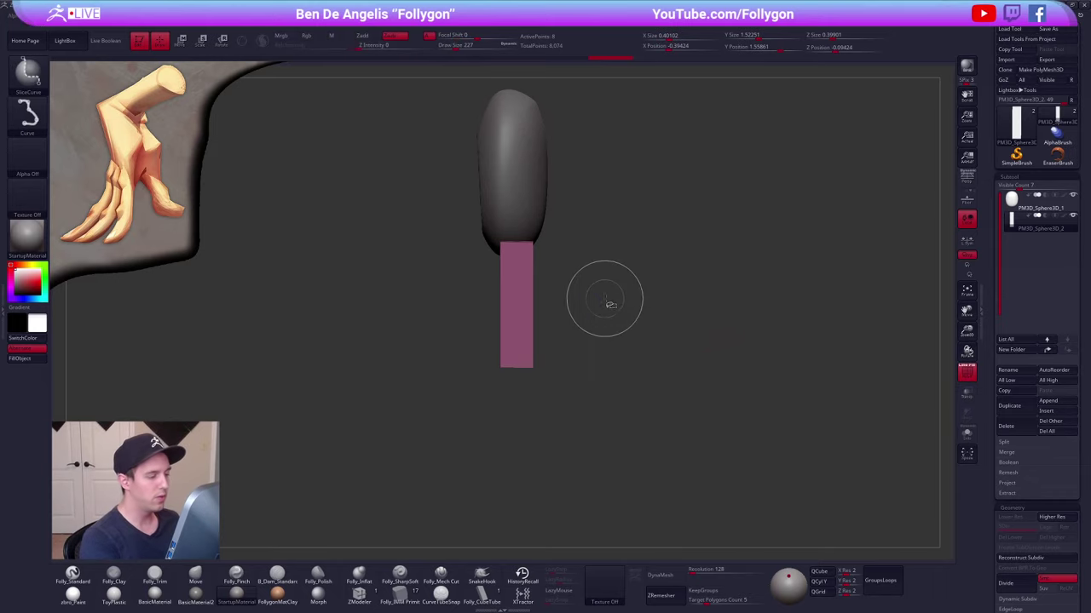
mouse_move(605, 299)
ctrl+shift+mouse_down()
mouse_move(489, 299)
mouse_move(517, 443)
mouse_move(572, 443)
ctrl+shift+mouse_up()
- Mask the finger's upper segment, bend the lower segment at the joint with Transpose Rotate, and clear the mask
key(r)
ctrl+click(522, 334)
key(q)
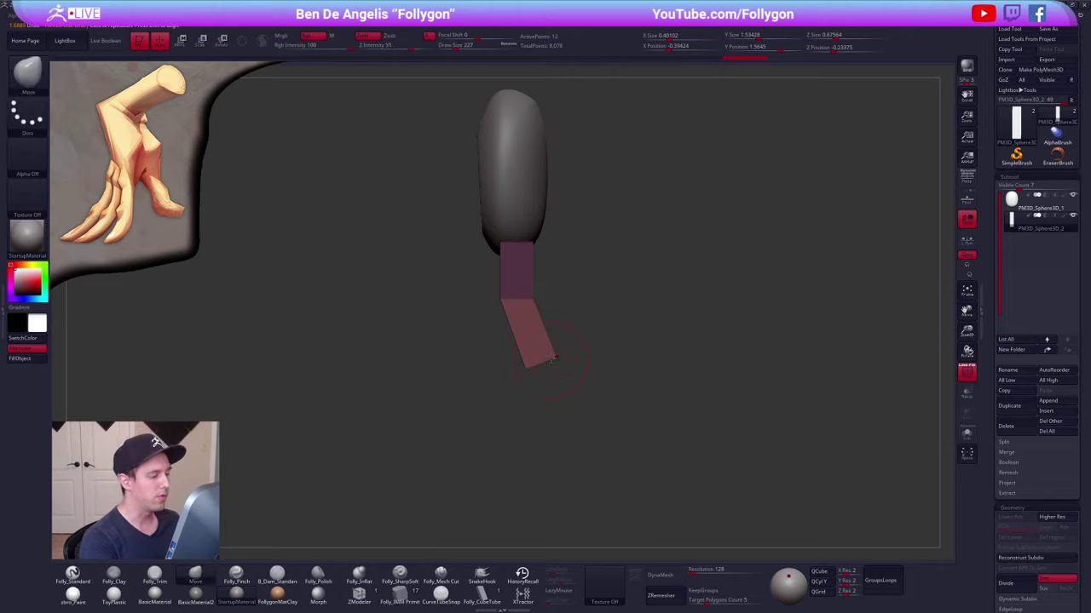
key(s)
mouse_move(553, 359)
mouse_down()
mouse_move(564, 361)
mouse_move(466, 374)
mouse_move(505, 351)
mouse_up()
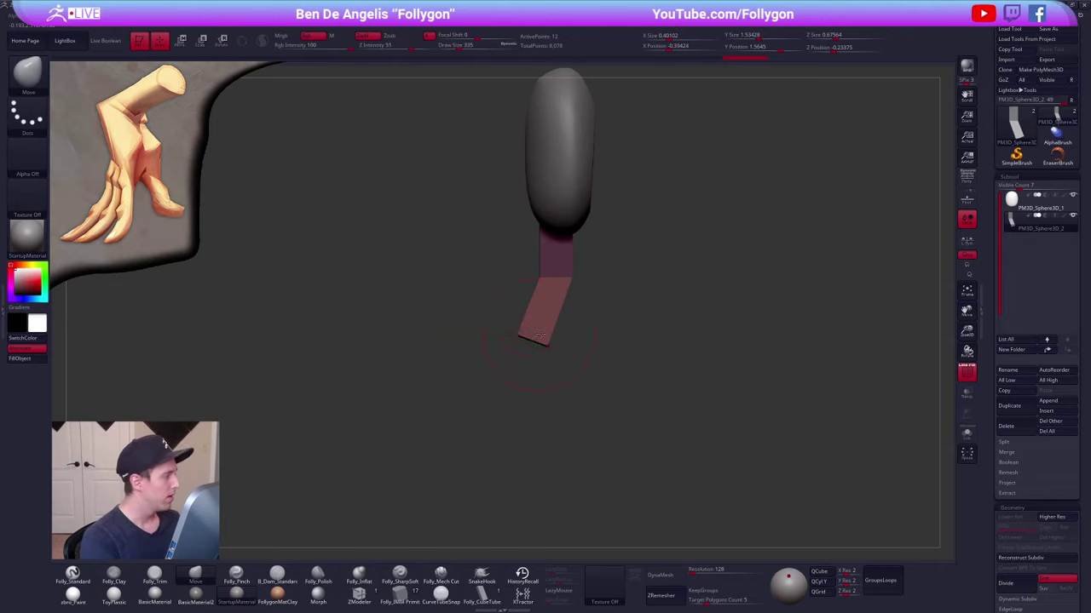
ctrl+drag(602, 330, 612, 342)
- Seat the finger under the palm's front edge, scaling it to an X size of about 0.35 and tilting it forward
key(w)
shift+drag(564, 299, 564, 385)
drag(564, 342, 549, 330)
alt+right_drag(520, 323, 526, 376)
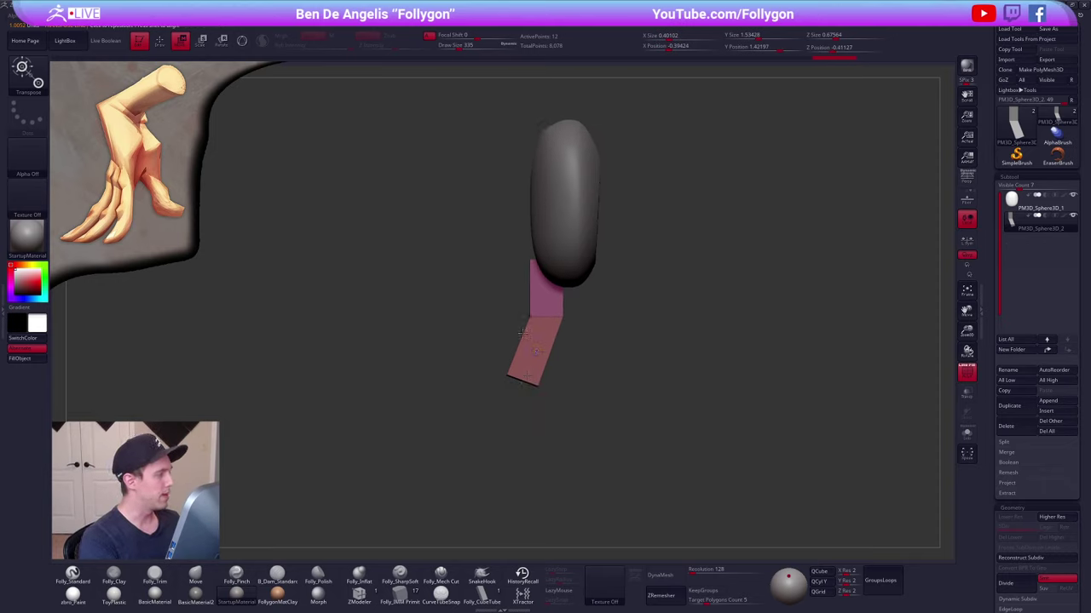
key(e)
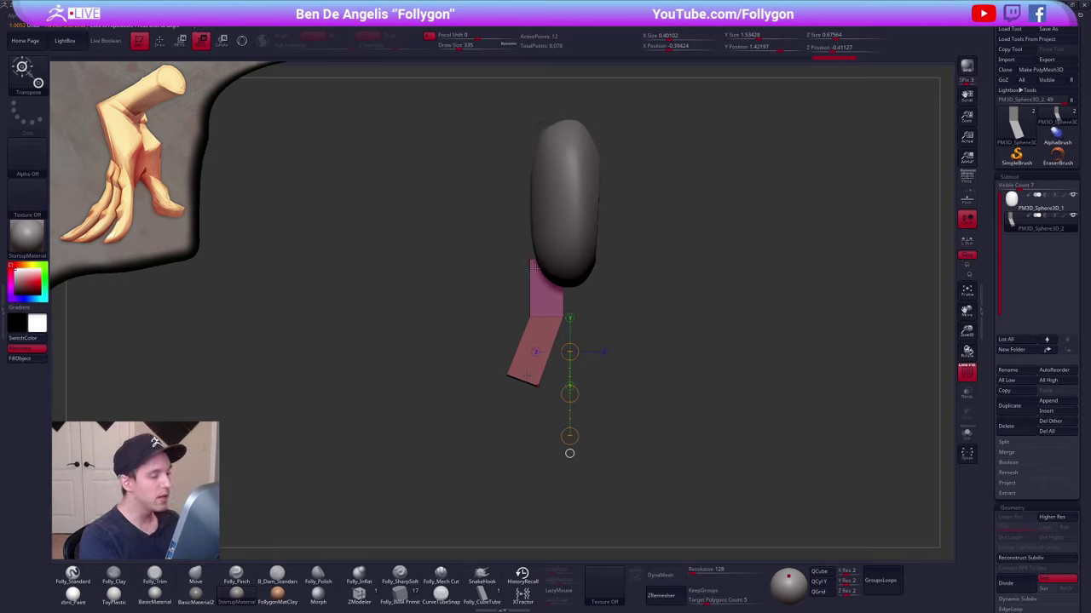
shift+drag(541, 263, 541, 288)
drag(541, 407, 504, 436)
key(w)
key(q)
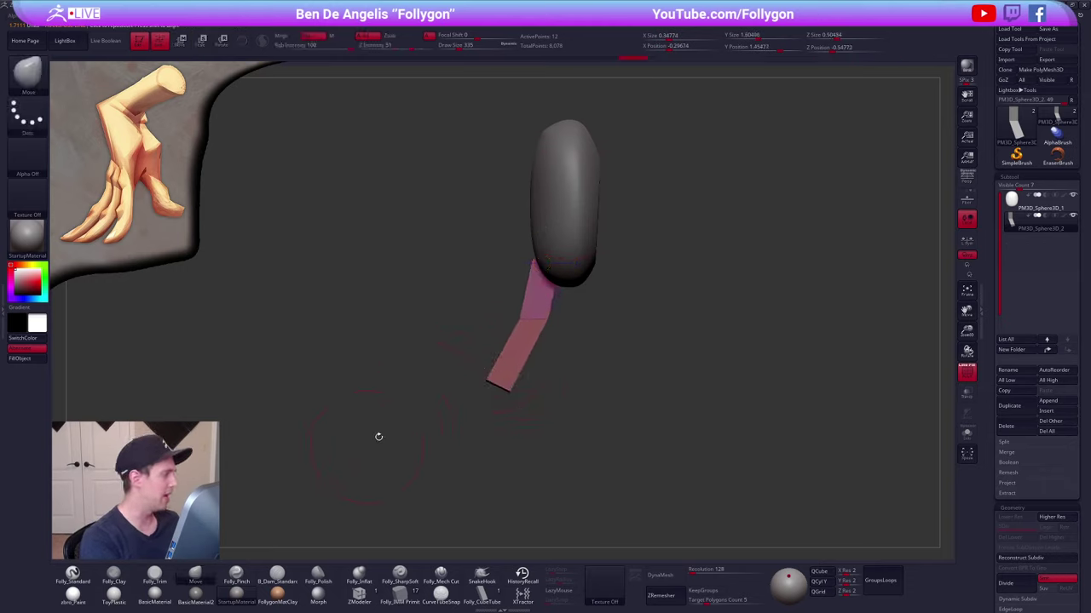
- Slice a second joint across the finger's lower segment, and bend and lengthen the fingertip beyond it
ctrl+shift+drag(481, 346, 606, 393)
ctrl+alt+drag(455, 368, 539, 394)
key(r)
mouse_move(516, 358)
mouse_down()
mouse_move(477, 438)
mouse_move(451, 446)
mouse_up()
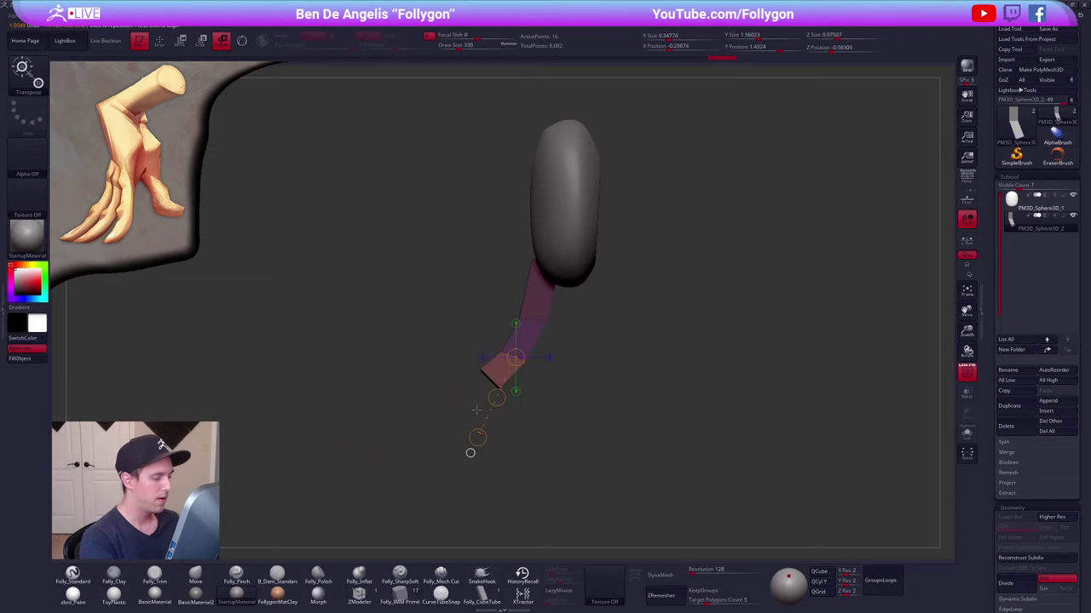
key(w)
drag(497, 398, 477, 407)
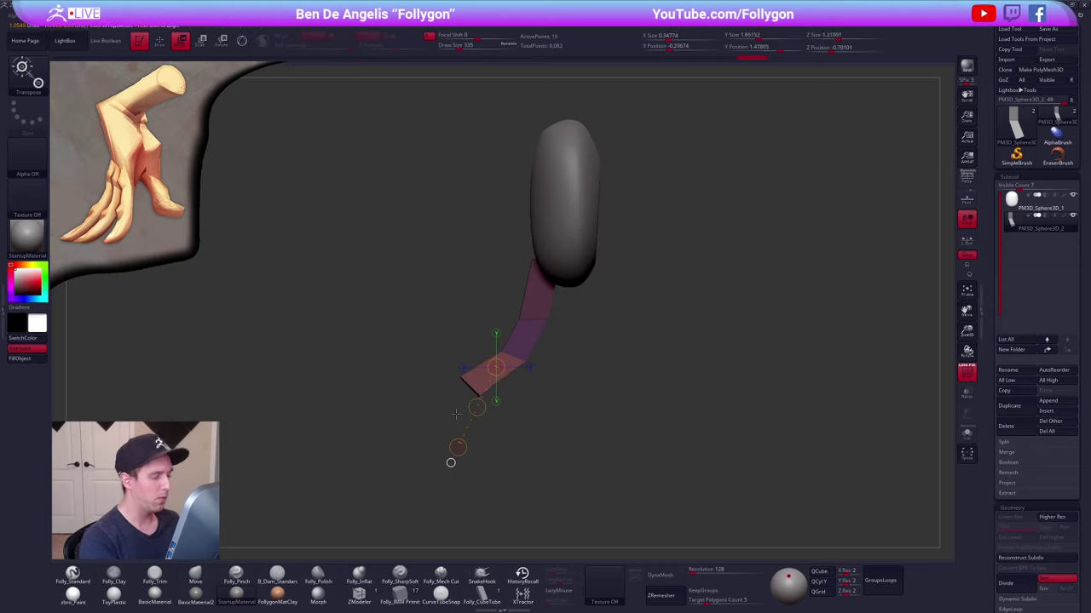
key(q)
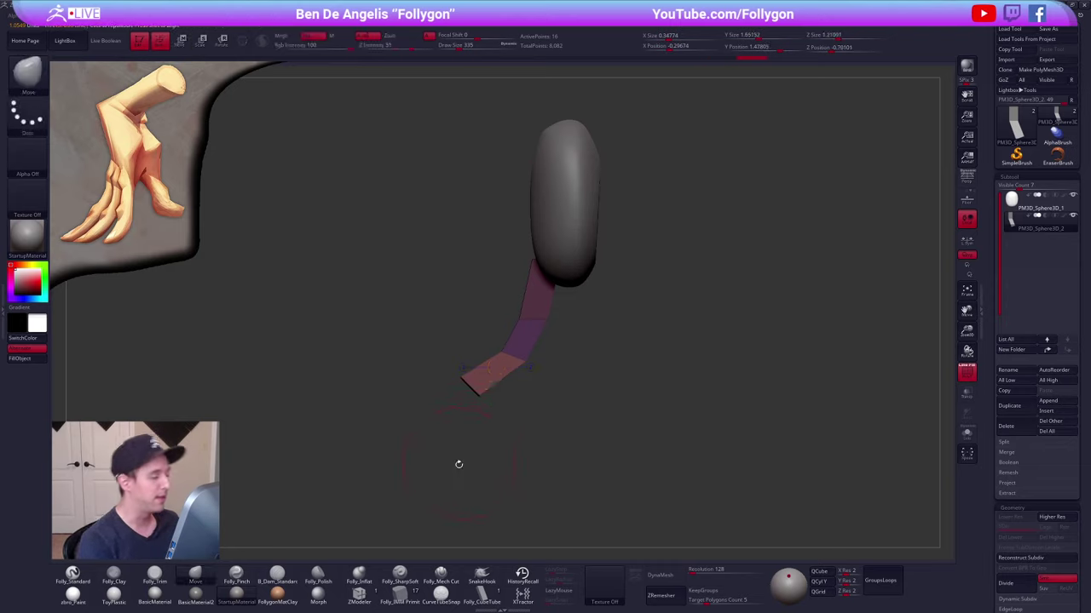
ctrl+drag(569, 359, 592, 333)
- Duplicate the finger sideways within its subtool and shift the copy slightly back in side view
alt+click(562, 261)
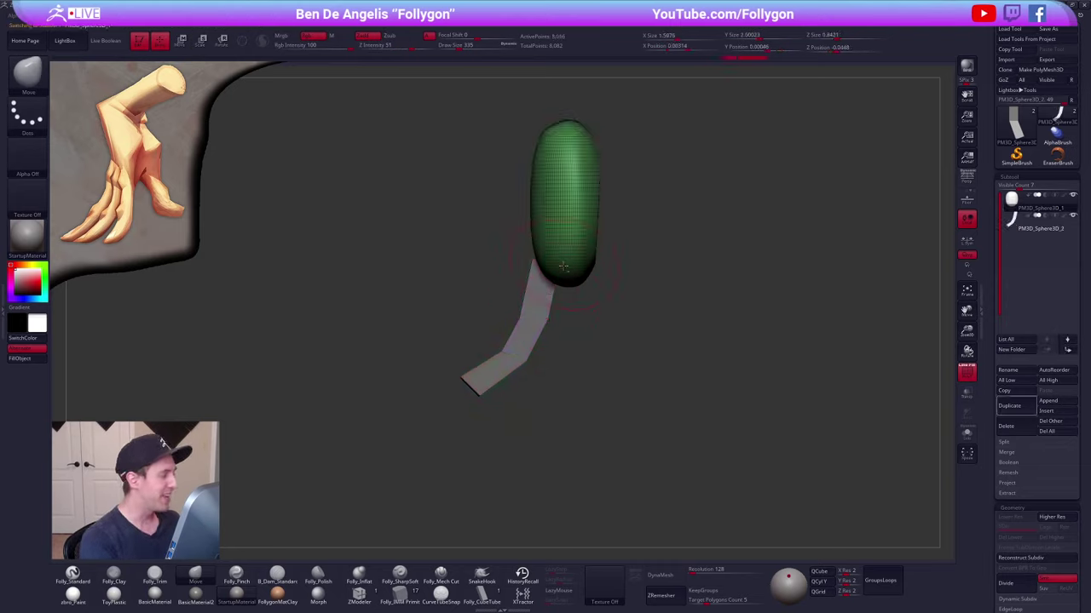
shift+right_drag(557, 258, 592, 258)
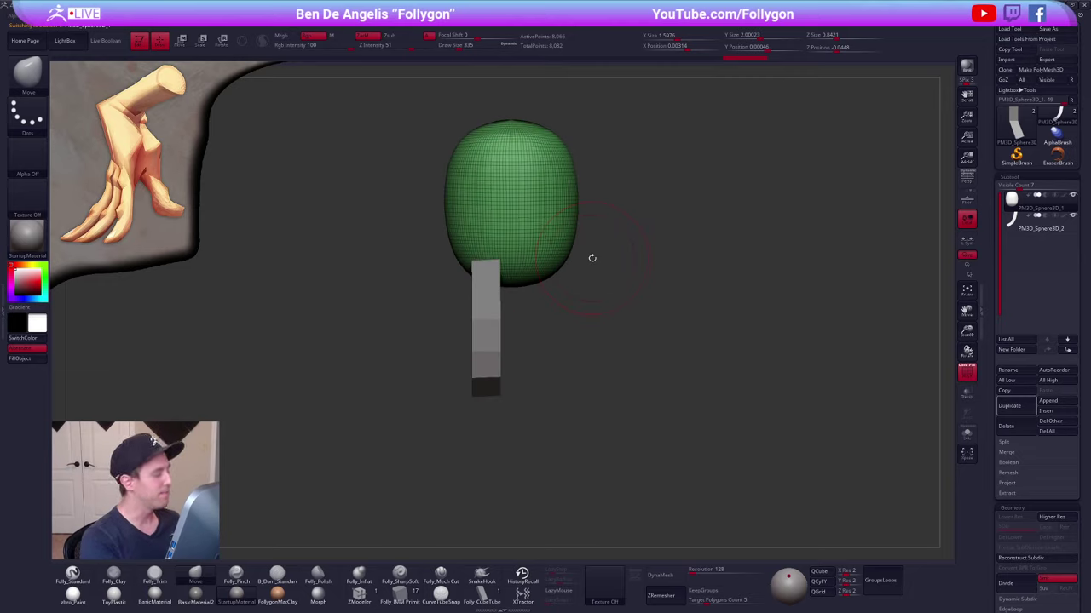
alt+click(496, 322)
key(w)
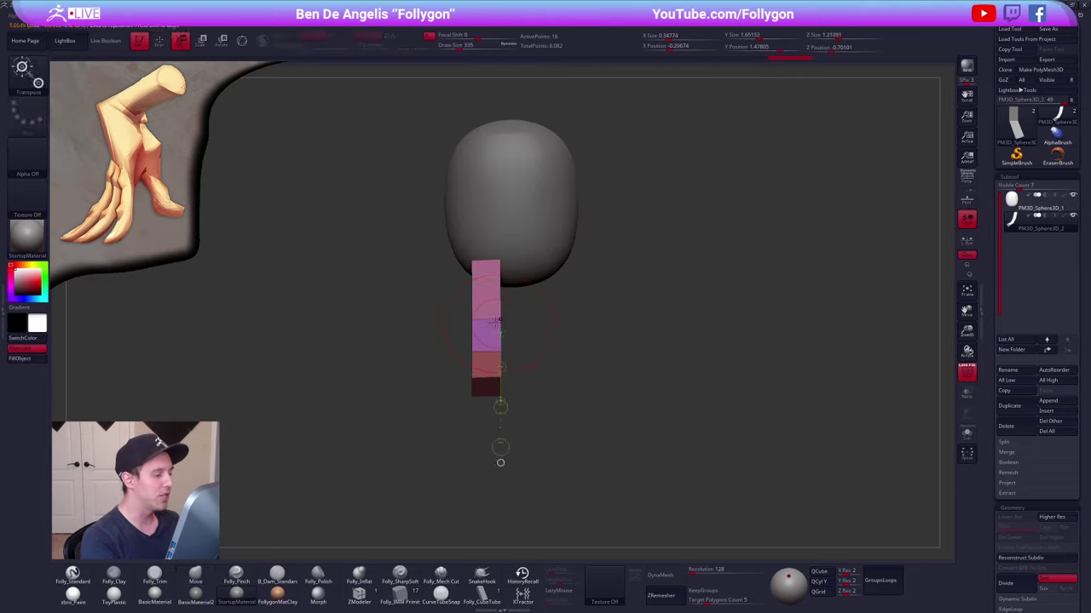
shift+drag(501, 319, 556, 321)
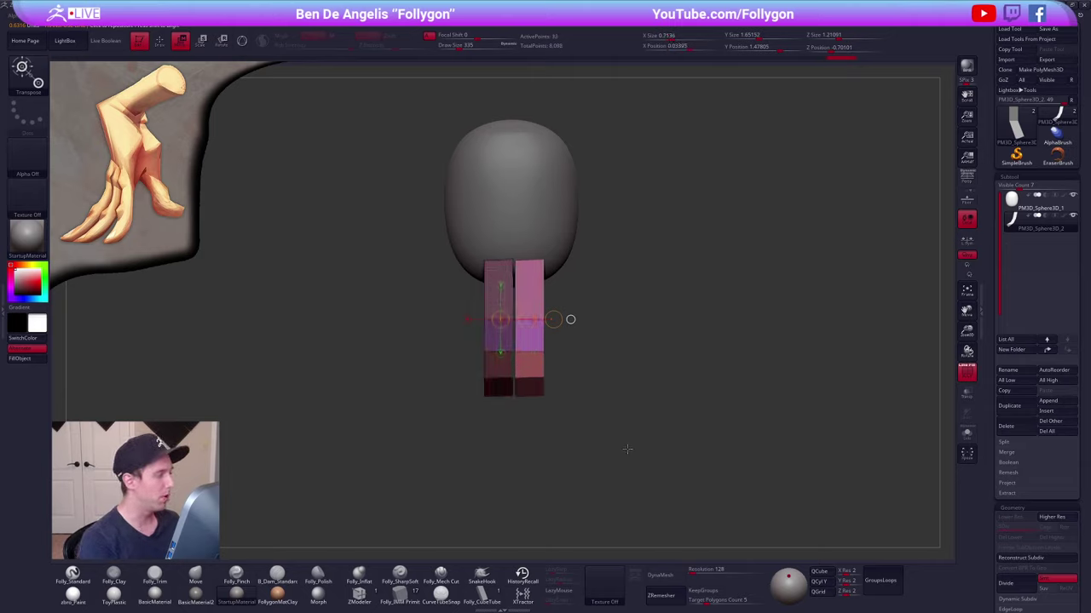
drag(627, 449, 594, 465)
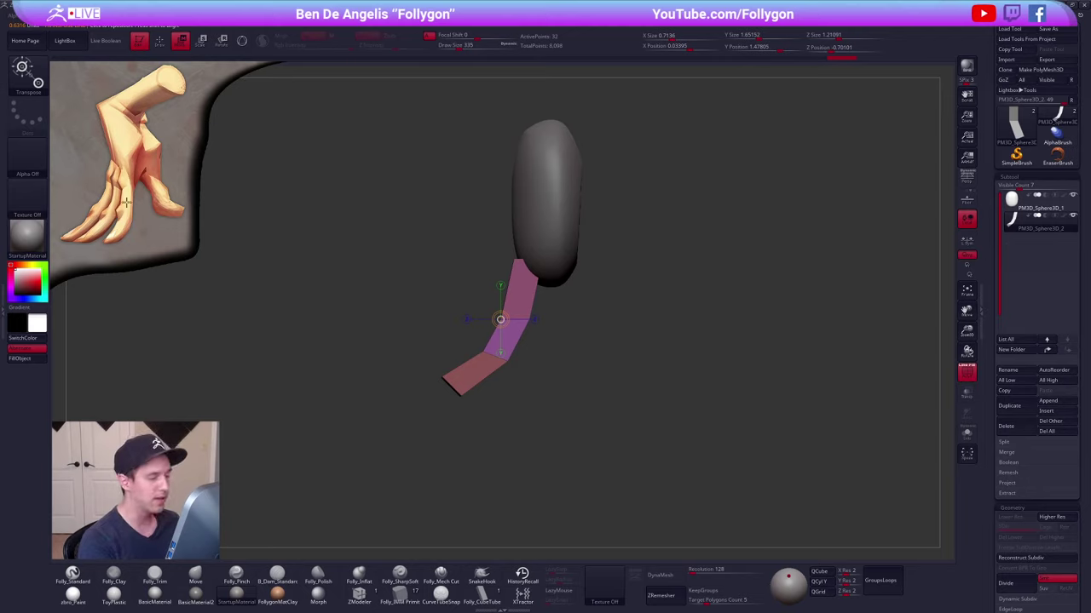
mouse_move(510, 339)
shift+mouse_down()
mouse_move(570, 339)
mouse_move(550, 343)
shift+mouse_up()
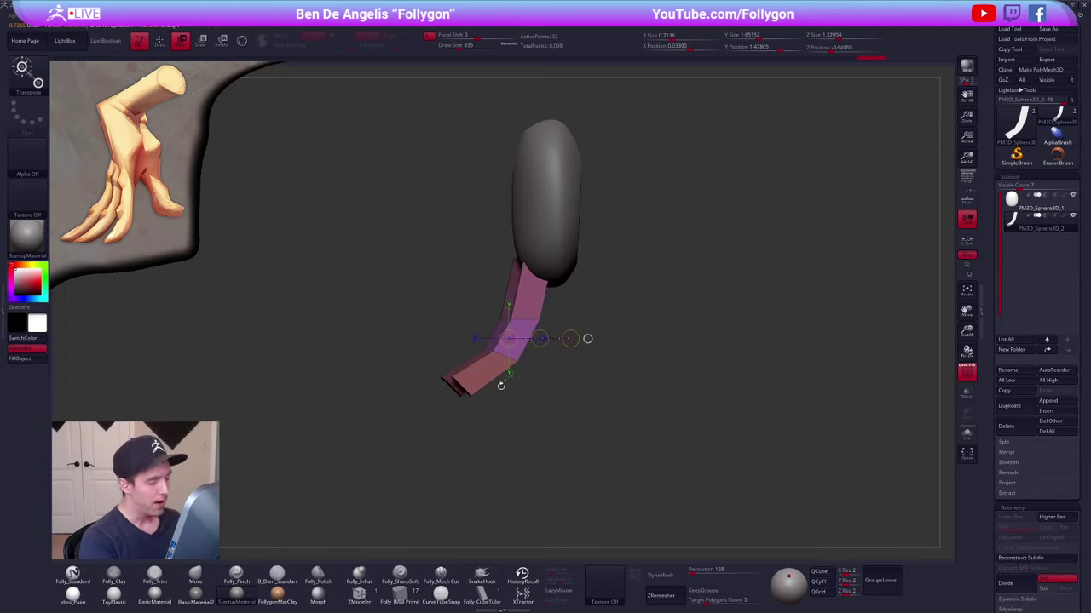
key(q)
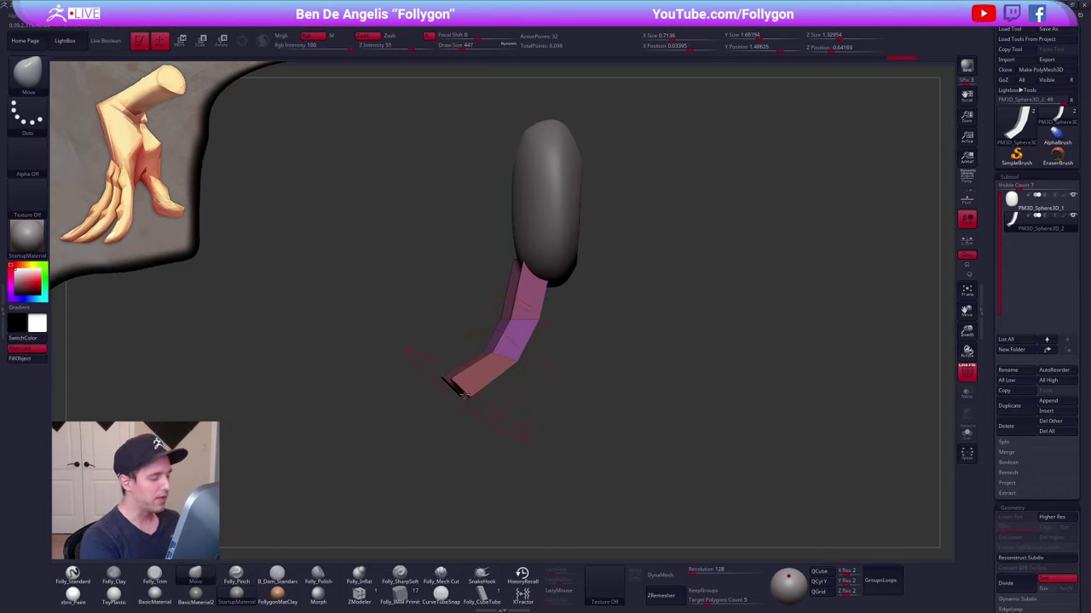
- Duplicate a third finger set farther back and steeper, and give each finger its own polygroup with Auto Groups
key(w)
mouse_move(513, 357)
shift+mouse_down()
mouse_move(558, 356)
mouse_move(586, 332)
mouse_move(577, 309)
mouse_move(589, 310)
mouse_move(536, 308)
shift+mouse_up()
key(r)
mouse_move(583, 270)
shift+mouse_down()
mouse_move(583, 408)
mouse_move(608, 407)
shift+mouse_up()
key(ctrl+shift+a)
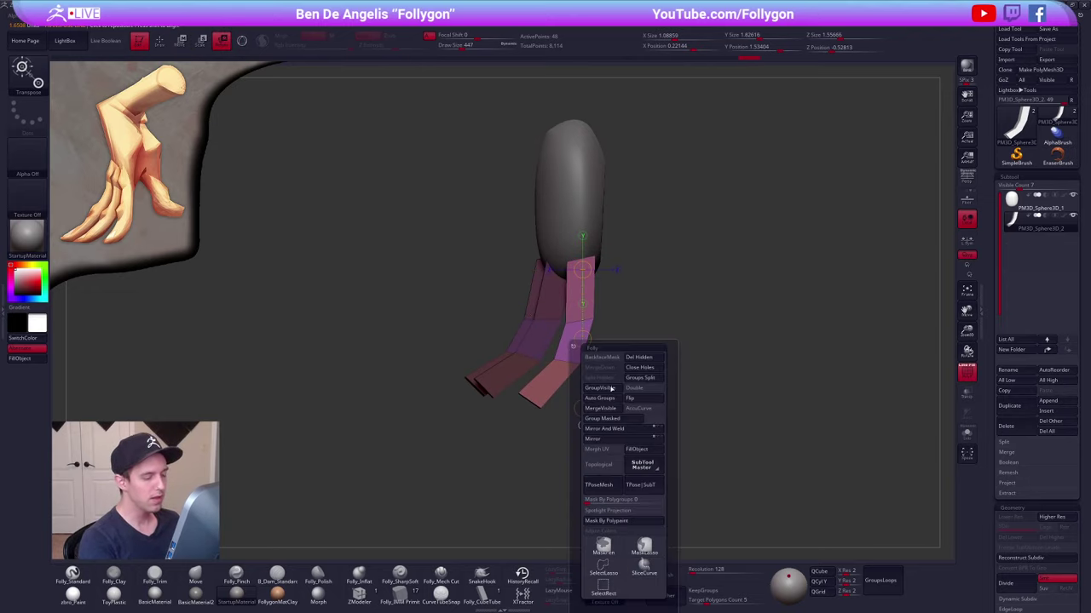
click(607, 398)
- Adjust the third finger's position and angle with the Transpose line so it hangs just below the palm
key(w)
drag(583, 333, 577, 325)
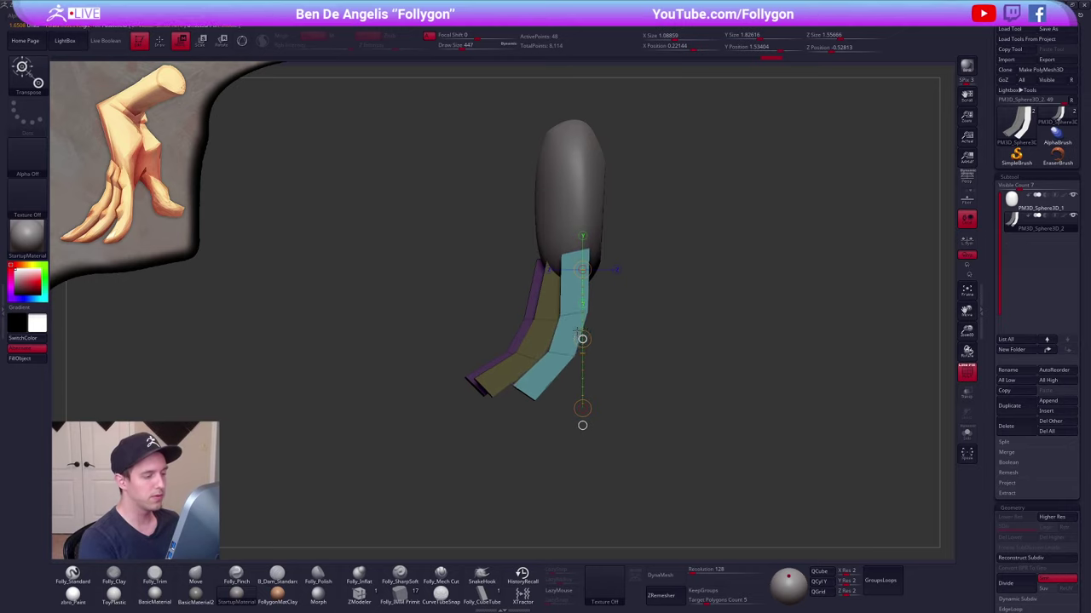
key(r)
shift+drag(570, 256, 570, 276)
drag(570, 412, 578, 412)
key(q)
drag(578, 324, 570, 323)
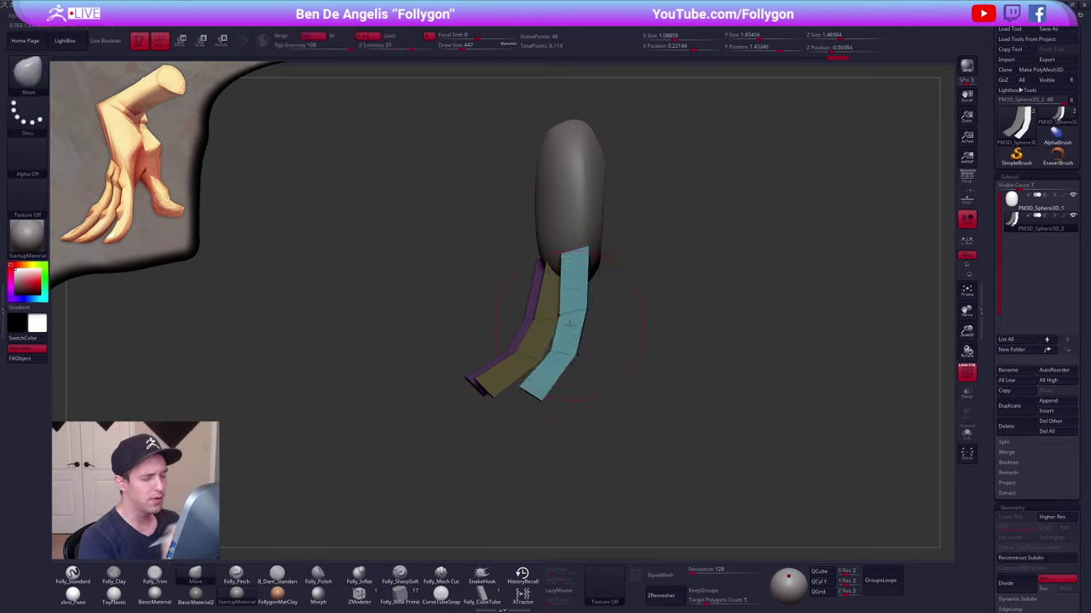
- Isolate individual fingers by polygroup, refine their angles with the Transpose line, and clear the mask
key(w)
ctrl+click(520, 353)
key(r)
mouse_move(561, 255)
mouse_down()
mouse_move(497, 430)
mouse_move(515, 434)
mouse_move(488, 428)
mouse_move(542, 444)
mouse_up()
key(w)
ctrl+click(574, 356)
key(r)
key(q)
ctrl+drag(606, 364, 615, 375)
- Mask everything except the first finger and duplicate it outward as a fourth finger
mouse_move(605, 364)
mouse_down()
mouse_move(552, 355)
mouse_move(651, 334)
mouse_move(613, 328)
mouse_move(659, 319)
mouse_move(595, 321)
mouse_move(638, 301)
mouse_move(611, 301)
mouse_up()
key(w)
ctrl+click(599, 353)
shift+right_drag(588, 294, 620, 284)
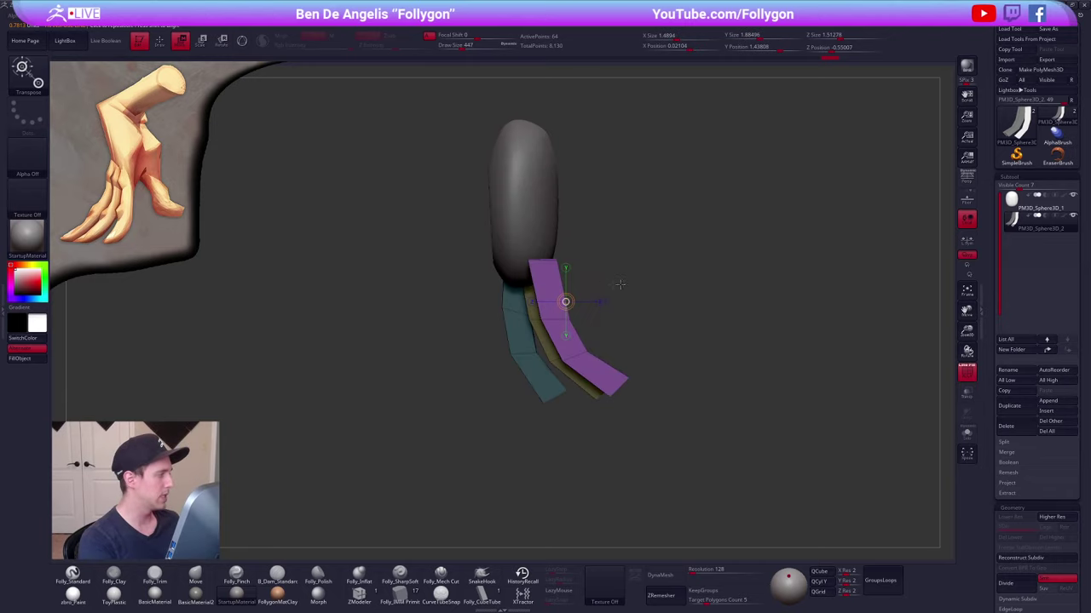
- Move the fourth finger closer to its neighbour, bringing the finger set to an X size of about 1.45
drag(543, 264, 600, 412)
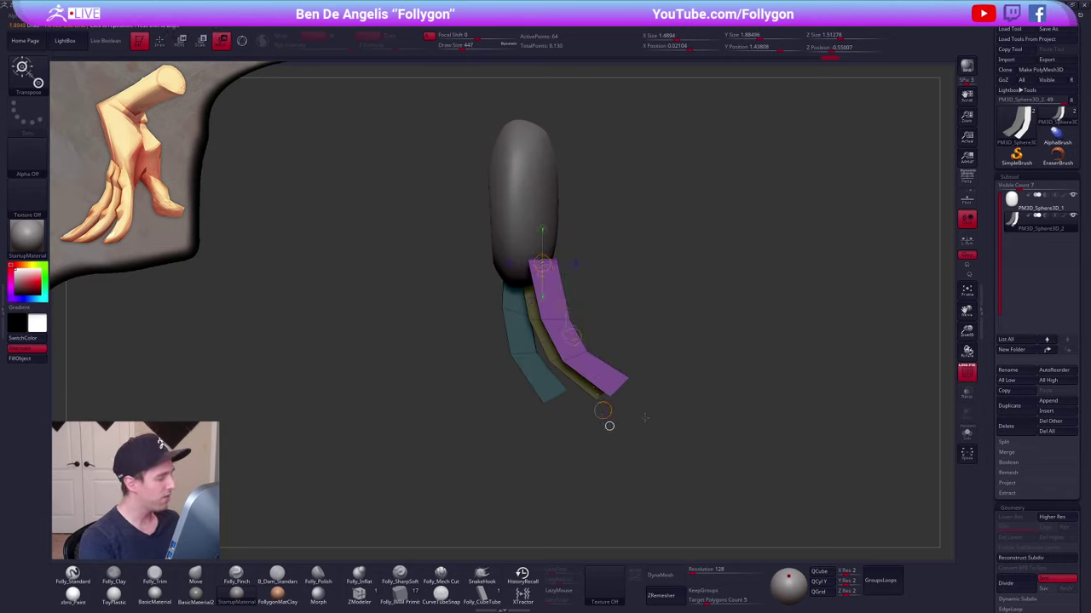
shift+drag(696, 415, 633, 436)
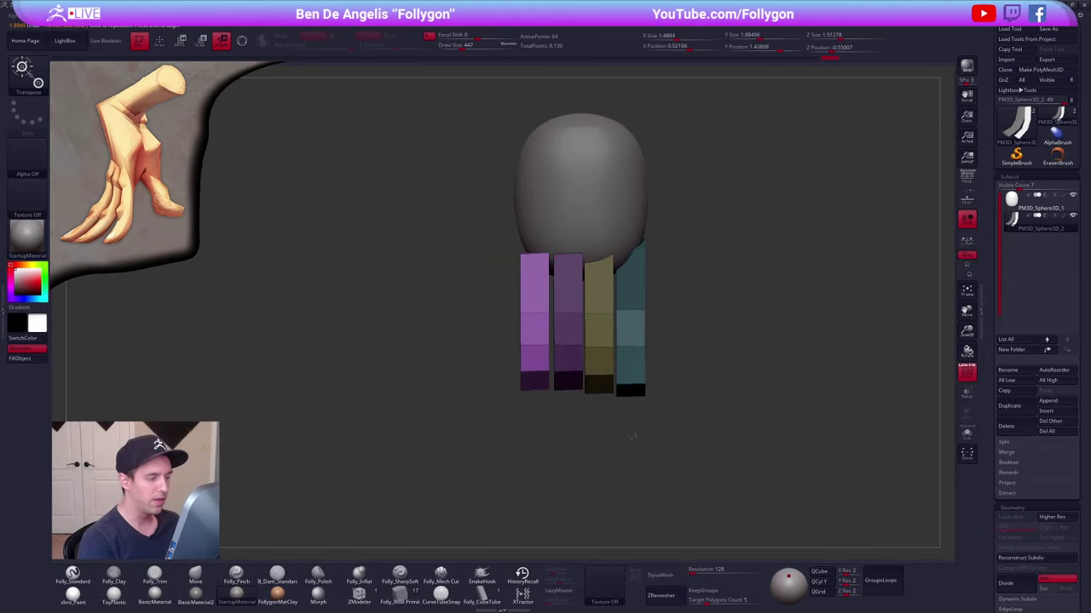
key(w)
mouse_move(539, 328)
shift+mouse_down()
mouse_move(590, 328)
mouse_move(567, 328)
shift+mouse_up()
drag(558, 460, 551, 438)
key(q)
key(space)
drag(569, 387, 575, 388)
drag(557, 464, 539, 375)
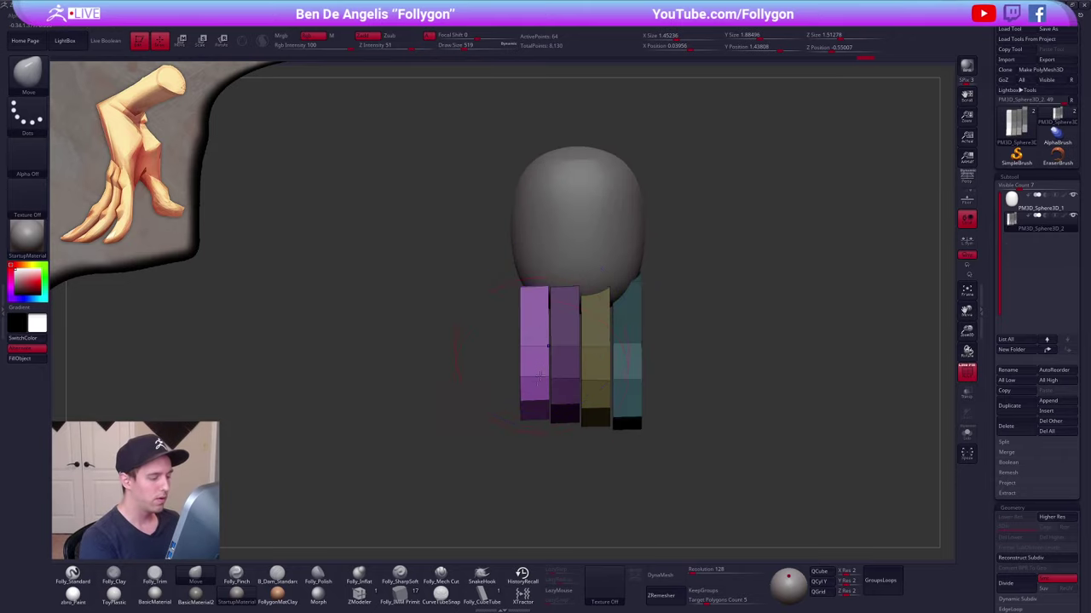
drag(454, 401, 624, 385)
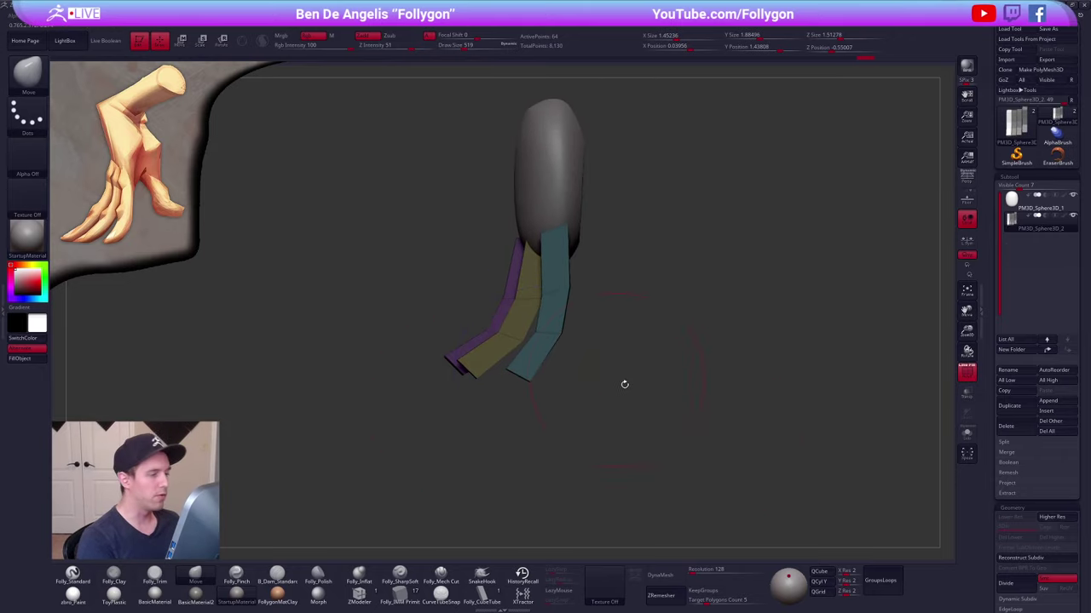
- Invert the mask and give the duplicated fourth finger its own polygroup so all four fingers are grouped separately
mouse_move(708, 440)
alt+mouse_down()
mouse_move(668, 446)
mouse_move(709, 453)
mouse_move(655, 458)
mouse_move(700, 459)
alt+mouse_up()
ctrl+click(691, 443)
key(ctrl+w)
key(ctrl+z)
key(ctrl+w)
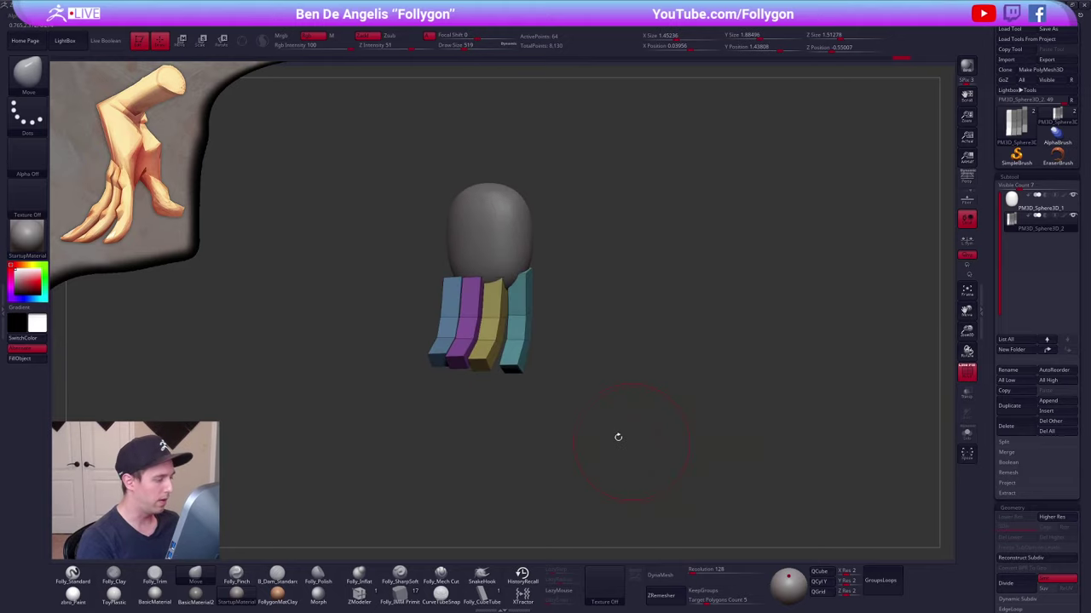
- Select the palm, adjust its side profile slightly with the Move brush at a larger draw size, and hide the polyframe
alt+drag(618, 437, 636, 401)
key(space)
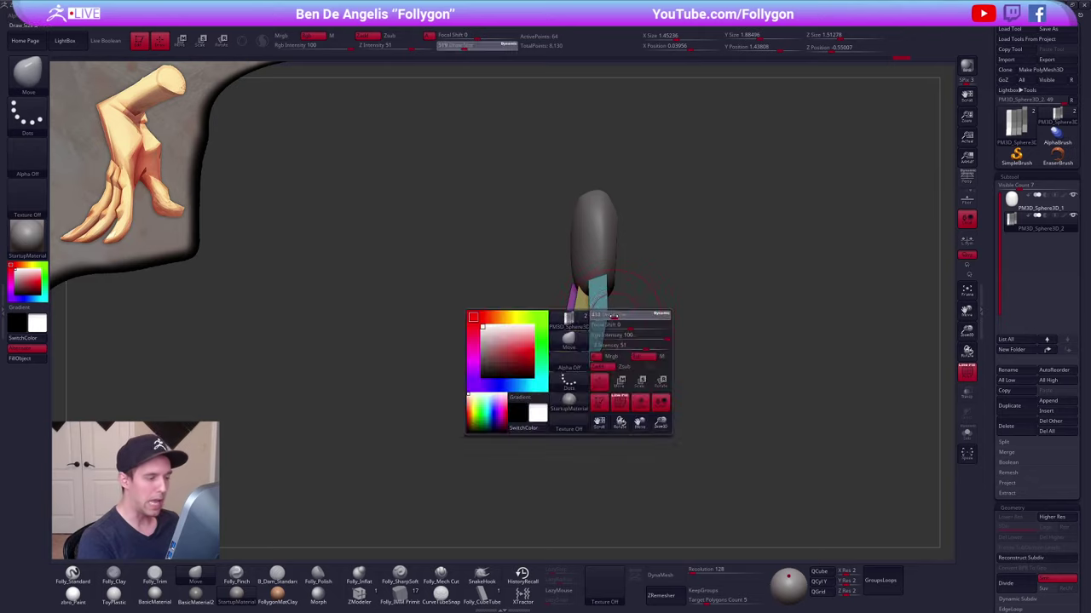
alt+click(579, 253)
key(space)
drag(574, 247, 579, 247)
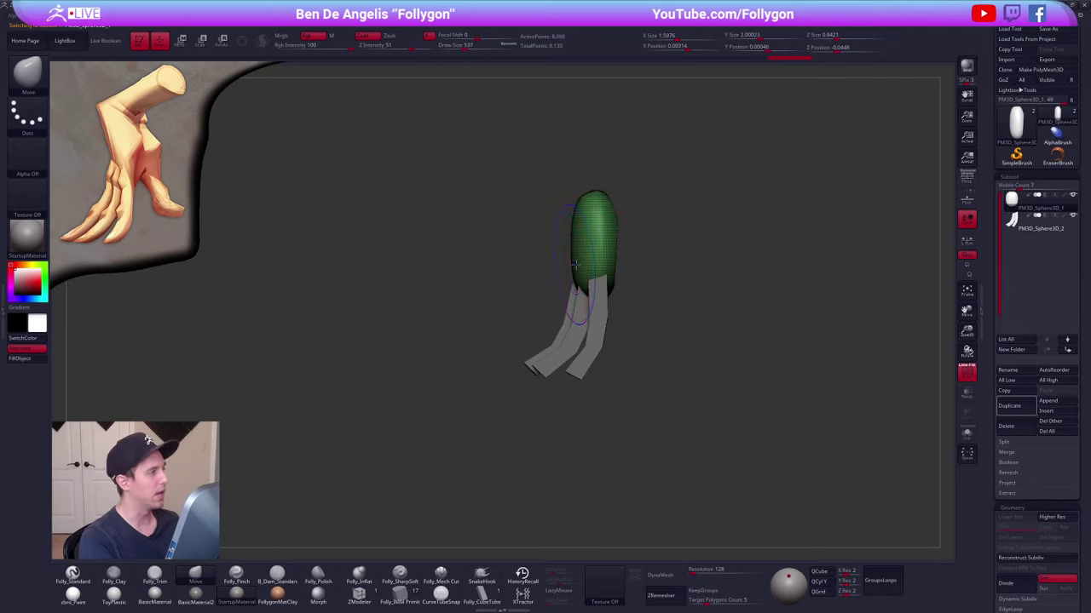
key(shift+f)
mouse_move(651, 252)
alt+mouse_down()
mouse_move(628, 321)
mouse_move(675, 283)
alt+mouse_up()
- Insert a Creased Cylinder primitive on the upper inner side of the palm as the start of the forearm
click(400, 594)
key(m)
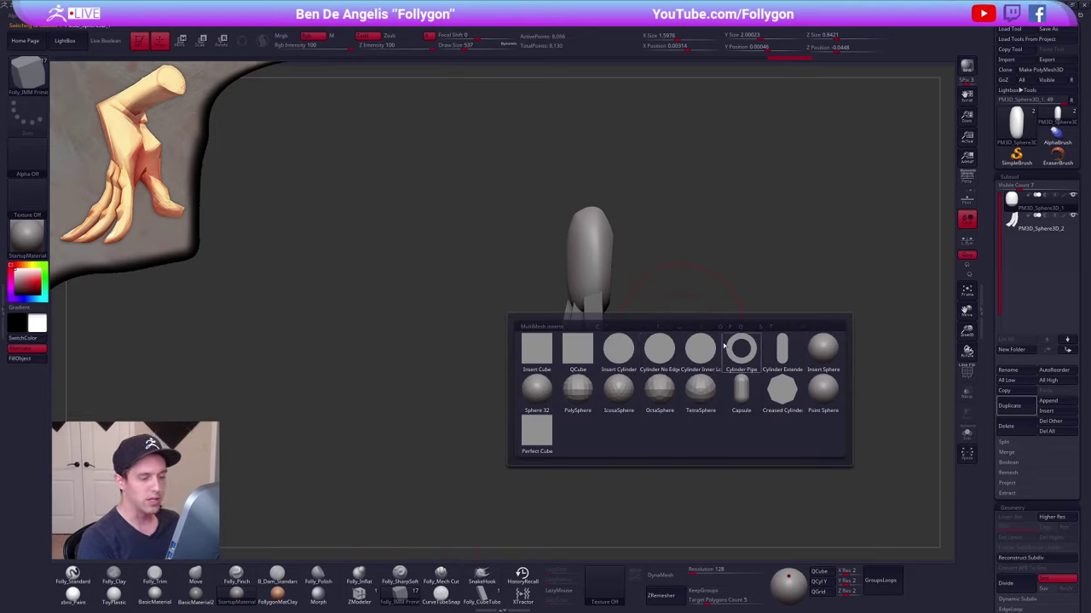
click(785, 386)
drag(767, 394, 660, 396)
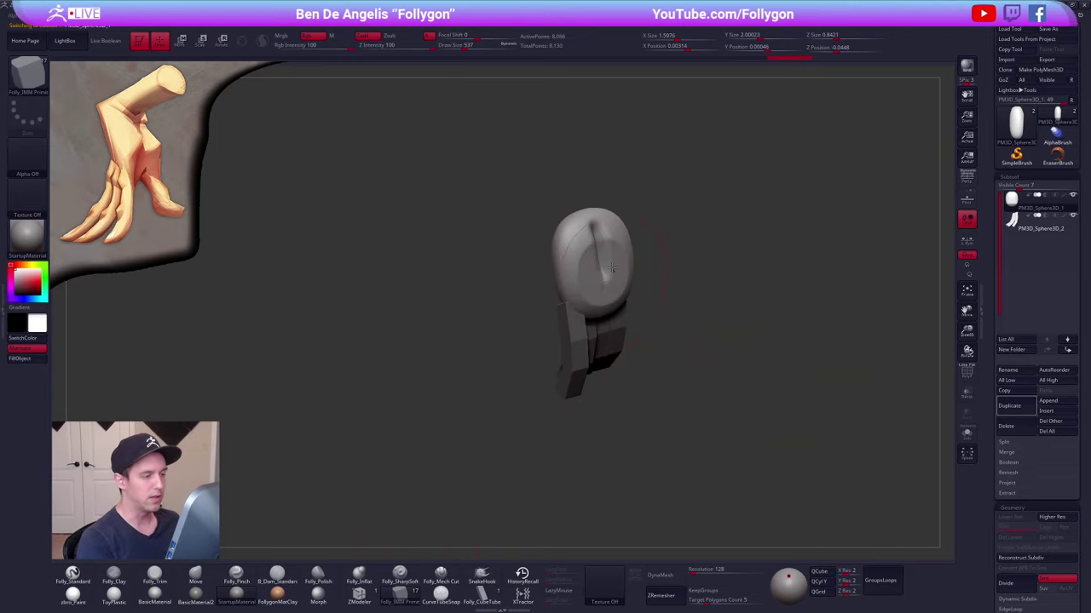
drag(595, 226, 627, 251)
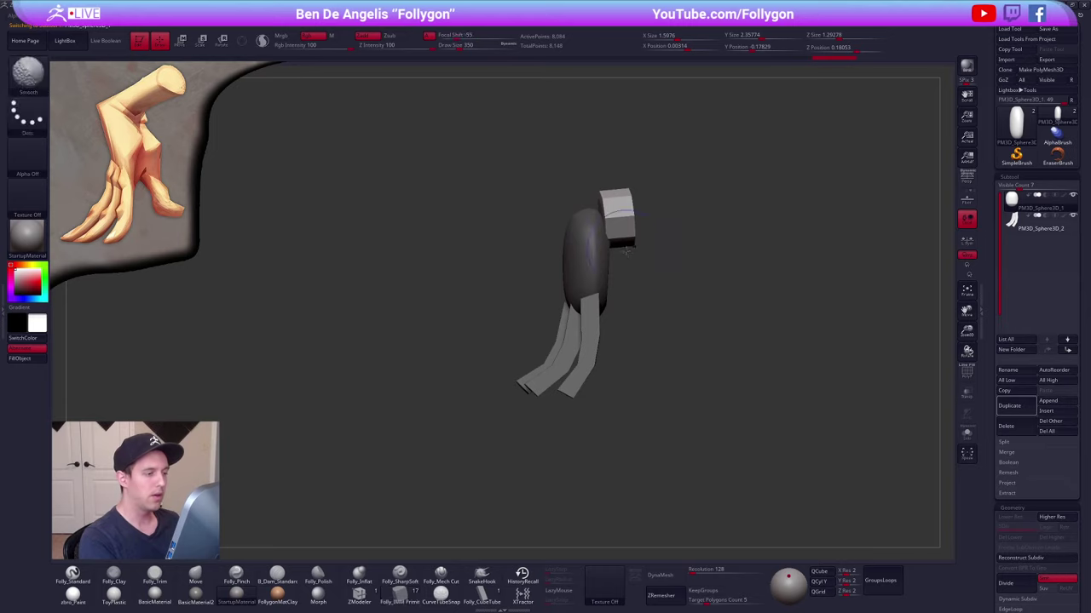
- Show the polyframe, clear the mask, and isolate the inserted cylinder as its own polygroup
key(shift+f)
alt+drag(670, 300, 611, 323)
ctrl+click(628, 299)
key(ctrl+w)
ctrl+shift+click(568, 243)
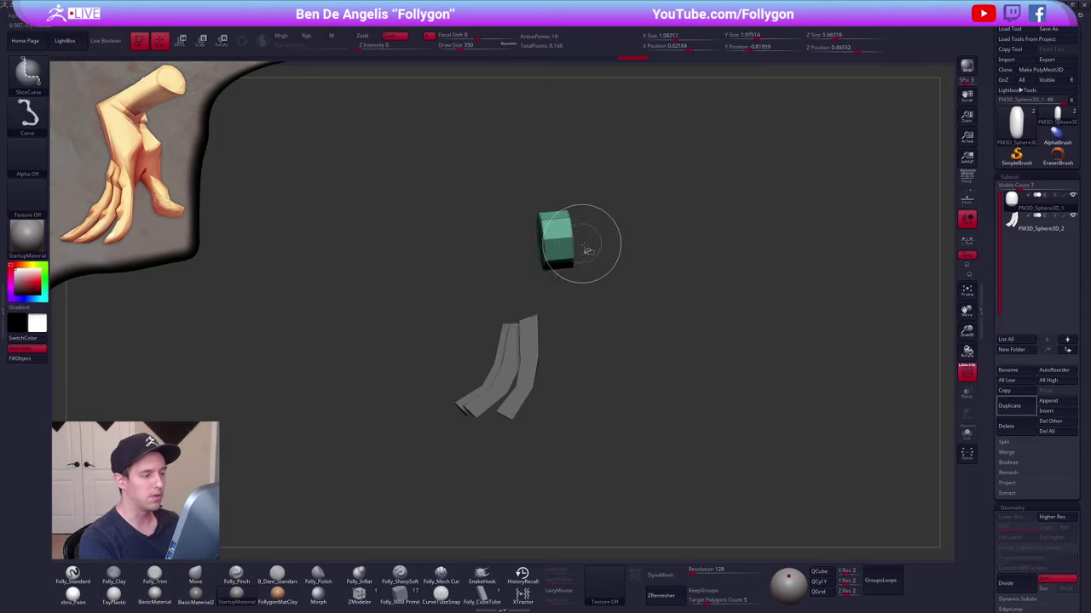
key(ctrl+shift+f)
click(637, 248)
key(ctrl+shift+f)
key(ctrl+shift+f)
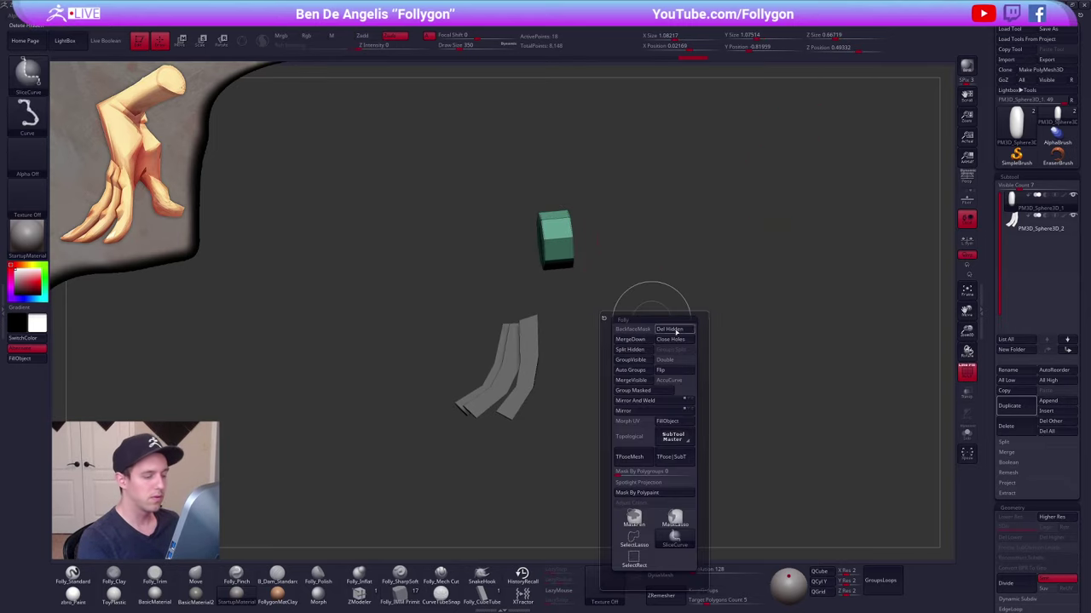
- Swap the visibility to the palm, split off the hidden cylinder as a separate subtool, and select the cylinder
ctrl+shift+click(633, 538)
ctrl+shift+drag(573, 339, 596, 313)
key(ctrl+shift+f)
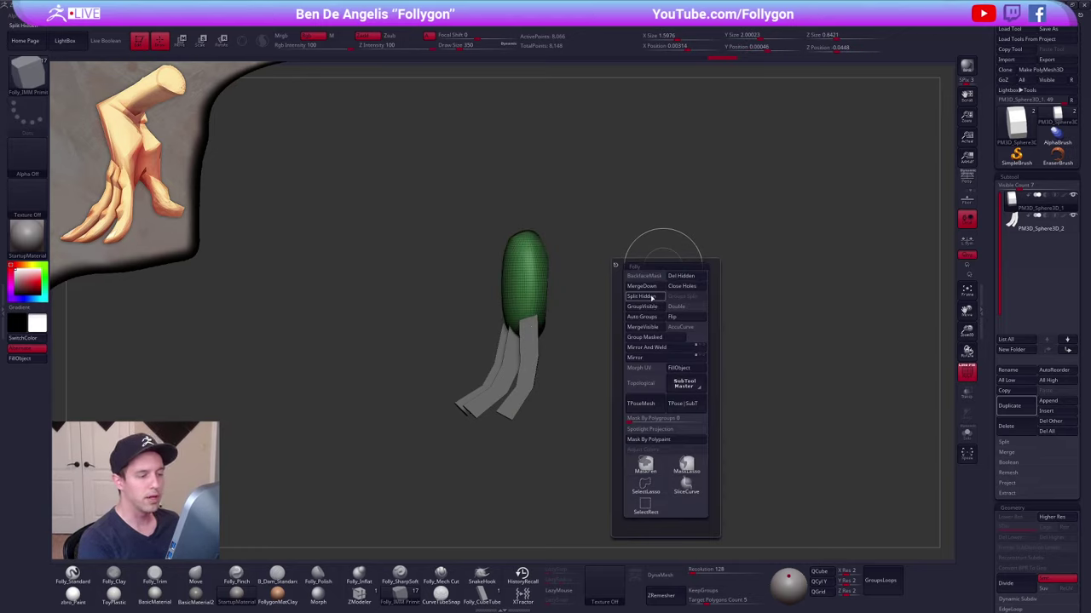
click(652, 297)
click(1040, 223)
- Lengthen the cylinder with the Transpose line and tilt it to follow the sketch's forearm, with a Z size of about 1.28
drag(591, 269, 584, 275)
key(alt+s)
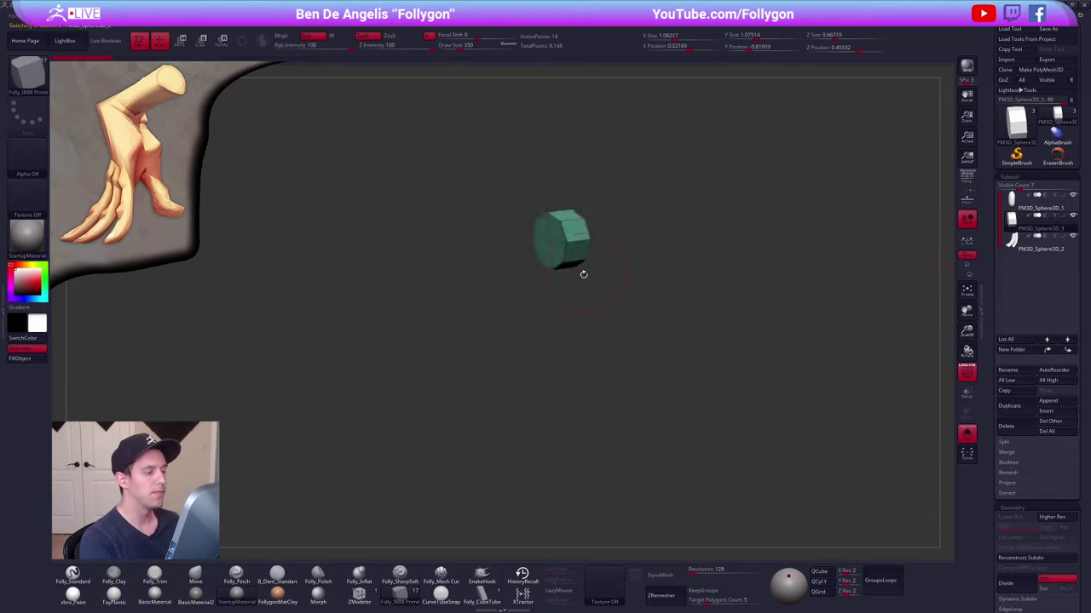
key(w)
ctrl+shift+click(550, 241)
ctrl+shift+click(593, 281)
mouse_move(551, 242)
mouse_down()
mouse_move(491, 278)
mouse_move(467, 249)
mouse_move(426, 254)
mouse_move(485, 266)
mouse_up()
key(alt+s)
key(r)
alt+drag(687, 406, 674, 393)
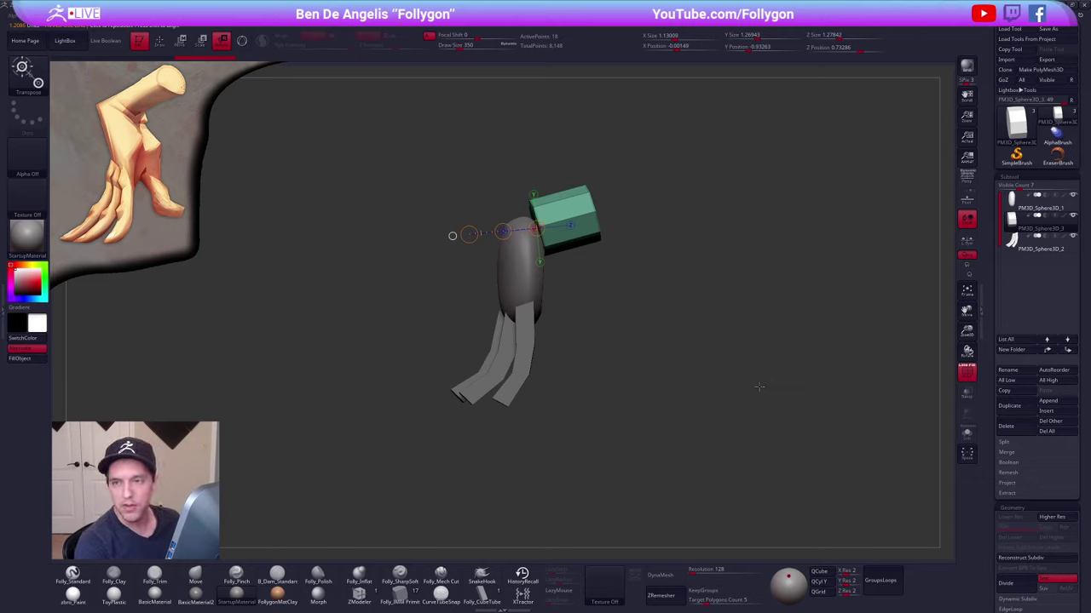
- Activate Dynamic Subdiv on the forearm cylinder and accept it always until the next restart
alt+drag(706, 395, 738, 435)
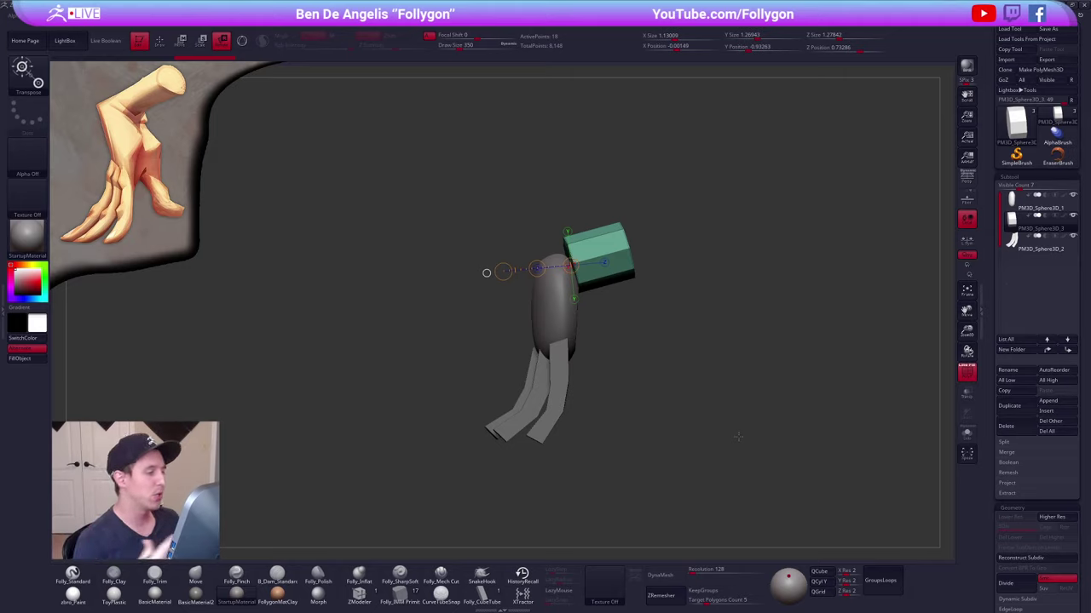
key(d)
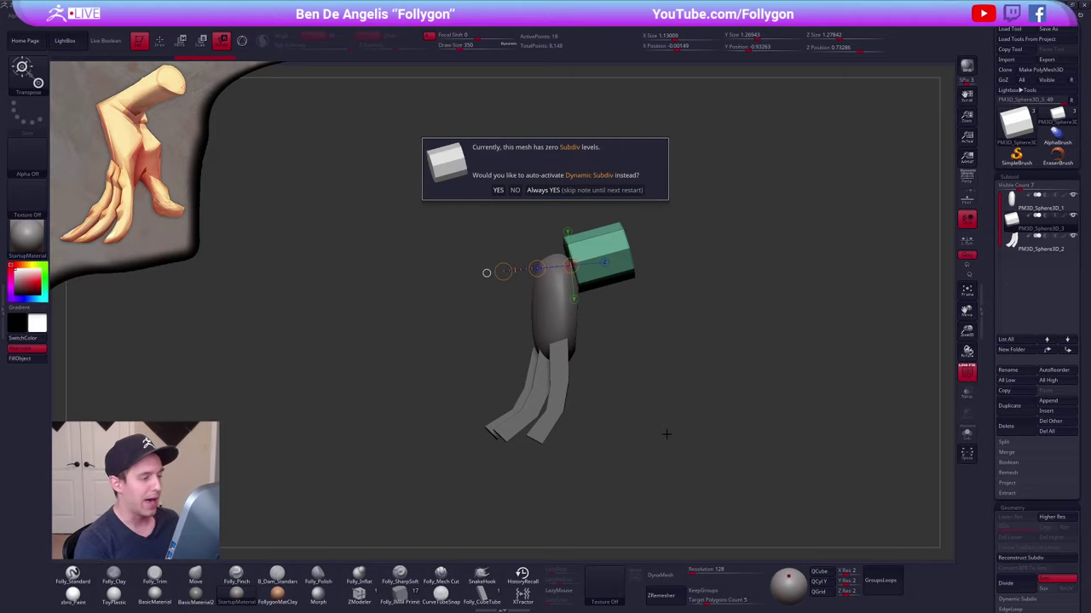
click(625, 191)
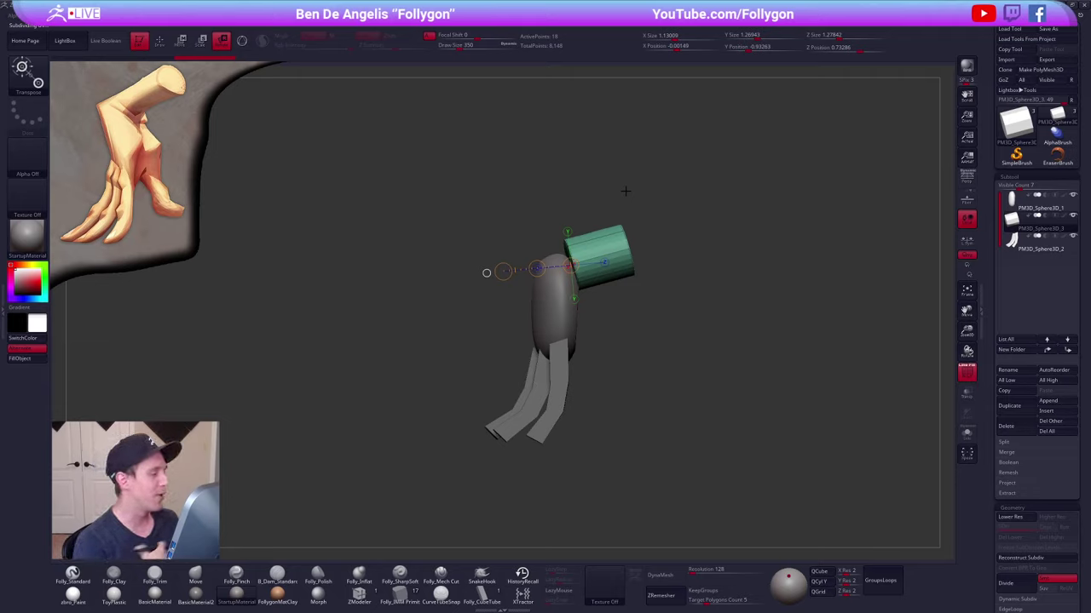
- Stretch the forearm cylinder's wrist end over the top of the palm with the Transpose line, to a Z size of about 1.65
right_drag(610, 270, 530, 277)
key(w)
click(648, 242)
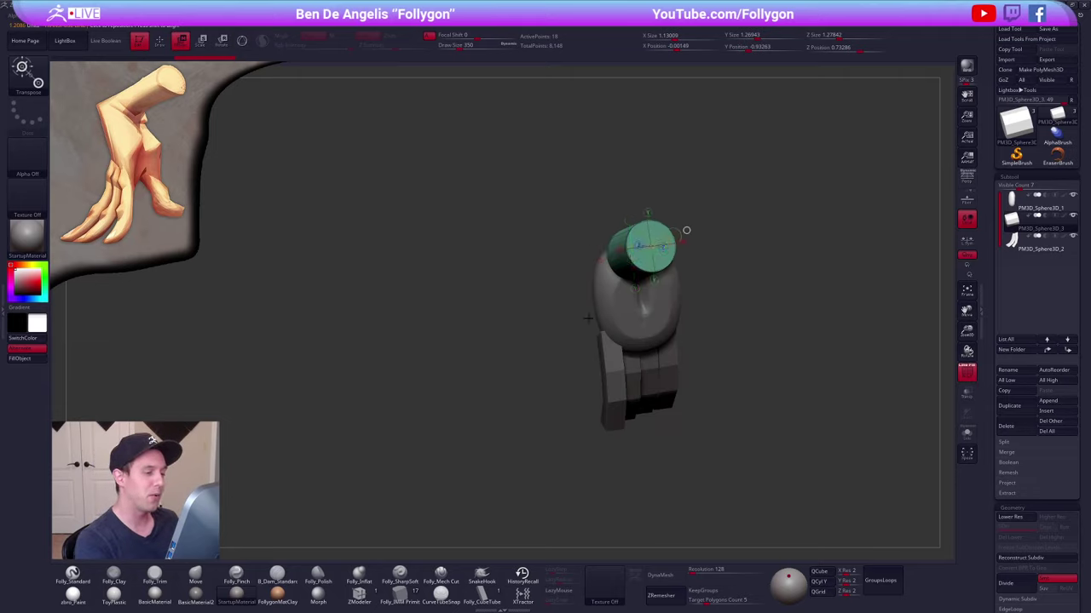
shift+right_drag(588, 318, 668, 356)
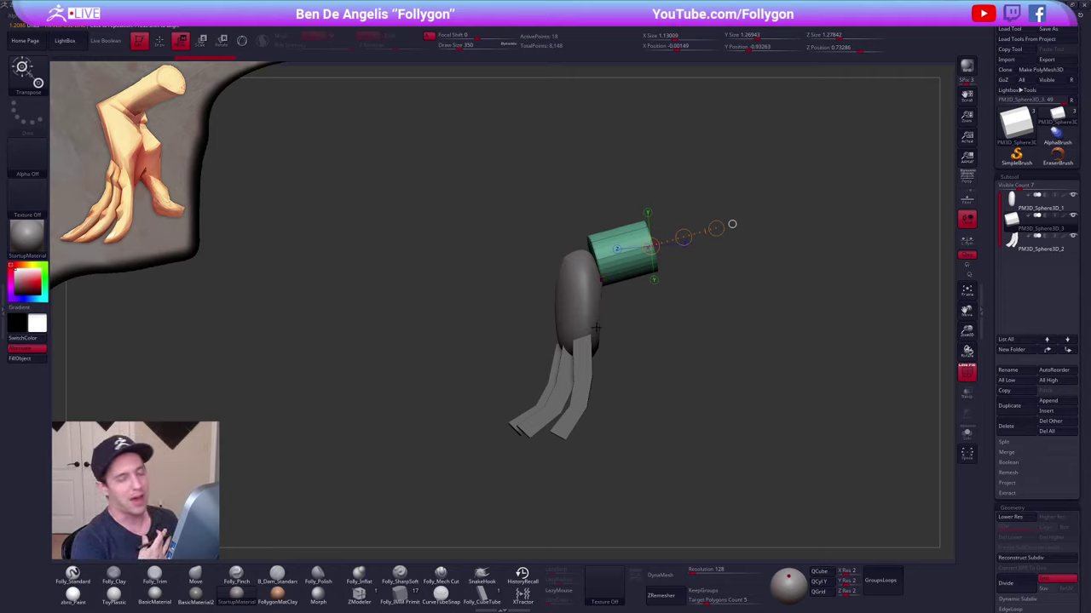
drag(717, 228, 742, 224)
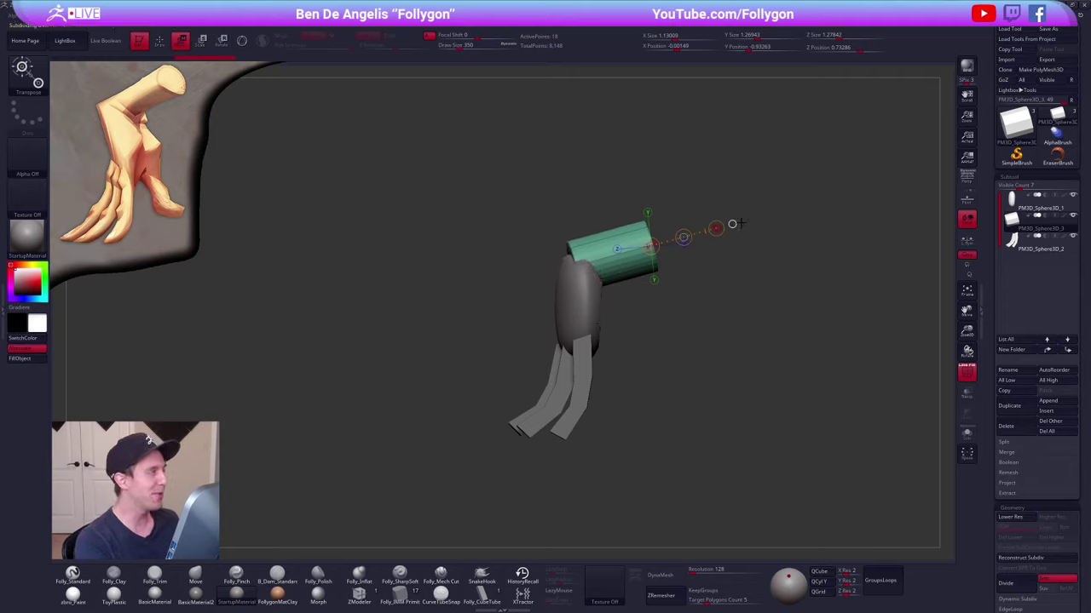
- Reshape the forearm's wrist end to fit the palm using the Move brush at draw size 500
key(q)
key(space)
right_drag(607, 251, 627, 249)
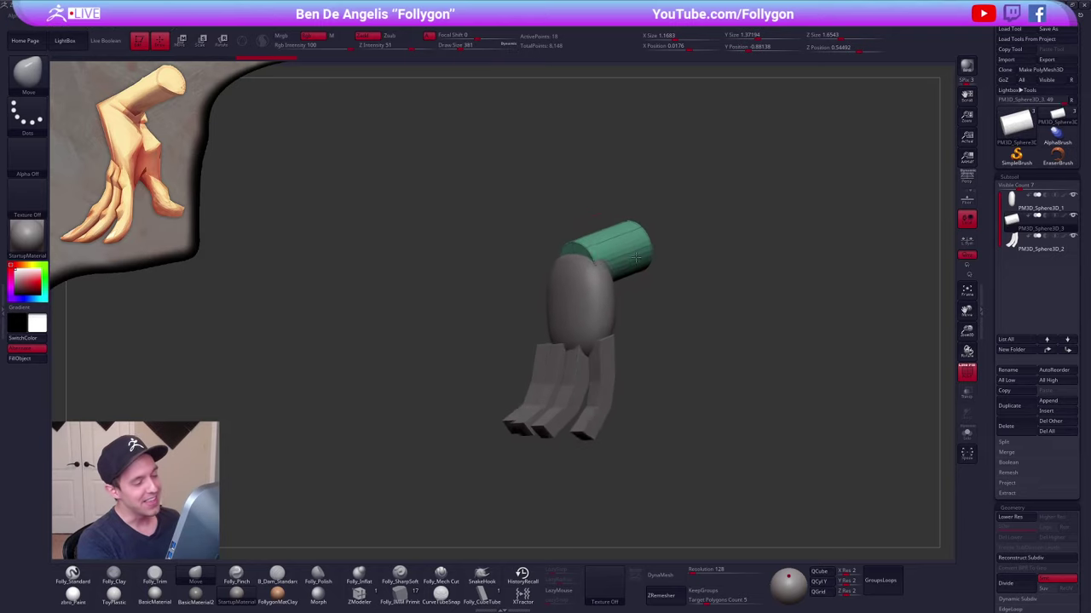
key(space)
drag(627, 249, 635, 248)
mouse_move(698, 266)
shift+right_down()
mouse_move(665, 256)
mouse_move(707, 244)
shift+right_up()
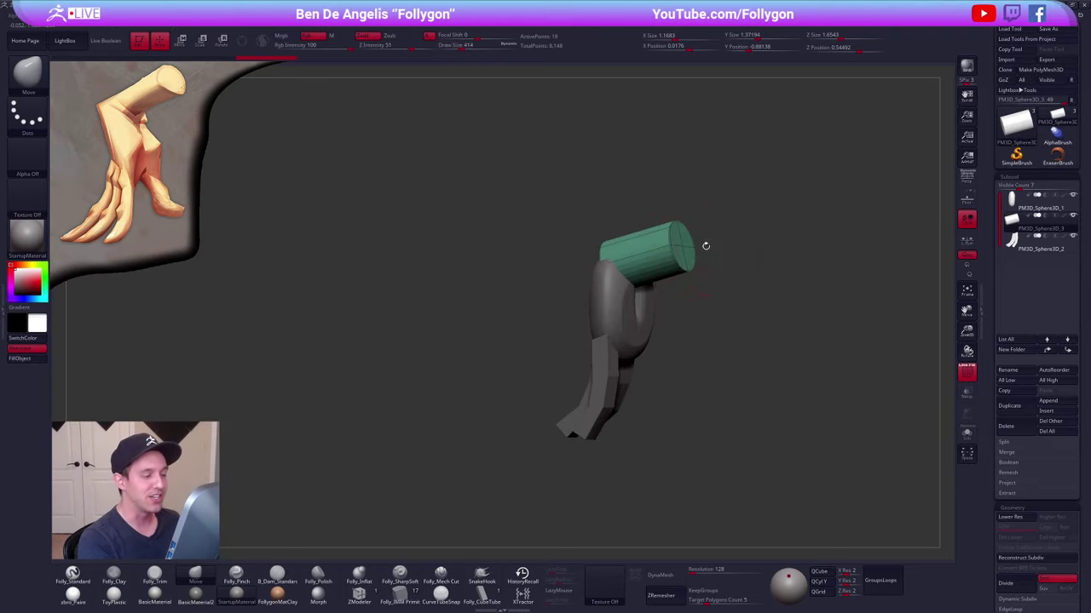
key(space)
drag(675, 257, 686, 258)
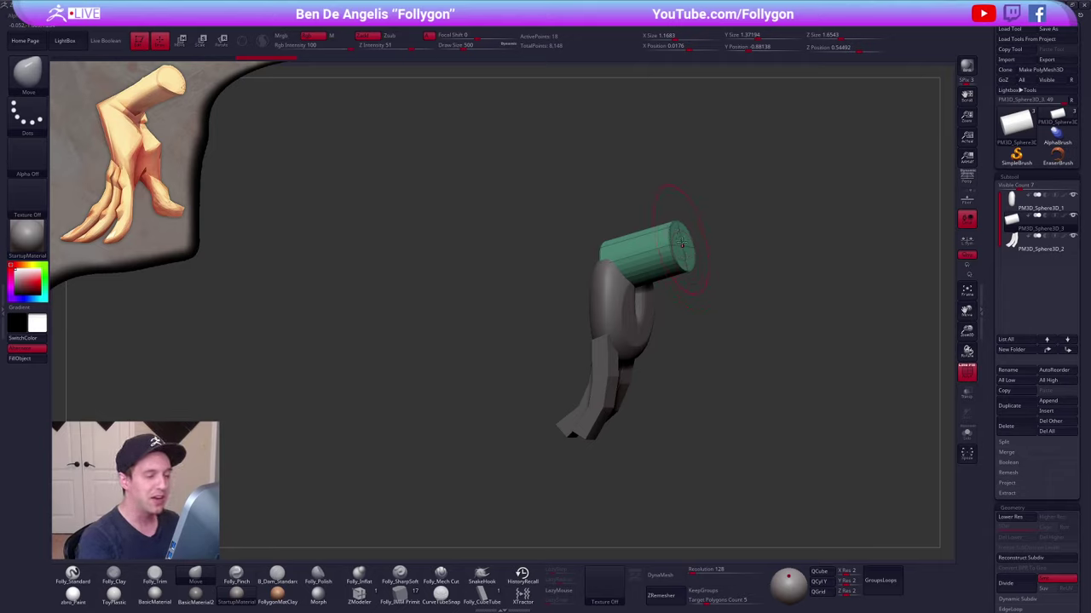
right_drag(682, 243, 720, 247)
drag(606, 254, 617, 258)
mouse_move(619, 277)
right_down()
mouse_move(629, 281)
mouse_move(620, 268)
right_up()
drag(576, 266, 589, 263)
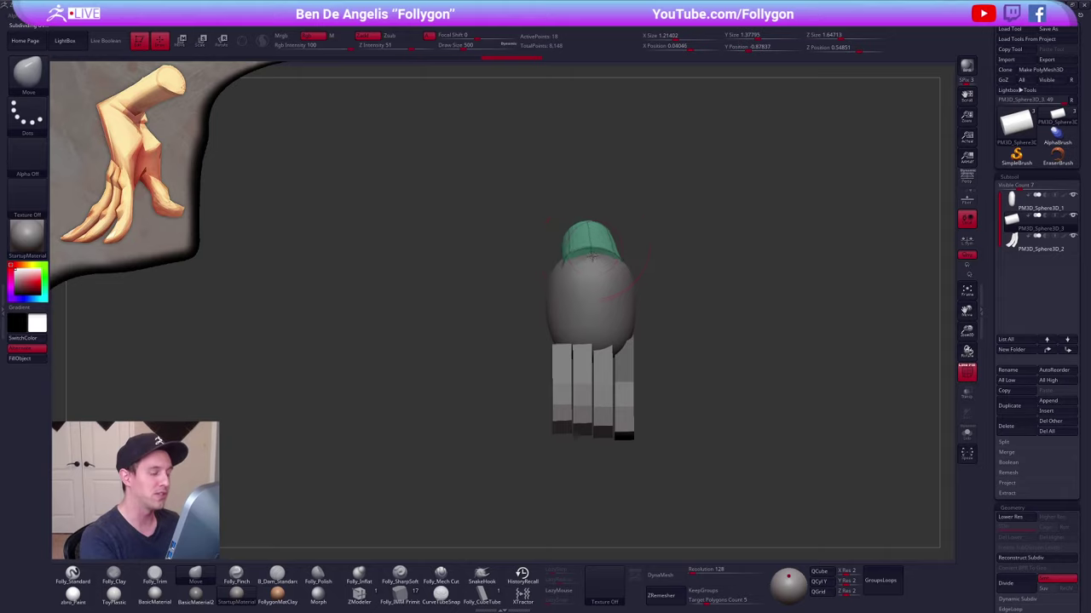
right_drag(607, 286, 546, 295)
alt+right_drag(607, 315, 568, 332)
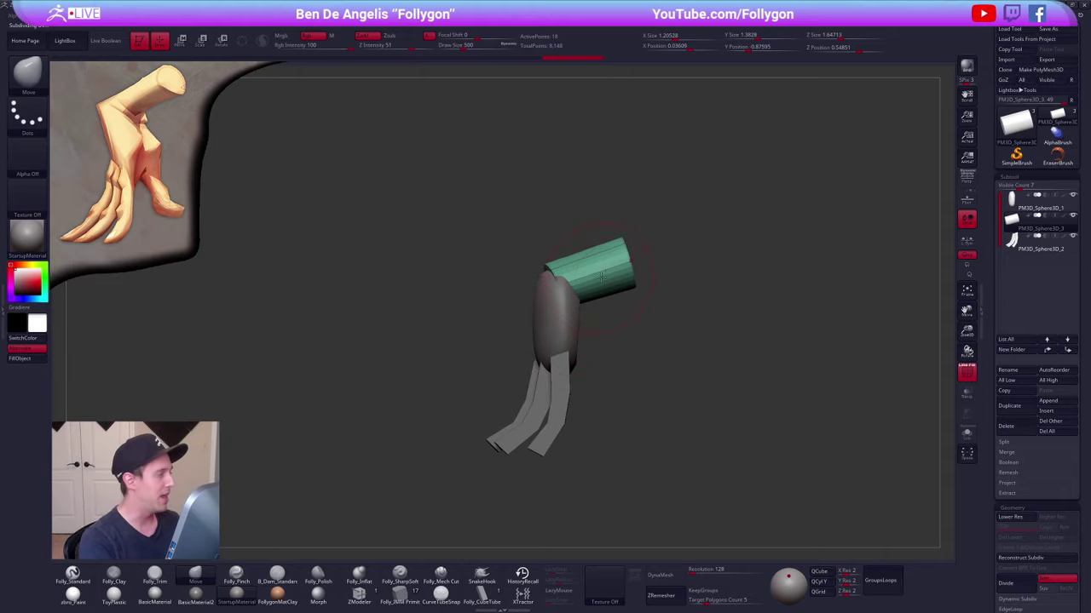
- Pull the forearm's outer end farther from the palm to a Z size of about 1.98 and turn off its subdivision preview
drag(628, 257, 634, 350)
mouse_move(629, 266)
mouse_down()
mouse_move(645, 262)
mouse_move(655, 290)
mouse_move(651, 259)
mouse_move(471, 290)
mouse_move(463, 313)
mouse_up()
key(shift+d)
key(space)
drag(471, 267, 467, 269)
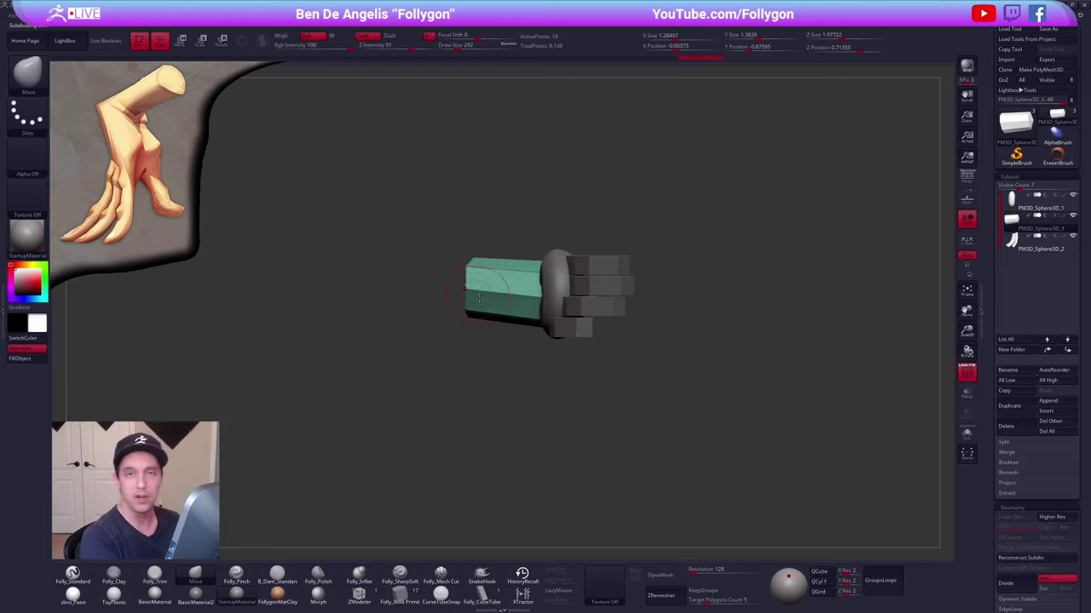
- Refine the low-resolution forearm's outer rim with the Move brush and turn its subdivision preview back on
right_drag(479, 299, 544, 313)
right_drag(456, 284, 499, 277)
drag(461, 272, 465, 276)
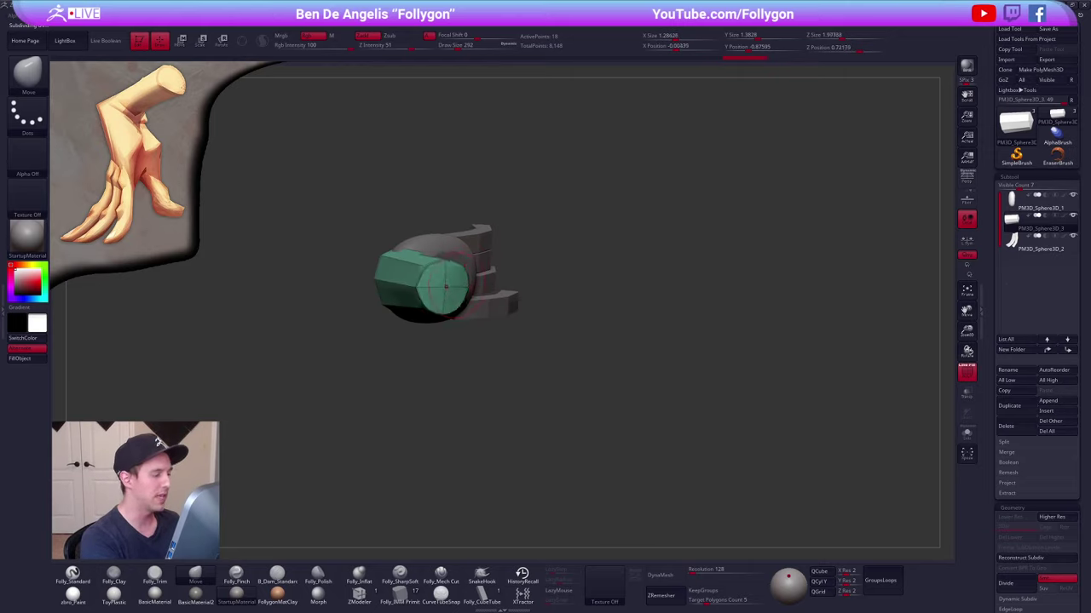
key(d)
right_drag(448, 283, 483, 269)
drag(484, 268, 717, 373)
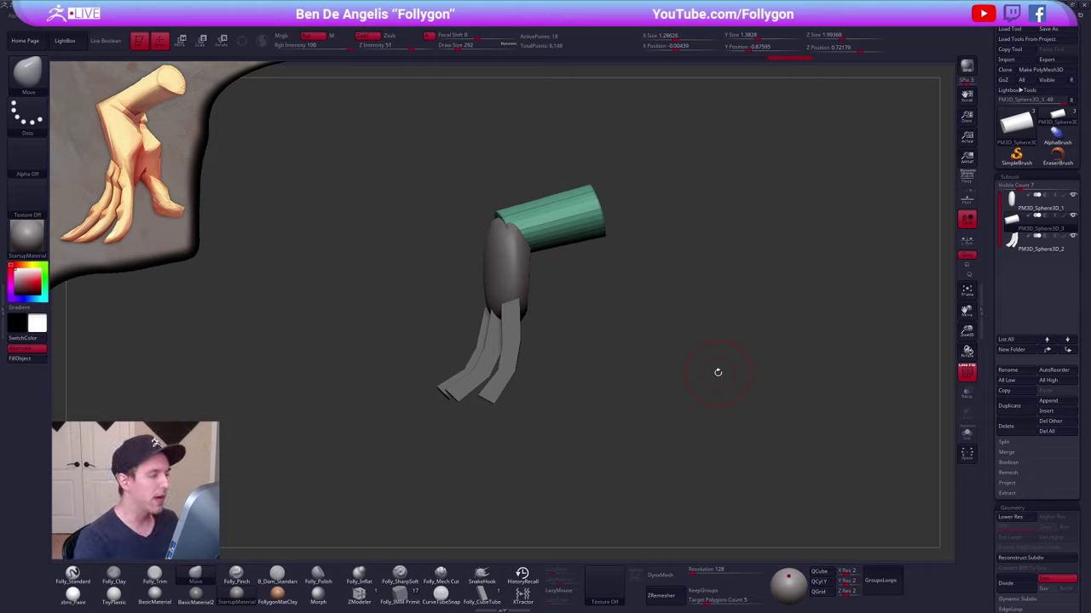
- Widen the forearm to an X size of about 1.39 with the Move brush, hide the polyframe, and adjust the wrist corner
mouse_move(530, 241)
right_down()
mouse_move(562, 243)
mouse_move(537, 251)
right_up()
key(space)
mouse_move(537, 251)
mouse_down()
mouse_move(552, 251)
mouse_move(525, 230)
mouse_up()
drag(458, 228, 451, 236)
alt+right_drag(596, 406, 577, 378)
key(shift+f)
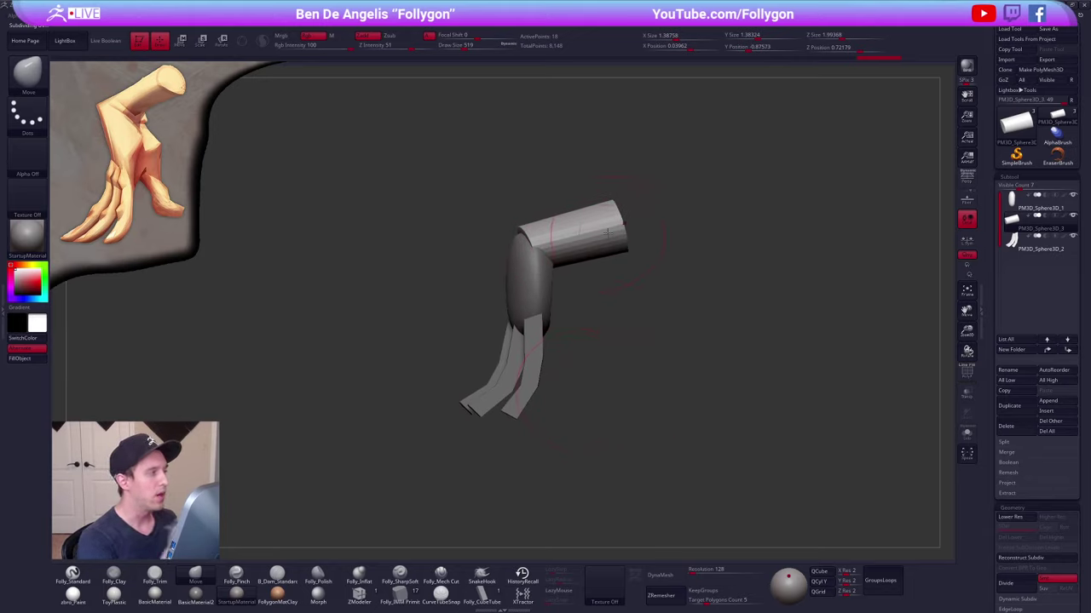
drag(521, 235, 523, 239)
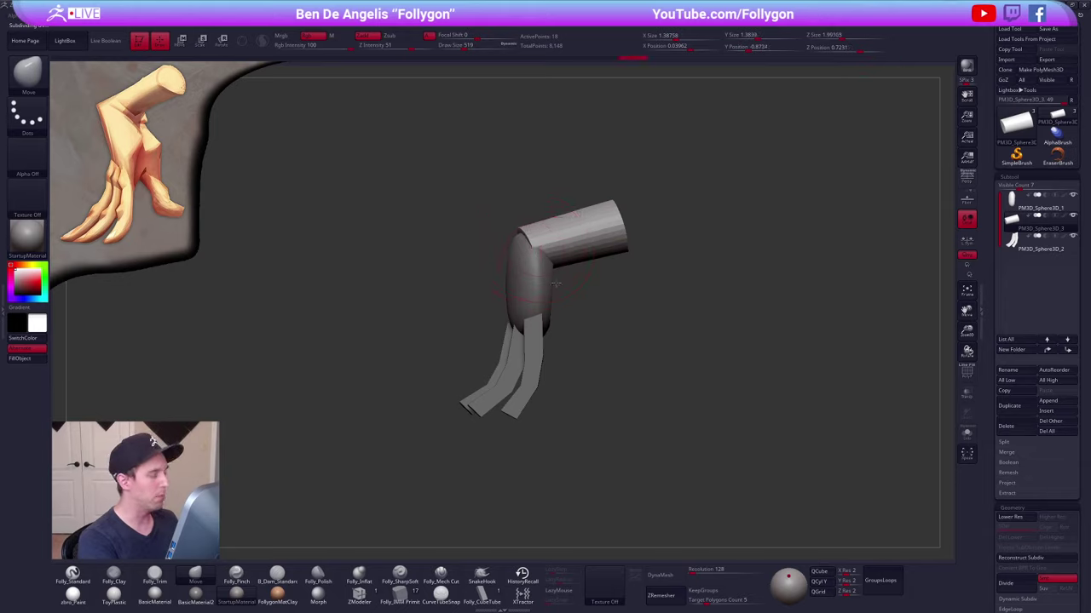
- Broaden the forearm's end with a smaller Move brush, to a Y size of about 1.53
shift+right_drag(610, 285, 554, 282)
key(bracketleft)
drag(561, 243, 564, 210)
right_drag(558, 214, 610, 230)
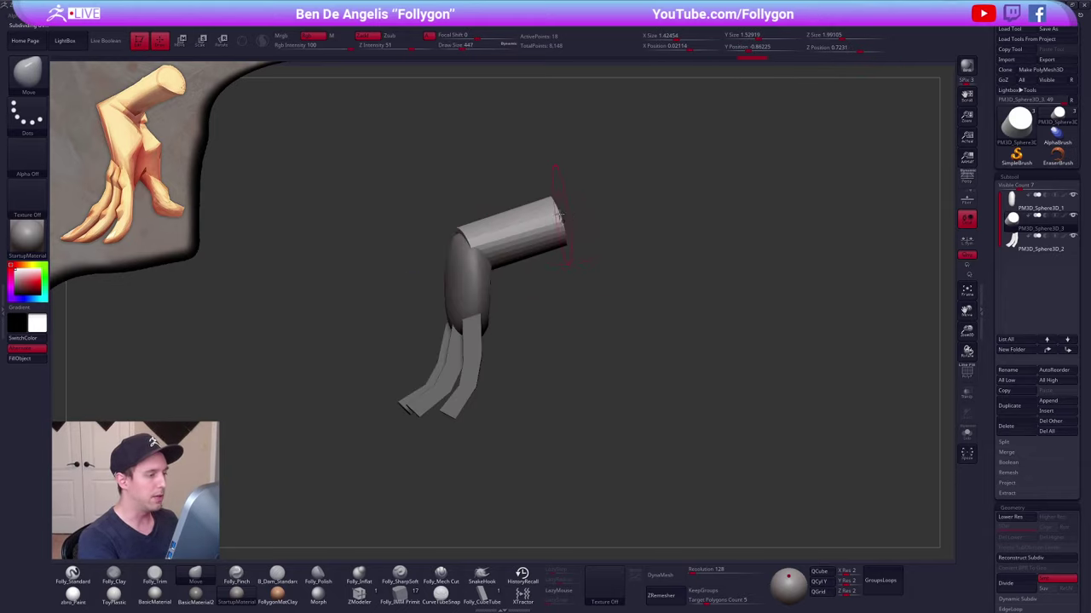
- Mask all but the forearm's outer end, move that end outward to a Z size of about 2.16, and clear the mask
mouse_move(513, 194)
ctrl+mouse_down()
mouse_move(598, 271)
mouse_move(588, 192)
ctrl+mouse_up()
ctrl+click(695, 155)
key(w)
mouse_move(559, 228)
mouse_down()
mouse_move(614, 218)
mouse_move(595, 221)
mouse_up()
key(q)
key(space)
click(586, 257)
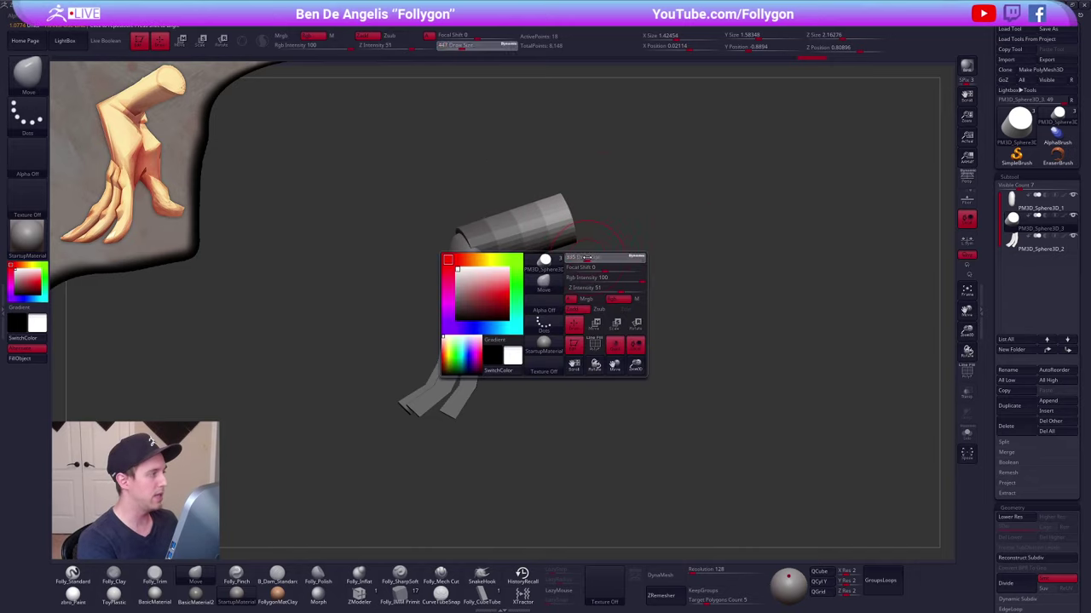
ctrl+drag(532, 296, 516, 297)
- Isolate the palm and pull a bulge out of the middle of its inner side, to a Z size of about 0.92
alt+click(485, 300)
alt+right_drag(488, 300, 551, 302)
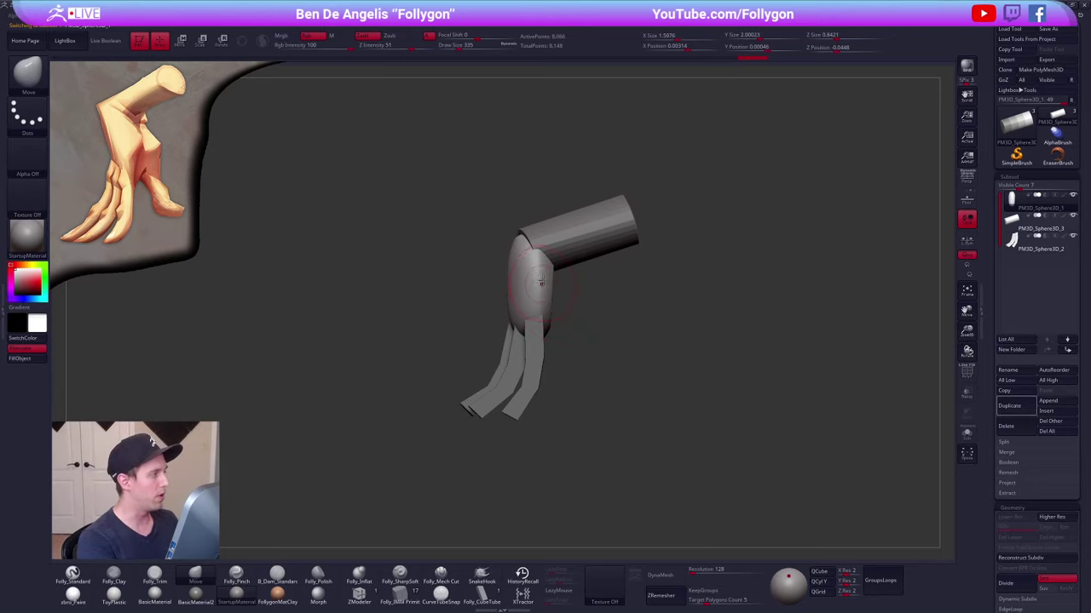
key(space)
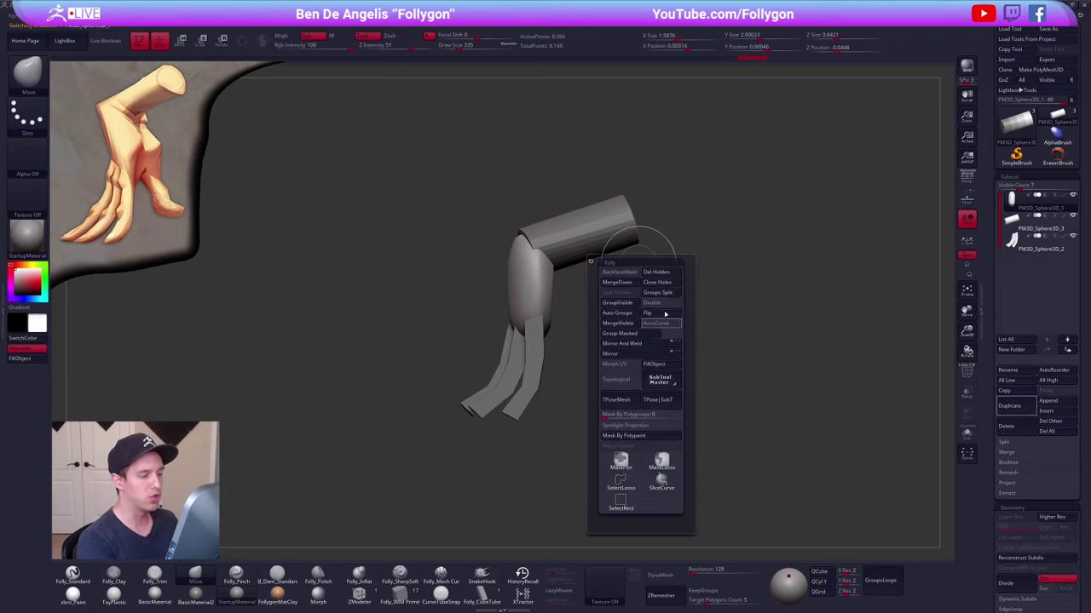
key(shift+s)
drag(566, 293, 537, 298)
key(space)
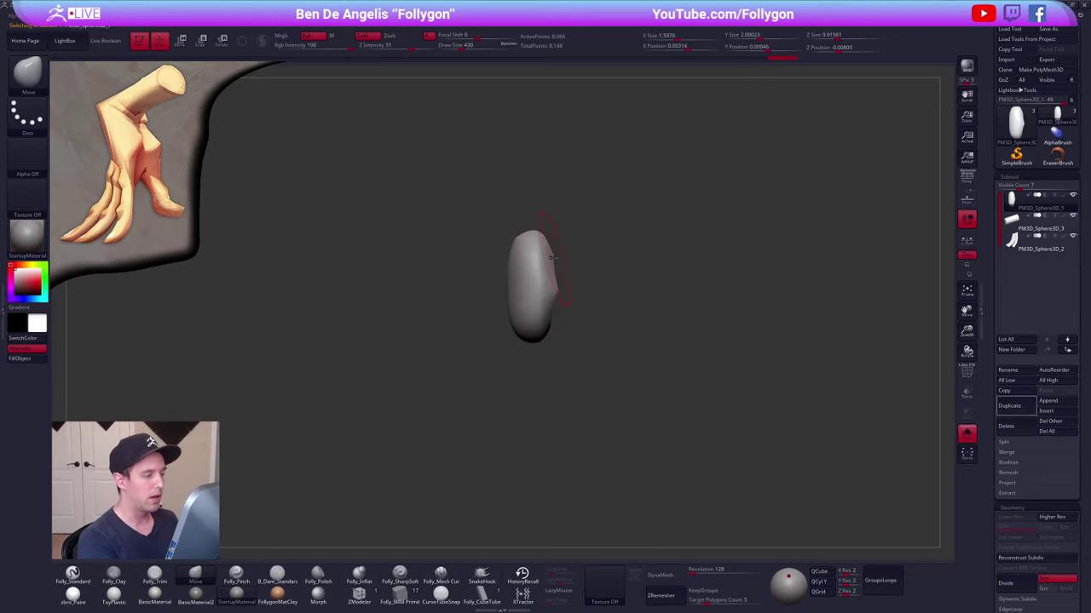
- Refine and smooth the bulge on the palm's inner side, and show the forearm and fingers again
drag(549, 258, 555, 256)
right_drag(557, 256, 540, 254)
drag(540, 254, 557, 256)
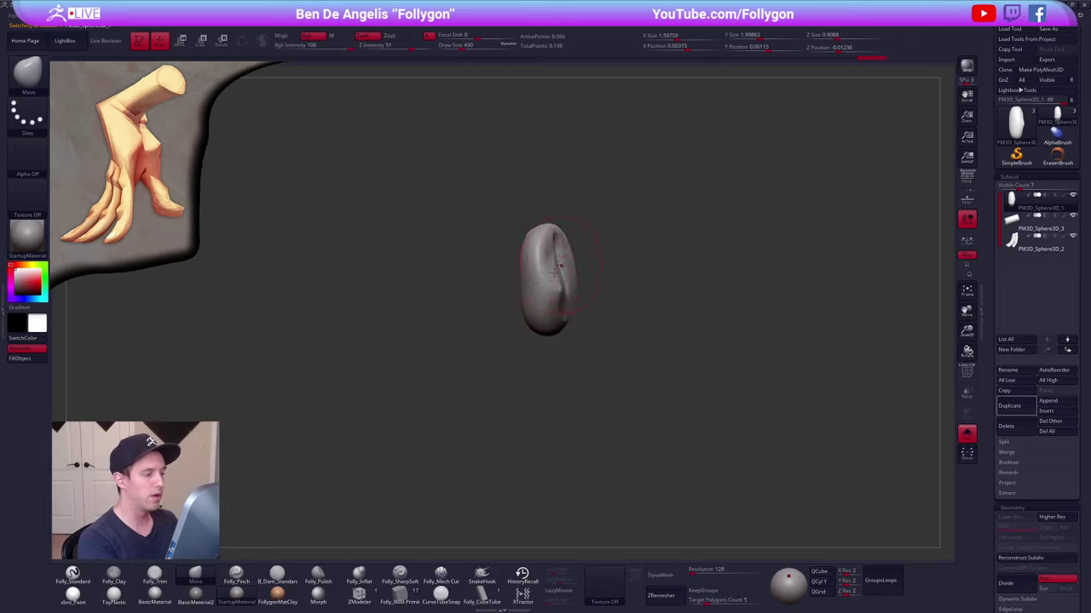
mouse_move(562, 259)
right_down()
mouse_move(537, 257)
mouse_move(628, 308)
right_up()
right_drag(515, 281, 559, 292)
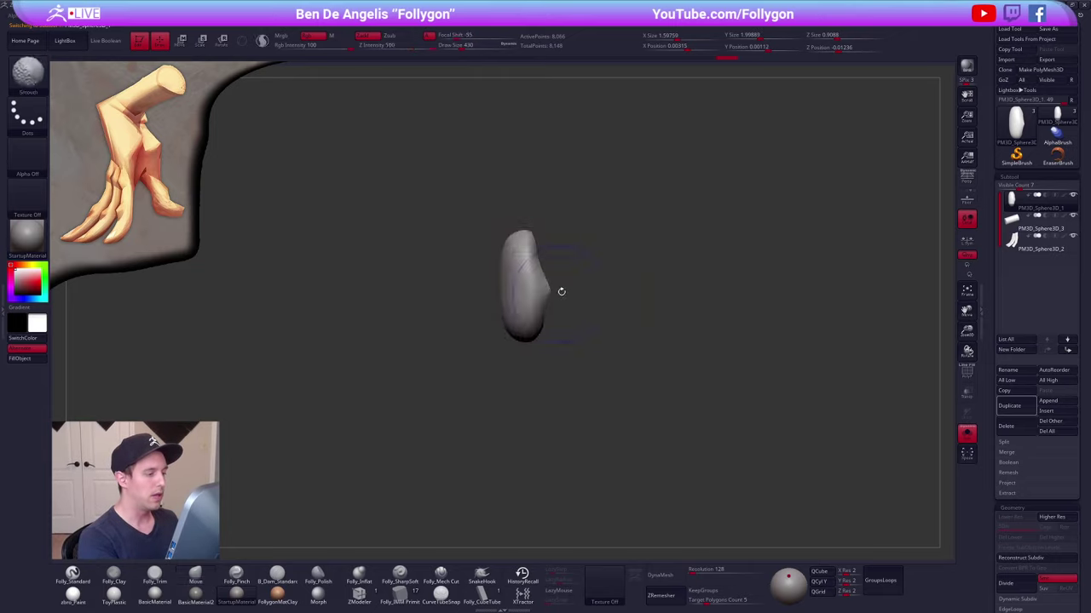
key(space)
key(shift+s)
key(space)
drag(566, 293, 551, 292)
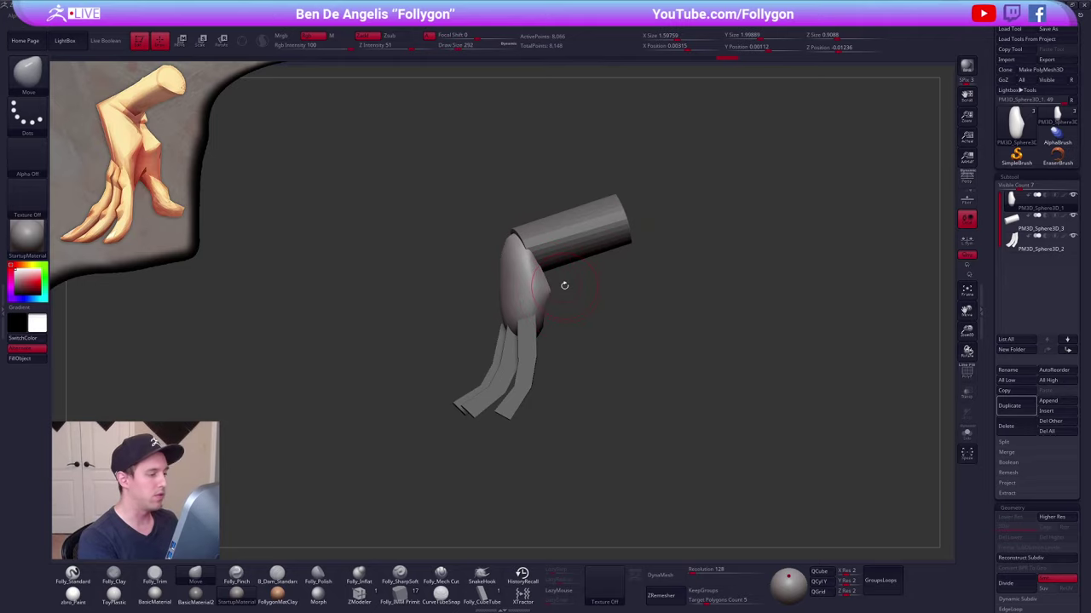
- Arch the isolated palm across its width with a Move brush of size 595, to a Z size of about 0.97
key(space)
drag(523, 334, 537, 333)
mouse_move(529, 332)
right_down()
mouse_move(587, 334)
mouse_move(528, 233)
right_up()
key(shift+s)
key(space)
mouse_move(489, 329)
mouse_down()
mouse_move(502, 329)
mouse_move(471, 321)
mouse_move(518, 314)
mouse_move(494, 318)
mouse_up()
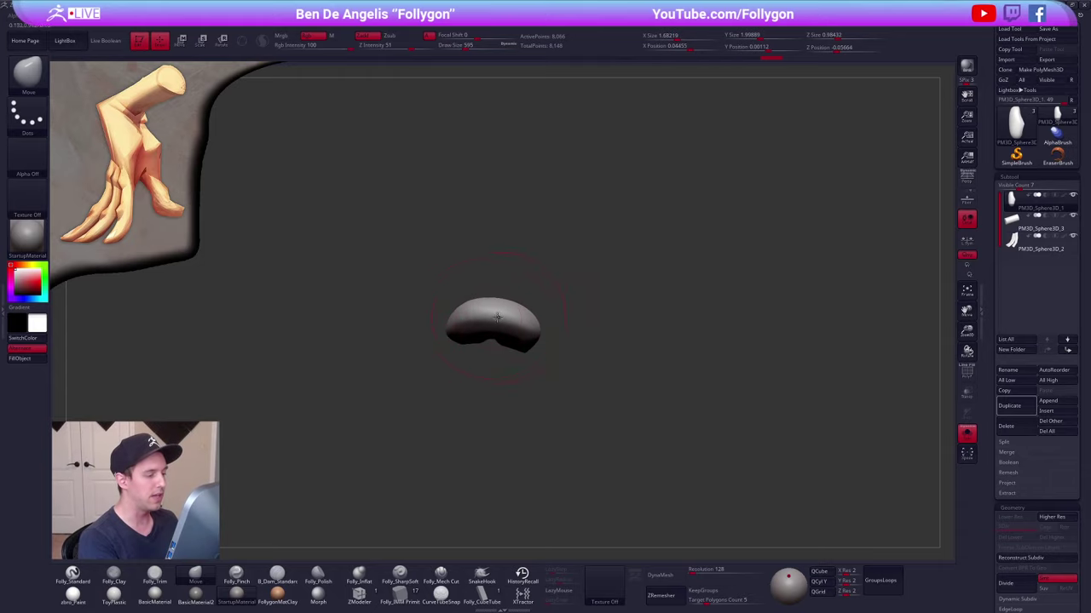
key(shift+s)
mouse_move(492, 323)
right_down()
mouse_move(486, 377)
mouse_move(544, 331)
right_up()
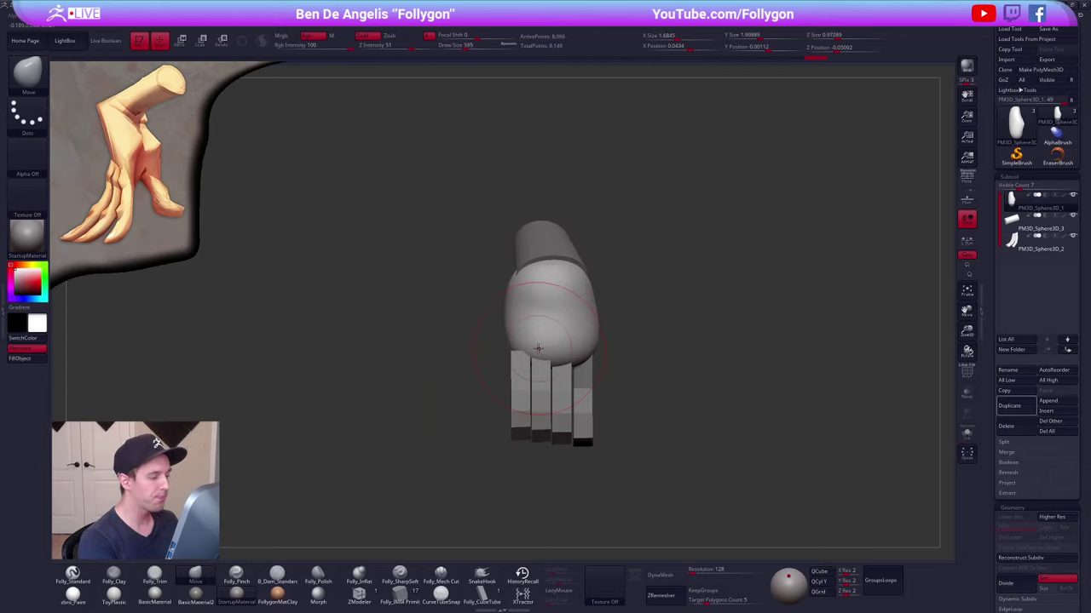
- Raise the palm's knuckle edge to a Y size of about 2.00, and push the middle of its back outward
mouse_move(525, 348)
mouse_down()
mouse_move(514, 353)
mouse_move(514, 331)
mouse_up()
mouse_move(519, 326)
right_down()
mouse_move(547, 317)
mouse_move(551, 349)
right_up()
key(shift+s)
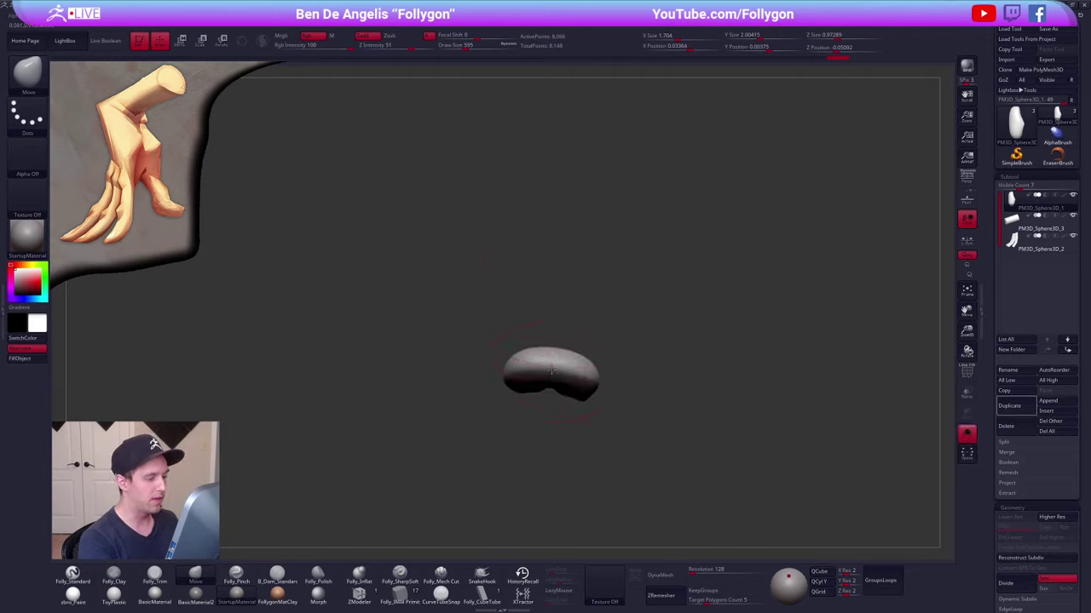
drag(551, 371, 553, 356)
key(shift+s)
mouse_move(553, 356)
right_down()
mouse_move(573, 328)
mouse_move(551, 338)
mouse_move(554, 354)
mouse_move(560, 343)
right_up()
- Flatten the back of the palm with the Trim brush and smooth it, to a Z size of about 1.07
key(space)
click(570, 325)
key(3)
drag(551, 313, 552, 350)
key(4)
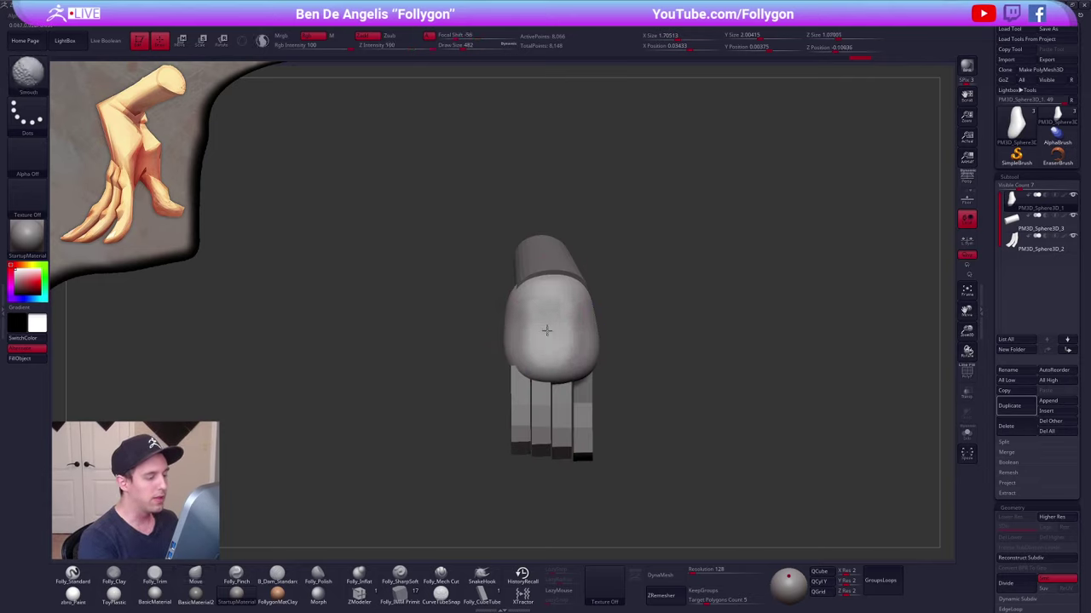
shift+right_drag(546, 329, 540, 348)
drag(555, 326, 549, 325)
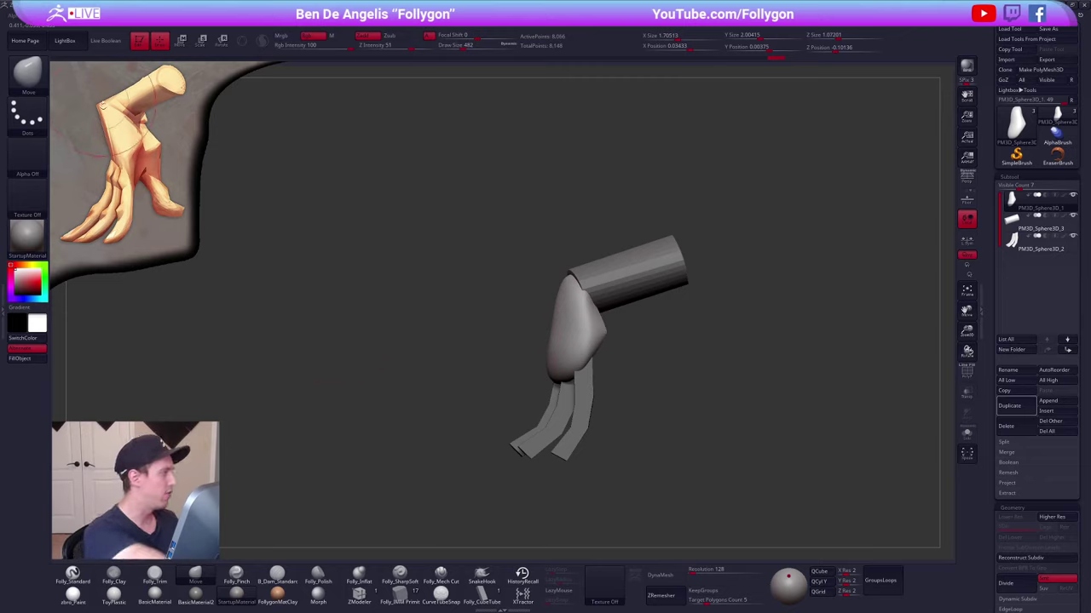
- Isolate the palm and draw a Rotate transpose line down its length
alt+right_drag(601, 362, 552, 304)
key(r)
key(alt+s)
shift+drag(522, 220, 521, 368)
key(q)
key(r)
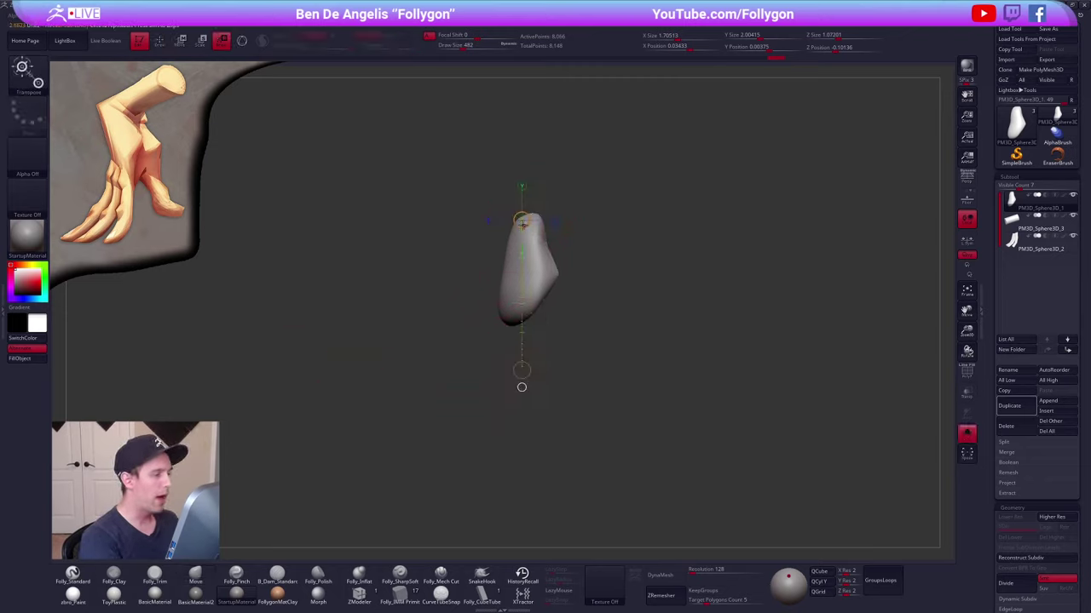
mouse_move(512, 228)
mouse_down()
mouse_move(473, 403)
mouse_move(551, 405)
mouse_up()
key(q)
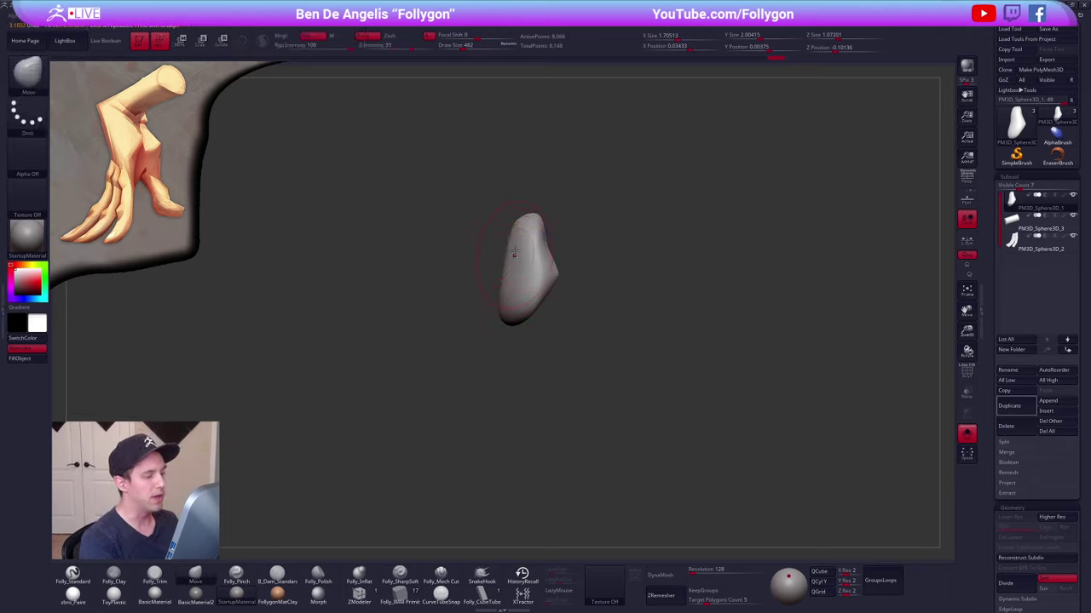
- Mask the palm along its length, rotate its lower part in under the wrist, and show the forearm and fingers again
mouse_move(520, 209)
ctrl+mouse_down()
mouse_move(489, 225)
mouse_move(522, 375)
ctrl+mouse_up()
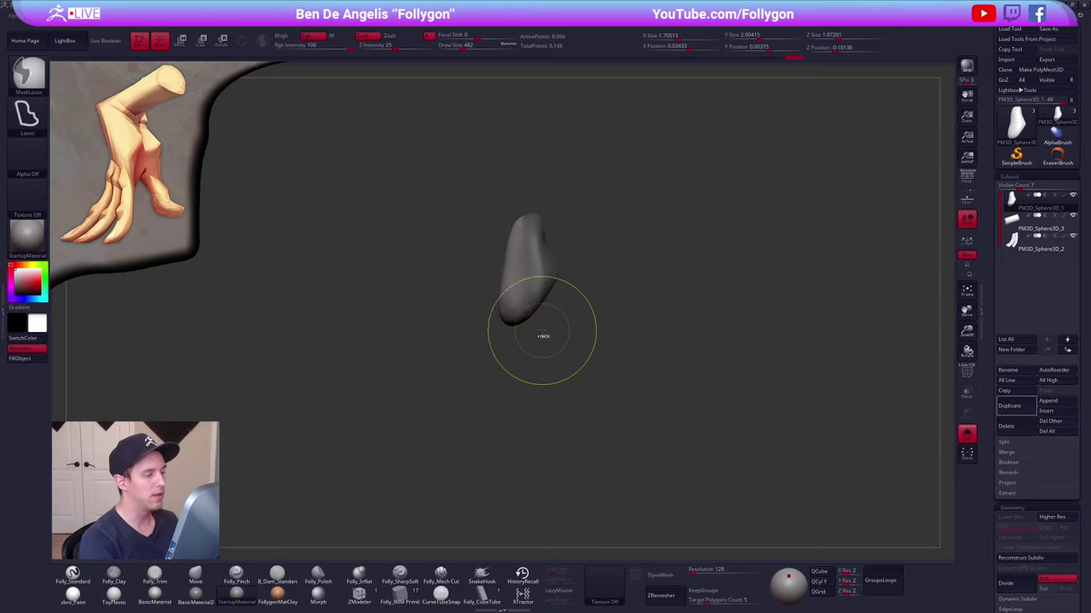
ctrl+click(543, 328)
ctrl+click(550, 315)
key(r)
mouse_move(521, 218)
mouse_down()
mouse_move(520, 372)
mouse_move(554, 375)
mouse_move(581, 361)
mouse_up()
key(q)
key(alt+s)
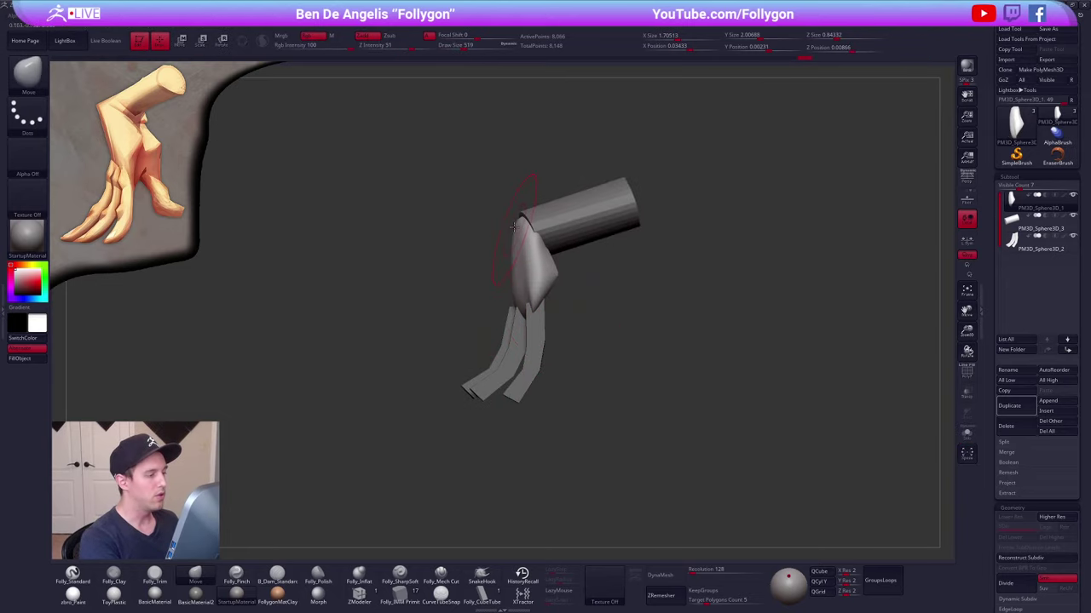
- Isolate the palm, build up and smooth the pads around its central groove with the Clay brush, and show the other parts
drag(435, 243, 563, 253)
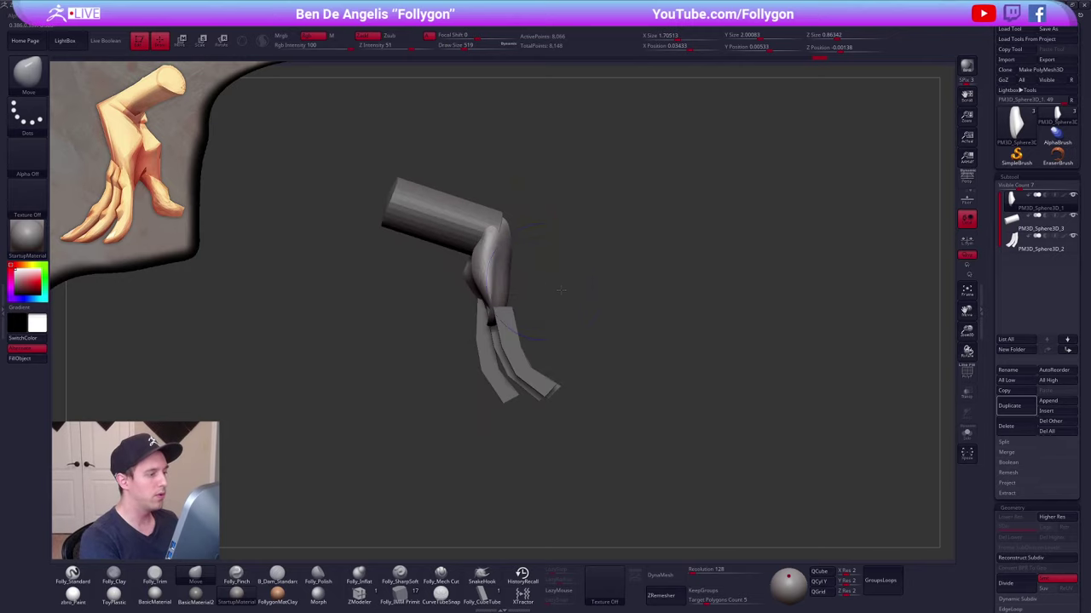
key(alt+s)
drag(513, 312, 545, 277)
key(s)
drag(490, 355, 476, 355)
key(2)
drag(517, 317, 477, 316)
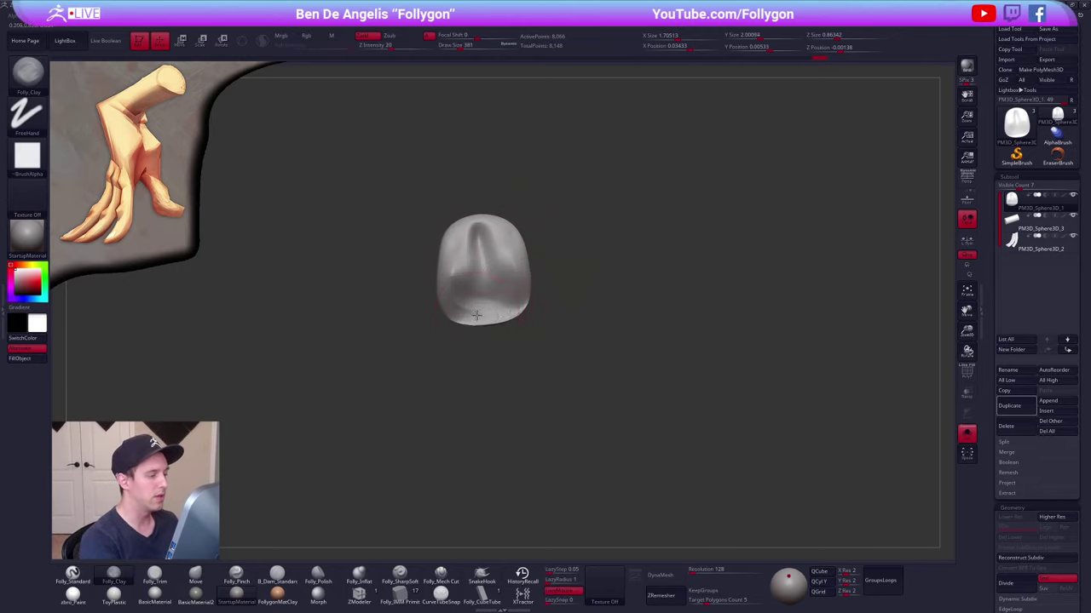
key(bracketleft)
mouse_move(503, 271)
shift+mouse_down()
mouse_move(483, 299)
mouse_move(507, 306)
shift+mouse_up()
mouse_move(579, 383)
mouse_down()
mouse_move(513, 426)
mouse_move(526, 392)
mouse_move(524, 443)
mouse_up()
mouse_move(505, 330)
mouse_down()
mouse_move(521, 346)
mouse_move(538, 342)
mouse_up()
key(alt+s)
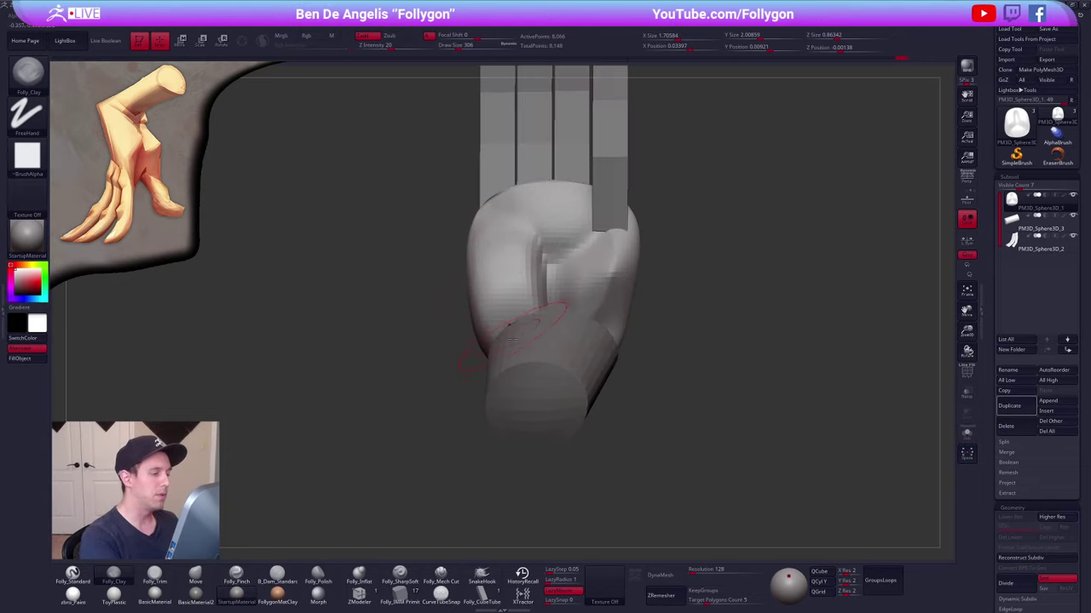
- Bulge the palm's heel outward with the Move brush, to an X size of about 1.82, and DynaMesh the palm at resolution 128
key(space)
drag(539, 292, 537, 292)
mouse_move(500, 260)
mouse_down()
mouse_move(502, 296)
mouse_move(460, 307)
mouse_up()
key(4)
key(space)
right_drag(483, 305, 579, 294)
drag(509, 294, 517, 296)
shift+drag(489, 225, 488, 196)
click(667, 575)
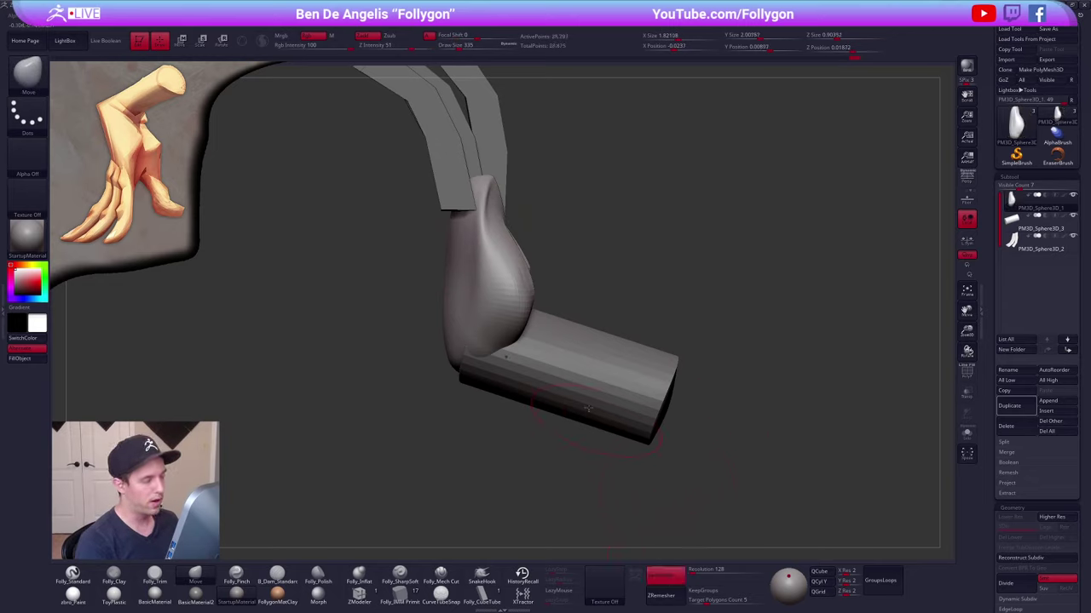
- Shape the central groove and the pads beside it on the palm's inner side with the Clay brush, isolating the palm
right_drag(588, 408, 511, 396)
key(2)
right_drag(588, 298, 538, 284)
drag(545, 315, 548, 278)
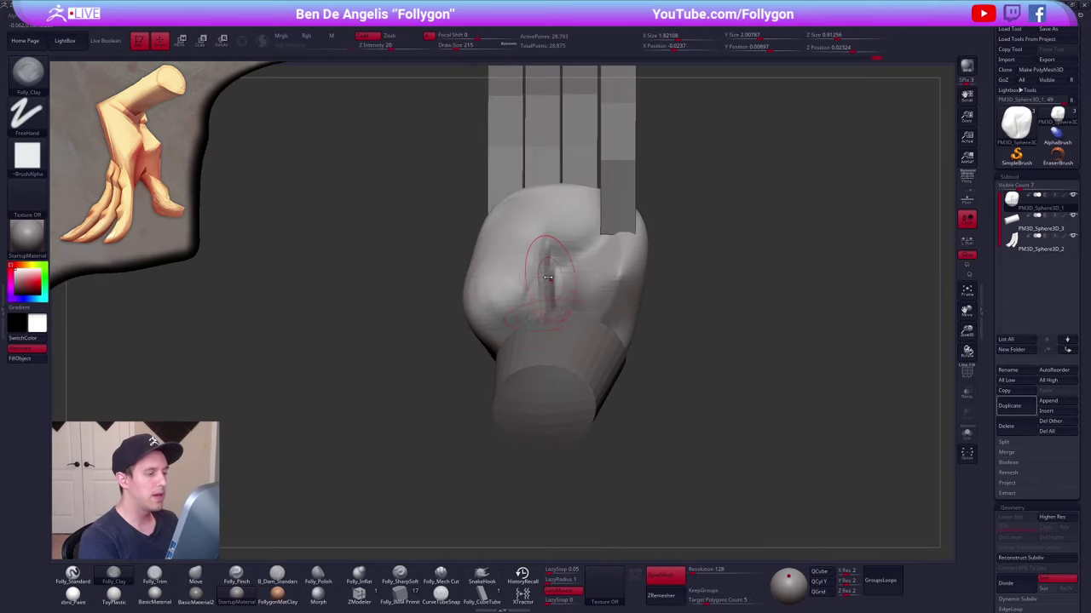
ctrl+right_drag(595, 268, 609, 288)
key(alt+s)
key(space)
click(604, 315)
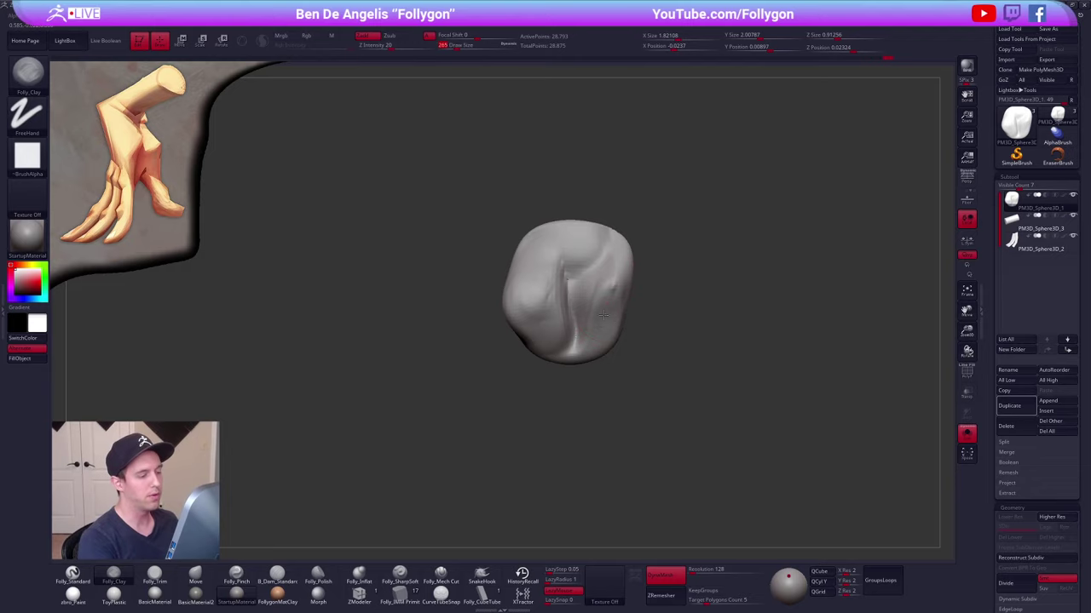
drag(605, 310, 611, 343)
- Adjust the palm's inner side with the Move brush and show the forearm and fingers again
mouse_move(607, 336)
right_down()
mouse_move(543, 307)
mouse_move(575, 341)
mouse_move(543, 347)
right_up()
key(4)
key(space)
click(544, 322)
key(alt+s)
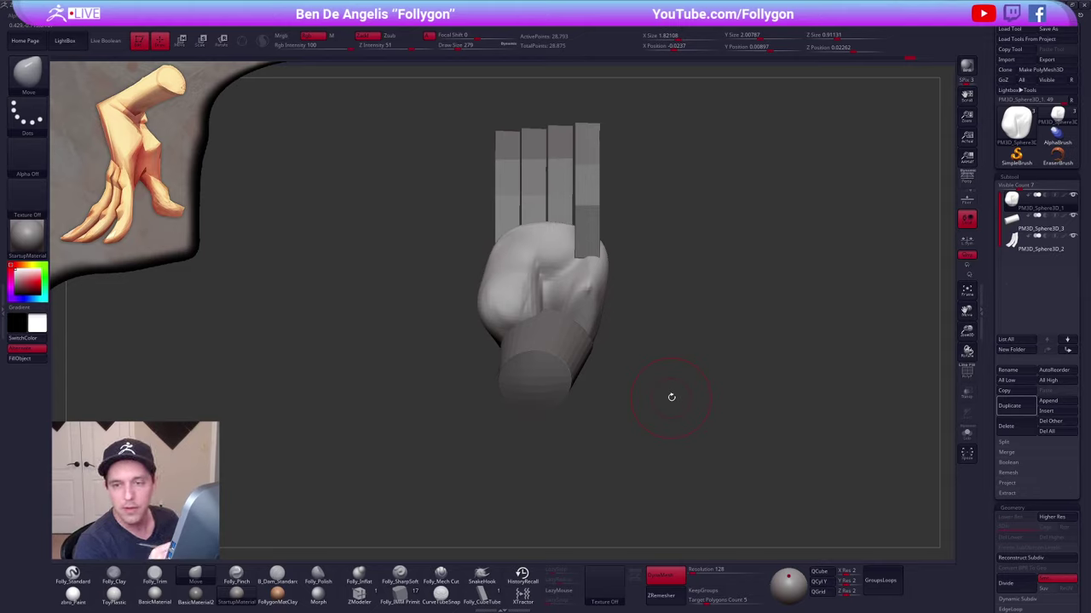
mouse_move(672, 397)
mouse_down()
mouse_move(701, 416)
mouse_move(653, 426)
mouse_up()
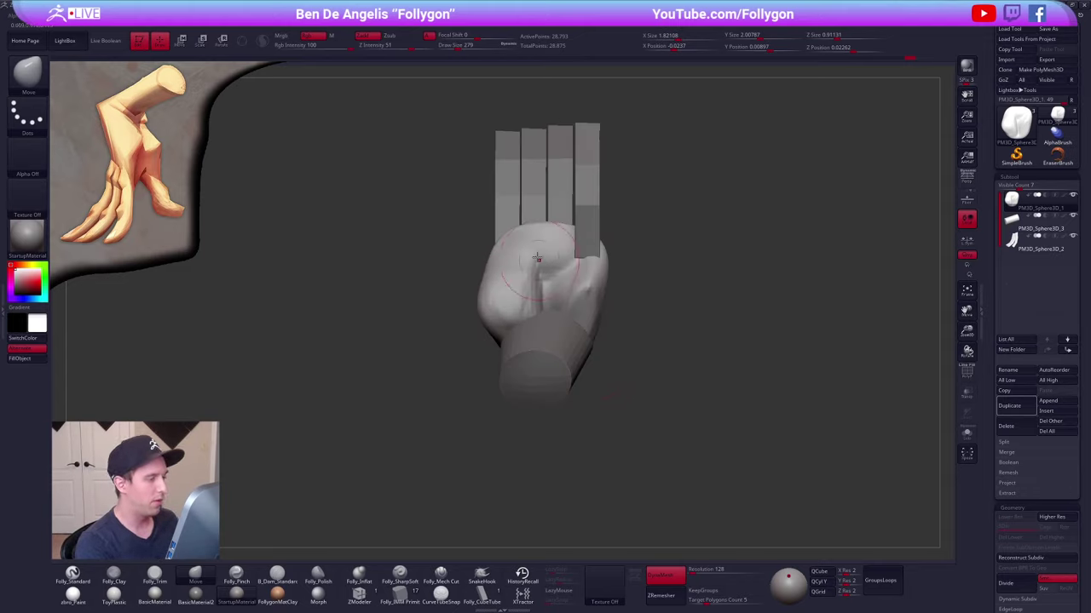
- Reshape the palm seen end-on from the fingers with a larger Move brush, isolating it to reach its inner side
key(space)
drag(534, 227, 538, 228)
right_drag(538, 227, 538, 271)
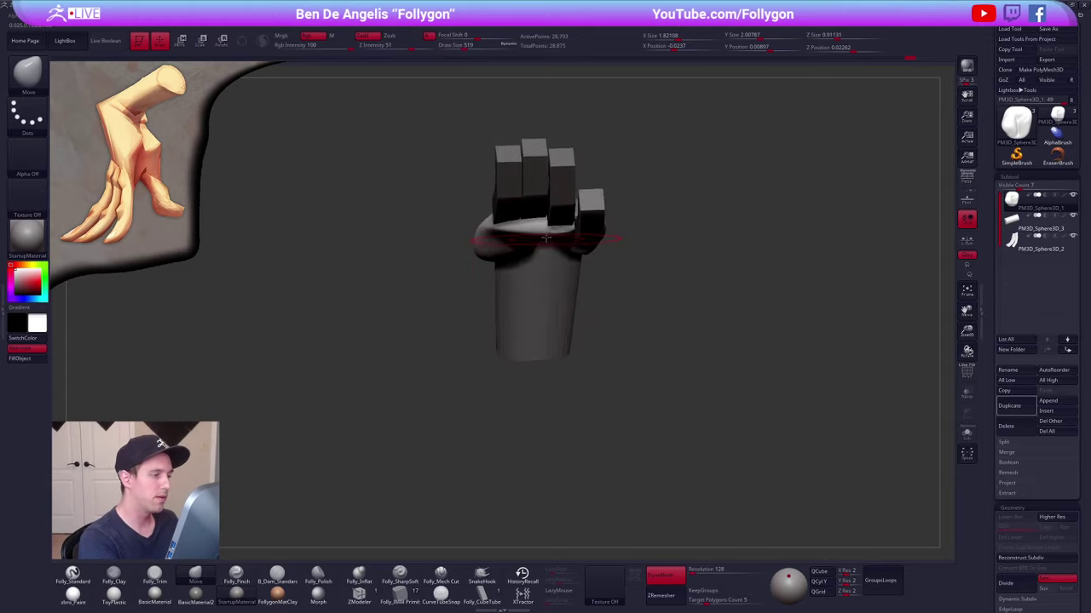
key(space)
drag(543, 227, 548, 223)
right_drag(548, 230, 554, 196)
key(alt+s)
key(space)
mouse_move(562, 239)
mouse_down()
mouse_move(549, 239)
mouse_move(568, 232)
mouse_move(535, 225)
mouse_up()
right_drag(503, 255, 580, 224)
- Carve into the palm's inner hollow with the Clay brush and show the forearm and fingers again
key(2)
mouse_move(580, 224)
alt+mouse_down()
mouse_move(588, 247)
mouse_move(575, 241)
alt+mouse_up()
right_drag(575, 241, 610, 194)
key(alt+s)
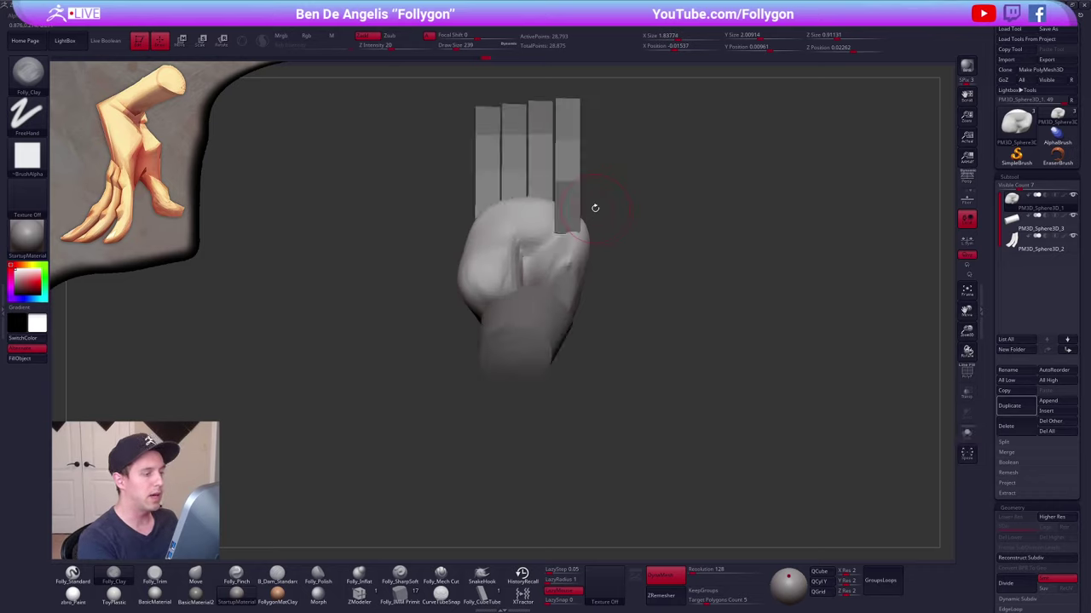
key(shift+f)
key(shift+f)
mouse_move(595, 208)
mouse_down()
mouse_move(532, 255)
mouse_move(712, 266)
mouse_up()
- Flatten the back of the palm with a Trim brush of size 335, to a Z size of about 0.91
key(space)
drag(479, 257, 496, 313)
key(3)
drag(493, 246, 521, 308)
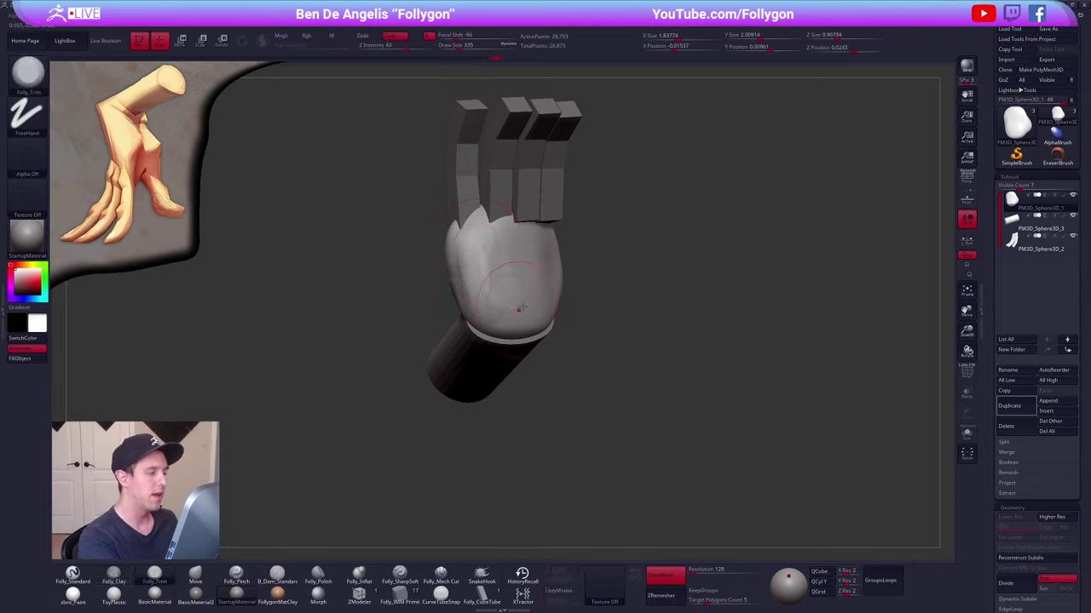
- Isolate the palm, curve it across its width to an X size of about 1.85, and show the other parts again
drag(658, 416, 605, 341)
key(space)
drag(593, 295, 599, 295)
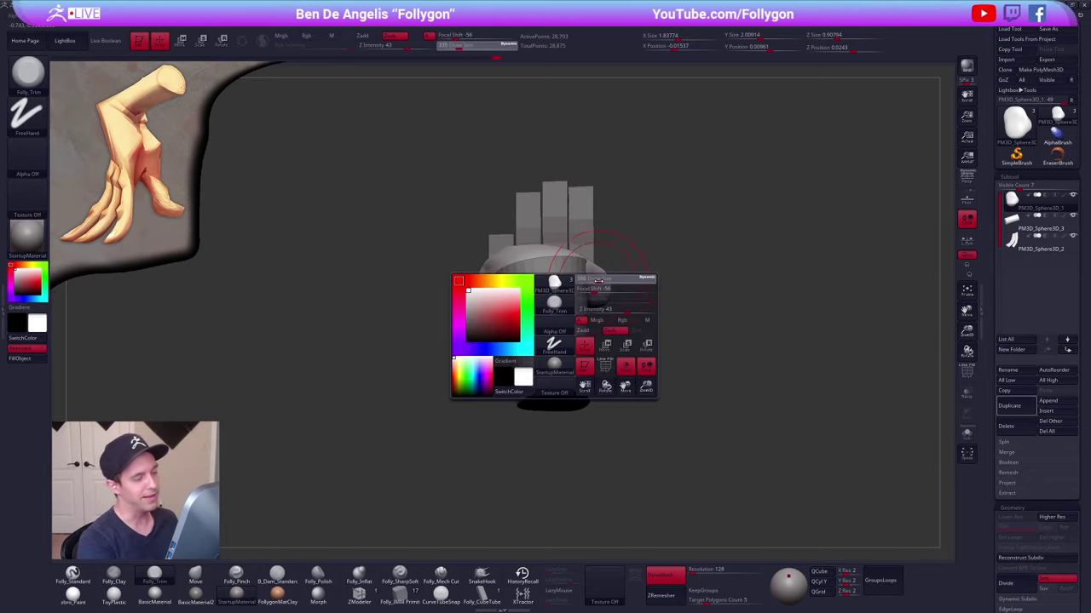
key(r)
key(alt+s)
drag(528, 259, 637, 260)
key(alt+s)
key(q)
right_drag(555, 301, 553, 355)
- Rotate the palm's lower part with a transpose line from the side view, to a Z size of about 0.94
drag(552, 355, 530, 246)
key(w)
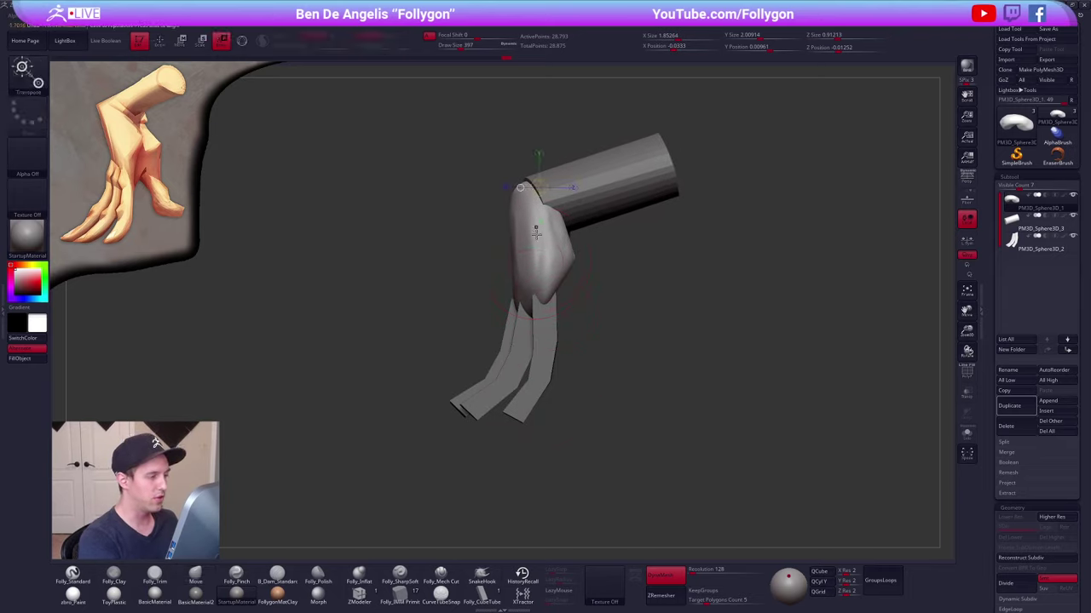
mouse_move(514, 197)
mouse_down()
mouse_move(530, 436)
mouse_move(542, 435)
mouse_up()
key(q)
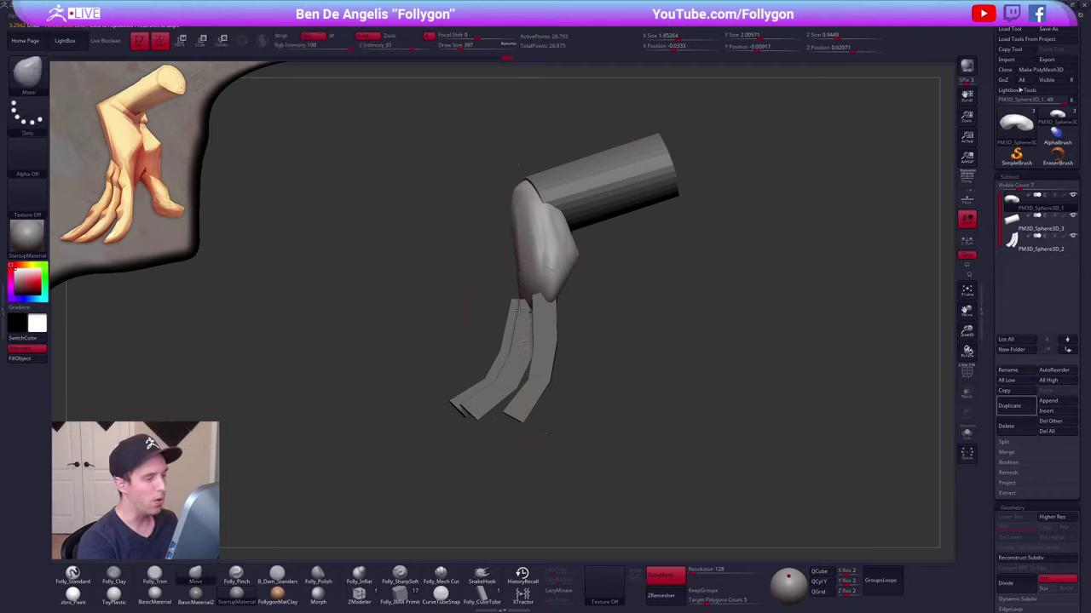
- Push the palm's side edge inward above the outermost finger with a Move brush of size 500, to an X size of about 1.78
key(space)
click(532, 273)
right_drag(528, 242, 570, 248)
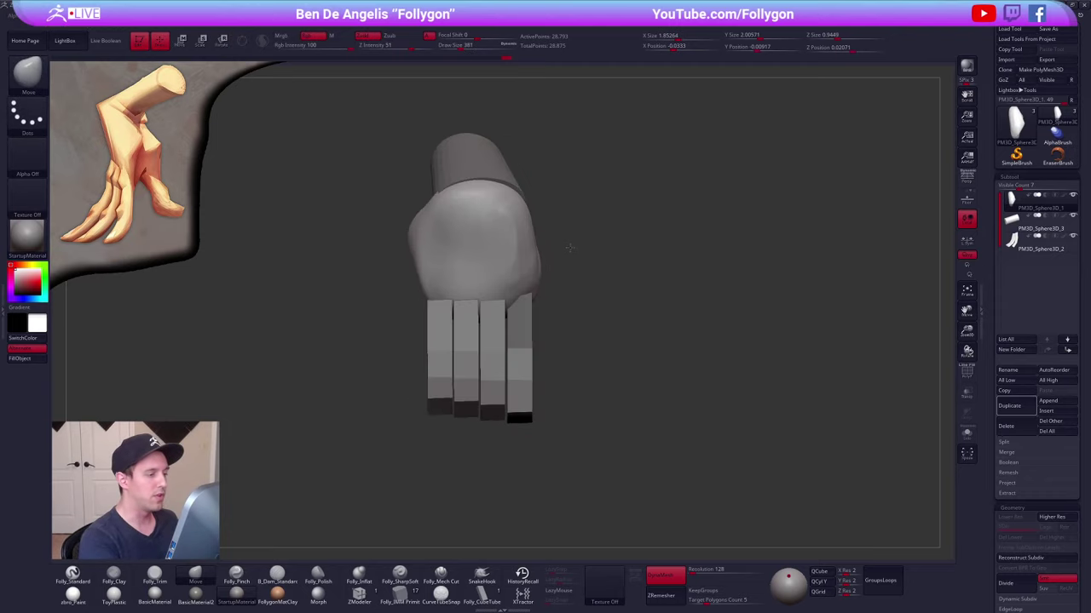
key(space)
click(534, 278)
drag(541, 281, 530, 287)
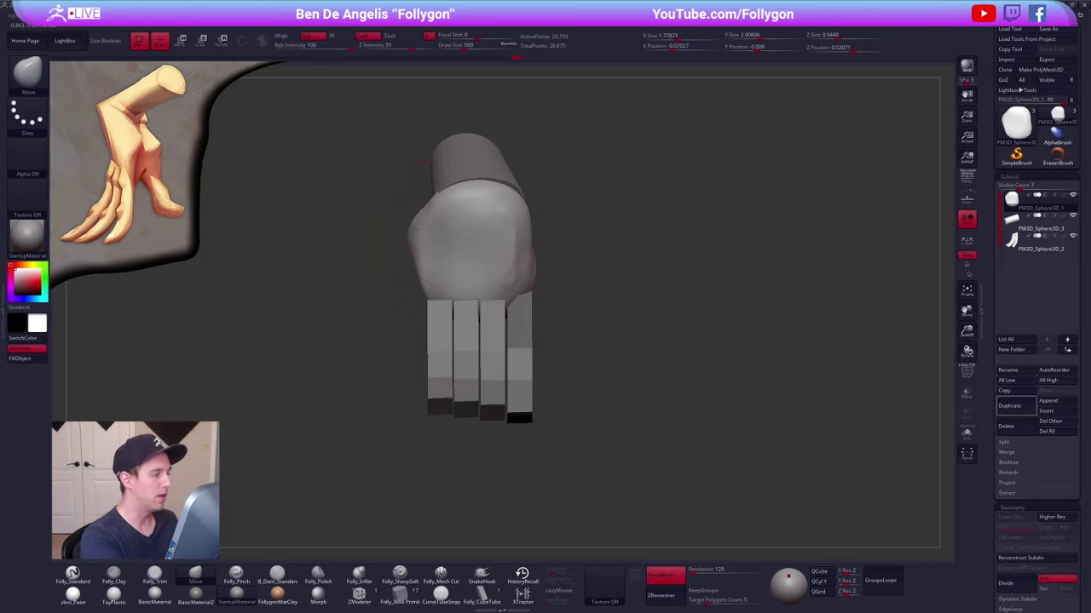
- Pull the opposite side of the palm slightly outward with a smaller Move brush, to an X size of about 1.79
key(space)
drag(428, 235, 424, 235)
alt+right_drag(485, 290, 529, 288)
drag(674, 441, 642, 457)
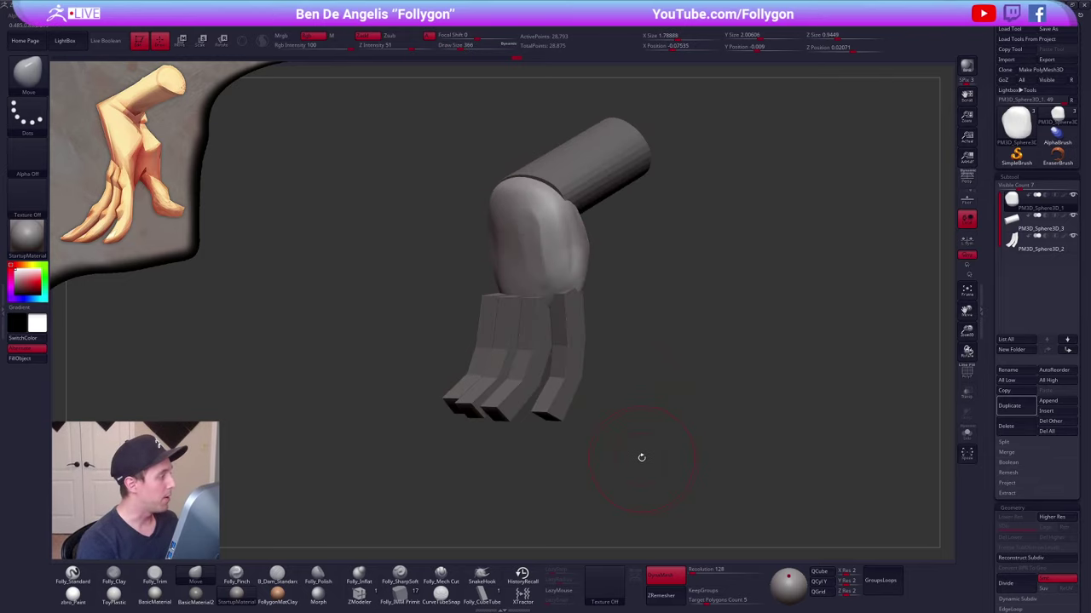
right_drag(644, 445, 653, 435)
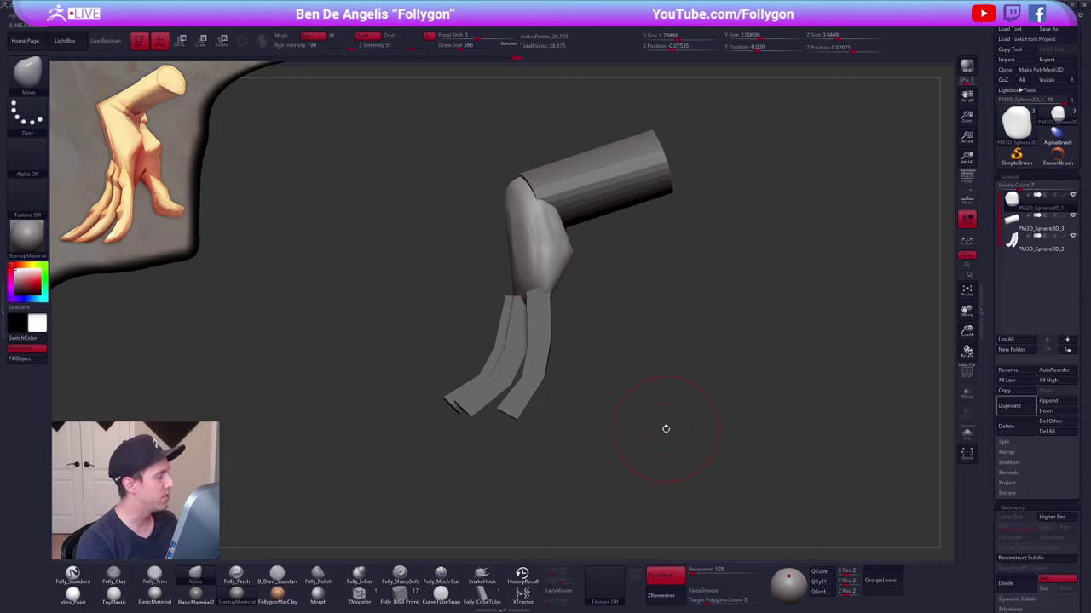
- Build up the pad on the palm's inner side with the Clay brush and flatten it with the Trim brush
mouse_move(563, 248)
right_down()
mouse_move(477, 264)
mouse_move(434, 255)
right_up()
key(2)
drag(580, 256, 584, 282)
key(3)
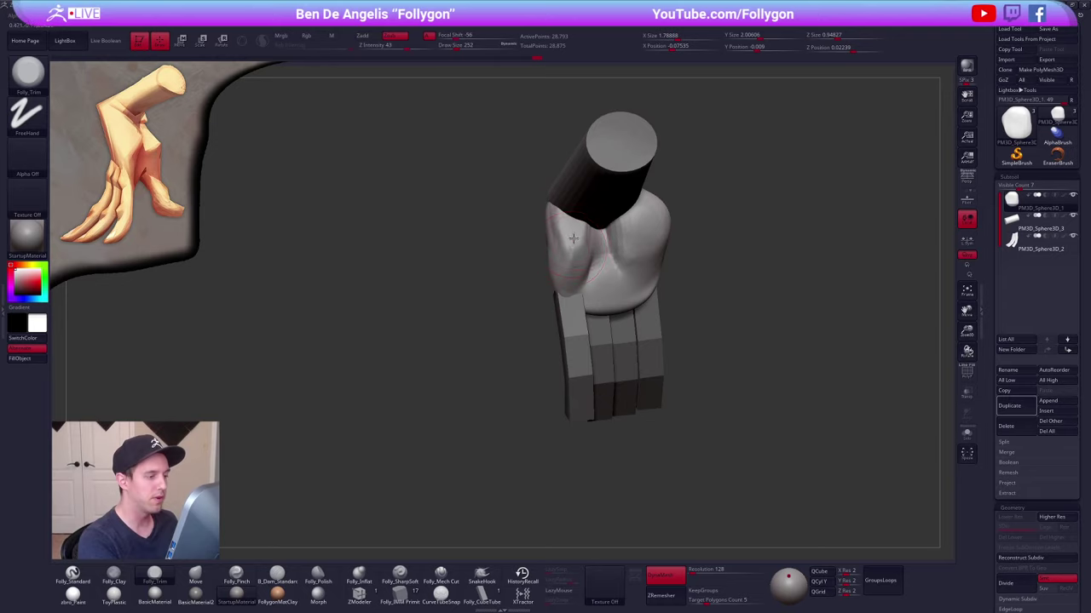
drag(575, 239, 576, 271)
right_drag(579, 277, 565, 342)
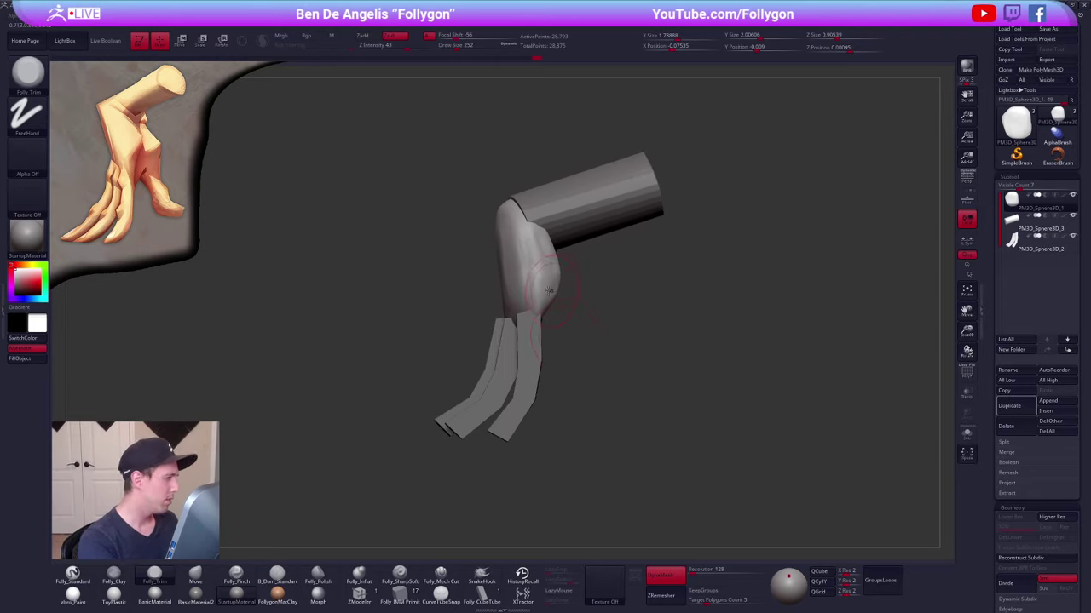
- Shift the pad's profile up toward the wrist with a Move brush of size 350
key(4)
key(space)
drag(551, 274, 559, 252)
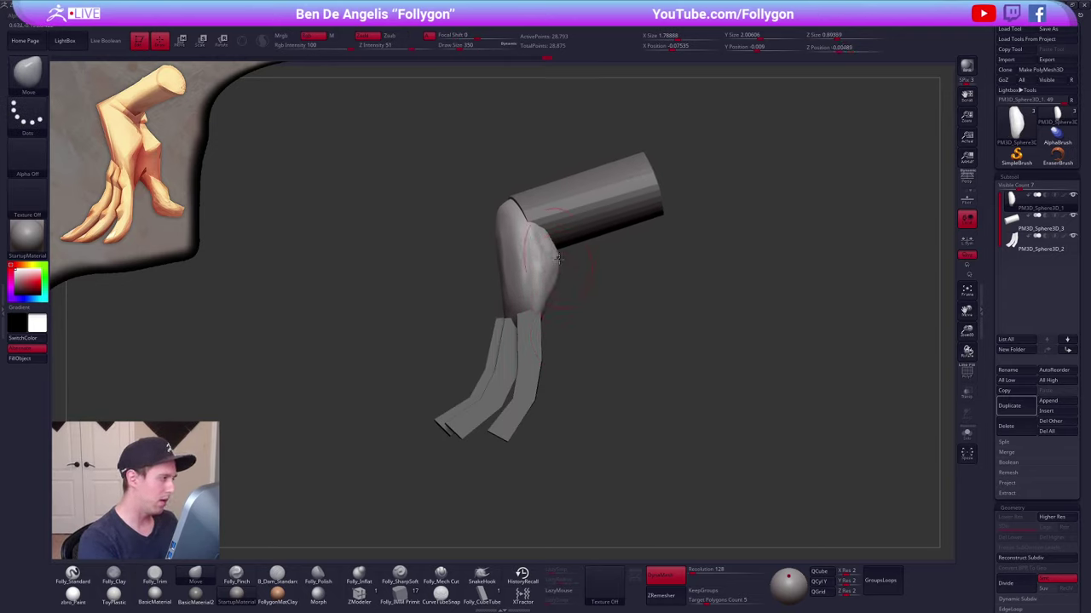
right_drag(606, 299, 554, 334)
key(space)
drag(591, 298, 582, 298)
right_drag(641, 308, 606, 314)
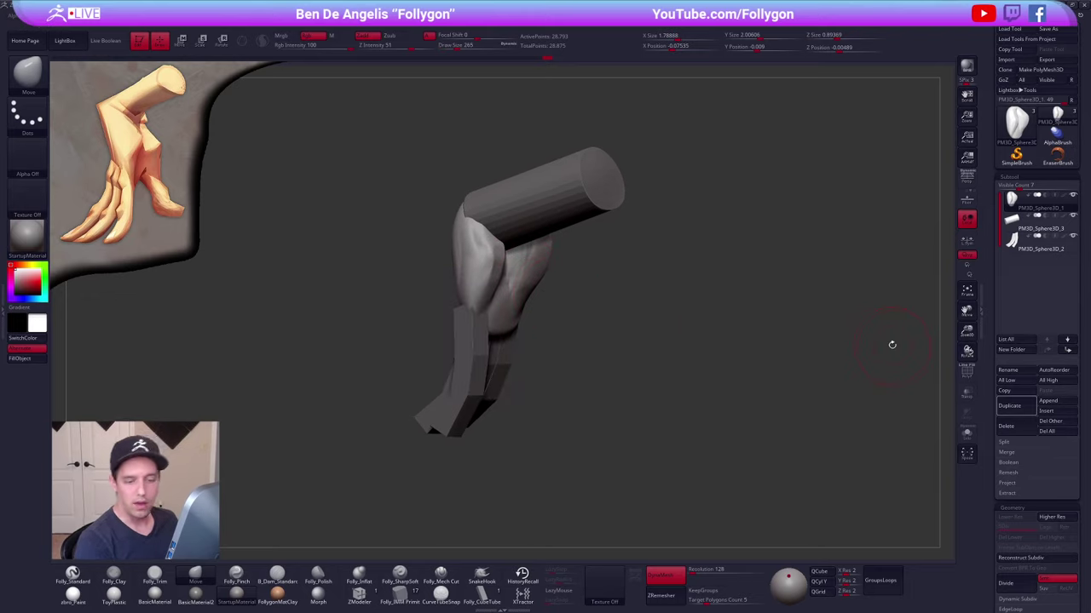
- Choose the sphere from the IMM Primitives brush, duplicate the palm subtool and select the duplicate
click(400, 594)
key(m)
click(843, 366)
drag(845, 366, 854, 362)
key(ctrl+shift+d)
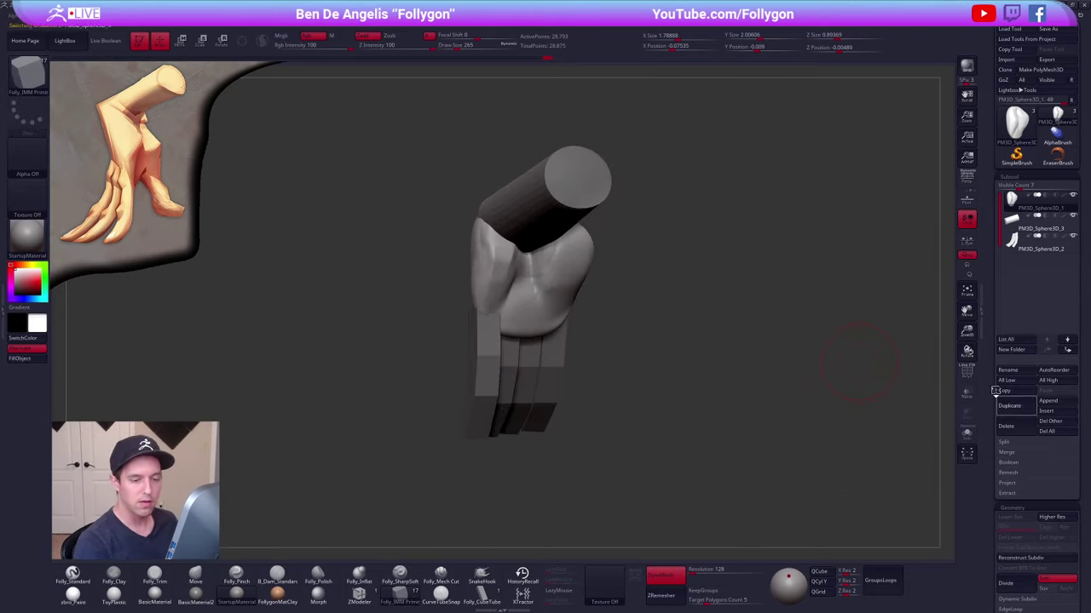
click(1009, 405)
click(1041, 227)
- Insert a sphere about 0.81 wide on the isolated duplicate, keep only the sphere, and show the other parts
click(966, 434)
drag(584, 253, 609, 271)
ctrl+shift+click(605, 266)
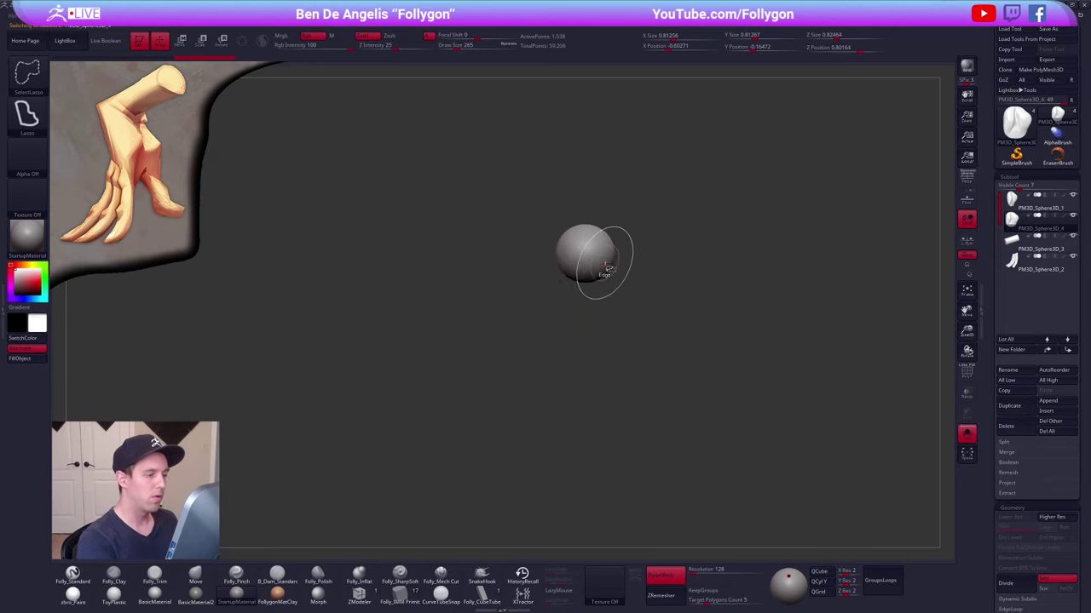
key(1)
click(628, 270)
key(shift+s)
- Move the sphere in against the palm's heel on the thumb side, to a Z position of about 0.25
drag(682, 256, 886, 262)
key(b)
key(m)
key(v)
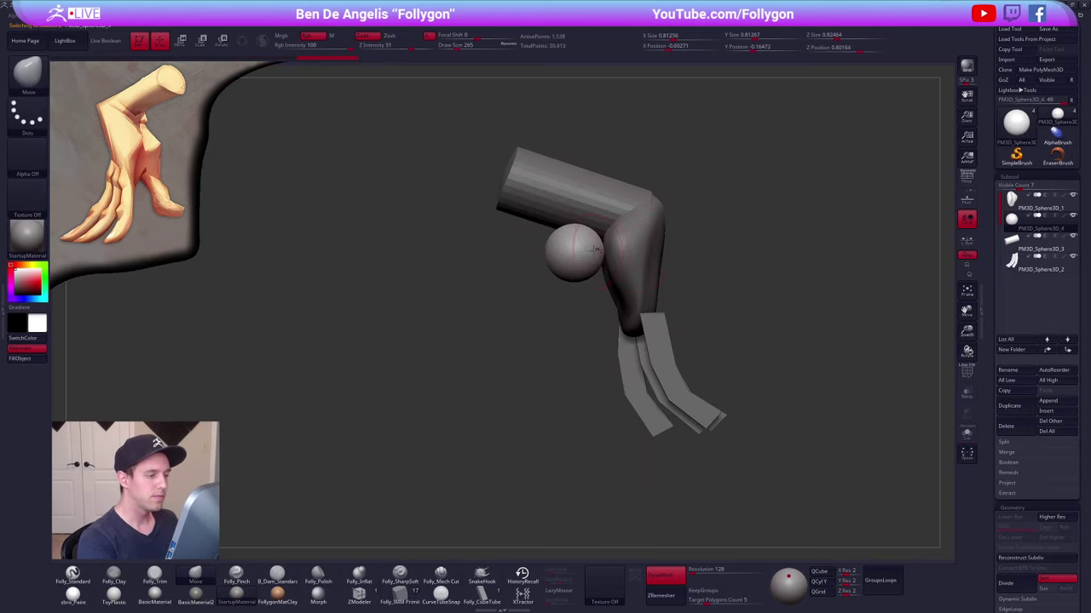
key(space)
mouse_move(588, 245)
mouse_down()
mouse_move(581, 325)
mouse_move(615, 294)
mouse_up()
key(w)
key(q)
mouse_move(486, 264)
shift+mouse_down()
mouse_move(644, 261)
mouse_move(619, 285)
mouse_move(606, 267)
shift+mouse_up()
- Isolate the sphere and pinch its surface into a sharp ridge with the Folly_Pinch brush at size 279
key(space)
drag(716, 271, 634, 271)
key(b)
key(p)
key(i)
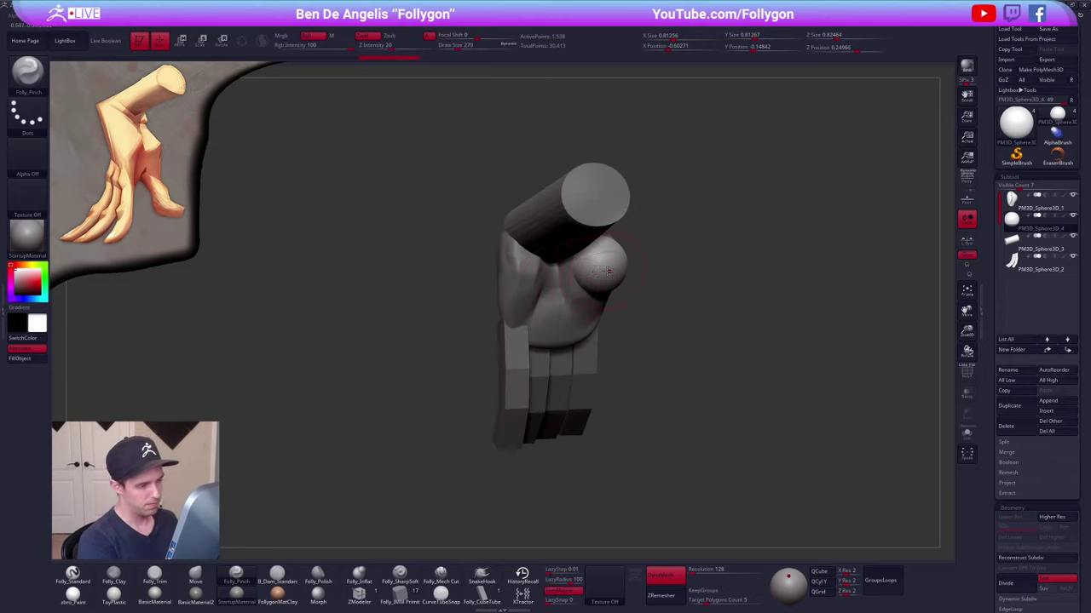
drag(613, 400, 636, 399)
key(alt+s)
alt+drag(563, 369, 564, 417)
drag(564, 580, 551, 580)
alt+drag(593, 325, 553, 366)
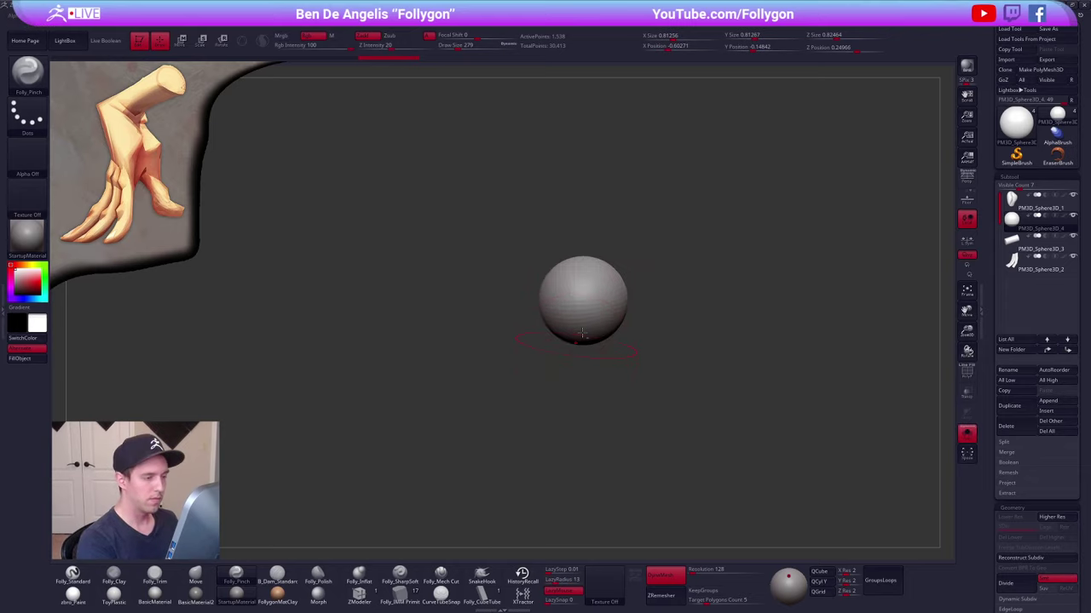
mouse_move(603, 302)
mouse_down()
mouse_move(530, 304)
mouse_move(608, 309)
mouse_up()
key(alt+s)
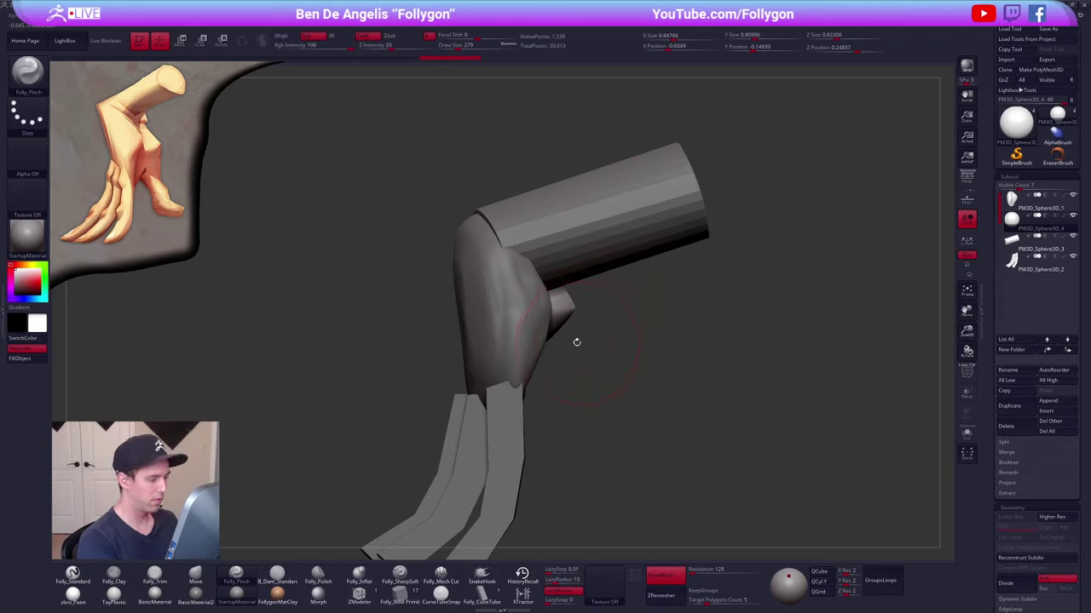
- Adjust the pinched sphere's outer tip with the Move brush at size 279
alt+drag(577, 342, 587, 316)
key(b)
key(m)
key(v)
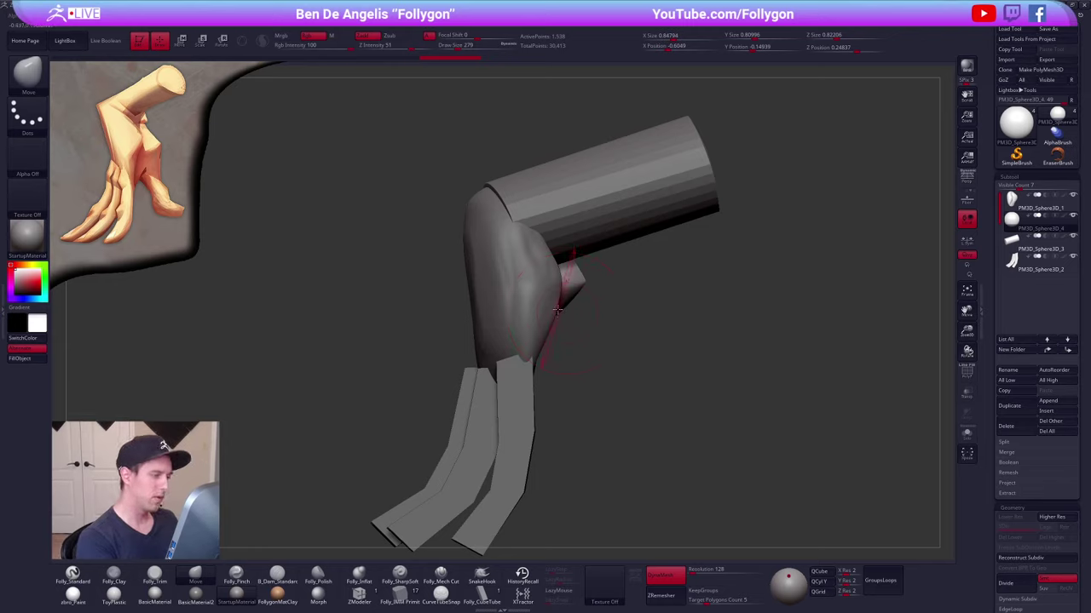
key(alt+s)
drag(571, 288, 566, 283)
key(alt+s)
drag(563, 327, 544, 325)
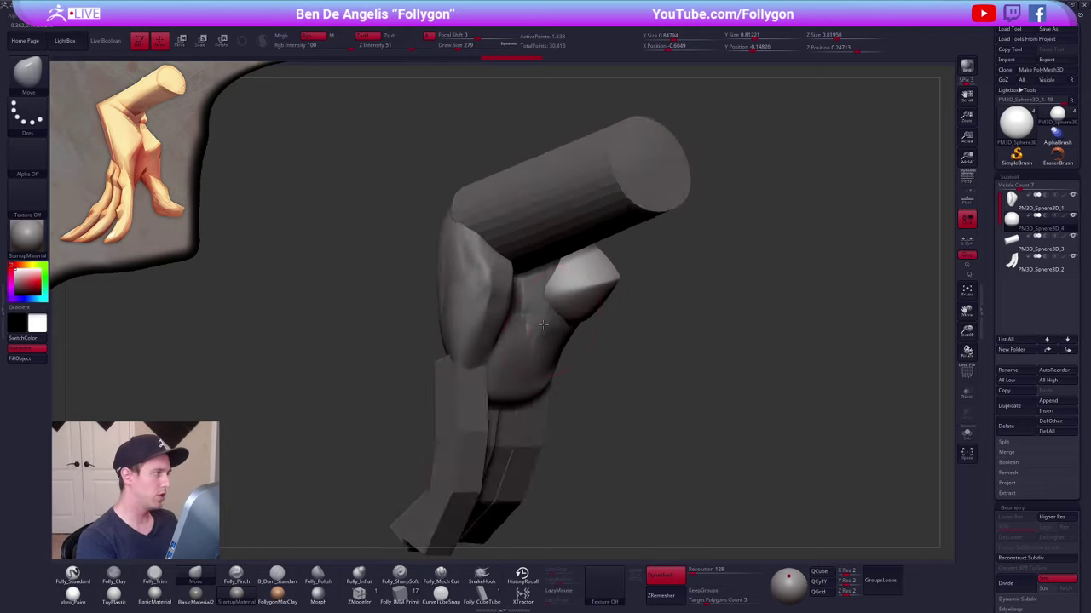
- Shift the pinched sphere sideways into the palm's thumb-side heel with the transpose Move line
right_drag(544, 324, 547, 325)
key(space)
drag(505, 358, 521, 359)
shift+right_drag(606, 310, 581, 310)
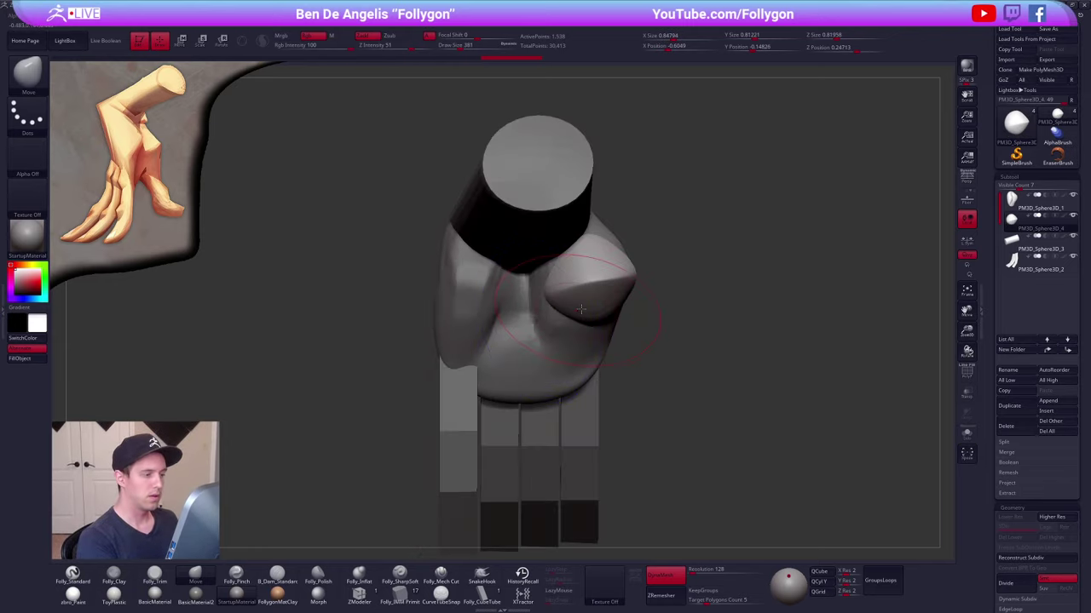
key(w)
mouse_move(582, 305)
shift+mouse_down()
mouse_move(649, 305)
mouse_move(604, 306)
shift+mouse_up()
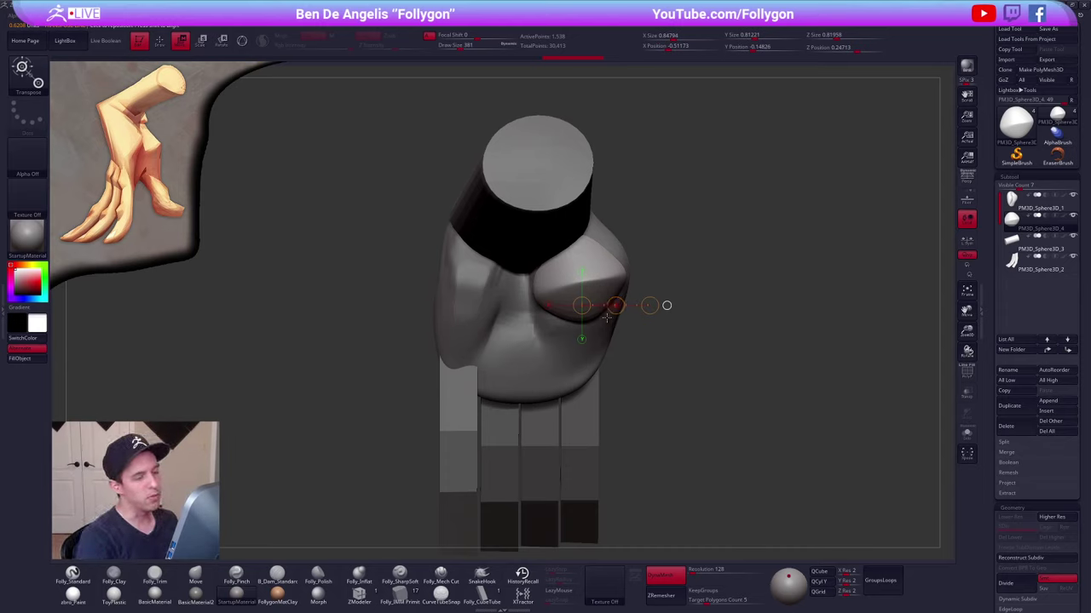
mouse_move(538, 293)
shift+mouse_down()
mouse_move(656, 276)
mouse_move(645, 293)
mouse_move(610, 291)
shift+mouse_up()
key(q)
- Merge the pinched sphere down into the palm subtool and re-DynaMesh the result at resolution 128
alt+click(626, 293)
mouse_move(716, 294)
mouse_down()
mouse_move(543, 303)
mouse_move(523, 333)
mouse_move(596, 309)
mouse_move(653, 316)
mouse_up()
key(space)
mouse_move(574, 362)
mouse_down()
mouse_move(614, 362)
mouse_move(682, 324)
mouse_up()
key(space)
click(707, 305)
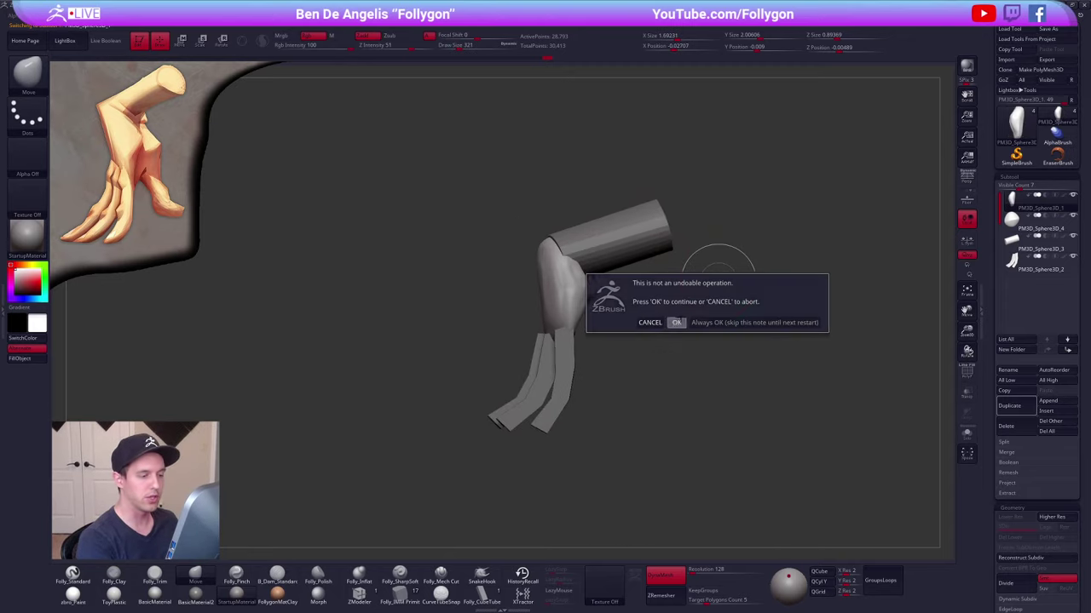
click(677, 322)
drag(668, 380, 621, 393)
mouse_move(651, 388)
ctrl+mouse_down()
mouse_move(759, 326)
mouse_move(594, 367)
mouse_move(671, 365)
mouse_move(609, 344)
mouse_move(603, 287)
ctrl+mouse_up()
- Duplicate the fingers subtool and delete everything but the thumb-side finger from the copy
key(space)
click(589, 337)
drag(634, 329, 597, 343)
alt+click(593, 336)
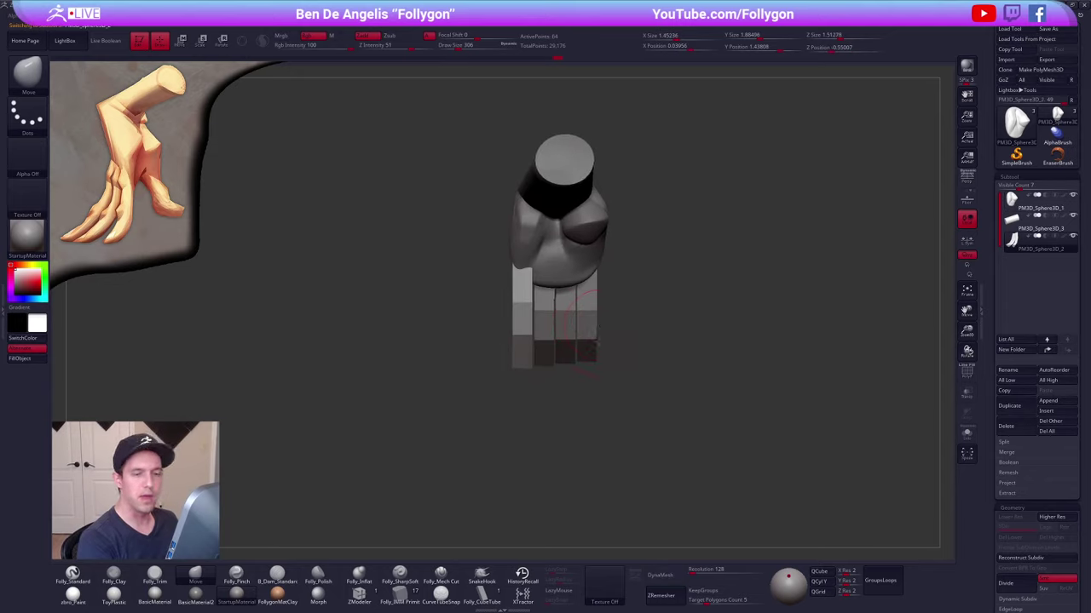
click(1022, 404)
click(966, 434)
key(shift+f)
ctrl+shift+click(589, 317)
key(space)
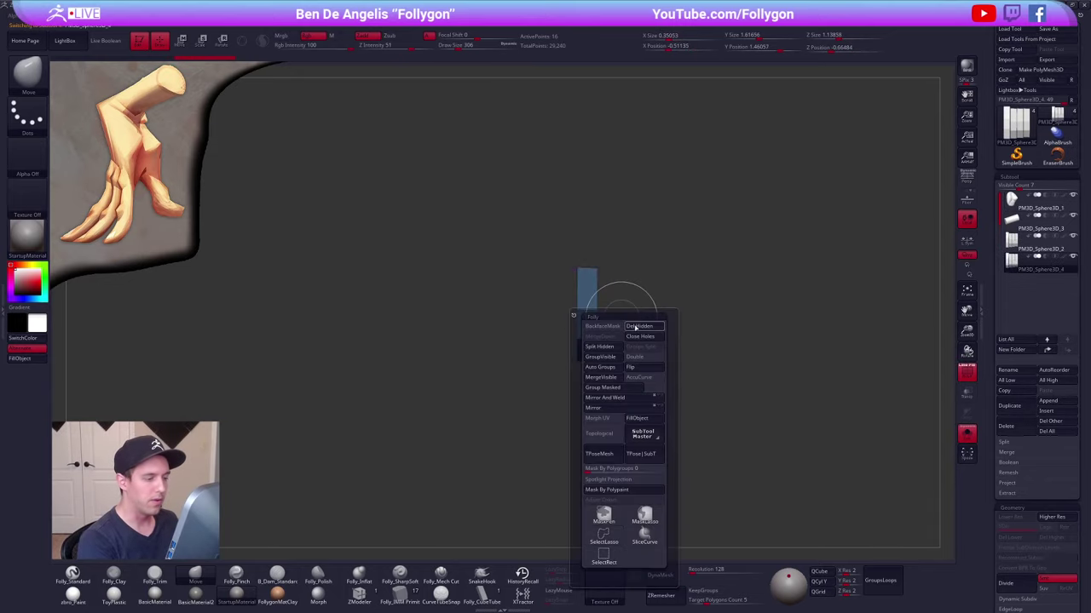
click(637, 326)
key(grave)
- Move the copied finger up and inward in side view against the palm's heel, to a Z position of about 0.13
drag(616, 309, 541, 317)
key(r)
shift+drag(606, 269, 608, 404)
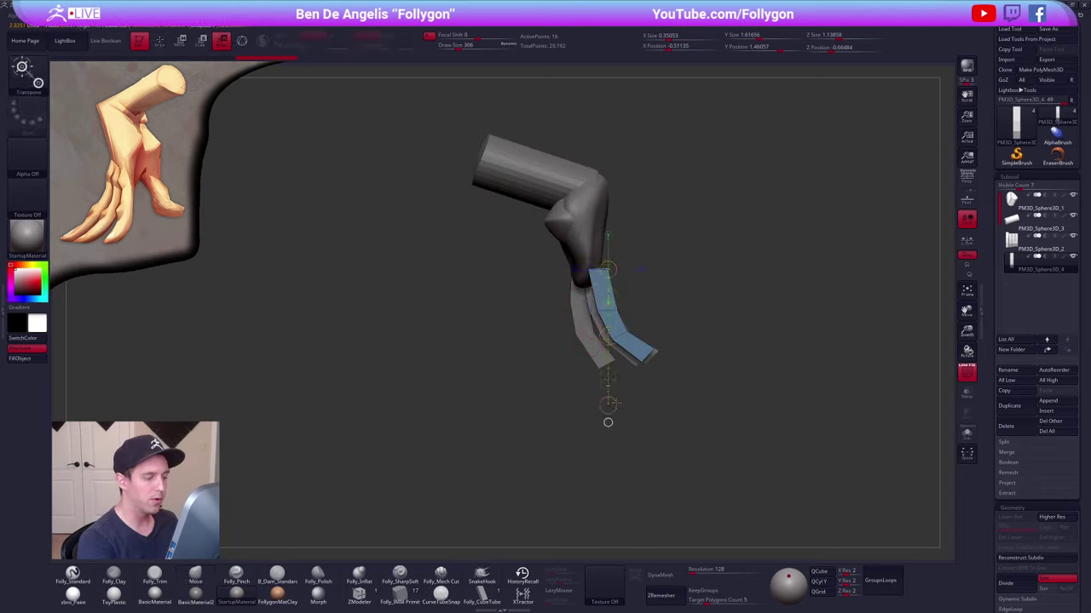
key(w)
mouse_move(608, 336)
mouse_down()
mouse_move(554, 302)
mouse_move(629, 281)
mouse_up()
- Rotate the copied finger into a thumb direction and place it on the thumb pad, around X -0.67, Y 0.21, Z 0.71
key(r)
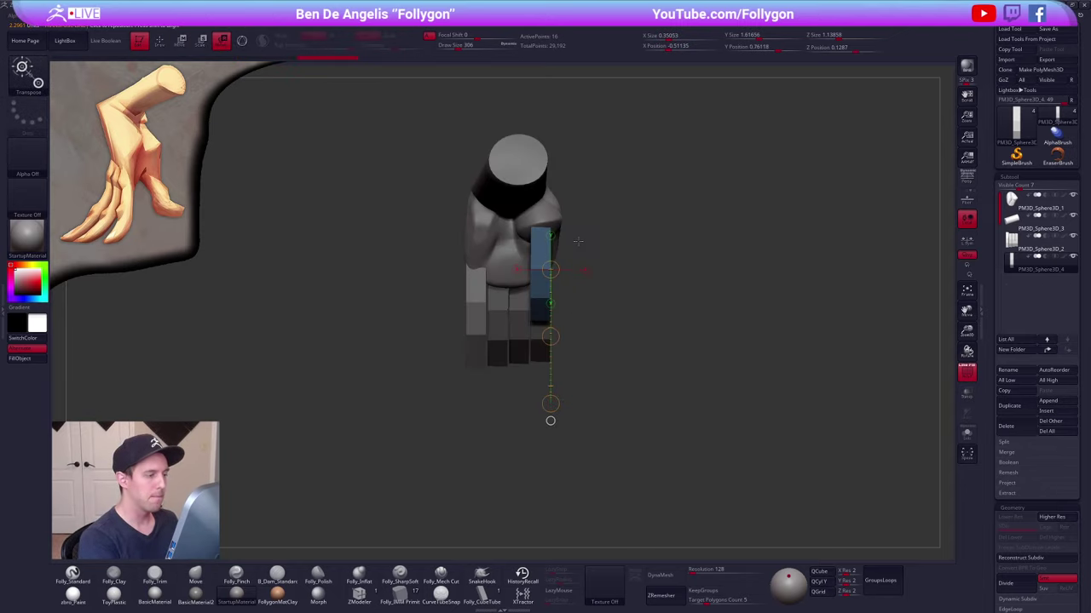
key(grave)
shift+drag(546, 281, 546, 352)
mouse_move(539, 213)
shift+mouse_down()
mouse_move(599, 213)
mouse_move(536, 353)
mouse_move(487, 335)
shift+mouse_up()
key(grave)
mouse_move(589, 247)
mouse_down()
mouse_move(583, 136)
mouse_move(625, 157)
mouse_up()
shift+drag(575, 276, 575, 354)
key(w)
drag(580, 316, 584, 284)
key(q)
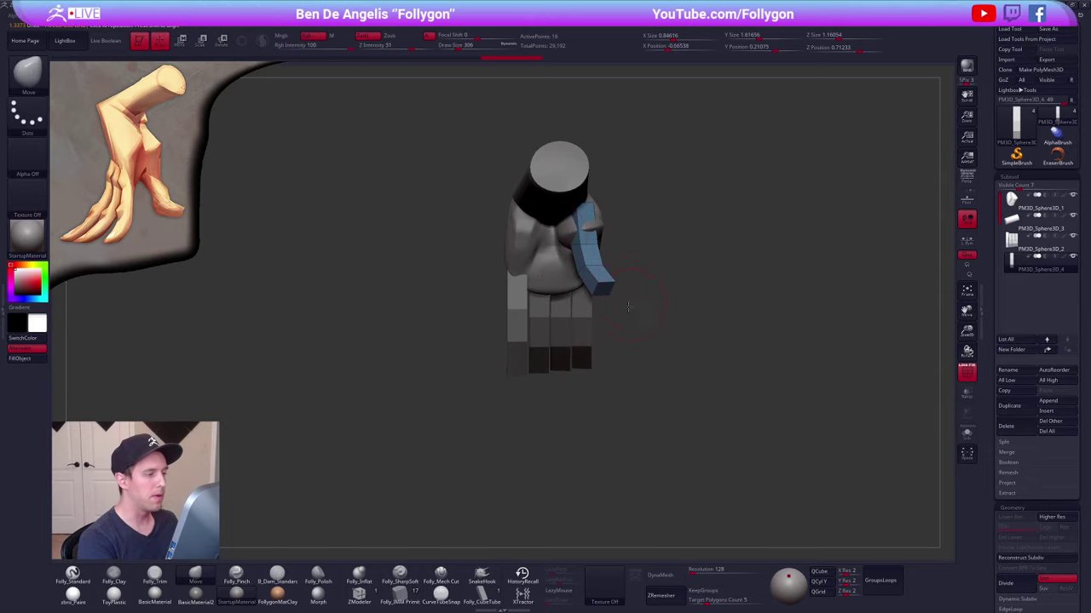
- Pull the thumb block's upper end into the palm's pad with a Move brush sized between 335 and 465
drag(639, 307, 562, 298)
key(space)
click(597, 208)
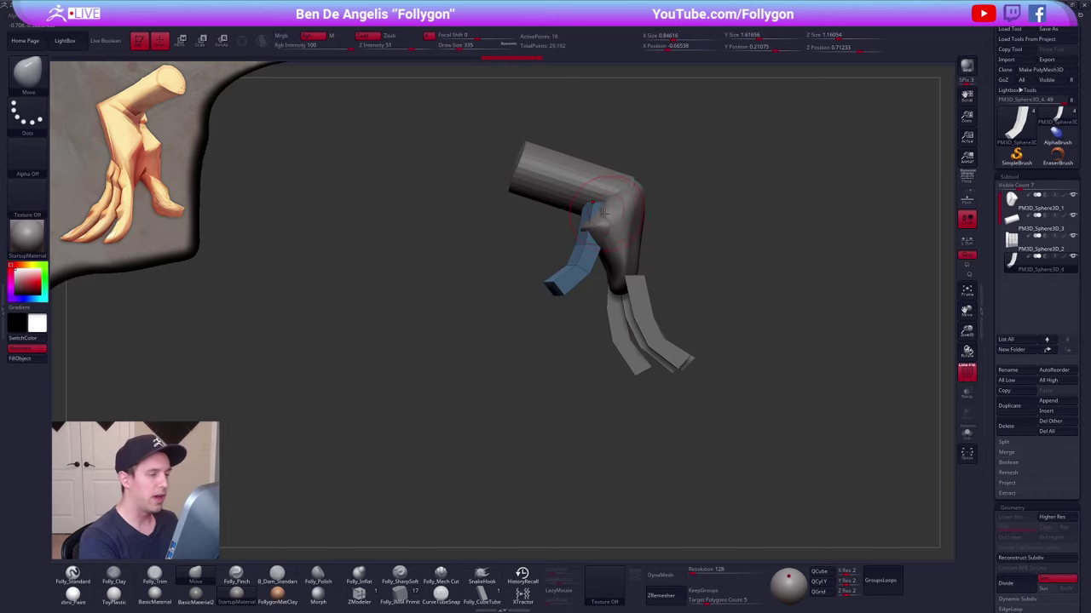
key(space)
drag(591, 204, 594, 206)
key(space)
drag(520, 230, 597, 211)
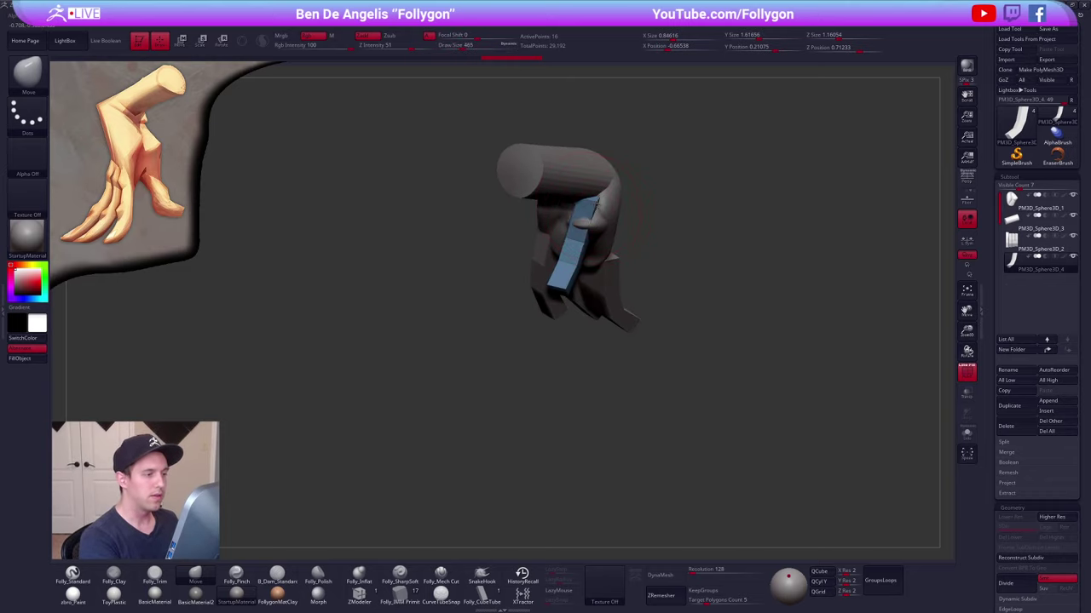
right_drag(603, 219, 621, 230)
drag(608, 215, 604, 207)
right_drag(607, 206, 554, 203)
key(space)
drag(615, 199, 628, 185)
- Nudge the thumb block's middle and upper end with small Move brush strokes from several angles
right_drag(545, 234, 599, 244)
key(space)
drag(599, 244, 606, 247)
right_drag(606, 246, 562, 243)
drag(581, 242, 588, 239)
mouse_move(572, 246)
right_down()
mouse_move(616, 253)
mouse_move(569, 246)
right_up()
right_drag(591, 197, 572, 200)
drag(584, 204, 589, 201)
- Reshape the thumb's lower end with a Move brush of size 519 and rotate and shift the thumb downward
mouse_move(549, 228)
right_down()
mouse_move(601, 238)
mouse_move(602, 271)
mouse_move(642, 370)
mouse_move(634, 402)
right_up()
key(space)
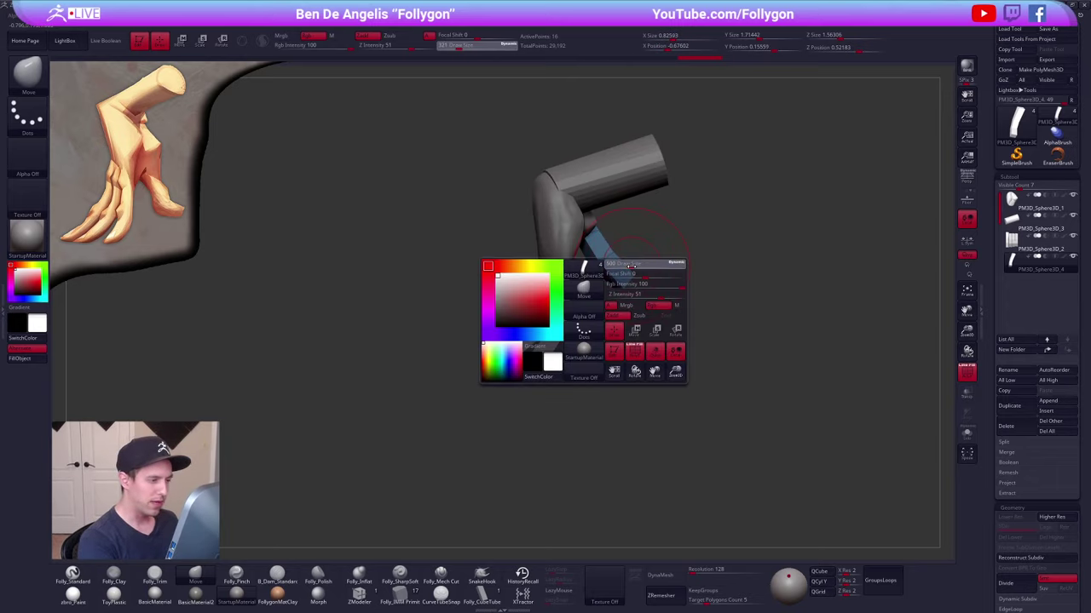
mouse_move(630, 267)
mouse_down()
mouse_move(613, 255)
mouse_move(593, 321)
mouse_move(656, 308)
mouse_up()
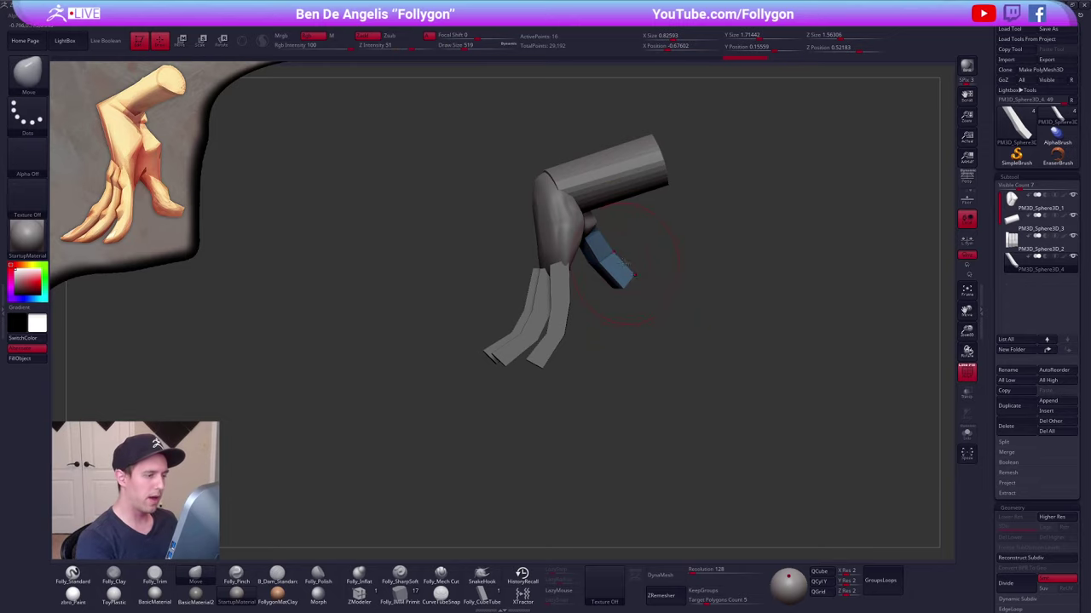
key(r)
mouse_move(599, 231)
mouse_down()
mouse_move(652, 318)
mouse_move(619, 356)
mouse_up()
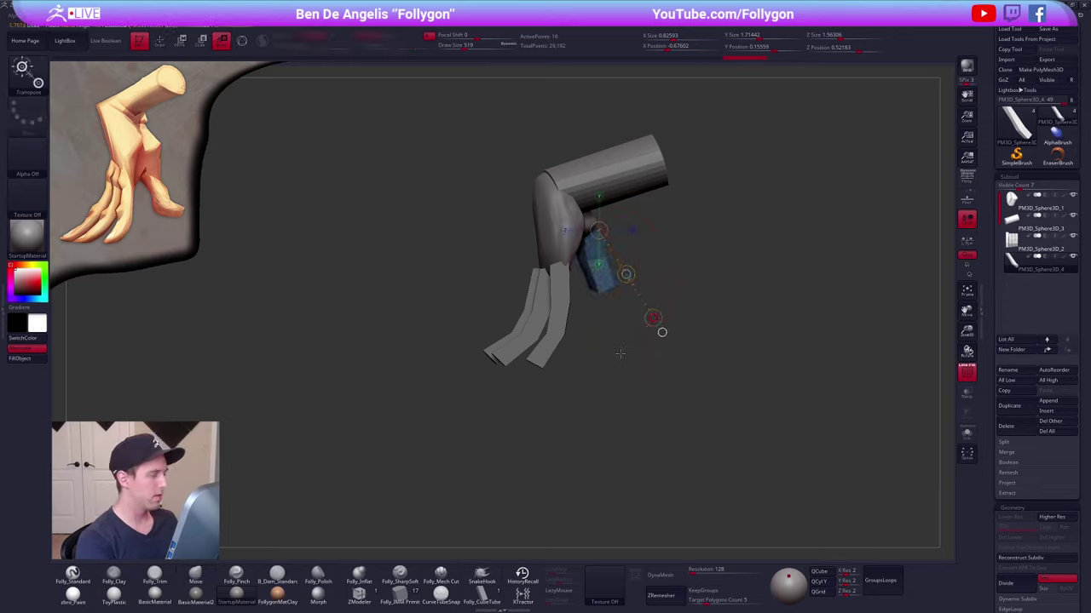
key(w)
mouse_move(626, 274)
mouse_down()
mouse_move(632, 303)
mouse_move(634, 290)
mouse_up()
key(q)
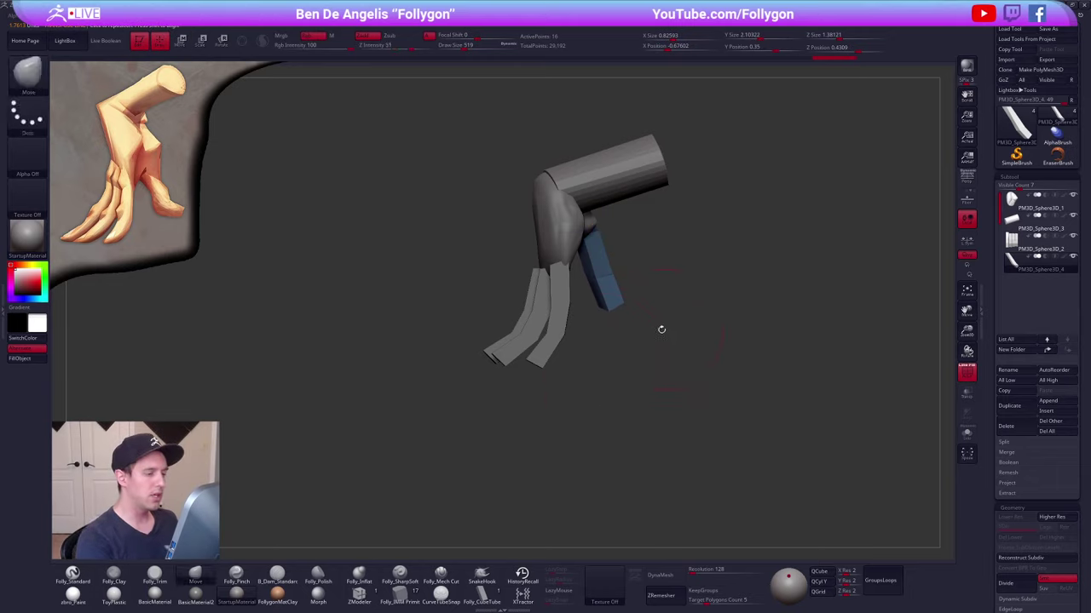
- Mask the thumb's upper segment, bend the tip segment outward away from the fingers, and clear the mask
ctrl+drag(661, 330, 678, 323)
mouse_move(639, 293)
ctrl+mouse_down()
mouse_move(586, 288)
mouse_move(640, 324)
ctrl+mouse_up()
ctrl+click(632, 298)
key(r)
drag(596, 278, 674, 358)
key(w)
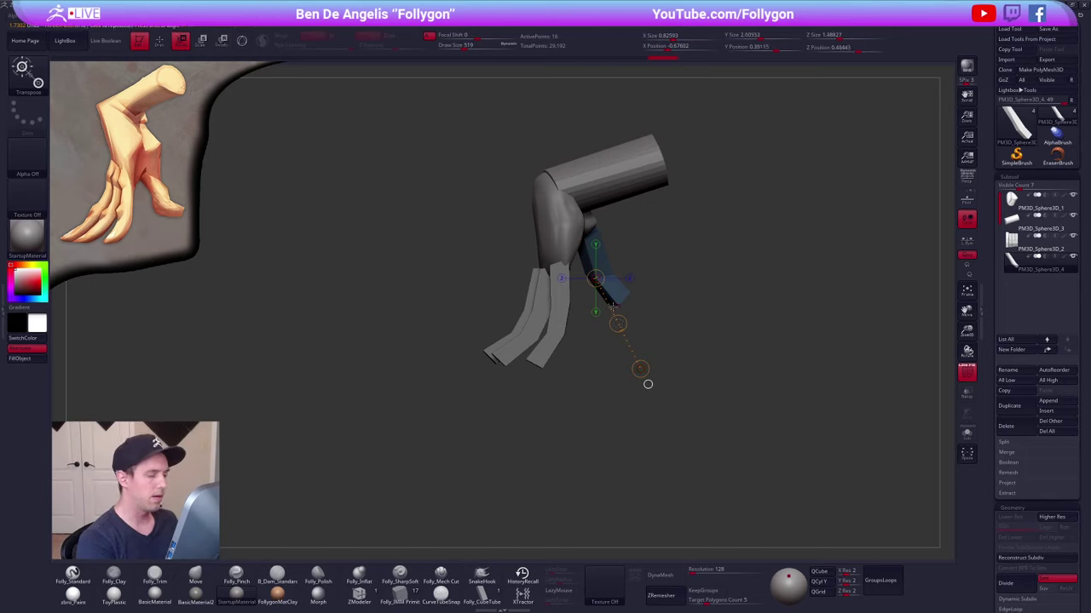
drag(618, 323, 630, 330)
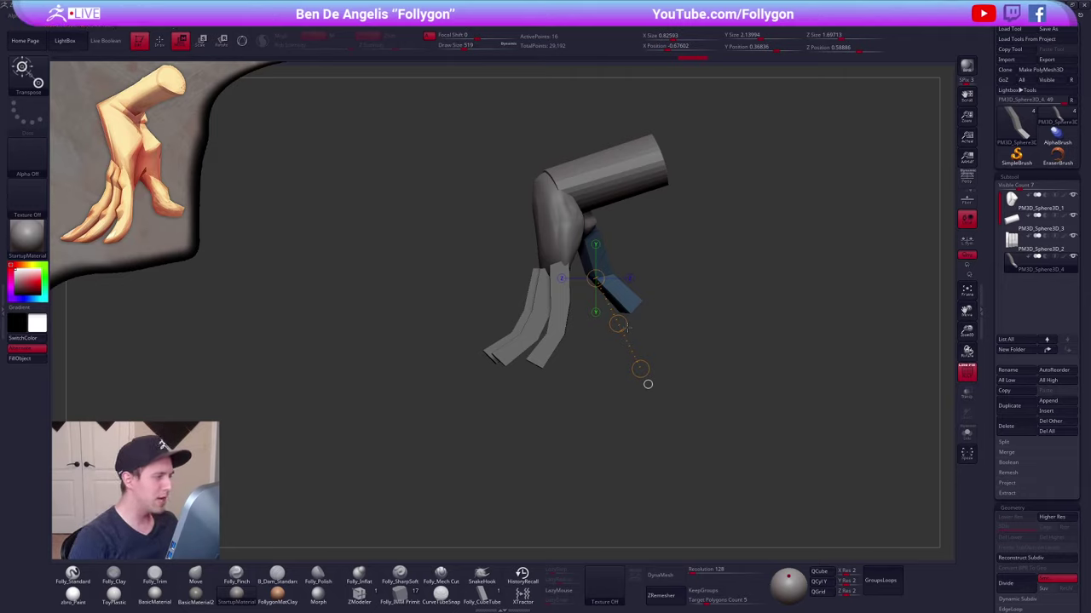
key(q)
ctrl+drag(646, 331, 663, 343)
- Refine the thumb's bend and its upper end at the pad with a Move brush reduced to about size 239
key(s)
drag(623, 273, 611, 273)
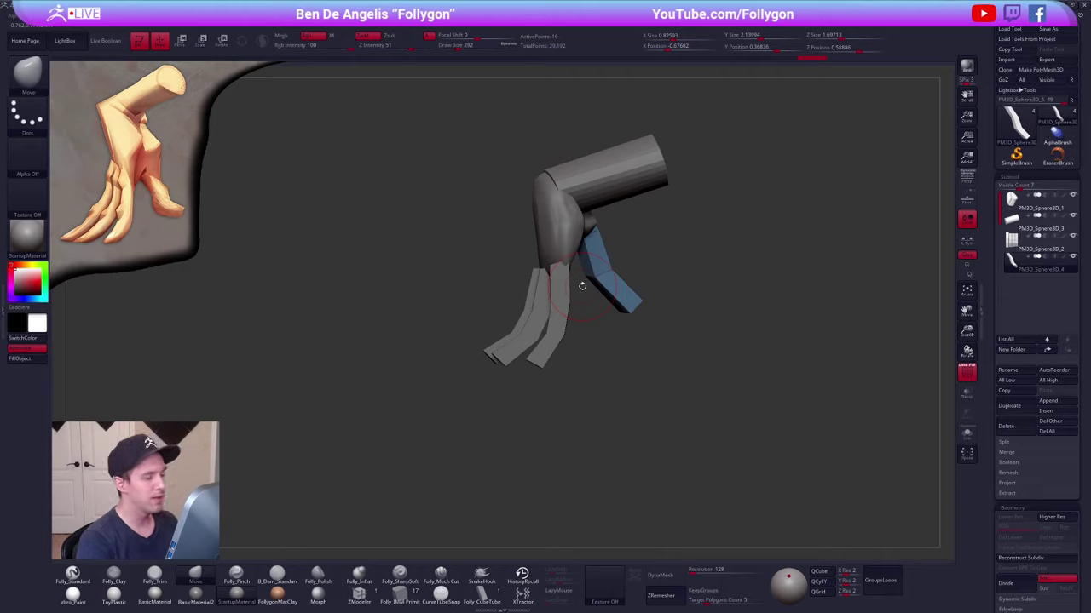
key(space)
drag(631, 319, 628, 320)
drag(630, 330, 537, 324)
drag(724, 272, 616, 248)
right_drag(617, 247, 626, 237)
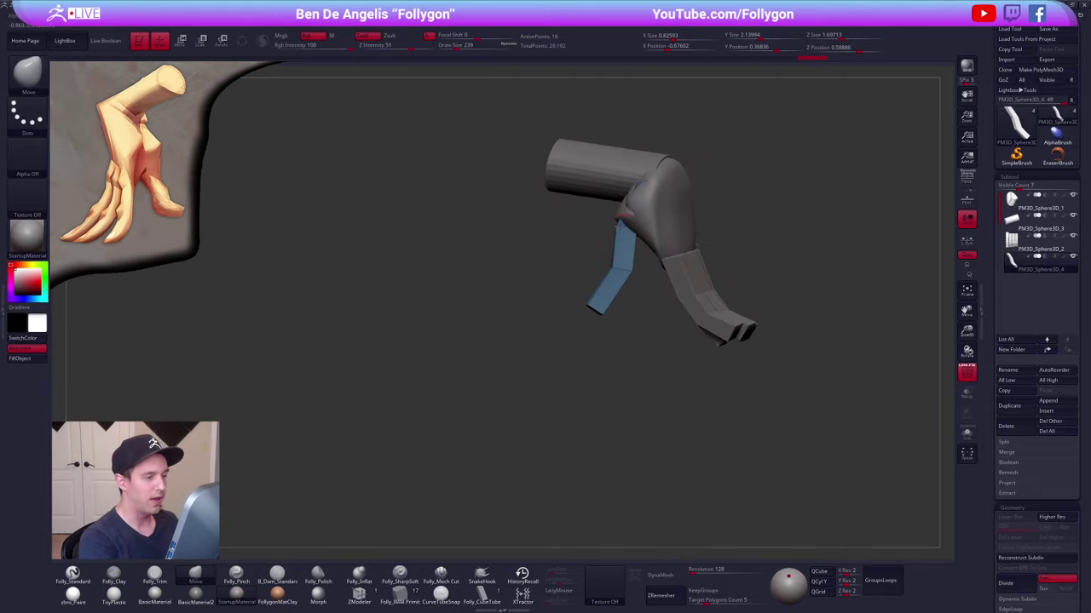
right_drag(638, 183, 613, 226)
- Isolate the palm subtool and build up the heel opposite the thumb with the Folly_Clay brush at size 181
alt+click(610, 224)
key(alt+s)
key(space)
drag(610, 237, 605, 237)
key(shift+f)
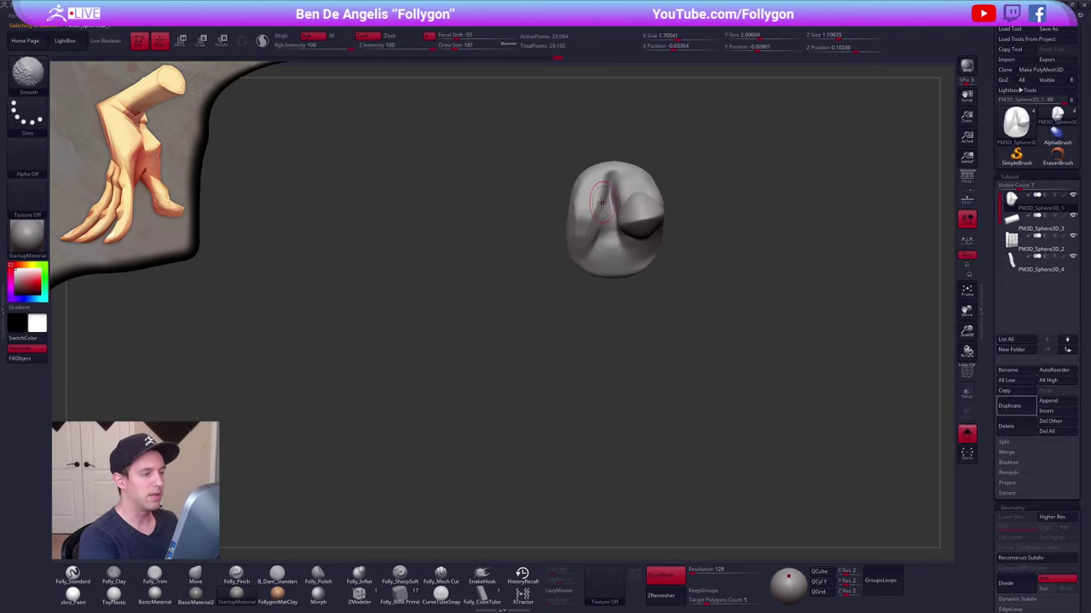
ctrl+right_drag(607, 225, 598, 250)
key(2)
mouse_move(596, 226)
mouse_down()
mouse_move(595, 183)
mouse_move(590, 274)
mouse_up()
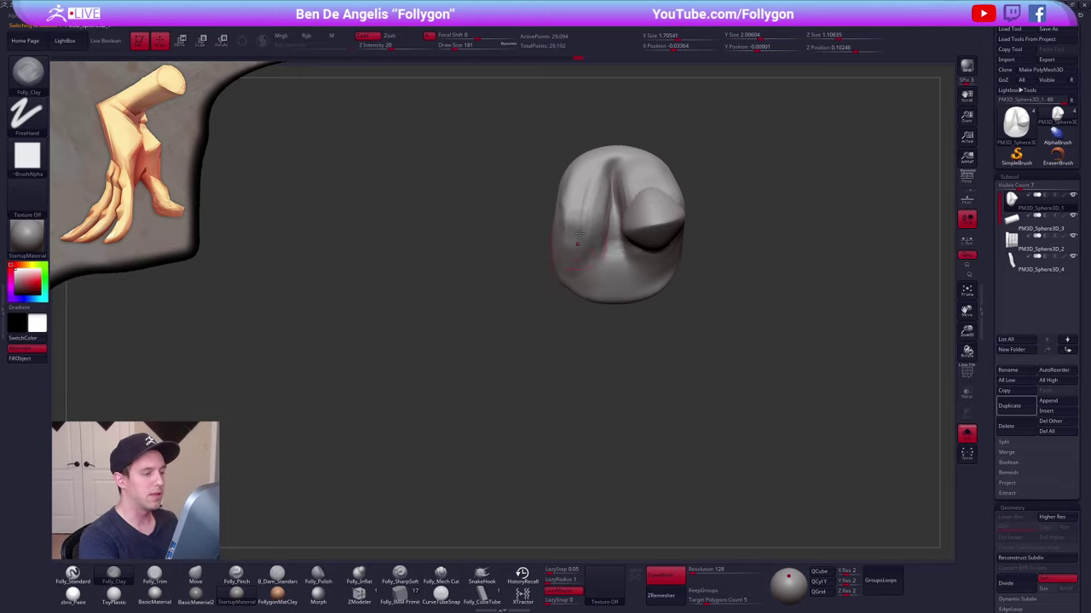
right_drag(591, 256, 610, 259)
- Pinch a crisper ridge along the palm's outer heel with Folly_Pinch and show all subtools again
key(5)
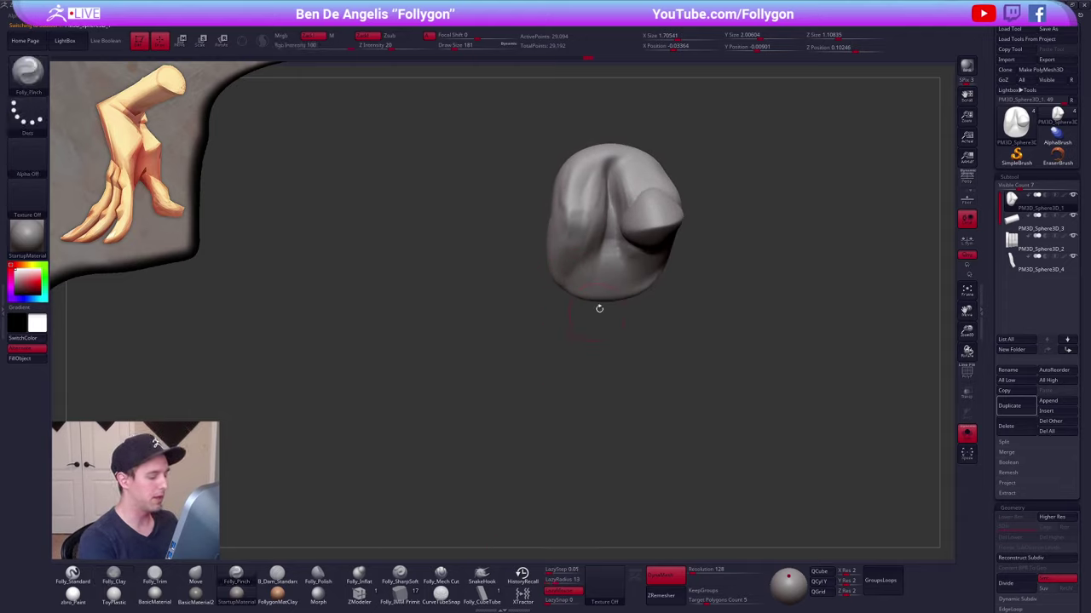
drag(599, 215, 573, 218)
mouse_move(550, 223)
right_down()
mouse_move(594, 234)
mouse_move(547, 236)
right_up()
key(alt+s)
key(alt+s)
drag(566, 228, 550, 271)
key(alt+s)
right_drag(522, 302, 611, 333)
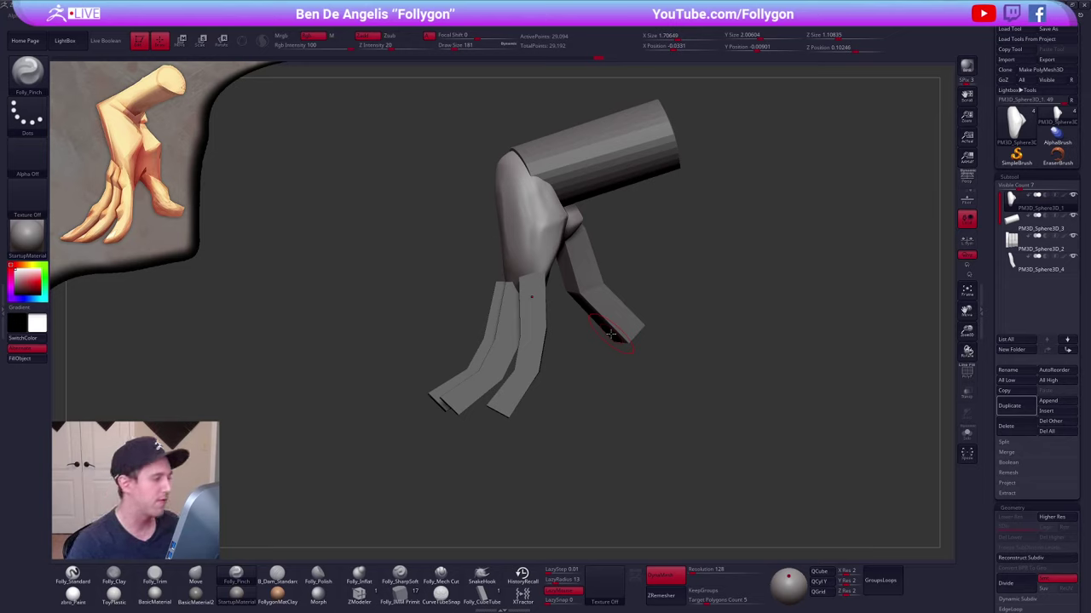
- Select the forearm cylinder and subdivide it to smooth out its facets
alt+click(622, 140)
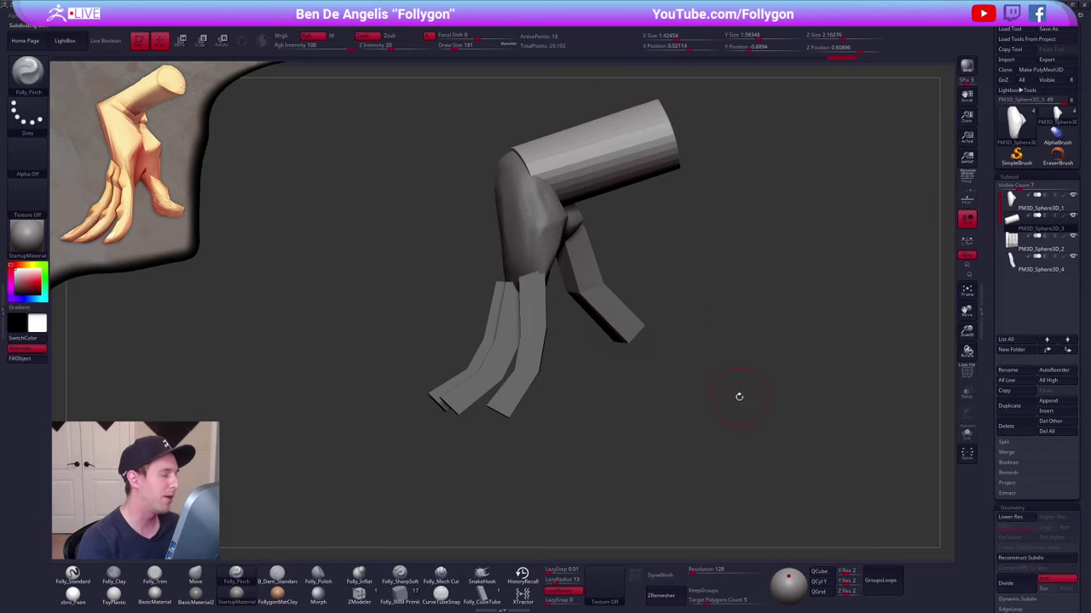
alt+drag(747, 397, 759, 375)
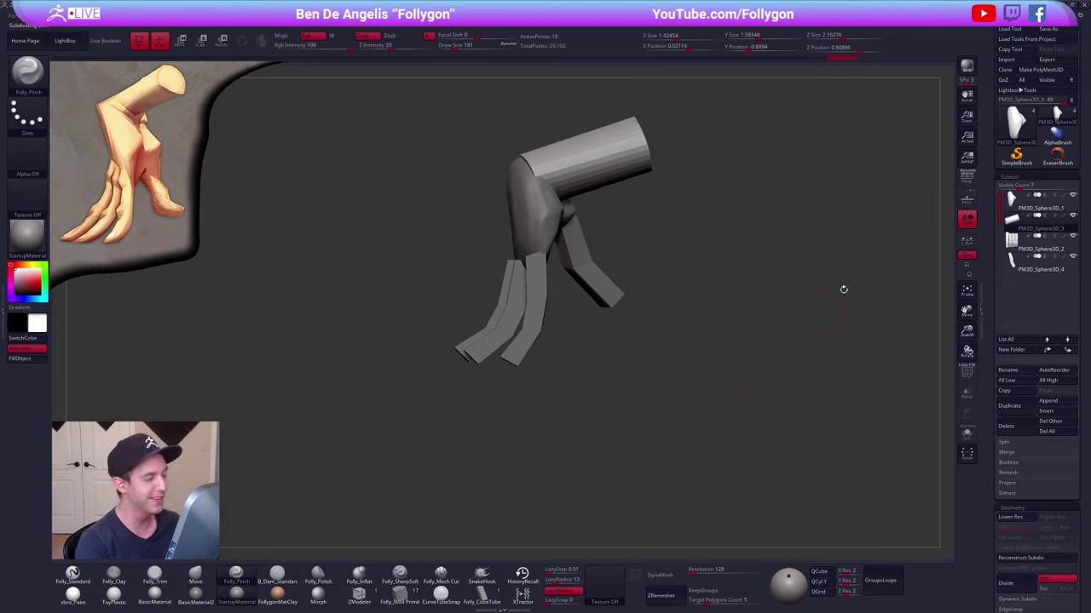
click(1016, 202)
key(ctrl+space)
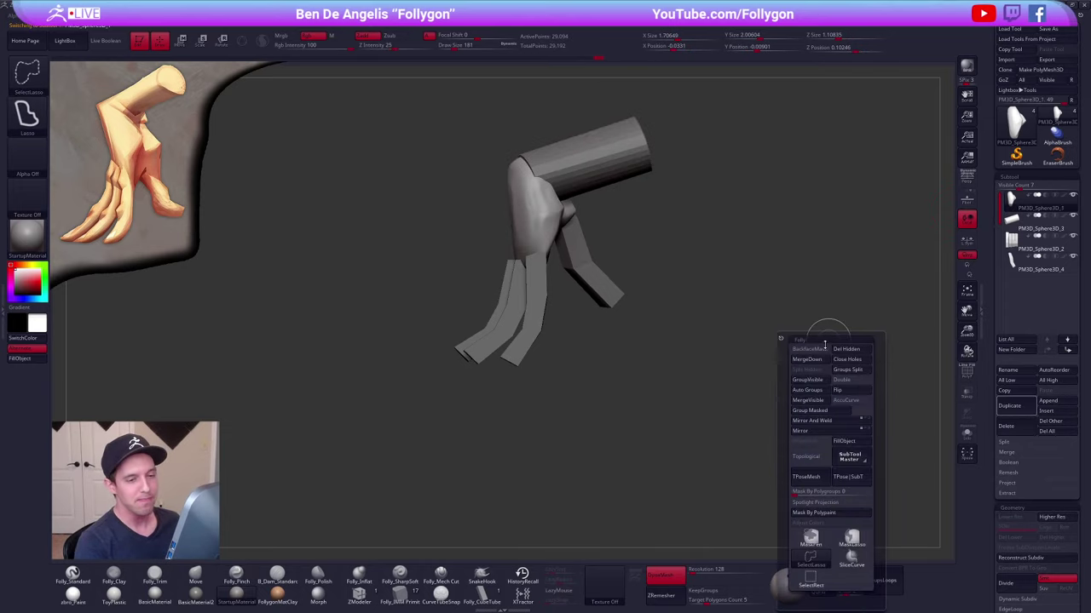
click(1022, 223)
key(shift+d)
key(ctrl+d)
key(ctrl+d)
key(ctrl+d)
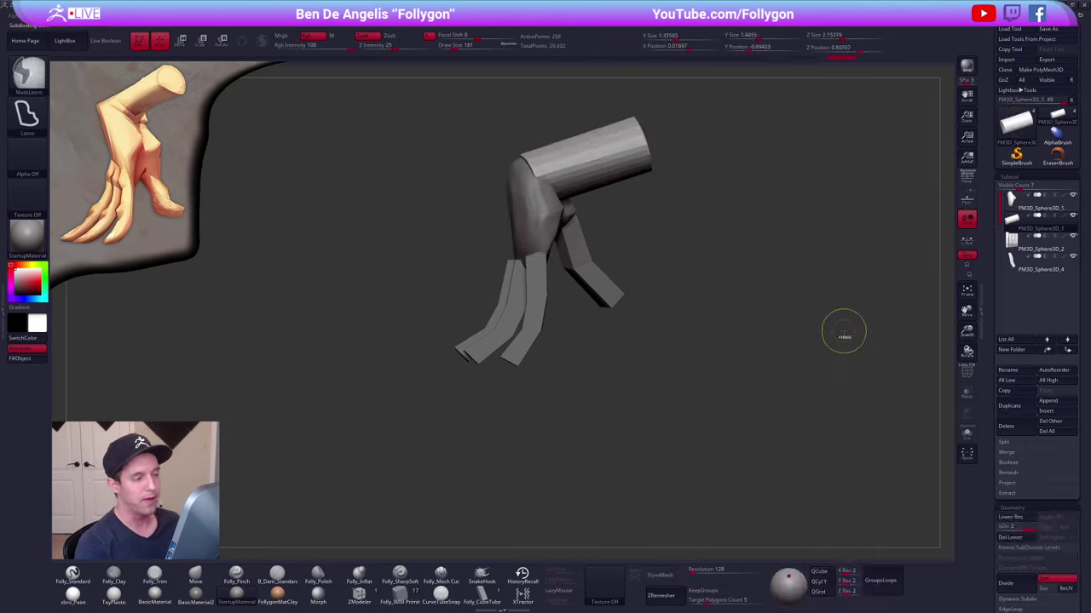
- Merge the forearm into the palm subtool and re-DynaMesh them as one piece at resolution 128
click(1014, 205)
key(ctrl+space)
click(819, 299)
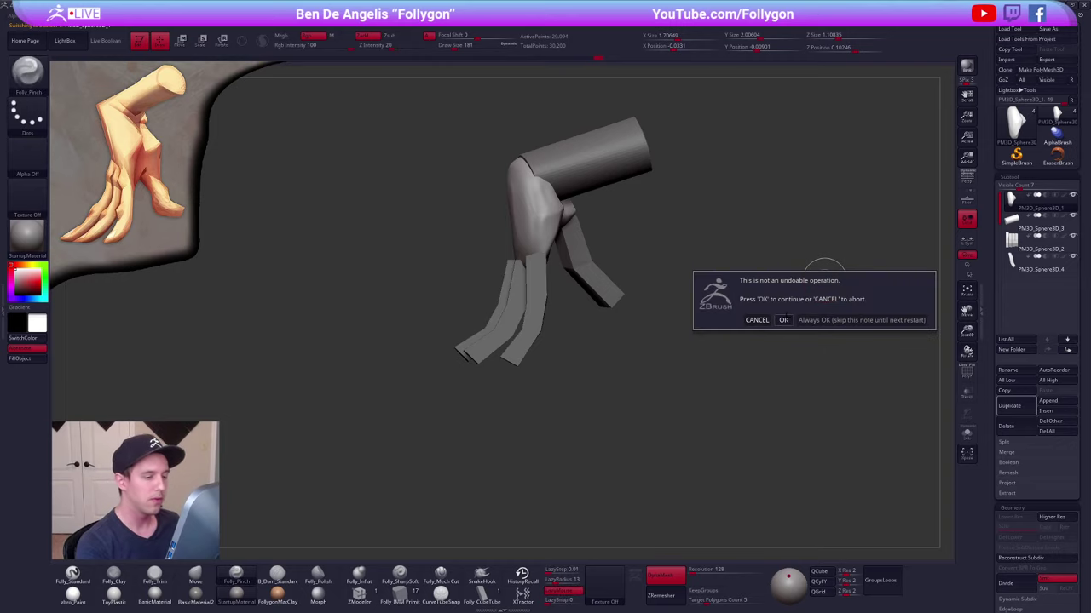
click(782, 319)
drag(707, 360, 791, 311)
- Re-DynaMesh the merged palm and forearm and smooth the seam at the wrist with a size 279 brush
drag(614, 280, 682, 339)
right_drag(573, 255, 516, 312)
key(space)
mouse_move(554, 258)
mouse_down()
mouse_move(633, 245)
mouse_move(558, 252)
mouse_up()
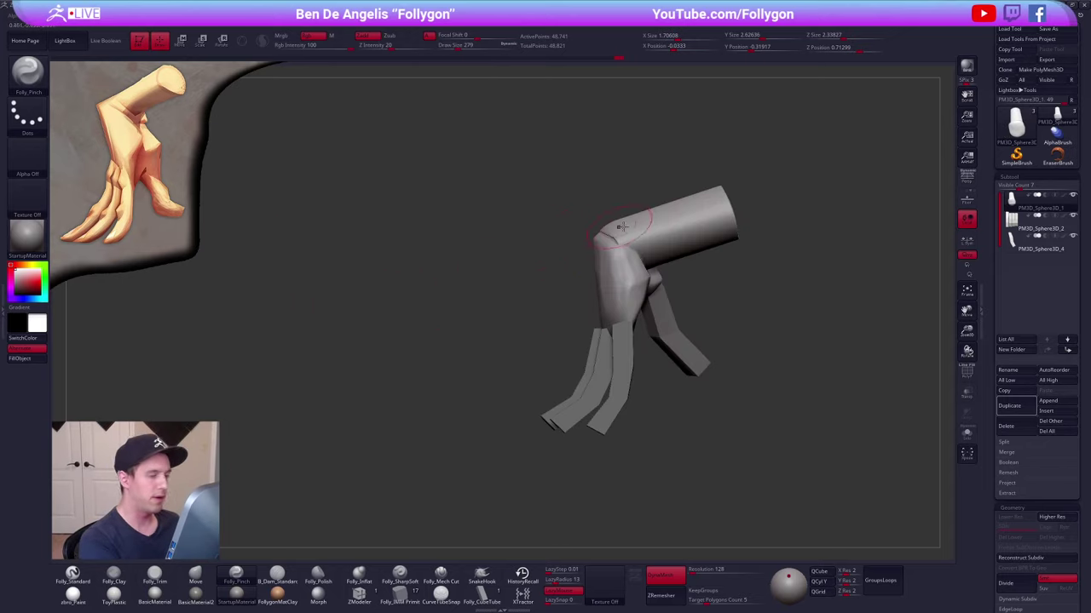
right_drag(621, 227, 609, 242)
ctrl+drag(641, 290, 663, 235)
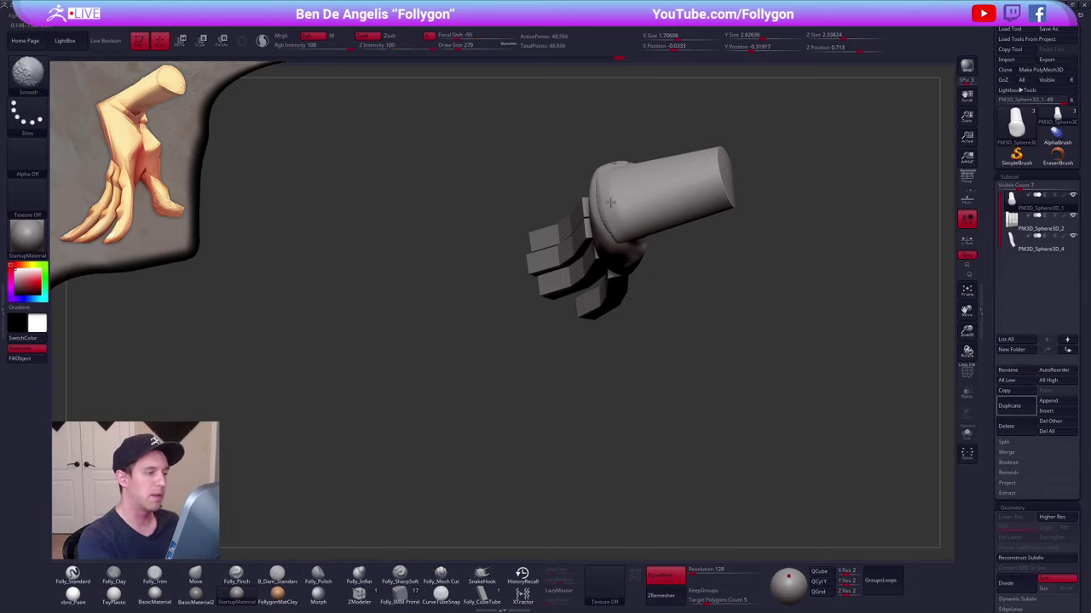
right_drag(646, 237, 614, 193)
- Flatten the transition between forearm and palm with the Folly_Trim brush at size 381
key(3)
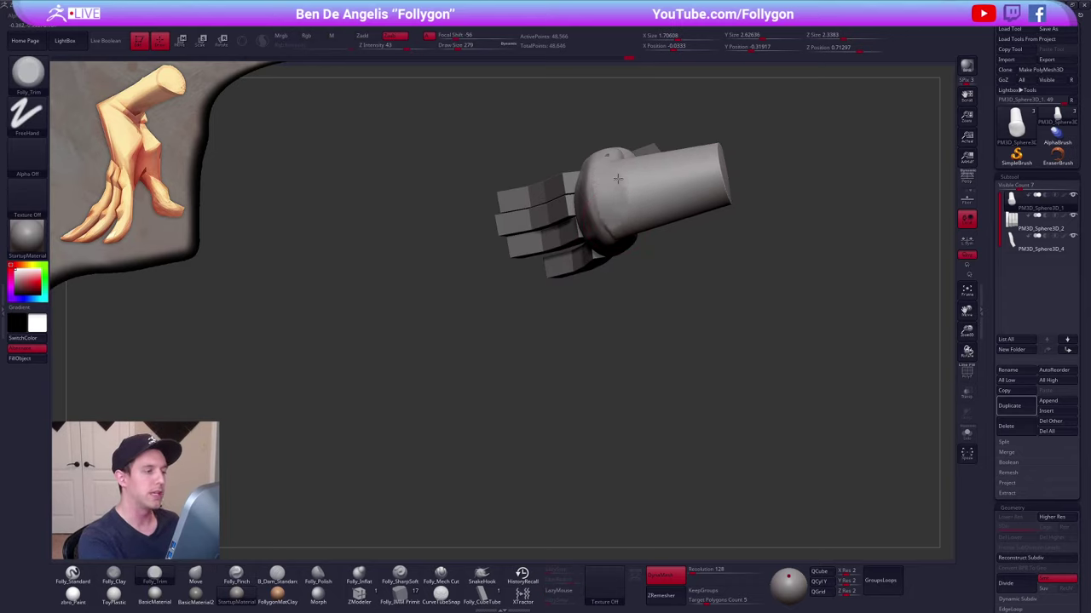
right_drag(613, 184, 638, 131)
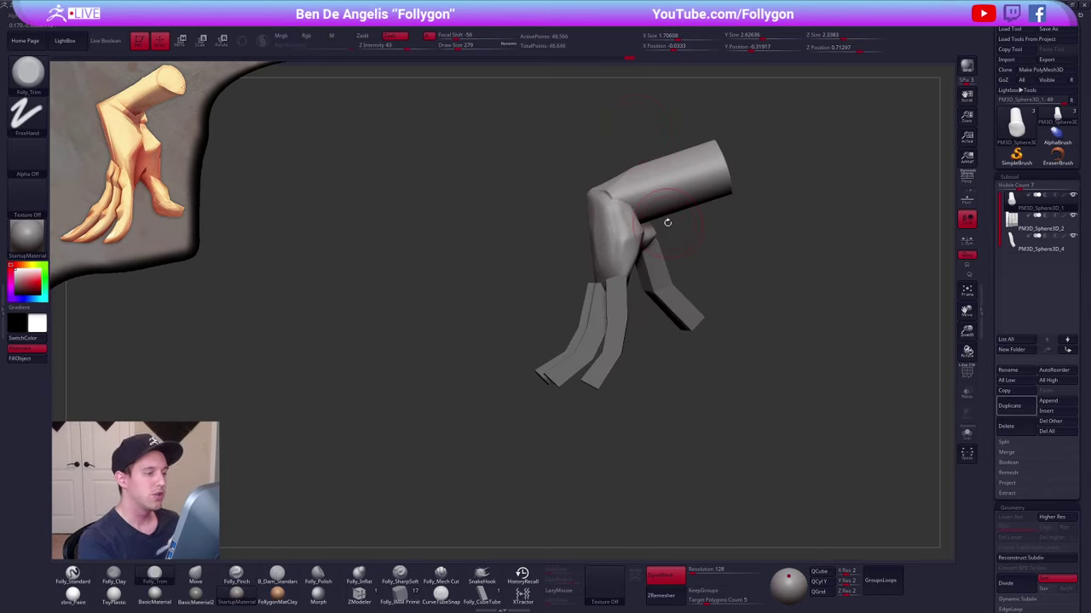
alt+right_drag(667, 224, 644, 267)
key(space)
drag(611, 275, 622, 275)
right_drag(622, 275, 612, 305)
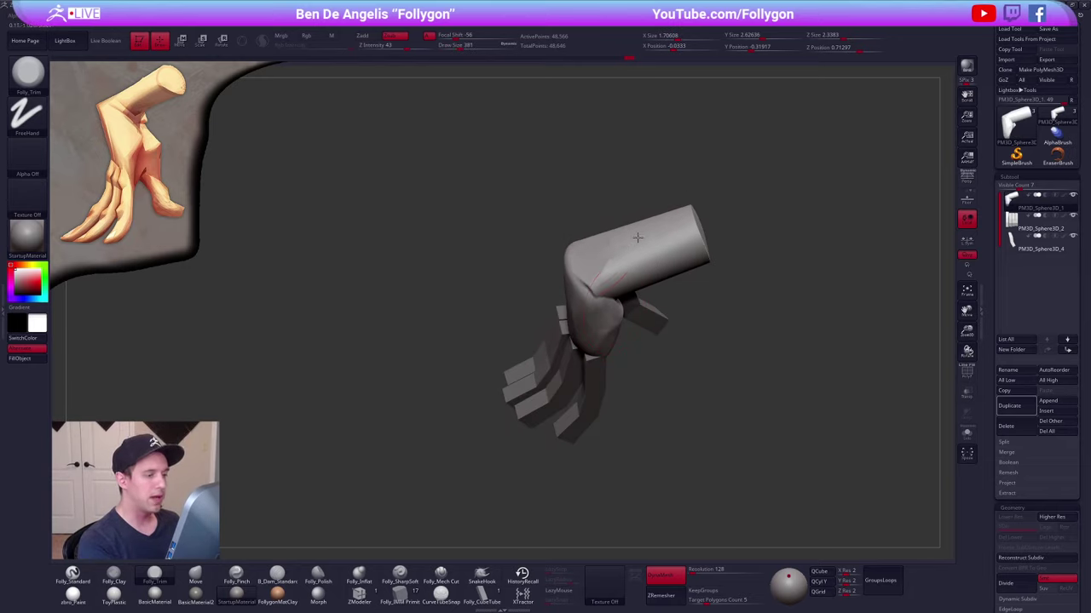
right_drag(614, 247, 636, 239)
- Sharpen the bend at the wrist with the Folly_Pinch brush at size 215
key(b)
key(p)
key(i)
key(space)
drag(601, 292, 592, 292)
mouse_move(593, 285)
right_down()
mouse_move(606, 289)
mouse_move(598, 294)
right_up()
key(space)
drag(598, 294, 590, 294)
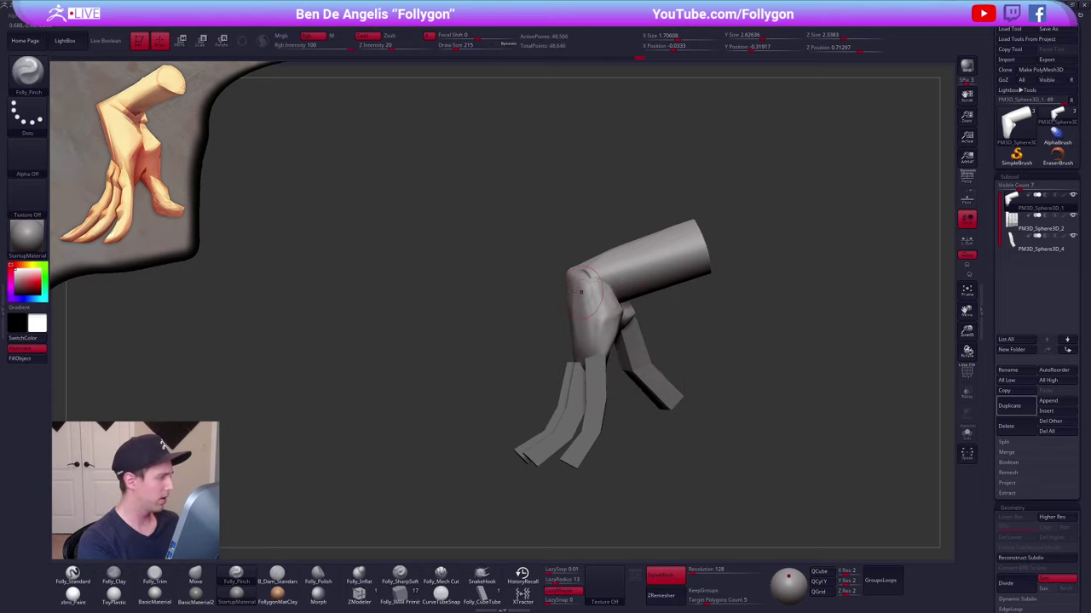
- Pinch the palm's heel along the crease under the forearm, raising the Folly_Pinch size to 239
mouse_move(618, 302)
right_down()
mouse_move(588, 298)
mouse_move(562, 275)
right_up()
key(space)
drag(563, 275, 624, 312)
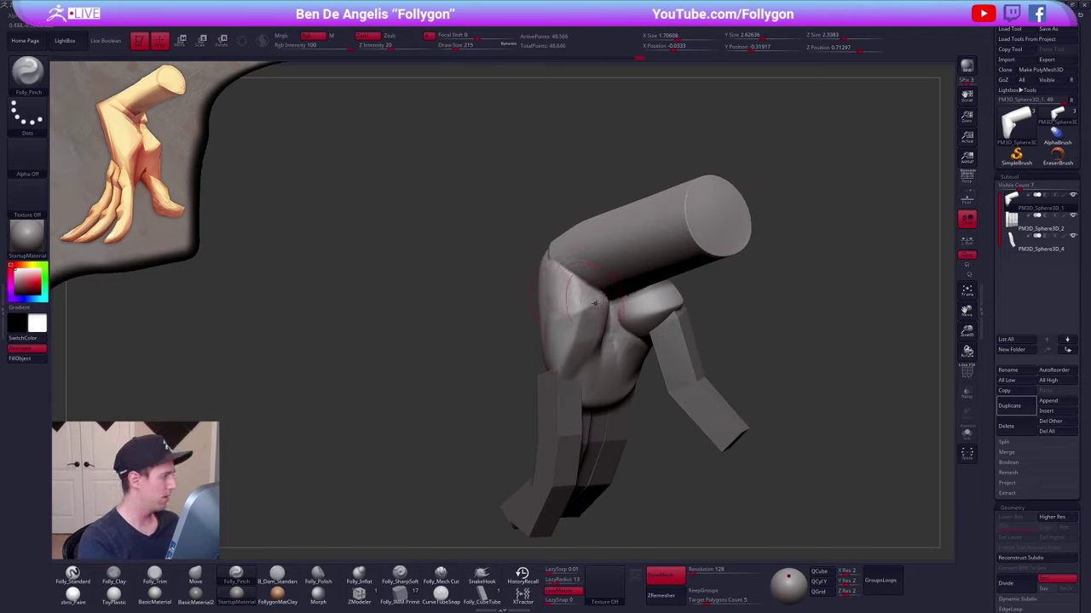
key(space)
mouse_move(603, 299)
right_down()
mouse_move(572, 294)
mouse_move(612, 305)
right_up()
key(space)
drag(614, 305, 615, 305)
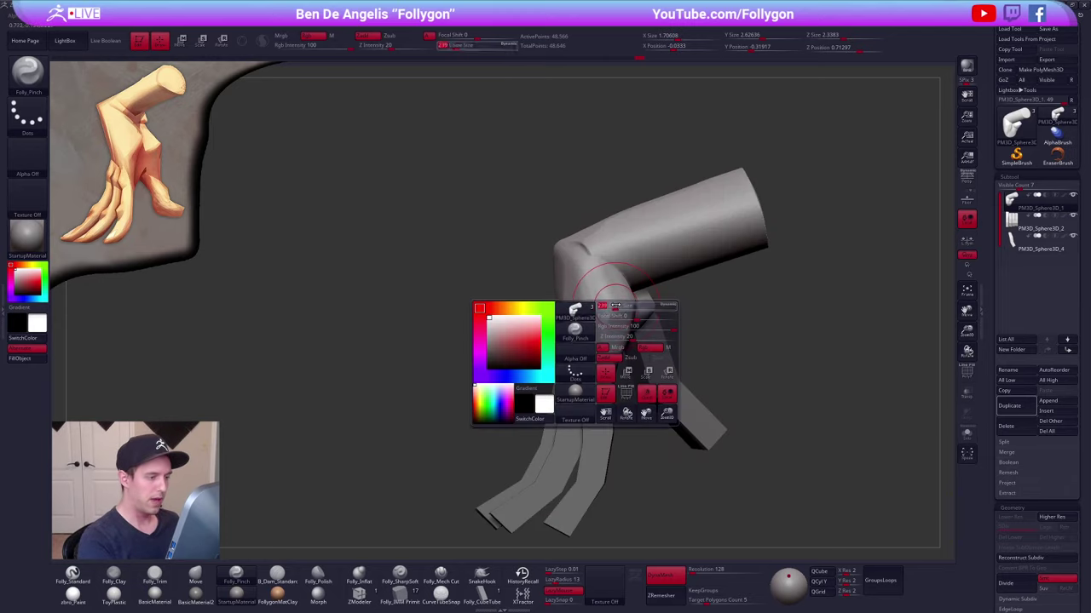
- Reshape the wrist, the forearm base and the palm heel with the Move brush from several sides
key(b)
key(m)
key(v)
right_drag(634, 295, 672, 276)
key(space)
drag(688, 290, 683, 291)
mouse_move(710, 279)
right_down()
mouse_move(650, 273)
mouse_move(712, 271)
mouse_move(706, 240)
right_up()
key(space)
drag(702, 264, 705, 264)
mouse_move(679, 278)
right_down()
mouse_move(708, 255)
mouse_move(631, 288)
right_up()
key(space)
drag(629, 294, 620, 294)
- Tighten the crease between forearm, palm heel and thumb pad with Folly_Pinch at size 140
key(5)
mouse_move(704, 311)
right_down()
mouse_move(632, 291)
mouse_move(621, 264)
right_up()
drag(678, 273, 685, 267)
mouse_move(685, 267)
right_down()
mouse_move(670, 249)
mouse_move(680, 256)
right_up()
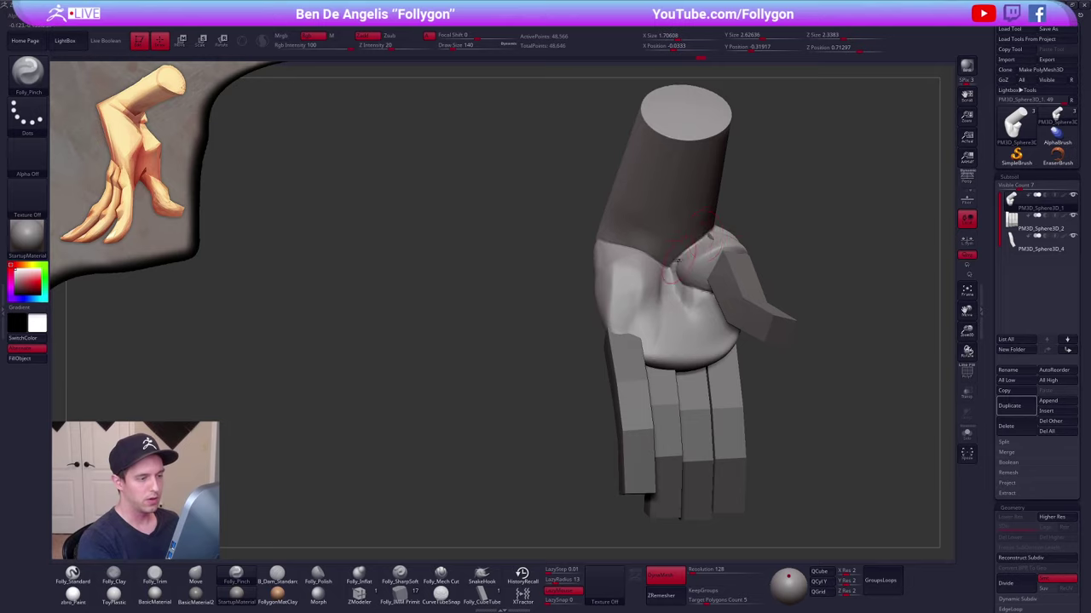
key(space)
drag(672, 270, 677, 270)
- Refine the wrist bump and the outer edge of the hand's back with Folly_Pinch at size 192
key(4)
mouse_move(670, 272)
right_down()
mouse_move(653, 247)
mouse_move(686, 235)
right_up()
mouse_move(588, 285)
right_down()
mouse_move(598, 294)
mouse_move(593, 239)
right_up()
key(5)
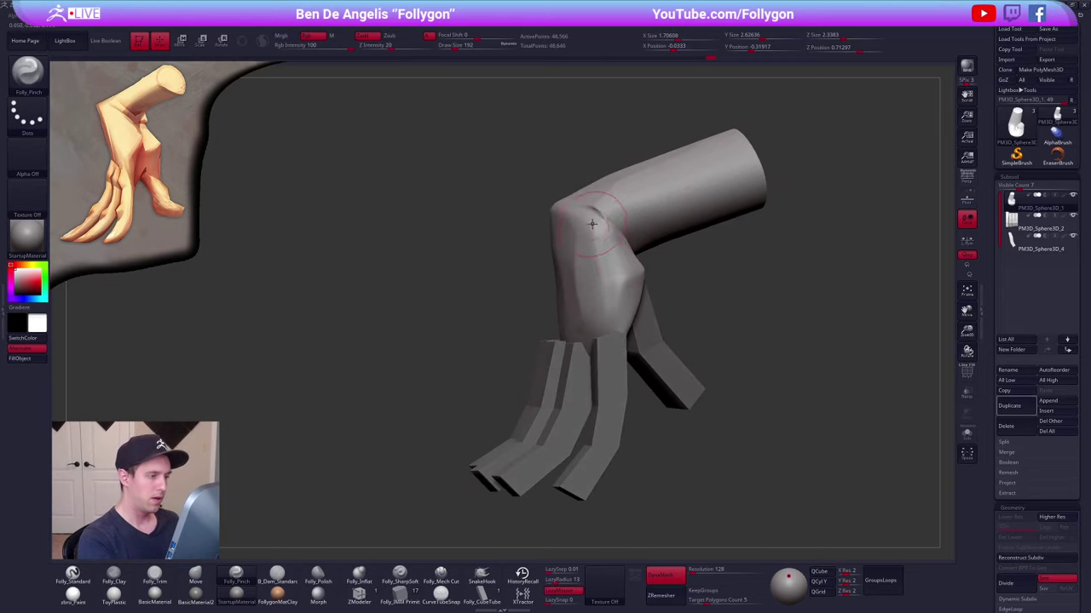
right_drag(601, 351, 605, 258)
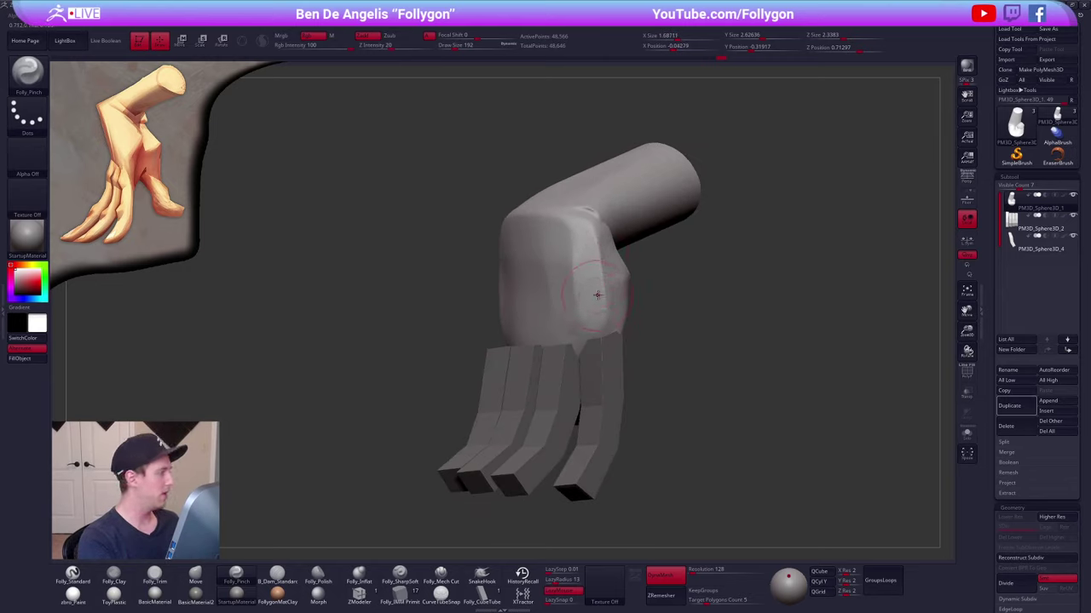
right_drag(593, 297, 549, 302)
alt+right_drag(609, 360, 610, 327)
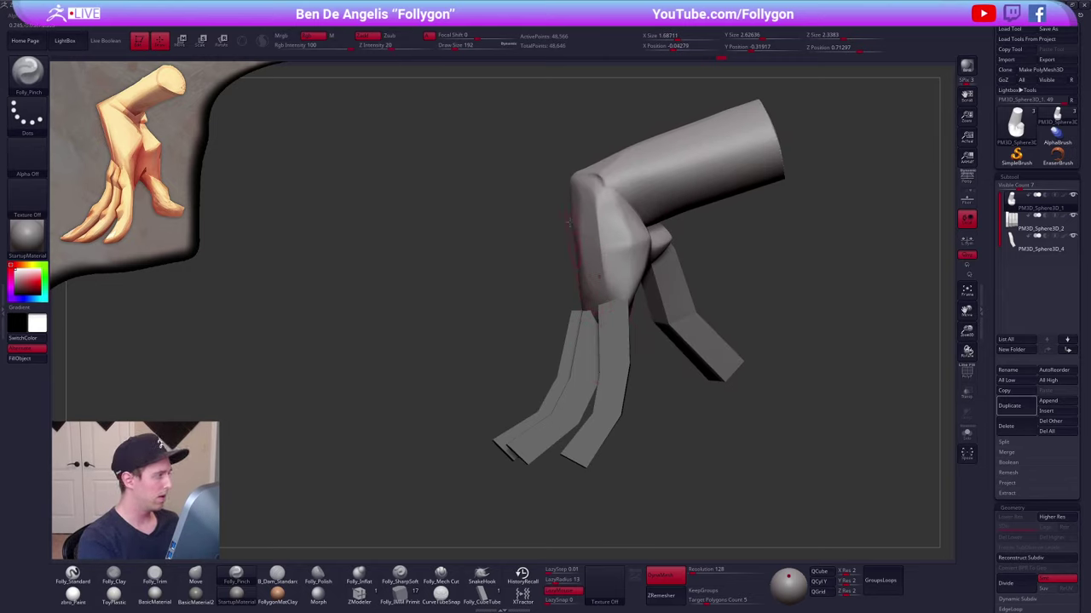
- Isolate the palm and pinch a crisper ridge down the back of the hand with Folly_Pinch at size 227
mouse_move(549, 312)
right_down()
mouse_move(588, 294)
mouse_move(515, 232)
right_up()
key(shift+s)
key(space)
right_drag(537, 288, 597, 280)
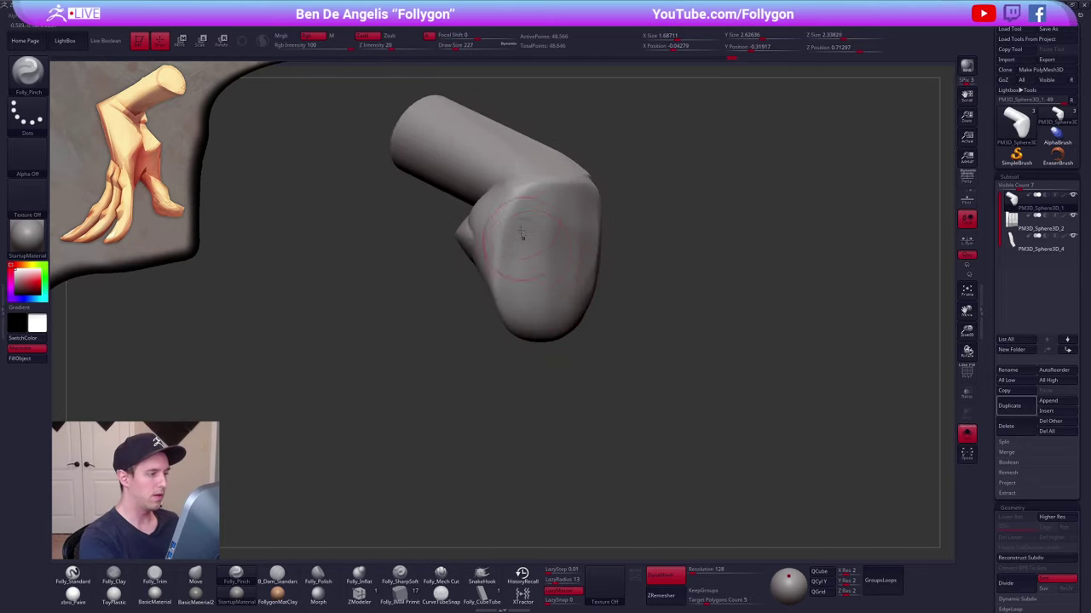
drag(513, 199, 510, 341)
right_drag(513, 358, 545, 241)
- Sharpen the edge at the palm's knuckle end with Folly_Pinch and show all subtools again
right_drag(551, 327, 527, 353)
key(shift+s)
key(shift+s)
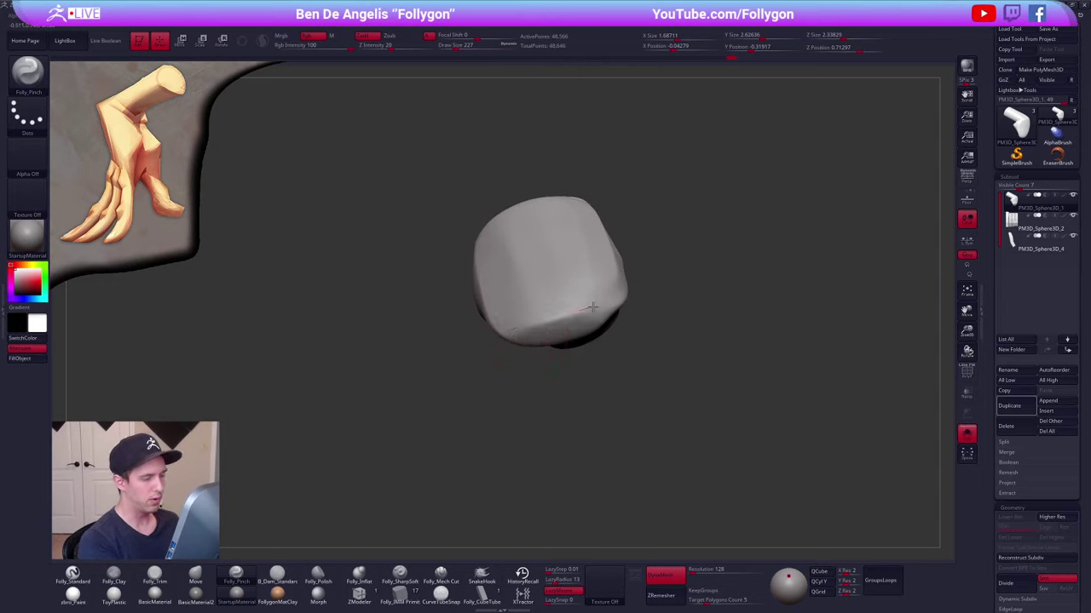
drag(592, 306, 616, 298)
mouse_move(615, 299)
right_down()
mouse_move(580, 320)
mouse_move(550, 367)
mouse_move(574, 380)
right_up()
key(shift+s)
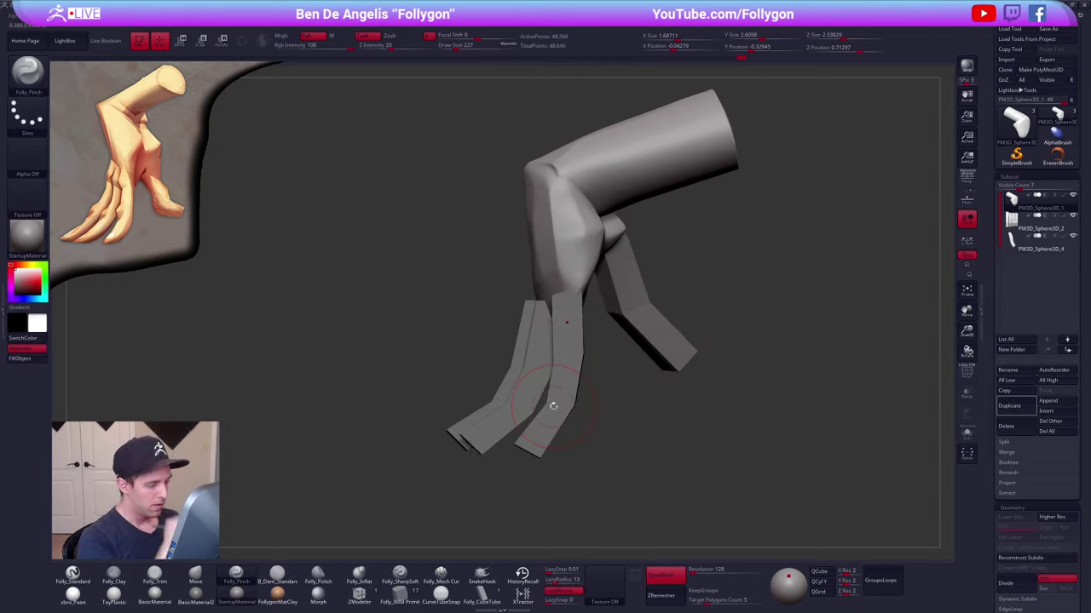
- Isolate the palm, flatten its back with Folly_Trim at size 292, re-DynaMesh it and smooth the wrist corner
key(3)
key(shift+s)
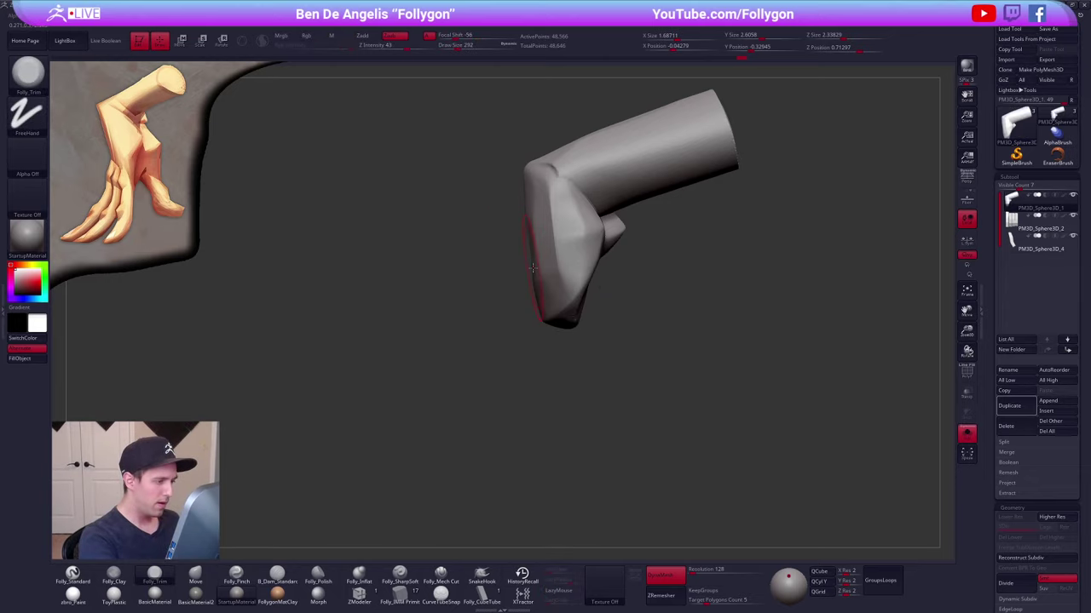
right_drag(491, 325, 554, 320)
right_drag(485, 286, 519, 341)
ctrl+drag(519, 345, 571, 362)
shift+drag(536, 182, 526, 190)
- Soften the area where the thumb pad meets the wrist using a smaller smoothing brush
mouse_move(484, 161)
right_down()
mouse_move(645, 260)
mouse_move(668, 253)
right_up()
key(space)
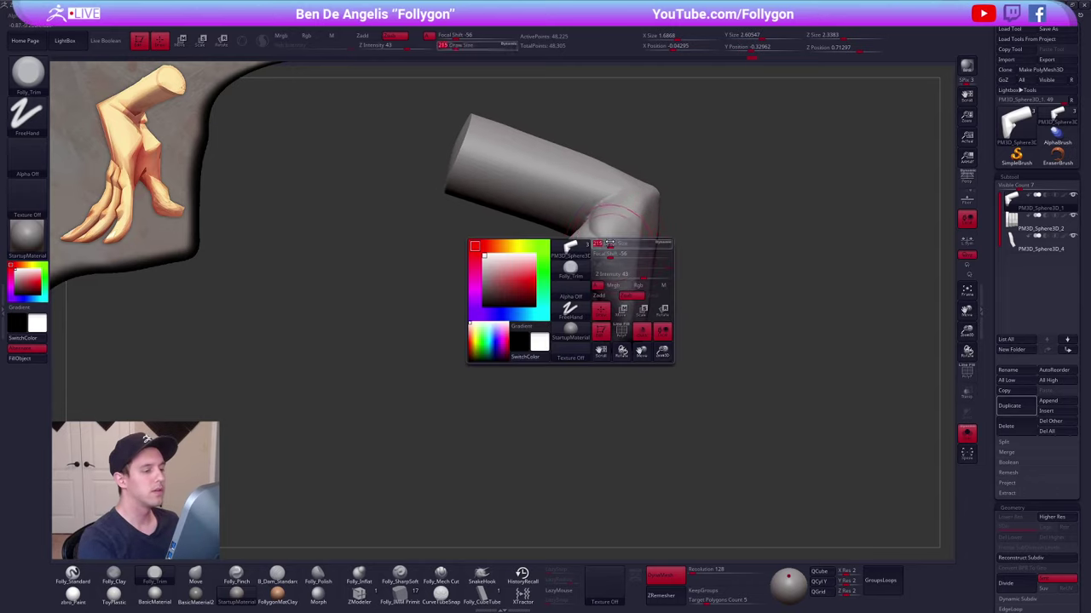
drag(621, 255, 612, 255)
shift+drag(581, 247, 591, 269)
right_drag(591, 274, 716, 309)
- Define the hollow in the middle of the palm with Folly_Pinch at size 150 and show all subtools
key(space)
drag(545, 311, 550, 317)
alt+right_drag(546, 326, 618, 308)
click(236, 575)
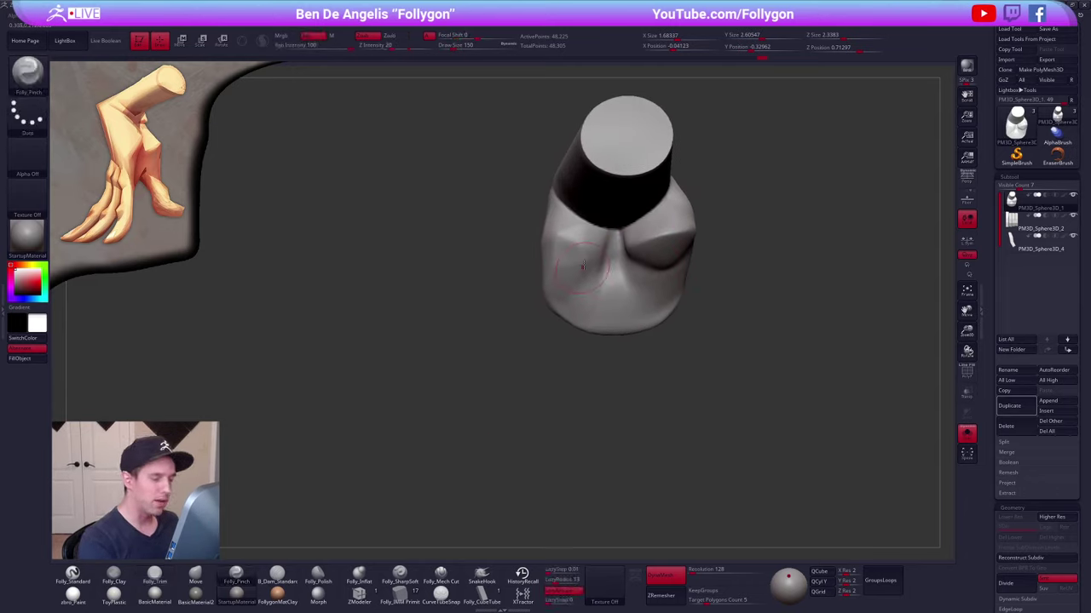
drag(602, 260, 607, 283)
mouse_move(606, 283)
right_down()
mouse_move(686, 275)
mouse_move(546, 309)
mouse_move(551, 295)
mouse_move(669, 310)
right_up()
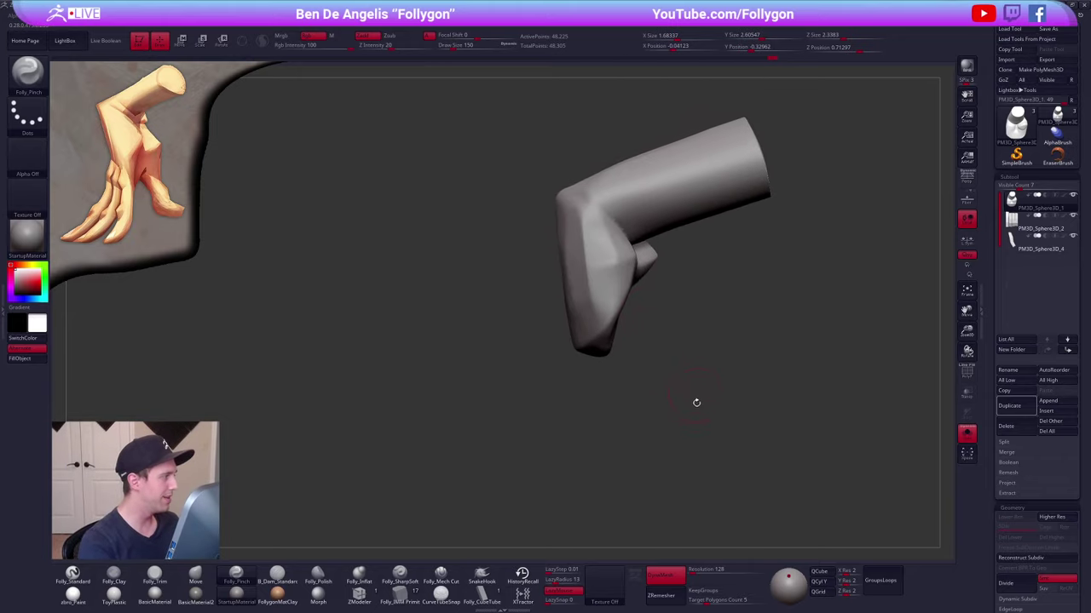
key(shift+s)
- Select the fingers subtool, isolate the purple finger's polygroup and split it into its own subtool
right_drag(697, 402, 650, 394)
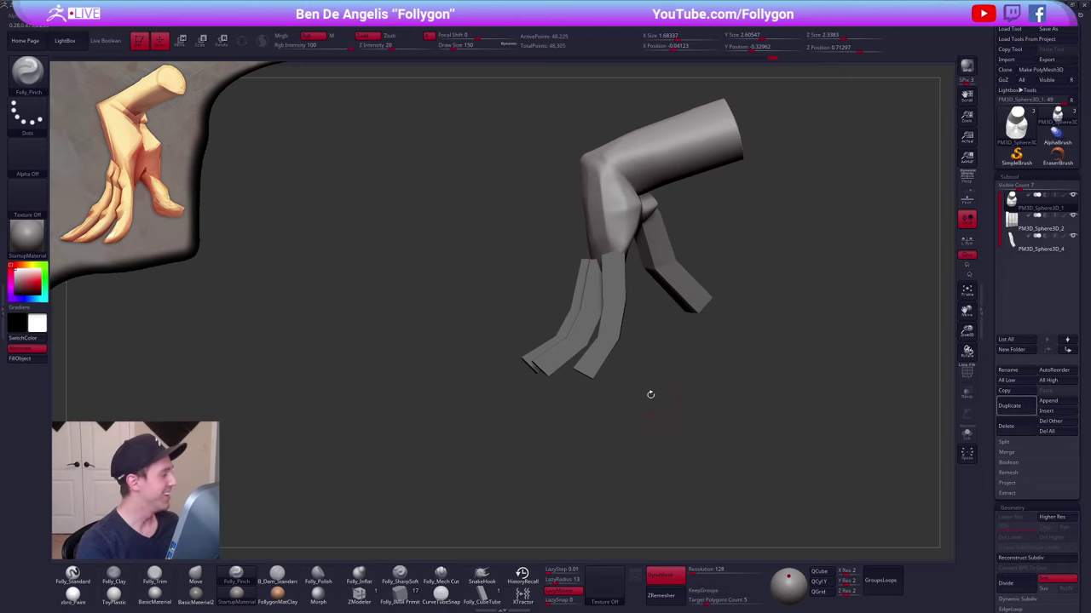
alt+click(573, 318)
right_drag(570, 328, 637, 317)
key(shift+f)
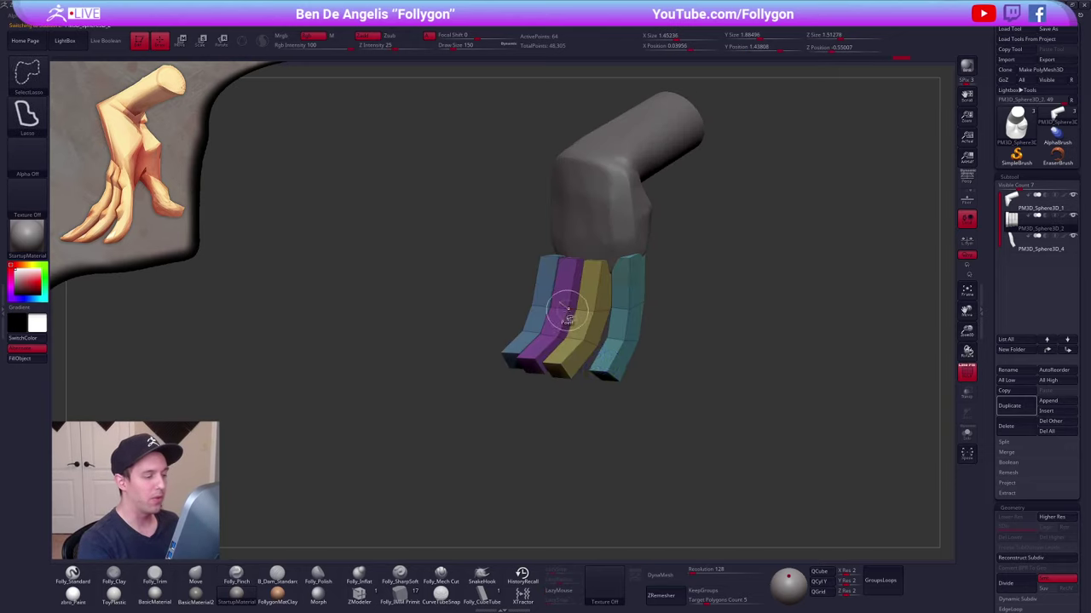
ctrl+shift+click(568, 315)
key(space)
click(759, 330)
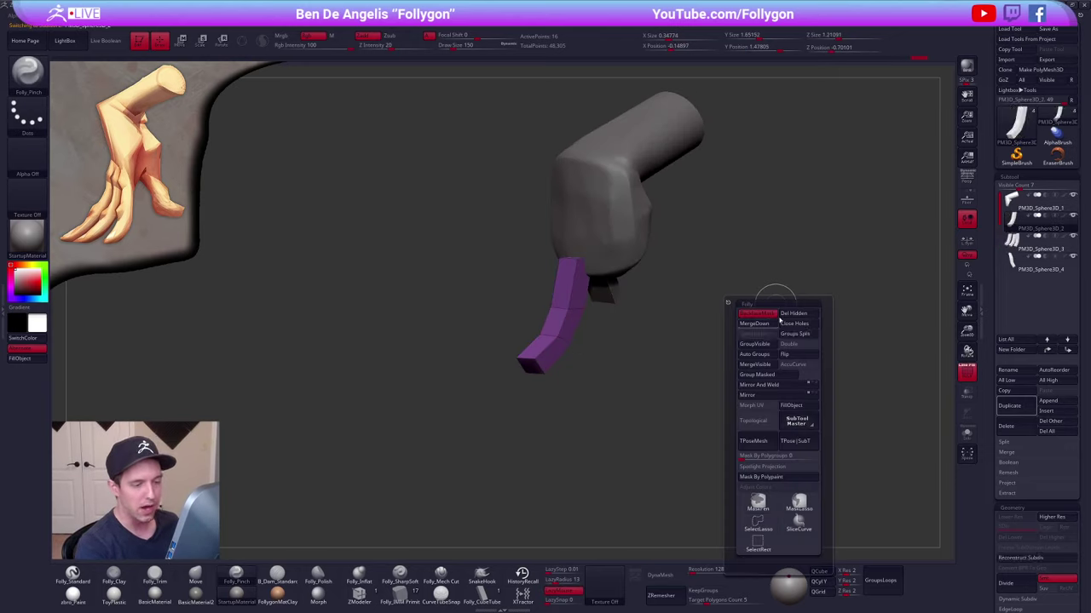
alt+right_drag(840, 342, 780, 341)
key(alt+s)
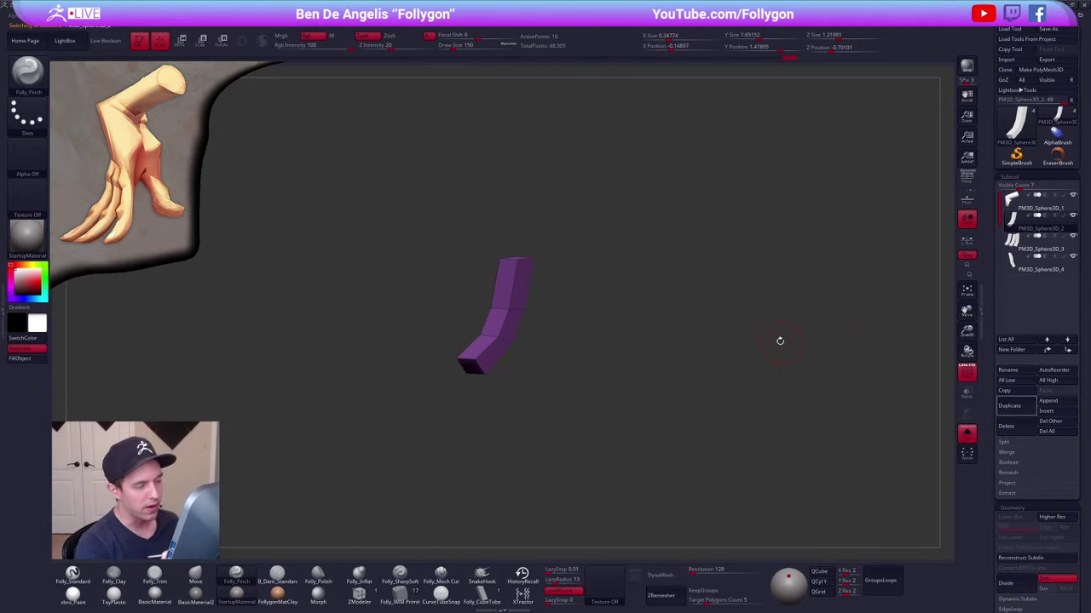
key(alt+s)
- Turn on dynamic subdivision for the three remaining fingers, reselect the split finger and hide the polyframe
click(1018, 244)
key(d)
click(1018, 229)
key(shift+f)
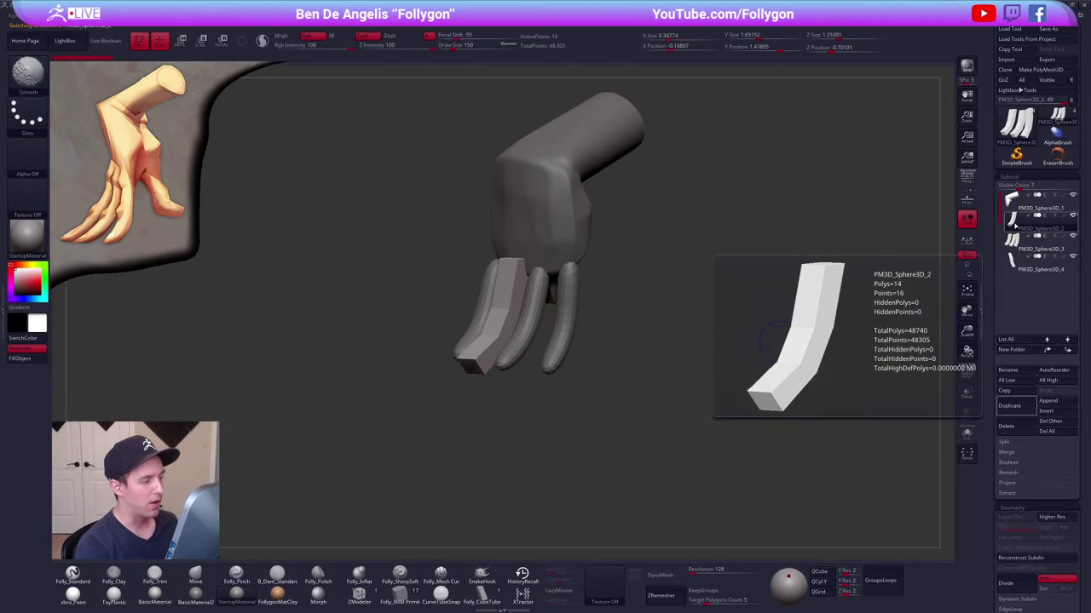
drag(760, 367, 708, 386)
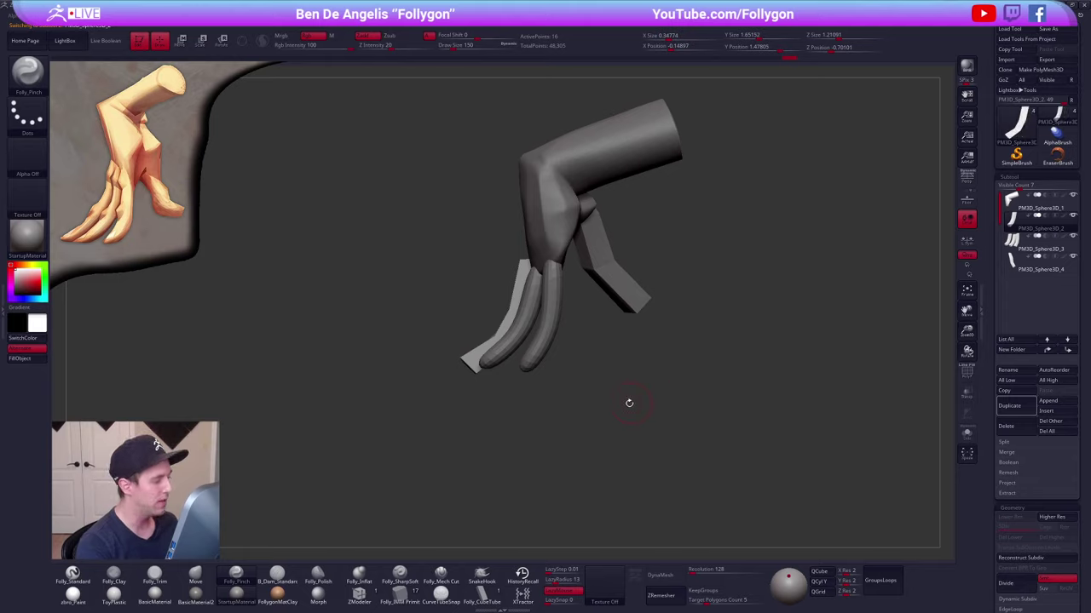
- Subdivide the split finger up to subdivision level 6
key(ctrl+d)
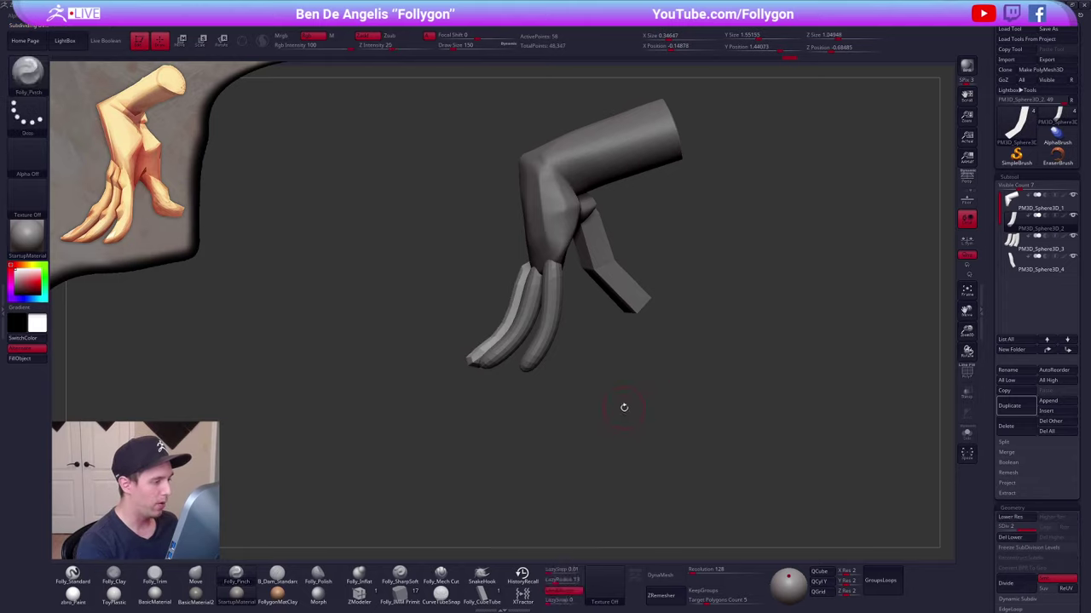
drag(624, 407, 670, 397)
key(ctrl+d)
key(ctrl+d)
key(ctrl+d)
key(ctrl+d)
alt+drag(585, 405, 637, 397)
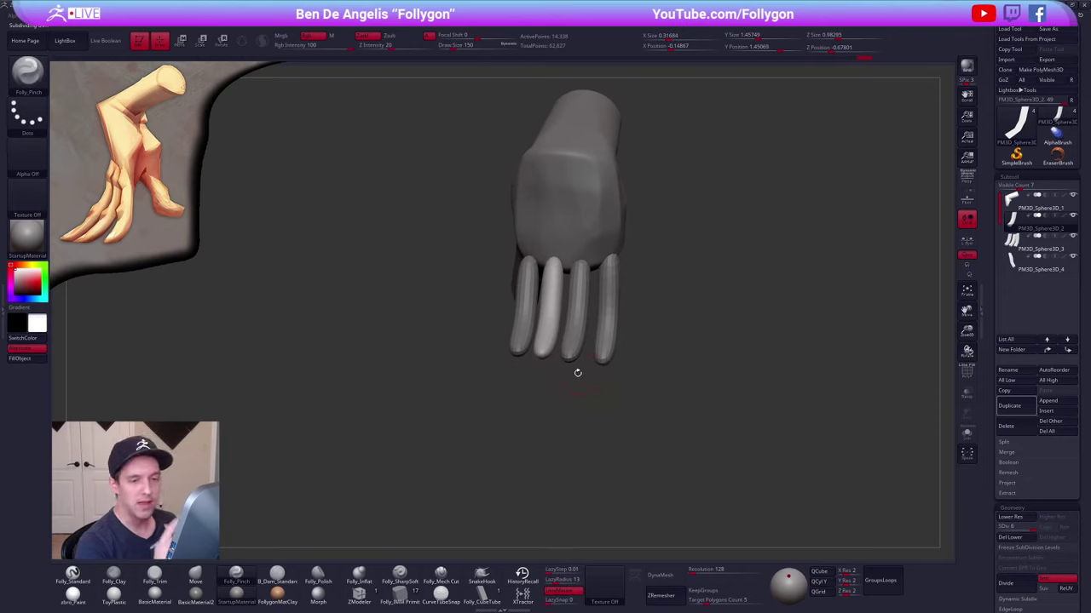
- Hide the other three fingers and reshape the split finger's base at the knuckle with Move at size 239
click(1073, 236)
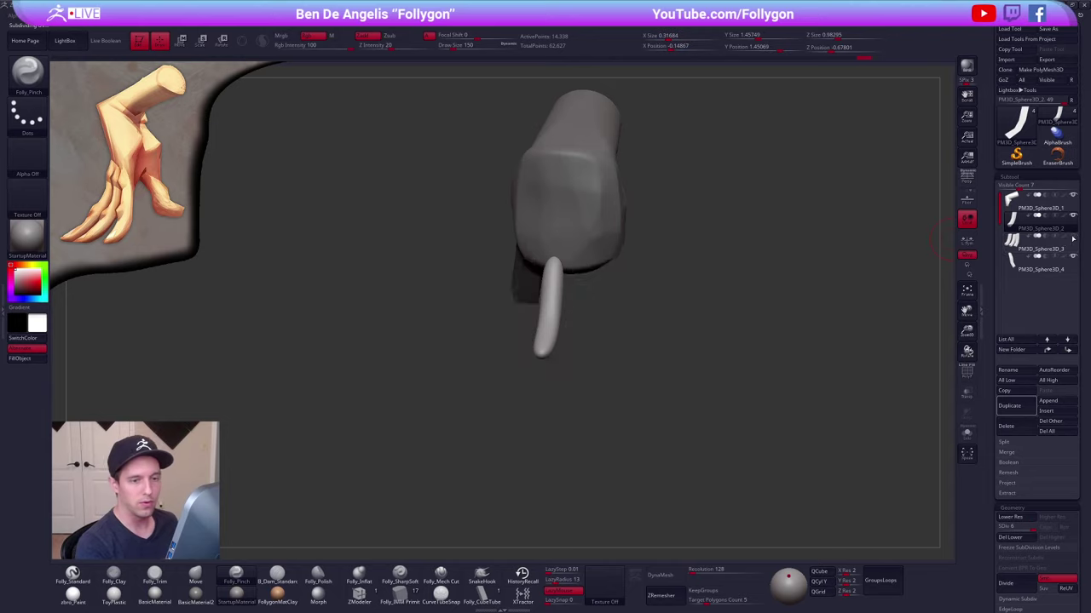
mouse_move(573, 309)
mouse_down()
mouse_move(576, 324)
mouse_move(537, 328)
mouse_up()
mouse_move(533, 281)
alt+mouse_down()
mouse_move(568, 313)
mouse_move(575, 290)
mouse_move(575, 301)
alt+mouse_up()
key(b)
key(m)
key(v)
key(space)
click(577, 285)
right_drag(575, 320, 511, 317)
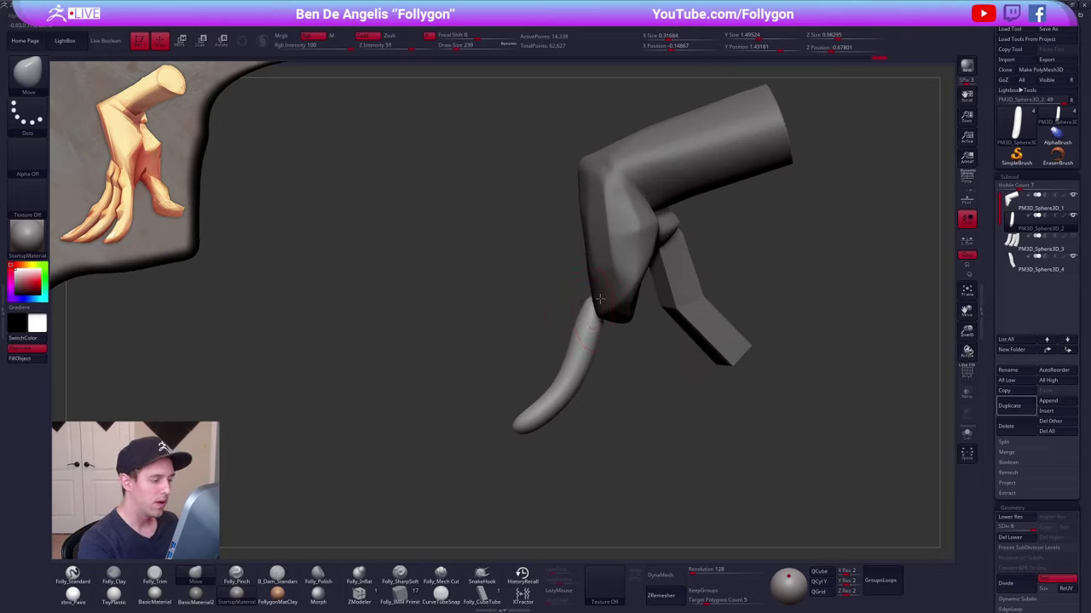
drag(591, 320, 588, 325)
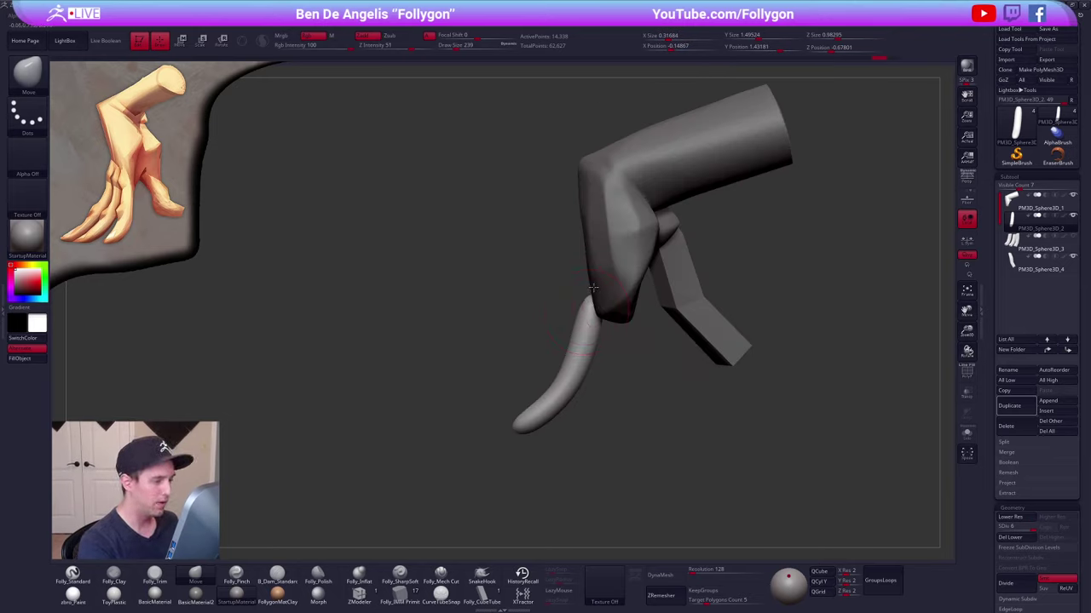
- Bend the finger's curve and draw out its tip with the Move brush at size 308
alt+drag(547, 399, 590, 324)
alt+drag(496, 426, 457, 413)
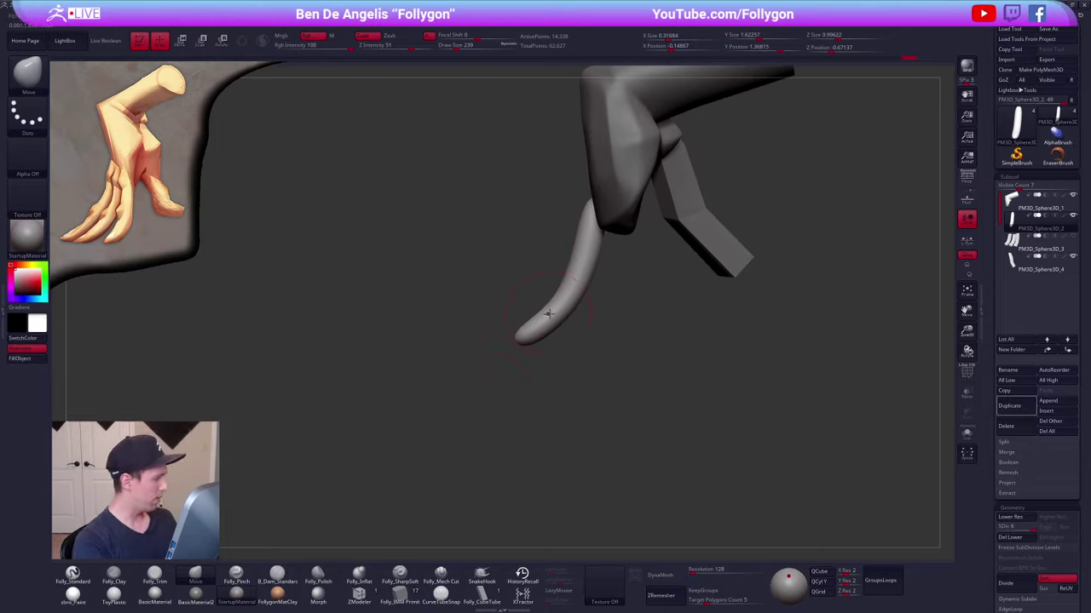
key(s)
drag(547, 314, 559, 312)
alt+right_drag(561, 309, 555, 303)
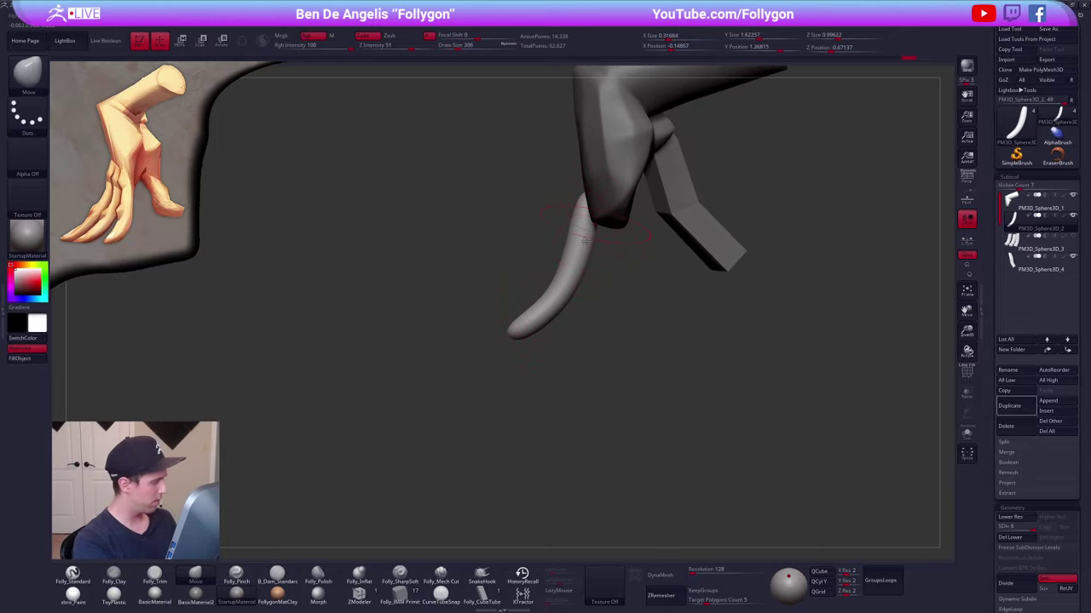
drag(531, 322, 483, 341)
key(s)
mouse_move(505, 328)
shift+right_down()
mouse_move(530, 338)
mouse_move(596, 329)
mouse_move(599, 354)
shift+right_up()
- Widen the lower part of the finger in front view with the Move brush at size 482
key(5)
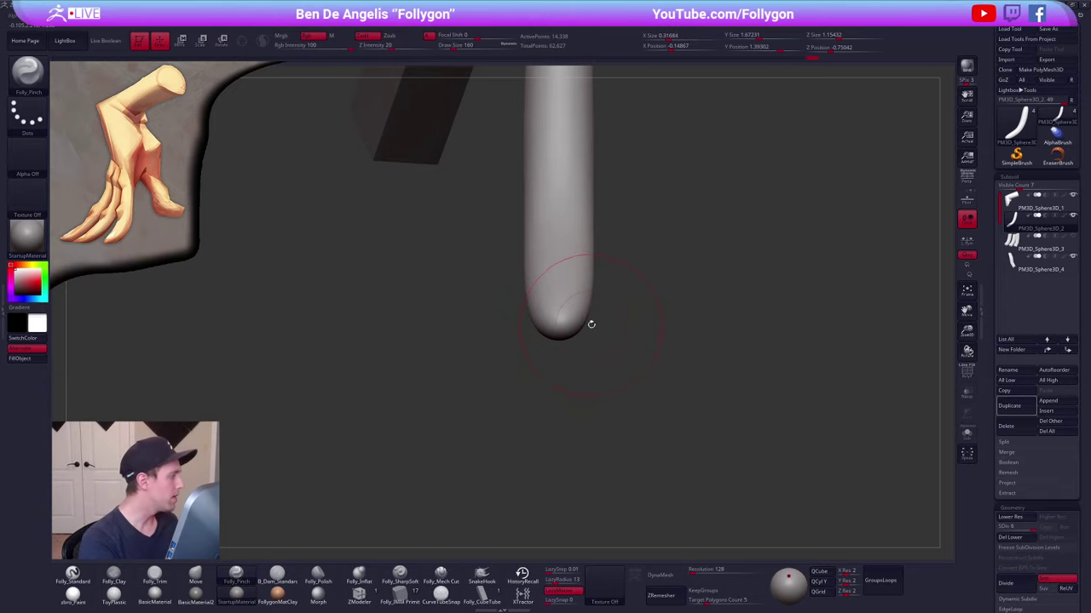
right_drag(591, 323, 559, 276)
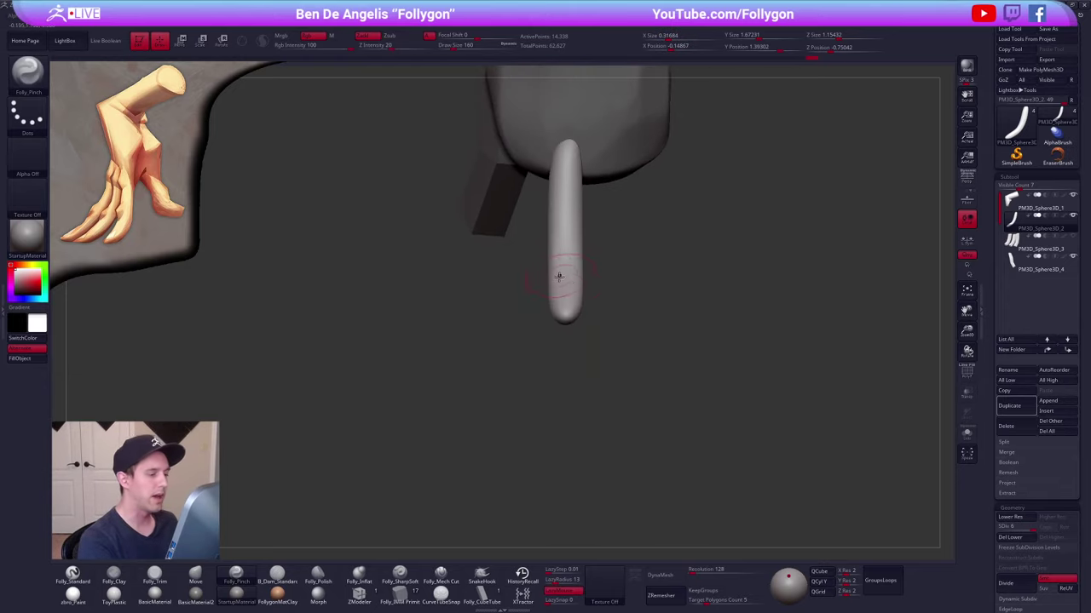
key(space)
drag(571, 322, 585, 322)
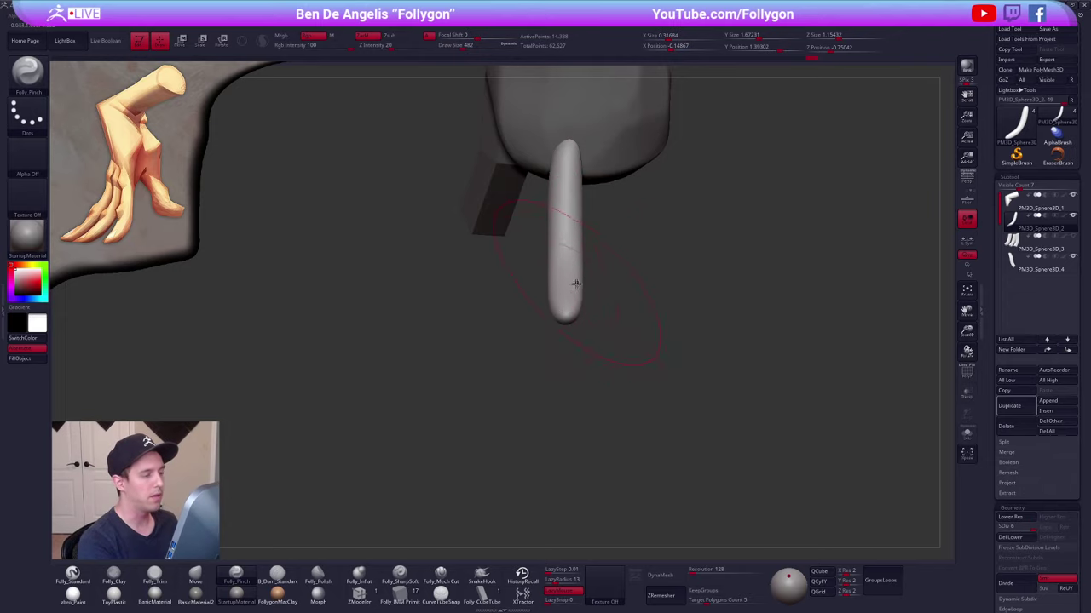
key(4)
key(space)
mouse_move(576, 288)
right_down()
mouse_move(577, 305)
mouse_move(576, 294)
right_up()
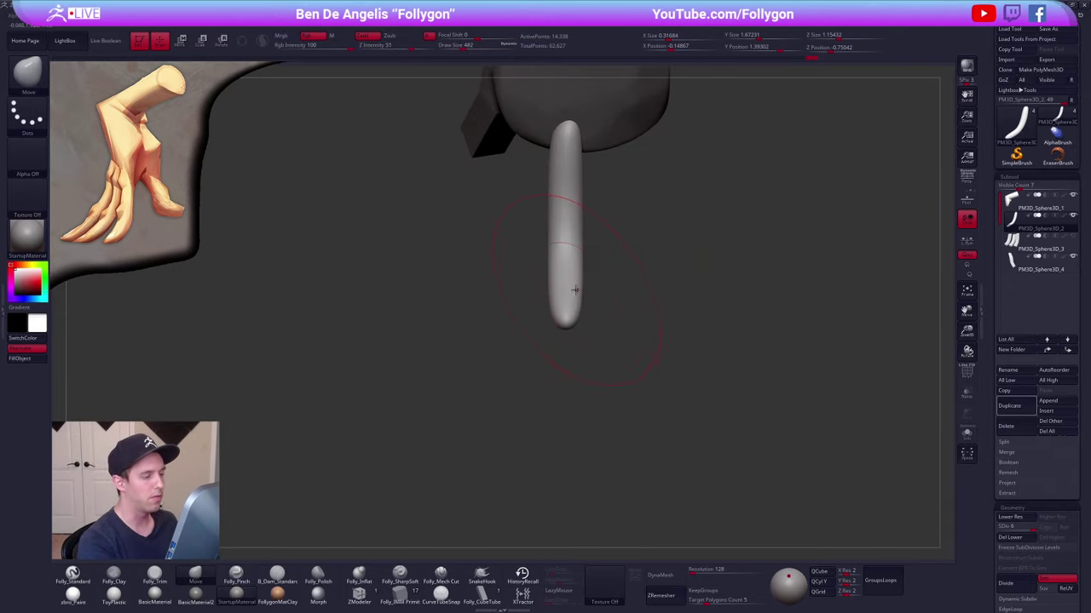
drag(571, 292, 555, 305)
- Undo the last two strokes on the fingertip and smooth the bulge in the finger's lower half with brush size 252
key(space)
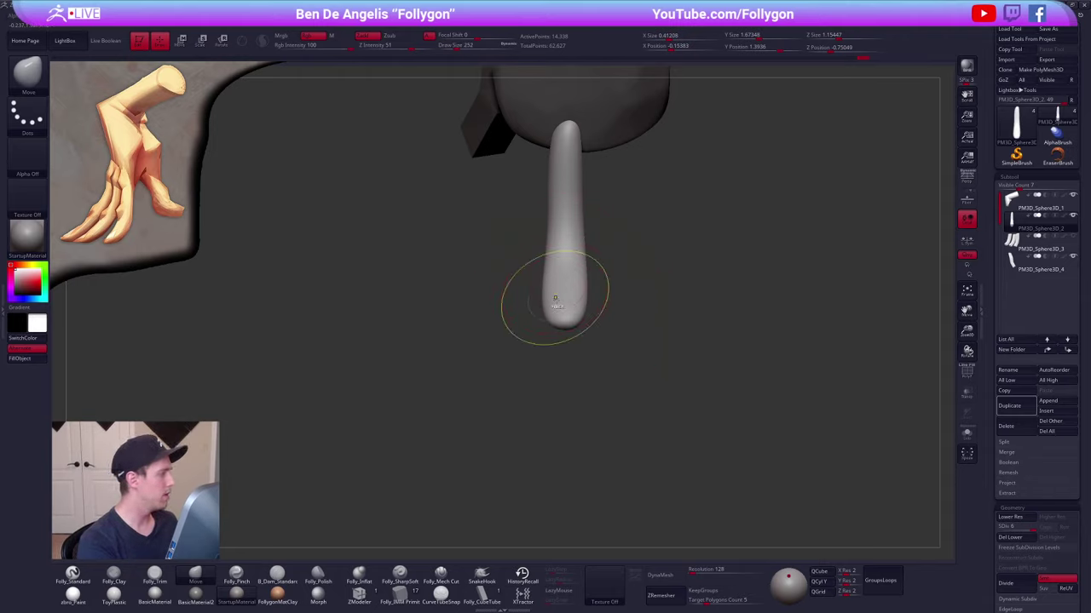
key(ctrl+z)
key(ctrl+z)
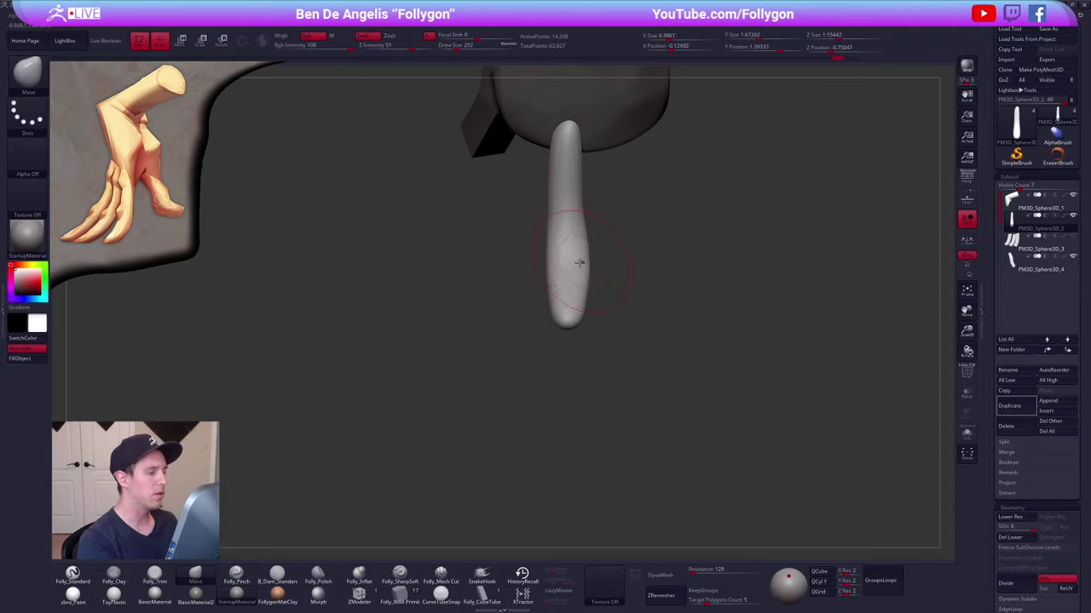
shift+drag(572, 257, 582, 290)
- Pinch the edges of the fingertip with the Folly_Pinch brush at size 113
key(5)
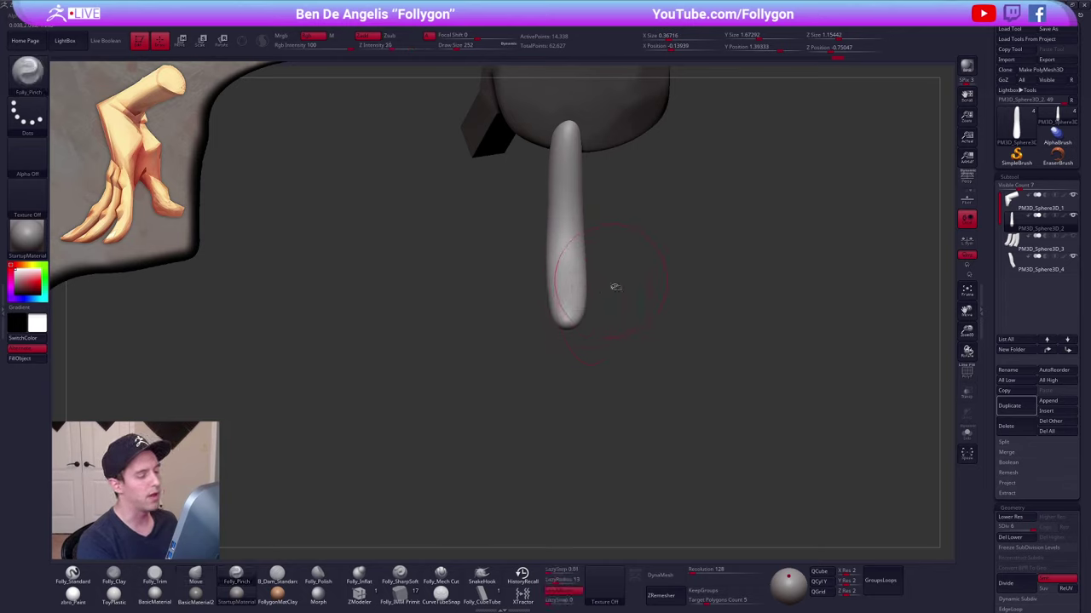
key(grave)
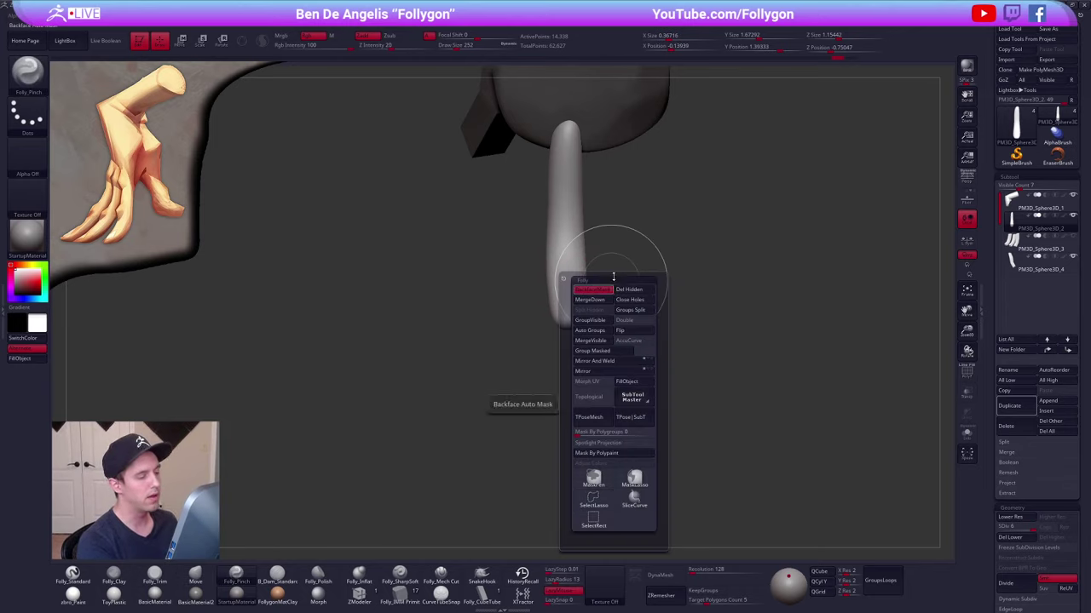
key(grave)
click(619, 281)
key(space)
drag(595, 293, 586, 292)
alt+right_drag(586, 292, 591, 346)
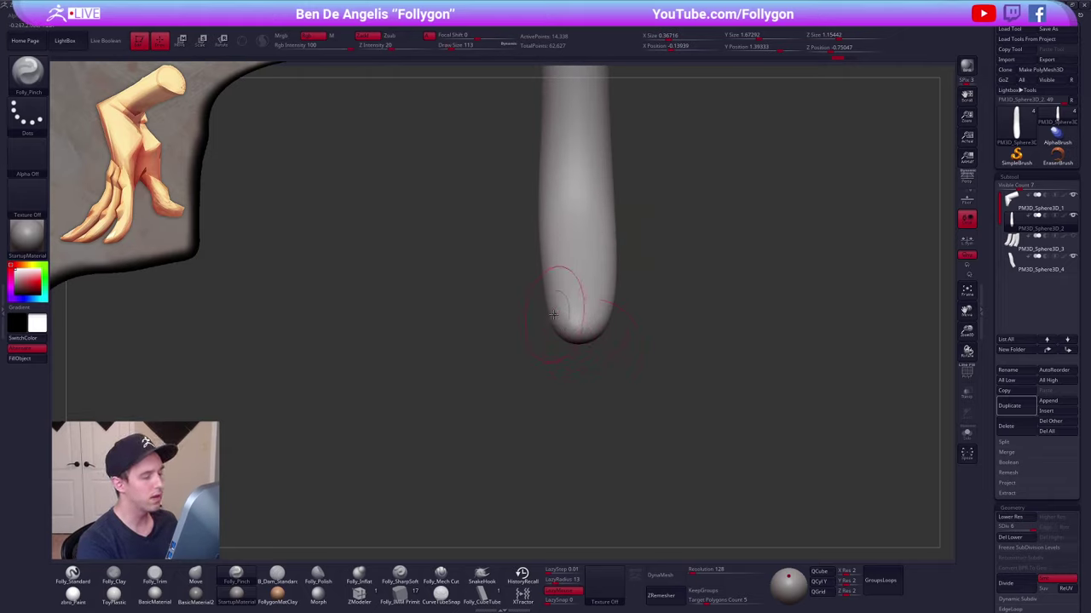
mouse_move(588, 326)
mouse_down()
mouse_move(570, 320)
mouse_move(594, 329)
mouse_up()
- Refine the fingertip's outline with the Move brush and smooth its end at size 113
shift+right_drag(595, 331, 540, 355)
key(b)
key(m)
key(v)
drag(580, 332, 563, 332)
mouse_move(584, 354)
alt+right_down()
mouse_move(540, 344)
mouse_move(596, 334)
mouse_move(583, 183)
alt+right_up()
key(3)
mouse_move(554, 335)
mouse_down()
mouse_move(544, 362)
mouse_move(540, 352)
mouse_up()
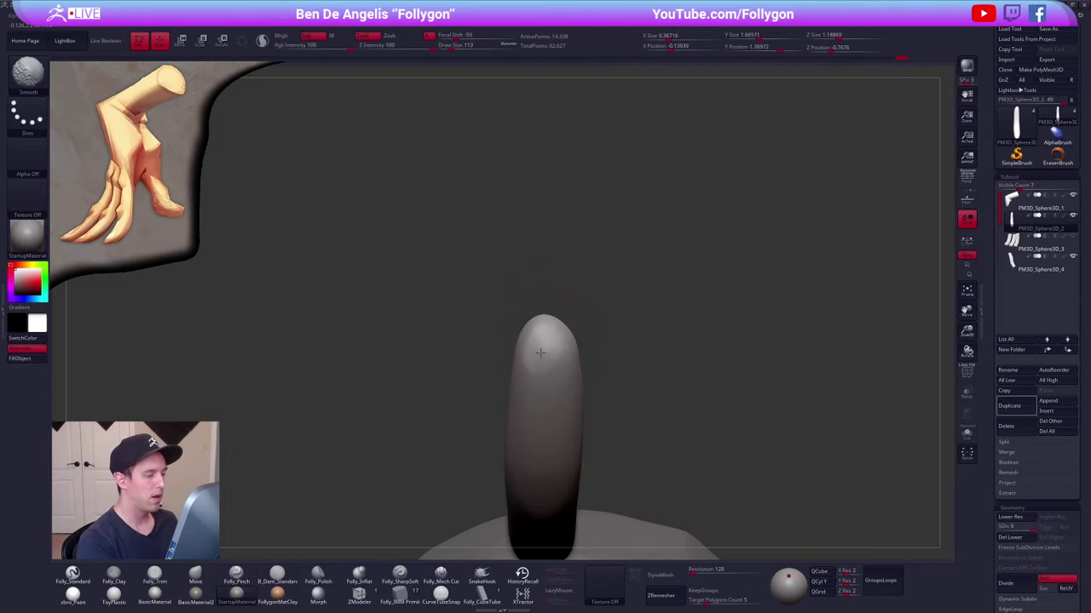
alt+right_drag(563, 344, 565, 310)
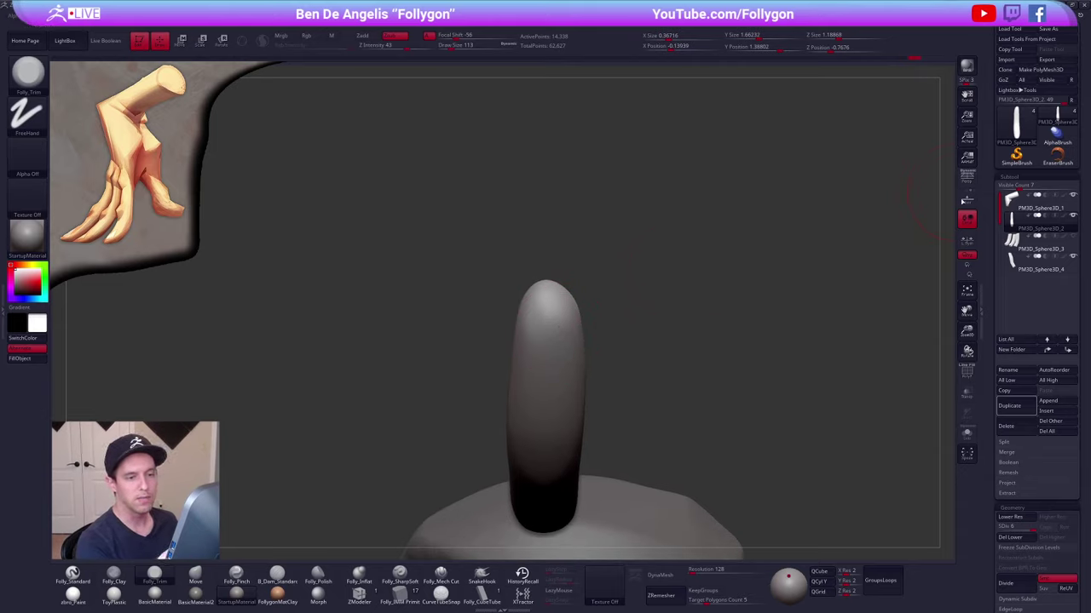
- With local symmetry on, delete the finger's lower subdivision levels and mirror and weld it
click(967, 240)
mouse_move(563, 322)
right_down()
mouse_move(574, 342)
mouse_move(567, 278)
right_up()
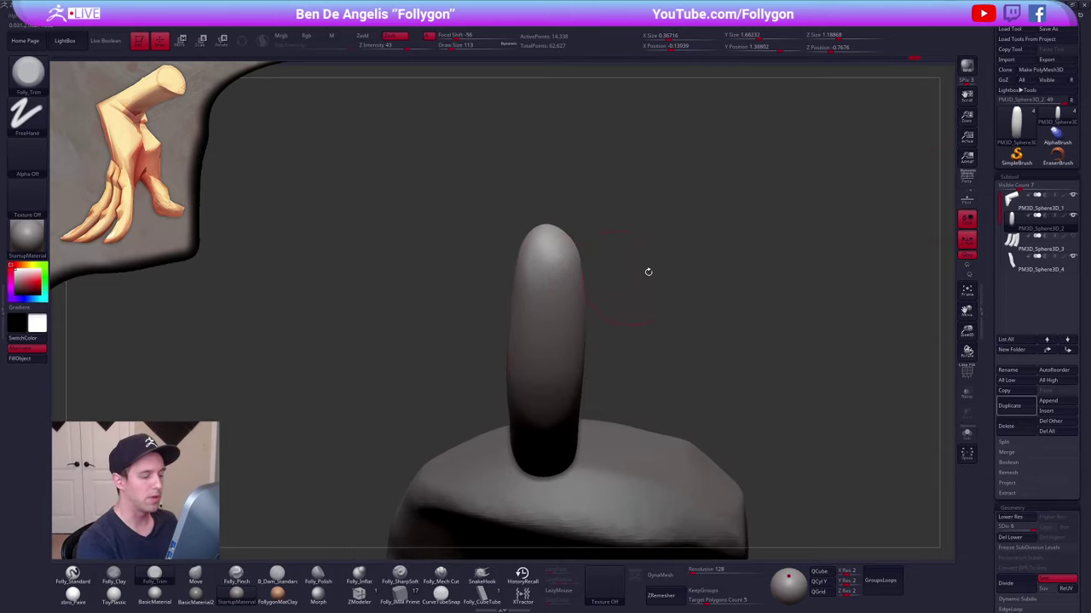
click(1019, 538)
key(1)
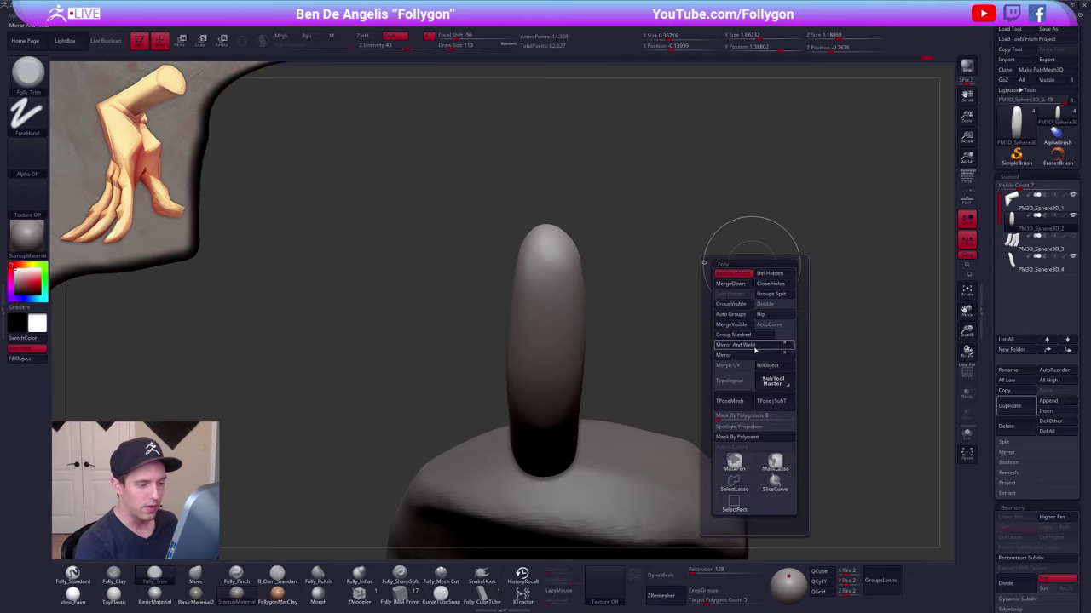
click(756, 348)
- Pinch the finger's end and draw it out into a sharp point with the Move brush at size 113
mouse_move(562, 287)
right_down()
mouse_move(584, 336)
mouse_move(563, 380)
mouse_move(592, 445)
right_up()
key(5)
mouse_move(564, 316)
ctrl+right_down()
mouse_move(561, 351)
mouse_move(632, 332)
ctrl+right_up()
key(4)
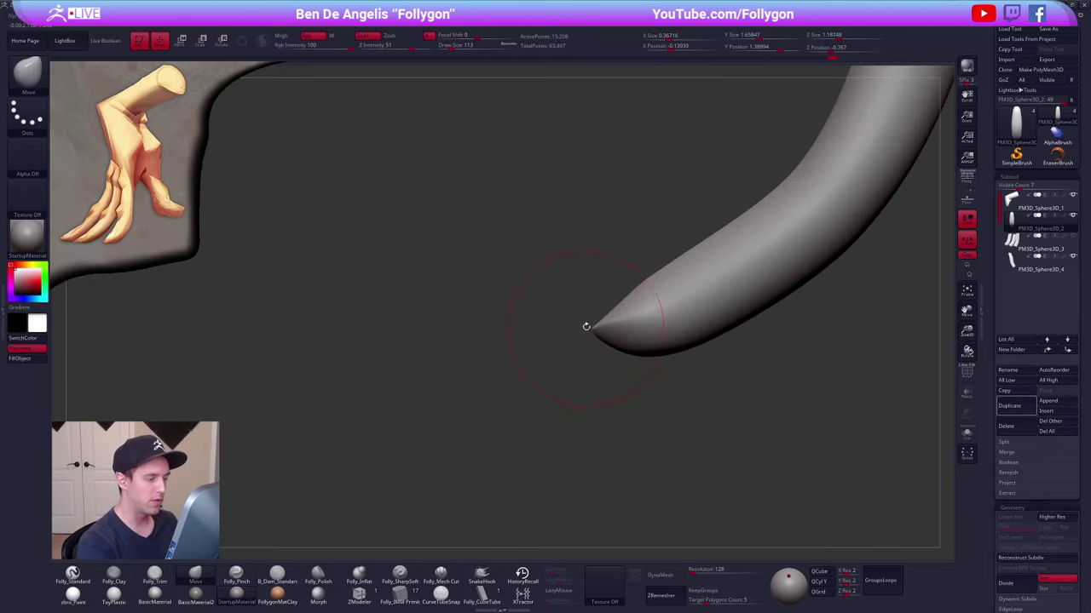
drag(586, 326, 611, 297)
ctrl+right_drag(646, 313, 586, 346)
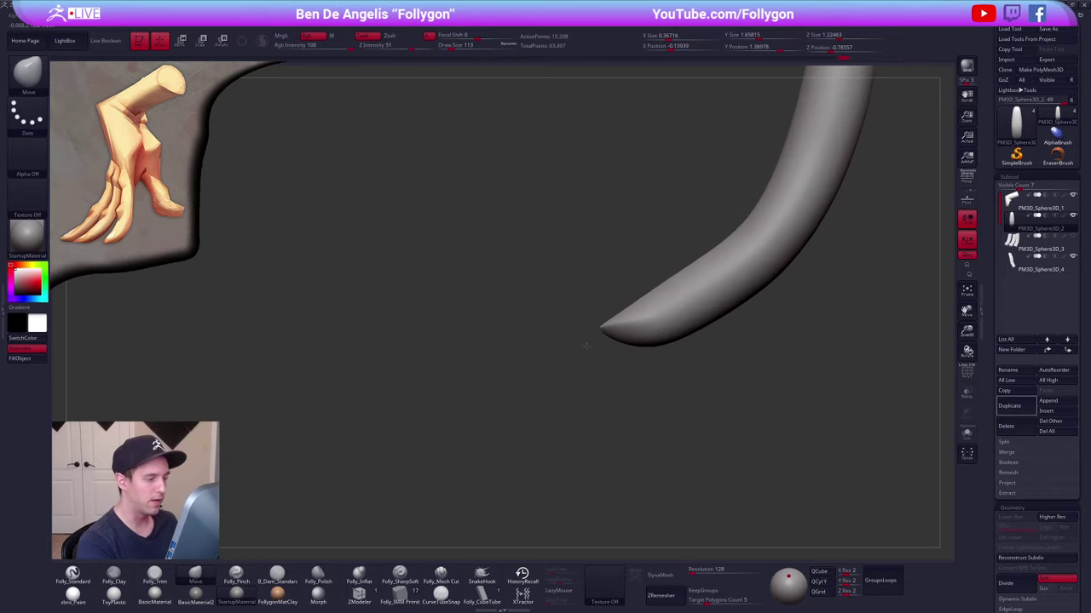
mouse_move(616, 397)
alt+right_down()
mouse_move(483, 432)
mouse_move(482, 393)
alt+right_up()
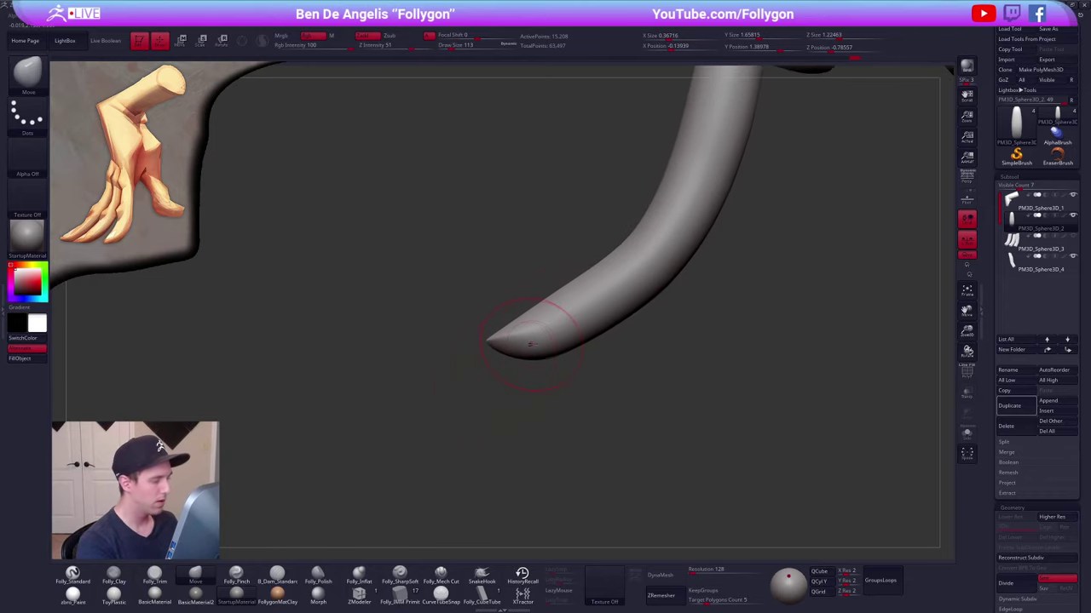
- Refine the pointed fingertip in side view with the Move and Folly_Pinch brushes at size 74
key(space)
drag(540, 364, 532, 364)
alt+right_drag(534, 342, 527, 371)
key(5)
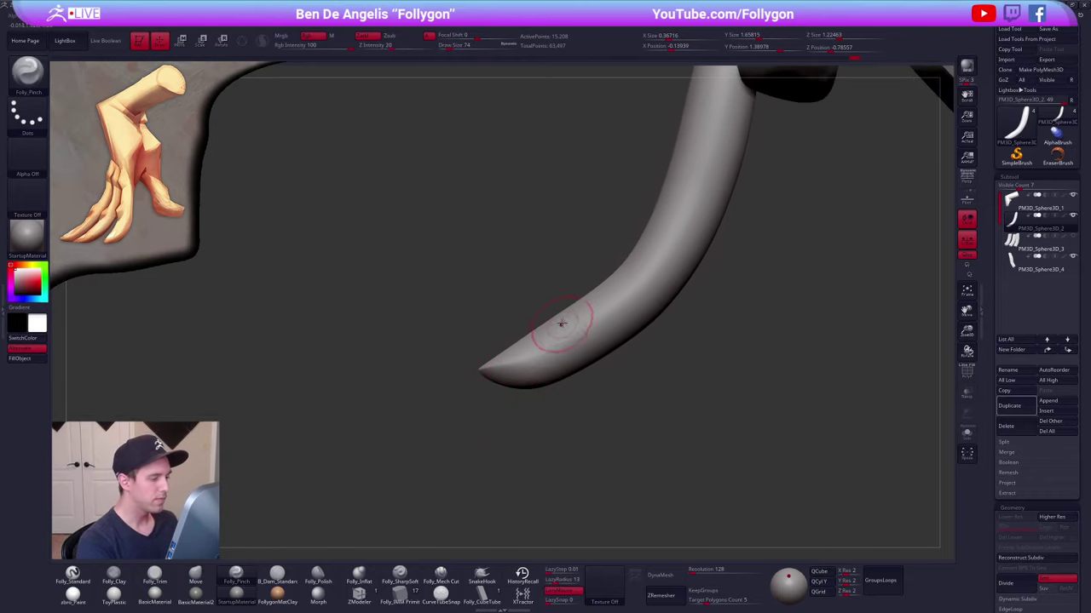
alt+right_drag(593, 297, 552, 328)
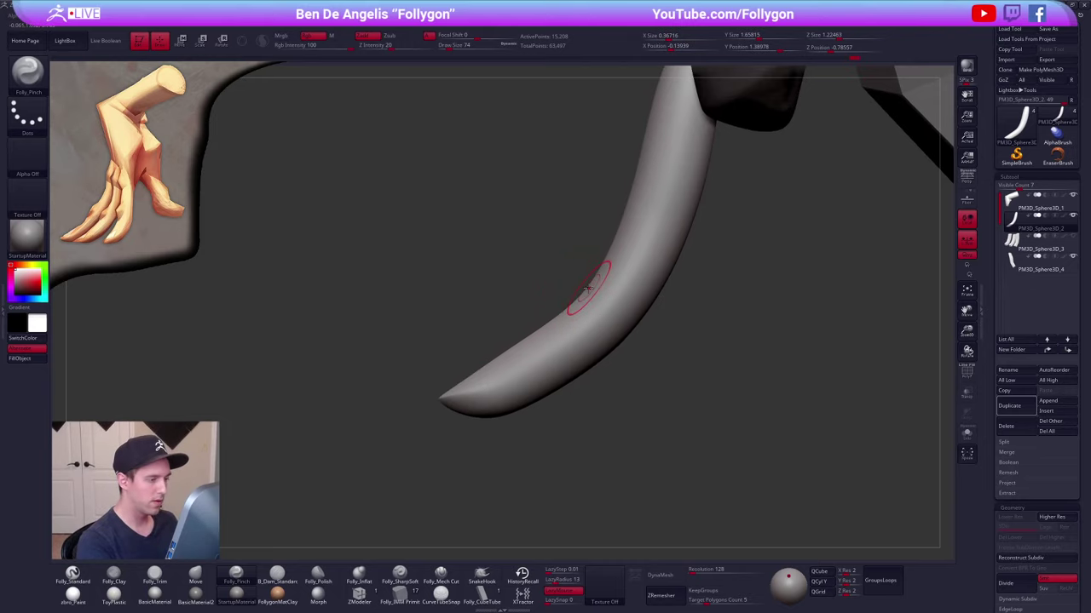
- Build up the finger's middle knuckle with the Folly_Clay brush at size 104
key(4)
key(space)
drag(594, 277, 600, 277)
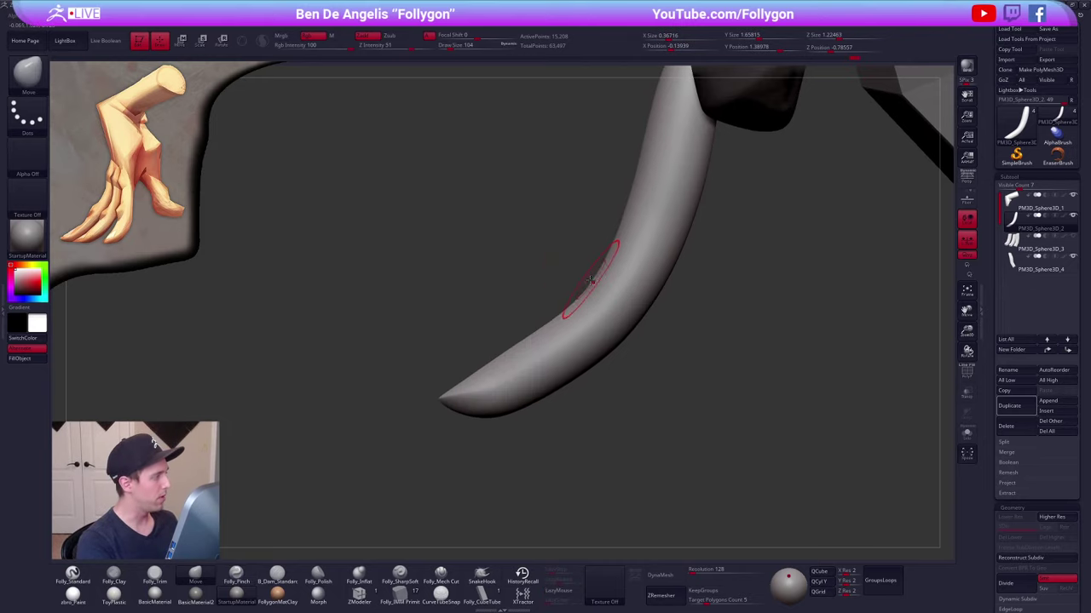
right_drag(590, 280, 654, 284)
key(2)
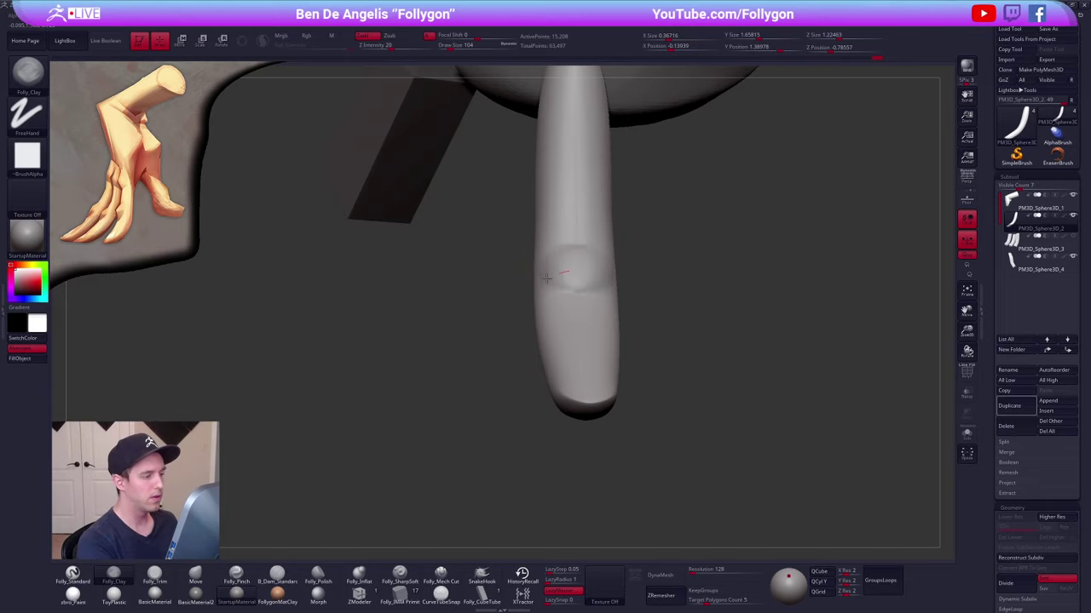
drag(547, 279, 572, 274)
right_drag(580, 285, 515, 290)
- Add clay for the knuckle at the finger's base and pull the base's end up along the hand with Move
alt+drag(628, 357, 682, 401)
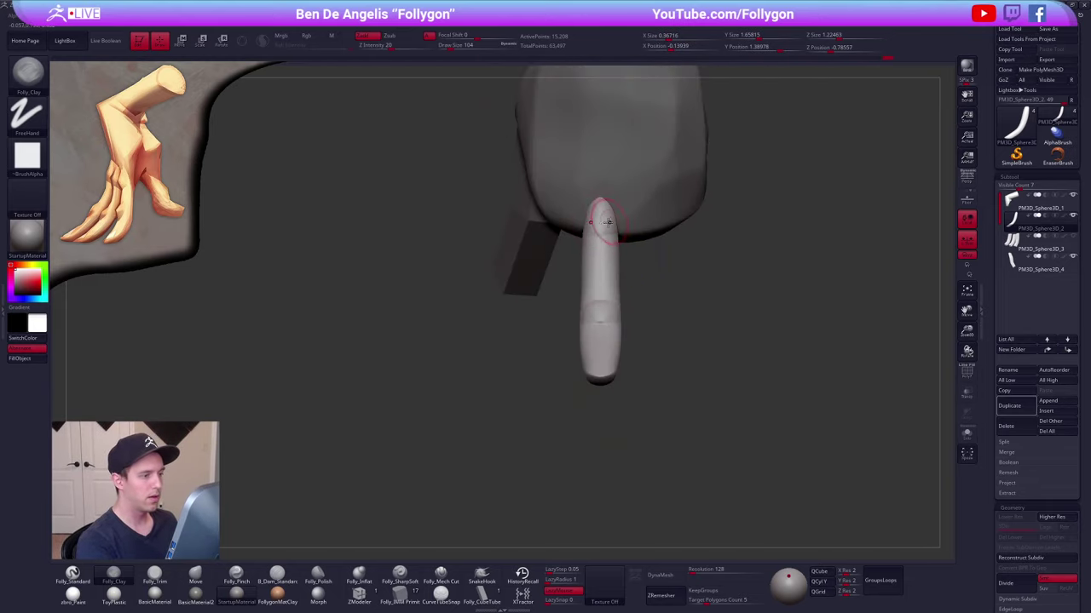
mouse_move(604, 230)
right_down()
mouse_move(568, 246)
mouse_move(595, 232)
right_up()
shift+drag(601, 225, 601, 242)
mouse_move(602, 247)
right_down()
mouse_move(576, 281)
mouse_move(590, 312)
right_up()
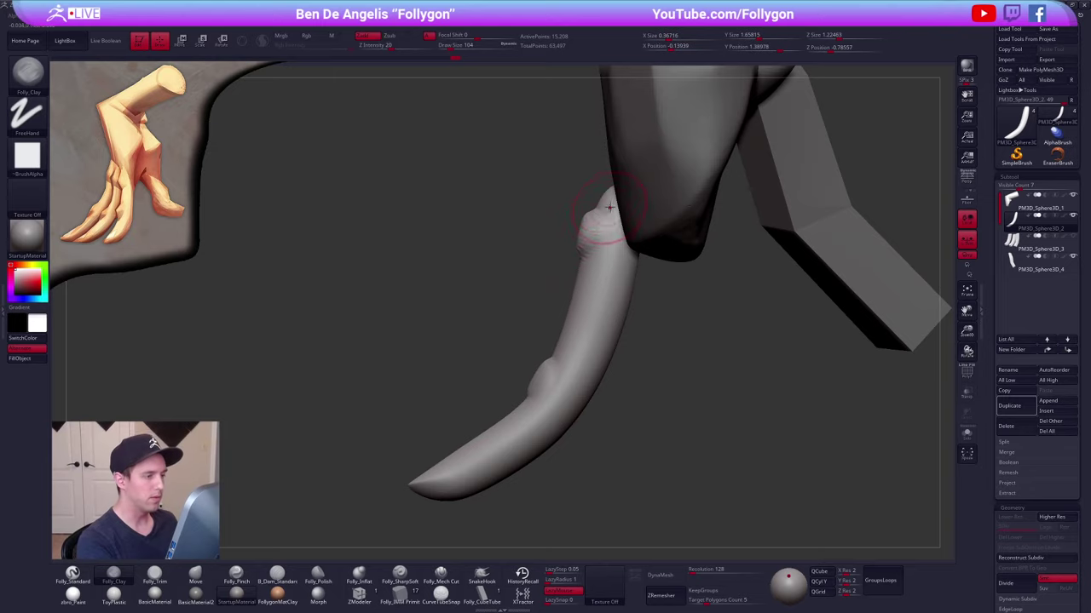
key(b)
key(m)
key(v)
drag(633, 164, 632, 162)
- Sharpen the base and middle knuckle ridges of the finger with the Folly_Pinch brush
shift+right_drag(591, 245, 576, 240)
key(b)
key(p)
key(i)
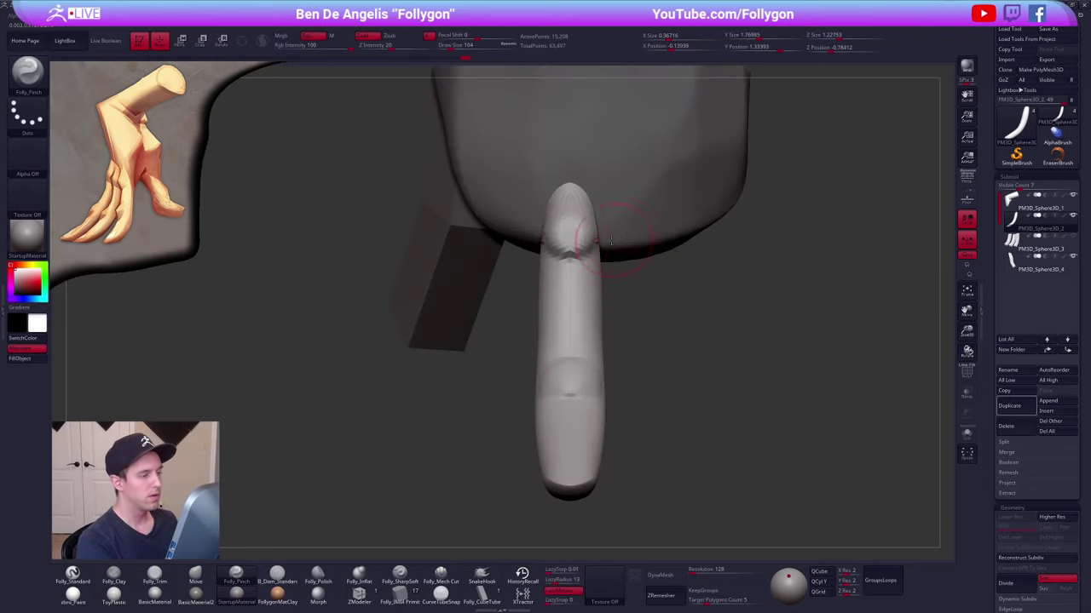
mouse_move(577, 237)
mouse_down()
mouse_move(562, 238)
mouse_move(589, 238)
mouse_up()
right_drag(576, 369, 570, 361)
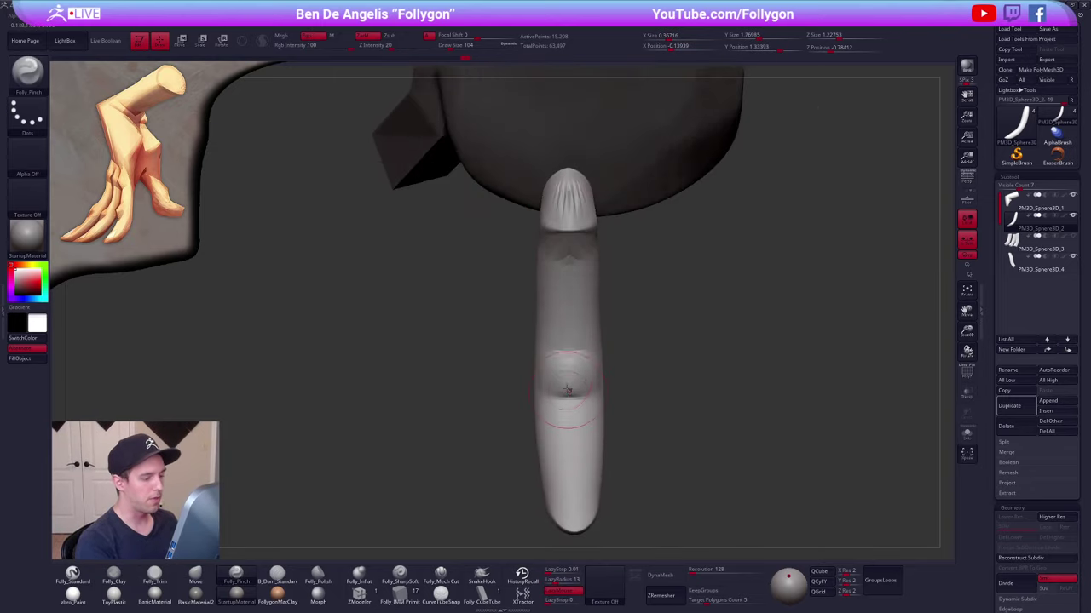
mouse_move(570, 371)
mouse_down()
mouse_move(554, 375)
mouse_move(596, 373)
mouse_move(566, 386)
mouse_up()
mouse_move(565, 386)
right_down()
mouse_move(528, 382)
mouse_move(592, 411)
mouse_move(588, 340)
right_up()
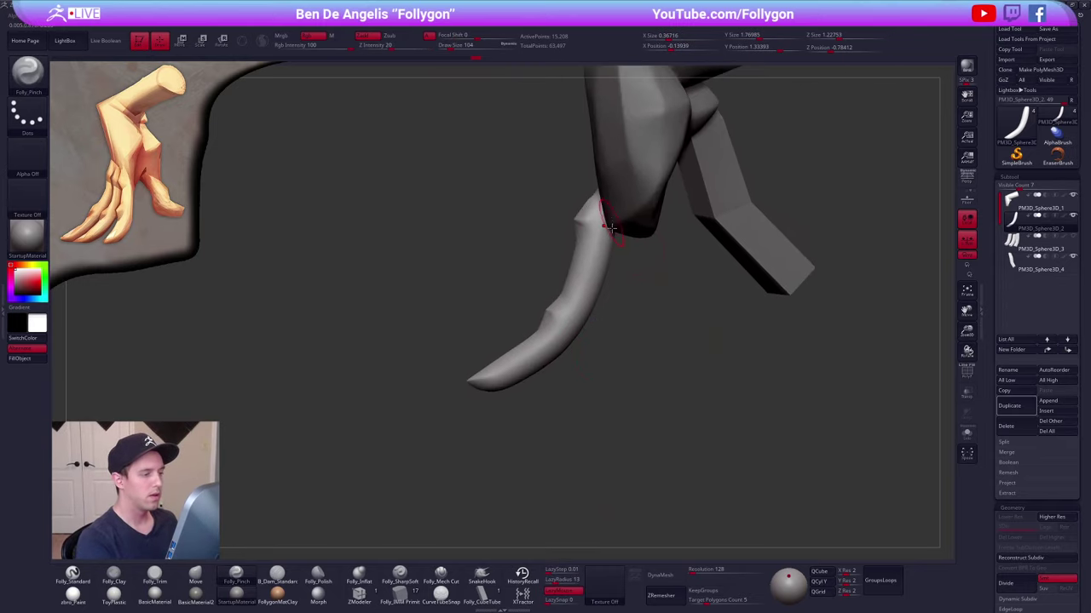
- Try converting the finger to DynaMesh at resolution 128 and inspect its polygons
key(shift+f)
key(shift+f)
alt+right_drag(753, 420, 722, 423)
click(665, 576)
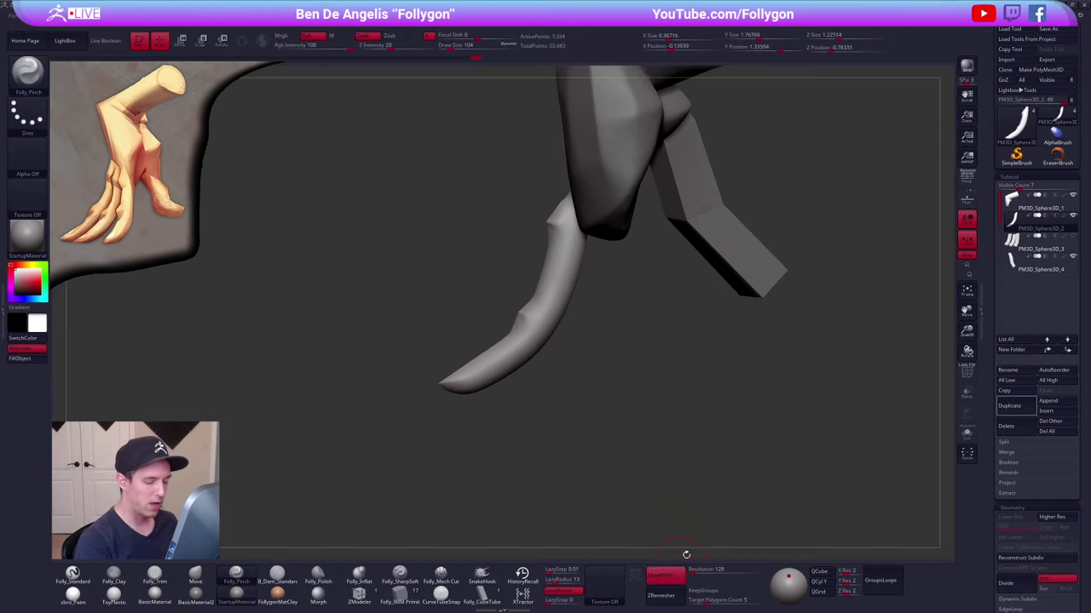
key(shift+f)
key(shift+f)
key(ctrl+z)
- DynaMesh the finger at resolution 224 and check its polyframe
click(703, 575)
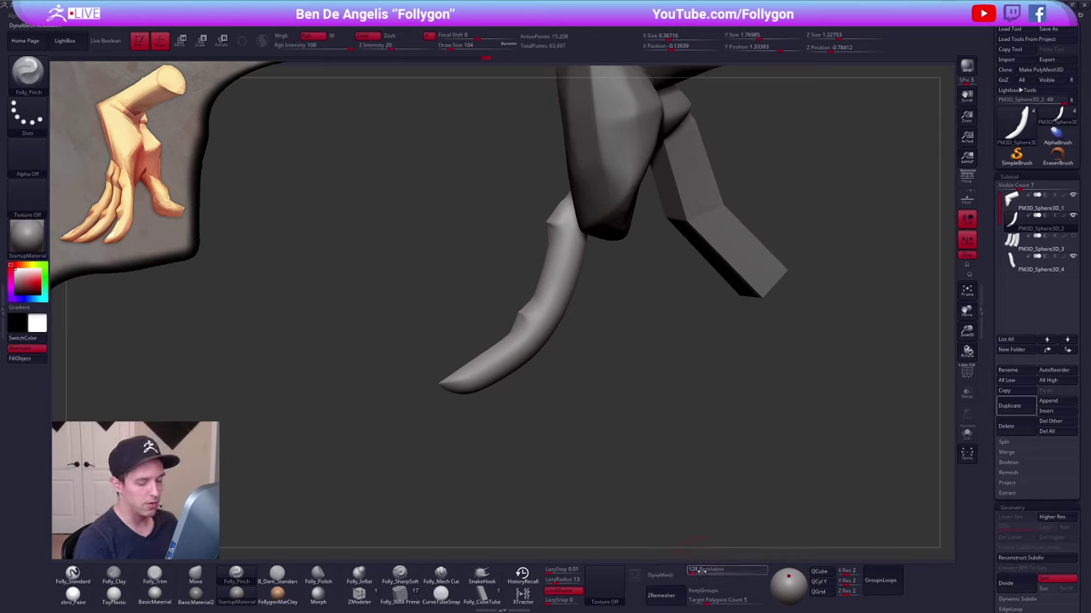
text(224)
key(Return)
click(664, 574)
key(shift+f)
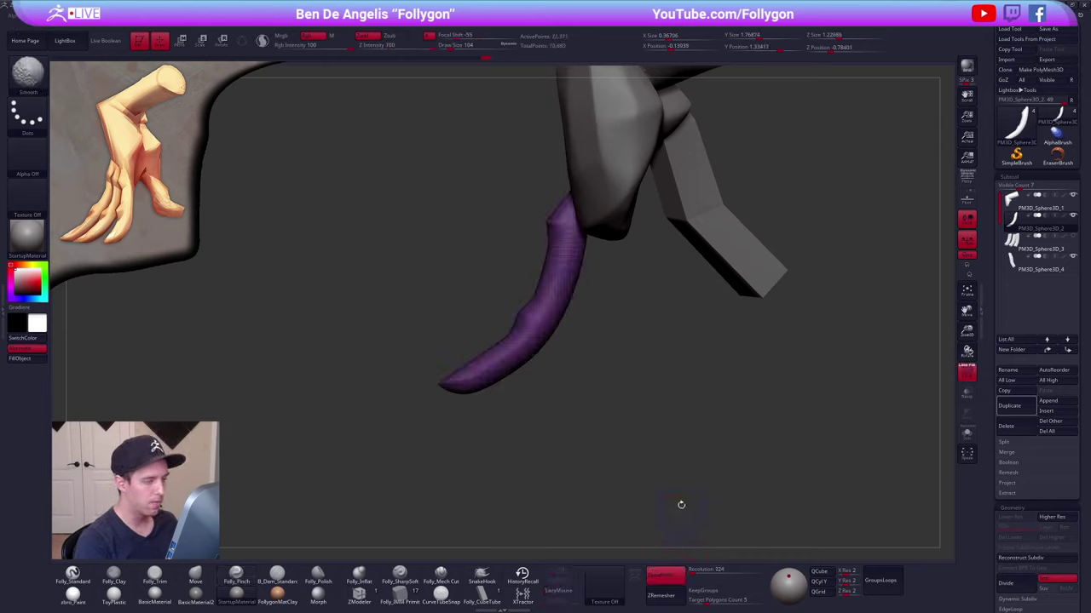
key(shift+f)
- Adjust the finger's base knuckle against the back of the hand with the Move brush
mouse_move(659, 495)
ctrl+right_down()
mouse_move(631, 480)
mouse_move(650, 504)
mouse_move(689, 477)
ctrl+right_up()
key(b)
key(m)
key(v)
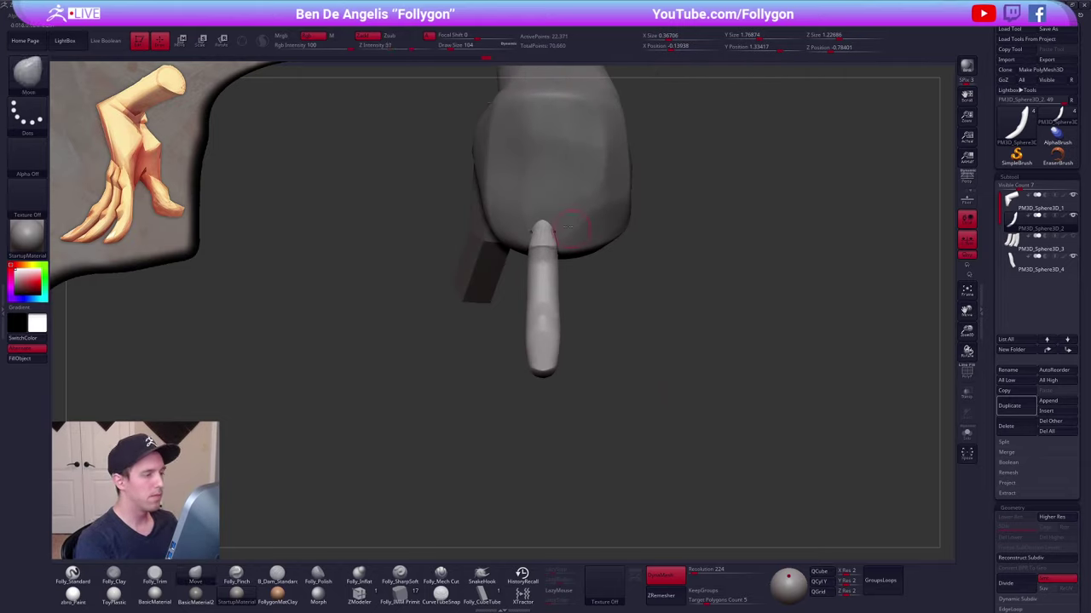
drag(551, 229, 556, 220)
right_drag(560, 218, 624, 230)
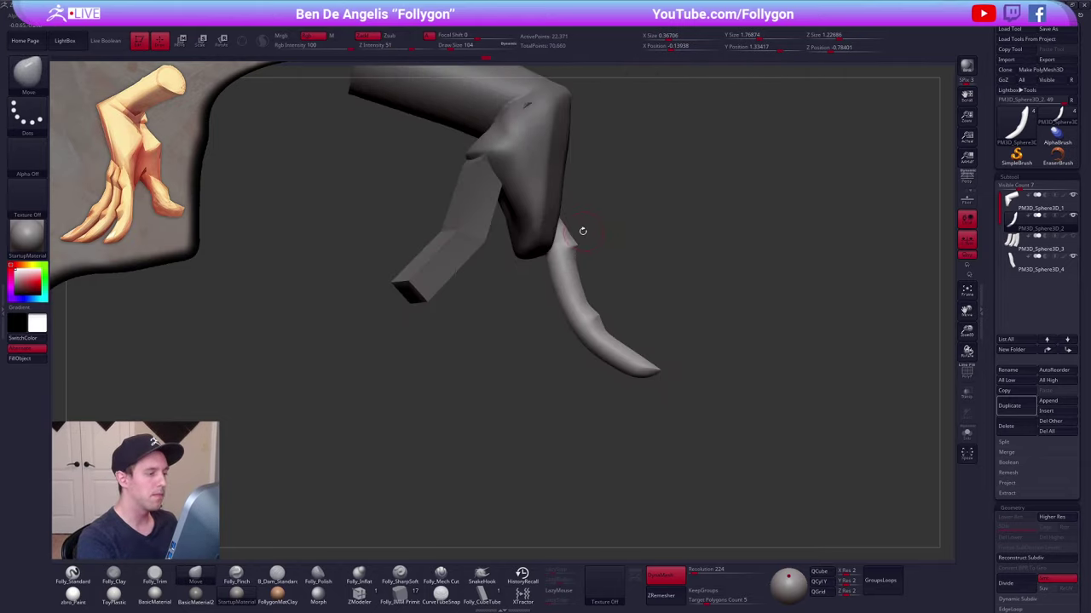
key(space)
drag(582, 231, 588, 232)
mouse_move(584, 239)
right_down()
mouse_move(519, 249)
mouse_move(606, 185)
mouse_move(590, 190)
right_up()
- Select and isolate the palm and forearm, and reshape the palm's edge with the Move brush at size 252
alt+click(616, 243)
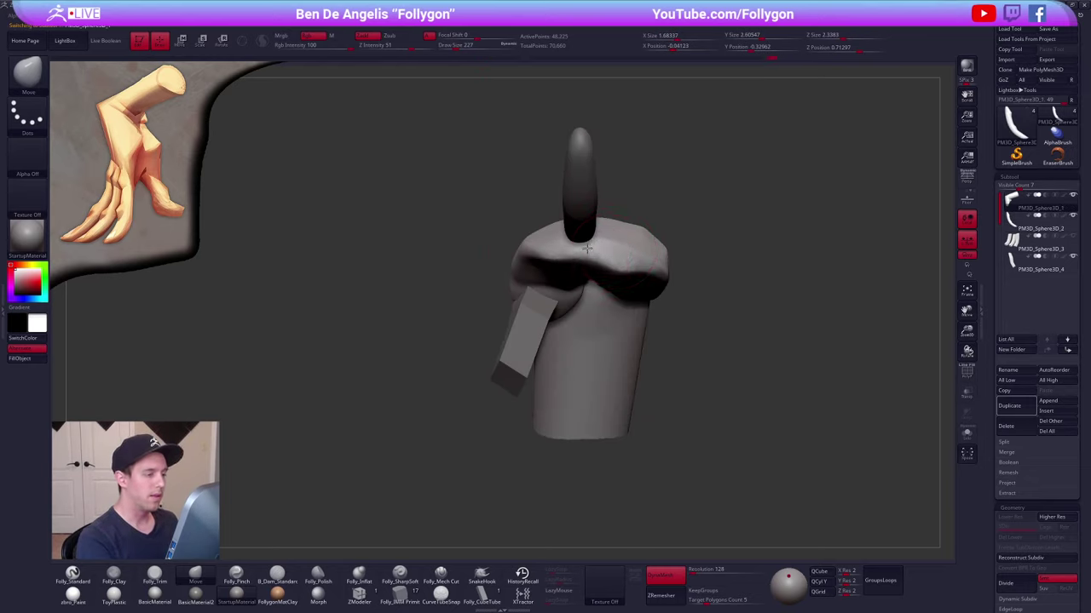
key(space)
drag(582, 251, 586, 252)
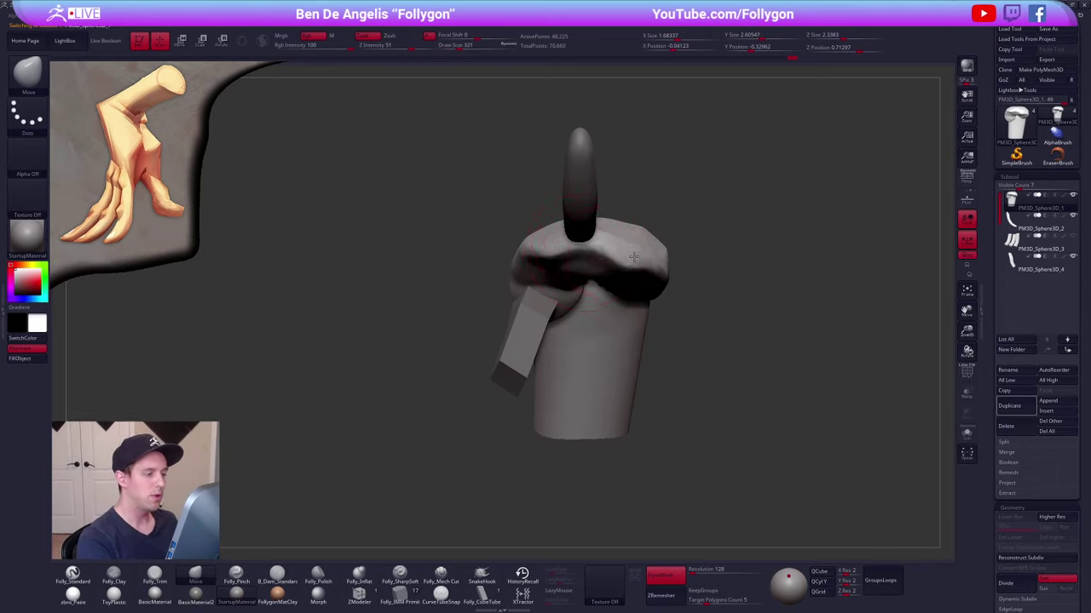
key(space)
drag(635, 261, 626, 263)
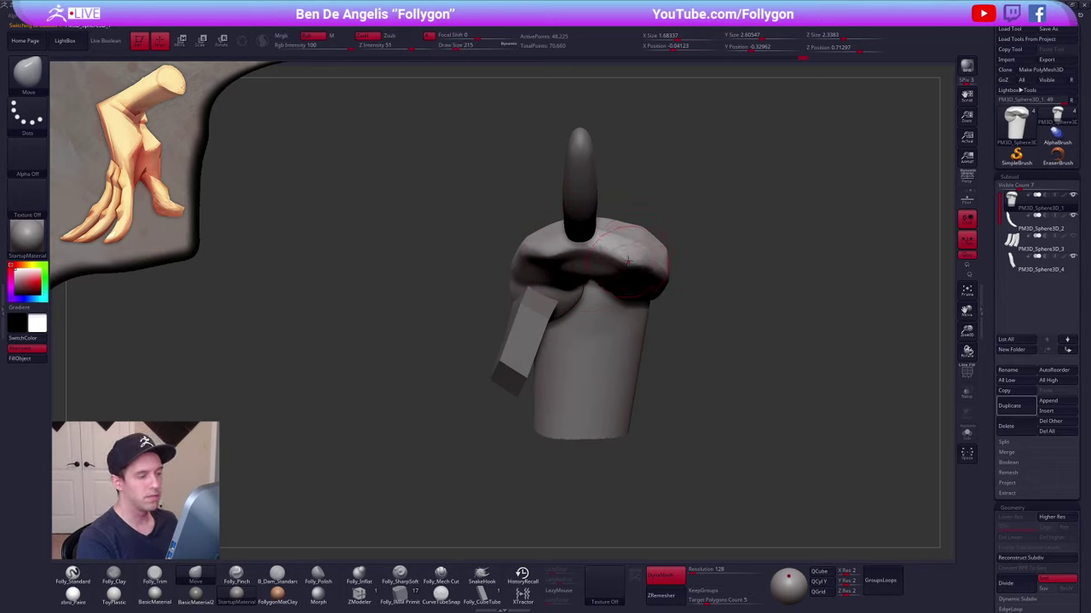
mouse_move(628, 260)
right_down()
mouse_move(628, 212)
mouse_move(627, 223)
mouse_move(563, 224)
mouse_move(652, 295)
mouse_move(631, 292)
right_up()
key(shift+s)
key(space)
drag(629, 291, 636, 291)
drag(669, 198, 676, 196)
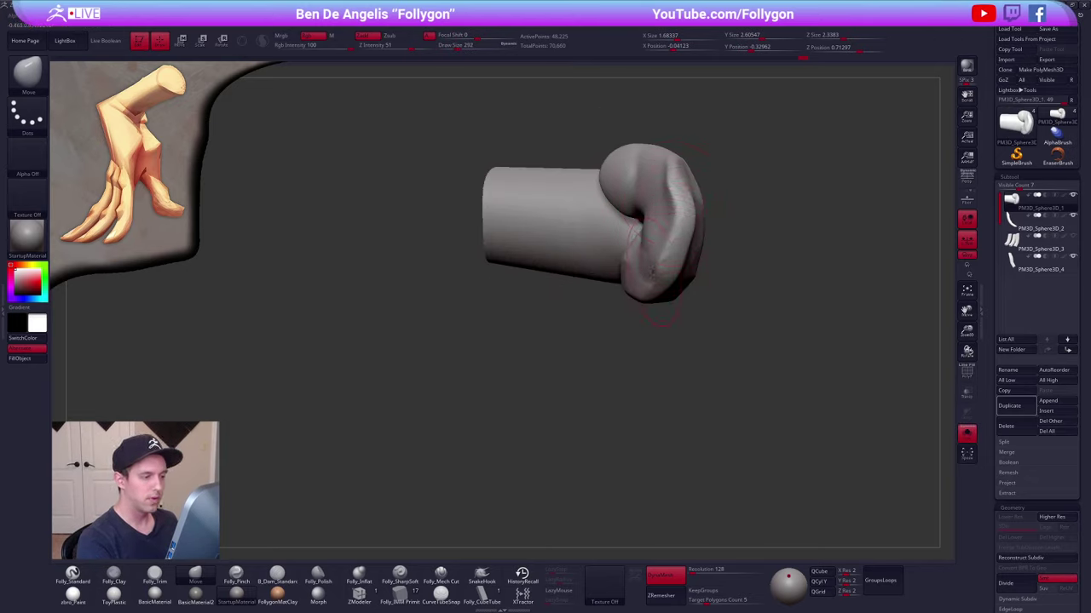
- Build up the inner palm with the Folly_Clay brush at size 181 and refine it with Folly_Pinch at size 279
right_drag(653, 272, 689, 257)
key(2)
drag(595, 238, 592, 255)
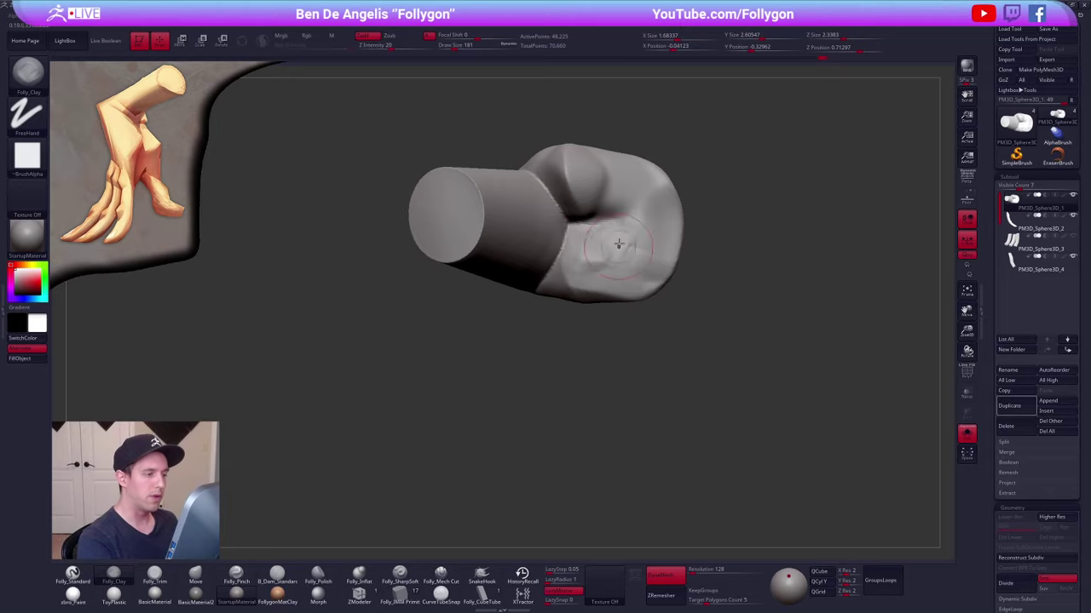
mouse_move(618, 245)
right_down()
mouse_move(588, 255)
mouse_move(616, 304)
mouse_move(597, 295)
mouse_move(626, 244)
mouse_move(664, 213)
mouse_move(682, 223)
mouse_move(652, 268)
mouse_move(567, 308)
mouse_move(583, 288)
mouse_move(558, 297)
right_up()
key(alt+s)
key(5)
key(space)
drag(594, 239, 612, 238)
mouse_move(574, 218)
right_down()
mouse_move(596, 266)
mouse_move(487, 273)
right_up()
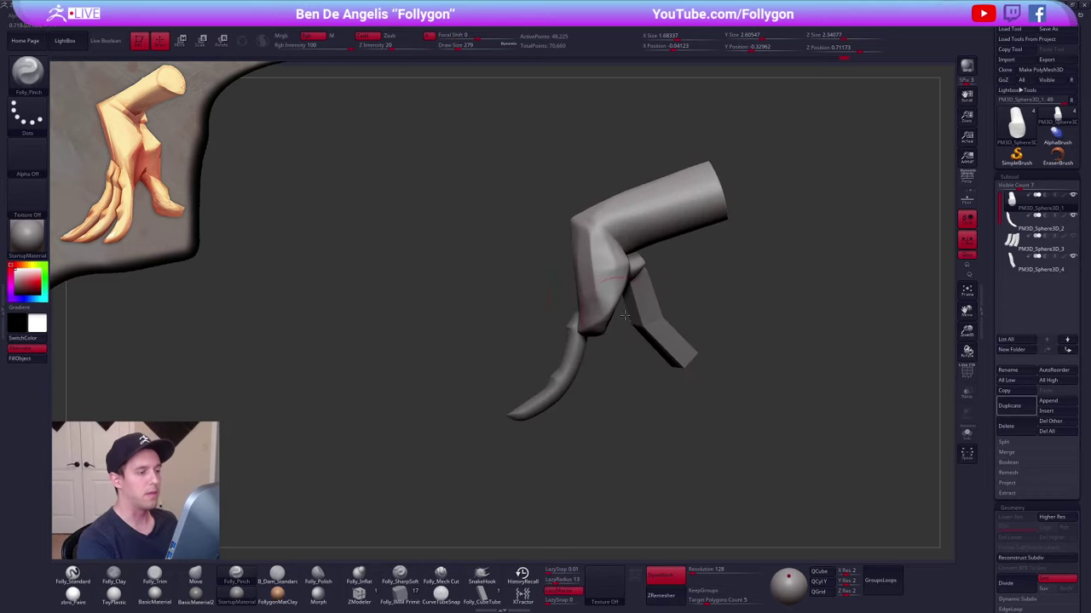
- Turn off DynaMesh on the palm and forearm and ZRemesh the subtool with a target polygon count of 1
alt+right_drag(546, 300, 503, 276)
key(shift+f)
key(shift+f)
shift+right_drag(717, 408, 776, 256)
ctrl+drag(837, 64, 835, 116)
alt+right_drag(823, 225, 749, 252)
click(668, 574)
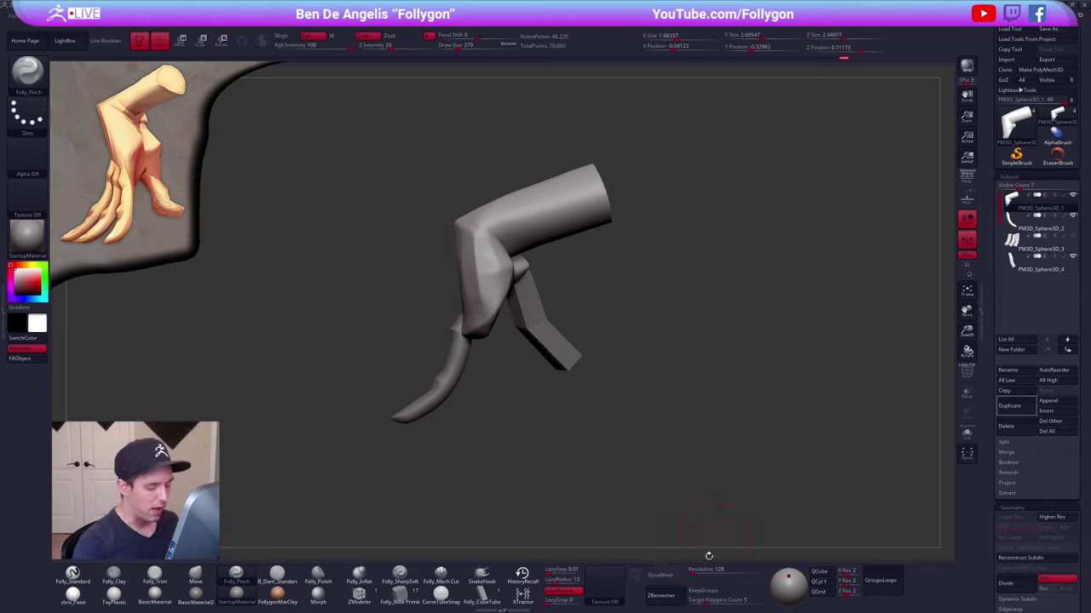
click(675, 588)
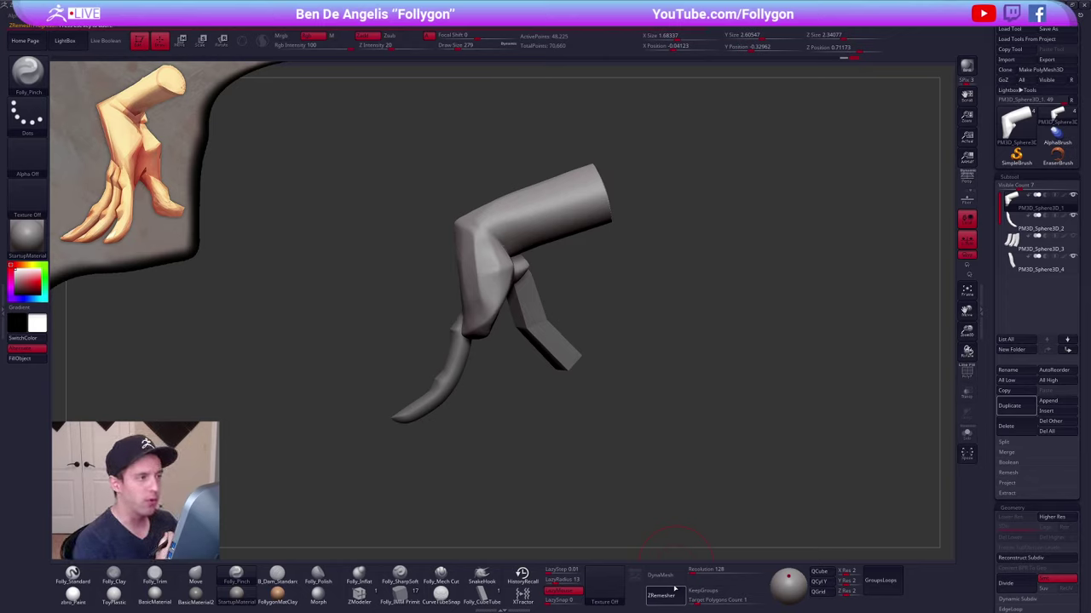
click(674, 587)
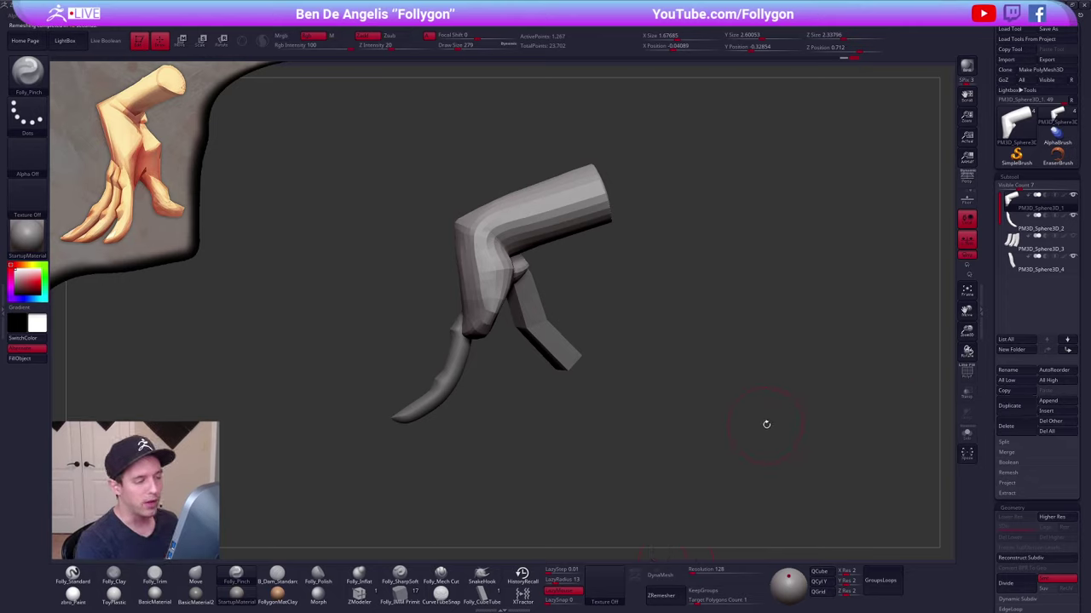
- Subdivide the remeshed palm and forearm up to level 4 and project the earlier sculpted detail from the undo history
key(shift+f)
key(shift+f)
key(ctrl+shift+f)
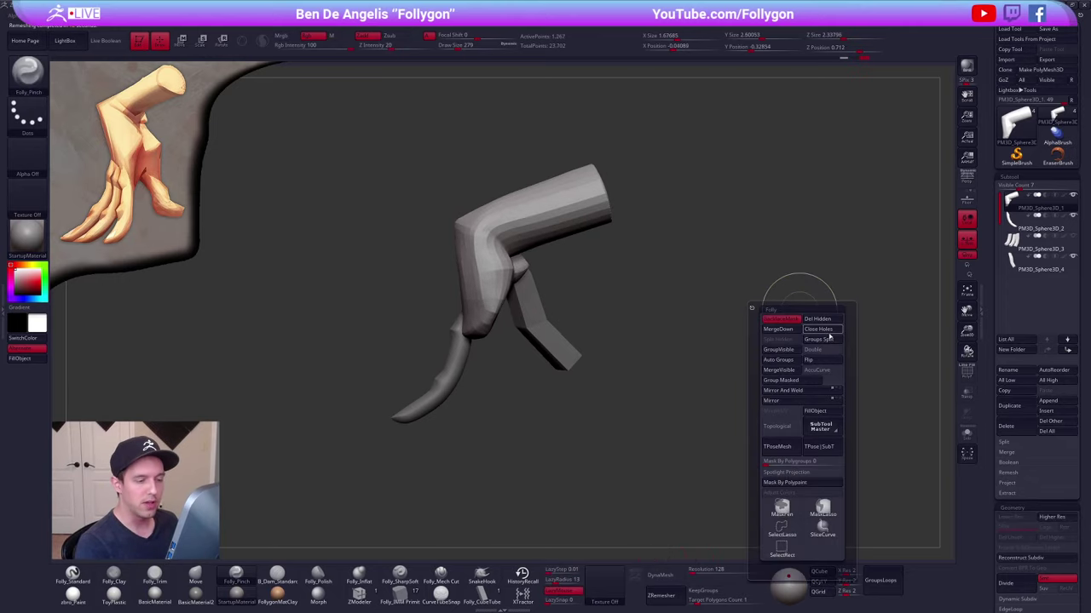
key(ctrl+d)
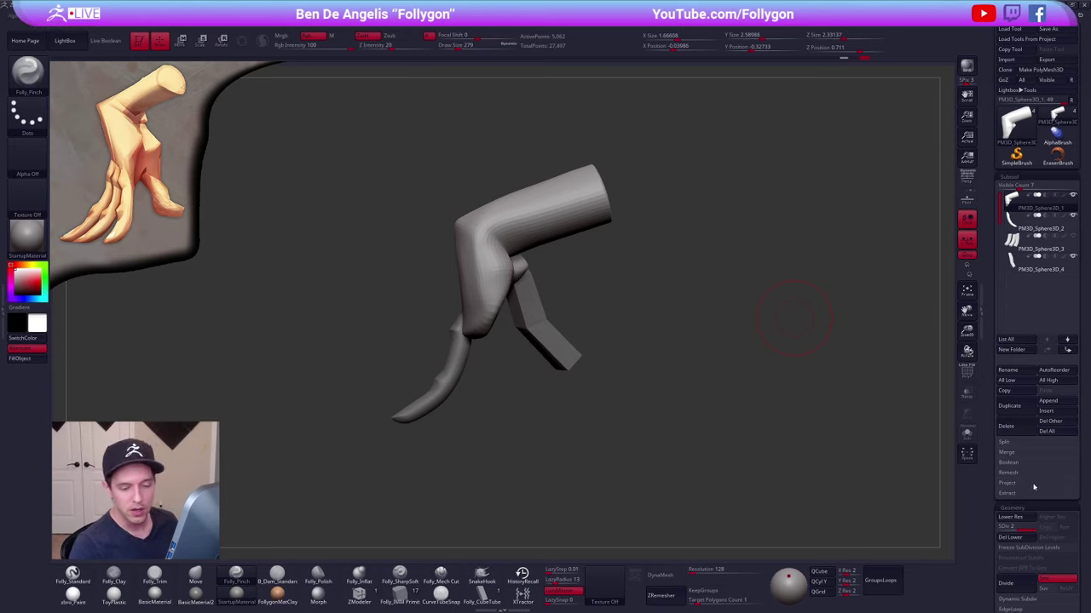
click(1033, 484)
key(ctrl+d)
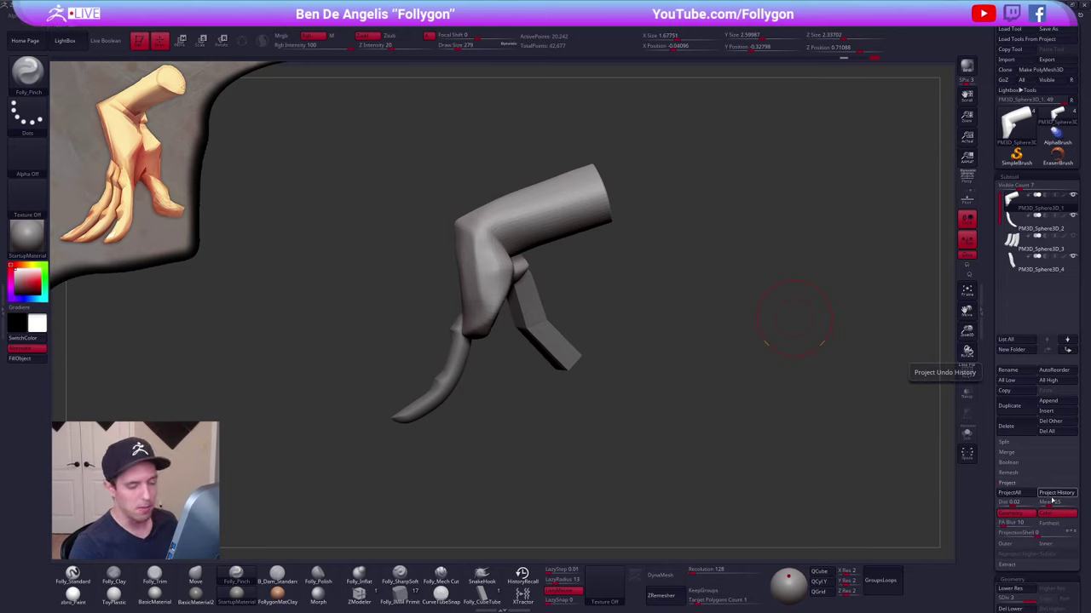
key(ctrl+d)
- Smooth the wrist area of the hand at subdivision level 3 with the Smooth brush at size 430
mouse_move(507, 331)
right_down()
mouse_move(562, 328)
mouse_move(540, 318)
mouse_move(549, 392)
right_up()
key(shift+d)
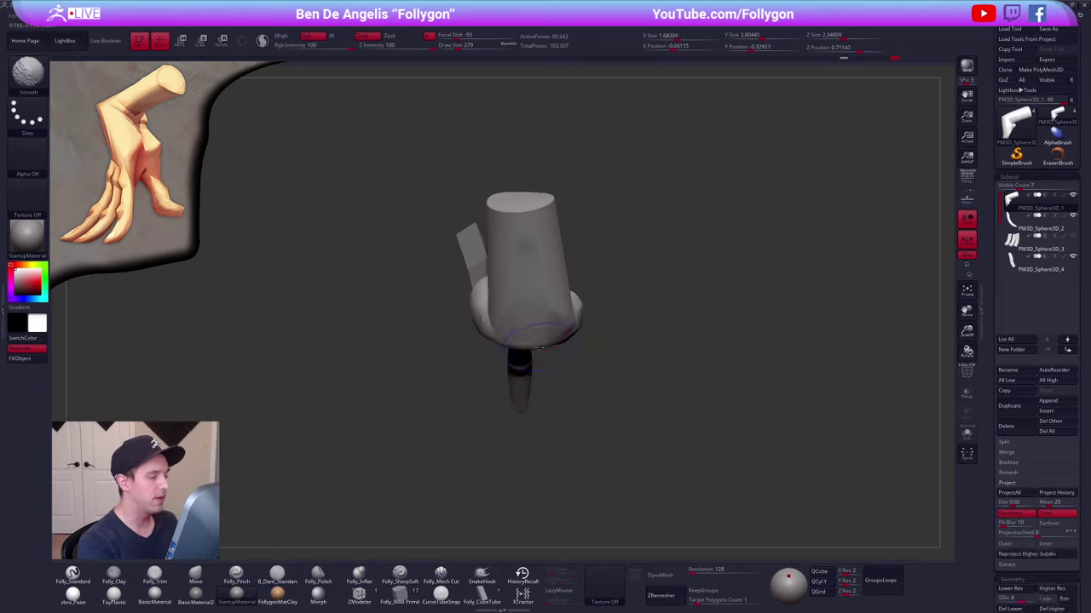
key(space)
mouse_move(539, 342)
mouse_down()
mouse_move(553, 342)
mouse_move(531, 280)
mouse_up()
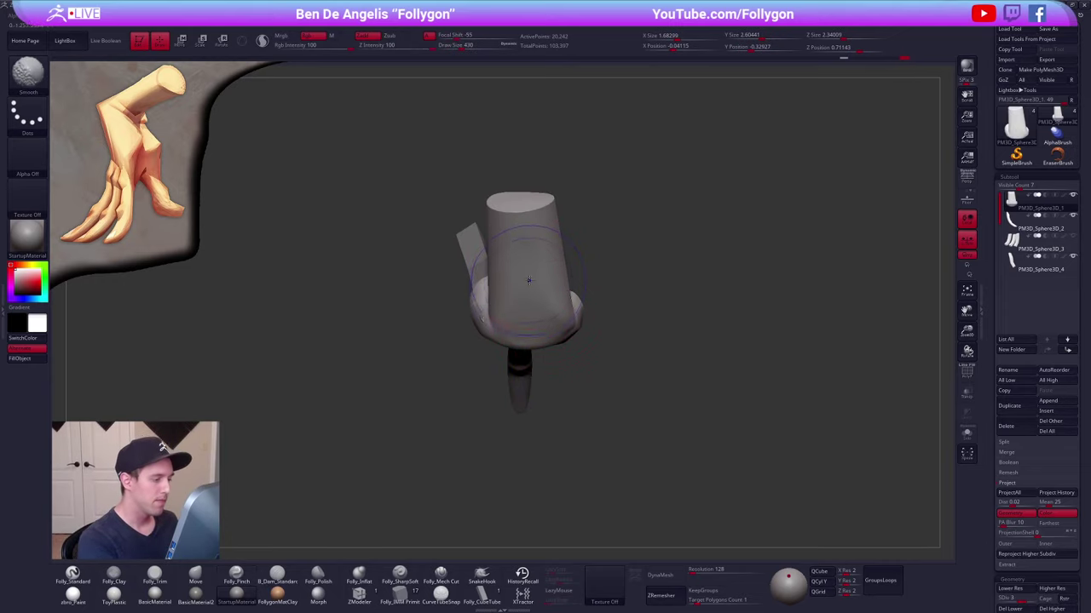
mouse_move(531, 280)
right_down()
mouse_move(542, 268)
mouse_move(550, 304)
right_up()
- Reshape the wrist and back of the hand at subdivision levels 1 and 2 with the Move brush at size 414
key(shift+d)
key(shift+d)
key(space)
mouse_move(528, 300)
mouse_down()
mouse_move(537, 300)
mouse_move(511, 316)
mouse_move(510, 305)
mouse_up()
key(space)
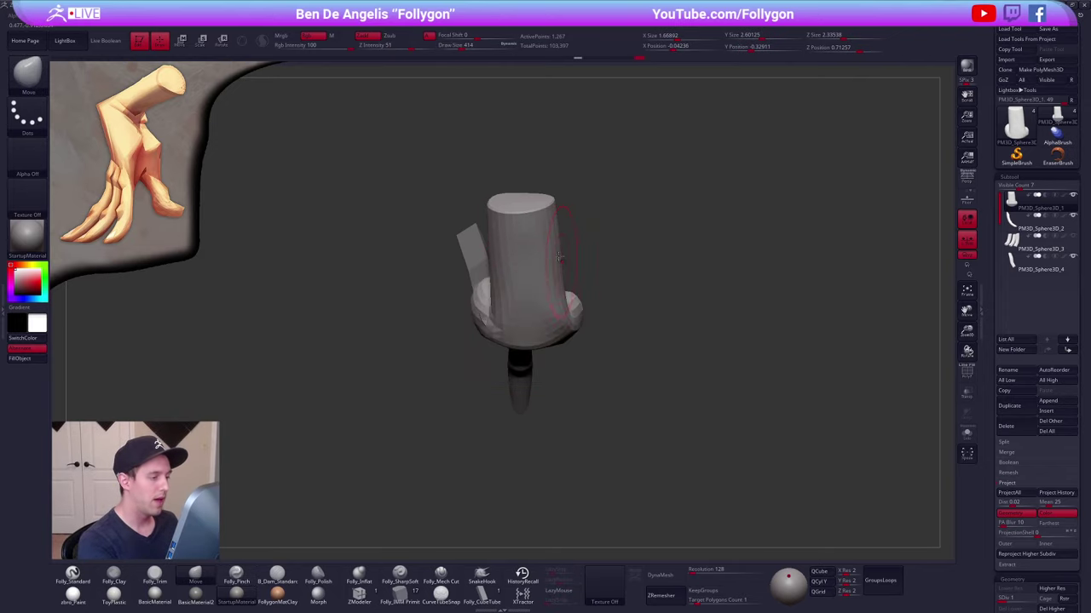
right_drag(570, 256, 558, 145)
key(d)
shift+drag(552, 304, 546, 315)
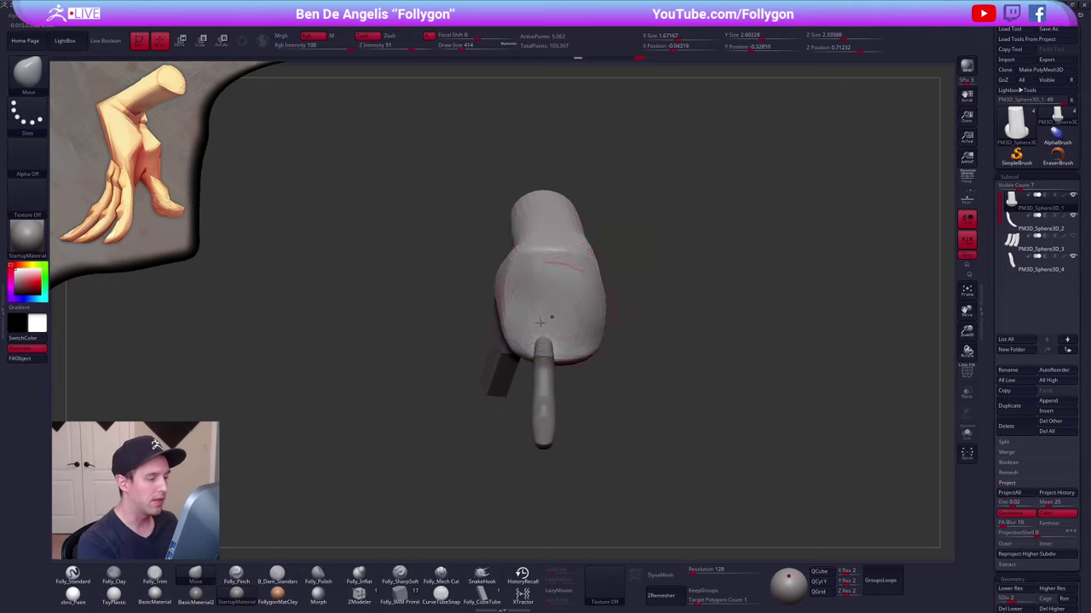
right_drag(547, 315, 555, 305)
drag(541, 327, 551, 327)
mouse_move(550, 327)
right_down()
mouse_move(564, 328)
mouse_move(547, 317)
mouse_move(594, 317)
right_up()
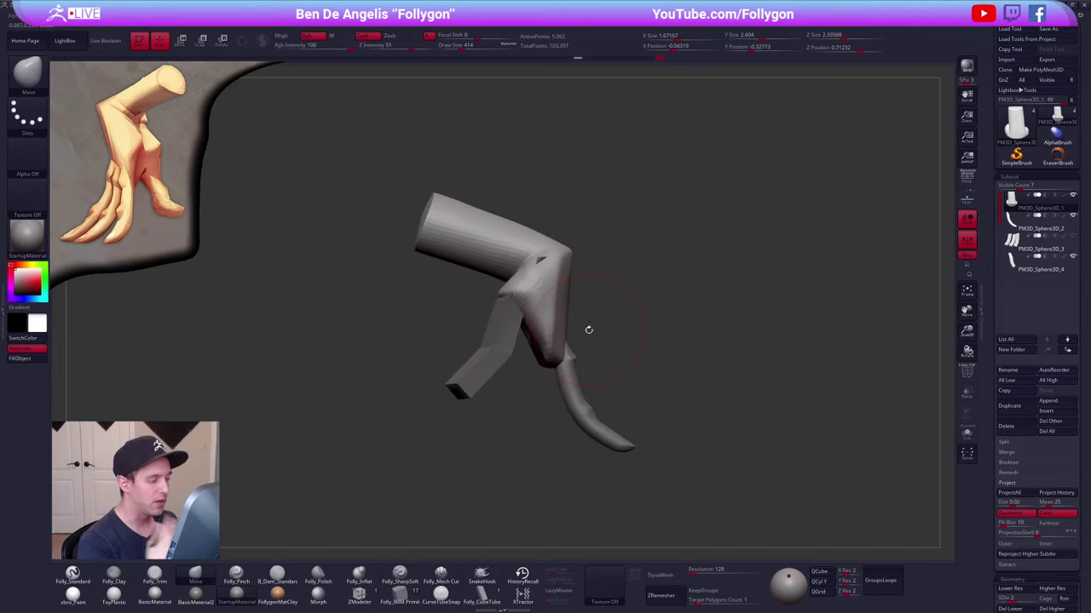
- Return to subdivision level 4, isolate the palm and forearm, and pinch the ridge from wrist to thumb base with Folly_Pinch at size 239
key(d)
key(d)
key(s)
drag(556, 295, 548, 295)
key(5)
right_drag(542, 328, 560, 308)
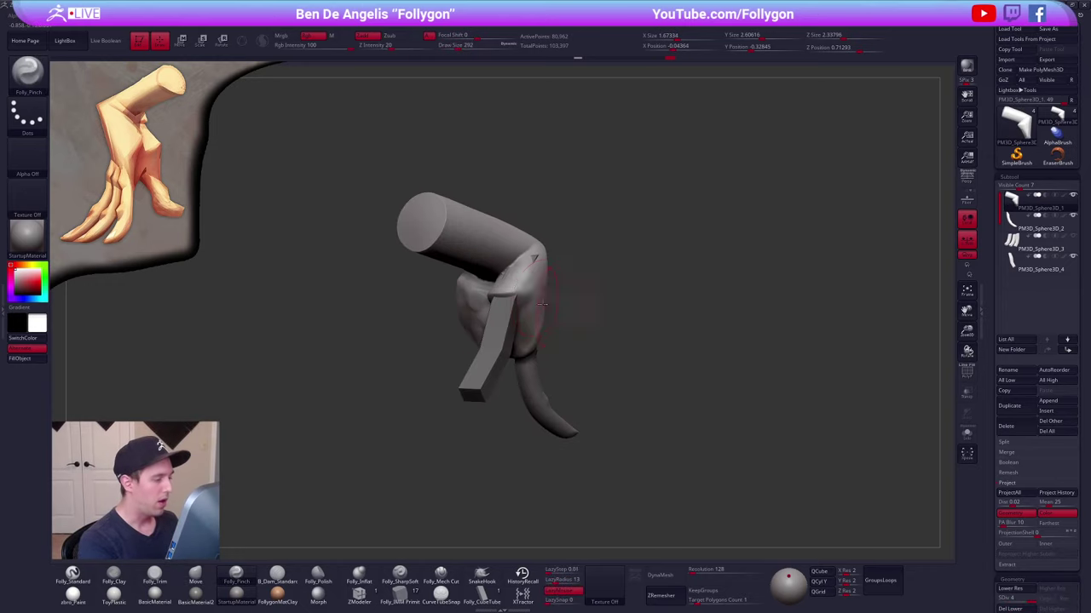
key(alt+s)
key(space)
drag(555, 298, 548, 299)
mouse_move(546, 300)
ctrl+right_down()
mouse_move(546, 328)
mouse_move(513, 300)
ctrl+right_up()
drag(539, 225, 501, 263)
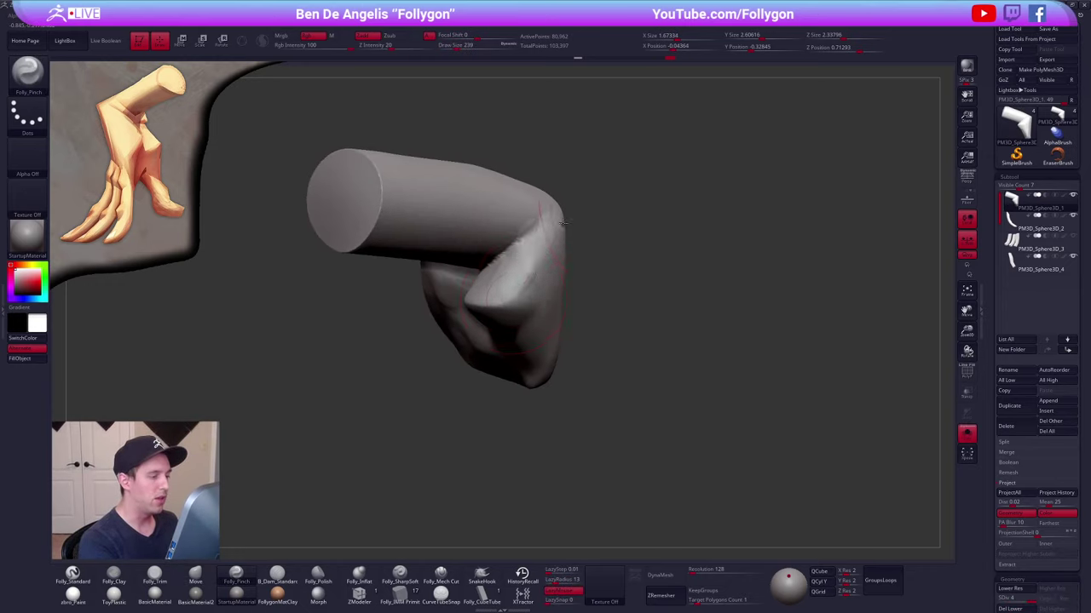
- Sharpen the crease where the forearm meets the thumb base and palm with Folly_Pinch at size 130
right_drag(504, 289, 530, 275)
key(space)
drag(535, 290, 518, 290)
drag(537, 225, 470, 276)
right_drag(494, 288, 529, 285)
drag(526, 235, 467, 284)
right_drag(467, 290, 529, 294)
drag(468, 281, 506, 291)
alt+right_drag(506, 290, 513, 291)
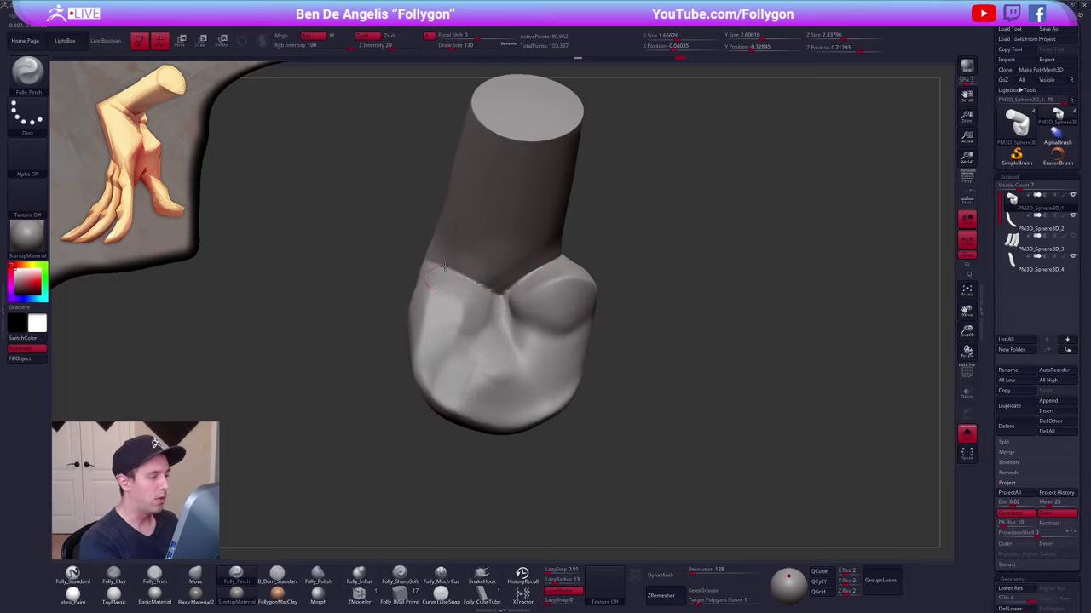
- Smooth the middle of the crease between the forearm and the palm
key(shift)
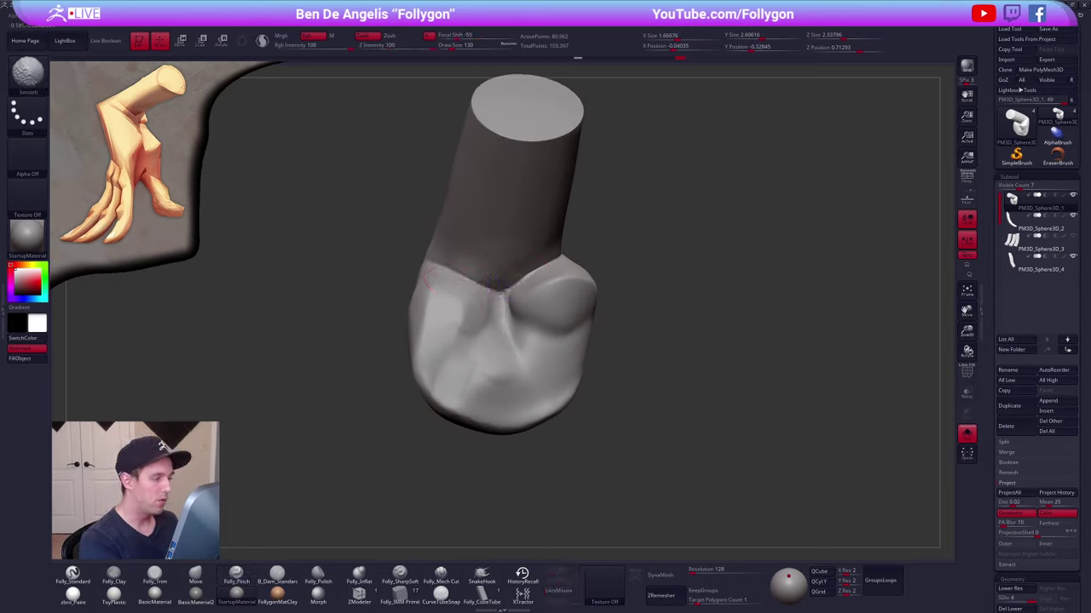
shift+drag(501, 292, 527, 278)
right_drag(504, 298, 516, 338)
shift+drag(512, 288, 537, 287)
- Pinch the outer edges of the palm's heel and thumb base with Folly_Pinch, using size 181 for the larger planes
mouse_move(468, 260)
right_down()
mouse_move(493, 282)
mouse_move(481, 290)
right_up()
drag(435, 295, 479, 305)
right_drag(468, 312, 521, 318)
key(space)
drag(470, 314, 482, 314)
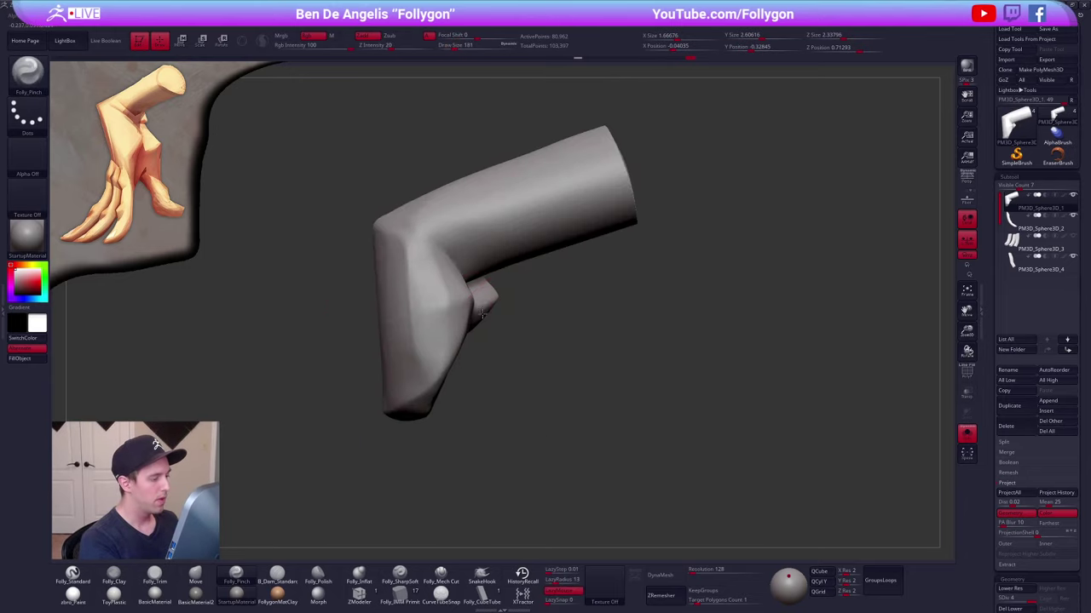
mouse_move(482, 313)
right_down()
mouse_move(522, 310)
mouse_move(577, 278)
right_up()
drag(547, 258, 536, 268)
- Build up a ridge across the finger end of the palm with the Folly_Clay brush at size 181
right_drag(558, 323, 487, 337)
key(2)
drag(560, 341, 622, 339)
right_drag(622, 339, 546, 329)
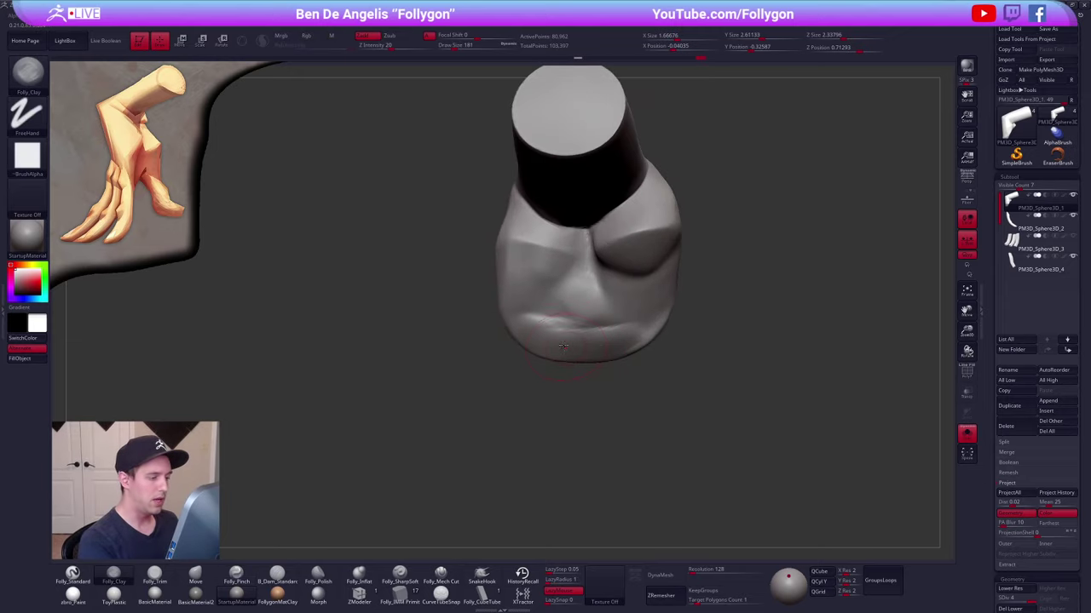
mouse_move(545, 329)
mouse_down()
mouse_move(638, 327)
mouse_move(546, 322)
mouse_up()
right_drag(545, 324, 600, 326)
mouse_move(558, 317)
mouse_down()
mouse_move(634, 313)
mouse_move(579, 312)
mouse_move(611, 299)
mouse_up()
- Drop to subdivision level 3 and smooth the palm beside the thumb base
key(shift+d)
right_drag(611, 300, 545, 294)
shift+drag(596, 247, 615, 256)
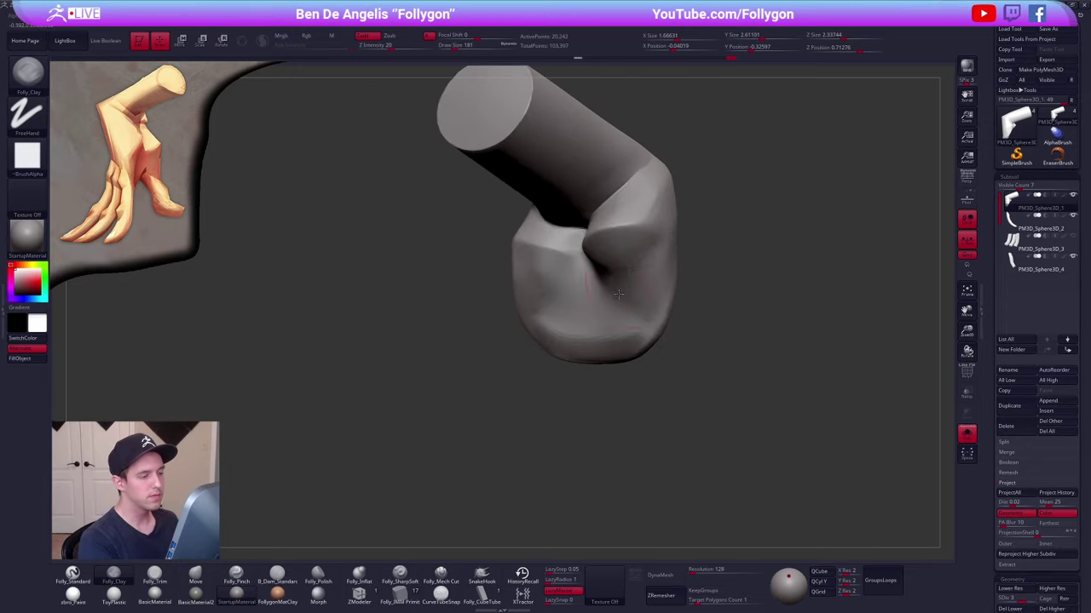
- Show the whole hand again and adjust the finger end of the palm with the Move brush at size 252
right_drag(733, 328, 683, 389)
key(alt+s)
right_drag(738, 414, 591, 282)
right_click(555, 339)
key(b)
key(m)
key(v)
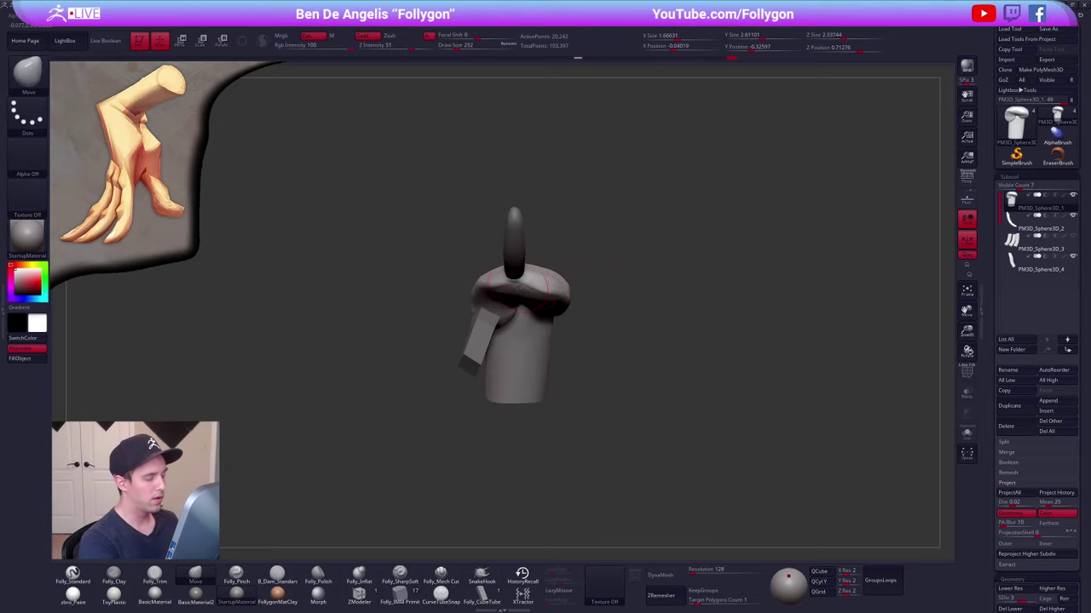
right_drag(509, 358, 443, 350)
- Isolate the palm at subdivision level 4 and pinch the rim of its finger end with Folly_Pinch at size 160
key(b)
key(p)
key(i)
right_drag(533, 319, 630, 269)
key(alt+s)
key(d)
mouse_move(486, 234)
right_down()
mouse_move(466, 278)
mouse_move(441, 300)
right_up()
key(space)
drag(505, 256, 496, 256)
right_drag(496, 256, 482, 281)
mouse_move(479, 228)
mouse_down()
mouse_move(524, 223)
mouse_move(594, 240)
mouse_up()
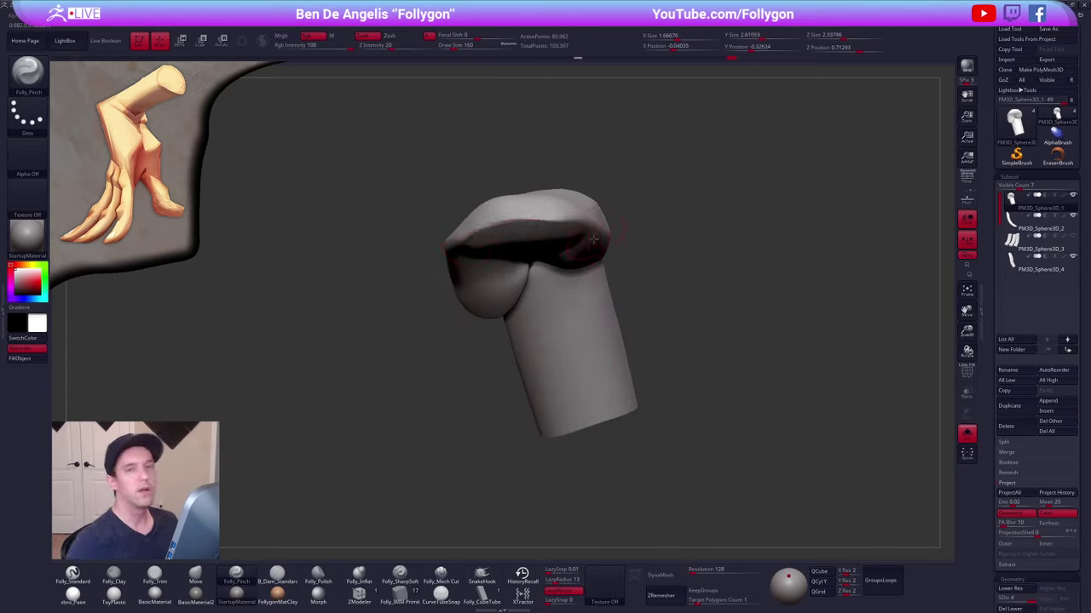
key(alt+Tab)
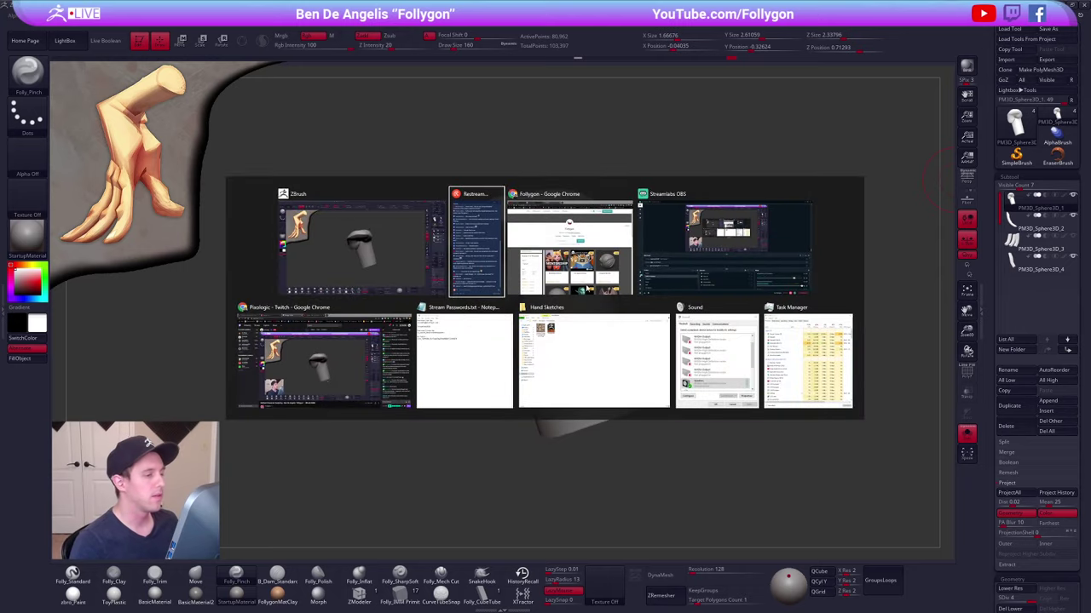
click(407, 220)
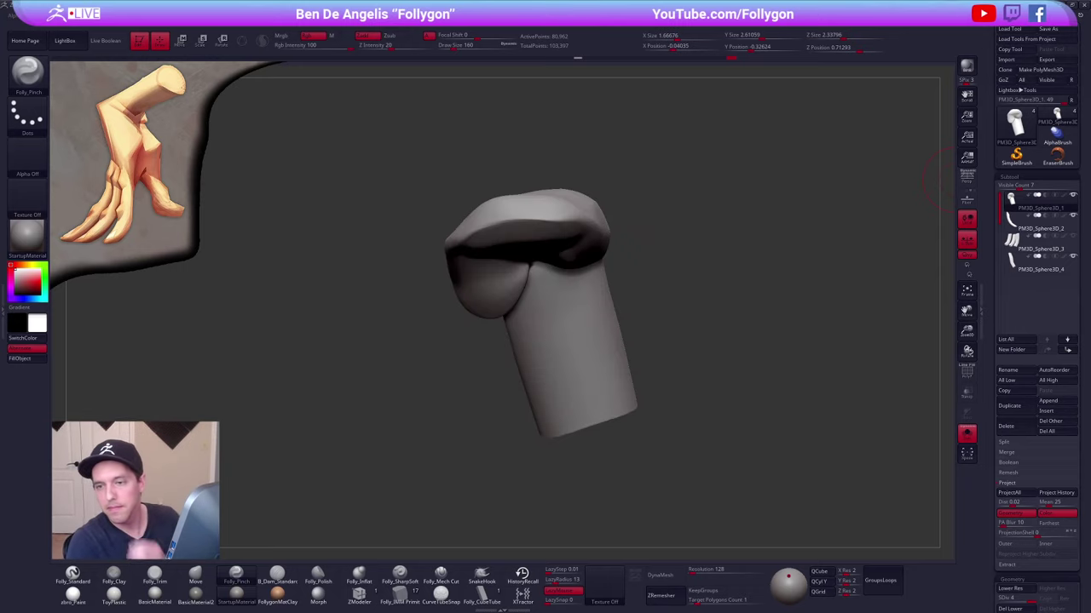
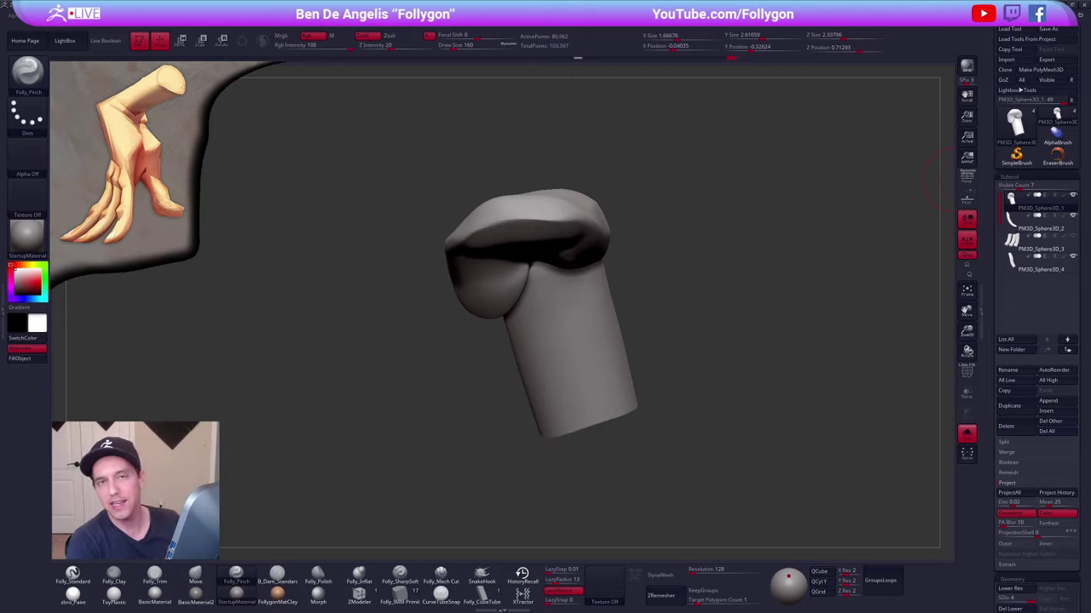
- Sharpen the finger-side rim of the palm from several angles with Folly_Pinch at size 160
drag(898, 292, 760, 373)
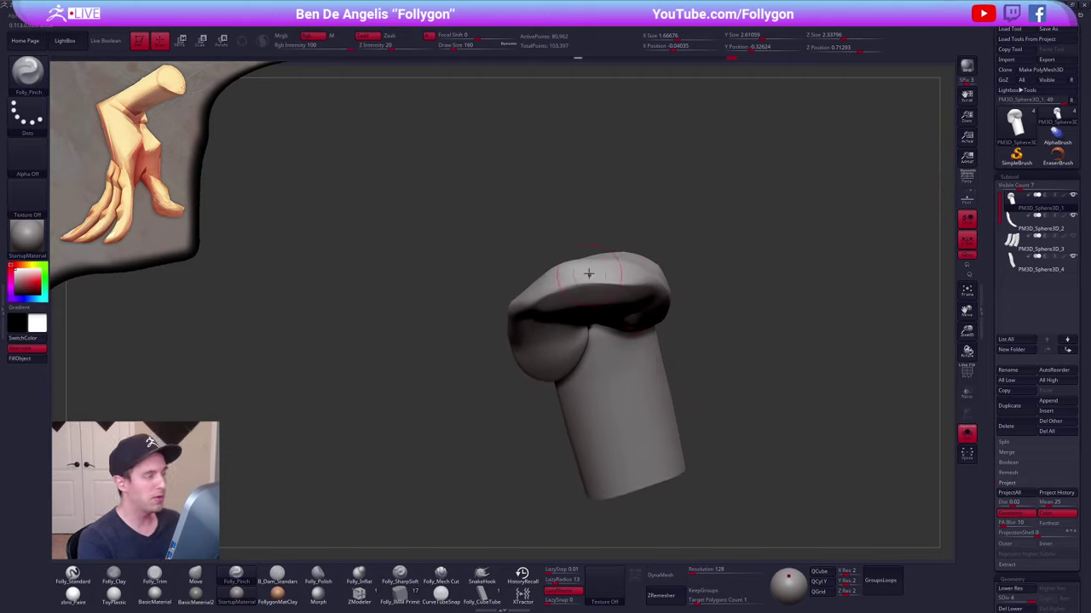
right_drag(588, 273, 599, 322)
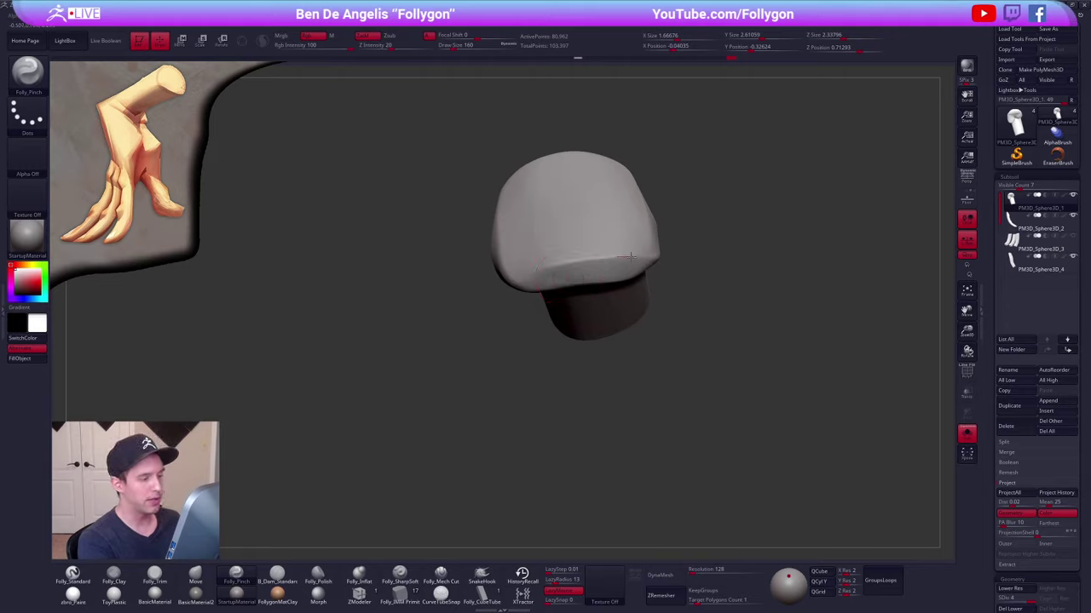
drag(631, 255, 644, 254)
mouse_move(639, 256)
right_down()
mouse_move(593, 266)
mouse_move(581, 228)
right_up()
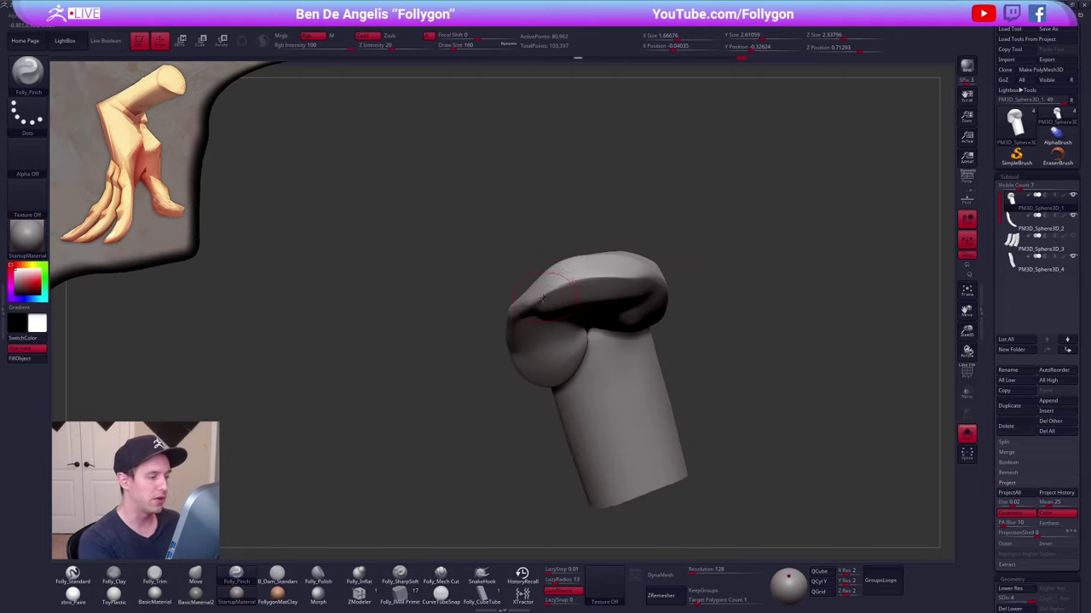
drag(542, 299, 622, 277)
right_drag(674, 276, 610, 288)
drag(609, 290, 675, 281)
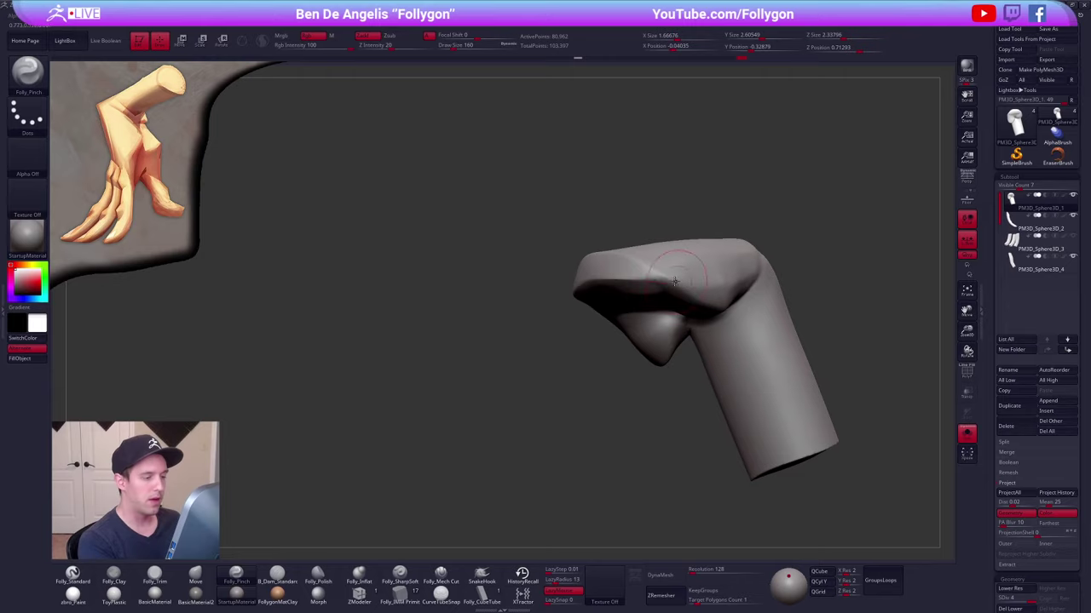
- Flatten the side plane of the palm between the wrist and the heel with Folly_Trim at size 239
key(3)
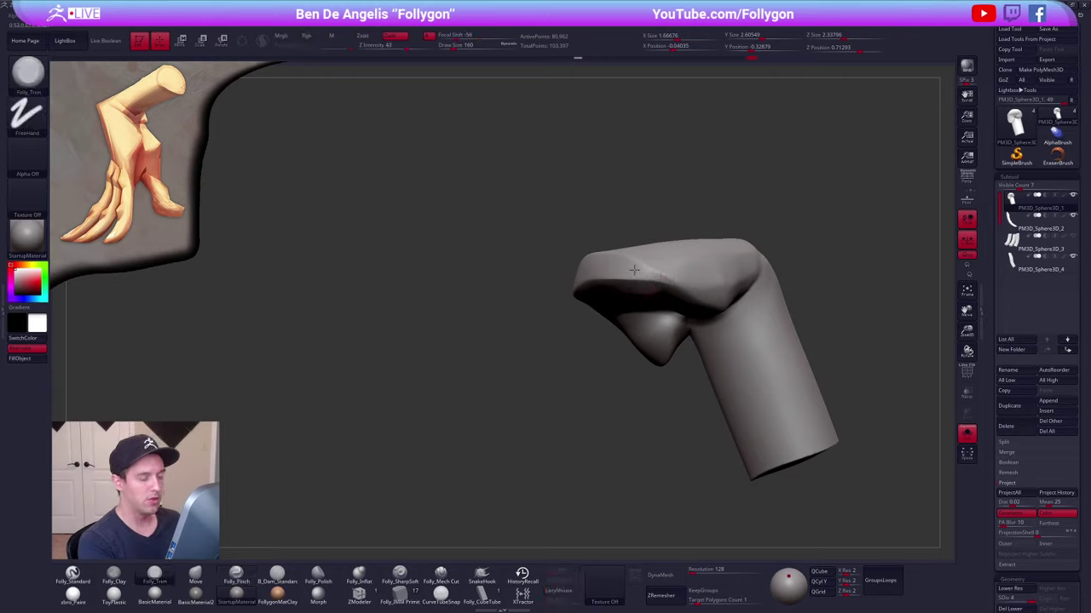
right_drag(650, 278, 608, 257)
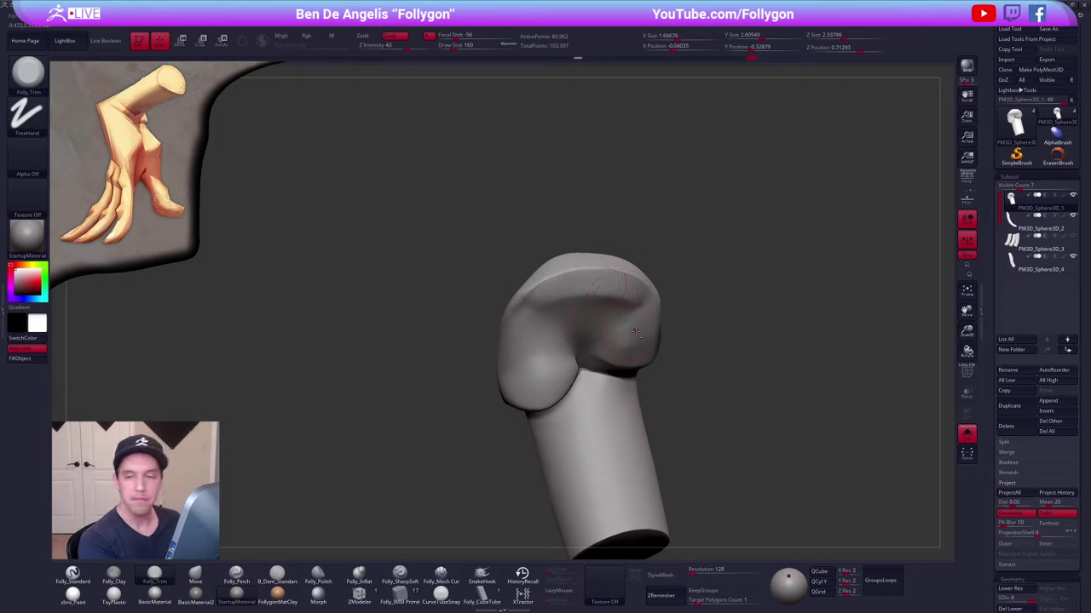
right_drag(635, 330, 769, 434)
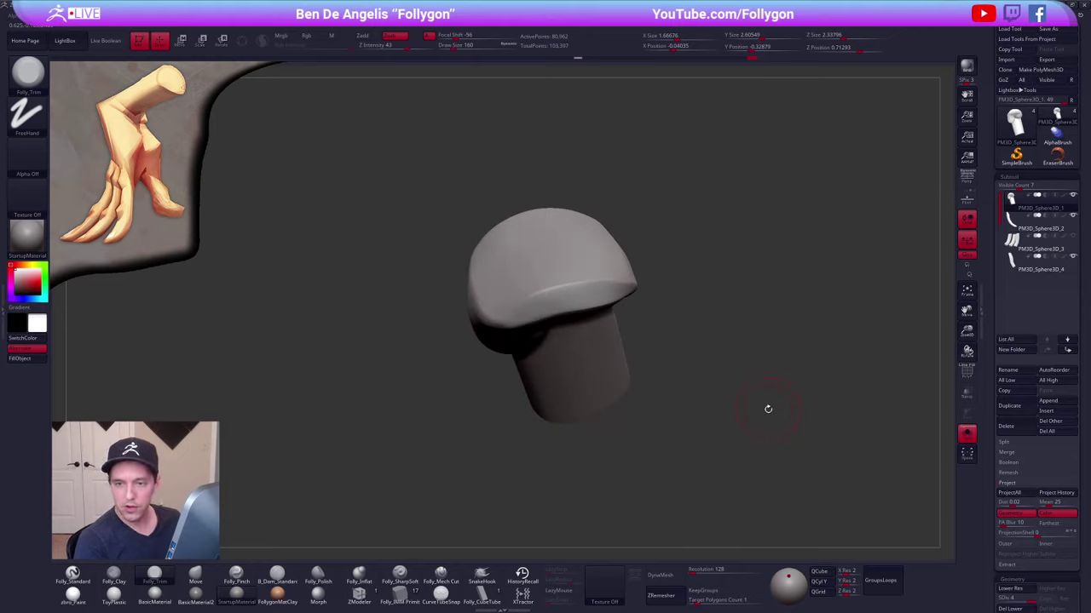
mouse_move(753, 393)
right_down()
mouse_move(742, 431)
mouse_move(718, 456)
mouse_move(707, 452)
right_up()
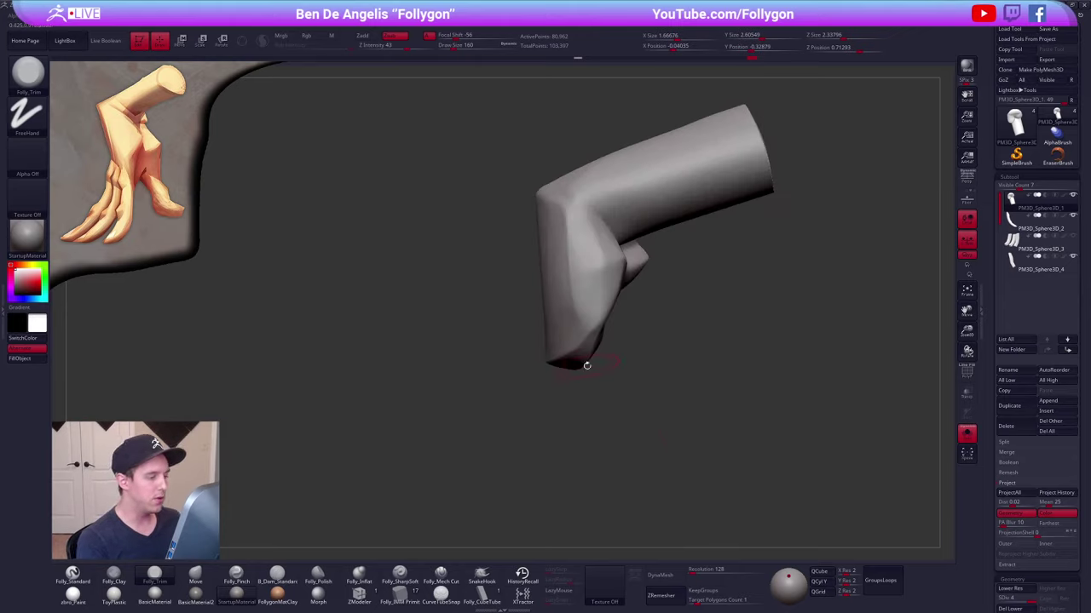
right_drag(511, 346, 644, 300)
key(space)
drag(575, 271, 579, 270)
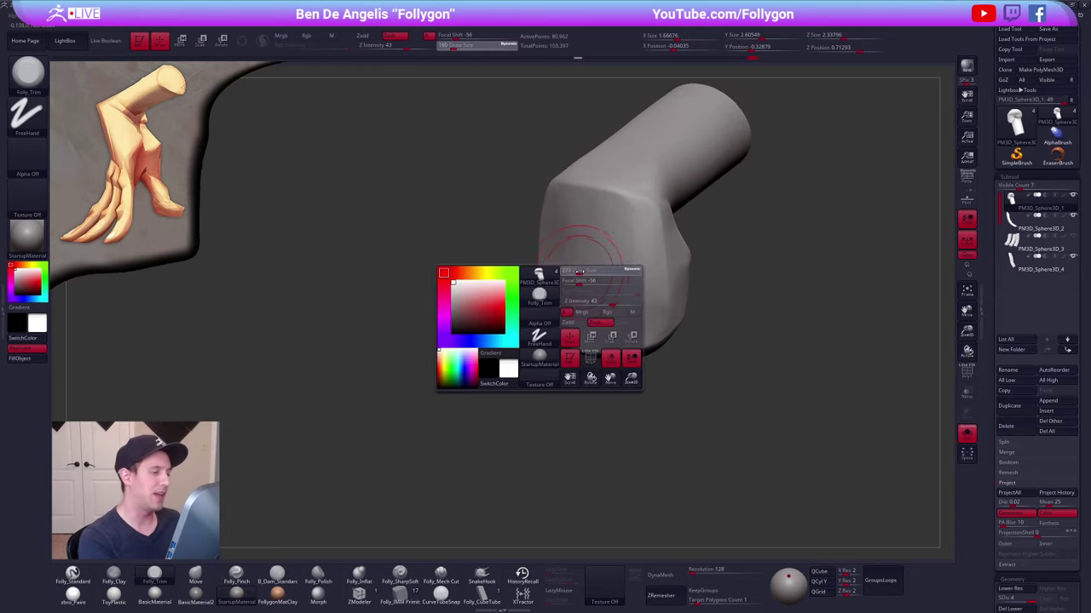
right_drag(579, 271, 623, 265)
key(2)
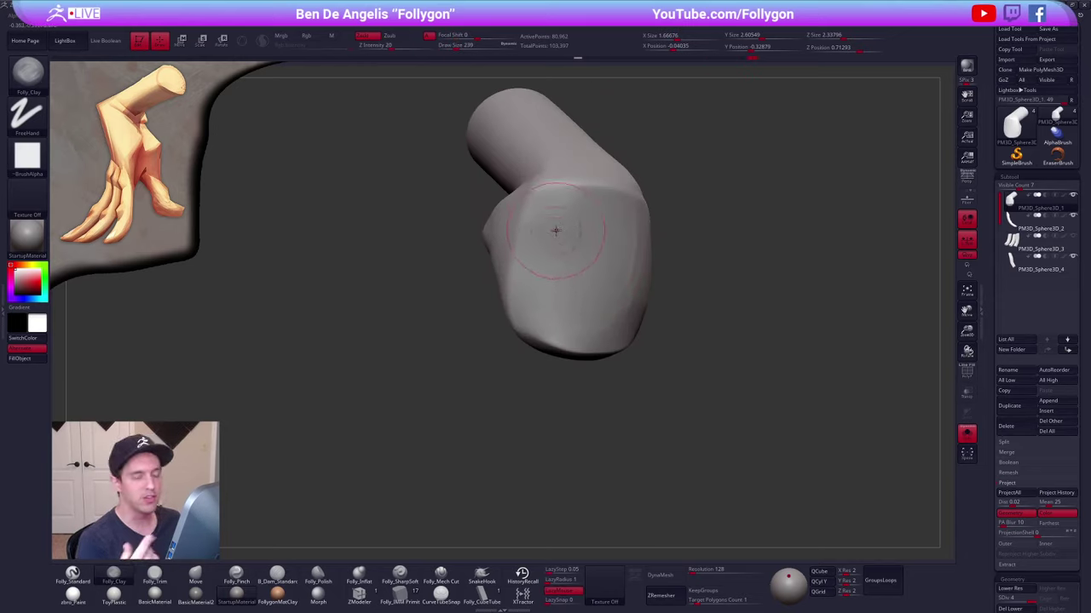
mouse_move(708, 433)
right_down()
mouse_move(723, 421)
mouse_move(653, 390)
right_up()
key(3)
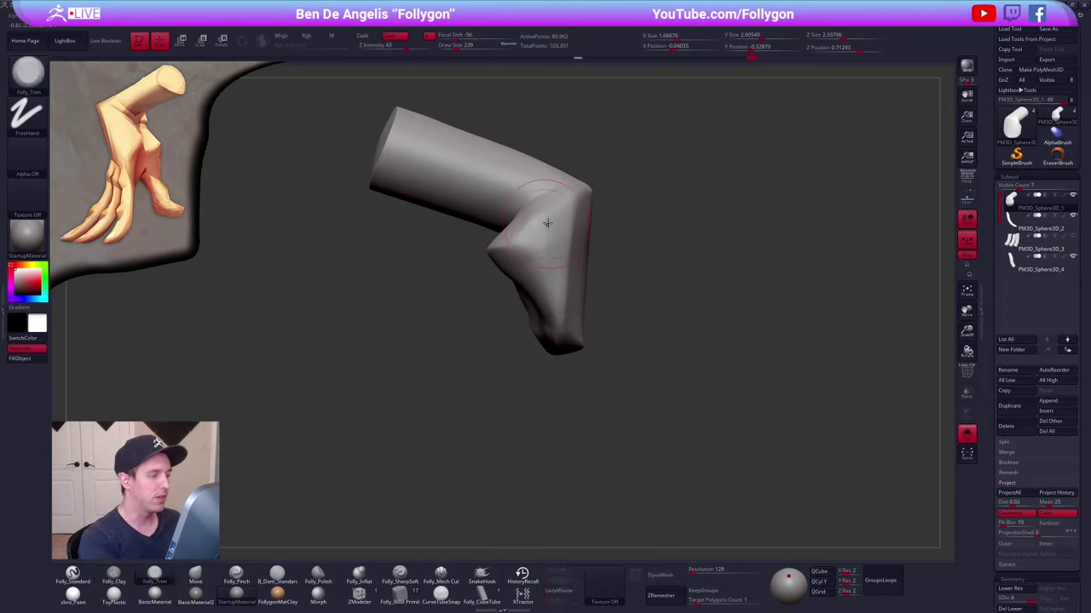
drag(548, 224, 524, 253)
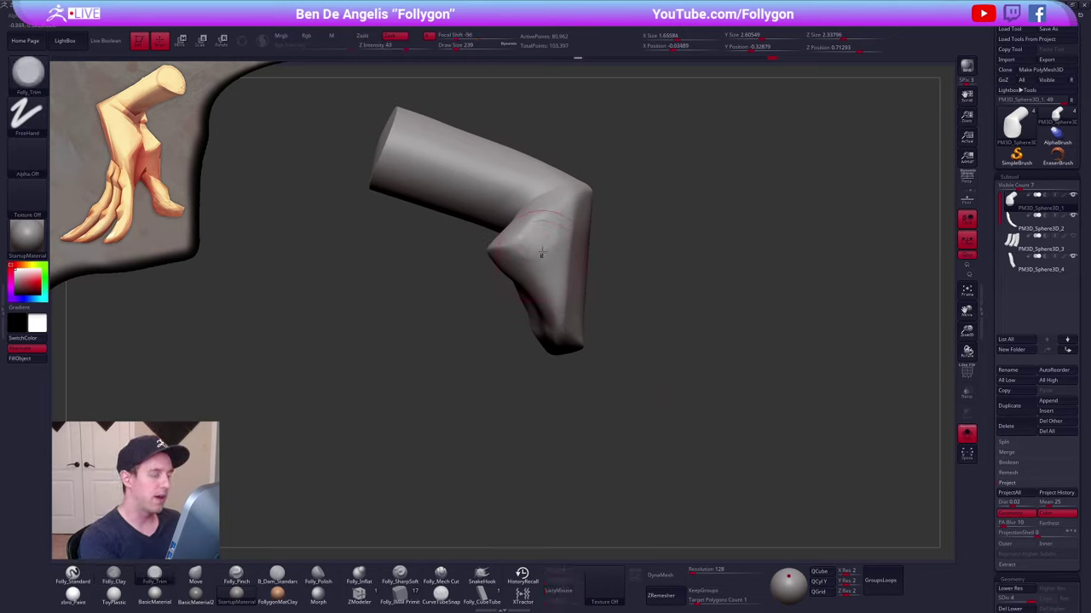
- Sharpen the edges around the heel of the palm with Folly_Pinch at size 239 and smooth the side plane
key(5)
right_drag(537, 236, 583, 258)
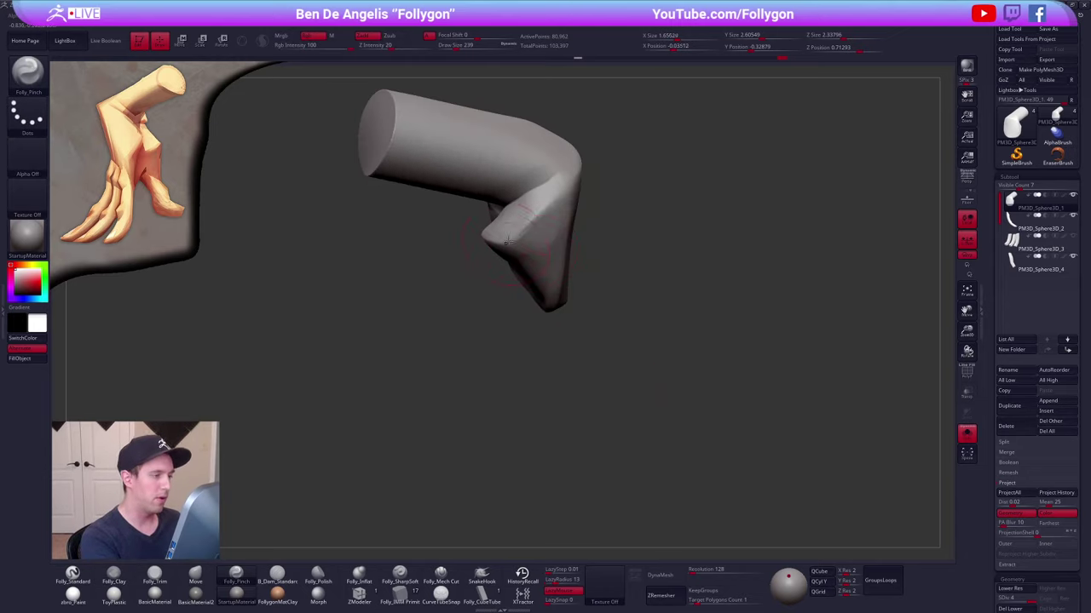
right_drag(508, 242, 540, 234)
shift+drag(520, 269, 523, 261)
drag(652, 334, 604, 332)
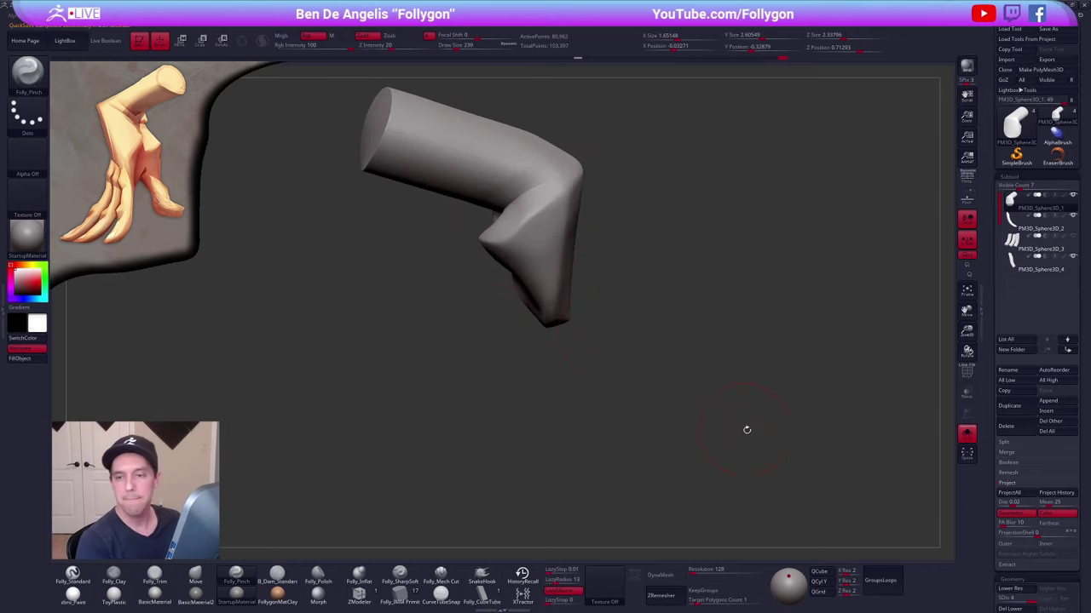
- Show the whole hand, drop the palm to subdivision level 1 and adjust its overall form with the Move brush at size 335
mouse_move(775, 438)
mouse_down()
mouse_move(792, 433)
mouse_move(763, 426)
mouse_move(749, 455)
mouse_move(743, 442)
mouse_up()
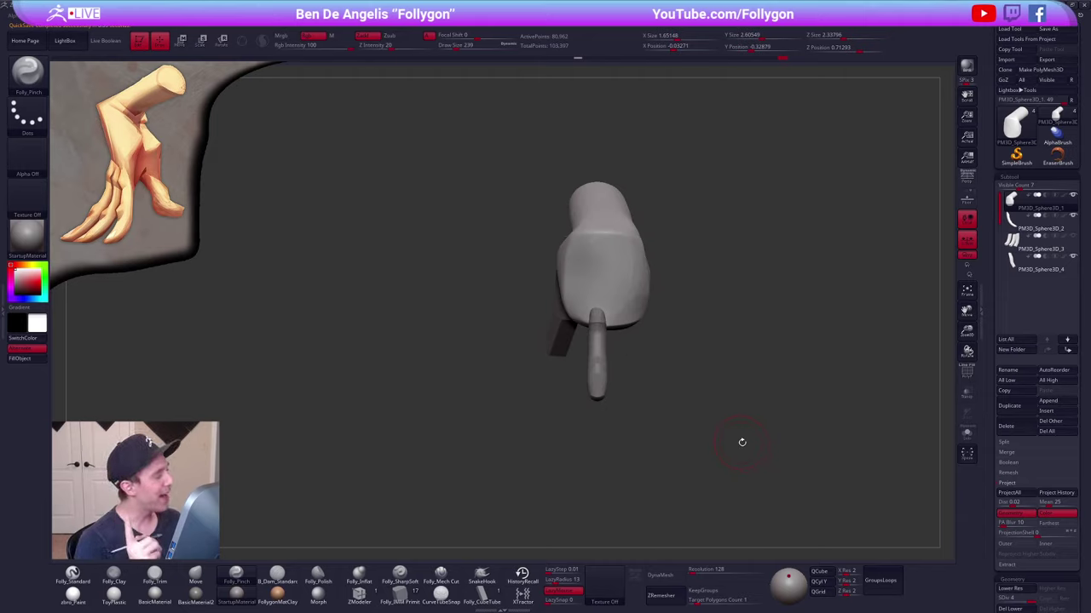
drag(743, 420, 738, 502)
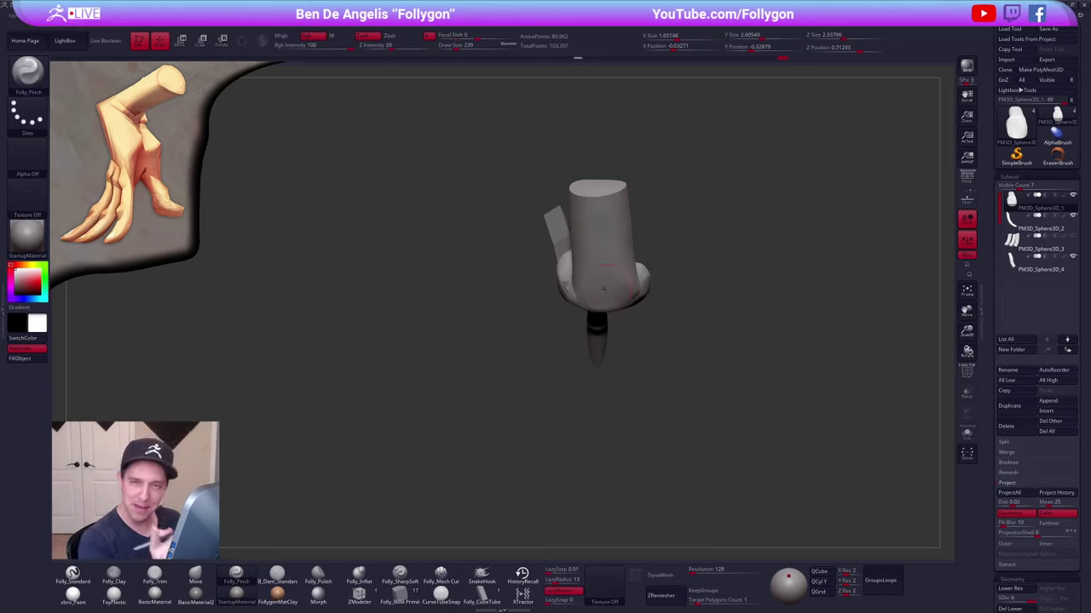
key(shift+d)
key(shift+d)
key(shift+d)
mouse_move(665, 261)
mouse_down()
mouse_move(645, 304)
mouse_move(661, 302)
mouse_move(656, 356)
mouse_move(617, 345)
mouse_up()
key(b)
key(m)
key(v)
key(space)
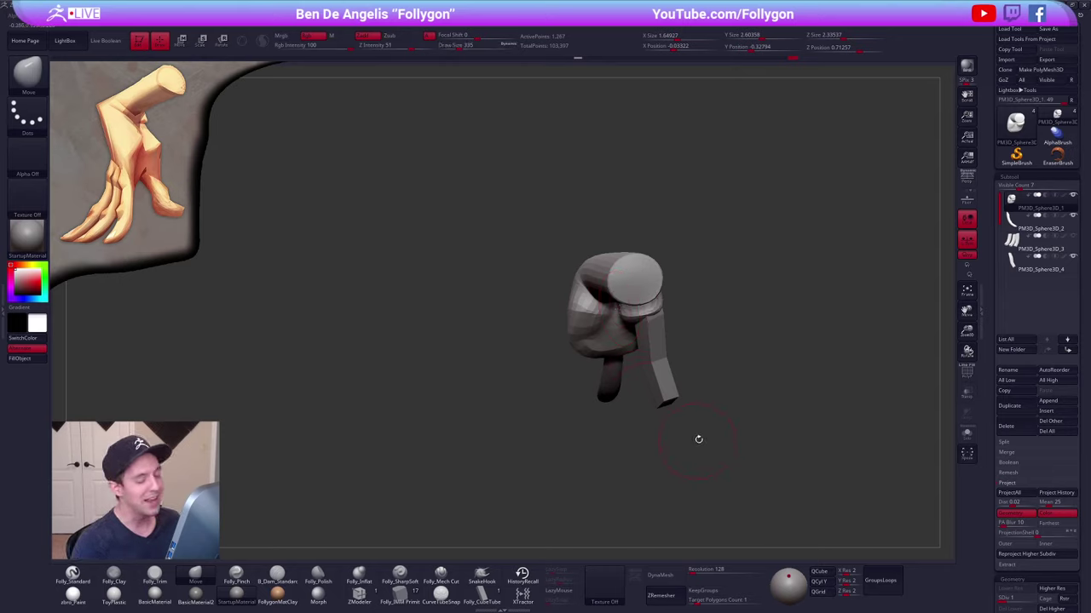
- Nudge the palm's large shapes with the Move brush at size 447 and return it to subdivision level 4
drag(699, 439, 680, 404)
key(space)
drag(600, 312, 611, 311)
right_drag(603, 311, 612, 310)
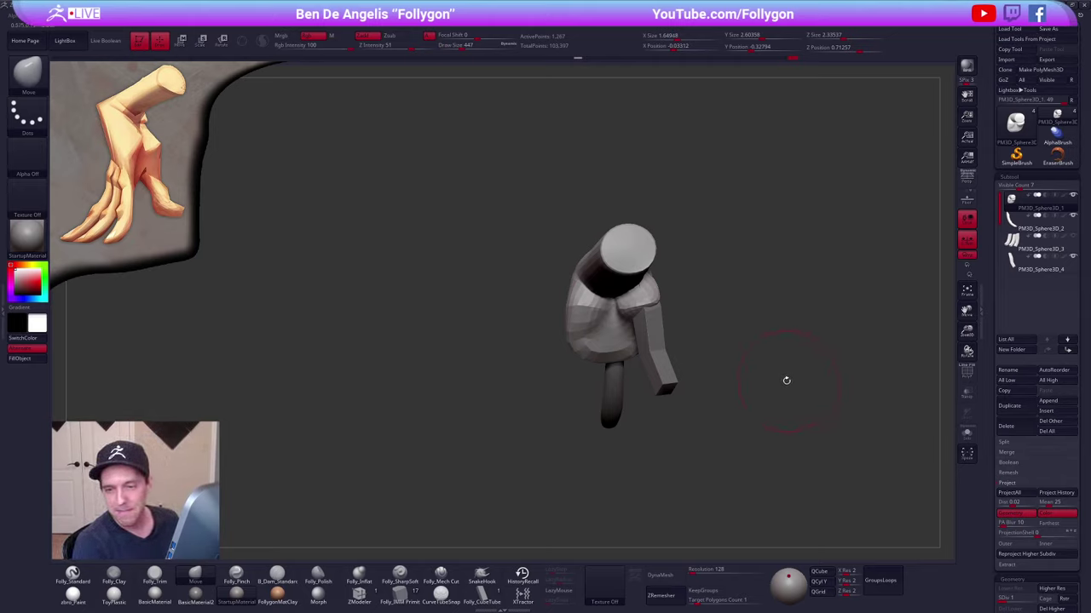
drag(787, 380, 715, 405)
key(d)
key(d)
key(d)
- Make the single finger the active subtool and work its base knuckle with Folly_Pinch at size 113
mouse_move(588, 407)
alt+mouse_down()
mouse_move(599, 346)
mouse_move(545, 387)
alt+mouse_up()
alt+click(569, 344)
key(space)
mouse_move(594, 343)
mouse_down()
mouse_move(575, 341)
mouse_move(610, 379)
mouse_move(595, 391)
mouse_up()
key(b)
key(p)
key(i)
key(space)
mouse_move(503, 330)
mouse_down()
mouse_move(607, 339)
mouse_move(601, 375)
mouse_up()
drag(569, 324, 560, 323)
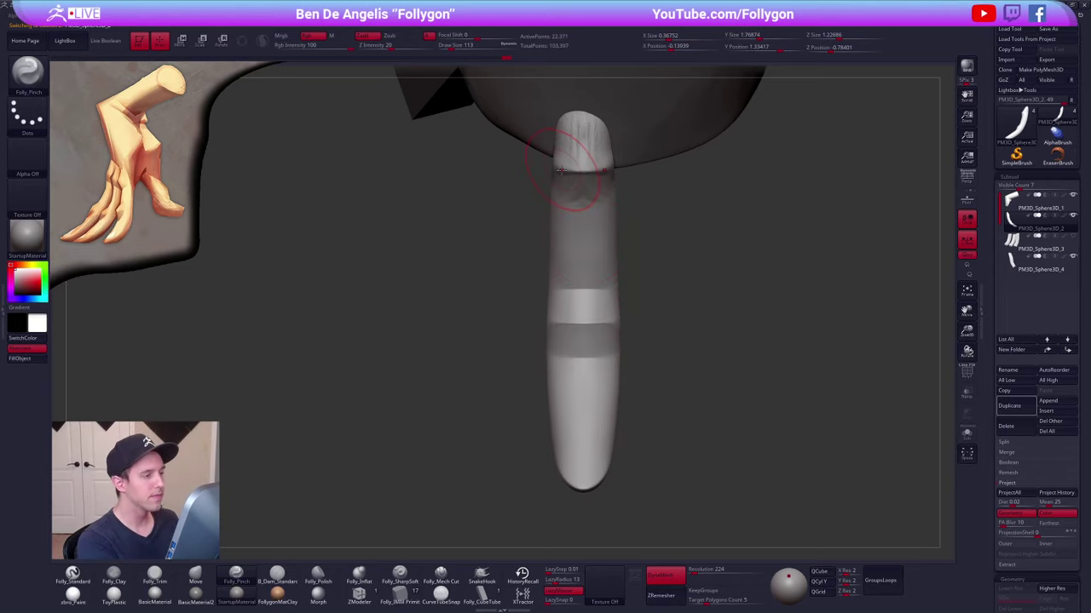
drag(516, 181, 520, 213)
mouse_move(562, 167)
mouse_down()
mouse_move(584, 169)
mouse_move(576, 193)
mouse_up()
drag(592, 245, 595, 270)
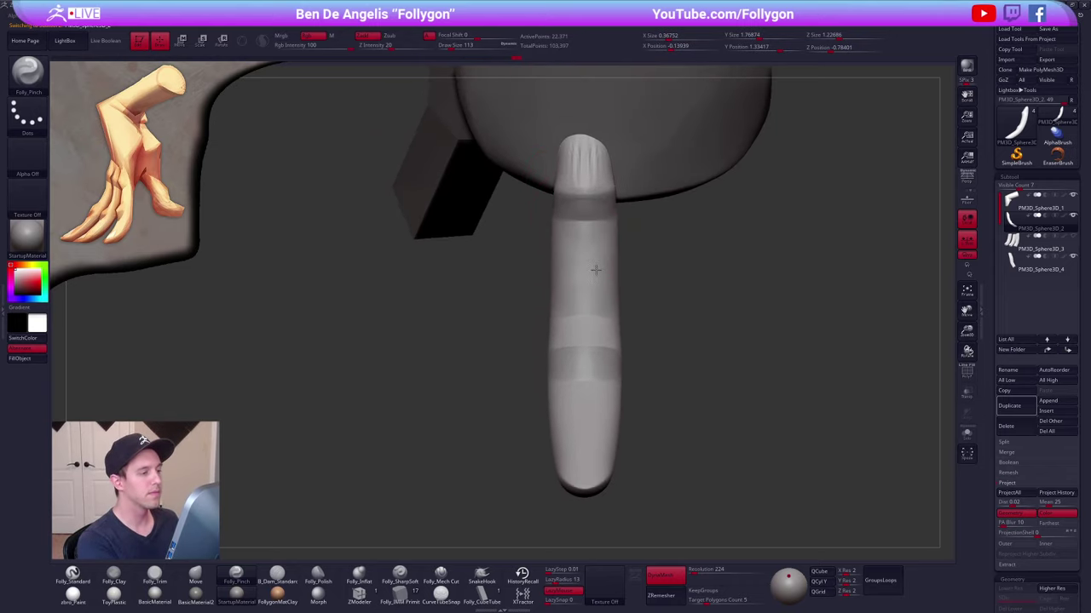
- Smooth the streaked surface at the finger's knuckle end
right_drag(596, 270, 595, 294)
shift+drag(575, 190, 599, 200)
right_drag(597, 256, 593, 285)
- Adjust the finger's curved profile in side view with the Move brush at size 203
key(b)
key(m)
key(v)
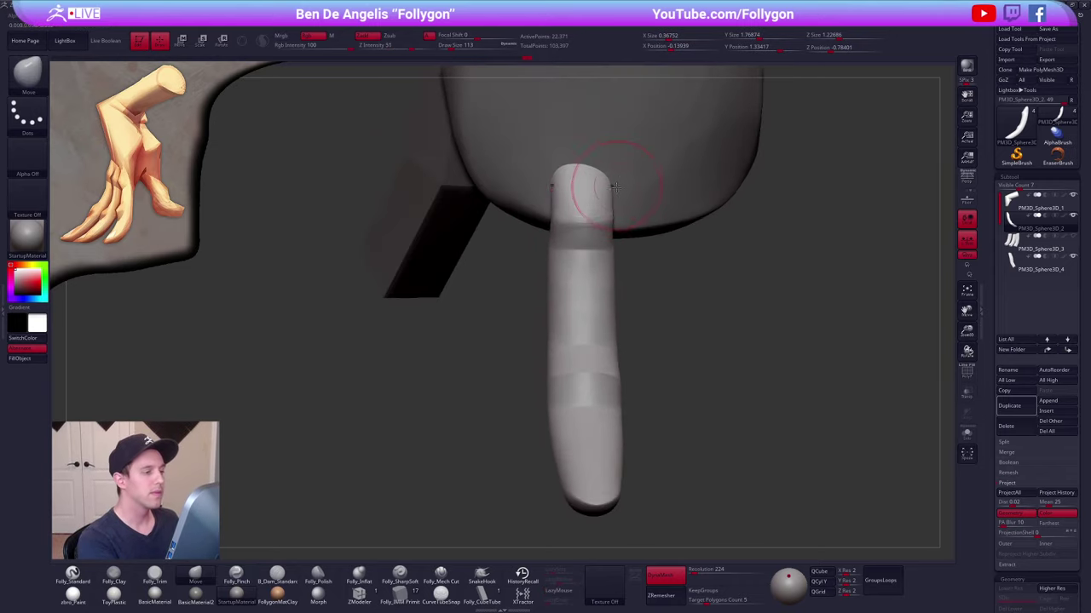
right_drag(613, 186, 511, 247)
ctrl+right_drag(630, 409, 582, 385)
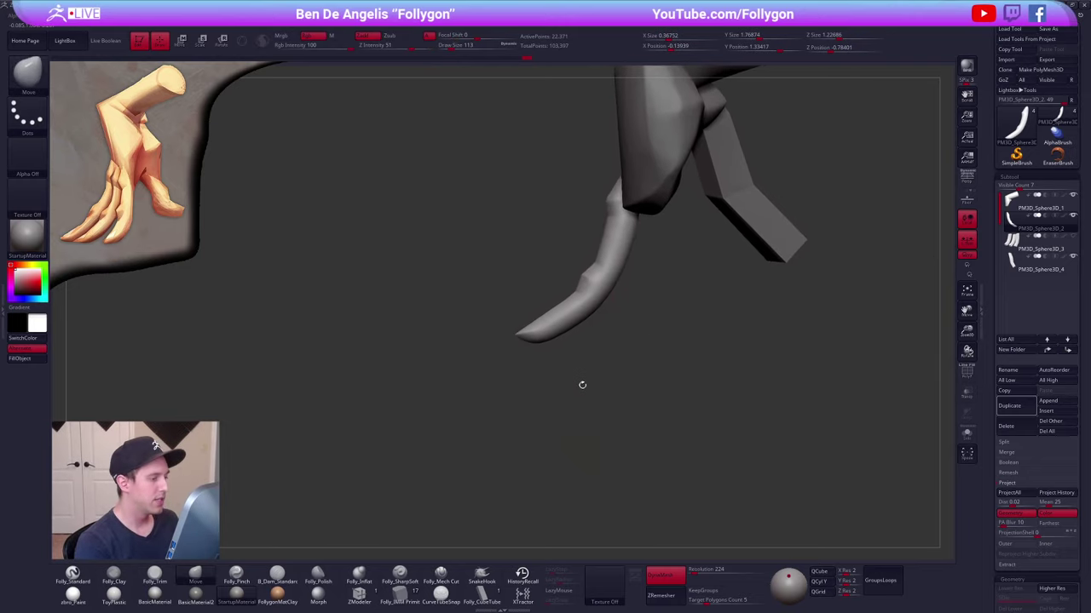
ctrl+right_drag(566, 286, 584, 313)
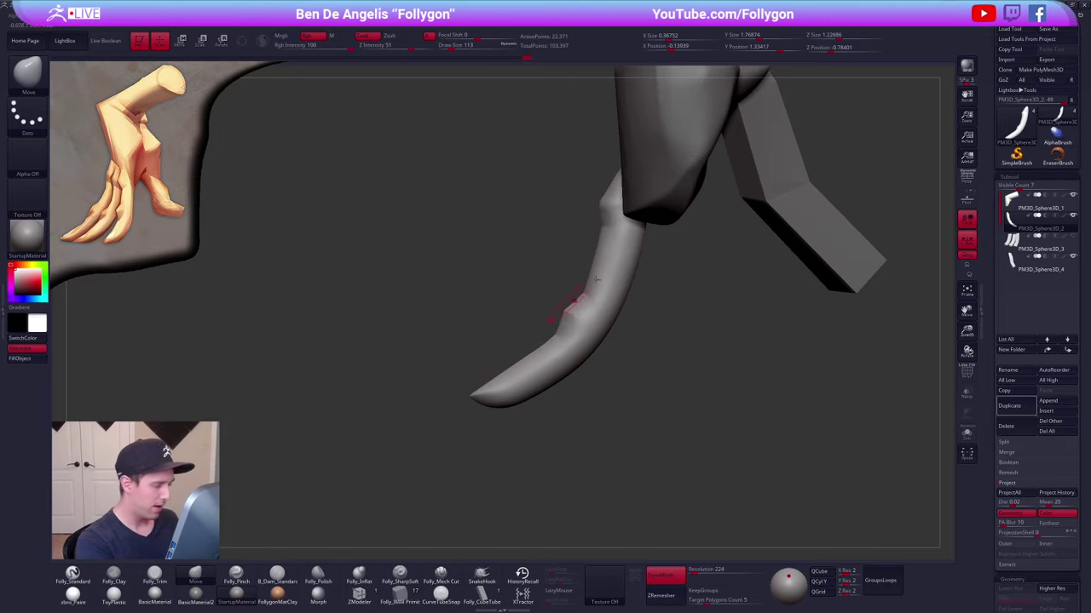
mouse_move(529, 392)
alt+right_down()
mouse_move(554, 355)
mouse_move(534, 372)
mouse_move(609, 363)
alt+right_up()
alt+right_drag(608, 363, 616, 325)
key(s)
mouse_move(563, 339)
mouse_down()
mouse_move(592, 331)
mouse_move(615, 303)
mouse_up()
key(space)
key(s)
key(space)
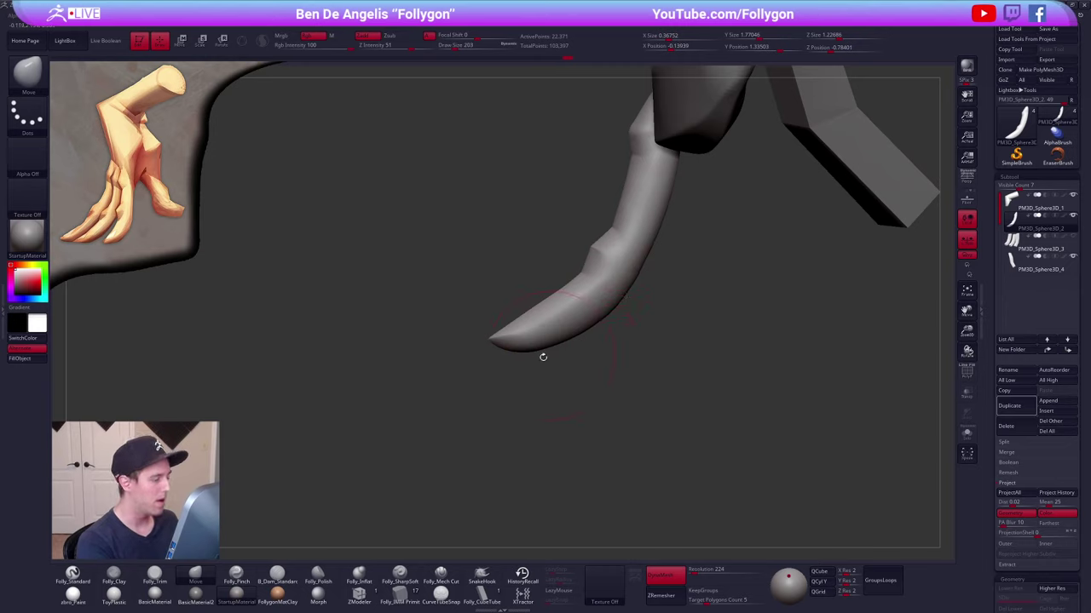
- Reshape the underside of the fingertip at brush size 203, placing a Transpose line beneath the tip
key(w)
drag(525, 349, 522, 393)
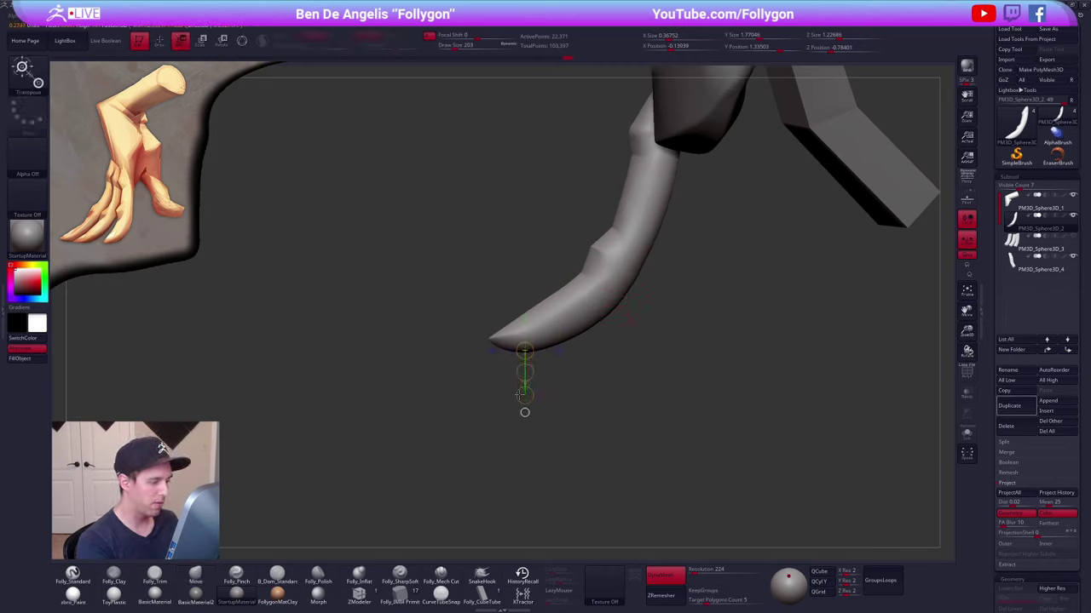
key(q)
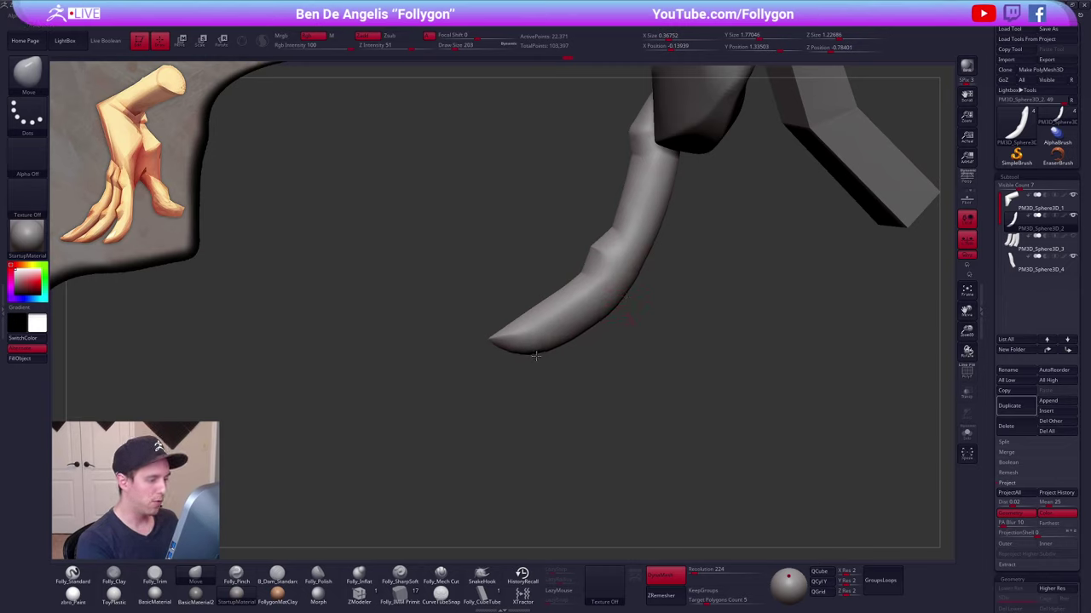
key(w)
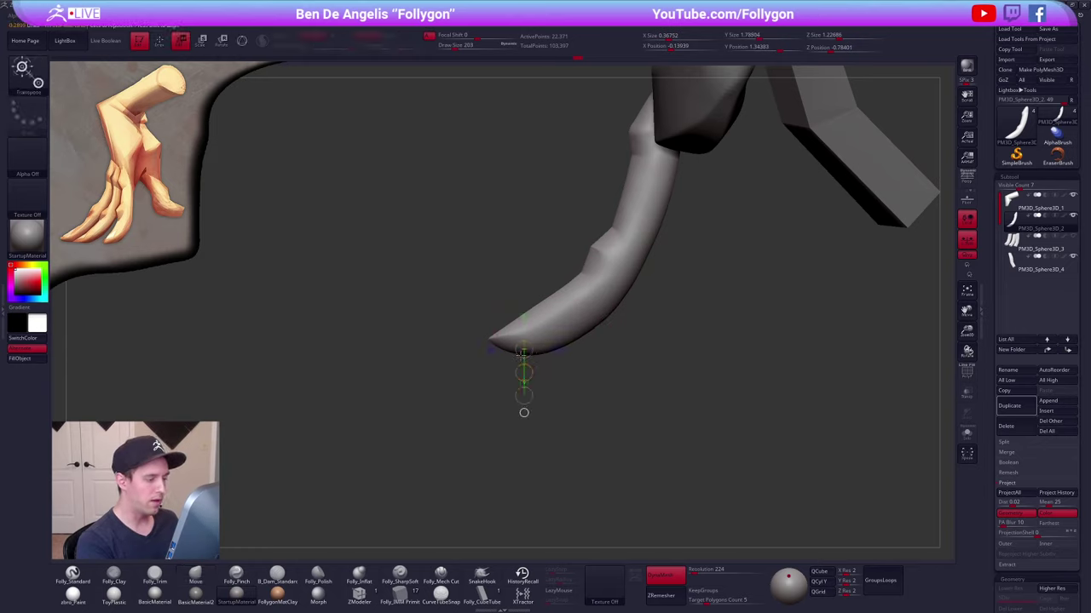
key(q)
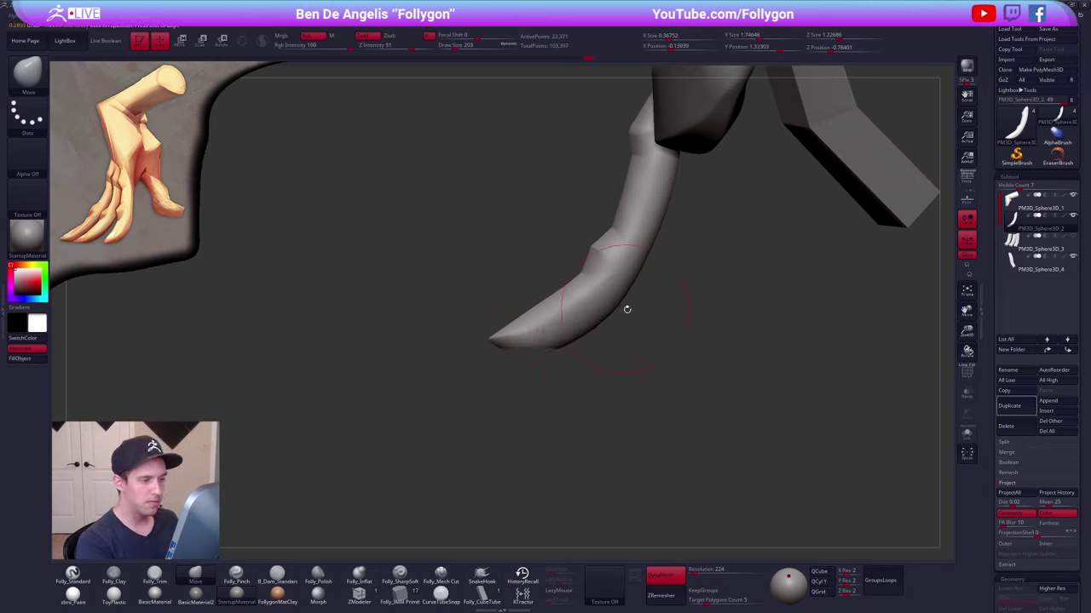
- Build up the underside of the fingertip with Folly_Clay at size 140 and smooth it
key(2)
click(660, 226)
mouse_move(608, 279)
right_down()
mouse_move(578, 276)
mouse_move(569, 321)
right_up()
key(space)
drag(570, 323, 563, 323)
mouse_move(538, 360)
shift+mouse_down()
mouse_move(568, 355)
mouse_move(583, 336)
mouse_move(563, 313)
mouse_move(558, 360)
mouse_move(576, 356)
mouse_move(535, 360)
mouse_move(584, 363)
shift+mouse_up()
key(3)
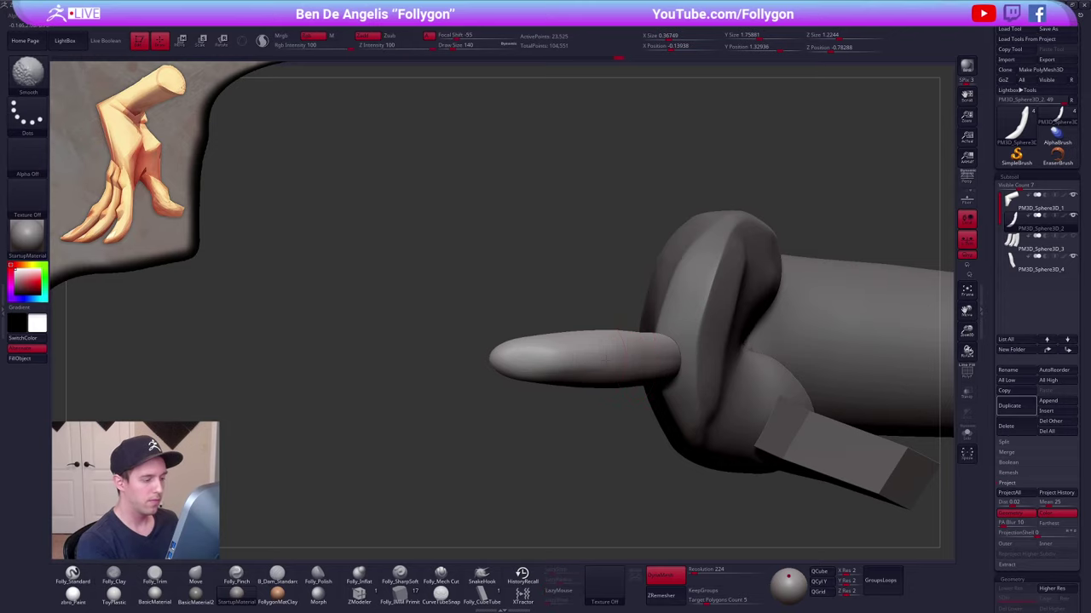
mouse_move(594, 413)
shift+mouse_down()
mouse_move(584, 438)
mouse_move(588, 394)
shift+mouse_up()
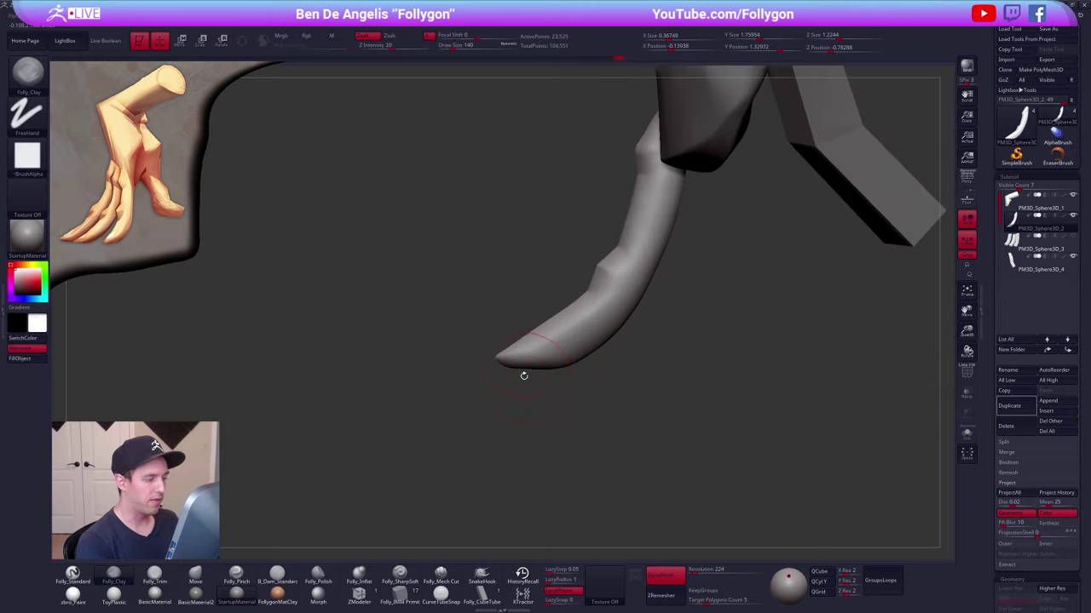
- Refine the fingertip's underside with smoothing and Folly_Trim at size 96, undoing one stroke
ctrl+right_drag(547, 362, 548, 372)
key(4)
key(space)
drag(559, 314, 556, 304)
mouse_move(564, 390)
shift+mouse_down()
mouse_move(560, 319)
mouse_move(626, 312)
mouse_move(557, 315)
shift+mouse_up()
key(3)
key(ctrl+z)
key(space)
mouse_move(569, 315)
mouse_down()
mouse_move(555, 313)
mouse_move(619, 315)
mouse_up()
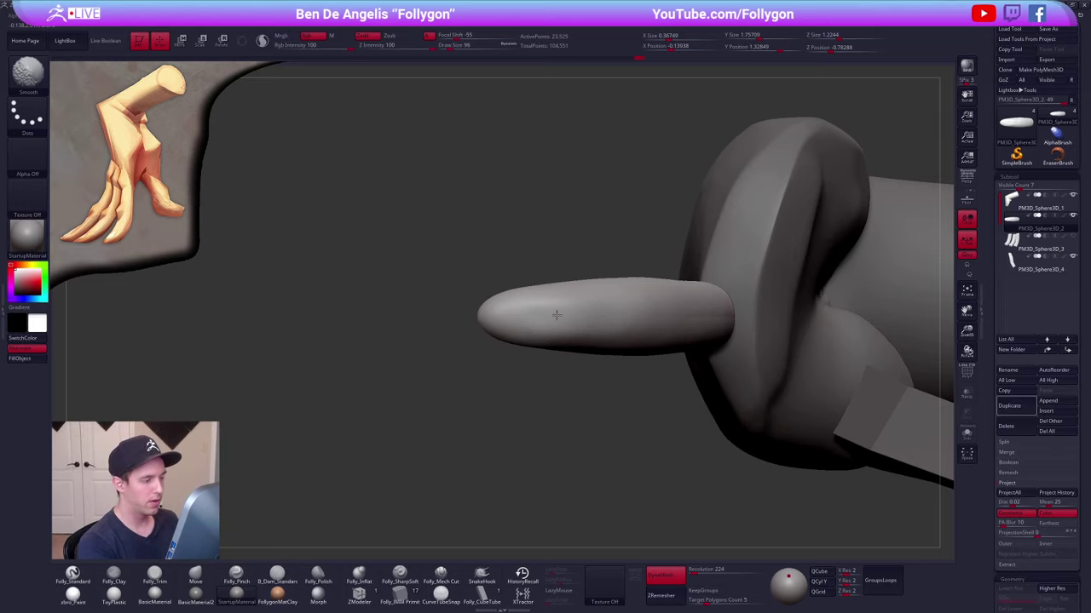
drag(594, 387, 610, 418)
key(shift+f)
key(shift+f)
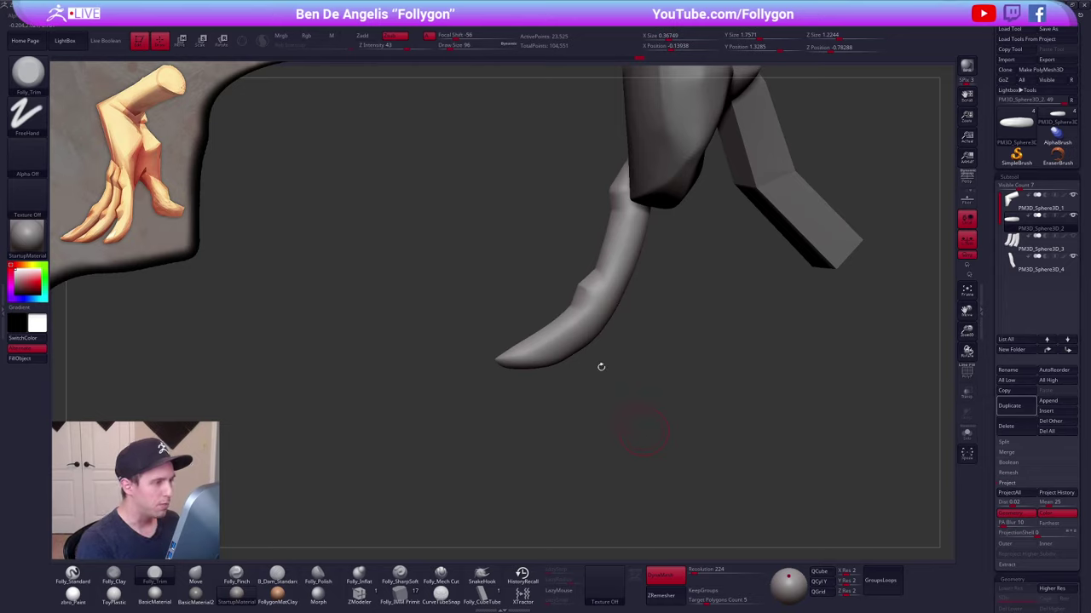
- Refine the finger's joint and tip from the side and front with the Move brush at sizes 160 and 140
mouse_move(558, 277)
shift+mouse_down()
mouse_move(623, 287)
mouse_move(589, 282)
shift+mouse_up()
key(space)
key(b)
key(m)
key(v)
key(space)
mouse_move(577, 282)
right_down()
mouse_move(575, 338)
mouse_move(576, 298)
right_up()
key(space)
drag(592, 294, 584, 294)
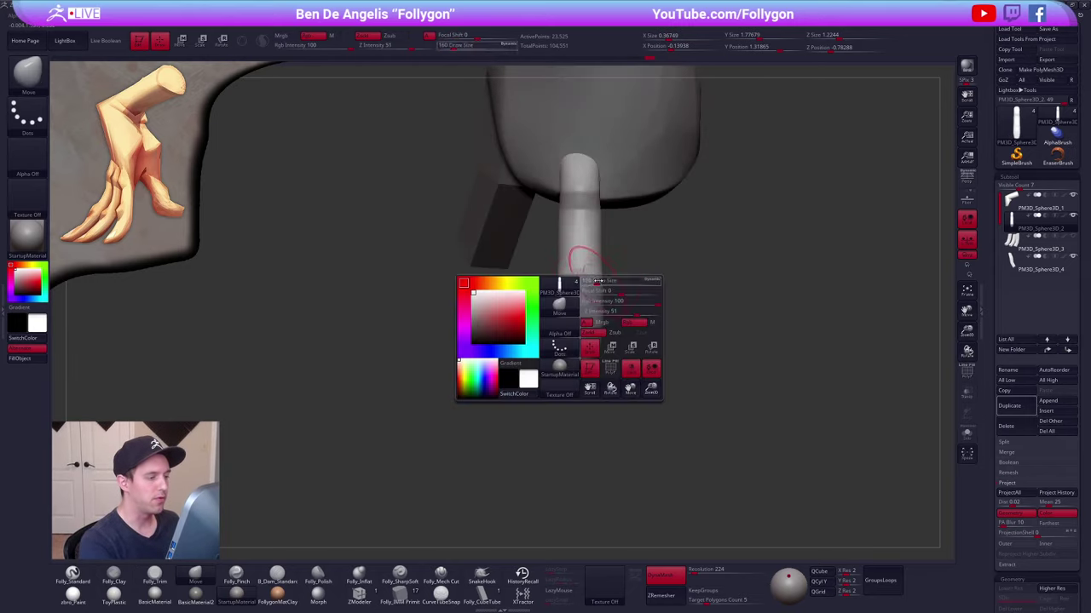
right_drag(576, 321, 561, 416)
drag(572, 365, 583, 365)
ctrl+right_drag(583, 349, 585, 374)
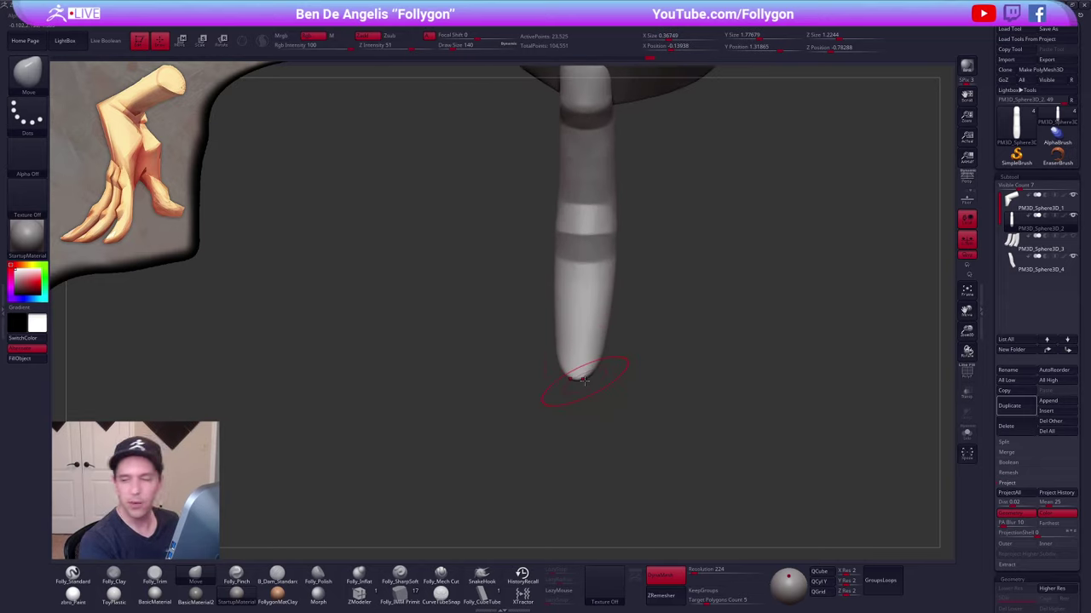
- Adjust the sides of the fingertip and middle knuckle with the Move brush at sizes 239 and 181
key(space)
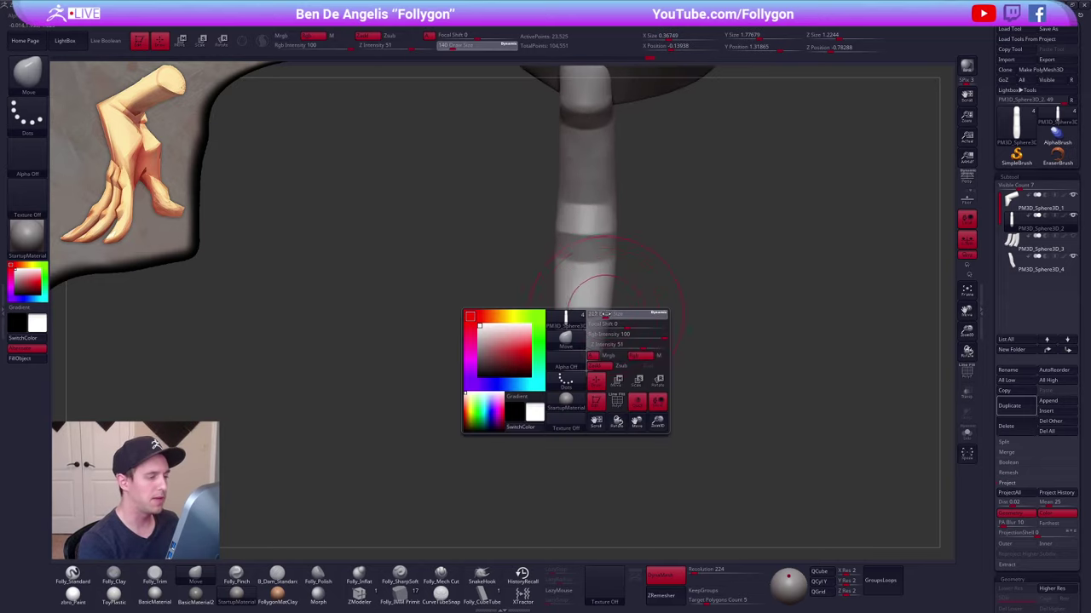
drag(599, 316, 617, 314)
key(2)
click(611, 305)
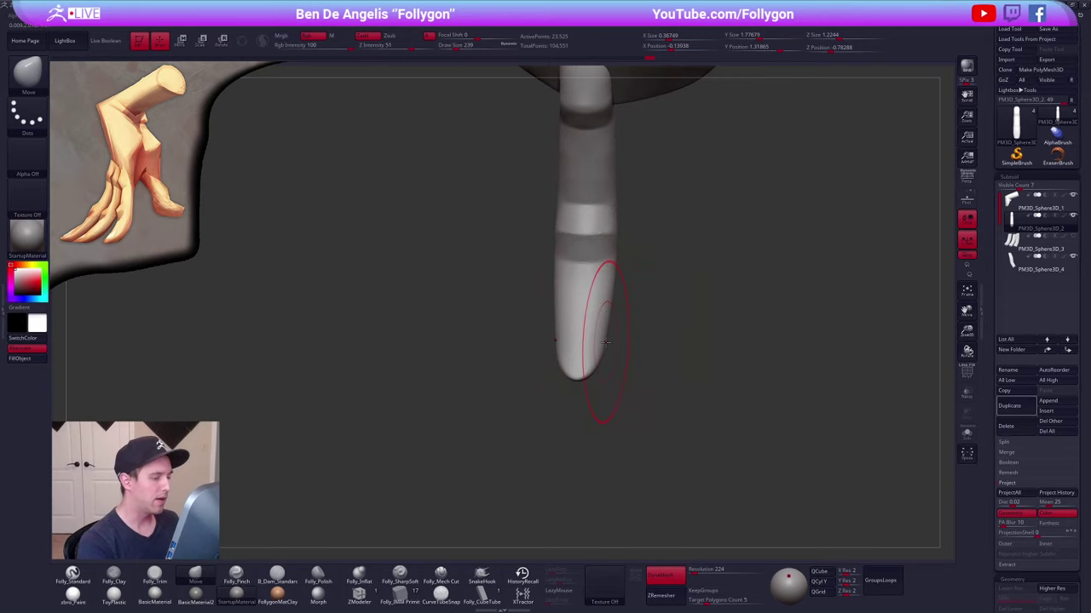
key(space)
drag(619, 260, 611, 260)
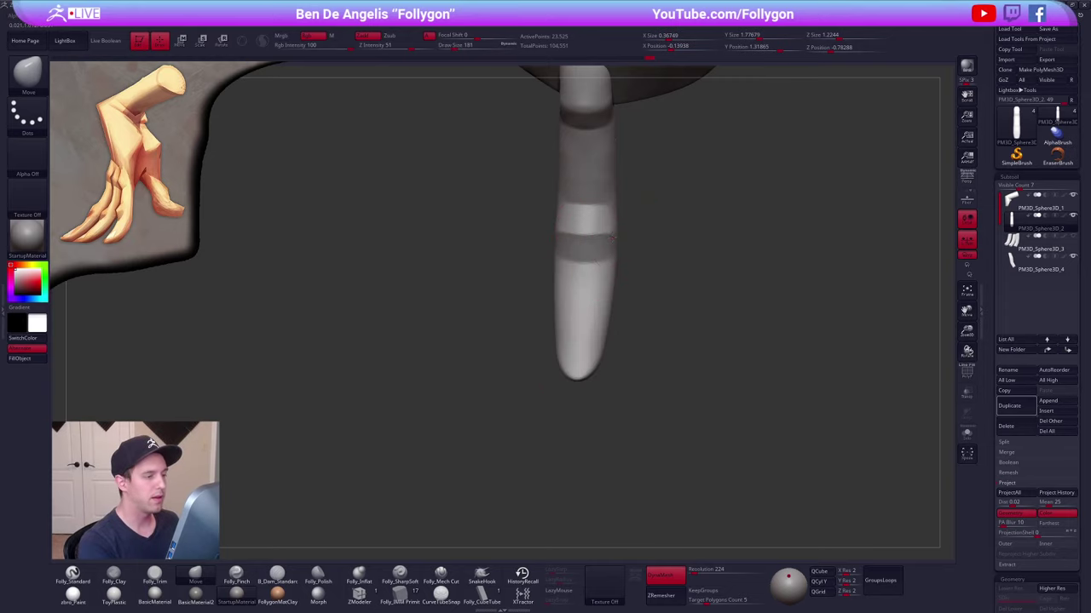
key(2)
click(630, 245)
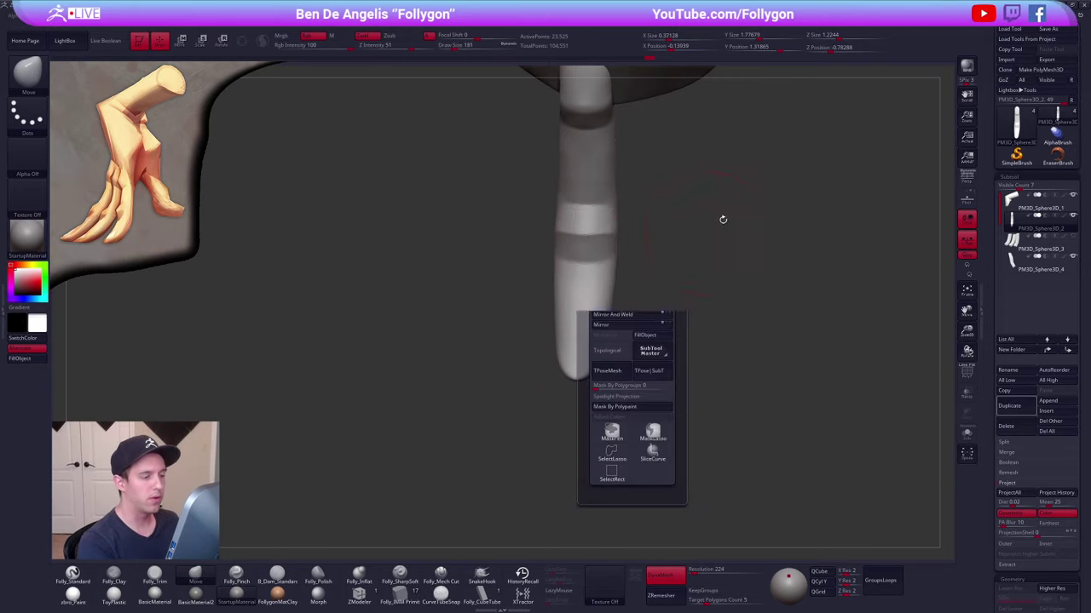
- Widen the finger's middle knuckle in front view with the Move brush at size 96
key(space)
mouse_move(614, 236)
mouse_down()
mouse_move(603, 235)
mouse_move(623, 230)
mouse_up()
key(space)
mouse_move(645, 232)
alt+mouse_down()
mouse_move(645, 331)
mouse_move(641, 293)
alt+mouse_up()
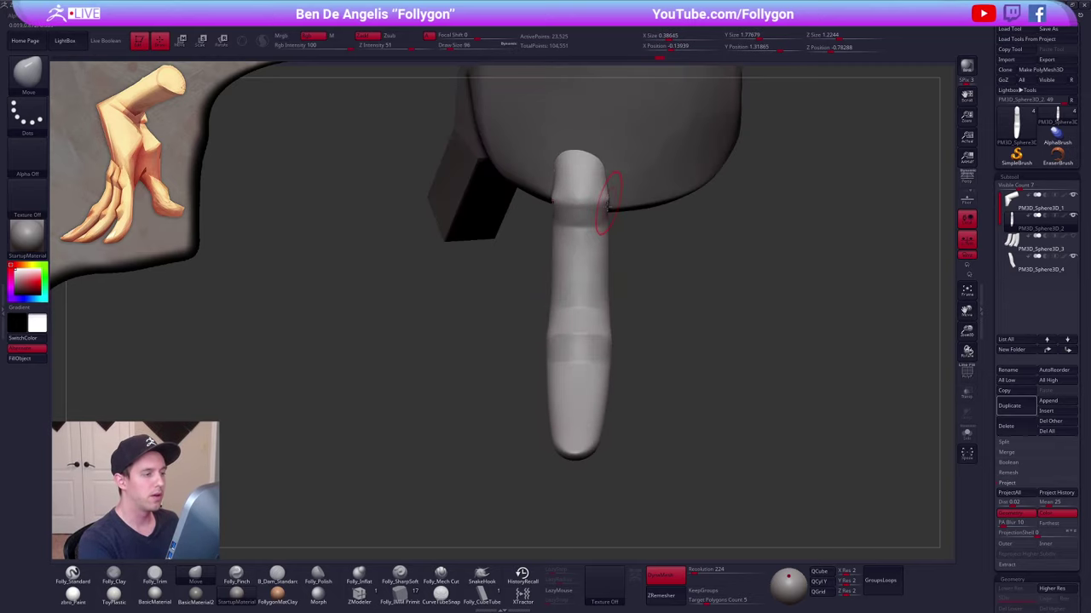
- Isolate the finger subtool and switch to the Folly_Mech Cut brush
drag(620, 219, 613, 255)
drag(633, 312, 602, 351)
alt+drag(601, 351, 601, 321)
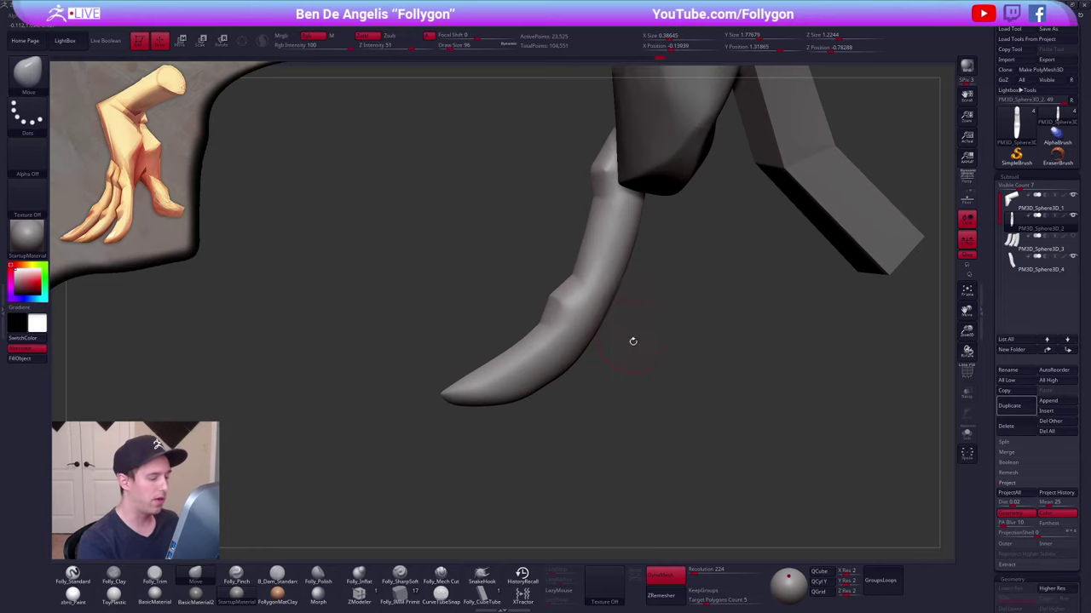
key(ctrl+space)
click(664, 397)
alt+drag(626, 418, 615, 399)
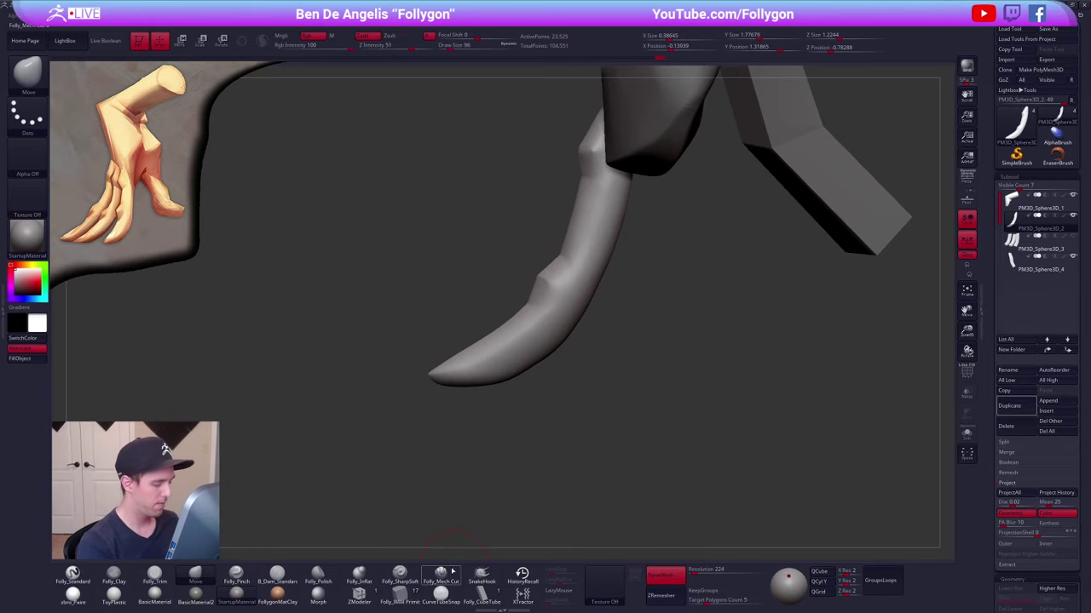
click(452, 572)
key(alt+s)
- Flatten the planes along the finger from its tip to the base knuckle with Folly_Mech Cut at size 113
key(space)
drag(511, 365, 518, 366)
drag(513, 406, 508, 388)
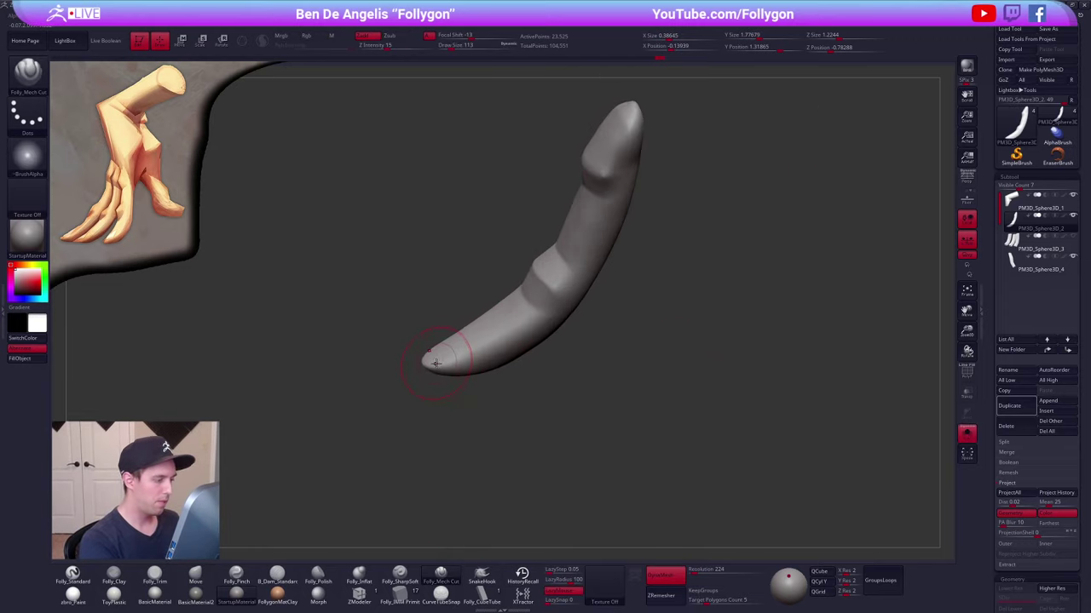
drag(561, 288, 573, 268)
mouse_move(581, 254)
right_down()
mouse_move(589, 238)
mouse_move(568, 327)
mouse_move(559, 212)
right_up()
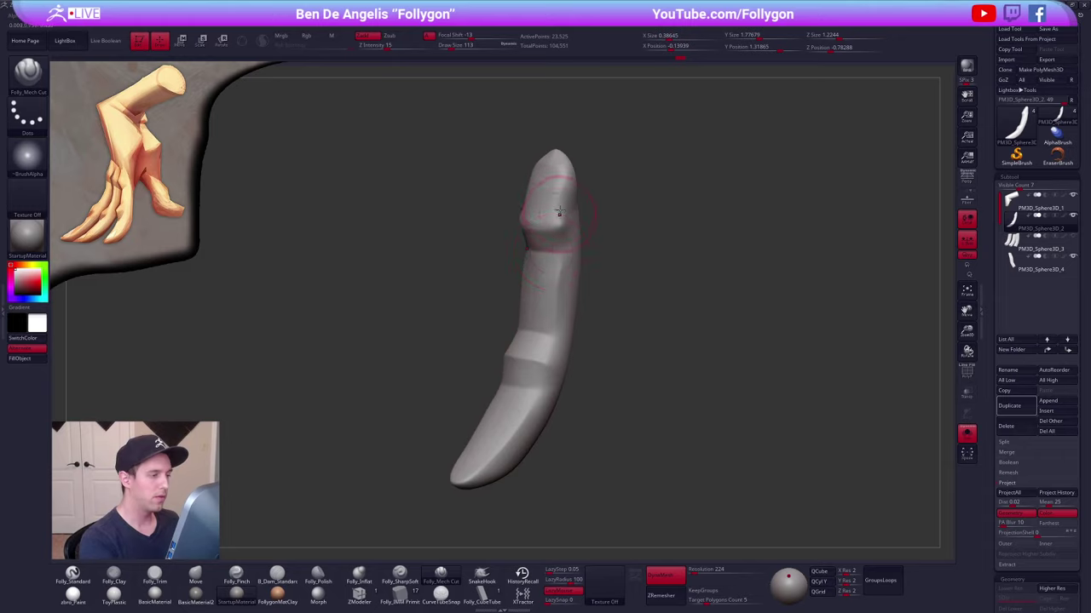
drag(571, 152, 571, 144)
right_drag(562, 191, 556, 243)
- Refine the side planes of the finger's base knuckle and middle segment with Folly_Mech Cut at size 81
key(space)
drag(565, 240, 560, 253)
right_drag(564, 296, 545, 350)
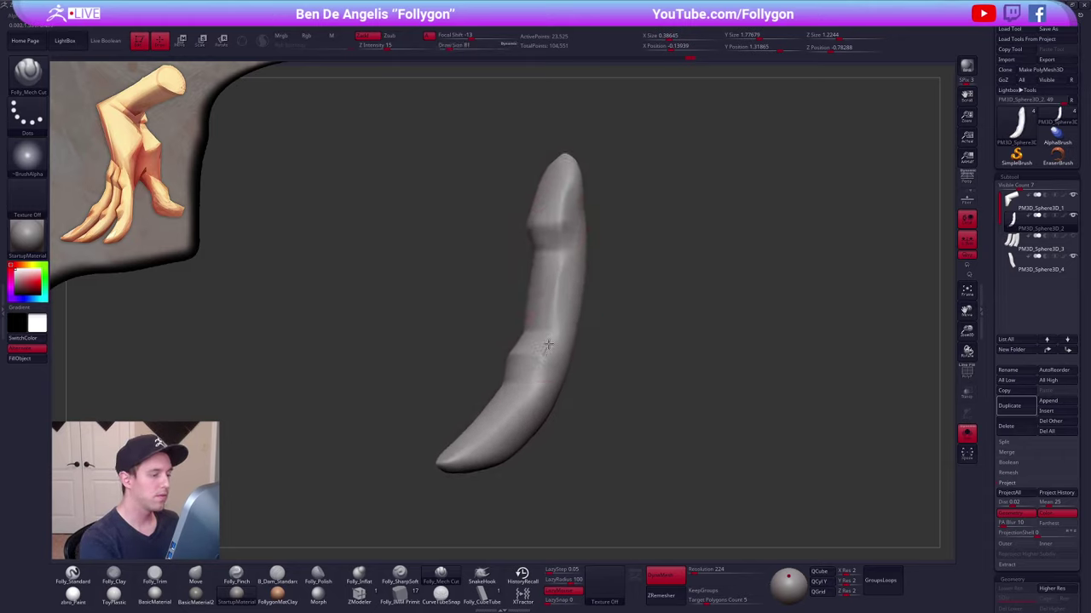
drag(566, 298, 542, 367)
right_drag(529, 443, 582, 392)
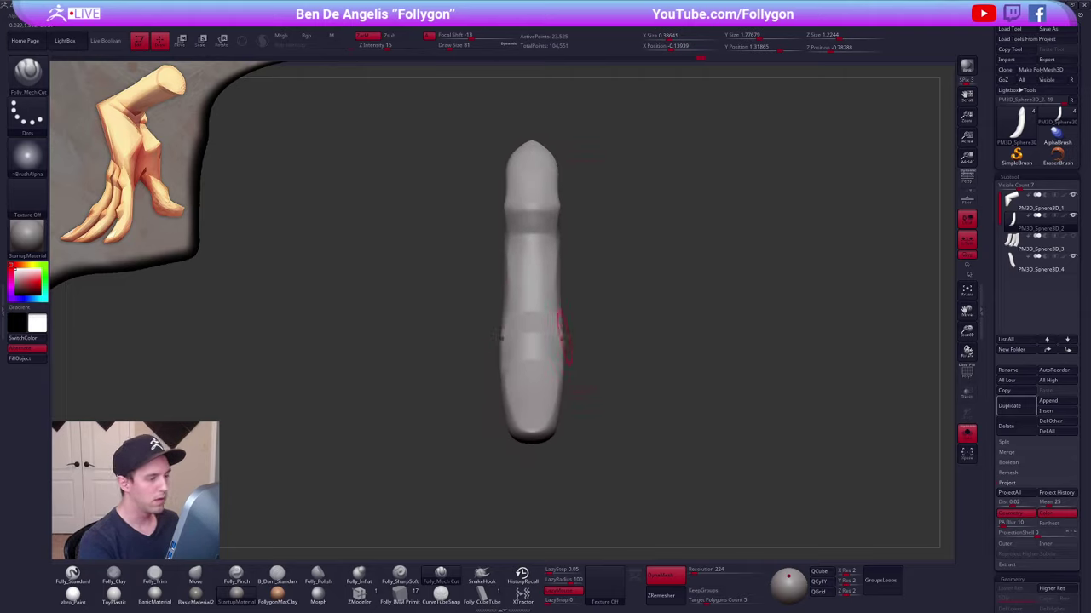
- Split the finger into polygroups by slicing across its middle knuckle and its base knuckle in side view
key(b)
key(m)
key(v)
right_drag(557, 287, 528, 341)
key(shift+f)
mouse_move(554, 375)
right_down()
mouse_move(586, 383)
mouse_move(636, 310)
mouse_move(753, 310)
mouse_move(739, 312)
right_up()
key(shift+f)
ctrl+right_click(670, 312)
mouse_move(532, 282)
ctrl+shift+mouse_down()
mouse_move(647, 362)
mouse_move(641, 355)
ctrl+shift+mouse_up()
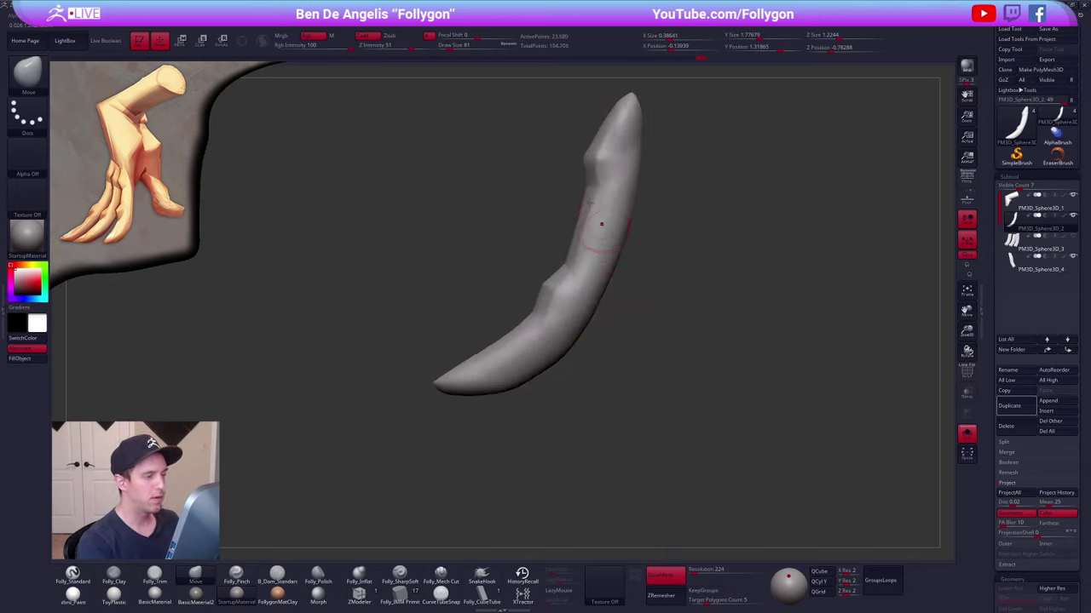
ctrl+shift+drag(560, 160, 682, 166)
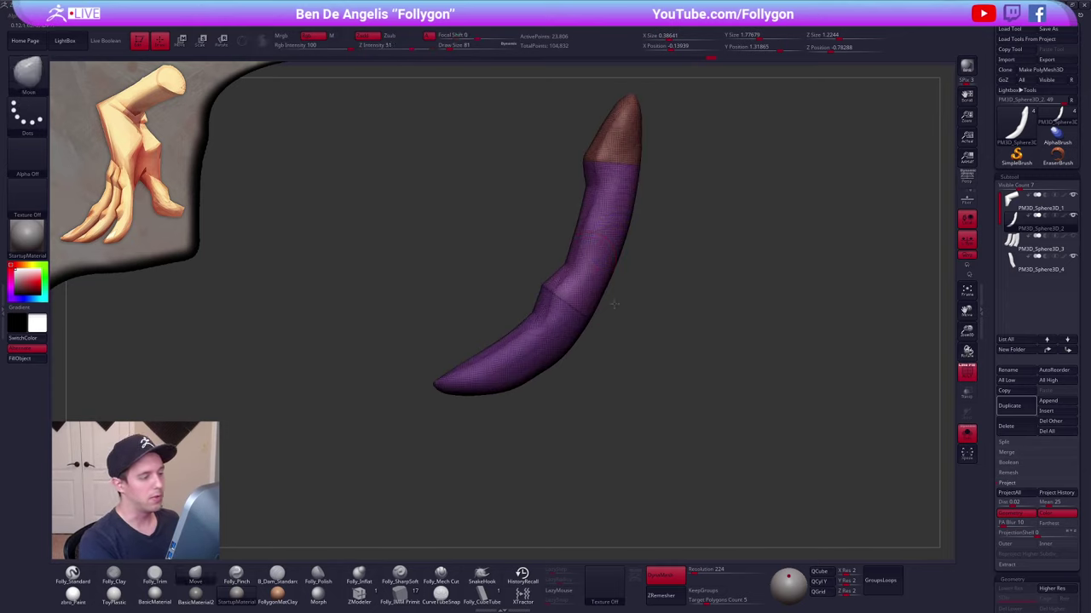
- ZRemesh the finger with KeepGroups on and a target polygon count of 0.1
alt+right_drag(612, 304, 599, 277)
drag(991, 371, 998, 282)
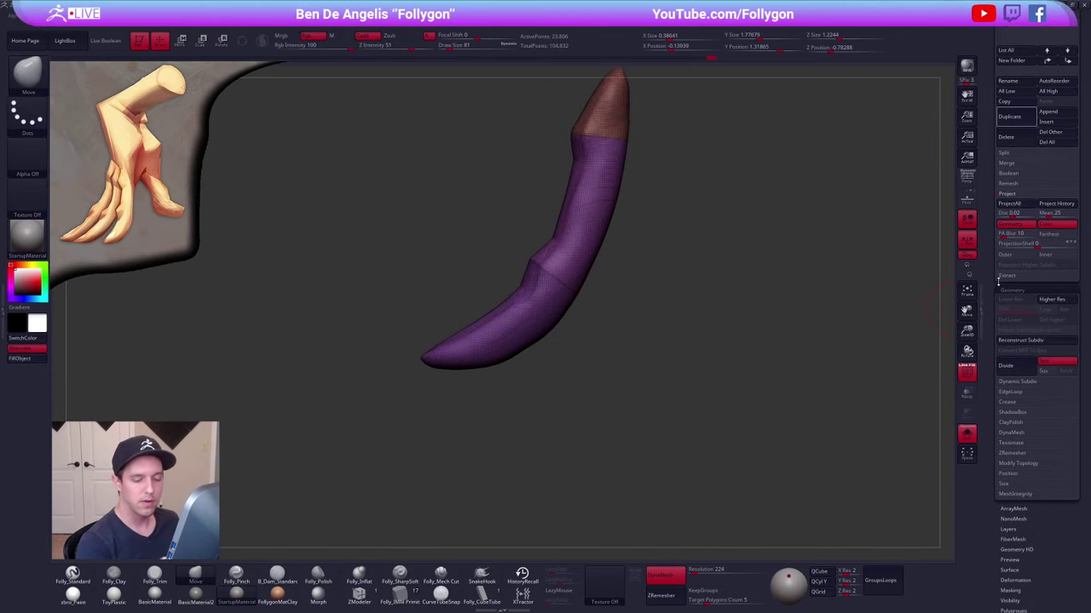
click(1012, 453)
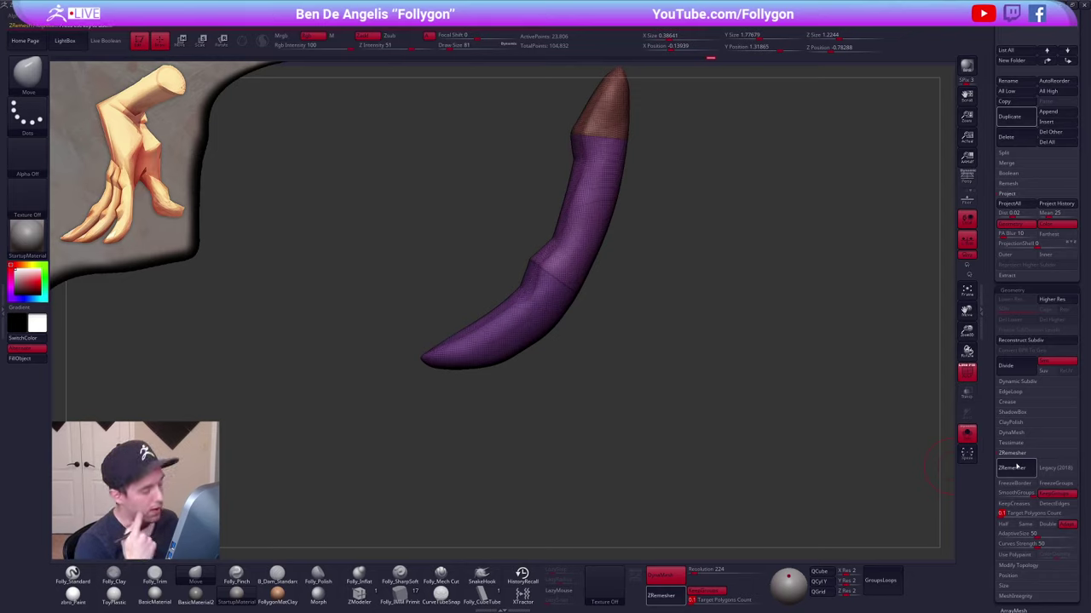
click(1014, 468)
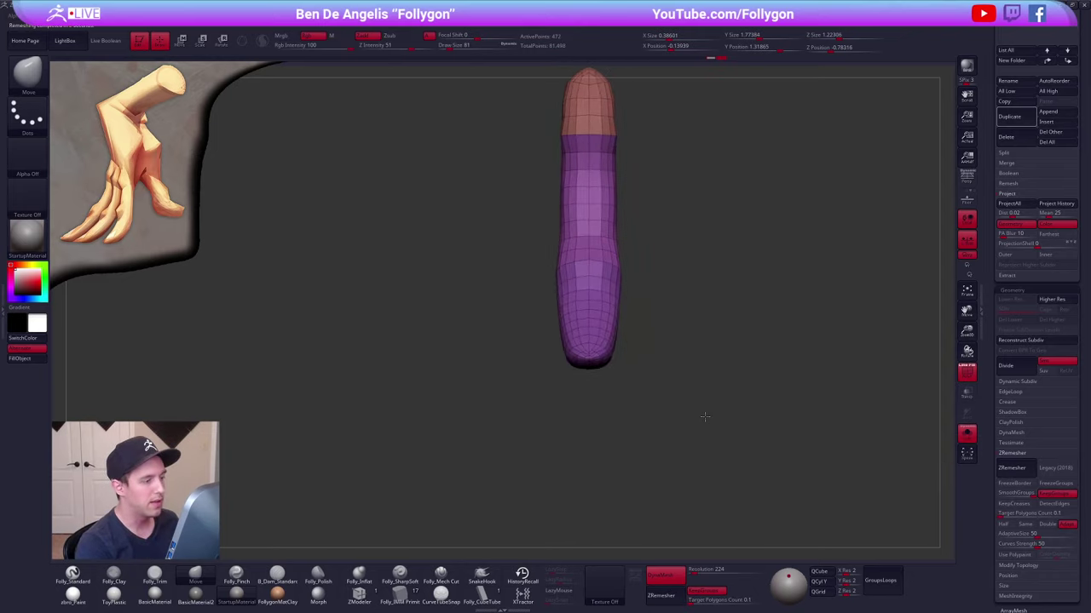
key(shift+f)
key(shift+f)
drag(679, 383, 664, 390)
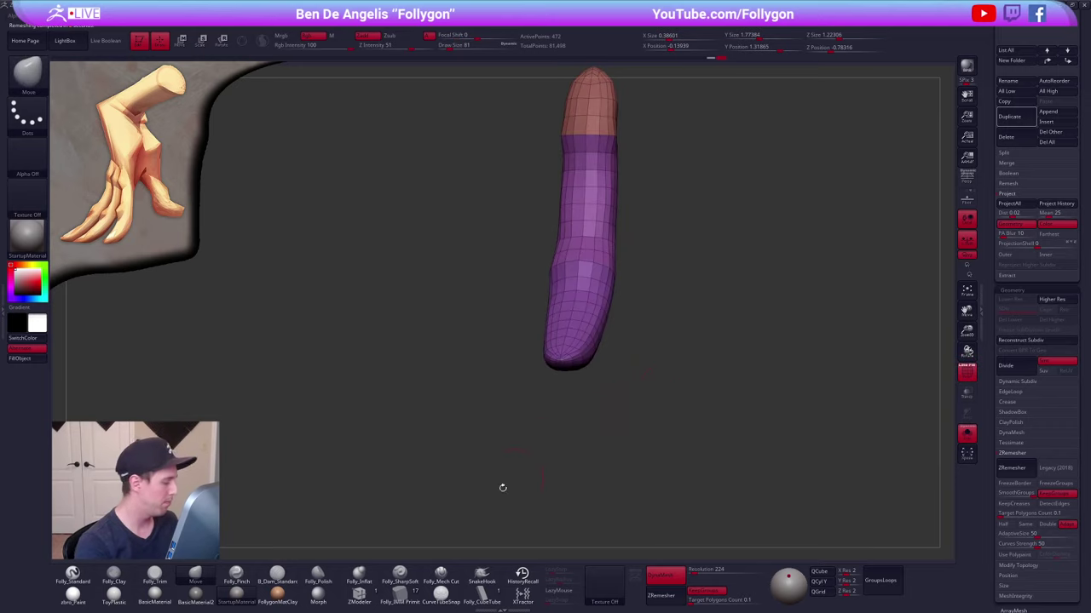
- Switch to the ZModeler brush and set its edge action to Bevel at the finger's middle knuckle
click(376, 598)
ctrl+right_drag(584, 308, 581, 262)
key(space)
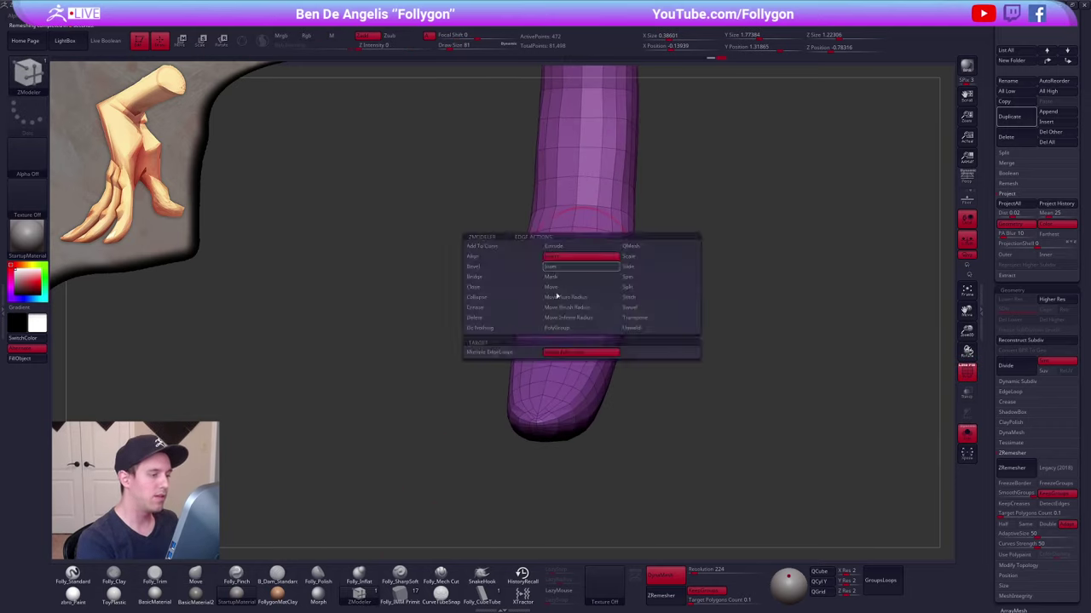
click(524, 270)
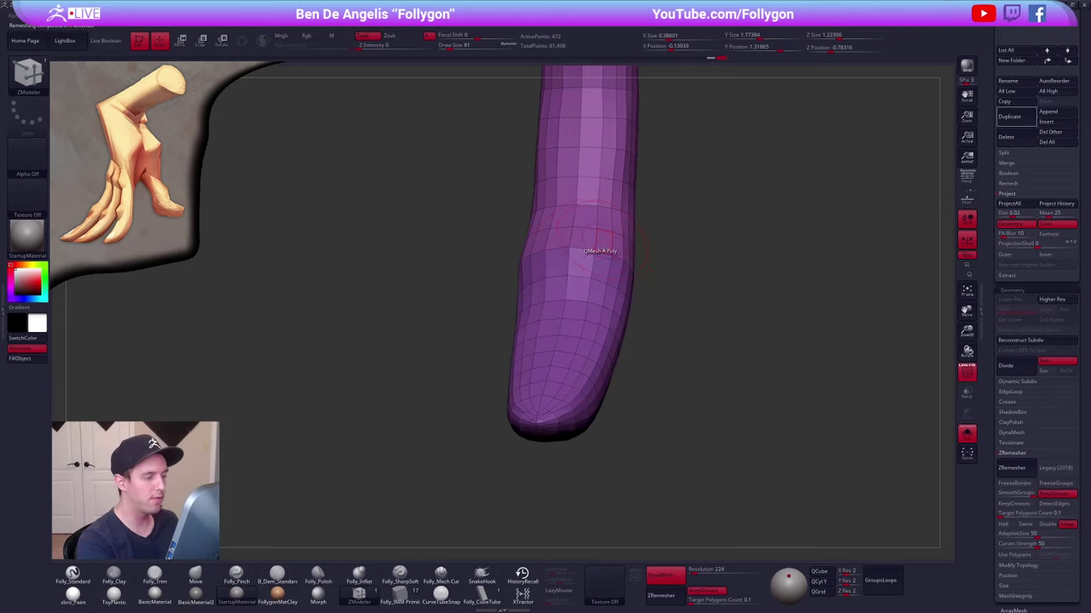
- Bevel the edge loop at the finger's lower knuckle with ZModeler and preview it with dynamic subdivision
right_drag(599, 238, 560, 304)
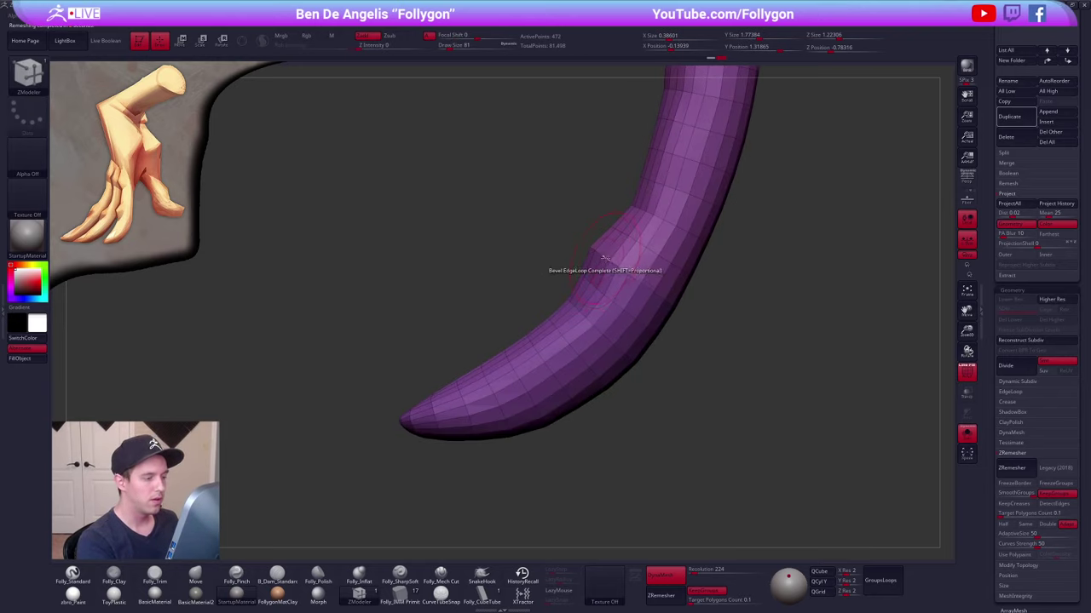
drag(605, 258, 603, 264)
key(d)
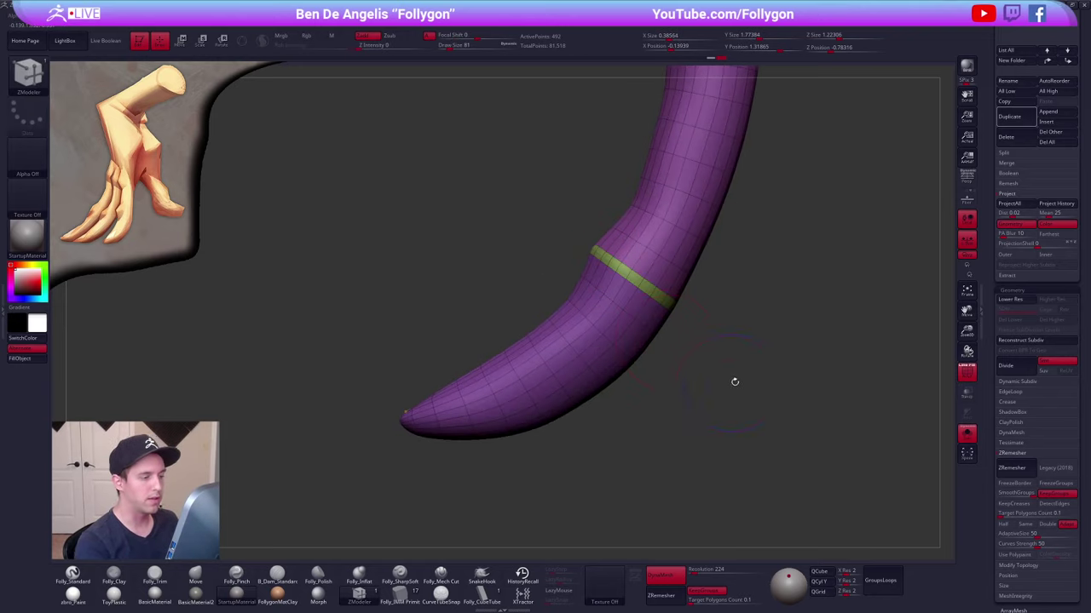
- Bevel the edge loop at the finger's upper knuckle, along the base polygroup border, and check the smoothed shape
key(shift+f)
ctrl+right_drag(736, 381, 710, 376)
alt+right_drag(710, 376, 678, 524)
key(shift+f)
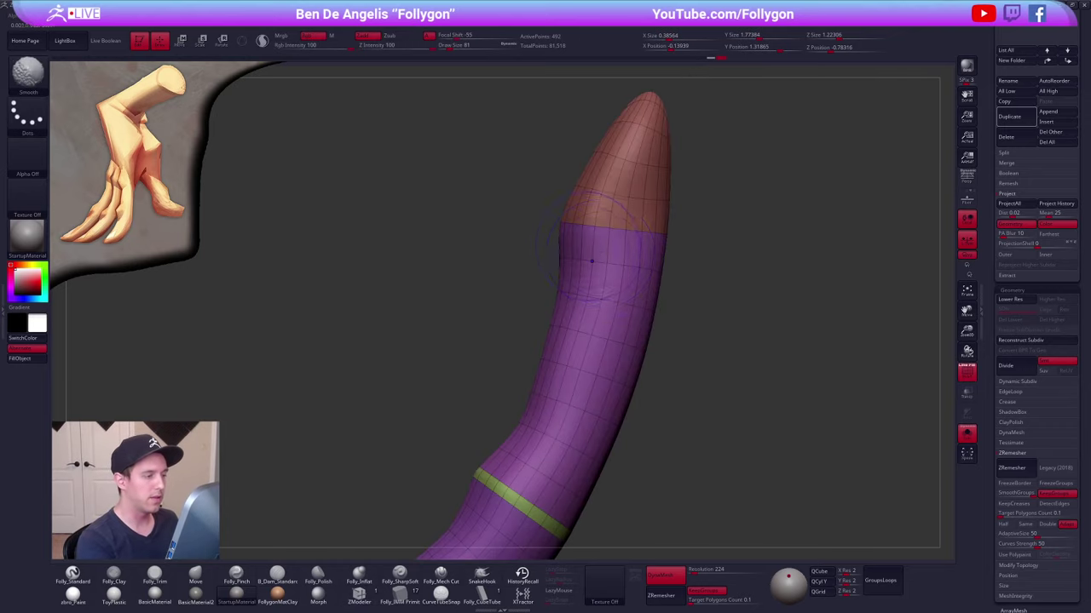
key(shift+d)
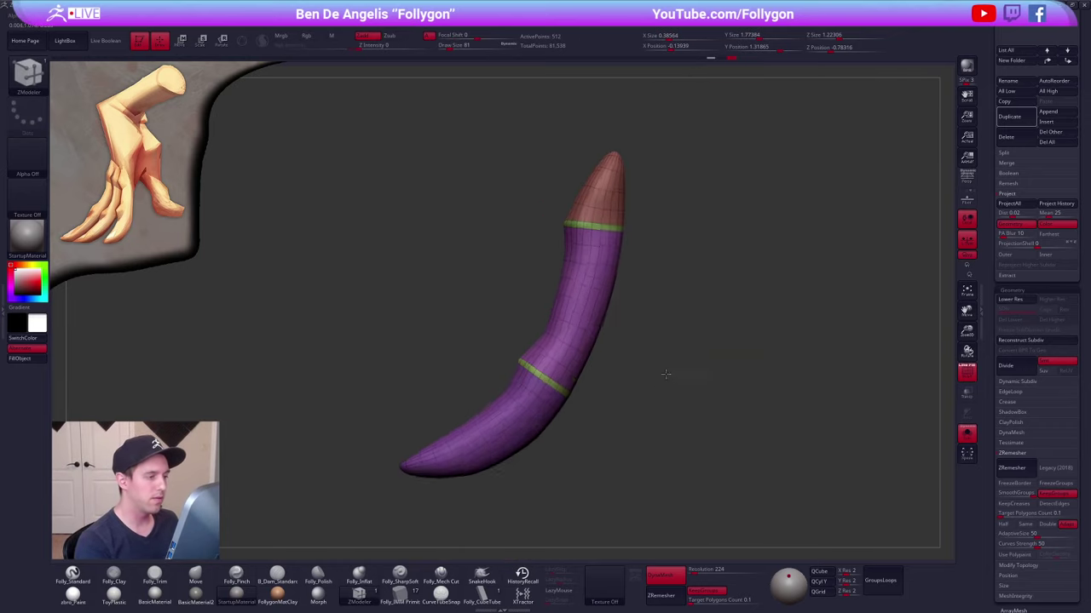
key(shift+f)
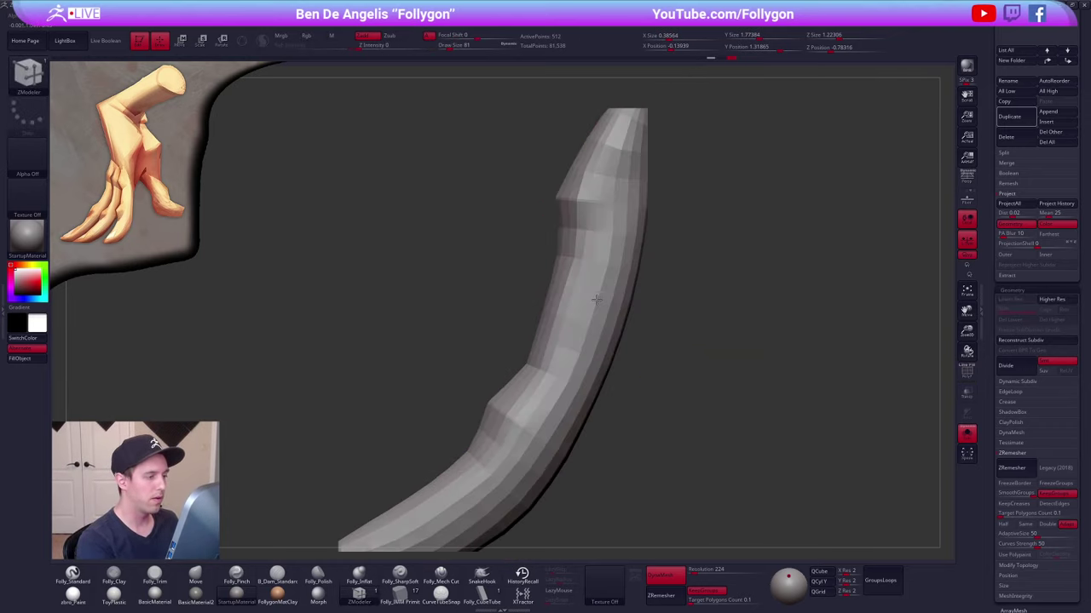
- Bevel the supporting edge loops below the upper knuckle and on both sides of the lower knuckle
key(shift+f)
click(565, 259)
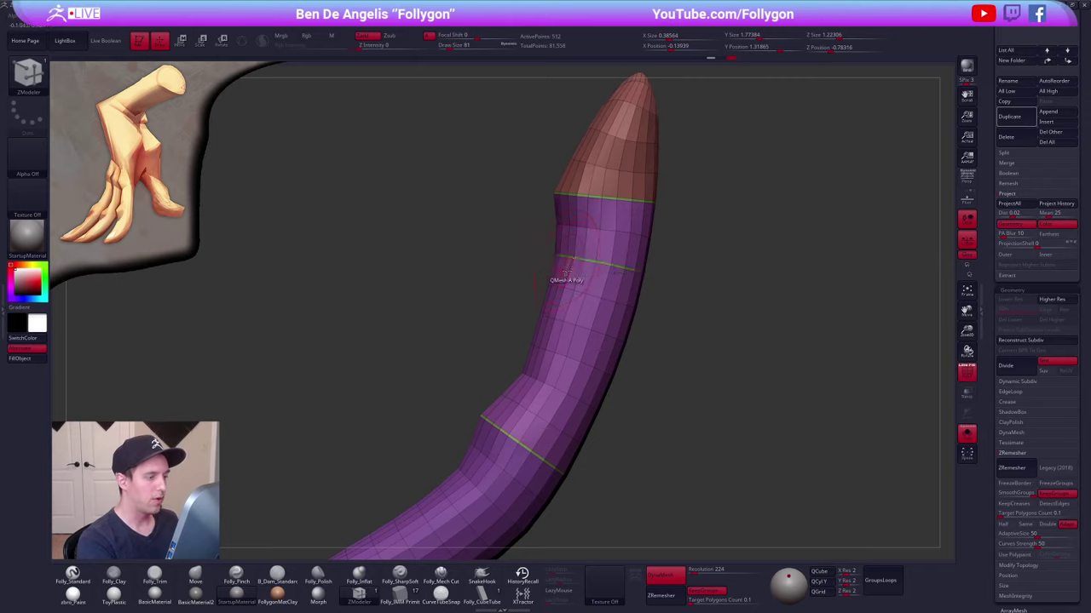
alt+right_drag(555, 347, 641, 206)
click(552, 336)
alt+right_drag(552, 336, 518, 398)
click(590, 295)
alt+right_drag(590, 295, 547, 471)
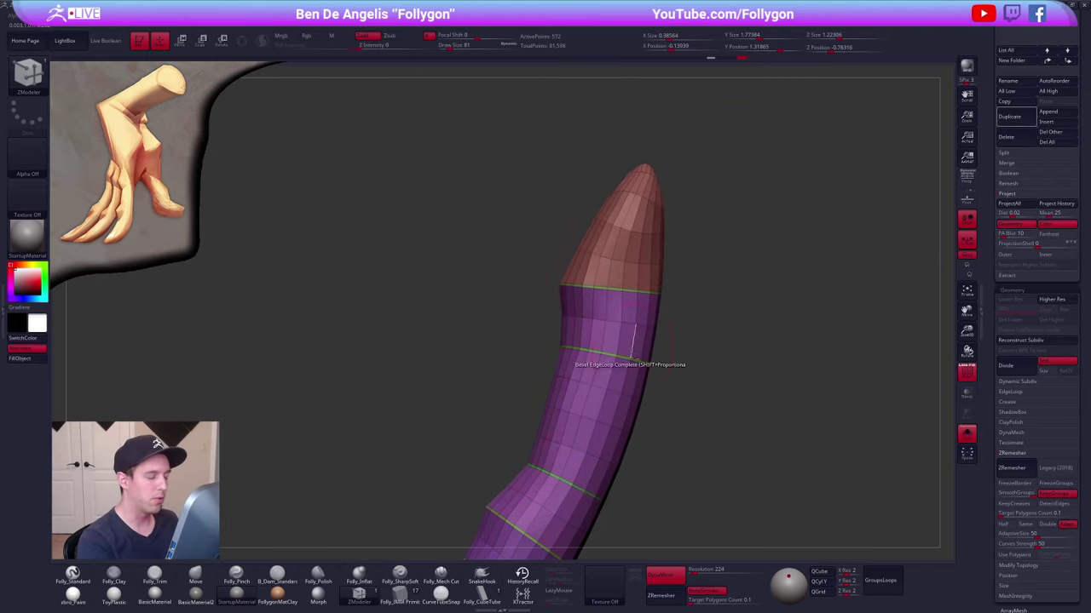
- Show the smoothed finger without wireframe alongside the hand, and ready the Move brush at draw size 113
mouse_move(630, 358)
ctrl+right_down()
mouse_move(643, 546)
mouse_move(641, 431)
mouse_move(677, 442)
mouse_move(657, 446)
mouse_move(703, 451)
mouse_move(658, 457)
mouse_move(665, 433)
ctrl+right_up()
key(shift+f)
key(d)
key(alt+s)
key(4)
key(s)
drag(684, 381, 687, 384)
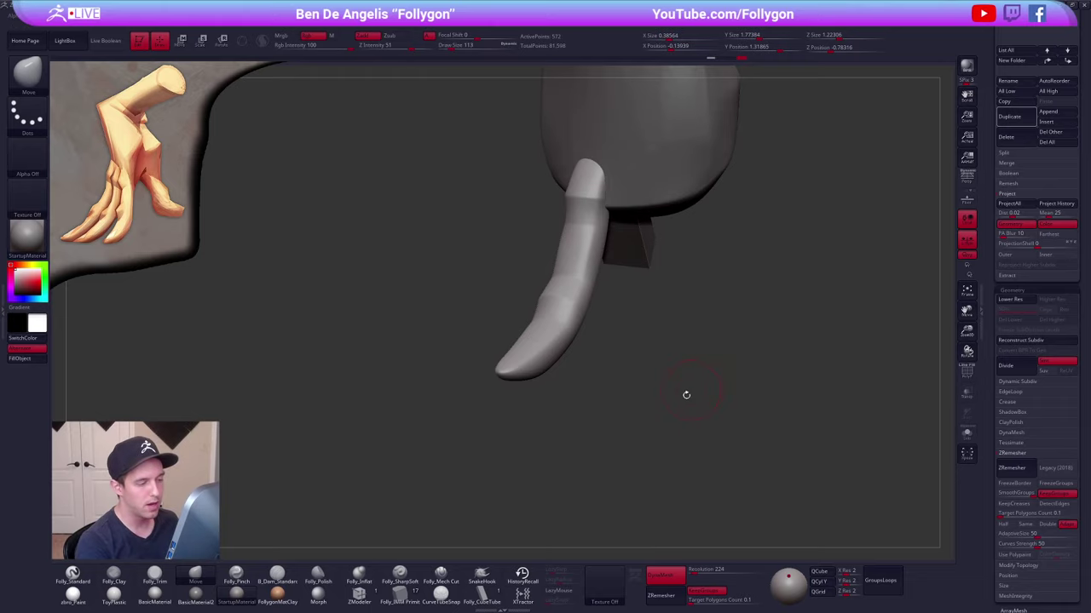
- Try to reshape the side of the finger around the lower knuckle with the Move brush in front view
right_drag(686, 394, 721, 393)
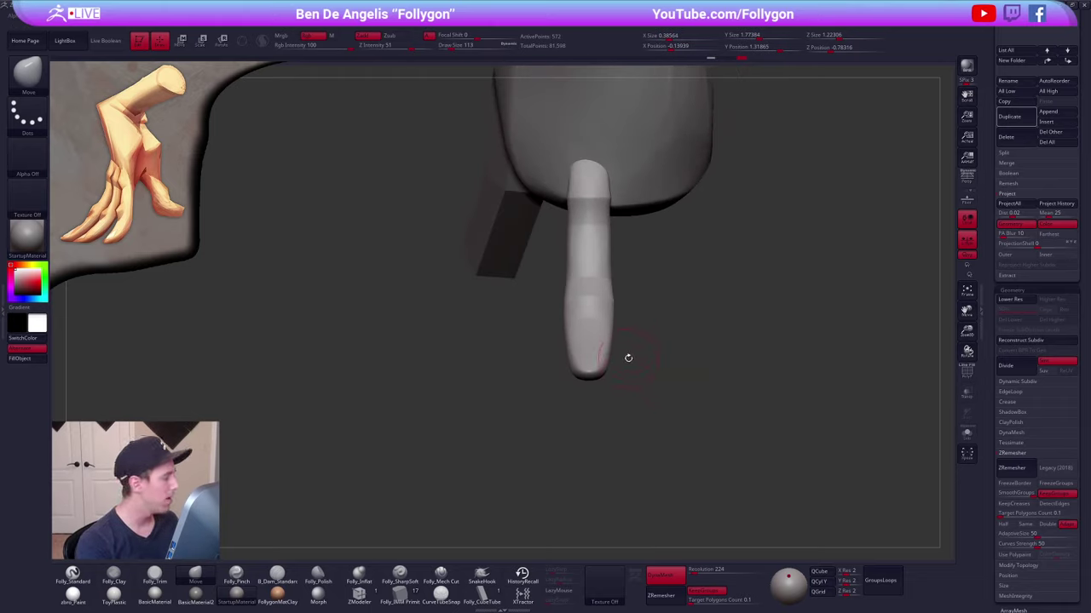
click(1007, 194)
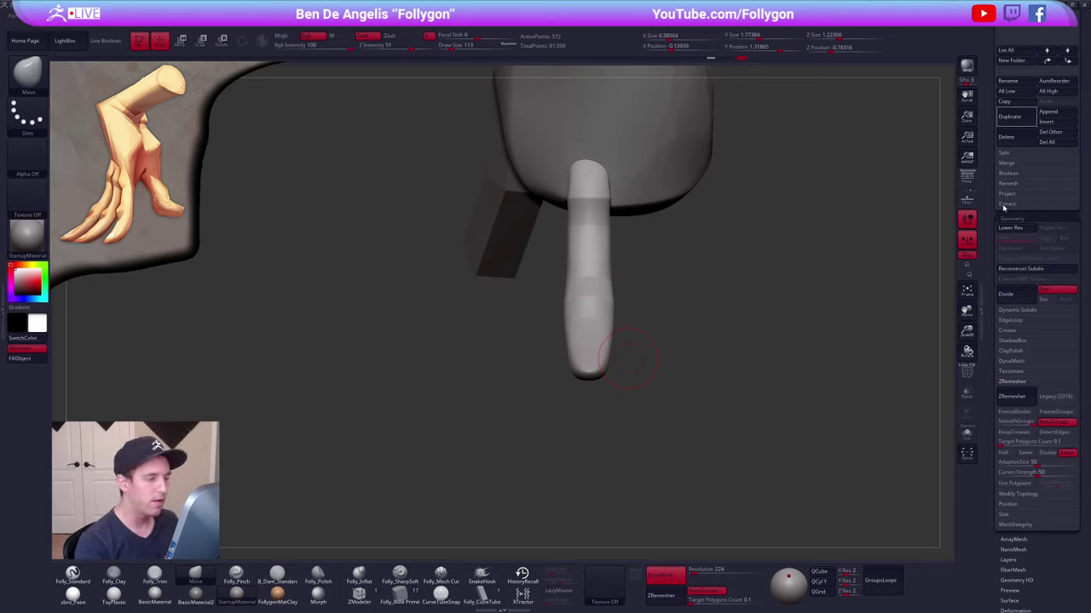
ctrl+right_drag(622, 315, 621, 358)
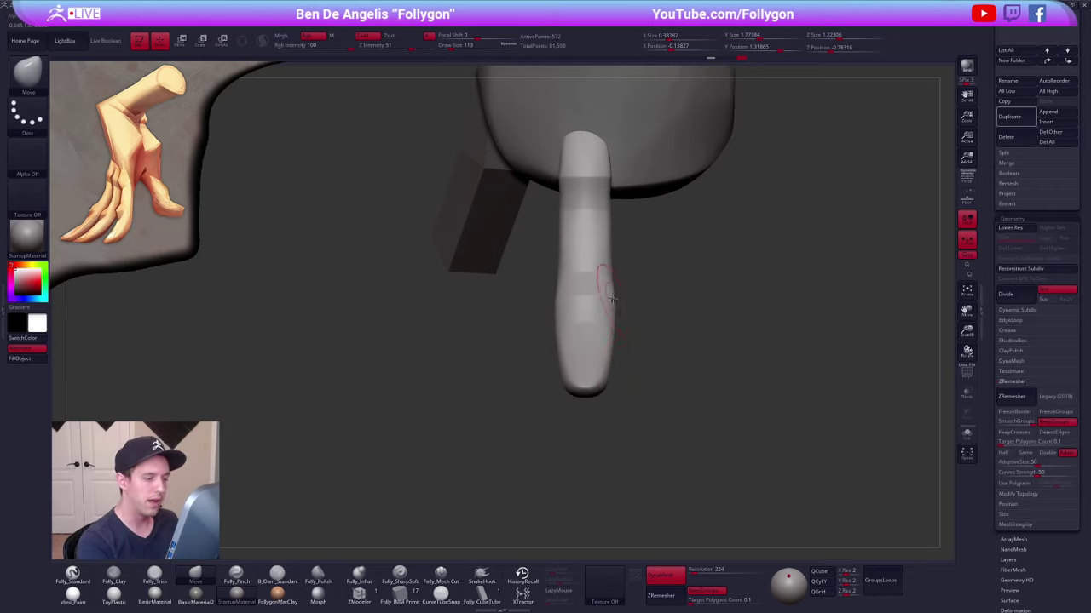
key(shift+d)
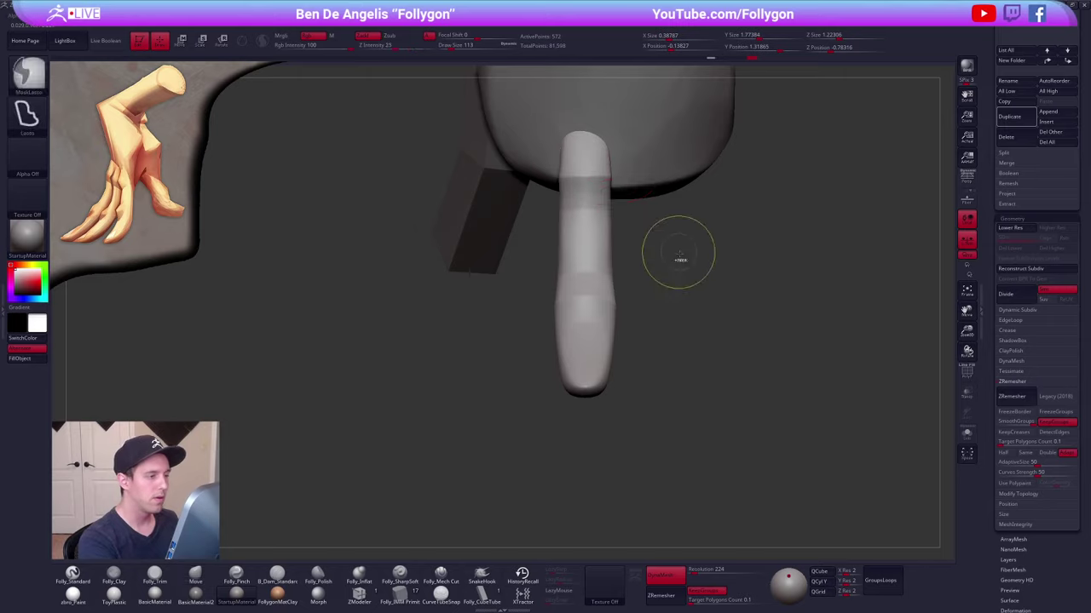
key(d)
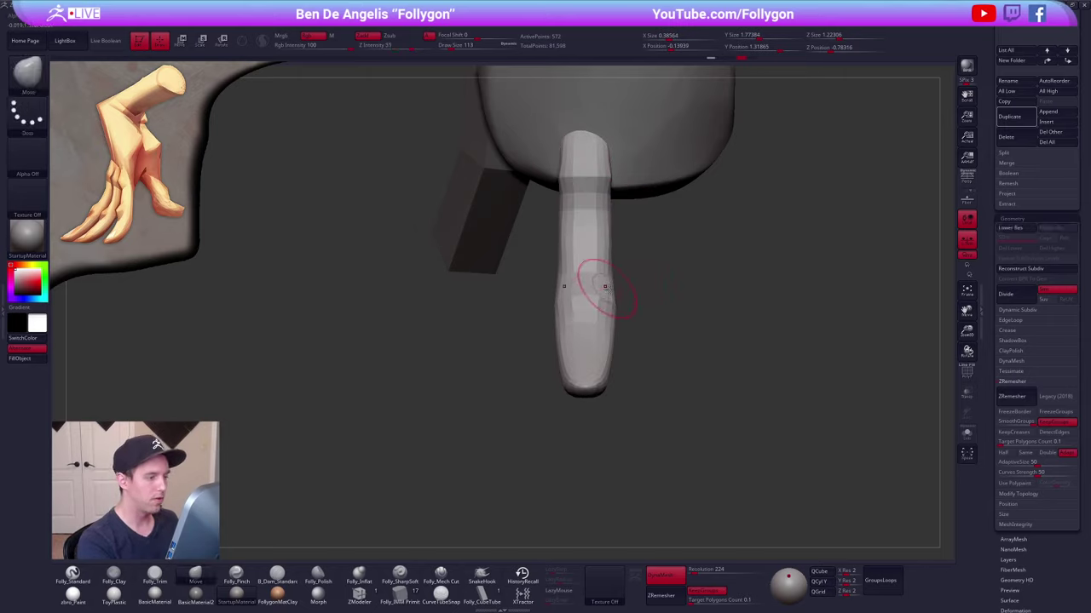
- Set the Move brush's draw size to 140 and refine the finger's shape and the side profile of its tip
right_drag(610, 285, 623, 223)
mouse_move(572, 315)
right_down()
mouse_move(594, 310)
mouse_move(573, 311)
right_up()
key(space)
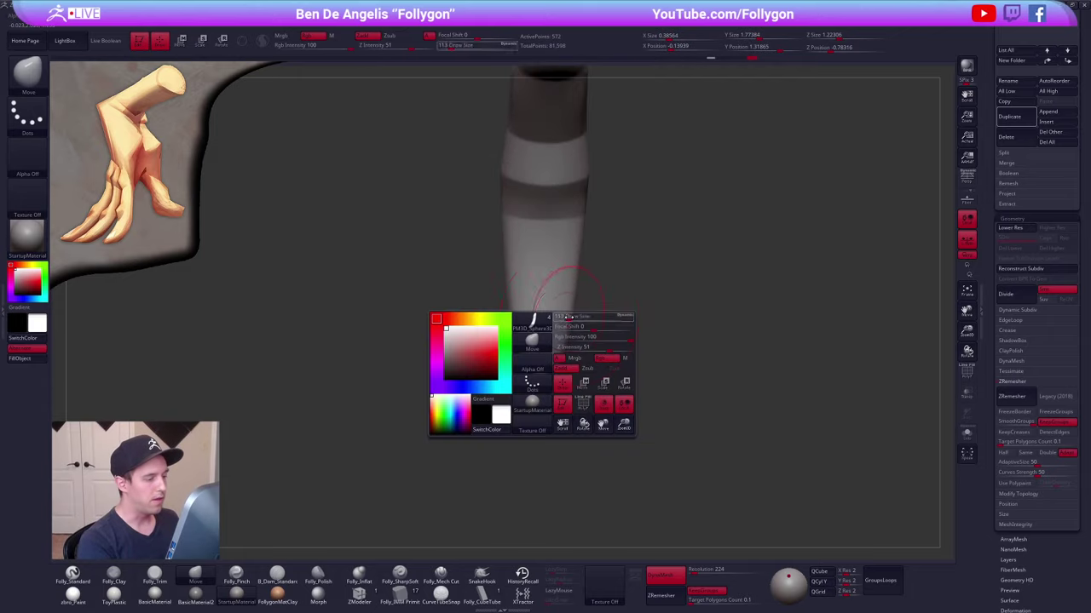
drag(588, 317, 571, 324)
key(space)
mouse_move(558, 362)
mouse_down()
mouse_move(543, 362)
mouse_move(563, 362)
mouse_up()
mouse_move(558, 353)
right_down()
mouse_move(563, 342)
mouse_move(537, 346)
right_up()
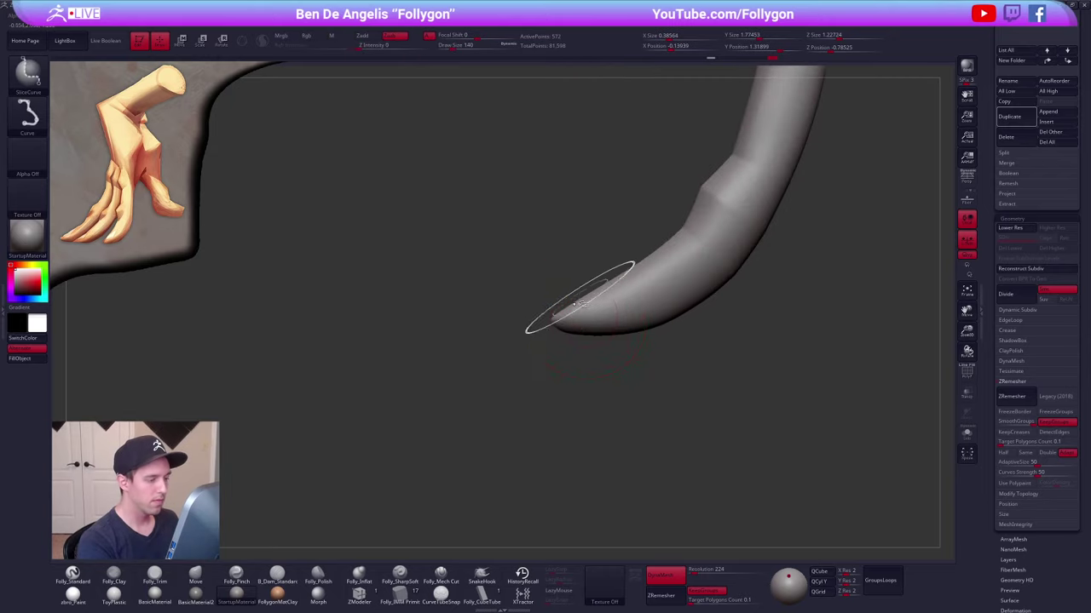
right_click(583, 298)
drag(581, 327, 579, 335)
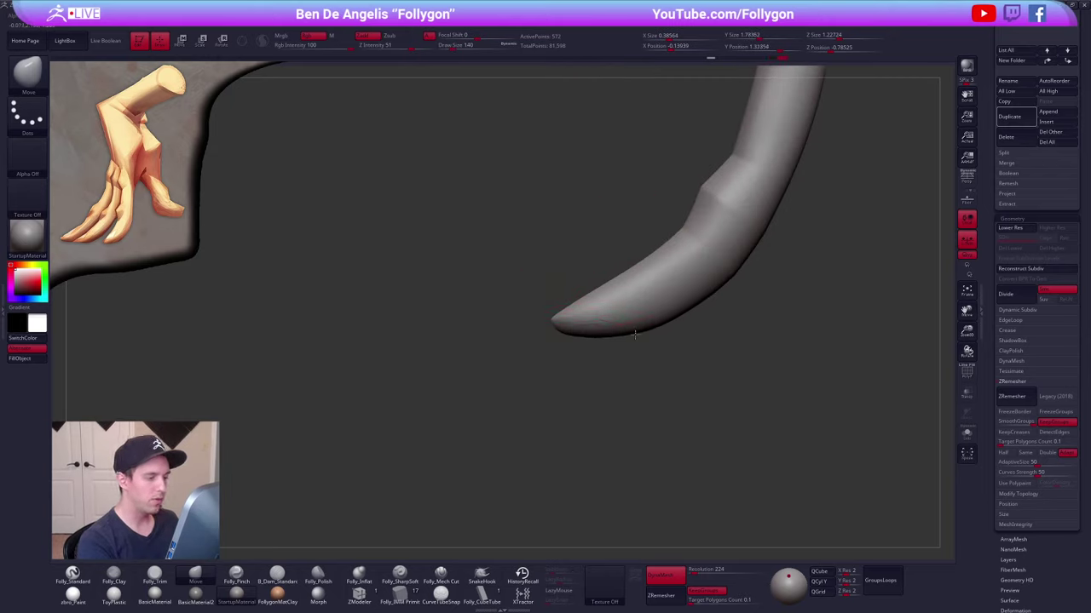
right_click(632, 302)
- With ZModeler at draw size 38, mark the nail-shaped faces on top of the fingertip and QMesh them slightly
key(shift+d)
right_drag(603, 310, 644, 309)
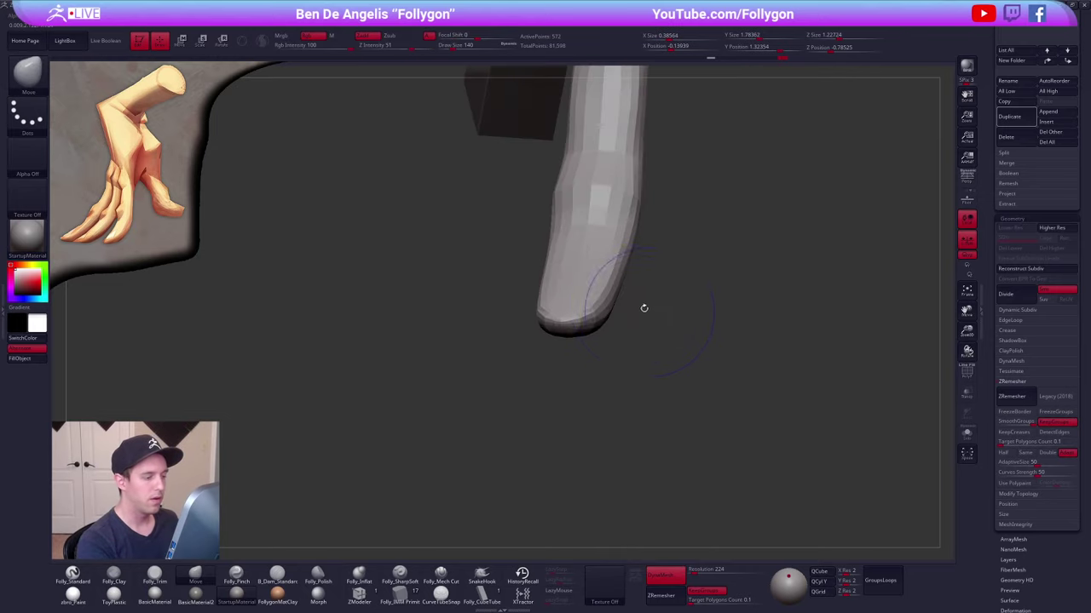
key(shift+f)
right_click(662, 313)
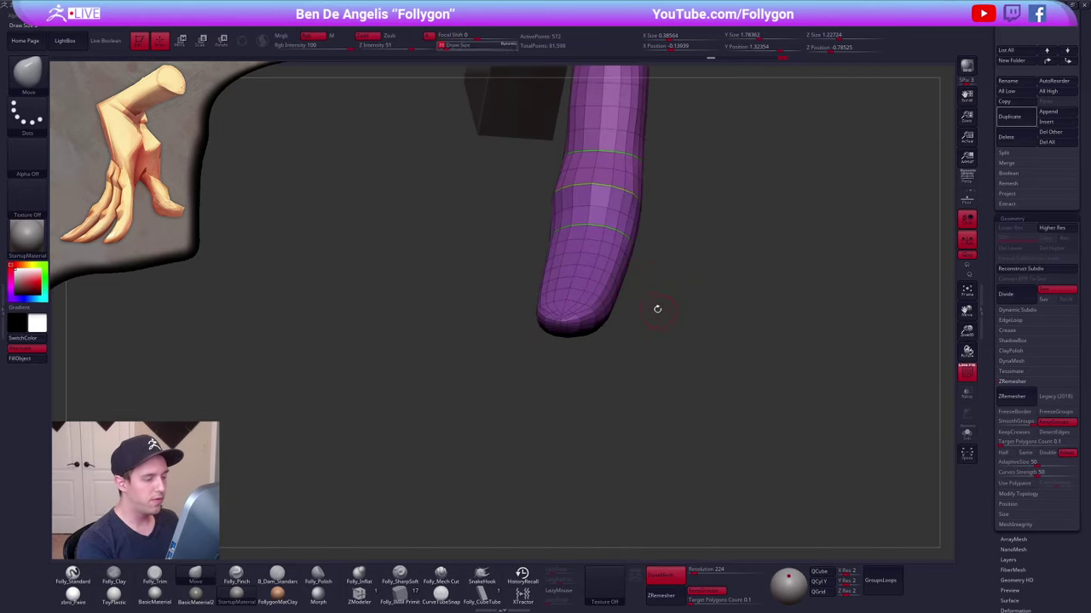
click(359, 595)
key(shift+f)
mouse_move(579, 287)
right_down()
mouse_move(589, 314)
mouse_move(578, 318)
right_up()
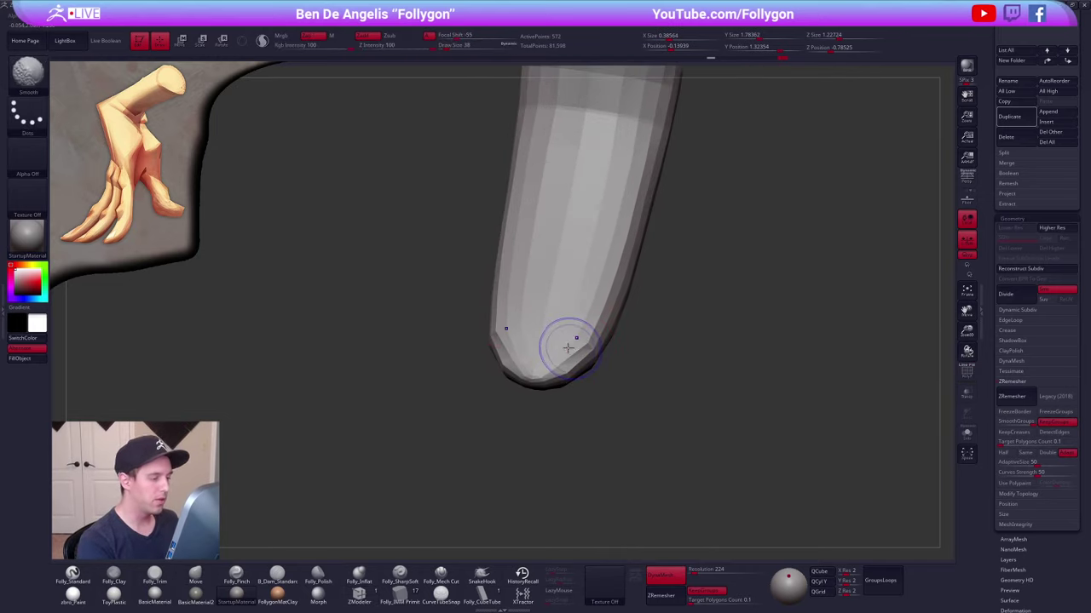
key(shift+f)
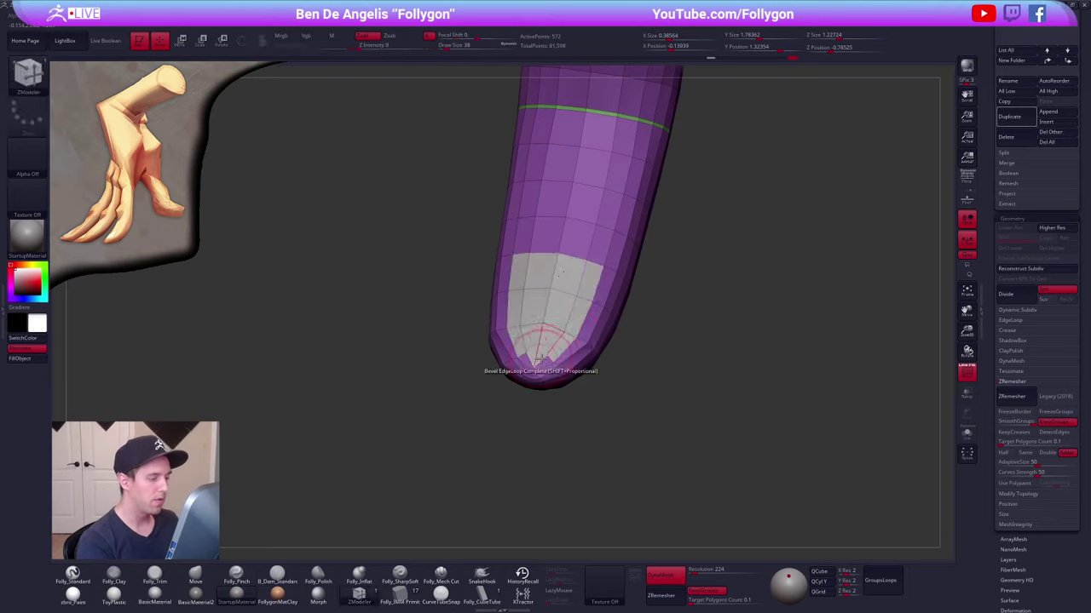
alt+drag(523, 360, 549, 359)
mouse_move(543, 372)
right_down()
mouse_move(510, 367)
mouse_move(522, 385)
right_up()
drag(579, 308, 583, 310)
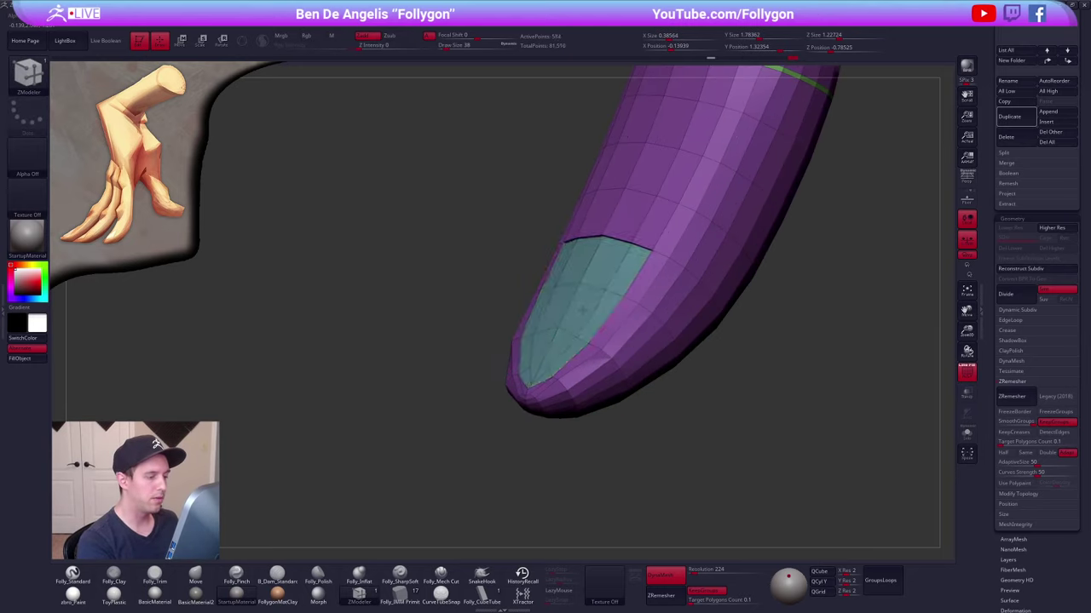
- Refine the outline of the fingernail near the tip with the Move brush and check it with dynamic subdivision
key(d)
mouse_move(687, 411)
ctrl+right_down()
mouse_move(642, 397)
mouse_move(667, 432)
mouse_move(676, 422)
mouse_move(641, 463)
mouse_move(658, 483)
mouse_move(667, 405)
mouse_move(653, 435)
mouse_move(639, 403)
mouse_move(648, 397)
mouse_move(591, 402)
mouse_move(595, 390)
ctrl+right_up()
key(shift+f)
key(shift+d)
key(shift+f)
key(b)
key(m)
key(v)
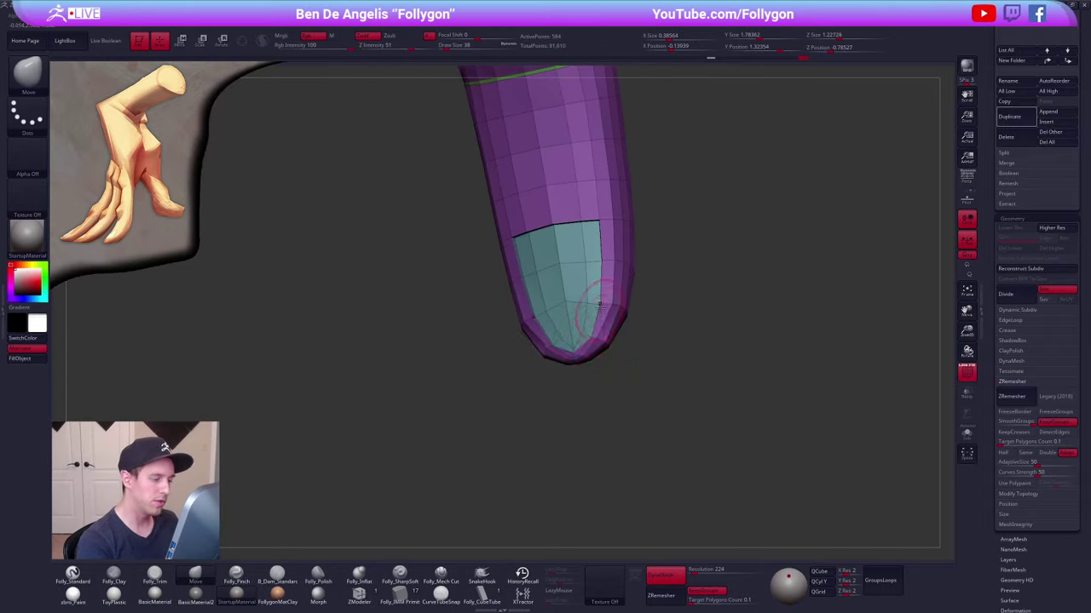
right_drag(598, 339, 579, 354)
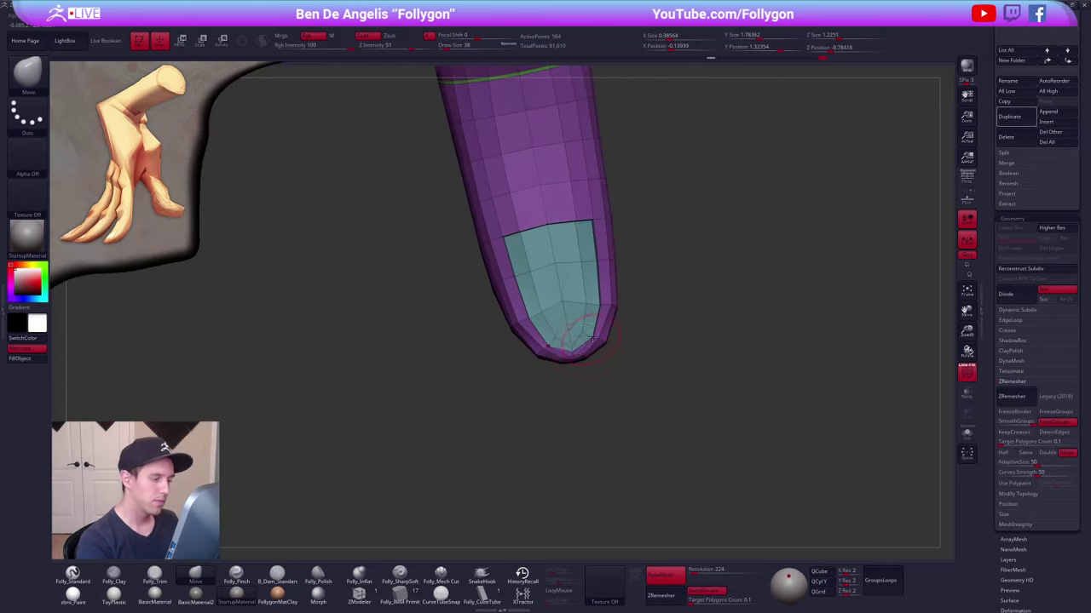
key(ctrl+d)
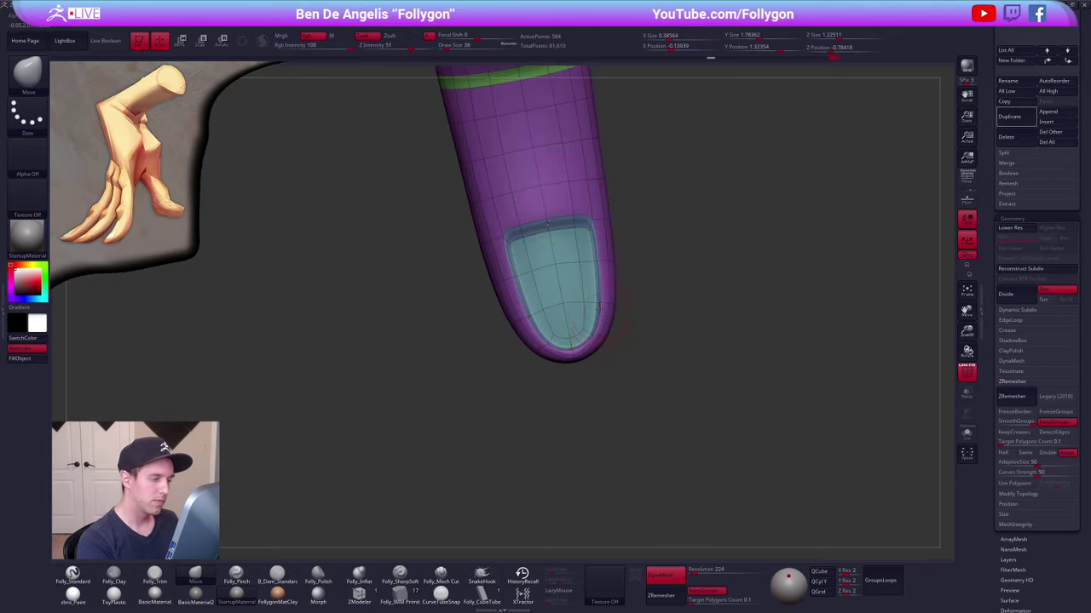
right_drag(599, 321, 636, 333)
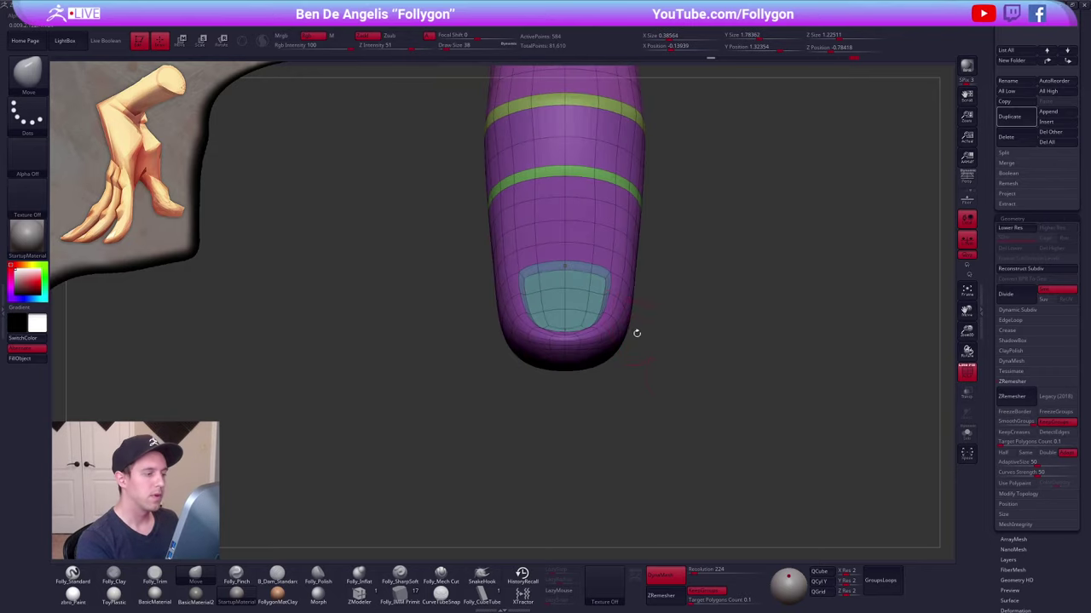
- Examine the smoothed fingernail without the wireframe and bring the subtool list into view
right_drag(702, 407, 670, 433)
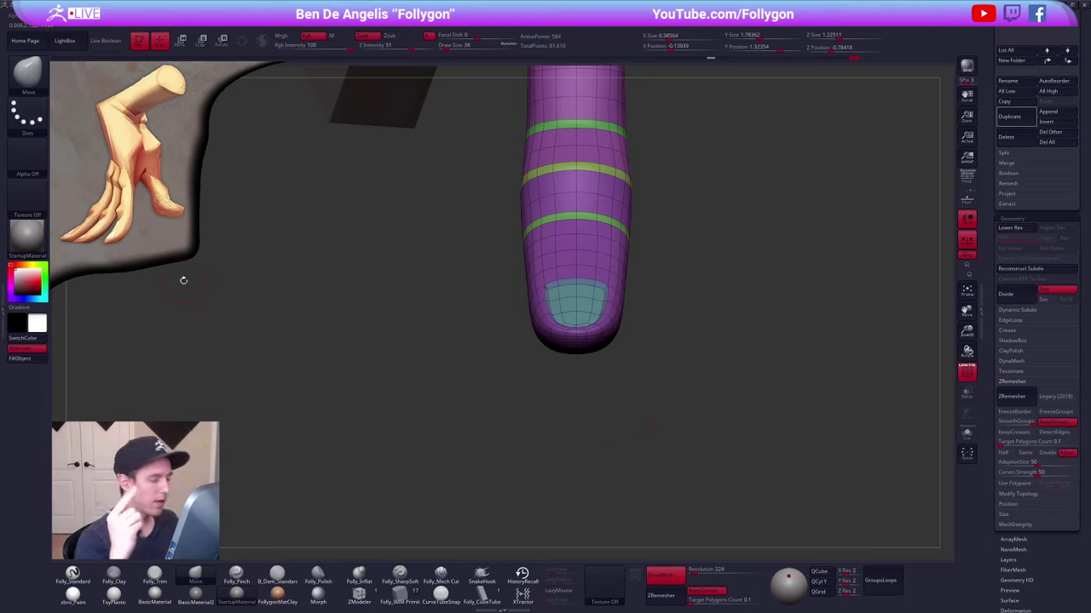
key(shift+f)
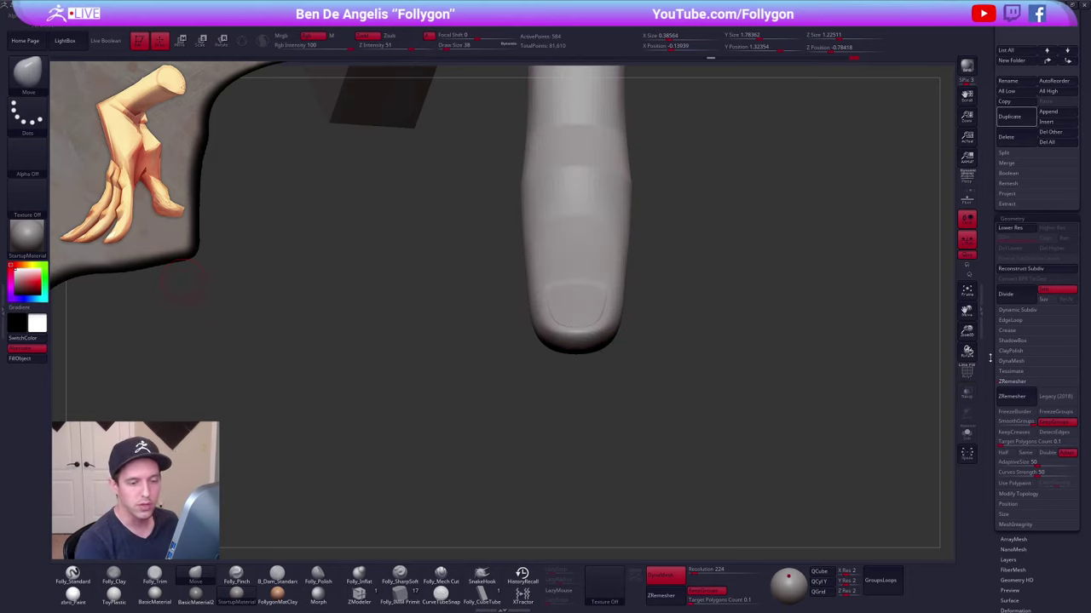
drag(990, 358, 991, 481)
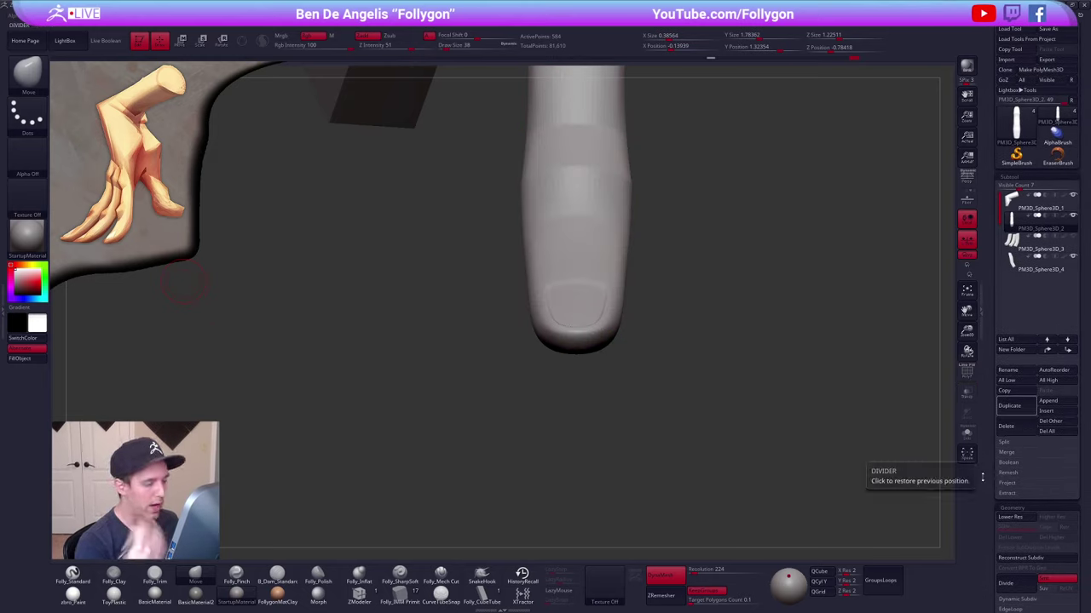
drag(699, 420, 671, 470)
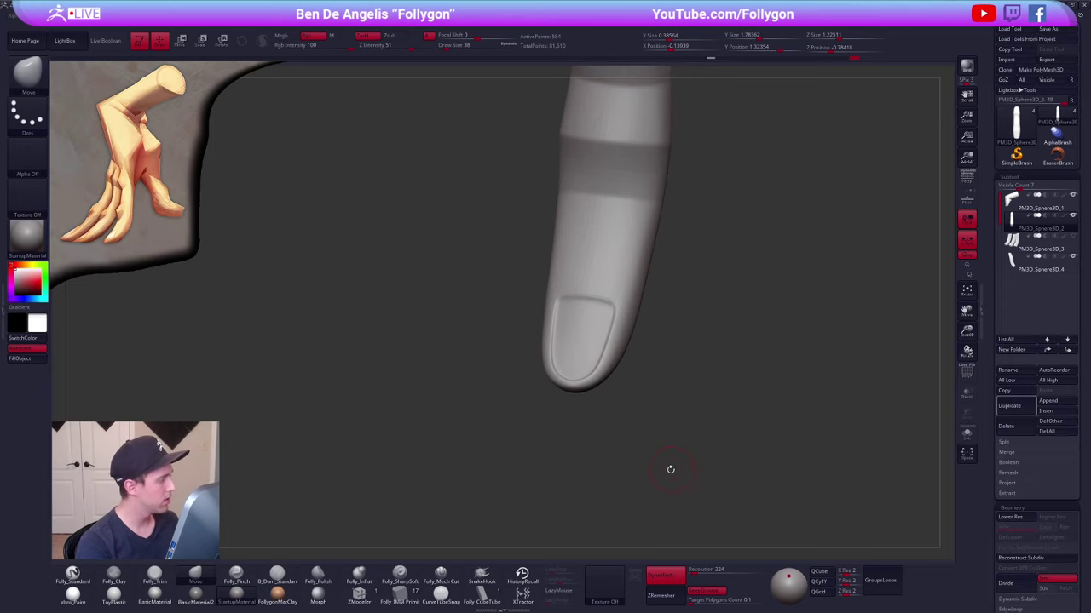
- Set the Move brush's draw size to 21 and compare the nail's topology with and without dynamic subdivision
key(shift+f)
key(shift+d)
ctrl+right_drag(582, 318, 587, 341)
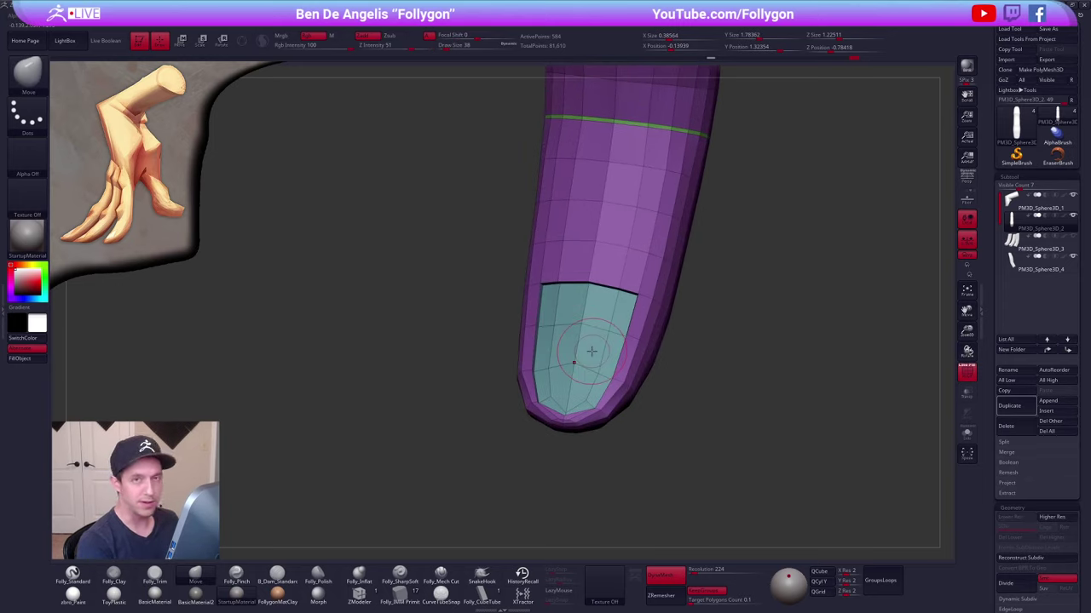
key(space)
drag(602, 300, 596, 302)
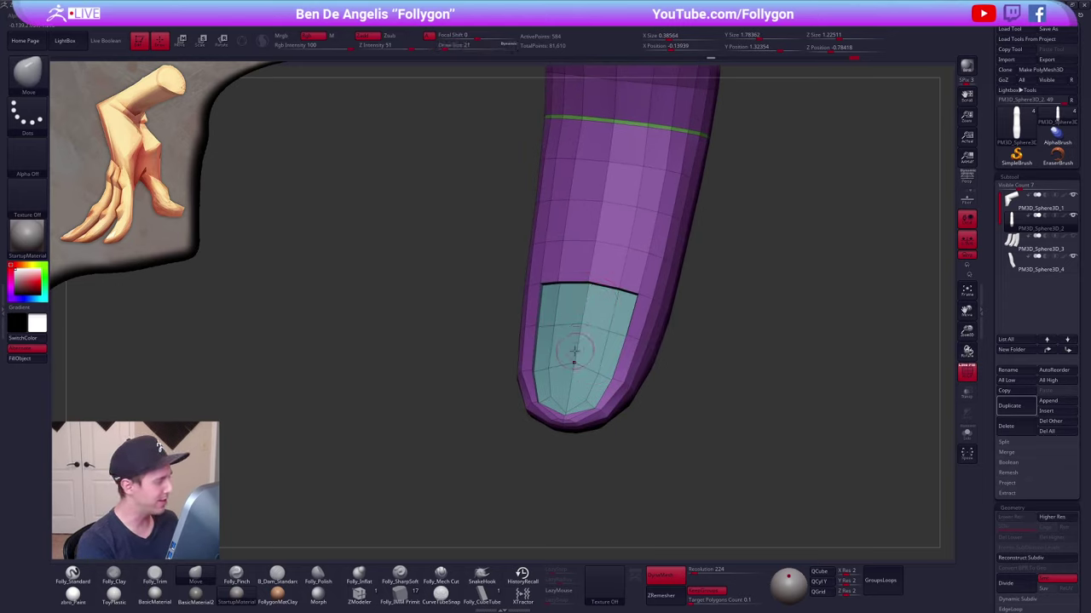
key(d)
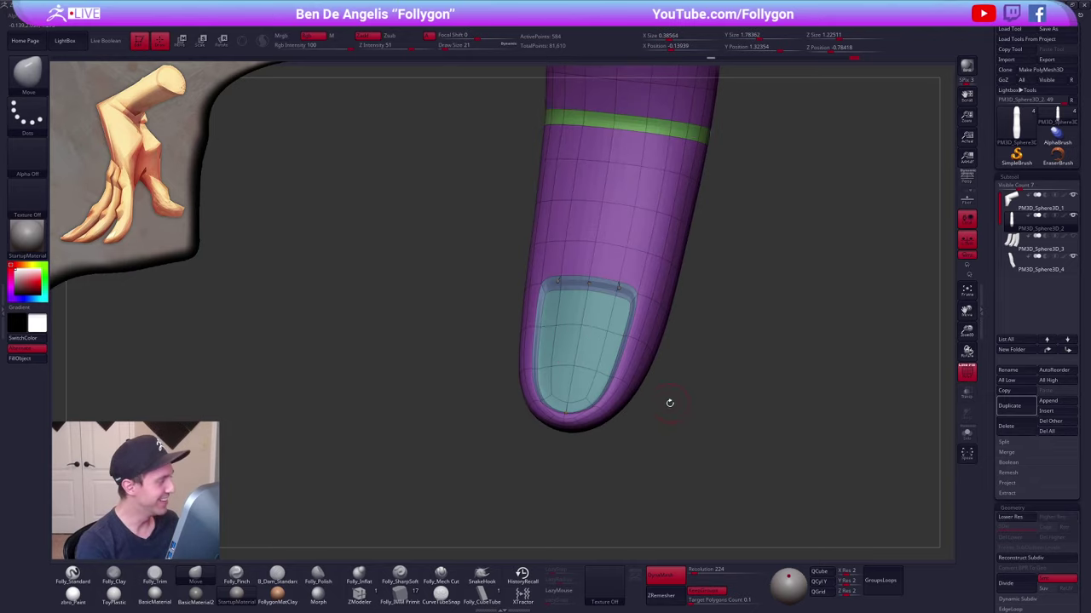
key(shift+d)
alt+right_drag(706, 424, 695, 410)
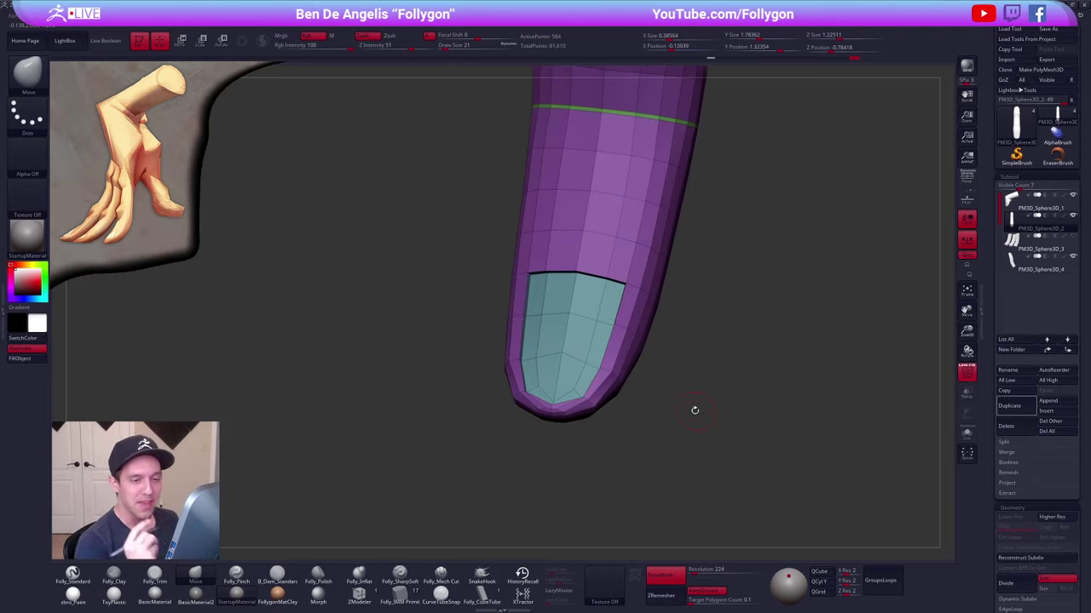
- Duplicate the finger subtool and isolate the copy with its wireframe hidden
click(1018, 410)
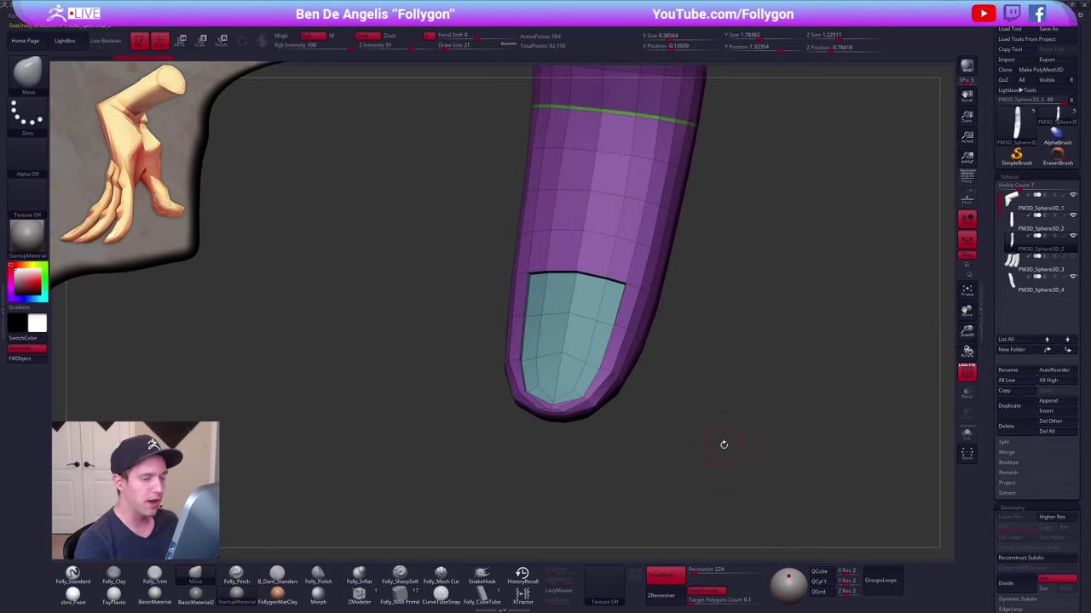
key(shift+f)
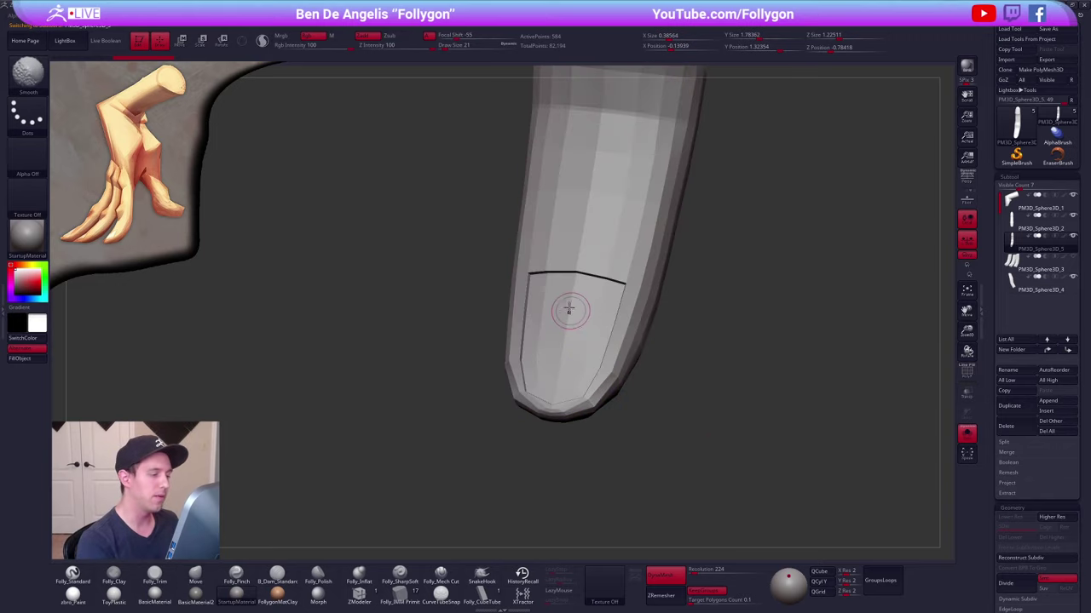
- Isolate the fingernail polygroup on the duplicated finger and delete the hidden rest of the mesh
key(shift+f)
ctrl+shift+click(569, 311)
drag(677, 373, 677, 343)
key(space)
click(701, 328)
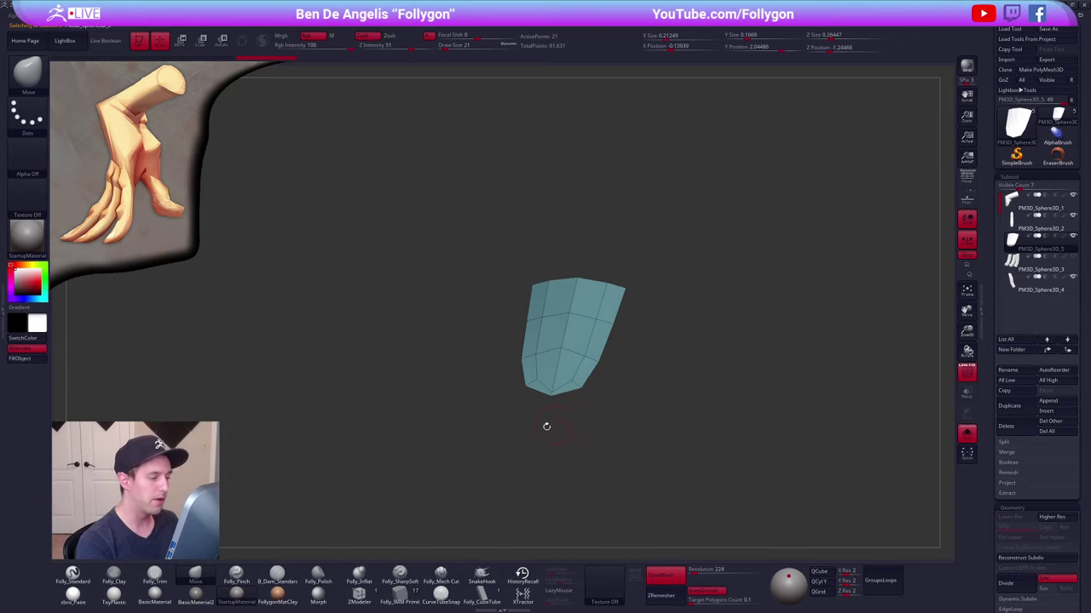
- Give the nail piece thickness with the ZModeler polygon action Extrude targeting All Polygons
click(359, 596)
ctrl+right_drag(540, 373, 584, 377)
key(space)
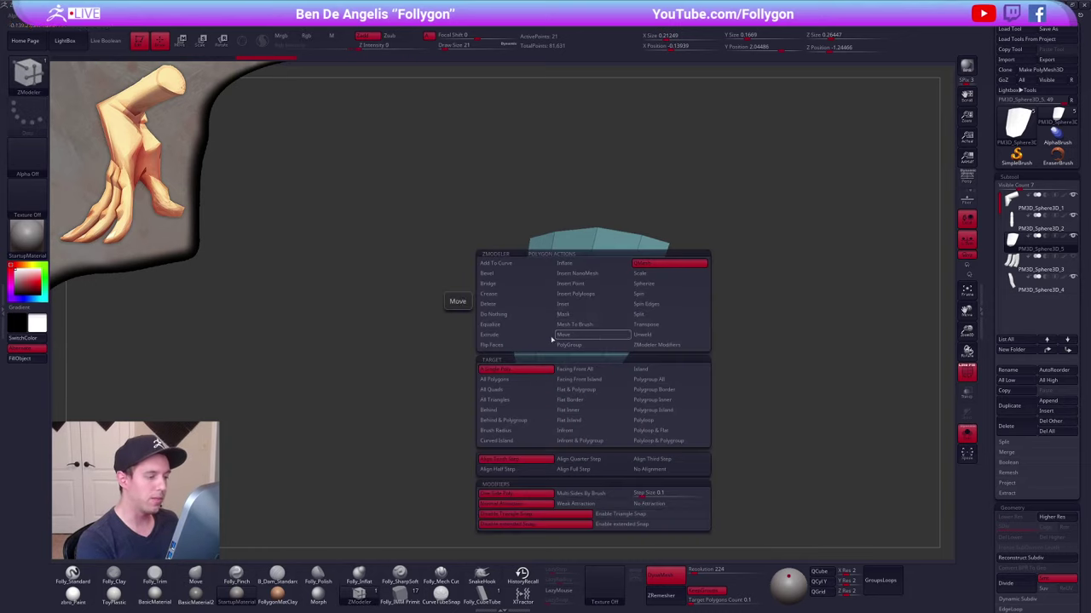
click(515, 334)
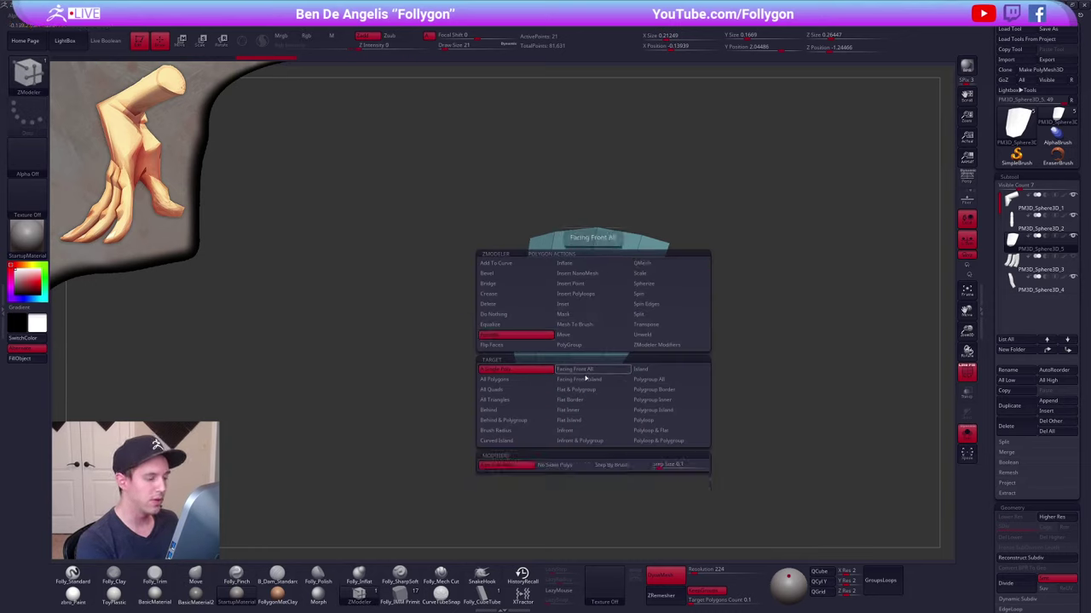
click(535, 380)
right_drag(576, 339, 594, 317)
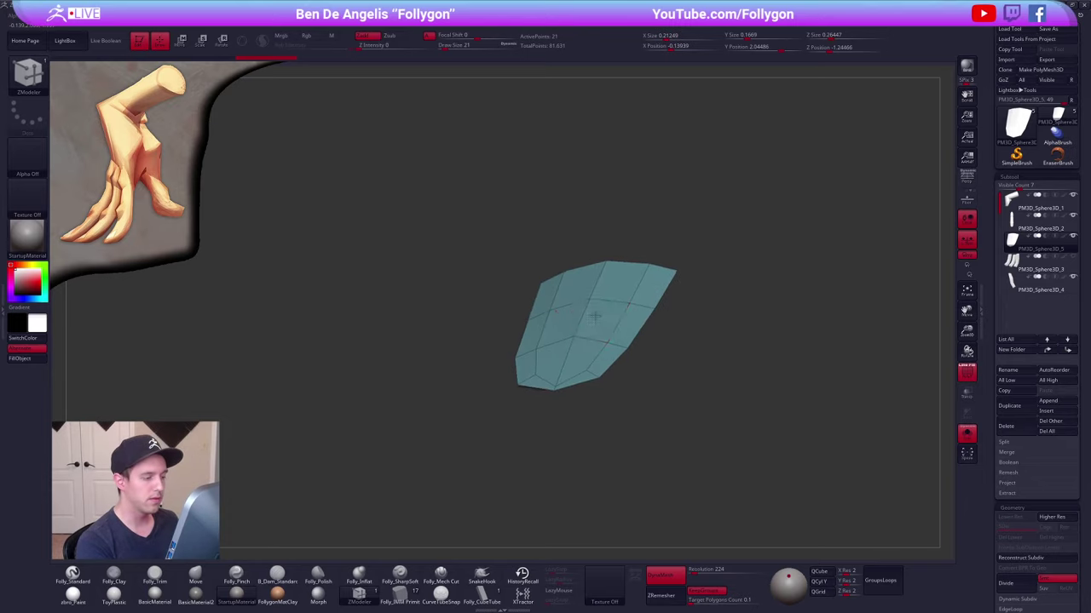
mouse_move(594, 317)
mouse_down()
mouse_move(593, 306)
mouse_move(603, 316)
mouse_up()
- Turn on dynamic subdivision for the thickened nail and bring the other hand parts back into view
key(d)
ctrl+right_drag(752, 343, 728, 326)
key(shift+d)
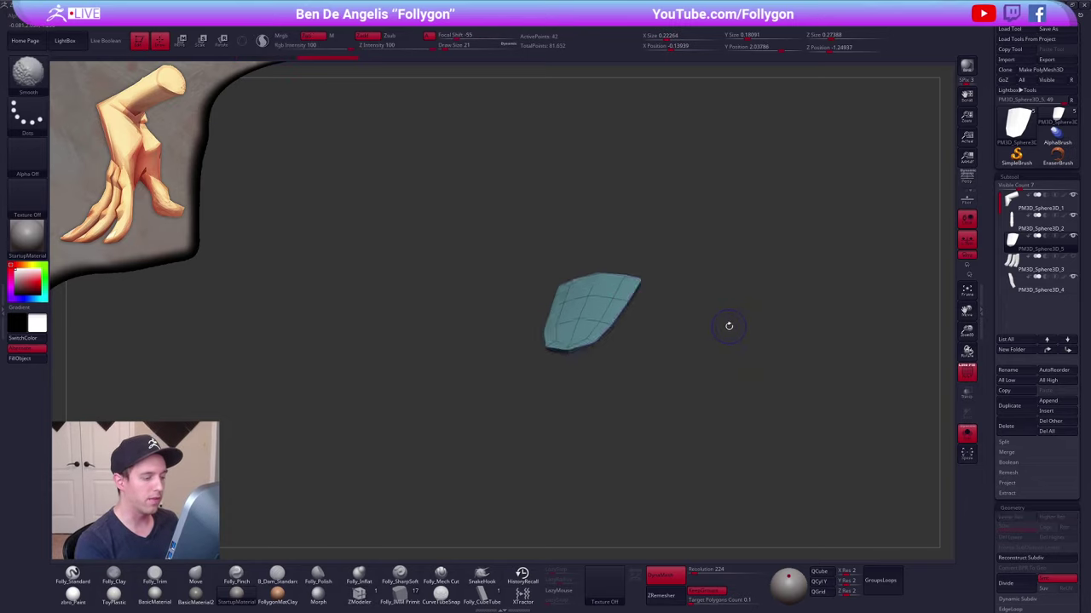
key(alt+s)
key(d)
key(ctrl+space)
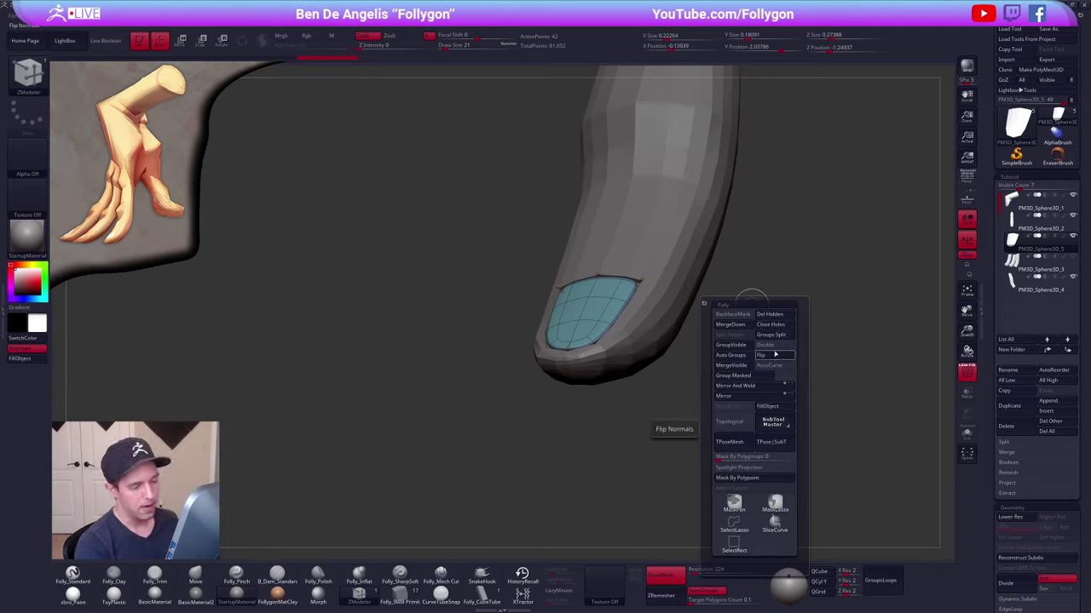
- Select the finger subtool, smooth it with dynamic subdivision and hide the wireframe
click(1040, 223)
key(d)
key(shift+f)
drag(742, 377, 709, 378)
mouse_move(720, 421)
mouse_down()
mouse_move(723, 358)
mouse_move(734, 406)
mouse_move(724, 400)
mouse_up()
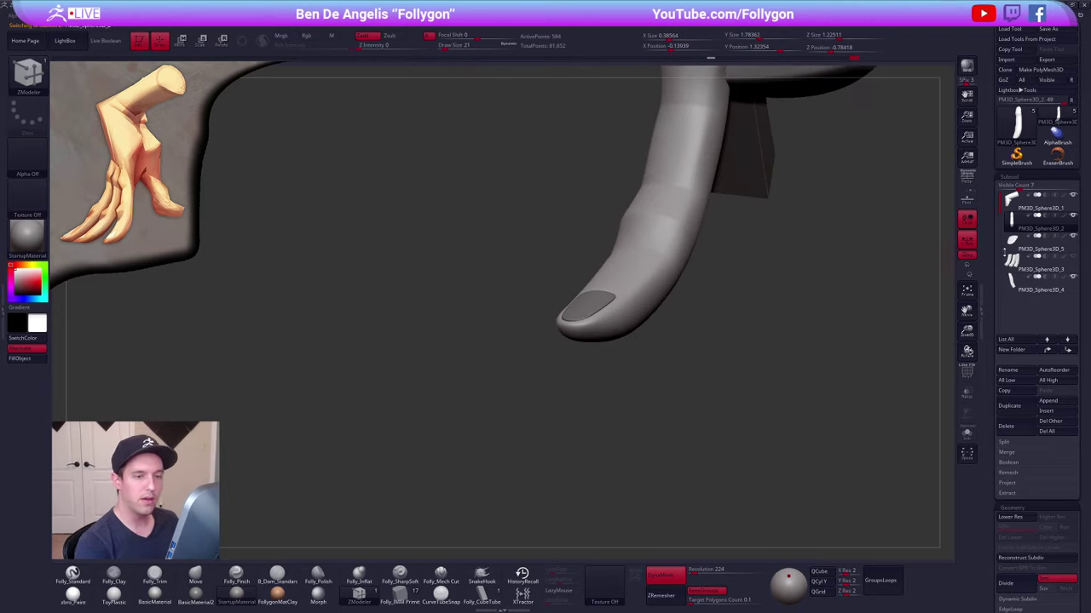
- Select the nail subtool and reshape its cuticle end using the Move brush at draw sizes 130 and 74
click(1018, 244)
mouse_move(706, 309)
mouse_down()
mouse_move(652, 315)
mouse_move(632, 414)
mouse_up()
key(b)
key(m)
key(v)
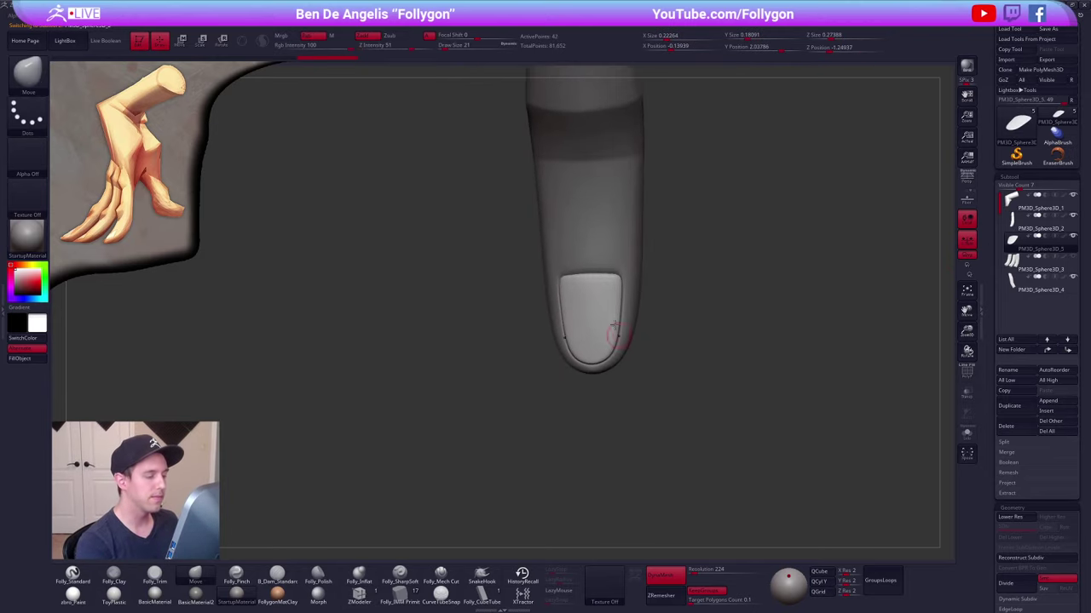
key(space)
drag(607, 288, 616, 288)
right_drag(614, 285, 615, 295)
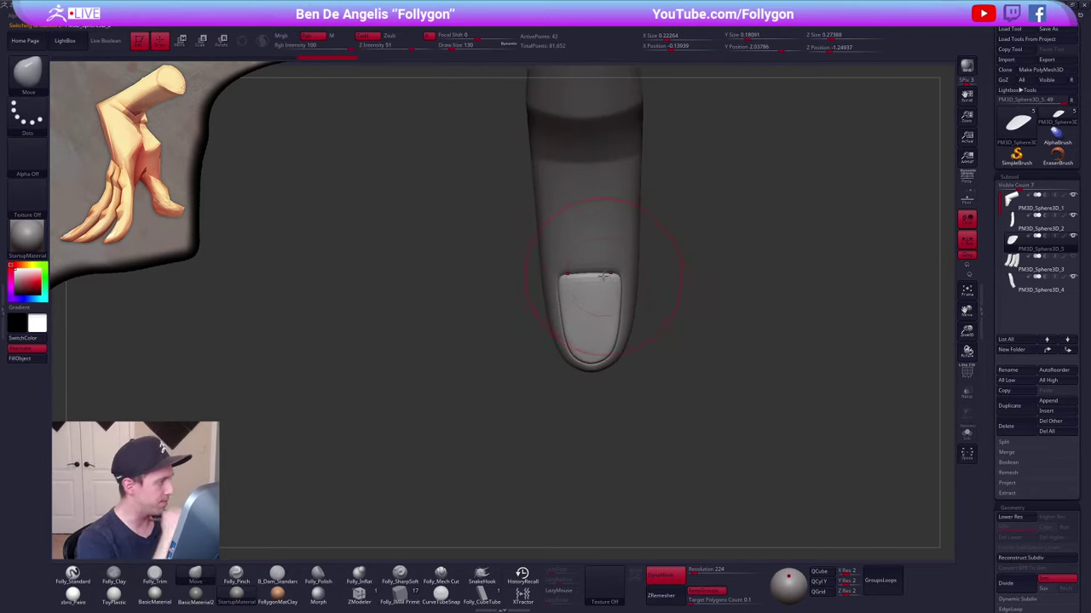
drag(610, 268, 625, 262)
key(space)
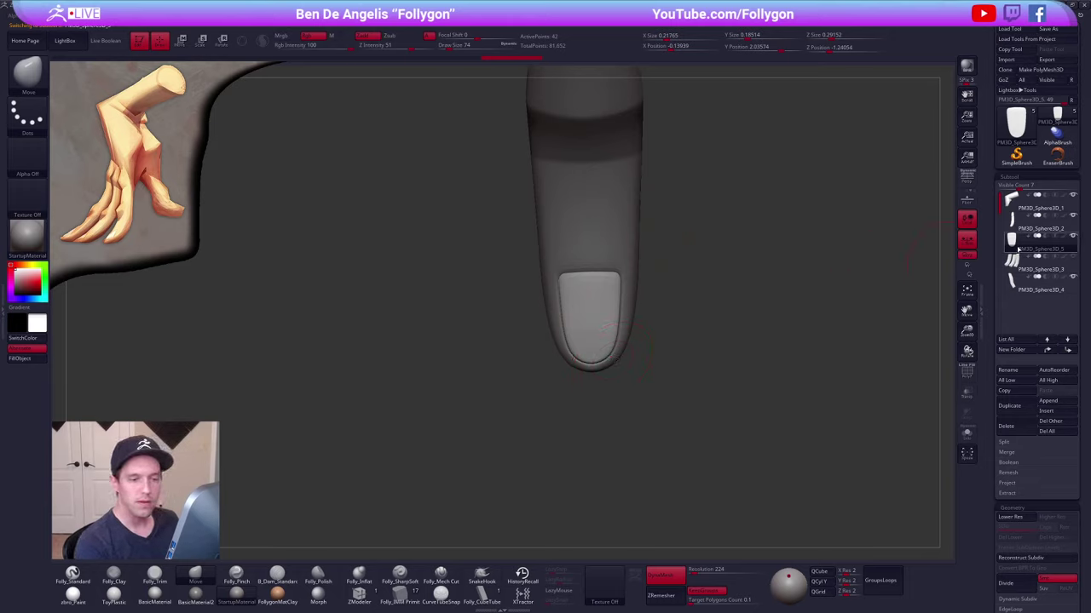
- Return to the finger subtool, show it unsmoothed with its wireframe and set the Move brush's draw size to 5
click(1029, 224)
click(649, 352)
mouse_move(650, 352)
alt+mouse_down()
mouse_move(633, 300)
mouse_move(637, 330)
mouse_move(622, 334)
alt+mouse_up()
key(space)
key(shift+d)
key(shift+d)
key(shift+f)
key(space)
right_drag(621, 333, 571, 241)
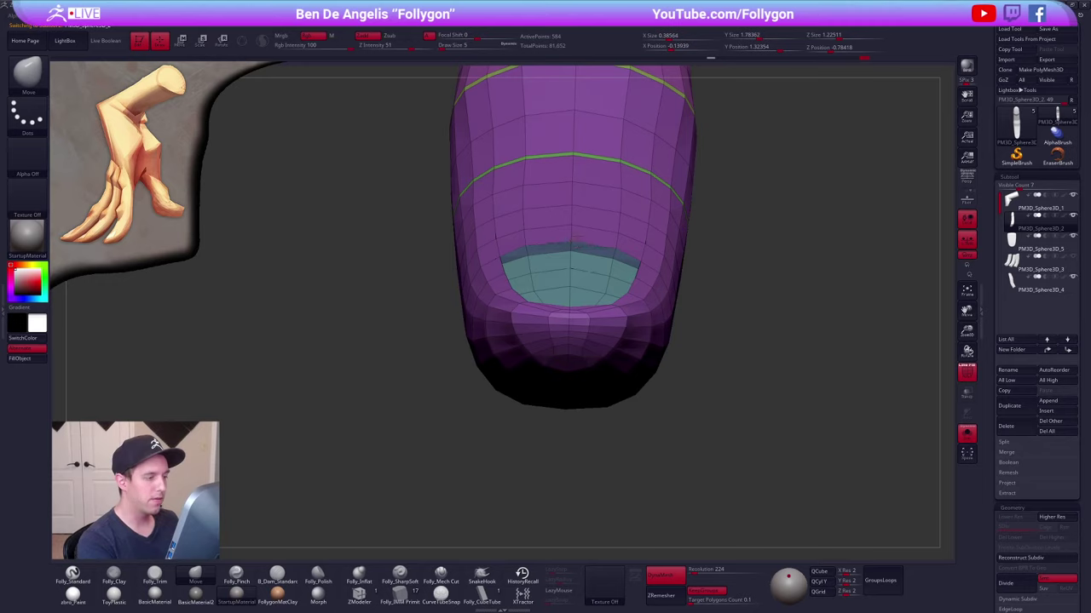
- Adjust the nail bed's cuticle edge with the Move brush at draw size 7 and smooth the finger beside the nail tip
right_drag(595, 236, 569, 259)
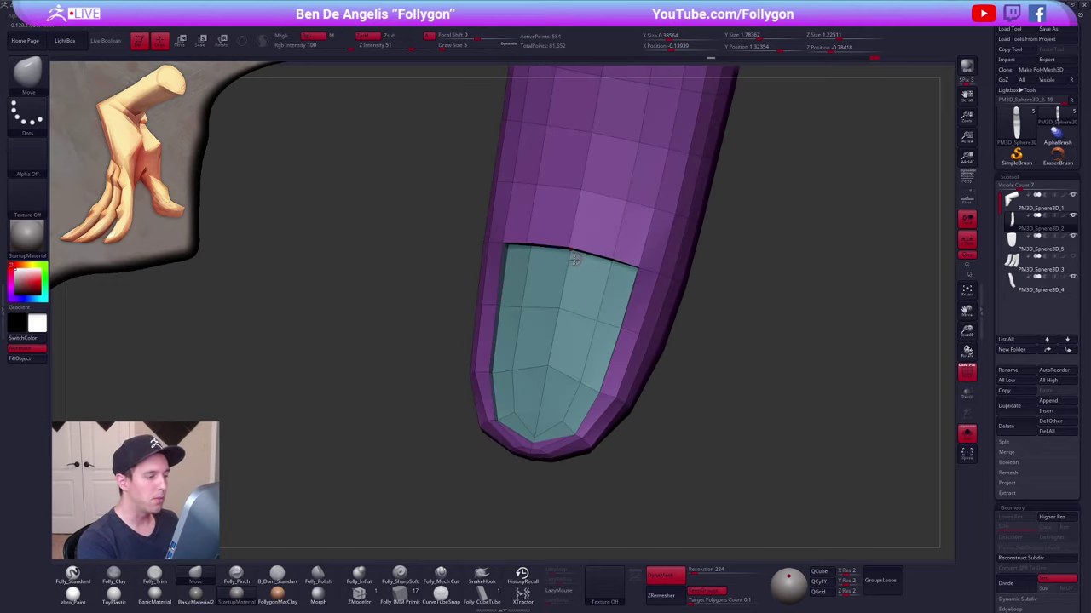
key(space)
click(575, 259)
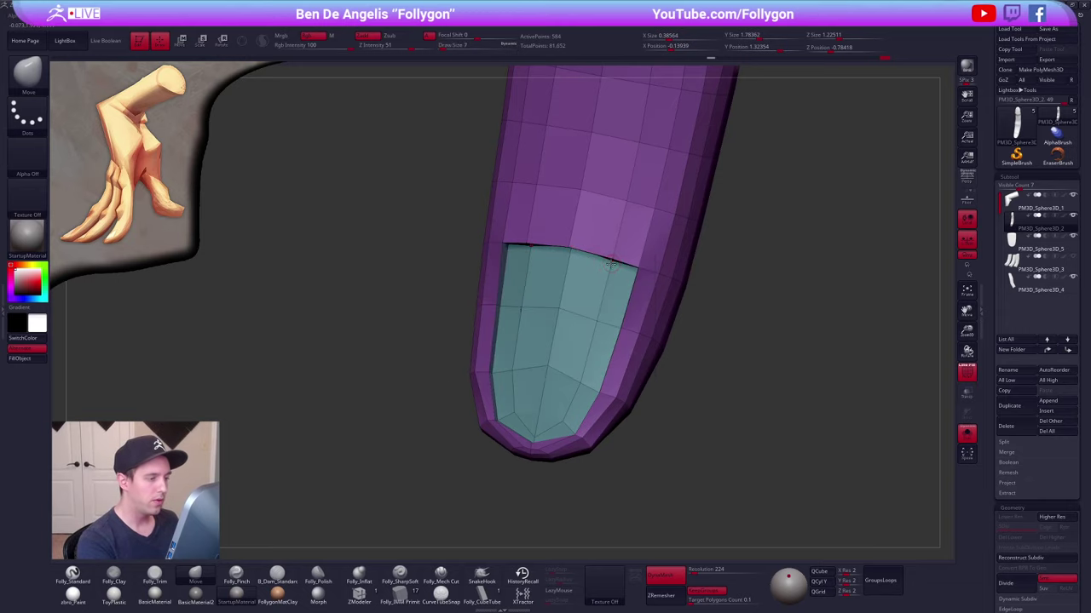
mouse_move(632, 269)
right_down()
mouse_move(666, 272)
mouse_move(596, 274)
mouse_move(618, 262)
mouse_move(563, 251)
mouse_move(621, 262)
mouse_move(569, 268)
mouse_move(633, 311)
mouse_move(626, 330)
mouse_move(635, 253)
right_up()
mouse_move(590, 298)
right_down()
mouse_move(636, 305)
mouse_move(654, 356)
mouse_move(627, 352)
right_up()
shift+drag(664, 351, 668, 343)
mouse_move(668, 343)
right_down()
mouse_move(656, 329)
mouse_move(686, 319)
mouse_move(703, 337)
mouse_move(558, 334)
mouse_move(558, 317)
mouse_move(535, 312)
right_up()
key(d)
key(shift+d)
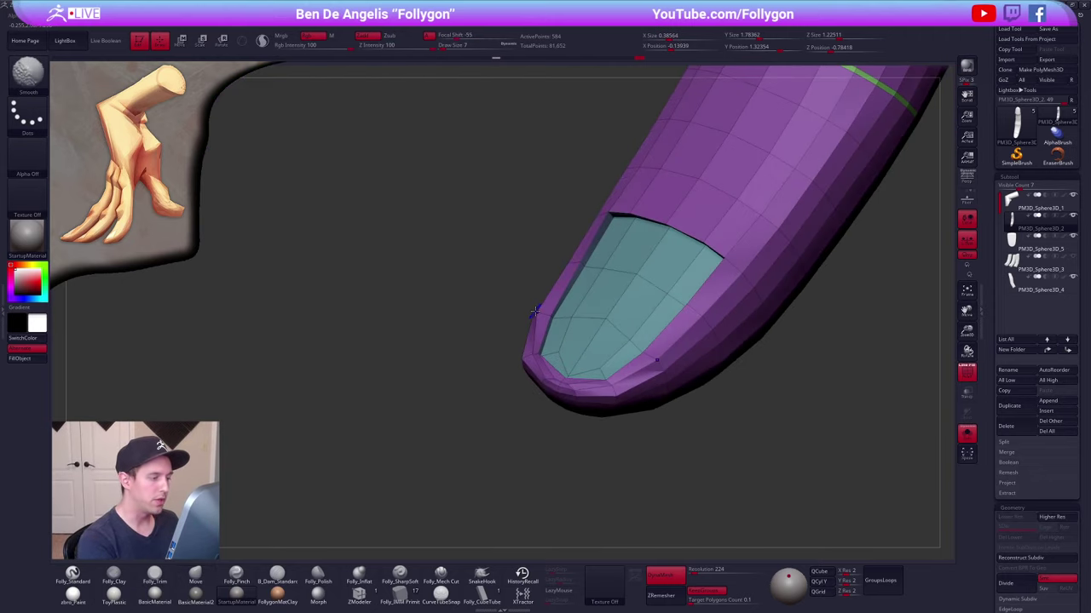
- Curve the cuticle edge and its corners on the finger, comparing the result with and without dynamic subdivision
mouse_move(643, 241)
alt+right_down()
mouse_move(562, 295)
mouse_move(548, 264)
mouse_move(580, 265)
alt+right_up()
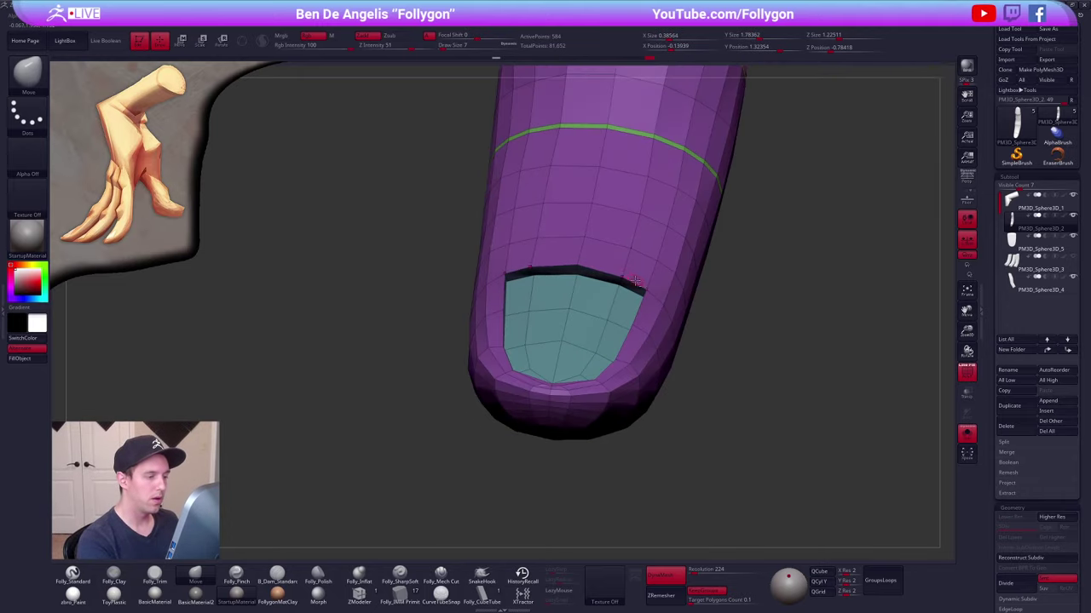
key(d)
right_drag(643, 309, 584, 310)
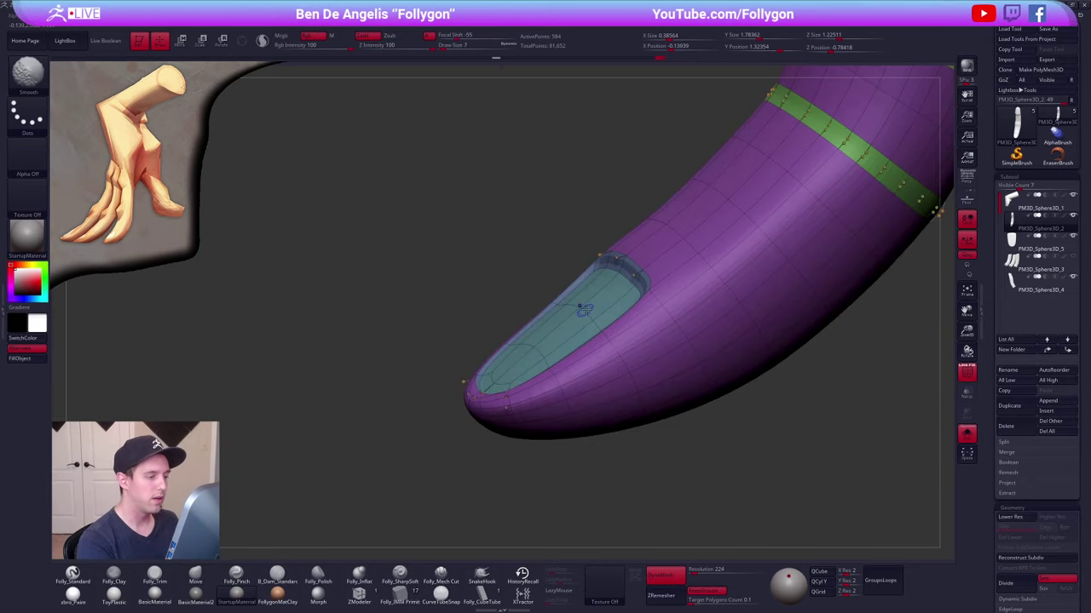
key(shift+d)
right_drag(620, 273, 595, 271)
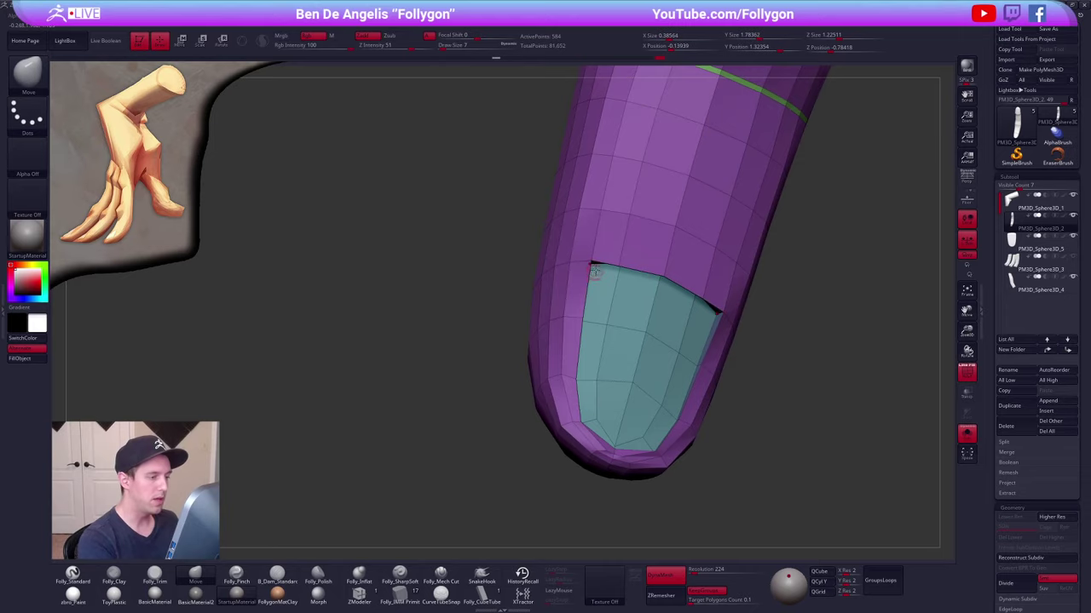
drag(662, 276, 658, 265)
key(d)
right_drag(656, 268, 652, 328)
key(shift+f)
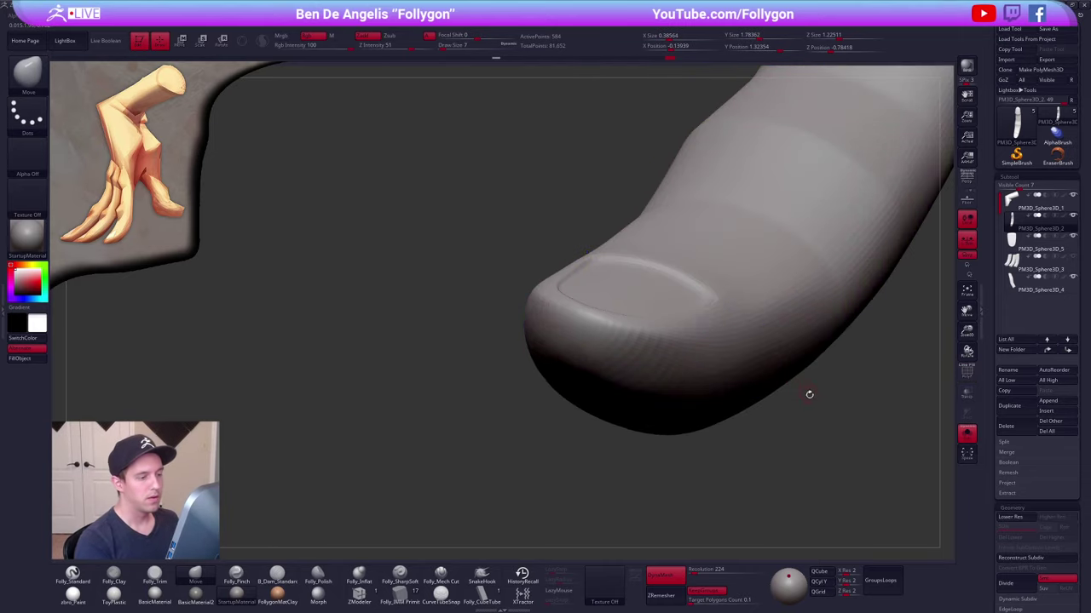
- Smooth the finger rim around the tip of the nail and check it with dynamic subdivision
ctrl+right_drag(809, 394, 672, 421)
key(shift+d)
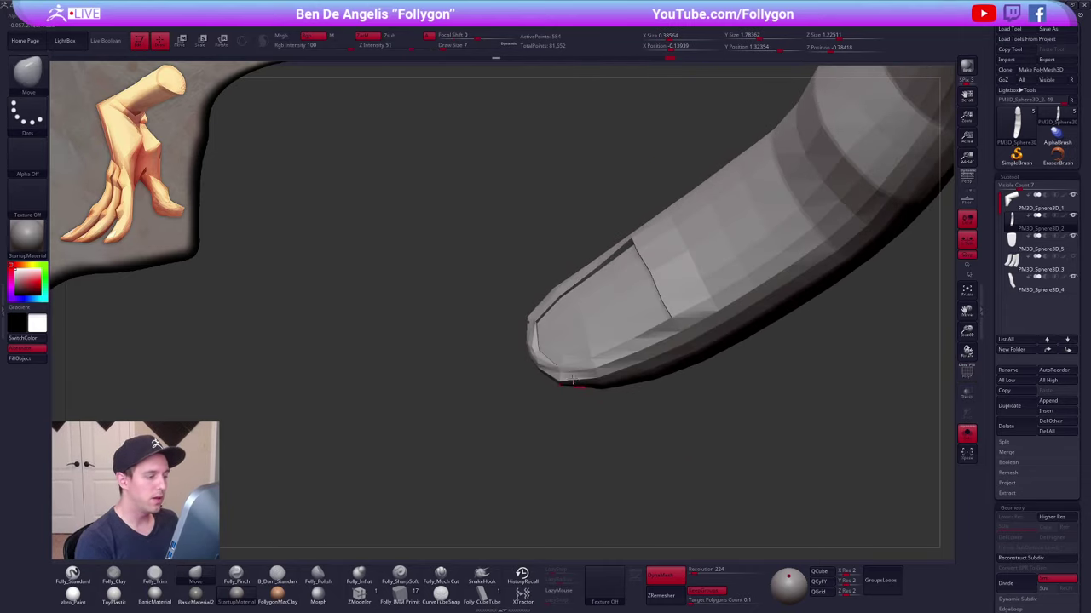
right_drag(572, 380, 545, 356)
shift+drag(523, 343, 541, 382)
key(d)
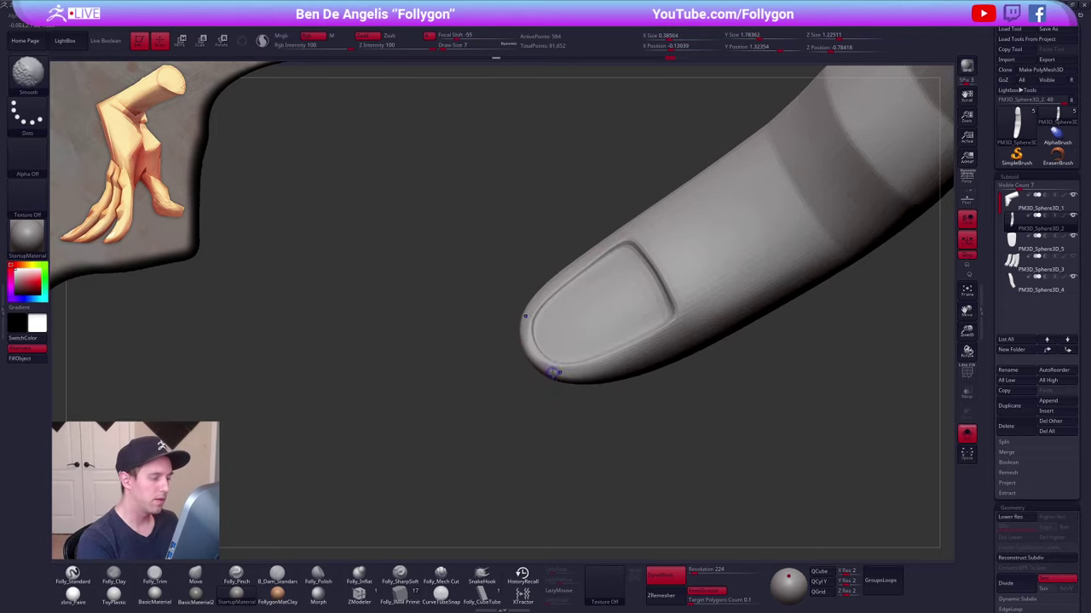
key(shift+f)
key(shift+f)
- Set the Move brush's draw size to 33 and round off the fingertip below the nail by moving and smoothing its points
mouse_move(537, 337)
right_down()
mouse_move(590, 344)
mouse_move(565, 350)
mouse_move(626, 383)
mouse_move(622, 412)
right_up()
mouse_move(572, 387)
right_down()
mouse_move(530, 375)
mouse_move(595, 372)
mouse_move(611, 344)
mouse_move(572, 392)
right_up()
key(shift+d)
key(shift+f)
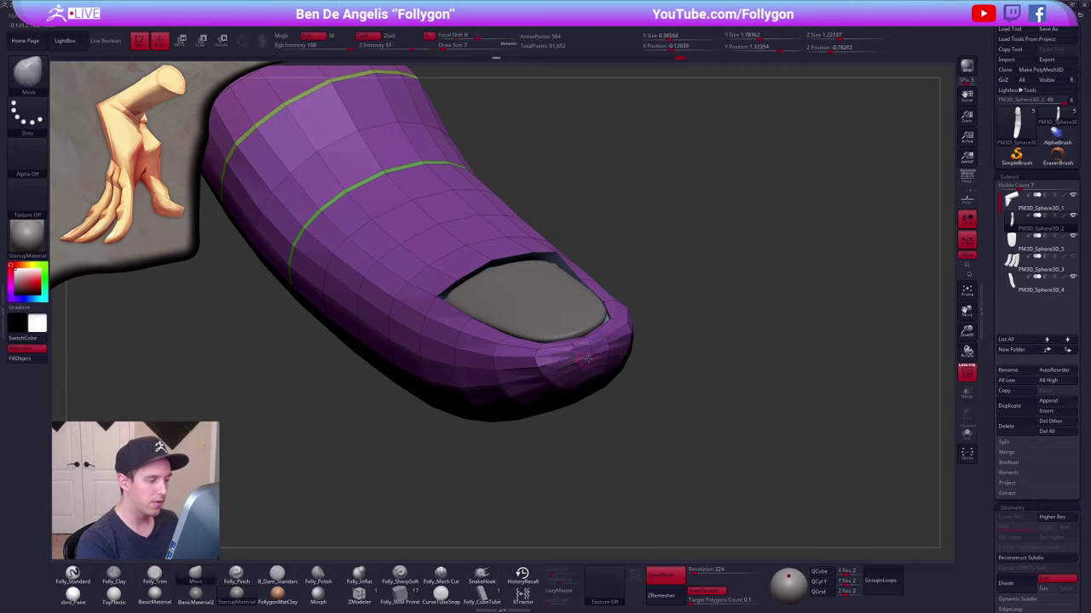
key(space)
drag(666, 361, 670, 361)
right_drag(596, 372, 562, 368)
key(w)
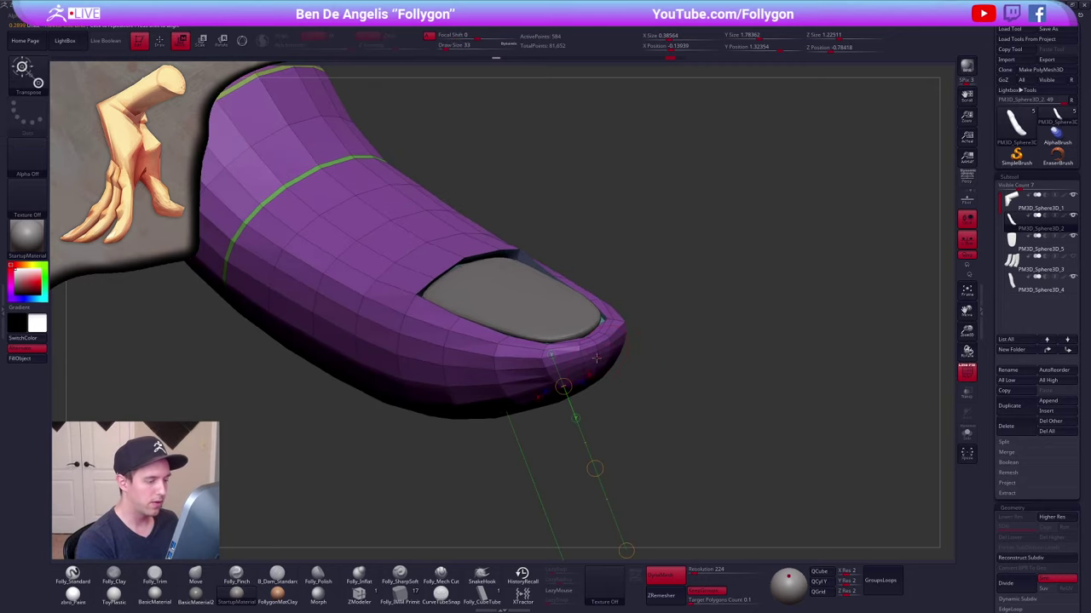
drag(574, 372, 652, 394)
key(q)
shift+drag(552, 365, 612, 334)
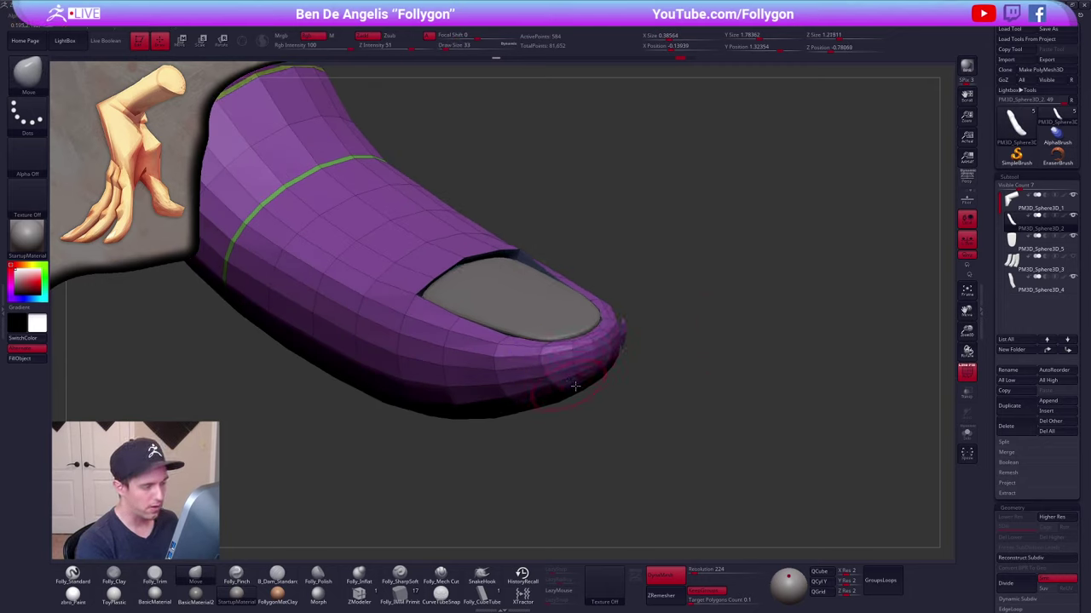
- Hide the wireframe and adjust the smoothed fingertip's overall shape with the Move brush at draw size 104
key(ctrl+d)
key(shift+f)
right_drag(656, 415, 585, 382)
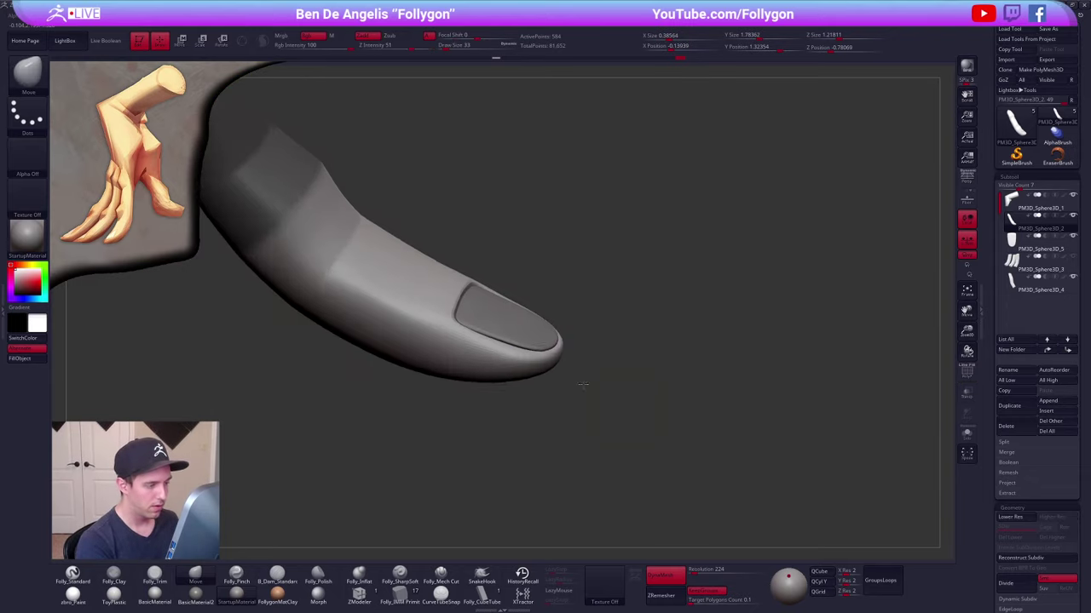
key(space)
drag(588, 364, 595, 365)
right_drag(568, 361, 494, 365)
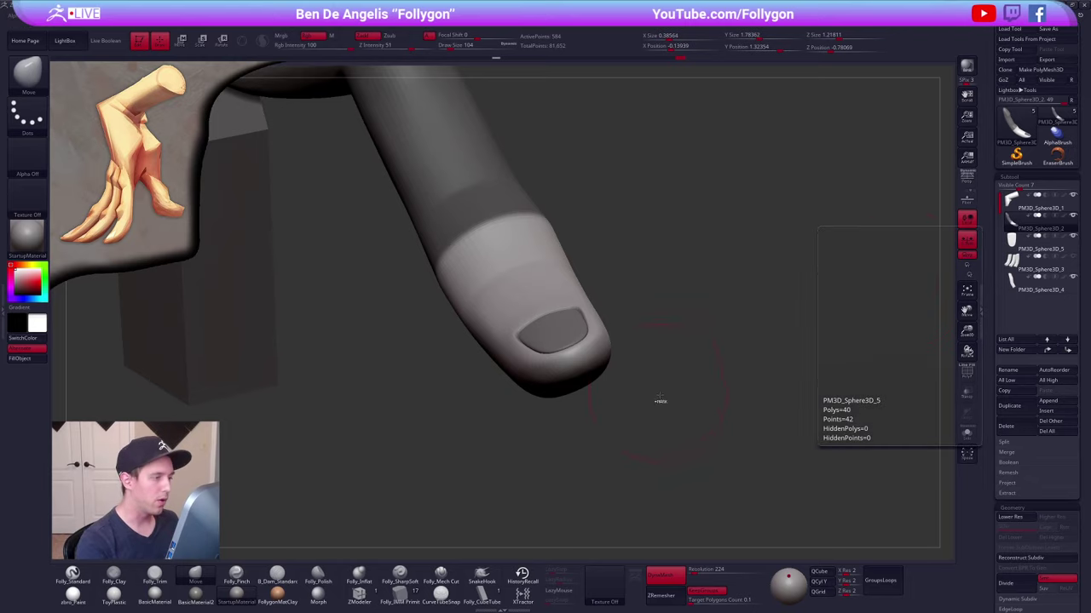
ctrl+drag(661, 400, 709, 401)
- Select the nail subtool and fit its side edges to the nail bed using the Move brush at draw size 49
click(1012, 245)
key(space)
drag(616, 338, 610, 338)
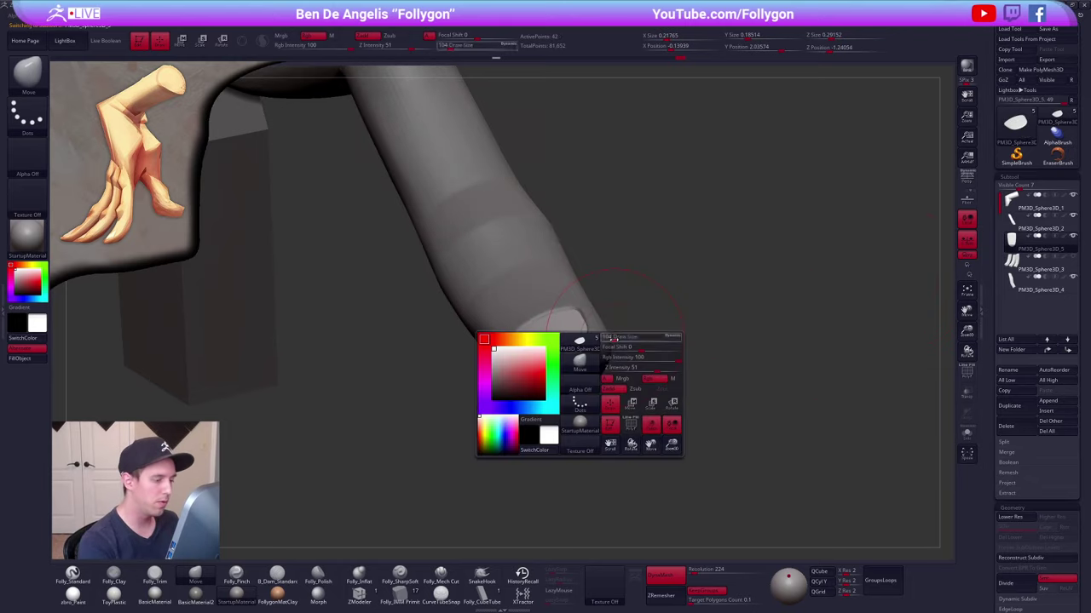
drag(594, 421, 560, 465)
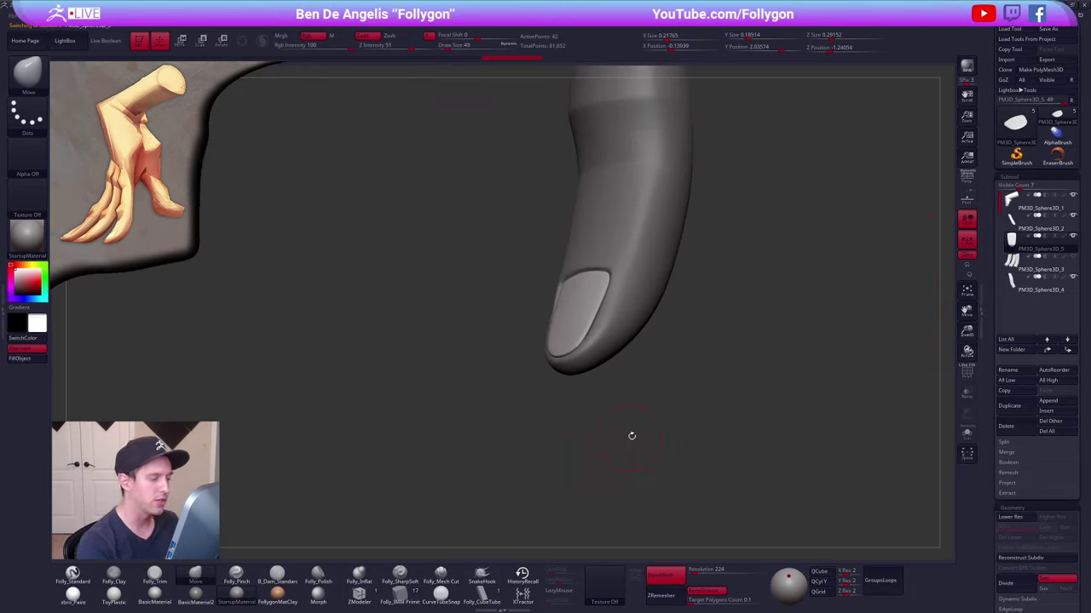
drag(581, 410, 644, 406)
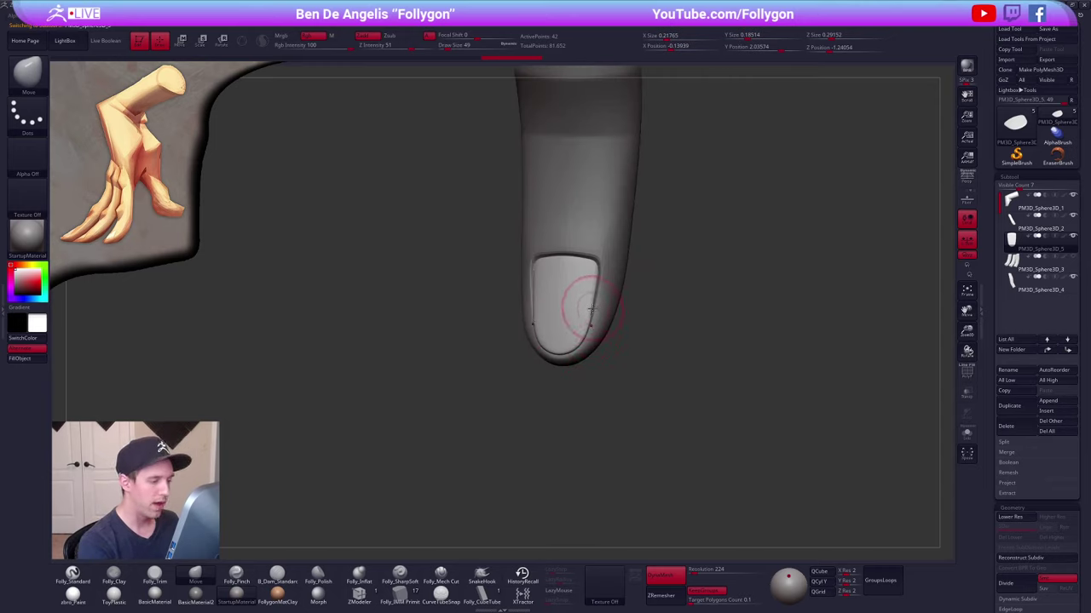
drag(597, 285, 592, 320)
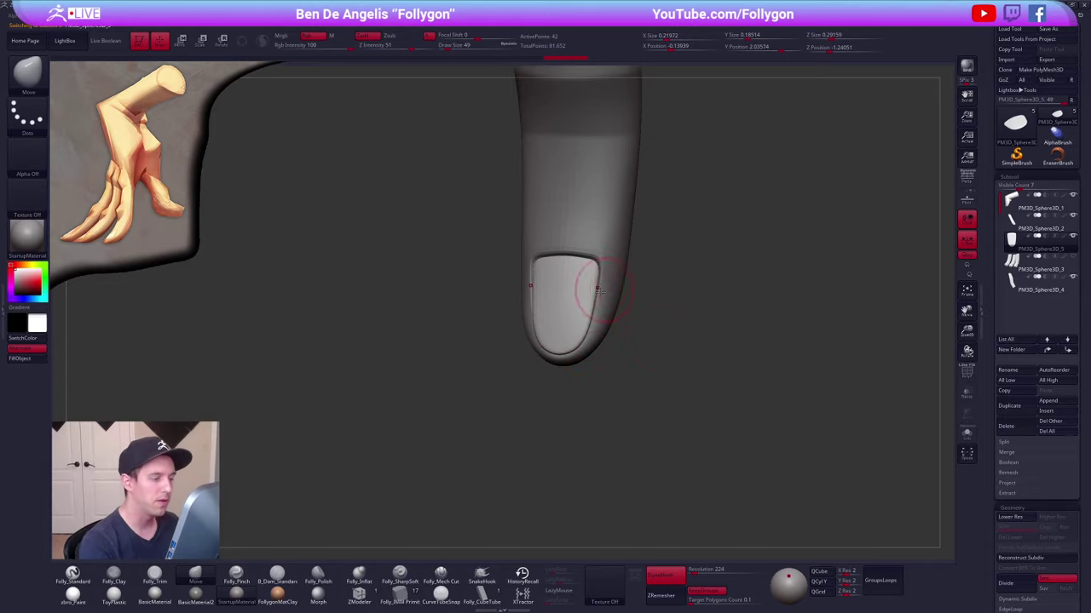
drag(600, 291, 600, 269)
drag(593, 311, 589, 312)
- Tuck the free end of the nail into the fingertip and compare it with and without dynamic subdivision
mouse_move(588, 298)
mouse_down()
mouse_move(611, 297)
mouse_move(576, 363)
mouse_move(599, 383)
mouse_move(546, 409)
mouse_move(591, 506)
mouse_move(602, 469)
mouse_move(574, 397)
mouse_up()
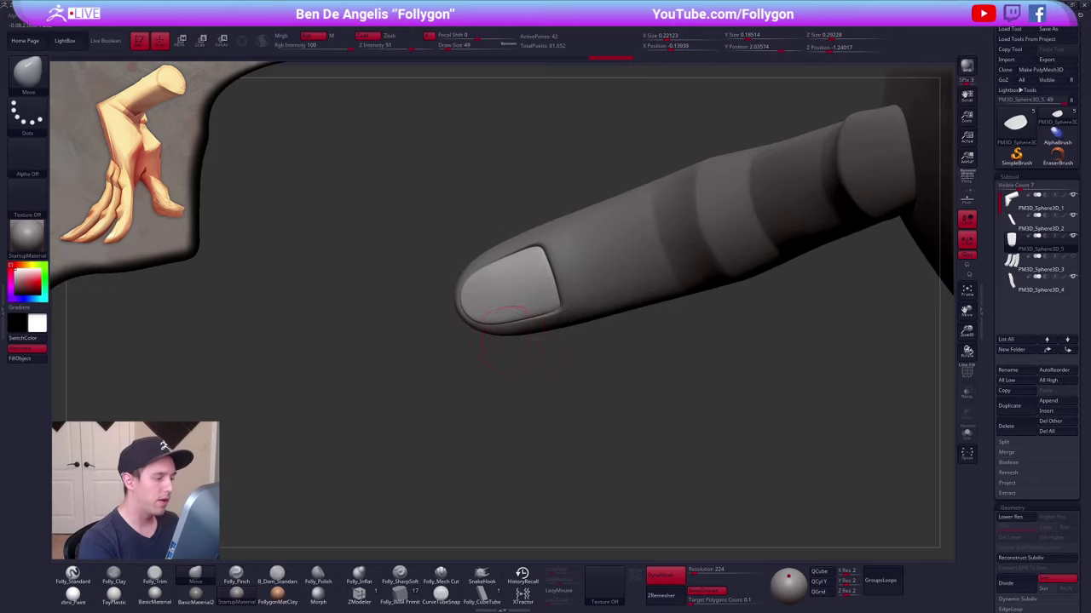
alt+drag(497, 365, 538, 373)
key(shift+d)
key(d)
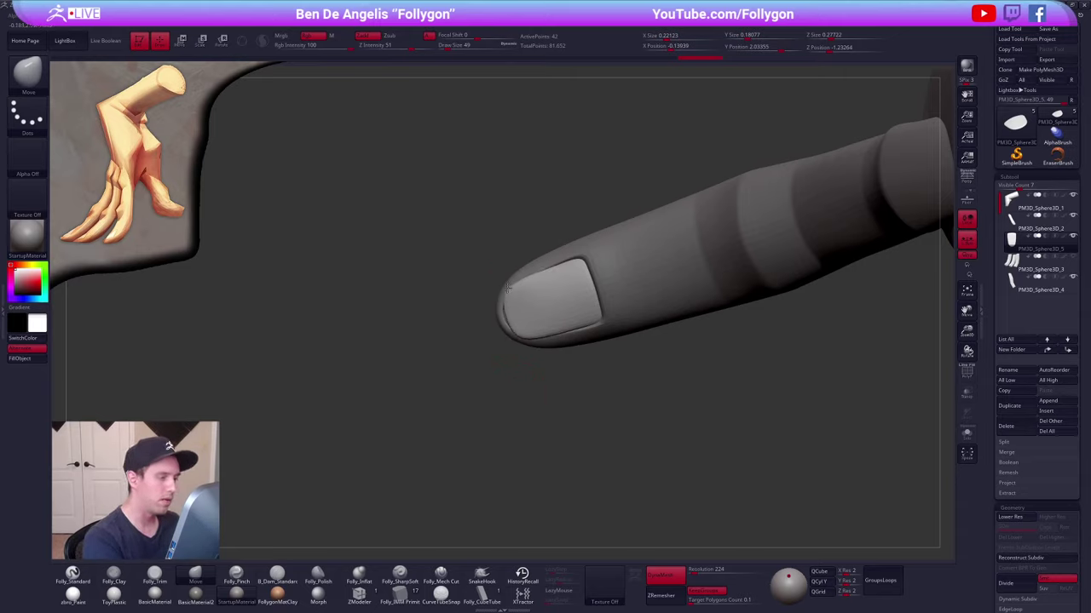
- Select the finger subtool and refine the fingertip rim around the nail with the Move brush at draw size 29
click(1028, 224)
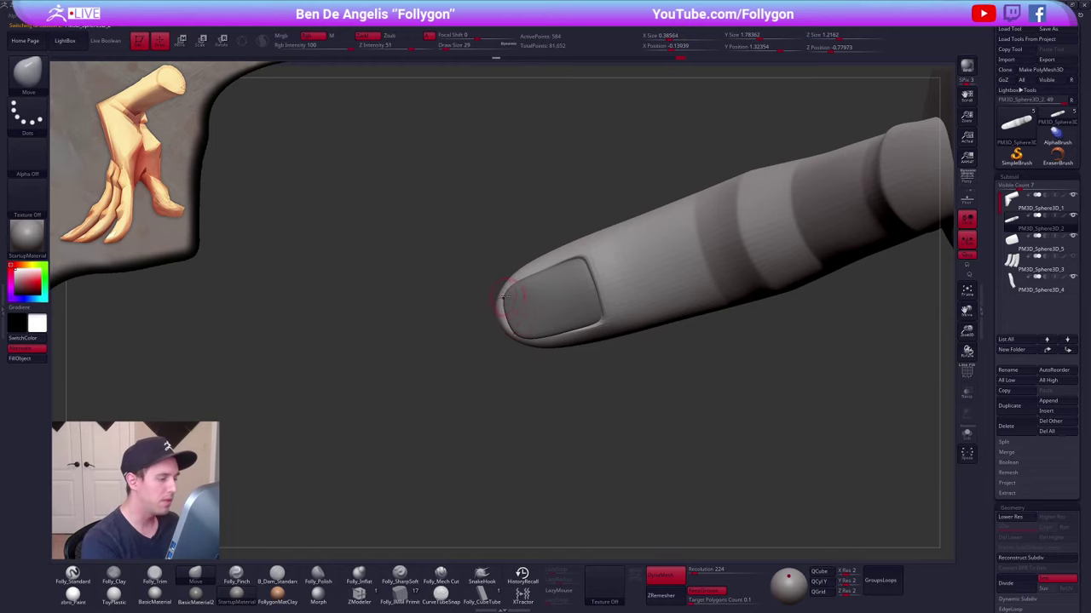
key(space)
drag(503, 296, 507, 297)
right_drag(506, 329, 589, 313)
drag(526, 286, 474, 397)
- Set the Move brush's draw size to 96 and adjust the shape of the fingertip
mouse_move(563, 390)
alt+mouse_down()
mouse_move(551, 332)
mouse_move(558, 308)
alt+mouse_up()
key(space)
drag(597, 308, 598, 341)
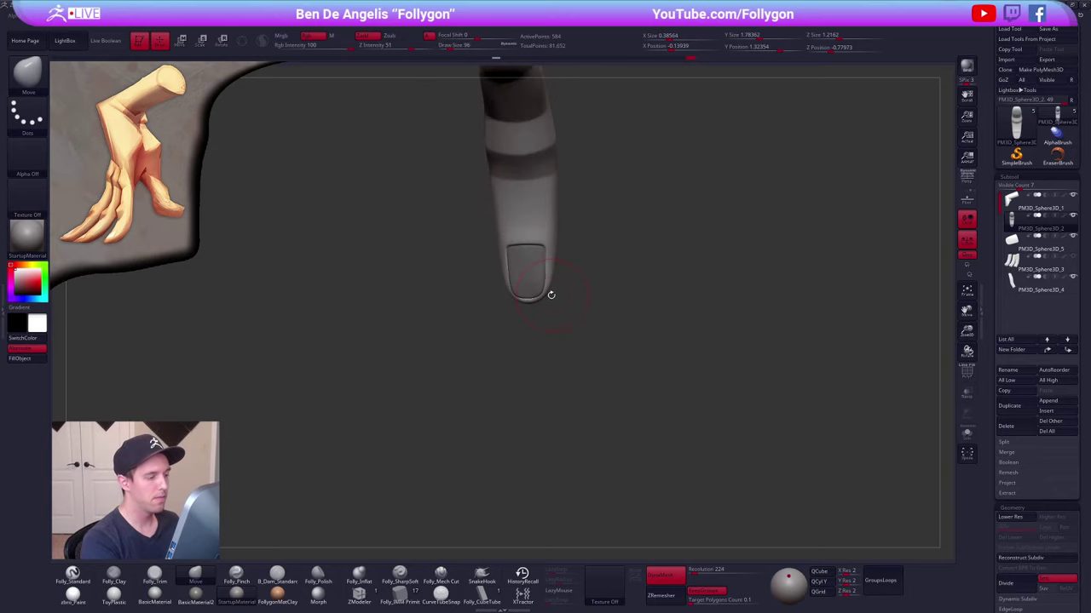
drag(546, 294, 545, 298)
drag(688, 294, 693, 315)
- Merge the fingernail subtool down into the finger subtool, accepting the non-undoable operation
right_drag(693, 314, 727, 391)
key(shift+f)
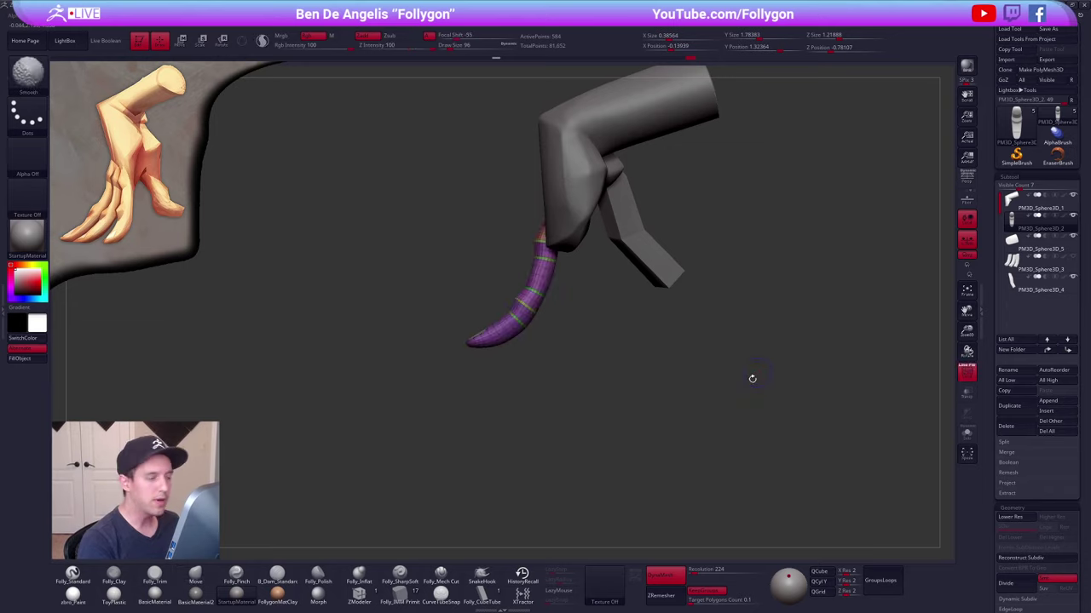
drag(752, 378, 797, 392)
click(1016, 244)
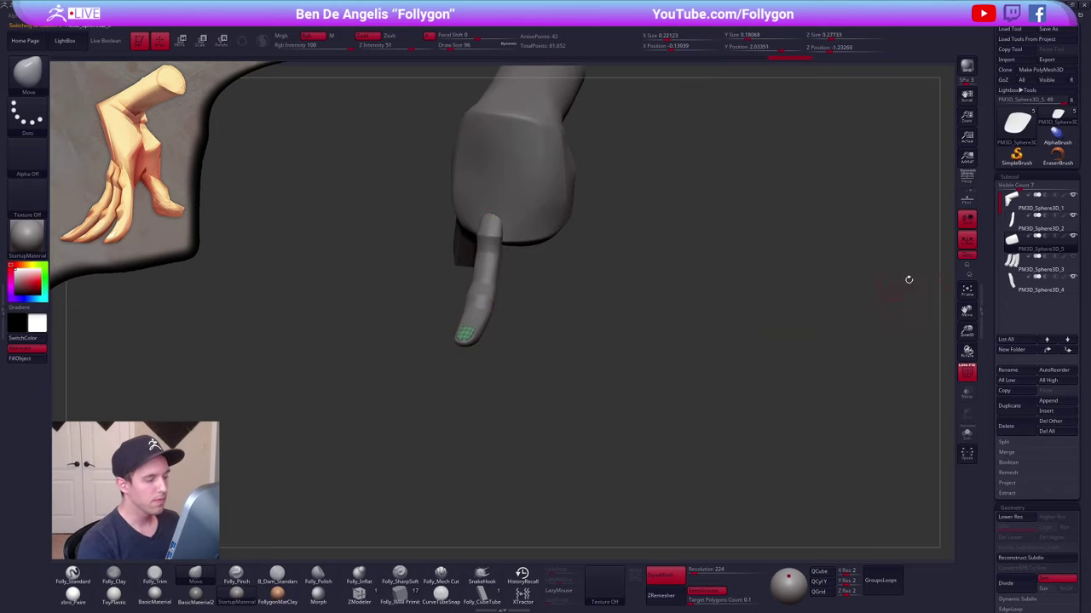
click(1016, 224)
key(space)
click(733, 322)
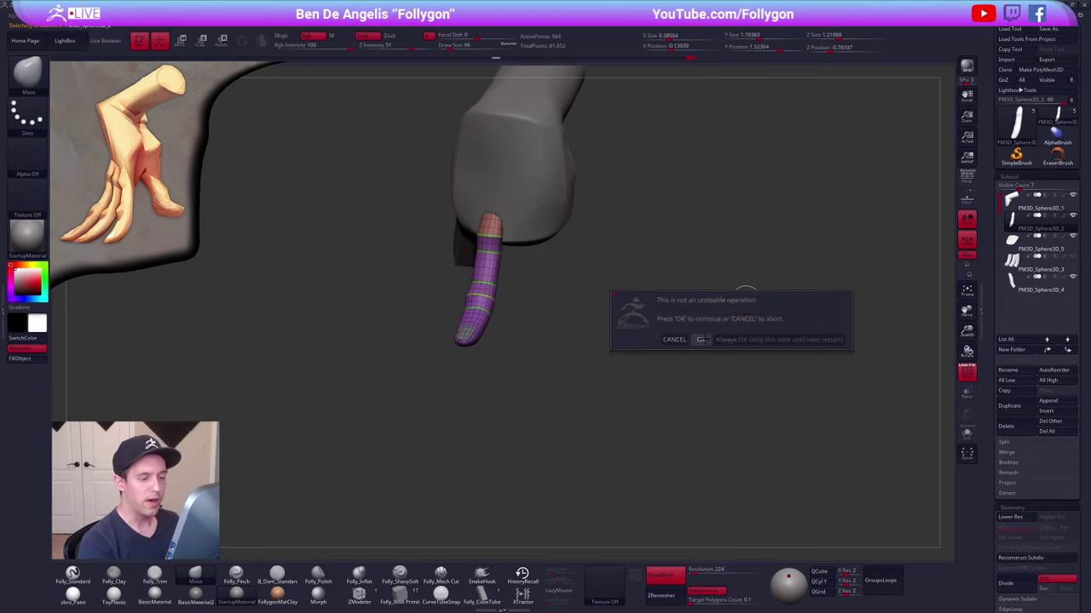
click(698, 339)
- Turn off the polyframe display and place a duplicate of the finger beside the original within the same subtool
drag(712, 394, 660, 407)
key(shift+f)
mouse_move(553, 362)
right_down()
mouse_move(574, 343)
mouse_move(555, 348)
right_up()
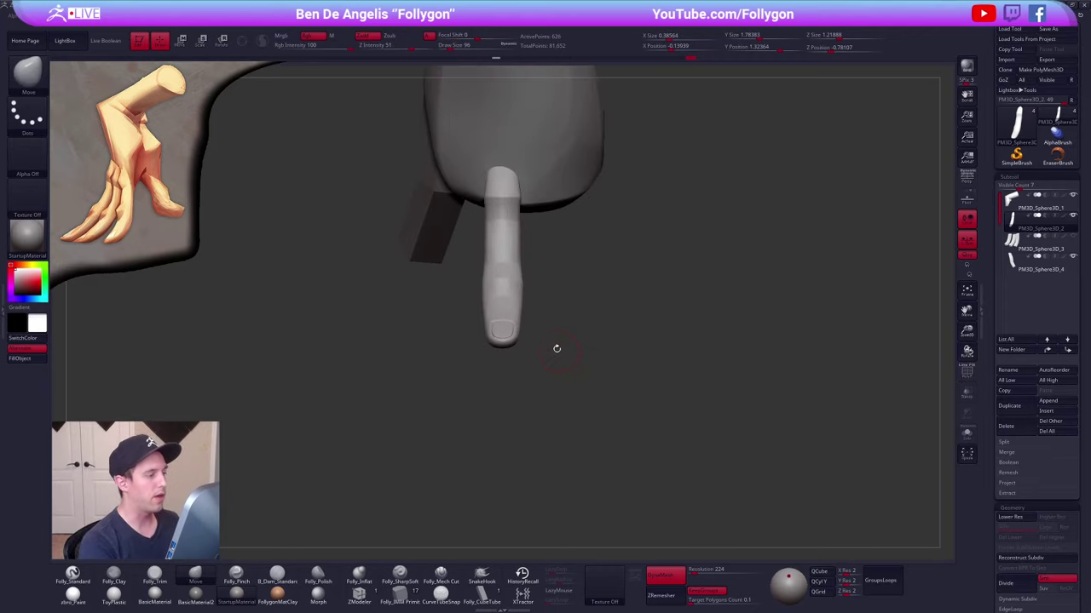
key(w)
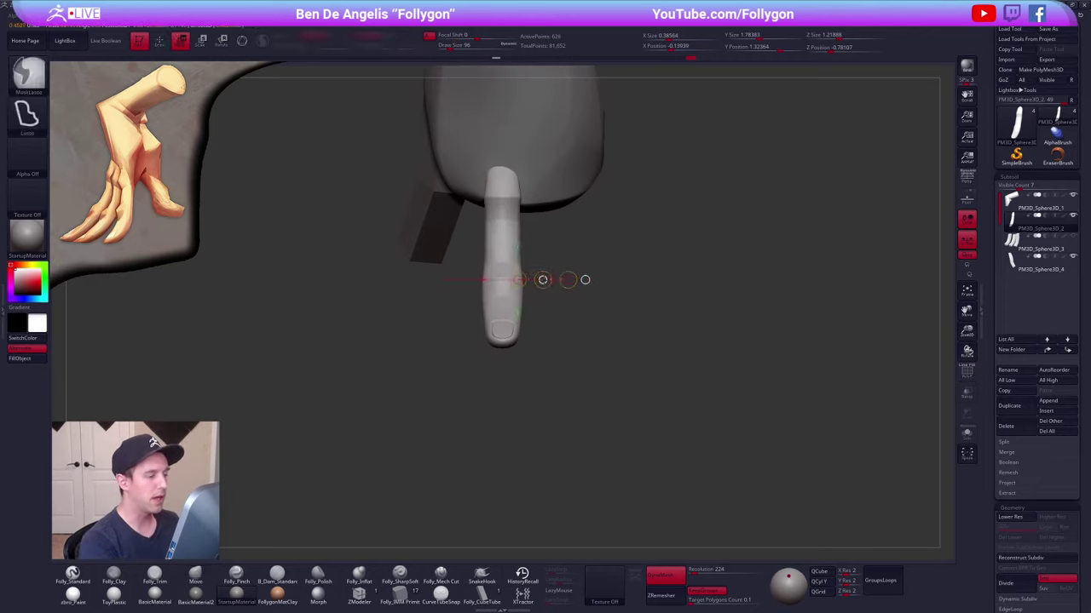
ctrl+drag(543, 280, 591, 280)
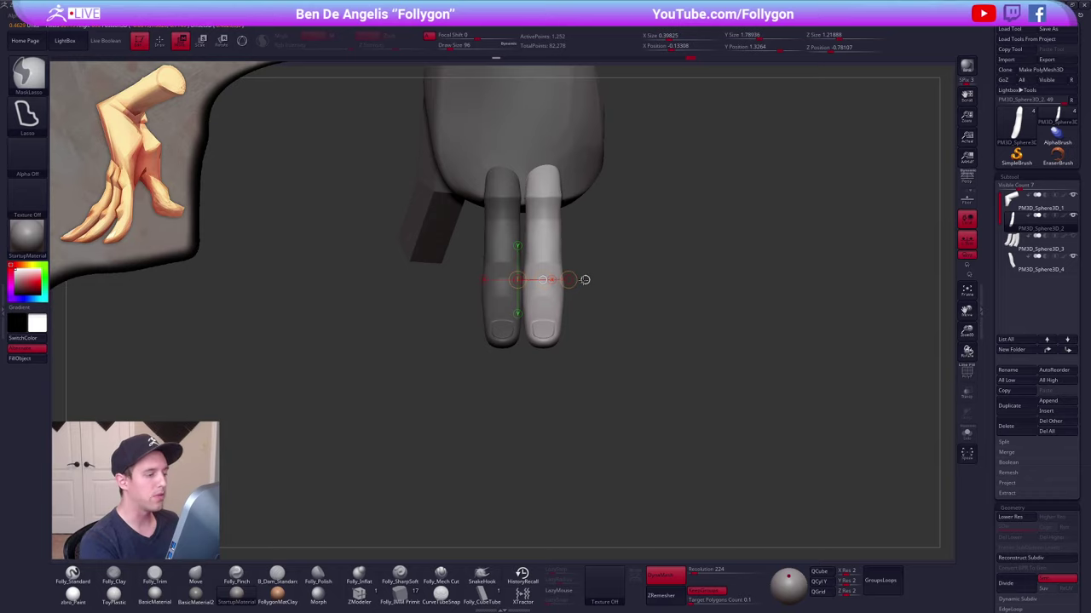
- Move the duplicate finger slightly back toward the thumb side and a little lower in side view
right_drag(592, 286, 516, 283)
shift+drag(554, 260, 606, 260)
drag(580, 260, 588, 263)
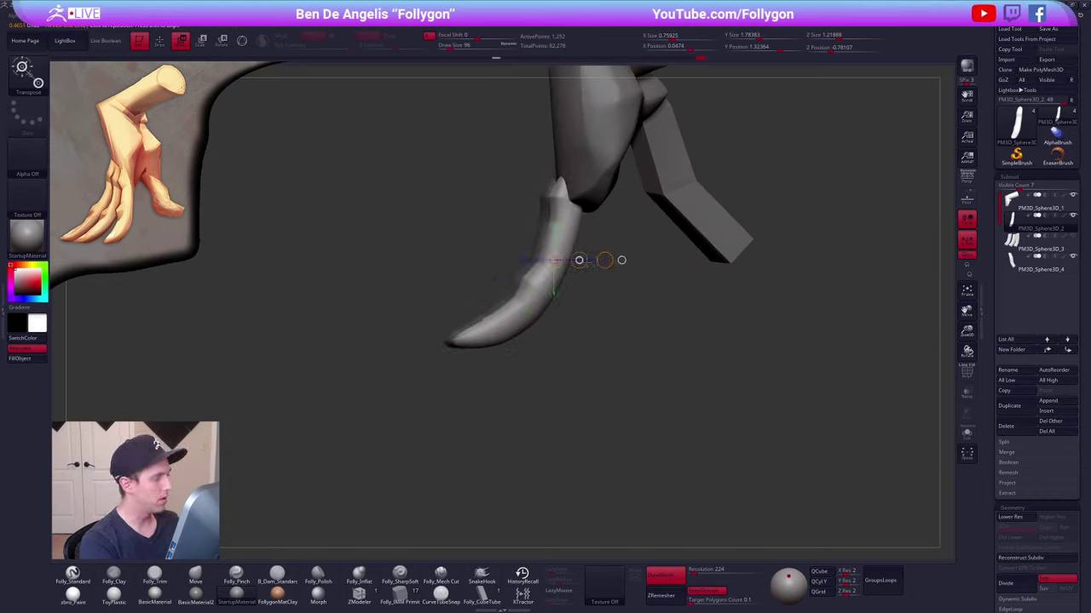
shift+drag(570, 222, 569, 302)
drag(569, 262, 570, 273)
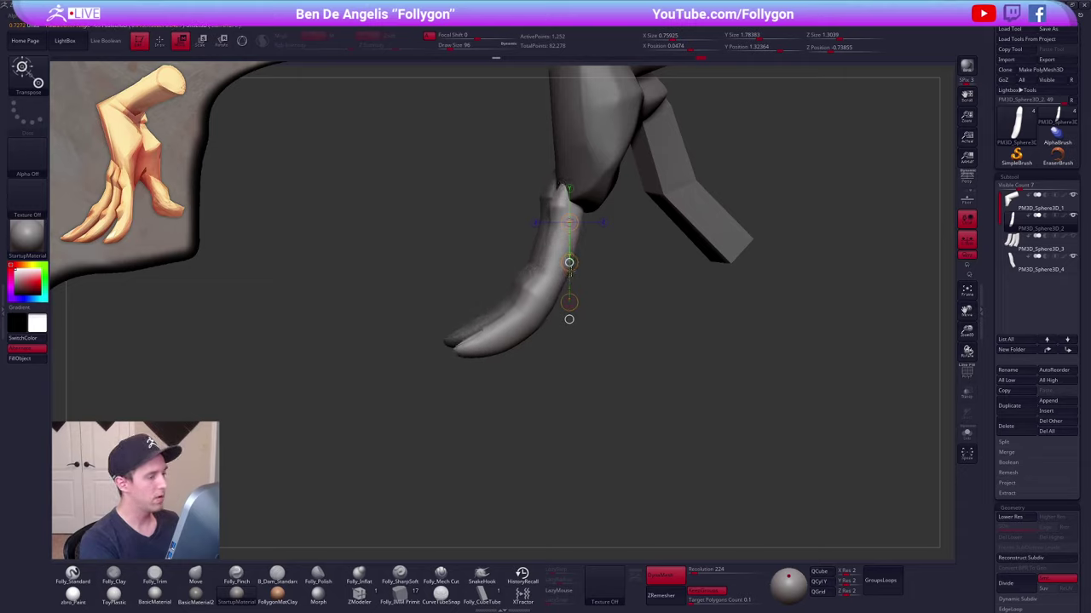
- Isolate the finger subtool, scale the duplicate finger down slightly from its base, and show the whole hand again
key(e)
key(shift+s)
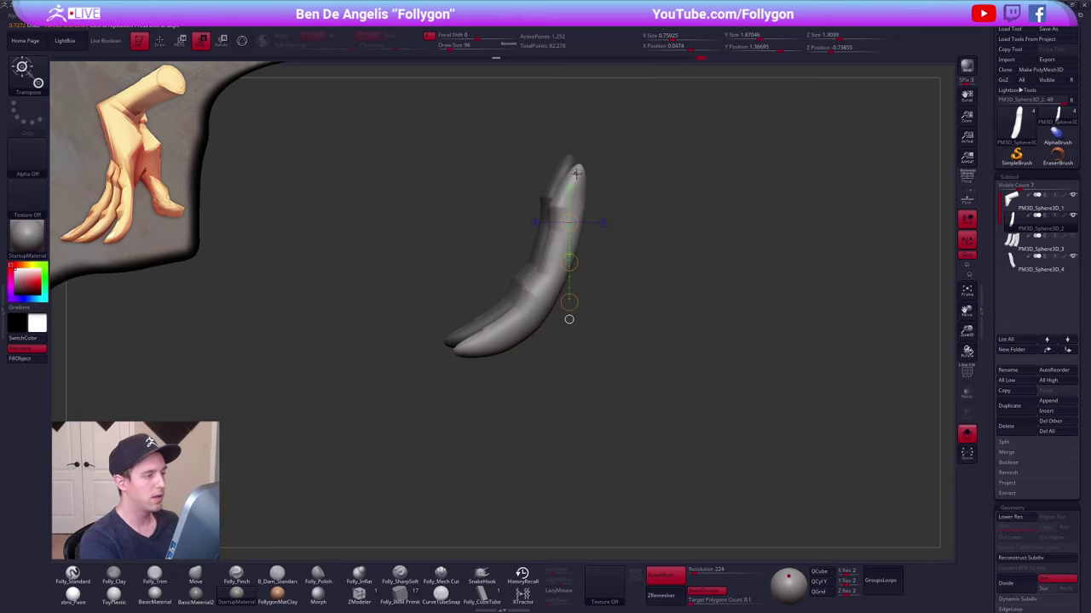
mouse_move(575, 174)
shift+mouse_down()
mouse_move(576, 367)
mouse_move(576, 352)
shift+mouse_up()
key(shift+s)
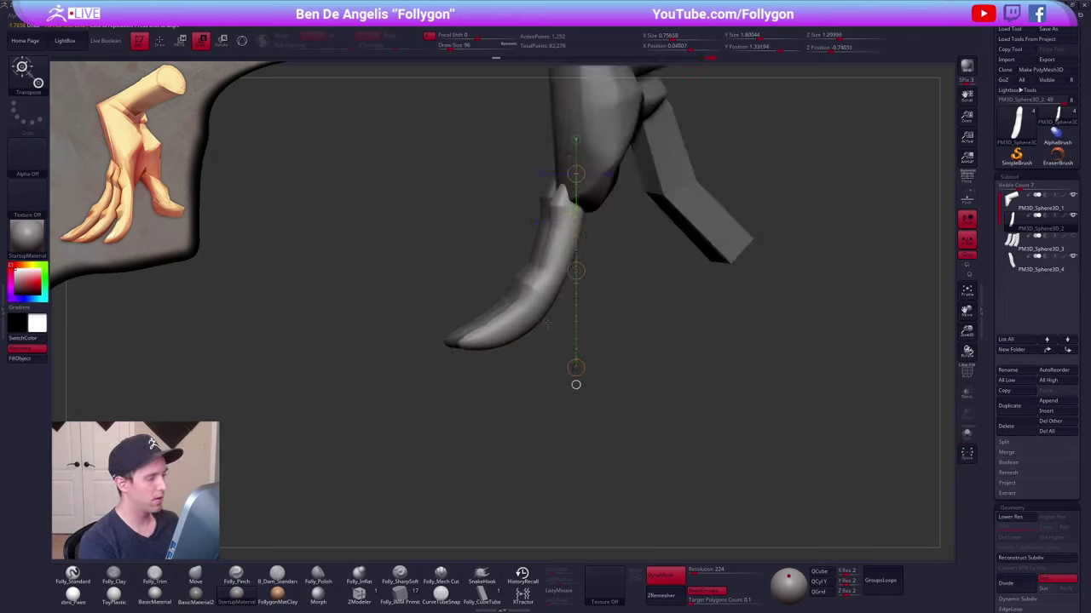
- Try to mask part of the duplicate finger and reposition its lower section with Transpose
key(w)
mouse_move(533, 316)
shift+mouse_down()
mouse_move(601, 316)
mouse_move(376, 359)
shift+mouse_up()
key(ctrl+z)
key(q)
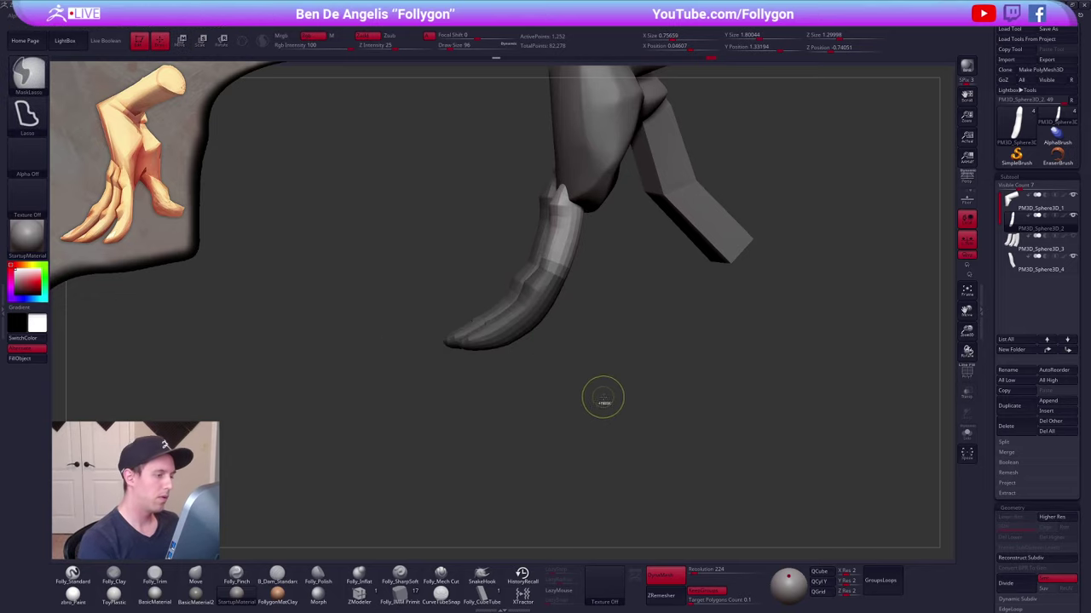
key(w)
ctrl+click(531, 352)
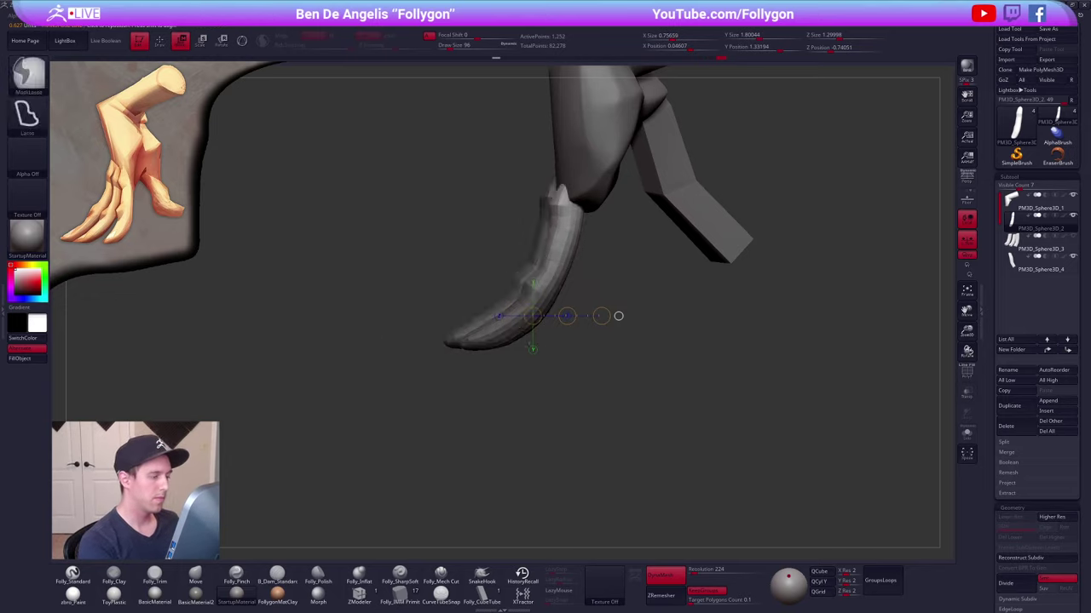
key(q)
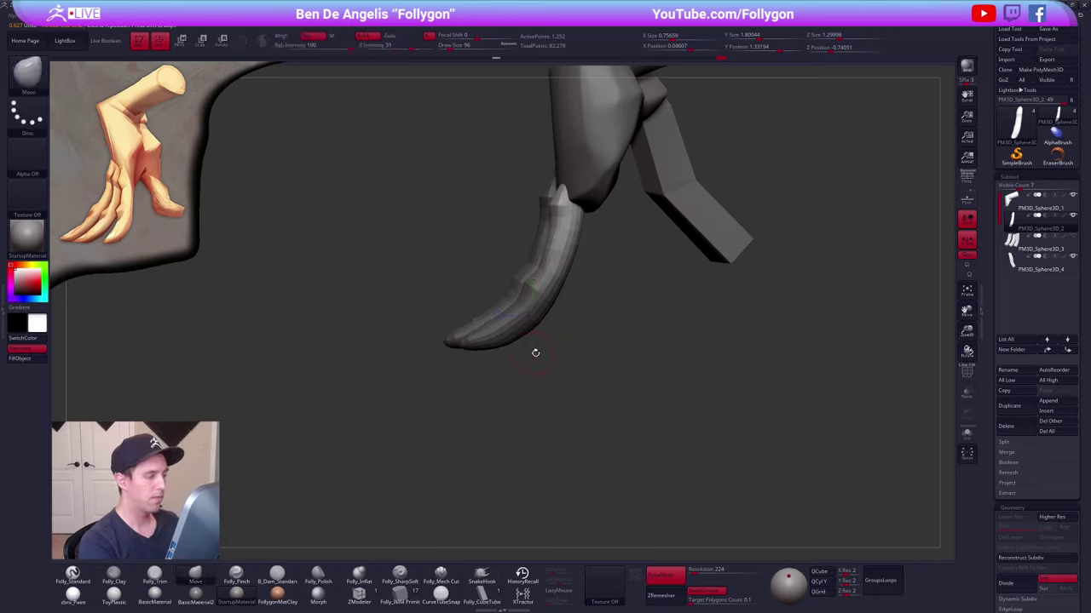
mouse_move(628, 409)
ctrl+mouse_down()
mouse_move(639, 401)
mouse_move(632, 407)
ctrl+mouse_up()
- Mask off the original finger and give the duplicate finger its own polygroup
drag(629, 407, 707, 409)
key(shift+f)
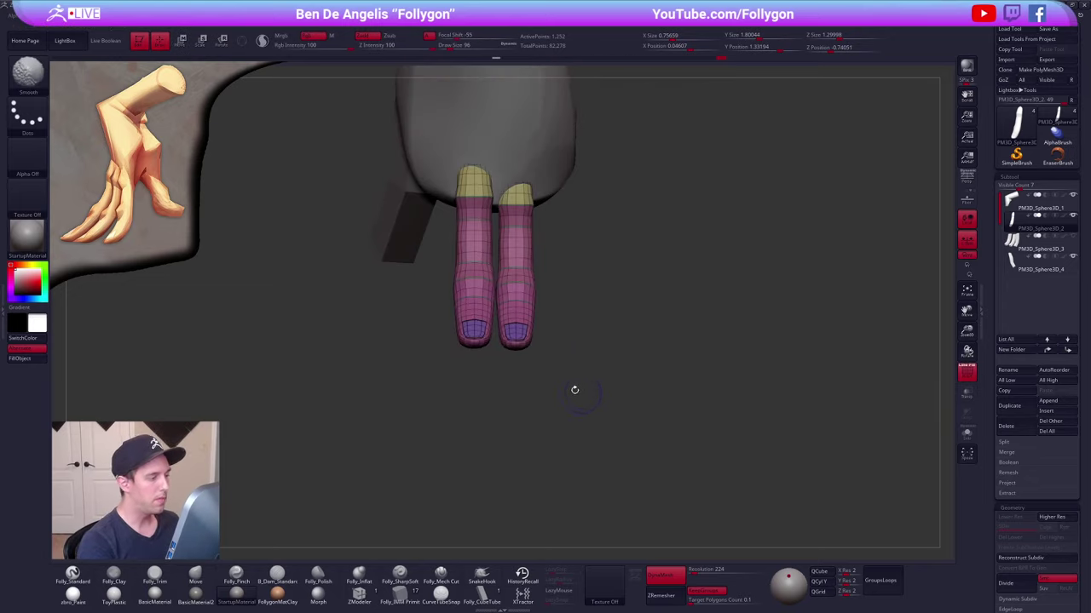
key(w)
ctrl+drag(530, 344, 479, 288)
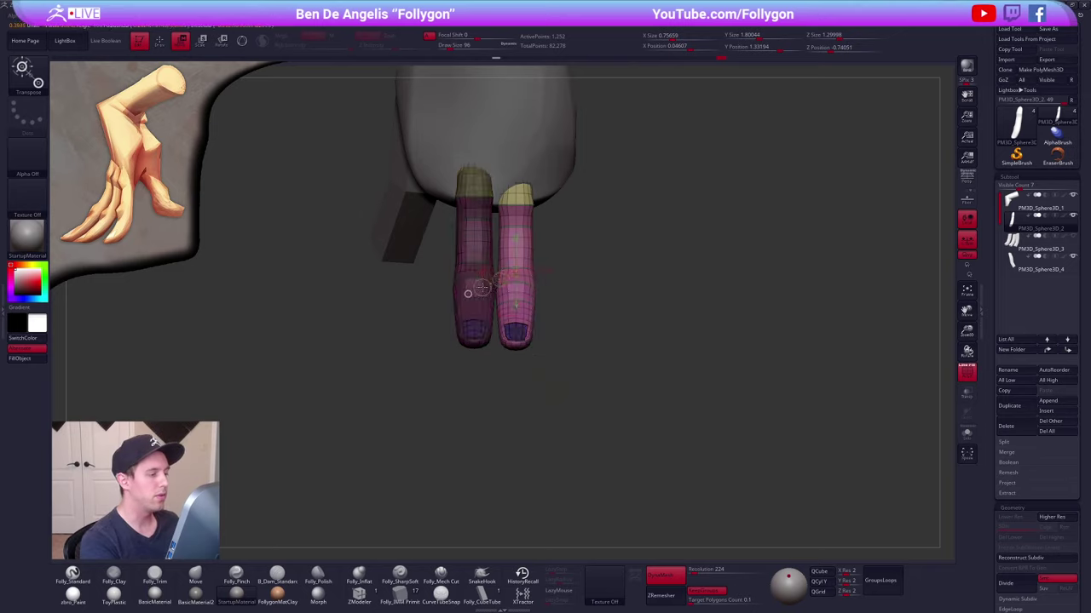
key(q)
ctrl+click(580, 310)
key(ctrl+w)
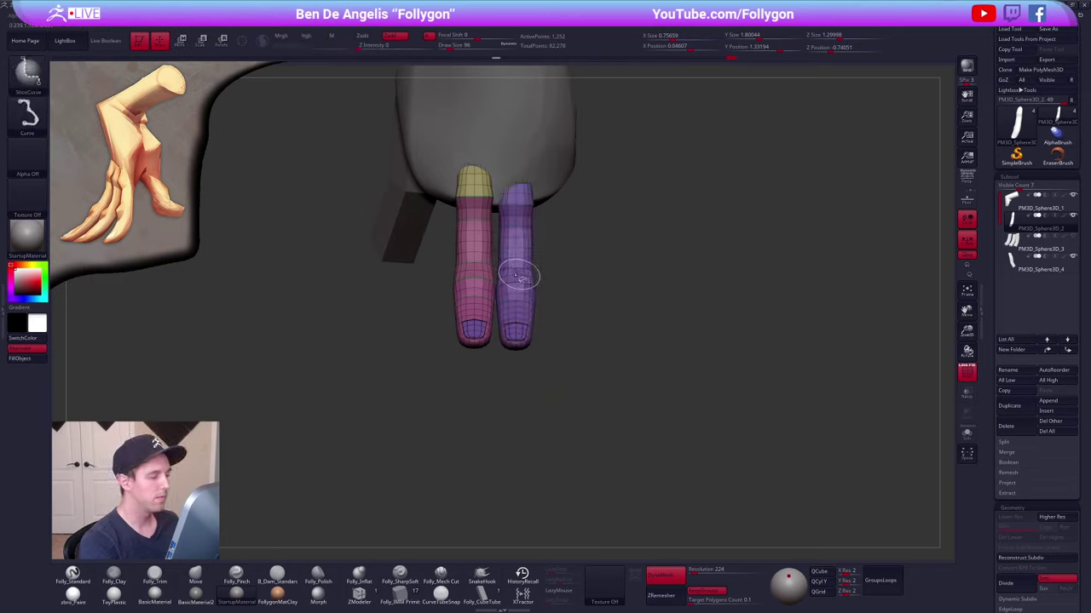
- Isolate the two nails and give the duplicate finger's nail a polygroup of its own
ctrl+shift+click(515, 332)
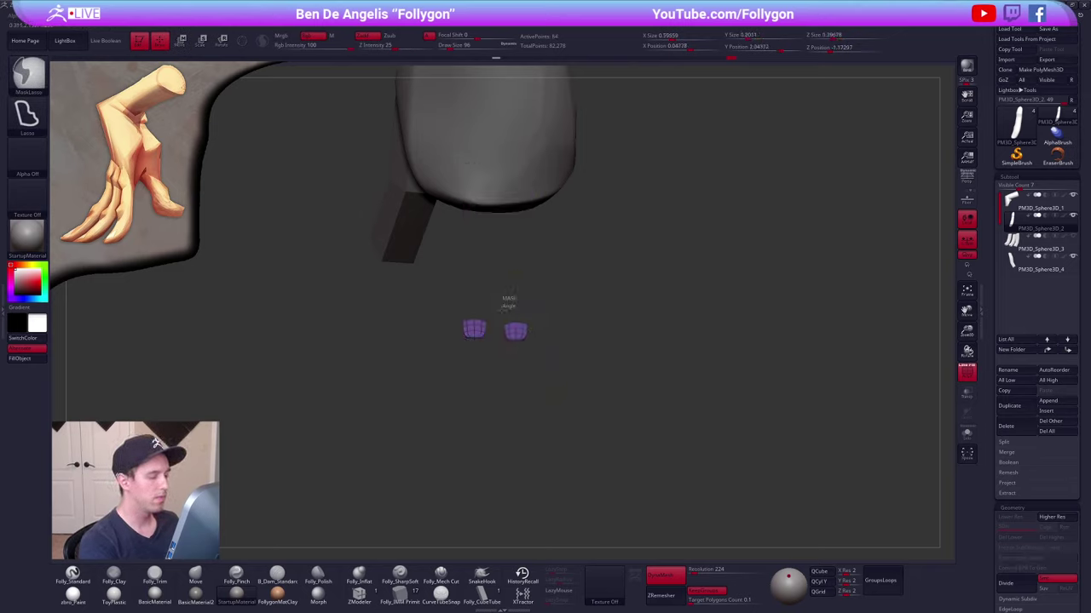
ctrl+drag(508, 301, 545, 311)
key(ctrl+w)
ctrl+shift+click(573, 317)
ctrl+shift+click(517, 330)
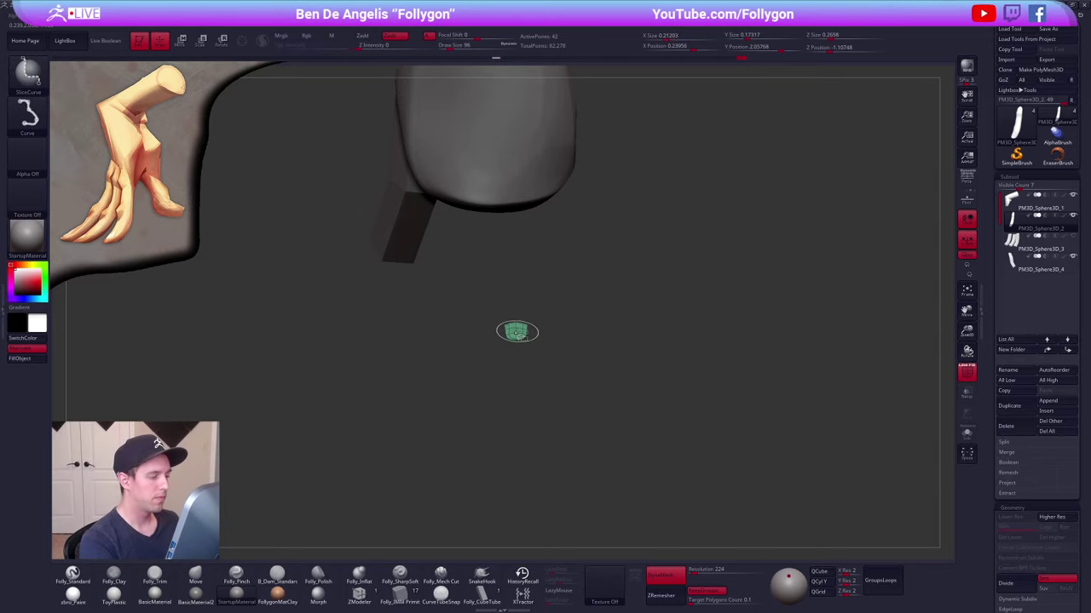
- Hide the duplicate finger with its nail, split the hidden parts into a separate subtool, and select that subtool
key(space)
click(570, 548)
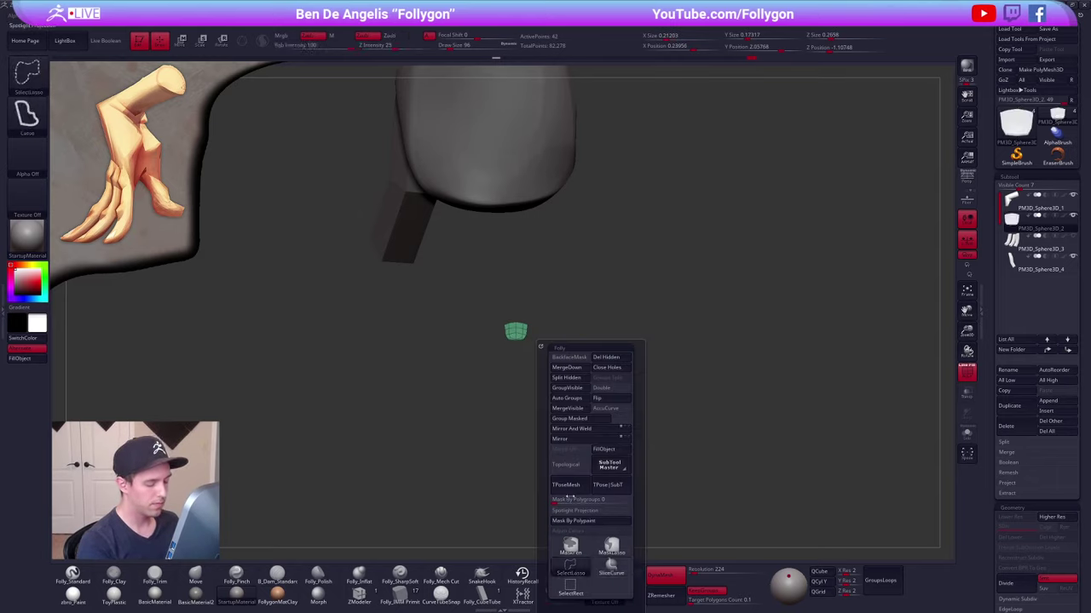
ctrl+shift+click(563, 256)
ctrl+shift+click(520, 271)
key(space)
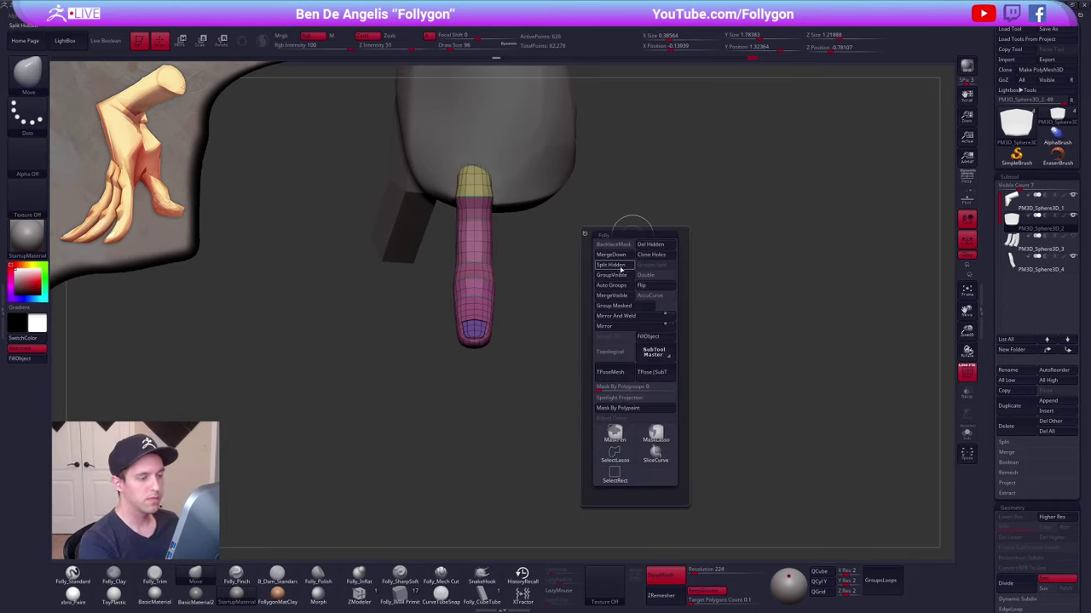
click(619, 269)
click(1015, 245)
- Mask the upper part of the second finger in side view, leaving the fingertip end unmasked
drag(903, 271, 772, 316)
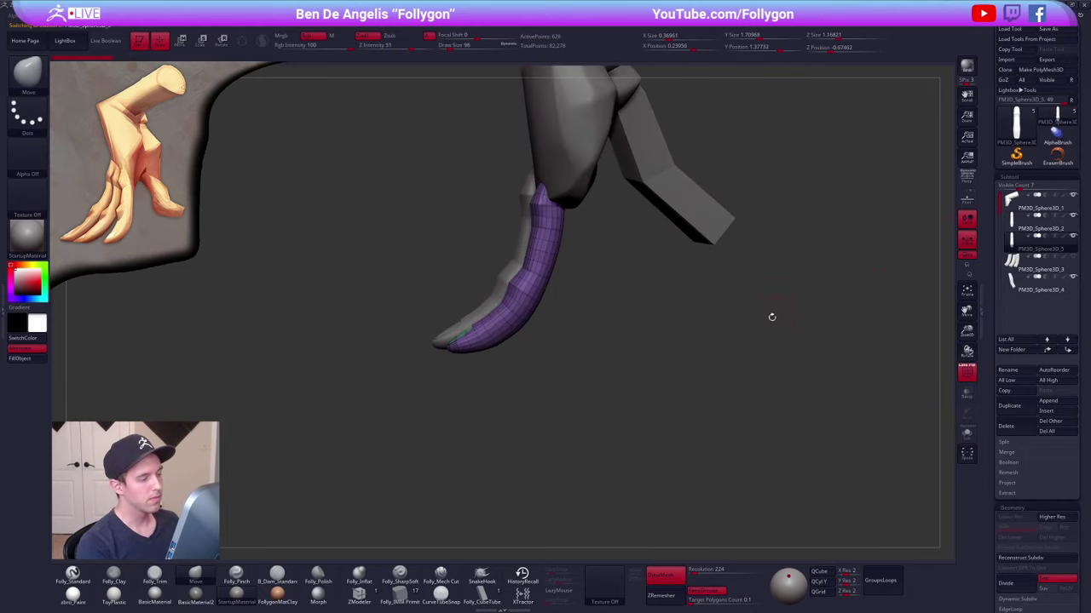
drag(628, 350, 559, 300)
ctrl+drag(496, 269, 381, 266)
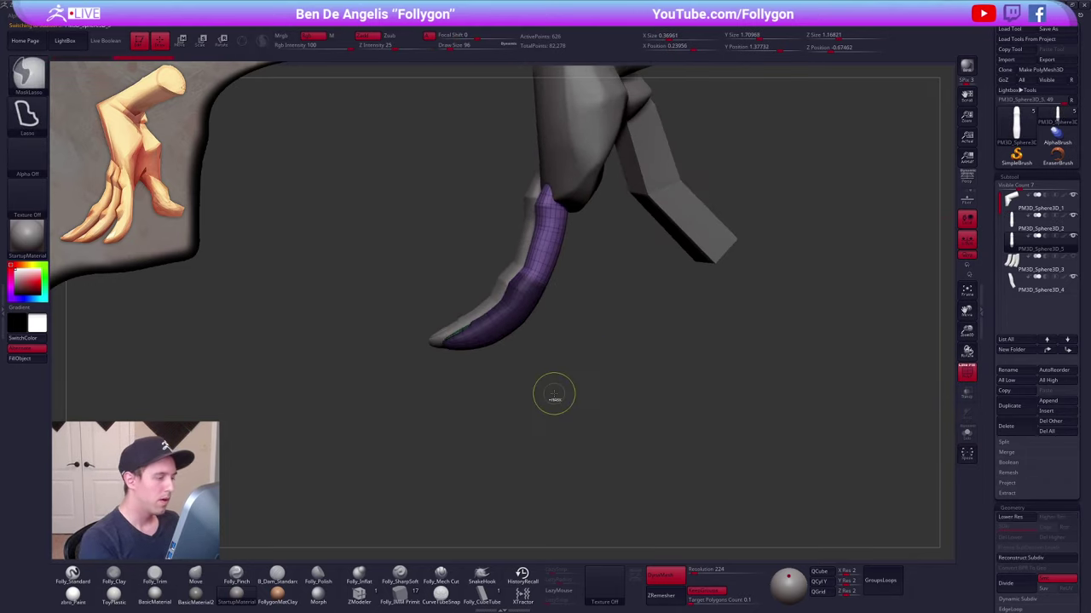
ctrl+click(563, 360)
- Turn off dynamic subdivision, soften the mask, and pull the second finger's lower end back toward the thumb side
key(w)
mouse_move(498, 332)
shift+mouse_down()
mouse_move(574, 332)
mouse_move(544, 333)
shift+mouse_up()
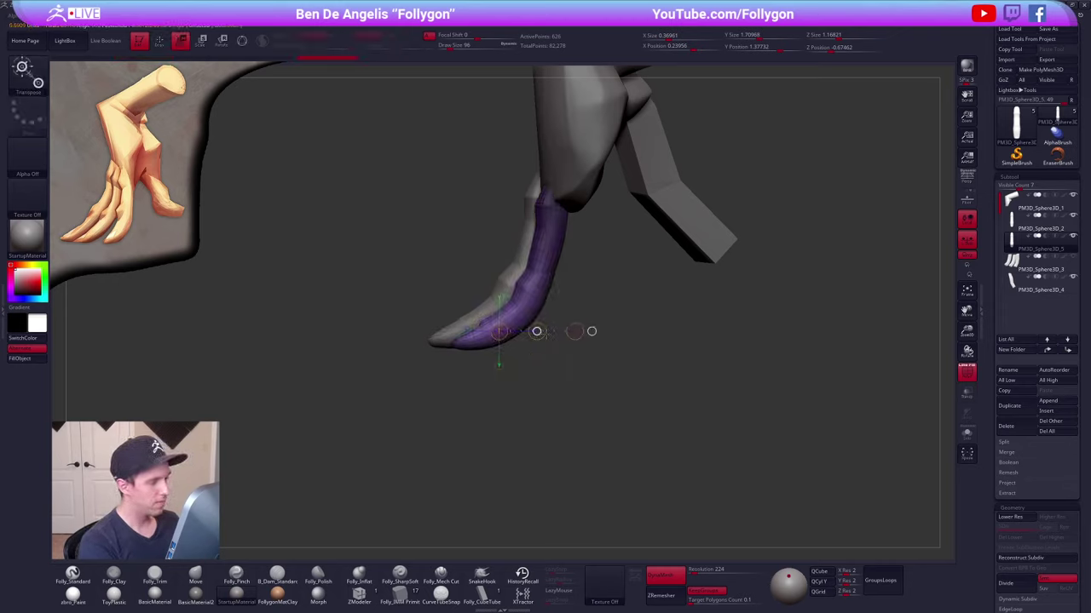
key(ctrl+z)
key(shift+d)
key(q)
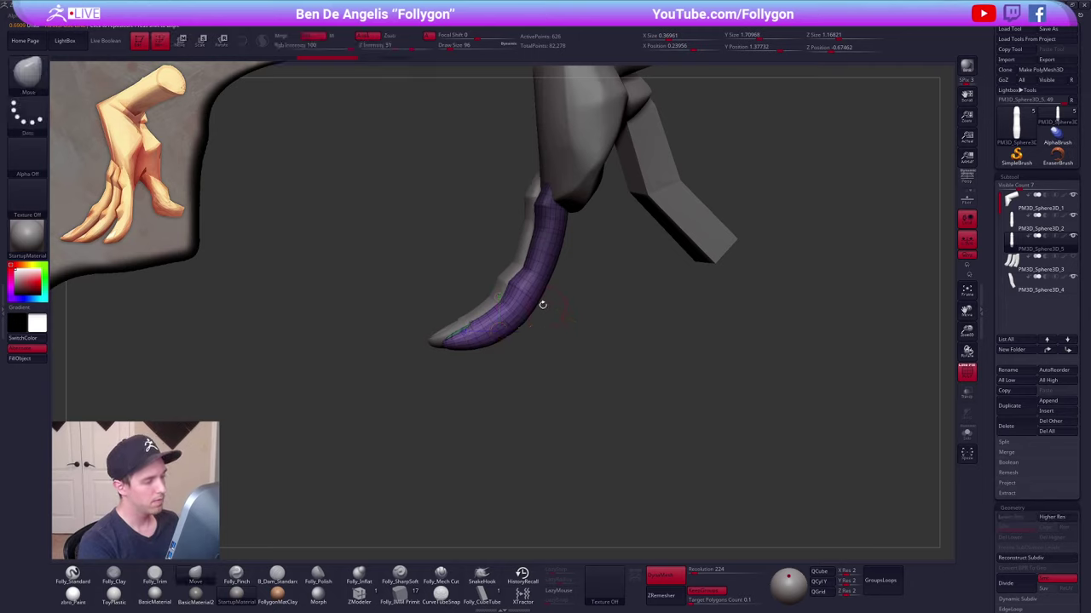
ctrl+click(530, 308)
key(w)
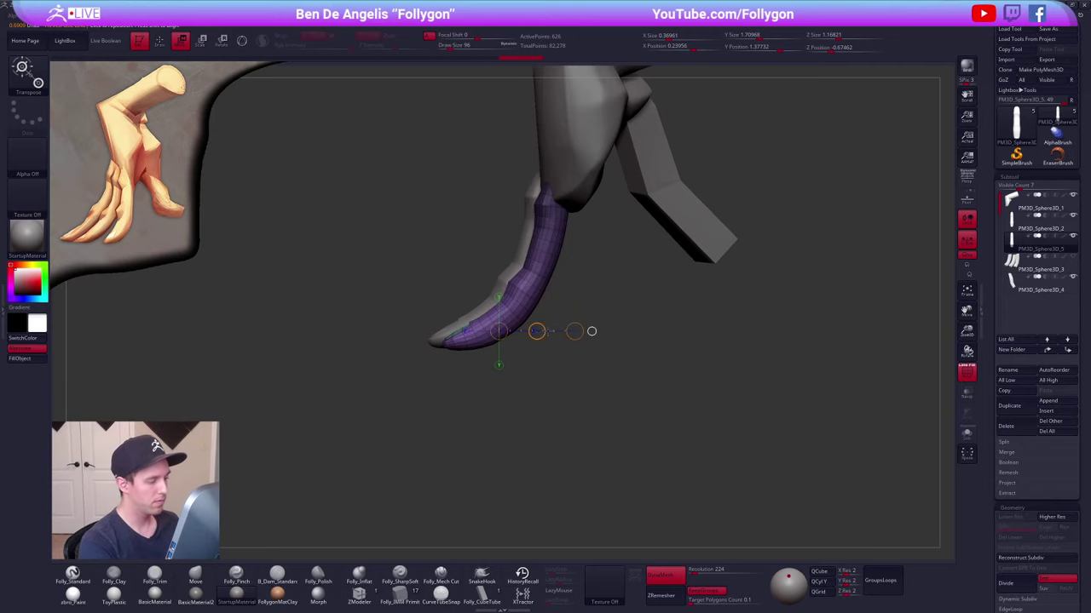
drag(536, 331, 640, 326)
key(q)
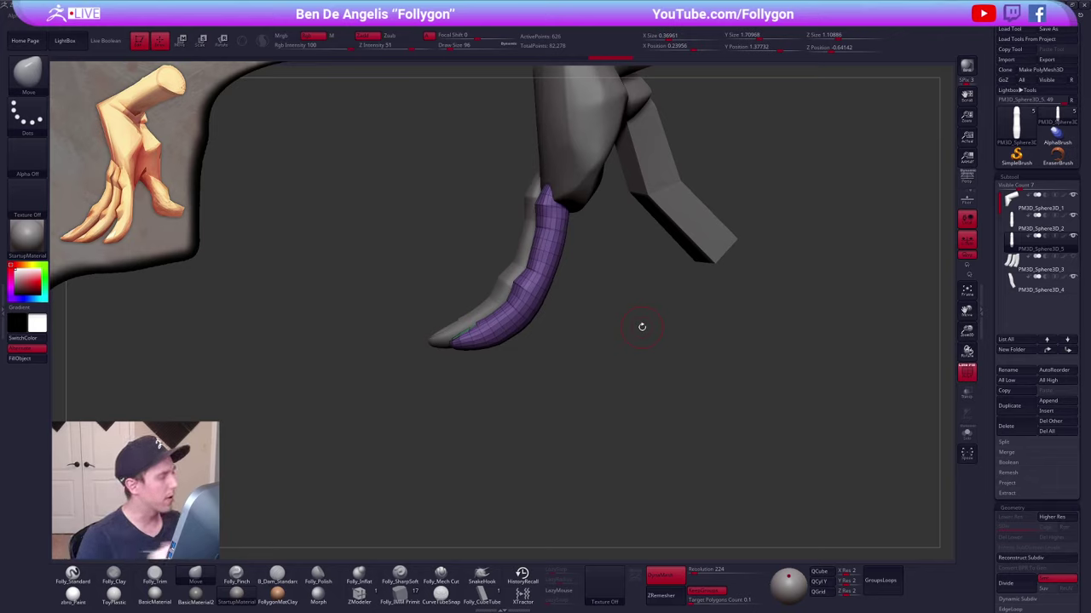
- Set the Move brush's draw size to 308 and show the second finger smoothed with dynamic subdivision
key(space)
drag(571, 256, 586, 256)
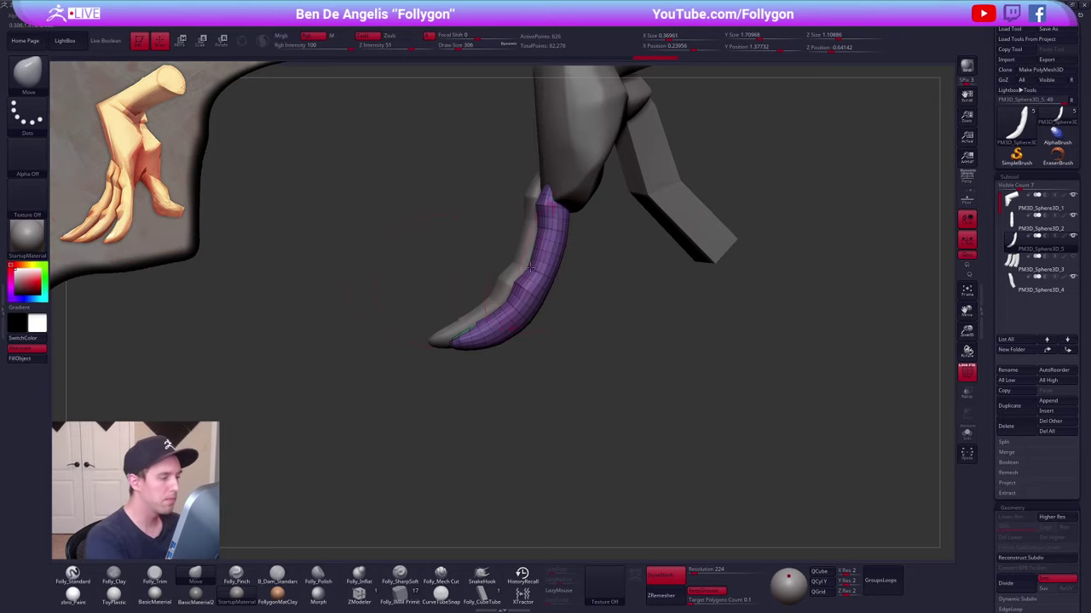
key(shift+f)
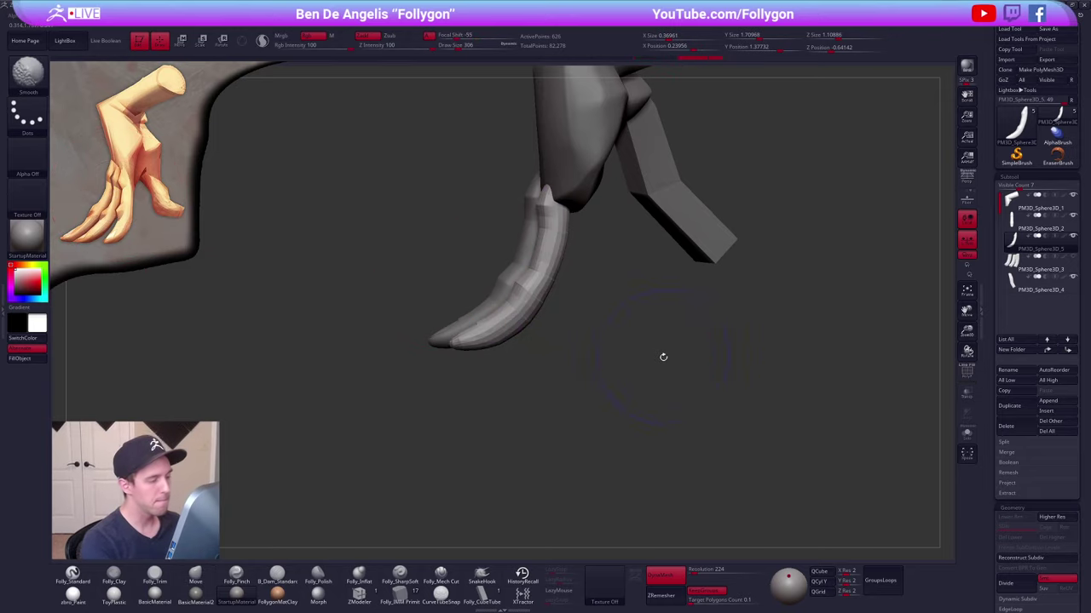
key(d)
drag(496, 357, 548, 362)
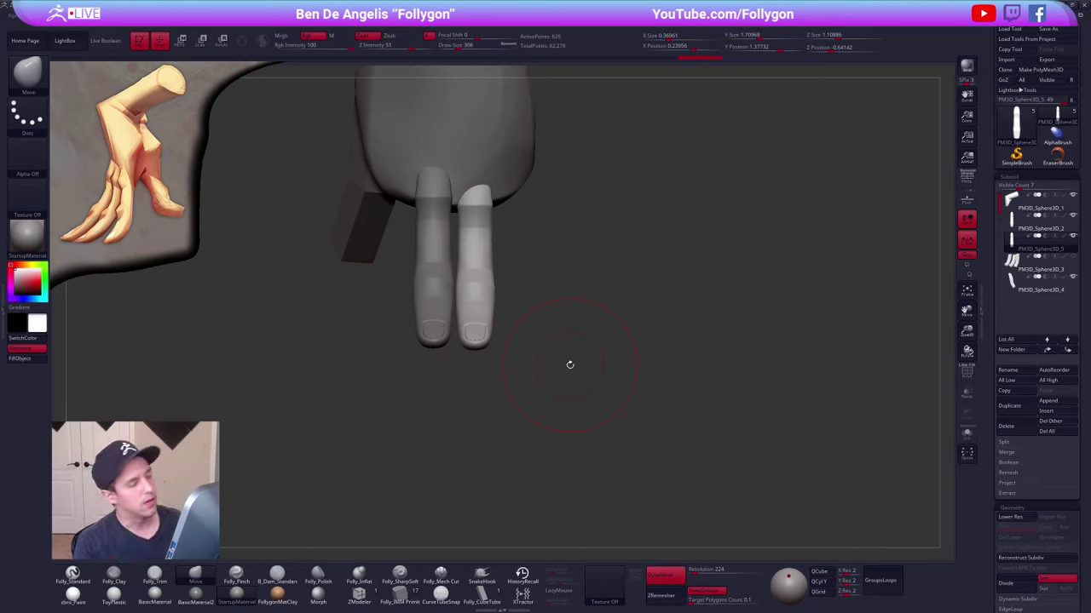
- Switch to the browser to look over the Gumroad store page, and return to ZBrush
key(alt+Tab)
key(alt+Tab)
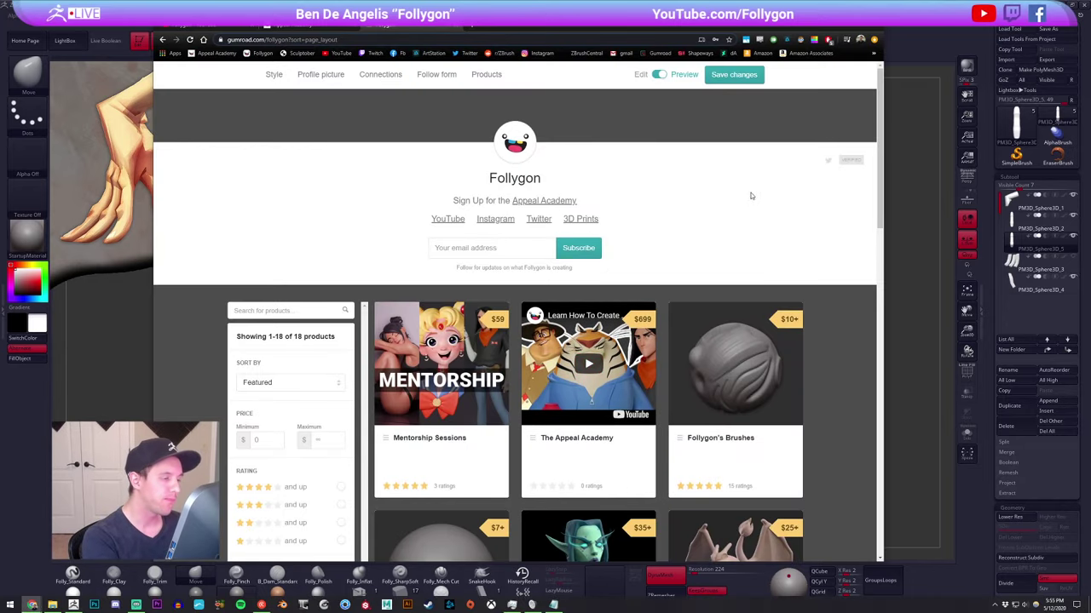
mouse_move(878, 210)
mouse_down()
mouse_move(875, 256)
mouse_move(881, 203)
mouse_up()
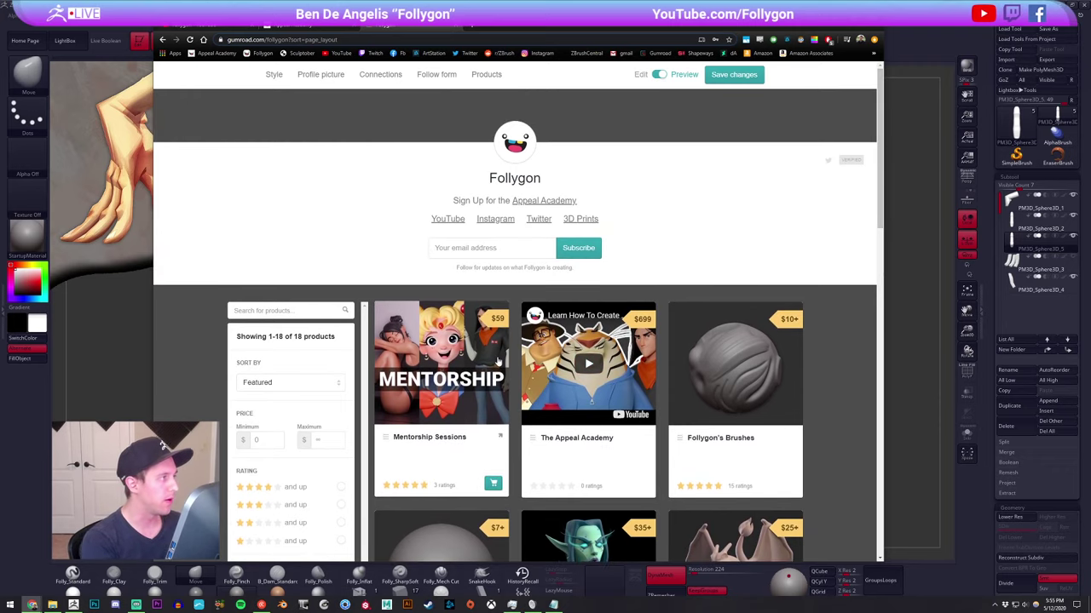
click(132, 364)
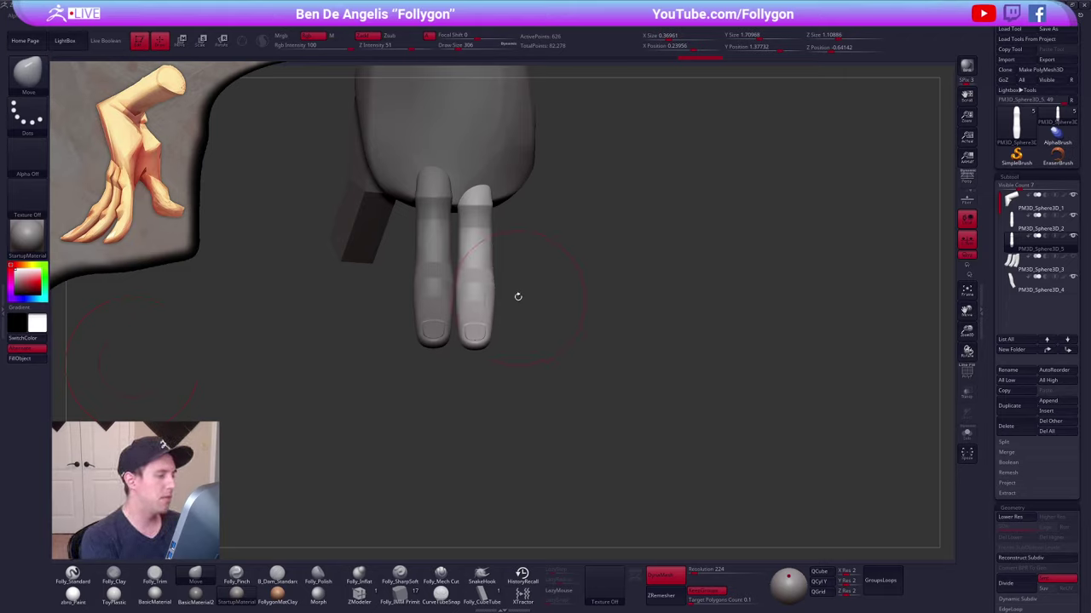
- Rotate the second finger outward about its base so that it fans away from the first finger
drag(517, 296, 553, 124)
key(r)
mouse_move(524, 349)
mouse_down()
mouse_move(524, 194)
mouse_move(567, 198)
mouse_up()
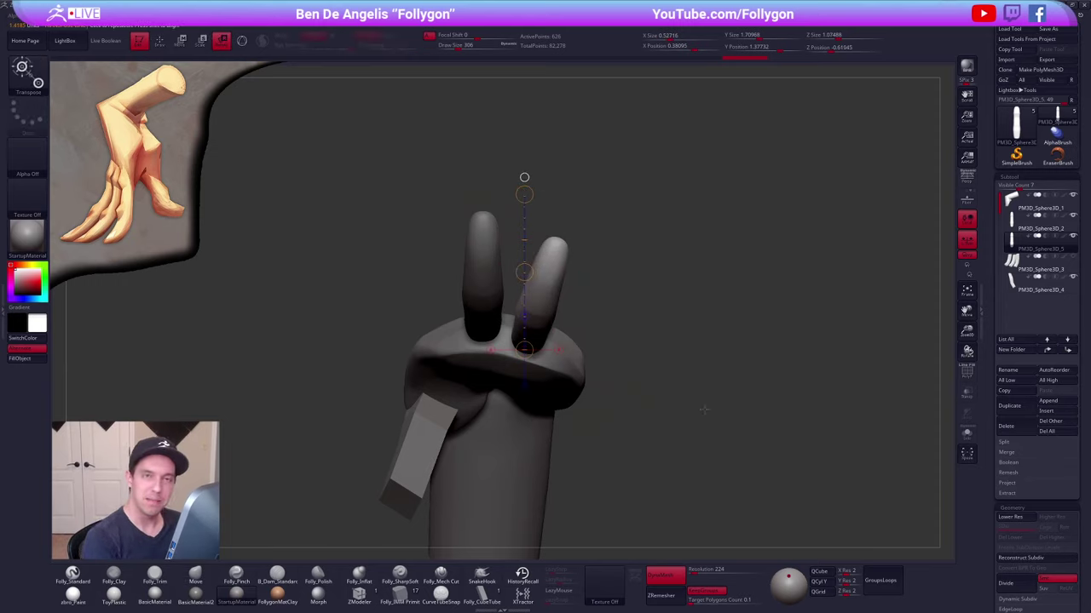
- Duplicate the second finger's subtool and move the copy sideways to form the third finger
drag(724, 408, 764, 384)
click(1001, 405)
mouse_move(791, 436)
mouse_down()
mouse_move(691, 397)
mouse_move(661, 422)
mouse_up()
key(w)
drag(572, 325, 637, 327)
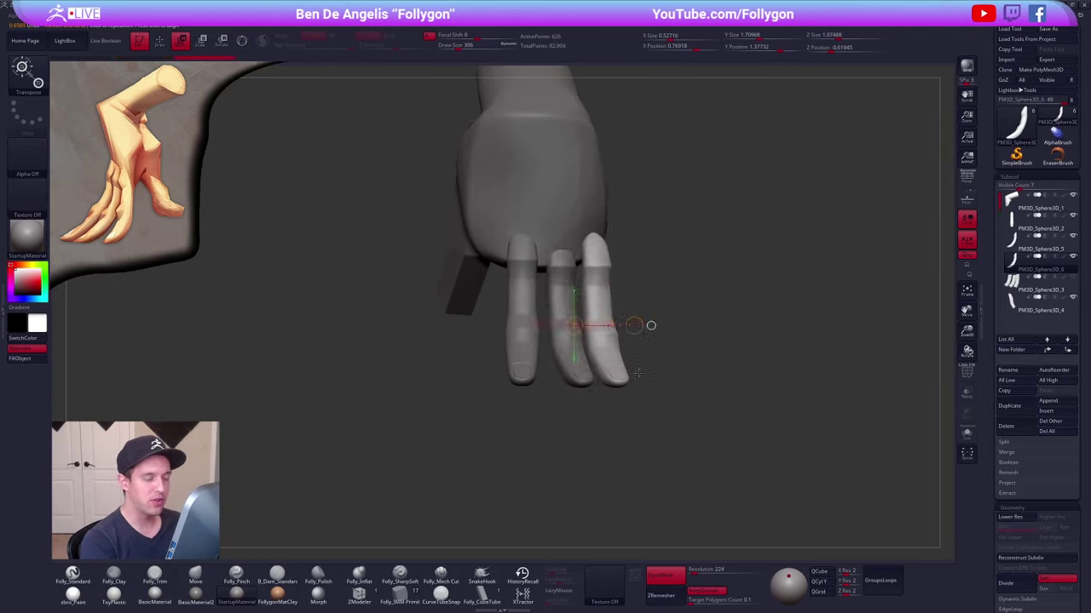
- Move the third finger back toward the thumb side in side view
drag(720, 362, 644, 358)
mouse_move(594, 314)
mouse_down()
mouse_move(658, 312)
mouse_move(641, 314)
mouse_up()
alt+drag(682, 366, 673, 414)
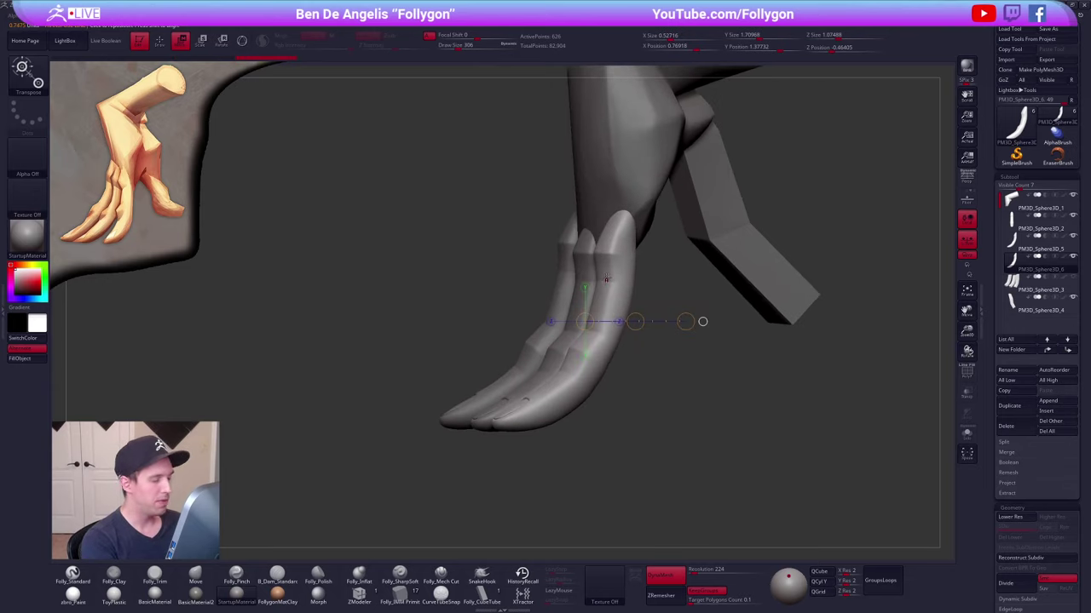
- Lower the third finger slightly in side view and scale it down from its base
shift+drag(616, 268, 615, 370)
drag(614, 319, 616, 334)
alt+drag(654, 367, 649, 335)
key(e)
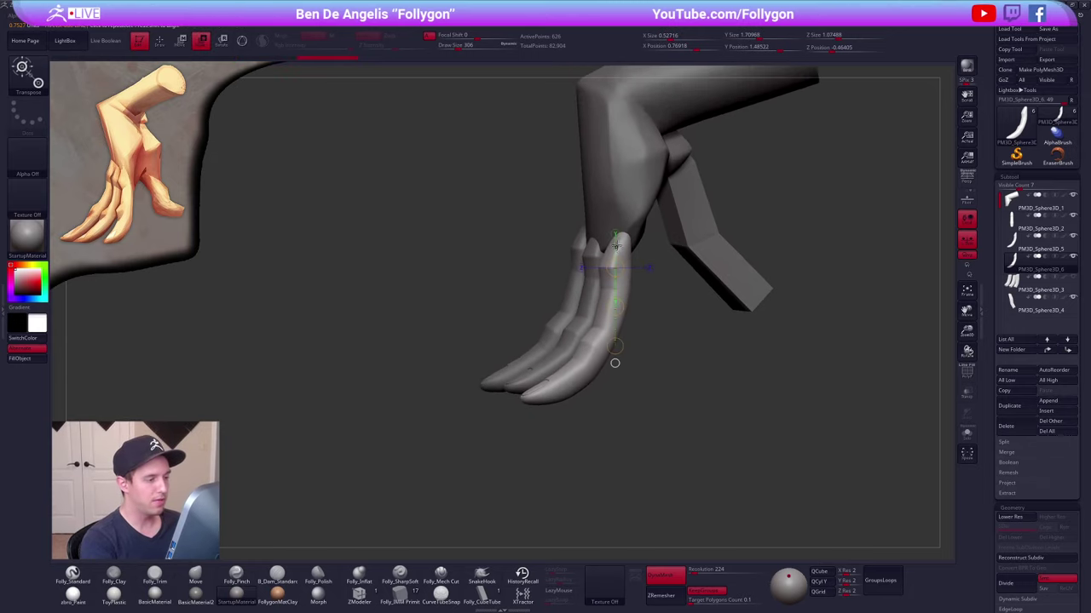
alt+drag(639, 285, 638, 252)
mouse_move(623, 201)
mouse_down()
mouse_move(624, 386)
mouse_move(622, 365)
mouse_up()
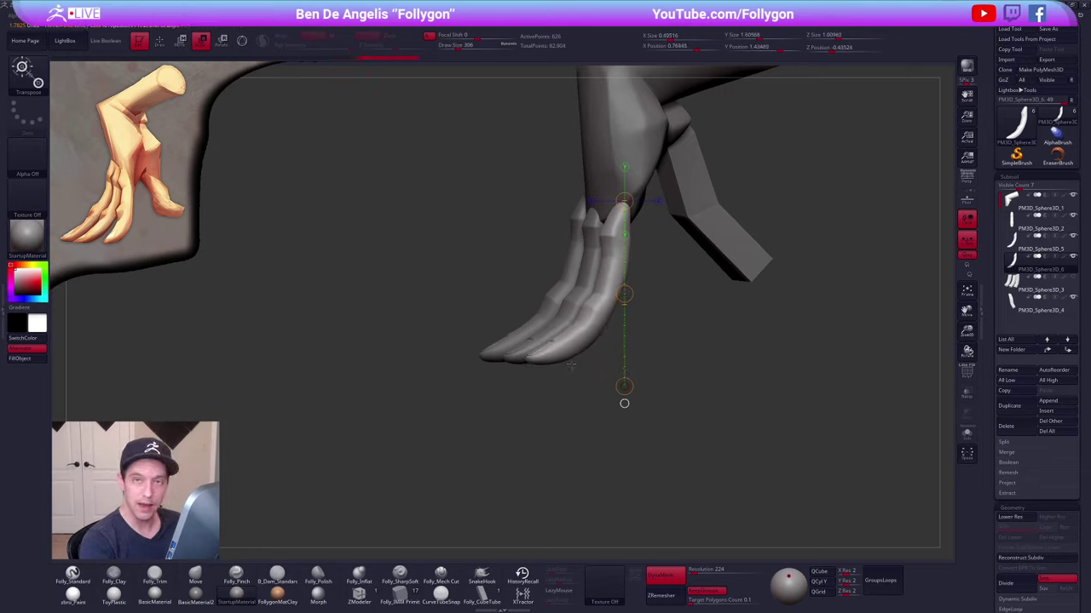
- Rotate the third finger outward about its base so that it fans away from the second finger
right_drag(569, 363, 599, 271)
key(r)
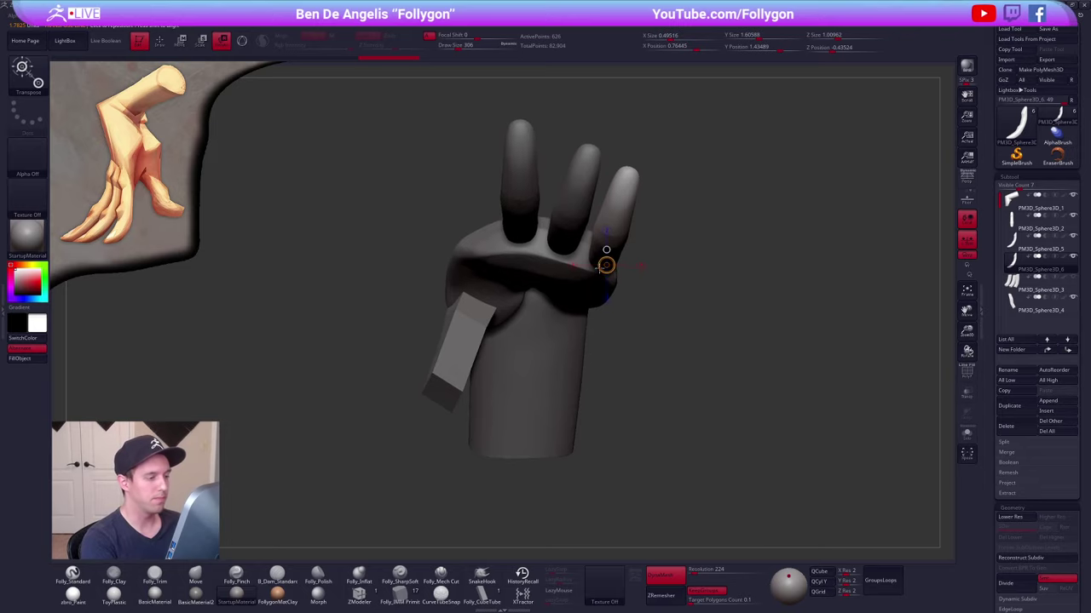
mouse_move(599, 270)
mouse_down()
mouse_move(646, 158)
mouse_move(678, 173)
mouse_up()
key(q)
mouse_move(672, 224)
right_down()
mouse_move(649, 359)
mouse_move(683, 374)
mouse_move(631, 390)
mouse_move(650, 426)
mouse_move(697, 427)
right_up()
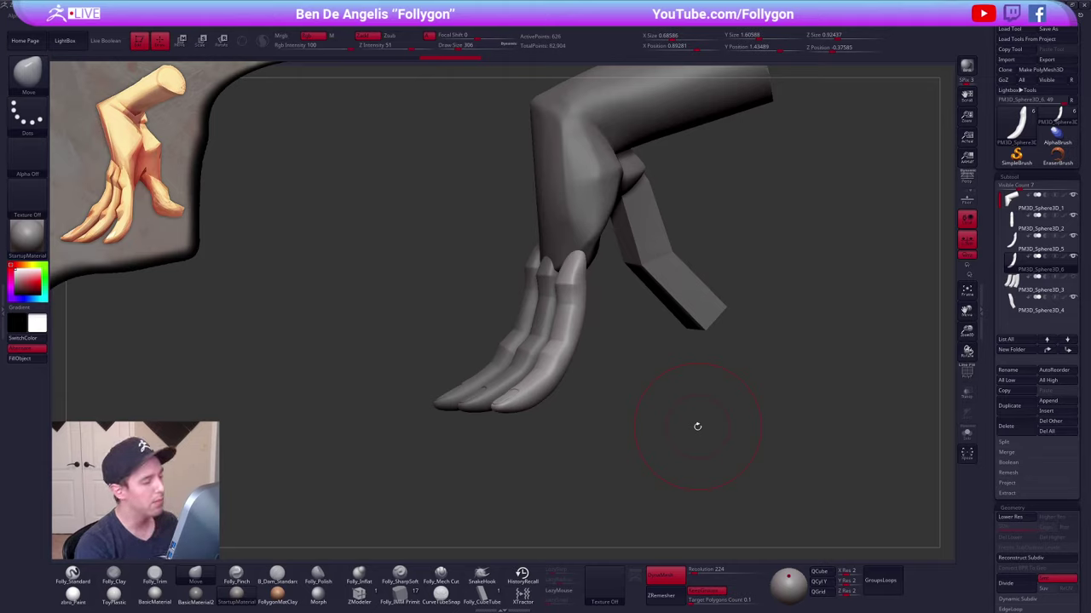
- Select the palm subtool and pull its lower edge toward the third finger's base with a smaller Move brush
alt+click(585, 239)
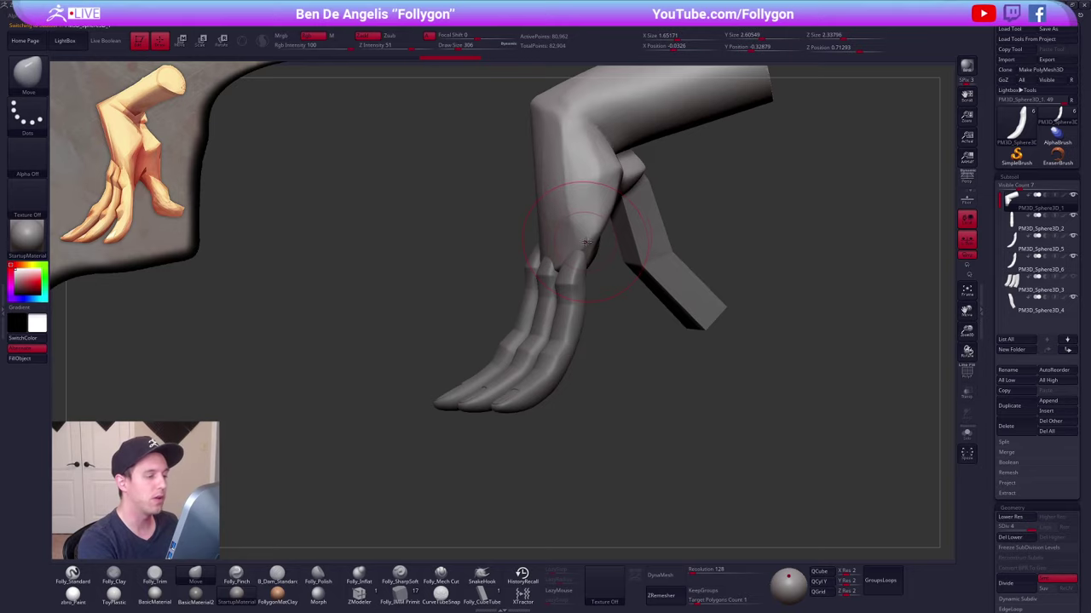
key(space)
key(shift+s)
key(space)
click(584, 249)
key(shift+s)
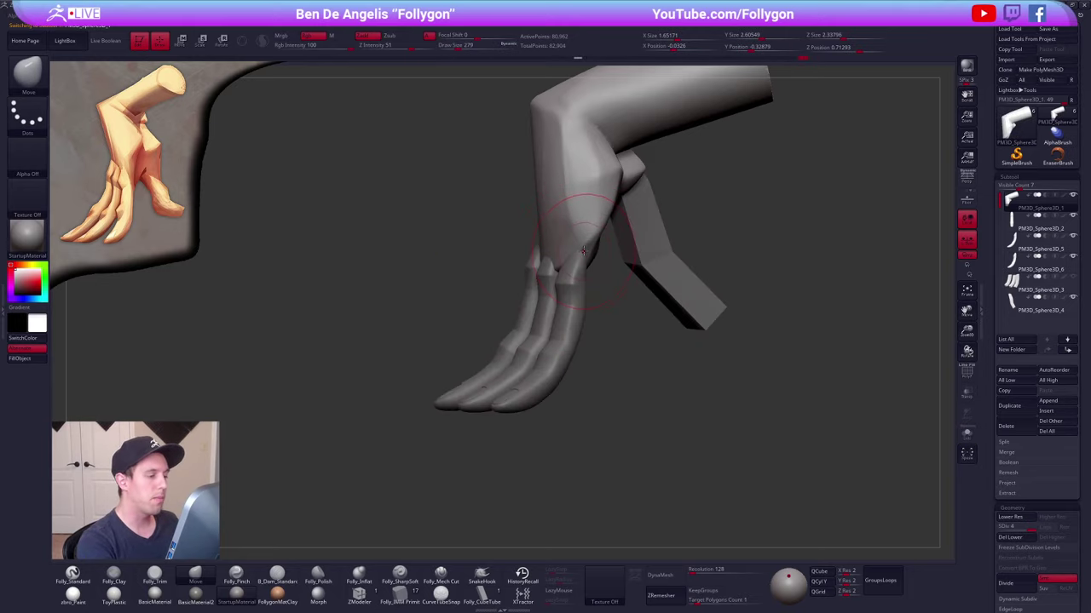
drag(583, 250, 589, 265)
right_drag(589, 266, 724, 268)
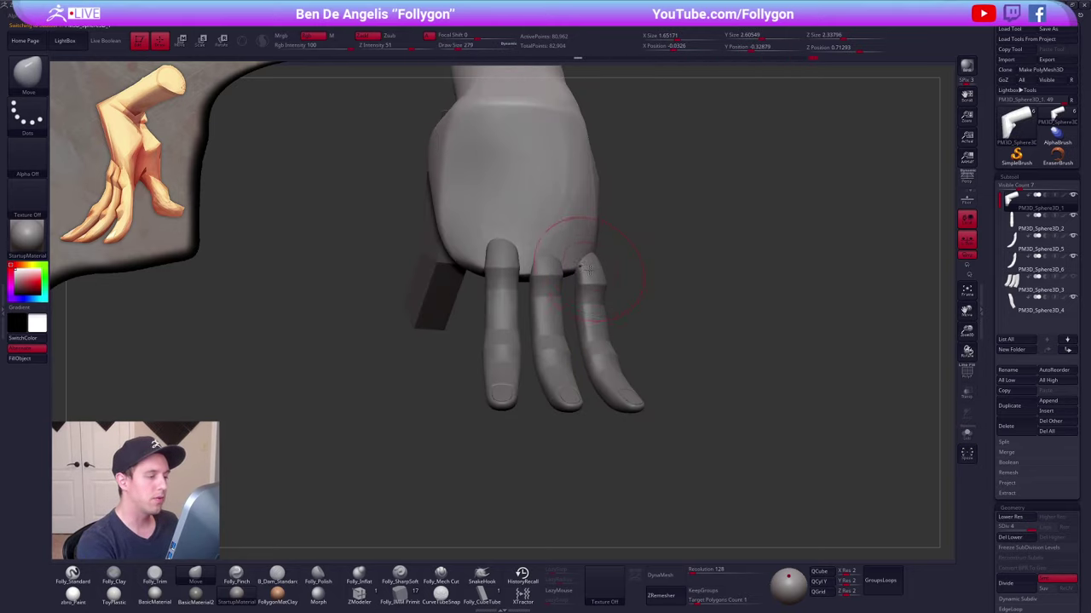
right_drag(588, 259, 570, 260)
- Sharpen the long edge between the back and side of the palm with a smaller Folly_Pinch brush
key(5)
key(space)
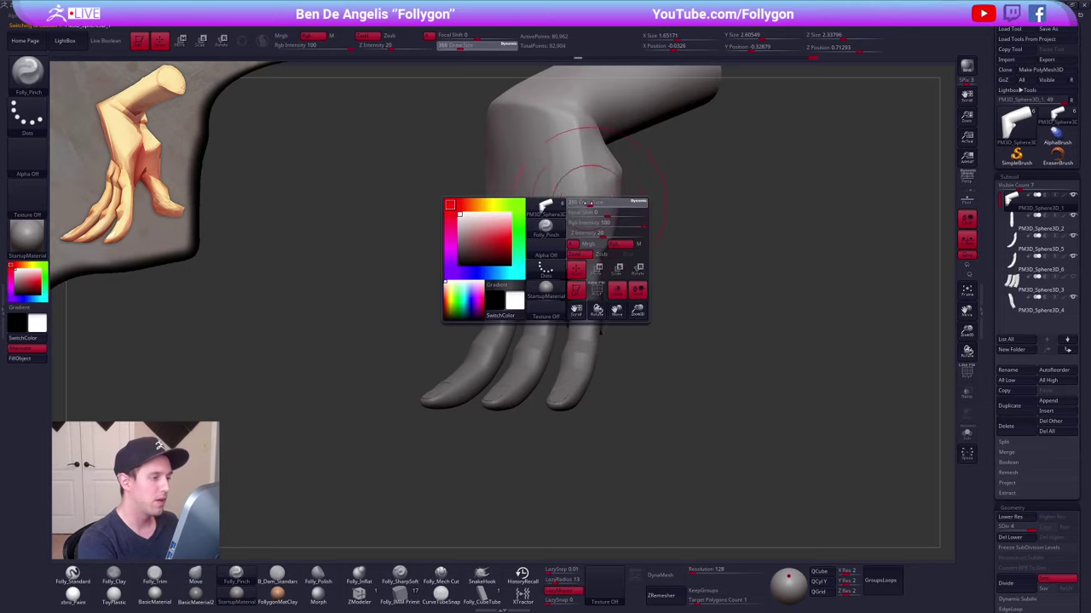
click(583, 205)
key(shift+s)
key(space)
click(572, 164)
drag(577, 128, 580, 151)
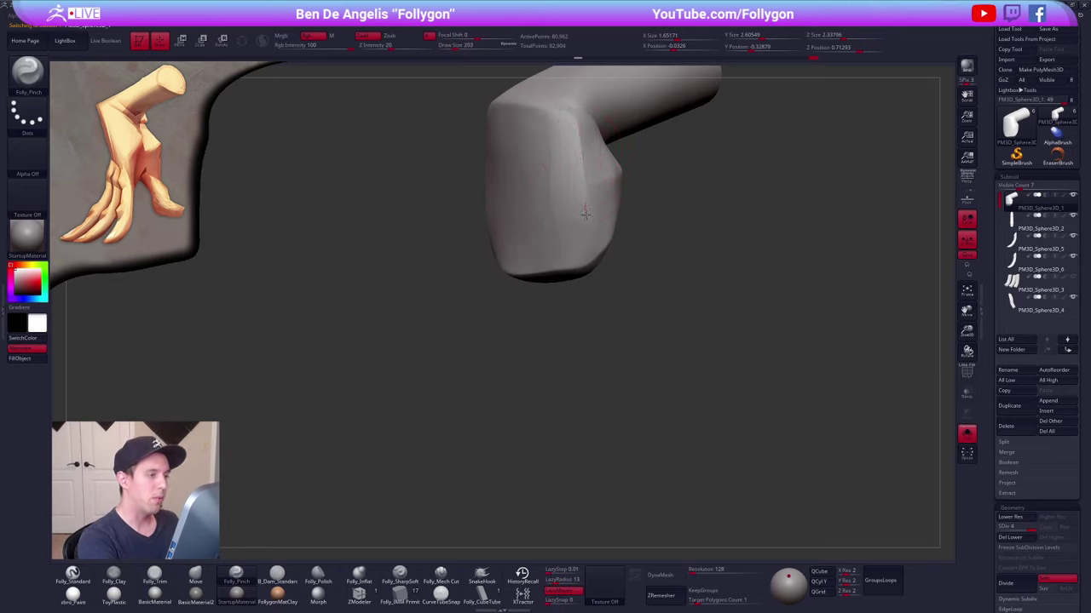
drag(585, 213, 584, 225)
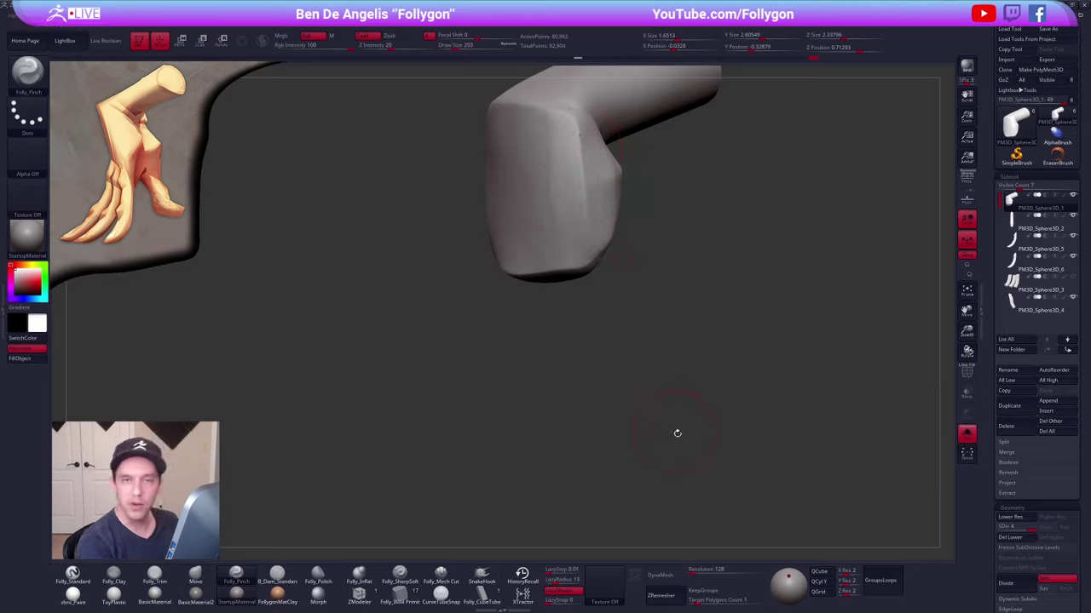
- Reshape the outer side of the palm above the third finger with a large Move brush, narrowing its silhouette
drag(677, 434, 651, 451)
key(4)
key(space)
click(599, 207)
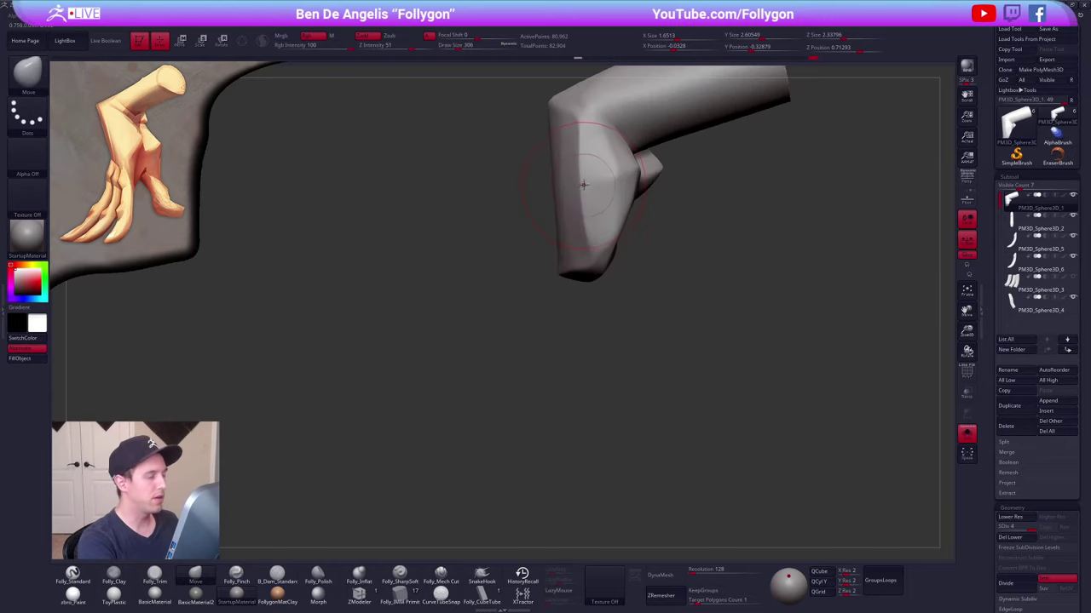
drag(583, 185, 586, 186)
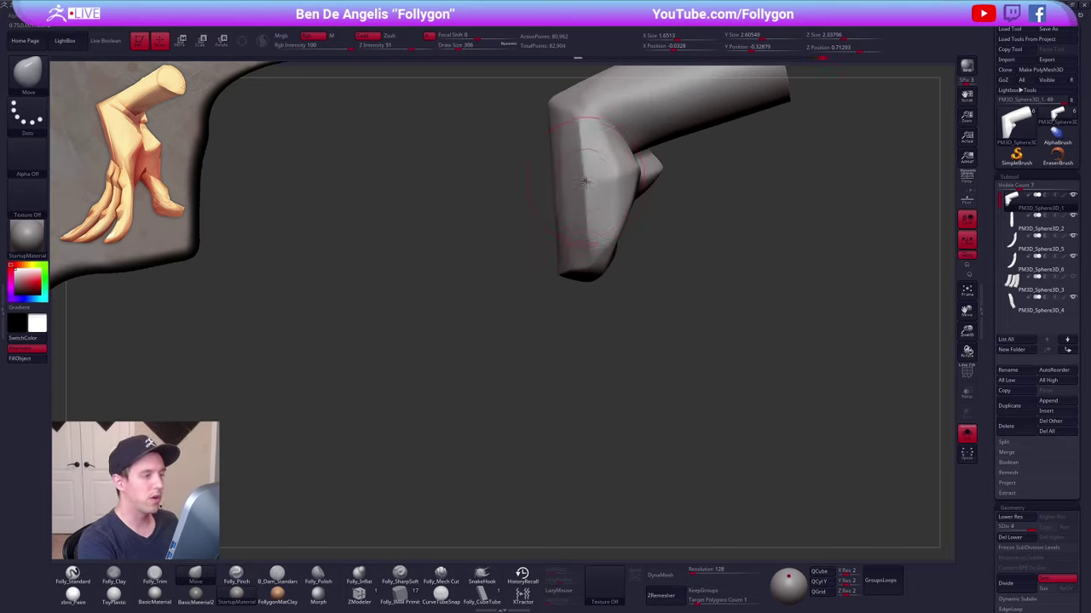
key(shift+alt+s)
key(space)
click(597, 206)
drag(512, 249, 604, 254)
key(space)
click(603, 250)
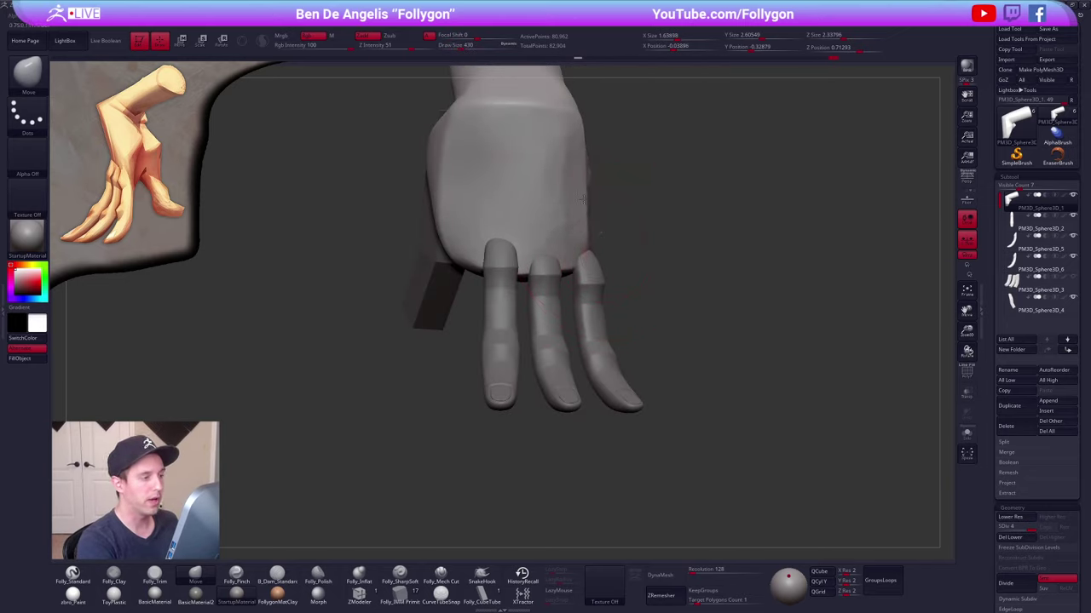
- Move the second and third fingers sideways, closer to the first finger
alt+click(547, 301)
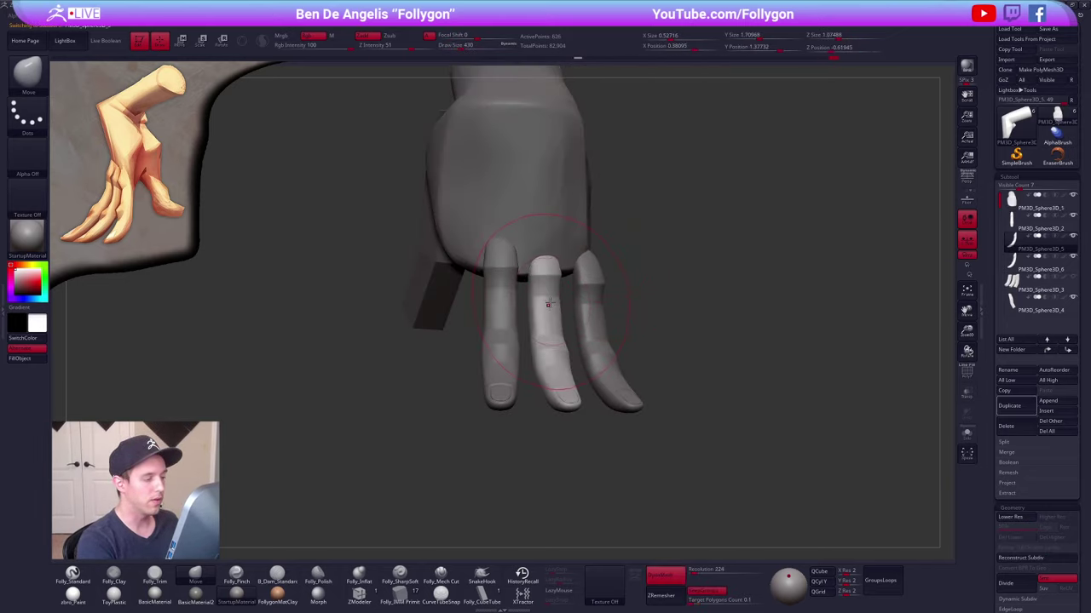
key(w)
shift+drag(560, 315, 631, 316)
drag(585, 316, 573, 319)
click(1014, 263)
key(q)
mouse_move(631, 427)
mouse_down()
mouse_move(577, 412)
mouse_move(601, 351)
mouse_up()
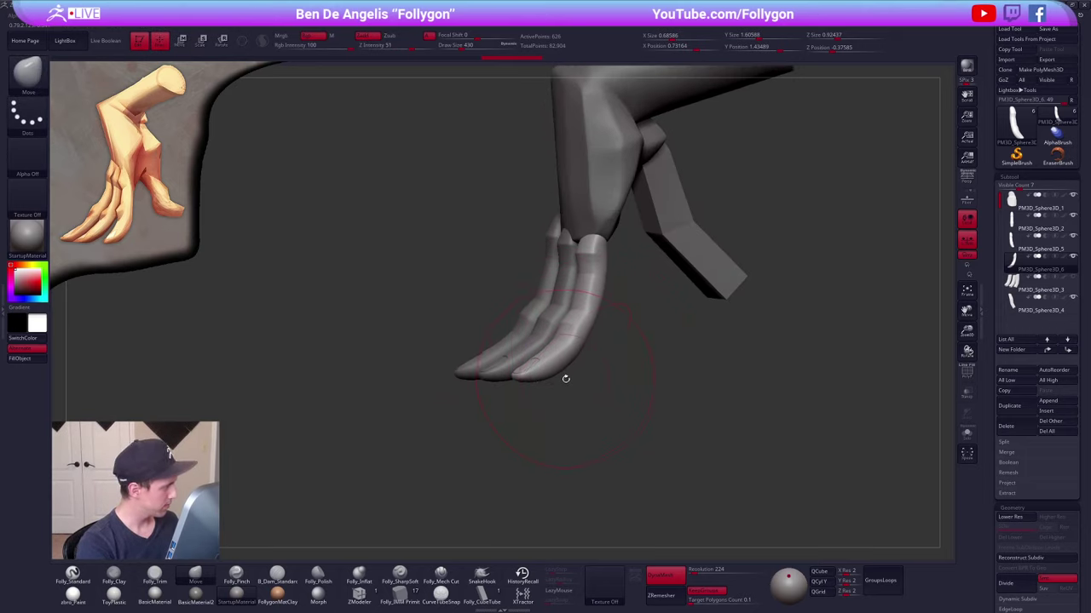
- Lower the third finger's subdivision level and reshape its curve in side view with the Move brush
key(r)
shift+drag(596, 235, 595, 398)
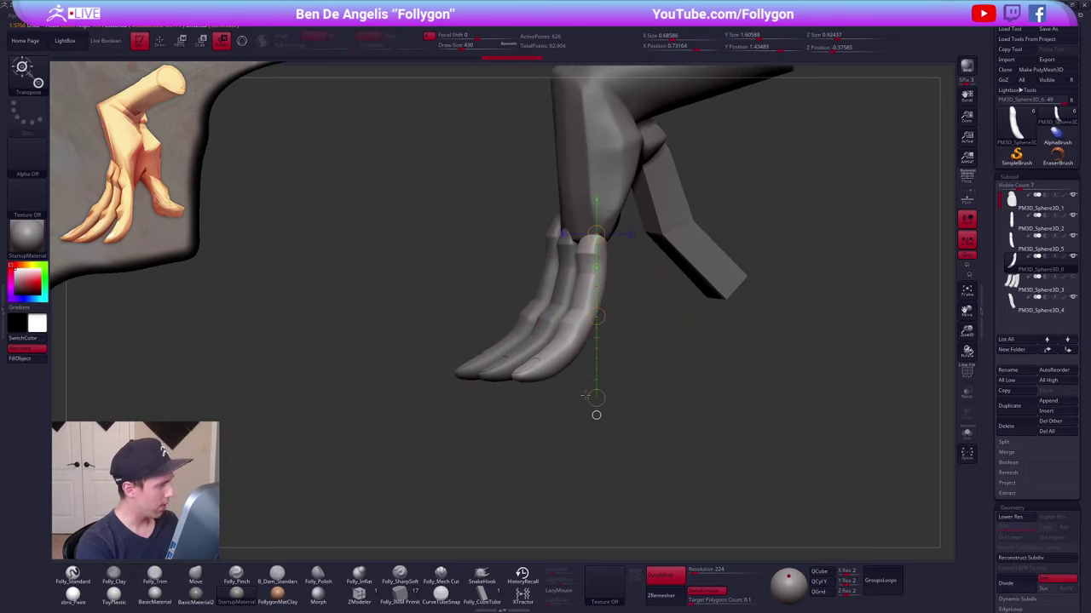
key(q)
key(shift+d)
mouse_move(637, 350)
mouse_down()
mouse_move(588, 322)
mouse_move(594, 309)
mouse_up()
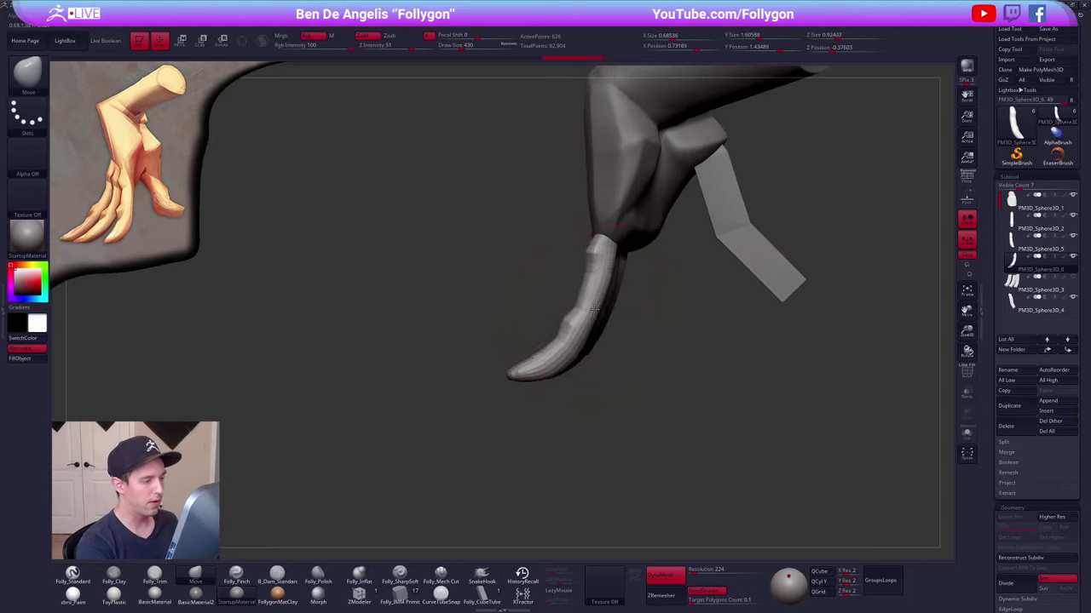
drag(573, 349, 544, 361)
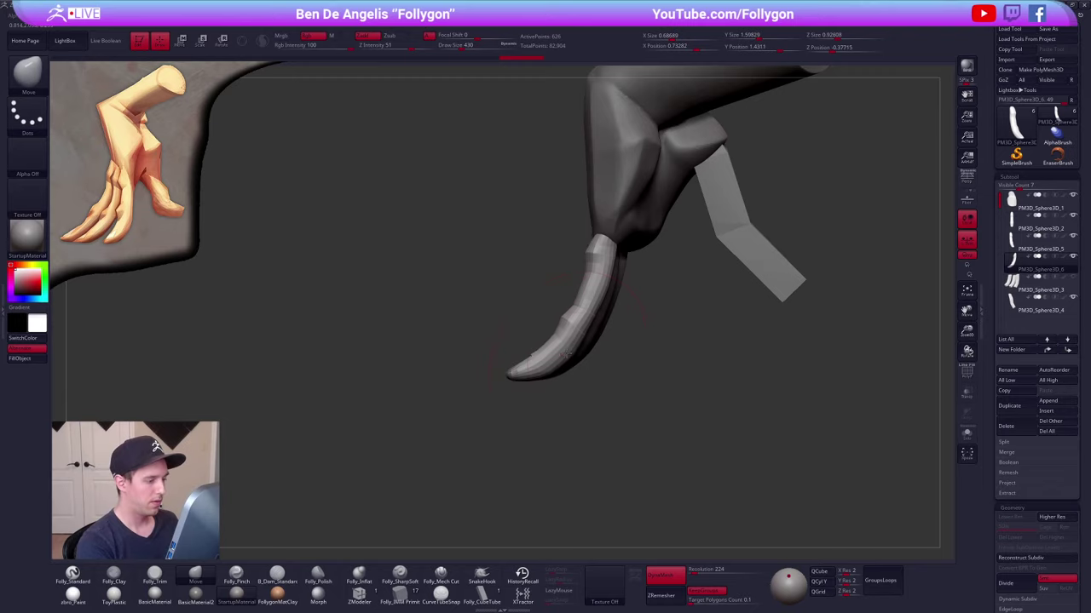
right_drag(568, 358, 571, 354)
drag(571, 352, 568, 349)
mouse_move(567, 350)
right_down()
mouse_move(638, 312)
mouse_move(577, 338)
right_up()
- Refine the upper and middle parts of the third finger from the opposite side with a smaller Move brush
key(alt+s)
drag(596, 342, 603, 339)
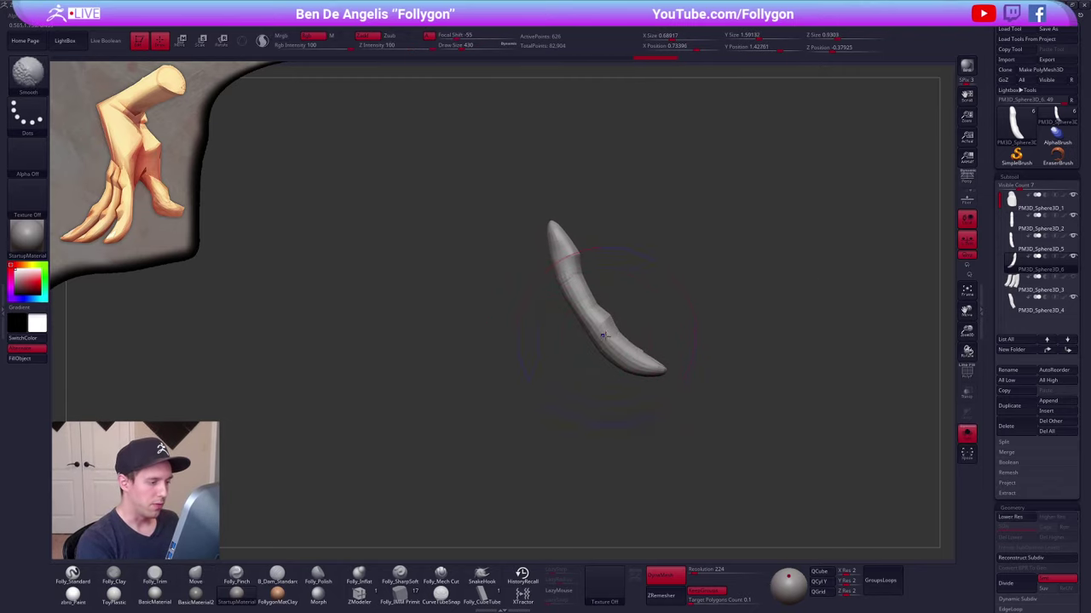
key([)
drag(570, 309, 563, 284)
mouse_move(658, 411)
right_down()
mouse_move(633, 421)
mouse_move(647, 410)
mouse_move(671, 426)
mouse_move(592, 343)
right_up()
key(alt+shift+s)
- Rotate the third finger about its base in side view to make it more upright, and restore its higher subdivision level
key(r)
right_drag(574, 251, 569, 274)
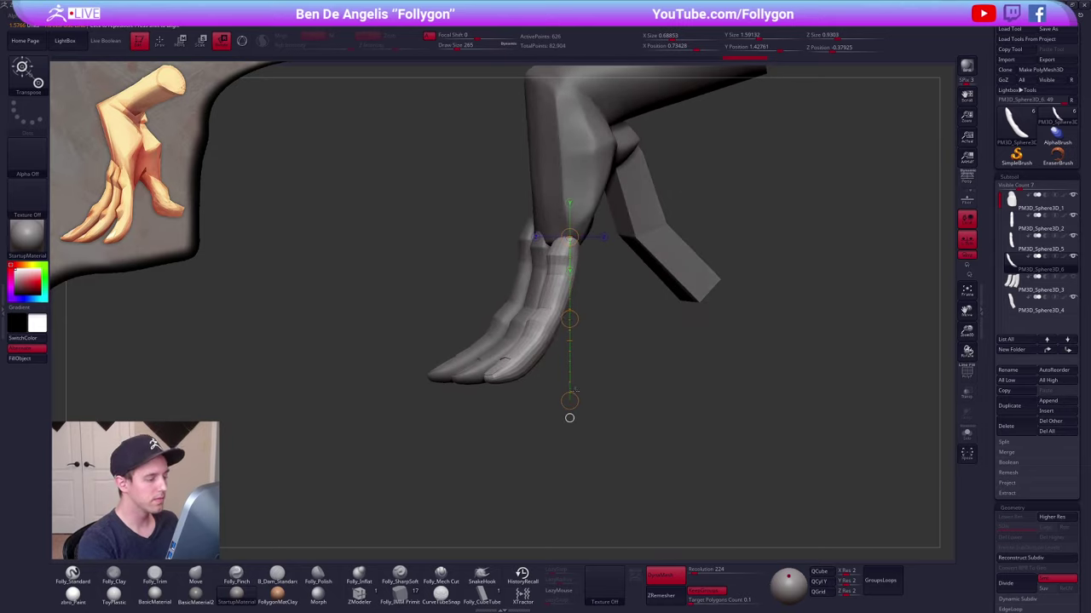
mouse_move(570, 401)
mouse_down()
mouse_move(590, 403)
mouse_move(570, 397)
mouse_up()
key(e)
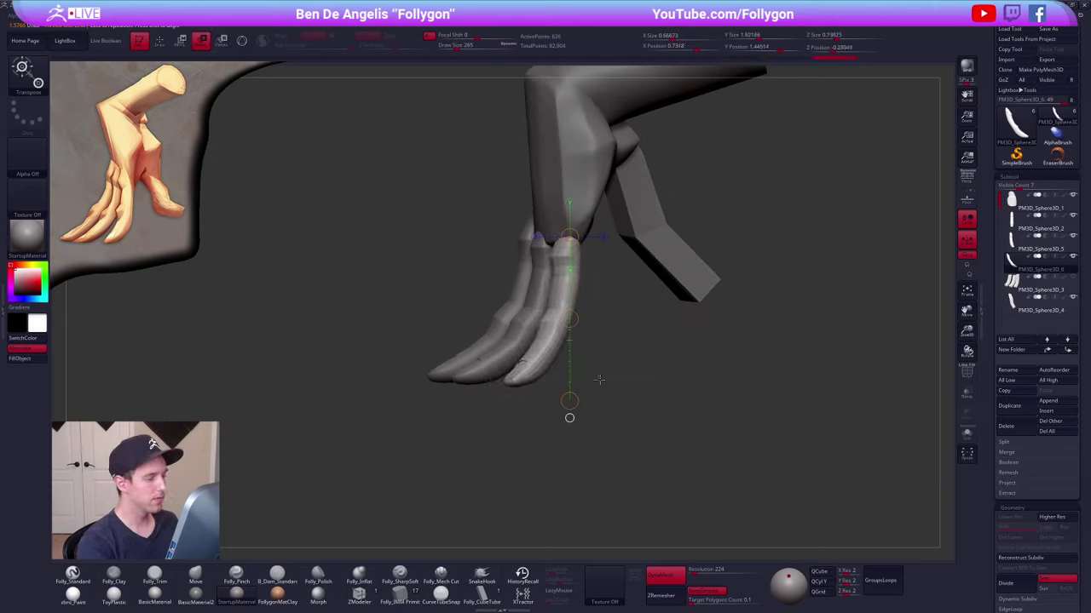
mouse_move(600, 380)
shift+right_down()
mouse_move(648, 380)
mouse_move(619, 385)
shift+right_up()
key(q)
key(d)
- Move the third finger sideways toward the second finger in front view
key(w)
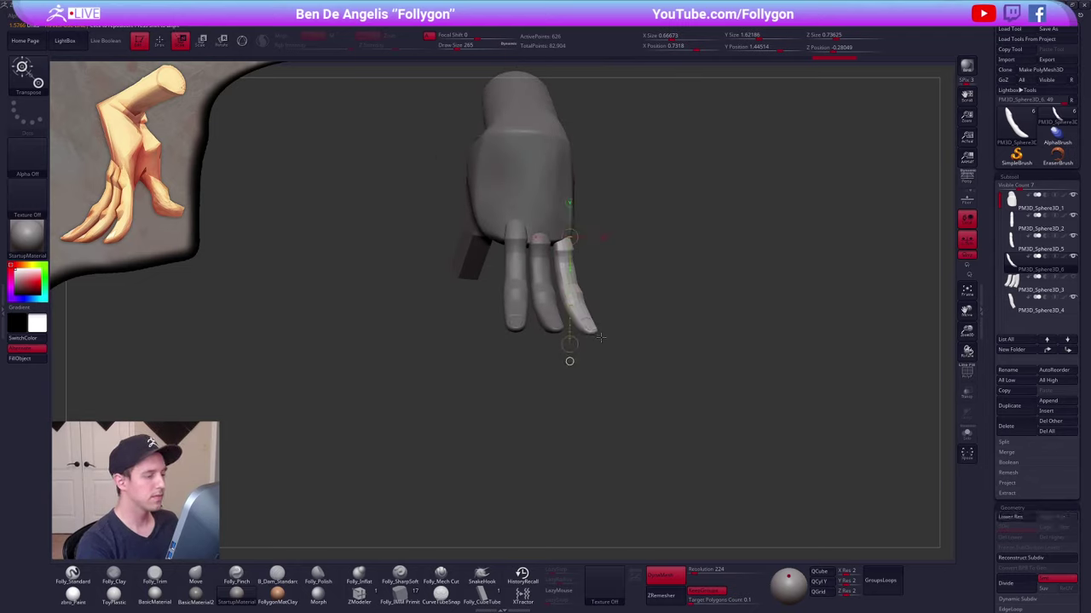
mouse_move(596, 330)
mouse_down()
mouse_move(655, 331)
mouse_move(624, 332)
mouse_up()
key(q)
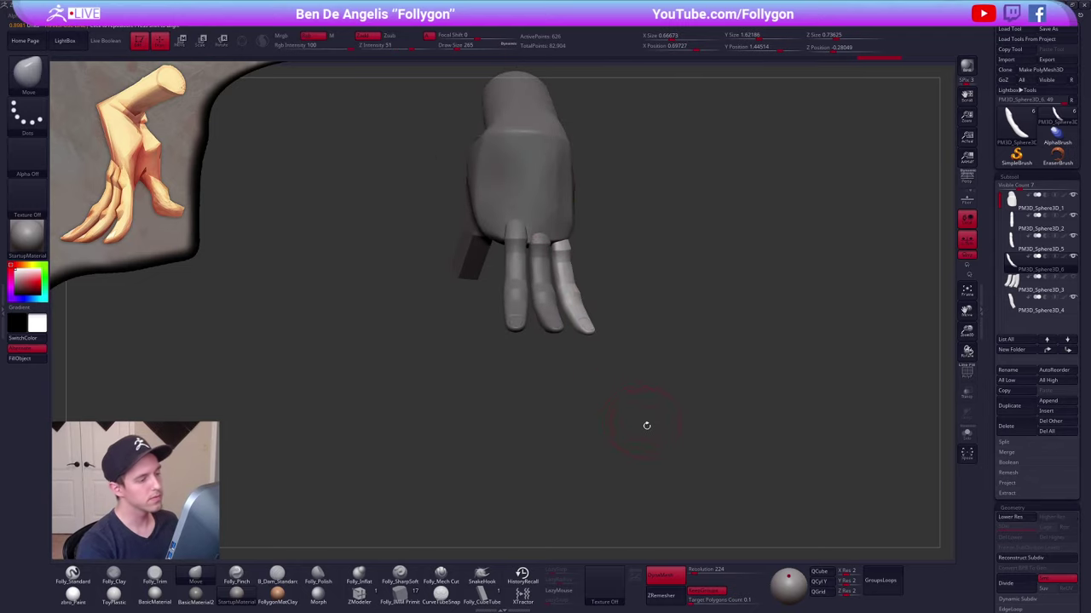
right_drag(647, 426, 685, 435)
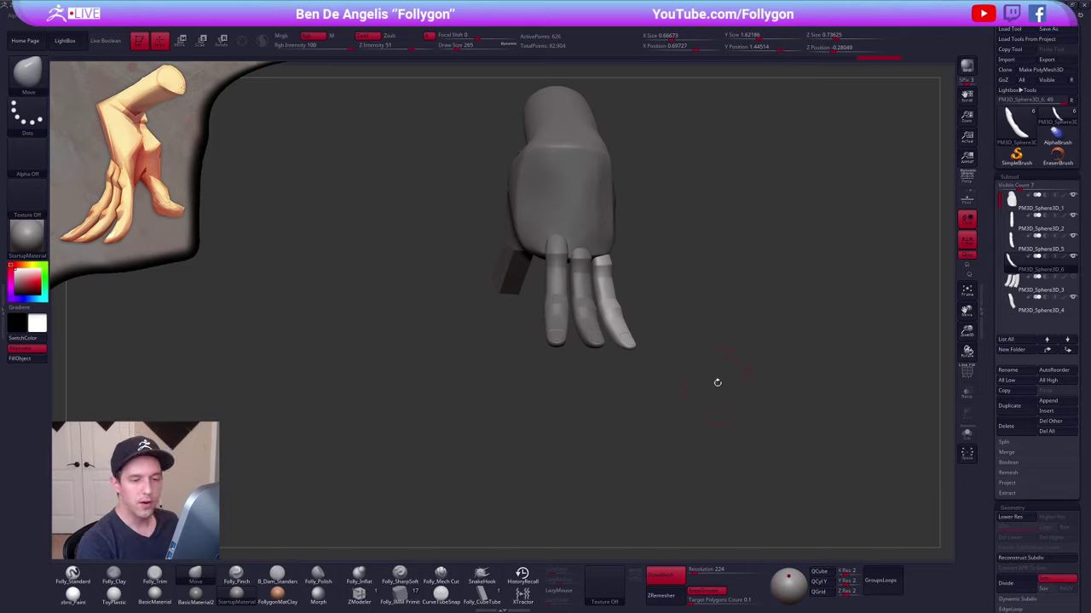
- Duplicate the first finger's subtool and move the copy toward the thumb side to form the fourth finger
click(1040, 224)
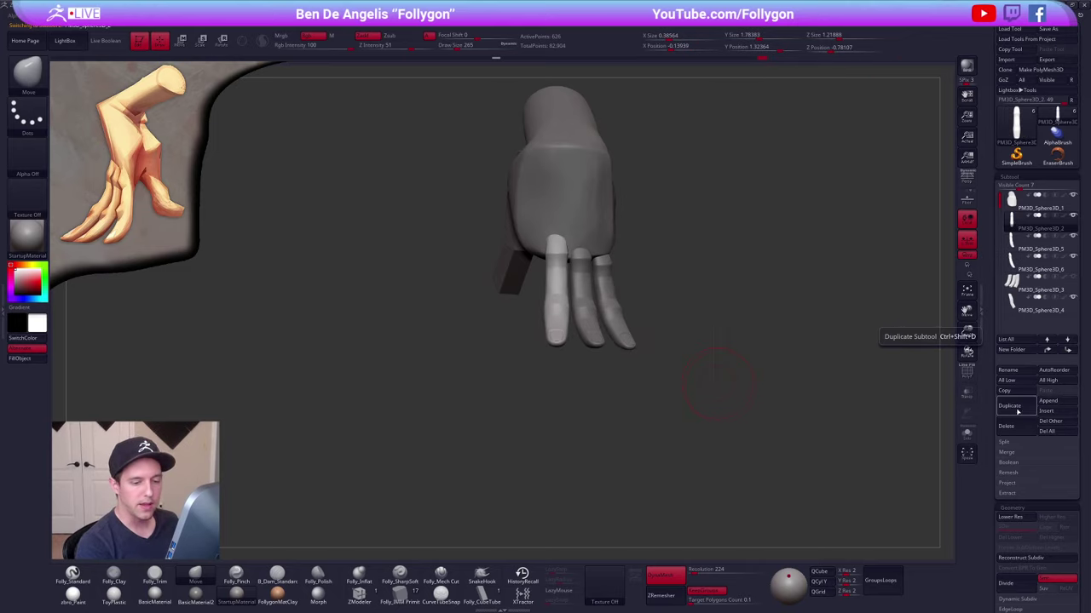
click(1017, 410)
key(w)
drag(561, 315, 583, 317)
shift+right_drag(540, 319, 559, 313)
shift+right_drag(530, 273, 588, 260)
- Rotate the fourth finger about its base so that it fans away from the first finger
key(alt+s)
shift+right_drag(512, 337, 509, 384)
key(r)
drag(514, 277, 535, 180)
key(alt+s)
shift+right_drag(534, 184, 512, 160)
- Shift the fourth finger in side view and scale it down slightly from its fingertip
ctrl+right_drag(577, 324, 591, 261)
key(w)
drag(553, 334, 579, 333)
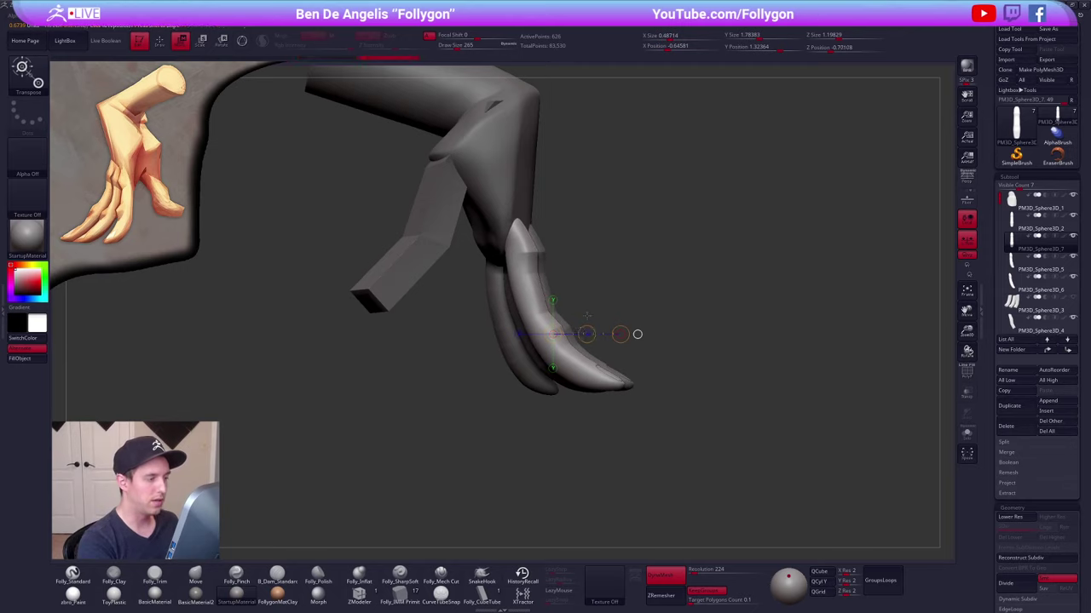
key(e)
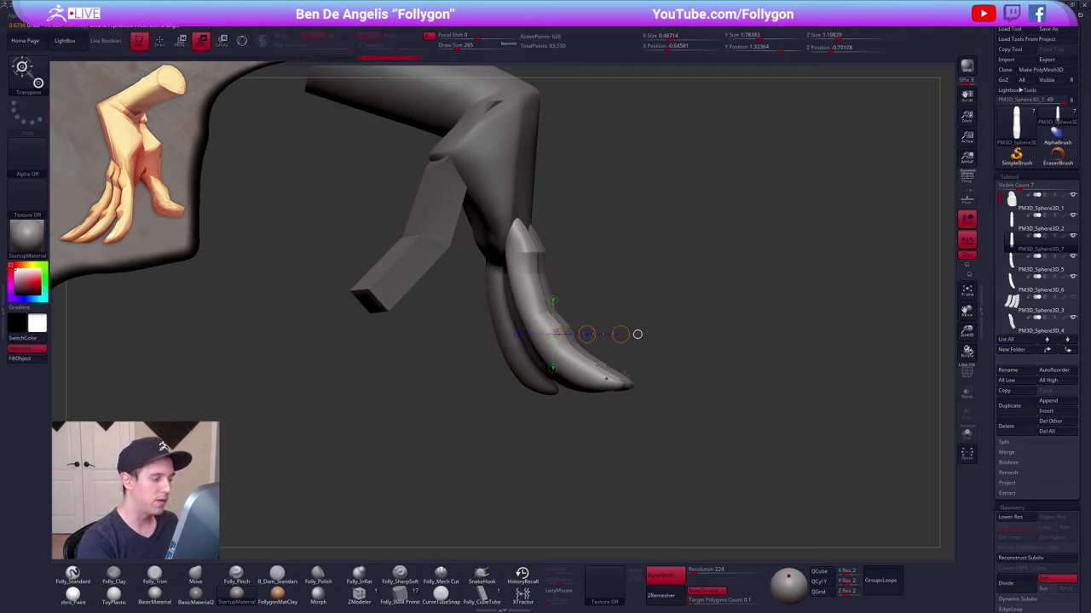
shift+drag(619, 384, 619, 264)
key(ctrl+z)
- Check the fourth finger from the front and side, and adjust its placement beside the first finger
drag(818, 405, 698, 409)
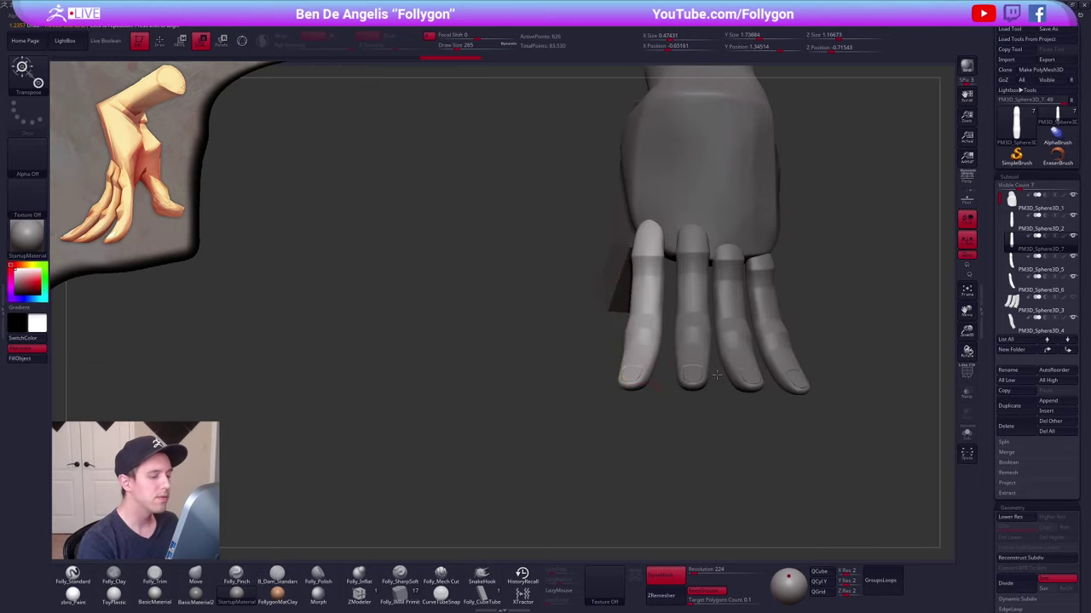
alt+drag(801, 425, 716, 406)
drag(818, 406, 777, 409)
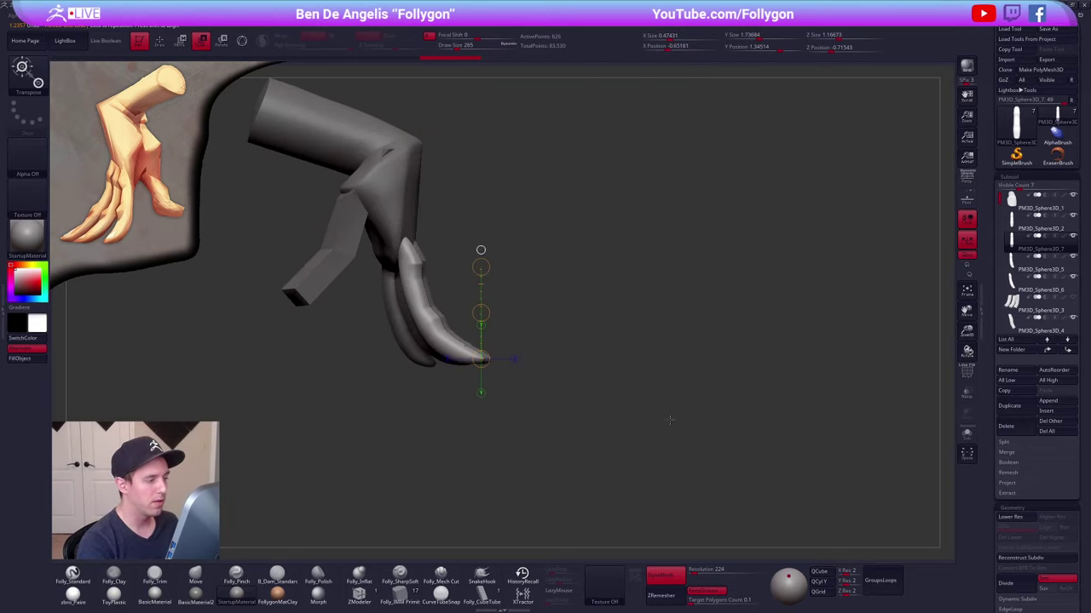
alt+drag(665, 418, 785, 398)
alt+drag(628, 358, 629, 377)
key(w)
mouse_move(560, 331)
shift+mouse_down()
mouse_move(632, 330)
mouse_move(595, 331)
mouse_move(626, 421)
mouse_move(659, 383)
mouse_move(745, 403)
mouse_move(709, 381)
mouse_move(691, 411)
mouse_move(742, 414)
mouse_move(714, 418)
mouse_move(820, 402)
shift+mouse_up()
key(q)
- Select the palm subtool and define the wrist edge on the back of the hand with the Folly_Mech Cut brush
alt+click(577, 331)
alt+drag(510, 407, 555, 402)
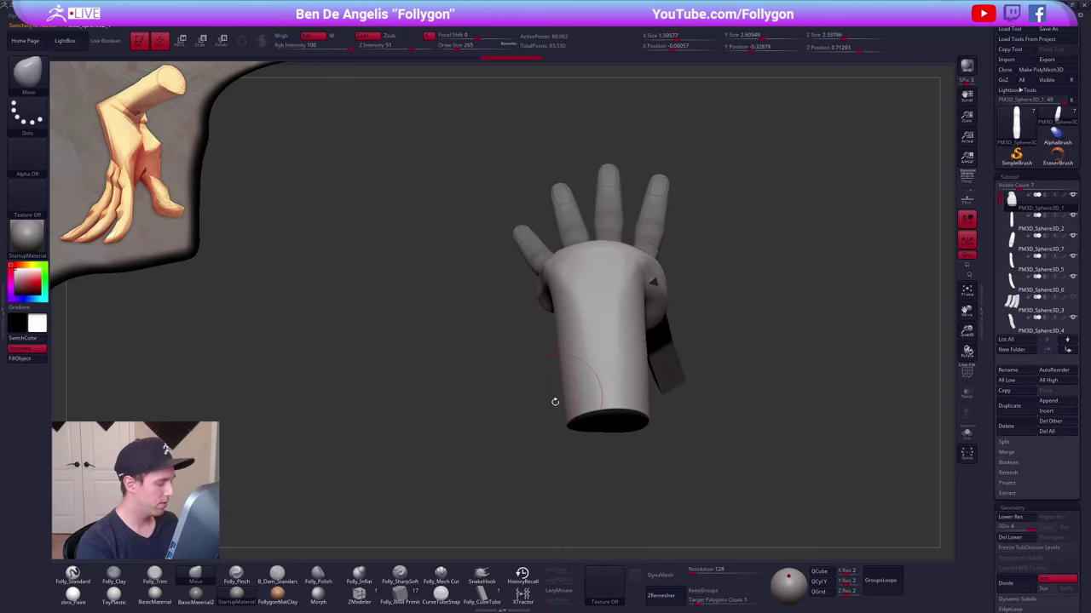
click(440, 576)
mouse_move(503, 366)
mouse_down()
mouse_move(613, 313)
mouse_move(607, 374)
mouse_move(579, 380)
mouse_up()
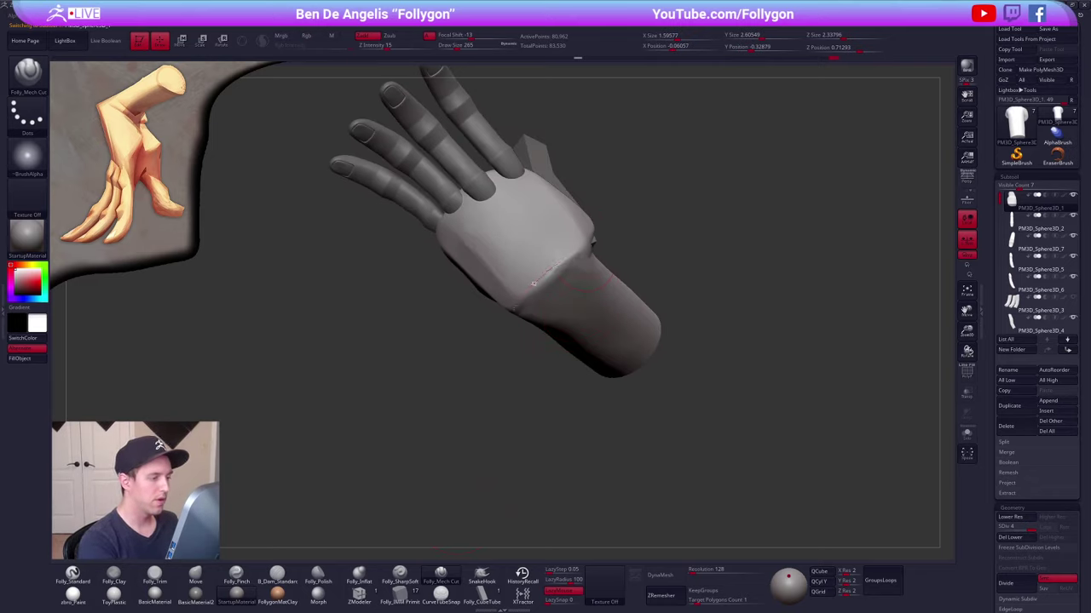
drag(533, 284, 513, 306)
mouse_move(498, 328)
mouse_down()
mouse_move(529, 260)
mouse_move(549, 299)
mouse_move(545, 352)
mouse_move(540, 285)
mouse_move(580, 326)
mouse_move(614, 327)
mouse_move(572, 305)
mouse_up()
key(space)
mouse_move(486, 310)
mouse_down()
mouse_move(656, 322)
mouse_move(652, 362)
mouse_up()
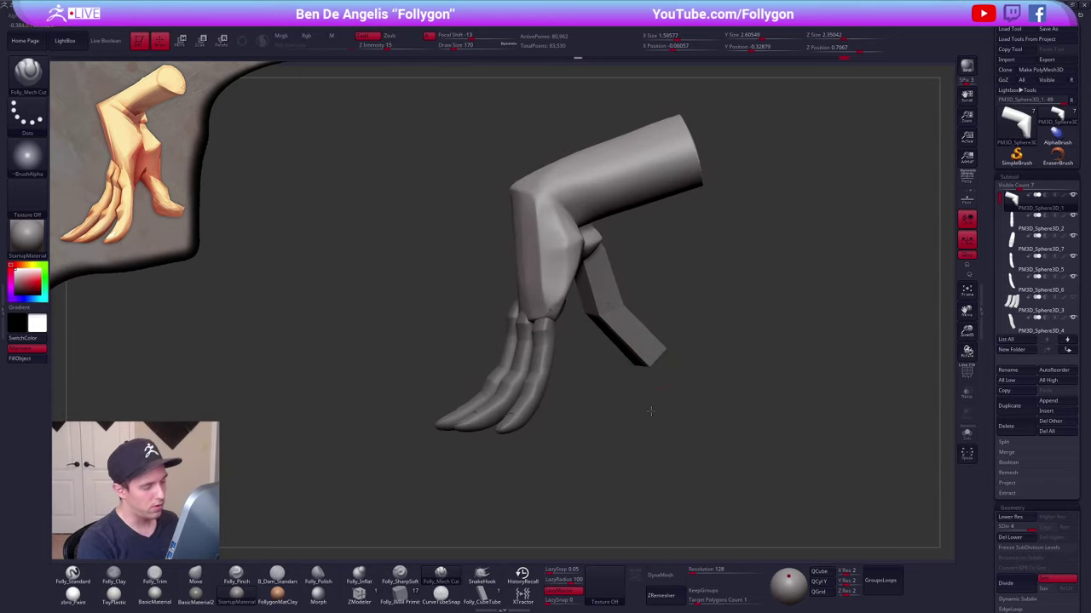
- Adjust the outer side of the palm below the wrist with a resized Move brush
mouse_move(650, 412)
mouse_down()
mouse_move(730, 414)
mouse_move(721, 424)
mouse_move(621, 418)
mouse_move(625, 454)
mouse_move(608, 462)
mouse_move(632, 461)
mouse_move(656, 445)
mouse_move(576, 442)
mouse_up()
key(b)
key(m)
key(v)
key(space)
drag(520, 230, 518, 232)
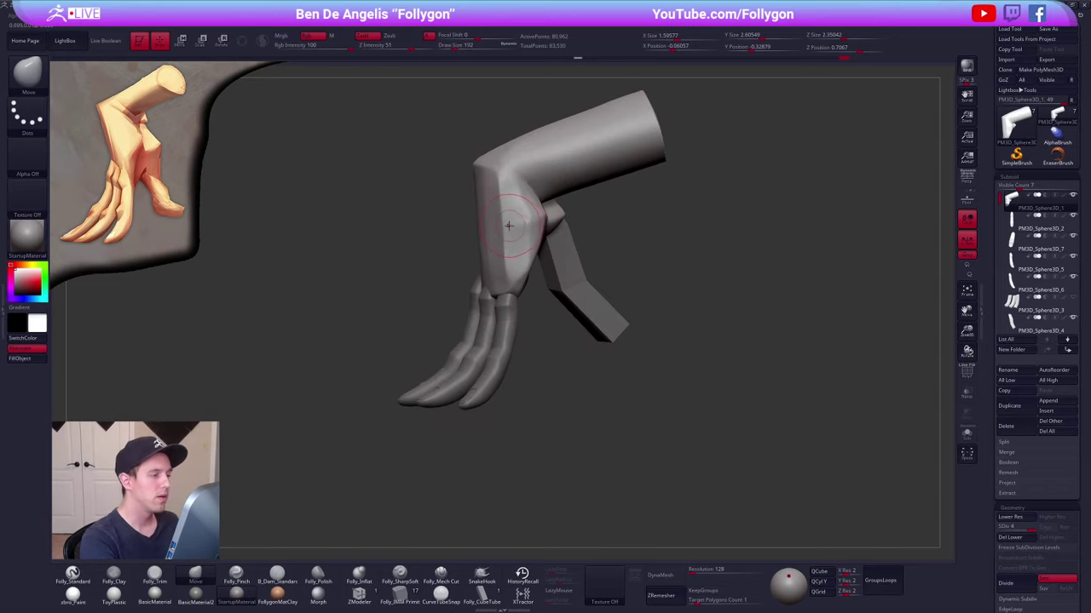
- Flatten the planes on the outer side of the palm with the Folly_Trim brush and smooth the surface
key(3)
drag(509, 190, 511, 256)
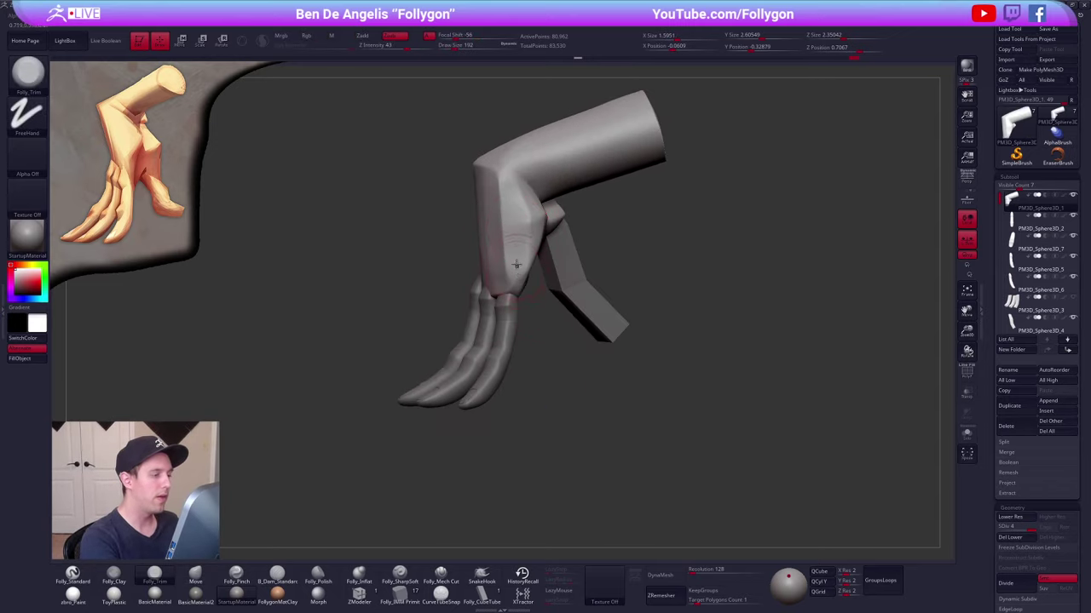
drag(588, 362, 459, 310)
key(space)
drag(505, 248, 580, 277)
key(4)
key(ctrl+z)
key(3)
drag(506, 189, 508, 215)
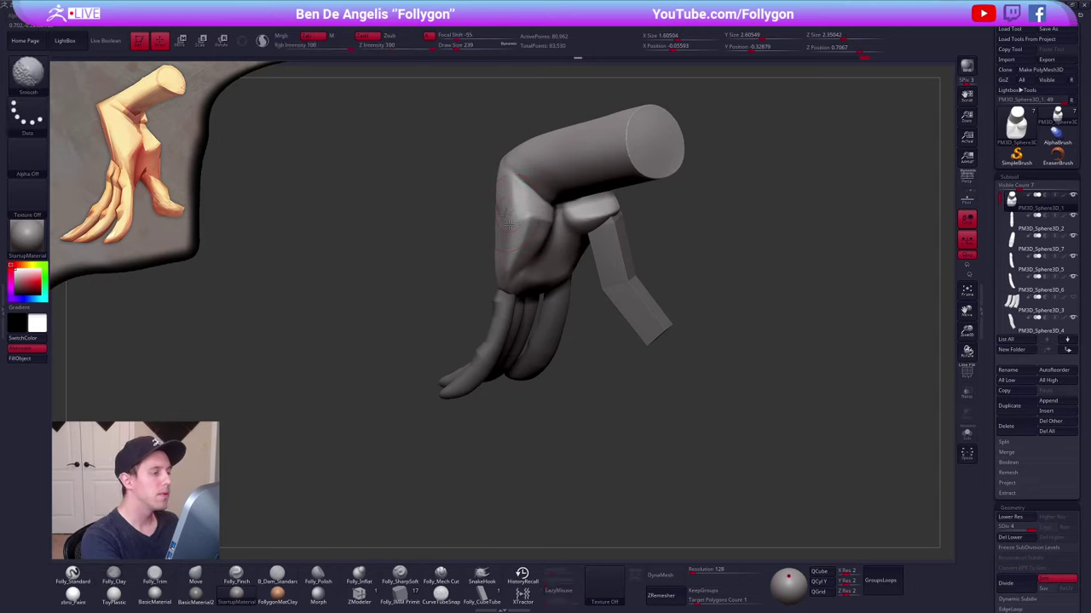
- Smooth the outer side of the palm just below the wrist
shift+drag(509, 254, 511, 259)
drag(711, 362, 615, 366)
key(2)
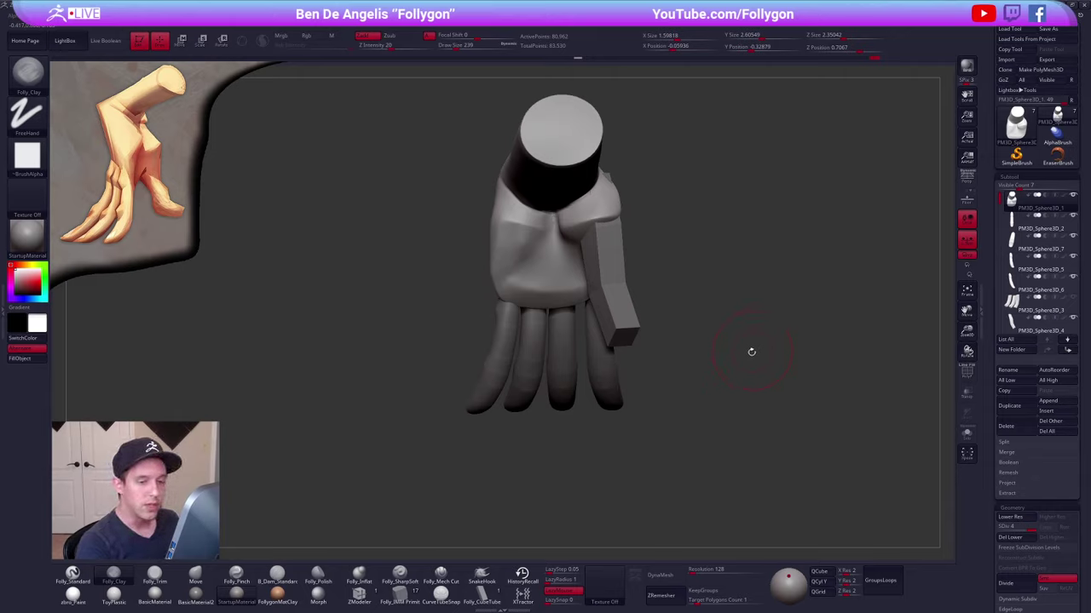
drag(752, 364, 759, 375)
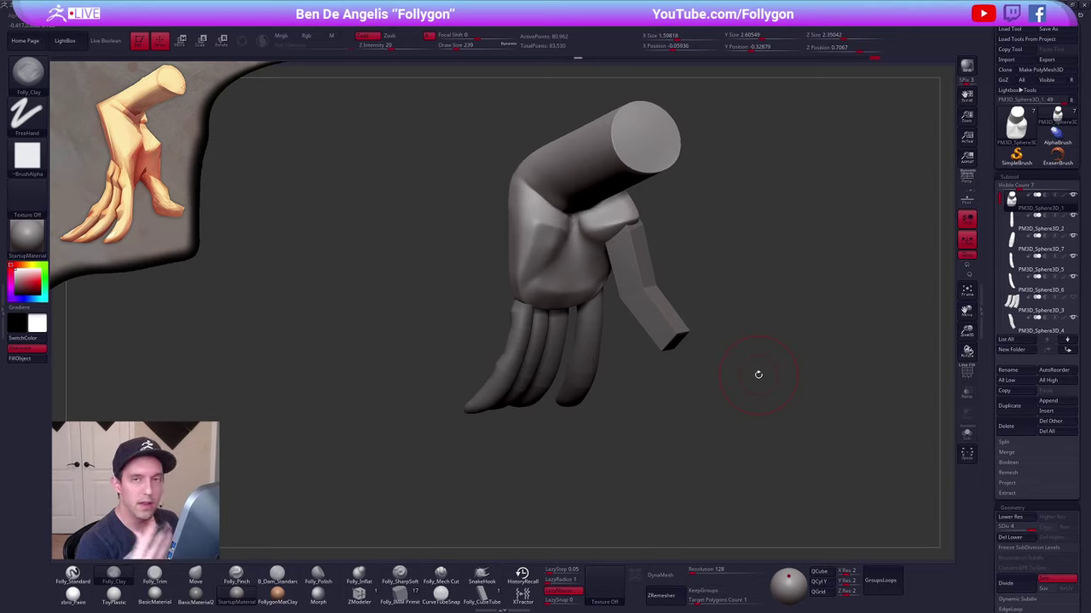
- Examine the polygroups on the finger subtools, isolating one finger and its individual groups
click(1040, 244)
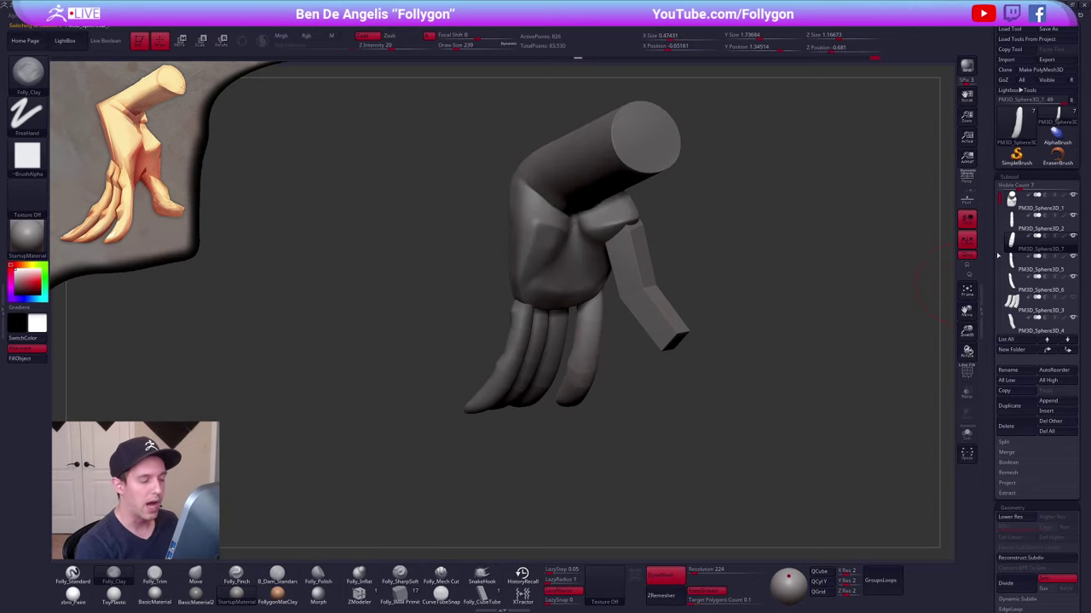
drag(724, 364, 818, 358)
key(shift+f)
drag(692, 393, 710, 376)
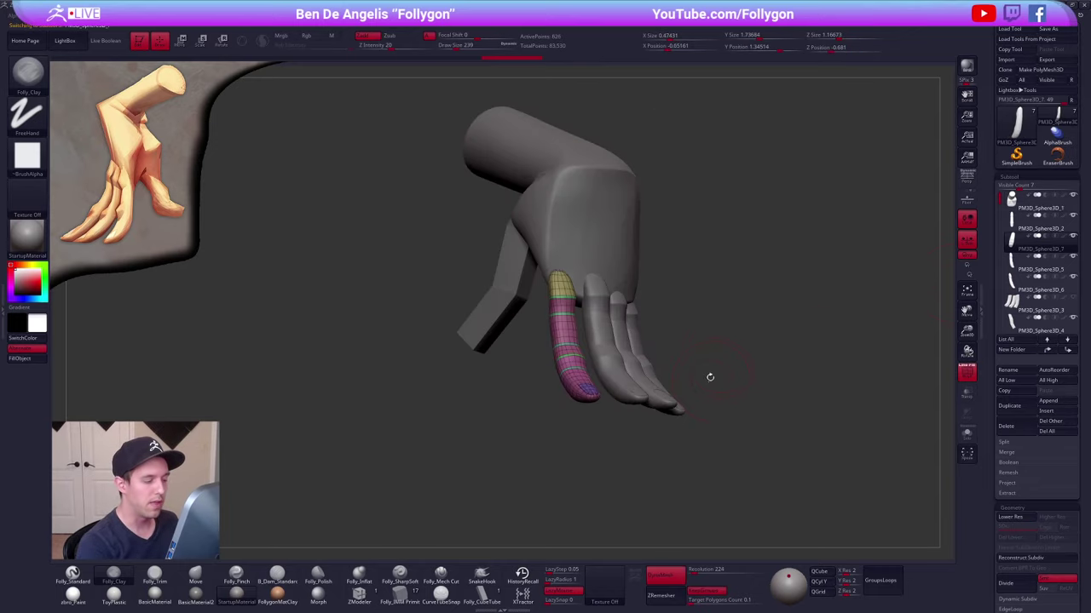
alt+click(667, 401)
key(alt+v)
mouse_move(650, 422)
mouse_down()
mouse_move(673, 425)
mouse_move(667, 400)
mouse_up()
key(b)
key(z)
key(m)
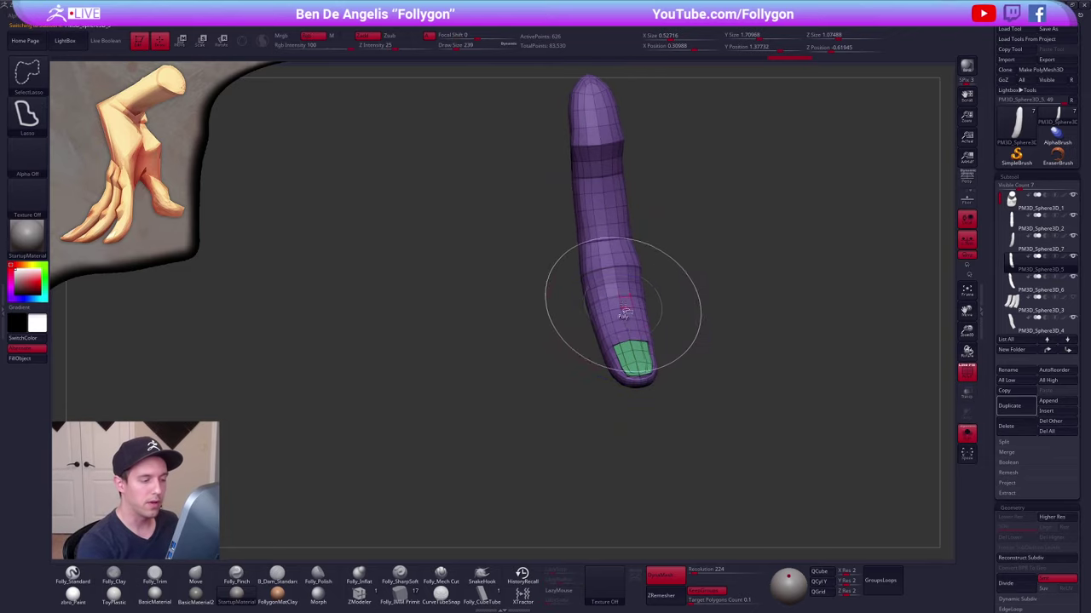
ctrl+shift+click(626, 312)
ctrl+shift+drag(732, 361, 804, 321)
mouse_move(736, 378)
mouse_down()
mouse_move(777, 346)
mouse_move(718, 414)
mouse_move(728, 421)
mouse_move(712, 412)
mouse_move(687, 421)
mouse_move(713, 440)
mouse_move(775, 425)
mouse_move(684, 426)
mouse_up()
ctrl+shift+click(735, 404)
key(shift+f)
key(alt+v)
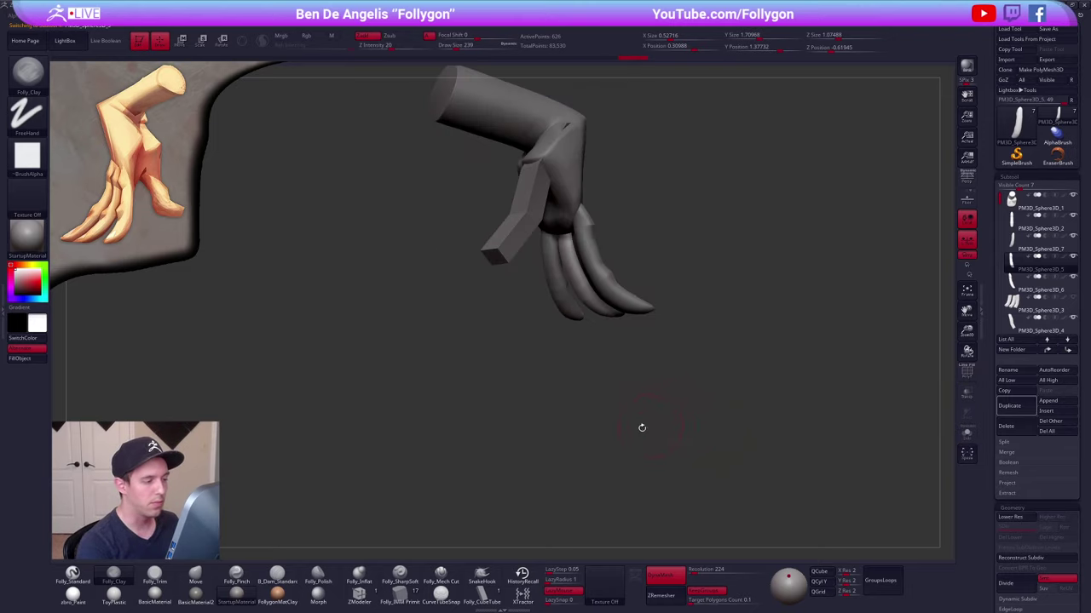
- Select the blocky thumb subtool
alt+click(499, 254)
alt+drag(506, 282, 549, 418)
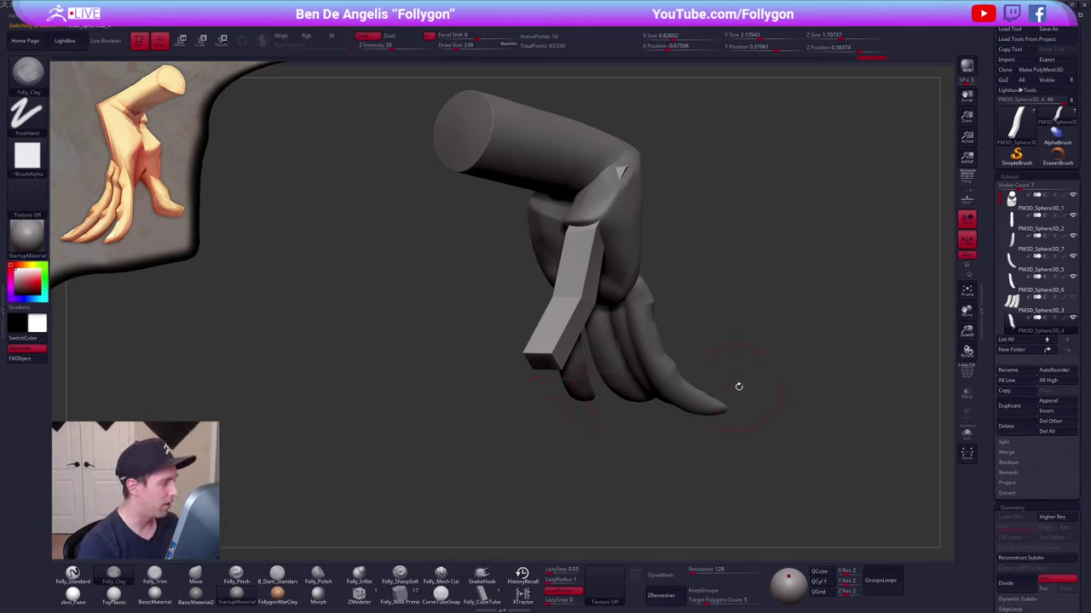
mouse_move(739, 387)
mouse_down()
mouse_move(755, 392)
mouse_move(665, 390)
mouse_move(785, 377)
mouse_move(754, 392)
mouse_up()
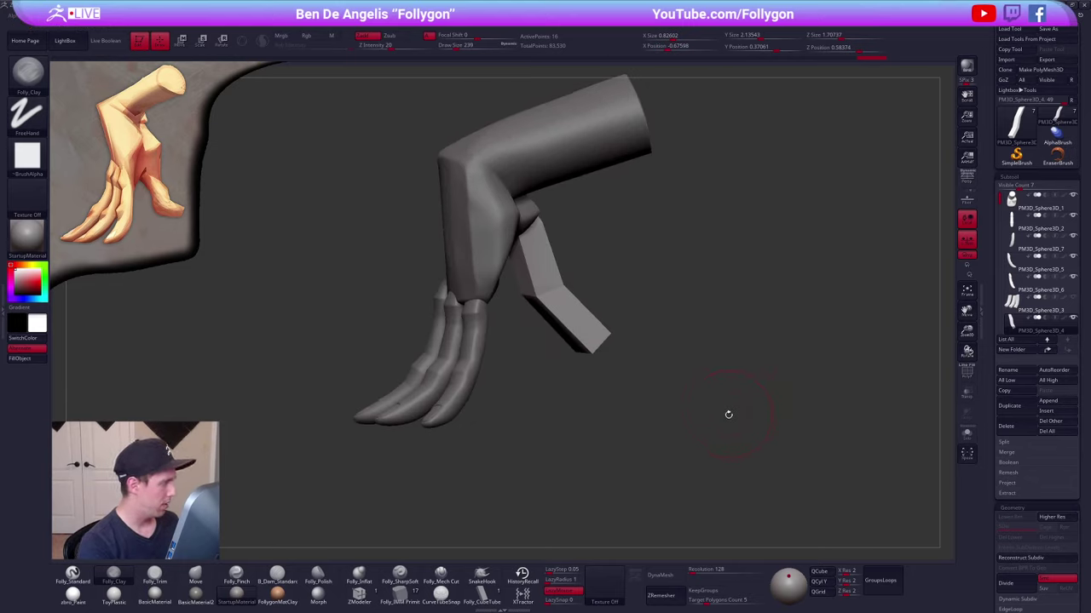
key(ctrl+d)
key(ctrl+d)
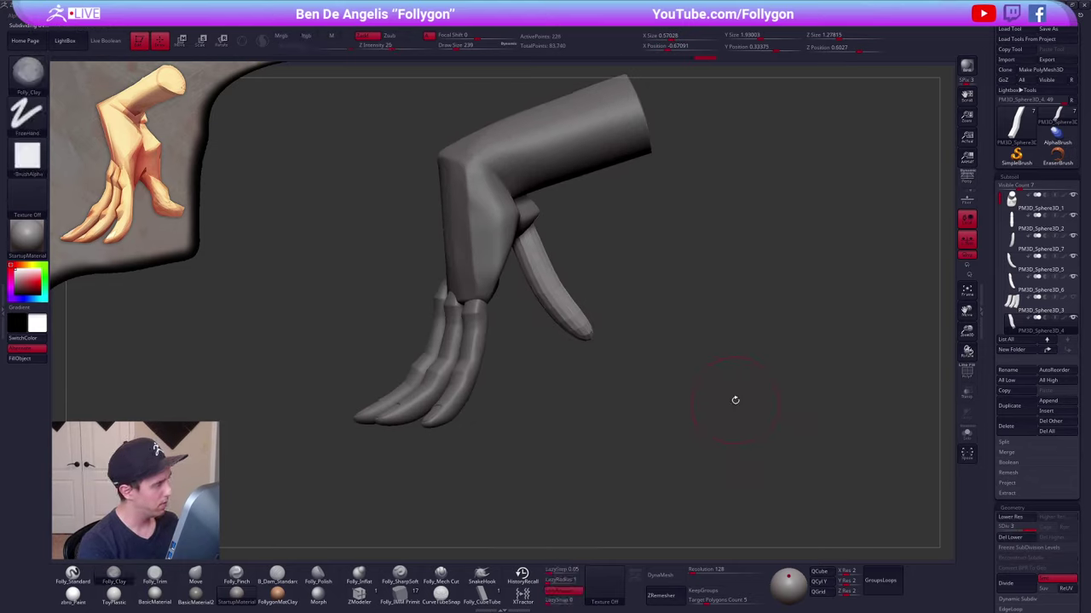
key(ctrl+z)
key(ctrl+z)
- Divide the thumb once with subdivision smoothing off and three more times with smoothing on
drag(1022, 556, 1022, 299)
click(1050, 323)
click(1025, 328)
click(1047, 323)
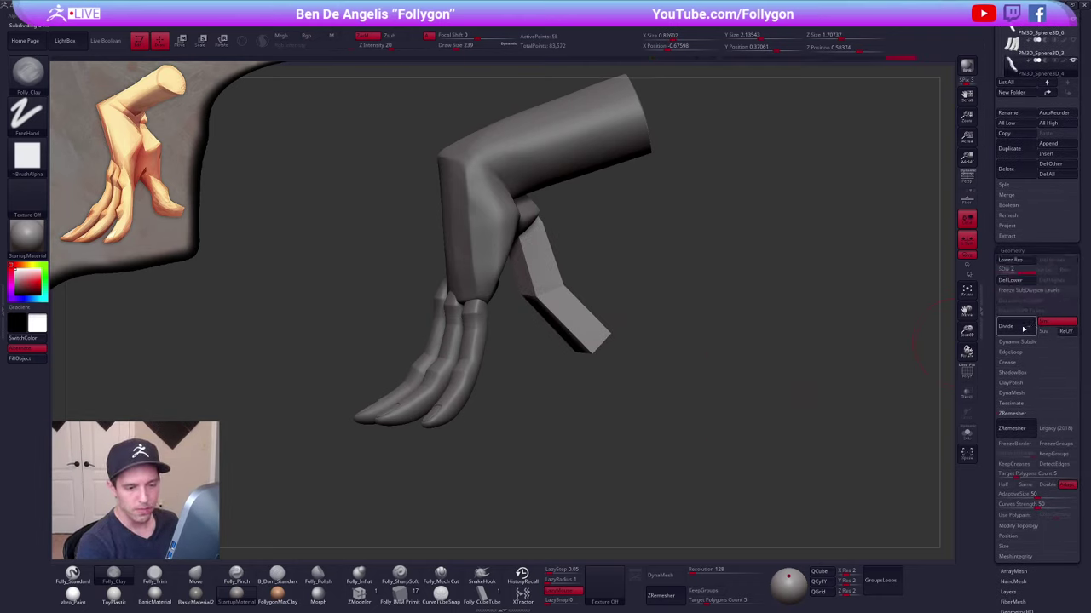
click(1024, 330)
click(1023, 332)
click(1023, 333)
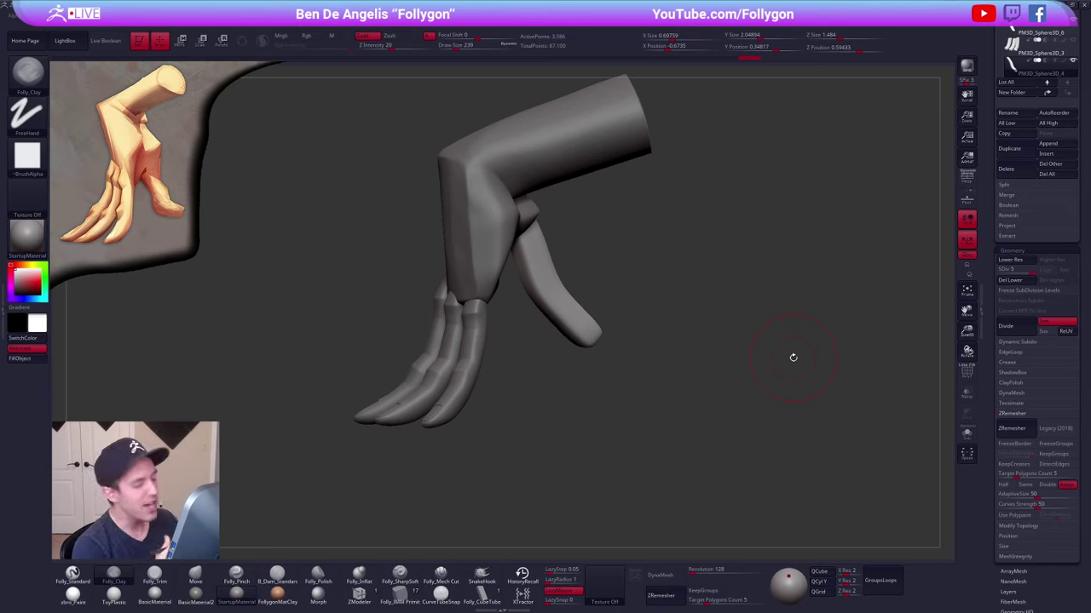
- Delete the thumb's lower subdivision levels
click(1006, 414)
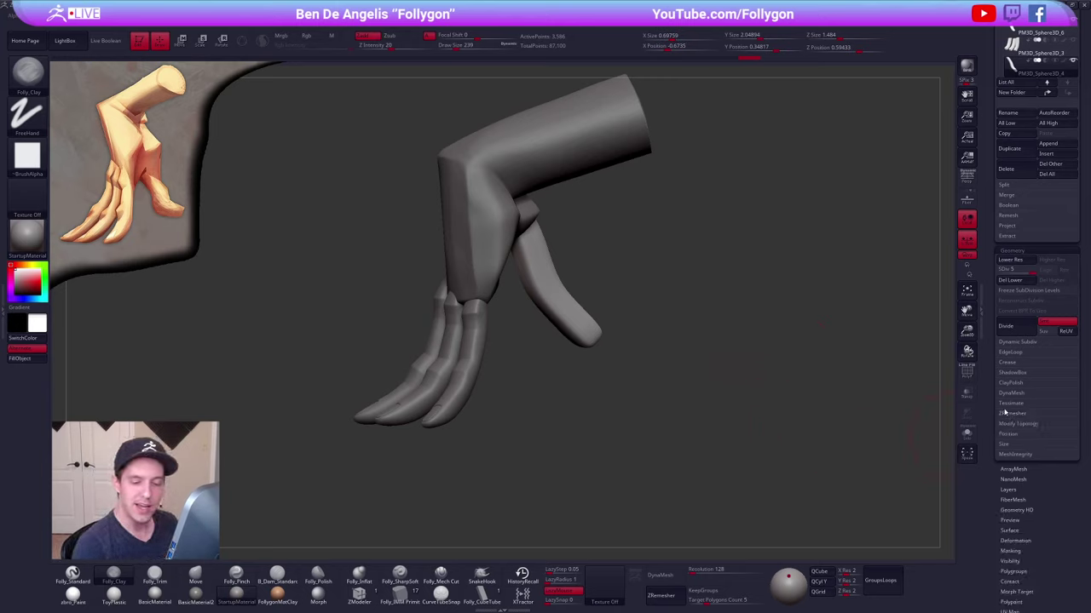
click(1011, 281)
drag(804, 348, 721, 370)
right_drag(629, 302, 639, 314)
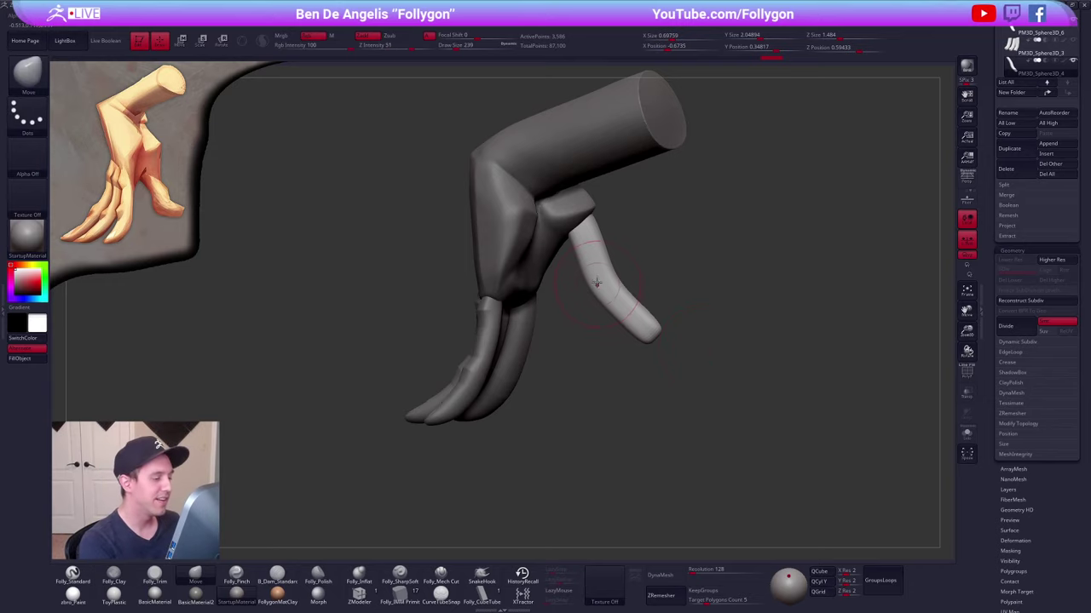
- Slice across the middle of the thumb with SliceCurve to split it into two polygroups
ctrl+right_drag(599, 282, 637, 282)
key(ctrl+shift+f)
ctrl+shift+click(653, 498)
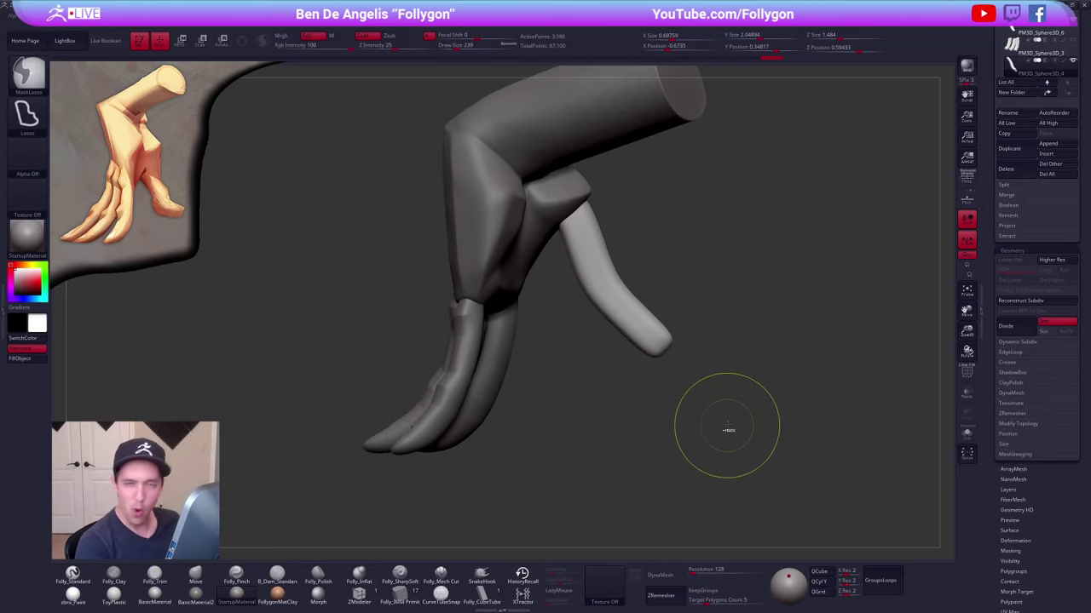
key(shift+f)
key(shift+f)
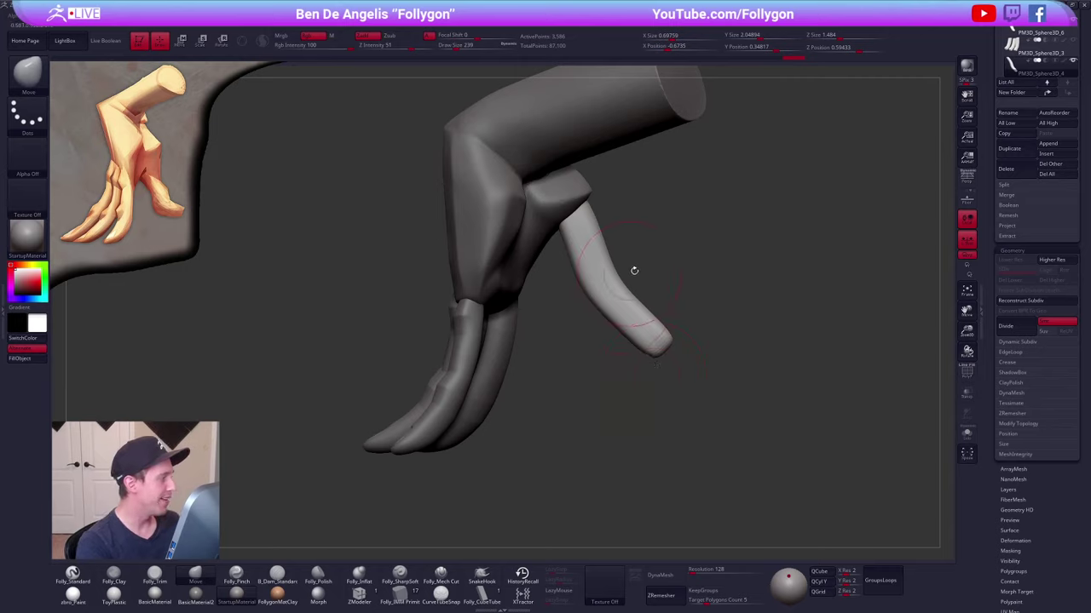
ctrl+shift+drag(651, 269, 546, 288)
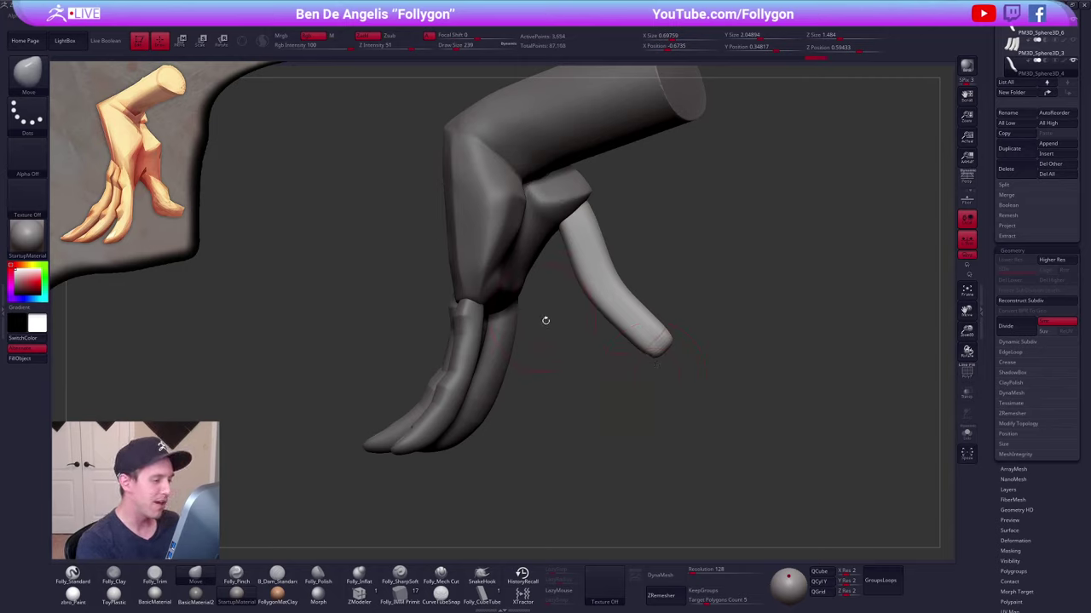
key(shift+f)
key(ctrl+shift+f)
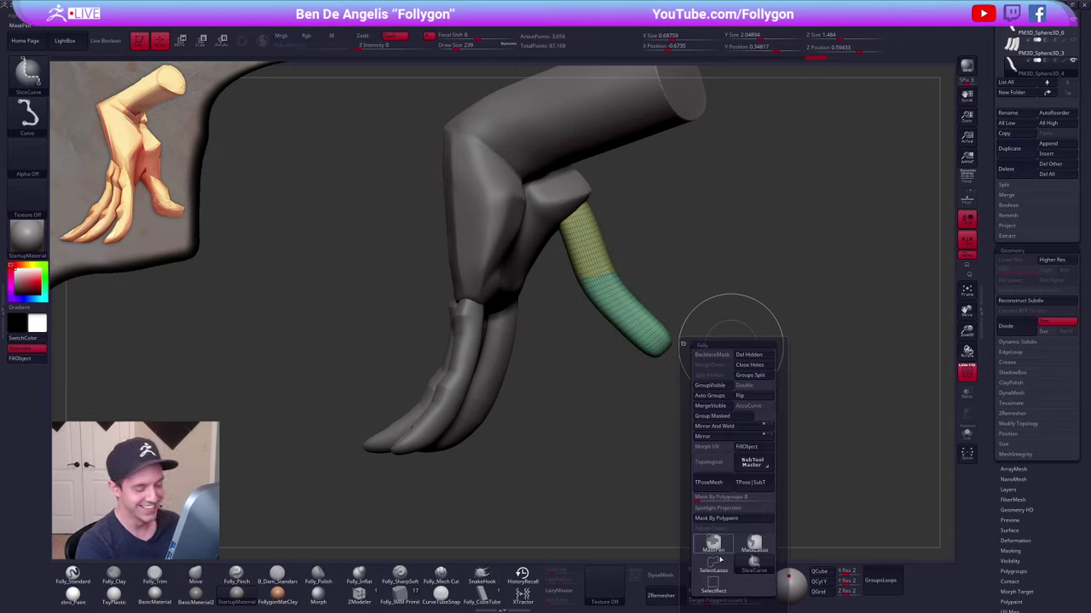
ctrl+shift+click(713, 563)
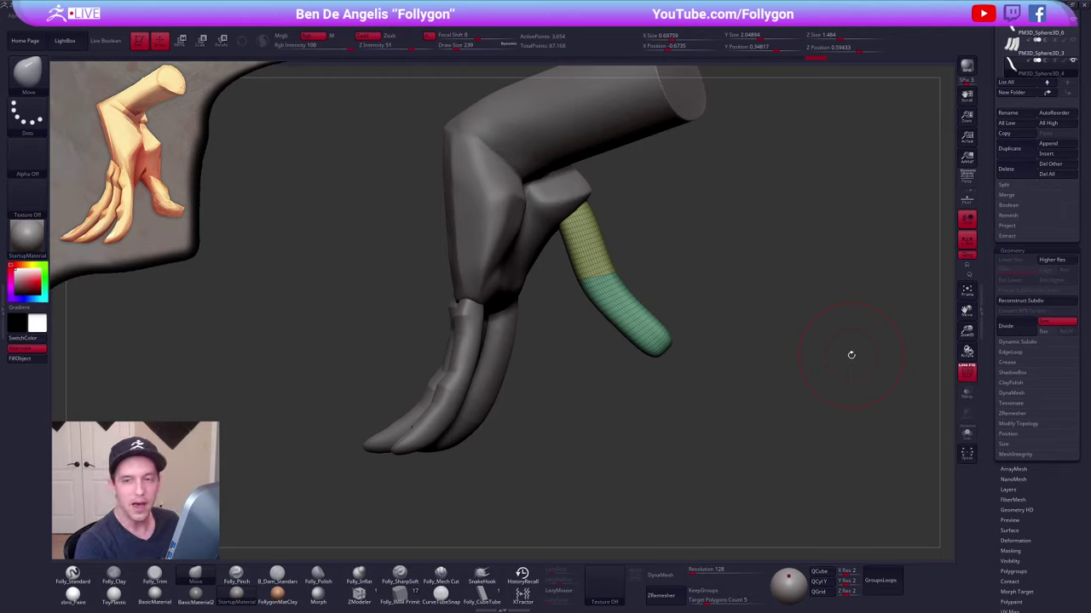
- Adjust the thumb's shape around the middle joint with the Move brush at a draw size of 203
key(space)
drag(603, 274, 600, 273)
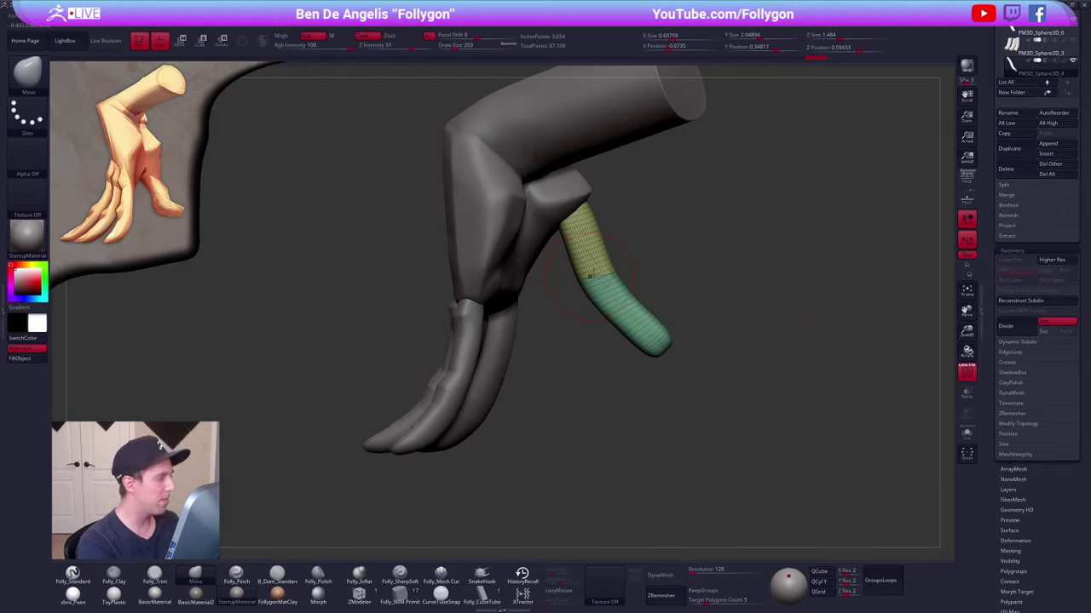
mouse_move(617, 273)
right_down()
mouse_move(589, 282)
mouse_move(638, 289)
mouse_move(619, 266)
right_up()
key(shift+f)
- Sharpen the planes around the back of the thumb's joint with a resized Folly_Pinch brush
key(5)
key(space)
drag(653, 289, 645, 290)
key(alt+s)
ctrl+right_drag(611, 266, 629, 271)
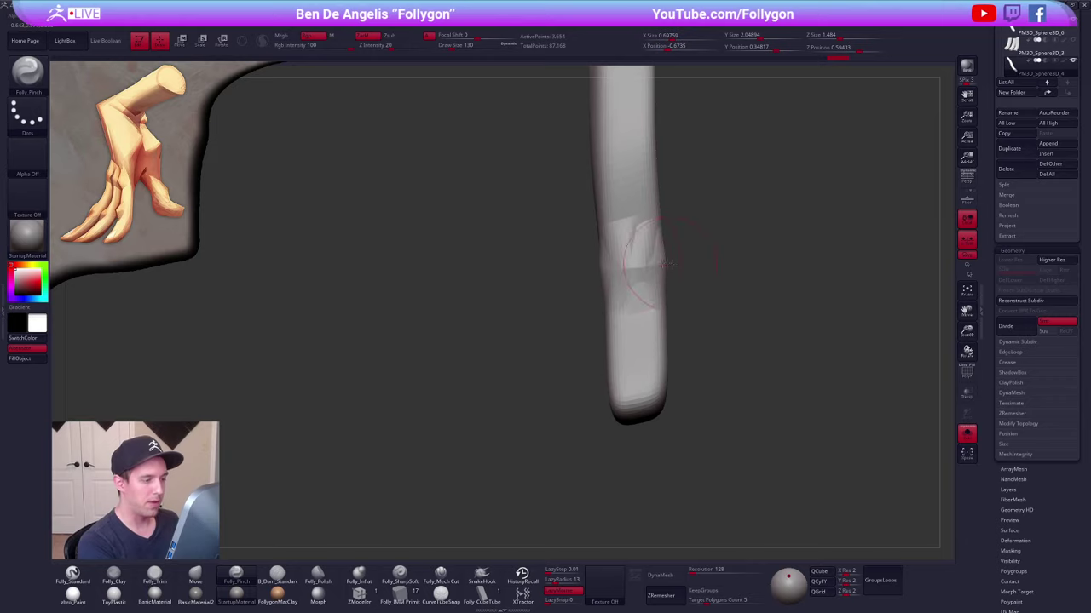
mouse_move(590, 273)
right_down()
mouse_move(653, 282)
mouse_move(610, 307)
right_up()
key(space)
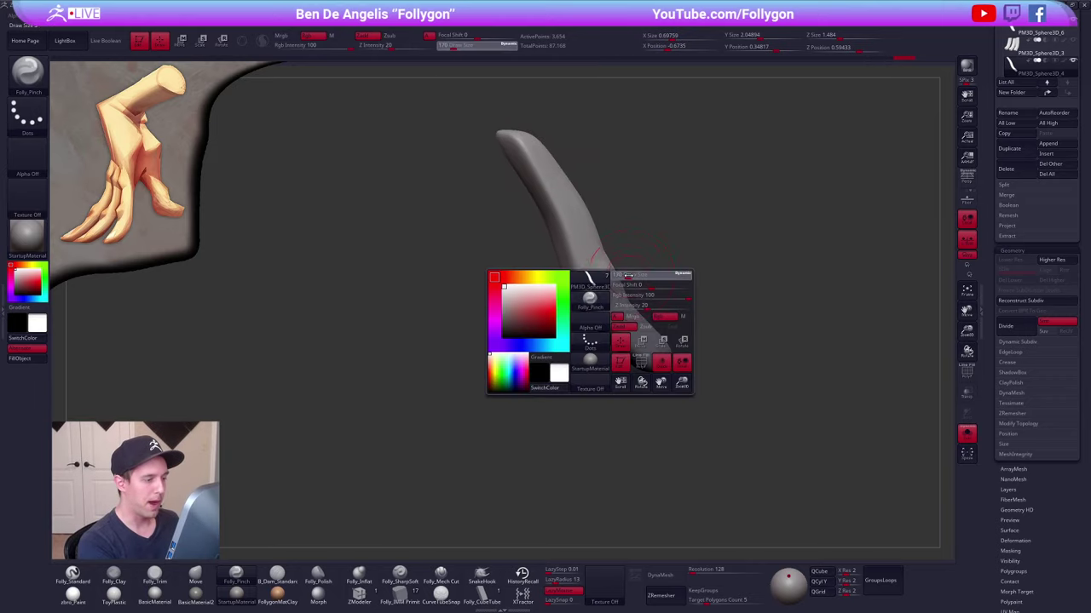
drag(648, 316, 656, 316)
mouse_move(596, 316)
right_down()
mouse_move(581, 288)
mouse_move(633, 271)
mouse_move(557, 305)
mouse_move(572, 299)
right_up()
- Pull the knuckle outward on the back of the thumb with the Move brush
key(4)
key(grave)
click(692, 340)
drag(618, 287, 636, 273)
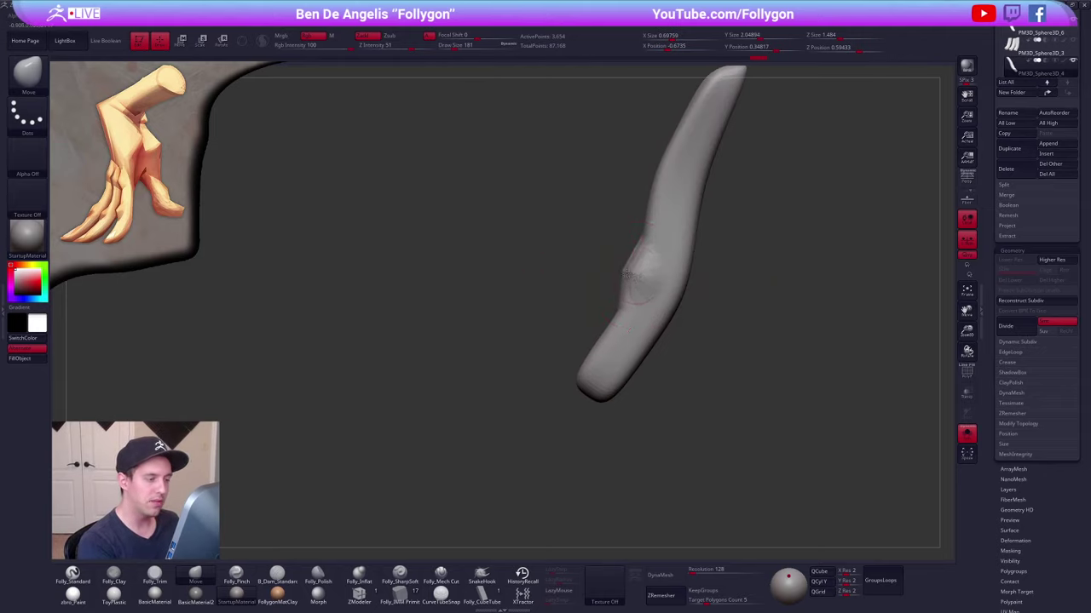
mouse_move(637, 272)
right_down()
mouse_move(647, 292)
mouse_move(608, 292)
mouse_move(651, 291)
right_up()
- Convert the thumb to a DynaMesh at resolution 224
key(shift+f)
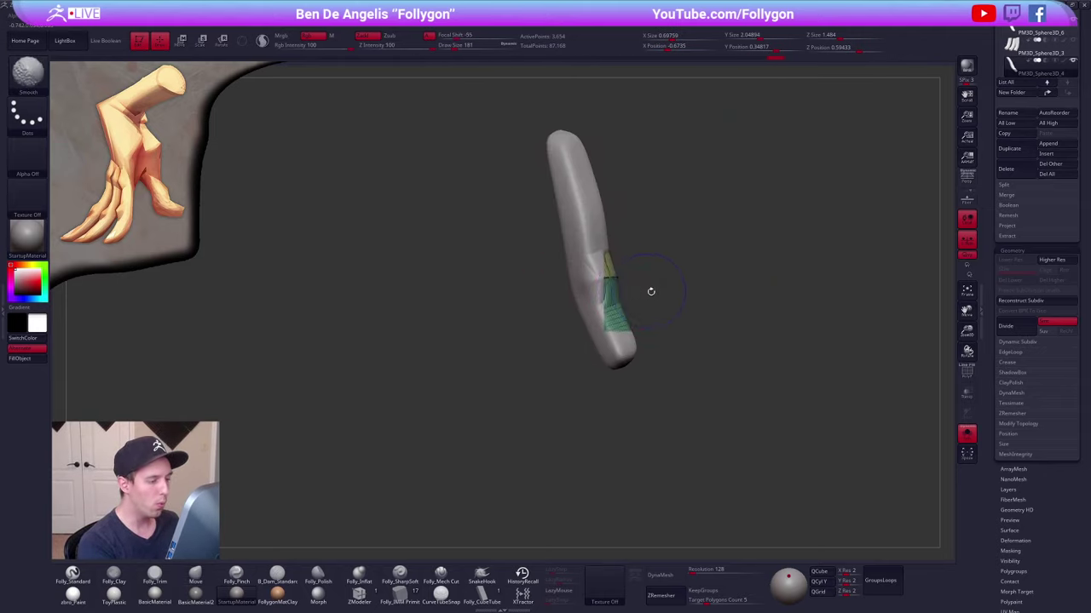
key(shift+f)
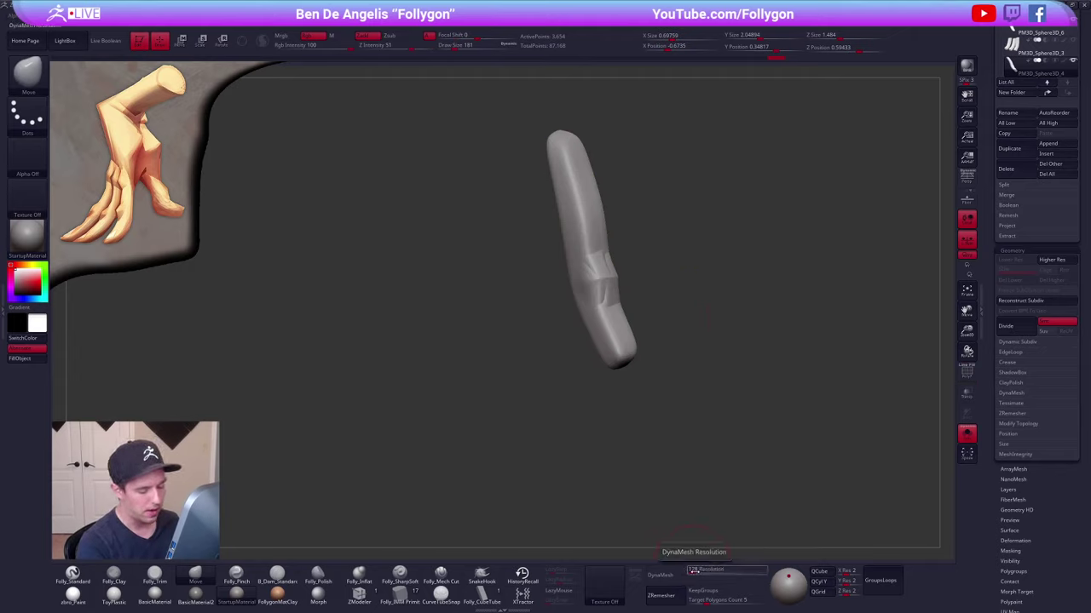
drag(693, 571, 695, 572)
click(669, 576)
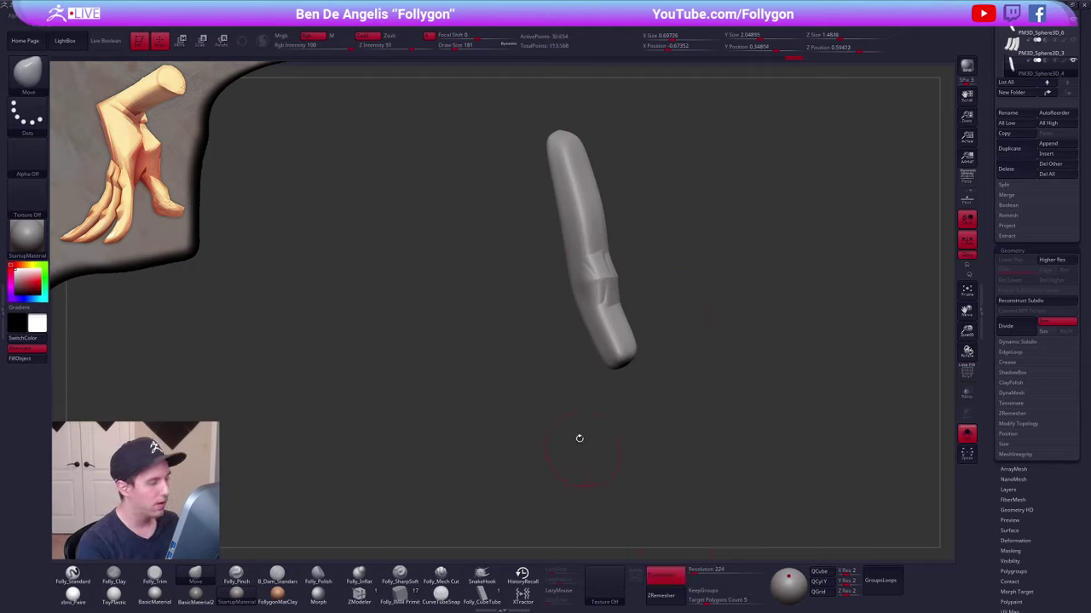
key(w)
click(243, 43)
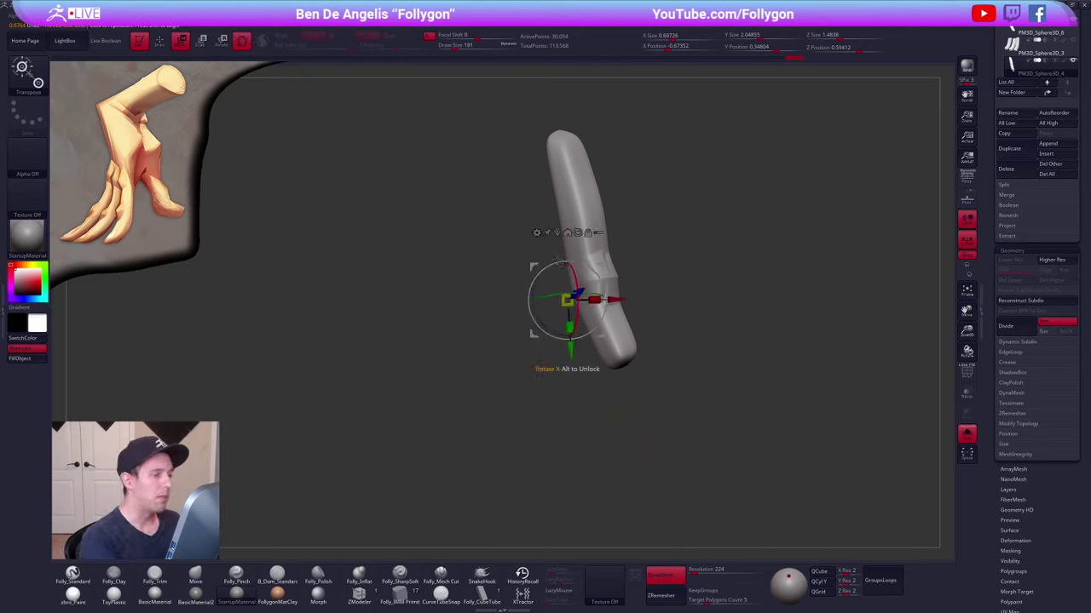
click(536, 234)
click(538, 232)
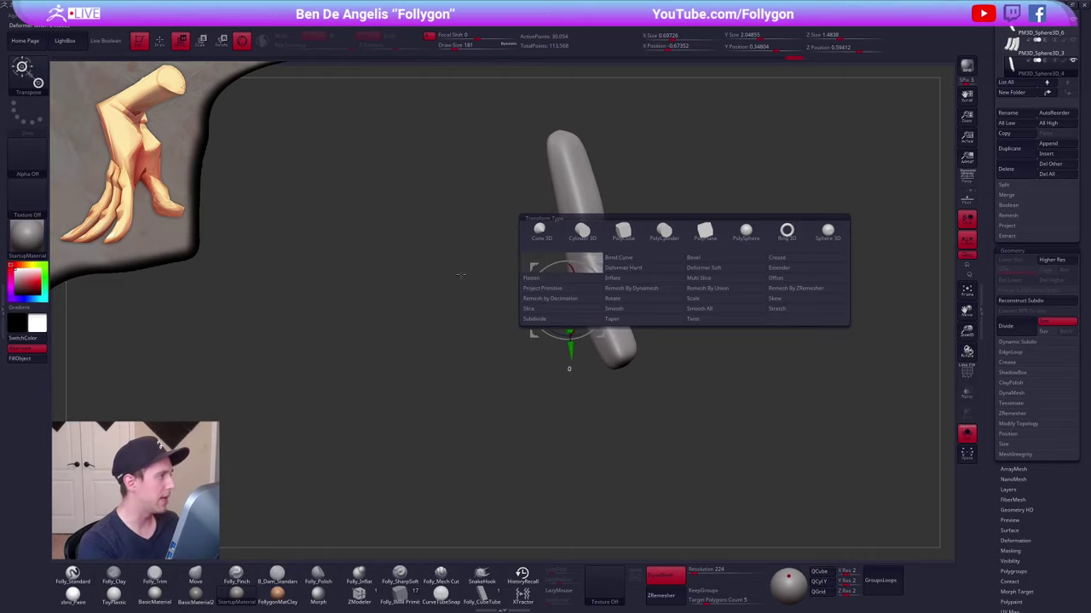
click(242, 46)
key(q)
- Pinch the knuckle edge across the back of the remeshed thumb with the Folly_Pinch brush
mouse_move(524, 354)
mouse_down()
mouse_move(597, 321)
mouse_move(615, 279)
mouse_up()
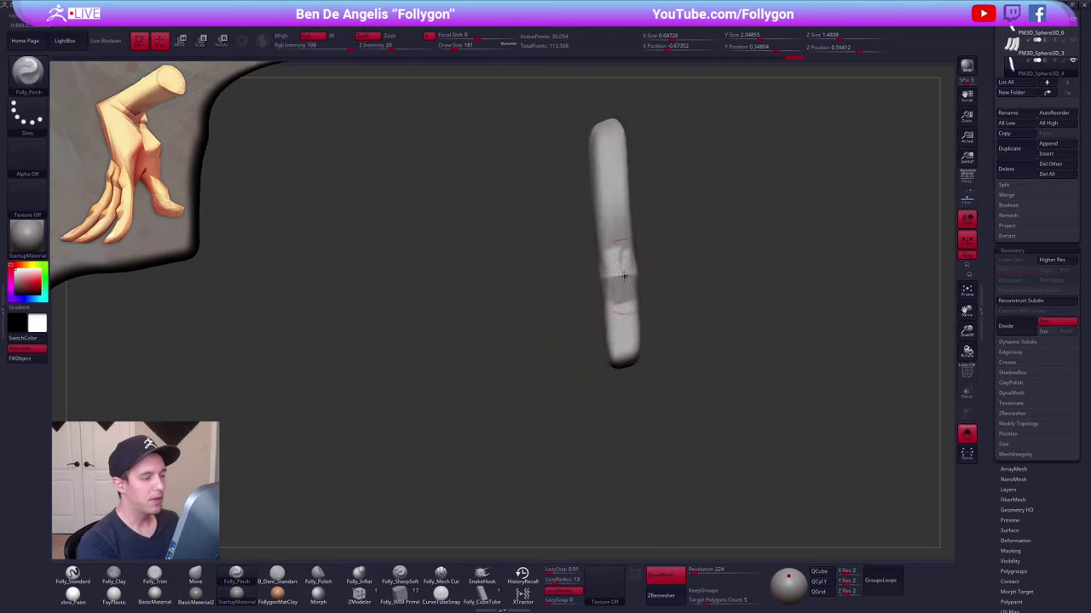
ctrl+right_drag(615, 279, 617, 282)
key(s)
click(612, 278)
mouse_move(636, 273)
mouse_down()
mouse_move(597, 276)
mouse_move(673, 286)
mouse_up()
- Refine the thumb's knuckle profile with the Move brush and show the whole hand again
key(b)
key(m)
key(v)
ctrl+right_drag(673, 285, 664, 316)
drag(664, 316, 669, 373)
key(alt+s)
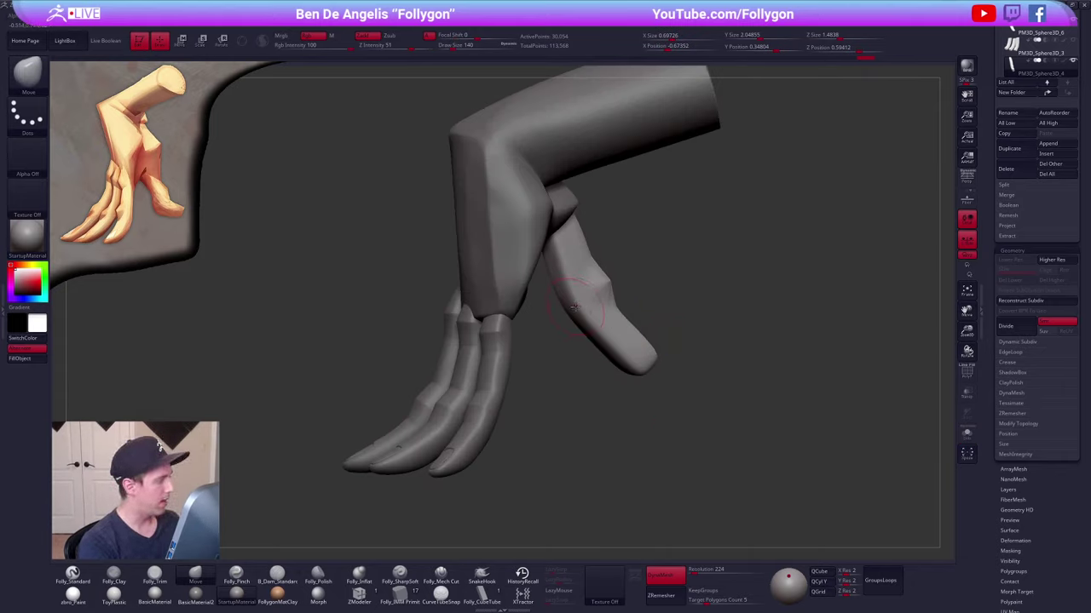
- Define the inner side of the thumb's joint with the B_Dam_Standard and Folly_Pinch brushes
key(alt+s)
drag(517, 300, 580, 295)
key(5)
key(6)
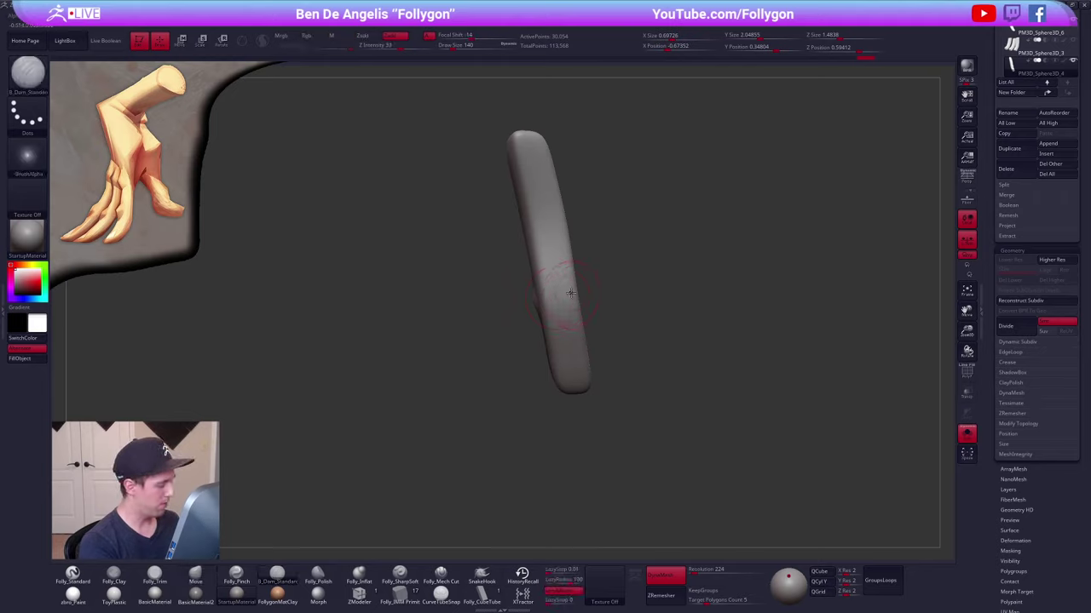
ctrl+right_drag(569, 292, 570, 320)
mouse_move(535, 296)
mouse_down()
mouse_move(614, 280)
mouse_move(535, 295)
mouse_move(623, 294)
mouse_move(557, 305)
mouse_up()
key(5)
key(s)
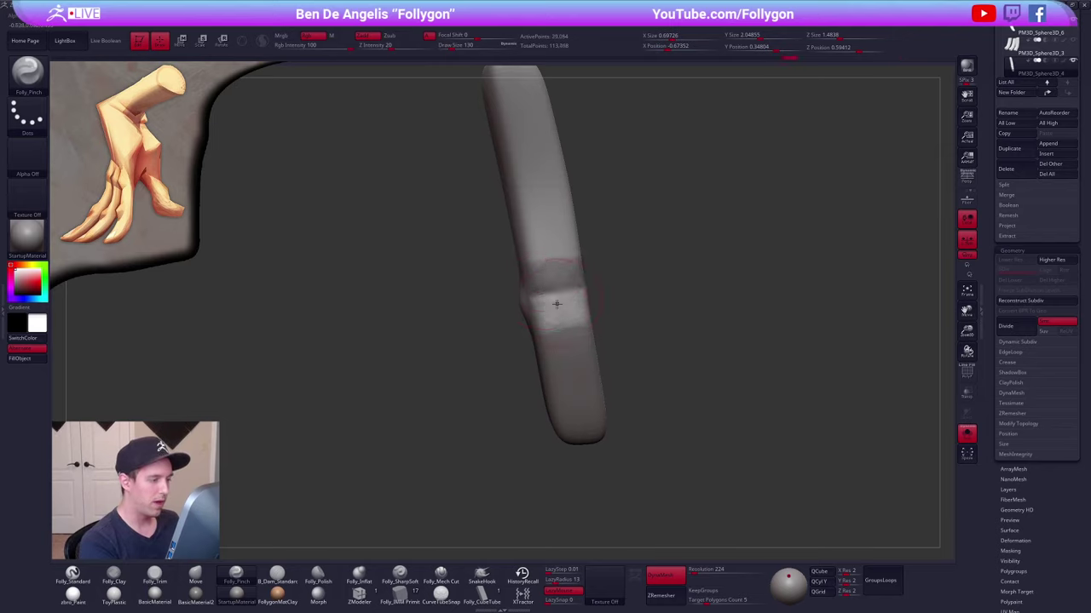
mouse_move(557, 305)
right_down()
mouse_move(551, 346)
mouse_move(551, 329)
right_up()
key(alt+s)
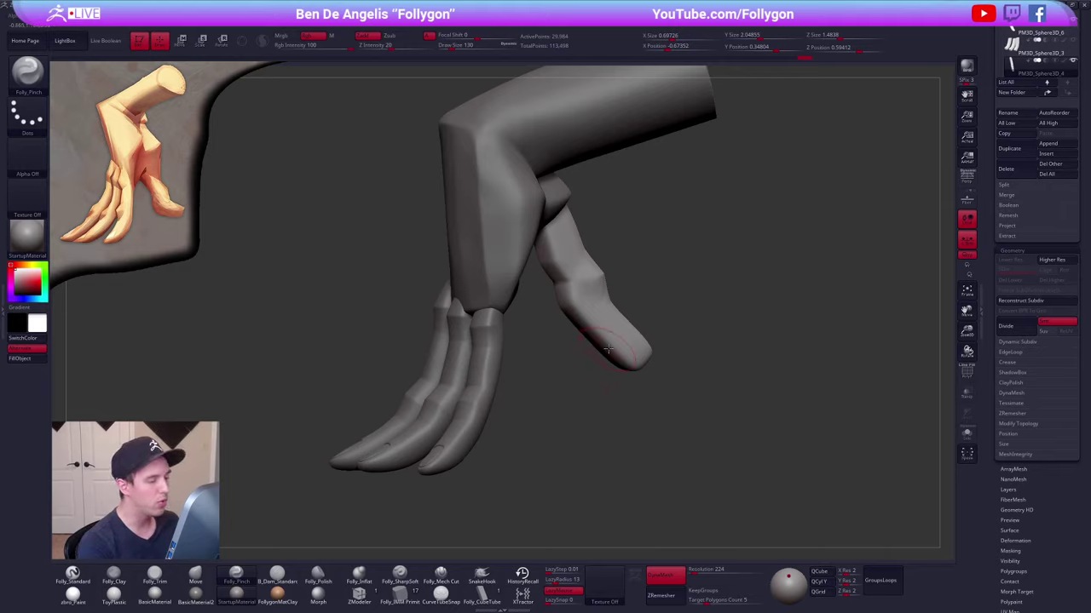
- Mask the base of the thumb and rotate the unmasked tip segment outward at the joint
mouse_move(601, 330)
right_down()
mouse_move(550, 325)
mouse_move(564, 320)
right_up()
mouse_move(628, 298)
ctrl+mouse_down()
mouse_move(545, 313)
mouse_move(681, 380)
ctrl+mouse_up()
ctrl+click(714, 377)
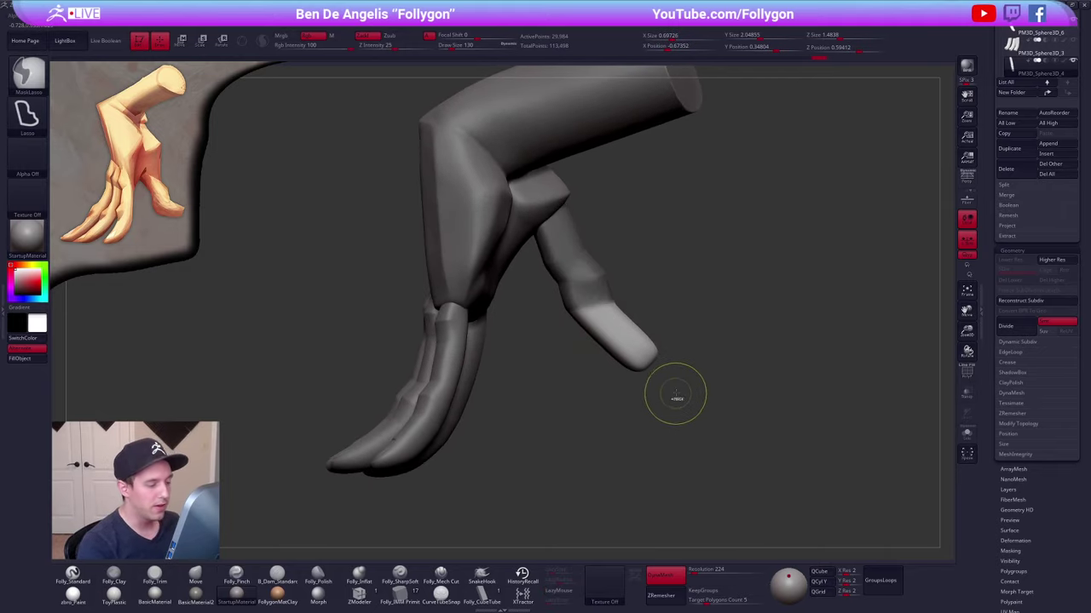
key(w)
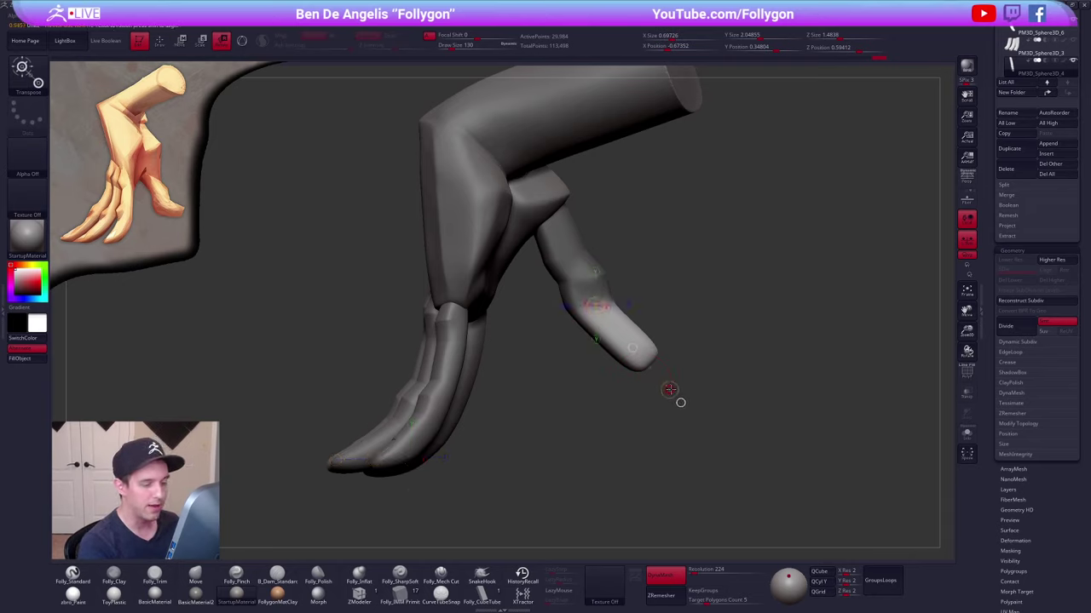
drag(668, 390, 711, 346)
key(q)
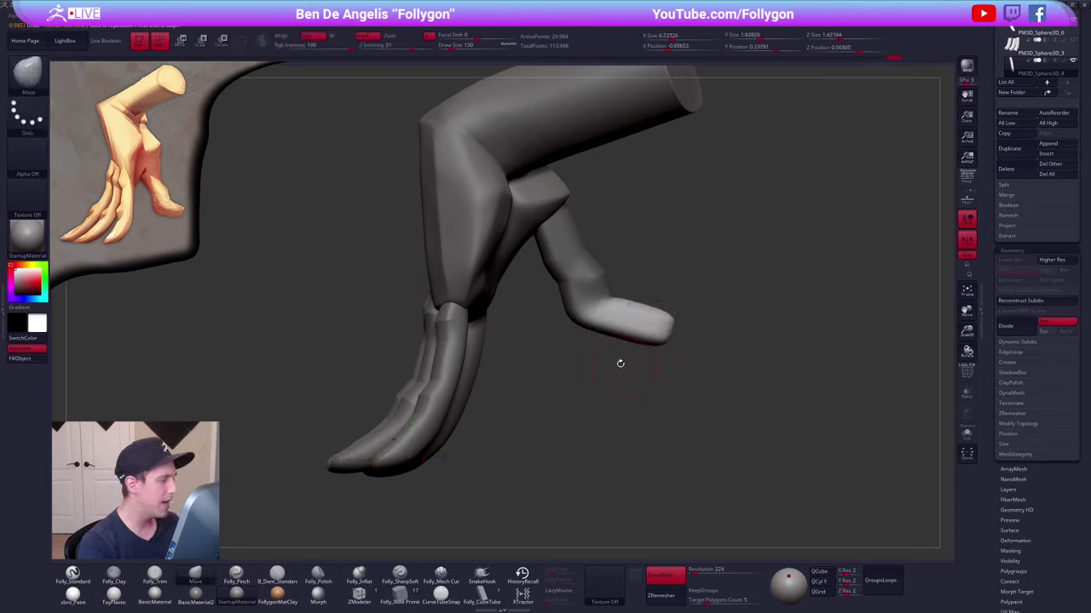
- Clear the thumb's mask and pinch the edge across its bend with the Folly_Pinch brush
mouse_move(621, 370)
ctrl+mouse_down()
mouse_move(628, 312)
mouse_move(596, 329)
ctrl+mouse_up()
key(5)
key(s)
ctrl+right_drag(594, 330, 596, 312)
drag(591, 308, 555, 312)
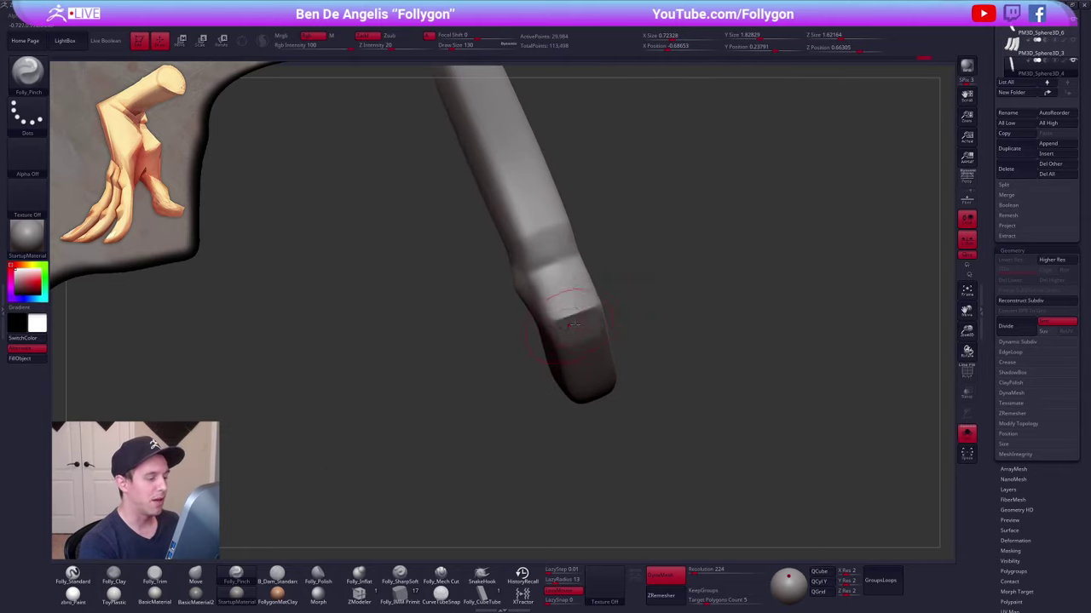
mouse_move(572, 295)
right_down()
mouse_move(570, 328)
mouse_move(570, 307)
right_up()
key(4)
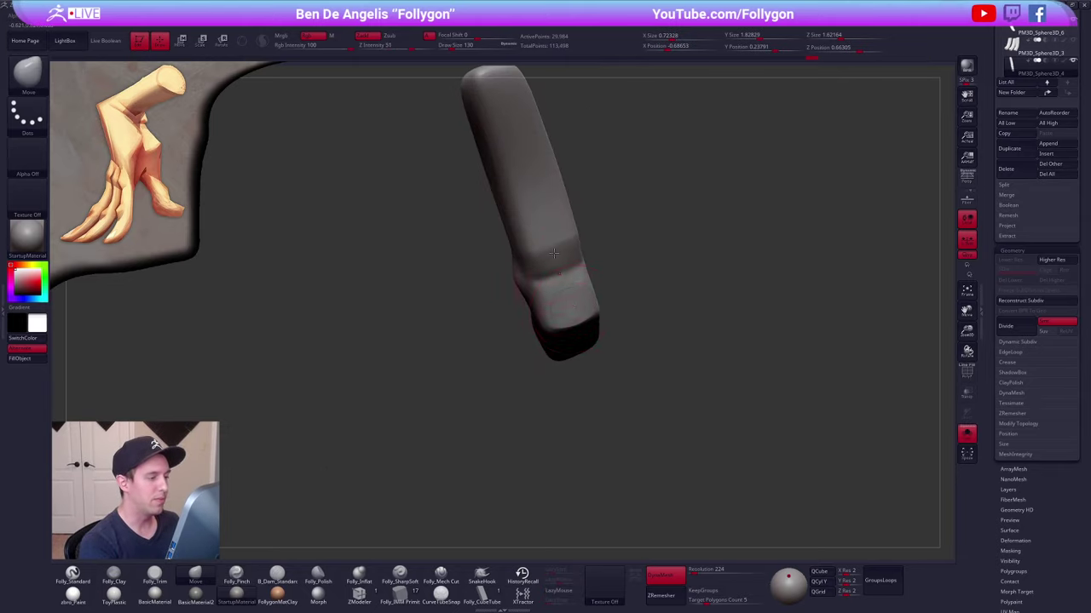
- Flatten the surface above the thumb's knuckle with Folly_Trim and sharpen the knuckle edge with Folly_Pinch
right_drag(553, 253, 548, 234)
key(3)
mouse_move(547, 233)
mouse_down()
mouse_move(546, 252)
mouse_move(559, 243)
mouse_move(567, 257)
mouse_up()
mouse_move(558, 252)
right_down()
mouse_move(540, 240)
mouse_move(553, 277)
mouse_move(567, 275)
right_up()
key(5)
mouse_move(576, 277)
mouse_down()
mouse_move(554, 264)
mouse_move(559, 287)
mouse_up()
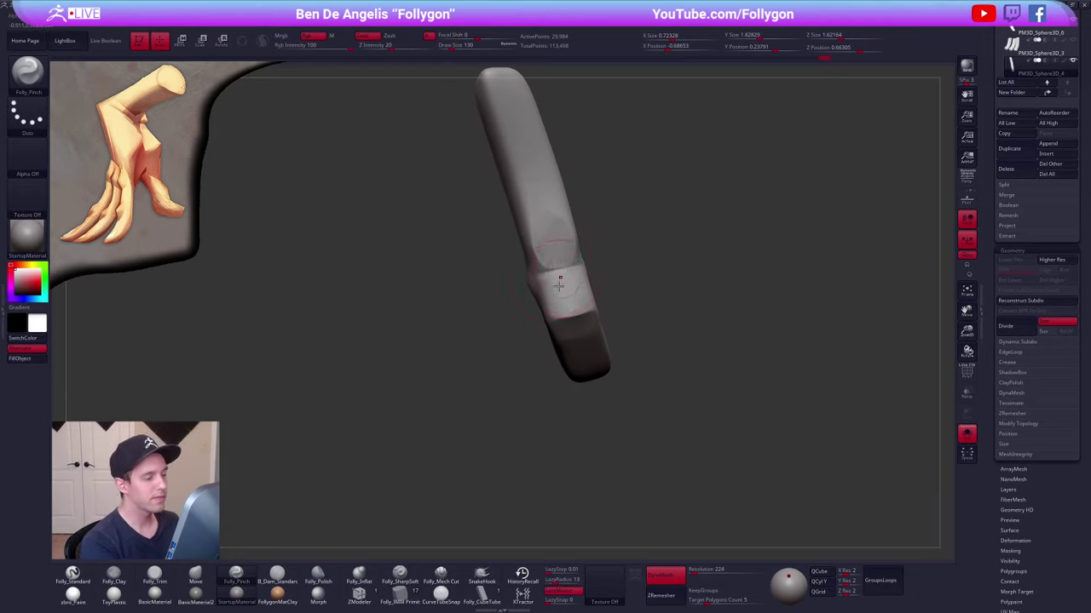
key(t)
mouse_move(560, 285)
right_down()
mouse_move(548, 242)
mouse_move(516, 236)
right_up()
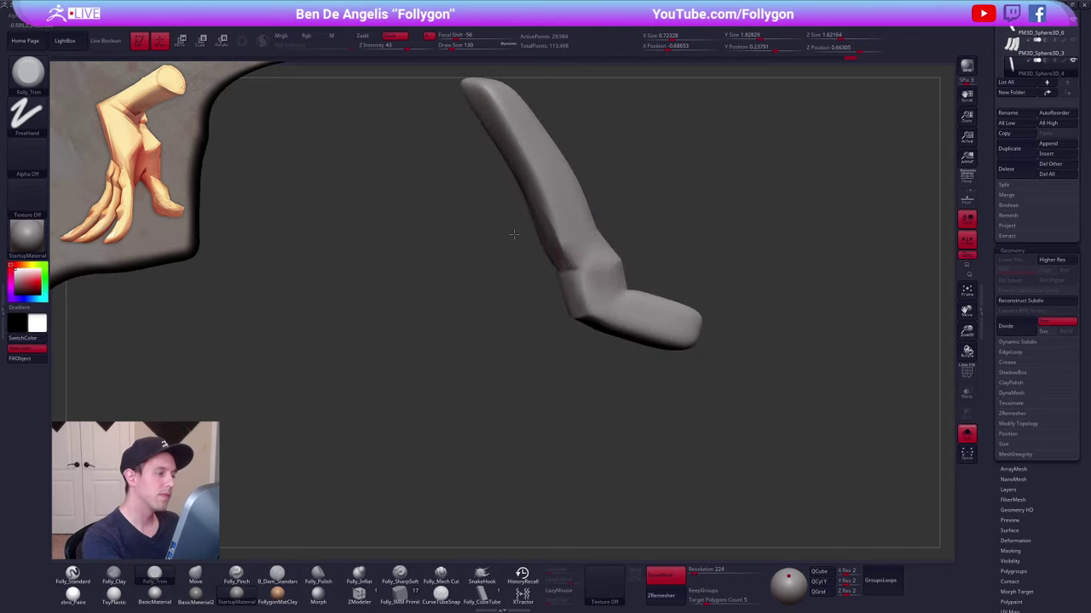
- Show the whole hand again and set the Move brush's draw size to 203 for shaping the thumb
ctrl+right_drag(652, 300, 645, 324)
key(alt+s)
mouse_move(735, 422)
right_down()
mouse_move(696, 442)
mouse_move(574, 404)
right_up()
key(4)
right_drag(639, 288, 600, 294)
mouse_move(663, 291)
ctrl+mouse_down()
mouse_move(605, 294)
mouse_move(656, 385)
mouse_move(702, 359)
ctrl+mouse_up()
ctrl+click(650, 304)
key(space)
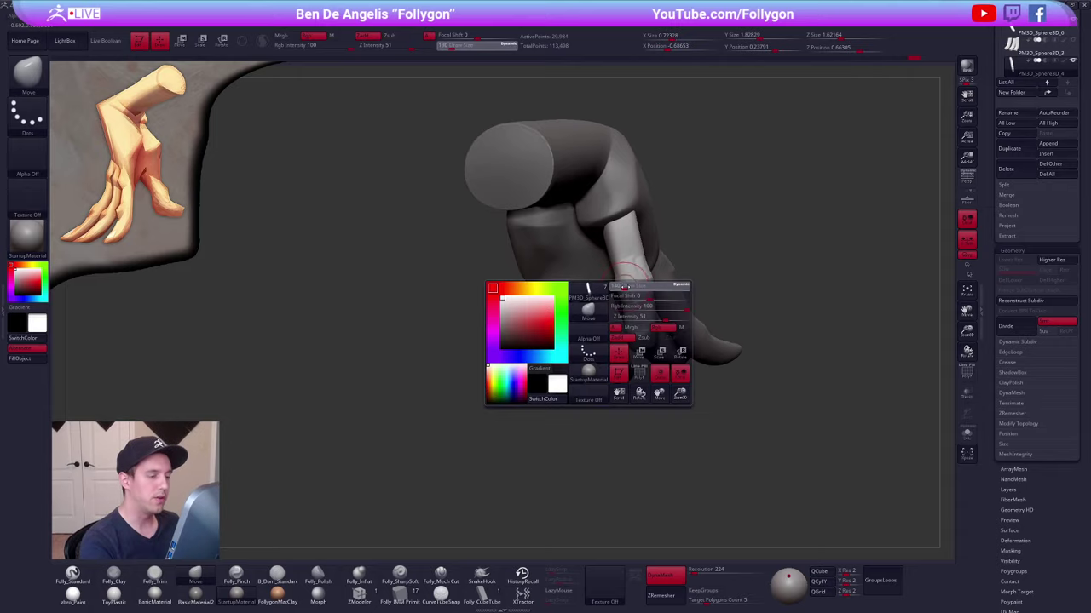
click(627, 287)
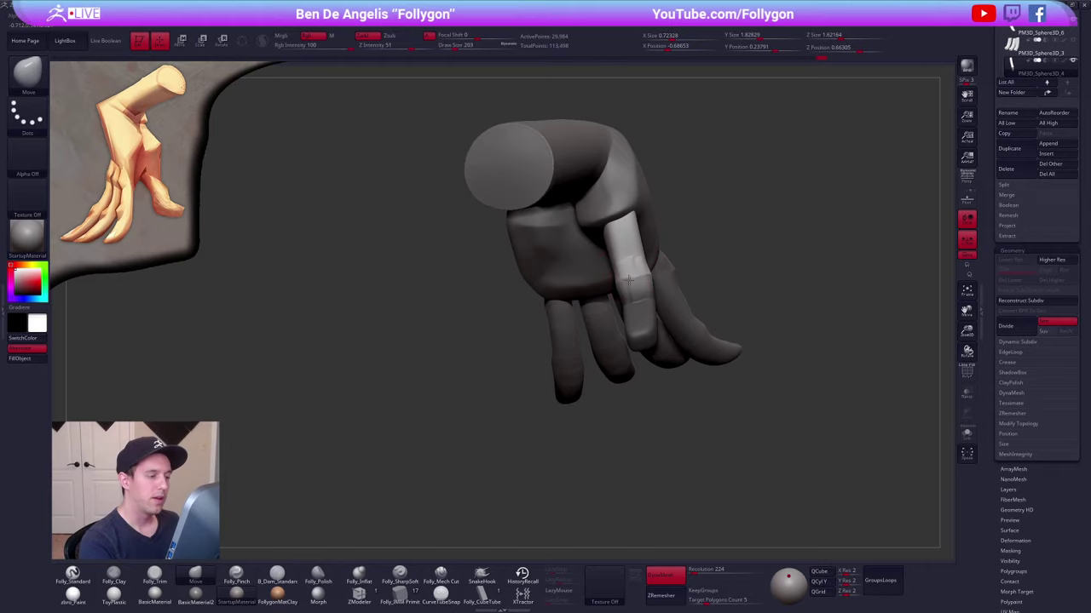
- Compare the bent thumb's silhouette with the reference from the side, above and the back of the hand
right_drag(633, 279, 667, 276)
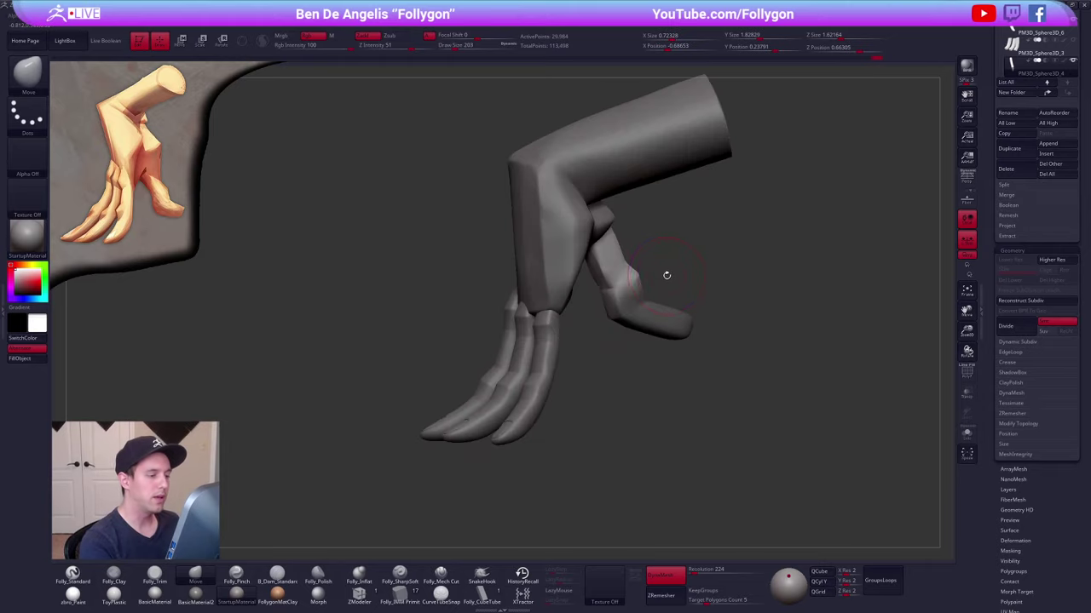
mouse_move(692, 361)
right_down()
mouse_move(680, 394)
mouse_move(671, 368)
mouse_move(689, 354)
right_up()
ctrl+drag(704, 361, 721, 376)
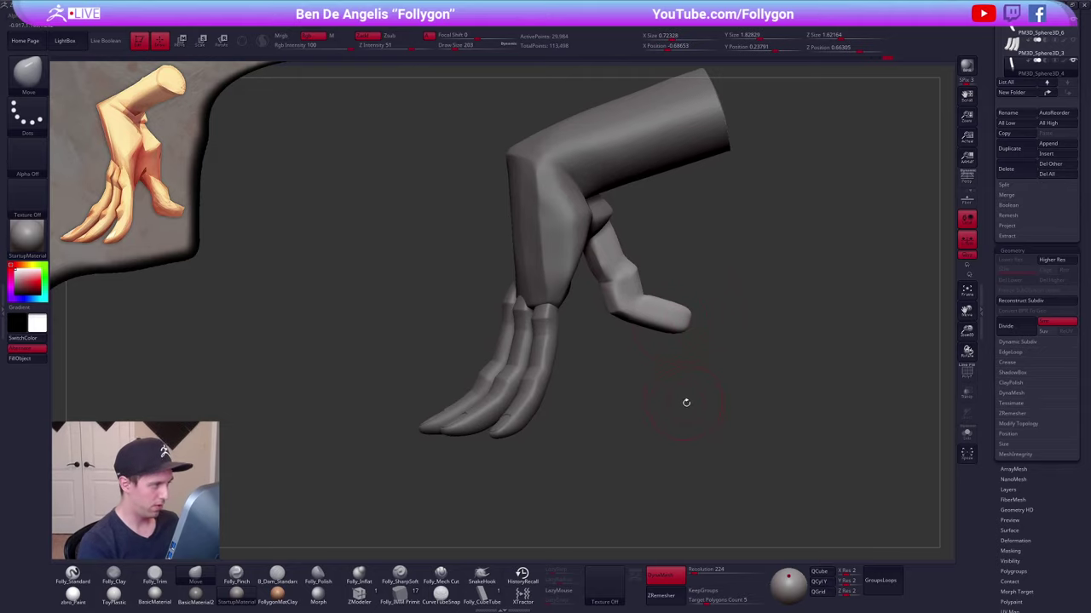
mouse_move(686, 403)
ctrl+right_down()
mouse_move(662, 372)
mouse_move(683, 399)
ctrl+right_up()
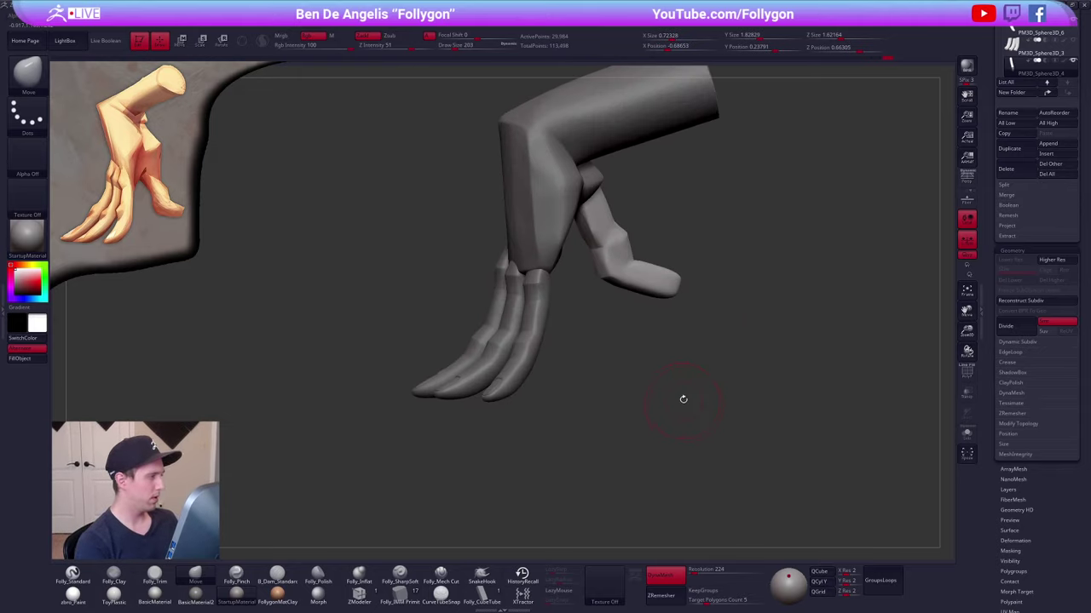
mouse_move(632, 288)
right_down()
mouse_move(637, 296)
mouse_move(642, 280)
right_up()
right_drag(568, 265, 557, 397)
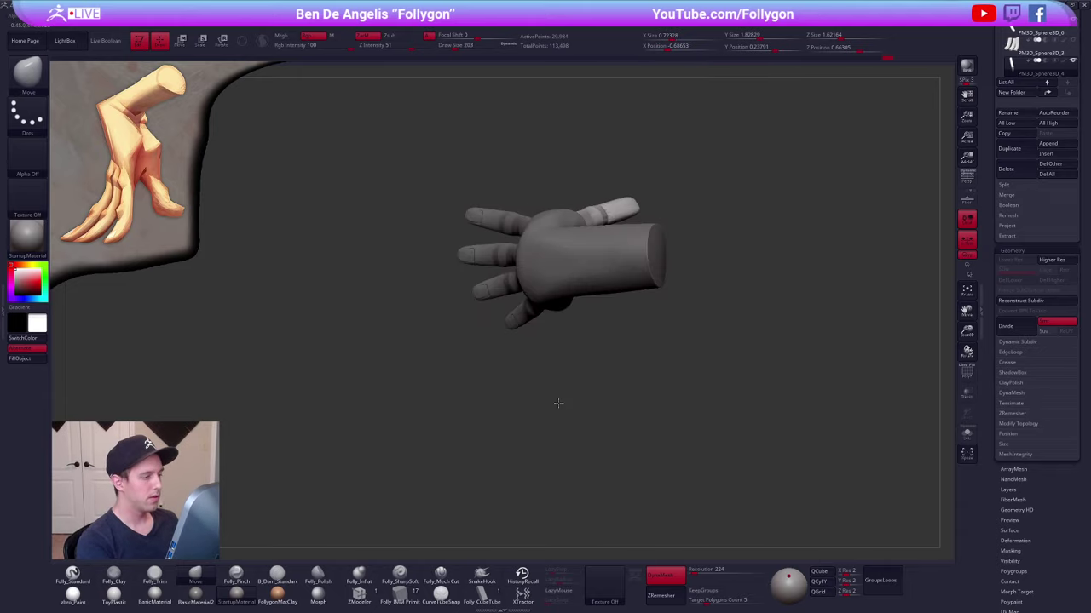
right_drag(561, 334, 500, 327)
- Make the palm the active subtool and drop it to subdivision level 1
key(shift+f)
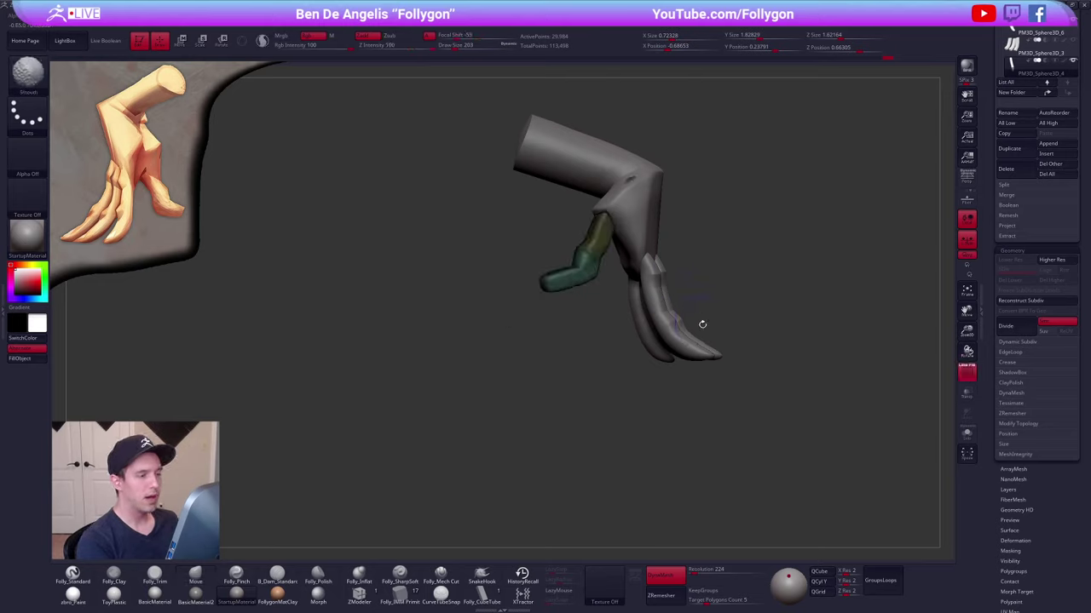
right_drag(721, 368, 667, 381)
alt+click(659, 249)
right_drag(660, 250, 713, 253)
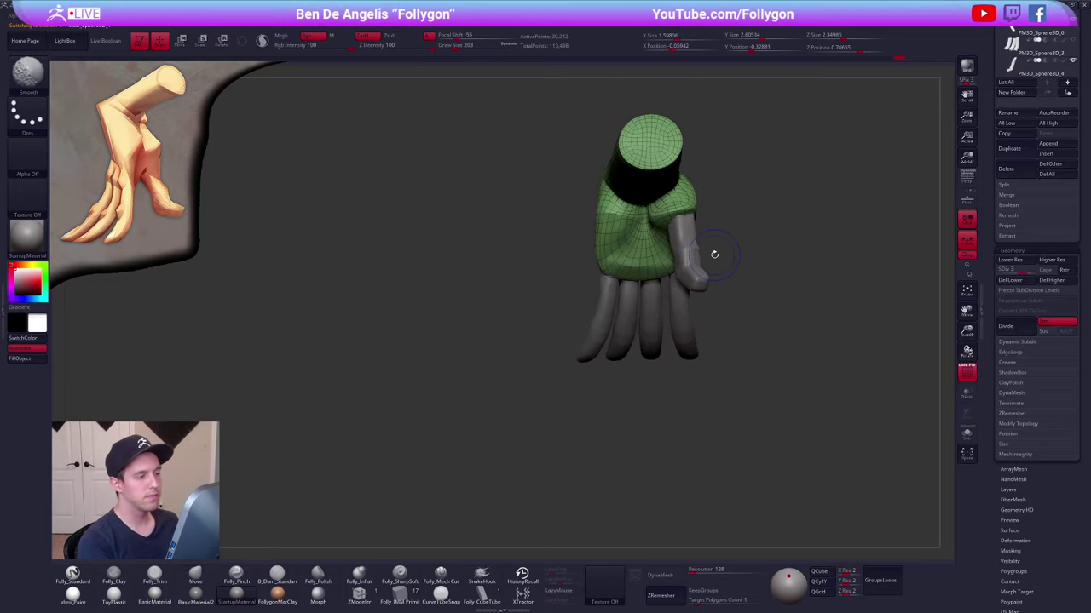
key(shift+d)
key(shift+d)
key(shift+d)
key(shift+f)
alt+right_drag(686, 194, 607, 227)
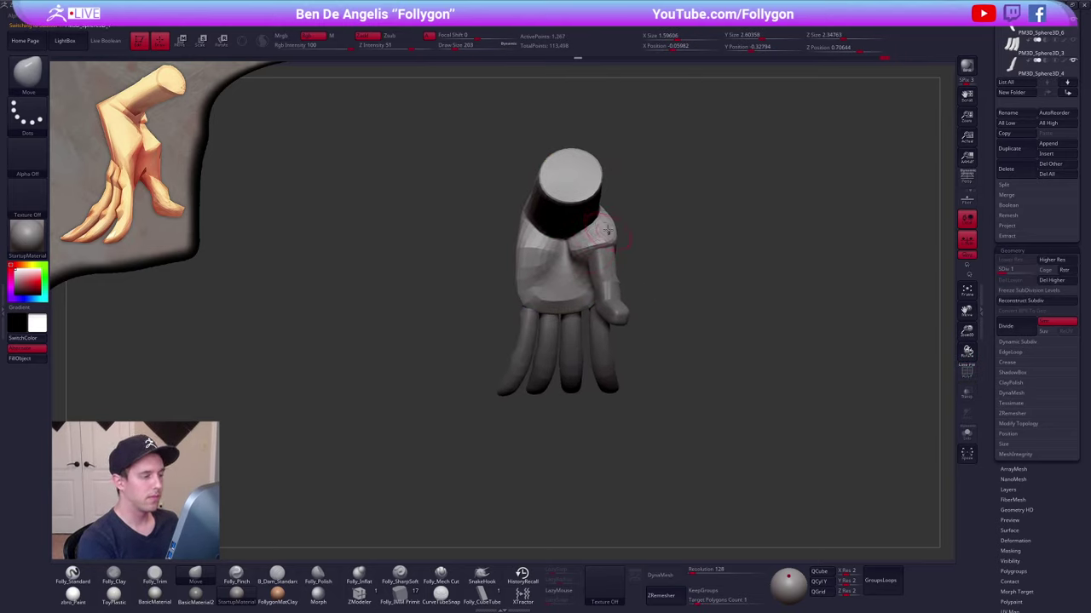
- Mask the palm's thumb mound, remove the mask from the forearm with lassos, and isolate the palm
mouse_move(604, 215)
ctrl+mouse_down()
mouse_move(574, 293)
mouse_move(645, 358)
ctrl+mouse_up()
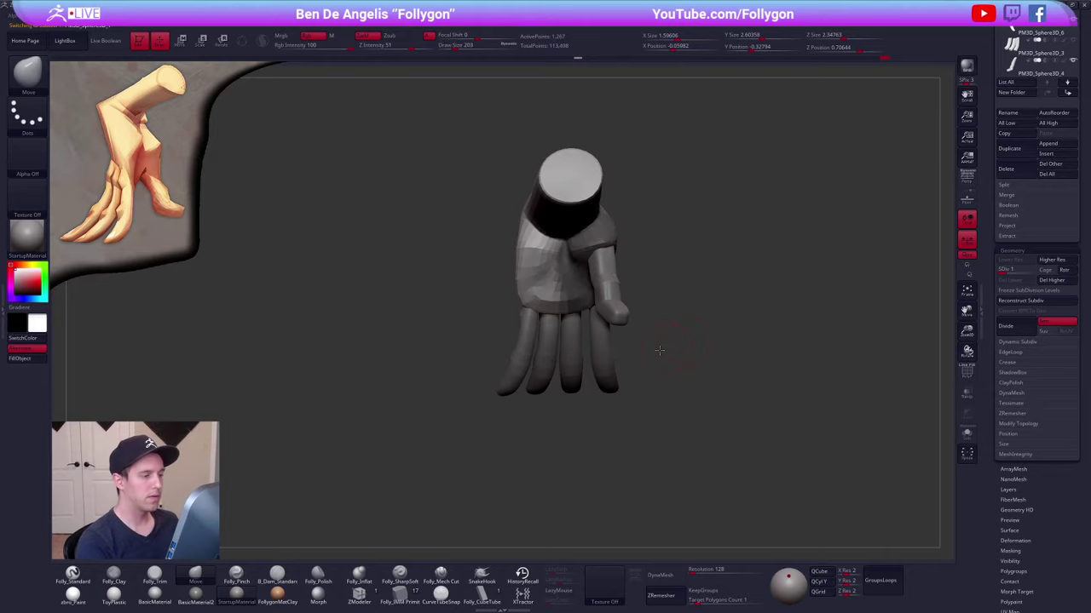
right_drag(662, 348, 595, 332)
ctrl+alt+drag(634, 191, 563, 151)
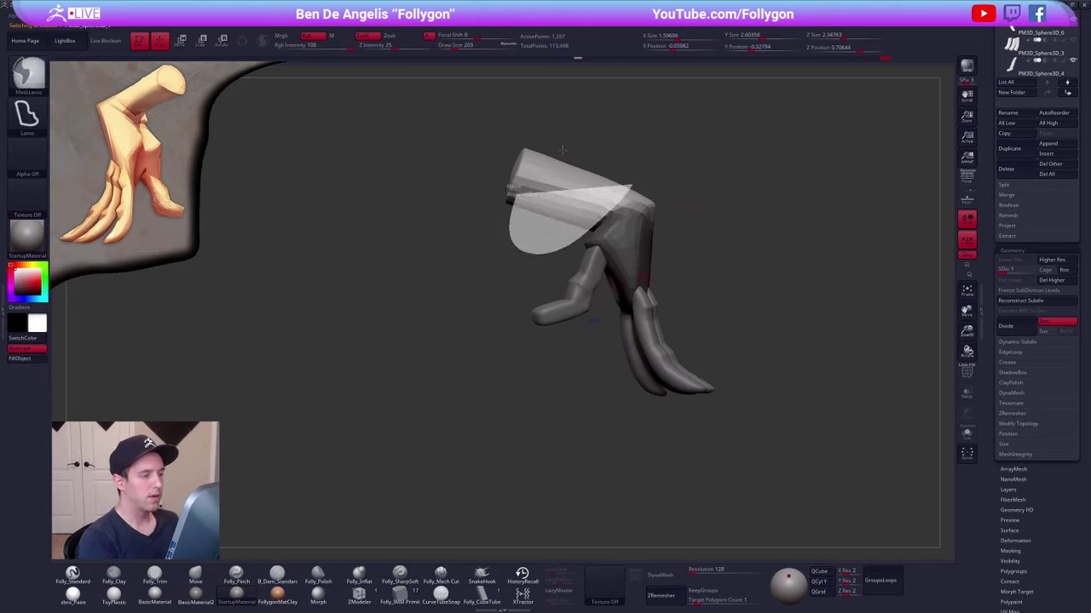
right_drag(673, 224, 591, 229)
ctrl+alt+drag(586, 224, 677, 382)
mouse_move(692, 362)
right_down()
mouse_move(657, 343)
mouse_move(689, 343)
mouse_move(673, 294)
right_up()
key(alt+s)
- Smooth the fold where the thumb mound meets the wrist
shift+drag(590, 257, 608, 275)
right_drag(612, 300, 619, 264)
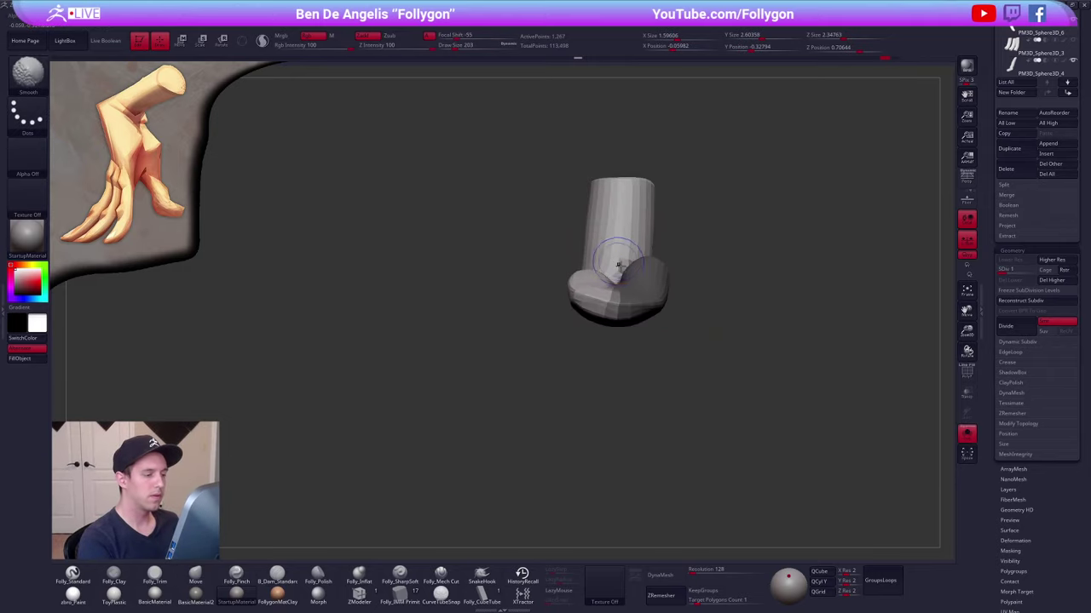
shift+drag(618, 263, 629, 270)
mouse_move(630, 294)
right_down()
mouse_move(639, 333)
mouse_move(654, 316)
mouse_move(622, 295)
mouse_move(567, 305)
mouse_move(620, 256)
right_up()
- Trim the mask around the thumb mound with lassos and soften its edge
mouse_move(586, 203)
ctrl+alt+mouse_down()
mouse_move(629, 375)
mouse_move(673, 272)
ctrl+alt+mouse_up()
mouse_move(689, 233)
right_down()
mouse_move(618, 307)
mouse_move(598, 309)
right_up()
ctrl+alt+drag(615, 294, 593, 362)
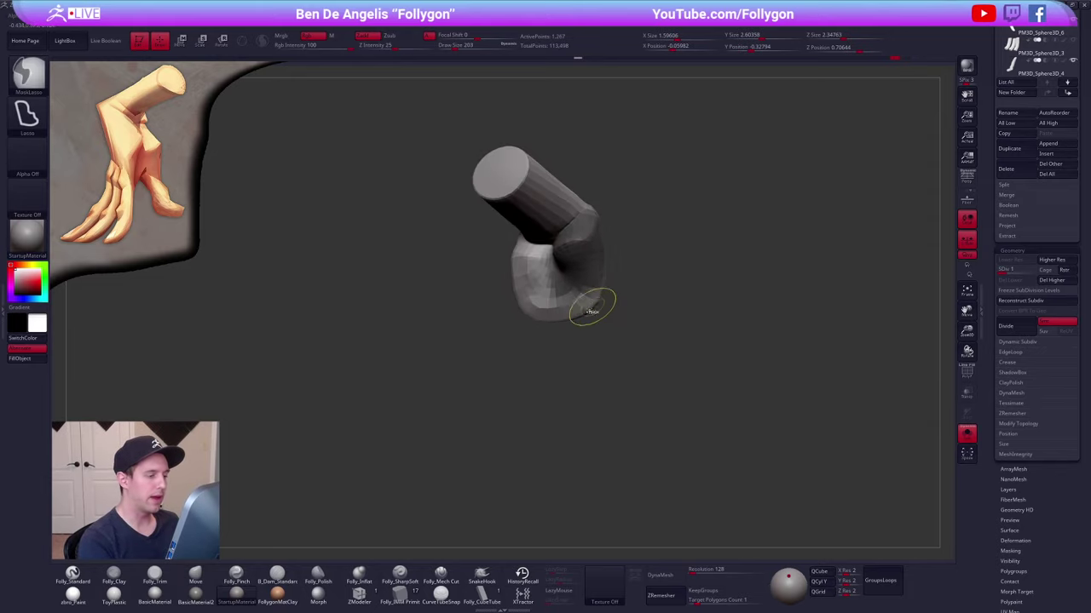
ctrl+click(592, 307)
ctrl+click(592, 305)
ctrl+click(598, 302)
mouse_move(607, 307)
right_down()
mouse_move(621, 316)
mouse_move(660, 290)
right_up()
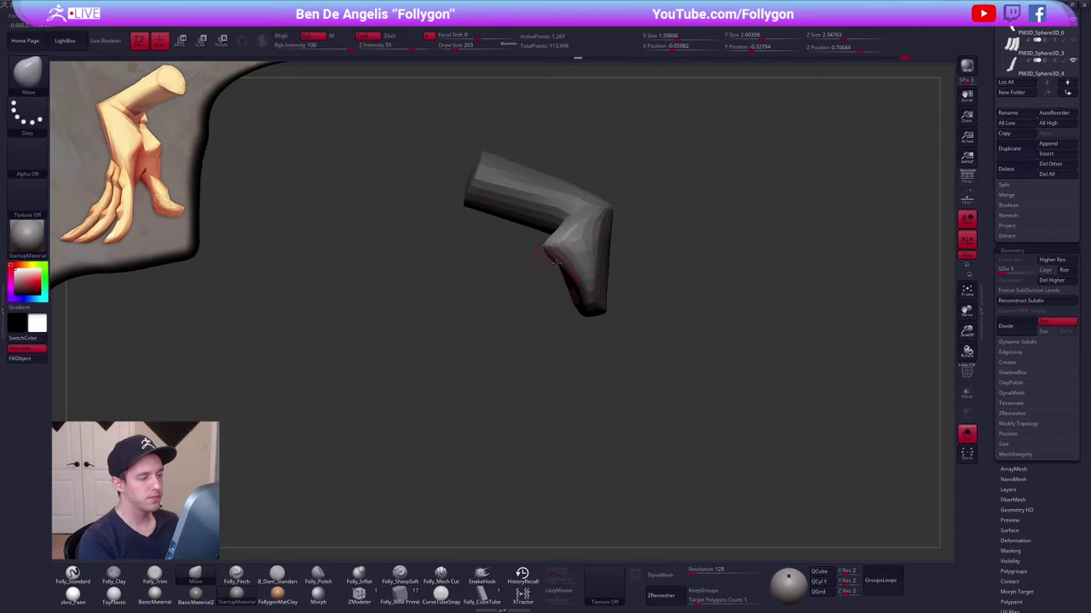
- Show the whole hand and reshape the thumb mound with the Move brush at draw size 615
key(space)
key(alt+s)
mouse_move(545, 248)
right_down()
mouse_move(555, 255)
mouse_move(542, 256)
right_up()
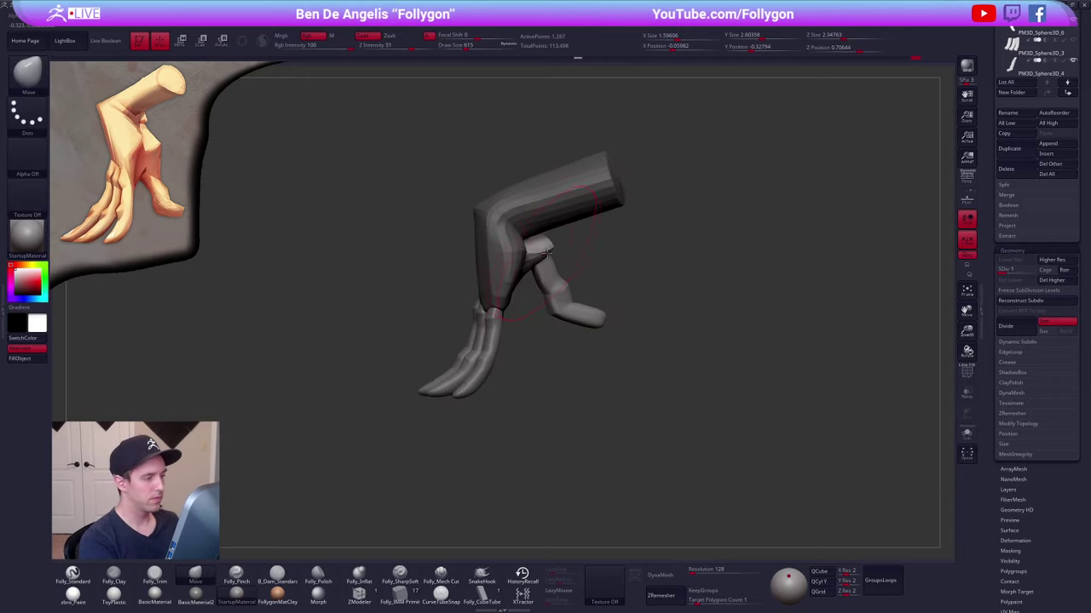
drag(545, 253, 539, 256)
right_drag(554, 266, 537, 271)
key(space)
drag(543, 278, 536, 278)
- Adjust the palm's contour beside the thumb with the Move brush at draw size 397
mouse_move(535, 278)
right_down()
mouse_move(478, 301)
mouse_move(628, 297)
mouse_move(598, 301)
right_up()
key(space)
alt+click(557, 285)
key(space)
drag(581, 310, 572, 311)
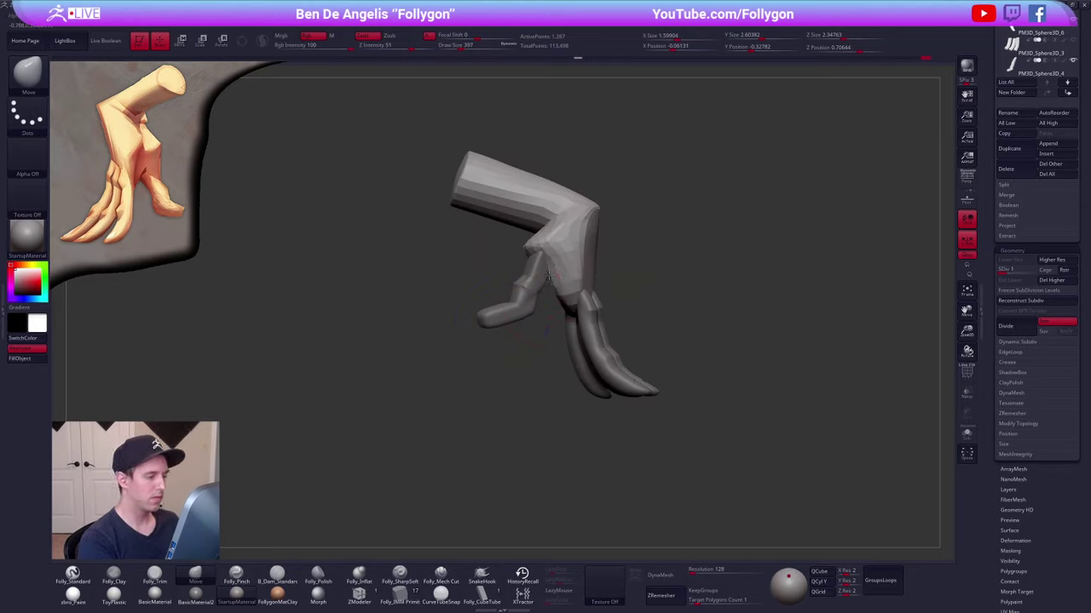
mouse_move(549, 277)
right_down()
mouse_move(620, 308)
mouse_move(609, 331)
right_up()
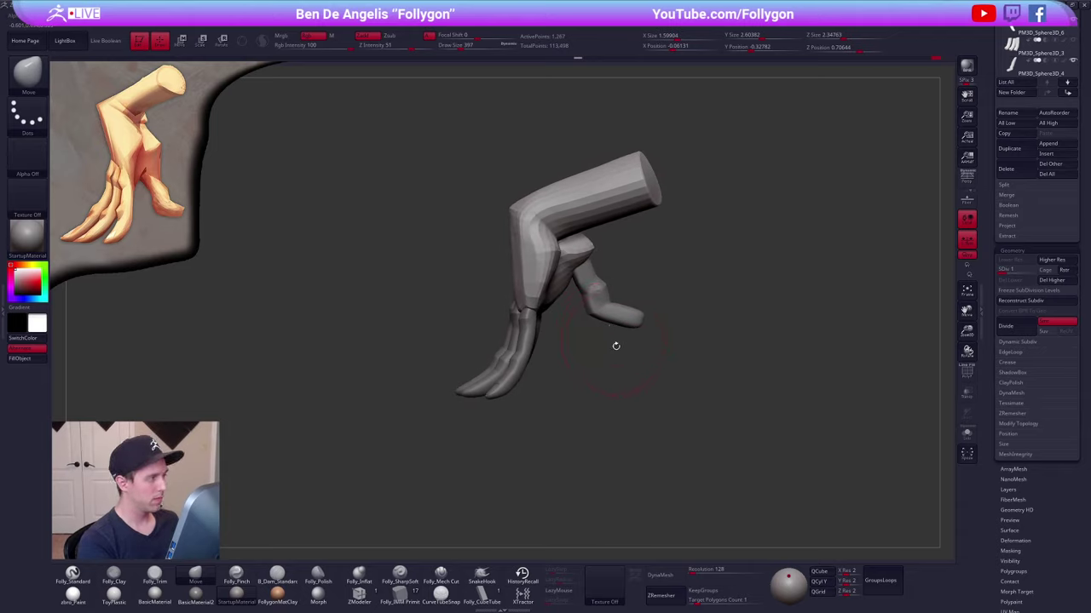
alt+right_drag(696, 398, 696, 381)
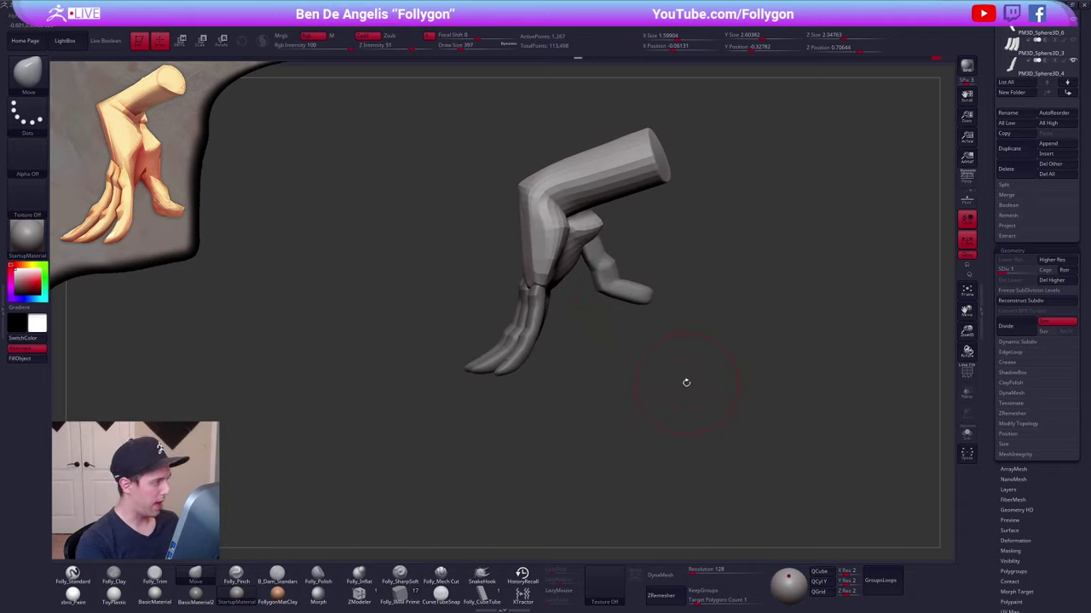
- Toggle AccuCurve for the Move brush, isolate the palm and set the draw size to 306
key(ctrl+shift+d)
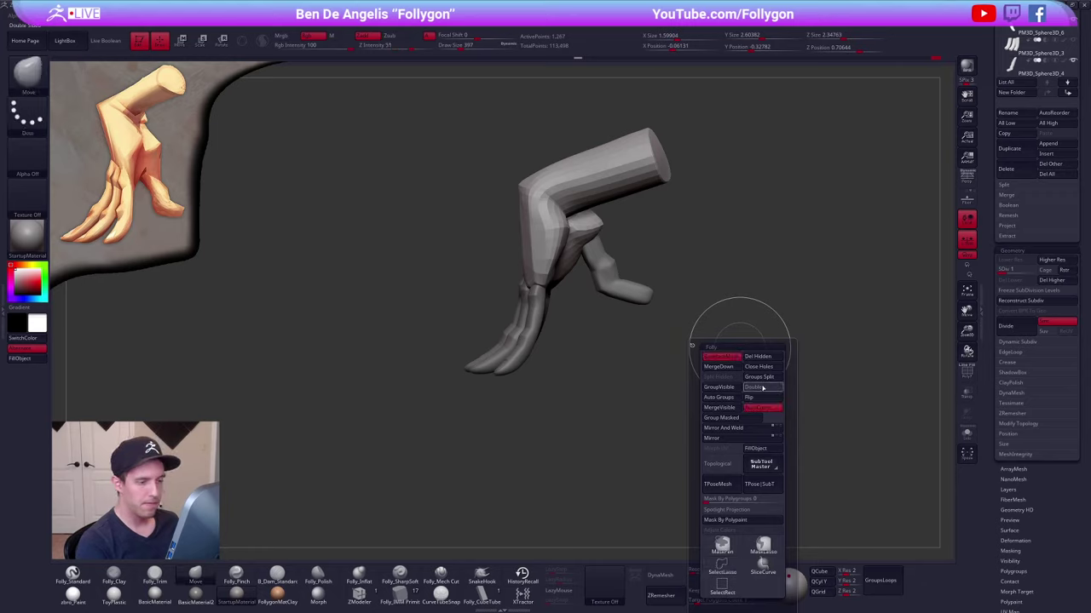
click(763, 407)
right_drag(665, 289, 583, 261)
key(s)
mouse_move(540, 315)
right_down()
mouse_move(579, 286)
mouse_move(573, 271)
right_up()
- Raise the palm to subdivision level 4 and sharpen the thumb mound's edge with the Folly_Pinch brush
key(d)
key(d)
key(d)
key(2)
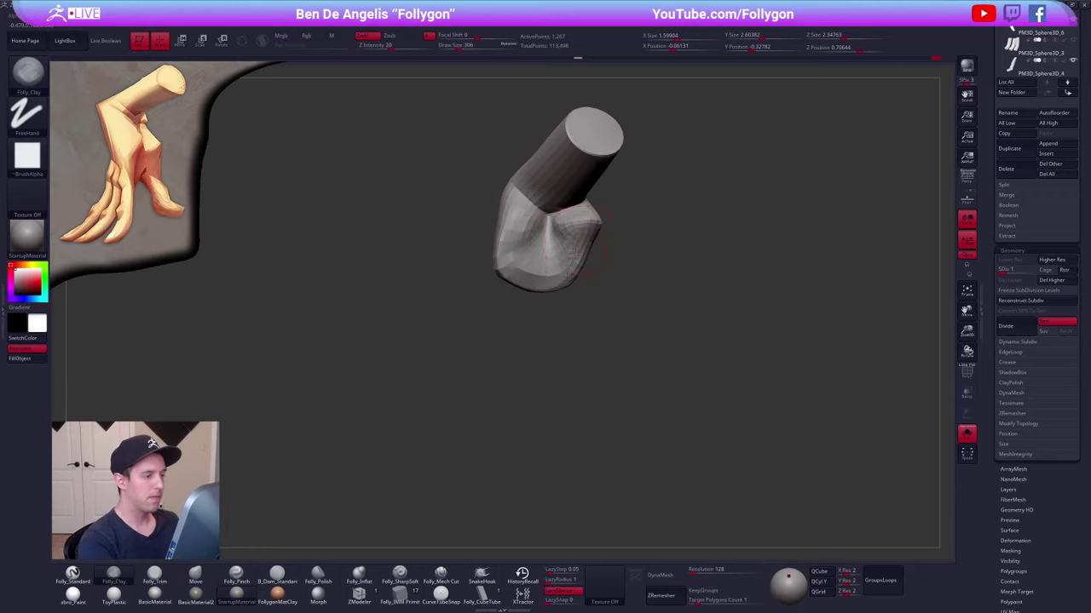
key(5)
right_drag(519, 349, 573, 336)
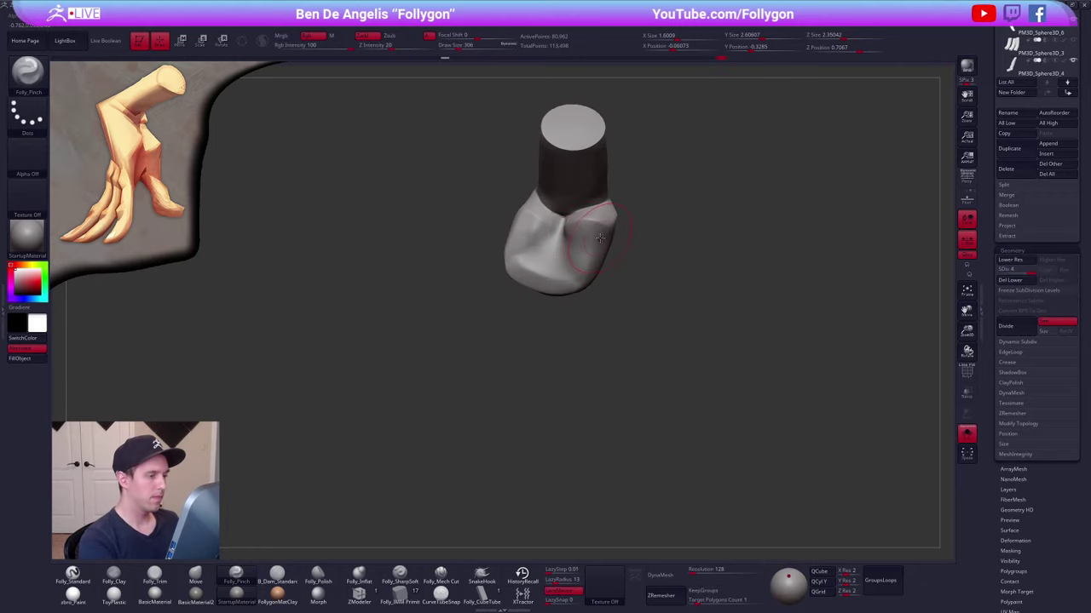
- Refine the thumb mound with the Move brush at draw size 239 and show the whole hand
mouse_move(588, 269)
right_down()
mouse_move(599, 250)
mouse_move(581, 274)
mouse_move(594, 269)
mouse_move(577, 266)
right_up()
key(4)
key(shift+s)
right_drag(593, 322, 617, 317)
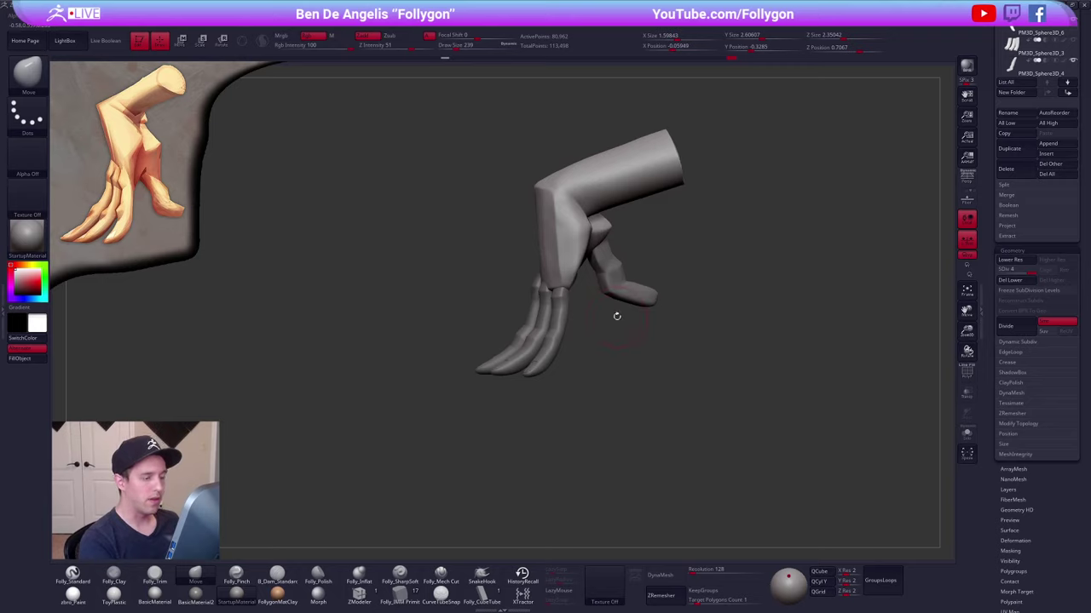
- Make the thumb the active subtool, choose the SliceCurve brush, and isolate the thumb
alt+click(623, 287)
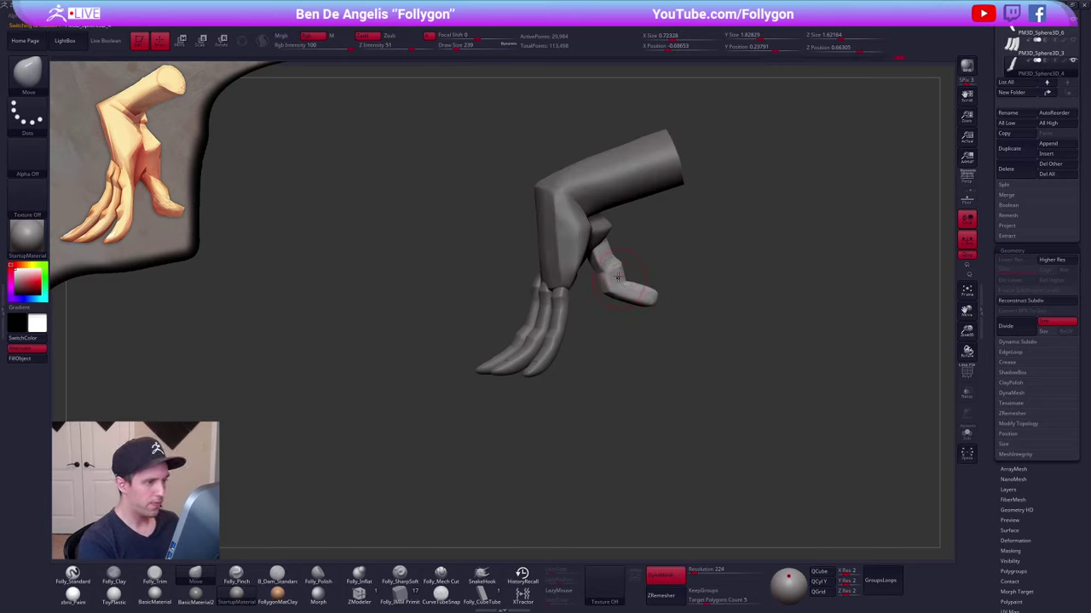
mouse_move(622, 277)
right_down()
mouse_move(534, 276)
mouse_move(588, 281)
mouse_move(626, 299)
right_up()
key(shift+f)
key(shift+f)
key(ctrl+shift+f)
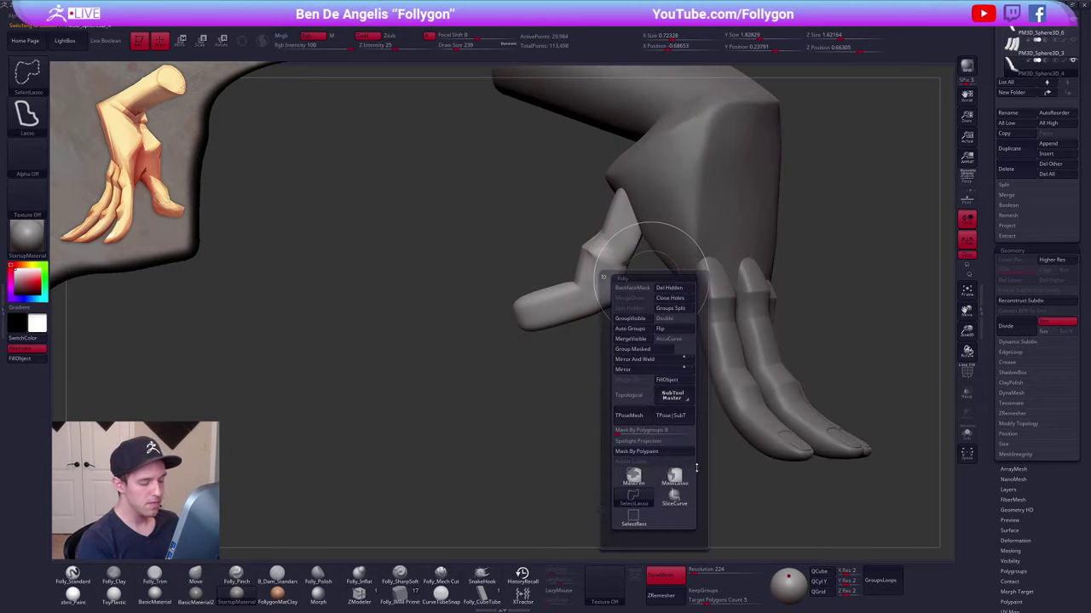
key(alt+s)
mouse_move(662, 263)
alt+right_down()
mouse_move(651, 305)
mouse_move(651, 268)
alt+right_up()
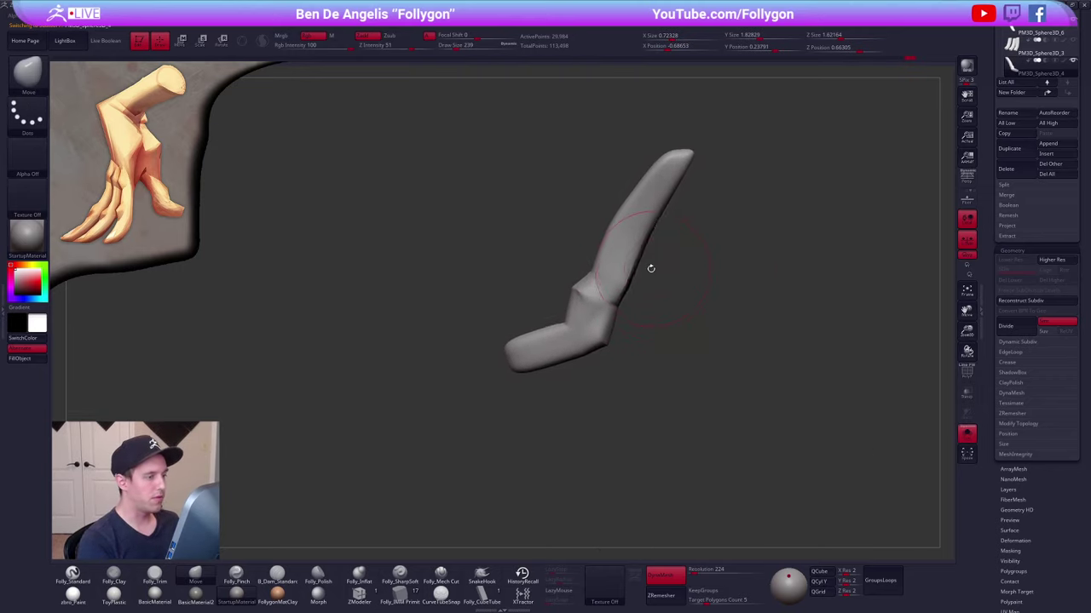
- Slice the thumb across the knuckle and across the bend, splitting it into three polygroups
ctrl+shift+drag(561, 282, 634, 324)
key(shift+f)
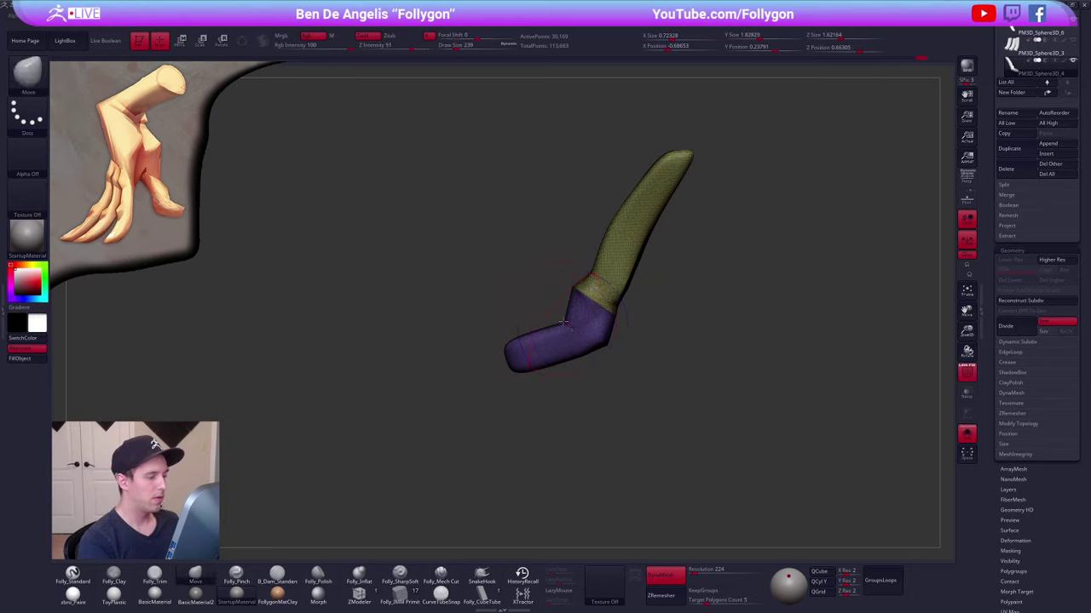
ctrl+shift+drag(563, 322, 618, 391)
right_drag(663, 409, 709, 441)
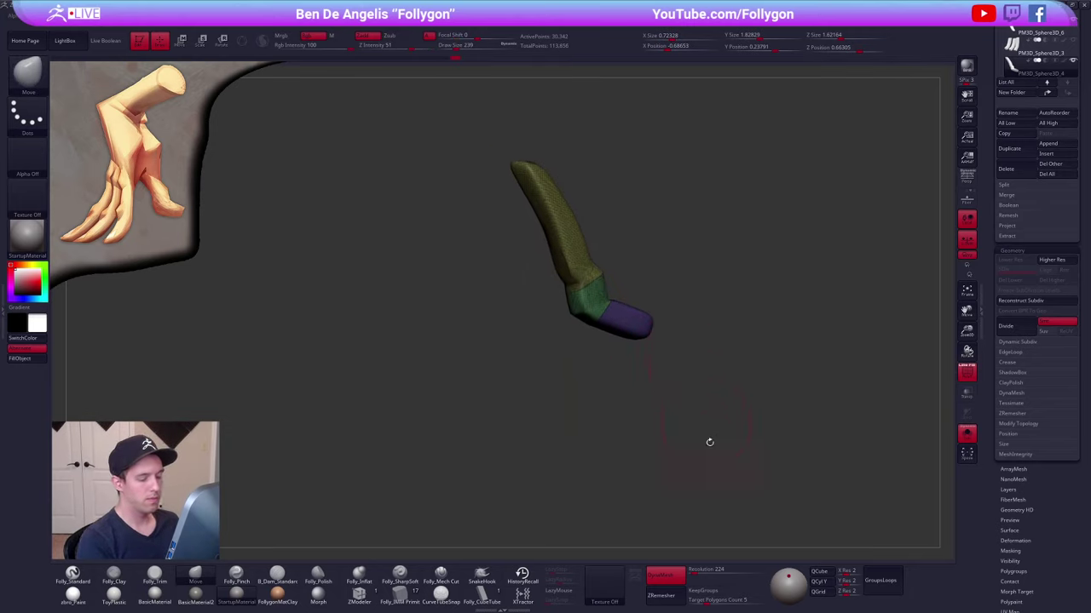
- ZRemesh the thumb with KeepGroups on, DynaMesh off and a target polygon count of 0.1
click(705, 592)
drag(705, 601, 689, 602)
click(670, 577)
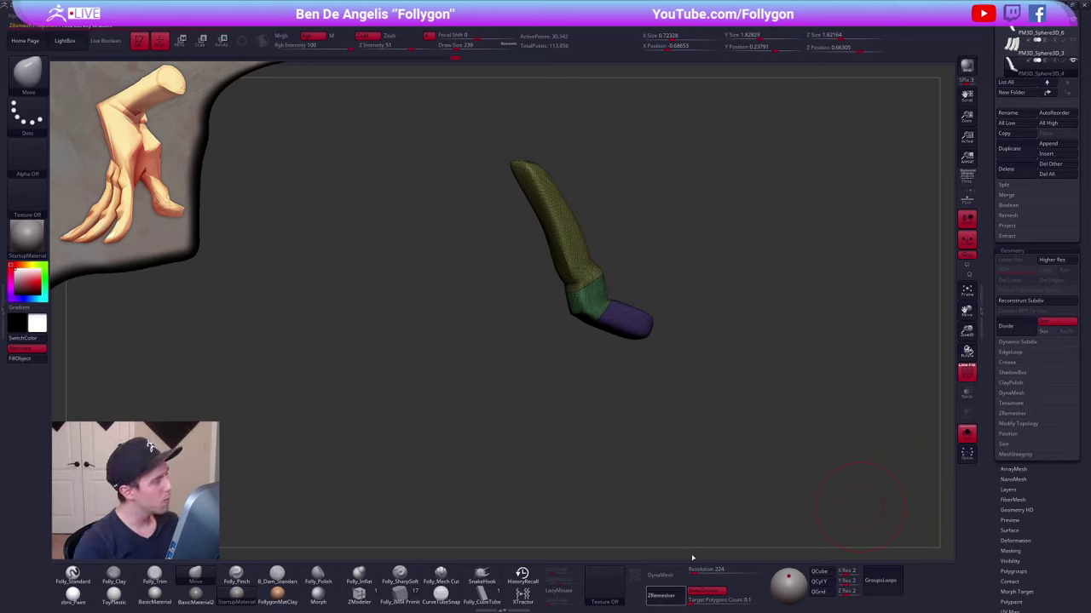
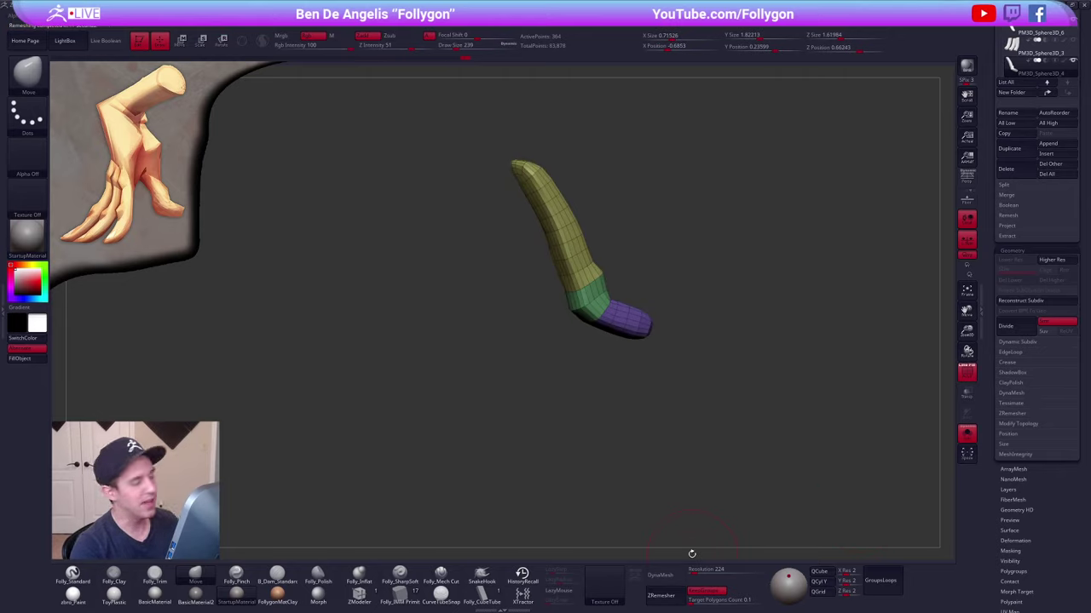
- Show the whole hand and adjust the remeshed thumb's side near the knuckle with the Move brush at draw size 150
alt+drag(692, 554, 679, 374)
key(shift+s)
drag(599, 295, 530, 291)
alt+drag(530, 292, 535, 341)
key(space)
drag(574, 275, 568, 274)
right_drag(570, 274, 560, 272)
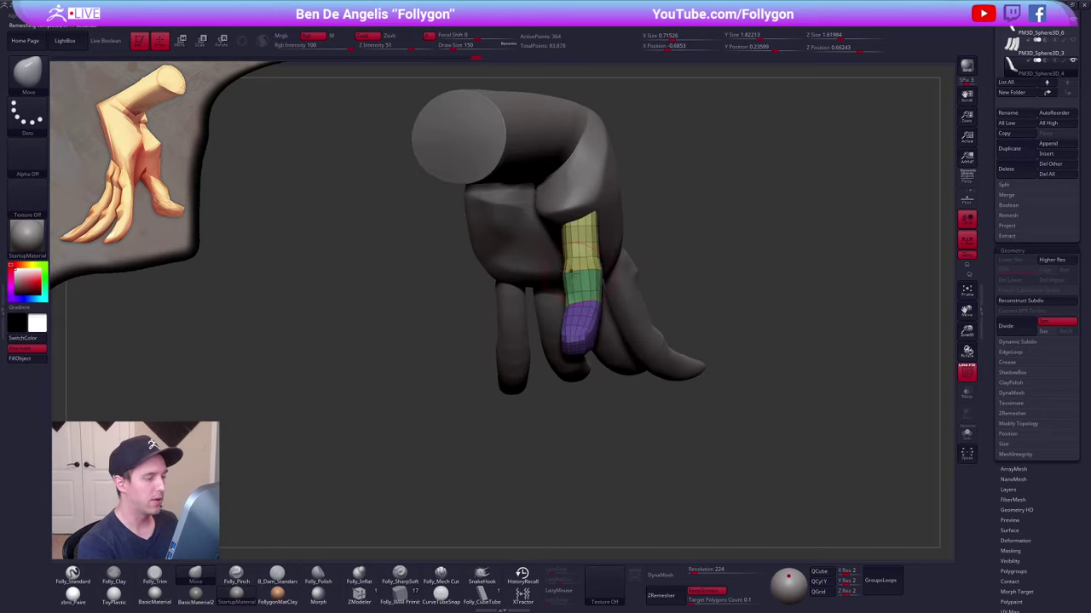
key(space)
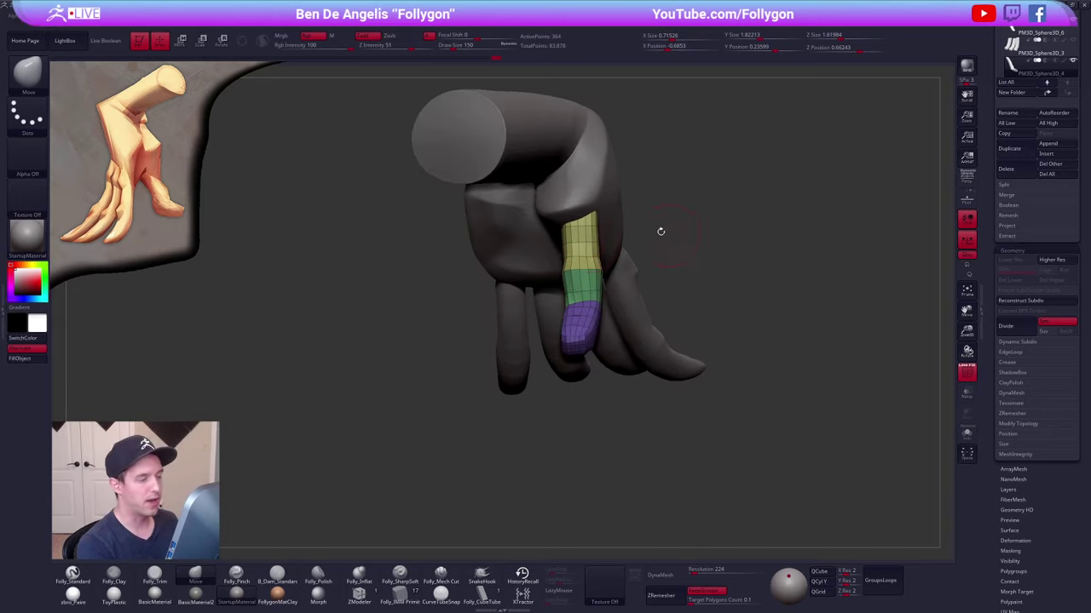
- Adjust the thumb's shape around the bend with the Move brush at draw size 170
right_click(585, 255)
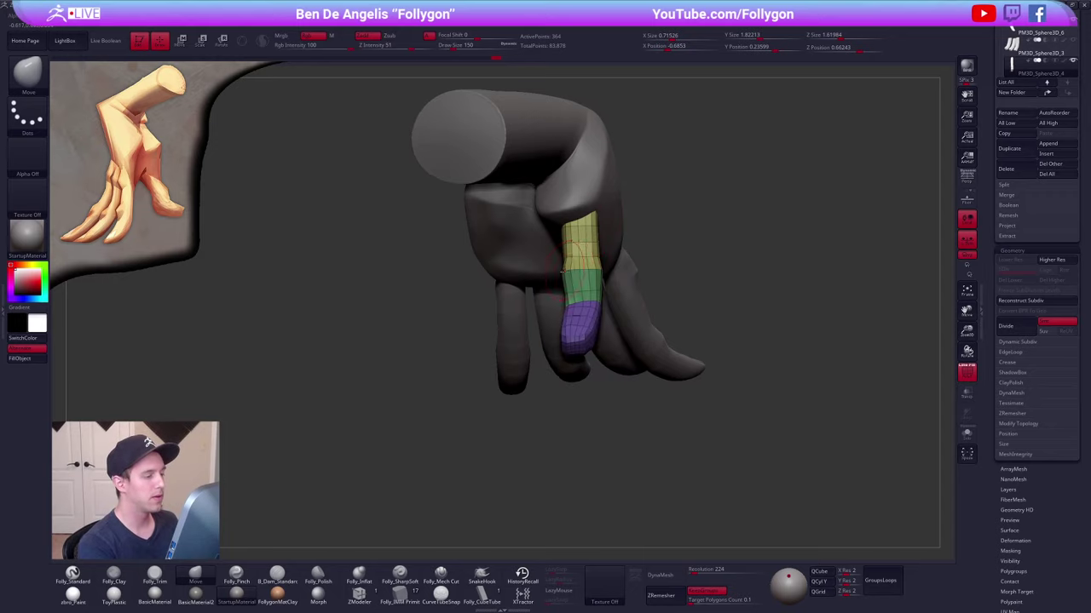
mouse_move(605, 276)
shift+right_down()
mouse_move(638, 290)
mouse_move(627, 285)
shift+right_up()
key(space)
drag(612, 282, 616, 282)
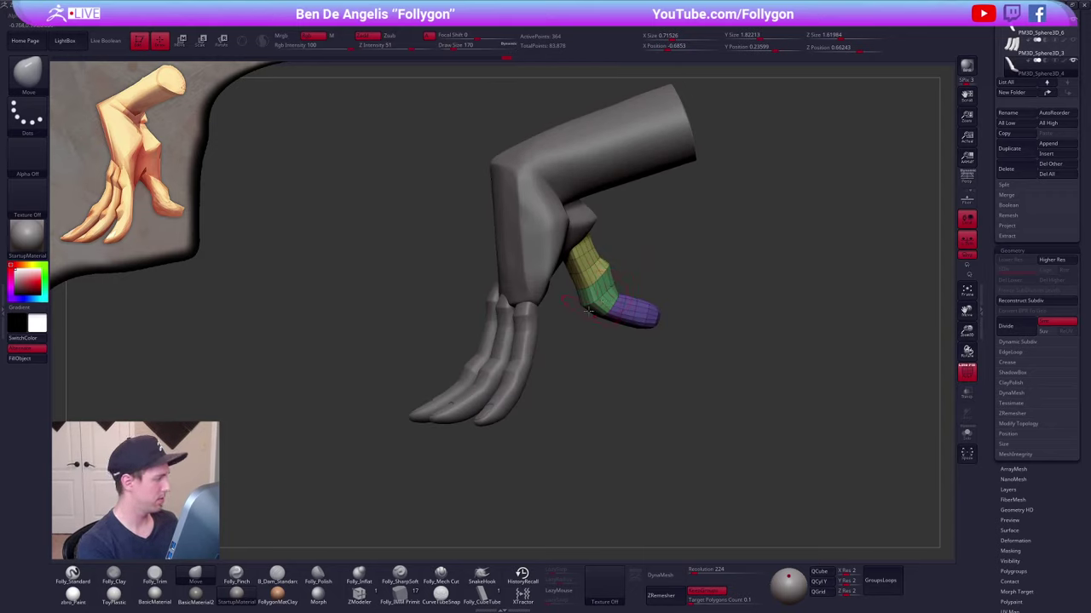
mouse_move(711, 256)
mouse_down()
mouse_move(621, 253)
mouse_move(663, 256)
mouse_up()
- Isolate the thumb and delete the excess crosswise edge loops on its yellow and green segments with ZModeler's Delete action targeting EdgeLoop Complete
click(359, 596)
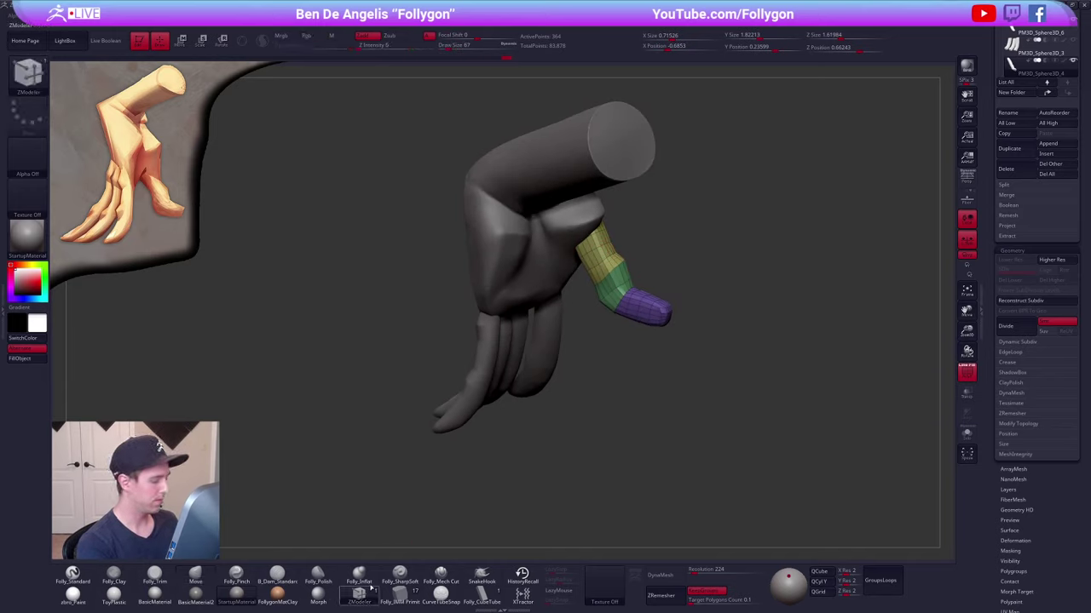
key(alt+shift+s)
ctrl+right_drag(622, 247, 603, 271)
key(space)
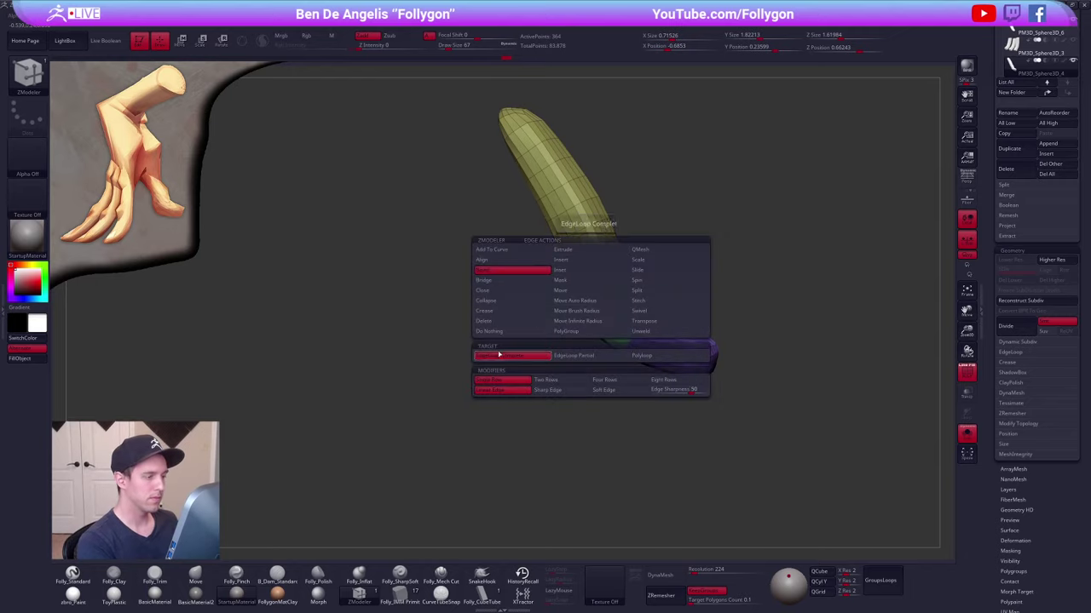
click(513, 321)
right_drag(565, 272, 626, 328)
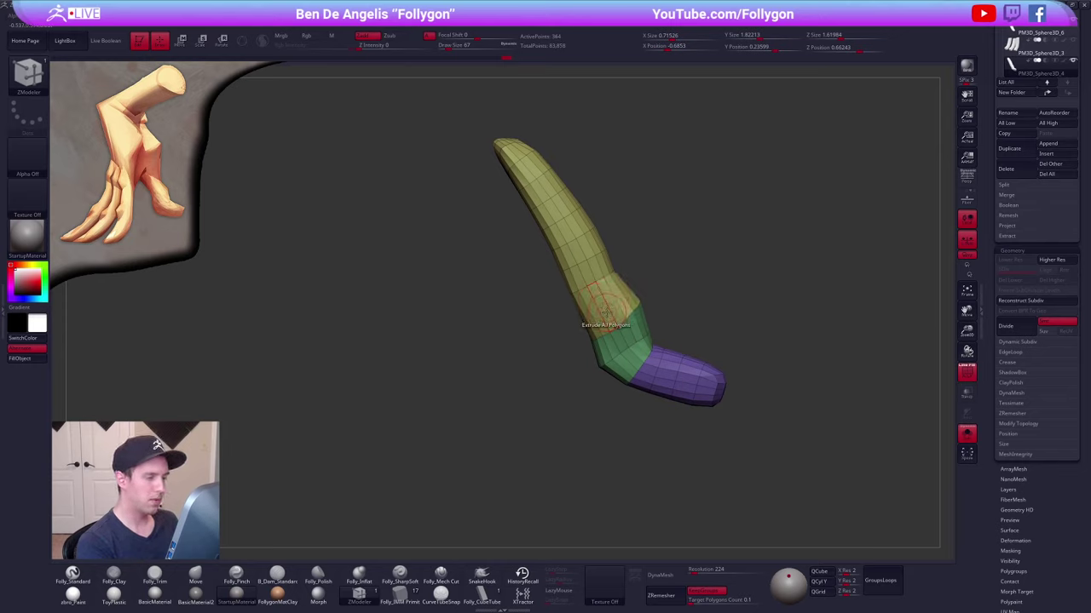
click(559, 224)
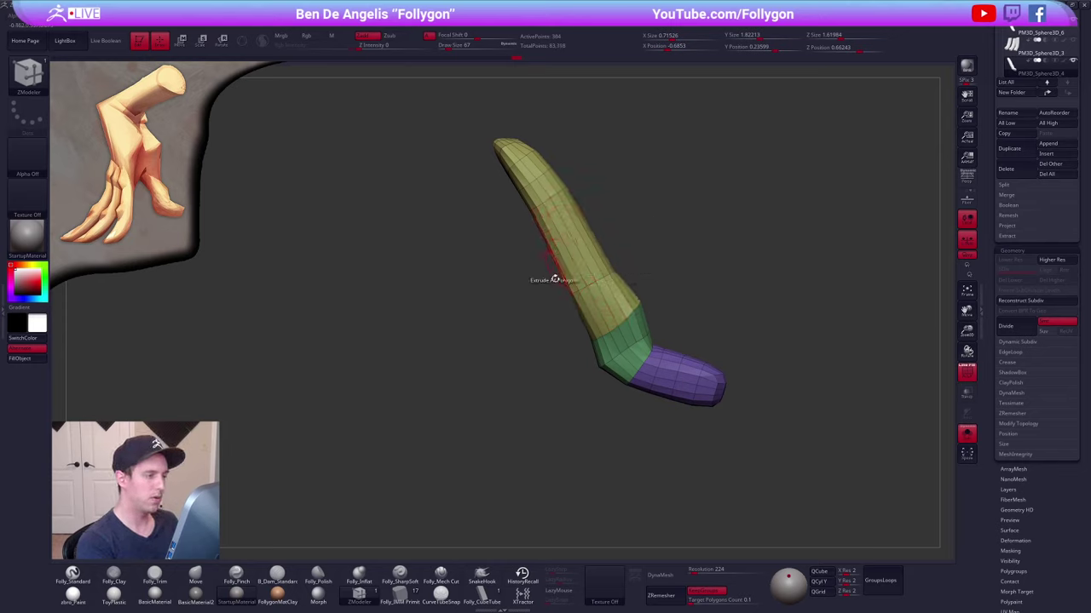
alt+right_drag(603, 343, 591, 298)
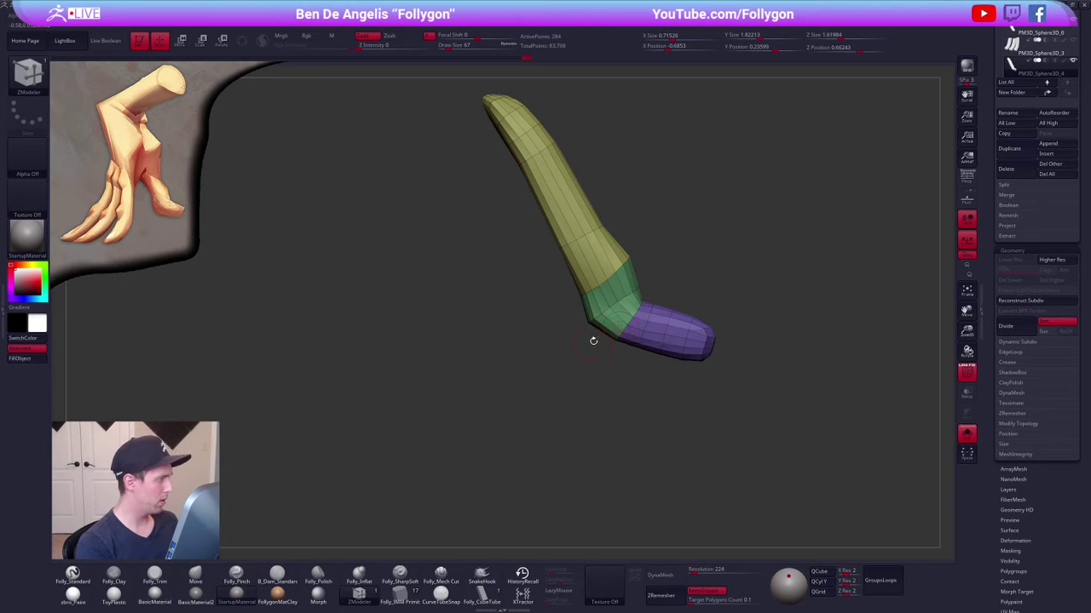
alt+right_drag(606, 345, 590, 331)
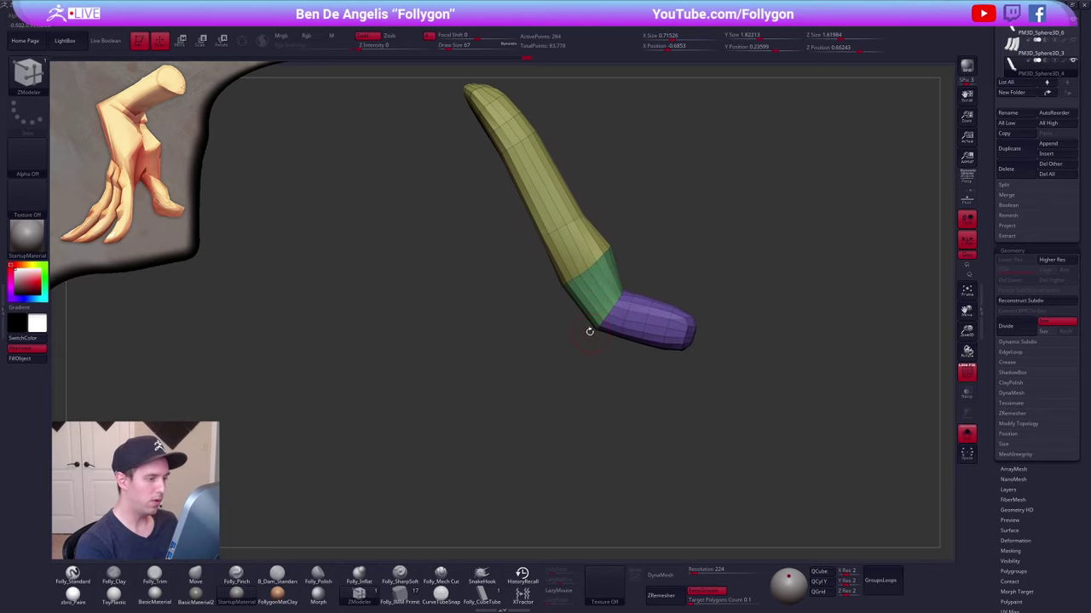
- Delete the crosswise edge loops along the purple tip segment of the thumb
ctrl+right_drag(582, 419, 580, 387)
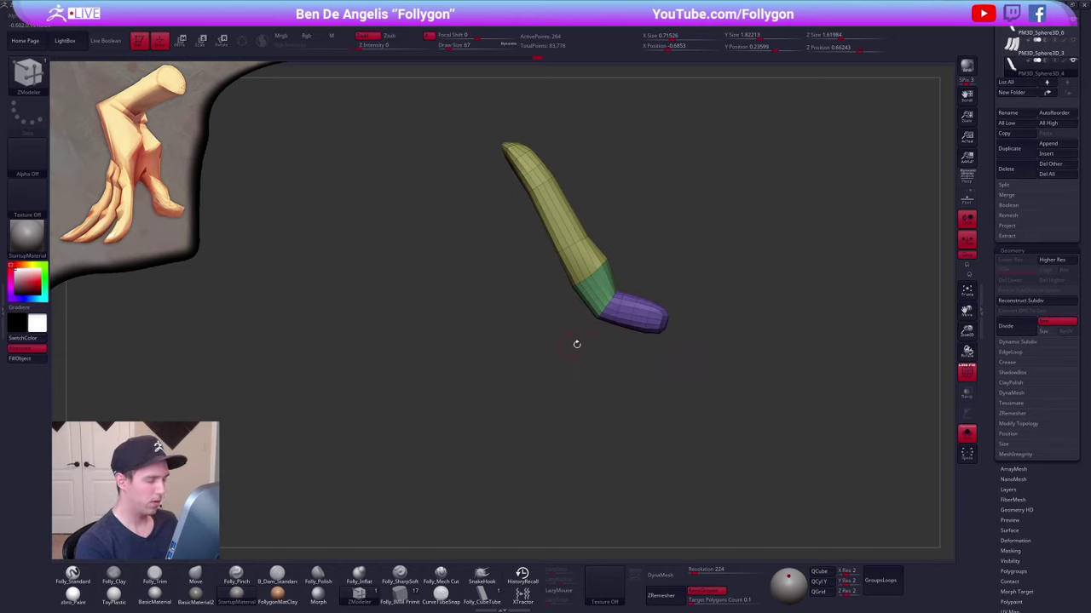
ctrl+right_drag(613, 323, 654, 342)
click(622, 308)
click(645, 310)
click(669, 314)
mouse_move(655, 342)
ctrl+right_down()
mouse_move(630, 311)
mouse_move(645, 282)
mouse_move(591, 318)
ctrl+right_up()
- Show the whole hand and pull the outer corner of the thumb's bend outward with the Move brush at draw size 181
key(b)
key(m)
key(v)
key(alt+s)
key(space)
click(594, 298)
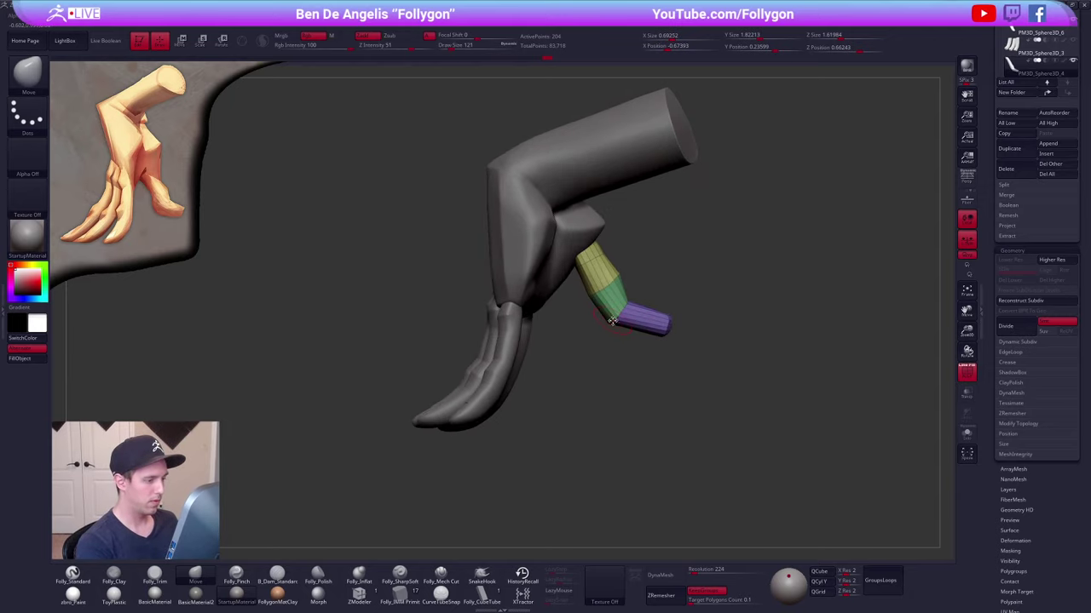
key(space)
click(614, 322)
mouse_move(594, 336)
ctrl+mouse_down()
mouse_move(646, 287)
mouse_move(609, 324)
mouse_move(577, 337)
ctrl+mouse_up()
key(w)
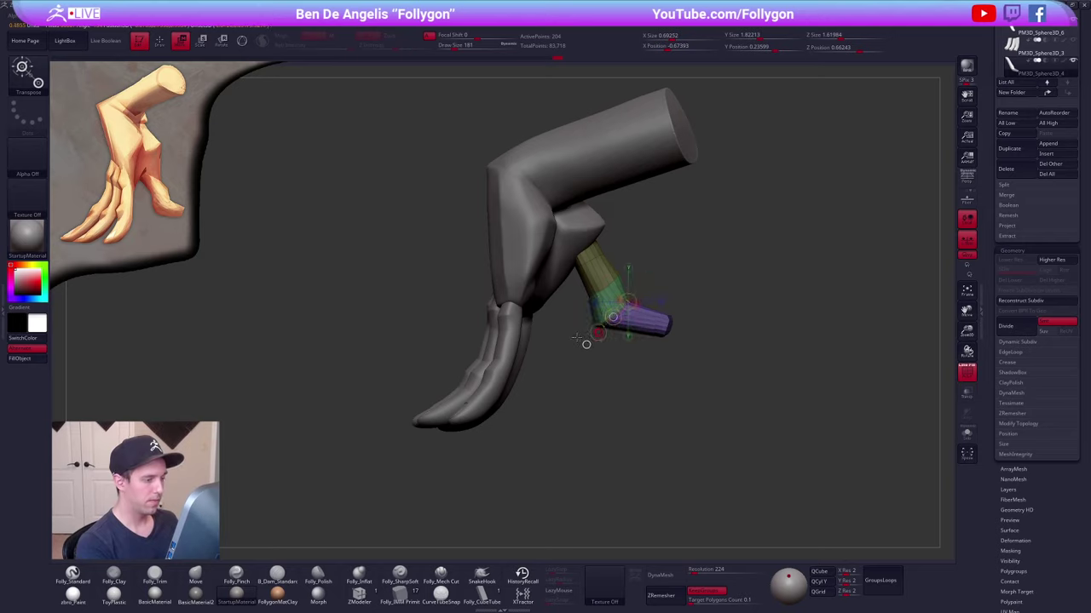
key(q)
mouse_move(586, 332)
right_down()
mouse_move(633, 338)
mouse_move(603, 341)
right_up()
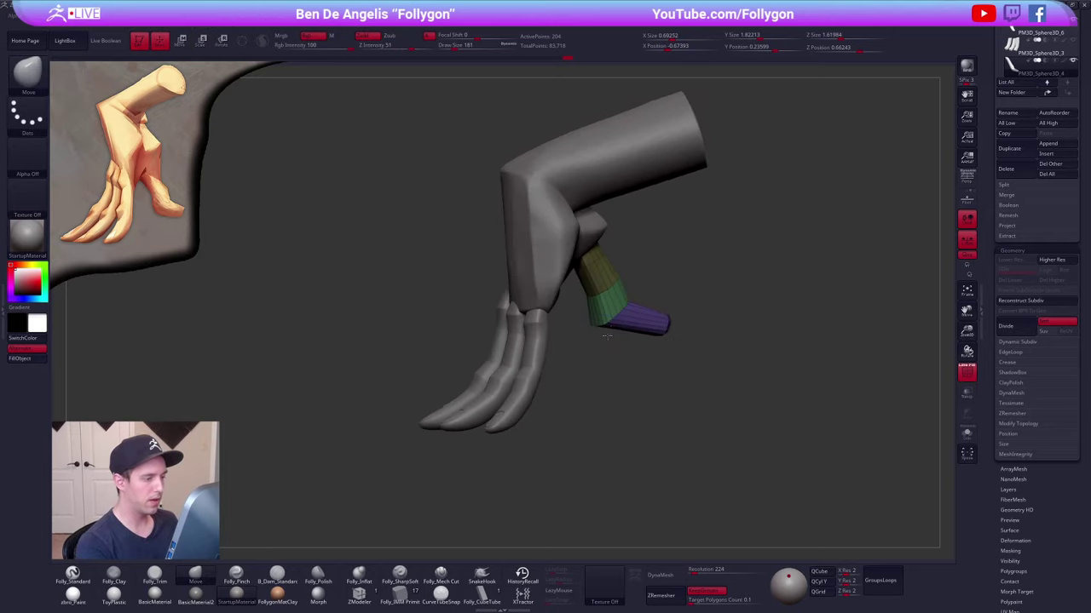
ctrl+drag(591, 350, 603, 361)
right_drag(604, 358, 579, 348)
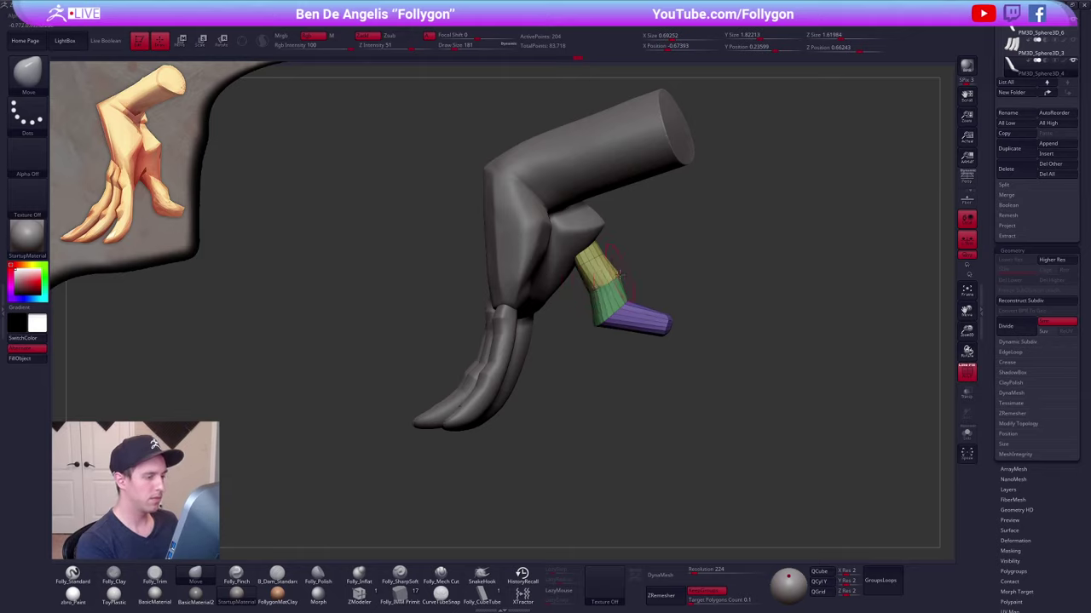
- Refine the thumb's form around the knuckle with the Move brush at draw size 140
key(space)
drag(620, 274, 610, 286)
right_drag(603, 292, 472, 291)
drag(602, 280, 606, 280)
mouse_move(603, 281)
right_down()
mouse_move(683, 279)
mouse_move(671, 288)
right_up()
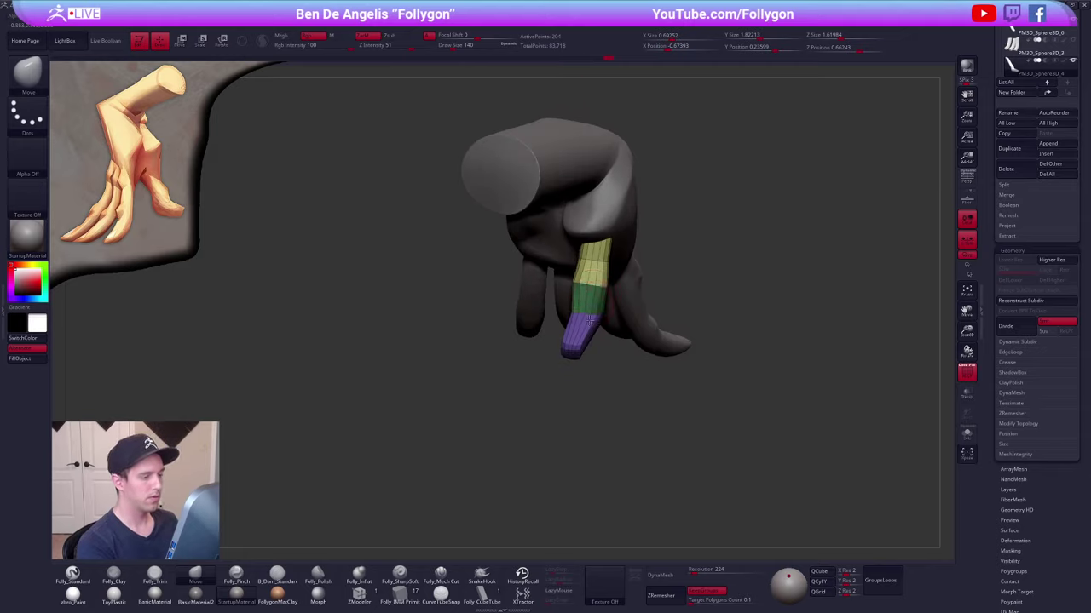
right_drag(572, 314, 656, 319)
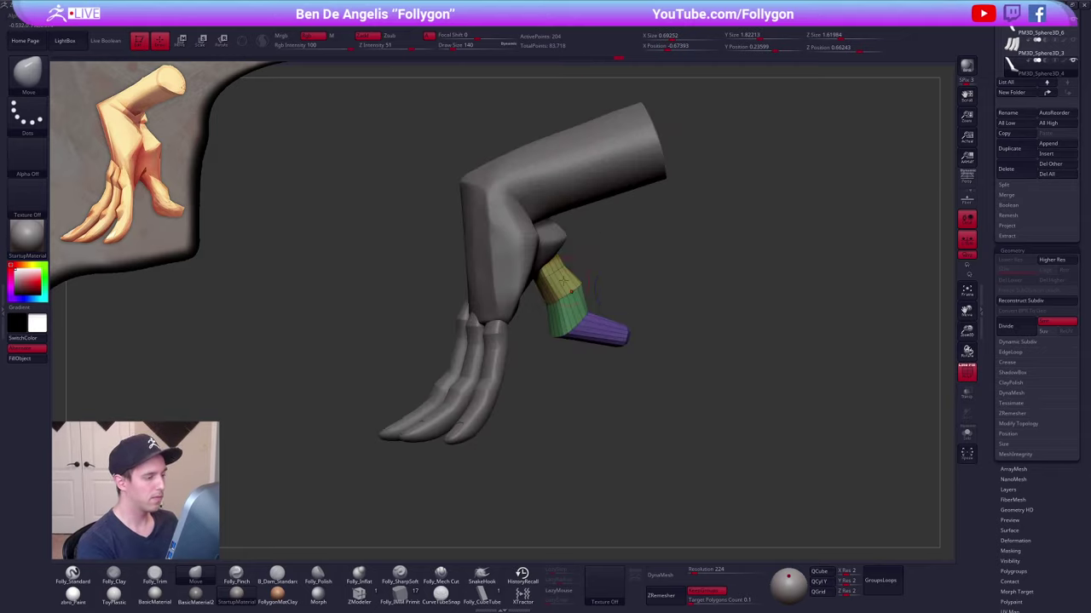
- Isolate the thumb, mask its lower part, pull its upper end away from the palm with the Move brush at draw size 306, and show the hand
key(alt+s)
mouse_move(568, 236)
ctrl+mouse_down()
mouse_move(542, 247)
mouse_move(570, 176)
ctrl+mouse_up()
ctrl+click(570, 175)
key(s)
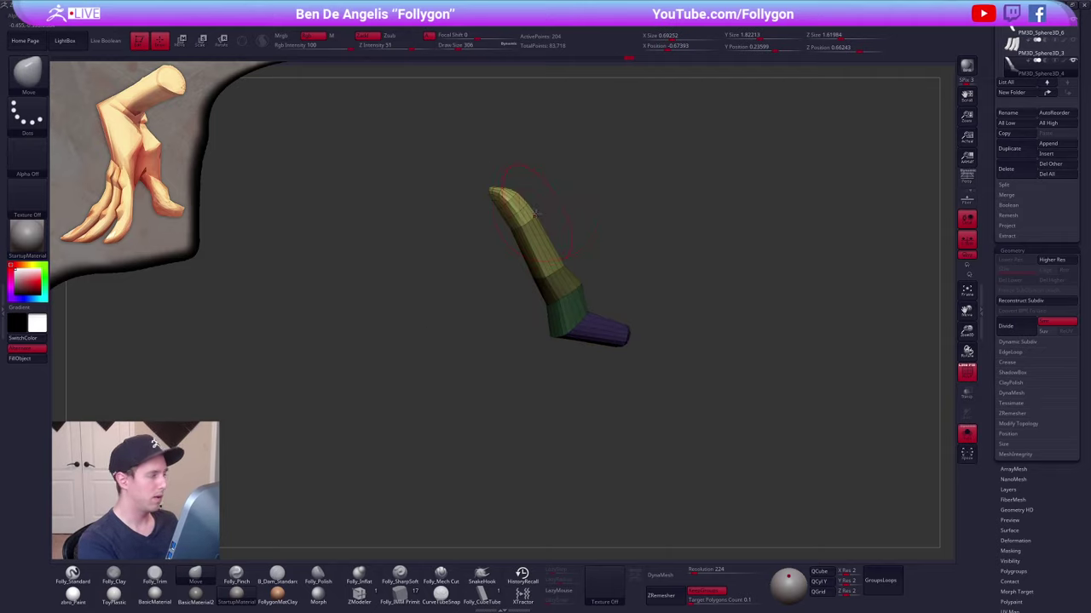
right_drag(540, 217, 533, 220)
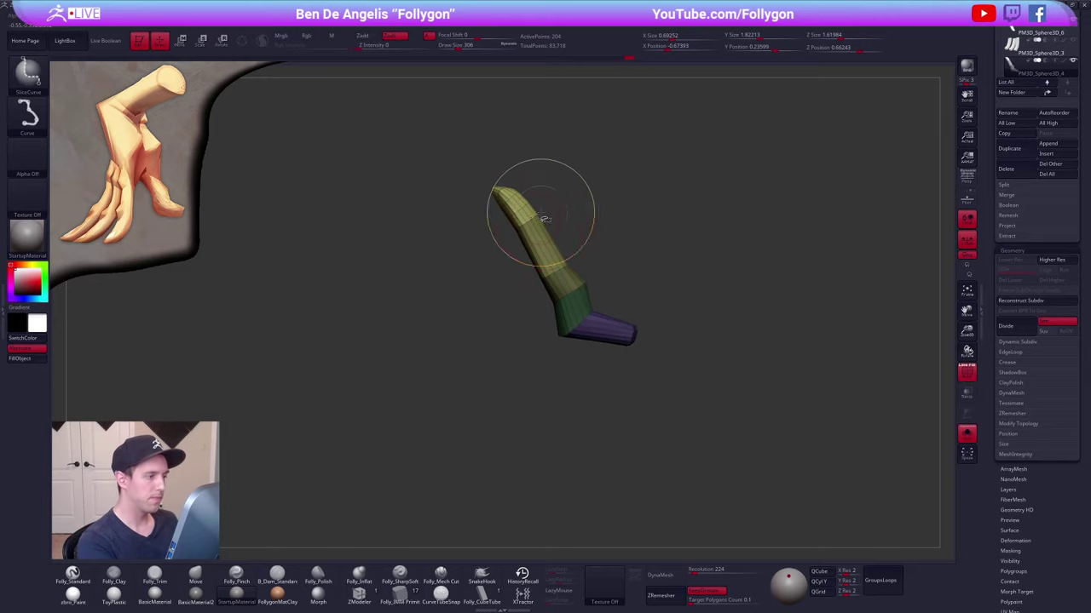
key(ctrl+w)
drag(542, 207, 581, 190)
key(alt+s)
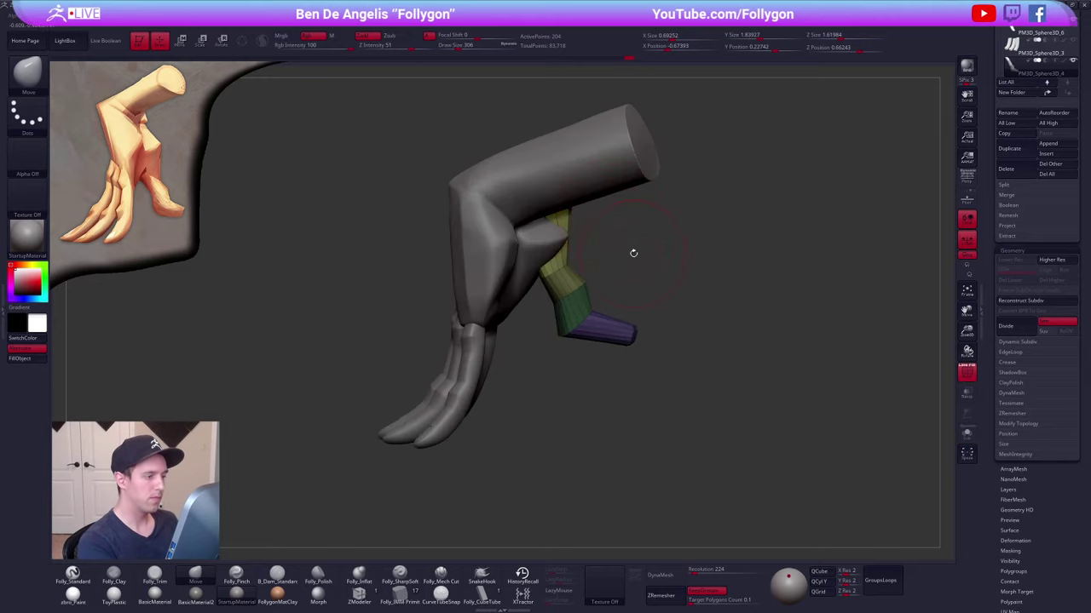
shift+right_drag(633, 253, 645, 247)
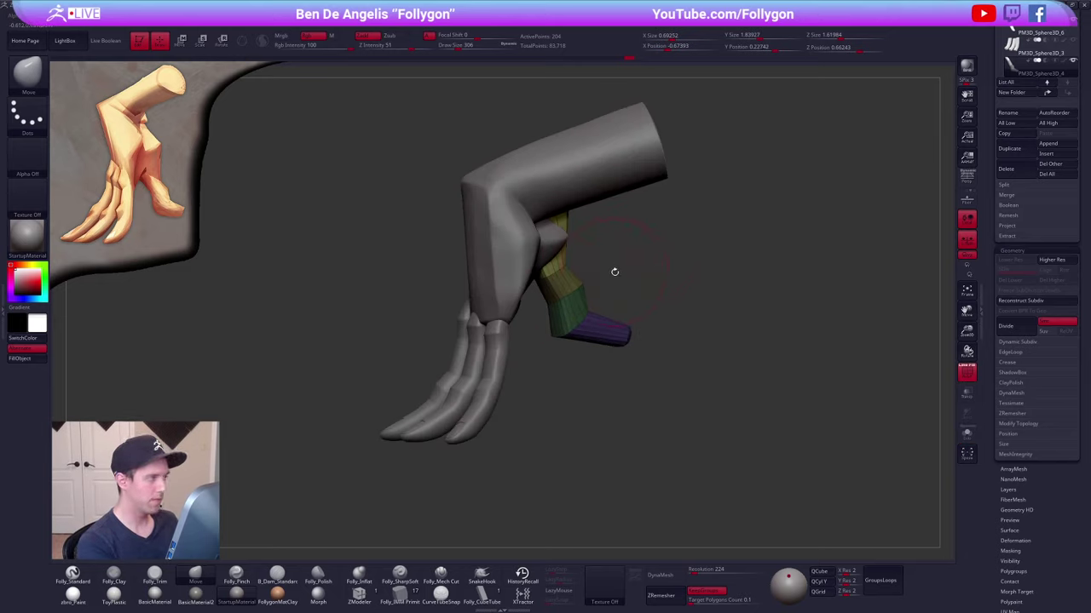
right_click(614, 272)
- Smooth the thumb's base beside the wrist, reshape it with the Move brush at draw size 227, and turn off PolyFrame
mouse_move(650, 224)
right_down()
mouse_move(564, 243)
mouse_move(546, 233)
right_up()
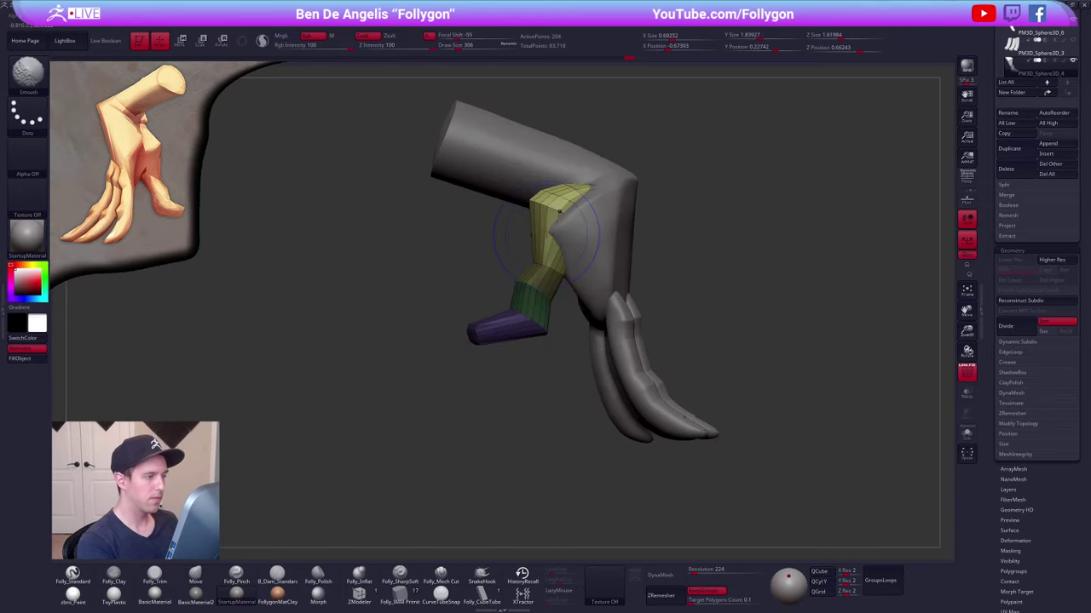
shift+drag(533, 201, 545, 200)
key(space)
click(569, 239)
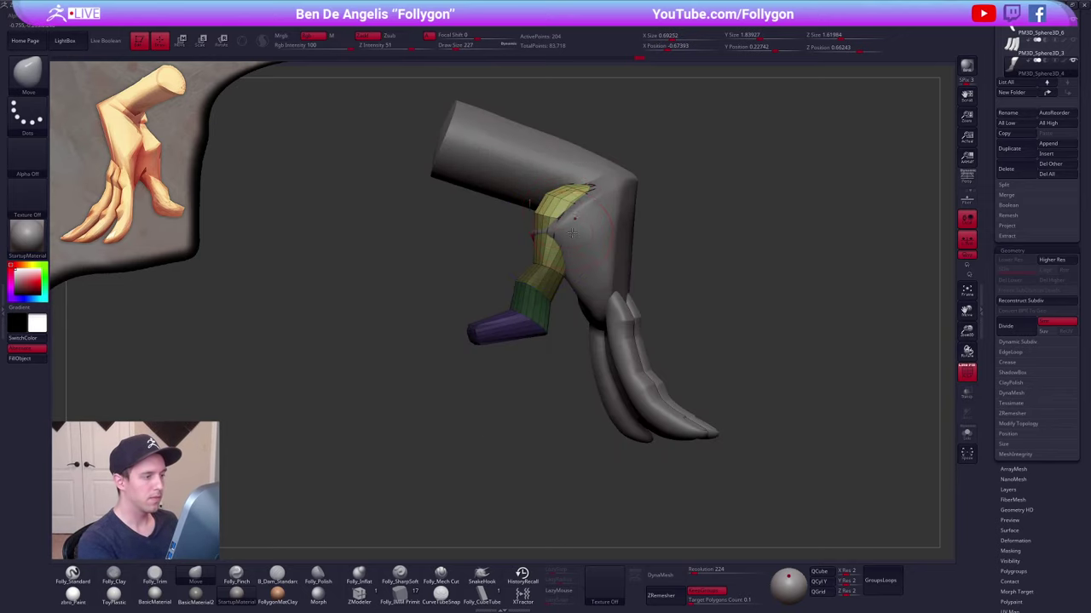
ctrl+shift+click(573, 231)
right_drag(558, 220, 694, 362)
key(alt+s)
ctrl+right_drag(726, 408, 700, 429)
key(shift+f)
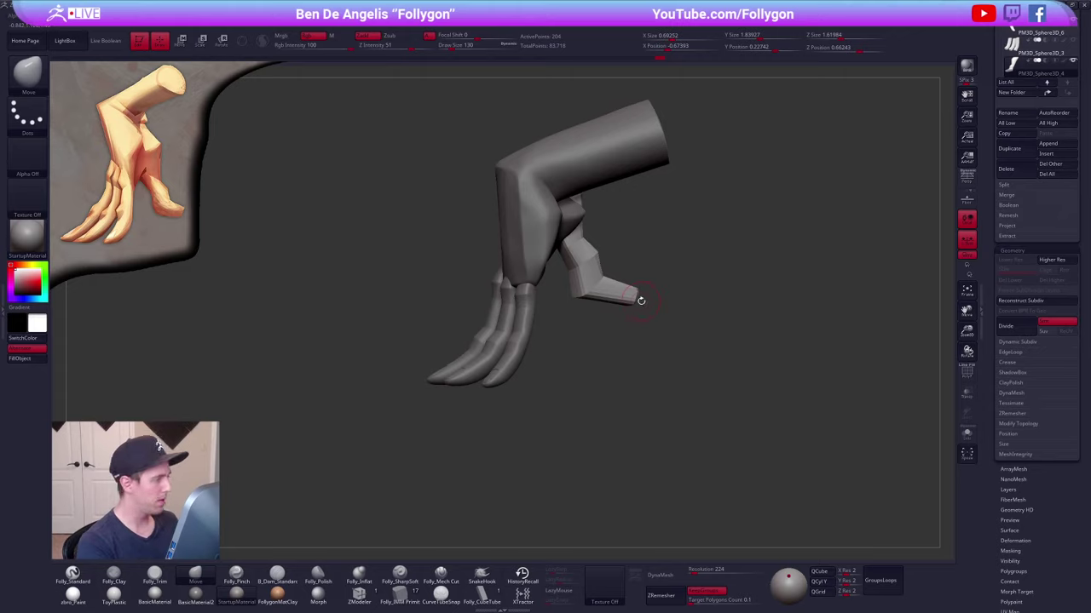
- Rotate the thumb with the transpose line so its tip swings inward across the palm
right_drag(641, 301, 574, 301)
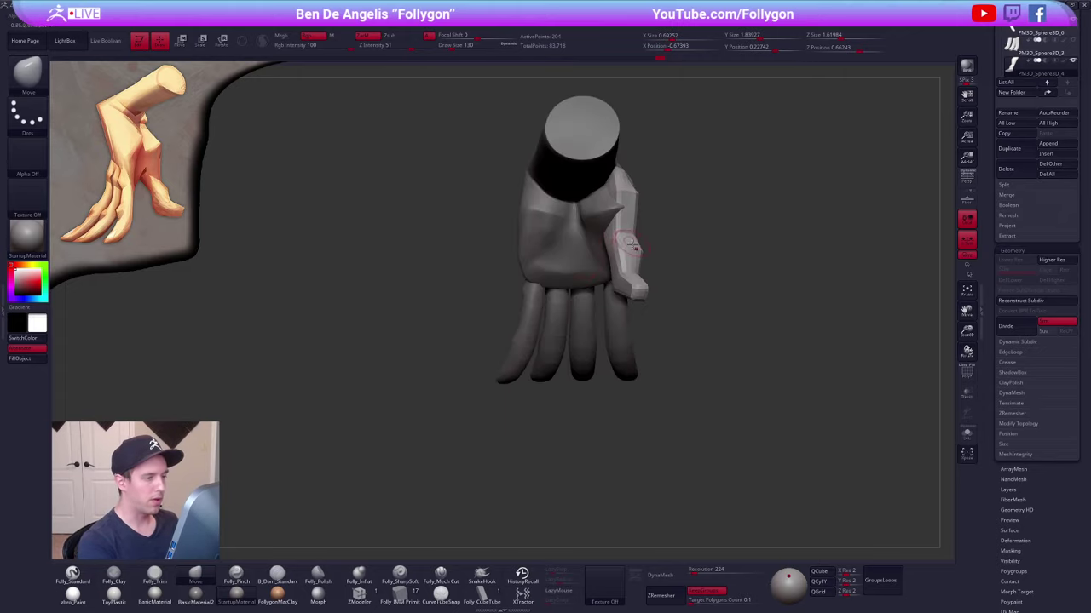
mouse_move(631, 244)
right_down()
mouse_move(592, 246)
mouse_move(632, 235)
right_up()
key(r)
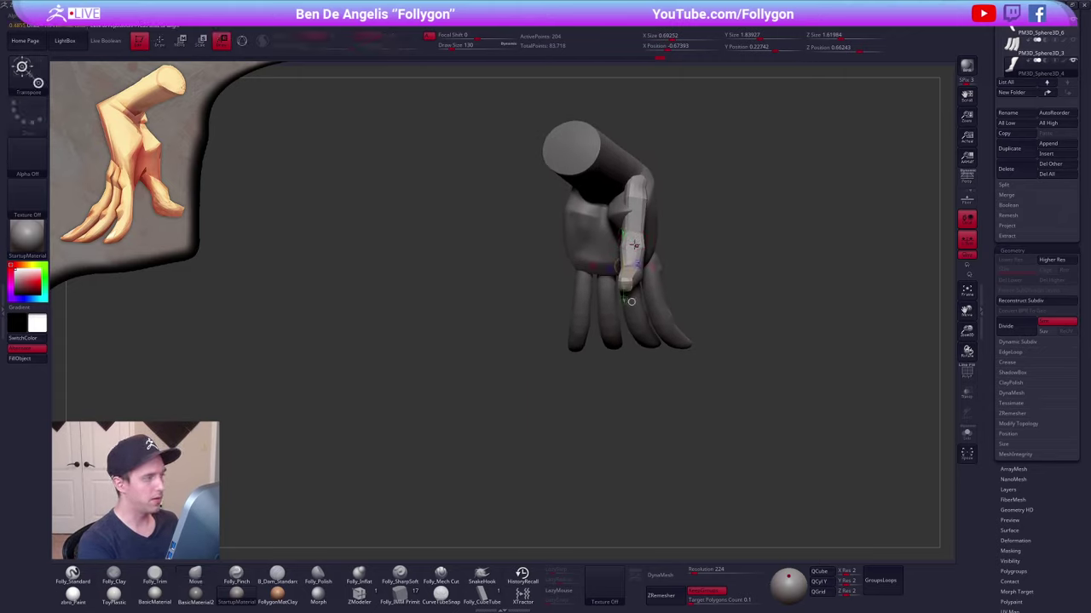
mouse_move(638, 218)
mouse_down()
mouse_move(623, 380)
mouse_move(599, 375)
mouse_up()
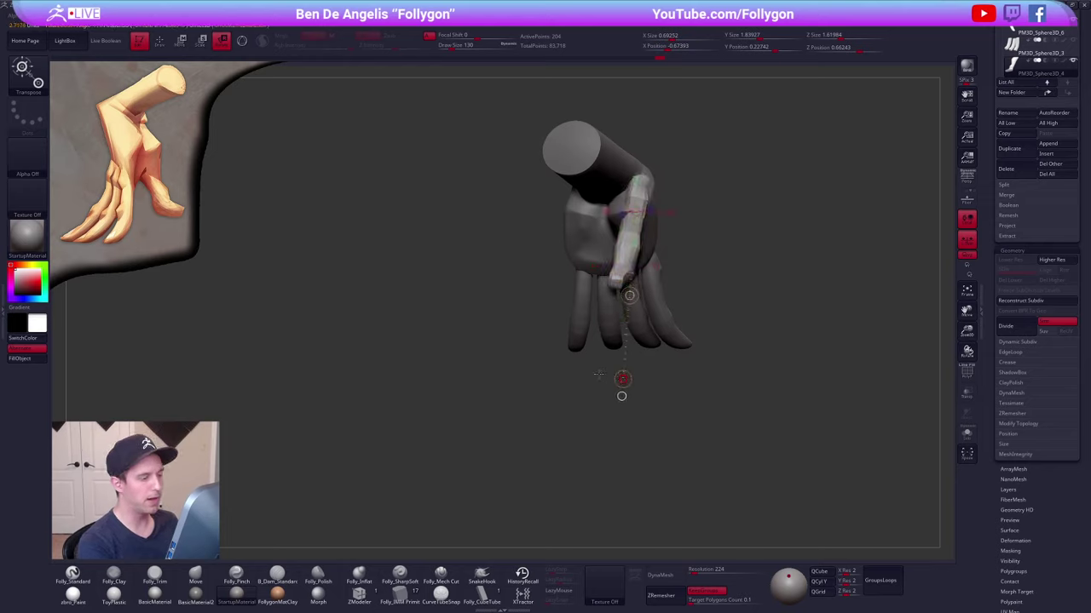
key(q)
- Reshape the thumb's middle section and tip with the Move brush at draw size 203
key(space)
drag(661, 262, 621, 266)
key(space)
mouse_move(626, 242)
right_down()
mouse_move(626, 271)
mouse_move(638, 266)
right_up()
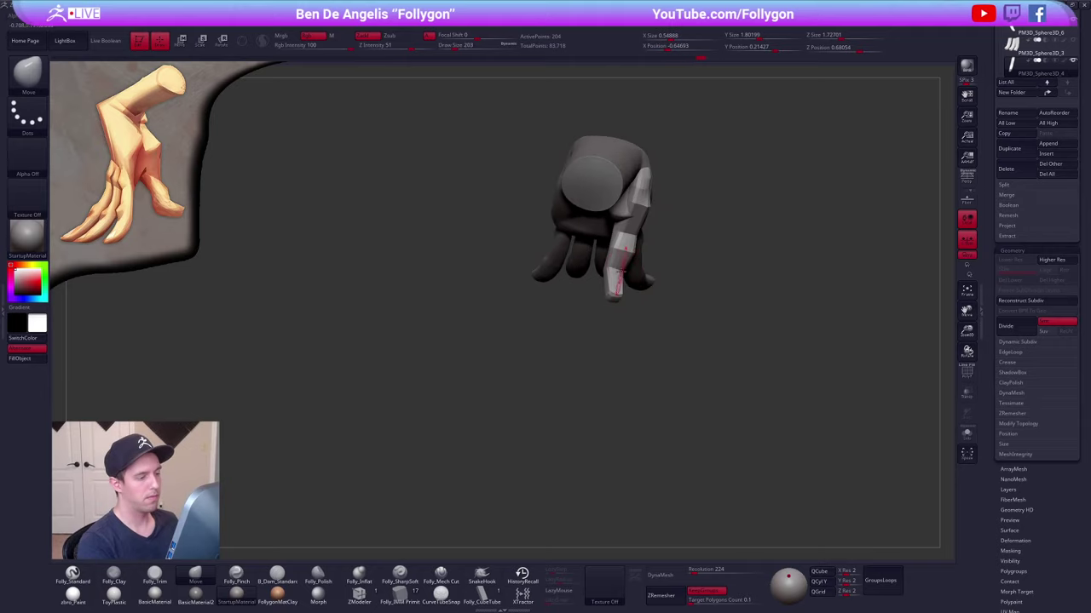
drag(624, 275, 629, 278)
mouse_move(629, 278)
right_down()
mouse_move(651, 298)
mouse_move(642, 282)
right_up()
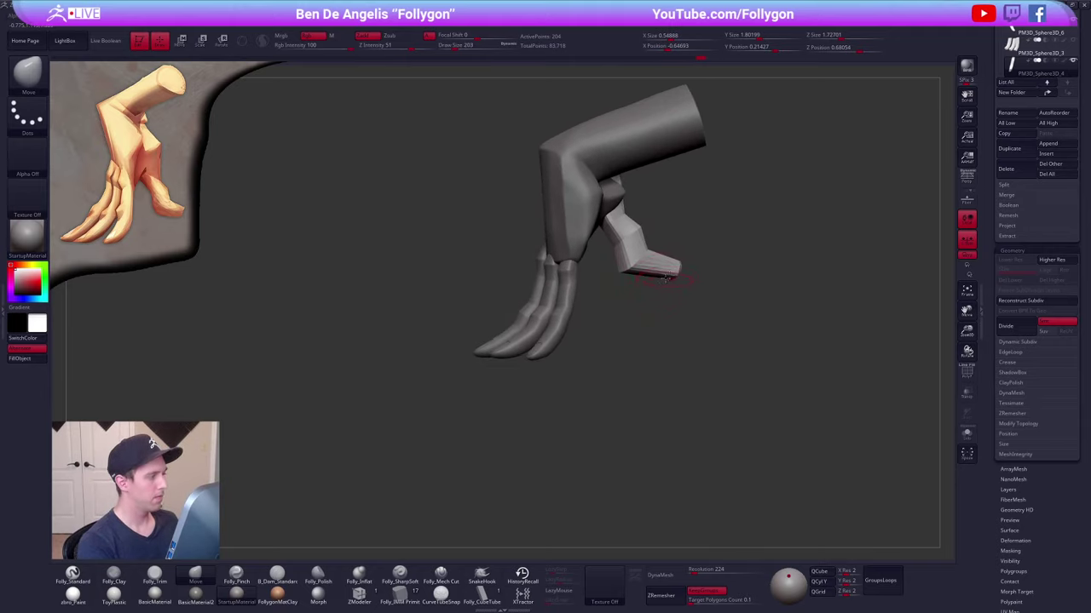
drag(679, 275, 670, 272)
right_drag(670, 277, 671, 230)
drag(671, 289, 663, 285)
right_drag(662, 284, 658, 298)
- Reposition the whole thumb against the palm with the transpose line in Move mode
key(w)
drag(640, 246, 664, 128)
key(q)
right_drag(635, 281, 625, 339)
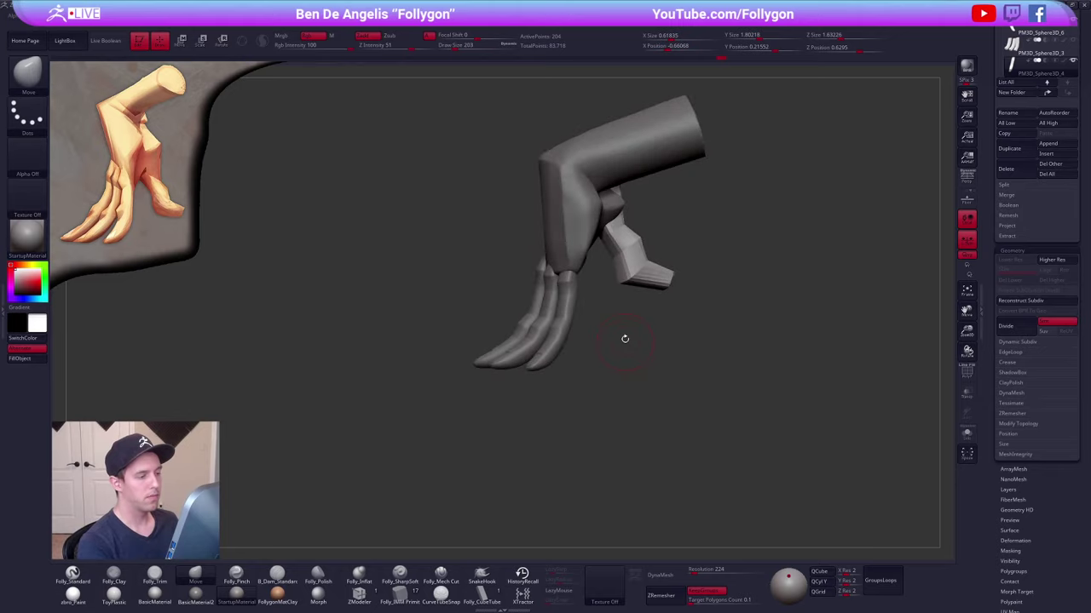
mouse_move(692, 409)
ctrl+right_down()
mouse_move(675, 397)
mouse_move(687, 396)
mouse_move(671, 404)
mouse_move(685, 383)
mouse_move(700, 386)
ctrl+right_up()
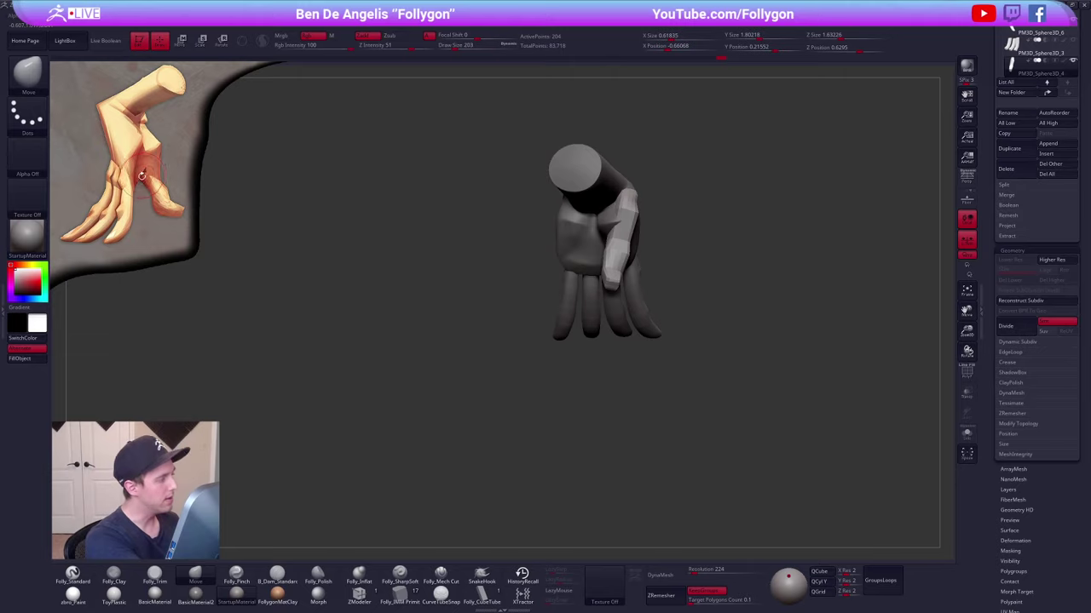
- Compare the thumb with the reference pose and nudge its side near the knuckle with the Move brush
right_drag(264, 320, 334, 319)
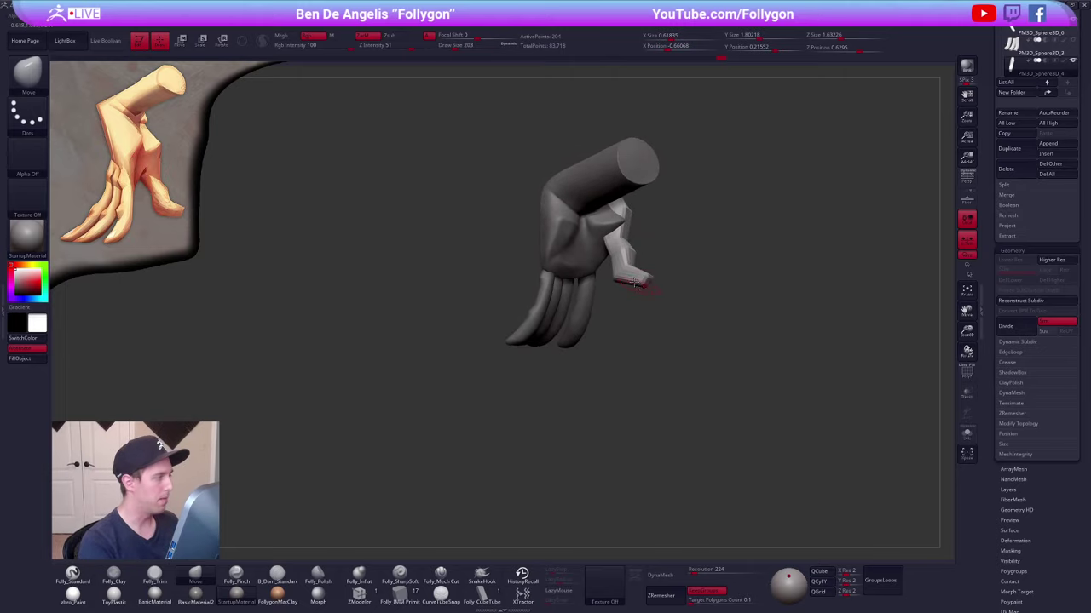
mouse_move(644, 288)
ctrl+right_down()
mouse_move(620, 288)
mouse_move(632, 286)
ctrl+right_up()
mouse_move(610, 245)
right_down()
mouse_move(646, 256)
mouse_move(601, 277)
right_up()
key(space)
drag(642, 259, 639, 259)
mouse_move(639, 259)
right_down()
mouse_move(624, 257)
mouse_move(648, 255)
right_up()
- Try to carve a crease down the thumb mound of the isolated palm with the B_Dam_Standard brush at draw size 150
alt+click(607, 225)
mouse_move(588, 237)
right_down()
mouse_move(610, 242)
mouse_move(606, 256)
mouse_move(691, 380)
mouse_move(680, 417)
mouse_move(713, 410)
mouse_move(619, 324)
mouse_move(563, 237)
right_up()
key(2)
key(4)
key(5)
key(shift+s)
key(bracketleft)
key(bracketleft)
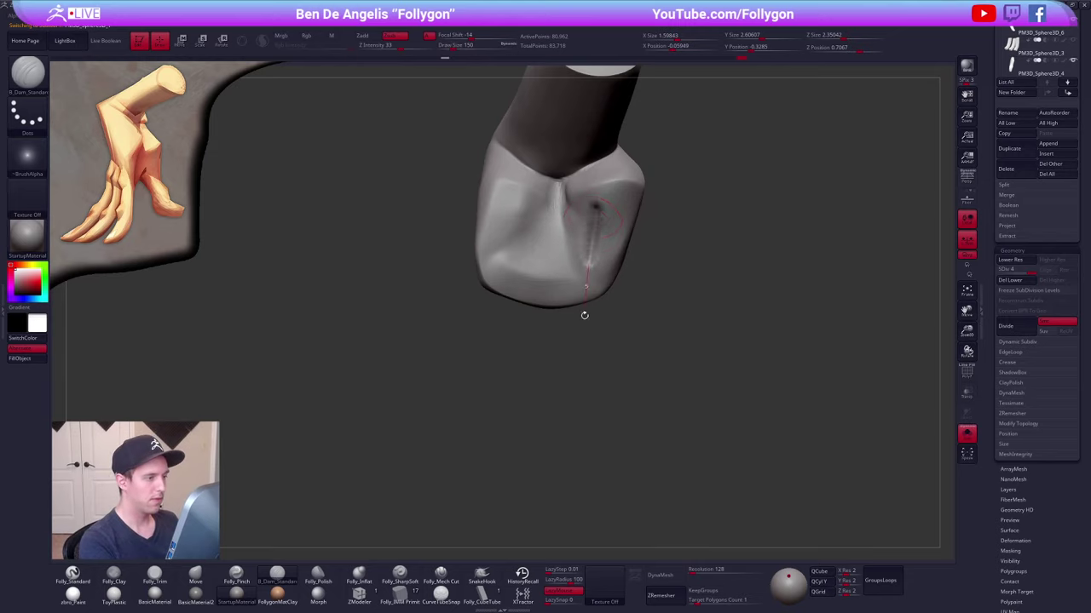
drag(584, 315, 583, 324)
mouse_move(562, 281)
right_down()
mouse_move(623, 268)
mouse_move(624, 317)
right_up()
key(shift+s)
mouse_move(632, 357)
right_down()
mouse_move(685, 407)
mouse_move(668, 405)
right_up()
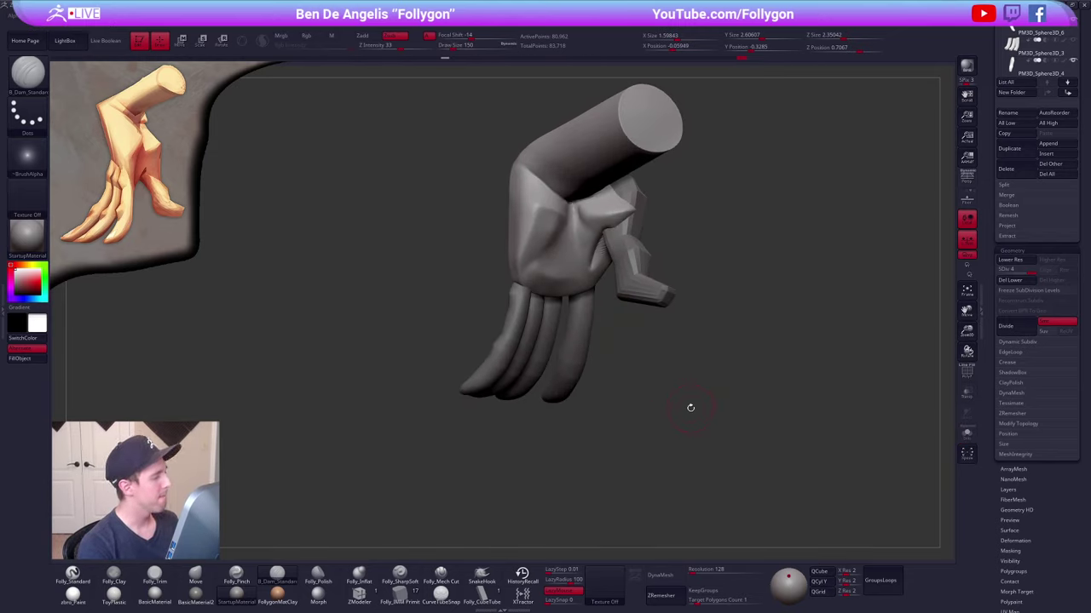
- Undo the crease carved into the palm
key(ctrl)
key(ctrl)
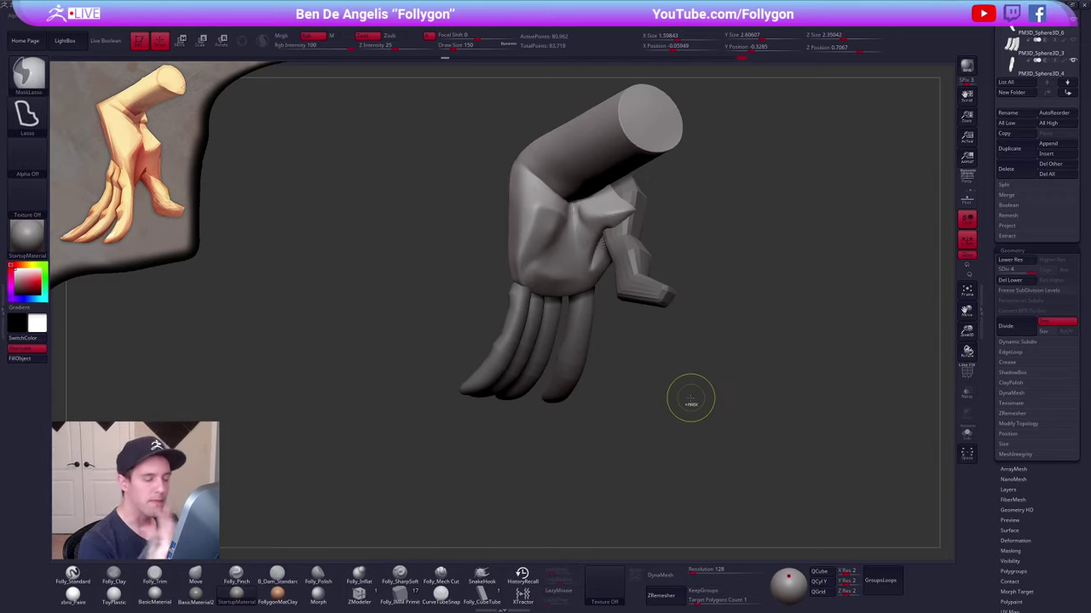
key(ctrl+z)
mouse_move(594, 264)
right_down()
mouse_move(582, 431)
mouse_move(553, 433)
mouse_move(592, 355)
mouse_move(573, 514)
mouse_move(564, 432)
mouse_move(572, 349)
mouse_move(561, 344)
mouse_move(558, 362)
mouse_move(577, 343)
right_up()
alt+click(558, 362)
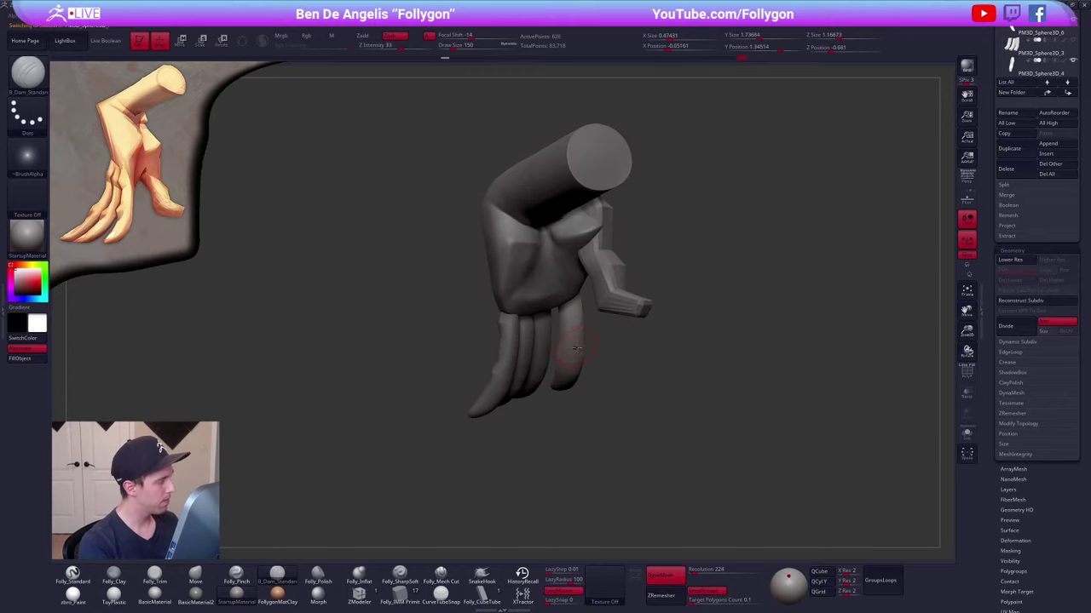
right_drag(591, 297, 589, 275)
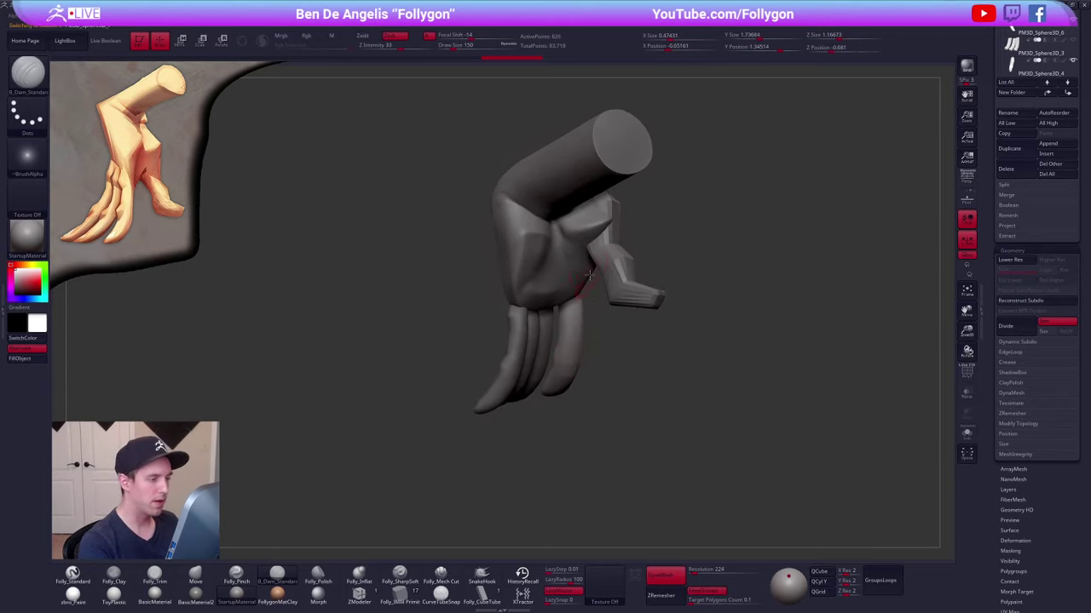
key(space)
drag(586, 264, 589, 262)
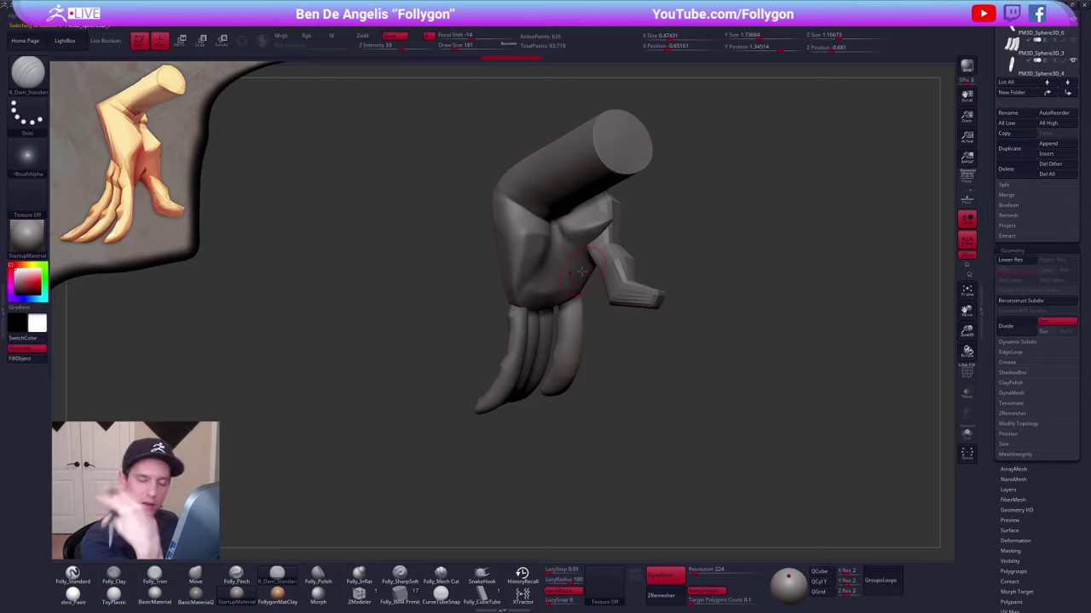
right_drag(581, 271, 555, 232)
alt+click(523, 244)
- Select the thumb, reshape the area near its base with the Move brush at draw size 192, and preview it smoothed
alt+click(559, 225)
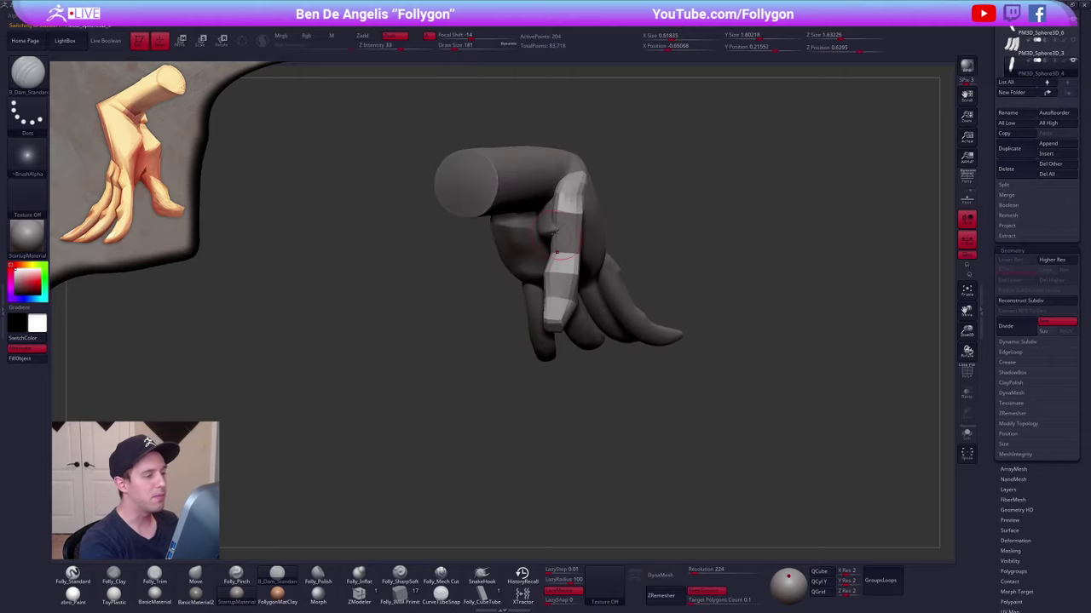
key(b)
key(m)
key(v)
key(s)
drag(563, 213, 580, 222)
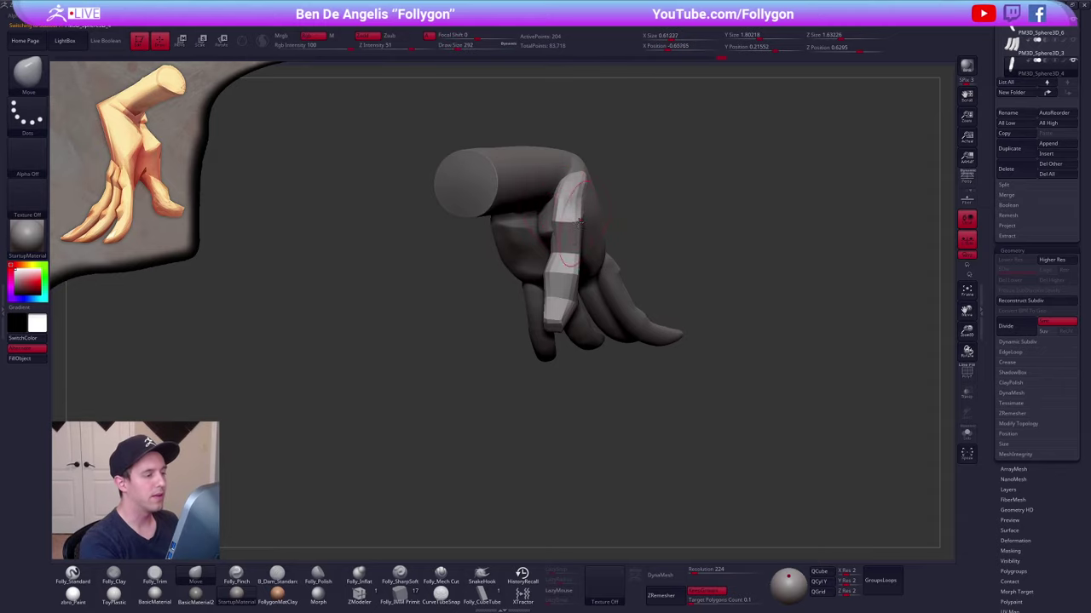
right_drag(579, 221, 602, 184)
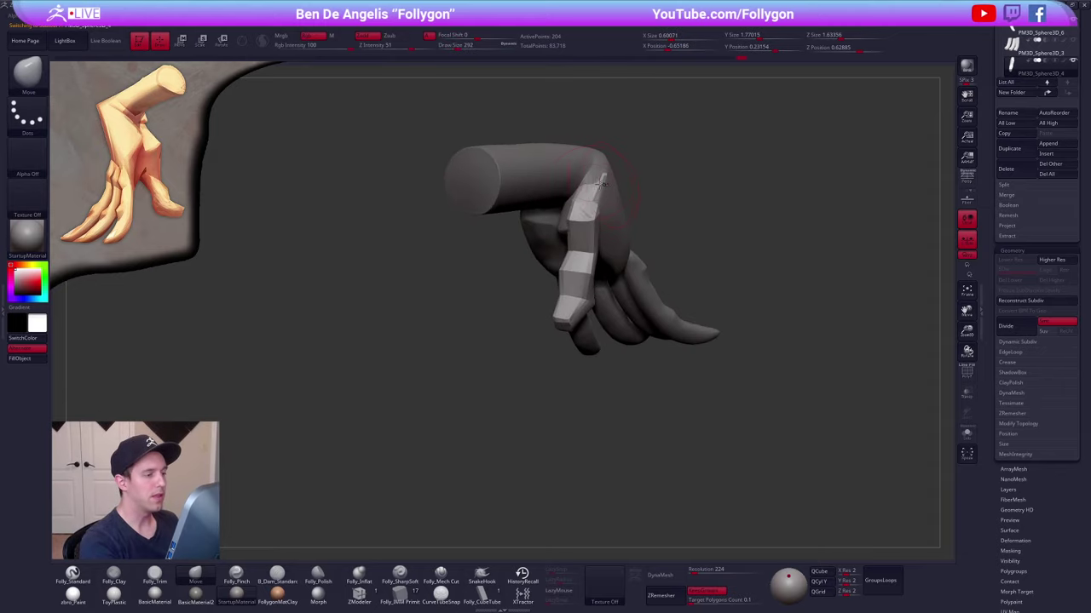
key(d)
mouse_move(642, 233)
mouse_down()
mouse_move(711, 276)
mouse_move(679, 285)
mouse_up()
key(shift+d)
- Isolate the thumb with its wireframe shown and bevel its complete edge loops around the joints with the ZModeler brush
key(space)
key(shift+f)
click(359, 595)
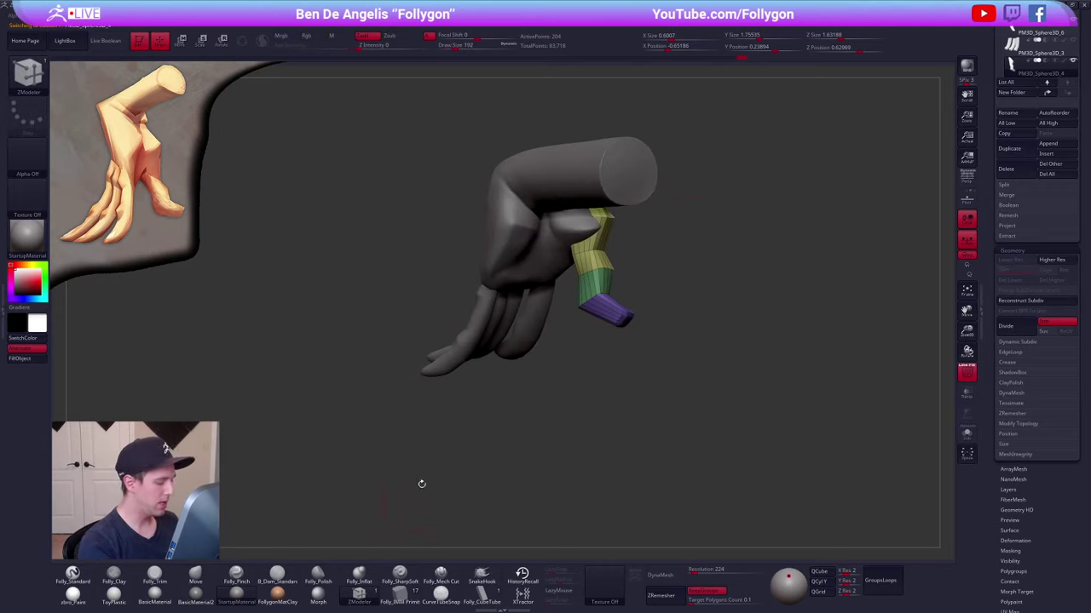
key(alt+s)
mouse_move(443, 439)
ctrl+right_down()
mouse_move(502, 485)
mouse_move(486, 460)
ctrl+right_up()
key(space)
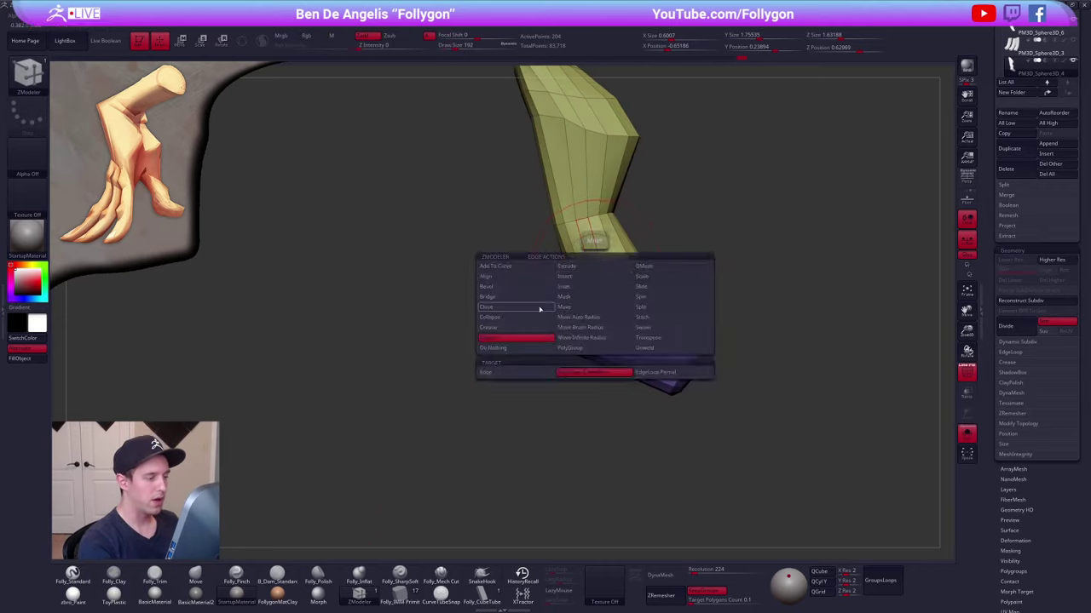
click(537, 288)
click(605, 265)
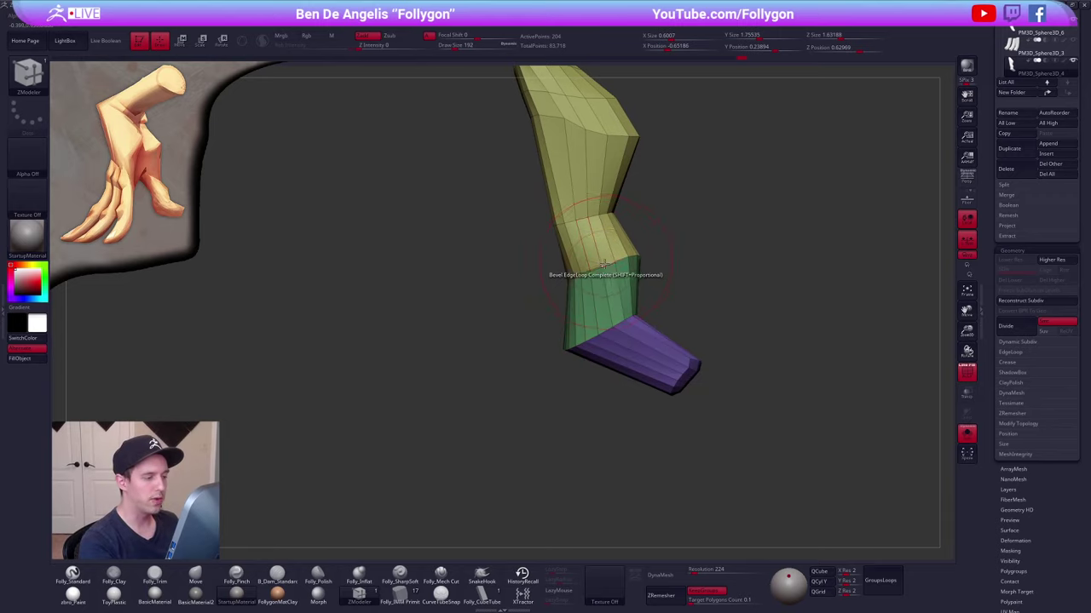
click(610, 334)
right_drag(609, 333, 601, 334)
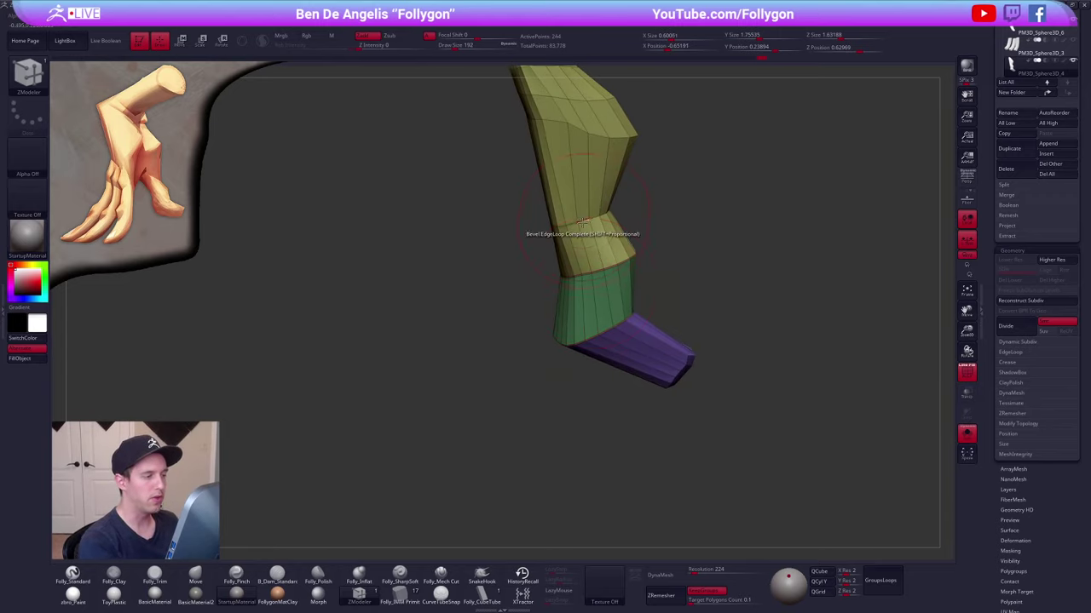
alt+right_drag(584, 224, 571, 294)
ctrl+right_drag(597, 223, 652, 315)
- Turn on the thumb's smooth preview, hide the wireframe and show the whole hand again
key(ctrl+d)
key(shift+f)
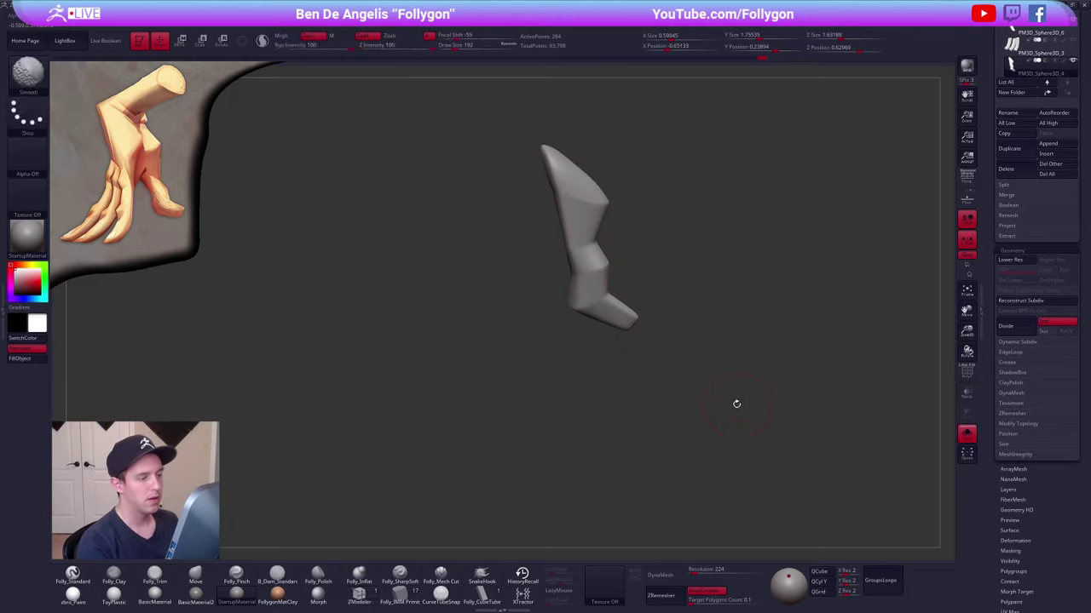
key(alt+s)
- Adjust the thumb's tip and upper joint against the palm with the Move brush from several angles
mouse_move(735, 404)
right_down()
mouse_move(721, 392)
mouse_move(692, 423)
mouse_move(655, 377)
mouse_move(671, 371)
right_up()
key(b)
key(m)
key(v)
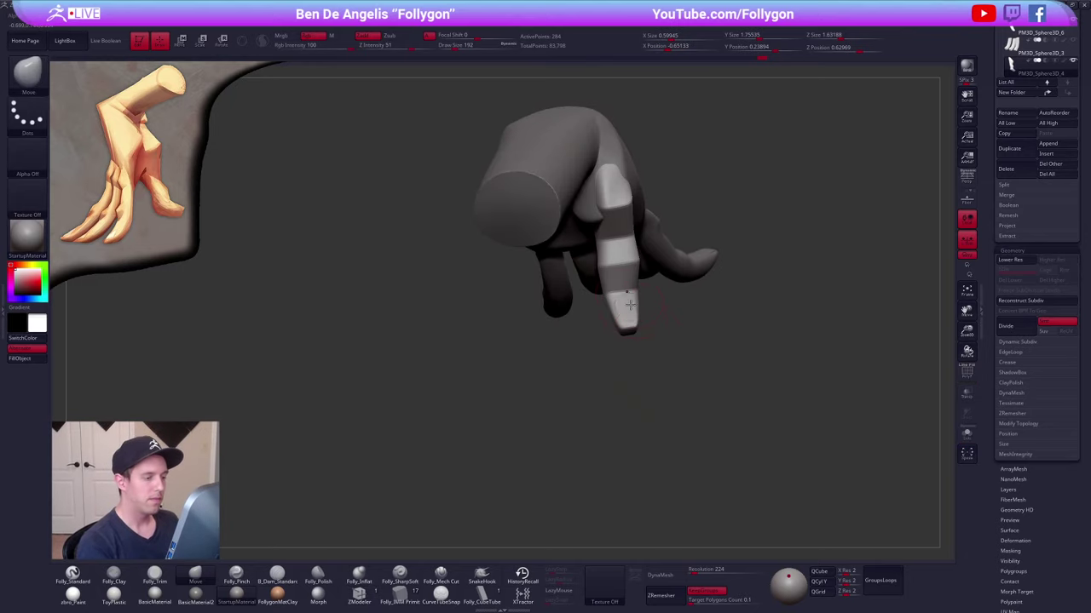
right_drag(641, 287, 637, 257)
mouse_move(626, 318)
mouse_down()
mouse_move(618, 324)
mouse_move(639, 324)
mouse_move(625, 322)
mouse_up()
mouse_move(627, 322)
right_down()
mouse_move(629, 271)
mouse_move(626, 295)
right_up()
drag(649, 204, 639, 182)
right_drag(639, 182, 598, 222)
drag(705, 215, 678, 299)
mouse_move(560, 242)
right_down()
mouse_move(552, 251)
mouse_move(601, 258)
mouse_move(622, 275)
right_up()
drag(528, 244, 538, 250)
mouse_move(460, 271)
right_down()
mouse_move(512, 263)
mouse_move(452, 230)
right_up()
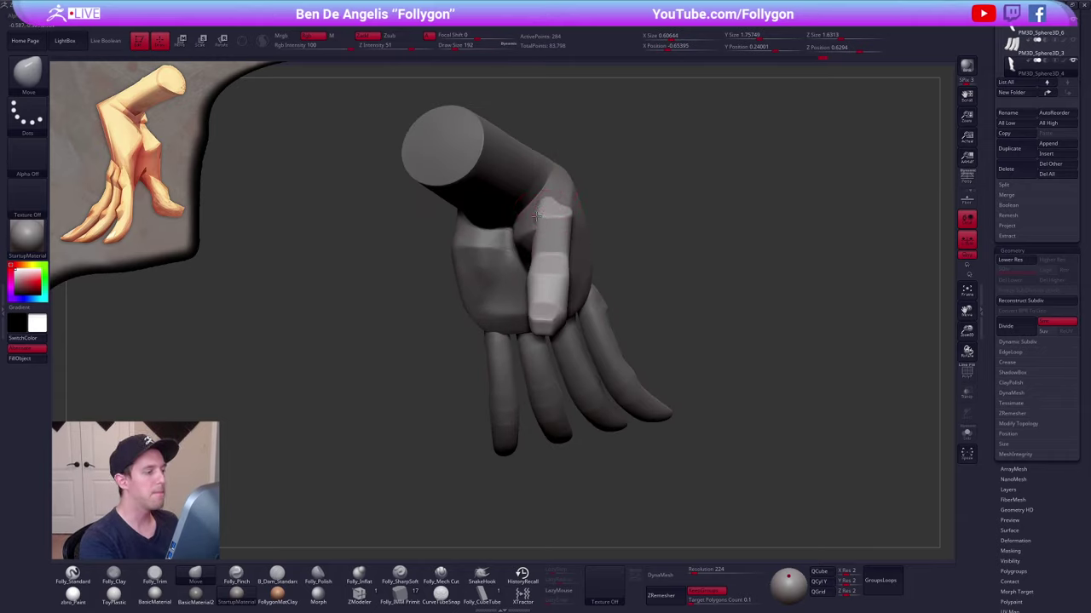
- Nudge the lower part of the thumb where it meets the palm with the Move brush
right_drag(545, 218, 635, 220)
right_drag(554, 240, 508, 252)
ctrl+right_drag(579, 281, 631, 332)
drag(687, 409, 660, 264)
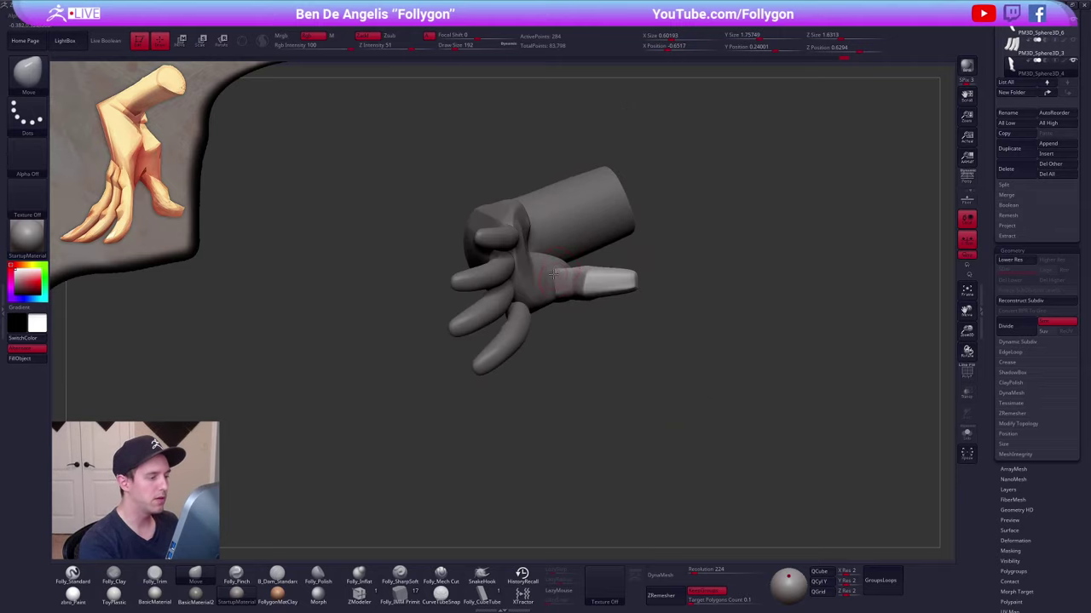
drag(567, 267, 553, 276)
right_drag(552, 275, 557, 277)
drag(578, 351, 684, 379)
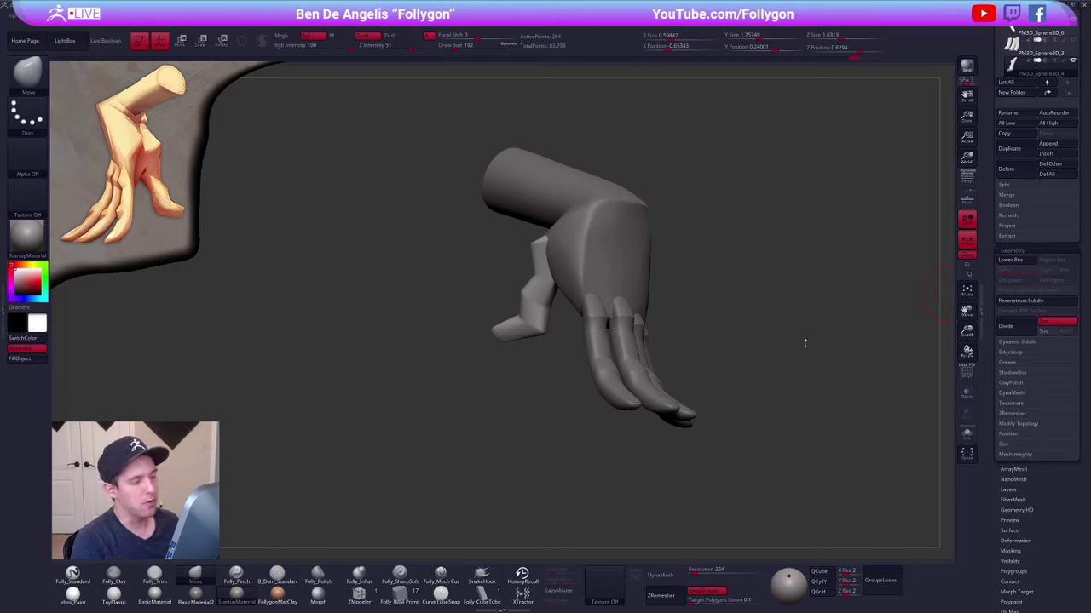
- Subdivide the thumb to level 4 and move its subtool up directly below PM3D_Sphere3D_1 in the subtool order
drag(805, 343, 713, 349)
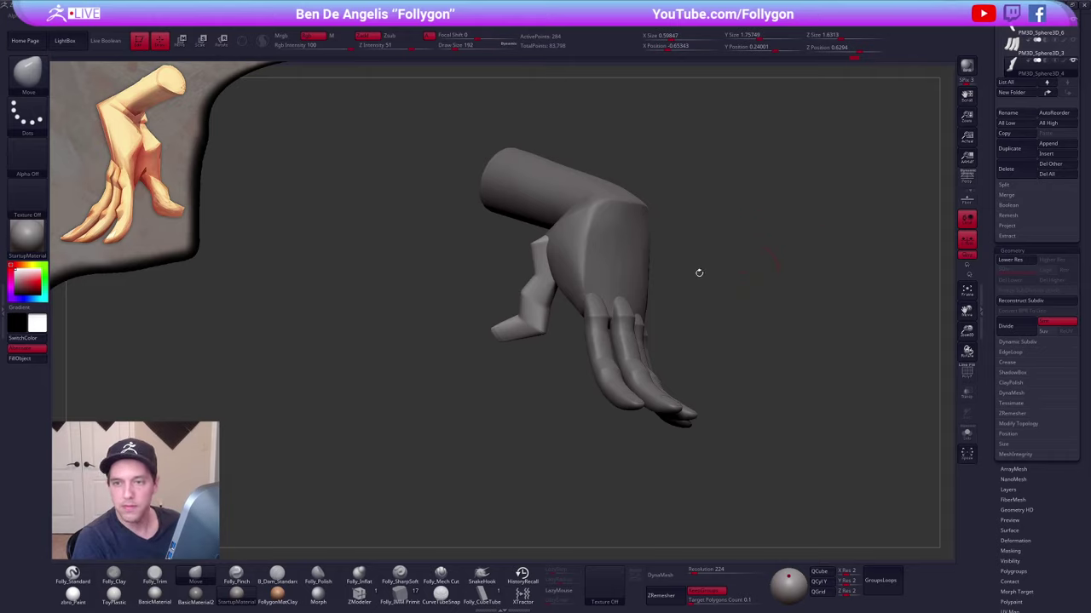
drag(699, 273, 706, 448)
key(ctrl+d)
key(ctrl+d)
key(ctrl+d)
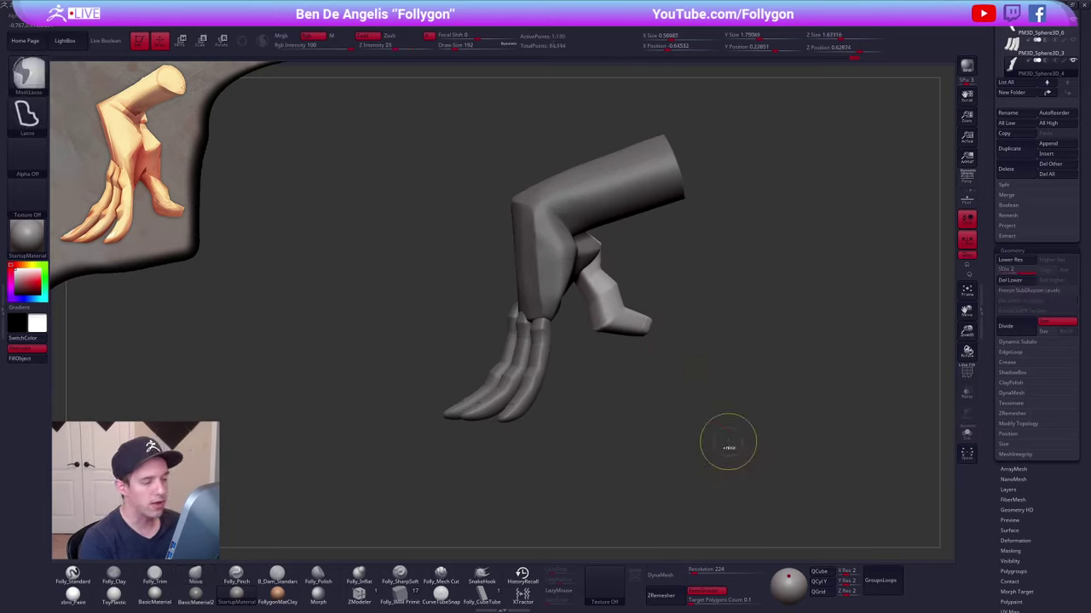
drag(986, 270, 986, 397)
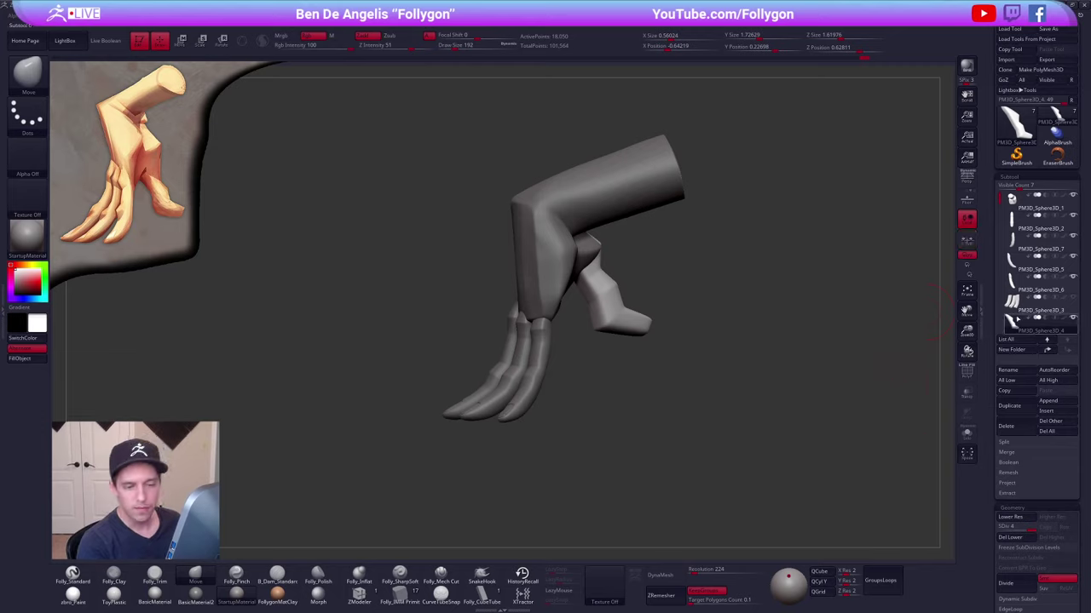
drag(1014, 324, 1014, 223)
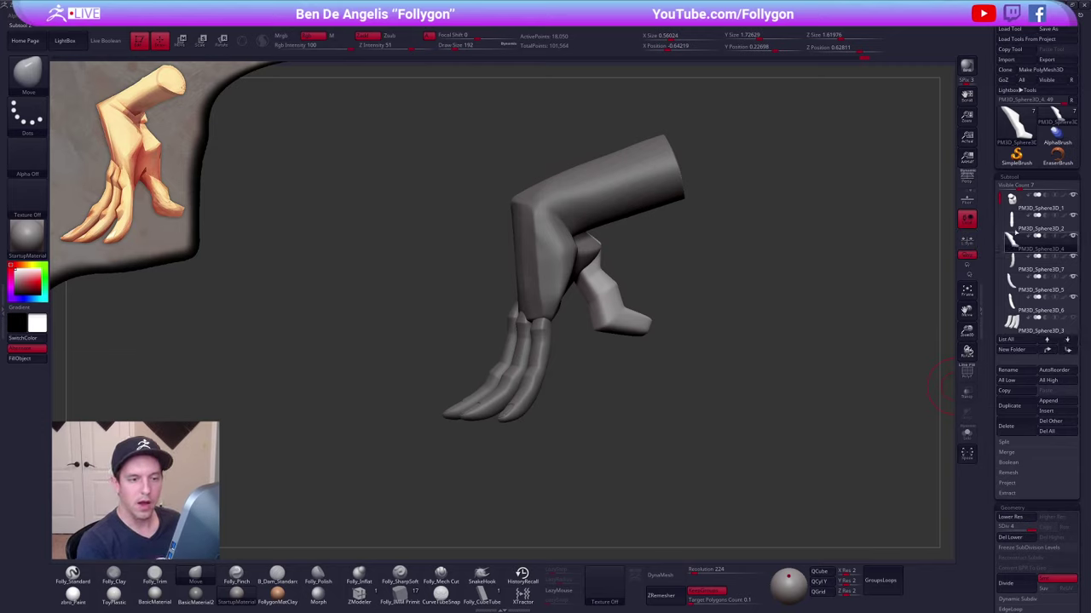
- Refine the subdivided thumb's shape with the Move brush and set the draw size to 140
drag(810, 392, 714, 443)
mouse_move(576, 353)
mouse_down()
mouse_move(592, 358)
mouse_move(594, 336)
mouse_up()
key(s)
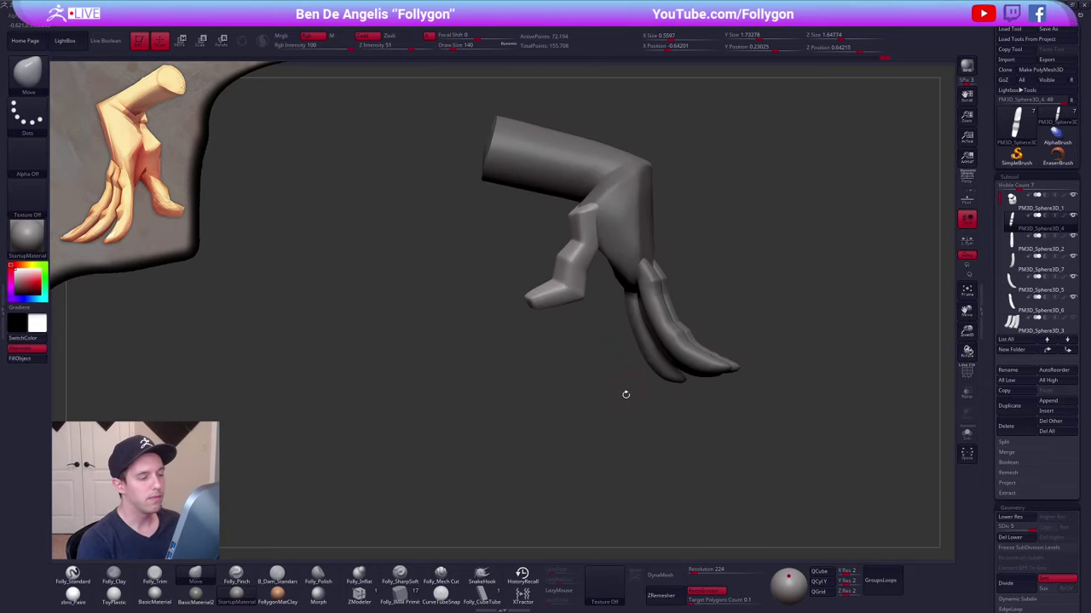
drag(693, 428, 682, 418)
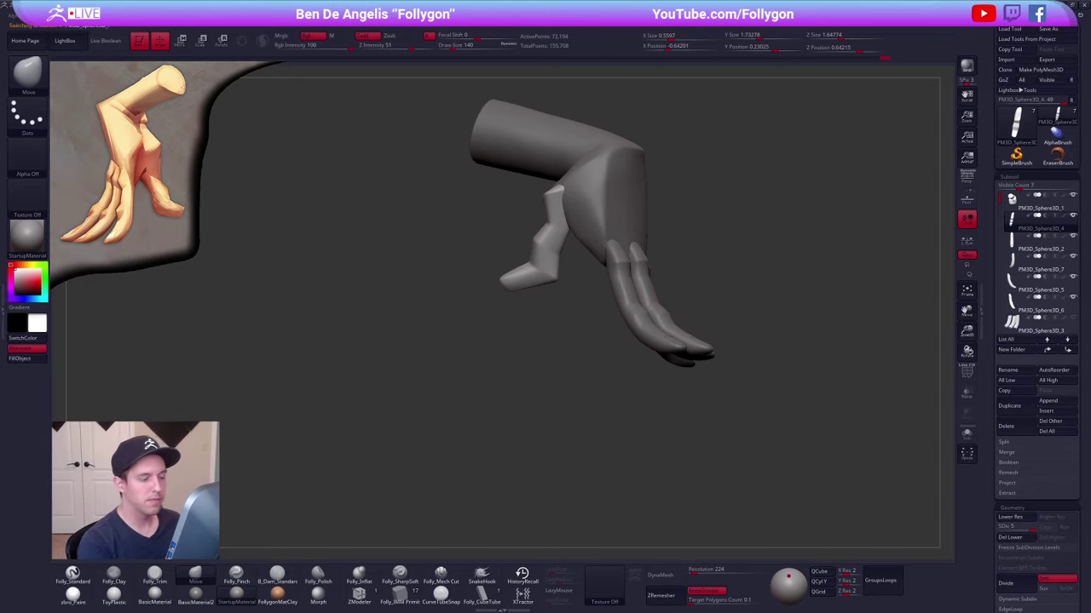
- Duplicate the index finger with its polygroups shown and keep only the fingernail piece of the copy
alt+click(669, 344)
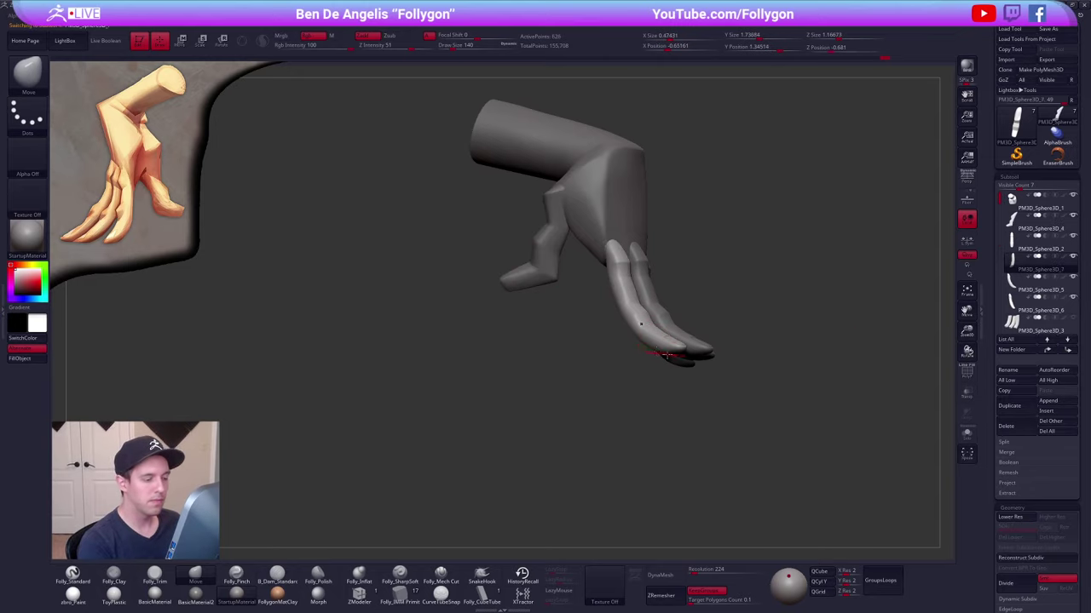
alt+click(696, 347)
drag(702, 353, 665, 362)
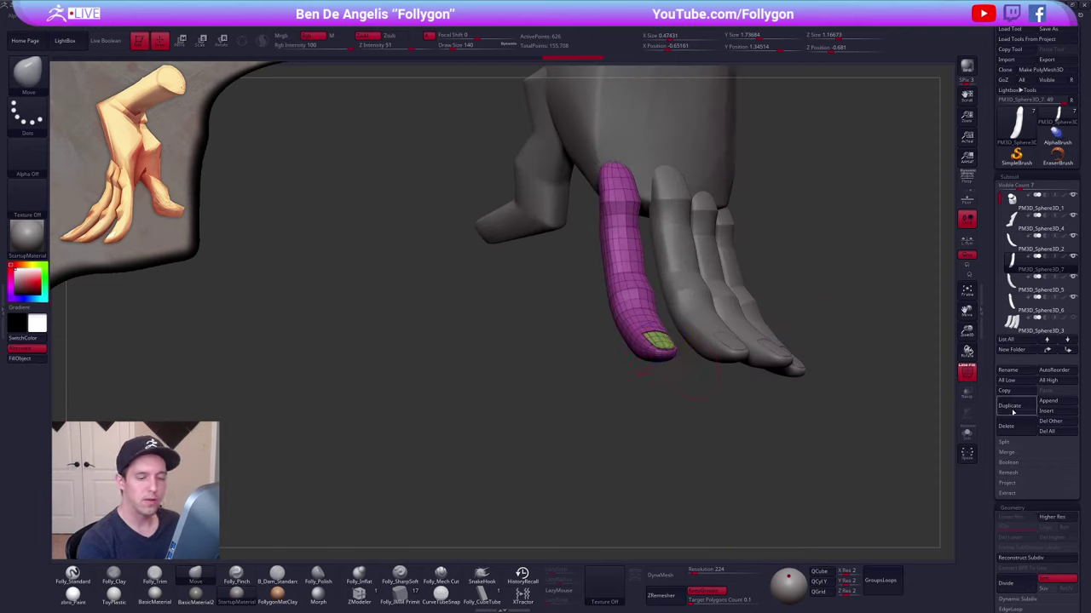
click(1011, 407)
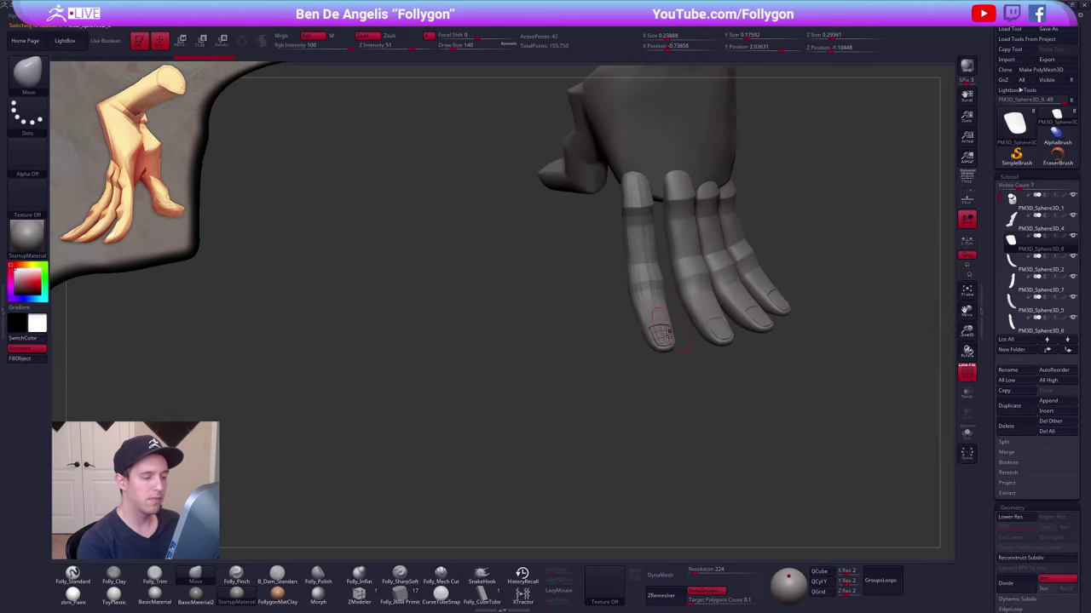
- Move the copied fingernail off the index finger and over beside the thumb's tip with the transpose line
key(w)
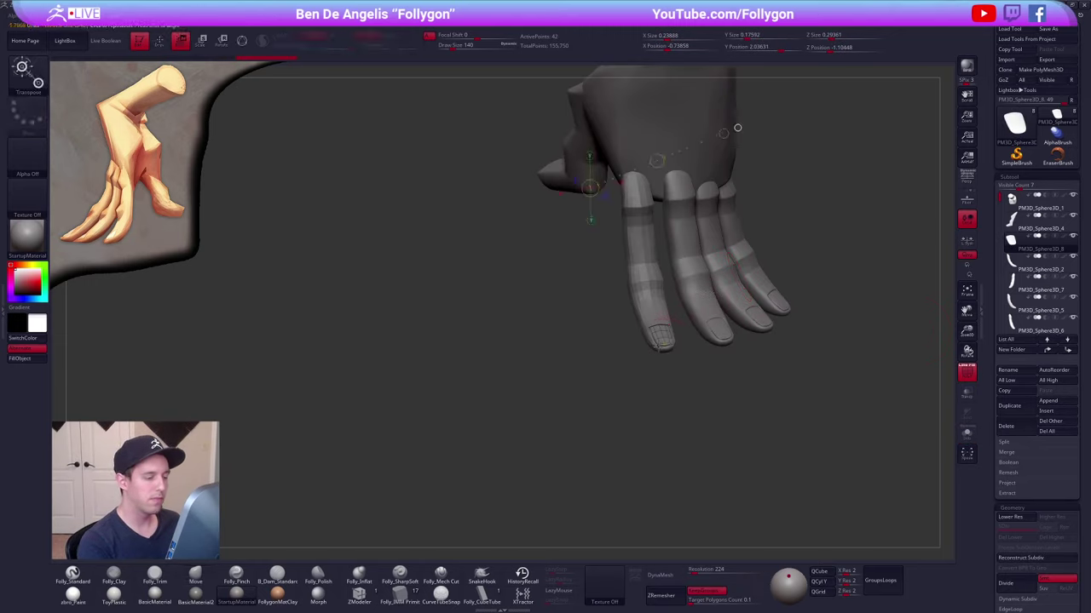
mouse_move(664, 345)
mouse_down()
mouse_move(664, 389)
mouse_move(538, 270)
mouse_up()
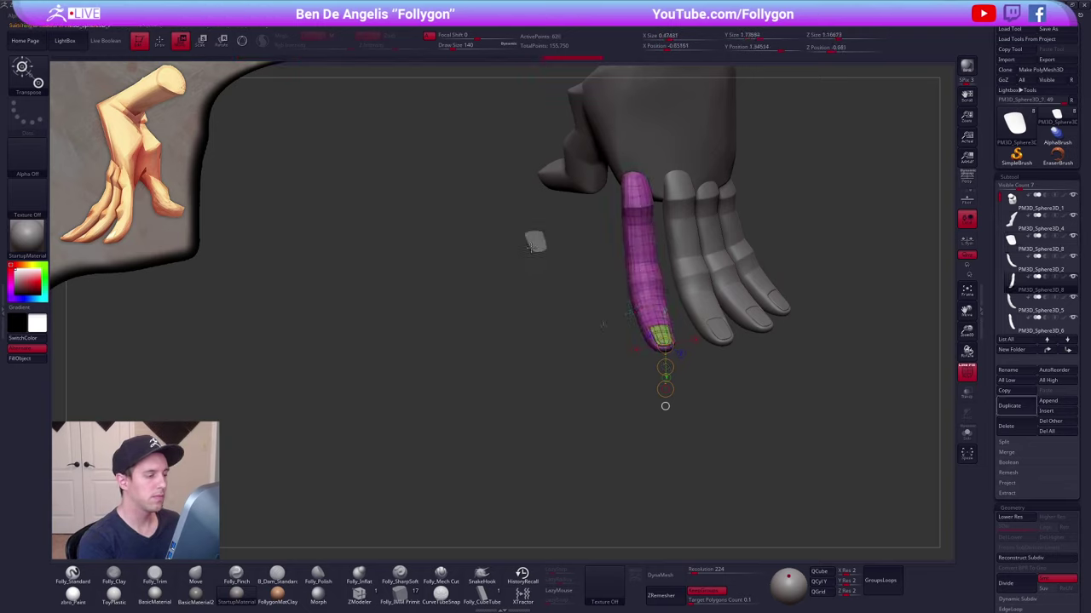
key(q)
alt+click(534, 245)
mouse_move(539, 294)
mouse_down()
mouse_move(572, 316)
mouse_move(596, 314)
mouse_up()
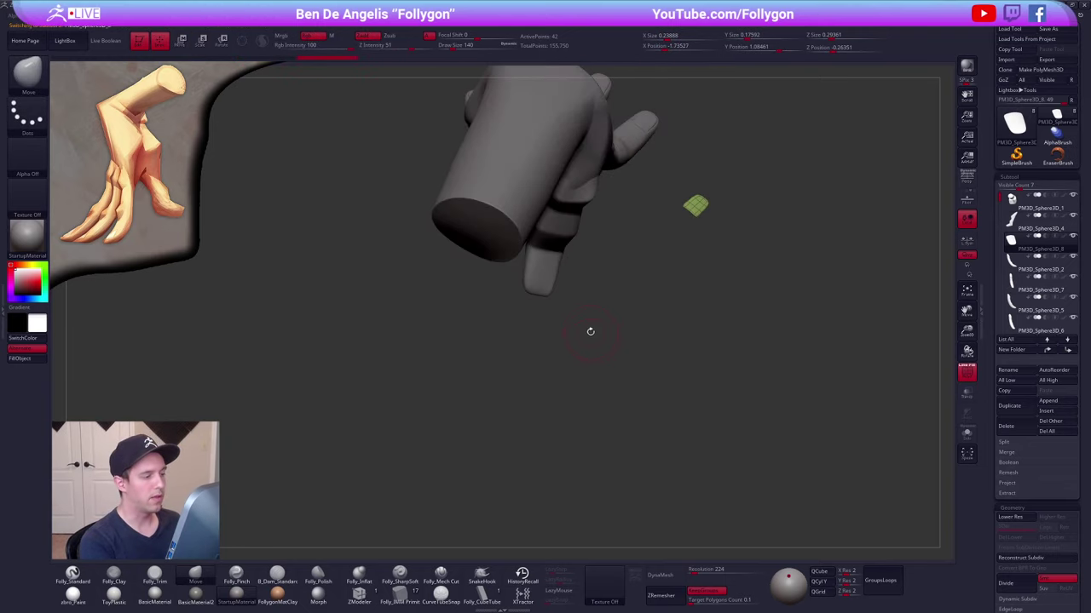
drag(589, 329, 579, 319)
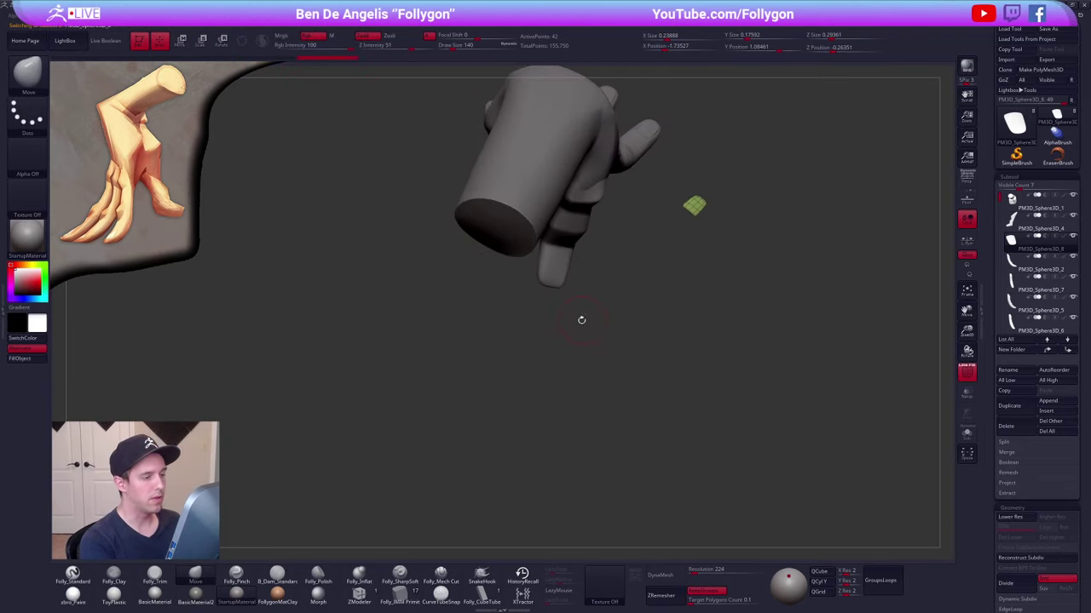
key(w)
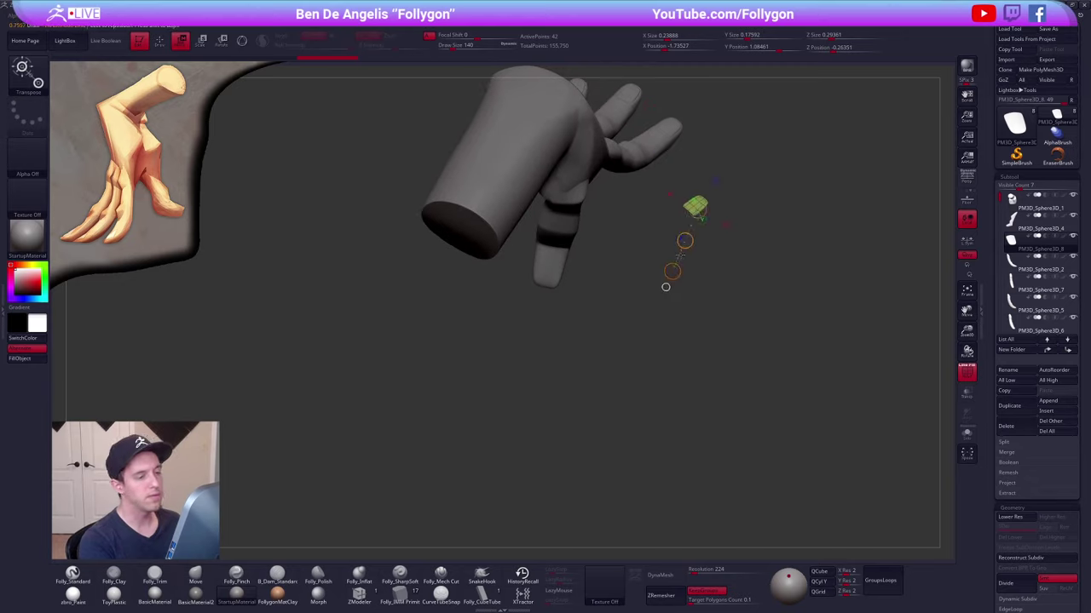
mouse_move(684, 241)
mouse_down()
mouse_move(660, 271)
mouse_move(531, 351)
mouse_move(569, 316)
mouse_move(650, 315)
mouse_up()
- Rotate the copied nail towards the thumb's orientation and move it closer to the thumb tip
key(r)
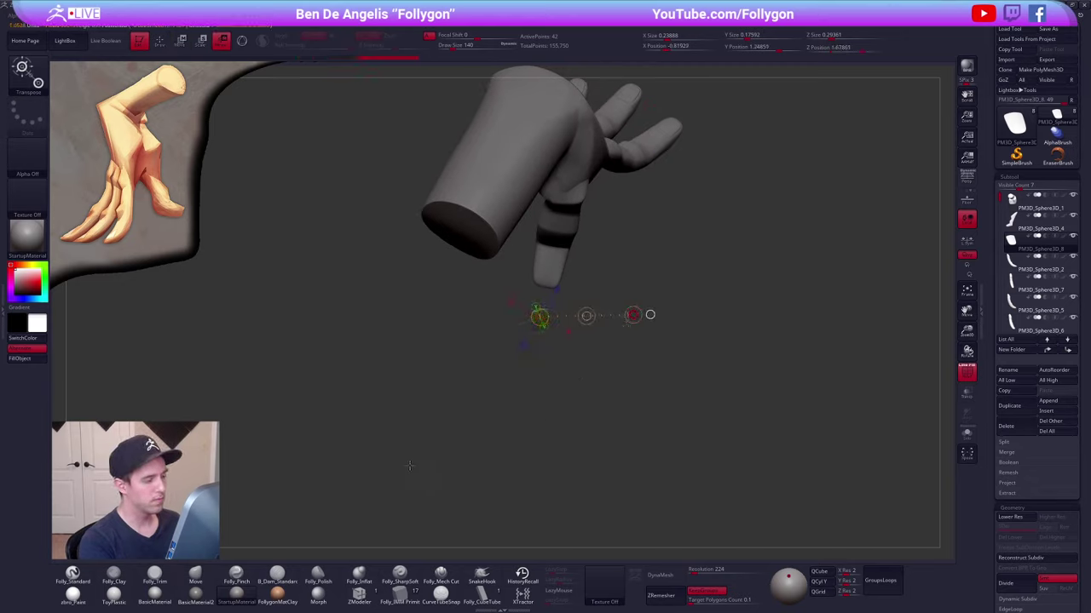
drag(410, 465, 390, 462)
mouse_move(391, 462)
mouse_down()
mouse_move(563, 383)
mouse_move(566, 437)
mouse_up()
mouse_move(547, 327)
mouse_down()
mouse_move(603, 375)
mouse_move(631, 339)
mouse_move(516, 262)
mouse_move(516, 280)
mouse_up()
key(w)
mouse_move(634, 328)
mouse_down()
mouse_move(502, 290)
mouse_move(522, 345)
mouse_move(516, 413)
mouse_up()
- Fine-tune the nail's rotation and position so it lies over the back of the thumb tip
key(r)
mouse_move(489, 261)
mouse_down()
mouse_move(579, 282)
mouse_move(533, 256)
mouse_move(610, 274)
mouse_move(605, 205)
mouse_up()
key(w)
key(r)
drag(609, 278, 601, 330)
key(w)
drag(491, 289, 565, 328)
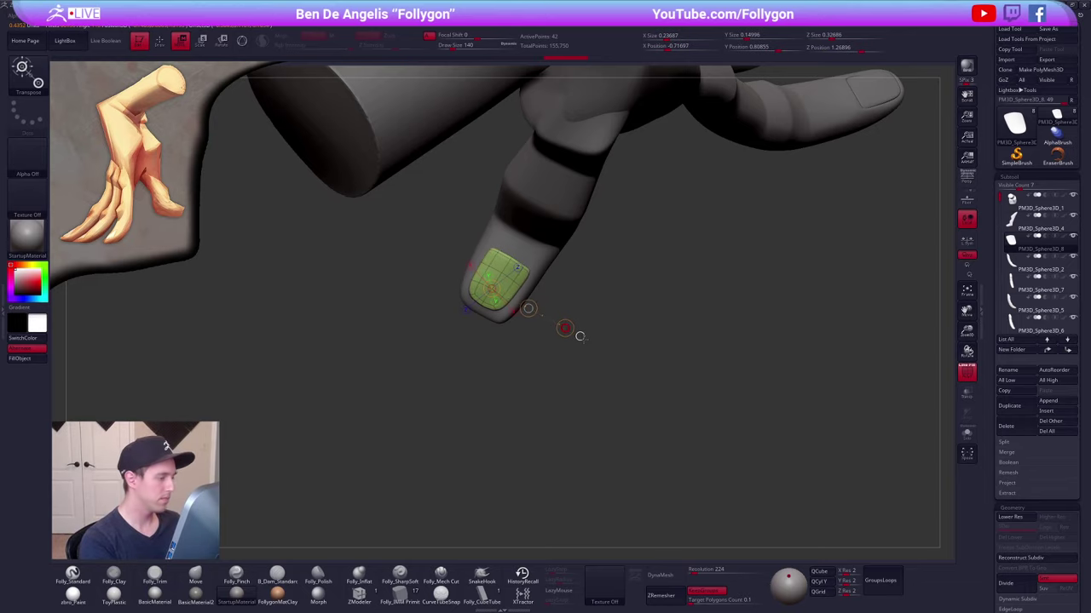
- Enlarge the nail slightly and adjust its tilt and height to seat it on the thumb tip's surface
drag(572, 368, 595, 279)
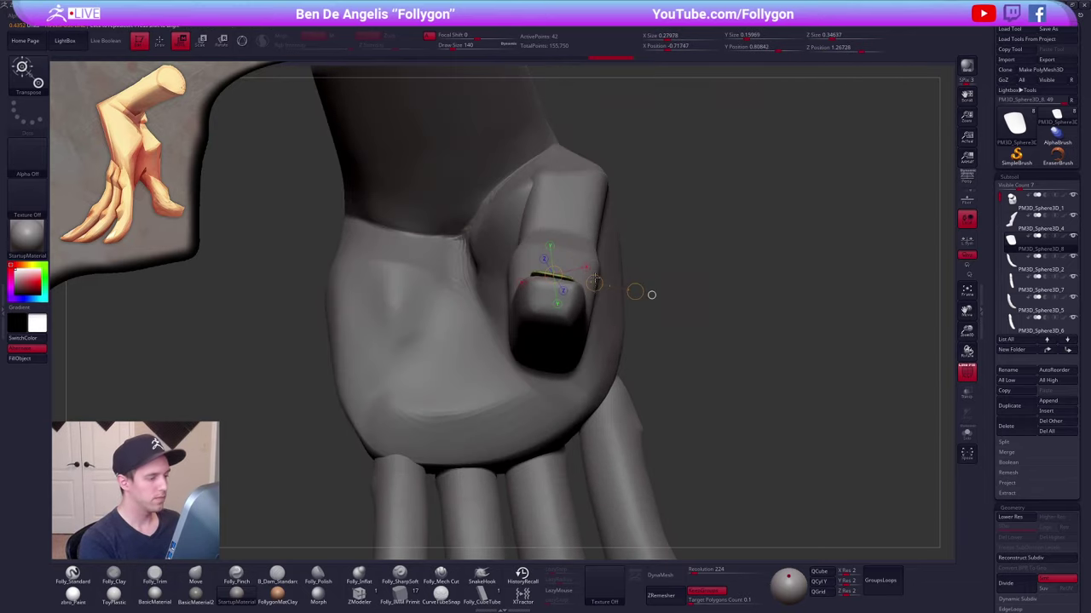
right_drag(595, 279, 635, 314)
key(r)
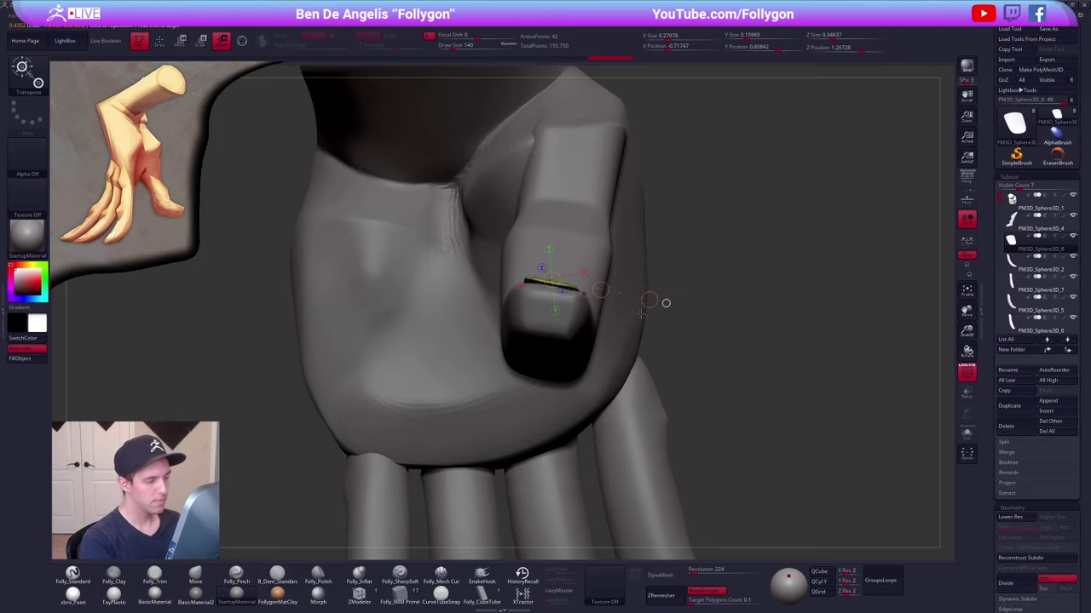
key(w)
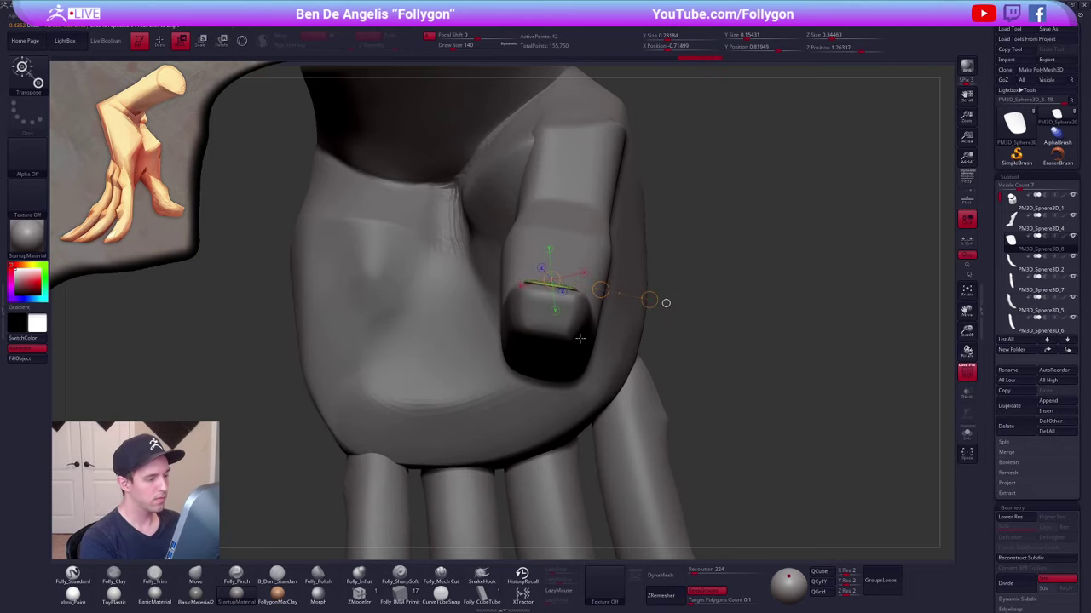
mouse_move(580, 339)
right_down()
mouse_move(606, 360)
mouse_move(501, 333)
mouse_move(511, 255)
right_up()
key(q)
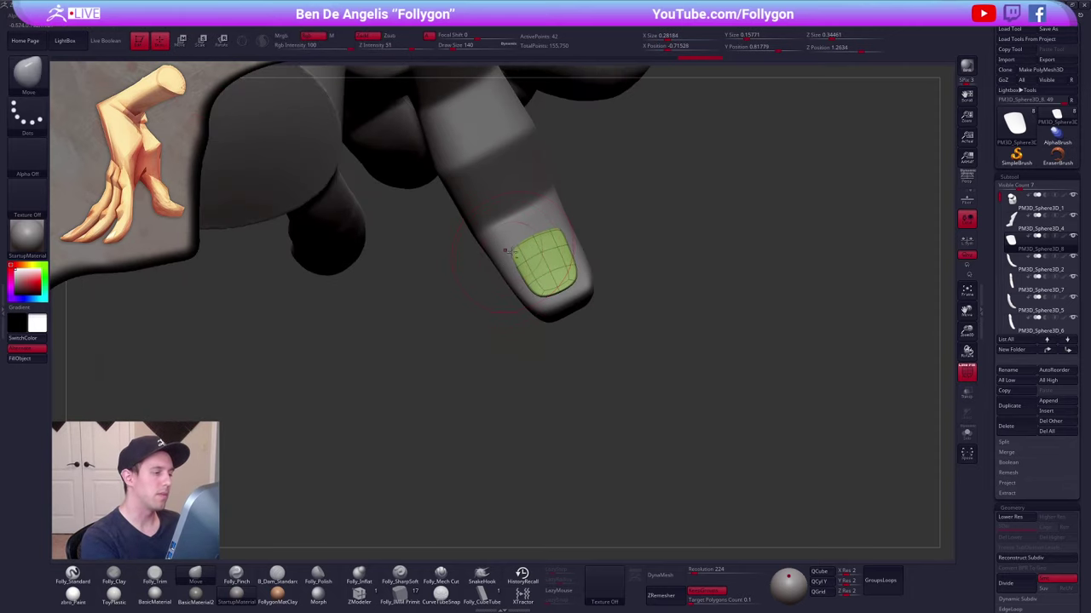
- Reshape the base and side edges of the thumbnail with the Move brush so it fits the thumb tip
drag(513, 254, 507, 256)
right_drag(552, 235, 561, 242)
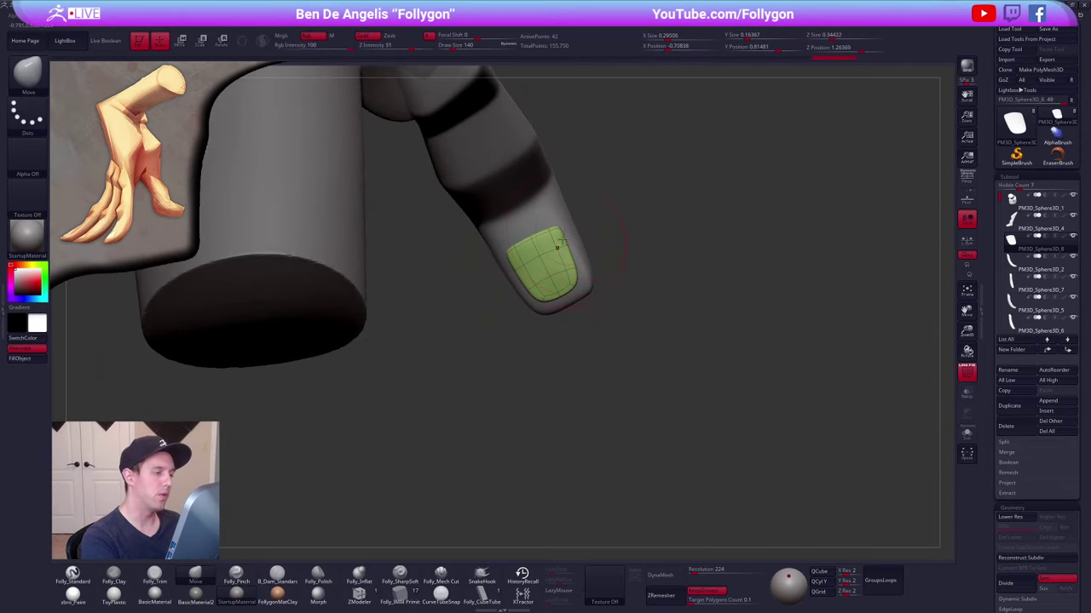
drag(525, 244, 521, 238)
right_drag(543, 250, 555, 210)
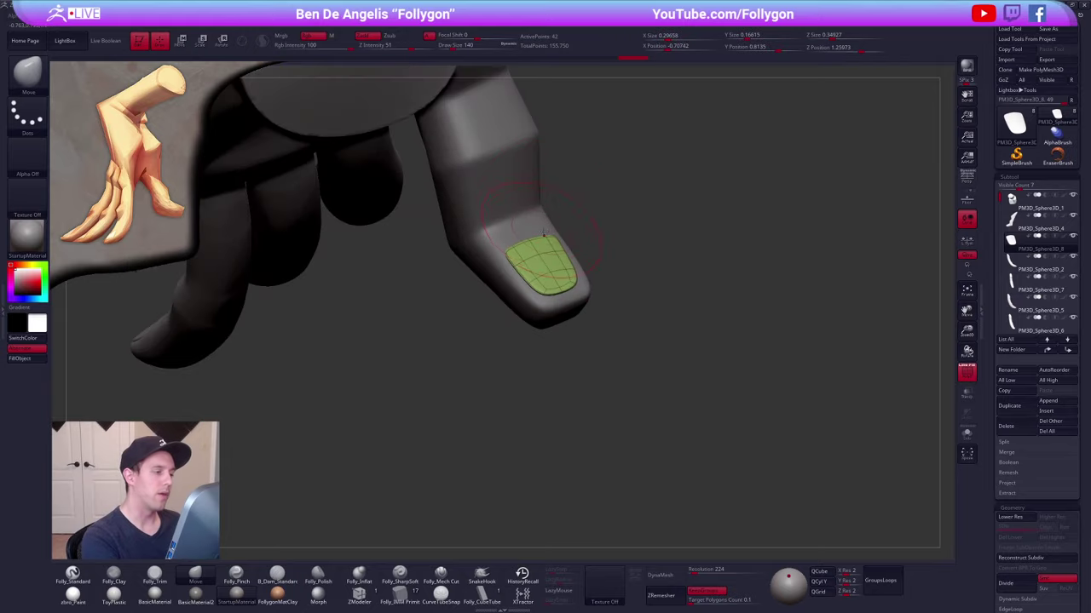
key(space)
drag(563, 227, 537, 256)
mouse_move(545, 255)
ctrl+right_down()
mouse_move(511, 208)
mouse_move(464, 196)
mouse_move(457, 145)
ctrl+right_up()
- Select the palm mesh, isolate it, and tighten the crease beside the thumb mound with the Pinch brush at draw size 150
alt+click(458, 194)
key(shift+f)
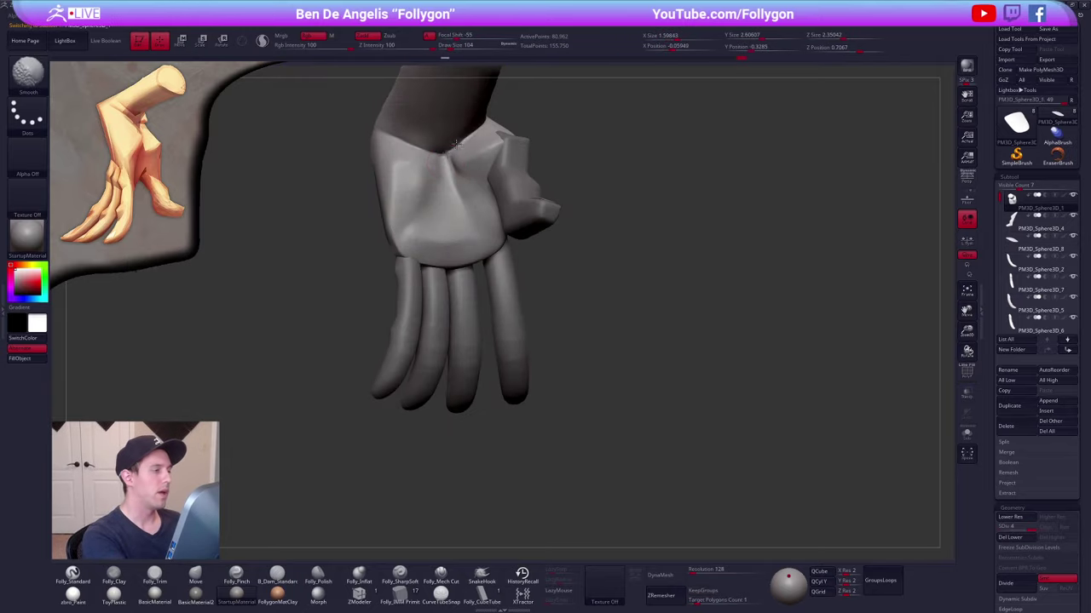
right_drag(438, 227, 525, 208)
key(5)
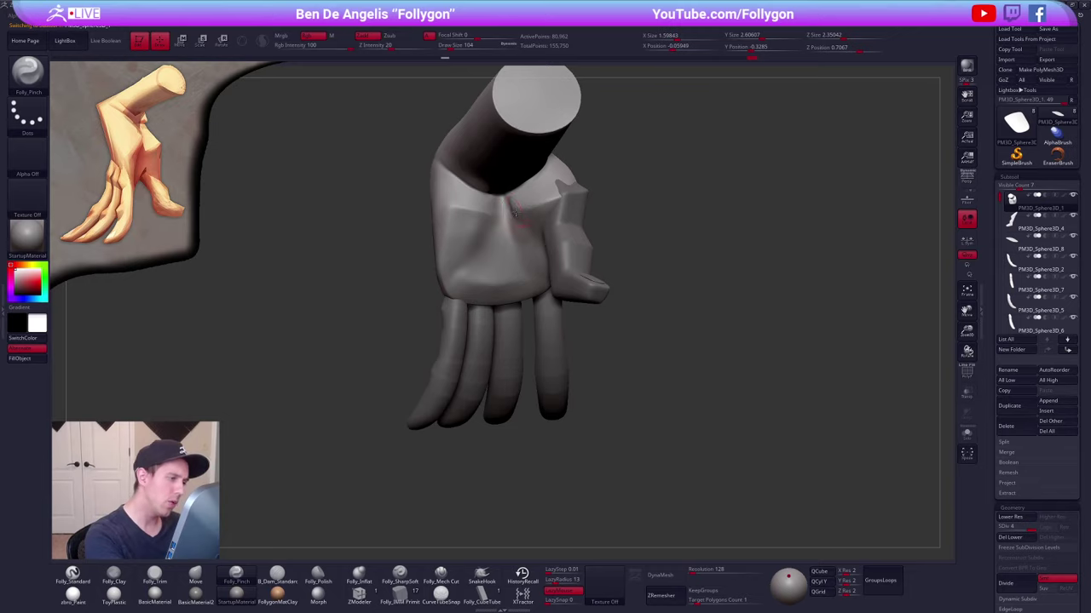
right_drag(503, 222, 540, 207)
key(space)
click(540, 210)
key(alt+s)
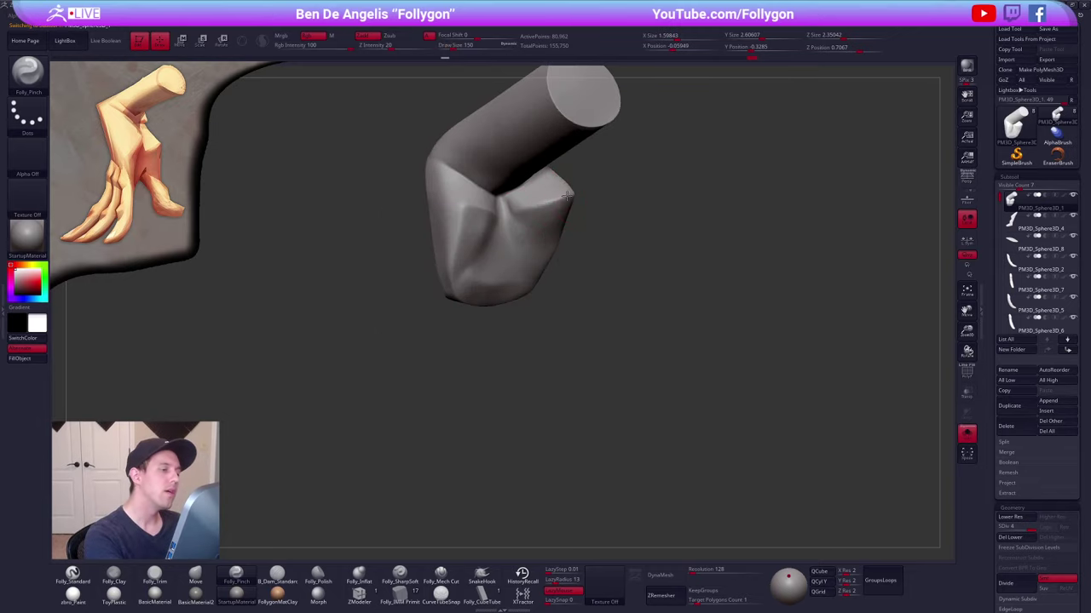
- Refine the hollow in the middle of the palm with the Clay brush and show the other hand parts again
key(2)
right_drag(525, 205, 502, 236)
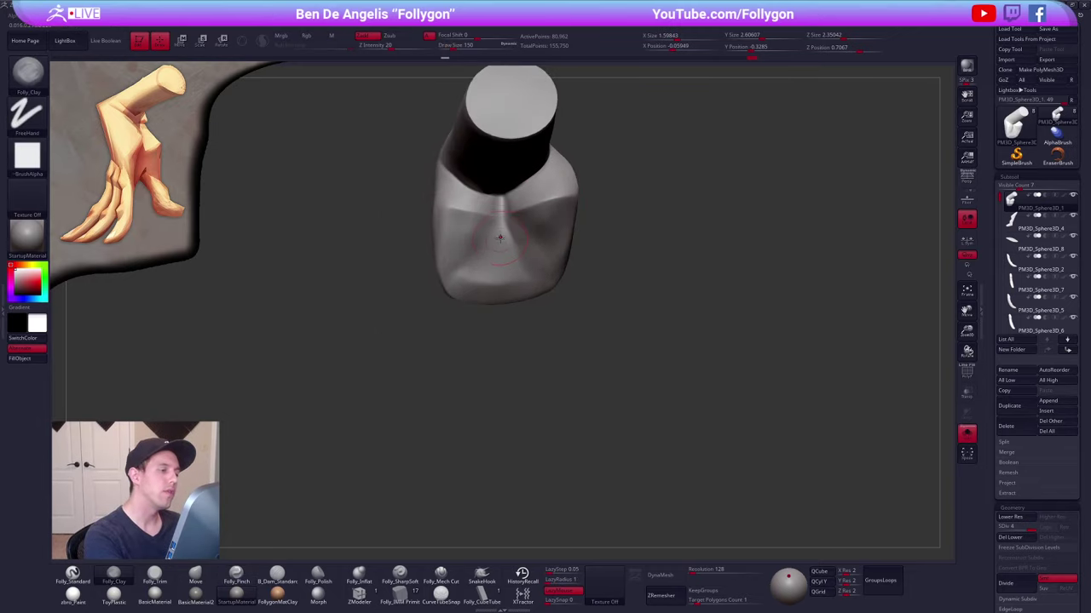
key(alt+s)
right_drag(674, 373, 720, 406)
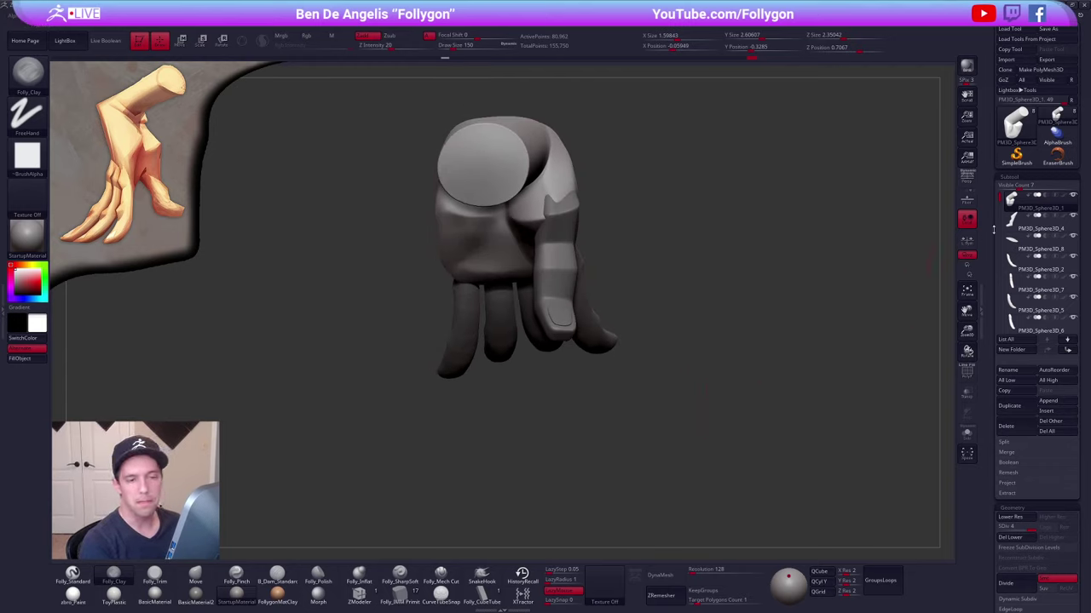
- Merge the thumb mesh into the palm and check the combined piece in isolation with its wireframe
key(3)
click(791, 314)
click(771, 332)
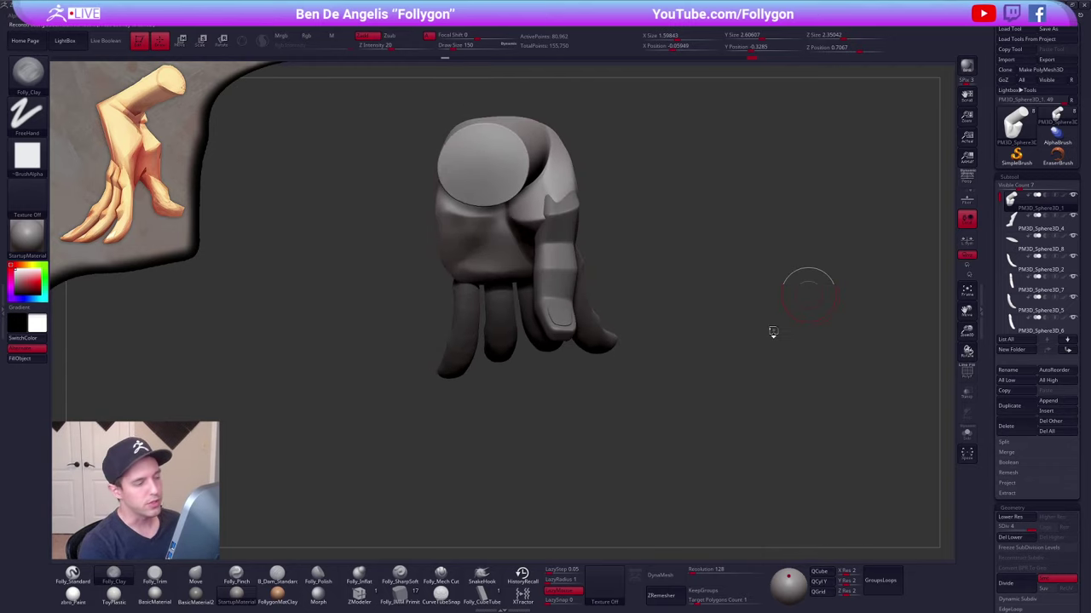
key(alt+s)
right_drag(740, 383, 823, 406)
key(shift+f)
key(shift+f)
key(alt+s)
right_drag(743, 409, 788, 373)
- DynaMesh the combined palm and thumb at resolution 336 and inspect the fused topology
drag(689, 578, 695, 577)
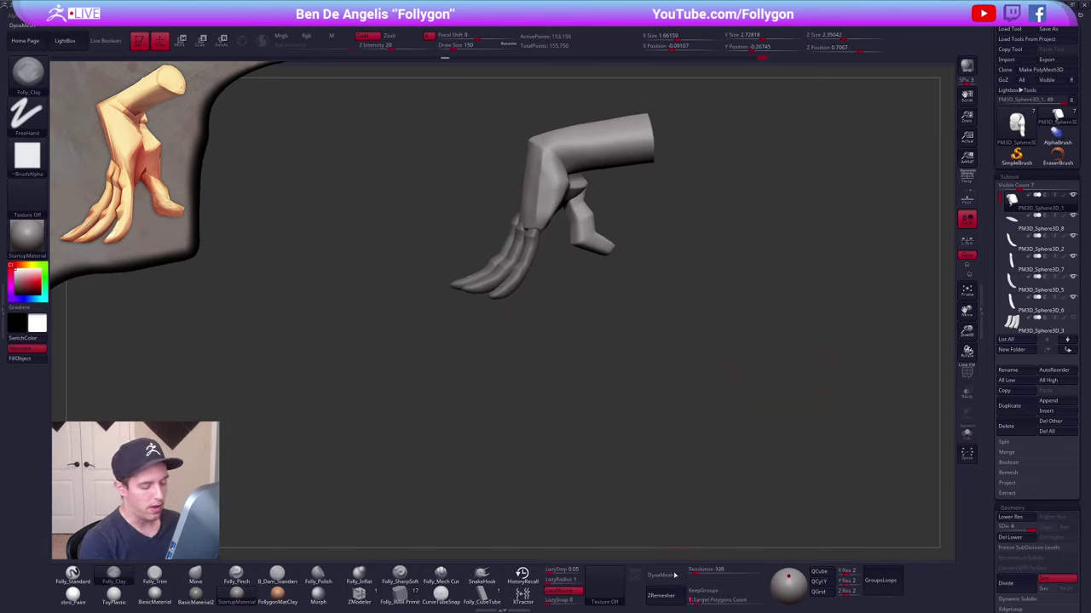
click(663, 576)
click(638, 599)
right_drag(660, 443, 646, 401)
key(shift+f)
key(shift+f)
- Smooth and trim the seam where the thumb base joins the palm on the inner side
mouse_move(591, 262)
right_down()
mouse_move(524, 188)
mouse_move(508, 262)
mouse_move(594, 252)
right_up()
key(3)
key(4)
key(5)
shift+drag(580, 247, 597, 254)
mouse_move(596, 256)
right_down()
mouse_move(620, 241)
mouse_move(619, 272)
mouse_move(630, 242)
right_up()
key(3)
right_click(617, 239)
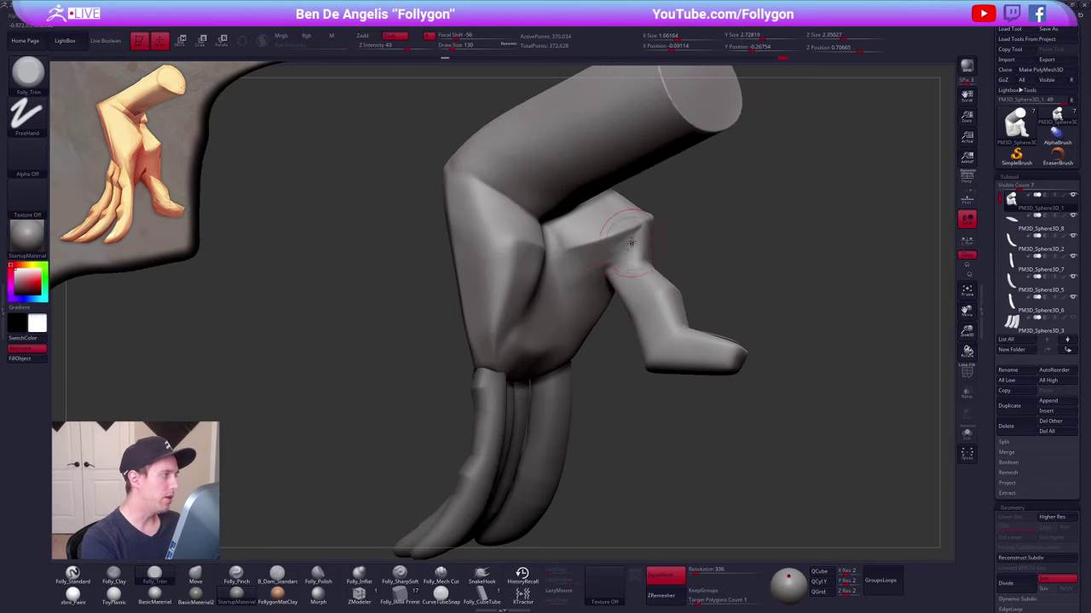
- Smooth and trim the web between the thumb and the back of the hand
ctrl+right_drag(618, 285, 615, 266)
right_drag(615, 266, 545, 283)
shift+drag(558, 268, 554, 272)
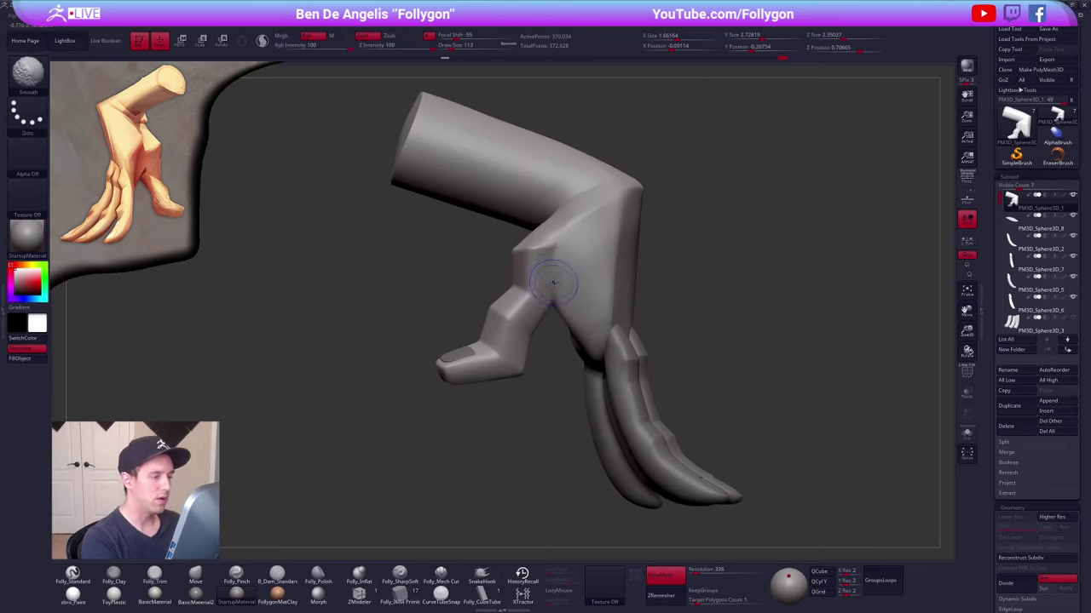
right_drag(553, 282, 552, 266)
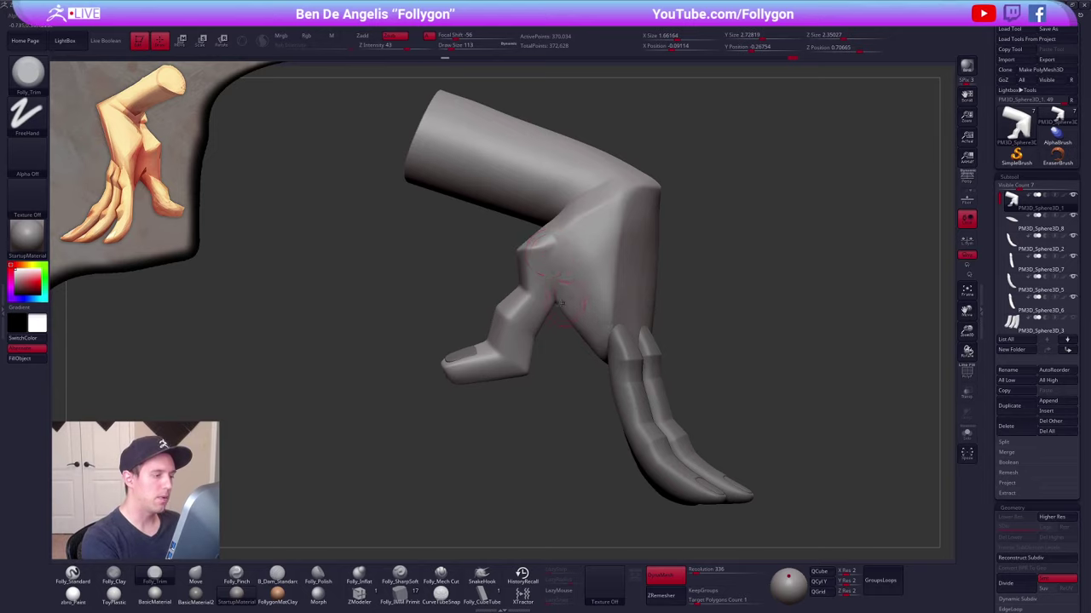
right_drag(560, 303, 547, 314)
- Blend the thumb web into the hand with the Clay brush at draw size 181, smoothing and pinching its edges
key(space)
drag(567, 292, 583, 293)
key(2)
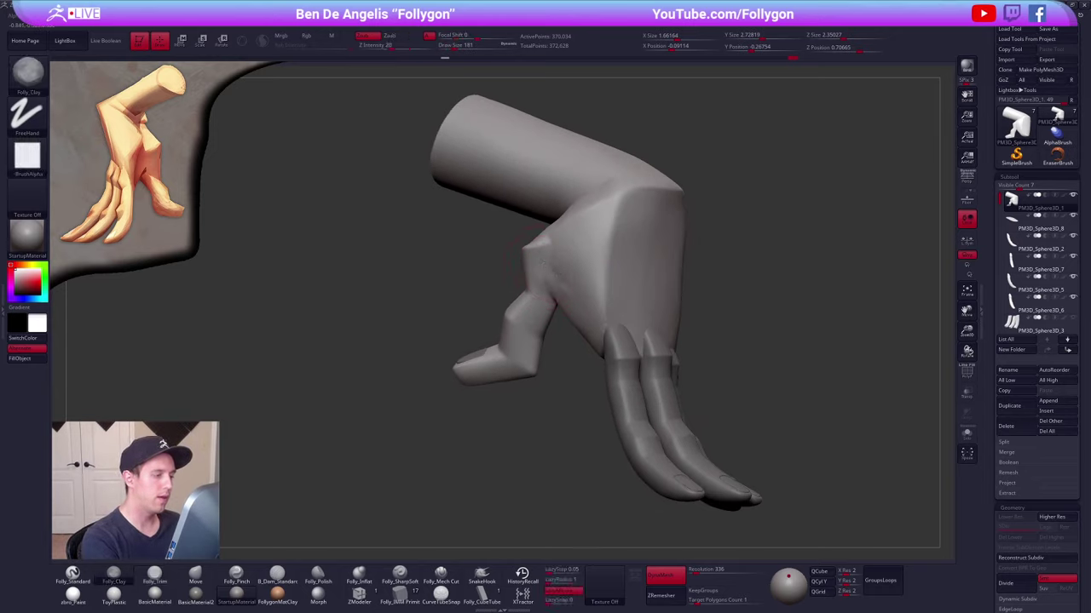
key(shift)
mouse_move(560, 275)
right_down()
mouse_move(545, 247)
mouse_move(539, 289)
right_up()
key(5)
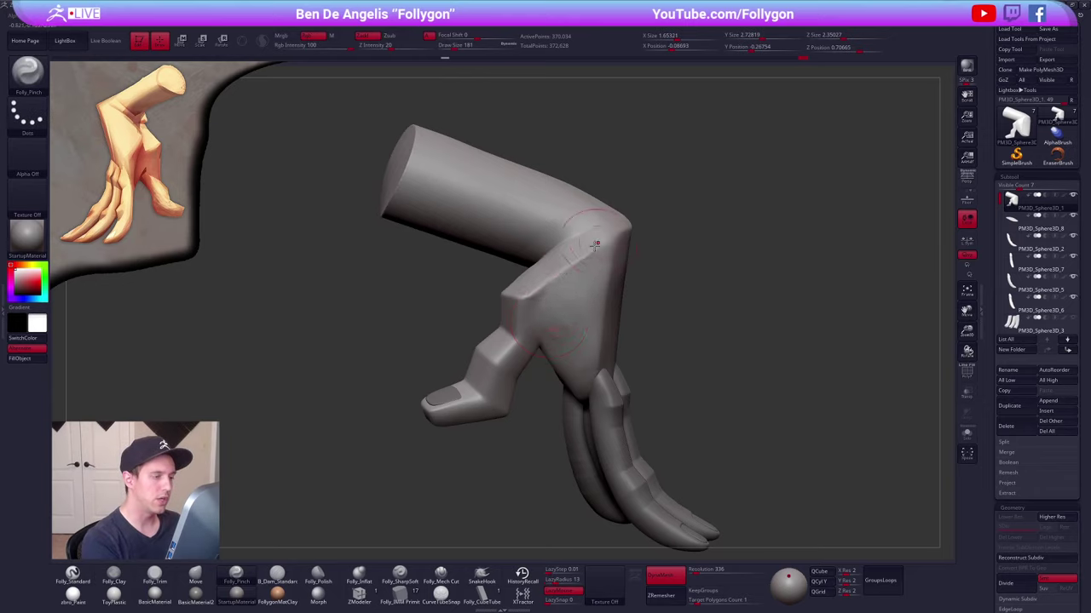
- Adjust the outer contour of the thumb base with the Move brush
mouse_move(596, 245)
right_down()
mouse_move(622, 242)
mouse_move(581, 292)
right_up()
key(4)
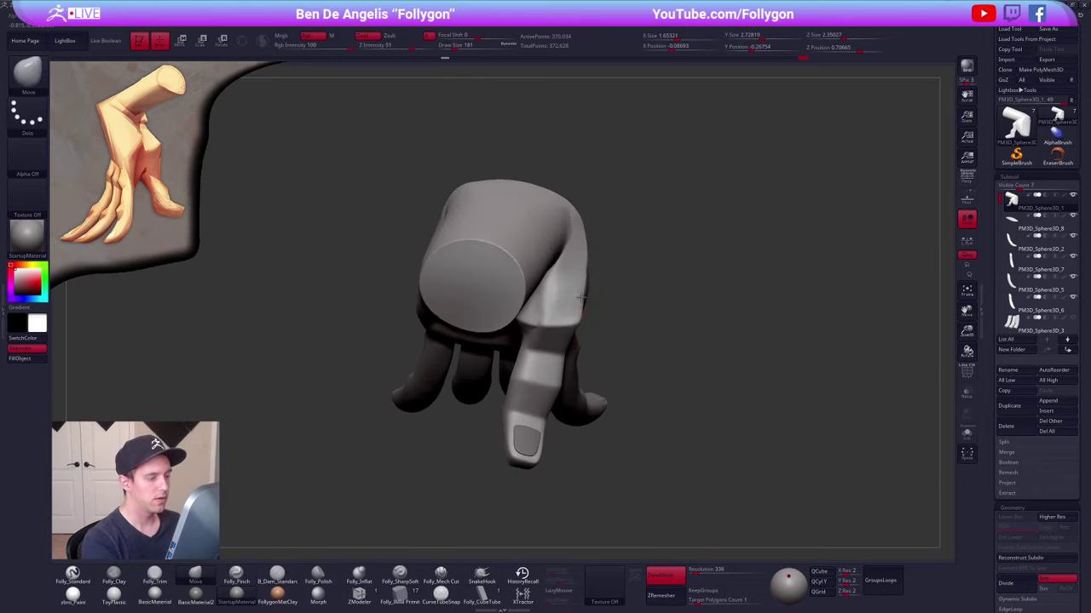
drag(581, 298, 587, 299)
mouse_move(587, 298)
right_down()
mouse_move(558, 367)
mouse_move(528, 305)
right_up()
key(space)
drag(528, 305, 522, 305)
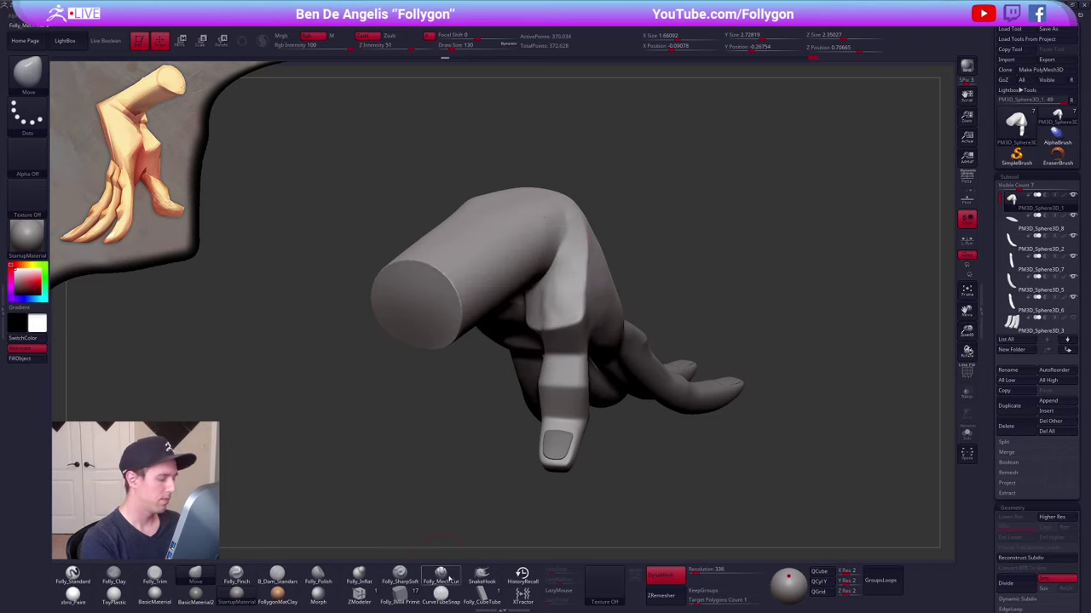
- Cut a sharper crease where the palm meets the underside of the wrist with the Folly_Mech Cut brush
click(449, 579)
right_drag(543, 298, 581, 187)
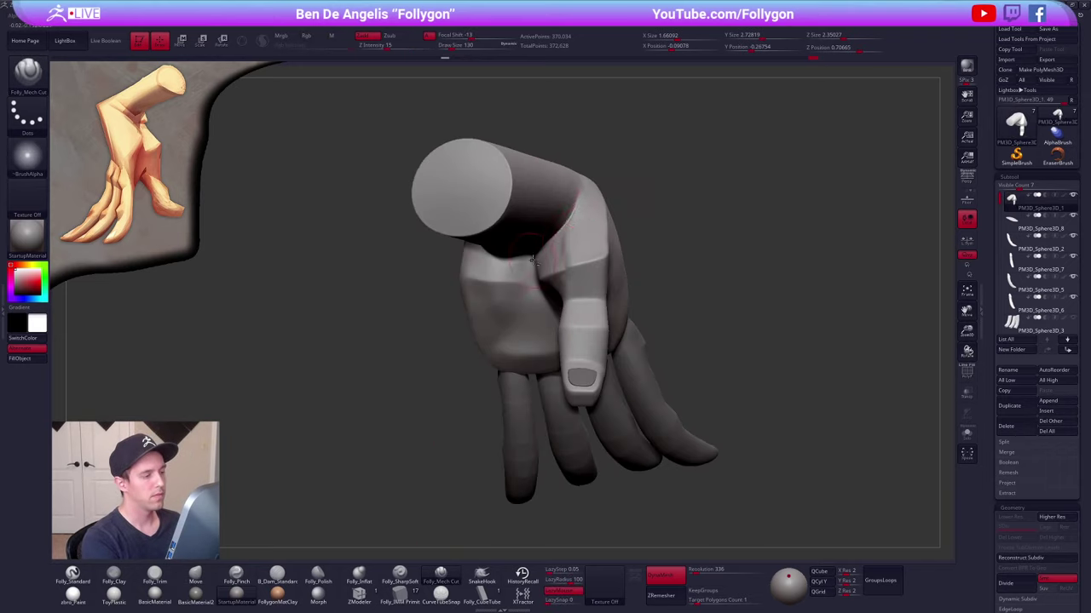
right_drag(532, 260, 576, 211)
right_drag(489, 265, 466, 249)
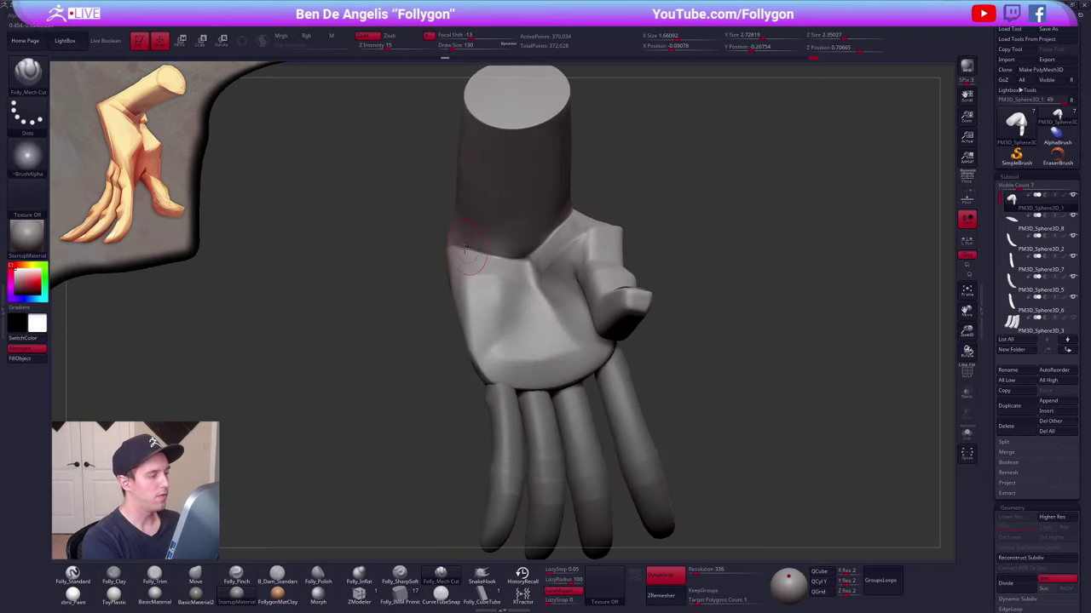
drag(461, 249, 522, 264)
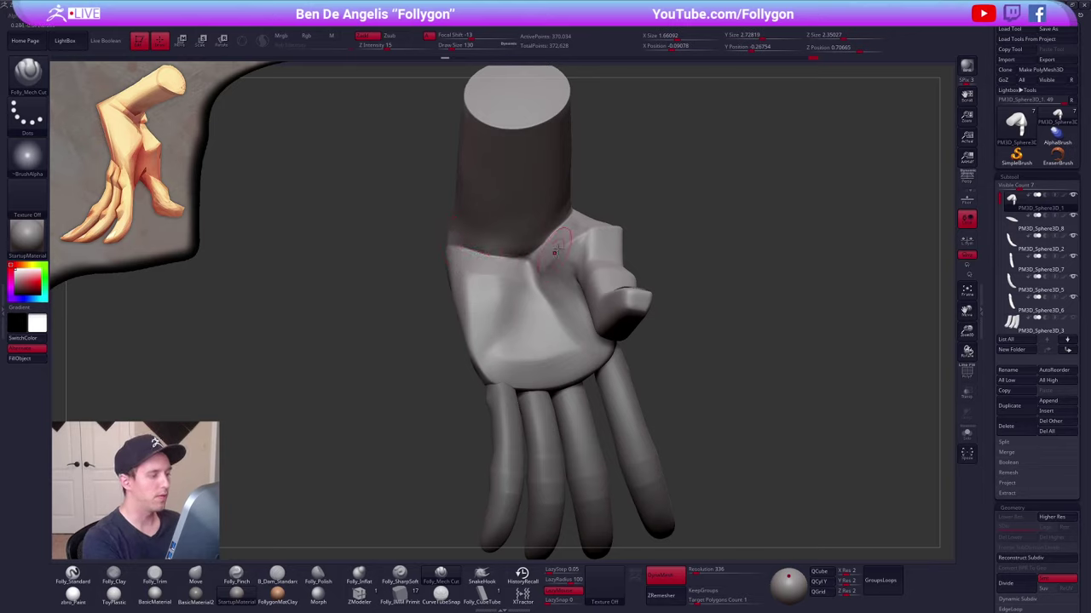
- Sharpen the bend across the back of the wrist with the Mech Cut brush at draw size 215
mouse_move(556, 250)
right_down()
mouse_move(426, 290)
mouse_move(511, 349)
mouse_move(631, 387)
mouse_move(598, 390)
right_up()
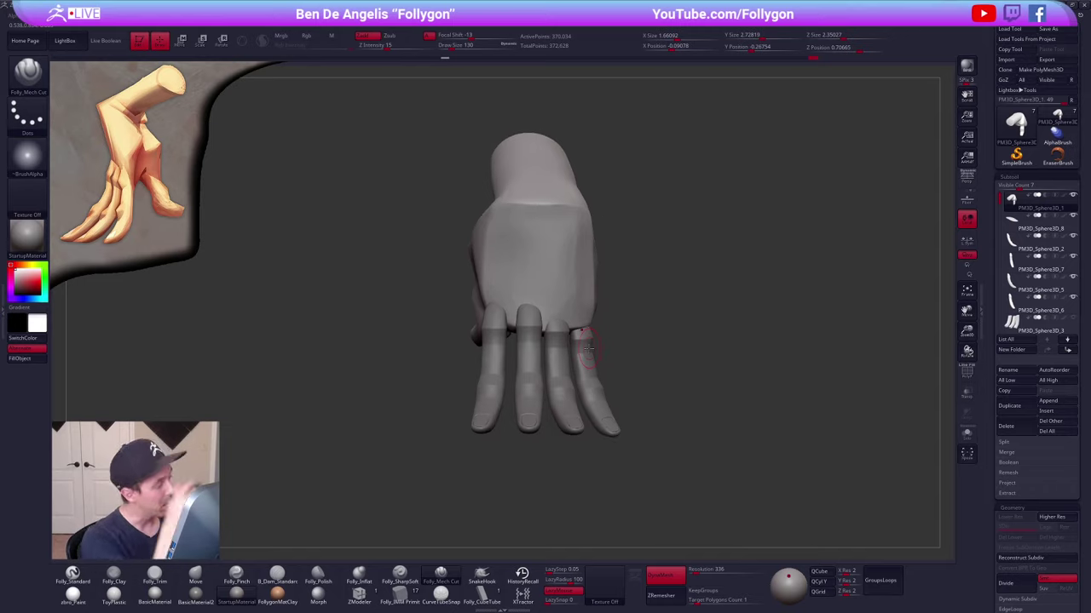
right_drag(584, 341, 514, 359)
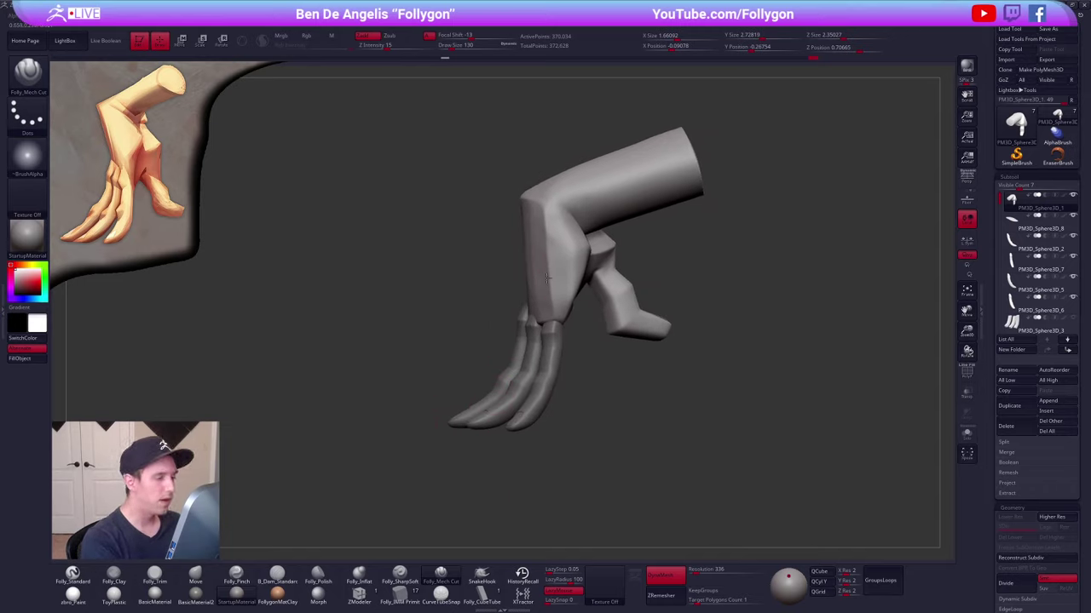
right_drag(615, 307, 579, 225)
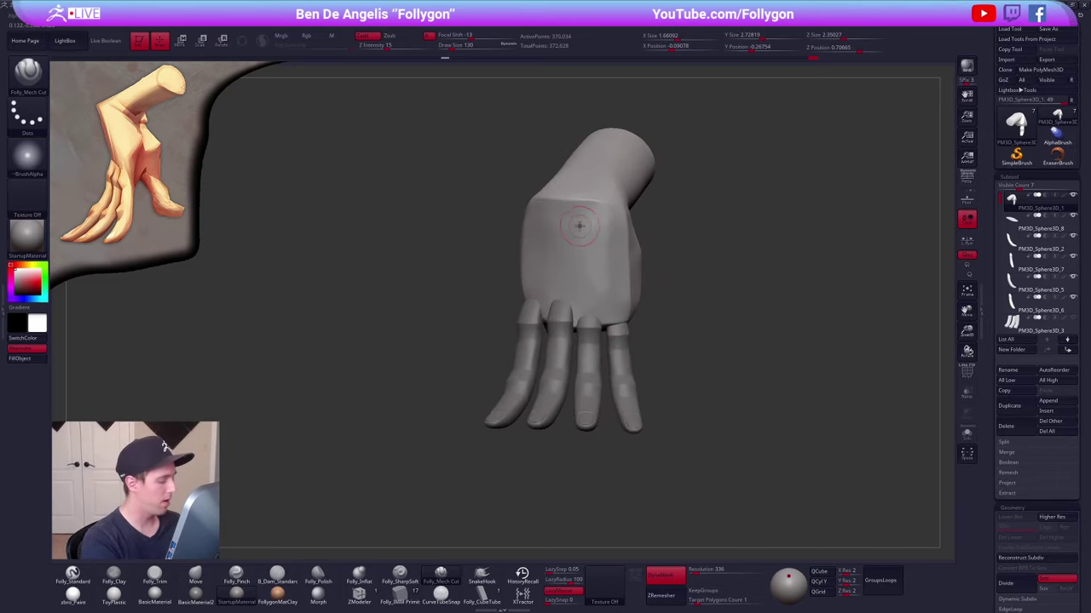
right_drag(568, 277, 581, 264)
key(space)
drag(560, 217, 564, 217)
right_drag(564, 238, 534, 196)
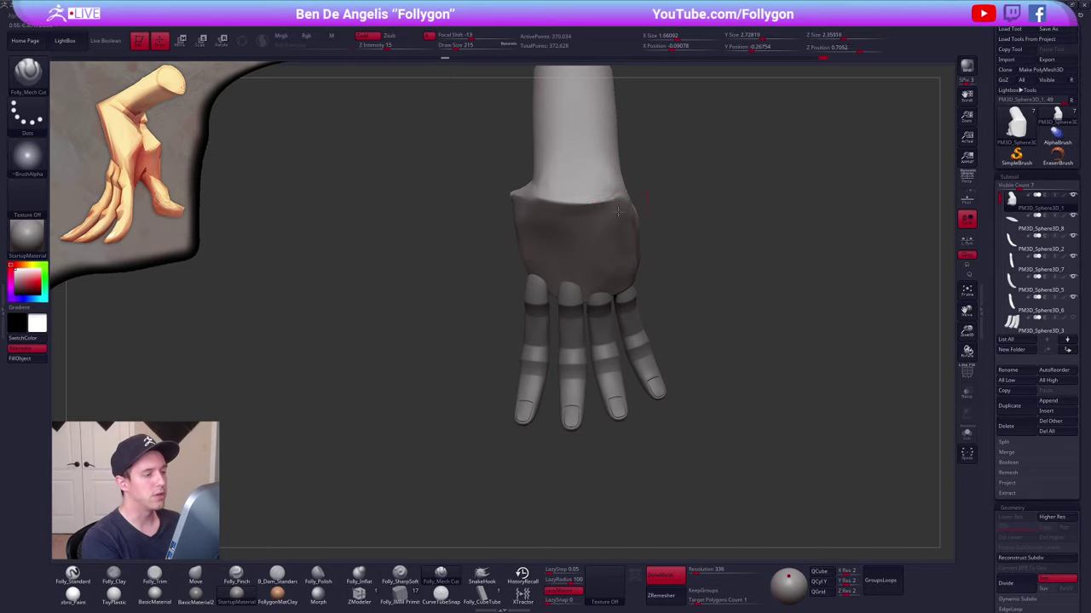
right_drag(618, 211, 531, 250)
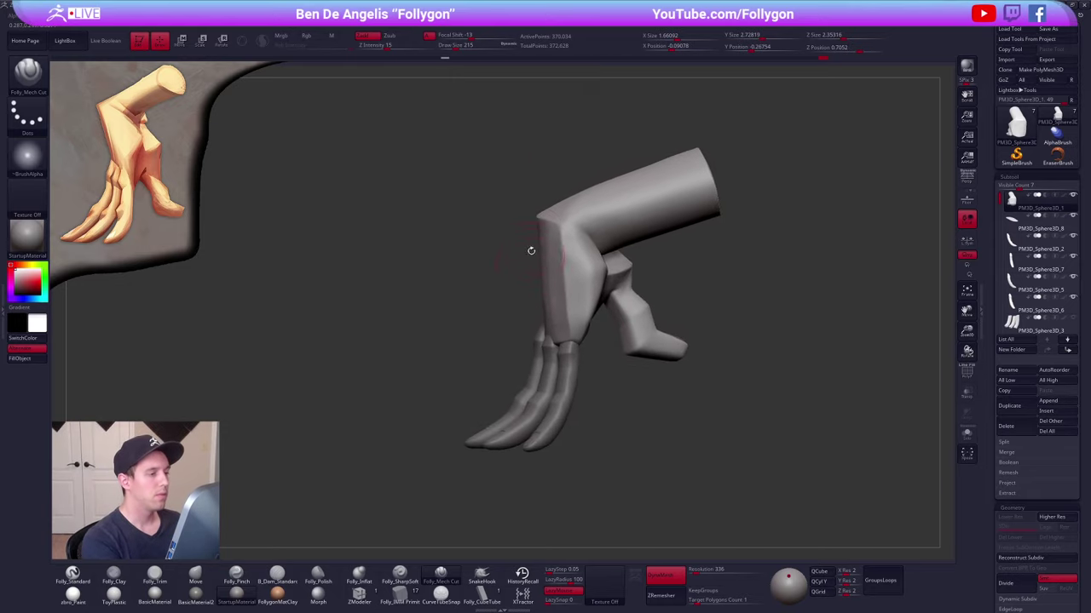
- Adjust the side profile of the back of the hand with the Move brush at draw size 397
key(space)
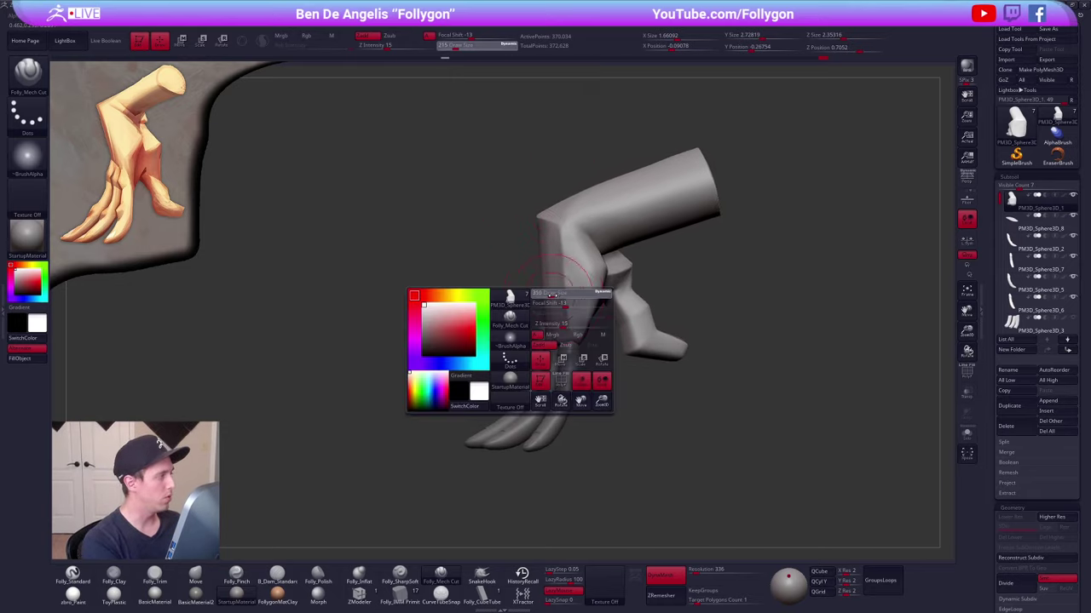
drag(556, 294, 568, 294)
key(b)
key(m)
key(v)
right_drag(541, 284, 542, 280)
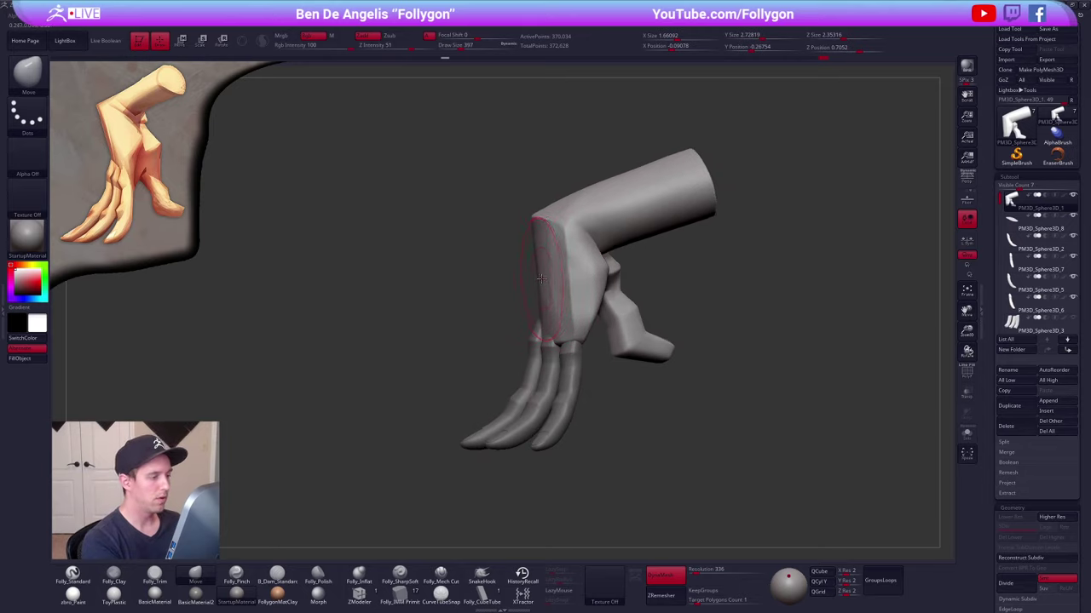
key(ctrl+space)
click(530, 386)
mouse_move(580, 239)
right_down()
mouse_move(554, 255)
mouse_move(550, 315)
right_up()
- Carve flat planes into the top of the forearm behind the wrist with the Mech Cut and Trim brushes at draw size 279
key(3)
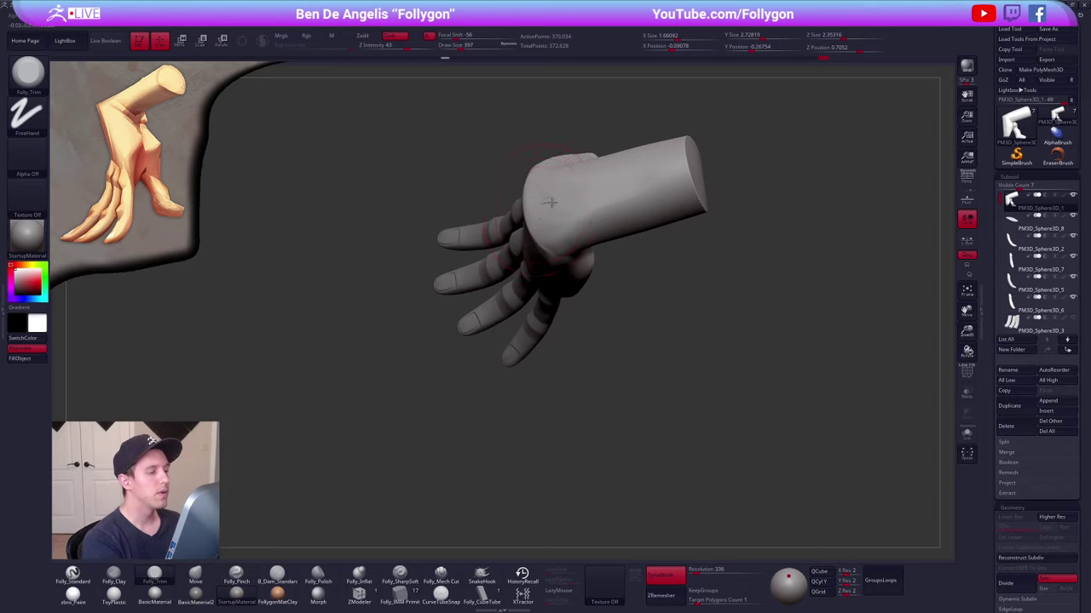
click(442, 580)
key(space)
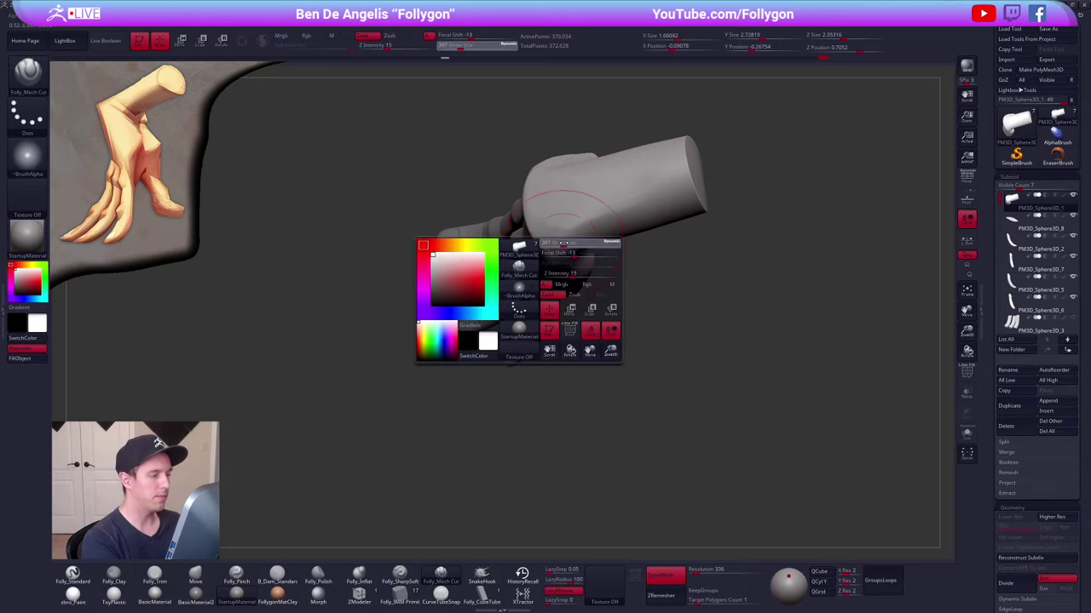
right_drag(558, 269, 568, 177)
drag(602, 234, 673, 214)
right_drag(632, 237, 574, 235)
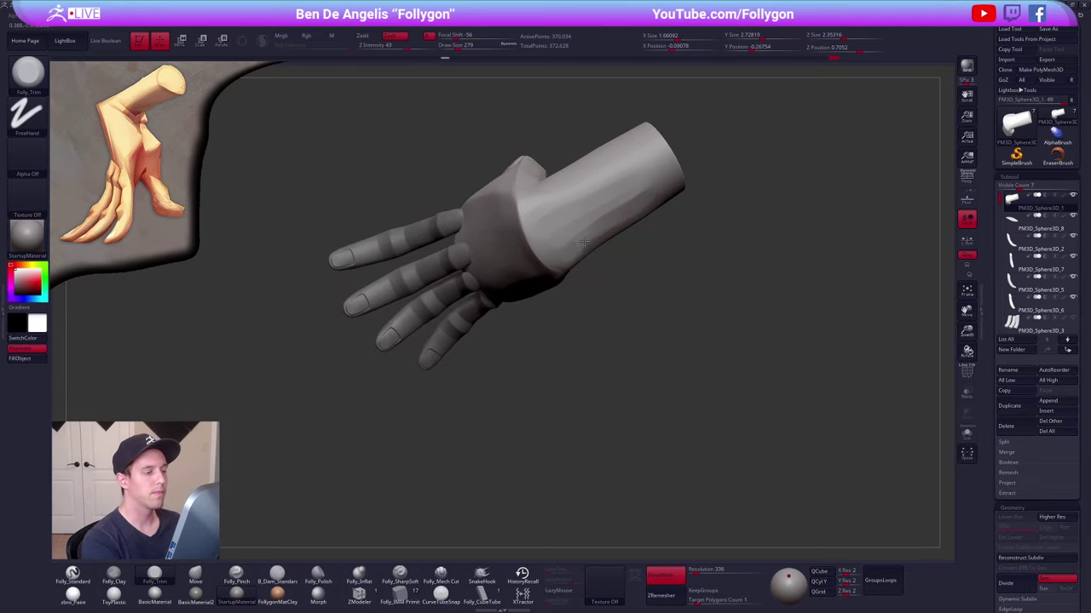
- Flatten the outer side of the forearm near the wrist bend with alternating Trim and Mech Cut strokes
drag(575, 233, 562, 225)
alt+drag(579, 282, 572, 305)
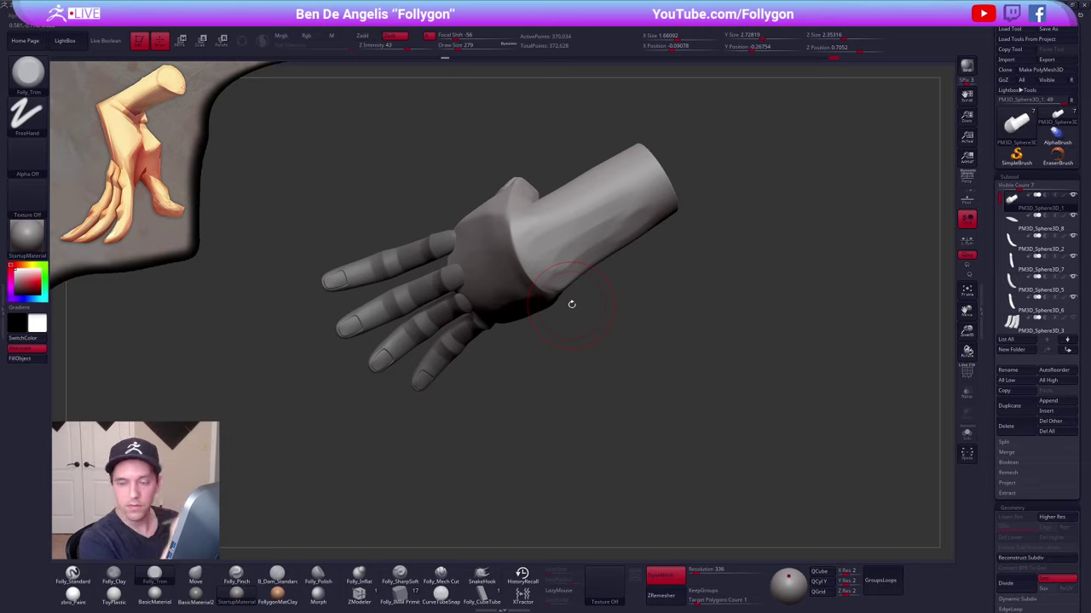
click(445, 576)
drag(559, 430, 573, 362)
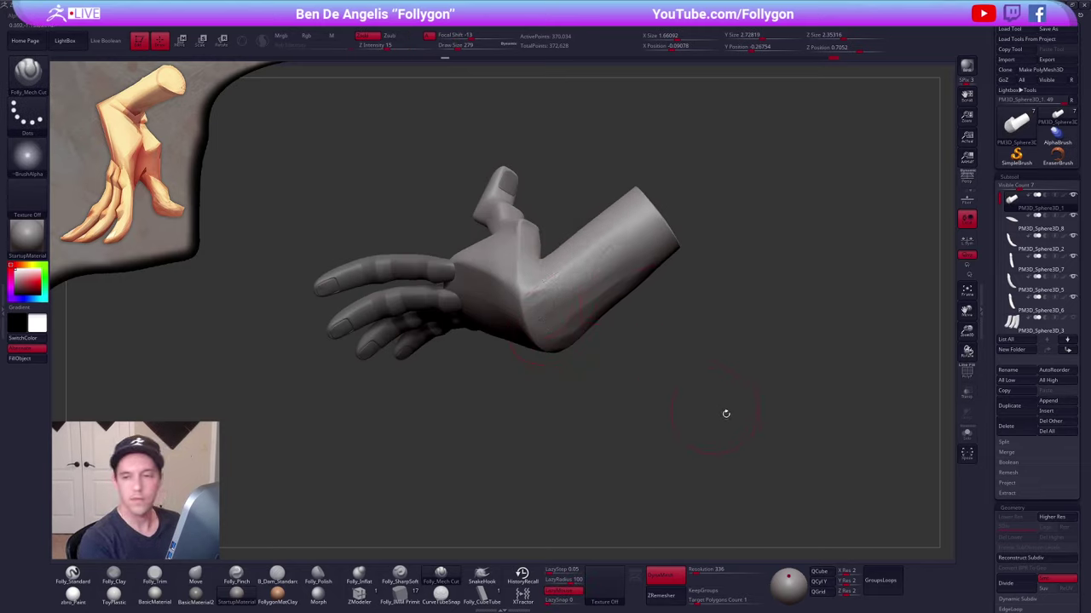
mouse_move(743, 433)
mouse_down()
mouse_move(728, 377)
mouse_move(706, 416)
mouse_move(645, 370)
mouse_move(684, 391)
mouse_up()
key(3)
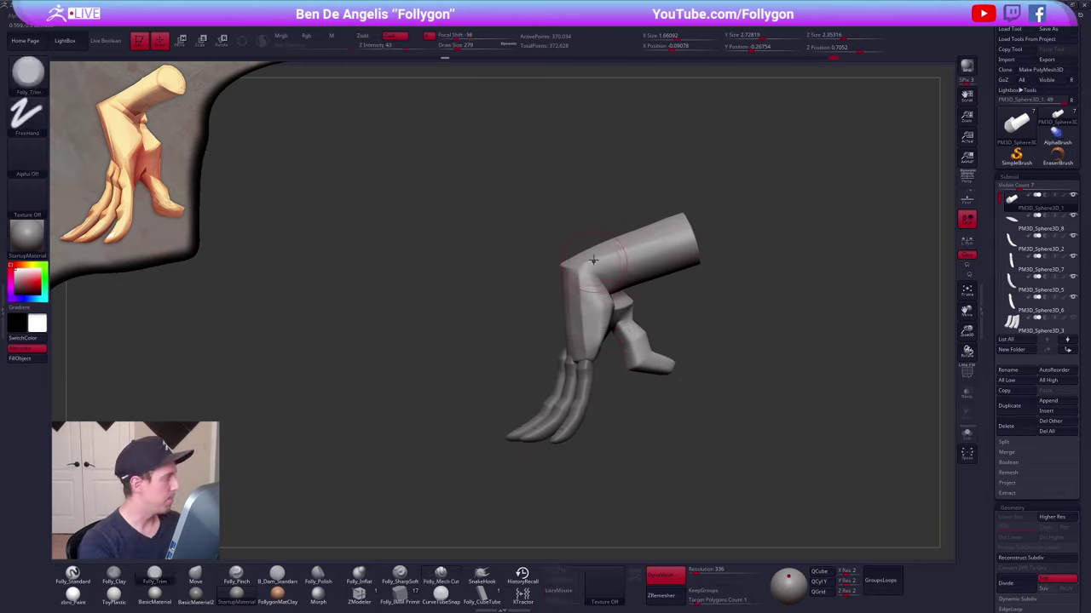
drag(538, 247, 574, 253)
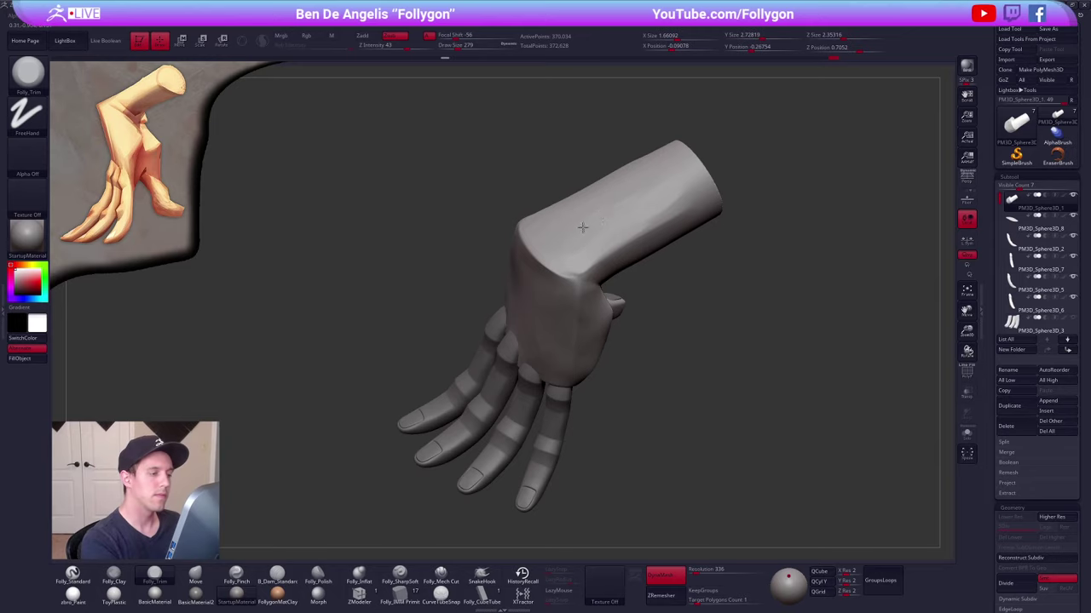
ctrl+click(659, 321)
alt+drag(647, 294, 690, 376)
ctrl+click(690, 366)
right_drag(689, 375, 679, 384)
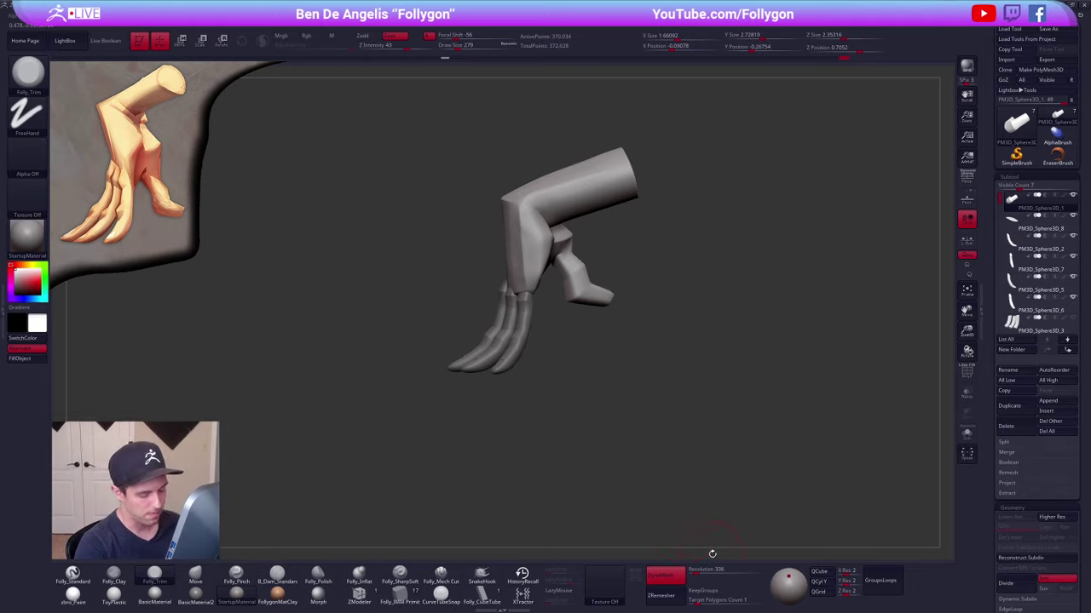
key(ctrl)
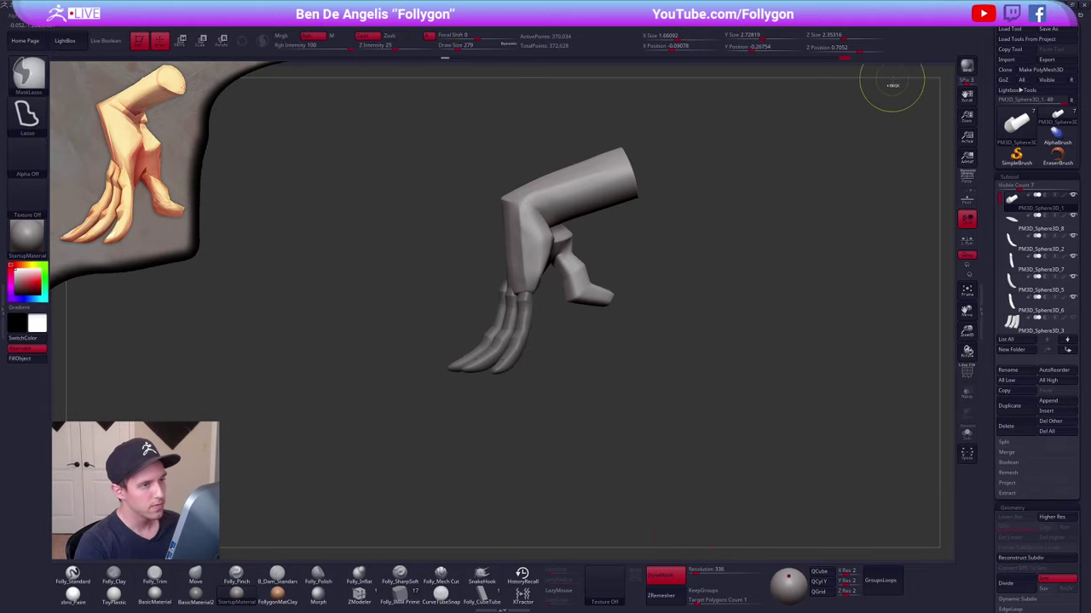
- Compare the hand before and after the last two edits by undoing and redoing them
ctrl+click(844, 61)
mouse_move(426, 200)
mouse_down()
mouse_move(592, 222)
mouse_move(619, 246)
mouse_move(609, 264)
mouse_move(646, 210)
mouse_up()
key(ctrl+z)
key(ctrl+z)
key(ctrl+shift+z)
key(ctrl+shift+z)
- Merge the four separate finger subtools into a single subtool with MergeDown
click(1008, 239)
alt+drag(770, 312, 771, 291)
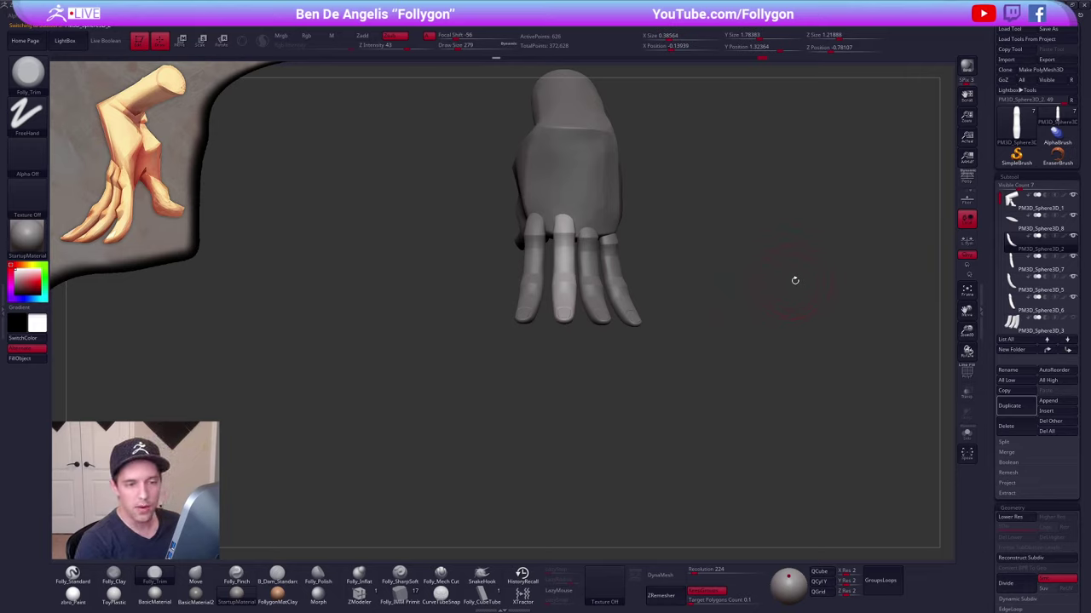
key(shift+f)
key(shift+f)
key(space)
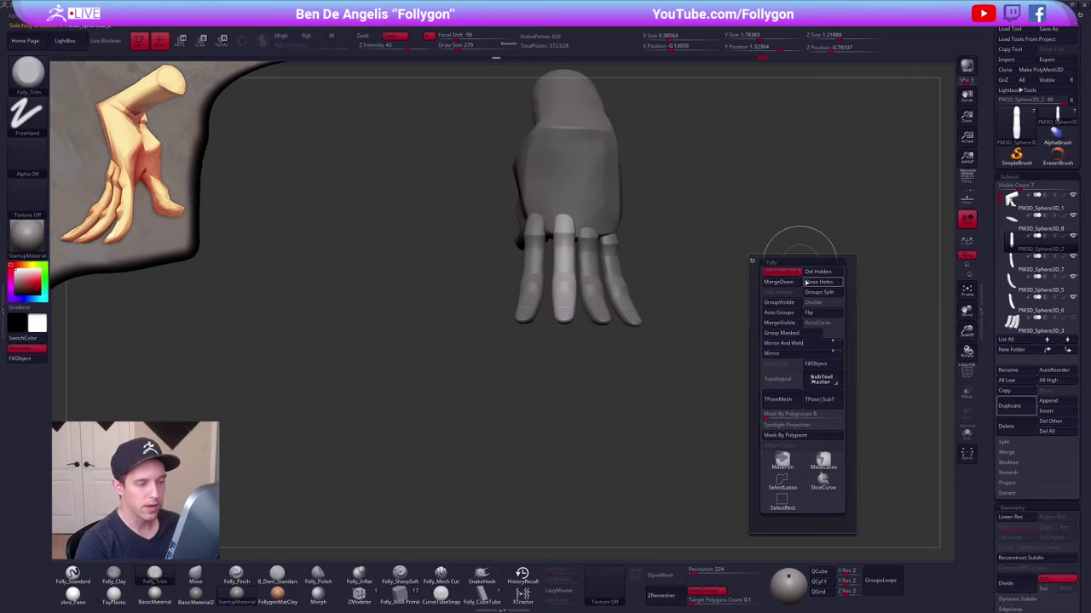
click(795, 286)
click(764, 303)
key(space)
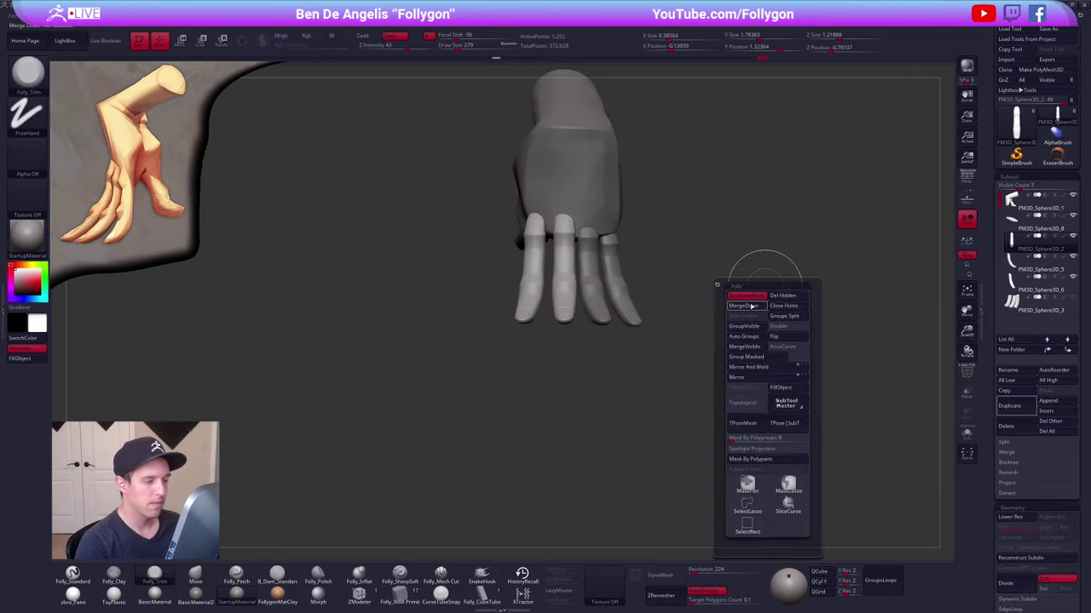
click(750, 305)
click(720, 323)
key(space)
click(710, 324)
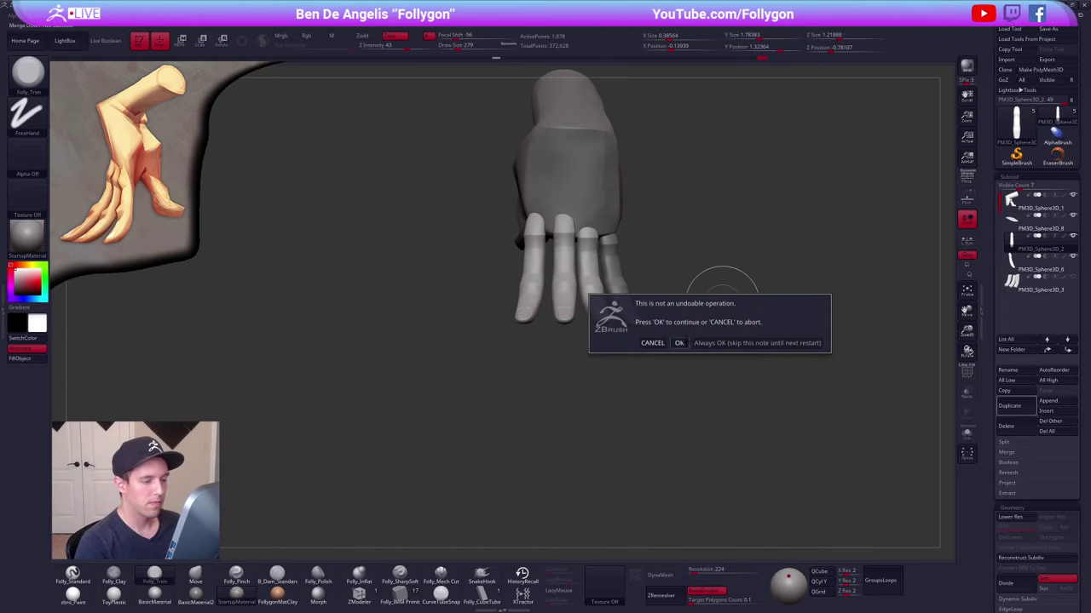
click(679, 345)
- Display the polygroups on the merged fingers and give each separate piece its own group with Auto Groups
key(shift+f)
alt+drag(668, 269, 686, 301)
key(shift+d)
key(space)
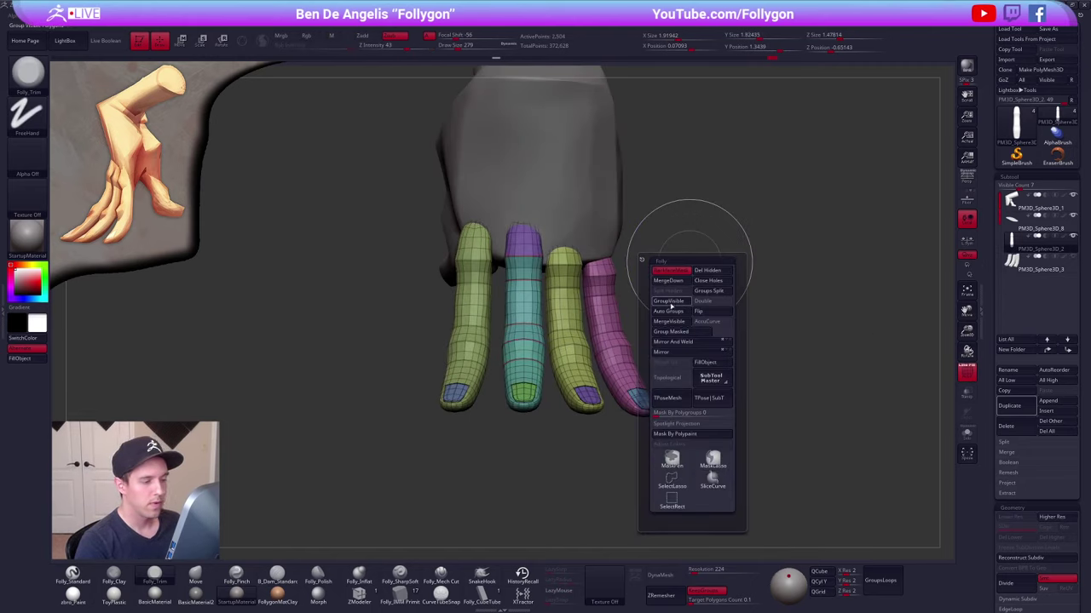
click(678, 312)
- Hide everything except the finger meshes by polygroup and split the four fingernails off into their own subtool
key(space)
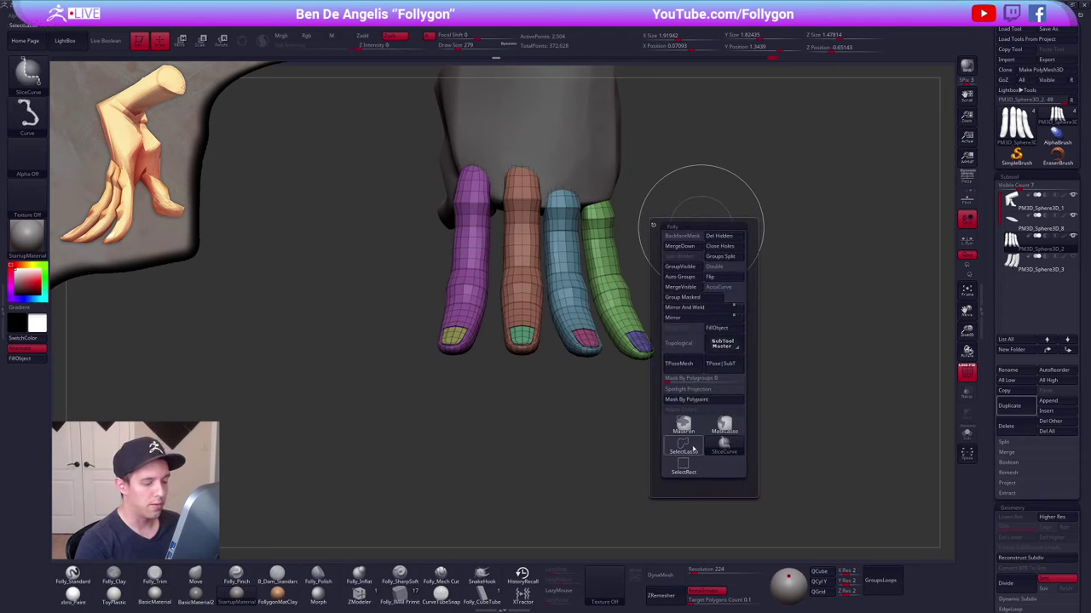
click(685, 467)
ctrl+shift+click(481, 248)
ctrl+shift+drag(693, 227, 721, 249)
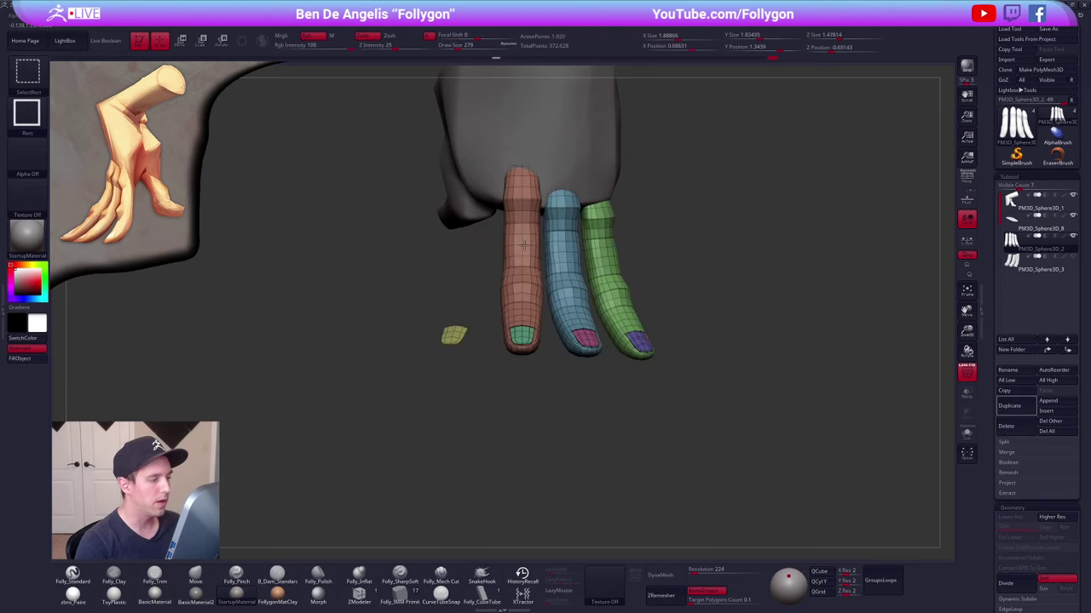
ctrl+shift+click(524, 246)
ctrl+shift+click(563, 254)
ctrl+shift+click(602, 261)
ctrl+shift+drag(672, 295, 721, 257)
key(space)
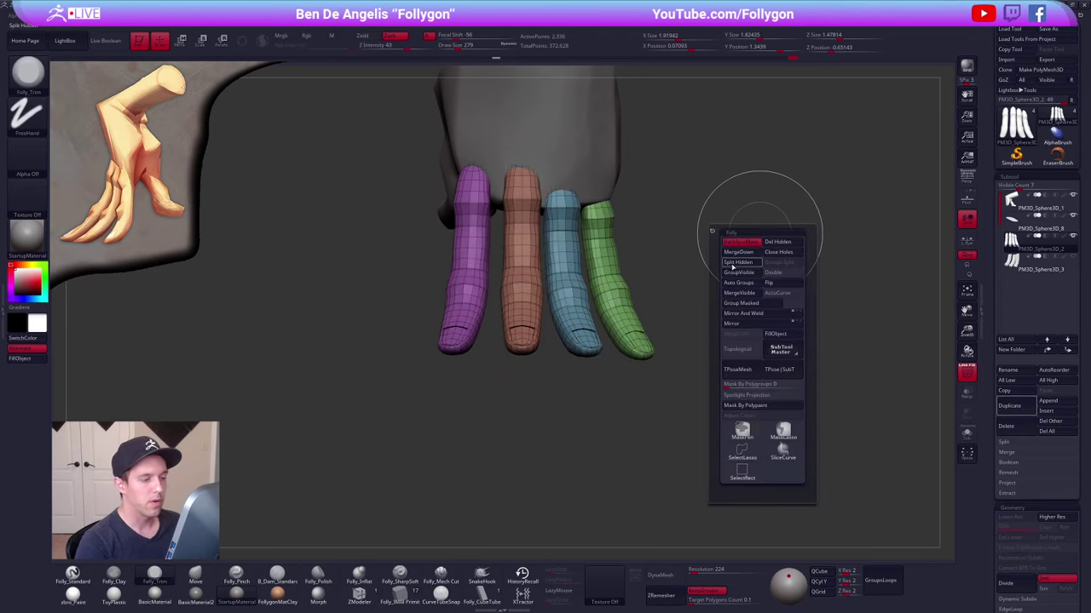
click(732, 268)
alt+drag(747, 149, 725, 222)
key(shift+f)
- Reshape the palm where the fingers attach with the Move brush at draw sizes 482 and 430
drag(659, 311, 697, 307)
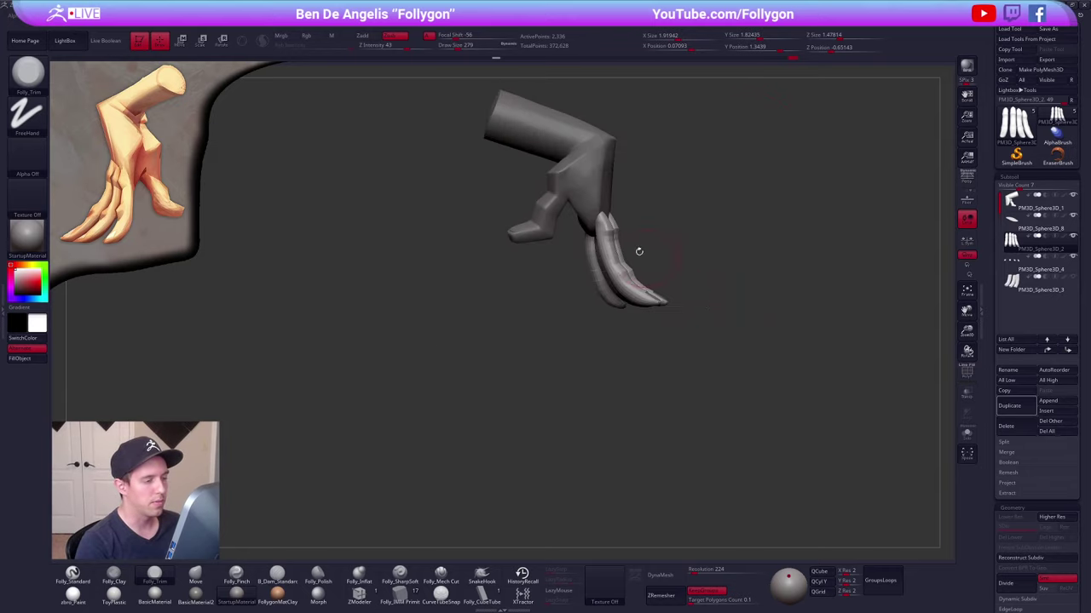
alt+click(596, 211)
key(b)
key(m)
key(v)
mouse_move(673, 191)
alt+mouse_down()
mouse_move(682, 224)
mouse_move(639, 166)
alt+mouse_up()
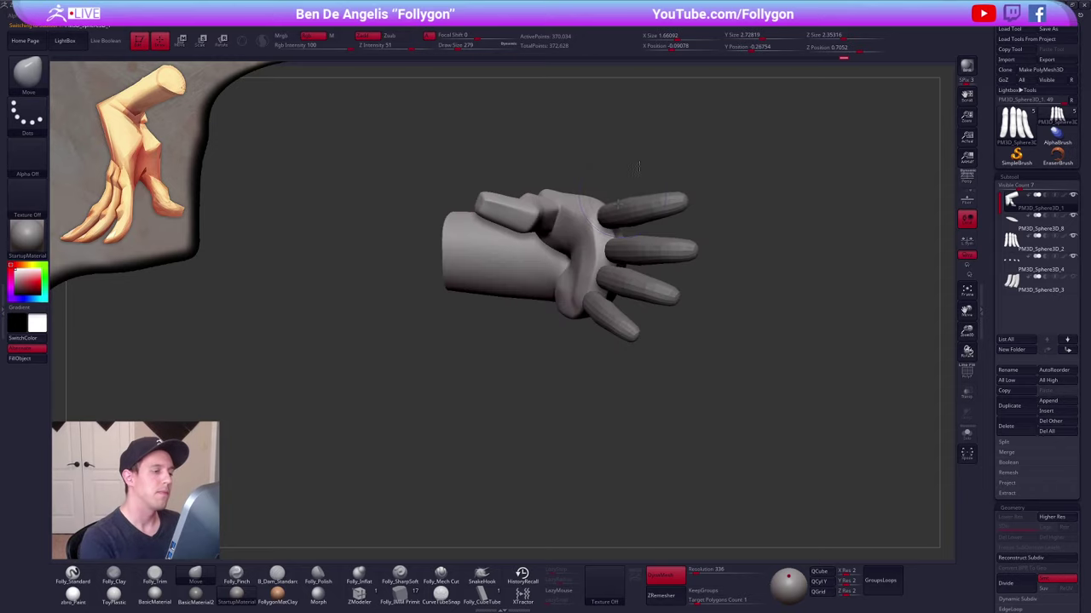
key(space)
drag(597, 235, 606, 235)
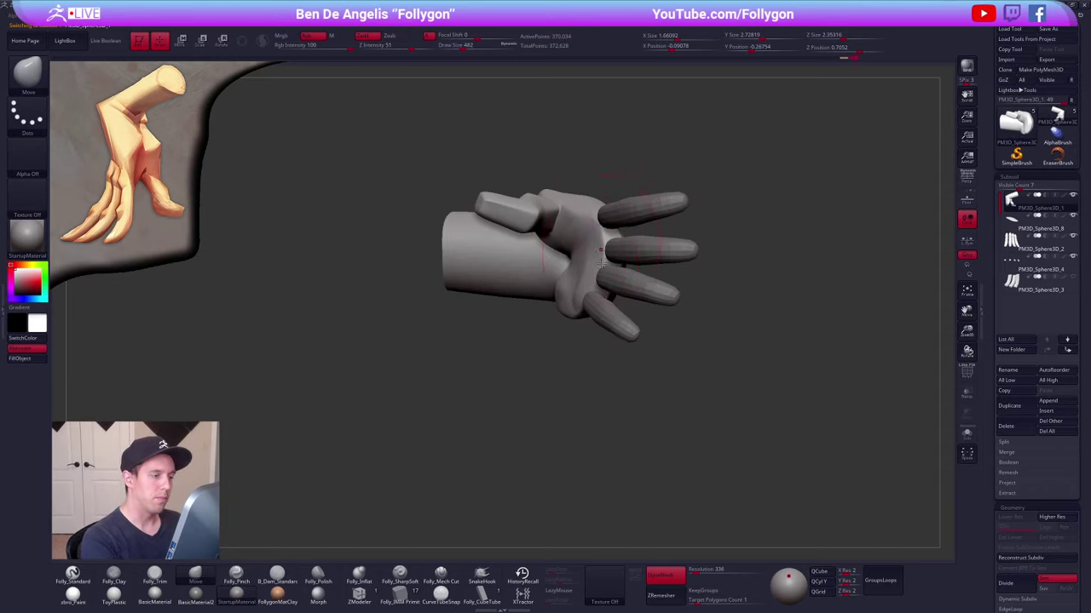
shift+right_drag(602, 263, 630, 298)
key(space)
drag(632, 235, 630, 235)
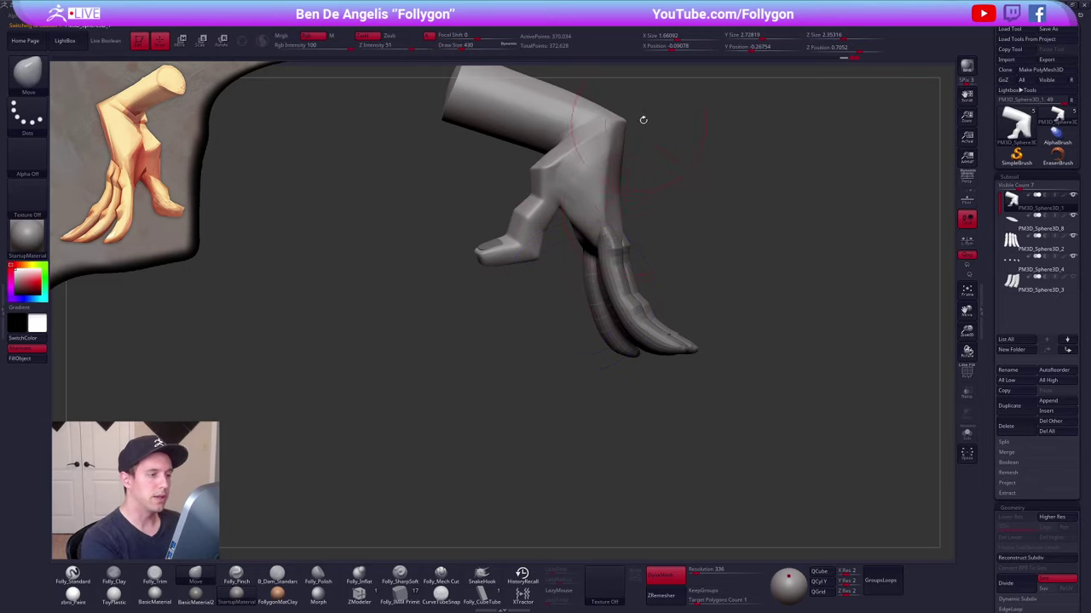
mouse_move(626, 117)
ctrl+mouse_down()
mouse_move(804, 299)
mouse_move(833, 284)
ctrl+mouse_up()
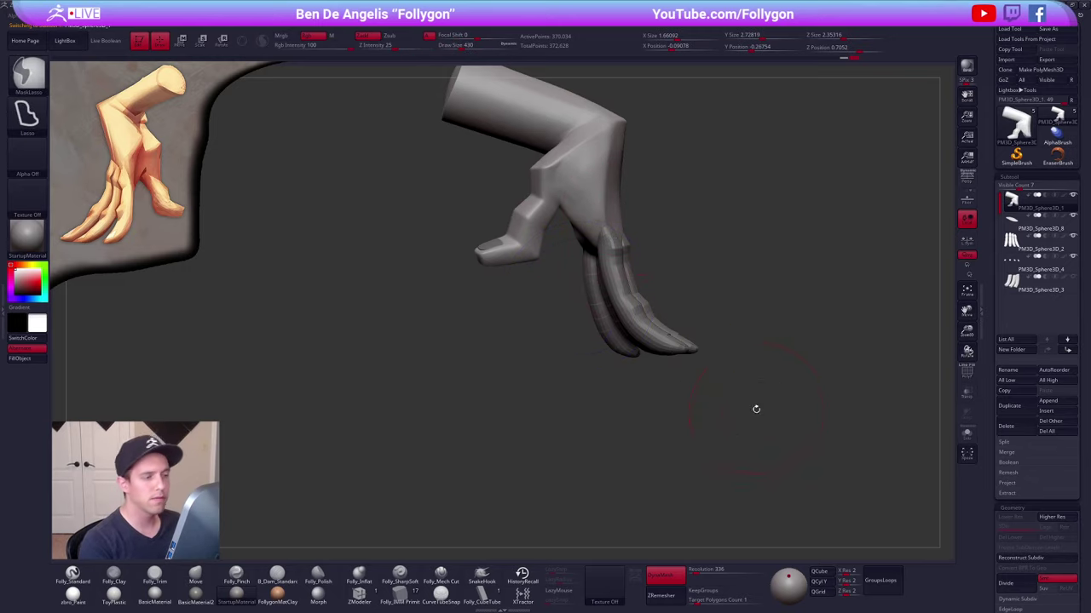
- Even out the thumb side of the hand's knuckle edge with the Move brush at draw sizes 366 and 202
mouse_move(756, 409)
right_down()
mouse_move(728, 415)
mouse_move(730, 403)
right_up()
key(space)
drag(732, 379, 730, 378)
mouse_move(733, 380)
right_down()
mouse_move(772, 389)
mouse_move(699, 407)
right_up()
right_drag(562, 245, 567, 245)
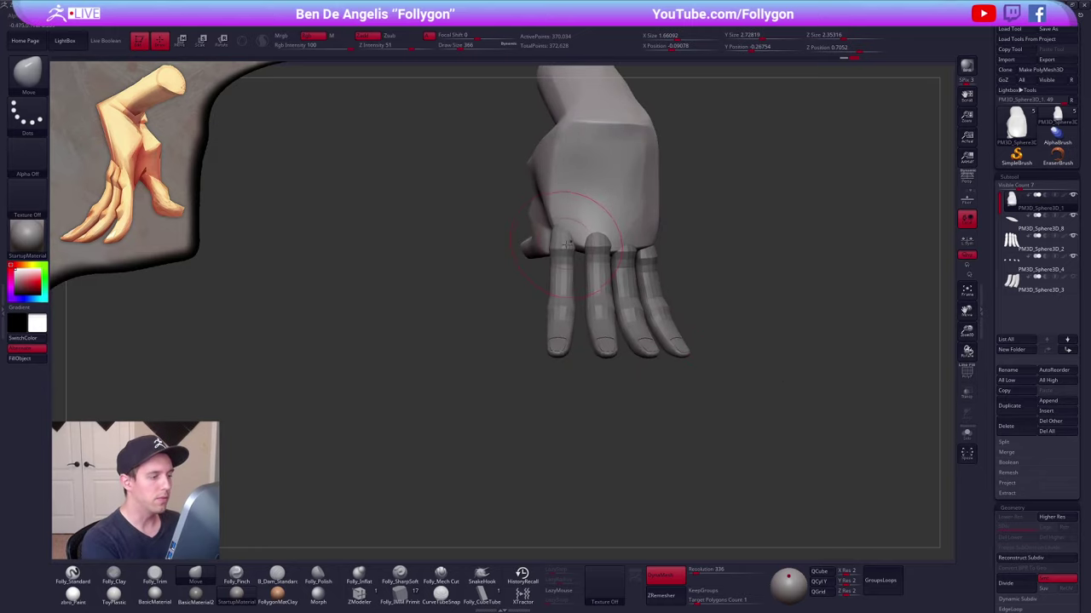
key(alt+s)
key(space)
drag(558, 246, 555, 246)
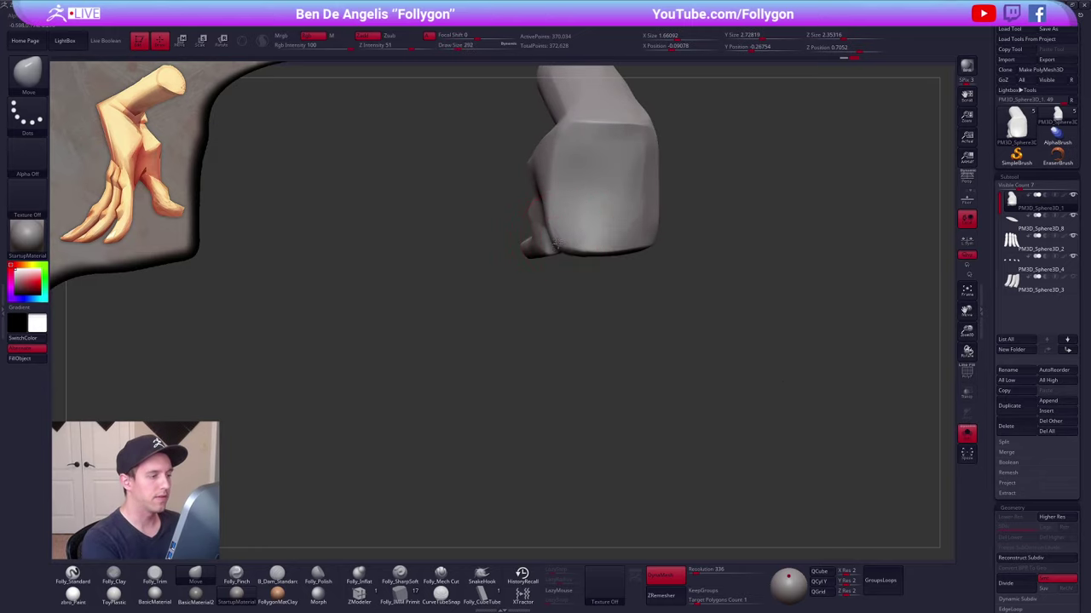
key(alt+s)
- Adjust the overall line of the knuckle edge with the Move brush at draw size 465, checking the hand in isolation
mouse_move(574, 242)
right_down()
mouse_move(662, 251)
mouse_move(588, 259)
mouse_move(650, 271)
right_up()
key(space)
drag(598, 260, 605, 263)
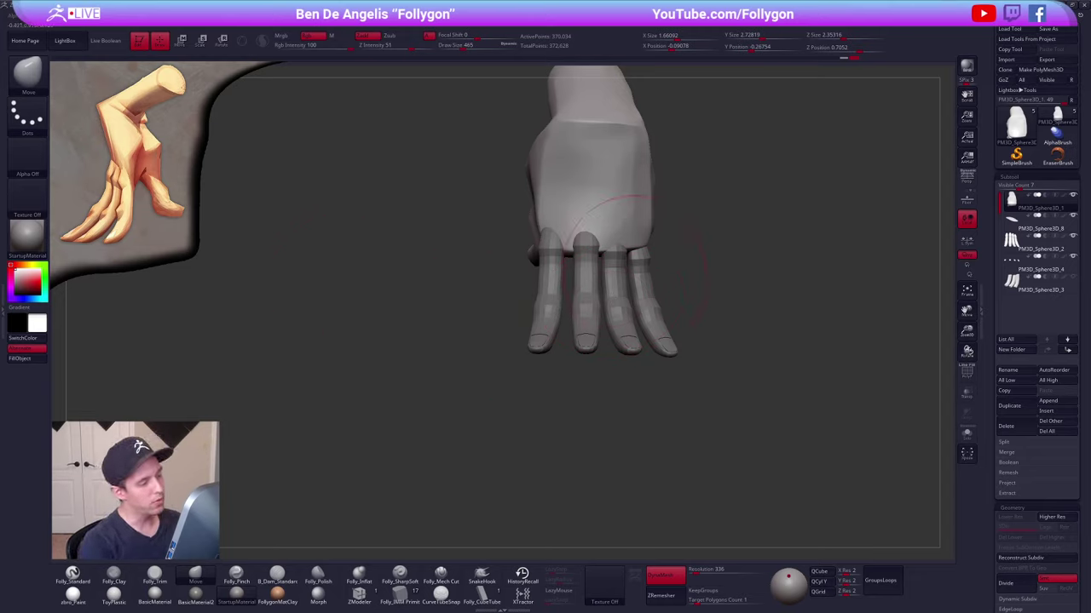
key(alt+s)
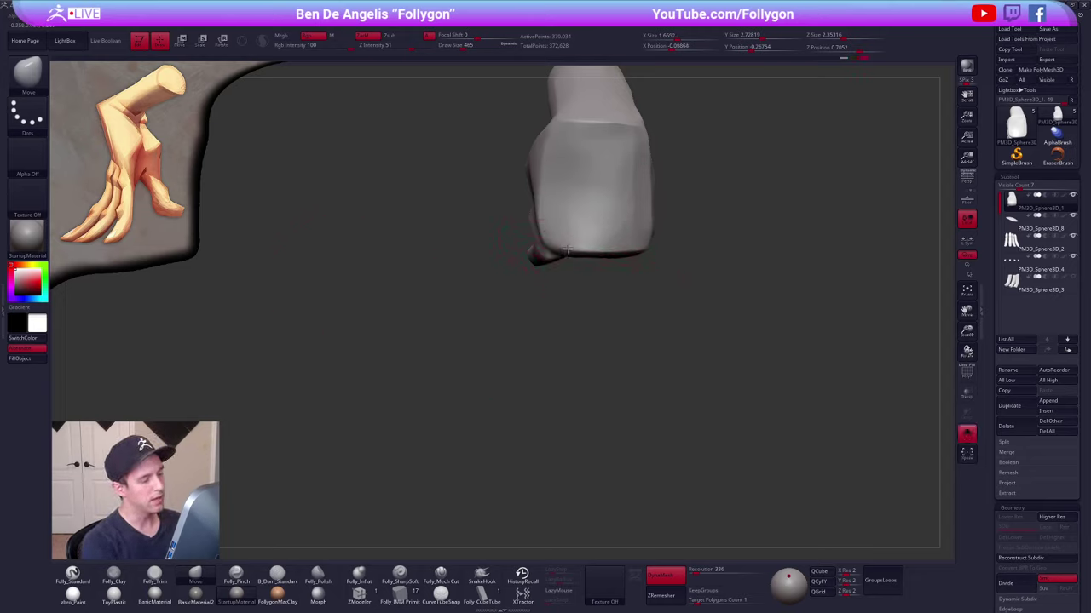
key(alt+s)
- Shape the pinky-side corner of the knuckle edge with the Move brush at draw sizes 321 and 430
right_drag(707, 286, 633, 285)
key(space)
drag(633, 285, 629, 283)
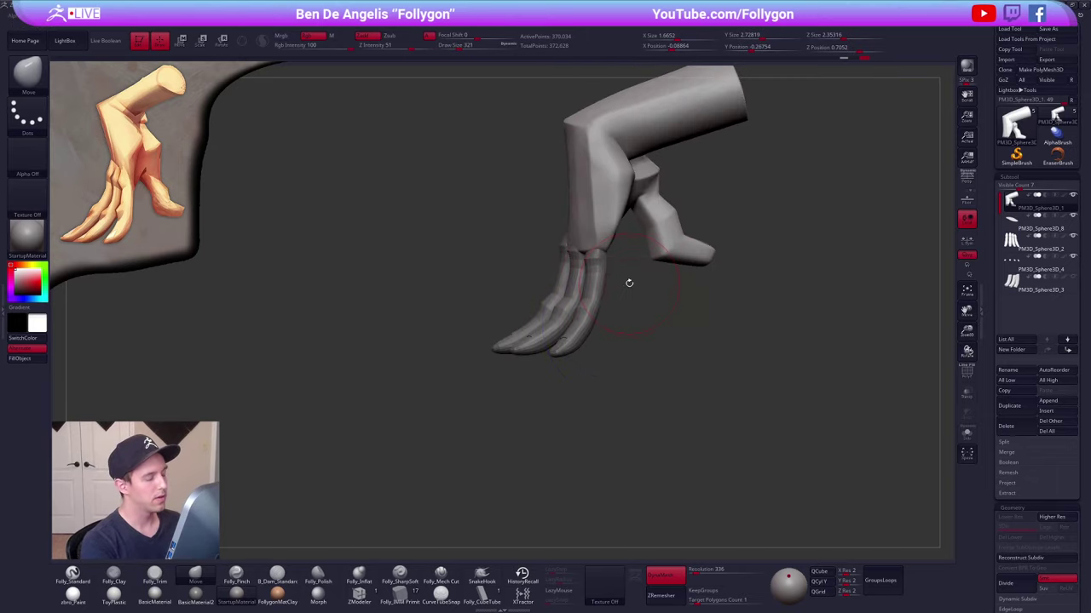
right_drag(558, 242, 589, 242)
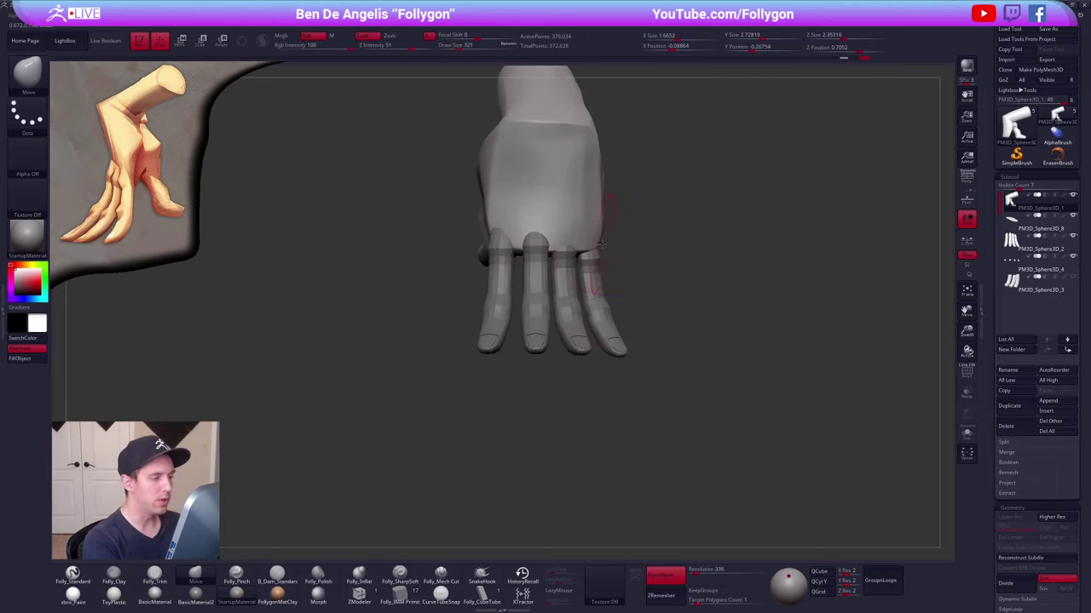
key(space)
drag(588, 243, 593, 243)
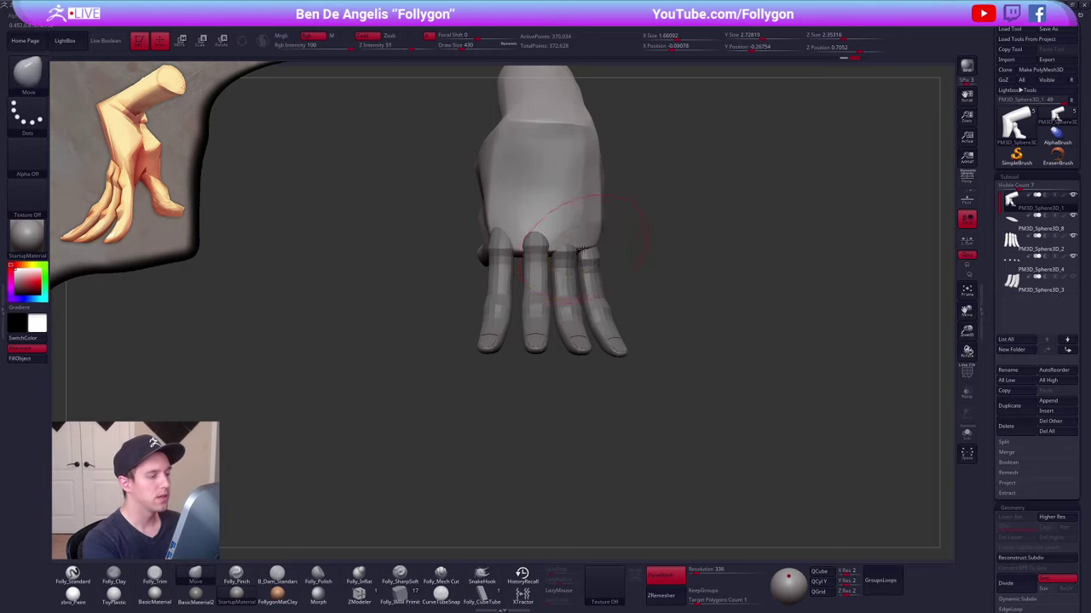
- Refine the knuckle edge with the Move brush at draw size 252 on the isolated hand and 350 near the pinky
key(alt+s)
key(bracketleft)
key(bracketleft)
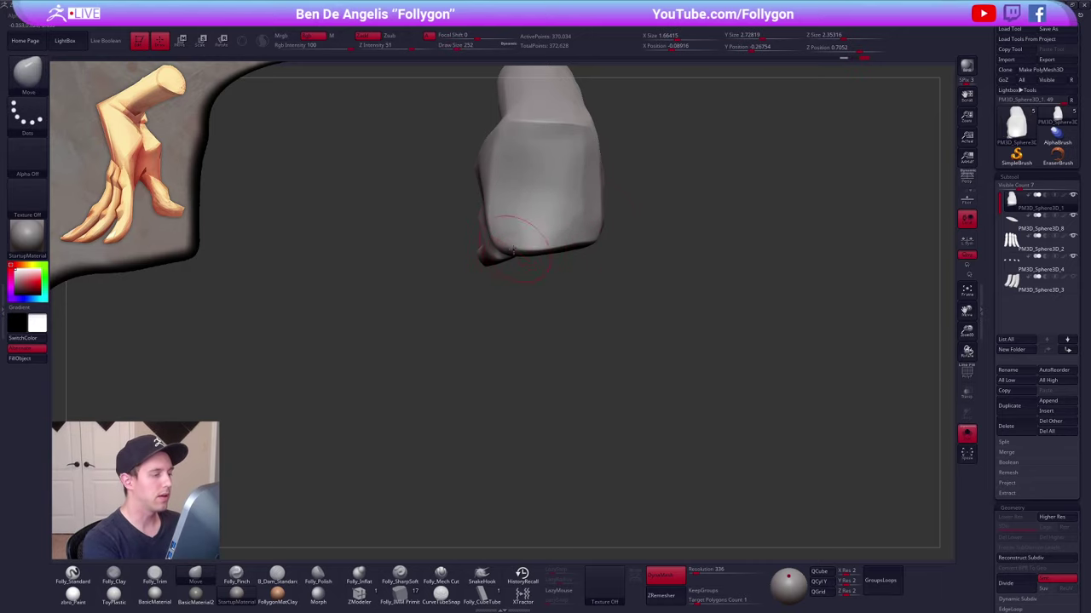
key(alt+s)
key(space)
drag(584, 244, 589, 245)
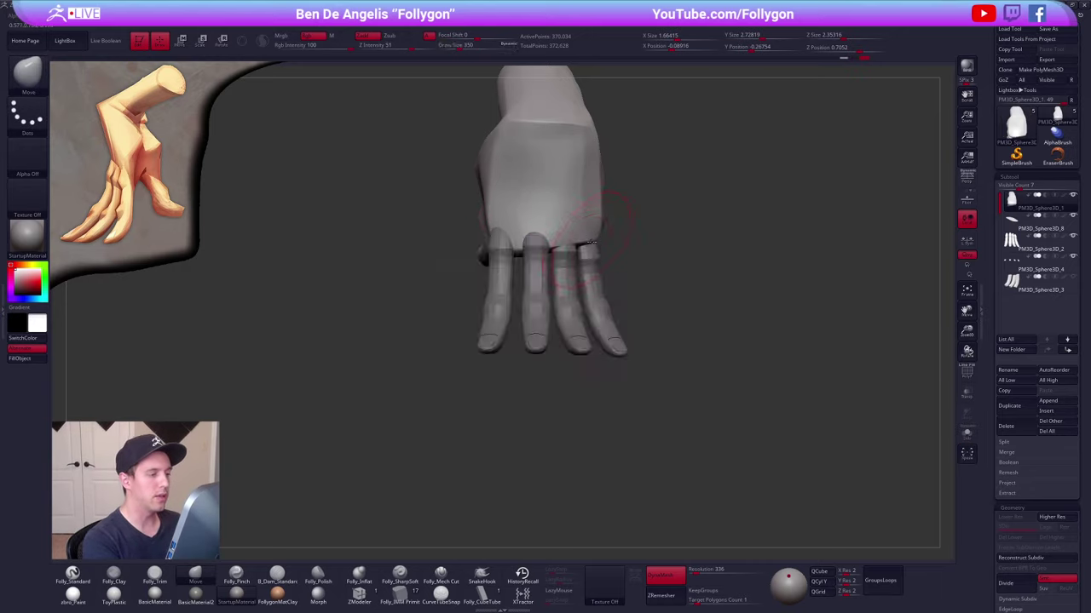
- Tidy the pinky end of the knuckle edge at draw size 215 and isolate the hand to check its shape
right_drag(588, 245, 532, 260)
key(space)
drag(587, 244, 576, 244)
key(space)
key(3)
key(alt+s)
right_drag(595, 243, 704, 259)
- Reorder the fingers above the thumbnail in the subtool list and merge the thumbnail down into the fingernails
click(1013, 243)
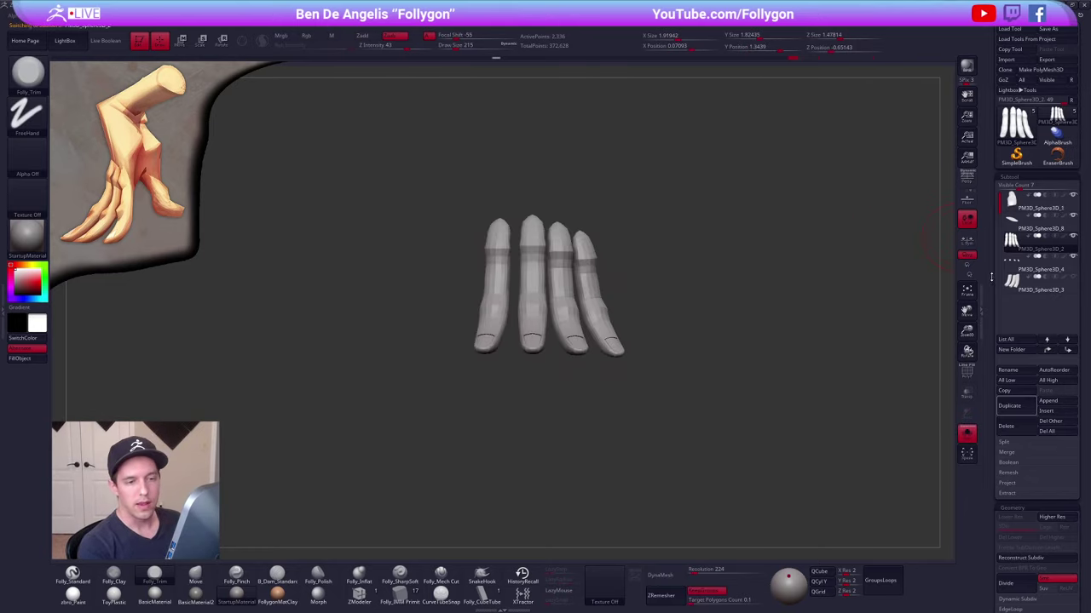
click(1051, 353)
click(1013, 242)
key(space)
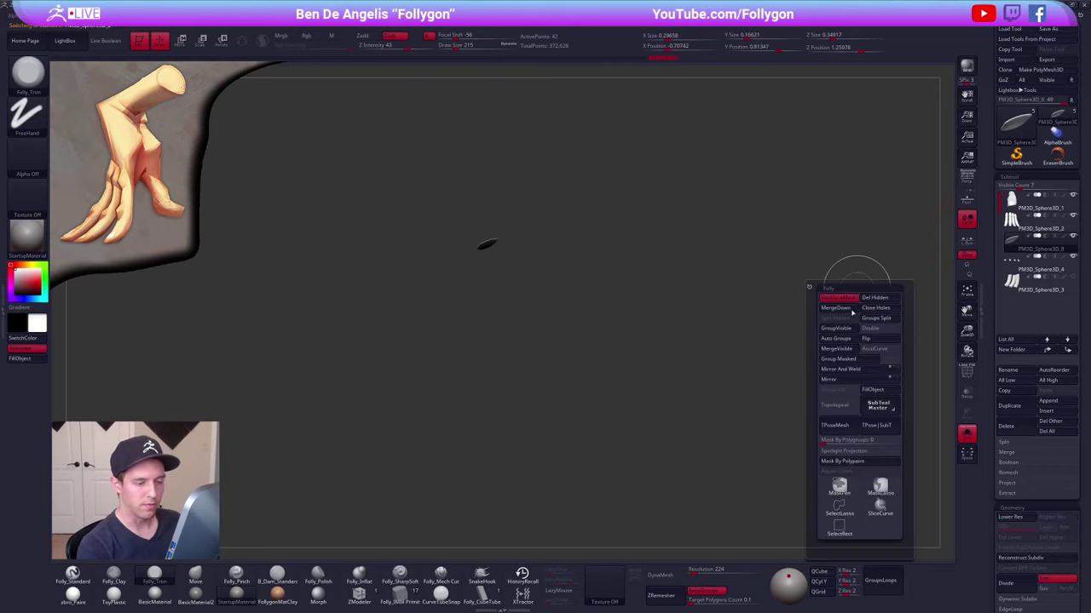
click(842, 309)
click(817, 326)
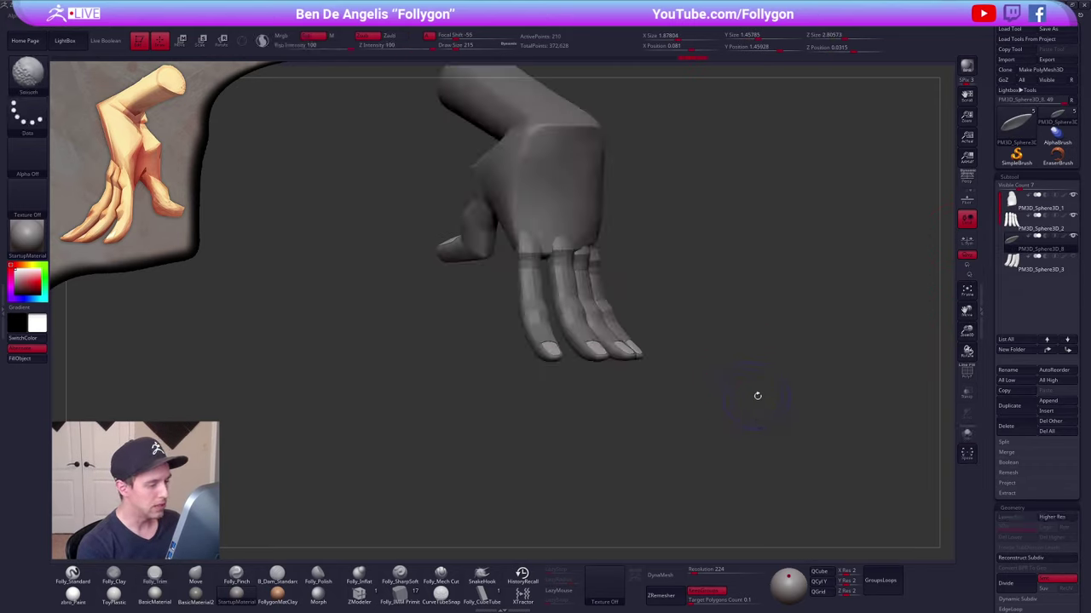
- Subdivide the fingers subtool up to subdivision level 4
click(1018, 220)
key(shift+f)
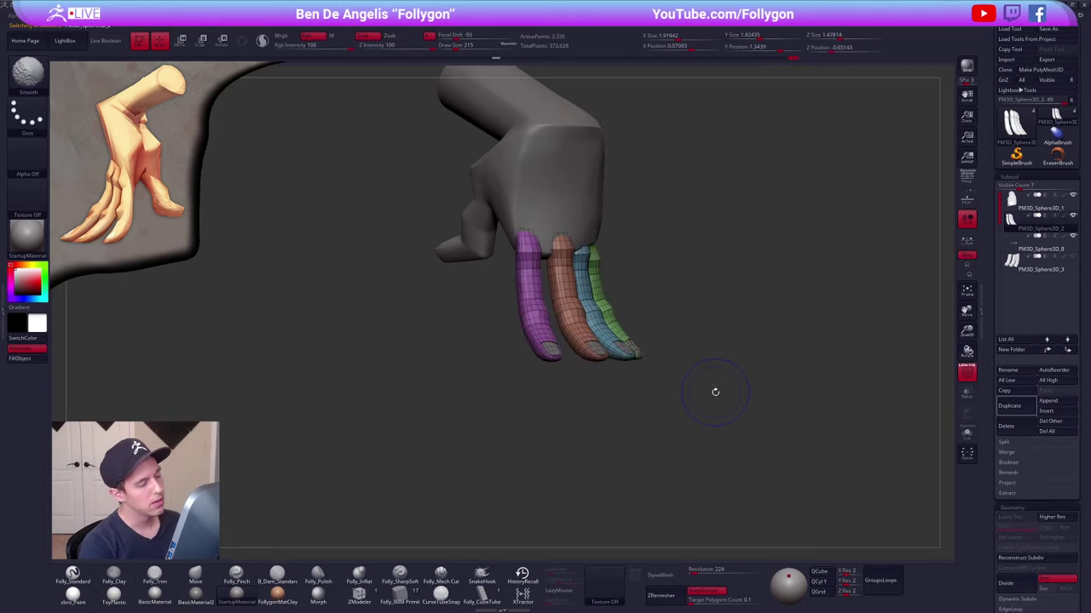
key(shift+f)
key(ctrl+d)
drag(736, 396, 716, 401)
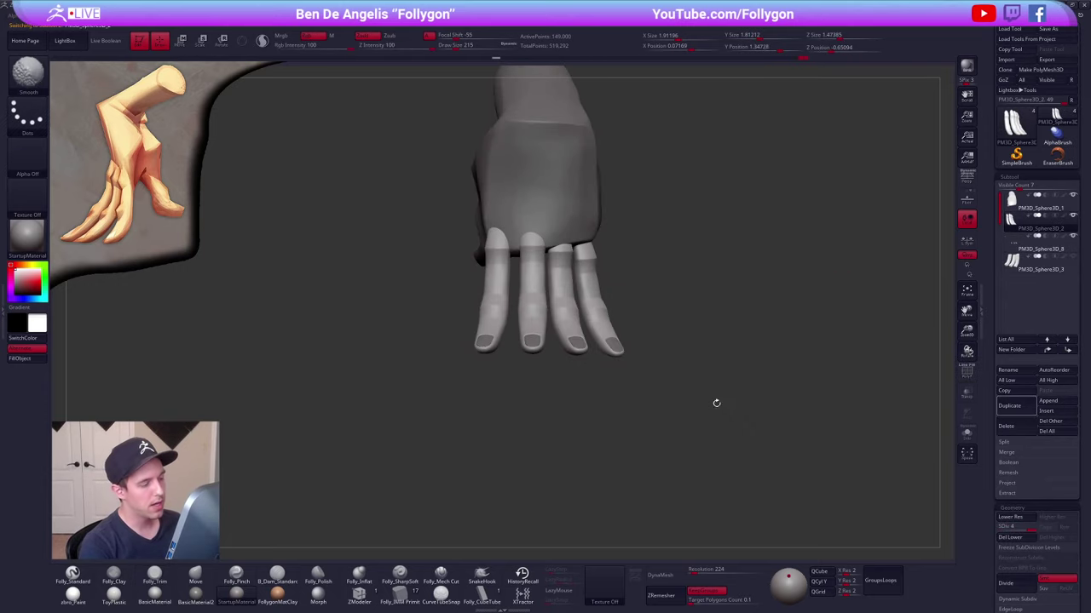
- Adjust the back of the hand above the knuckles with the Move brush at draw sizes 192 and 335
drag(620, 306, 564, 285)
mouse_move(574, 232)
right_down()
mouse_move(546, 220)
mouse_move(578, 235)
mouse_move(566, 241)
mouse_move(591, 242)
mouse_move(587, 228)
right_up()
alt+click(575, 211)
key(b)
key(m)
key(v)
key(space)
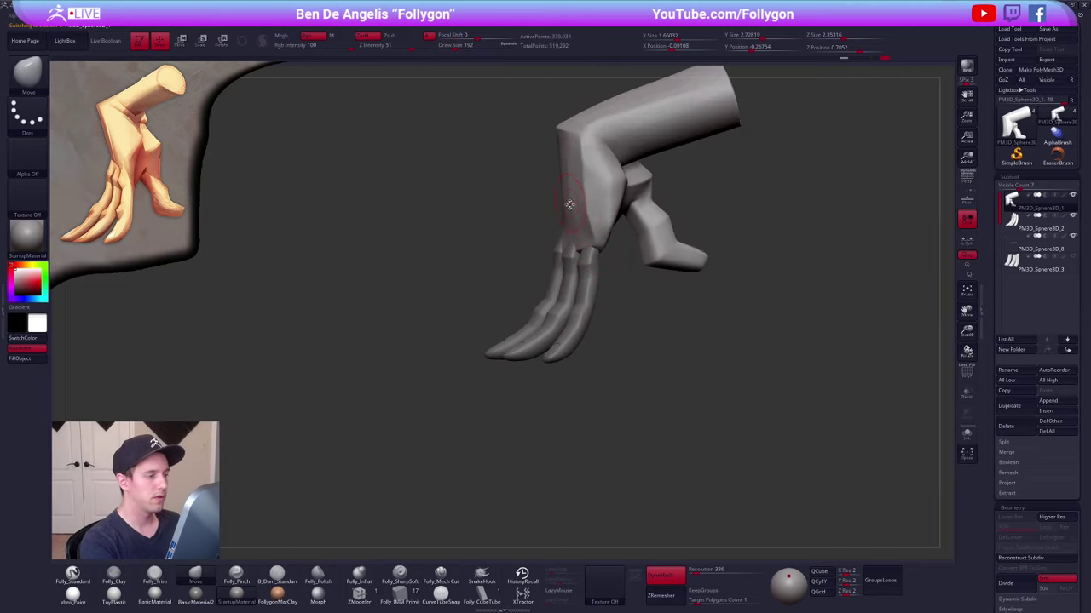
key(space)
drag(567, 206, 569, 205)
- Lower the fingers to subdivision level 1, mask all but the ring finger and adjust its base with Move at draw size 595
alt+click(582, 273)
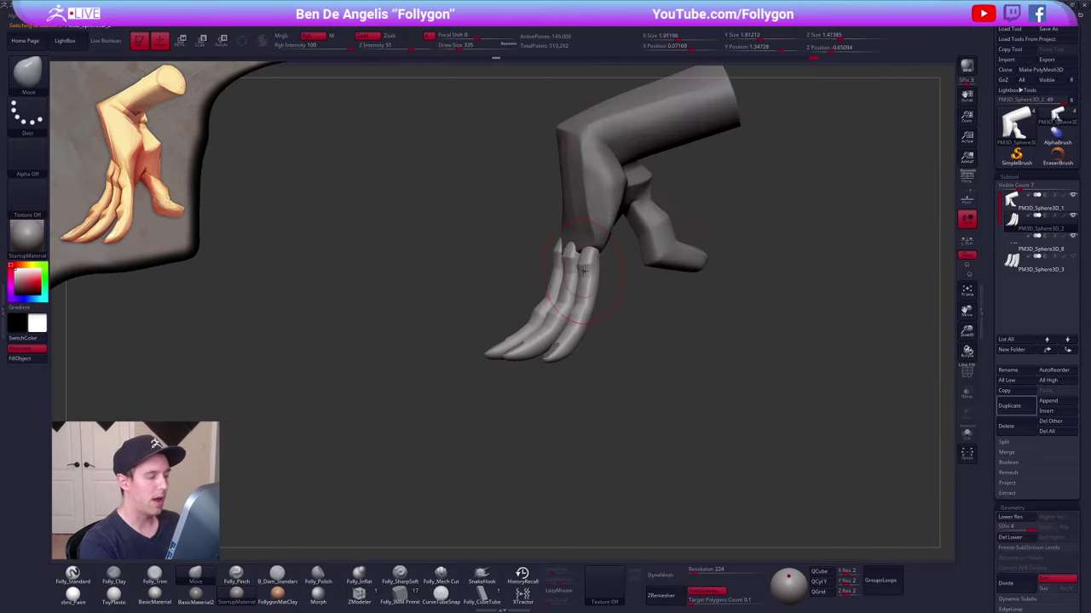
key(shift+f)
key(shift+f)
key(w)
key(shift+d)
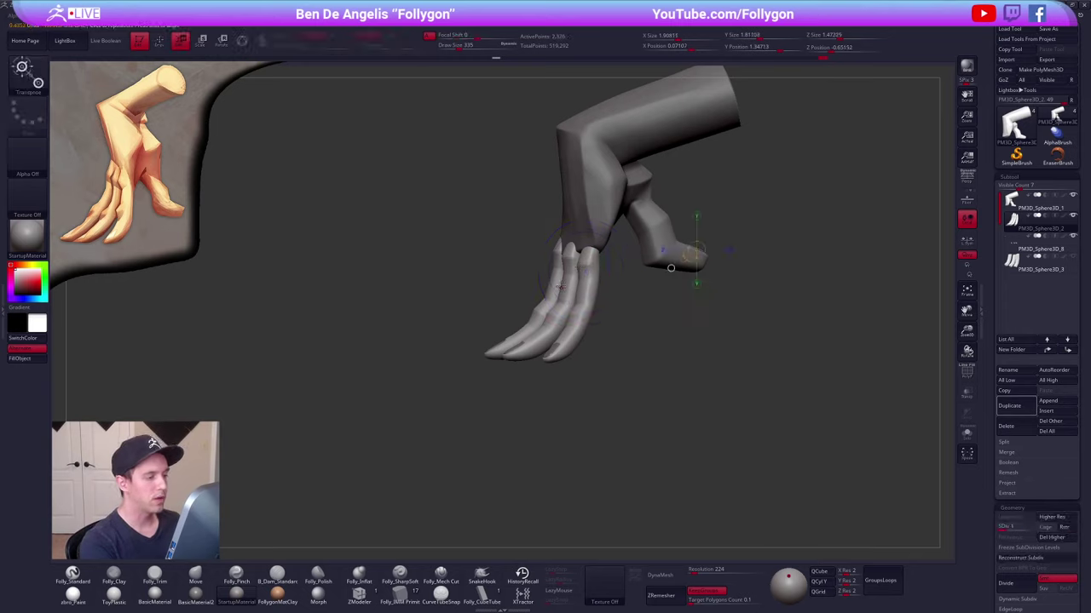
key(q)
key(space)
drag(571, 287, 576, 287)
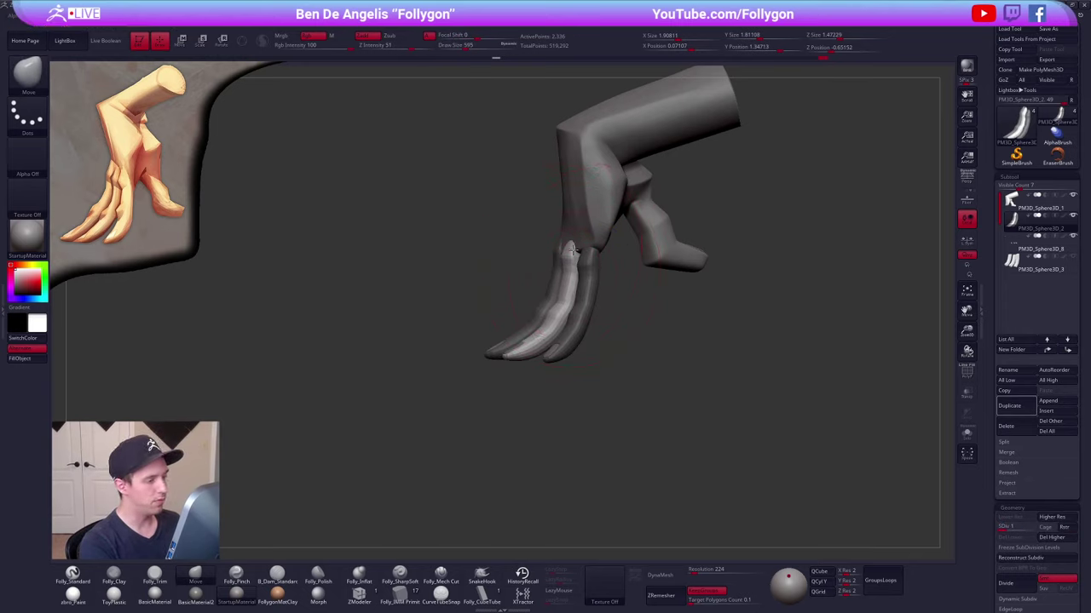
- Mask all fingers except the pinky and reposition its base against the palm with the Move brush at draw sizes 595 and 414
key(w)
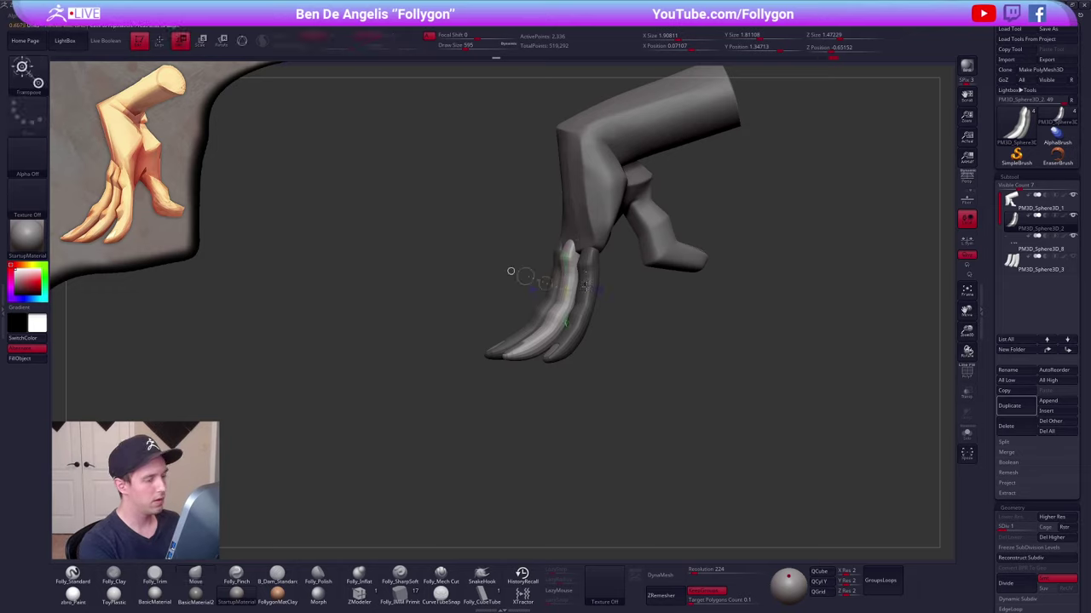
key(q)
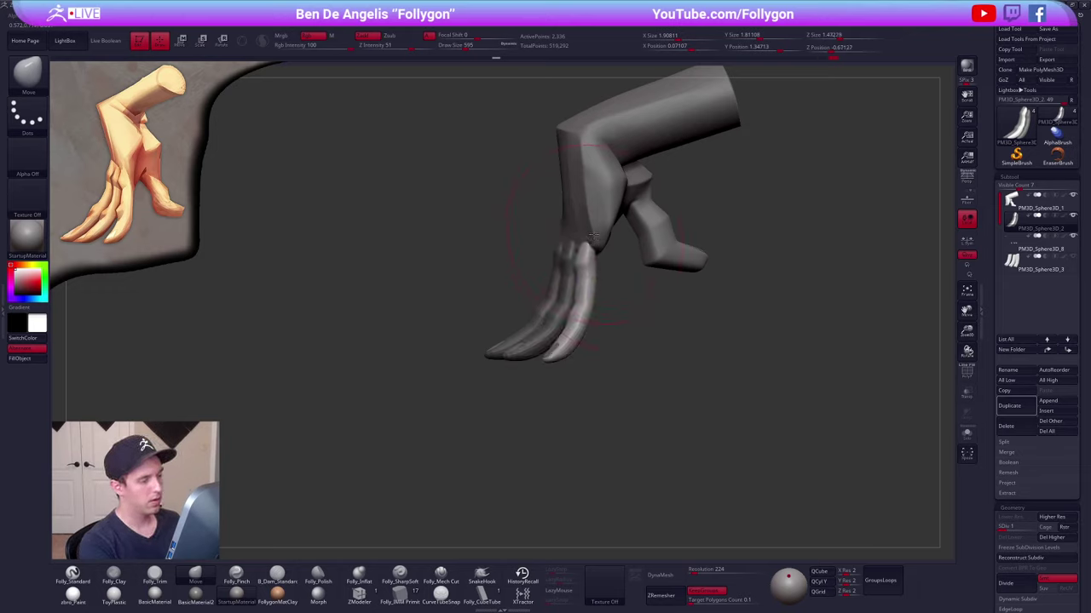
drag(593, 237, 590, 238)
right_drag(590, 238, 673, 256)
key(space)
drag(630, 258, 619, 258)
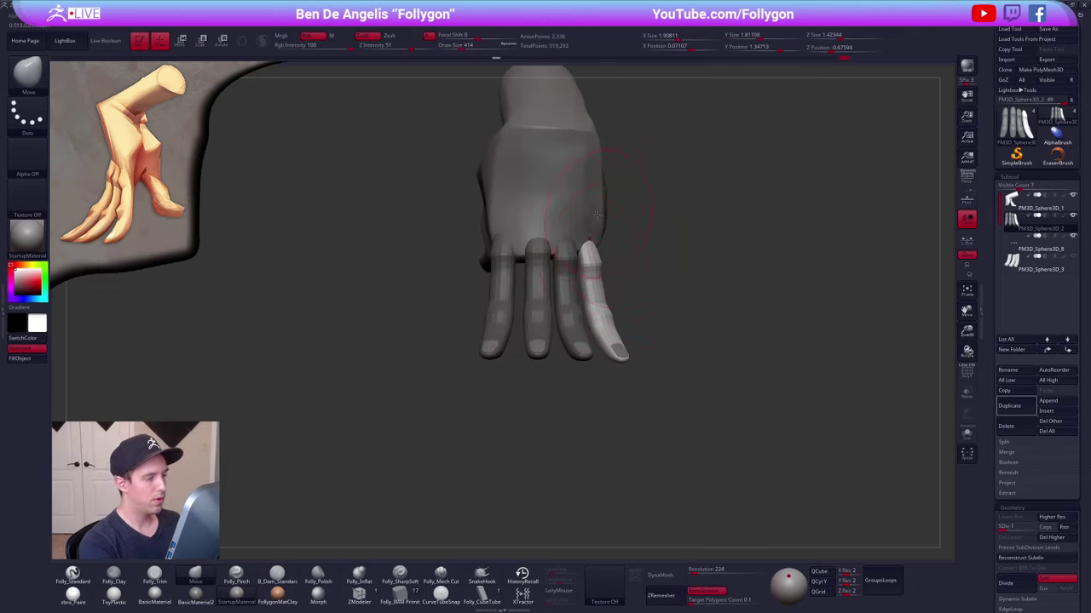
- Refine the pinky's base with the Move brush at draw size 306 and make the palm subtool active again
mouse_move(599, 235)
right_down()
mouse_move(572, 246)
mouse_move(598, 248)
mouse_move(550, 239)
right_up()
key(space)
drag(550, 240, 542, 241)
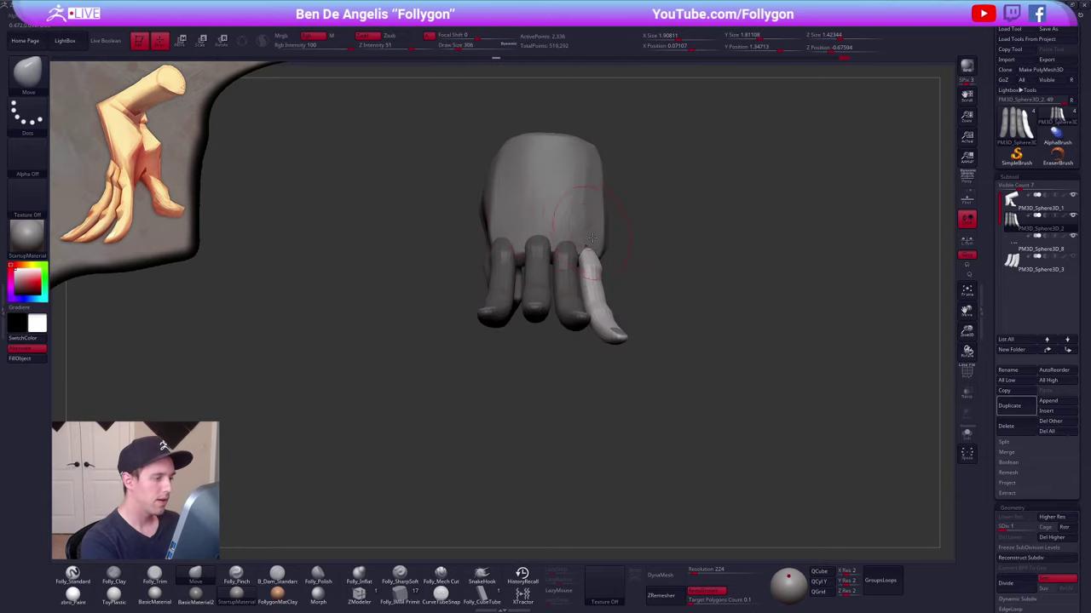
right_drag(591, 239, 619, 285)
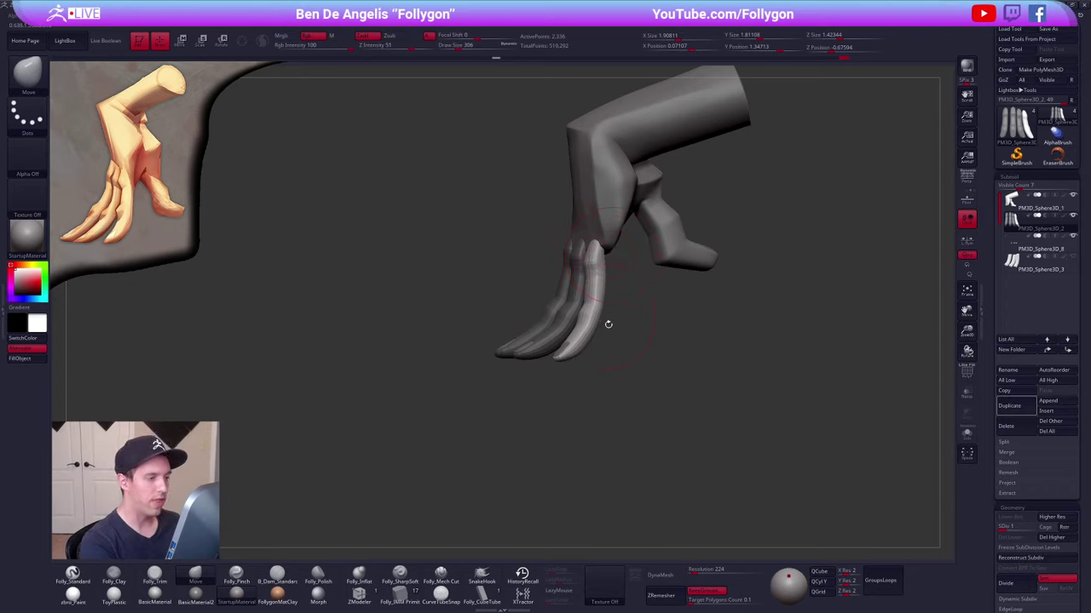
alt+click(603, 228)
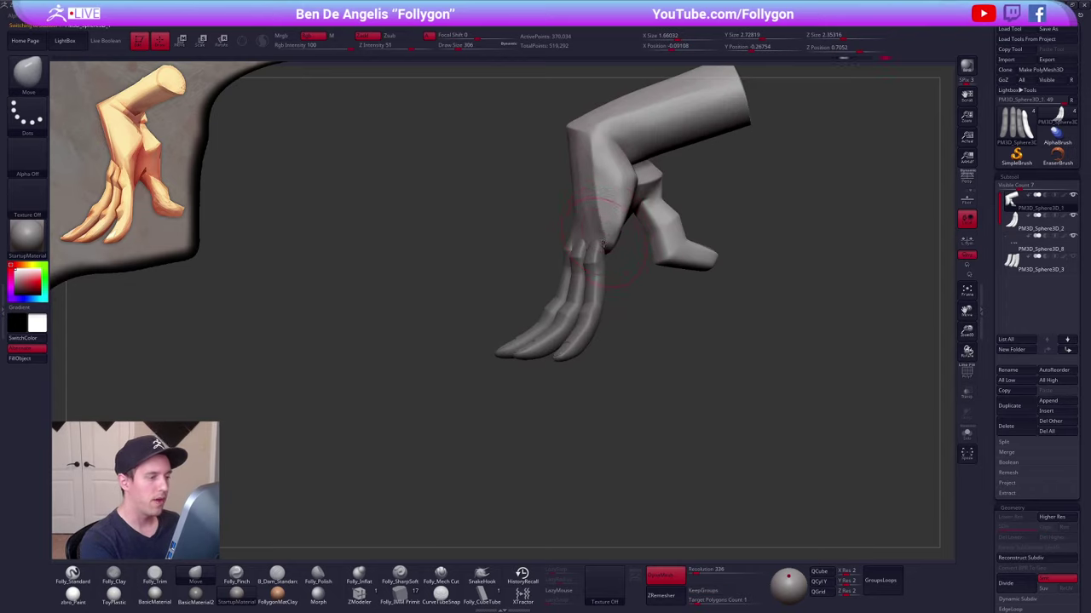
- Nudge the back of the hand near the knuckles into shape with the Move brush
key(space)
drag(598, 247, 591, 247)
mouse_move(593, 245)
alt+right_down()
mouse_move(610, 300)
mouse_move(624, 290)
mouse_move(624, 266)
mouse_move(552, 282)
alt+right_up()
alt+right_drag(691, 327, 641, 295)
- Merge the four-finger subtool with the fingernail subtool directly below it
key(shift+f)
key(shift+f)
click(1009, 223)
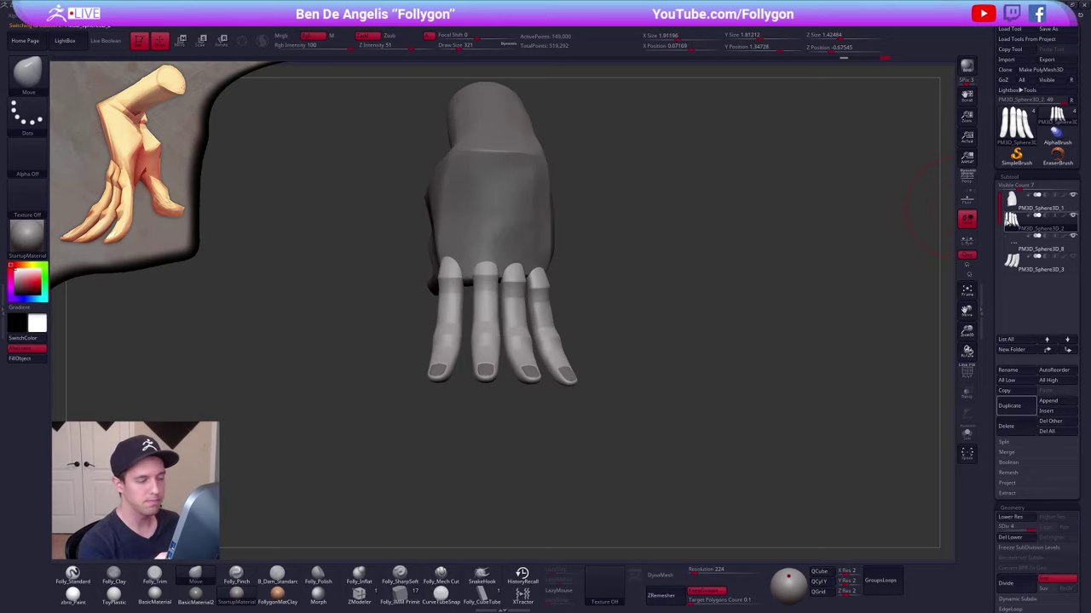
click(1010, 202)
mouse_move(769, 316)
mouse_down()
mouse_move(753, 316)
mouse_move(805, 327)
mouse_move(744, 336)
mouse_up()
key(w)
alt+click(485, 320)
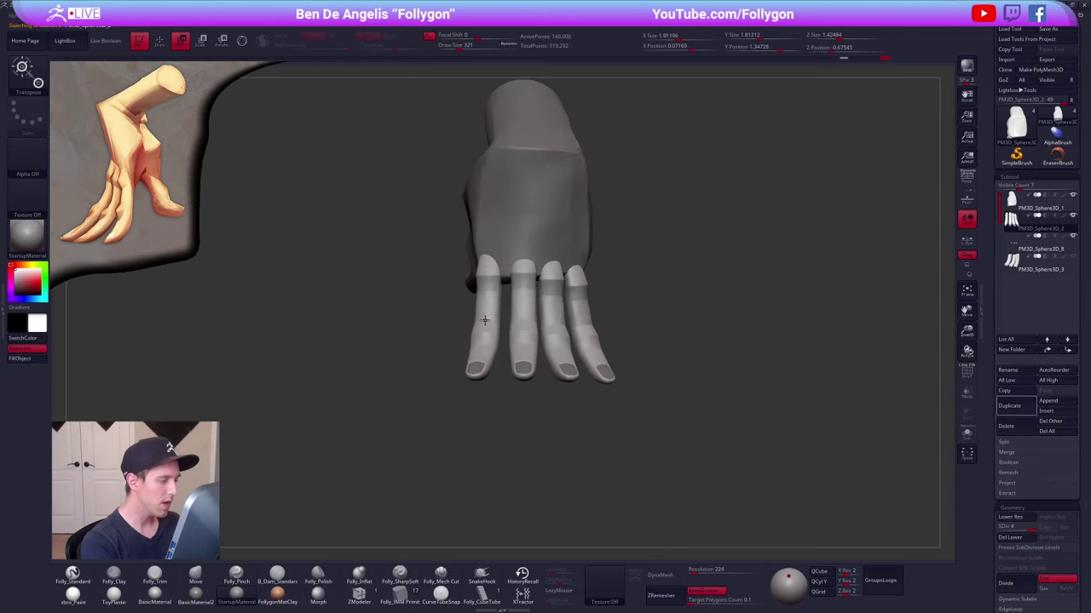
key(q)
key(space)
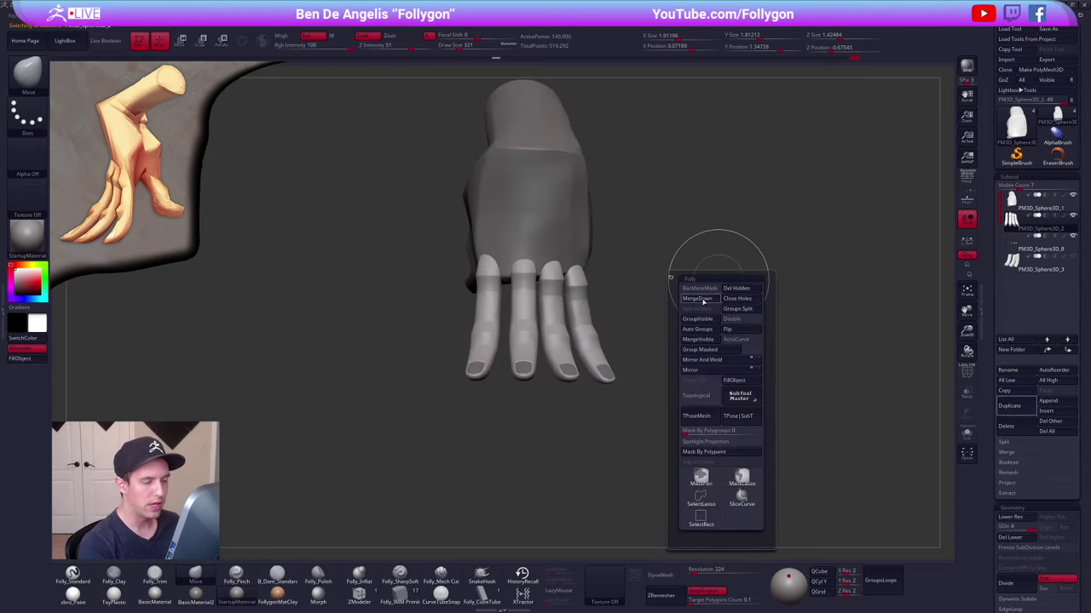
click(703, 302)
click(673, 318)
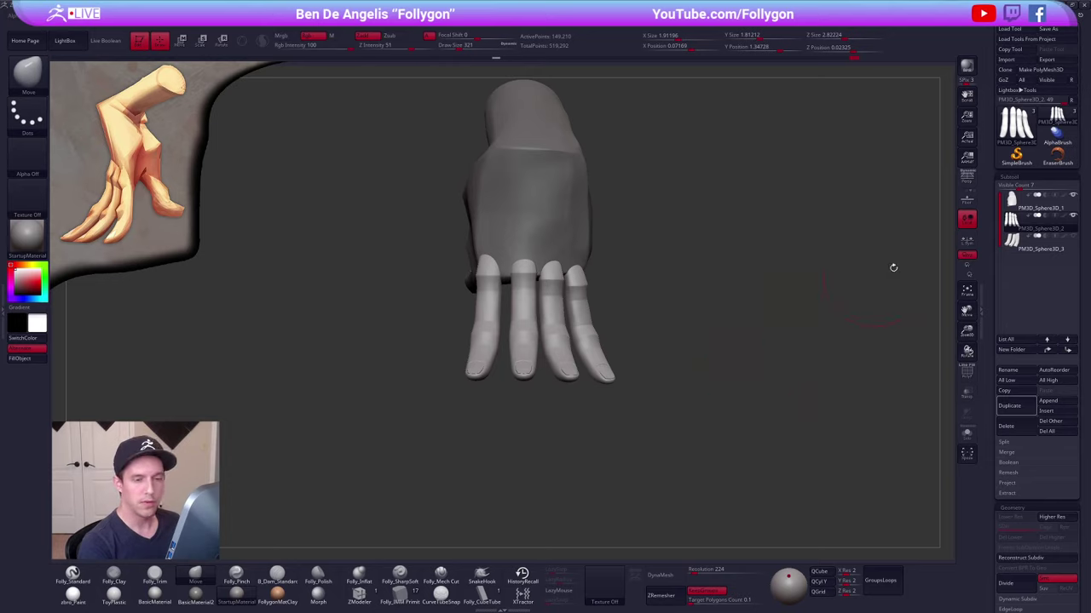
- Isolate the fingernails by hiding the four finger polygroups, and split them off into their own subtool
key(shift+f)
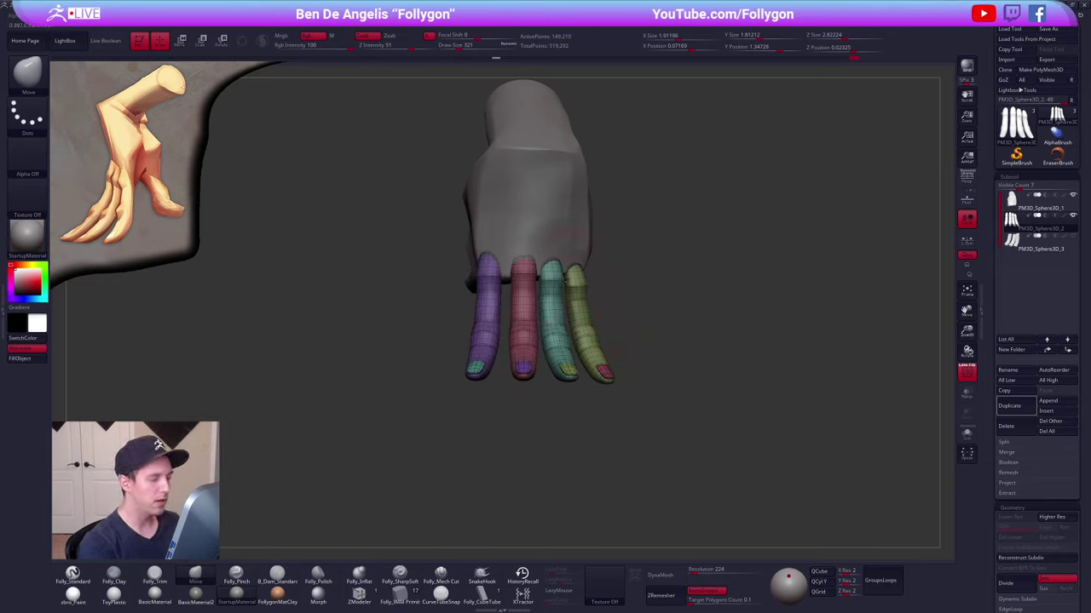
ctrl+shift+right_click(577, 278)
ctrl+shift+click(496, 313)
ctrl+shift+drag(558, 307, 536, 318)
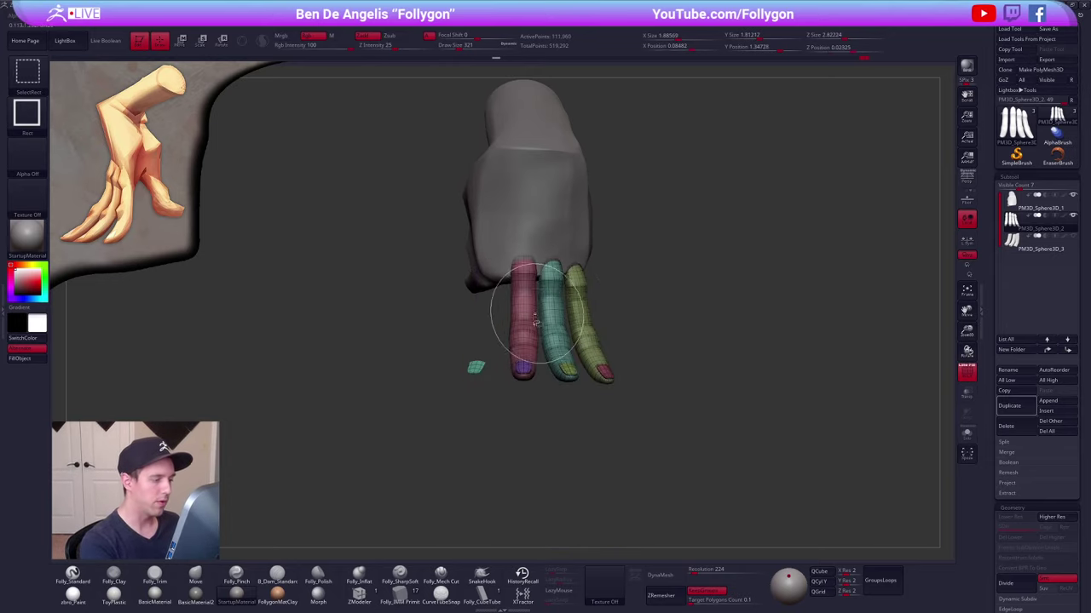
ctrl+shift+click(531, 317)
ctrl+shift+click(555, 308)
ctrl+shift+click(583, 302)
ctrl+shift+drag(658, 272, 673, 284)
key(space)
click(688, 288)
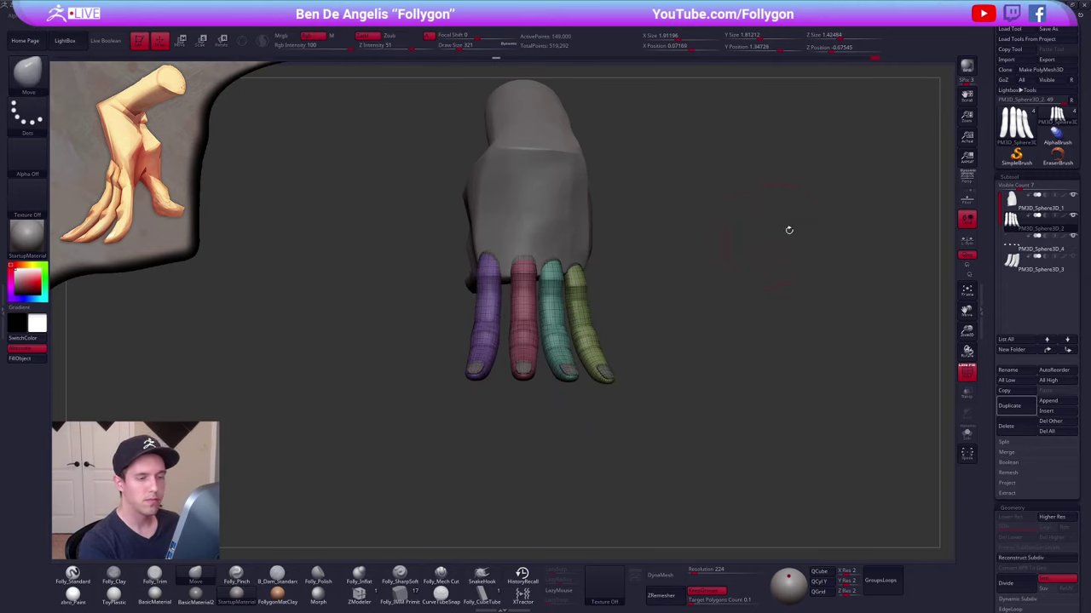
- Merge the hand subtool with the four-finger subtool, leaving the fingernails separate
key(space)
click(791, 273)
click(757, 295)
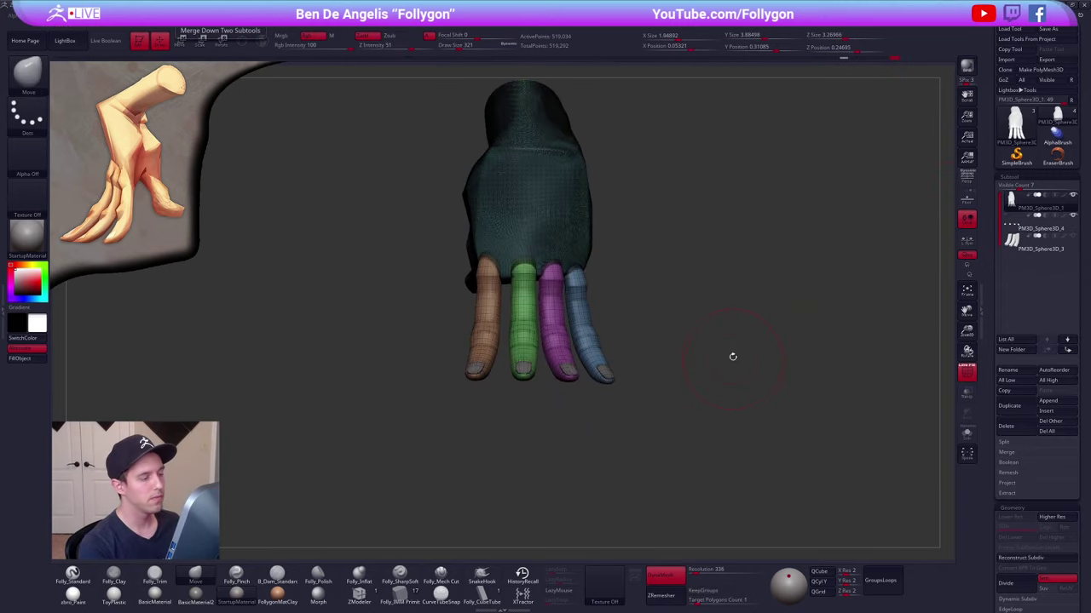
key(shift+f)
drag(740, 390, 703, 380)
key(shift+f)
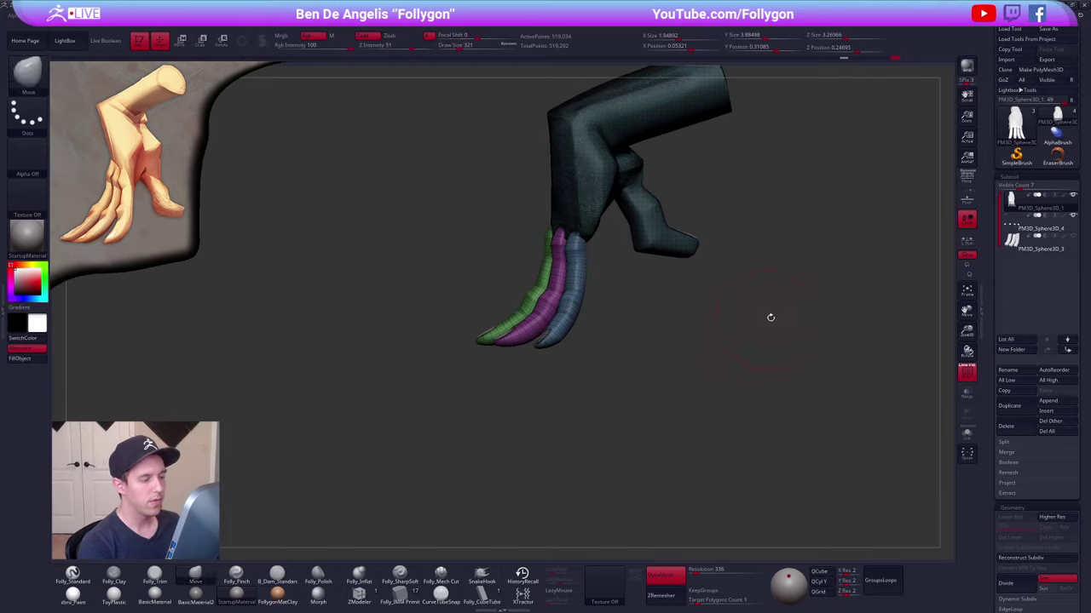
- DynaMesh the combined hand and fingers at resolution 448
key(shift+f)
drag(694, 572, 697, 571)
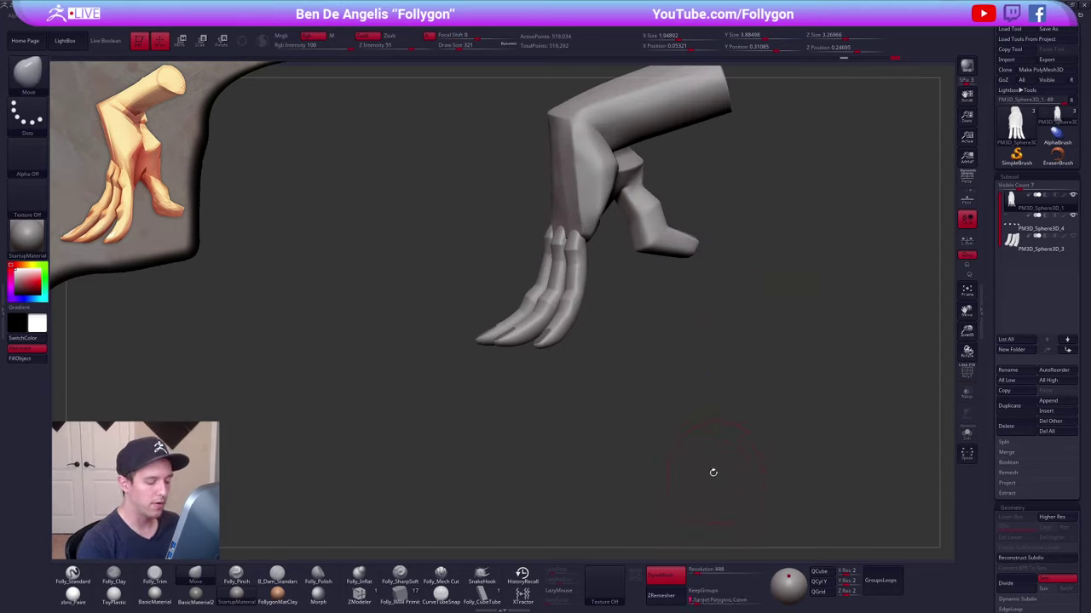
mouse_move(705, 466)
ctrl+mouse_down()
mouse_move(755, 412)
mouse_move(743, 453)
ctrl+mouse_up()
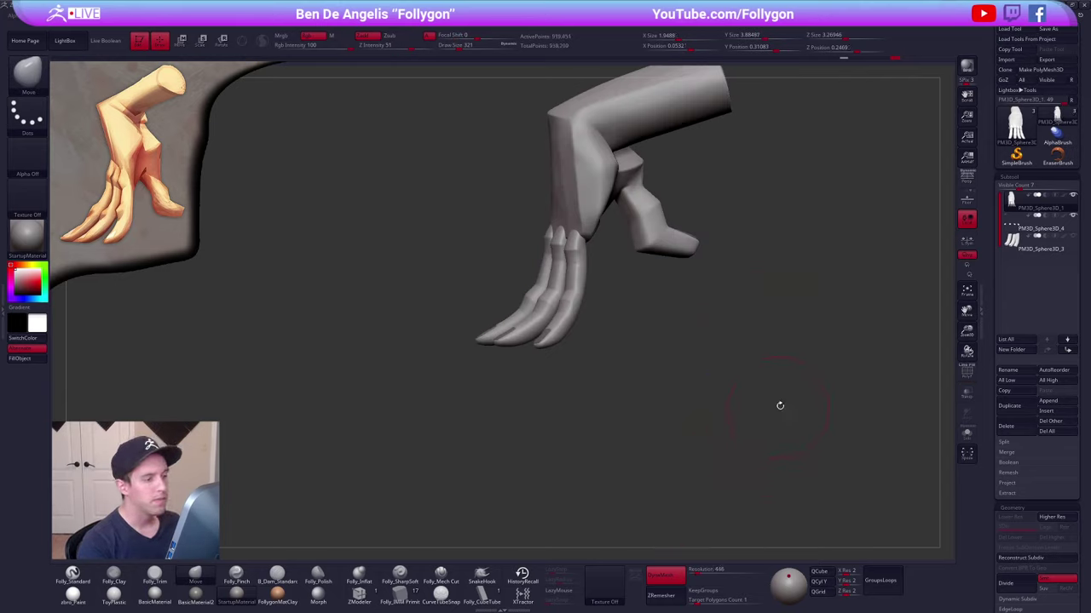
key(shift+f)
key(shift+f)
- Blend the finger bases into the back of the hand using the Folly_Clay brush at draw size 121
mouse_move(727, 250)
alt+mouse_down()
mouse_move(650, 322)
mouse_move(652, 293)
mouse_move(749, 296)
alt+mouse_up()
key(s)
mouse_move(681, 315)
alt+mouse_down()
mouse_move(743, 300)
mouse_move(746, 350)
alt+mouse_up()
key(2)
key(s)
drag(571, 282, 568, 277)
key(3)
key(2)
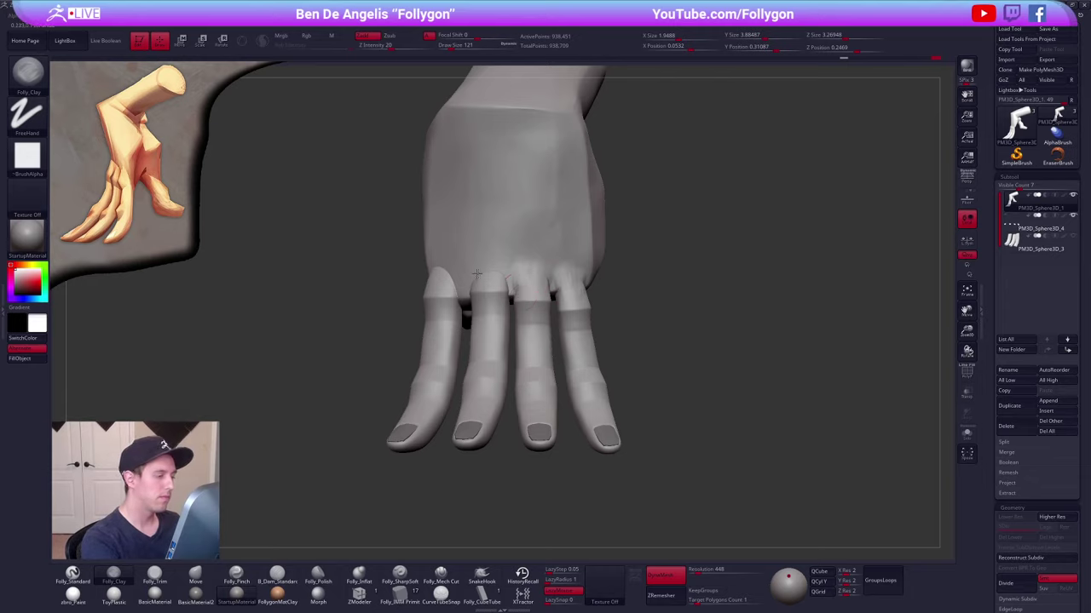
alt+right_drag(504, 280, 607, 296)
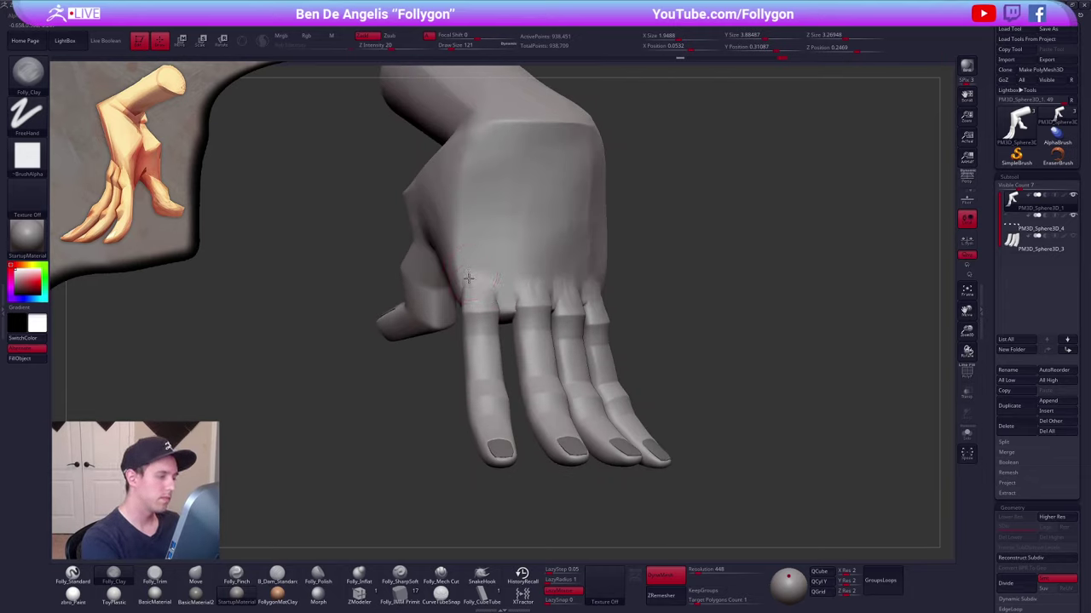
mouse_move(511, 295)
right_down()
mouse_move(588, 285)
mouse_move(557, 298)
mouse_move(577, 298)
right_up()
- Refine the transition at the finger bases with the Folly_Mech Cut and Folly_Trim brushes
click(440, 574)
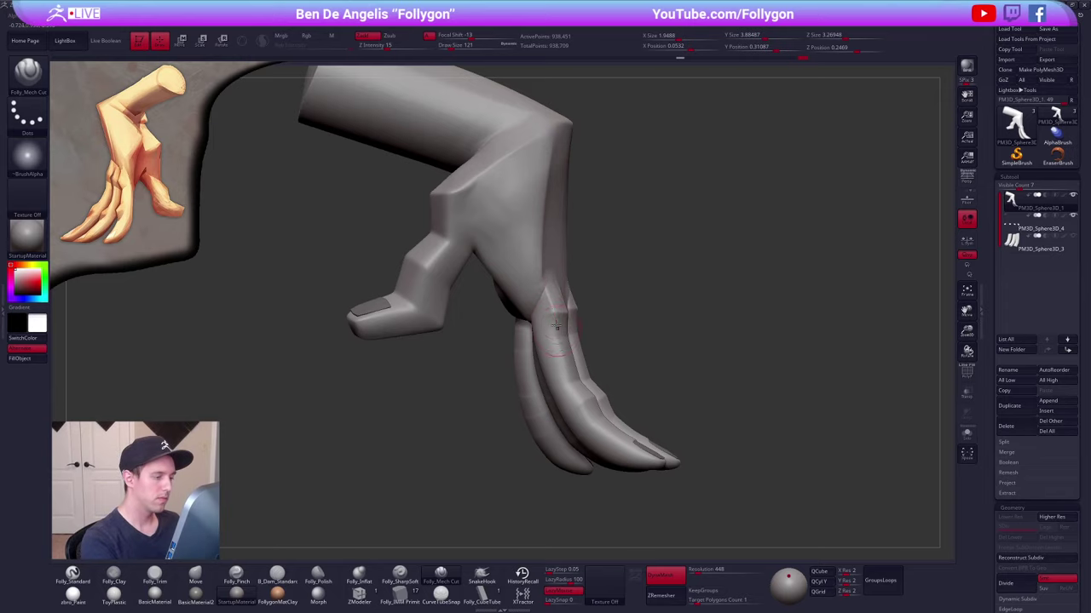
mouse_move(503, 316)
right_down()
mouse_move(564, 297)
mouse_move(538, 308)
mouse_move(530, 279)
mouse_move(514, 324)
mouse_move(556, 334)
mouse_move(547, 358)
mouse_move(571, 396)
mouse_move(627, 307)
mouse_move(628, 281)
mouse_move(684, 317)
right_up()
key(3)
key(shift+f)
key(shift+f)
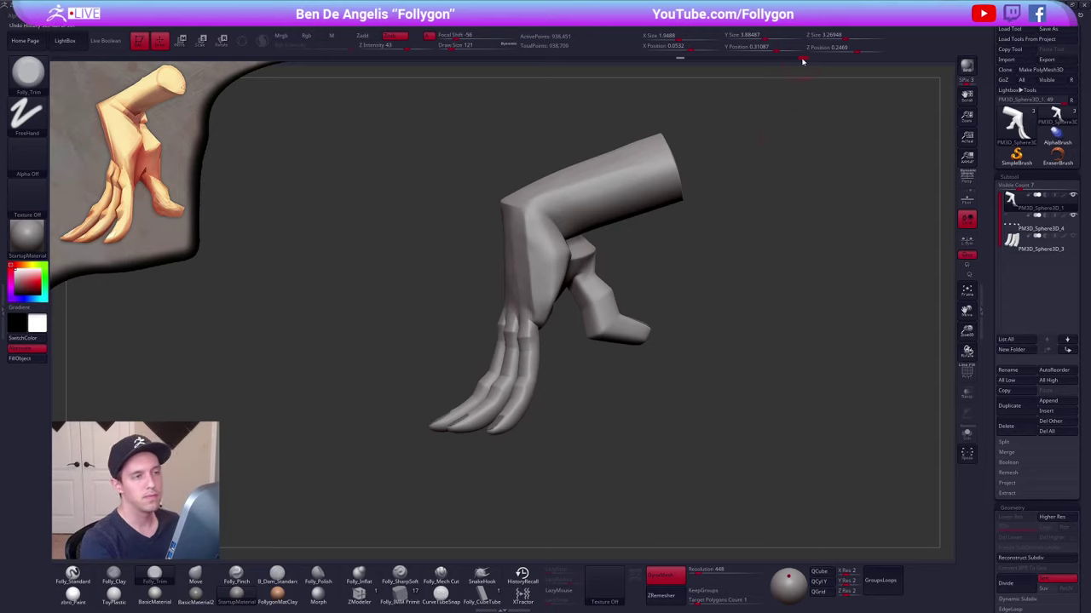
- Mark the current undo history state as the projection source and assign the whole hand to one polygroup
ctrl+click(802, 60)
right_drag(729, 338, 739, 341)
key(shift+f)
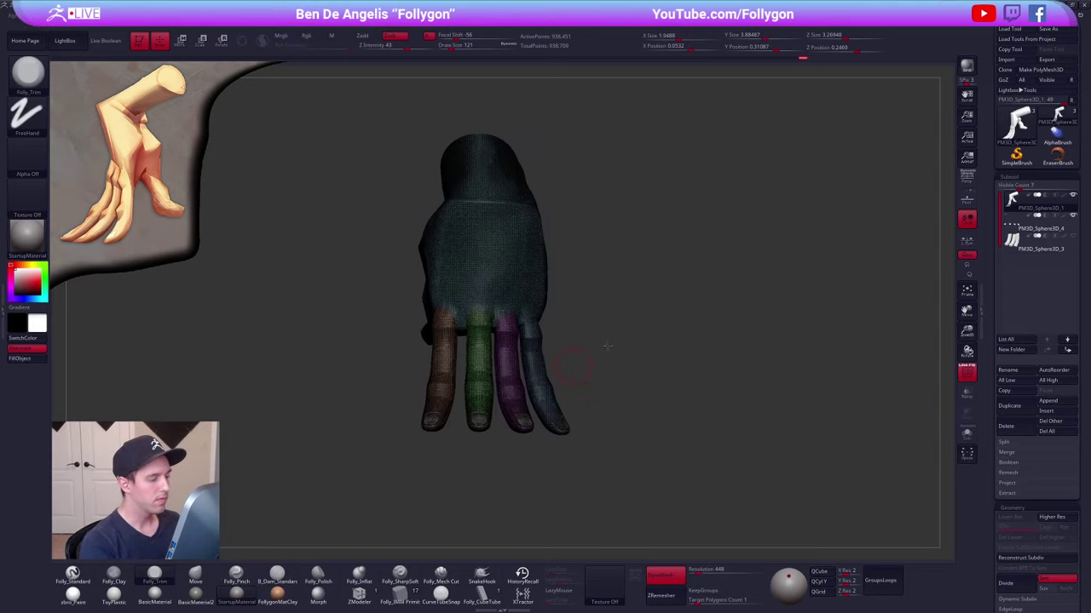
alt+right_drag(608, 346, 686, 302)
key(ctrl+w)
key(shift+f)
ctrl+right_drag(609, 287, 711, 320)
ctrl+right_drag(711, 319, 672, 385)
key(shift+f)
alt+drag(702, 382, 748, 387)
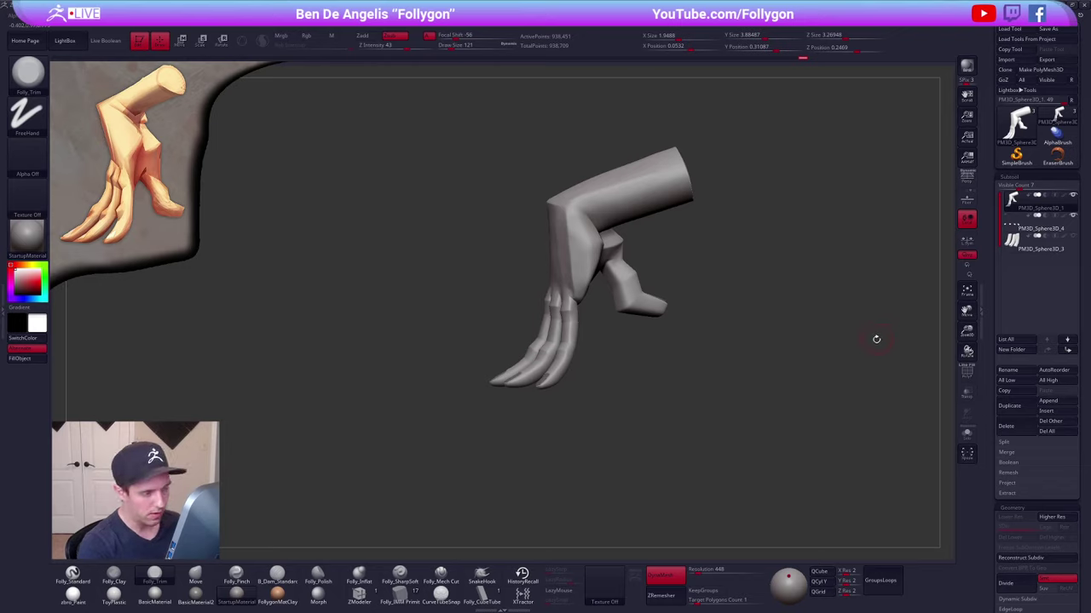
- ZRemesh the hand with a target polygon count of 5
click(700, 600)
text(5)
key(Return)
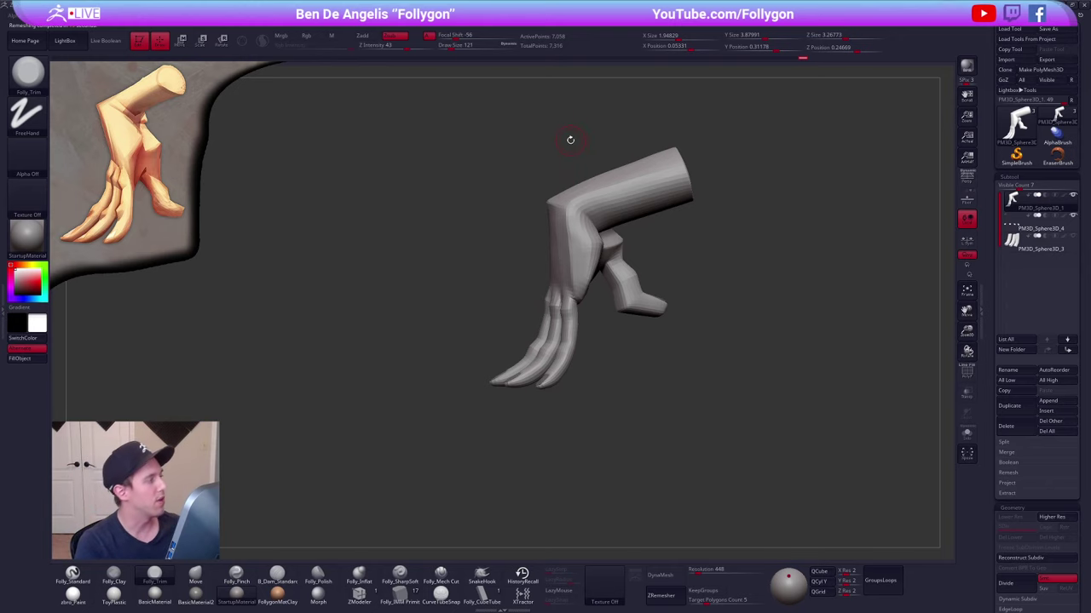
- Switch to the browser to view Follygon's Brushes on the Gumroad page, and return to ZBrush
key(alt+Tab)
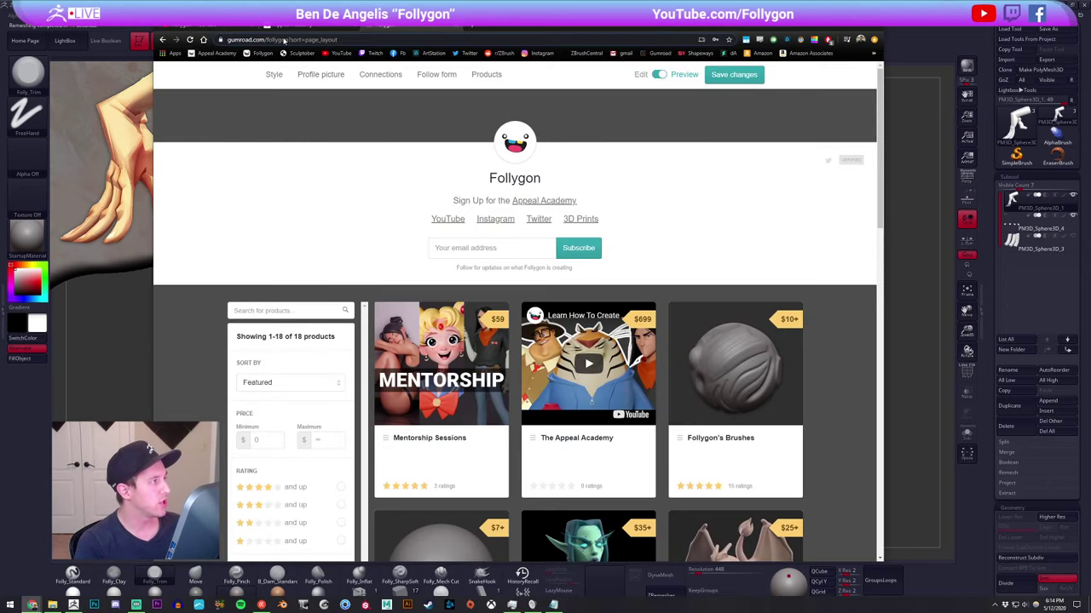
click(283, 40)
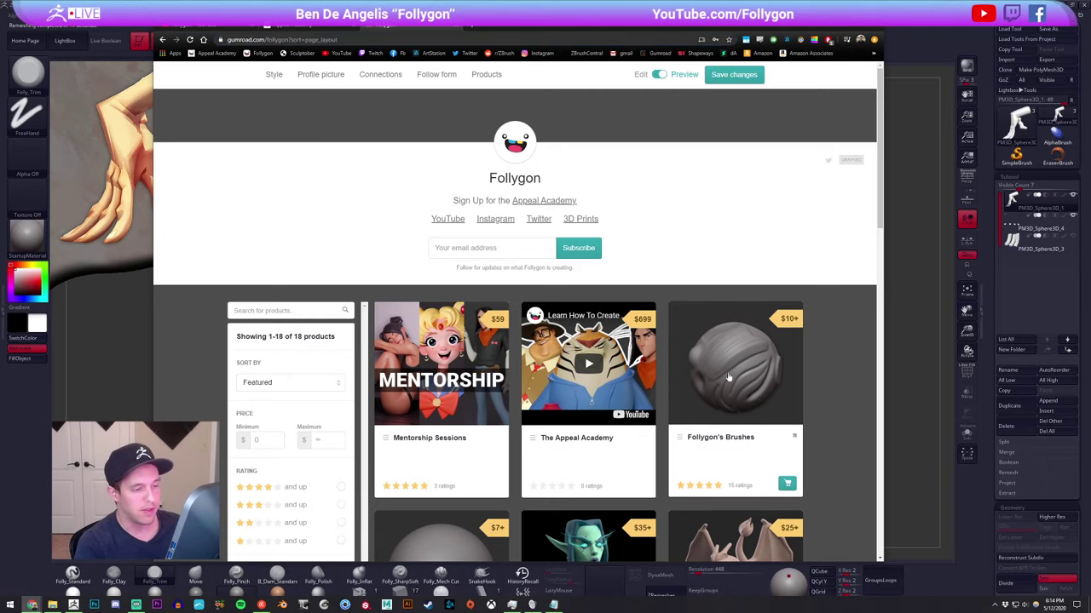
key(alt+Tab)
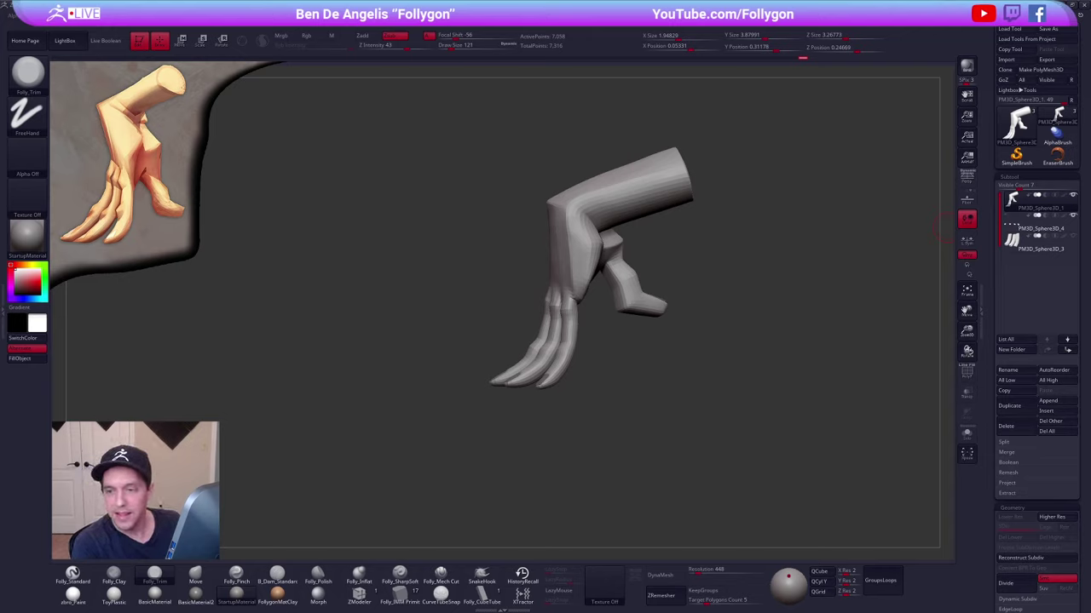
- Subdivide the remeshed hand once and project the marked history detail onto it
alt+drag(699, 265, 701, 267)
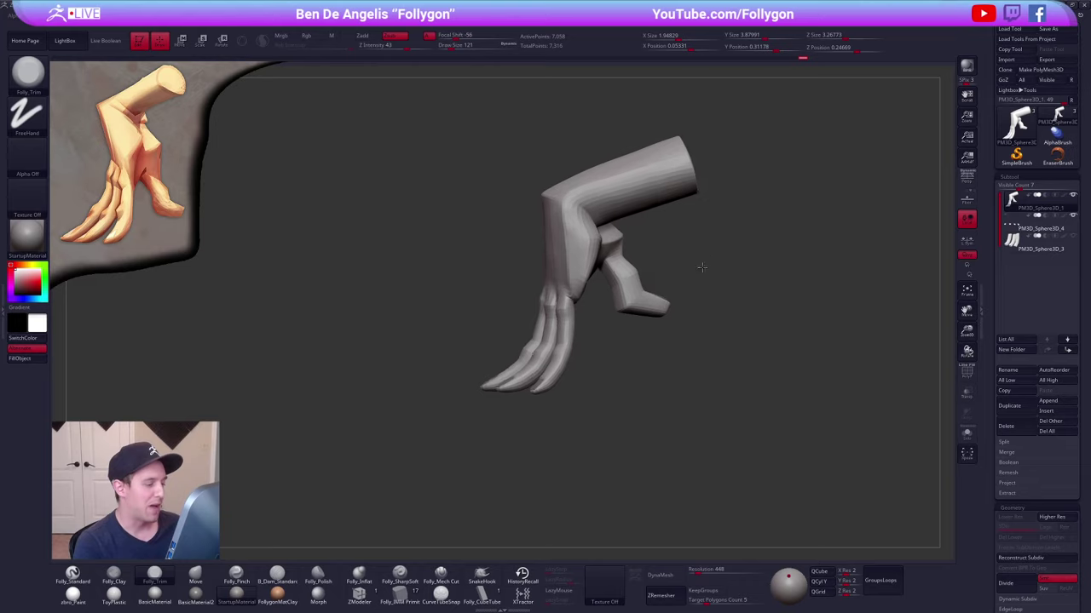
key(shift+f)
key(shift+f)
key(ctrl+shift+f)
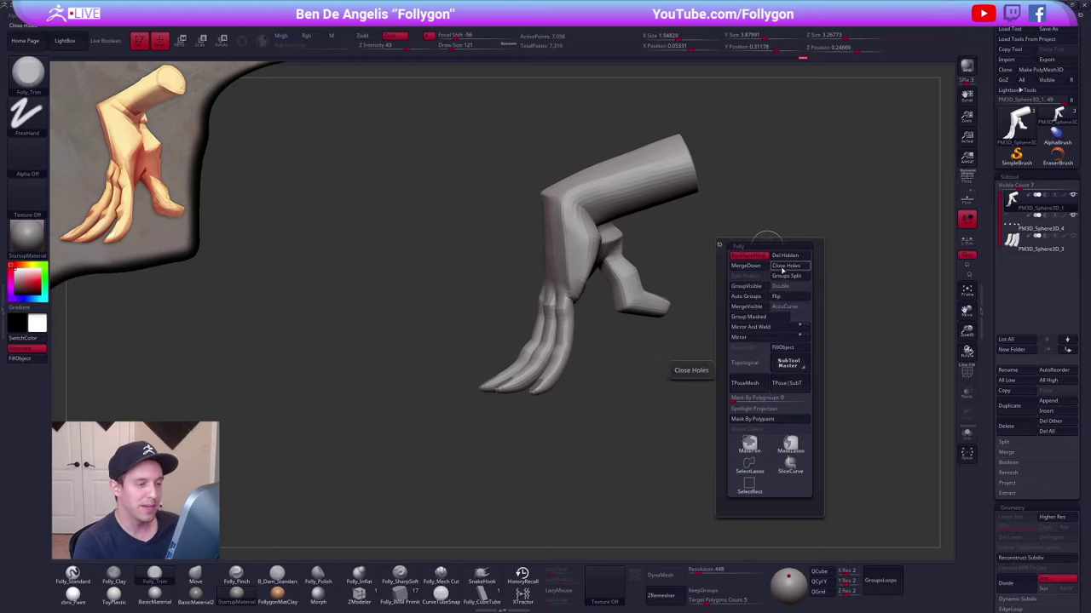
key(ctrl+d)
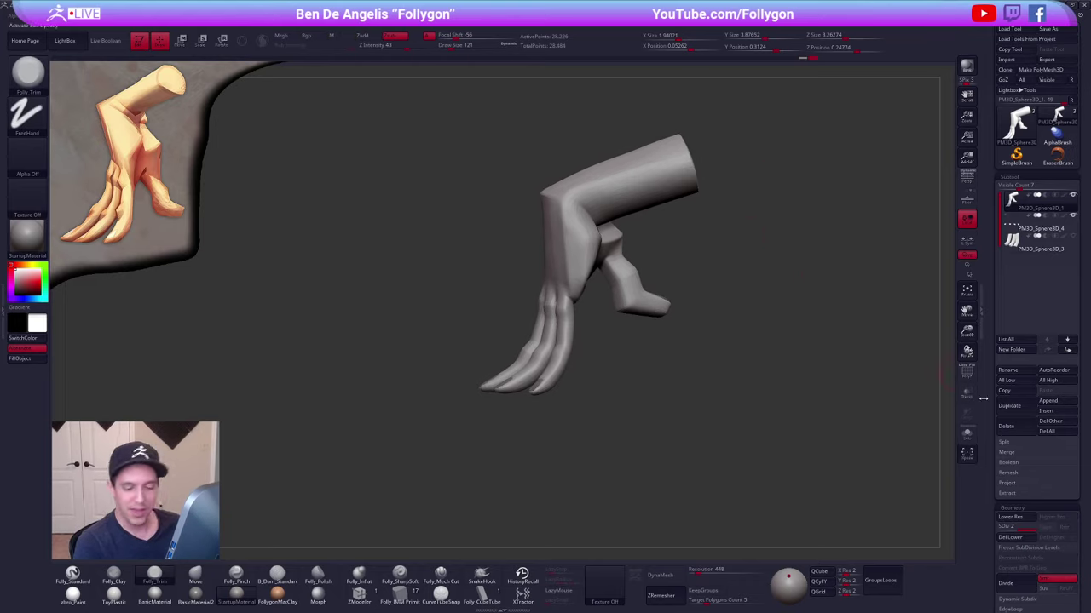
click(1013, 483)
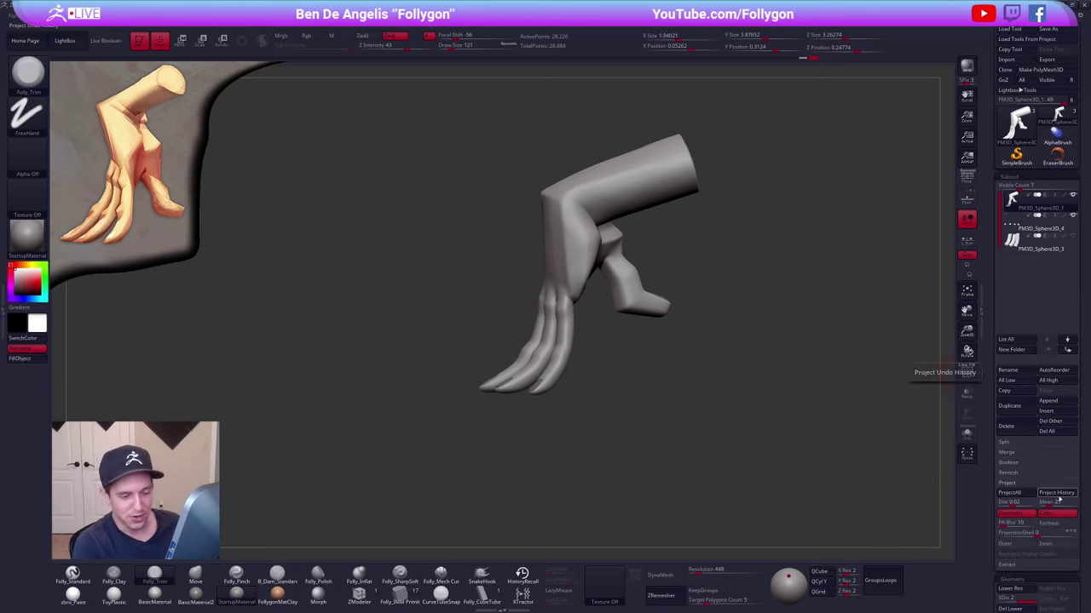
- Subdivide the hand up to SDiv 4, projecting the history detail at the new levels
key(ctrl+d)
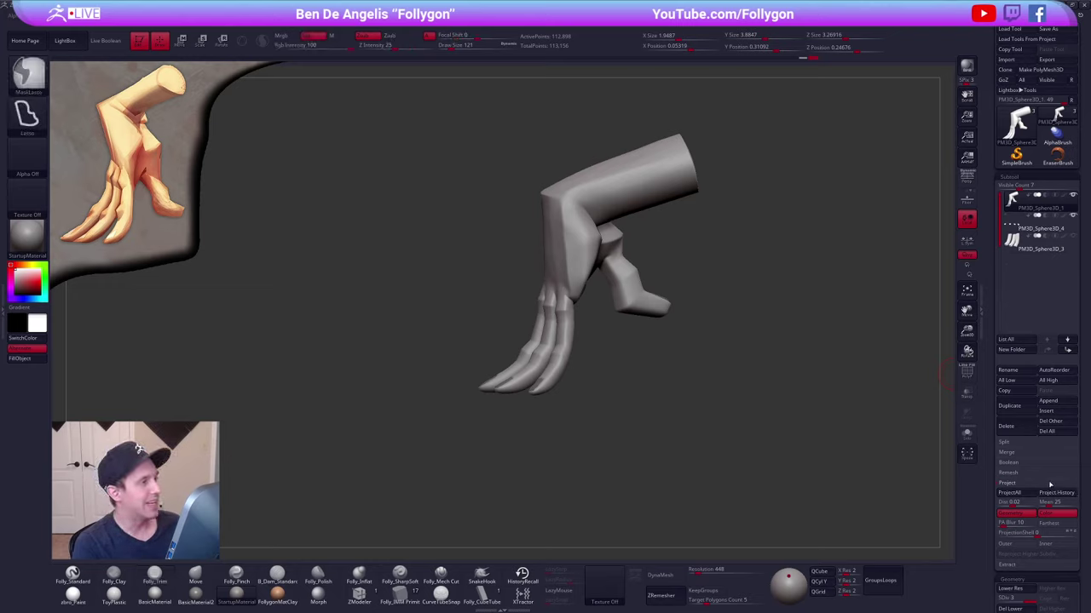
key(ctrl+d)
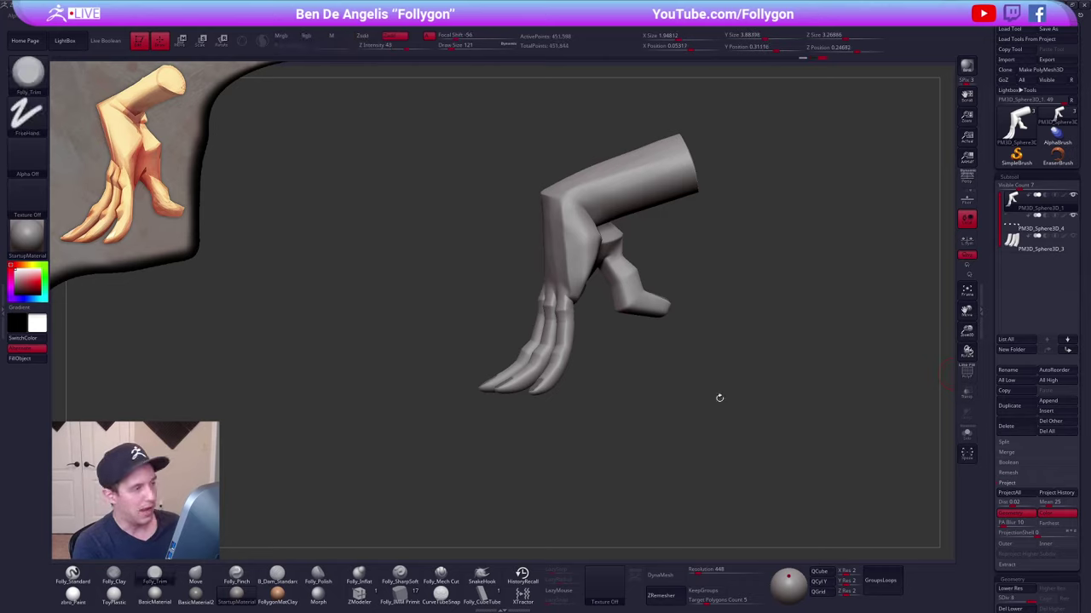
drag(664, 340, 681, 357)
key(shift+f)
key(shift+f)
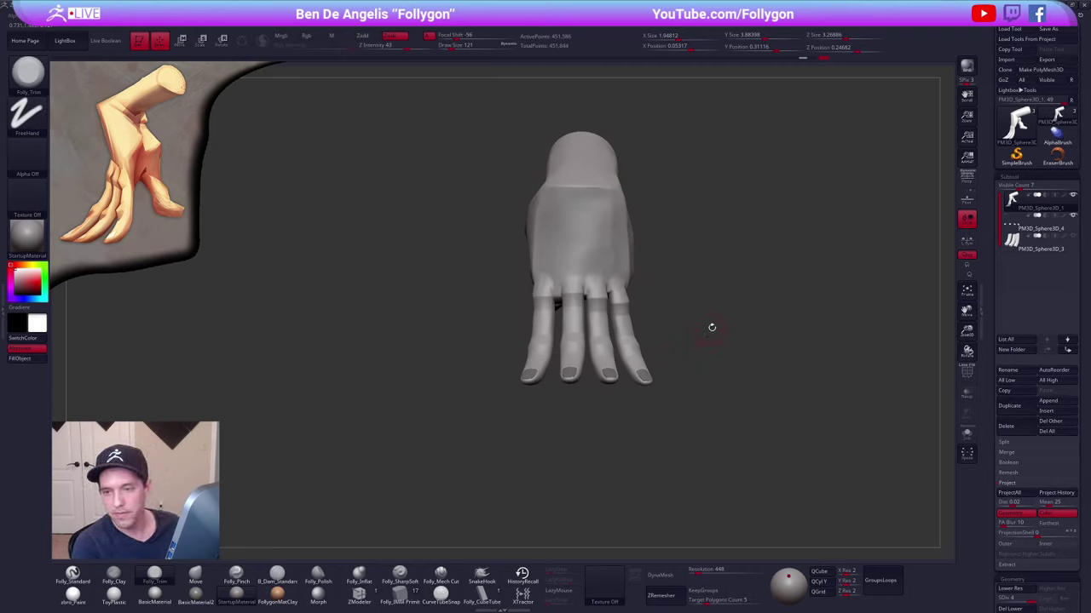
alt+drag(712, 326, 675, 333)
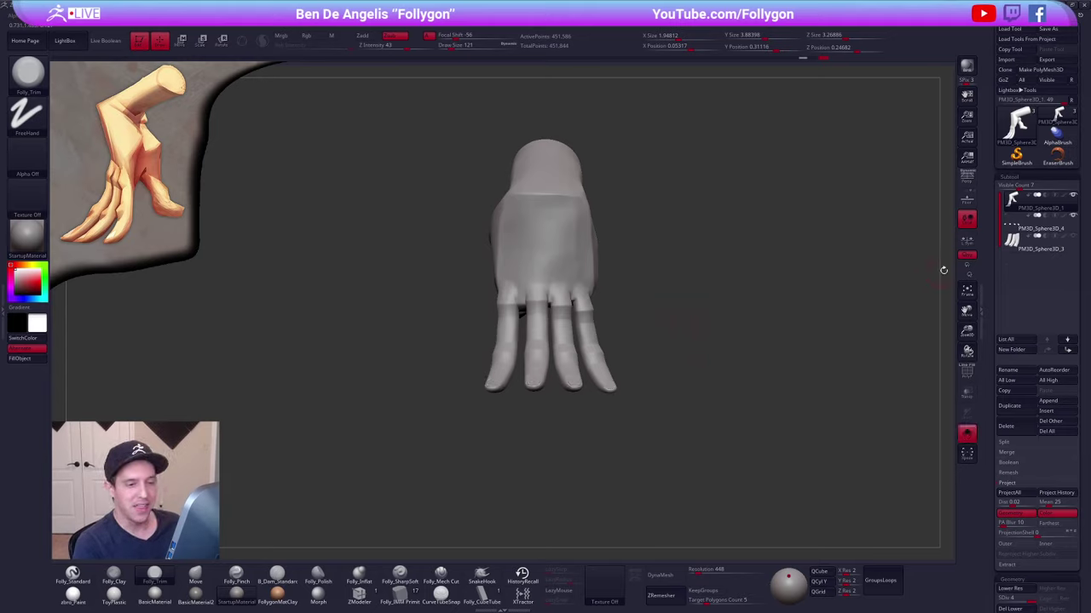
- Inspect the hidden PM3D_Sphere3D_3 finger subtool and reselect the hand subtool
click(1008, 248)
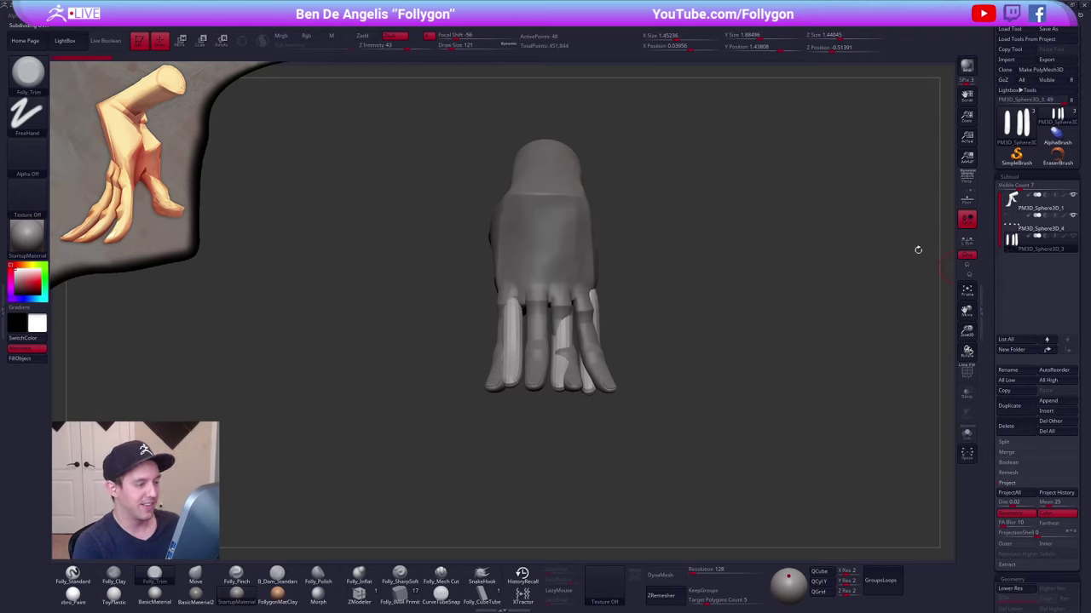
click(1013, 203)
alt+drag(643, 263, 650, 285)
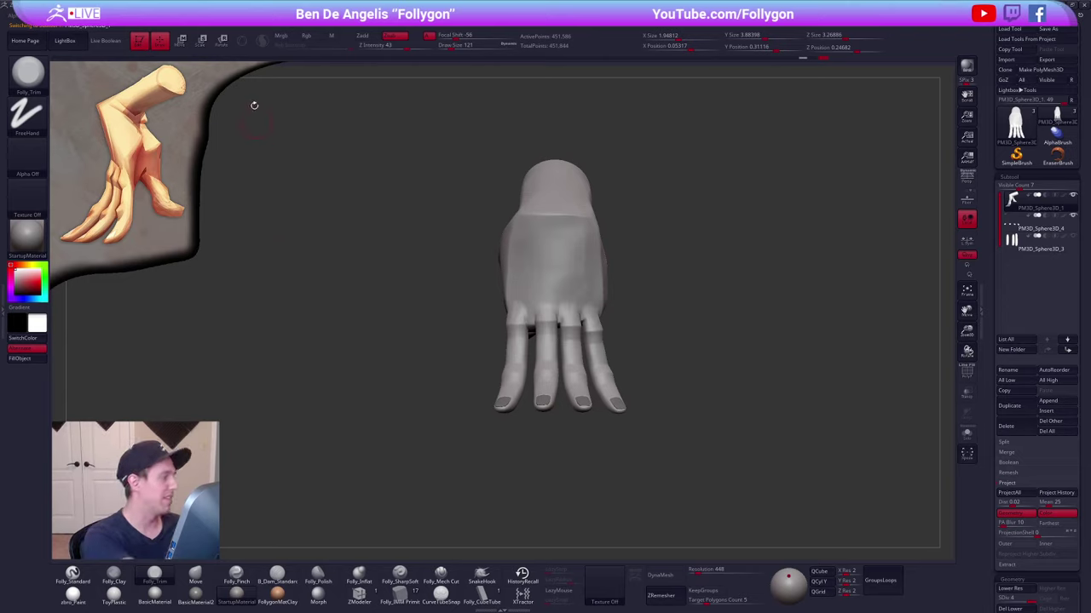
- Carve grooves up between the knuckles on the back of the hand with Folly_SharpSoft at draw size 150
drag(287, 210, 687, 420)
key(3)
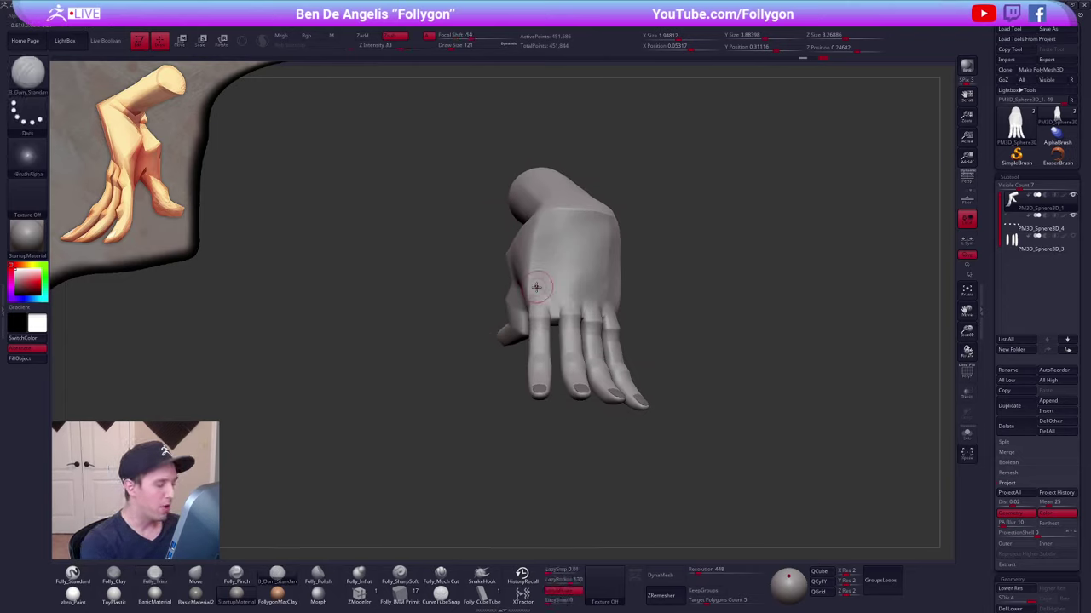
click(438, 572)
click(402, 573)
alt+drag(498, 348, 510, 400)
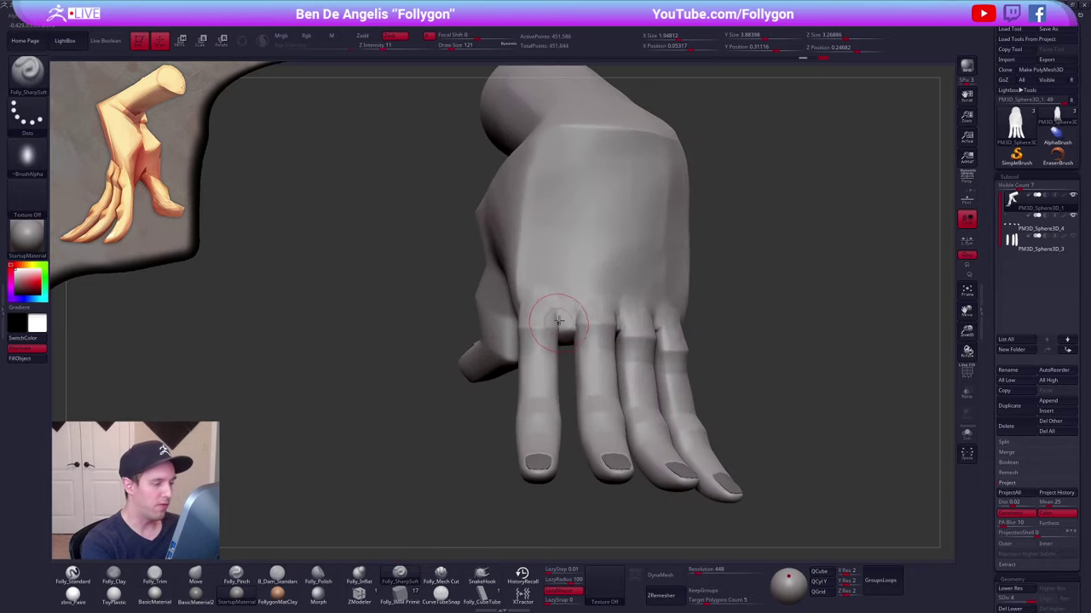
key(s)
drag(557, 317, 563, 320)
right_drag(562, 320, 567, 309)
drag(568, 332, 565, 274)
right_drag(576, 247, 607, 315)
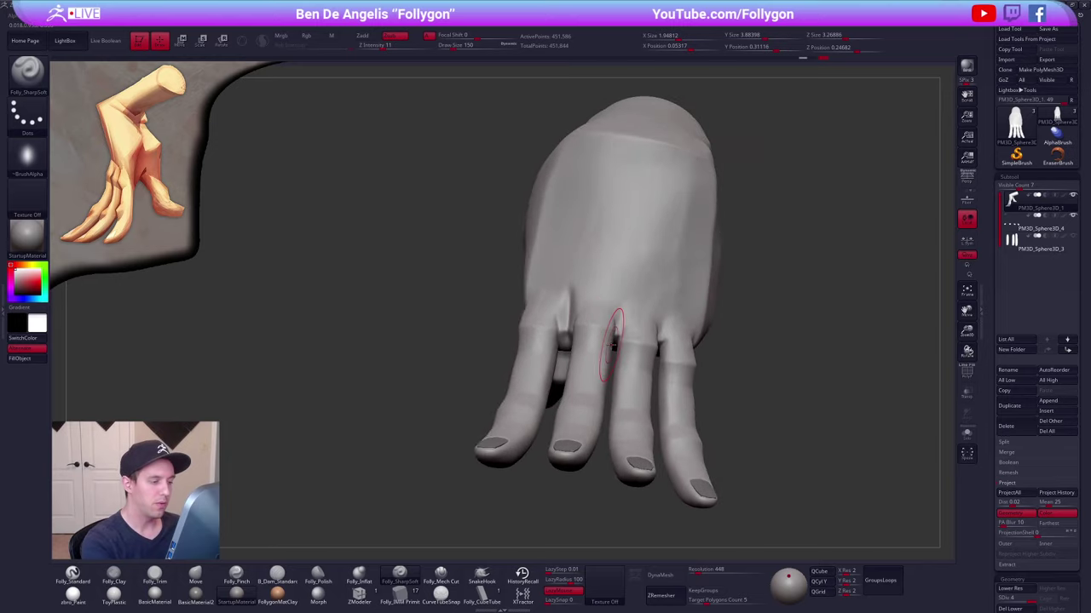
drag(618, 341, 618, 335)
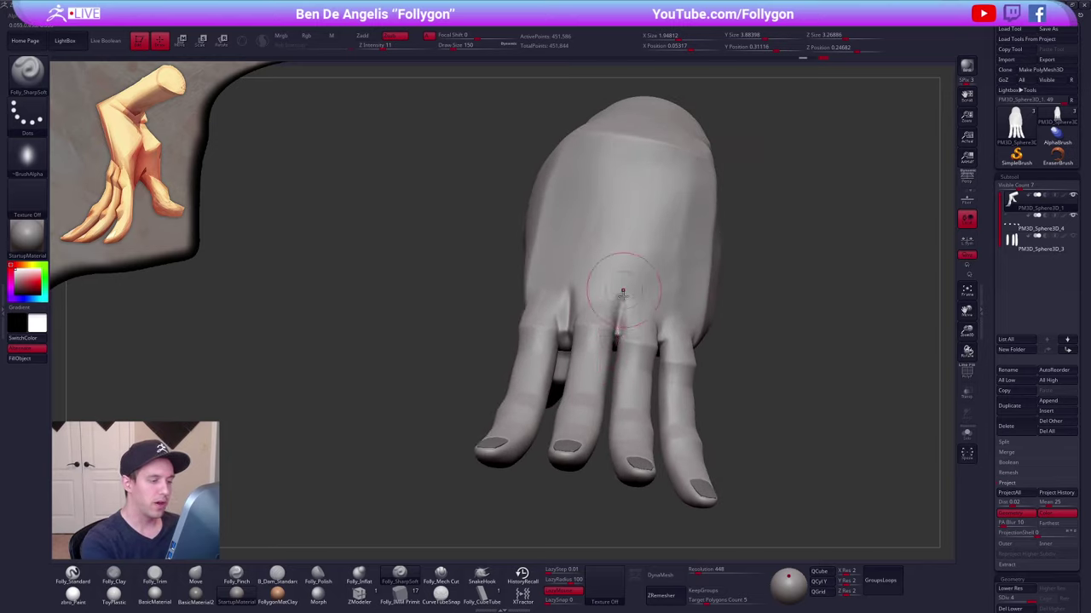
key(space)
right_drag(643, 291, 600, 296)
mouse_move(659, 339)
mouse_down()
mouse_move(664, 280)
mouse_move(664, 309)
mouse_move(645, 312)
mouse_up()
- Sharpen the gap between the ring finger and pinky and the pinky's knuckle using Folly_Mech Cut at draw size 81
click(441, 578)
key(space)
mouse_move(645, 312)
right_down()
mouse_move(607, 260)
mouse_move(610, 298)
right_up()
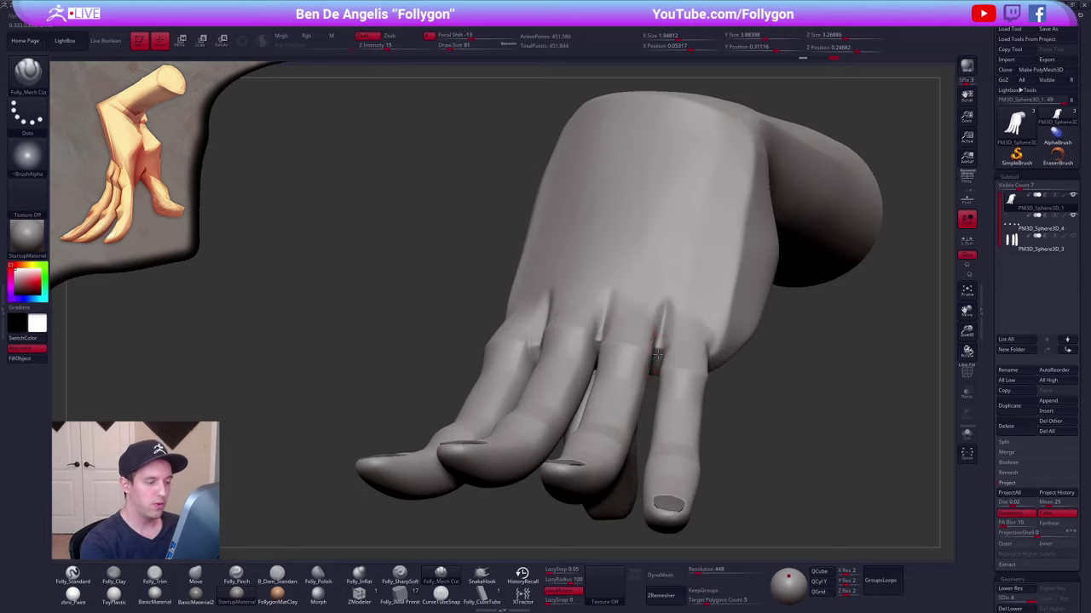
mouse_move(657, 358)
mouse_down()
mouse_move(679, 234)
mouse_move(671, 260)
mouse_up()
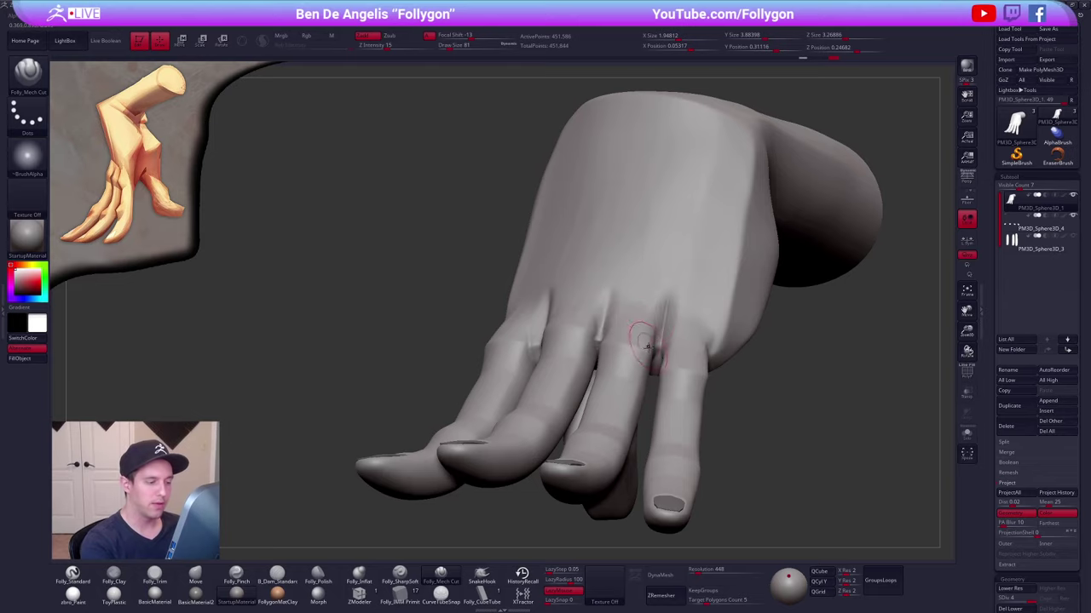
mouse_move(656, 343)
mouse_down()
mouse_move(678, 230)
mouse_move(670, 356)
mouse_move(685, 254)
mouse_up()
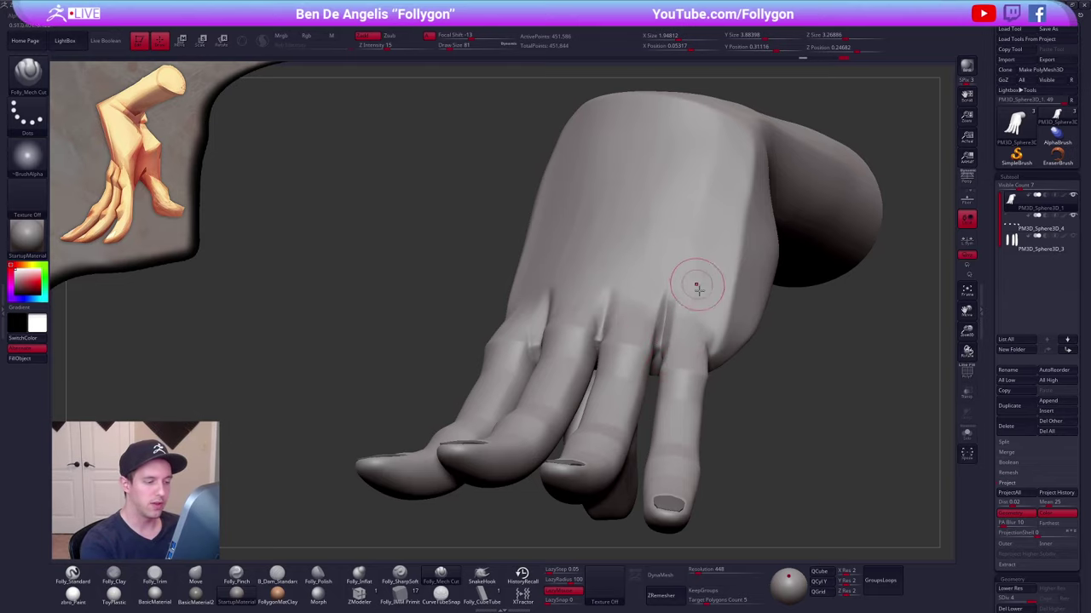
drag(703, 362, 717, 238)
- Cut sharper planes into the remaining finger gaps and along the index finger's knuckle
right_drag(682, 311, 614, 341)
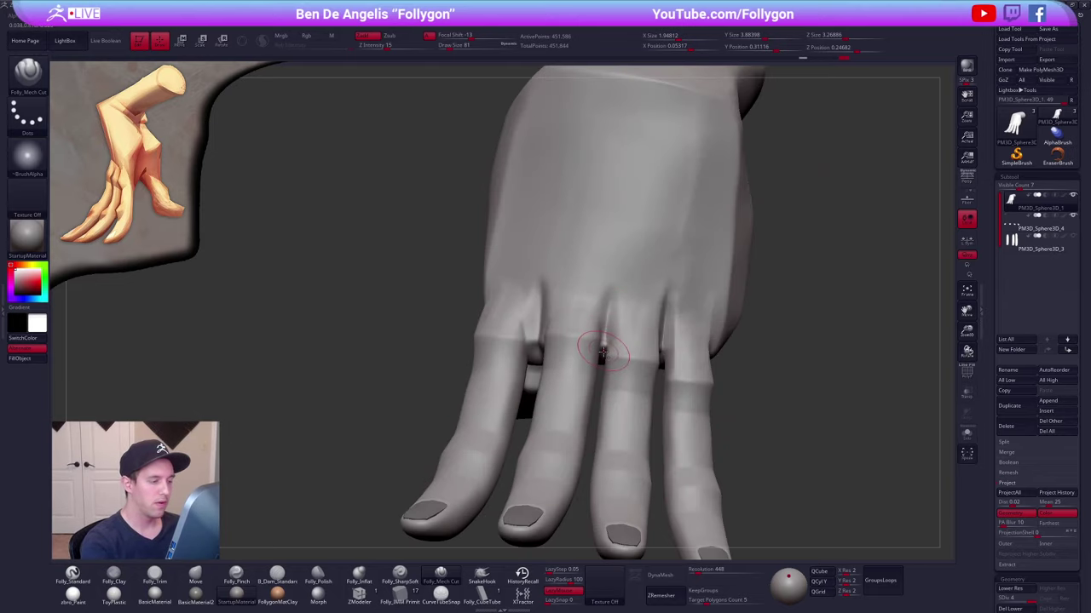
drag(603, 357, 613, 232)
drag(597, 335, 606, 255)
right_drag(563, 285, 609, 298)
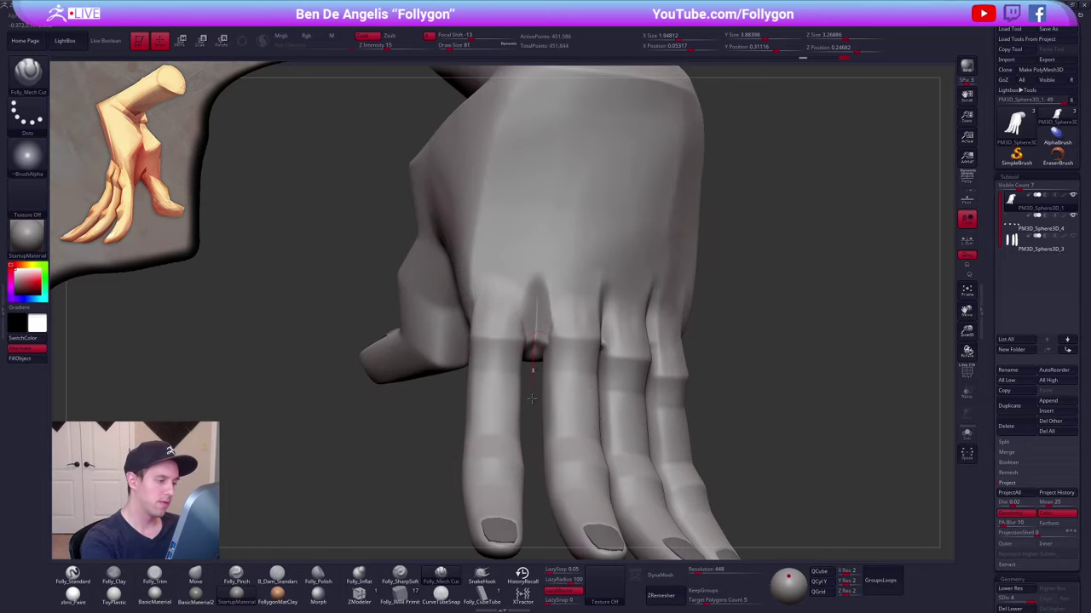
drag(520, 334, 529, 258)
right_drag(522, 264, 588, 277)
drag(484, 335, 478, 223)
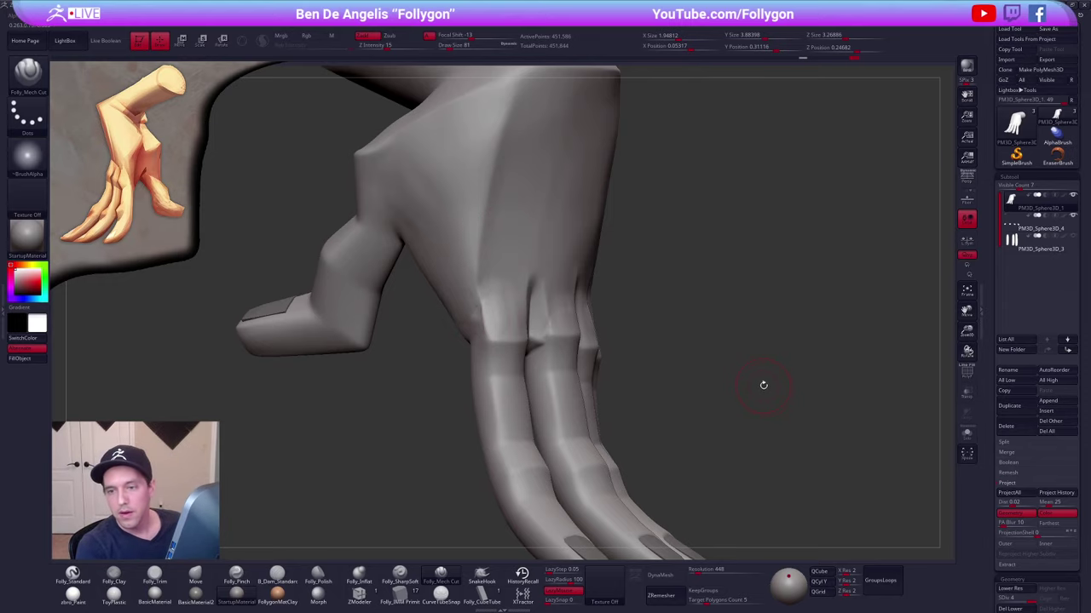
- Refine the plane edge at the base of the thumb on the palm side with Folly_Mech Cut at draw size 96
mouse_move(763, 388)
ctrl+right_down()
mouse_move(772, 394)
mouse_move(757, 403)
mouse_move(775, 393)
mouse_move(739, 407)
mouse_move(819, 436)
ctrl+right_up()
key(space)
drag(548, 238, 545, 238)
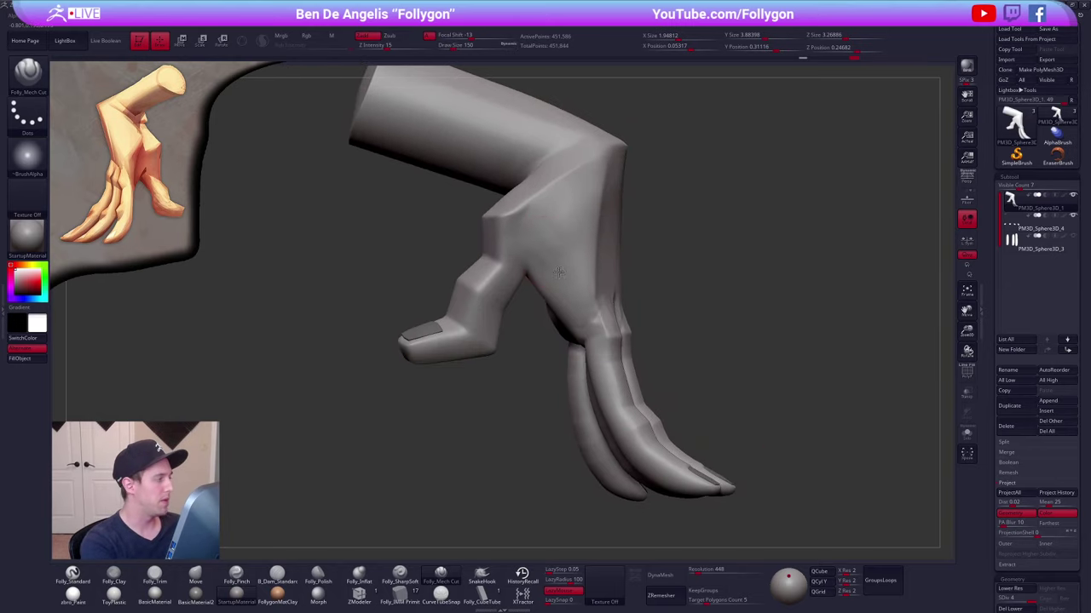
mouse_move(545, 264)
right_down()
mouse_move(646, 317)
mouse_move(579, 298)
right_up()
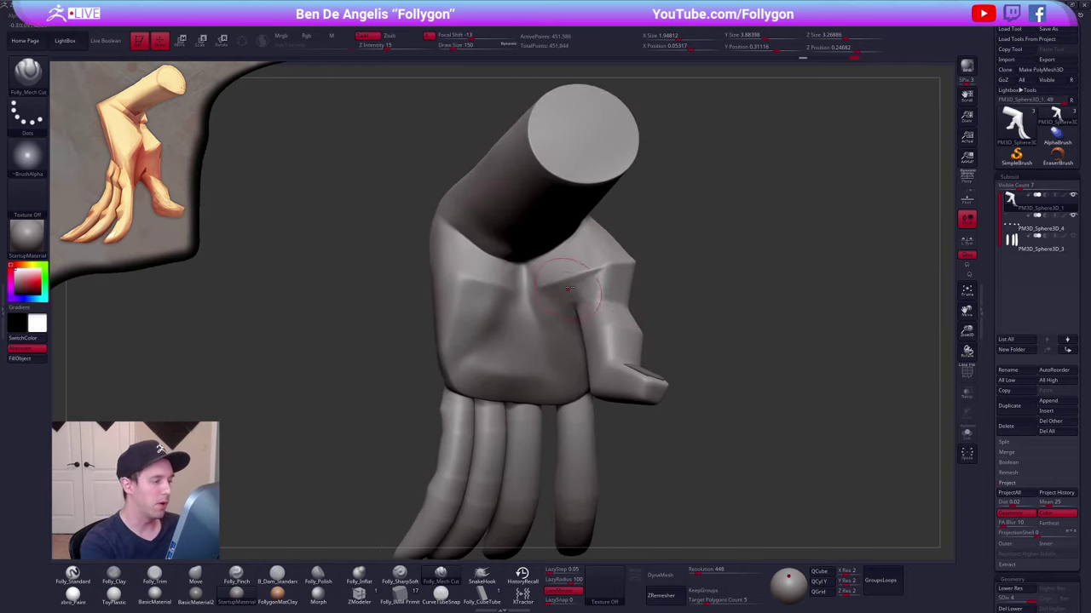
key(space)
drag(581, 294, 576, 294)
mouse_move(547, 294)
right_down()
mouse_move(586, 303)
mouse_move(564, 316)
right_up()
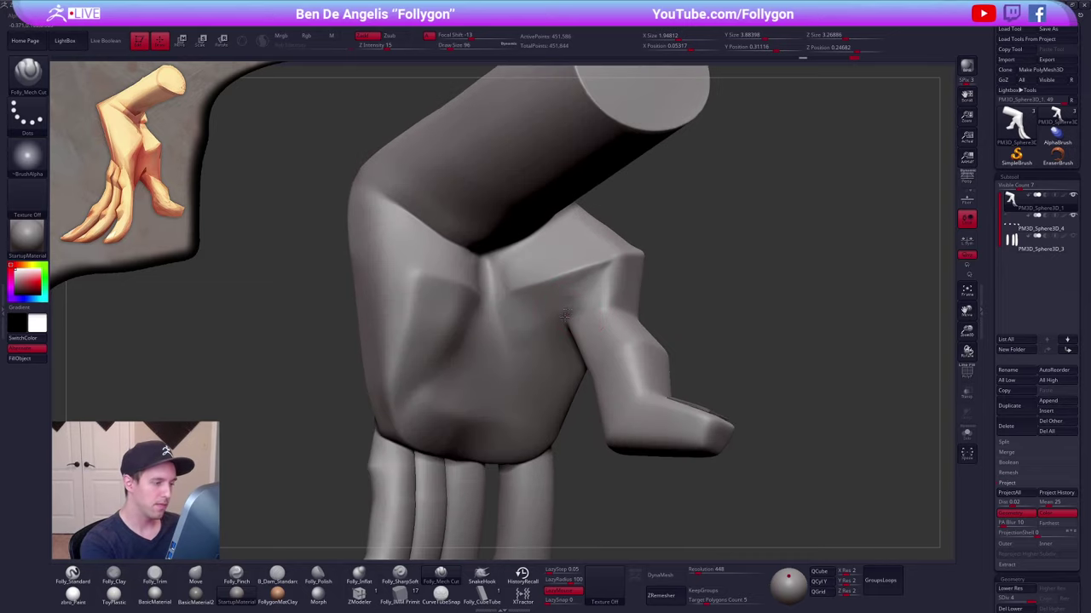
drag(618, 253, 635, 236)
mouse_move(734, 435)
ctrl+right_down()
mouse_move(733, 410)
mouse_move(753, 375)
ctrl+right_up()
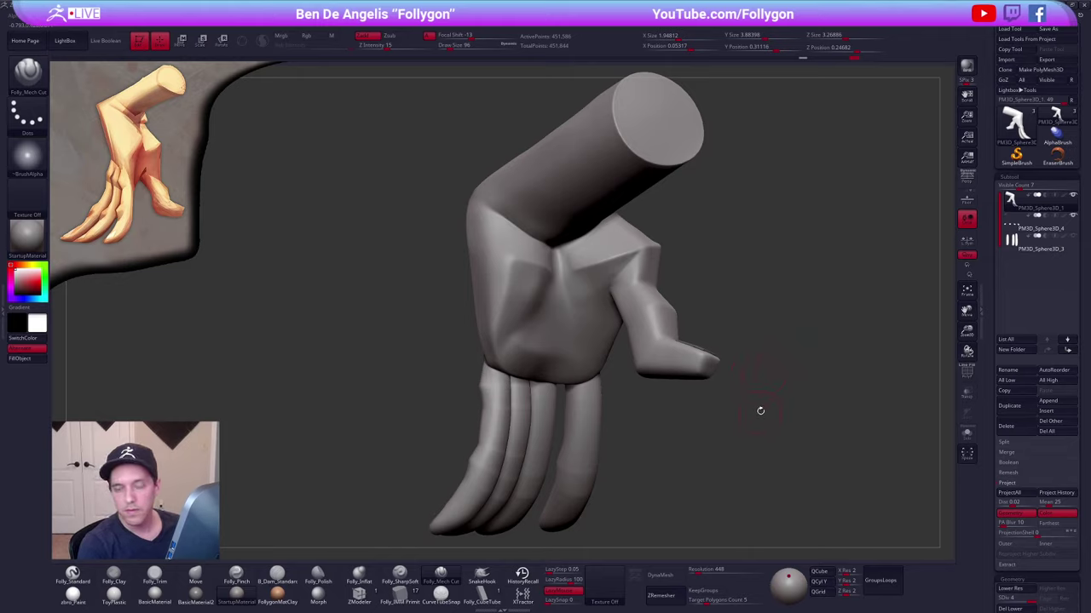
ctrl+right_drag(755, 450, 742, 423)
alt+right_drag(742, 423, 701, 421)
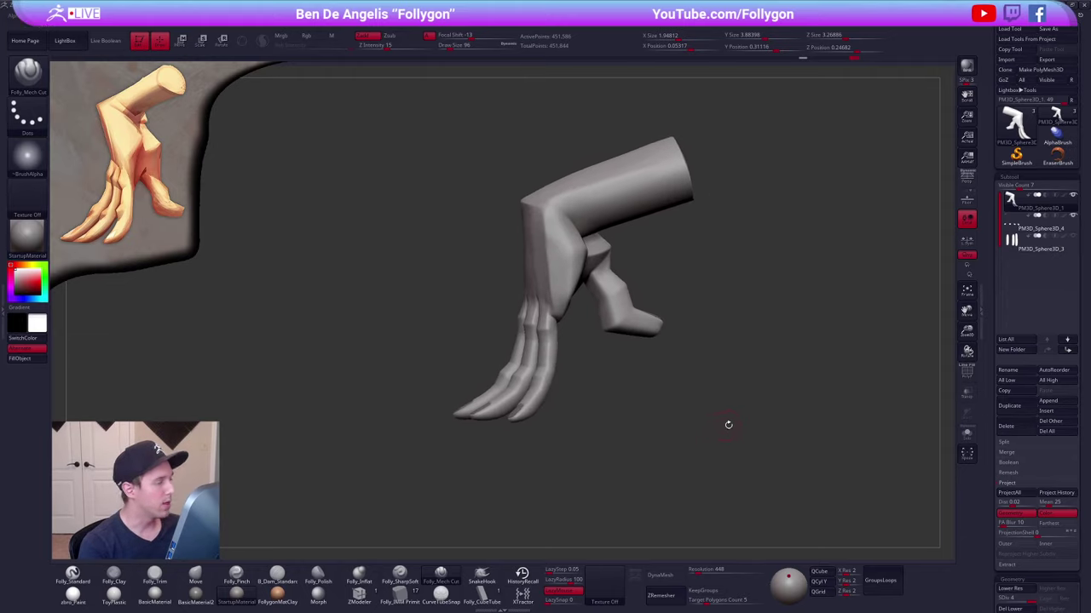
- Fill the hand with a pale yellow skin tone sampled from the concept art, using the zbro_Paint material and Folly_Standard brush
key(z)
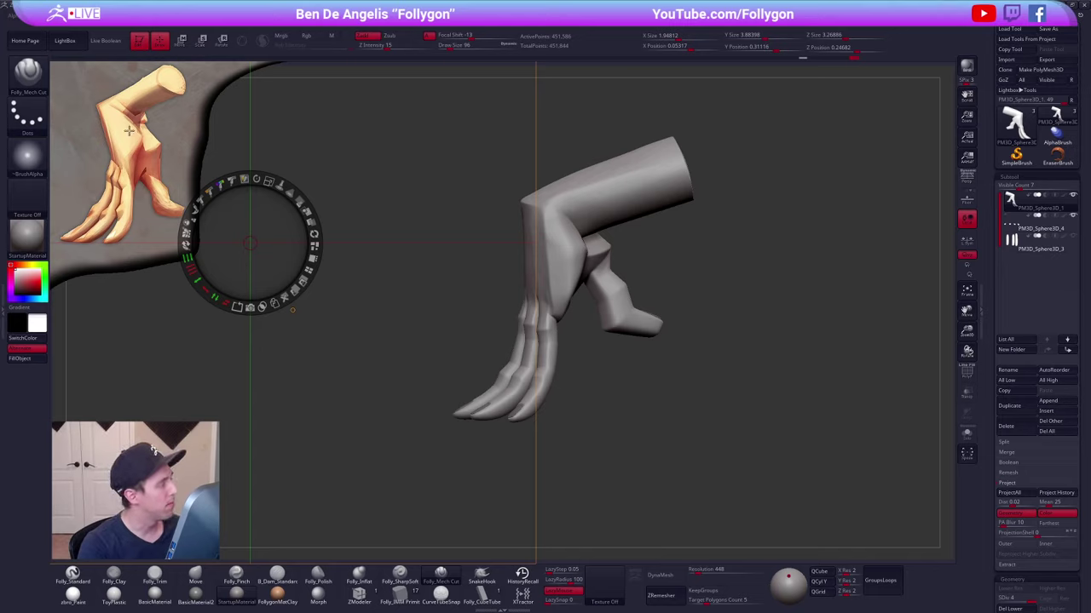
key(c)
key(z)
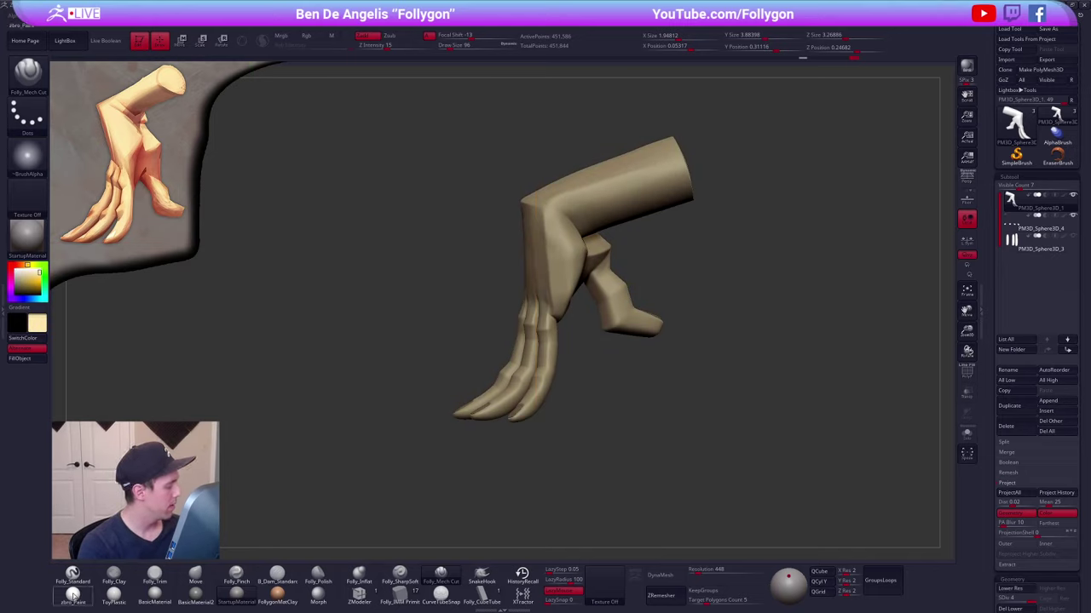
click(73, 596)
key(1)
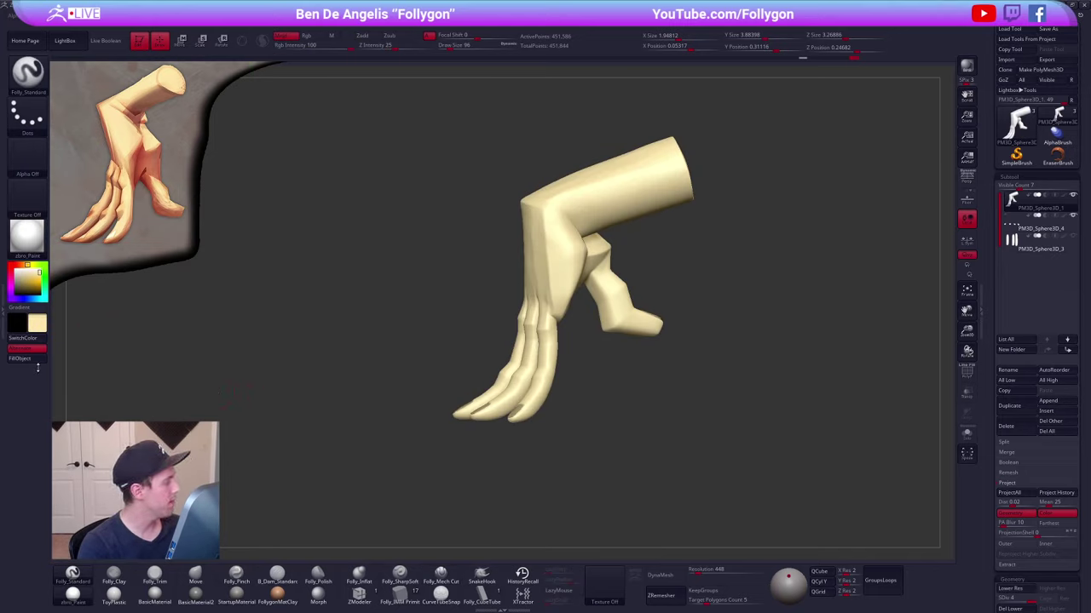
- Set the Rgb Intensity to 5 and sample a reddish shadow tone from the concept art
key(Return)
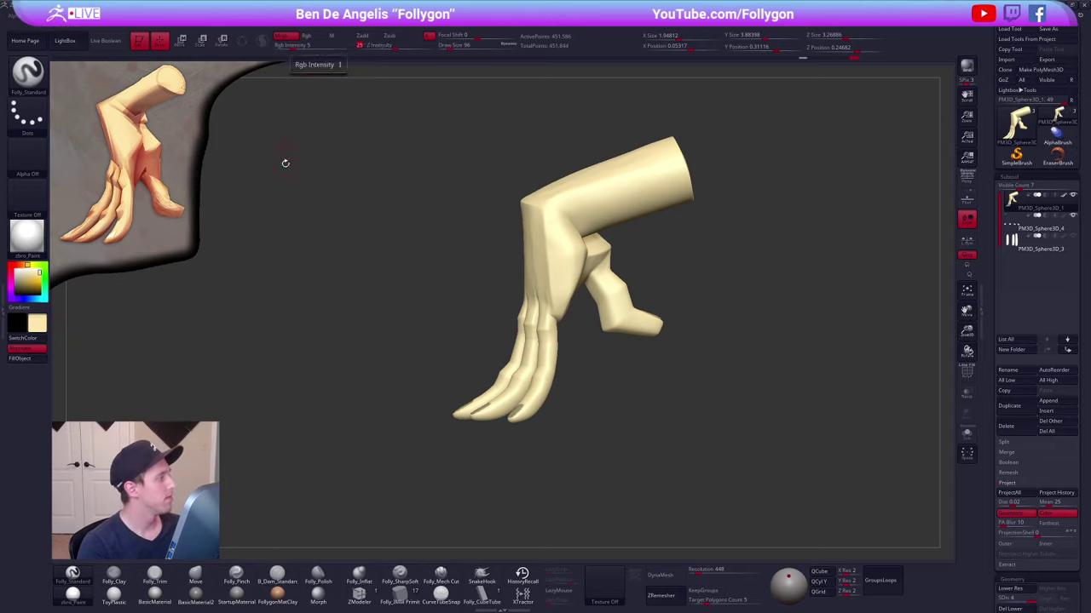
key(z)
key(c)
key(z)
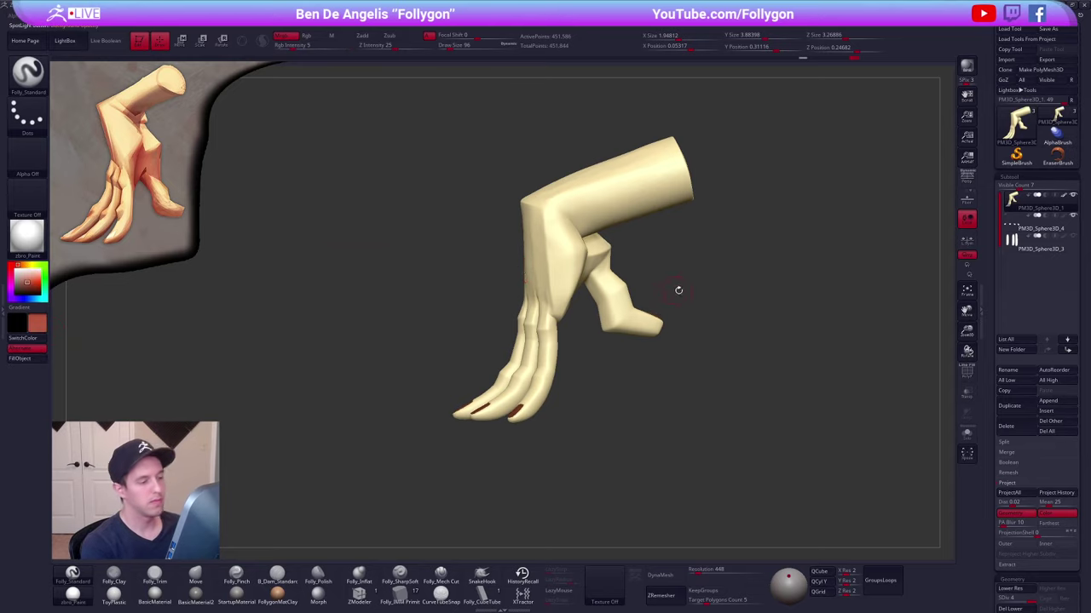
- Tint the back of the hand and wrist with the reddish tone at draw size 397
key(s)
mouse_move(679, 291)
mouse_down()
mouse_move(696, 292)
mouse_move(618, 290)
mouse_move(583, 245)
mouse_move(541, 286)
mouse_move(490, 303)
mouse_up()
shift+drag(629, 295, 695, 292)
mouse_move(569, 255)
mouse_down()
mouse_move(497, 277)
mouse_move(551, 267)
mouse_move(516, 307)
mouse_up()
drag(463, 298, 465, 400)
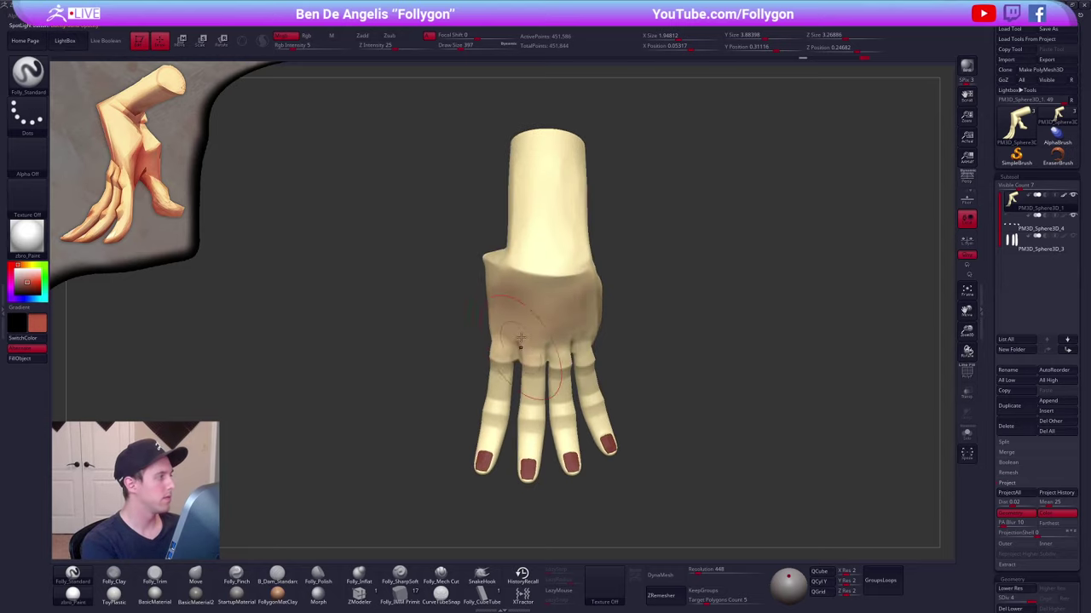
drag(573, 294, 511, 341)
mouse_move(530, 255)
mouse_down()
mouse_move(529, 160)
mouse_move(576, 162)
mouse_move(569, 242)
mouse_up()
- Tint the palm, thumb base and forearm with the reddish tone at draw size 699
drag(451, 215, 577, 222)
key(])
mouse_move(494, 217)
mouse_down()
mouse_move(463, 170)
mouse_move(486, 326)
mouse_move(474, 348)
mouse_up()
drag(519, 368, 588, 373)
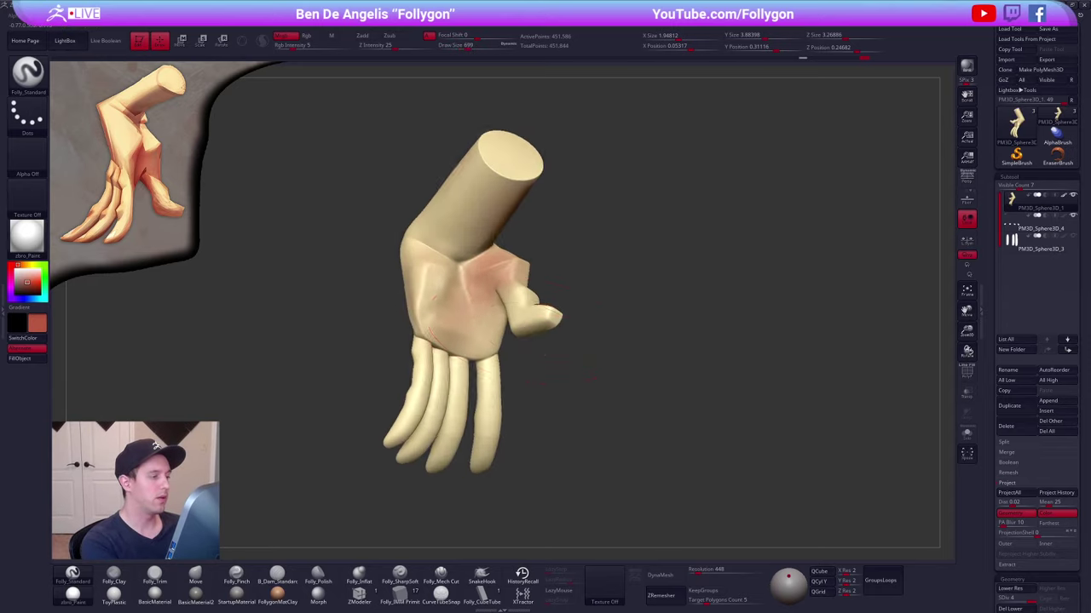
mouse_move(481, 183)
mouse_down()
mouse_move(434, 244)
mouse_move(441, 372)
mouse_up()
mouse_move(443, 368)
alt+right_down()
mouse_move(514, 294)
mouse_move(468, 295)
alt+right_up()
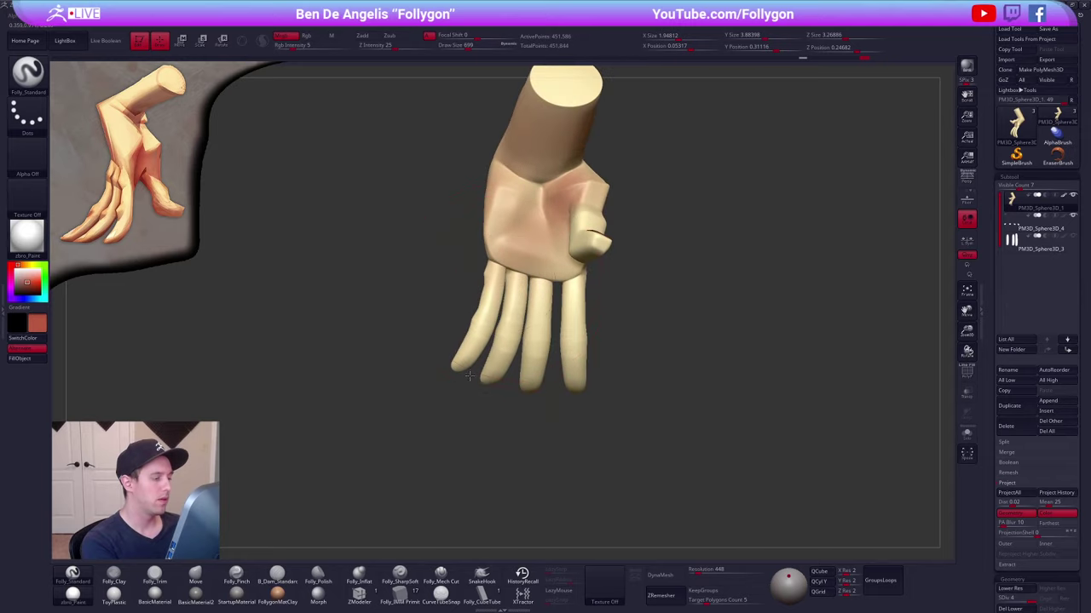
- Shade the undersides of the fingers, the palm hollow and the thumb with the reddish tone
mouse_move(493, 279)
mouse_down()
mouse_move(503, 358)
mouse_move(566, 310)
mouse_move(576, 380)
mouse_up()
right_drag(528, 366, 601, 341)
mouse_move(550, 201)
mouse_down()
mouse_move(568, 213)
mouse_move(553, 206)
mouse_up()
right_drag(537, 210, 589, 224)
drag(610, 250, 593, 257)
right_drag(621, 360, 491, 389)
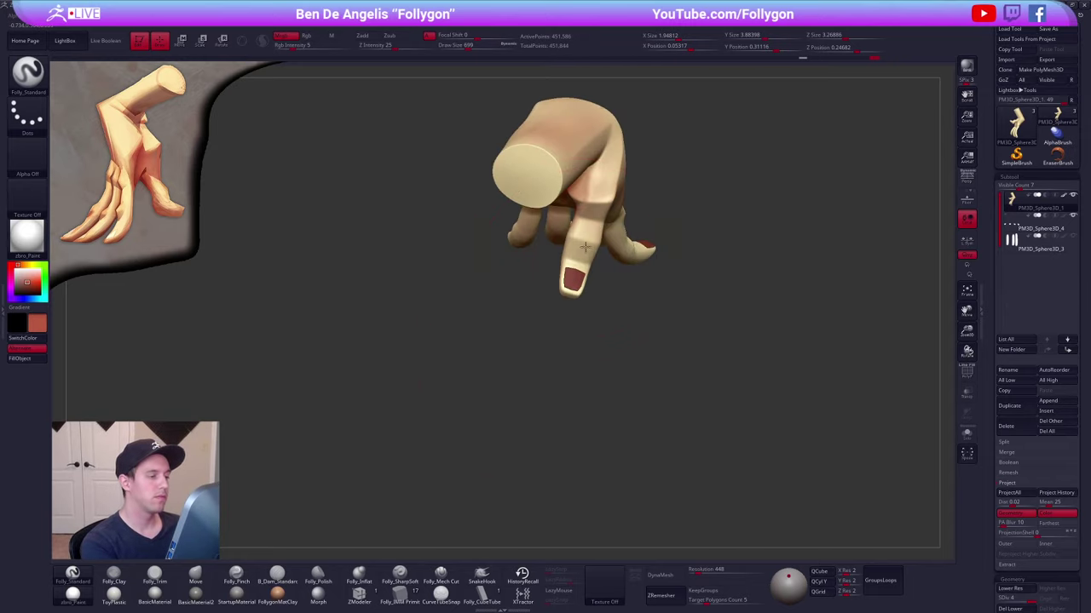
- Isolate the hand subtool and blend the reddish tint over the fingers and side of the hand
key(alt+s)
right_drag(579, 258, 709, 276)
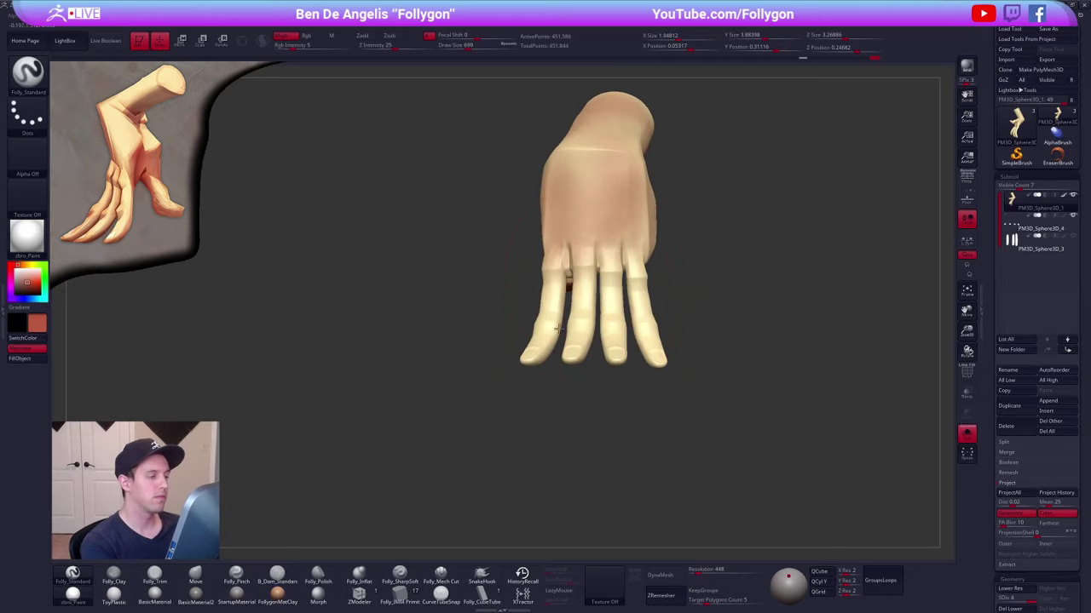
mouse_move(554, 294)
mouse_down()
mouse_move(583, 328)
mouse_move(634, 273)
mouse_move(644, 326)
mouse_move(637, 272)
mouse_up()
right_drag(707, 332, 620, 341)
mouse_move(629, 162)
mouse_down()
mouse_move(635, 200)
mouse_move(633, 162)
mouse_up()
mouse_move(682, 290)
right_down()
mouse_move(743, 277)
mouse_move(567, 292)
right_up()
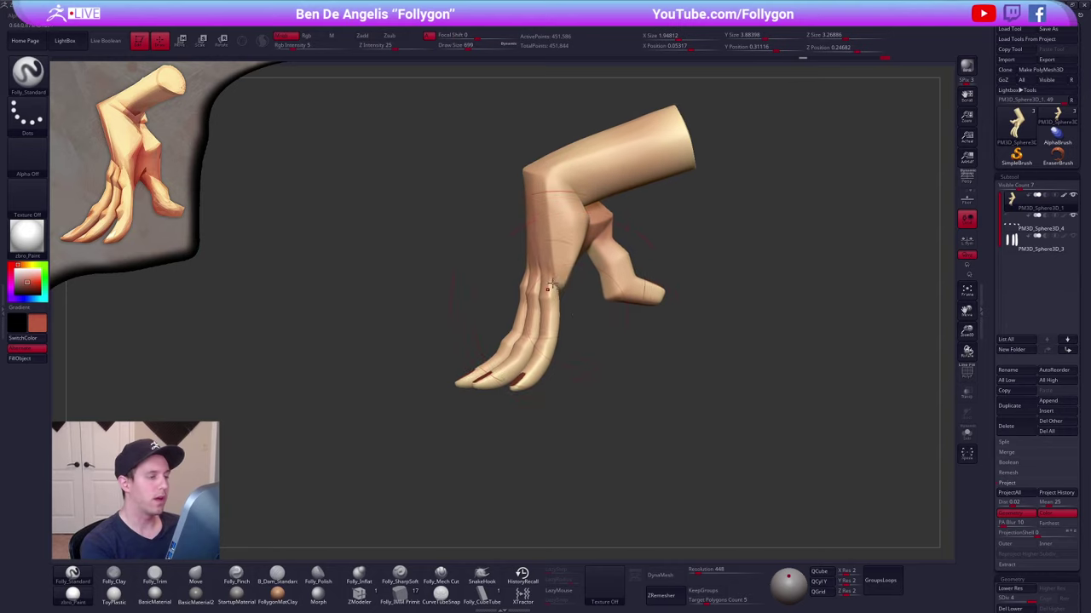
- Reduce the draw size to 500 and sample another skin tone from the fingers in the concept art
key(space)
drag(546, 285, 530, 284)
right_drag(435, 364, 402, 371)
key(shift+z)
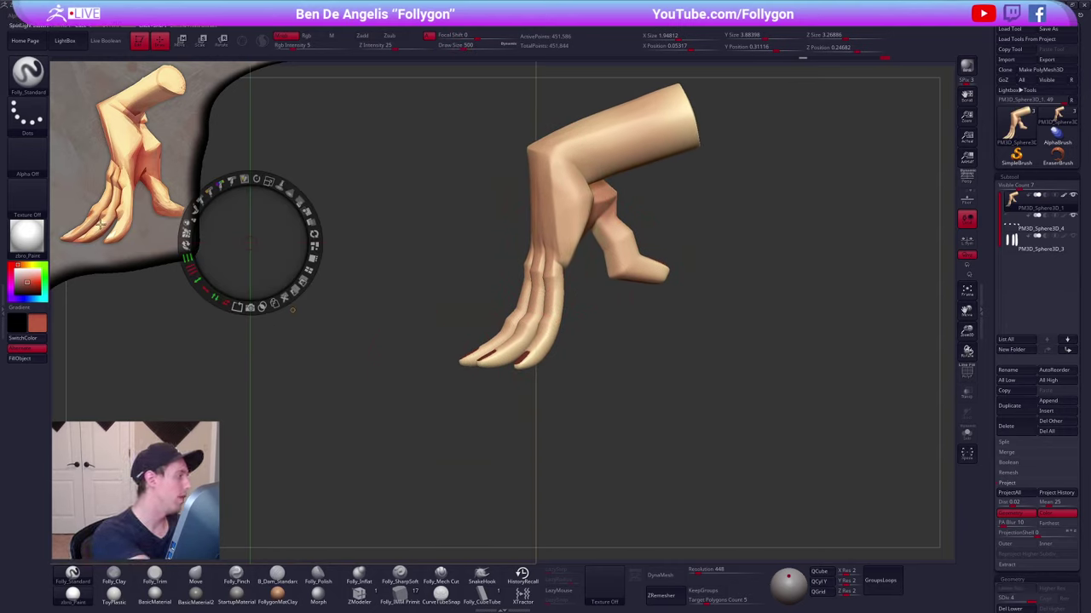
key(c)
key(z)
- Isolate the hand subtool and shade the backs of the fingers with the sampled tone at draw size 306
key(space)
drag(545, 280, 533, 279)
alt+right_drag(530, 358, 525, 323)
mouse_move(525, 324)
right_down()
mouse_move(512, 312)
mouse_move(525, 326)
mouse_move(560, 303)
right_up()
key(space)
click(559, 291)
key(alt+s)
right_drag(540, 354, 564, 353)
right_drag(509, 195, 485, 218)
right_drag(441, 275, 538, 322)
- Sample an orange tone from the concept art and reduce the draw size to 215
key(z)
key(c)
key(z)
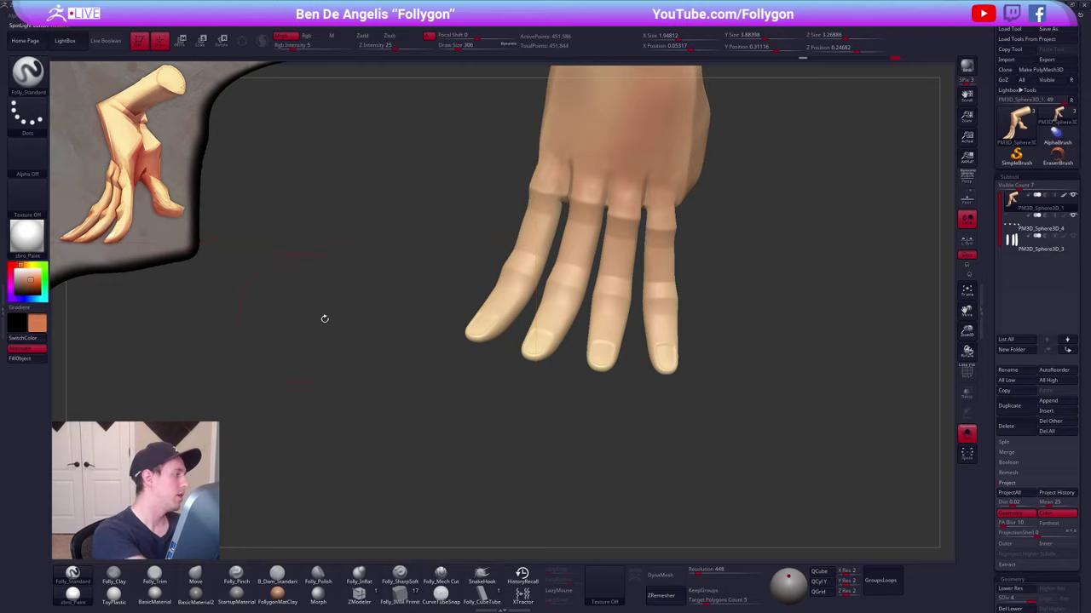
key(space)
click(521, 285)
mouse_move(512, 285)
right_down()
mouse_move(522, 284)
mouse_move(515, 270)
right_up()
key(space)
click(521, 283)
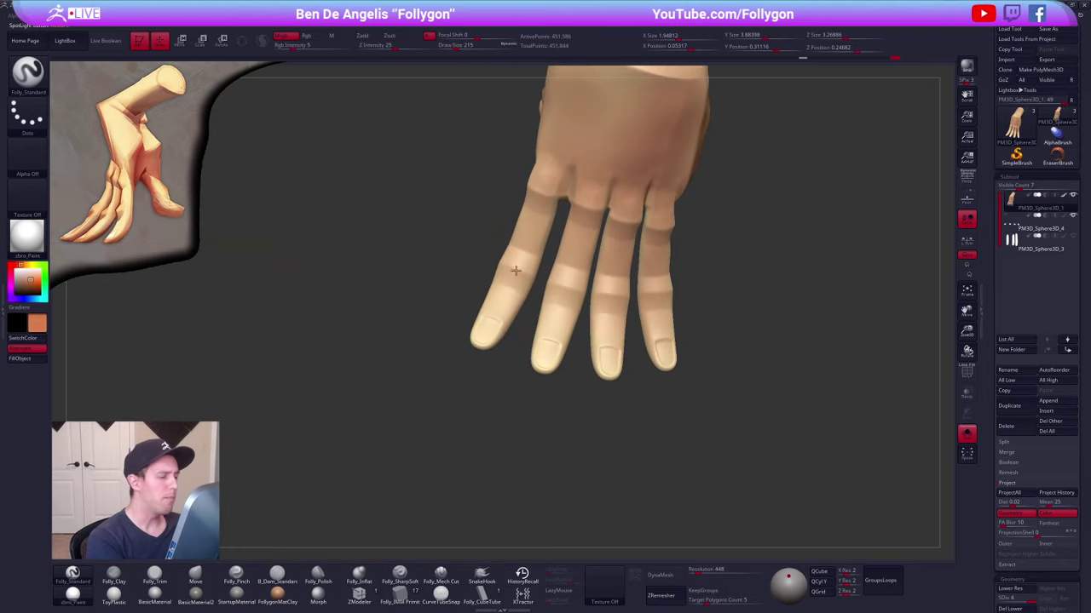
- Paint the orange tone over the knuckles and middle joints of all four fingers
drag(537, 205, 547, 189)
right_drag(564, 231, 576, 236)
drag(581, 213, 588, 205)
mouse_move(563, 282)
mouse_down()
mouse_move(560, 292)
mouse_move(566, 284)
mouse_up()
drag(621, 223, 624, 210)
right_drag(620, 280, 610, 296)
drag(610, 298, 608, 300)
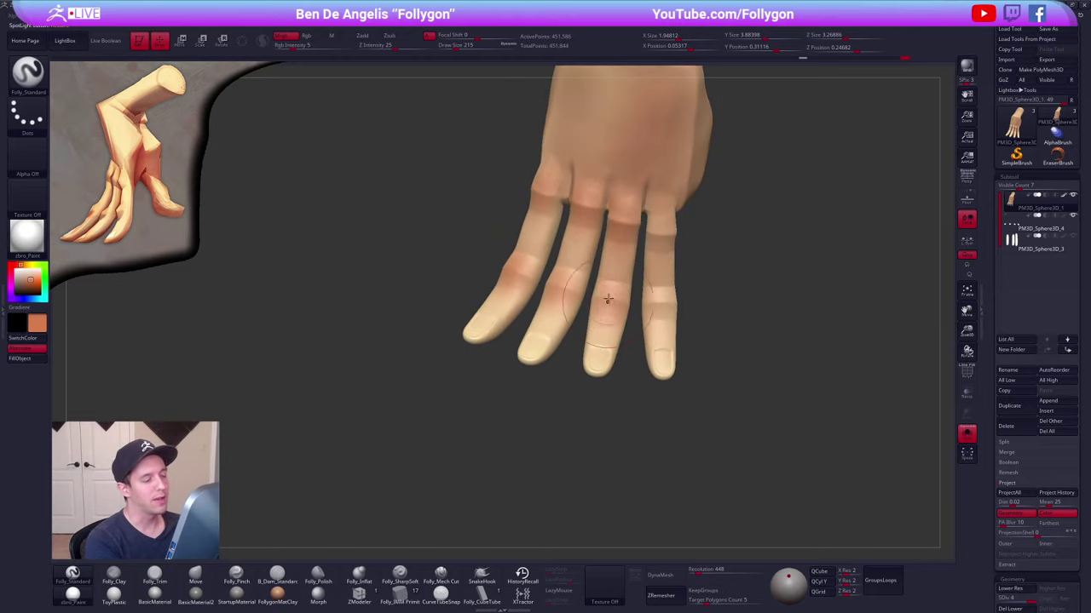
drag(662, 208, 661, 237)
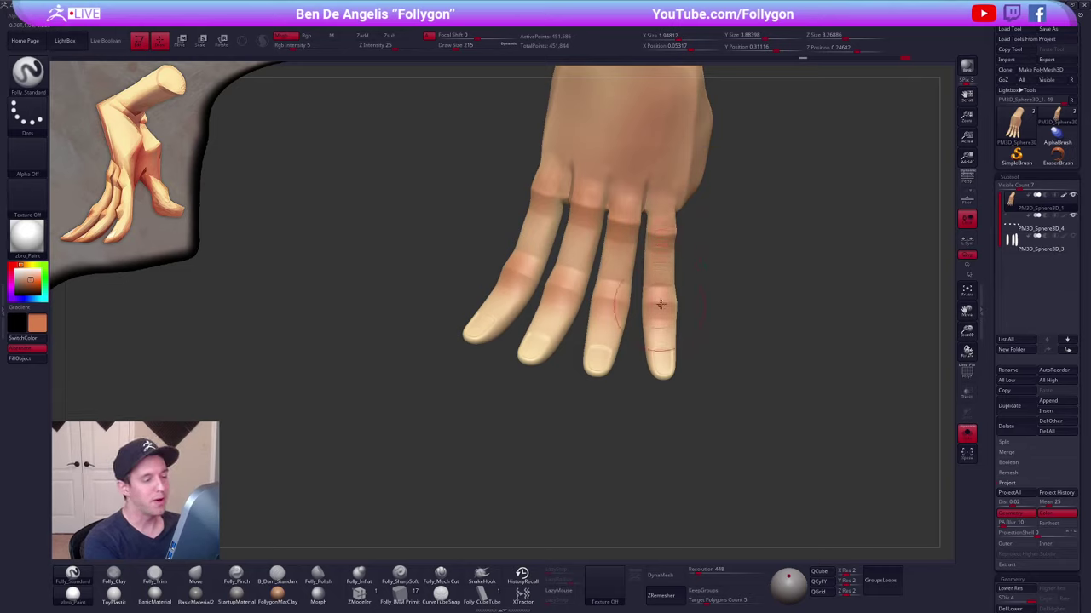
drag(684, 298, 659, 415)
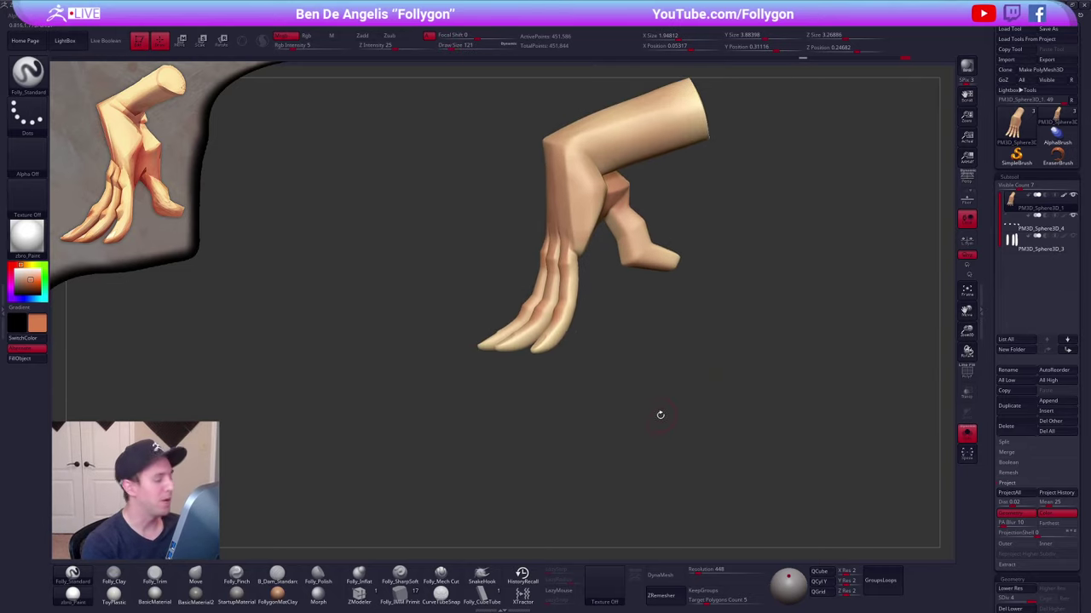
- Set the draw size to 265 and sample a darker reddish-brown from the fingers in the concept art
key(space)
drag(572, 335, 584, 335)
key(z)
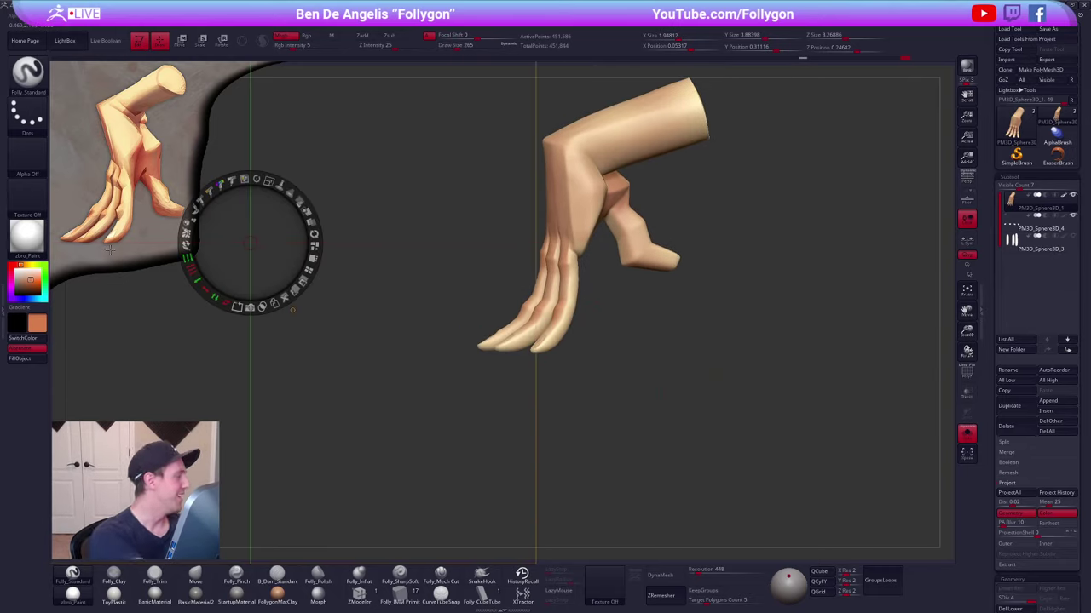
key(z)
- Shade the undersides of the four fingers with the reddish-brown tone at draw size 447
mouse_move(533, 377)
mouse_down()
mouse_move(558, 298)
mouse_move(550, 247)
mouse_up()
key(space)
drag(552, 306, 565, 306)
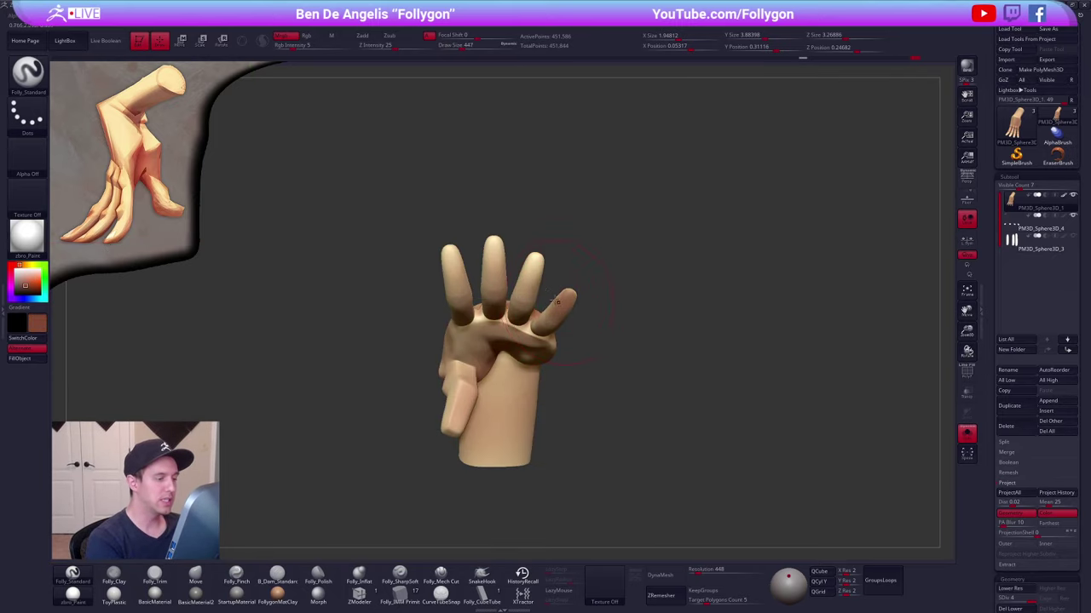
drag(529, 265, 494, 287)
mouse_move(452, 257)
mouse_down()
mouse_move(465, 308)
mouse_move(463, 394)
mouse_move(439, 389)
mouse_move(527, 358)
mouse_move(483, 357)
mouse_up()
- Set the draw size to 335 and sample an orange tone from the fingers in the concept art
key(space)
drag(532, 298, 524, 295)
key(z)
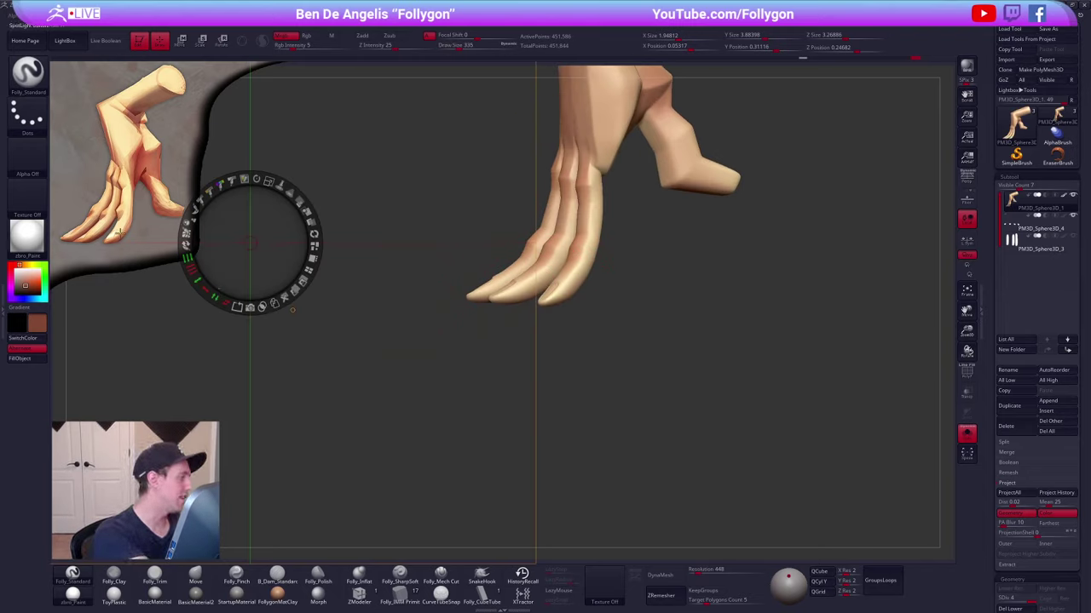
key(z)
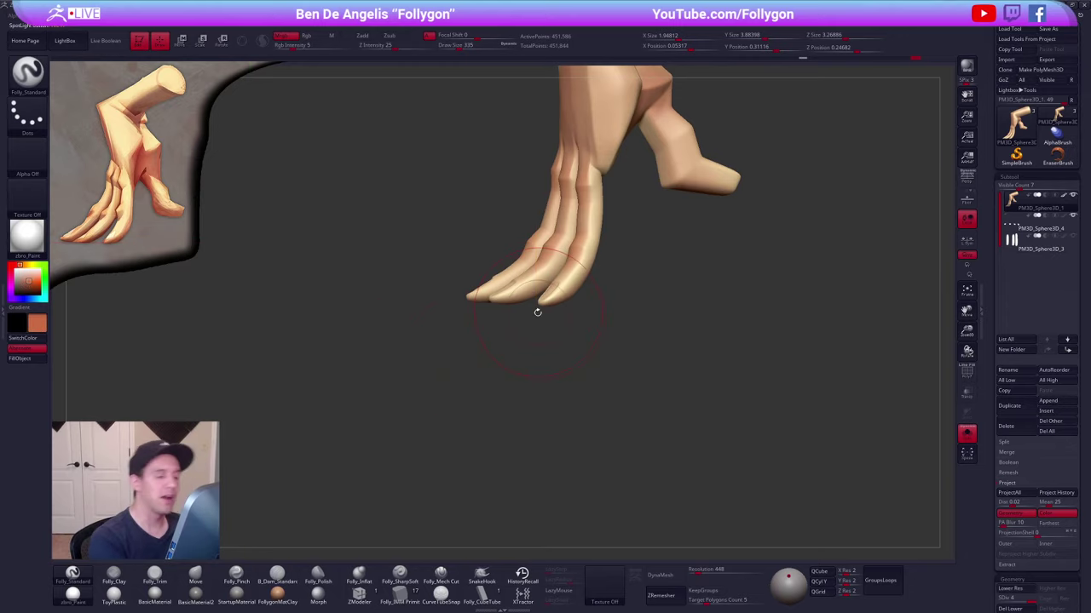
- Paint the orange tone over the fingertips around the nails at draw size 279
mouse_move(537, 313)
mouse_down()
mouse_move(569, 308)
mouse_move(573, 288)
mouse_move(440, 284)
mouse_up()
key(space)
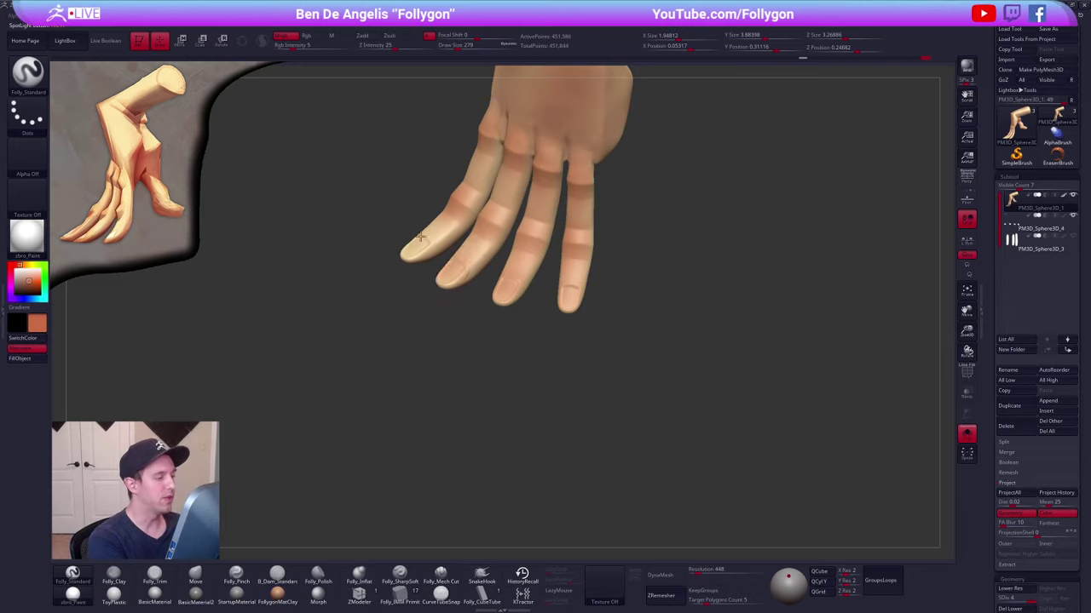
drag(420, 237, 411, 251)
drag(387, 270, 426, 262)
- Sample a light yellow skin tone from the concept art and paint it over the side of the hand at draw size 414
key(space)
drag(517, 260, 527, 260)
mouse_move(473, 228)
alt+mouse_down()
mouse_move(426, 358)
mouse_move(433, 339)
alt+mouse_up()
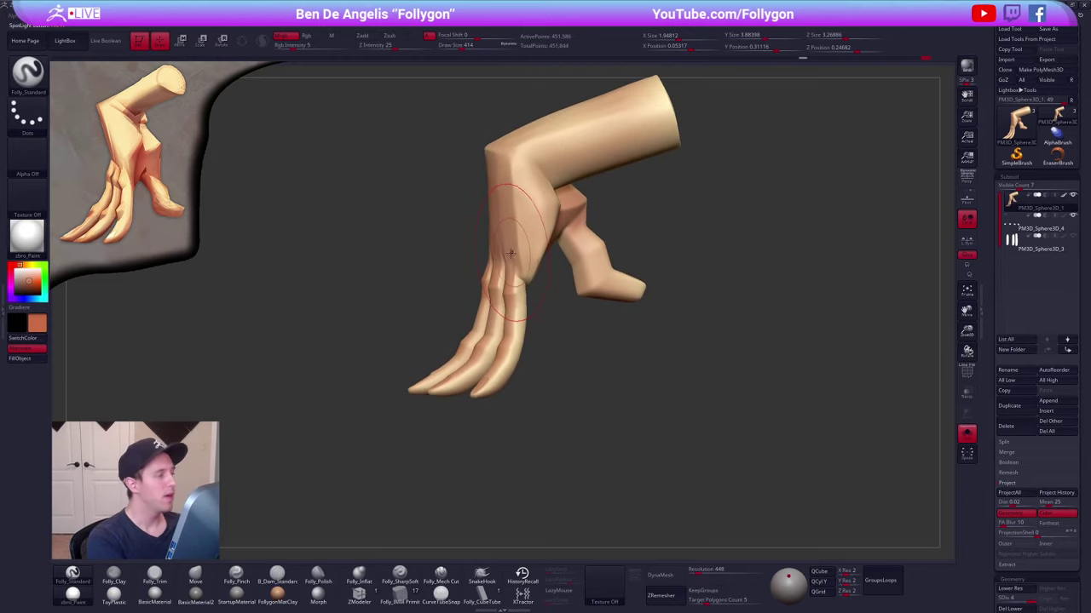
key(z)
key(c)
key(z)
drag(542, 211, 530, 206)
- Sample a reddish-orange tone from the concept art and paint it around the thumb base and inner palm
key(z)
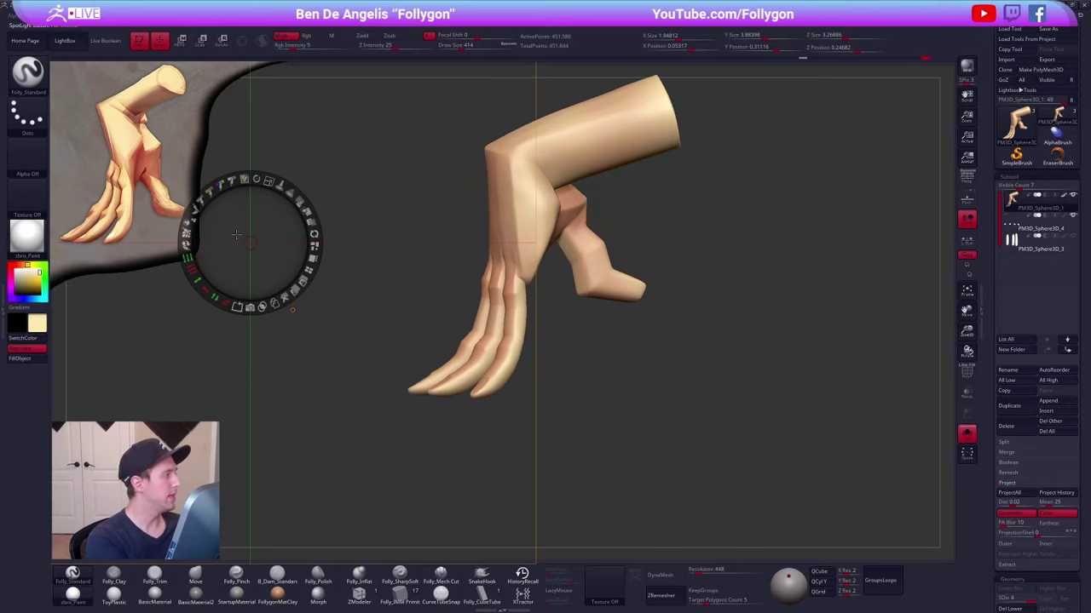
key(c)
key(z)
key(space)
drag(541, 259, 521, 259)
mouse_move(626, 242)
mouse_down()
mouse_move(572, 242)
mouse_move(590, 238)
mouse_up()
key(space)
right_drag(582, 251, 528, 256)
- Sample a darker reddish-brown from the concept art and shade the middle of the palm at draw size 366
key(space)
drag(528, 255, 539, 256)
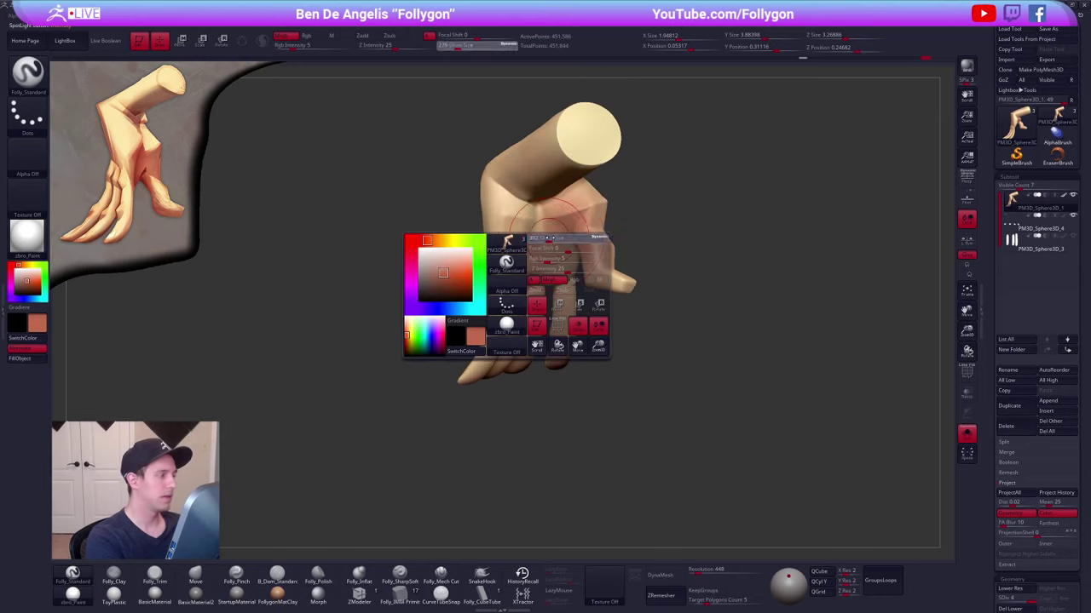
mouse_move(552, 253)
right_down()
mouse_move(533, 235)
mouse_move(507, 243)
mouse_move(518, 266)
right_up()
key(z)
key(z)
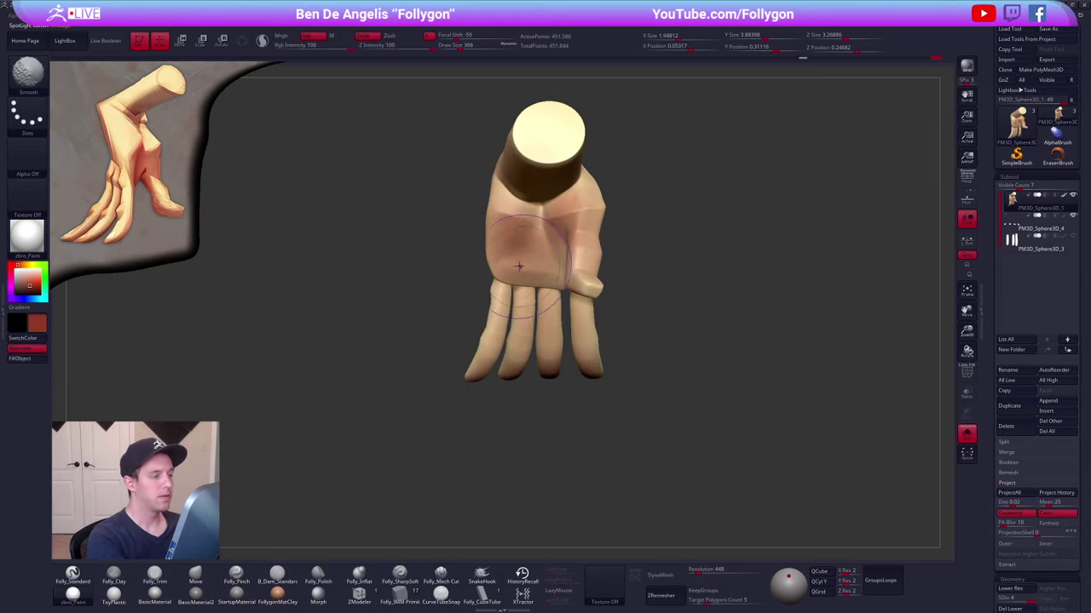
- Drop three subdivision levels, adjust the palm's little-finger edge with the Move brush at draw size 265, and restore the levels
key(shift+d)
key(shift+d)
key(shift+d)
key(b)
key(m)
key(v)
key(space)
drag(487, 222, 477, 222)
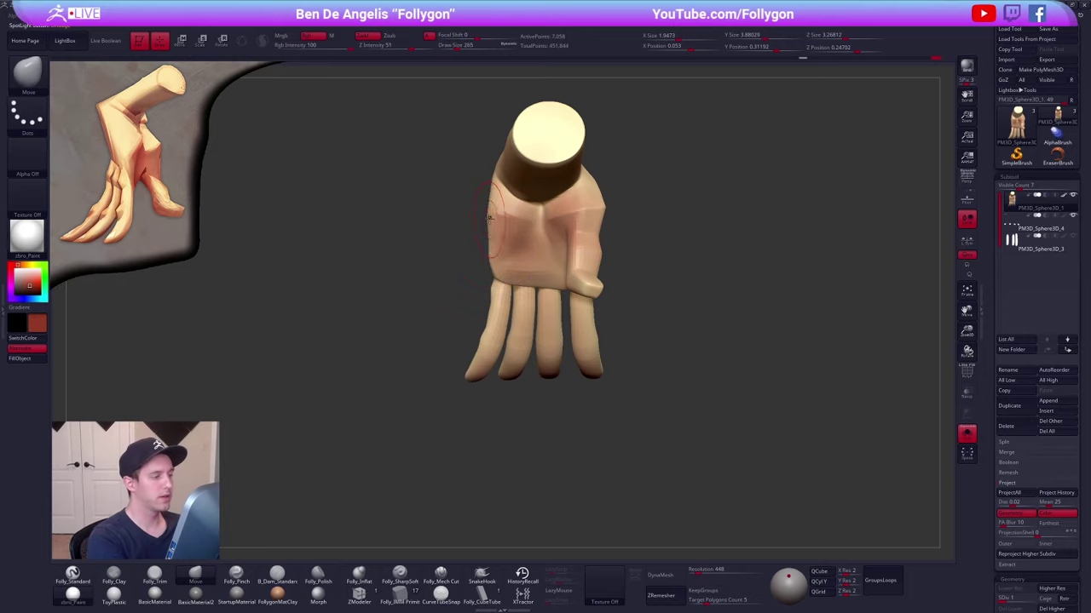
key(z)
key(z)
key(d)
key(d)
key(d)
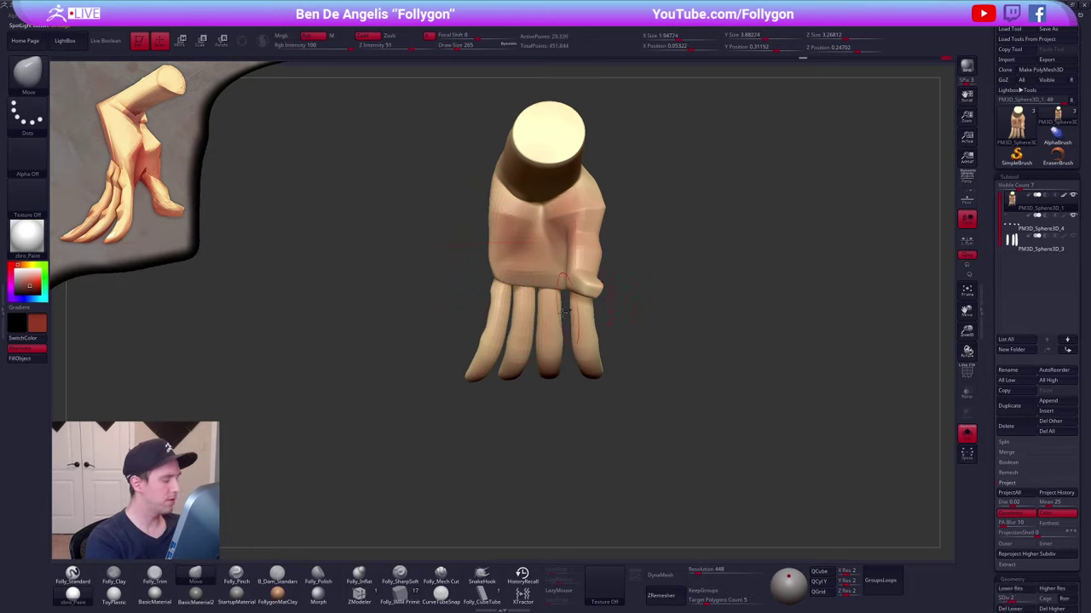
- Paint the reddish-brown tone over the palm and thumb base with the standard brush at draw size 321
key(1)
key(space)
mouse_move(482, 311)
mouse_down()
mouse_move(579, 287)
mouse_move(496, 287)
mouse_up()
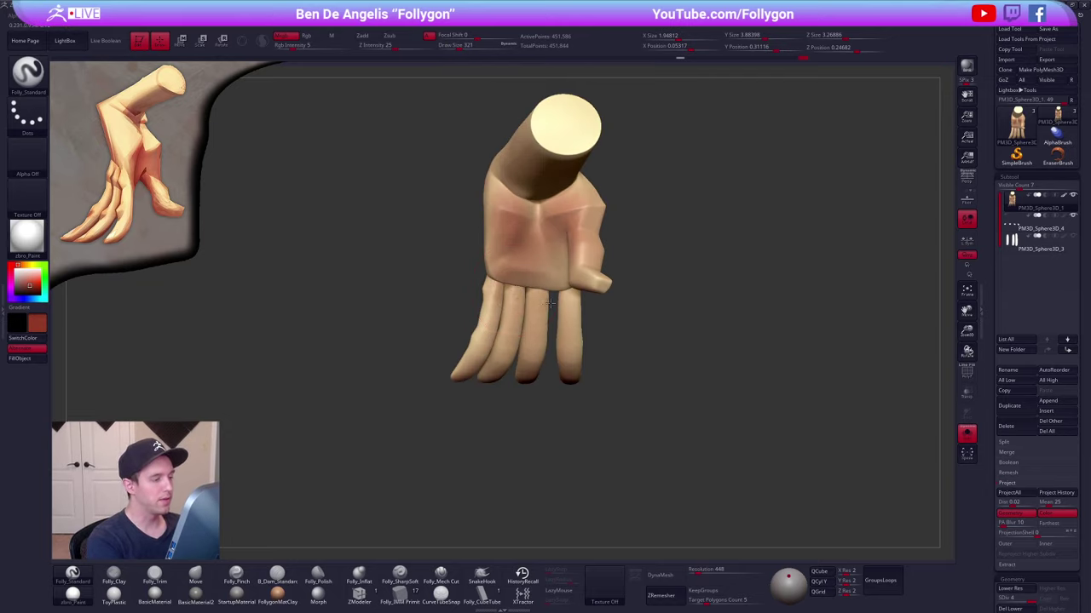
drag(467, 243, 538, 237)
drag(563, 143, 528, 173)
drag(456, 192, 516, 188)
mouse_move(554, 215)
right_down()
mouse_move(493, 194)
mouse_move(539, 225)
right_up()
mouse_move(537, 220)
mouse_down()
mouse_move(516, 212)
mouse_move(516, 224)
mouse_up()
right_drag(588, 238, 551, 289)
drag(525, 194, 539, 193)
right_drag(537, 211, 735, 449)
- Select the fingernails subtool and fill it with a pale cream sampled from the concept art at RGB intensity 100
alt+right_drag(704, 450, 711, 429)
click(1015, 225)
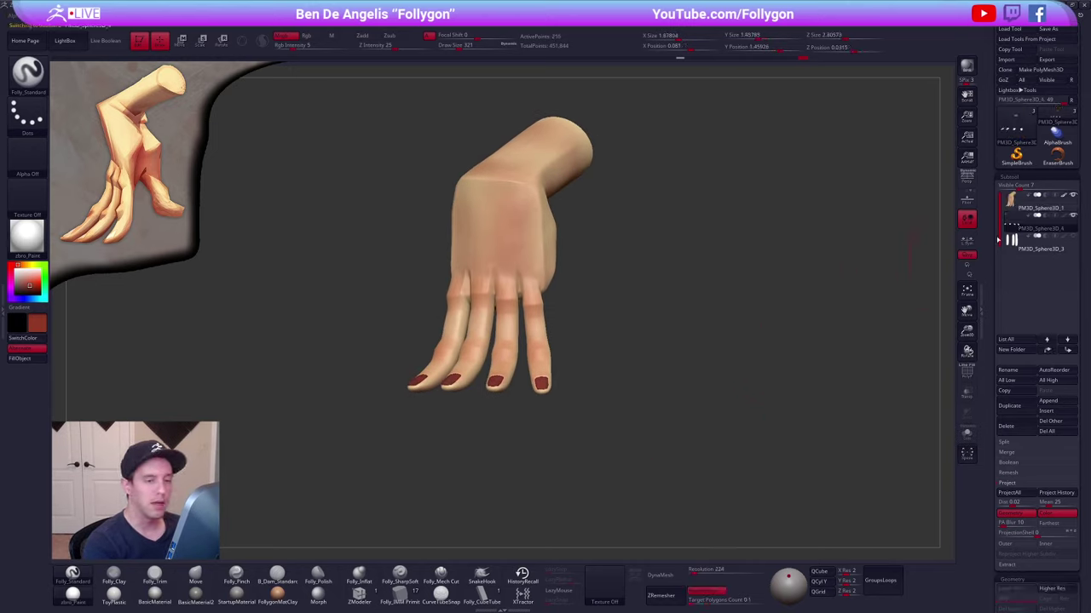
key(z)
key(c)
key(z)
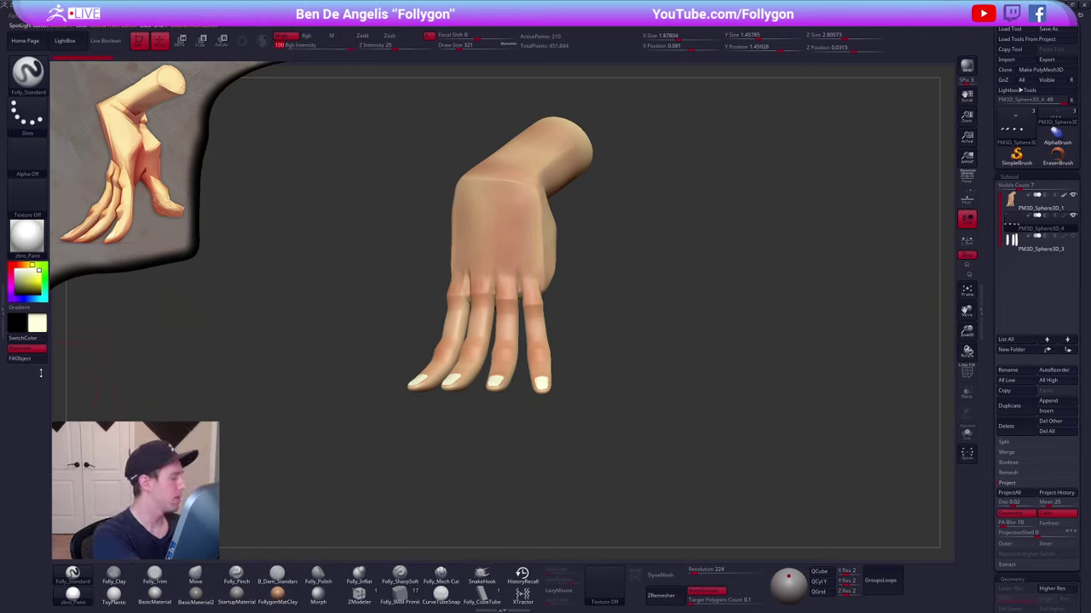
- Sample a light peach tone from a fingertip in the concept art and fill the fingernails with it
alt+right_drag(510, 402, 492, 353)
key(z)
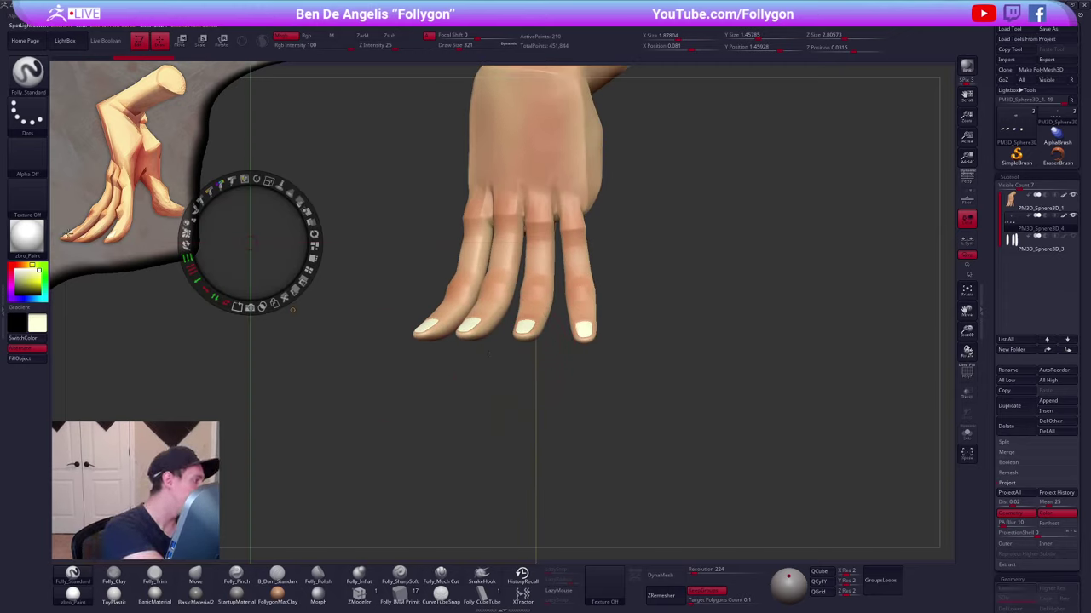
key(c)
key(z)
click(42, 362)
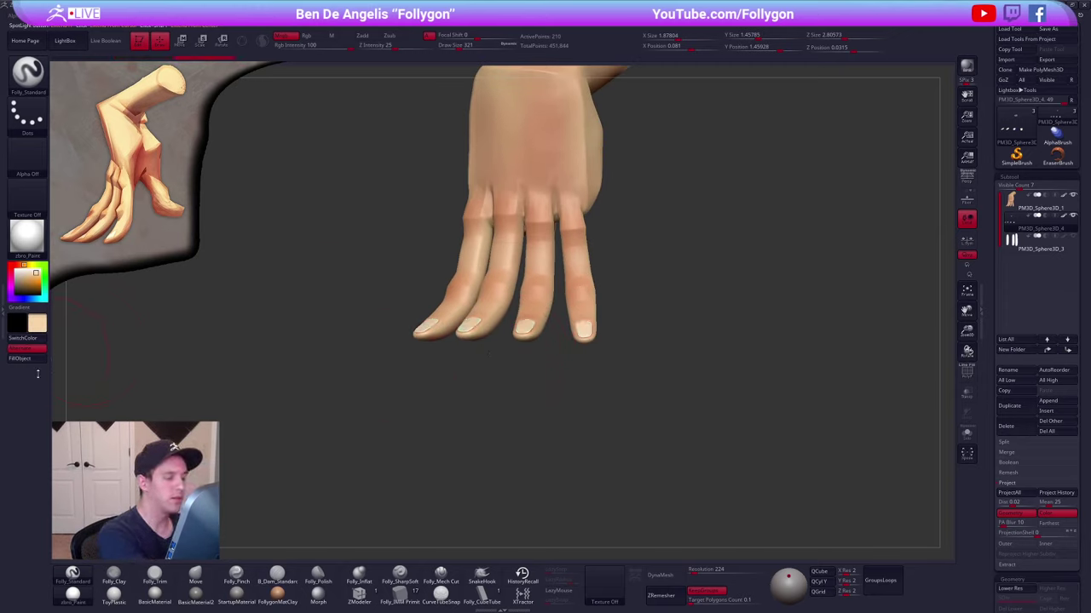
- Select the hand subtool, set the draw size to 203, and examine the thumb and its nail from the palm side
right_drag(626, 375, 546, 371)
mouse_move(546, 370)
right_down()
mouse_move(609, 376)
mouse_move(549, 391)
right_up()
right_drag(549, 391, 725, 398)
mouse_move(654, 398)
alt+right_down()
mouse_move(733, 348)
mouse_move(639, 374)
mouse_move(611, 372)
alt+right_up()
click(1038, 204)
key(space)
drag(594, 322, 587, 322)
mouse_move(587, 321)
right_down()
mouse_move(673, 337)
mouse_move(502, 365)
mouse_move(601, 297)
right_up()
mouse_move(601, 297)
alt+right_down()
mouse_move(544, 327)
mouse_move(588, 342)
alt+right_up()
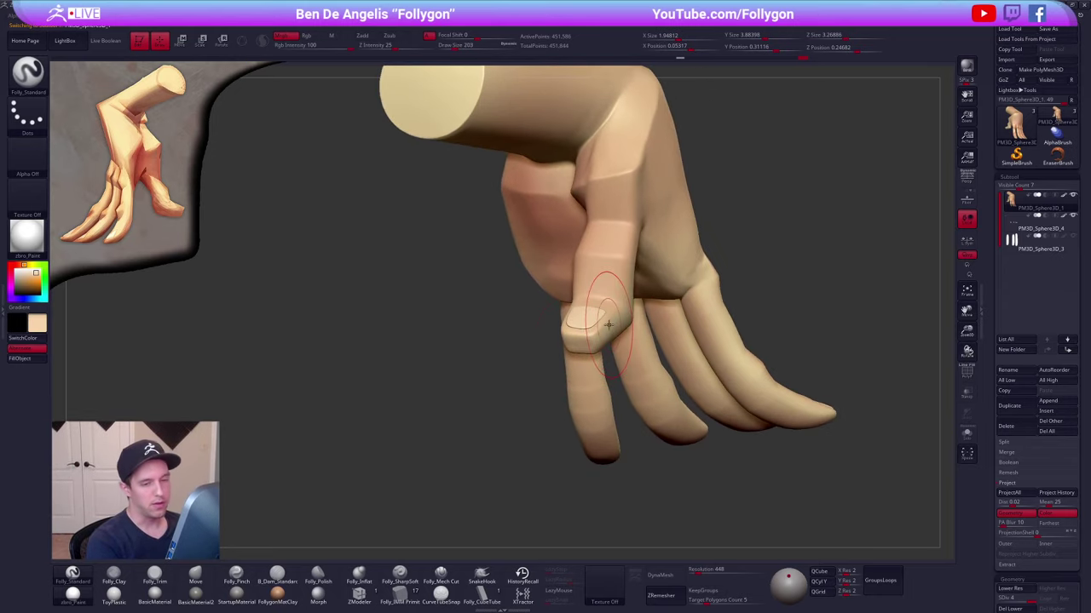
right_drag(822, 371, 809, 377)
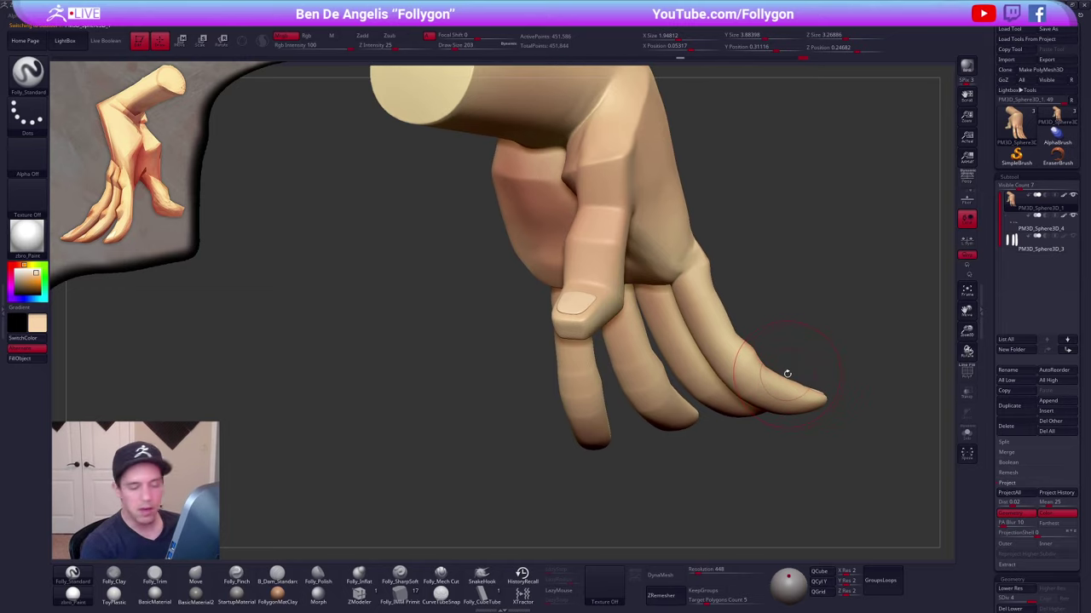
alt+right_drag(731, 410, 681, 411)
- Select the fingernails subtool and fit the thumbnail to the thumb with the Move brush at draw size 215
click(1010, 225)
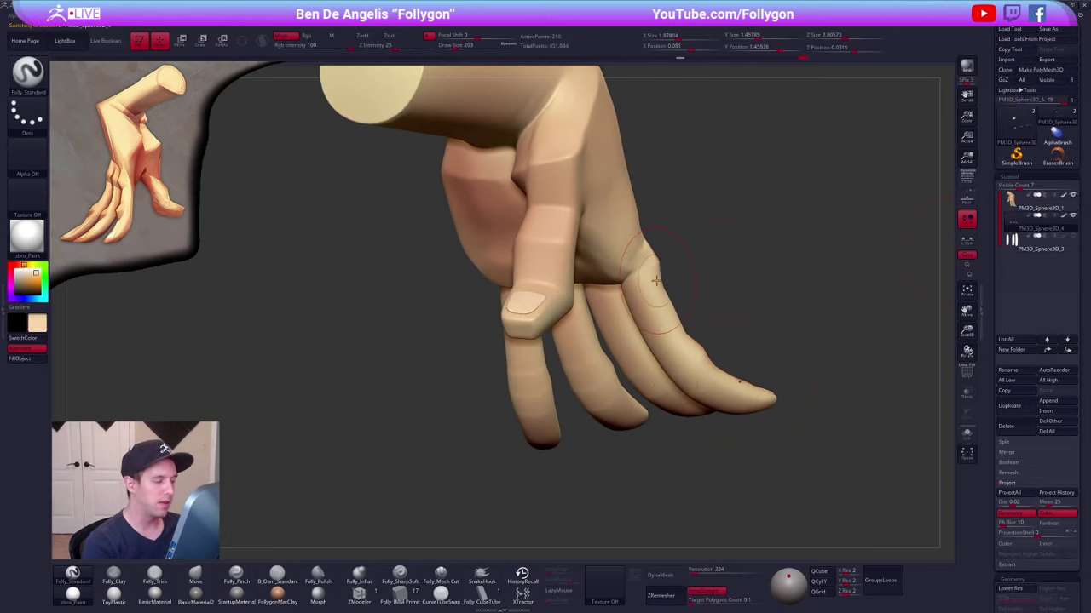
mouse_move(656, 280)
right_down()
mouse_move(712, 279)
mouse_move(737, 260)
right_up()
ctrl+right_drag(520, 310, 521, 305)
key(b)
key(m)
key(v)
key(space)
drag(521, 305, 499, 308)
right_drag(514, 316, 464, 317)
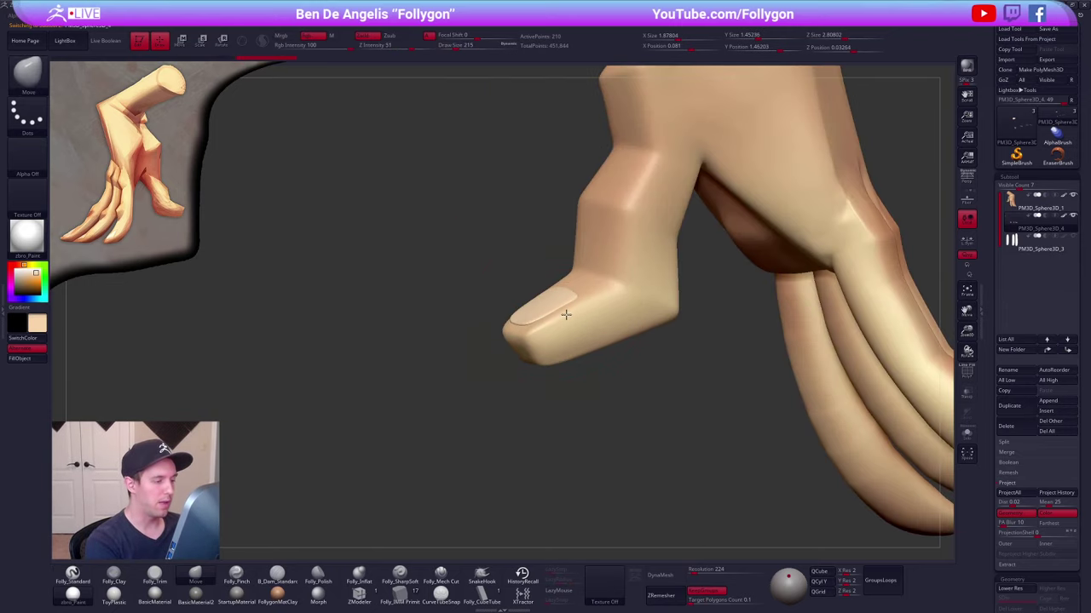
drag(566, 314, 565, 305)
key(bracketleft)
- Select the hand subtool, drop two subdivision levels, and smooth the palm near the wrist at draw size 150
mouse_move(473, 356)
right_down()
mouse_move(514, 331)
mouse_move(516, 408)
mouse_move(515, 261)
mouse_move(572, 240)
mouse_move(557, 179)
mouse_move(556, 193)
mouse_move(511, 213)
right_up()
alt+click(558, 209)
key(shift+d)
key(shift+d)
key(space)
drag(545, 174, 550, 173)
mouse_move(494, 205)
alt+right_down()
mouse_move(532, 225)
mouse_move(522, 221)
alt+right_up()
mouse_move(508, 209)
shift+mouse_down()
mouse_move(490, 206)
mouse_move(499, 235)
shift+mouse_up()
key(d)
right_drag(532, 209, 566, 207)
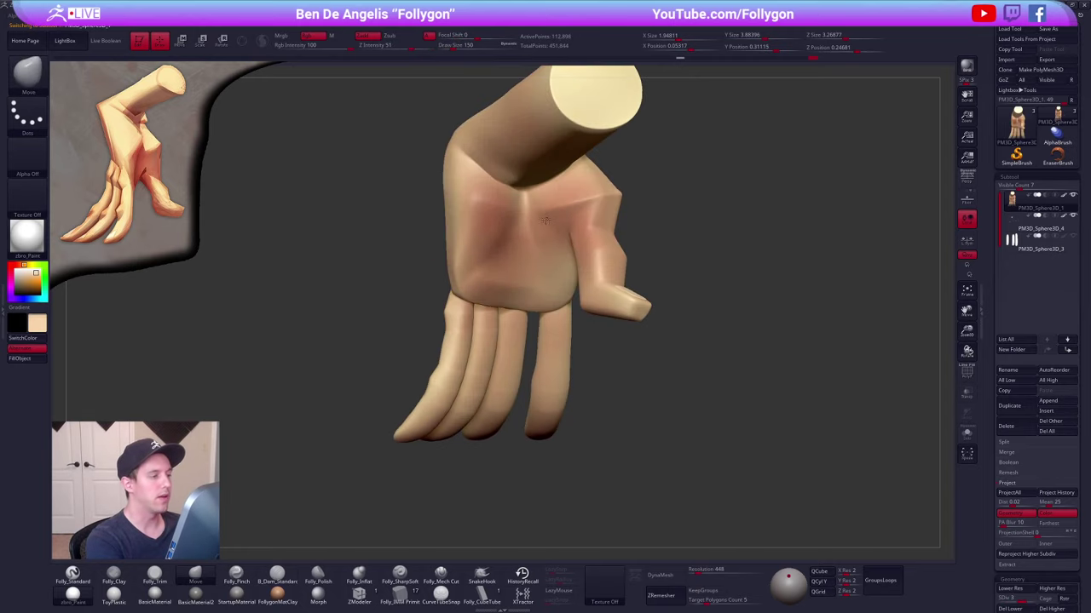
- Cut sharper planes across the lower palm with the Folly_Mech Cut brush at full subdivision and Z intensity 15
click(441, 575)
key(d)
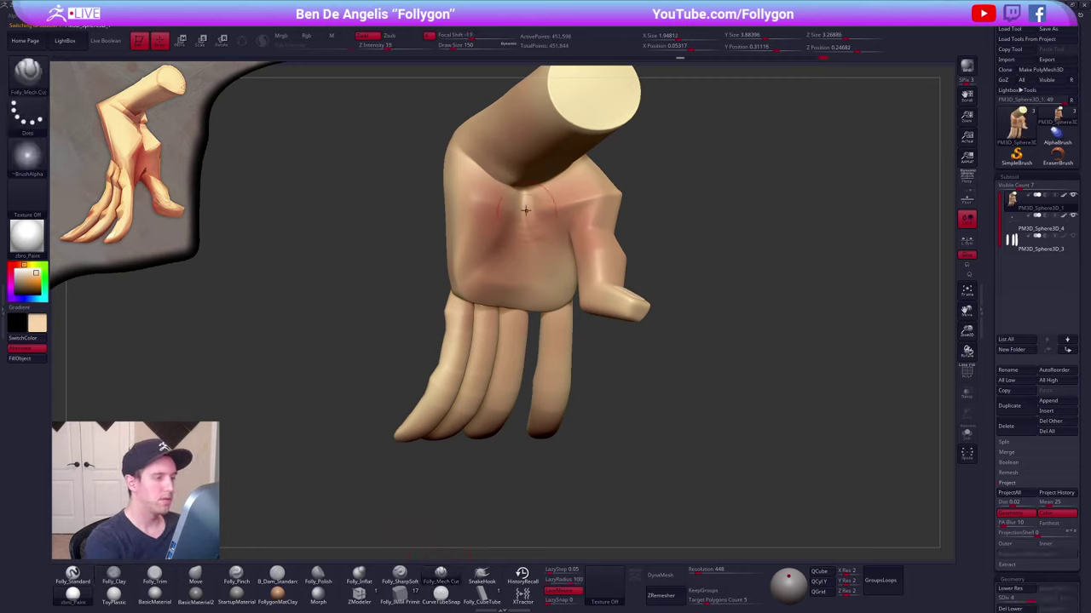
alt+right_drag(528, 253, 556, 320)
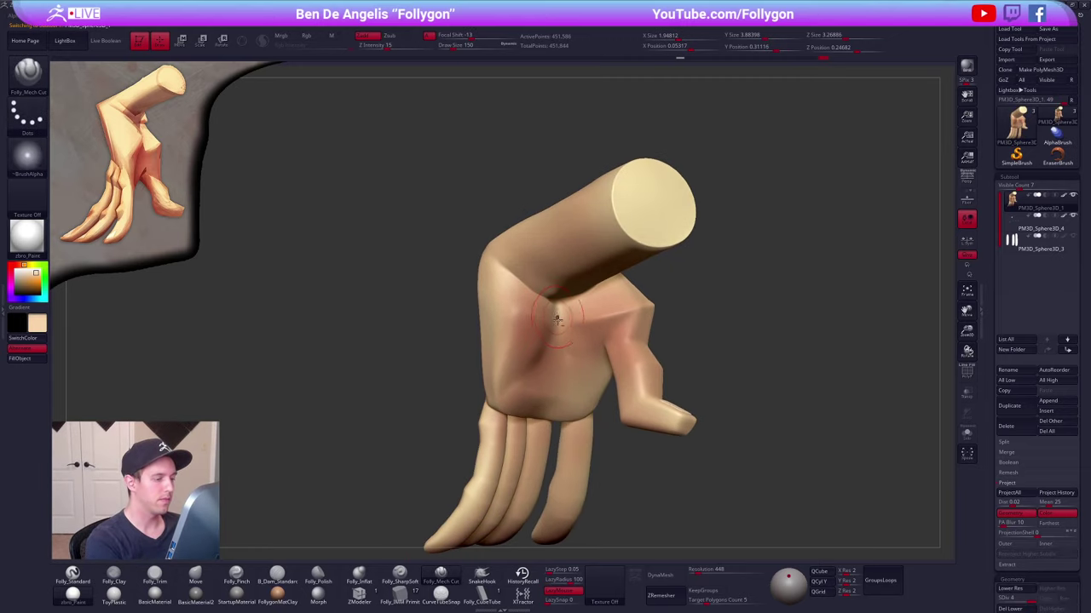
right_drag(585, 393, 531, 269)
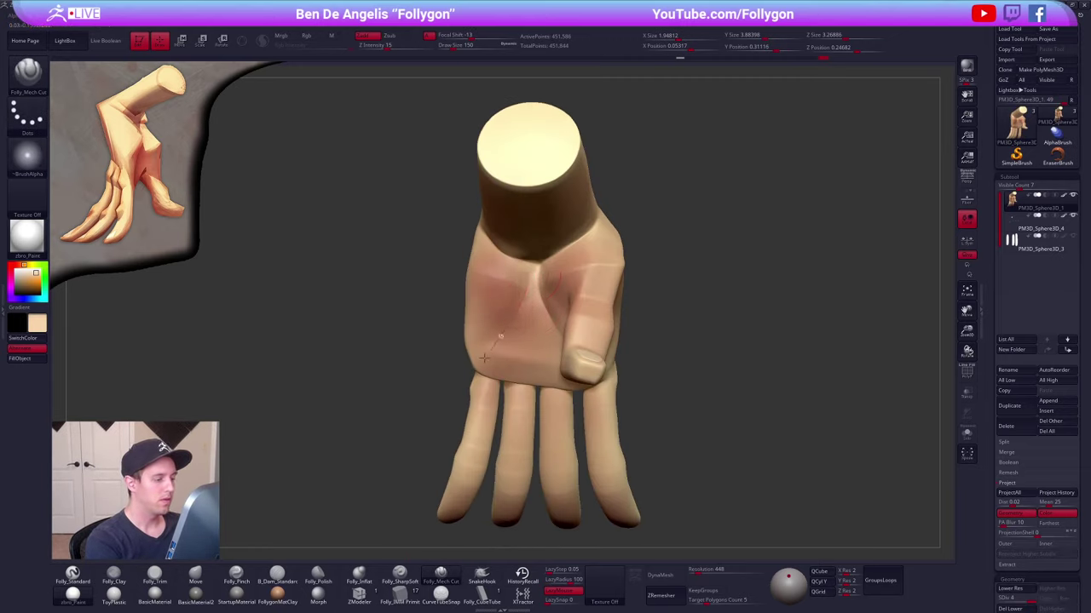
drag(484, 358, 477, 368)
mouse_move(481, 358)
right_down()
mouse_move(535, 319)
mouse_move(543, 375)
mouse_move(487, 385)
mouse_move(505, 341)
mouse_move(482, 344)
right_up()
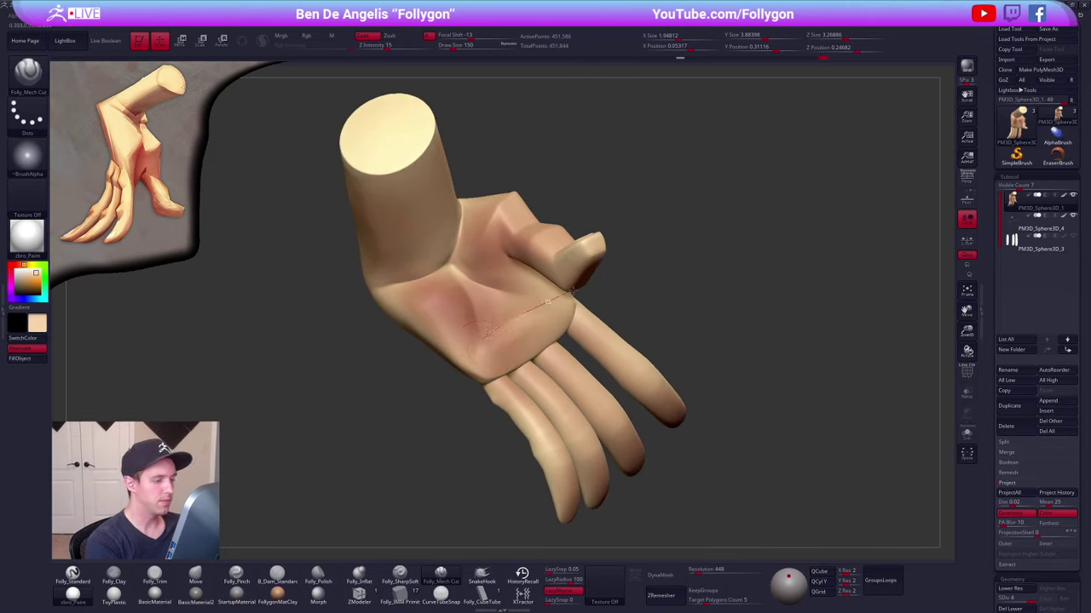
drag(573, 290, 582, 287)
right_drag(555, 321, 533, 315)
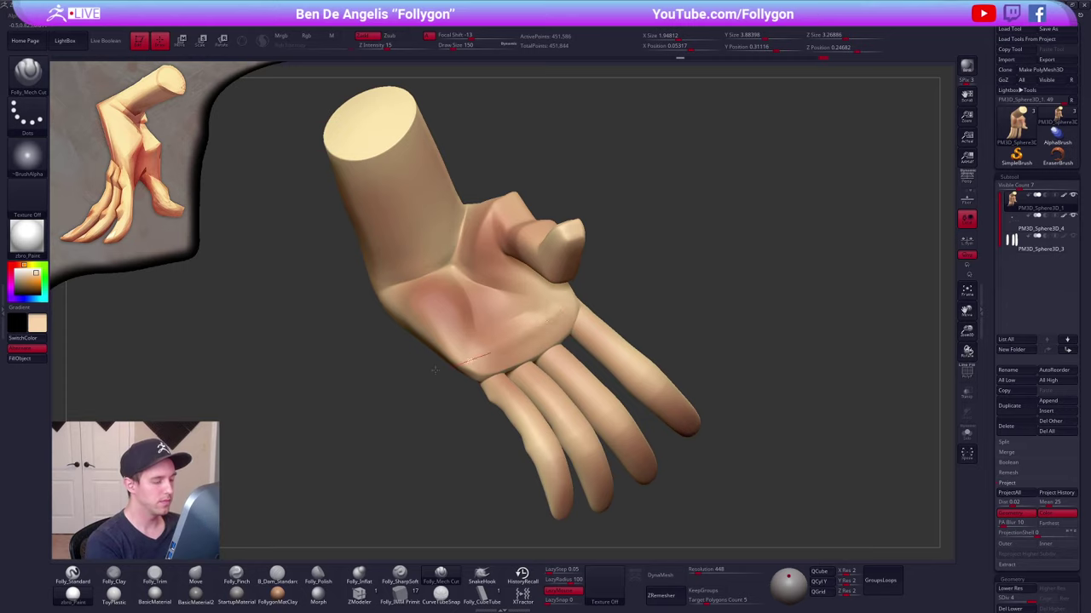
mouse_move(467, 386)
right_down()
mouse_move(545, 363)
mouse_move(574, 297)
mouse_move(533, 363)
mouse_move(499, 335)
right_up()
- Refine the planes of the palm with the Mech Cut brush at draw size 181
key(space)
mouse_move(526, 328)
mouse_down()
mouse_move(536, 328)
mouse_move(542, 377)
mouse_up()
mouse_move(537, 375)
right_down()
mouse_move(523, 309)
mouse_move(546, 358)
right_up()
right_drag(796, 351, 860, 366)
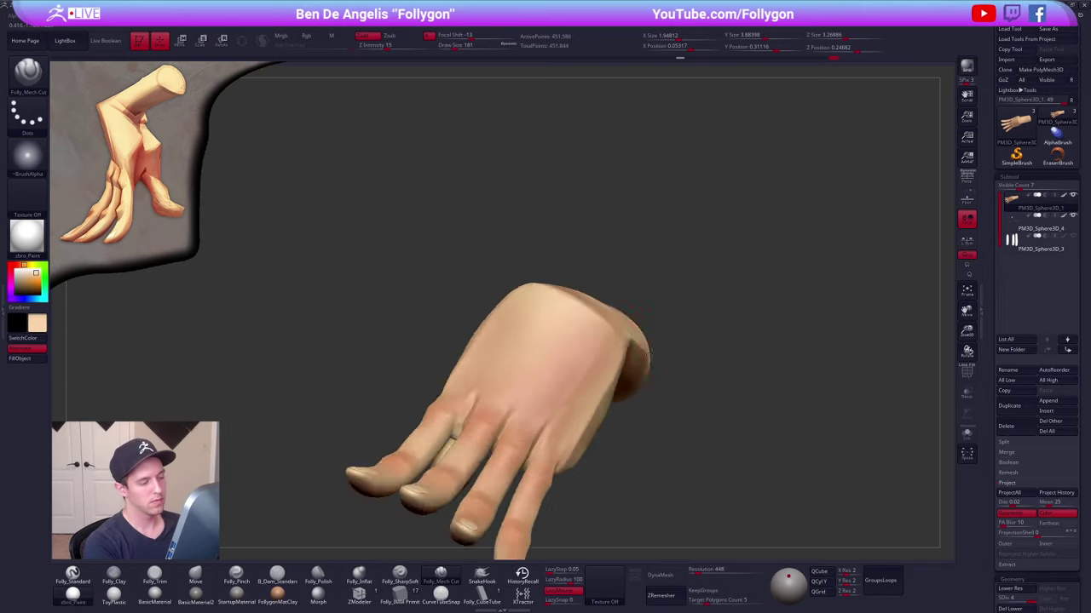
mouse_move(597, 362)
right_down()
mouse_move(739, 361)
mouse_move(713, 389)
mouse_move(721, 343)
right_up()
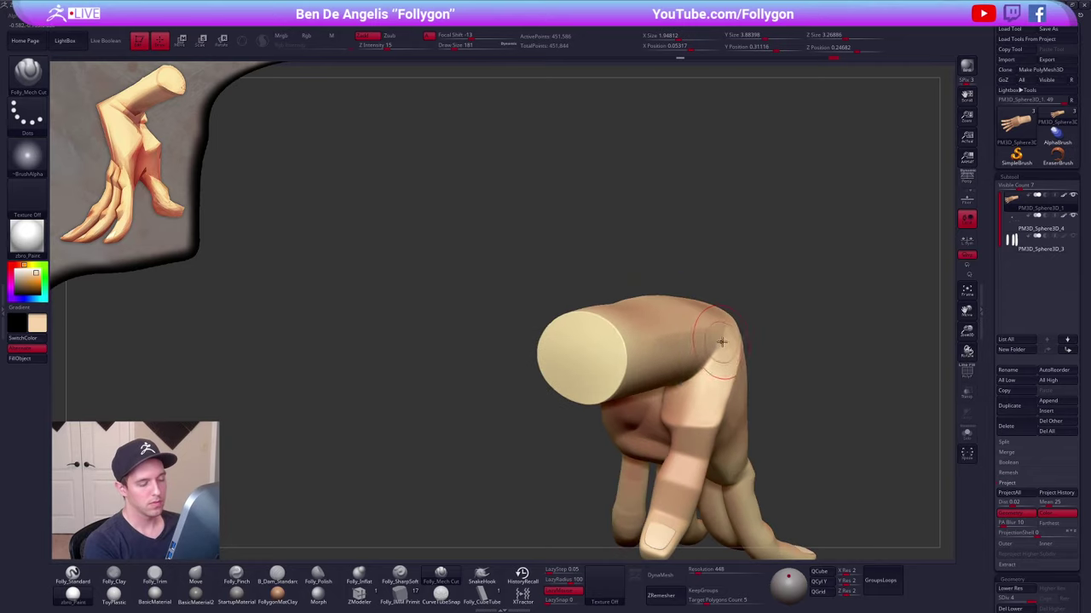
- Carve the crease between the forearm and the thumb base at draw size 130
key(s)
drag(721, 343, 708, 337)
mouse_move(708, 338)
alt+right_down()
mouse_move(615, 294)
mouse_move(614, 319)
mouse_move(565, 311)
mouse_move(563, 293)
alt+right_up()
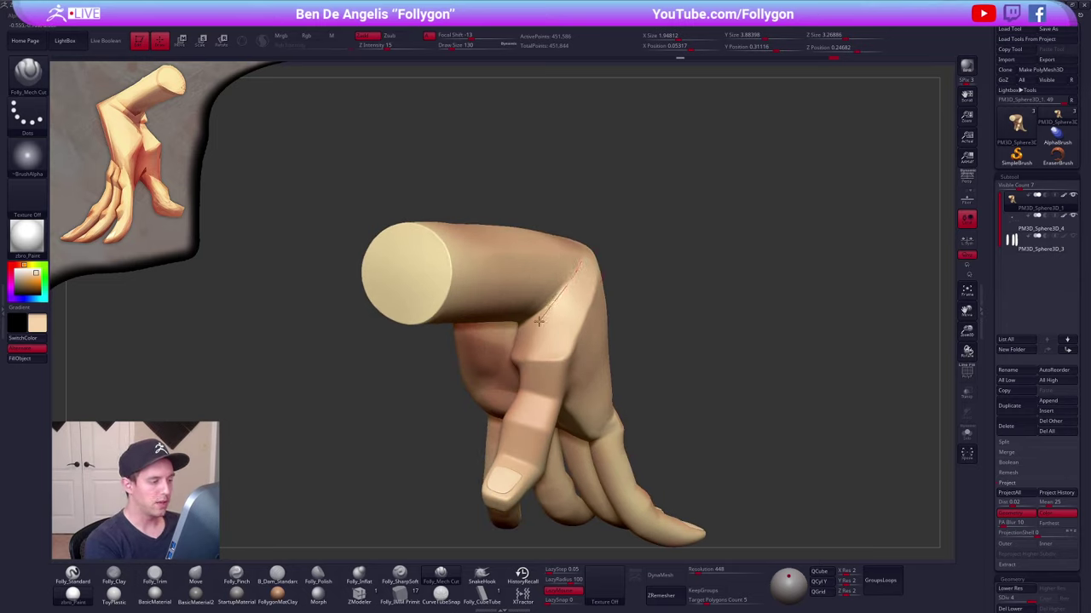
mouse_move(519, 321)
right_down()
mouse_move(550, 304)
mouse_move(556, 348)
right_up()
- Cut the planes along the forearm towards its open end at draw size 215
ctrl+right_drag(552, 341, 538, 305)
key(space)
mouse_move(530, 343)
right_down()
mouse_move(542, 330)
mouse_move(528, 289)
right_up()
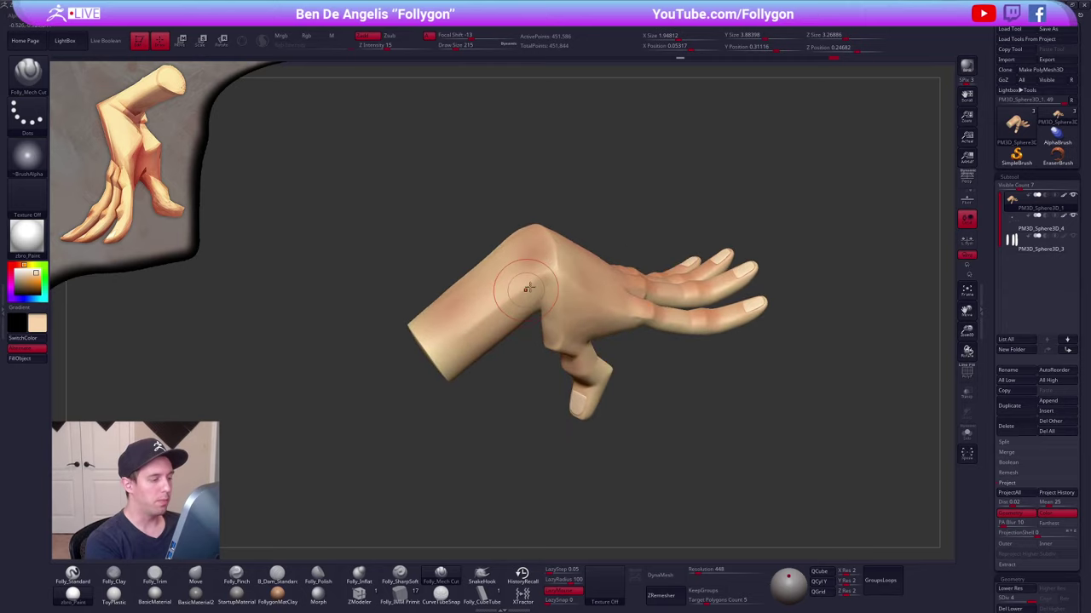
drag(443, 347, 429, 356)
right_drag(433, 358, 460, 396)
- Drop two subdivision levels, smooth the top of the forearm, and return to the highest level
key(shift+d)
key(shift+d)
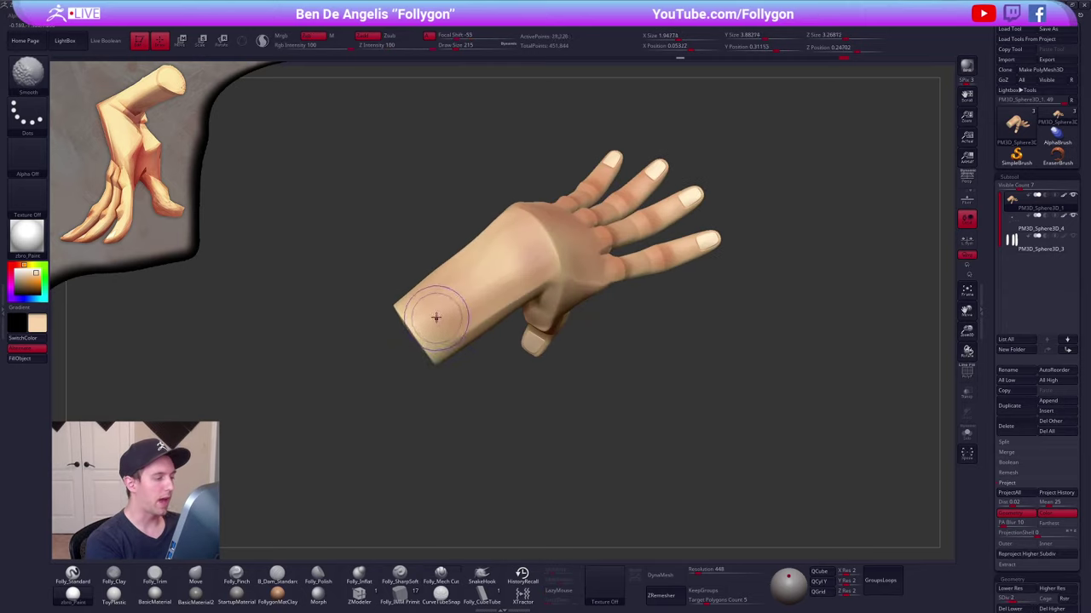
mouse_move(439, 317)
shift+mouse_down()
mouse_move(475, 295)
mouse_move(448, 312)
shift+mouse_up()
right_drag(466, 311, 479, 274)
key(d)
key(d)
- Sharpen the edge along the back of the hand towards the index finger and smooth the finger's base at draw size 121
mouse_move(554, 297)
right_down()
mouse_move(533, 295)
mouse_move(519, 321)
mouse_move(524, 287)
right_up()
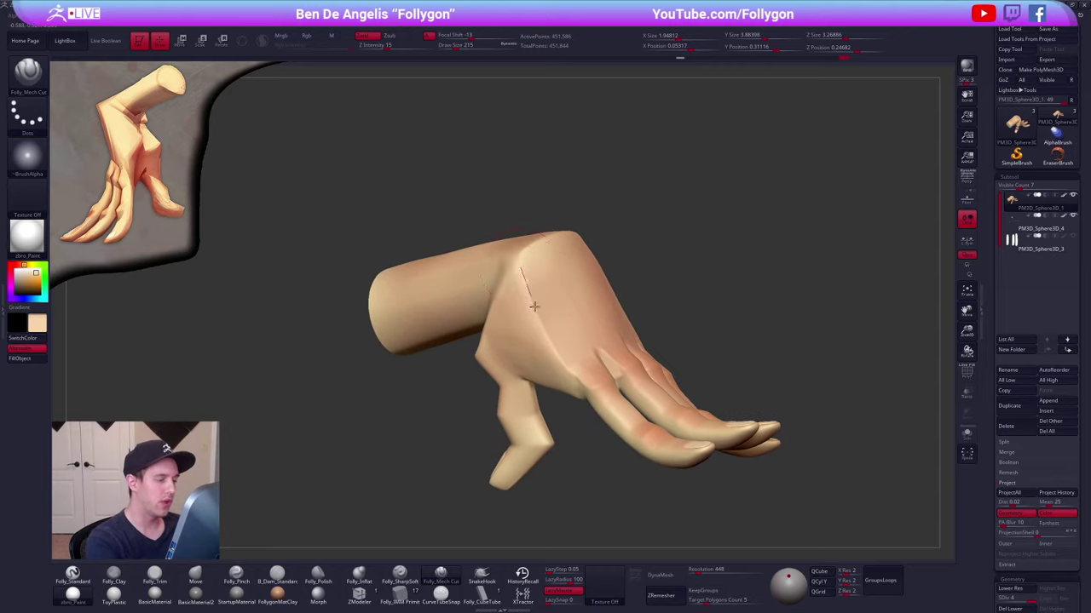
drag(612, 419, 620, 428)
mouse_move(632, 388)
right_down()
mouse_move(602, 407)
mouse_move(588, 312)
right_up()
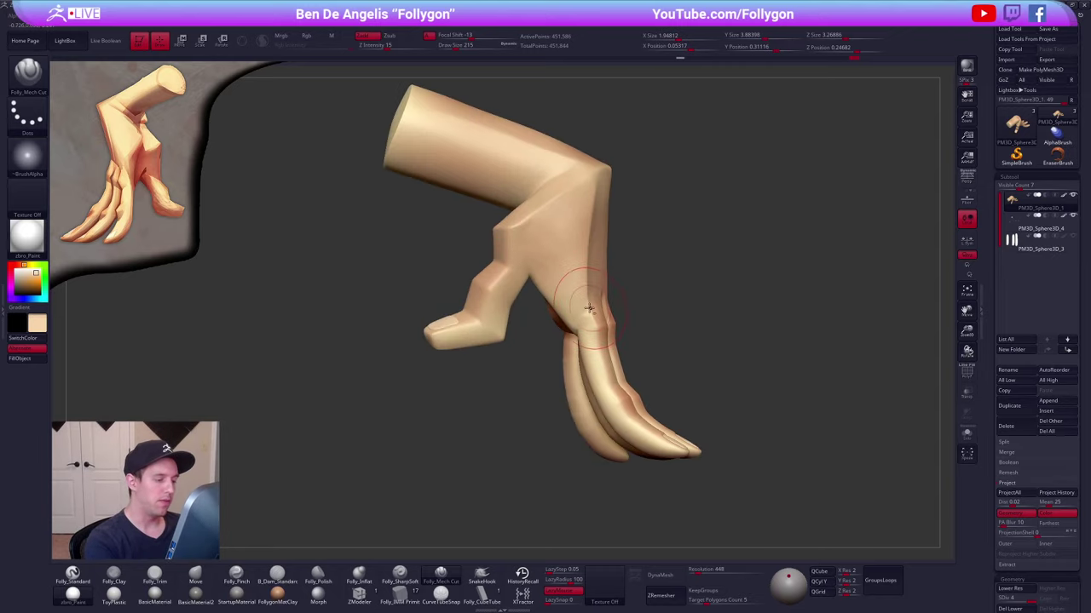
key(space)
shift+drag(596, 333, 580, 316)
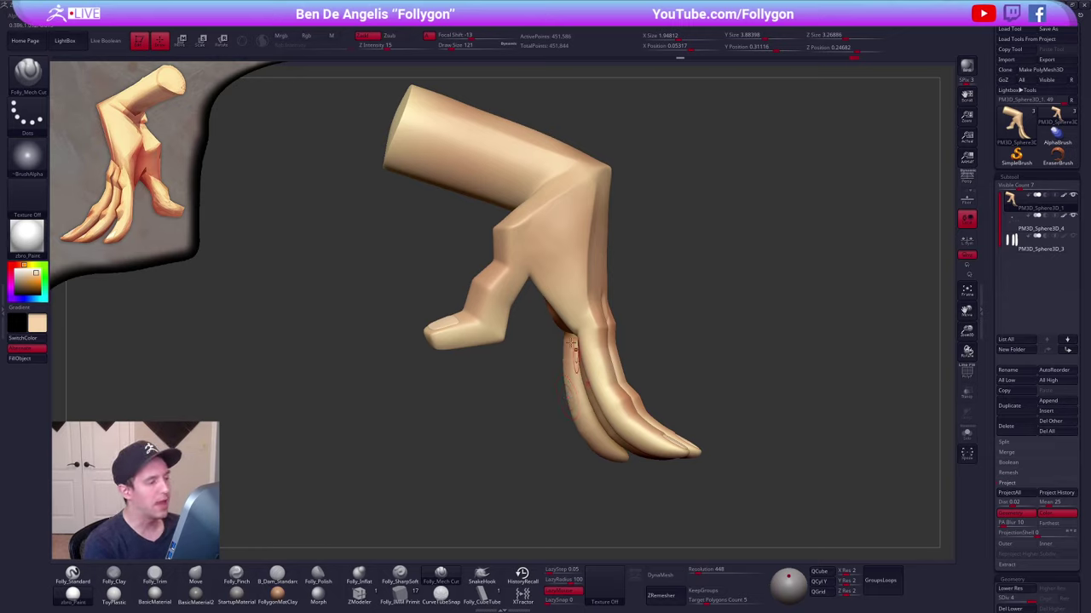
key(shift)
- Drop to the lowest subdivision level and adjust the thumb's shape with the Move brush at draw size 192
right_drag(541, 259, 593, 300)
key(shift+d)
key(shift+d)
key(shift+d)
key(b)
key(m)
key(v)
right_click(515, 357)
right_drag(513, 348, 516, 390)
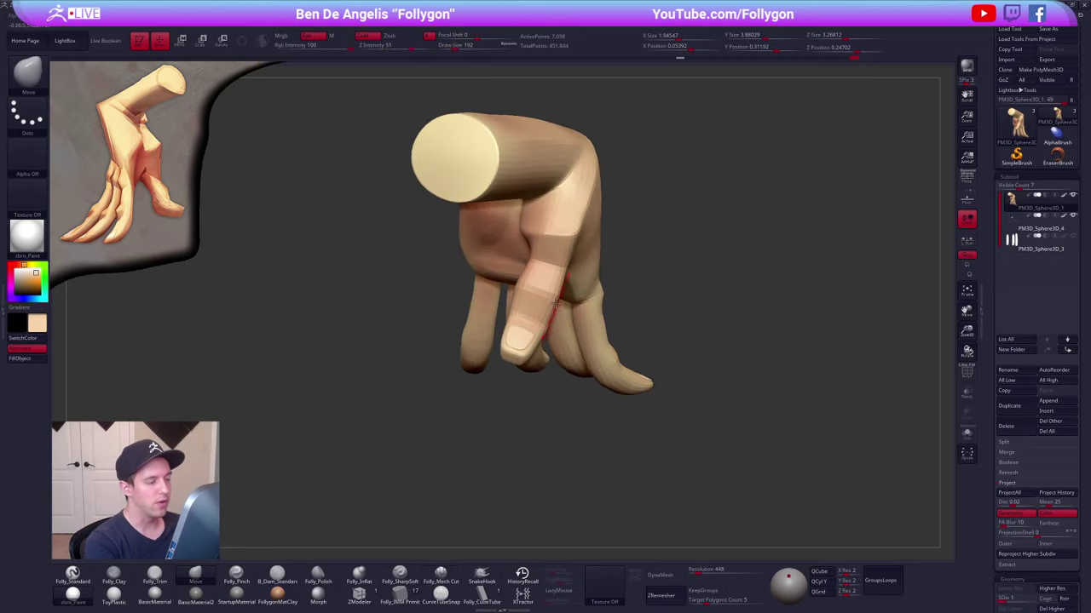
- Reshape the thumb's middle joint with the Move brush and return to the highest subdivision level
mouse_move(550, 308)
right_down()
mouse_move(552, 205)
mouse_move(535, 317)
mouse_move(553, 308)
right_up()
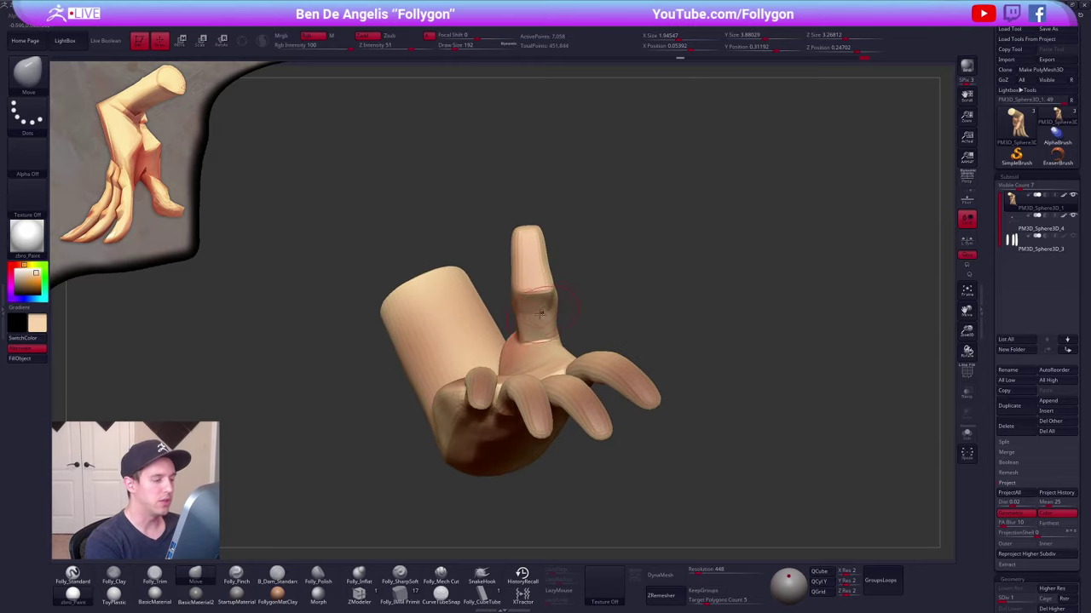
right_click(546, 314)
key(d)
key(d)
key(d)
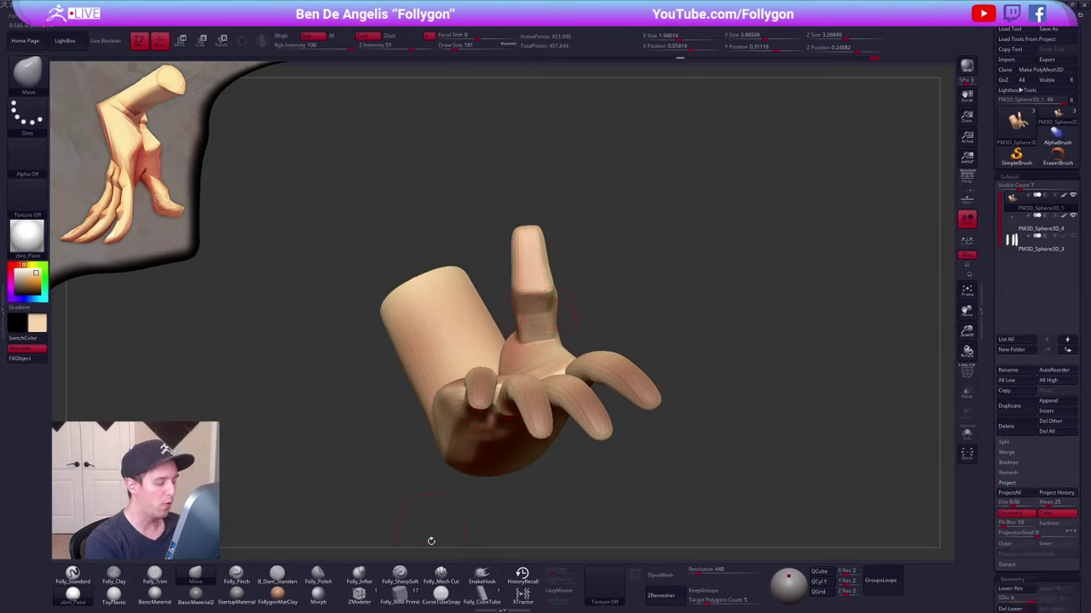
- Reshape the thumb's middle joint sideways with the Move brush at draw size 181
click(441, 576)
key(b)
key(m)
key(v)
drag(520, 292, 537, 297)
mouse_move(545, 277)
right_down()
mouse_move(501, 308)
mouse_move(555, 284)
mouse_move(506, 250)
mouse_move(514, 262)
mouse_move(515, 247)
right_up()
- Drop two subdivision levels, smooth the thumb's tip at draw size 150, and return to the highest level
key(shift+d)
key(shift+d)
ctrl+right_drag(514, 247, 513, 258)
key(space)
click(514, 256)
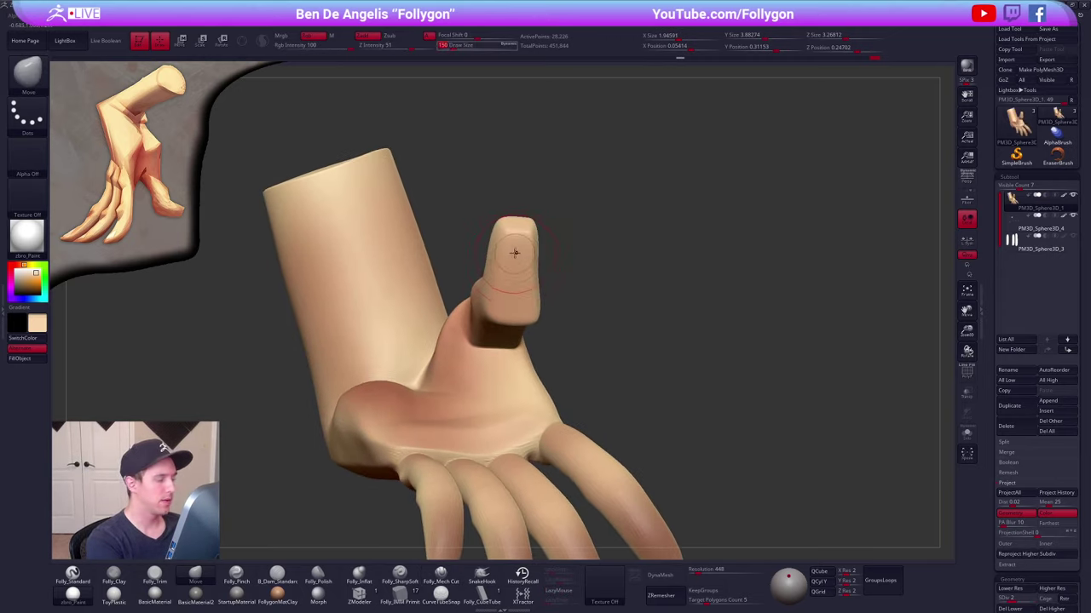
key(shift)
mouse_move(514, 264)
shift+mouse_down()
mouse_move(516, 238)
mouse_move(523, 261)
shift+mouse_up()
right_drag(523, 260, 540, 253)
key(d)
key(d)
right_drag(532, 317, 602, 366)
mouse_move(658, 409)
right_down()
mouse_move(635, 432)
mouse_move(673, 431)
mouse_move(636, 453)
right_up()
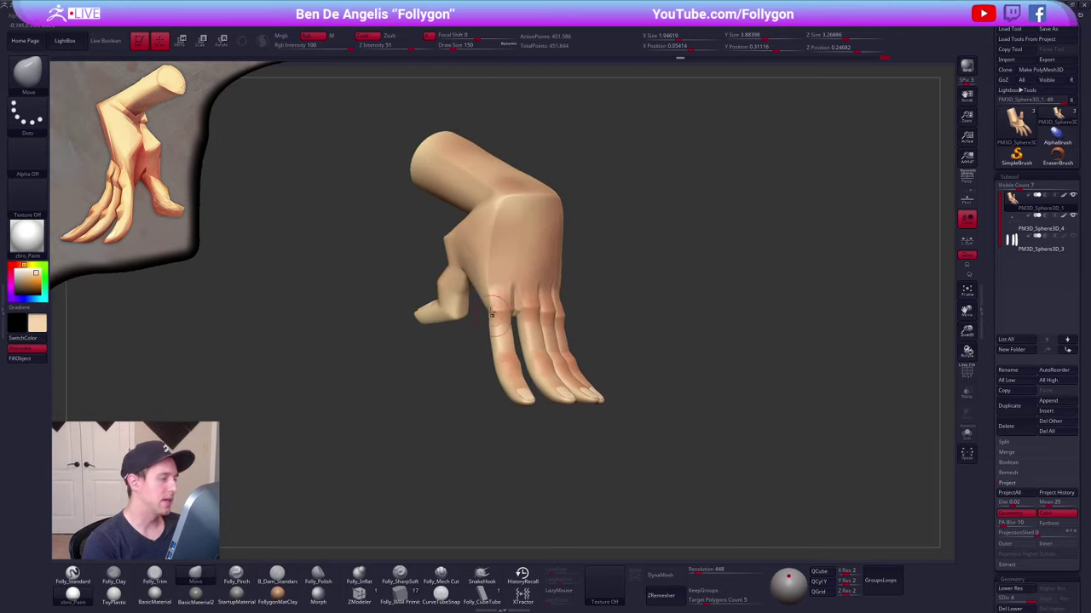
- Choose the Folly_Mech Cut brush and smooth the knuckle area at the base of the little finger
right_drag(611, 414, 537, 409)
mouse_move(558, 301)
ctrl+right_down()
mouse_move(549, 349)
mouse_move(588, 380)
ctrl+right_up()
click(441, 586)
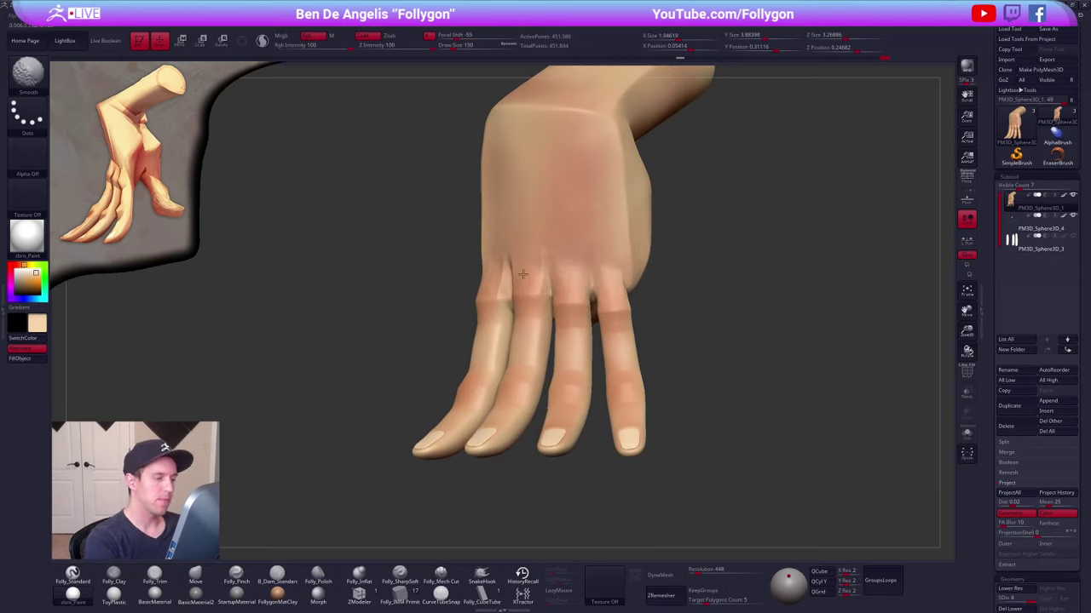
right_drag(498, 285, 573, 291)
shift+drag(562, 273, 588, 291)
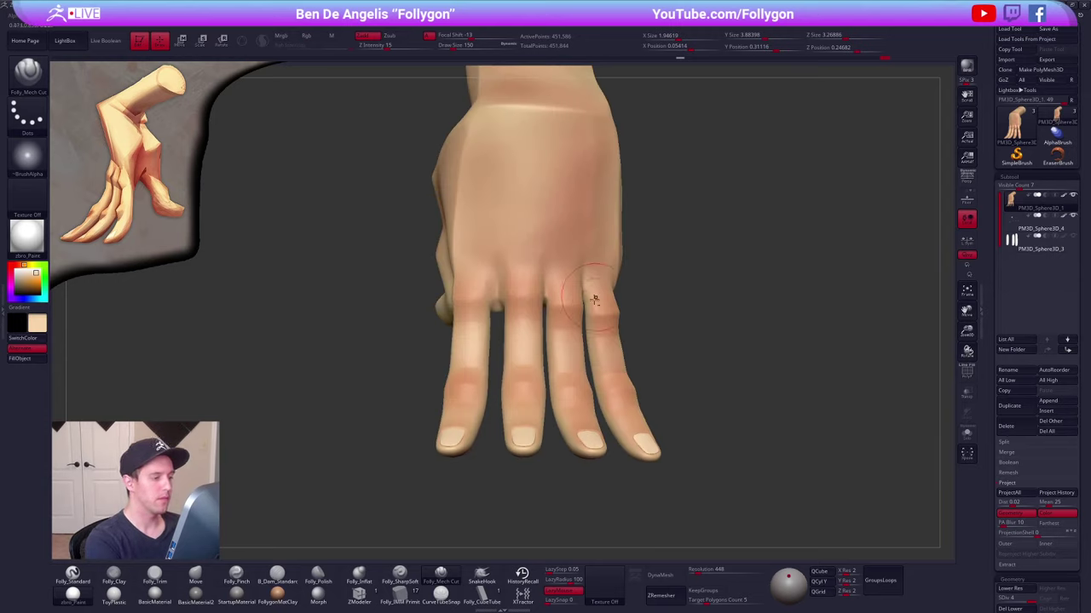
- Examine the hand from several angles and compare its form at lower and highest subdivision levels
ctrl+right_drag(591, 297, 528, 277)
mouse_move(528, 277)
right_down()
mouse_move(552, 289)
mouse_move(554, 128)
right_up()
mouse_move(580, 460)
right_down()
mouse_move(550, 327)
mouse_move(560, 304)
mouse_move(540, 316)
mouse_move(562, 298)
right_up()
key(shift+d)
key(shift+d)
key(shift+d)
key(d)
key(d)
key(d)
right_drag(563, 298, 617, 381)
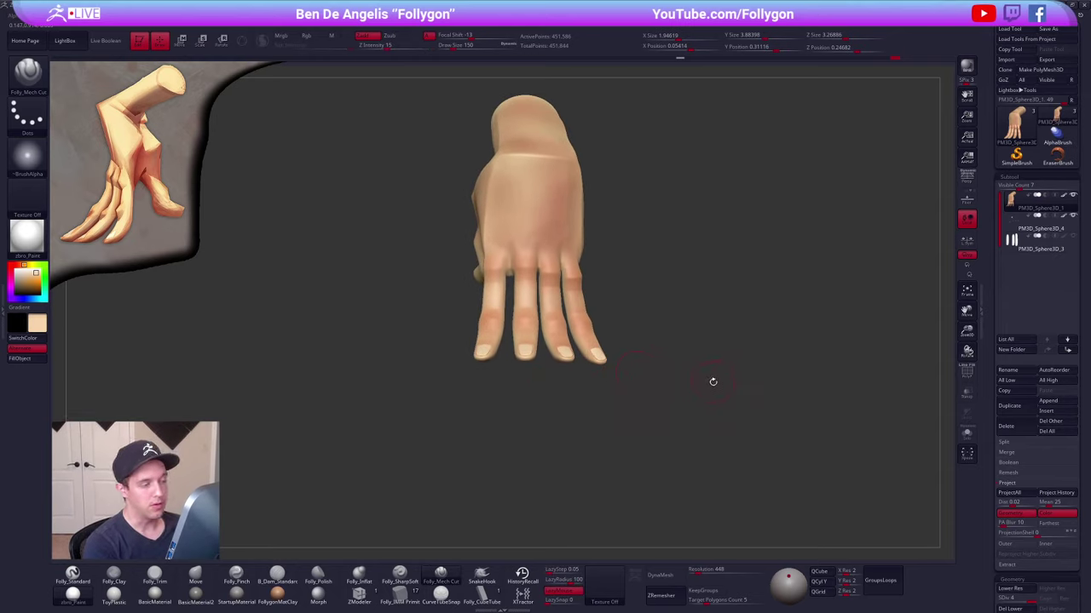
right_drag(718, 380, 695, 371)
- Create a TPoseMesh from the hand's subtools and display it with StartupMaterial in a neutral white colour
key(ctrl+shift+f)
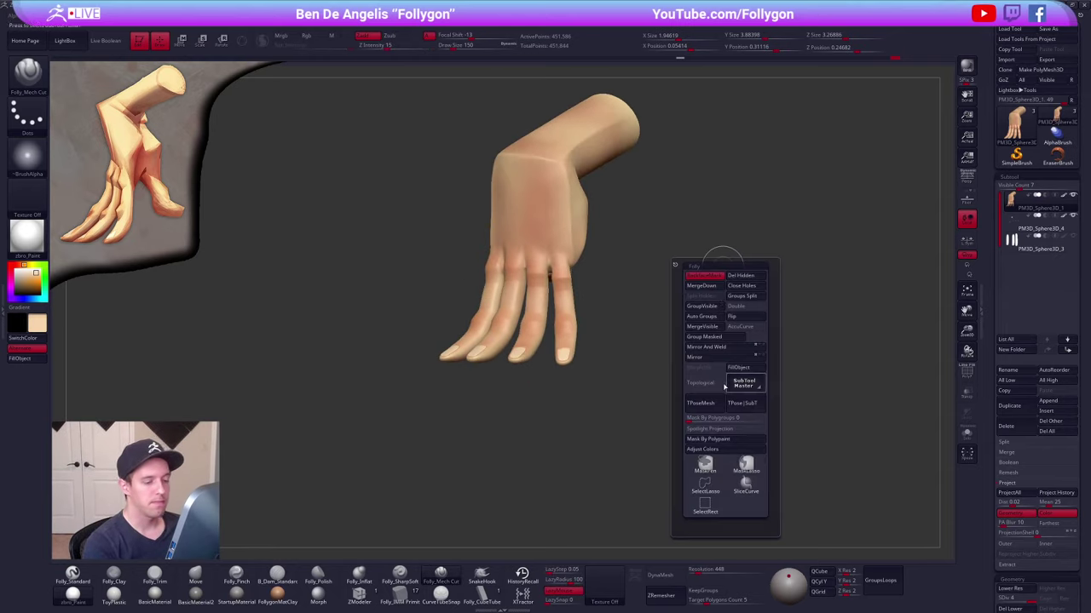
click(714, 405)
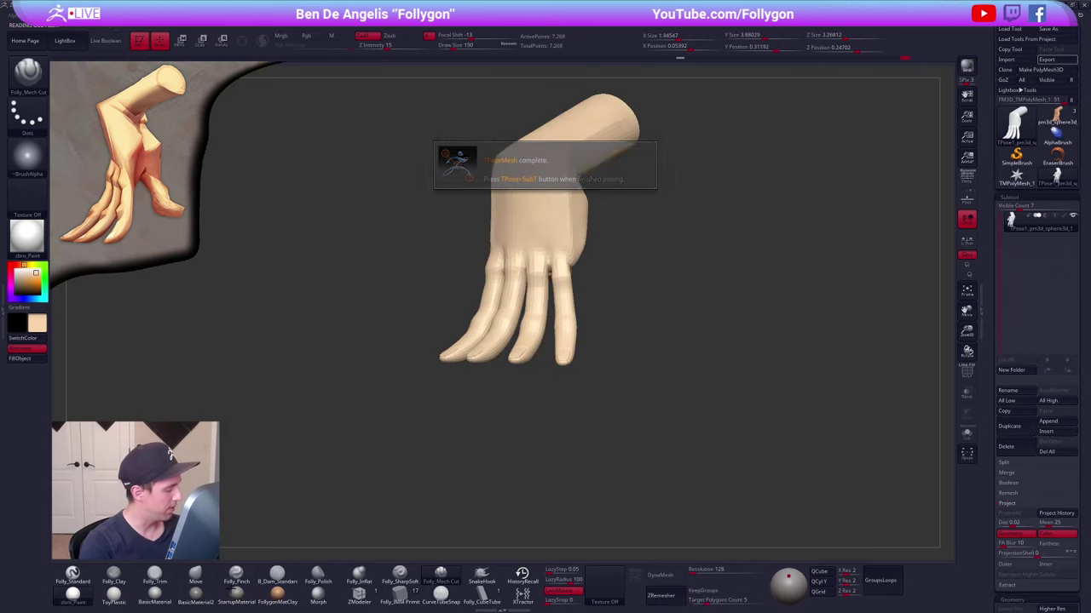
click(236, 594)
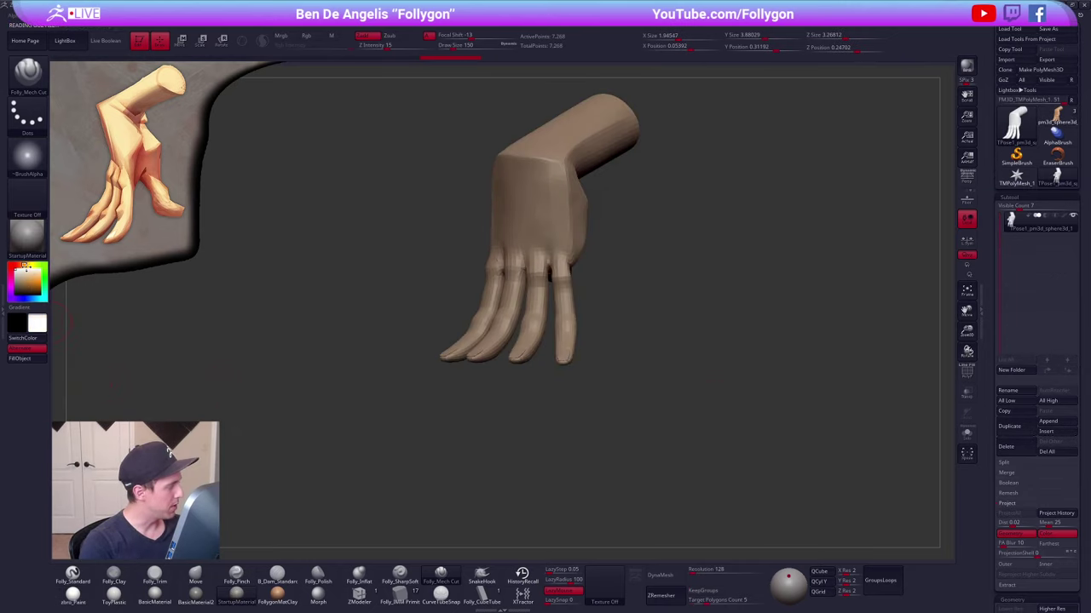
click(17, 270)
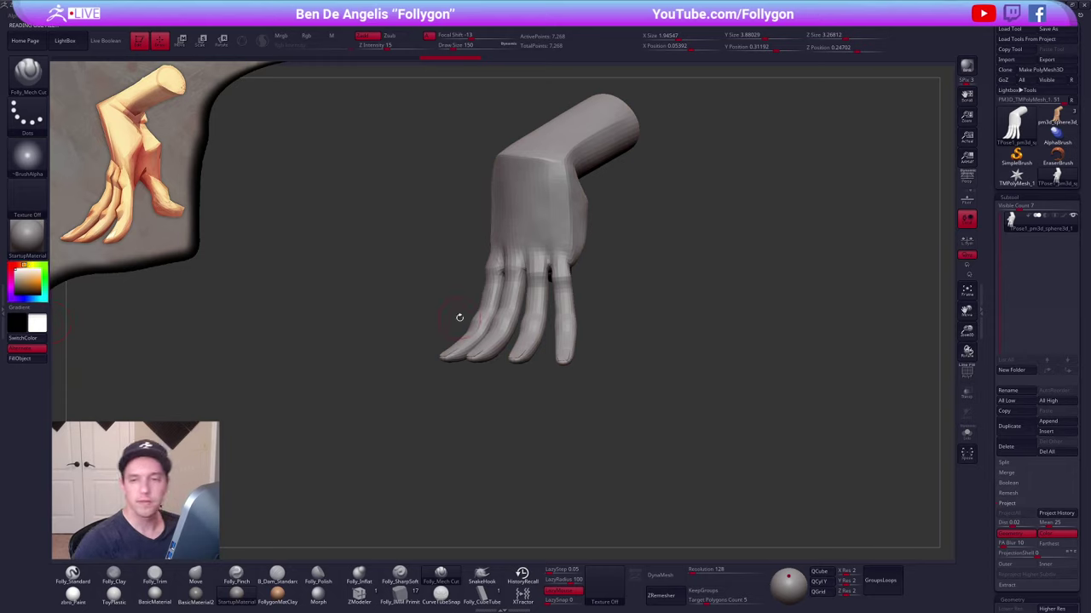
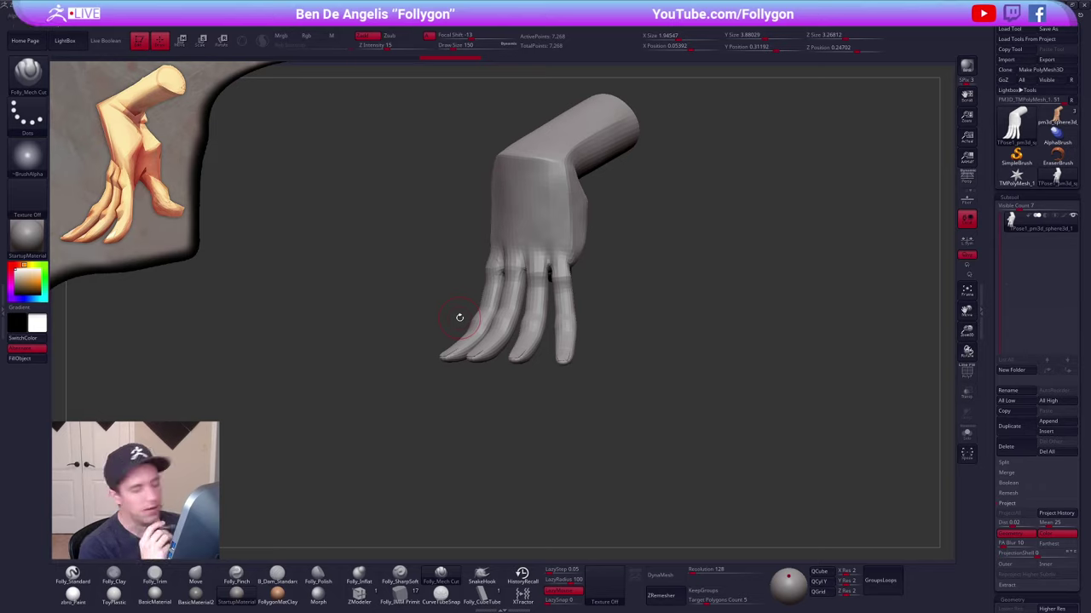
- Switch to the browser, view the Follygon YouTube channel and Gumroad page, and return to ZBrush
right_drag(561, 304, 586, 327)
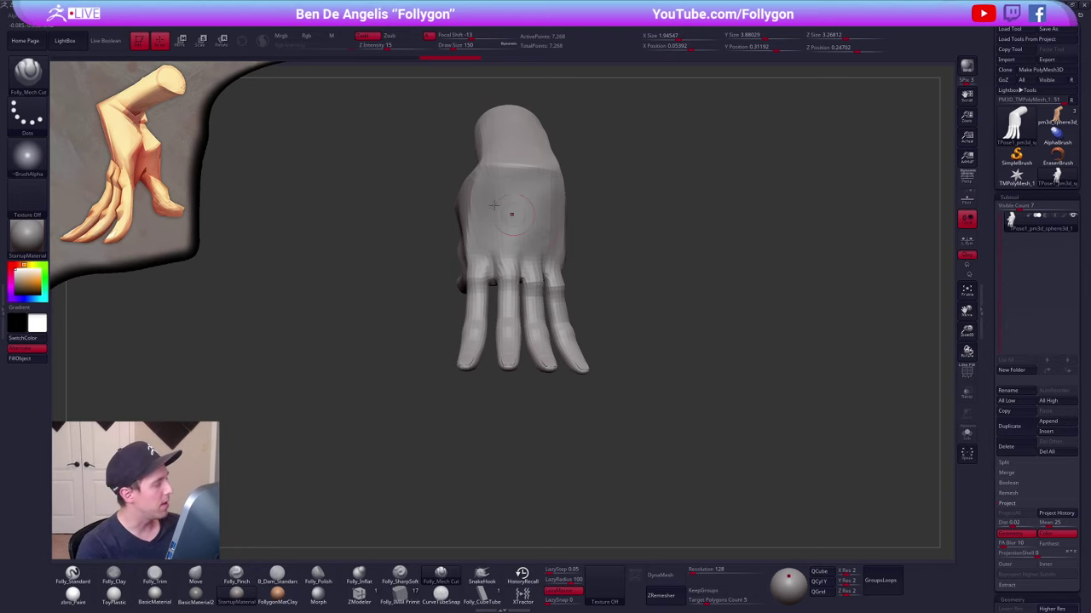
key(alt+Tab)
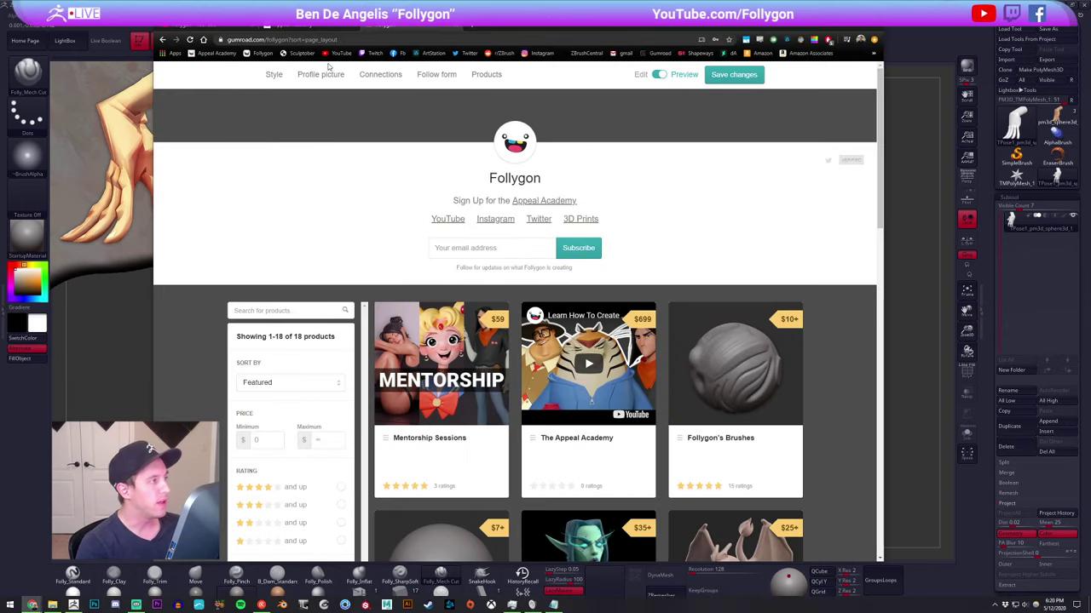
click(216, 29)
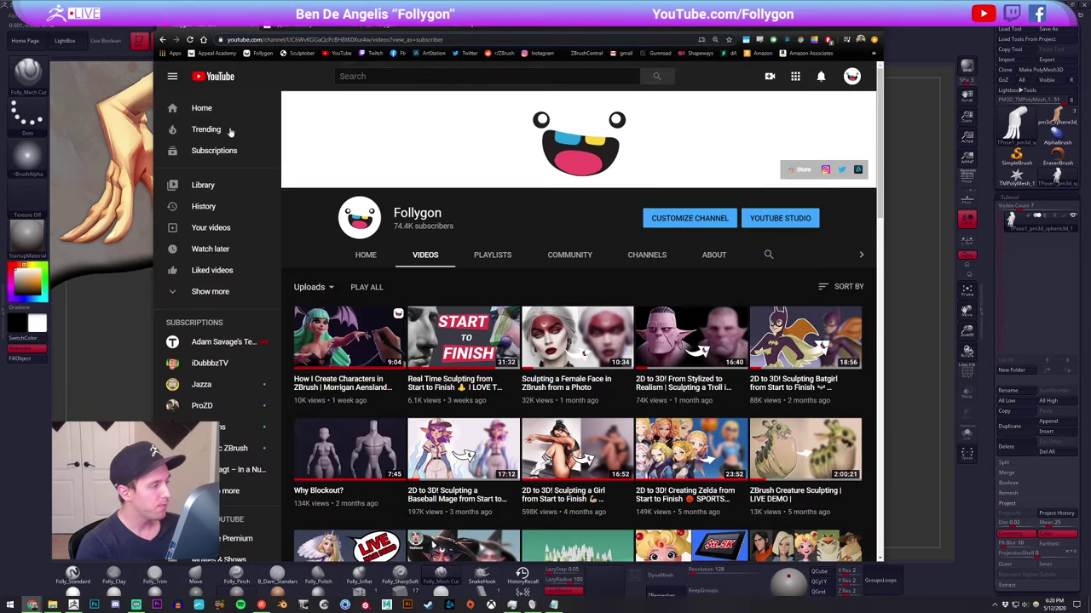
double_click(418, 213)
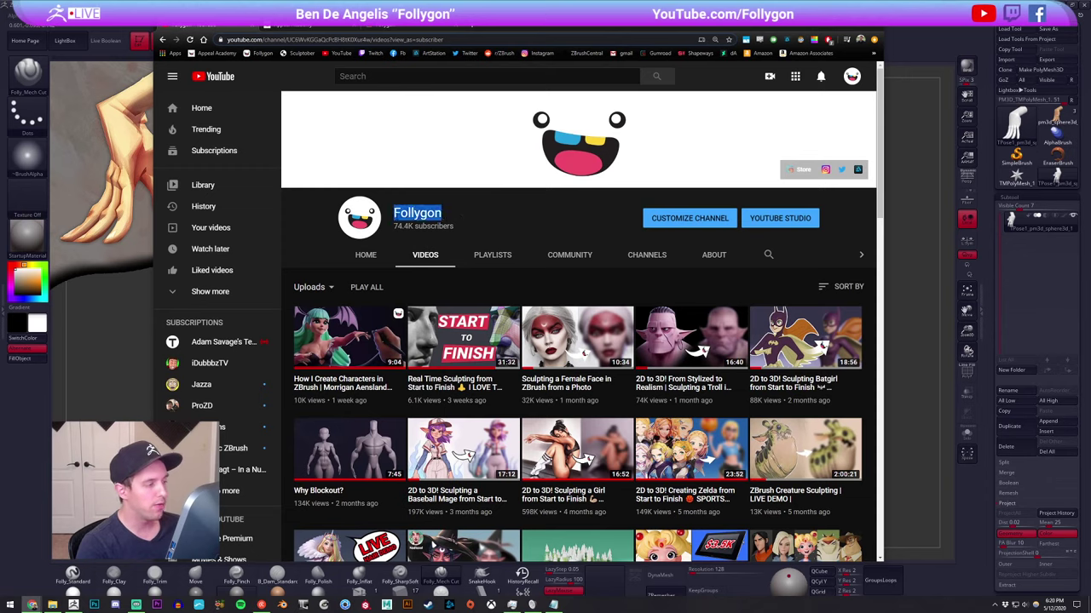
click(466, 210)
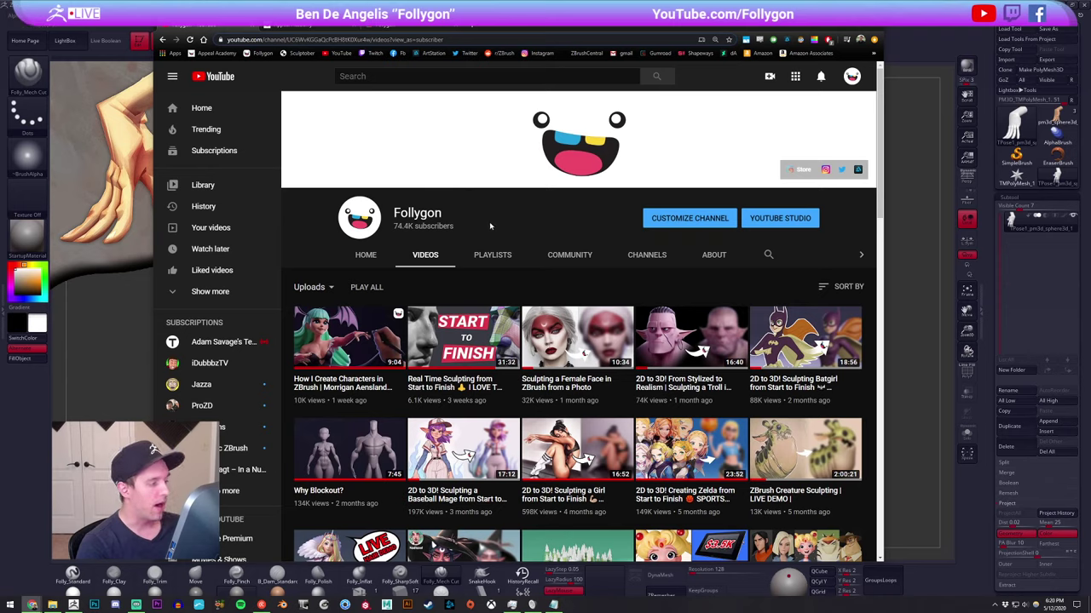
click(397, 29)
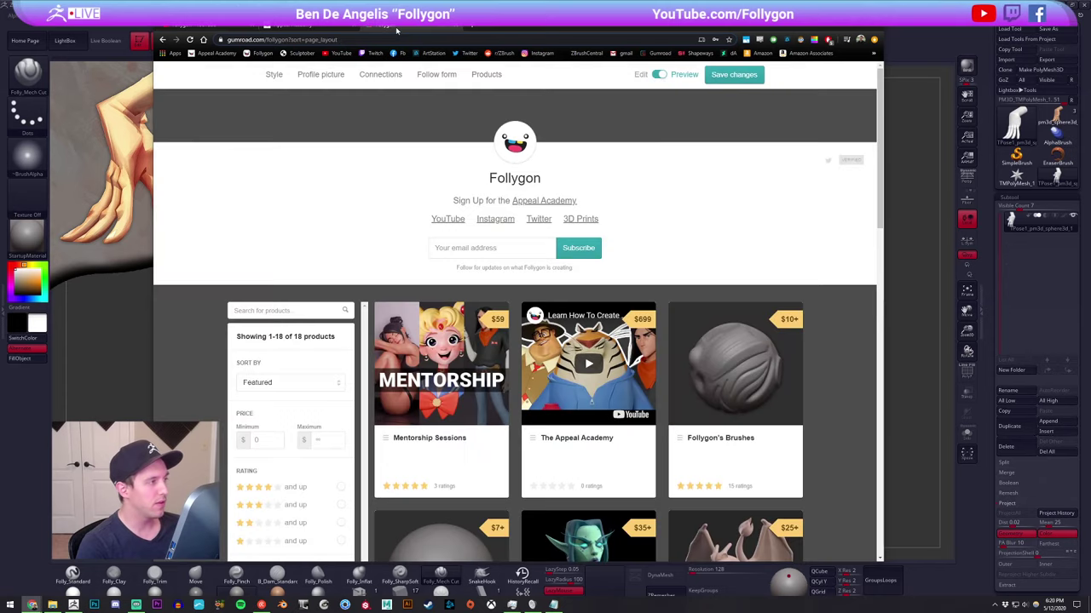
click(128, 309)
- Check the posing mesh's wireframe and choose the MaskLasso brush for masking
key(shift+f)
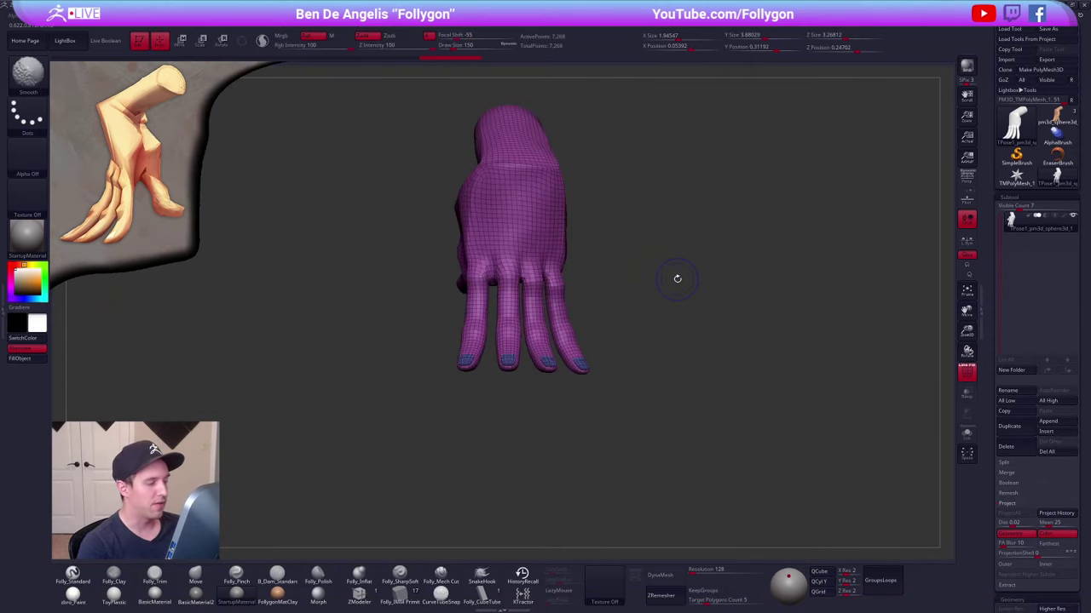
key(shift+f)
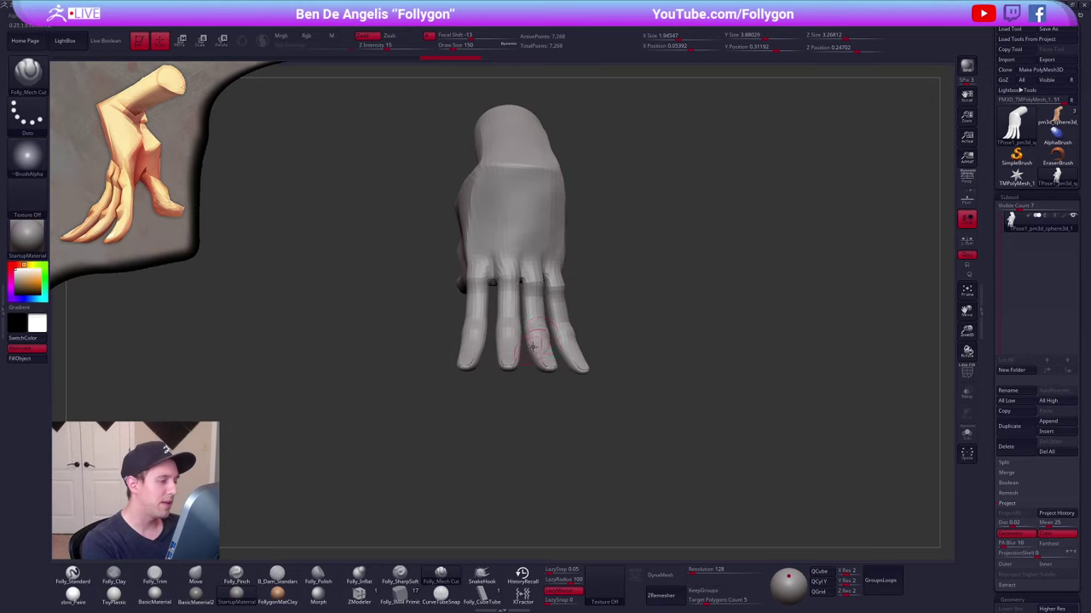
alt+right_drag(532, 347, 569, 354)
key(ctrl+shift+a)
click(594, 521)
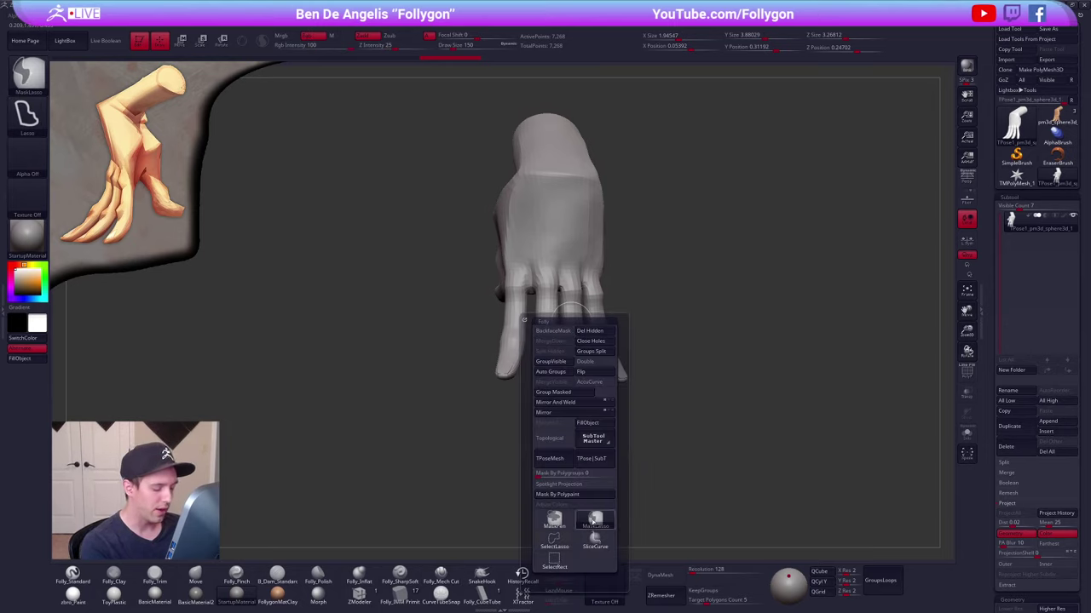
key(ctrl+a)
mouse_move(543, 305)
alt+right_down()
mouse_move(593, 297)
mouse_move(586, 313)
mouse_move(614, 312)
mouse_move(585, 302)
mouse_move(583, 250)
alt+right_up()
key(shift+f)
key(shift+f)
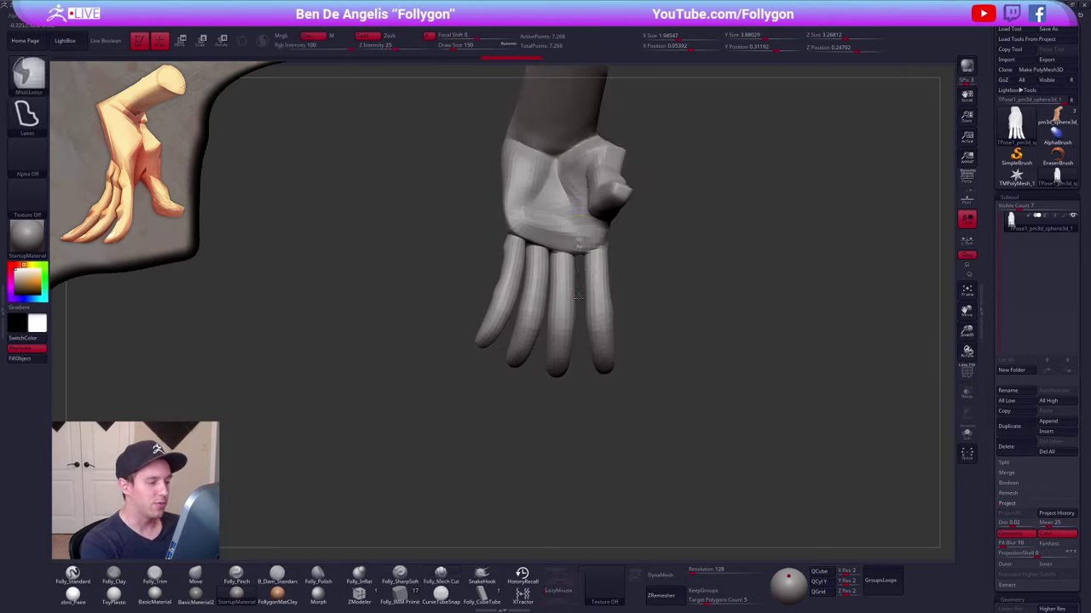
- Lasso-mask the index finger, invert the mask, and shift the finger with the transpose Move tool
mouse_move(581, 247)
ctrl+mouse_down()
mouse_move(611, 431)
mouse_move(639, 262)
mouse_move(585, 238)
mouse_move(620, 231)
ctrl+mouse_up()
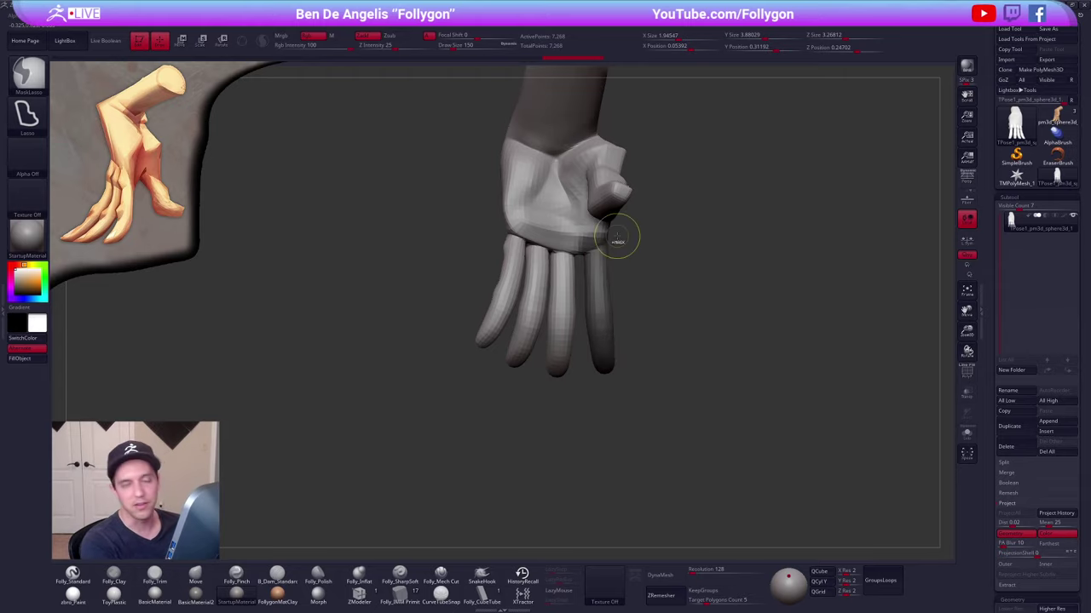
right_drag(632, 351, 639, 357)
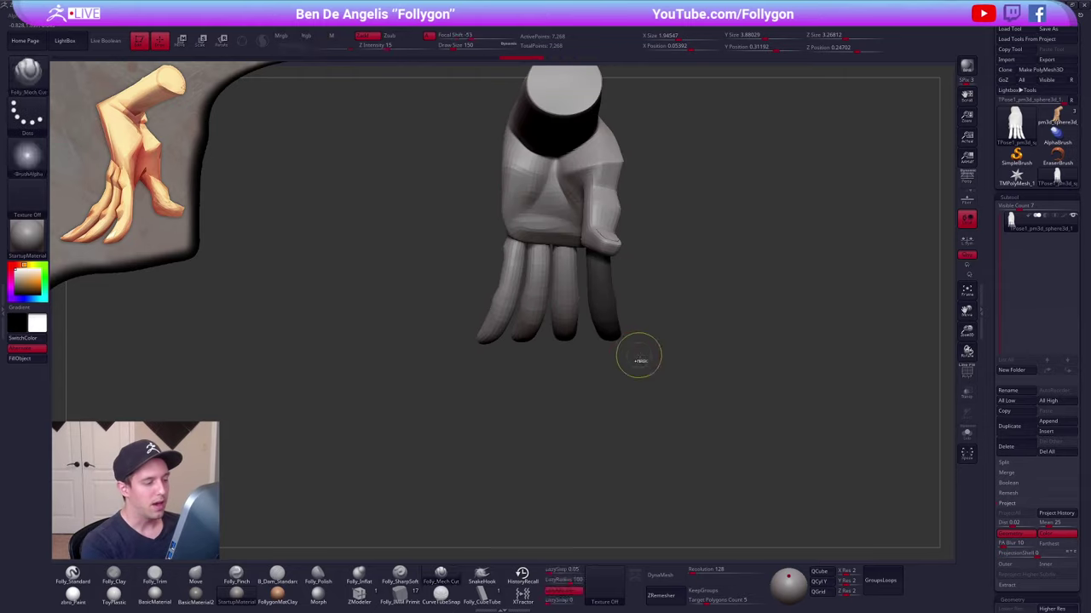
ctrl+click(639, 356)
key(w)
mouse_move(599, 294)
mouse_down()
mouse_move(666, 294)
mouse_move(629, 294)
mouse_up()
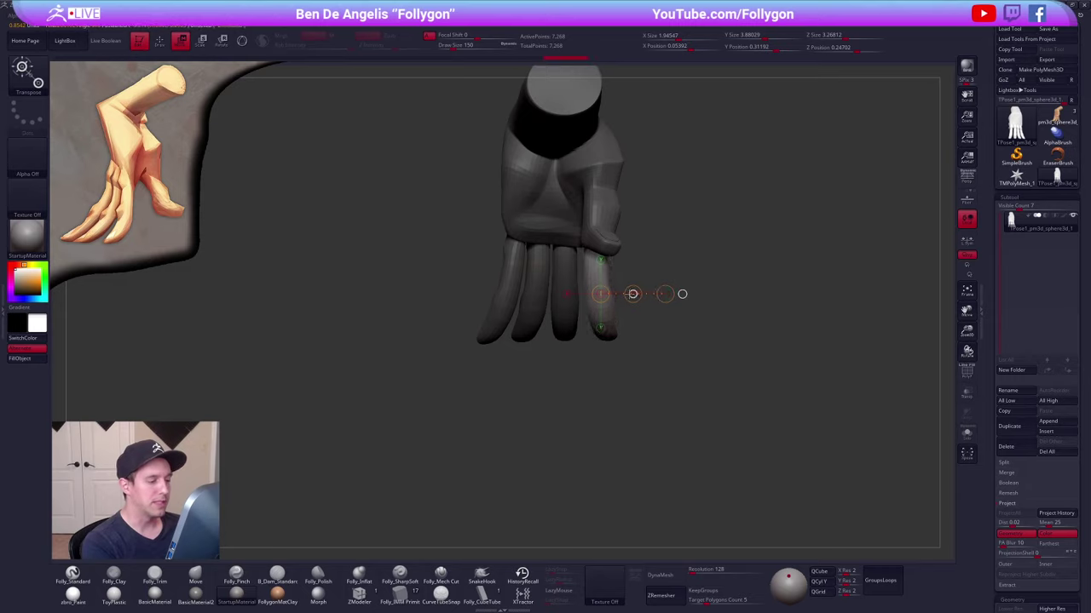
- Adjust the unmasked index finger from the back of the hand with the Move brush and clear the mask
right_drag(652, 353, 567, 368)
alt+right_drag(567, 368, 509, 392)
key(b)
key(m)
key(v)
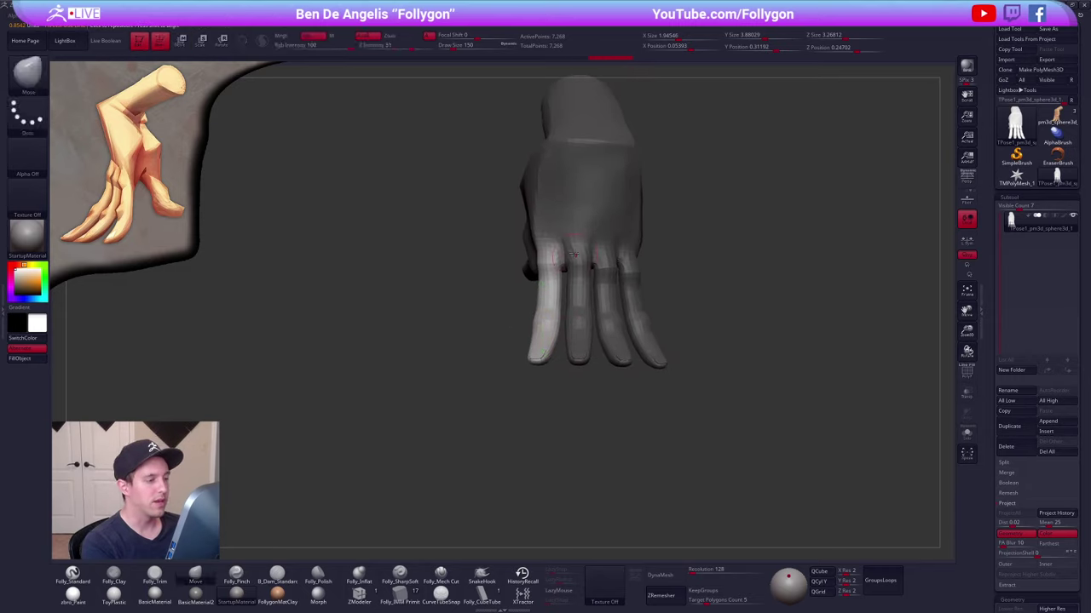
key(space)
drag(535, 306, 558, 306)
ctrl+drag(678, 256, 692, 270)
- Push in the thumb-side edge of the back of the hand with the Move brush at draw size 252
key(space)
mouse_move(550, 203)
mouse_down()
mouse_move(591, 205)
mouse_move(539, 201)
mouse_move(540, 223)
mouse_up()
key(space)
key(space)
click(541, 202)
key(space)
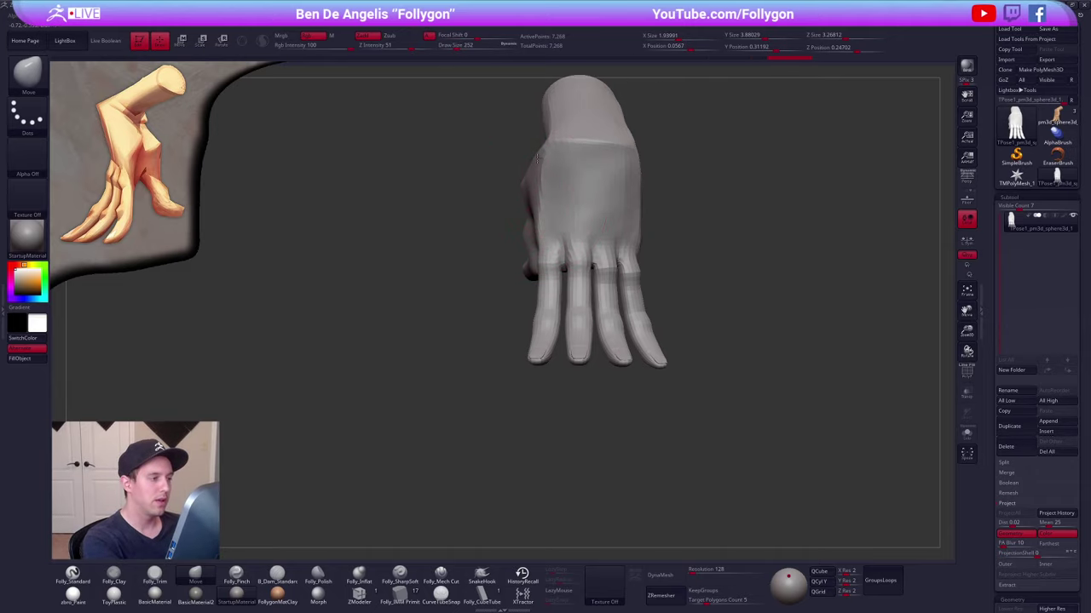
- Lasso-mask the little finger, invert the mask, and move the finger closer to the ring finger
mouse_move(600, 226)
right_down()
mouse_move(554, 263)
mouse_move(581, 268)
mouse_move(547, 270)
right_up()
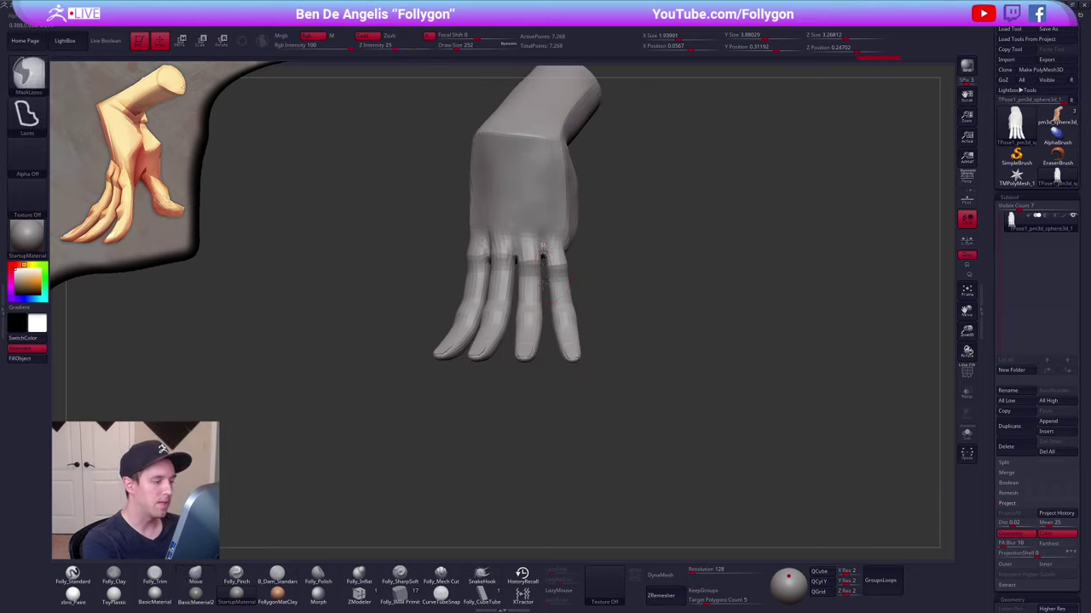
mouse_move(544, 250)
ctrl+mouse_down()
mouse_move(566, 402)
mouse_move(548, 205)
ctrl+mouse_up()
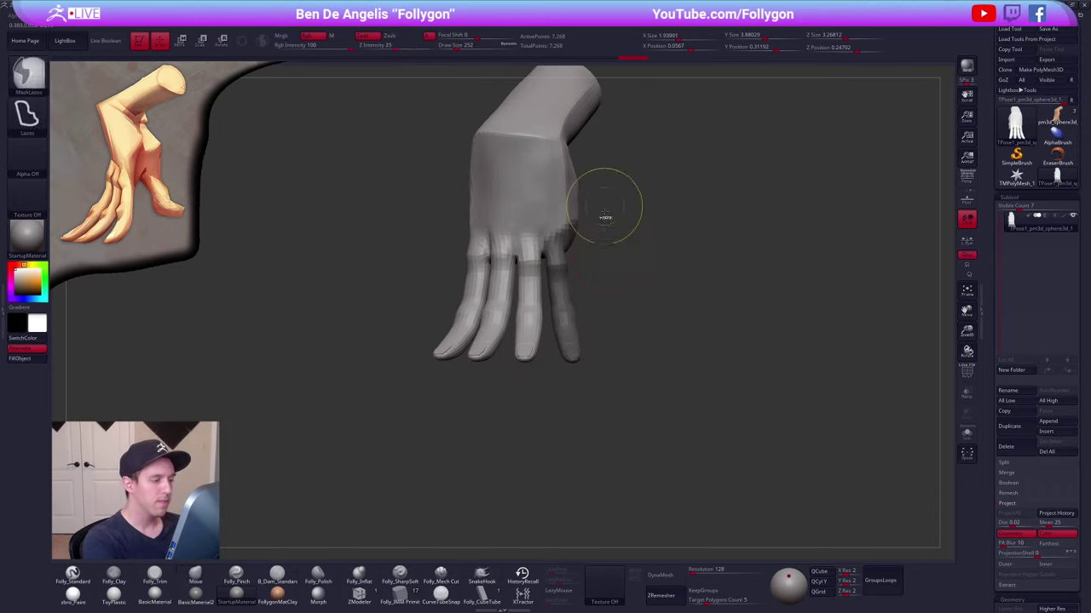
mouse_move(593, 308)
right_down()
mouse_move(627, 310)
mouse_move(564, 303)
right_up()
ctrl+click(628, 310)
key(w)
key(q)
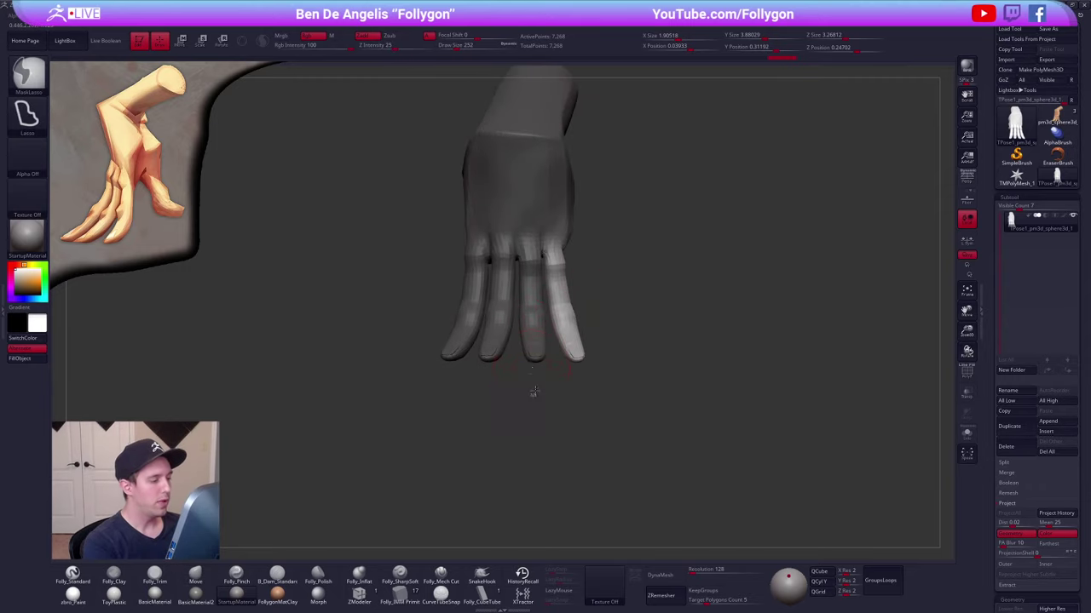
- Mask the ring finger together with the little finger, invert the mask, and shift both fingers sideways
mouse_move(533, 392)
ctrl+mouse_down()
mouse_move(519, 366)
mouse_move(545, 223)
mouse_move(563, 228)
ctrl+mouse_up()
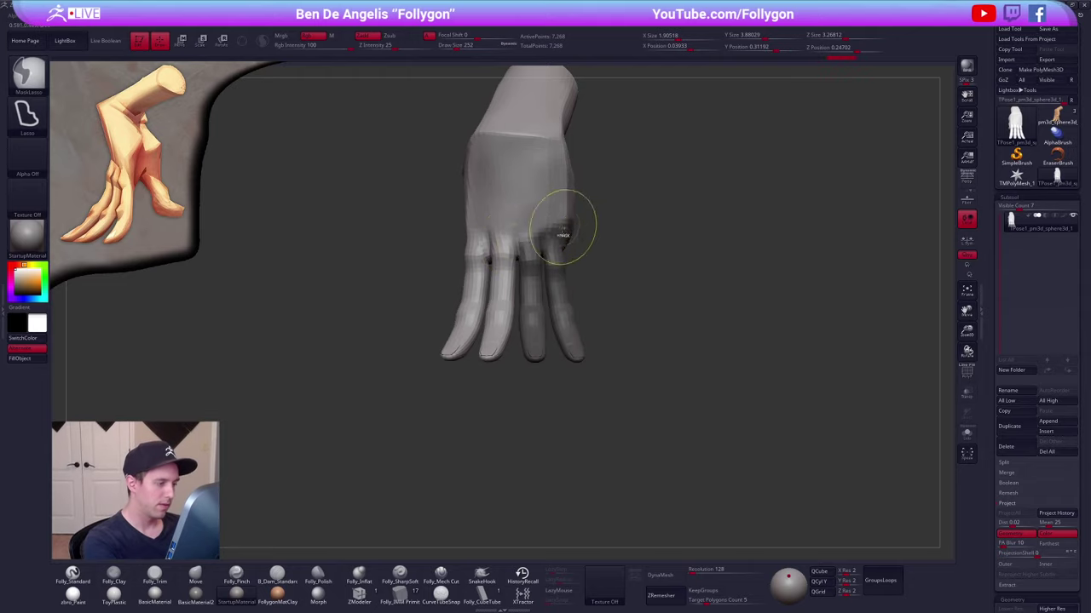
ctrl+click(594, 276)
right_drag(577, 273, 598, 274)
key(w)
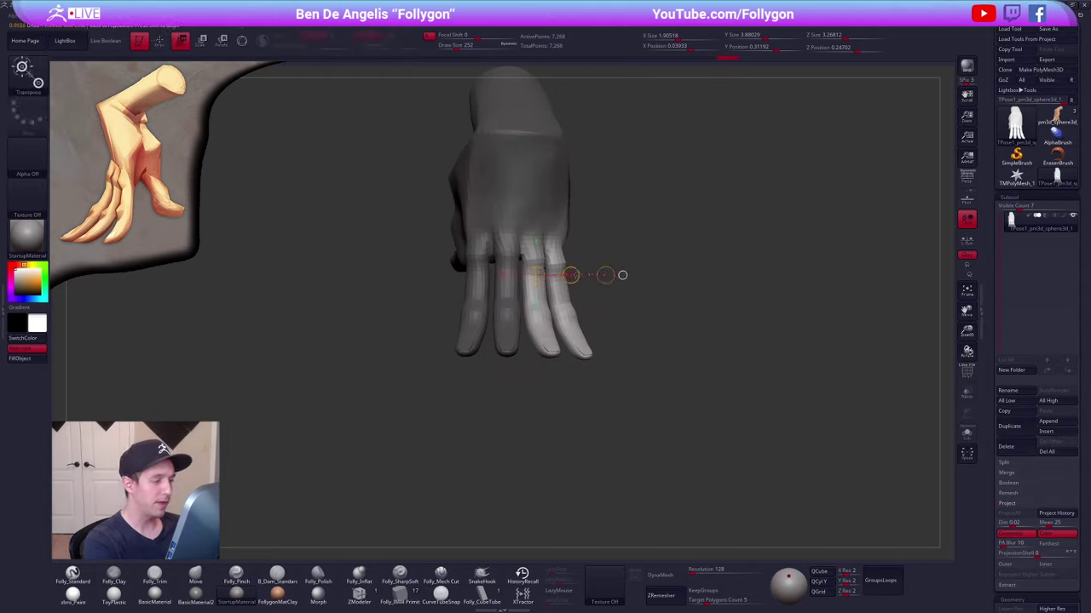
drag(574, 276, 604, 267)
key(q)
- Enlarge the Move brush to draw size 576 and turn on perspective display
mouse_move(445, 354)
right_down()
mouse_move(493, 357)
mouse_move(511, 392)
mouse_move(497, 379)
right_up()
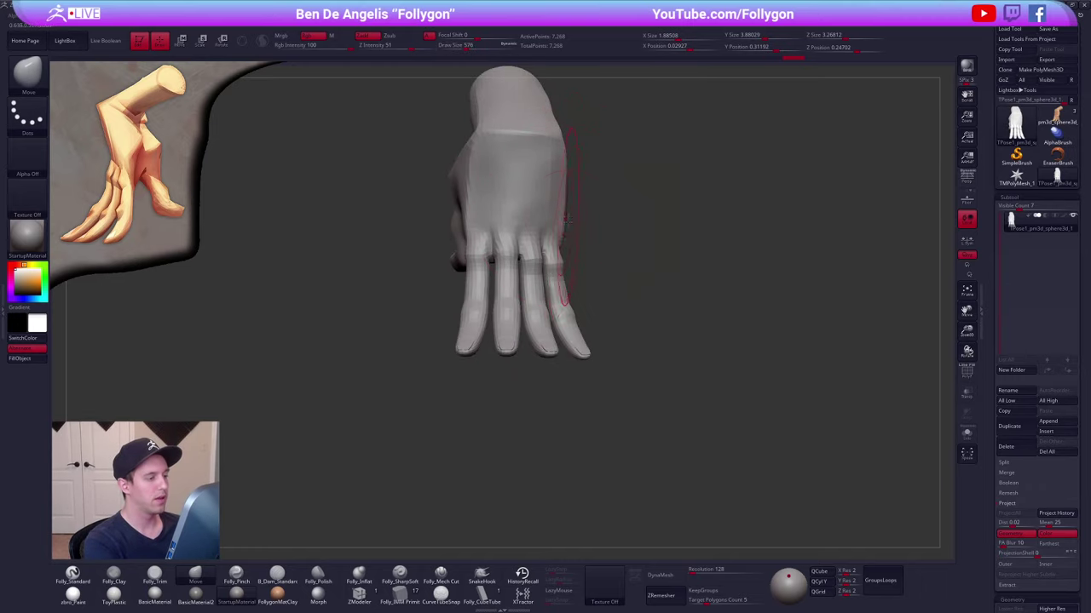
right_drag(573, 230, 549, 281)
drag(578, 266, 664, 286)
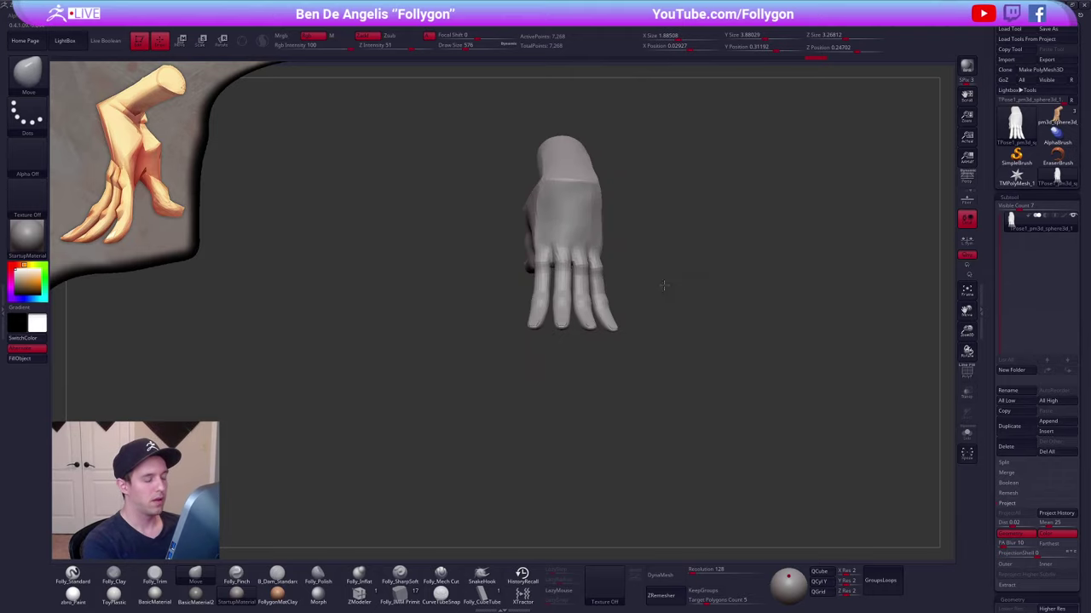
drag(686, 357, 655, 353)
click(967, 178)
right_drag(583, 260, 562, 340)
key(shift+f)
key(shift+f)
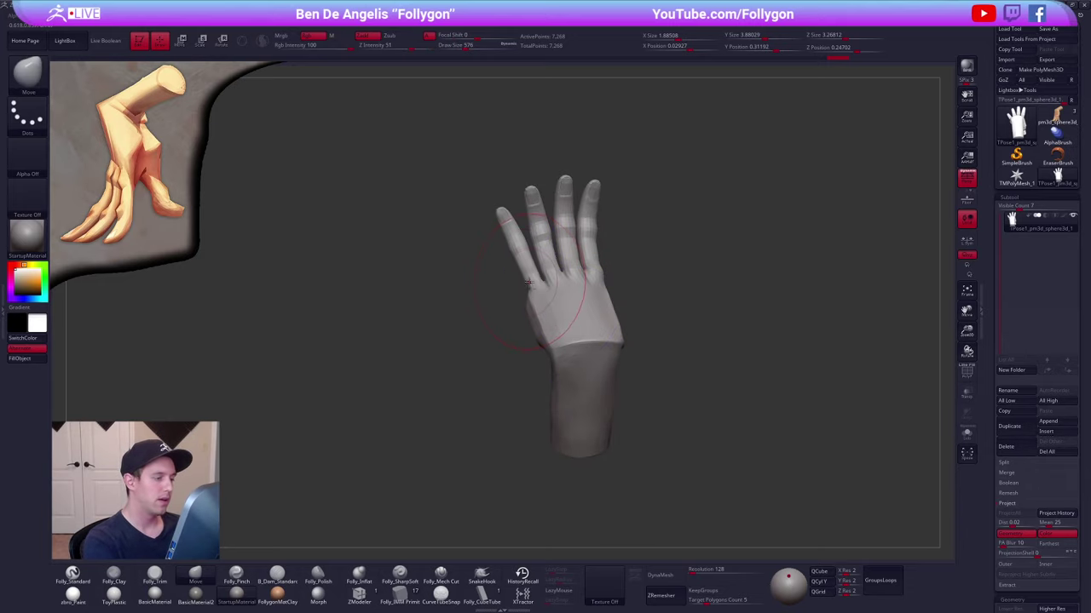
- Set the Move brush to draw size 239 and turn on BackfaceMask for the little finger's base
ctrl+right_drag(535, 268, 534, 294)
key(space)
drag(534, 294, 527, 294)
key(space)
key(Tab)
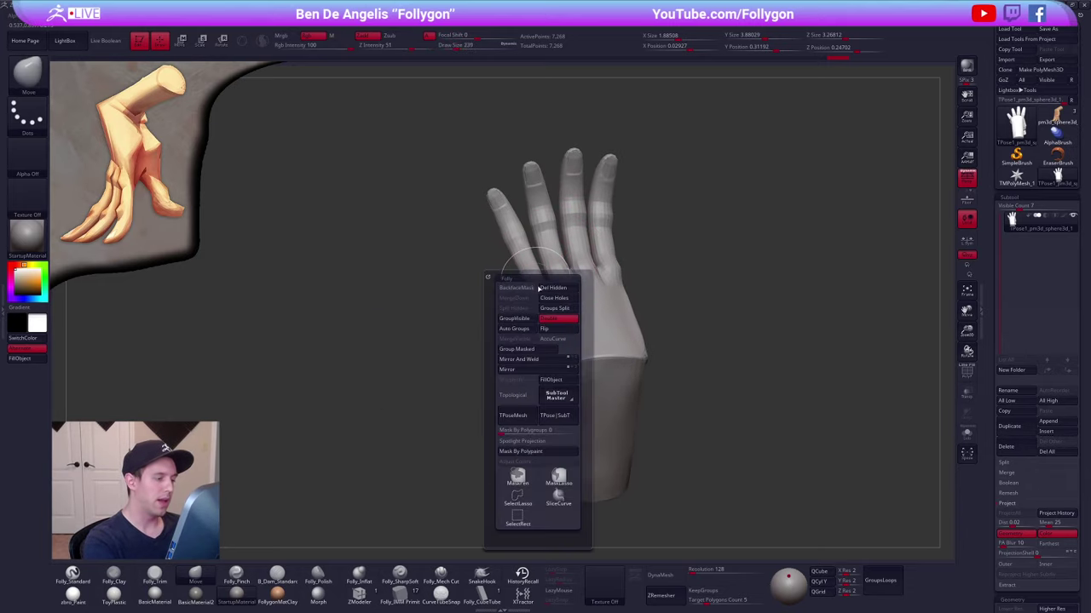
click(532, 291)
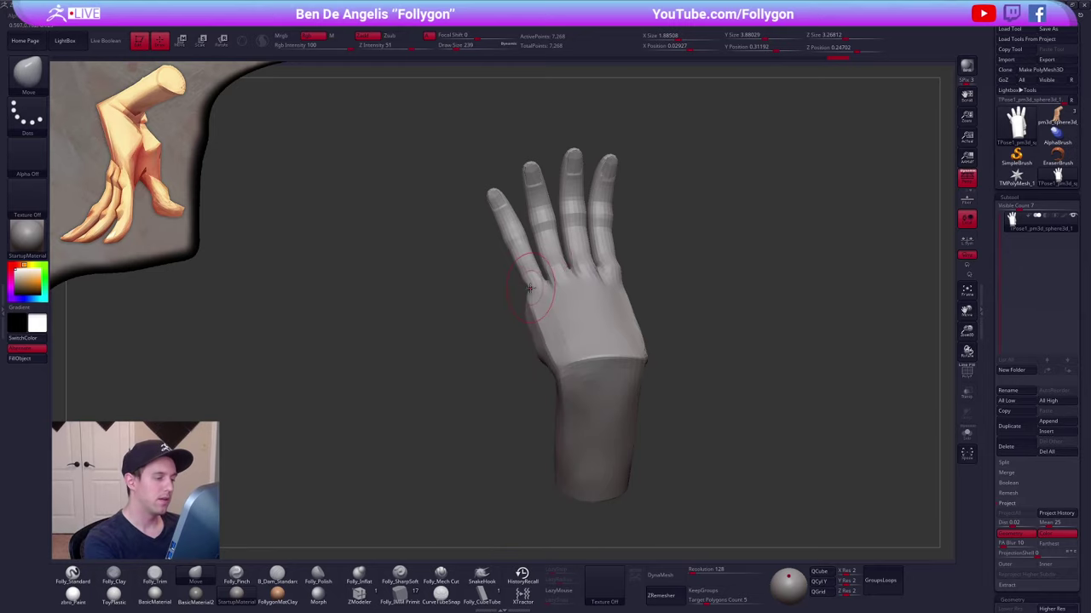
- Set the Move brush's draw size to 321 while working around the little finger's base
key(space)
right_drag(534, 290, 541, 274)
key(space)
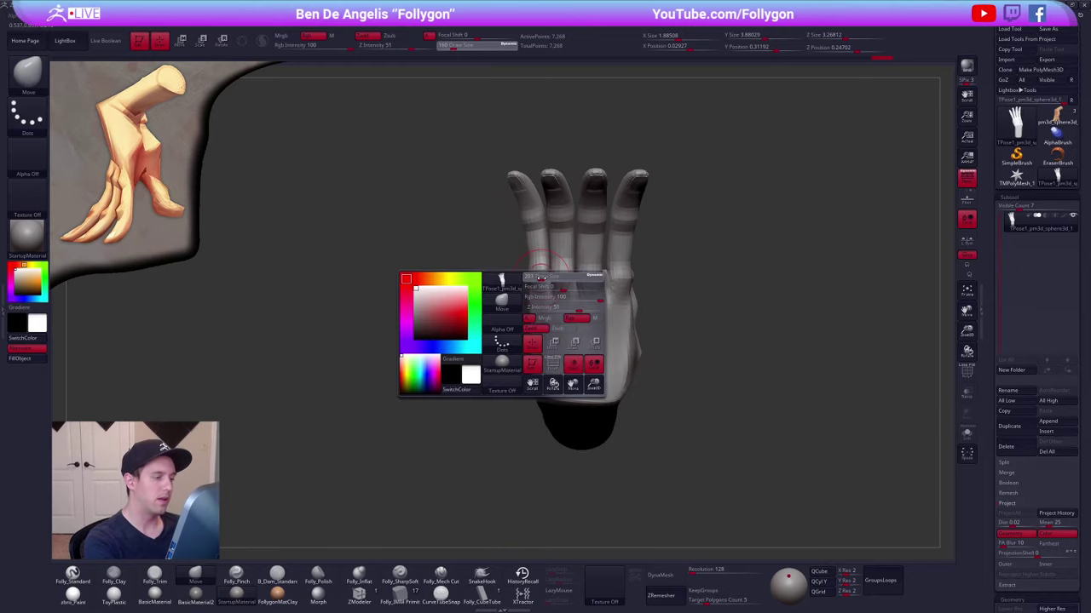
drag(541, 274, 545, 275)
right_drag(545, 274, 554, 266)
- Mask everything except the little finger, turn off perspective display, rotate the finger outward from the ring finger, and clear the mask
key(w)
ctrl+drag(528, 319, 536, 271)
key(q)
right_drag(537, 271, 540, 234)
mouse_move(536, 168)
ctrl+mouse_down()
mouse_move(501, 226)
mouse_move(503, 117)
ctrl+mouse_up()
mouse_move(668, 308)
right_down()
mouse_move(610, 274)
mouse_move(645, 305)
right_up()
click(965, 178)
key(r)
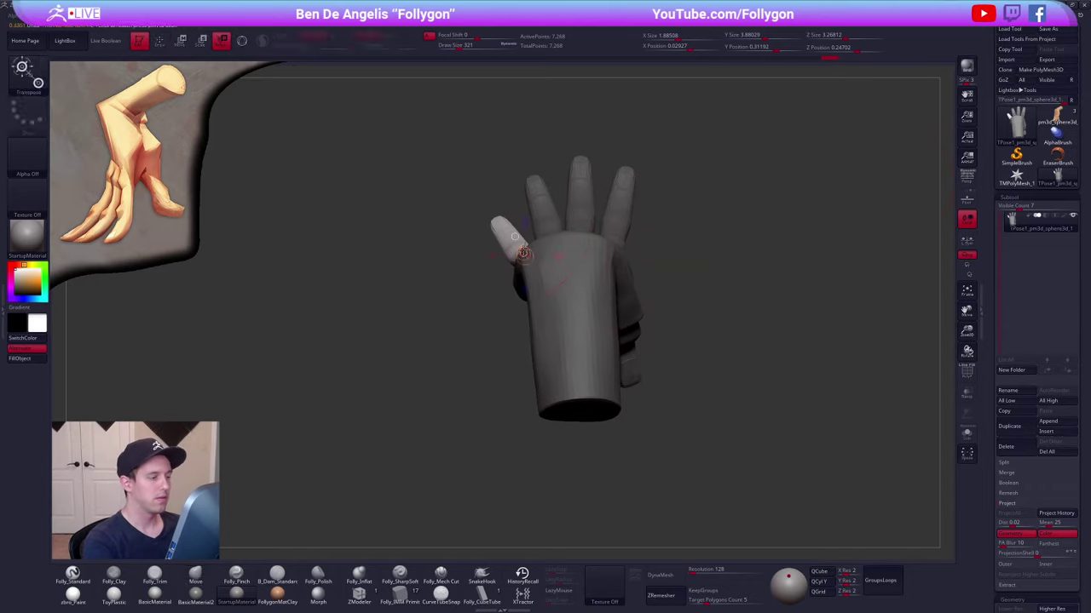
right_drag(281, 246, 526, 271)
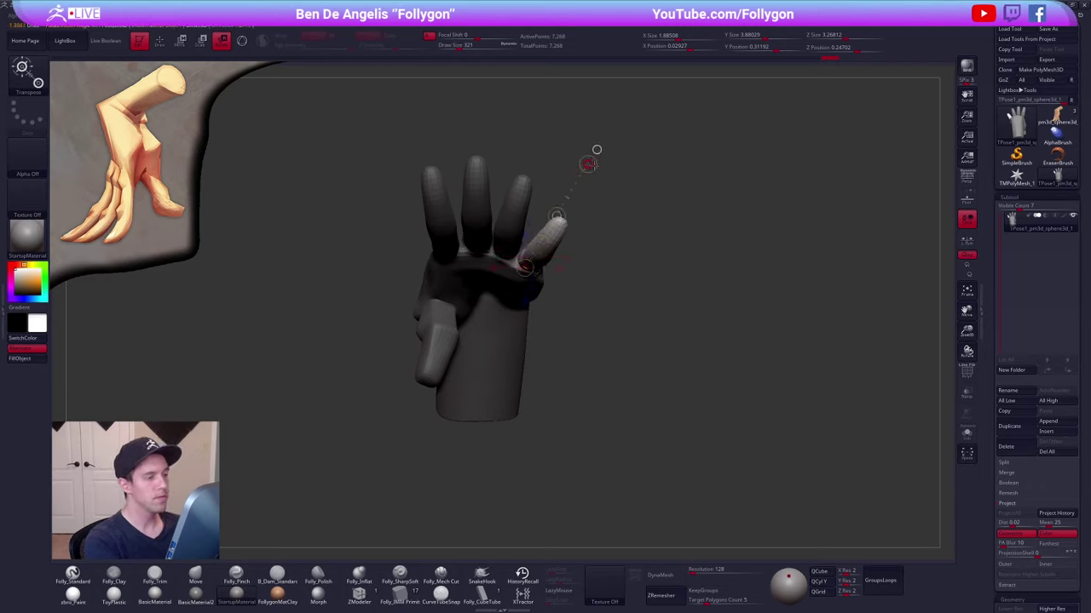
key(q)
mouse_move(610, 205)
right_down()
mouse_move(513, 408)
mouse_move(534, 384)
mouse_move(512, 400)
mouse_move(529, 424)
mouse_move(533, 480)
mouse_move(538, 281)
right_up()
ctrl+drag(599, 294, 615, 305)
right_drag(615, 298, 597, 294)
- Mask everything except the ring finger, rotate it slightly toward the little finger, and clear the mask
key(w)
ctrl+drag(528, 246, 529, 267)
key(q)
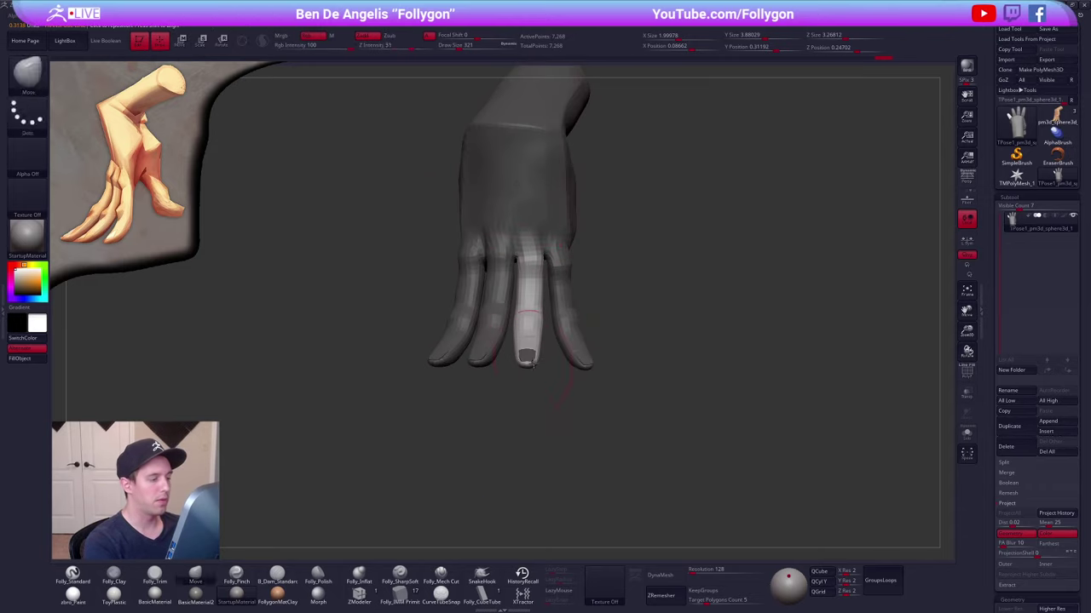
mouse_move(510, 343)
ctrl+alt+mouse_down()
mouse_move(542, 365)
mouse_move(525, 372)
ctrl+alt+mouse_up()
right_drag(543, 366, 533, 256)
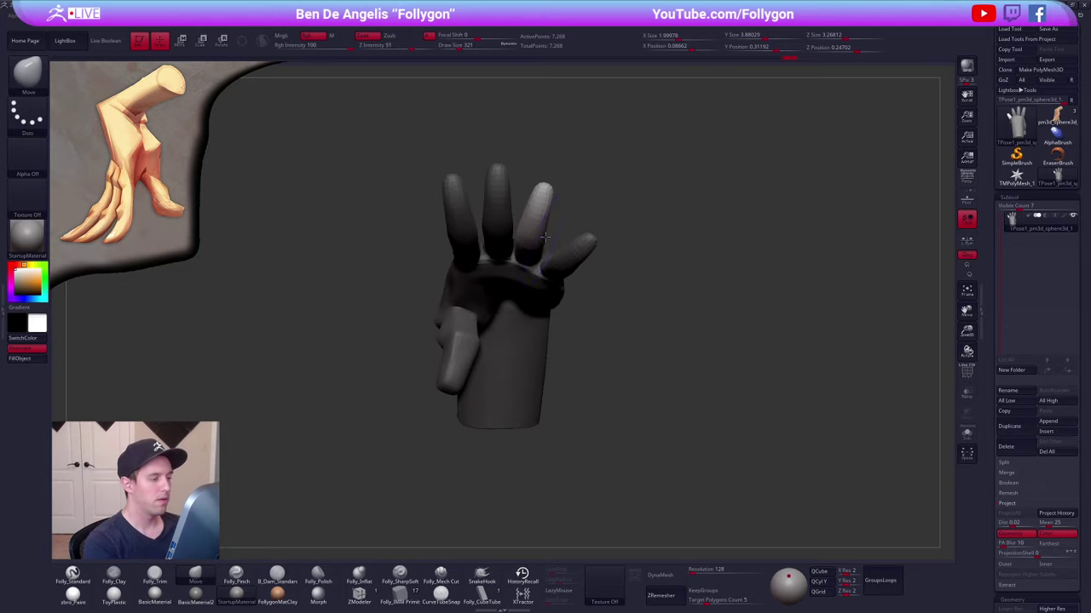
key(r)
drag(551, 165, 550, 161)
drag(550, 161, 563, 164)
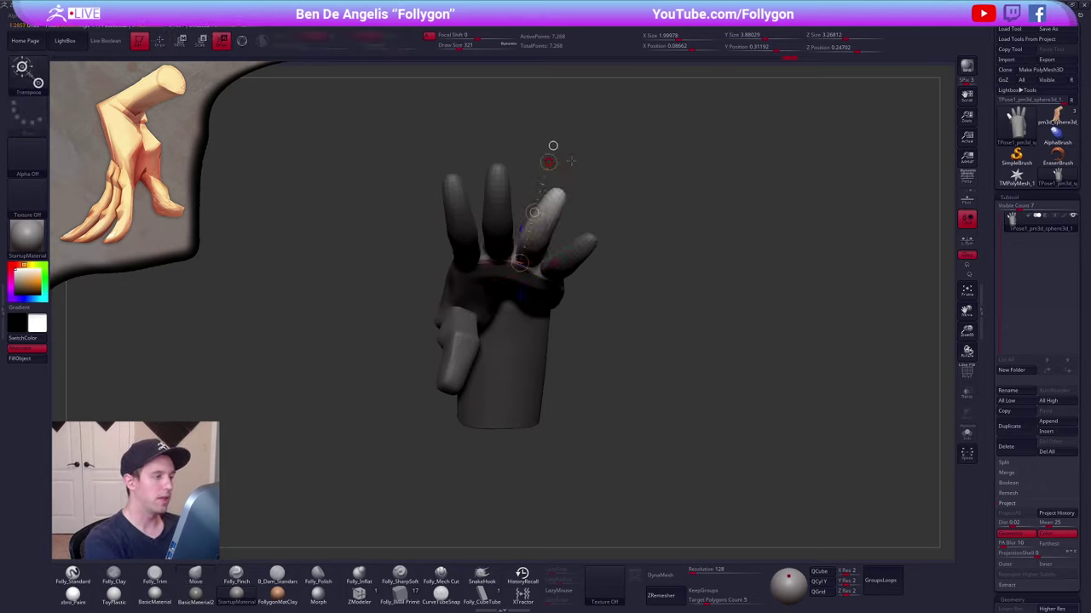
key(q)
mouse_move(545, 271)
right_down()
mouse_move(506, 401)
mouse_move(443, 396)
right_up()
ctrl+drag(669, 396, 682, 410)
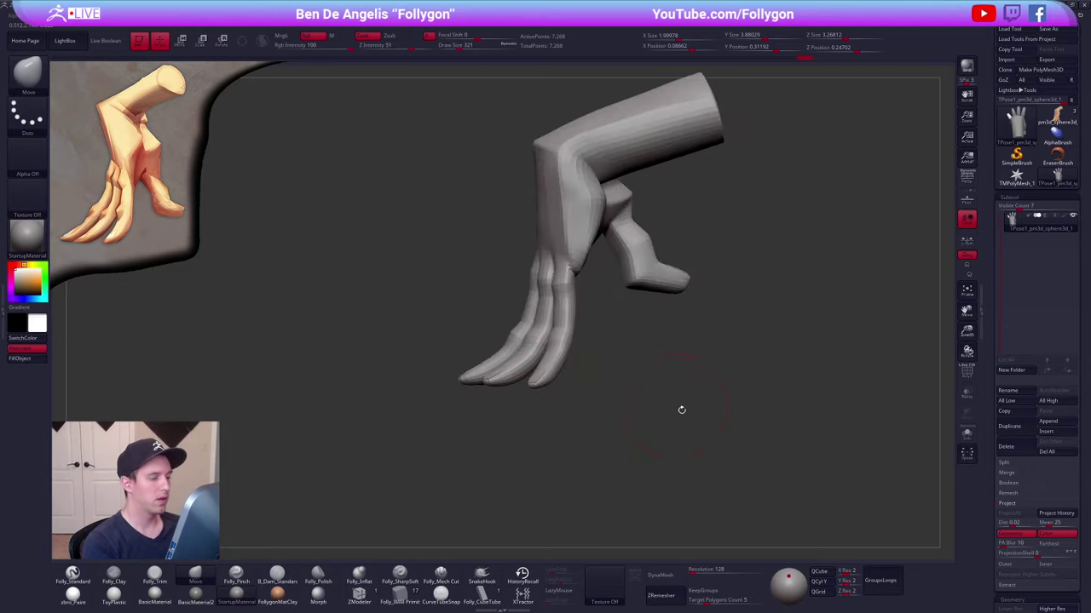
- With draw size 482, lasso-mask the forearm, invert and blur the mask, and move the forearm upward
mouse_move(681, 410)
ctrl+right_down()
mouse_move(743, 434)
mouse_move(668, 429)
mouse_move(679, 430)
ctrl+right_up()
alt+right_drag(679, 430, 718, 438)
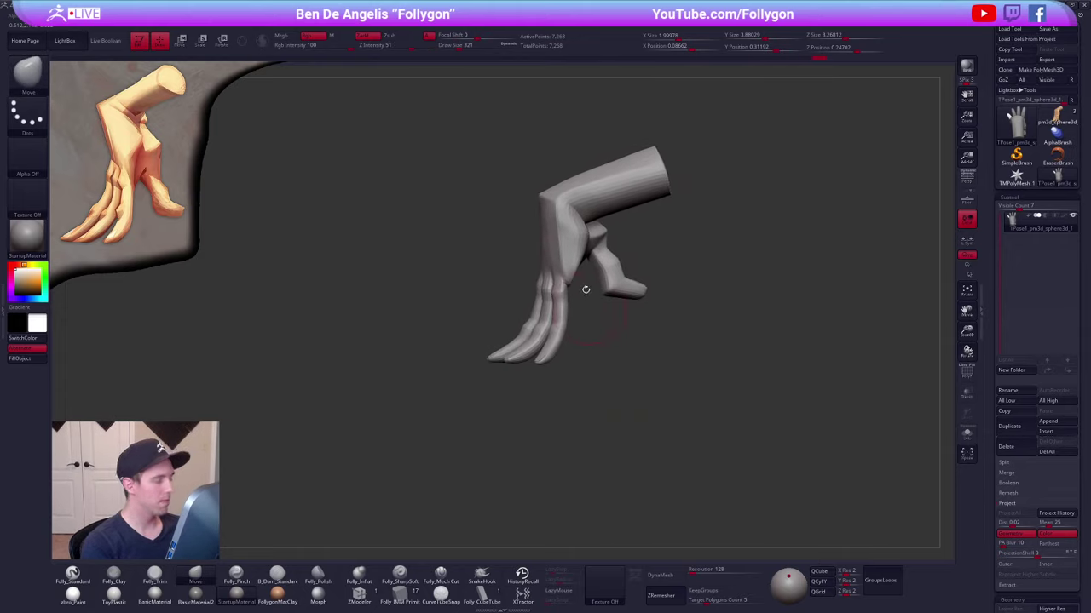
key(space)
drag(586, 288, 598, 288)
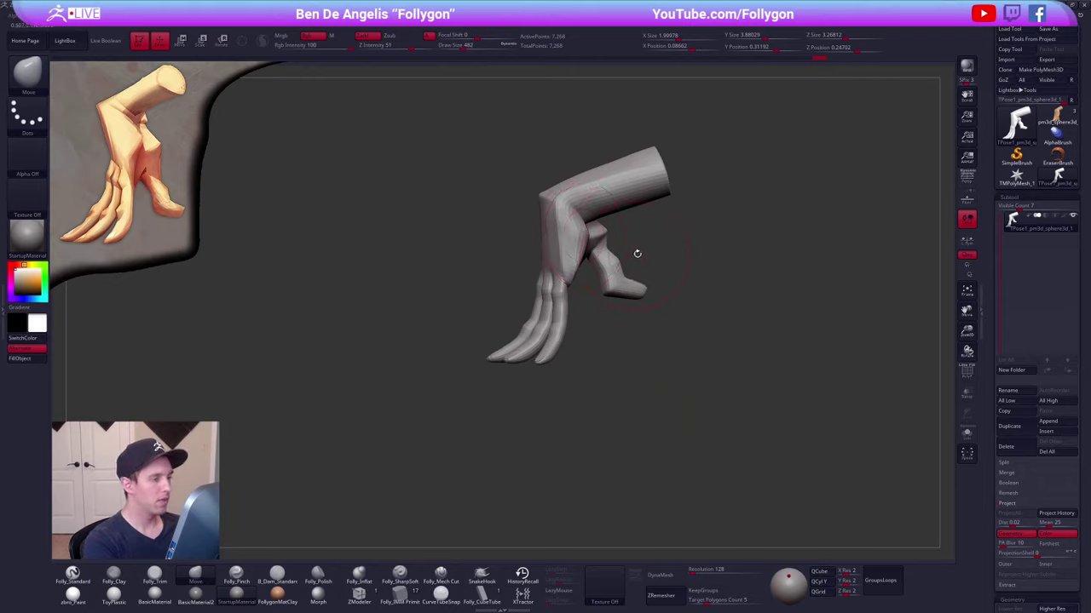
right_drag(637, 253, 606, 260)
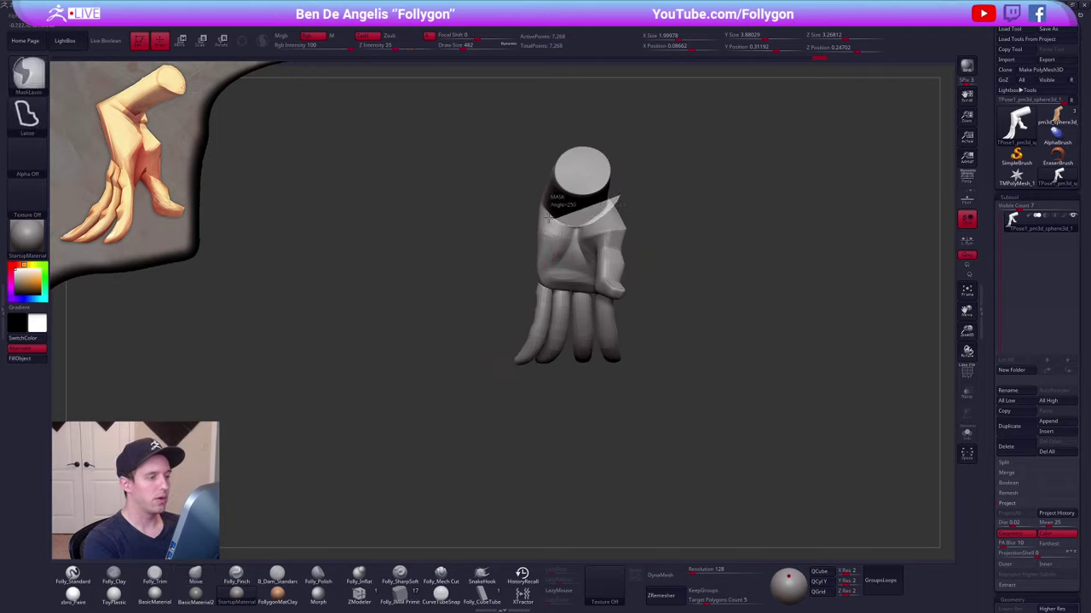
ctrl+drag(547, 220, 635, 143)
ctrl+click(682, 168)
ctrl+click(621, 253)
right_drag(581, 258, 604, 239)
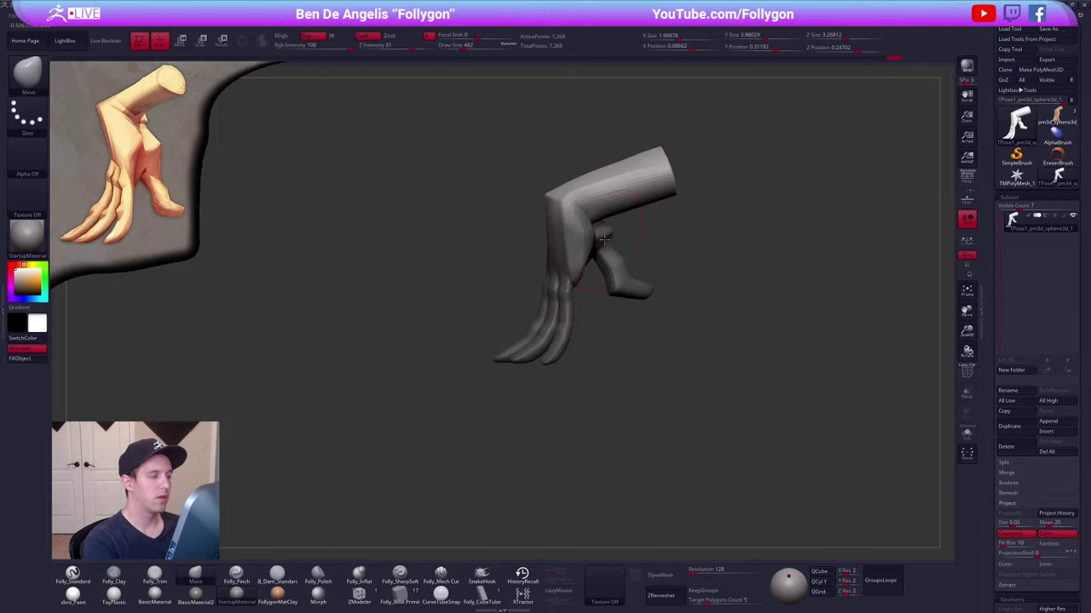
key(w)
shift+drag(586, 215, 586, 392)
drag(586, 304, 586, 289)
key(q)
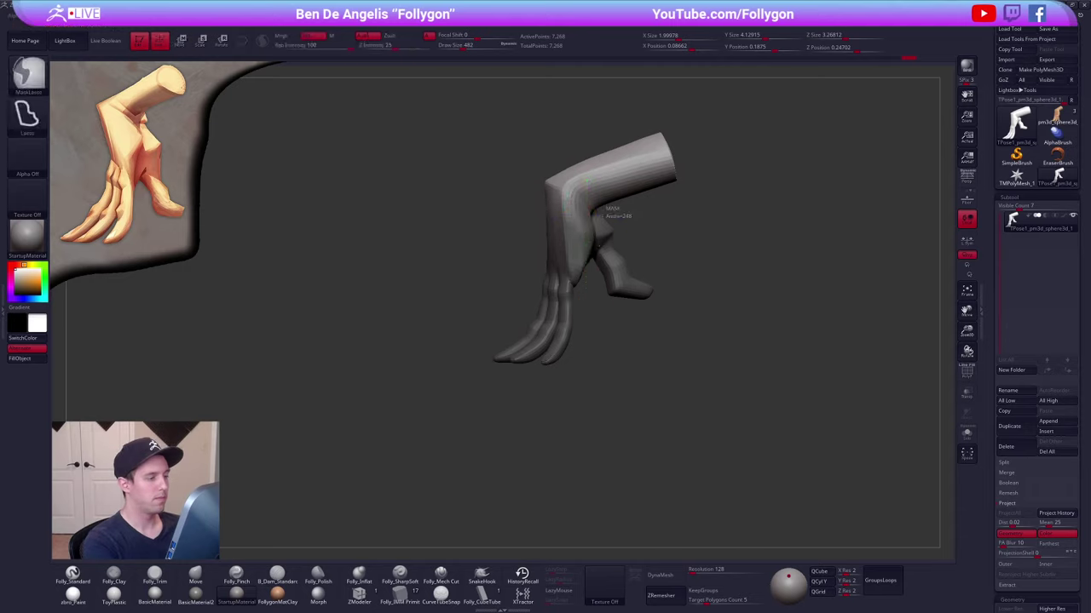
- Adjust the mask at the underside of the wrist and shift the forearm slightly toward the back of the hand
ctrl+alt+drag(618, 213, 629, 188)
key(w)
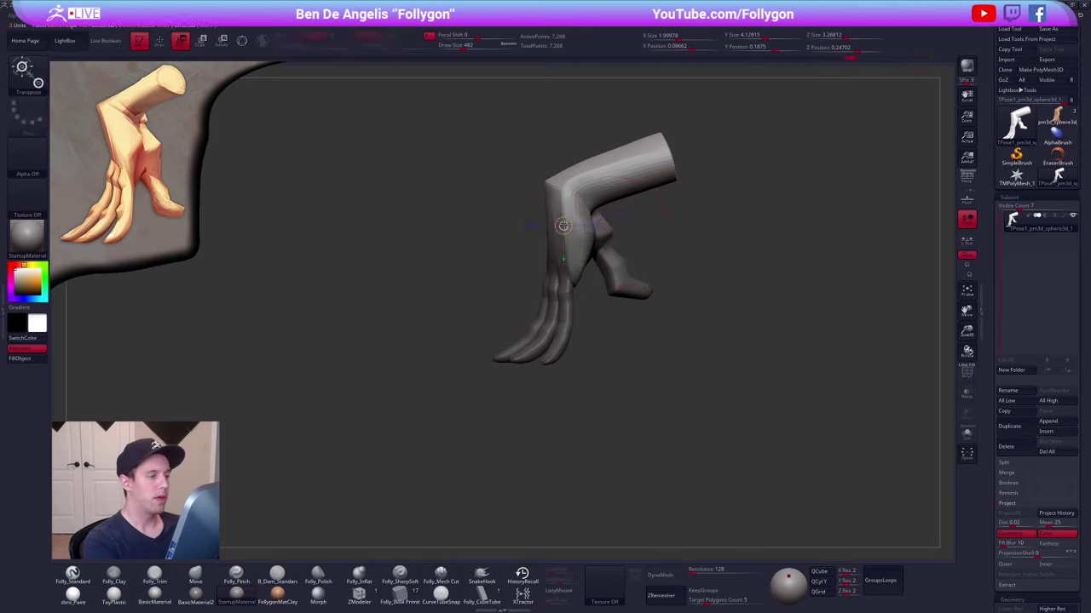
drag(620, 226, 613, 225)
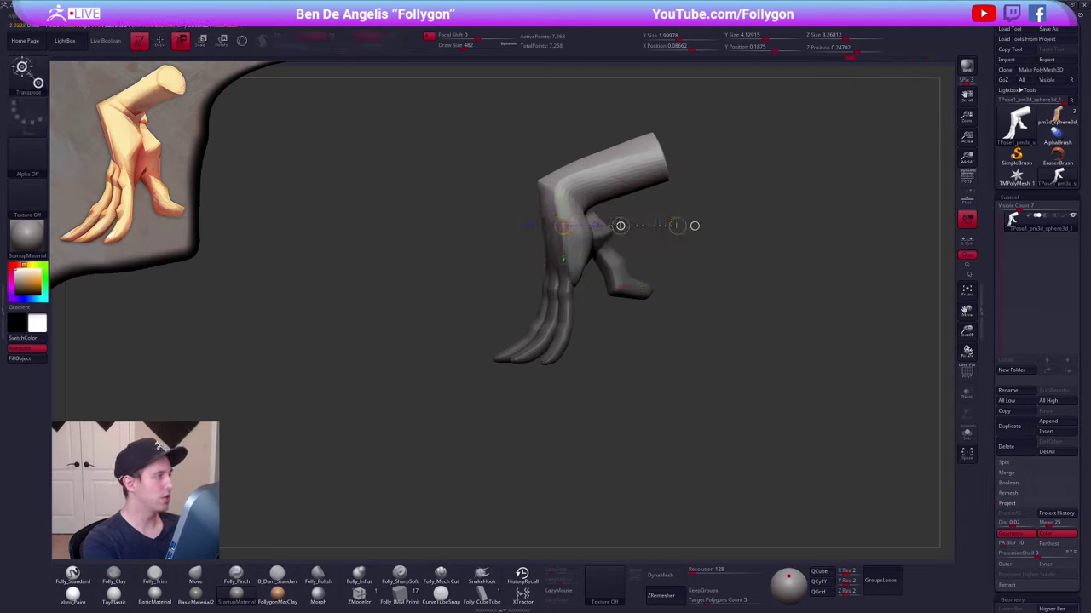
key(ctrl+z)
key(ctrl+shift+z)
alt+drag(755, 418, 723, 434)
key(q)
- Set the draw size to 321, lasso-mask the forearm, and soften and invert the mask to leave only the forearm editable
key(space)
drag(600, 290, 629, 269)
mouse_move(557, 252)
right_down()
mouse_move(535, 267)
mouse_move(598, 242)
mouse_move(538, 232)
right_up()
key(ctrl+space)
mouse_move(544, 248)
ctrl+mouse_down()
mouse_move(672, 170)
mouse_move(684, 186)
ctrl+mouse_up()
ctrl+click(684, 187)
ctrl+click(596, 217)
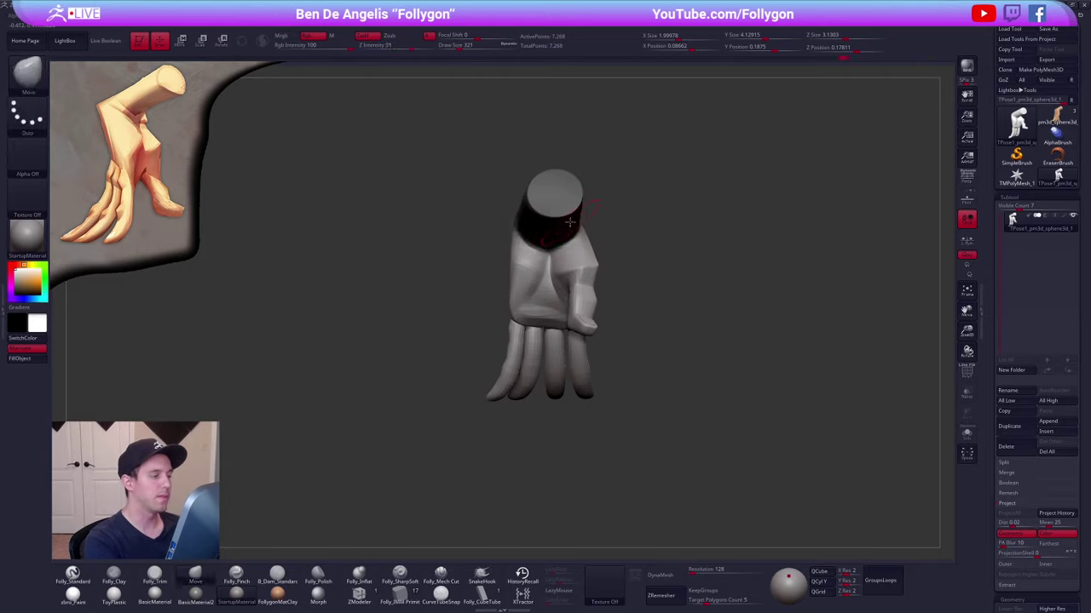
mouse_move(572, 223)
right_down()
mouse_move(655, 236)
mouse_move(632, 315)
mouse_move(644, 311)
right_up()
ctrl+click(655, 236)
- Place the scale action line at the wrist, scale the forearm down slightly, and compare it with the previous state
key(e)
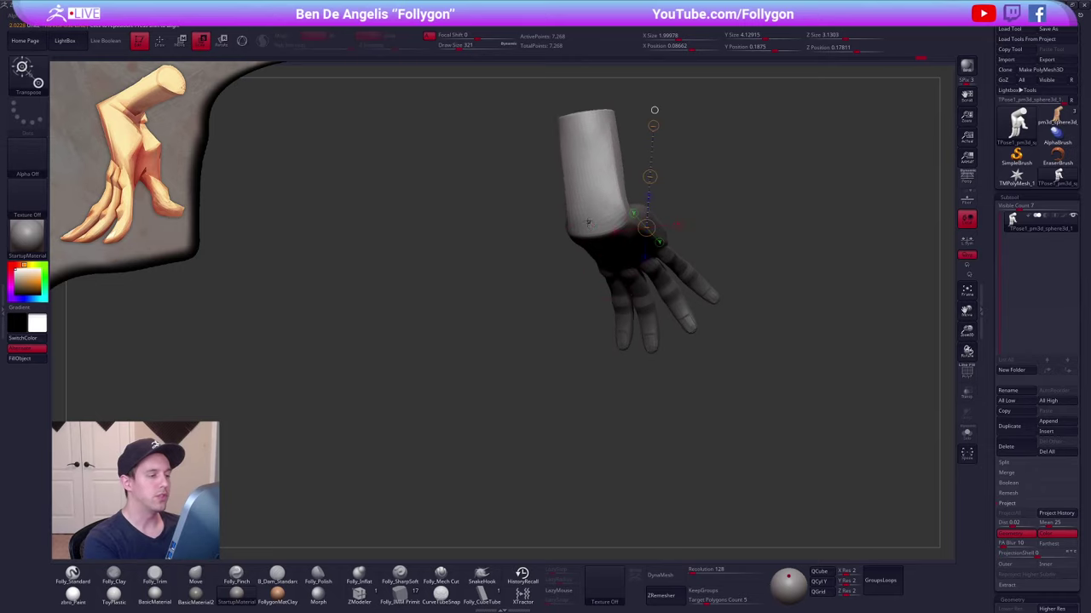
drag(586, 226, 700, 165)
right_drag(699, 165, 664, 242)
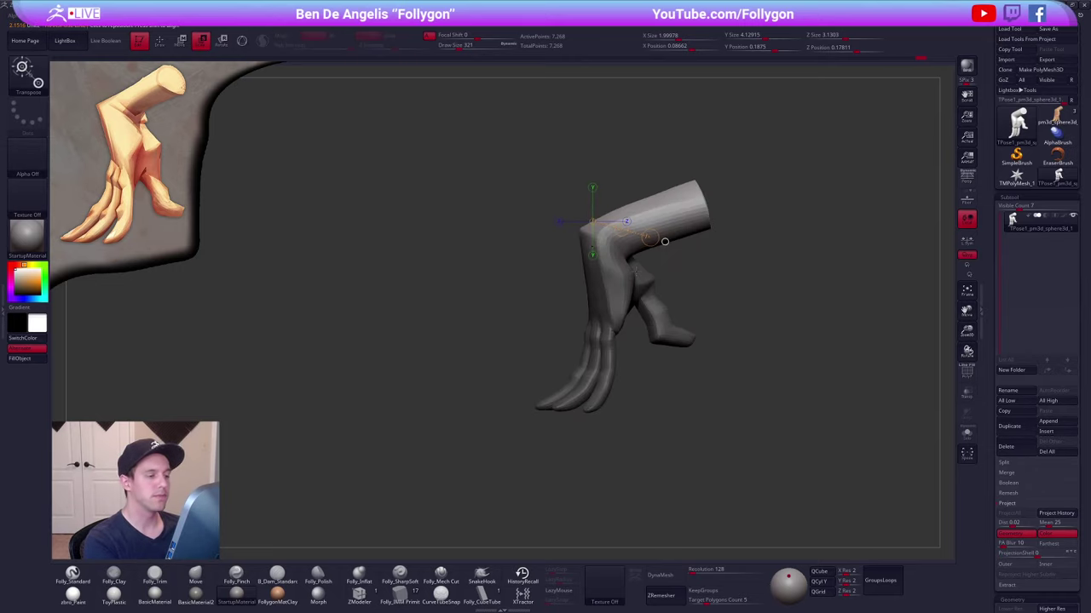
click(592, 255)
drag(598, 281, 611, 301)
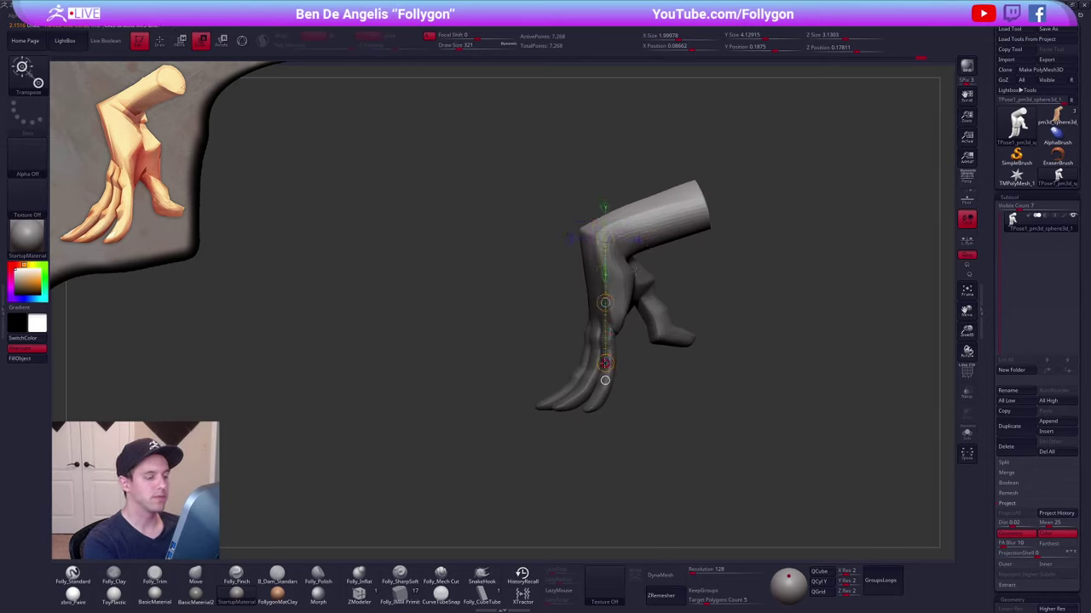
drag(604, 364, 605, 347)
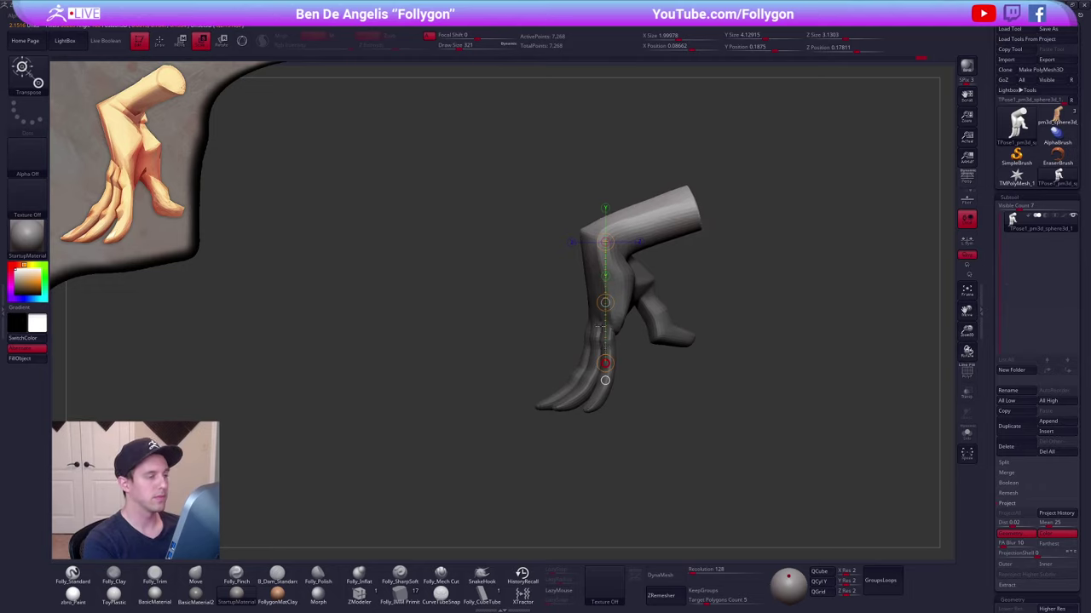
drag(591, 306, 590, 301)
key(ctrl+z)
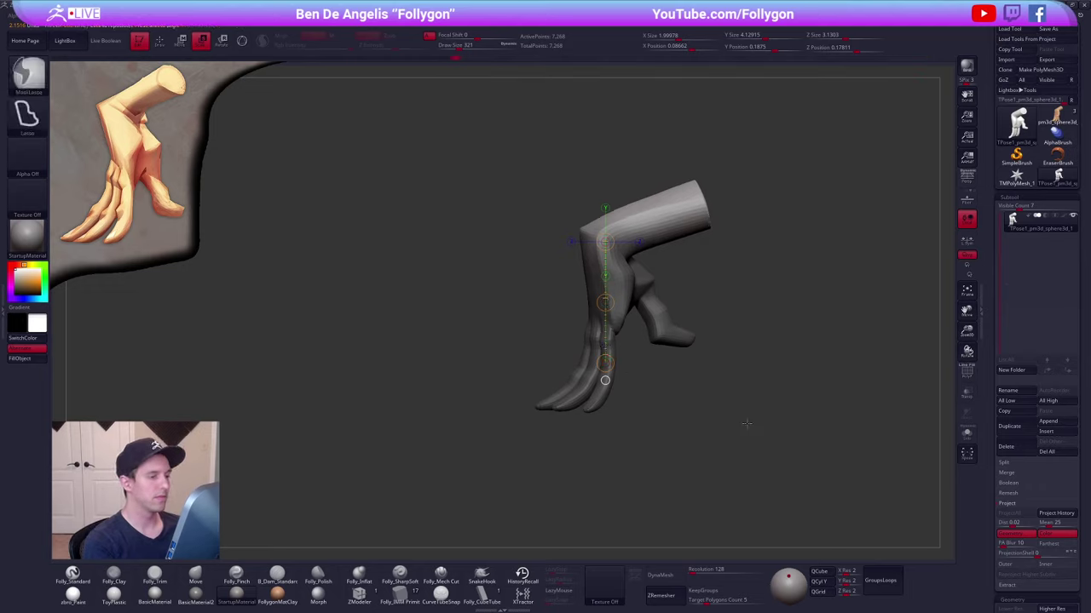
key(ctrl+shift+z)
- Reposition the scale action line at the wrist, adjust the forearm's proportions further, and clear the mask
alt+drag(749, 438, 684, 447)
drag(603, 243, 630, 270)
mouse_move(536, 250)
mouse_down()
mouse_move(684, 204)
mouse_move(662, 206)
mouse_up()
key(w)
mouse_move(711, 378)
ctrl+mouse_down()
mouse_move(718, 421)
mouse_move(696, 405)
mouse_move(748, 423)
mouse_move(926, 396)
mouse_move(762, 341)
mouse_move(587, 246)
mouse_move(668, 224)
ctrl+mouse_up()
key(q)
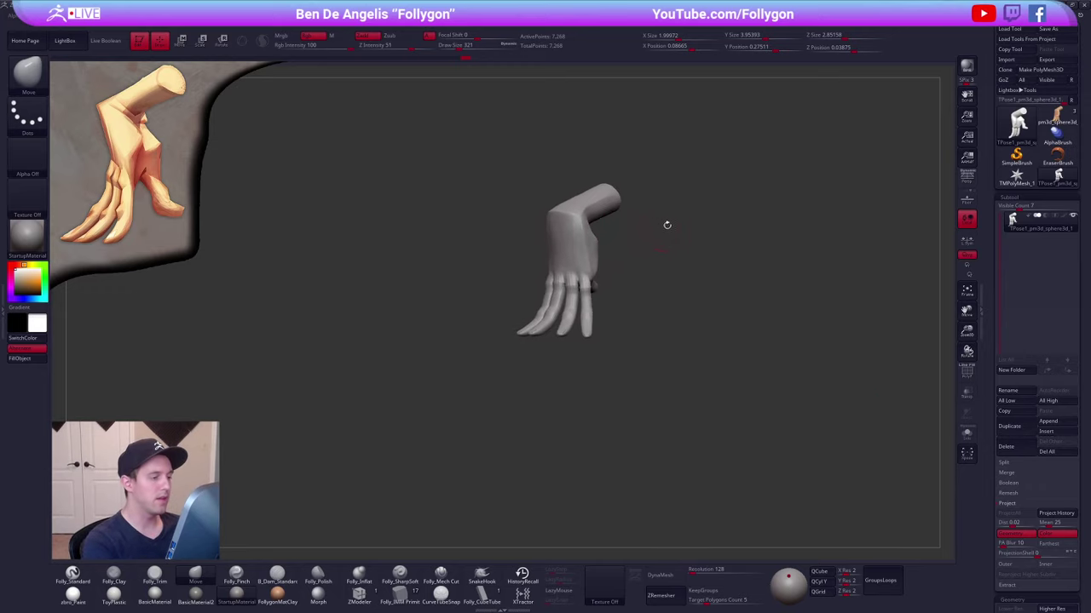
- Transfer the TPose changes back to the polypainted hand subtools and assign the zbro_Paint material
key(space)
click(716, 364)
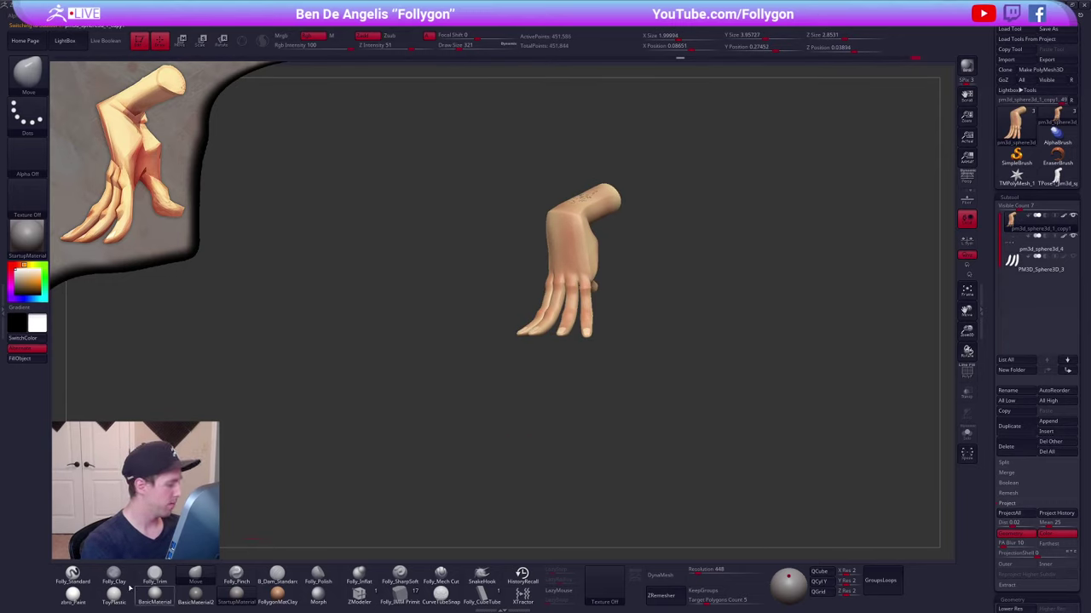
click(73, 595)
- Inspect the transferred hand three subdivision levels lower, return to the highest level, and set the draw size to 381
mouse_move(556, 292)
right_down()
mouse_move(622, 294)
mouse_move(597, 328)
right_up()
key(space)
drag(586, 298, 606, 299)
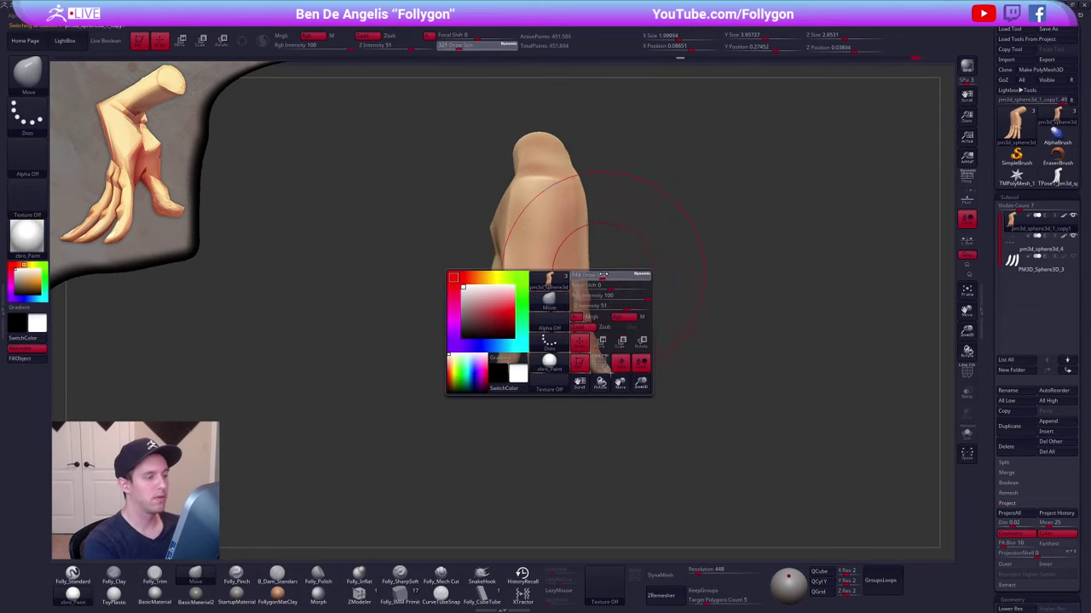
key(shift+d)
key(shift+d)
key(shift+d)
right_drag(626, 285, 569, 287)
key(d)
key(d)
key(d)
key(space)
drag(640, 281, 625, 281)
alt+right_drag(625, 280, 588, 290)
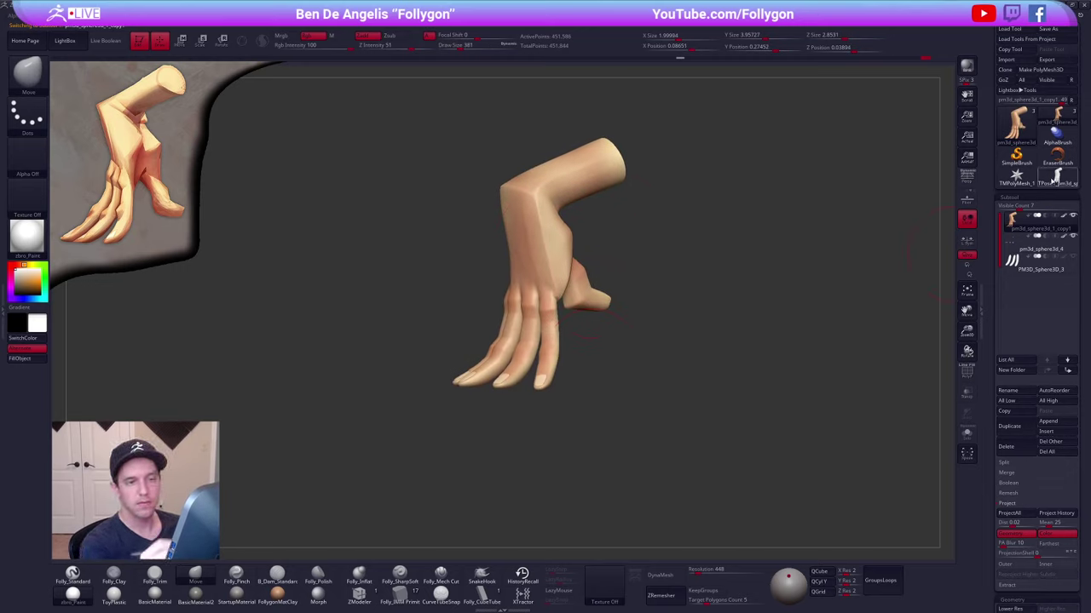
- Delete the leftover TPose mesh and switch back to the polypainted hand tool
click(1055, 178)
click(1007, 447)
click(937, 468)
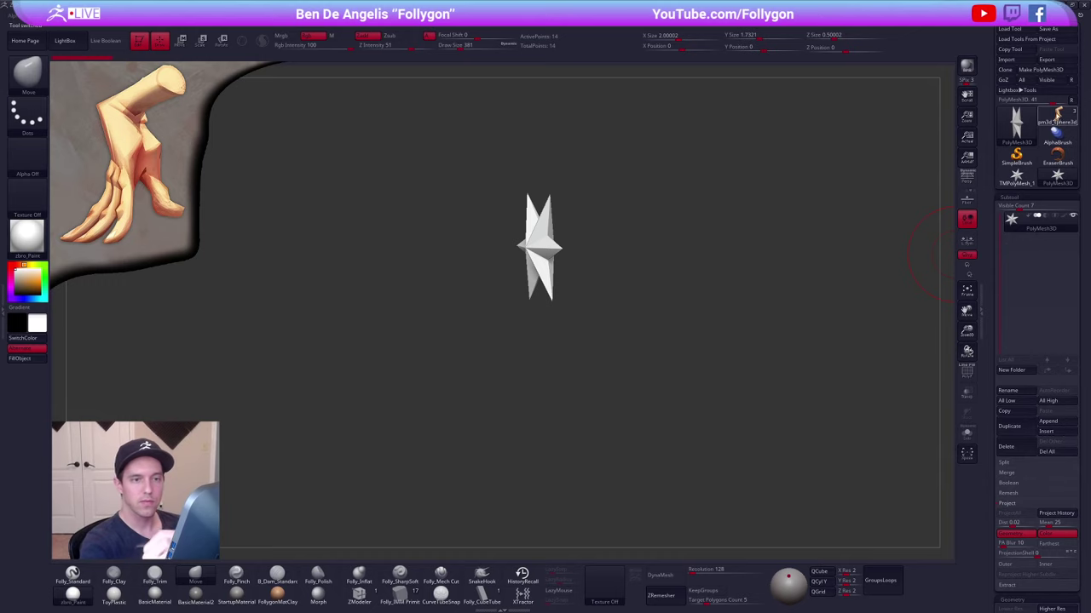
click(1058, 118)
- Select the Folly_Standard brush and set its draw size to 215 for the hand subtool
key(1)
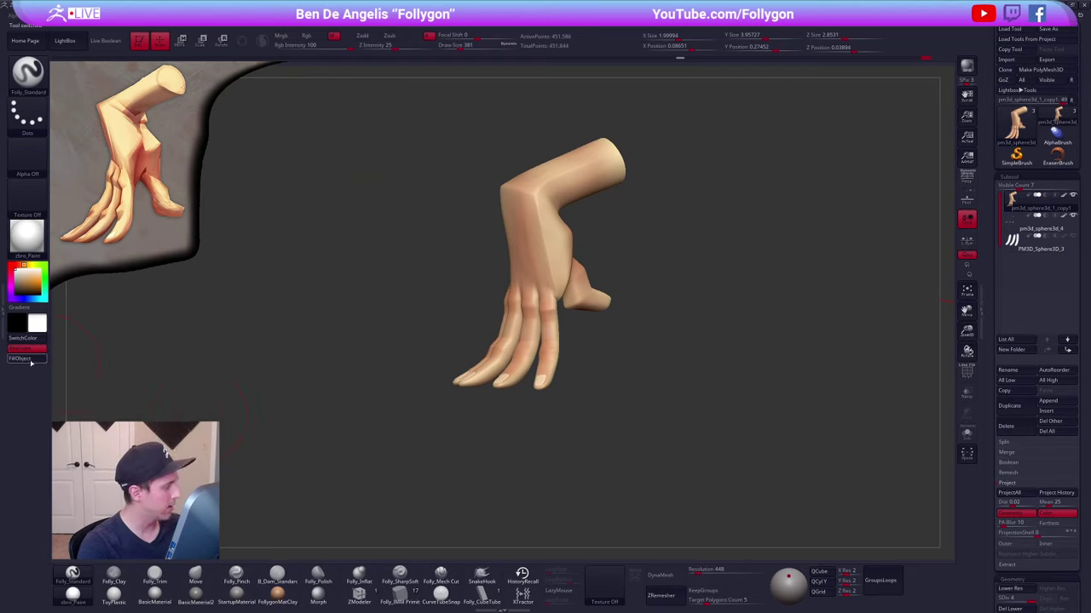
key(Down)
key(Up)
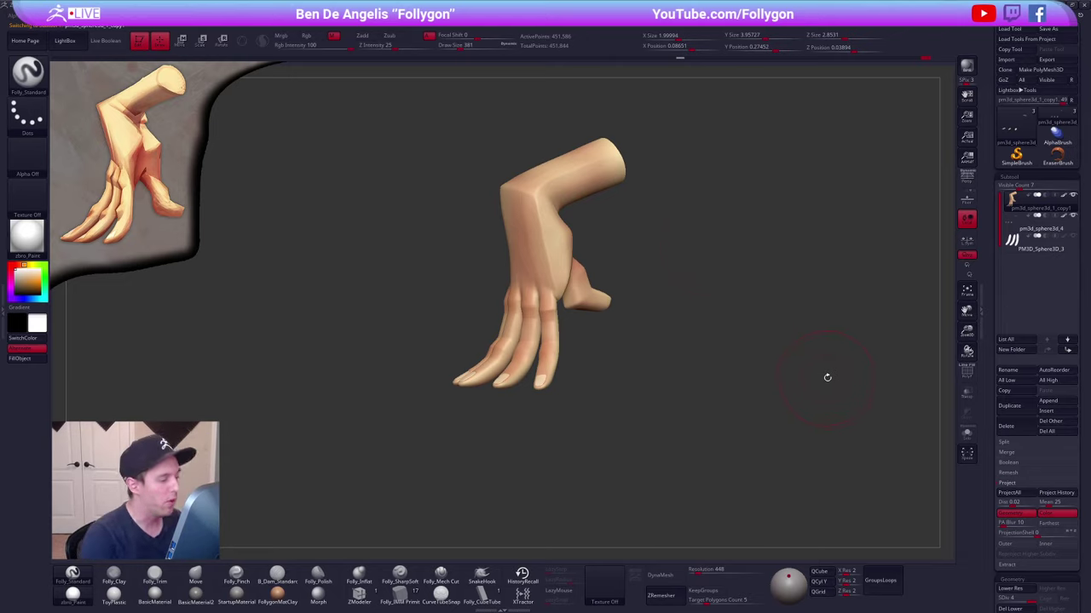
mouse_move(827, 377)
mouse_down()
mouse_move(608, 378)
mouse_move(669, 377)
mouse_up()
key(s)
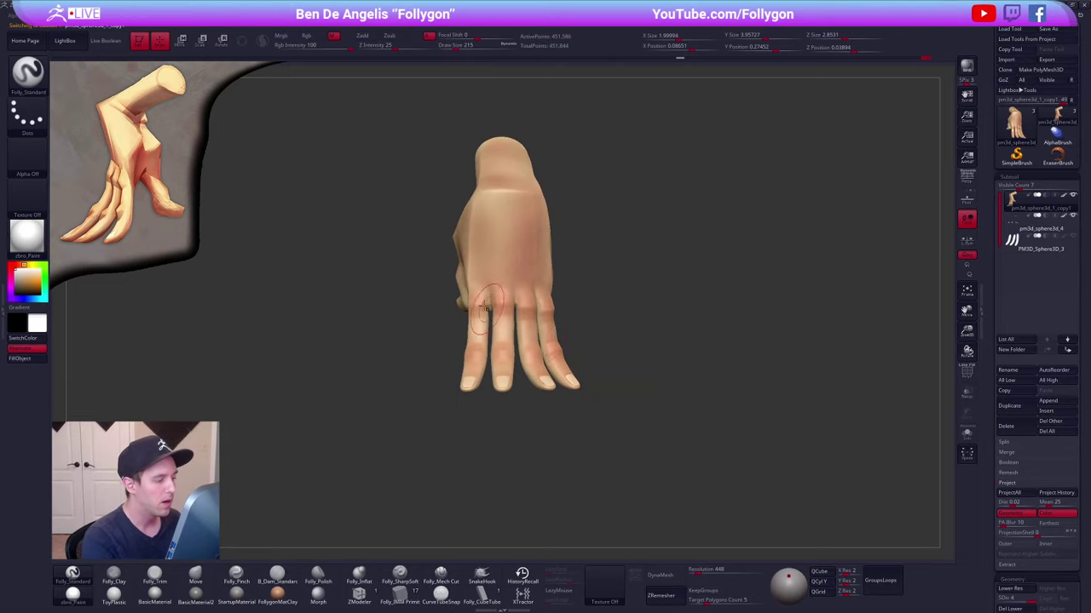
drag(638, 432, 657, 481)
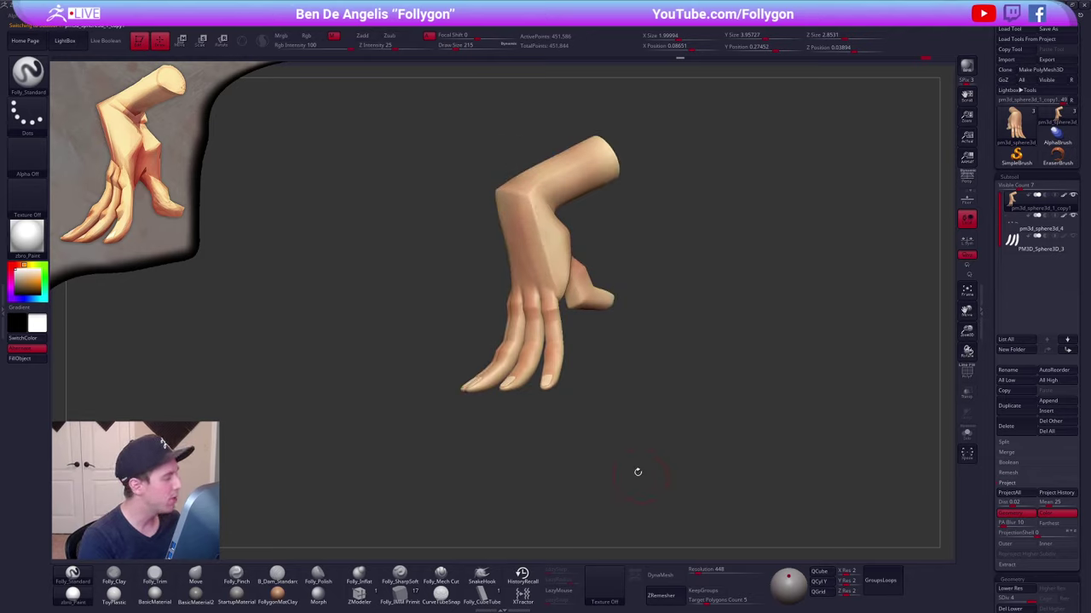
- Compare the hand at a lower subdivision level with the highest level and collapse the Project settings
key(shift+d)
key(d)
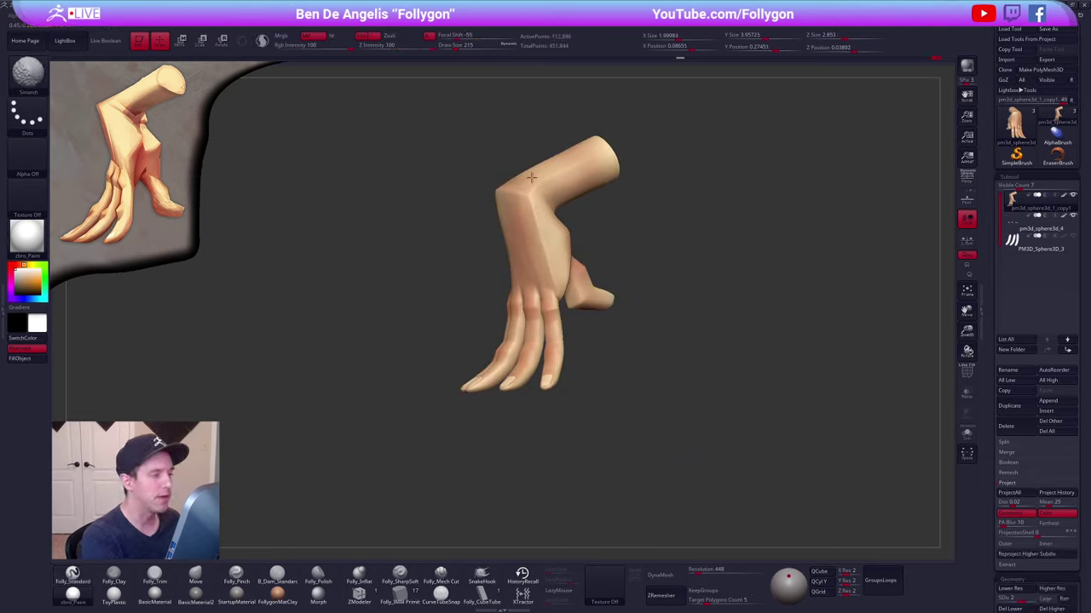
key(d)
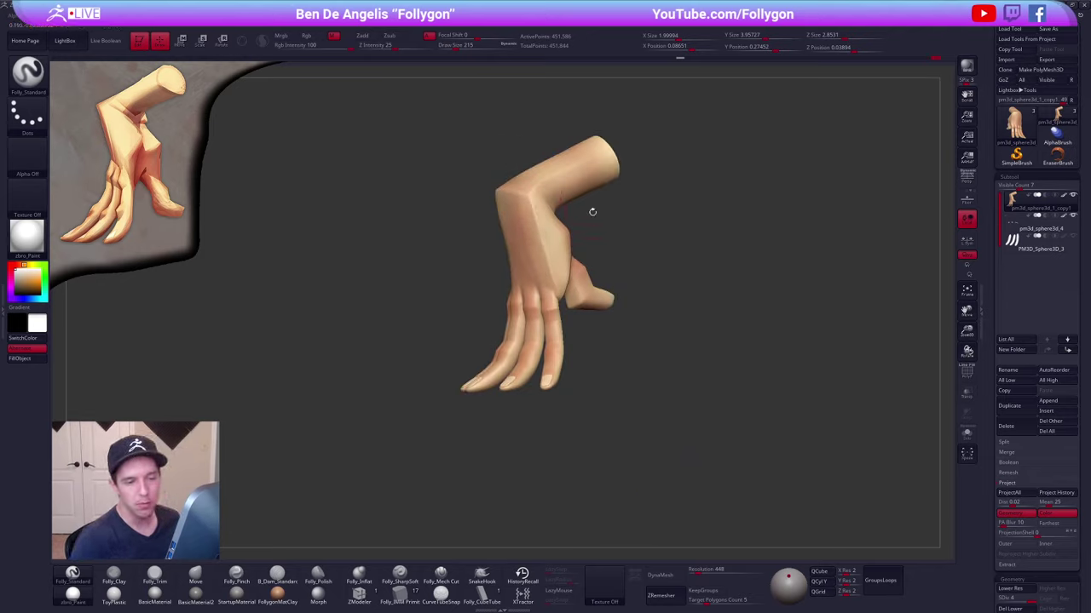
click(1014, 482)
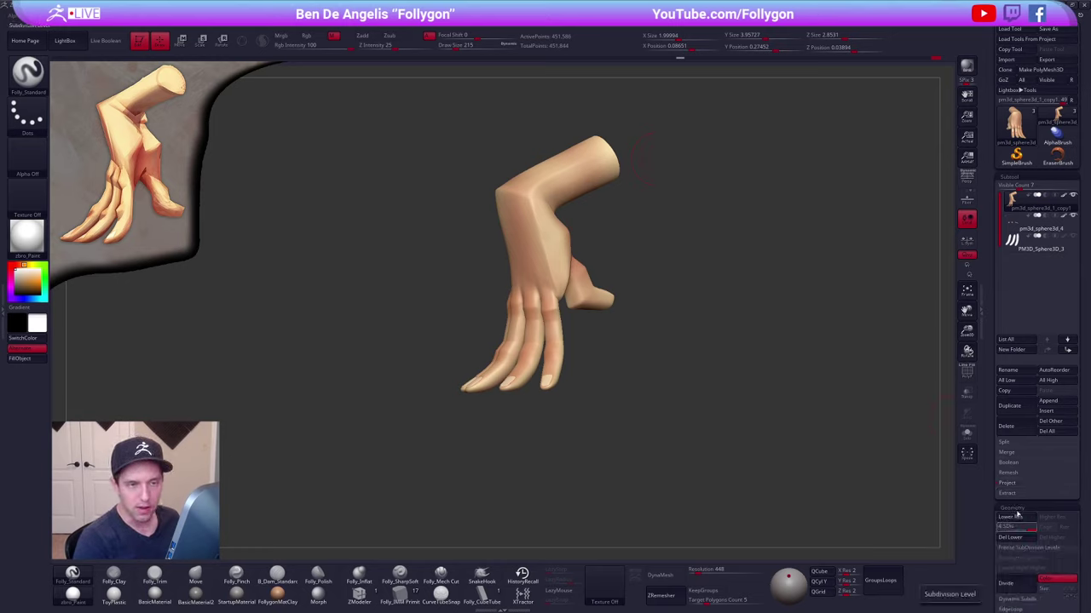
- Activate the subtool with the three finger blocks and move the full hand reference sheet inward in Spotlight
click(1006, 239)
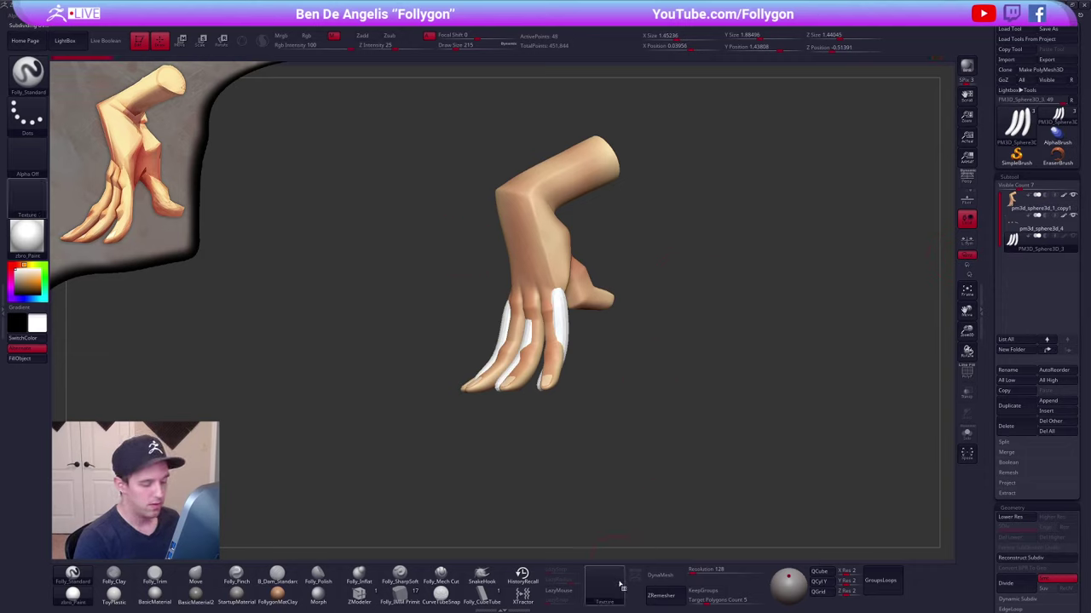
mouse_move(459, 17)
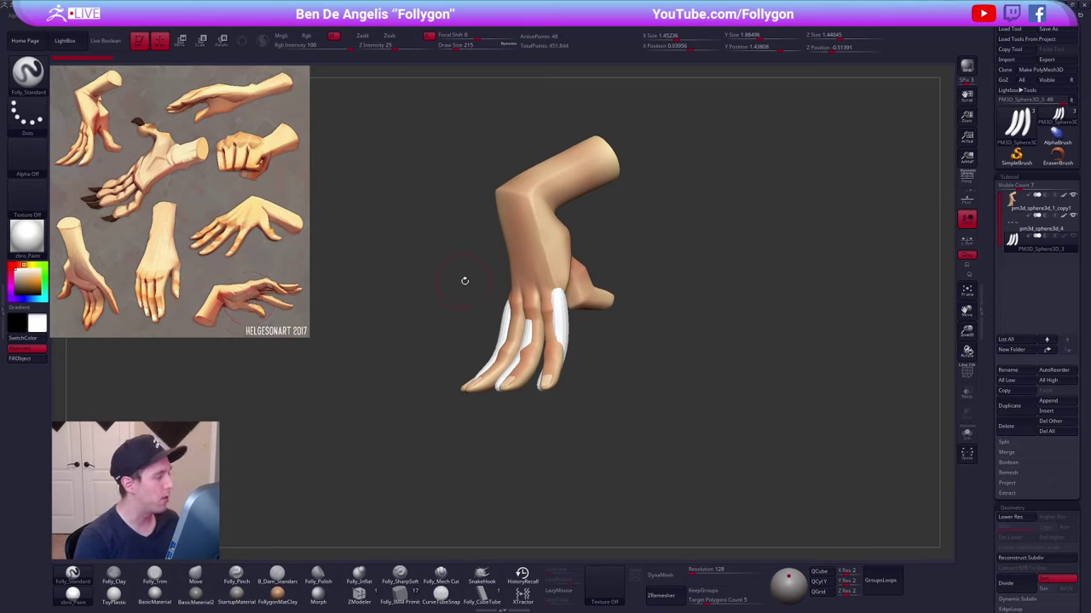
key(z)
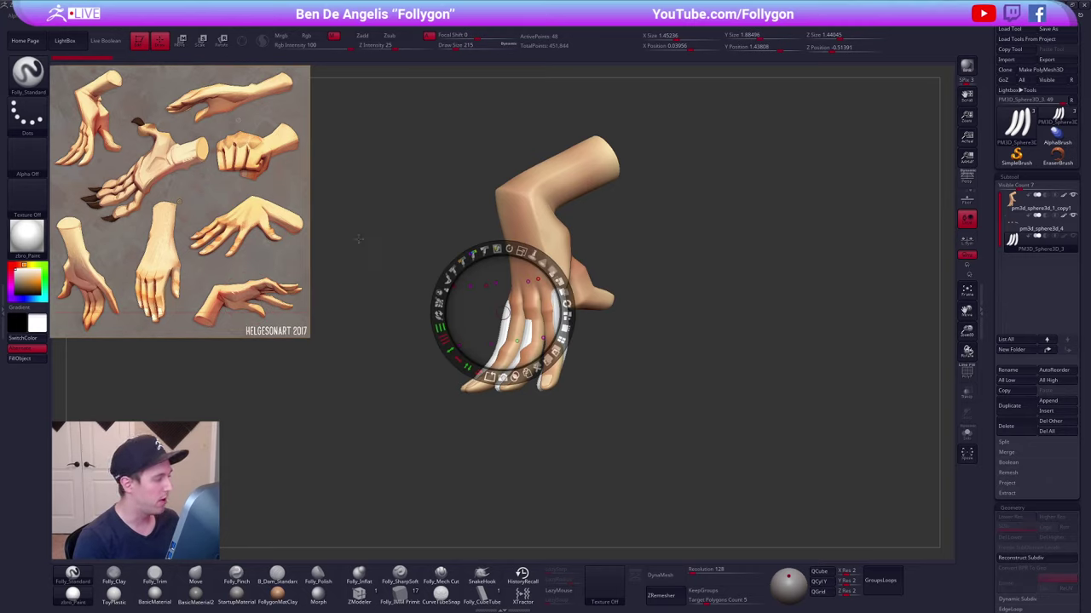
click(280, 175)
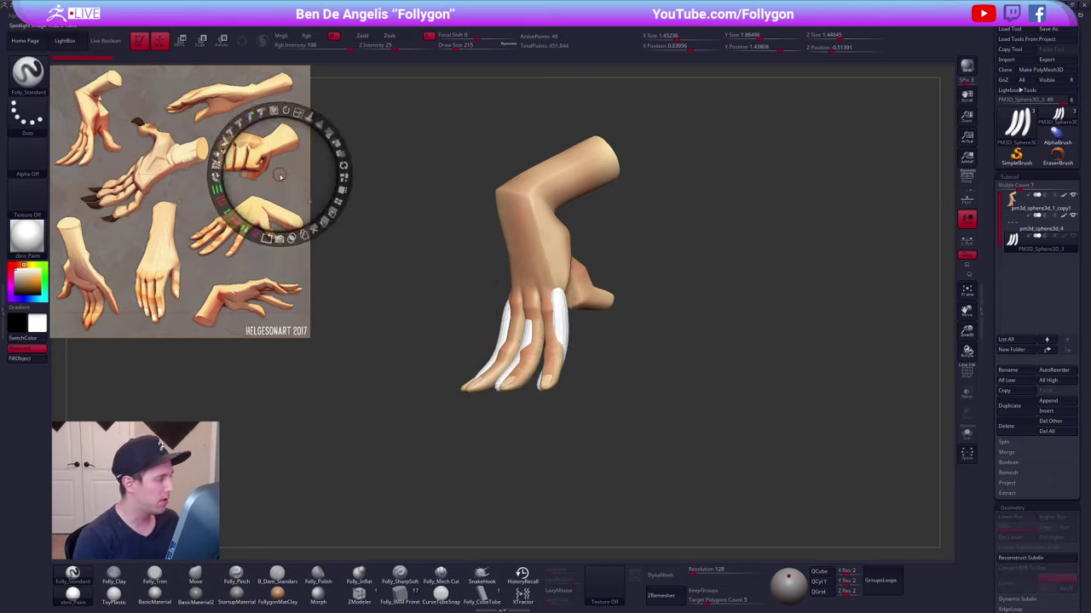
click(297, 80)
click(292, 235)
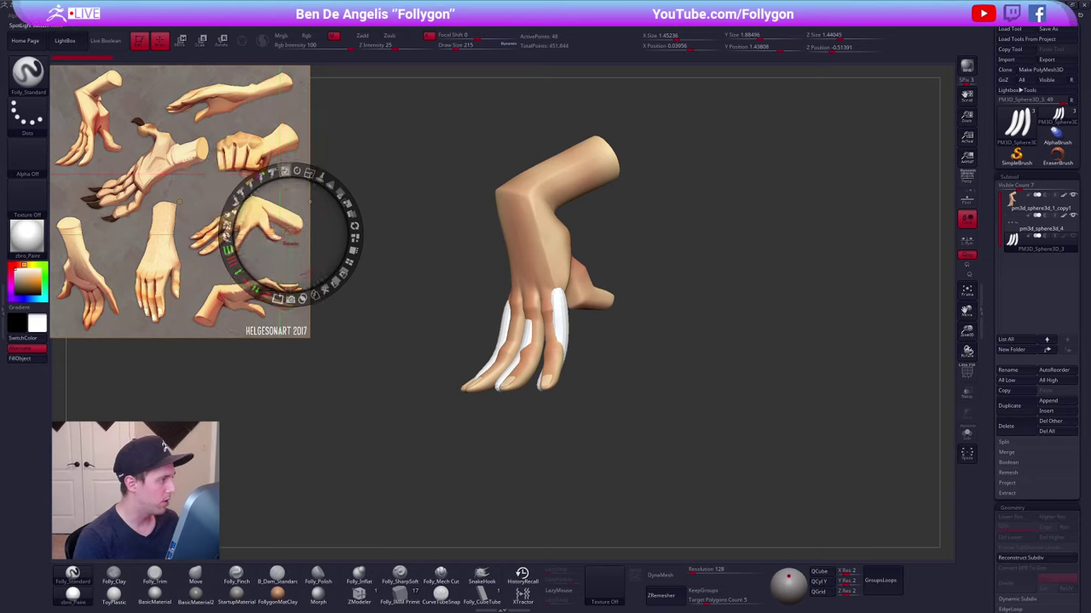
key(v)
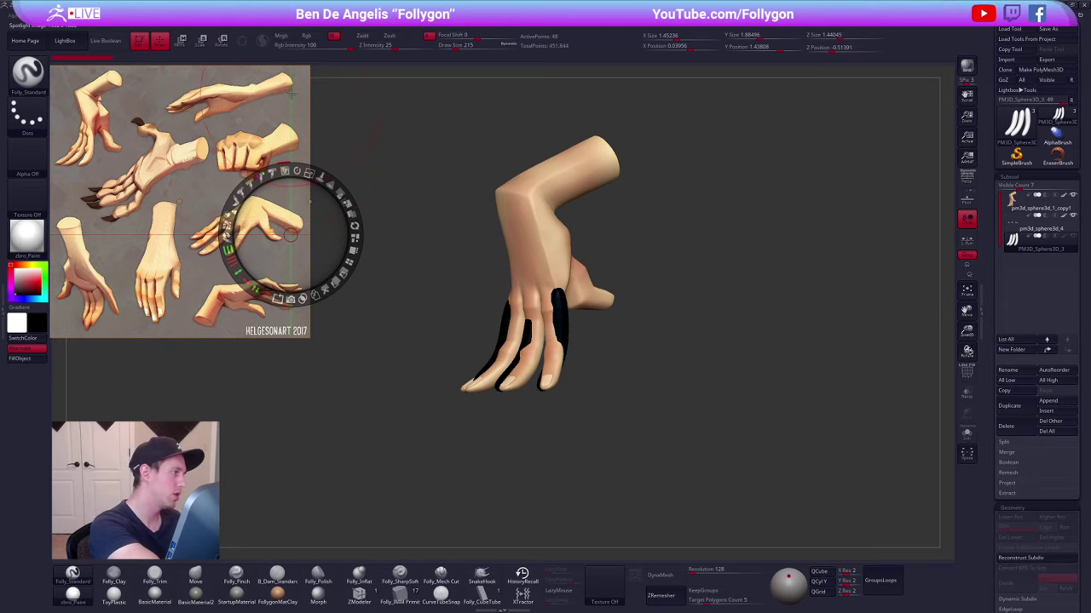
drag(392, 159, 419, 190)
click(319, 234)
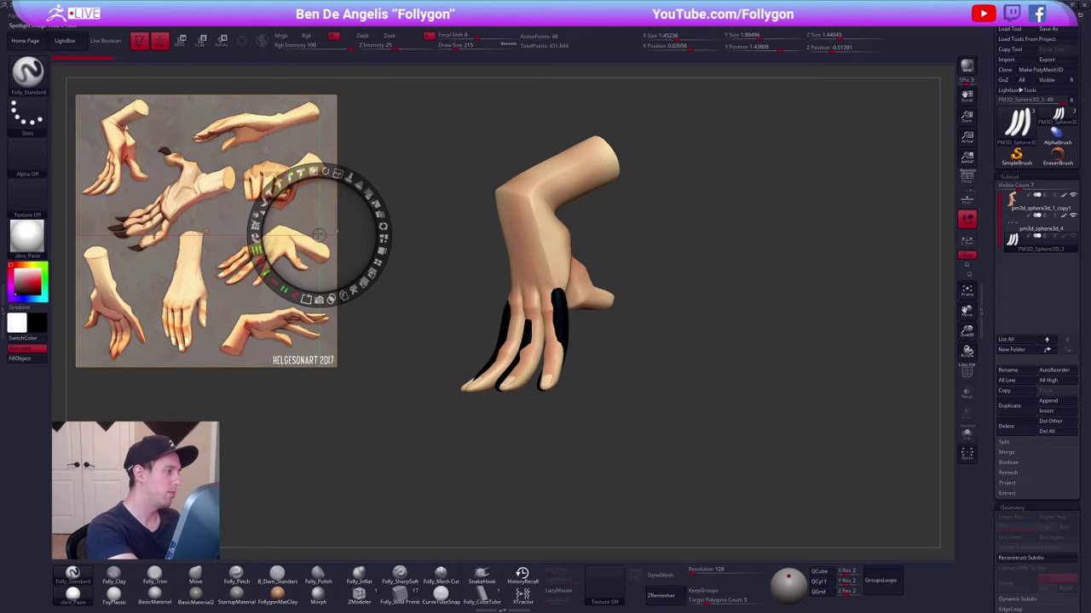
- Paint out all but the bottom-right hand study on the reference sheet, enlarge that study and place it beside the model
click(315, 173)
mouse_move(319, 130)
mouse_down()
mouse_move(88, 104)
mouse_move(213, 118)
mouse_move(322, 162)
mouse_move(328, 191)
mouse_move(330, 211)
mouse_move(284, 206)
mouse_move(115, 255)
mouse_move(100, 344)
mouse_move(139, 300)
mouse_move(128, 312)
mouse_up()
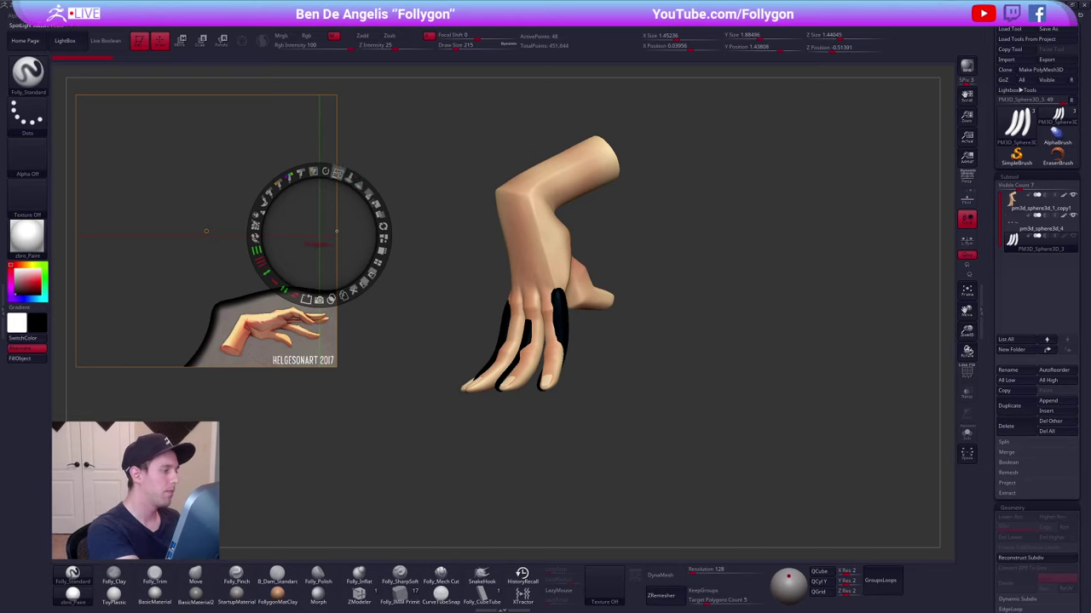
drag(338, 174, 367, 190)
drag(302, 430, 290, 154)
drag(278, 178, 281, 158)
key(z)
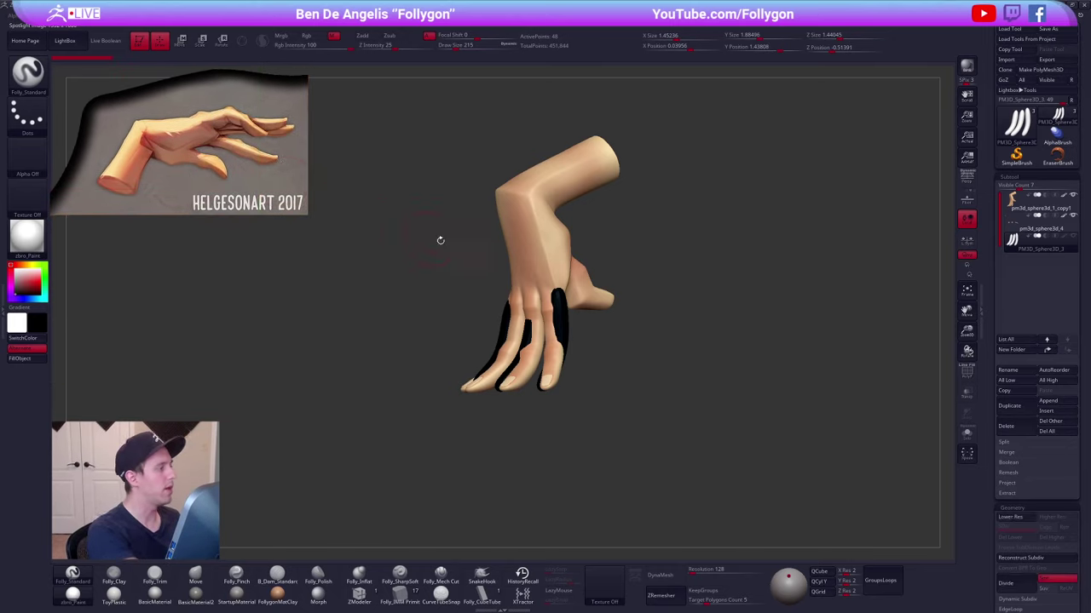
key(v)
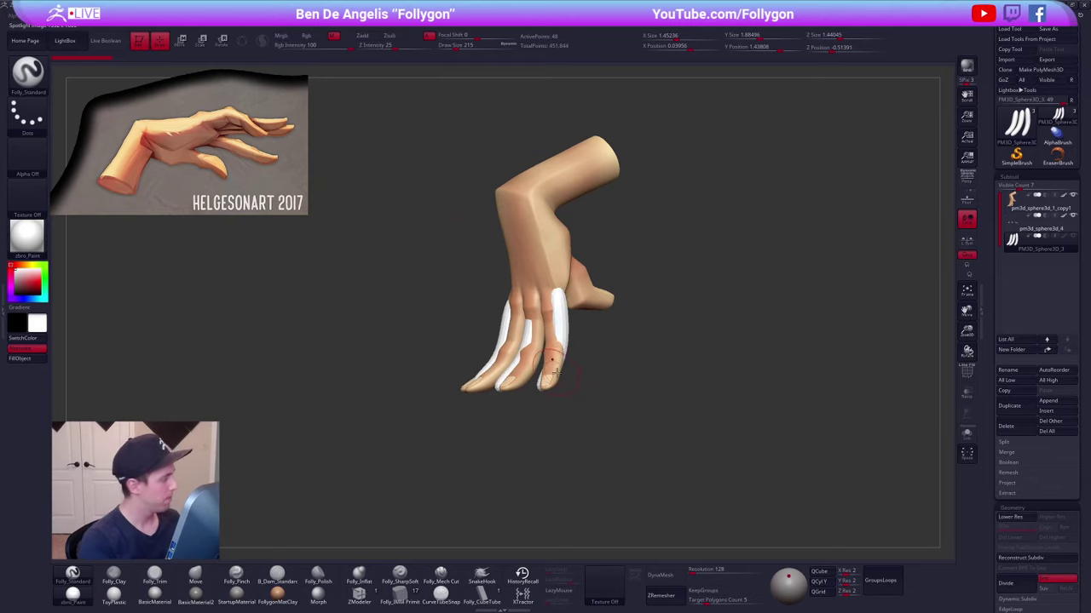
- Solo the polypainted hand subtool and check its wireframe and polygroups
click(967, 434)
shift+drag(840, 348, 780, 400)
key(shift+d)
key(shift+f)
click(1035, 206)
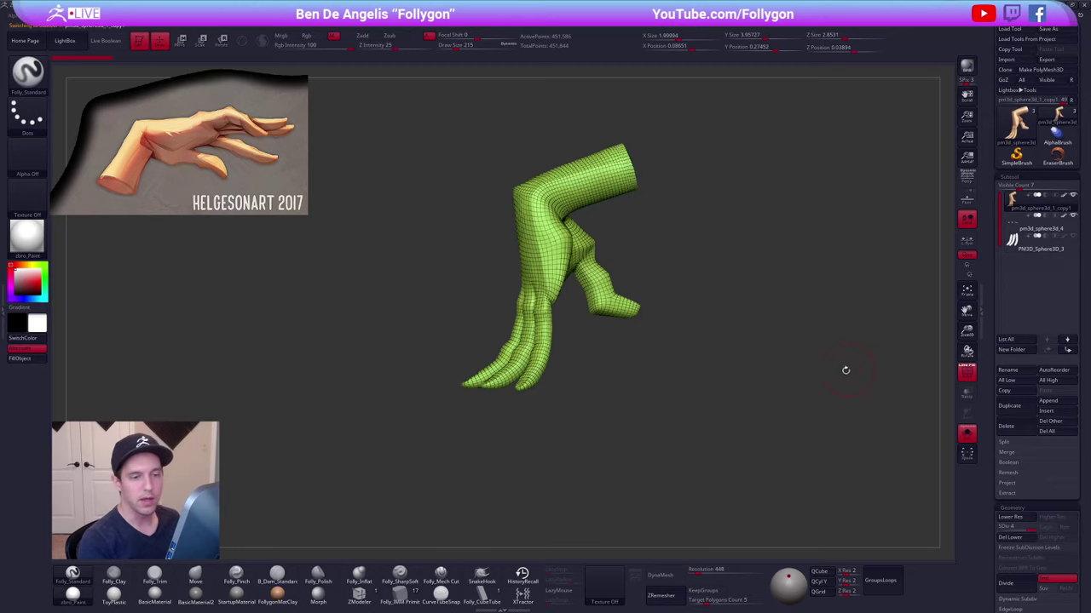
key(shift+f)
mouse_move(845, 370)
mouse_down()
mouse_move(818, 403)
mouse_move(813, 382)
mouse_move(815, 400)
mouse_up()
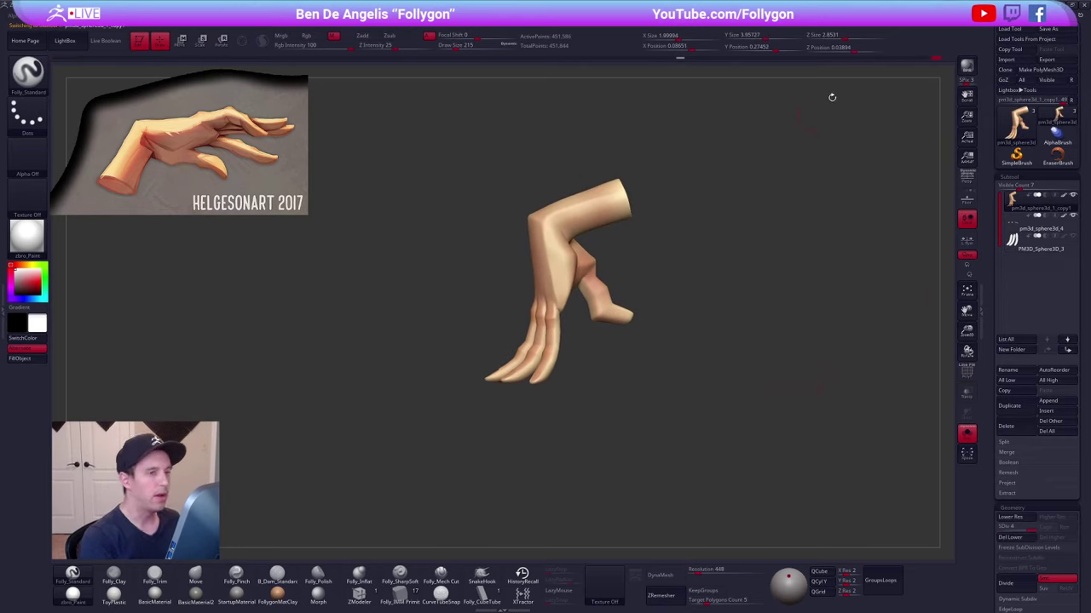
- Hide the reference, roll the hand's history back to the version with separate finger polygroups, unhide all its parts and duplicate it
key(shift+z)
mouse_move(935, 58)
mouse_down()
mouse_move(612, 124)
mouse_move(486, 135)
mouse_move(631, 119)
mouse_move(583, 131)
mouse_up()
key(shift+f)
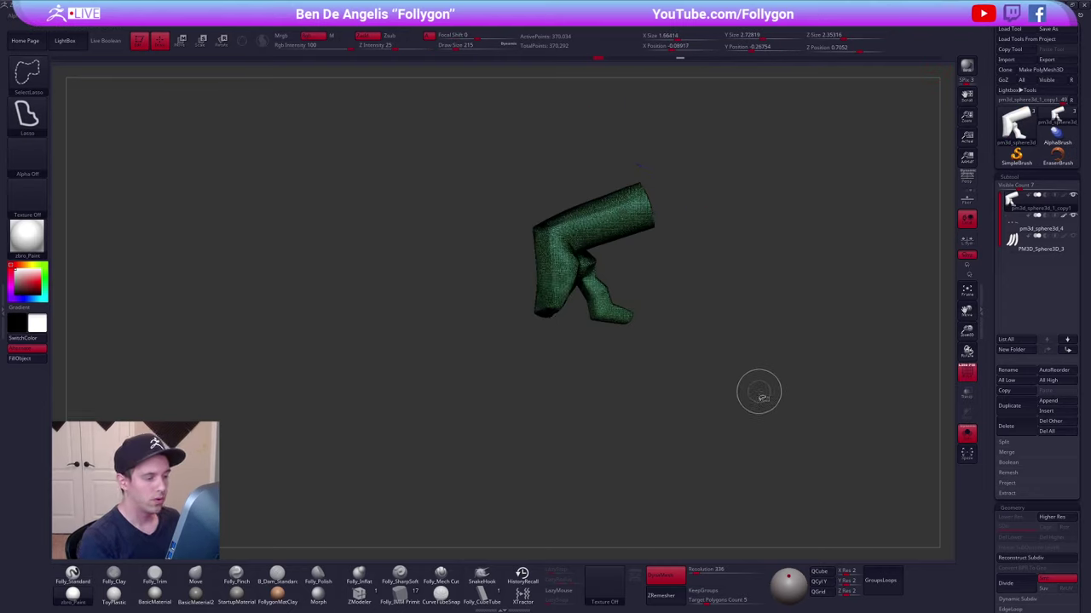
ctrl+shift+click(790, 395)
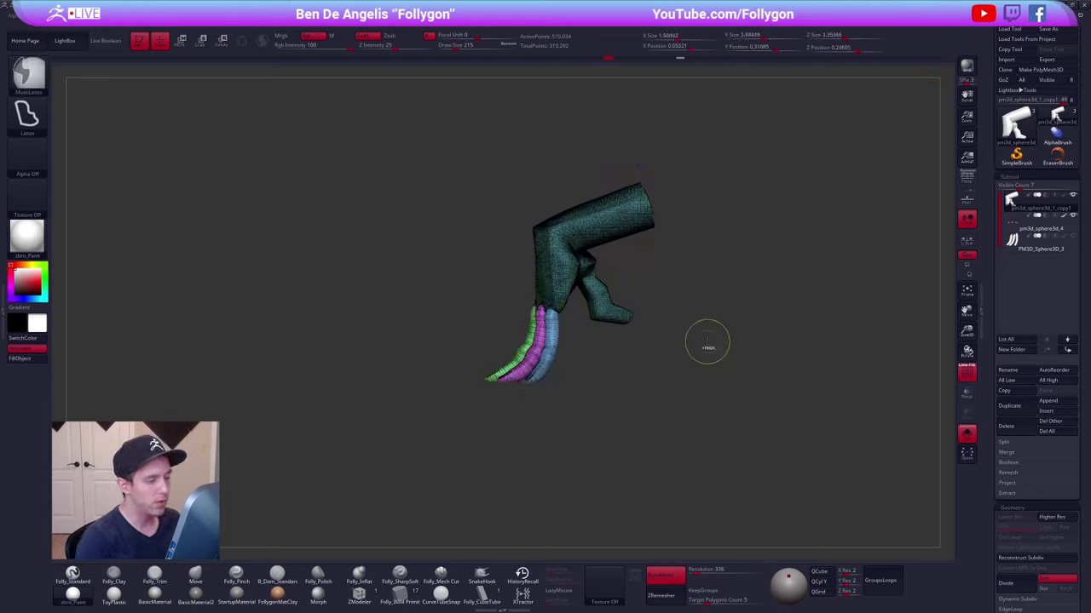
click(1006, 402)
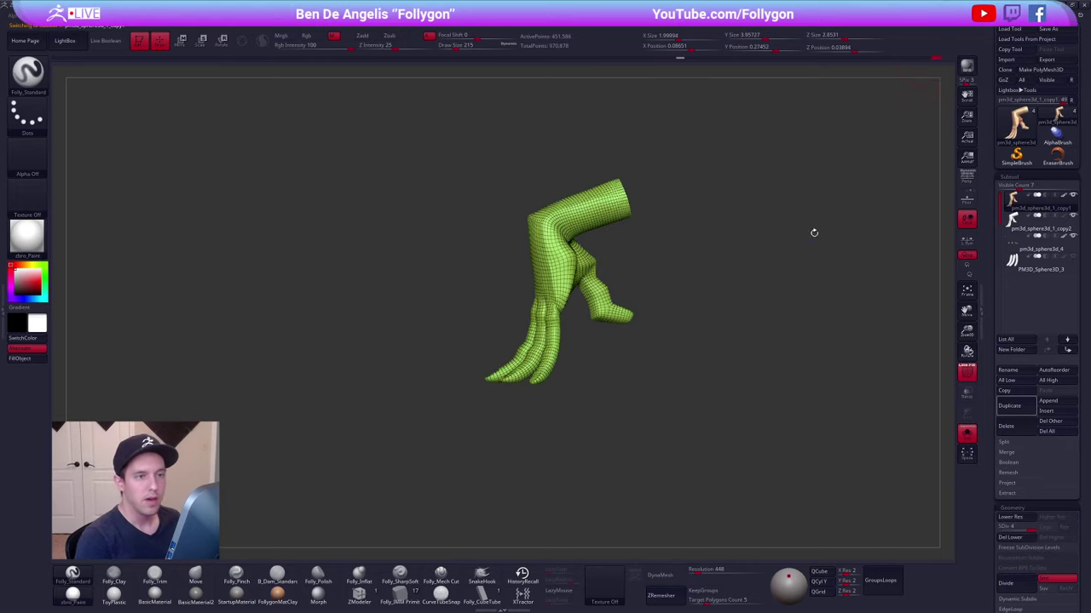
key(shift+f)
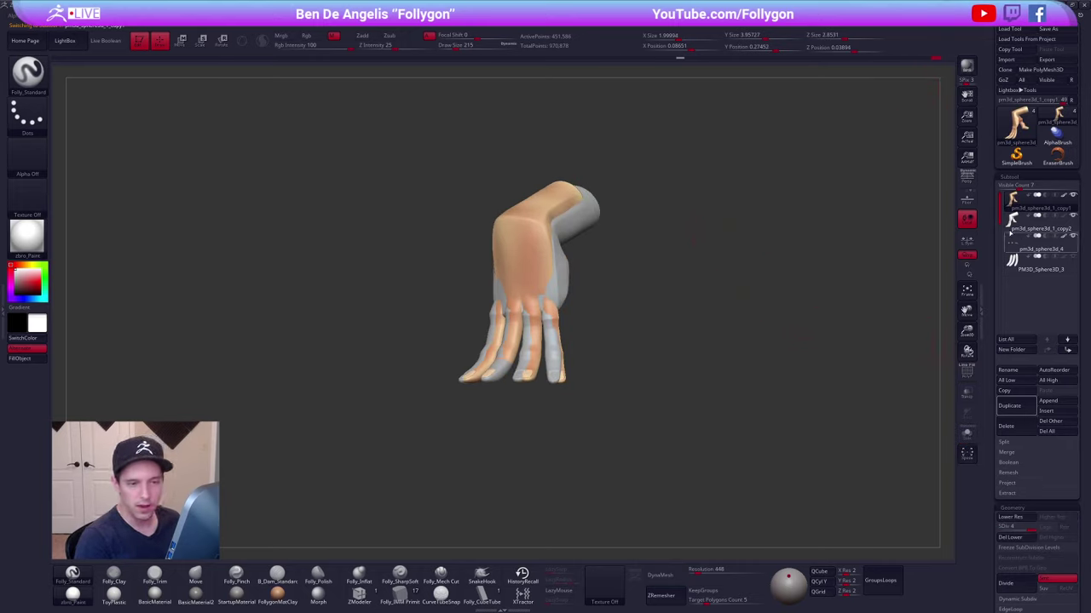
- Select the white duplicate of the hand and move it to the end of the subtool list
click(1012, 223)
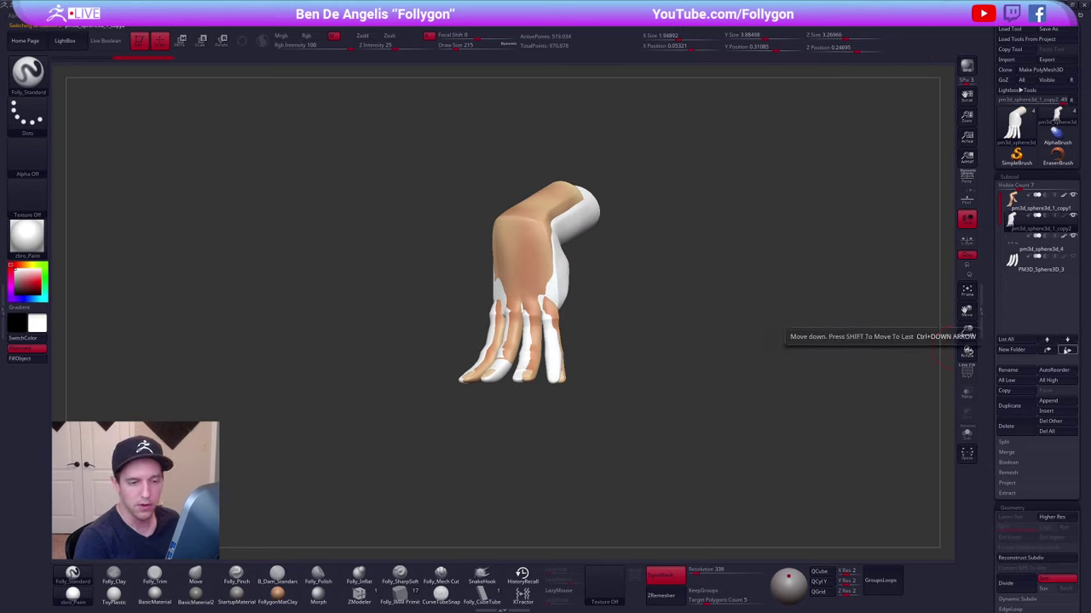
key(alt+s)
click(1065, 350)
click(1065, 350)
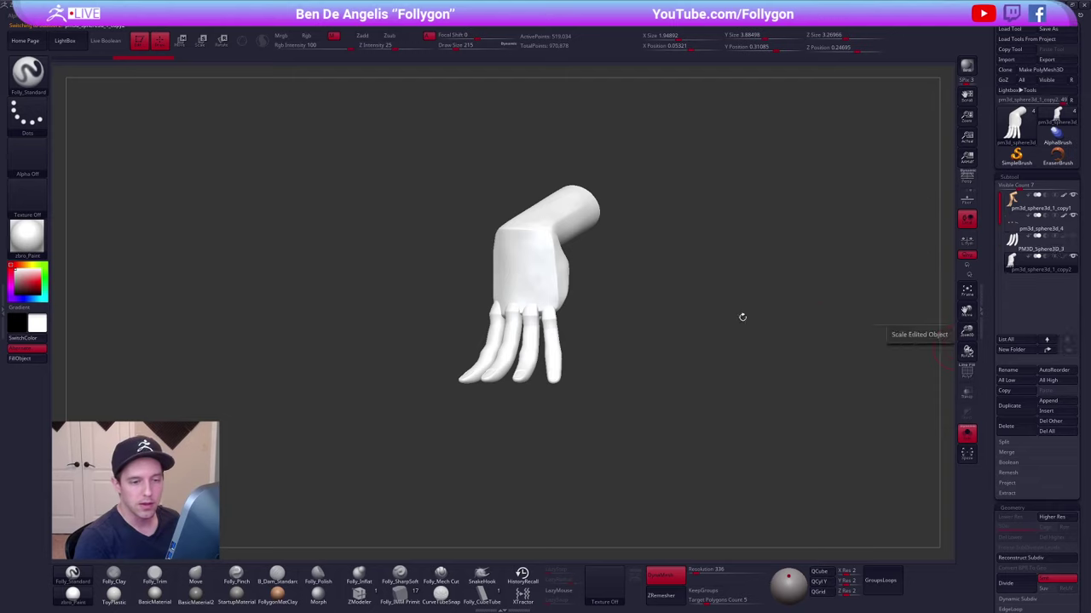
- Isolate the orange-polygroup finger on the duplicated hand and delete the rest of that mesh
key(shift+f)
key(f)
alt+right_drag(548, 334, 576, 282)
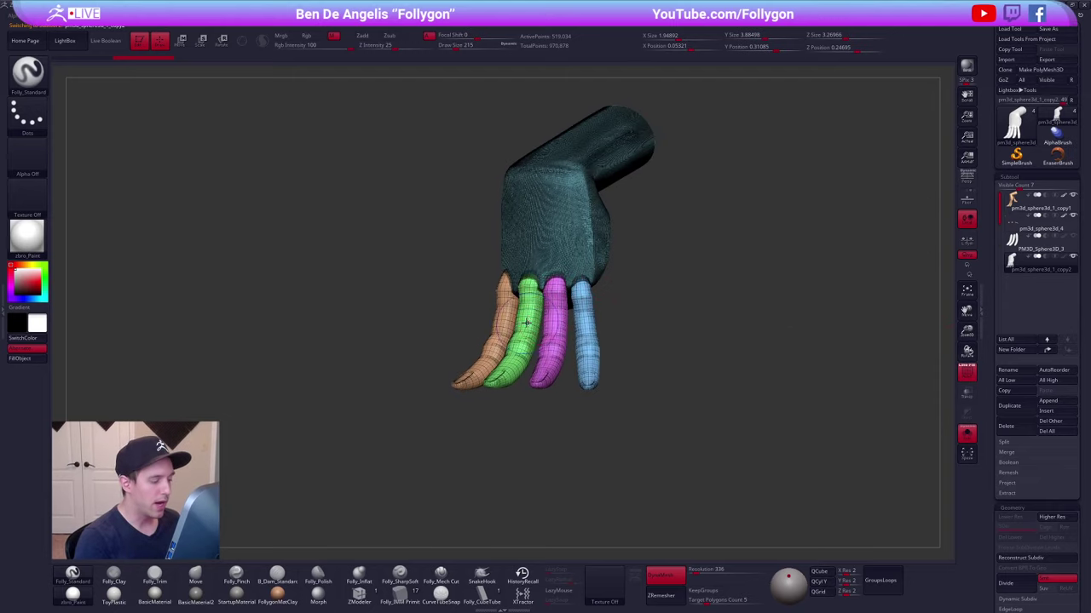
ctrl+shift+click(504, 320)
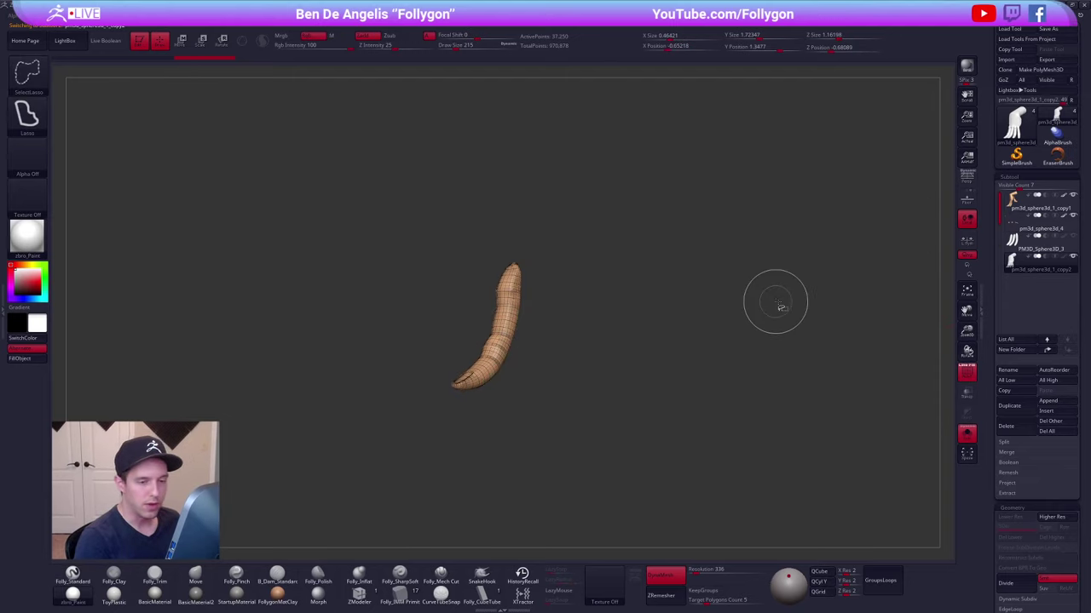
key(space)
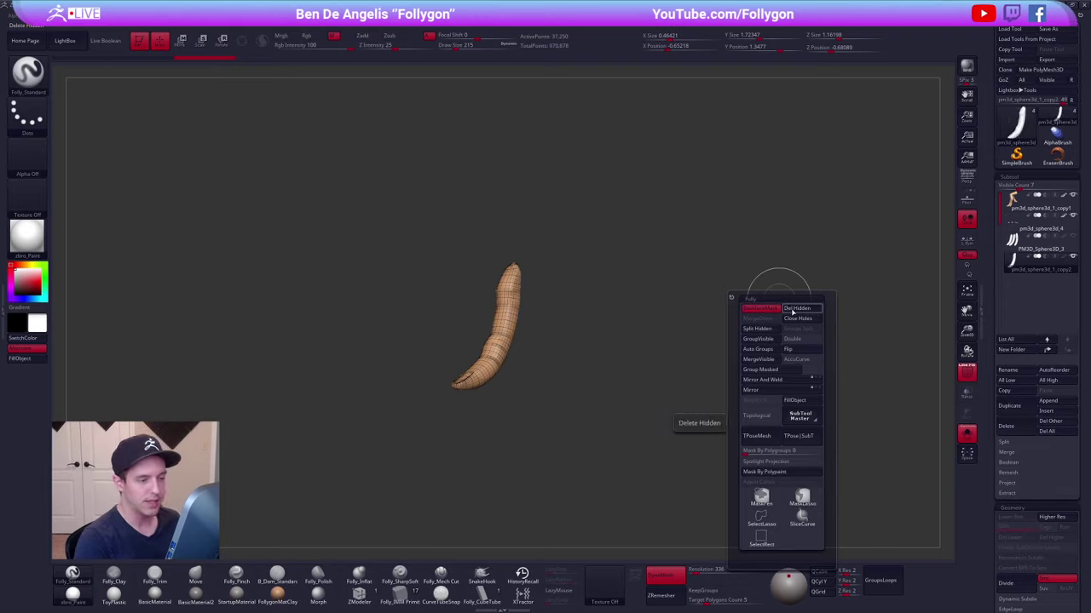
click(793, 309)
- Reconstruct the finger's lower subdivision levels, apply the subdivision cage, delete the higher levels and preview the finger's dynamic subdivision
click(1036, 558)
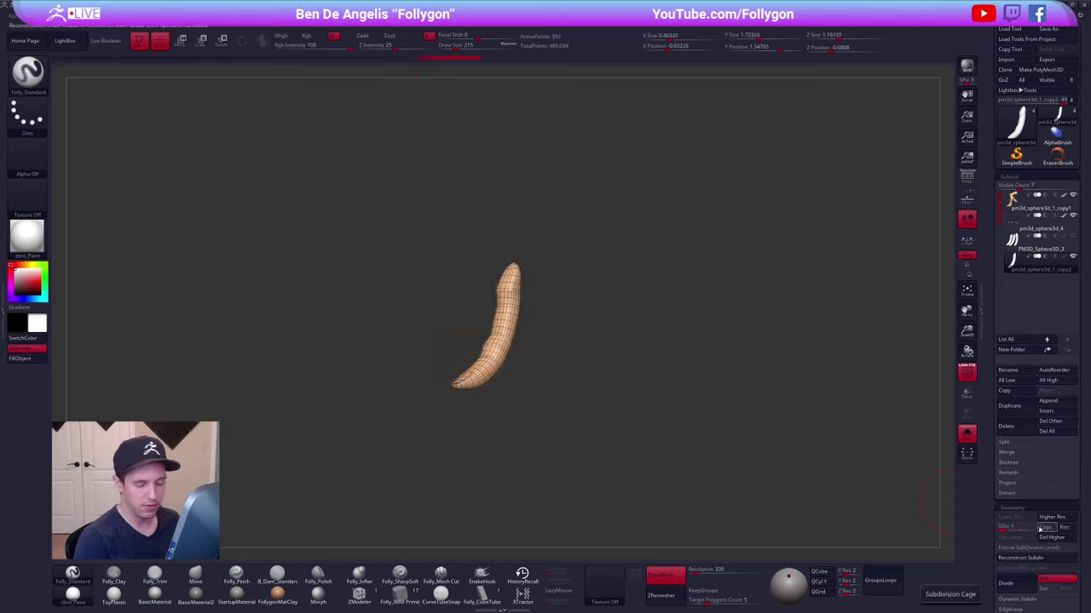
click(1046, 527)
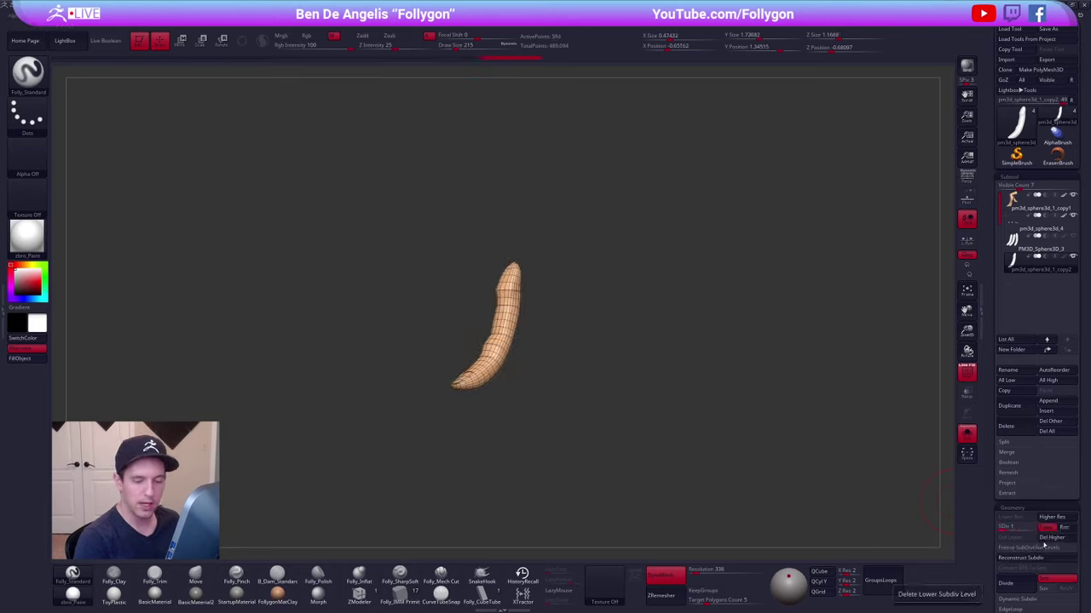
click(1049, 540)
key(shift+f)
key(d)
mouse_move(510, 367)
alt+mouse_down()
mouse_move(538, 409)
mouse_move(496, 363)
alt+mouse_up()
key(shift+d)
alt+drag(548, 402, 544, 358)
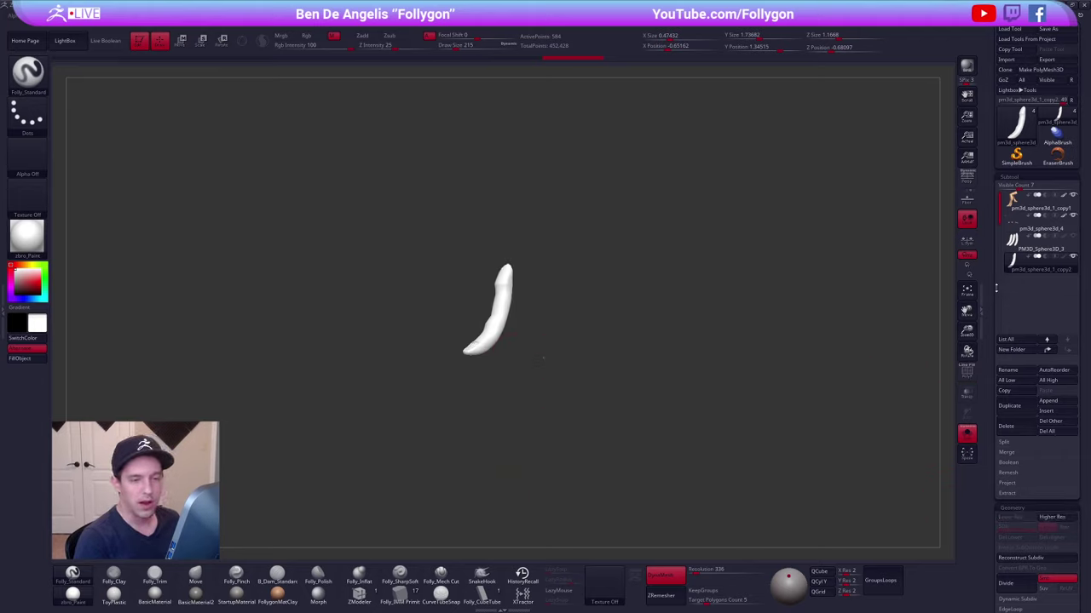
- Delete the PM3D_Sphere3D_3 subtool containing the three blocky finger shapes
click(1016, 247)
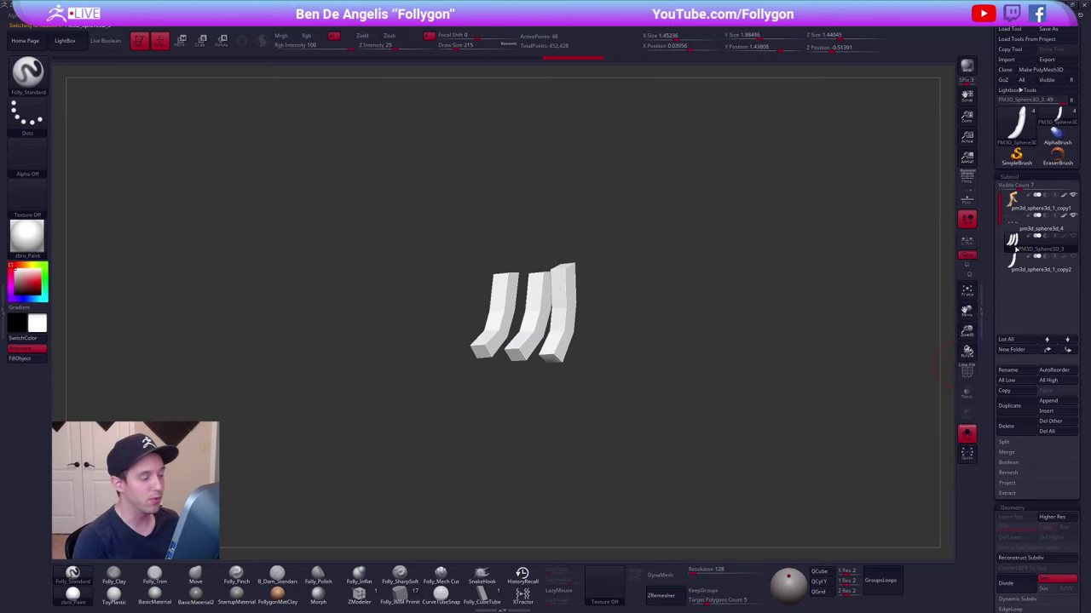
click(1017, 429)
click(944, 456)
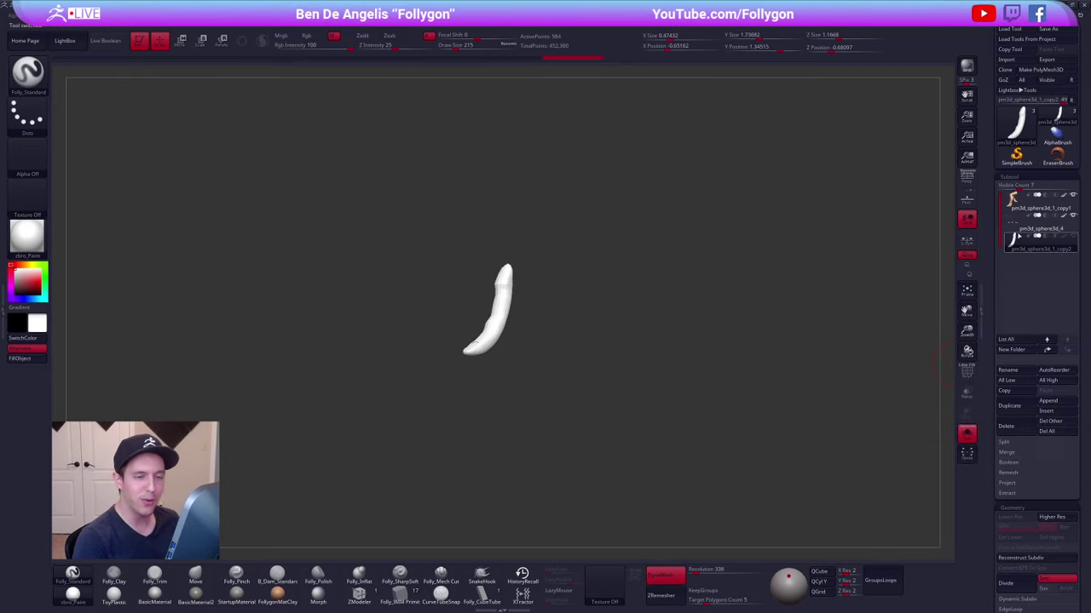
- Duplicate the fingernails subtool, keep only the nail belonging to the extracted finger and delete the other nails from the copy
click(1018, 223)
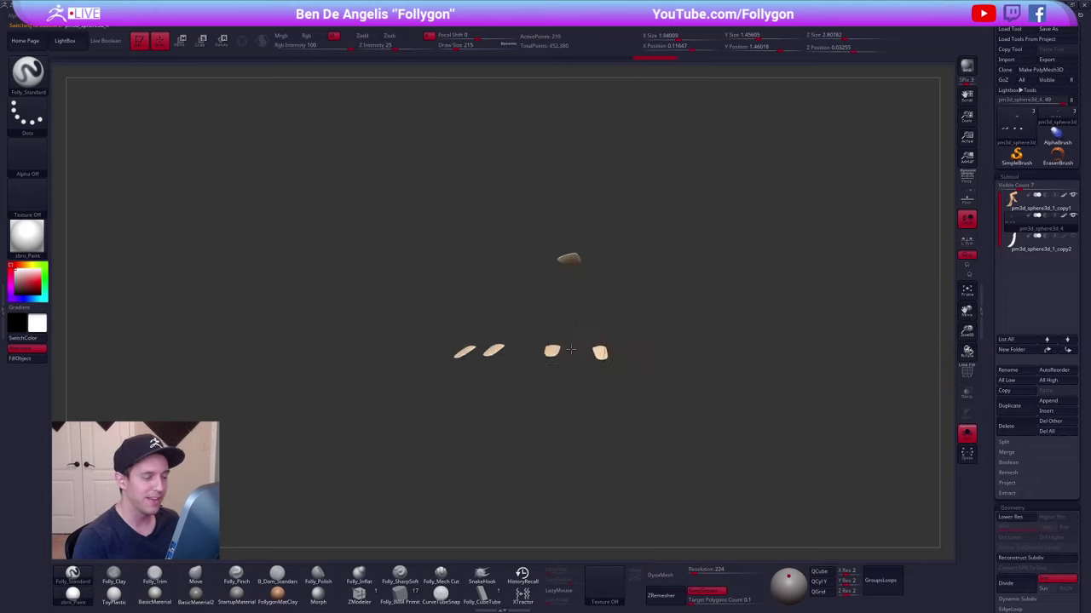
drag(571, 349, 620, 324)
click(1017, 409)
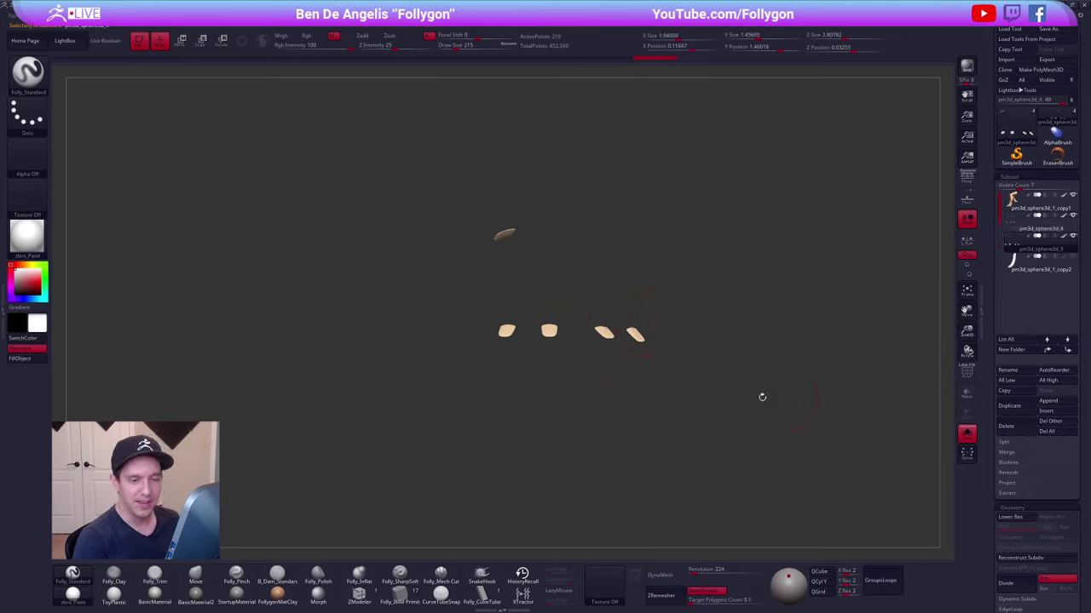
alt+drag(577, 374, 602, 397)
key(shift+f)
mouse_move(533, 375)
ctrl+shift+mouse_down()
mouse_move(454, 303)
mouse_move(477, 392)
ctrl+shift+mouse_up()
key(space)
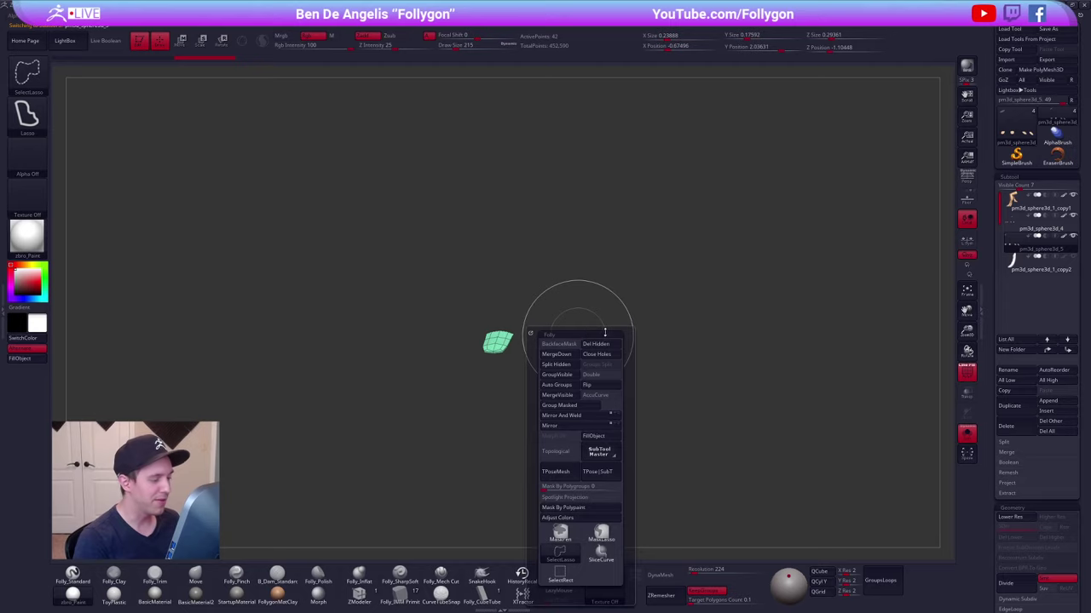
click(614, 345)
click(967, 434)
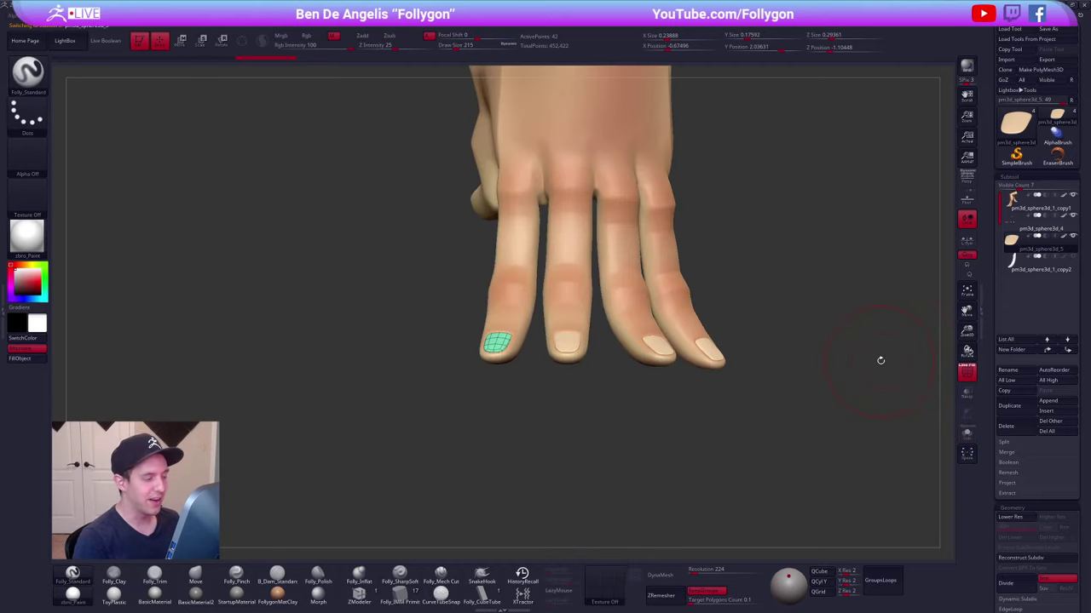
- Hide all subtools except the single nail and finger, and smooth the finger with dynamic subdivision
shift+click(1072, 236)
click(1013, 268)
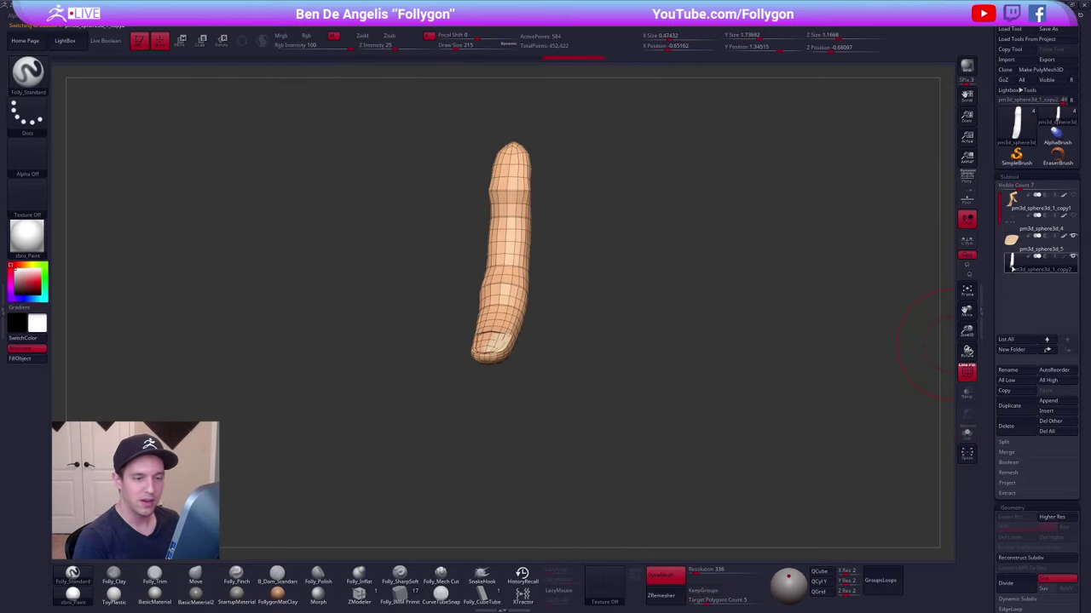
key(alt+s)
key(d)
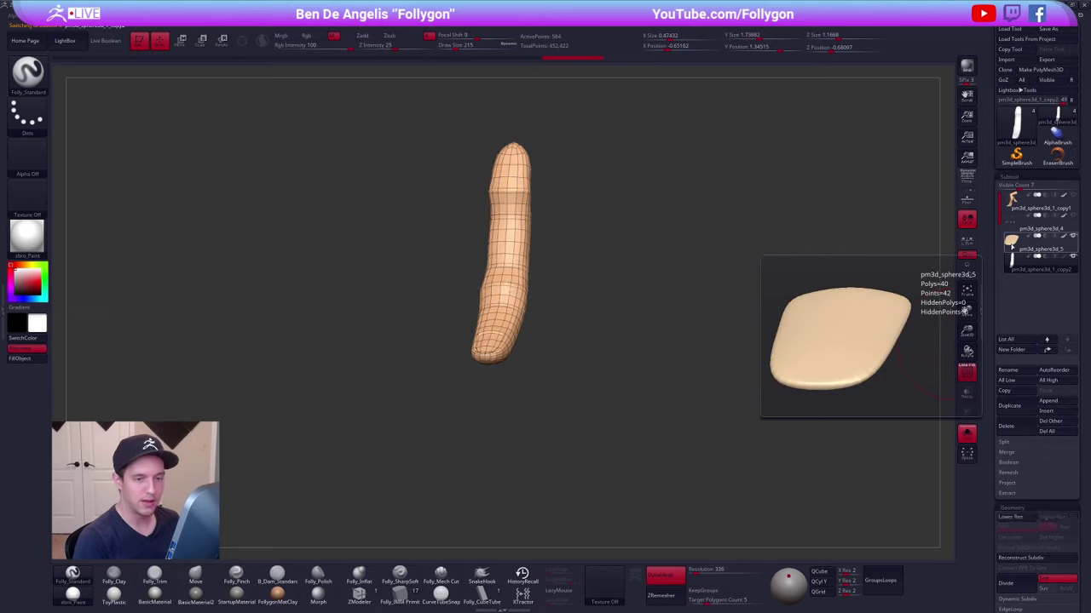
- Select the single nail and move it into place on the fingertip, checking from the front and side
click(1015, 244)
key(shift+f)
key(alt+s)
ctrl+right_drag(493, 349, 512, 426)
key(w)
mouse_move(511, 362)
mouse_down()
mouse_move(511, 418)
mouse_move(502, 387)
mouse_up()
mouse_move(502, 389)
right_down()
mouse_move(494, 402)
mouse_move(413, 413)
mouse_move(419, 436)
right_up()
mouse_move(546, 352)
mouse_down()
mouse_move(546, 421)
mouse_move(546, 386)
mouse_up()
right_drag(467, 454, 537, 462)
key(q)
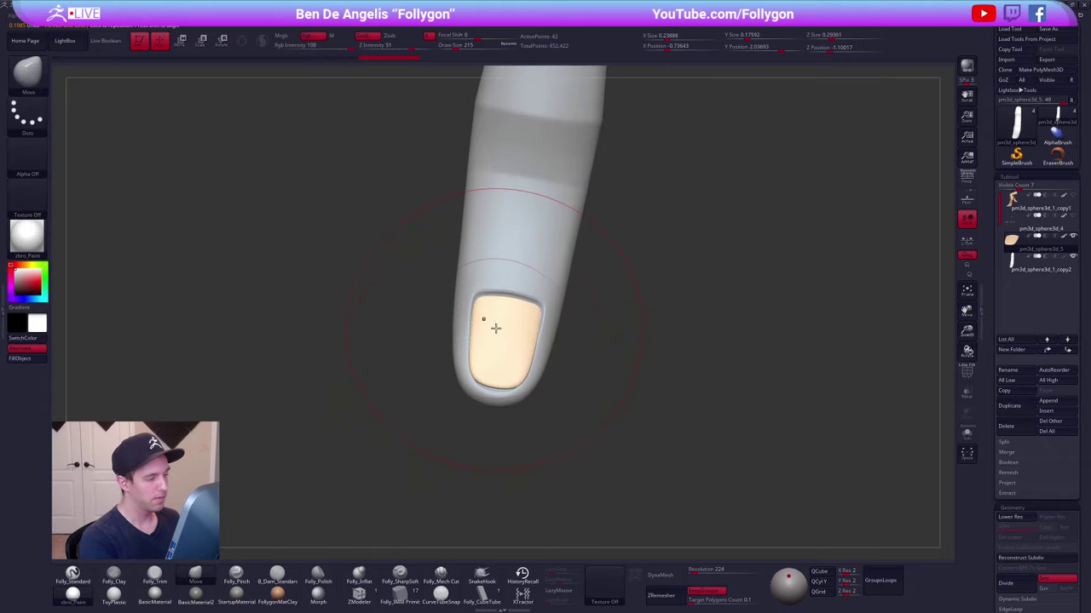
- Rotate the nail in side view to follow the slope of the fingertip
mouse_move(558, 328)
right_down()
mouse_move(533, 310)
mouse_move(513, 372)
mouse_move(526, 372)
right_up()
key(alt+s)
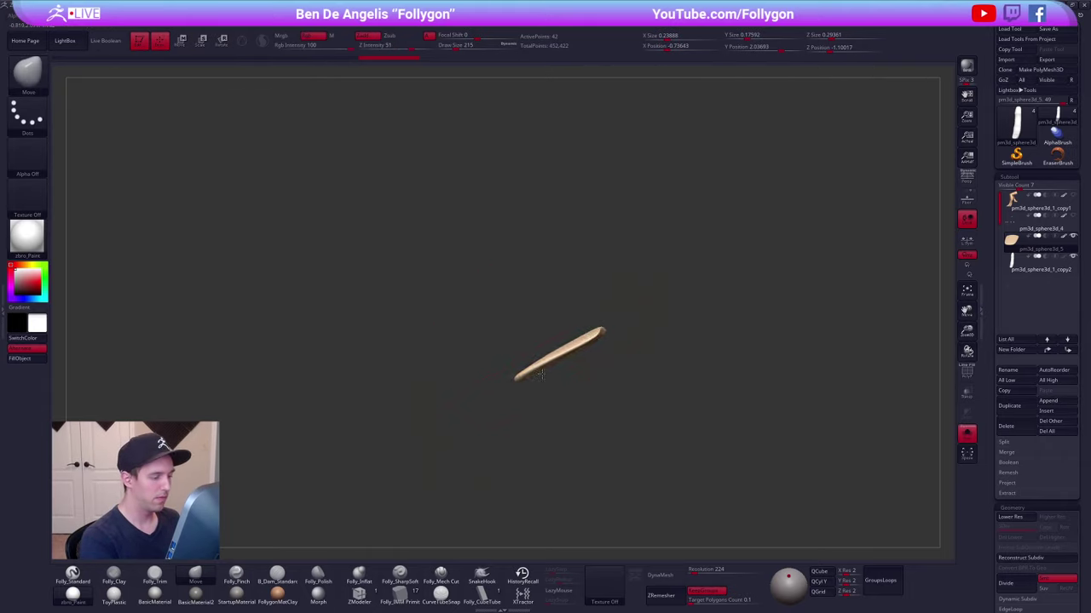
key(r)
drag(560, 450, 589, 431)
key(alt+s)
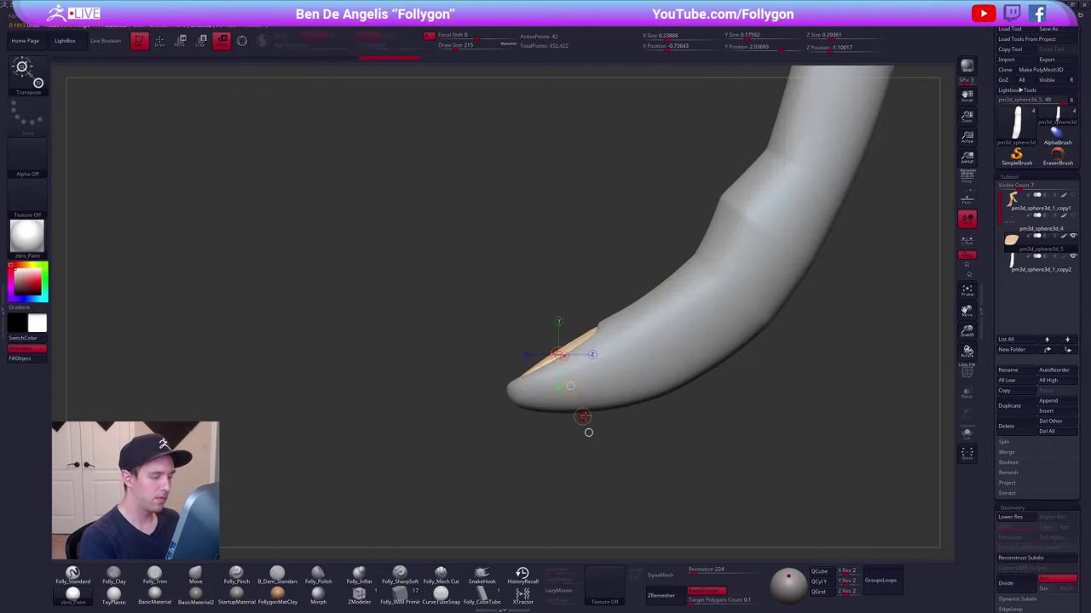
- Turn off the single nail's polypaint, hide it and move it below the finger in the subtool list
key(q)
mouse_move(599, 372)
ctrl+right_down()
mouse_move(553, 358)
mouse_move(613, 373)
mouse_move(574, 394)
ctrl+right_up()
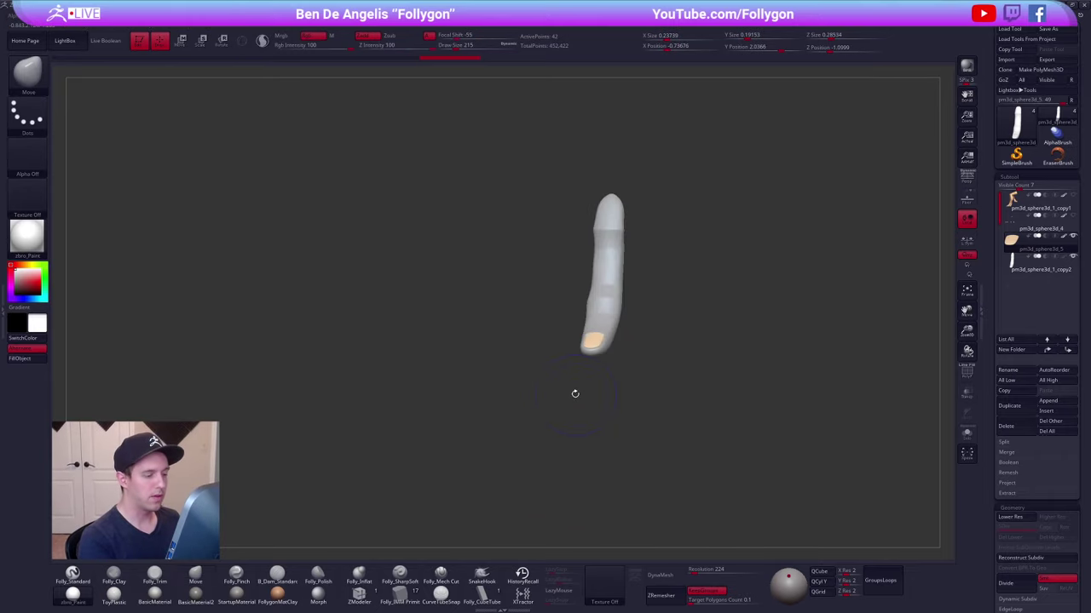
alt+right_drag(688, 332, 636, 345)
click(1064, 238)
mouse_move(869, 332)
right_down()
mouse_move(823, 318)
mouse_move(792, 331)
mouse_move(716, 328)
right_up()
click(1073, 236)
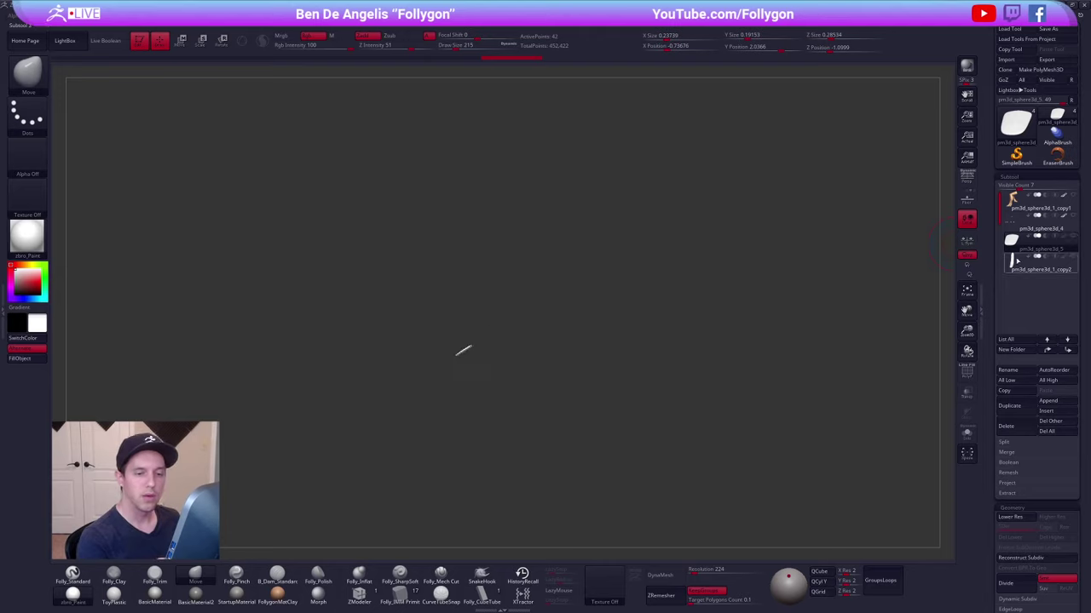
click(1067, 350)
- Show the reference artwork, duplicate the painted hand subtool and remove the copy's lower subdivision levels
click(1036, 204)
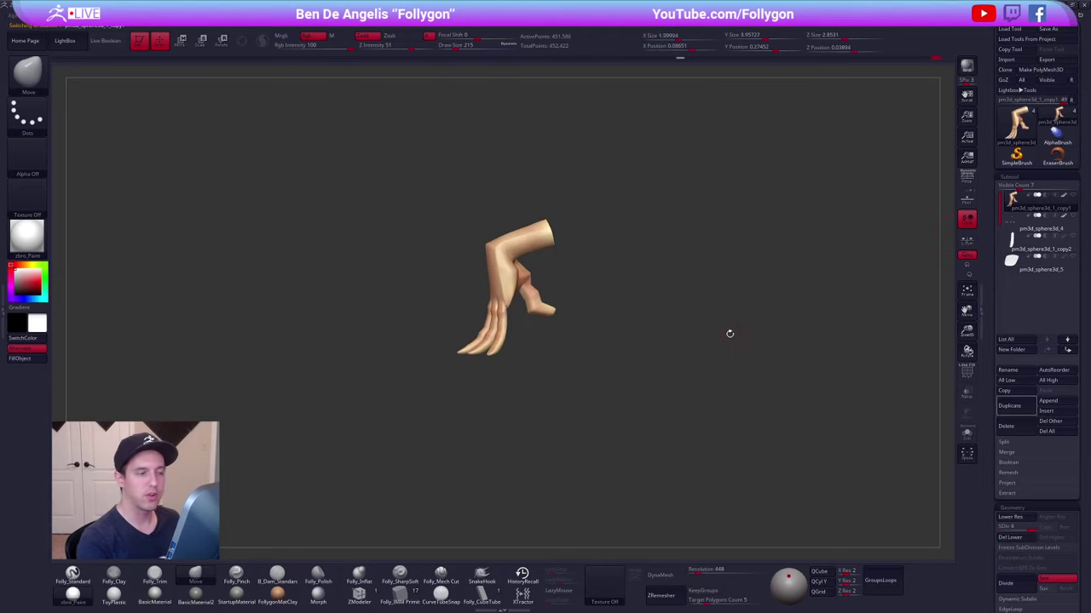
key(shift+z)
alt+right_drag(679, 421, 716, 426)
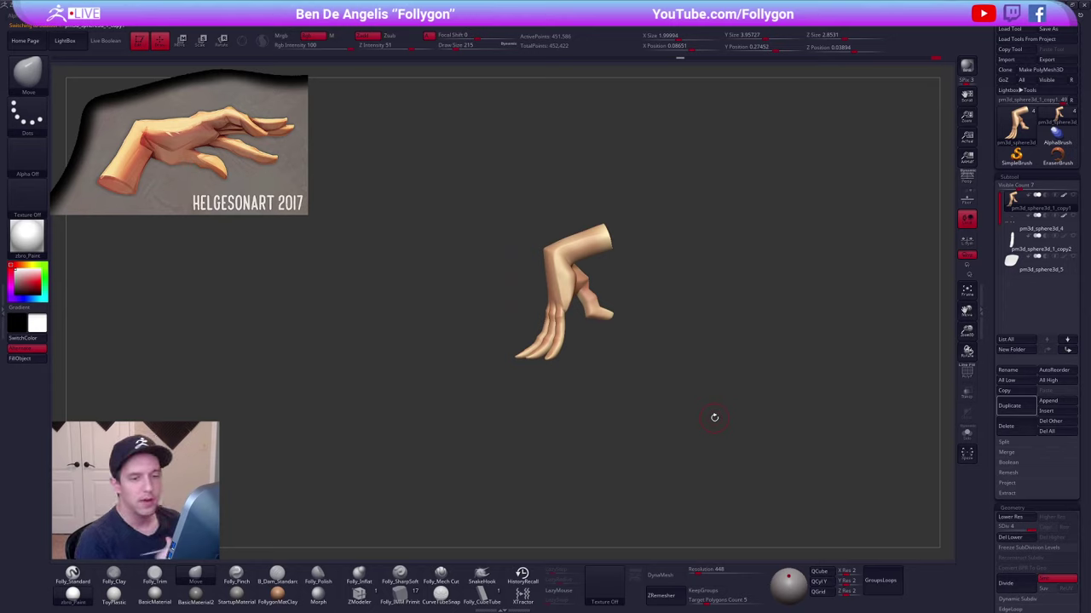
click(1029, 407)
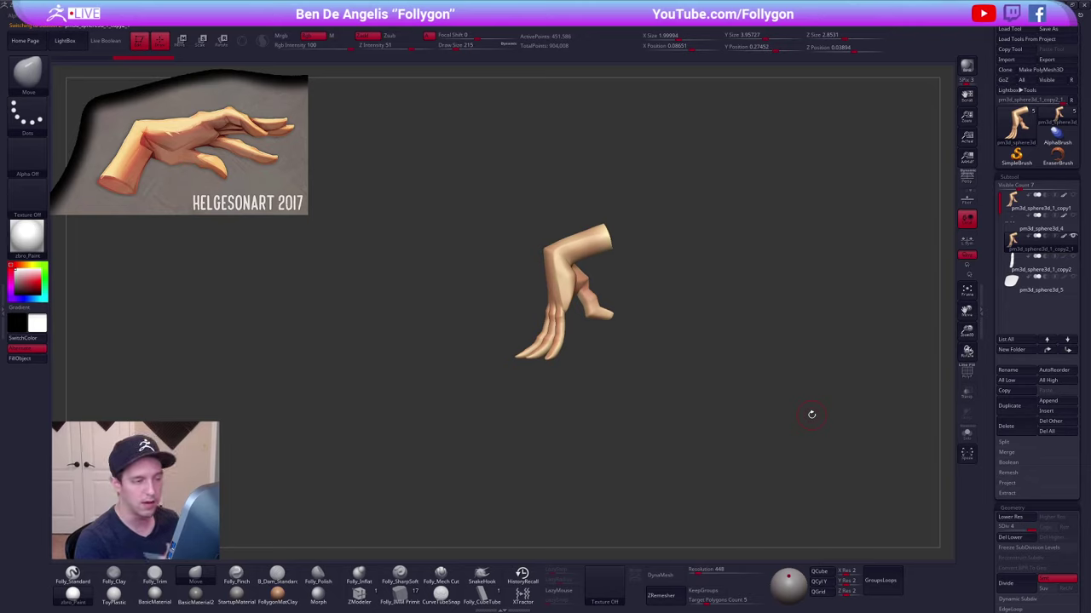
key(shift+d)
key(shift+d)
key(shift+d)
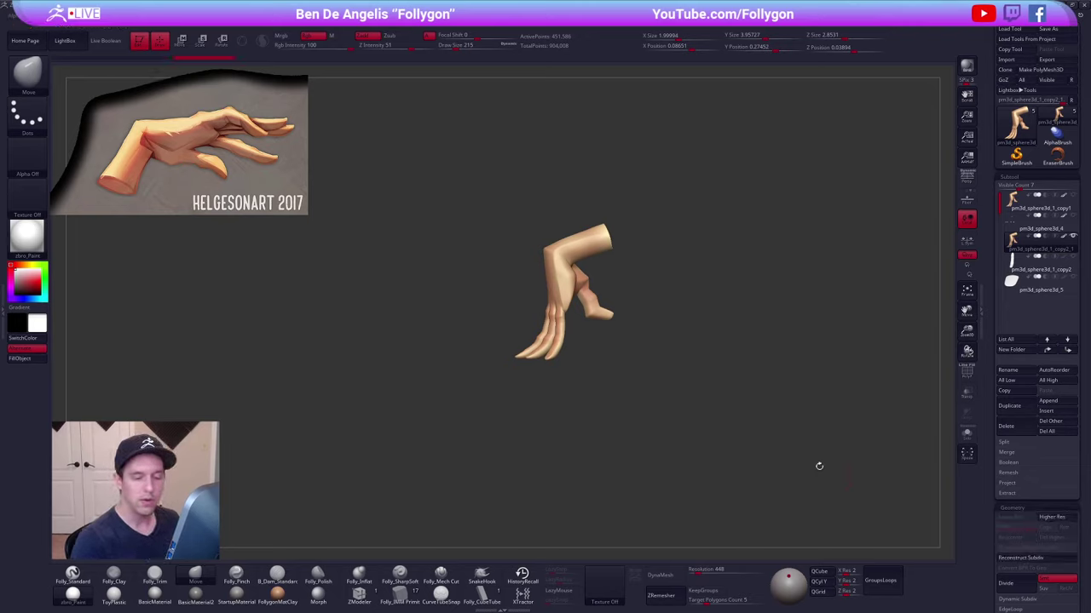
- Display the duplicated hand without polypaint in StartupMaterial and mirror it
click(1063, 237)
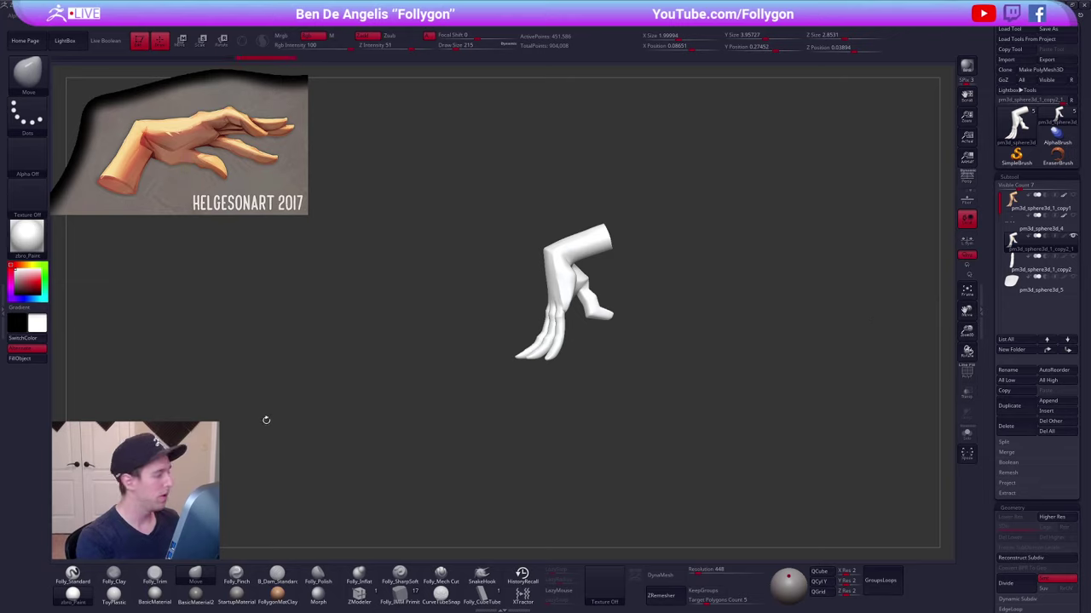
click(236, 594)
key(space)
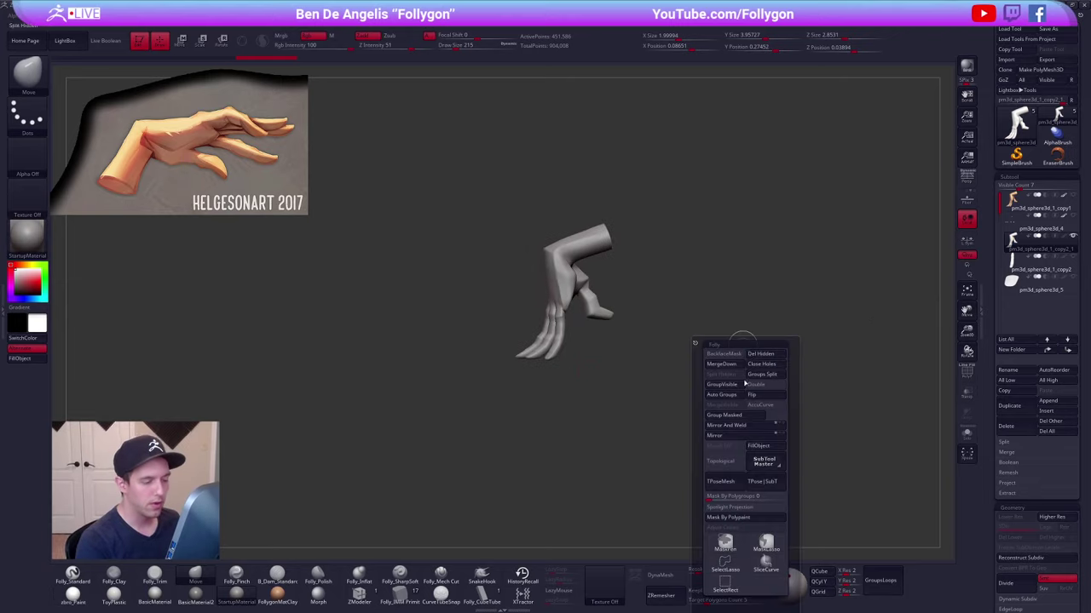
click(734, 426)
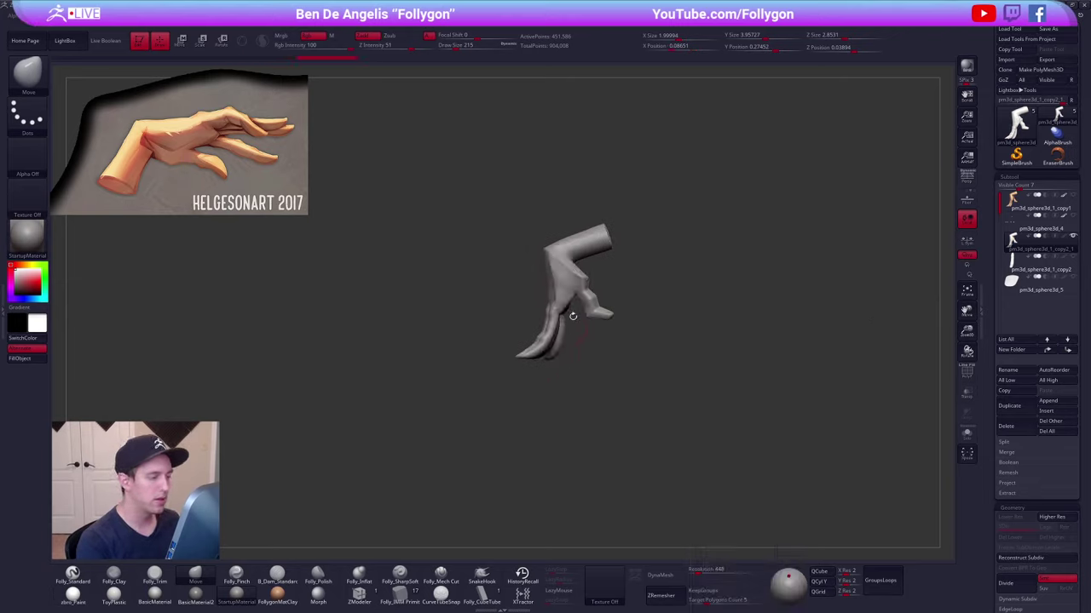
- Rotate the mirrored hand in side view until the palm lies horizontal like the reference artwork
key(r)
drag(532, 375, 531, 464)
mouse_move(557, 268)
mouse_down()
mouse_move(654, 267)
mouse_move(631, 209)
mouse_move(466, 267)
mouse_move(470, 189)
mouse_up()
mouse_move(581, 293)
mouse_down()
mouse_move(658, 293)
mouse_move(645, 190)
mouse_move(619, 159)
mouse_move(582, 178)
mouse_up()
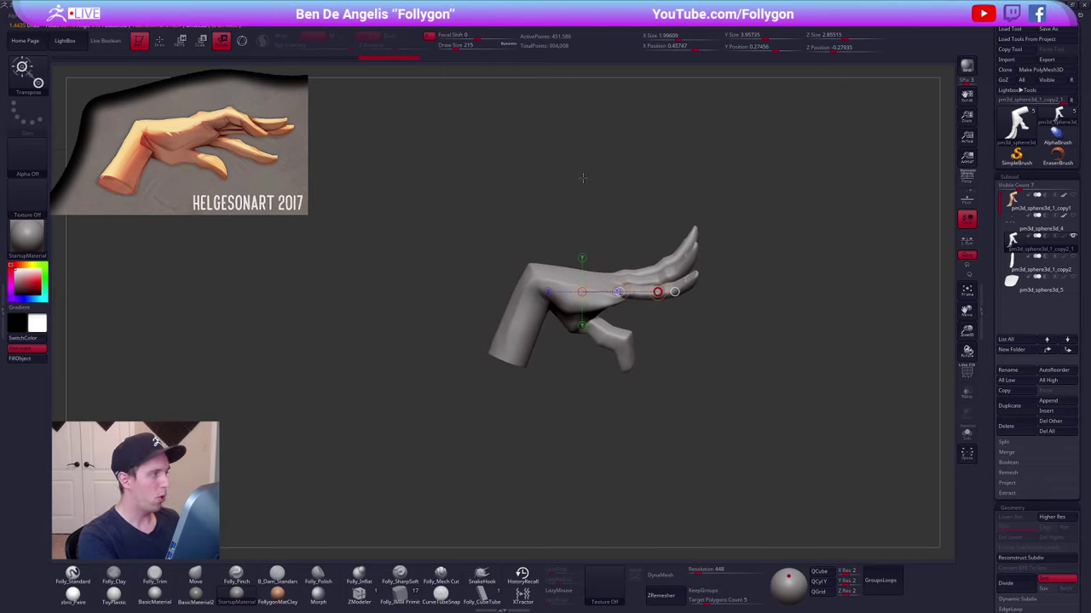
alt+drag(707, 412, 670, 387)
alt+drag(658, 454, 680, 427)
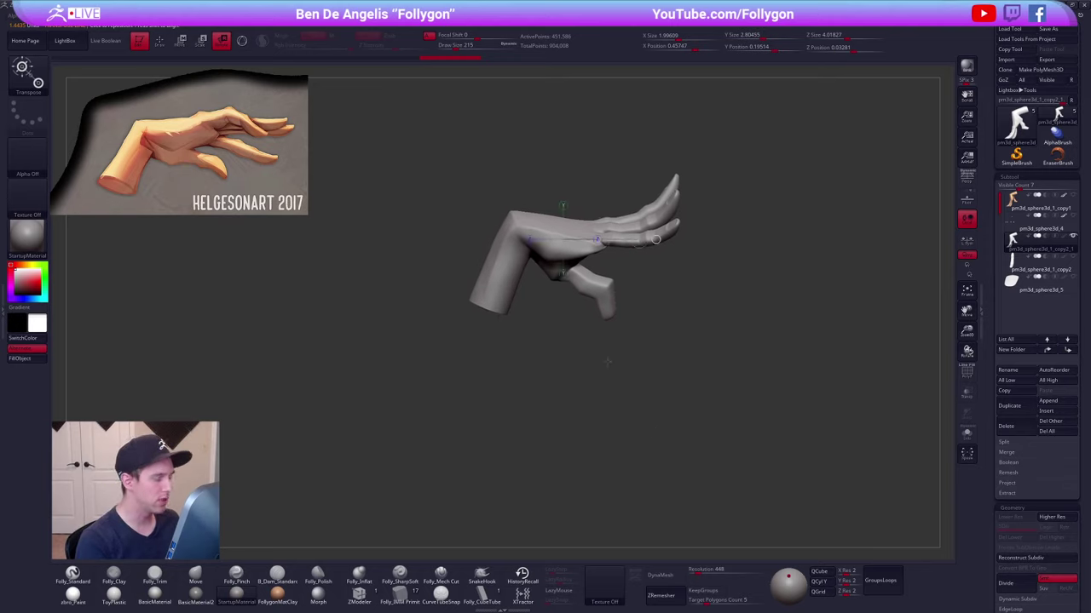
- Fine-tune the hand's tilt by rotating it about the wrist, and shift it slightly into position
key(w)
shift+drag(589, 290, 589, 358)
key(r)
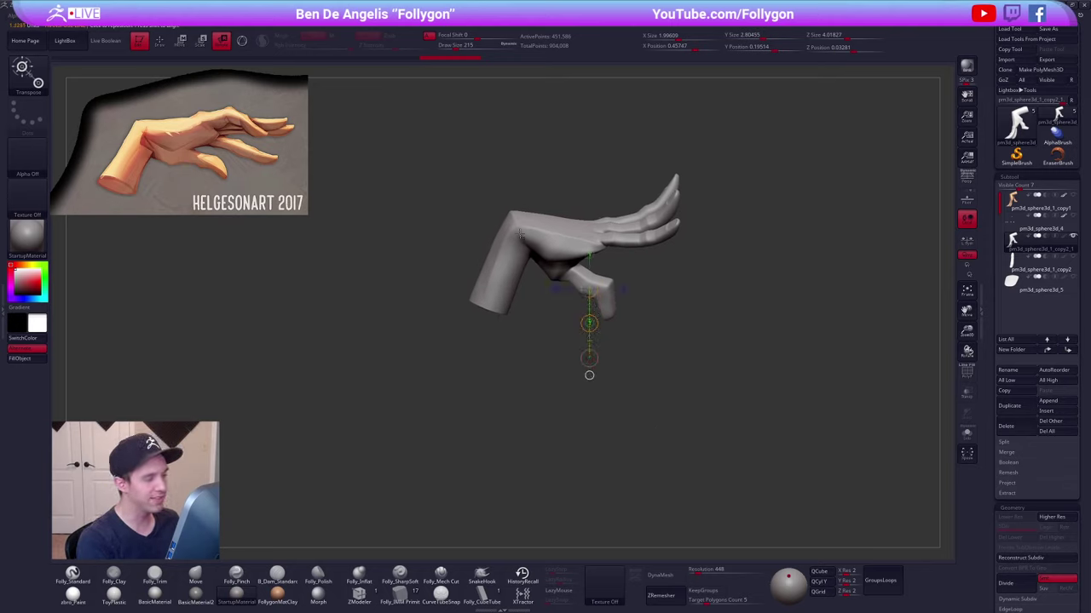
mouse_move(514, 223)
mouse_down()
mouse_move(662, 282)
mouse_move(659, 254)
mouse_up()
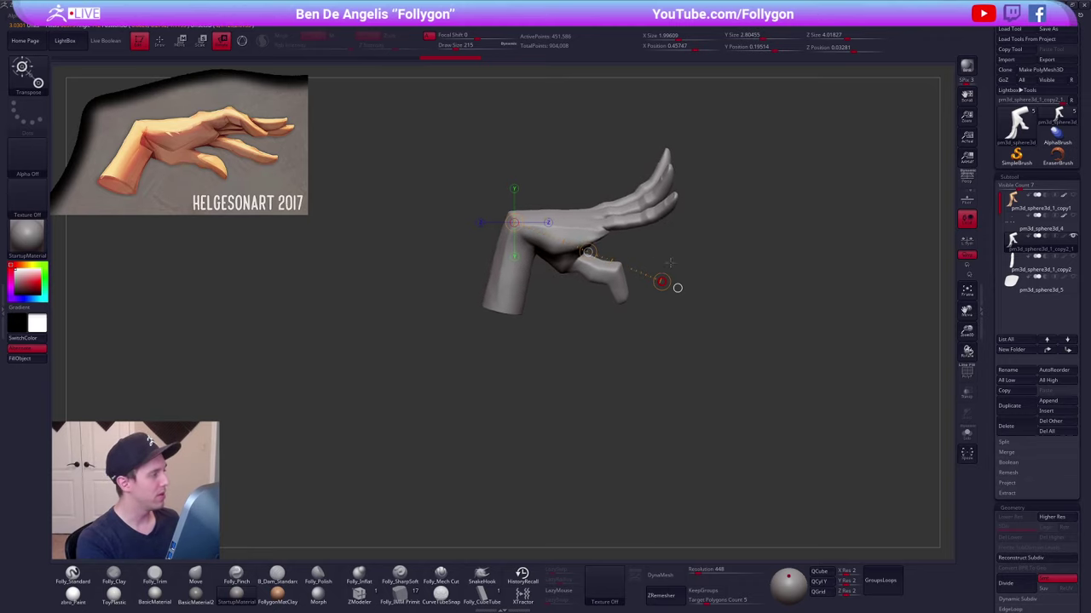
ctrl+right_drag(670, 263, 664, 242)
key(w)
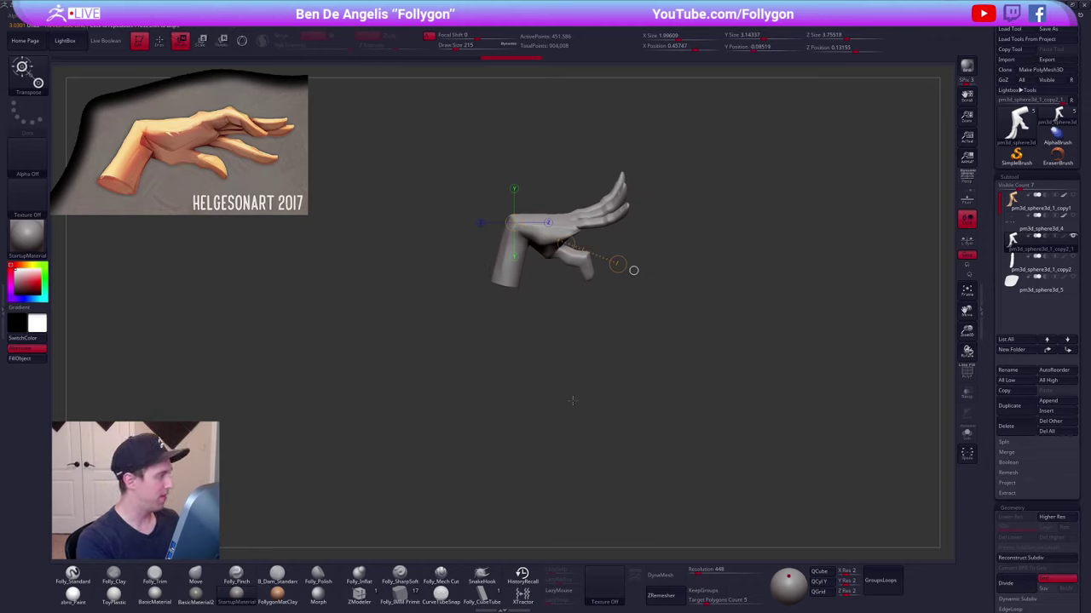
drag(566, 243, 565, 235)
key(q)
ctrl+right_drag(507, 257, 498, 279)
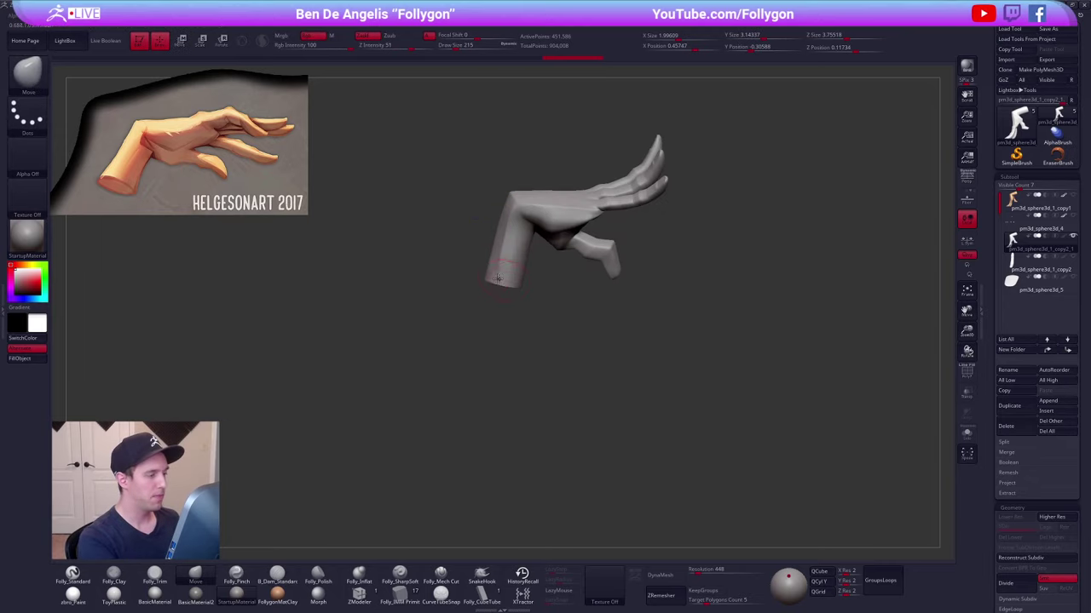
drag(507, 291, 594, 310)
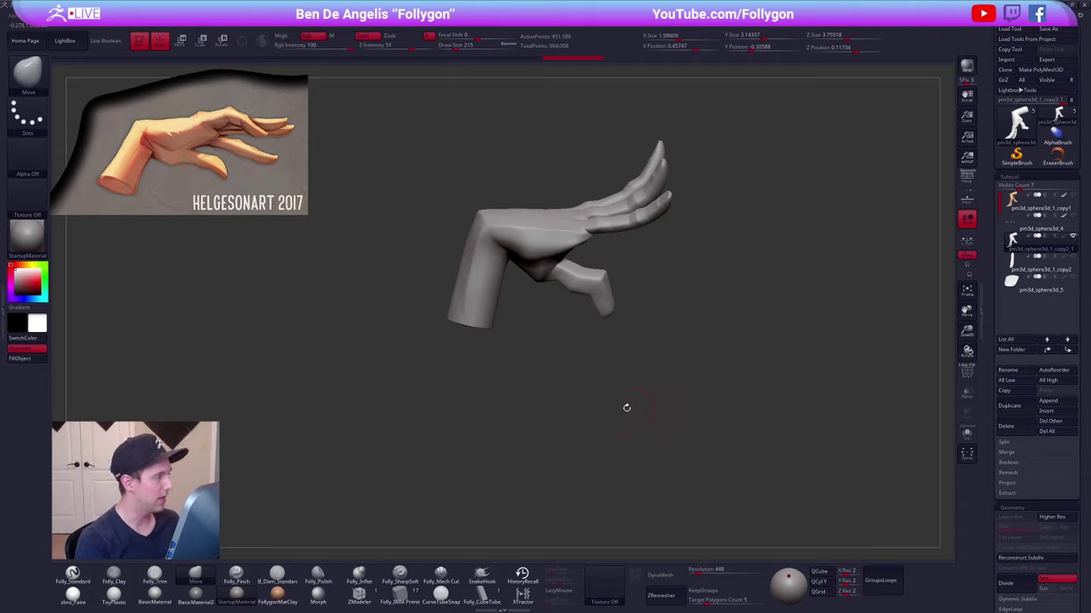
- Isolate the palm, thumb and forearm by lasso-hiding the four fingers, and delete the hidden fingers
drag(583, 247, 561, 364)
drag(561, 305, 557, 331)
key(shift+f)
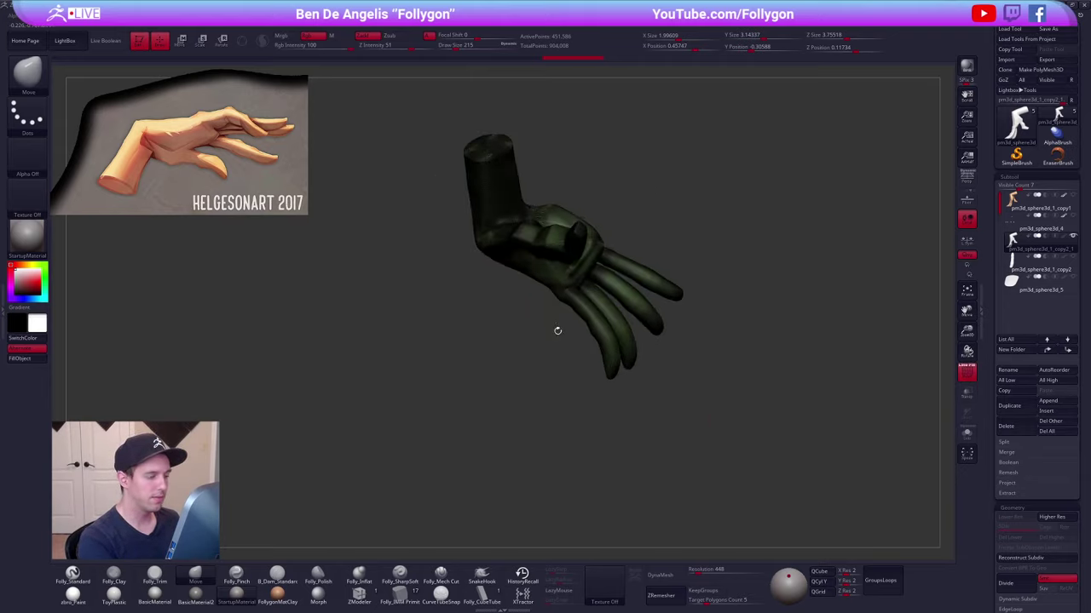
key(shift+f)
mouse_move(600, 261)
ctrl+alt+shift+mouse_down()
mouse_move(555, 321)
mouse_move(744, 350)
mouse_move(635, 242)
ctrl+alt+shift+mouse_up()
mouse_move(630, 281)
mouse_down()
mouse_move(602, 310)
mouse_move(575, 314)
mouse_move(620, 272)
mouse_up()
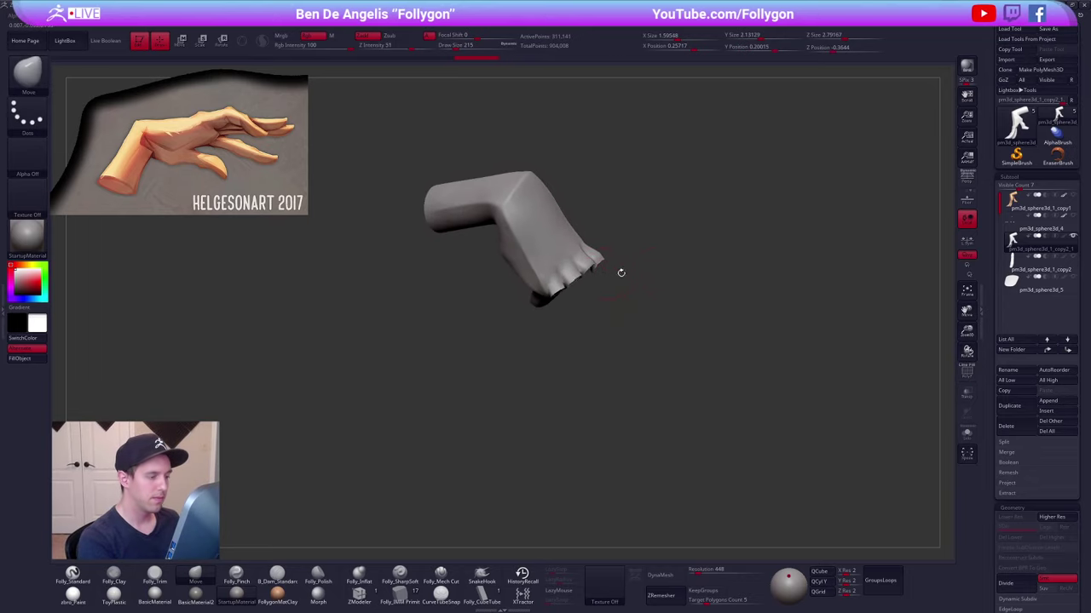
key(space)
click(723, 273)
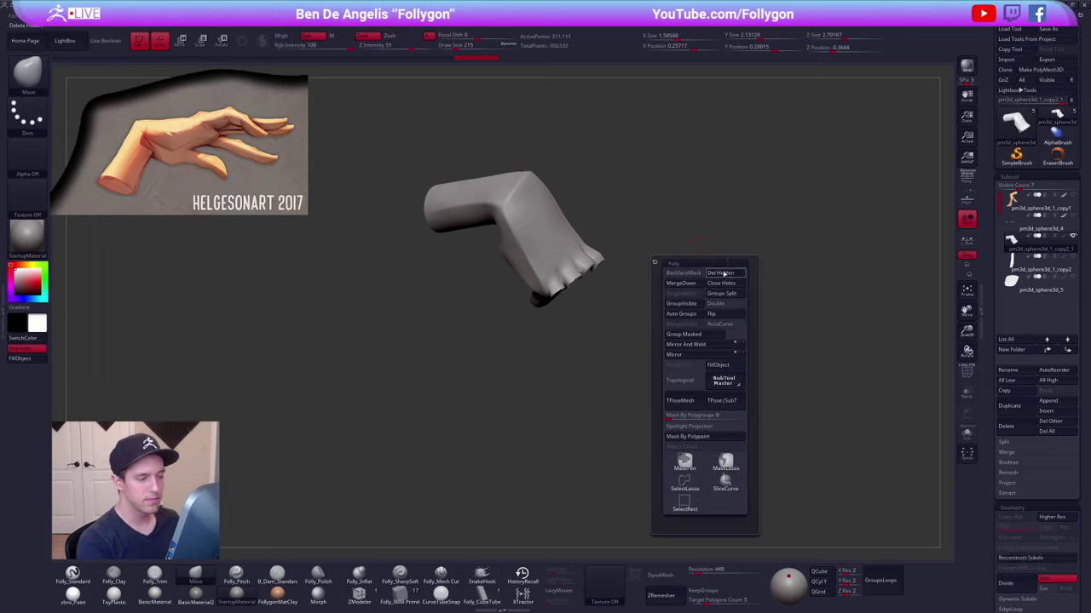
- Trim the leftover finger stumps, close the open ends and remesh with DynaMesh at resolution 448
drag(692, 283, 595, 269)
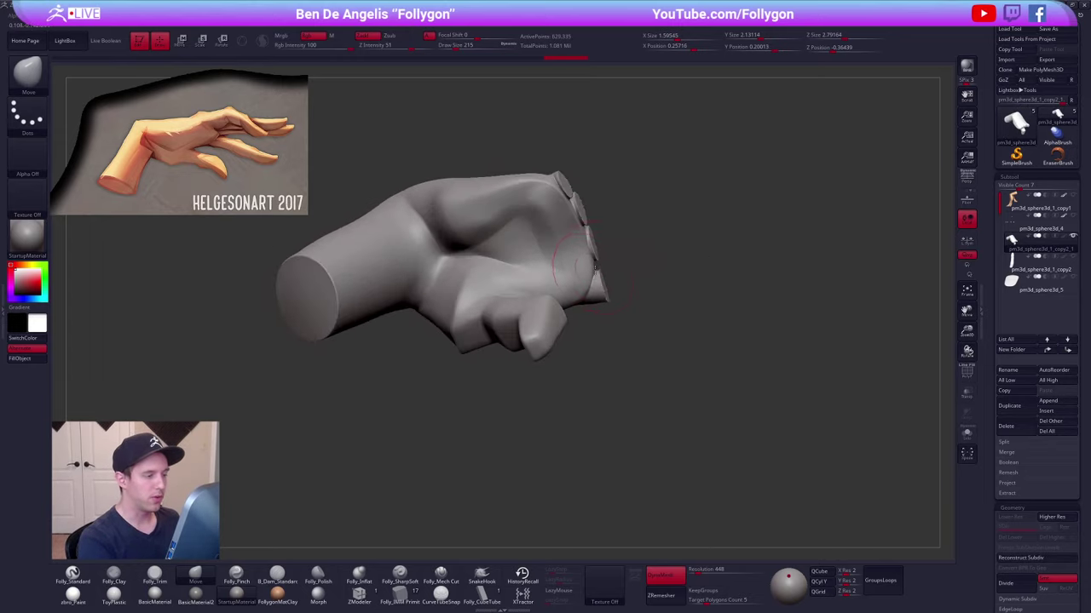
key(ctrl+shift)
mouse_move(604, 336)
ctrl+alt+shift+mouse_down()
mouse_move(622, 278)
mouse_move(554, 376)
mouse_move(630, 294)
ctrl+alt+shift+mouse_up()
key(ctrl+f)
click(651, 289)
ctrl+drag(707, 316, 741, 298)
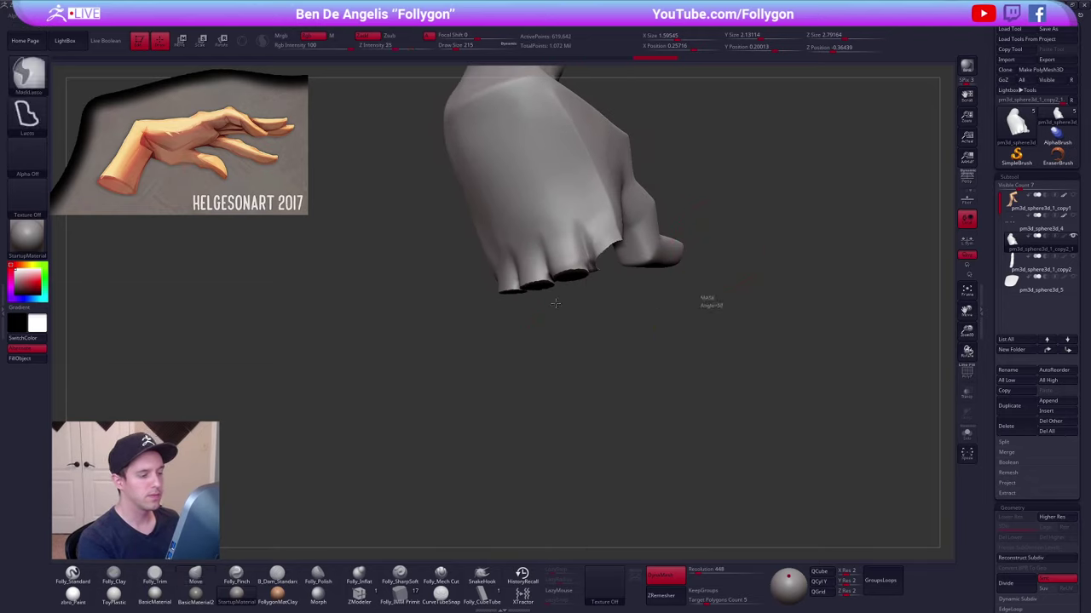
drag(621, 316, 603, 259)
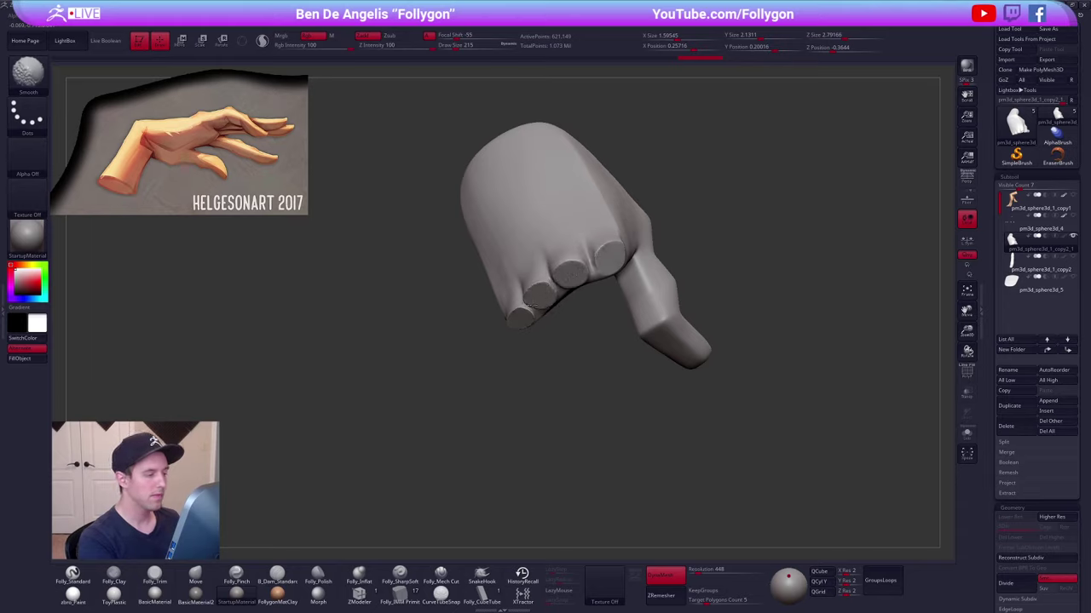
- Smooth and round off the capped finger stumps along the knuckles
shift+drag(543, 289, 588, 276)
key(3)
mouse_move(664, 255)
mouse_down()
mouse_move(592, 281)
mouse_move(631, 247)
mouse_move(576, 268)
mouse_up()
drag(595, 339, 581, 383)
shift+drag(554, 275, 562, 262)
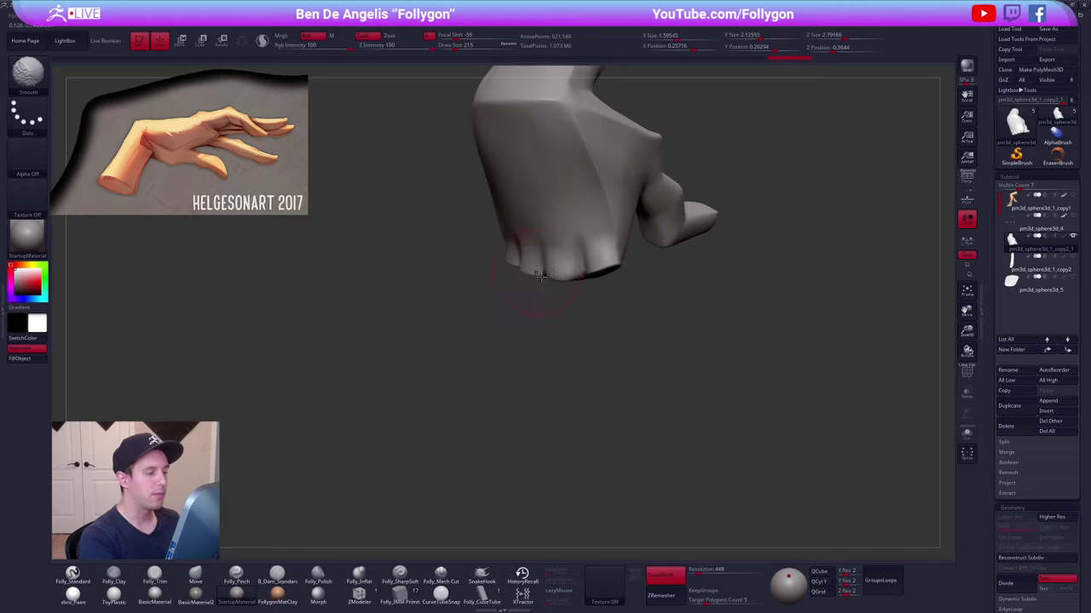
drag(545, 341, 649, 302)
alt+drag(698, 449, 676, 434)
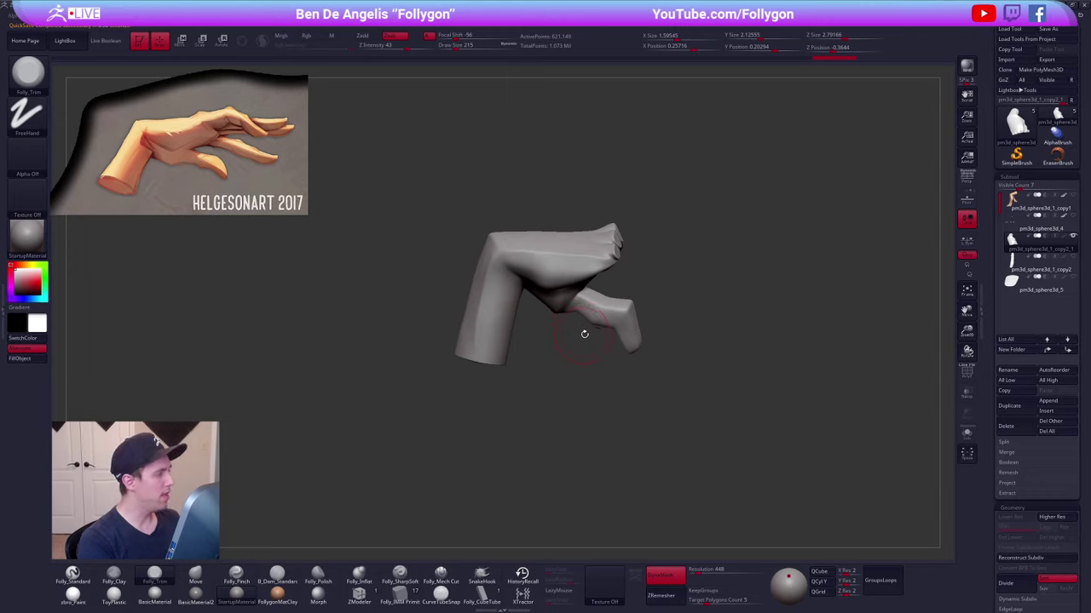
- Cut off the thumb by lasso-hiding it, delete the hidden part and close the resulting hole
mouse_move(588, 288)
ctrl+alt+shift+mouse_down()
mouse_move(565, 358)
mouse_move(660, 293)
ctrl+alt+shift+mouse_up()
key(ctrl+shift+f)
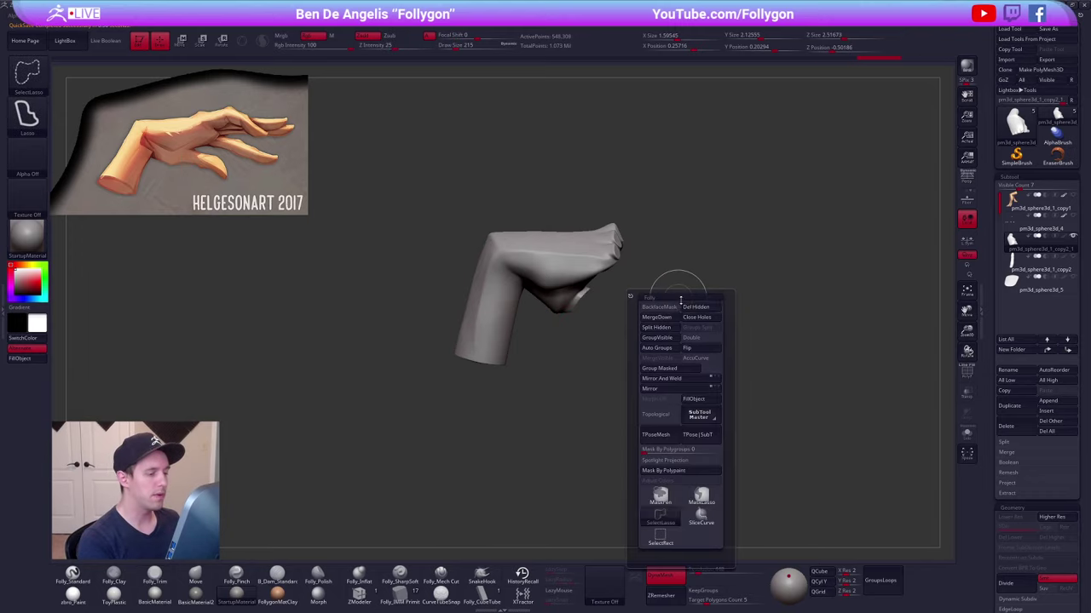
drag(740, 258, 619, 305)
key(ctrl+shift+f)
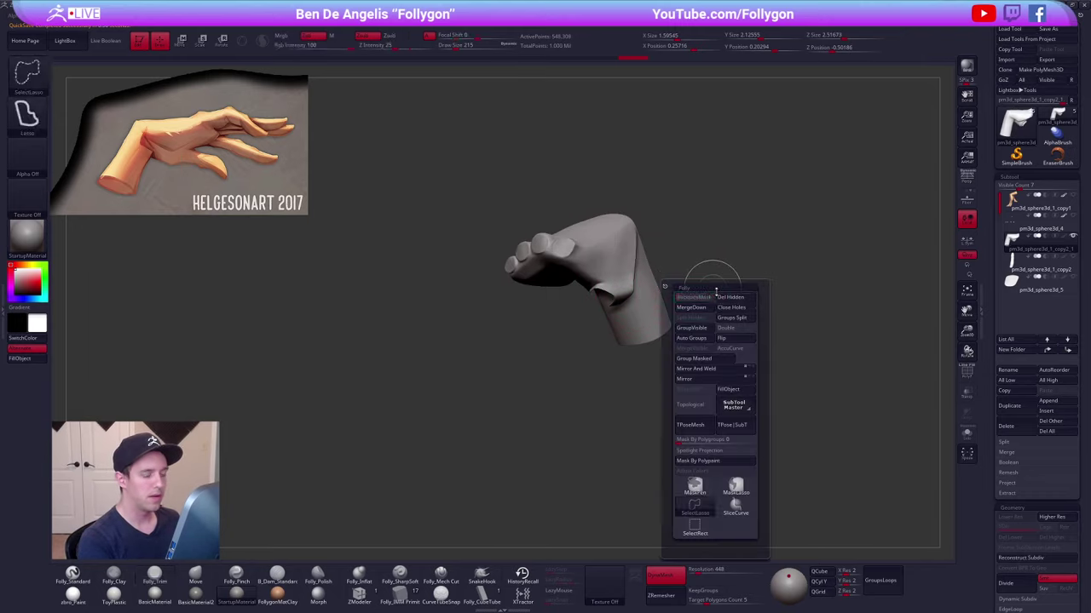
click(733, 310)
- Remesh the closed palm and adjust its form with the Move brush at draw size 381
drag(740, 308, 614, 288)
mouse_move(698, 298)
mouse_down()
mouse_move(570, 305)
mouse_move(587, 315)
mouse_move(621, 283)
mouse_up()
key(space)
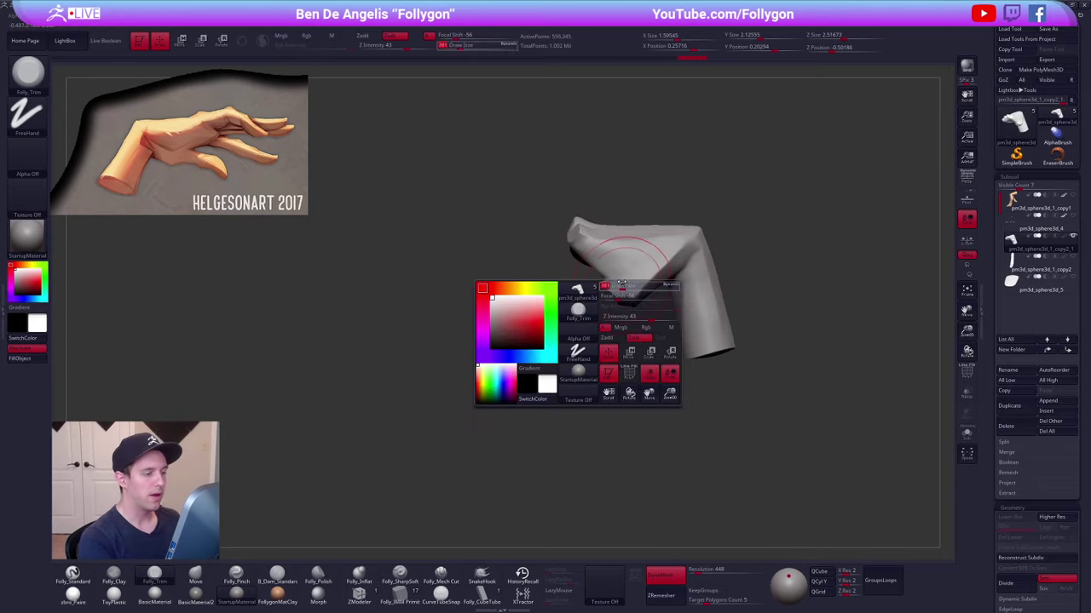
key(b)
key(m)
key(v)
drag(614, 241, 612, 244)
mouse_move(562, 271)
mouse_down()
mouse_move(665, 268)
mouse_move(636, 301)
mouse_up()
- Assign the palm and forearm to one polygroup and ZRemesh them with a target polygon count of 1
key(shift+f)
key(ctrl+w)
key(shift+f)
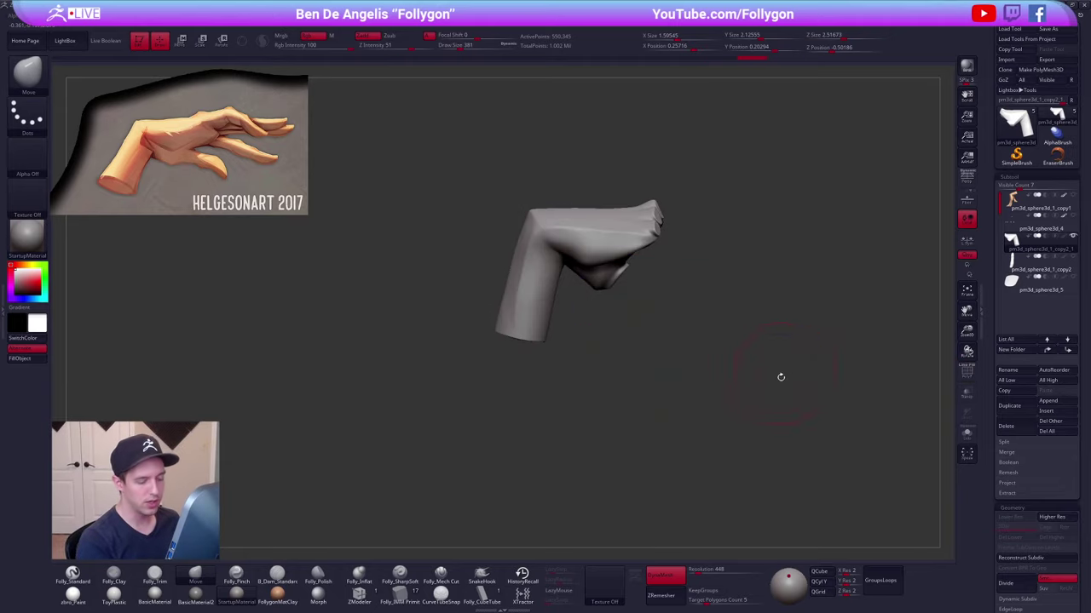
click(673, 578)
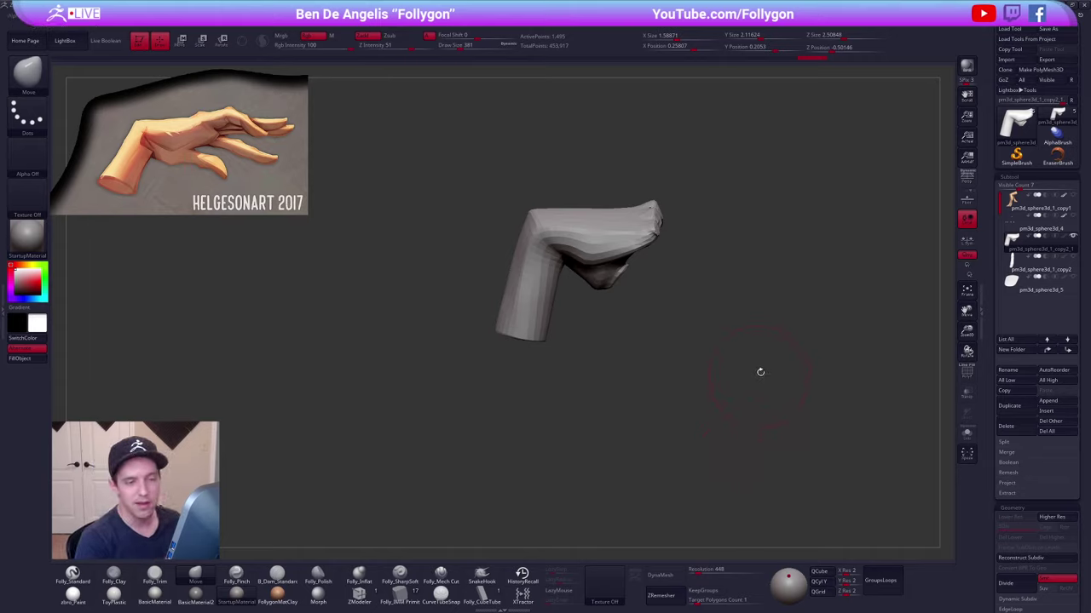
- Examine the low-poly palm's wireframe and shape from both sides with the Move brush at draw size 265
key(space)
drag(787, 273, 784, 274)
key(ctrl+space)
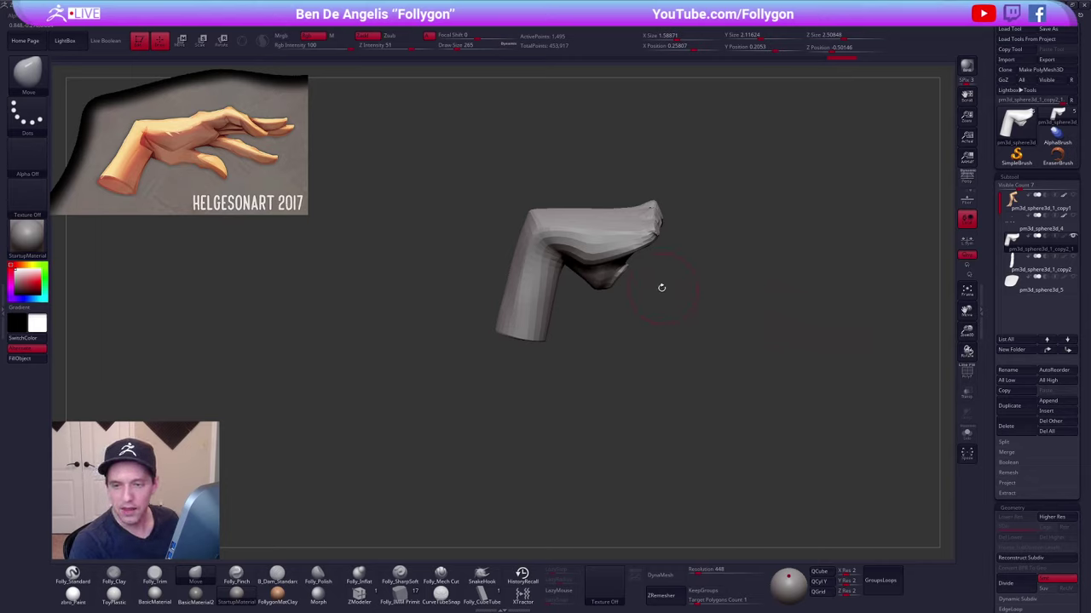
mouse_move(660, 284)
alt+mouse_down()
mouse_move(672, 295)
mouse_move(654, 288)
alt+mouse_up()
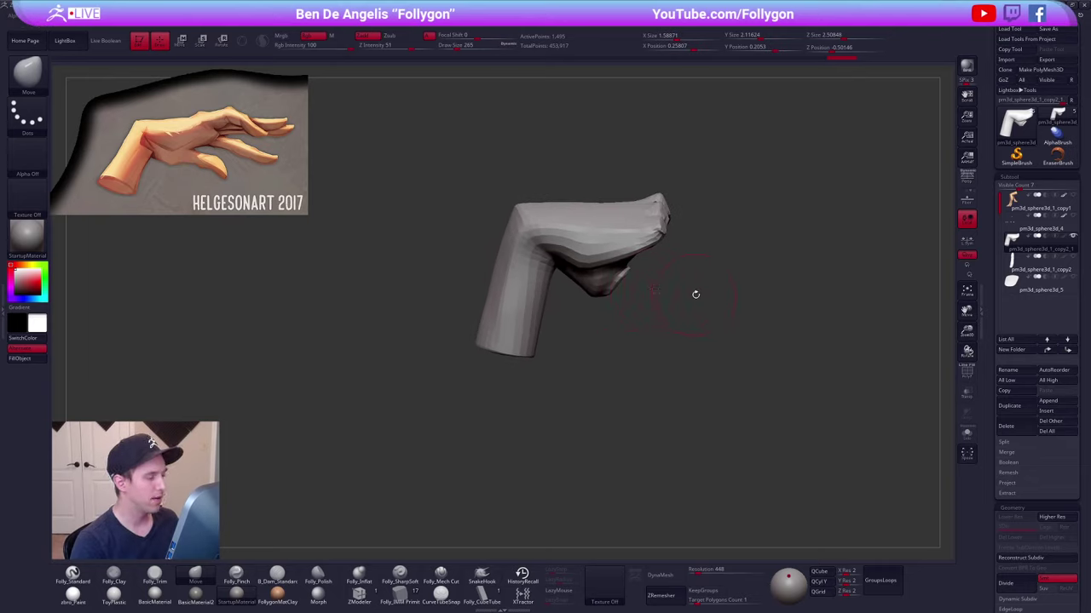
key(shift+f)
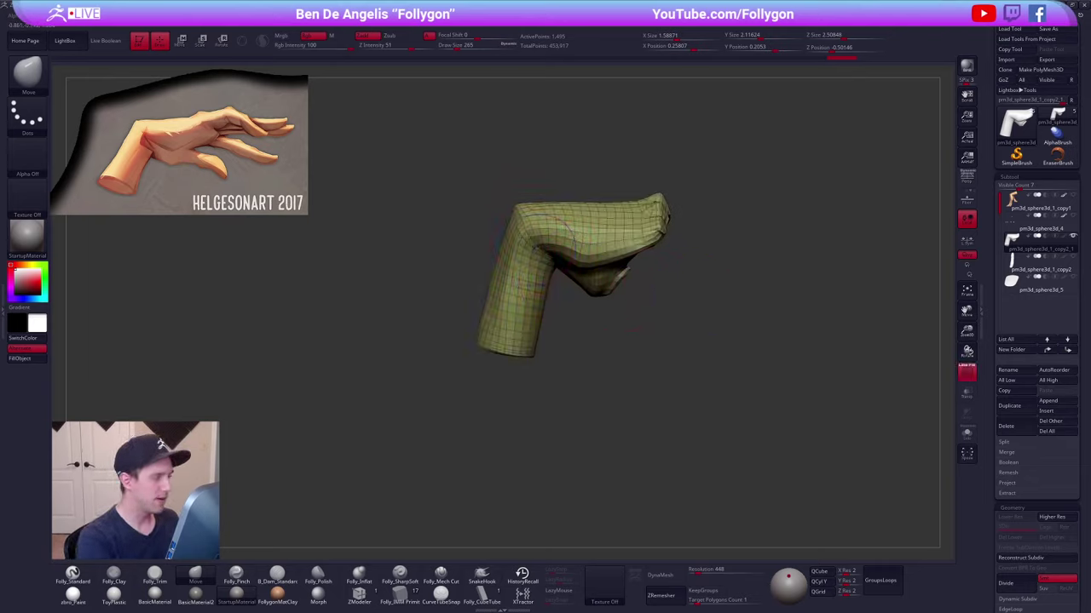
key(shift+f)
drag(656, 283, 534, 257)
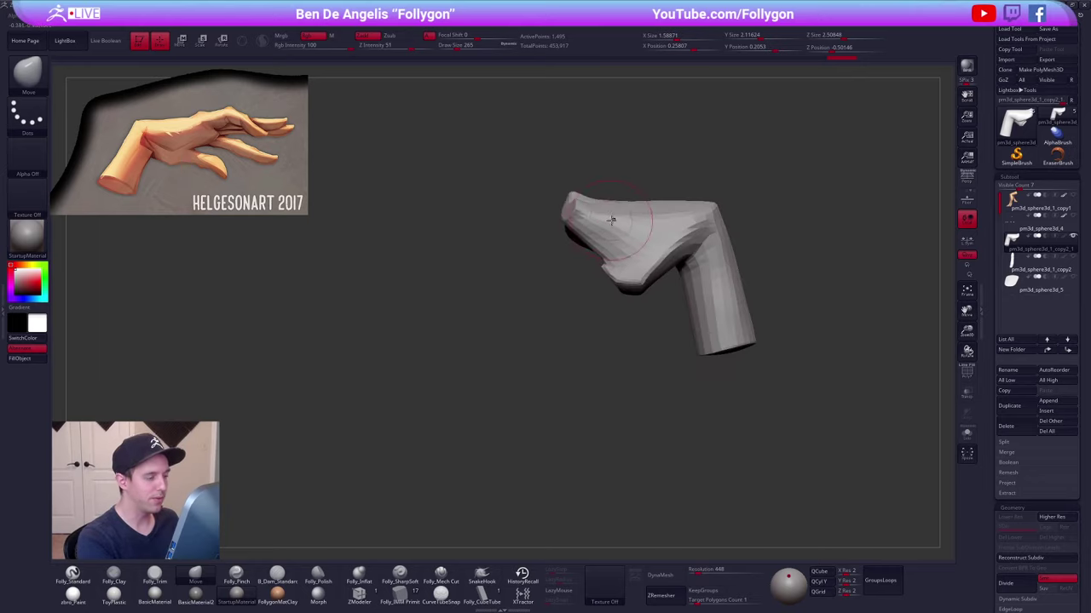
- Adjust the palm's knuckle end with the Move brush, varying the draw size between 150 and 381
key(space)
drag(615, 228, 634, 230)
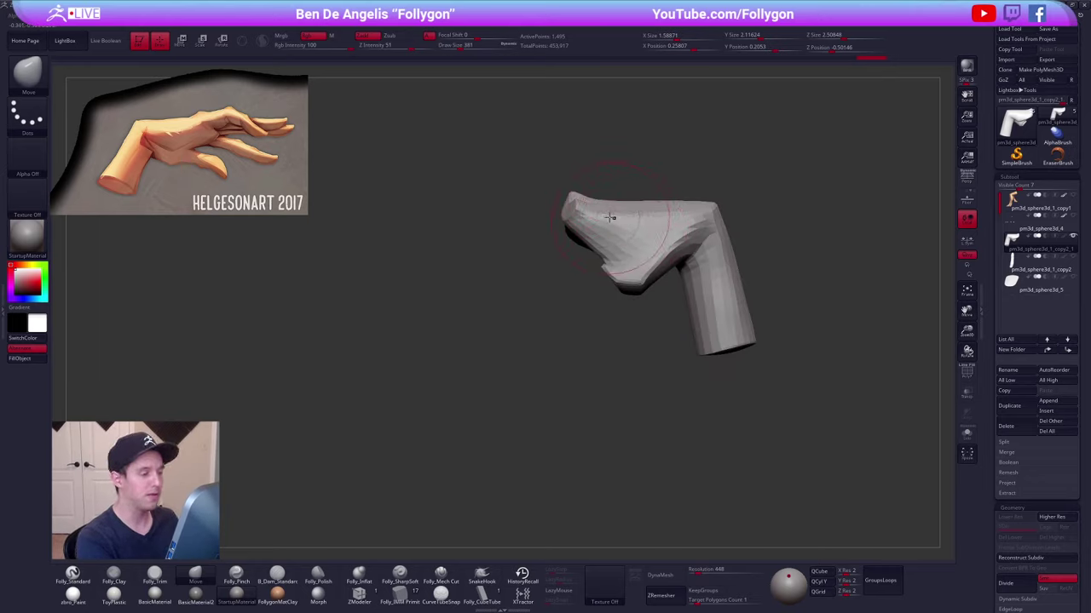
shift+right_drag(610, 219, 657, 212)
key(space)
drag(615, 230, 590, 232)
alt+right_drag(589, 232, 632, 280)
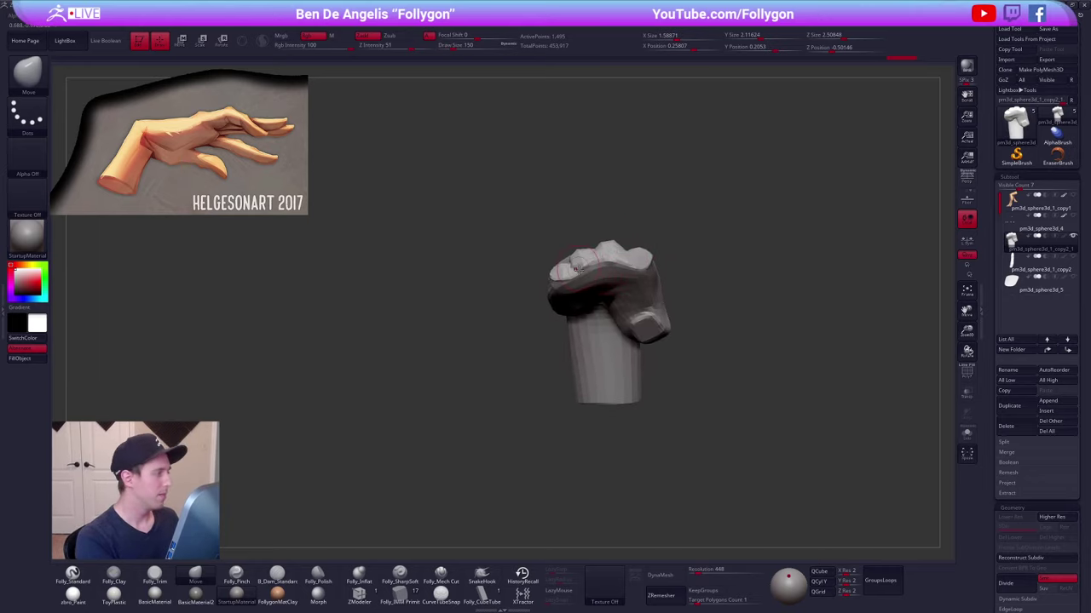
right_drag(549, 252, 596, 247)
key(space)
drag(564, 264, 581, 264)
mouse_move(581, 256)
right_down()
mouse_move(575, 294)
mouse_move(572, 286)
right_up()
- Smooth the palm's knuckle end and preview the rounded form with dynamic subdivision
key(d)
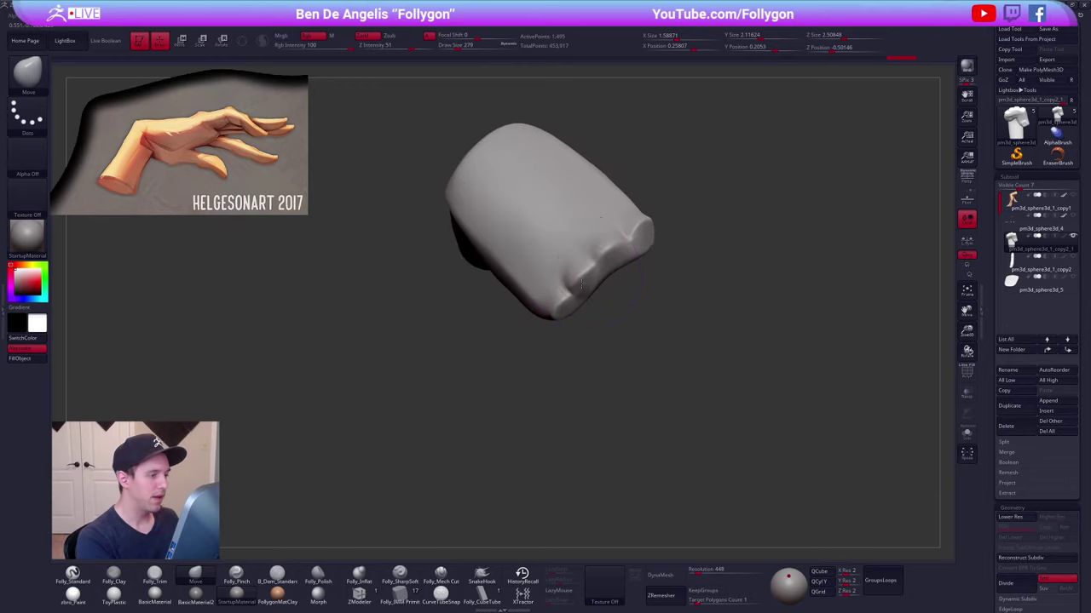
key(shift+d)
mouse_move(577, 268)
shift+mouse_down()
mouse_move(615, 231)
mouse_move(545, 312)
shift+mouse_up()
ctrl+right_drag(545, 312, 552, 294)
key(d)
mouse_move(552, 294)
right_down()
mouse_move(584, 265)
mouse_move(557, 320)
mouse_move(625, 281)
right_up()
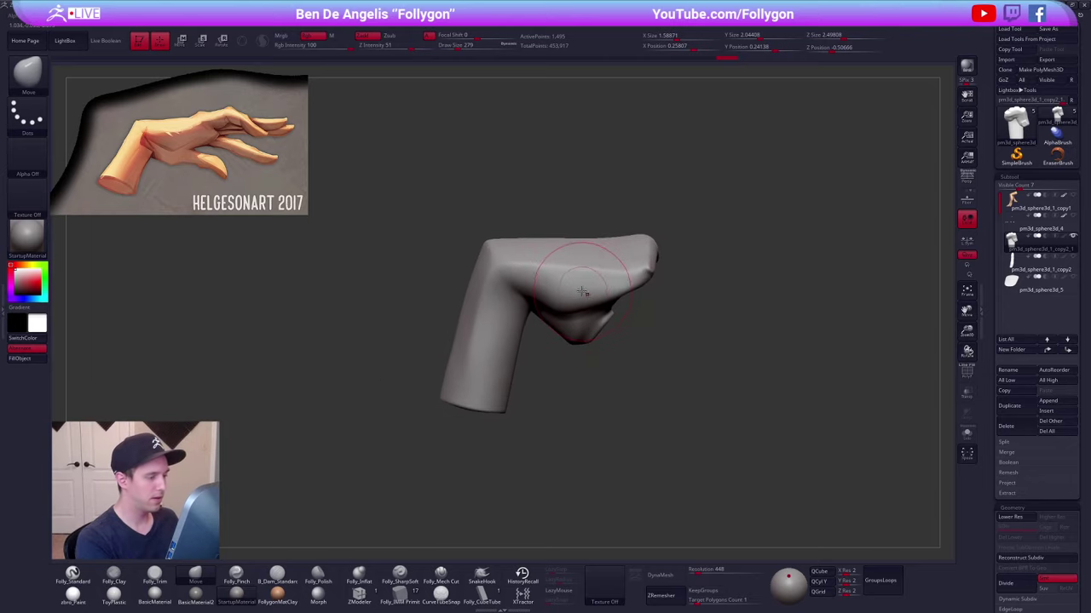
- Turn off dynamic subdivision and examine the palm's low-poly topology in polyframe view
key(space)
drag(586, 292, 607, 296)
alt+right_drag(681, 380, 684, 362)
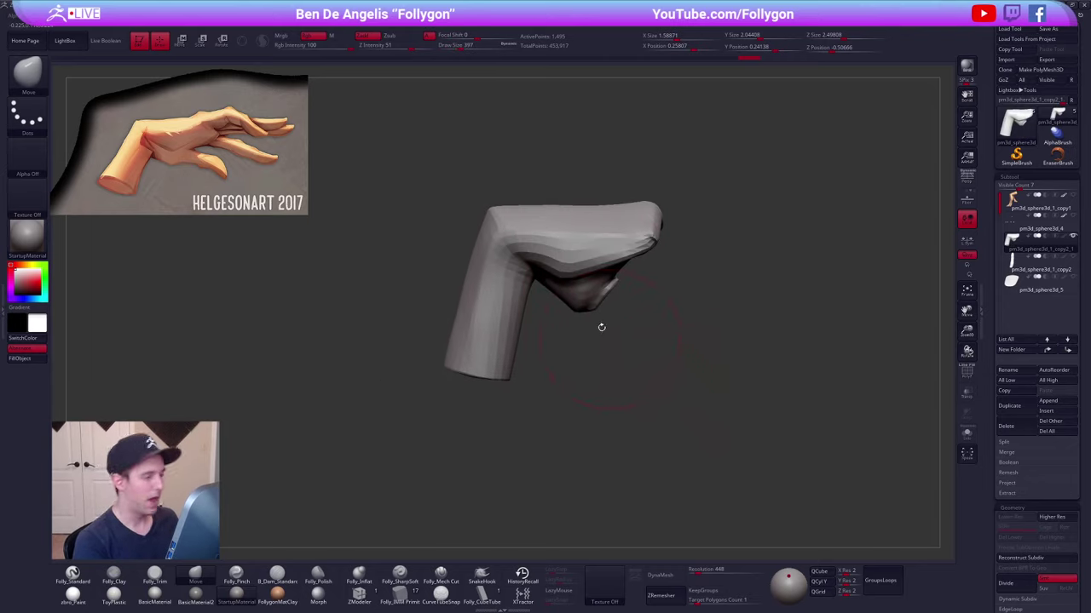
key(shift+d)
ctrl+right_drag(535, 279, 535, 284)
alt+right_drag(535, 285, 574, 278)
key(shift+f)
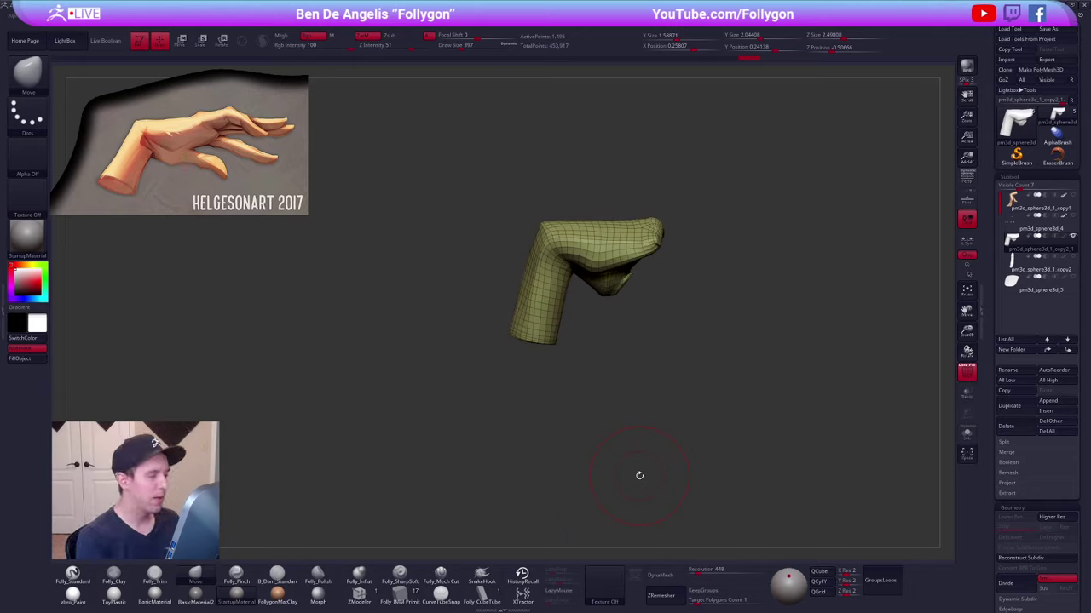
key(shift+f)
- Mask the palm with the lasso, blur the mask and rotate the forearm outward around the wrist
key(space)
drag(538, 290, 533, 290)
mouse_move(562, 317)
right_down()
mouse_move(579, 259)
mouse_move(559, 273)
right_up()
mouse_move(588, 295)
ctrl+mouse_down()
mouse_move(556, 245)
mouse_move(540, 379)
mouse_move(599, 389)
ctrl+mouse_up()
mouse_move(600, 391)
right_down()
mouse_move(612, 404)
mouse_move(580, 396)
mouse_move(563, 338)
right_up()
ctrl+click(577, 318)
key(r)
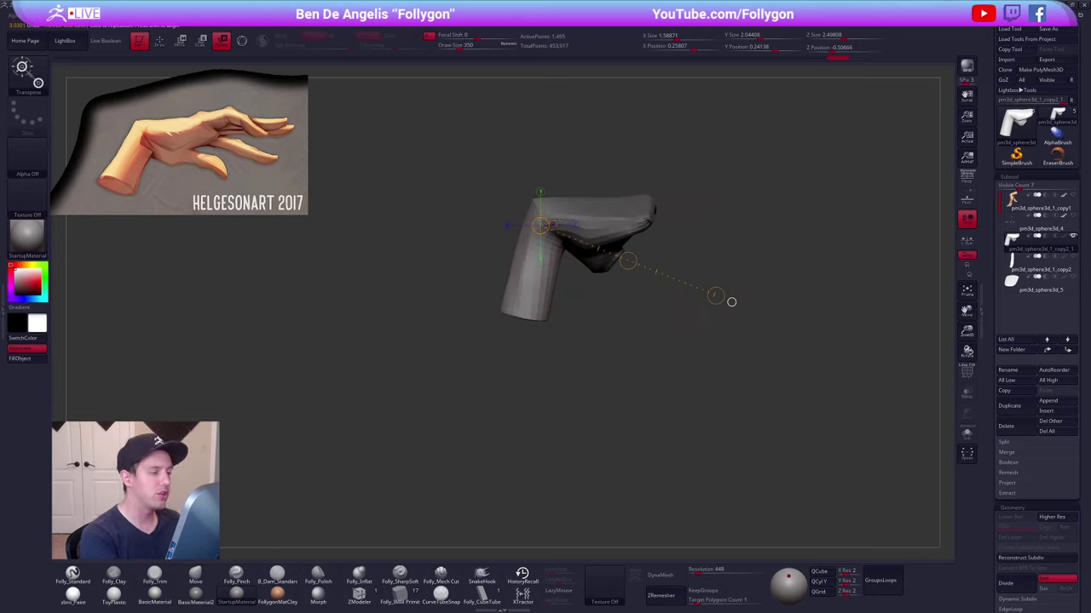
mouse_move(548, 225)
mouse_down()
mouse_move(641, 218)
mouse_move(514, 366)
mouse_move(475, 356)
mouse_move(537, 331)
mouse_move(452, 282)
mouse_move(460, 274)
mouse_up()
key(q)
- Isolate the forearm's open end with a soft mask and scale it to flare the arm, clearing the mask
ctrl+click(528, 305)
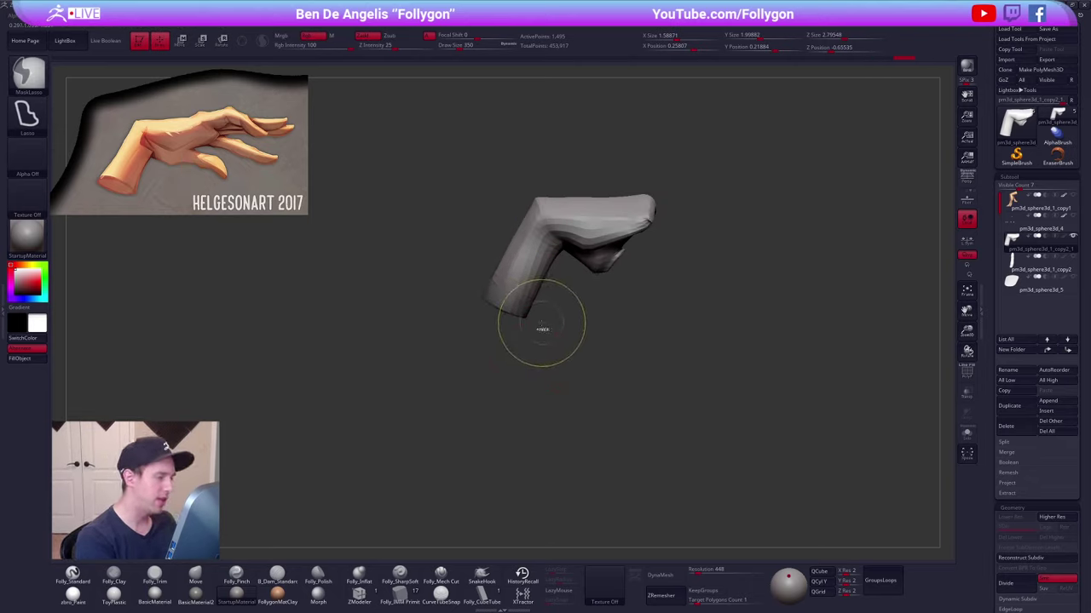
ctrl+click(539, 341)
drag(546, 340, 600, 277)
key(e)
mouse_move(519, 297)
mouse_down()
mouse_move(634, 252)
mouse_move(545, 366)
mouse_up()
key(q)
mouse_move(546, 375)
ctrl+mouse_down()
mouse_move(523, 363)
mouse_move(555, 316)
mouse_move(548, 327)
mouse_move(519, 316)
ctrl+mouse_up()
- Refine the silhouette of the forearm, wrist and palm with the Move brush at about draw size 350
key(space)
drag(479, 285, 473, 264)
mouse_move(394, 259)
mouse_down()
mouse_move(538, 262)
mouse_move(566, 295)
mouse_move(555, 383)
mouse_move(595, 436)
mouse_move(579, 358)
mouse_up()
key(space)
drag(564, 299, 562, 299)
drag(522, 247, 515, 246)
drag(596, 263, 603, 262)
key(space)
drag(604, 262, 599, 261)
mouse_move(592, 317)
mouse_down()
mouse_move(548, 285)
mouse_move(576, 357)
mouse_move(606, 291)
mouse_up()
drag(577, 278, 572, 282)
key(space)
mouse_move(503, 356)
mouse_down()
mouse_move(490, 357)
mouse_move(536, 337)
mouse_move(646, 327)
mouse_up()
drag(531, 317, 625, 342)
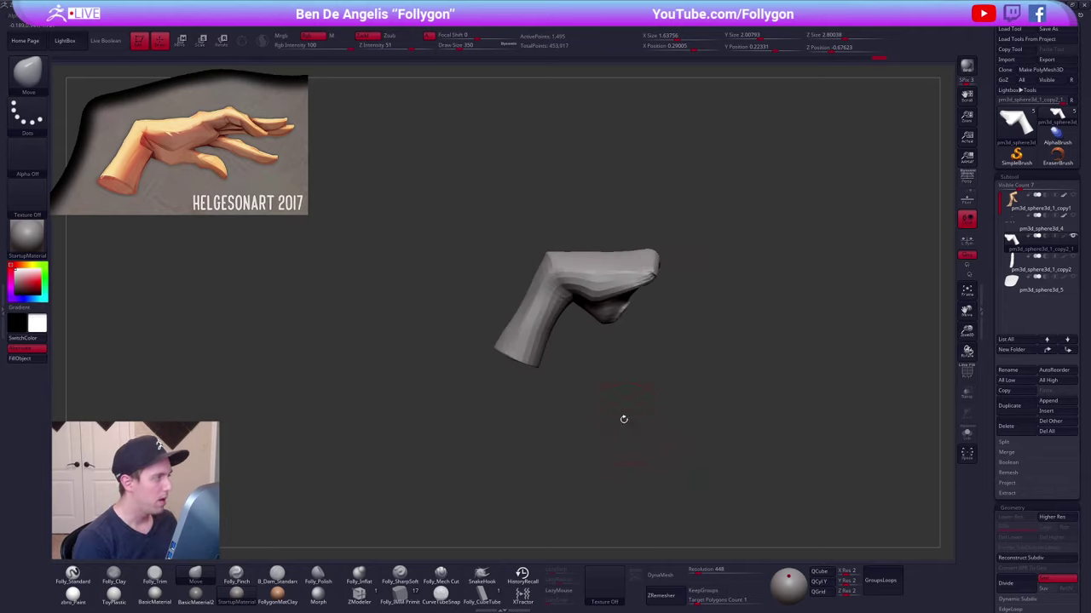
- Mask the forearm with a blurred edge and reposition the thumb base against the palm with the transpose line
mouse_move(541, 222)
ctrl+mouse_down()
mouse_move(712, 341)
mouse_move(639, 400)
ctrl+mouse_up()
ctrl+shift+click(660, 404)
mouse_move(584, 317)
ctrl+mouse_down()
mouse_move(545, 213)
mouse_move(640, 319)
mouse_move(640, 341)
mouse_move(588, 311)
ctrl+mouse_up()
ctrl+click(613, 300)
ctrl+click(625, 309)
ctrl+click(637, 336)
key(w)
shift+drag(566, 244, 561, 375)
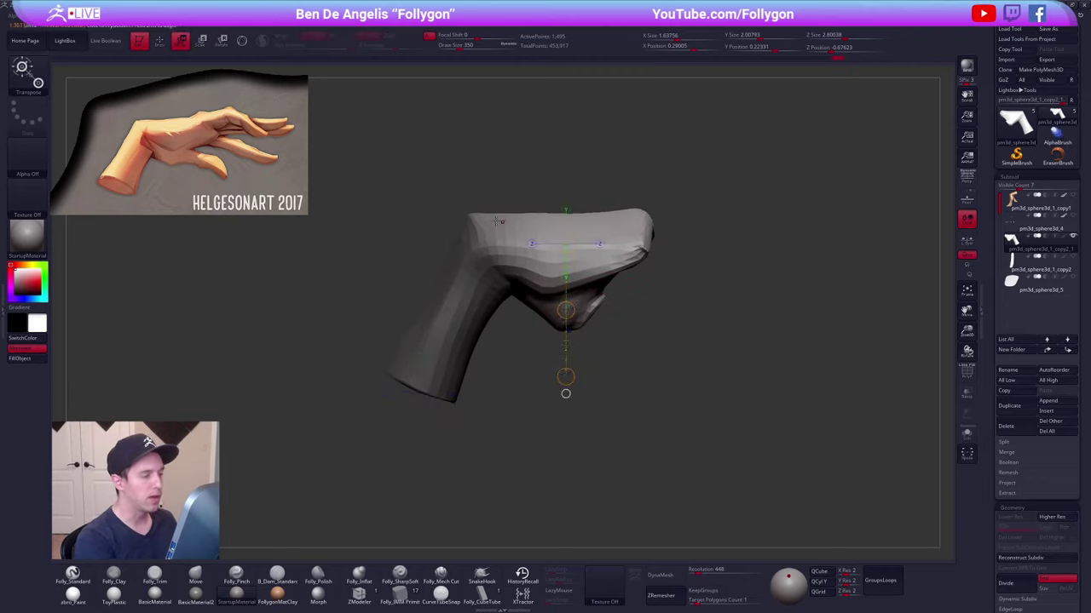
mouse_move(481, 216)
shift+mouse_down()
mouse_move(480, 434)
mouse_move(481, 401)
shift+mouse_up()
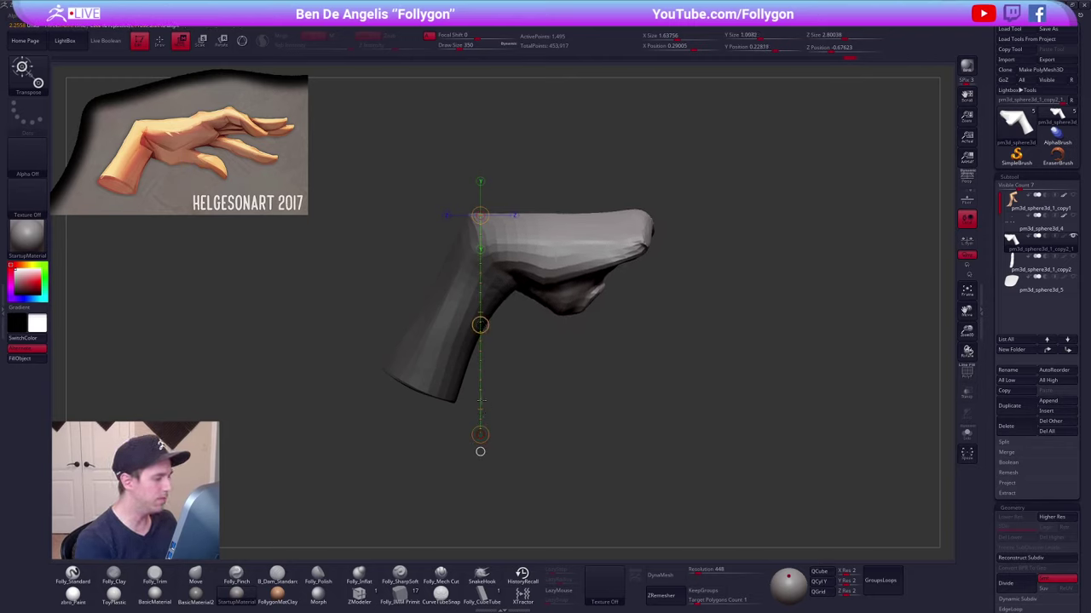
- Rotate the unmasked thumb base of the palm with the transpose line
mouse_move(706, 418)
alt+mouse_down()
mouse_move(691, 423)
mouse_move(685, 445)
mouse_move(651, 447)
mouse_move(693, 431)
alt+mouse_up()
key(r)
mouse_move(489, 244)
shift+mouse_down()
mouse_move(592, 245)
mouse_move(594, 271)
shift+mouse_up()
mouse_move(577, 306)
mouse_down()
mouse_move(621, 336)
mouse_move(691, 348)
mouse_up()
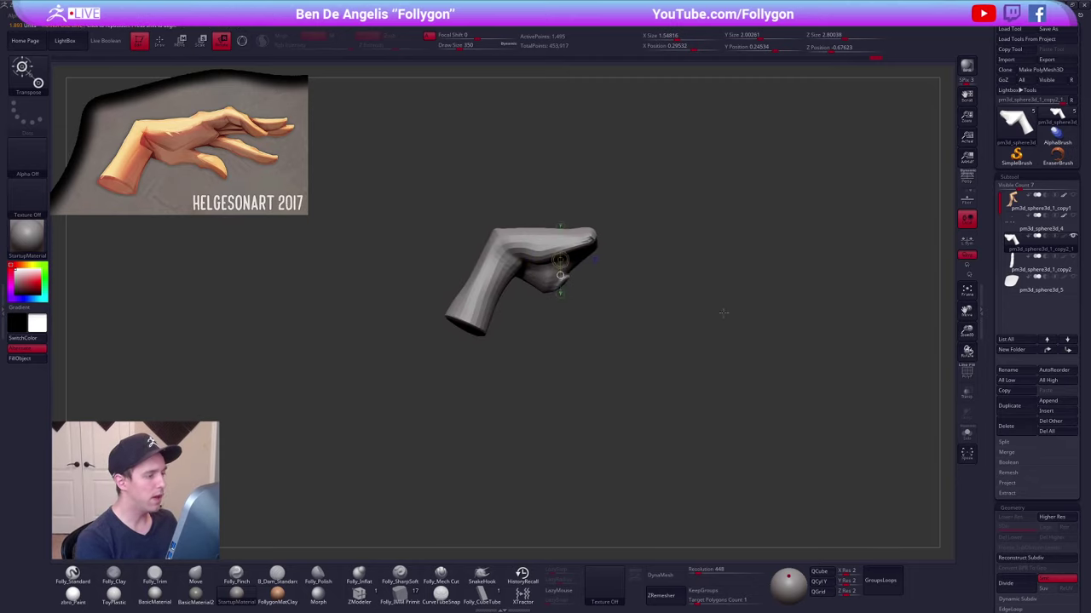
key(q)
- Mask the forearm with a soft edge and shape the thumb base with the Move brush at draw size 430
mouse_move(766, 380)
mouse_down()
mouse_move(780, 398)
mouse_move(703, 401)
mouse_up()
drag(554, 301, 558, 301)
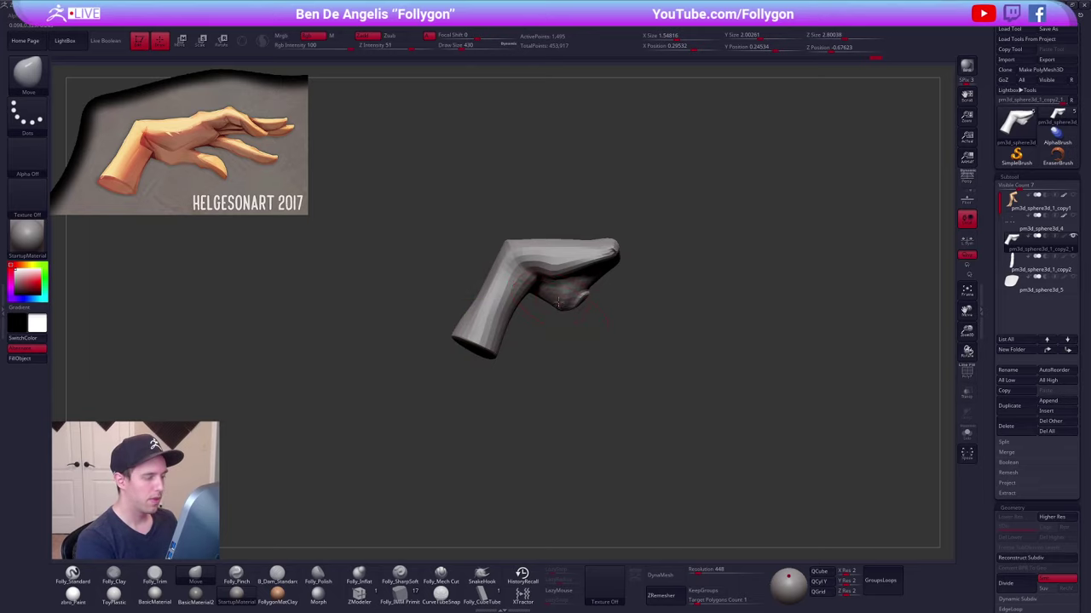
right_drag(559, 298, 559, 260)
mouse_move(536, 298)
ctrl+mouse_down()
mouse_move(428, 405)
mouse_move(554, 392)
ctrl+mouse_up()
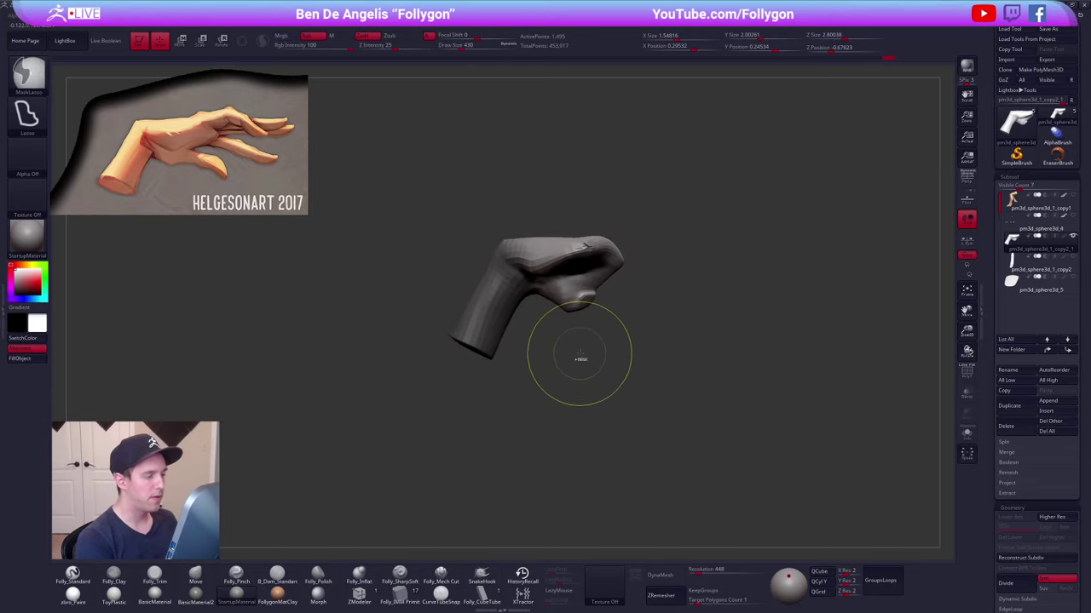
mouse_move(597, 363)
right_down()
mouse_move(656, 316)
mouse_move(648, 247)
right_up()
ctrl+click(600, 318)
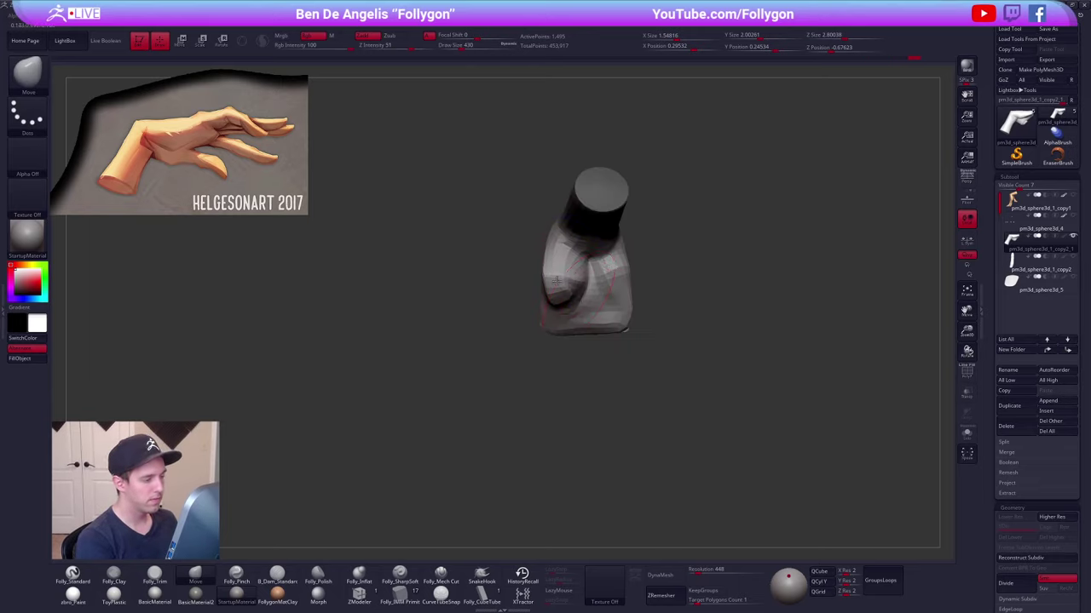
drag(556, 281, 552, 291)
right_drag(541, 283, 611, 283)
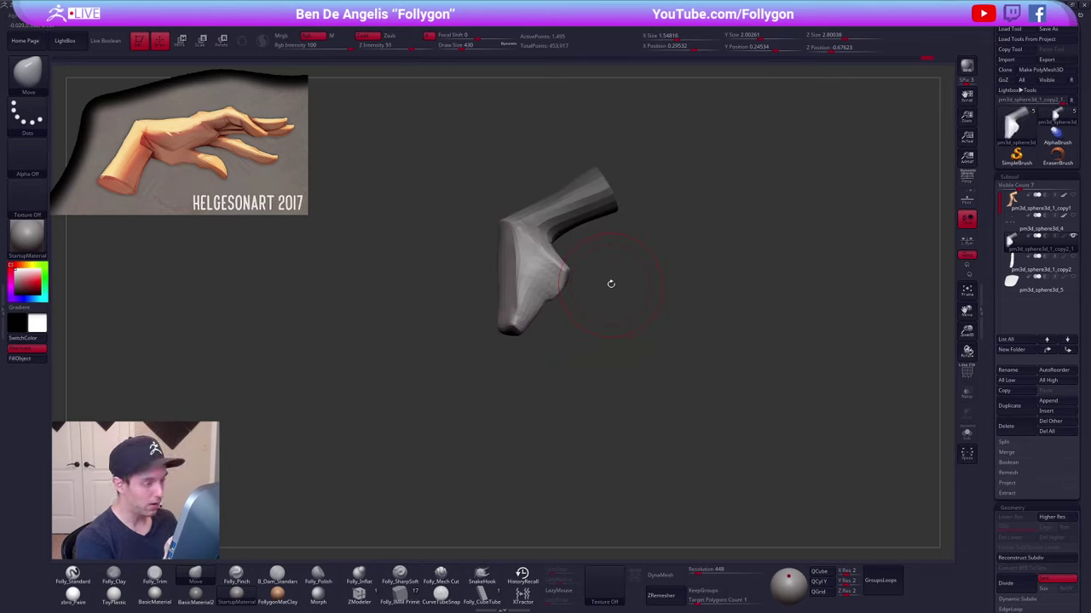
drag(558, 274, 498, 364)
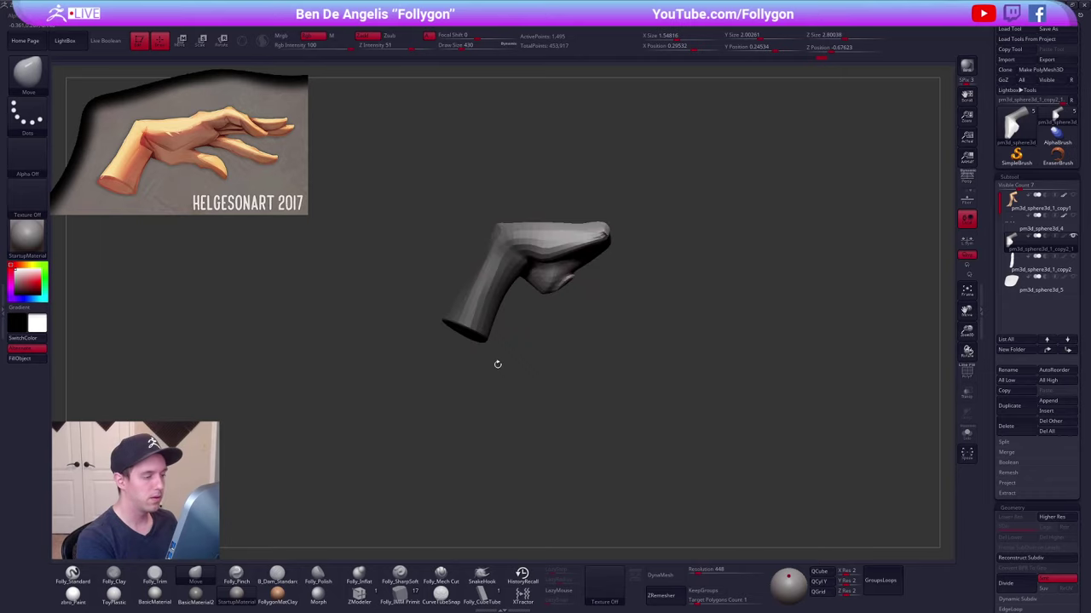
- Adjust the underside of the palm and thumb base with the Move brush at draw size 636
mouse_move(589, 418)
alt+mouse_down()
mouse_move(602, 394)
mouse_move(583, 358)
alt+mouse_up()
key(space)
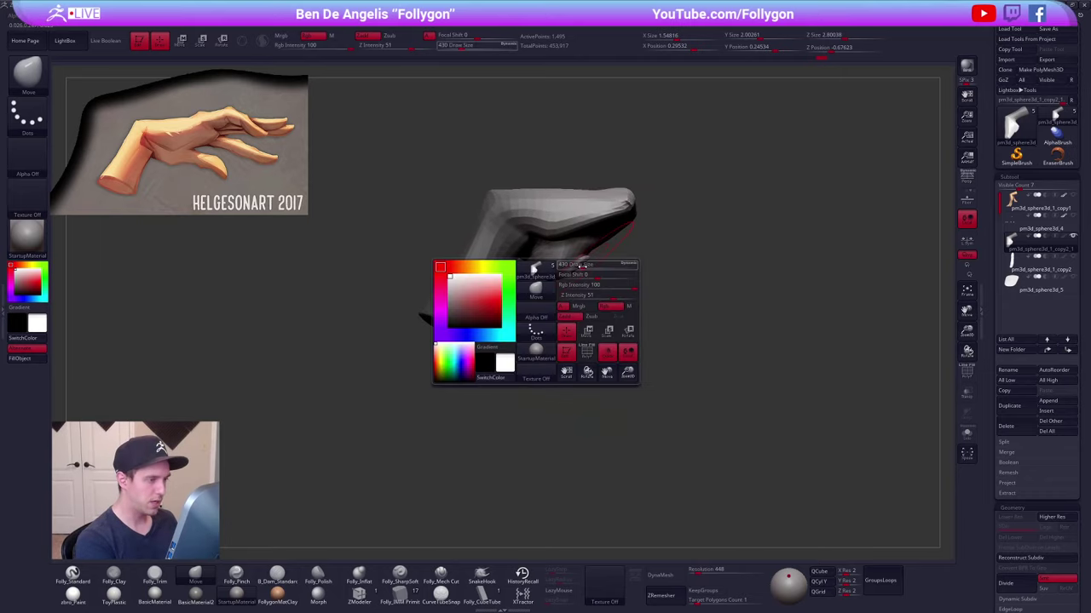
drag(583, 263, 586, 263)
key(space)
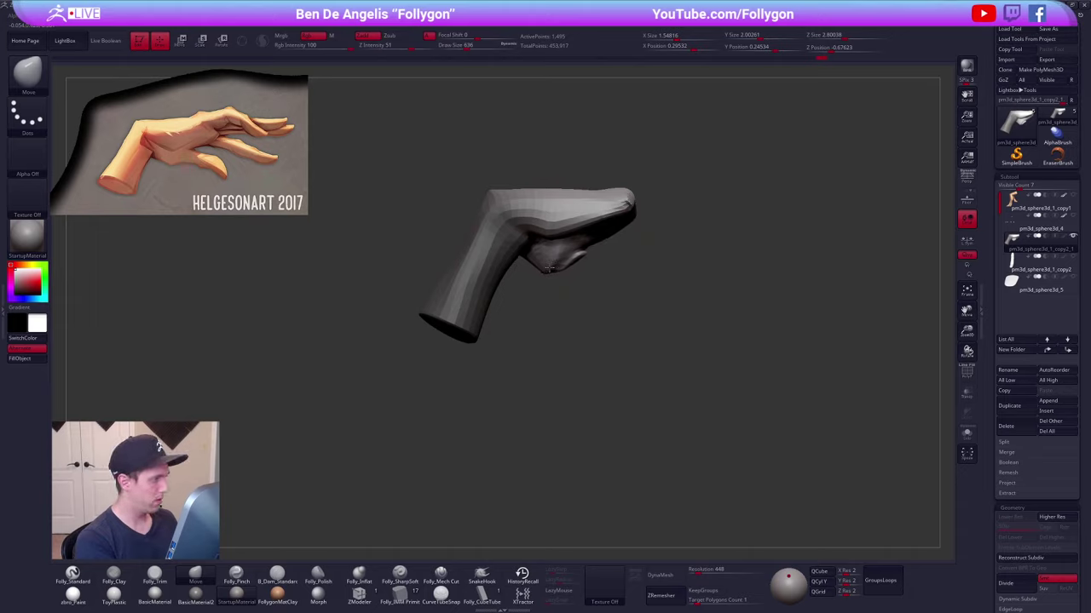
key(space)
drag(547, 265, 538, 265)
- Smooth the thumb stump into the palm and refine it with the Move brush at draw size 227
mouse_move(579, 210)
right_down()
mouse_move(524, 194)
mouse_move(496, 205)
right_up()
key(space)
drag(502, 284, 496, 284)
right_drag(501, 280, 512, 205)
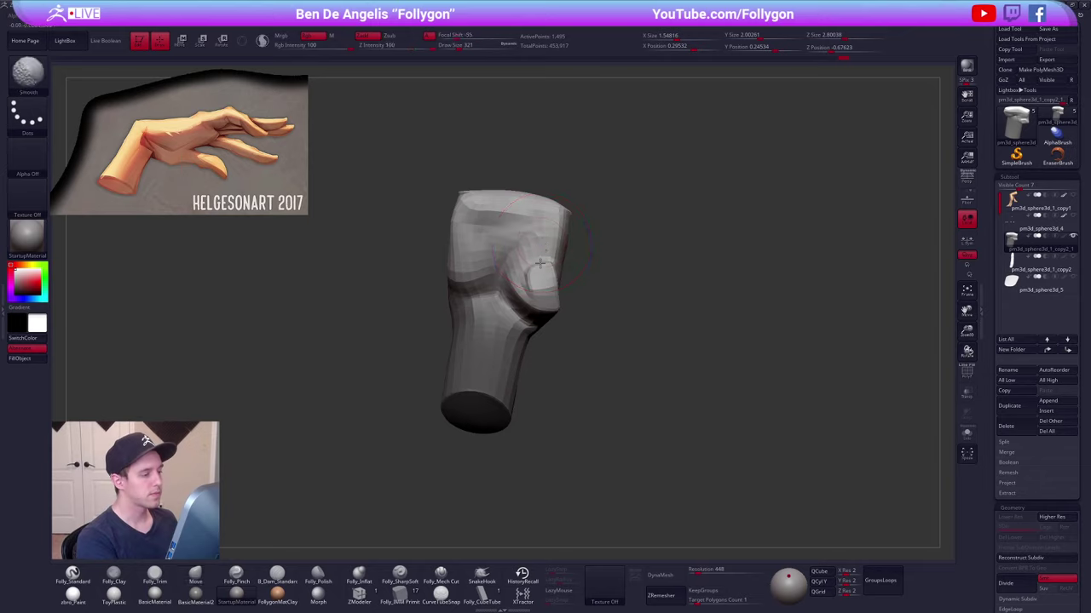
mouse_move(583, 290)
right_down()
mouse_move(504, 305)
mouse_move(521, 286)
right_up()
key(space)
drag(541, 266, 536, 266)
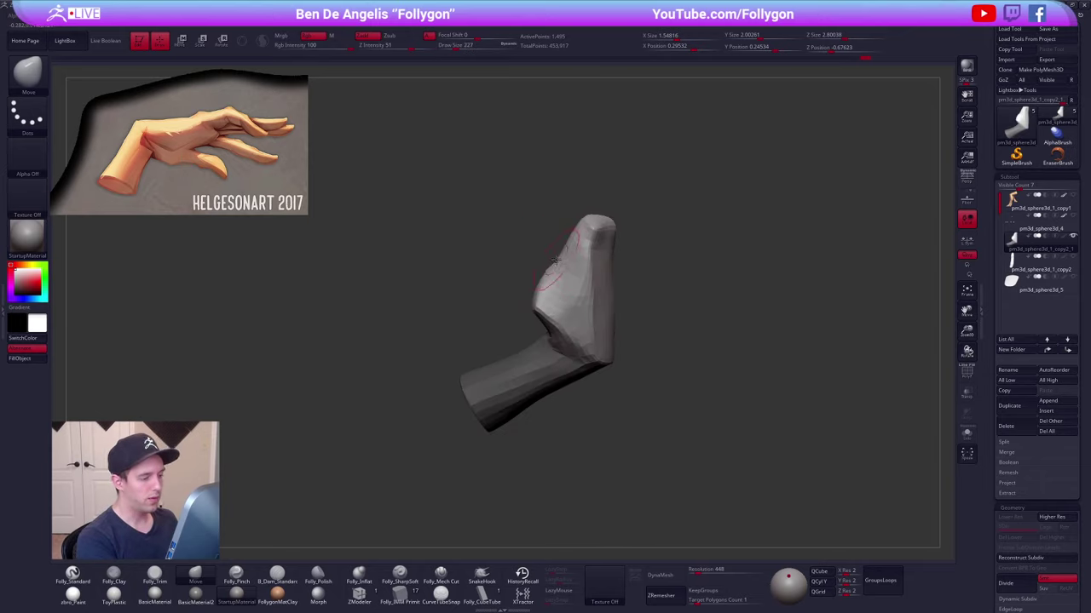
right_drag(546, 266, 622, 256)
ctrl+drag(635, 253, 641, 259)
mouse_move(550, 244)
right_down()
mouse_move(521, 252)
mouse_move(587, 256)
mouse_move(550, 266)
right_up()
- Push the thumb side of the palm into shape with the Move brush at draw size 215
key(2)
right_drag(569, 302, 606, 299)
key(space)
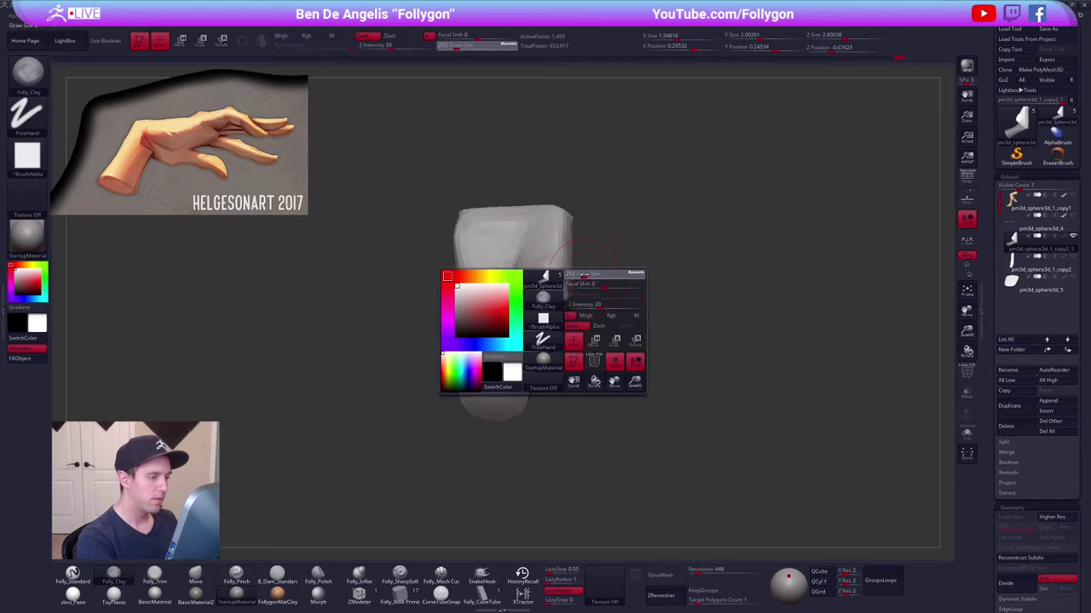
key(1)
mouse_move(575, 282)
mouse_down()
mouse_move(569, 293)
mouse_move(564, 270)
mouse_move(571, 294)
mouse_up()
key(space)
right_drag(572, 294, 598, 312)
key(space)
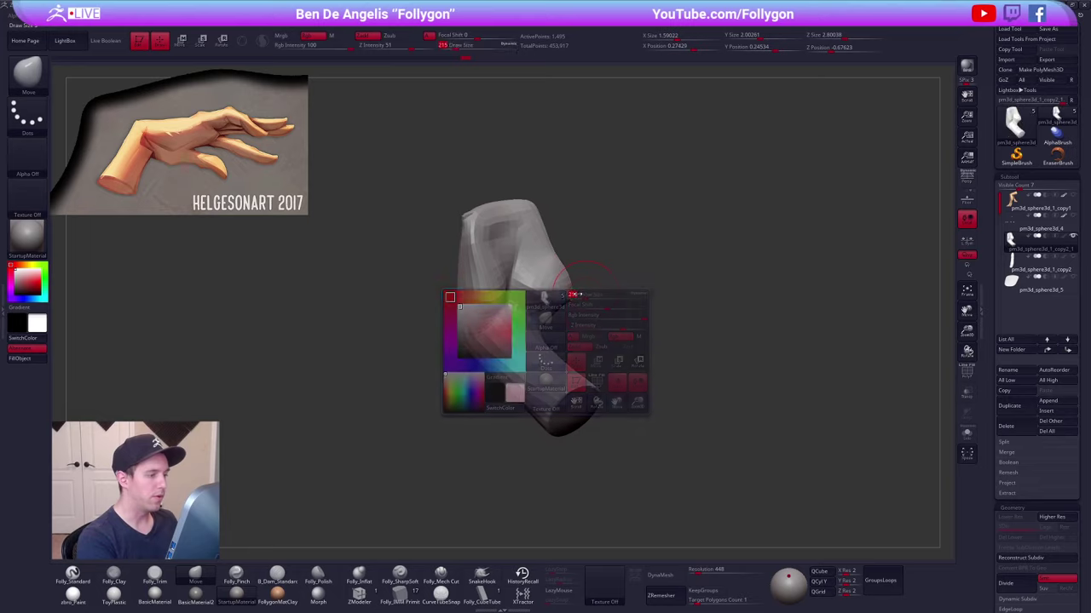
drag(589, 315, 578, 316)
- Preview the palm with dynamic subdivision, turn it off and divide the mesh up to subdivision level 4
key(d)
mouse_move(585, 288)
right_down()
mouse_move(623, 317)
mouse_move(583, 314)
mouse_move(586, 292)
mouse_move(588, 328)
right_up()
key(shift+d)
key(ctrl+d)
key(ctrl+d)
key(ctrl+d)
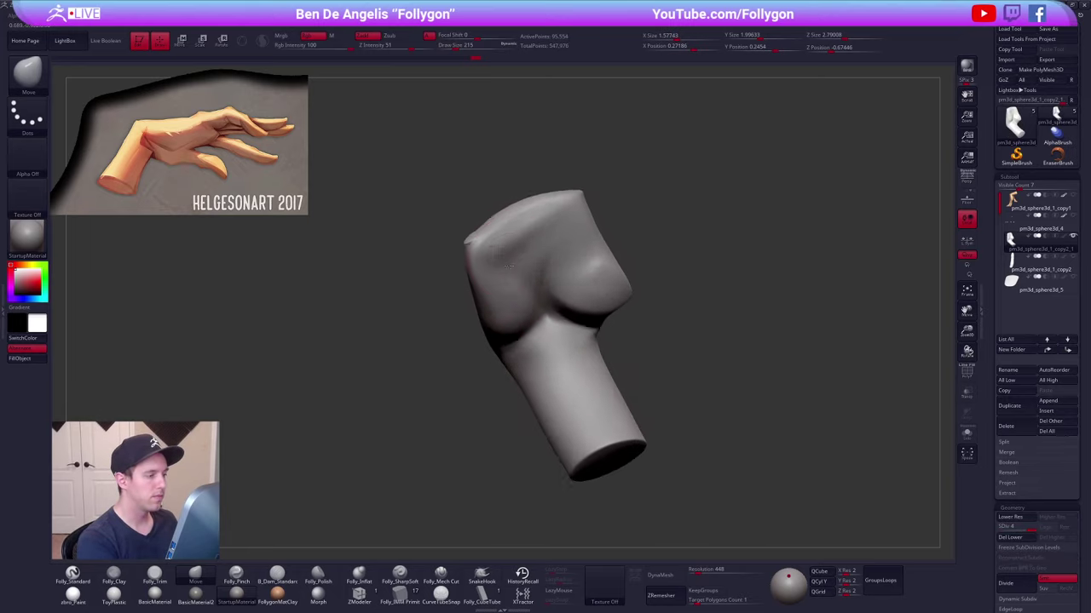
- Flatten the palm's knuckle end from side to side with the Folly_Trim brush at draw size 215
right_drag(546, 213, 511, 281)
key(3)
mouse_move(565, 169)
mouse_down()
mouse_move(504, 203)
mouse_move(471, 244)
mouse_up()
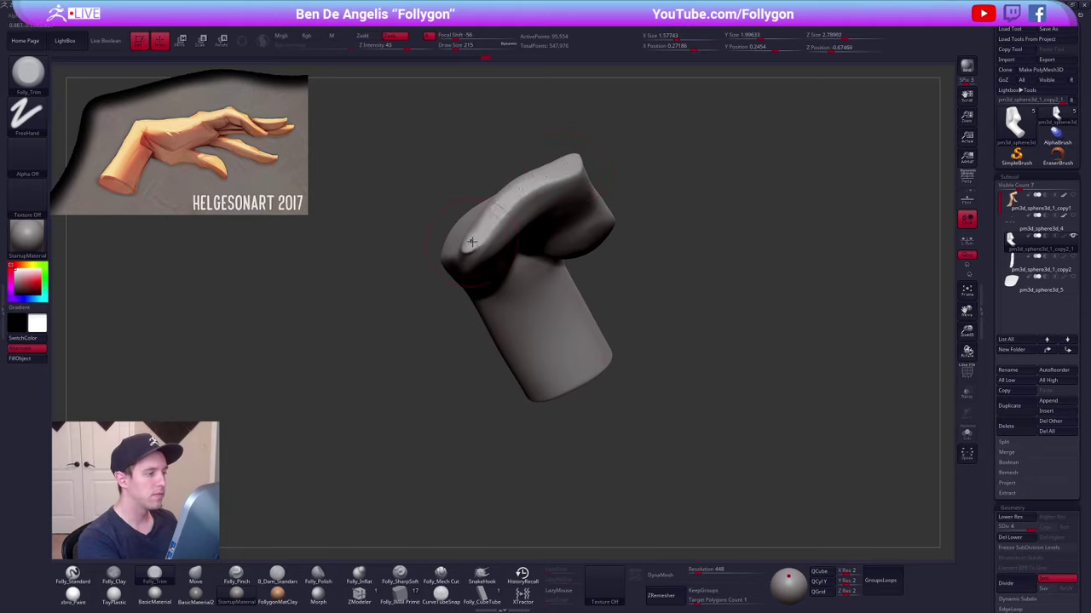
drag(567, 165, 475, 239)
right_drag(512, 213, 493, 224)
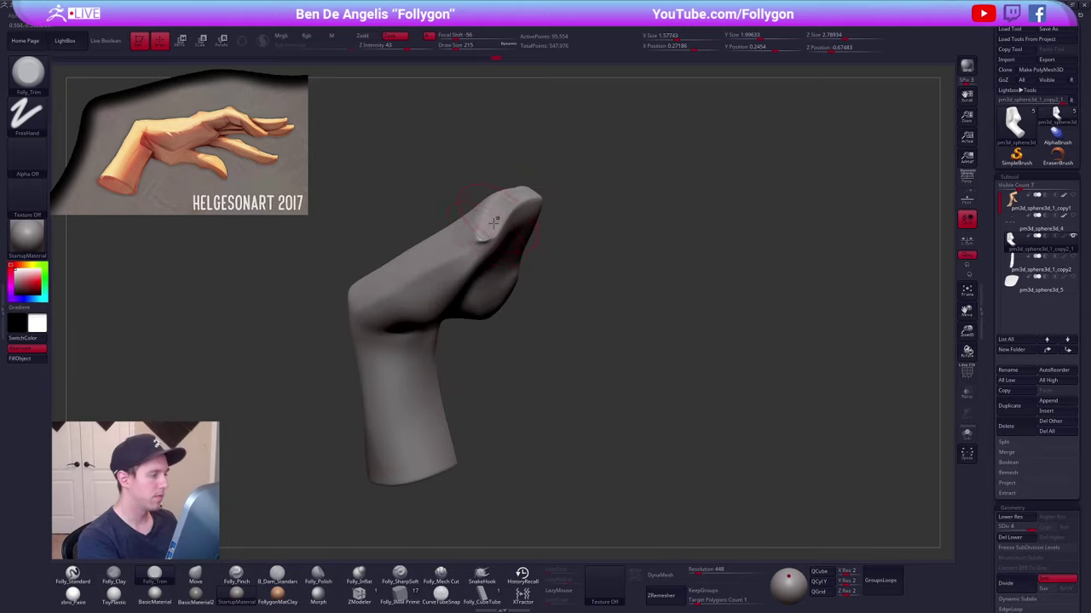
drag(504, 201, 466, 262)
drag(491, 242, 470, 258)
- Define the outer side edge of the palm from wrist to knuckles with Folly_Mech Cut at draw size 140
alt+right_drag(474, 255, 577, 250)
click(442, 575)
key(s)
drag(552, 266, 543, 256)
right_drag(542, 256, 445, 305)
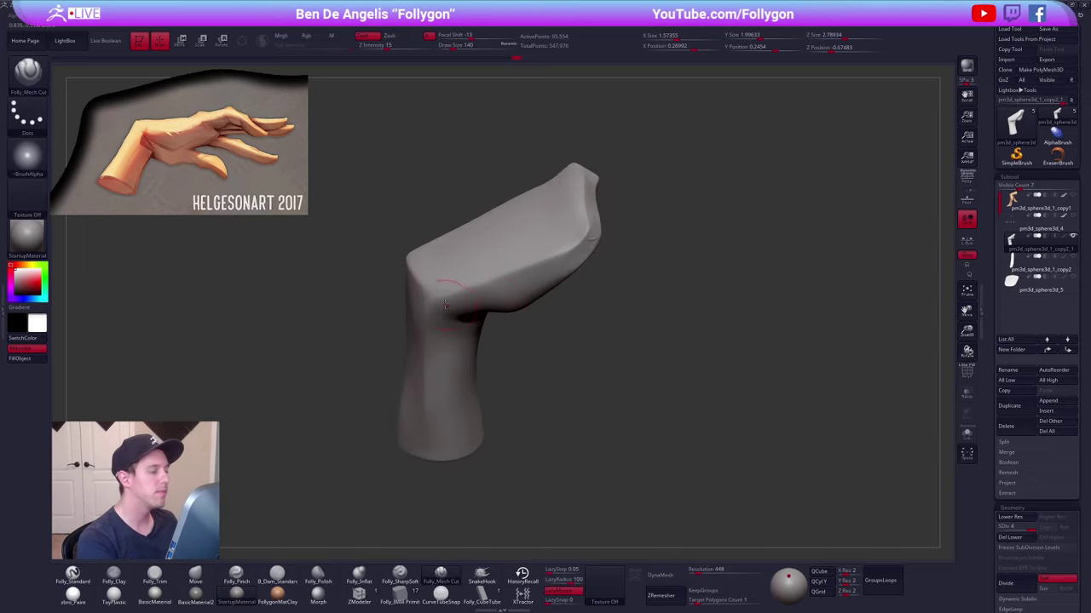
drag(450, 296, 580, 247)
mouse_move(587, 240)
right_down()
mouse_move(545, 223)
mouse_move(535, 250)
mouse_move(553, 179)
right_up()
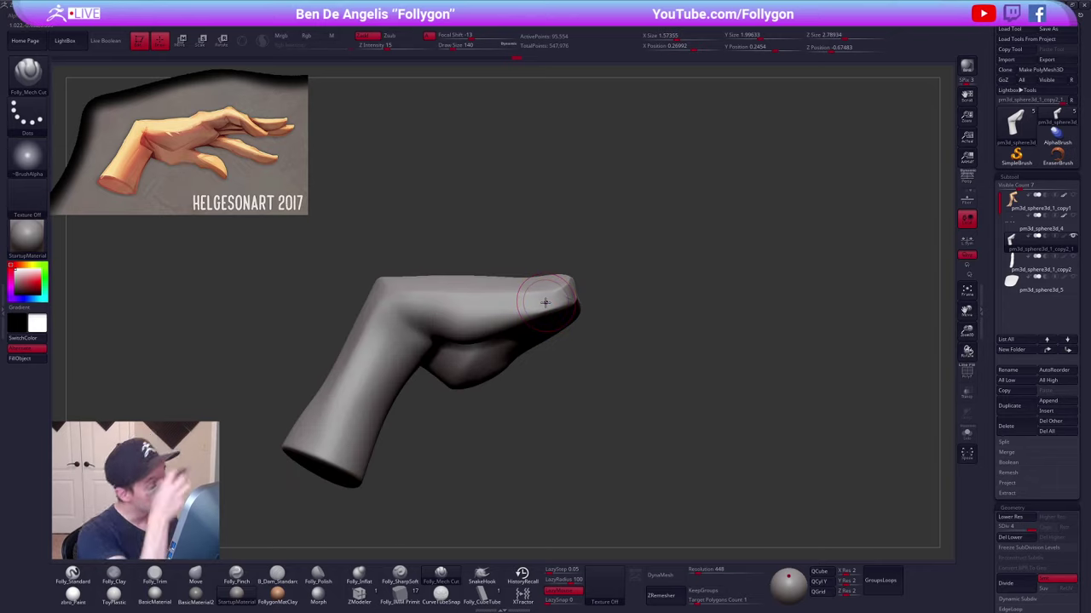
alt+right_drag(501, 344, 505, 299)
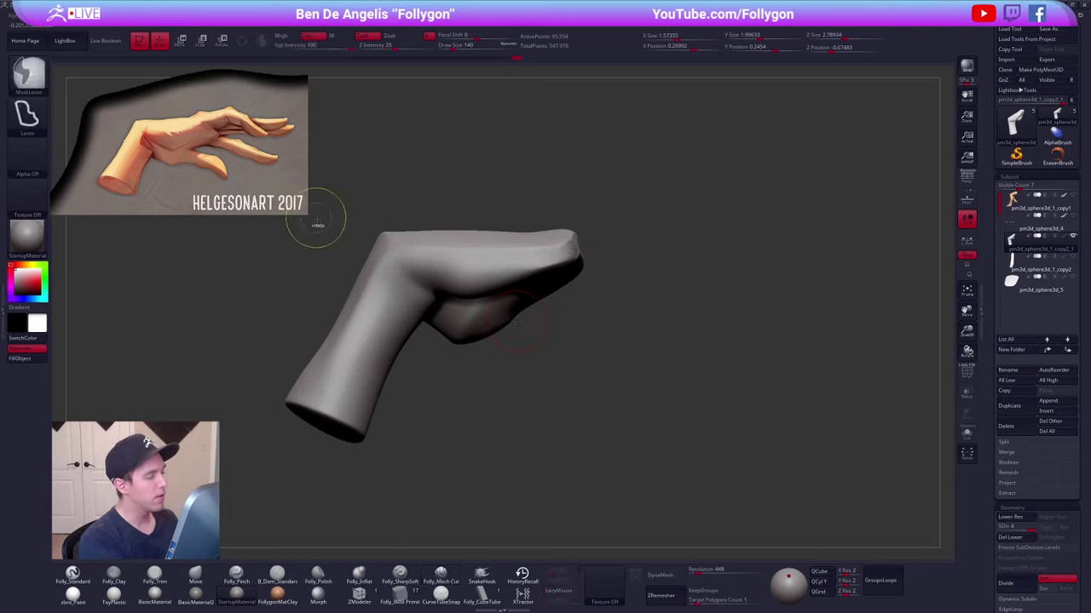
mouse_move(337, 234)
ctrl+mouse_down()
mouse_move(723, 161)
mouse_move(610, 228)
mouse_move(337, 259)
ctrl+mouse_up()
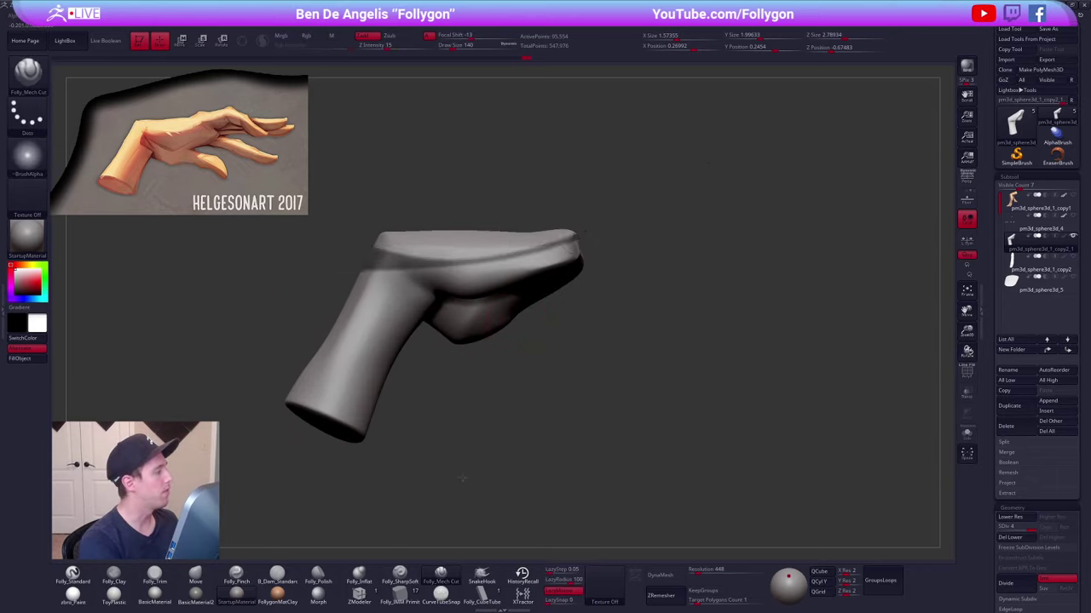
mouse_move(465, 464)
alt+right_down()
mouse_move(590, 448)
mouse_move(594, 414)
alt+right_up()
key(ctrl+z)
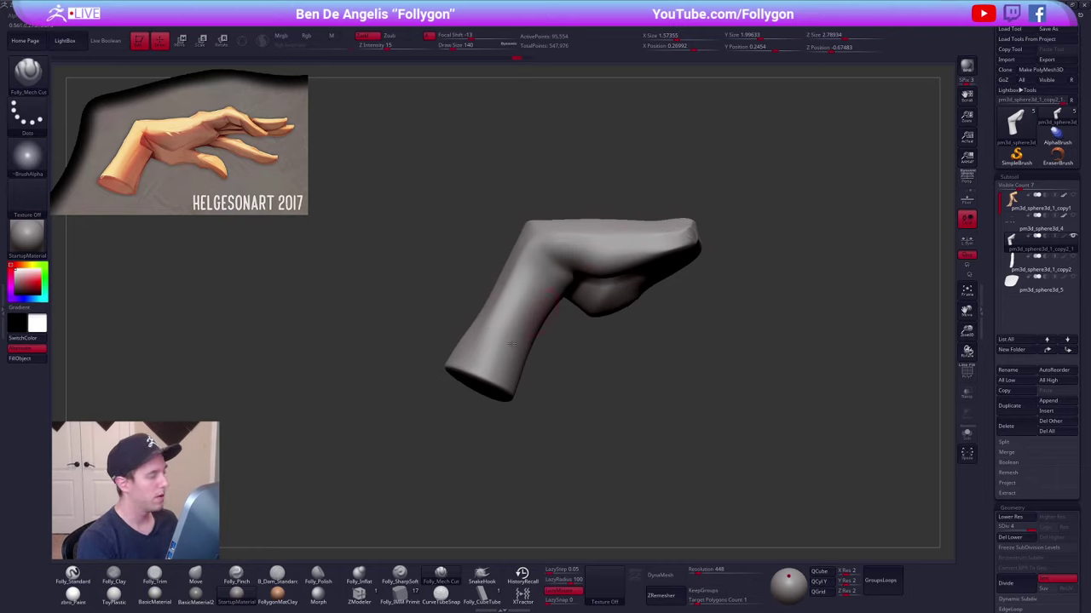
- Cut a crisper plane along the palm's outer side toward the knuckles with the Folly_Mech Cut brush
alt+drag(513, 432, 492, 449)
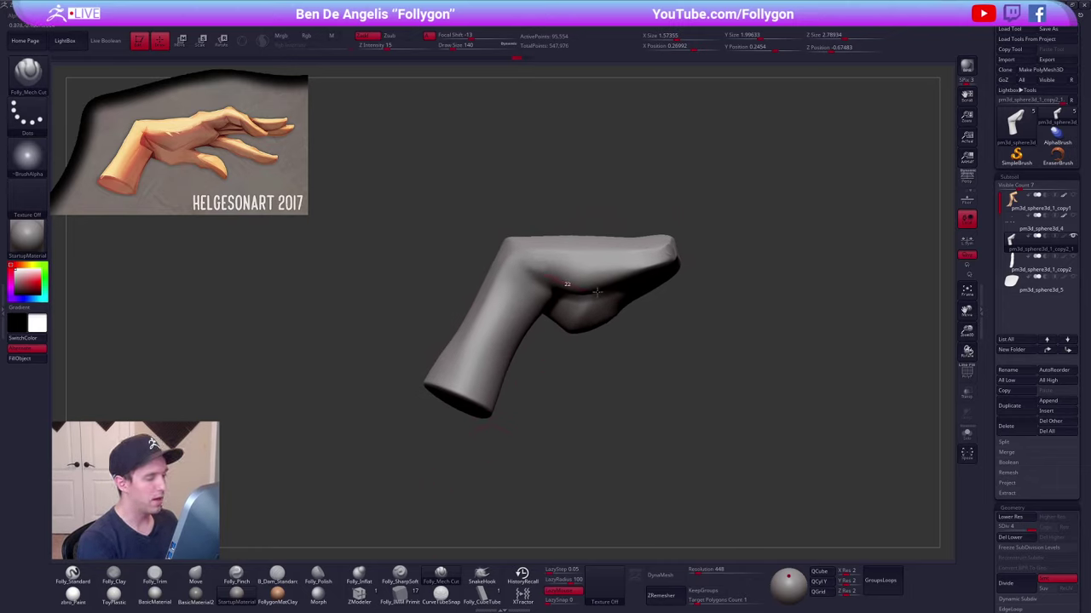
drag(597, 292, 633, 280)
right_drag(633, 294, 582, 270)
drag(590, 284, 694, 245)
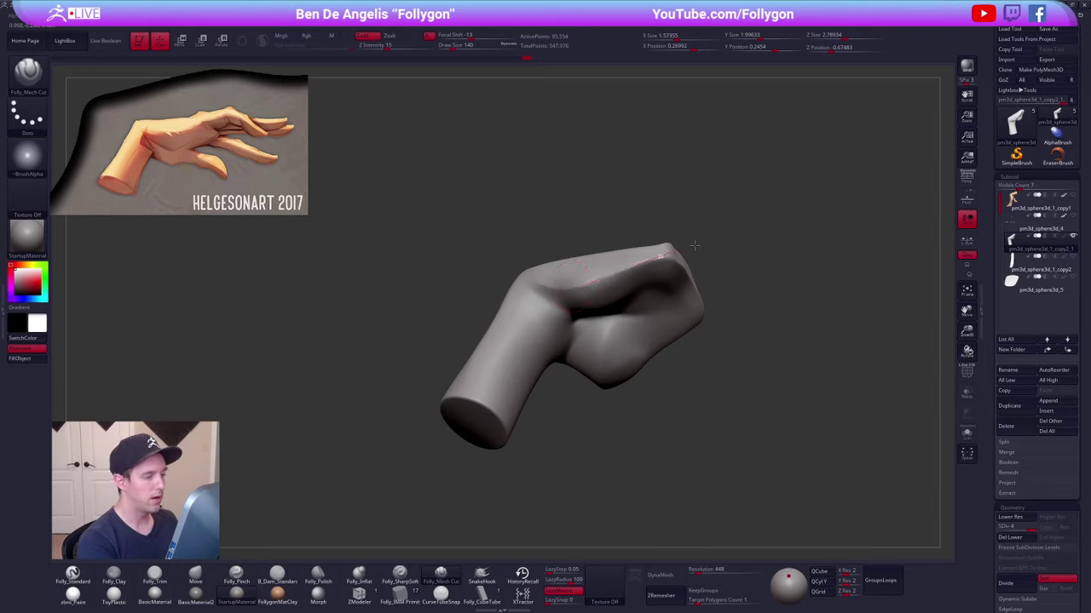
mouse_move(640, 265)
right_down()
mouse_move(632, 293)
mouse_move(605, 311)
mouse_move(628, 260)
mouse_move(619, 229)
mouse_move(641, 208)
mouse_move(660, 215)
mouse_move(654, 195)
right_up()
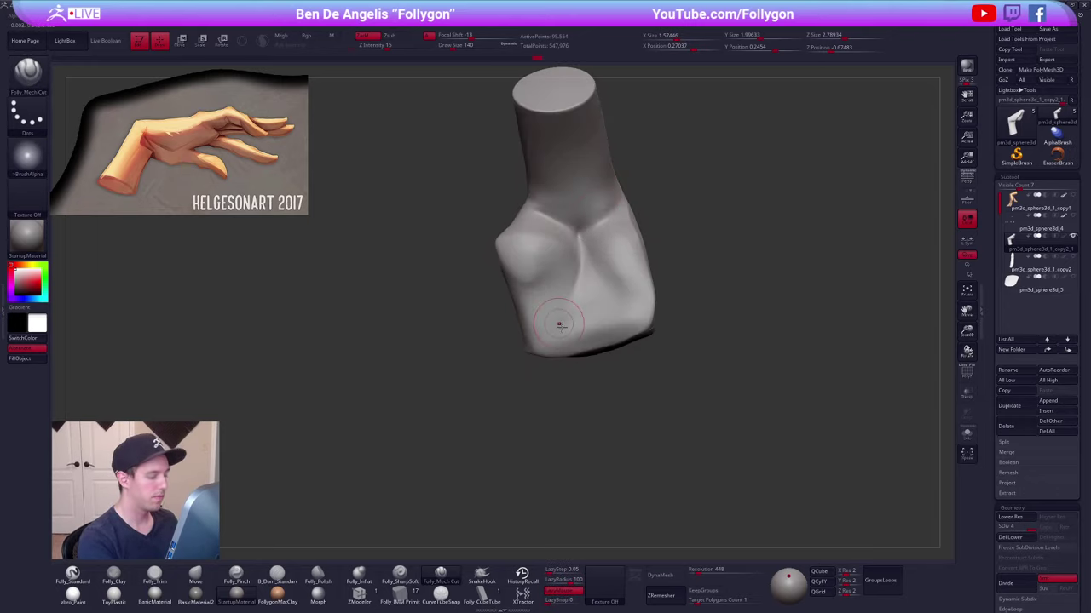
- Cut crisper planes around the inner wrist crease and heel of the palm with Folly_Mech Cut at lazy radius 53
key(5)
click(440, 577)
click(564, 581)
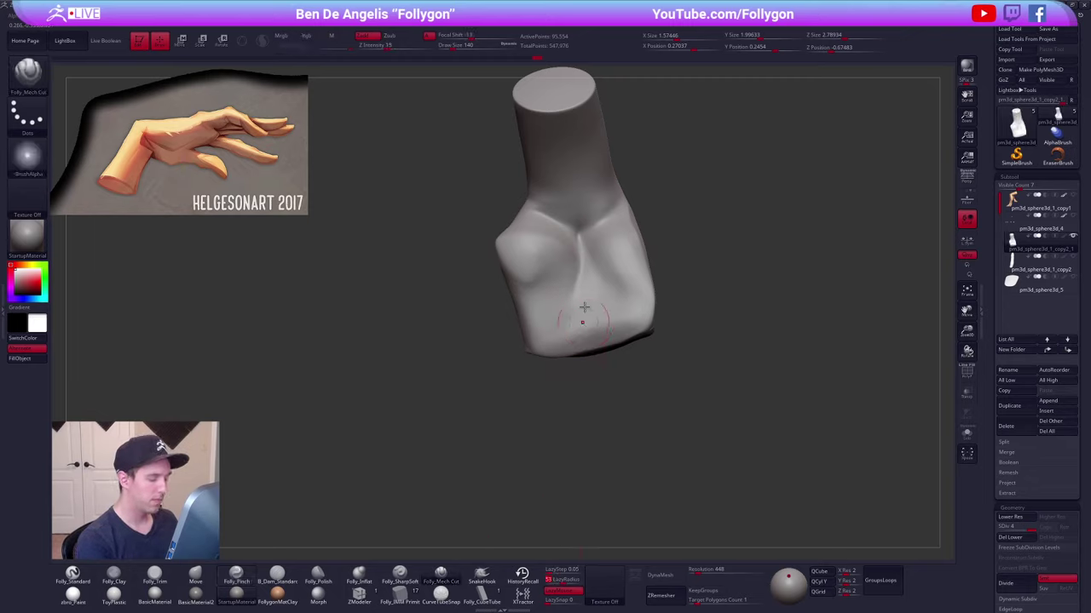
mouse_move(585, 307)
right_down()
mouse_move(575, 227)
mouse_move(594, 271)
right_up()
right_drag(595, 271, 613, 248)
drag(638, 232, 558, 260)
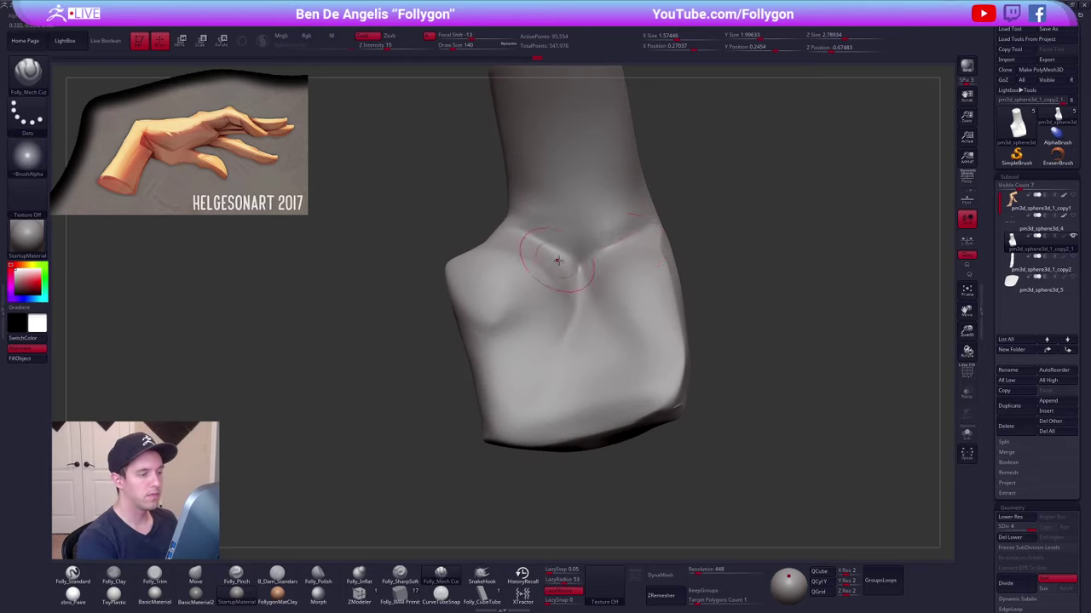
right_drag(557, 261, 541, 300)
mouse_move(555, 248)
mouse_down()
mouse_move(639, 226)
mouse_move(646, 211)
mouse_up()
right_drag(614, 239, 702, 255)
drag(523, 205, 611, 266)
right_drag(611, 265, 673, 247)
alt+right_drag(693, 328, 595, 348)
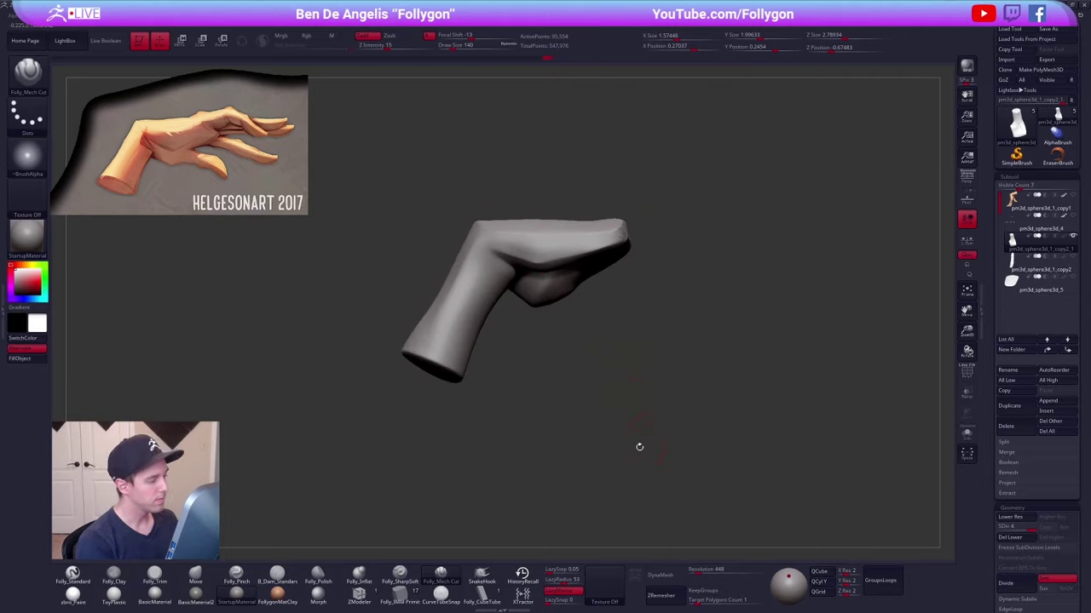
- Lower the palm mesh to subdivision level 1 and adjust the forearm's cut end from the side with the Move brush
key(shift+d)
key(shift+d)
key(shift+d)
key(b)
key(m)
key(v)
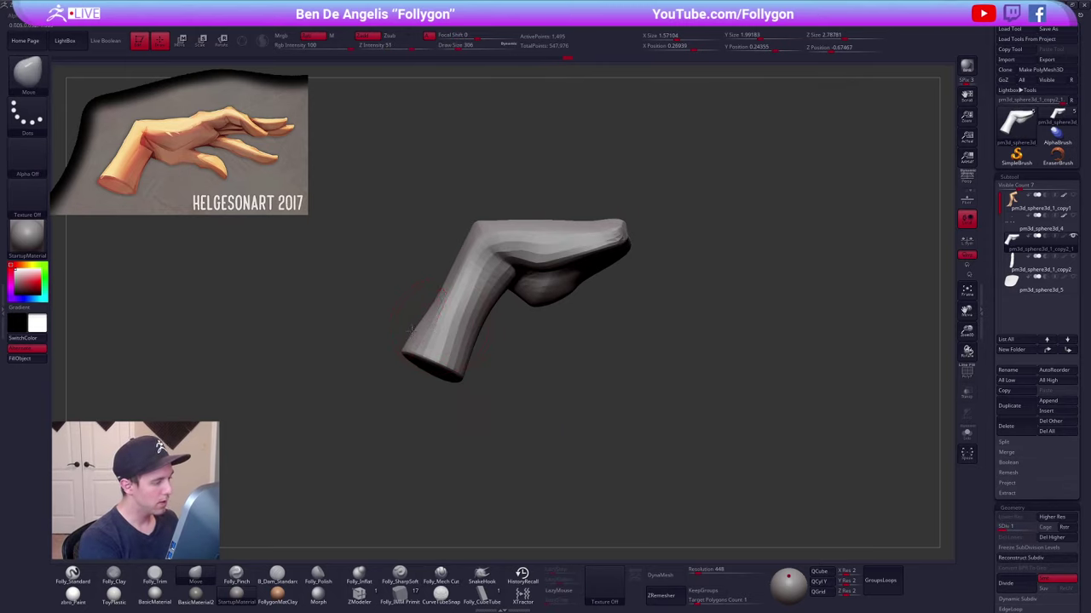
drag(464, 369, 467, 375)
- Reshape the forearm's width and side contour from behind with the Move brush at draw size 414
right_drag(468, 377, 558, 373)
key(space)
drag(489, 374, 459, 386)
drag(534, 369, 538, 374)
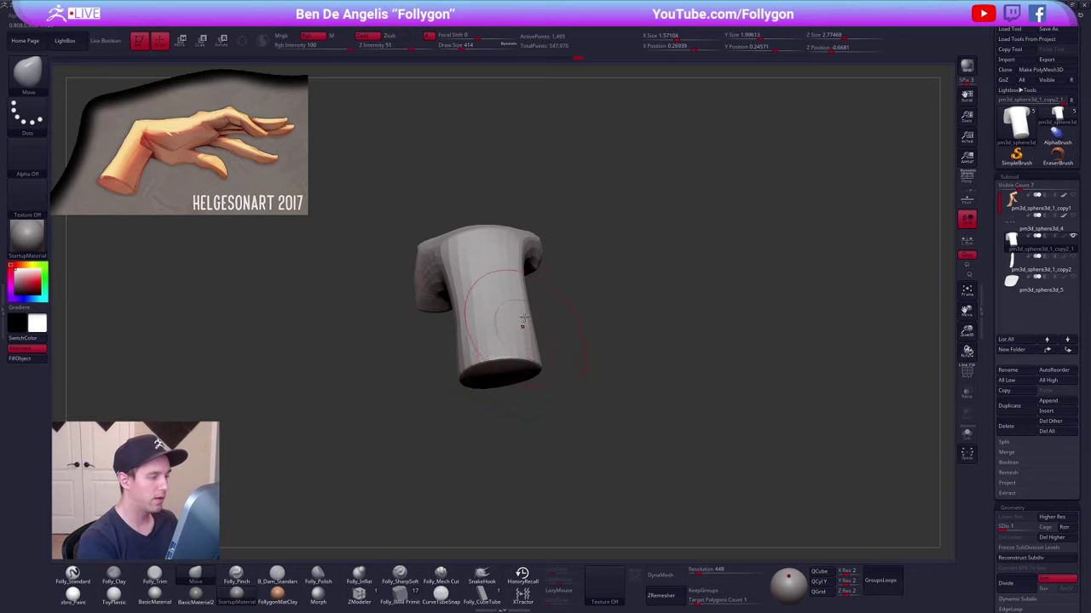
right_drag(520, 321, 522, 356)
drag(528, 308, 502, 289)
- Smooth the forearm at draw size 279 and return the mesh to subdivision level 4
key(space)
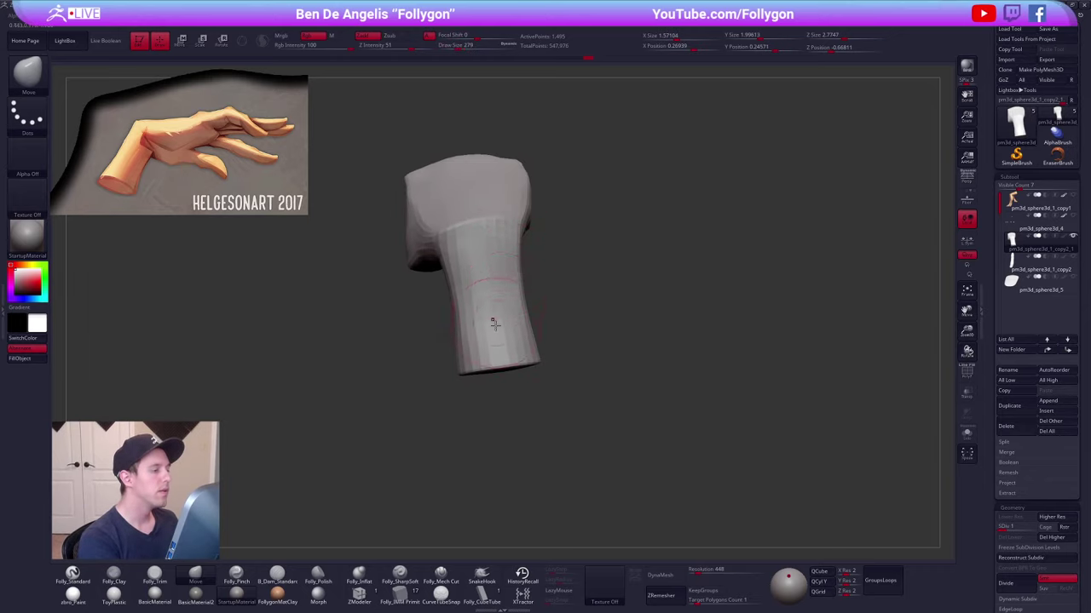
key(d)
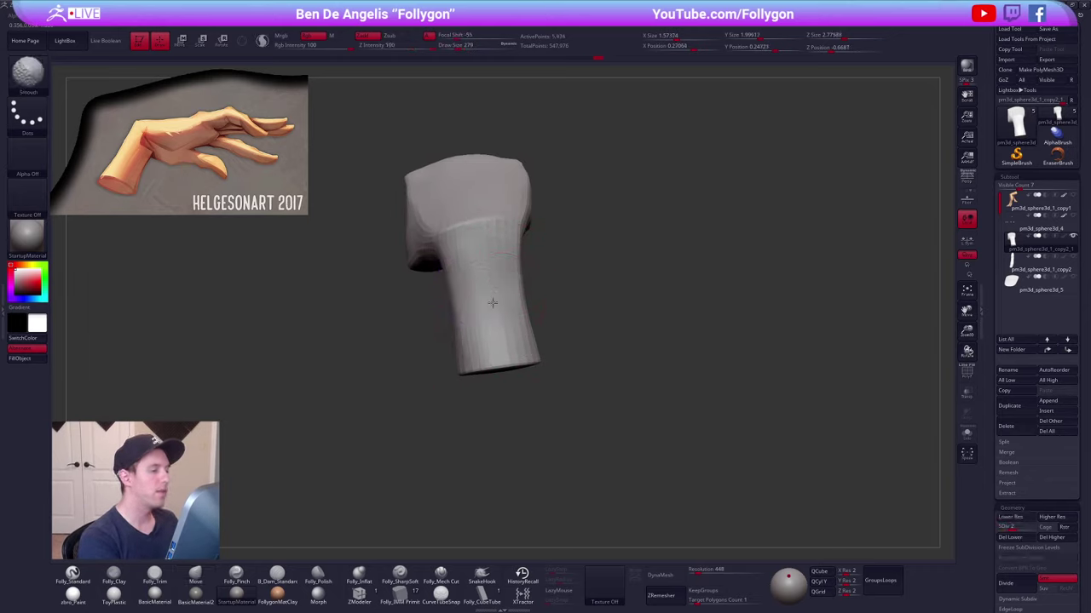
mouse_move(492, 362)
right_down()
mouse_move(501, 333)
mouse_move(564, 334)
mouse_move(522, 351)
right_up()
key(d)
key(d)
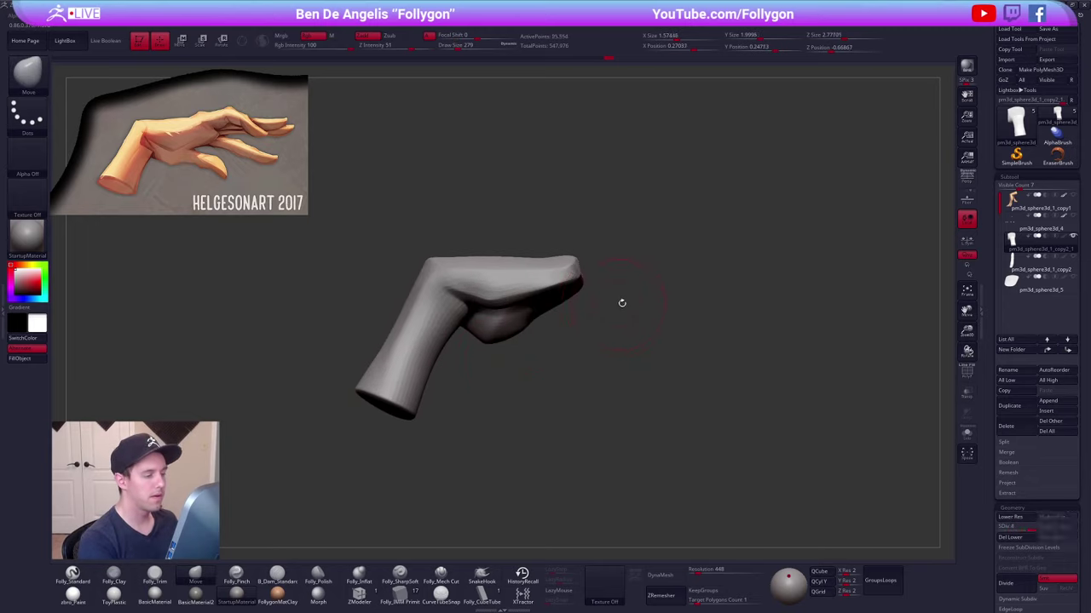
- Reduce the Move brush to draw size 170 and convert the palm to DynaMesh at resolution 448
key(space)
drag(621, 302, 612, 302)
right_drag(613, 306, 582, 317)
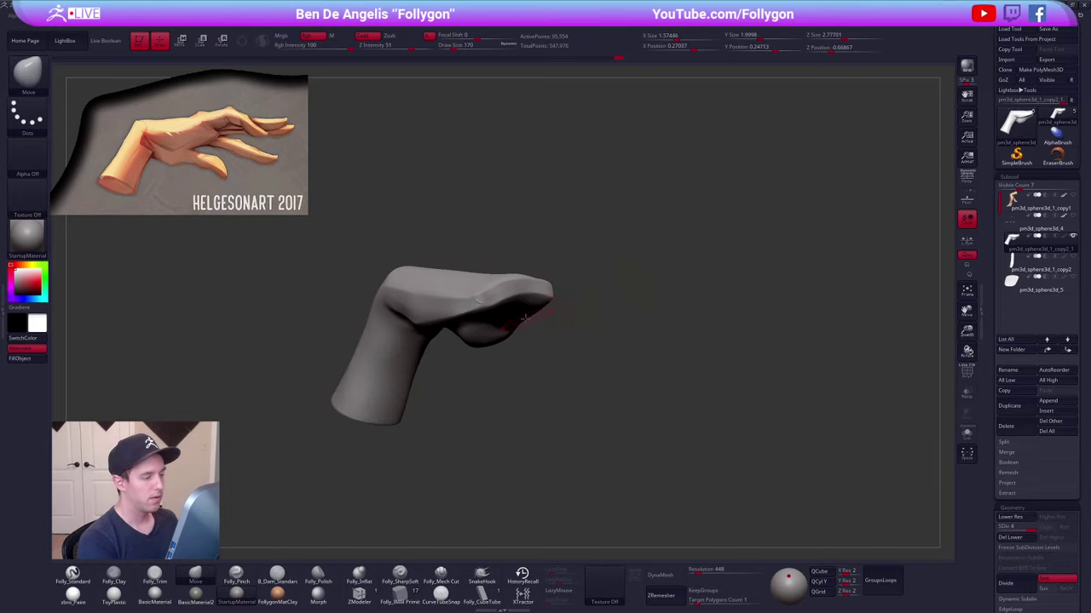
click(669, 575)
click(638, 598)
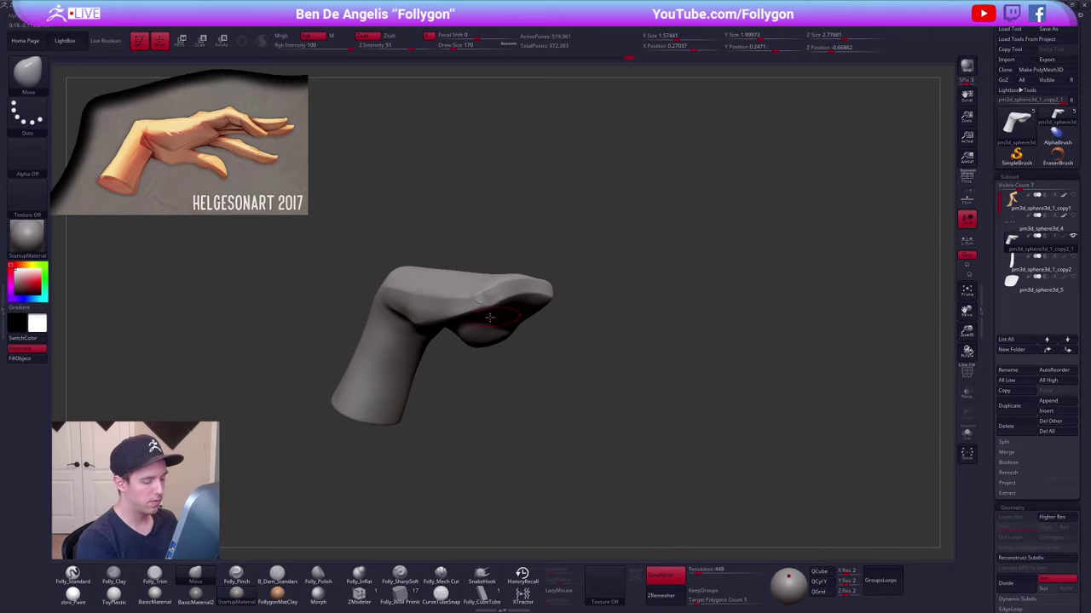
- Switch to Folly_Trim for the palm's side and remesh the palm with DynaMesh at resolution 336
alt+right_drag(492, 319, 590, 305)
key(3)
mouse_move(617, 289)
mouse_down()
mouse_move(533, 321)
mouse_move(549, 317)
mouse_up()
key(shift)
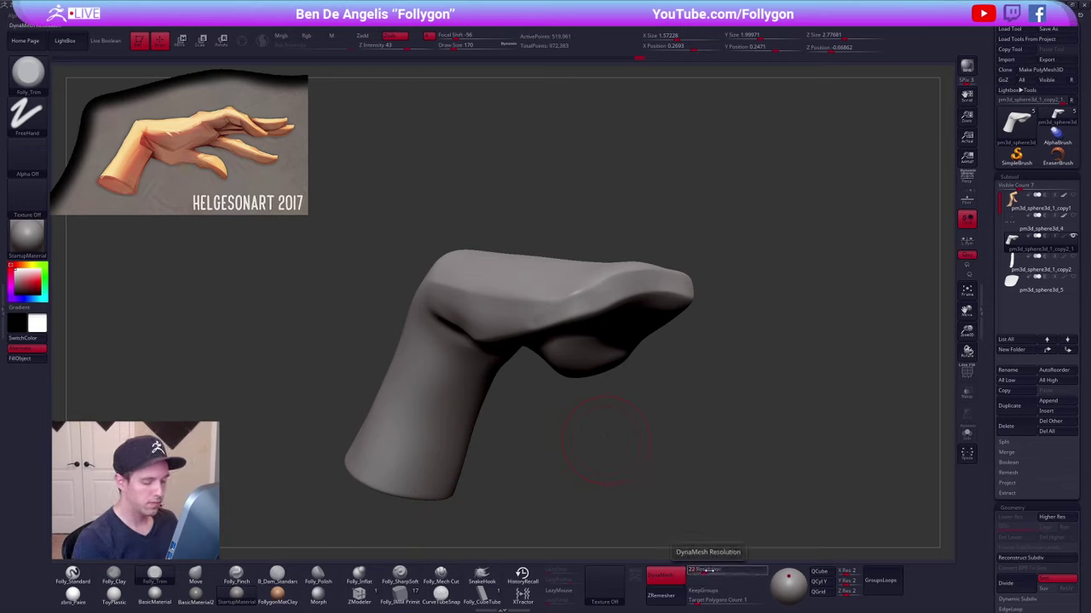
click(706, 574)
text(333 Resolution)
key(shift)
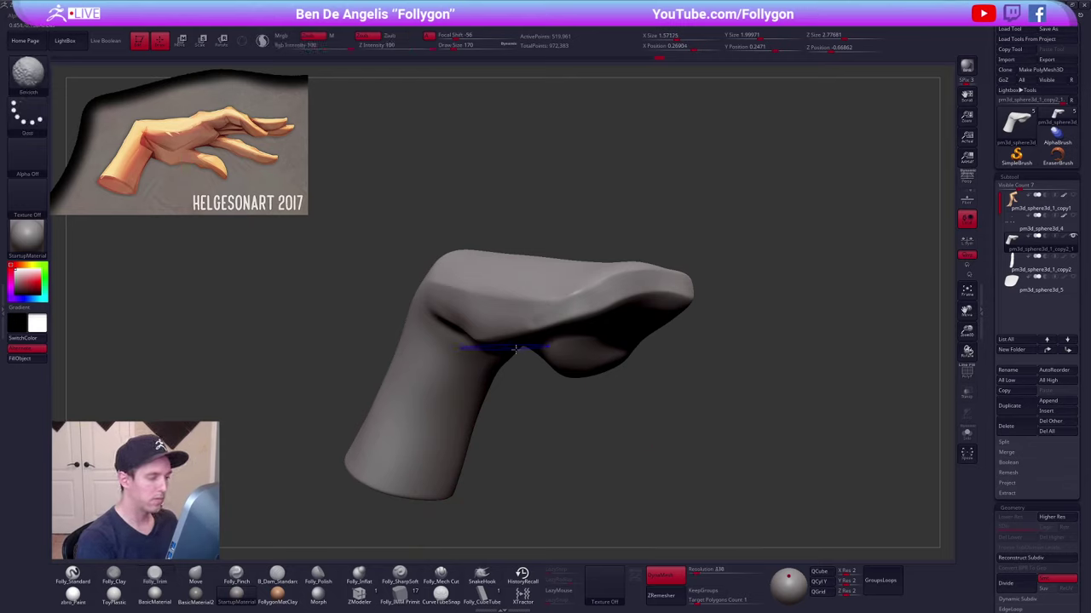
ctrl+drag(654, 385, 805, 371)
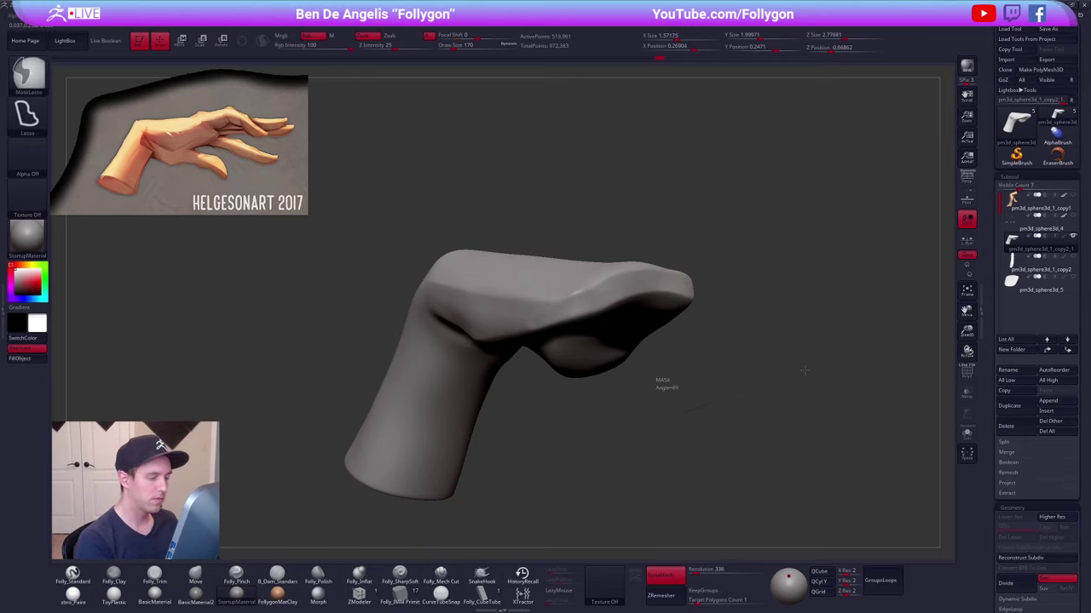
- Sharpen the edge between the back of the palm and the knuckle end with a smaller Folly_Mech Cut brush
click(441, 575)
key(space)
drag(641, 194, 662, 252)
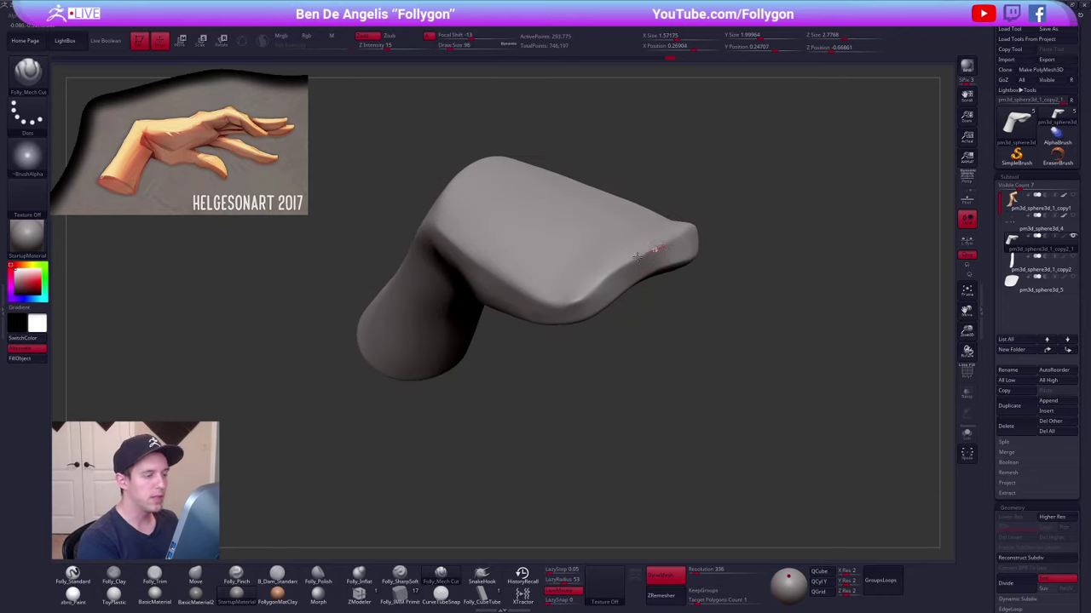
right_drag(519, 306, 483, 279)
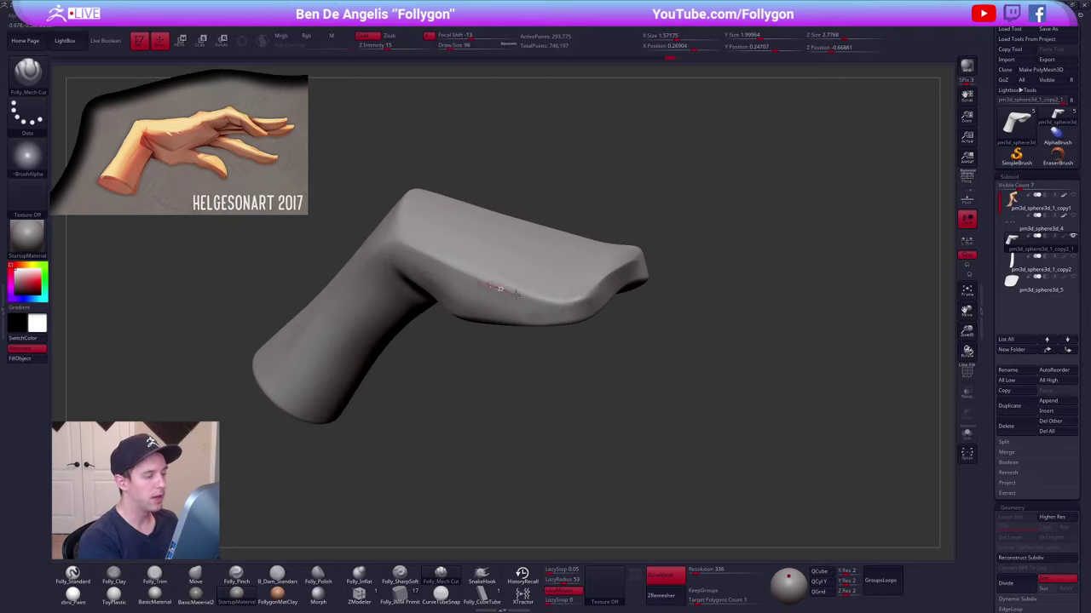
right_drag(617, 281, 567, 294)
- Refine the knuckle-end plane with Folly_Mech Cut at draw size 104 and smooth its edge
key(space)
drag(577, 294, 626, 273)
key(shift)
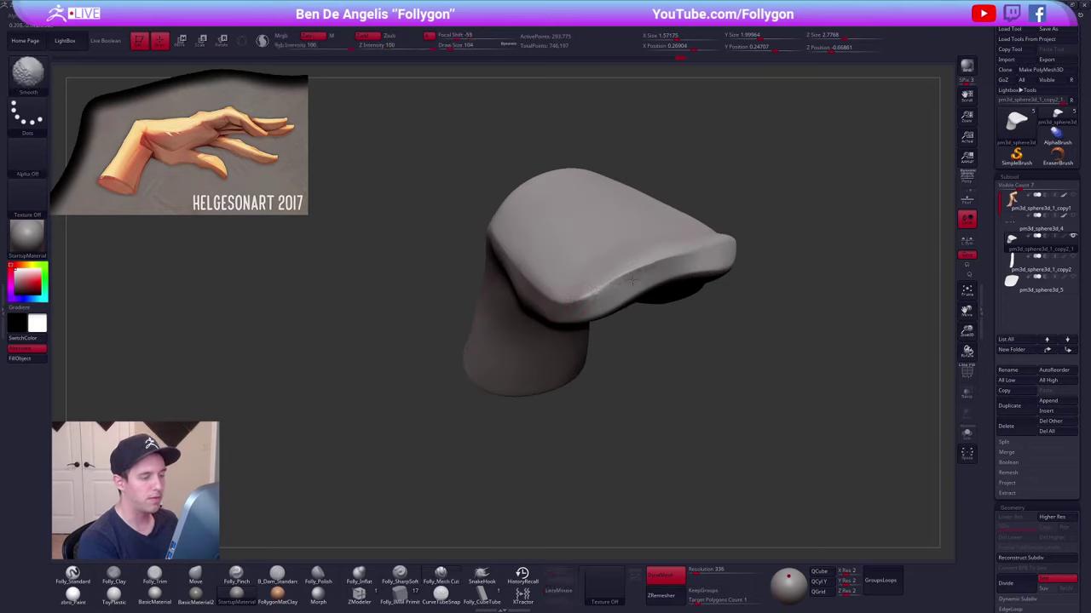
shift+drag(572, 298, 558, 295)
mouse_move(558, 294)
right_down()
mouse_move(596, 298)
mouse_move(601, 363)
mouse_move(608, 337)
right_up()
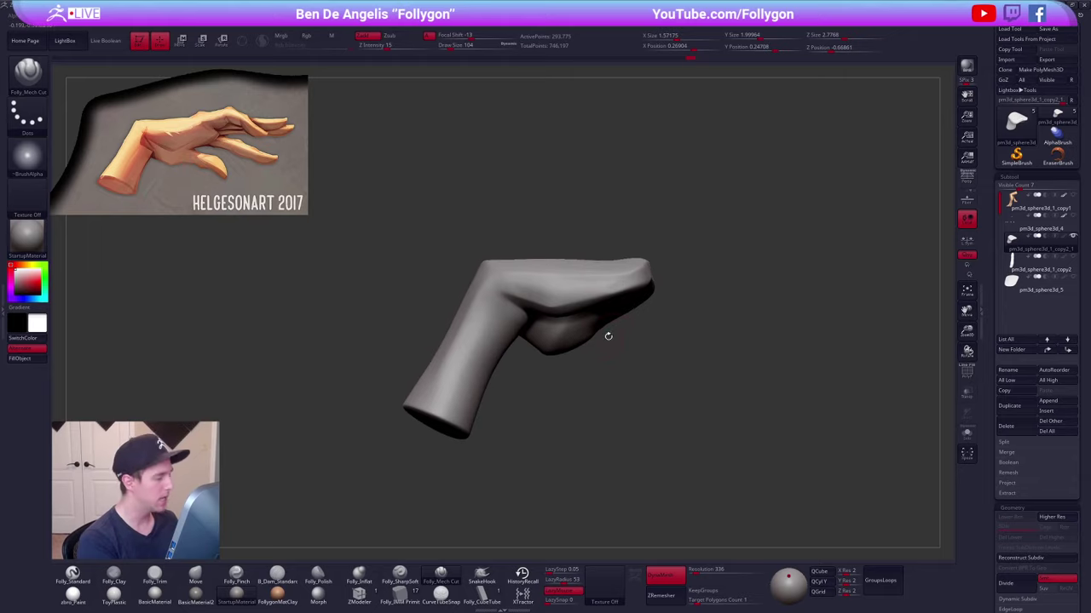
- Make the extracted finger subtool pm3d_sphere3d_1_copy2 active beside the palm and display its polygroup wireframe
ctrl+right_drag(686, 429, 698, 427)
key(alt+shift+s)
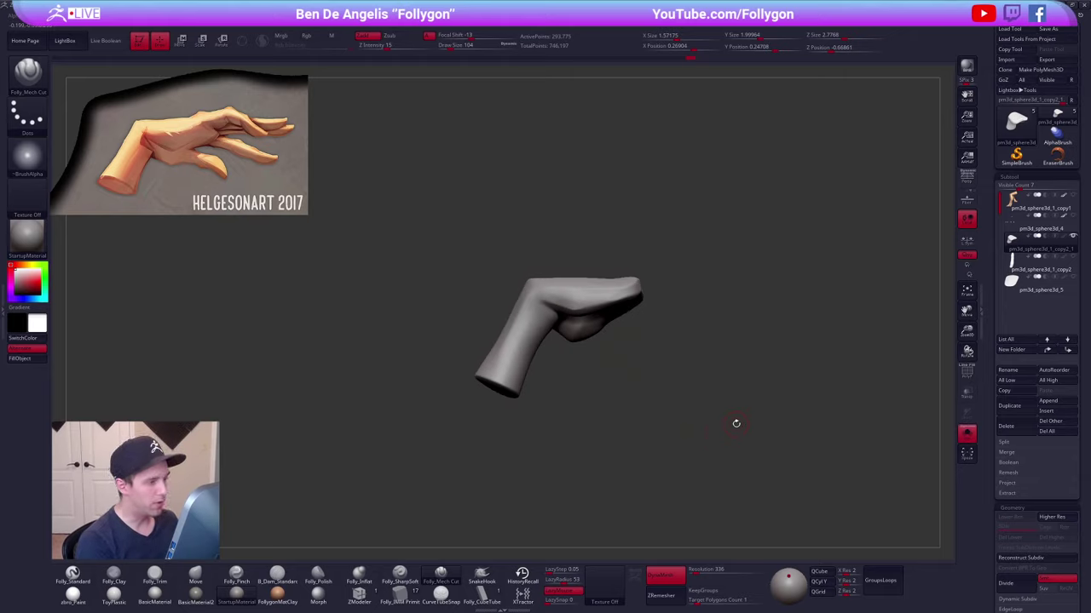
key(alt+shift+s)
alt+right_drag(861, 362, 812, 358)
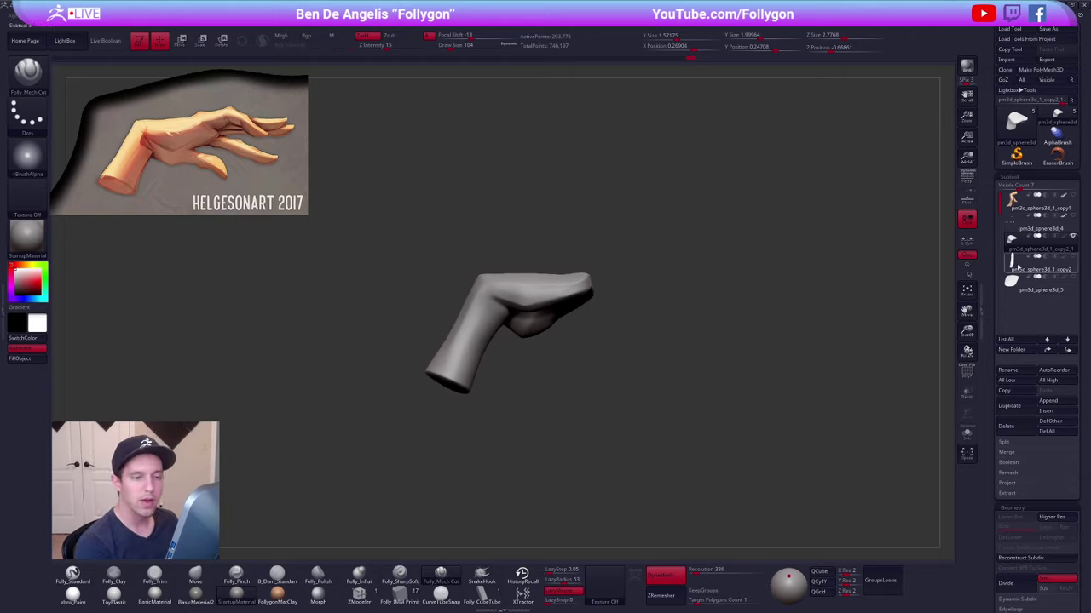
click(1029, 263)
key(shift+f)
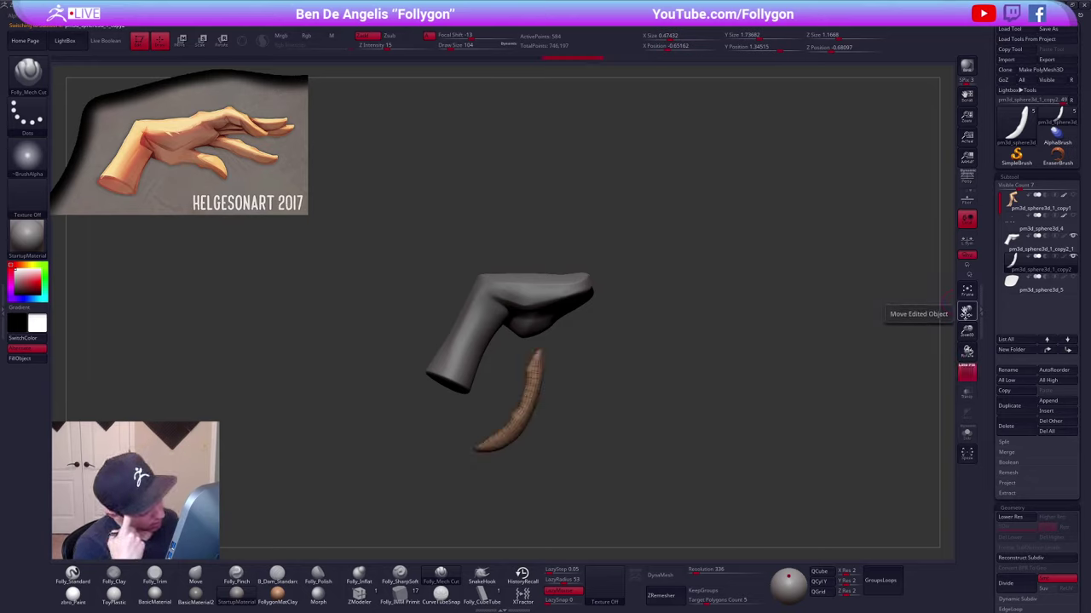
- Assign the finger a single polygroup and merge the fingernail subtool below down into it
key(ctrl+w)
key(2)
click(750, 363)
click(695, 380)
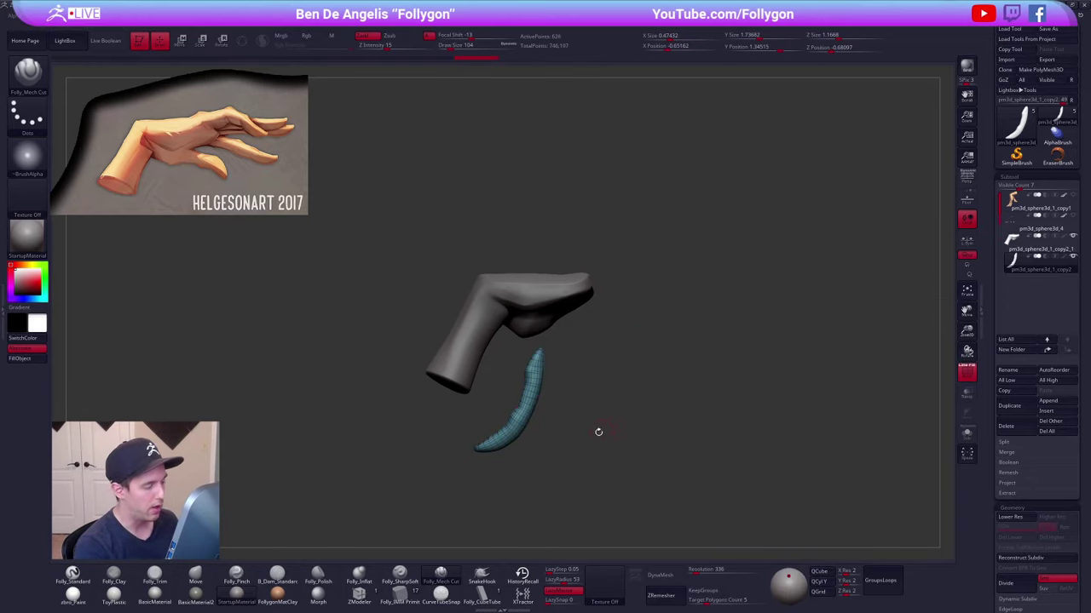
- Turn the finger around its vertical axis with Transpose Rotate so it curves forward away from the forearm
alt+drag(590, 448, 611, 419)
key(shift+d)
key(r)
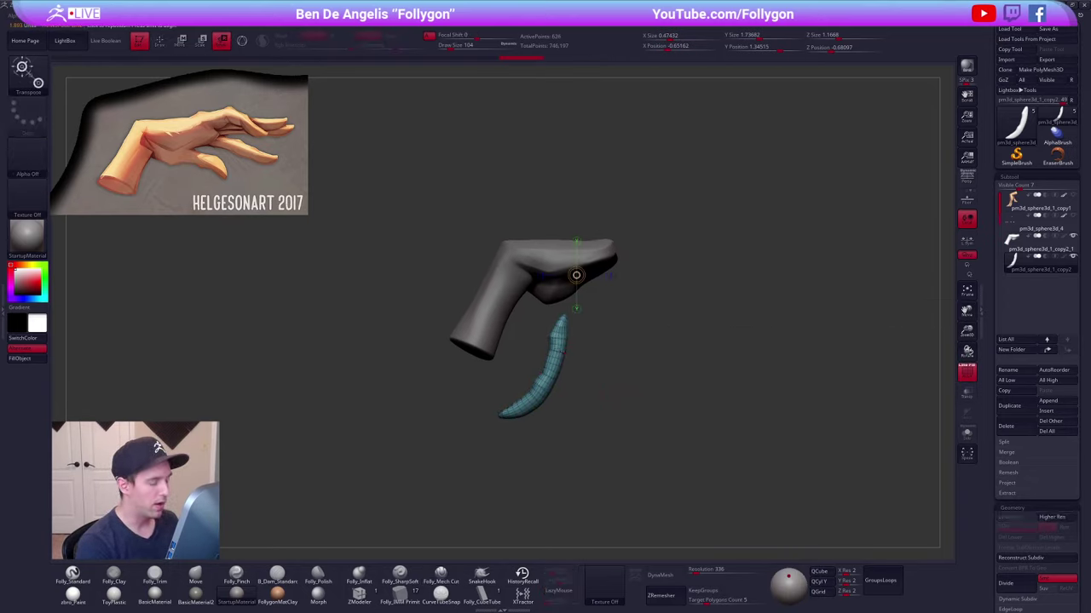
key(shift+s)
mouse_move(576, 276)
shift+mouse_down()
mouse_move(583, 322)
mouse_move(641, 329)
mouse_move(543, 391)
mouse_move(384, 385)
mouse_move(346, 341)
shift+mouse_up()
key(shift+s)
shift+drag(547, 367, 539, 336)
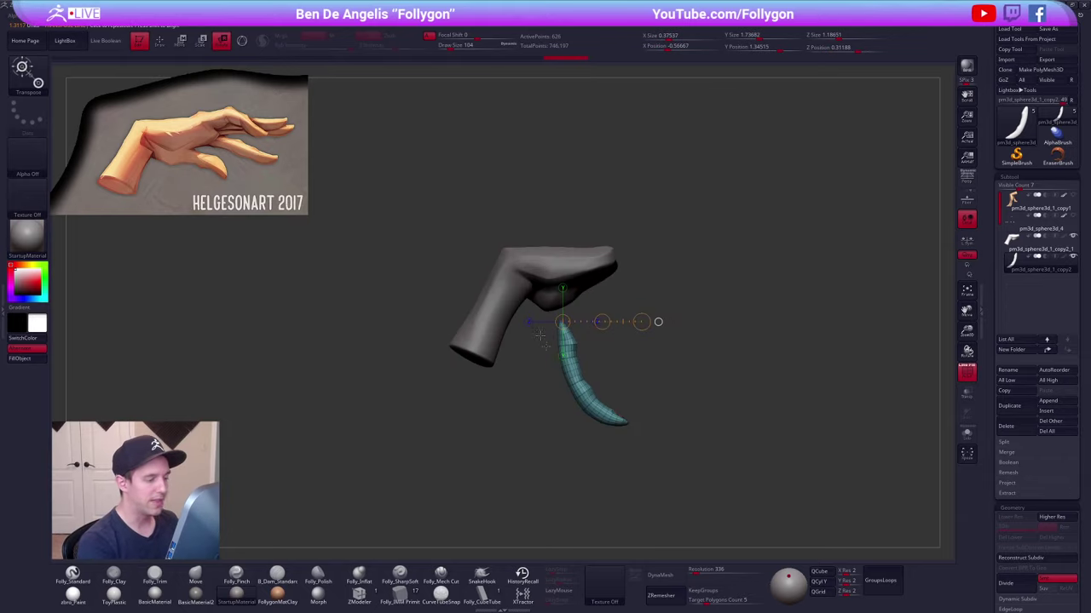
- Rotate the finger up to roughly horizontal and move it toward the palm's knuckle end
drag(642, 322, 591, 184)
key(w)
drag(603, 322, 580, 282)
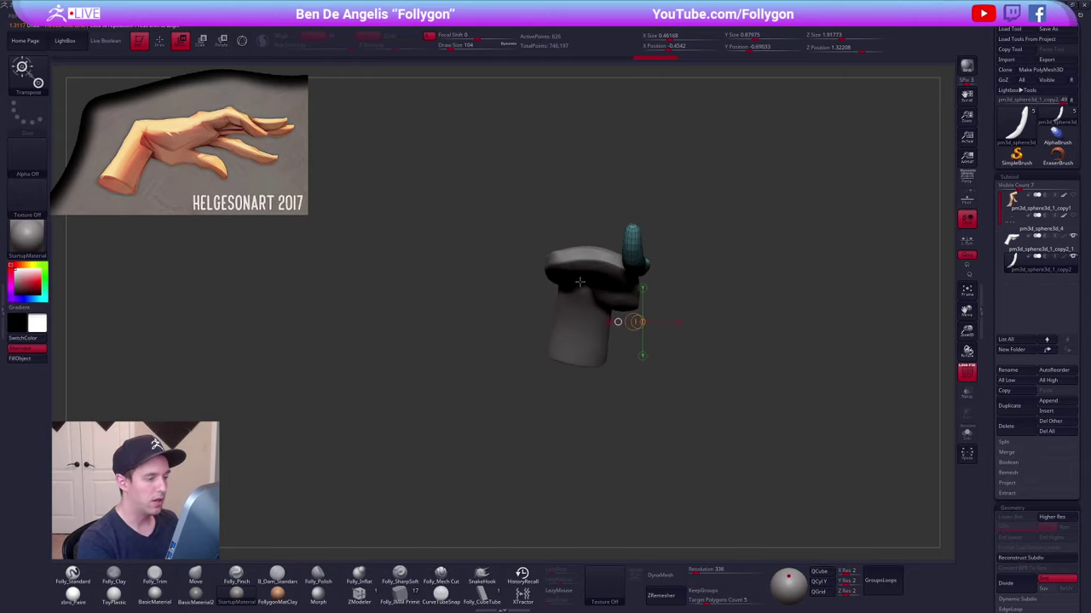
- Tilt the finger slightly from the front and move it inward along the knuckle end, adjusting its height on the palm
key(r)
mouse_move(642, 264)
mouse_down()
mouse_move(661, 214)
mouse_move(676, 223)
mouse_move(662, 335)
mouse_up()
key(w)
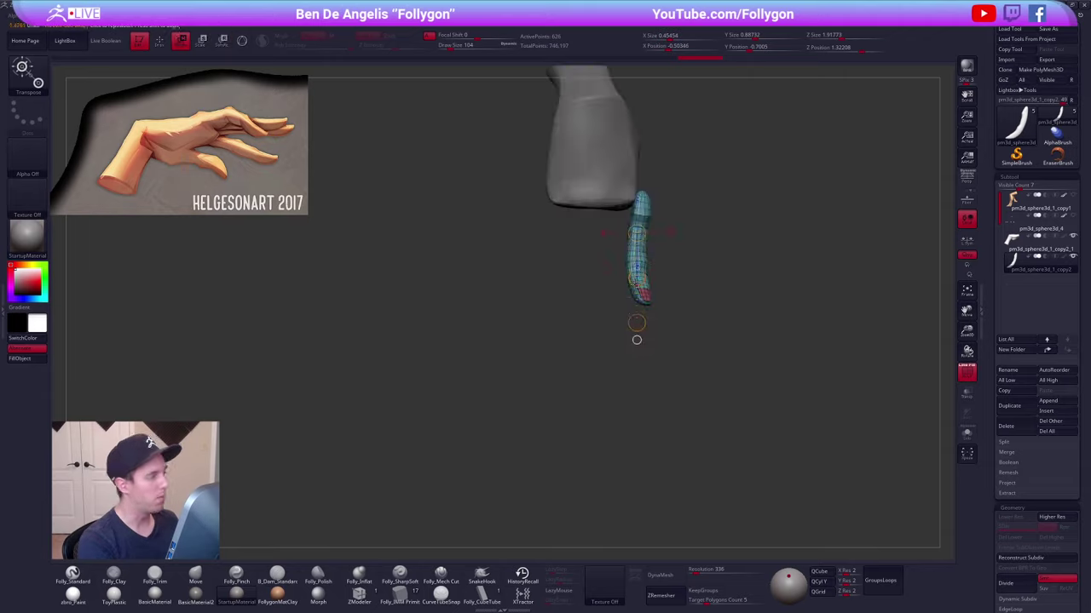
drag(636, 277, 594, 277)
drag(611, 262, 596, 166)
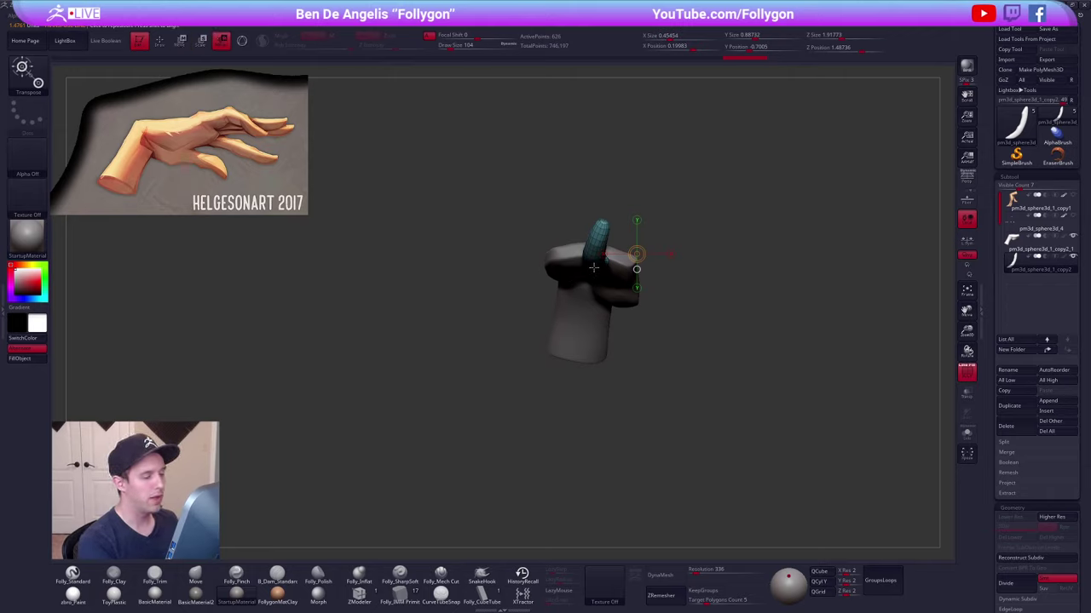
shift+drag(593, 266, 594, 343)
shift+drag(594, 305, 595, 298)
key(q)
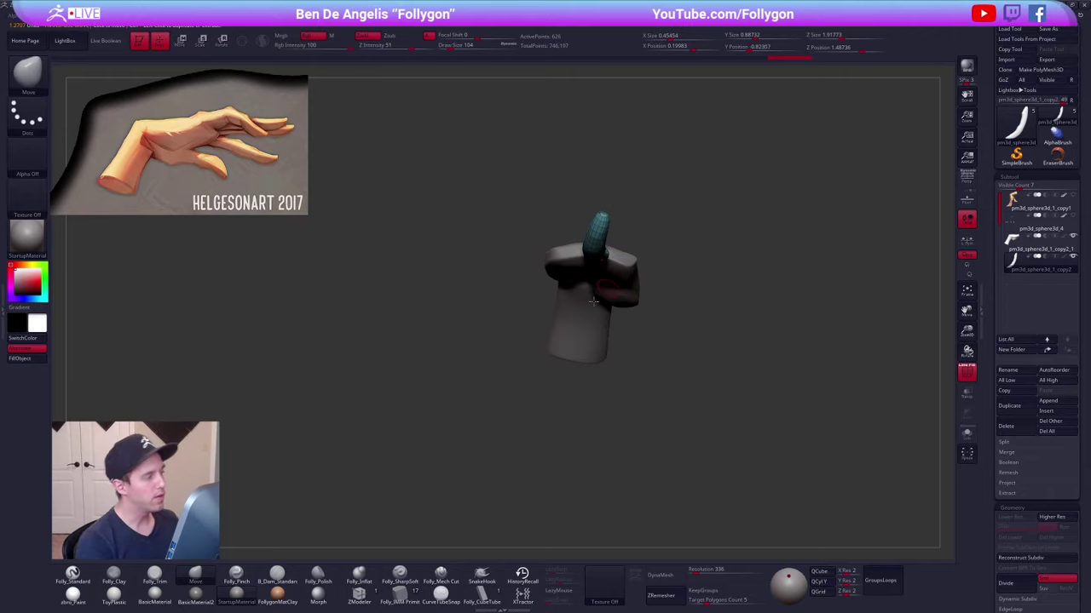
- Rotate the finger about its base from the top view to align its direction with the palm
drag(451, 264, 623, 438)
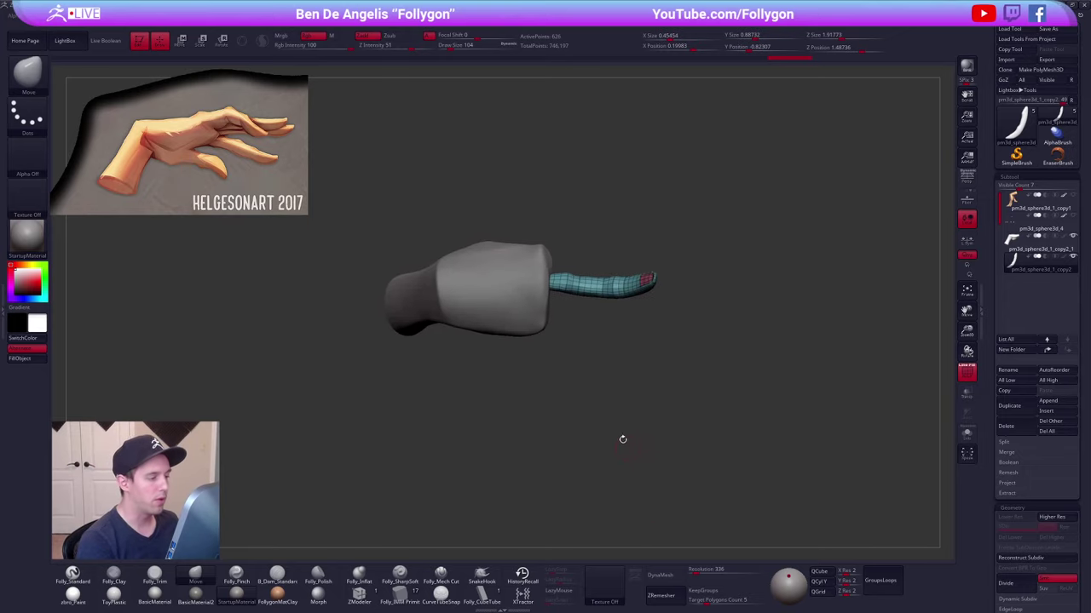
key(r)
mouse_move(549, 281)
mouse_down()
mouse_move(703, 281)
mouse_move(704, 270)
mouse_up()
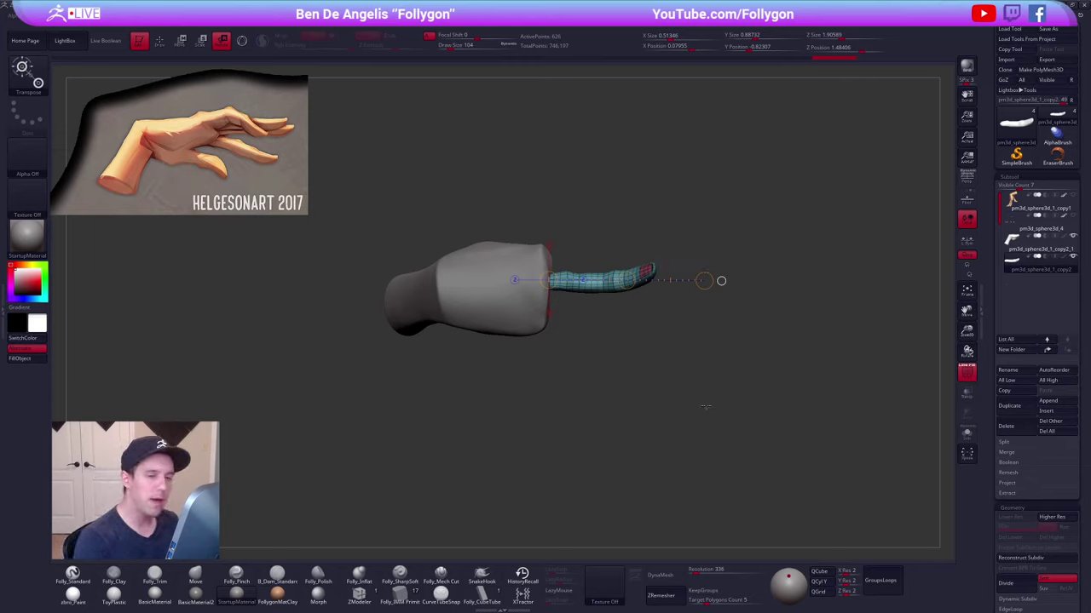
key(q)
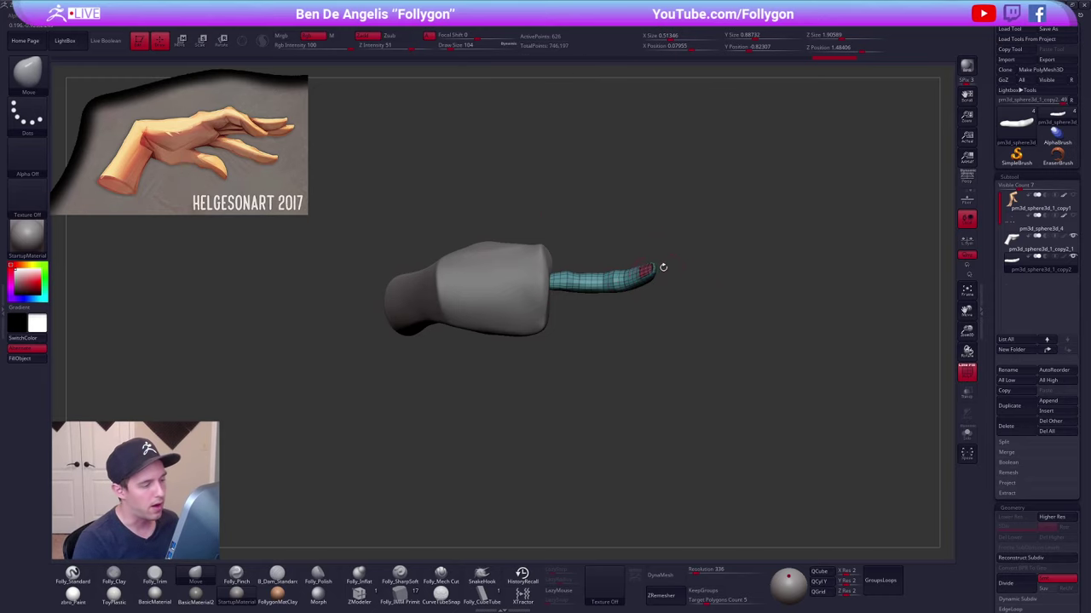
- Switch to the web browser, open the Follygon portfolio on ArtStation and view the Morrigan Aensland Darkstalkers artwork
key(alt+Tab)
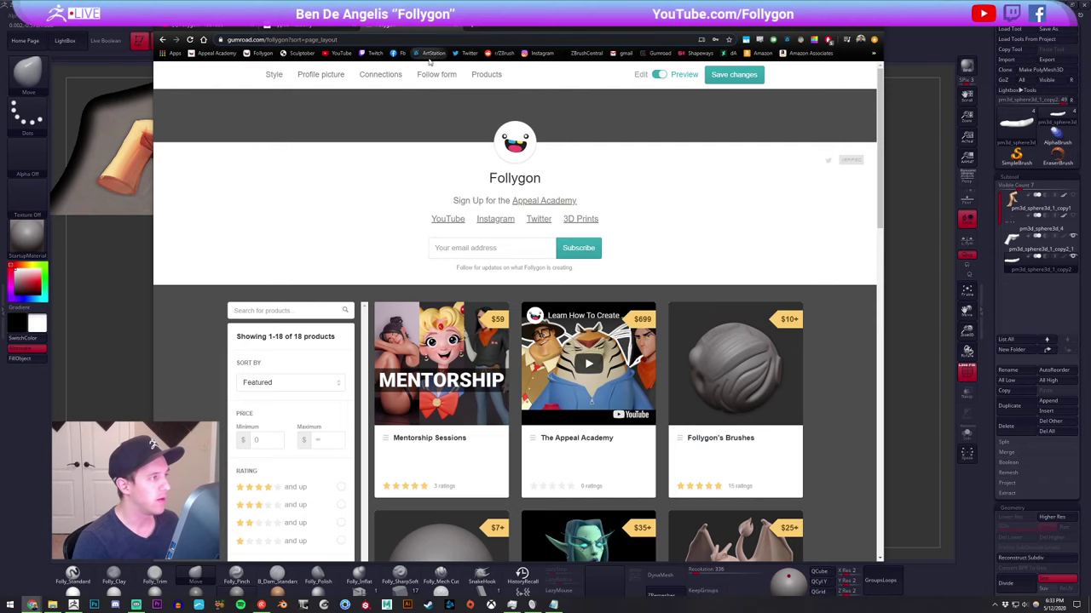
click(507, 31)
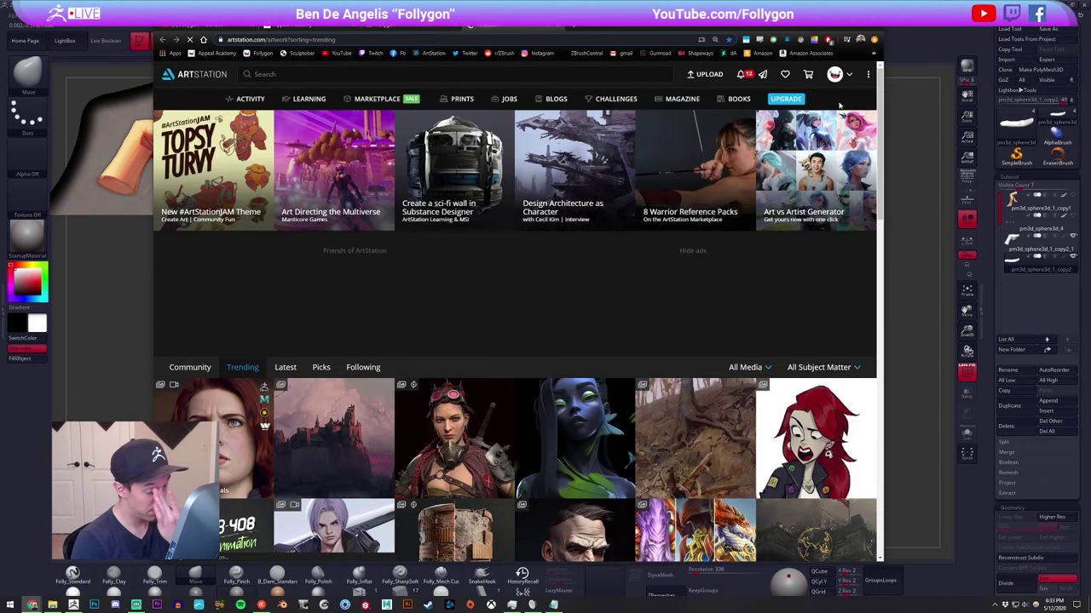
mouse_move(840, 84)
click(797, 112)
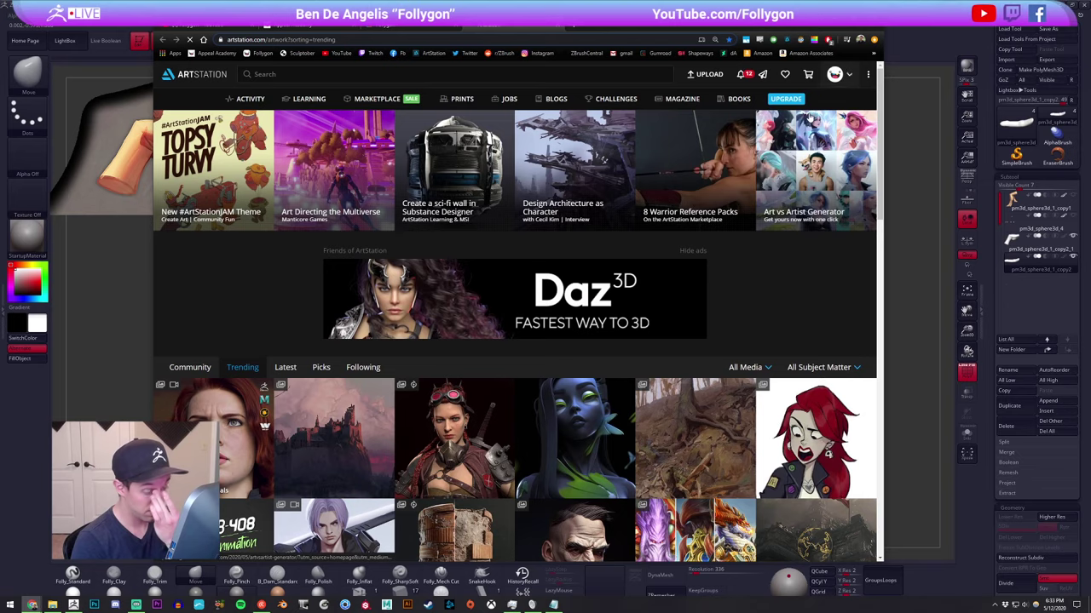
scroll(260, 277, down, 2)
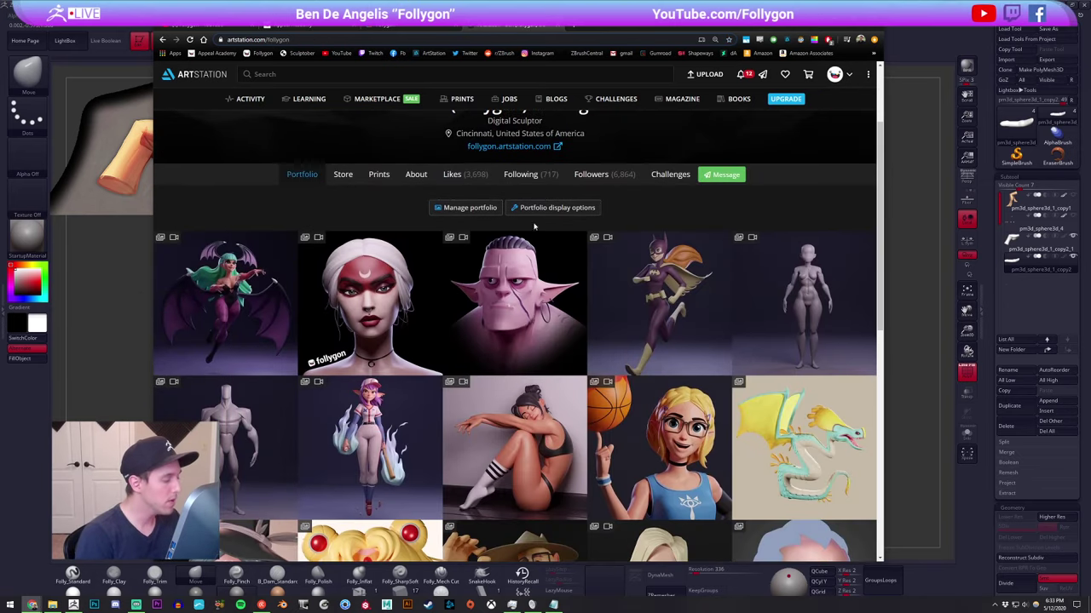
click(258, 280)
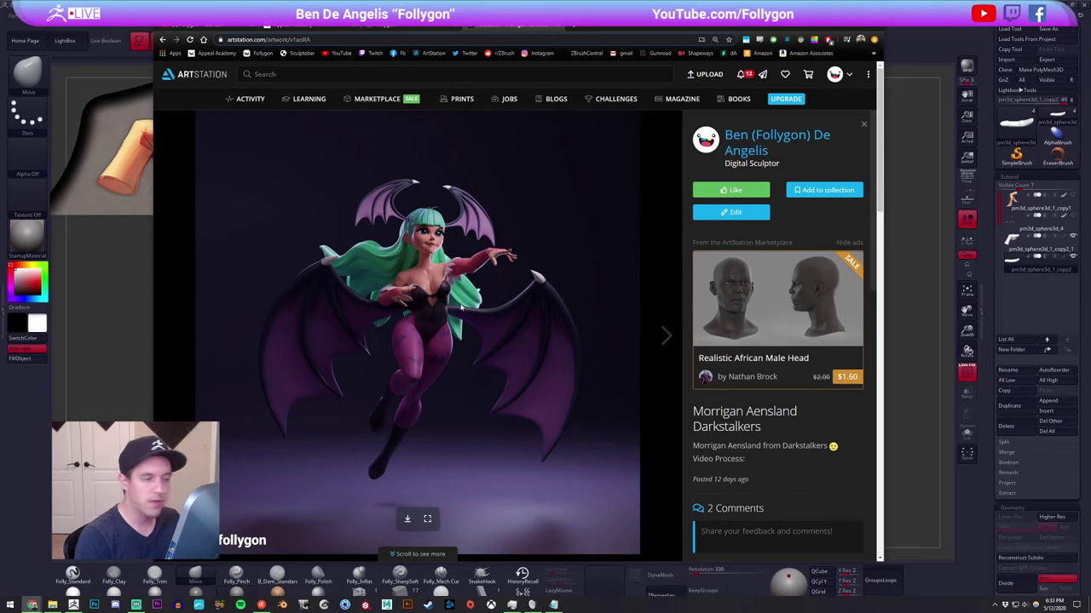
- Return to the Follygon portfolio and examine the stylized and realistic renders in the Troll: From Stylized to Realism artwork
click(162, 40)
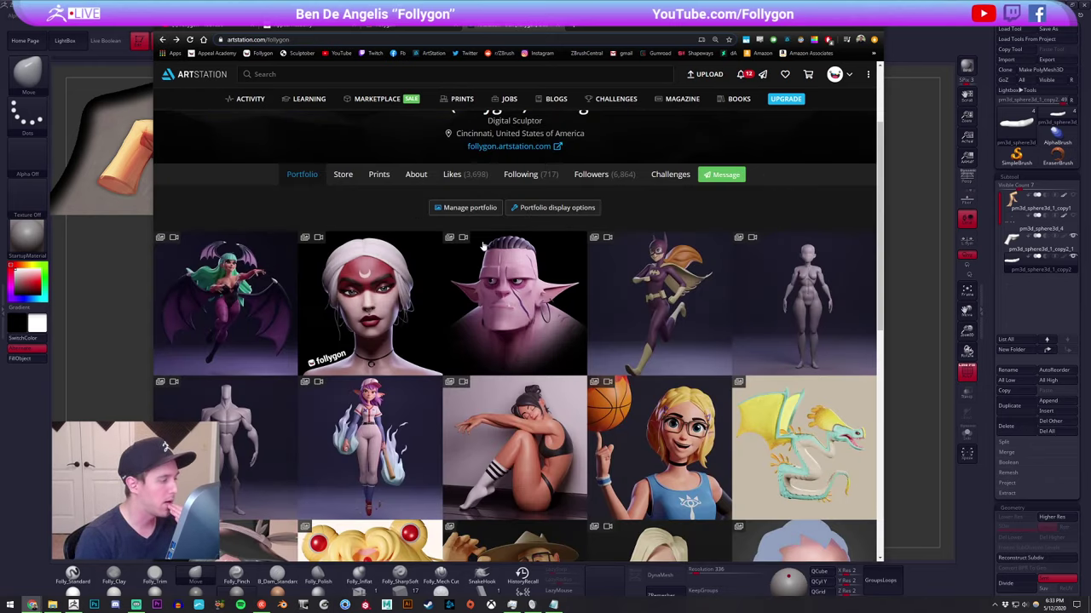
click(524, 294)
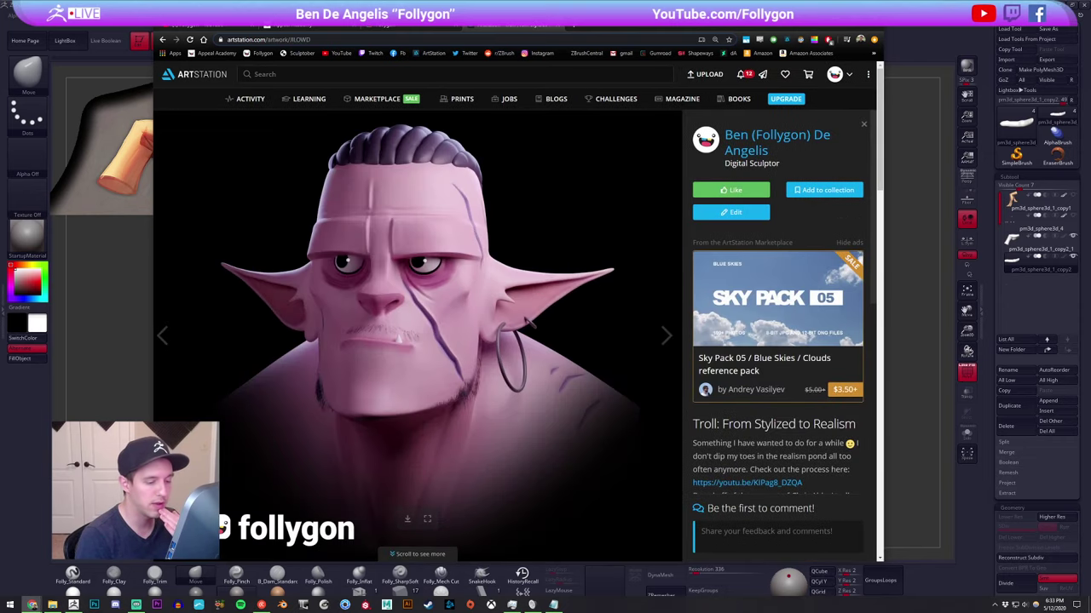
scroll(767, 409, down, 1)
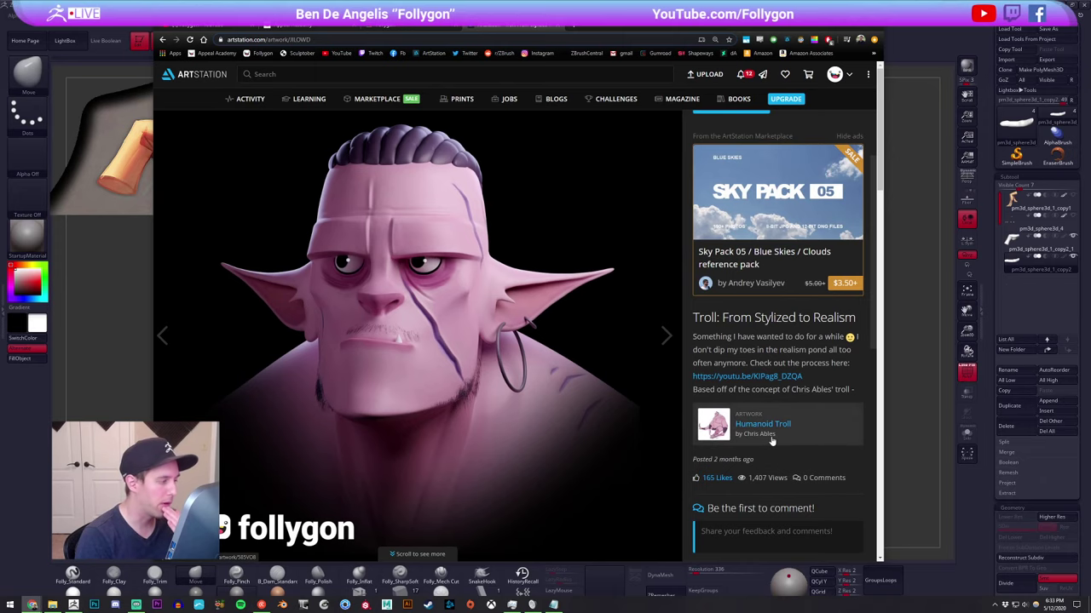
scroll(771, 440, up, 1)
scroll(498, 281, down, 1)
scroll(443, 206, down, 1)
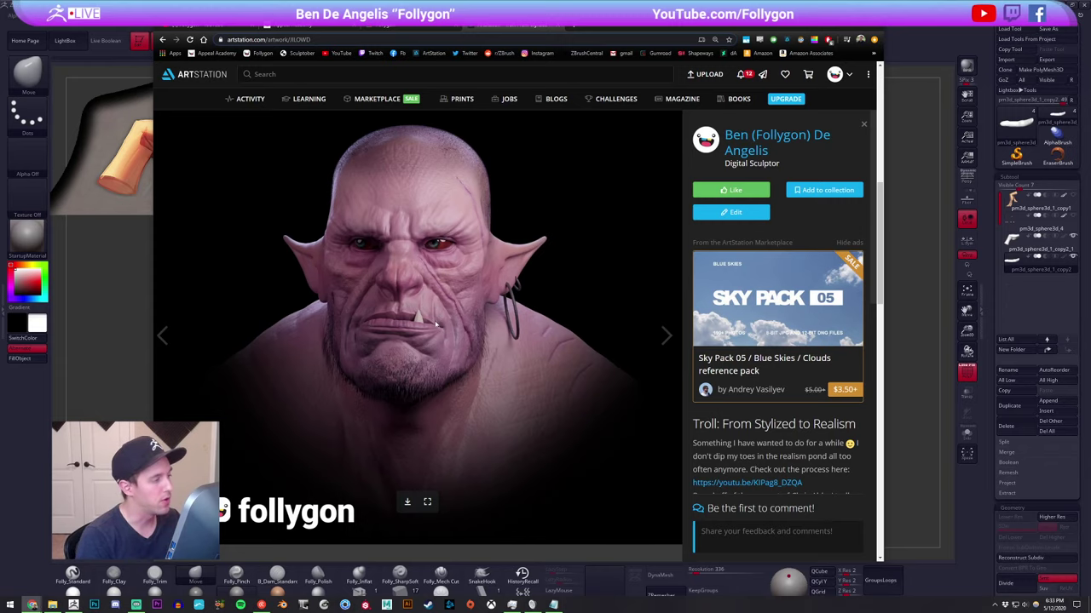
scroll(467, 317, down, 5)
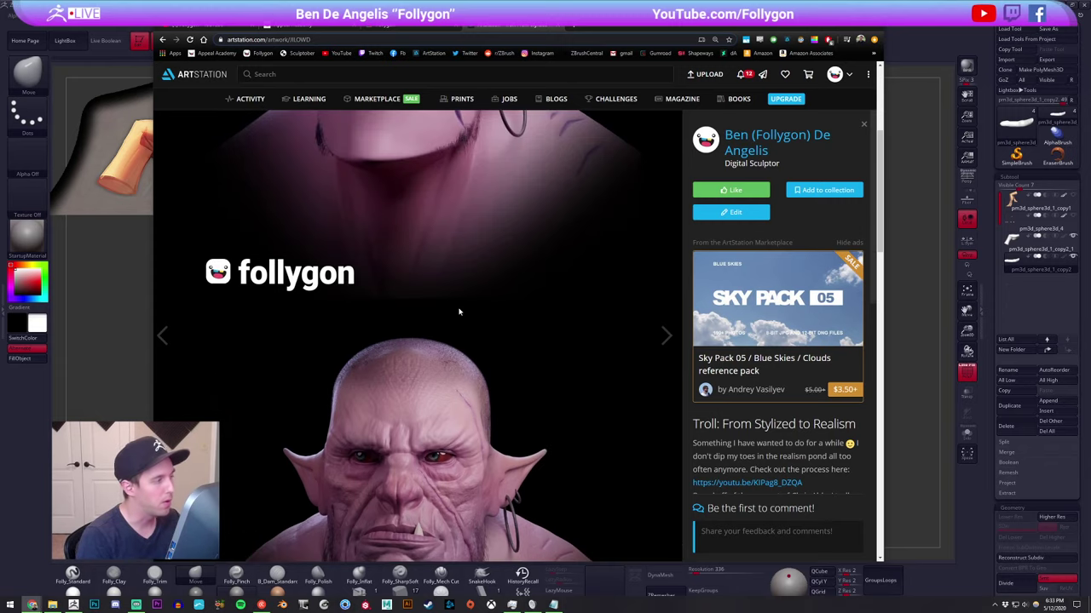
- Go back to the portfolio, view the Follygon Gumroad store page, and switch back to ZBrush
click(163, 40)
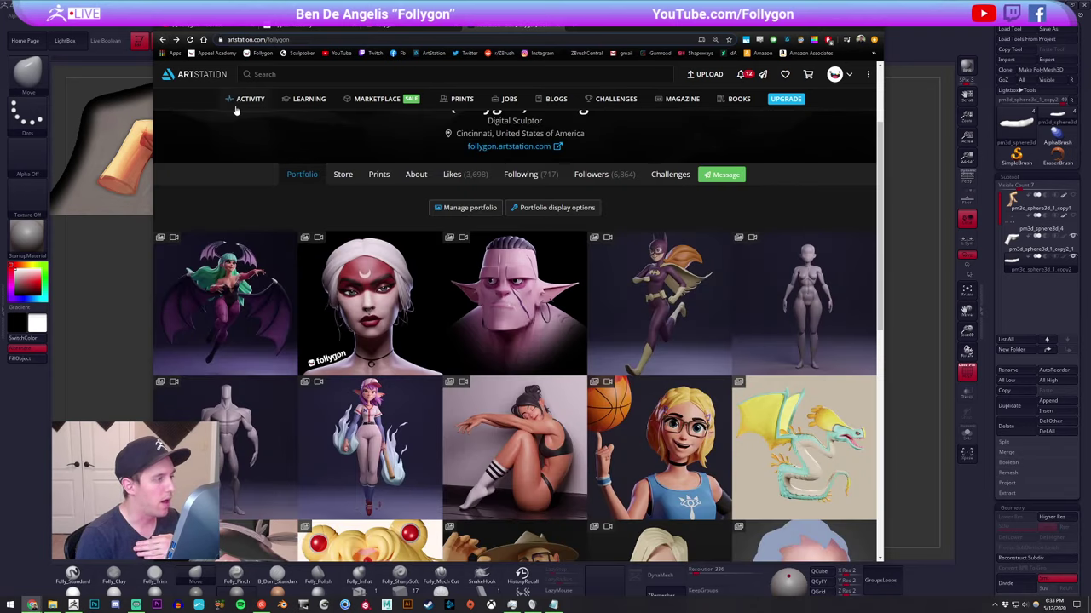
click(442, 29)
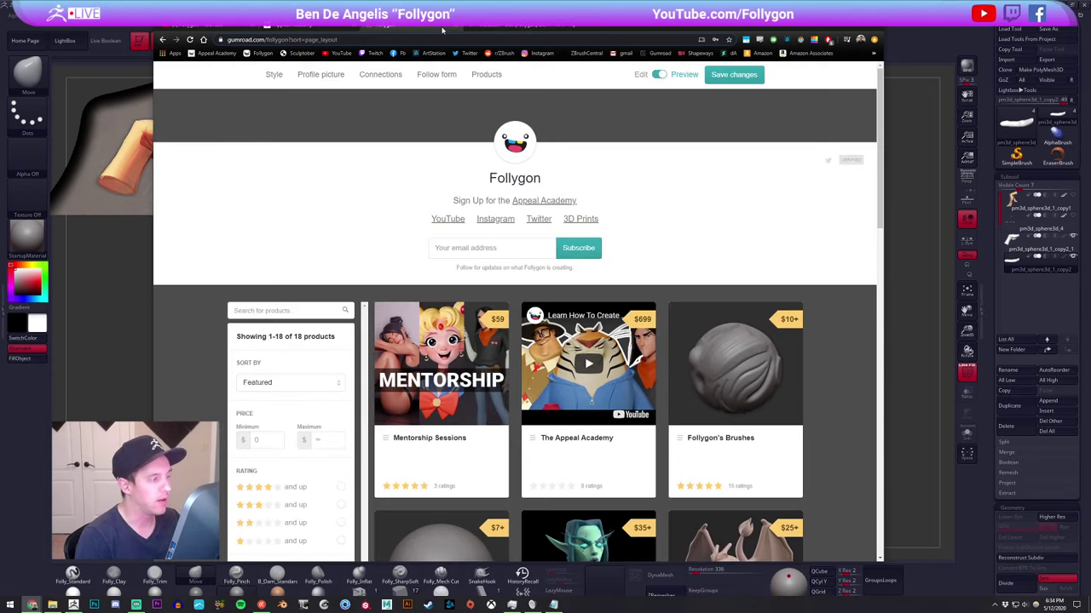
click(113, 222)
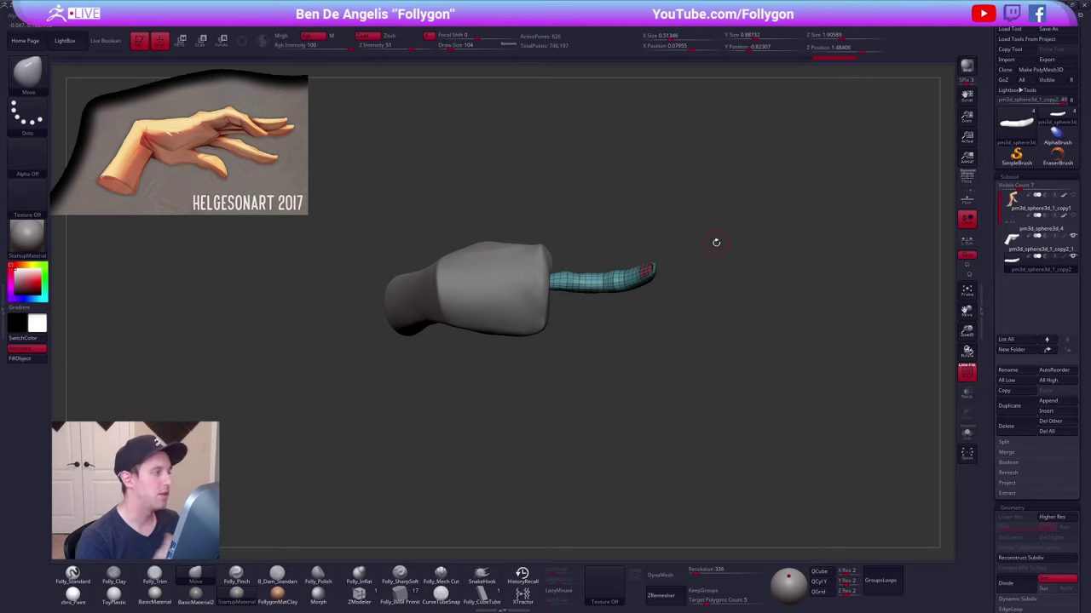
- Isolate the fingertip segment with an inverted lasso mask, rotate it downward to reduce the curl, and clear the mask
drag(599, 314, 626, 383)
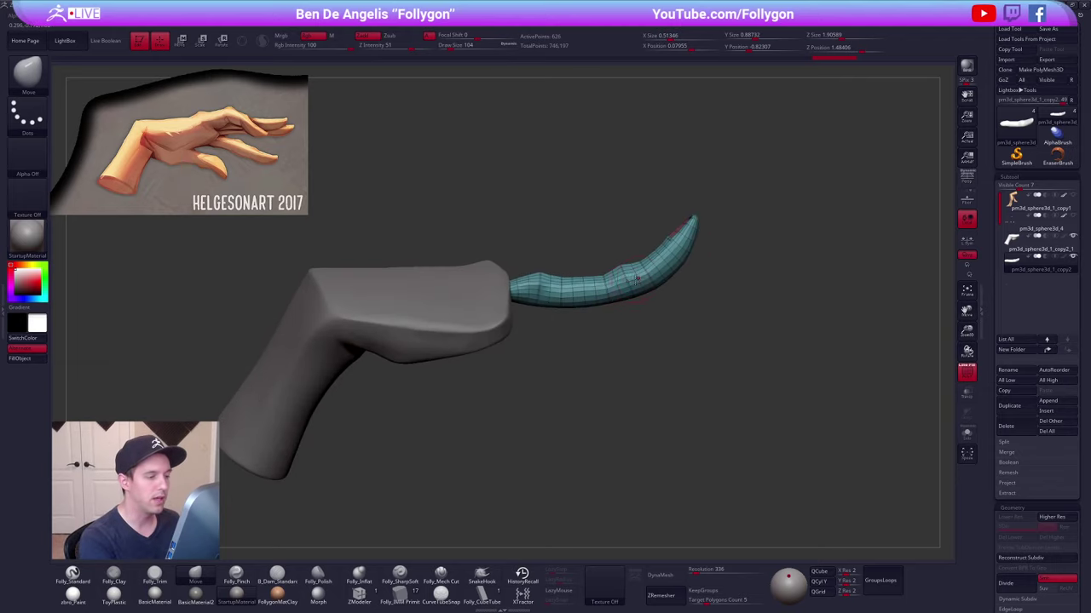
key(space)
drag(637, 281, 643, 280)
mouse_move(636, 280)
alt+right_down()
mouse_move(617, 301)
mouse_move(628, 299)
mouse_move(621, 288)
alt+right_up()
mouse_move(609, 273)
ctrl+mouse_down()
mouse_move(653, 207)
mouse_move(645, 338)
ctrl+mouse_up()
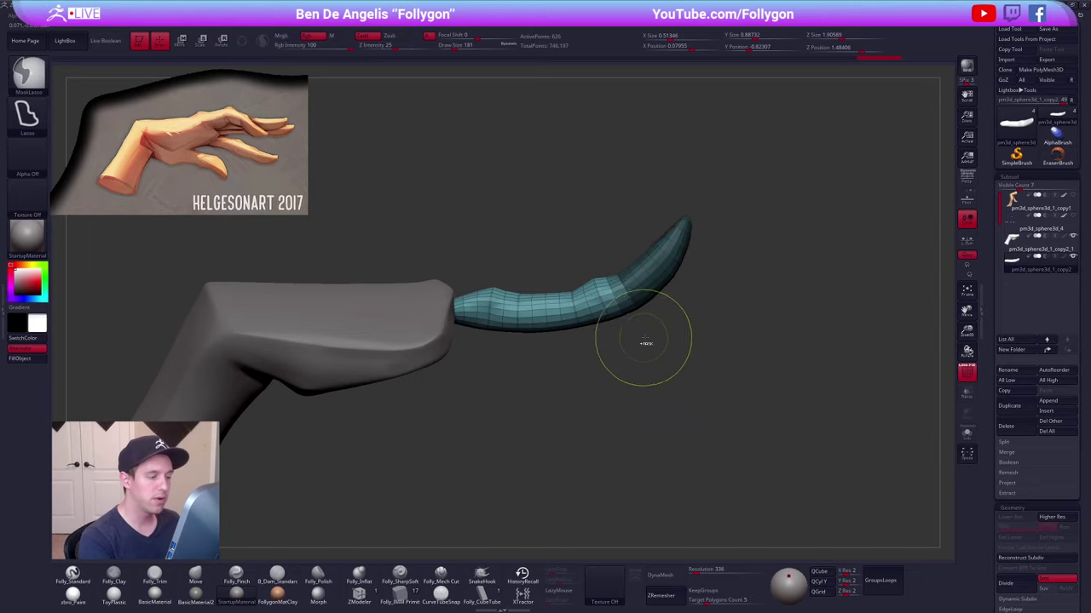
ctrl+click(647, 345)
right_drag(646, 337, 645, 330)
key(r)
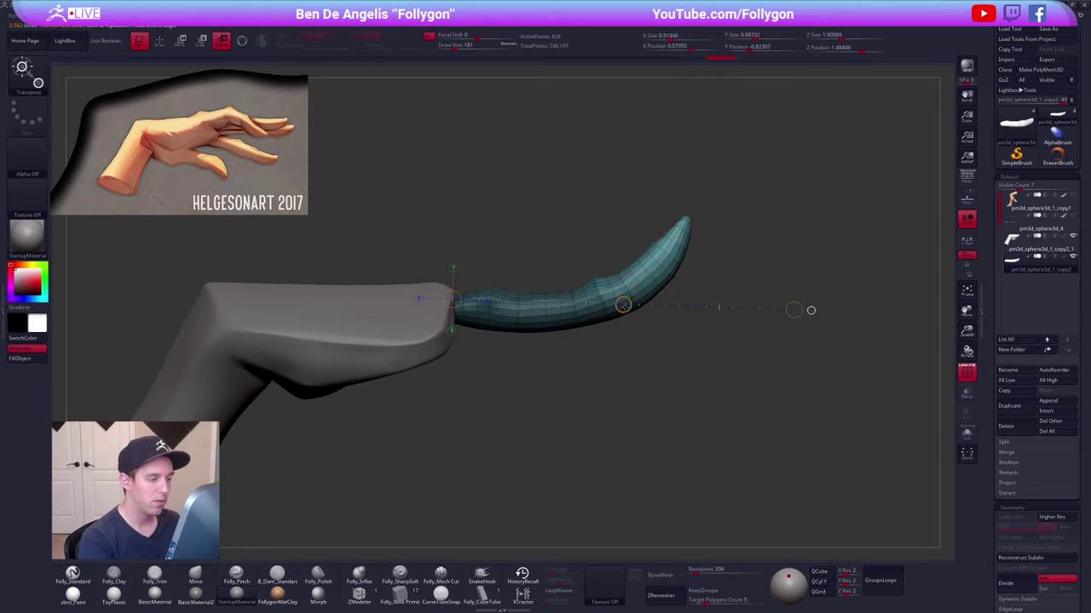
mouse_move(616, 296)
mouse_down()
mouse_move(707, 198)
mouse_move(734, 229)
mouse_up()
key(q)
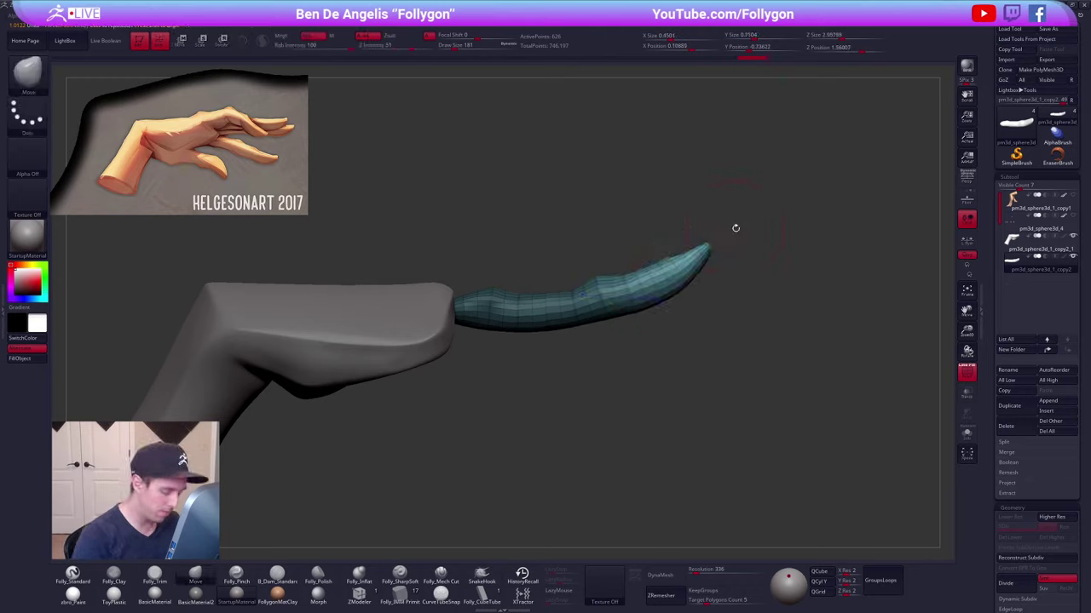
ctrl+drag(661, 386, 653, 361)
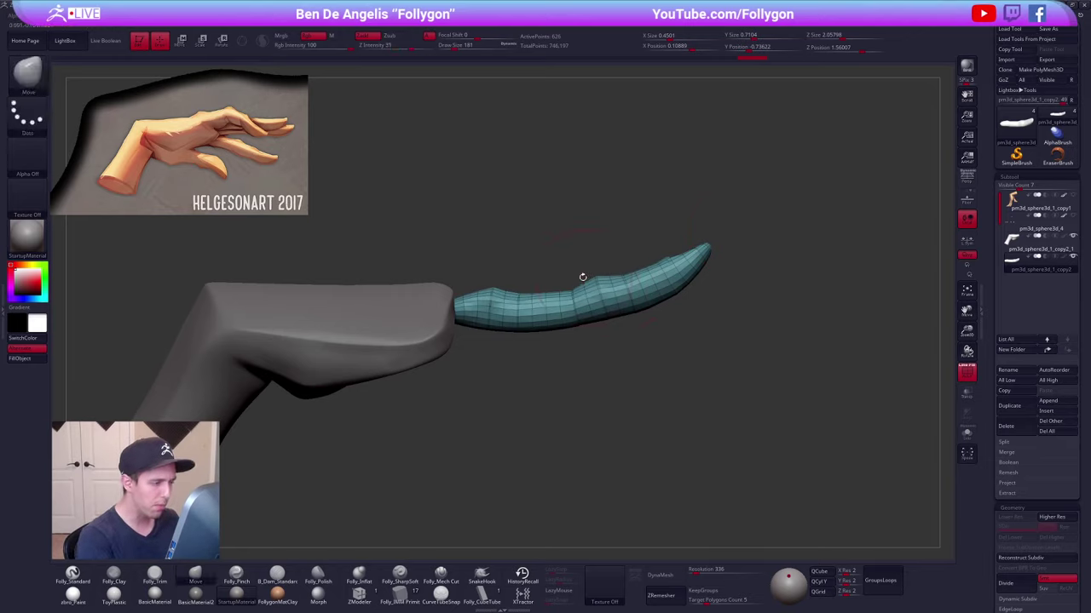
- Isolate the finger beyond its middle joint with an inverted mask, rotate it slightly downward, and clear the mask
ctrl+drag(579, 277, 750, 205)
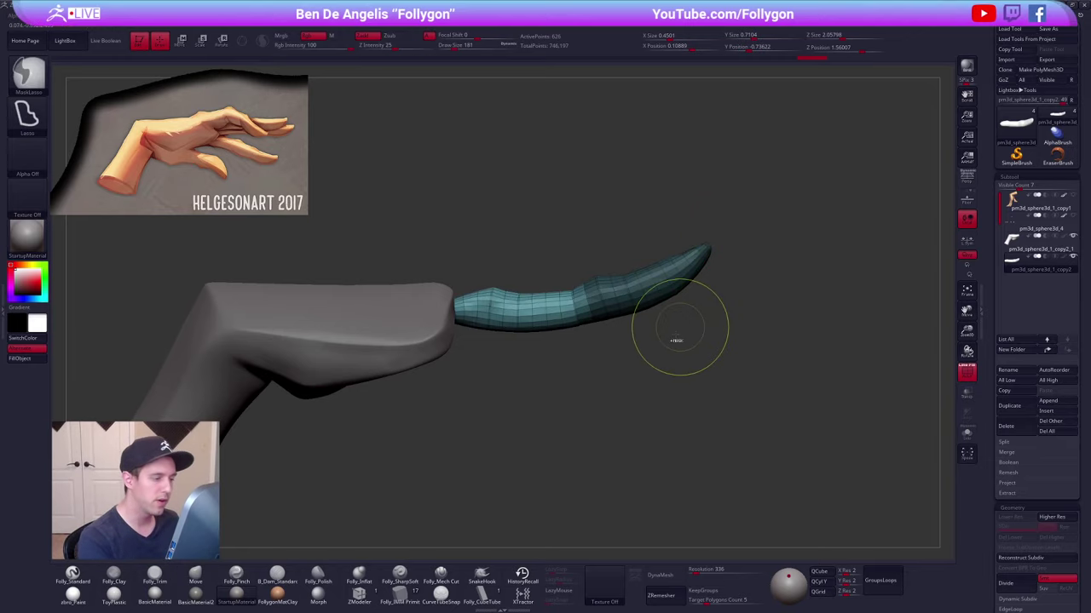
ctrl+click(652, 360)
key(r)
mouse_move(575, 309)
mouse_down()
mouse_move(729, 244)
mouse_move(746, 263)
mouse_up()
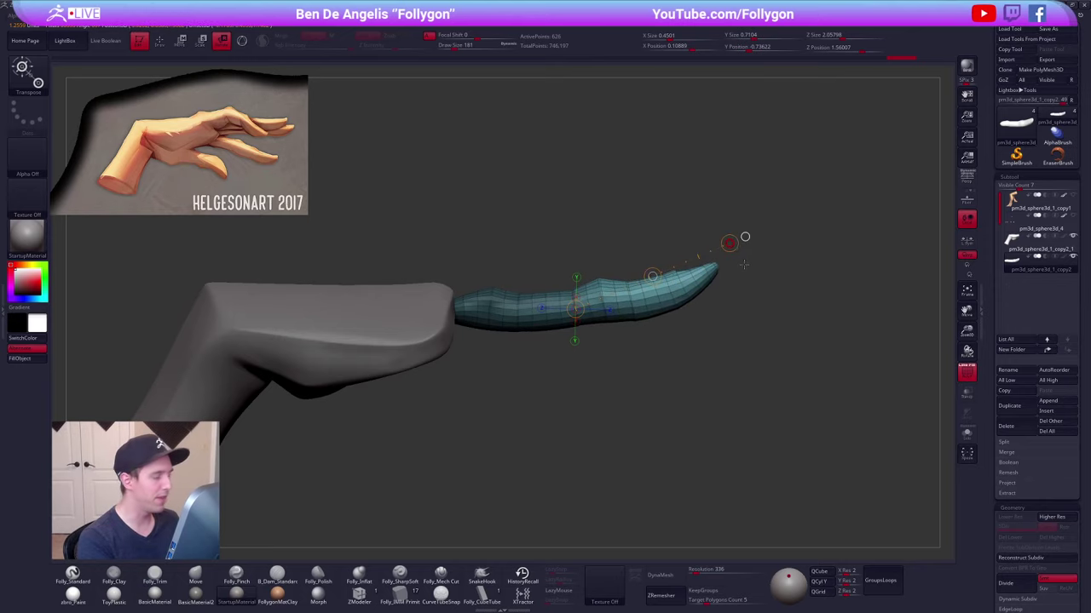
key(q)
mouse_move(574, 344)
ctrl+mouse_down()
mouse_move(557, 351)
mouse_move(590, 357)
ctrl+mouse_up()
- Nudge the middle of the finger with a large Move brush from the opposite side, then reduce the brush size
key(space)
drag(566, 318, 567, 319)
drag(545, 383, 699, 396)
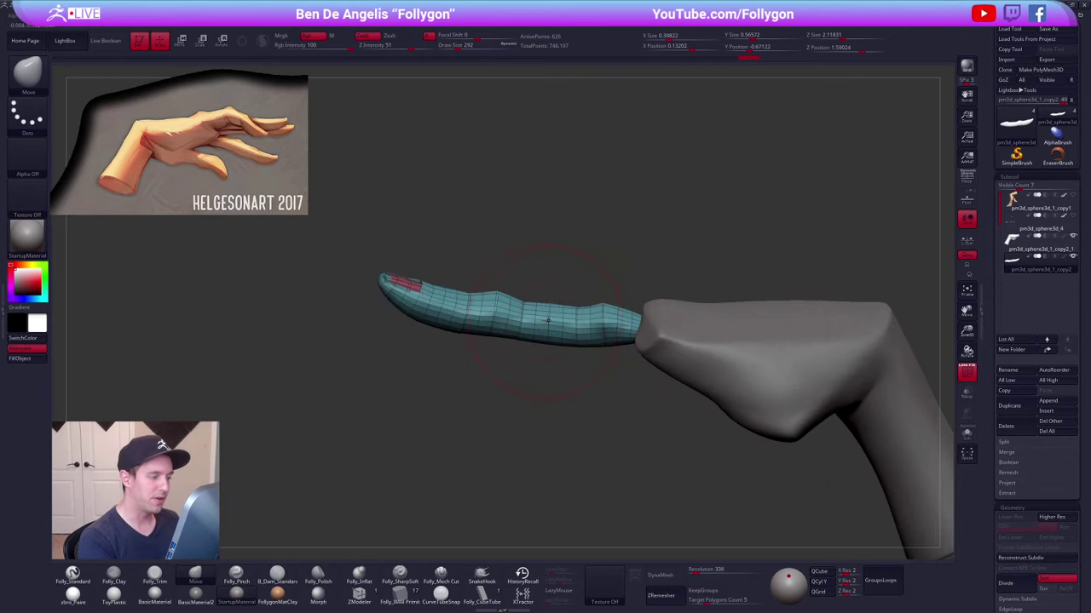
drag(557, 326, 552, 322)
key(space)
mouse_move(545, 363)
mouse_down()
mouse_move(548, 420)
mouse_move(549, 399)
mouse_up()
- Mask everything except the fingernail and move the nail slightly to seat it on the fingertip
key(d)
alt+drag(509, 343, 596, 401)
key(shift+d)
key(w)
ctrl+click(501, 317)
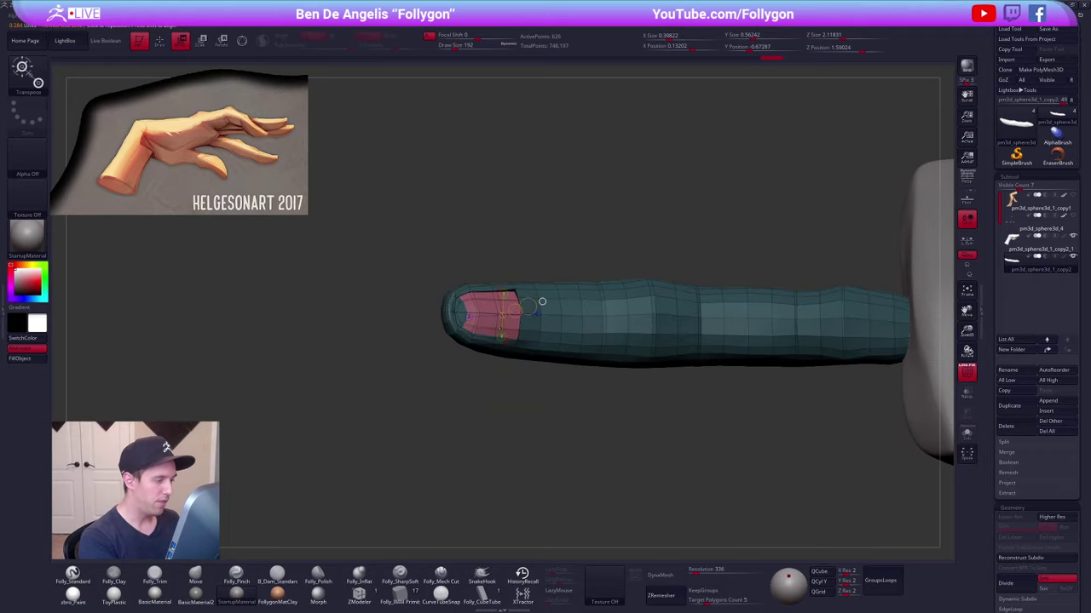
key(d)
right_drag(512, 354, 518, 305)
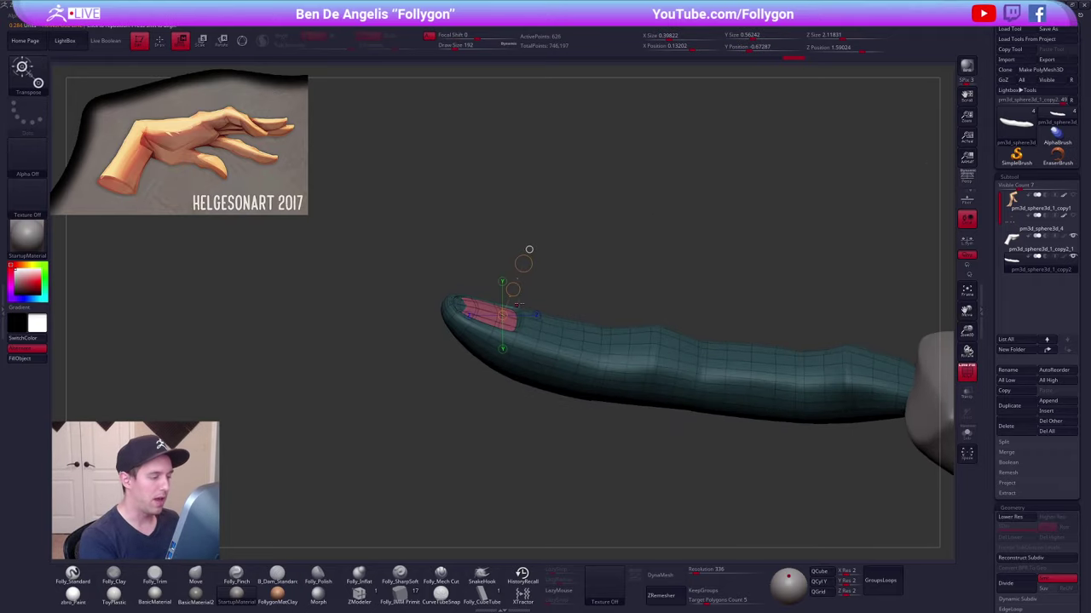
drag(513, 290, 516, 288)
key(q)
mouse_move(531, 383)
ctrl+right_down()
mouse_move(519, 362)
mouse_move(623, 365)
ctrl+right_up()
drag(622, 365, 686, 408)
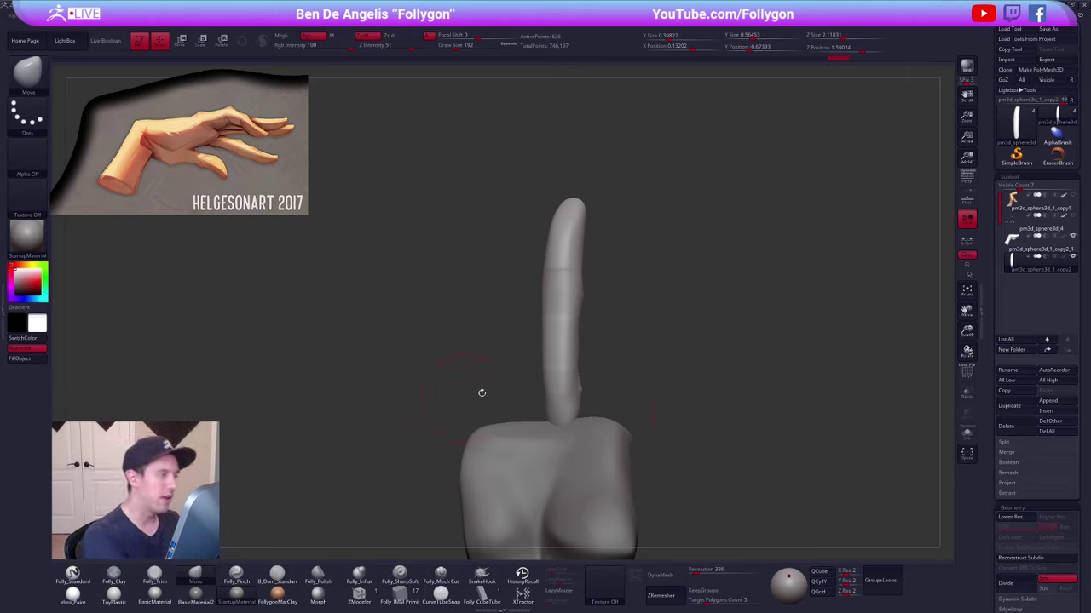
- Rotate the finger slightly about its base from the front end view to tilt it against the palm
right_drag(584, 375, 577, 458)
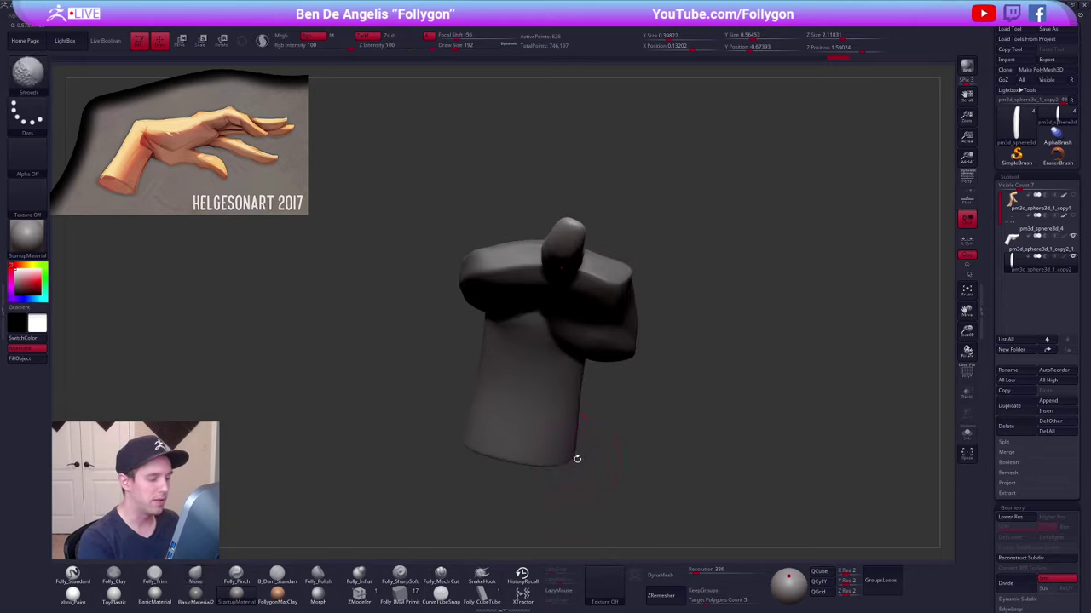
key(r)
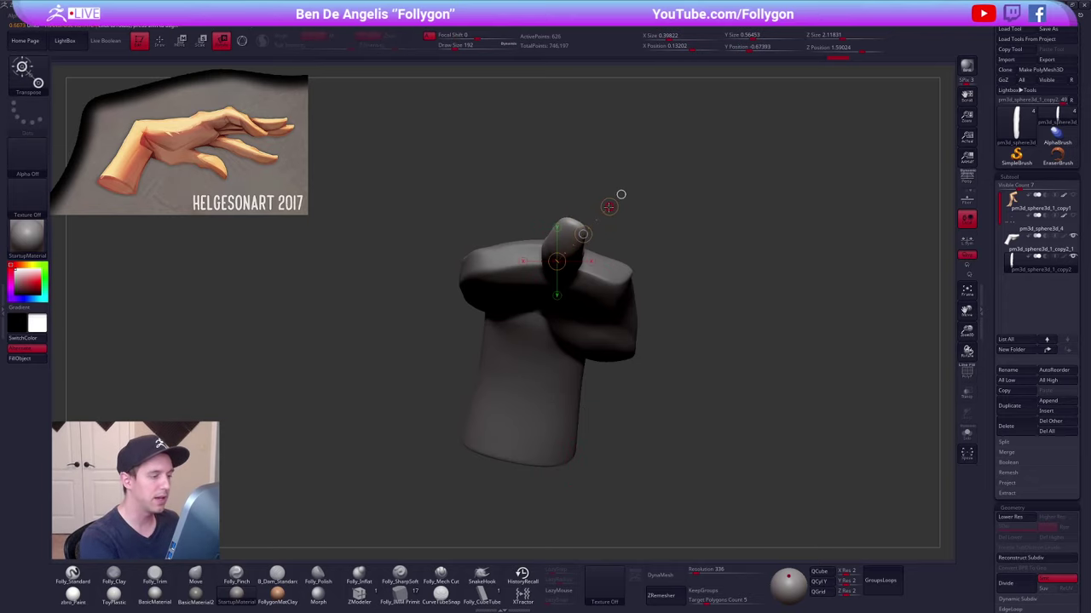
key(q)
- Reposition the finger along the knuckle edge from the top view and slide its base into the palm
right_drag(580, 255, 650, 327)
shift+right_drag(583, 281, 569, 329)
key(w)
shift+drag(582, 294, 582, 372)
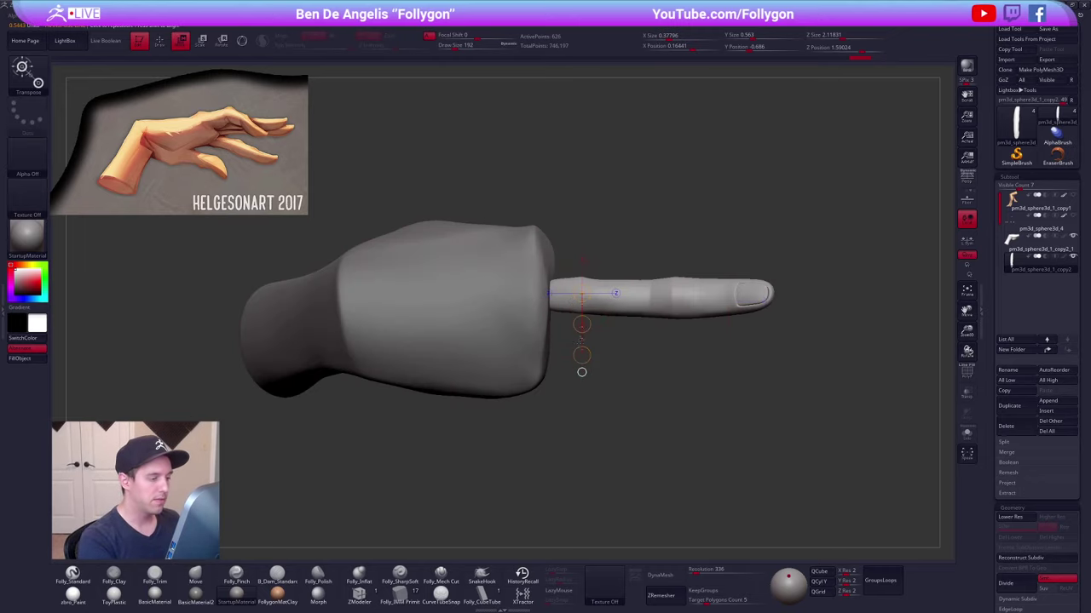
drag(576, 327, 567, 331)
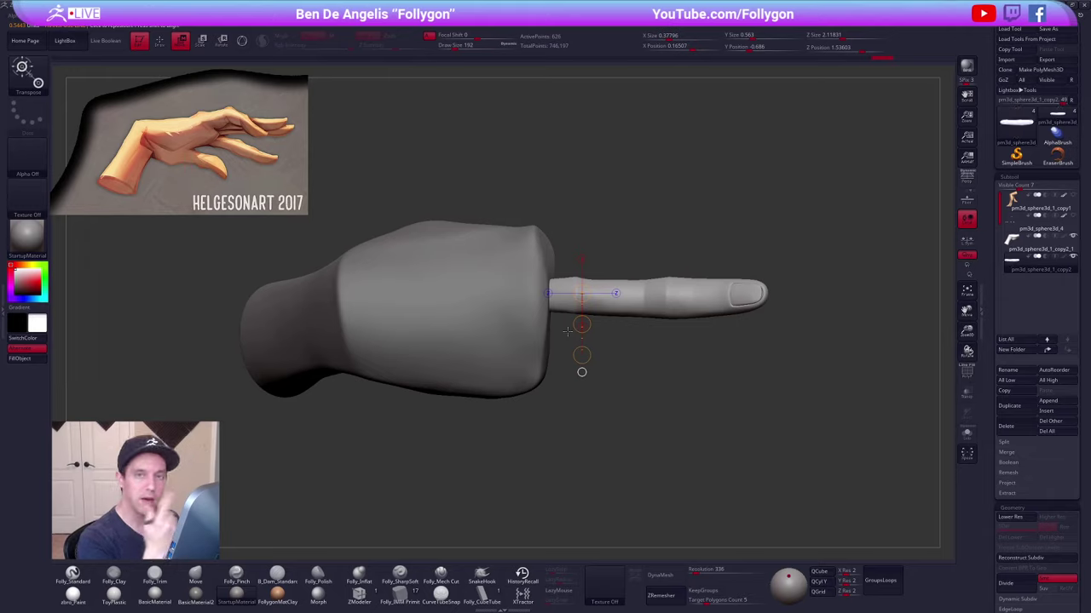
- Move the finger up and inward from the side view so its base meets the knuckle end of the palm
right_drag(634, 394, 660, 332)
key(q)
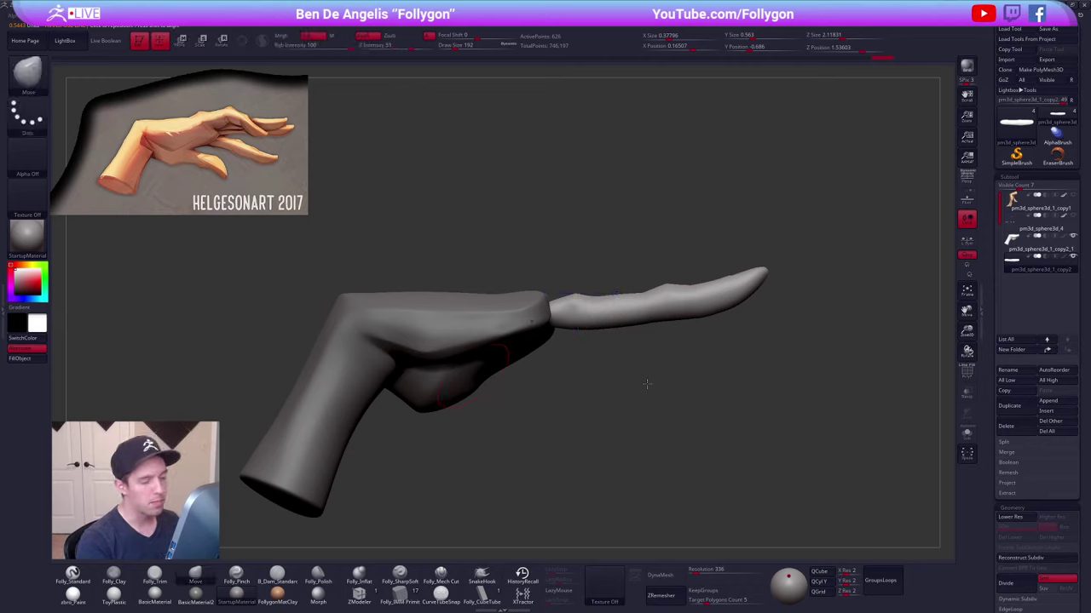
key(w)
click(572, 325)
drag(572, 353, 567, 343)
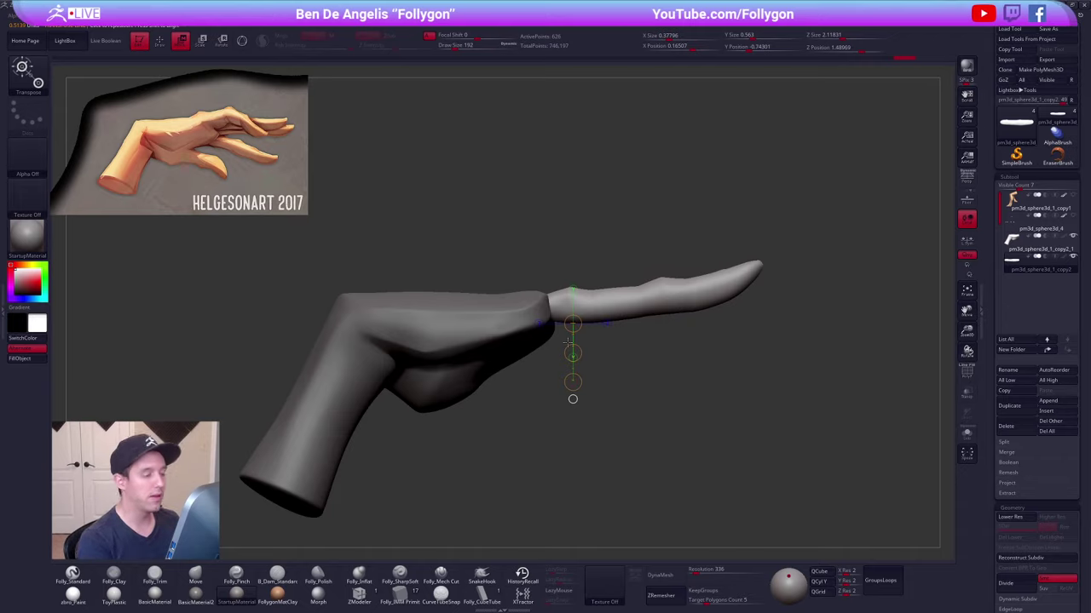
key(q)
- Rotate the finger slightly sideways about its base from the top view to adjust its direction from the palm
mouse_move(700, 447)
mouse_down()
mouse_move(645, 462)
mouse_move(652, 529)
mouse_up()
alt+drag(687, 477, 692, 452)
key(r)
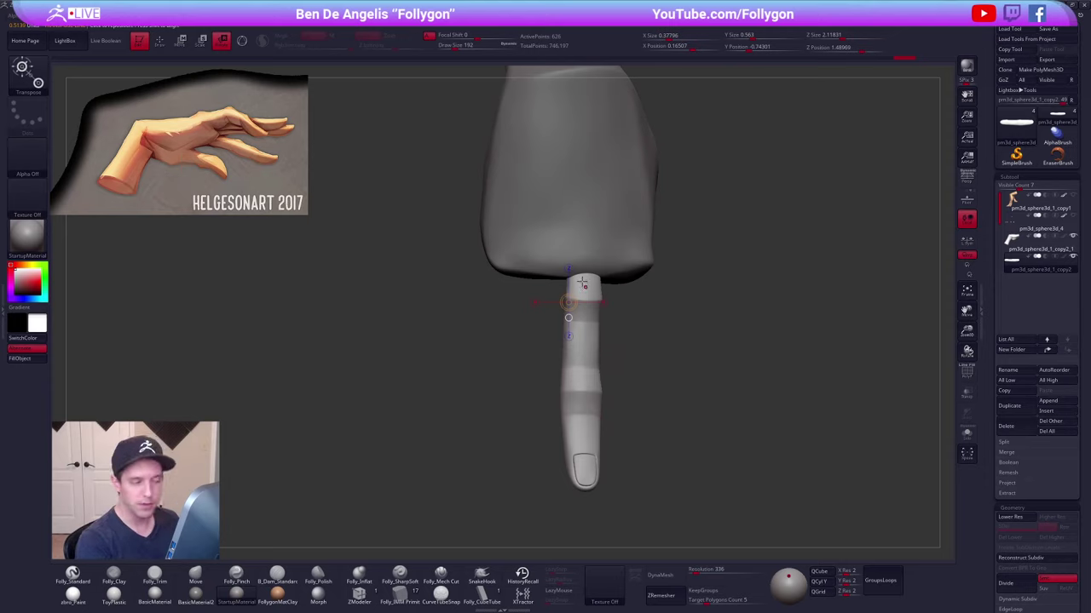
drag(582, 282, 586, 500)
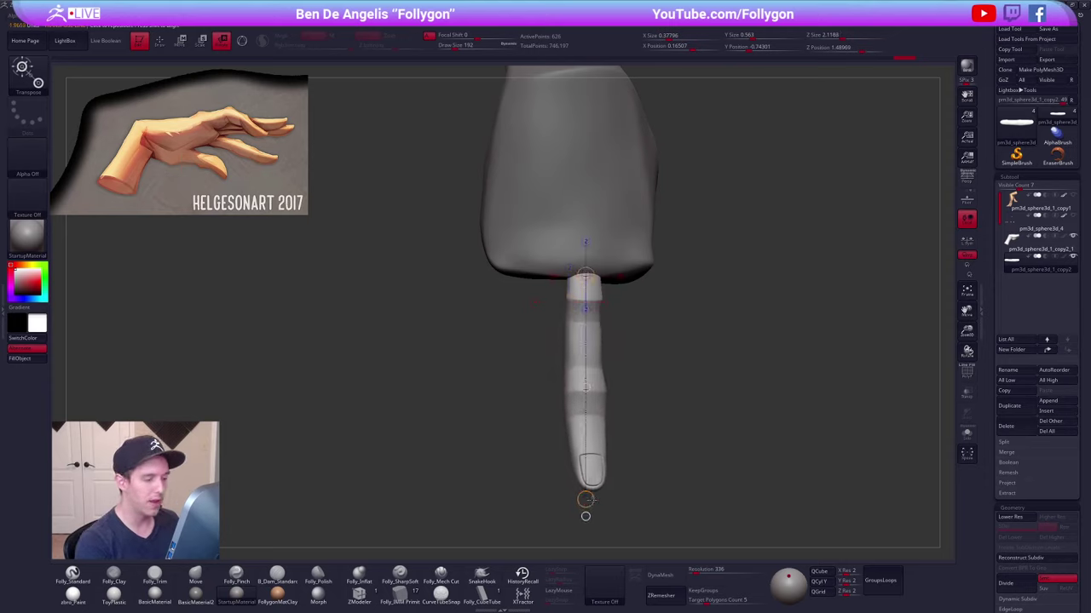
key(q)
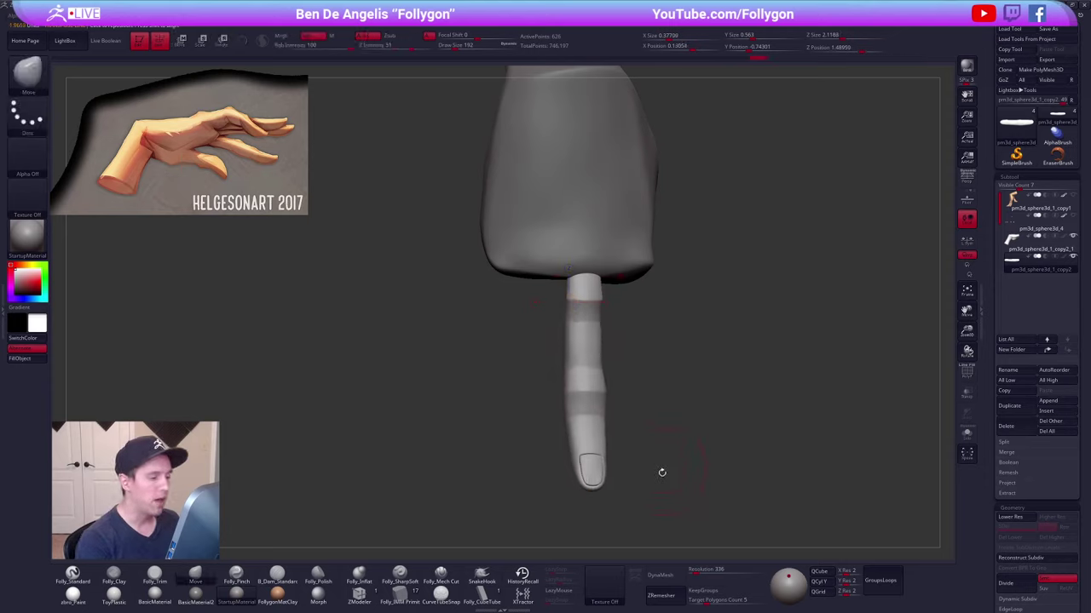
- Drop the finger to its lowest subdivision level and adjust its side profile with the Move brush at draw size 265
key(shift+d)
drag(645, 440, 657, 397)
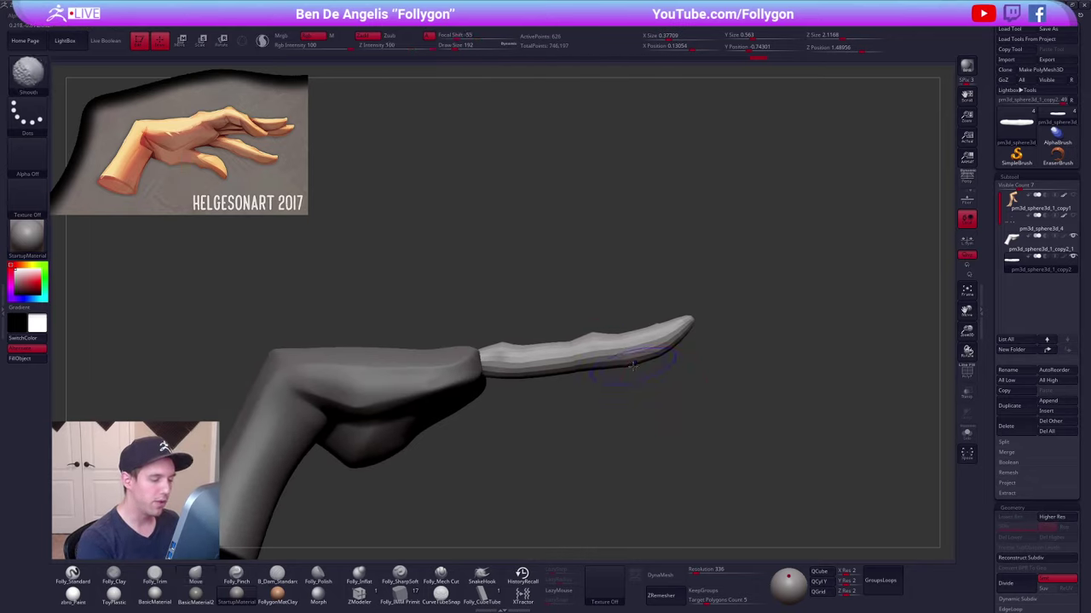
key(d)
key(space)
drag(621, 352, 612, 375)
key(shift+d)
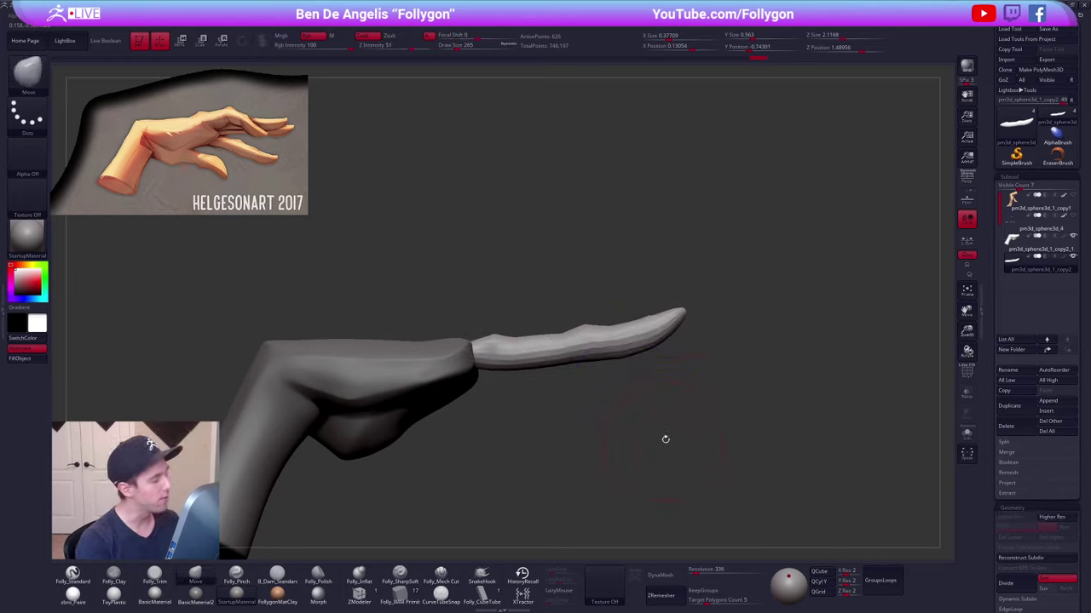
alt+drag(676, 429, 673, 433)
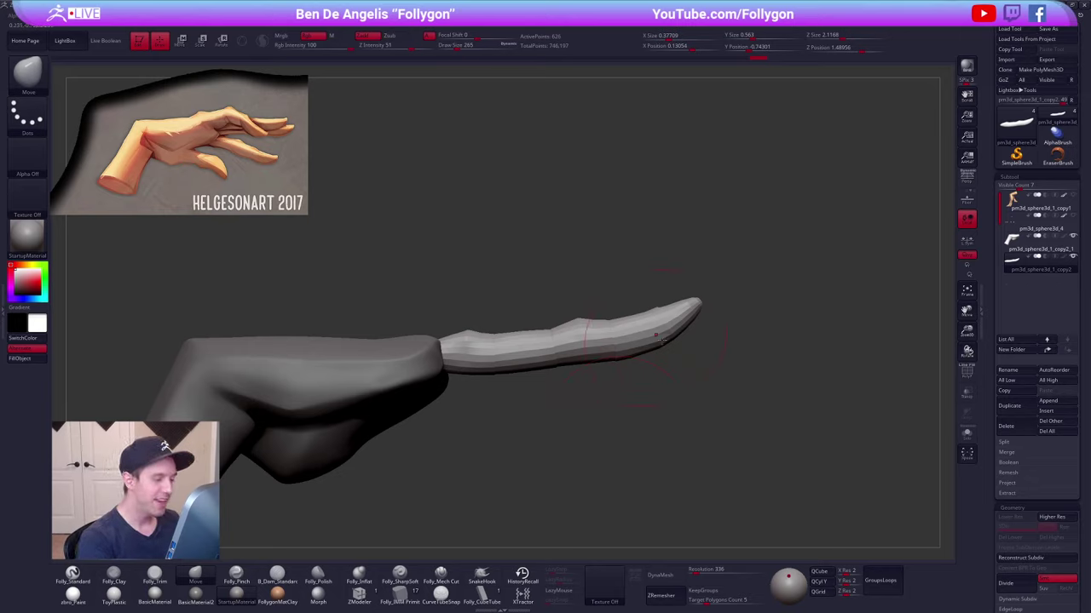
- Show the wireframe, isolate the fingertip segment with an inverted mask, and rotate it further downward at its joint
key(shift+f)
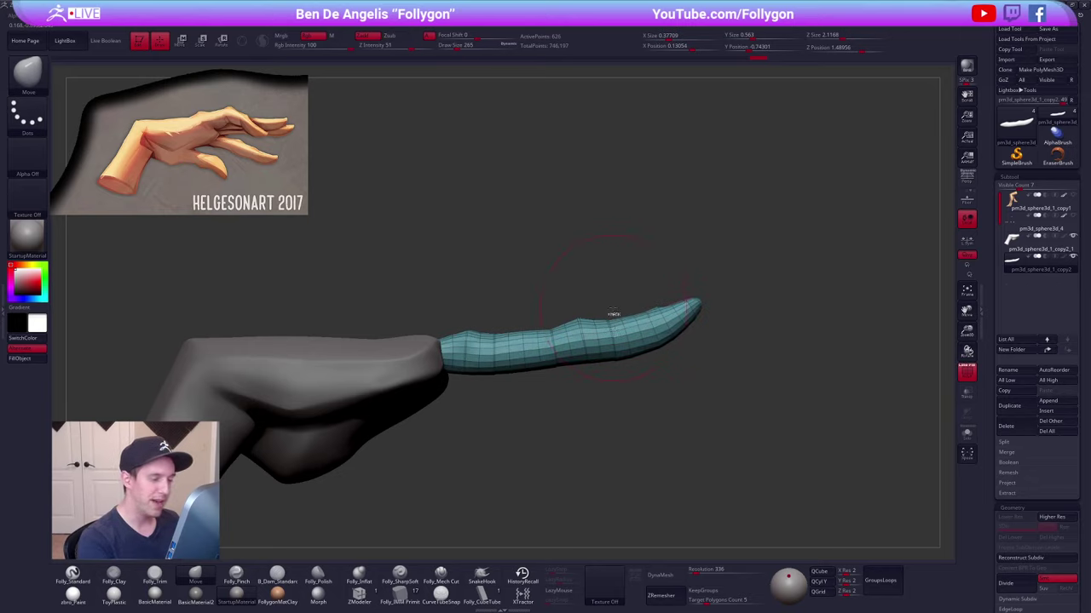
mouse_move(613, 309)
ctrl+mouse_down()
mouse_move(651, 405)
mouse_move(720, 300)
ctrl+mouse_up()
ctrl+click(651, 374)
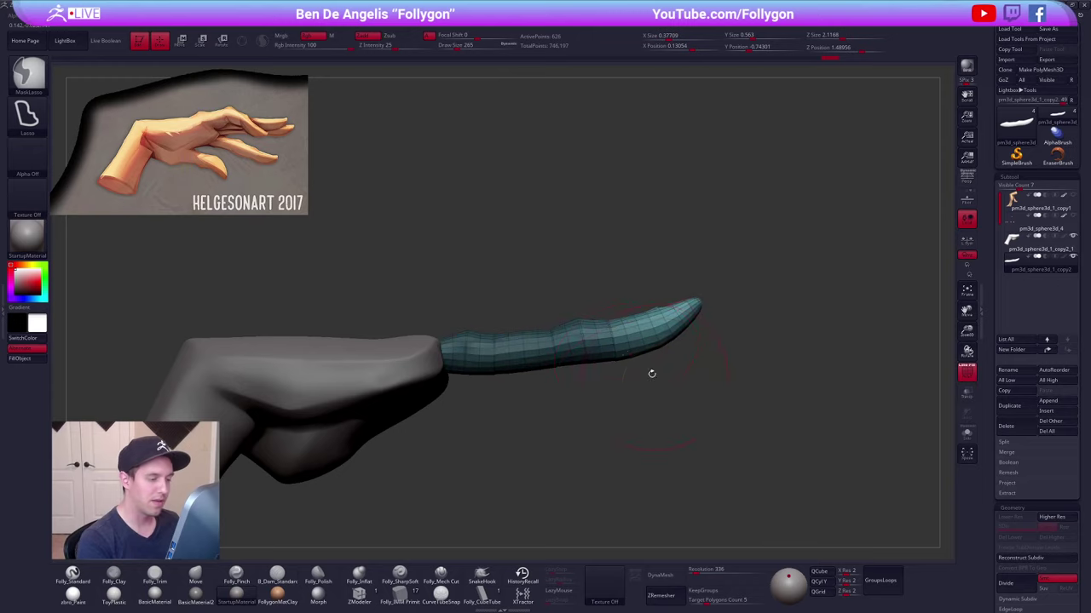
key(r)
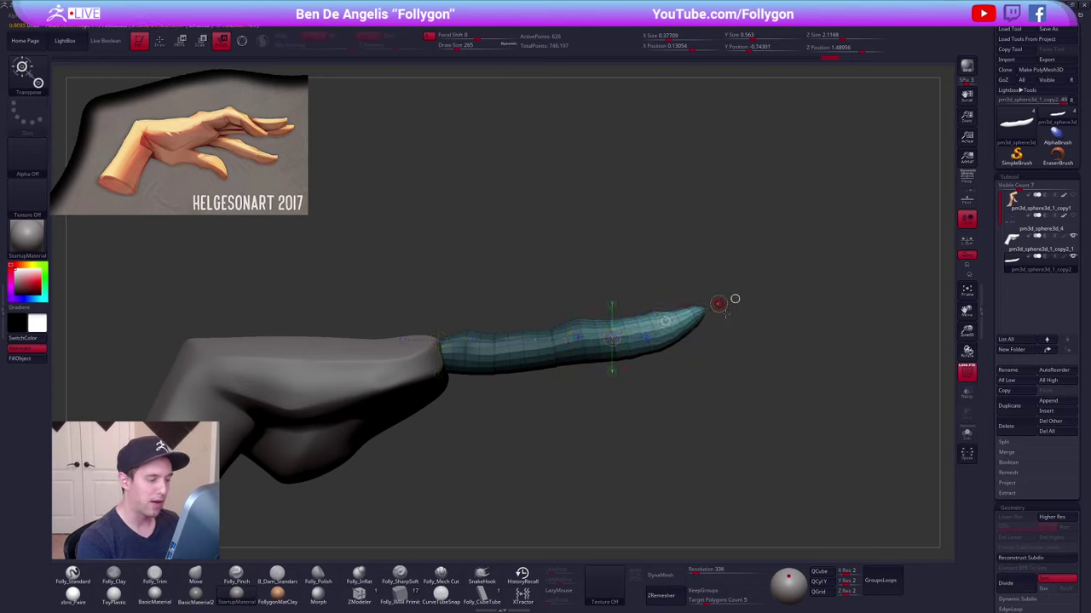
drag(725, 313, 730, 319)
key(q)
- Undo the latest masking and rotation changes at the finger's joints and return to the Move brush
mouse_move(543, 317)
ctrl+mouse_down()
mouse_move(635, 411)
mouse_move(726, 269)
ctrl+mouse_up()
key(r)
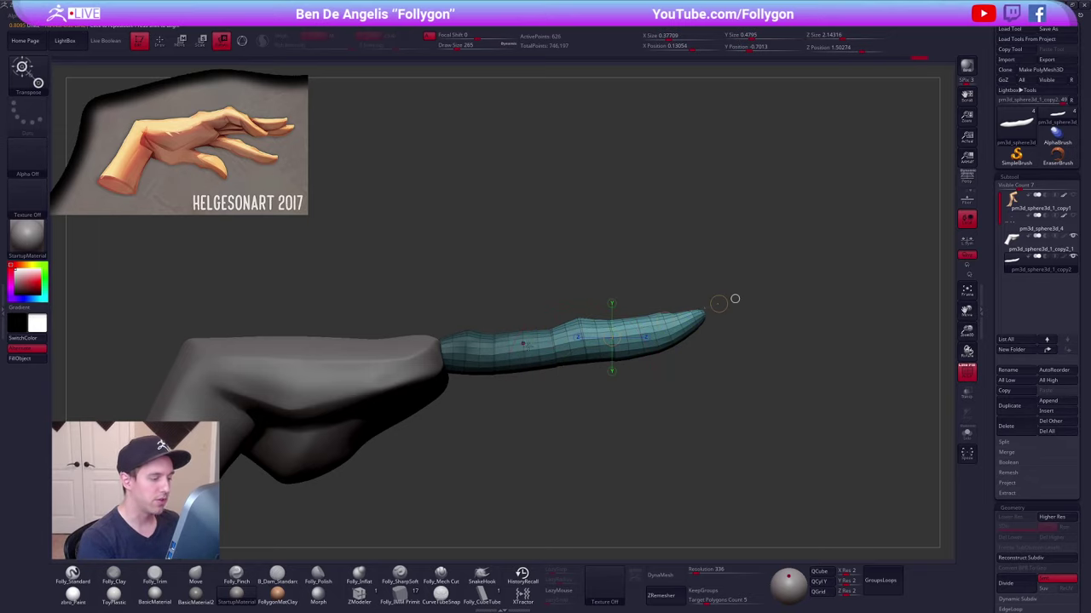
key(ctrl+z)
key(ctrl+z)
key(ctrl+z)
key(ctrl+z)
key(ctrl+z)
key(ctrl+z)
key(ctrl+z)
key(q)
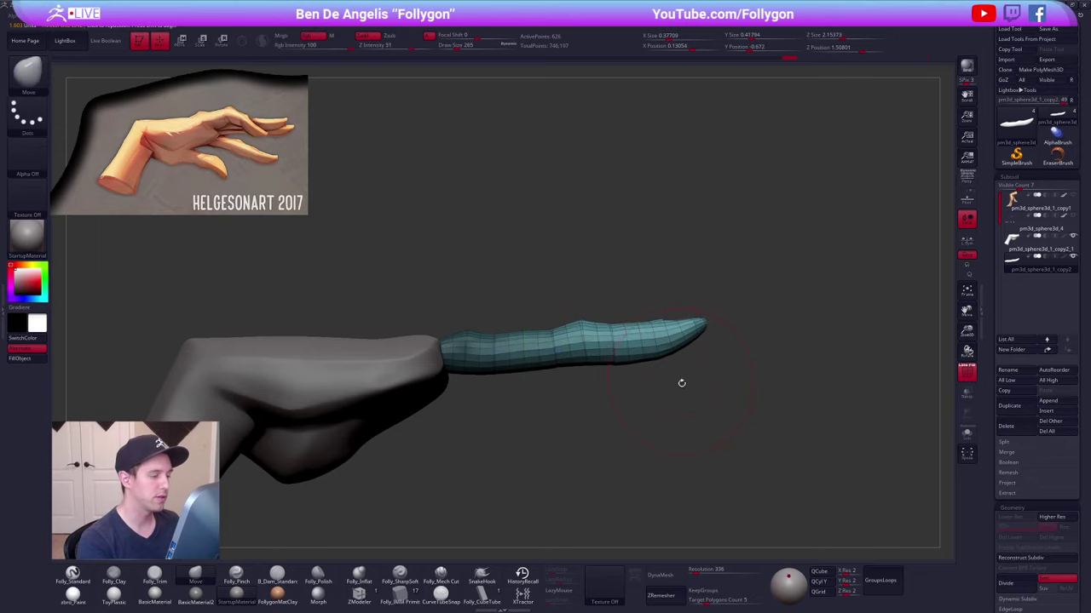
- Clear the finger's mask, and restore its smooth display at the highest subdivision level without the wireframe
ctrl+drag(682, 383, 698, 353)
key(d)
key(shift+f)
- Compare the finger's length with the palm from the side view and scale the finger down slightly about its base
drag(626, 378, 634, 420)
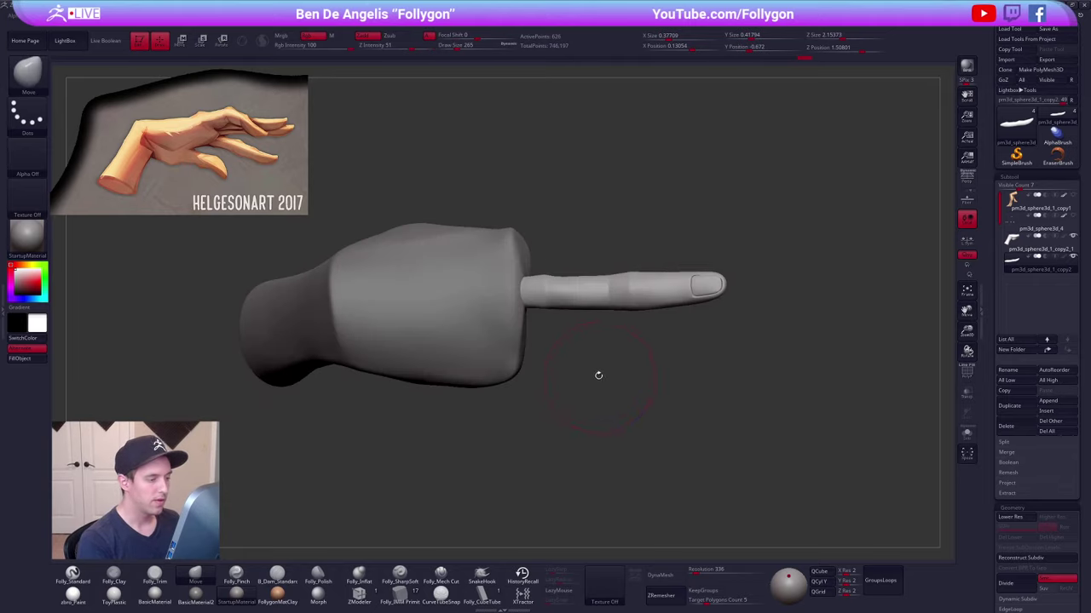
drag(574, 370, 627, 387)
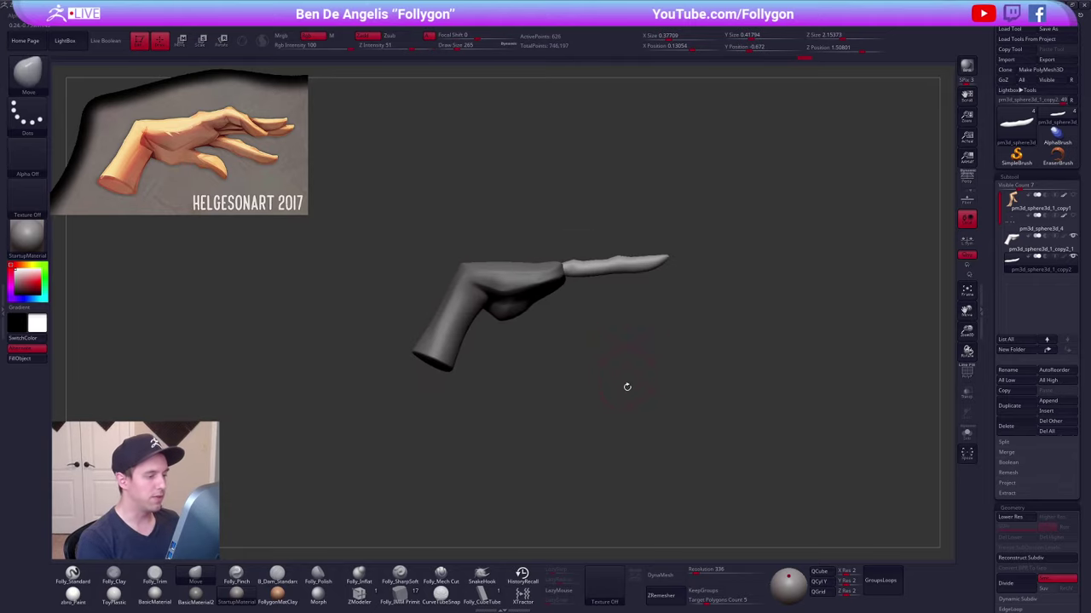
alt+drag(631, 471, 646, 498)
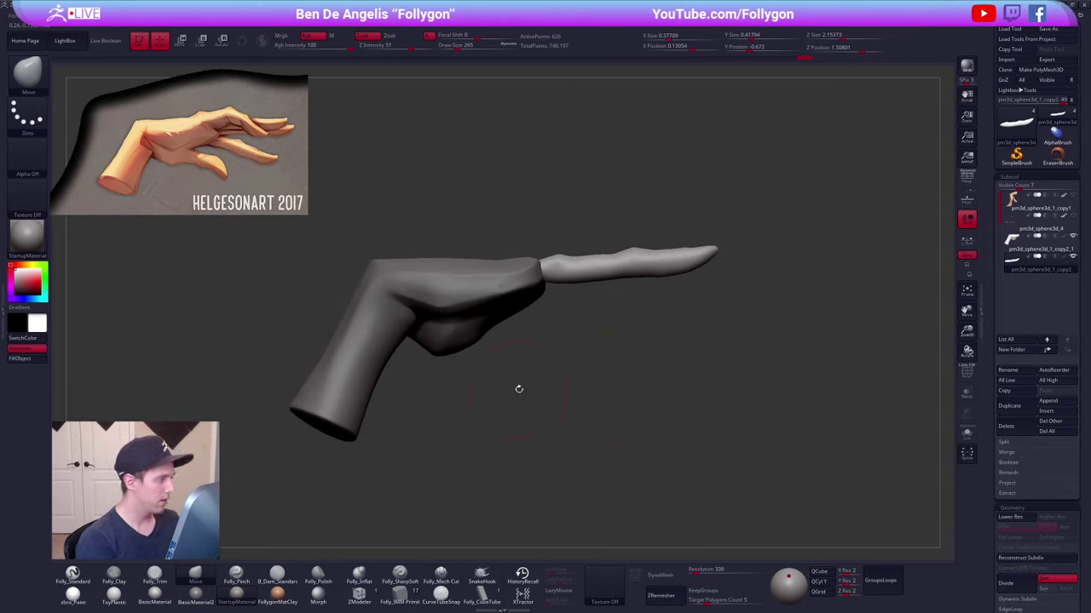
key(w)
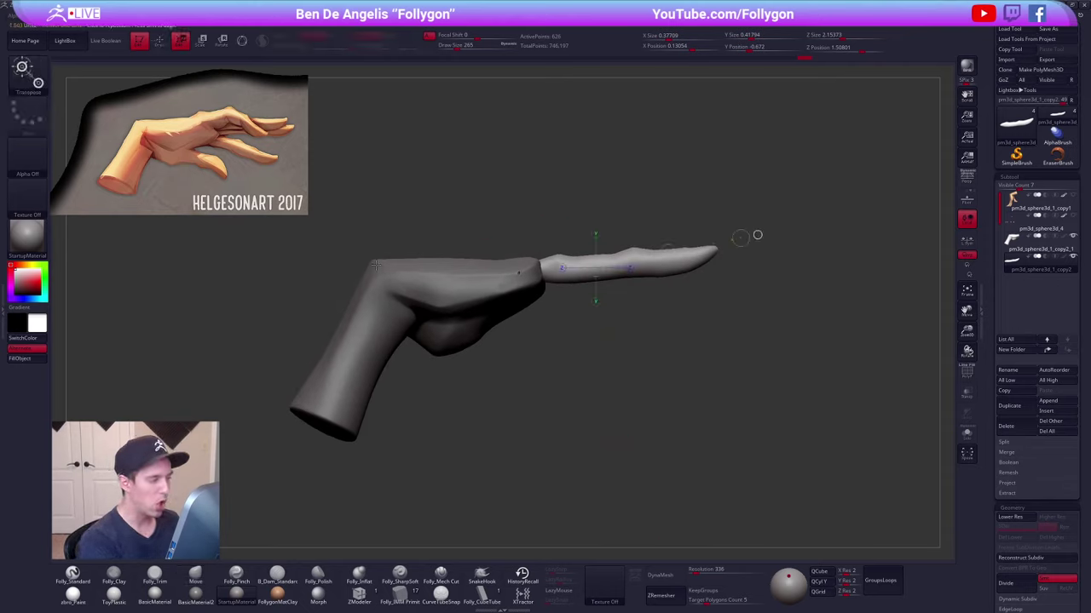
mouse_move(378, 265)
shift+mouse_down()
mouse_move(745, 250)
mouse_move(706, 250)
shift+mouse_up()
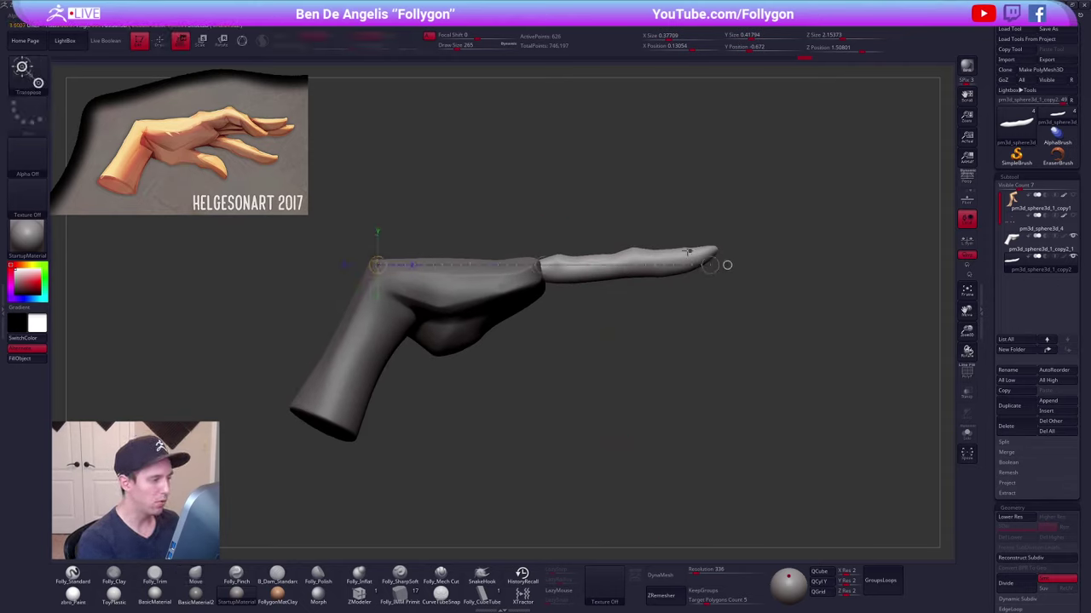
drag(550, 265, 675, 274)
key(e)
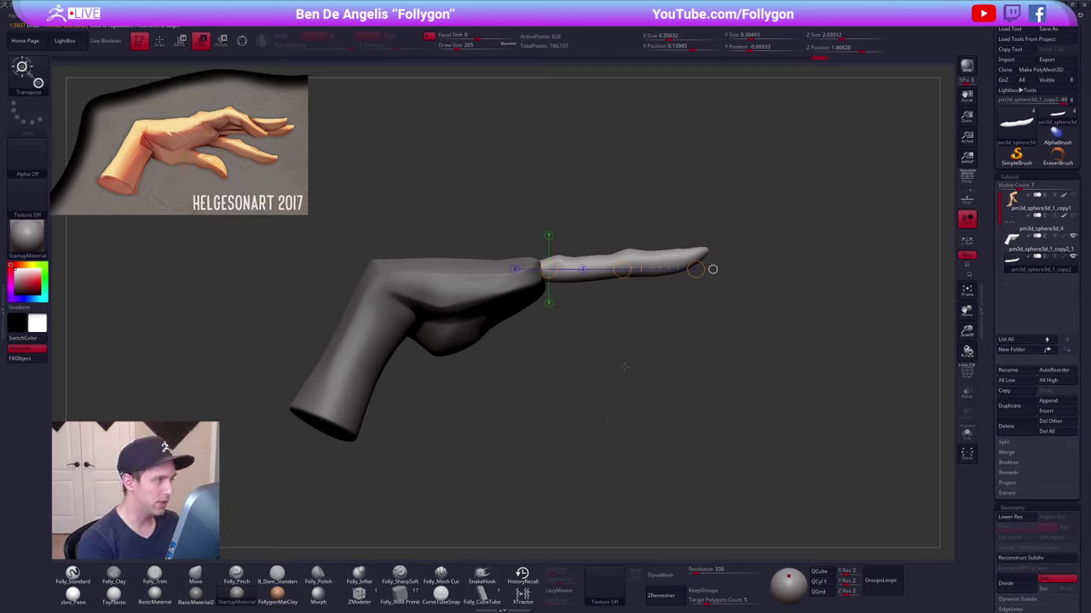
- Make the palm and forearm base the active subtool, ready for the Move brush
mouse_move(625, 367)
shift+mouse_down()
mouse_move(627, 436)
mouse_move(618, 377)
mouse_move(524, 298)
mouse_move(552, 374)
mouse_move(578, 348)
shift+mouse_up()
key(q)
alt+click(517, 334)
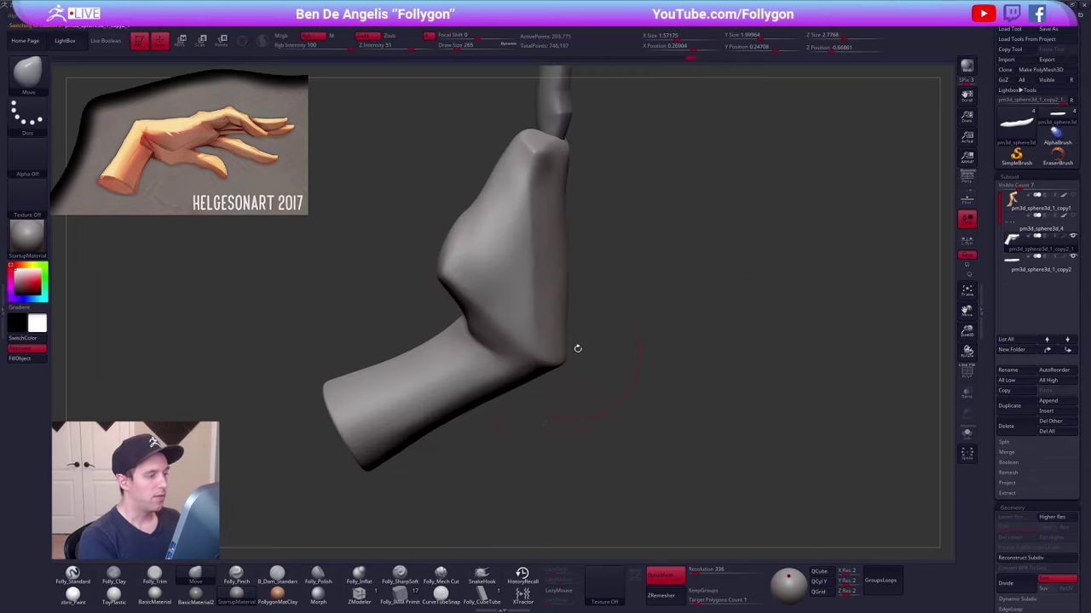
- Flatten the back of the hand below the knuckles with the Folly_Trim brush and work over it with Folly_Clay
shift+right_drag(578, 349, 538, 341)
alt+right_drag(537, 234, 557, 322)
key(3)
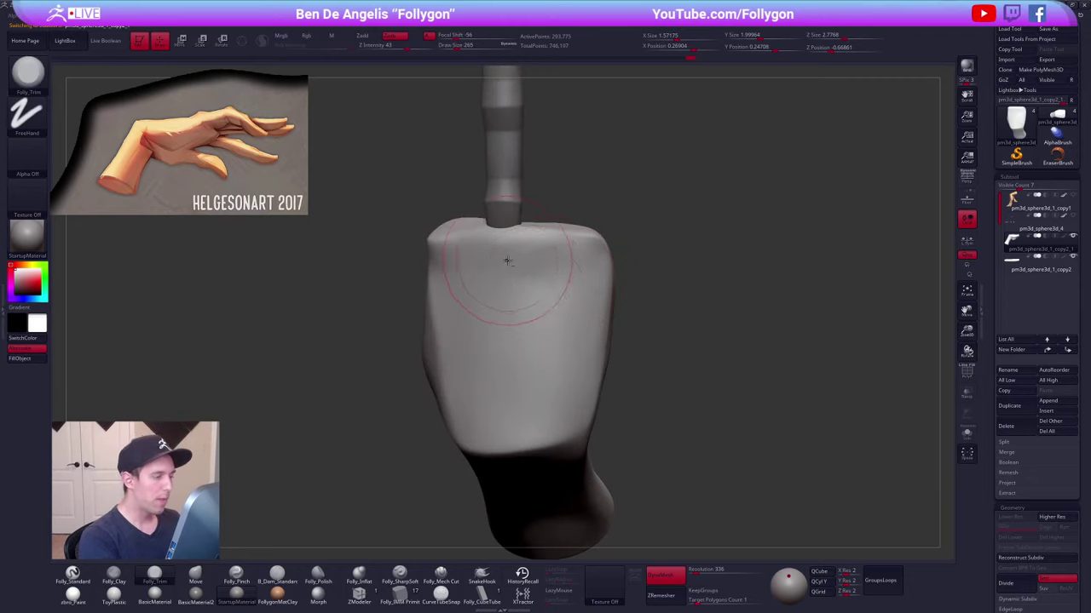
drag(508, 262, 509, 338)
key(2)
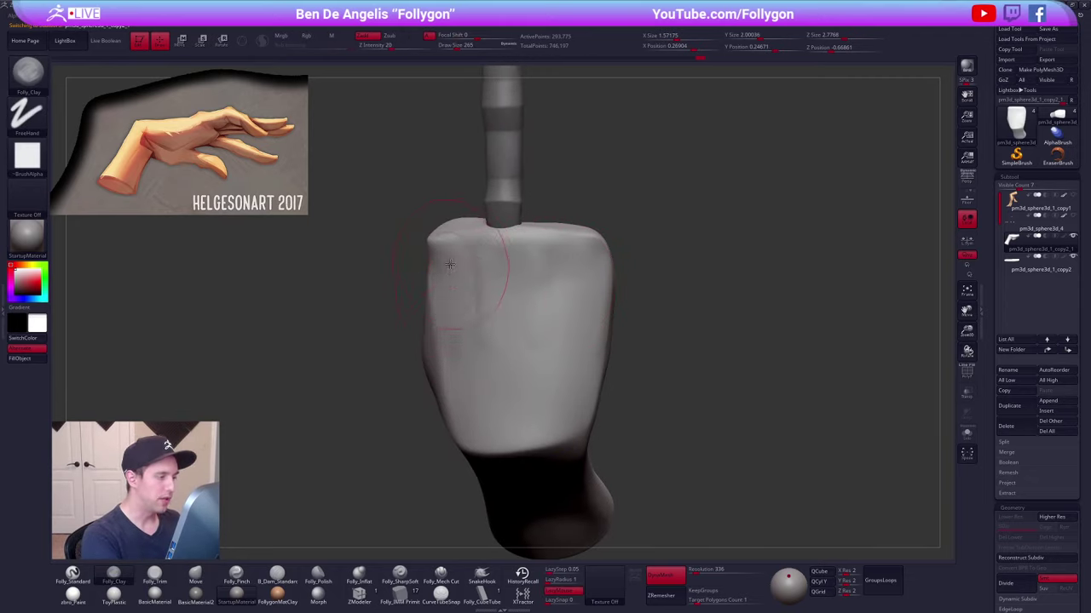
mouse_move(449, 265)
mouse_down()
mouse_move(450, 323)
mouse_move(508, 374)
mouse_up()
- Examine the hand's wireframe, polygroup and side silhouette against the reference drawing
key(shift+f)
mouse_move(617, 401)
mouse_down()
mouse_move(639, 346)
mouse_move(614, 395)
mouse_up()
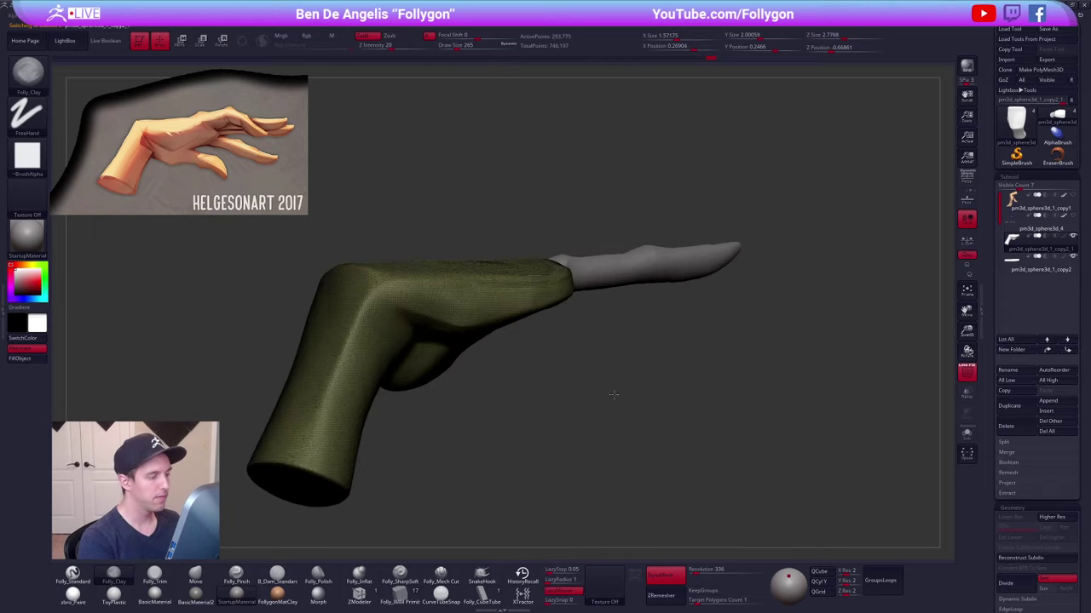
right_drag(613, 395, 604, 409)
ctrl+right_drag(603, 409, 656, 375)
key(shift+f)
ctrl+right_drag(548, 365, 584, 387)
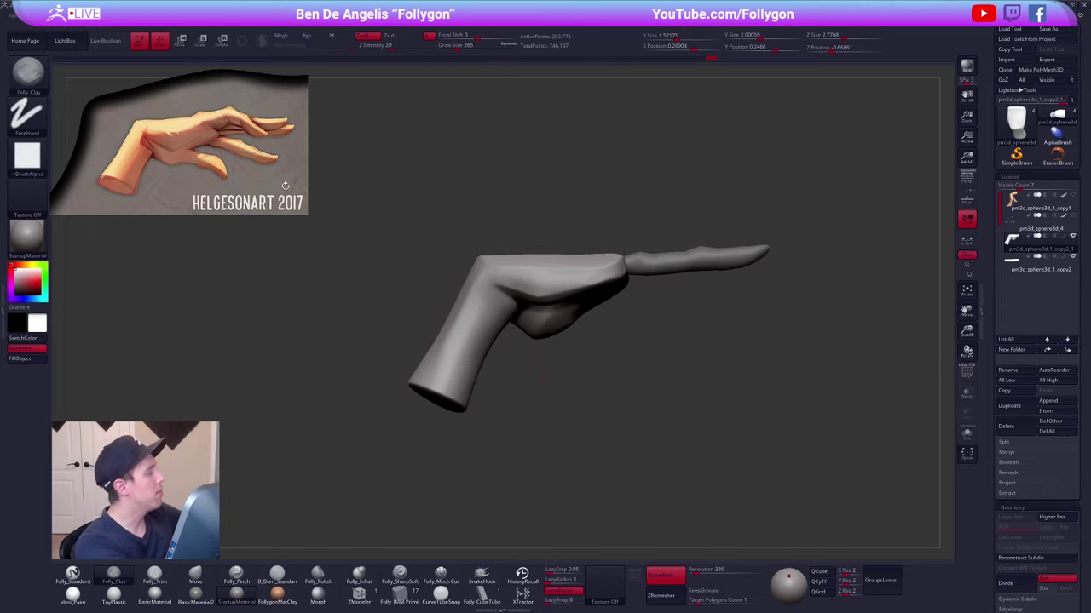
key(z)
key(z)
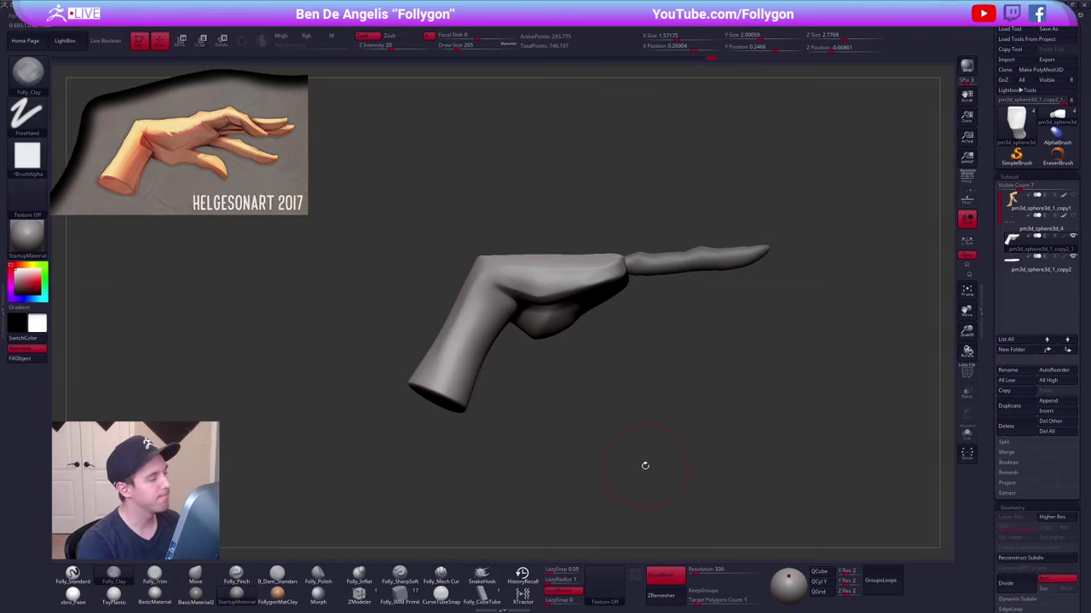
ctrl+click(625, 438)
ctrl+drag(625, 438, 663, 495)
mouse_move(522, 342)
mouse_down()
mouse_move(499, 372)
mouse_move(522, 348)
mouse_up()
key(shift+f)
mouse_move(527, 327)
right_down()
mouse_move(577, 327)
mouse_move(558, 304)
right_up()
key(shift+f)
mouse_move(590, 312)
ctrl+mouse_down()
mouse_move(487, 458)
mouse_move(505, 455)
ctrl+mouse_up()
key(ctrl+z)
shift+right_drag(645, 389, 697, 402)
alt+right_drag(702, 357, 664, 323)
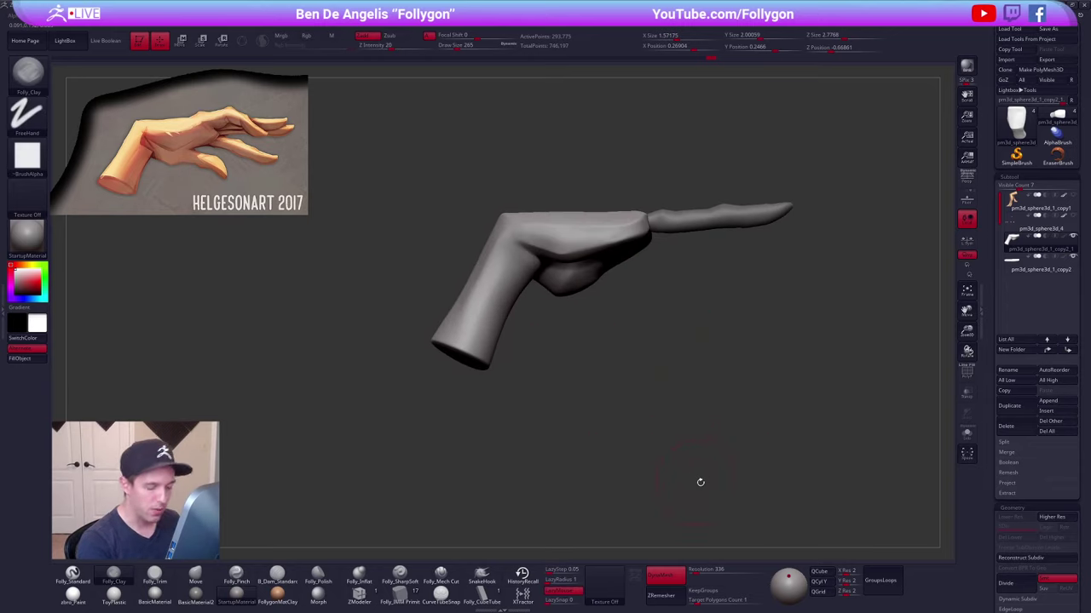
- Enable KeepGroups, turn off DynaMesh for the hand, and cancel the first remesh run
click(705, 593)
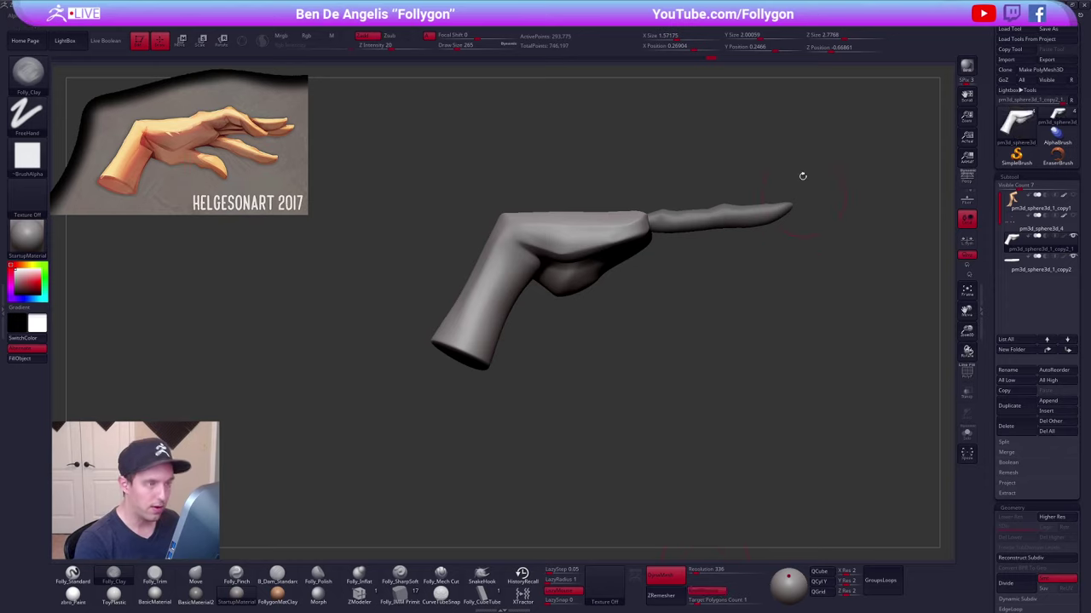
key(ctrl+shift+z)
click(680, 573)
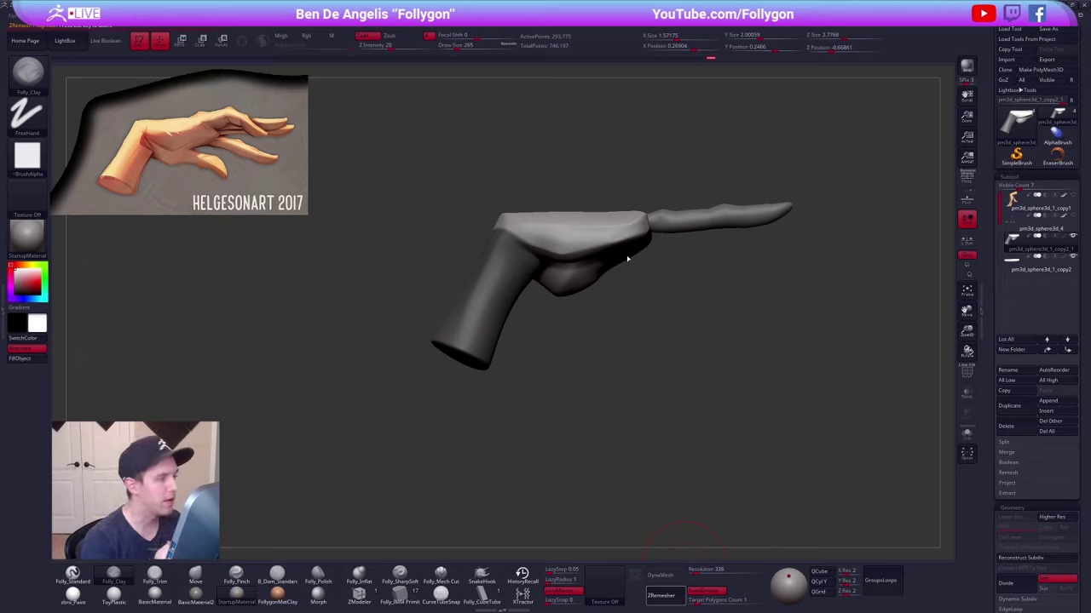
key(Escape)
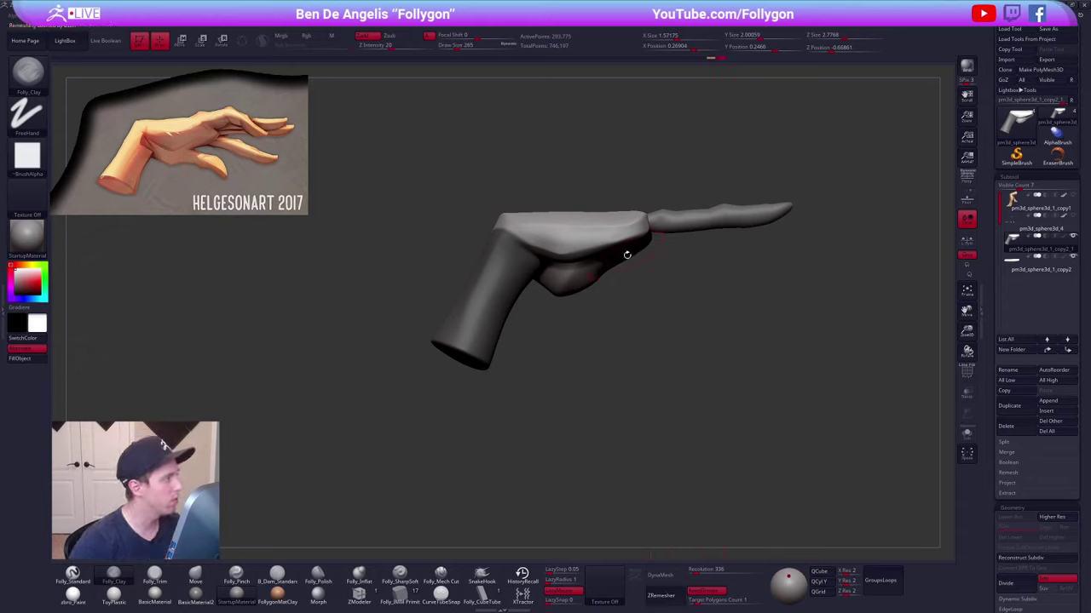
- Clear the mask from the hand and ZRemesh it with a target polygon count of 1
key(shift+f)
key(shift+f)
ctrl+drag(576, 399, 545, 228)
ctrl+drag(692, 431, 763, 341)
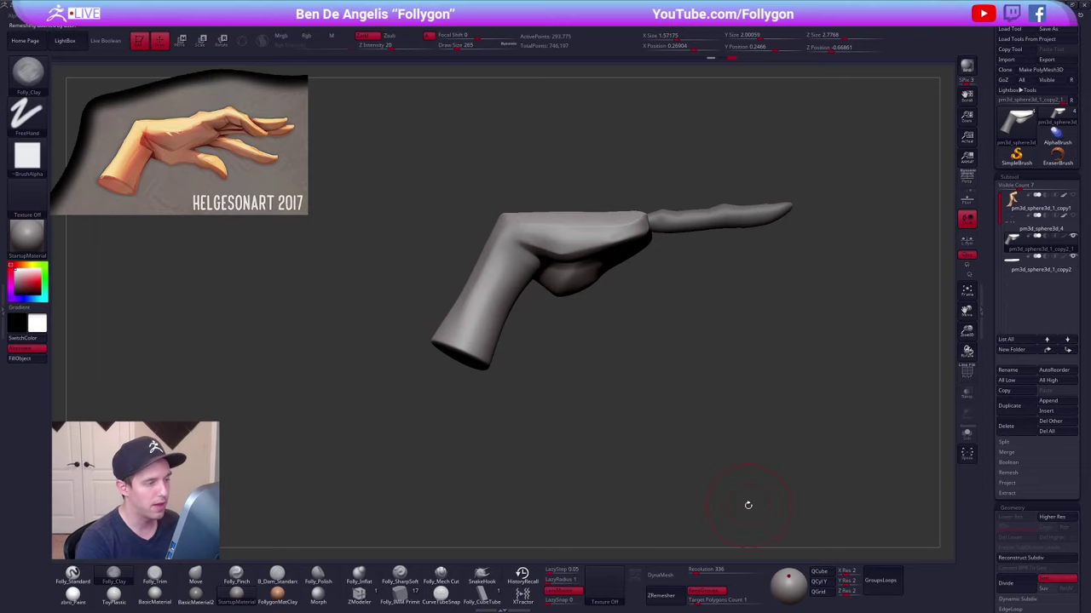
click(672, 598)
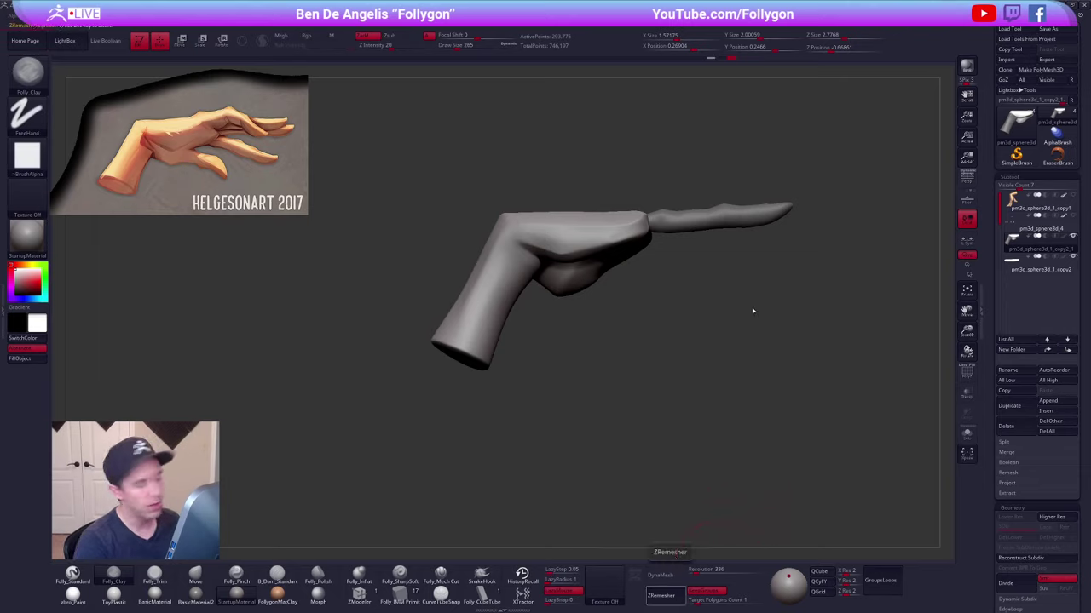
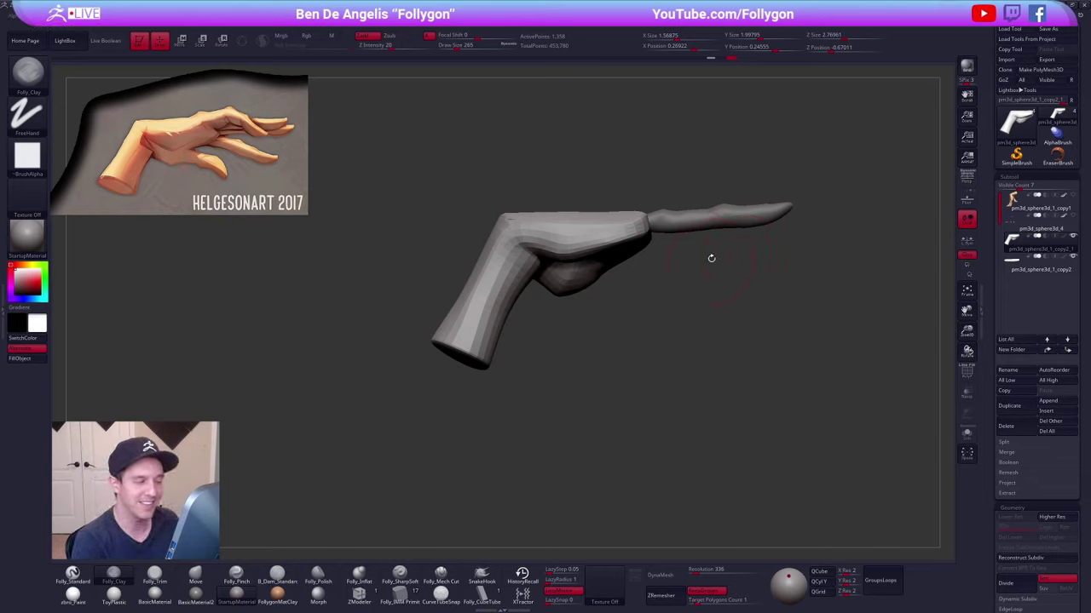
- Check the remeshed hand's wireframe and preview it with dynamic subdivision switched on and off
key(shift+f)
key(shift+f)
drag(685, 278, 693, 306)
key(d)
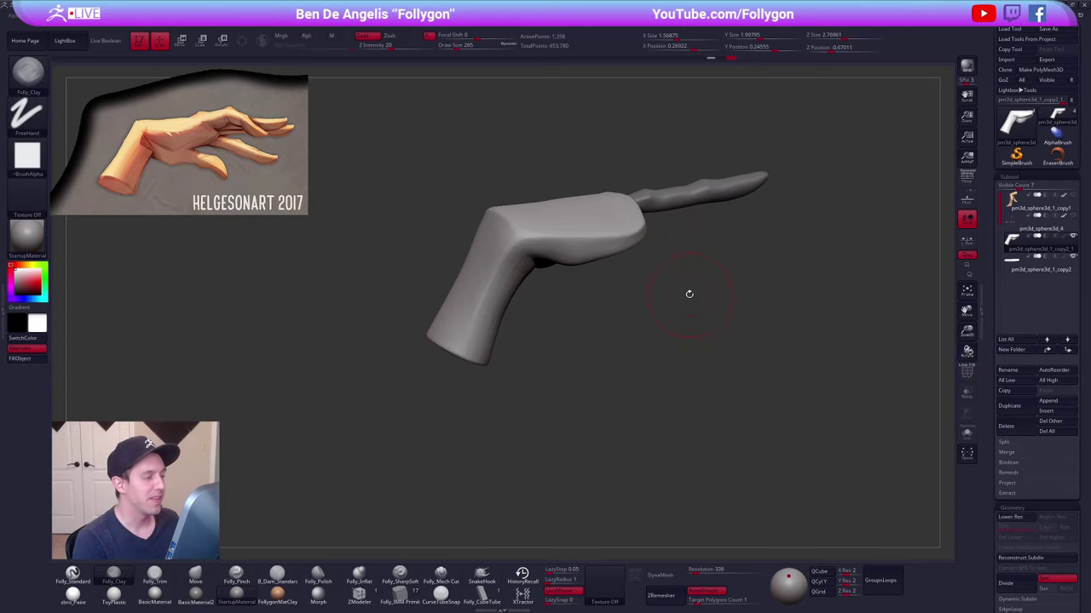
key(shift+d)
key(space)
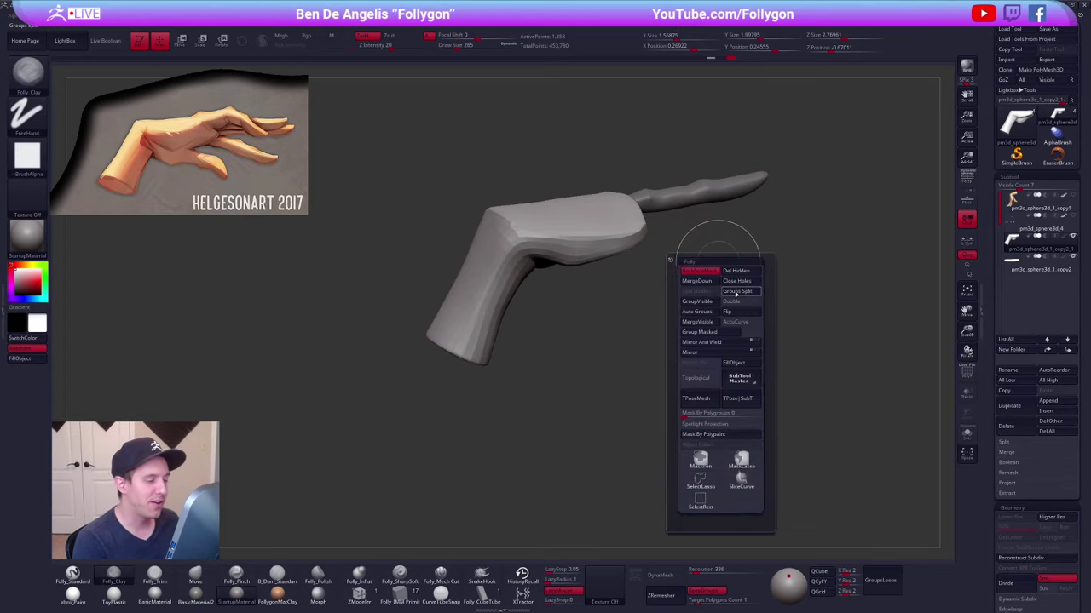
- Divide the remeshed hand up to subdivision level 5, restoring the earlier sculpted detail with Project History
key(ctrl+d)
key(shift+f)
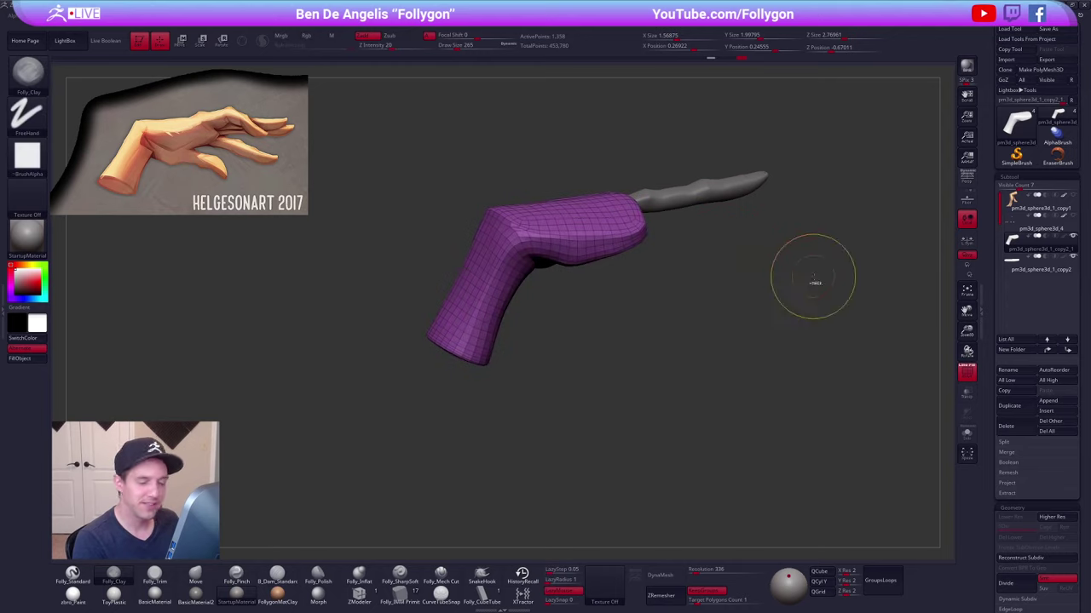
click(1014, 484)
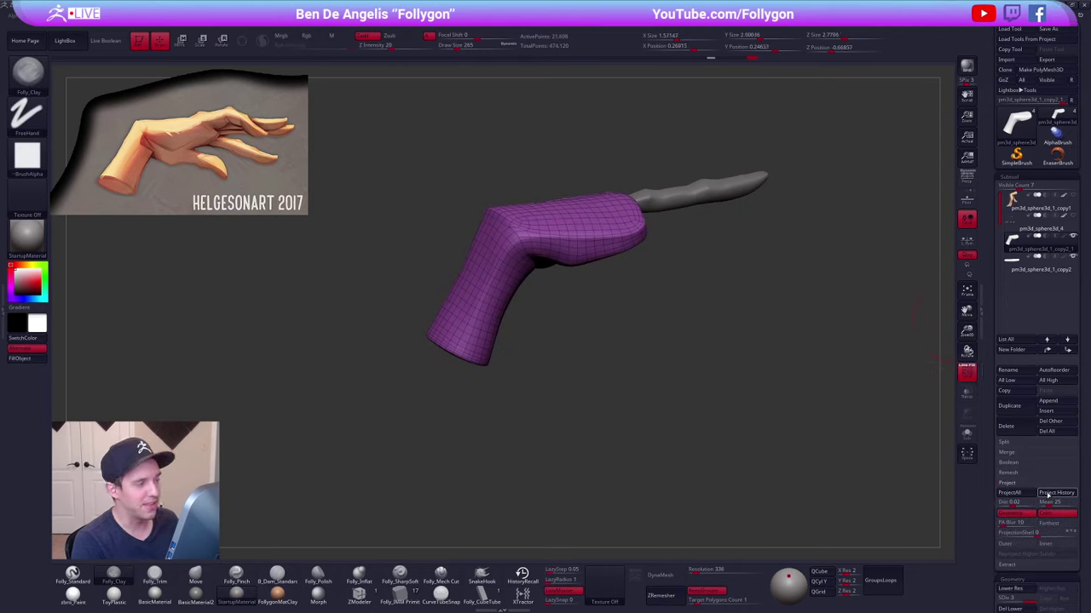
key(ctrl+d)
click(1048, 495)
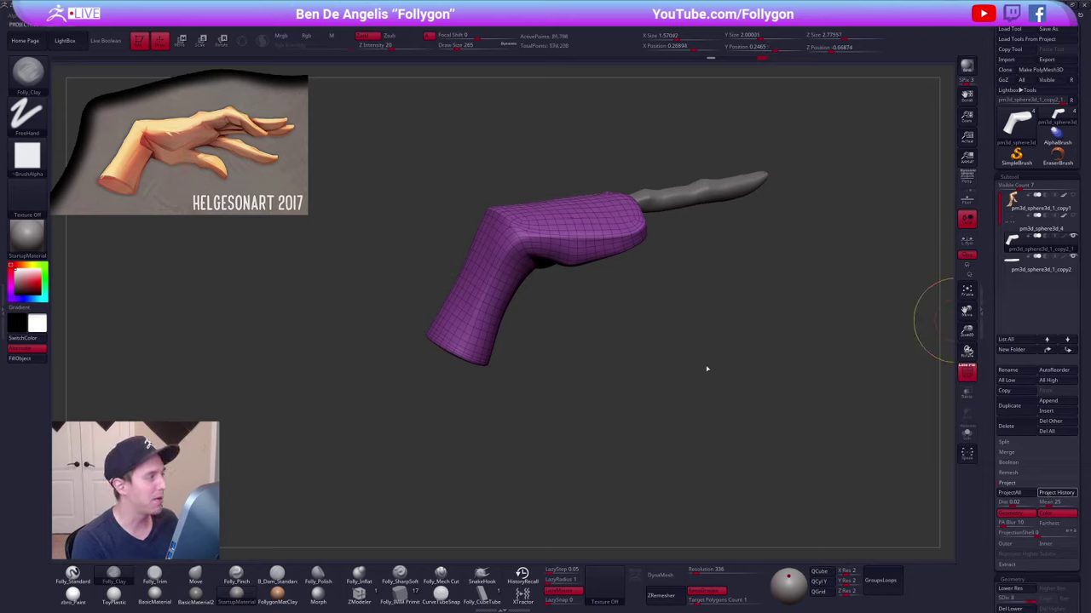
key(shift+f)
key(ctrl+d)
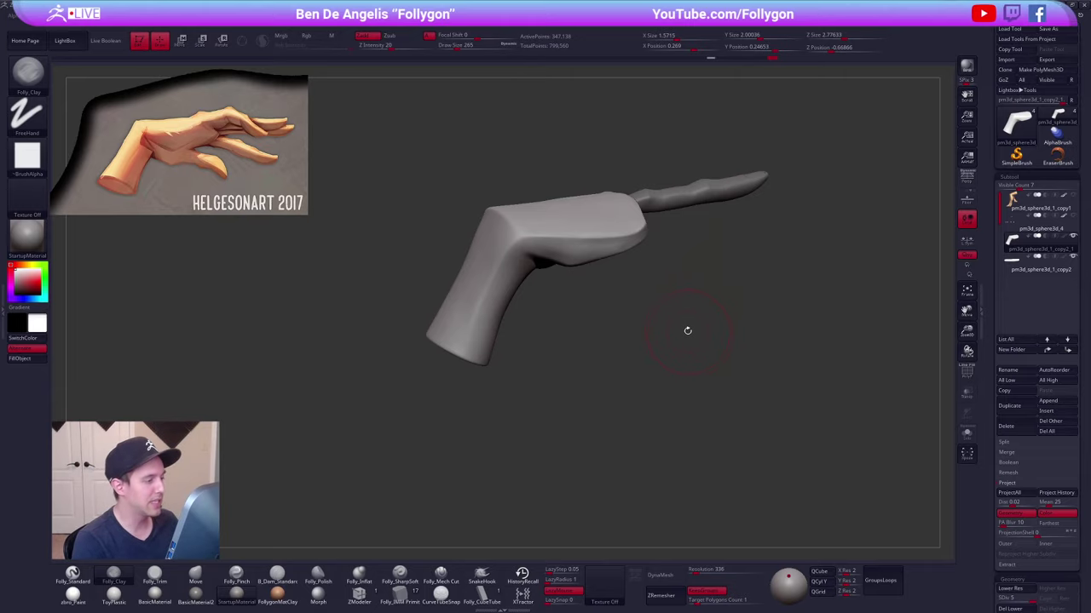
mouse_move(683, 327)
mouse_down()
mouse_move(666, 297)
mouse_move(673, 340)
mouse_move(718, 326)
mouse_move(688, 333)
mouse_up()
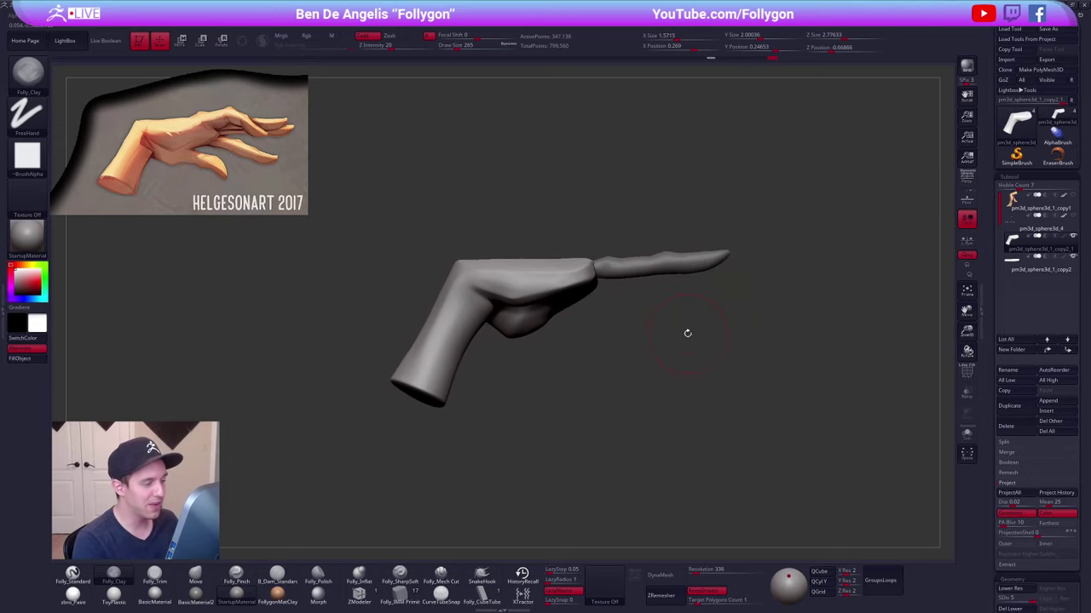
- Go down to subdivision level 1 and adjust the hand's form with the Move brush
key(shift+d)
key(shift+d)
key(shift+d)
key(shift+d)
right_drag(510, 328, 514, 226)
key(b)
key(m)
key(v)
key(space)
drag(502, 293, 501, 299)
right_drag(501, 299, 500, 376)
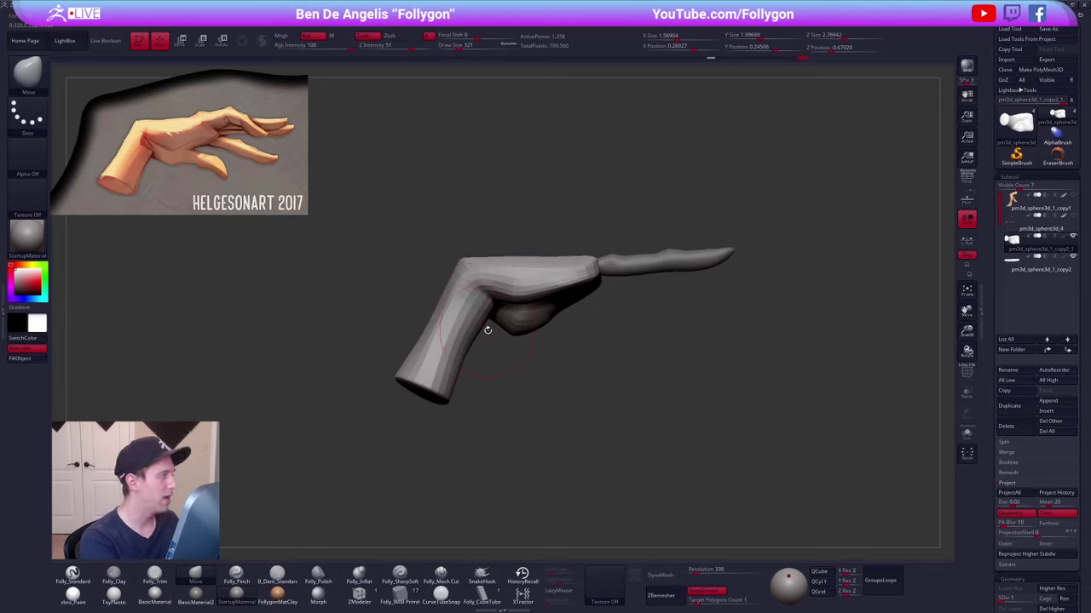
alt+right_drag(484, 324, 516, 334)
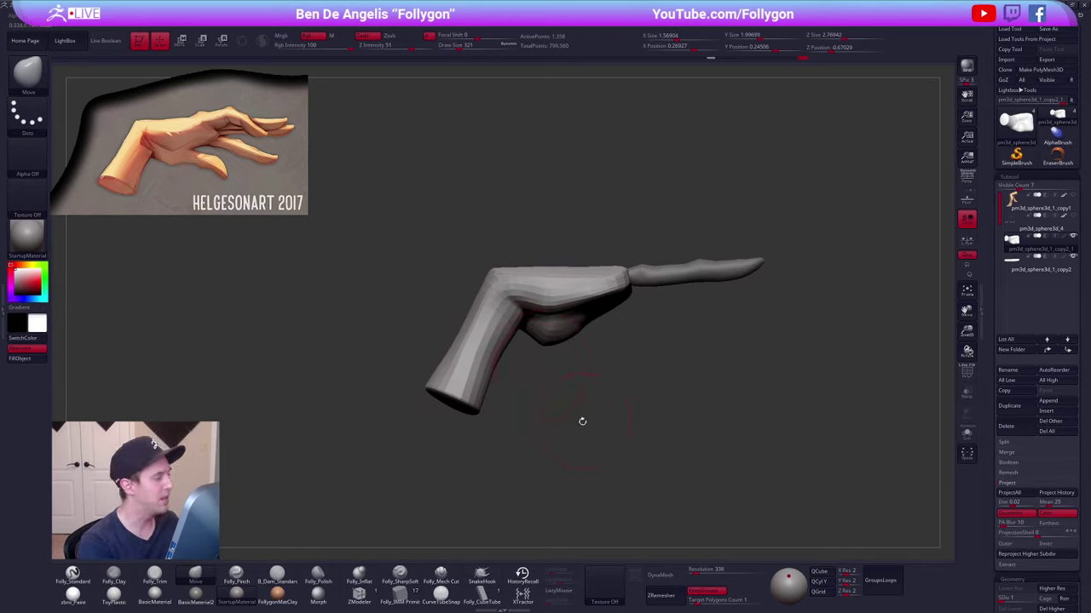
- Raise the hand to subdivision level 4
key(d)
key(d)
key(d)
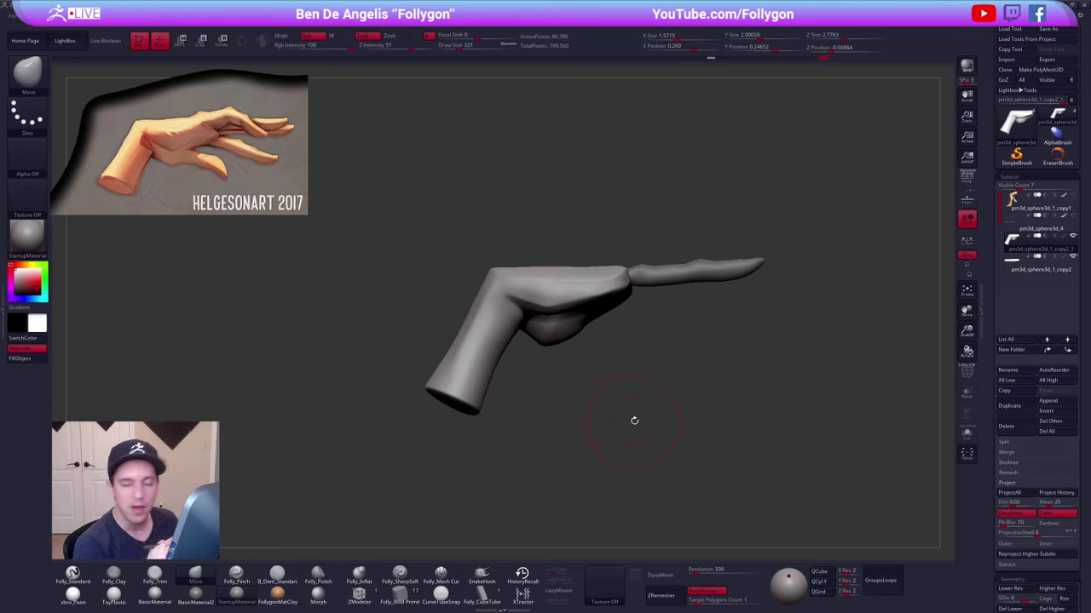
alt+drag(692, 420, 663, 423)
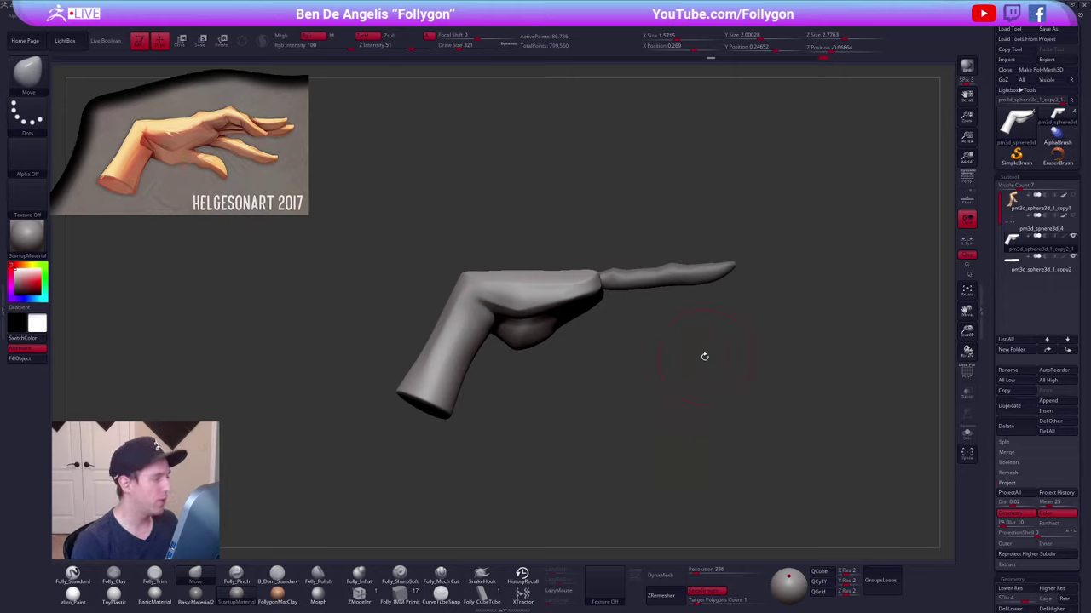
- Switch to the browser's Gumroad store page and return to ZBrush
key(alt+Tab)
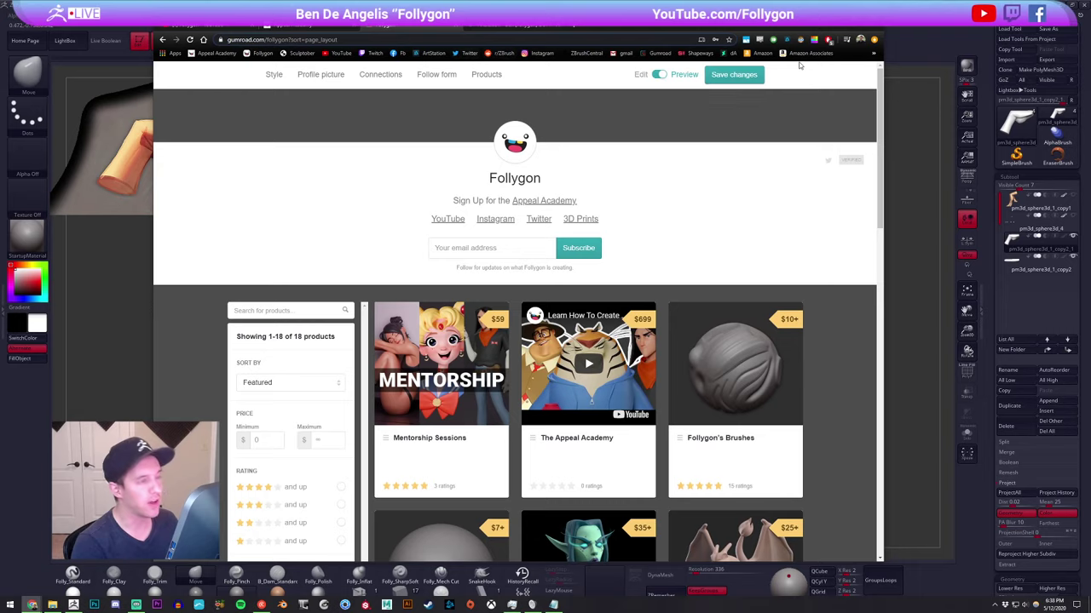
click(915, 135)
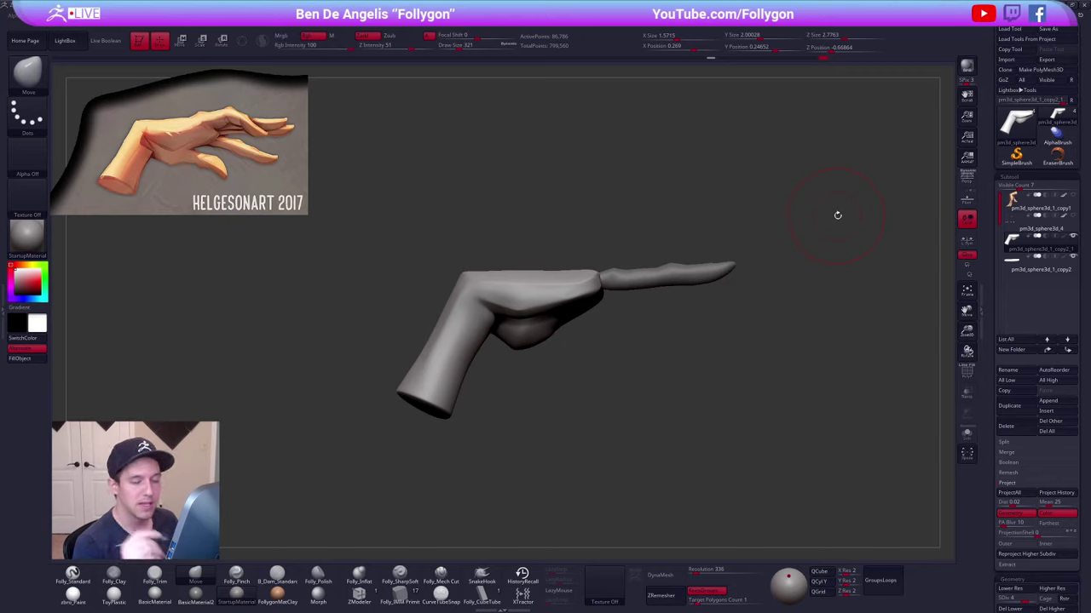
- Select the hand subtool and smooth the grooves on the back of the hand at subdivision level 2
drag(851, 215, 784, 362)
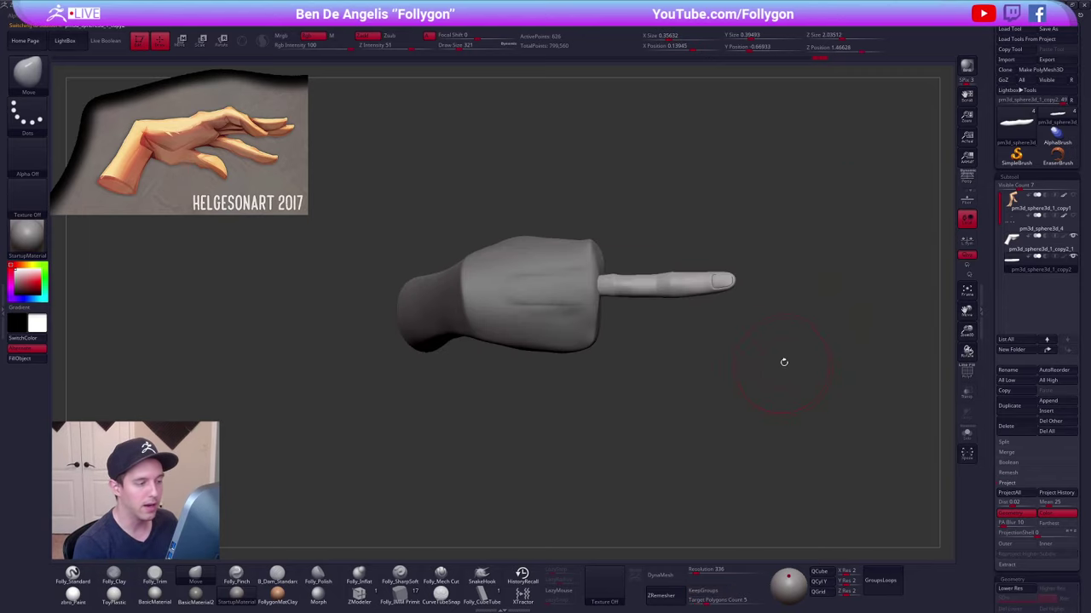
alt+click(573, 329)
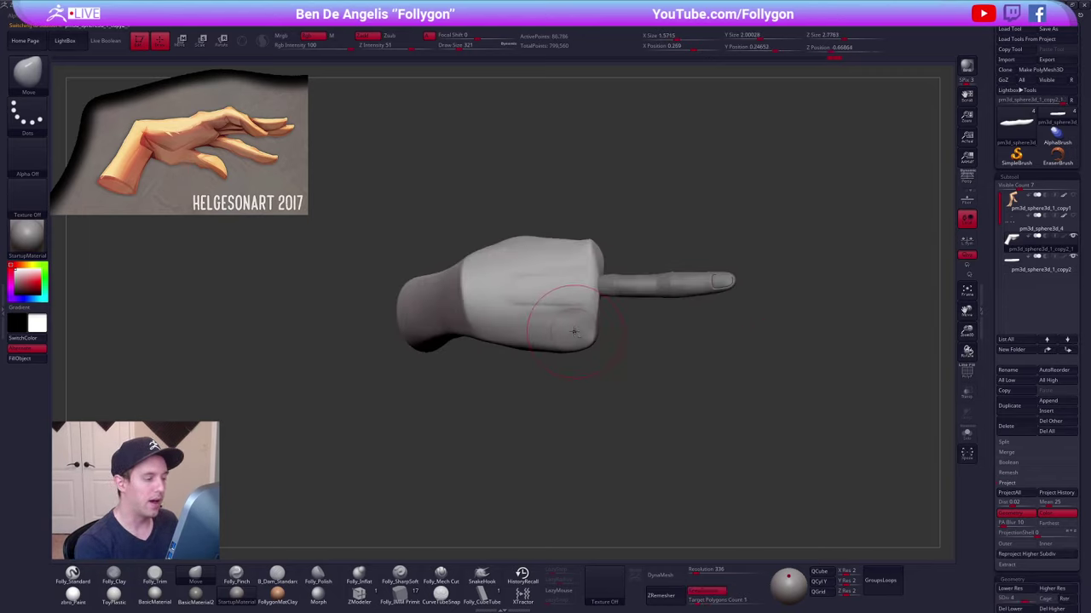
shift+drag(571, 330, 546, 302)
key(space)
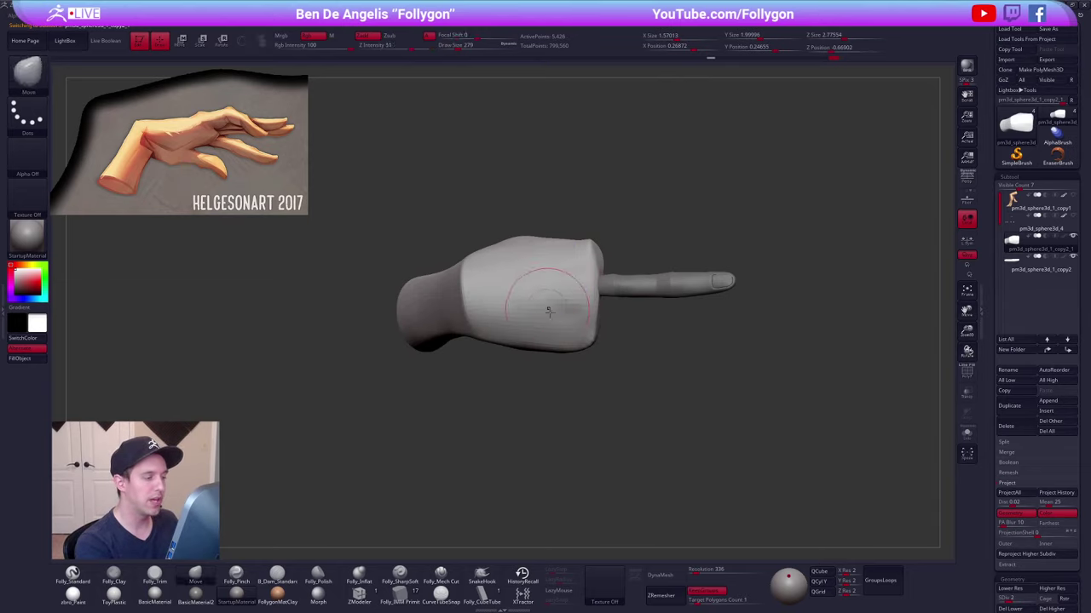
right_drag(555, 307, 578, 392)
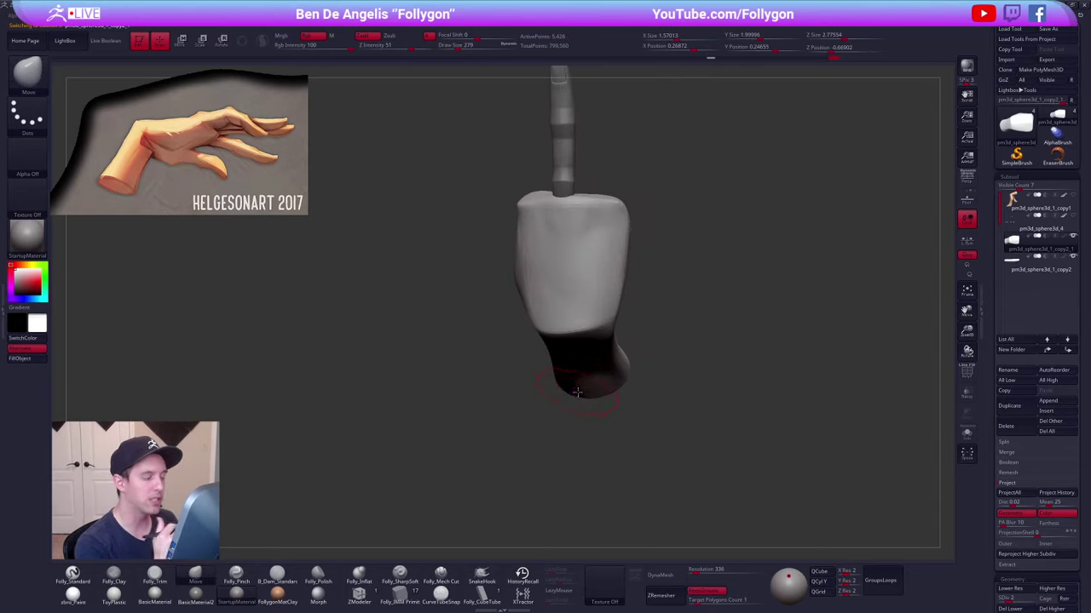
- Isolate the knuckle end with a lasso mask, rotate it at level 1 to slope away from the thumb side, and clear the mask
alt+right_drag(582, 268, 608, 323)
mouse_move(535, 275)
ctrl+mouse_down()
mouse_move(661, 226)
mouse_move(689, 282)
ctrl+mouse_up()
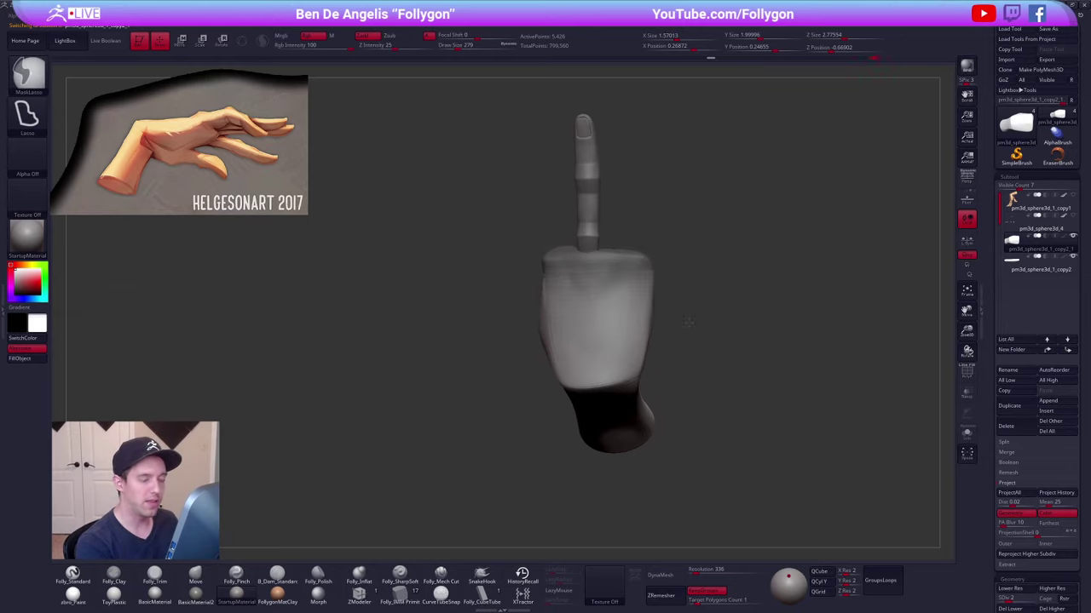
ctrl+click(689, 322)
ctrl+right_drag(674, 334, 678, 324)
key(shift+d)
key(r)
mouse_move(531, 243)
mouse_down()
mouse_move(670, 244)
mouse_move(671, 273)
mouse_up()
key(q)
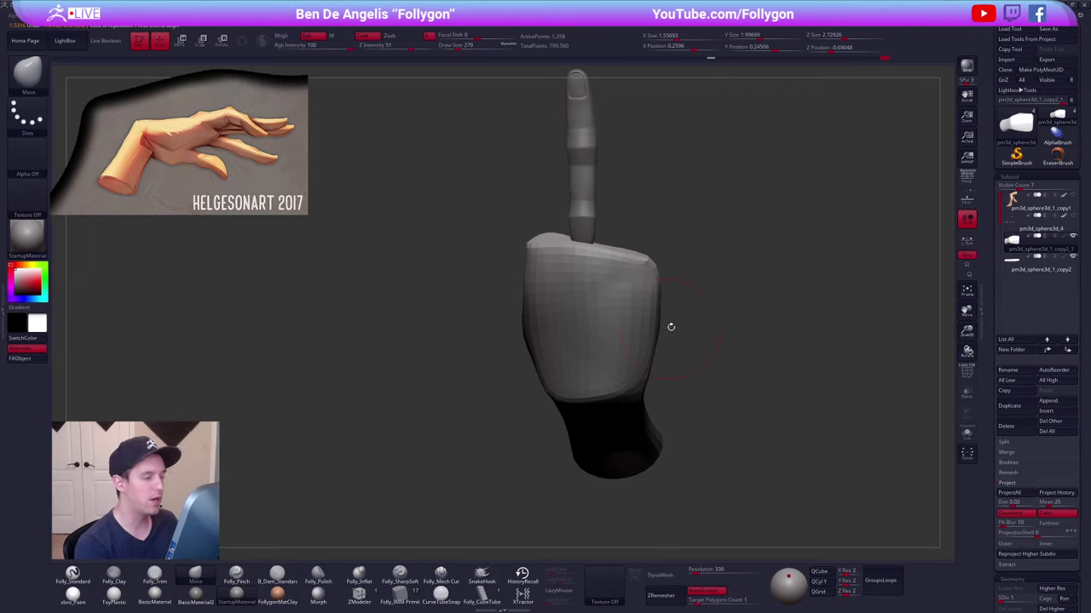
ctrl+drag(670, 327, 681, 337)
- Reshape the knuckle edge of the hand with the Move brush at subdivision level 2
key(s)
key(2)
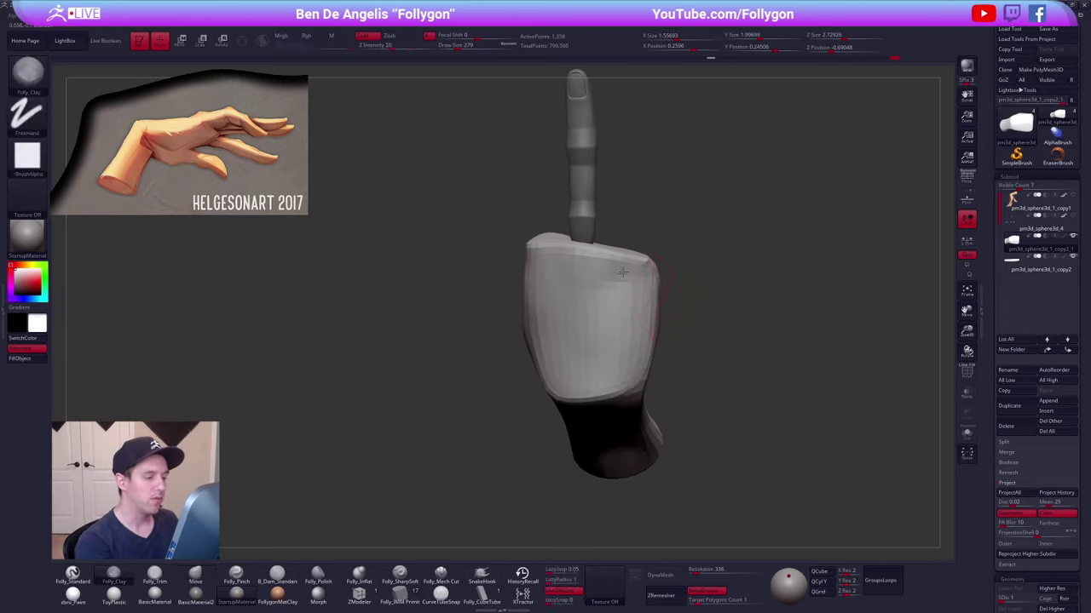
key(ctrl+d)
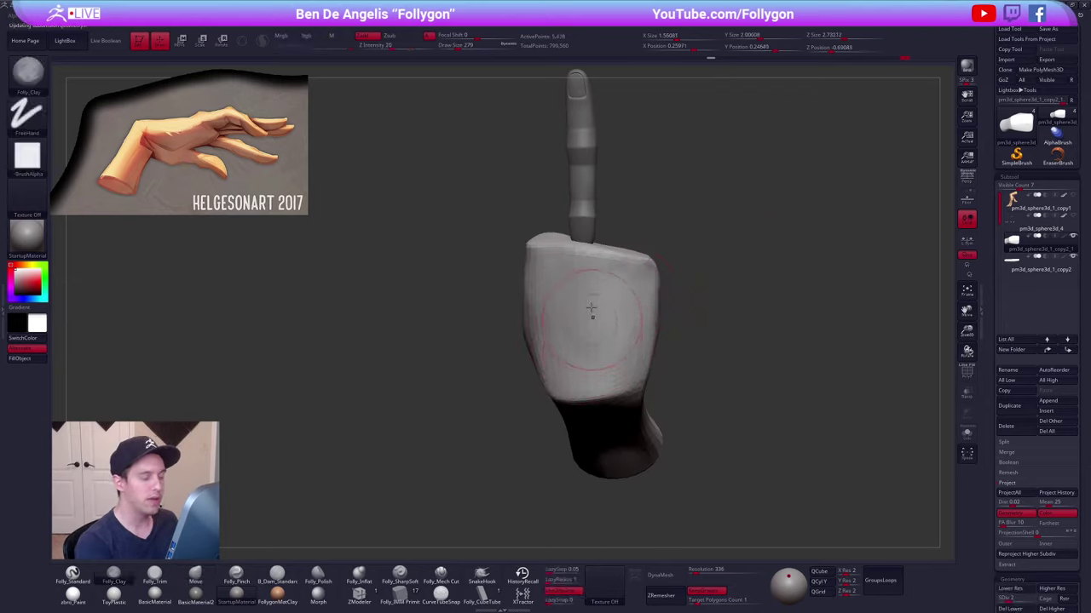
key(1)
key(space)
drag(552, 260, 603, 254)
key(space)
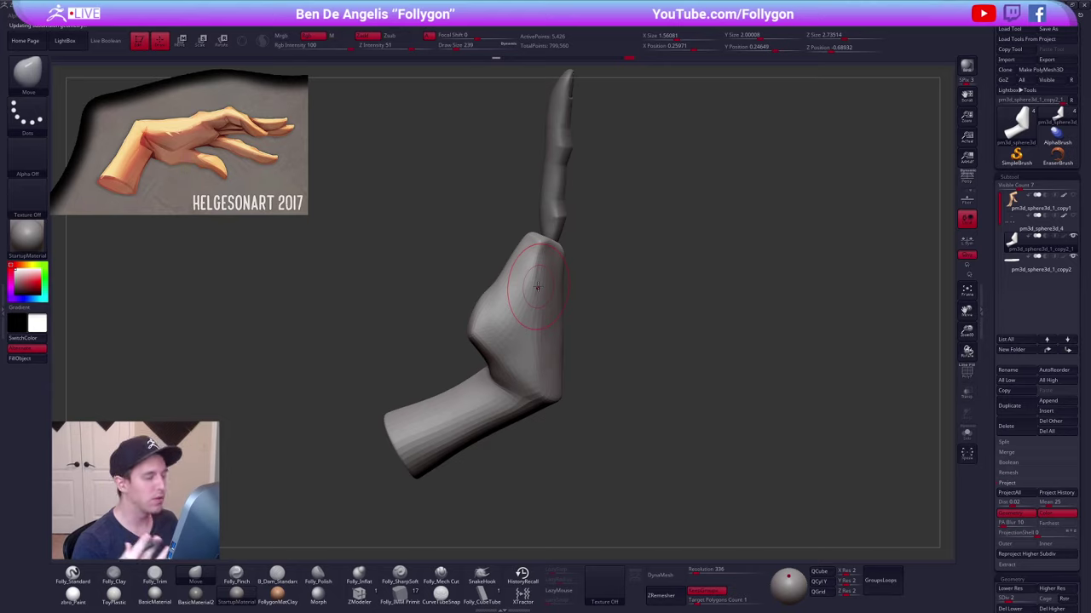
- Smooth the back of the hand at subdivision level 3
mouse_move(537, 288)
right_down()
mouse_move(550, 361)
mouse_move(561, 290)
right_up()
key(2)
key(space)
drag(572, 355, 573, 335)
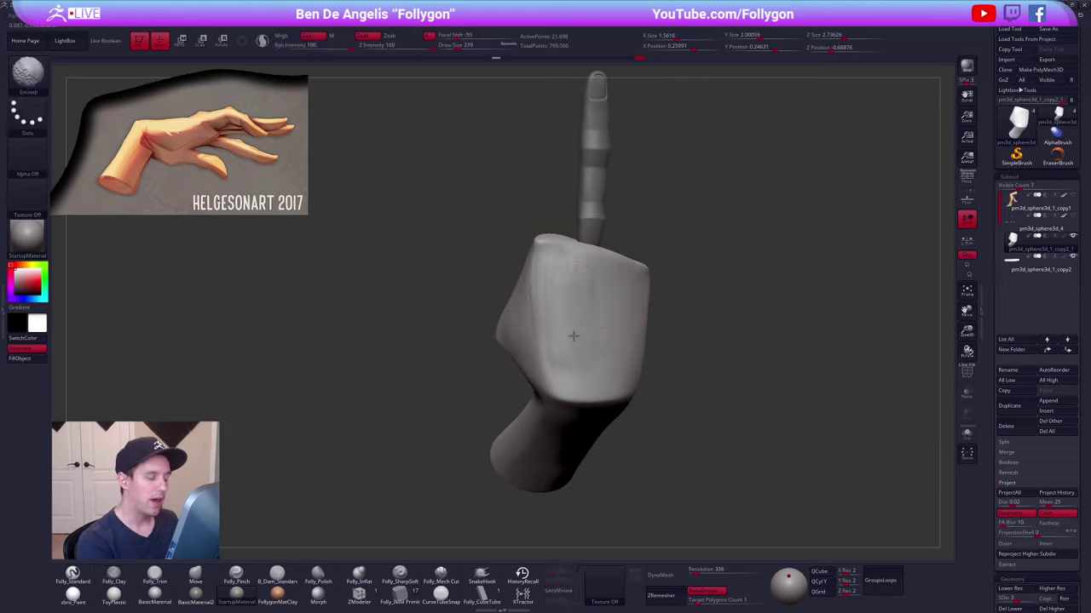
- Smooth the back of the hand again between the wrist and the knuckle line
shift+drag(554, 285, 571, 332)
right_drag(572, 332, 587, 338)
shift+drag(587, 338, 601, 321)
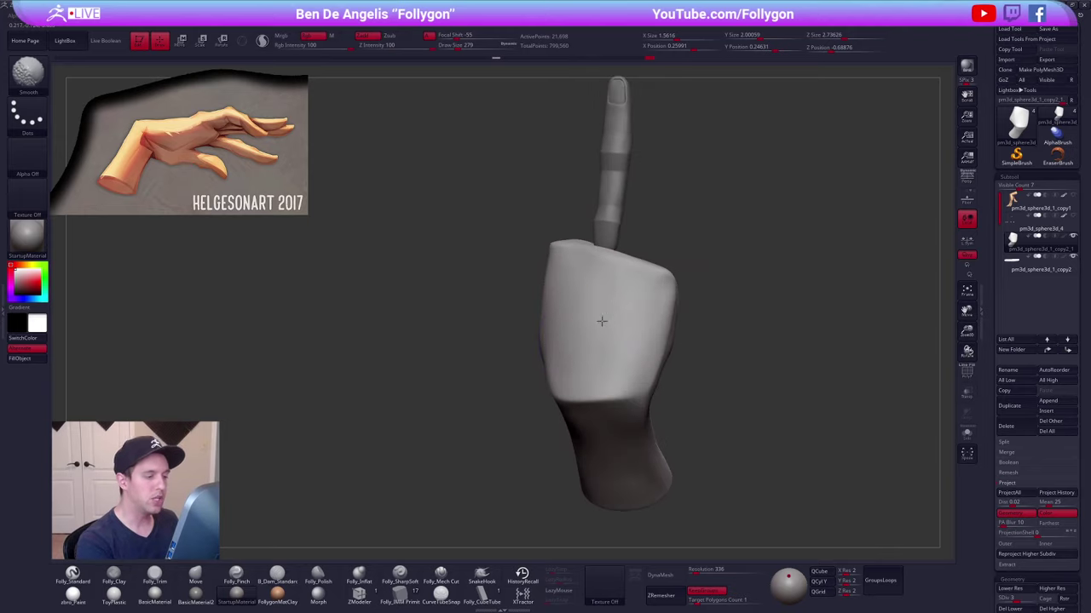
right_drag(601, 322, 593, 321)
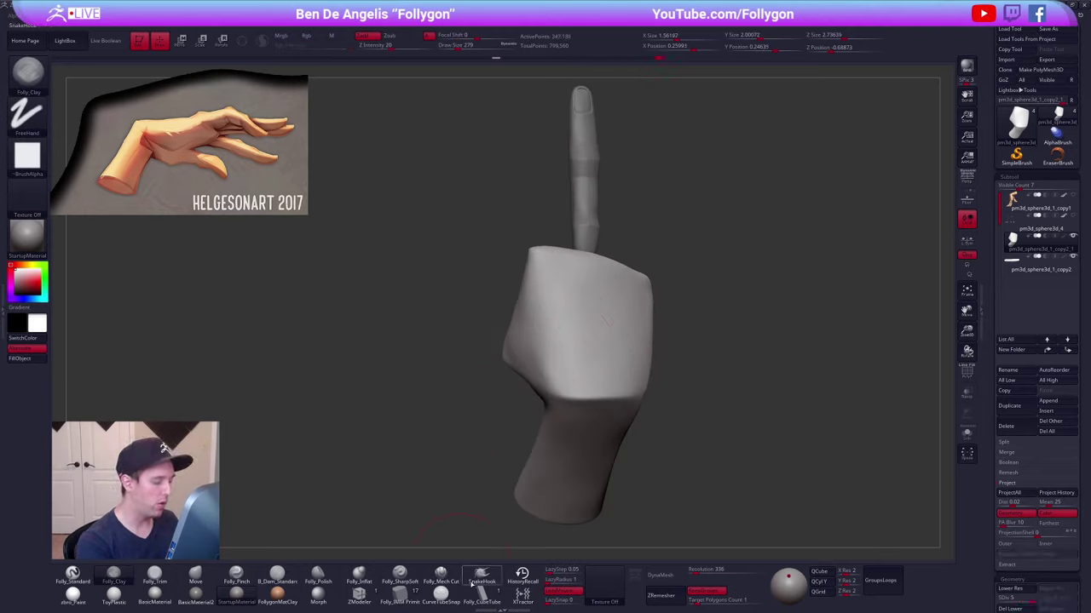
- Flatten the back of the hand and its side edge with the Folly_Mech Cut brush at subdivision level 5, draw size 227
click(447, 569)
right_drag(554, 372, 550, 382)
mouse_move(523, 248)
mouse_down()
mouse_move(550, 381)
mouse_move(562, 384)
mouse_up()
mouse_move(563, 384)
right_down()
mouse_move(593, 363)
mouse_move(632, 366)
right_up()
key(space)
drag(592, 339, 586, 339)
drag(606, 272, 549, 358)
mouse_move(548, 358)
right_down()
mouse_move(565, 335)
mouse_move(550, 338)
right_up()
drag(545, 357, 563, 385)
right_drag(577, 426, 582, 411)
mouse_move(548, 359)
right_down()
mouse_move(540, 401)
mouse_move(592, 350)
right_up()
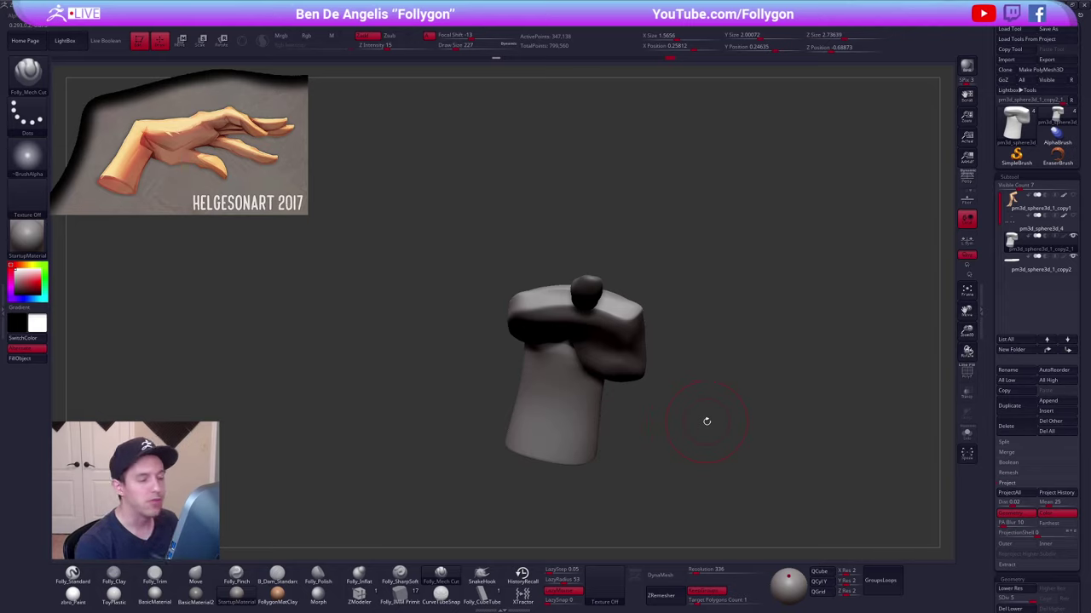
- Isolate the hand and pull its knuckle edge into an arch with the Move brush at subdivision level 2, draw size 160
key(shift+d)
key(shift+d)
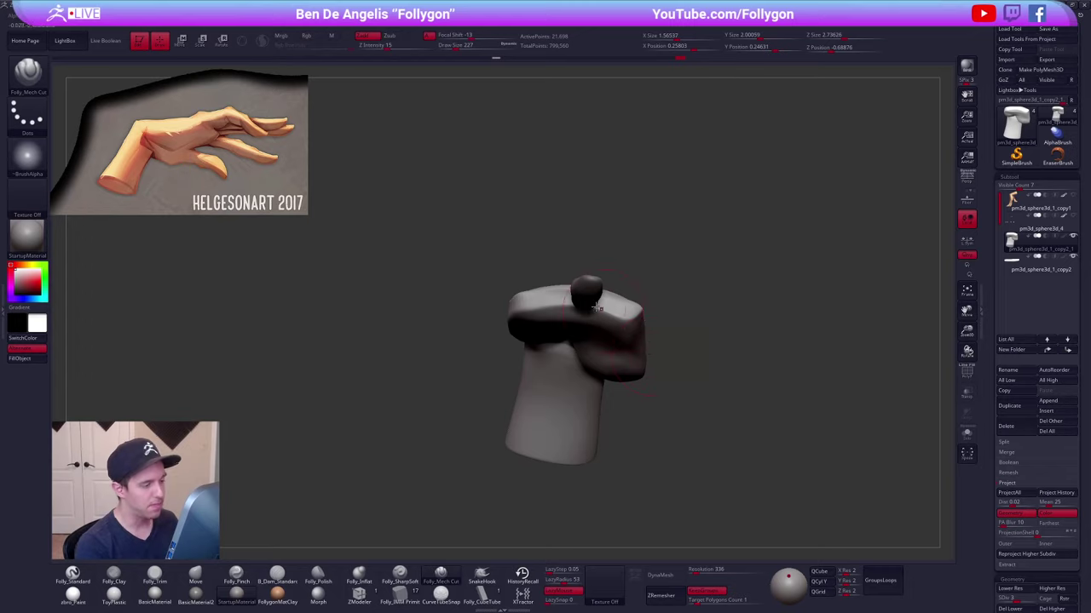
key(shift+s)
right_drag(596, 308, 583, 292)
key(shift+d)
key(b)
key(m)
key(v)
key(space)
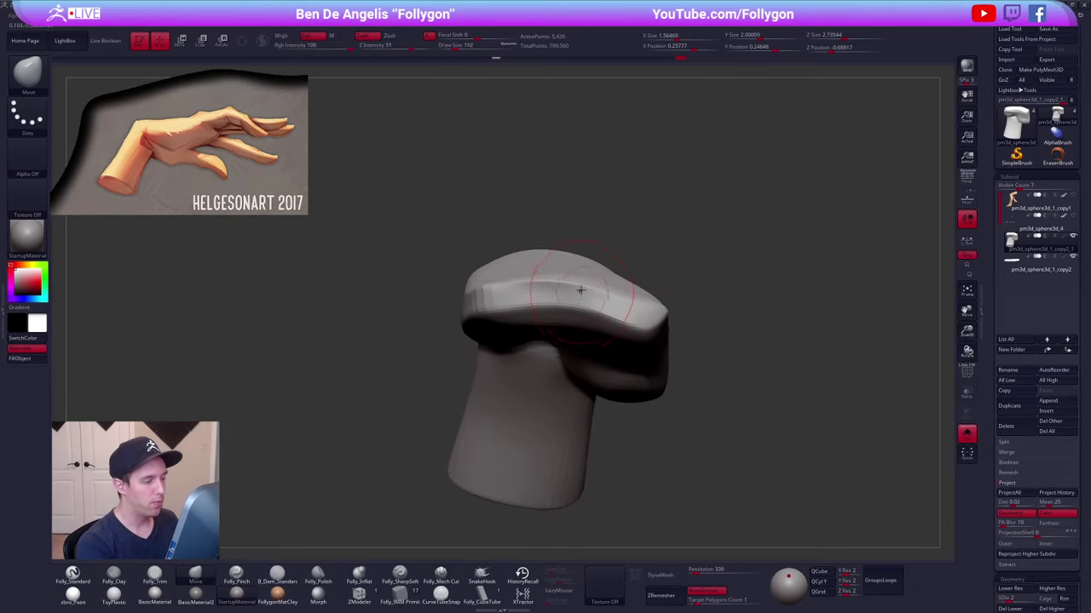
key(space)
drag(592, 296, 586, 296)
right_drag(562, 308, 615, 312)
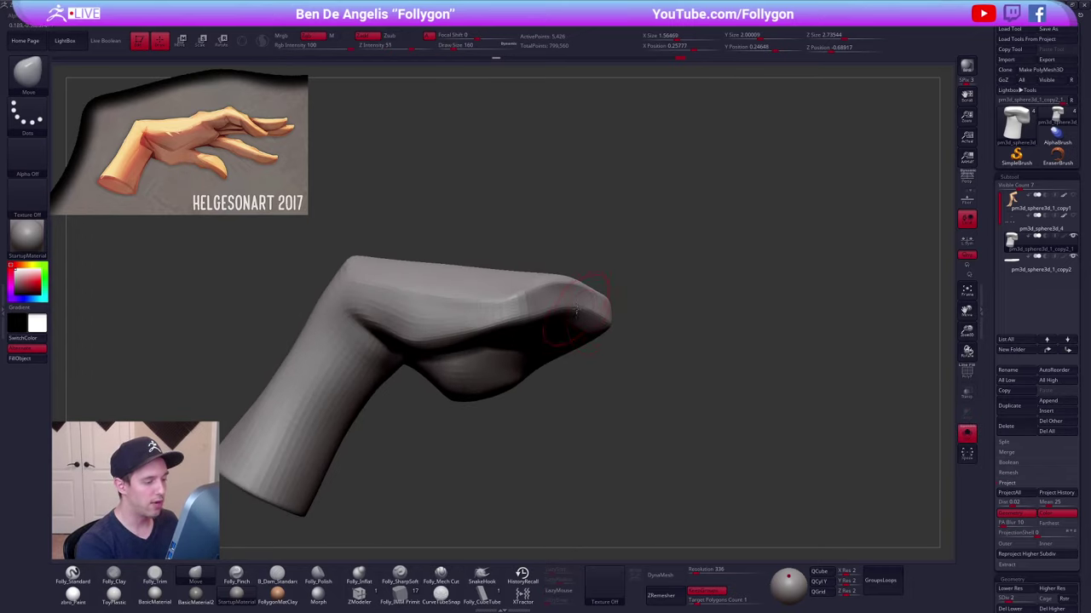
drag(586, 290, 588, 285)
right_drag(589, 285, 547, 294)
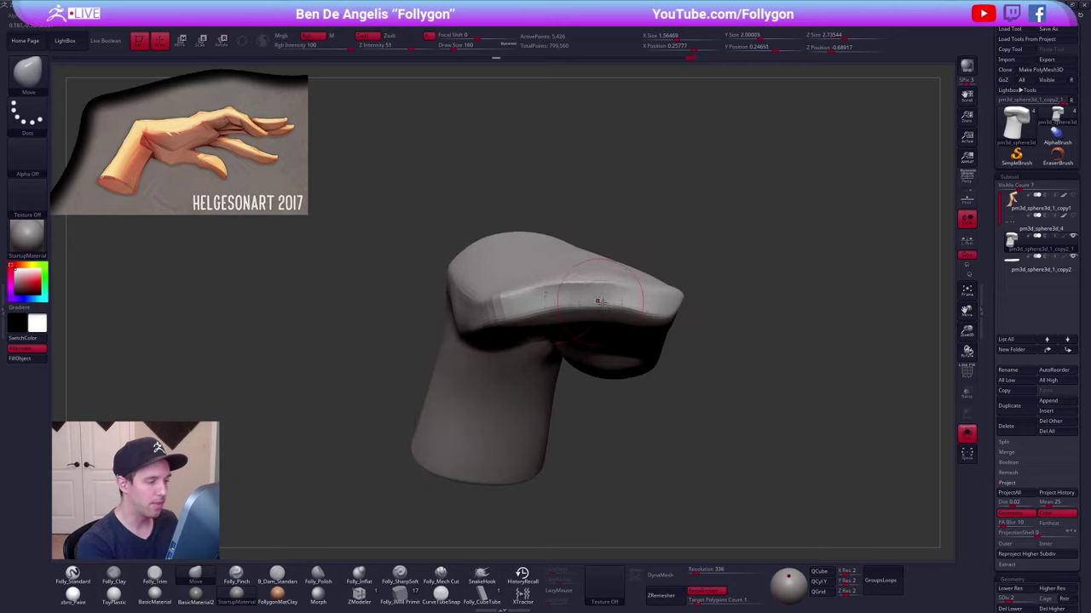
drag(599, 284, 600, 279)
- Work across the width of the knuckle edge and smooth its surface
mouse_move(600, 284)
right_down()
mouse_move(639, 328)
mouse_move(612, 350)
right_up()
key(2)
drag(605, 299, 528, 324)
shift+drag(607, 274, 520, 326)
- Reshape the outer knuckle end broadly with a large Move brush at subdivision level 1, and return the hand to its highest level
mouse_move(550, 264)
right_down()
mouse_move(579, 297)
mouse_move(606, 289)
right_up()
key(space)
key(shift+d)
key(4)
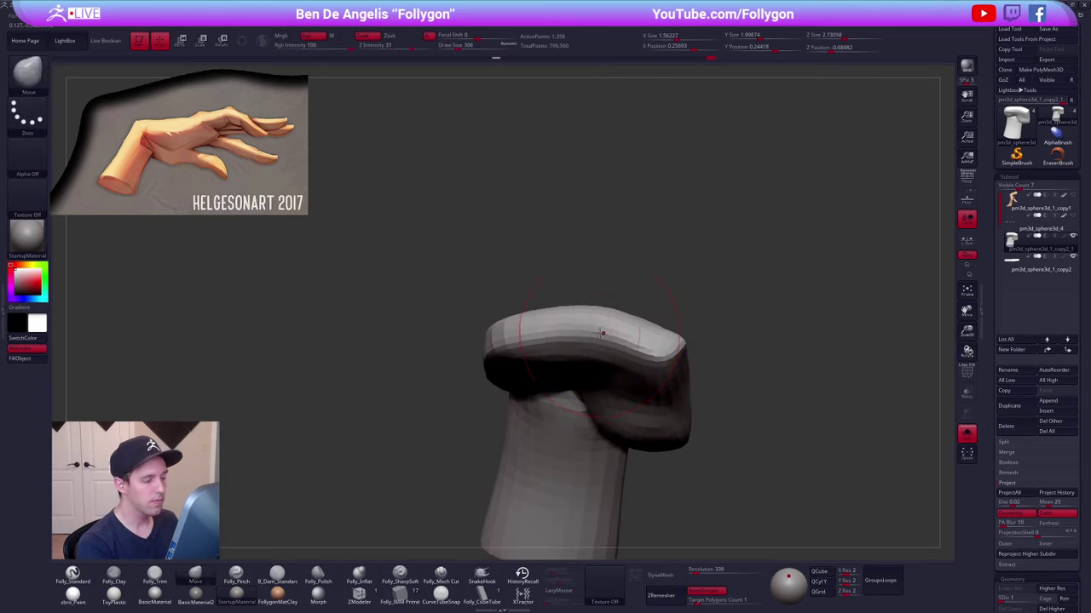
ctrl+right_drag(603, 333, 589, 341)
key(alt+s)
key(space)
drag(591, 341, 642, 347)
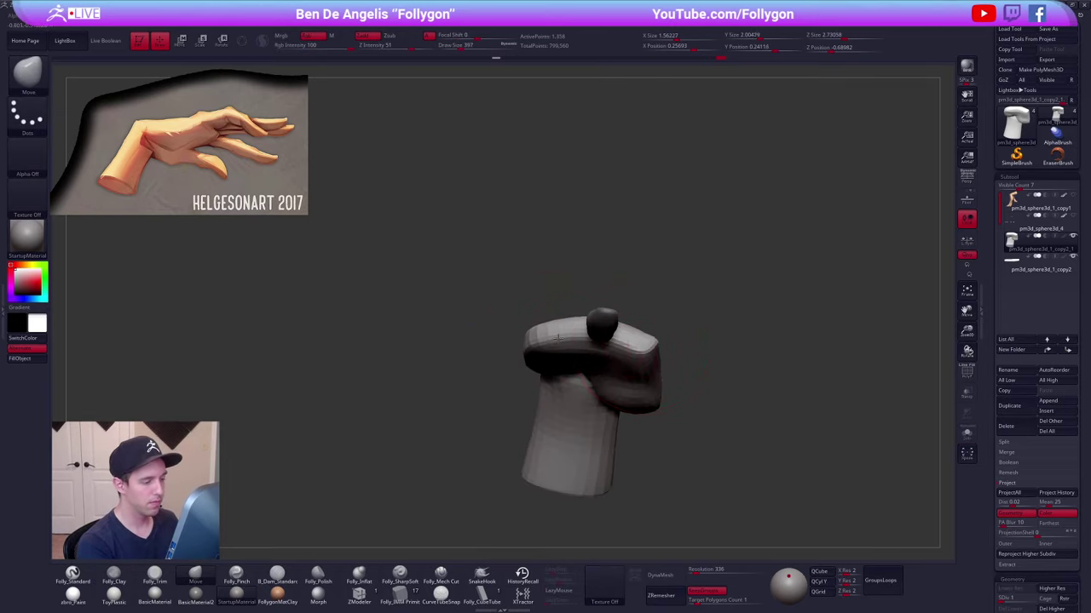
drag(538, 339, 537, 345)
right_drag(535, 345, 580, 354)
key(space)
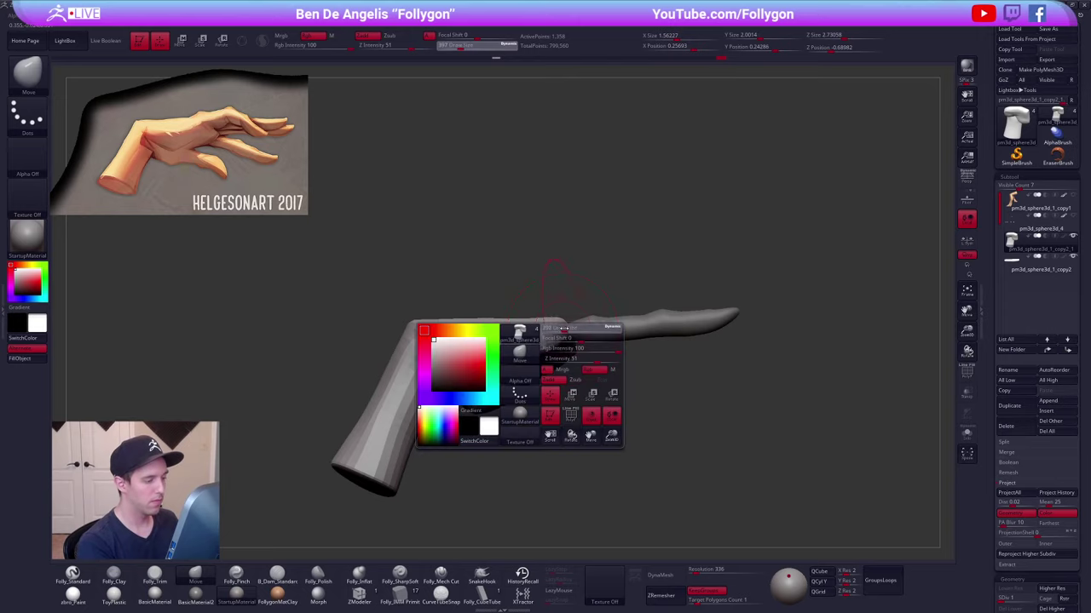
drag(566, 344, 549, 343)
key(d)
key(d)
key(d)
key(d)
- Duplicate the finger subtool and move the copy sideways to sit beside the original on the knuckle line
click(1013, 263)
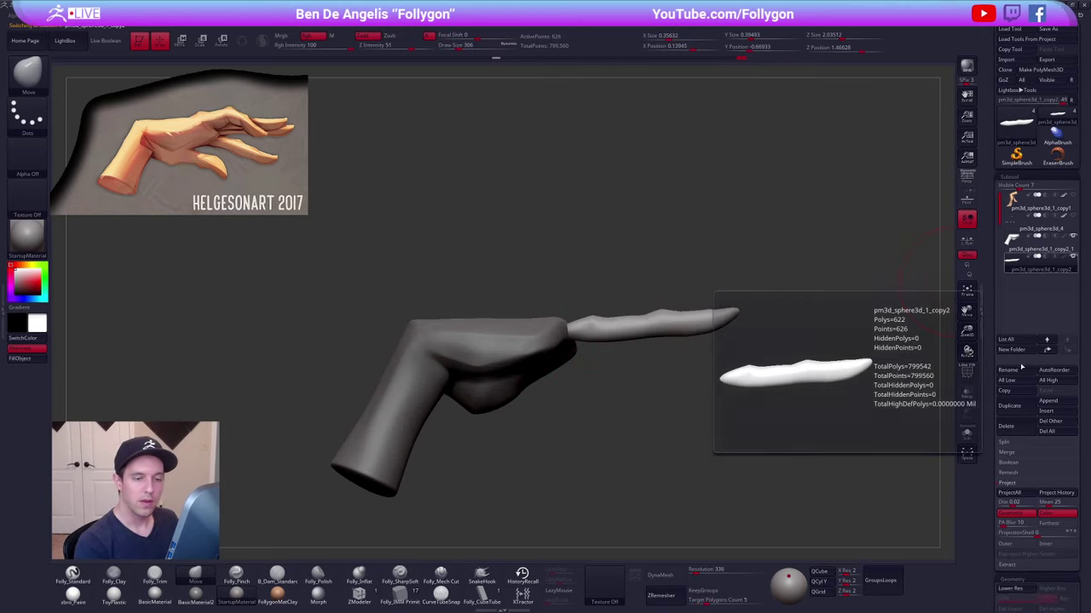
click(1009, 407)
right_drag(738, 394, 722, 484)
key(w)
shift+drag(592, 272, 592, 331)
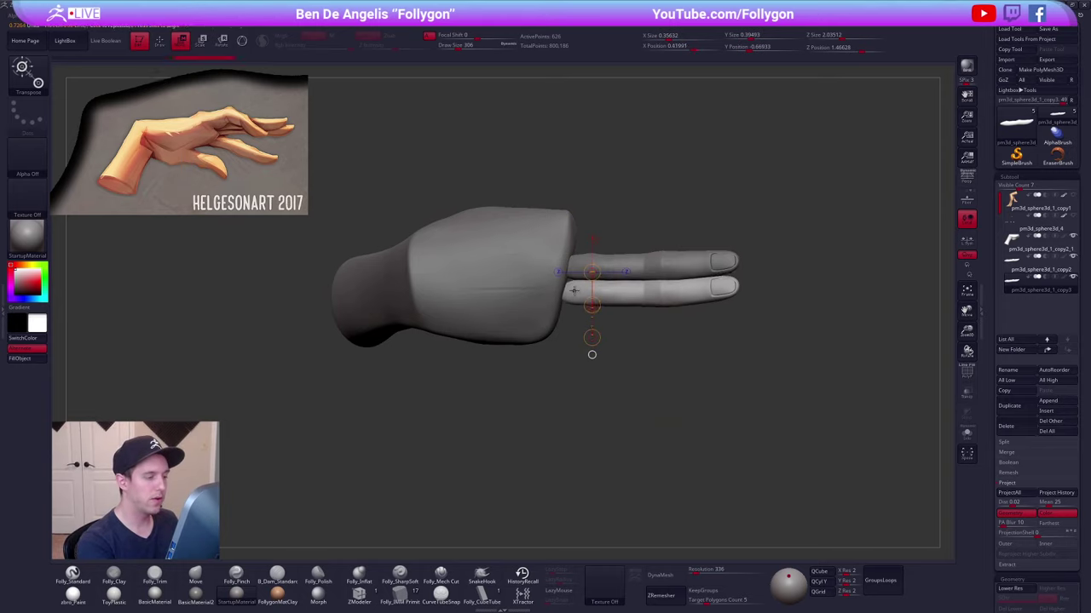
- Scale the copied finger down slightly from its base
key(e)
mouse_move(566, 292)
shift+mouse_down()
mouse_move(749, 288)
mouse_move(718, 293)
shift+mouse_up()
shift+drag(746, 375, 745, 312)
alt+drag(660, 336, 646, 359)
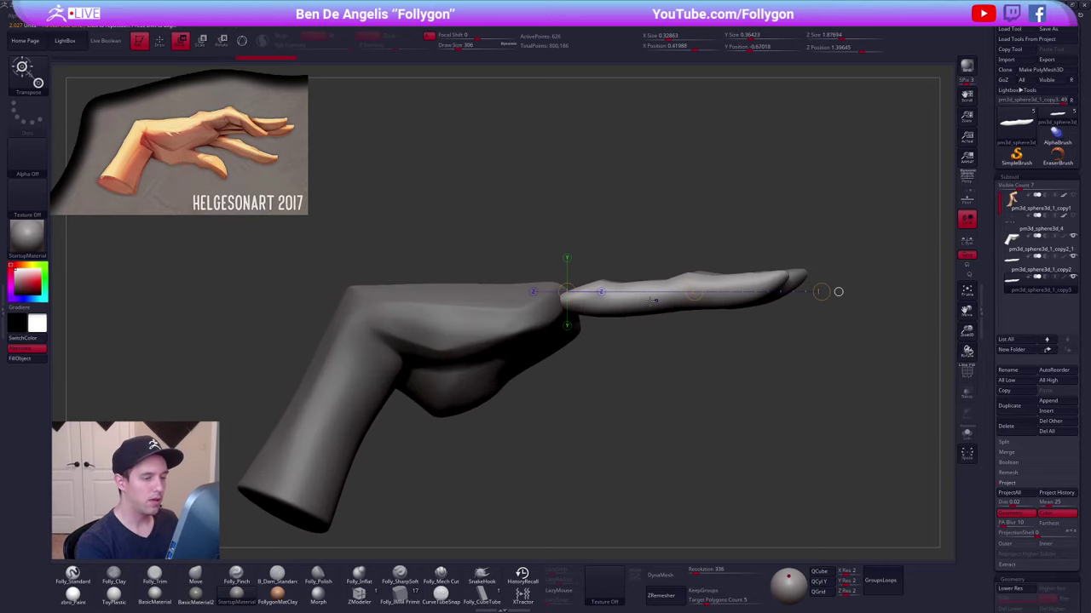
key(w)
mouse_move(632, 297)
shift+mouse_down()
mouse_move(632, 364)
mouse_move(632, 334)
shift+mouse_up()
key(ctrl+z)
- Rotate the copied finger about its base to tilt it slightly downward from the first finger
key(r)
shift+drag(565, 300, 803, 290)
shift+drag(809, 380, 675, 470)
alt+drag(685, 416, 676, 456)
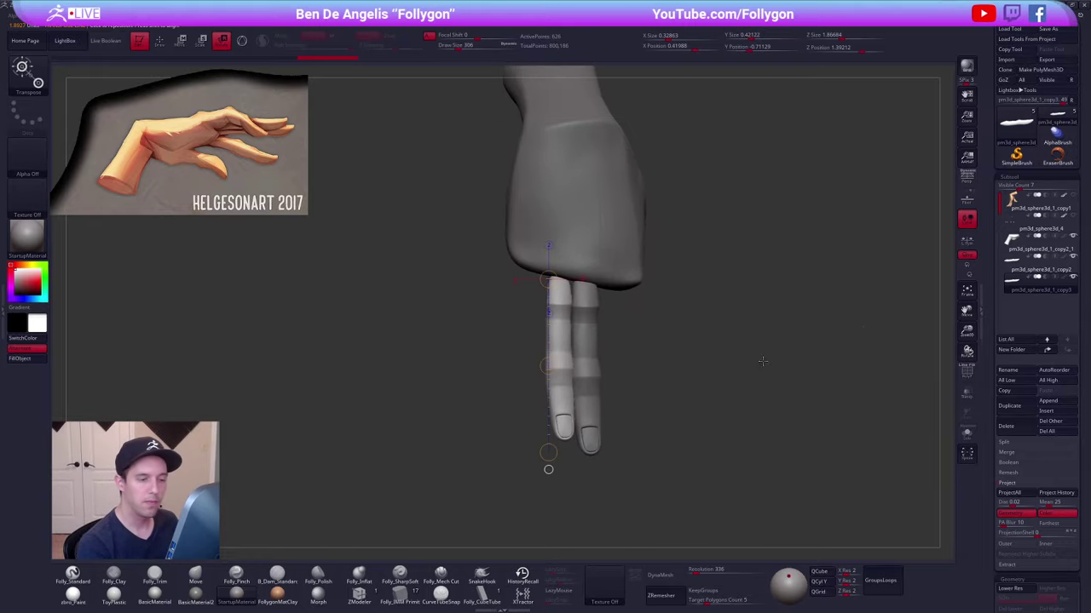
- Duplicate the second finger and move the new copy to the outer end of the knuckle line
click(1010, 406)
key(w)
shift+drag(568, 369, 631, 369)
drag(600, 369, 570, 369)
- Rotate the outer finger copy as seen from the fingertips so it follows the sloping knuckle line
ctrl+right_drag(520, 365, 524, 387)
key(r)
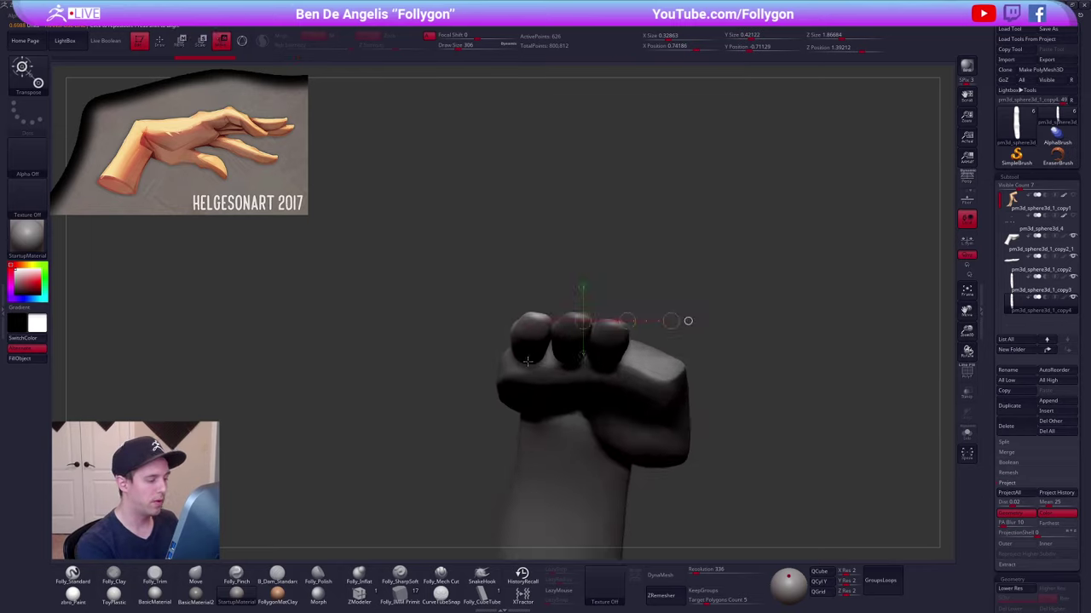
drag(529, 348, 616, 310)
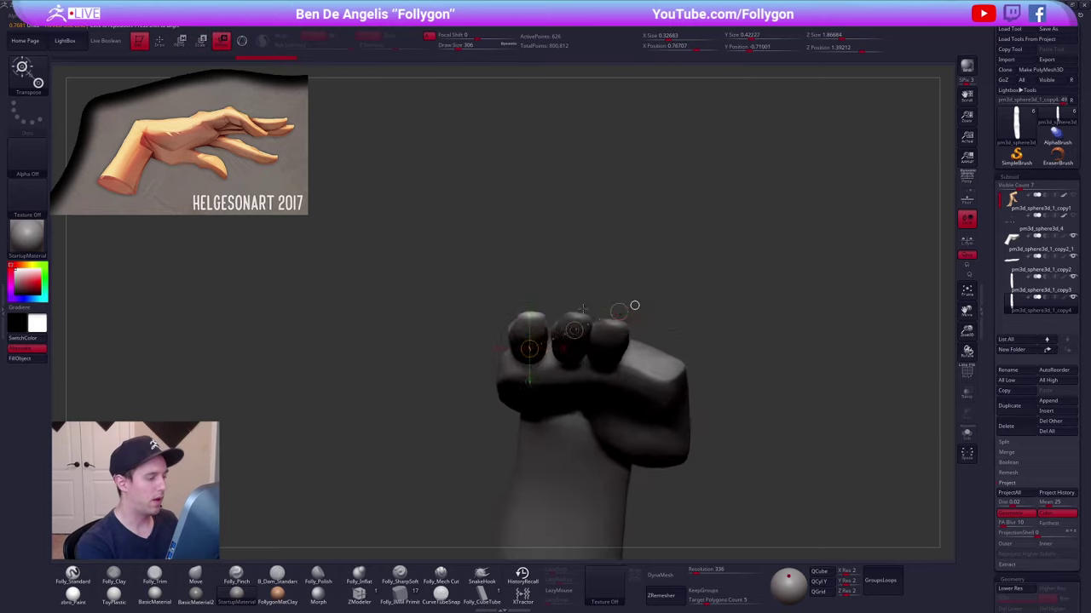
mouse_move(583, 309)
shift+right_down()
mouse_move(487, 353)
mouse_move(623, 334)
shift+right_up()
- Lower the outer finger and set it back on the knuckle line, adjusting the placement of the neighbouring fingers
key(w)
mouse_move(548, 332)
shift+mouse_down()
mouse_move(549, 392)
mouse_move(535, 367)
mouse_move(506, 375)
shift+mouse_up()
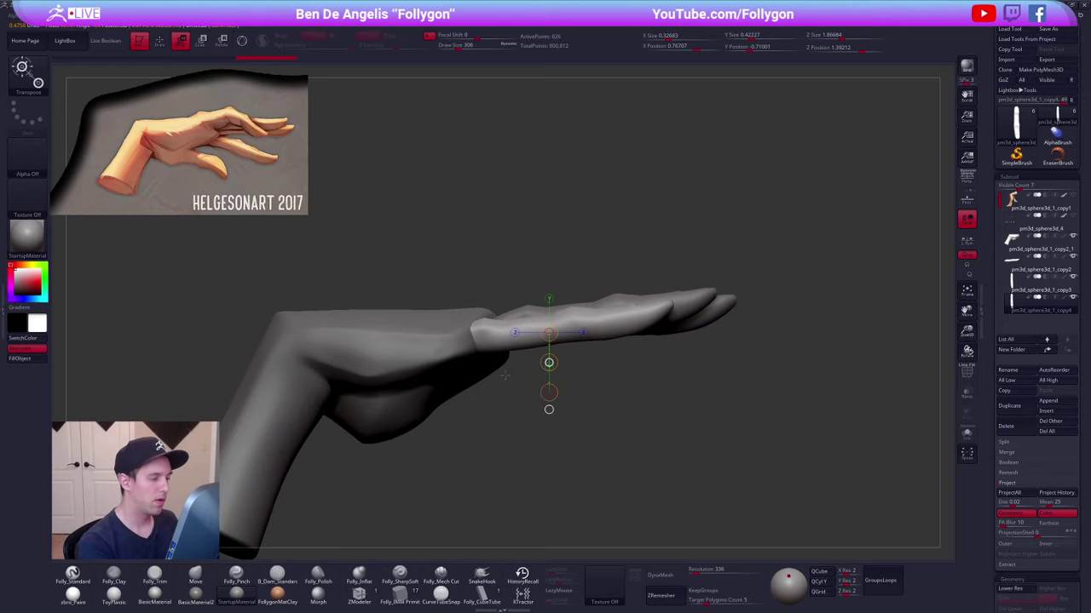
mouse_move(510, 438)
mouse_down()
mouse_move(550, 333)
mouse_move(573, 322)
mouse_move(663, 330)
mouse_move(590, 336)
mouse_up()
click(1014, 283)
click(1015, 264)
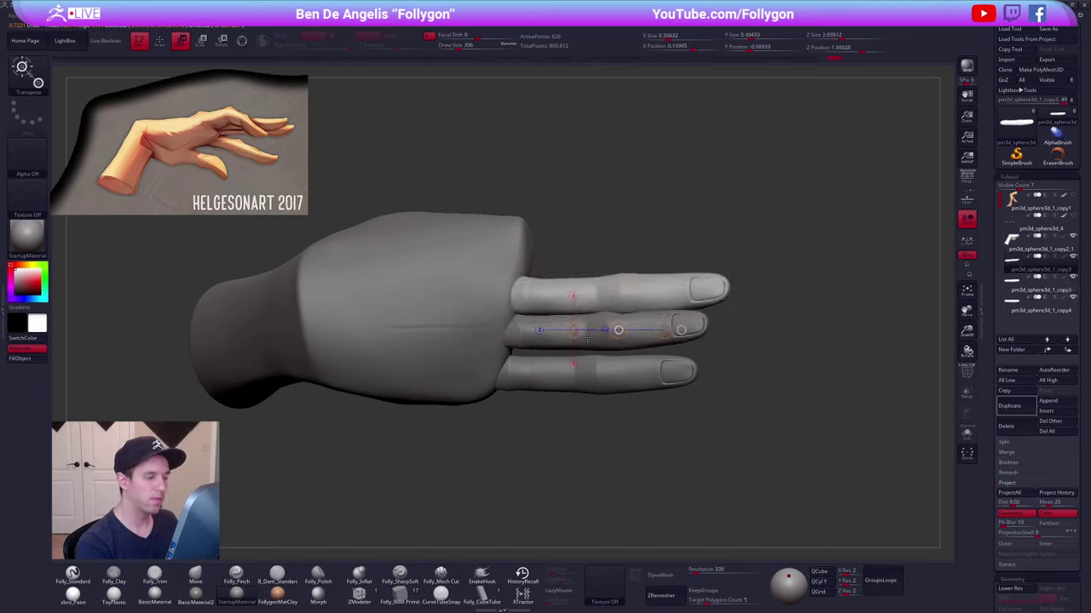
- Select the outer finger and scale it down from its base to little-finger size
alt+click(652, 384)
drag(639, 460, 626, 299)
alt+drag(545, 426, 590, 403)
key(e)
click(543, 339)
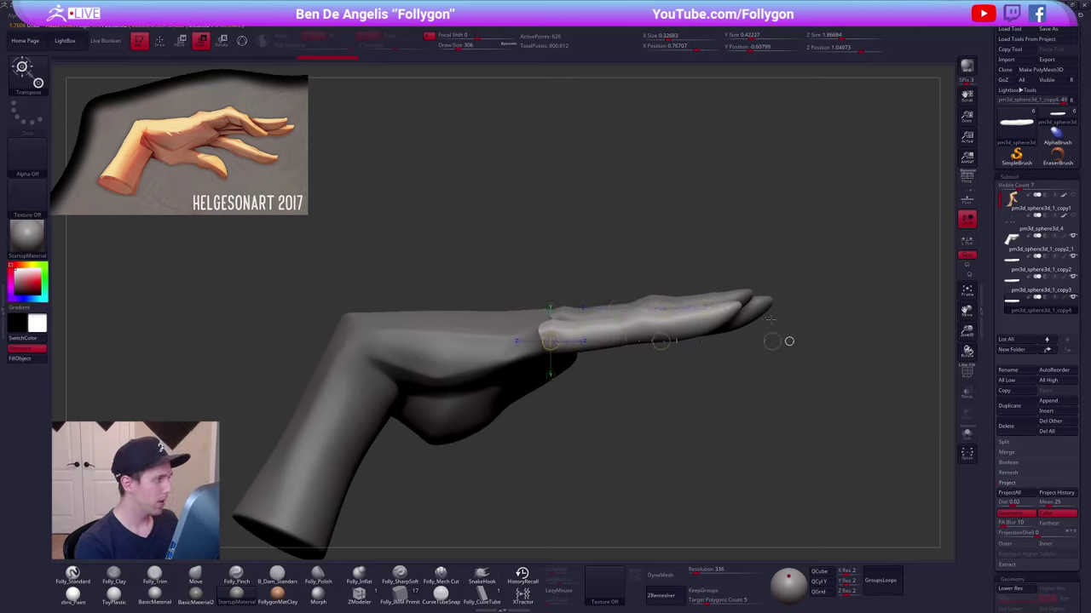
drag(771, 341, 708, 368)
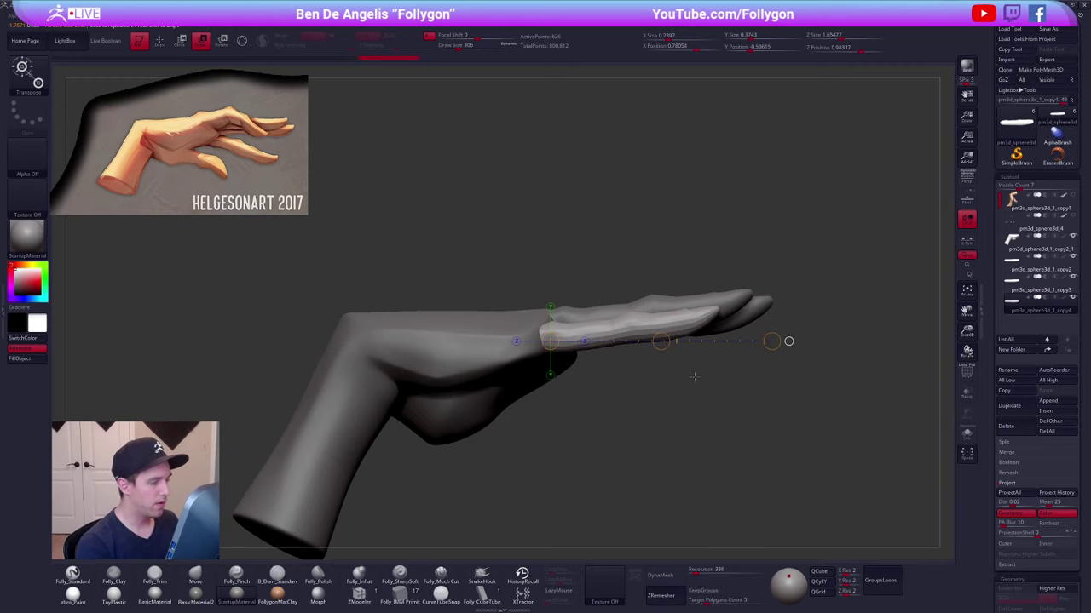
- Show the little finger's wireframe, lasso-mask its base segment, and rotate the free part down at the middle joint
key(q)
key(shift+f)
alt+right_drag(587, 341, 615, 348)
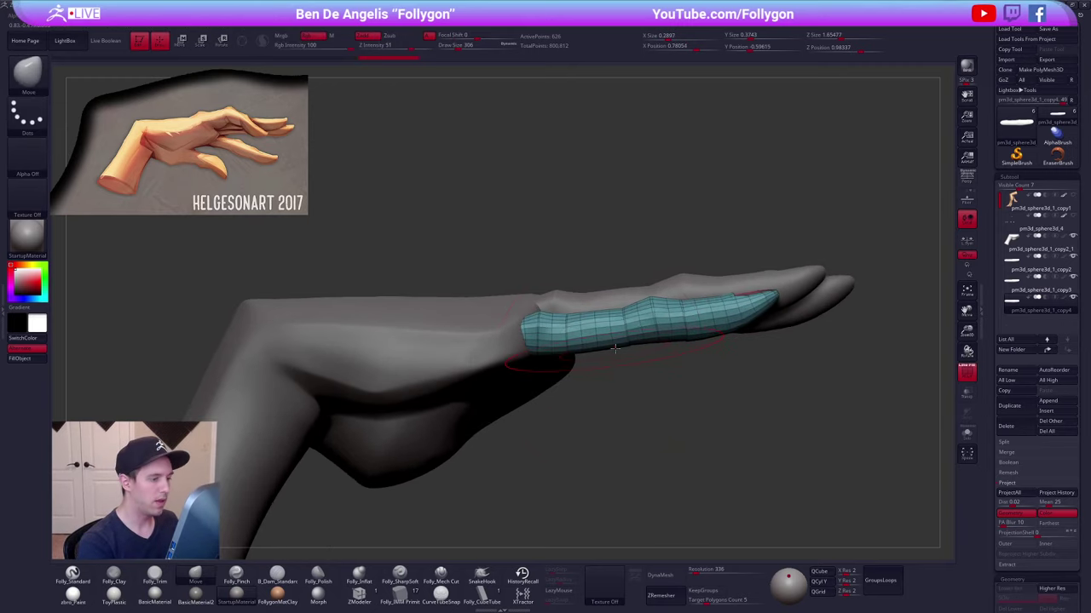
key(s)
drag(645, 333, 634, 338)
alt+right_drag(645, 346, 612, 352)
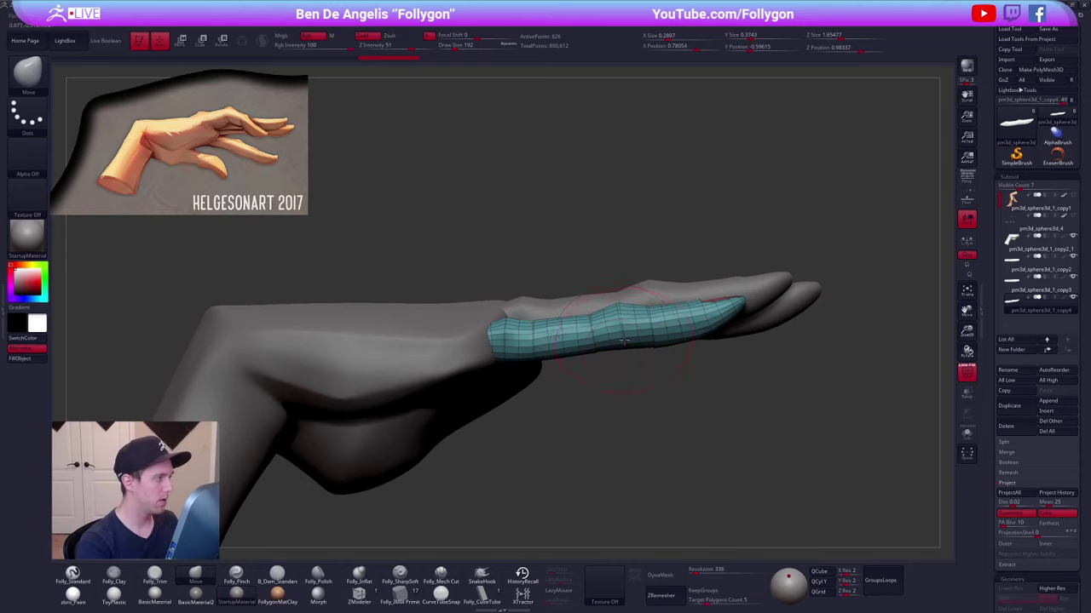
mouse_move(623, 353)
ctrl+alt+mouse_down()
mouse_move(696, 251)
mouse_move(667, 404)
ctrl+alt+mouse_up()
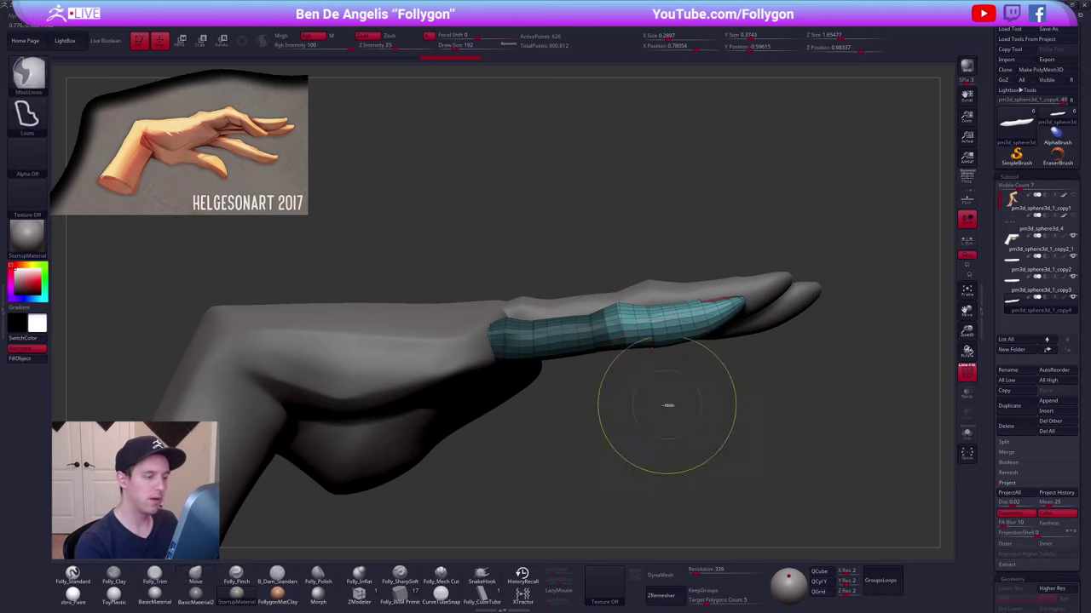
key(r)
drag(622, 332, 777, 318)
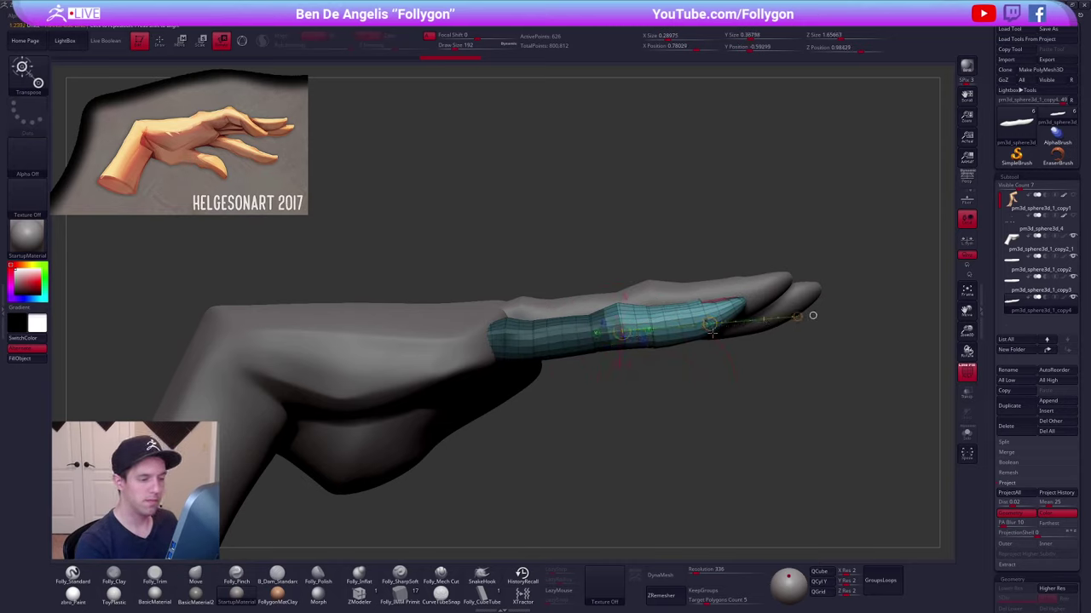
mouse_move(623, 330)
shift+mouse_down()
mouse_move(798, 331)
mouse_move(775, 425)
shift+mouse_up()
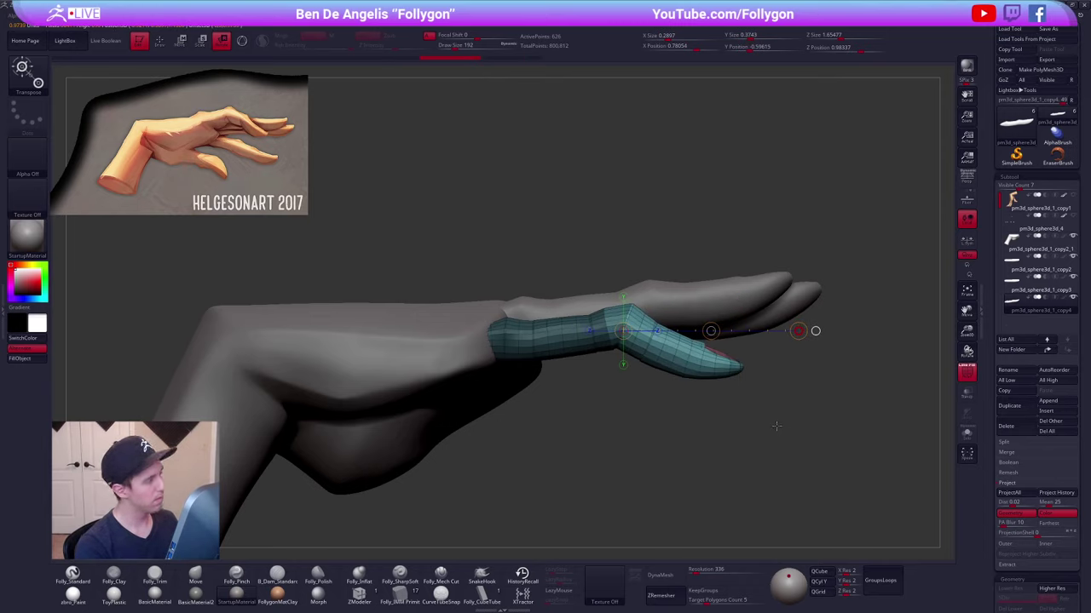
- Compare the bent little finger with its previous pose in the full and isolated views, and clear its mask
key(q)
alt+drag(678, 384, 630, 373)
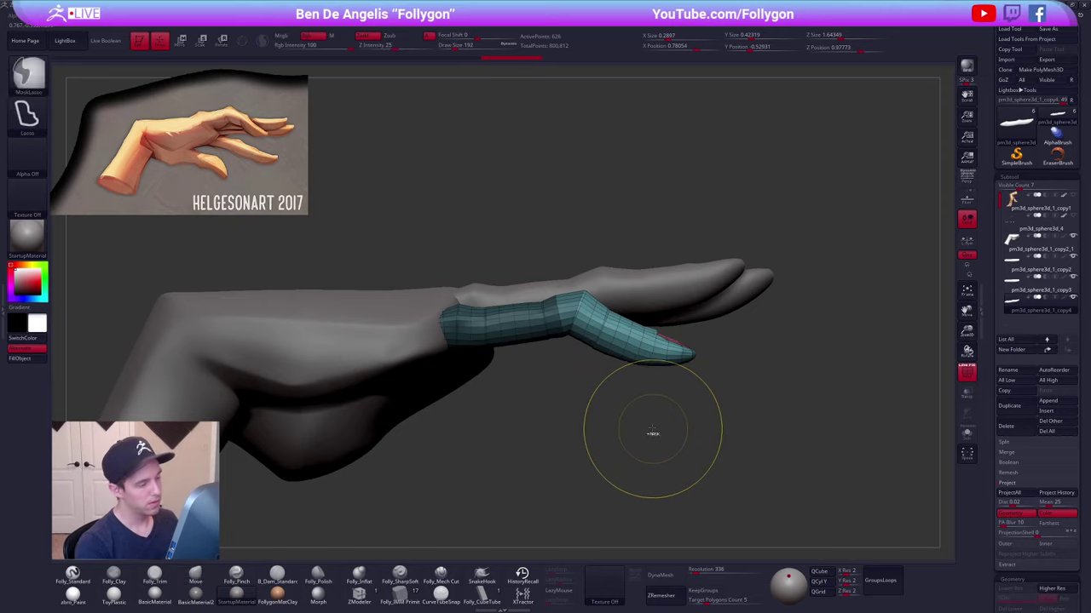
key(ctrl+z)
key(ctrl+shift+z)
mouse_move(648, 428)
alt+mouse_down()
mouse_move(701, 411)
mouse_move(642, 415)
mouse_move(678, 407)
mouse_move(665, 426)
alt+mouse_up()
key(ctrl+z)
key(ctrl+shift+z)
mouse_move(665, 426)
mouse_down()
mouse_move(659, 495)
mouse_move(668, 443)
mouse_up()
key(alt+shift+s)
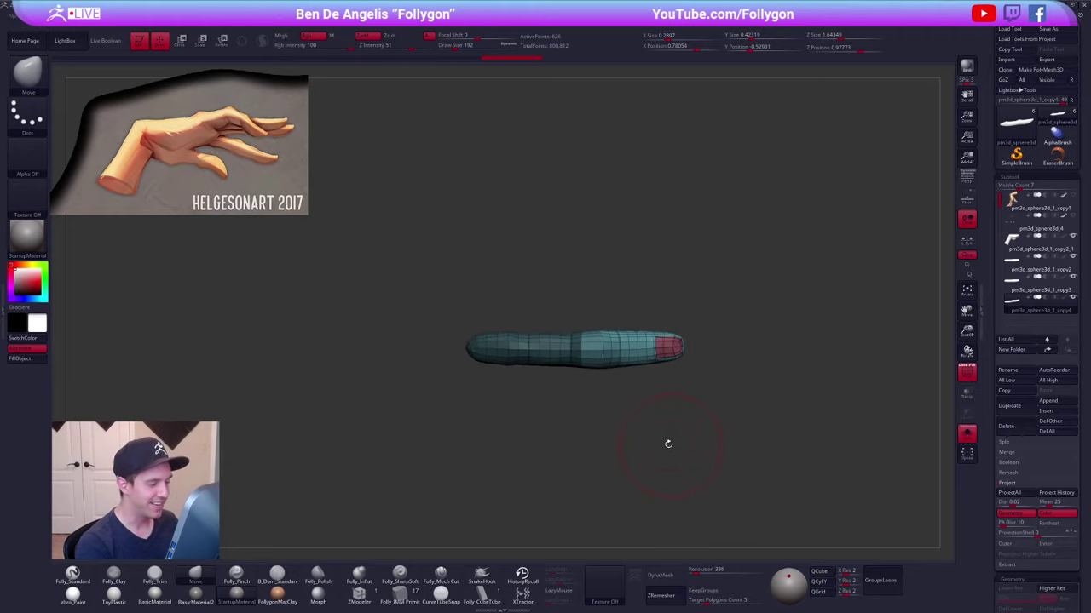
key(alt+shift+s)
mouse_move(670, 440)
mouse_down()
mouse_move(662, 411)
mouse_move(684, 362)
mouse_move(648, 368)
mouse_move(676, 358)
mouse_move(671, 390)
mouse_up()
key(space)
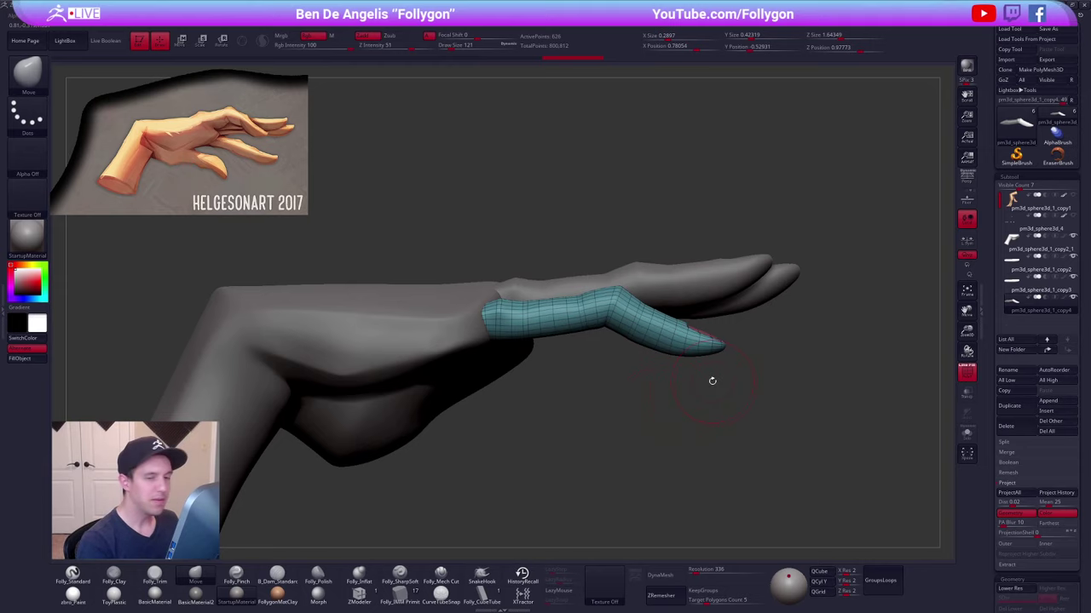
- Isolate the original sketch hand subtool with the wireframe off and examine its finger poses
click(1013, 204)
key(alt+shift+s)
drag(696, 383, 622, 433)
key(shift+f)
alt+drag(584, 409, 495, 420)
click(1015, 244)
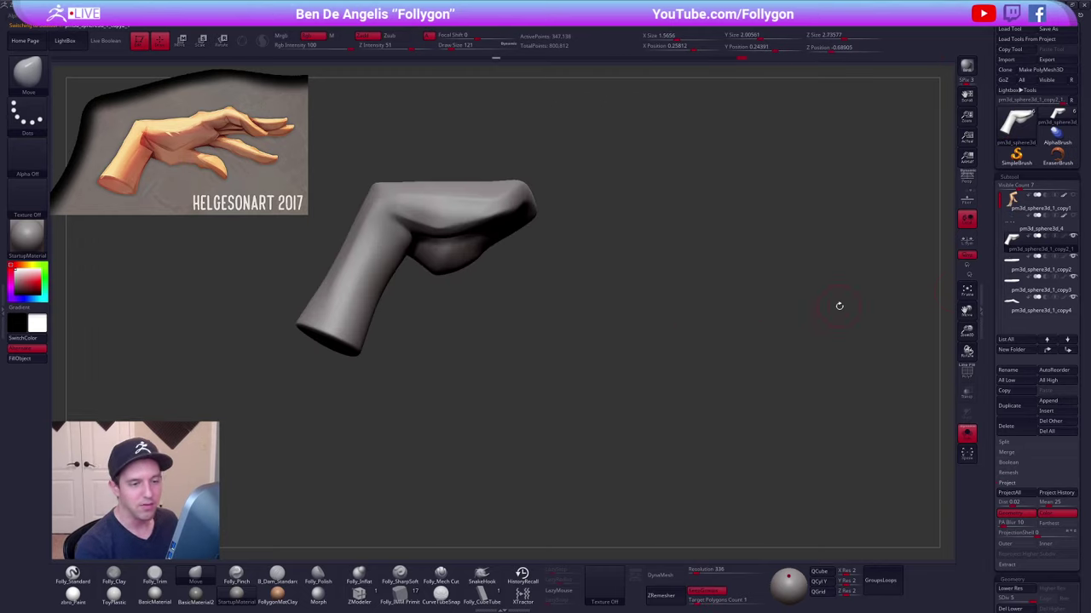
- Select the finger beside the little finger, show all the parts, and drop it to subdivision level 1
click(1015, 285)
click(967, 434)
alt+drag(566, 289, 560, 345)
key(shift+d)
drag(608, 298, 601, 308)
right_drag(600, 308, 575, 256)
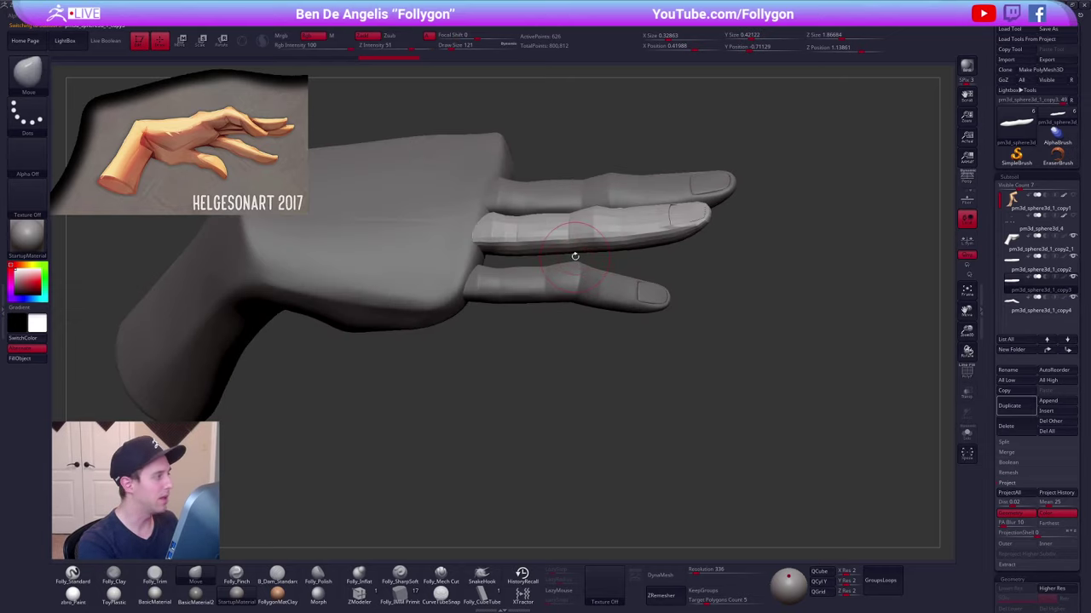
- Select the little finger and adjust the width around its middle joint with the Move brush
alt+click(594, 296)
right_drag(594, 300, 579, 358)
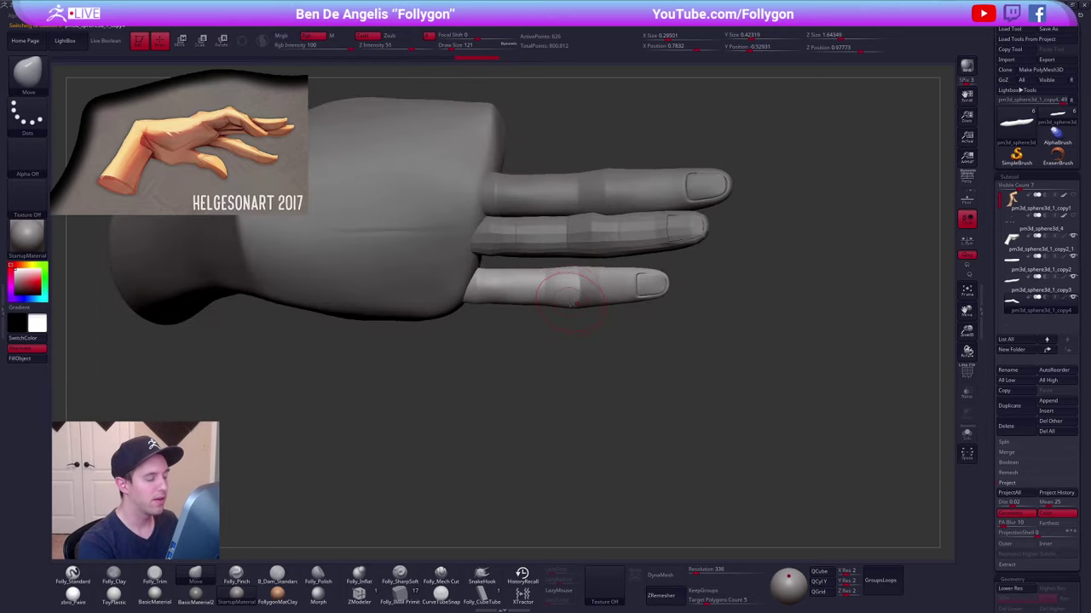
drag(569, 304, 589, 360)
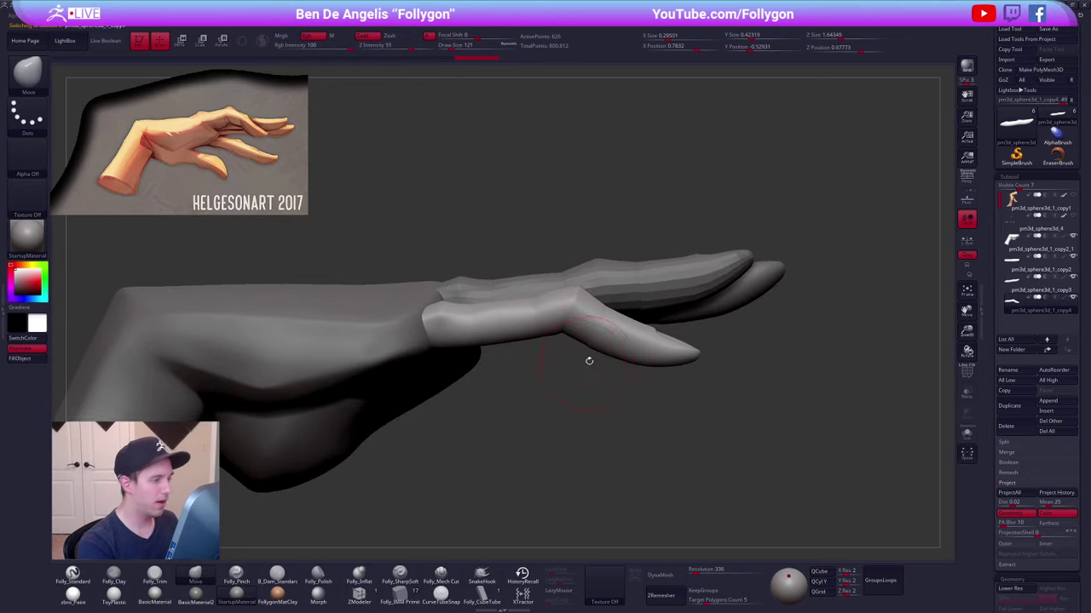
- Isolate the little finger at its lowest subdivision level with the wireframe on and mask everything except its middle joint
key(shift+d)
right_drag(588, 358, 564, 347)
key(shift+s)
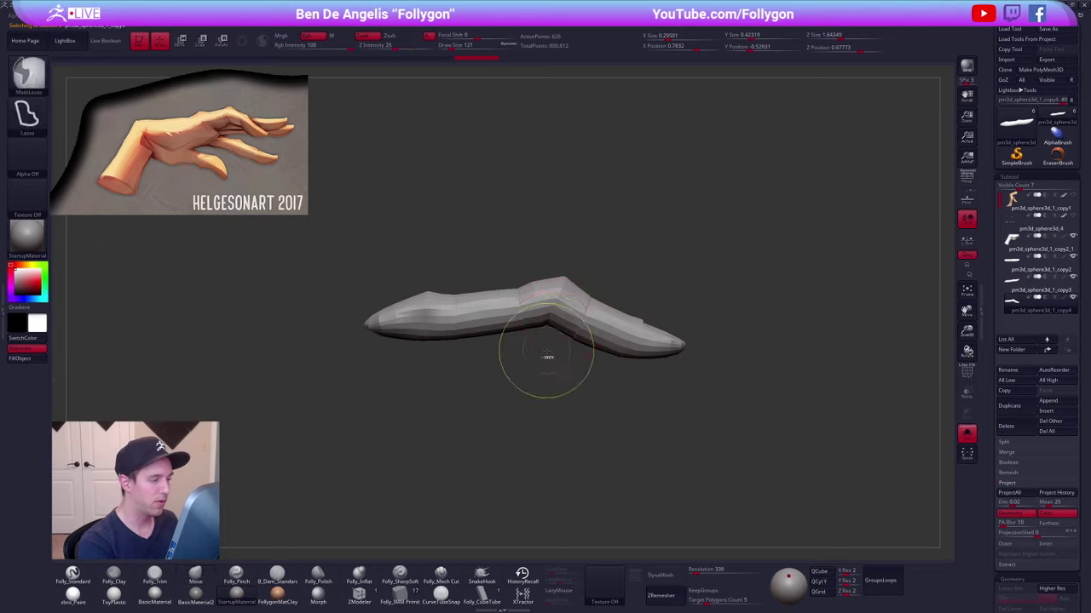
ctrl+drag(578, 347, 504, 377)
ctrl+click(506, 377)
key(w)
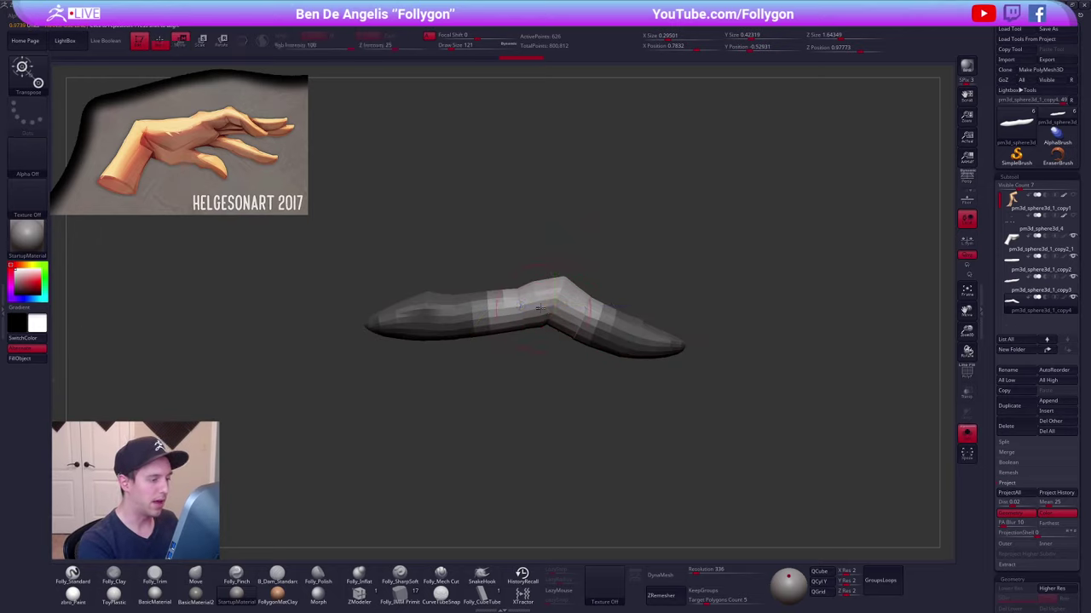
key(q)
key(shift+f)
- Soften the little finger's mask and shift its middle joint back toward the knuckle with Transpose Move
key(w)
key(q)
mouse_move(496, 277)
ctrl+mouse_down()
mouse_move(446, 380)
mouse_move(460, 273)
ctrl+mouse_up()
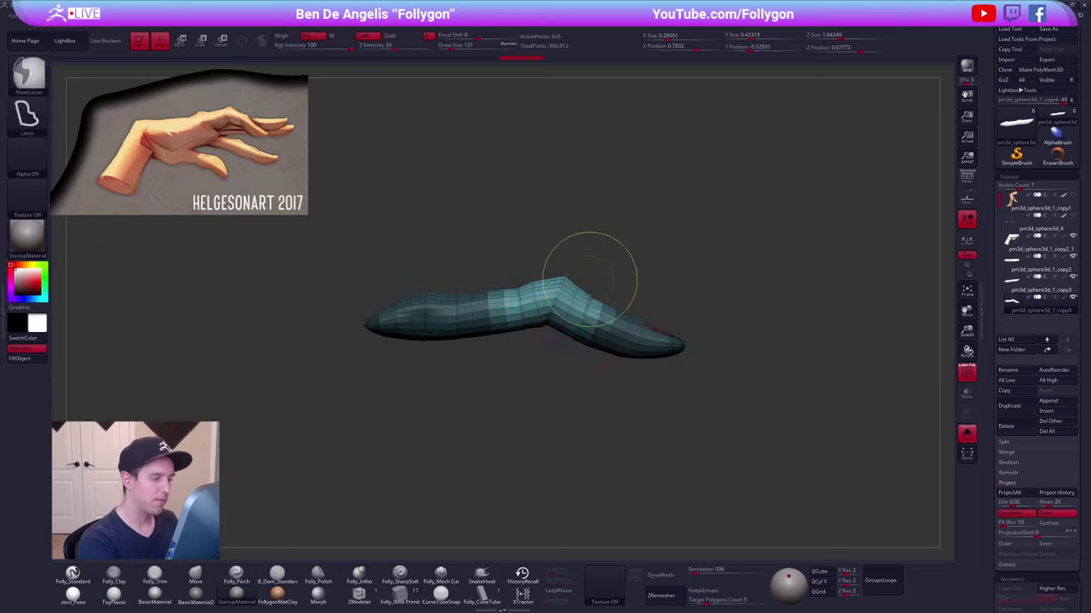
ctrl+click(581, 324)
key(w)
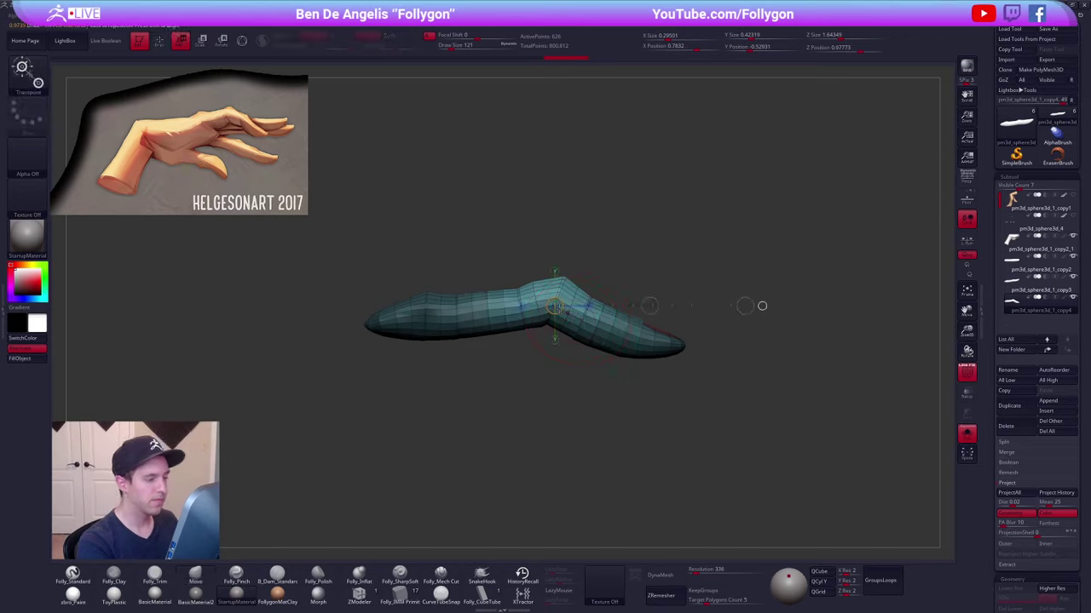
drag(625, 320, 606, 320)
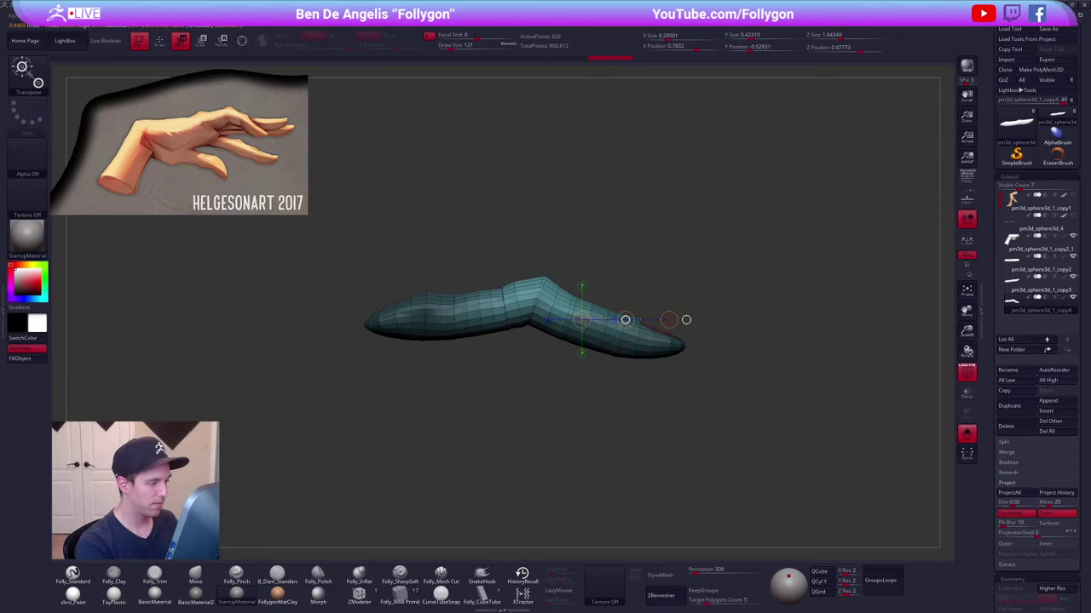
key(q)
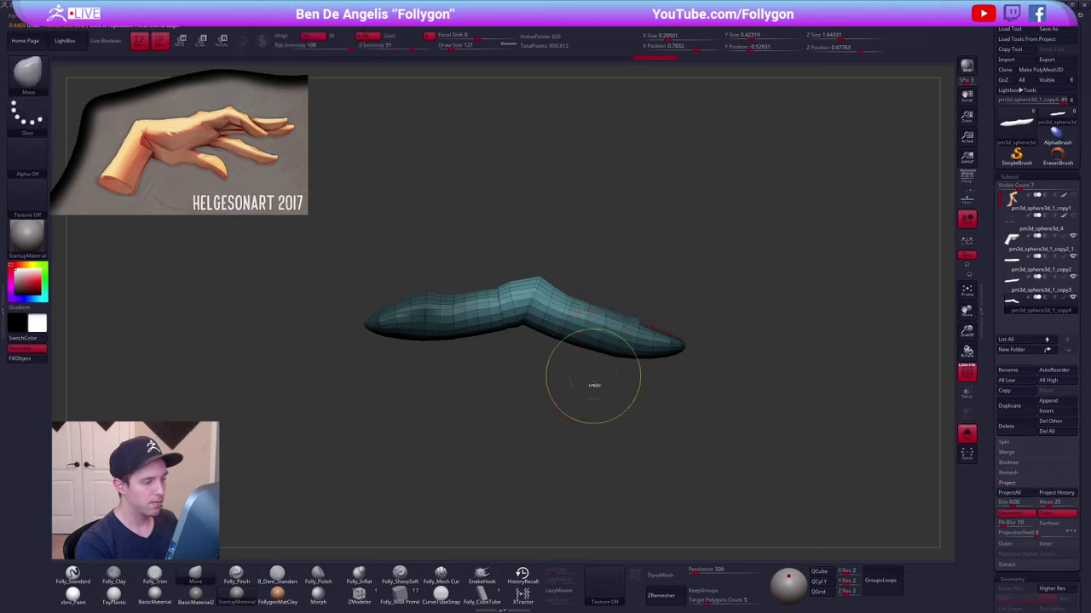
- Mask all but the little finger's end segment, bend that segment sharply downward with Transpose Rotate, and clear the mask
ctrl+drag(594, 385, 605, 396)
mouse_move(603, 295)
ctrl+mouse_down()
mouse_move(762, 321)
mouse_move(749, 325)
ctrl+mouse_up()
ctrl+click(603, 380)
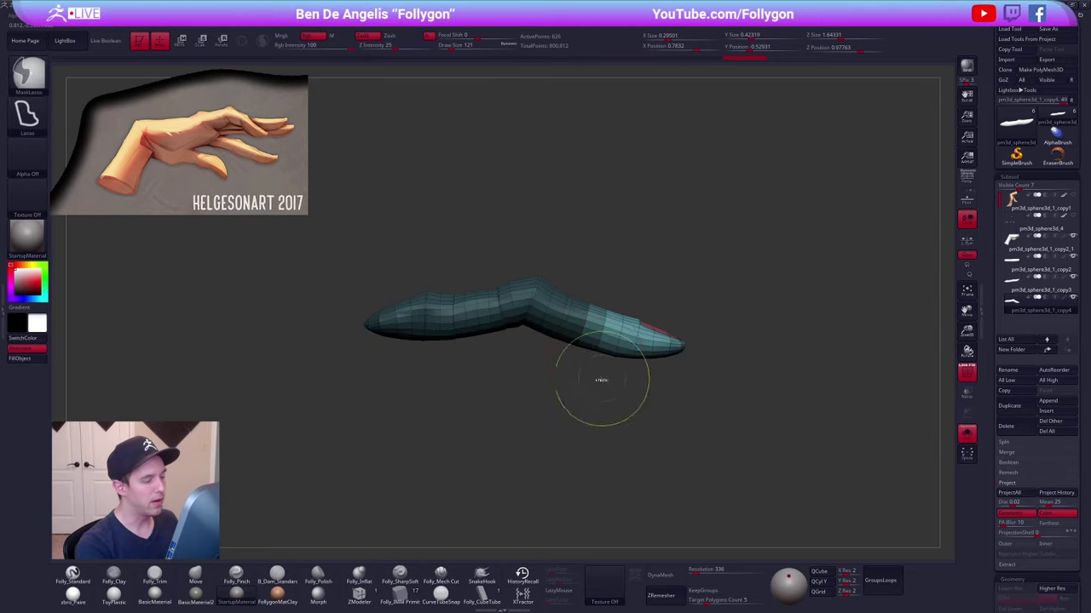
key(r)
drag(669, 319, 676, 365)
drag(583, 328, 627, 335)
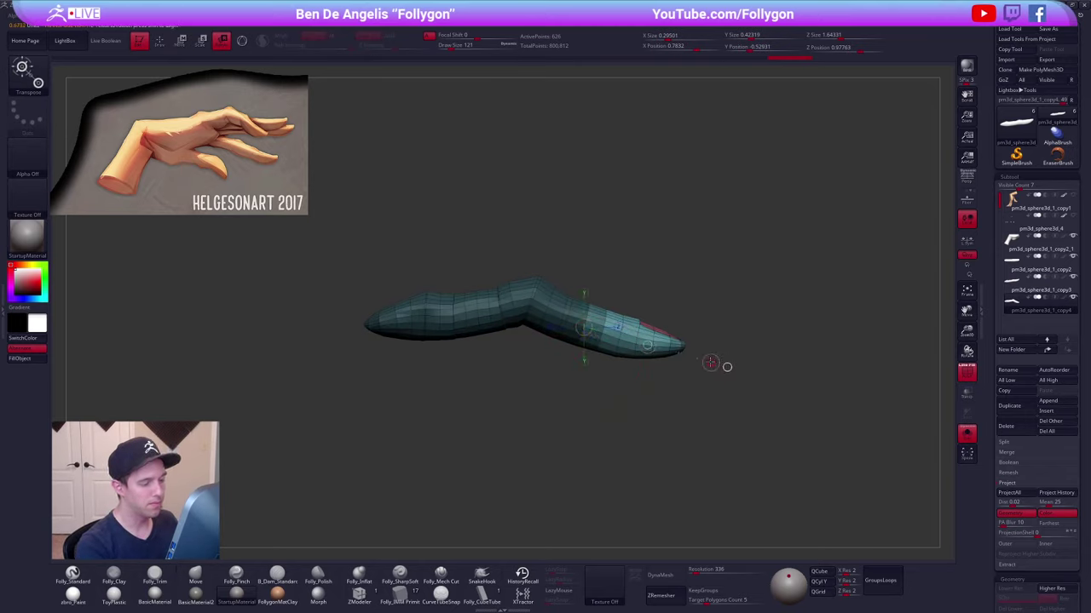
mouse_move(710, 364)
mouse_down()
mouse_move(641, 405)
mouse_move(643, 346)
mouse_move(609, 294)
mouse_up()
key(q)
ctrl+click(660, 319)
key(r)
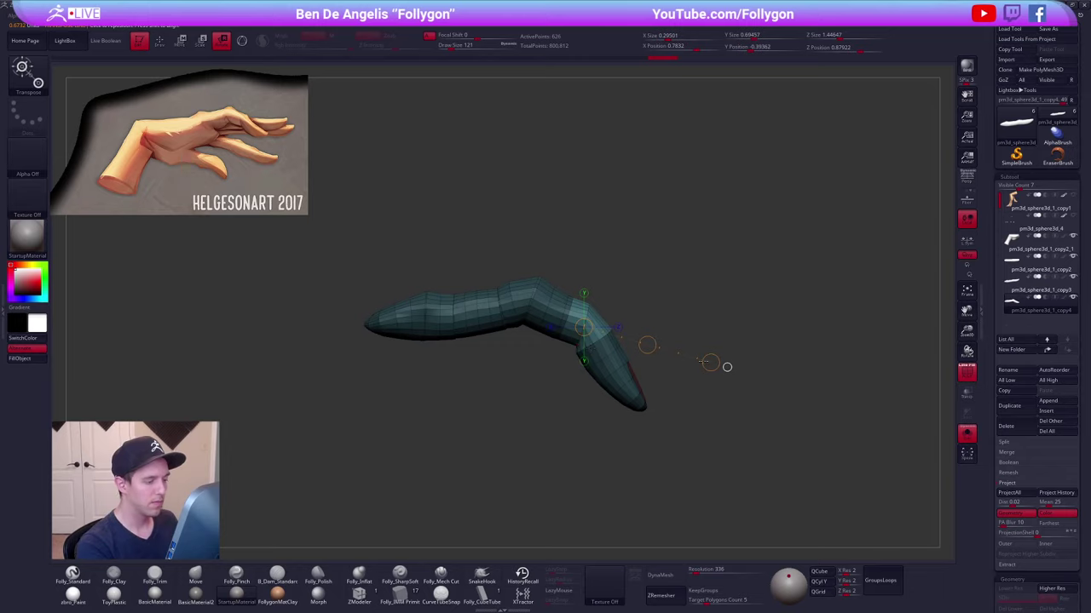
ctrl+right_drag(668, 398, 670, 357)
key(q)
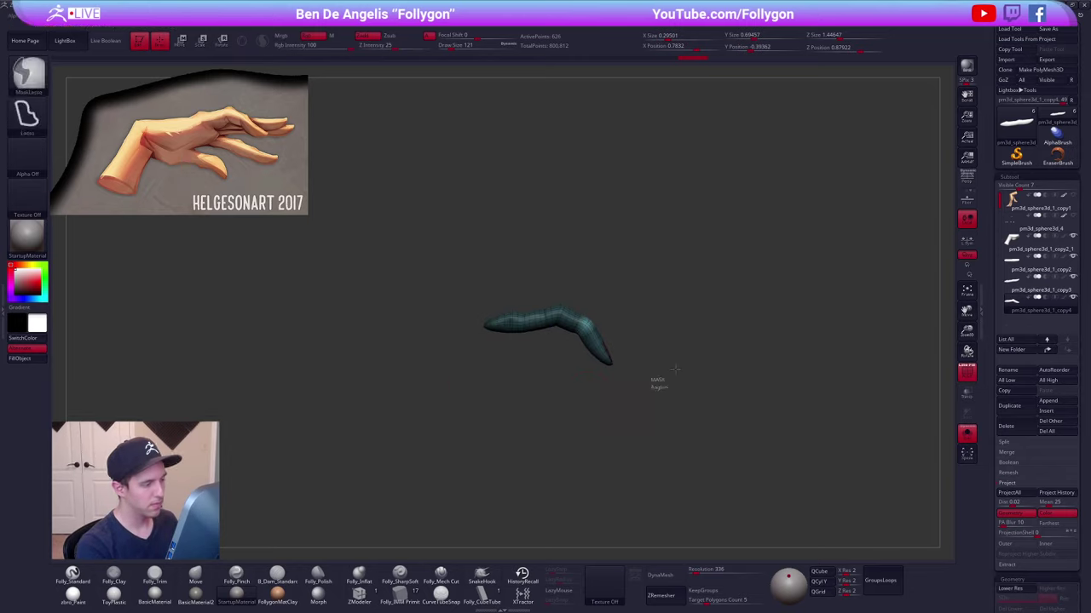
ctrl+drag(676, 367, 657, 380)
- Bevel the complete edge loop at the little finger's end joint with ZModeler, using a single row, and show the whole hand
ctrl+right_drag(550, 426, 530, 498)
click(359, 595)
right_drag(669, 260, 597, 300)
key(space)
key(space)
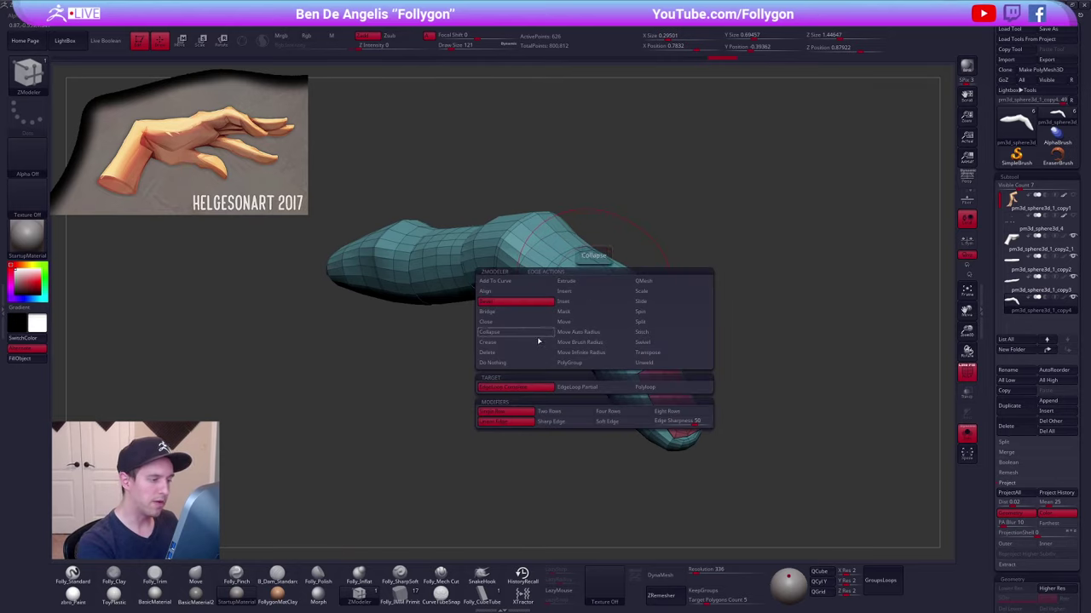
drag(594, 282, 601, 287)
ctrl+right_drag(769, 392, 749, 359)
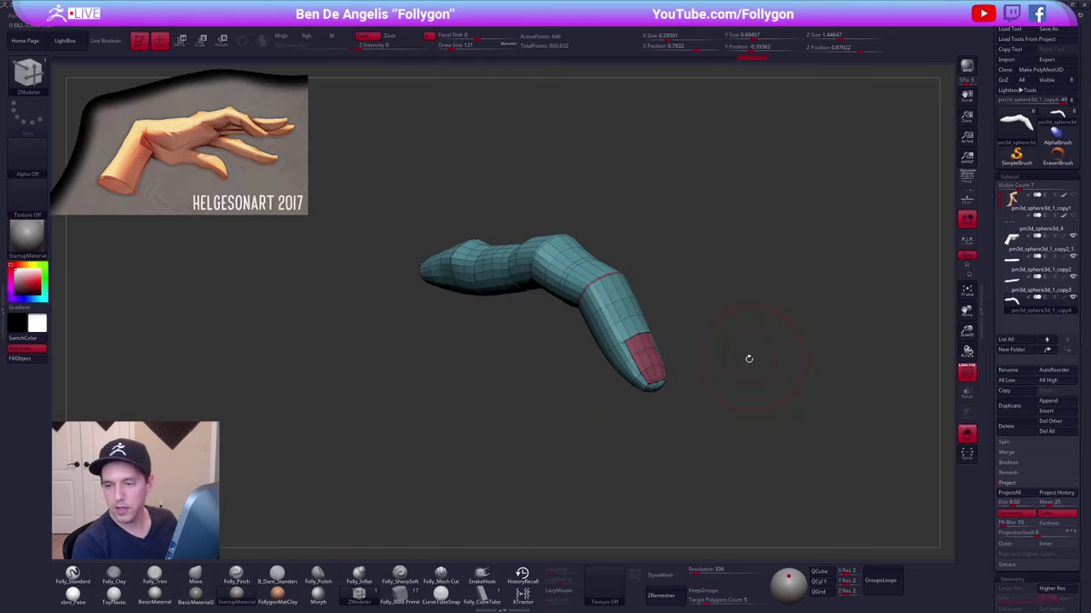
right_drag(727, 398, 771, 397)
key(alt+s)
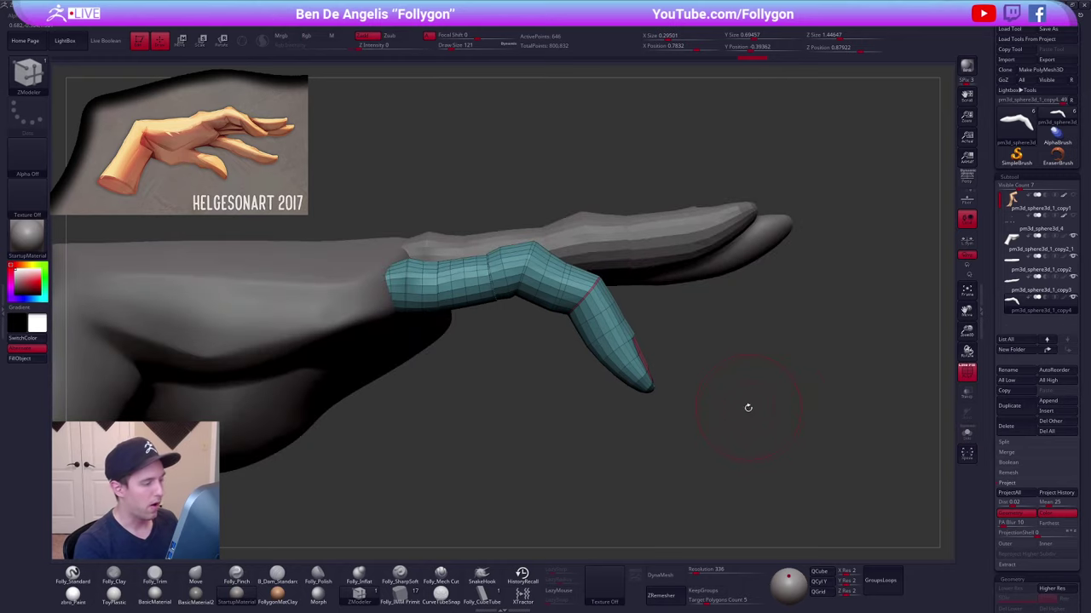
- Reshape the little finger's end segment with the Move brush and turn the wireframe off
key(b)
key(m)
key(v)
key(space)
drag(628, 319, 618, 319)
mouse_move(725, 396)
right_down()
mouse_move(562, 393)
mouse_move(536, 383)
mouse_move(538, 364)
right_up()
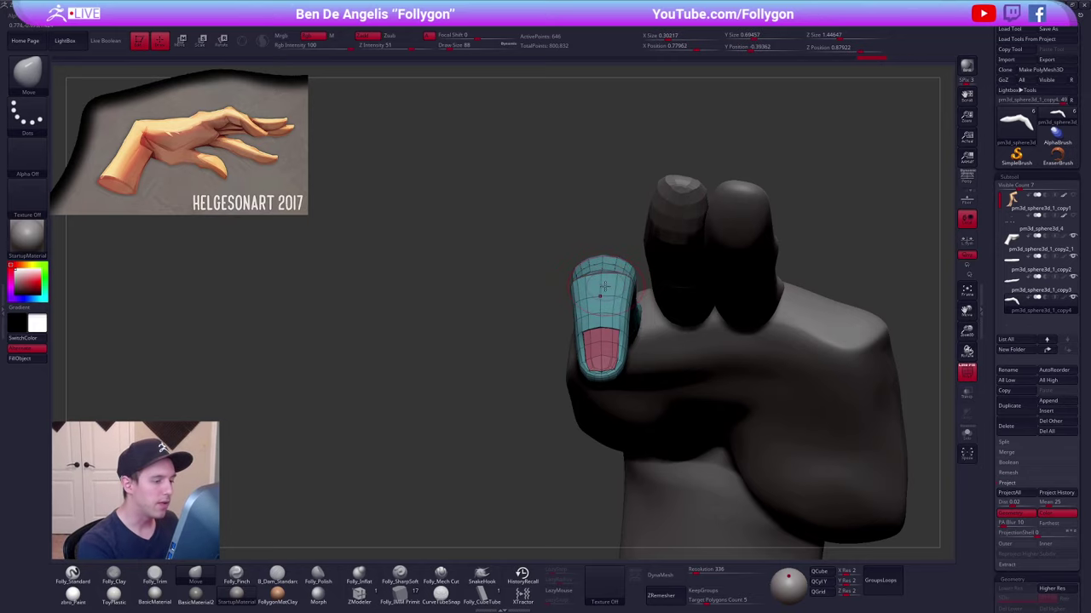
right_drag(596, 275, 670, 319)
key(shift+f)
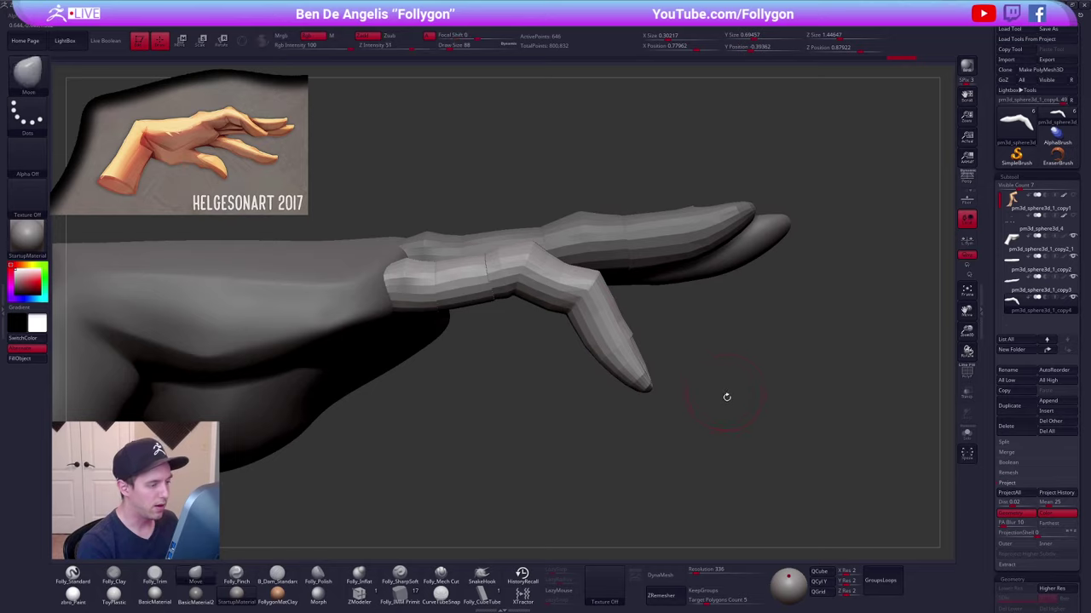
right_drag(725, 397, 677, 401)
right_drag(519, 274, 512, 224)
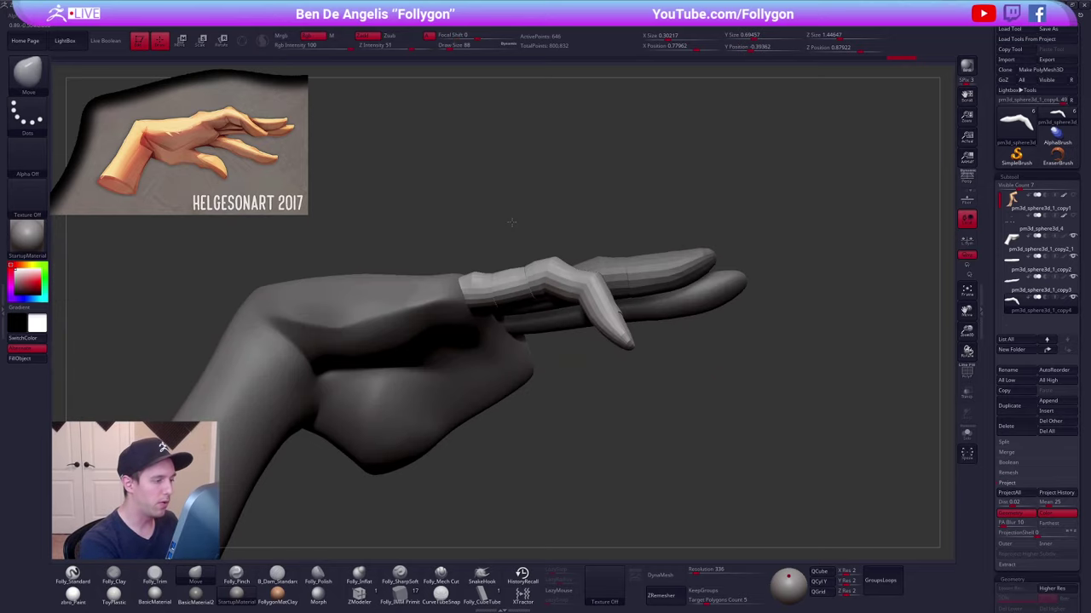
- Smooth the isolated little finger's underside and raise its subdivision level before showing the whole hand
key(alt+s)
ctrl+right_drag(528, 292, 526, 313)
mouse_move(527, 290)
shift+mouse_down()
mouse_move(513, 313)
mouse_move(535, 308)
shift+mouse_up()
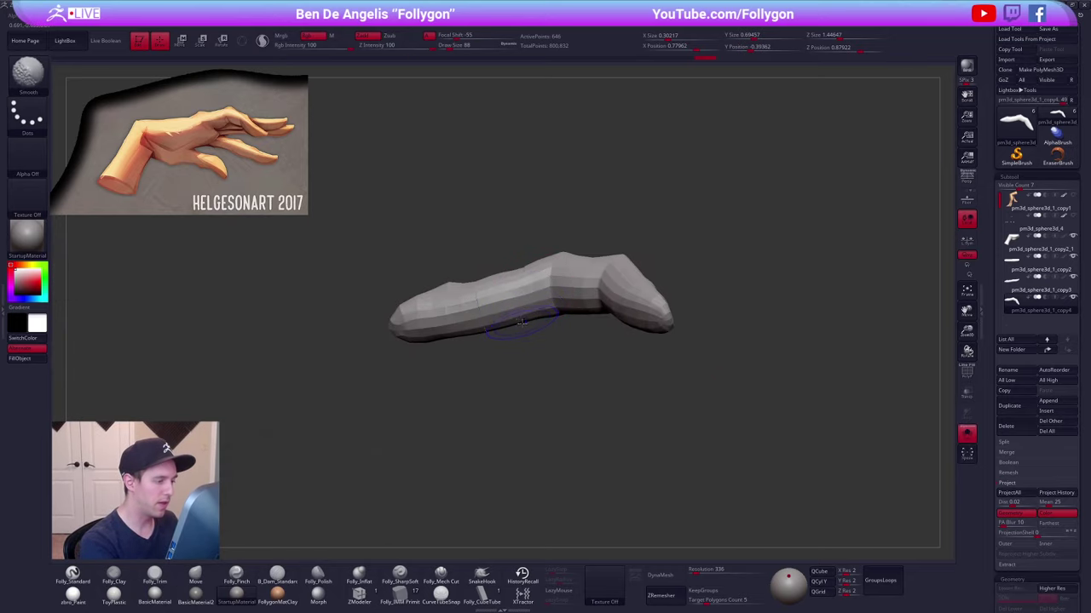
key(d)
right_drag(522, 287, 538, 369)
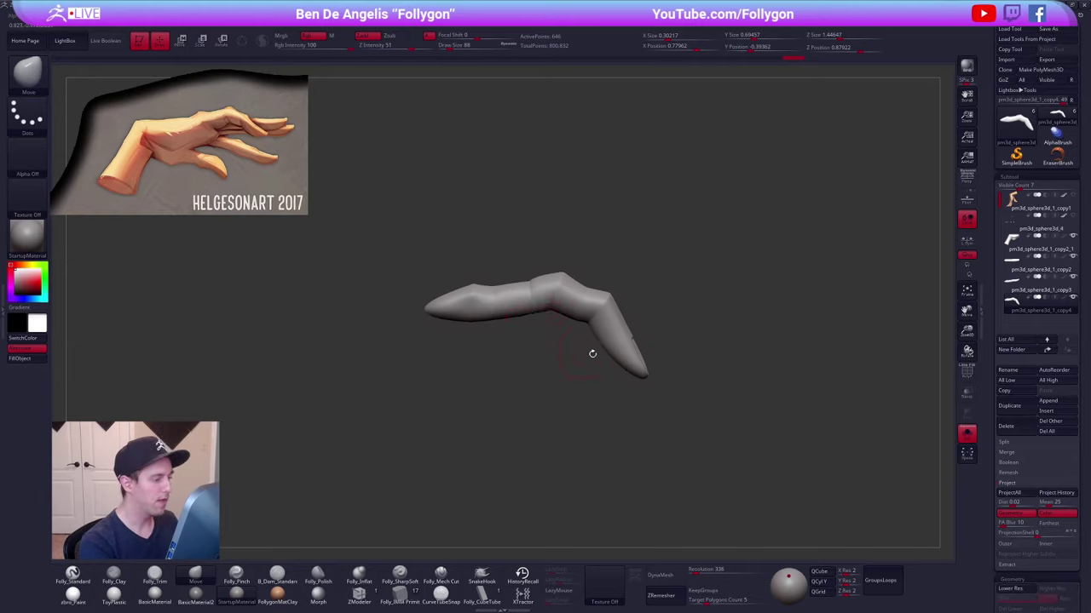
key(shift+s)
alt+right_drag(764, 438, 761, 474)
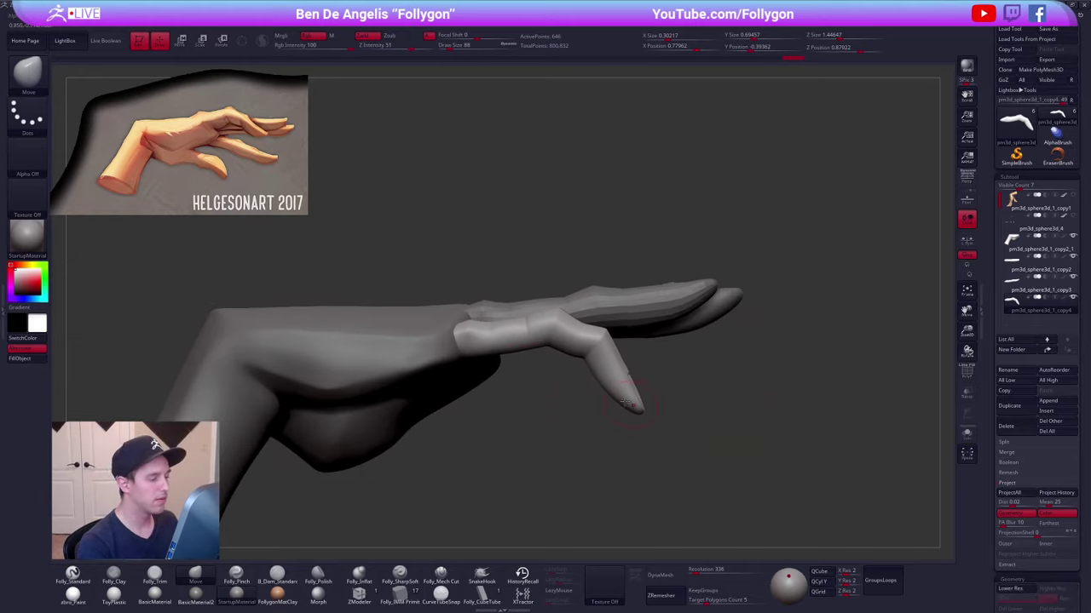
- Slide the little finger back into the palm with Transpose Move
key(w)
mouse_move(511, 340)
shift+mouse_down()
mouse_move(627, 334)
mouse_move(557, 356)
shift+mouse_up()
right_drag(560, 391, 560, 477)
key(q)
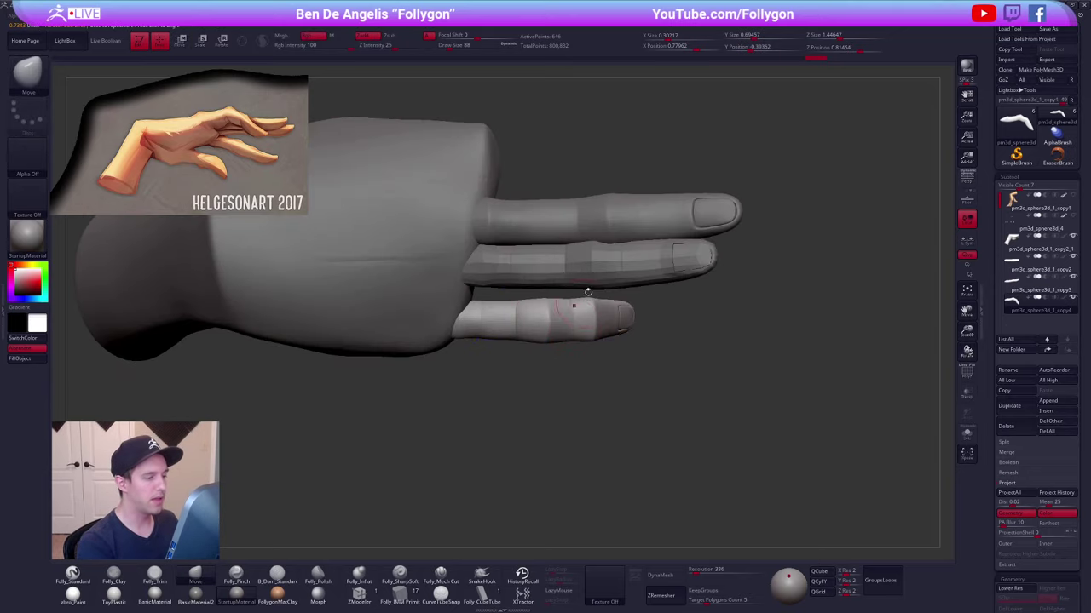
- Select the ring finger, raise its subdivision level, and check the finger spacing across the back of the hand
alt+click(612, 272)
drag(601, 356, 658, 430)
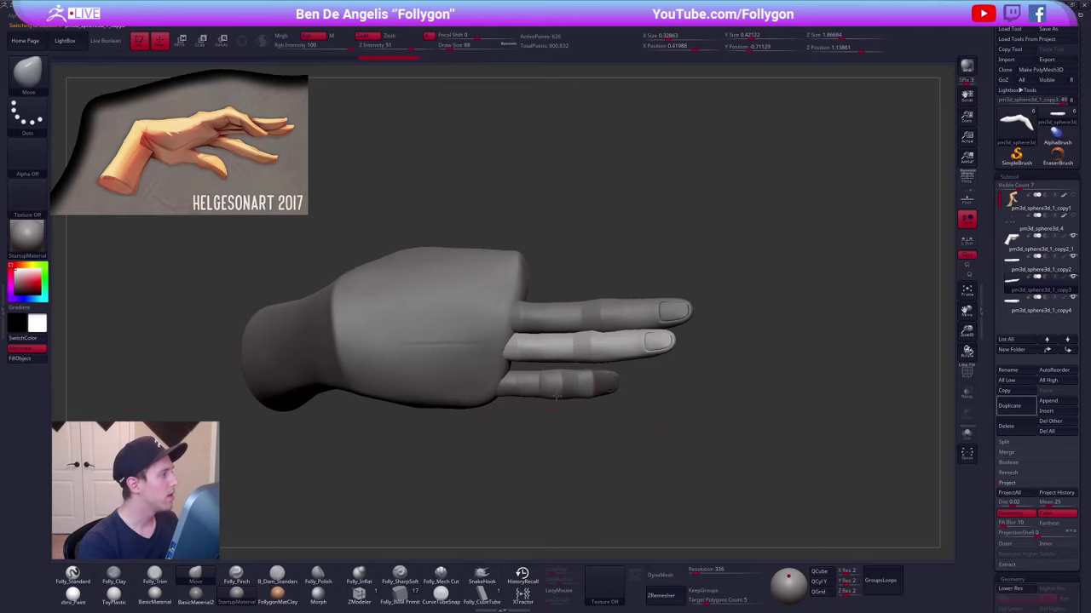
drag(643, 430, 587, 419)
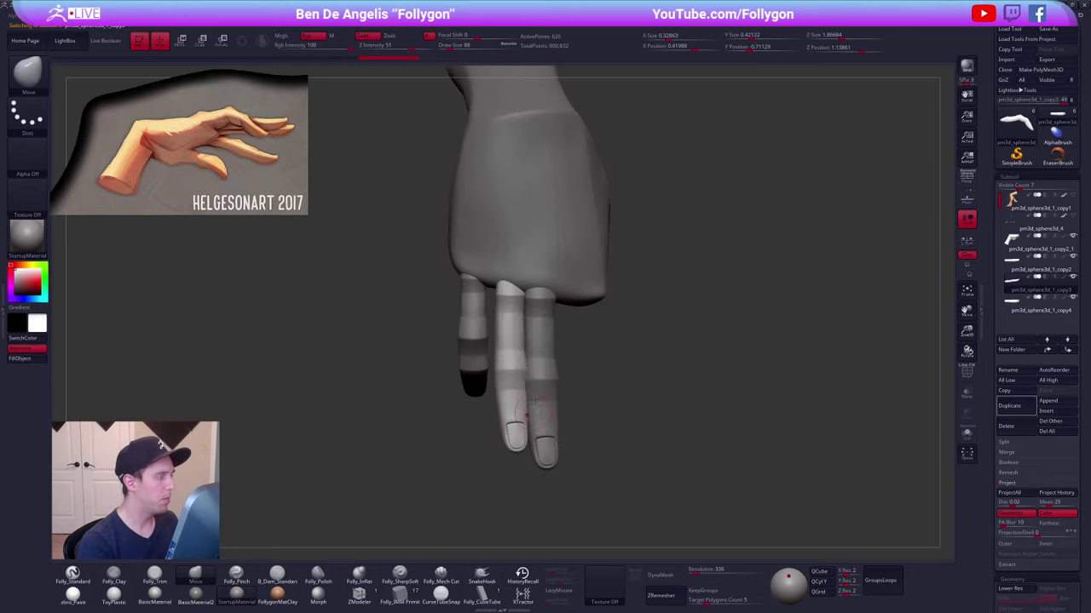
- Duplicate the middle finger and move the copy sideways to the index finger position
alt+click(543, 373)
alt+drag(642, 361, 606, 351)
click(1014, 405)
key(w)
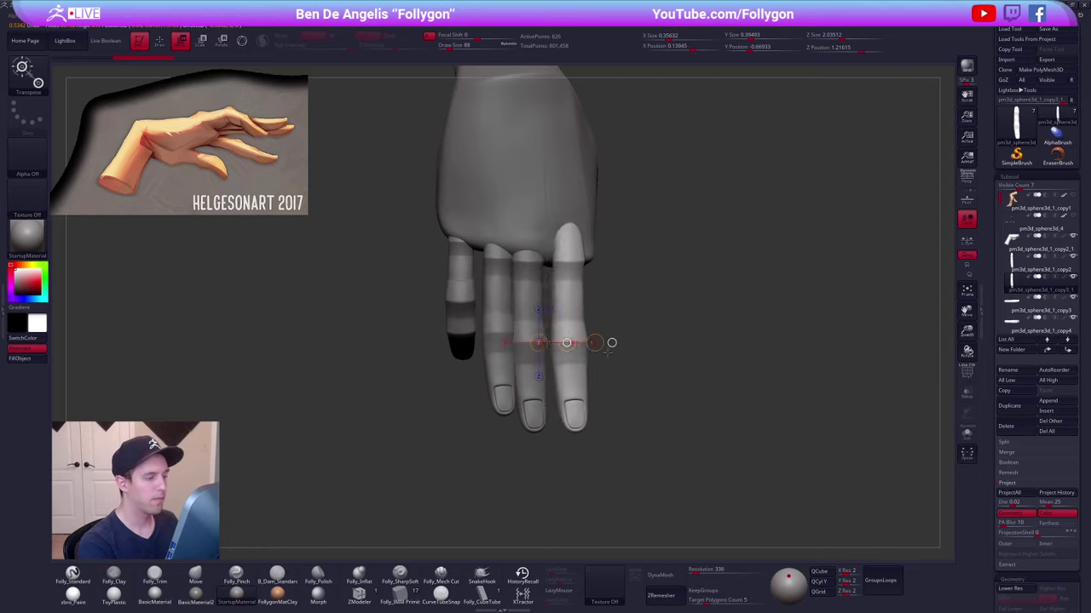
mouse_move(635, 307)
mouse_down()
mouse_move(639, 167)
mouse_move(558, 170)
mouse_up()
- Adjust the height of the index finger copy at the palm, scale it down slightly, and rotate it downward
shift+drag(589, 372, 589, 459)
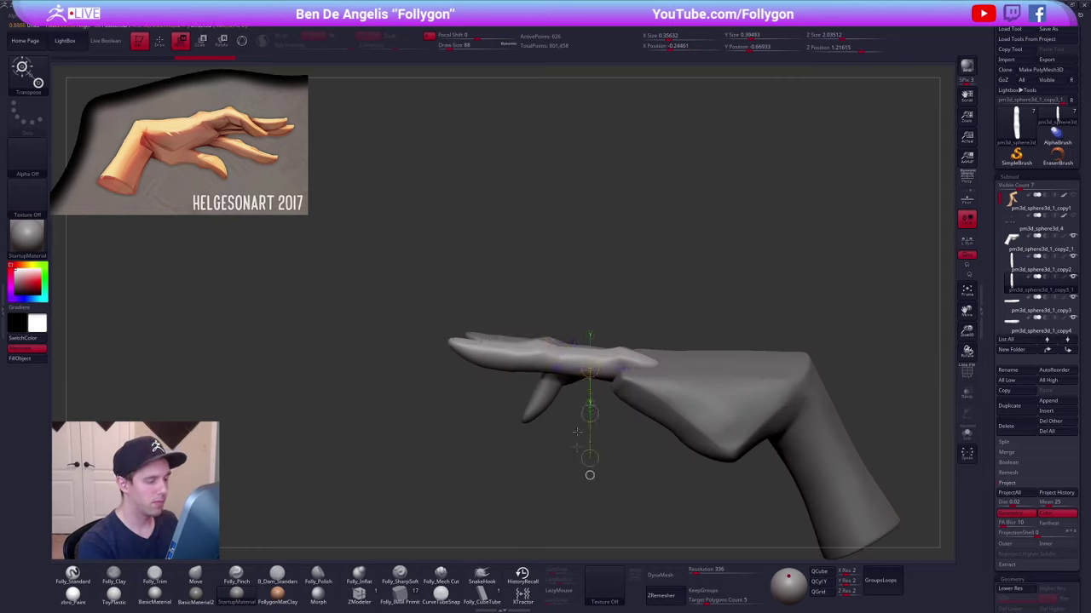
mouse_move(590, 416)
mouse_down()
mouse_move(594, 357)
mouse_move(545, 334)
mouse_move(488, 333)
mouse_up()
key(e)
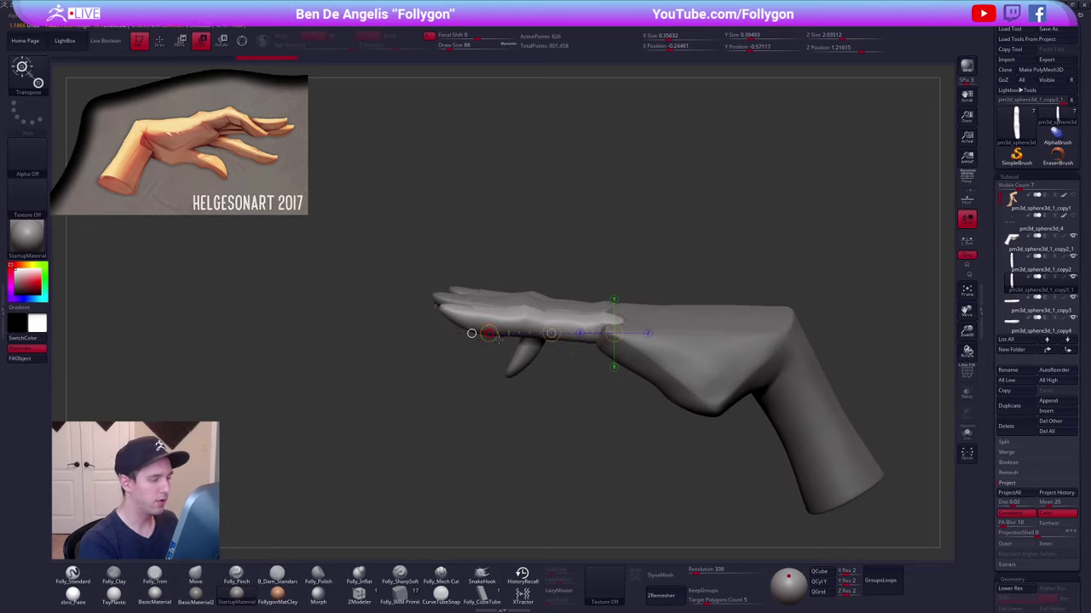
drag(480, 355, 585, 375)
key(r)
mouse_move(684, 329)
mouse_down()
mouse_move(691, 400)
mouse_move(633, 393)
mouse_up()
- Isolate and frame the index finger at its lowest subdivision level with the wireframe on
key(q)
key(alt+shift+s)
key(f)
key(shift+d)
key(shift+f)
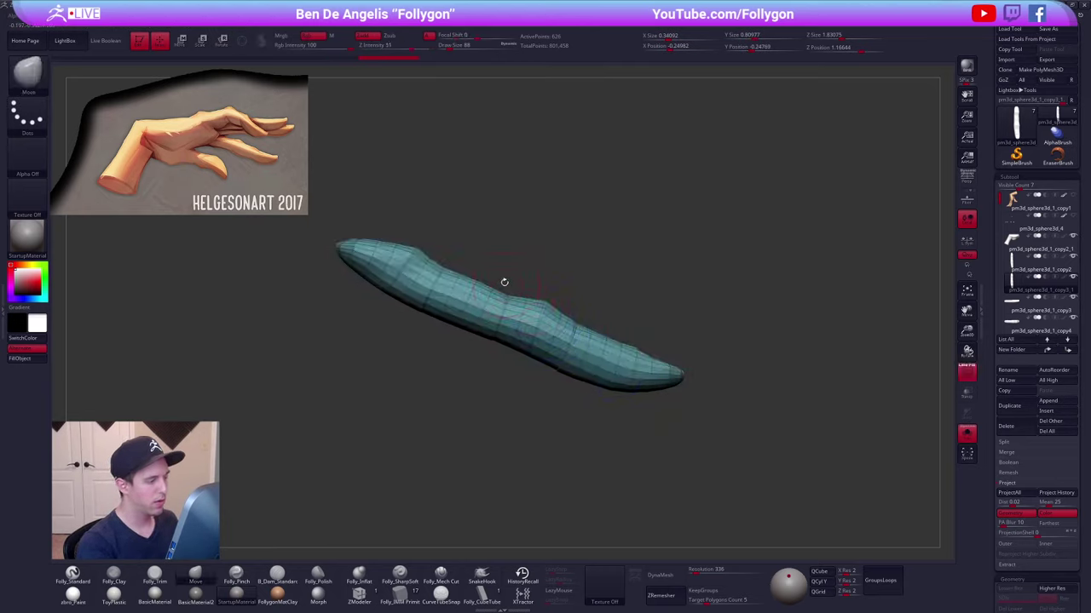
- Mask all but the index finger's middle joint, soften the mask, and shift the joint back toward the knuckle with Transpose Move
mouse_move(490, 278)
ctrl+alt+mouse_down()
mouse_move(482, 286)
mouse_move(559, 419)
mouse_move(588, 294)
ctrl+alt+mouse_up()
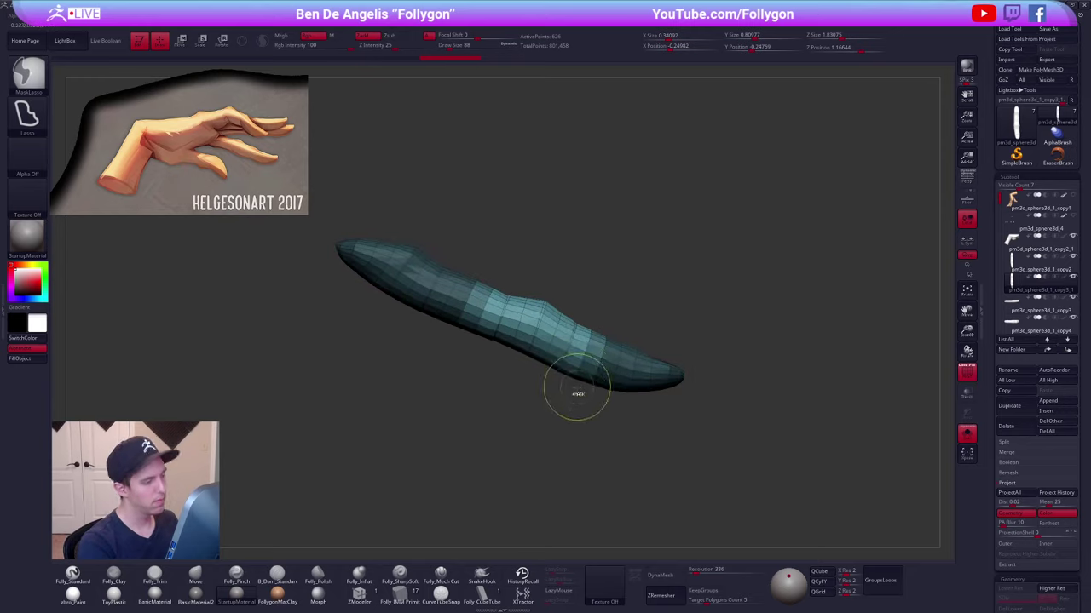
ctrl+click(566, 384)
key(w)
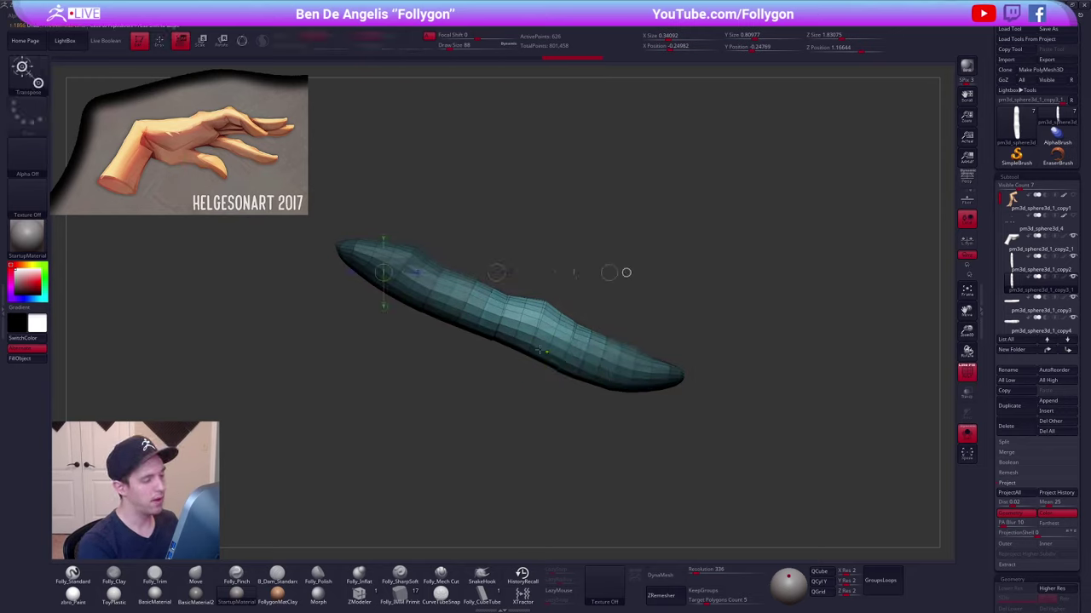
key(ctrl+z)
key(ctrl+z)
key(q)
ctrl+click(552, 355)
key(w)
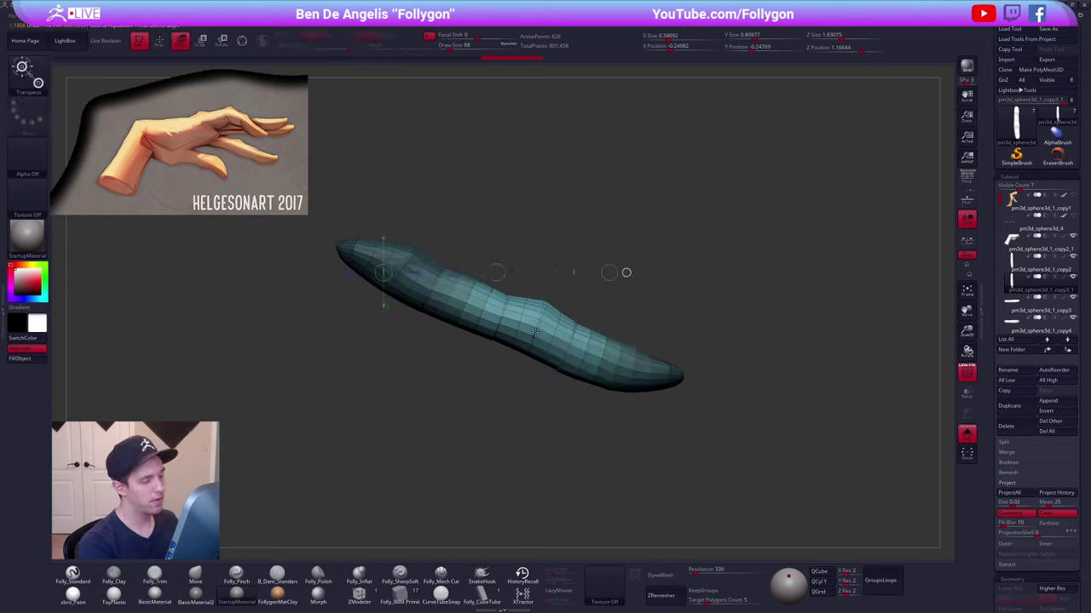
drag(534, 334, 722, 414)
drag(629, 373, 607, 366)
key(q)
mouse_move(581, 414)
ctrl+mouse_down()
mouse_move(587, 426)
mouse_move(615, 318)
ctrl+mouse_up()
ctrl+click(615, 319)
key(w)
drag(582, 377, 595, 340)
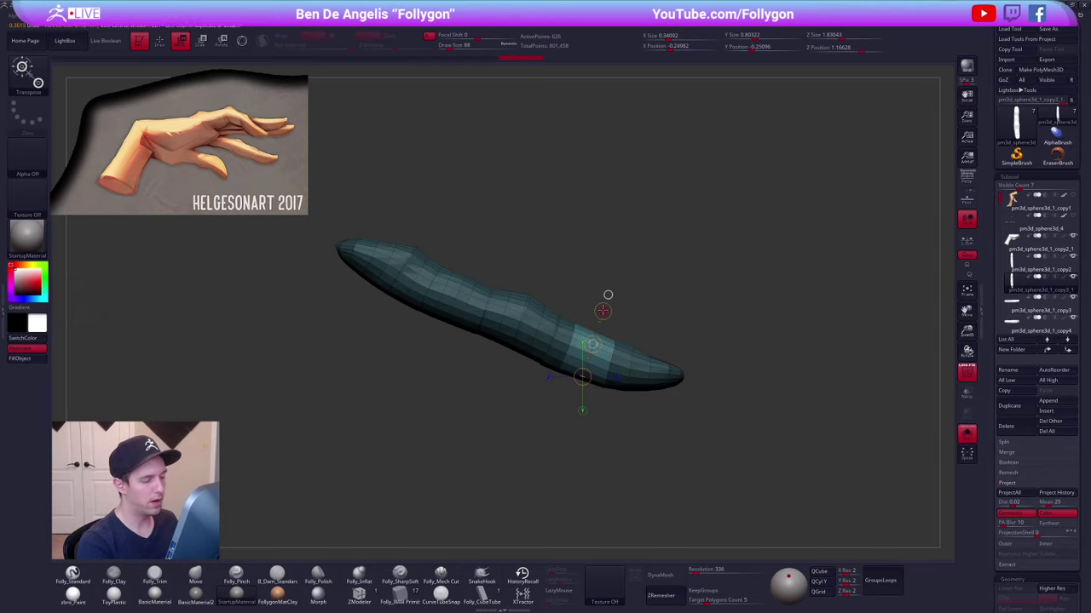
key(q)
mouse_move(712, 414)
mouse_down()
mouse_move(609, 477)
mouse_move(661, 426)
mouse_move(647, 403)
mouse_up()
drag(636, 366, 640, 387)
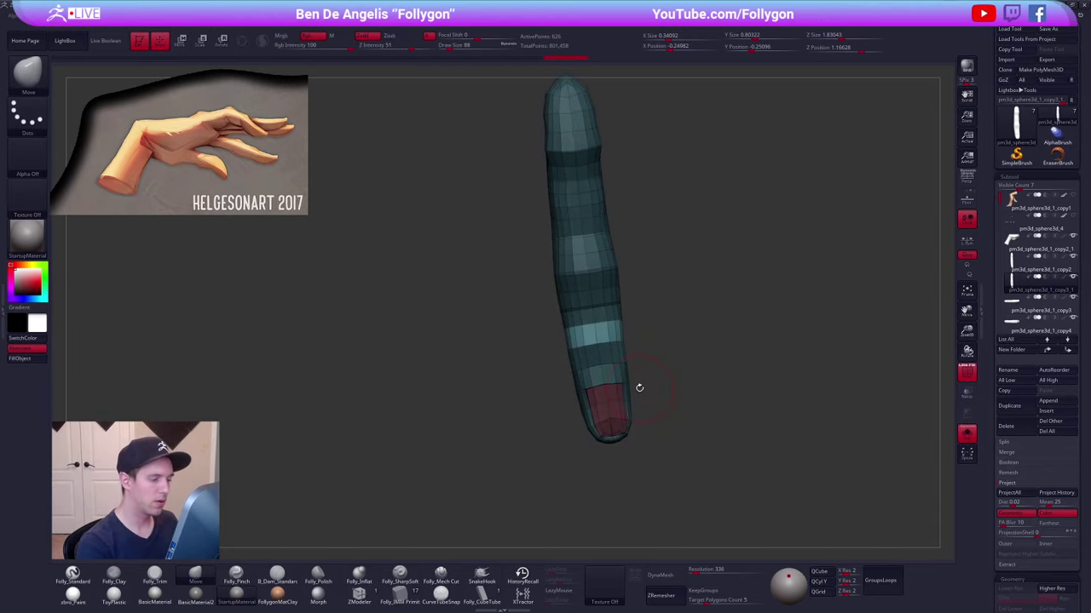
key(w)
drag(614, 482, 618, 487)
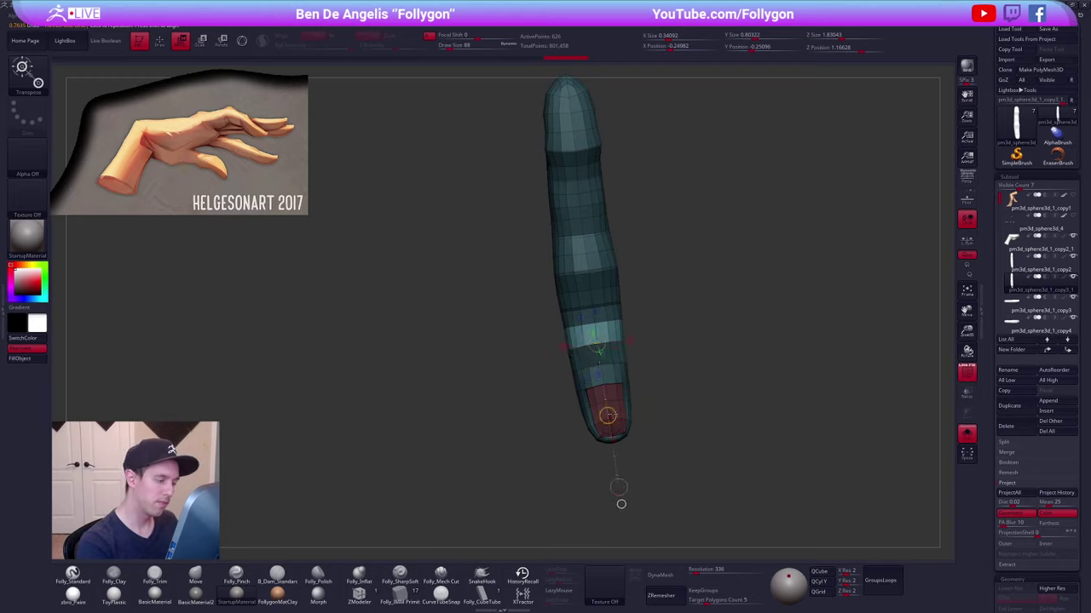
key(q)
ctrl+drag(653, 347, 665, 361)
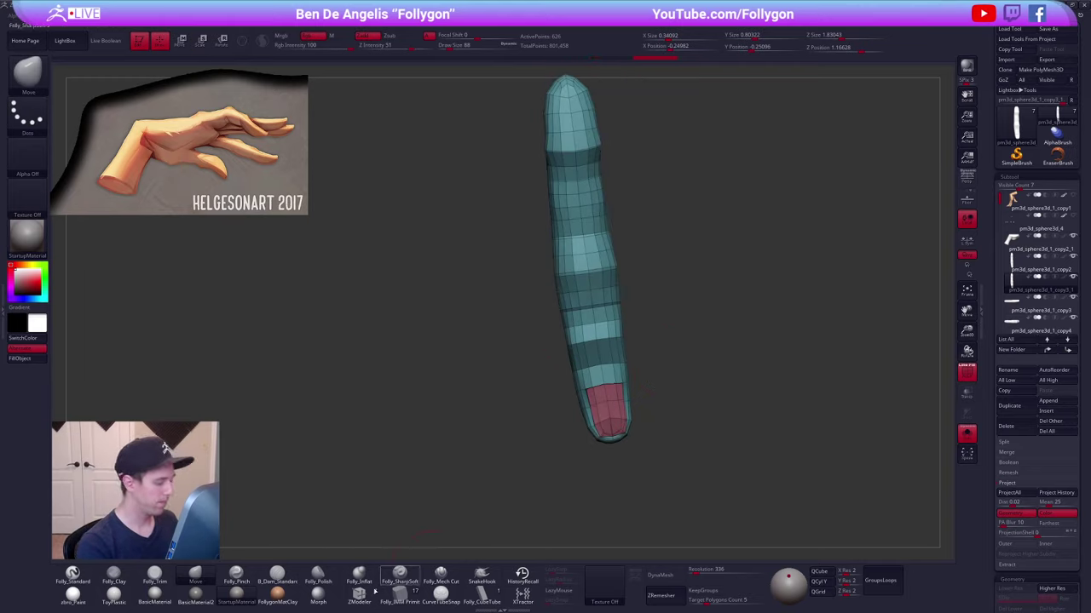
- Bevel the edge loop at the index finger's end joint with ZModeler and restore its smooth subdivision without the wireframe
click(359, 595)
click(583, 345)
key(d)
drag(584, 345, 646, 351)
key(shift+f)
drag(633, 403, 591, 417)
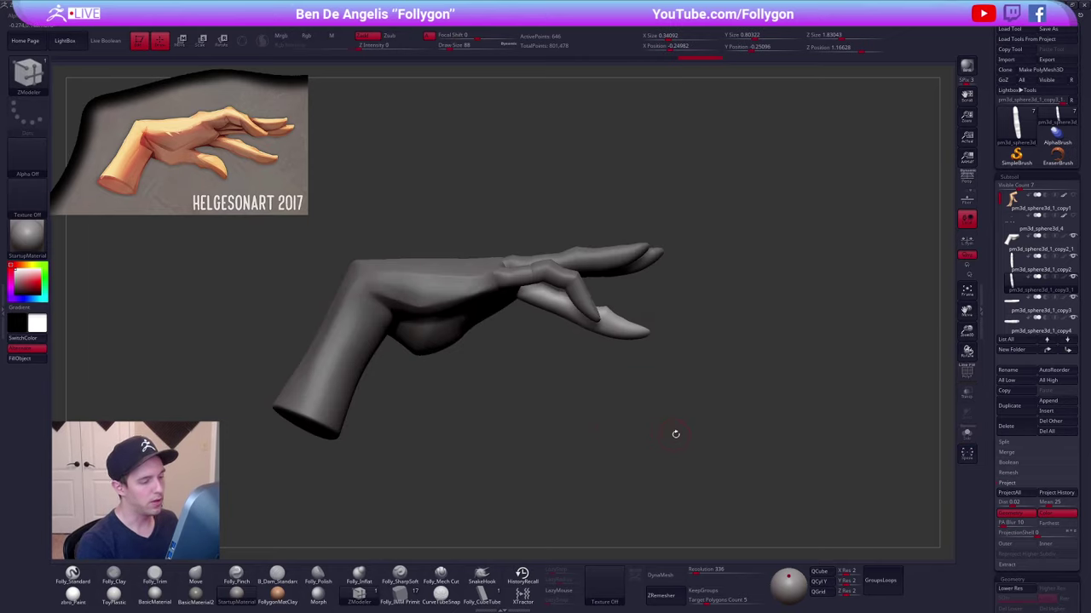
- Rotate the index finger outward from the other fingers about its base and shift it sideways with Transpose
mouse_move(675, 434)
mouse_down()
mouse_move(659, 432)
mouse_move(730, 416)
mouse_move(642, 436)
mouse_move(688, 468)
mouse_move(677, 491)
mouse_move(677, 384)
mouse_move(657, 452)
mouse_move(653, 422)
mouse_move(689, 494)
mouse_move(687, 526)
mouse_up()
key(r)
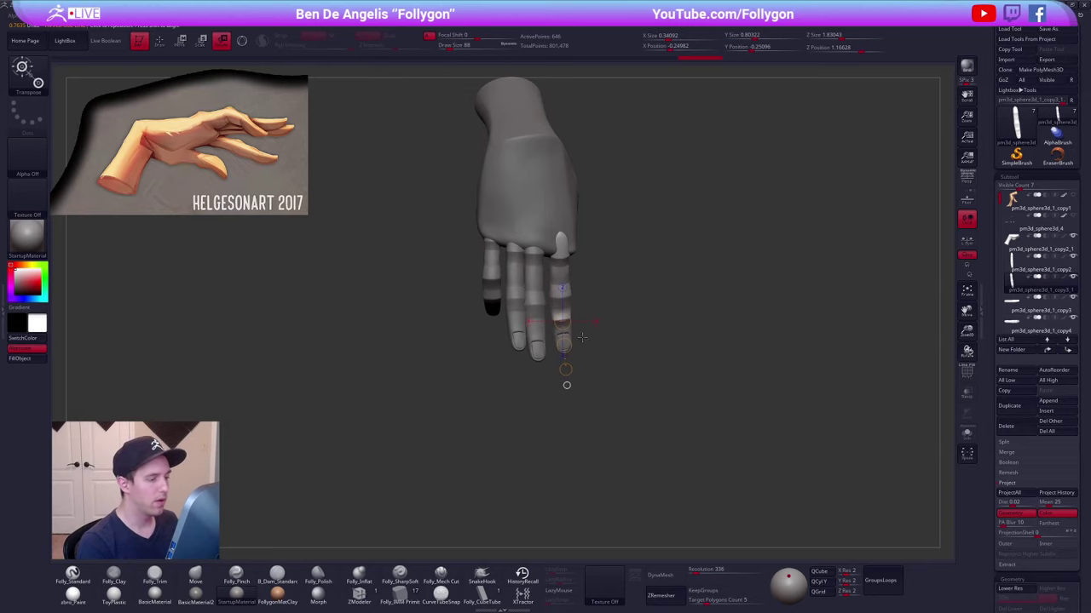
drag(562, 407, 574, 409)
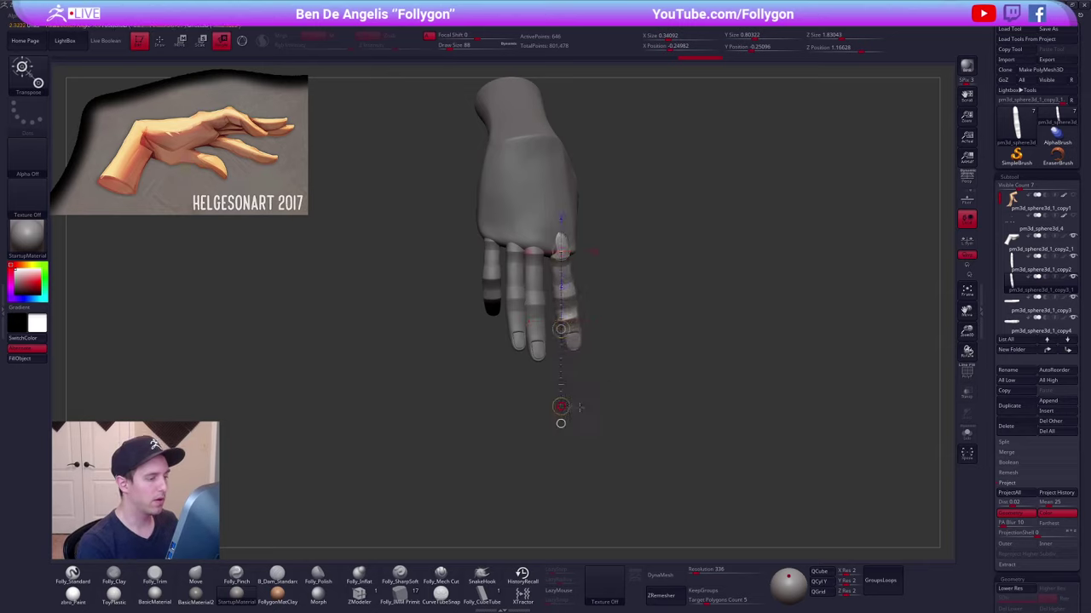
key(w)
shift+drag(576, 325, 627, 322)
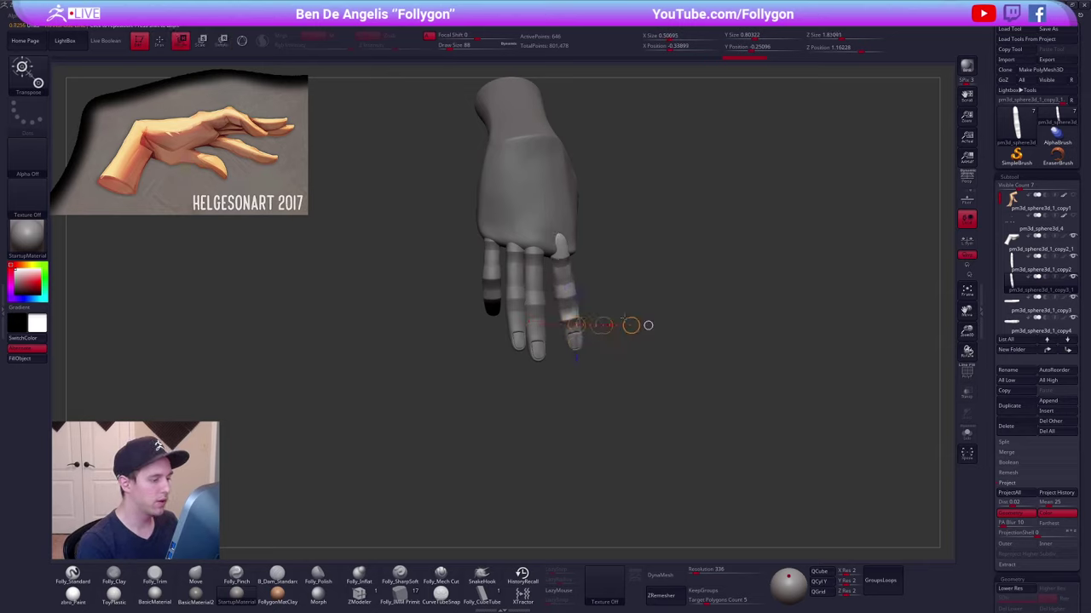
key(q)
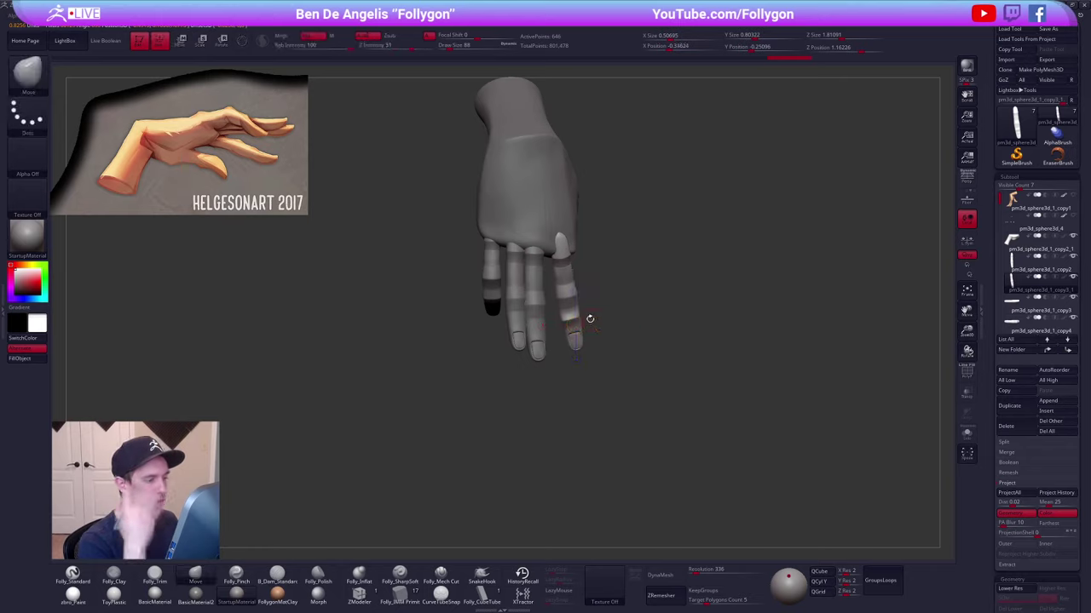
- Reorder the ring finger subtool directly below the middle finger and merge the two with MergeDown
click(1012, 271)
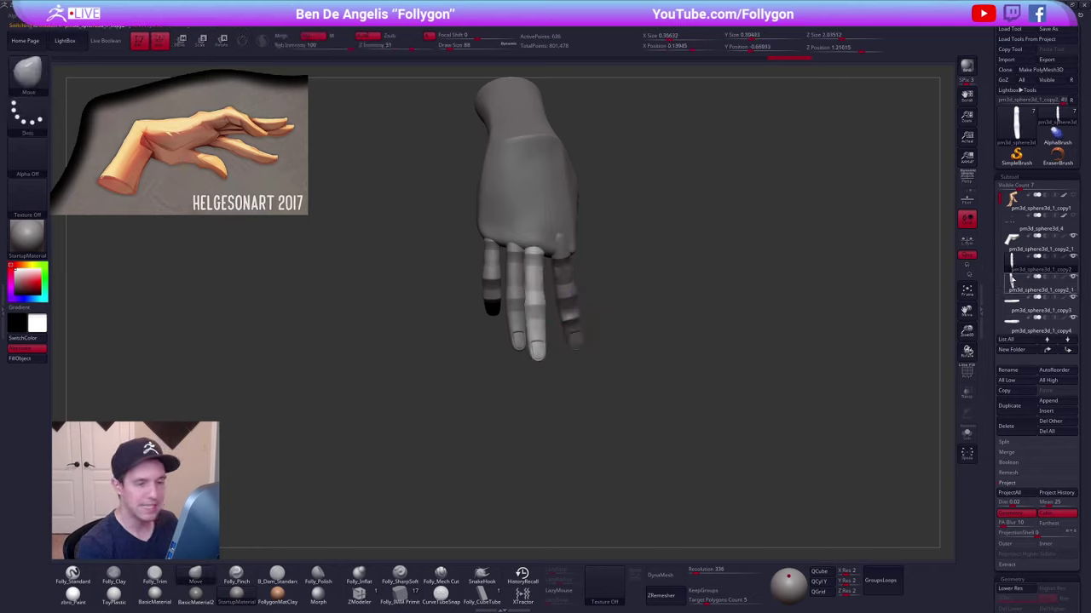
click(1014, 291)
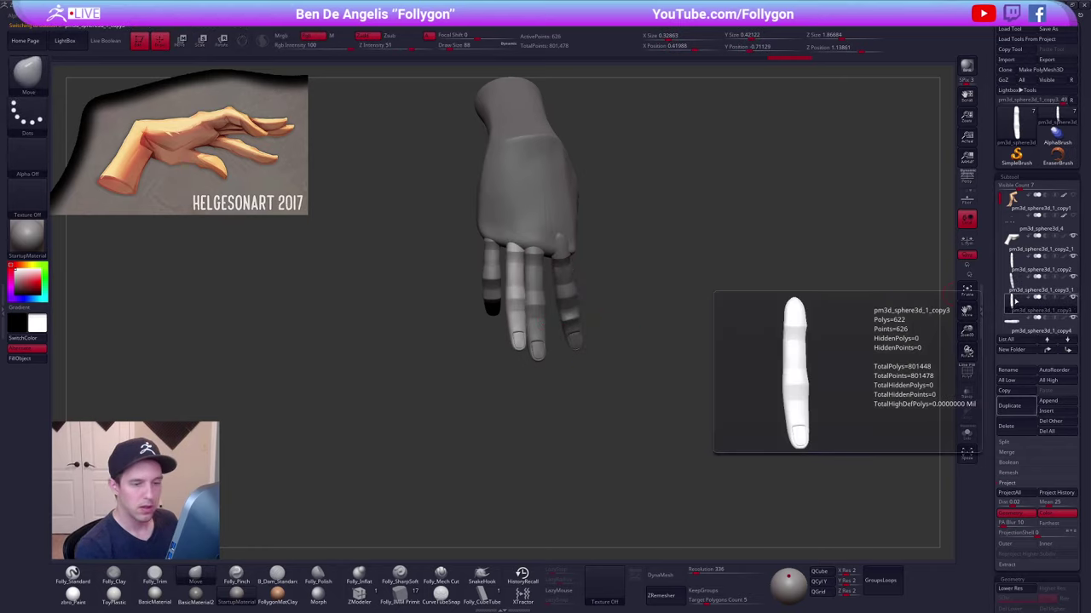
drag(1014, 306, 1014, 283)
click(1014, 264)
key(ctrl+q)
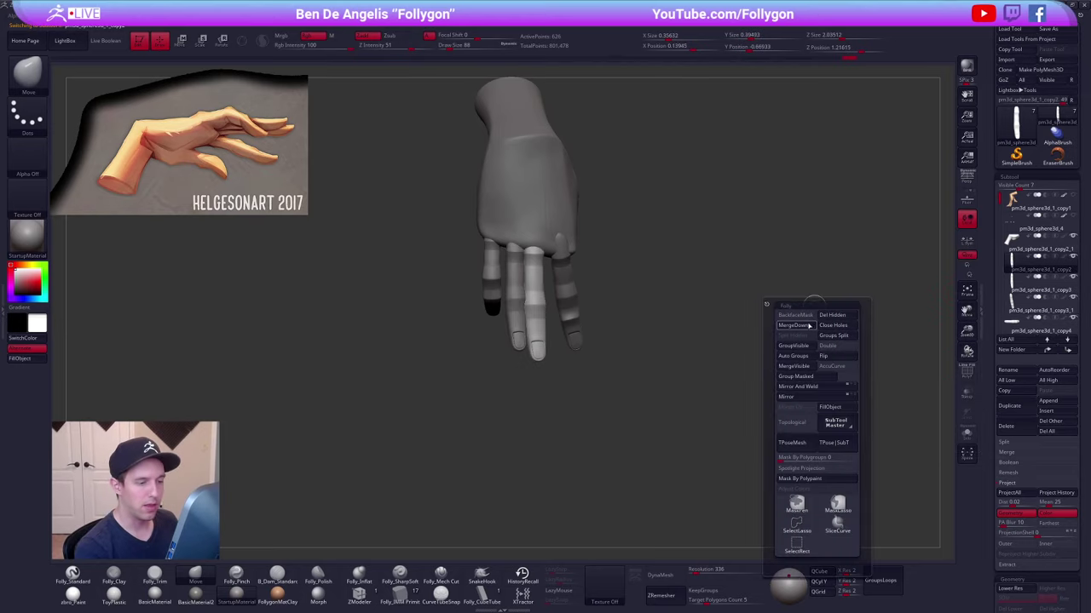
click(810, 324)
click(774, 346)
- Move the merged middle and ring fingers slightly sideways toward the index finger with Transpose Move
key(w)
mouse_move(526, 322)
mouse_down()
mouse_move(596, 322)
mouse_move(560, 325)
mouse_up()
mouse_move(600, 341)
mouse_down()
mouse_move(588, 192)
mouse_move(577, 197)
mouse_up()
key(q)
- Select the little finger and move it inward toward the ring finger with Transpose Move
click(1014, 283)
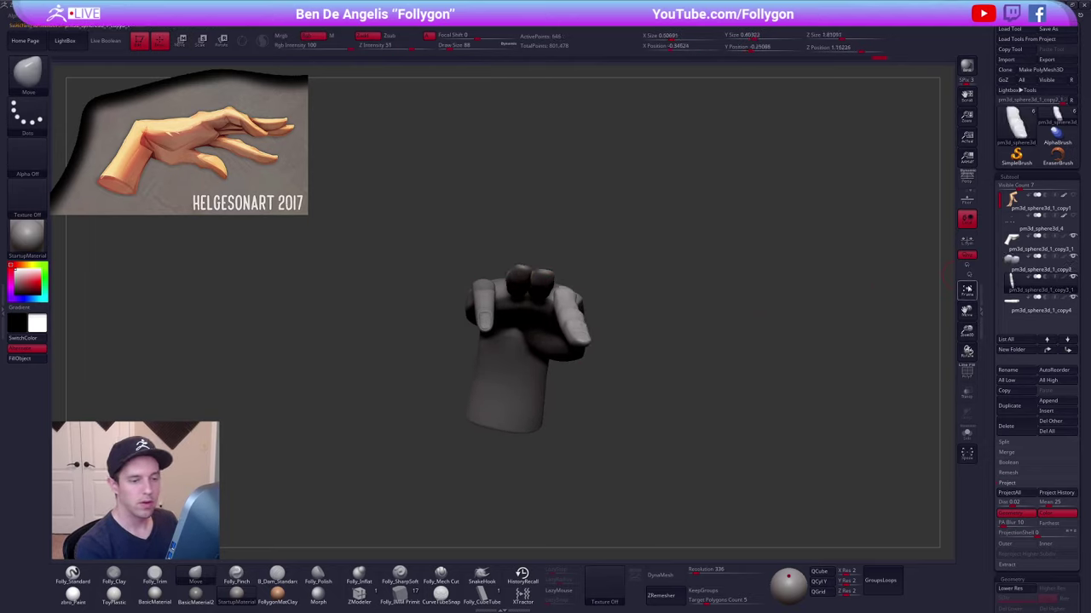
click(1012, 302)
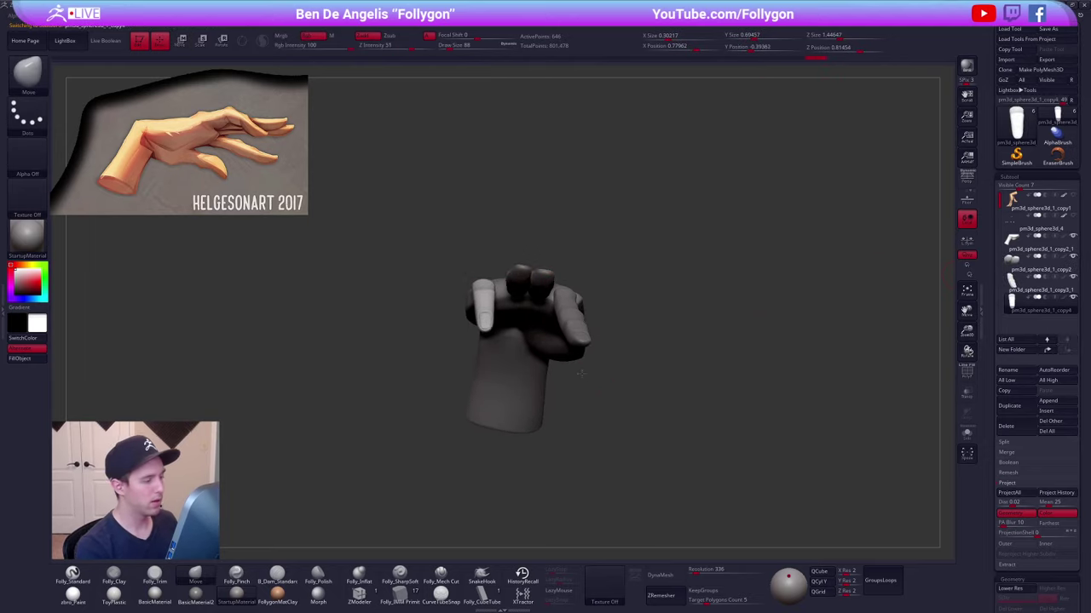
key(w)
mouse_move(481, 313)
mouse_down()
mouse_move(538, 313)
mouse_move(518, 313)
mouse_up()
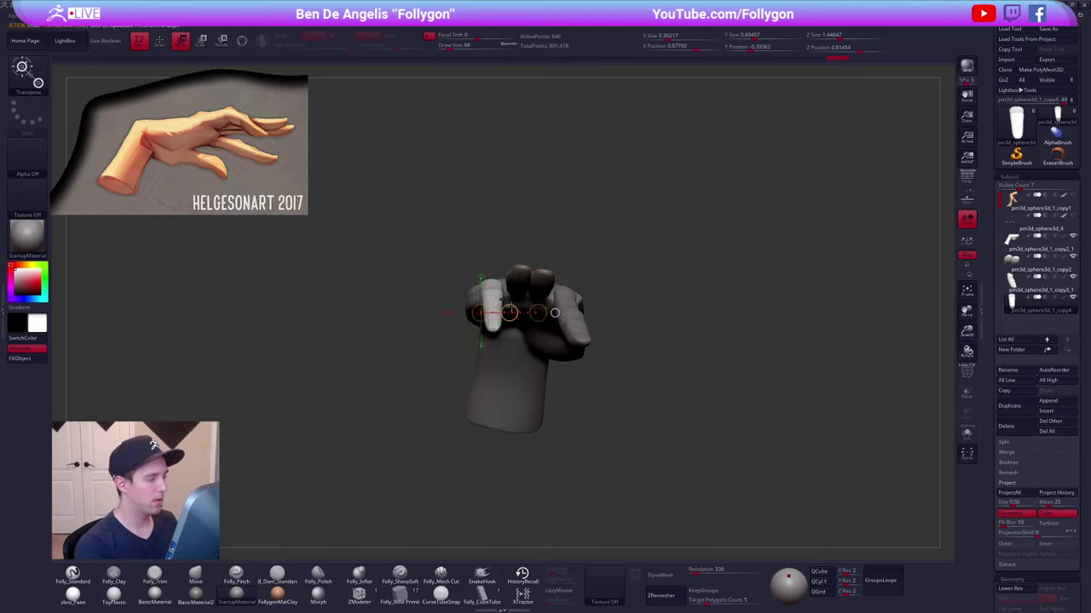
drag(500, 267, 483, 356)
- Rotate the little finger outward about its base so it fans away from the ring finger
key(r)
drag(490, 277, 490, 321)
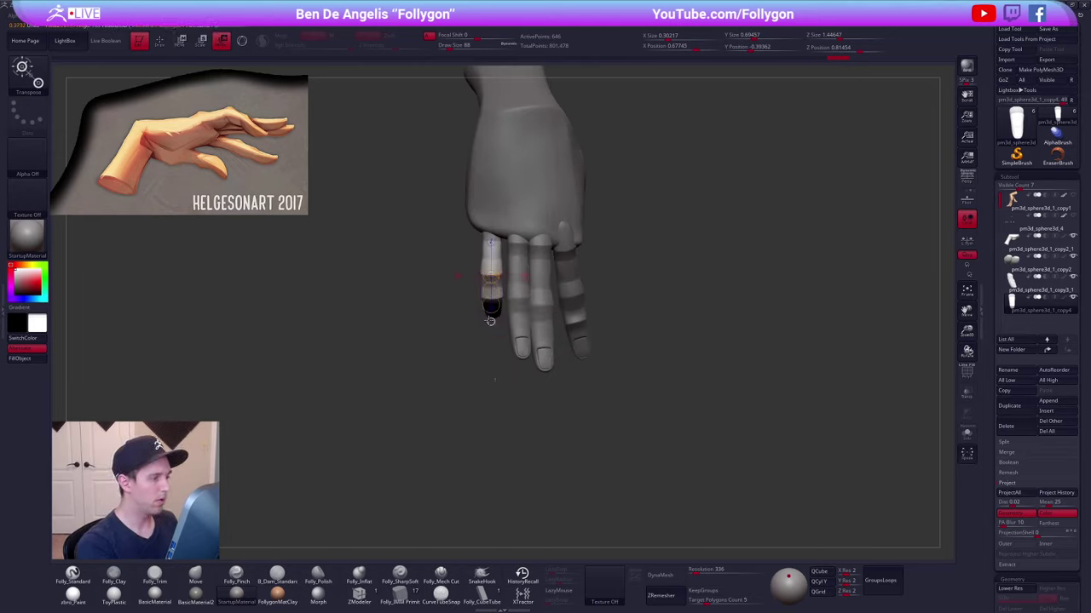
drag(490, 414, 471, 414)
key(q)
mouse_move(558, 441)
mouse_down()
mouse_move(575, 349)
mouse_move(611, 361)
mouse_move(625, 351)
mouse_up()
alt+drag(520, 366, 645, 359)
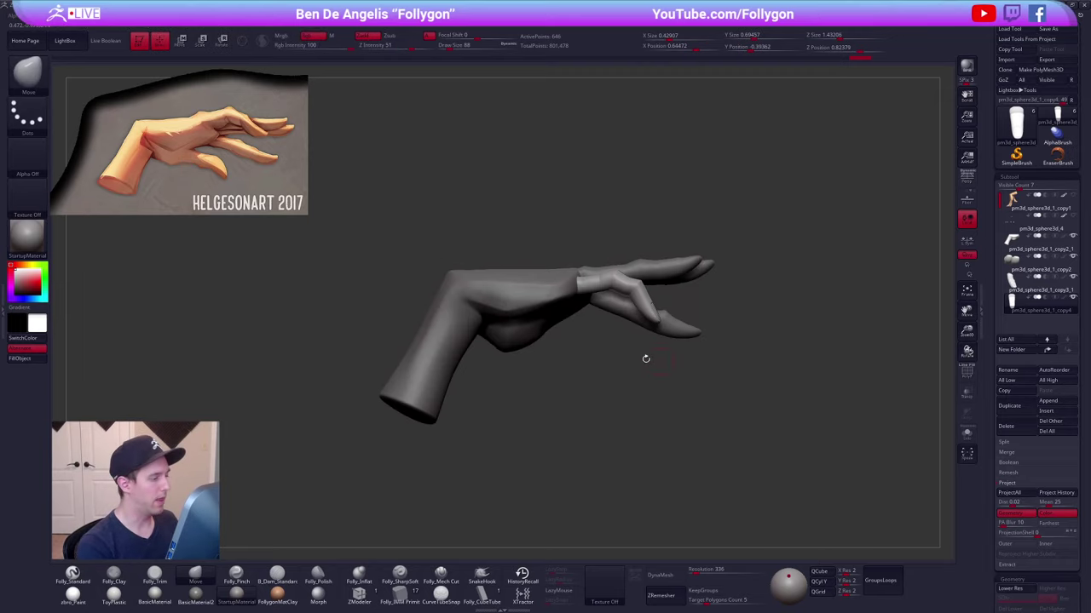
- Scale up the little finger slightly with Transpose Scale, working from the side view
alt+drag(586, 315, 597, 330)
key(e)
drag(571, 294, 755, 297)
mouse_move(730, 345)
mouse_down()
mouse_move(724, 433)
mouse_move(700, 401)
mouse_up()
key(q)
- Select the palm at its lowest subdivision level, narrow it across the knuckles with Transpose, and enlarge the brush to 699
alt+click(545, 310)
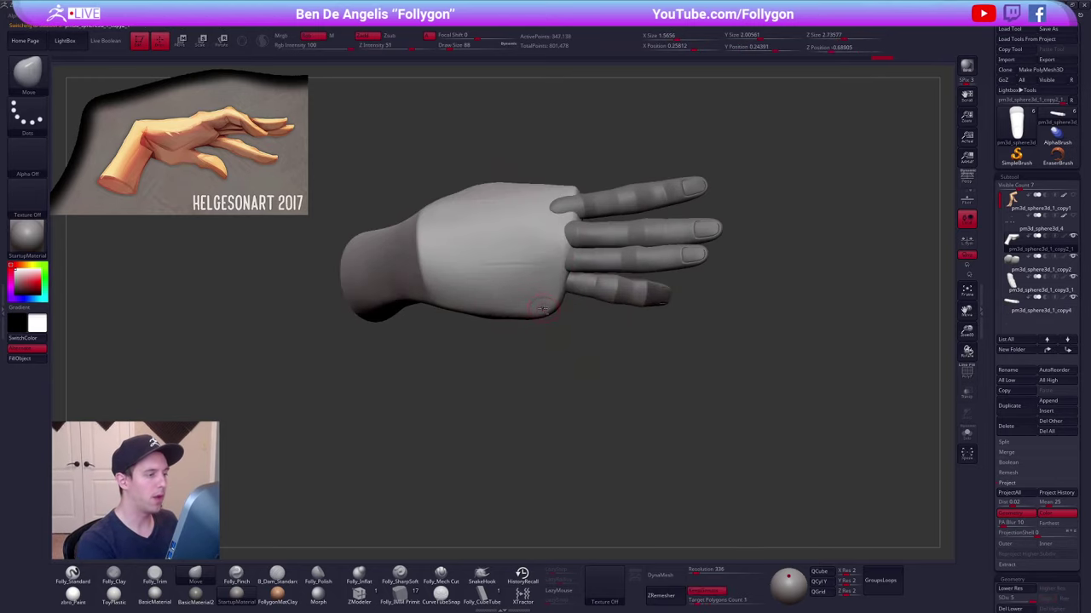
key(space)
alt+drag(551, 367, 558, 394)
key(shift+d)
key(shift+d)
key(shift+d)
key(shift+d)
mouse_move(559, 394)
right_down()
mouse_move(557, 331)
mouse_move(572, 396)
right_up()
key(w)
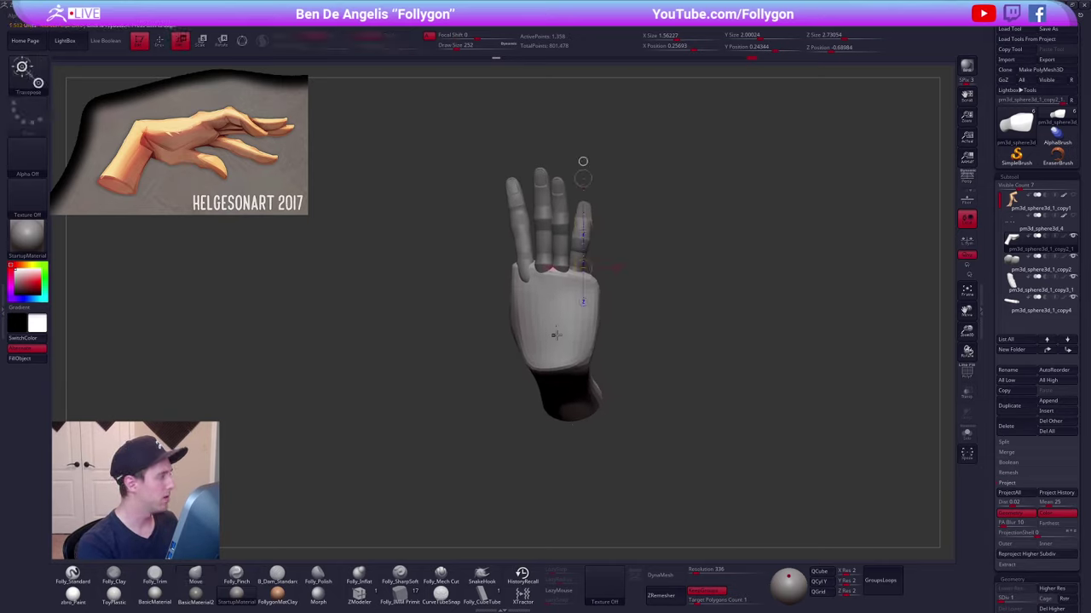
drag(553, 329, 558, 330)
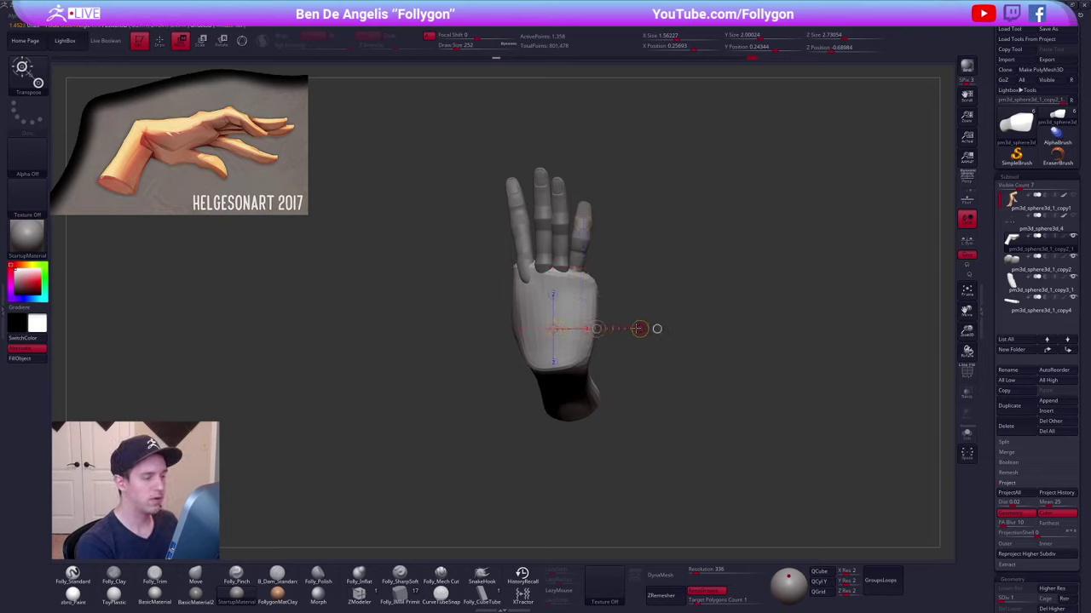
key(q)
mouse_move(641, 418)
right_down()
mouse_move(636, 346)
mouse_move(618, 444)
mouse_move(612, 380)
mouse_move(603, 436)
right_up()
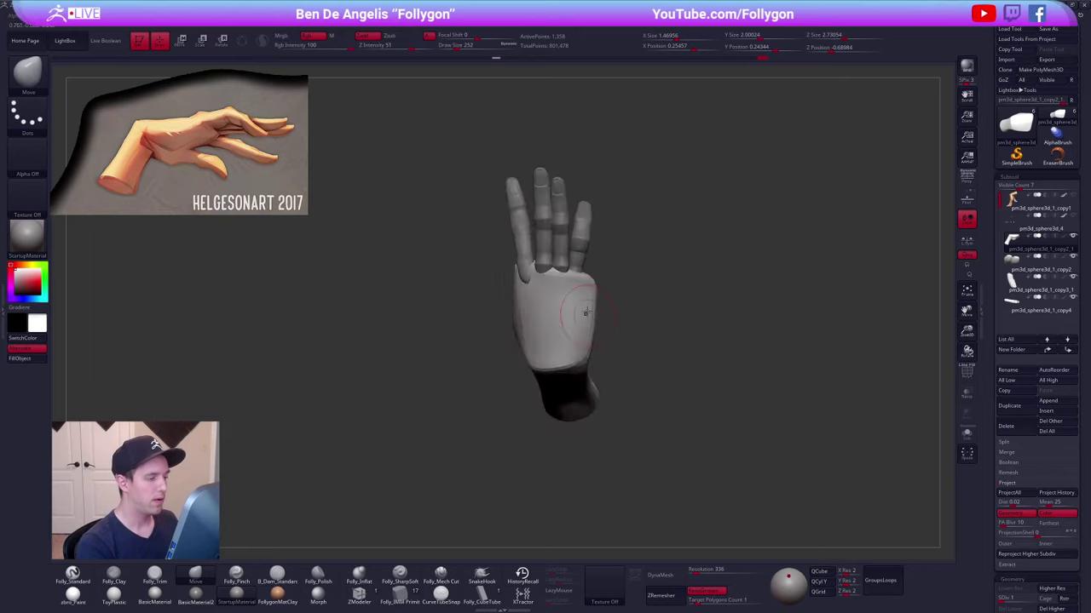
key(space)
drag(587, 312, 598, 309)
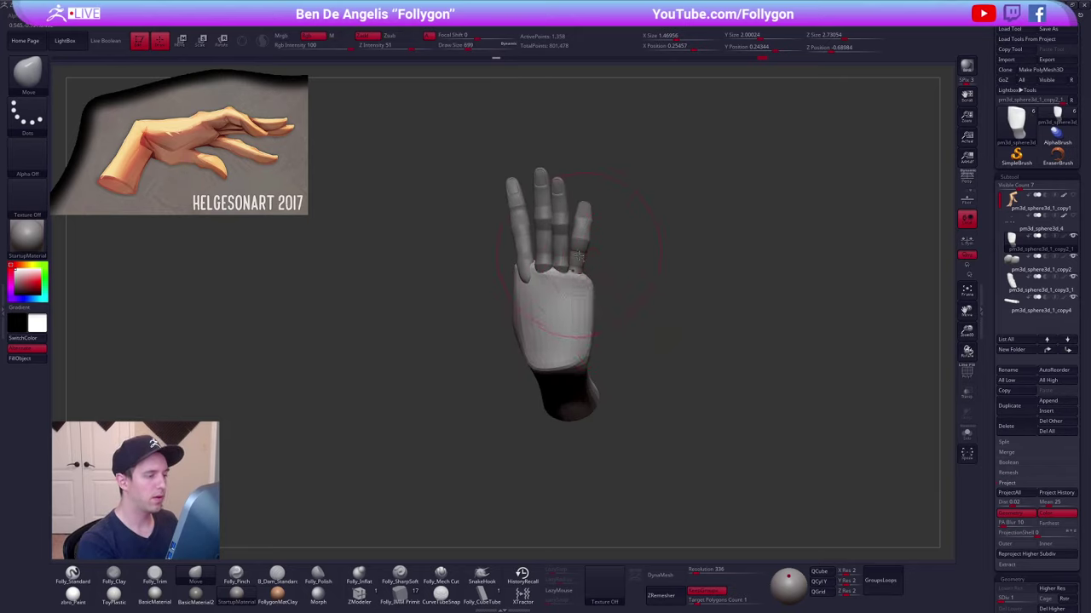
- Select the little finger and shift it sideways with Transpose Move to line up with the palm's edge
alt+click(580, 255)
ctrl+right_drag(580, 261, 583, 298)
key(w)
mouse_move(579, 263)
mouse_down()
mouse_move(628, 267)
mouse_move(610, 264)
mouse_up()
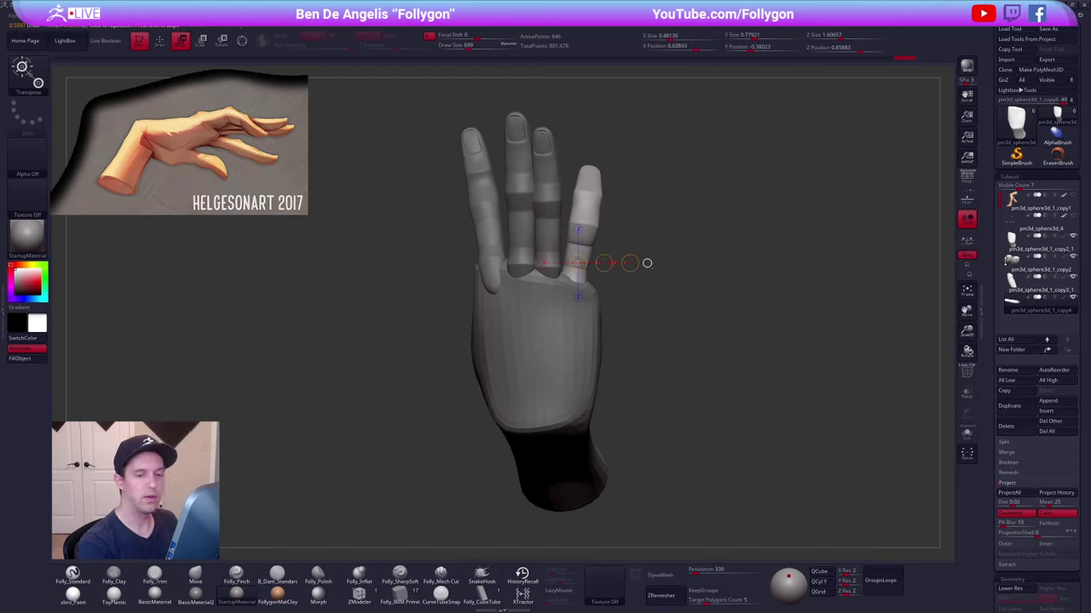
- Select the merged middle and ring fingers, turn on PolyFrame, and split them into polygroups with Auto Groups
click(1018, 269)
key(shift+f)
key(space)
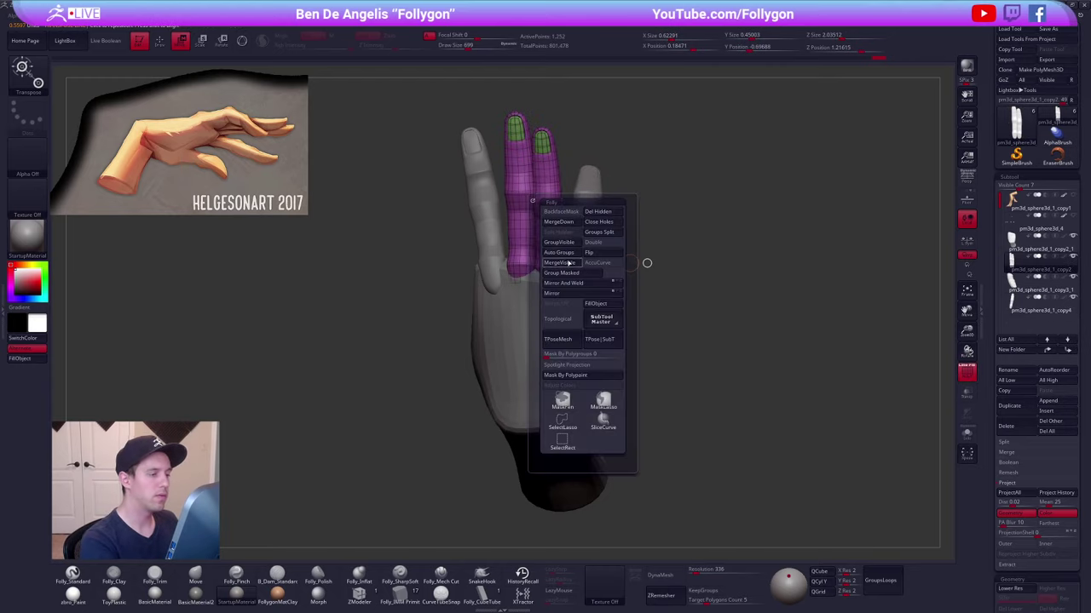
click(563, 254)
- Isolate the fingers by polygroup at a lower subdivision level and mask the ring finger, leaving the middle finger unmasked
key(q)
key(shift+d)
key(space)
drag(558, 206, 550, 206)
ctrl+shift+click(551, 207)
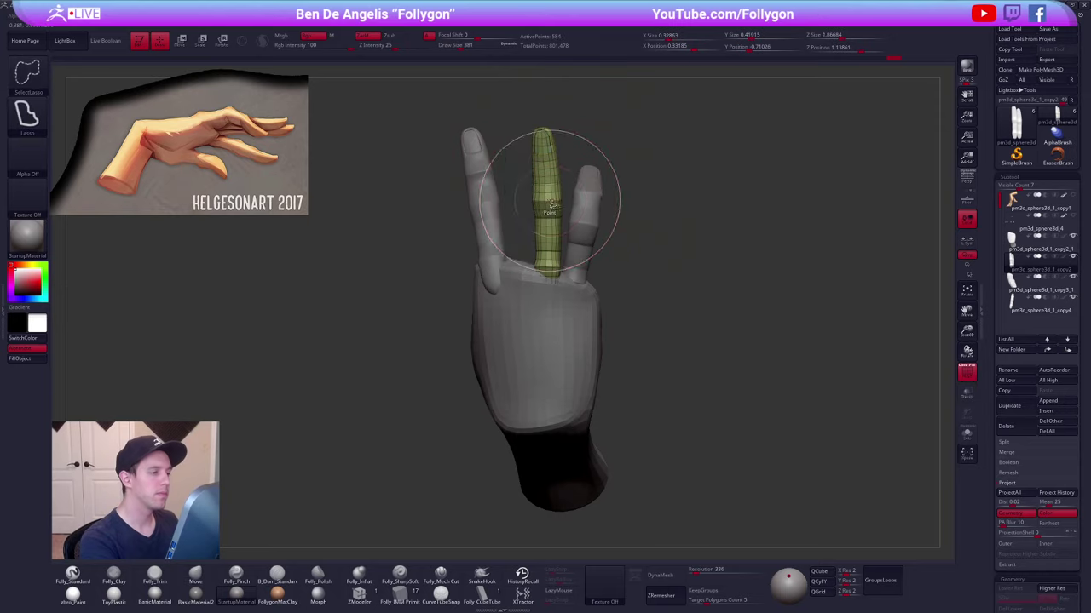
ctrl+shift+drag(576, 153, 593, 139)
ctrl+shift+click(550, 150)
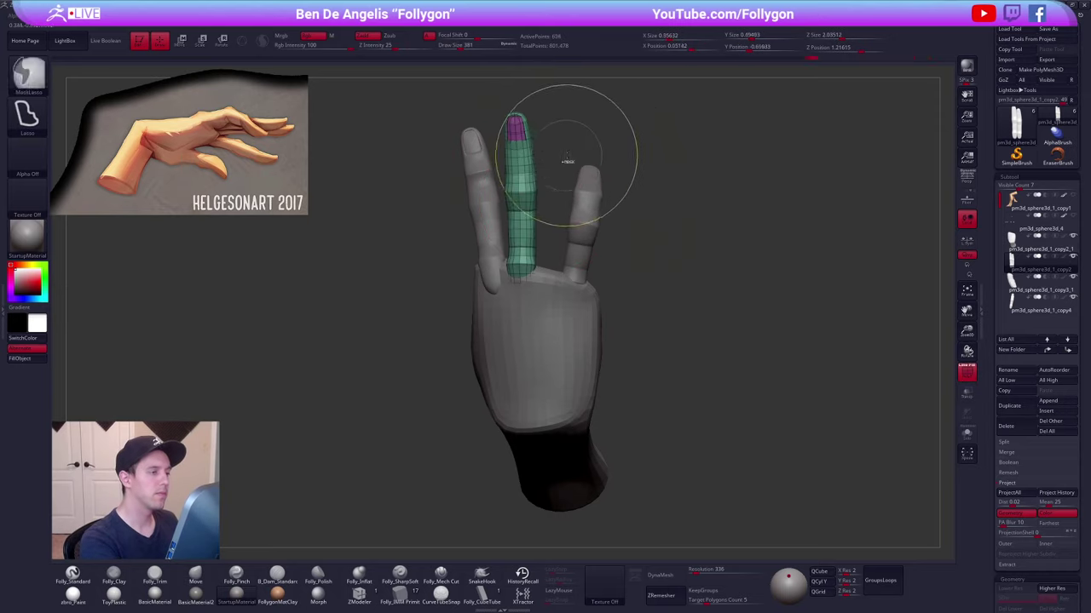
ctrl+click(569, 155)
ctrl+shift+click(573, 159)
key(shift+f)
ctrl+click(628, 252)
- Spread the middle and ring fingers apart with Transpose Move, inverting the mask between them, and restore the unmasked smooth subdivision
key(w)
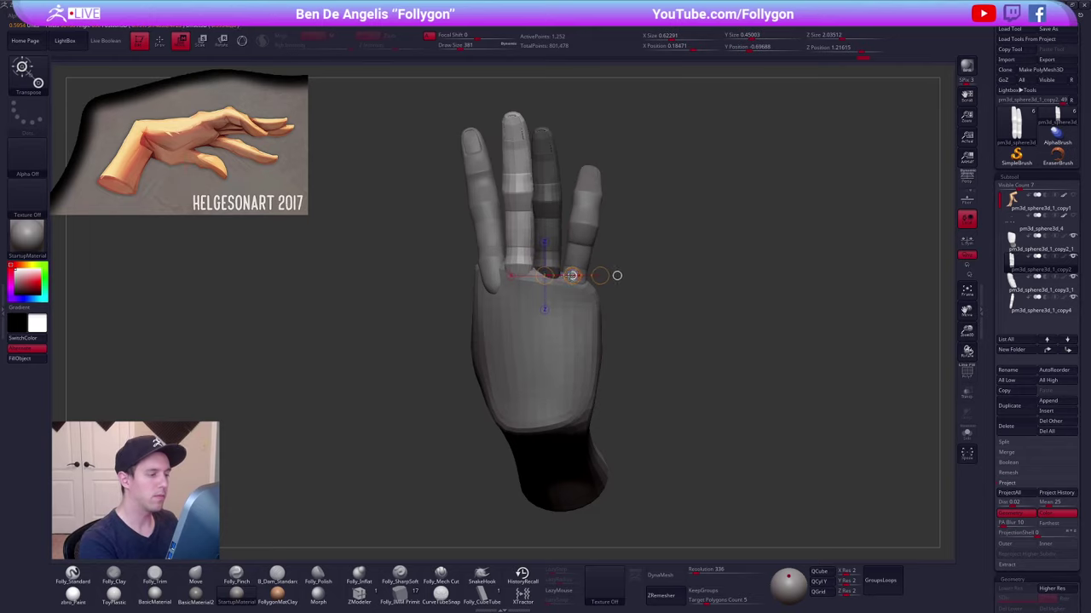
ctrl+click(605, 268)
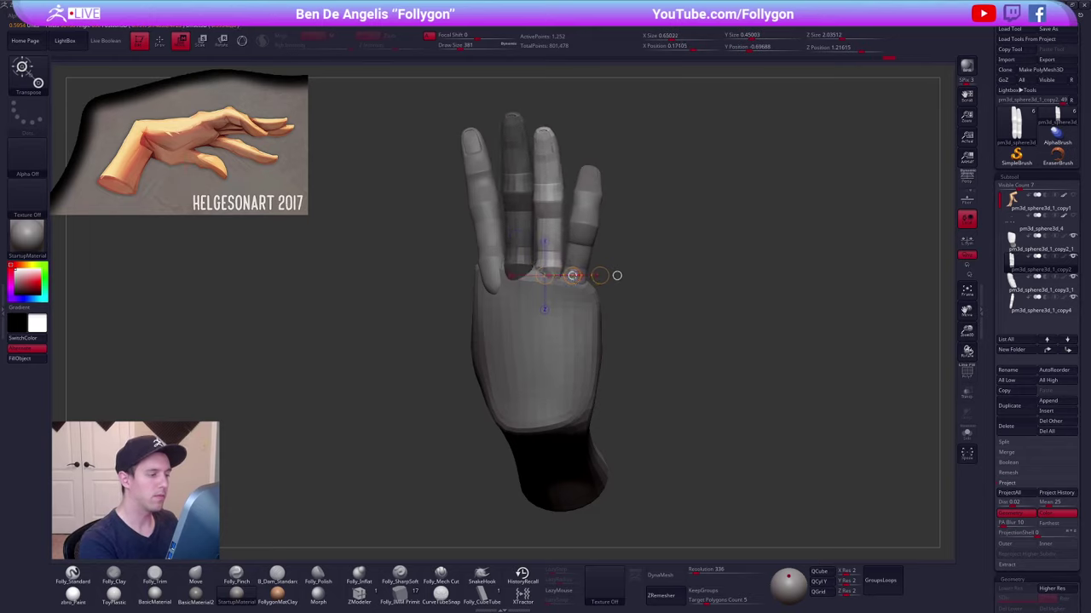
key(q)
ctrl+drag(620, 279, 630, 306)
key(d)
key(shift+f)
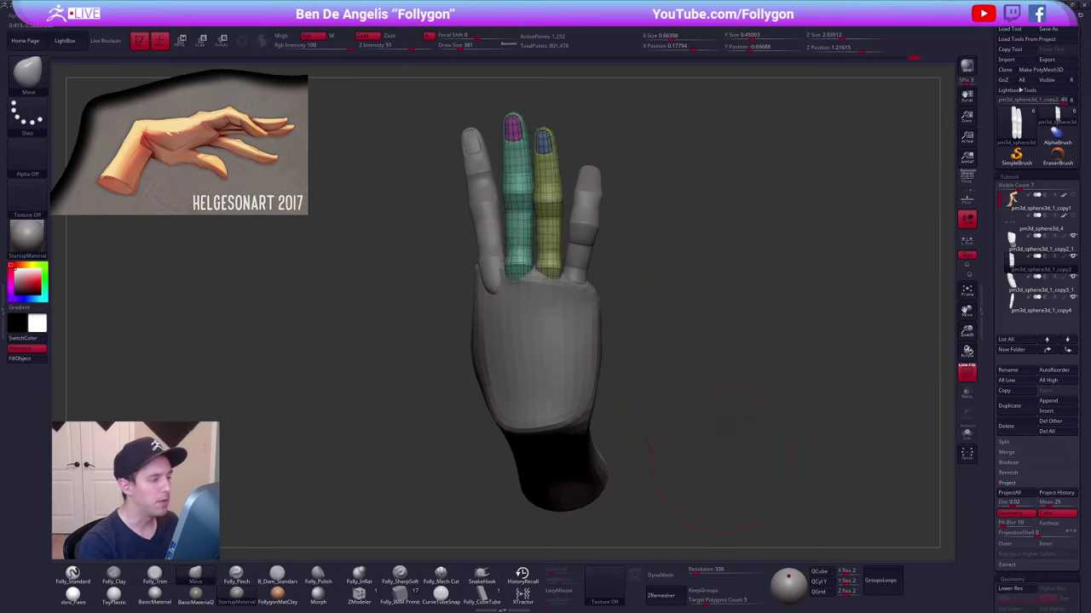
- Hide the PolyFrame and nudge the middle and ring fingers into line with the Move brush enlarged to 615
mouse_move(709, 460)
shift+mouse_down()
mouse_move(723, 400)
mouse_move(724, 489)
mouse_move(741, 458)
shift+mouse_up()
key(shift+f)
drag(624, 347, 631, 337)
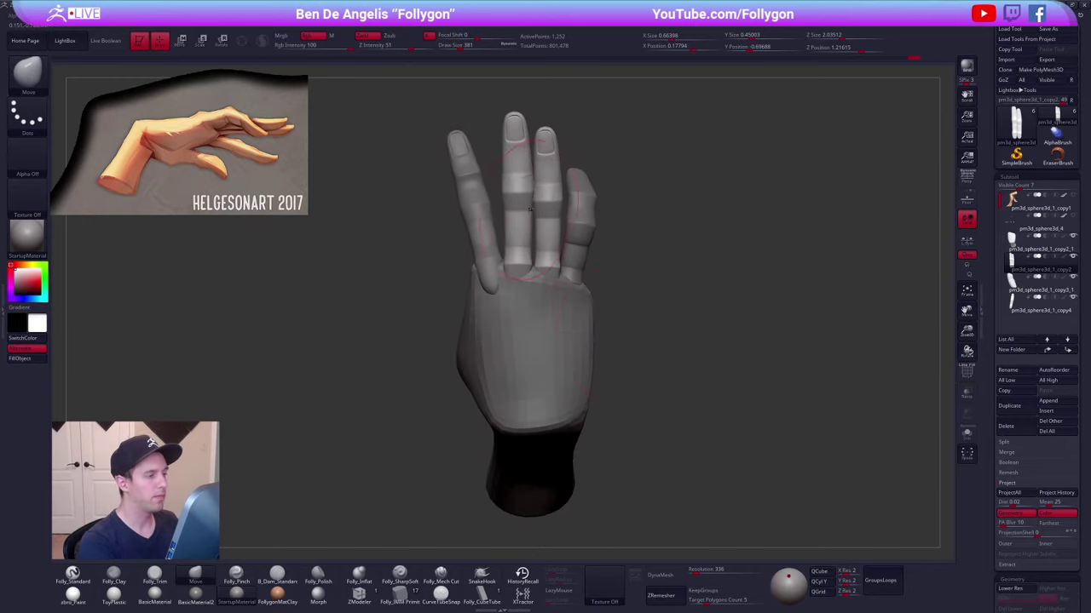
key(space)
drag(530, 209, 534, 207)
right_drag(535, 202, 537, 245)
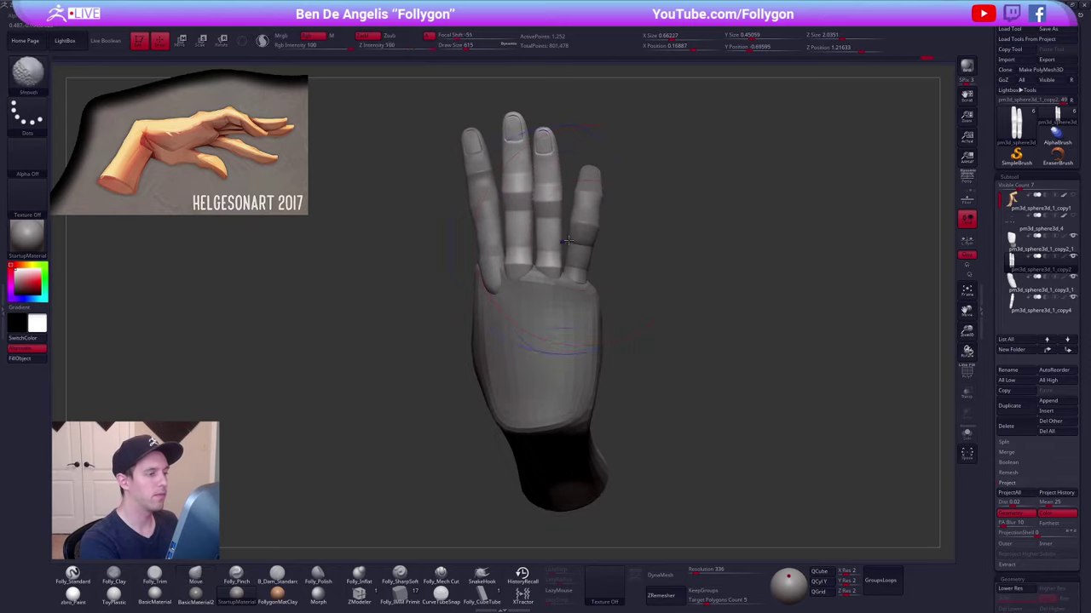
right_drag(613, 294, 554, 256)
drag(553, 256, 616, 339)
mouse_move(714, 425)
mouse_down()
mouse_move(662, 443)
mouse_move(693, 441)
mouse_move(667, 426)
mouse_up()
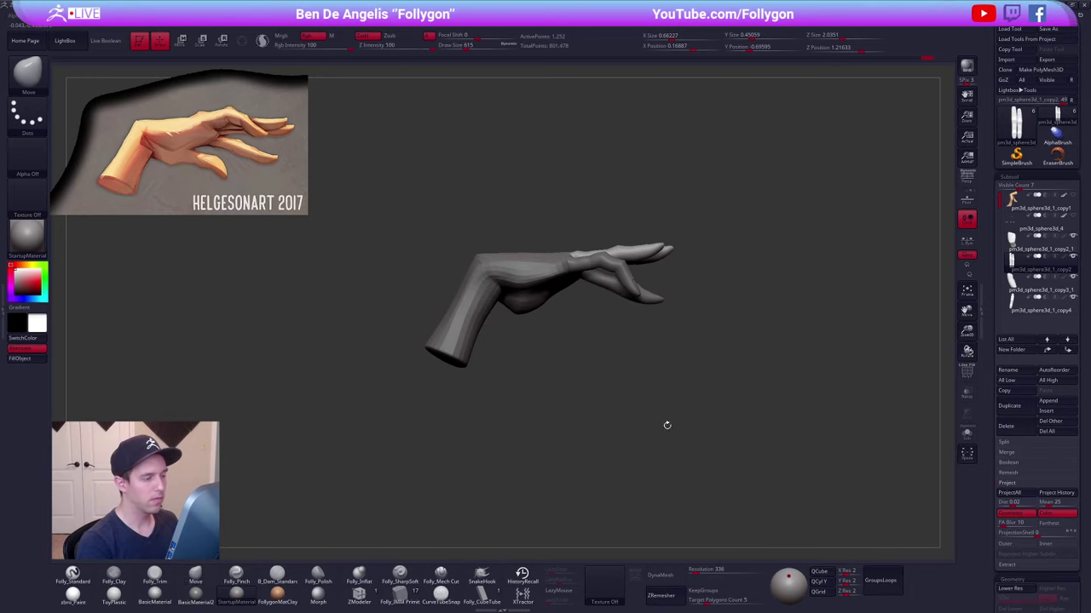
- Select the palm and wrist mesh and refine its side profile with the Move brush at size 192
alt+click(484, 318)
key(space)
click(511, 311)
alt+right_drag(511, 311, 569, 341)
key(space)
click(626, 290)
mouse_move(673, 379)
mouse_down()
mouse_move(538, 395)
mouse_move(602, 386)
mouse_up()
key(space)
click(721, 367)
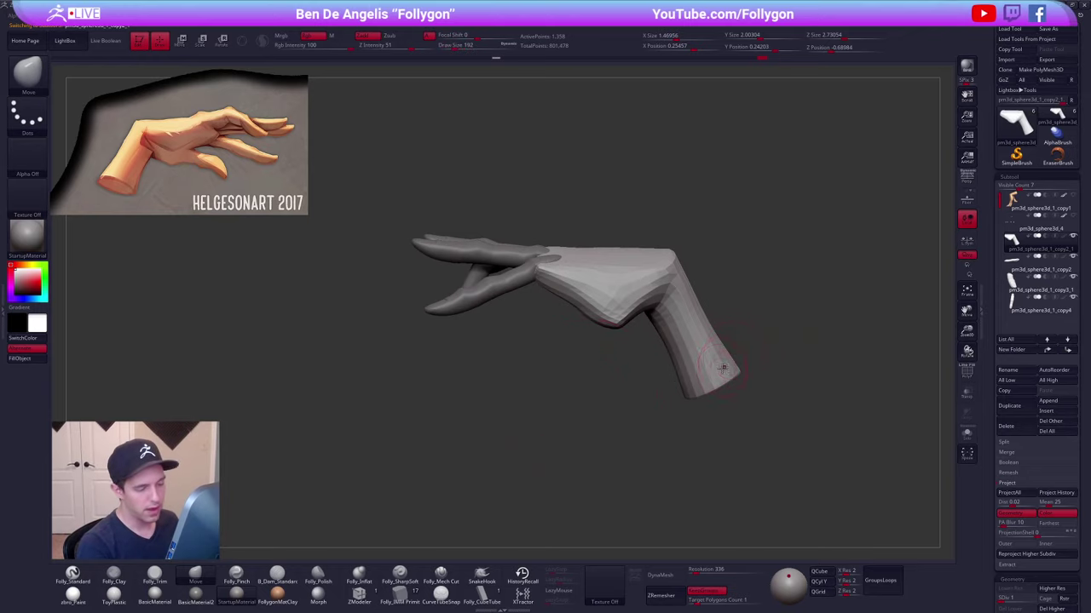
alt+drag(610, 439, 585, 429)
alt+drag(669, 428, 642, 425)
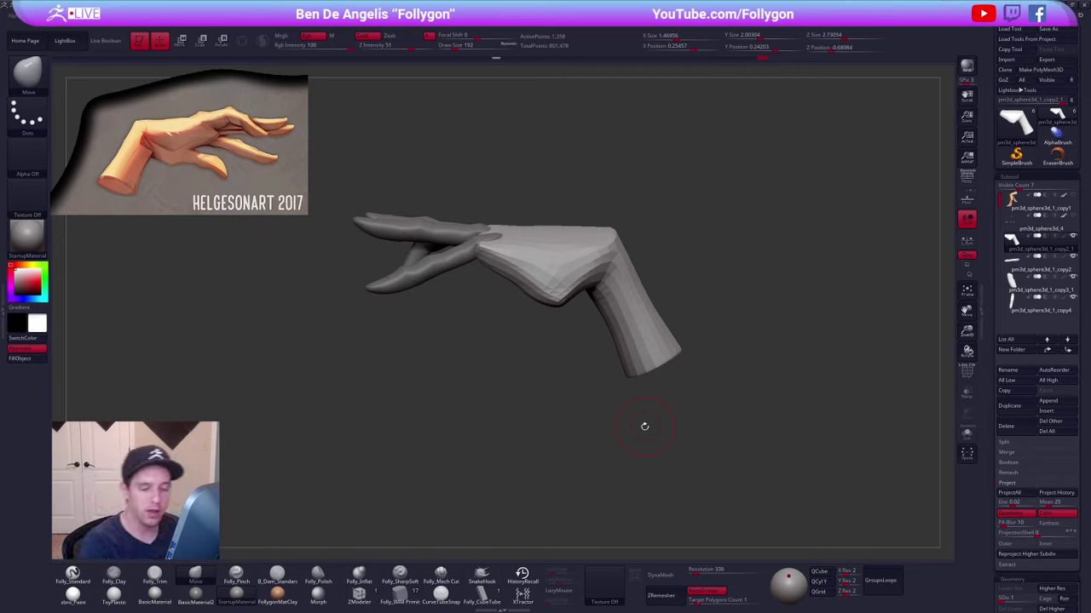
- Restore the palm and wrist to subdivision level 5 and reduce the brush size
click(1010, 483)
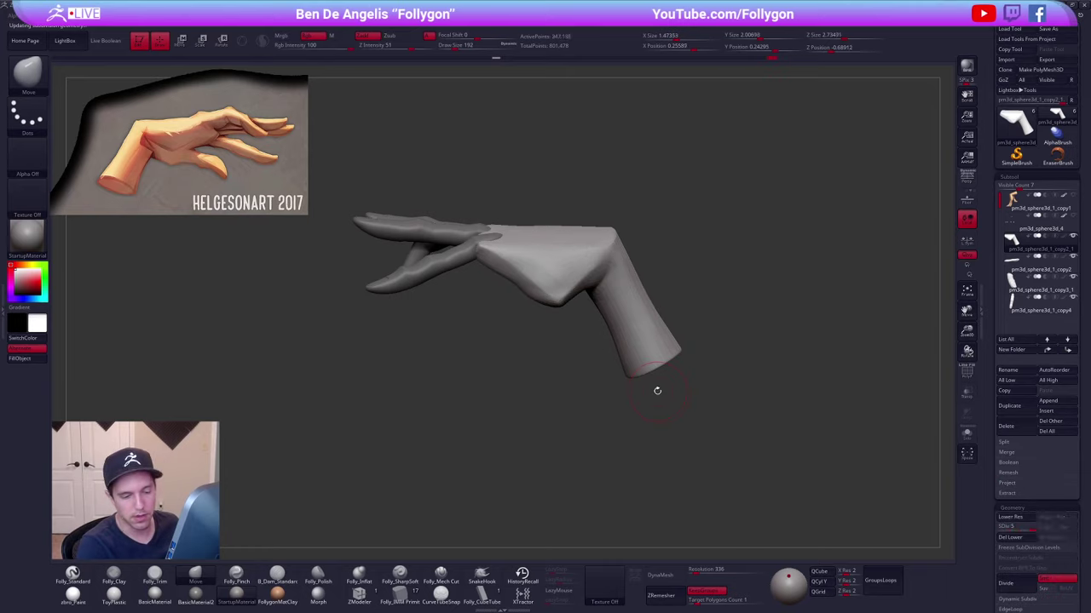
key(space)
drag(518, 365, 505, 366)
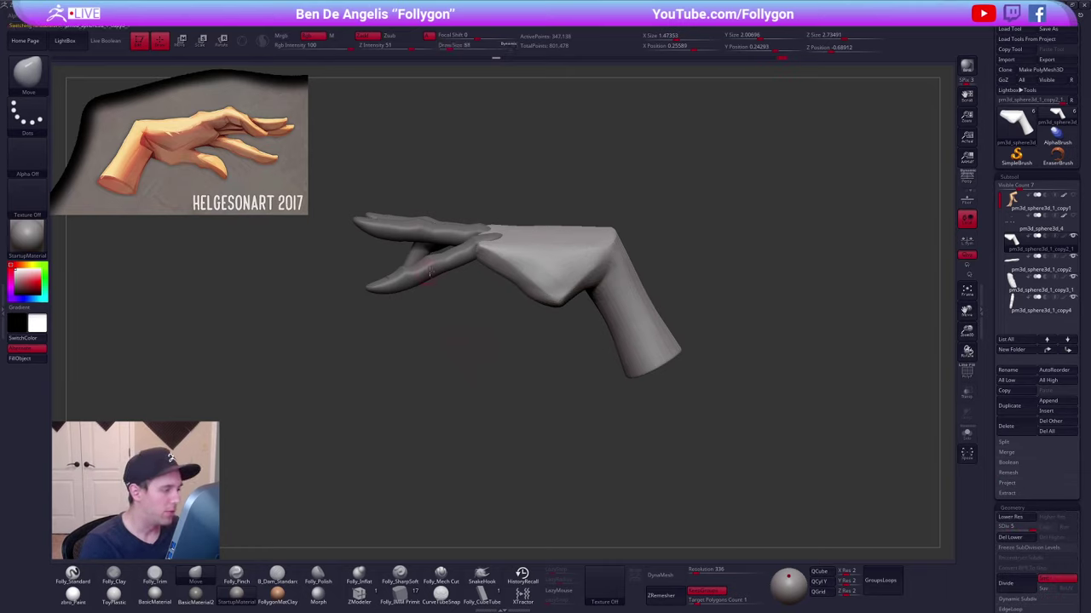
- Move the index finger subtool up the order, duplicate it, and send the copy to the end of the list
alt+click(429, 271)
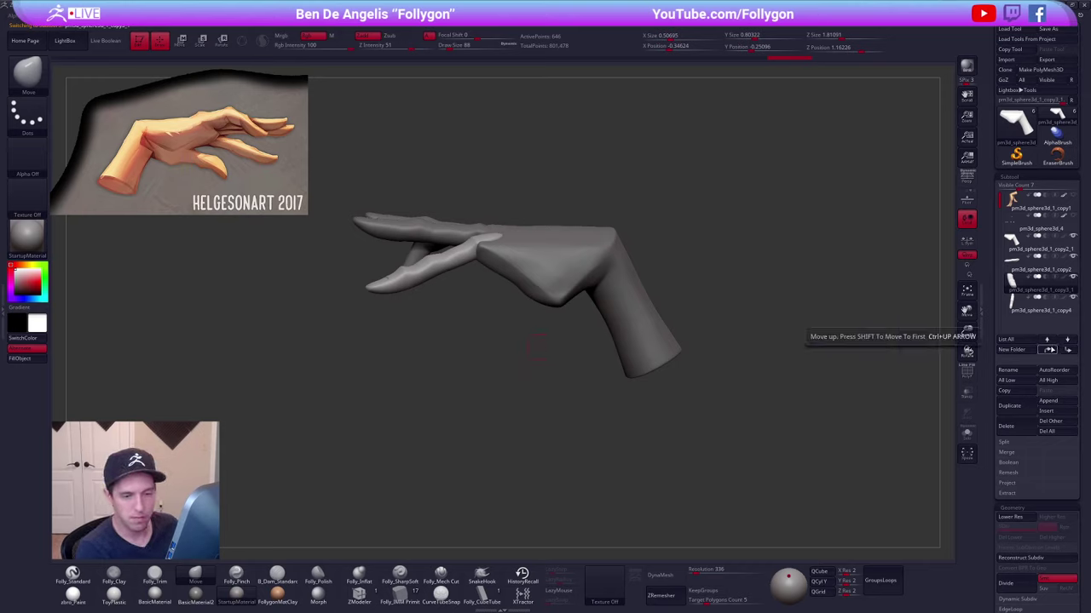
click(1048, 350)
click(1025, 401)
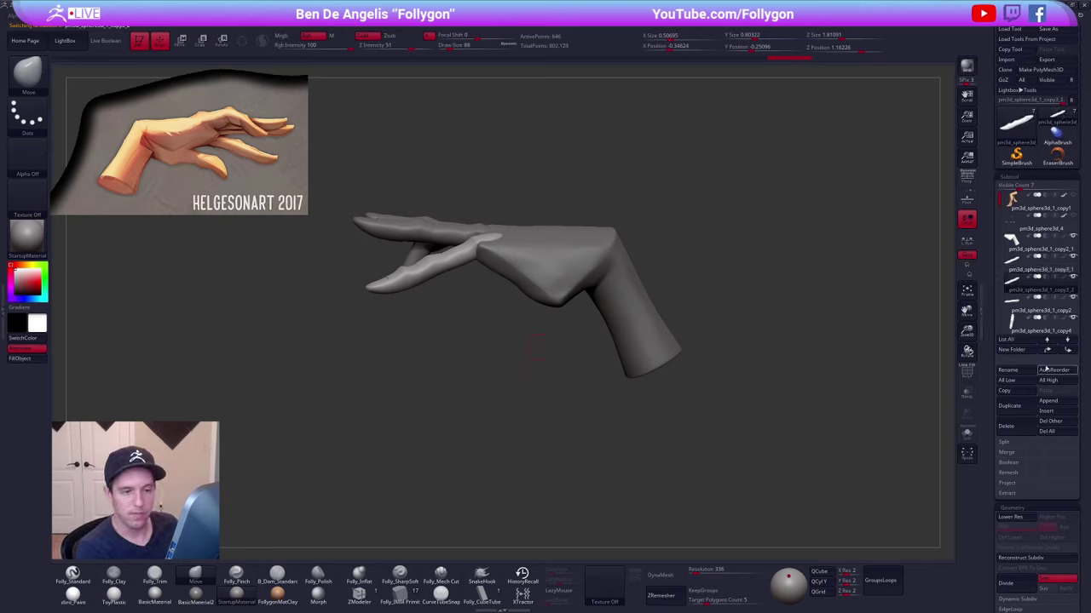
shift+click(1068, 351)
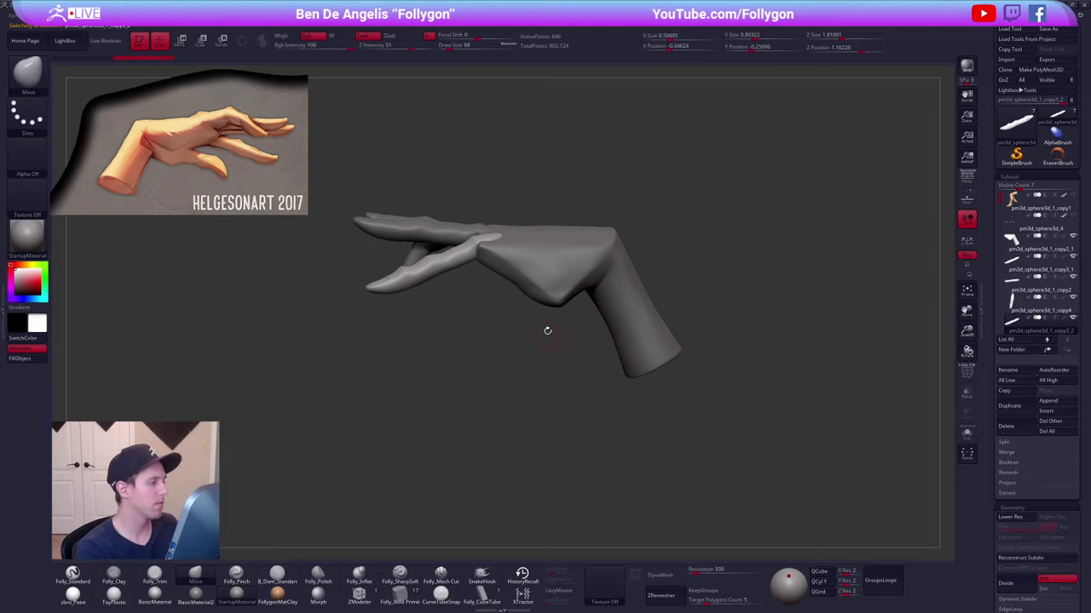
- Move the duplicated finger clear of the index finger and rotate it so that it angles downward beside the palm
alt+drag(548, 330, 645, 340)
drag(556, 300, 609, 336)
key(w)
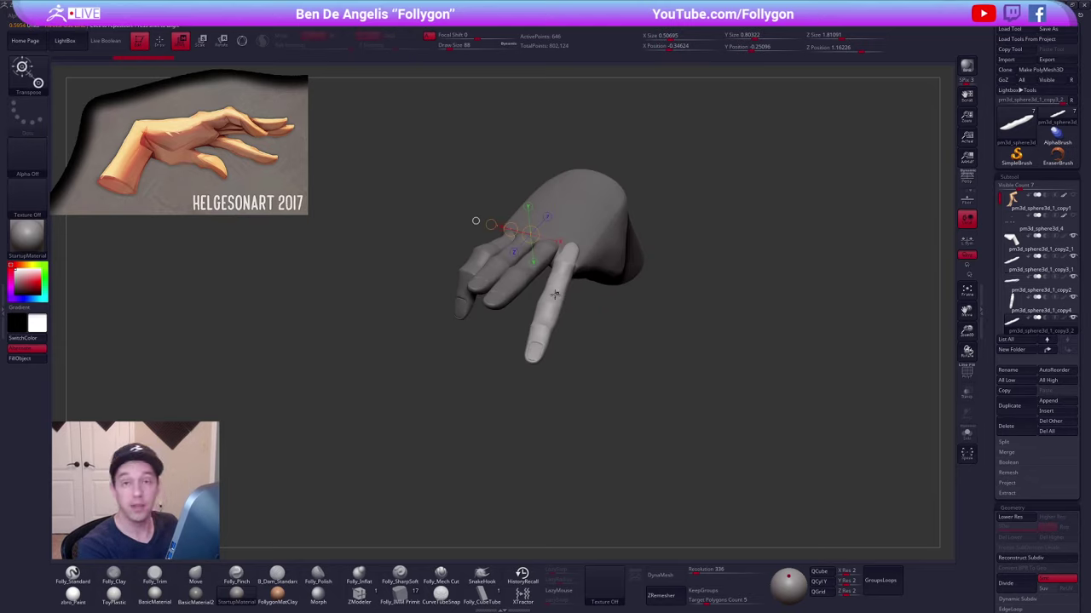
mouse_move(555, 294)
mouse_down()
mouse_move(601, 344)
mouse_move(594, 322)
mouse_move(626, 325)
mouse_up()
drag(721, 328, 585, 307)
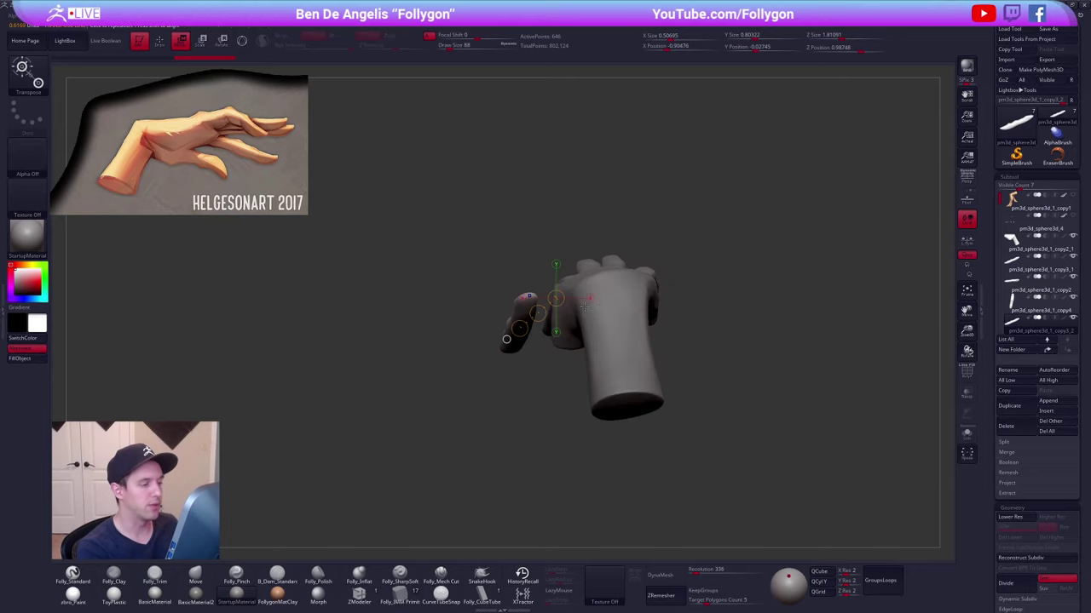
mouse_move(484, 332)
mouse_down()
mouse_move(565, 318)
mouse_move(390, 379)
mouse_up()
drag(455, 340, 745, 231)
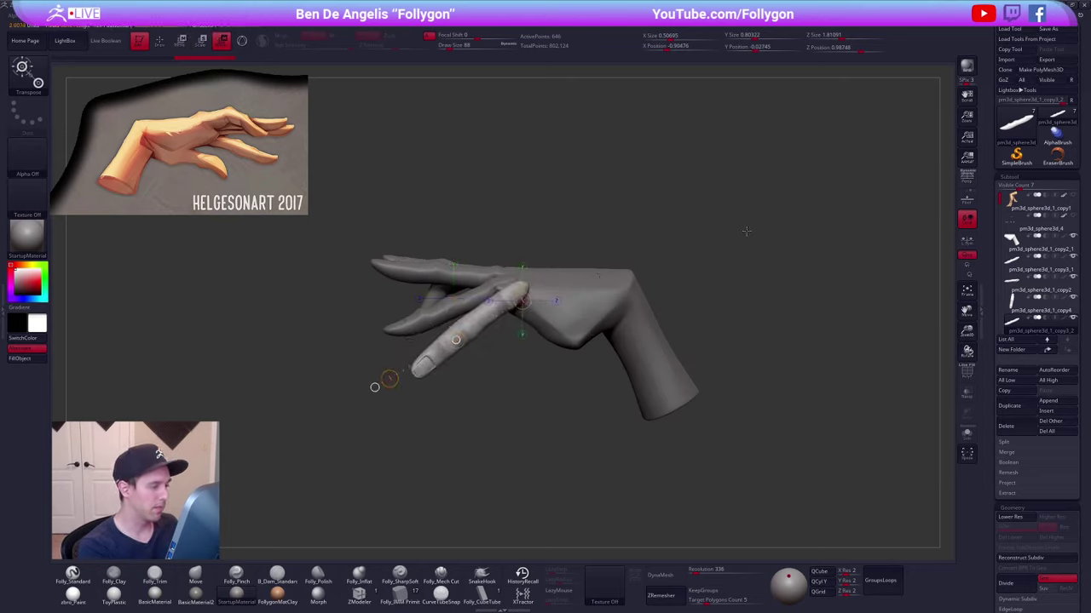
- Shift the copied finger back toward the wrist, rotate it, and place it against the index side of the palm as the thumb
key(w)
drag(456, 339, 504, 375)
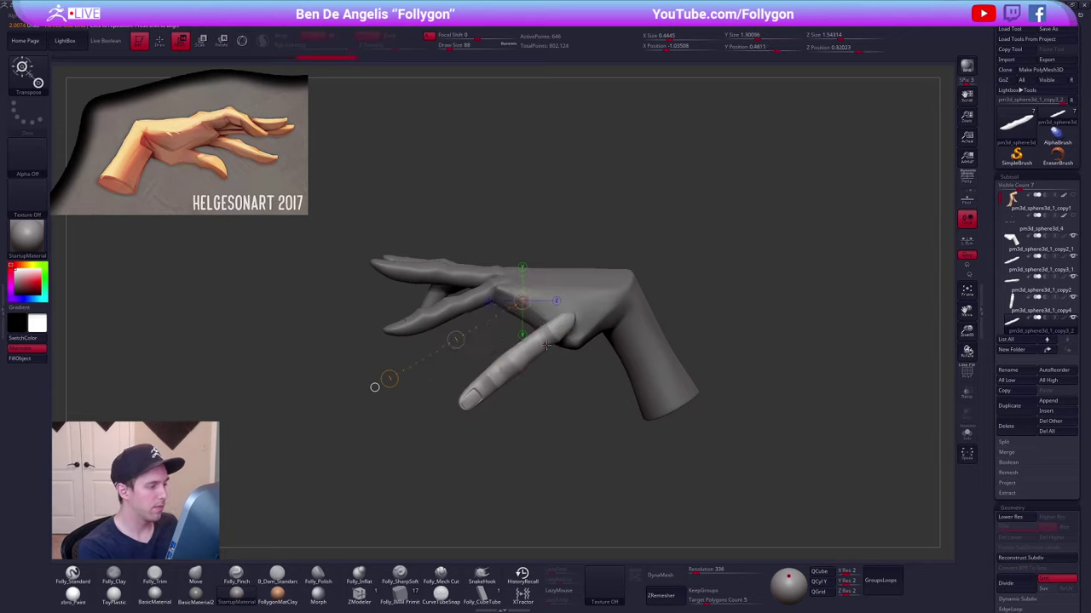
mouse_move(545, 341)
alt+mouse_down()
mouse_move(550, 398)
mouse_move(569, 360)
mouse_move(626, 327)
mouse_move(627, 375)
alt+mouse_up()
key(r)
mouse_move(577, 330)
mouse_down()
mouse_move(638, 273)
mouse_move(625, 263)
mouse_up()
key(w)
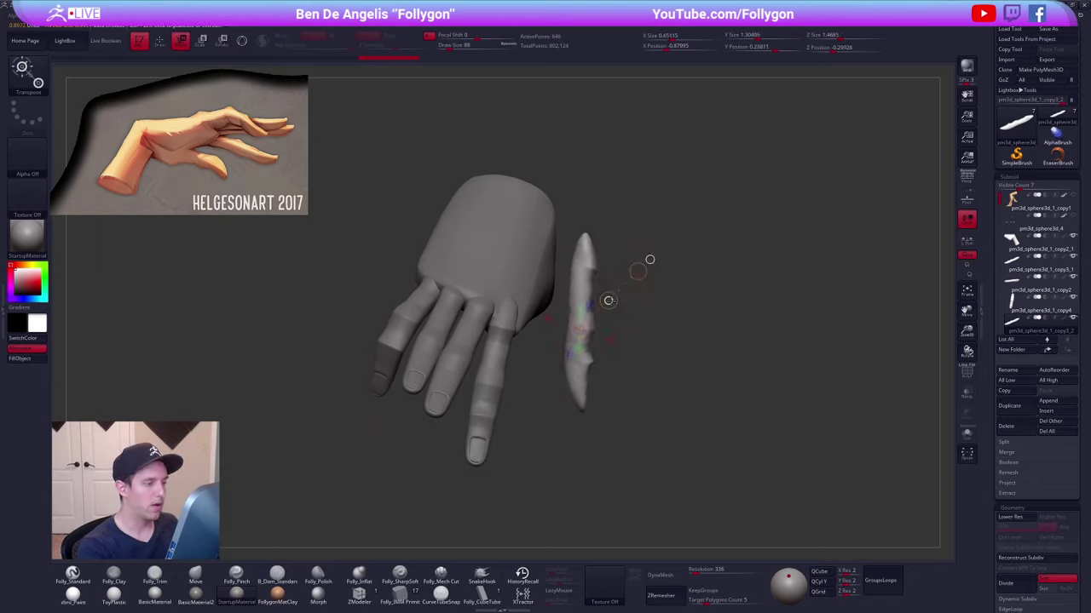
drag(608, 301, 559, 311)
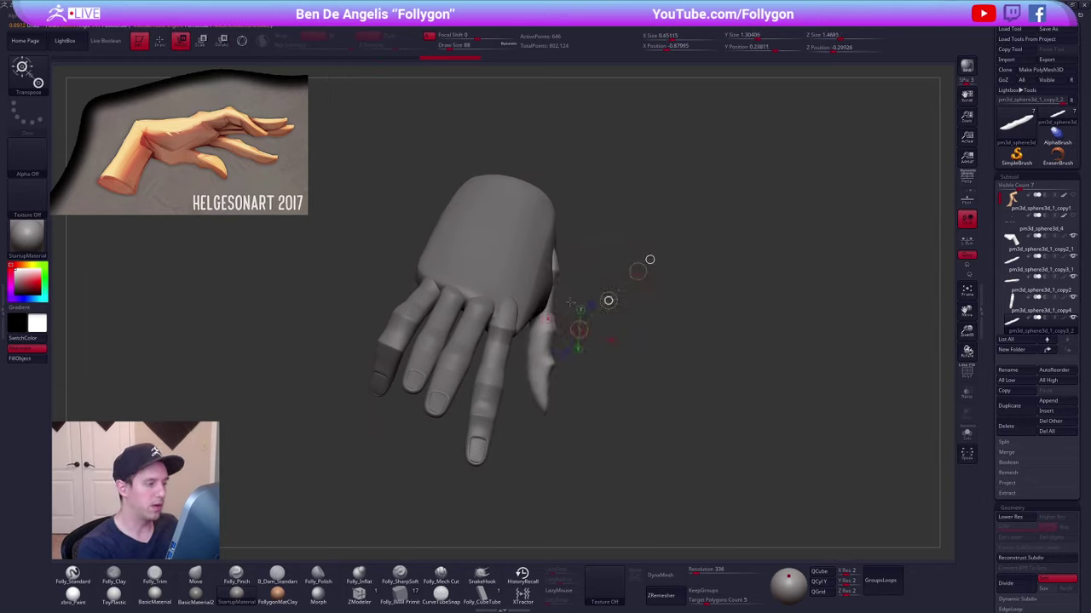
drag(628, 419, 704, 394)
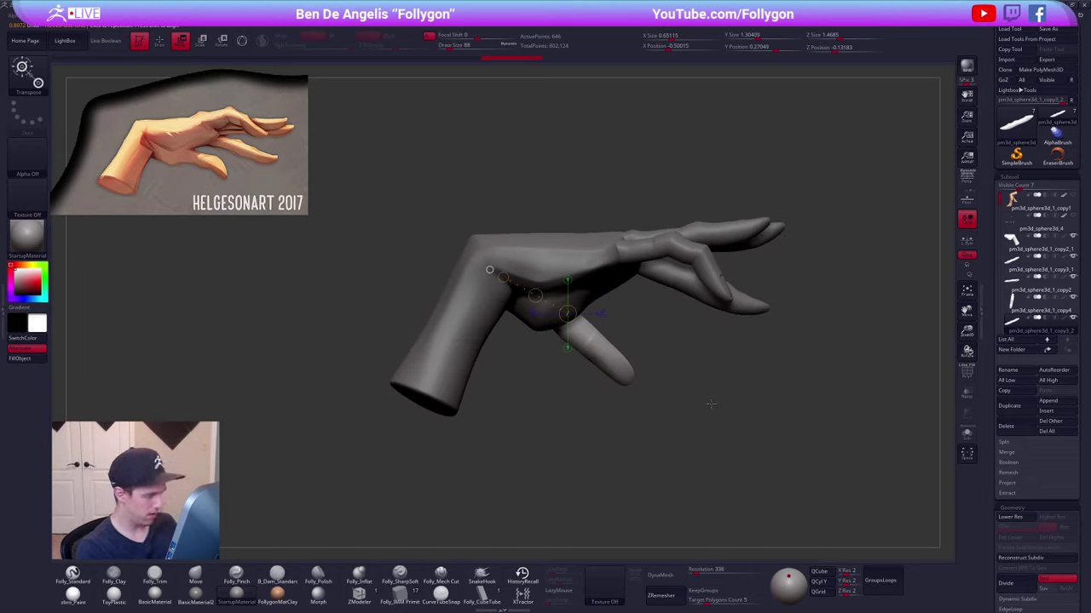
- Rotate the thumb to a flatter angle in the side view and reposition it below the palm to match the reference
mouse_move(626, 357)
mouse_down()
mouse_move(704, 402)
mouse_move(709, 345)
mouse_up()
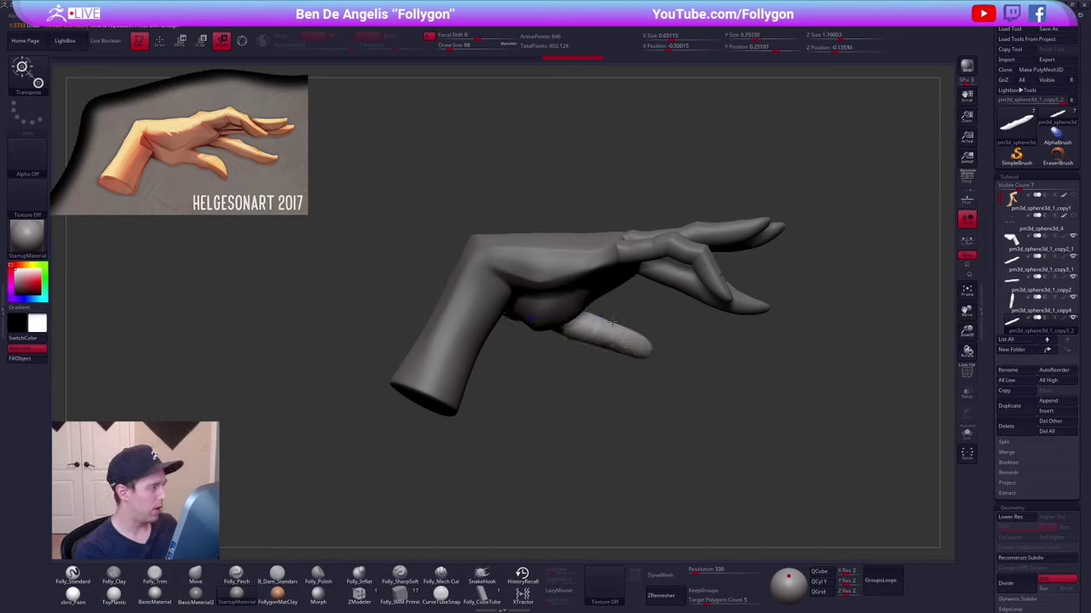
alt+drag(604, 298, 538, 329)
key(w)
drag(562, 365, 529, 443)
shift+drag(574, 383, 574, 459)
mouse_move(574, 420)
mouse_down()
mouse_move(583, 397)
mouse_move(595, 397)
mouse_up()
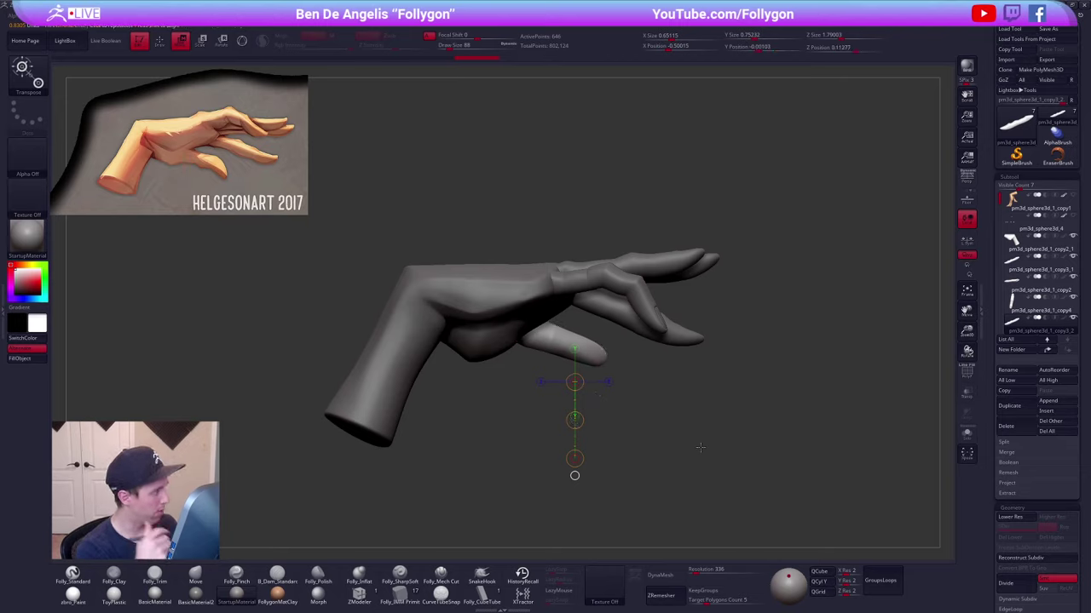
drag(651, 443, 644, 403)
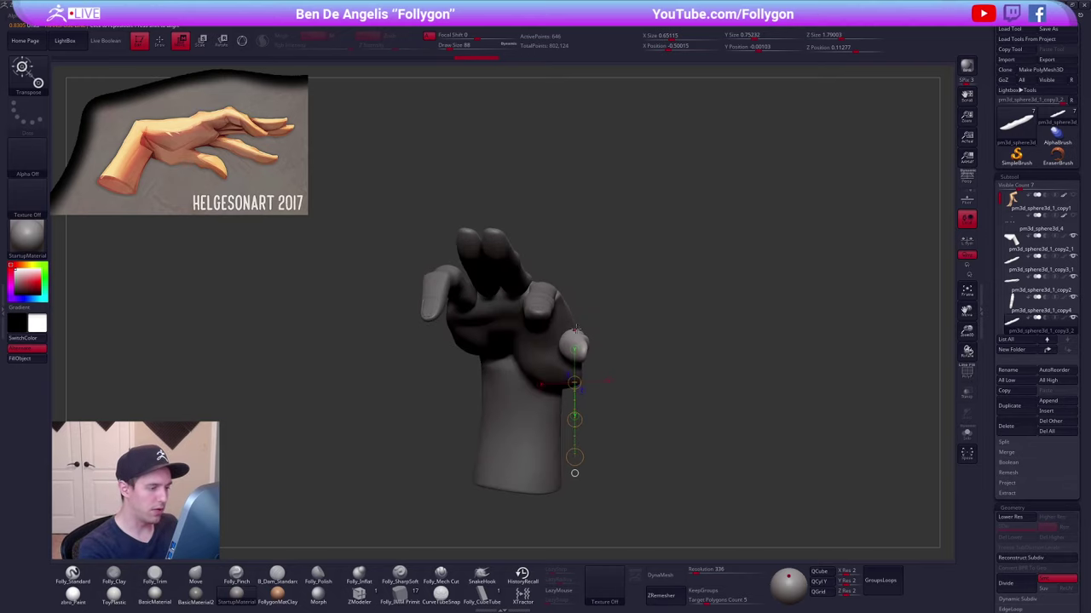
- Roll the thumb about its length with a Transpose rotation, undoing the first attempt and repeating it with a revised turn
key(r)
mouse_move(583, 350)
mouse_down()
mouse_move(672, 345)
mouse_move(664, 359)
mouse_up()
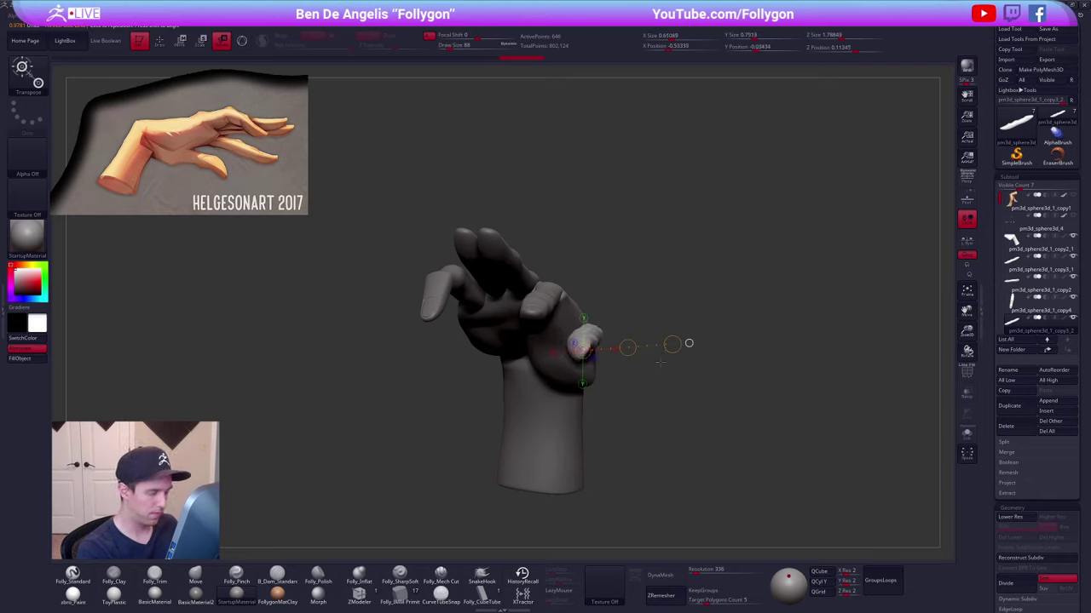
key(ctrl+z)
mouse_move(672, 344)
mouse_down()
mouse_move(614, 315)
mouse_move(657, 287)
mouse_move(653, 342)
mouse_up()
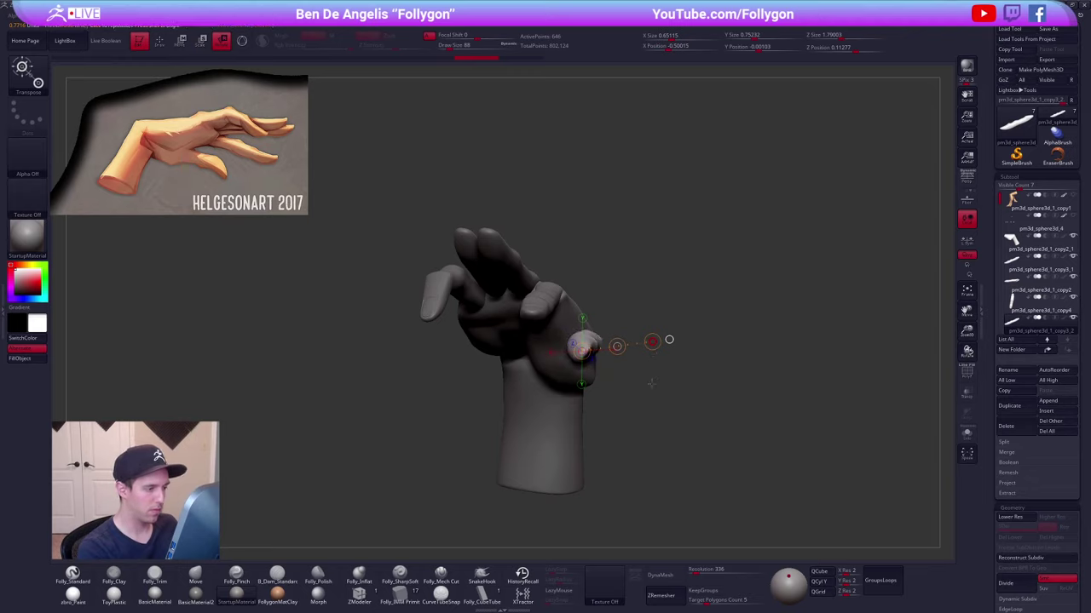
shift+drag(650, 383, 672, 371)
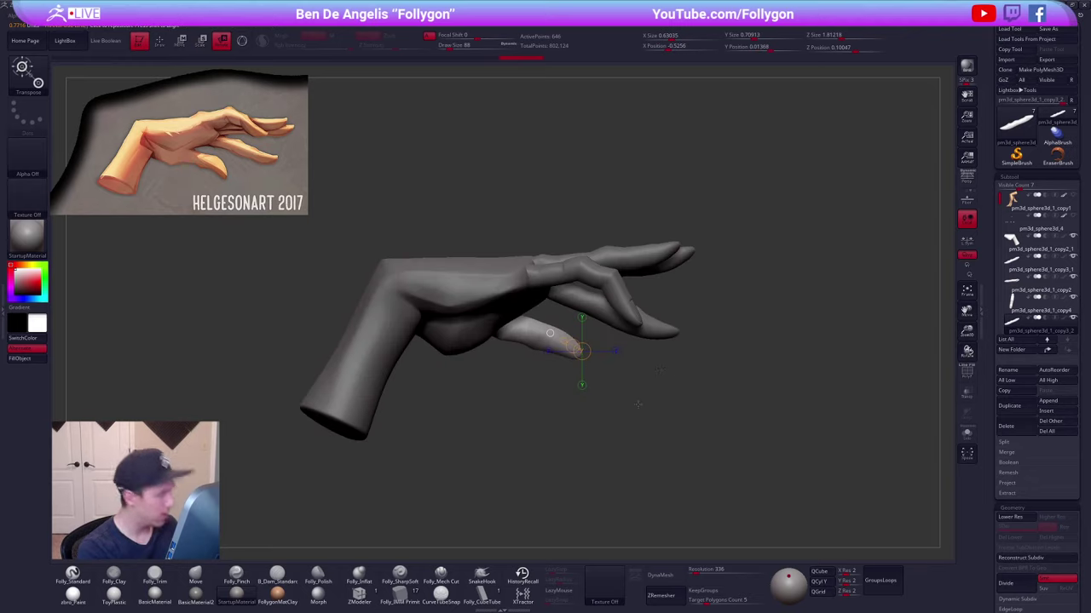
- Lower the thumb to its lowest subdivision level, show the PolyFrame, and mask the thumb so that only its tip section can move
mouse_move(637, 403)
mouse_down()
mouse_move(633, 345)
mouse_move(617, 324)
mouse_move(547, 341)
mouse_move(561, 375)
mouse_up()
key(shift+d)
key(q)
key(shift+f)
key(w)
key(q)
ctrl+drag(567, 306, 661, 382)
ctrl+click(596, 359)
ctrl+click(623, 370)
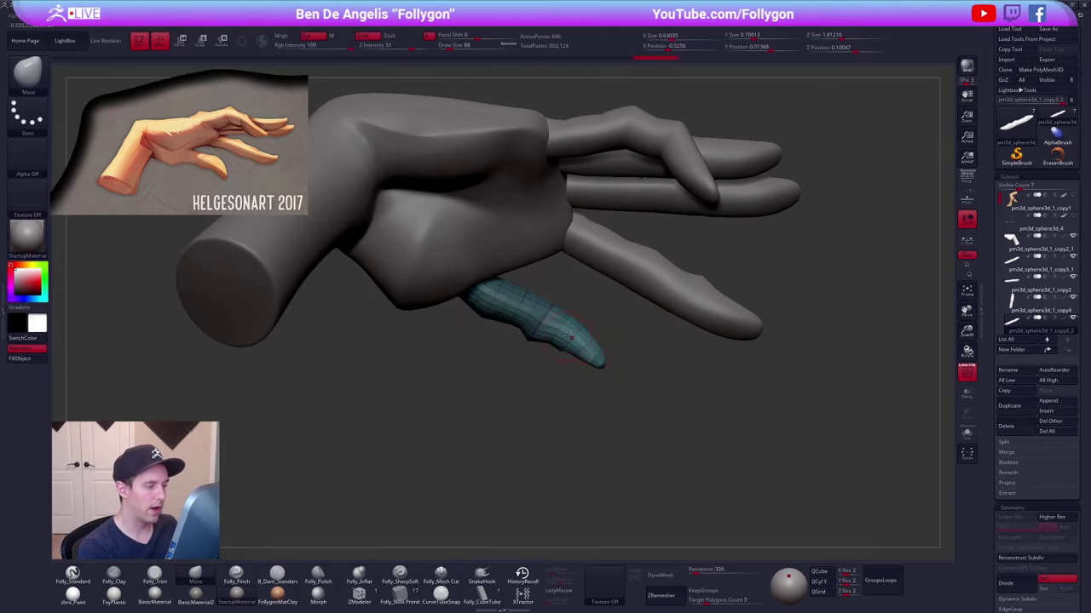
- Bend the thumb's tip section downward with Transpose and clear the mask
key(w)
mouse_move(627, 364)
mouse_down()
mouse_move(626, 424)
mouse_move(615, 396)
mouse_up()
key(q)
mouse_move(626, 414)
ctrl+mouse_down()
mouse_move(638, 428)
mouse_move(577, 445)
mouse_move(592, 439)
ctrl+mouse_up()
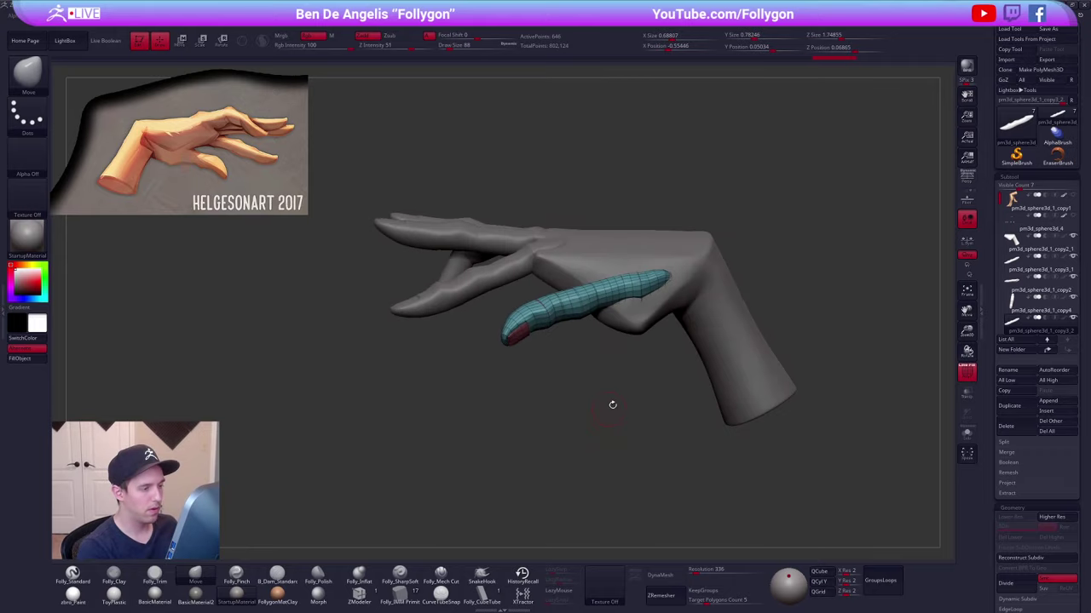
- Adjust the thumbnail polygroup with Transpose, raise the thumb's subdivision level, and hide the PolyFrame
alt+drag(552, 341, 584, 319)
key(w)
ctrl+click(515, 357)
key(d)
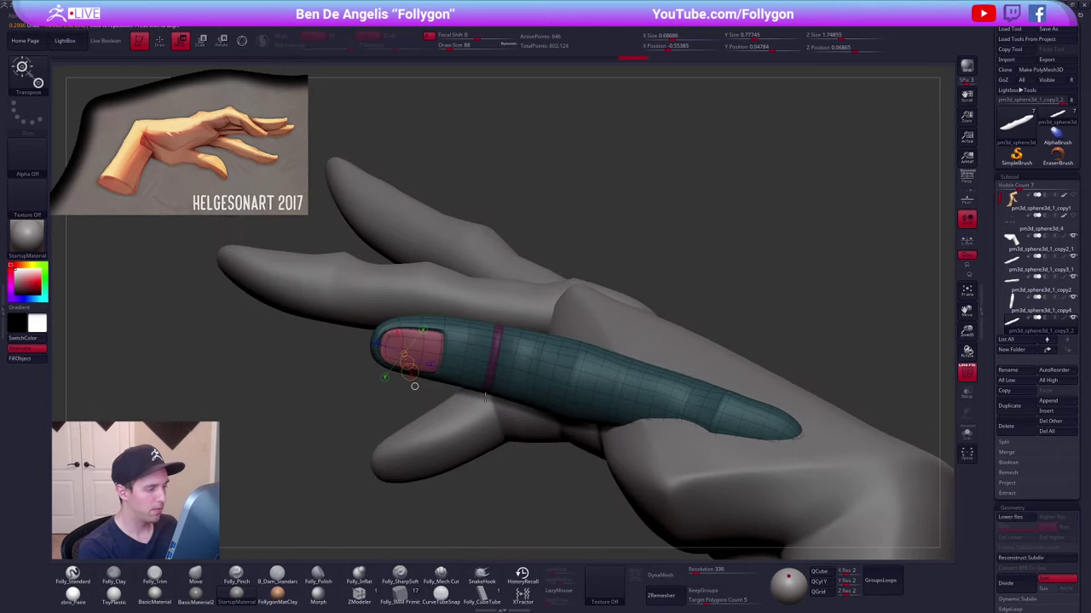
key(q)
alt+drag(597, 426, 697, 400)
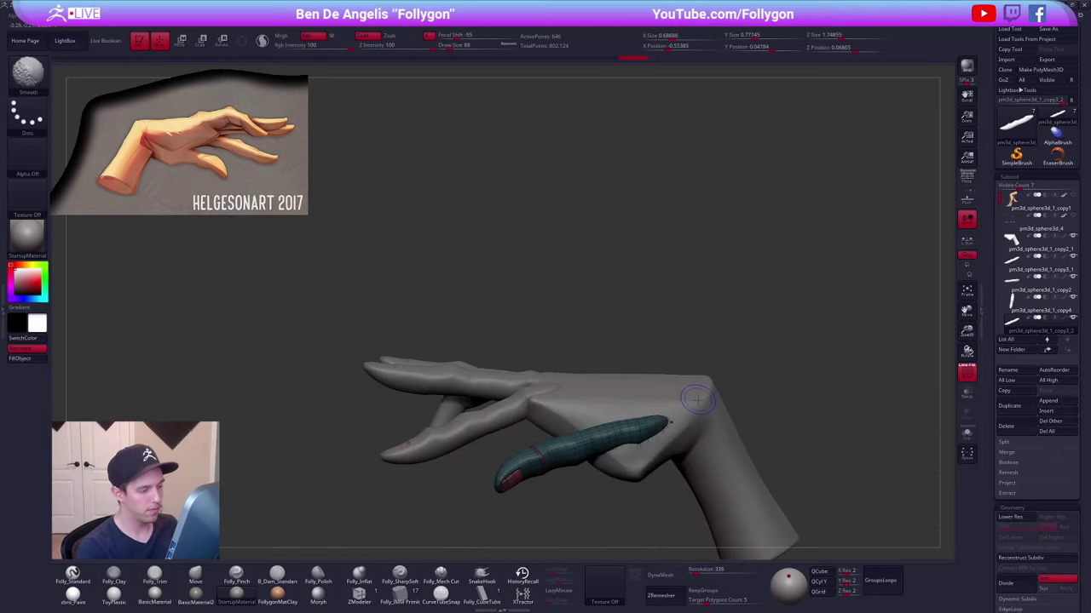
key(shift+f)
mouse_move(750, 368)
ctrl+mouse_down()
mouse_move(767, 378)
mouse_move(692, 305)
ctrl+mouse_up()
- Select the palm and wrist mesh, isolate it, and lasso-mask around the thumb side of the palm
alt+click(611, 383)
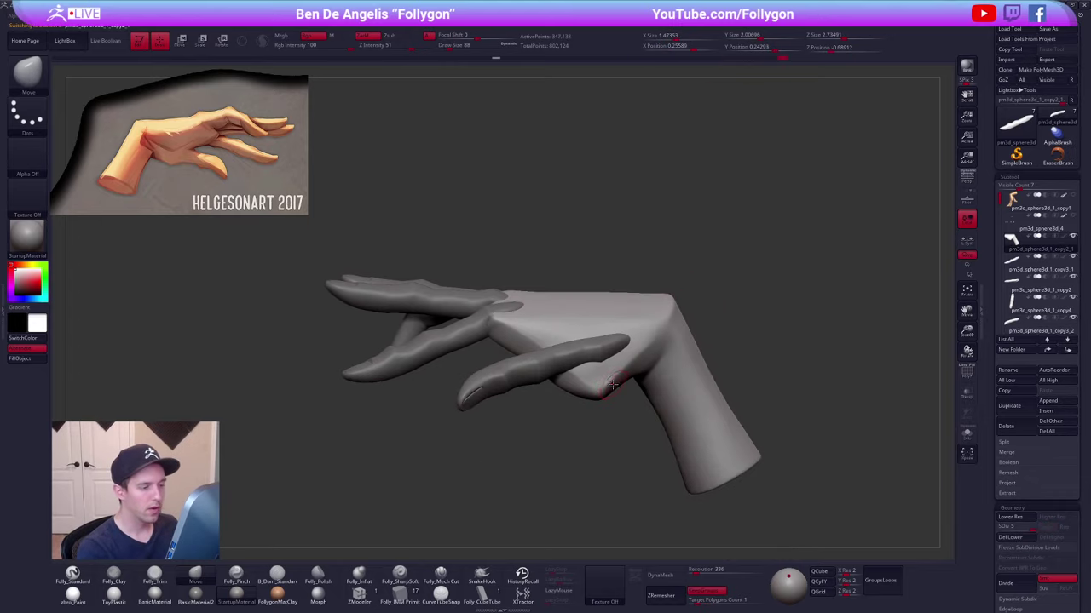
key(alt+s)
mouse_move(663, 342)
ctrl+mouse_down()
mouse_move(554, 324)
mouse_move(479, 423)
mouse_move(528, 433)
ctrl+mouse_up()
ctrl+click(529, 435)
mouse_move(530, 435)
mouse_down()
mouse_move(650, 392)
mouse_move(634, 305)
mouse_move(574, 397)
mouse_move(536, 276)
mouse_move(502, 494)
mouse_up()
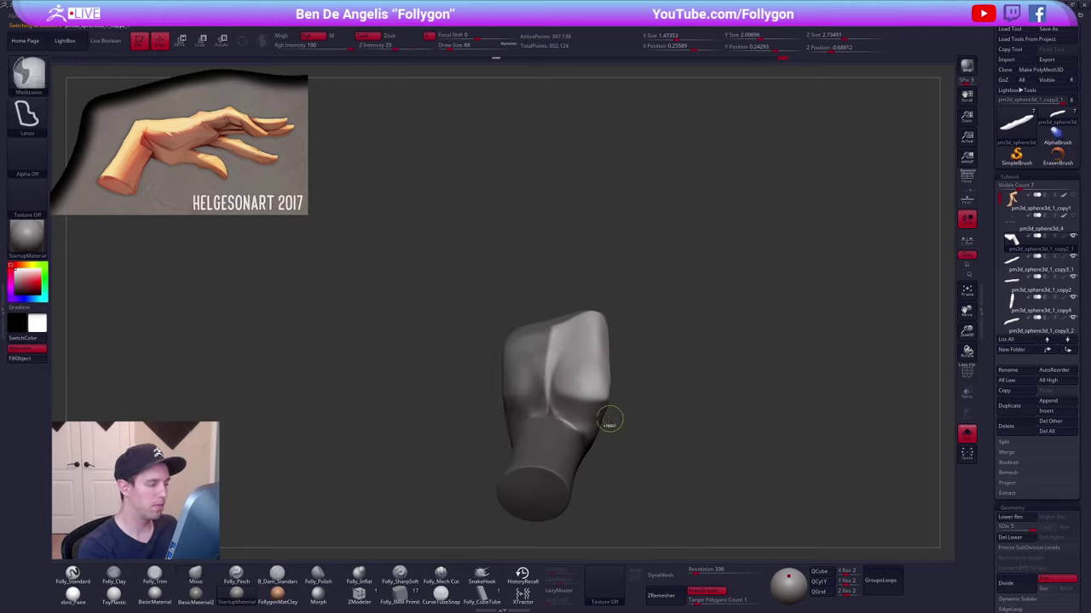
mouse_move(613, 424)
mouse_down()
mouse_move(669, 458)
mouse_move(759, 390)
mouse_up()
- Lower the palm and wrist to subdivision level 1, then soften and invert the mask around the thumb side
key(shift+d)
key(shift+d)
key(shift+d)
key(shift+d)
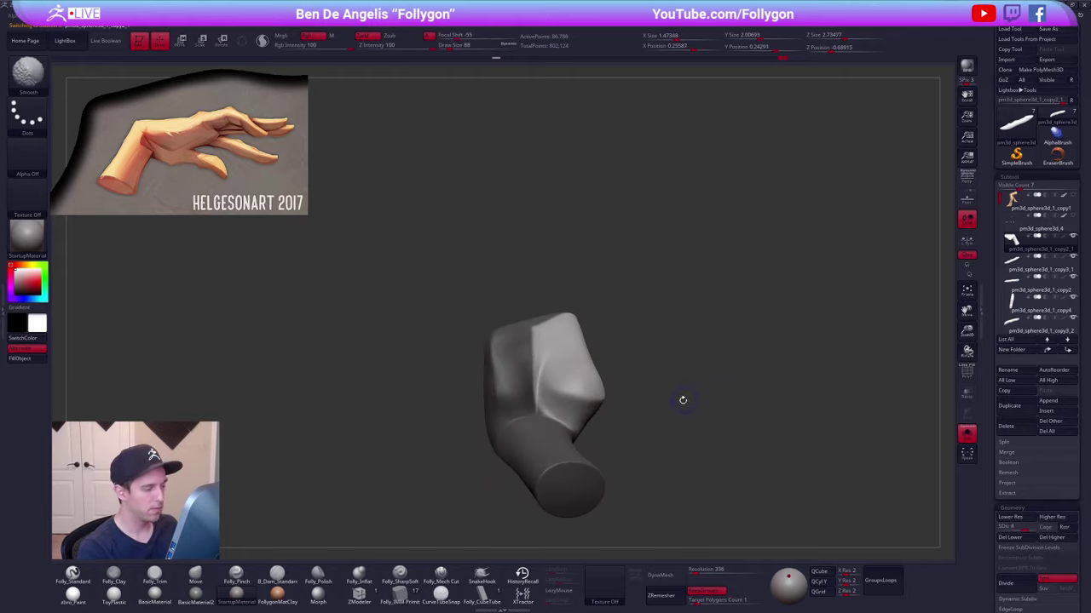
ctrl+click(674, 403)
ctrl+click(596, 401)
ctrl+click(597, 402)
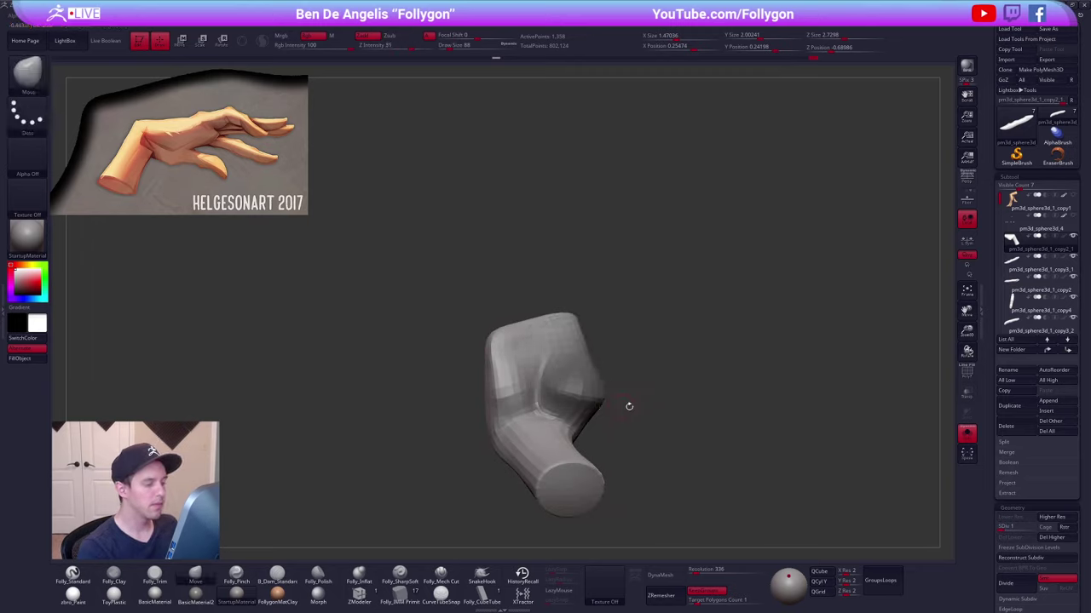
mouse_move(628, 407)
mouse_down()
mouse_move(626, 464)
mouse_move(582, 476)
mouse_up()
ctrl+click(583, 475)
- Move the unmasked thumb side of the palm upward with Transpose and show the other fingers again
key(w)
mouse_move(583, 341)
mouse_down()
mouse_move(585, 477)
mouse_move(588, 436)
mouse_move(699, 394)
mouse_move(651, 419)
mouse_up()
key(alt+s)
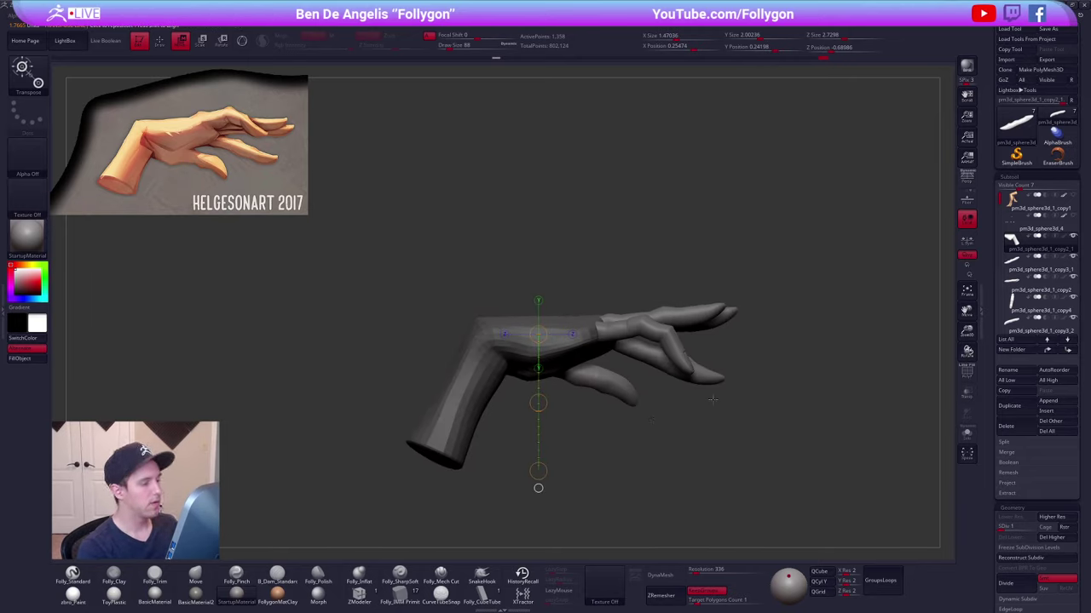
- Change the light direction to inspect the hand's form from several sides, then return the light to its earlier position
click(788, 585)
alt+drag(787, 513, 738, 489)
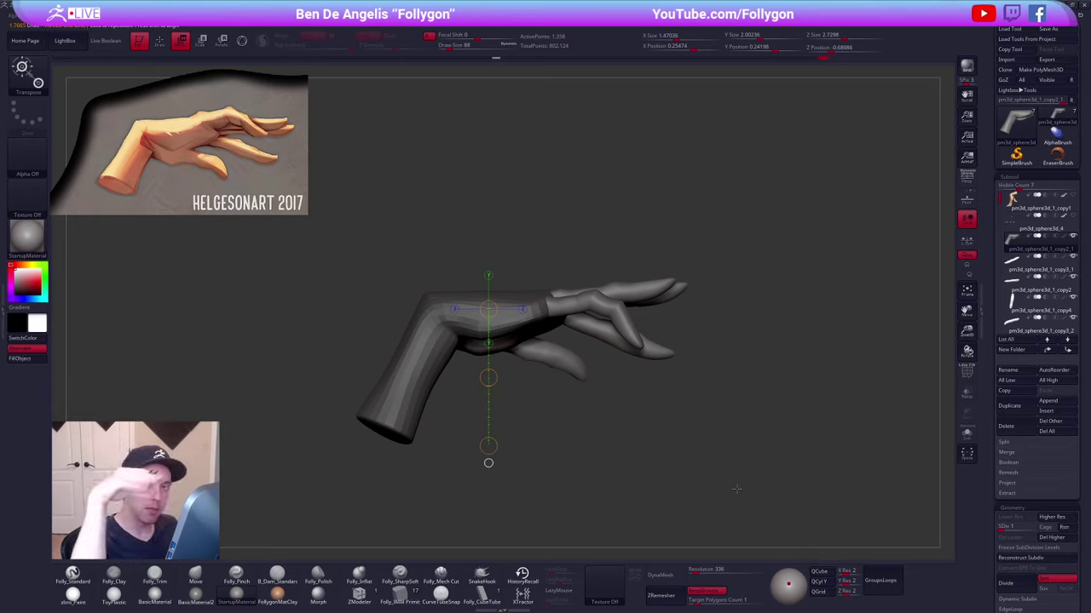
mouse_move(726, 433)
mouse_down()
mouse_move(733, 418)
mouse_move(731, 433)
mouse_up()
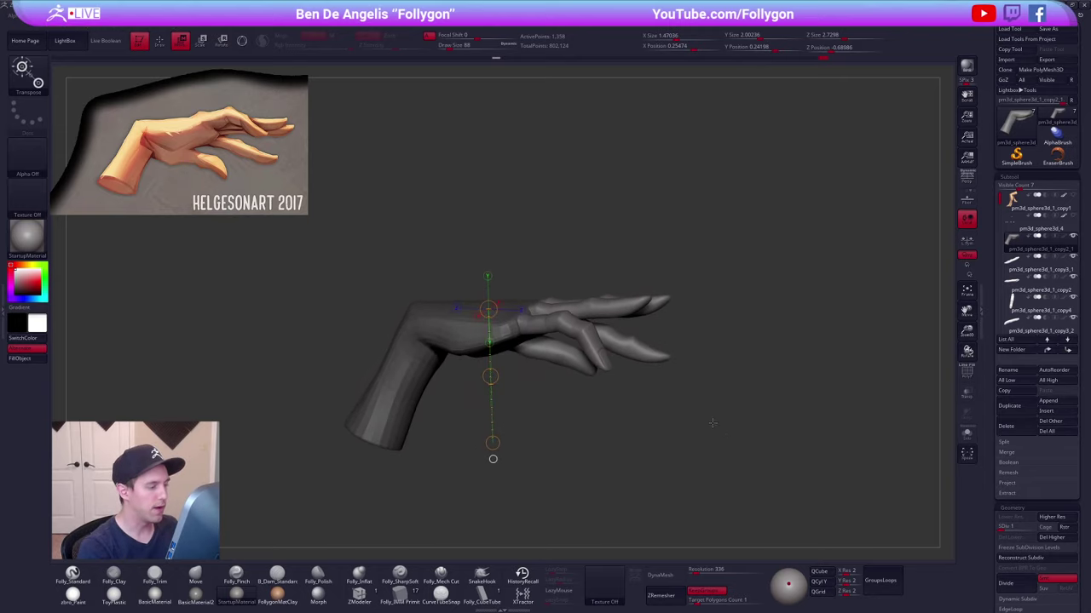
key(q)
mouse_move(680, 431)
mouse_down()
mouse_move(645, 443)
mouse_move(684, 417)
mouse_move(650, 418)
mouse_up()
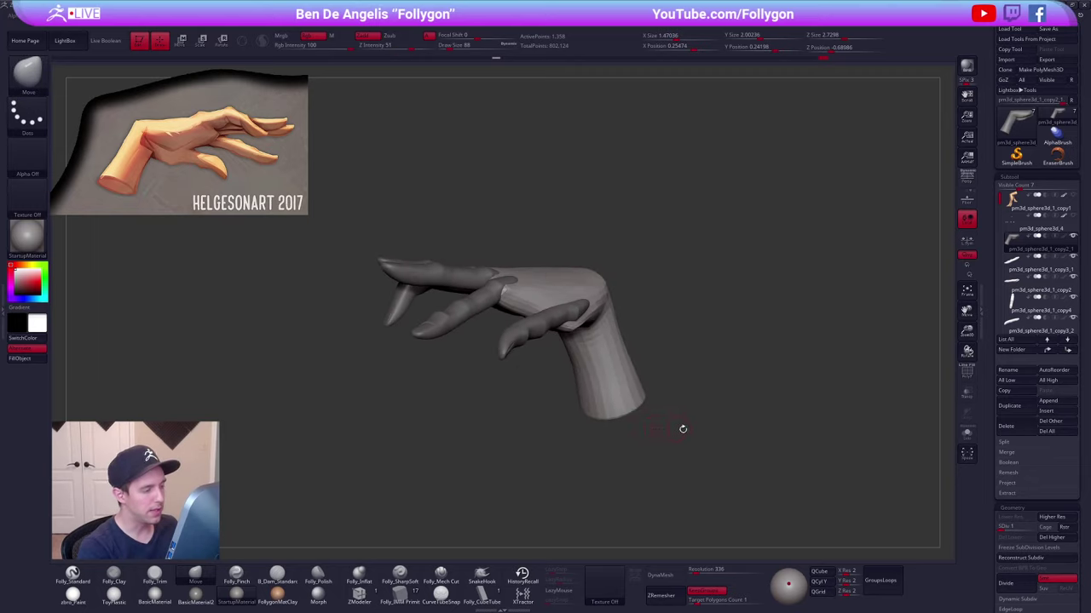
drag(787, 576, 788, 578)
- Restore the palm and wrist to subdivision level 5 and set the brush size to 239
key(d)
key(d)
key(d)
key(d)
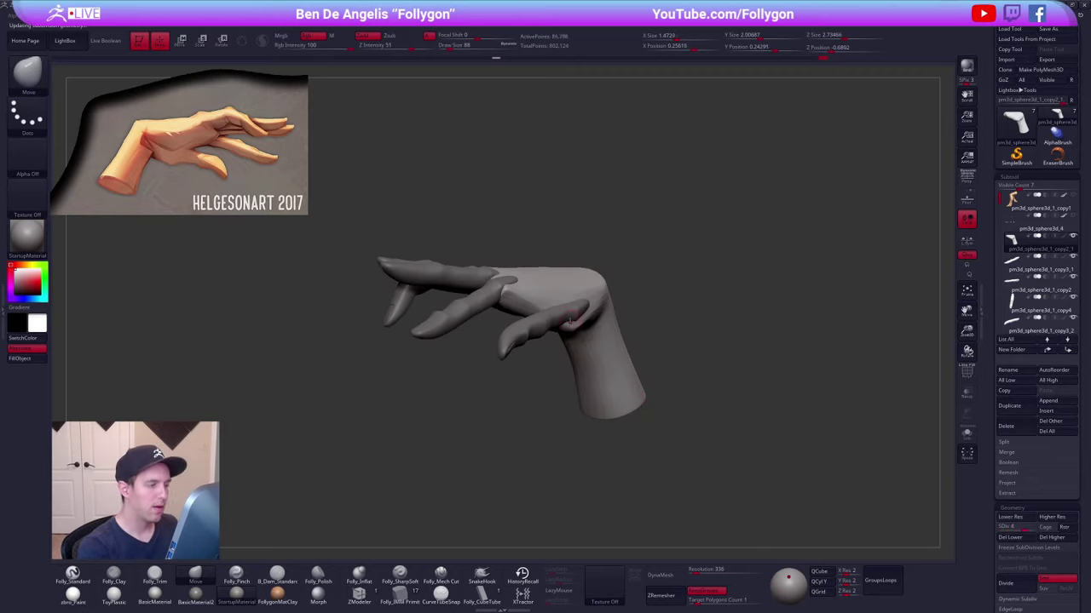
key(space)
drag(575, 318, 587, 317)
drag(596, 401, 560, 402)
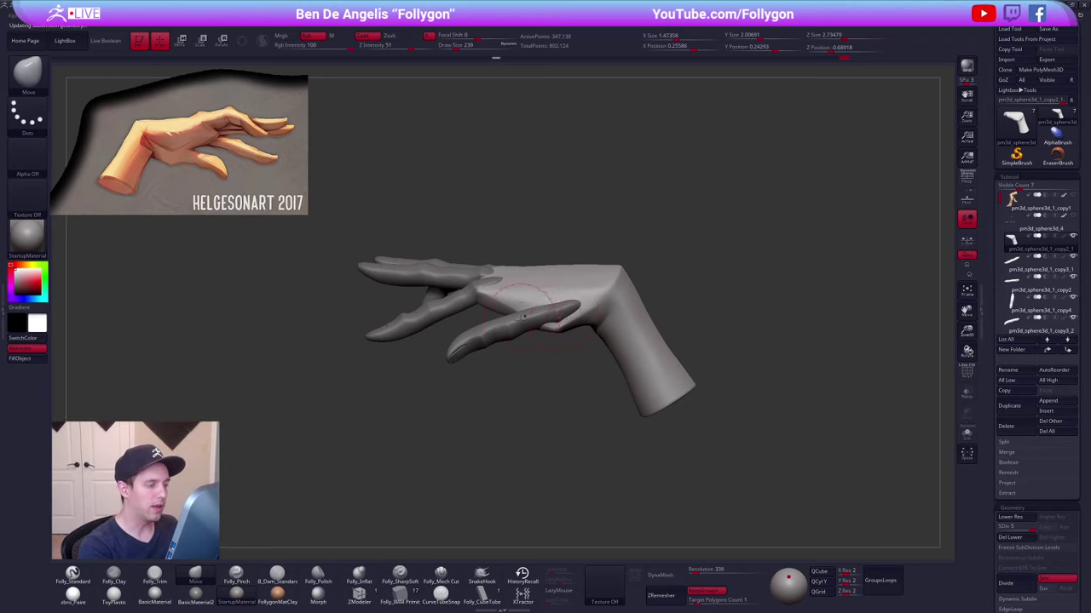
- Select the thumb and roll it slightly about its length with a Transpose rotation
alt+click(524, 316)
right_drag(524, 316, 511, 334)
key(r)
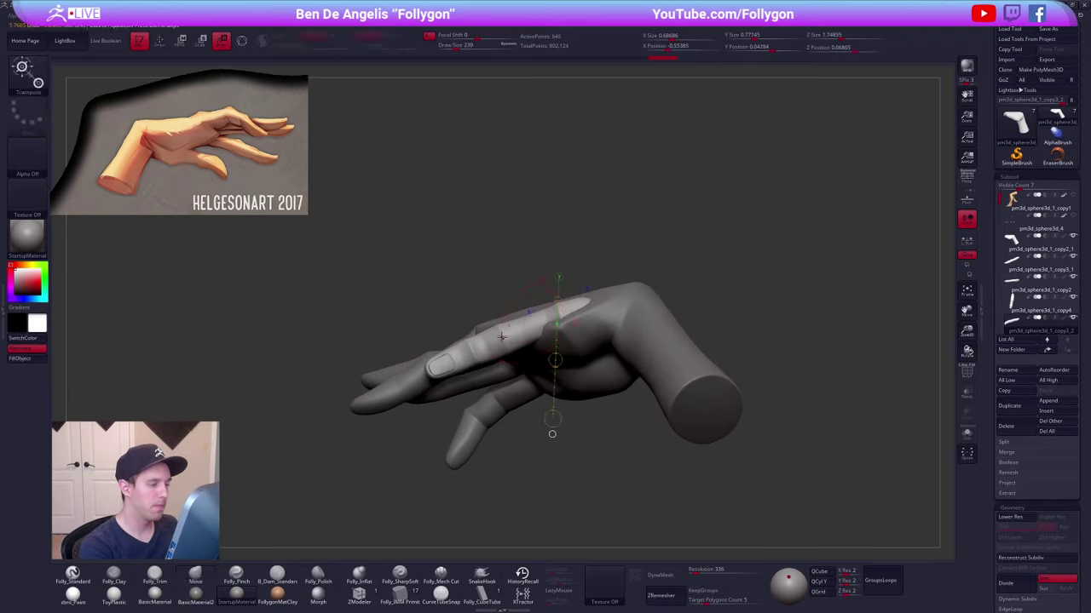
drag(488, 345, 641, 276)
key(q)
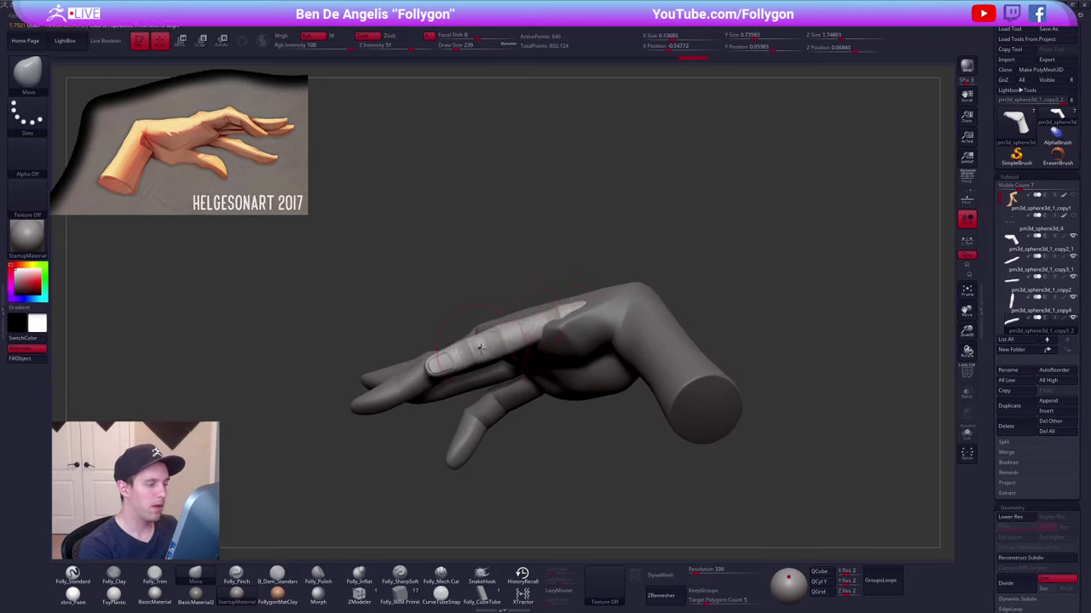
- Isolate the thumb at its lowest subdivision level, shift its tip section with Transpose, and bring back its higher level and the hand
ctrl+right_drag(502, 336, 479, 350)
key(shift+d)
key(alt+s)
key(w)
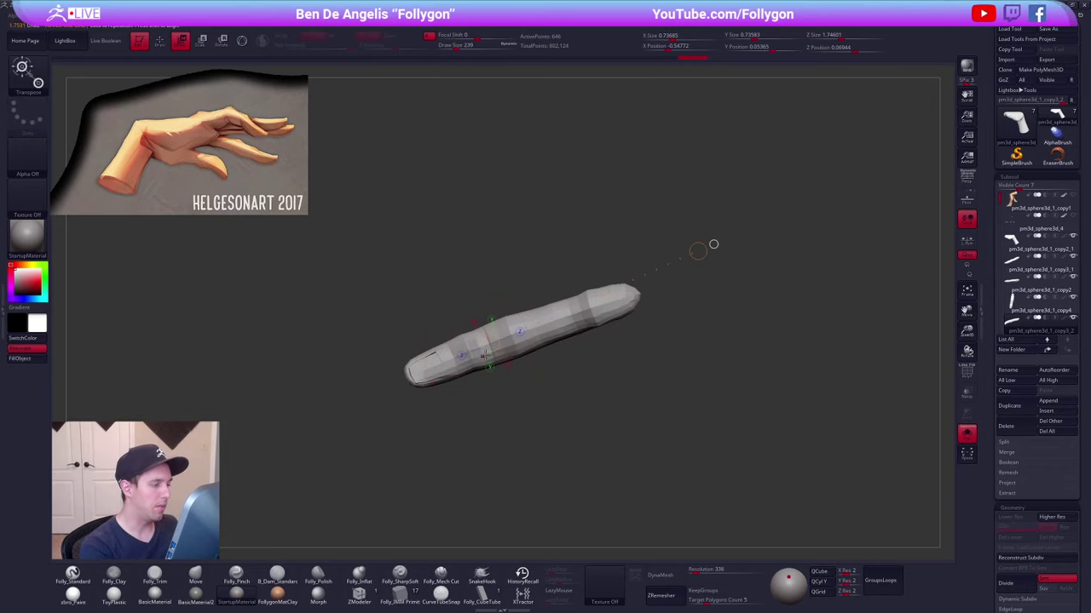
drag(468, 351, 499, 428)
key(shift+f)
key(d)
key(shift+f)
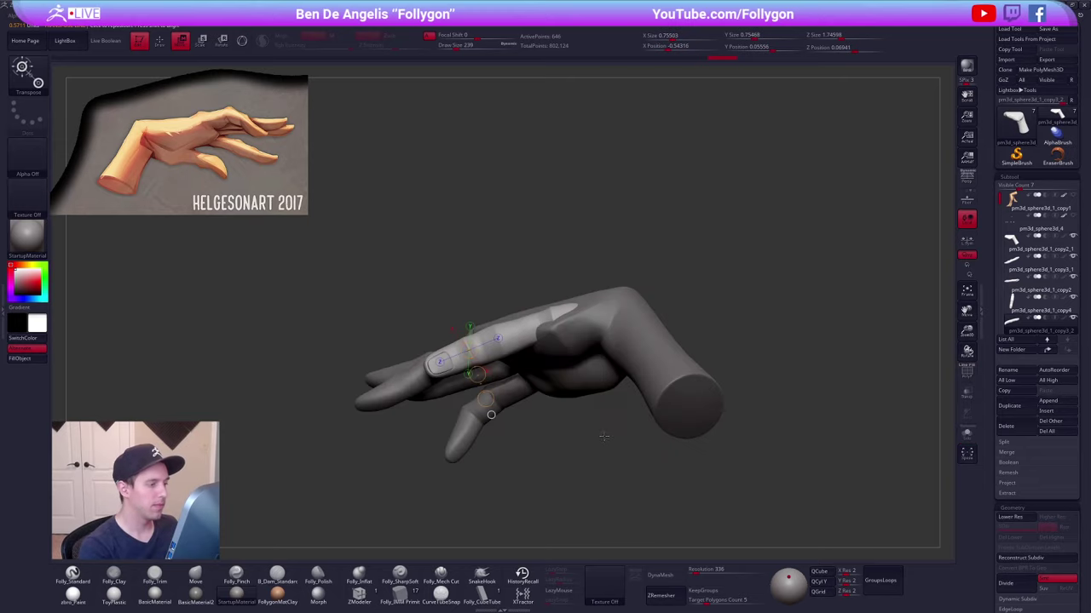
drag(511, 400, 679, 428)
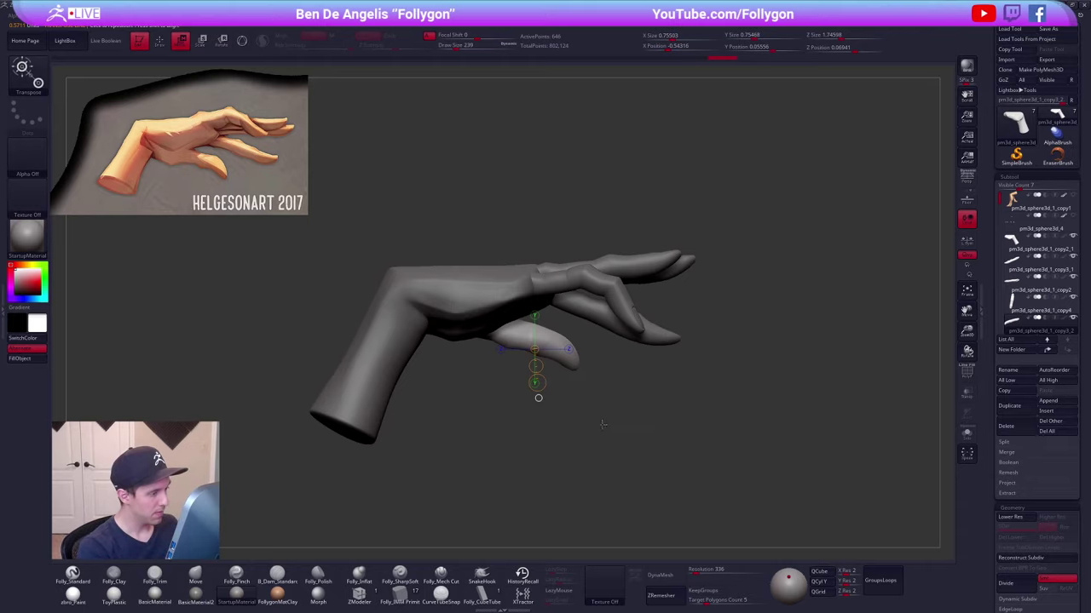
- Rotate the whole thumb slightly in the side view to refine its angle against the palm
key(shift+f)
mouse_move(602, 424)
mouse_down()
mouse_move(580, 422)
mouse_move(589, 432)
mouse_move(583, 410)
mouse_up()
key(shift+f)
key(r)
mouse_move(520, 336)
mouse_down()
mouse_move(596, 305)
mouse_move(610, 339)
mouse_move(637, 342)
mouse_up()
key(q)
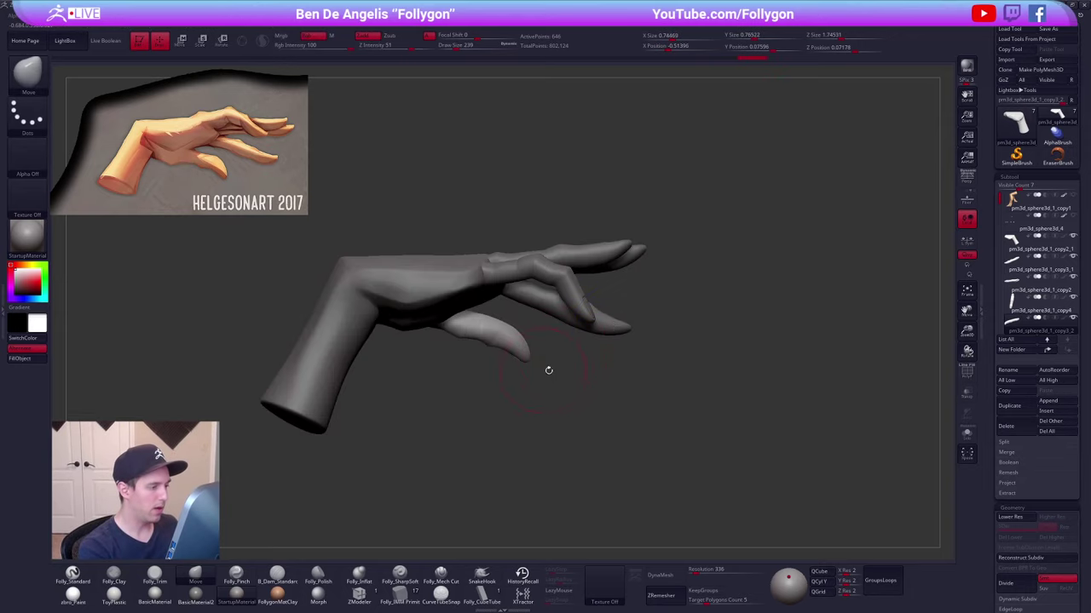
- Isolate the thumb at its lowest subdivision level, reshape its base end with the Move brush, and bring the hand back
mouse_move(547, 370)
alt+mouse_down()
mouse_move(623, 376)
mouse_move(547, 380)
mouse_move(568, 365)
alt+mouse_up()
alt+drag(553, 393, 533, 368)
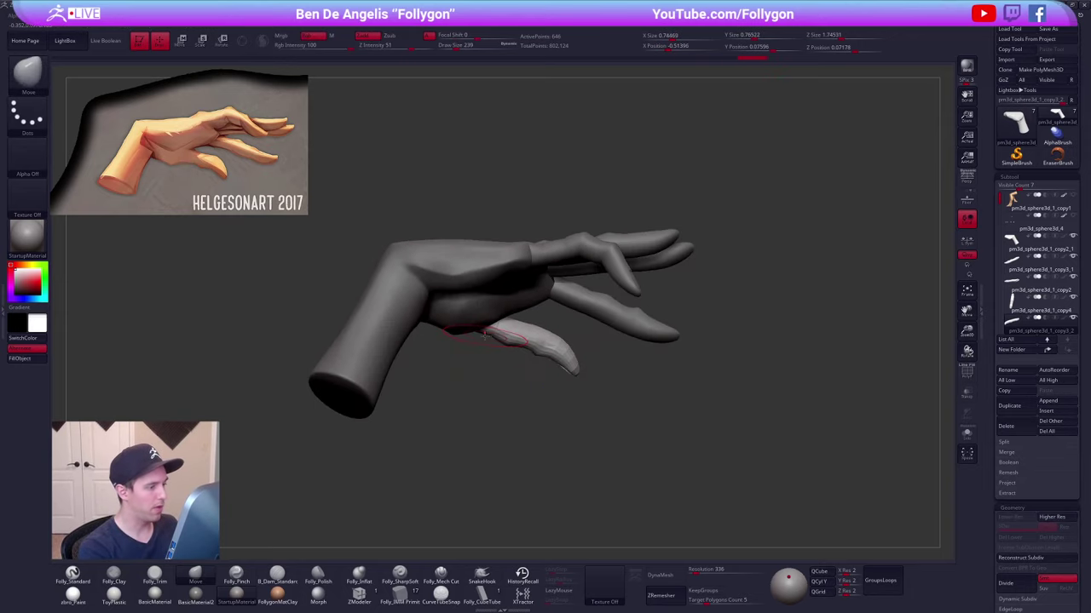
key(shift+s)
mouse_move(455, 318)
mouse_down()
mouse_move(447, 334)
mouse_move(536, 335)
mouse_up()
key(shift+d)
key(shift+d)
key(shift+d)
drag(451, 317, 450, 327)
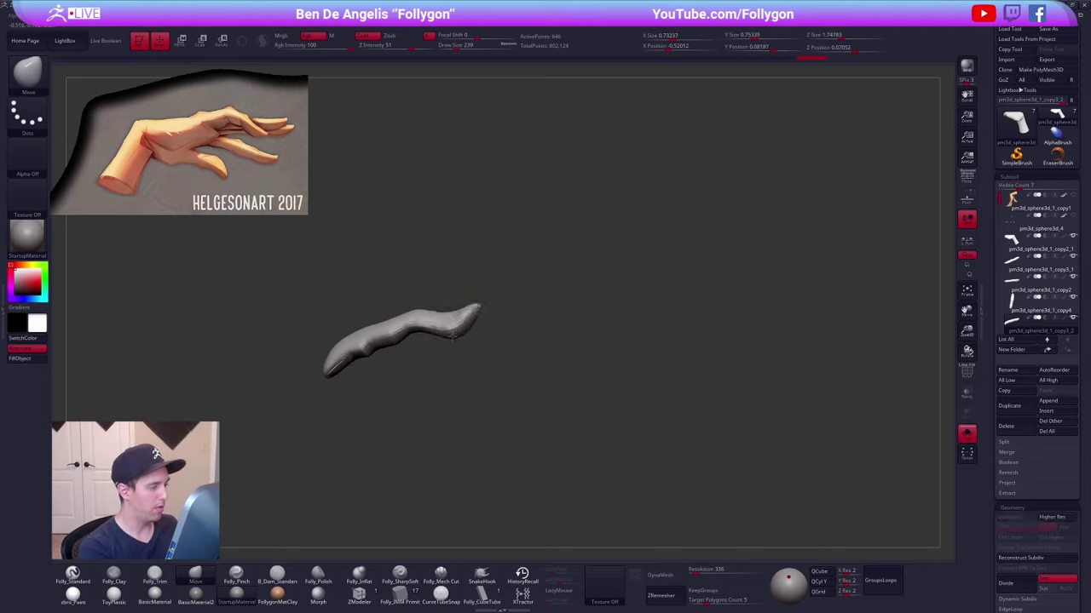
alt+drag(490, 358, 558, 368)
drag(515, 323, 512, 317)
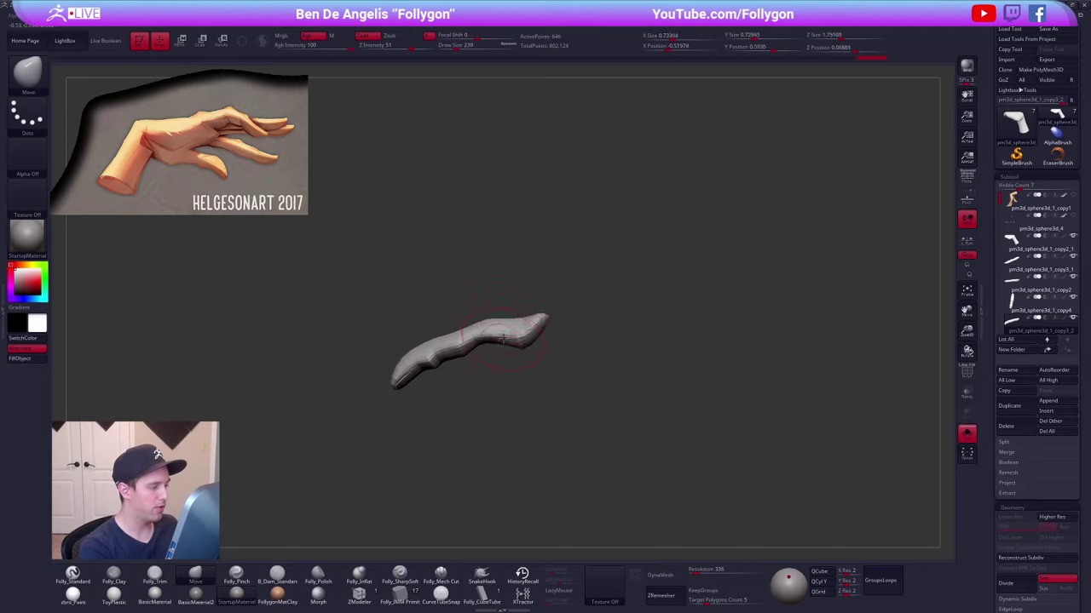
key(ctrl+shift+s)
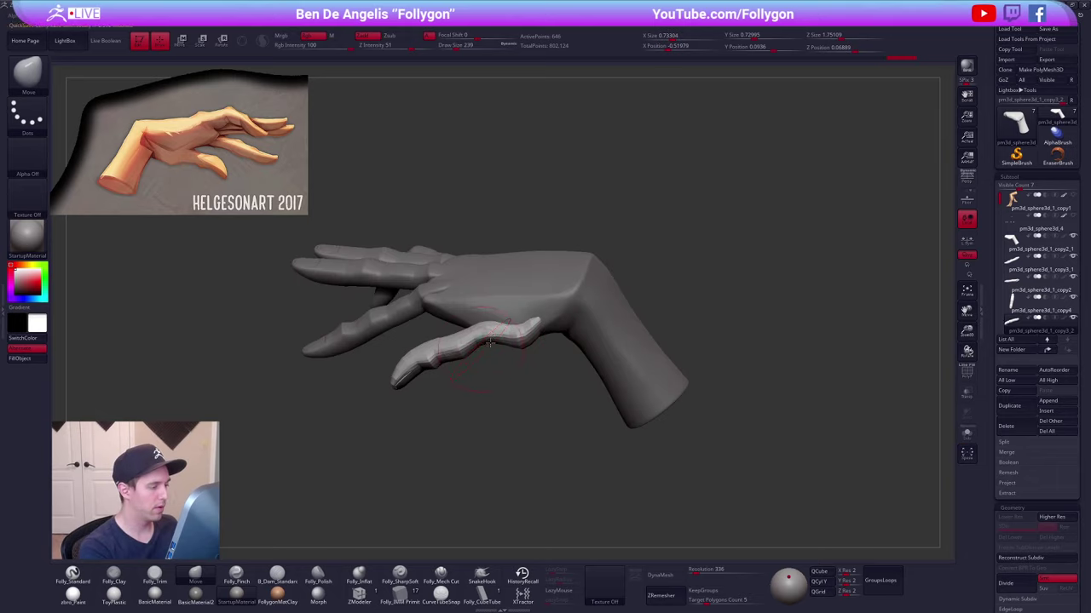
- Check the thumb from both sides at its higher subdivision level and nudge its base slightly with the Move brush
ctrl+right_click(482, 334)
right_drag(474, 337, 454, 339)
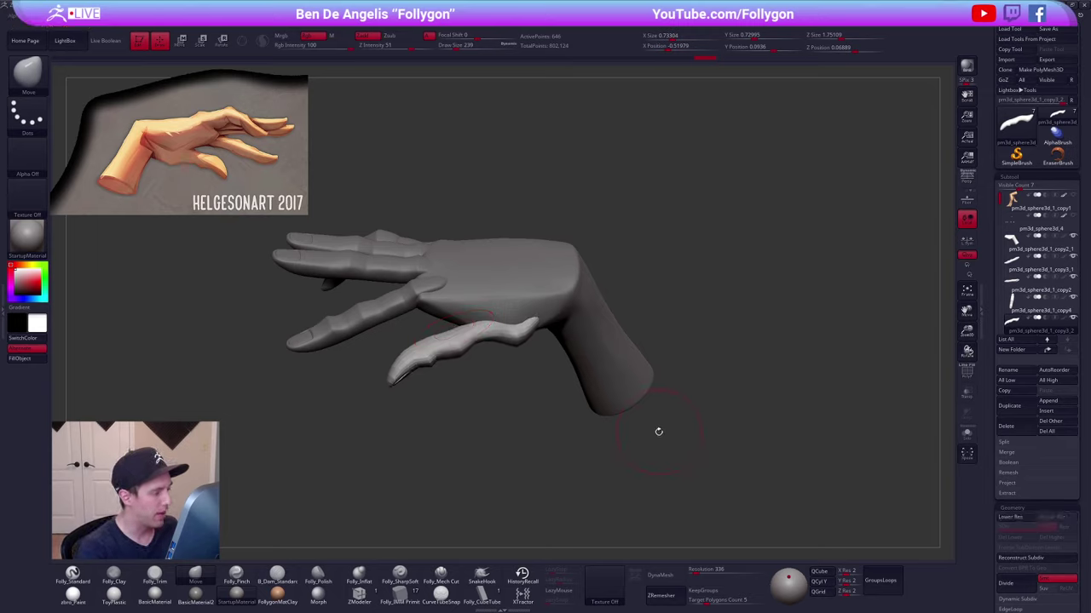
drag(655, 434, 636, 414)
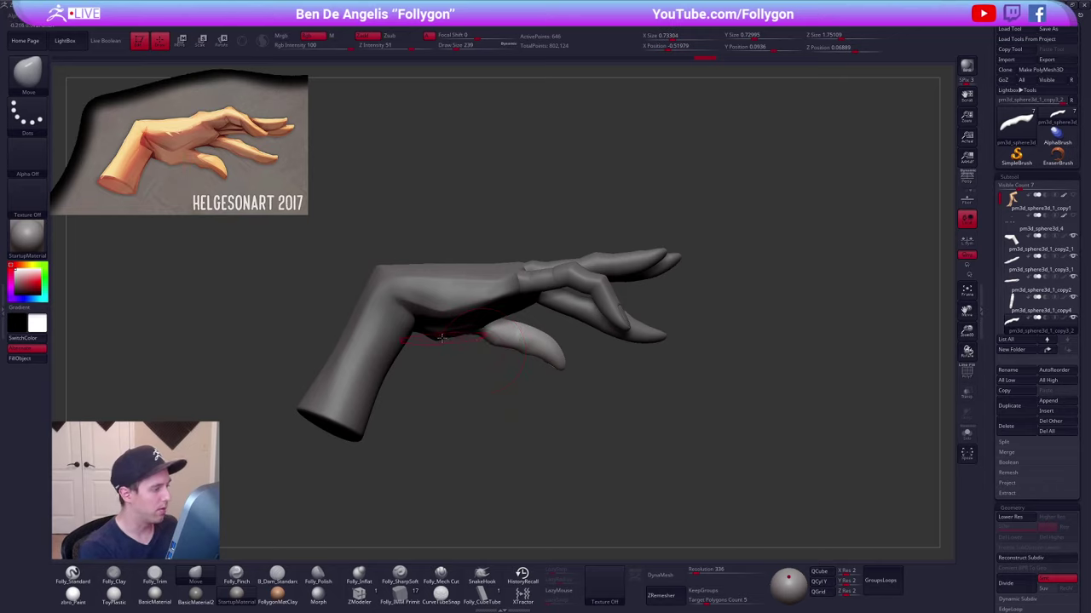
drag(449, 362, 441, 328)
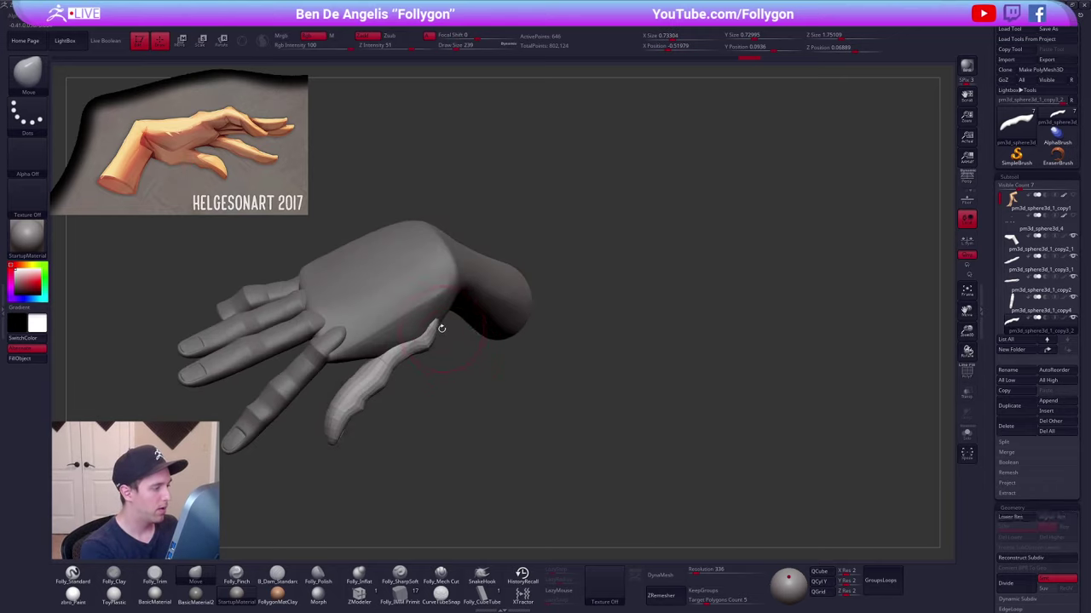
right_click(458, 336)
click(457, 337)
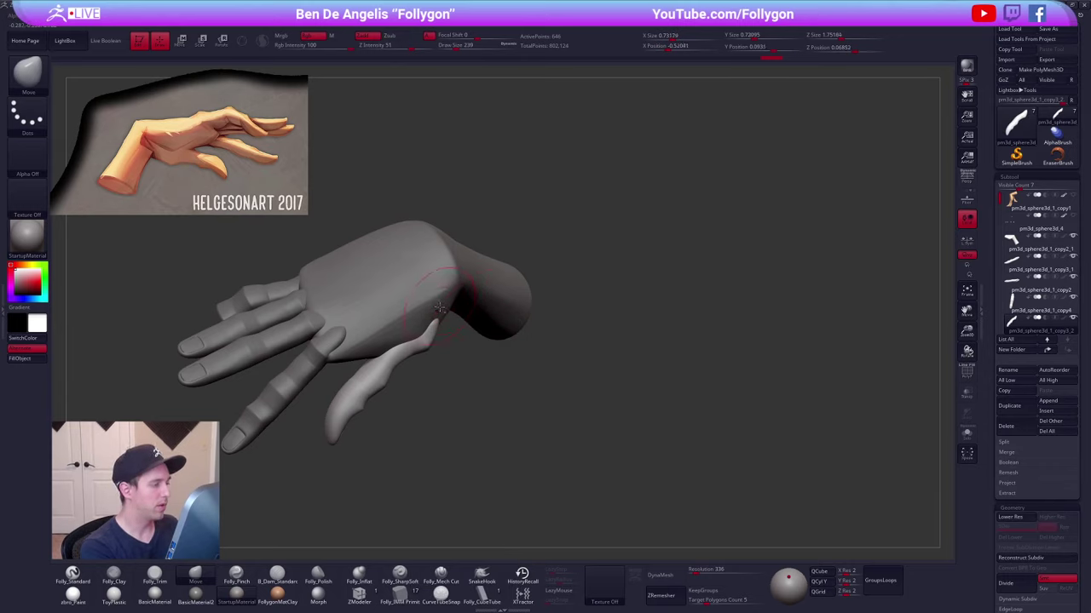
- Select the palm, drop it to subdivision level 2, and pull its thumb-side base out to meet the thumb
alt+click(439, 308)
key(alt+s)
mouse_move(370, 283)
shift+mouse_down()
mouse_move(348, 295)
mouse_move(363, 302)
shift+mouse_up()
mouse_move(392, 291)
right_down()
mouse_move(412, 324)
mouse_move(406, 361)
mouse_move(415, 353)
right_up()
key(shift+d)
key(shift+d)
key(shift+d)
key(alt+s)
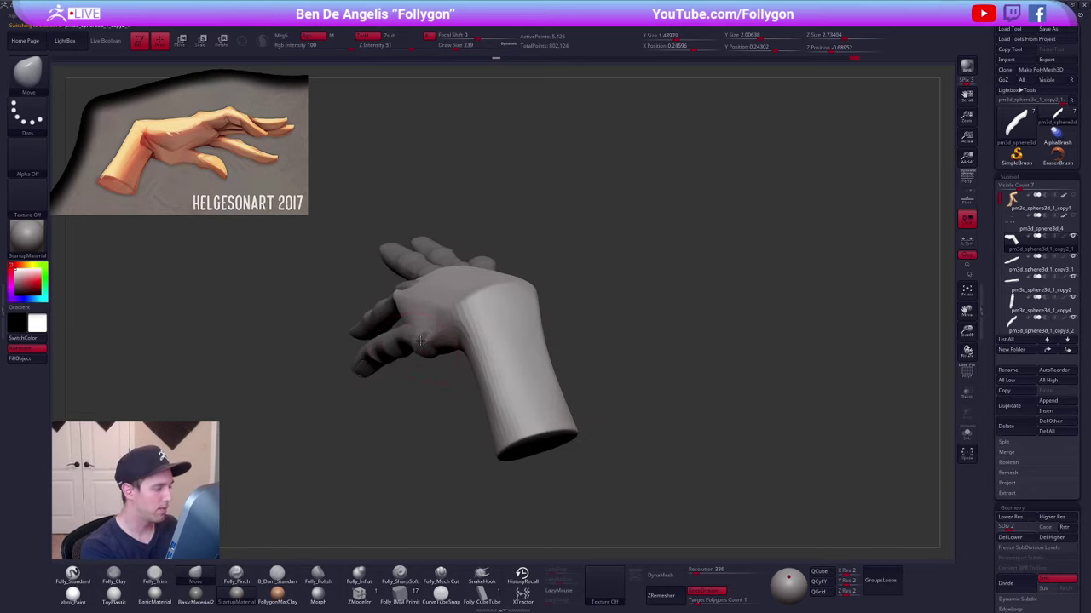
drag(420, 341, 423, 344)
right_drag(410, 348, 436, 341)
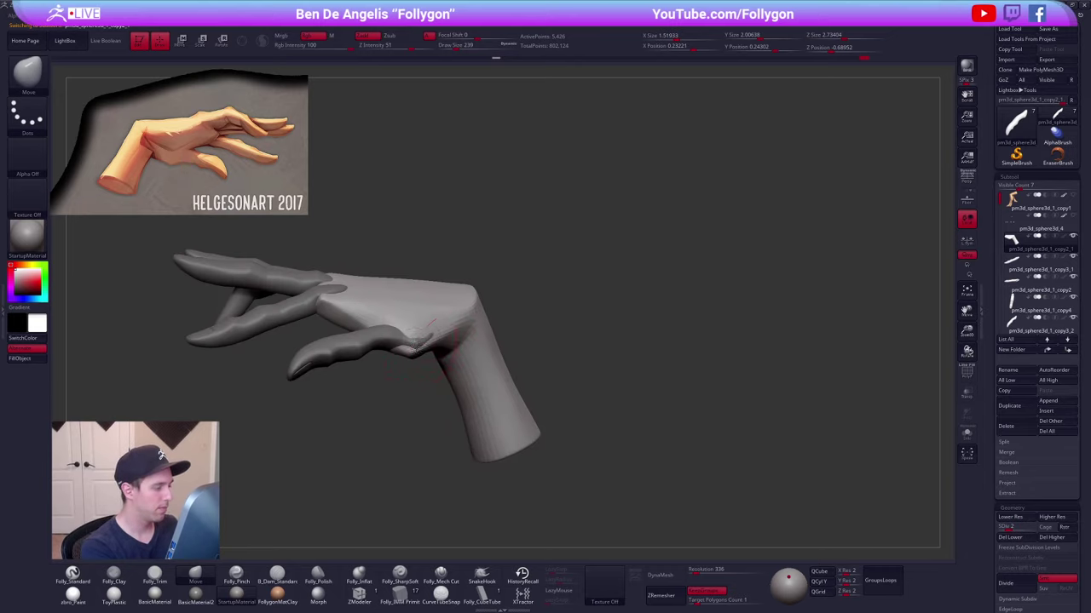
drag(413, 347, 420, 341)
mouse_move(407, 343)
right_down()
mouse_move(424, 341)
mouse_move(368, 334)
right_up()
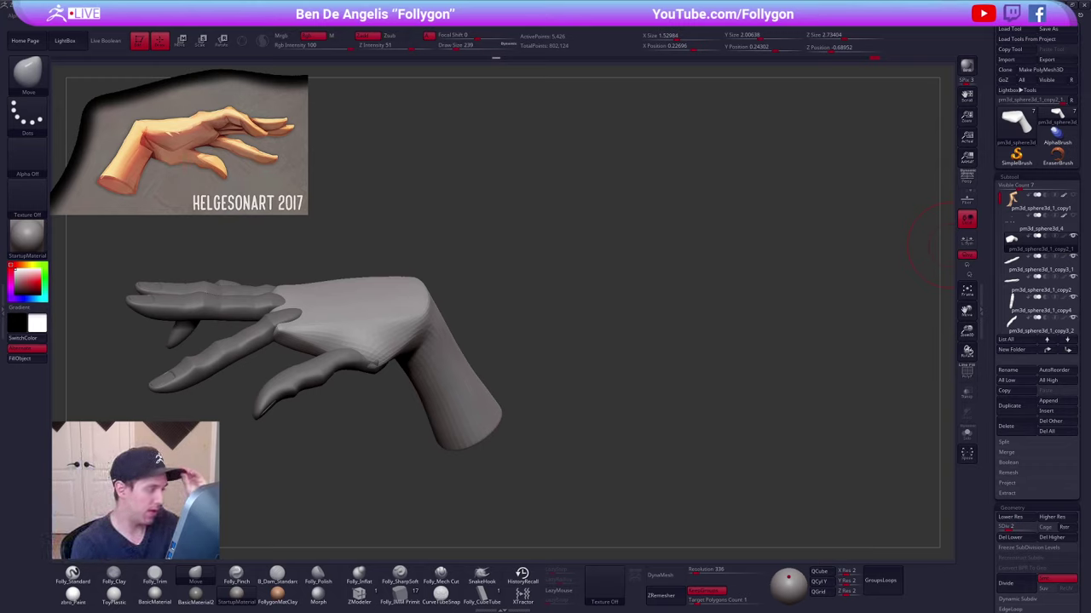
- Lower the palm to subdivision level 1 and adjust its side contours with the Move brush, enlarging the brush to size 381
drag(581, 337, 656, 352)
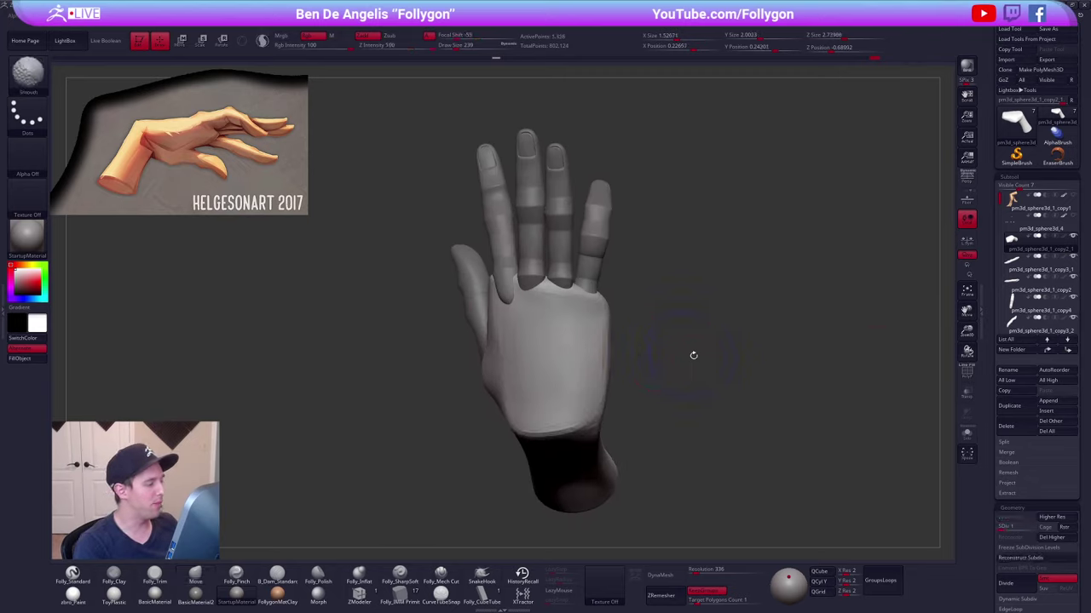
key(space)
mouse_move(497, 346)
mouse_down()
mouse_move(515, 346)
mouse_move(495, 336)
mouse_move(505, 332)
mouse_up()
key(space)
key(space)
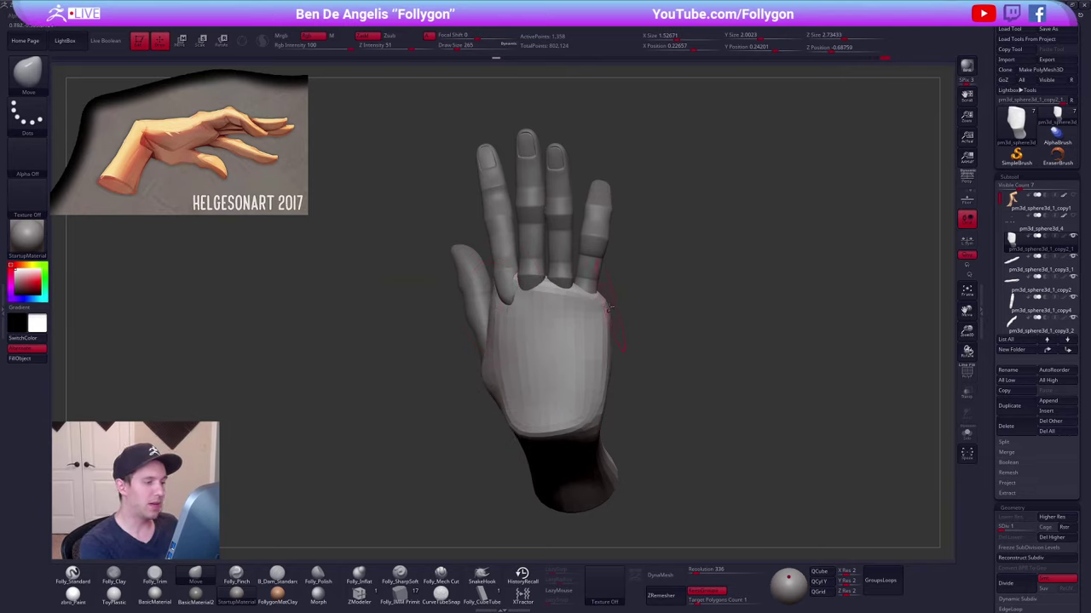
key(space)
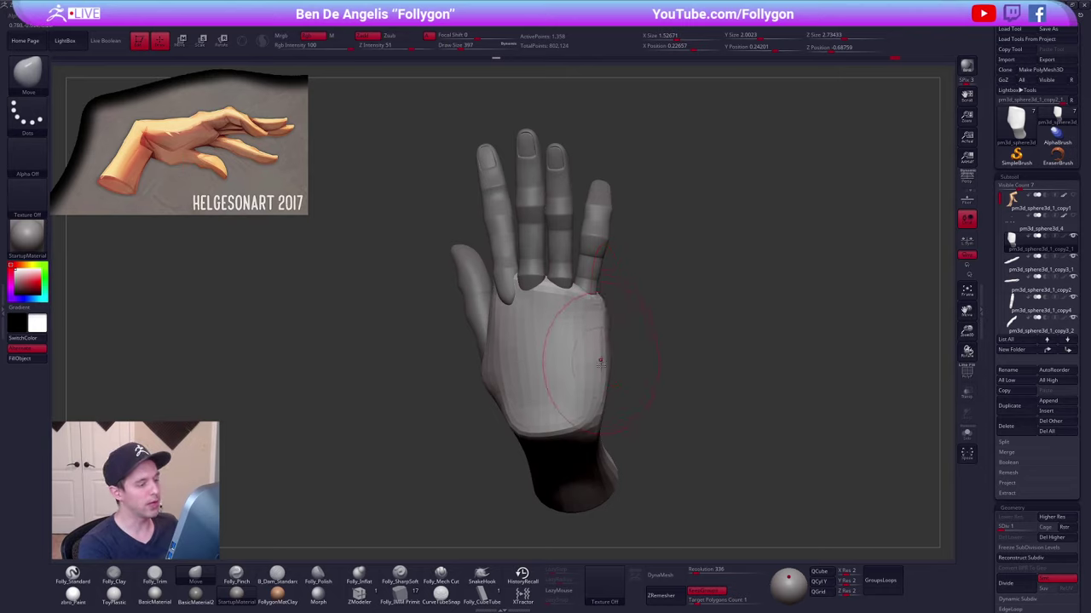
key(space)
mouse_move(607, 390)
mouse_down()
mouse_move(605, 371)
mouse_move(598, 390)
mouse_move(562, 365)
mouse_move(537, 413)
mouse_move(542, 382)
mouse_up()
key(space)
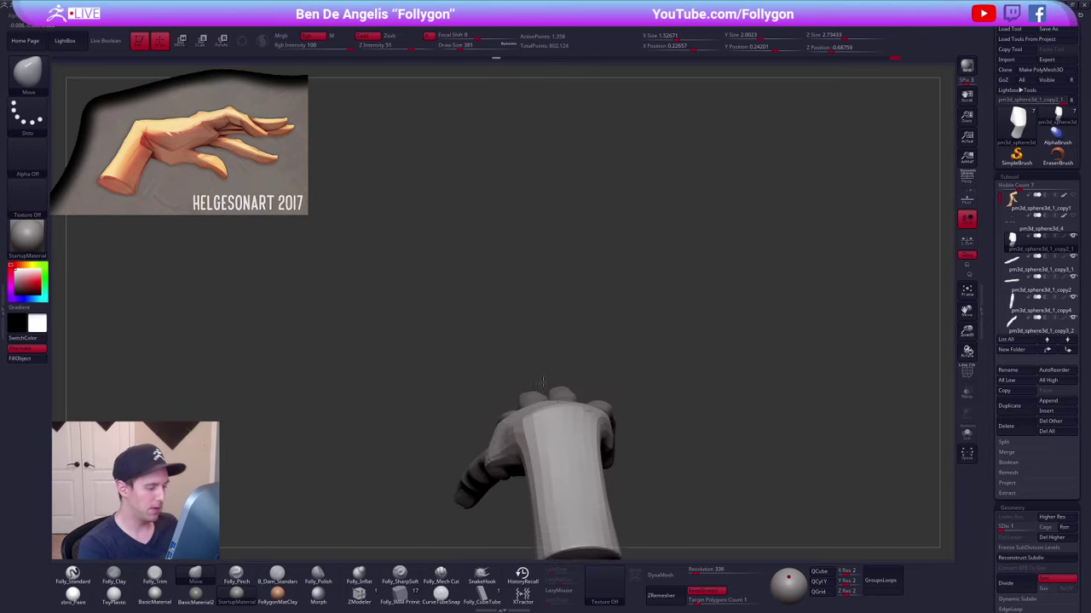
- Restore the palm and wrist to subdivision level 5 and reduce the Move brush size to 239
right_drag(542, 381, 633, 343)
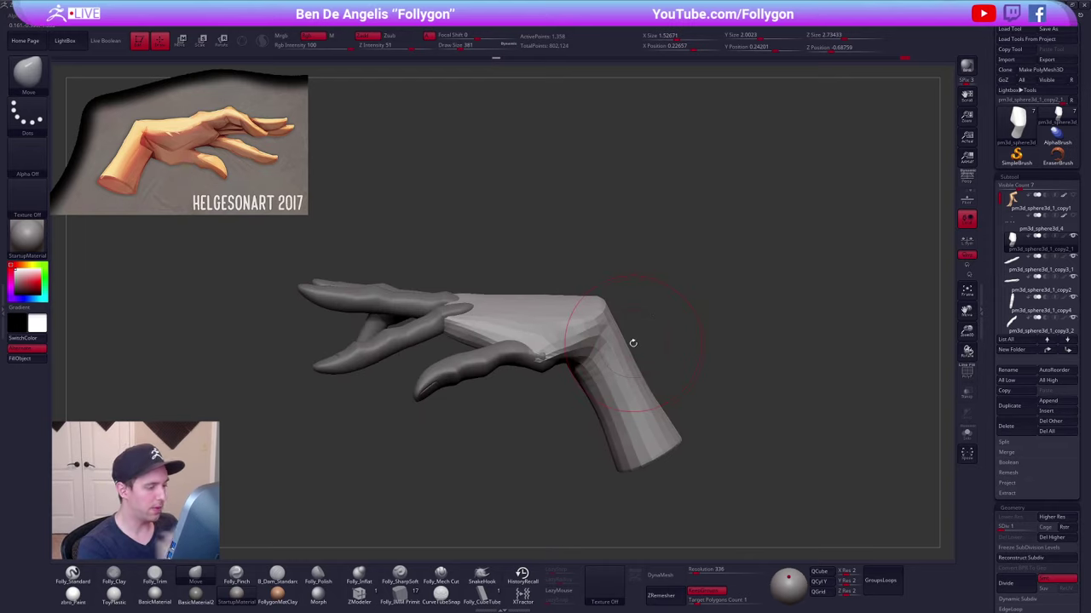
key(d)
key(d)
key(space)
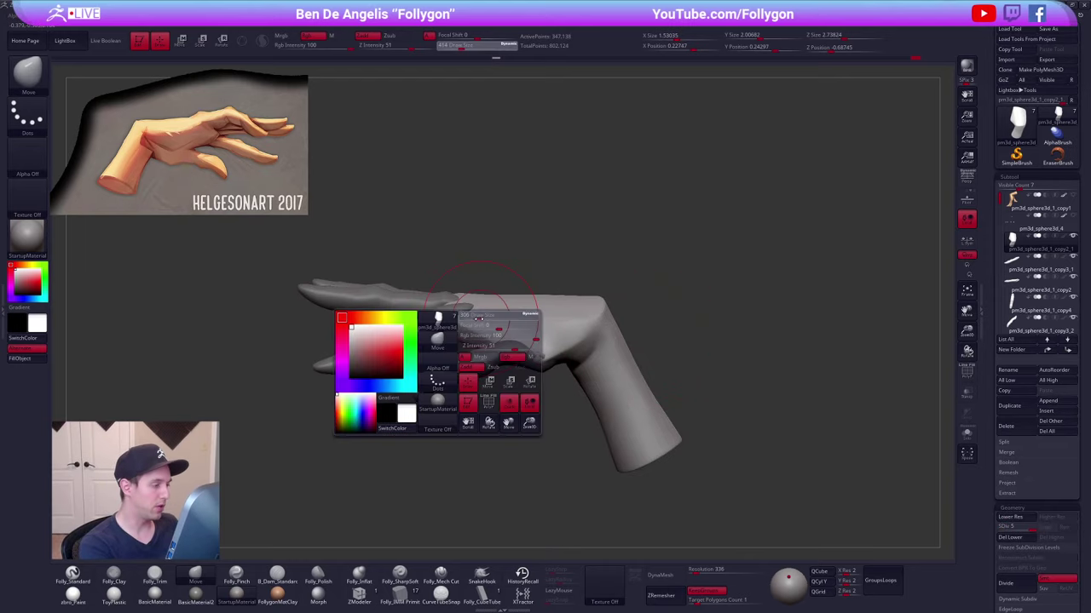
drag(496, 327, 470, 326)
- Isolate the palm and sharpen the lower corner of the thumb mound with the Folly_Mech Cut brush at size 121
mouse_move(469, 323)
alt+right_down()
mouse_move(518, 343)
mouse_move(506, 365)
mouse_move(537, 353)
mouse_move(530, 334)
alt+right_up()
key(alt+s)
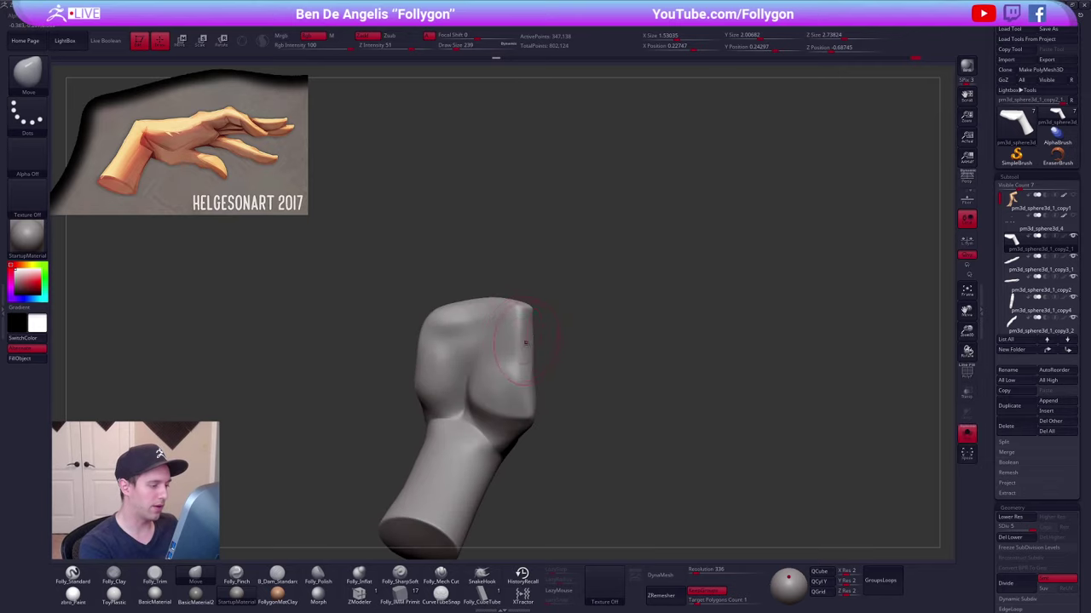
key(space)
drag(510, 385, 499, 386)
click(441, 570)
ctrl+right_drag(503, 334, 490, 375)
key(space)
drag(530, 339, 518, 338)
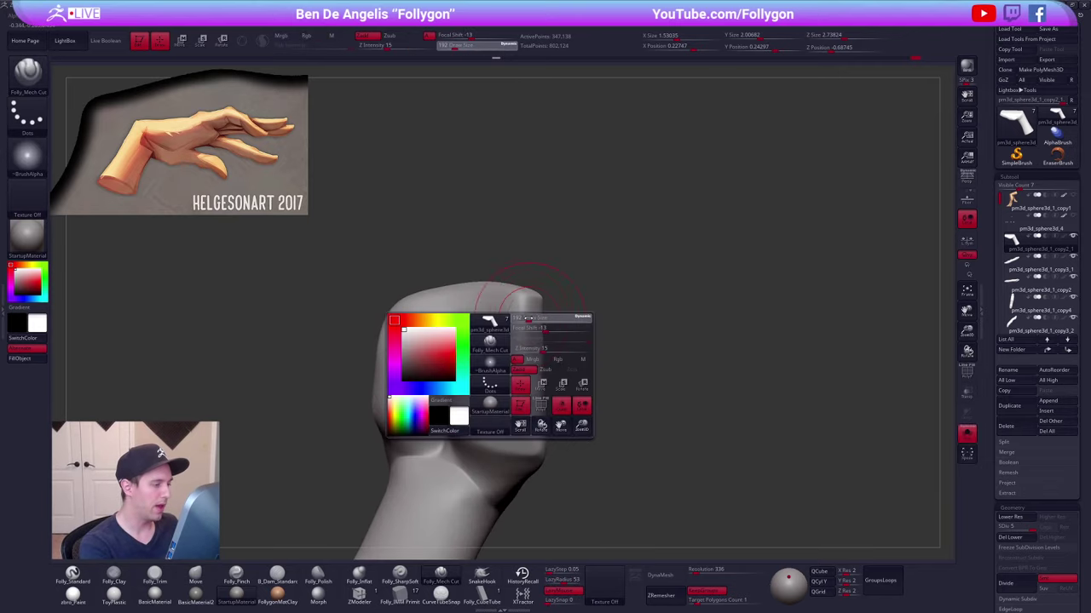
drag(527, 433, 537, 460)
mouse_move(540, 451)
right_down()
mouse_move(496, 438)
mouse_move(541, 437)
right_up()
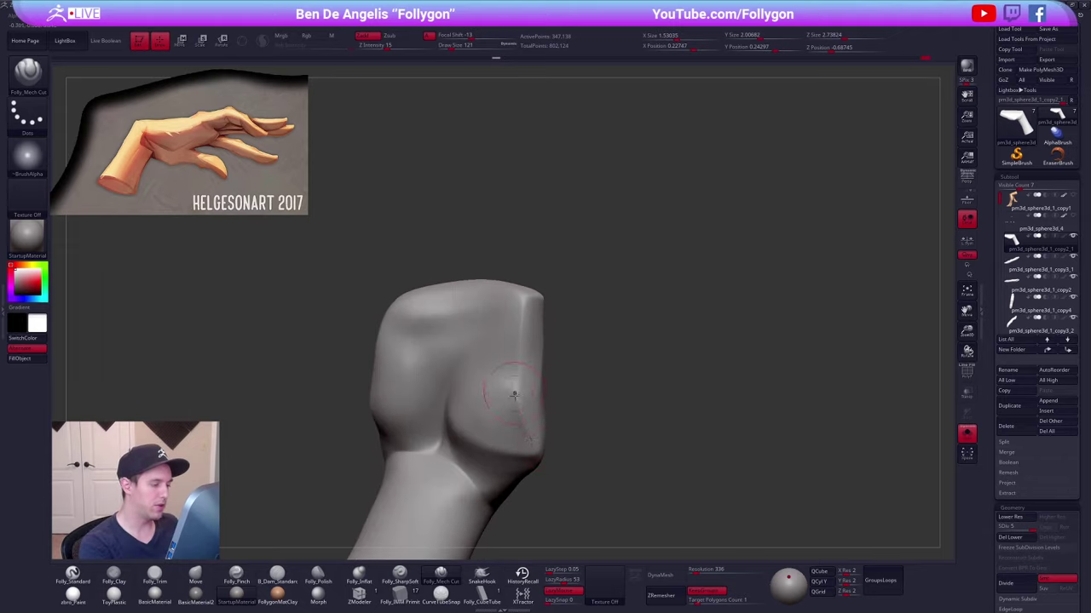
drag(530, 438, 538, 458)
mouse_move(539, 439)
right_down()
mouse_move(516, 464)
mouse_move(549, 435)
right_up()
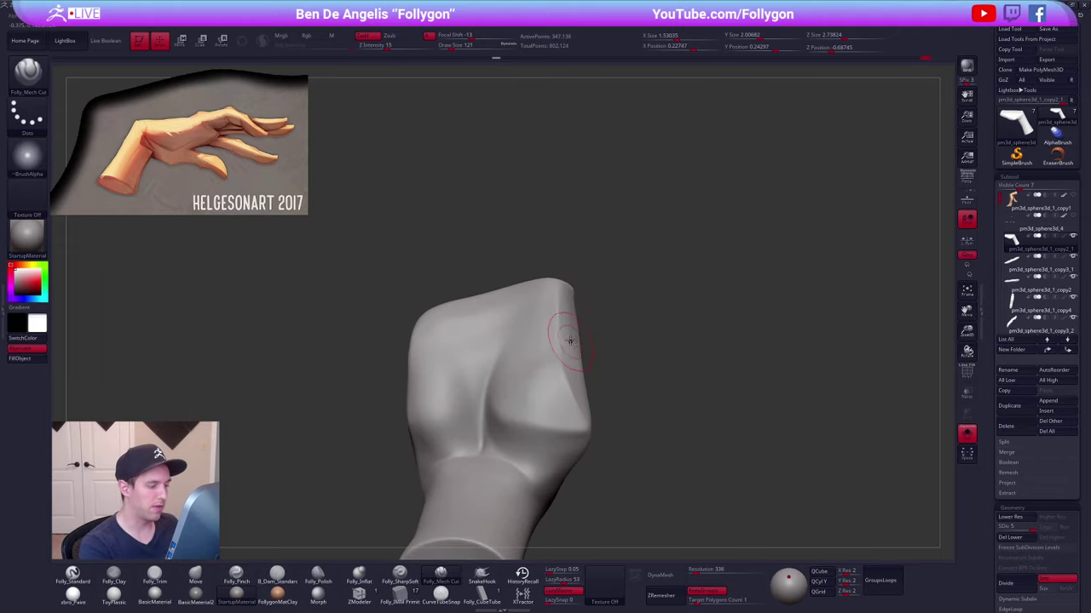
- Flatten the palm's front corner on the index-finger side with the Folly_Trim brush at size 170 and smooth it
key(space)
drag(556, 372, 564, 372)
right_drag(560, 375, 550, 349)
key(3)
mouse_move(562, 271)
right_down()
mouse_move(583, 266)
mouse_move(565, 263)
right_up()
drag(565, 263, 568, 276)
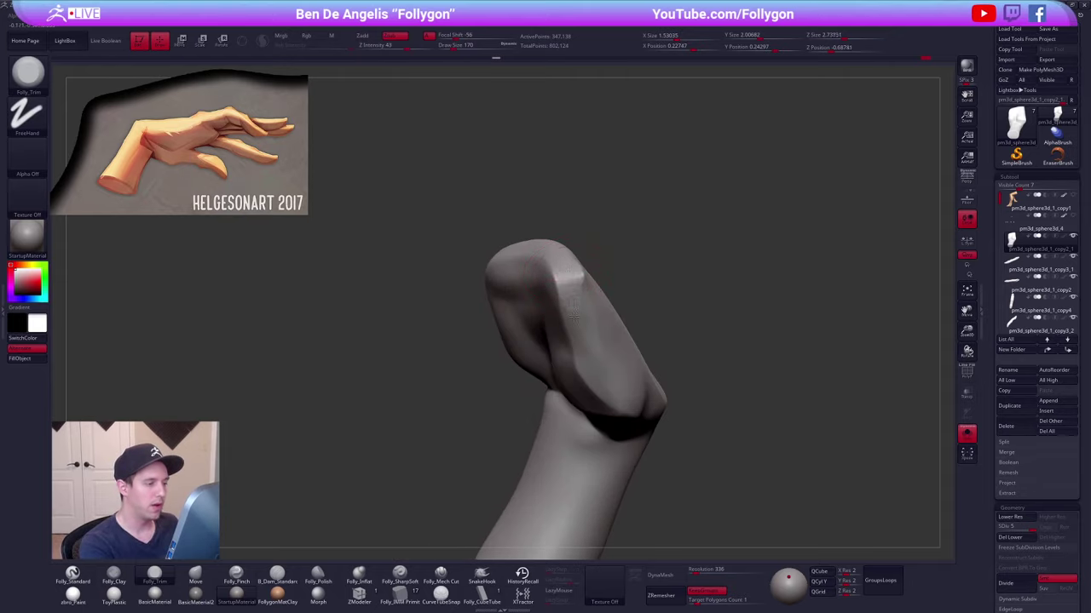
drag(573, 317, 575, 324)
shift+drag(569, 274, 571, 281)
right_drag(558, 280, 568, 261)
- Define the palm's knuckle-side rim and the adjoining outer edge with the Folly_Mech Cut brush at size 170
alt+right_drag(523, 375, 611, 390)
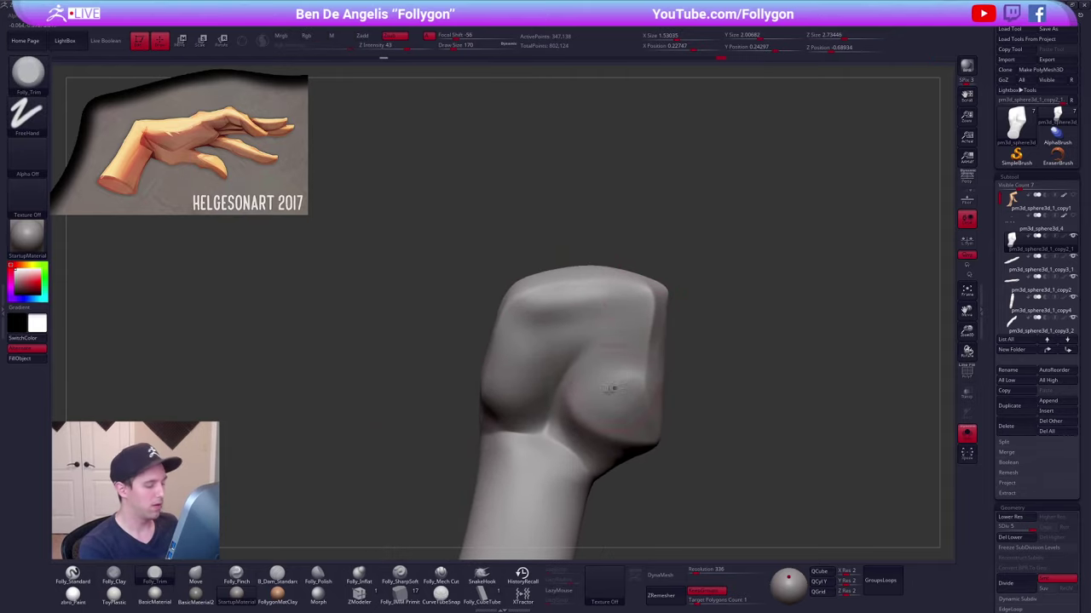
click(440, 573)
right_drag(558, 365, 626, 349)
drag(653, 292, 569, 294)
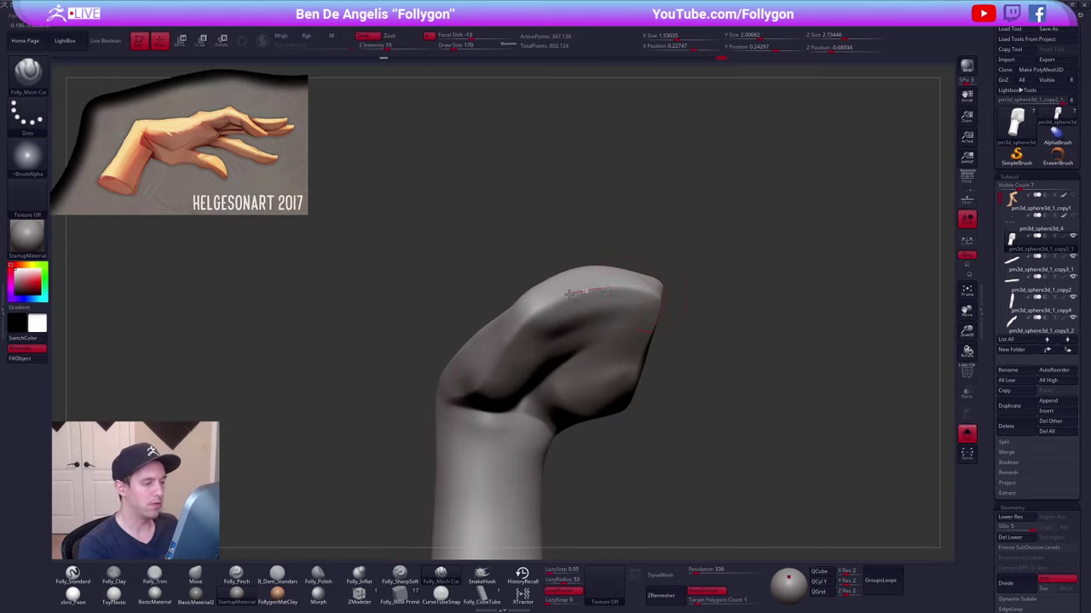
drag(498, 346, 494, 351)
mouse_move(503, 366)
right_down()
mouse_move(601, 375)
mouse_move(460, 426)
mouse_move(477, 431)
mouse_move(473, 418)
right_up()
right_drag(541, 377, 475, 388)
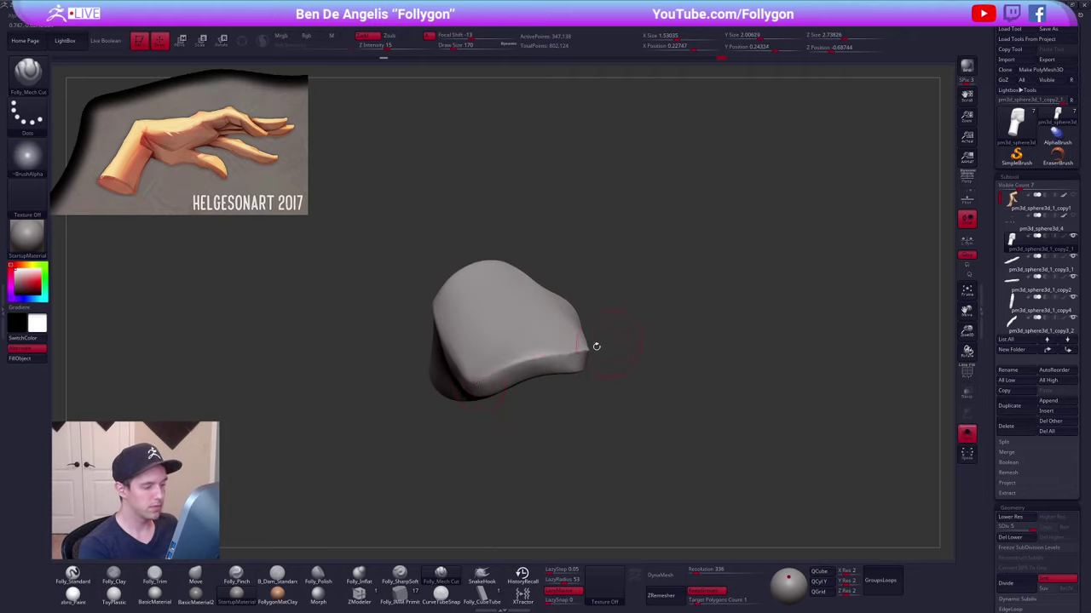
- Show the whole hand again, select the thumb, and reposition it deeper into the palm with Transpose
right_drag(596, 347, 635, 363)
alt+right_drag(635, 364, 639, 330)
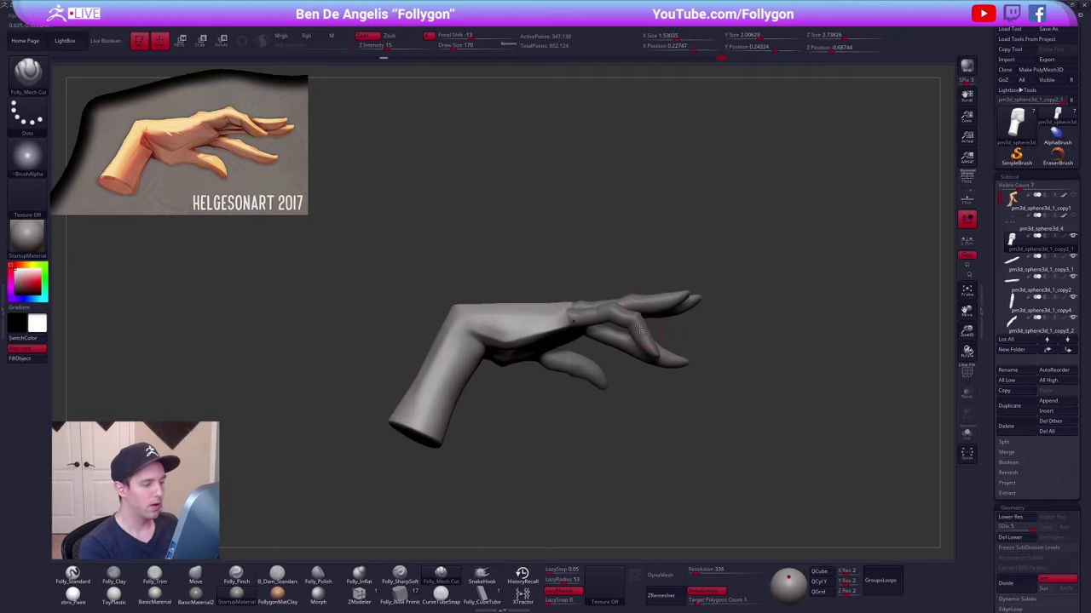
mouse_move(681, 420)
right_down()
mouse_move(684, 406)
mouse_move(768, 410)
mouse_move(692, 414)
mouse_move(721, 297)
right_up()
mouse_move(654, 297)
right_down()
mouse_move(635, 372)
mouse_move(643, 439)
mouse_move(701, 454)
right_up()
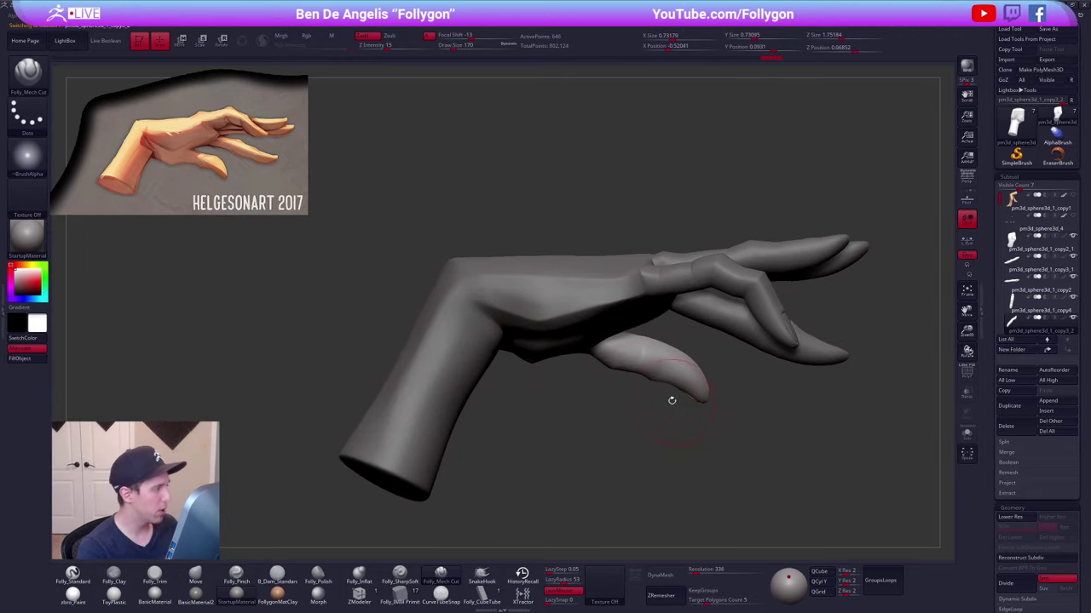
key(w)
drag(661, 373, 778, 417)
mouse_move(712, 439)
right_down()
mouse_move(696, 412)
mouse_move(652, 392)
right_up()
mouse_move(634, 398)
mouse_down()
mouse_move(739, 411)
mouse_move(687, 403)
mouse_up()
key(q)
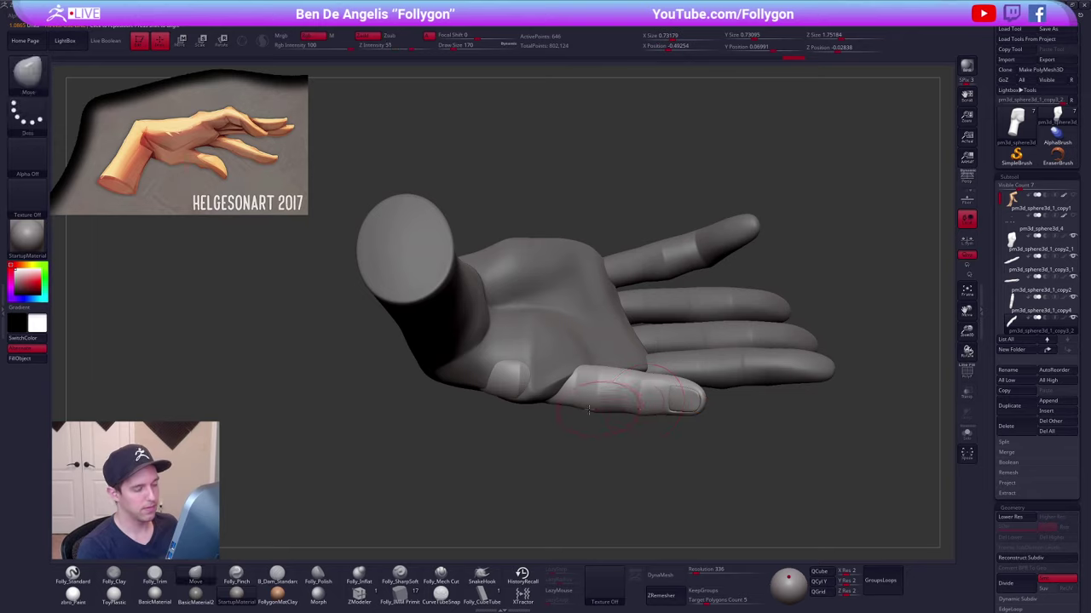
- Tuck the thumb's base that pokes through the palm back inside with the Move brush
right_drag(588, 407, 576, 271)
right_drag(547, 409, 539, 373)
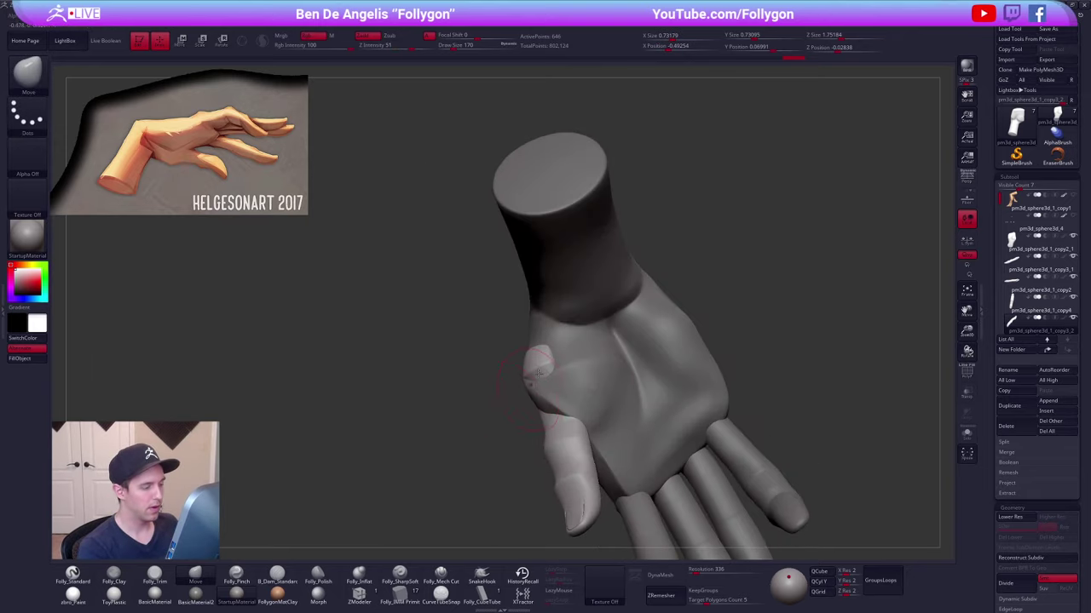
drag(537, 354, 542, 364)
mouse_move(522, 375)
right_down()
mouse_move(509, 433)
mouse_move(595, 436)
mouse_move(560, 418)
mouse_move(602, 426)
mouse_move(609, 439)
right_up()
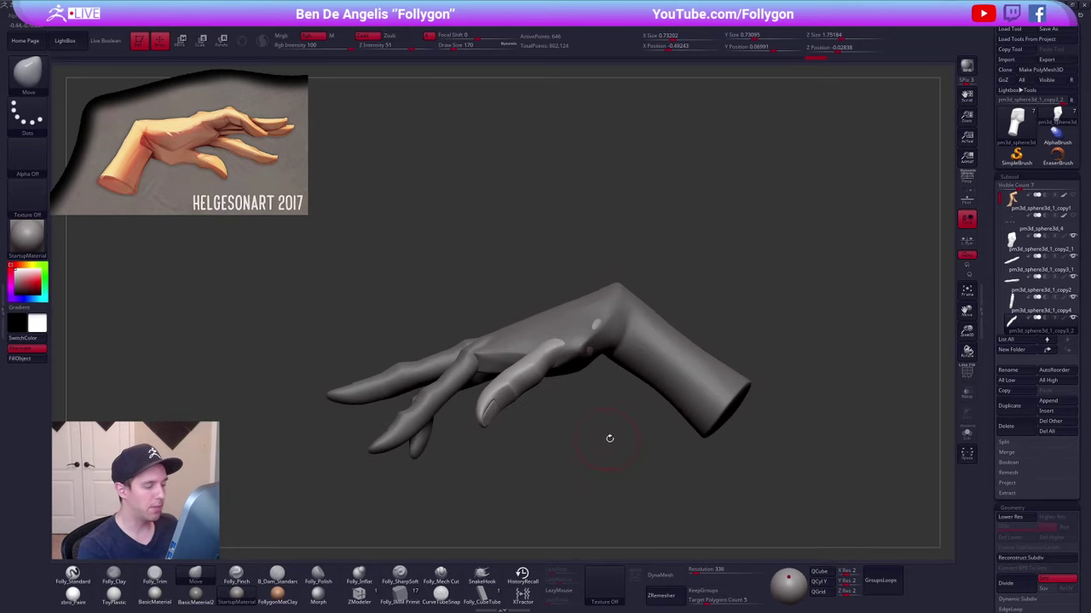
- Merge the finger subtools and the thumb down into a single subtool, accepting the non-undoable operation
click(1038, 264)
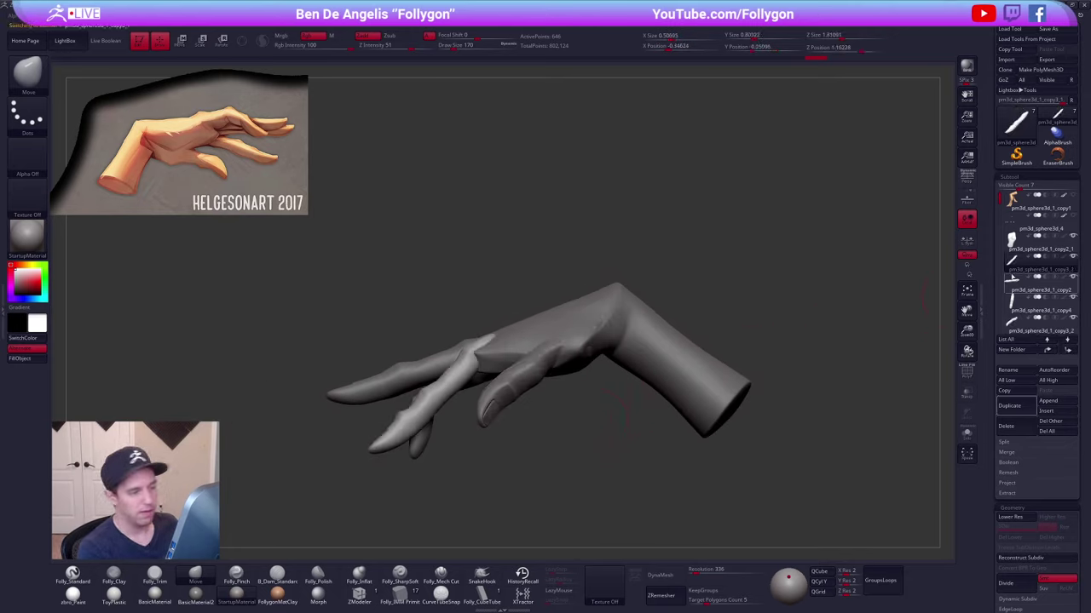
key(space)
click(817, 343)
click(784, 360)
key(space)
click(801, 354)
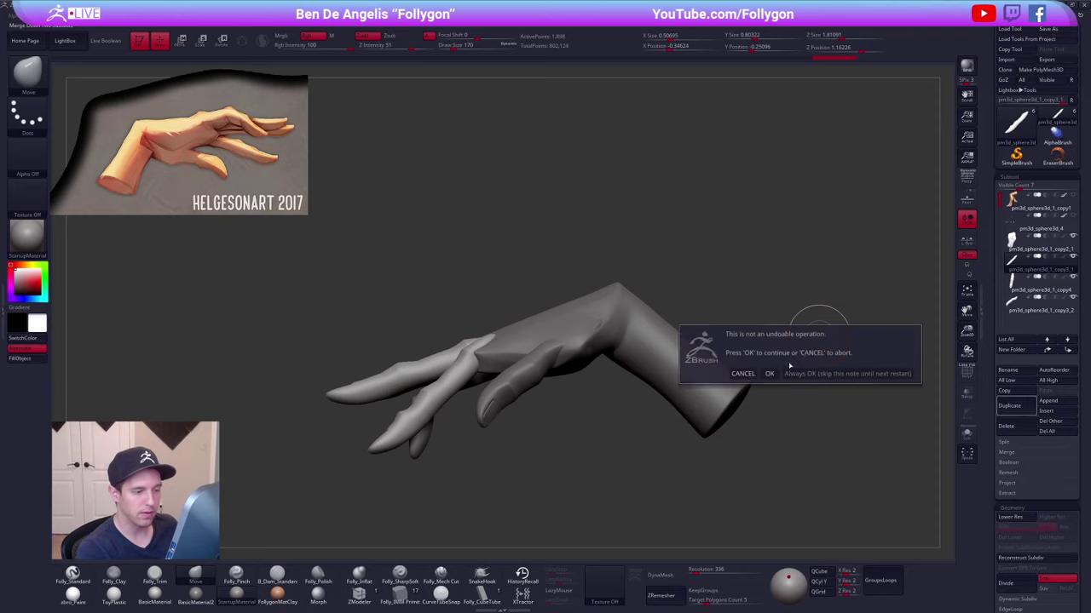
click(771, 373)
key(space)
click(815, 350)
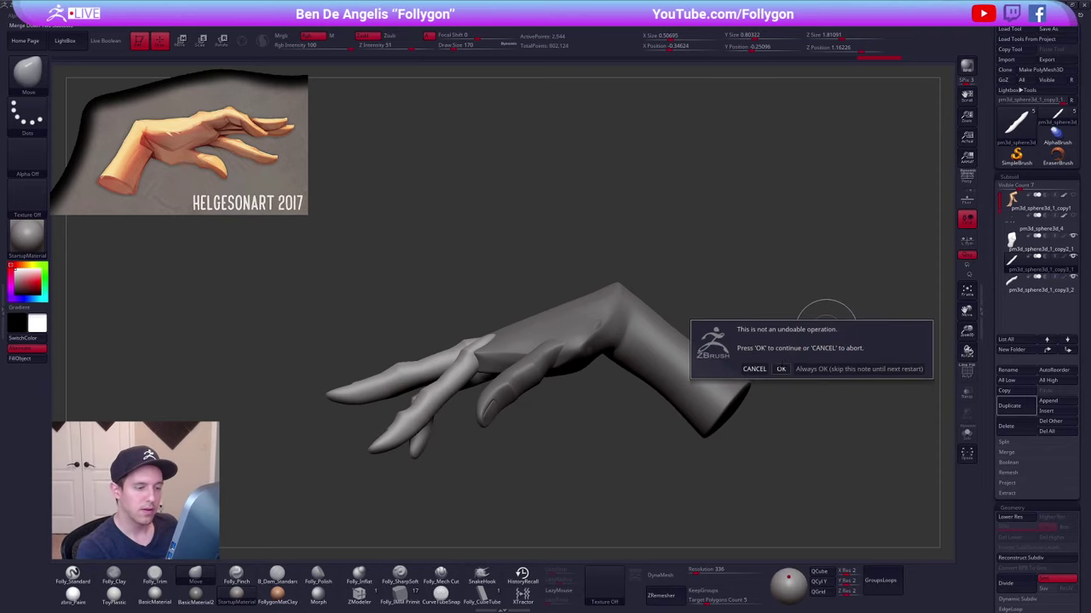
click(781, 370)
- Lower the merged fingers' subdivision level, isolate them with the wireframe shown, and regroup them with Auto Groups
drag(598, 453, 679, 429)
key(shift+d)
key(shift+f)
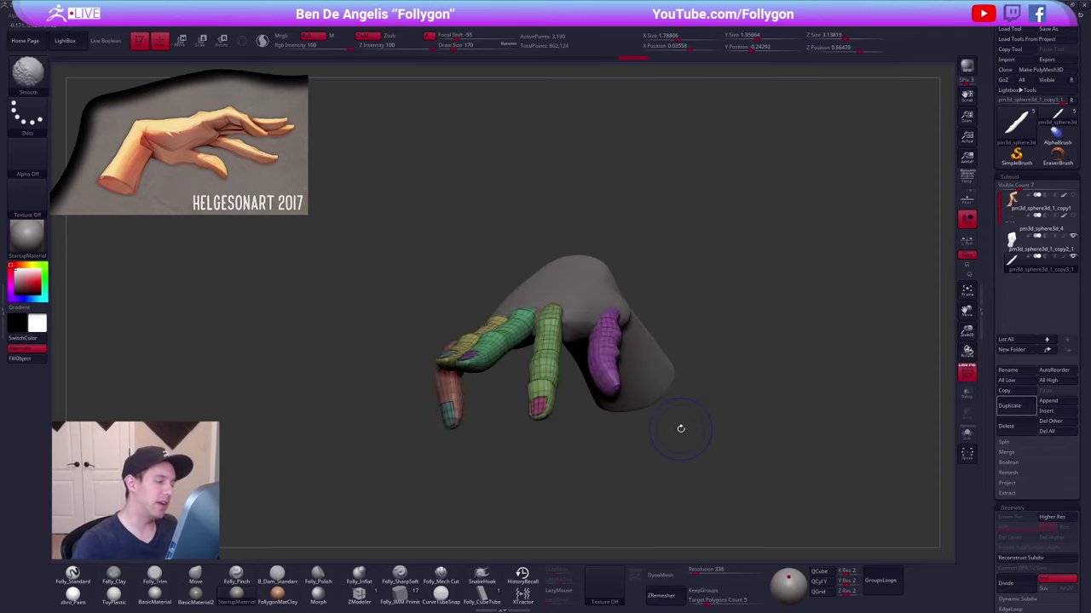
key(alt+s)
drag(583, 367, 598, 348)
key(space)
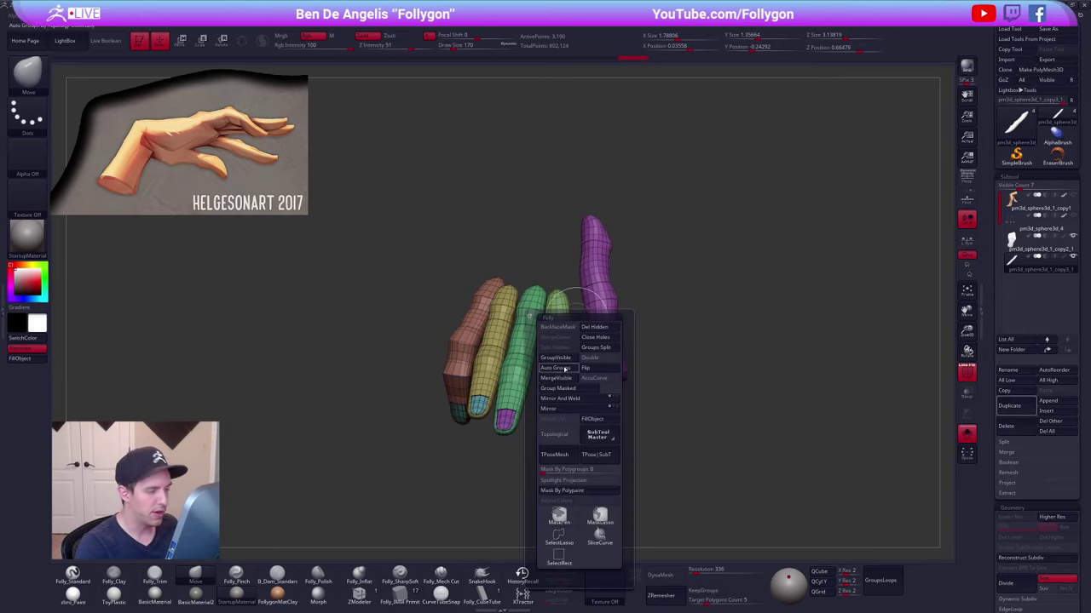
click(564, 369)
- Hide the finger and thumb polygroups with SelectRect until only the nails remain, and invert the visibility so the nails are hidden
key(ctrl+shift+space)
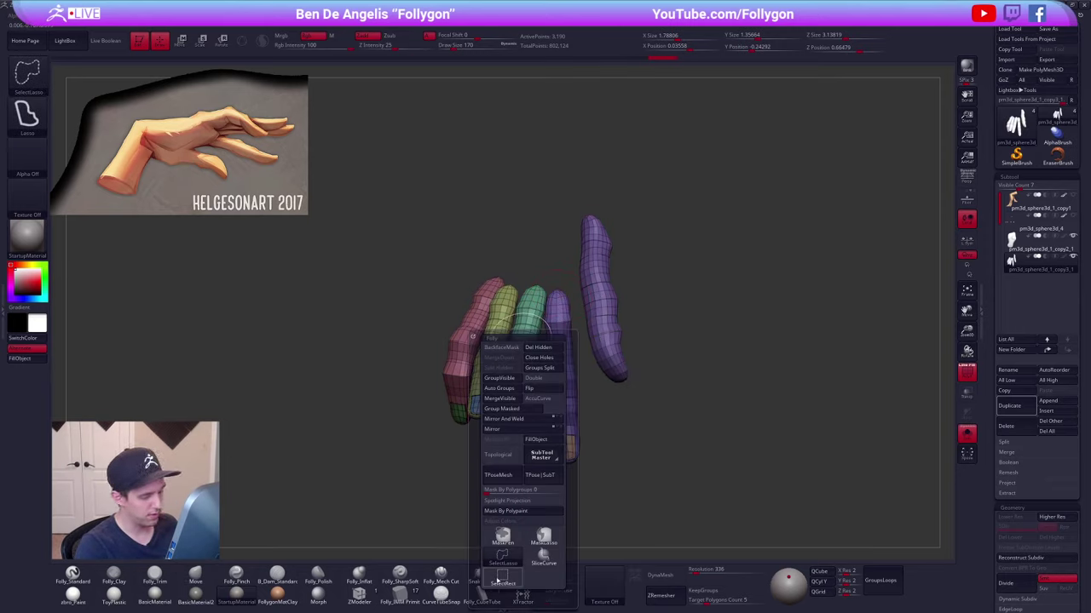
ctrl+shift+click(503, 578)
ctrl+shift+click(603, 322)
ctrl+shift+drag(630, 442, 641, 458)
ctrl+shift+click(558, 342)
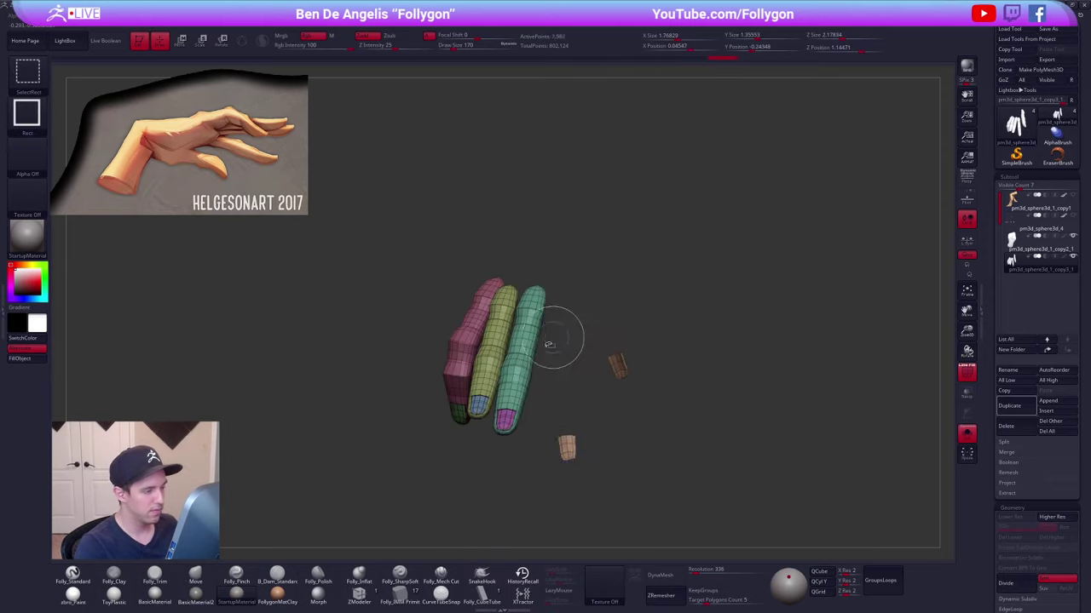
ctrl+shift+click(525, 337)
ctrl+shift+click(494, 330)
ctrl+shift+click(467, 339)
ctrl+shift+drag(652, 320, 670, 299)
- Split the hidden fingernails into their own subtool, check both parts, and turn off the wireframe display
key(space)
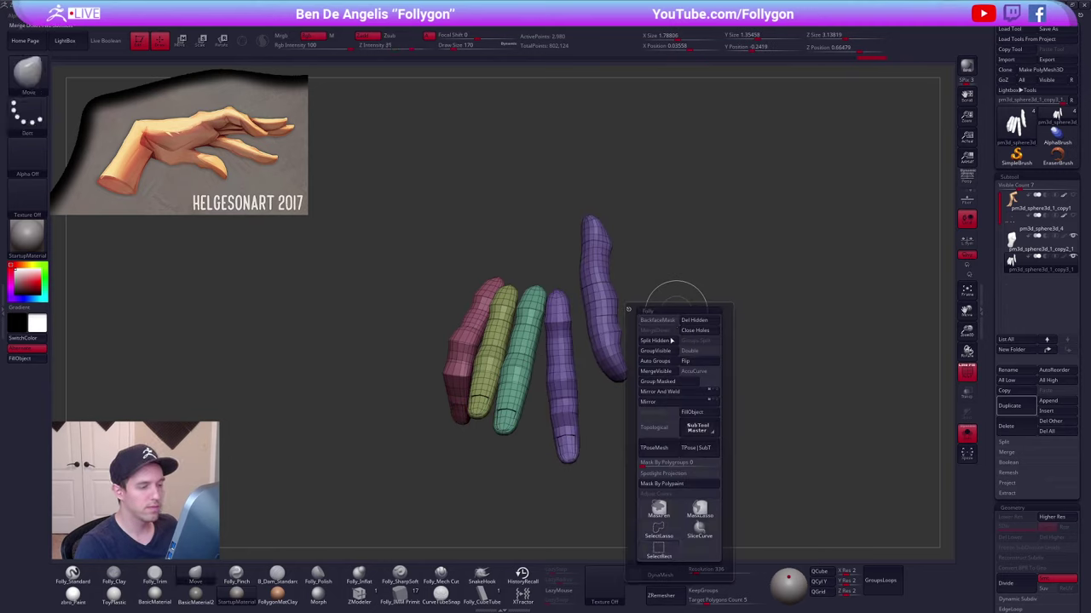
click(658, 341)
click(1040, 286)
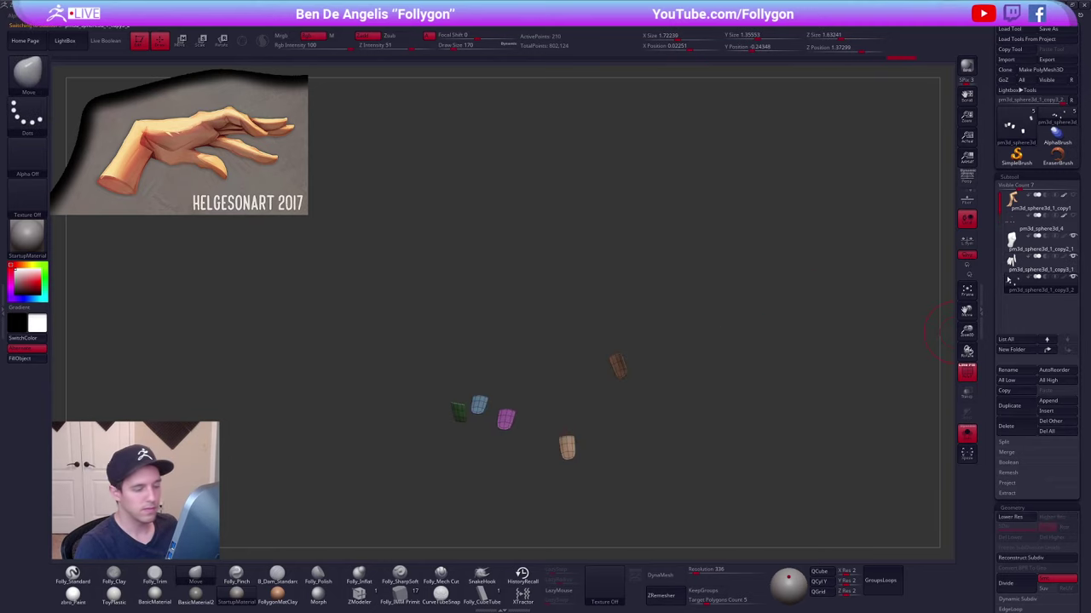
click(1040, 263)
drag(814, 358, 815, 260)
key(shift+f)
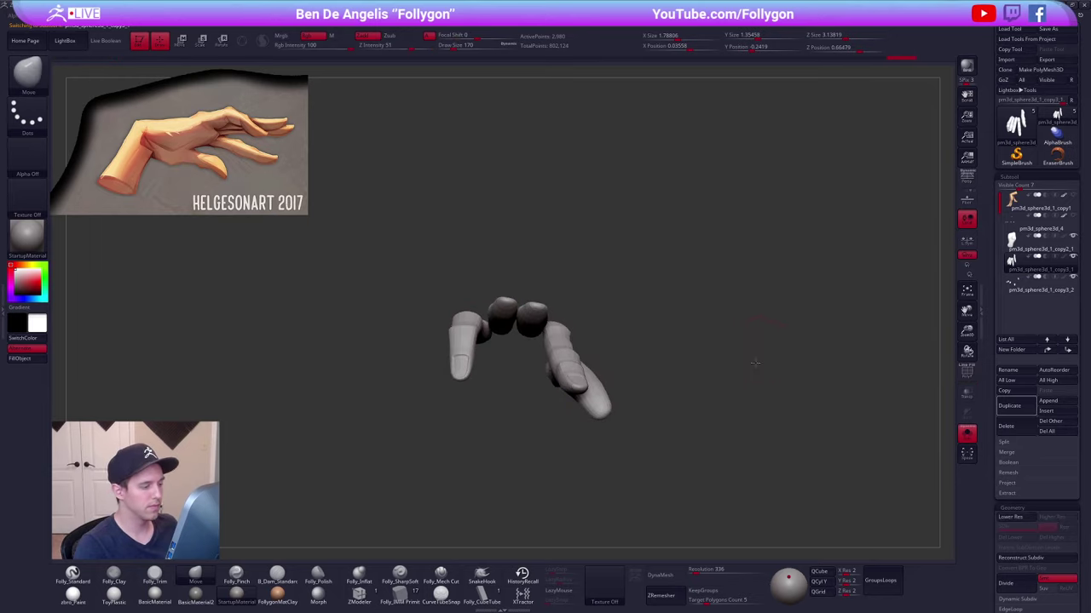
- Show the whole hand, mask everything but the ring finger, and rotate it slightly toward the little finger from its knuckle with Transpose
key(alt+s)
mouse_move(754, 366)
mouse_down()
mouse_move(732, 428)
mouse_move(812, 352)
mouse_up()
drag(812, 352, 810, 368)
key(w)
ctrl+click(569, 298)
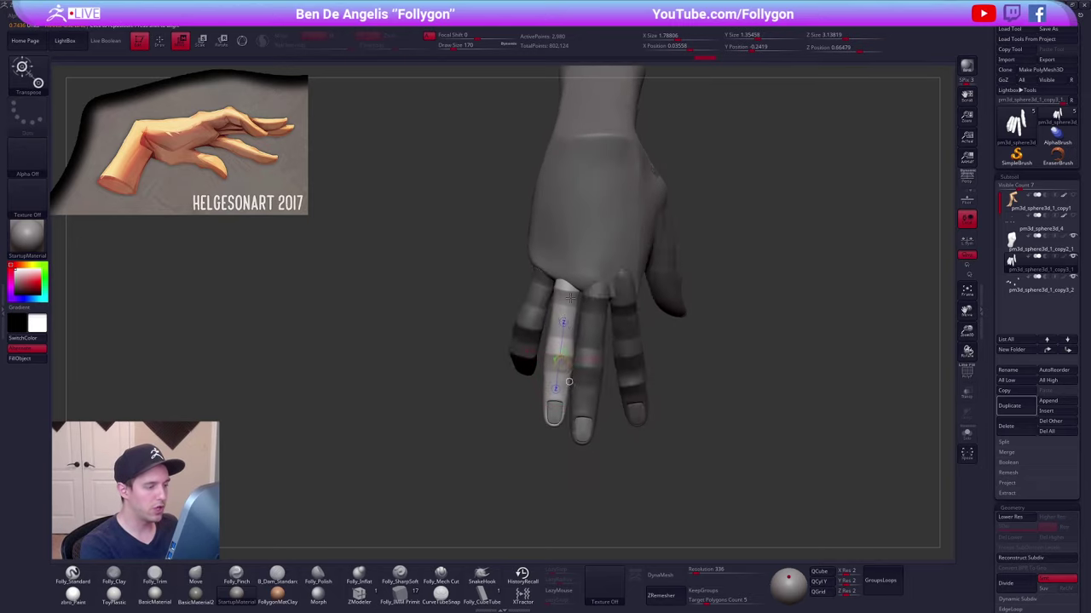
right_drag(570, 299, 573, 299)
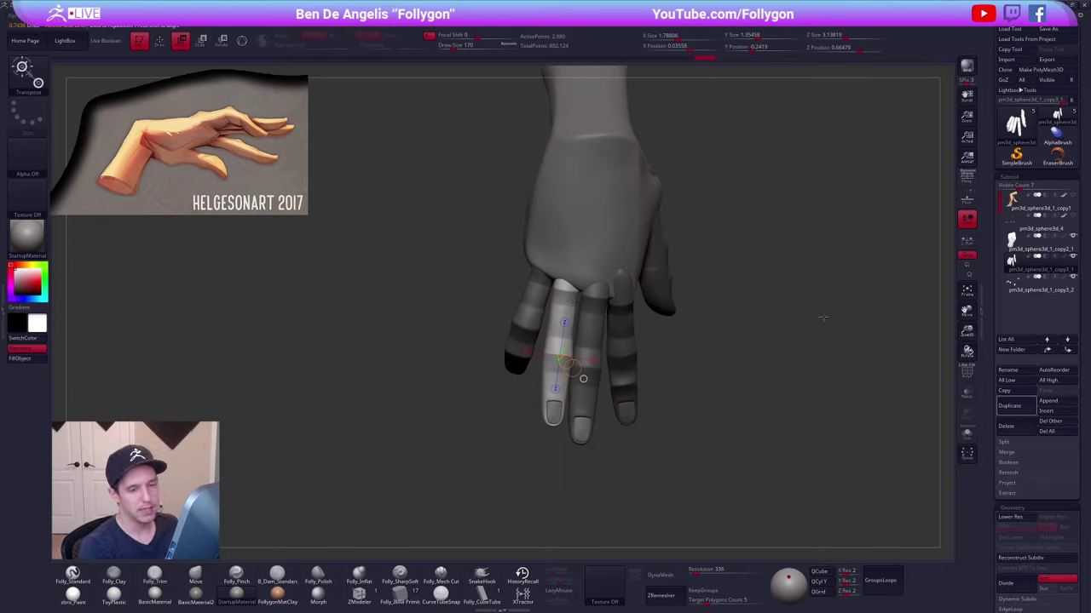
key(r)
drag(568, 280, 552, 453)
right_drag(552, 453, 549, 454)
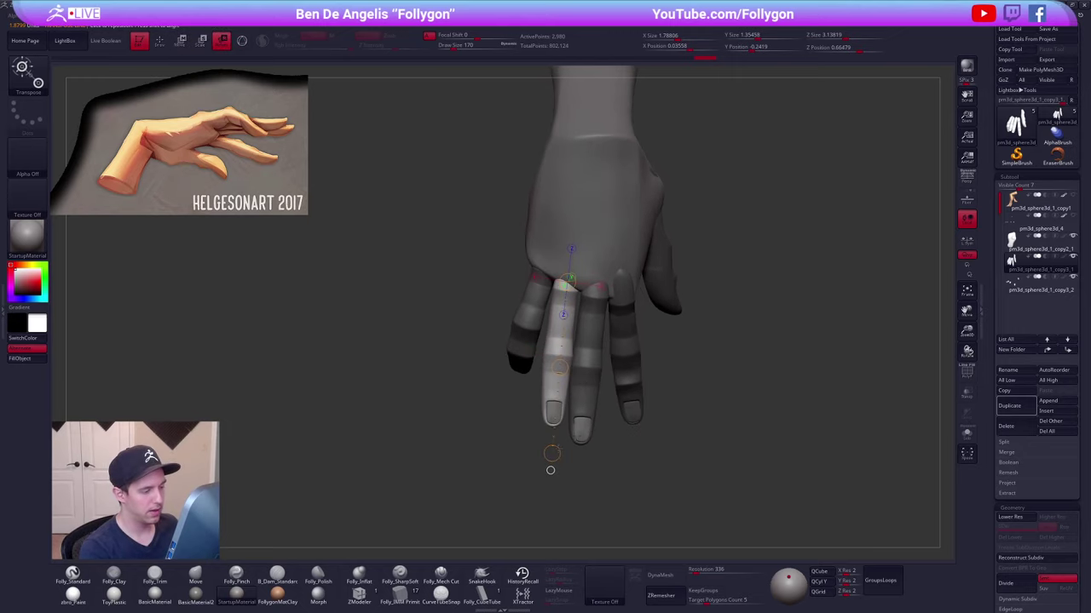
drag(551, 452, 543, 452)
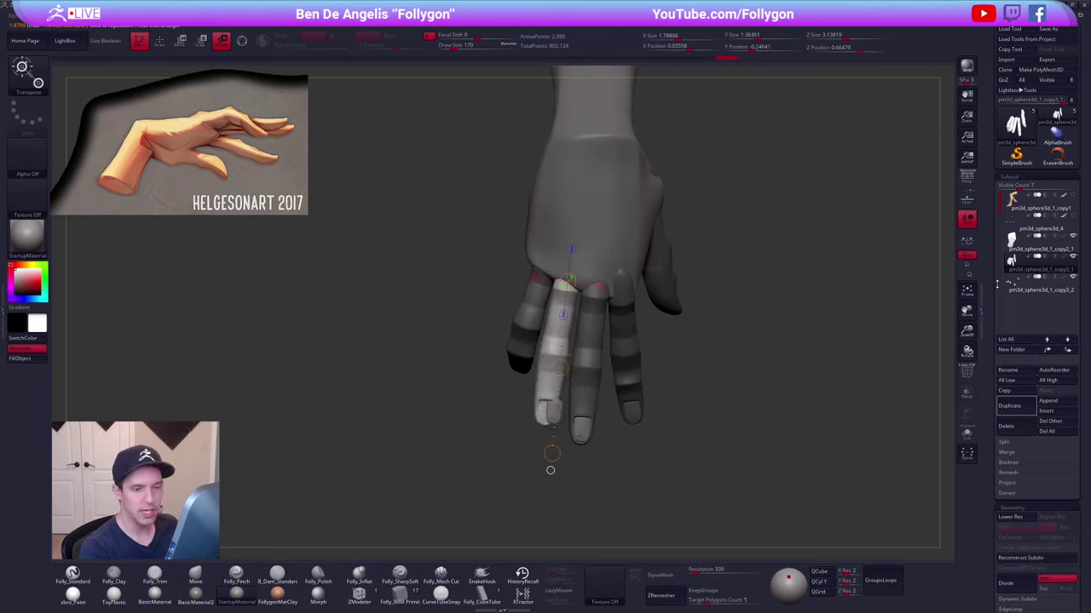
- Mask all nails except the ring finger's, rotate it back onto its fingertip with Transpose, and clear the mask
click(1012, 285)
key(q)
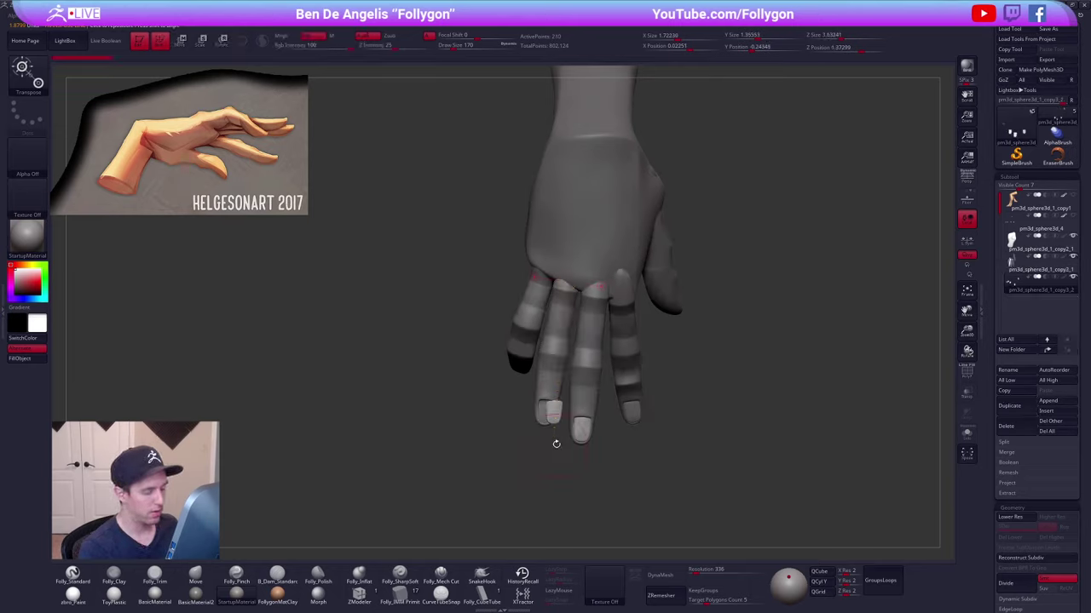
key(alt+s)
mouse_move(560, 440)
ctrl+mouse_down()
mouse_move(522, 442)
mouse_move(522, 454)
ctrl+mouse_up()
ctrl+click(530, 461)
key(r)
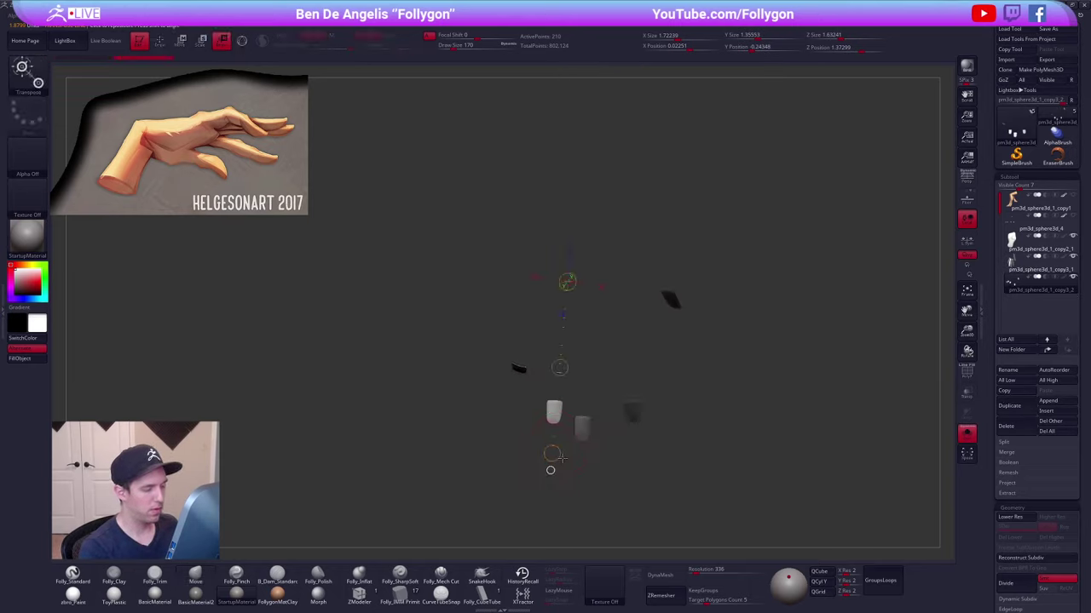
key(alt+s)
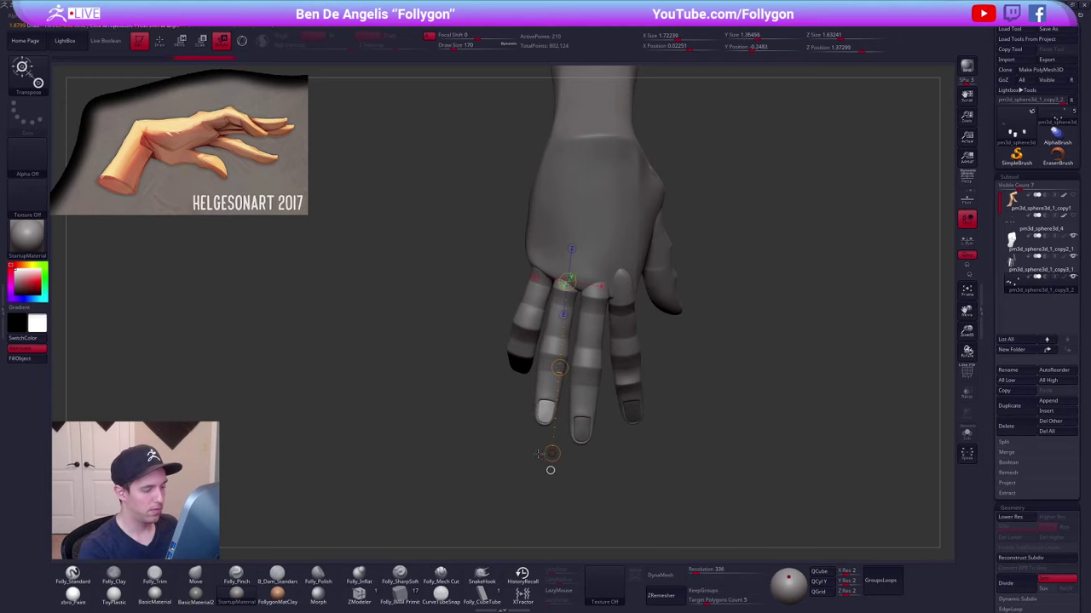
key(q)
mouse_move(791, 344)
ctrl+mouse_down()
mouse_move(810, 362)
mouse_move(786, 404)
mouse_move(731, 370)
ctrl+mouse_up()
click(1031, 265)
drag(691, 409, 666, 414)
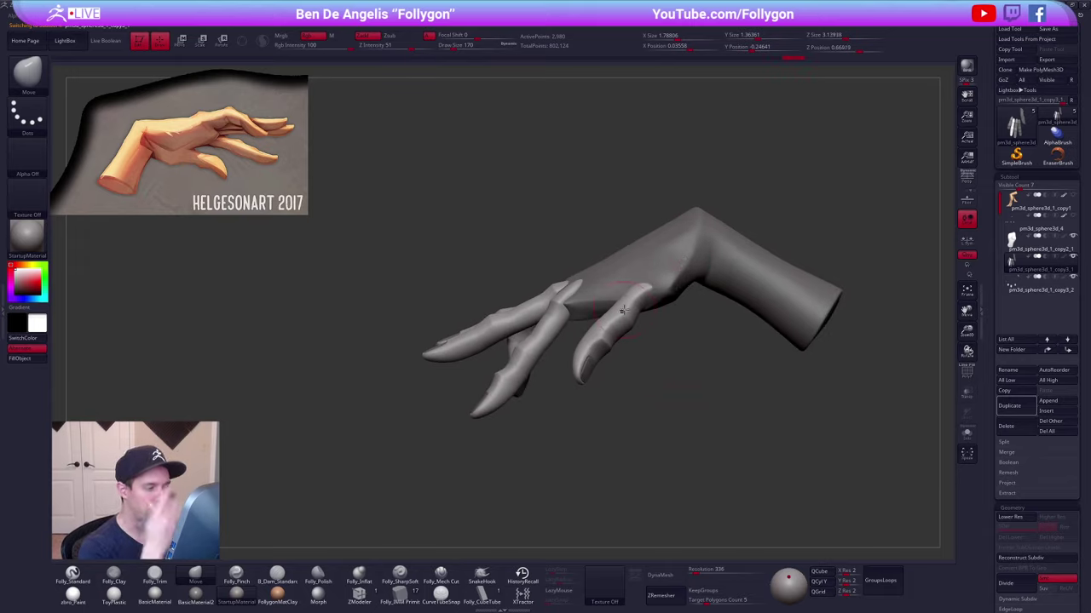
- Select the palm and refine its little-finger edge with the Move brush at size 279
mouse_move(511, 273)
mouse_down()
mouse_move(609, 358)
mouse_move(639, 365)
mouse_move(670, 353)
mouse_move(518, 421)
mouse_up()
alt+click(570, 248)
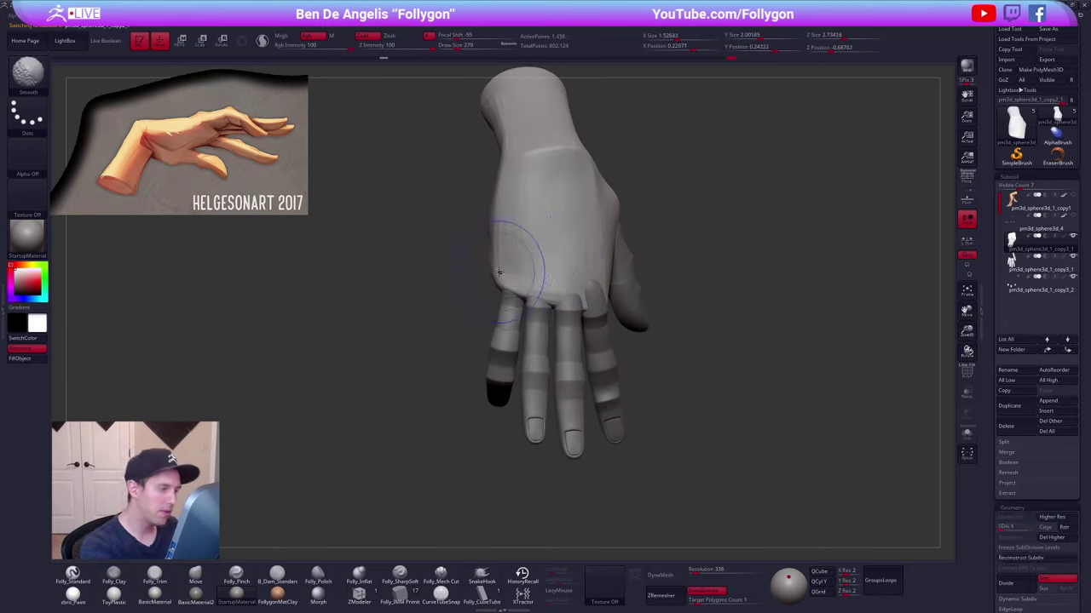
drag(499, 272, 496, 277)
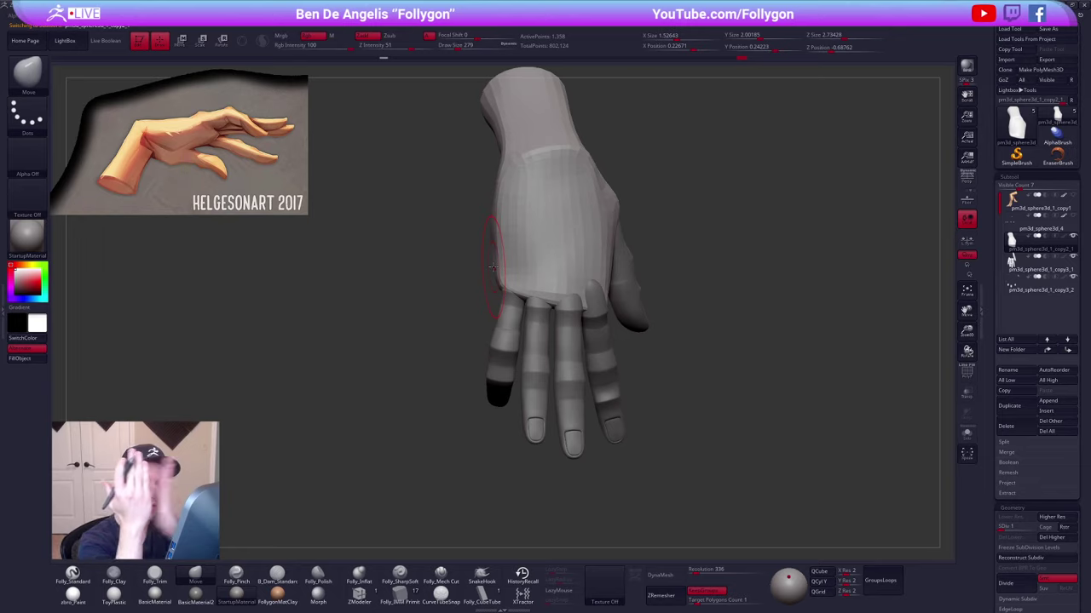
drag(426, 277, 558, 286)
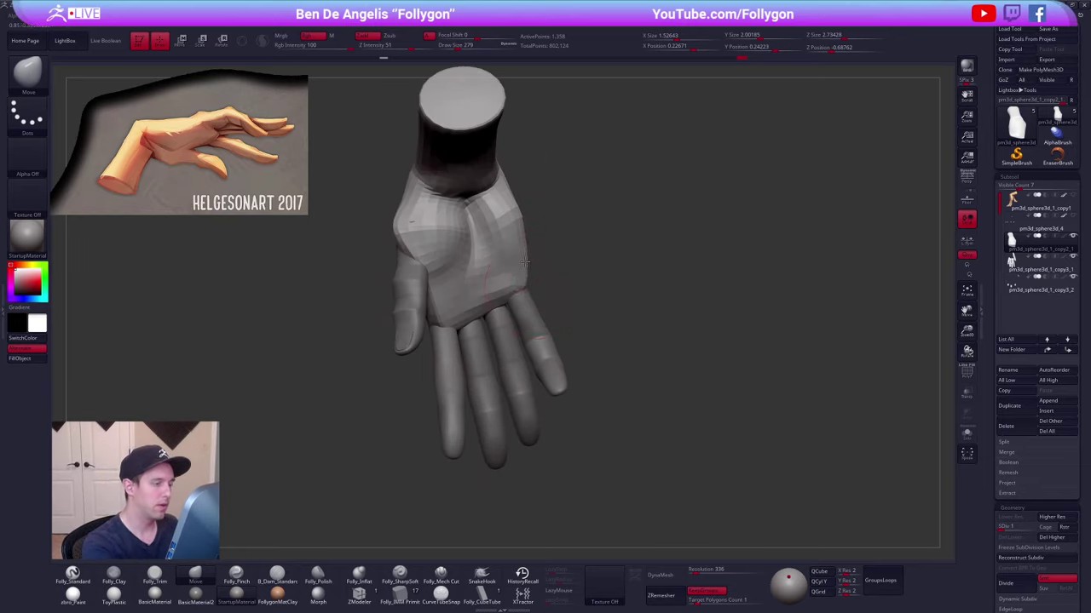
right_drag(525, 262, 512, 226)
mouse_move(384, 290)
right_down()
mouse_move(455, 298)
mouse_move(465, 311)
mouse_move(516, 306)
mouse_move(473, 298)
right_up()
- Adjust the palm's thumb-side contour with the Move brush at sizes 203 and 292
key(space)
drag(474, 299, 466, 298)
drag(511, 239, 518, 249)
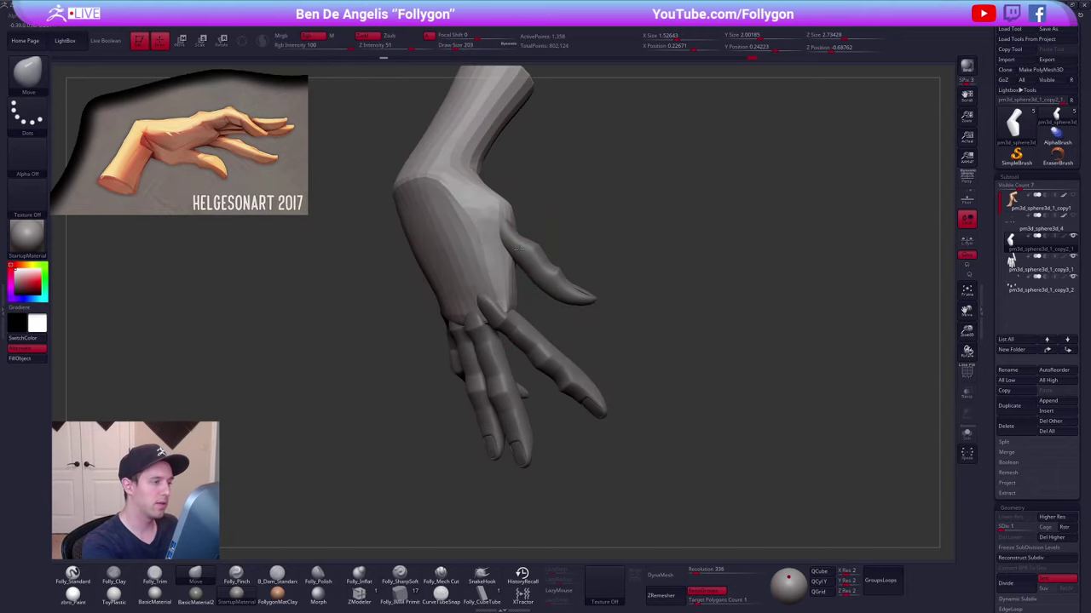
mouse_move(518, 248)
right_down()
mouse_move(467, 266)
mouse_move(471, 278)
right_up()
key(space)
drag(470, 269, 480, 269)
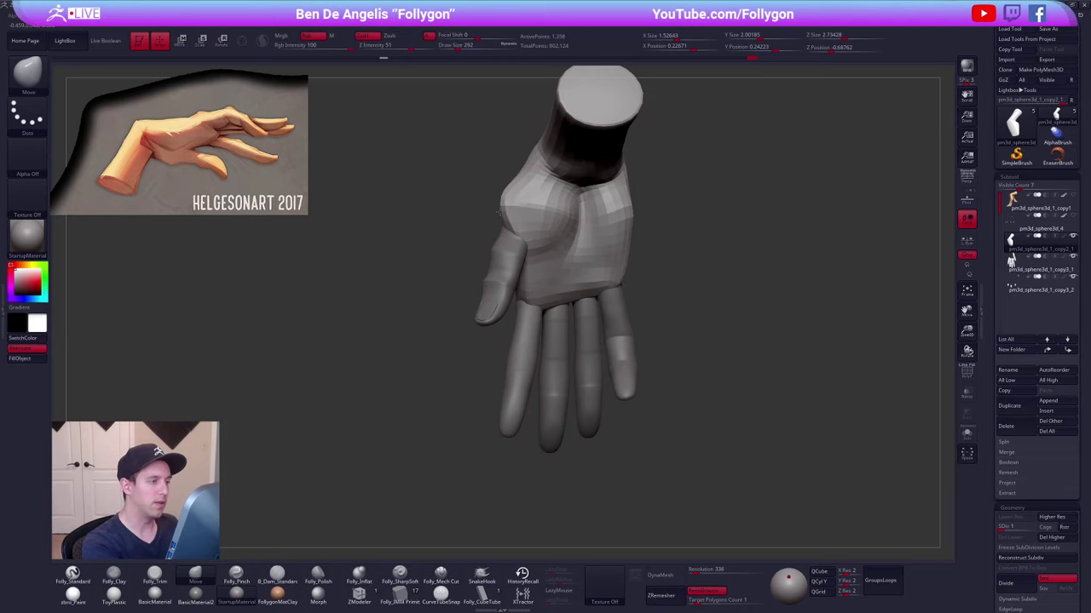
- Mask everything but the thumb, rotate it with Transpose, and tuck its base into the palm with the Move brush
alt+click(505, 247)
right_drag(505, 249, 540, 277)
key(r)
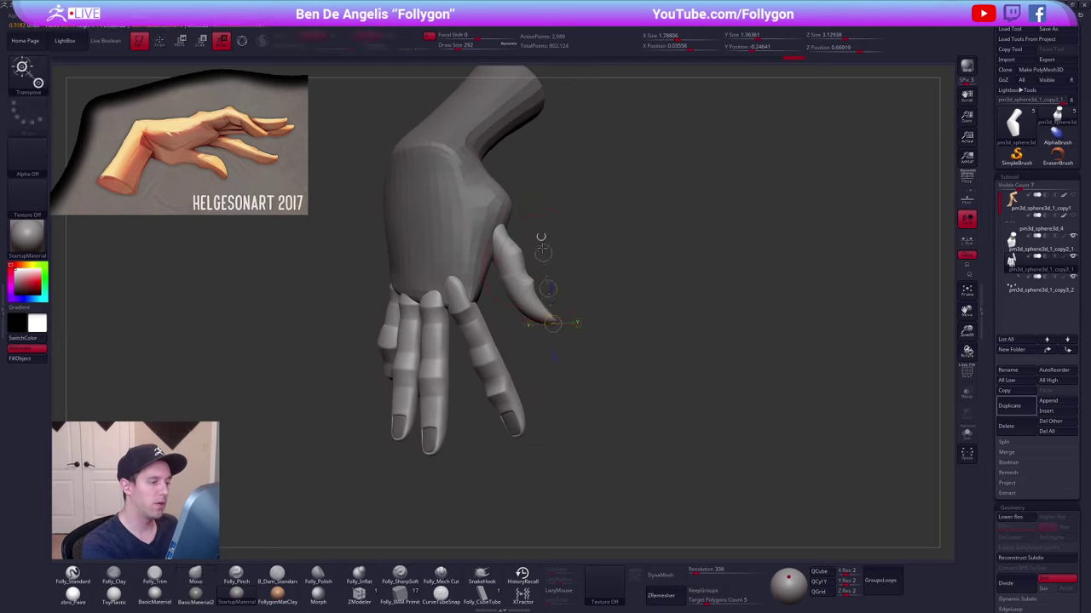
key(ctrl+z)
ctrl+drag(521, 270, 555, 266)
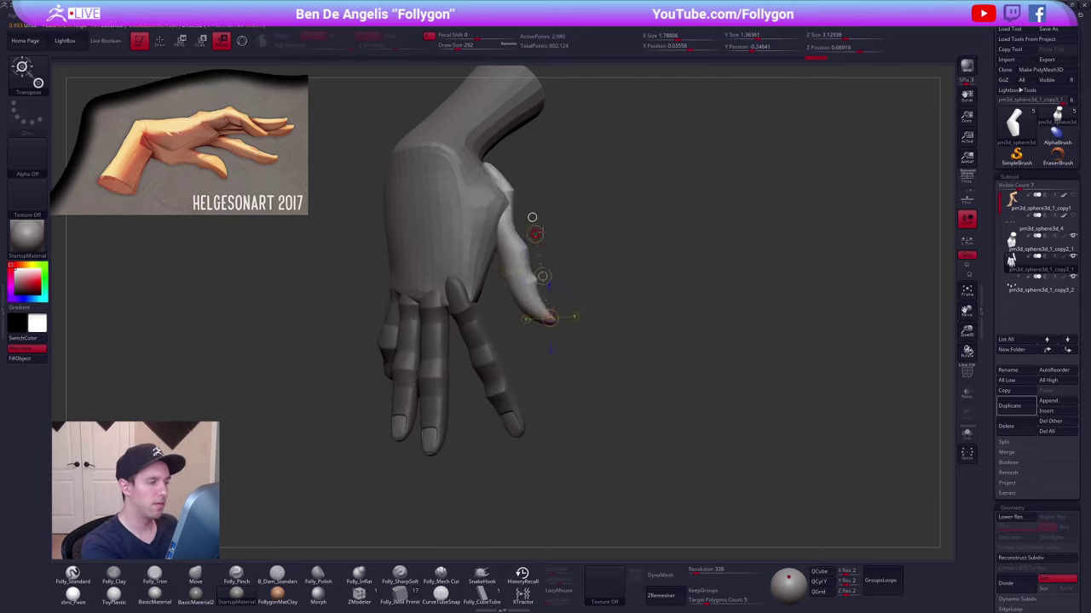
key(q)
right_drag(532, 217, 493, 201)
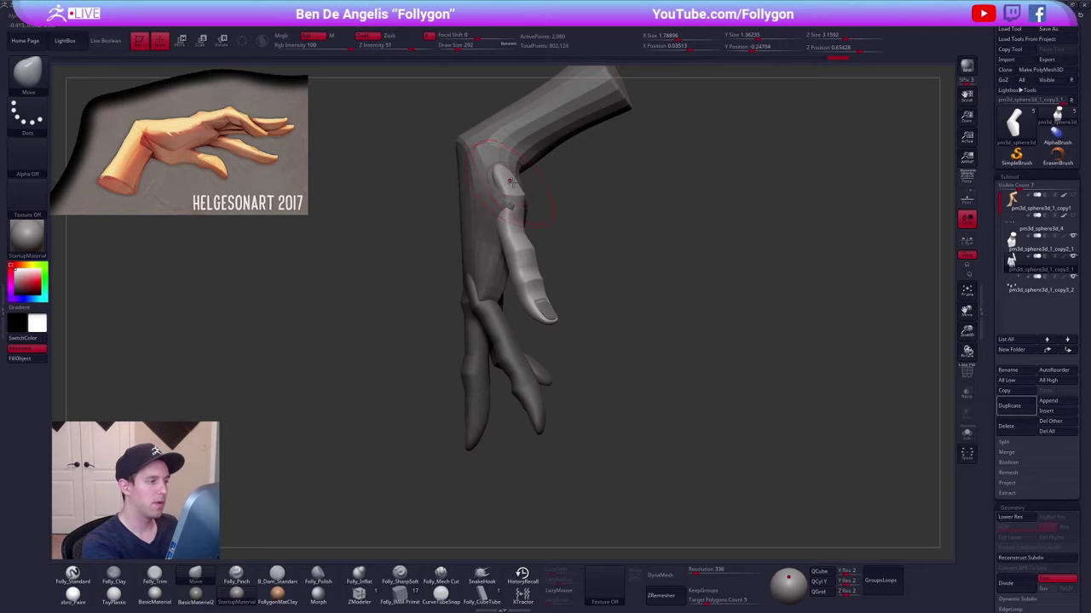
drag(499, 179, 493, 175)
mouse_move(486, 172)
right_down()
mouse_move(513, 170)
mouse_move(499, 183)
mouse_move(520, 236)
mouse_move(539, 256)
mouse_move(549, 233)
mouse_move(563, 271)
right_up()
- Select the palm, smooth the area above the thumb at subdivision level 3, and return it to level 5
alt+click(504, 220)
right_drag(576, 312, 530, 264)
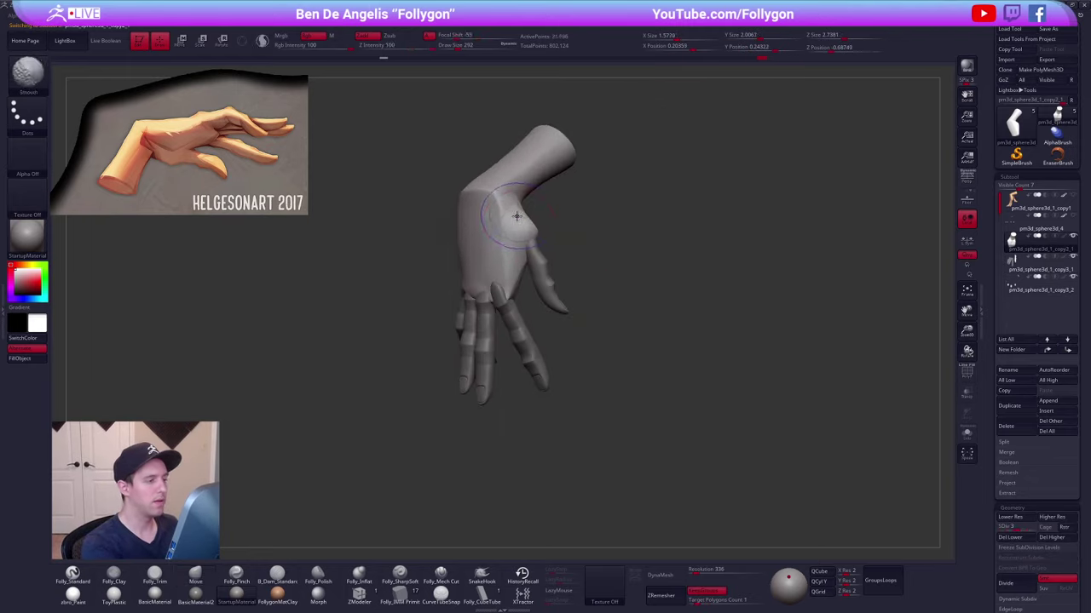
key(shift+d)
key(shift+d)
key(2)
shift+drag(514, 222, 512, 249)
key(d)
right_drag(516, 245, 575, 260)
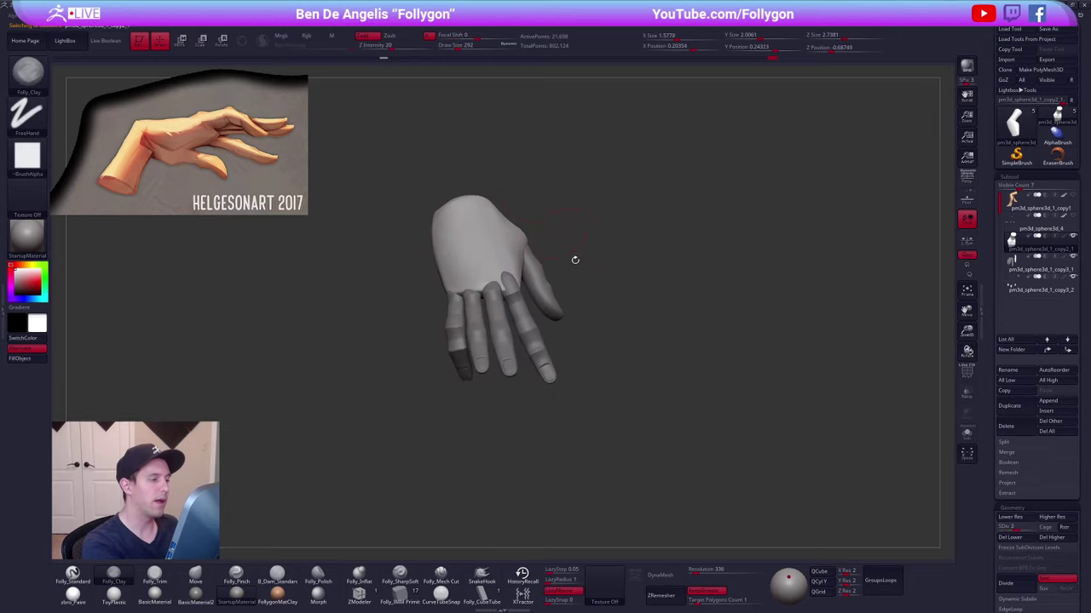
right_drag(667, 421, 703, 407)
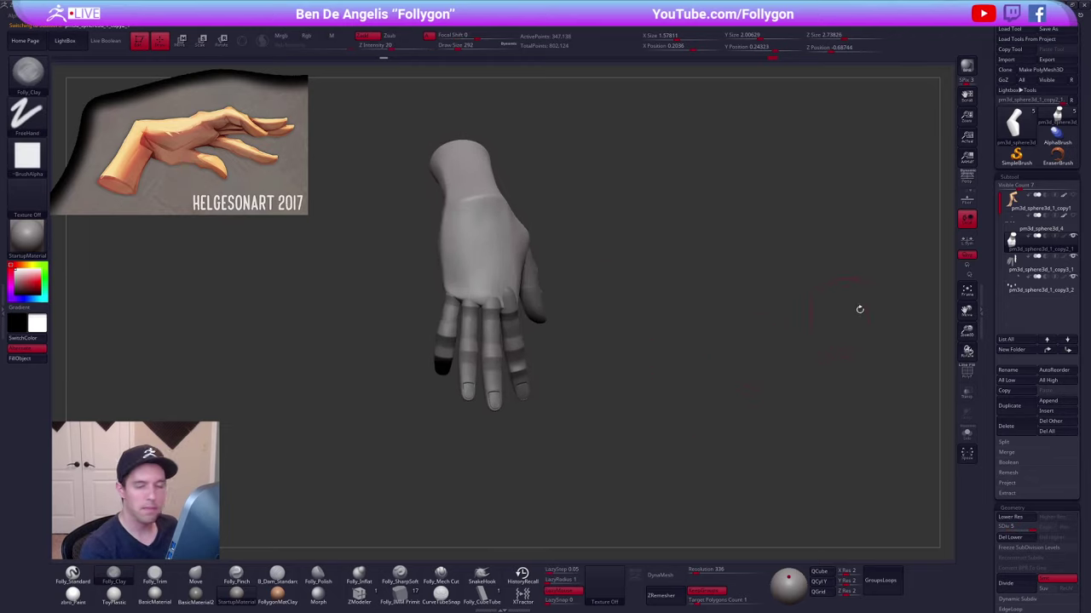
- Select the fingers, clear their mask, and subdivide them up to level 4
click(1017, 268)
ctrl+drag(891, 322, 867, 313)
key(shift+f)
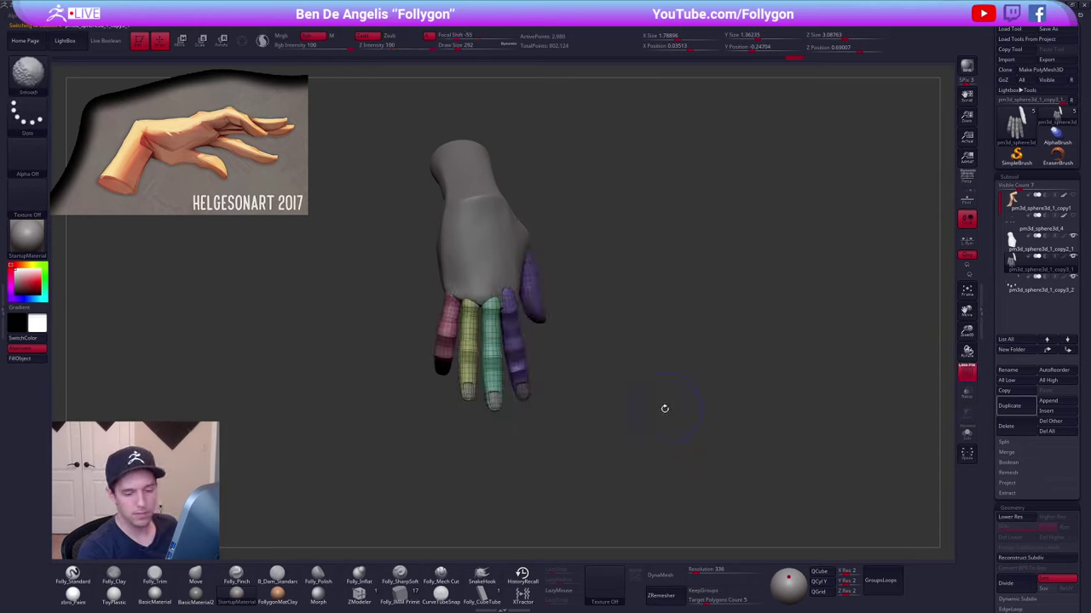
key(shift+f)
key(ctrl+d)
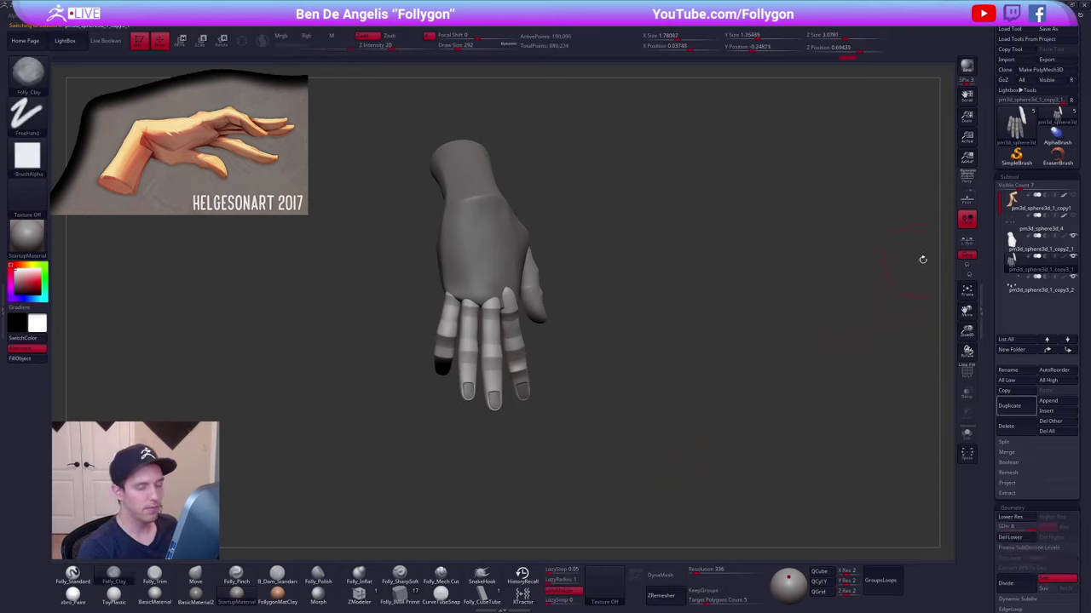
key(ctrl+shift+d)
- Merge the palm with the fingers and thumb into one subtool, and inspect the combined mesh in wireframe
click(784, 331)
click(752, 360)
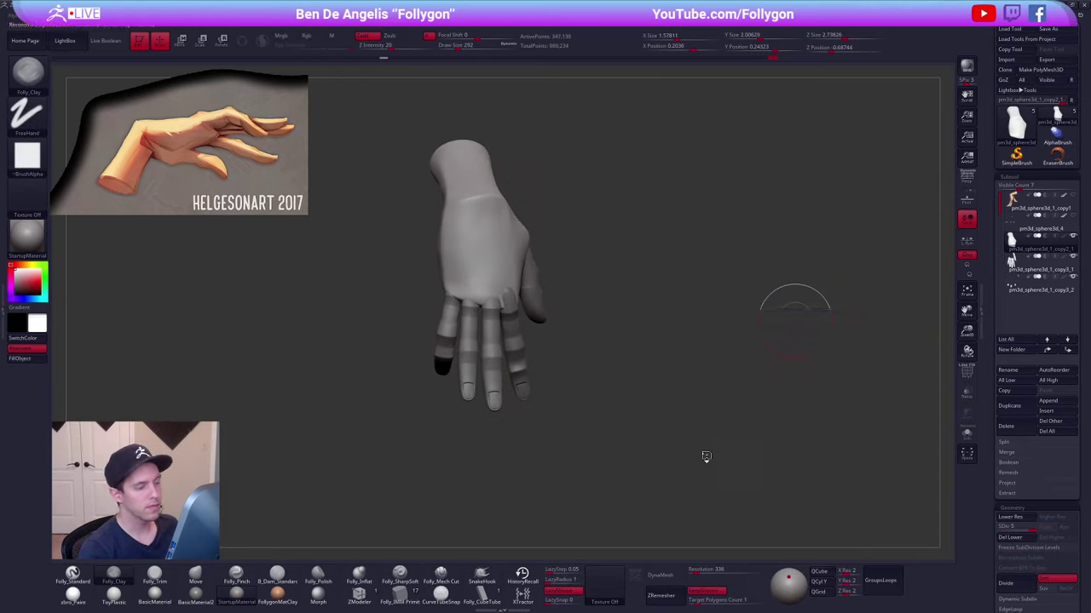
drag(694, 396, 678, 482)
right_drag(571, 311, 576, 354)
key(shift+f)
key(shift+f)
mouse_move(566, 294)
right_down()
mouse_move(557, 273)
mouse_move(546, 297)
right_up()
key(shift+f)
key(shift+f)
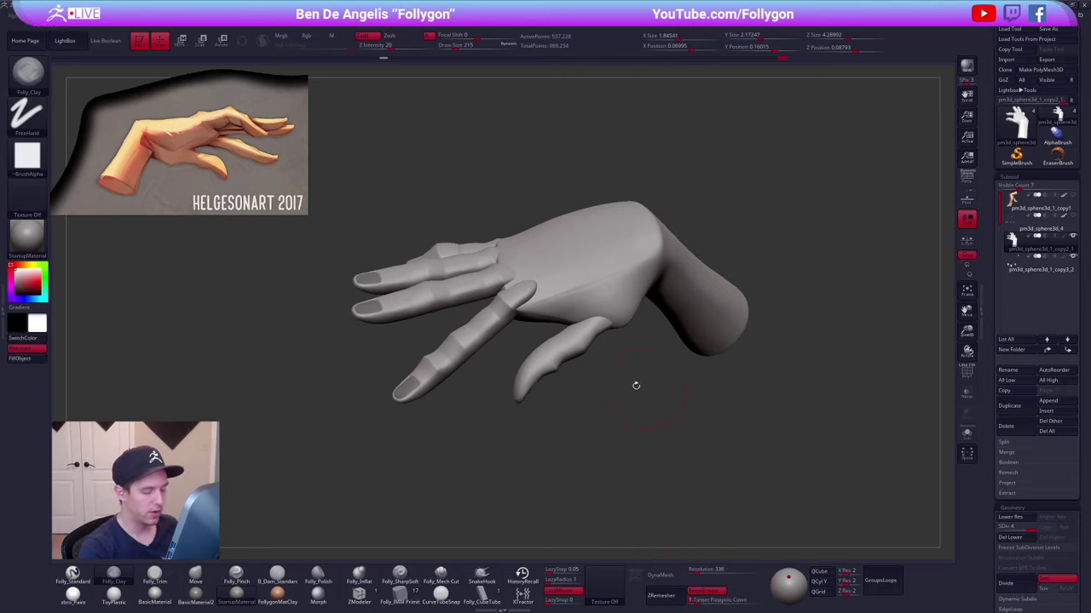
- Isolate the index finger with a topology mask and adjust its base at the knuckle with the Move brush
key(w)
ctrl+click(523, 293)
key(q)
key(b)
key(m)
key(v)
mouse_move(529, 296)
right_down()
mouse_move(520, 289)
mouse_move(537, 292)
mouse_move(529, 277)
mouse_move(504, 273)
mouse_move(537, 332)
mouse_move(524, 281)
mouse_move(540, 270)
mouse_move(515, 278)
mouse_move(506, 240)
mouse_move(541, 251)
mouse_move(589, 314)
mouse_move(565, 280)
right_up()
- Mask around the neighbouring fingers in turn and fit their bases to the knuckles with the Move brush
key(w)
ctrl+click(514, 285)
key(q)
key(w)
ctrl+click(504, 260)
key(q)
mouse_move(562, 203)
right_down()
mouse_move(551, 275)
mouse_move(561, 266)
mouse_move(601, 273)
right_up()
ctrl+click(604, 273)
- Set the Move brush size to 181 and mask the fingers and thumb so only the palm stays editable
key(space)
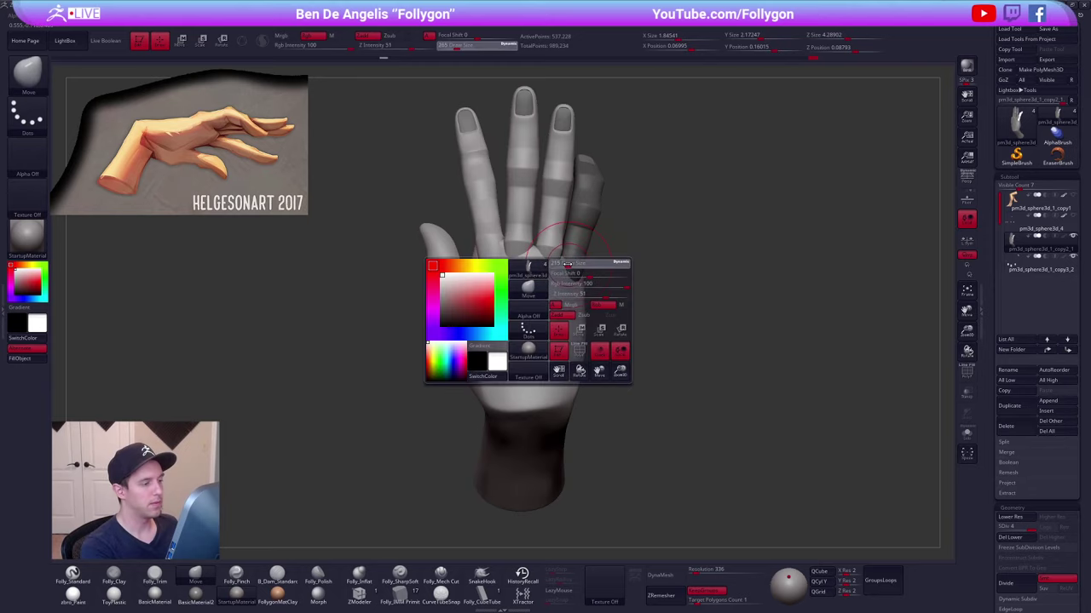
drag(562, 314, 559, 314)
key(w)
ctrl+click(550, 313)
key(q)
right_drag(555, 285, 559, 271)
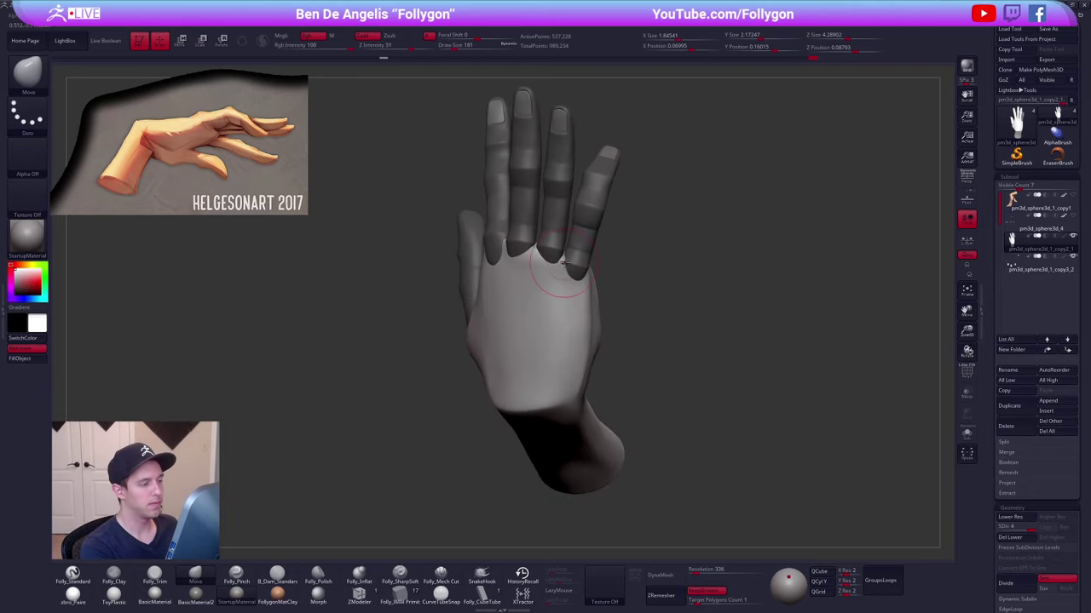
- Shape the palm's edge between the finger bases with the Move brush at sizes 67 and 96
key(space)
drag(563, 273, 552, 272)
mouse_move(554, 271)
ctrl+right_down()
mouse_move(564, 284)
mouse_move(565, 262)
ctrl+right_up()
key(space)
drag(565, 262, 561, 261)
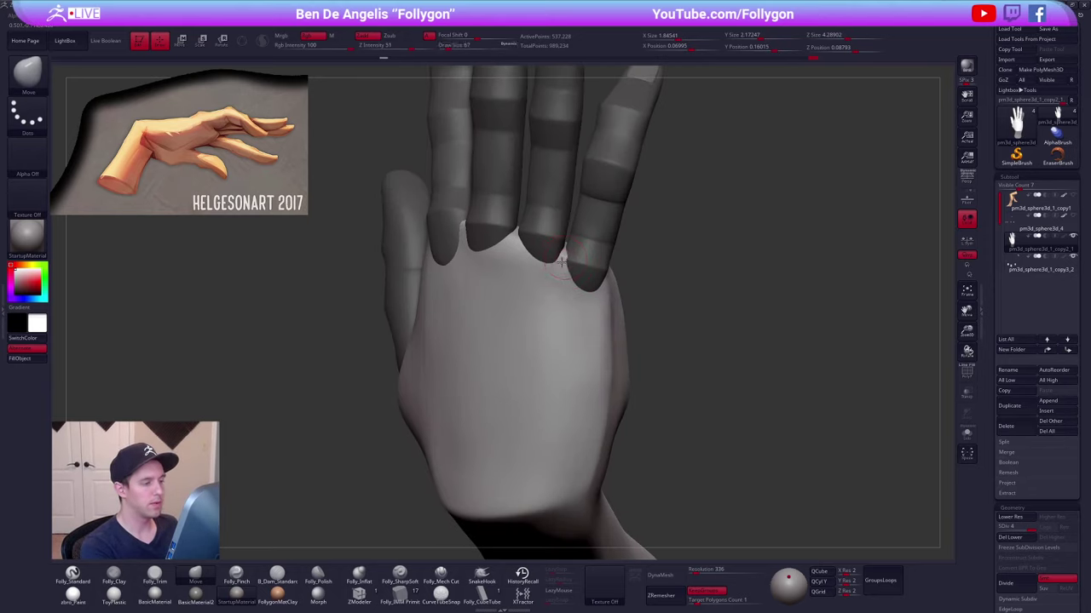
right_drag(555, 267, 517, 248)
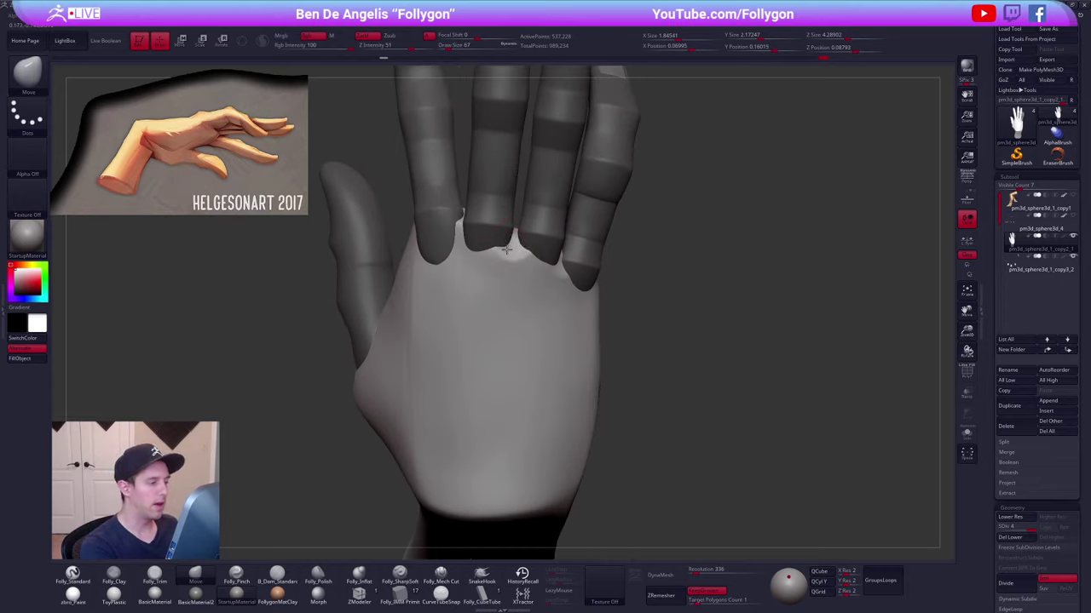
key(space)
drag(509, 253, 513, 253)
mouse_move(508, 252)
right_down()
mouse_move(464, 239)
mouse_move(455, 280)
mouse_move(498, 252)
mouse_move(426, 230)
mouse_move(417, 273)
mouse_move(625, 324)
mouse_move(706, 375)
right_up()
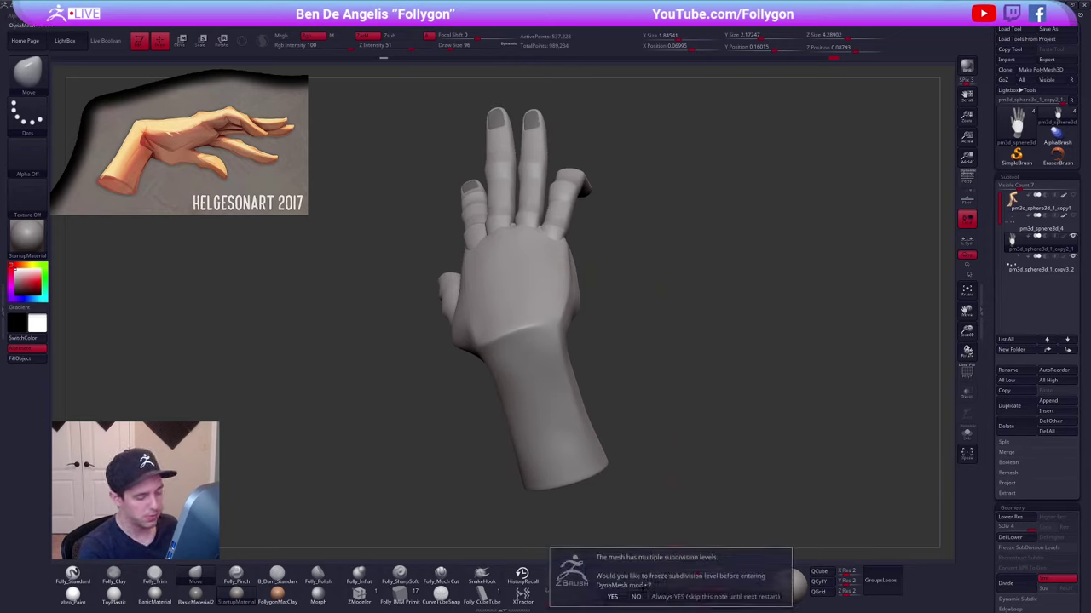
- DynaMesh the merged hand at resolution 336 and blend the finger bases into the back of the palm with the Folly_Clay brush
click(652, 572)
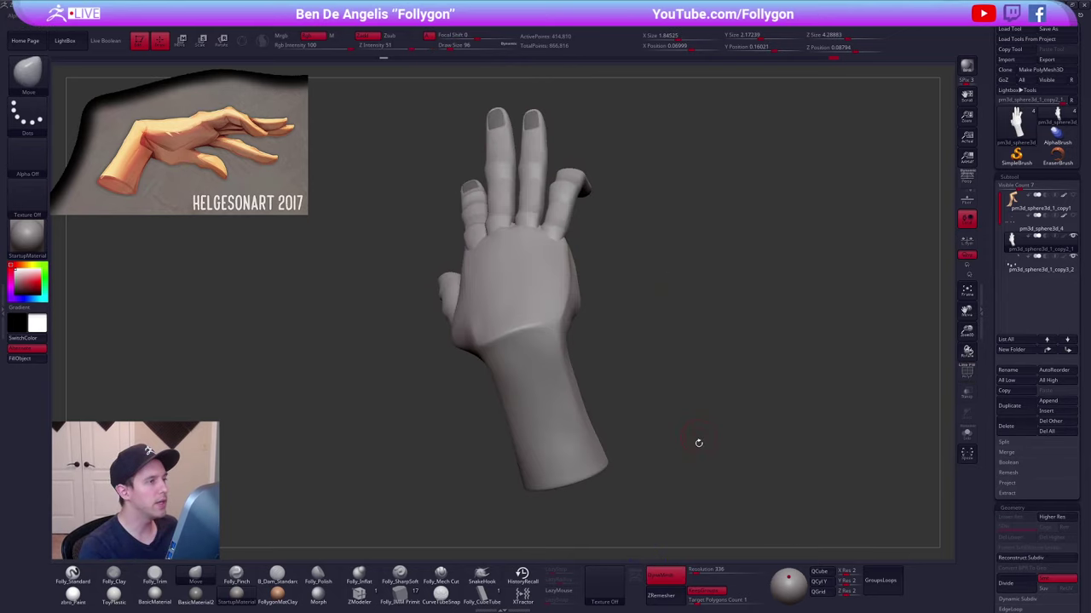
mouse_move(699, 441)
right_down()
mouse_move(693, 463)
mouse_move(560, 297)
mouse_move(565, 280)
right_up()
key(2)
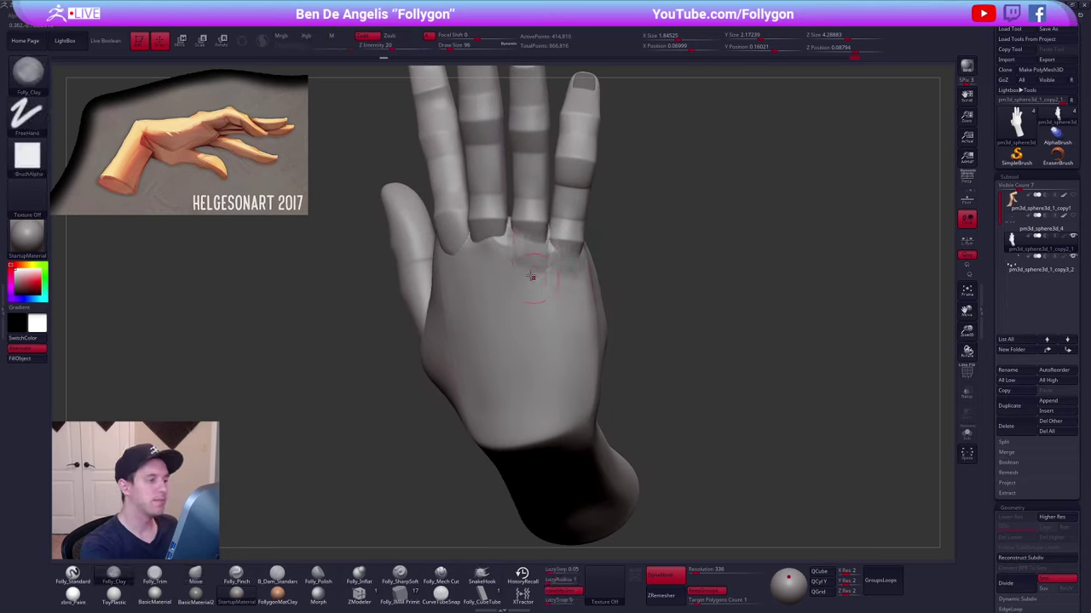
right_drag(530, 277, 475, 249)
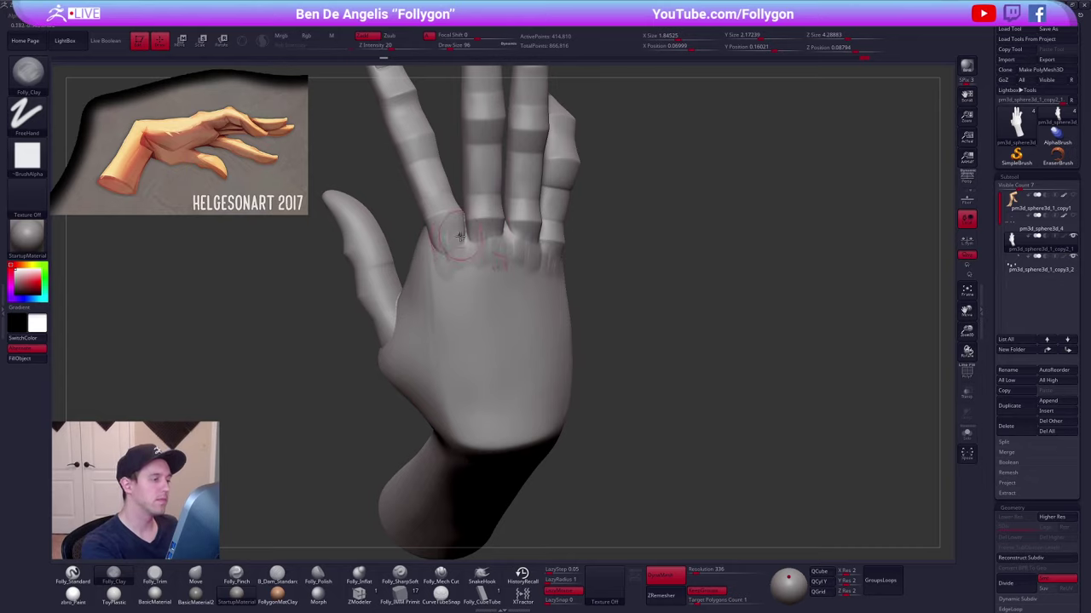
mouse_move(446, 335)
right_down()
mouse_move(471, 298)
mouse_move(424, 368)
mouse_move(439, 382)
mouse_move(452, 372)
mouse_move(465, 443)
right_up()
- Carve the junction of thumb and palm with the Folly_Mech Cut brush at size 113 and smooth it
click(440, 575)
right_drag(439, 539, 509, 365)
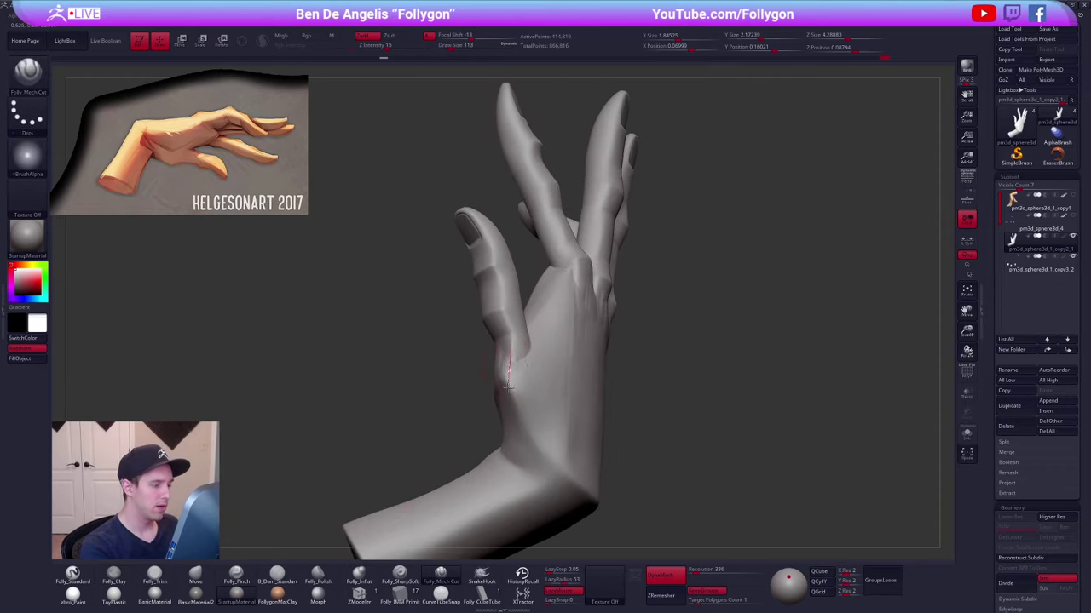
drag(509, 387, 508, 393)
mouse_move(508, 393)
right_down()
mouse_move(533, 401)
mouse_move(541, 418)
right_up()
right_drag(426, 417, 522, 382)
key(3)
shift+drag(475, 376, 465, 368)
- Blend the index and little finger bases into the inner palm with Folly_Clay and Folly_Mech Cut at size 113
mouse_move(375, 366)
right_down()
mouse_move(408, 337)
mouse_move(475, 352)
right_up()
key(2)
drag(460, 305, 466, 305)
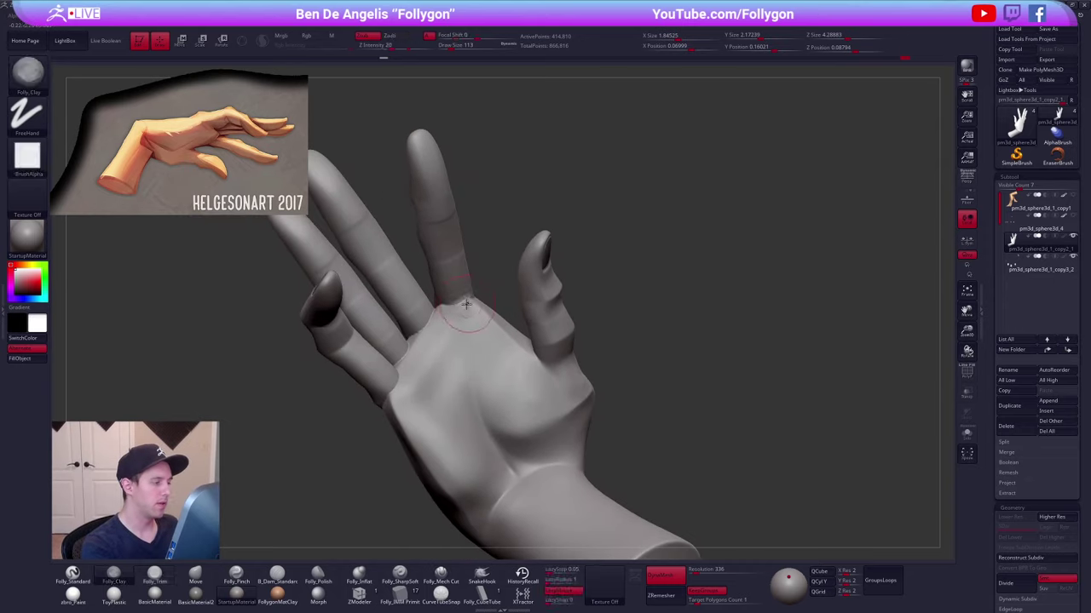
right_drag(410, 367, 410, 382)
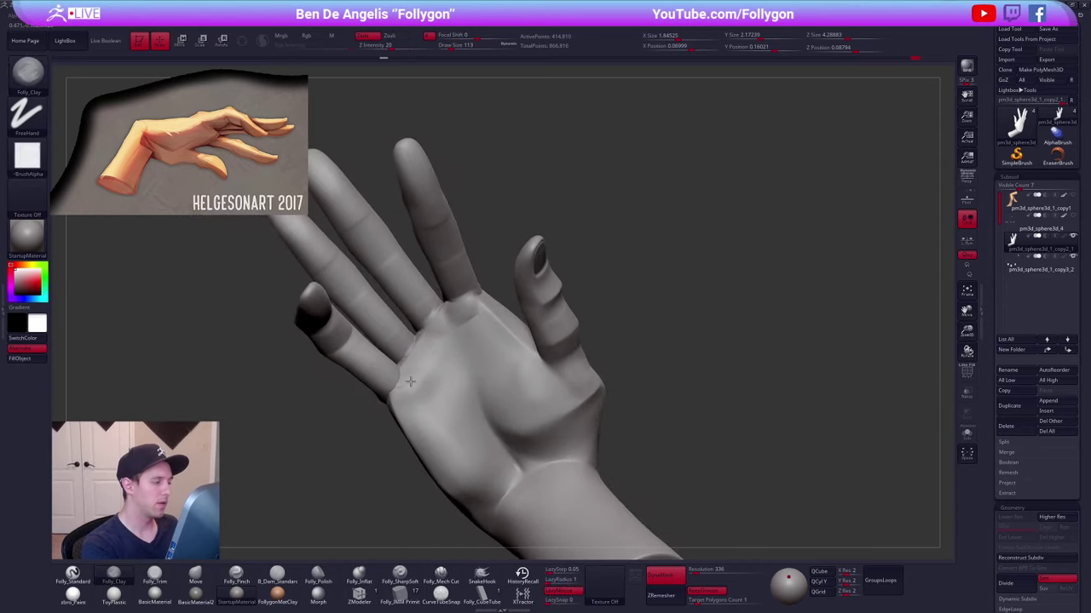
click(441, 575)
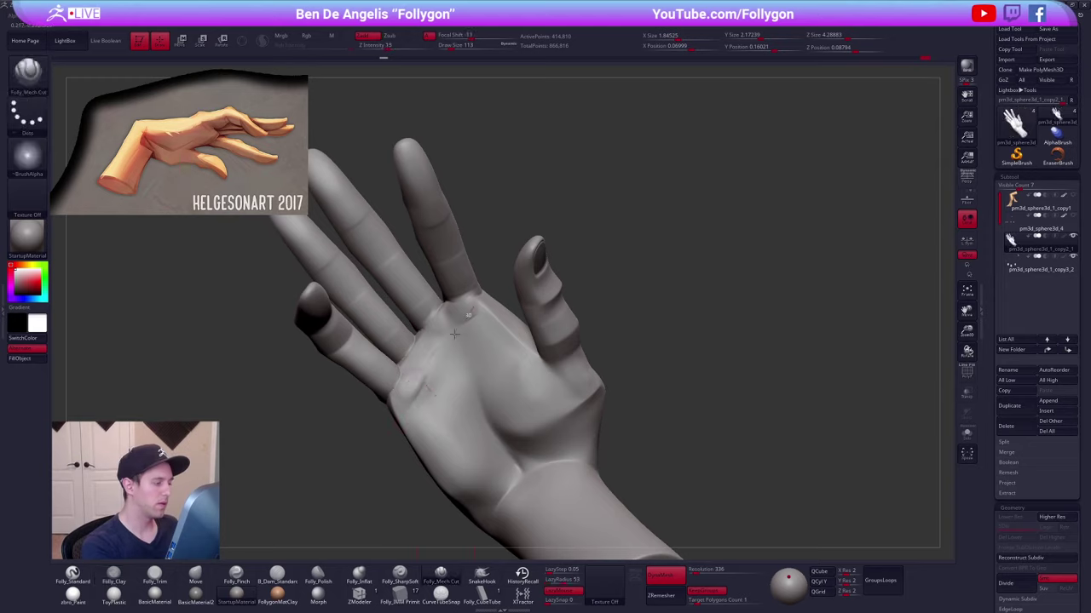
right_drag(432, 411, 453, 341)
right_drag(427, 460, 485, 439)
alt+right_drag(501, 478, 525, 396)
- Carve the knuckles and the gaps between them on the back of the hand with Folly_Mech Cut at size 67, and smooth them
key(b)
key(m)
key(v)
mouse_move(499, 444)
right_down()
mouse_move(534, 388)
mouse_move(564, 415)
right_up()
click(449, 580)
mouse_move(451, 434)
right_down()
mouse_move(503, 409)
mouse_move(494, 363)
mouse_move(495, 390)
mouse_move(477, 394)
right_up()
key(space)
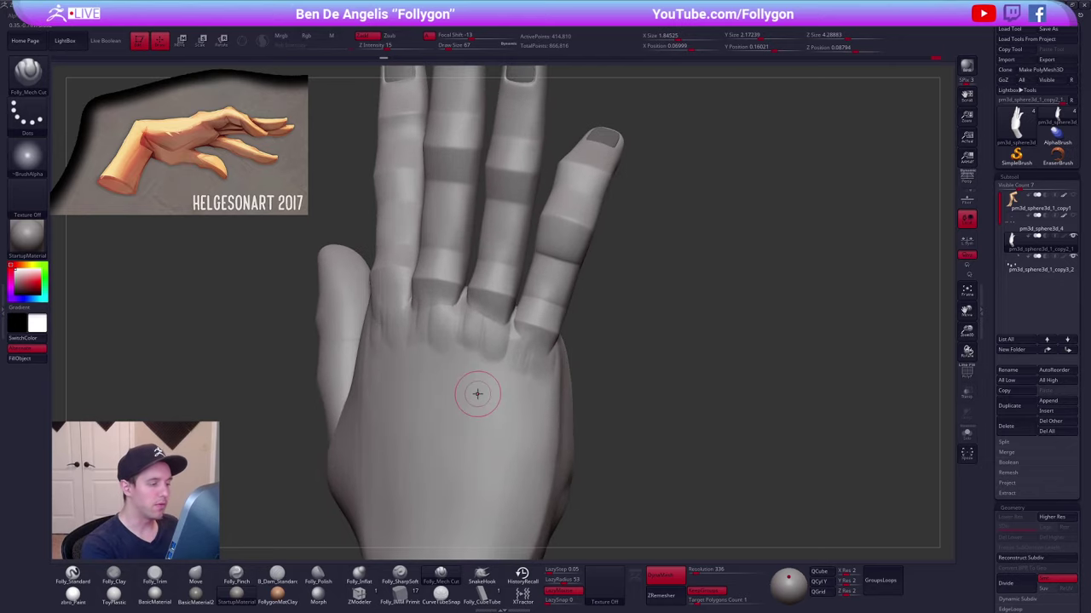
drag(491, 429, 492, 433)
right_drag(492, 433, 541, 428)
drag(460, 304, 461, 291)
mouse_move(435, 388)
right_down()
mouse_move(473, 382)
mouse_move(510, 394)
mouse_move(420, 341)
right_up()
mouse_move(421, 341)
shift+mouse_down()
mouse_move(424, 324)
mouse_move(431, 339)
shift+mouse_up()
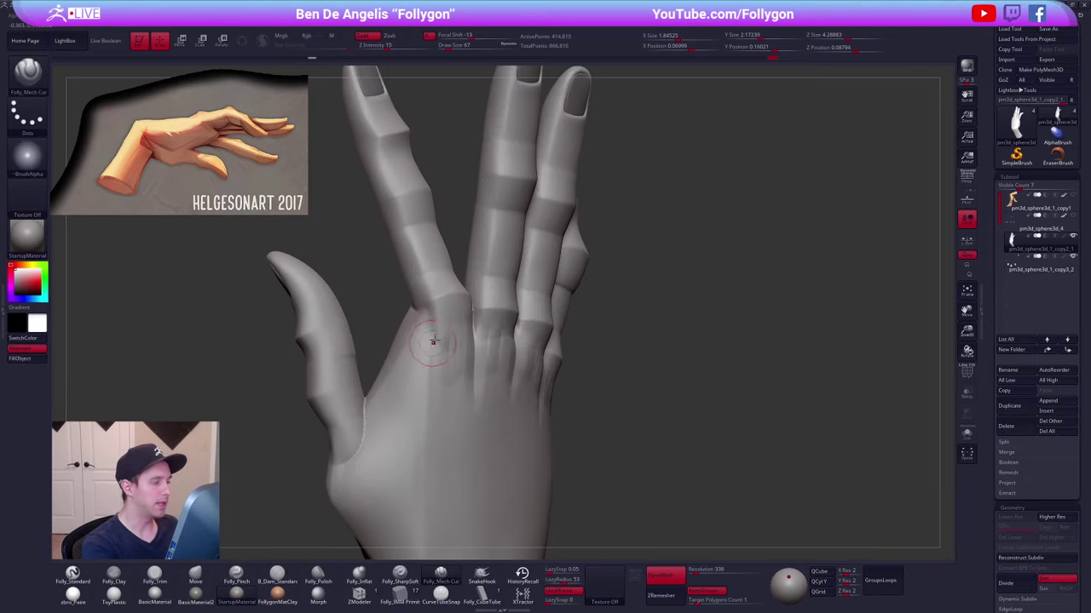
- Cut along the seam between the thumb base and the back of the hand with Folly_Mech Cut at size 96 and smooth it
ctrl+right_drag(432, 341, 387, 381)
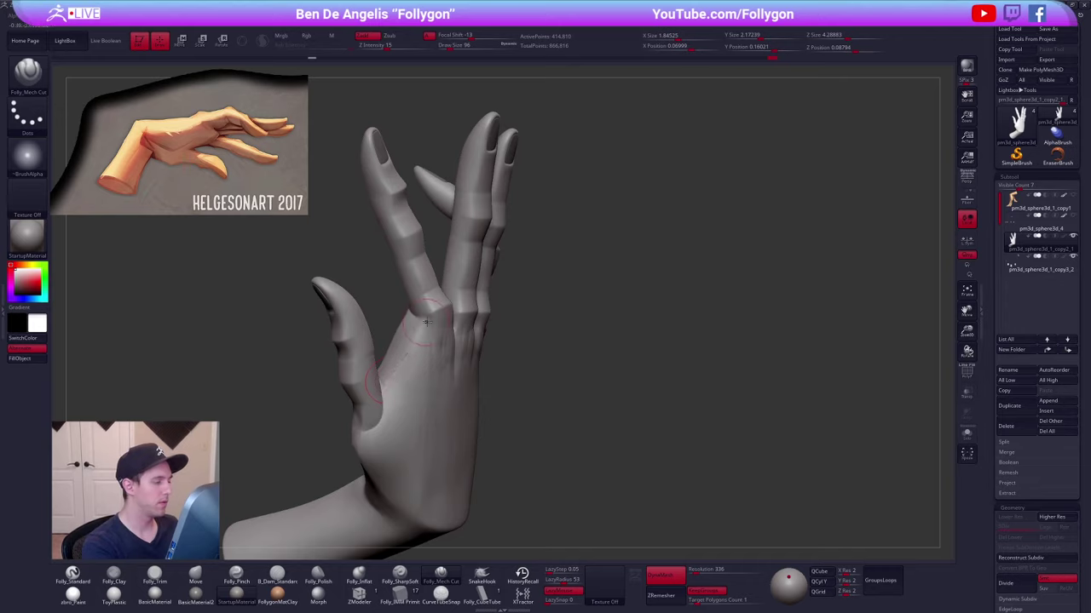
right_drag(386, 425, 357, 423)
drag(382, 377, 380, 450)
shift+drag(380, 430, 375, 417)
key(2)
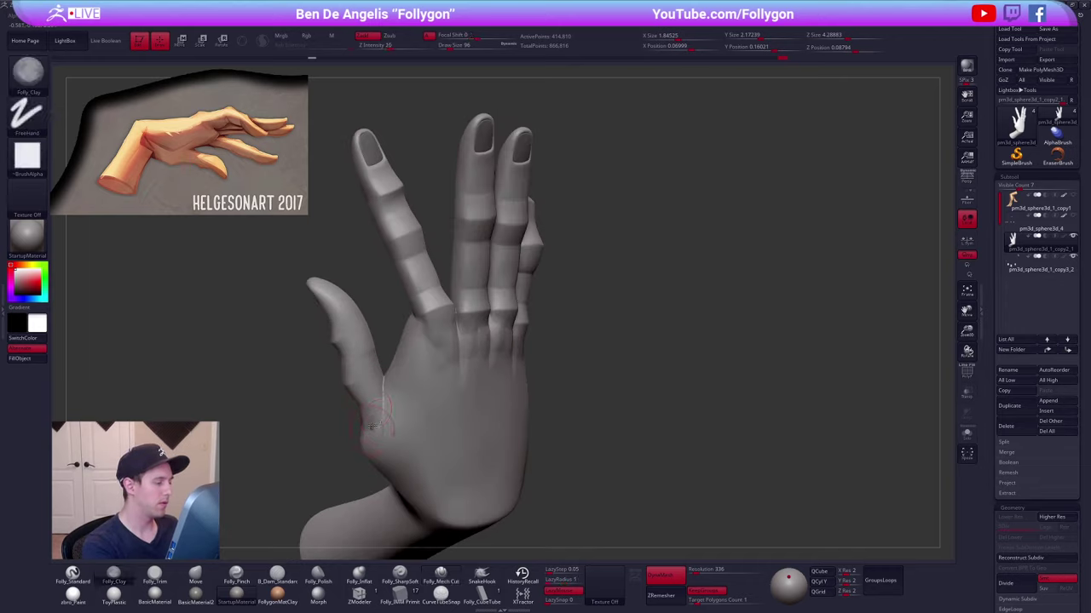
- Carve the web between thumb and palm with Folly_Mech Cut at size 49 and fill it with Folly_Clay
mouse_move(381, 407)
right_down()
mouse_move(402, 416)
mouse_move(451, 402)
right_up()
click(441, 575)
right_drag(449, 362, 460, 439)
key(s)
drag(428, 441, 417, 441)
right_drag(434, 417, 458, 407)
drag(459, 399, 447, 357)
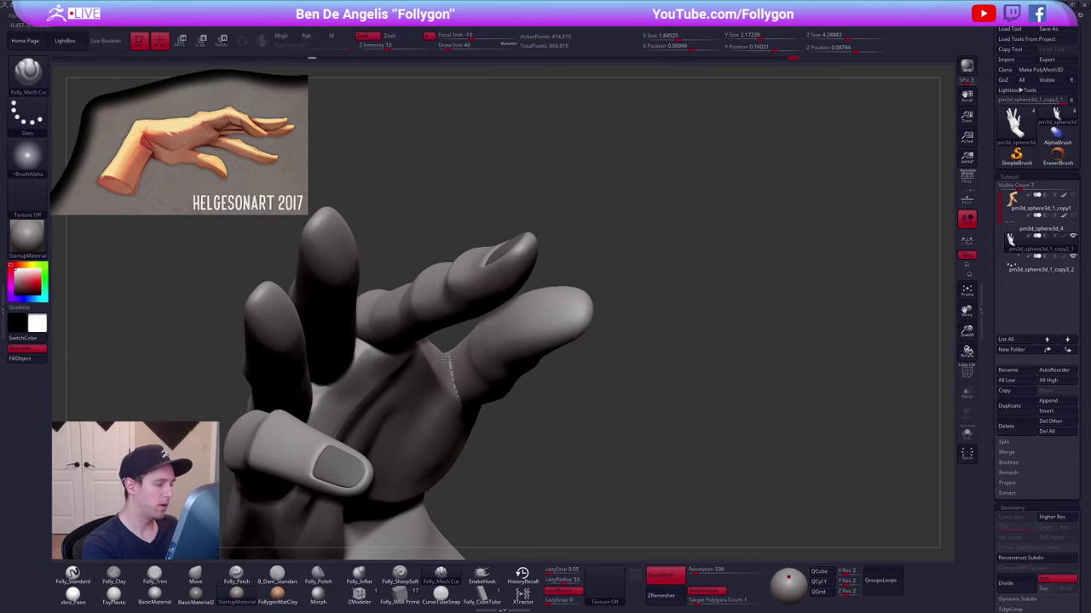
right_drag(452, 442, 447, 368)
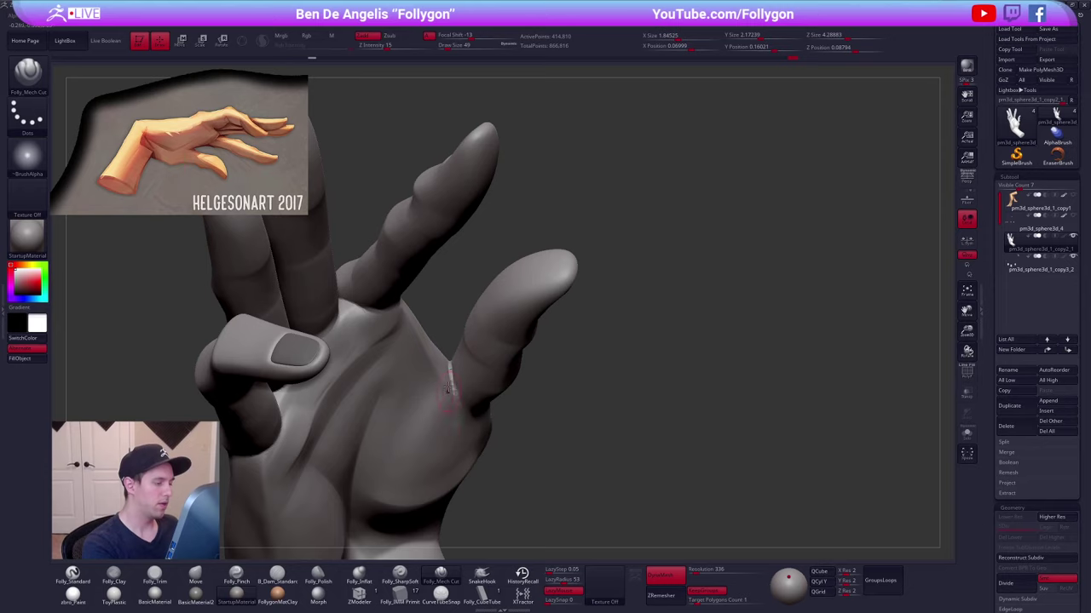
mouse_move(452, 464)
right_down()
mouse_move(450, 414)
mouse_move(477, 426)
mouse_move(460, 399)
mouse_move(508, 424)
right_up()
key(2)
ctrl+right_drag(457, 453, 460, 418)
mouse_move(460, 418)
right_down()
mouse_move(533, 436)
mouse_move(486, 479)
mouse_move(535, 341)
mouse_move(527, 394)
mouse_move(560, 375)
right_up()
- Re-run DynaMesh on the whole hand and check its wireframe before and after
key(shift+f)
key(shift+f)
ctrl+drag(600, 464, 738, 313)
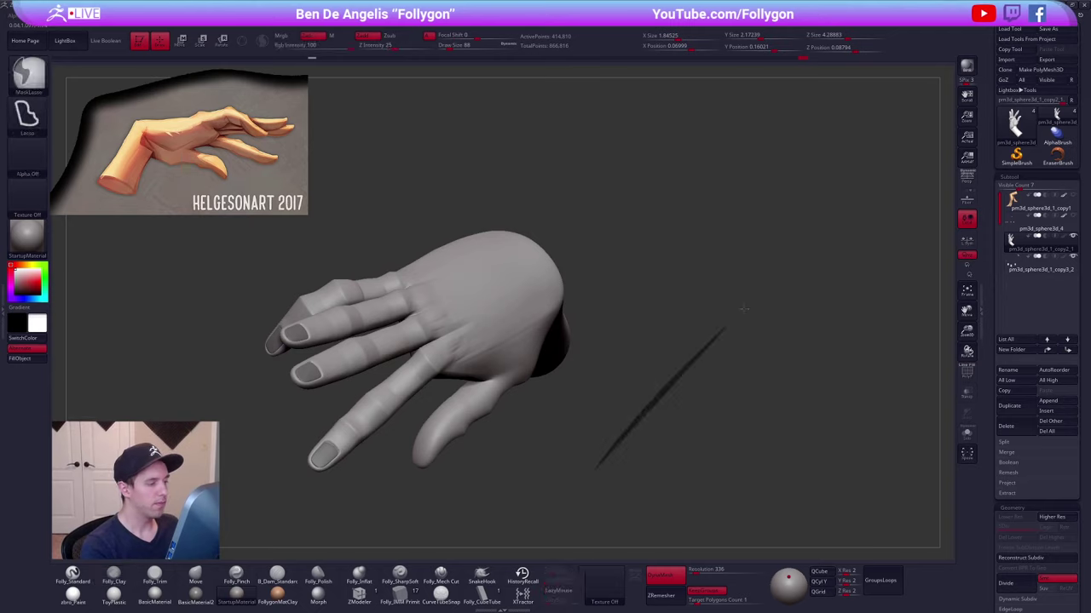
mouse_move(657, 483)
right_down()
mouse_move(648, 438)
mouse_move(683, 446)
mouse_move(614, 418)
right_up()
key(shift+f)
key(shift+f)
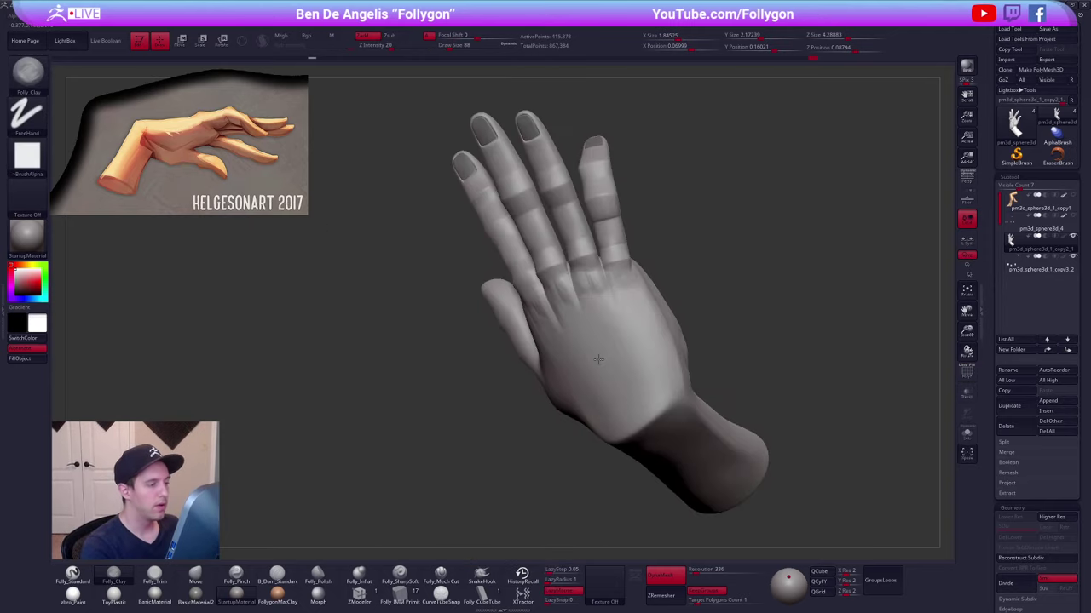
- Flatten the knuckle transitions on the back of the hand with the Folly_Trim brush at size 113
mouse_move(596, 358)
right_down()
mouse_move(574, 339)
mouse_move(496, 346)
mouse_move(559, 350)
mouse_move(549, 375)
right_up()
key(3)
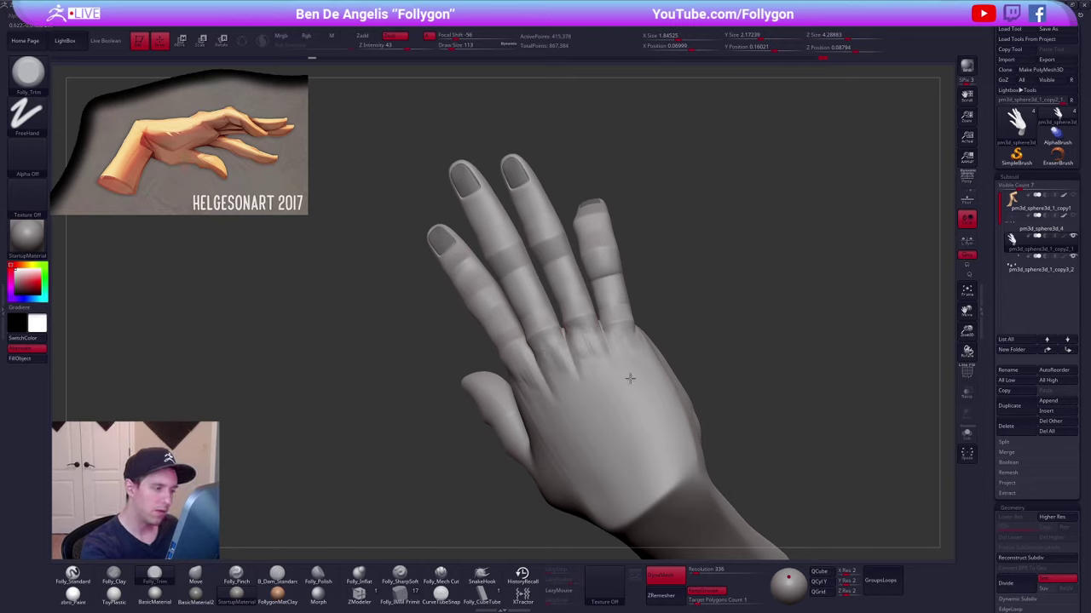
right_drag(630, 379, 639, 356)
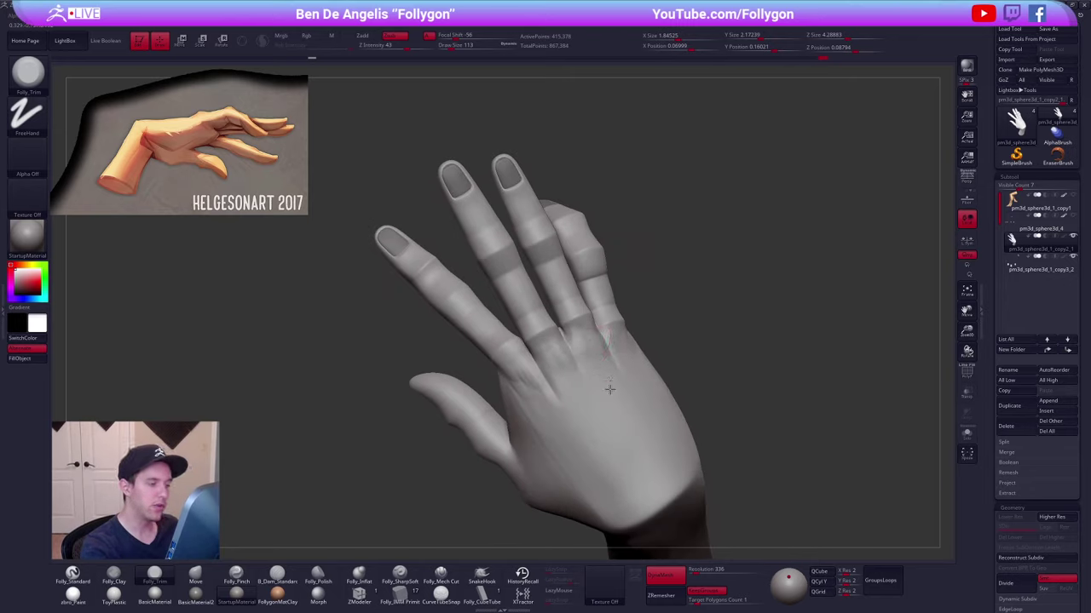
right_drag(610, 389, 554, 365)
right_drag(541, 405, 572, 410)
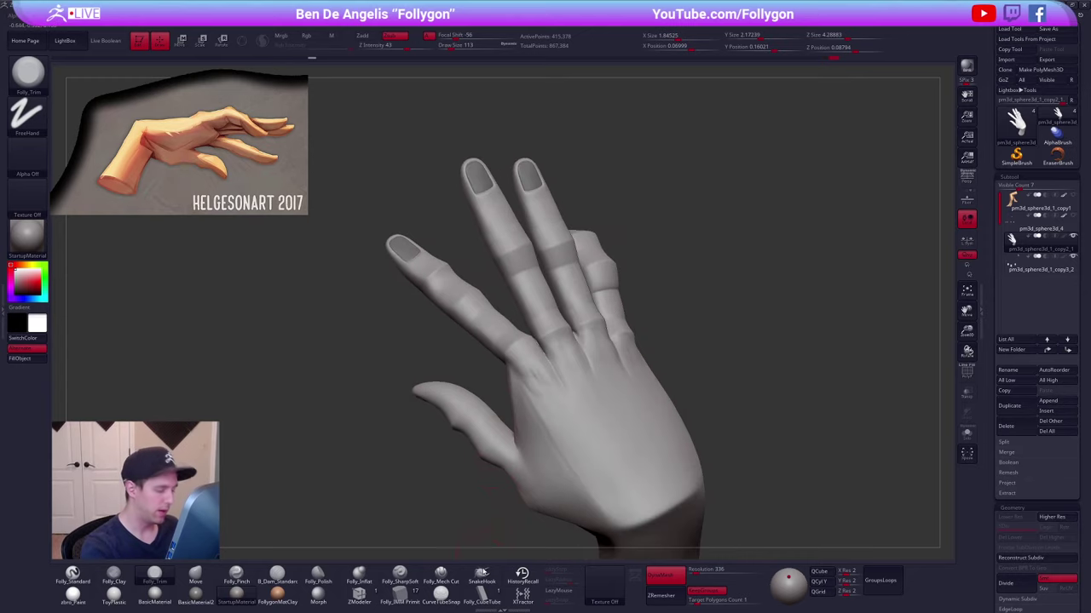
- Cut a plane edge from the index knuckle to the wrist and tendon grooves behind the fingers with Folly_Mech Cut at sizes 113 and 140
click(441, 575)
drag(513, 362, 591, 497)
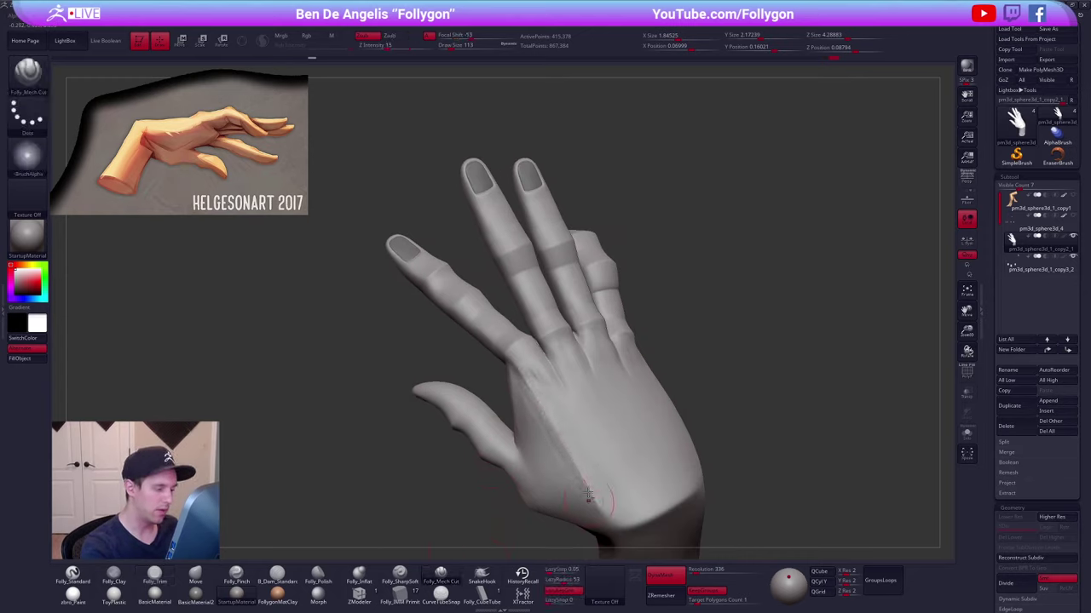
alt+right_drag(592, 499, 587, 447)
mouse_move(583, 392)
right_down()
mouse_move(569, 407)
mouse_move(581, 395)
right_up()
drag(554, 290, 583, 392)
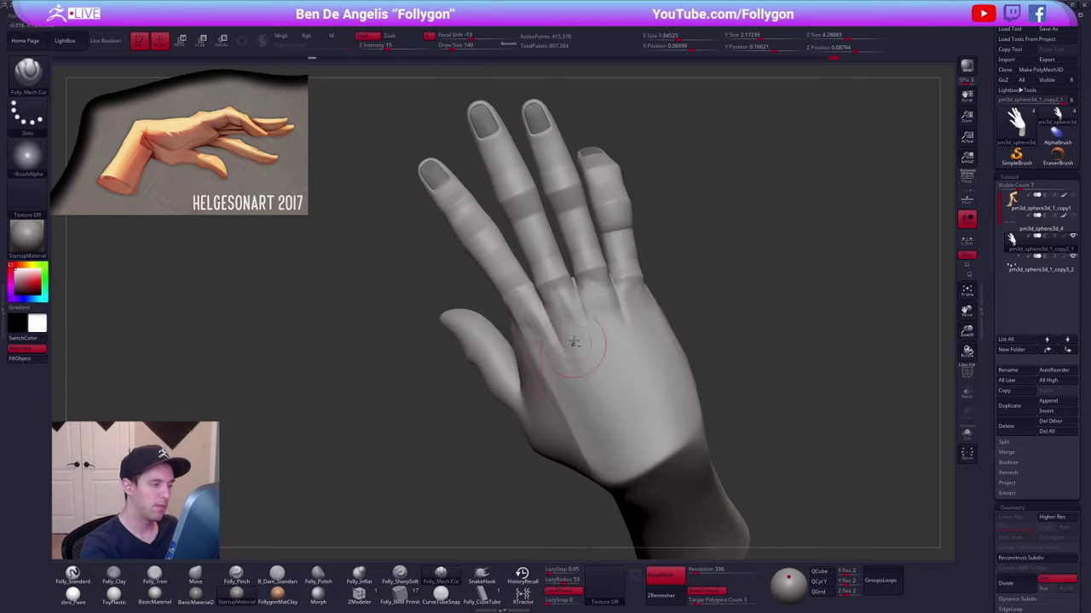
drag(591, 293, 632, 409)
key(shift)
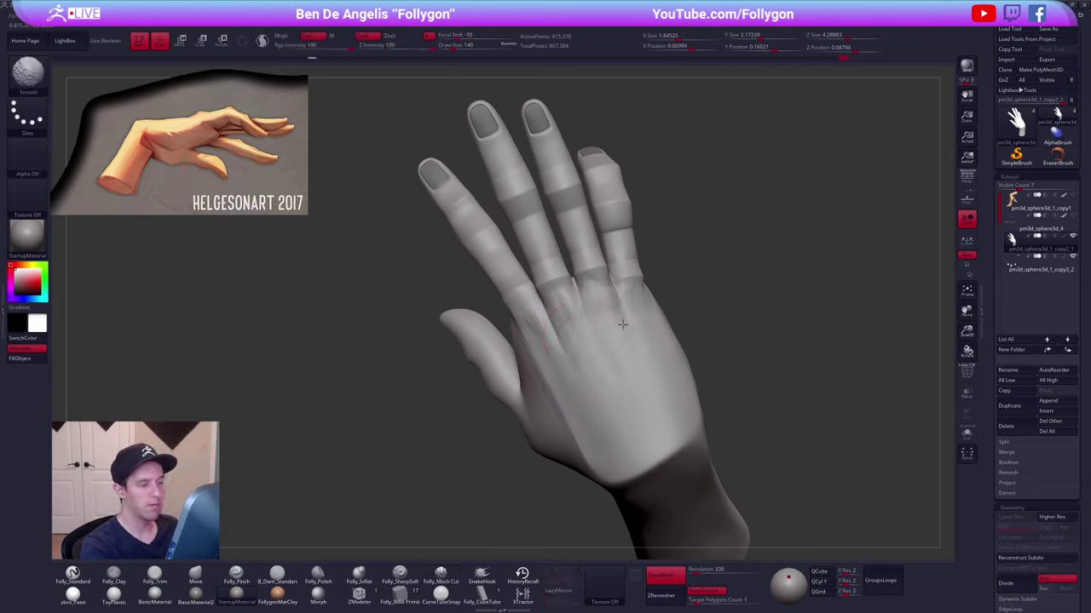
- Turn off DynaMesh and KeepGroups and ZRemesh the hand with a target polygon count of 5
right_drag(574, 321, 667, 434)
alt+right_drag(667, 434, 725, 365)
ctrl+click(848, 60)
key(shift+f)
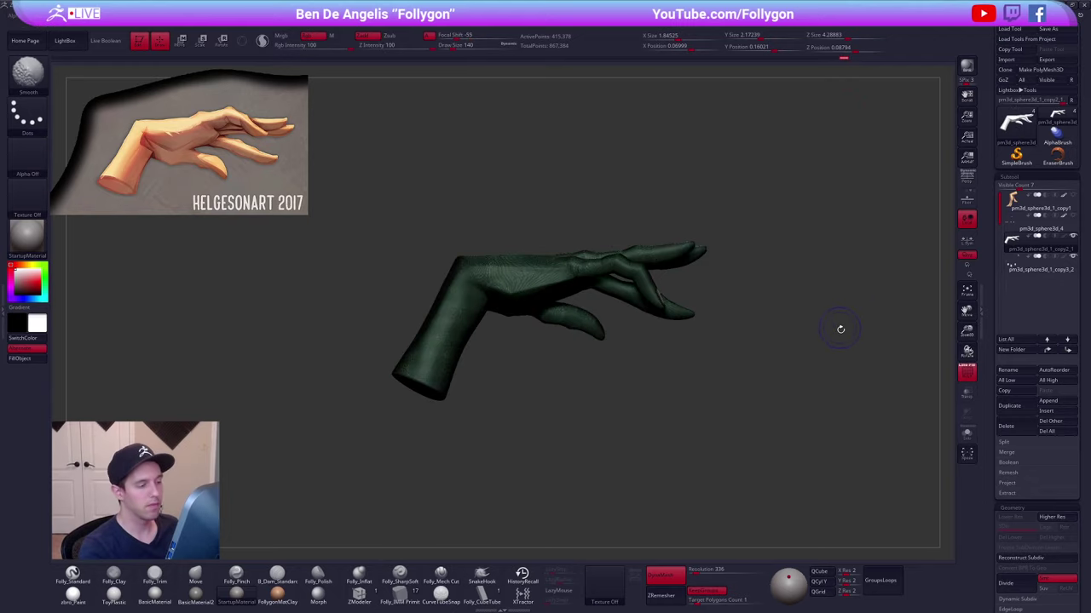
key(shift+f)
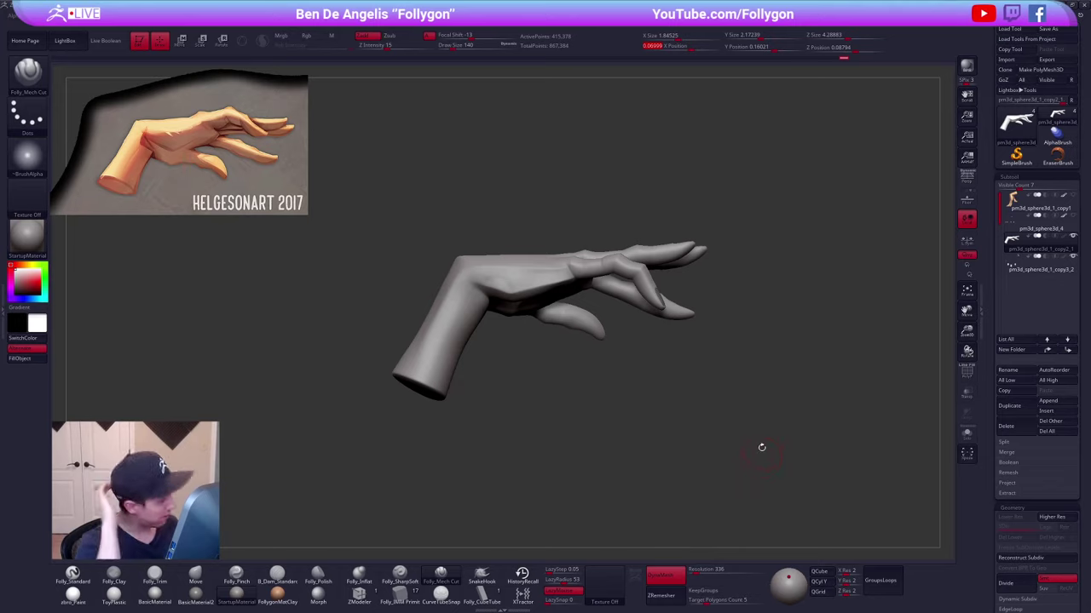
click(669, 573)
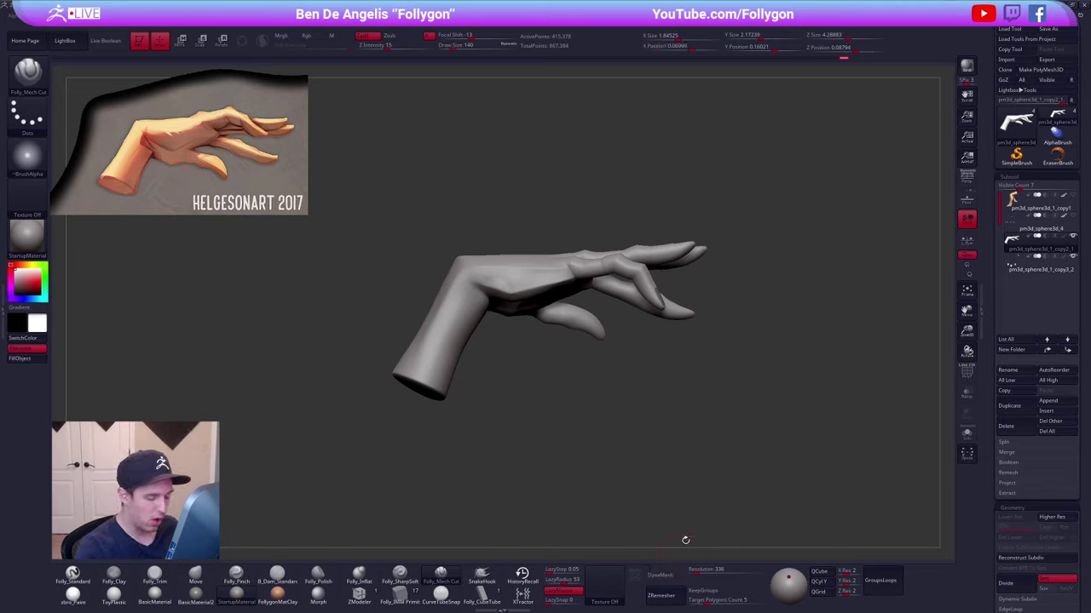
click(666, 595)
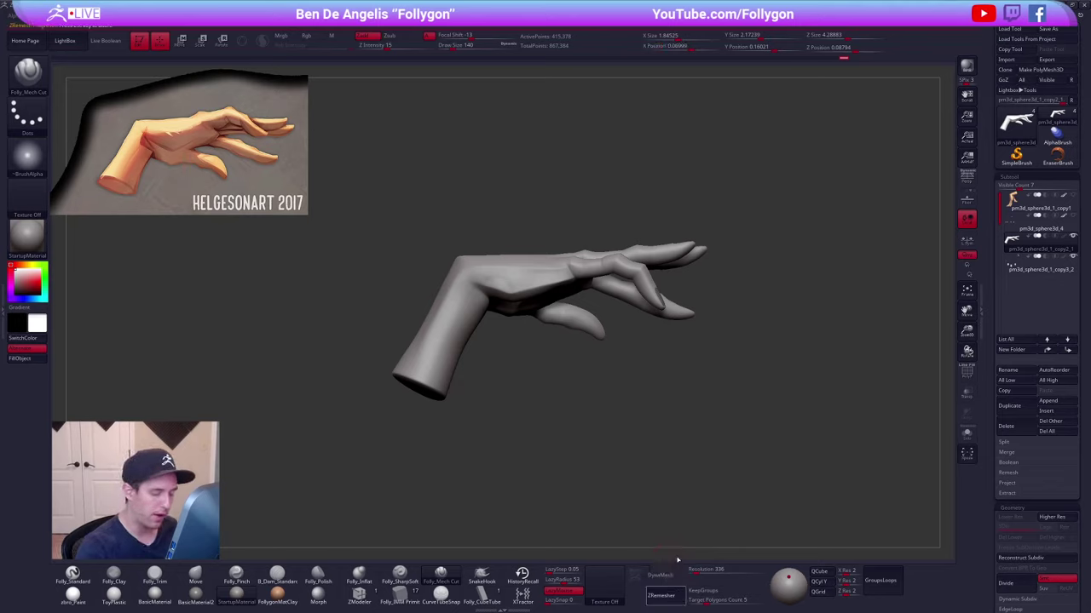
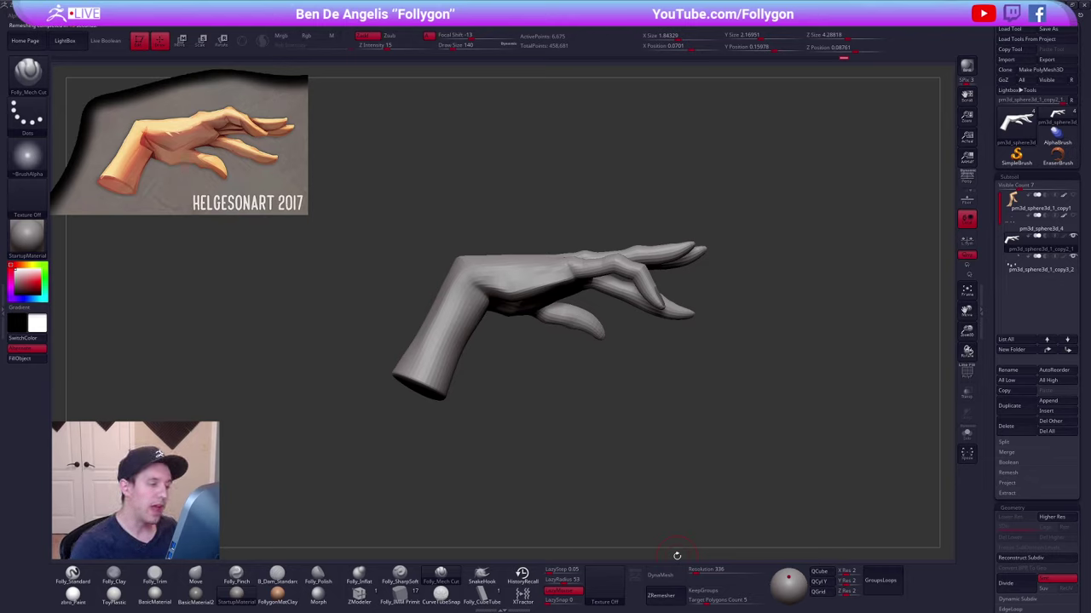
- Check the remeshed hand's wireframe, close its holes and subdivide it to level 2
key(shift+f)
key(shift+f)
key(ctrl+f)
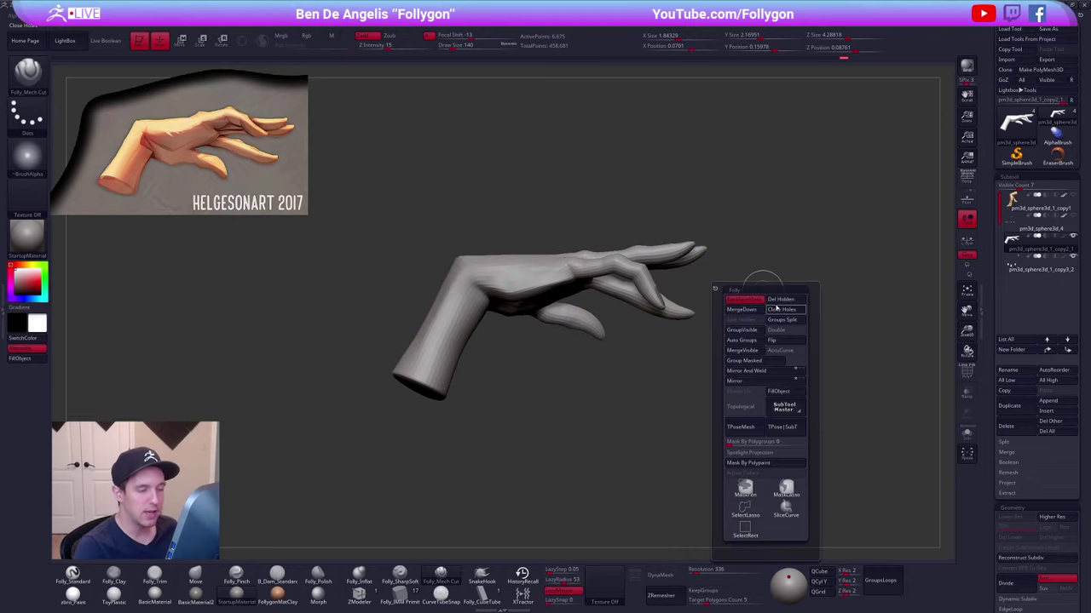
key(ctrl+d)
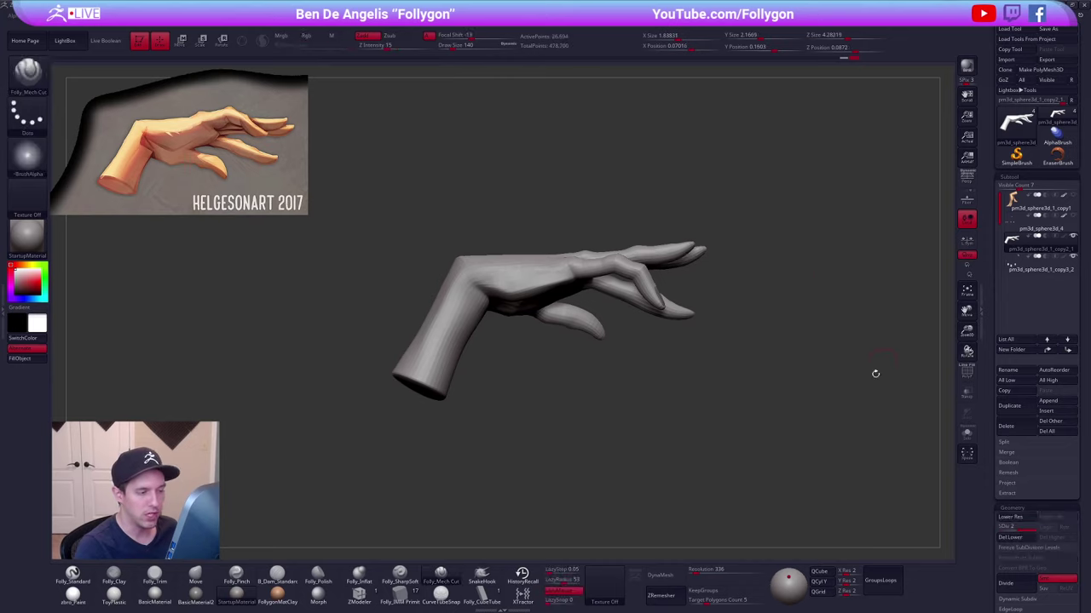
- Project the undo-history detail back onto the remeshed hand while subdividing it up to level 4
click(1022, 483)
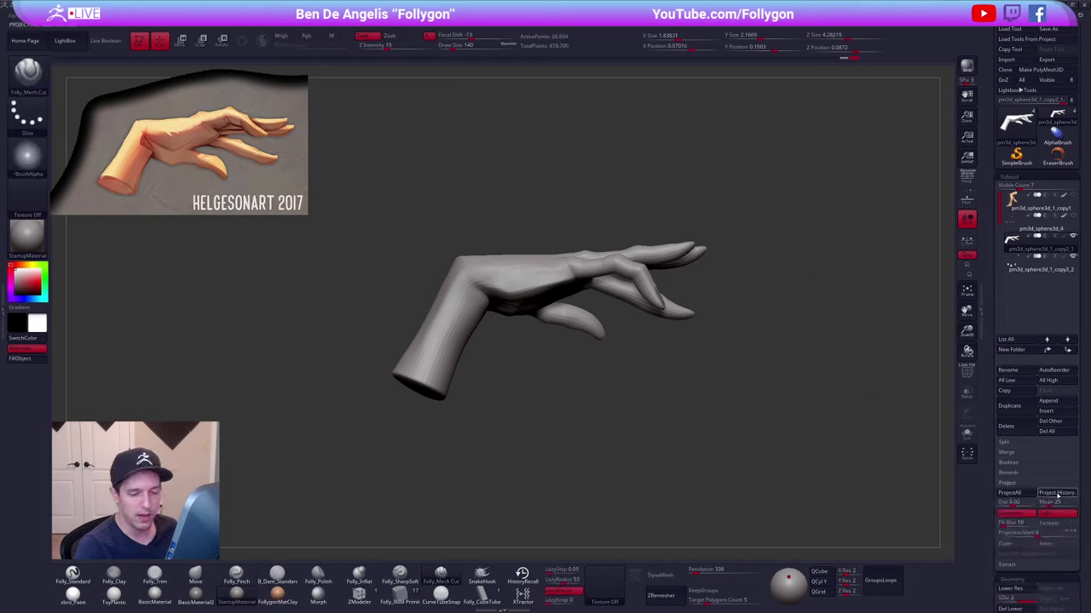
key(ctrl+d)
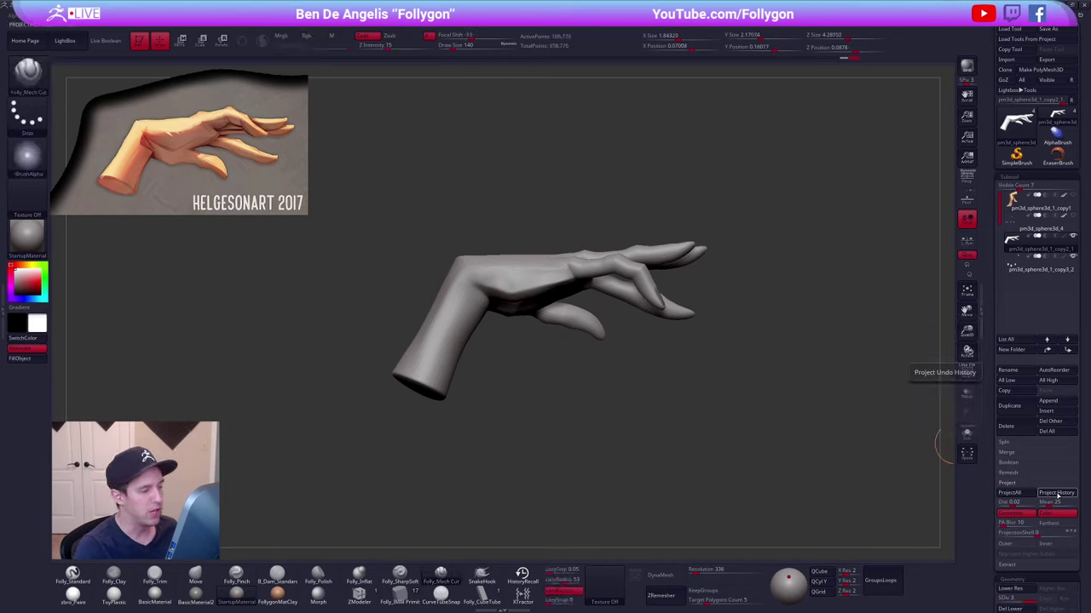
click(1057, 495)
key(ctrl+d)
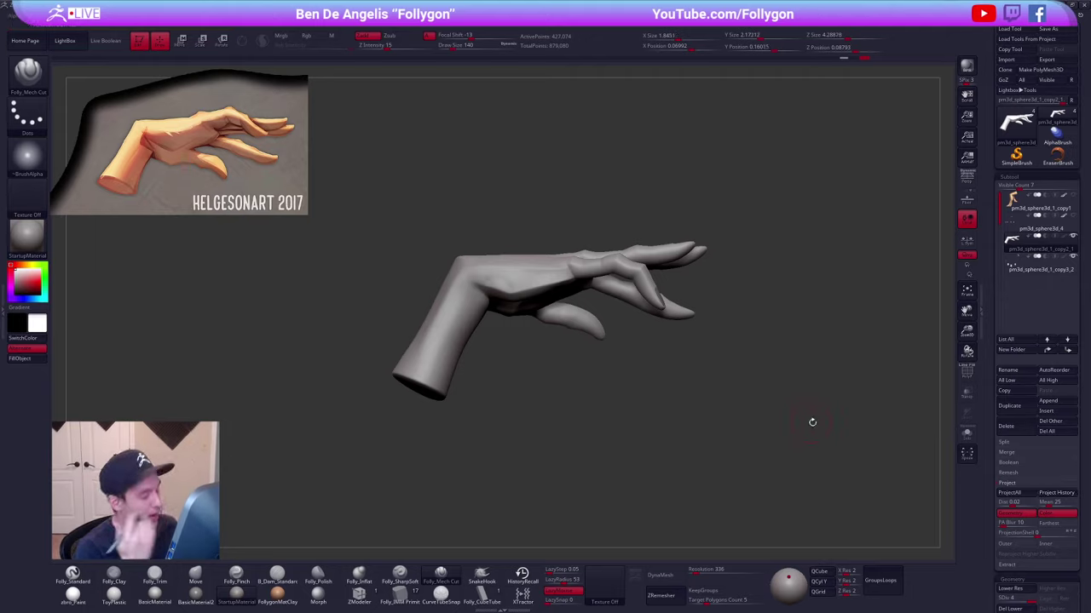
- Sharpen the bend at the back of the wrist with the Folly_Pinch brush
drag(813, 423, 640, 420)
key(5)
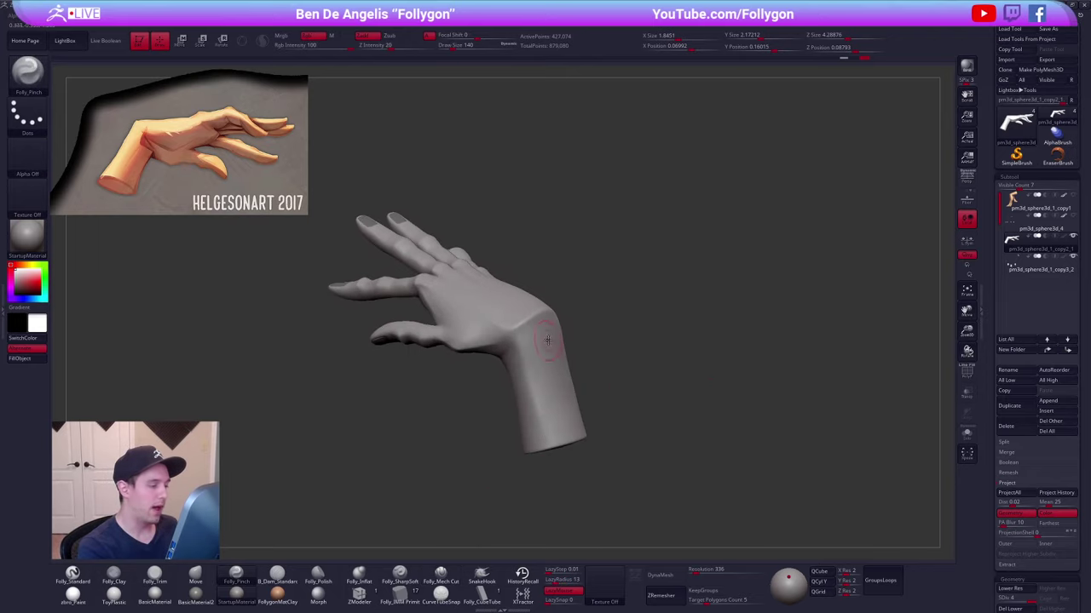
key(space)
drag(548, 343, 553, 343)
mouse_move(550, 344)
right_down()
mouse_move(587, 380)
mouse_move(570, 429)
mouse_move(548, 360)
mouse_move(532, 367)
right_up()
- Drop the hand to subdivision level 2 and flatten the thumb-side plane on the back of the hand with Folly_Trim
key(shift+d)
key(shift+d)
key(3)
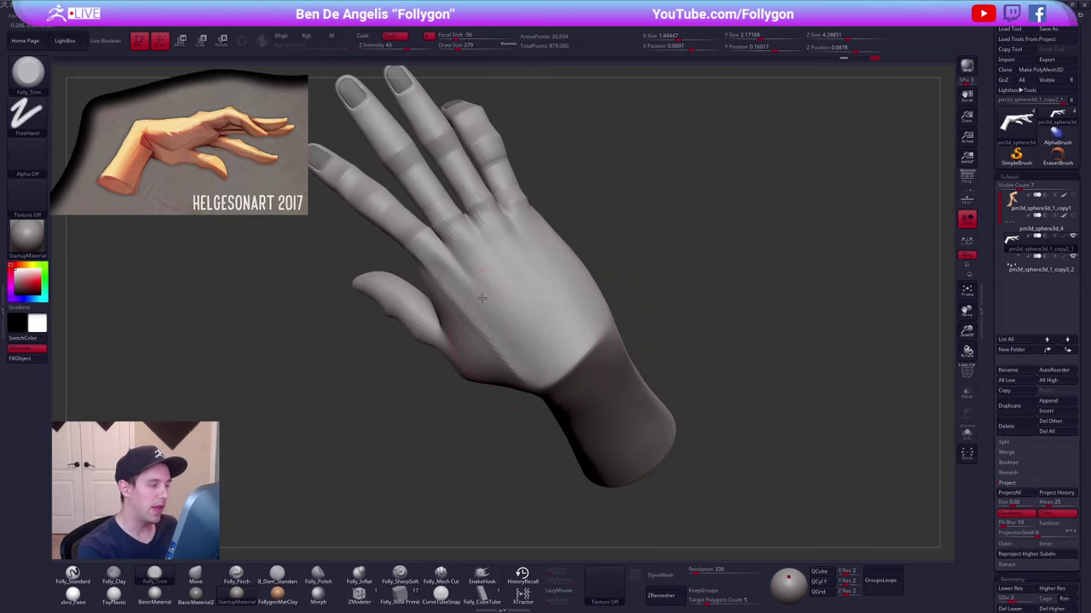
right_drag(539, 343, 540, 327)
right_click(540, 328)
- Tighten the edge of the wrist bend by alternating Folly_Pinch and Folly_Trim around the back of the wrist
key(4)
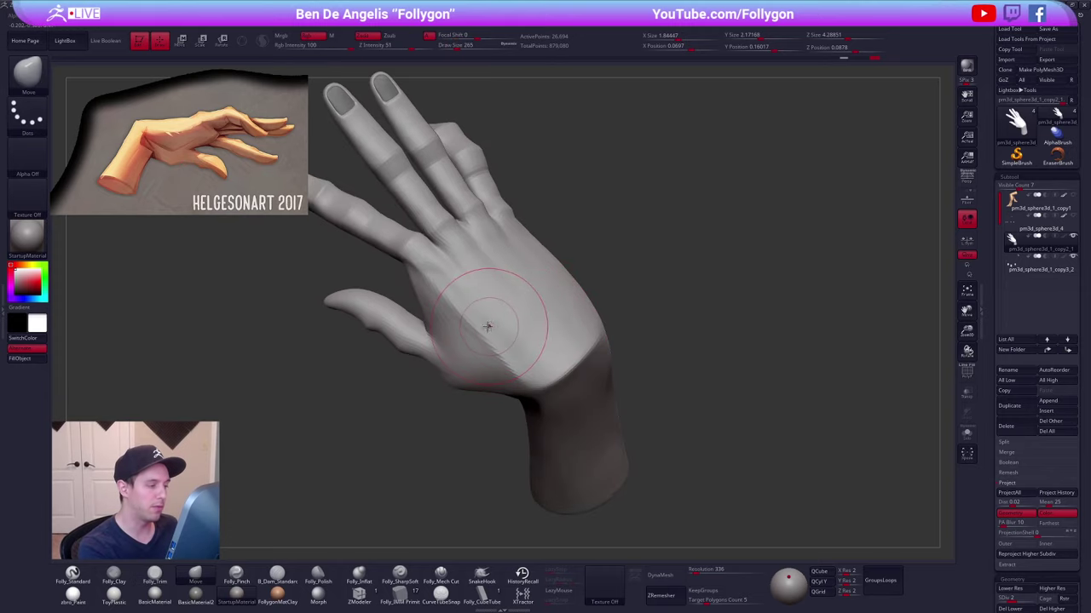
key(5)
right_drag(569, 400, 553, 385)
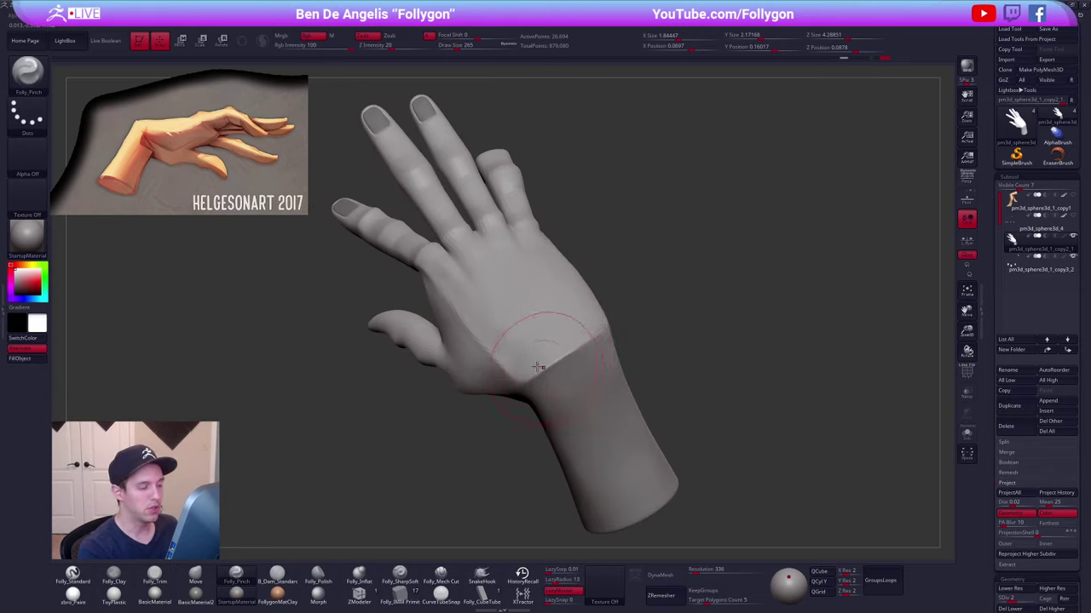
key(3)
right_drag(647, 299, 628, 300)
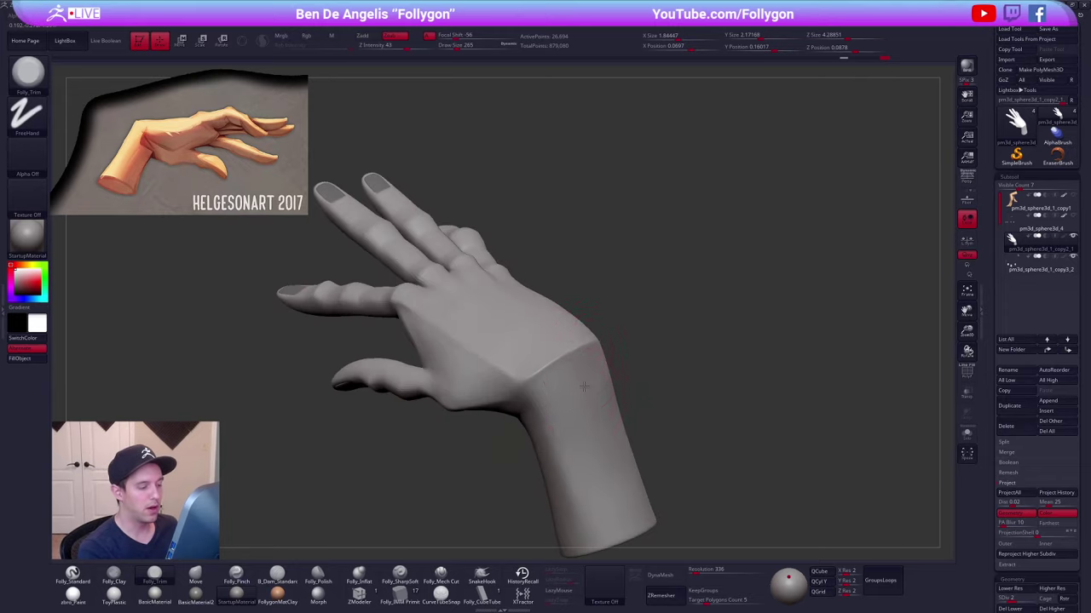
right_drag(584, 387, 562, 309)
key(b)
key(p)
key(i)
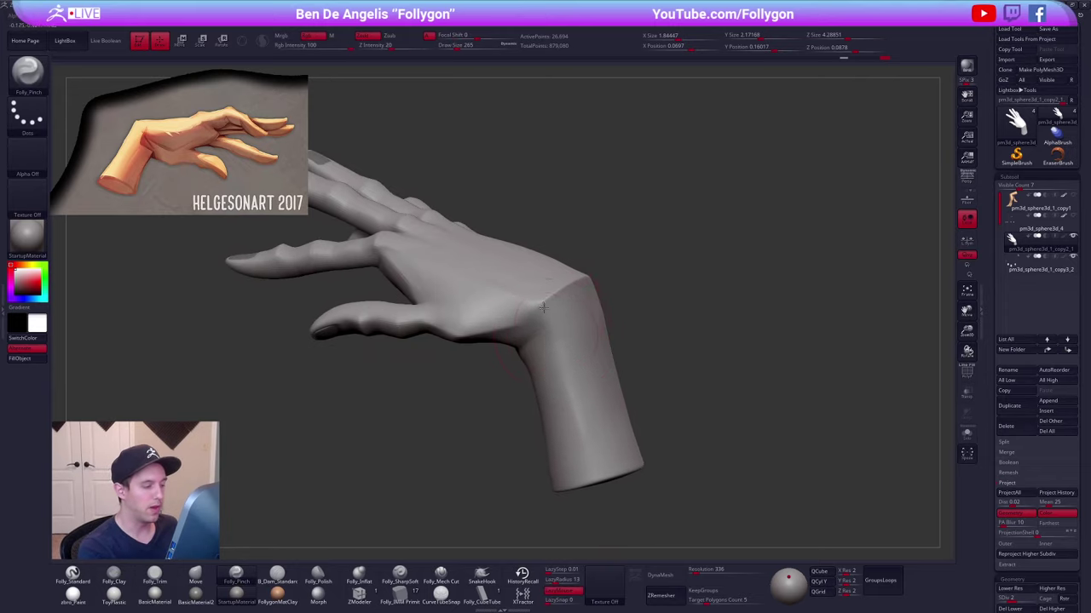
right_drag(577, 483, 550, 369)
- Flatten the planes around the forearm with Folly_Trim and smooth the transitions between them
key(b)
key(t)
key(r)
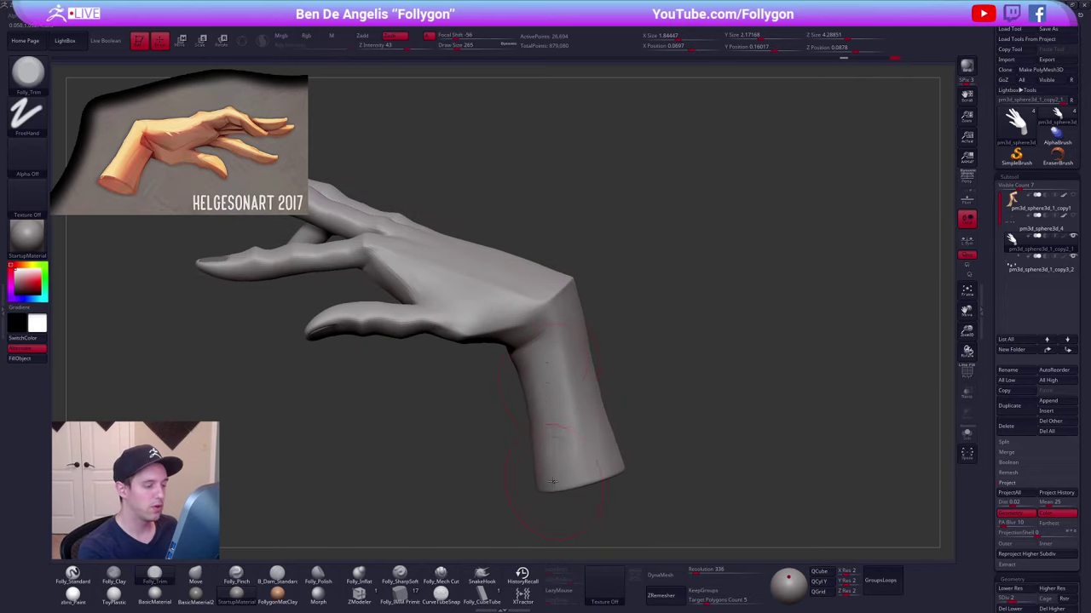
right_drag(552, 481, 558, 318)
right_drag(578, 444, 586, 342)
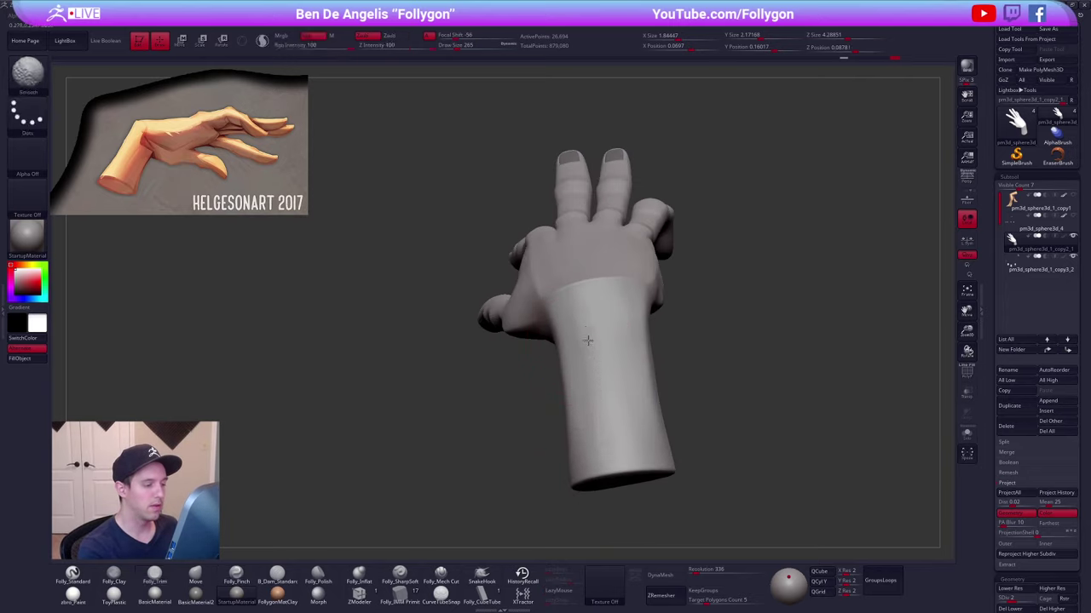
mouse_move(604, 429)
right_down()
mouse_move(536, 388)
mouse_move(585, 373)
mouse_move(577, 354)
right_up()
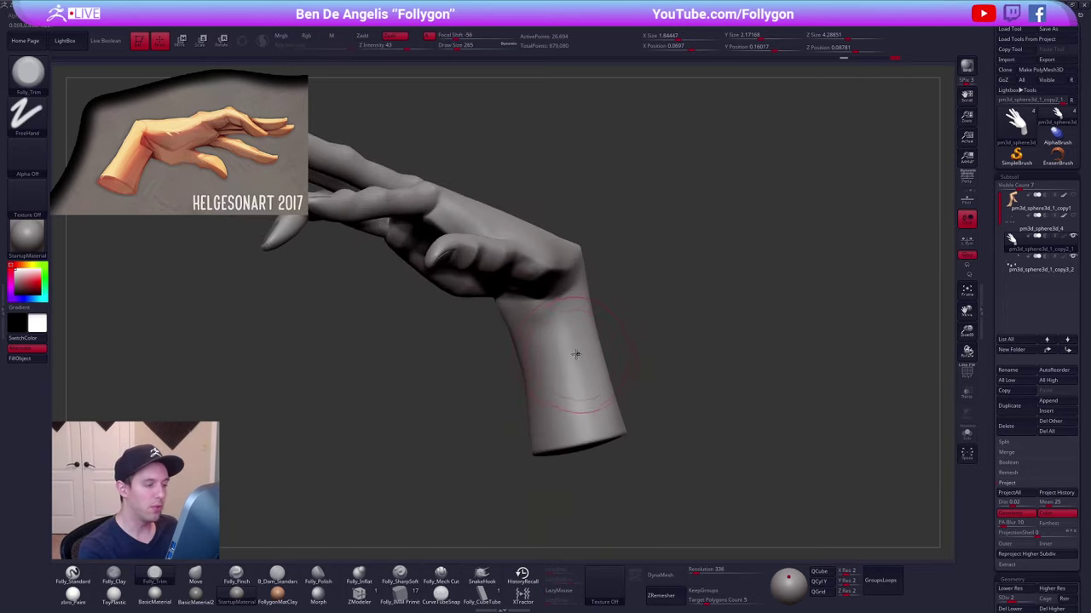
- Cut a plane edge along the inner forearm with Folly_Mech Cut at a draw size of about 203
click(441, 575)
key(space)
click(540, 378)
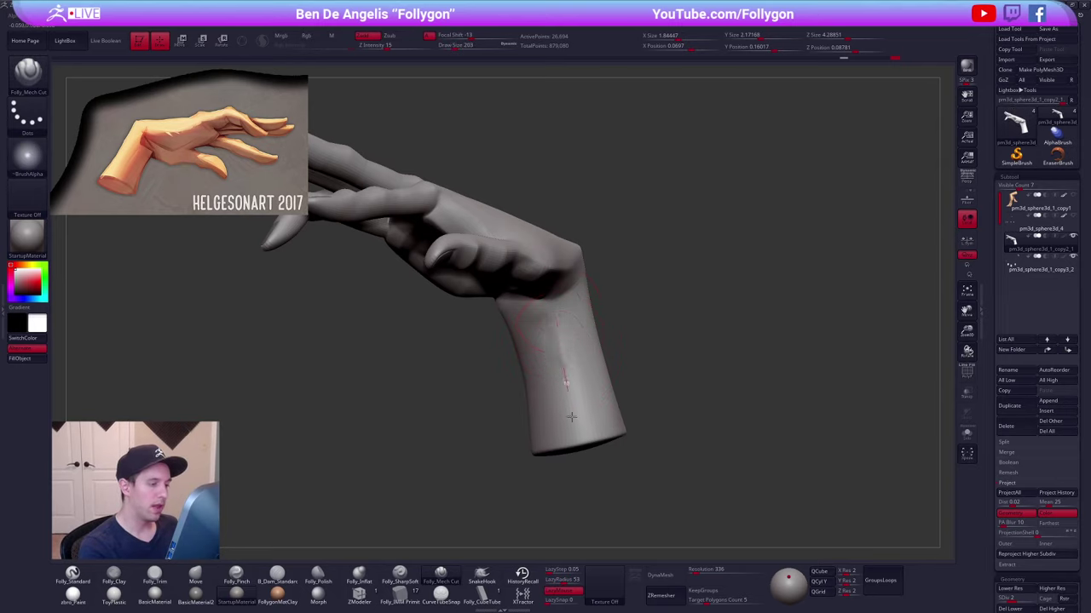
drag(571, 418, 584, 445)
mouse_move(585, 445)
right_down()
mouse_move(566, 363)
mouse_move(546, 375)
mouse_move(514, 308)
mouse_move(499, 333)
mouse_move(514, 311)
right_up()
key(space)
click(550, 370)
- Drop to subdivision level 1 and reshape the little-finger side of the palm with the Move brush at draw size 160
key(shift+d)
key(b)
key(m)
key(v)
right_click(481, 331)
right_click(516, 309)
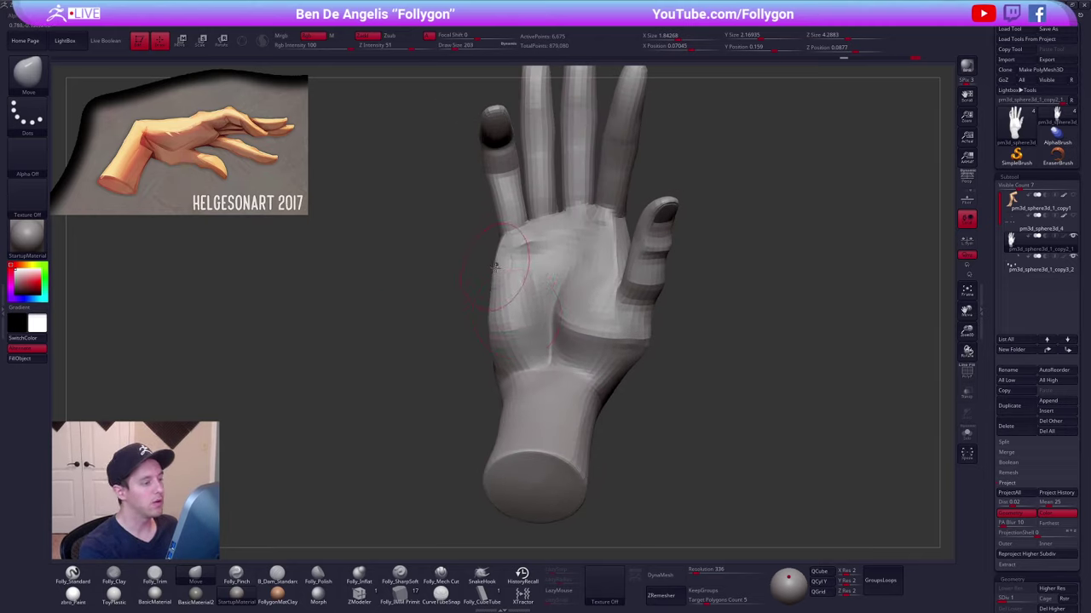
key(space)
drag(507, 272, 505, 272)
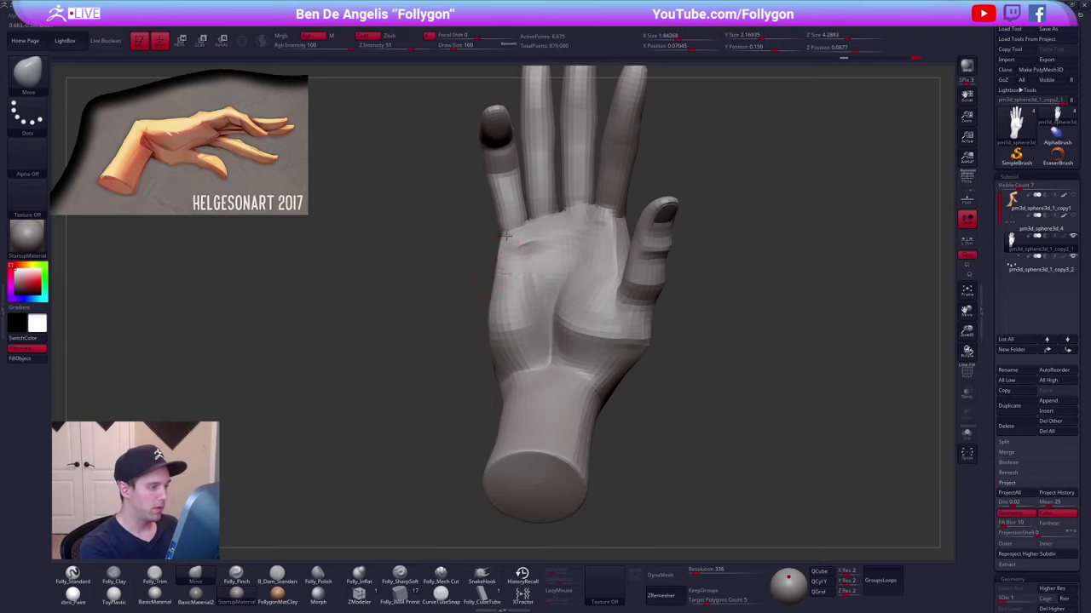
mouse_move(496, 276)
right_down()
mouse_move(565, 282)
mouse_move(547, 283)
right_up()
- Smooth the little-finger side of the palm while stepping back up to subdivision level 4
key(d)
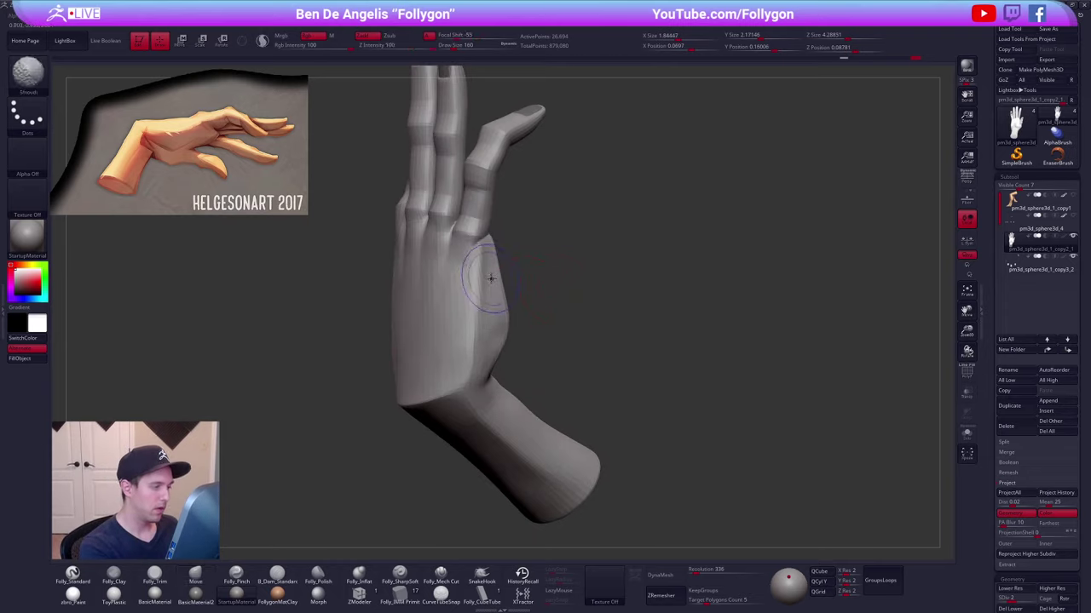
shift+drag(489, 275, 491, 328)
right_drag(491, 328, 492, 362)
key(d)
key(d)
- Define the outer edge of the palm below the little finger with Folly_Mech Cut, reducing the draw size to 140
click(441, 575)
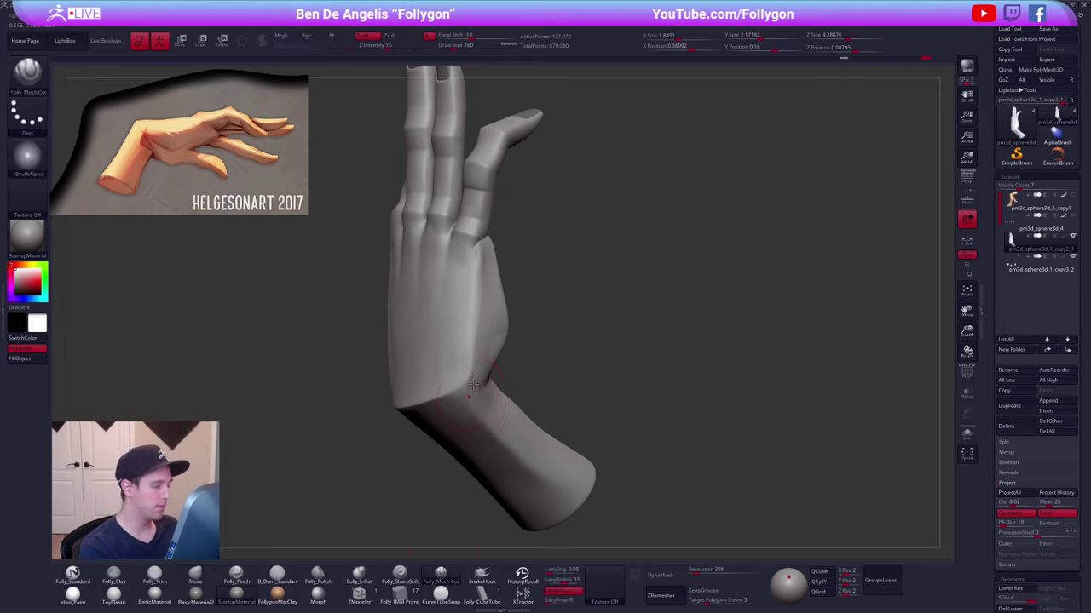
key(space)
drag(484, 328, 479, 276)
right_drag(487, 365, 583, 368)
key(space)
drag(625, 312, 619, 312)
mouse_move(607, 320)
right_down()
mouse_move(584, 383)
mouse_move(554, 418)
right_up()
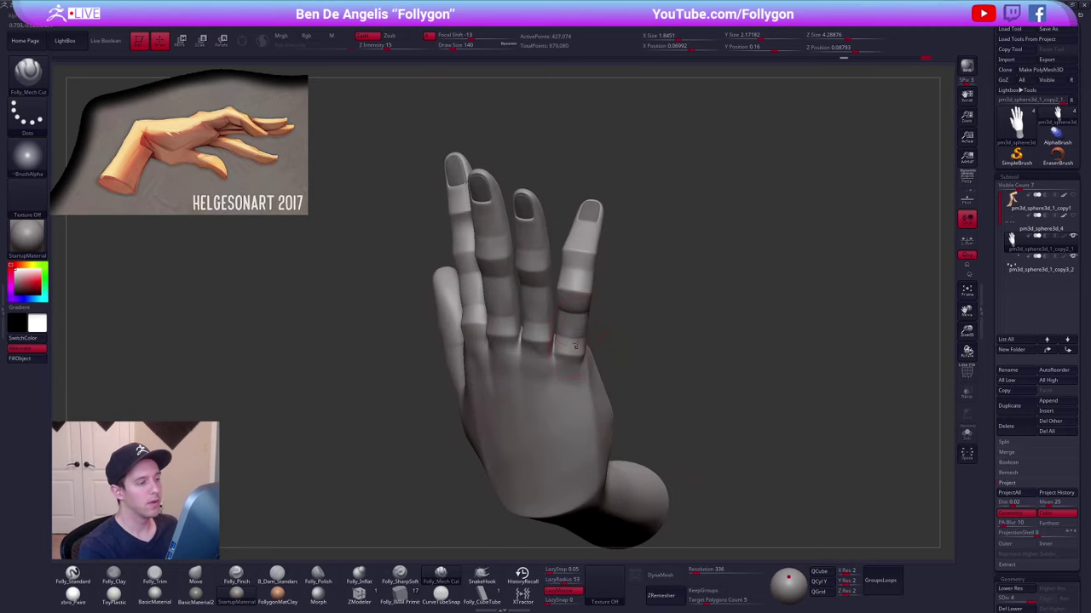
- Check the wireframe at a lower subdivision level and adjust the little finger's shape with the Move brush at level 1
key(shift+d)
key(shift+d)
right_drag(575, 263, 595, 260)
key(b)
key(m)
key(v)
key(shift+f)
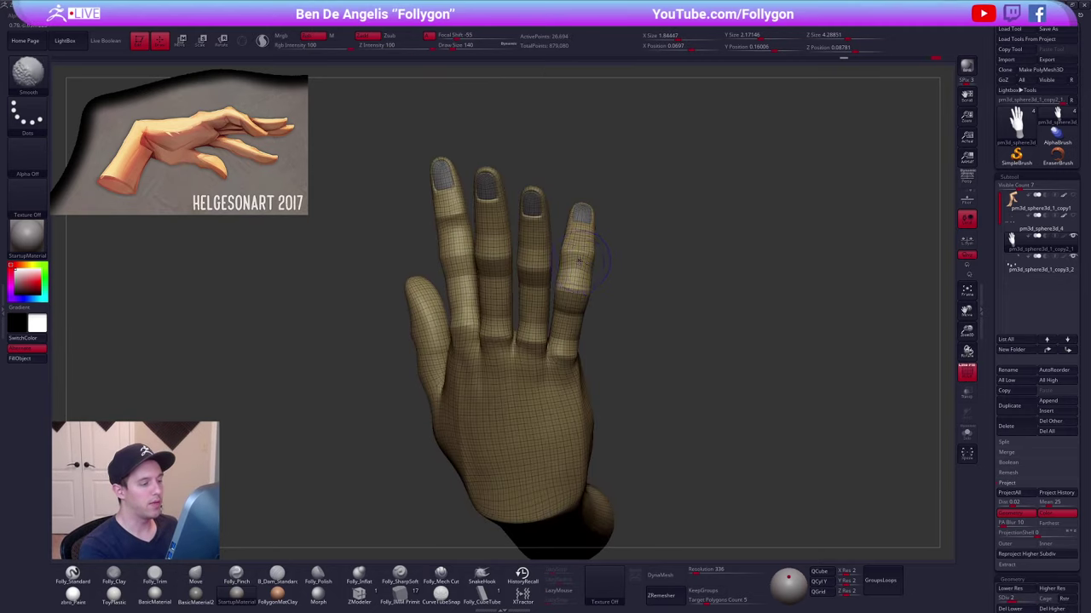
key(space)
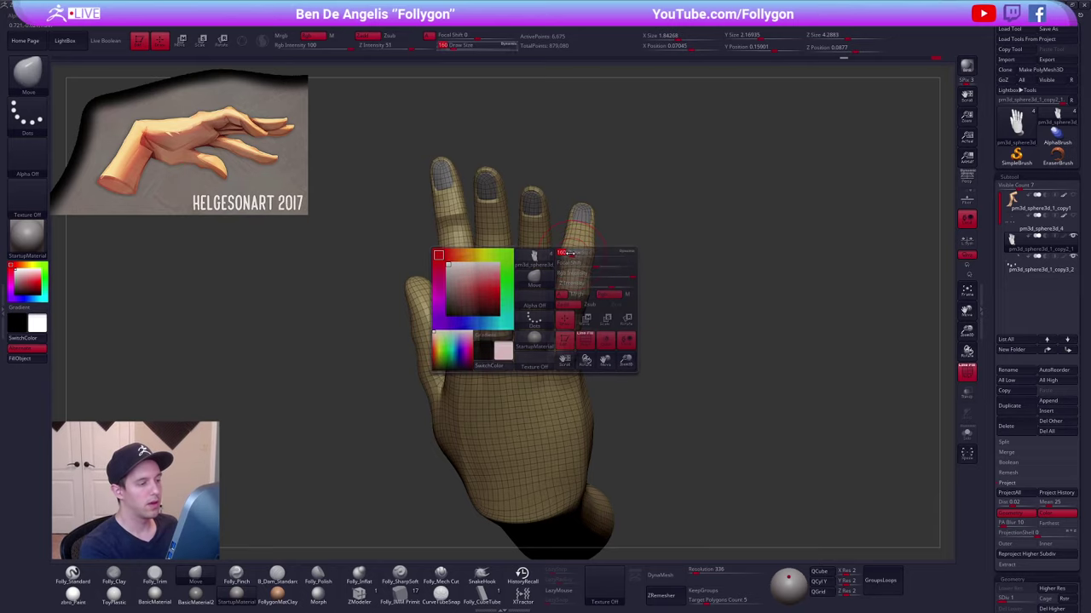
key(shift+f)
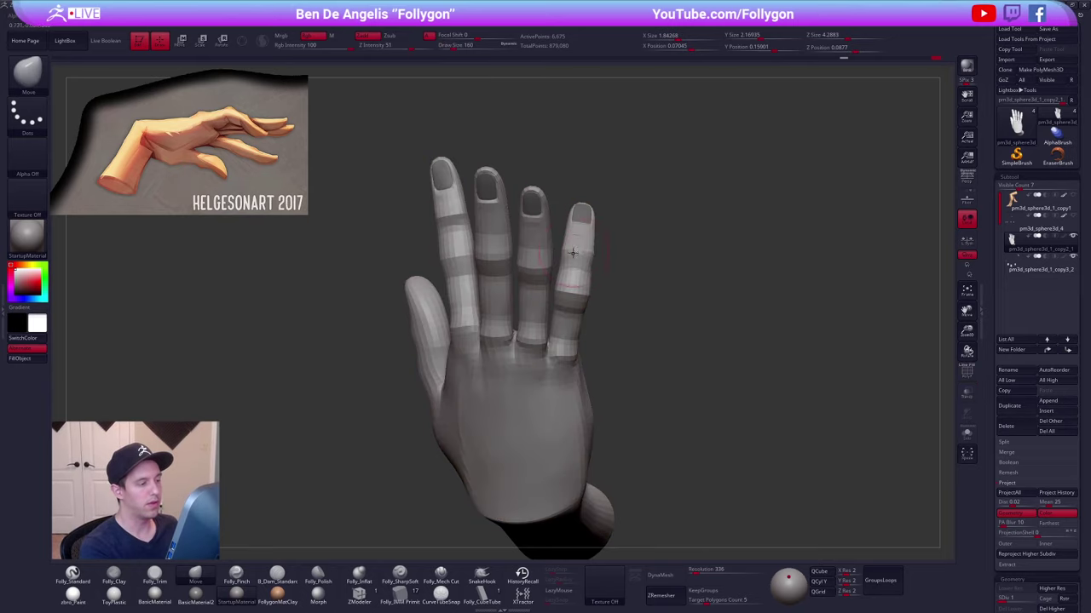
right_drag(573, 282, 571, 263)
- Return to subdivision level 4 and refine the knuckle area with Folly_Mech Cut and smoothing at draw size 121
key(d)
key(d)
key(d)
right_drag(550, 396, 552, 439)
key(space)
drag(585, 358, 552, 399)
click(441, 575)
shift+drag(550, 361, 546, 350)
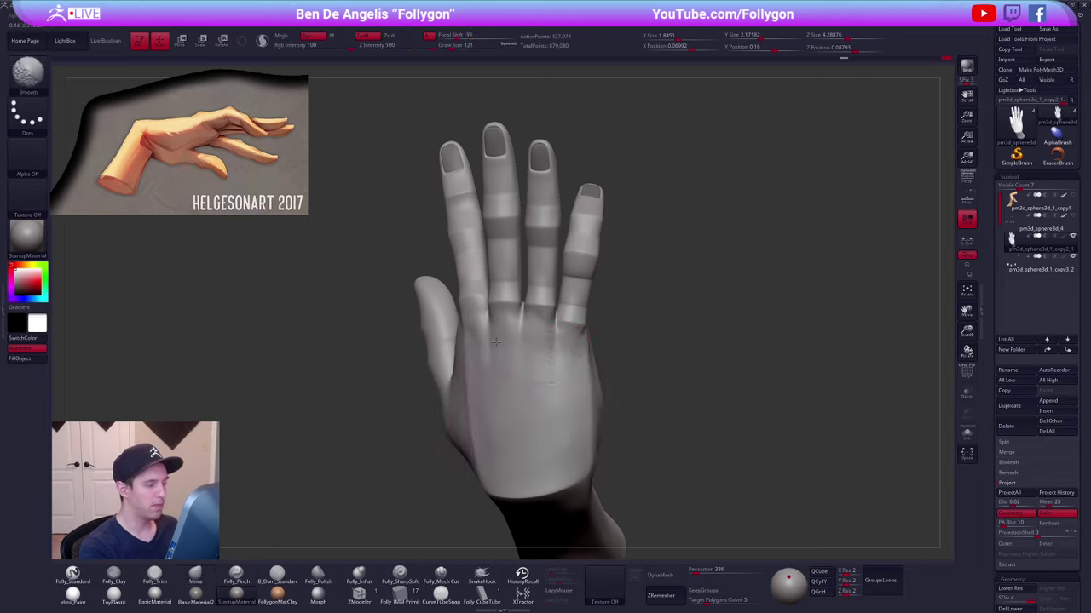
mouse_move(527, 365)
right_down()
mouse_move(545, 356)
mouse_move(511, 376)
mouse_move(558, 362)
right_up()
- Drop to subdivision level 1 and reshape the knuckles and index finger base with the Move brush at draw size 181
key(shift+d)
key(shift+d)
key(shift+d)
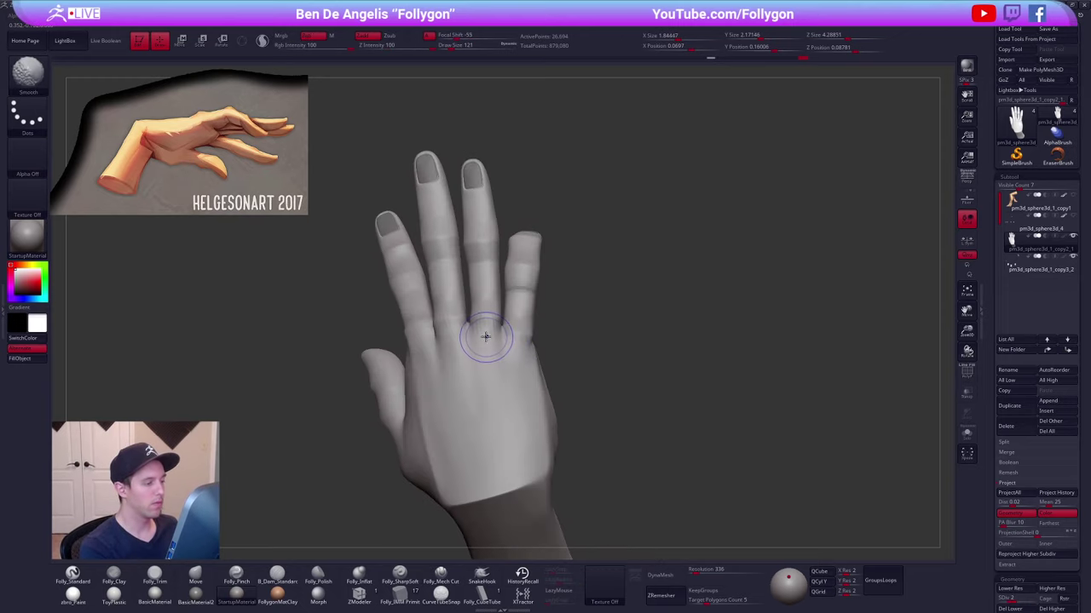
key(space)
drag(485, 336, 490, 336)
key(b)
key(m)
key(v)
mouse_move(490, 340)
right_down()
mouse_move(485, 329)
mouse_move(494, 332)
right_up()
drag(448, 323, 445, 332)
mouse_move(444, 333)
right_down()
mouse_move(462, 335)
mouse_move(438, 311)
right_up()
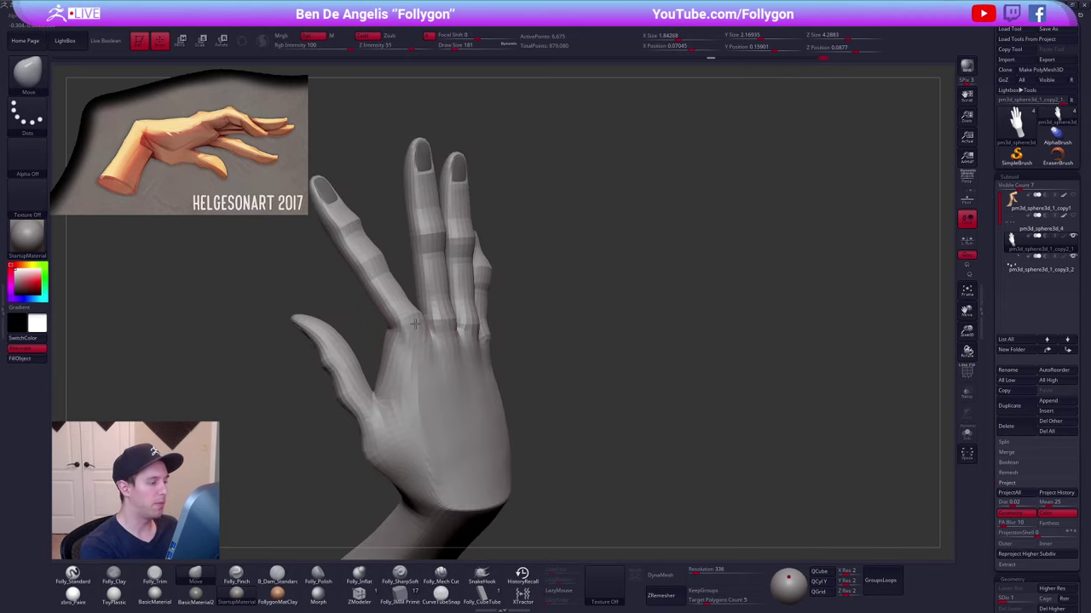
drag(414, 328, 410, 314)
right_drag(410, 314, 451, 384)
alt+right_drag(451, 384, 532, 307)
- Smooth the back of the hand above the thumb and the thumb's base at higher subdivision levels
key(d)
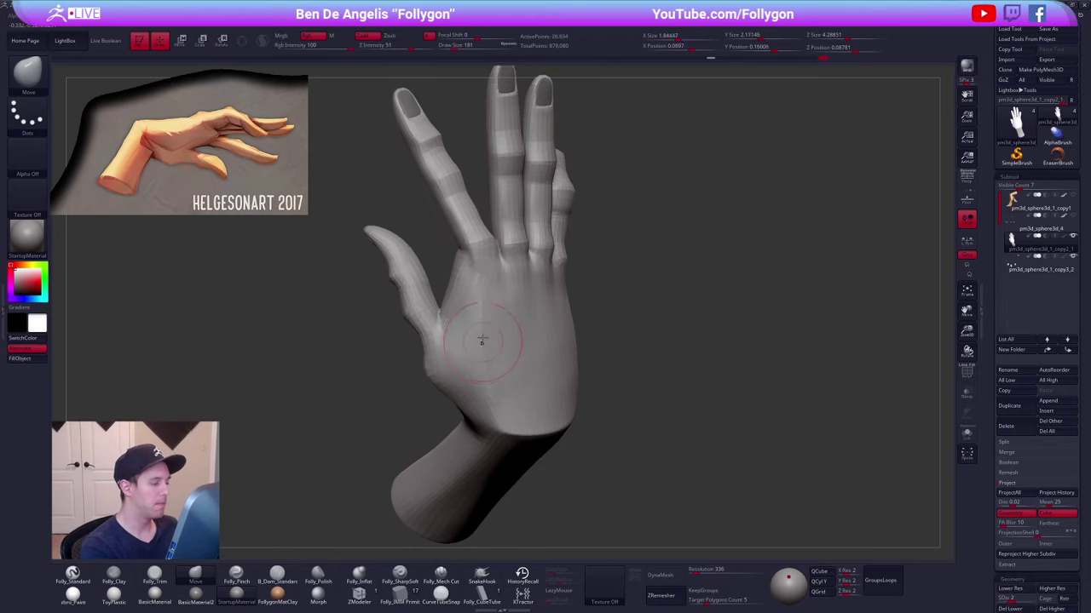
shift+drag(491, 320, 486, 368)
right_drag(495, 391, 451, 336)
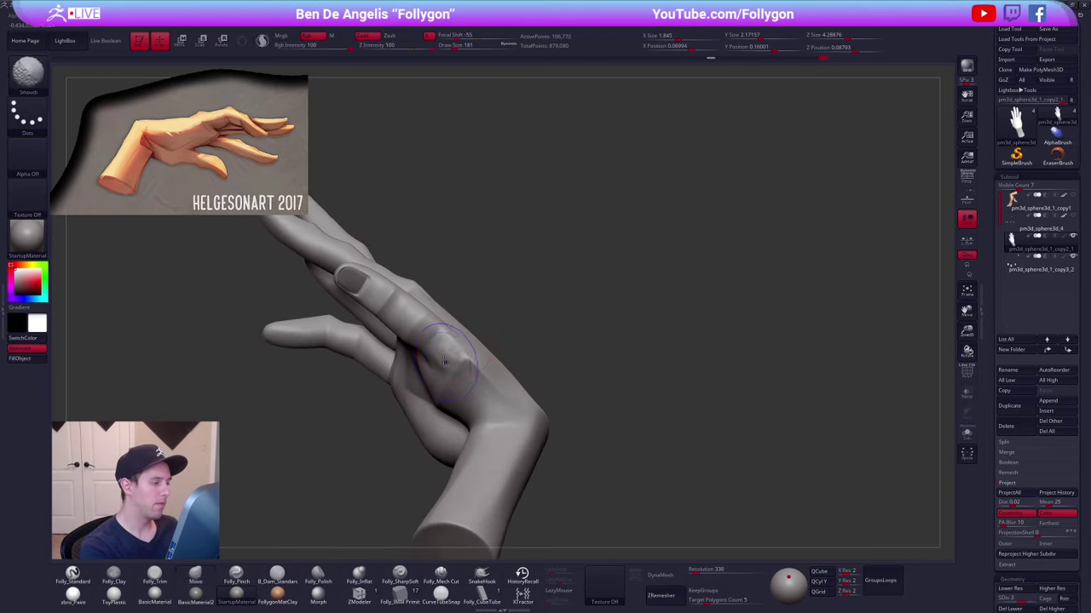
shift+drag(451, 336, 466, 359)
- Return to subdivision level 1 and reshape the fleshy base of the thumb with the Move brush
mouse_move(465, 360)
right_down()
mouse_move(436, 386)
mouse_move(451, 378)
right_up()
key(shift+d)
drag(451, 378, 447, 383)
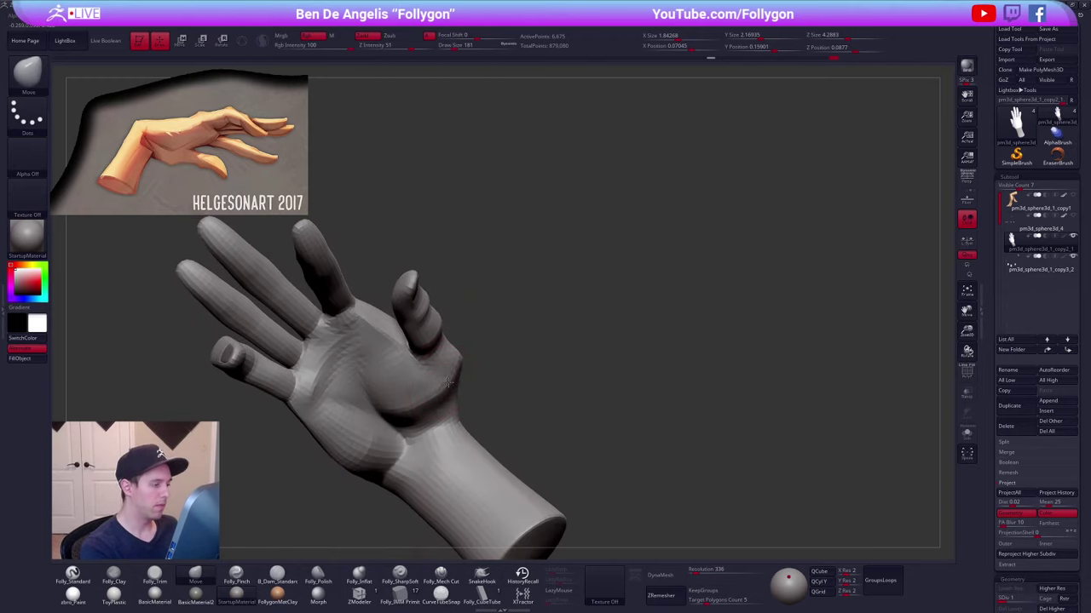
mouse_move(448, 383)
right_down()
mouse_move(436, 395)
mouse_move(425, 351)
mouse_move(437, 373)
mouse_move(418, 378)
right_up()
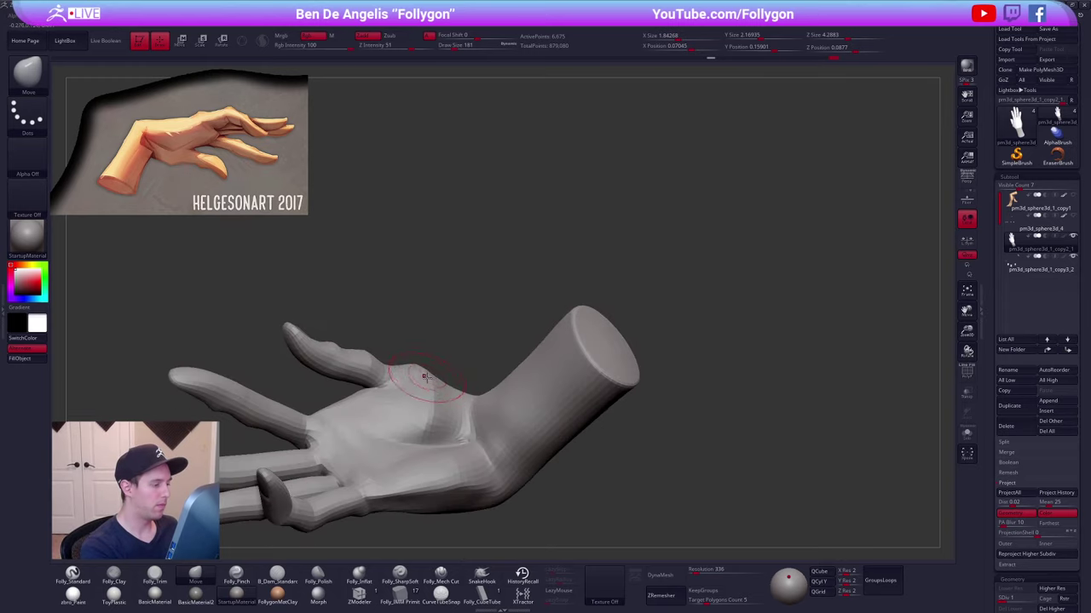
drag(419, 378, 423, 375)
mouse_move(422, 375)
right_down()
mouse_move(408, 396)
mouse_move(414, 385)
mouse_move(393, 358)
mouse_move(375, 384)
right_up()
- Step up to subdivision level 2 and build up volume at the base of the thumb with Folly_Clay
key(d)
ctrl+right_drag(374, 384, 380, 404)
key(2)
mouse_move(380, 404)
mouse_down()
mouse_move(401, 373)
mouse_move(394, 415)
mouse_move(391, 389)
mouse_up()
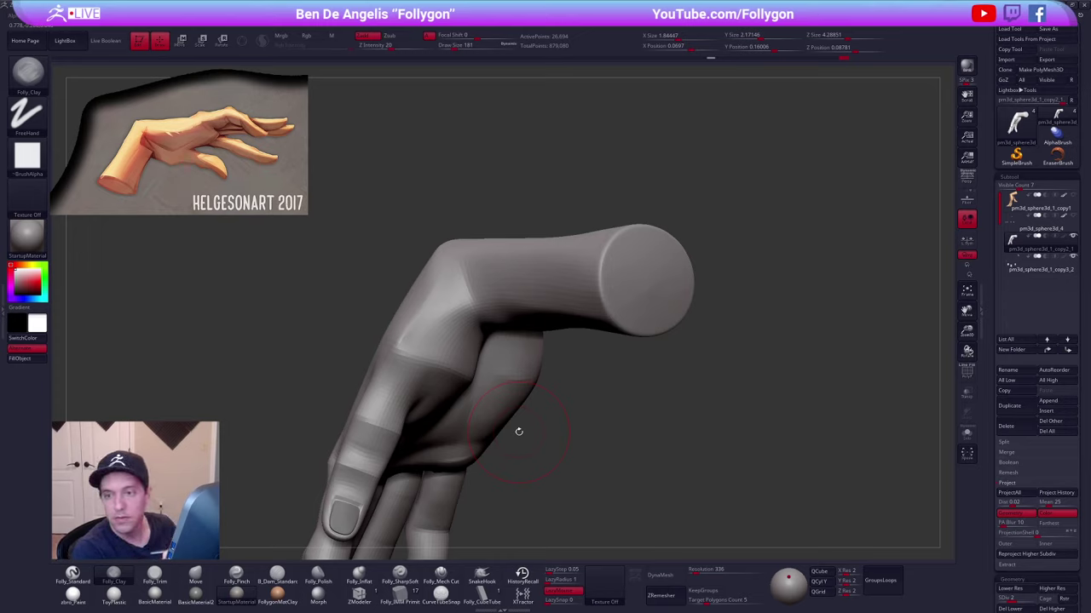
alt+drag(695, 412, 733, 369)
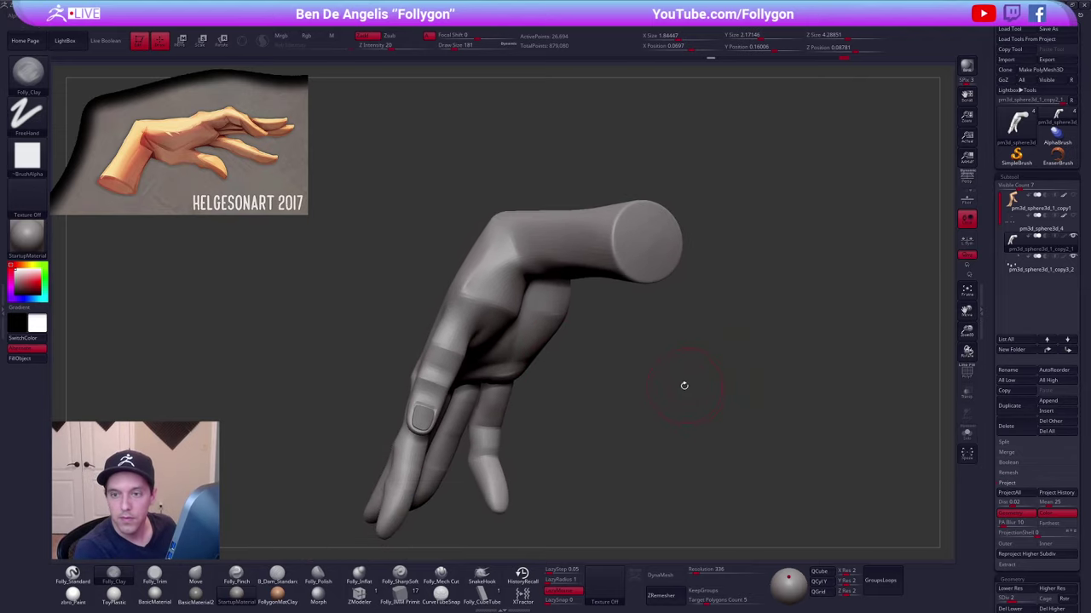
drag(670, 418, 565, 420)
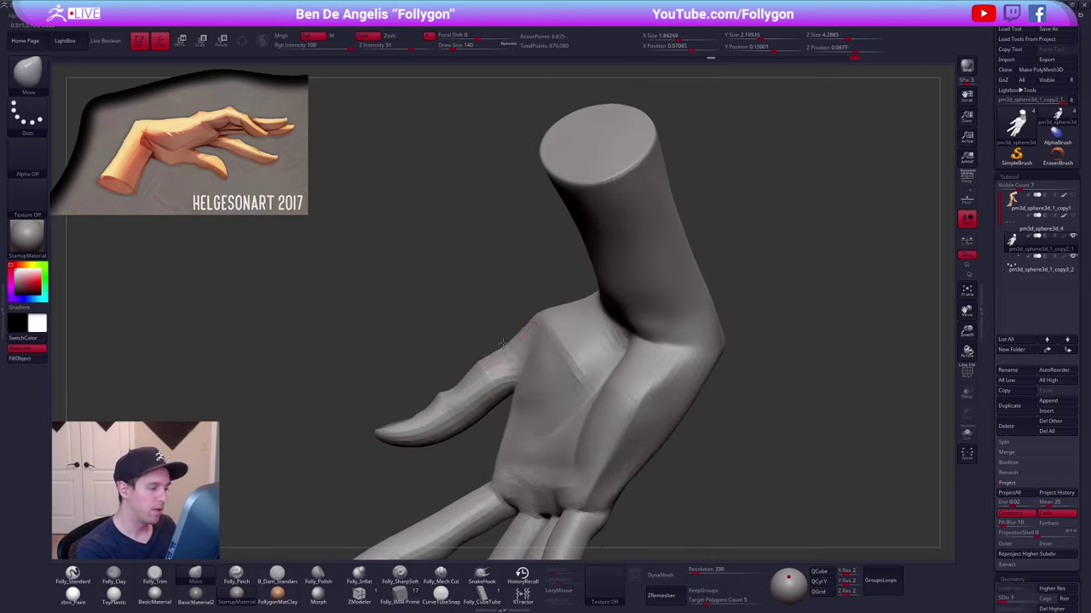
- Adjust the thumb's silhouette with the Move brush at draw size 140 and step back up to subdivision level 4
drag(426, 298, 409, 464)
key(d)
key(d)
key(d)
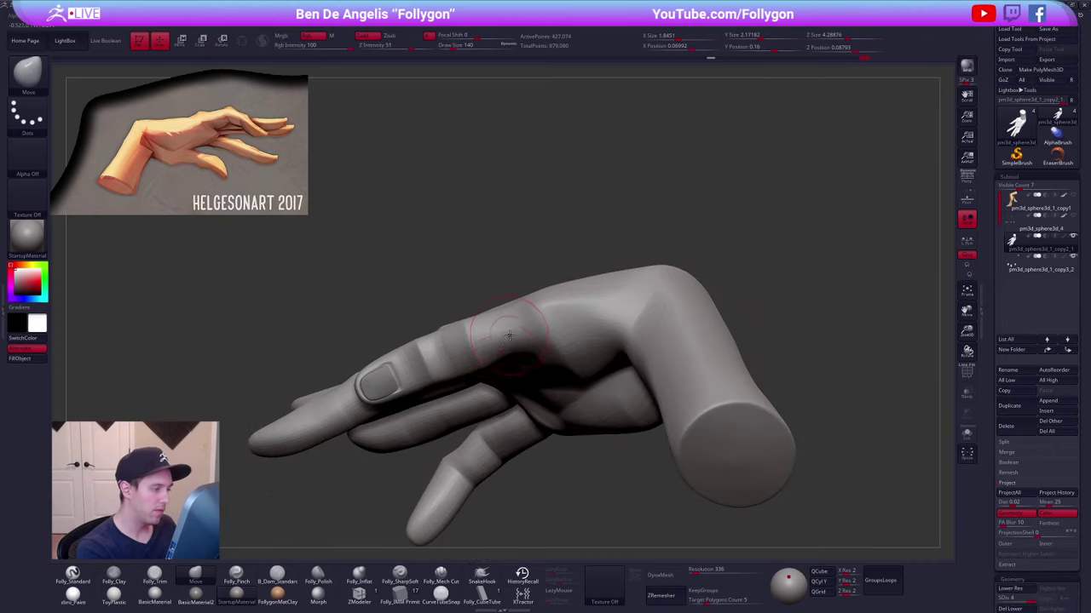
- Refine the thumb's planes and base joint with Folly_Mech Cut at draw sizes 96 and 121, smoothing the transitions
key(space)
drag(502, 349, 494, 350)
click(441, 575)
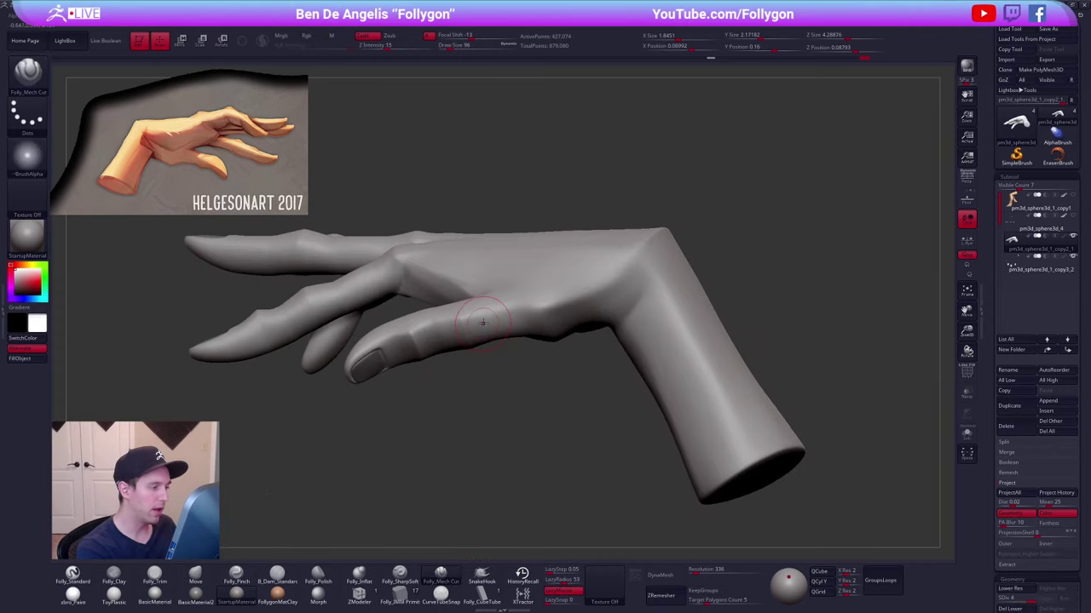
right_drag(545, 311, 499, 208)
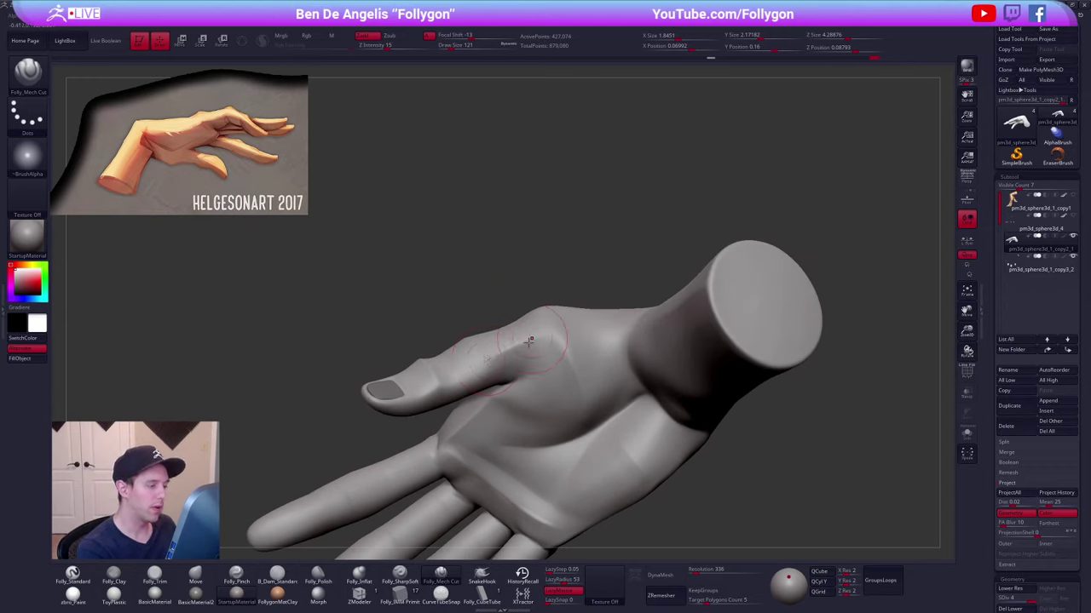
mouse_move(530, 340)
right_down()
mouse_move(513, 361)
mouse_move(465, 368)
right_up()
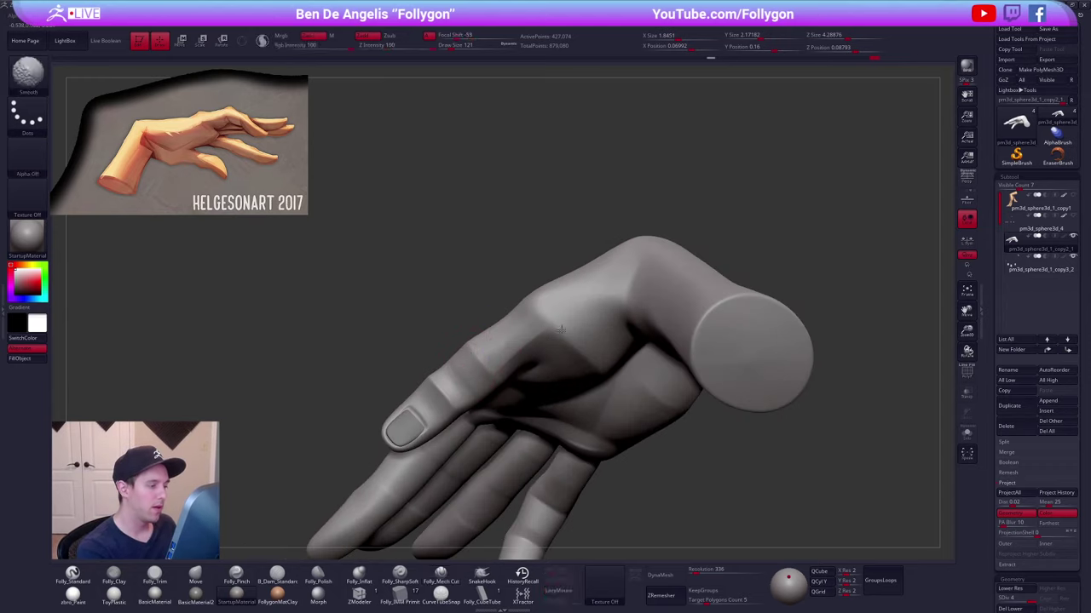
shift+drag(561, 329, 568, 309)
- Define the planes around the thumb base and wrist with Folly_Mech Cut, checking the whole hand from several angles
mouse_move(564, 317)
right_down()
mouse_move(591, 287)
mouse_move(595, 243)
right_up()
drag(613, 331, 612, 368)
mouse_move(596, 328)
right_down()
mouse_move(610, 347)
mouse_move(615, 339)
right_up()
drag(611, 309, 608, 402)
right_drag(596, 341, 619, 312)
drag(611, 318, 607, 418)
right_drag(607, 375, 615, 309)
mouse_move(611, 326)
mouse_down()
mouse_move(630, 413)
mouse_move(659, 469)
mouse_move(651, 453)
mouse_up()
right_drag(635, 409, 627, 379)
mouse_move(624, 398)
mouse_down()
mouse_move(581, 386)
mouse_move(588, 401)
mouse_up()
mouse_move(587, 405)
ctrl+right_down()
mouse_move(560, 383)
mouse_move(549, 465)
ctrl+right_up()
right_drag(526, 430, 647, 390)
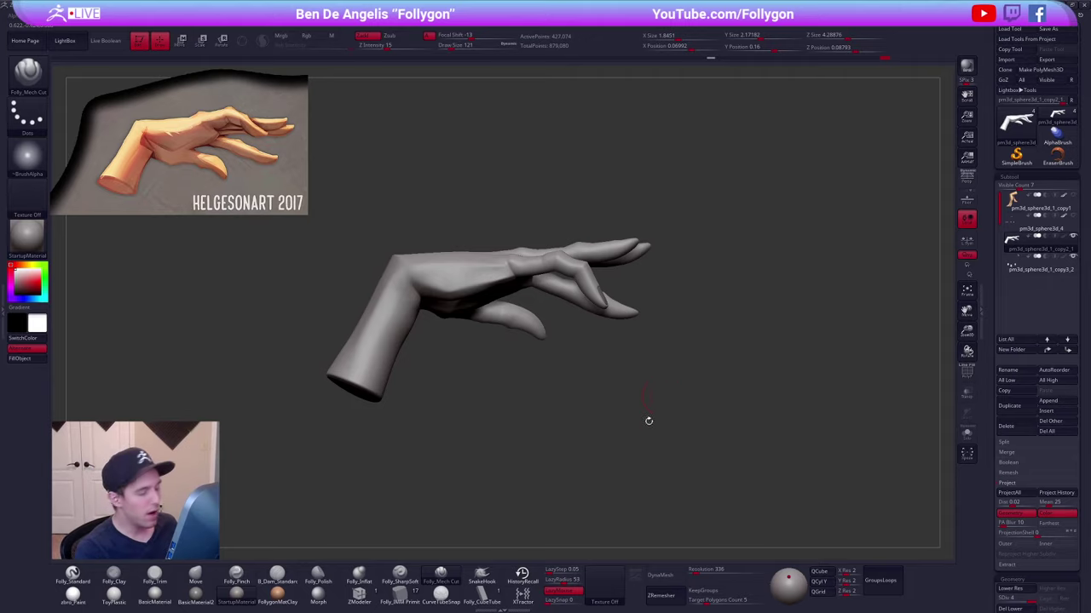
- Refine the wrist and forearm planes with Folly_Mech Cut at draw size 215 on subdivision level 2, smoothing the strokes
alt+right_drag(528, 385, 585, 421)
alt+right_drag(483, 373, 544, 397)
key(space)
drag(530, 392, 541, 392)
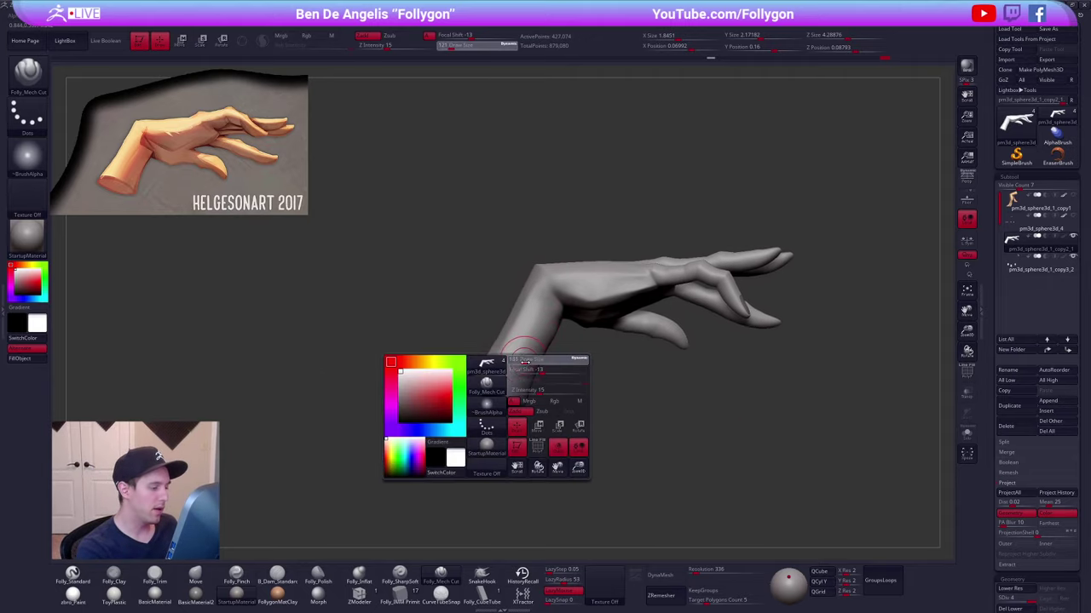
mouse_move(528, 351)
right_down()
mouse_move(514, 366)
mouse_move(545, 341)
right_up()
key(shift+d)
key(shift+d)
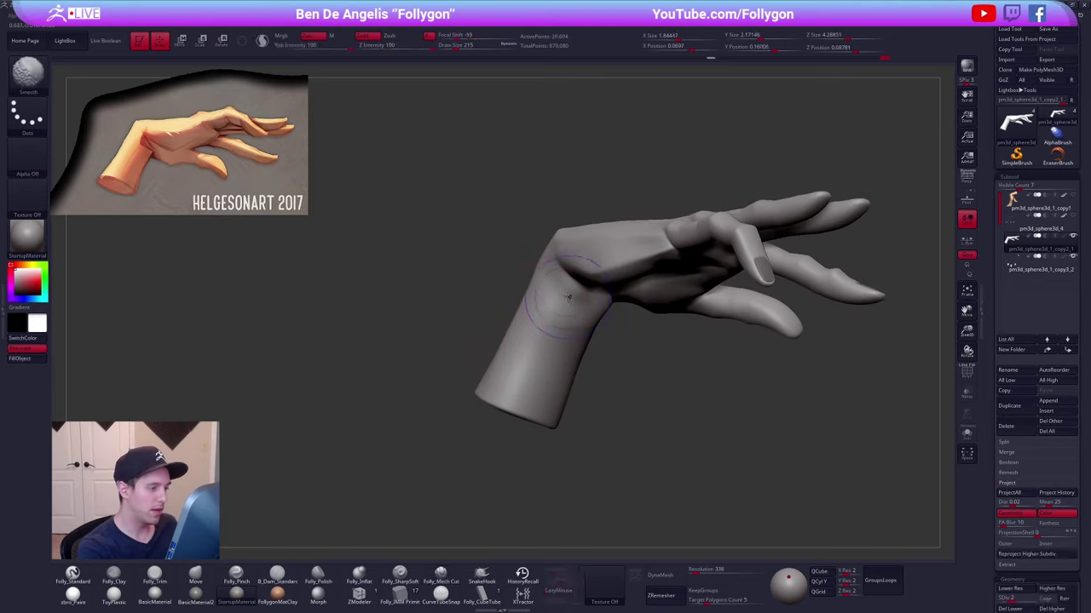
right_drag(564, 295, 573, 287)
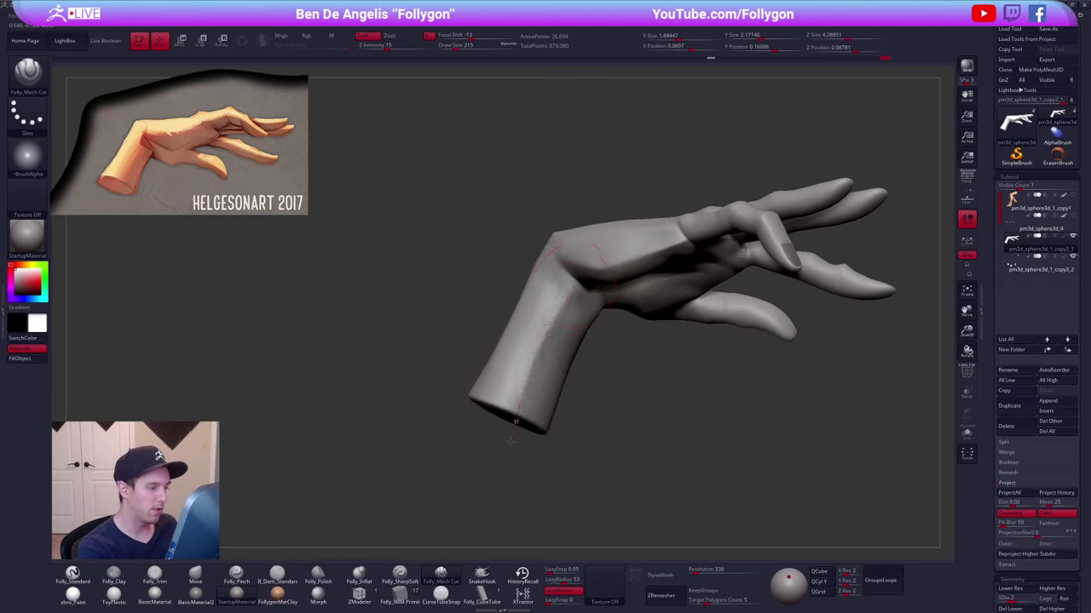
right_drag(510, 441, 529, 439)
shift+drag(539, 295, 535, 311)
right_drag(535, 312, 530, 346)
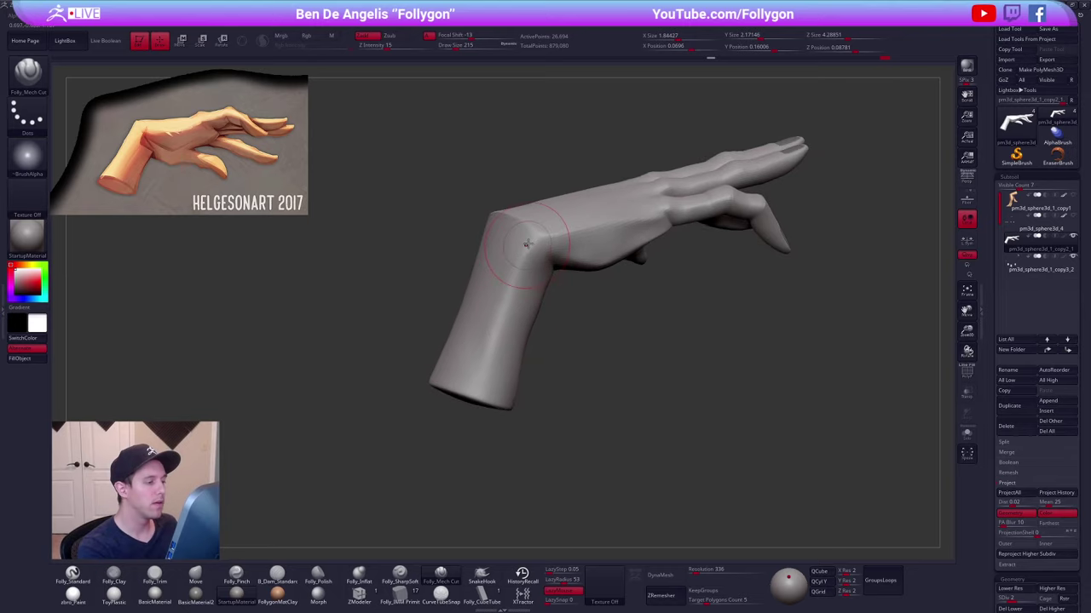
mouse_move(471, 422)
right_down()
mouse_move(518, 290)
mouse_move(482, 319)
mouse_move(528, 299)
right_up()
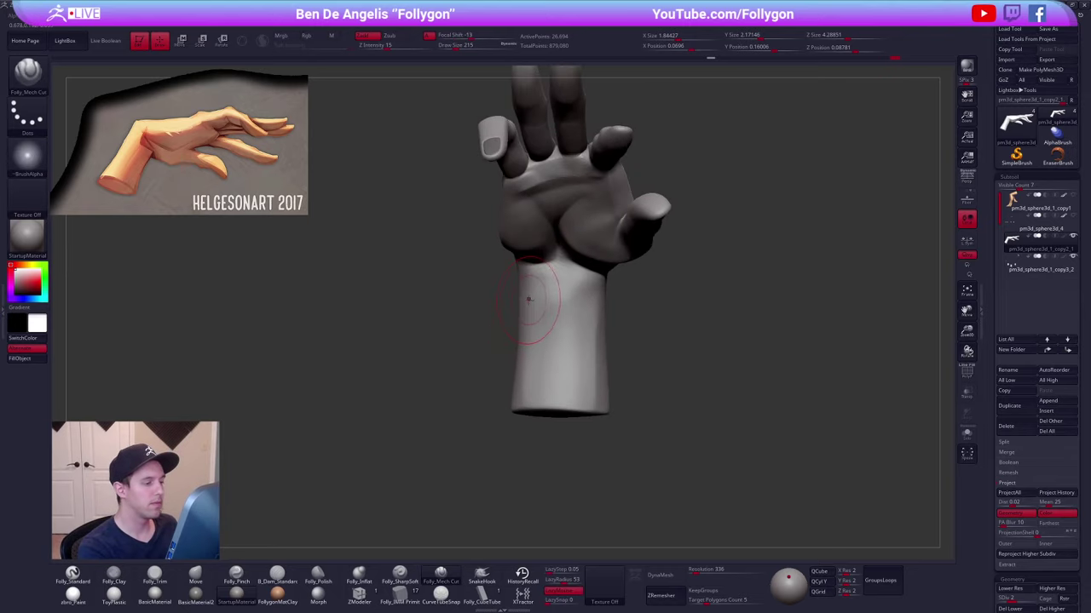
- Shape the underside and sides of the forearm with Folly_Mech Cut and soften the planes with Smooth
right_drag(534, 357, 540, 352)
shift+drag(540, 353, 560, 299)
mouse_move(559, 299)
right_down()
mouse_move(551, 304)
mouse_move(560, 333)
mouse_move(548, 305)
right_up()
shift+drag(548, 304, 536, 300)
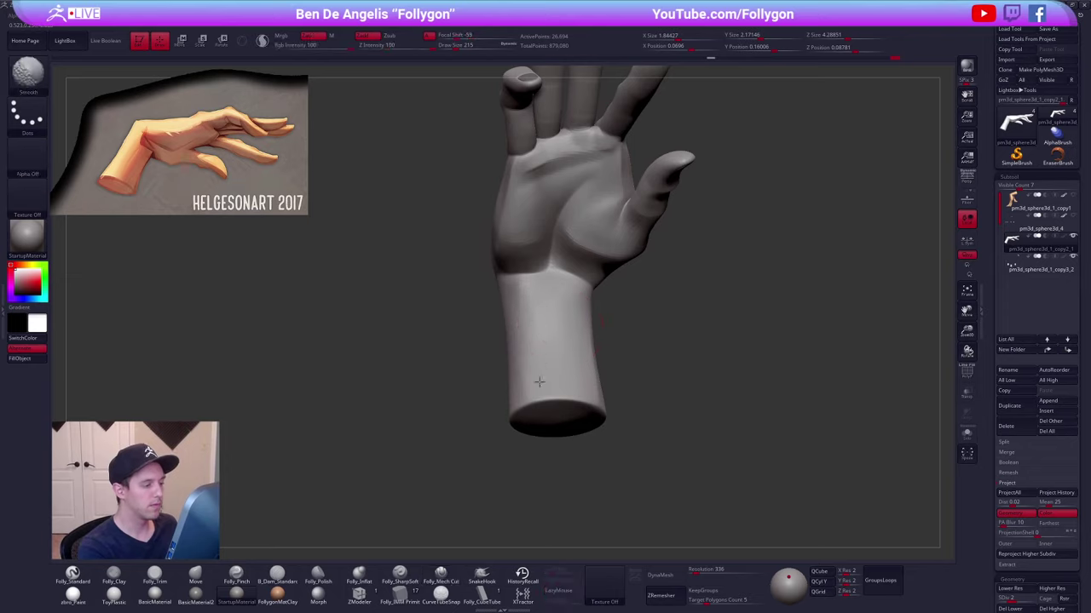
right_drag(540, 382, 553, 415)
shift+drag(570, 344, 577, 363)
right_drag(588, 367, 536, 373)
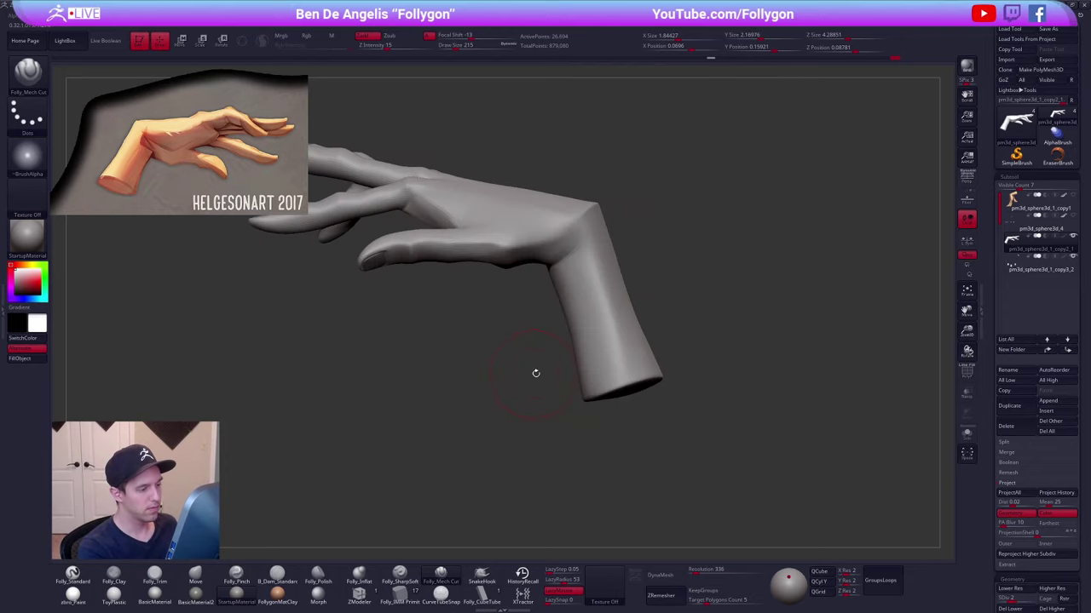
shift+drag(575, 328, 590, 319)
- Adjust the wrist crease below the thumb with the Move brush at draw size 150 on subdivision level 1, and return to level 4
alt+right_drag(558, 312, 563, 399)
key(d)
key(d)
key(space)
drag(576, 342, 570, 343)
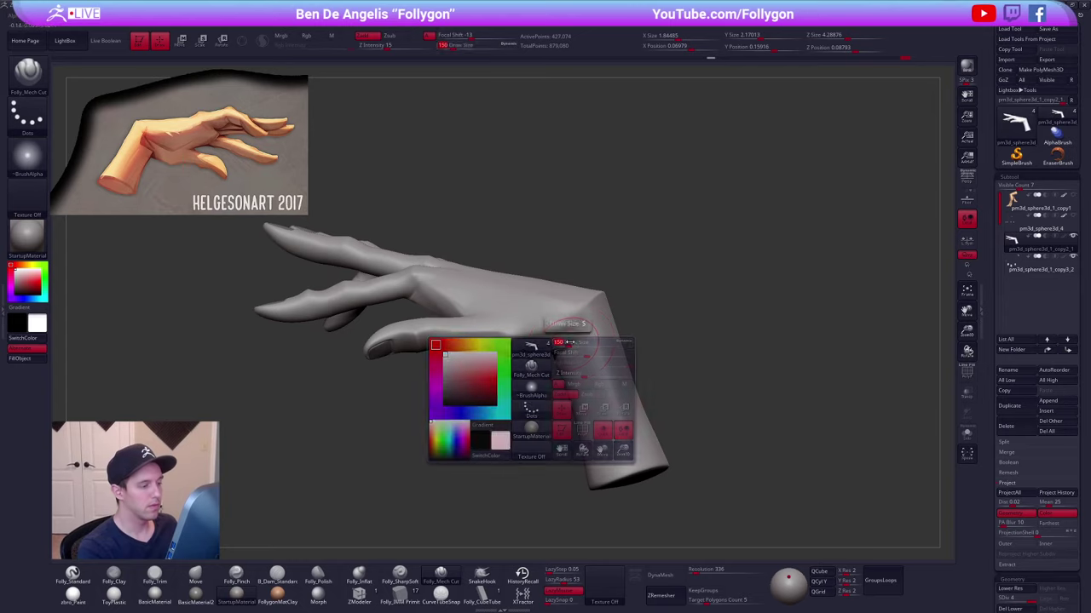
mouse_move(570, 343)
right_down()
mouse_move(574, 363)
mouse_move(558, 356)
mouse_move(586, 352)
mouse_move(568, 341)
right_up()
key(b)
key(m)
key(v)
key(shift+d)
key(shift+d)
key(shift+d)
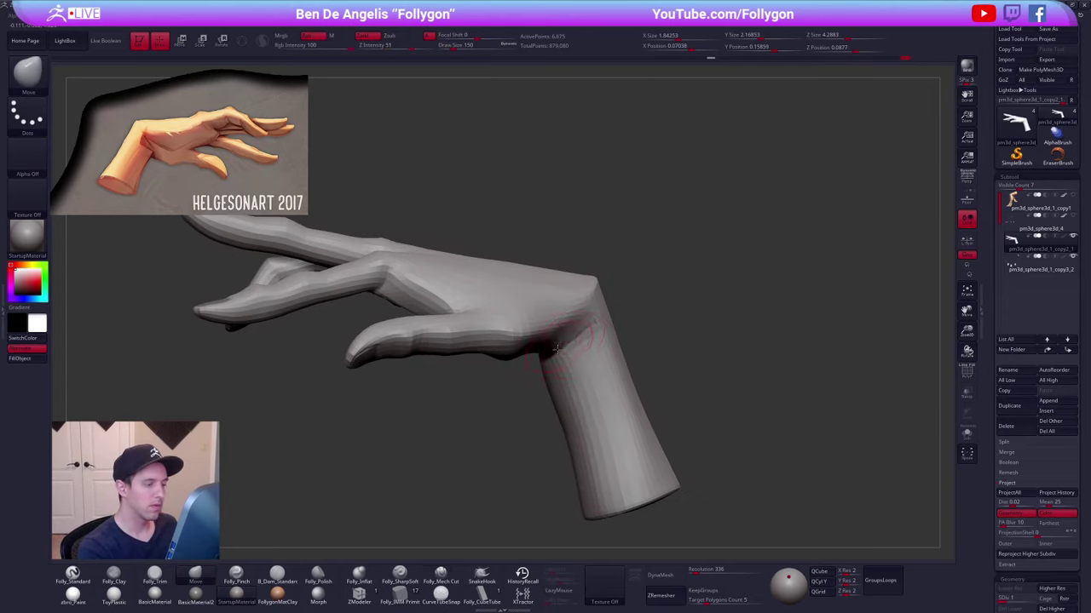
drag(556, 347, 560, 345)
mouse_move(560, 344)
right_down()
mouse_move(552, 328)
mouse_move(572, 334)
right_up()
key(d)
key(d)
key(d)
- Sharpen the crease between the thumb base and the wrist with Folly_Mech Cut at draw size 150
click(441, 574)
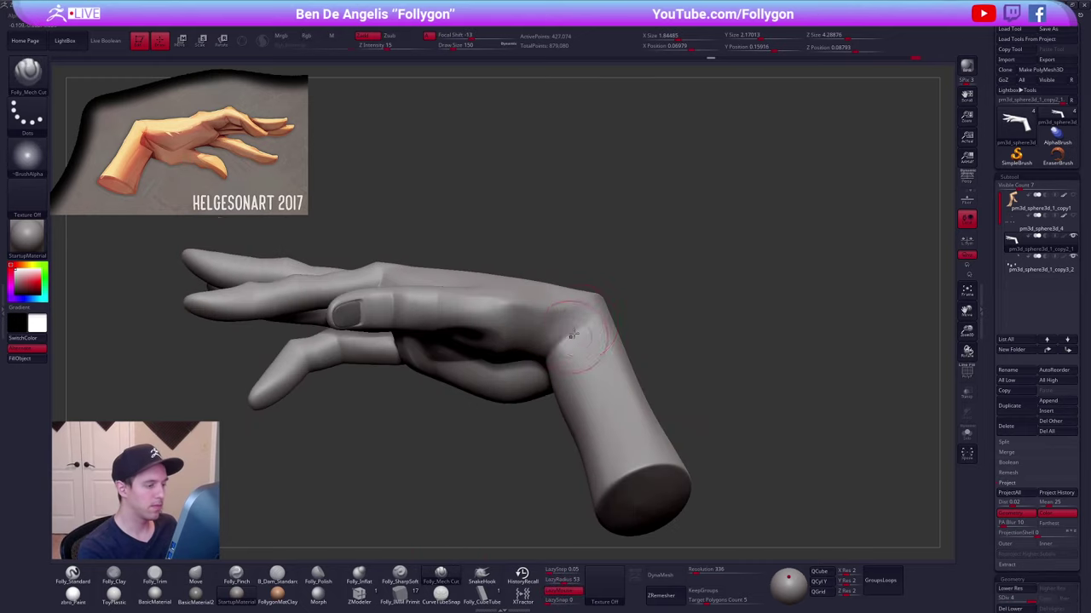
right_drag(524, 377, 570, 325)
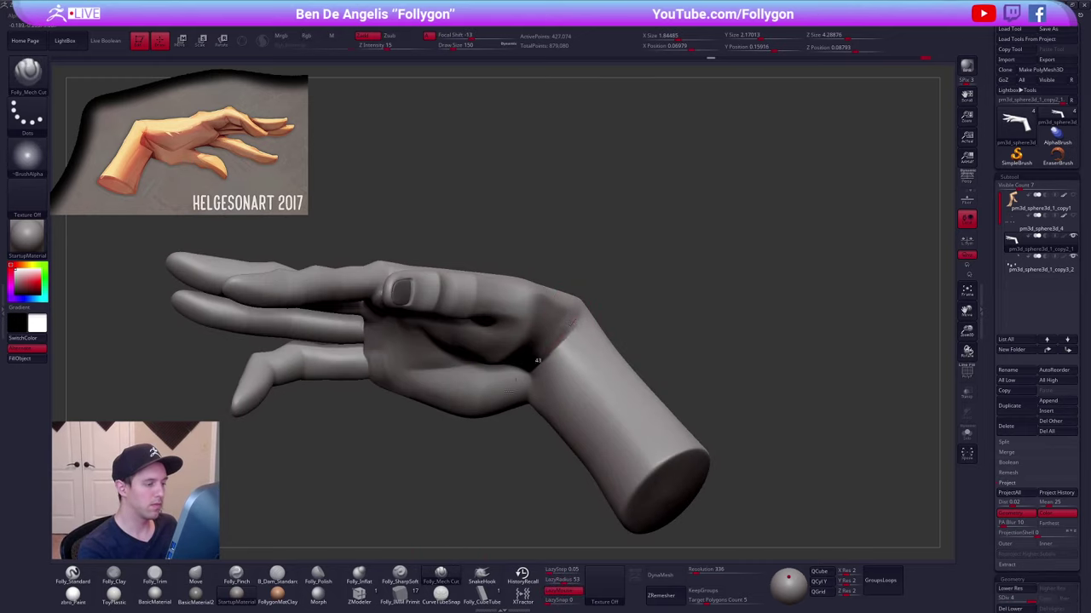
drag(510, 392, 508, 394)
mouse_move(564, 327)
right_down()
mouse_move(533, 426)
mouse_move(572, 450)
mouse_move(559, 460)
mouse_move(652, 418)
mouse_move(696, 460)
mouse_move(660, 431)
mouse_move(698, 455)
mouse_move(795, 449)
mouse_move(753, 460)
mouse_move(686, 451)
mouse_move(773, 423)
mouse_move(708, 418)
mouse_move(720, 438)
mouse_move(742, 421)
mouse_move(733, 424)
right_up()
- Reshape the heel of the palm with the Move brush at draw size 160 on subdivision level 1, and step up to level 3
key(shift+d)
key(shift+d)
key(shift+d)
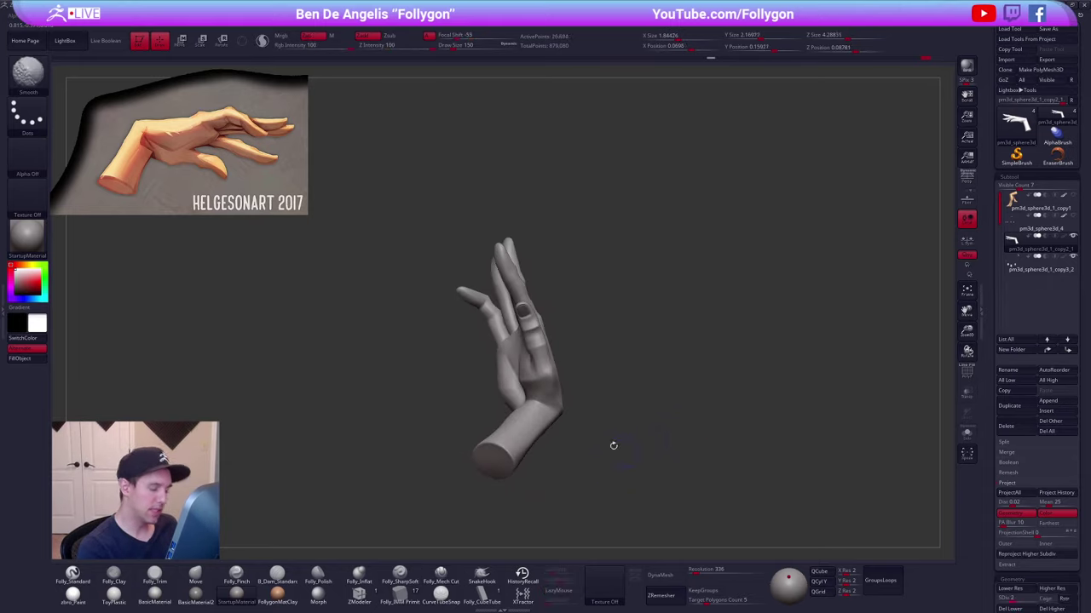
right_drag(614, 446, 660, 434)
mouse_move(579, 343)
ctrl+right_down()
mouse_move(547, 372)
mouse_move(512, 379)
ctrl+right_up()
key(b)
key(m)
key(v)
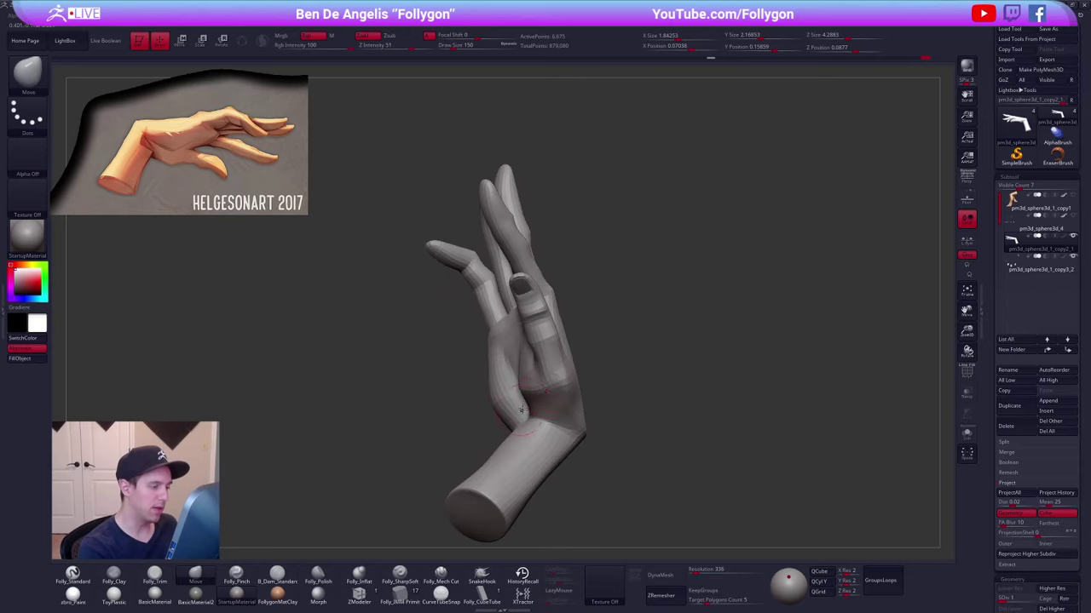
key(s)
drag(533, 375, 549, 370)
right_drag(541, 373, 595, 368)
key(d)
key(d)
- Step up to subdivision level 4 and define the upper palm's planes with Folly_Mech Cut, smoothing the transitions
right_click(494, 407)
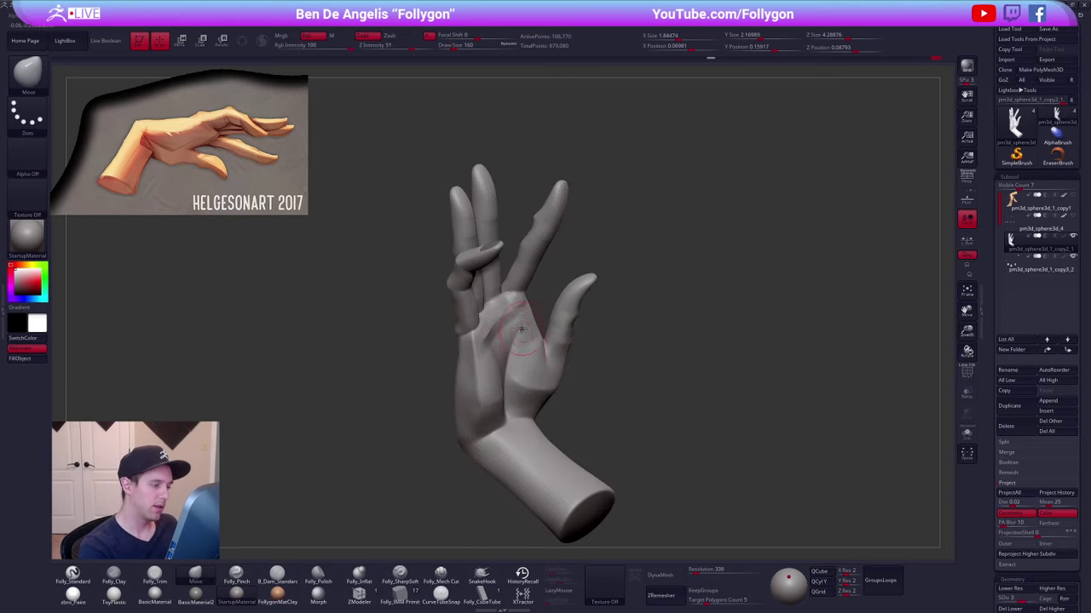
right_drag(525, 339, 452, 417)
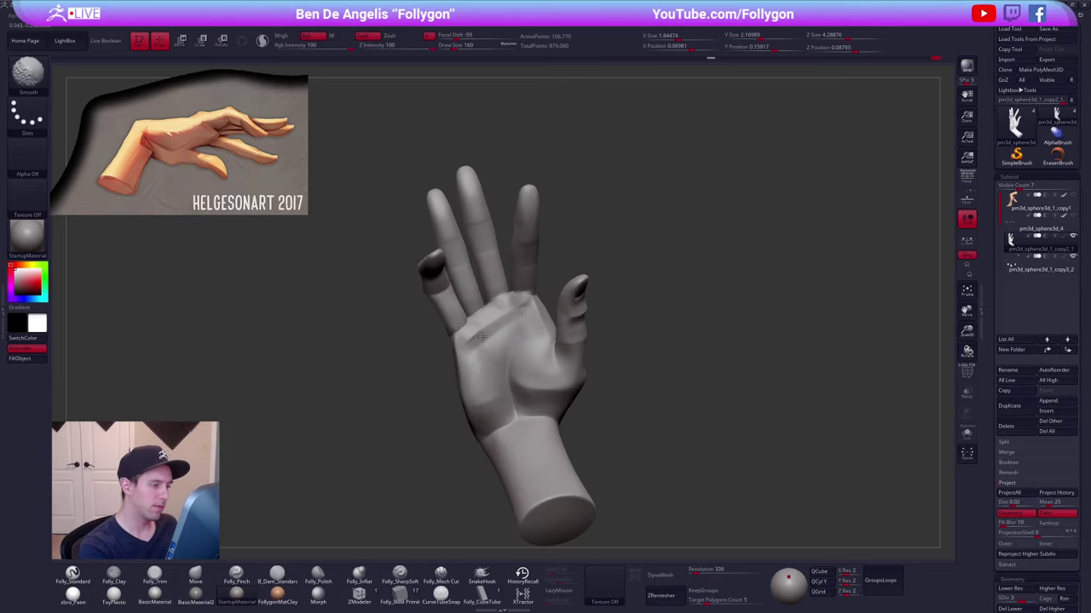
key(d)
click(440, 575)
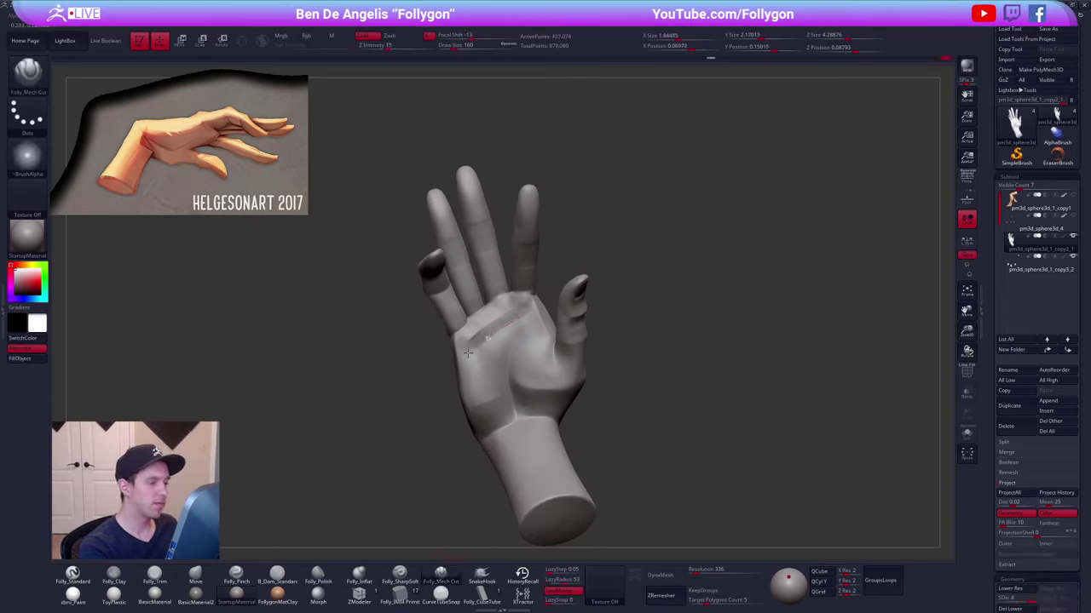
right_drag(431, 382, 496, 366)
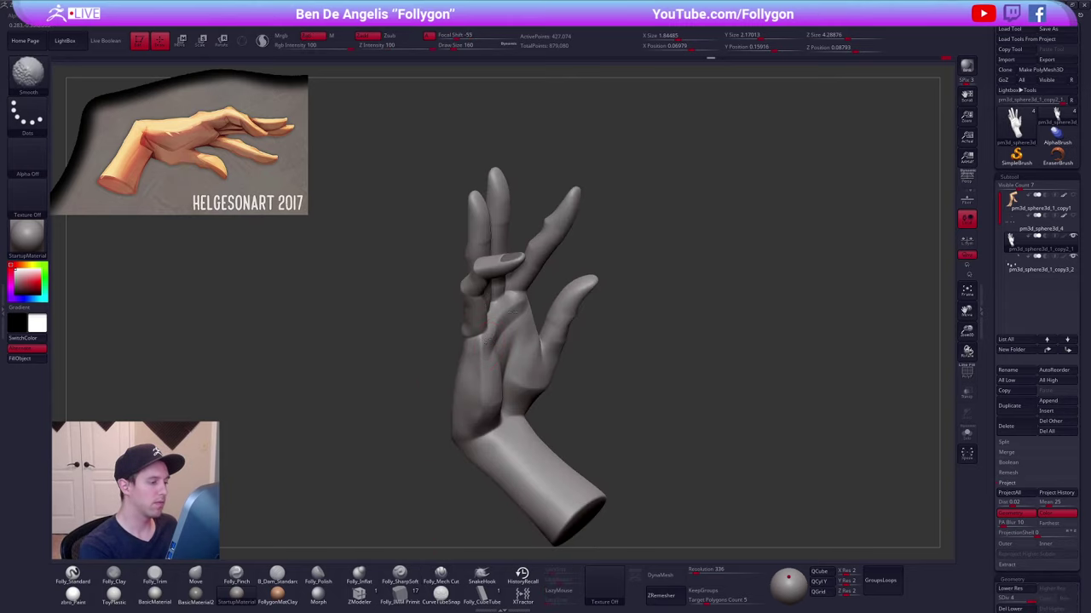
right_drag(501, 328, 439, 336)
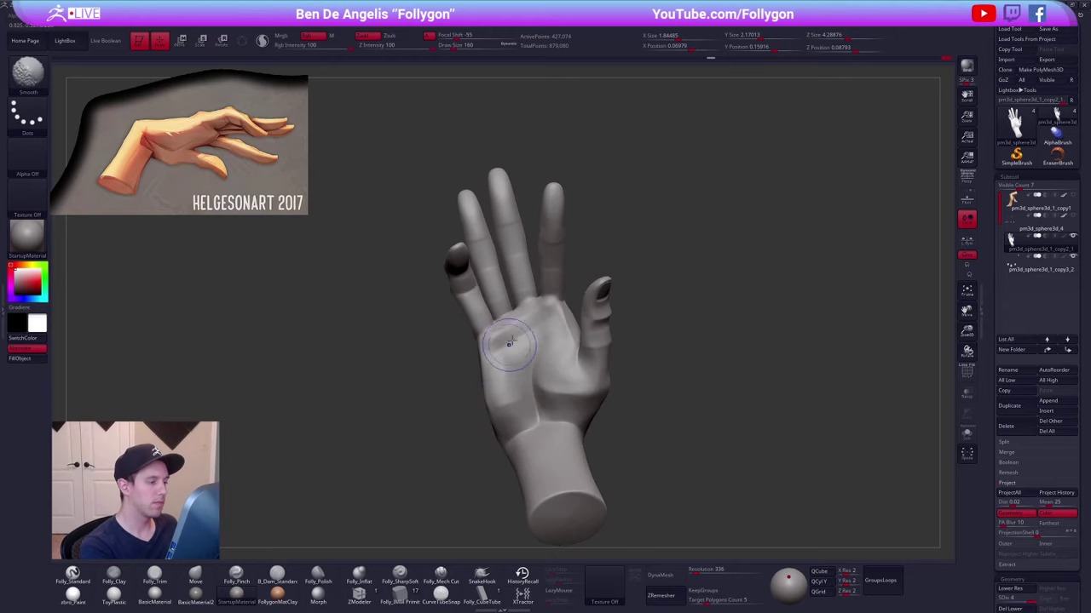
mouse_move(509, 344)
right_down()
mouse_move(501, 334)
mouse_move(472, 363)
right_up()
- Refine the pads and edges along the base of the fingers with Folly_Mech Cut at draw size 74
key(space)
drag(503, 305, 502, 305)
right_drag(510, 307, 519, 351)
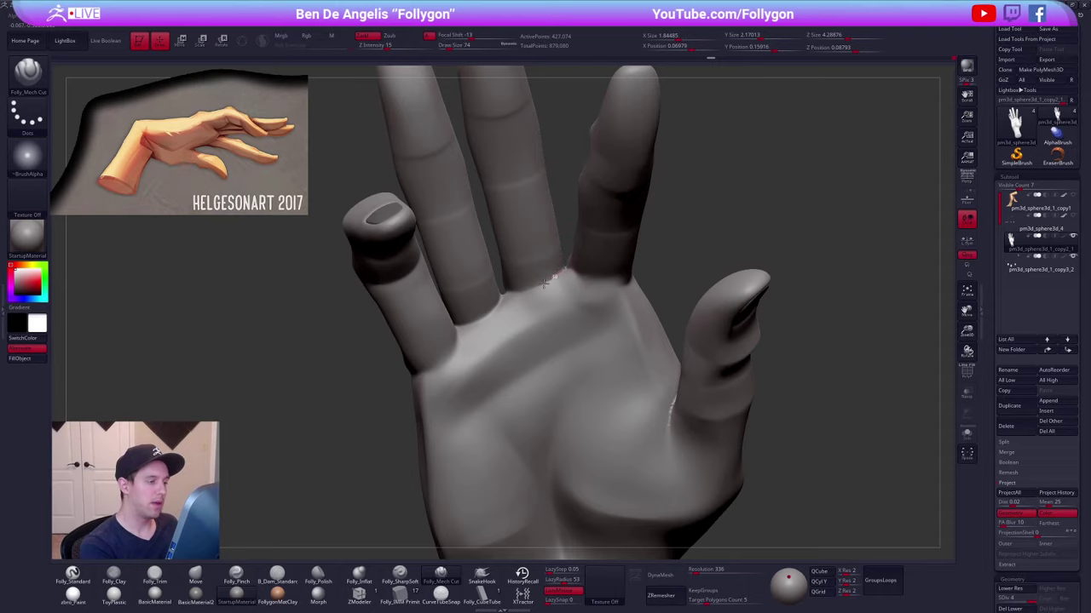
mouse_move(503, 296)
right_down()
mouse_move(554, 271)
mouse_move(599, 277)
mouse_move(535, 288)
mouse_move(473, 322)
mouse_move(438, 368)
right_up()
drag(437, 369, 445, 366)
right_drag(492, 353, 569, 470)
- Step down to subdivision level 2 and adjust the pinky knuckle's silhouette with the Move brush at draw size 113
key(shift+d)
key(shift+d)
right_drag(558, 328, 722, 427)
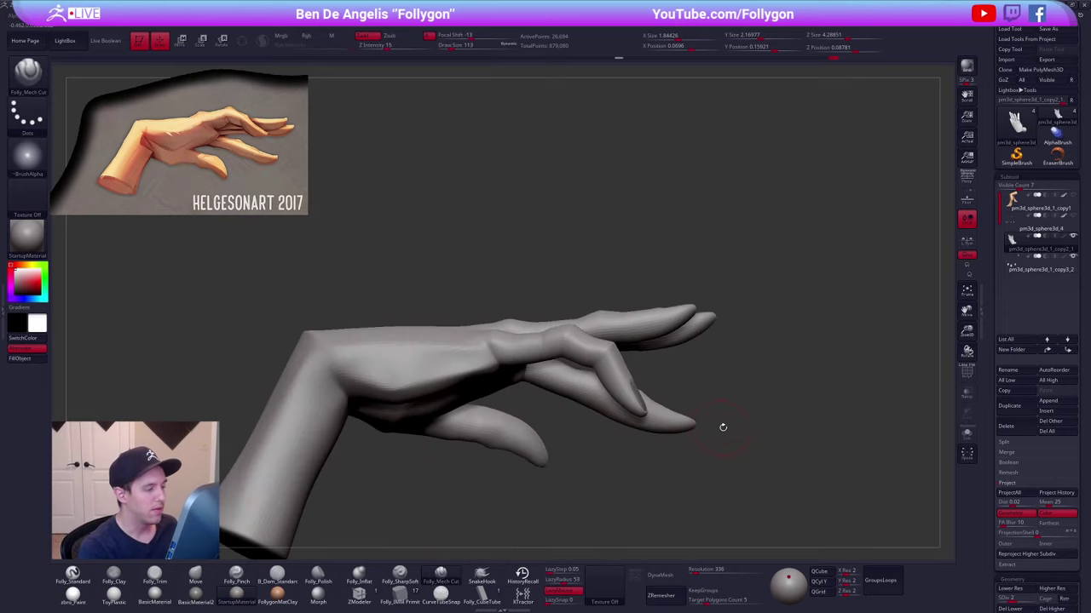
ctrl+right_drag(567, 341, 575, 368)
key(b)
key(m)
key(v)
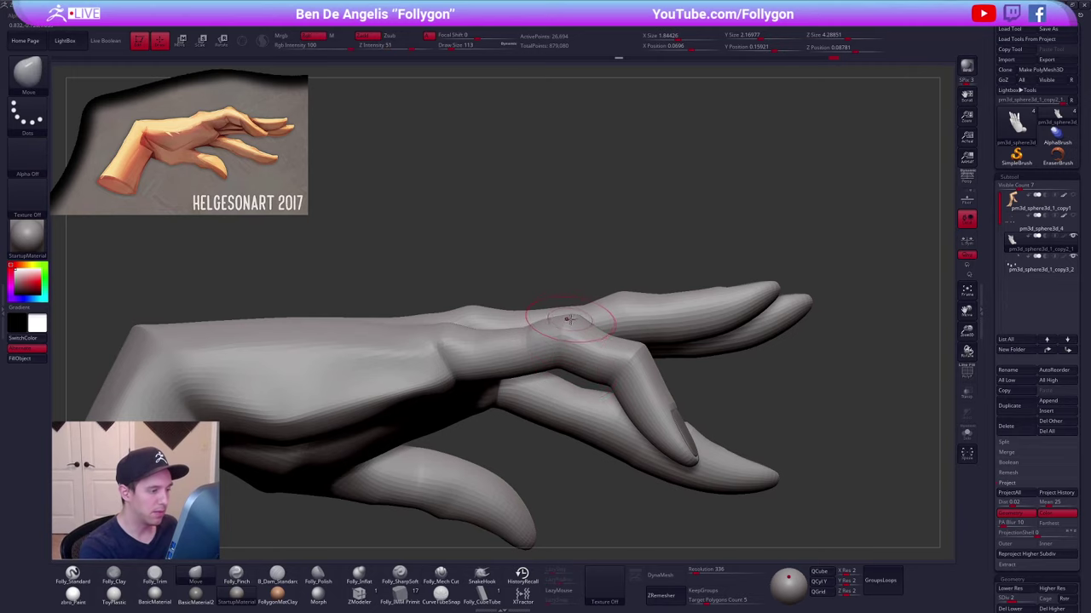
mouse_move(573, 312)
right_down()
mouse_move(511, 335)
mouse_move(521, 298)
right_up()
- Step up to subdivision level 3, flatten the top of the pinky's first segment with Folly_Trim, and smooth it
key(d)
key(3)
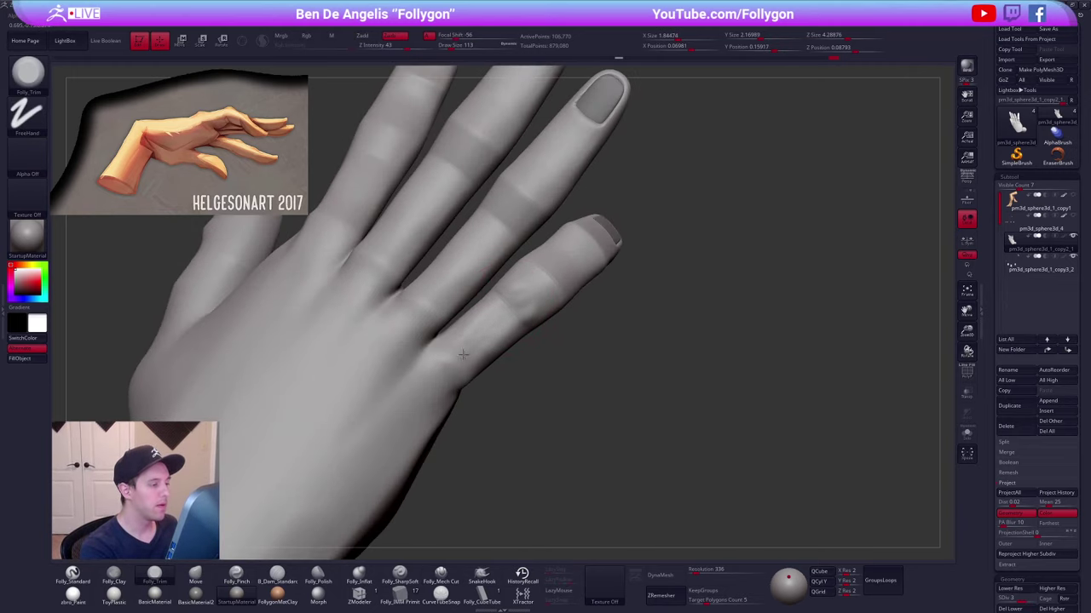
shift+drag(489, 321, 501, 309)
right_drag(482, 324, 514, 309)
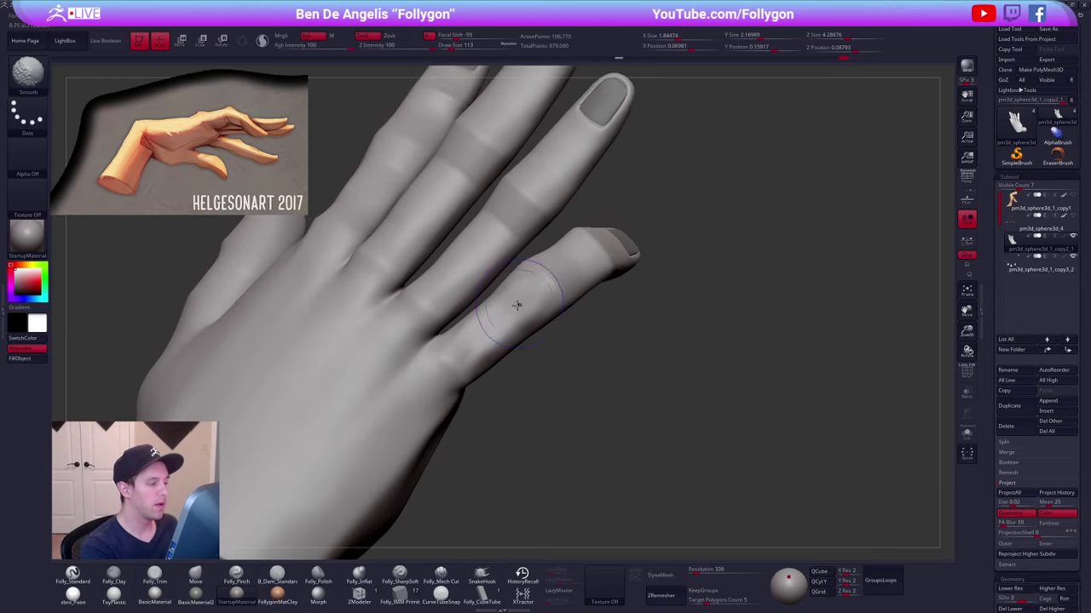
mouse_move(491, 320)
shift+mouse_down()
mouse_move(511, 300)
mouse_move(487, 336)
shift+mouse_up()
right_drag(486, 335, 509, 364)
shift+drag(511, 337, 477, 337)
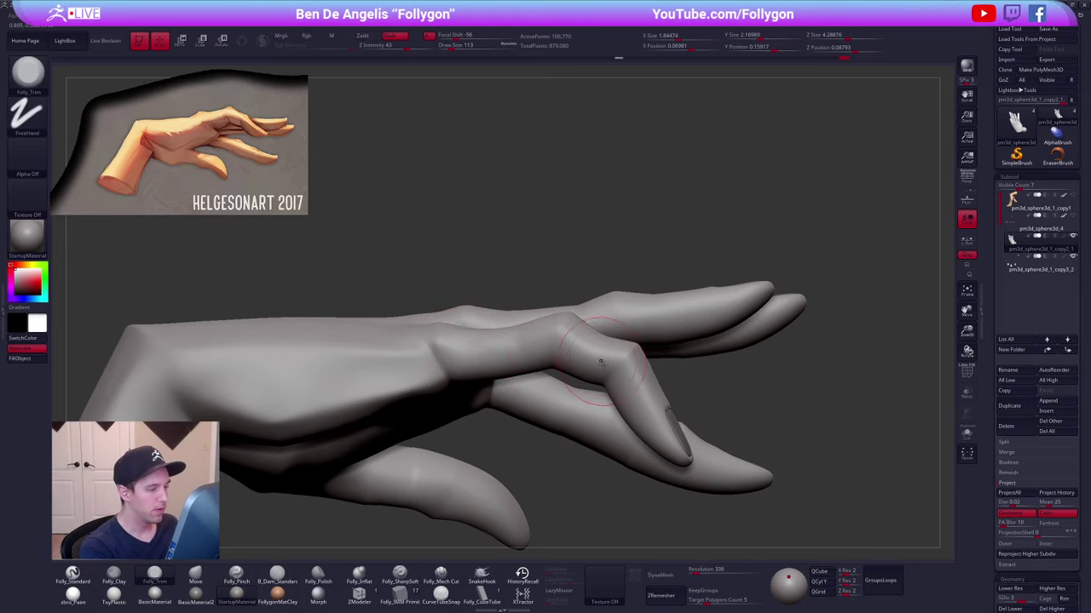
- Refine the outer segments of the pinky with Folly_Trim at draw size 160 on subdivision level 2
alt+right_drag(601, 365, 577, 358)
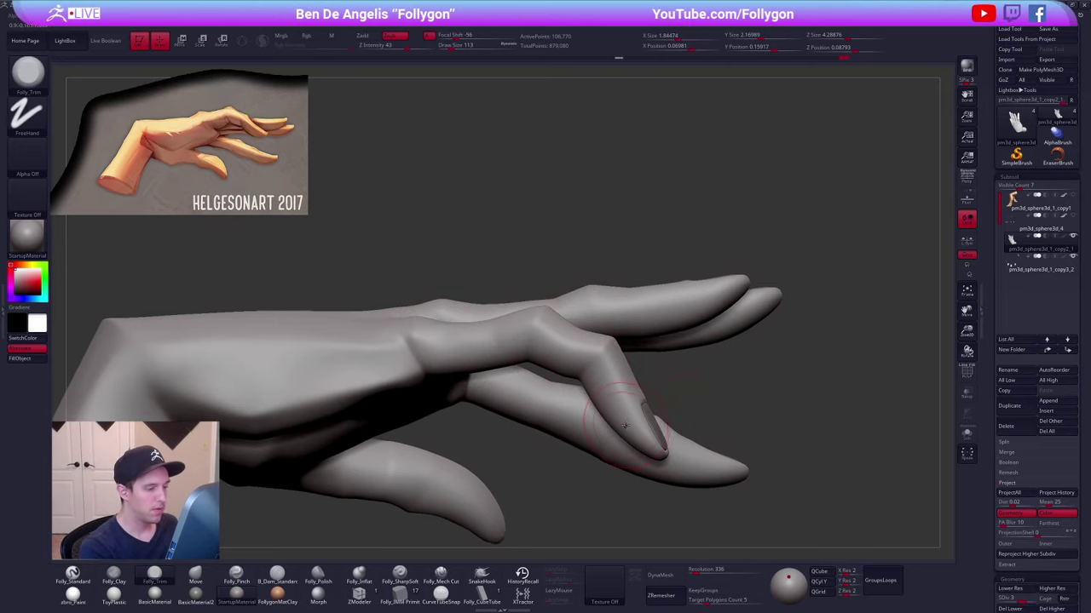
alt+right_drag(625, 425, 706, 423)
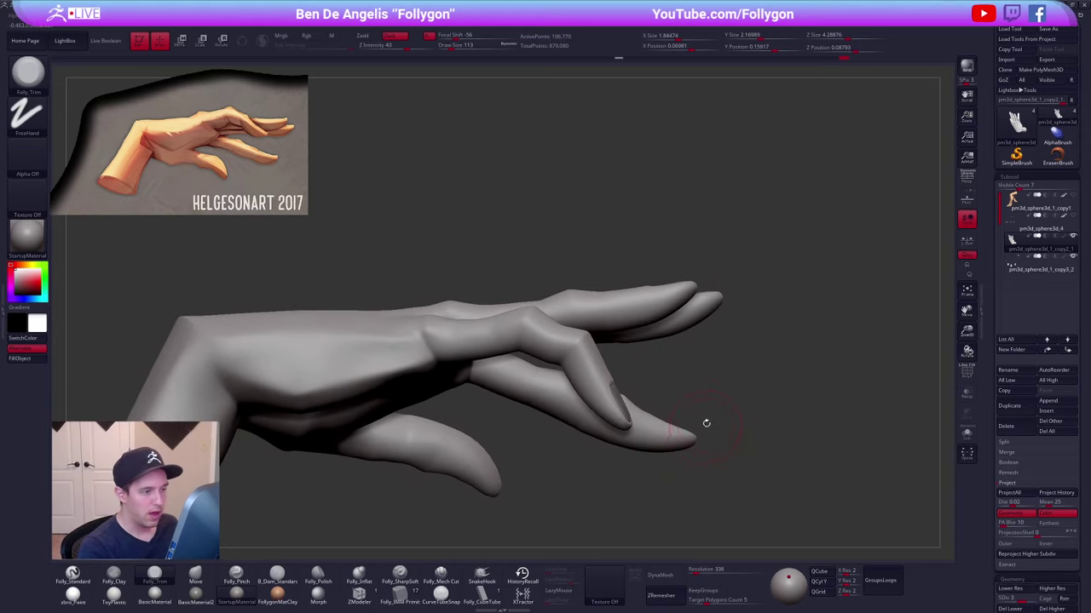
key(space)
drag(624, 380, 632, 379)
key(shift+d)
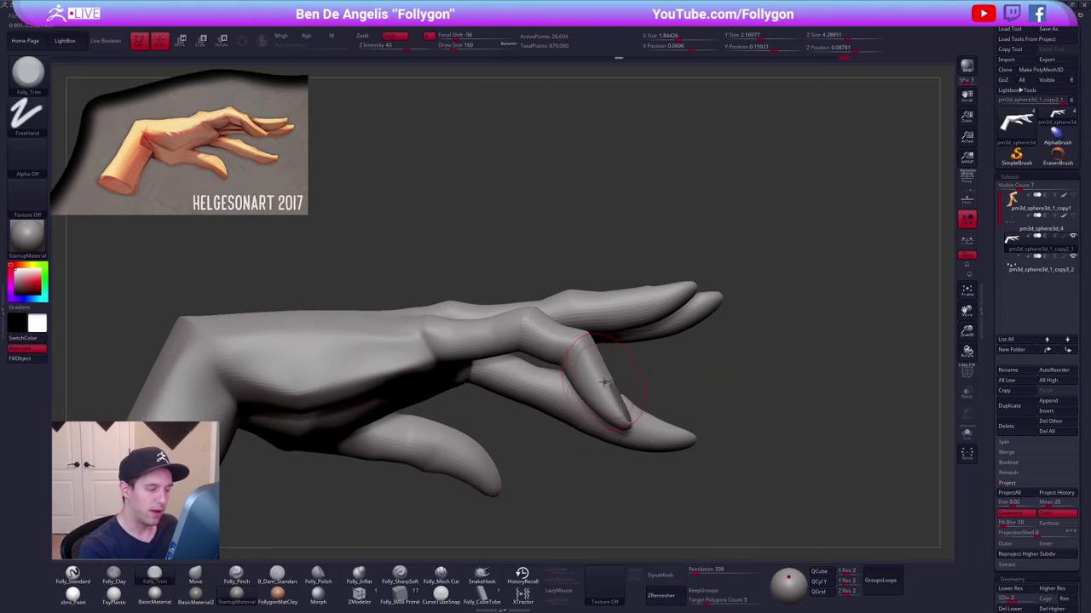
right_drag(638, 385, 547, 371)
- Trim the top planes of the pinky and ring finger with Folly_Trim at draw size 104 on subdivision level 3
key(d)
key(space)
drag(589, 368, 581, 368)
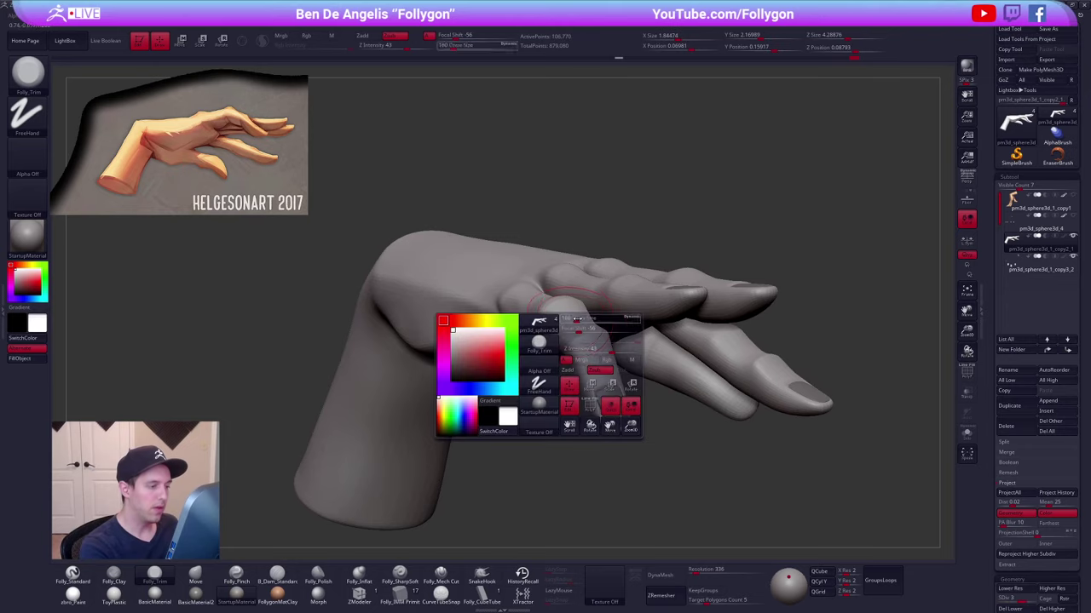
right_drag(582, 368, 579, 414)
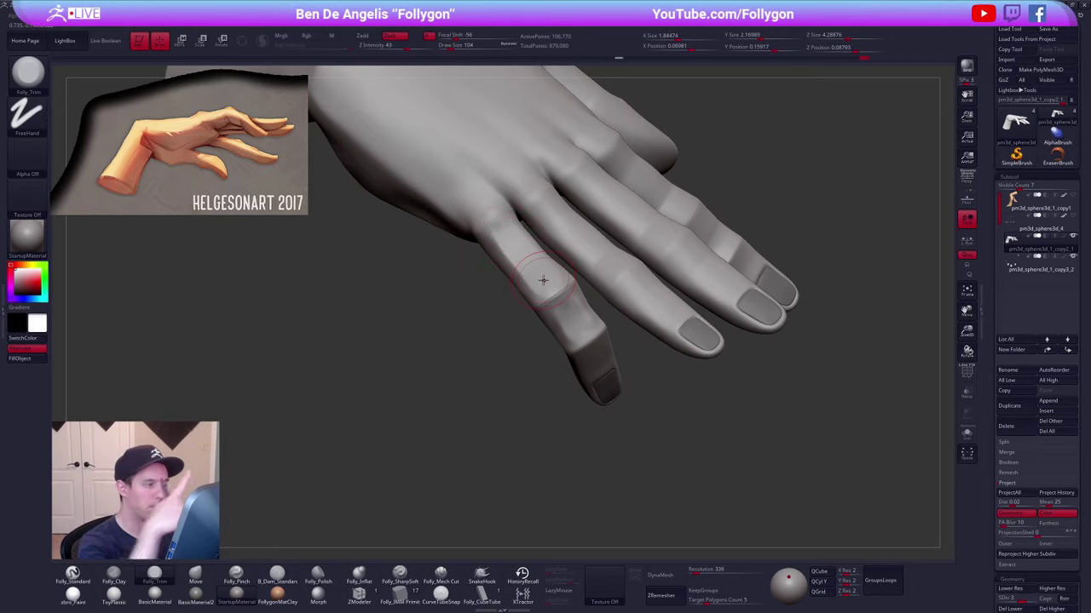
right_drag(538, 275, 517, 292)
alt+right_drag(538, 207, 536, 277)
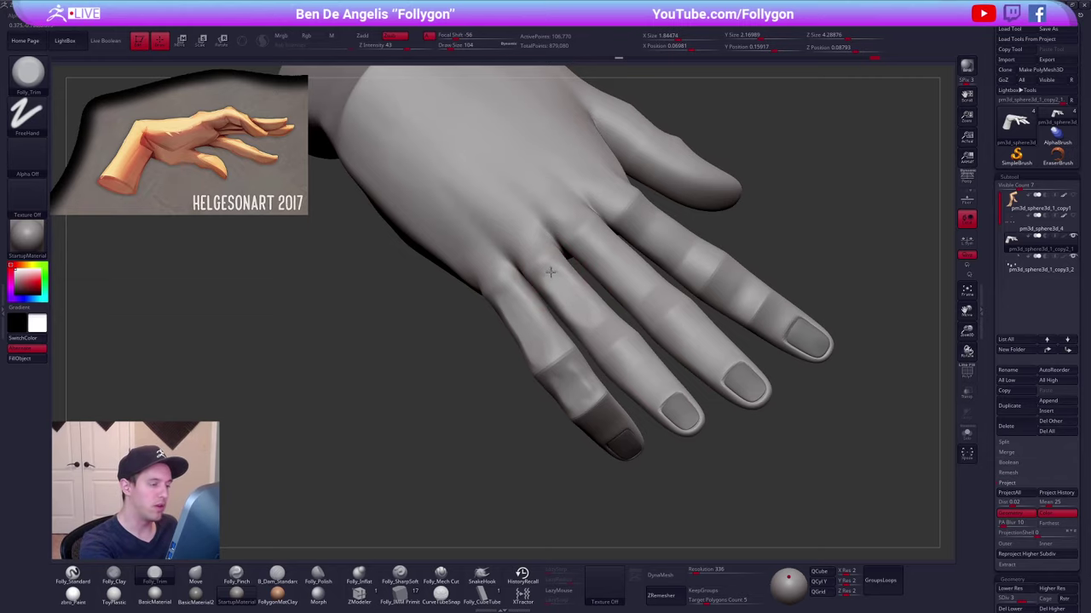
right_drag(640, 364, 619, 351)
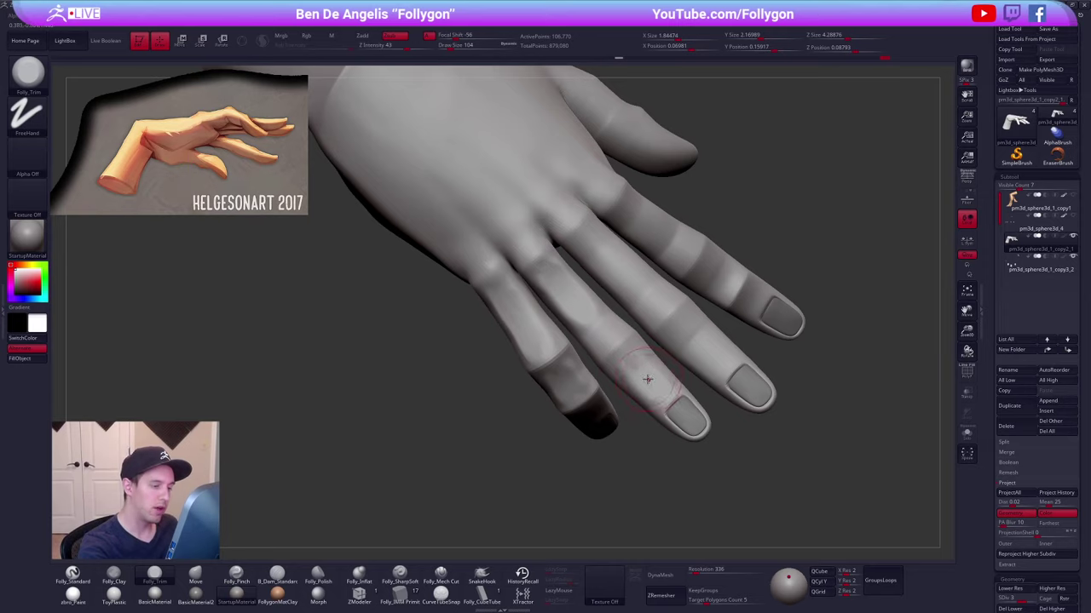
- Smooth the trimmed planes on the segments of the ring finger and pinky
shift+drag(648, 379, 620, 345)
shift+drag(556, 278, 591, 329)
shift+drag(563, 375, 569, 385)
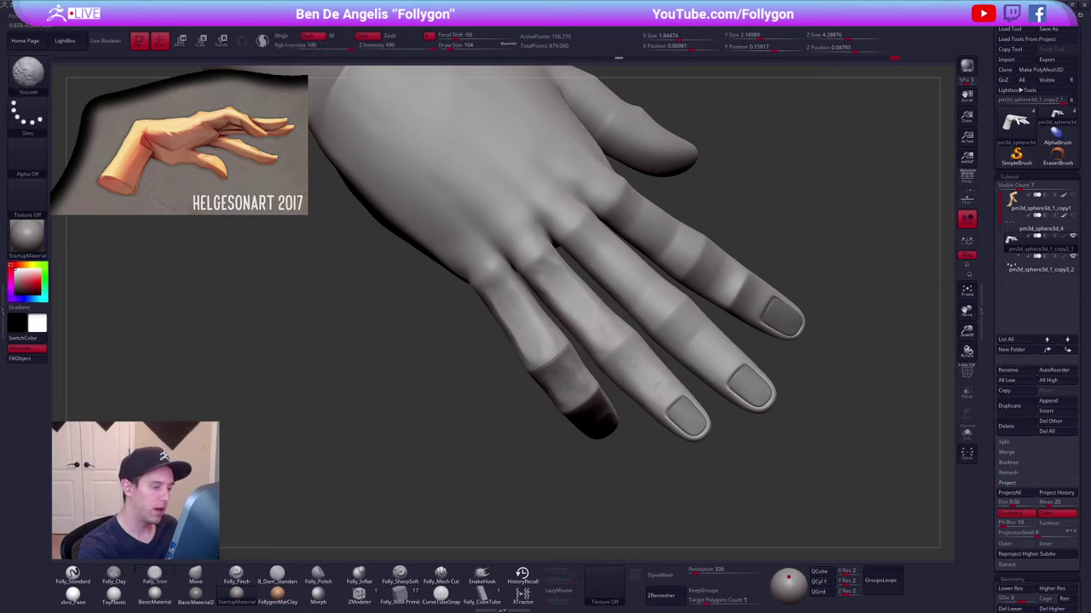
- Define the side planes of the pinky with Folly_Mech Cut at draw size 104 and smooth them
drag(512, 507, 469, 539)
click(440, 575)
drag(489, 404, 497, 315)
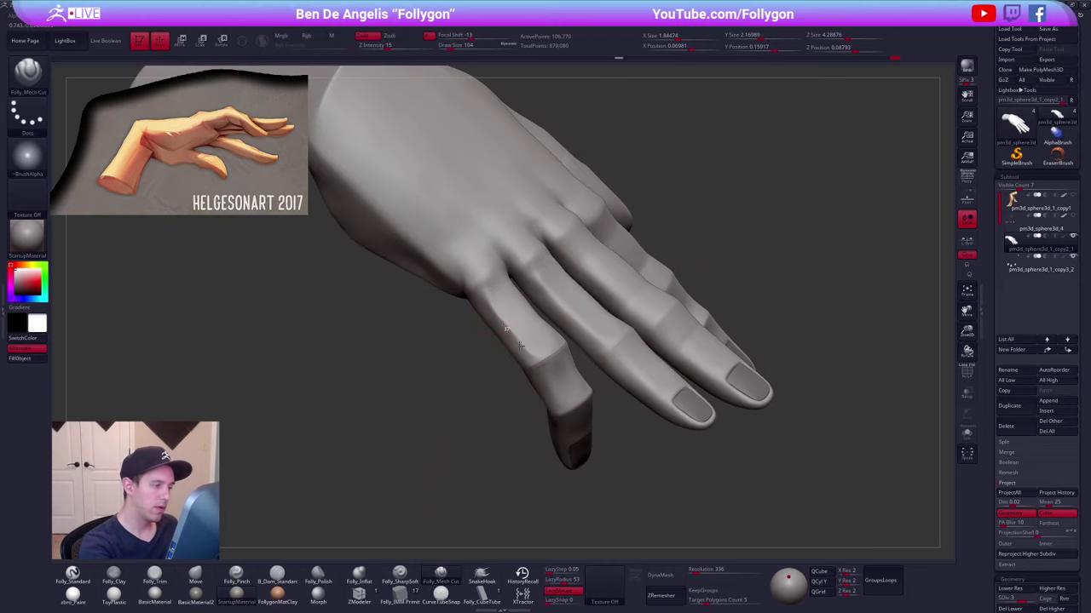
shift+drag(523, 352, 523, 347)
mouse_move(474, 375)
mouse_down()
mouse_move(510, 328)
mouse_move(531, 324)
mouse_move(560, 385)
mouse_up()
mouse_move(488, 426)
mouse_down()
mouse_move(572, 341)
mouse_move(518, 369)
mouse_up()
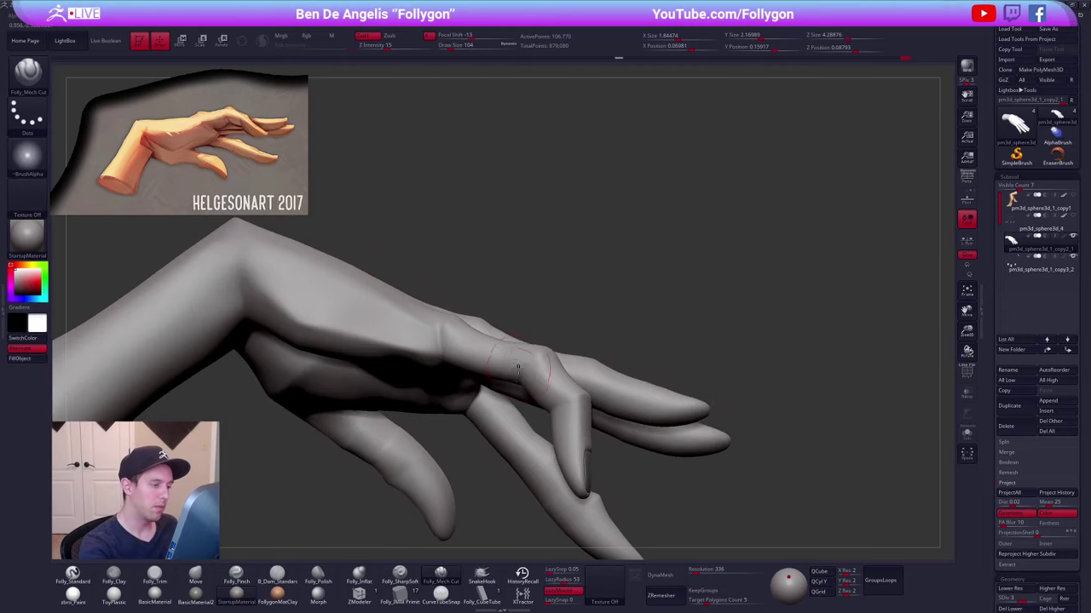
mouse_move(597, 454)
mouse_down()
mouse_move(597, 489)
mouse_move(622, 442)
mouse_move(615, 505)
mouse_move(574, 444)
mouse_up()
- Trim the top planes of the index finger's segments with Folly_Trim at draw size 130 on subdivision level 3 and smooth them
mouse_move(517, 351)
alt+mouse_down()
mouse_move(528, 295)
mouse_move(570, 277)
alt+mouse_up()
key(3)
key(space)
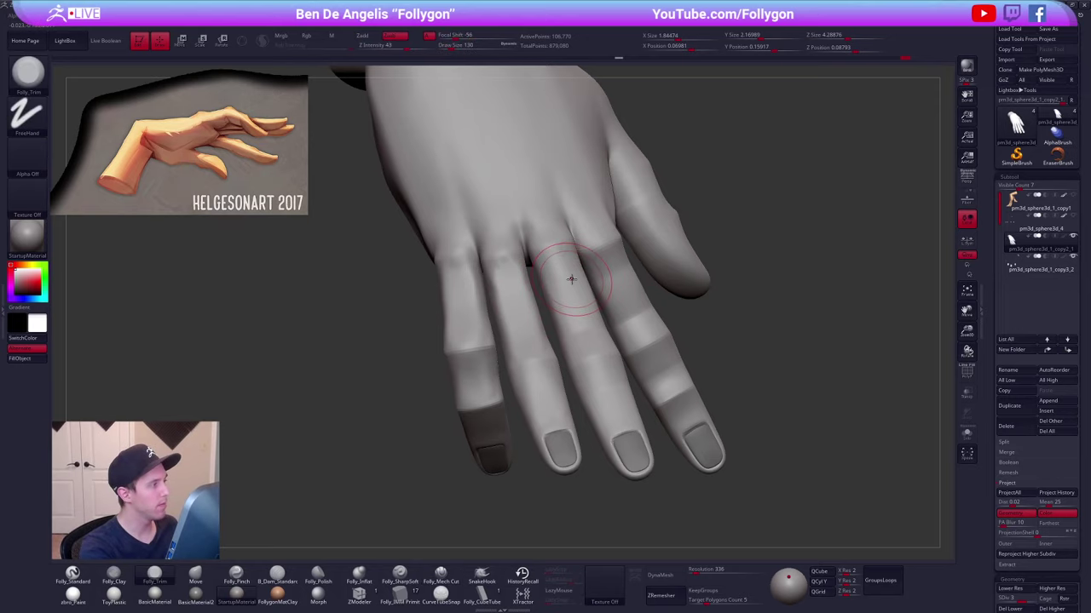
right_drag(570, 278, 565, 282)
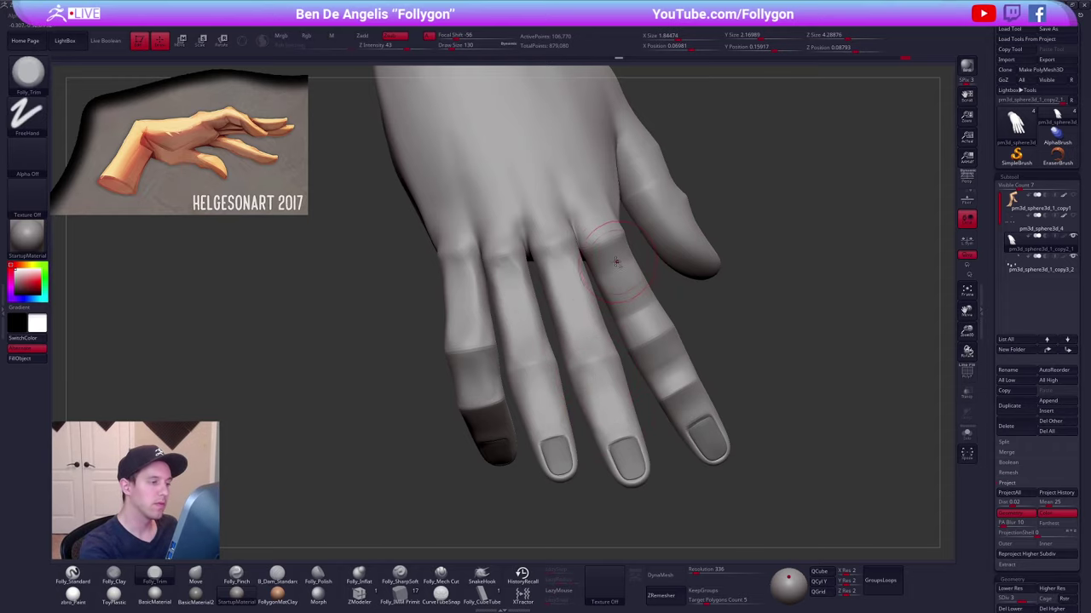
mouse_move(629, 308)
right_down()
mouse_move(559, 343)
mouse_move(549, 334)
mouse_move(565, 301)
right_up()
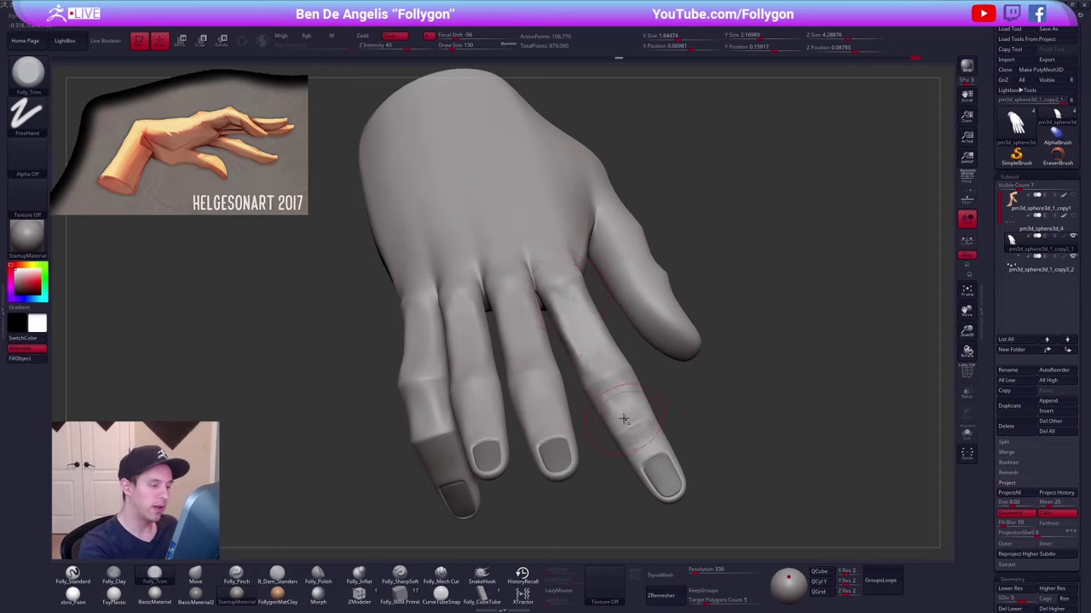
shift+drag(595, 347, 588, 338)
mouse_move(705, 443)
mouse_down()
mouse_move(671, 437)
mouse_move(618, 471)
mouse_move(636, 476)
mouse_move(631, 436)
mouse_move(665, 451)
mouse_up()
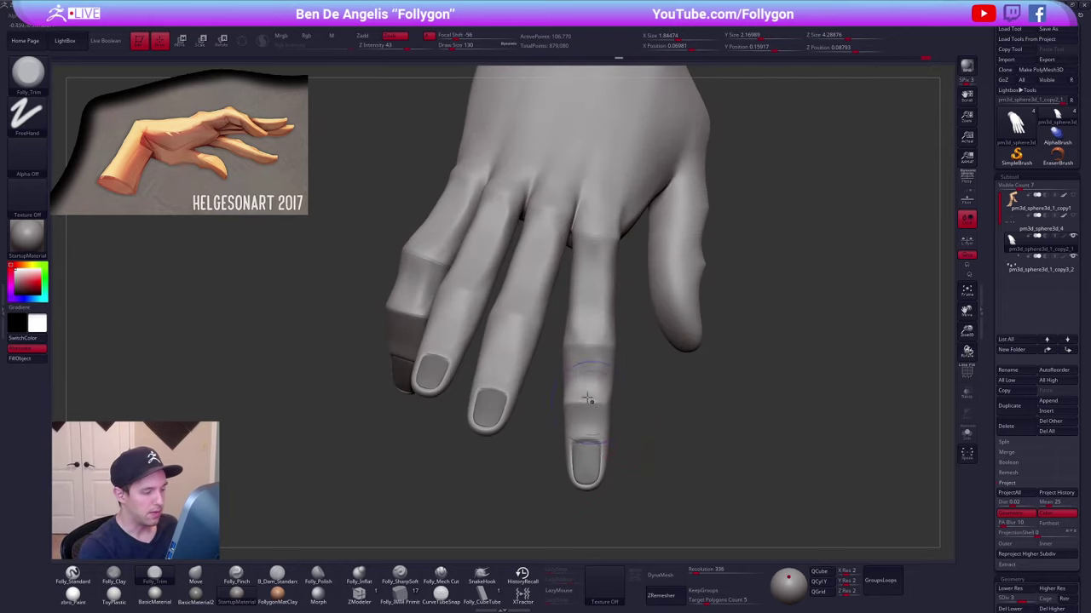
shift+drag(584, 397, 584, 416)
- Adjust the index finger's outer shape with the Move brush at draw size 181 on subdivision level 1
mouse_move(624, 461)
mouse_down()
mouse_move(603, 419)
mouse_move(583, 435)
mouse_move(521, 408)
mouse_move(516, 417)
mouse_move(546, 401)
mouse_up()
key(s)
drag(623, 383, 629, 384)
key(shift+d)
key(shift+d)
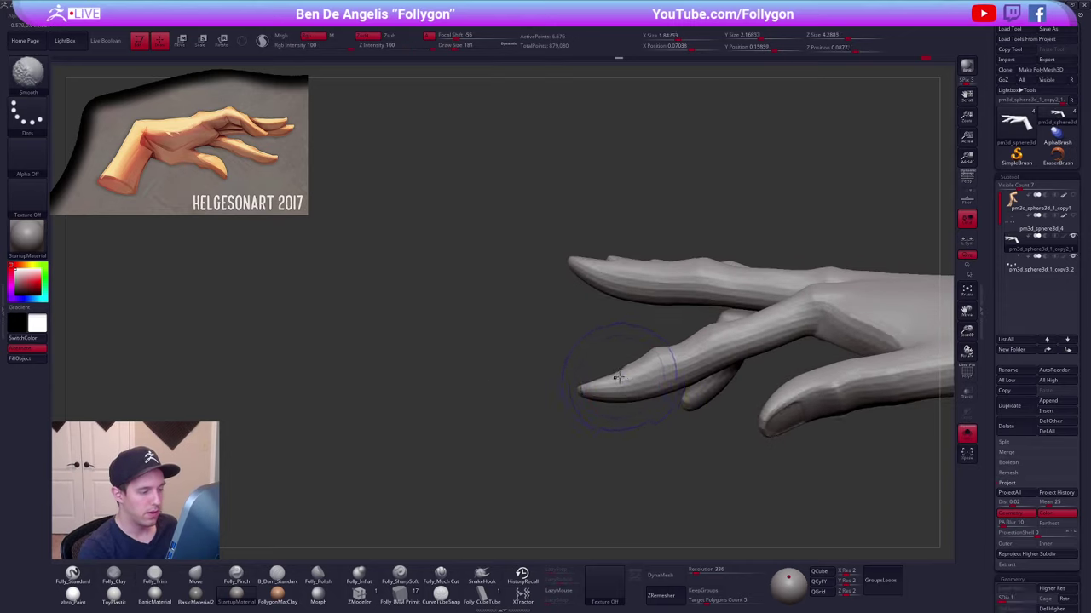
key(b)
key(m)
key(v)
drag(579, 430, 673, 423)
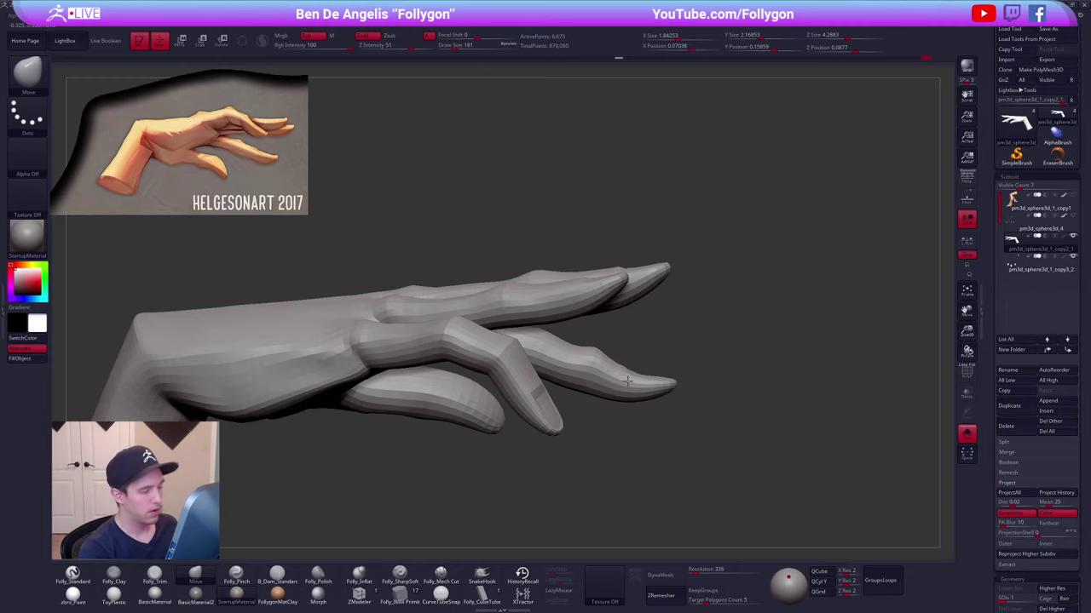
- Refine the silhouette of the middle and ring fingertips with the Move brush at draw size 181
drag(682, 341, 545, 343)
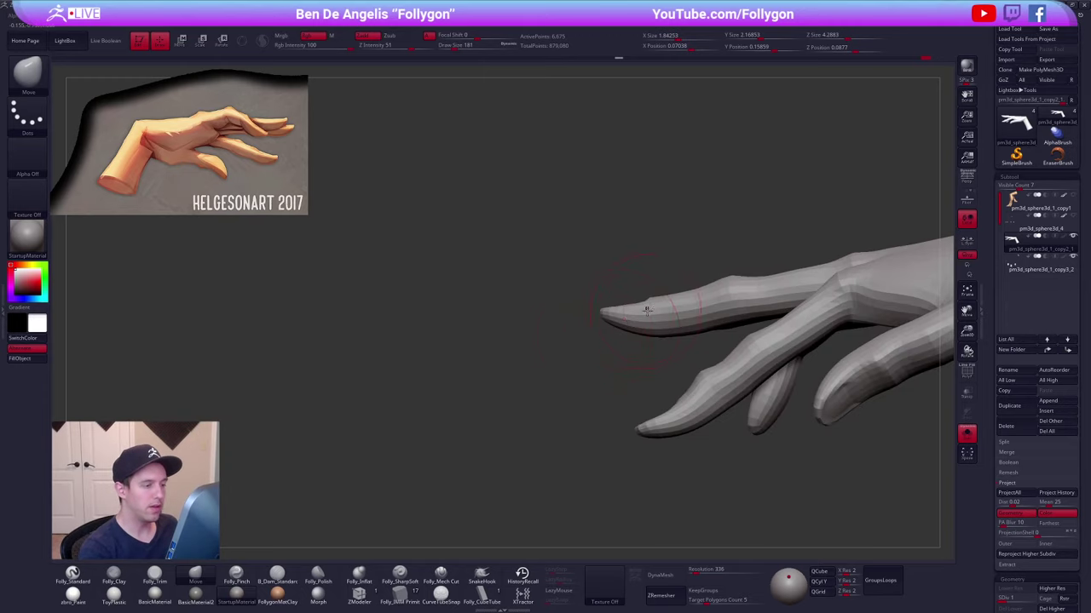
drag(588, 375, 711, 367)
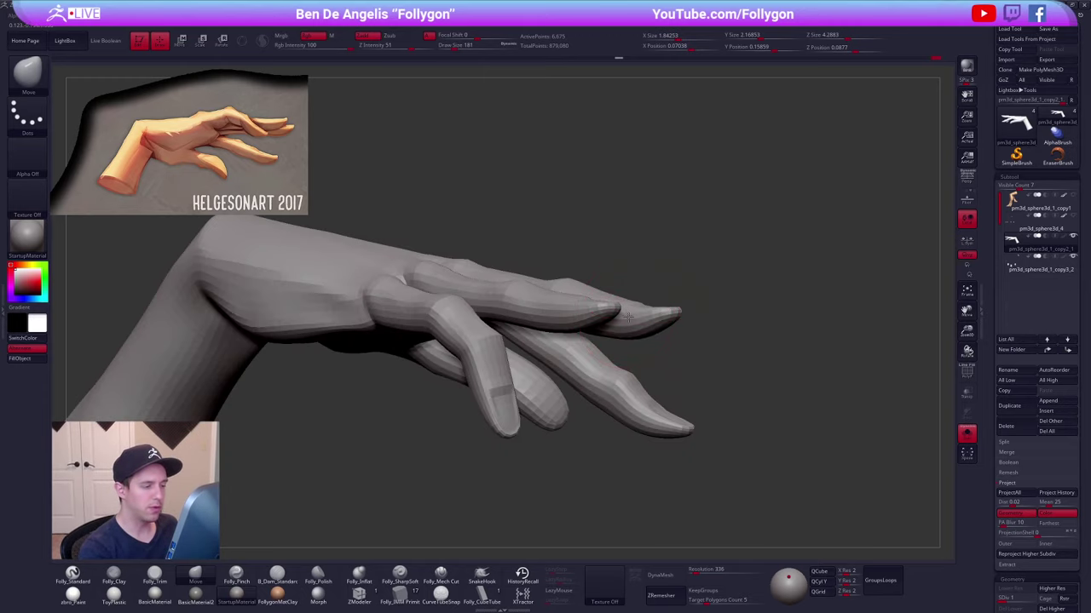
right_drag(628, 317, 612, 315)
drag(626, 357, 504, 323)
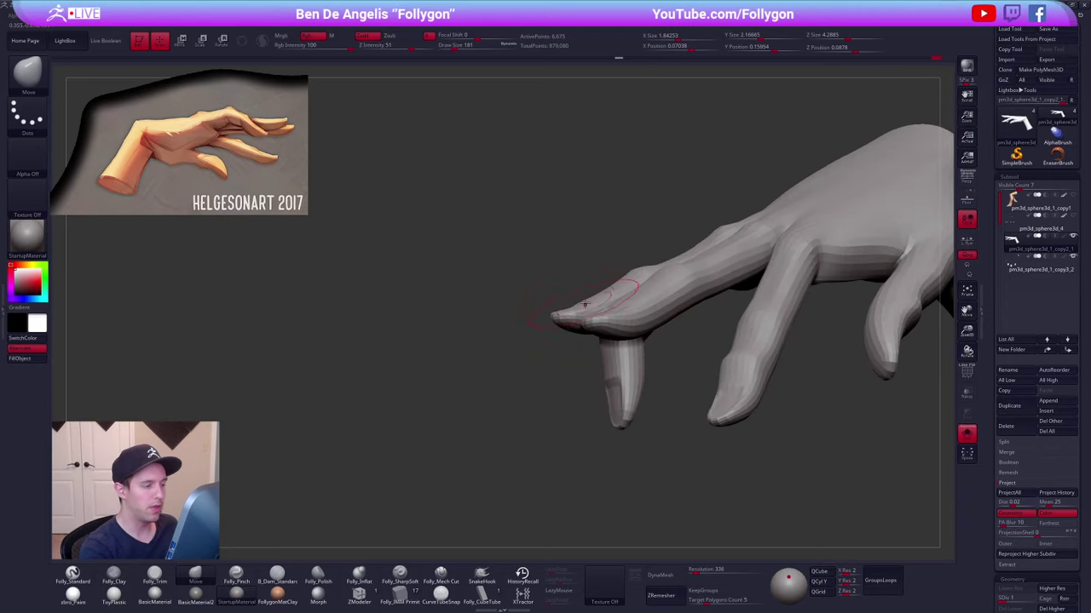
mouse_move(546, 367)
mouse_down()
mouse_move(639, 370)
mouse_move(656, 384)
mouse_move(596, 366)
mouse_move(469, 394)
mouse_move(404, 381)
mouse_up()
drag(563, 390, 630, 362)
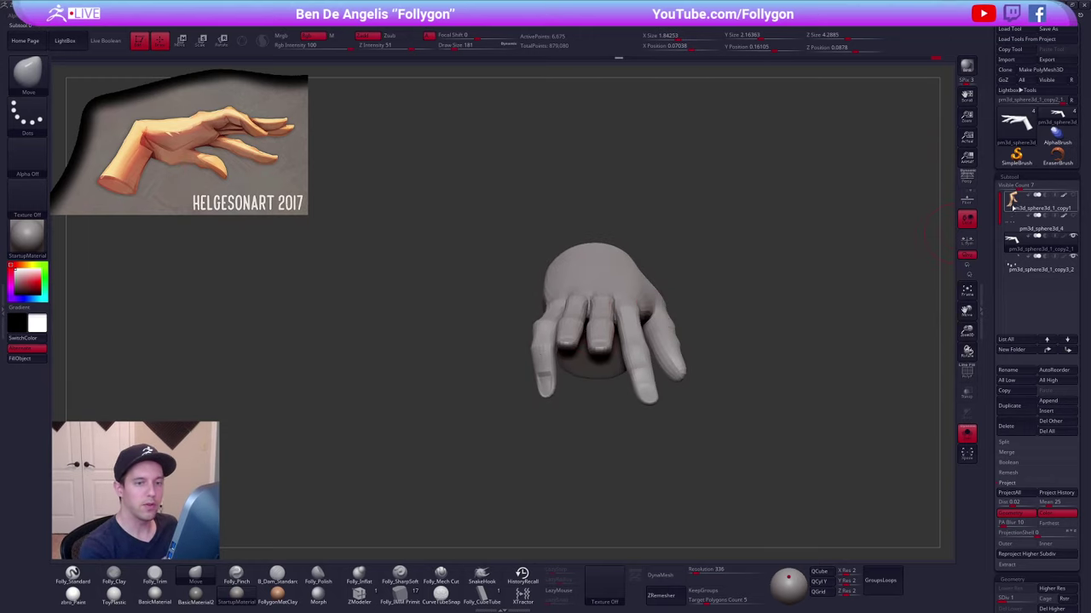
- Make the coloured hand and its nails visible and keep the coloured hand pm3d_sphere3d_1_copy1 as the active subtool
click(1041, 206)
drag(801, 314, 675, 396)
drag(770, 344, 680, 381)
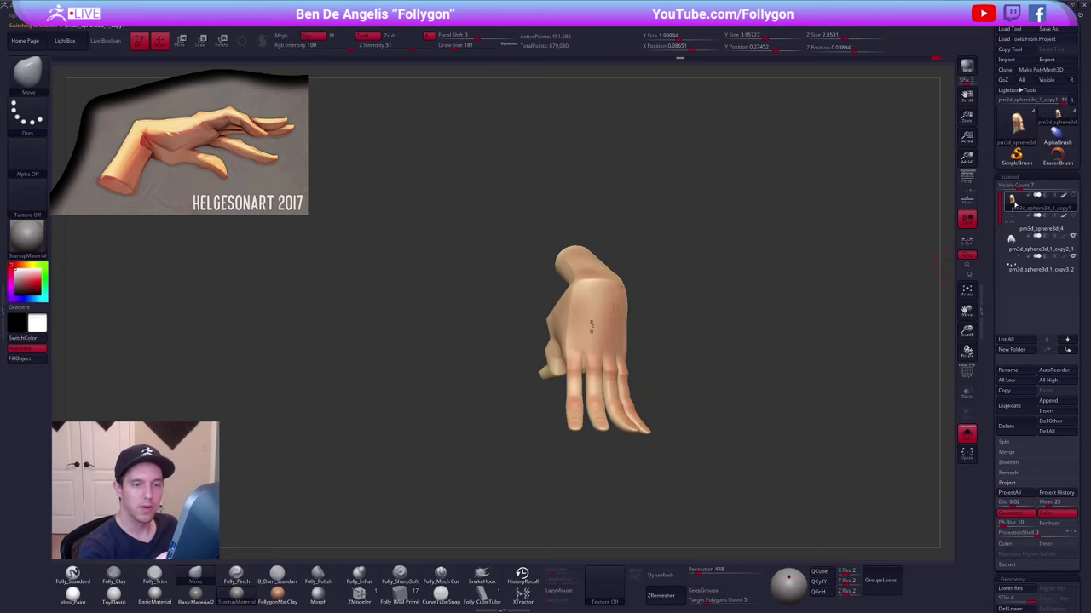
click(1017, 222)
click(1015, 204)
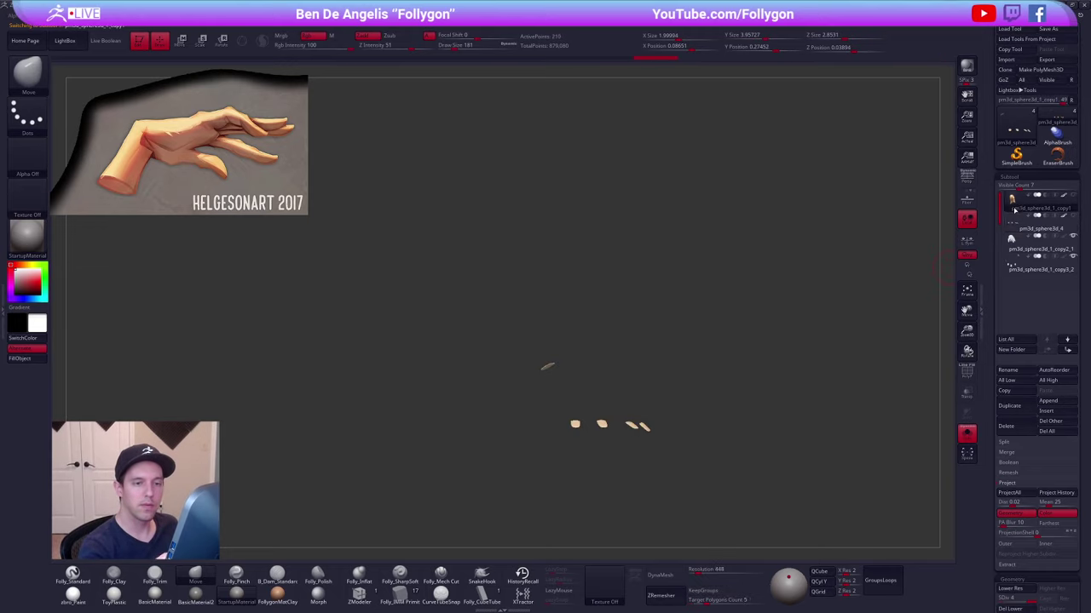
click(1017, 222)
click(1015, 205)
drag(892, 271, 711, 383)
alt+drag(710, 383, 726, 323)
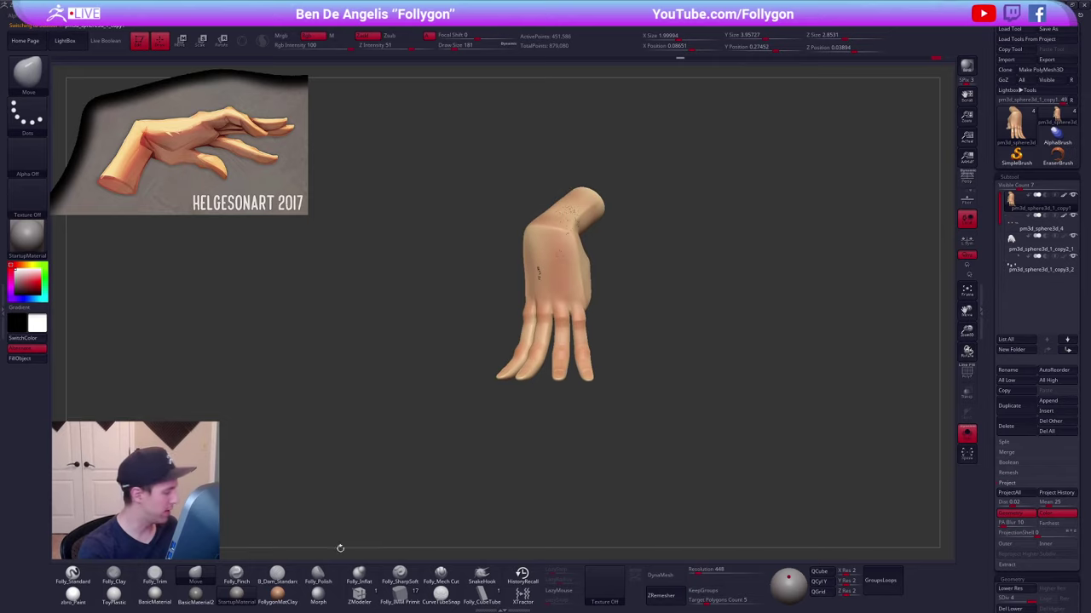
- Assign the zbro_Paint material and leave solo mode to display the coloured hand together with the grey hand
click(88, 595)
drag(604, 405, 676, 418)
key(alt+shift+s)
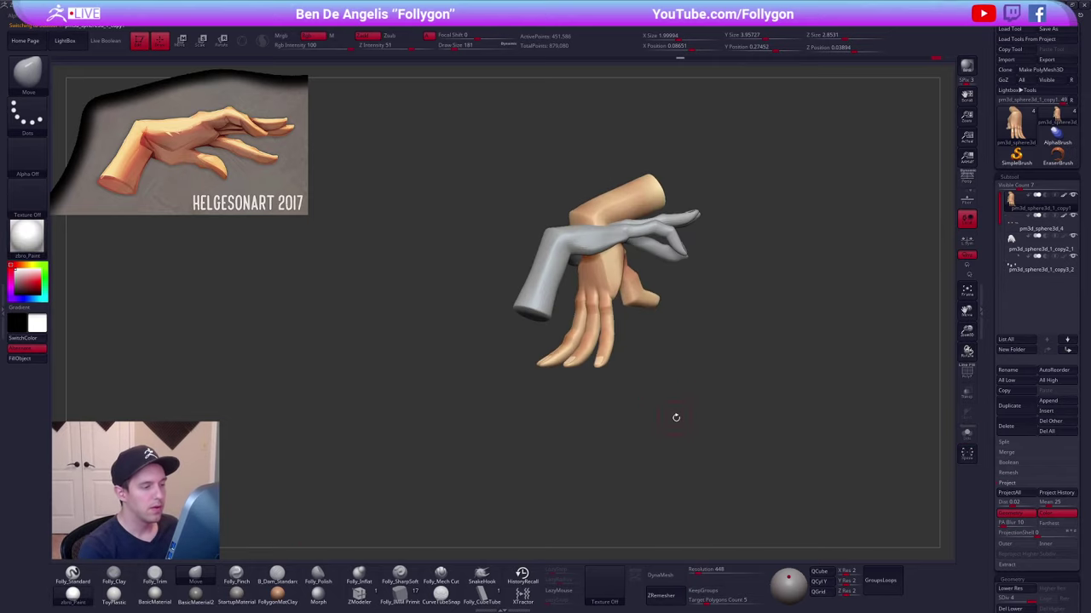
- Hide the two posed-hand subtools and leave a canvas snapshot of the tan hand beneath the reference image
click(1074, 237)
click(1074, 257)
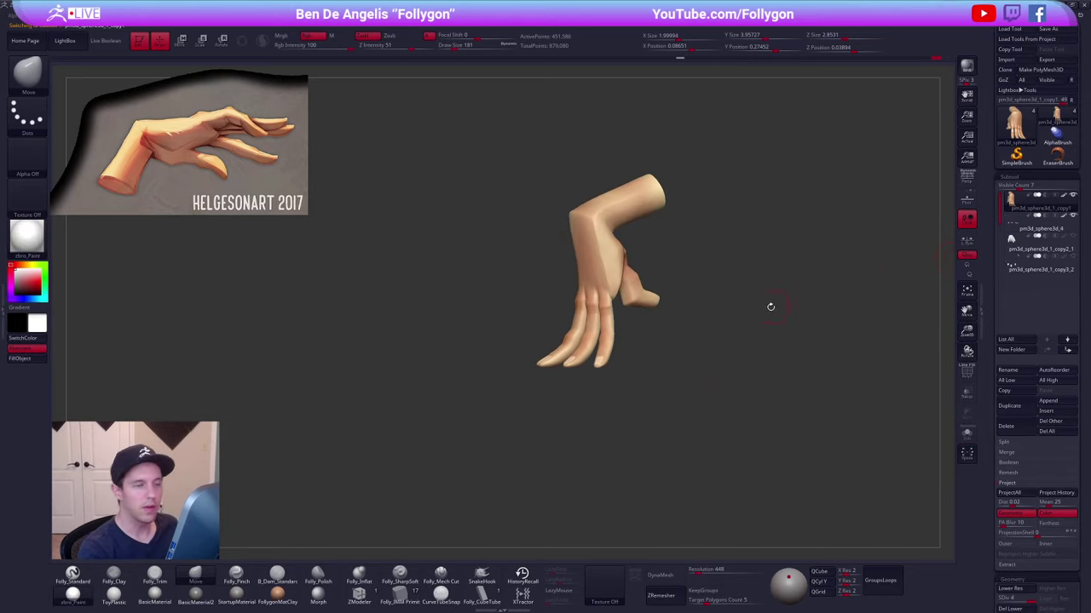
drag(771, 307, 748, 344)
alt+drag(748, 345, 372, 432)
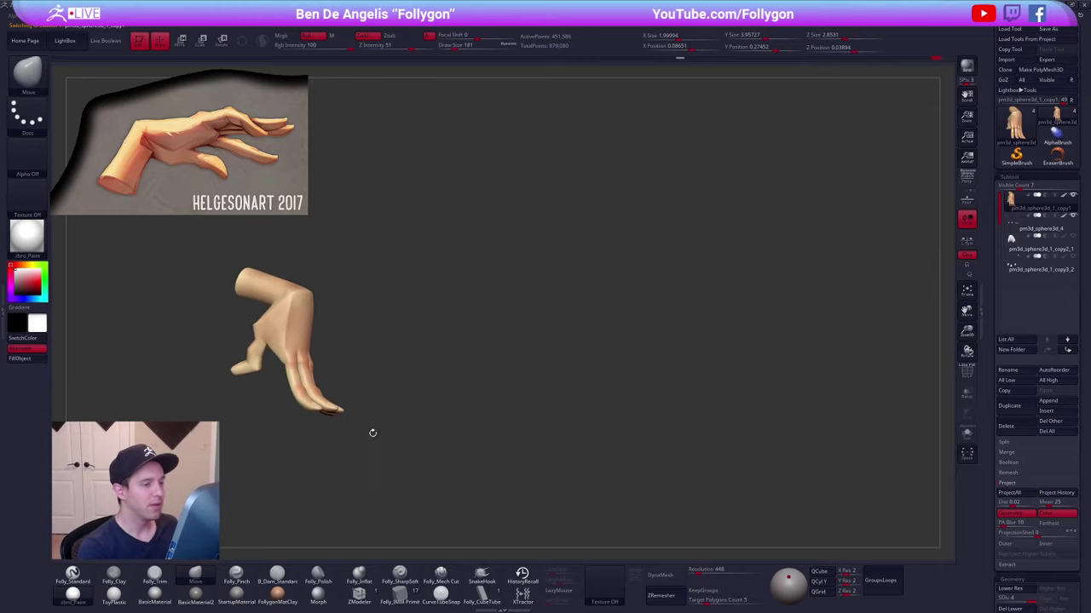
drag(446, 409, 787, 405)
key(shift+s)
alt+right_drag(786, 405, 819, 318)
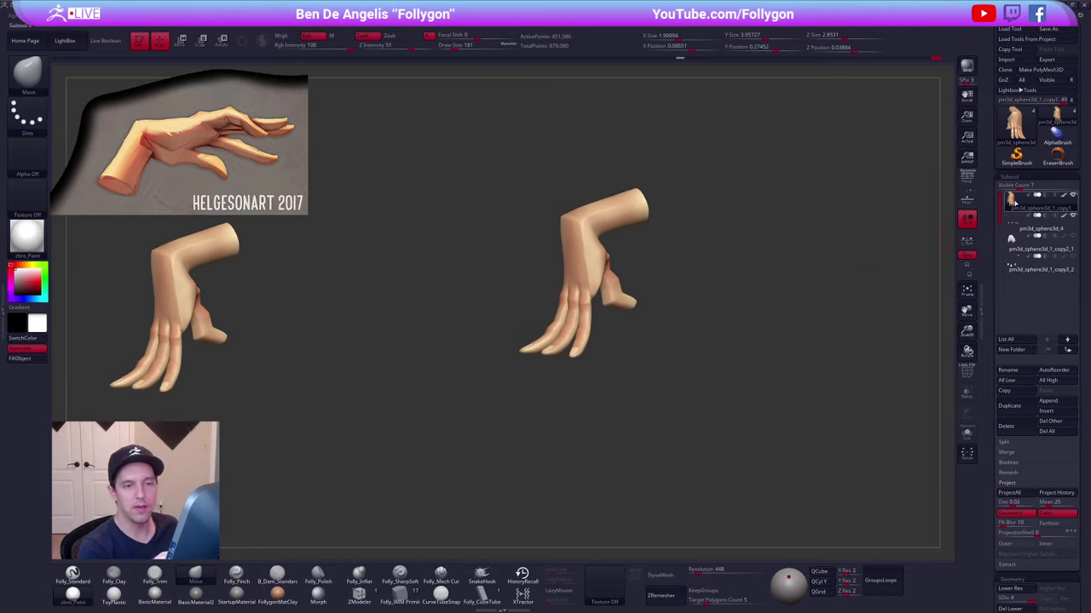
- Show only the posed hand pm3d_sphere3d_1_copy2_1 and its detail subtool, and apply StartupMaterial
click(1012, 238)
click(1012, 261)
click(1014, 246)
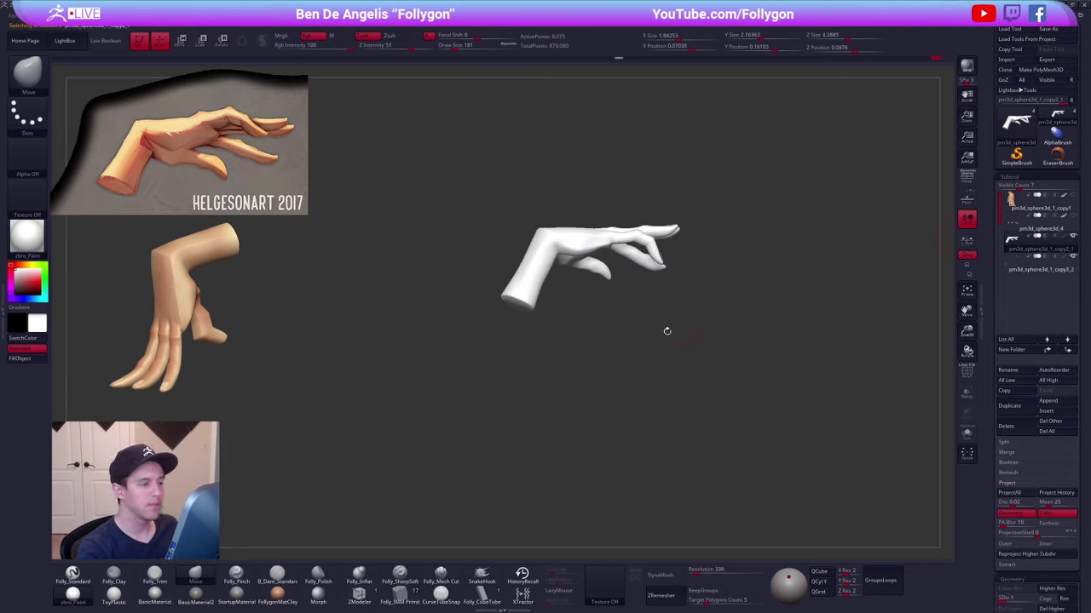
click(247, 592)
mouse_move(520, 286)
right_down()
mouse_move(593, 266)
mouse_move(713, 297)
mouse_move(716, 336)
mouse_move(570, 338)
right_up()
alt+right_drag(710, 360, 609, 392)
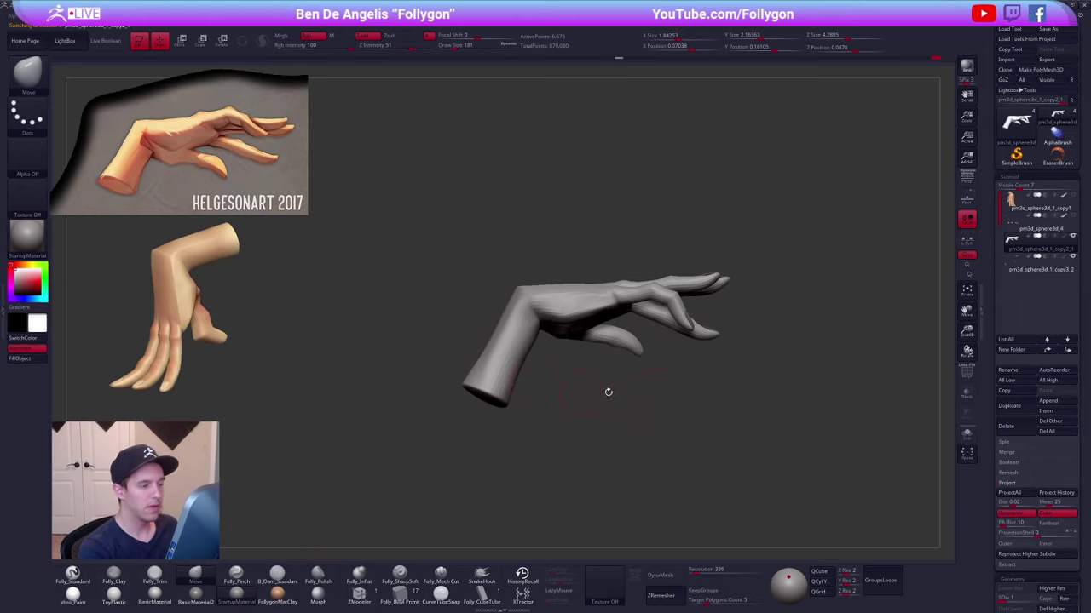
- Solo the posed hand and nudge the bent little finger at subdivision level 1 with the Move brush
mouse_move(707, 393)
alt+right_down()
mouse_move(658, 429)
mouse_move(671, 418)
alt+right_up()
key(alt+s)
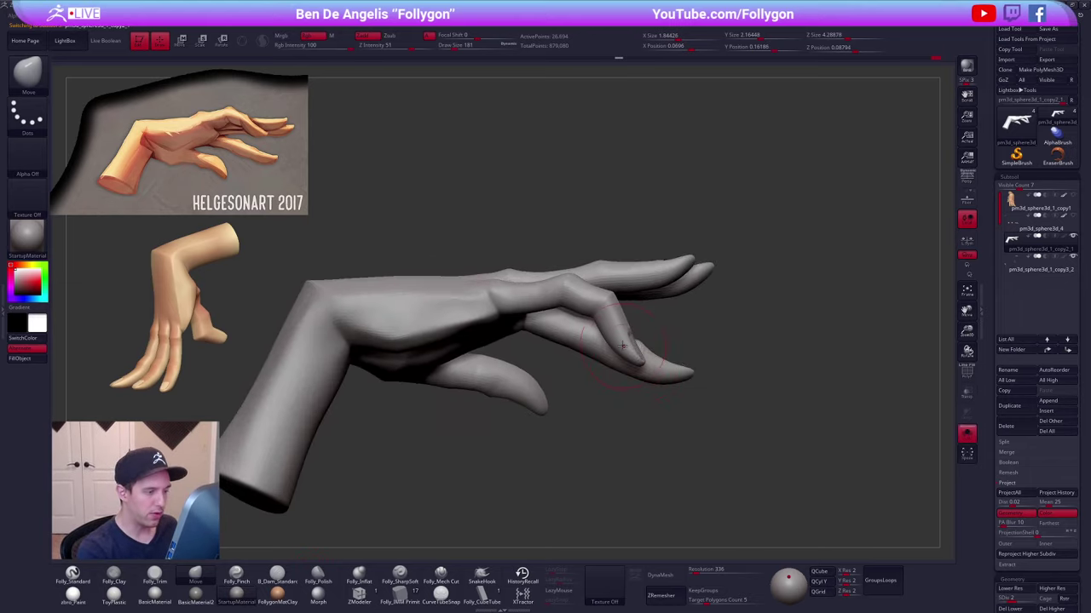
key(shift+d)
mouse_move(621, 340)
right_down()
mouse_move(358, 375)
mouse_move(281, 367)
right_up()
drag(628, 337, 634, 334)
right_drag(128, 418, 266, 428)
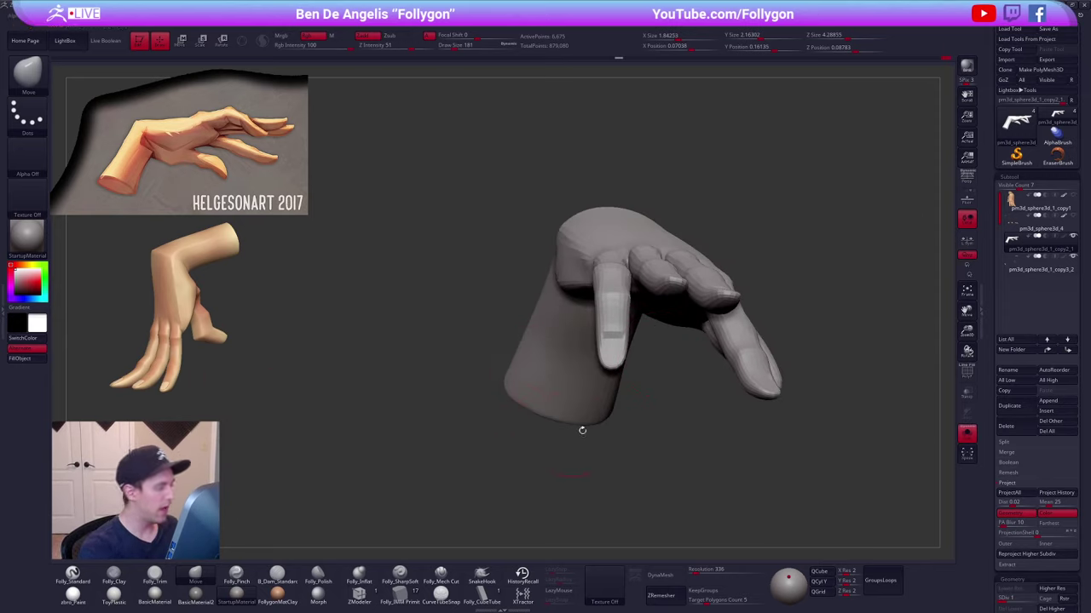
mouse_move(582, 430)
right_down()
mouse_move(696, 411)
mouse_move(666, 386)
mouse_move(657, 409)
mouse_move(562, 423)
right_up()
right_drag(623, 409, 644, 377)
- Raise the hand to subdivision level 4 and carve and smooth the finger joints with Folly_Mech Cut at draw size 121
key(d)
key(d)
key(d)
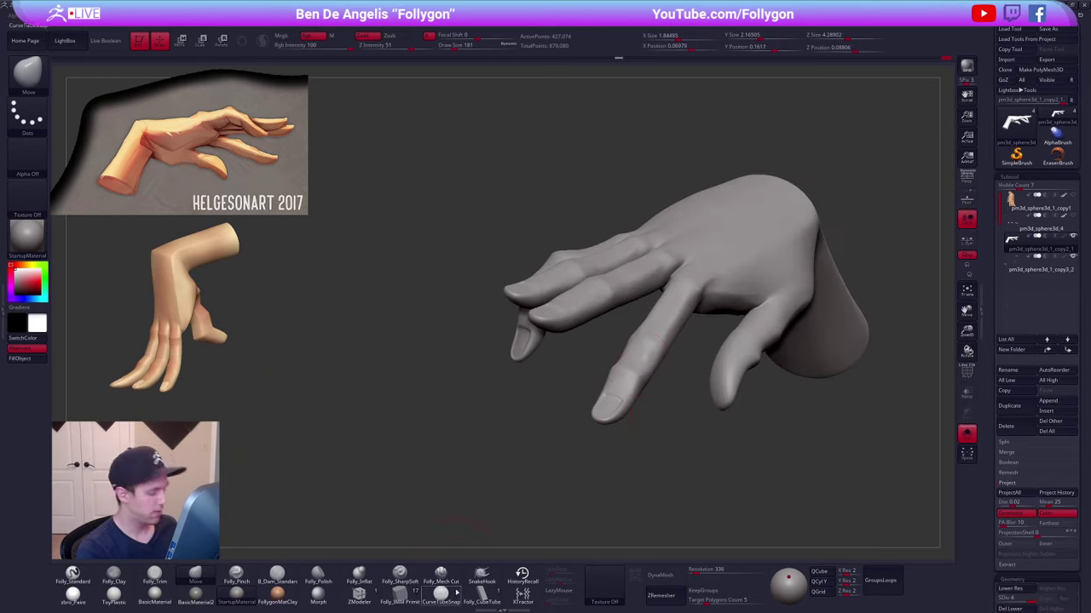
click(444, 577)
key(space)
drag(622, 271, 619, 271)
mouse_move(609, 277)
right_down()
mouse_move(601, 311)
mouse_move(588, 298)
mouse_move(592, 316)
mouse_move(629, 313)
right_up()
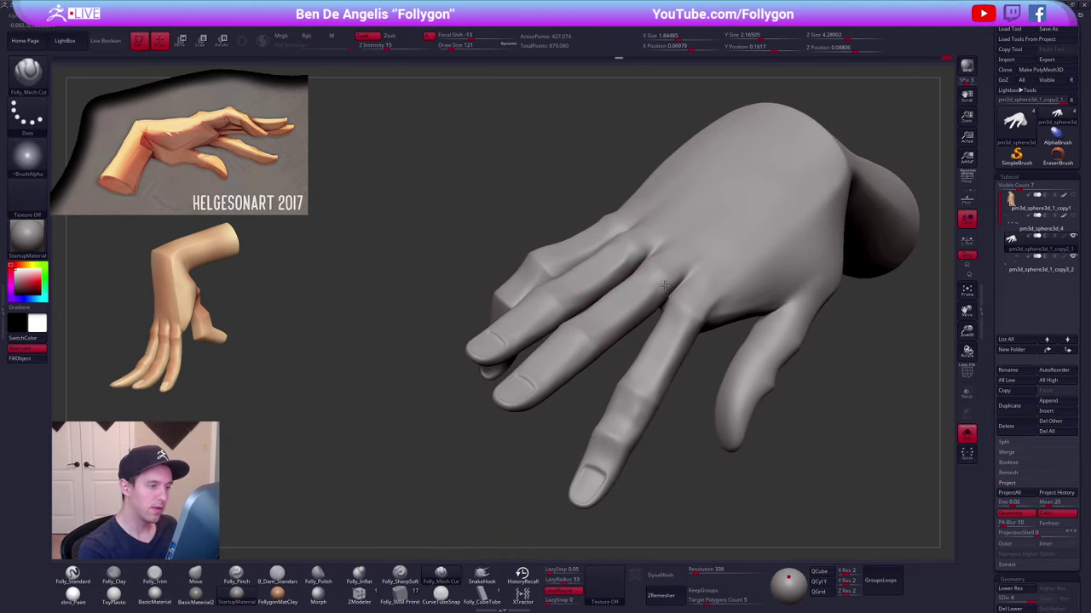
drag(601, 333, 579, 348)
right_drag(579, 348, 597, 343)
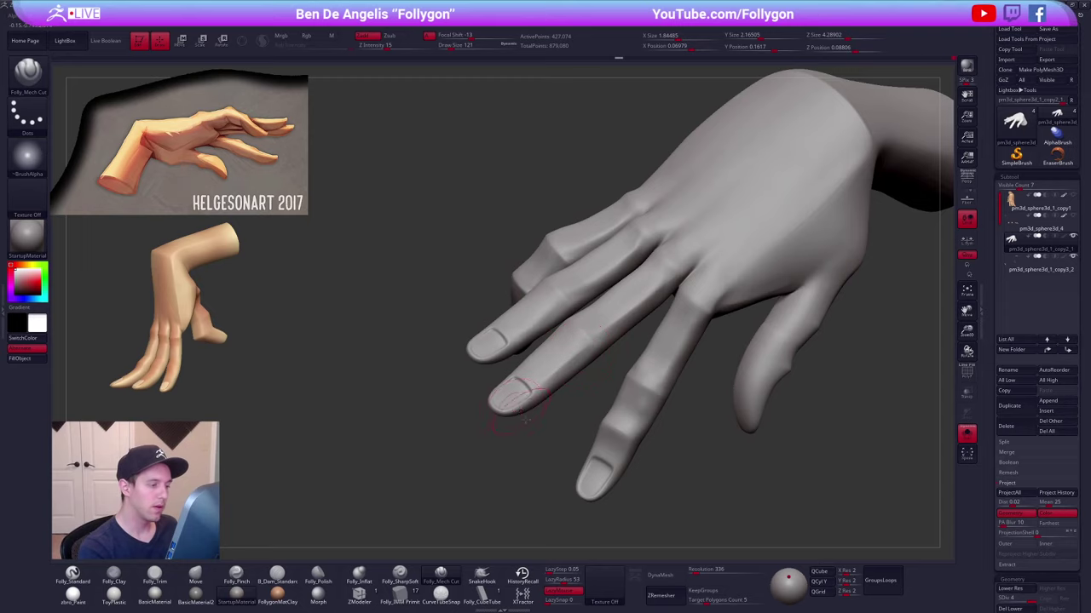
right_drag(526, 419, 545, 380)
shift+drag(545, 375, 546, 328)
right_drag(545, 320, 558, 313)
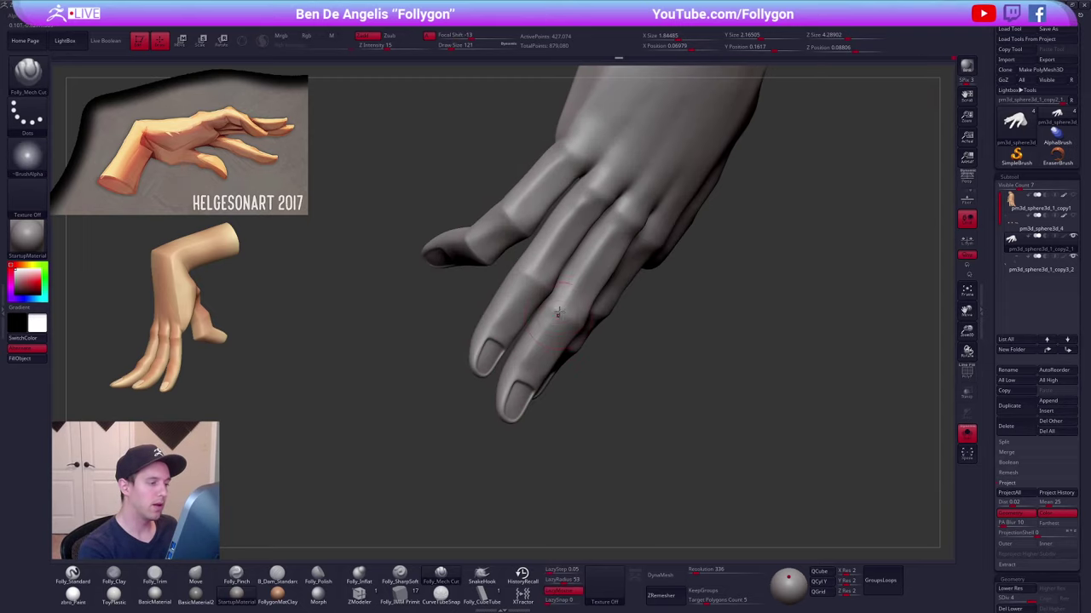
- Smooth the web between index finger and thumb at subdivision levels 2 and 3, and return to level 4
mouse_move(633, 209)
right_down()
mouse_move(588, 268)
mouse_move(682, 452)
mouse_move(655, 495)
mouse_move(624, 454)
right_up()
mouse_move(628, 370)
right_down()
mouse_move(652, 417)
mouse_move(618, 361)
right_up()
key(shift+d)
key(shift+d)
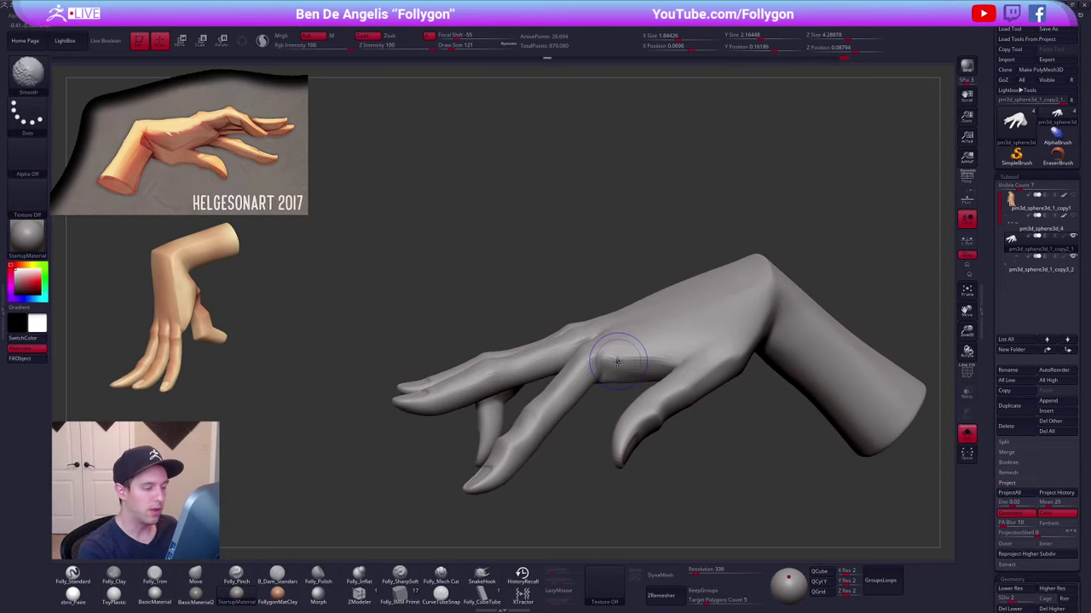
shift+drag(617, 361, 635, 371)
key(d)
right_drag(620, 366, 617, 435)
shift+drag(628, 362, 609, 365)
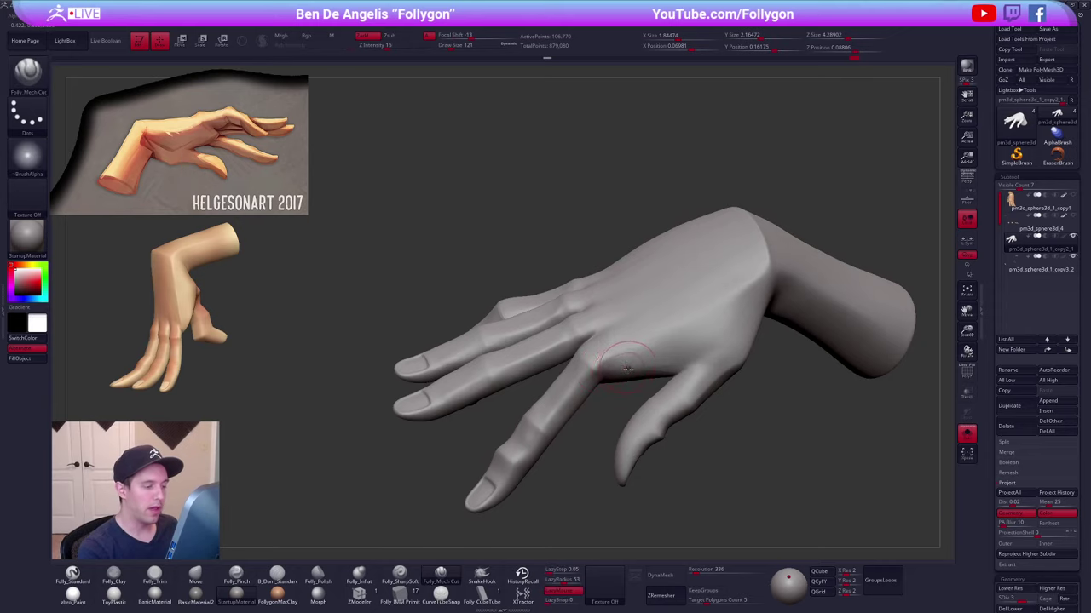
right_drag(607, 362, 603, 401)
shift+drag(603, 356, 592, 370)
mouse_move(588, 373)
right_down()
mouse_move(601, 420)
mouse_move(564, 400)
mouse_move(520, 329)
mouse_move(584, 304)
right_up()
key(d)
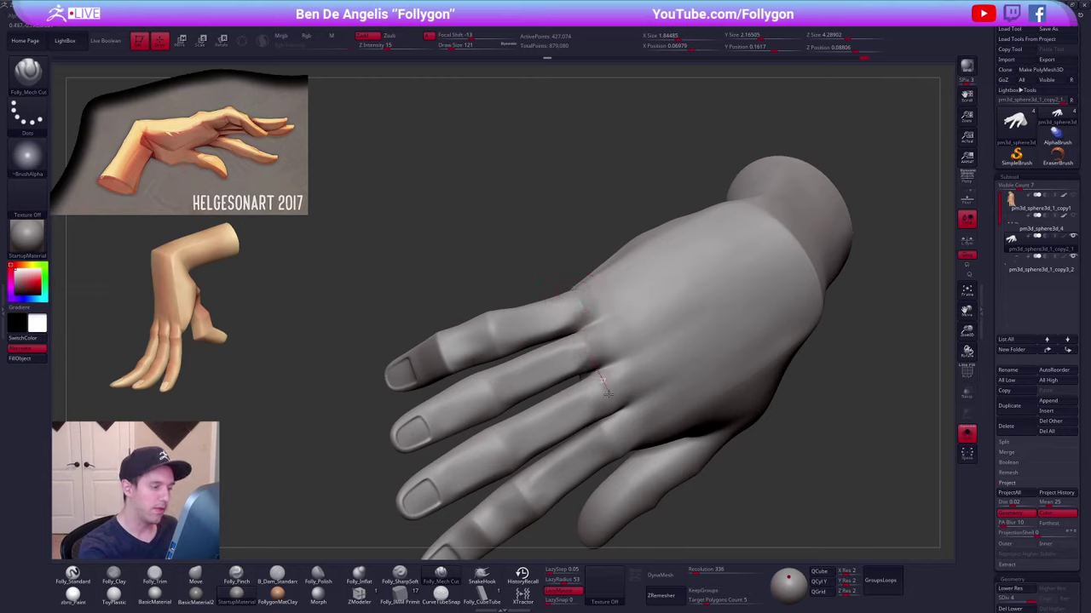
- Refine the knuckles at the base of the fingers with the Folly_Mech Cut brush
right_drag(617, 418, 599, 377)
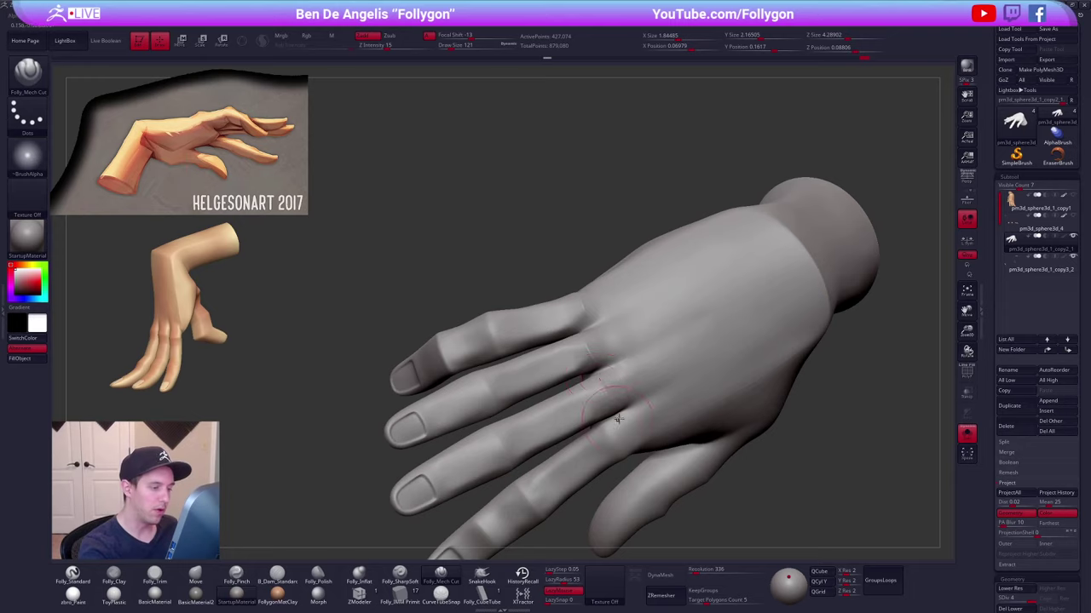
right_drag(618, 418, 596, 375)
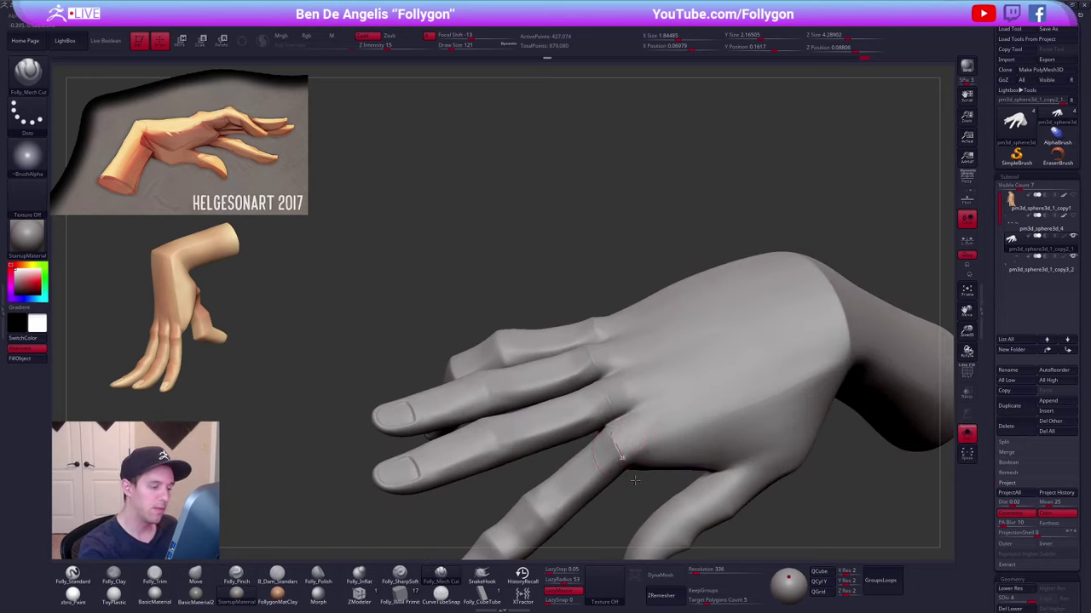
right_drag(635, 481, 703, 445)
- Adjust the knuckle area at the fingers' base with the Move brush, comparing the hand's side silhouette with the reference
key(b)
key(m)
key(v)
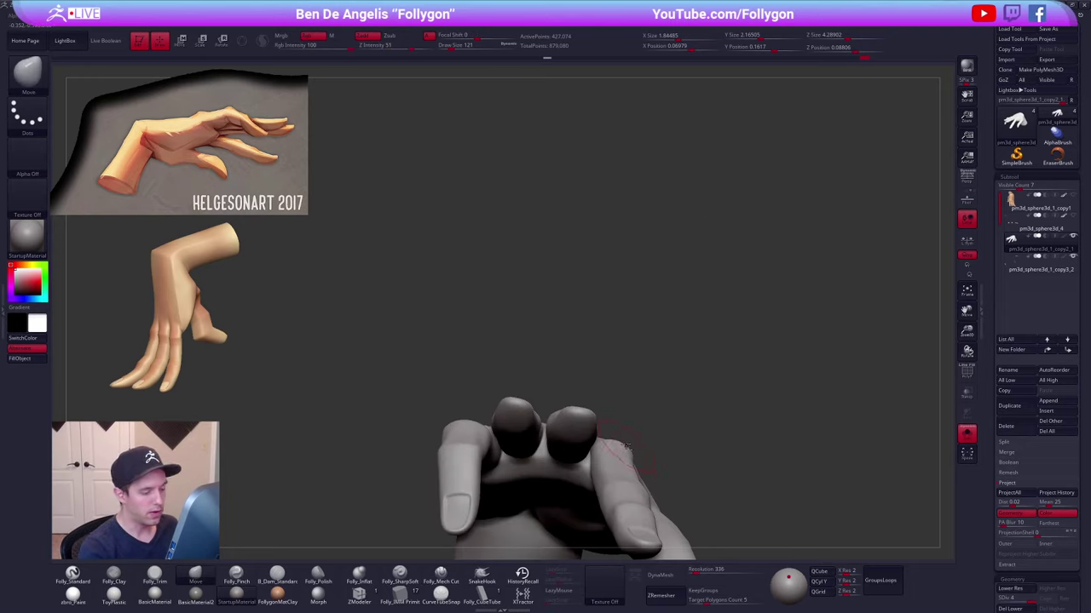
mouse_move(626, 447)
right_down()
mouse_move(635, 410)
mouse_move(615, 426)
mouse_move(629, 467)
mouse_move(620, 447)
right_up()
key(ctrl+space)
click(757, 397)
mouse_move(640, 403)
right_down()
mouse_move(622, 385)
mouse_move(552, 384)
right_up()
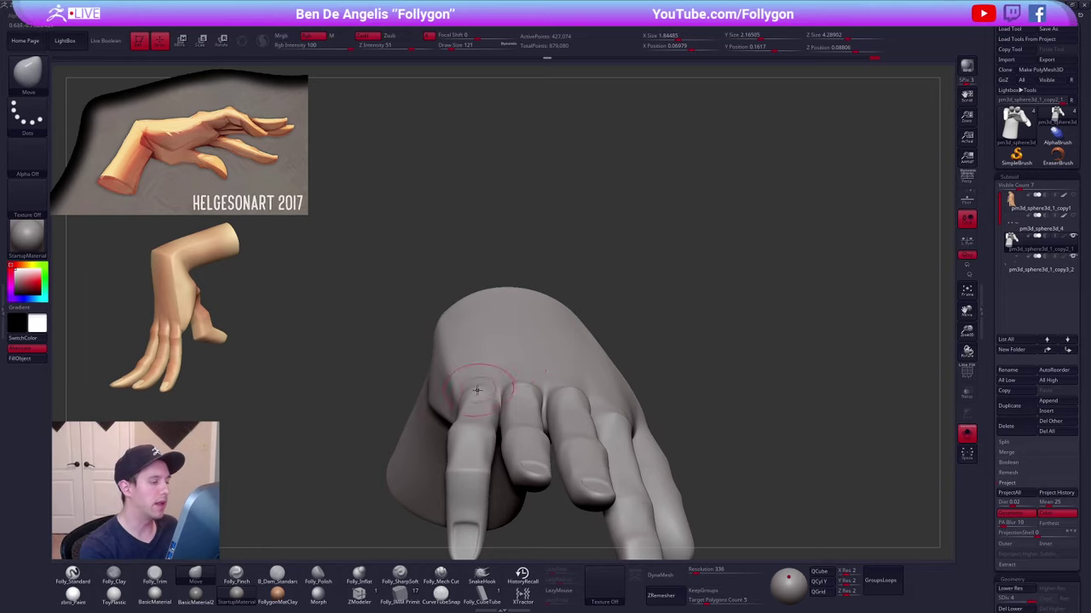
mouse_move(477, 390)
right_down()
mouse_move(530, 401)
mouse_move(616, 468)
mouse_move(625, 462)
right_up()
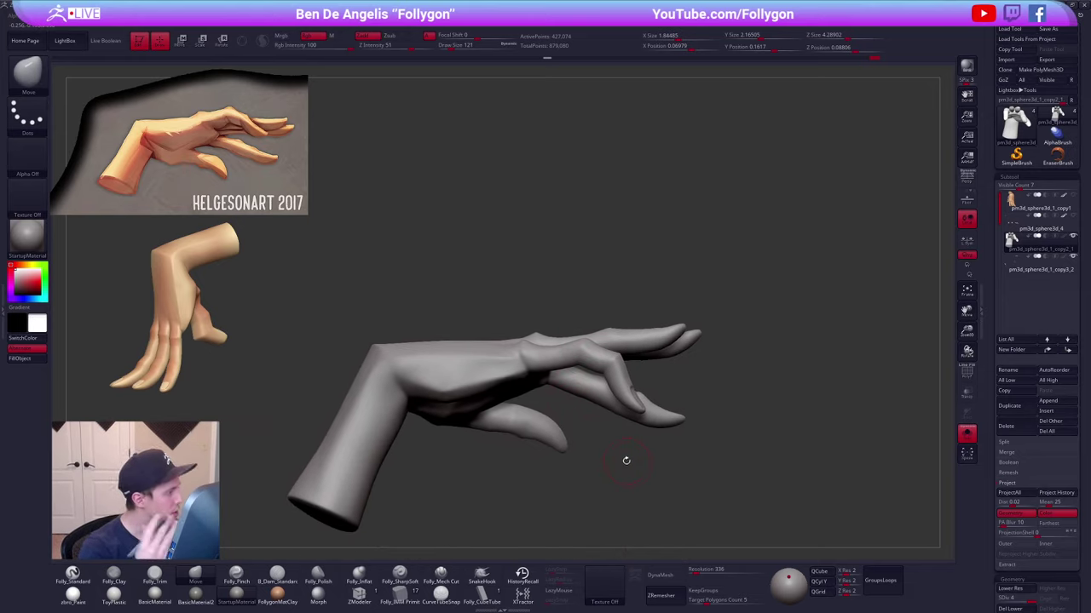
mouse_move(626, 461)
mouse_down()
mouse_move(684, 446)
mouse_move(628, 450)
mouse_up()
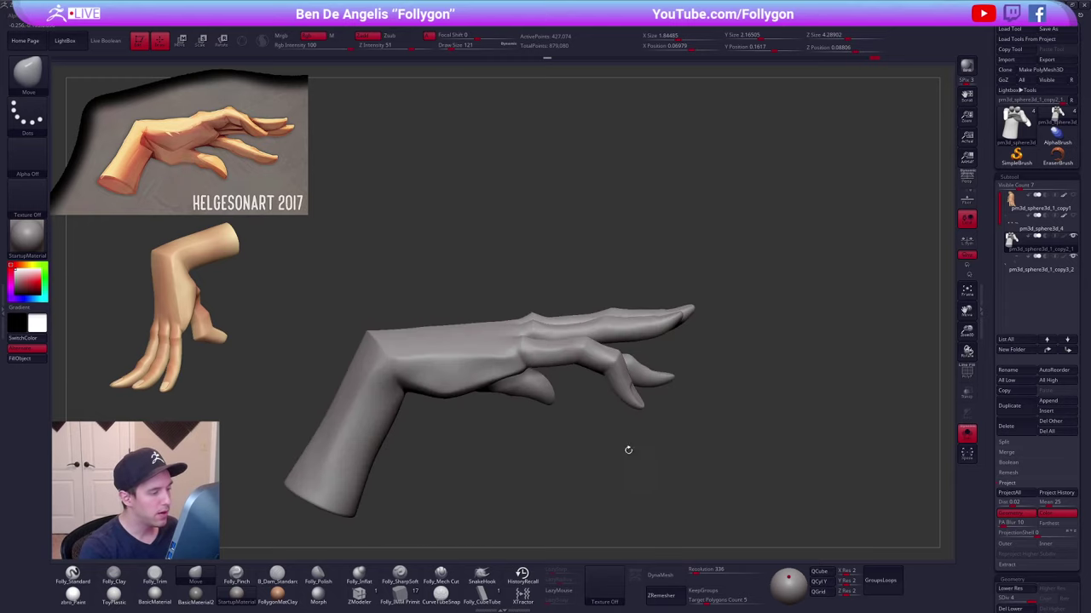
right_drag(628, 449, 592, 404)
- Lower the hand to subdivision level 1 and set the draw size to 160
key(ctrl+shift+f)
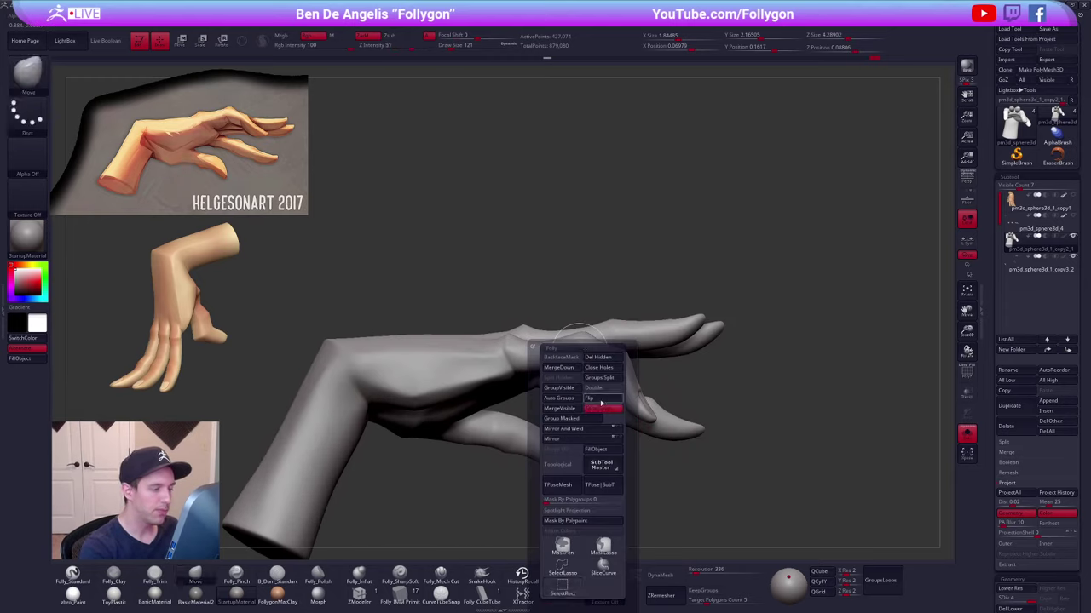
key(shift+d)
key(shift+d)
key(shift+d)
key(ctrl+shift+f)
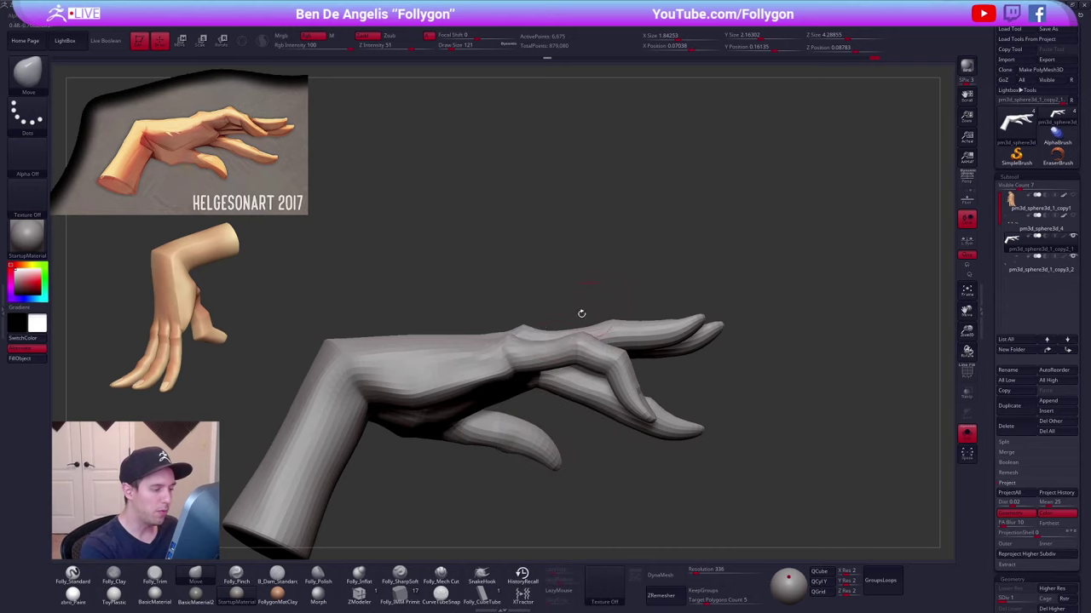
key(space)
drag(551, 342, 555, 342)
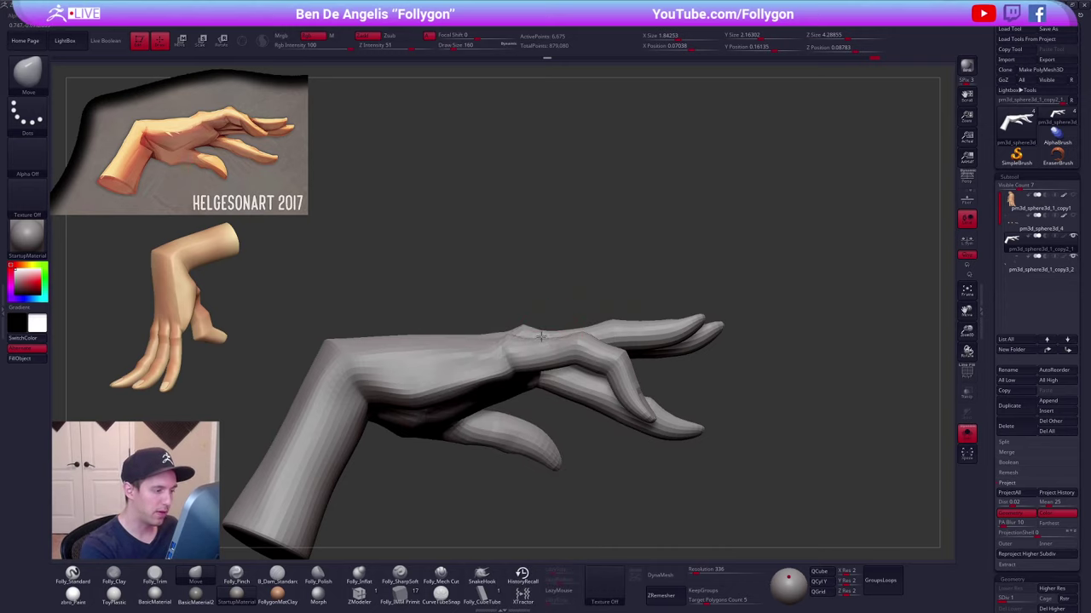
- Mask the hand up to the little finger's base with a topological mask and turn the mask into a polygroup
mouse_move(541, 337)
ctrl+right_down()
mouse_move(550, 346)
mouse_move(494, 385)
ctrl+right_up()
right_drag(572, 324, 574, 349)
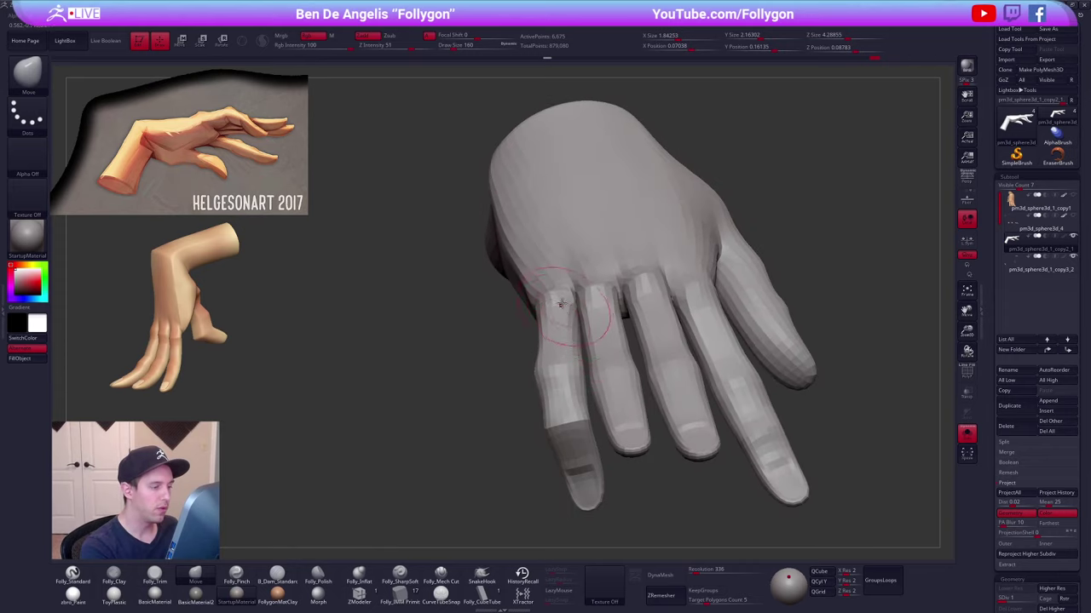
key(w)
ctrl+drag(553, 288, 558, 321)
key(q)
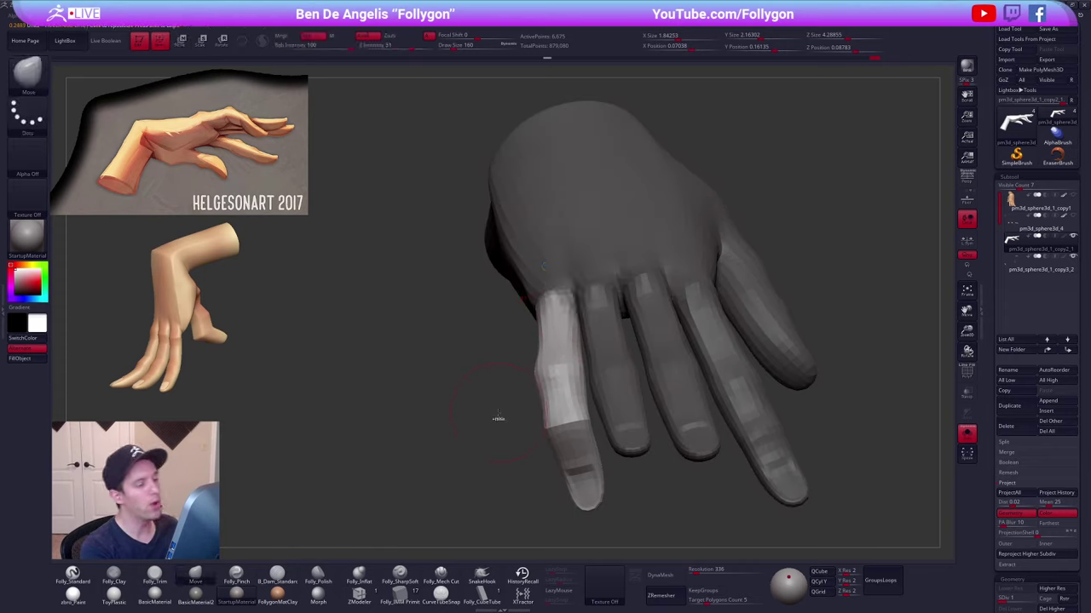
key(ctrl+w)
- Isolate the little finger's polygroup to inspect its shape, and show the whole hand again
ctrl+shift+click(554, 401)
right_drag(553, 401, 534, 379)
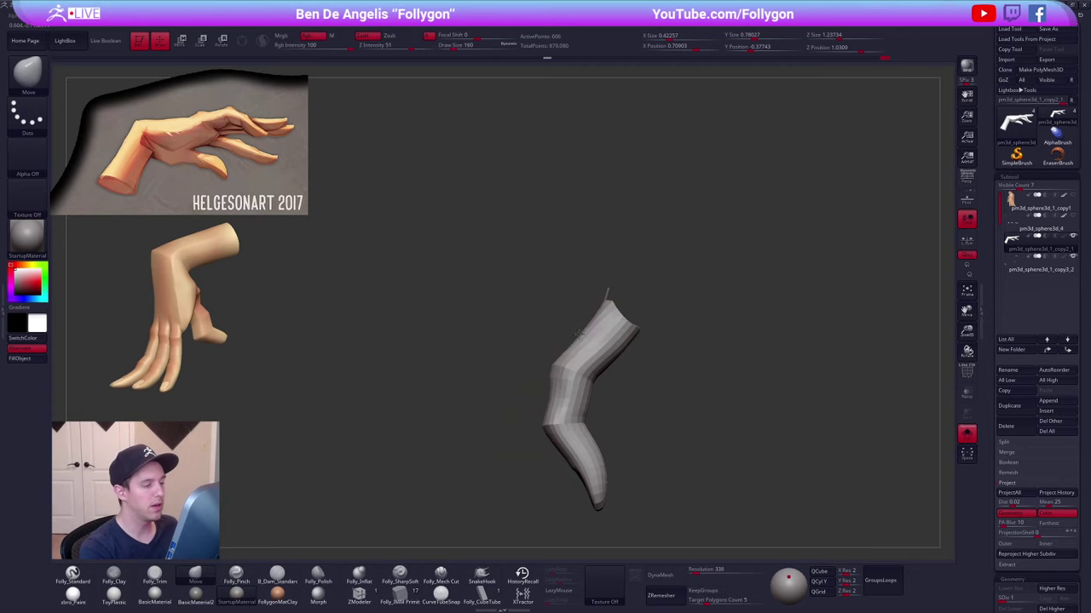
mouse_move(579, 334)
right_down()
mouse_move(619, 346)
mouse_move(646, 332)
mouse_move(641, 340)
mouse_move(743, 440)
mouse_move(758, 430)
mouse_move(730, 414)
mouse_move(728, 376)
mouse_move(721, 391)
right_up()
ctrl+shift+click(647, 322)
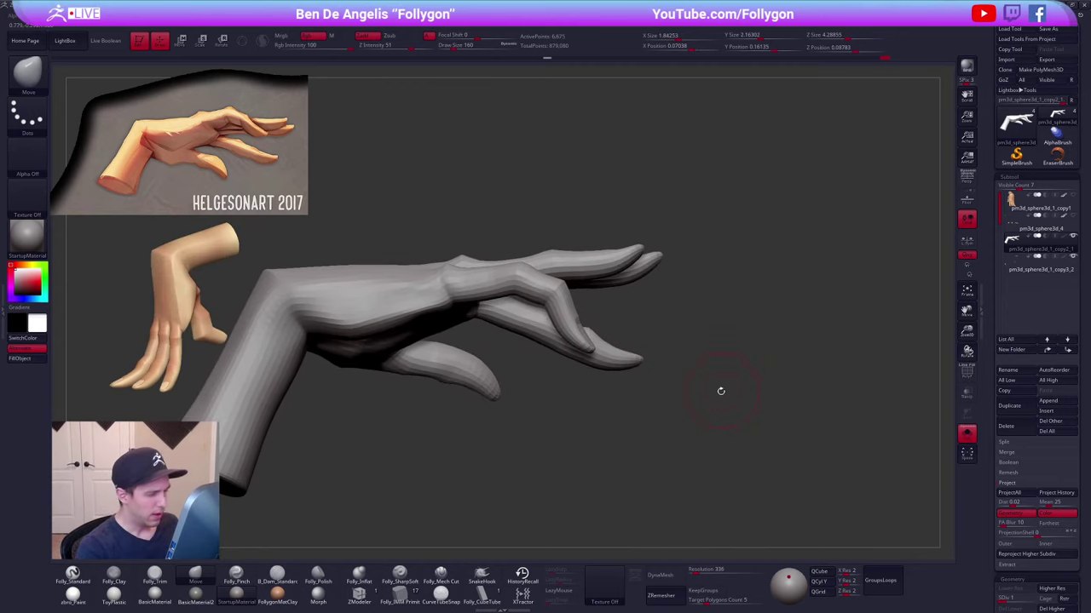
- Turn off Solo mode to include the fingernails and raise the hand to subdivision level 4
key(alt+shift+s)
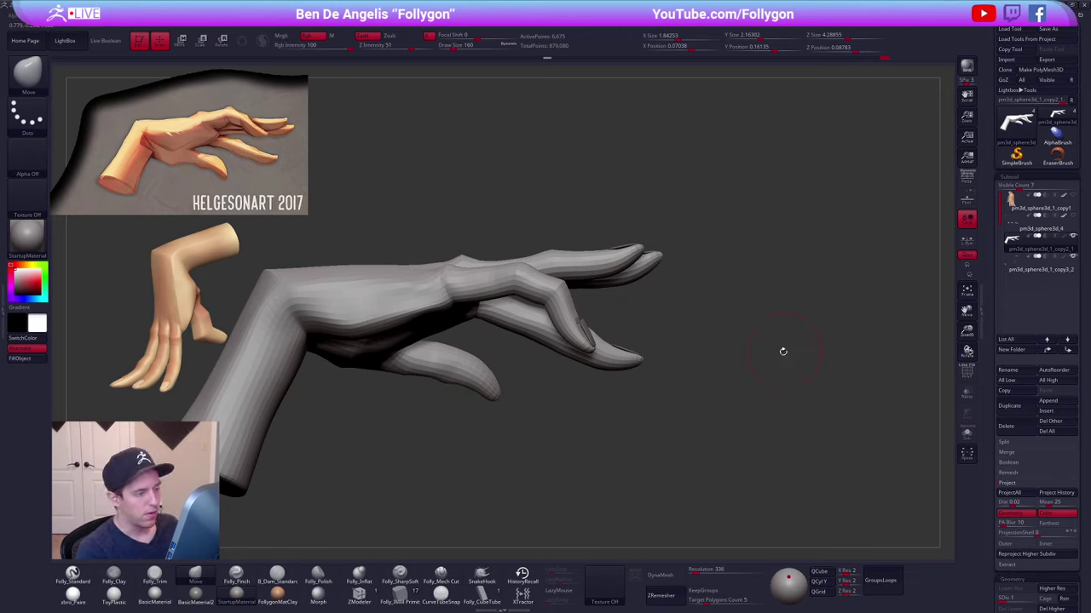
key(d)
key(d)
drag(777, 348, 702, 376)
key(d)
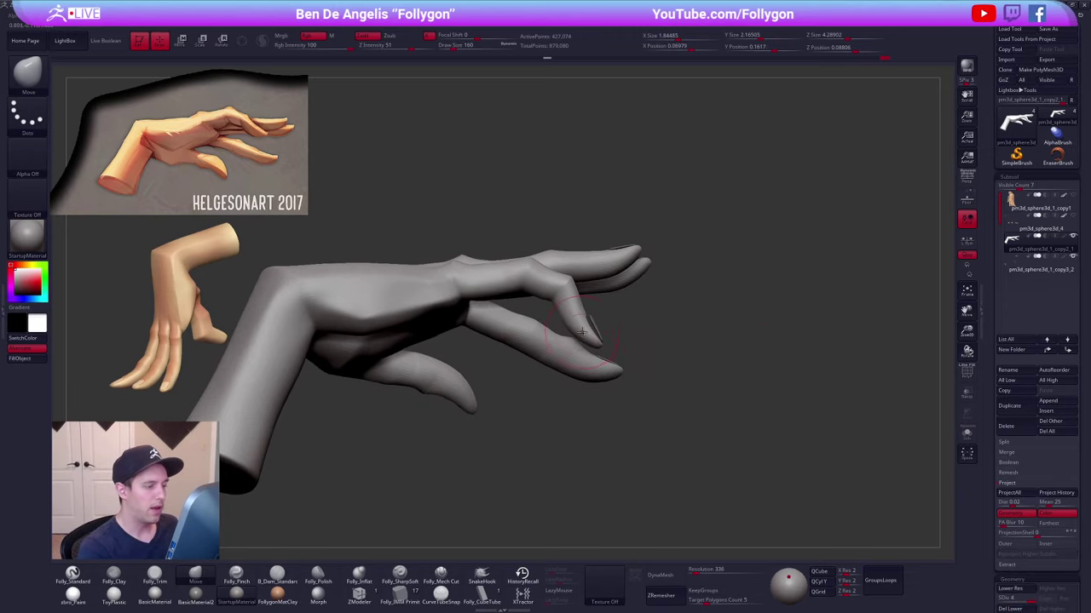
- Reshape the little finger's bend with the Move brush at draw size 203, and solo the hand
key(space)
drag(543, 389, 550, 389)
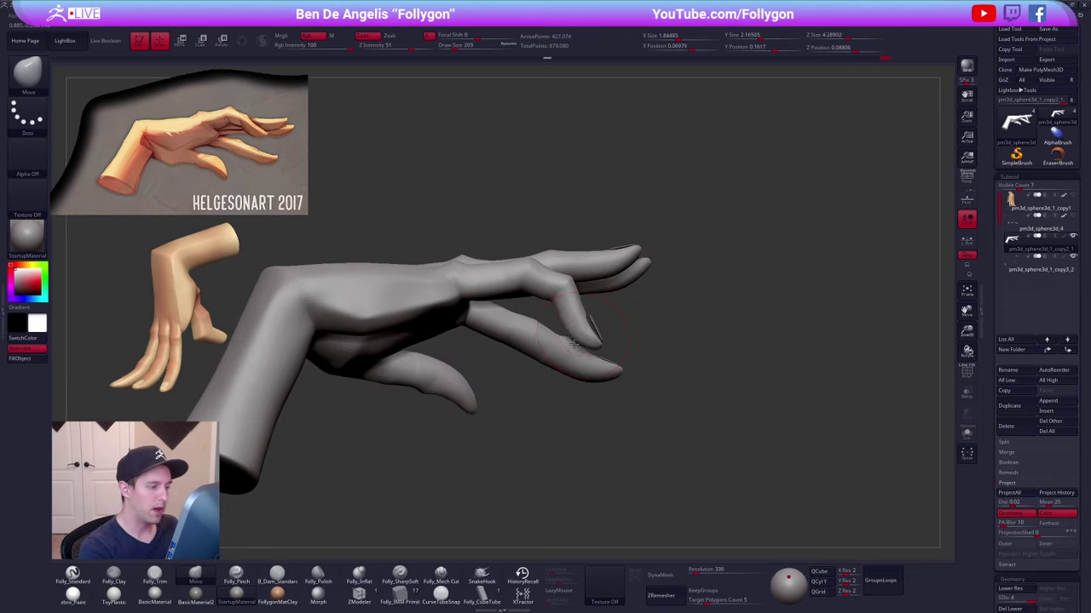
right_drag(607, 380, 608, 391)
right_drag(564, 298, 509, 307)
drag(570, 298, 565, 299)
mouse_move(565, 299)
right_down()
mouse_move(553, 300)
mouse_move(575, 294)
mouse_move(501, 310)
right_up()
key(alt+s)
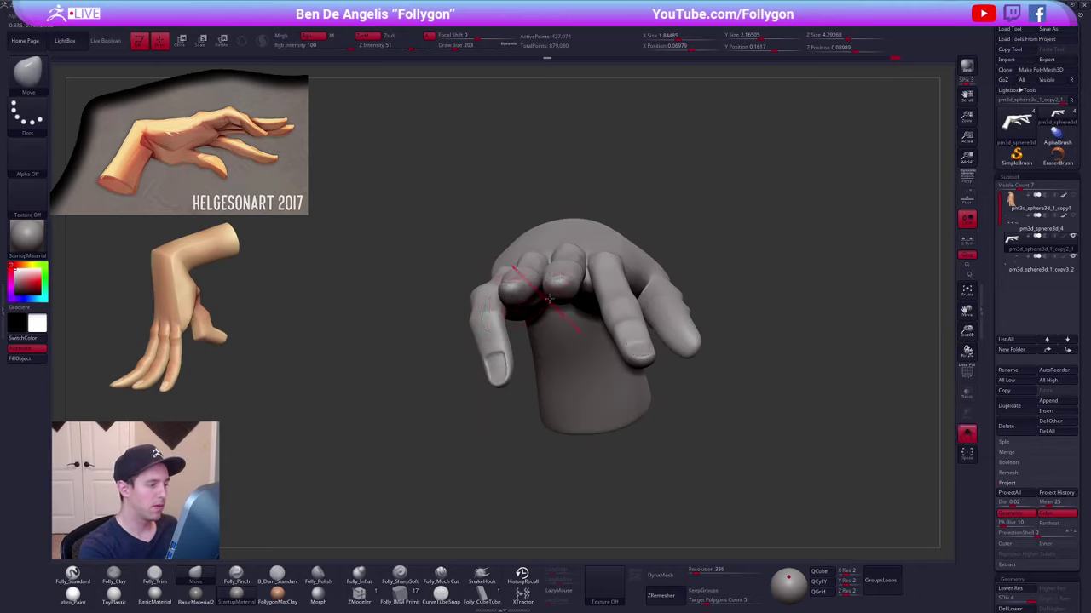
- Refine the thumb tip from the palm side with the Move brush and toggle backface masking
right_drag(631, 332, 522, 375)
right_drag(701, 393, 731, 349)
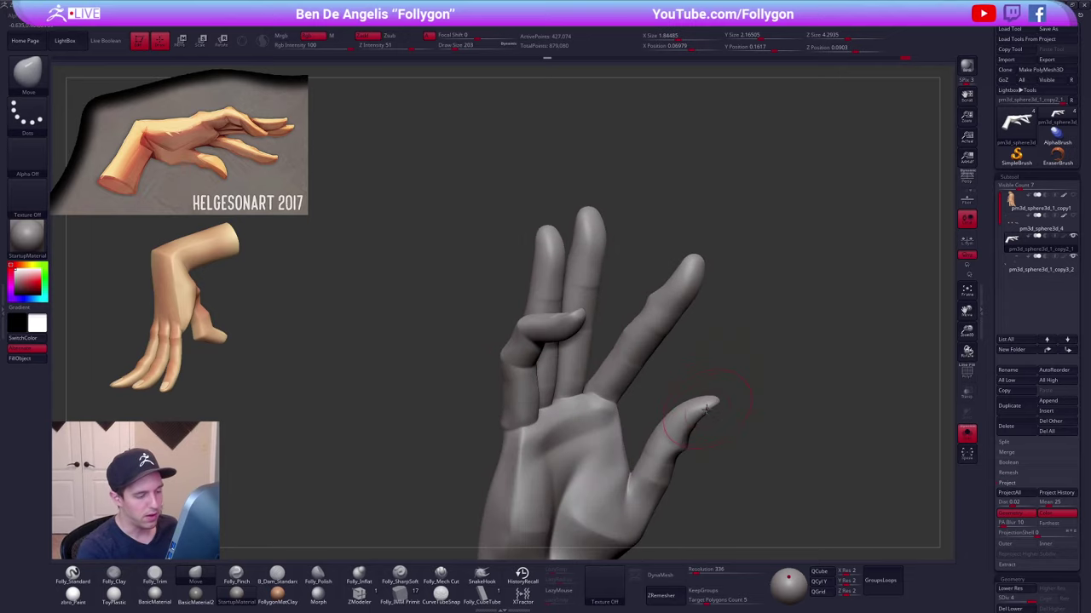
right_drag(699, 403, 632, 393)
alt+right_drag(702, 403, 657, 414)
key(ctrl+shift+f)
click(680, 359)
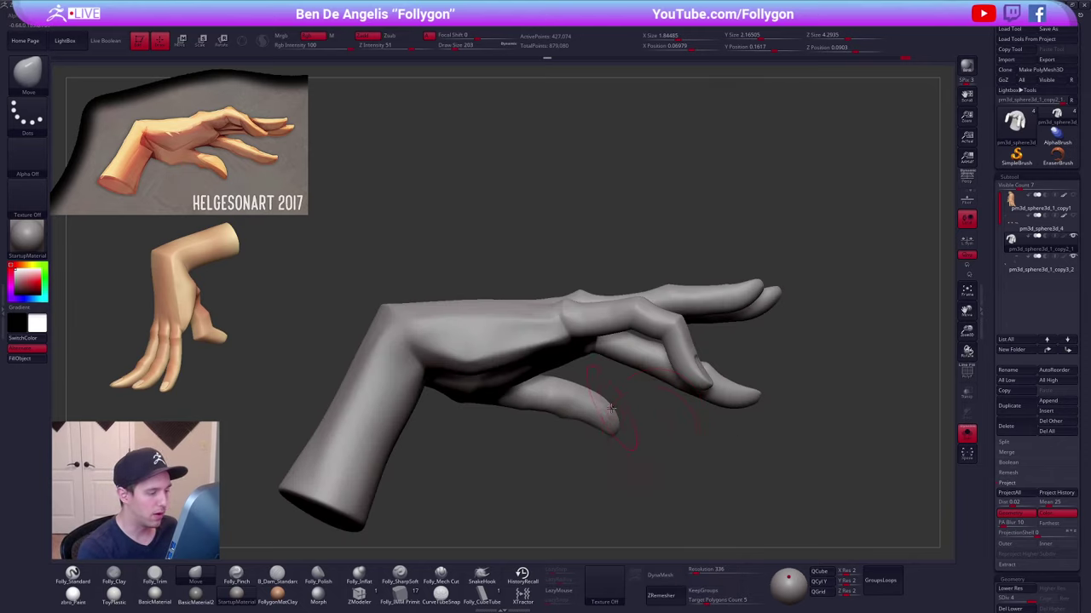
- Isolate the thumb with the SelectLasso tool, hiding the rest of the hand
right_drag(611, 408, 616, 390)
mouse_move(616, 380)
ctrl+shift+mouse_down()
mouse_move(531, 355)
mouse_move(465, 434)
mouse_move(484, 409)
mouse_move(510, 432)
ctrl+shift+mouse_up()
key(ctrl+z)
key(ctrl+shift+f)
click(680, 568)
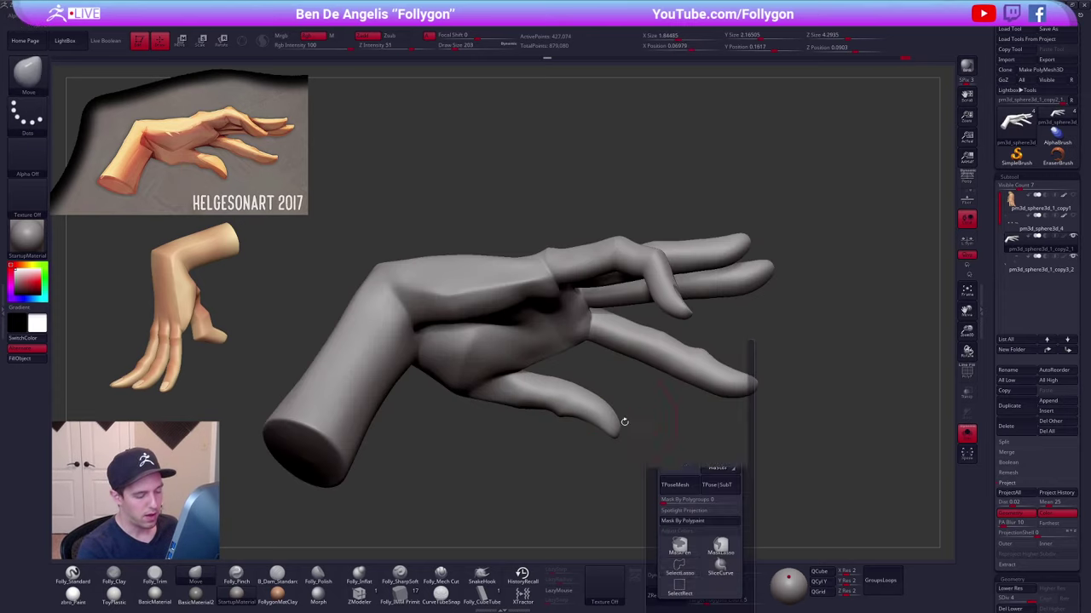
mouse_move(645, 416)
ctrl+shift+mouse_down()
mouse_move(633, 396)
mouse_move(445, 413)
mouse_move(645, 457)
ctrl+shift+mouse_up()
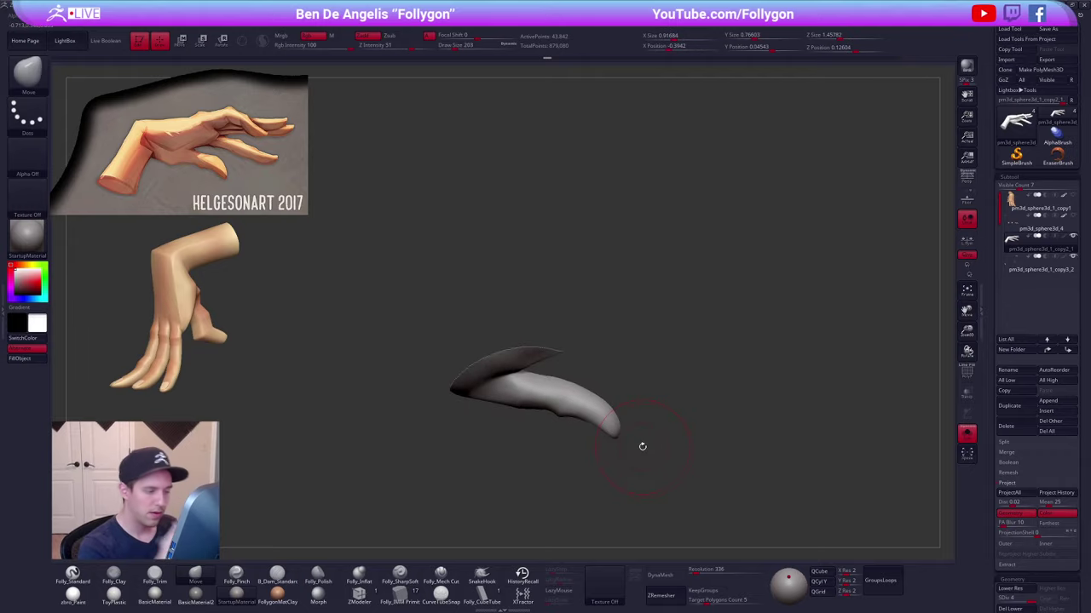
- Trim the visible part of the hand mesh further with a lasso selection, hiding leftover palm geometry around the thumb
right_drag(592, 412, 524, 366)
key(ctrl+shift+f)
click(620, 387)
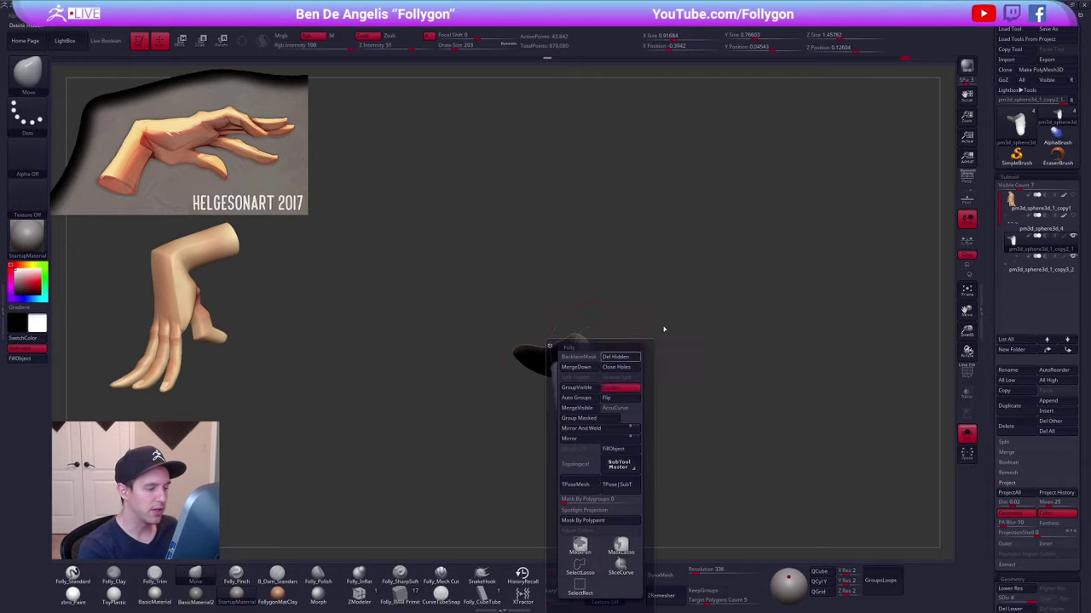
ctrl+alt+shift+drag(606, 340, 485, 274)
- Reshape the isolated thumb with the Move brush at draw size 170, and unhide the rest of the hand
mouse_move(546, 358)
right_down()
mouse_move(606, 456)
mouse_move(461, 545)
right_up()
key(5)
key(space)
drag(590, 409, 585, 409)
right_drag(503, 422, 501, 452)
mouse_move(536, 391)
right_down()
mouse_move(597, 384)
mouse_move(555, 373)
right_up()
key(4)
mouse_move(634, 375)
right_down()
mouse_move(589, 375)
mouse_move(614, 378)
right_up()
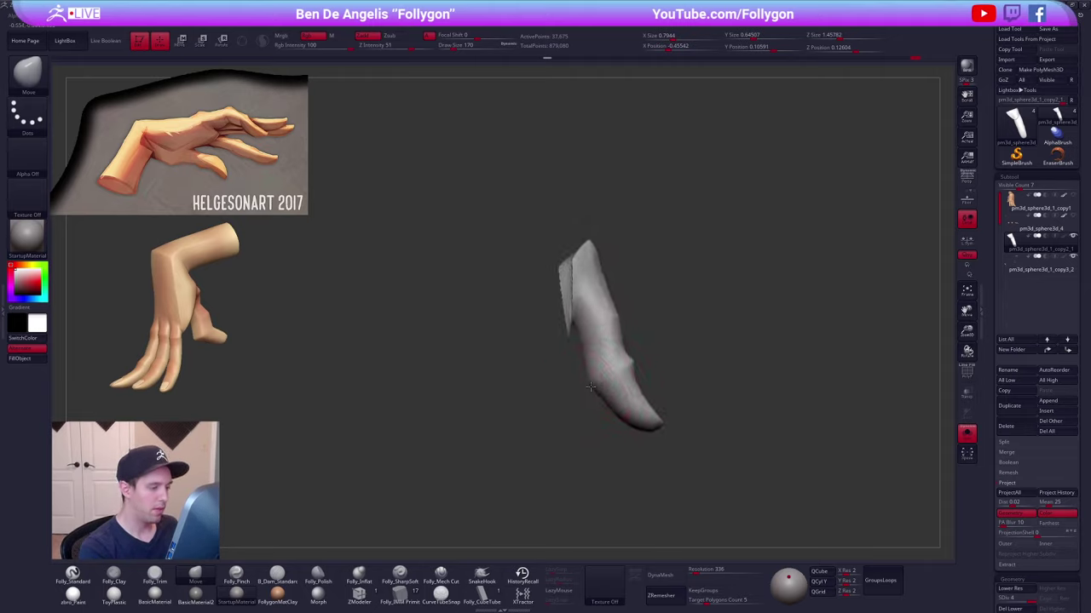
mouse_move(590, 426)
right_down()
mouse_move(606, 411)
mouse_move(602, 383)
mouse_move(650, 396)
mouse_move(641, 375)
mouse_move(628, 378)
right_up()
ctrl+shift+click(698, 409)
mouse_move(698, 409)
right_down()
mouse_move(663, 397)
mouse_move(666, 410)
mouse_move(693, 403)
mouse_move(715, 414)
right_up()
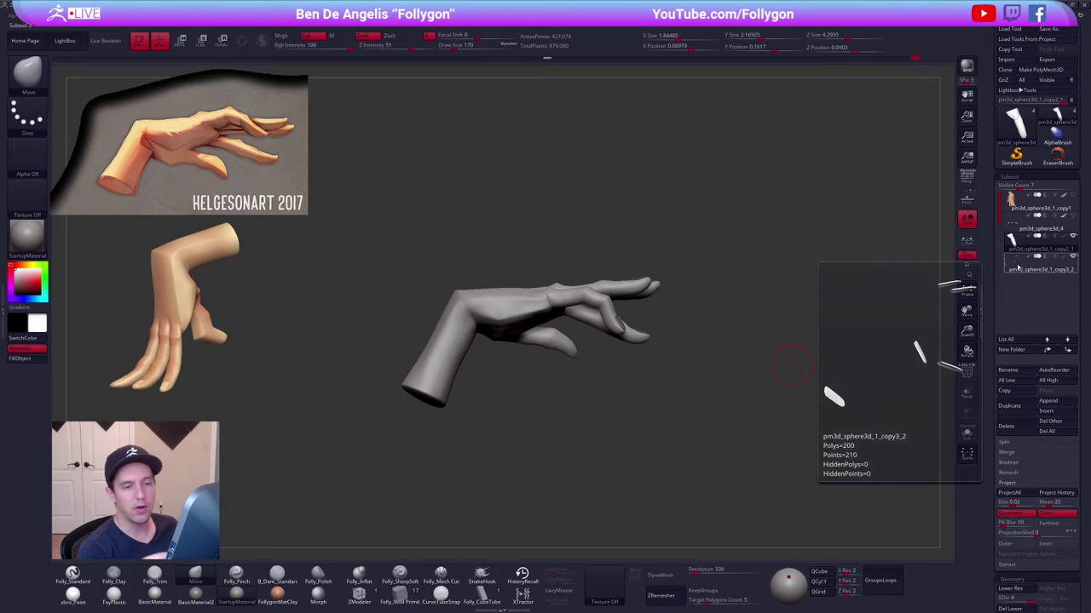
- Select the fingernails subtool and mask every nail except the little finger's with MaskLasso
click(1018, 268)
right_drag(779, 368, 716, 400)
ctrl+right_drag(577, 336, 603, 395)
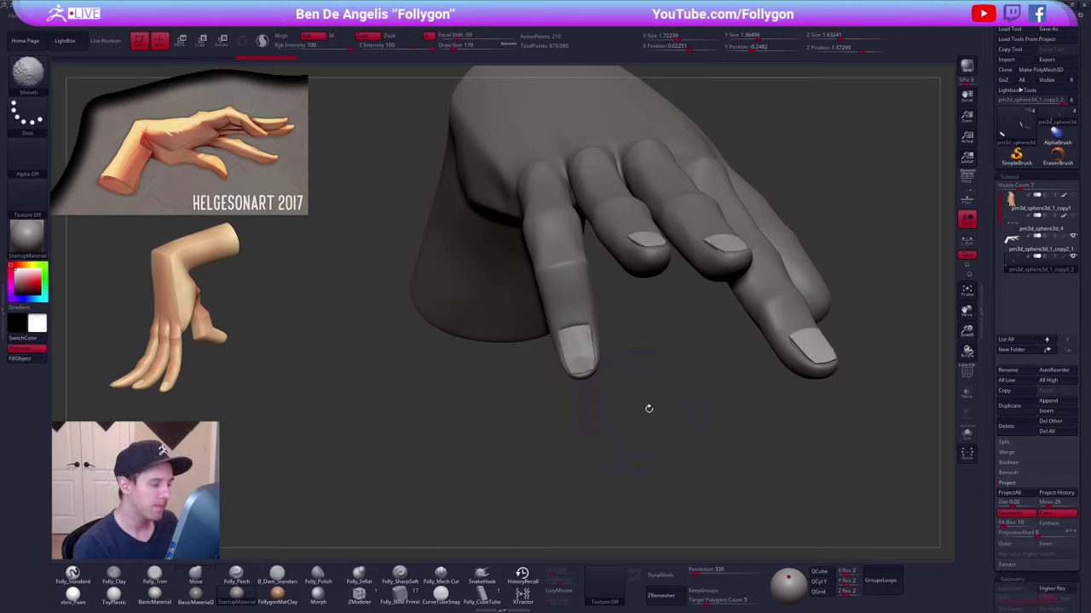
key(shift+f)
key(shift+f)
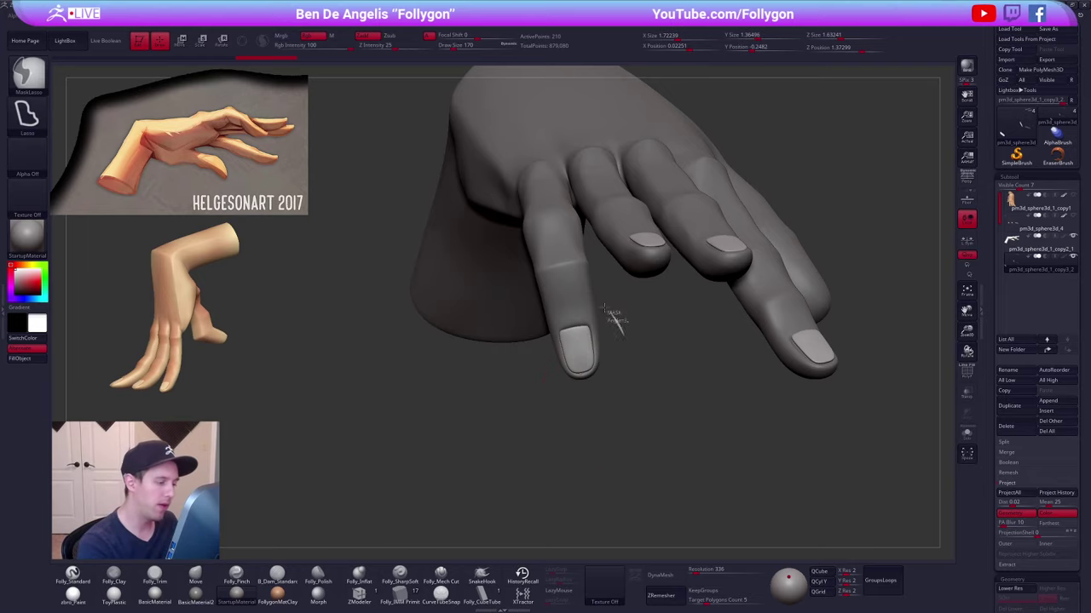
ctrl+alt+drag(624, 361, 611, 407)
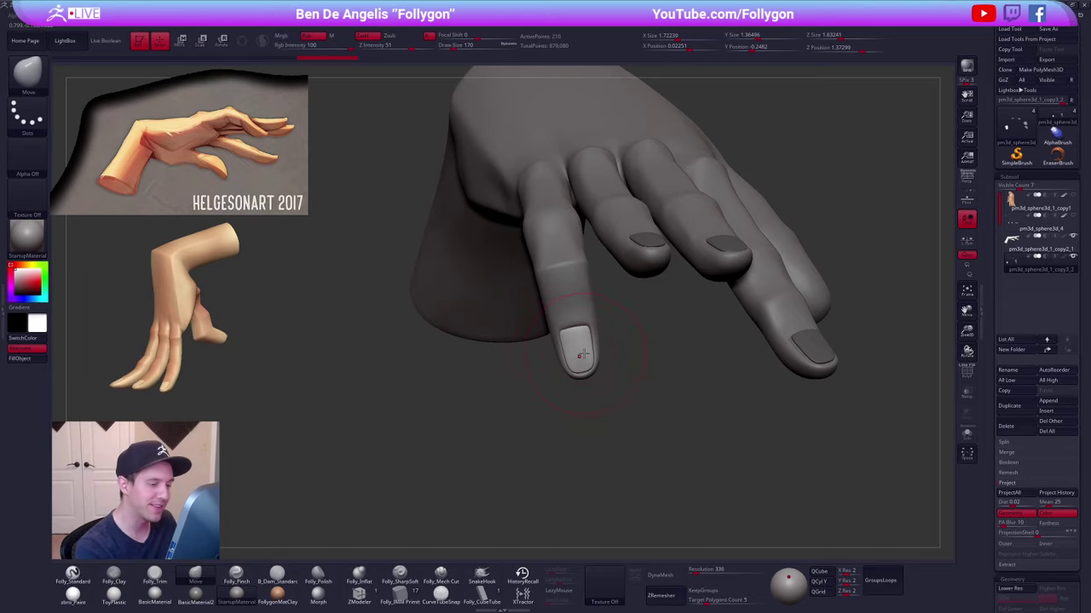
- Rotate and move the little fingernail with Transpose to seat it on its fingertip
right_drag(587, 355, 682, 337)
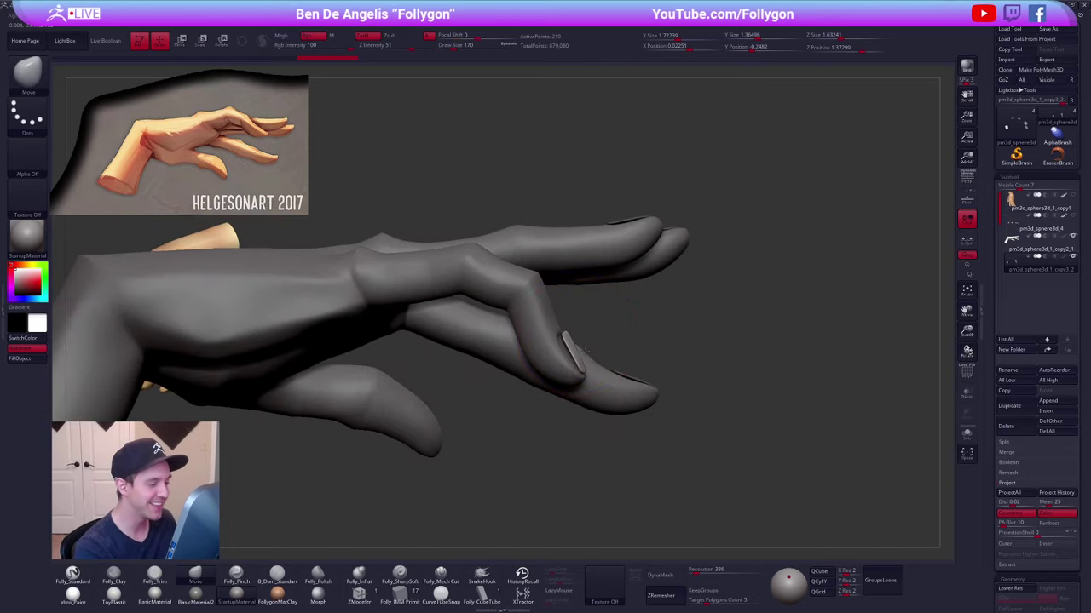
right_drag(577, 331, 627, 356)
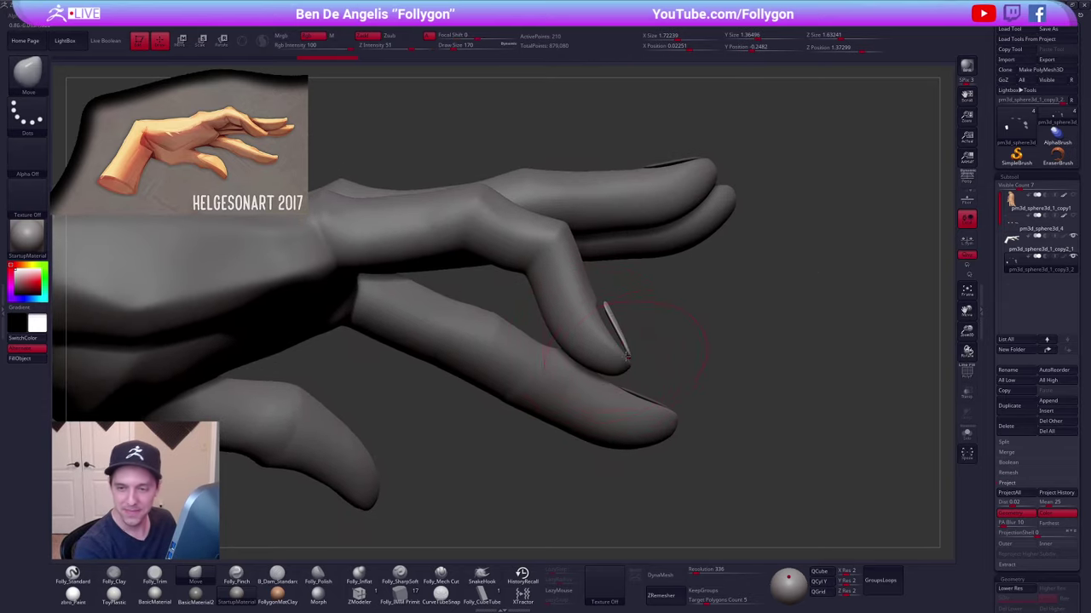
key(w)
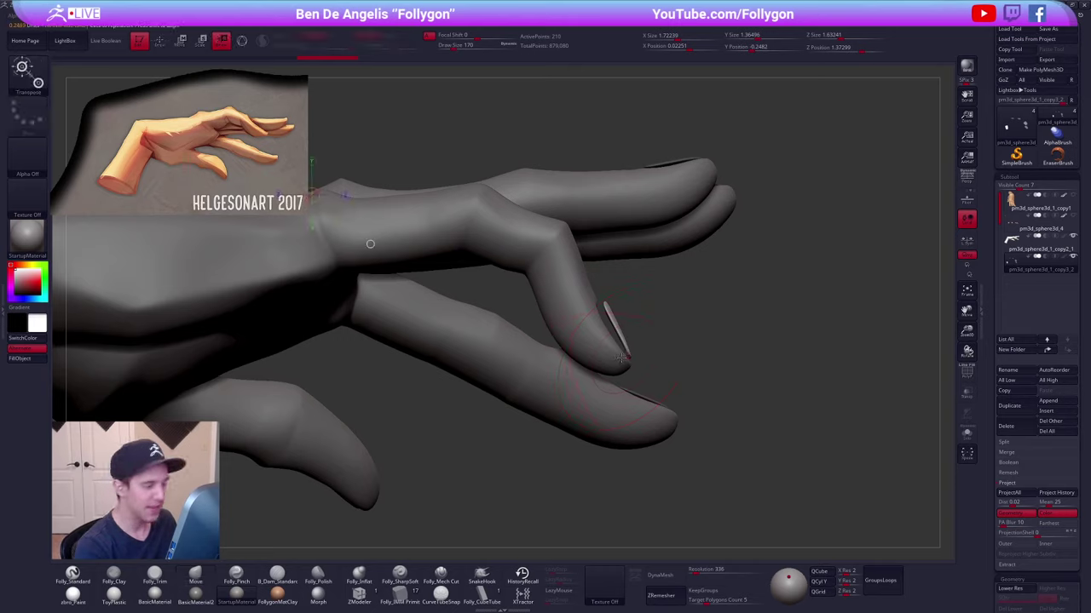
mouse_move(628, 358)
mouse_down()
mouse_move(693, 390)
mouse_move(657, 376)
mouse_move(637, 395)
mouse_move(628, 389)
mouse_move(676, 375)
mouse_move(671, 363)
mouse_move(606, 444)
mouse_up()
key(w)
key(q)
key(alt+s)
- Mask every fingernail except the ring finger's while the nails are soloed, and turn Solo off again
drag(689, 280, 641, 275)
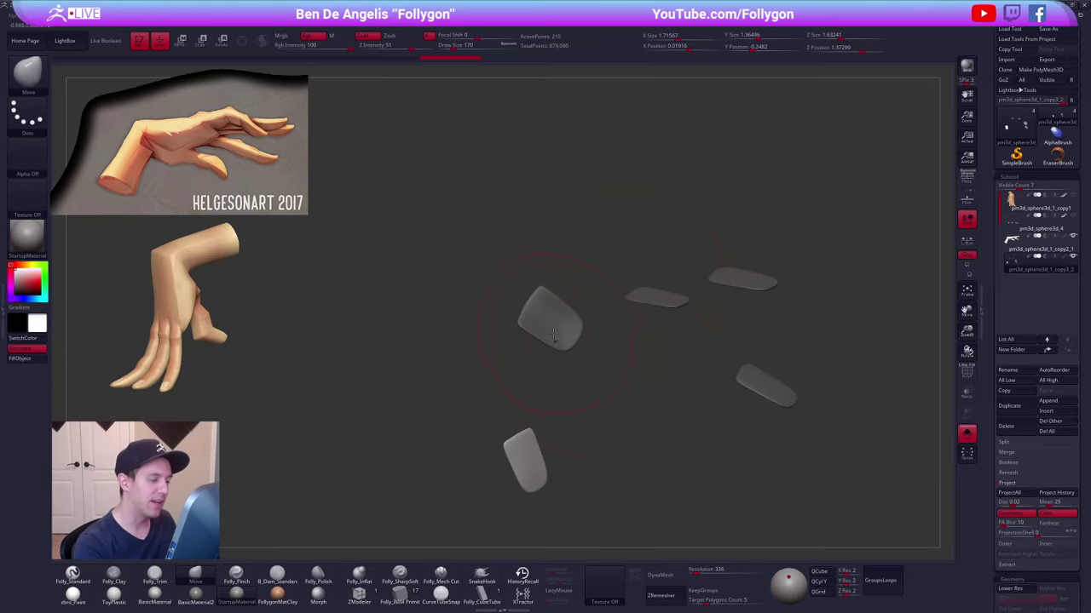
ctrl+right_drag(554, 334, 555, 372)
key(alt+s)
key(alt+s)
drag(569, 369, 637, 363)
mouse_move(675, 308)
ctrl+mouse_down()
mouse_move(659, 252)
mouse_move(645, 317)
mouse_move(653, 375)
ctrl+mouse_up()
ctrl+click(645, 319)
ctrl+right_drag(653, 290, 651, 306)
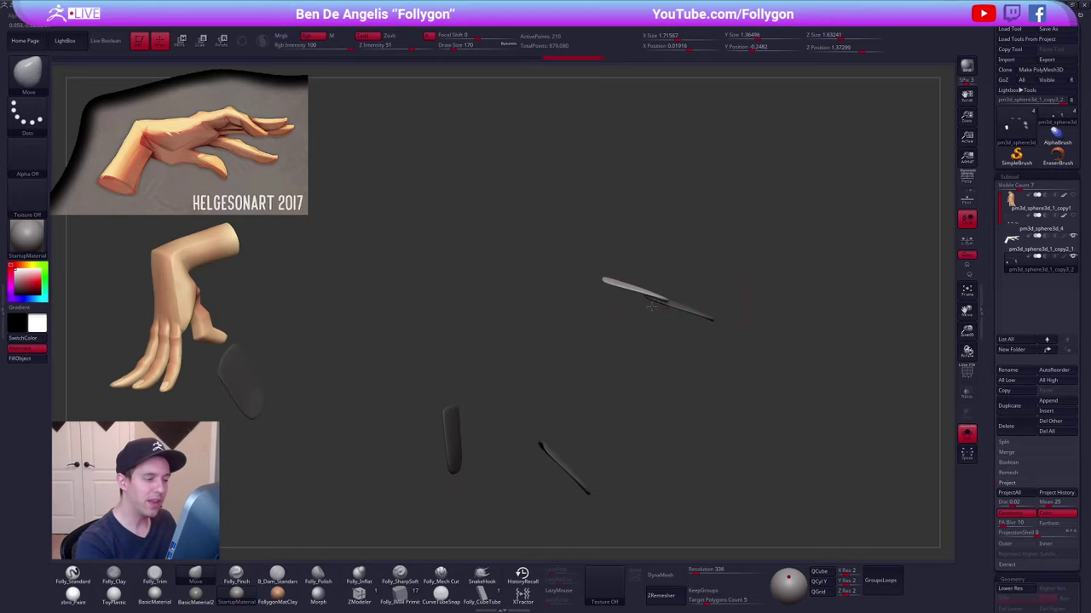
drag(651, 306, 628, 314)
key(alt+s)
- Move and rotate the ring fingernail with Transpose so it sits in the fingertip
key(w)
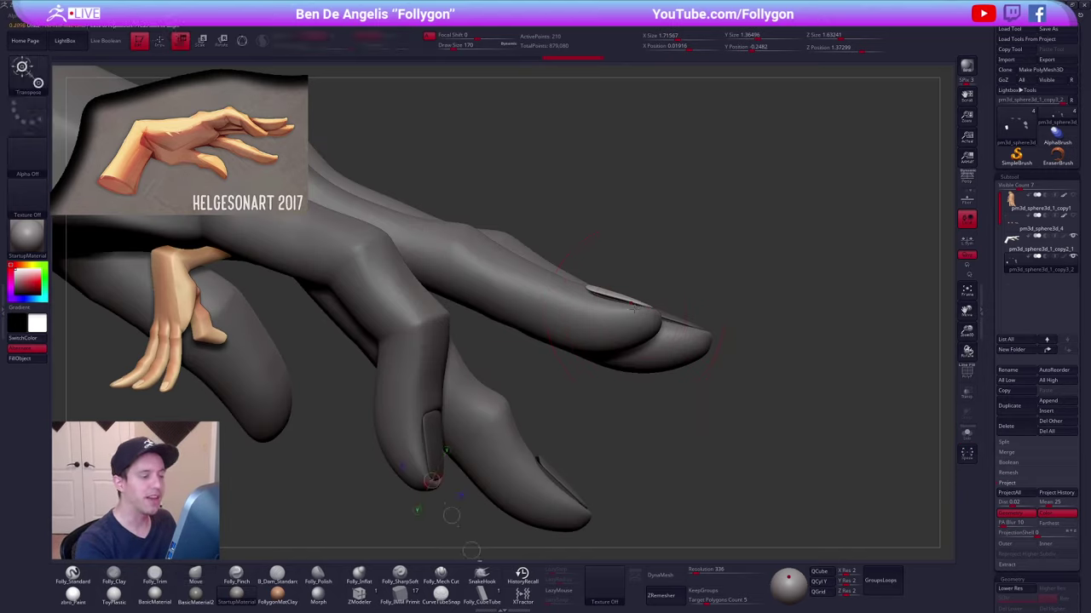
right_drag(634, 308, 640, 315)
drag(632, 300, 626, 398)
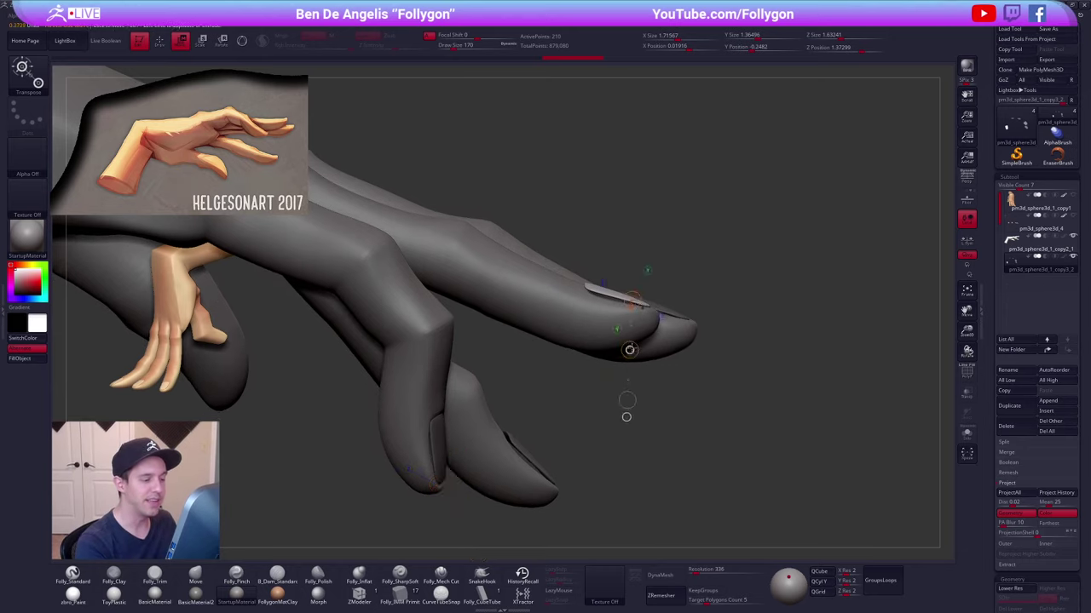
drag(631, 347, 631, 352)
key(r)
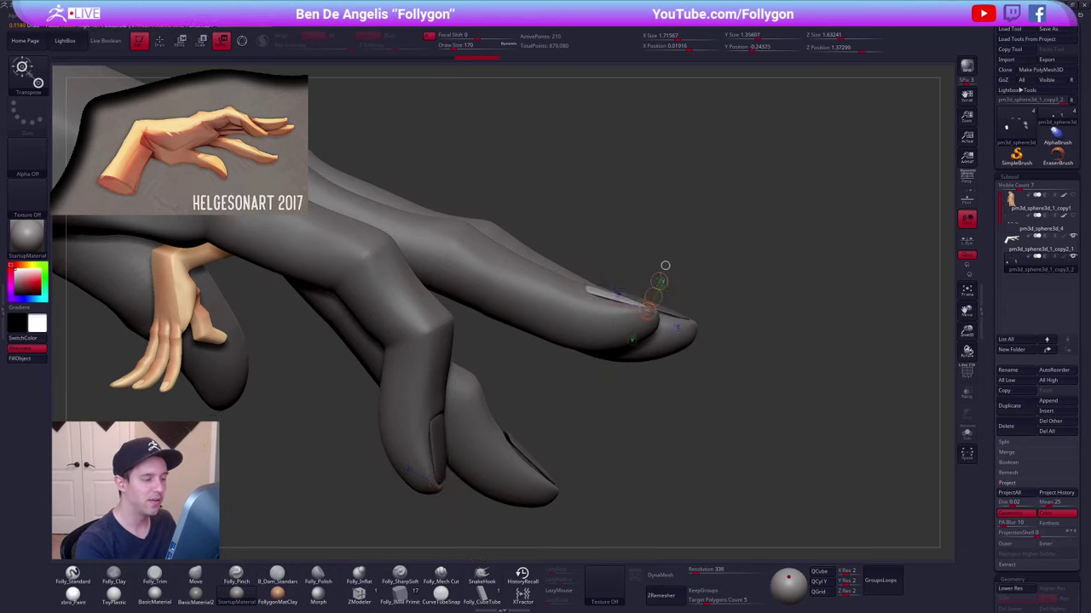
key(q)
- Solo the nails, mask all but the middle fingernail, and bring the hand back into view
mouse_move(643, 329)
right_down()
mouse_move(618, 362)
mouse_move(652, 317)
mouse_move(578, 356)
right_up()
key(alt+s)
right_drag(637, 326, 631, 386)
mouse_move(646, 378)
ctrl+mouse_down()
mouse_move(681, 358)
mouse_move(562, 334)
mouse_move(634, 399)
ctrl+mouse_up()
ctrl+click(633, 395)
mouse_move(633, 396)
right_down()
mouse_move(641, 346)
mouse_move(634, 354)
right_up()
key(alt+s)
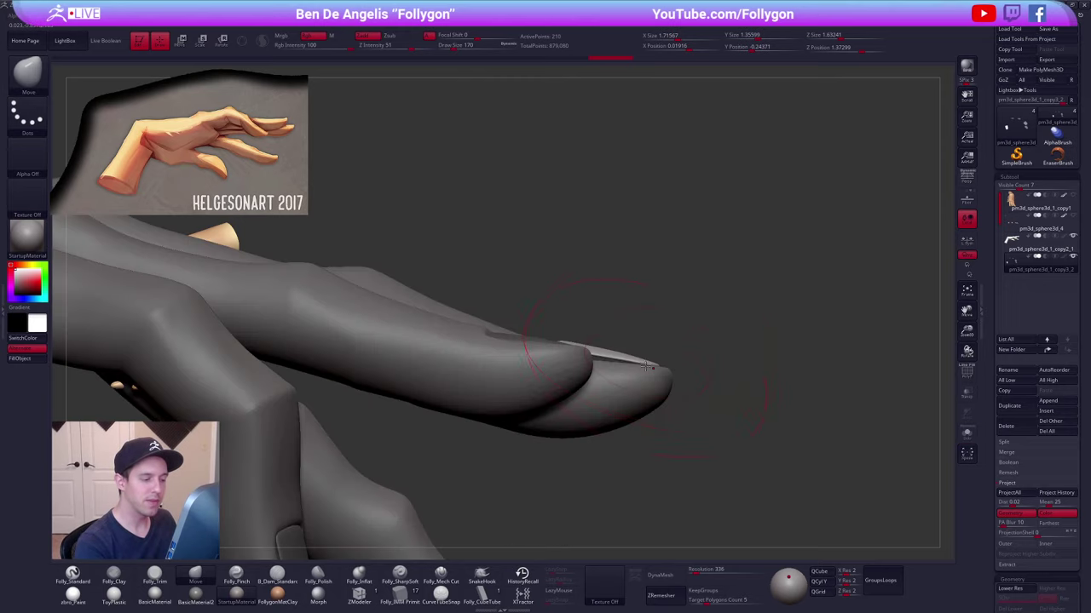
- Rotate and move the middle fingernail with Transpose to fit the fingertip's surface
key(w)
drag(657, 364, 723, 356)
key(r)
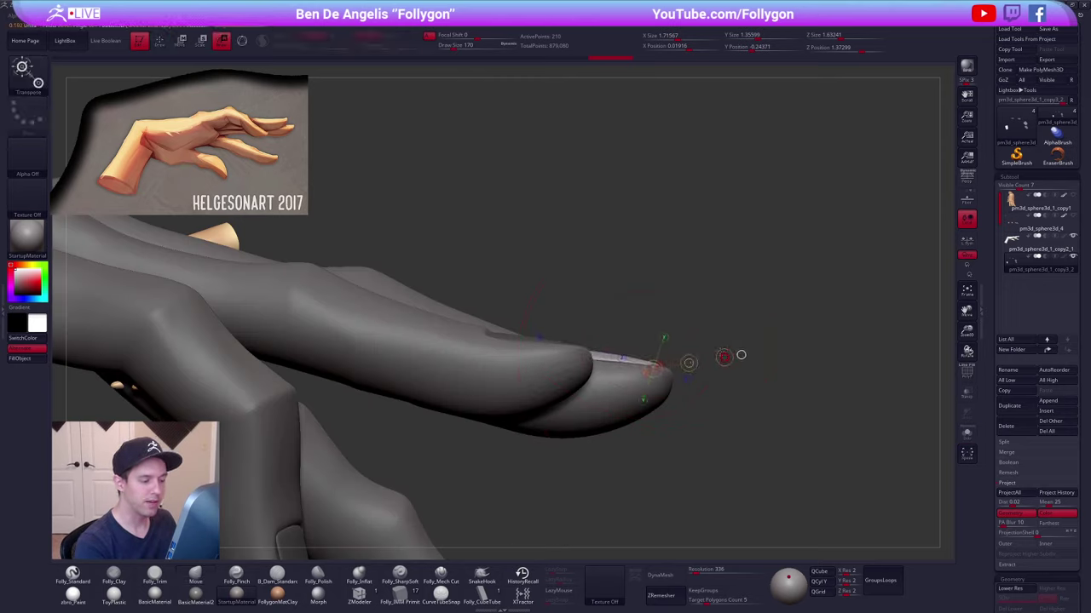
key(w)
drag(648, 362, 637, 400)
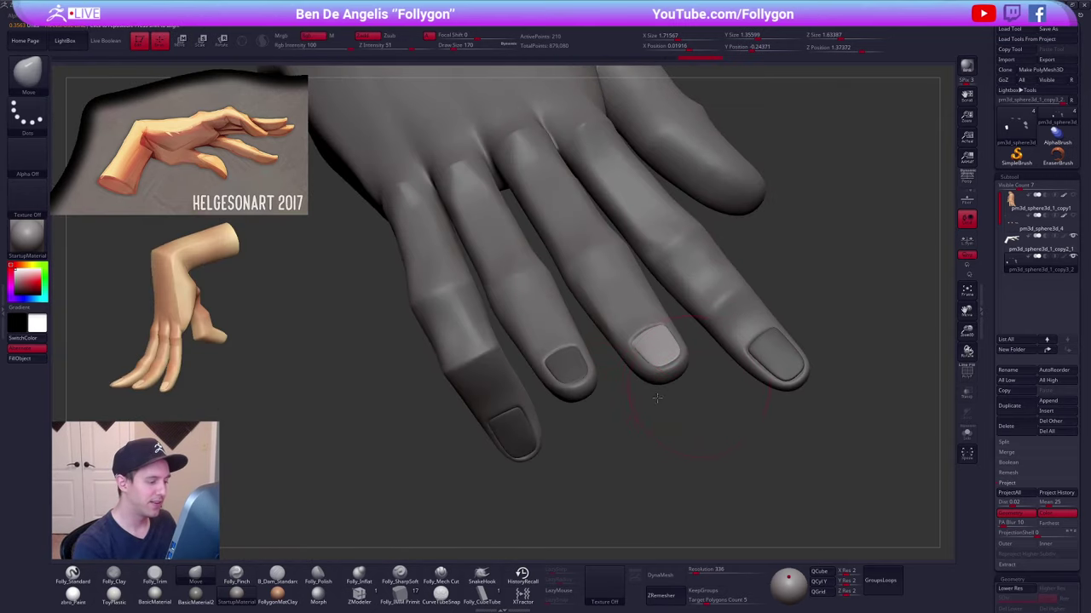
- Mask all the fingernails except the index finger's
mouse_move(647, 358)
mouse_down()
mouse_move(691, 345)
mouse_move(695, 445)
mouse_move(710, 439)
mouse_up()
ctrl+click(714, 434)
mouse_move(714, 426)
mouse_down()
mouse_move(691, 349)
mouse_move(730, 397)
mouse_move(716, 350)
mouse_up()
mouse_move(674, 399)
mouse_down()
mouse_move(629, 402)
mouse_move(751, 391)
mouse_move(714, 386)
mouse_up()
- Rotate and move the index fingernail with Transpose to align it with its fingertip
key(w)
key(r)
drag(649, 362, 624, 453)
key(w)
drag(637, 408, 639, 408)
key(q)
mouse_move(673, 443)
mouse_down()
mouse_move(709, 452)
mouse_move(638, 413)
mouse_up()
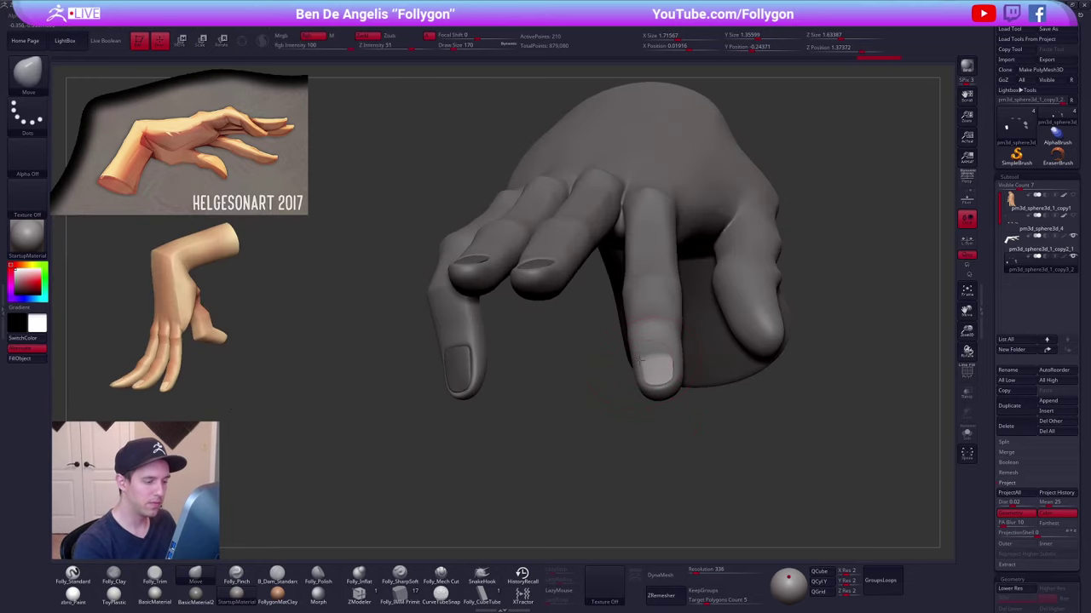
right_drag(672, 362, 667, 420)
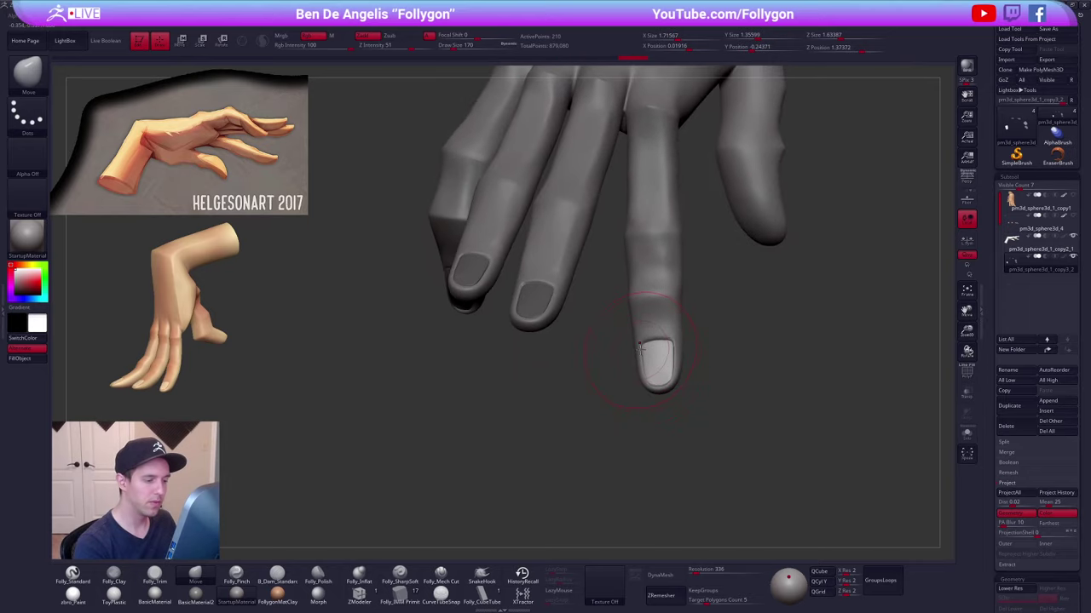
- Mask all the nails except the thumbnail
alt+drag(696, 319, 565, 370)
drag(625, 306, 547, 323)
mouse_move(657, 312)
ctrl+shift+mouse_down()
mouse_move(570, 292)
mouse_move(651, 337)
mouse_move(587, 292)
ctrl+shift+mouse_up()
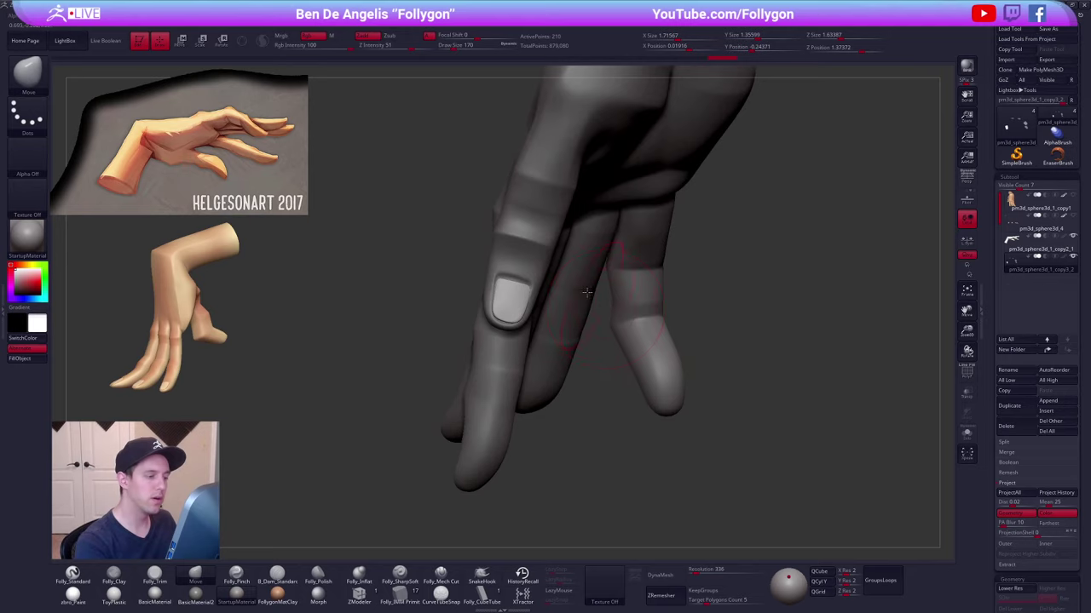
alt+right_drag(509, 304, 549, 358)
- Rotate and move the thumbnail with Transpose to seat it on the thumb tip
mouse_move(622, 351)
right_down()
mouse_move(548, 355)
mouse_move(548, 409)
mouse_move(539, 401)
mouse_move(562, 359)
right_up()
key(r)
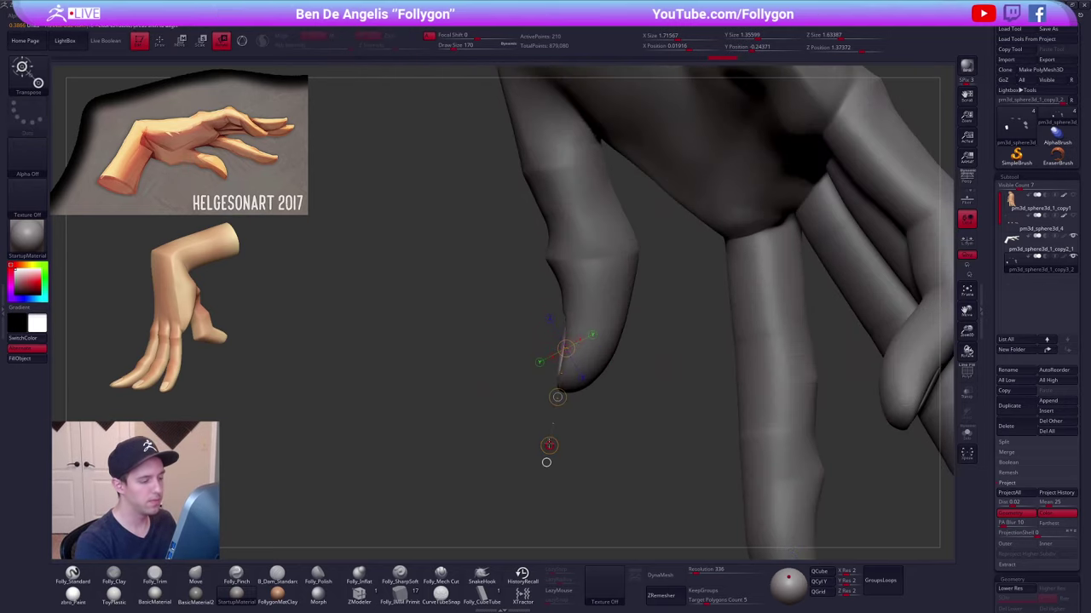
key(w)
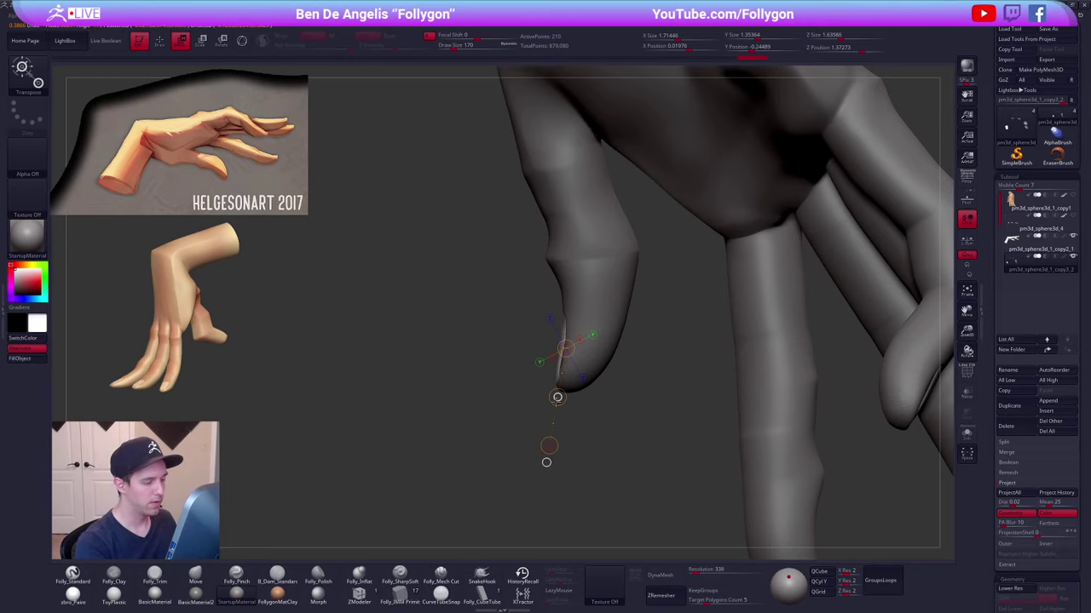
key(q)
- Adjust the thumbnail's upper corners with the Move brush, reducing the draw size to 88
right_drag(562, 396, 682, 385)
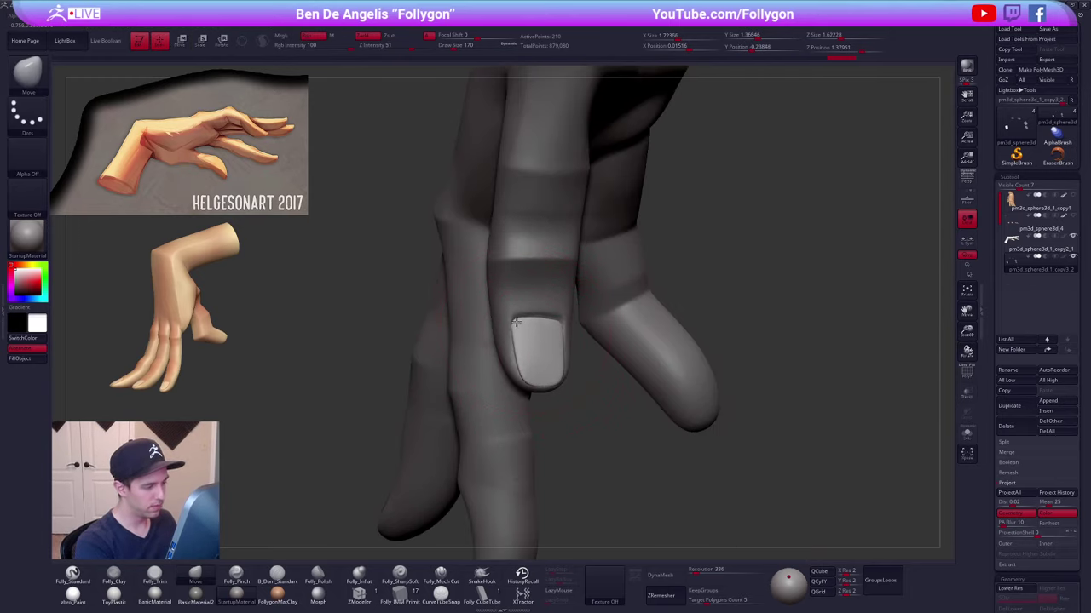
drag(515, 322, 515, 319)
right_drag(534, 333, 496, 347)
drag(561, 322, 562, 319)
key(space)
drag(584, 358, 566, 358)
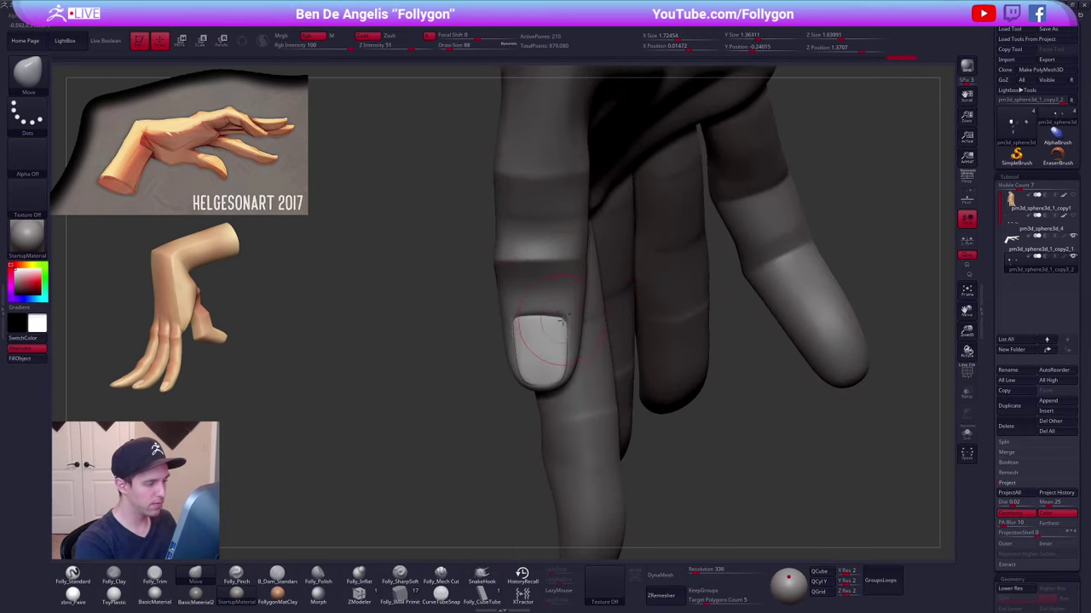
drag(561, 319, 563, 318)
right_drag(563, 318, 588, 341)
ctrl+right_drag(588, 341, 637, 376)
- Select the hand subtool, check it at subdivision level 2 and return it to level 4
alt+click(548, 366)
alt+right_drag(655, 418, 687, 434)
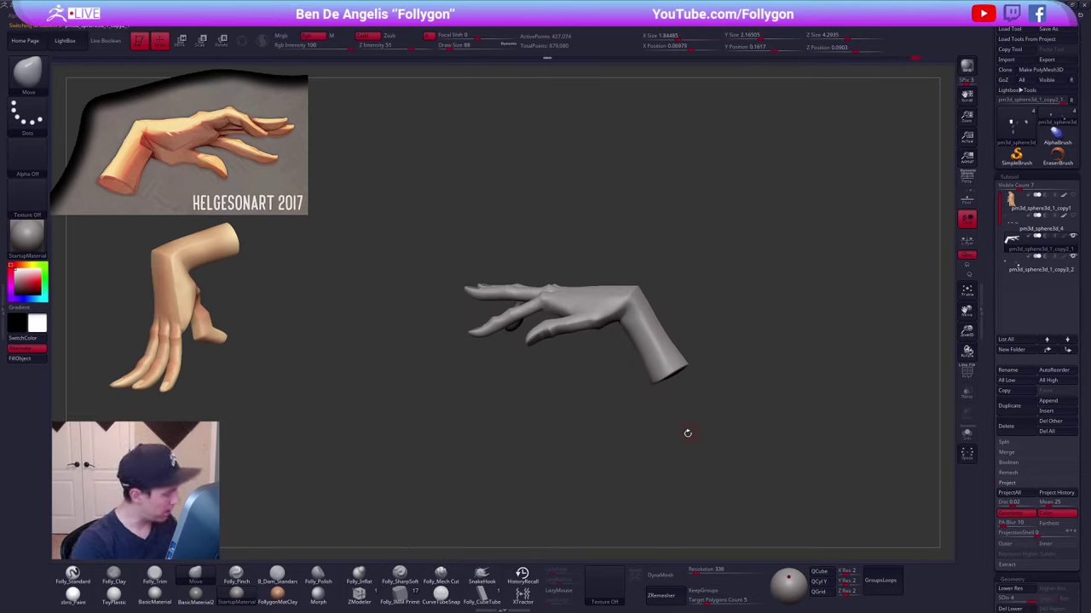
ctrl+right_drag(567, 319, 579, 345)
key(shift+d)
key(shift+d)
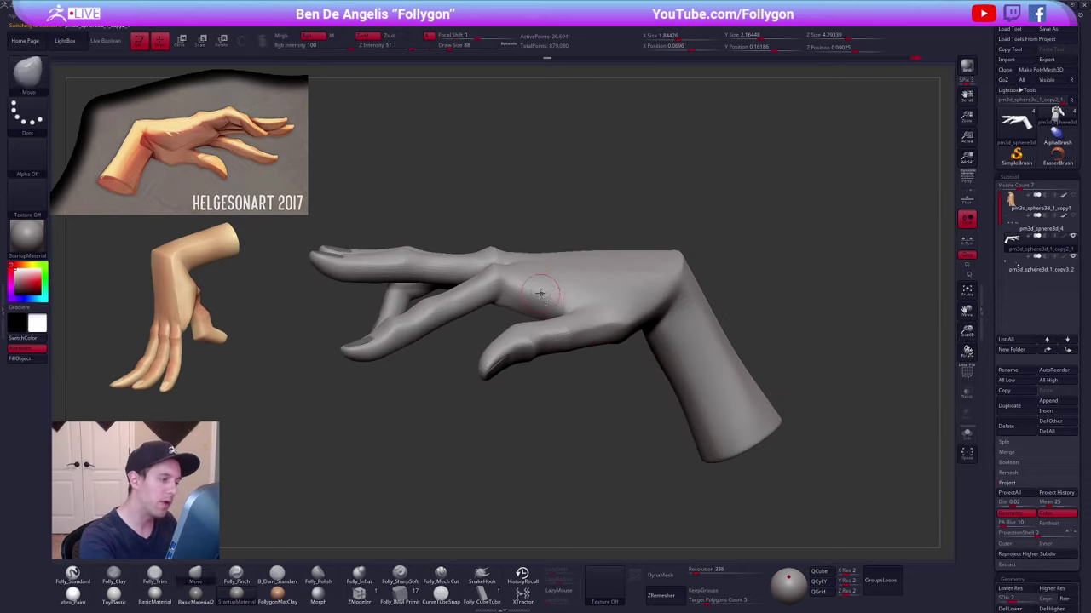
key(d)
right_drag(541, 294, 546, 327)
alt+right_drag(546, 328, 589, 312)
- Choose the zbro_Paint material and Folly_Standard brush, and sample a pale skin colour from the reference illustration
click(72, 596)
click(72, 574)
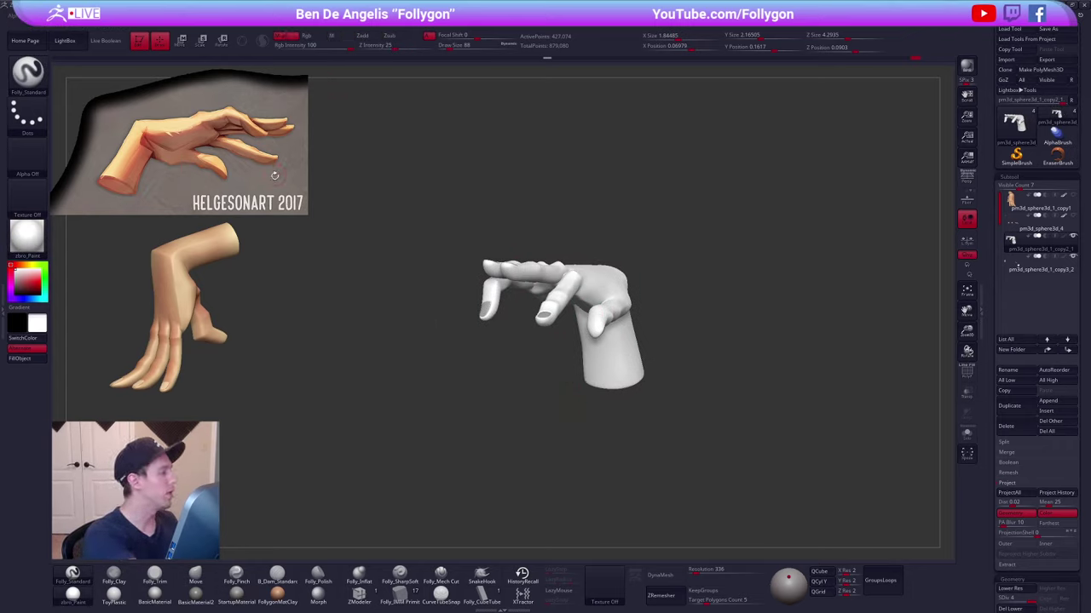
key(z)
key(c)
key(z)
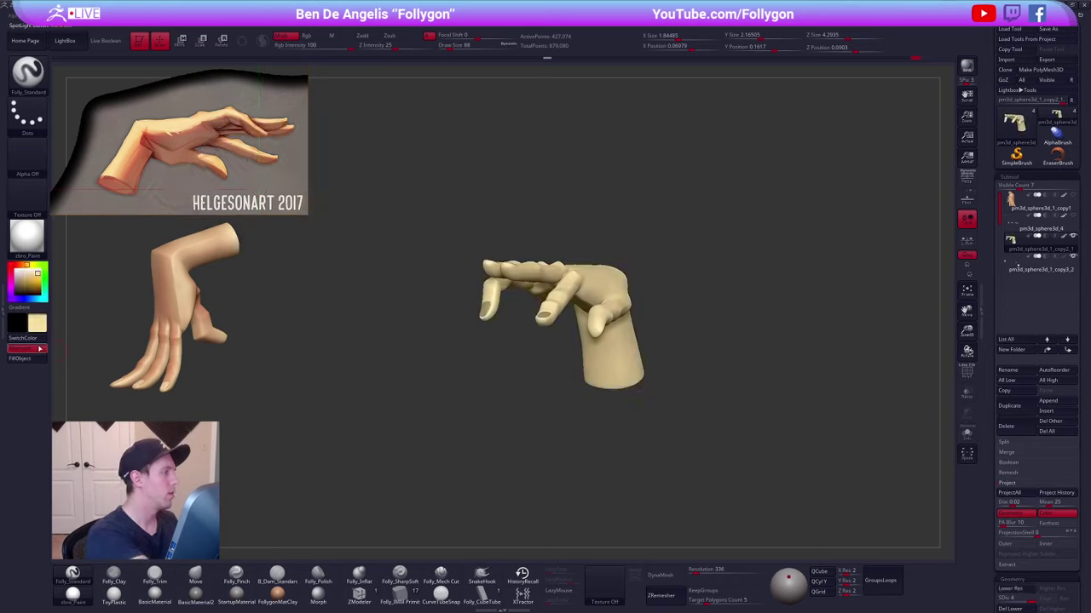
- Set the brush to paint Rgb only at Rgb Intensity 5 with draw size 335
click(310, 36)
click(318, 47)
text(5)
key(space)
drag(420, 159, 430, 158)
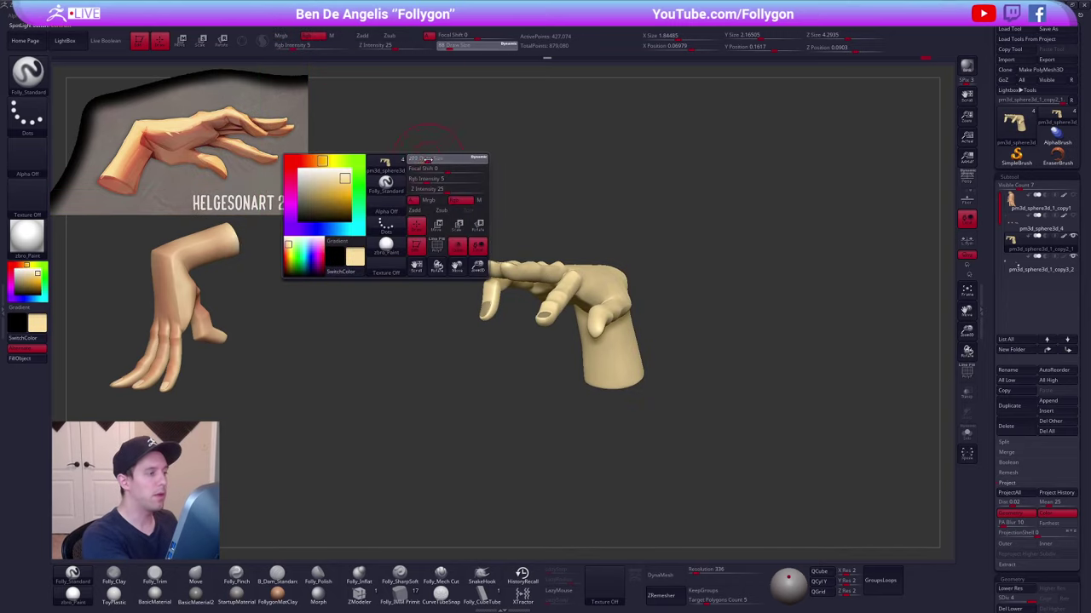
- Sample a reddish-brown shadow colour from the reference illustration and enlarge the brush to draw size 482
key(z)
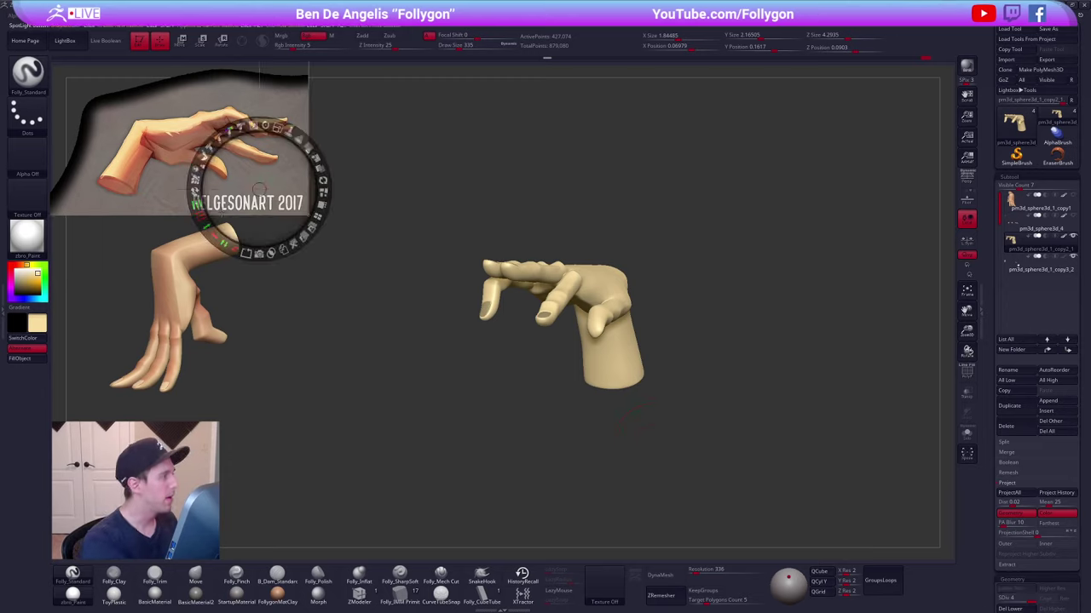
key(c)
key(z)
drag(537, 344, 581, 354)
key(space)
drag(580, 349, 581, 294)
- Paint soft reddish-brown shading over the wrist, palm and fingers at draw size 500
right_drag(559, 314, 554, 261)
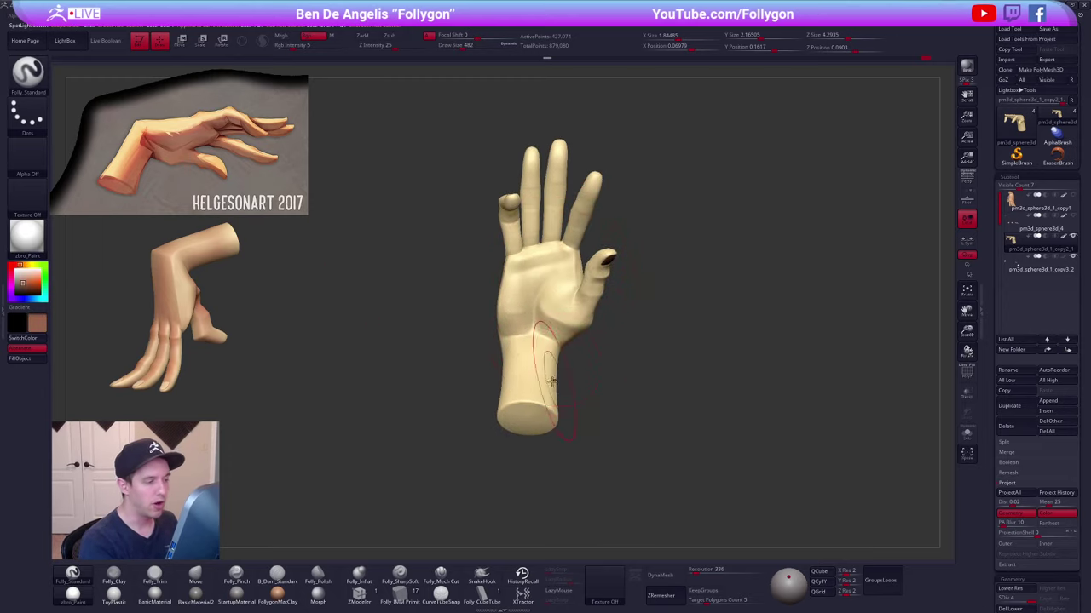
key(space)
mouse_move(534, 283)
mouse_down()
mouse_move(560, 327)
mouse_move(557, 288)
mouse_up()
drag(533, 356, 522, 373)
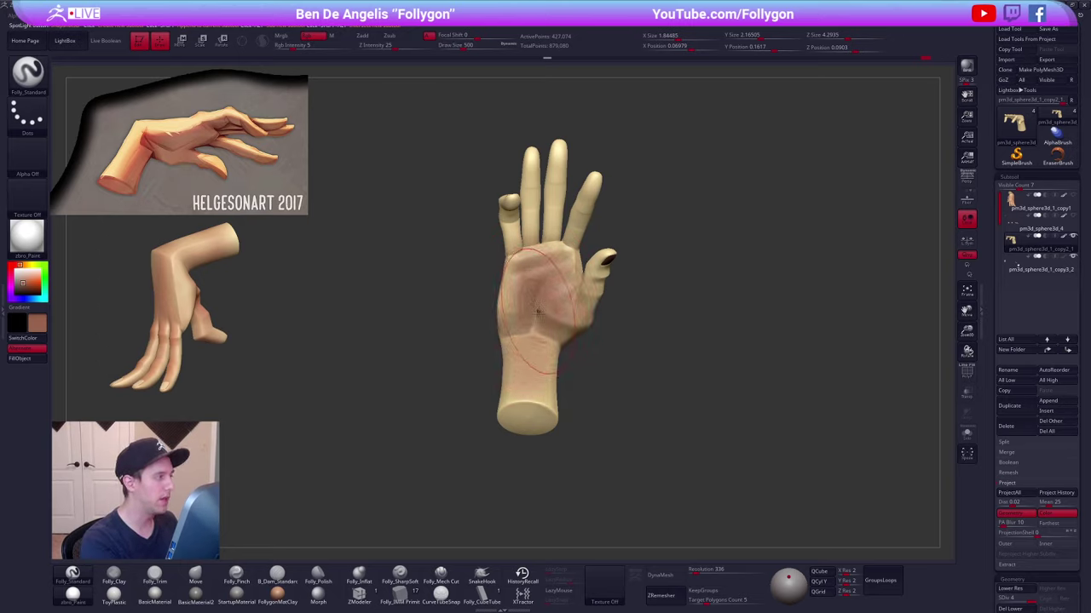
mouse_move(522, 227)
mouse_down()
mouse_move(516, 220)
mouse_move(549, 180)
mouse_move(551, 201)
mouse_move(585, 189)
mouse_up()
right_drag(586, 189, 572, 285)
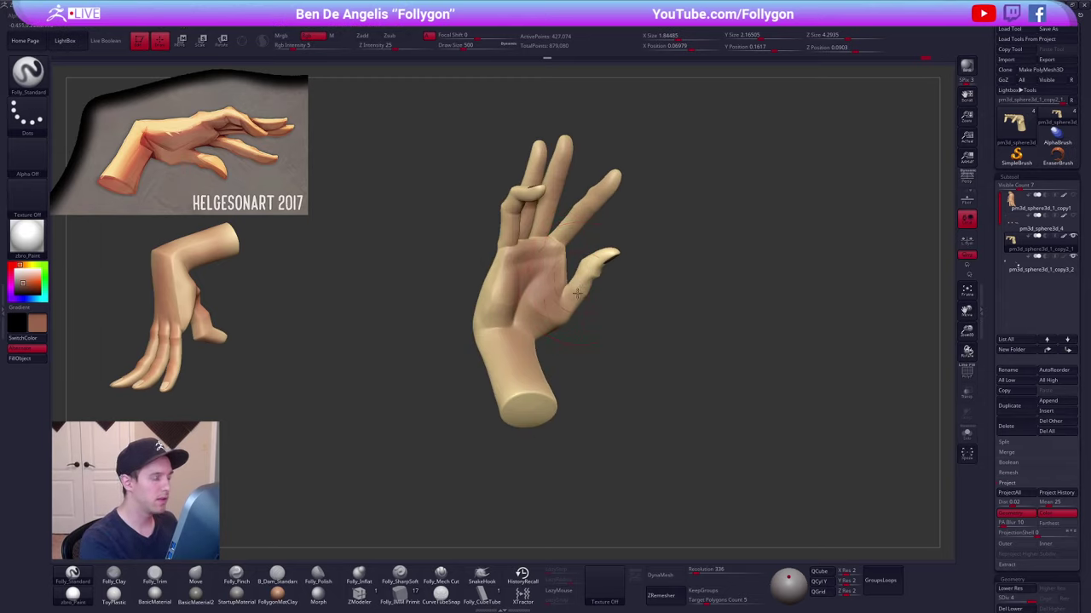
- Deepen the reddish-brown shading on the thumb, palm and undersides of the fingers, reducing the draw size to 447
drag(576, 300, 603, 260)
right_drag(590, 260, 516, 351)
key(space)
drag(515, 358, 530, 394)
mouse_move(533, 399)
right_down()
mouse_move(530, 453)
mouse_move(550, 363)
mouse_move(582, 426)
right_up()
mouse_move(600, 345)
alt+right_down()
mouse_move(556, 393)
mouse_move(524, 341)
mouse_move(528, 260)
alt+right_up()
drag(535, 231, 499, 317)
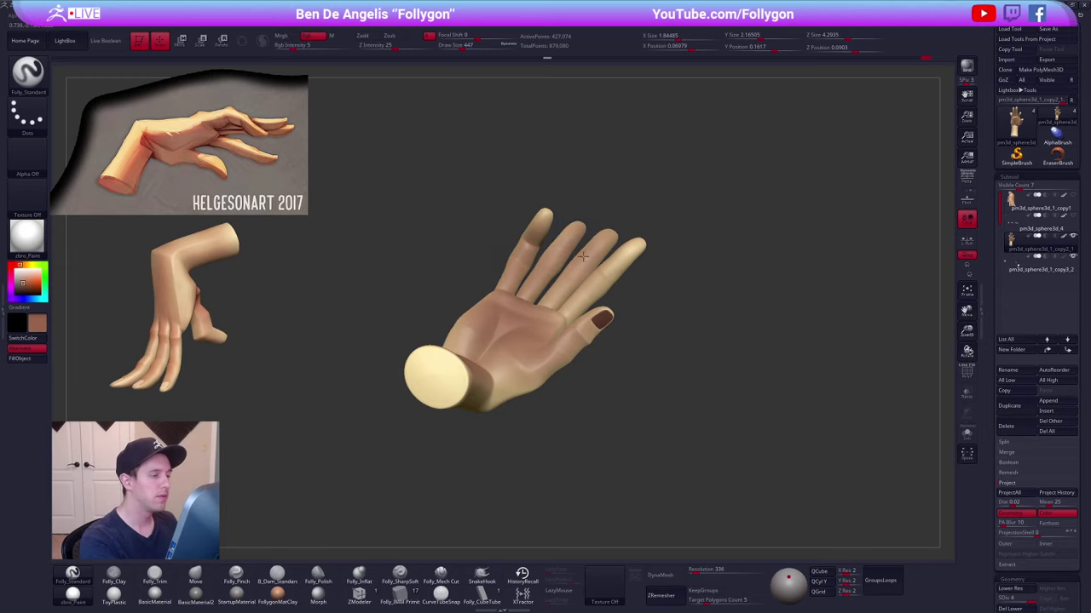
mouse_move(630, 250)
mouse_down()
mouse_move(581, 298)
mouse_move(604, 285)
mouse_up()
- Sample a light orange skin tone from the reference illustration and paint it over the forearm, side of the hand and fingers
mouse_move(579, 315)
right_down()
mouse_move(567, 415)
mouse_move(626, 426)
right_up()
key(z)
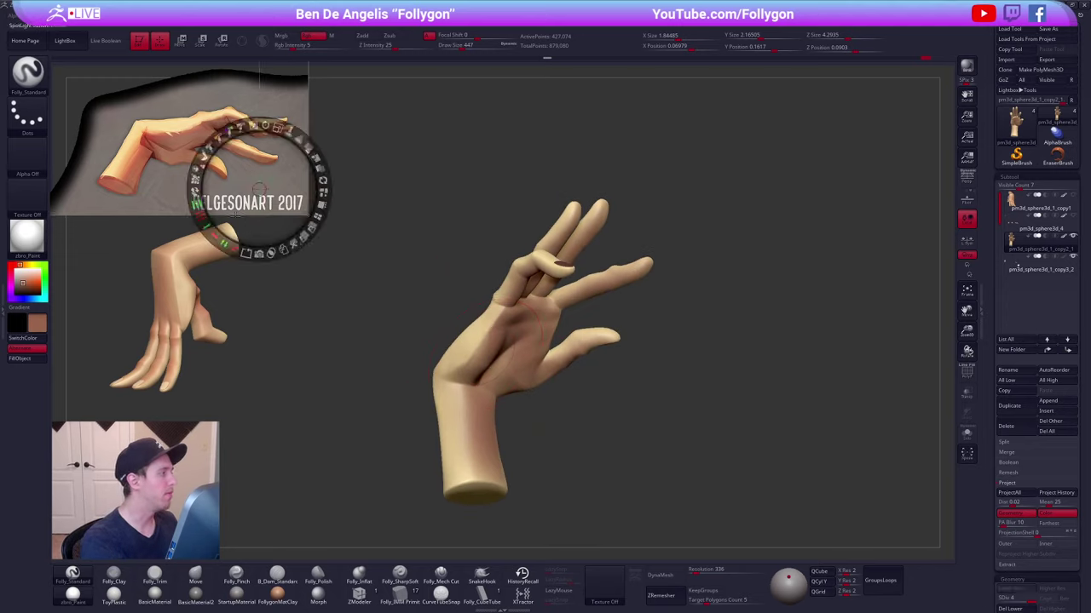
key(c)
key(z)
right_drag(460, 290, 546, 327)
mouse_move(564, 296)
mouse_down()
mouse_move(502, 311)
mouse_move(443, 390)
mouse_up()
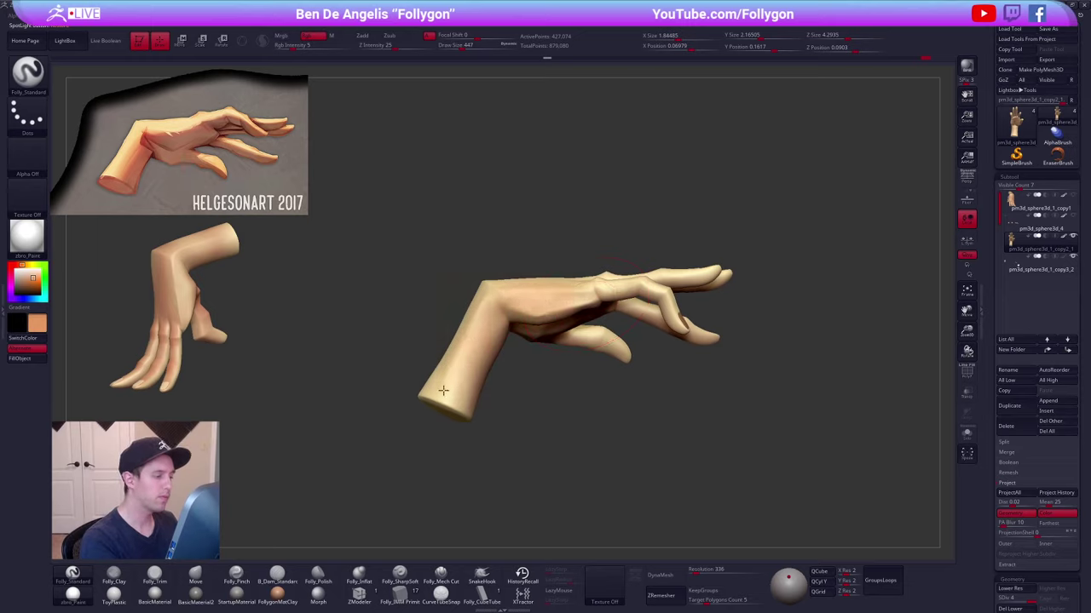
drag(624, 286, 676, 318)
mouse_move(673, 315)
alt+right_down()
mouse_move(606, 368)
mouse_move(596, 413)
alt+right_up()
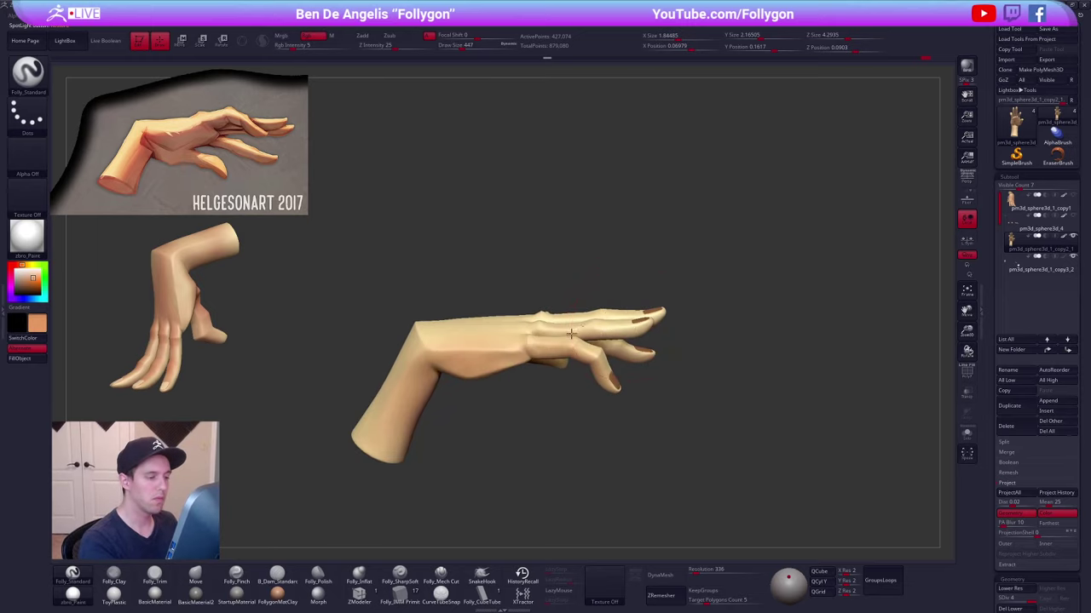
- Enlarge the brush and paint the light orange tone broadly over the back of the hand and the forearm
right_drag(608, 322, 584, 384)
key(space)
drag(579, 385, 650, 354)
drag(513, 347, 469, 372)
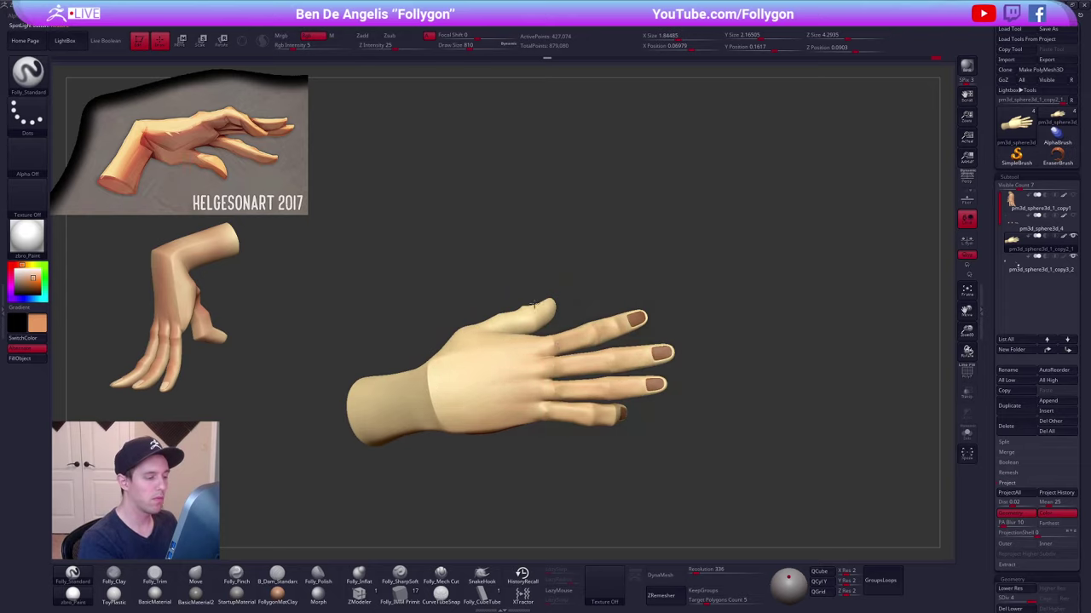
right_drag(455, 406, 545, 343)
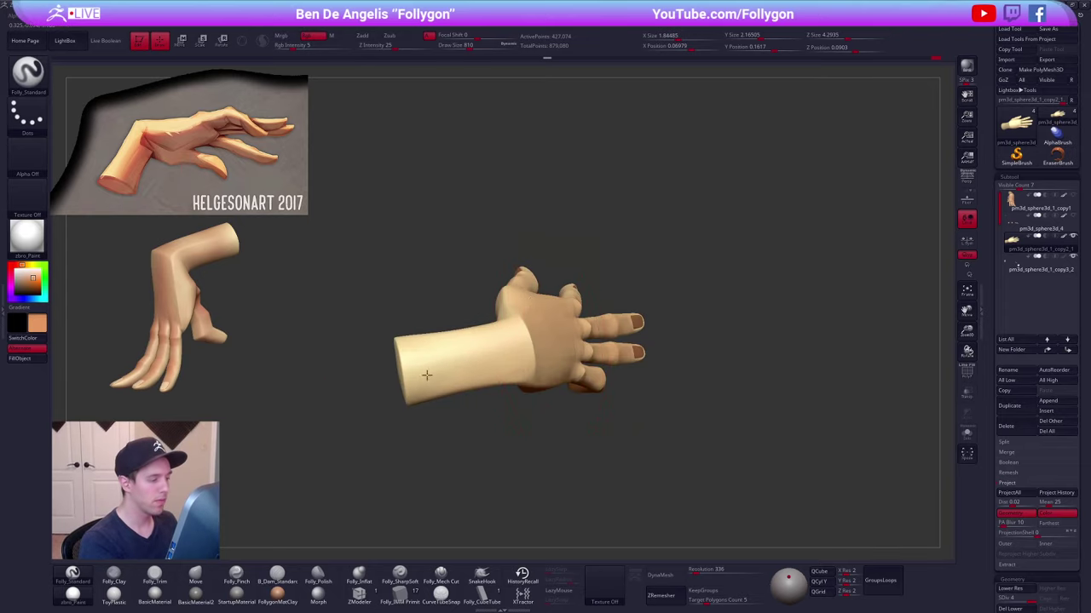
drag(428, 373, 418, 383)
drag(223, 444, 543, 436)
drag(495, 357, 484, 346)
alt+right_drag(483, 346, 564, 366)
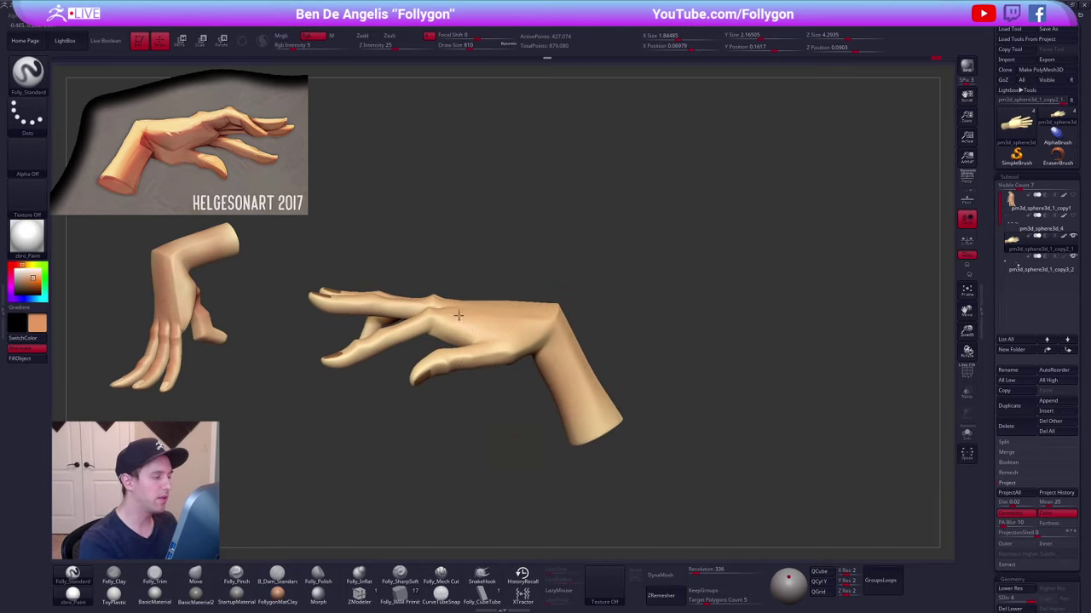
- Reduce the draw size to 656 and blend the light orange tone over the thumb side of the hand and the fingers
alt+right_drag(419, 342, 528, 329)
key(space)
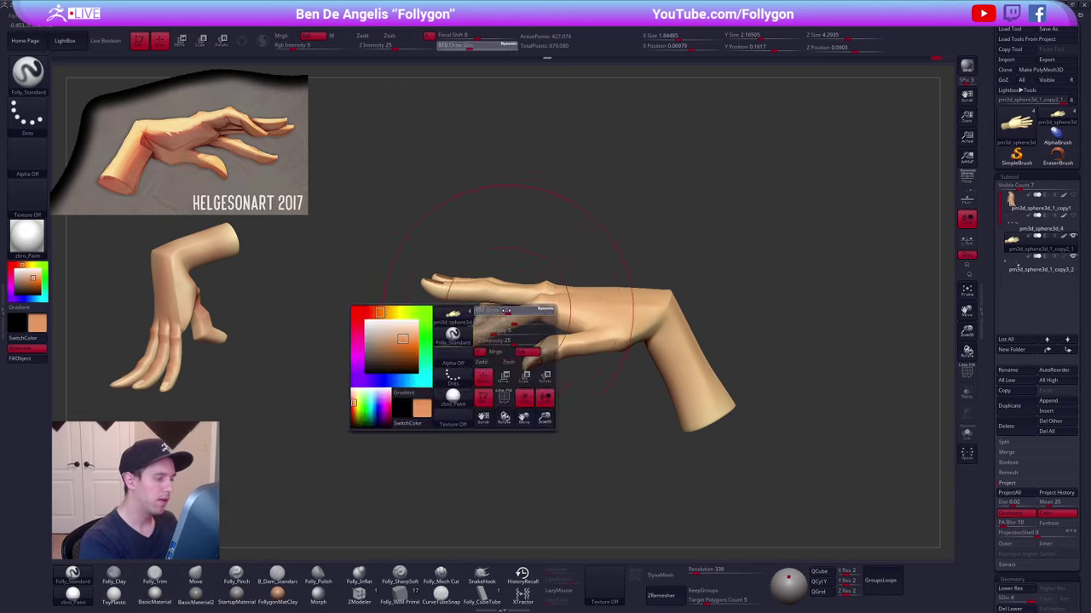
drag(516, 352, 504, 353)
right_drag(463, 291, 490, 322)
mouse_move(426, 380)
right_down()
mouse_move(516, 362)
mouse_move(554, 286)
mouse_move(578, 281)
right_up()
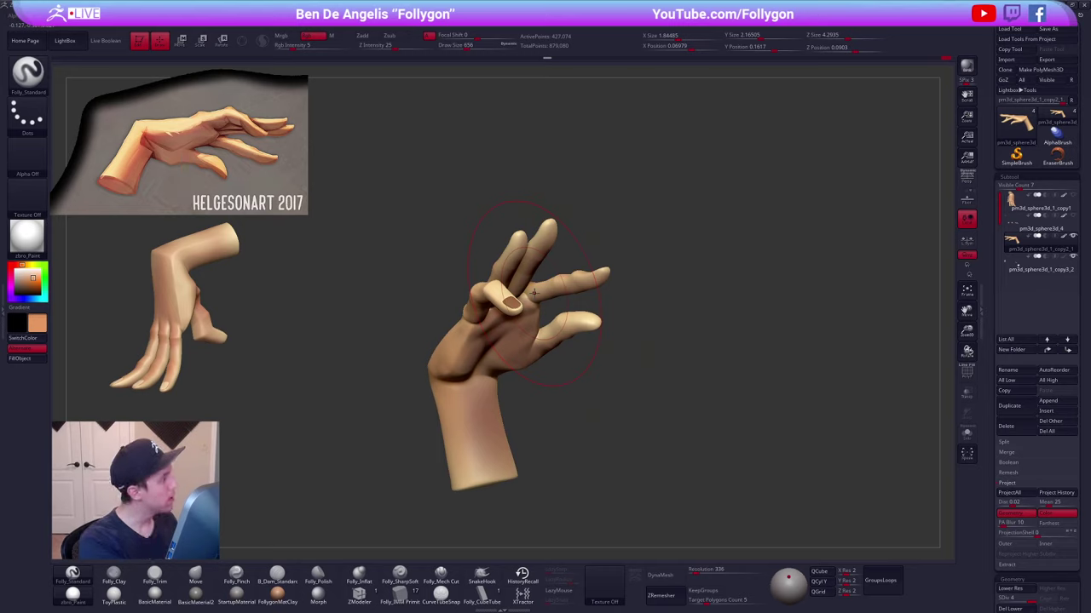
- Set the draw size to 447 and sample a more saturated orange from the reference illustration
key(space)
drag(334, 187, 326, 187)
key(z)
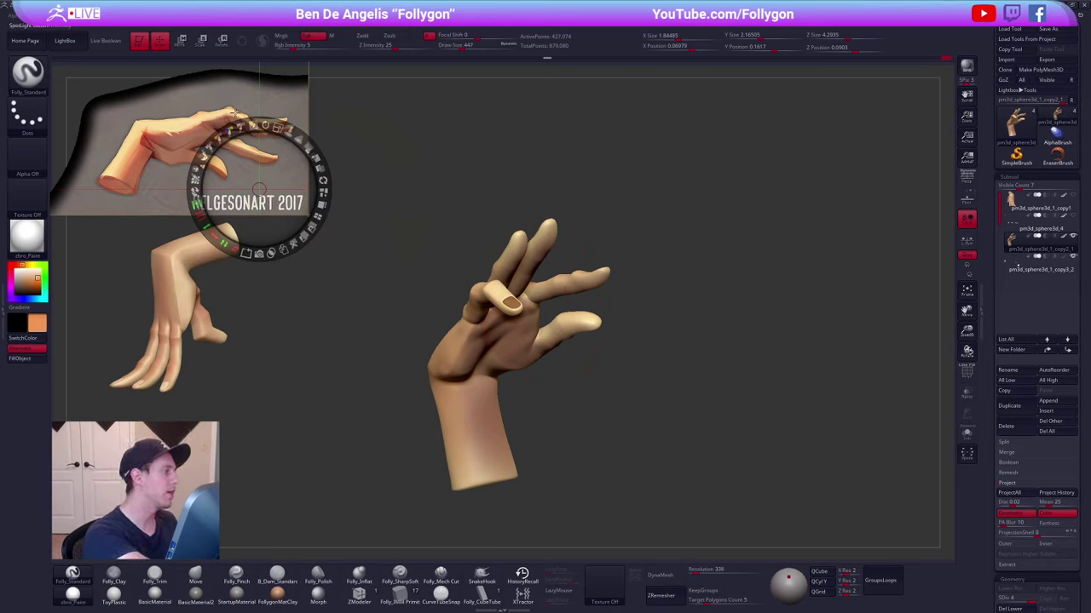
key(z)
- Reduce the draw size to 192 and paint orange accents over the knuckles and finger joints
mouse_move(502, 243)
right_down()
mouse_move(504, 277)
mouse_move(477, 341)
right_up()
key(space)
drag(502, 291, 496, 291)
right_drag(498, 298, 502, 380)
key(space)
drag(477, 271, 470, 271)
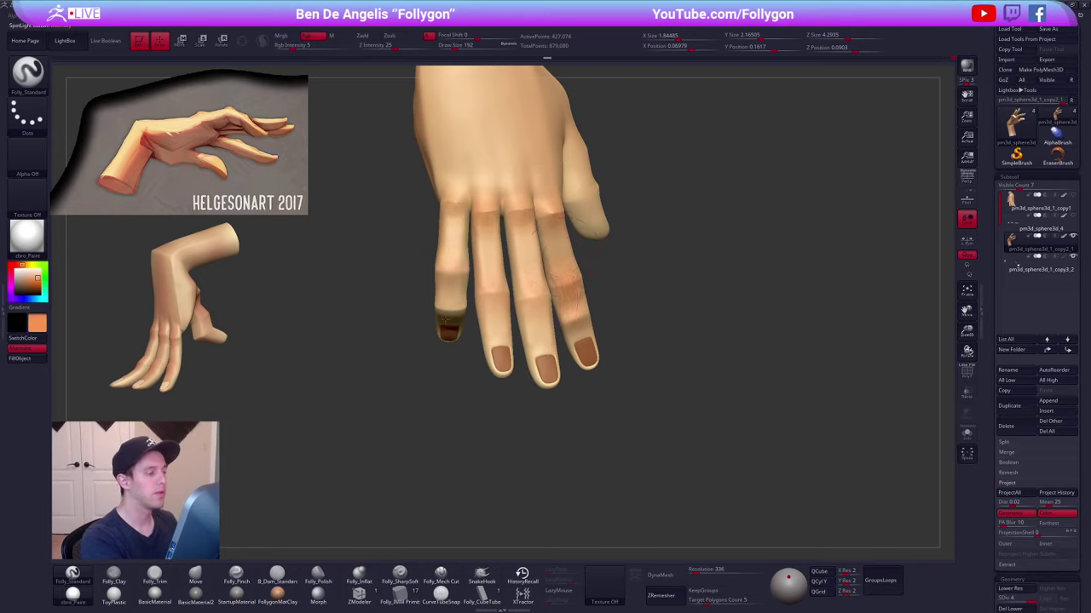
right_drag(444, 320, 494, 316)
right_drag(525, 265, 546, 253)
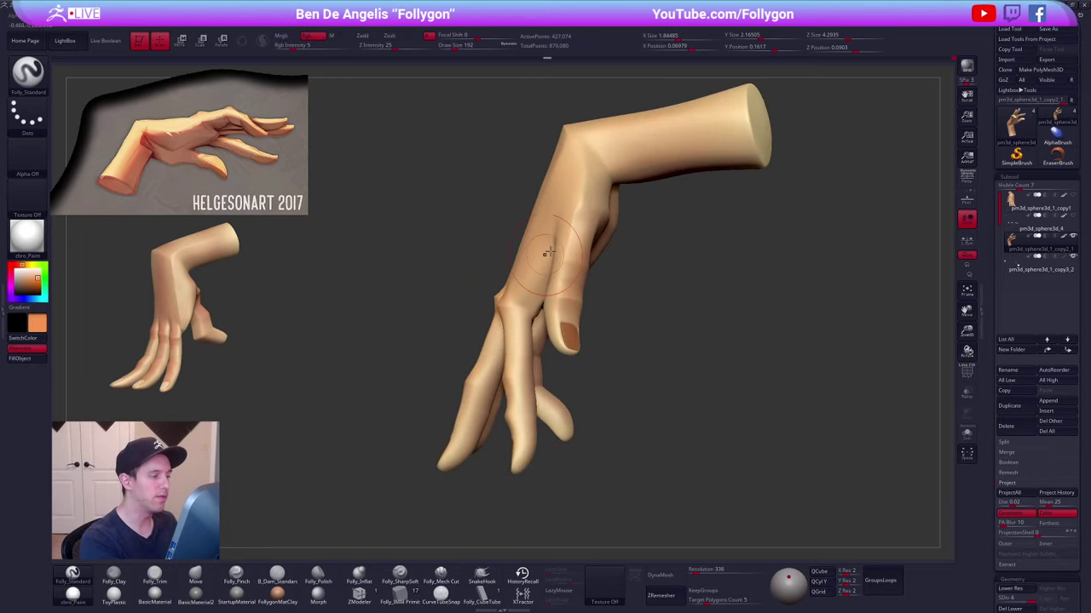
- Build up the orange tint on the remaining knuckles and finger joints, varying the brush size
mouse_move(592, 210)
right_down()
mouse_move(591, 195)
mouse_move(576, 236)
right_up()
key(s)
drag(577, 236, 613, 236)
mouse_move(625, 222)
right_down()
mouse_move(591, 227)
mouse_move(586, 204)
right_up()
mouse_move(586, 205)
right_down()
mouse_move(577, 277)
mouse_move(565, 264)
right_up()
key(s)
drag(565, 263, 545, 264)
mouse_move(554, 263)
right_down()
mouse_move(532, 312)
mouse_move(513, 285)
right_up()
ctrl+right_drag(513, 285, 510, 307)
- Carve skin creases across the middle joints of the ring and middle fingers using Folly_SharpSoft at draw size 130
key(shift+f)
key(shift+f)
key(3)
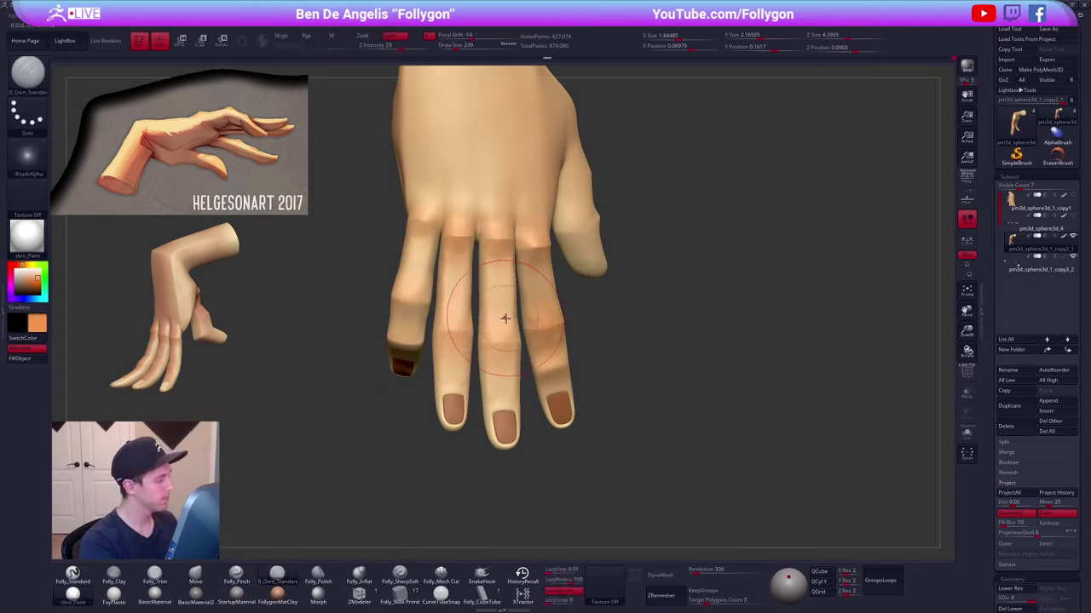
click(414, 586)
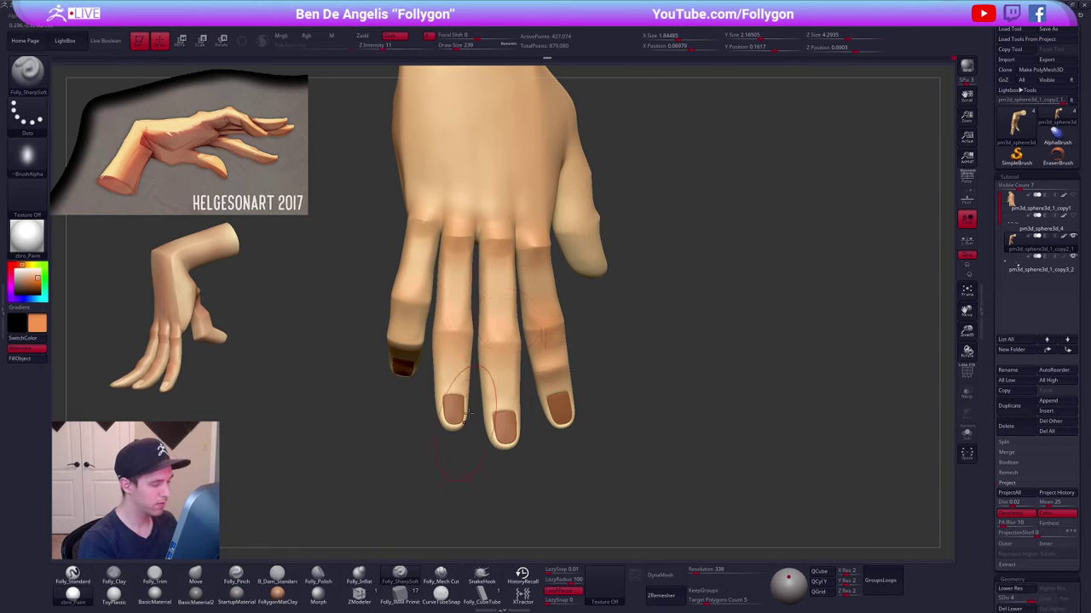
ctrl+right_drag(505, 296, 501, 329)
key(space)
drag(501, 294, 488, 297)
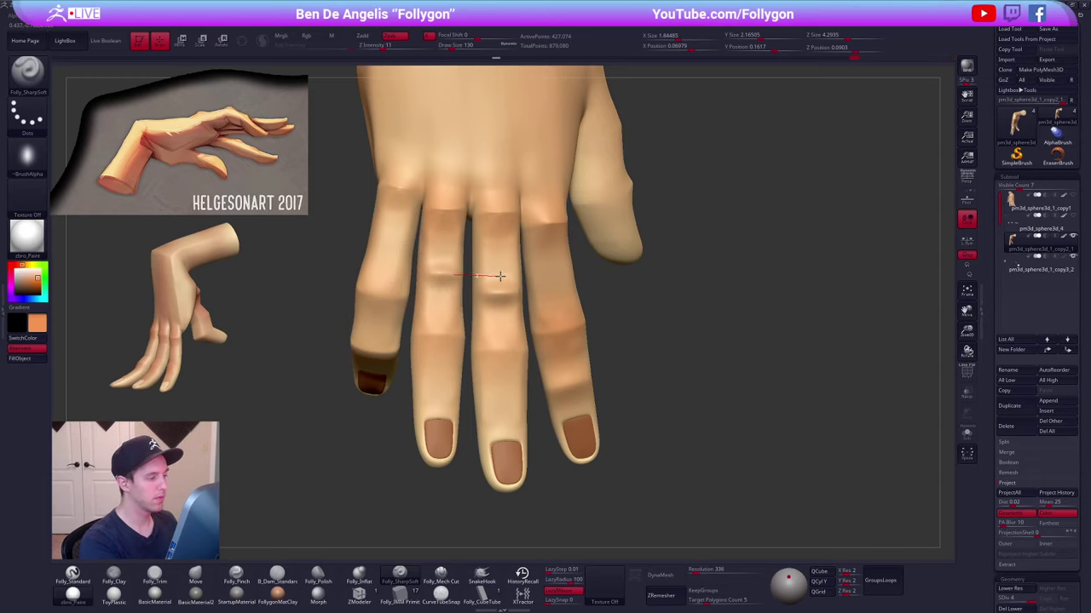
- Smooth the middle finger's joint crease and carve it again across the finger
mouse_move(520, 294)
right_down()
mouse_move(562, 324)
mouse_move(572, 353)
mouse_move(588, 349)
right_up()
shift+drag(533, 281, 583, 289)
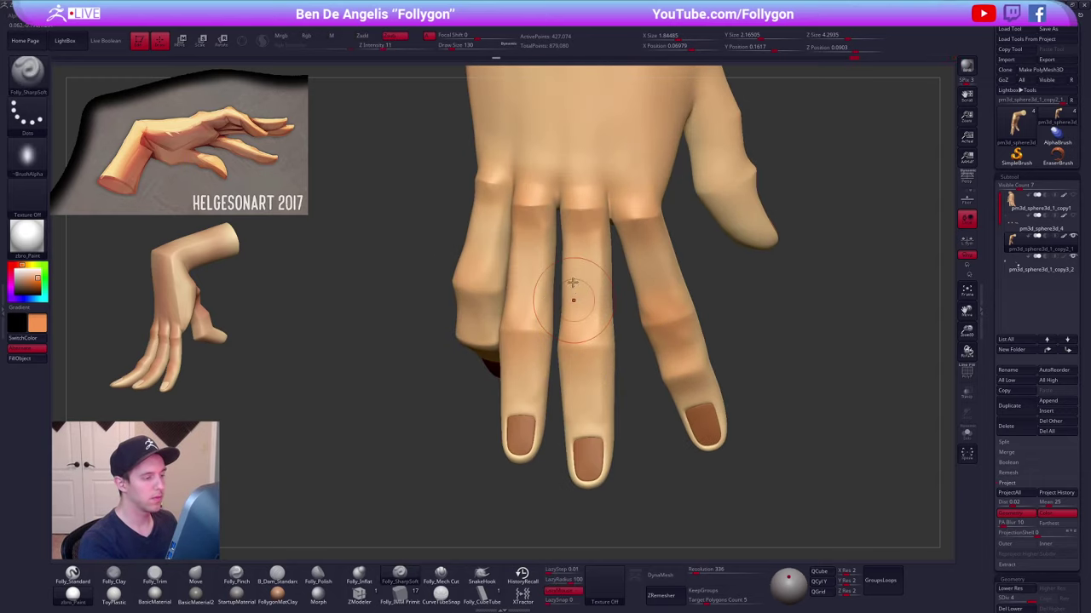
right_drag(573, 282, 569, 294)
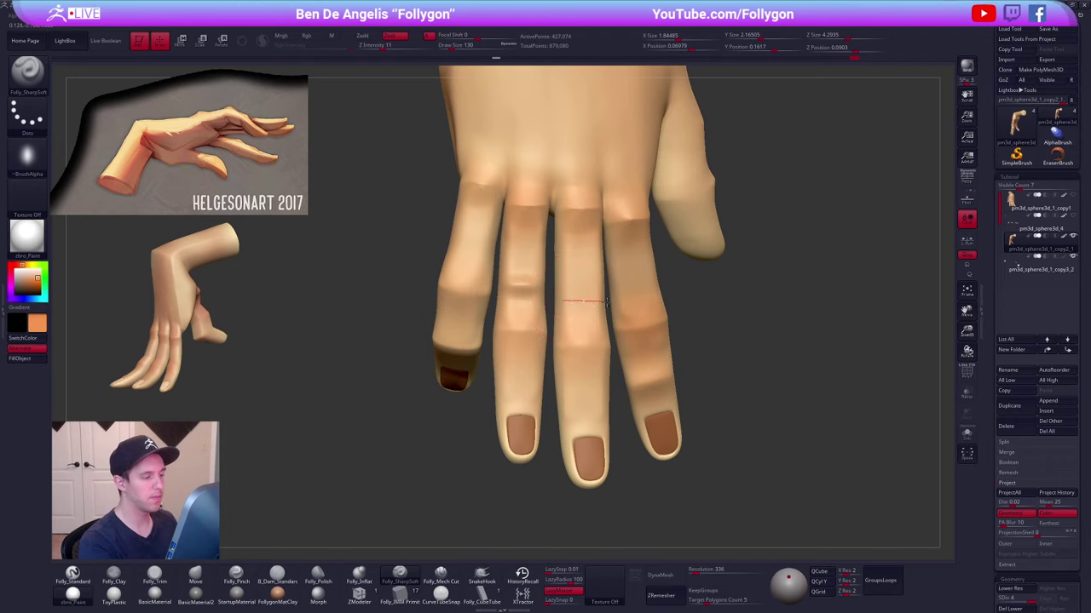
drag(607, 301, 632, 301)
- Lower the hand to subdivision level 1, mask the middle finger and assign it its own polygroup
key(shift+d)
key(shift+d)
key(shift+d)
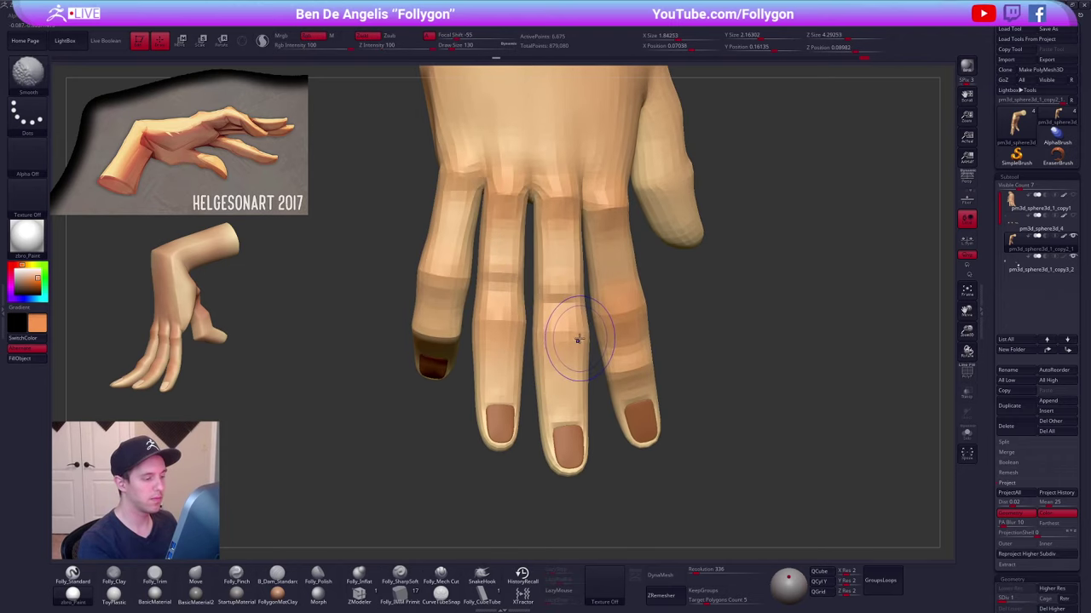
key(shift+f)
key(ctrl)
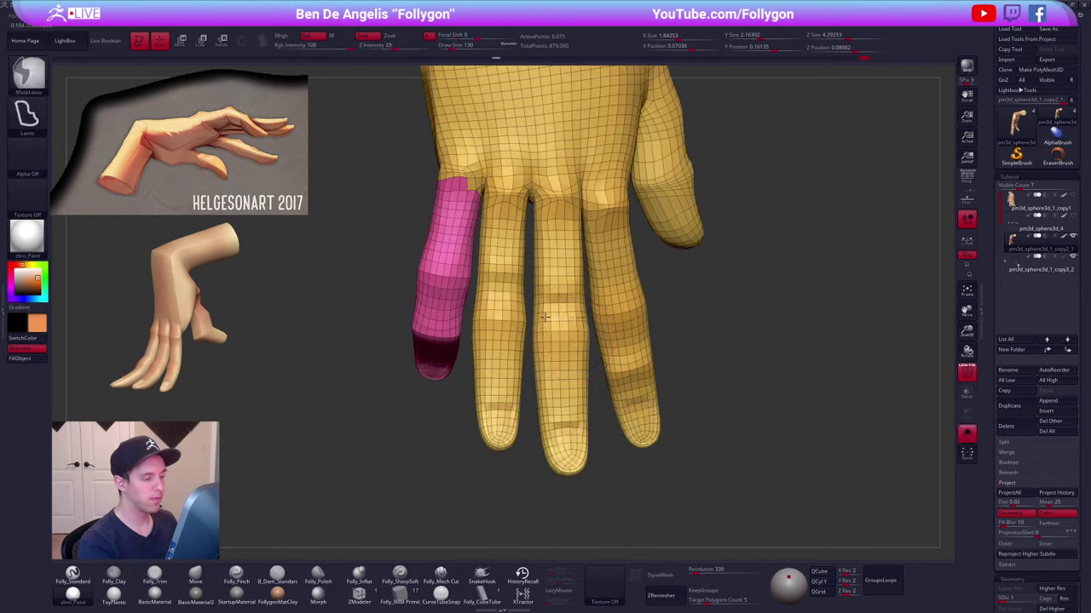
ctrl+drag(526, 349, 588, 333)
key(w)
ctrl+drag(557, 209, 557, 282)
ctrl+click(615, 479)
key(ctrl+w)
- Mask the ring finger and assign it its own polygroup
ctrl+drag(498, 223, 498, 289)
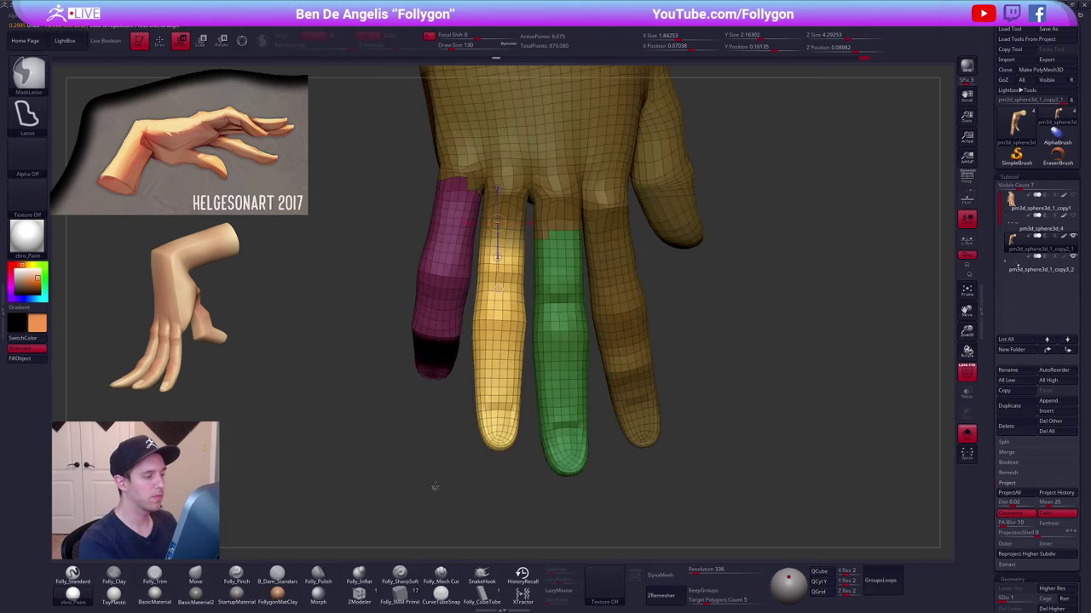
ctrl+click(434, 486)
key(ctrl+w)
key(q)
- Isolate the middle finger, mask everything except its middle joint with a soft edge, and reshape that joint with Transpose
ctrl+shift+click(560, 378)
alt+right_drag(566, 402, 518, 395)
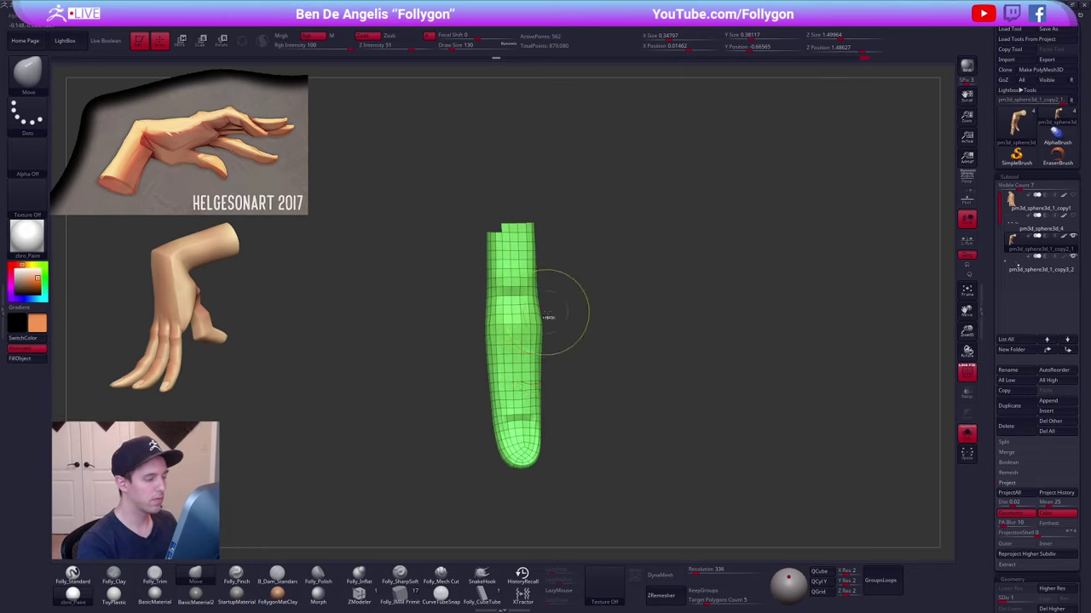
mouse_move(551, 308)
ctrl+mouse_down()
mouse_move(466, 312)
mouse_move(568, 380)
ctrl+mouse_up()
key(ctrl+w)
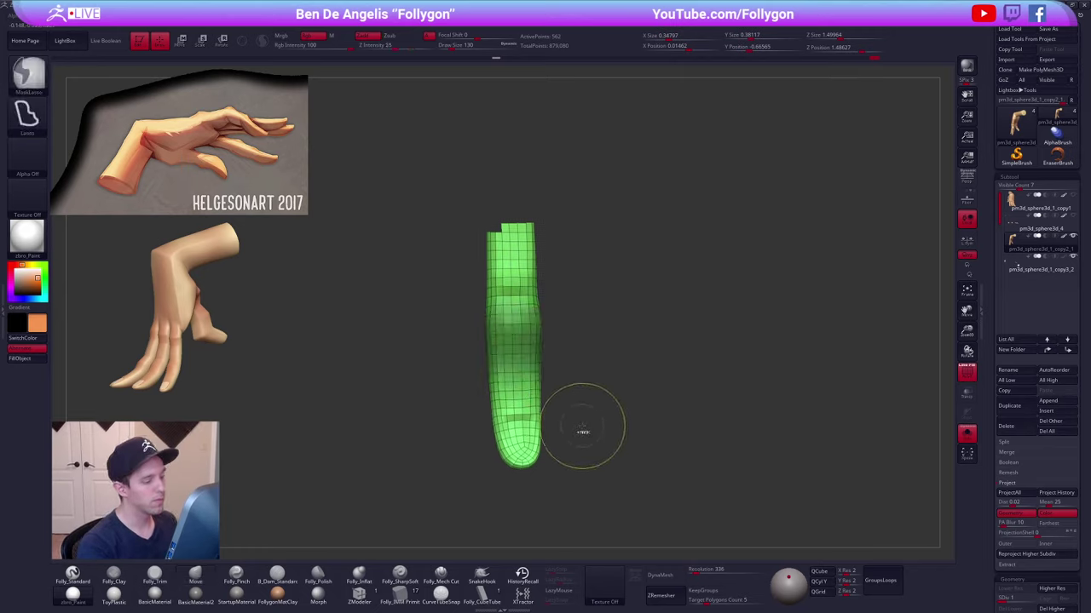
key(ctrl+z)
ctrl+click(528, 406)
ctrl+click(545, 407)
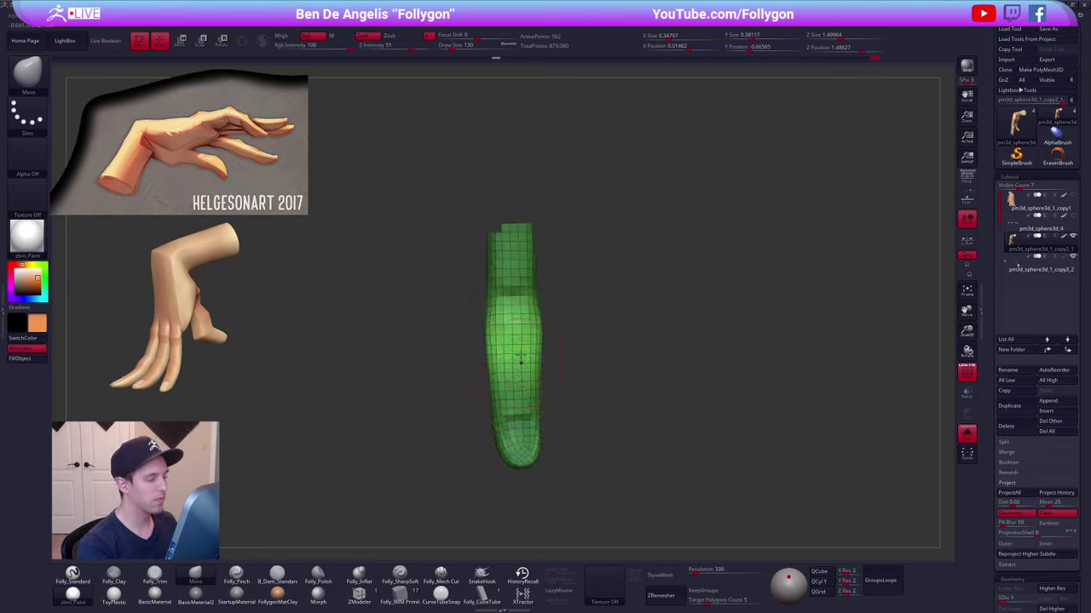
key(w)
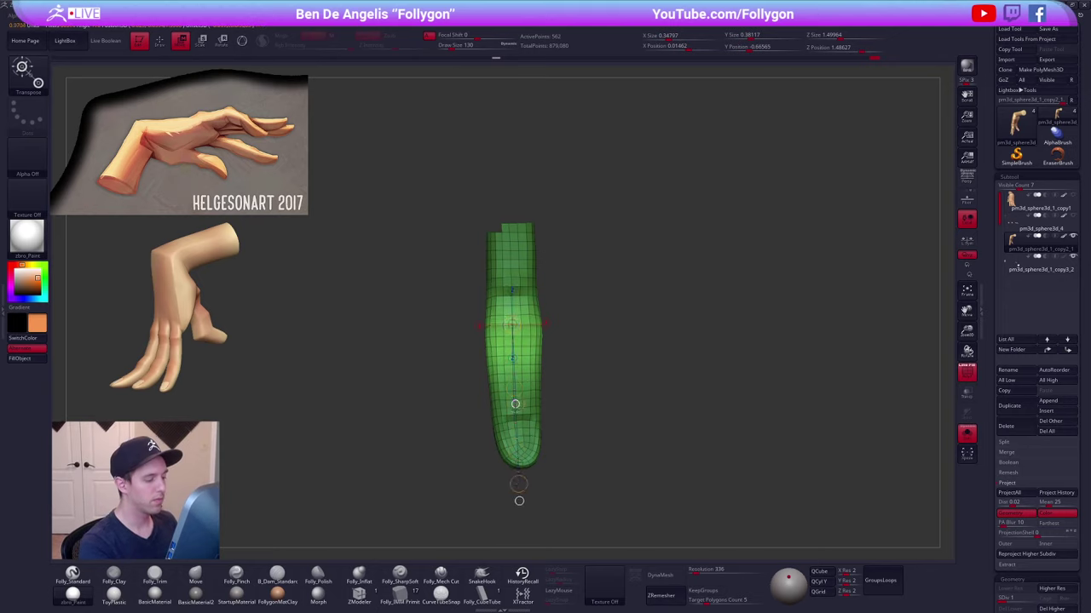
key(q)
ctrl+drag(565, 385, 611, 385)
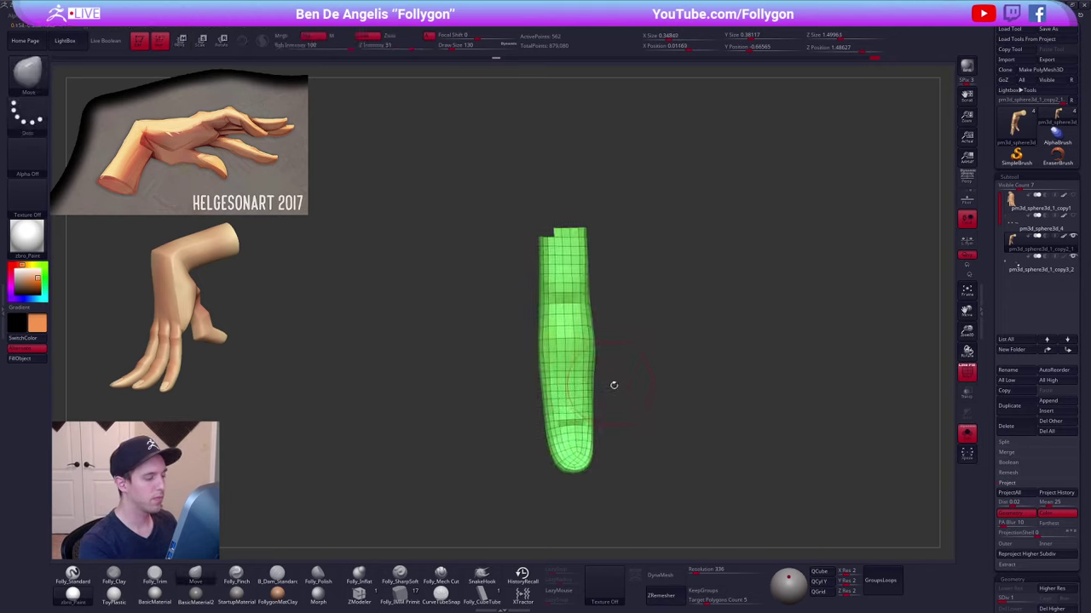
- Isolate the ring finger, mask around its middle joint with a soft edge, and reshape the joint with Transpose
ctrl+shift+click(612, 385)
ctrl+shift+click(506, 320)
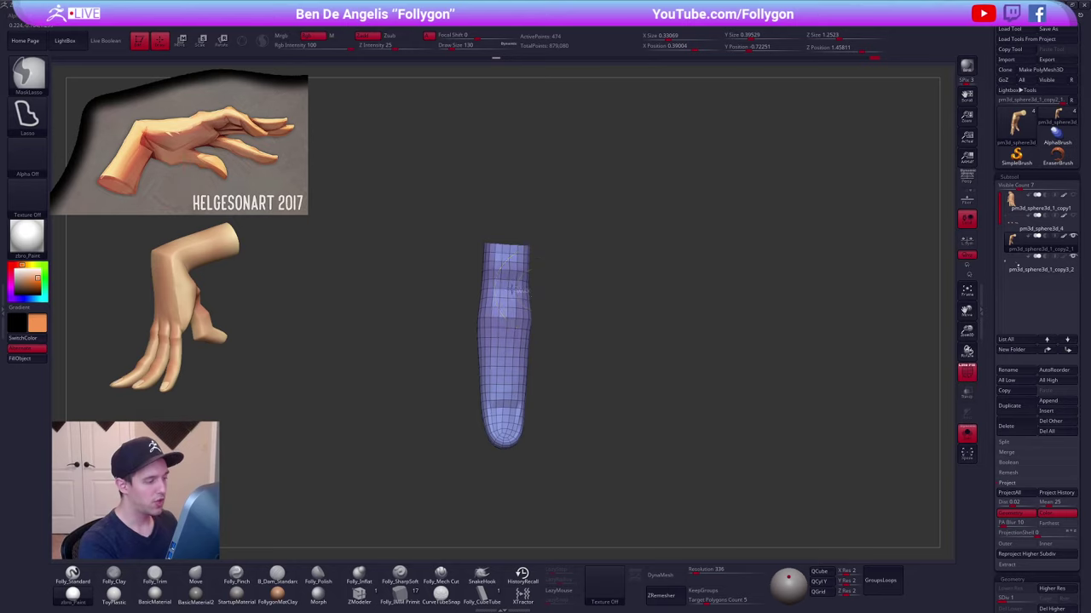
ctrl+drag(520, 344, 557, 346)
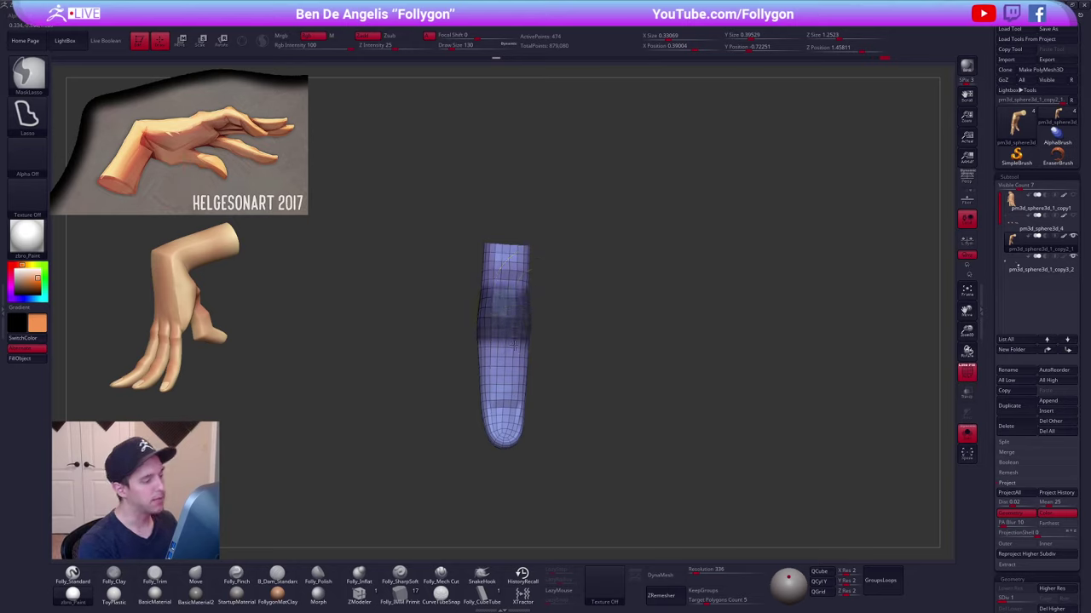
ctrl+click(518, 387)
ctrl+click(603, 440)
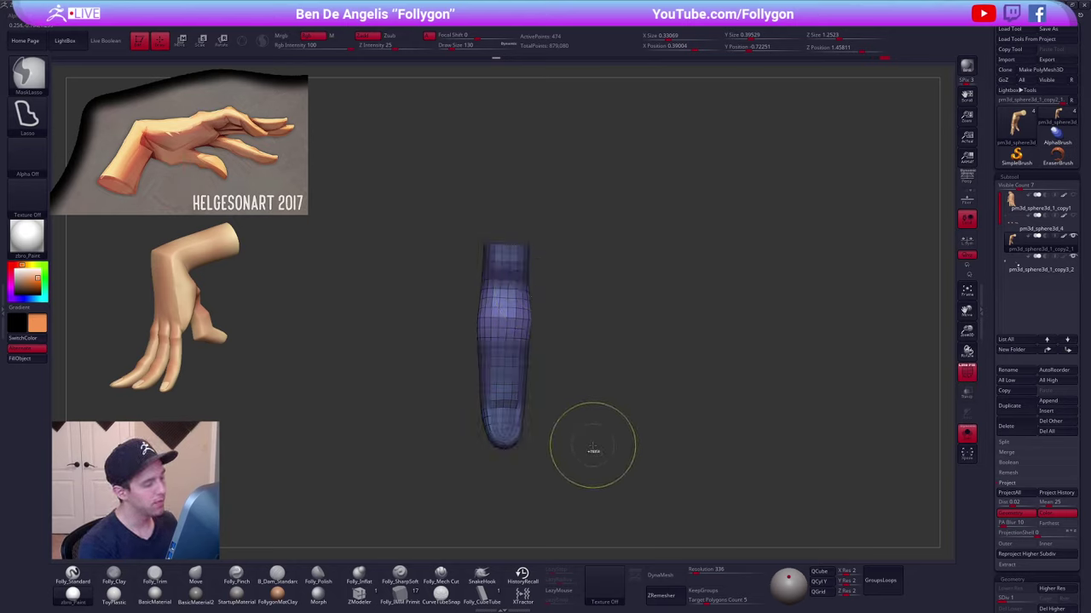
ctrl+click(516, 390)
key(w)
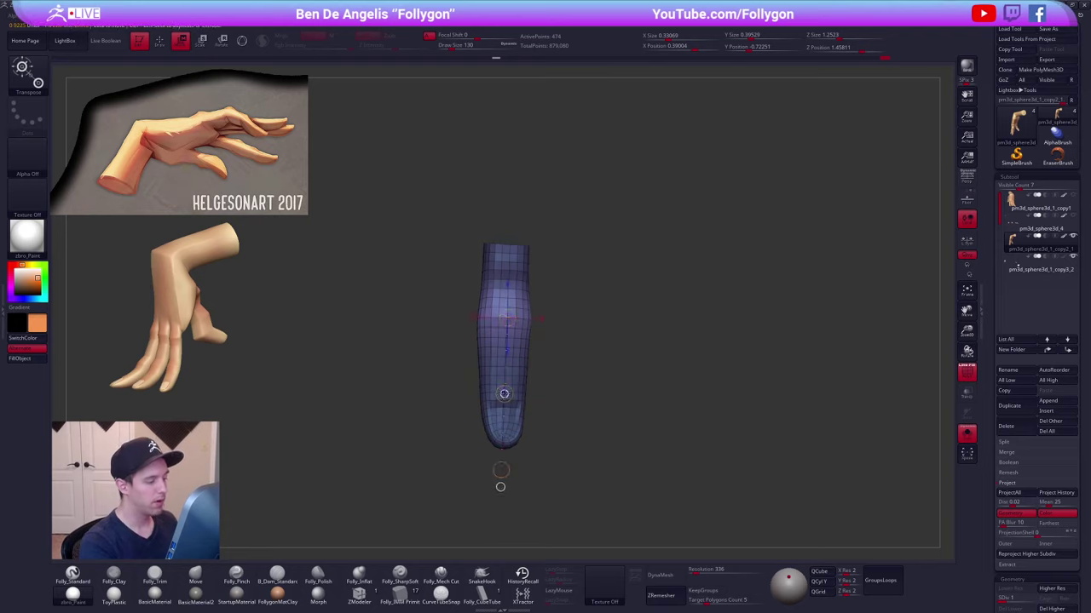
ctrl+drag(573, 415, 574, 376)
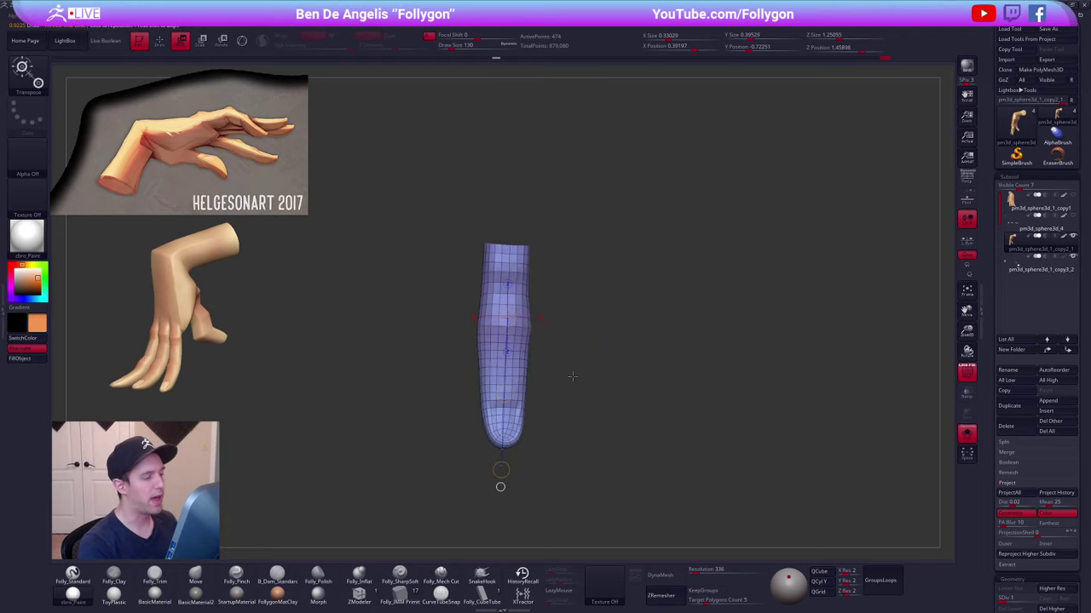
- Unhide the whole hand and return it to subdivision level 4
key(q)
ctrl+shift+click(602, 414)
key(d)
key(d)
key(d)
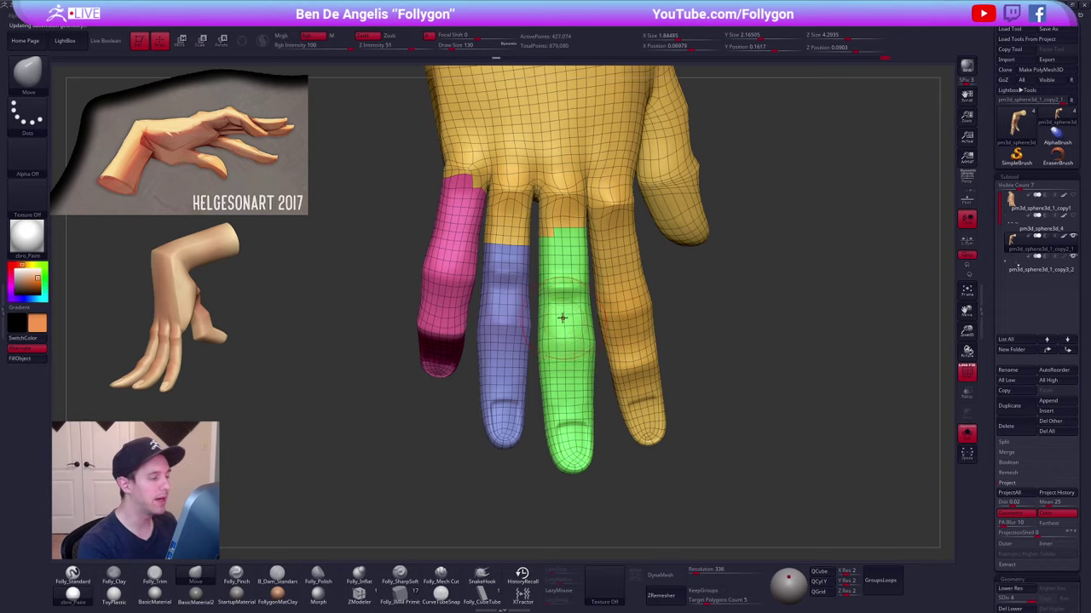
- Isolate the middle finger and sharpen its joint crease using Folly_Pinch at draw size 104, smoothing the skin around it
key(5)
key(shift+f)
ctrl+right_drag(557, 287, 553, 291)
key(s)
drag(552, 290, 547, 291)
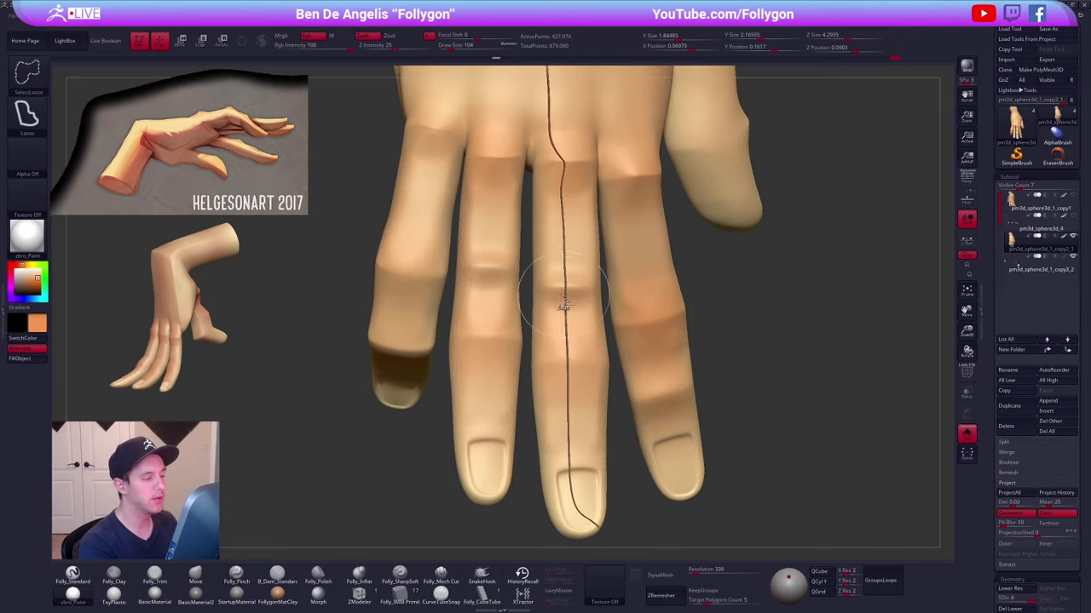
ctrl+shift+click(576, 383)
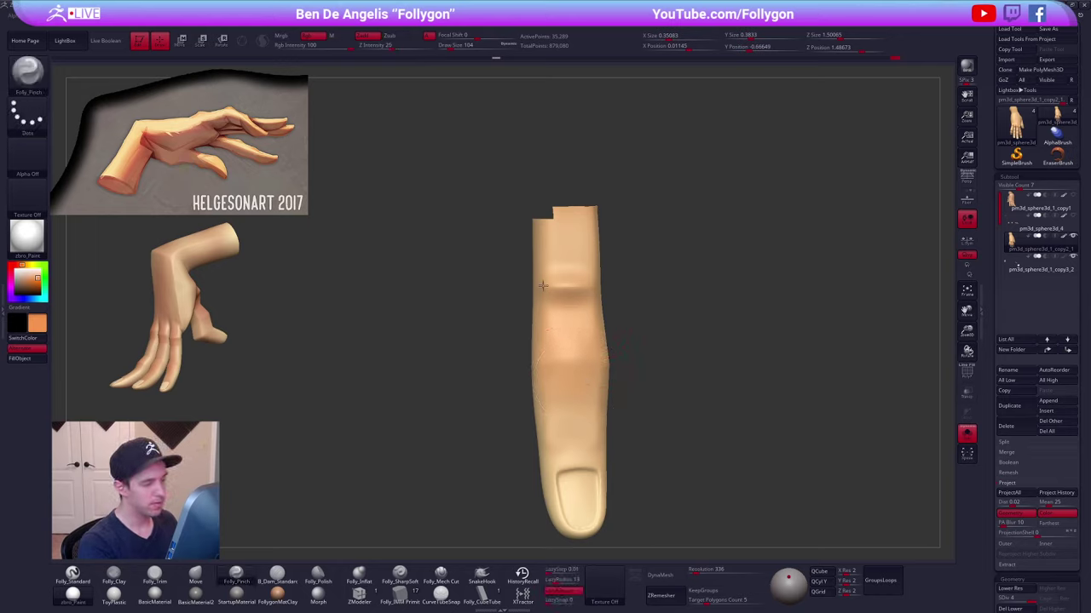
right_drag(598, 287, 564, 294)
mouse_move(629, 283)
right_down()
mouse_move(641, 302)
mouse_move(654, 300)
right_up()
shift+drag(573, 301, 583, 315)
right_drag(660, 312, 636, 316)
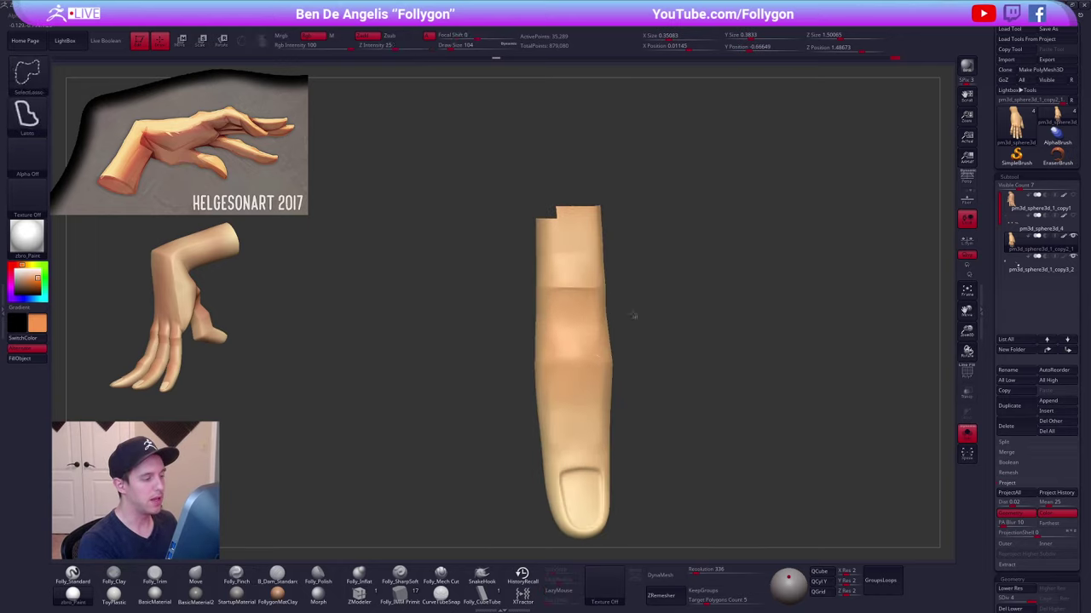
- Isolate the ring finger, pinch its joint crease tighter and unhide the whole hand
ctrl+shift+click(635, 316)
right_drag(586, 349, 613, 344)
ctrl+shift+click(548, 321)
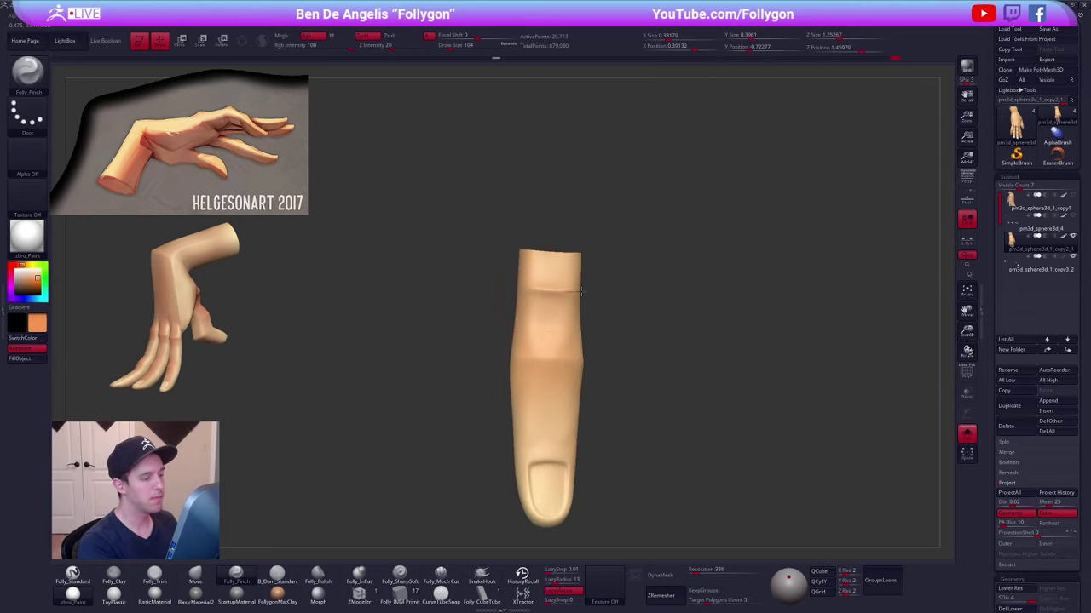
ctrl+shift+click(547, 304)
ctrl+shift+click(588, 323)
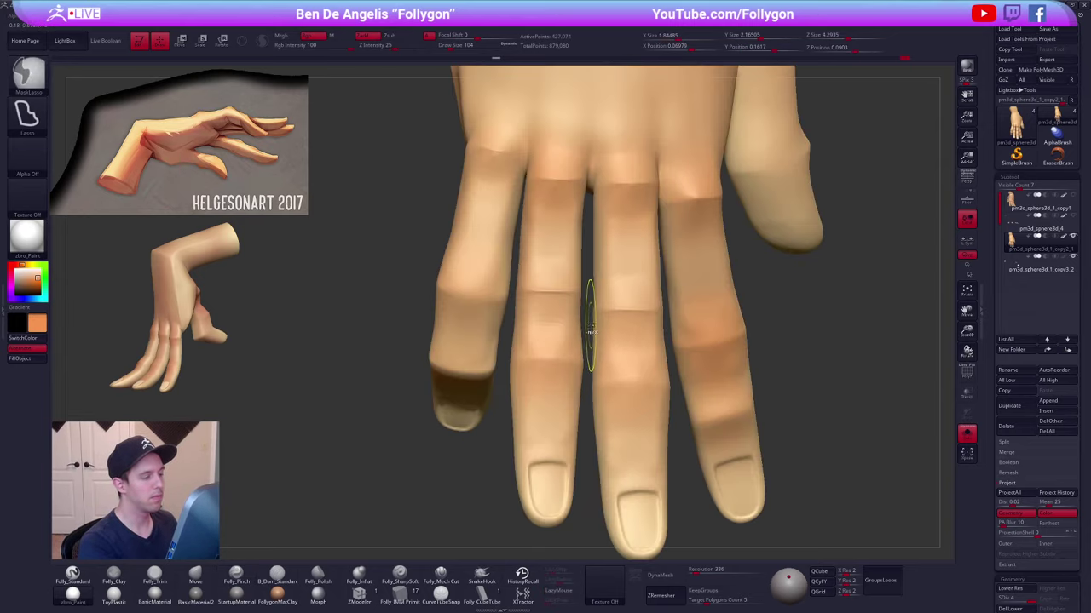
- Undo the last two edits and unhide the whole hand
key(ctrl+z)
key(ctrl+z)
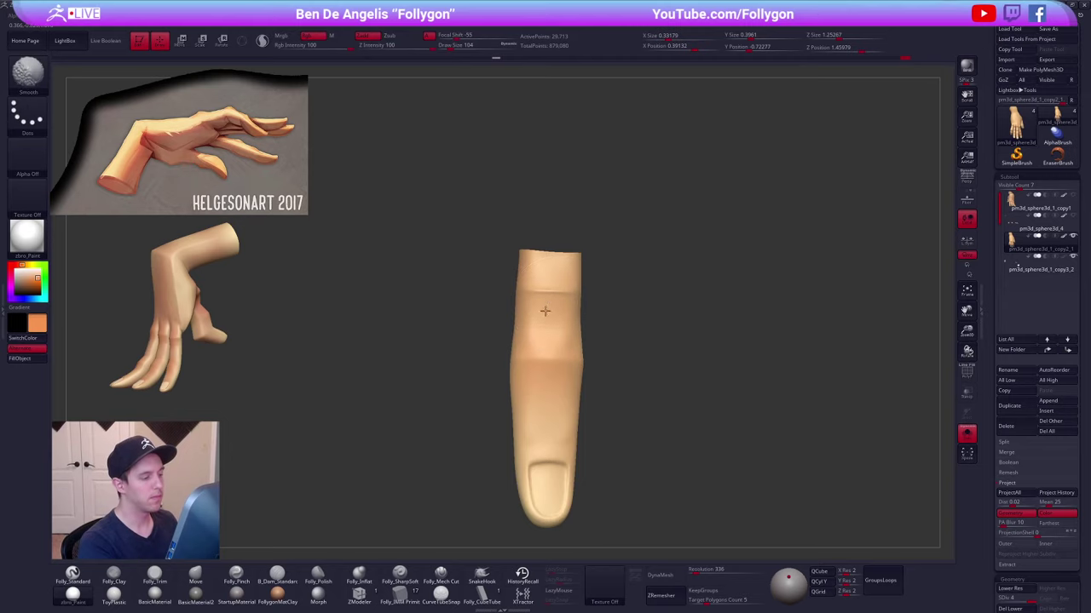
ctrl+shift+click(596, 309)
right_drag(596, 310, 572, 371)
ctrl+right_drag(573, 372, 561, 358)
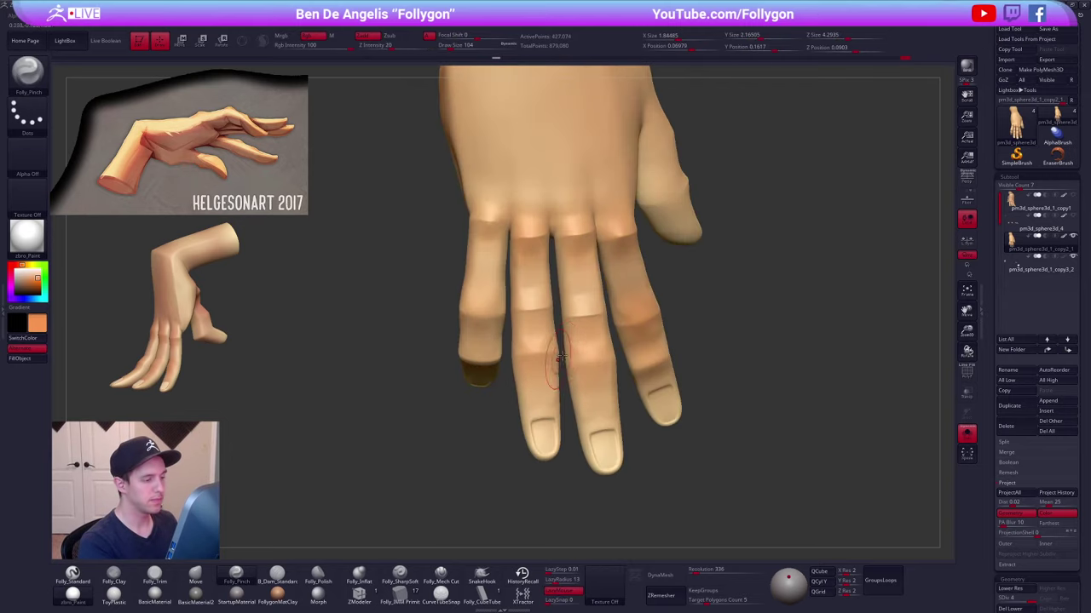
- Adjust the ring finger with the Move brush at draw size 140 on subdivision level 2, and return to level 4
key(shift)
mouse_move(523, 303)
right_down()
mouse_move(545, 295)
mouse_move(548, 402)
mouse_move(533, 361)
right_up()
key(shift+d)
key(shift+d)
key(b)
key(m)
key(v)
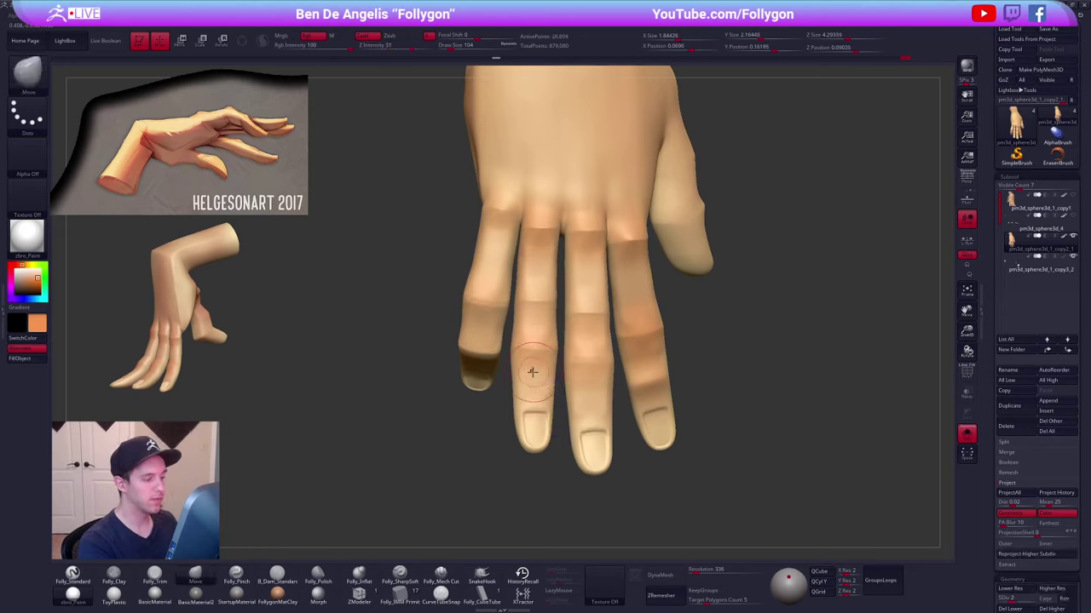
key(space)
drag(534, 352, 542, 353)
mouse_move(543, 353)
right_down()
mouse_move(588, 367)
mouse_move(651, 448)
mouse_move(612, 433)
mouse_move(652, 431)
mouse_move(699, 375)
mouse_move(635, 417)
mouse_move(635, 486)
mouse_move(707, 511)
right_up()
key(alt+s)
key(d)
key(d)
- Fill the fingernails subtool with a sampled pale skin tone, using Mrgb at Rgb Intensity 100
right_drag(754, 271, 760, 290)
click(1012, 268)
alt+right_drag(790, 341, 663, 299)
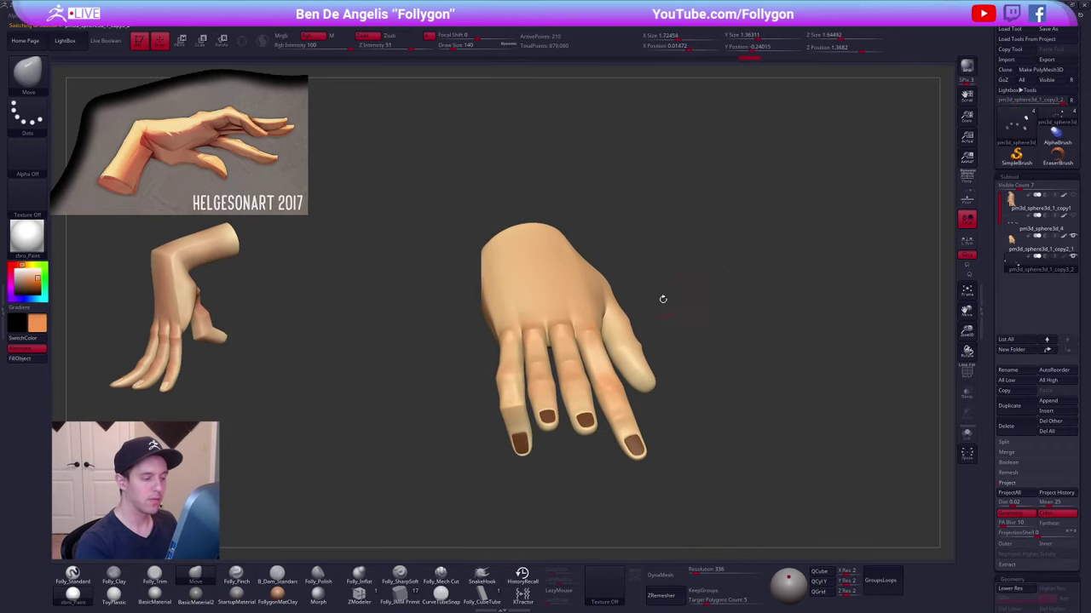
key(1)
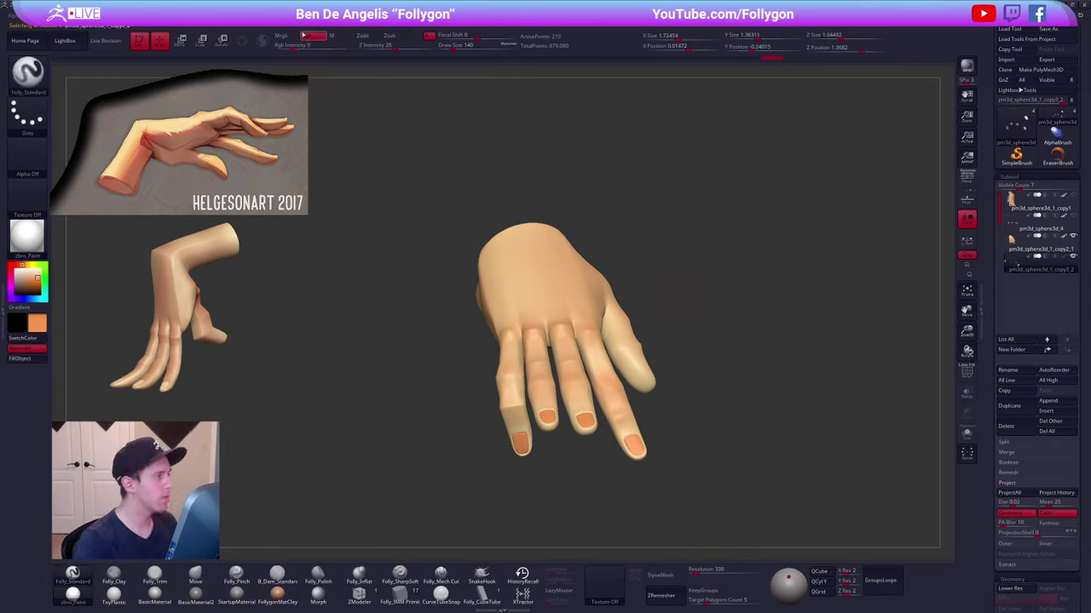
click(288, 34)
drag(323, 50, 354, 49)
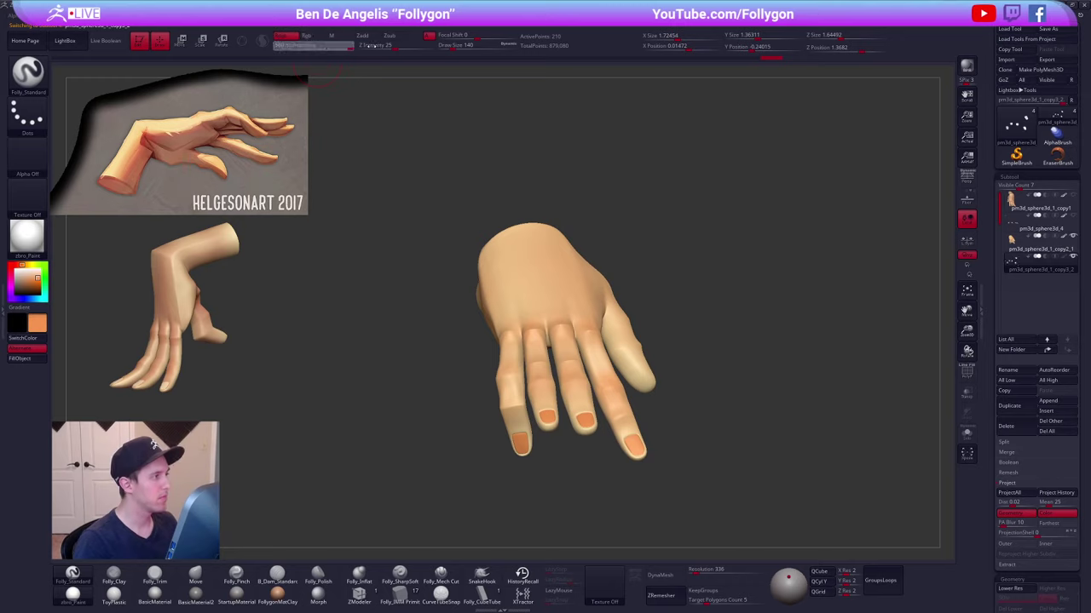
key(z)
key(z)
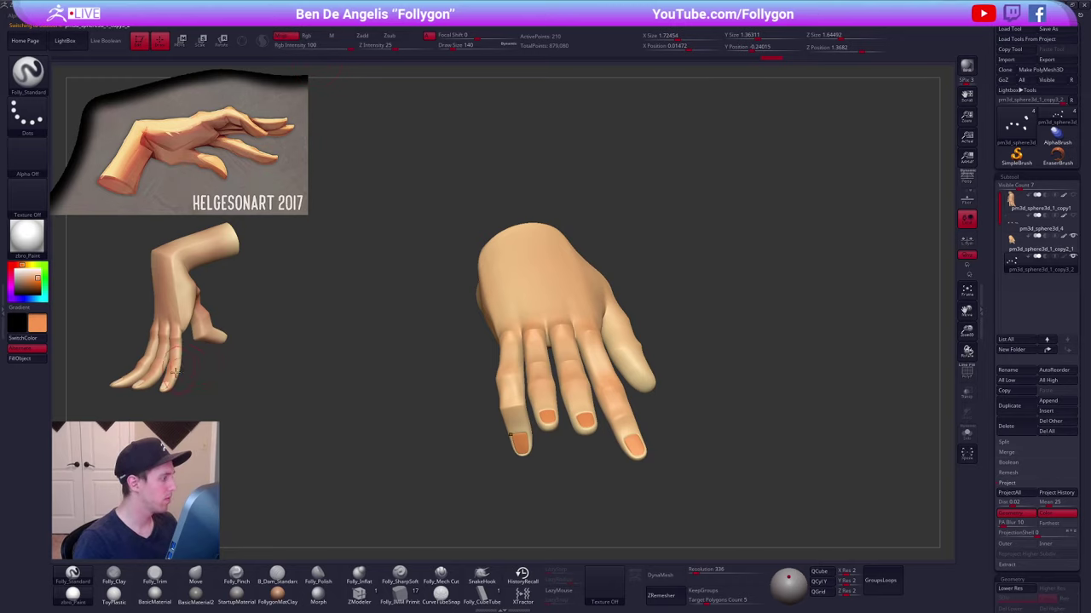
key(c)
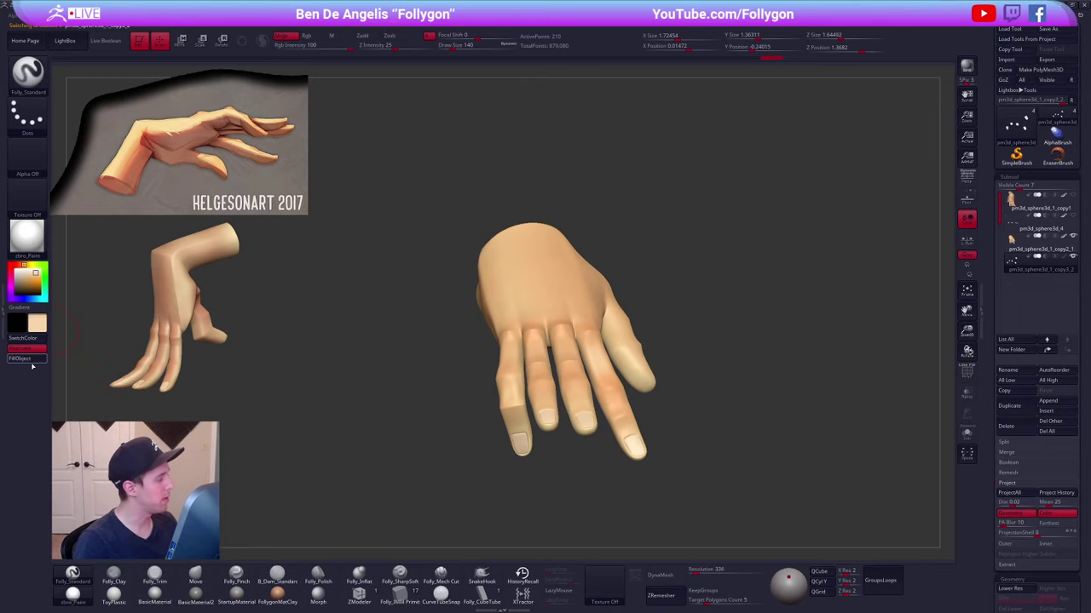
click(31, 363)
- Fit the fingernails closer to the fingertips with the Move brush, checking them from both sides of the hand
mouse_move(517, 433)
shift+right_down()
mouse_move(558, 425)
mouse_move(595, 390)
mouse_move(695, 458)
shift+right_up()
key(b)
key(m)
key(v)
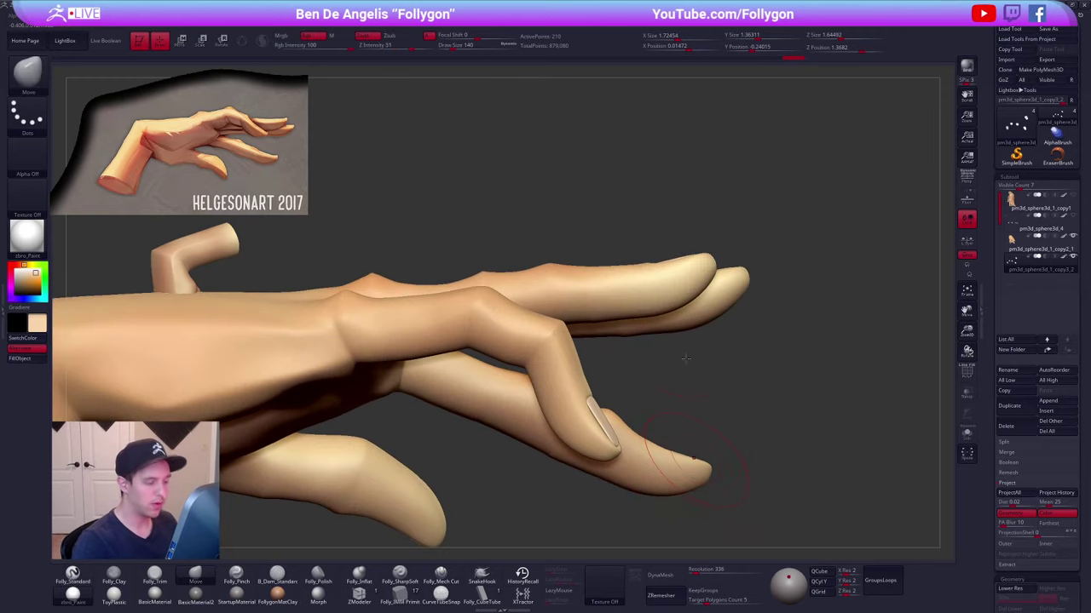
key(space)
click(686, 339)
drag(623, 392, 616, 395)
mouse_move(800, 384)
mouse_down()
mouse_move(591, 412)
mouse_move(552, 443)
mouse_up()
mouse_move(573, 305)
mouse_down()
mouse_move(534, 314)
mouse_move(504, 293)
mouse_up()
drag(639, 431, 651, 445)
alt+drag(628, 442, 524, 383)
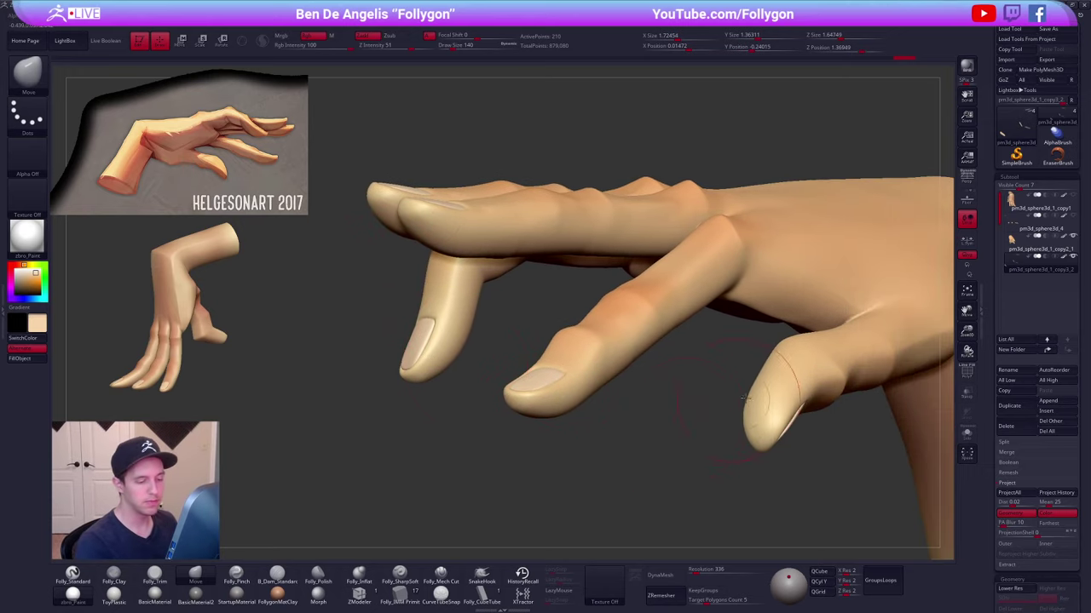
alt+right_drag(758, 412, 652, 423)
right_drag(669, 378, 649, 345)
right_drag(649, 345, 732, 310)
right_drag(733, 310, 737, 294)
key(ctrl+shift+f)
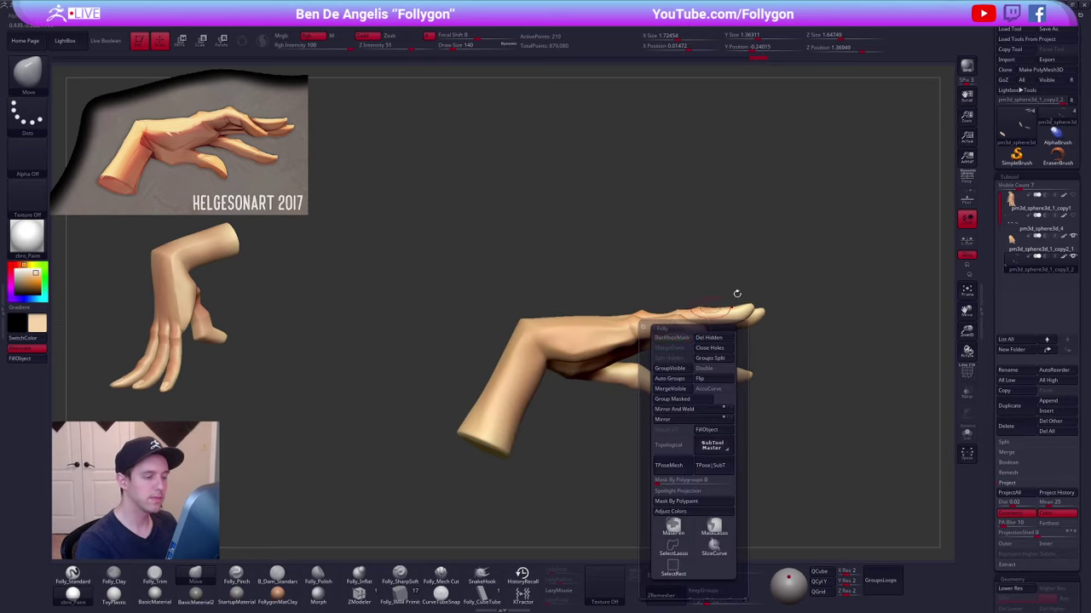
- Adjust the back of the hand with the Move brush at draw size 181 on subdivision level 1, and return to level 4
alt+right_drag(772, 340, 703, 313)
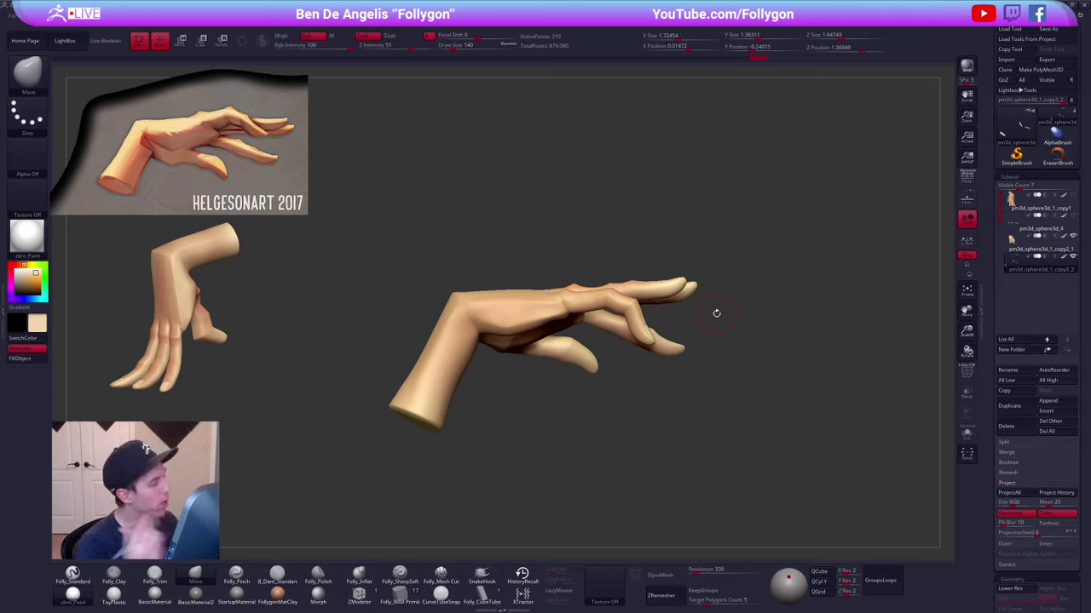
alt+click(695, 291)
key(shift+d)
key(shift+d)
key(shift+d)
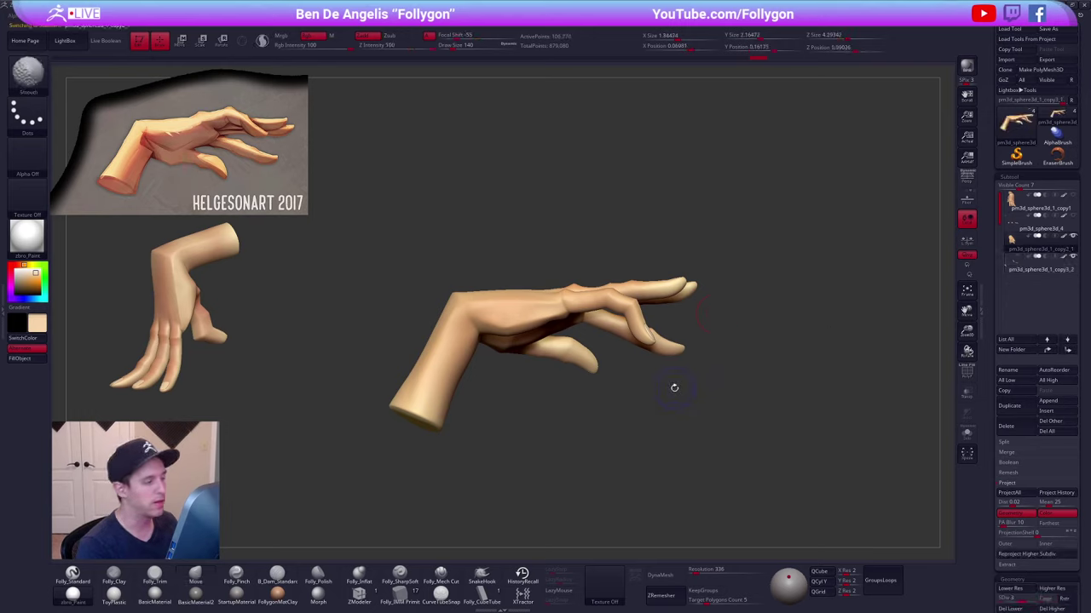
ctrl+right_drag(554, 337, 555, 320)
key(space)
drag(555, 308, 560, 307)
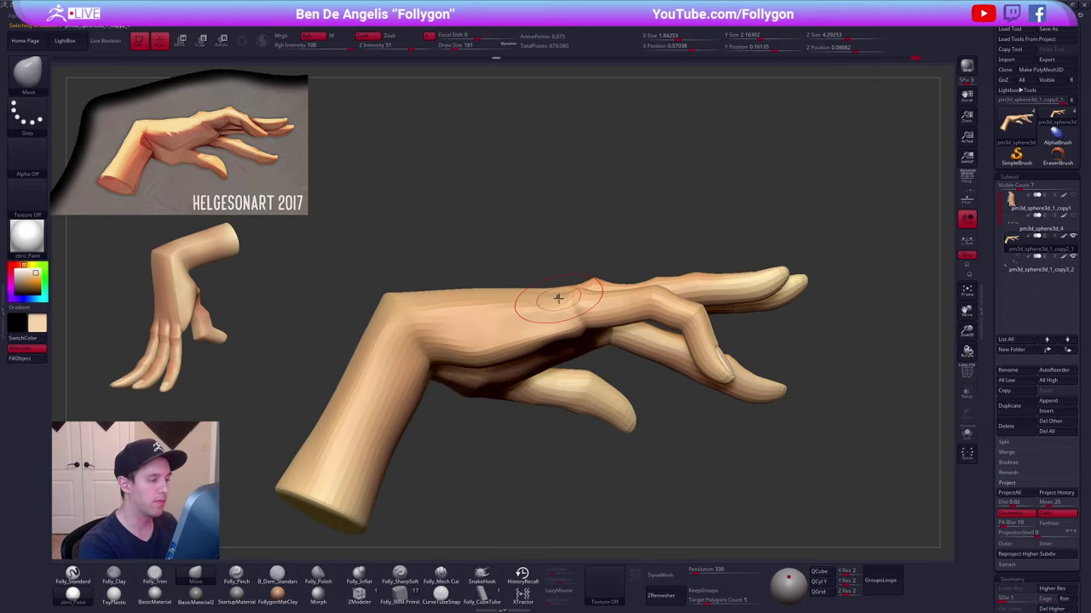
key(d)
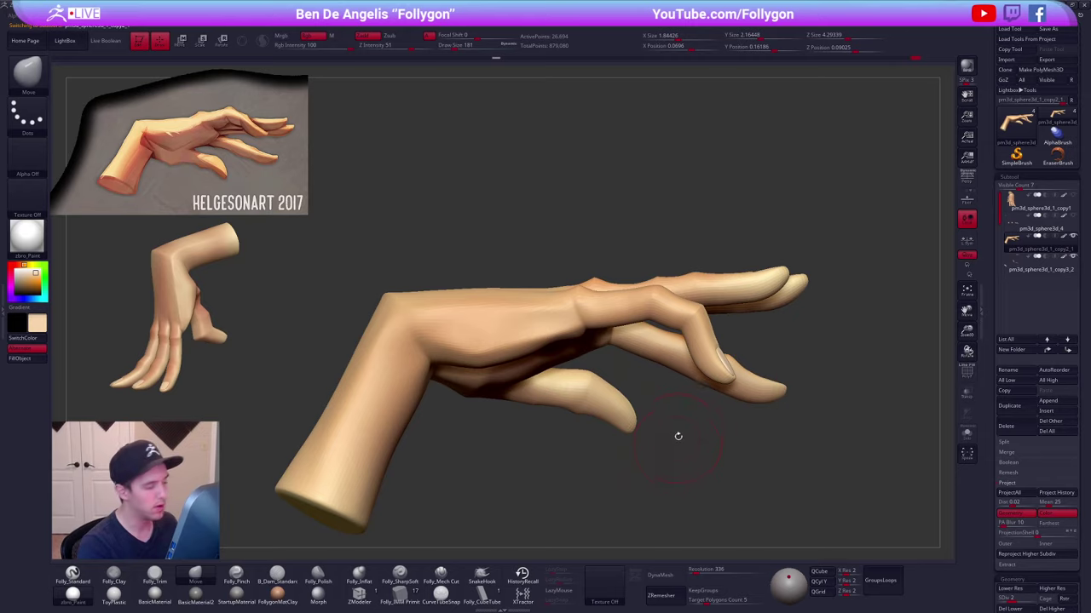
drag(664, 406, 685, 432)
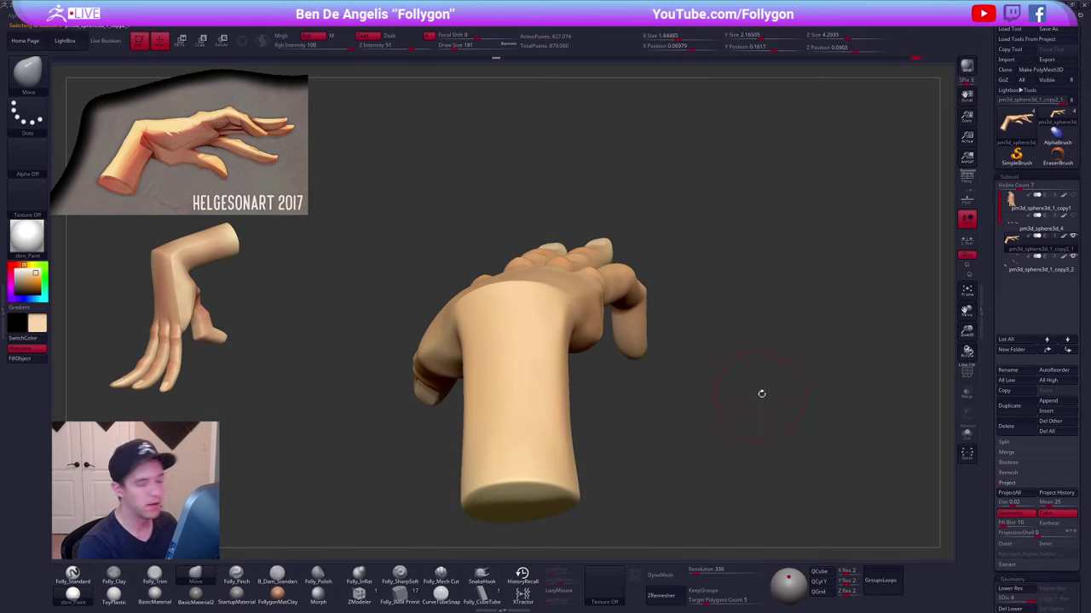
mouse_move(753, 412)
alt+mouse_down()
mouse_move(741, 402)
mouse_move(743, 415)
alt+mouse_up()
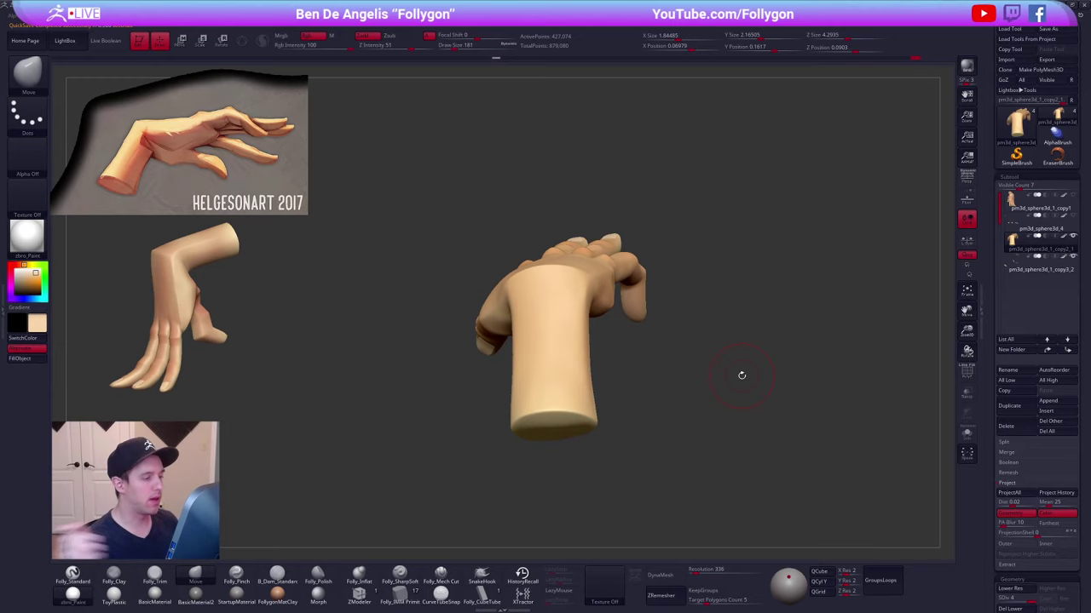
- Cut a plane from the wrist along the little-finger side of the hand using Folly_Mech Cut at draw size 140, and smooth it
click(445, 573)
right_drag(557, 334, 566, 426)
key(shift+d)
key(shift+d)
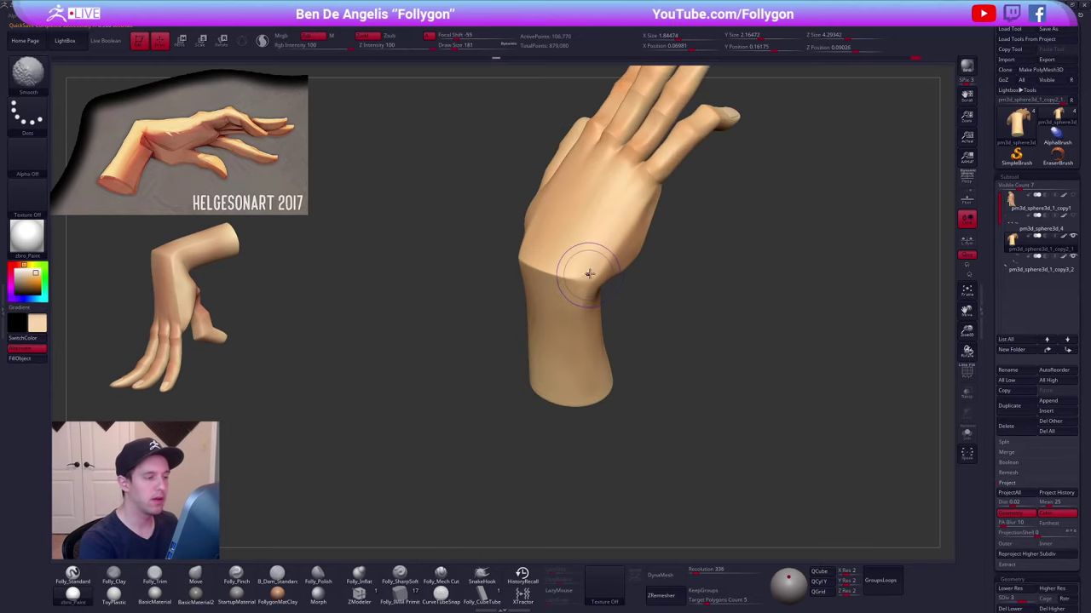
alt+right_drag(608, 243, 564, 322)
key(space)
drag(607, 269, 595, 268)
right_drag(571, 281, 556, 337)
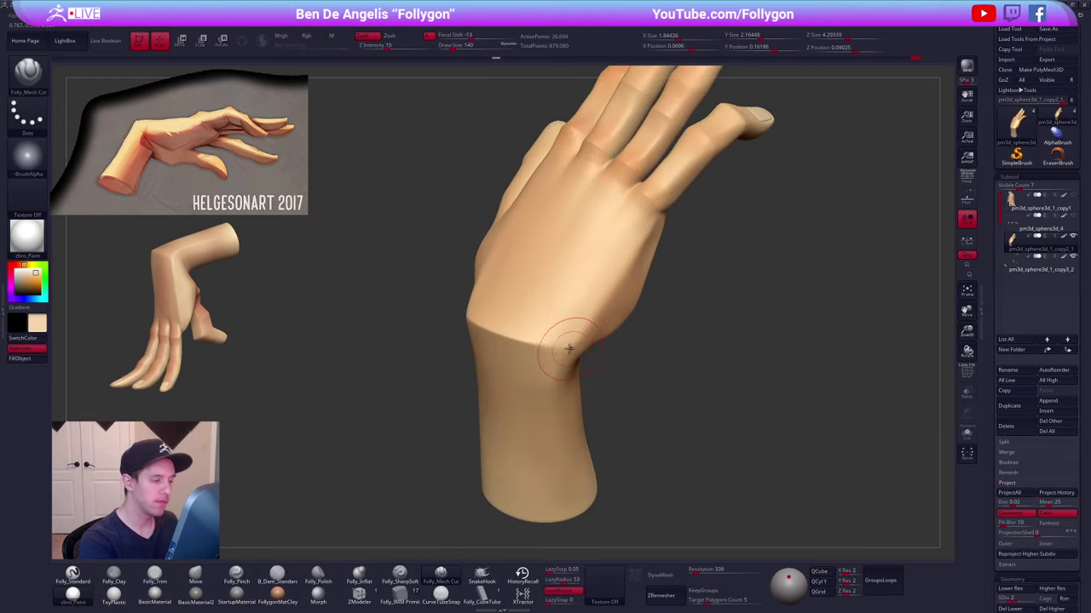
drag(569, 350, 644, 238)
right_drag(645, 256, 628, 261)
key(d)
shift+drag(634, 257, 567, 328)
mouse_move(632, 278)
right_down()
mouse_move(653, 259)
mouse_move(612, 292)
mouse_move(572, 252)
right_up()
- Flatten the side of the little finger's knuckle with Folly_Trim and smooth the knuckles across the back of the hand
key(3)
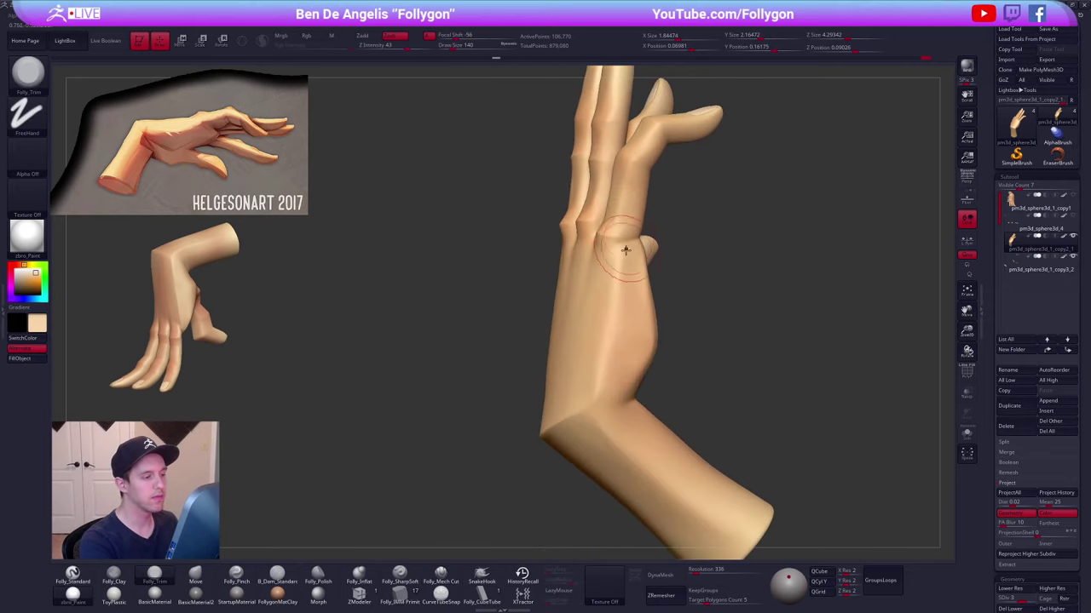
mouse_move(607, 244)
mouse_down()
mouse_move(630, 235)
mouse_move(630, 302)
mouse_up()
key(2)
shift+drag(631, 290, 628, 242)
mouse_move(629, 244)
right_down()
mouse_move(641, 286)
mouse_move(592, 272)
mouse_move(593, 323)
right_up()
key(d)
shift+drag(597, 241, 564, 249)
shift+drag(473, 230, 476, 259)
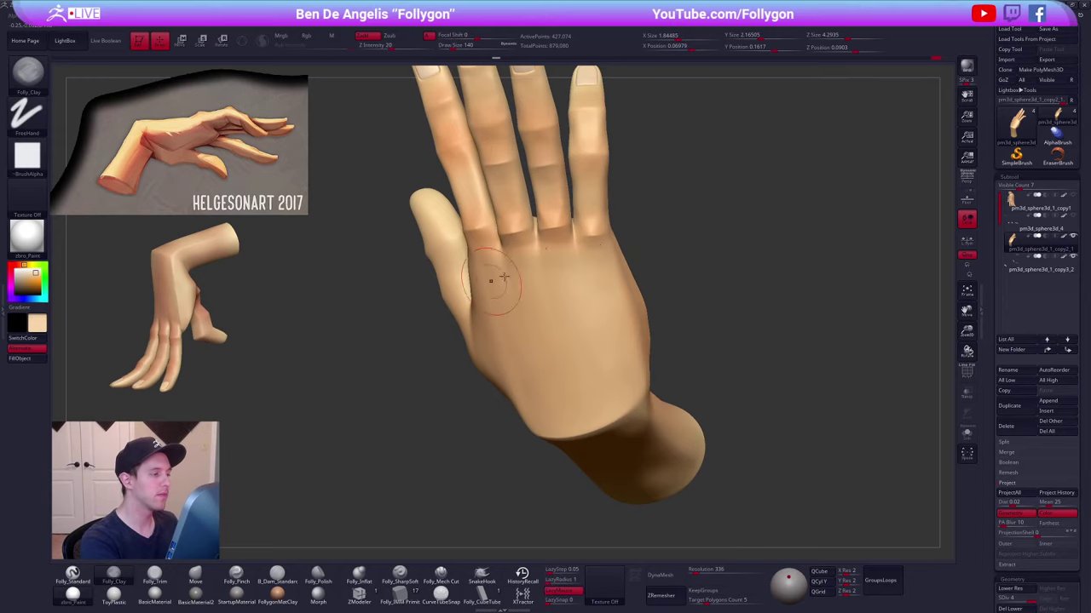
- Set up the Folly_Standard brush to paint colour only, with Rgb at intensity 5
mouse_move(500, 277)
right_down()
mouse_move(516, 335)
mouse_move(568, 323)
mouse_move(577, 350)
mouse_move(550, 326)
mouse_move(597, 336)
mouse_move(591, 312)
right_up()
right_drag(571, 333, 550, 346)
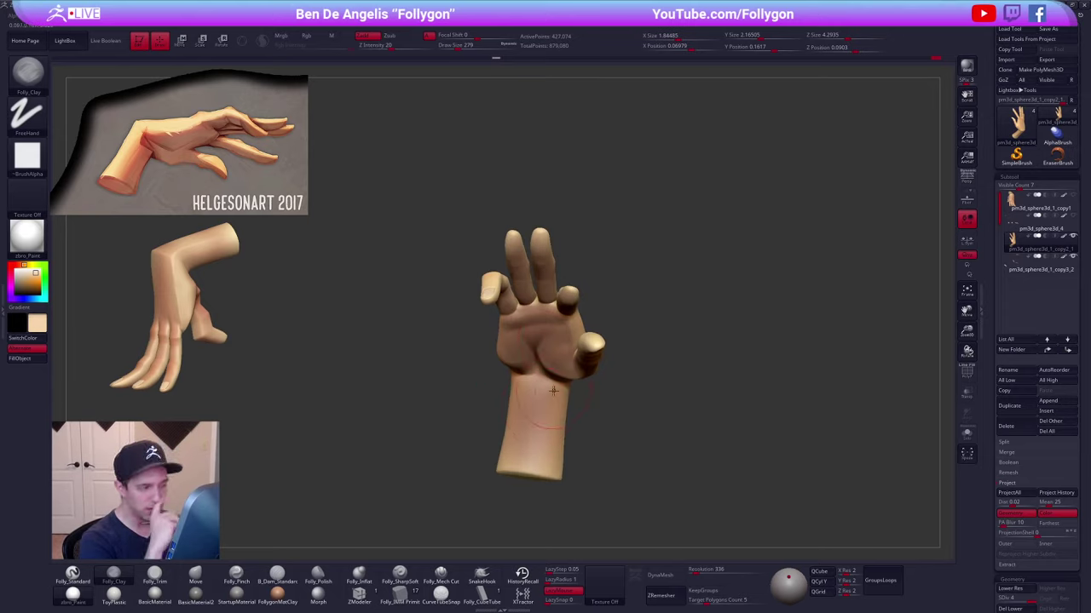
right_drag(553, 391, 669, 434)
right_drag(697, 473, 707, 494)
key(1)
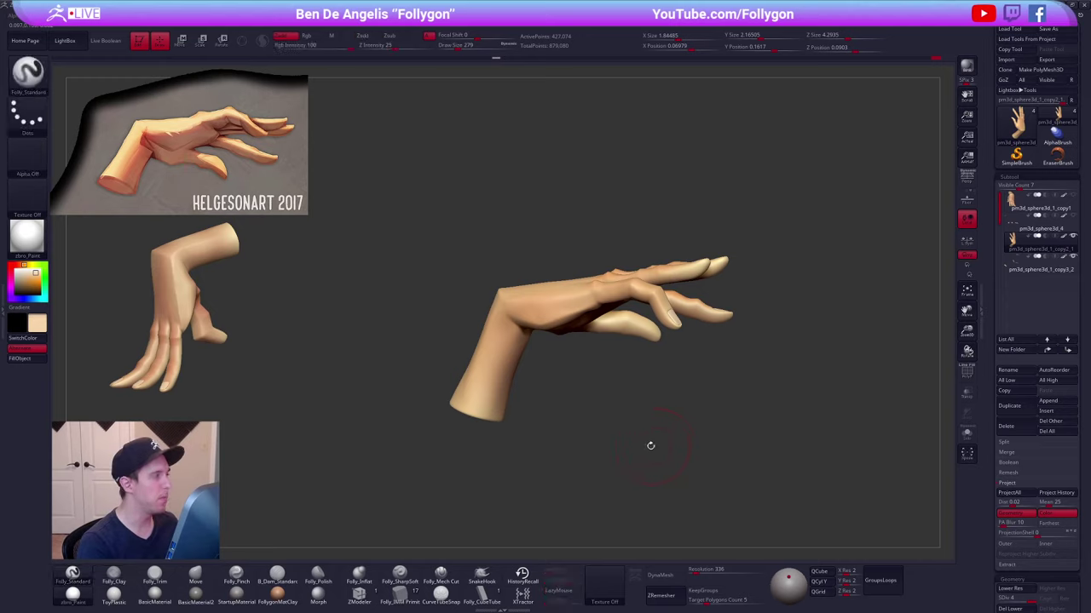
click(313, 37)
click(292, 47)
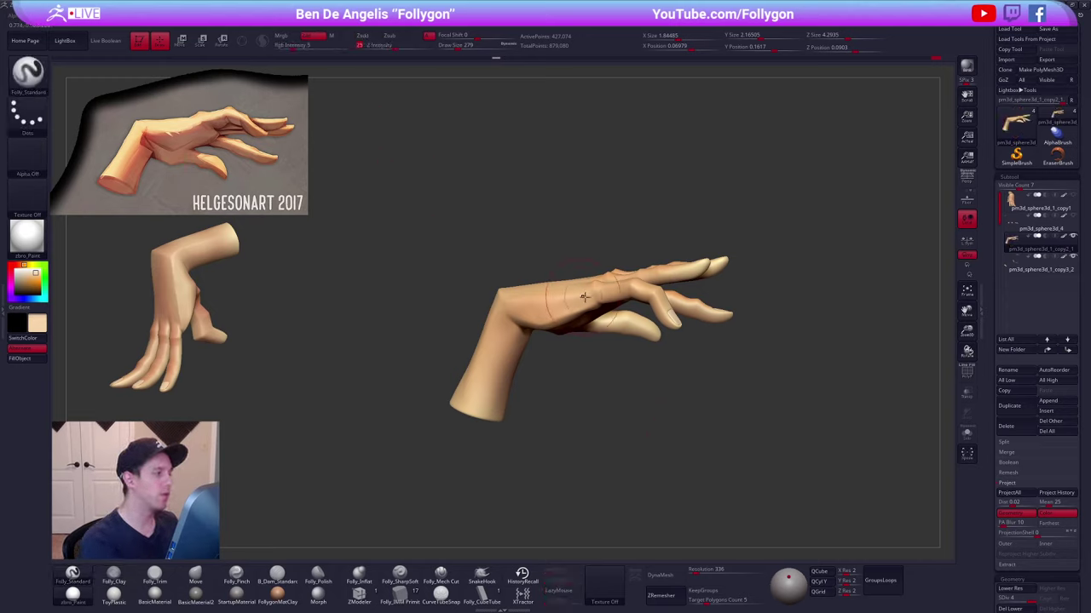
- Paint the palm and fingers with an orange skin tone sampled from the hand, using draw size 595
key(s)
key(c)
right_drag(593, 369, 520, 319)
key(s)
drag(568, 315, 578, 314)
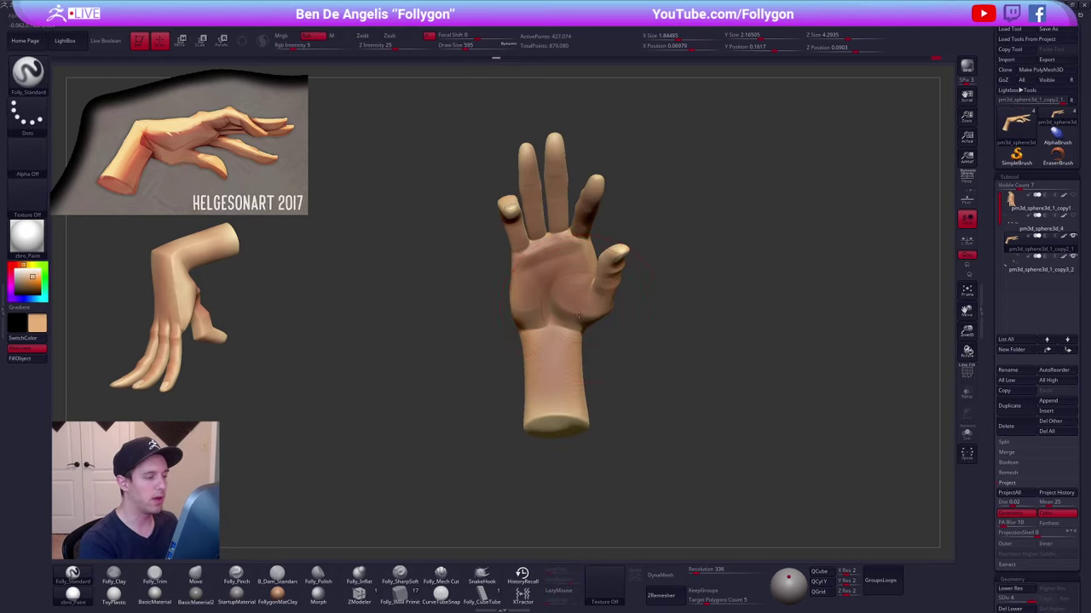
right_drag(579, 314, 571, 240)
mouse_move(552, 211)
mouse_down()
mouse_move(530, 196)
mouse_move(516, 248)
mouse_move(600, 256)
mouse_move(552, 305)
mouse_move(555, 362)
mouse_move(542, 386)
mouse_up()
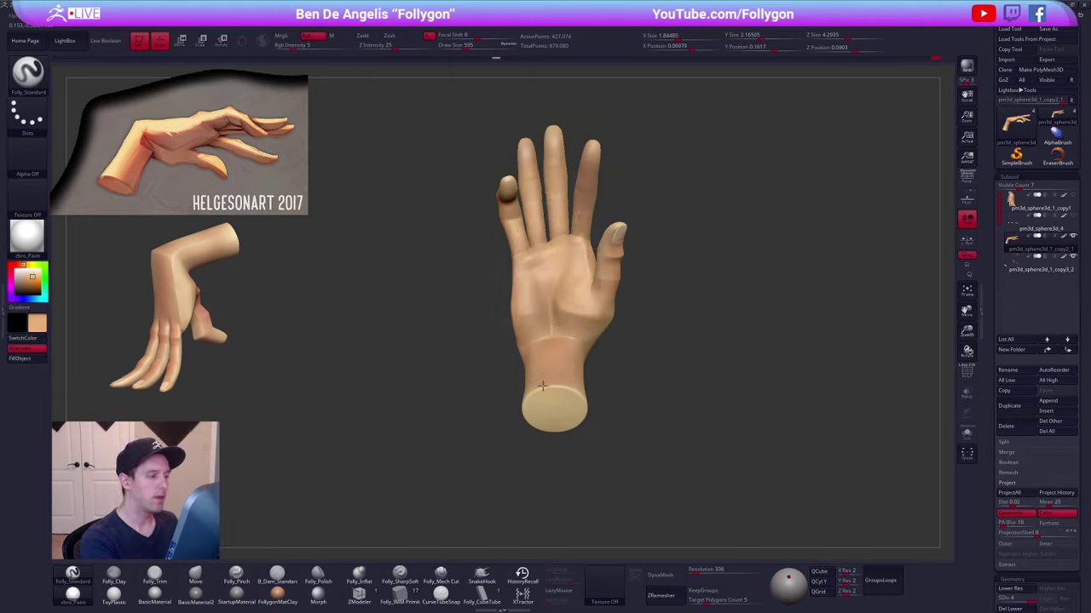
right_drag(556, 382, 550, 411)
right_drag(558, 309, 545, 260)
right_drag(498, 290, 519, 269)
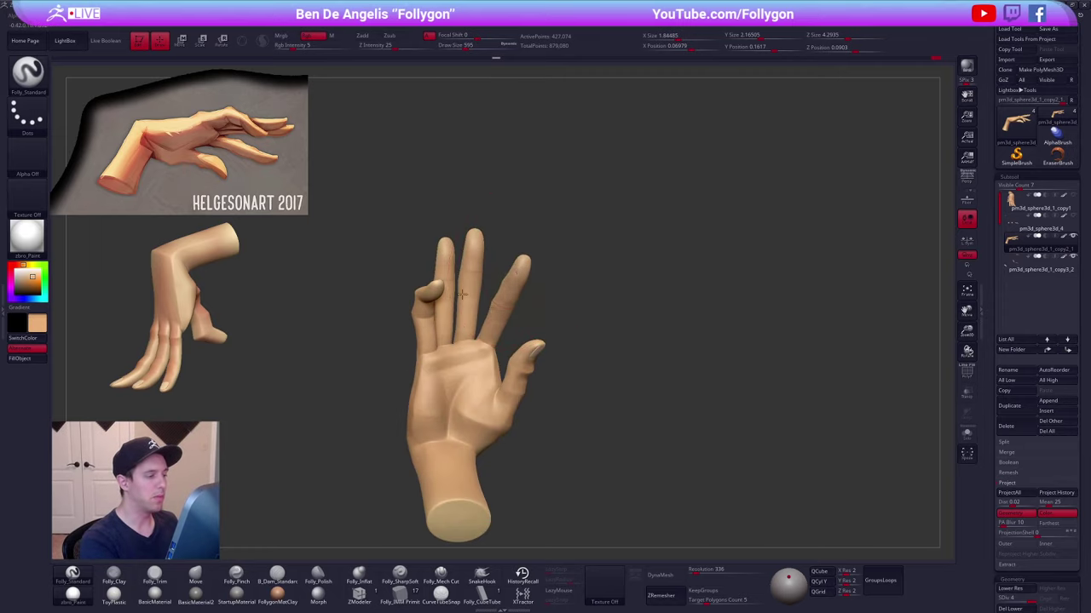
- Sample an orange skin tone and shift it to a pinkish red as the paint colour
alt+right_drag(426, 349, 467, 334)
key(z)
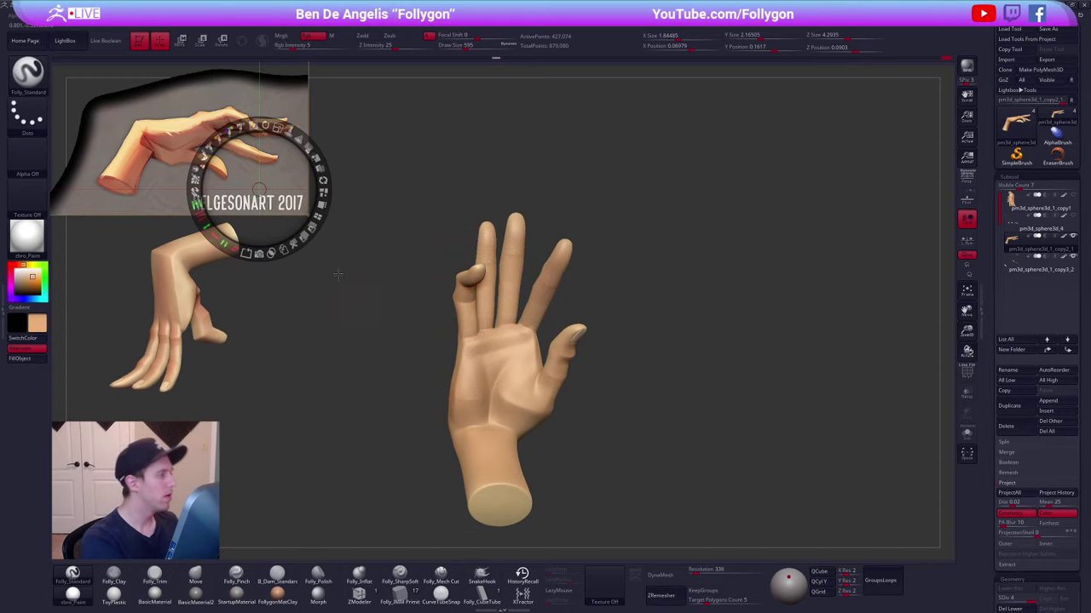
key(z)
right_drag(542, 362, 596, 351)
key(c)
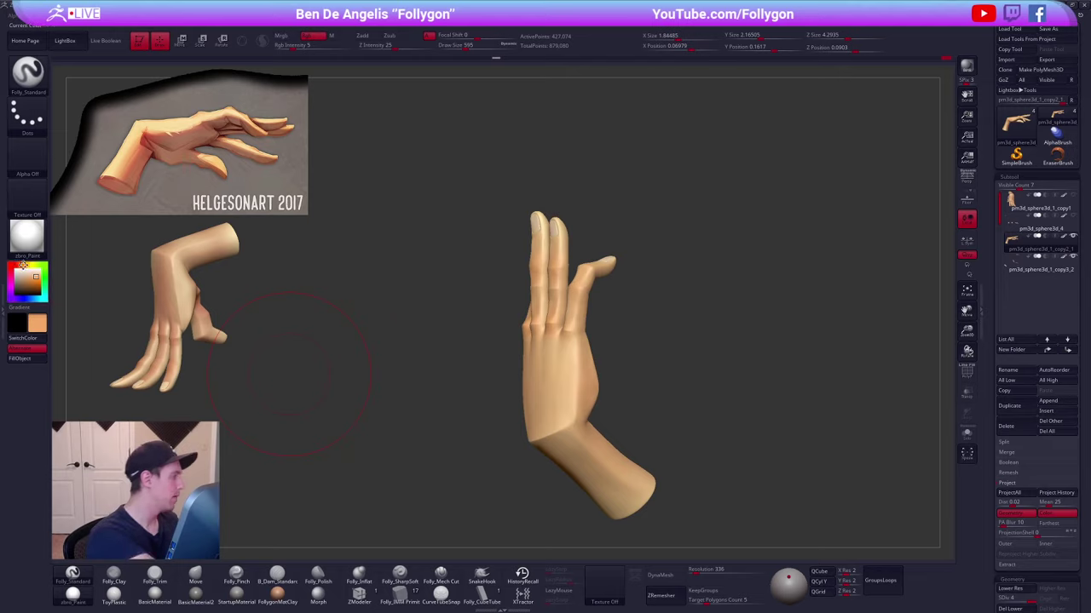
click(18, 265)
click(36, 275)
click(34, 279)
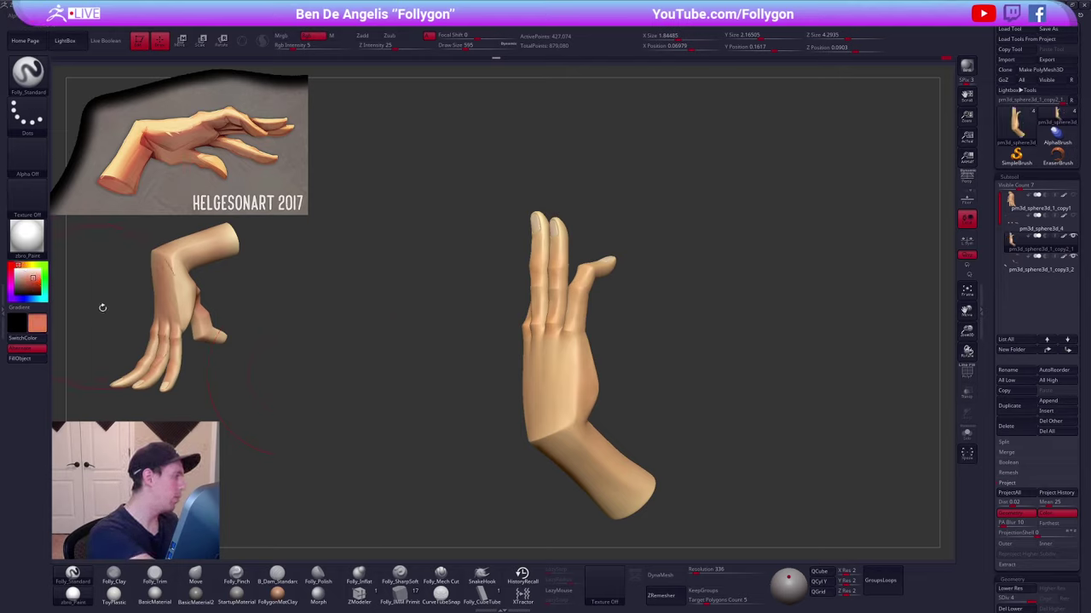
click(15, 265)
click(33, 278)
drag(36, 279, 36, 277)
- Tint the hand and fingers with the pinkish red in broad strokes at draw sizes 742 and 482
key(space)
drag(547, 311, 568, 312)
mouse_move(535, 315)
right_down()
mouse_move(570, 314)
mouse_move(554, 325)
right_up()
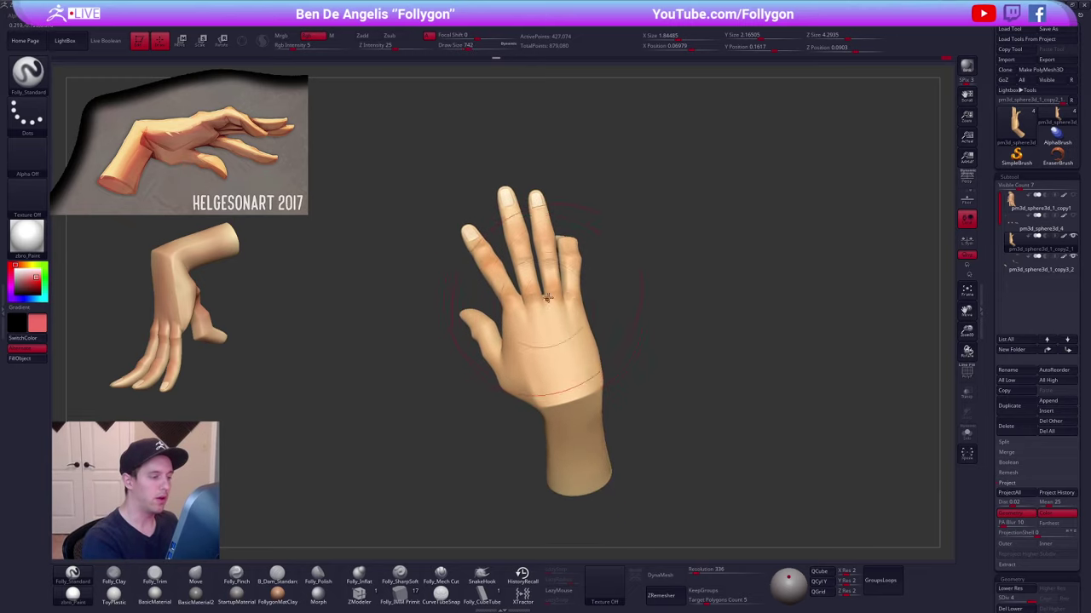
key(space)
drag(554, 324, 520, 324)
mouse_move(538, 225)
right_down()
mouse_move(501, 257)
mouse_move(559, 268)
right_up()
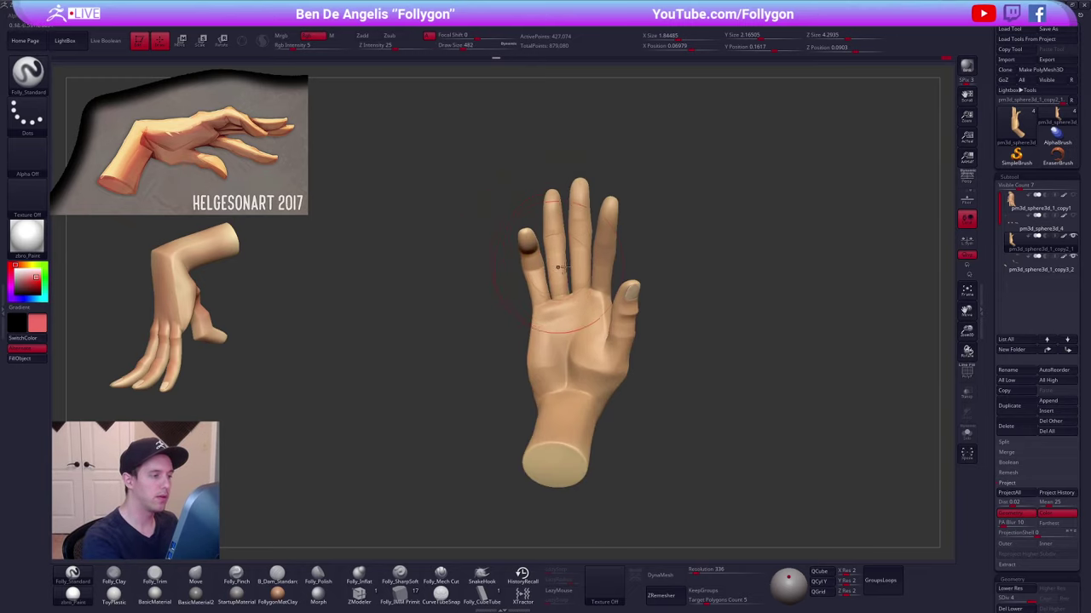
- Tint the palm below the fingers and its outer heel with the pinkish red at draw sizes 252 and 292
key(space)
drag(562, 304, 535, 305)
right_drag(540, 309, 588, 316)
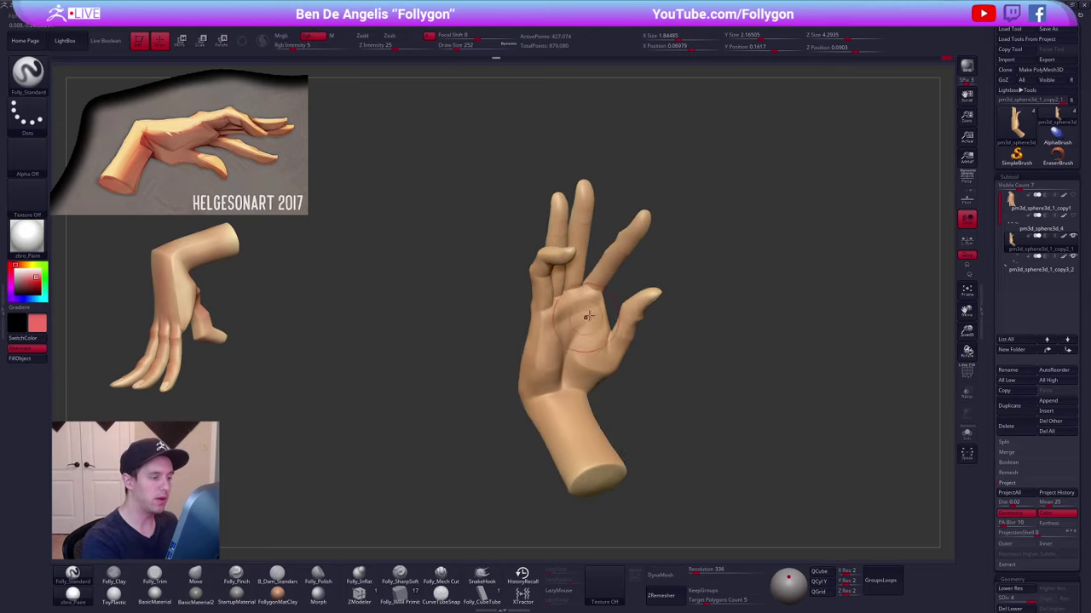
drag(567, 305, 597, 297)
right_drag(590, 309, 553, 333)
key(space)
drag(552, 338, 555, 338)
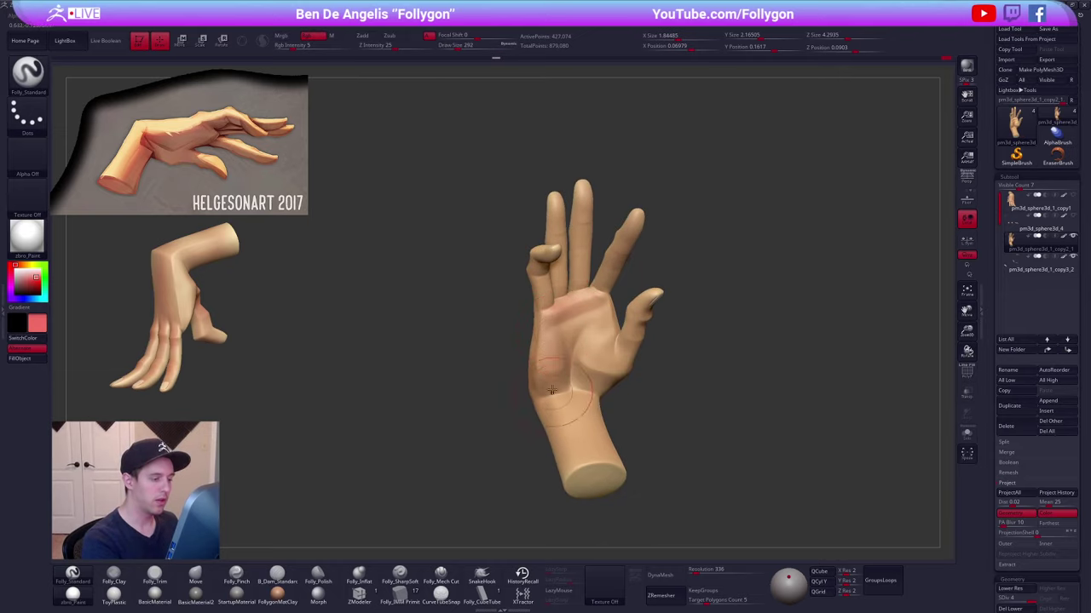
- Tint the finger joints and knuckles with the pinkish red at draw size 227
right_drag(600, 390, 511, 341)
key(space)
drag(581, 320, 574, 320)
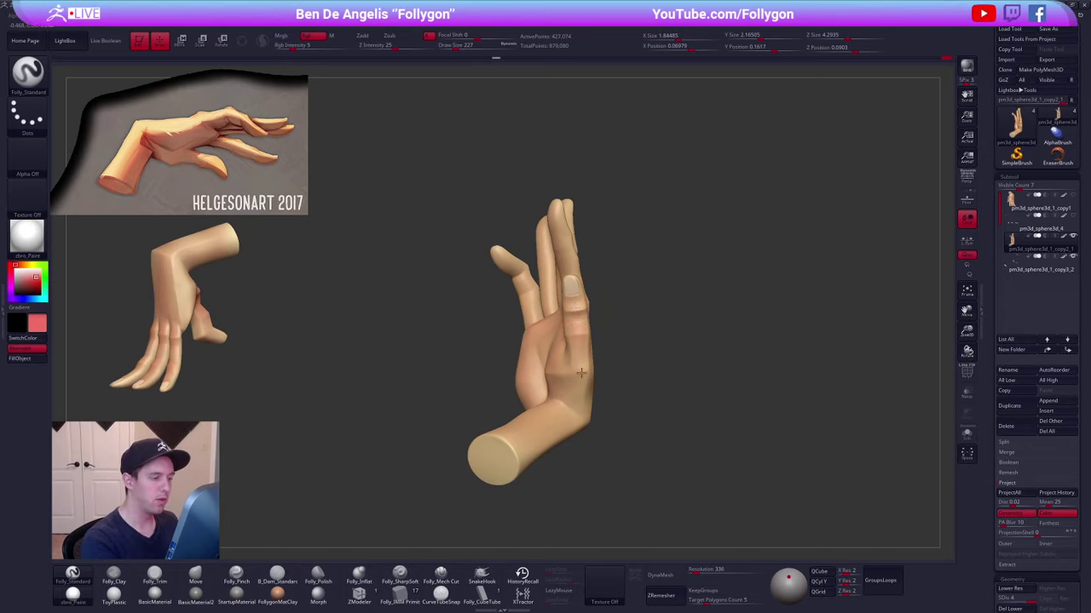
right_drag(577, 373, 455, 428)
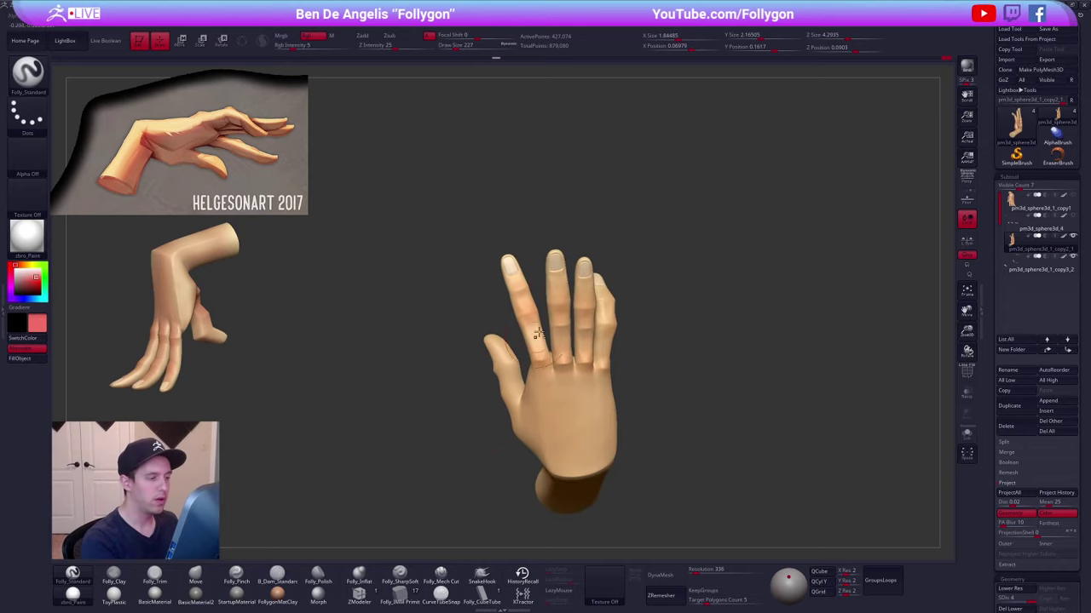
right_drag(539, 368, 550, 317)
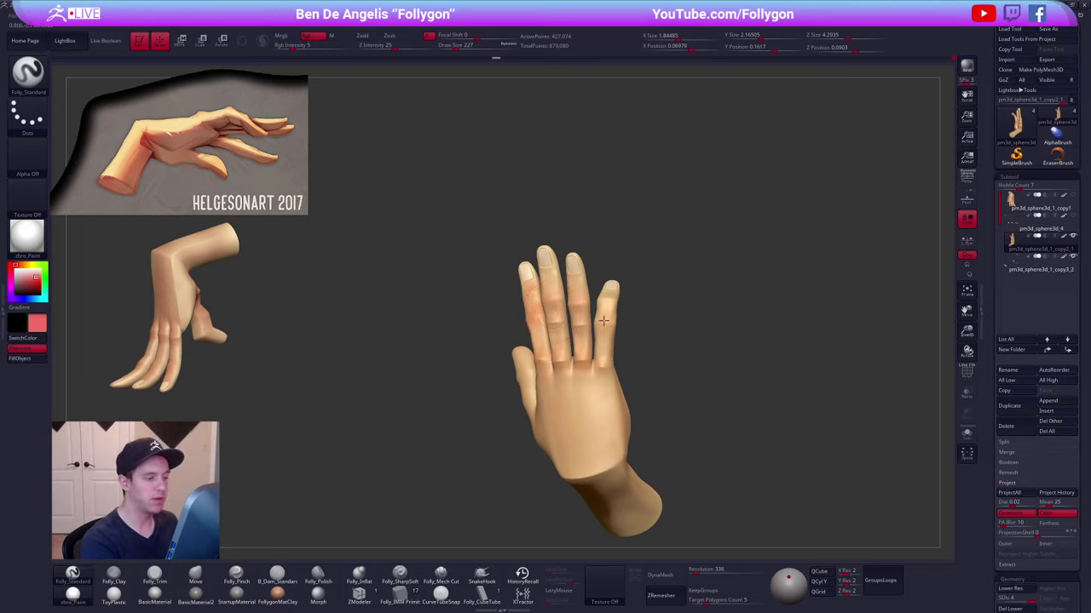
right_drag(598, 368, 626, 322)
- Tint the forearm and the side of the hand with the pinkish red at draw sizes 656 and 265
key(space)
drag(594, 398, 608, 398)
mouse_move(644, 396)
alt+right_down()
mouse_move(639, 351)
mouse_move(601, 410)
mouse_move(635, 406)
alt+right_up()
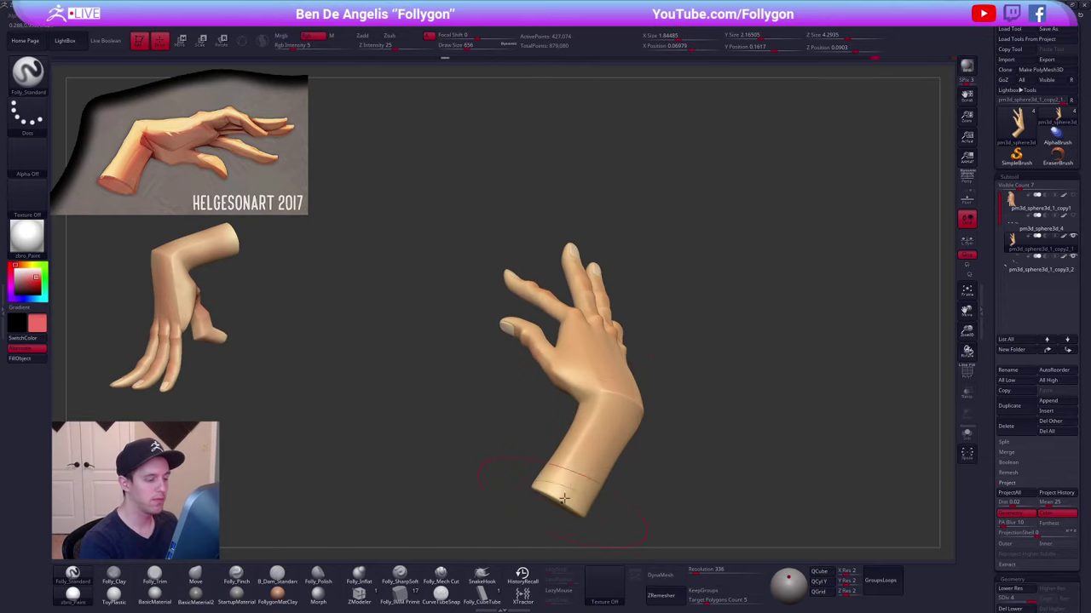
right_drag(562, 481, 635, 477)
right_drag(559, 403, 554, 333)
key(space)
drag(586, 356, 572, 357)
mouse_move(588, 401)
right_down()
mouse_move(660, 397)
mouse_move(682, 435)
mouse_move(640, 423)
right_up()
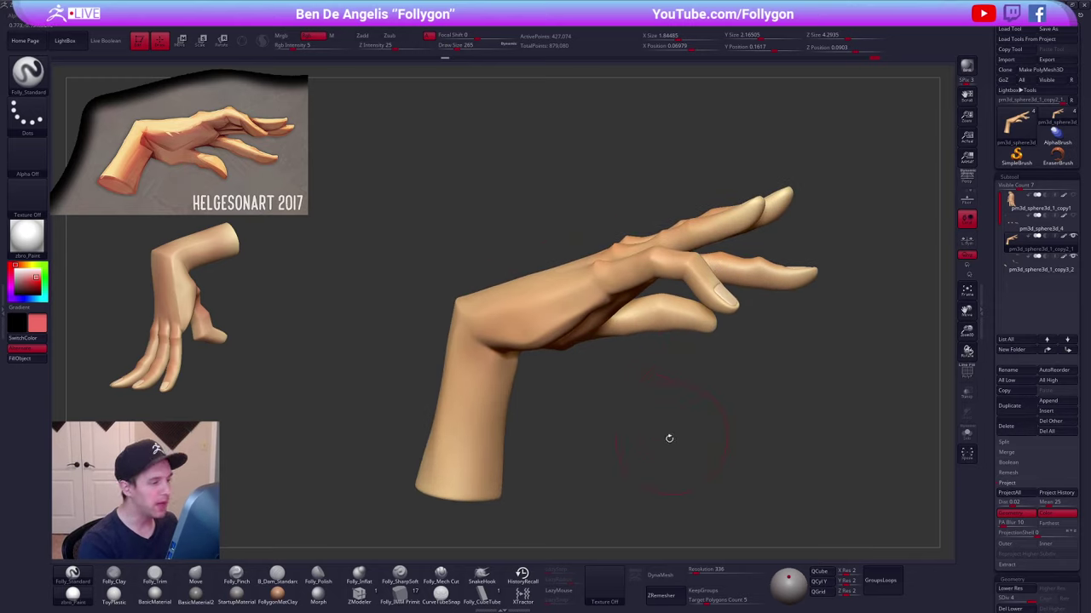
- Sample an orange skin tone from the hand and try filling the whole hand with it at RGB intensity 100
key(c)
ctrl+right_drag(626, 442, 666, 435)
alt+right_drag(667, 436, 677, 408)
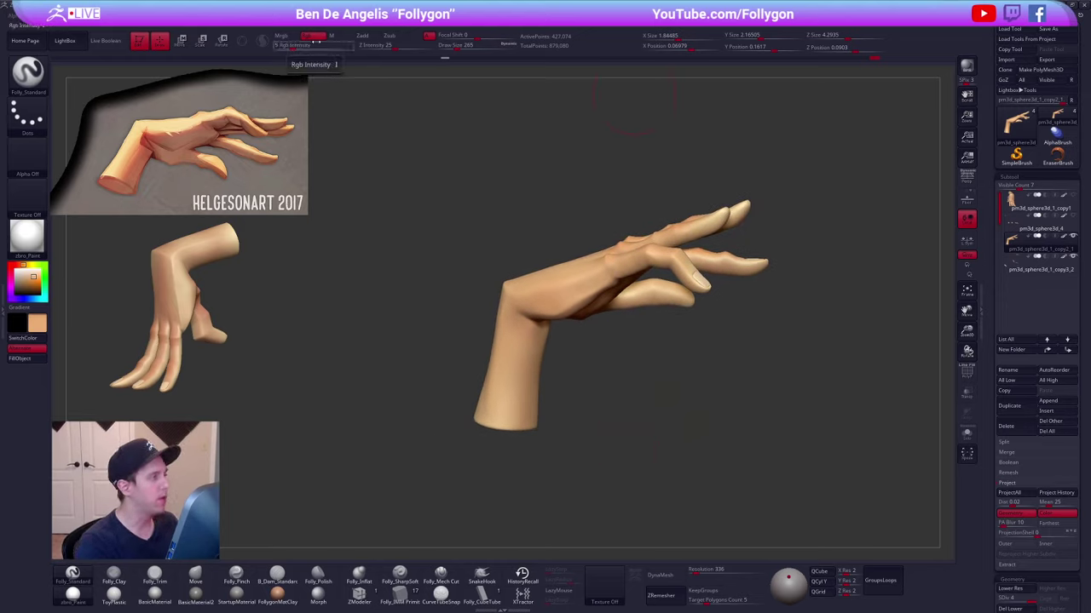
drag(316, 43, 356, 45)
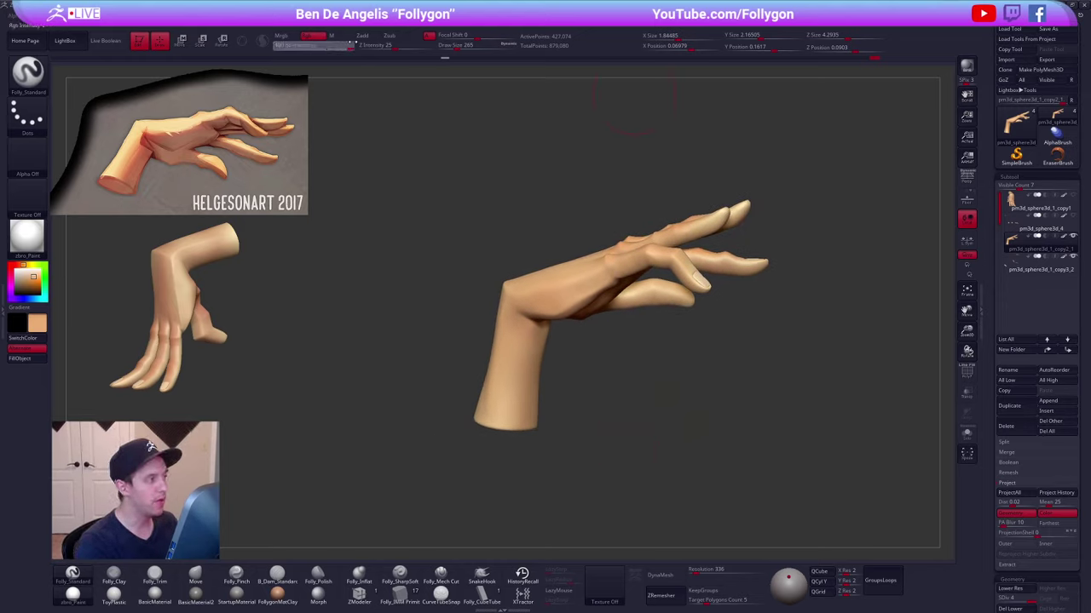
click(24, 359)
right_drag(632, 291, 650, 307)
- Fill the whole hand with the sampled orange skin tone at RGB intensity 25
click(328, 45)
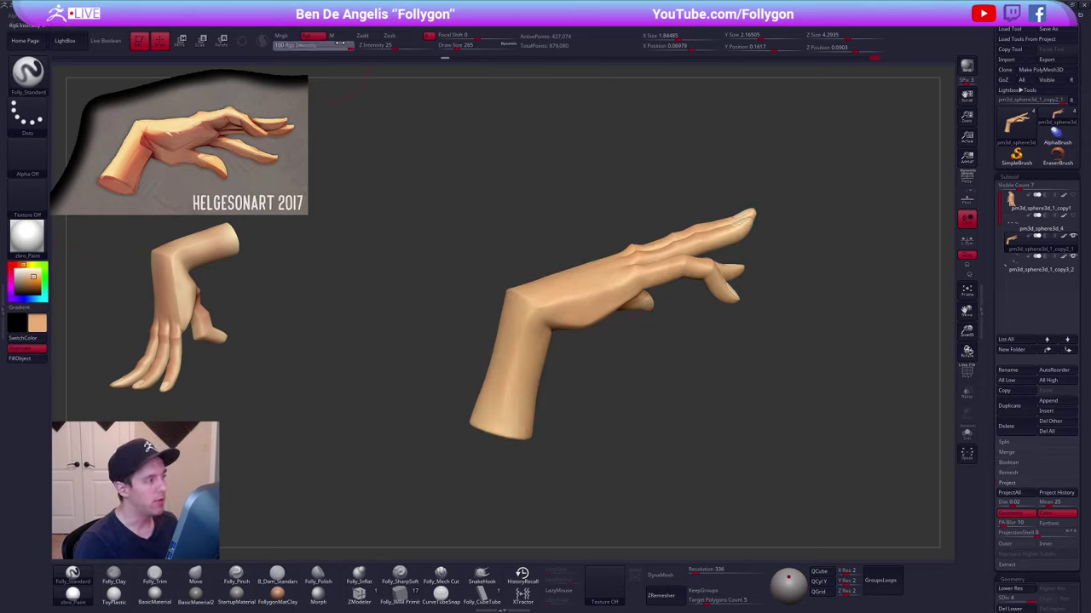
text(25)
key(Tab)
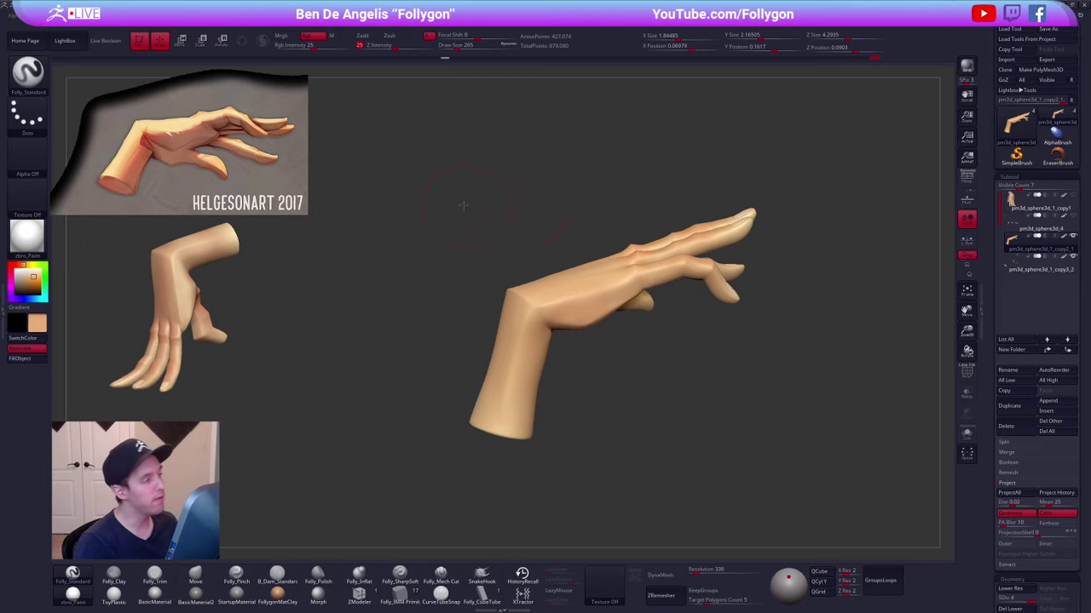
alt+right_drag(464, 204, 434, 196)
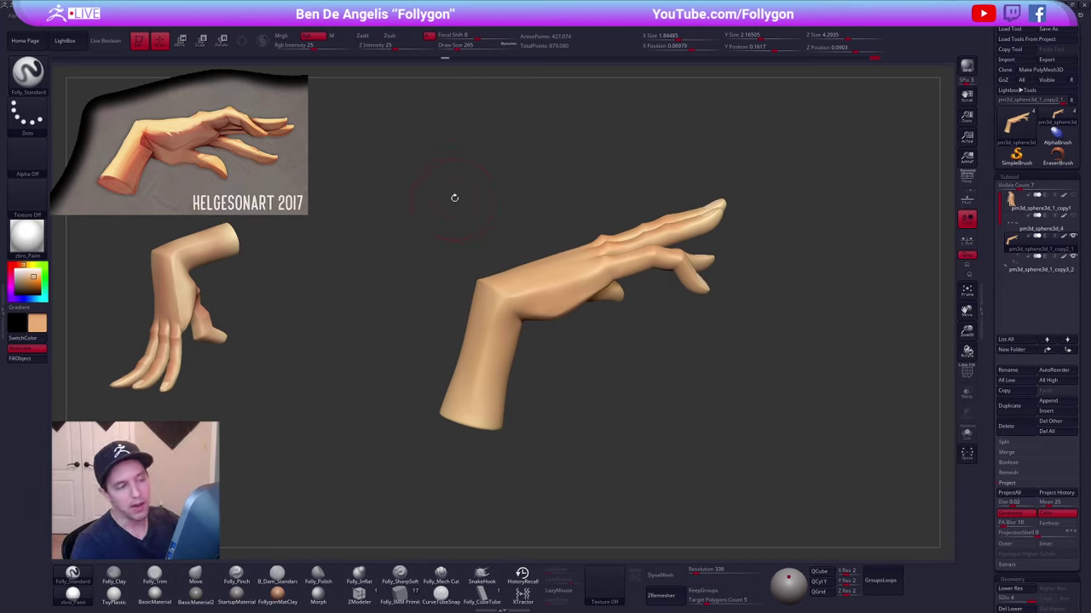
click(31, 358)
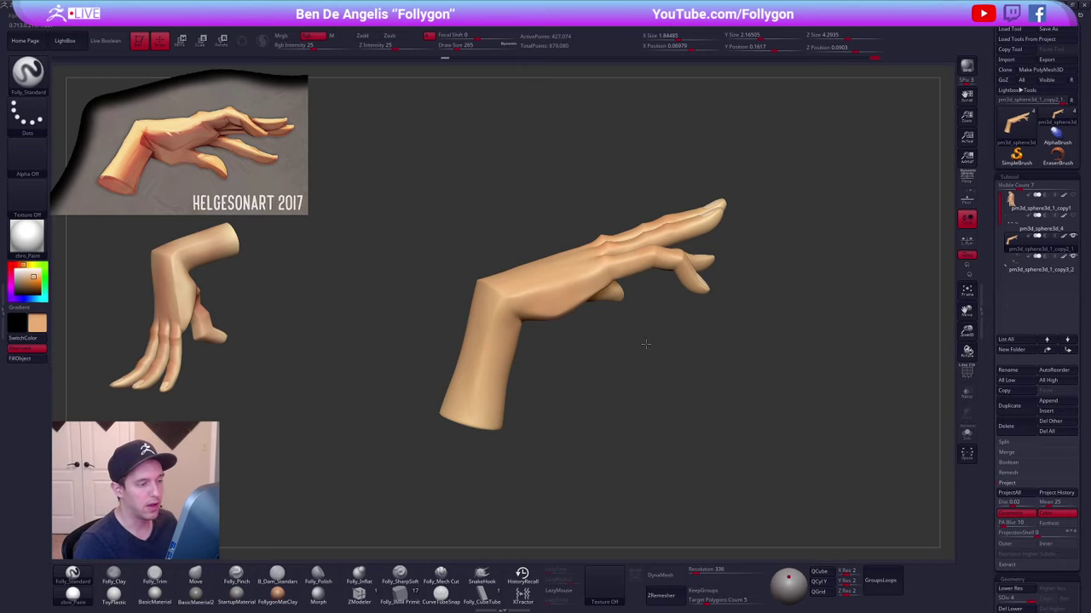
right_drag(645, 343, 633, 347)
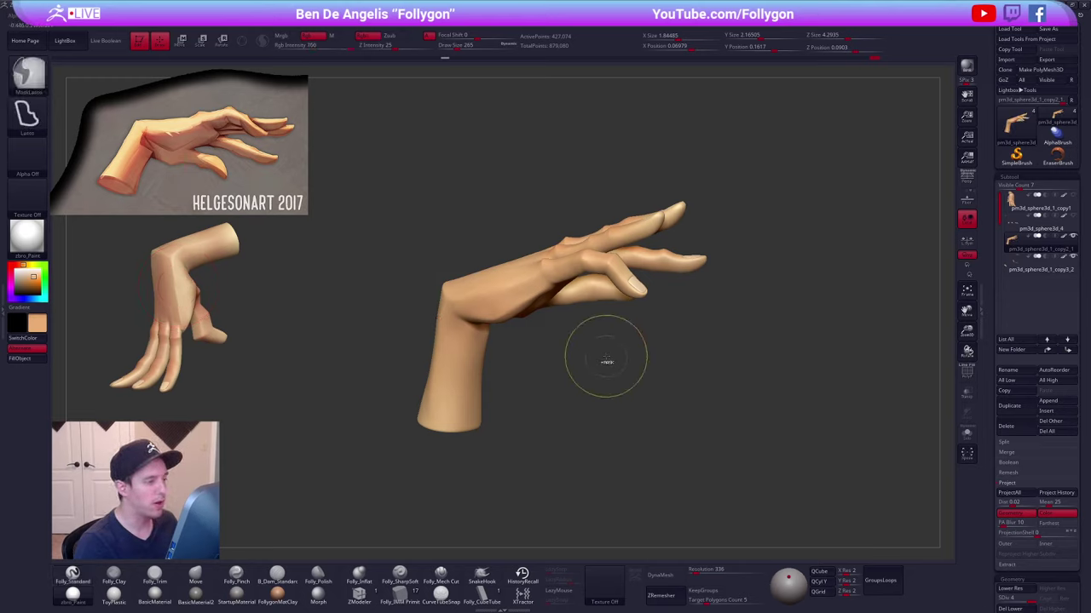
- Sample a skin tone from the palm side and paint it over the undersides of the fingers at RGB intensity 5
mouse_move(602, 354)
mouse_down()
mouse_move(579, 334)
mouse_move(574, 304)
mouse_up()
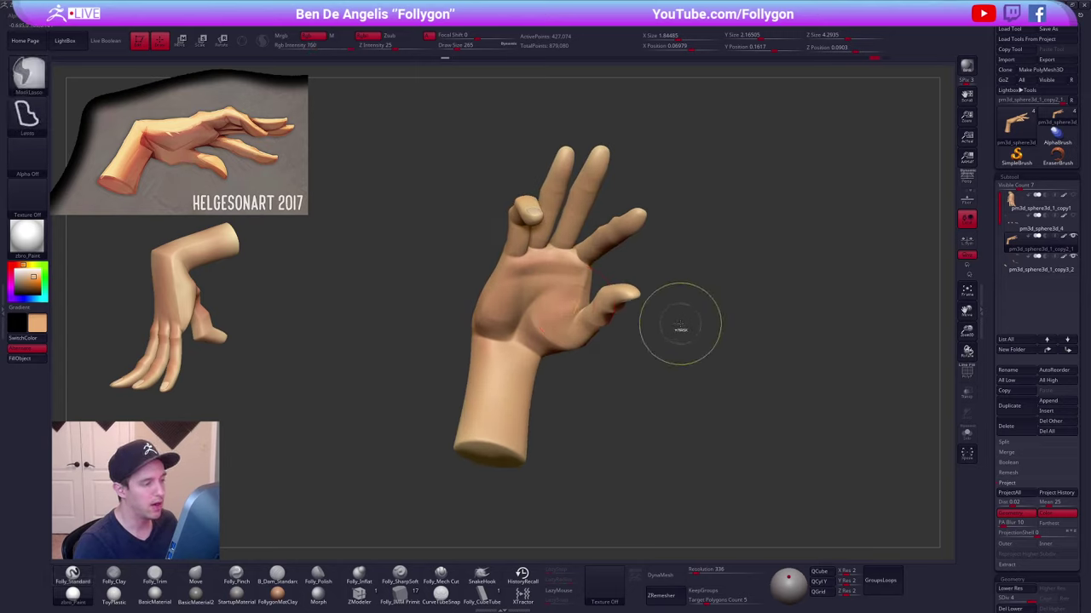
right_drag(594, 301, 544, 271)
key(c)
alt+right_drag(529, 230, 564, 288)
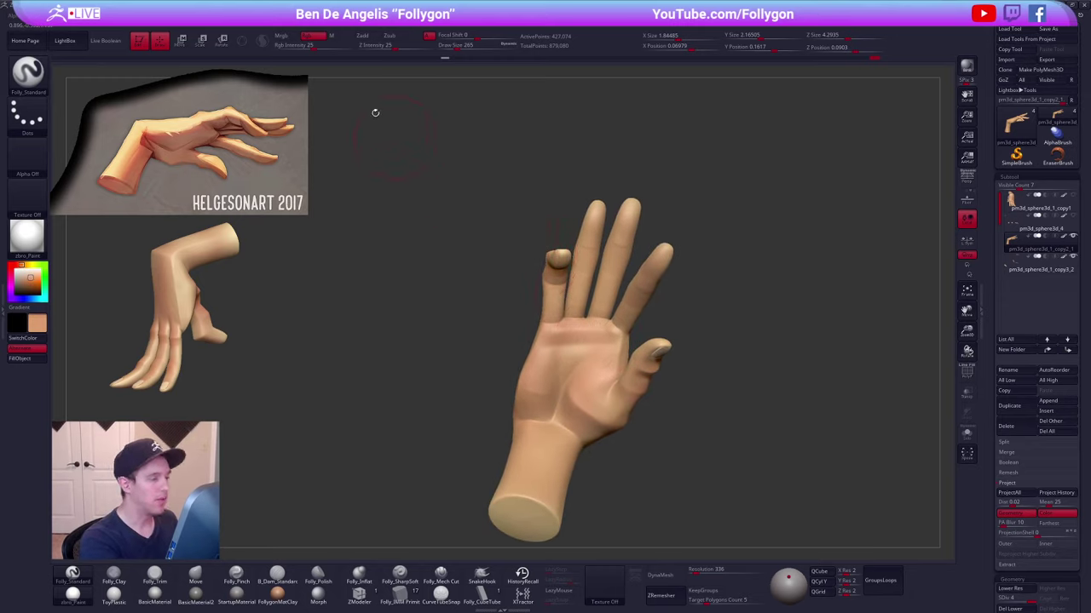
click(326, 44)
text(5)
key(Return)
right_drag(570, 229, 597, 217)
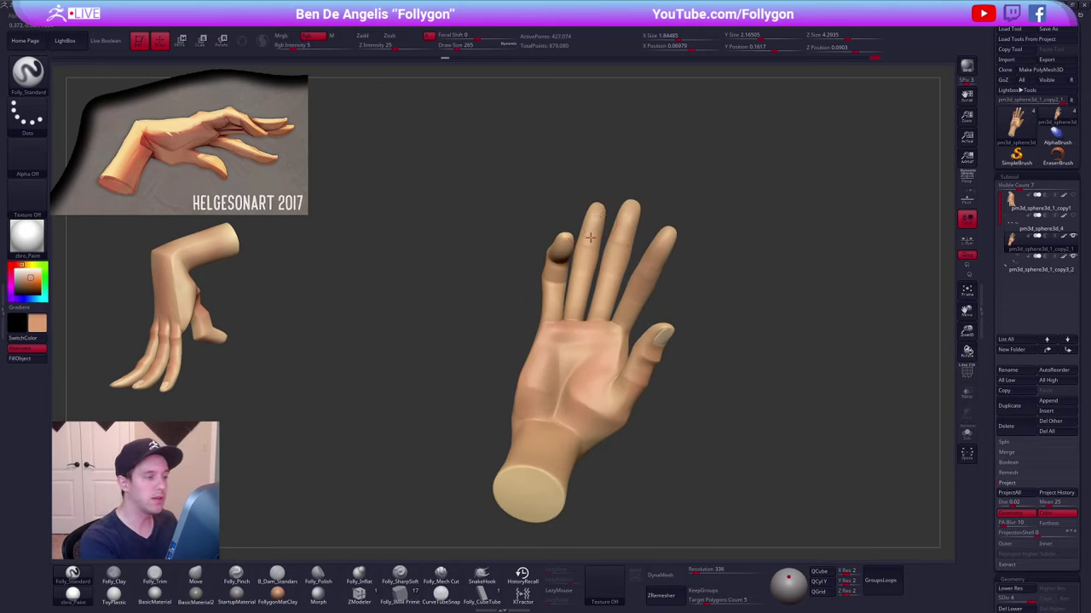
drag(626, 213, 614, 275)
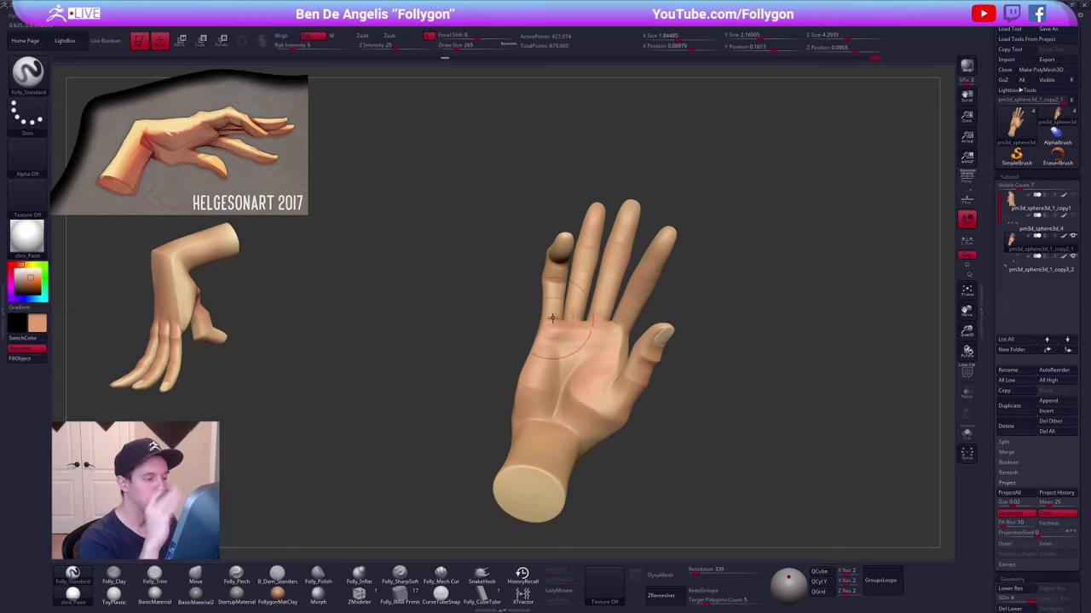
- Load the Spotlight reference sheet of hand illustrations and clear the old hand snapshot from the canvas
mouse_move(552, 318)
right_down()
mouse_move(588, 298)
mouse_move(589, 389)
mouse_move(660, 403)
mouse_move(728, 448)
right_up()
alt+right_drag(728, 449, 626, 386)
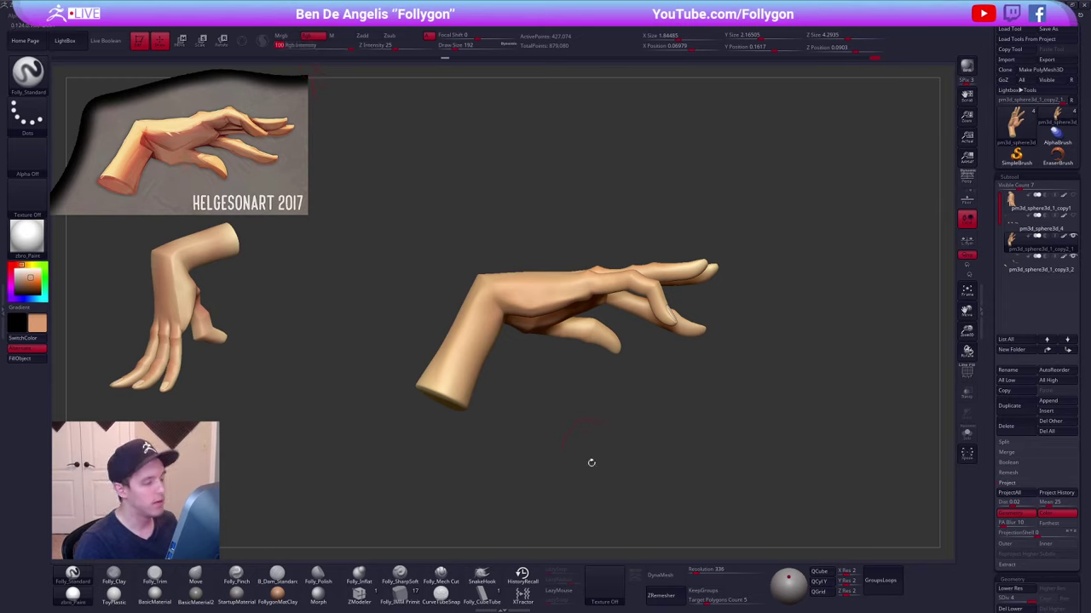
click(465, 17)
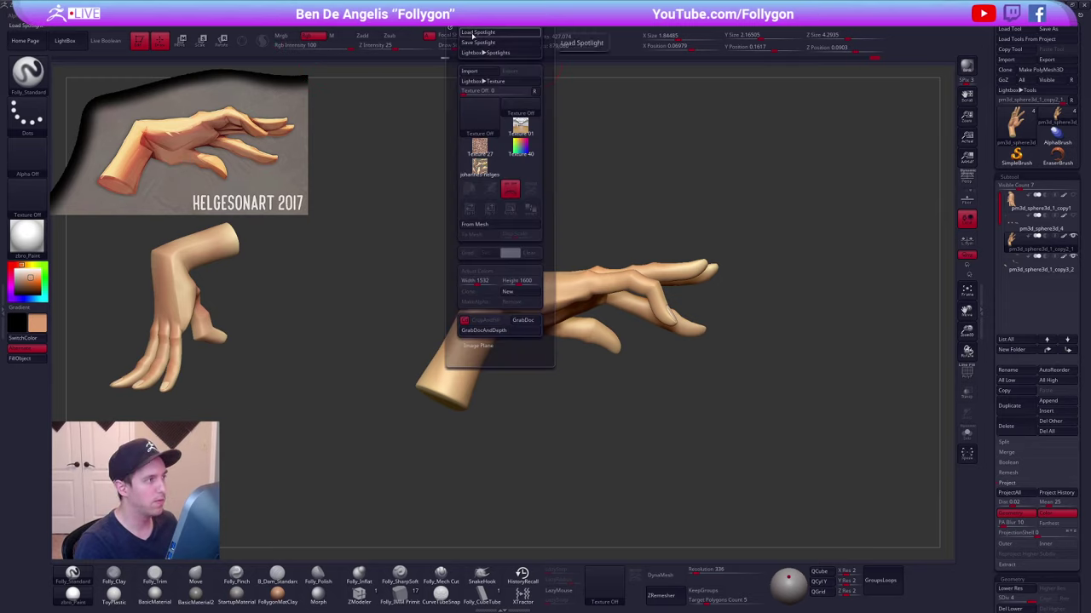
double_click(391, 240)
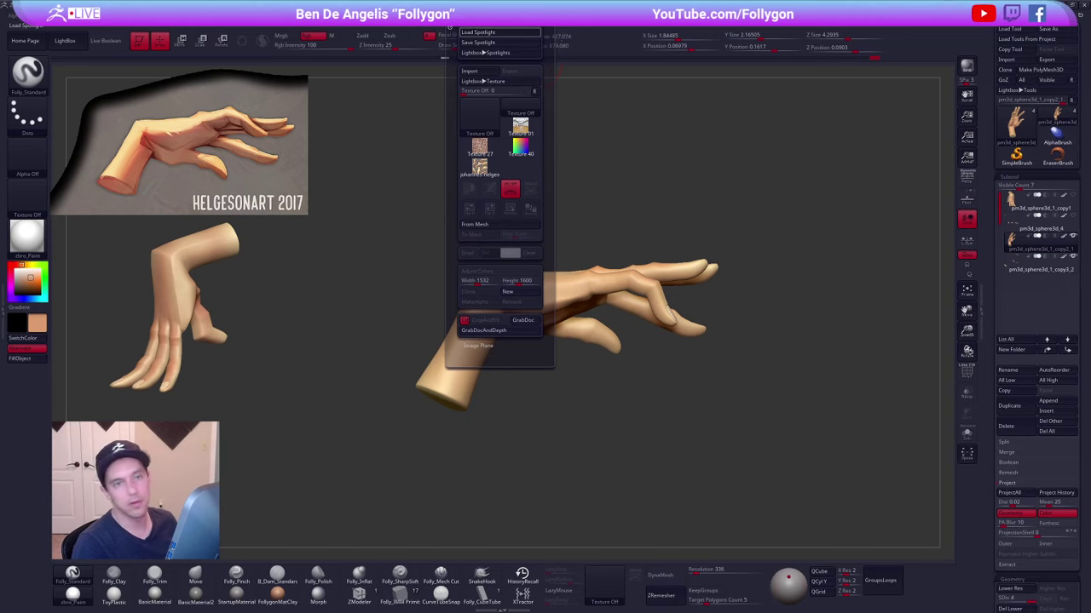
key(ctrl+n)
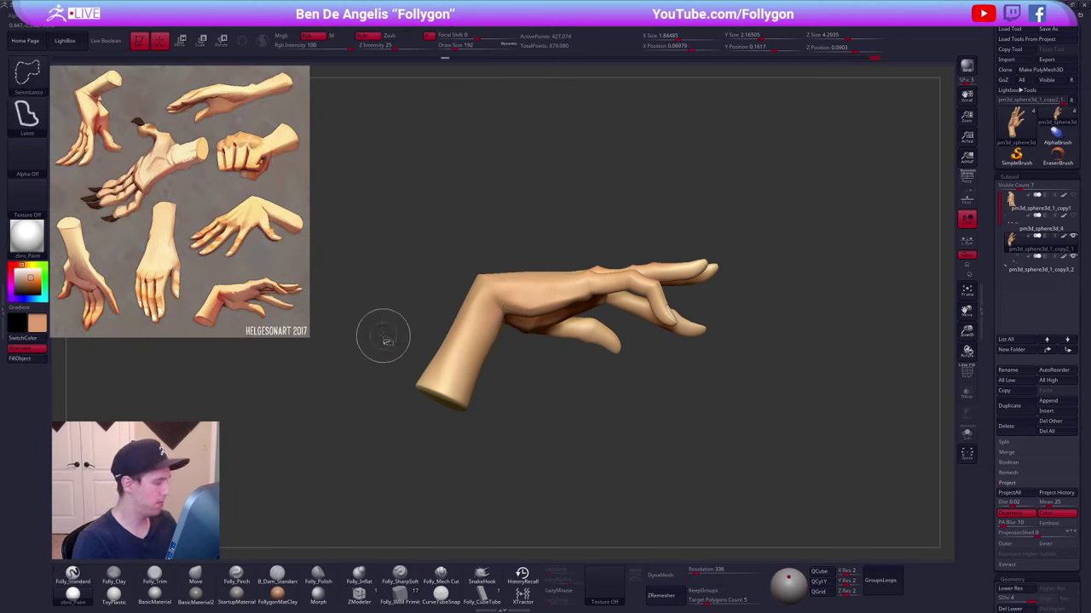
- Place the hand in the upper right of the canvas and turn on perspective
alt+drag(720, 325, 841, 240)
click(967, 178)
right_drag(840, 239, 835, 231)
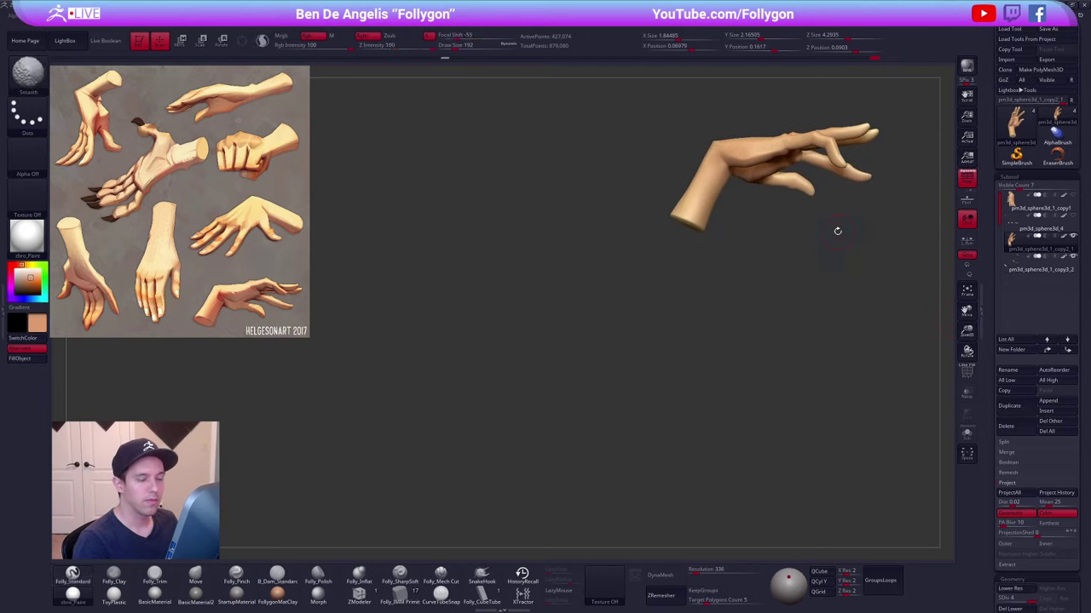
- Fill the hand and its fingernail subtool with only the zbro_Paint material
click(334, 38)
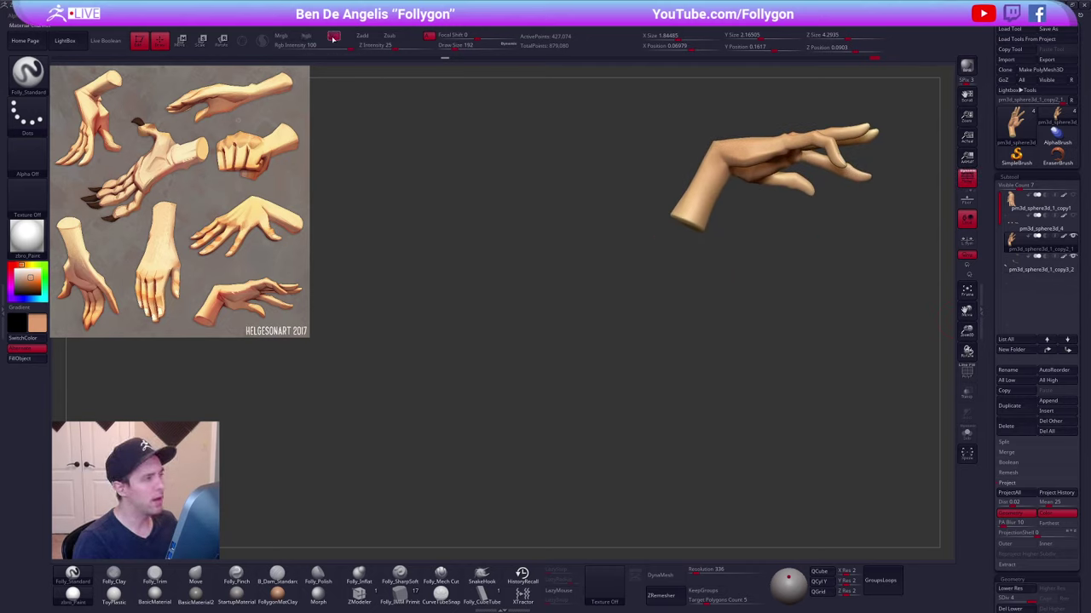
click(43, 362)
key(Down)
click(42, 362)
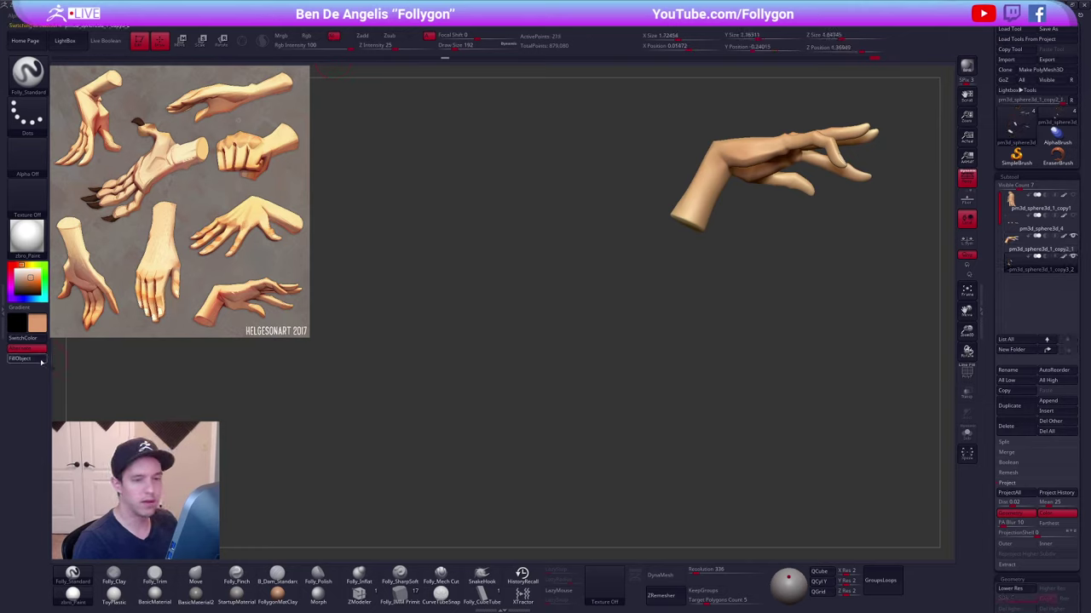
- Reselect the hand subtool and leave a snapshot of it on the canvas
key(Up)
key(Up)
key(Up)
key(Down)
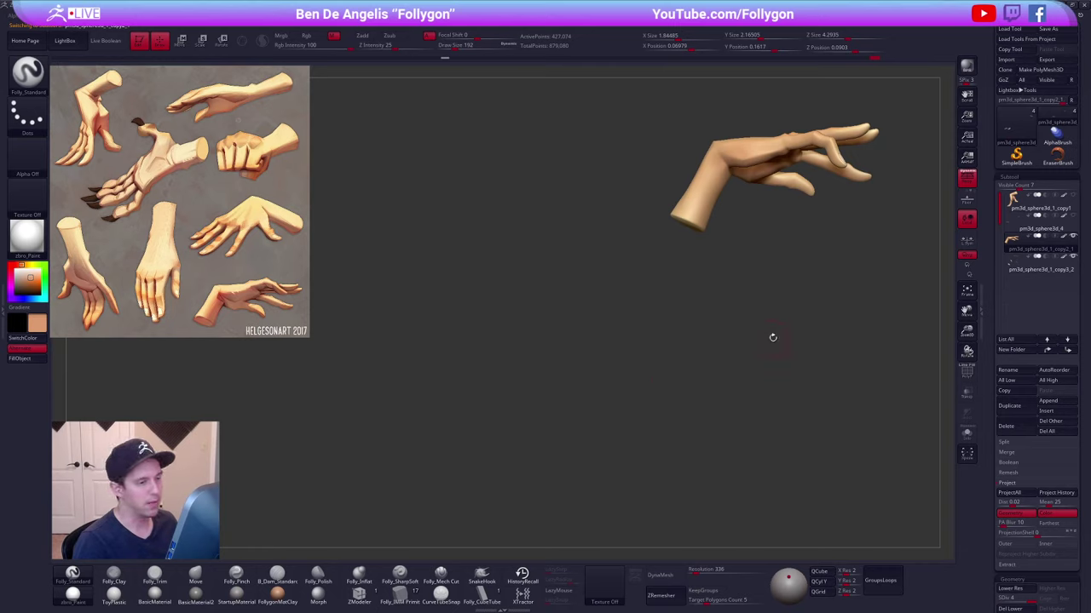
key(shift+s)
alt+drag(758, 351, 586, 434)
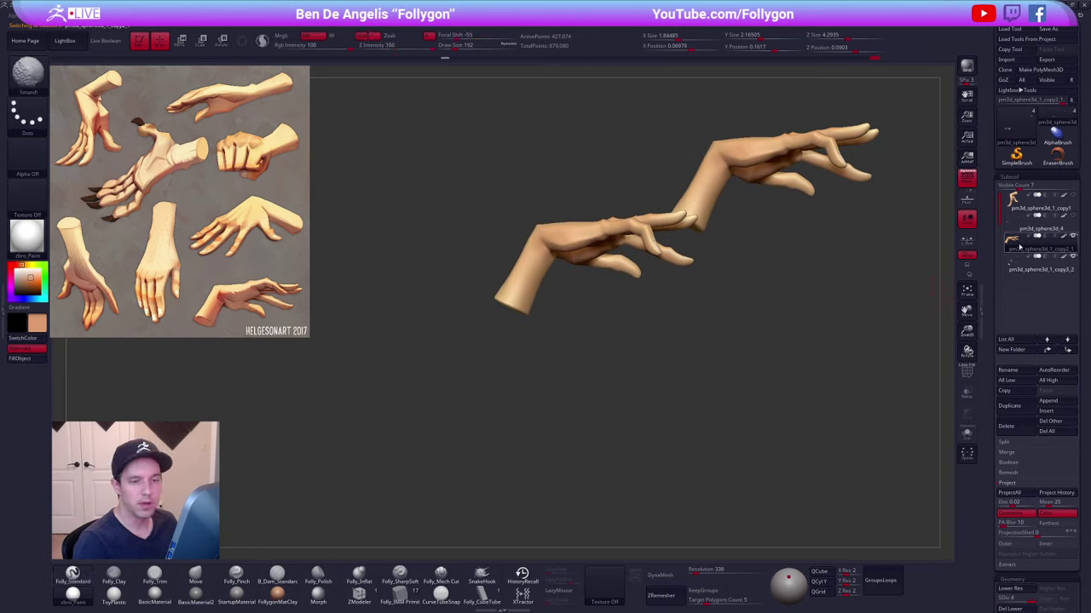
- Hide the snapshotted hand and its nails and bring the downward-pointing hand subtool to the middle of the canvas
click(1073, 256)
click(1072, 236)
click(1040, 223)
click(1039, 203)
alt+drag(621, 311, 522, 329)
alt+drag(639, 326, 646, 359)
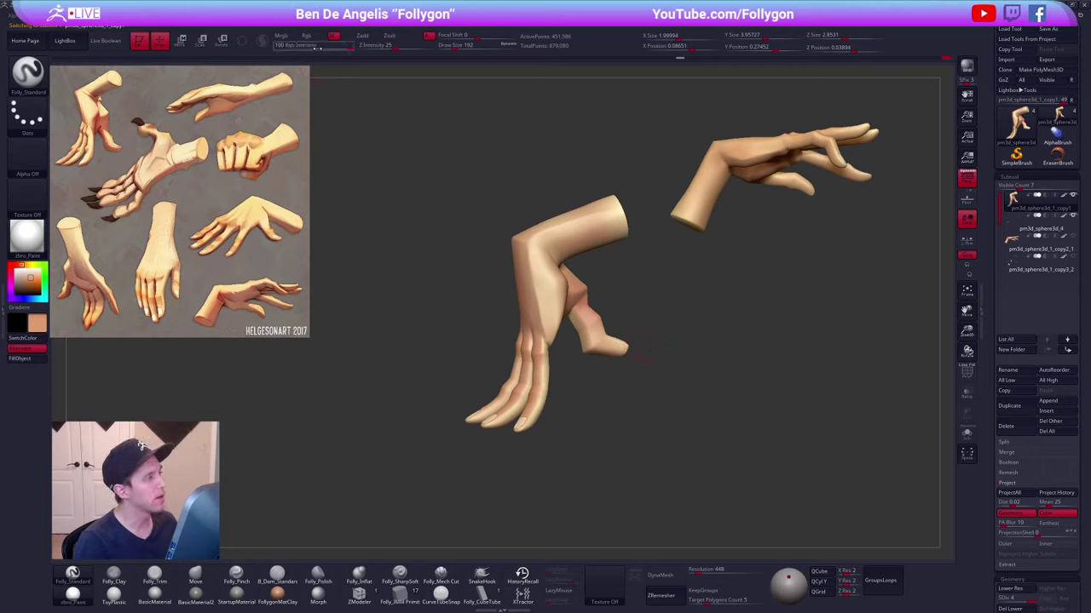
- Switch painting to RGB colour only at intensity 5 for the downward-pointing hand
click(326, 48)
text(5)
key(Tab)
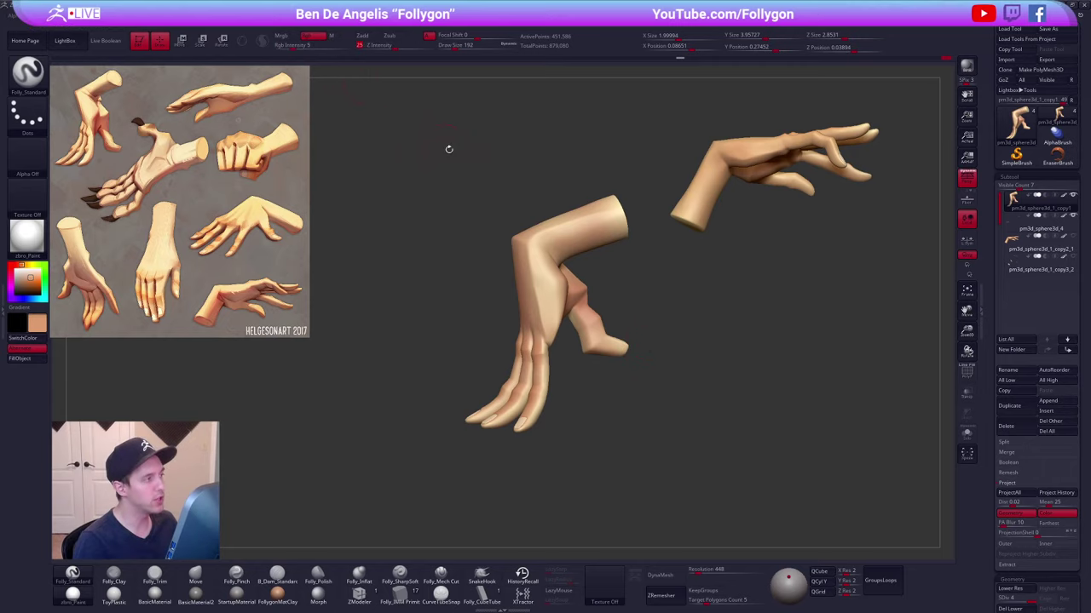
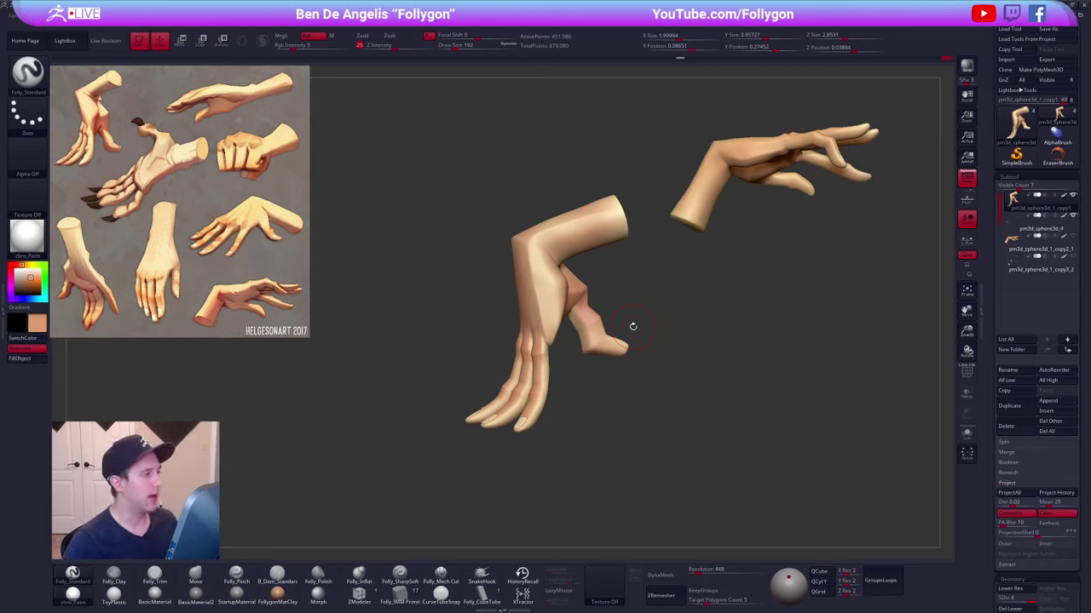
key(ctrl+shift)
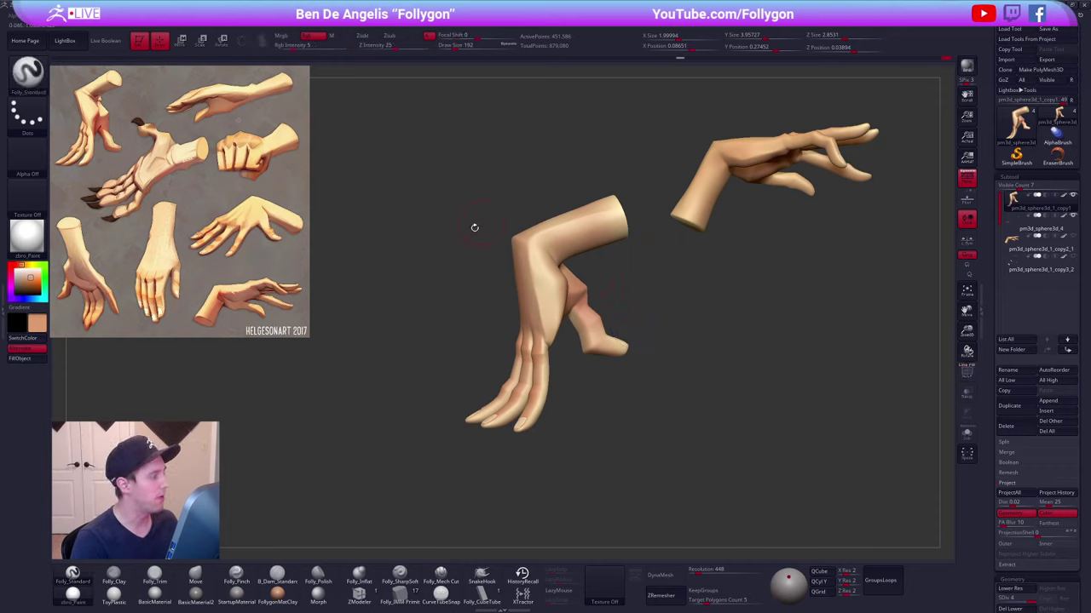
alt+drag(407, 285, 443, 291)
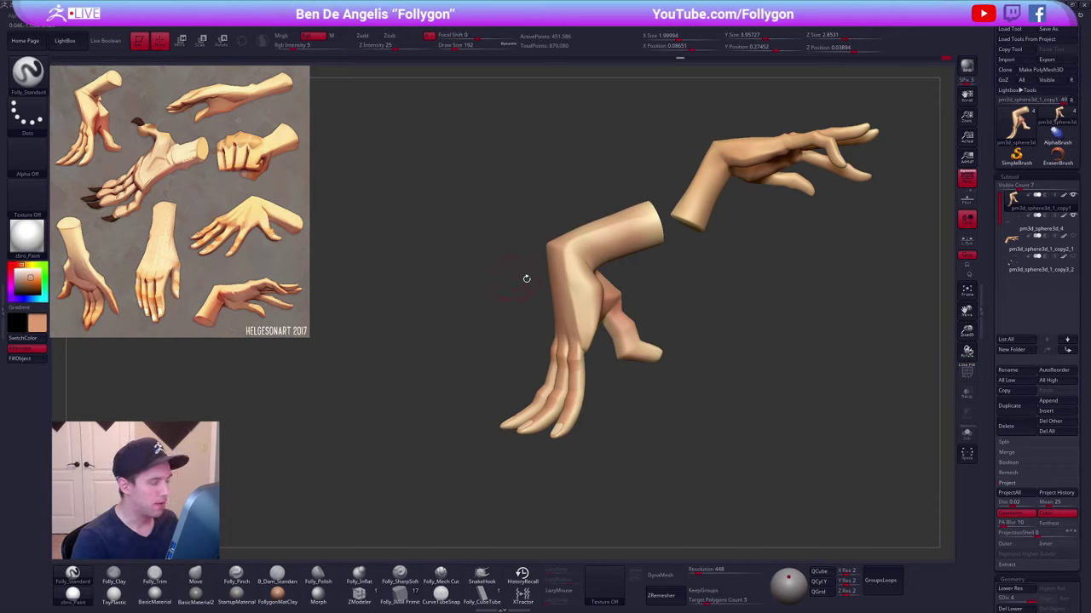
drag(526, 278, 631, 325)
key(z)
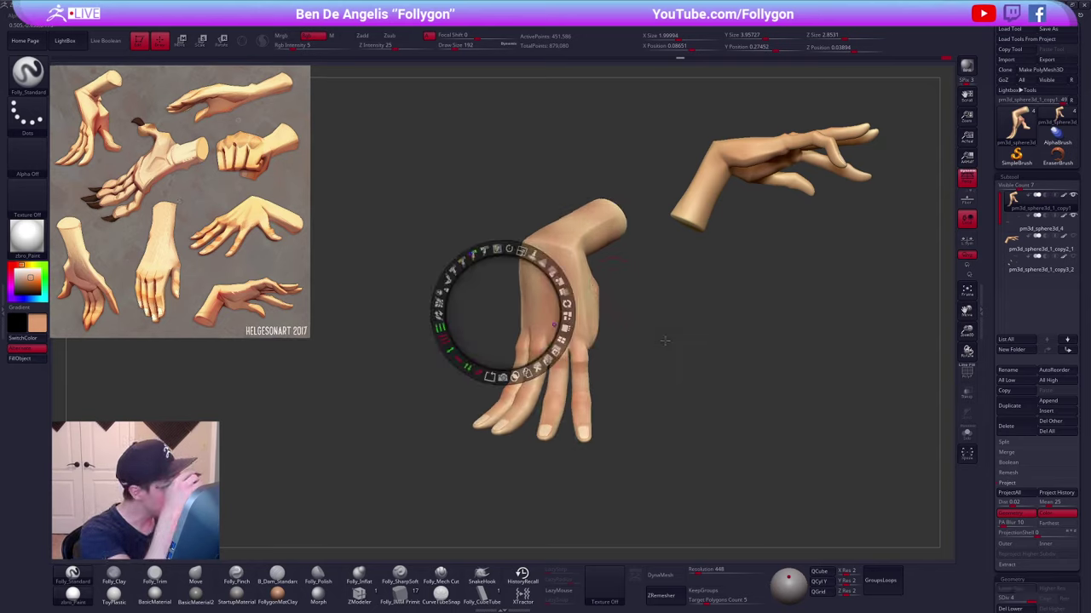
click(321, 286)
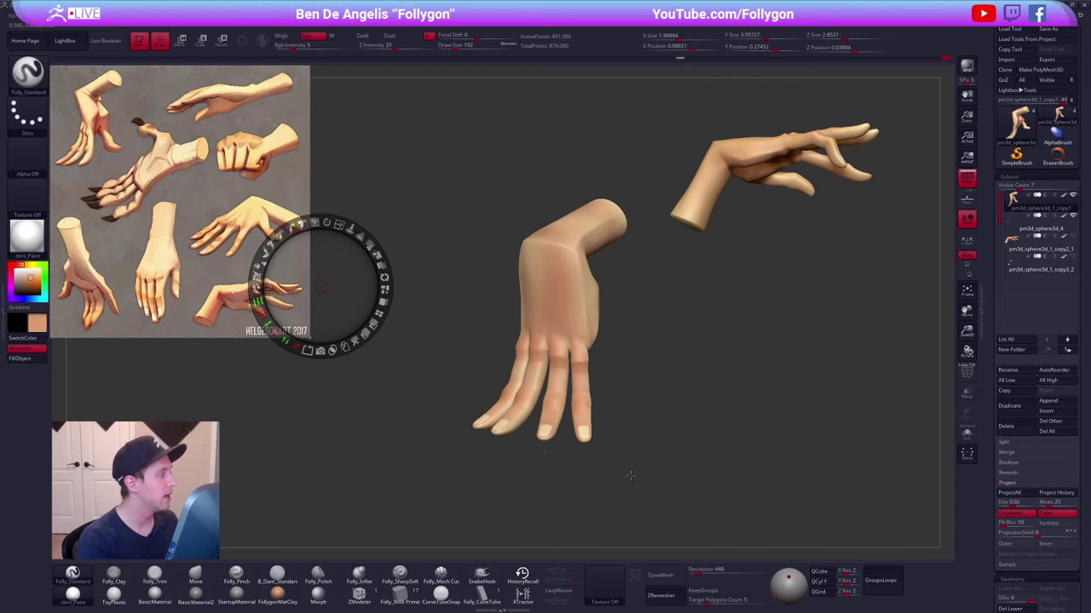
key(z)
- Sample a skin tone from the back of the hand and shift it to a saturated red, with draw size 306
key(c)
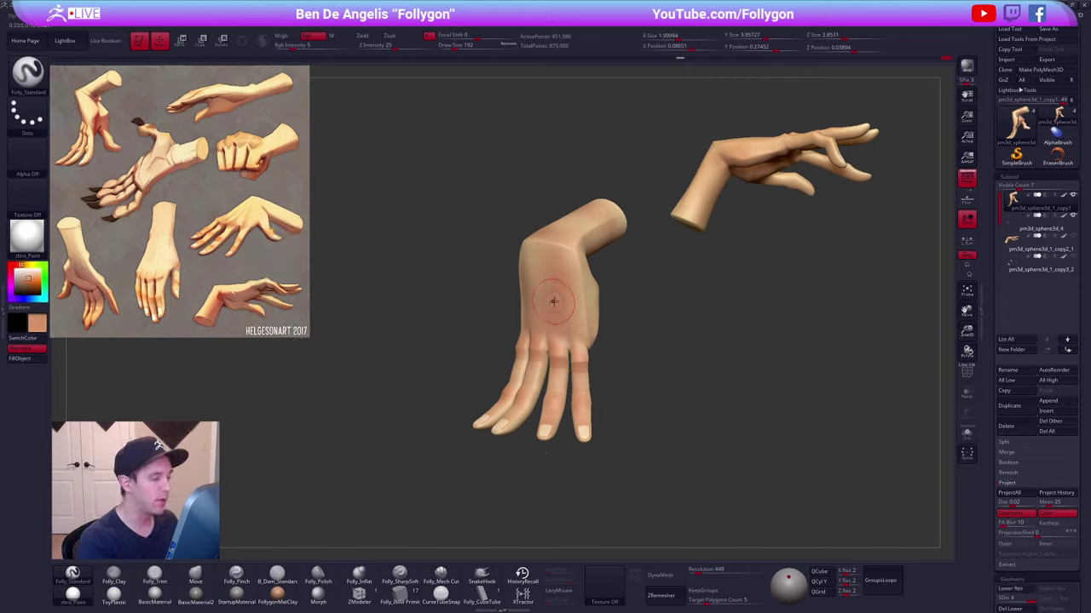
key(space)
drag(554, 304, 562, 305)
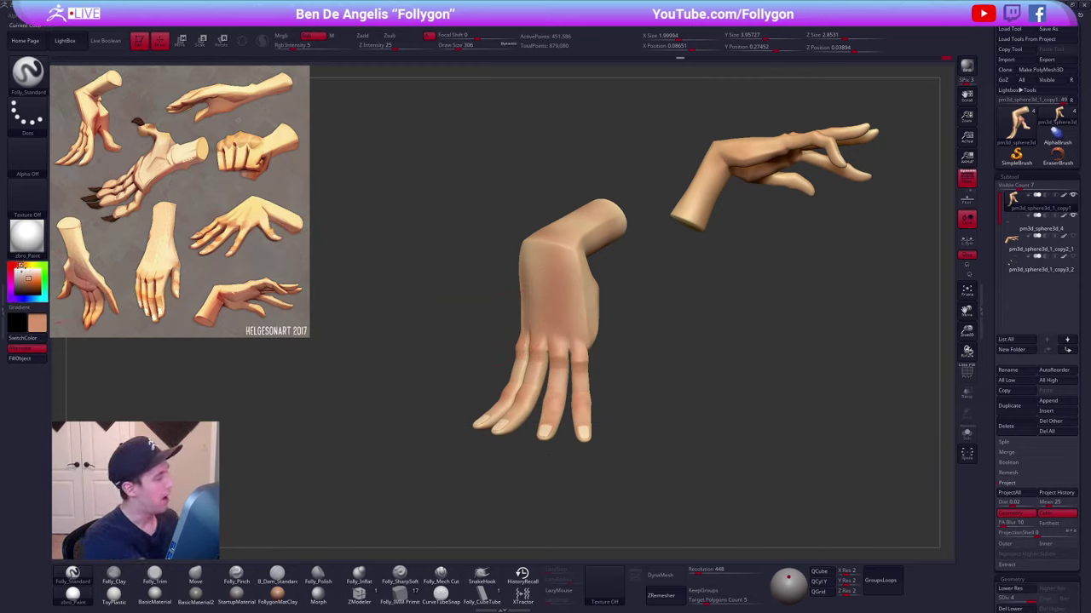
click(11, 265)
drag(32, 284, 32, 281)
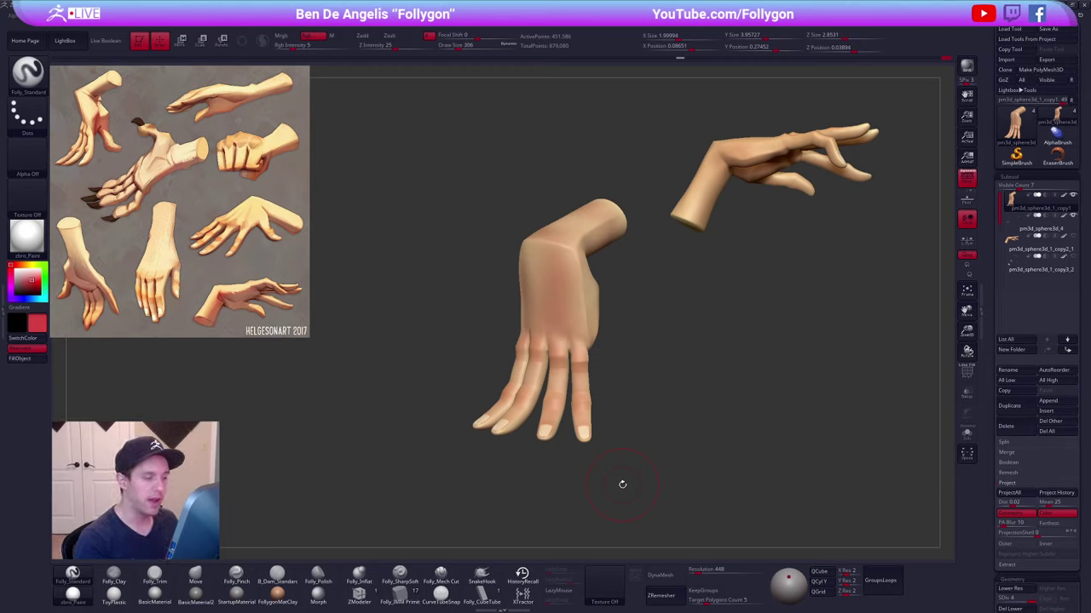
- Enlarge the brush and brush the saturated red over the thumb base and thumb side of the downward-pointing hand
mouse_move(602, 403)
mouse_down()
mouse_move(644, 322)
mouse_move(599, 299)
mouse_up()
key(s)
key(s)
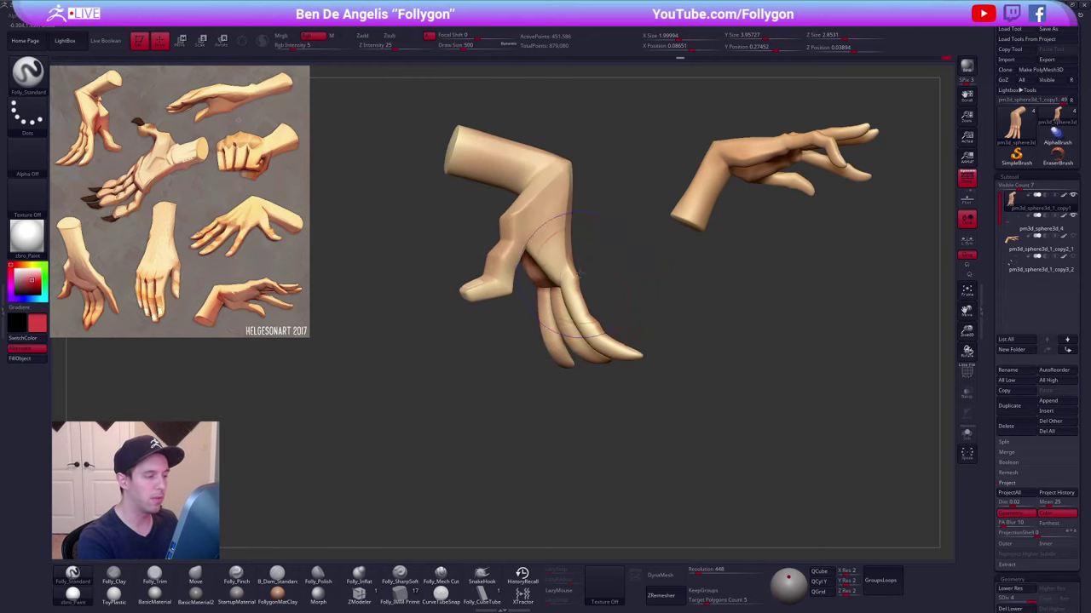
key(shift+d)
key(shift+d)
key(shift+d)
key(s)
key(d)
key(d)
key(d)
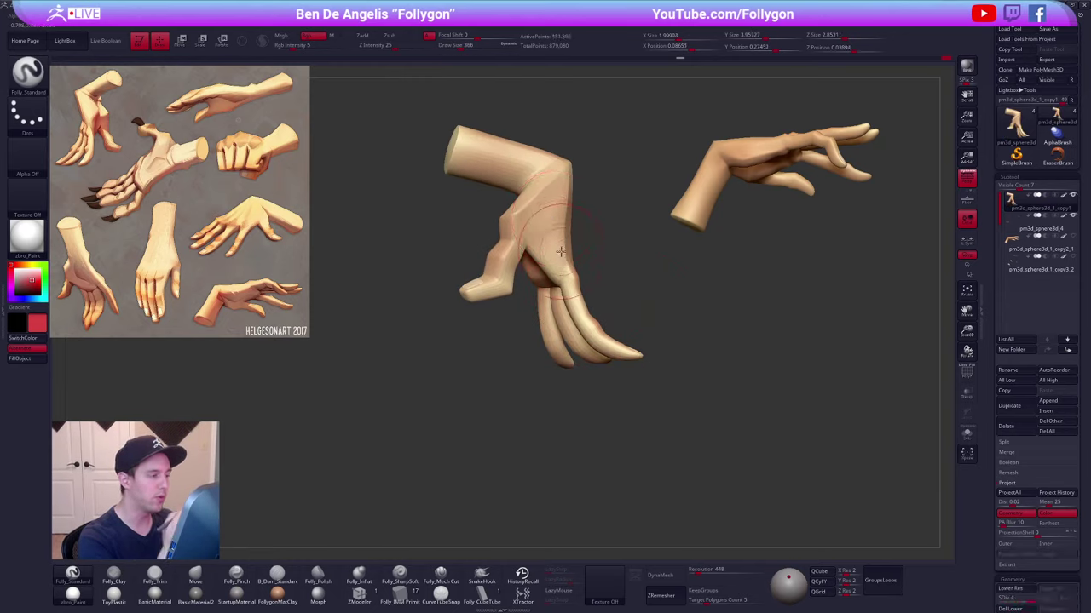
drag(505, 247, 526, 231)
key(s)
drag(527, 231, 524, 231)
- Reduce the draw size to 335 and tint the index finger's joints red
mouse_move(524, 231)
ctrl+right_down()
mouse_move(536, 236)
mouse_move(552, 318)
mouse_move(522, 340)
ctrl+right_up()
key(space)
drag(554, 375, 550, 375)
right_drag(569, 340, 600, 330)
right_drag(705, 377, 646, 380)
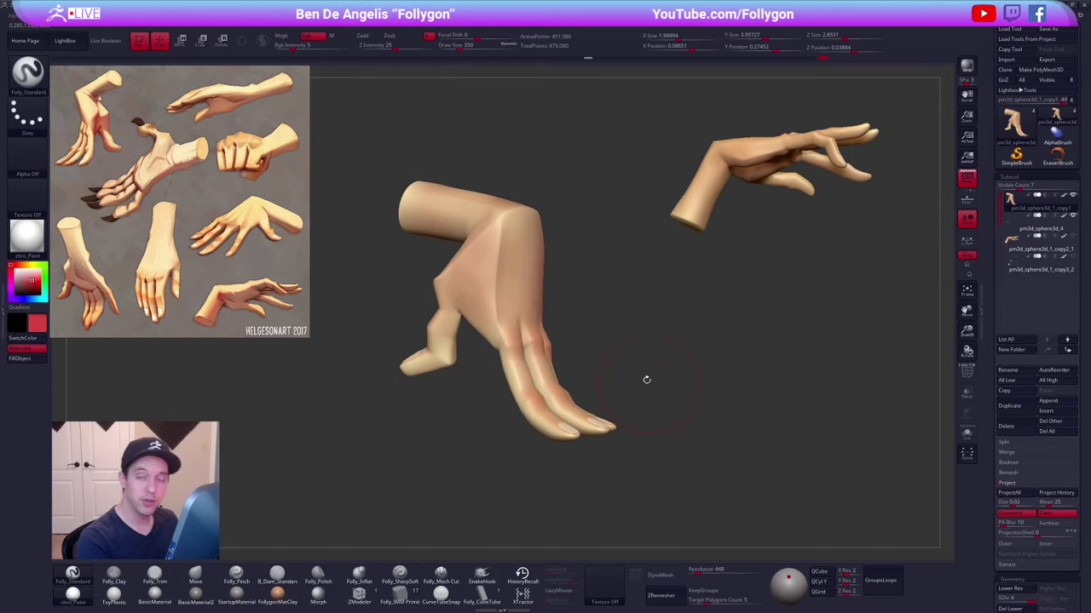
key(space)
drag(645, 375, 643, 375)
right_drag(645, 375, 579, 380)
drag(525, 394, 515, 354)
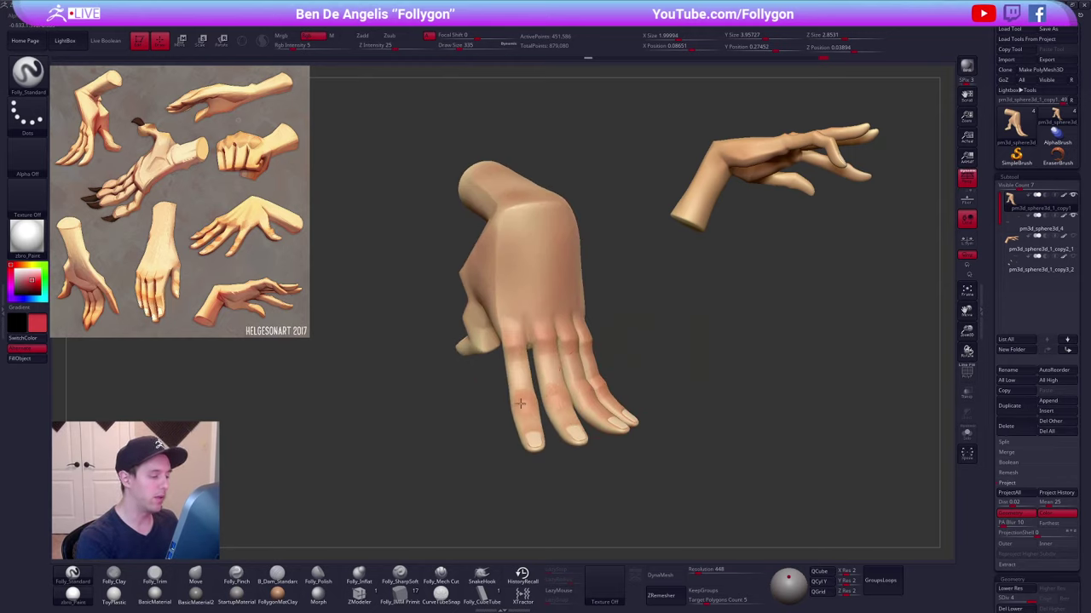
- Tint the knuckles and joints of the remaining fingers red on the back of the hand
right_drag(568, 390, 502, 380)
drag(551, 343, 556, 347)
drag(557, 393, 600, 394)
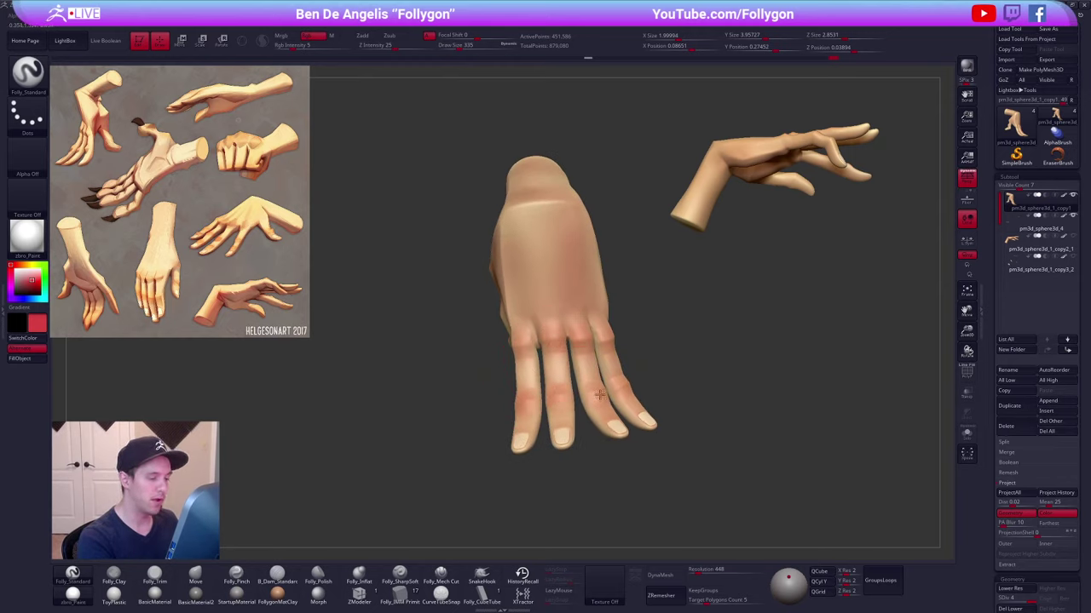
right_drag(600, 395, 553, 385)
drag(620, 340, 629, 366)
- Brush the red tint over the fleshy areas of the palm
right_drag(682, 372, 615, 375)
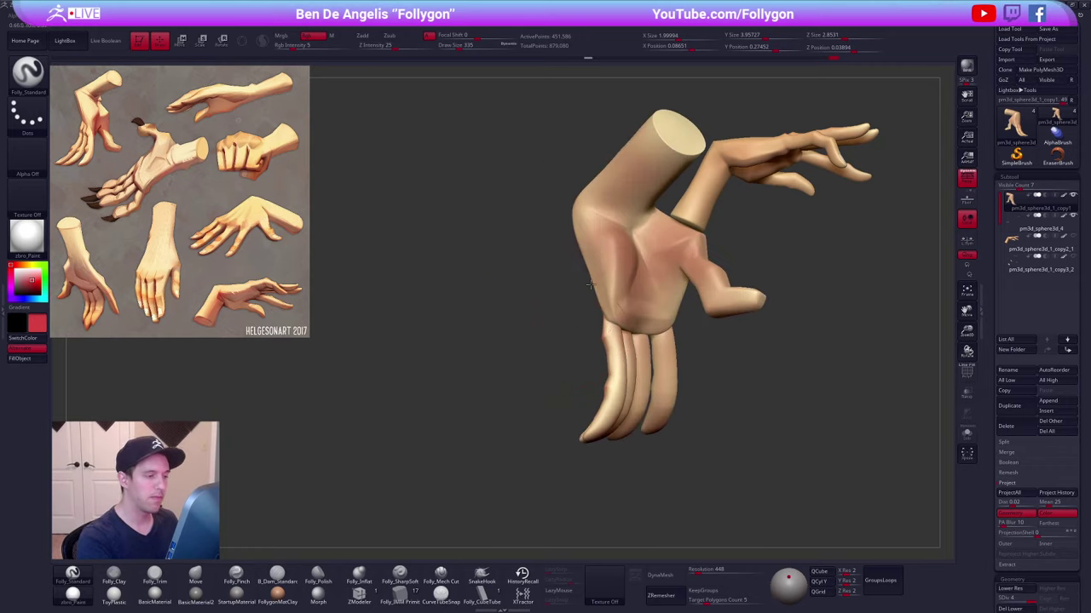
right_drag(622, 248, 546, 249)
drag(555, 280, 557, 331)
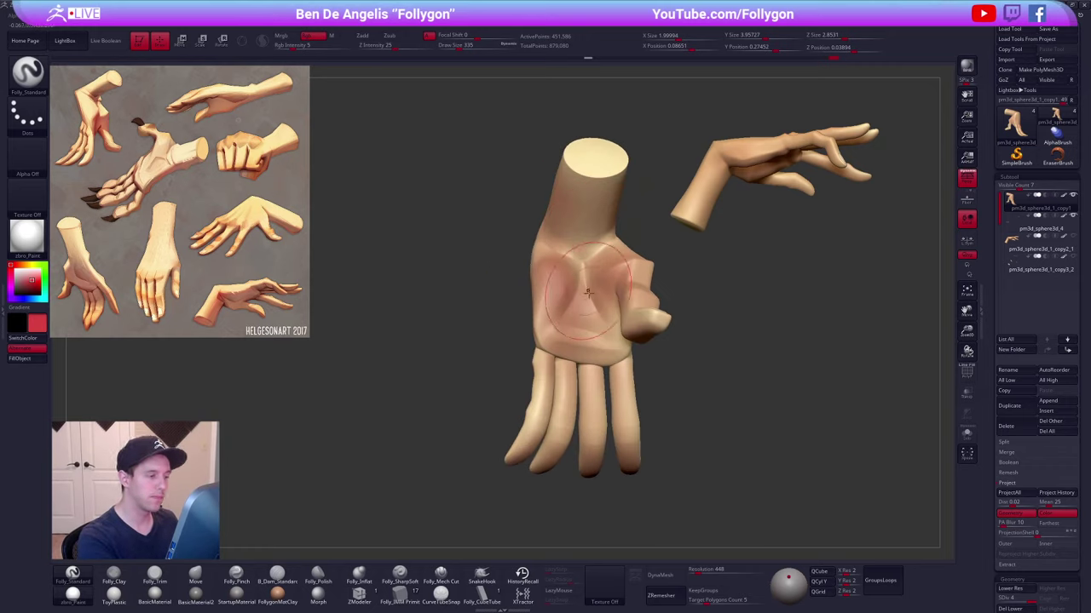
- Sample a pale yellow from the hand illustration reference and shift it to a slightly deeper, more saturated yellow
mouse_move(573, 239)
right_down()
mouse_move(579, 287)
mouse_move(577, 263)
right_up()
key(z)
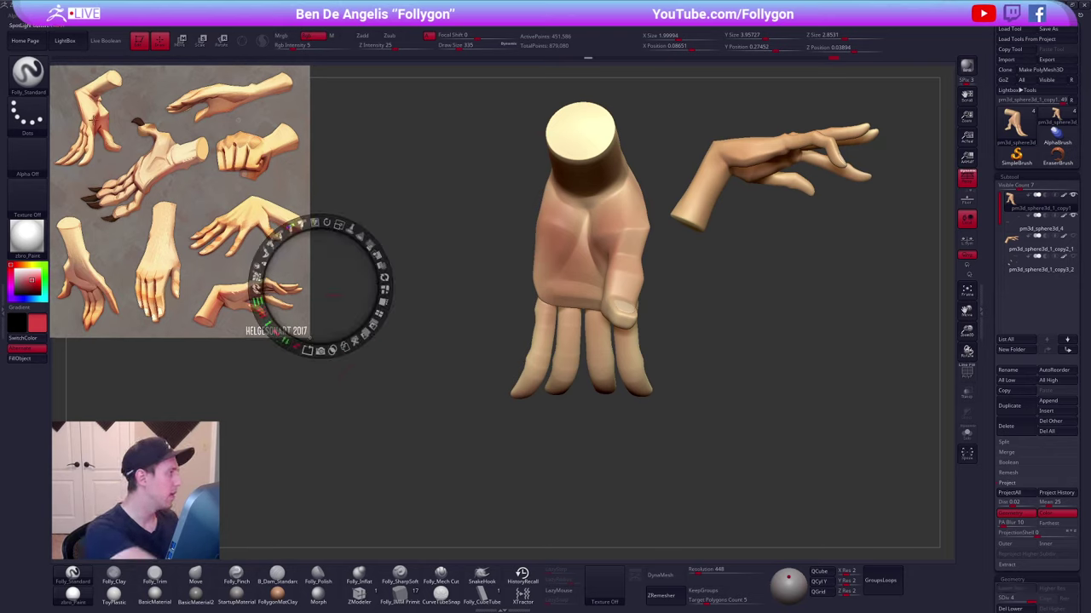
key(c)
key(z)
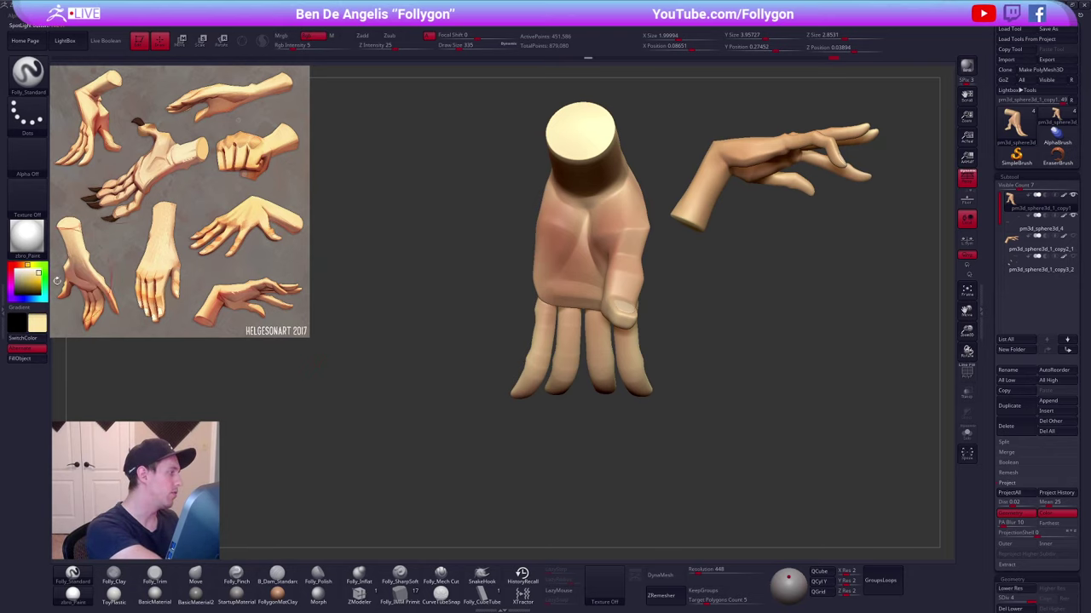
click(36, 276)
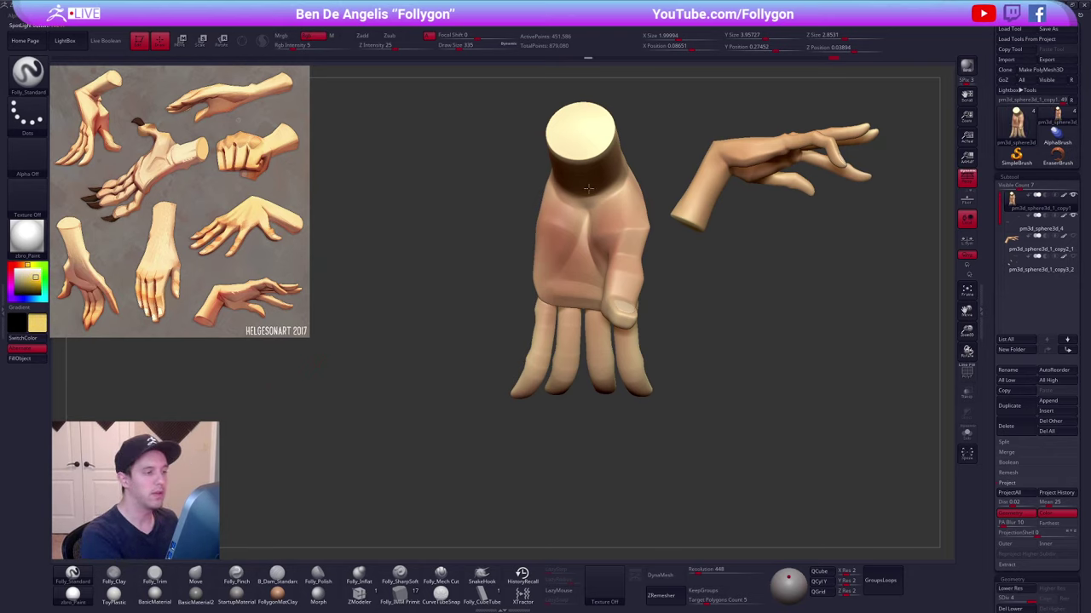
- Sample a warm peach tone from the palm and brush it along the palm side of the fingers at draw size 397
mouse_move(587, 188)
right_down()
mouse_move(601, 159)
mouse_move(584, 209)
right_up()
key(c)
key(space)
drag(573, 266, 578, 267)
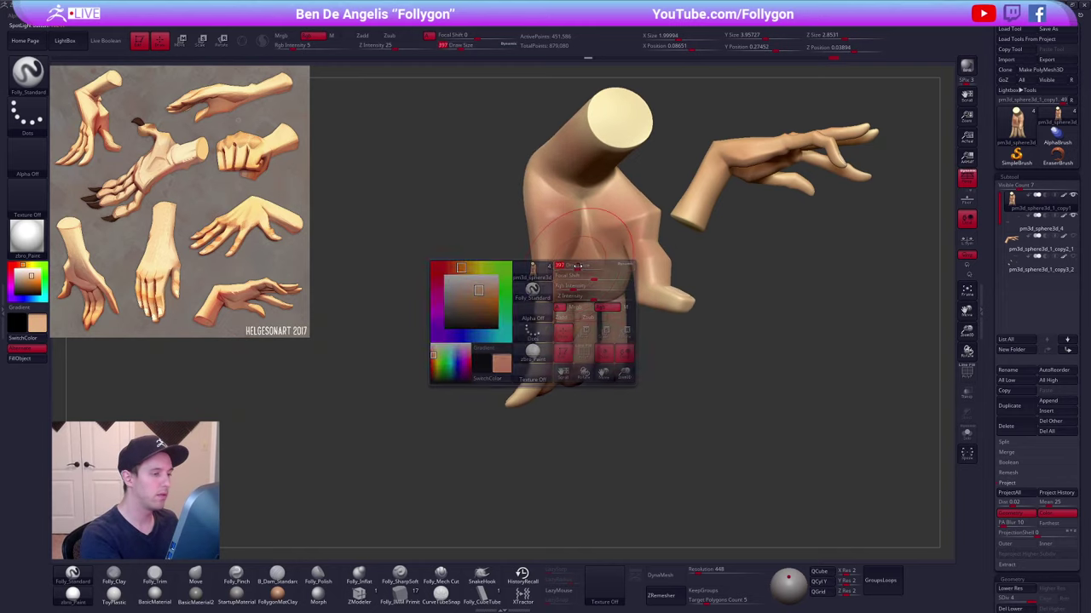
right_drag(564, 263, 615, 247)
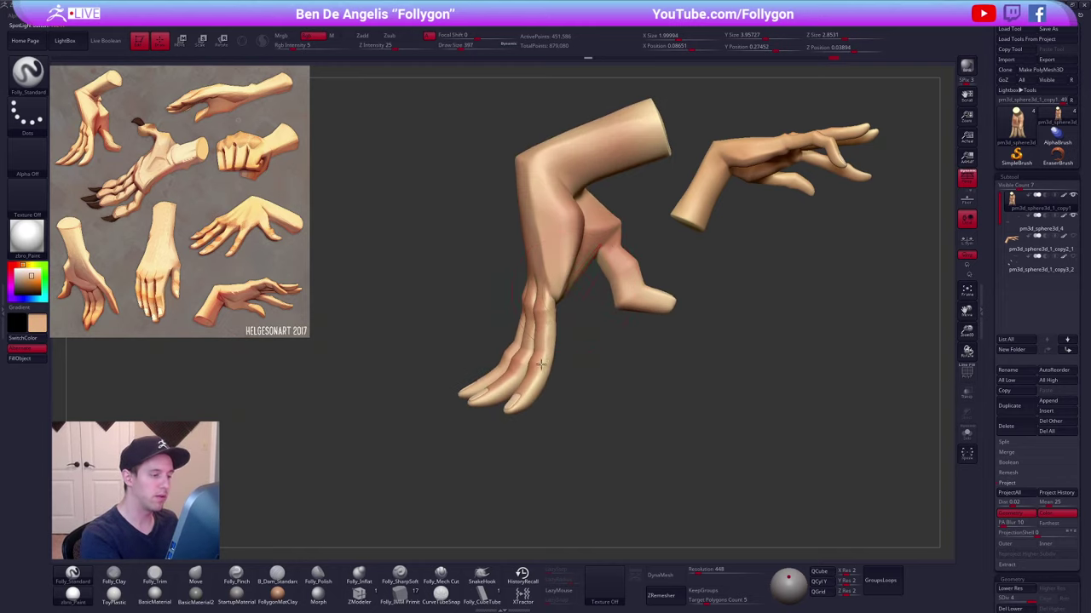
right_drag(528, 401, 528, 371)
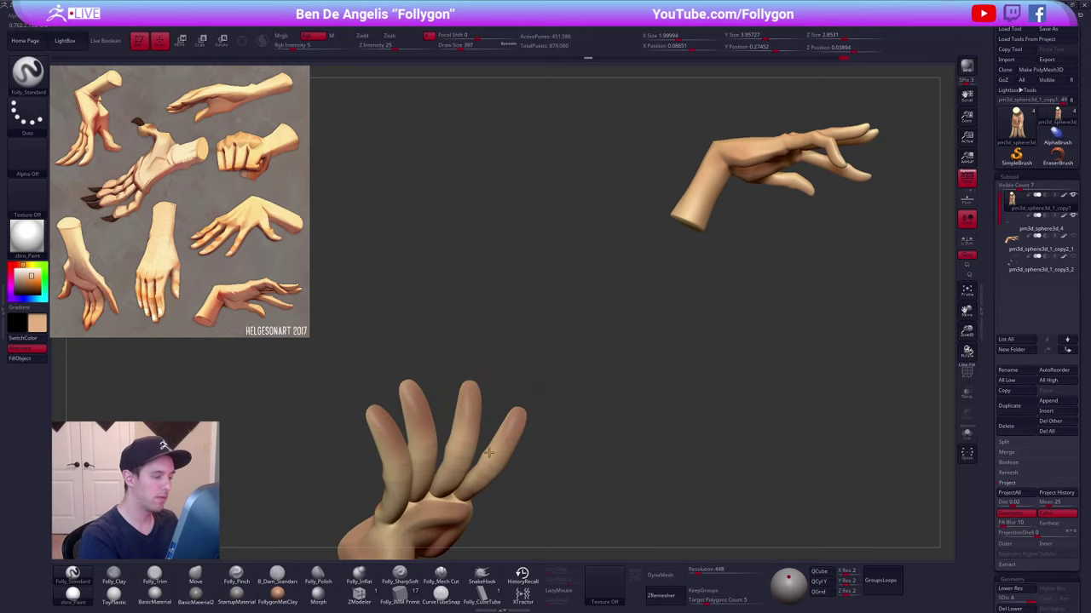
drag(505, 443, 514, 417)
mouse_move(528, 426)
right_down()
mouse_move(539, 354)
mouse_move(527, 334)
right_up()
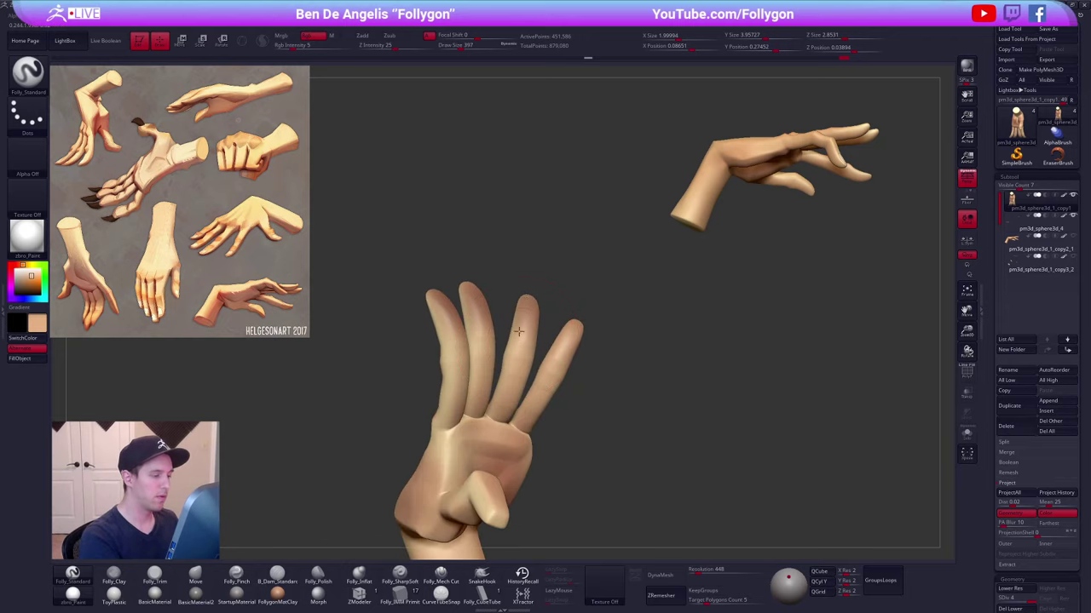
- Undo the last colour strokes on the fingers
key(ctrl+z)
key(ctrl+z)
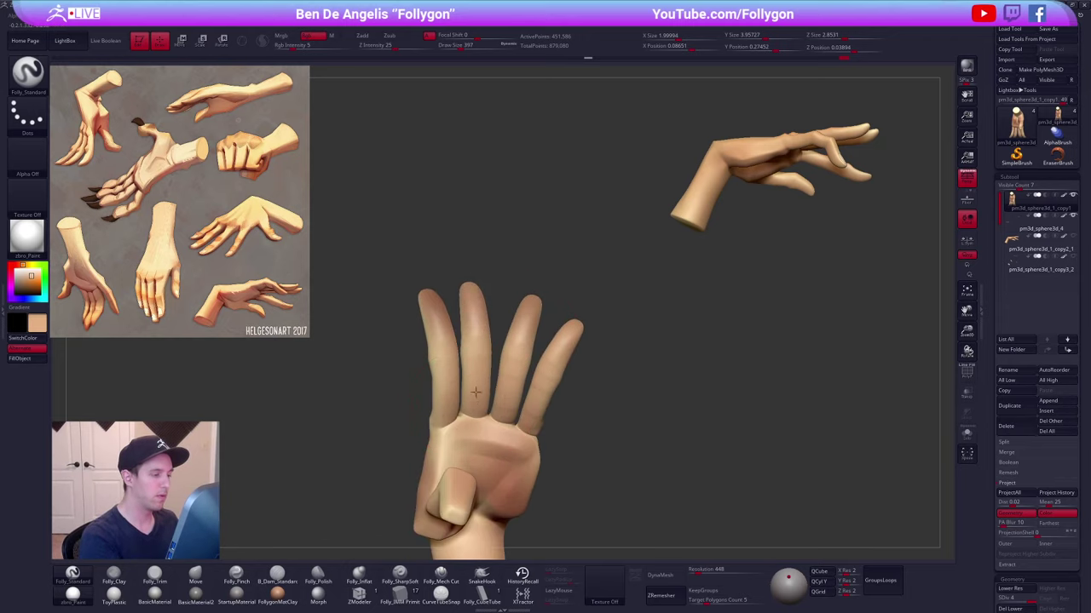
key(ctrl+z)
key(ctrl+z)
key(ctrl+z)
key(ctrl+z)
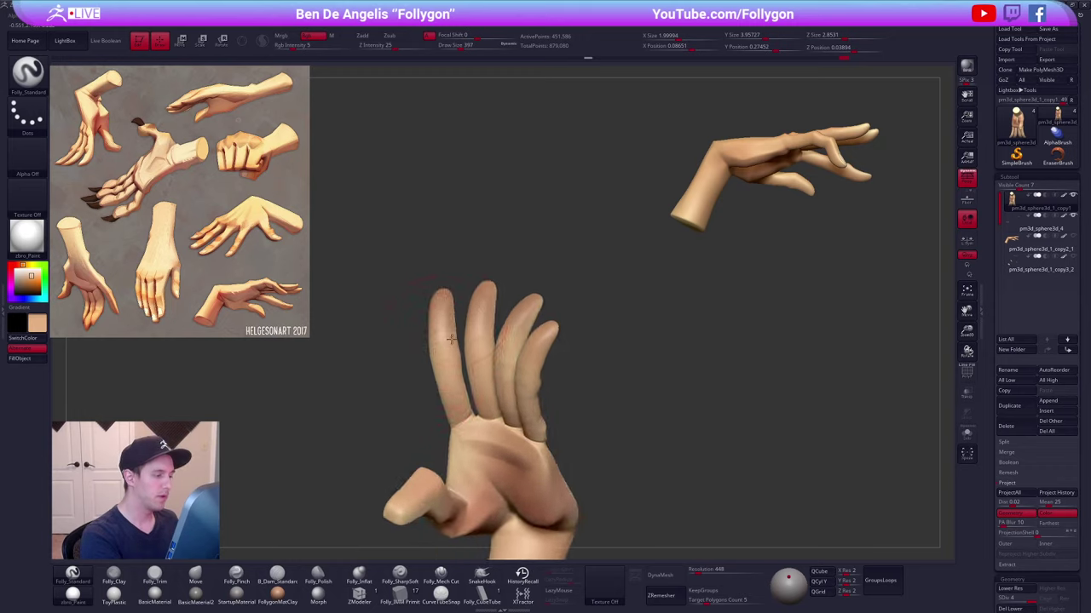
key(ctrl+z)
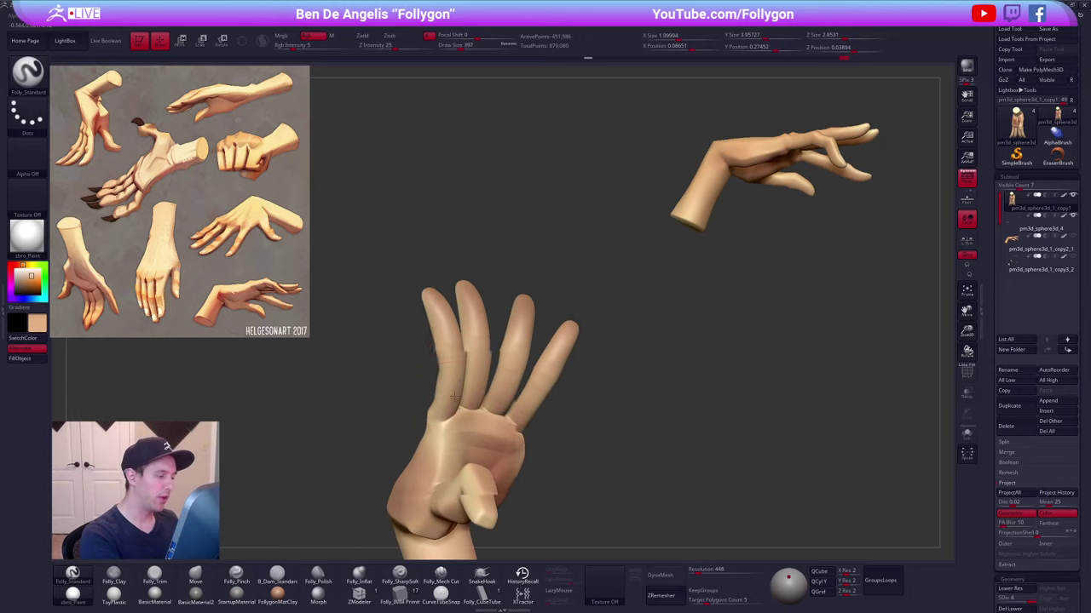
- Touch up the palm and back of the hand with the peach tone, undoing the unwanted strokes
alt+right_drag(468, 426, 534, 322)
right_drag(478, 355, 504, 300)
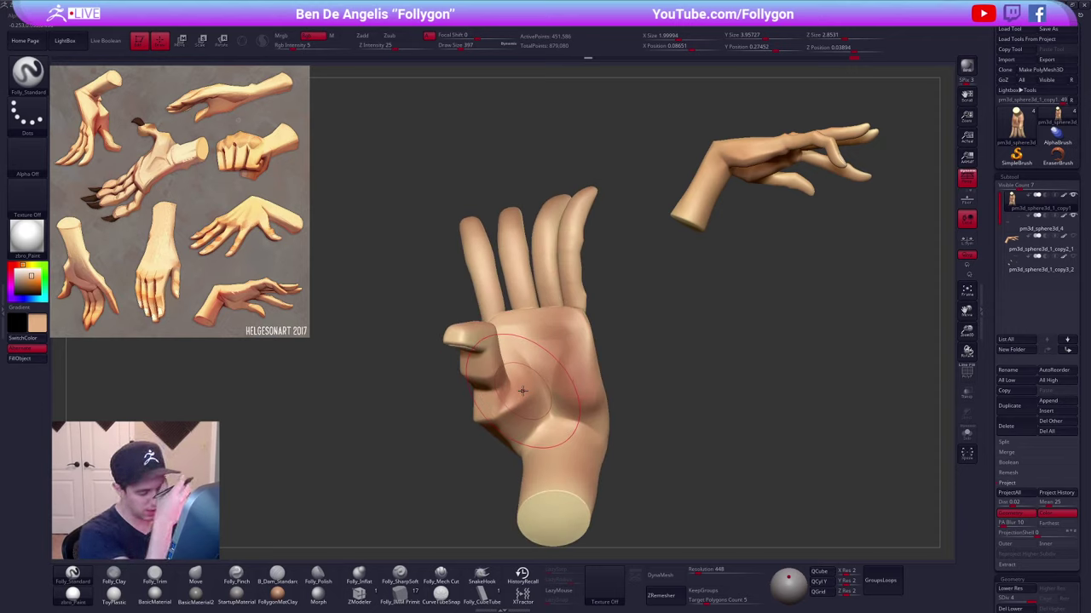
key(ctrl+z)
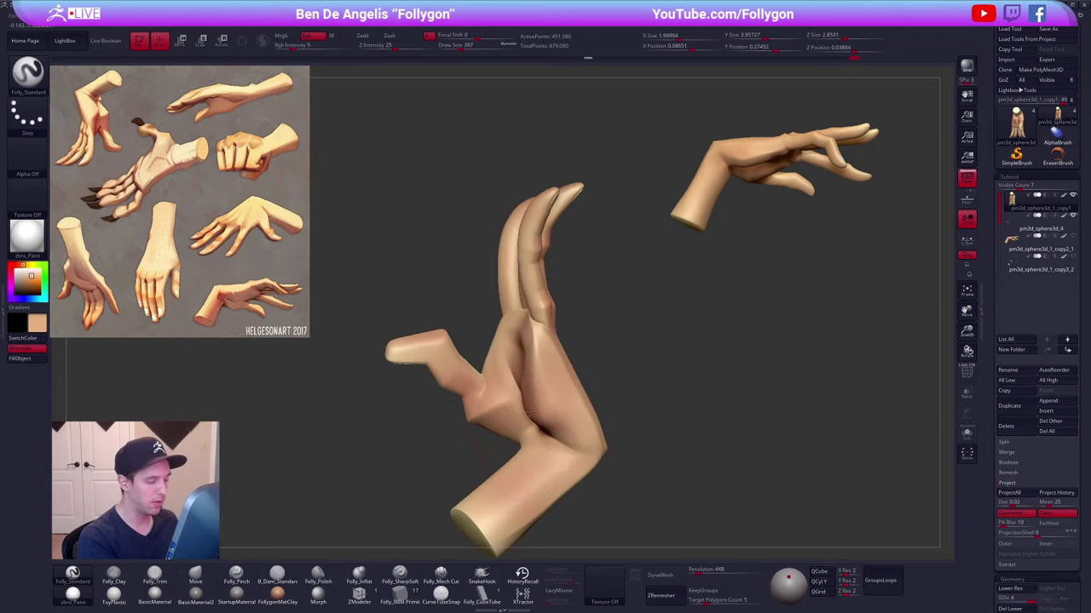
right_drag(525, 372, 514, 322)
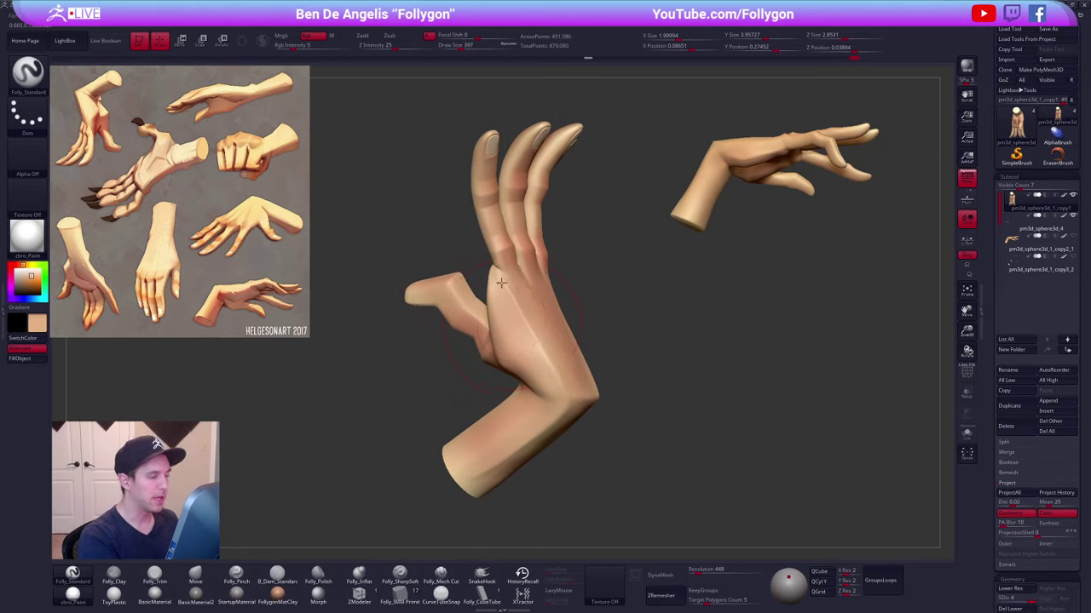
key(ctrl+z)
key(ctrl+z)
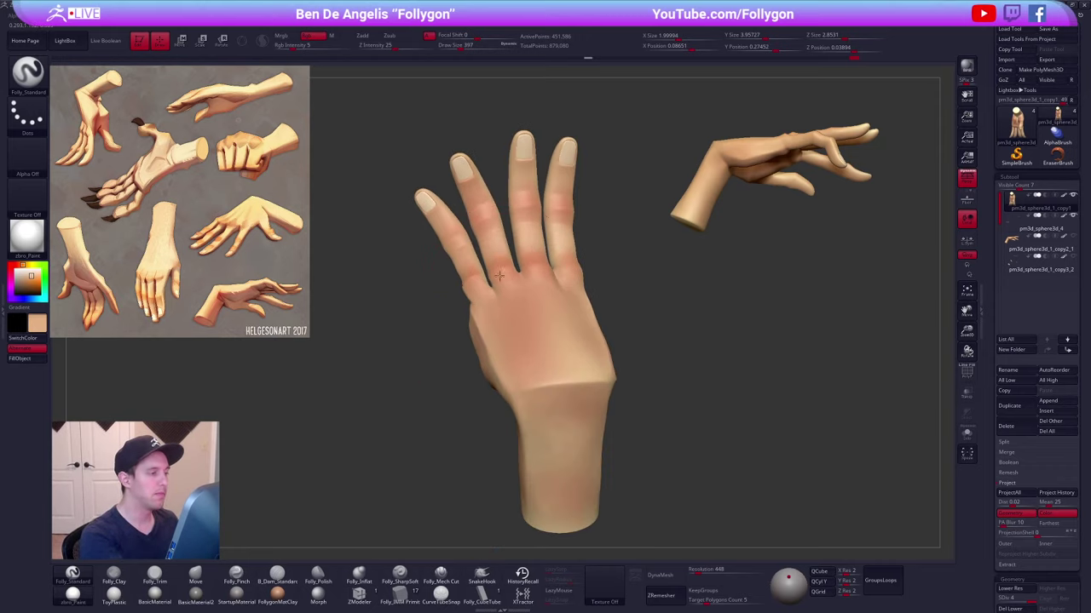
key(ctrl+z)
key(ctrl+z)
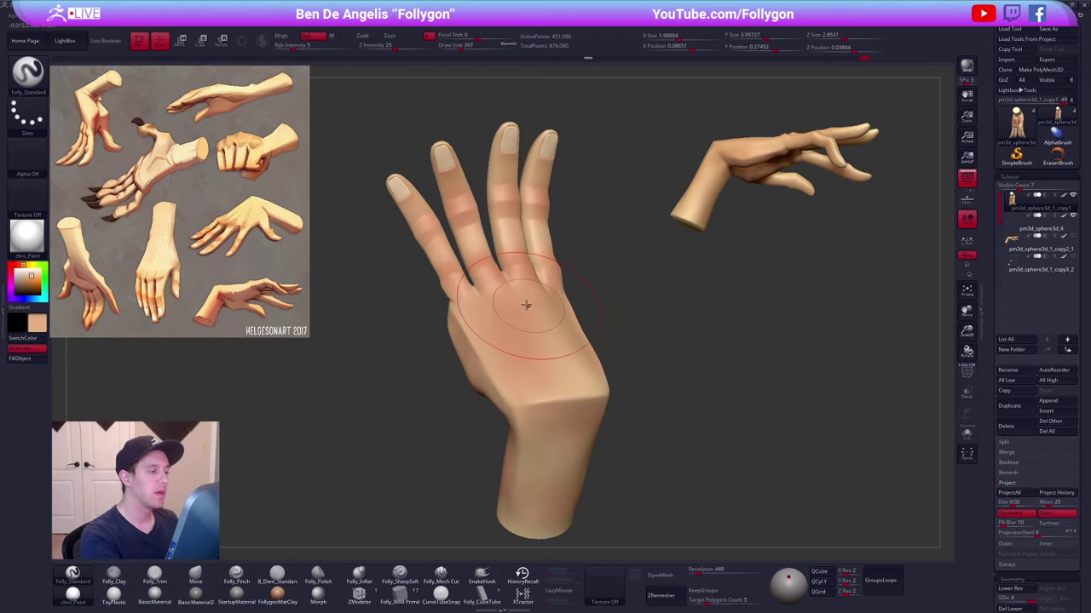
- At subdivision level 2 and draw size 181, build up the base of the index finger with the Folly_Clay brush and smooth it
right_drag(455, 320, 494, 316)
key(shift+d)
key(shift+d)
key(space)
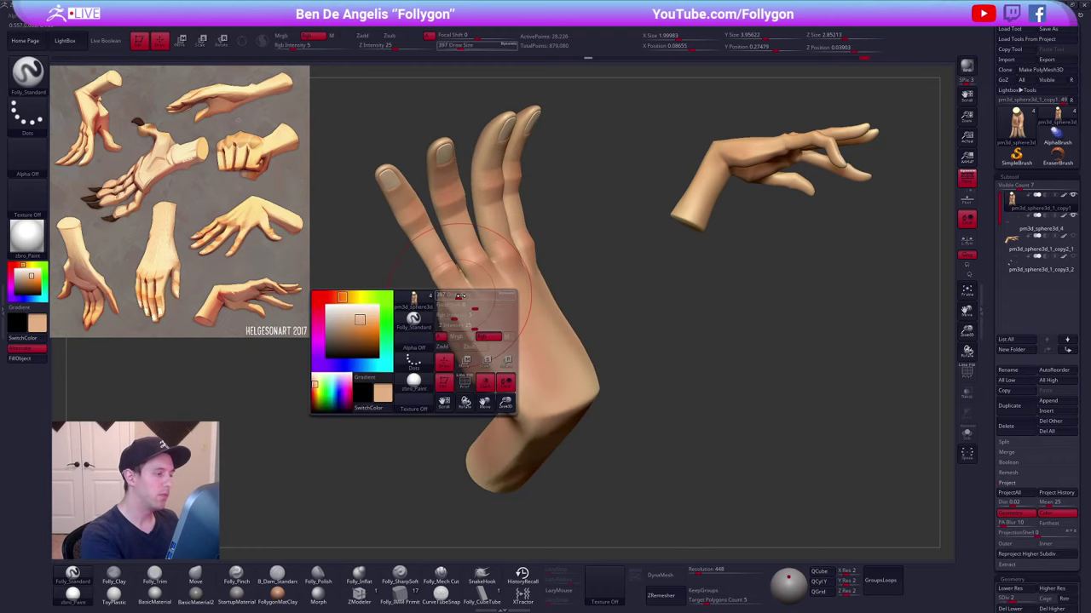
drag(475, 332, 460, 332)
mouse_move(426, 328)
right_down()
mouse_move(483, 329)
mouse_move(452, 307)
right_up()
key(space)
drag(460, 322, 450, 322)
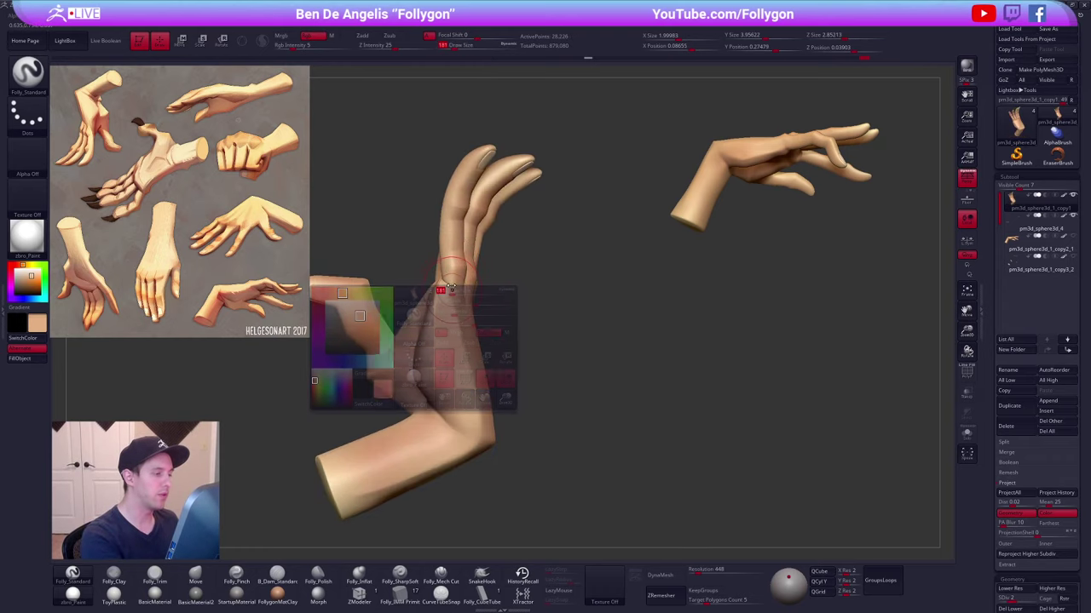
mouse_move(450, 322)
alt+right_down()
mouse_move(497, 319)
mouse_move(494, 294)
alt+right_up()
key(2)
mouse_move(491, 299)
mouse_down()
mouse_move(506, 280)
mouse_move(503, 296)
mouse_up()
right_drag(504, 296, 535, 289)
mouse_move(511, 286)
shift+mouse_down()
mouse_move(503, 275)
mouse_move(502, 307)
shift+mouse_up()
mouse_move(502, 307)
right_down()
mouse_move(474, 298)
mouse_move(540, 314)
mouse_move(431, 303)
right_up()
- Adjust the hand's shape around the finger bases and outer palm edge with the Move brush, working up from subdivision level 1 to 3
key(4)
key(shift+d)
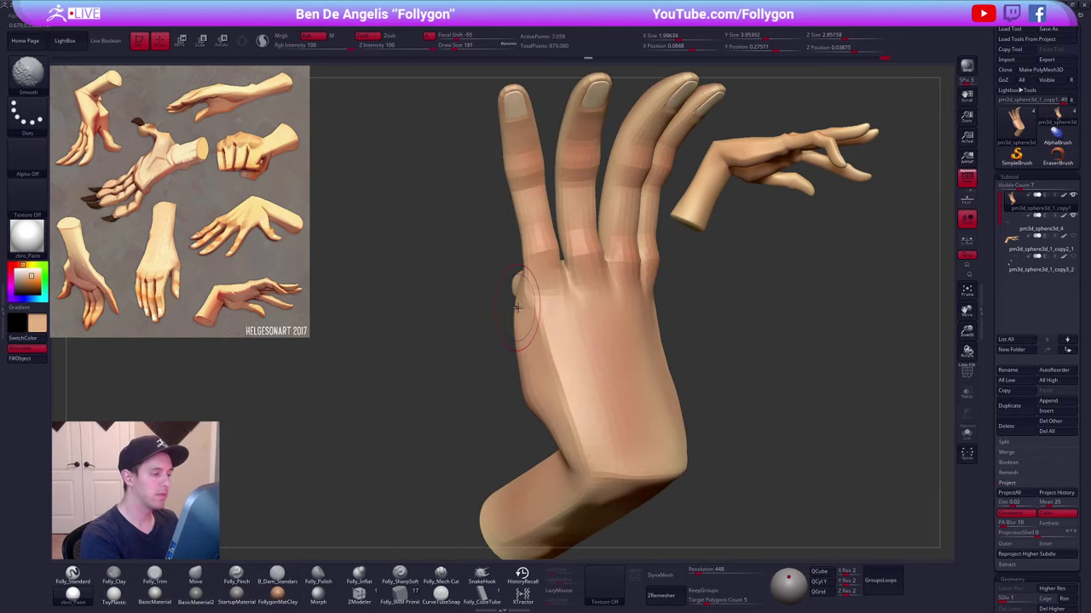
right_drag(516, 313, 557, 312)
key(d)
key(space)
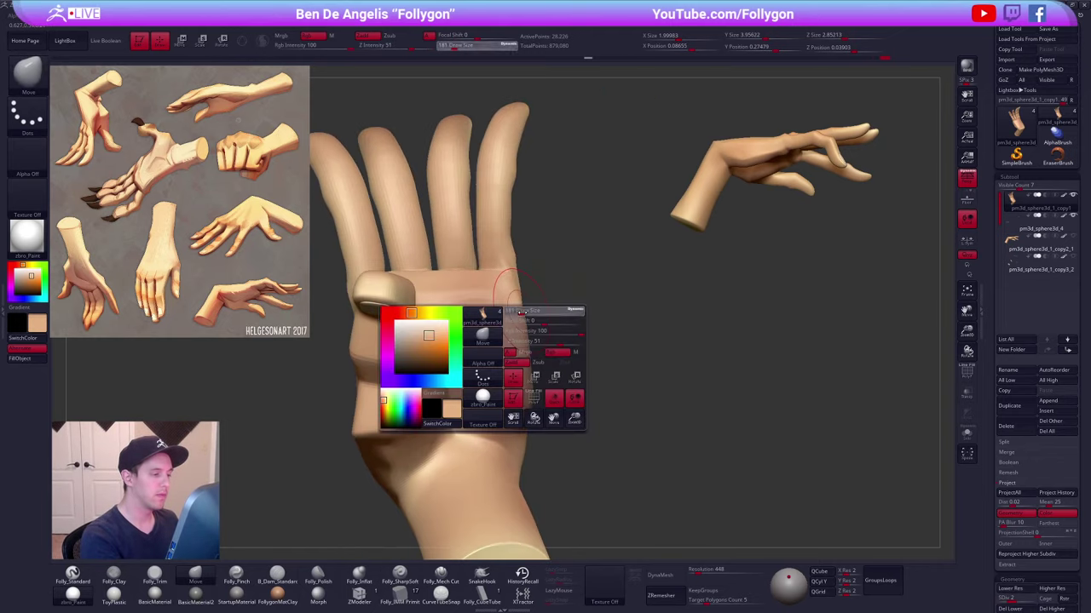
drag(518, 326, 524, 325)
right_drag(525, 326, 485, 323)
key(d)
key(space)
drag(530, 301, 525, 301)
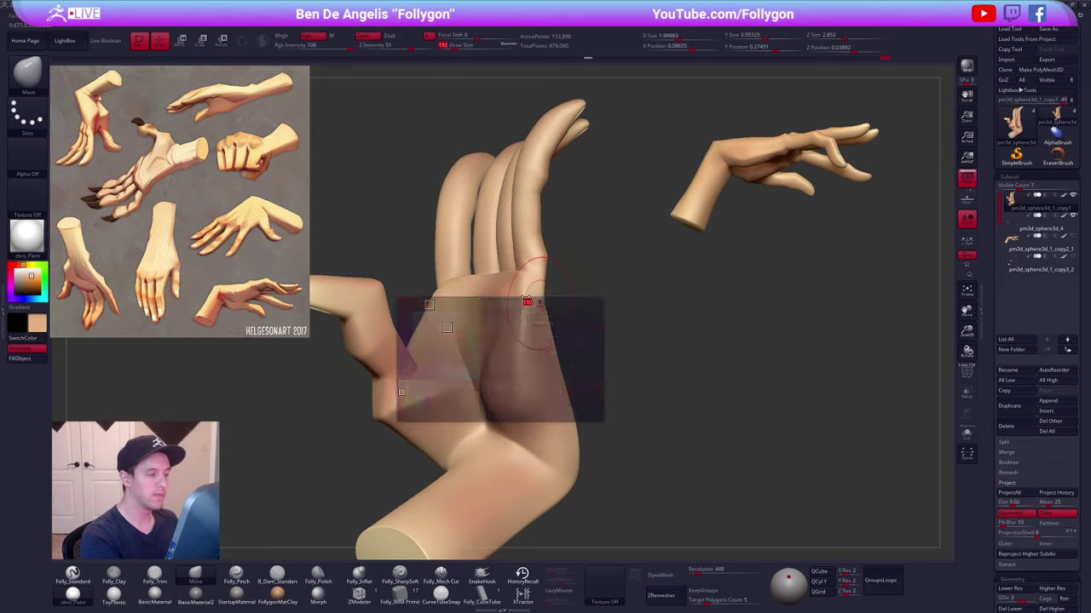
- Try a Folly_Mech Cut stroke on the pinky side of the palm, undo it and smooth the area
click(446, 573)
right_drag(501, 405, 504, 377)
key(ctrl+z)
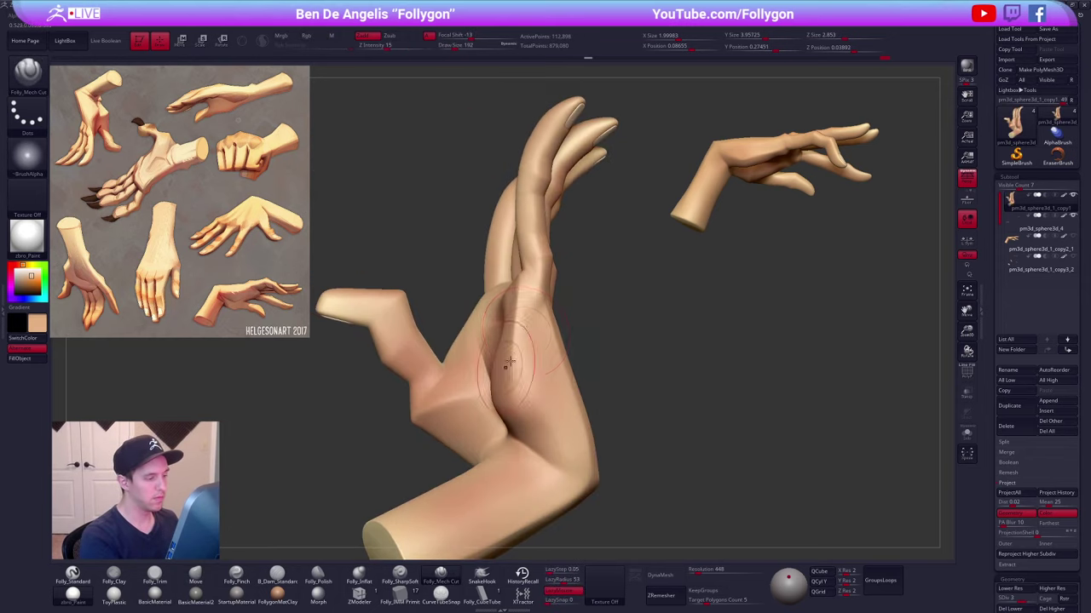
shift+drag(521, 305, 521, 312)
mouse_move(521, 312)
right_down()
mouse_move(489, 304)
mouse_move(549, 260)
mouse_move(563, 300)
mouse_move(511, 288)
right_up()
- Reshape the knuckle area and finger bases with the Move brush at subdivision level 1, with draw size 239
key(shift+d)
key(shift+d)
mouse_move(576, 279)
right_down()
mouse_move(515, 309)
mouse_move(540, 318)
mouse_move(519, 312)
right_up()
key(space)
drag(516, 305, 521, 304)
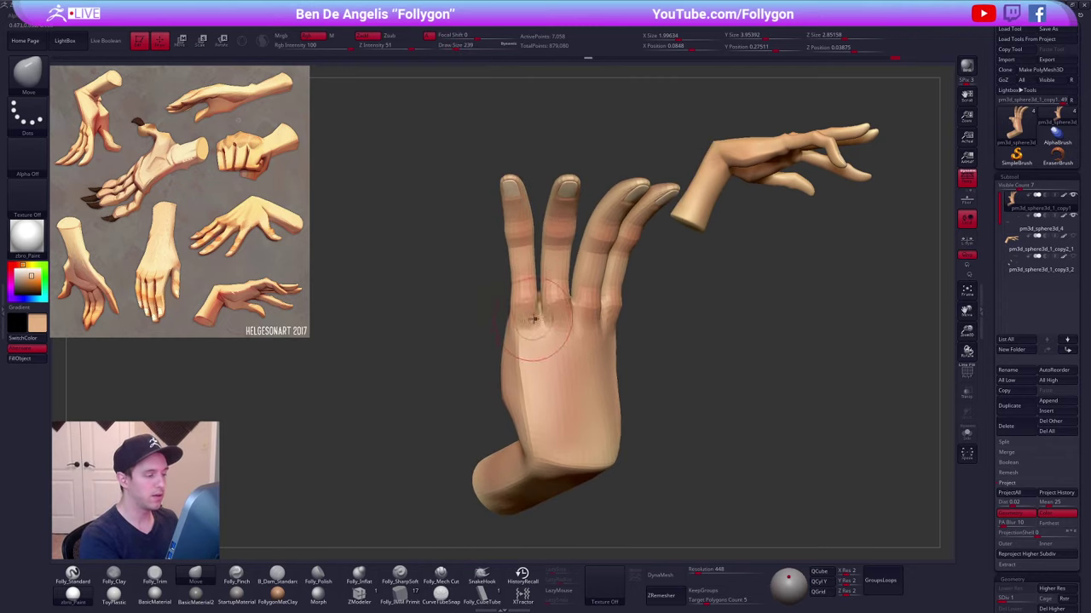
mouse_move(536, 312)
right_down()
mouse_move(563, 311)
mouse_move(555, 305)
right_up()
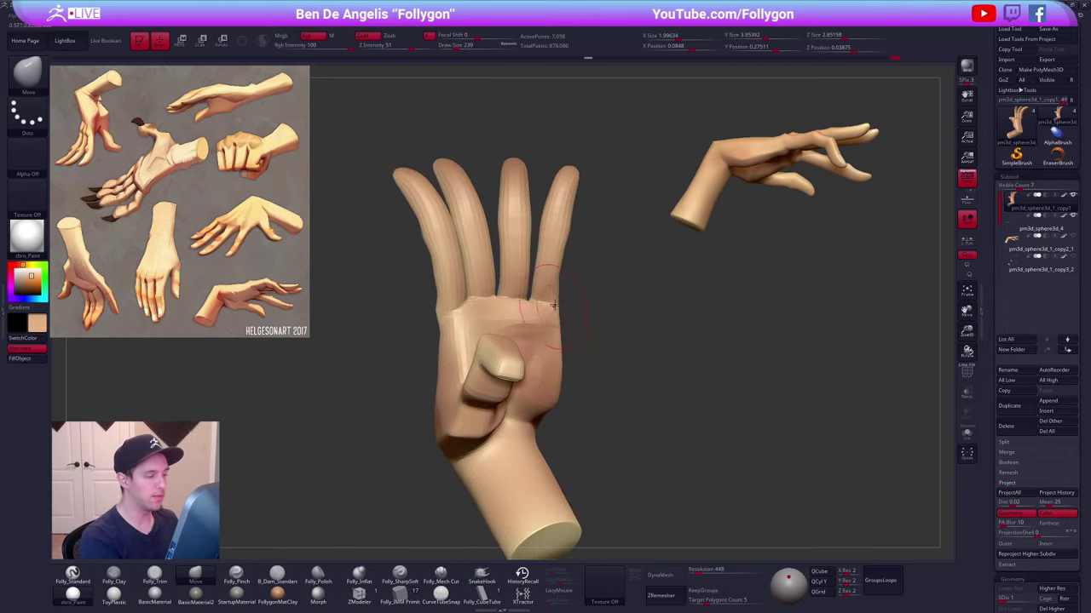
- Mask the fingers, invert the mask to protect the palm, and adjust the finger bases with the Move brush
key(ctrl)
mouse_move(381, 326)
ctrl+mouse_down()
mouse_move(611, 125)
mouse_move(639, 200)
ctrl+mouse_up()
mouse_move(522, 309)
right_down()
mouse_move(574, 316)
mouse_move(563, 325)
right_up()
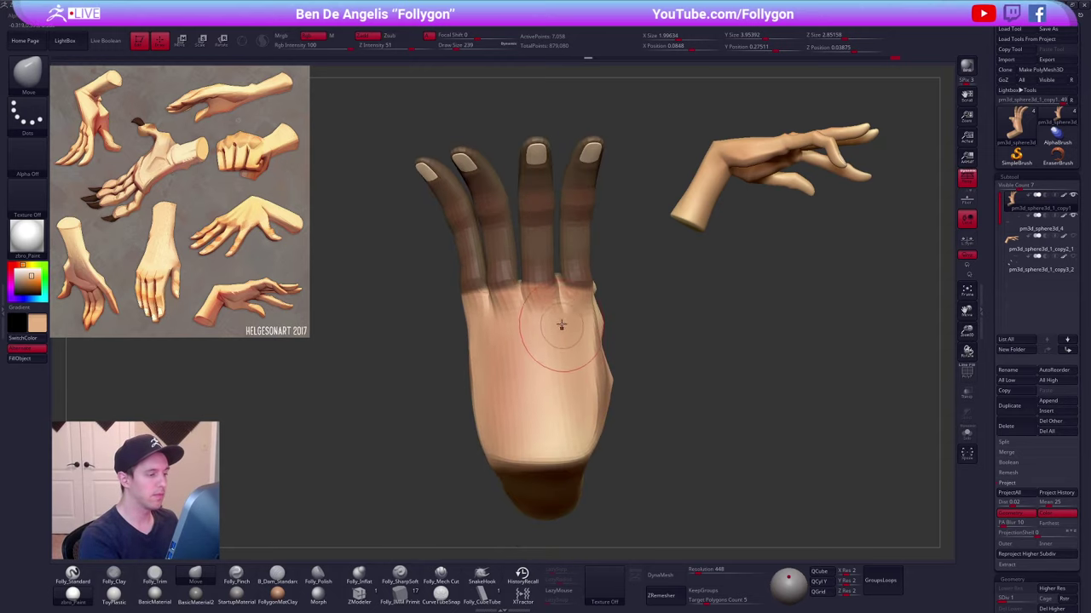
ctrl+click(604, 283)
key(space)
drag(568, 291, 576, 292)
right_drag(570, 296, 482, 300)
key(space)
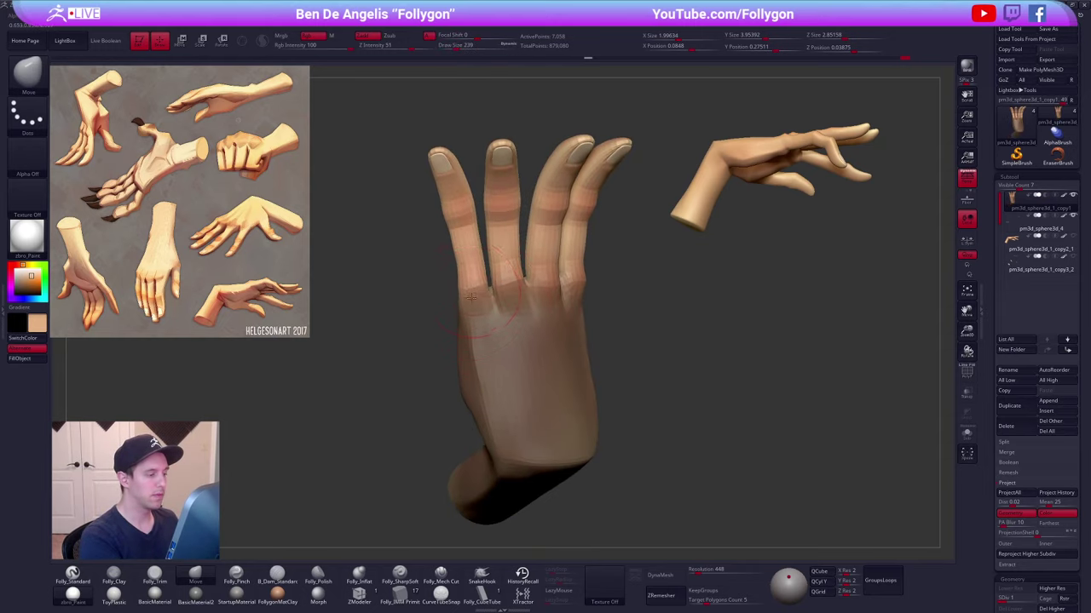
- Build up the outer edge of the hand below the pinky knuckle with the Folly_Clay brush, reducing the draw size to 181
mouse_move(500, 300)
right_down()
mouse_move(582, 281)
mouse_move(513, 300)
mouse_move(511, 311)
mouse_move(530, 305)
mouse_move(528, 324)
mouse_move(477, 318)
mouse_move(461, 335)
right_up()
key(2)
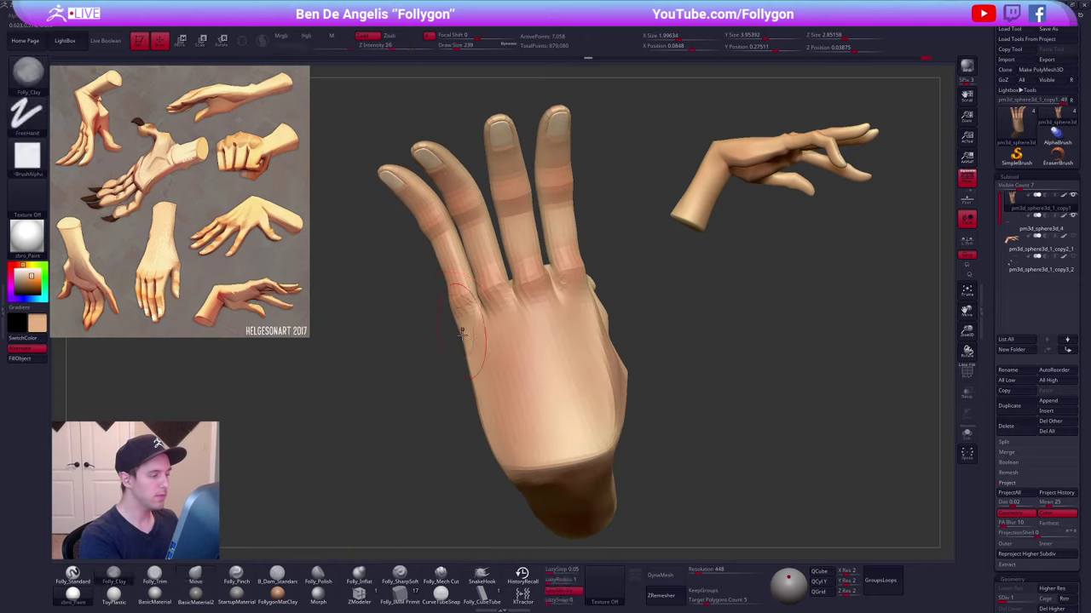
key(space)
drag(474, 334, 461, 335)
key(d)
- Refine the surface below the index finger knuckle with the Folly_Mech Cut brush at subdivision level 3
right_drag(427, 330, 517, 324)
click(440, 572)
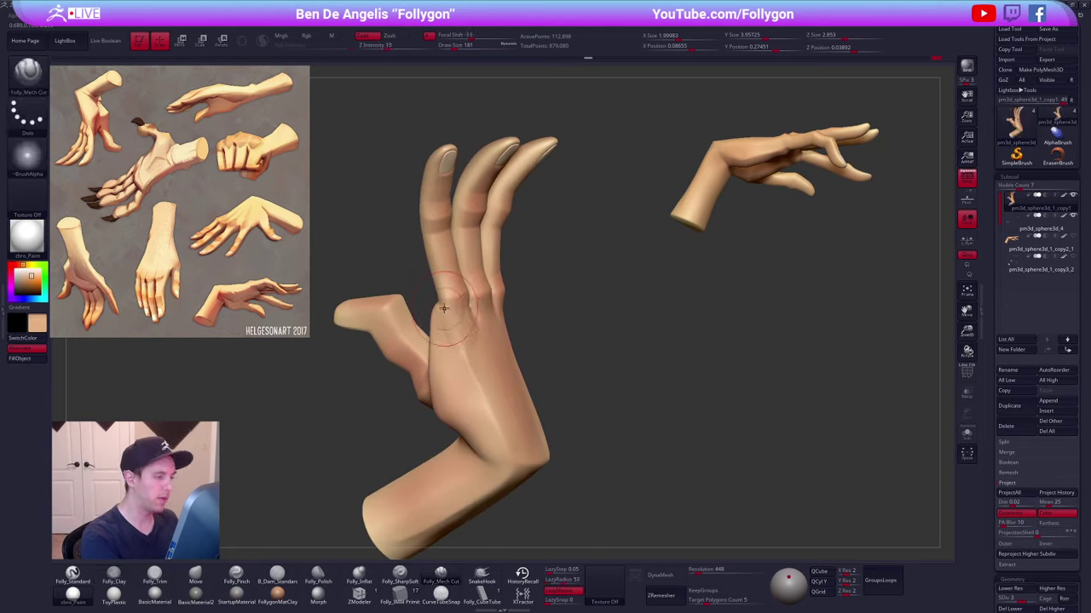
drag(485, 401, 488, 407)
mouse_move(471, 381)
right_down()
mouse_move(463, 349)
mouse_move(511, 372)
mouse_move(633, 391)
right_up()
- Raise the hand to subdivision level 4 and return to the Folly_Standard brush for colour painting
key(d)
mouse_move(676, 446)
right_down()
mouse_move(694, 499)
mouse_move(648, 475)
mouse_move(645, 388)
right_up()
key(1)
mouse_move(626, 343)
right_down()
mouse_move(635, 338)
mouse_move(577, 341)
right_up()
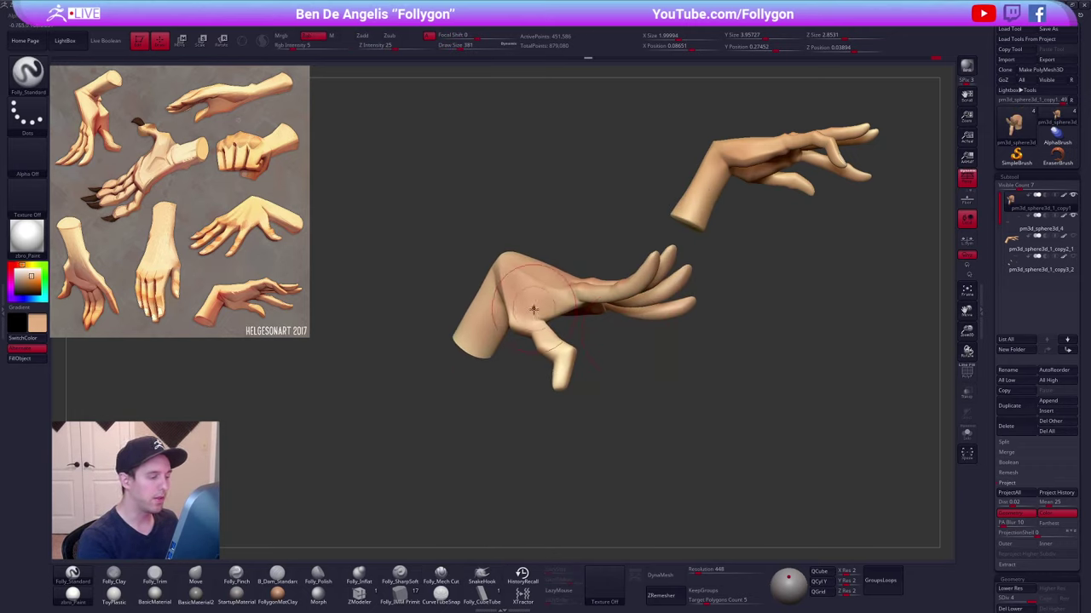
- Smooth the back of the hand and its transition into the wrist at subdivision level 3
mouse_move(533, 309)
right_down()
mouse_move(522, 371)
mouse_move(561, 314)
mouse_move(556, 267)
mouse_move(577, 312)
mouse_move(567, 298)
mouse_move(542, 307)
right_up()
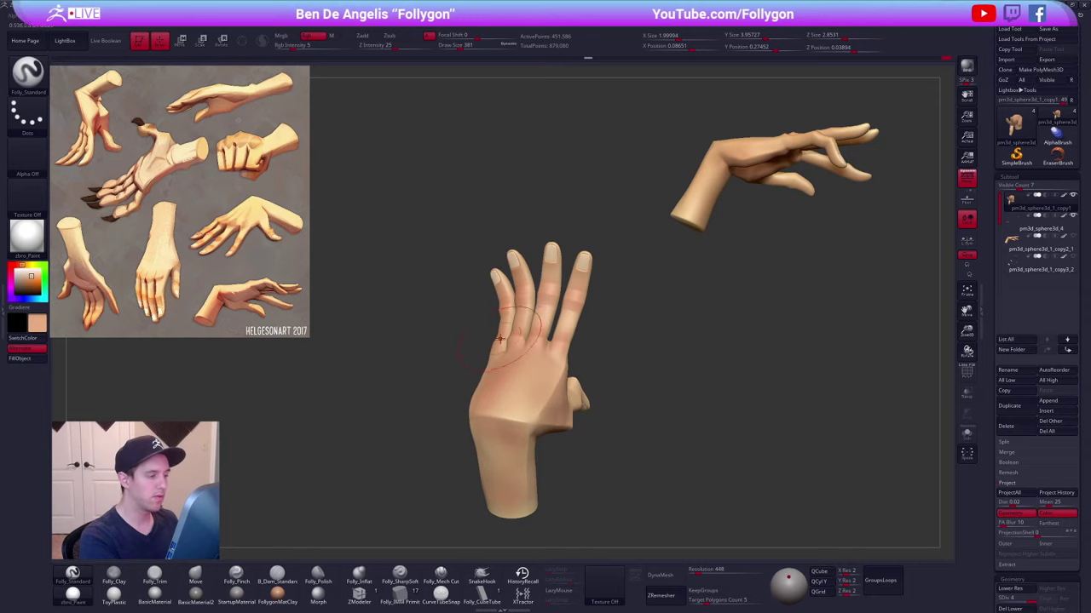
mouse_move(500, 339)
right_down()
mouse_move(526, 373)
mouse_move(550, 375)
right_up()
mouse_move(513, 380)
alt+right_down()
mouse_move(513, 313)
mouse_move(519, 328)
alt+right_up()
key(shift+d)
key(shift+d)
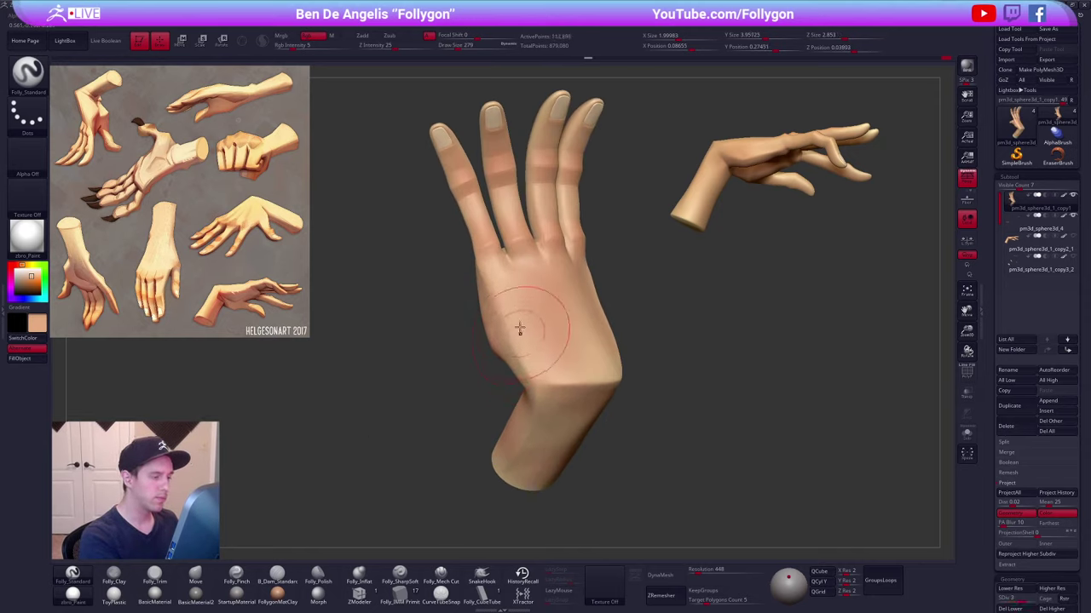
mouse_move(520, 328)
shift+mouse_down()
mouse_move(504, 316)
mouse_move(531, 368)
shift+mouse_up()
right_drag(531, 375, 493, 413)
shift+drag(546, 394, 570, 440)
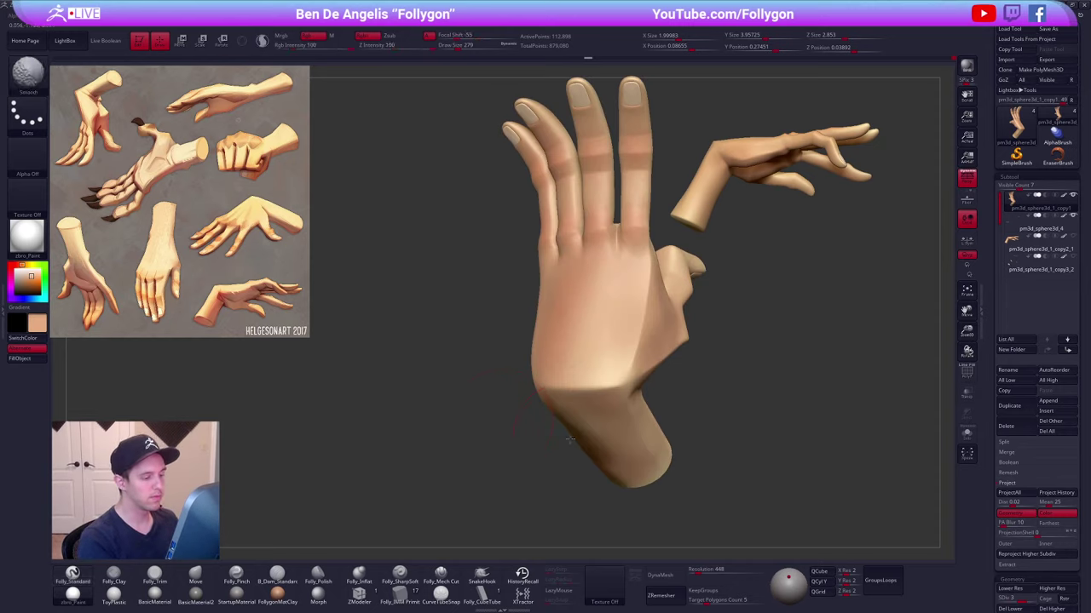
mouse_move(570, 440)
right_down()
mouse_move(597, 409)
mouse_move(613, 314)
right_up()
mouse_move(613, 315)
shift+mouse_down()
mouse_move(601, 327)
mouse_move(615, 319)
shift+mouse_up()
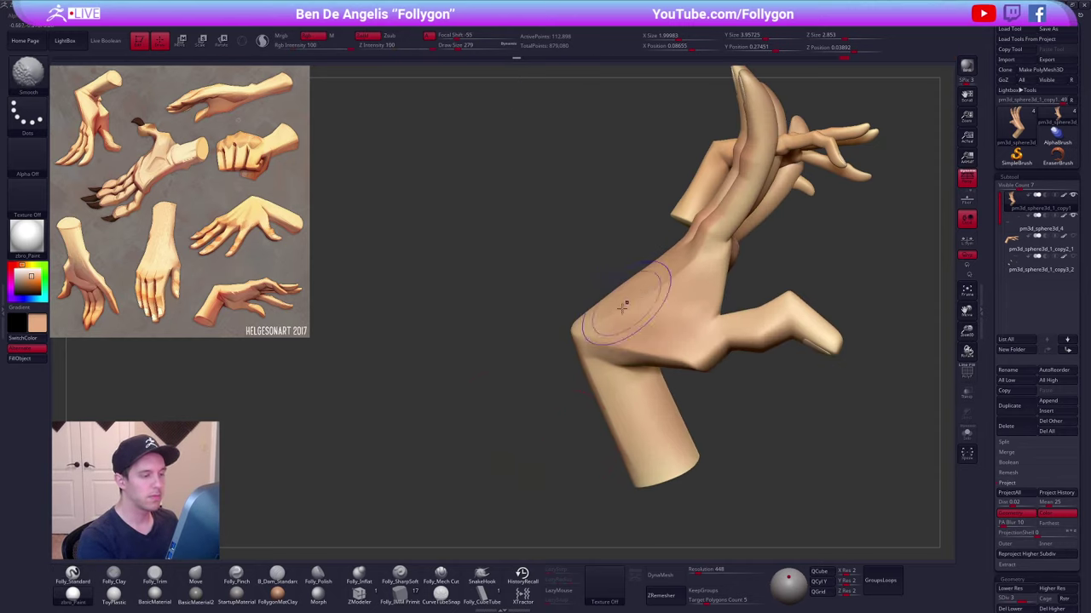
- Smooth the thumb base and inner wrist crease at subdivision level 1, setting the draw size to 215 and switching to Folly_Clay
right_drag(622, 308, 639, 340)
key(shift+d)
key(shift+d)
right_drag(603, 383, 645, 358)
shift+drag(645, 358, 665, 367)
key(space)
drag(682, 358, 677, 358)
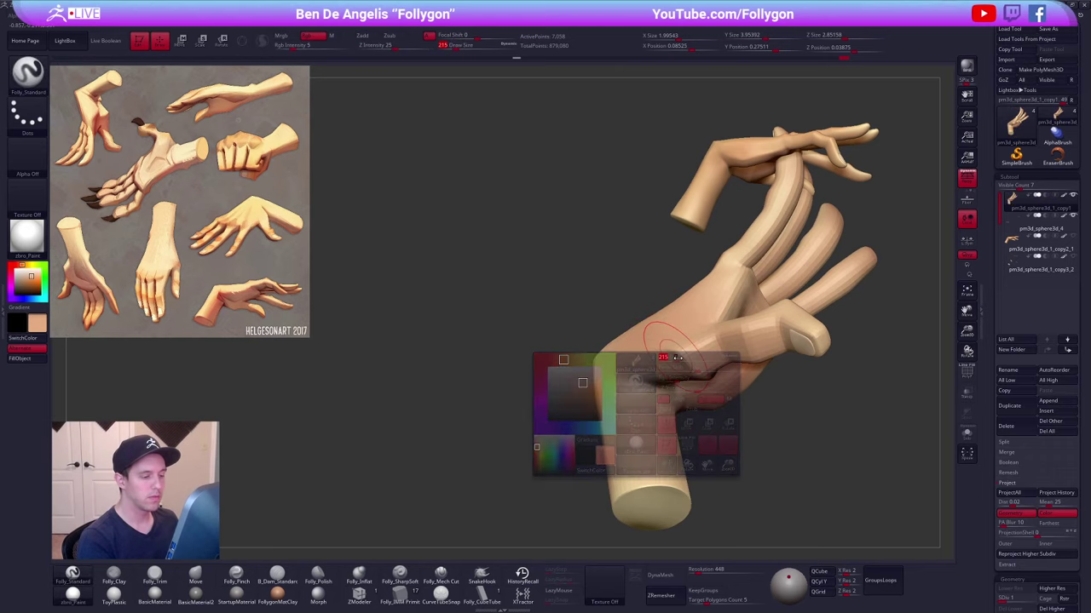
right_drag(678, 358, 668, 370)
key(2)
shift+drag(626, 388, 655, 375)
key(d)
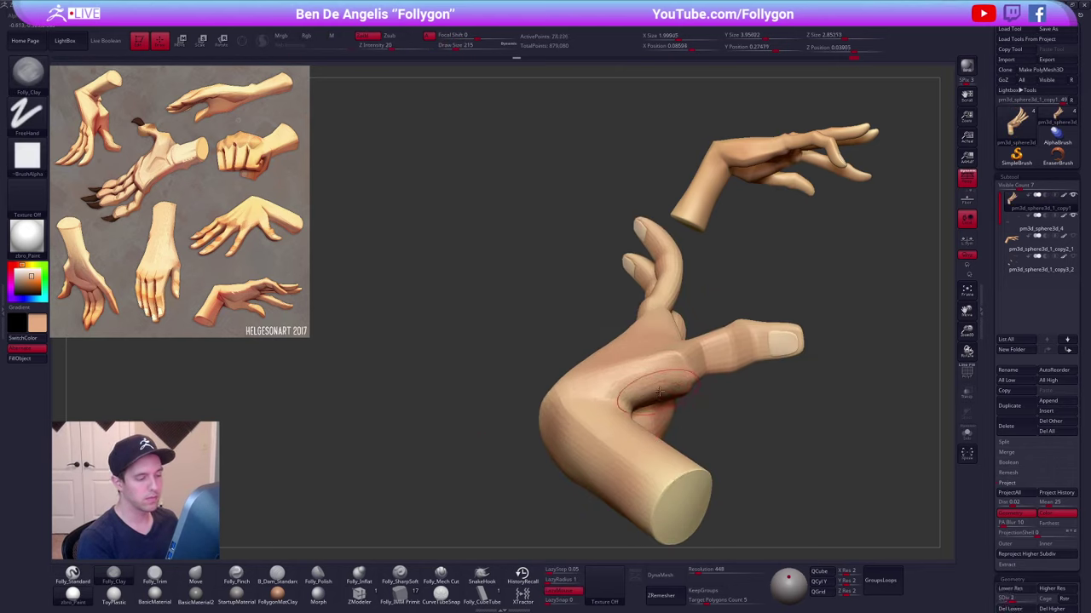
- Smooth the wrist bend and forearm surface at subdivision levels 2 and 3
right_drag(658, 392, 645, 383)
shift+drag(645, 384, 586, 415)
key(d)
mouse_move(586, 415)
right_down()
mouse_move(639, 479)
mouse_move(669, 379)
right_up()
shift+drag(669, 379, 652, 375)
right_drag(653, 376, 610, 397)
shift+drag(583, 378, 622, 492)
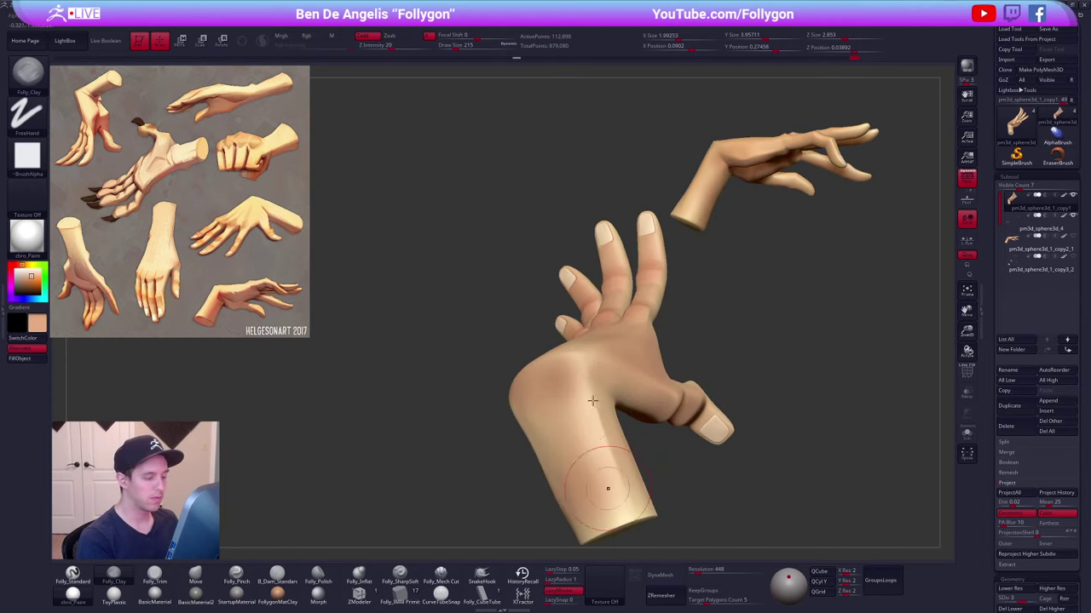
mouse_move(592, 397)
alt+right_down()
mouse_move(643, 263)
mouse_move(568, 309)
alt+right_up()
shift+drag(568, 310, 558, 300)
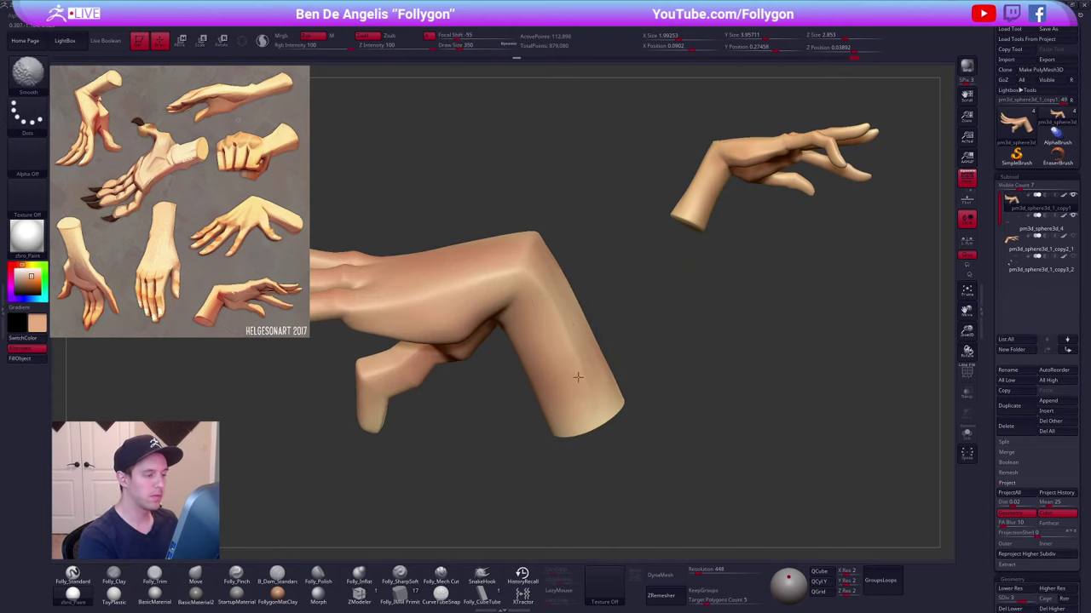
- Raise the hand to subdivision level 4 and paint the wrist and forearm in a sampled light skin tone with Folly_Standard at draw size 576
mouse_move(577, 377)
ctrl+right_down()
mouse_move(552, 380)
mouse_move(591, 394)
mouse_move(585, 417)
mouse_move(589, 343)
ctrl+right_up()
key(s)
drag(589, 343, 594, 363)
key(d)
right_drag(594, 363, 588, 345)
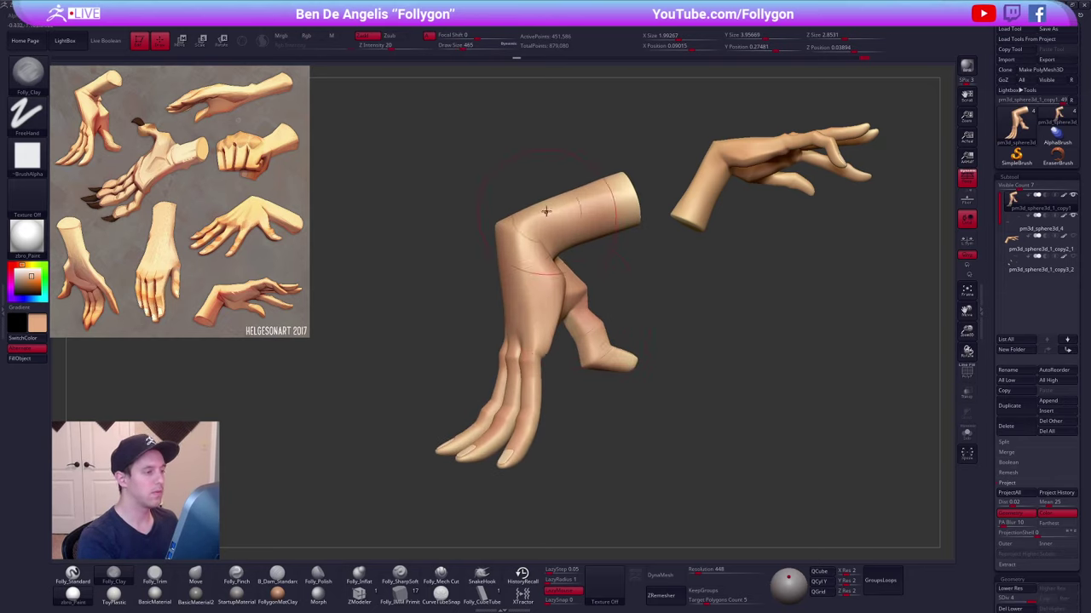
key(c)
key(1)
drag(554, 220, 542, 229)
right_drag(542, 228, 574, 208)
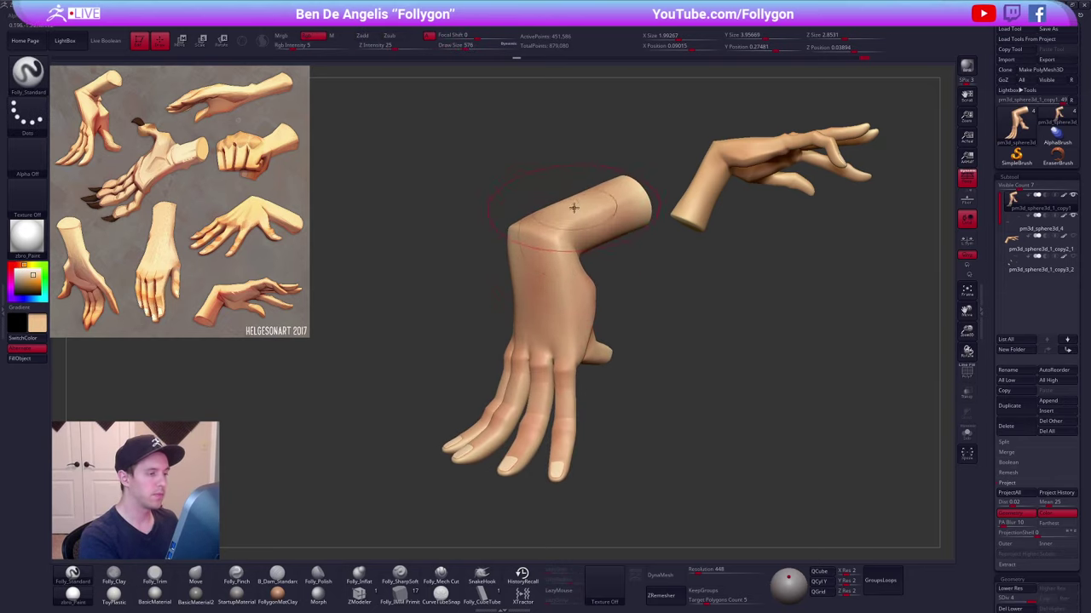
- Undo the last two changes on the hand
key(ctrl+z)
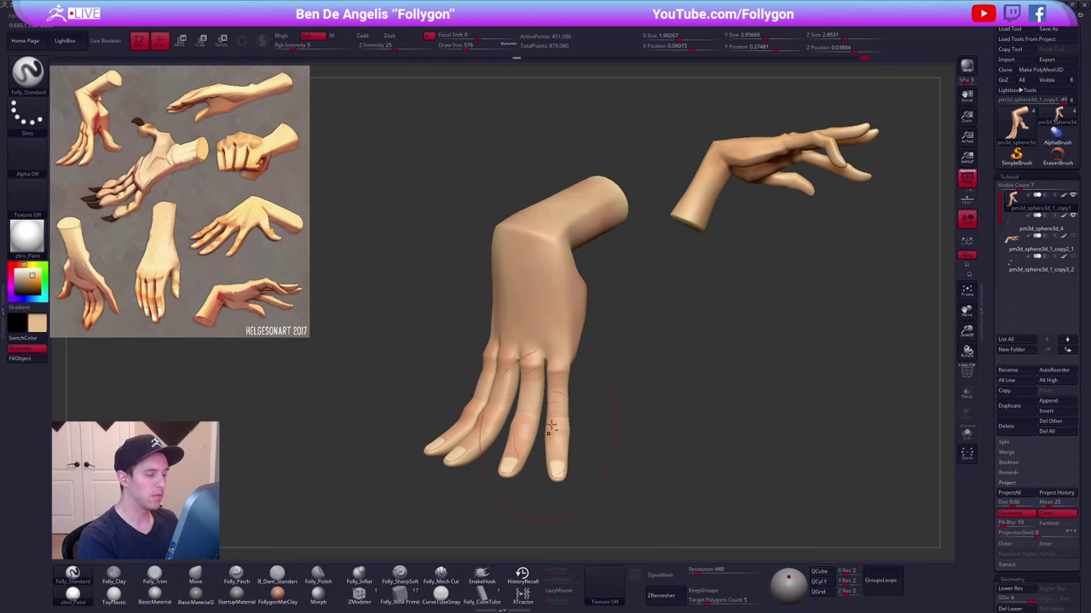
key(ctrl+z)
mouse_move(480, 357)
right_down()
mouse_move(530, 384)
mouse_move(538, 363)
mouse_move(535, 385)
right_up()
right_click(535, 385)
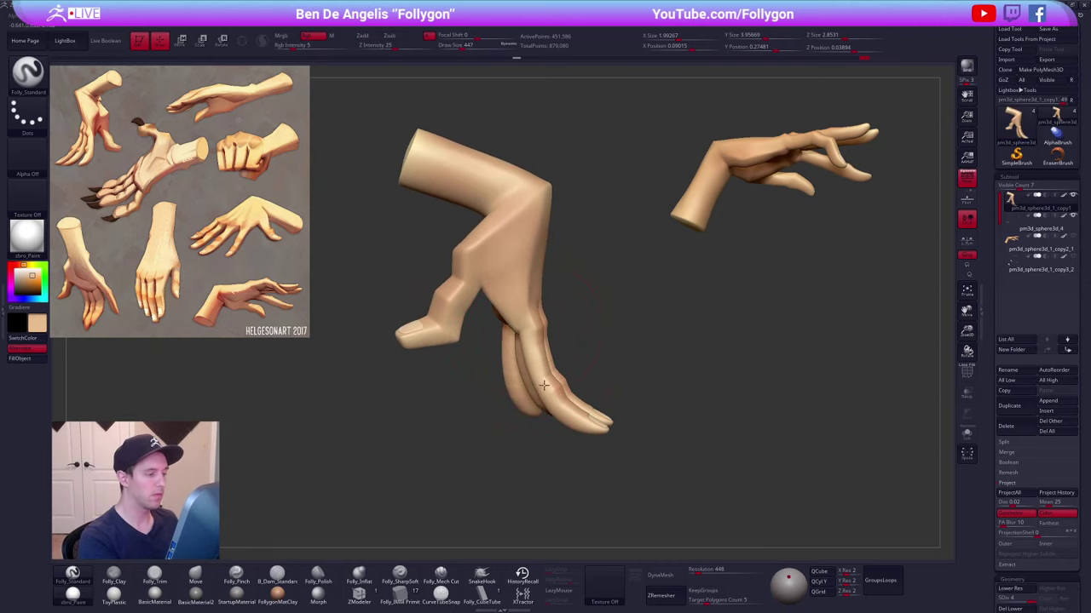
- Refine the thumb side of the hand at subdivision level 2 with draw size 321, and return to level 4
key(shift+d)
key(shift+d)
key(space)
drag(490, 252, 475, 253)
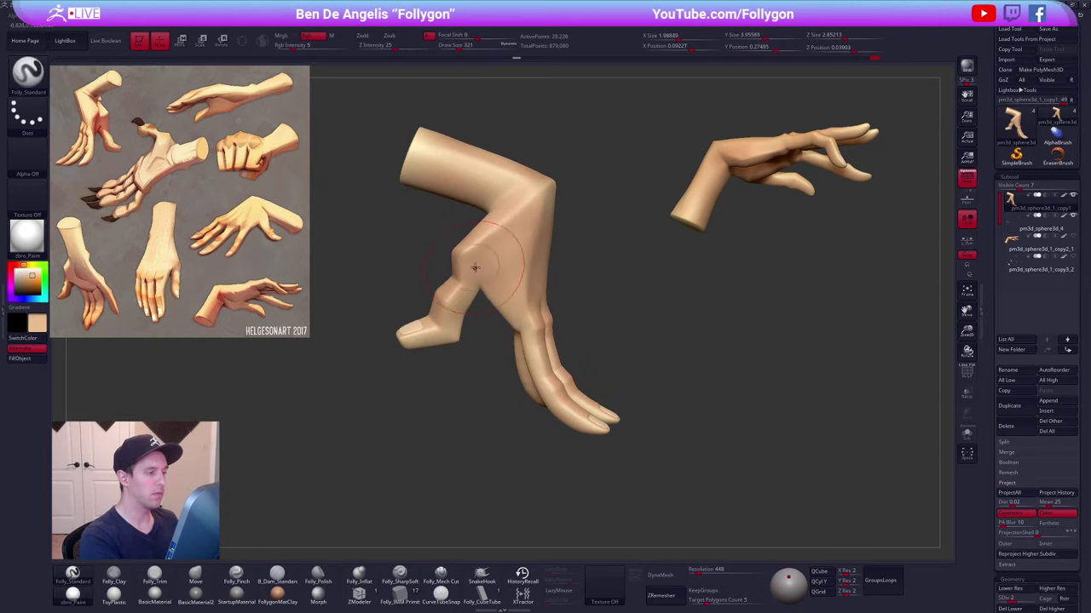
key(d)
key(d)
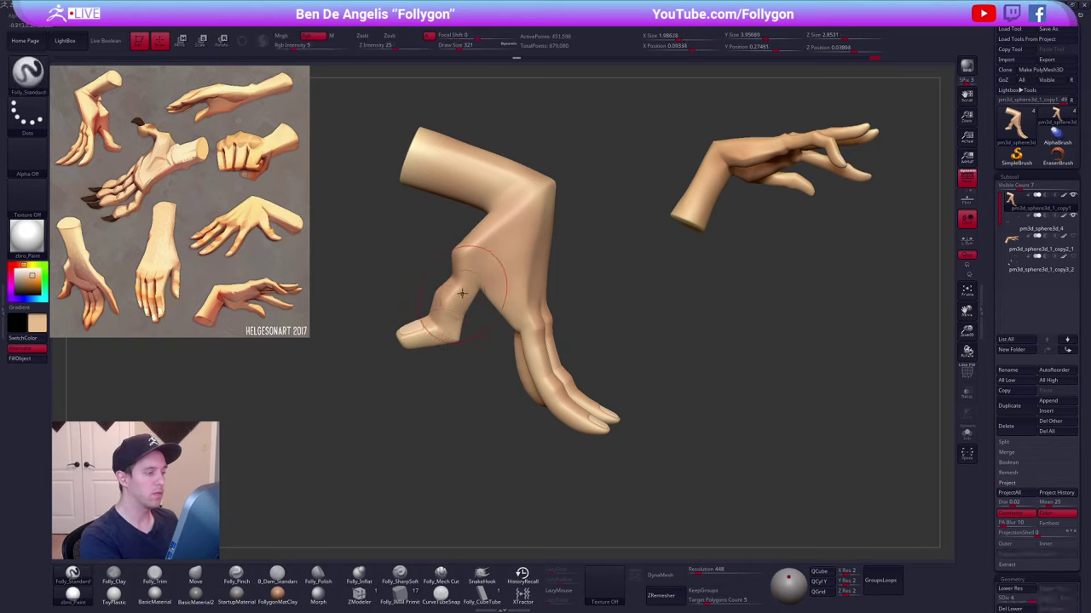
- Sample a darker tan from the hand and blend skin tones over the thumb and palm with Folly_Standard
mouse_move(431, 332)
right_down()
mouse_move(468, 320)
mouse_move(451, 341)
right_up()
key(c)
key(c)
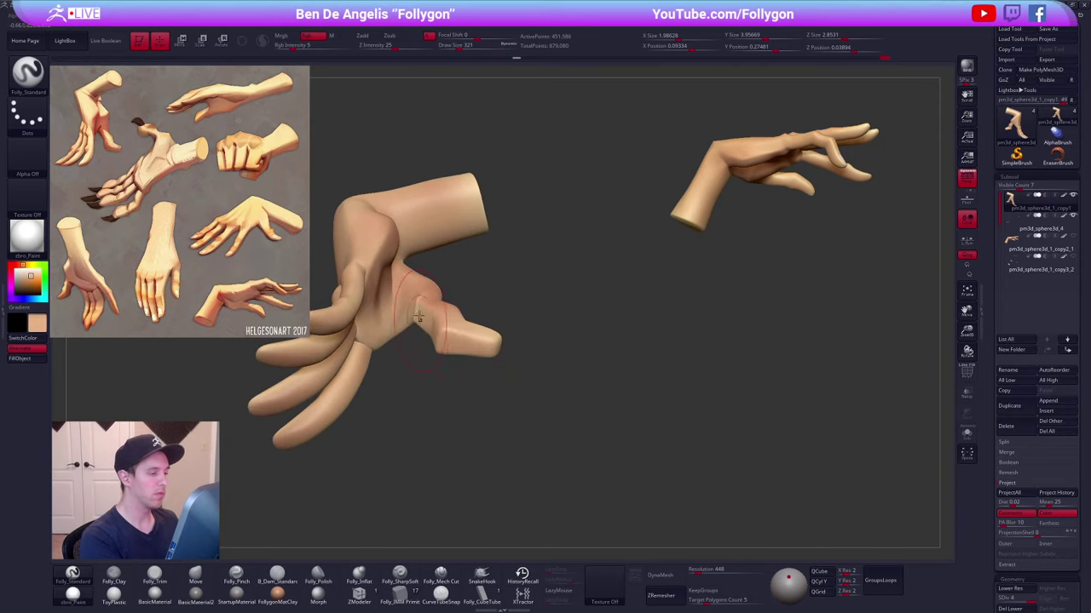
key(c)
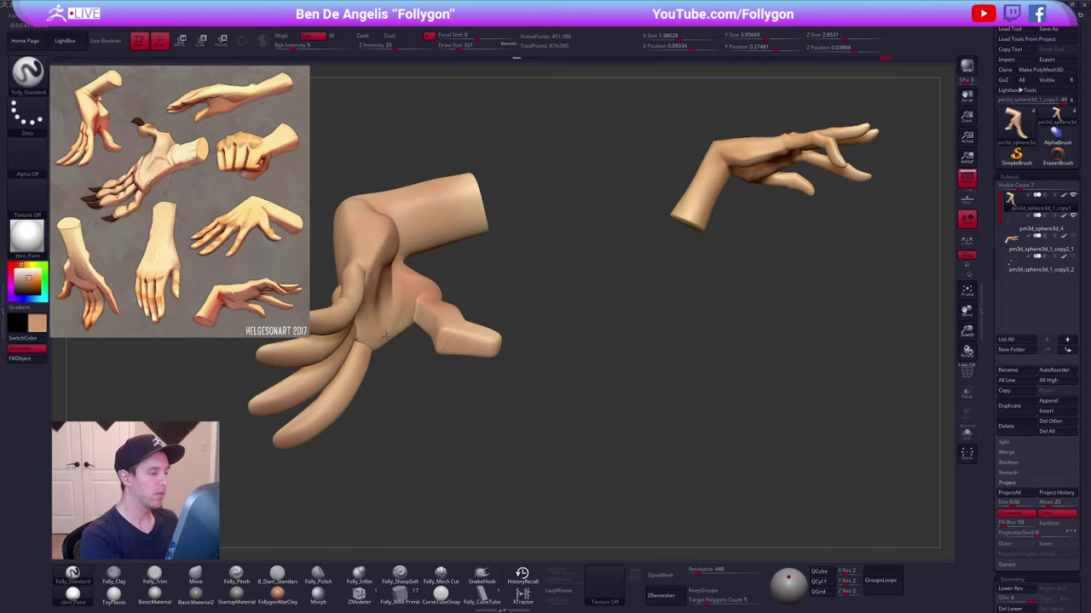
ctrl+right_drag(386, 335, 461, 437)
alt+right_drag(461, 437, 555, 417)
right_drag(613, 469, 590, 493)
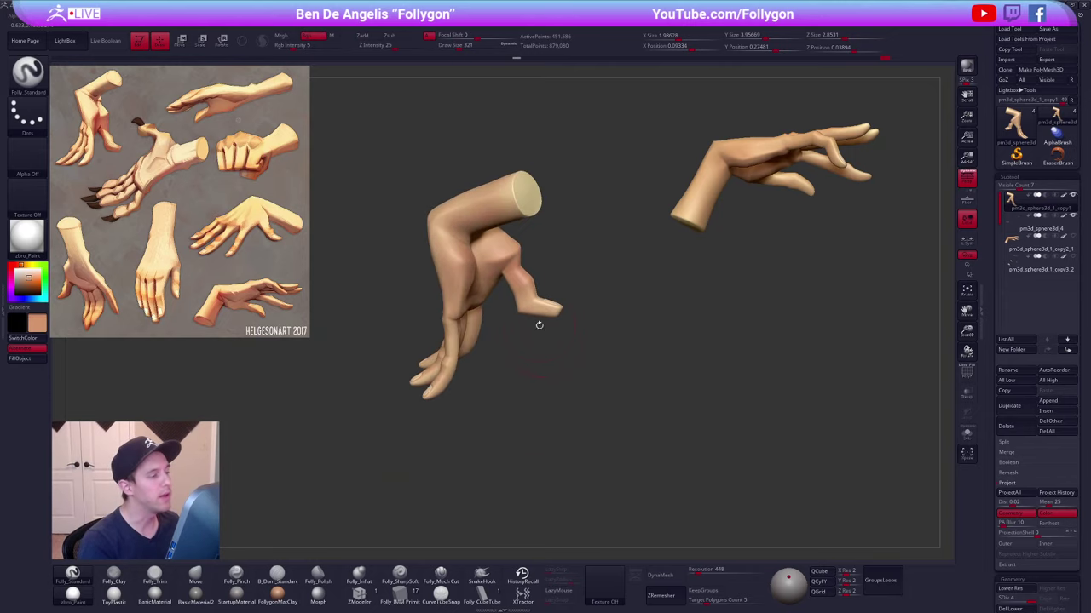
- Sample the light skin tone and paint the cut end of the forearm with a draw size of 576
key(c)
key(space)
mouse_move(521, 223)
right_down()
mouse_move(512, 260)
mouse_move(536, 298)
right_up()
key(space)
drag(546, 248, 552, 248)
key(c)
right_drag(550, 245, 565, 230)
drag(560, 244, 566, 232)
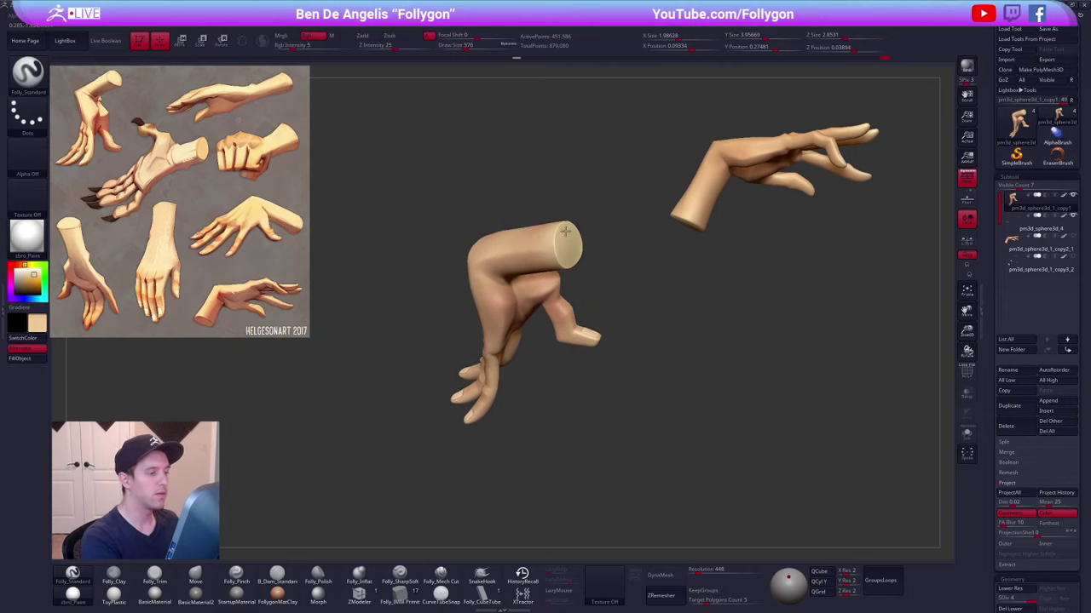
- Clear the dropped copy of the second hand from the canvas, keeping only the editable hand
right_drag(552, 258, 513, 322)
right_drag(567, 224, 626, 336)
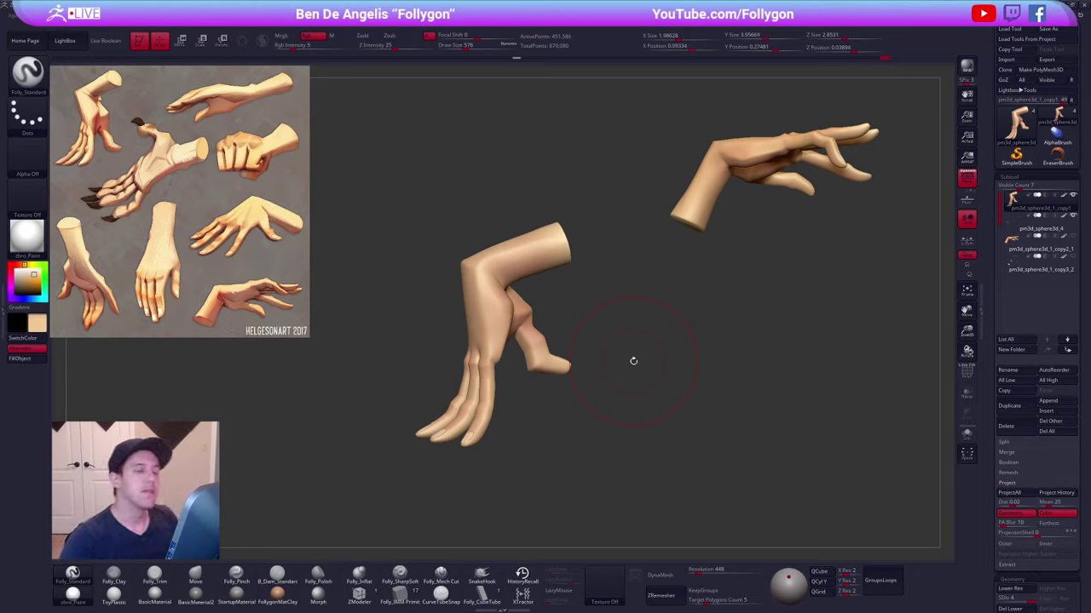
key(space)
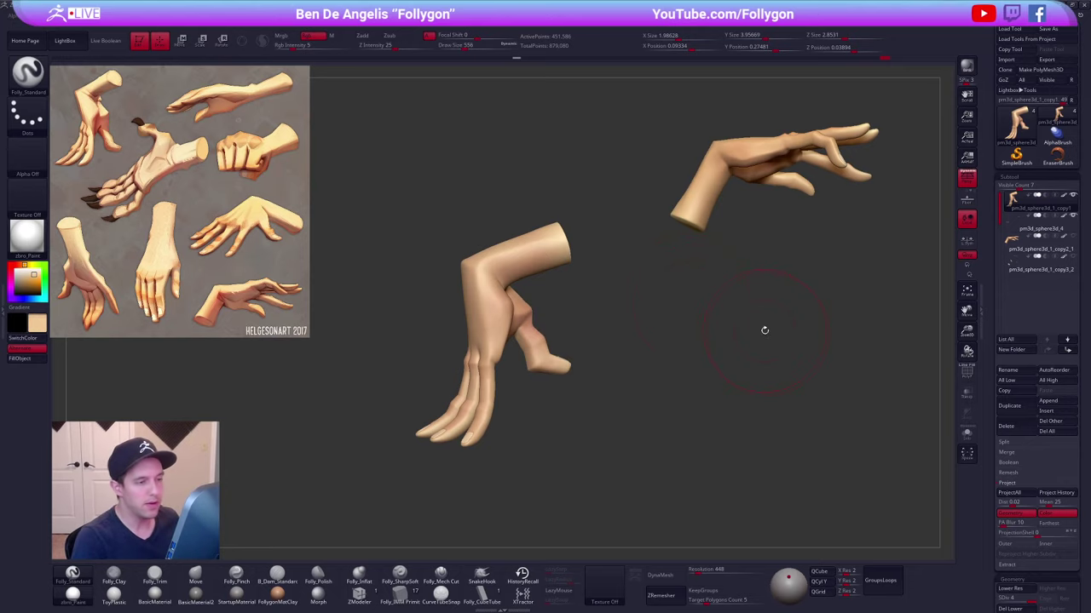
key(ctrl+n)
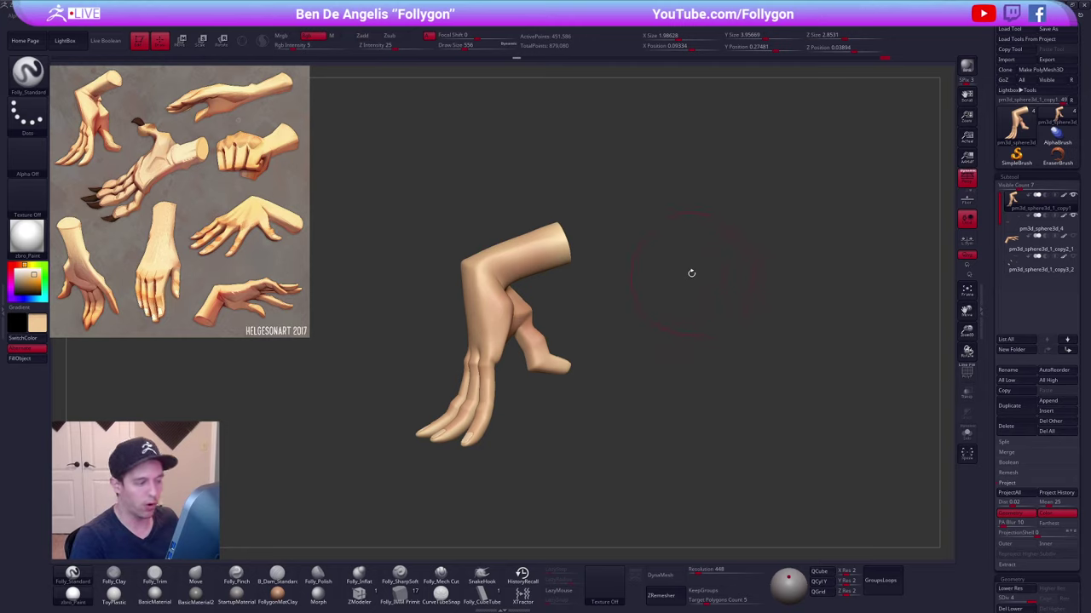
key(space)
drag(691, 274, 569, 281)
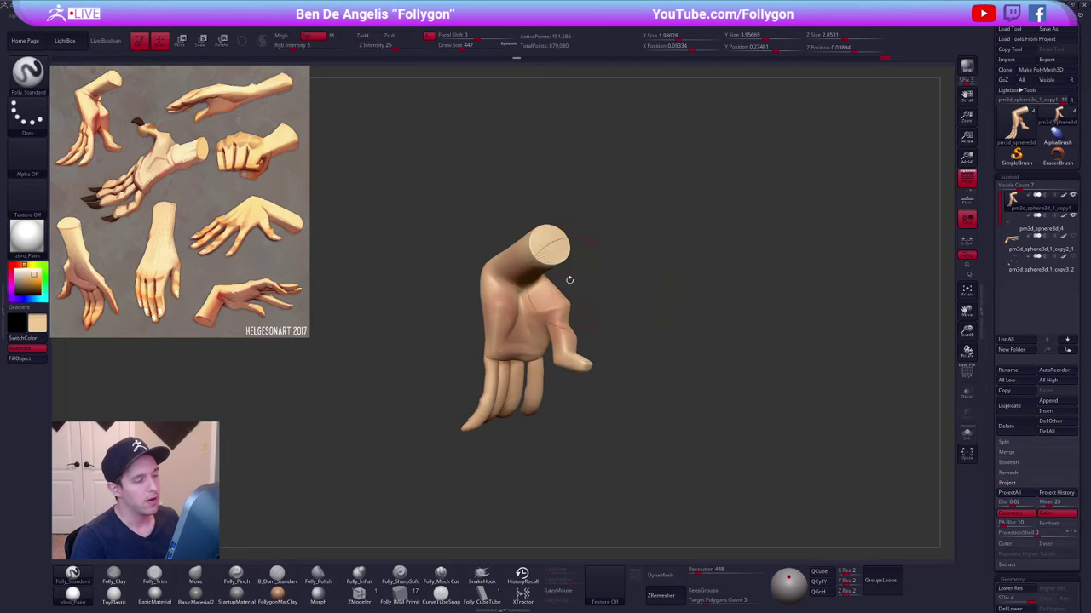
- Adjust the forearm's cut end with the Move brush at draw size 215
ctrl+right_drag(544, 250, 544, 309)
key(space)
mouse_move(598, 272)
mouse_down()
mouse_move(580, 271)
mouse_move(543, 227)
mouse_move(560, 232)
mouse_up()
key(ctrl+shift+f)
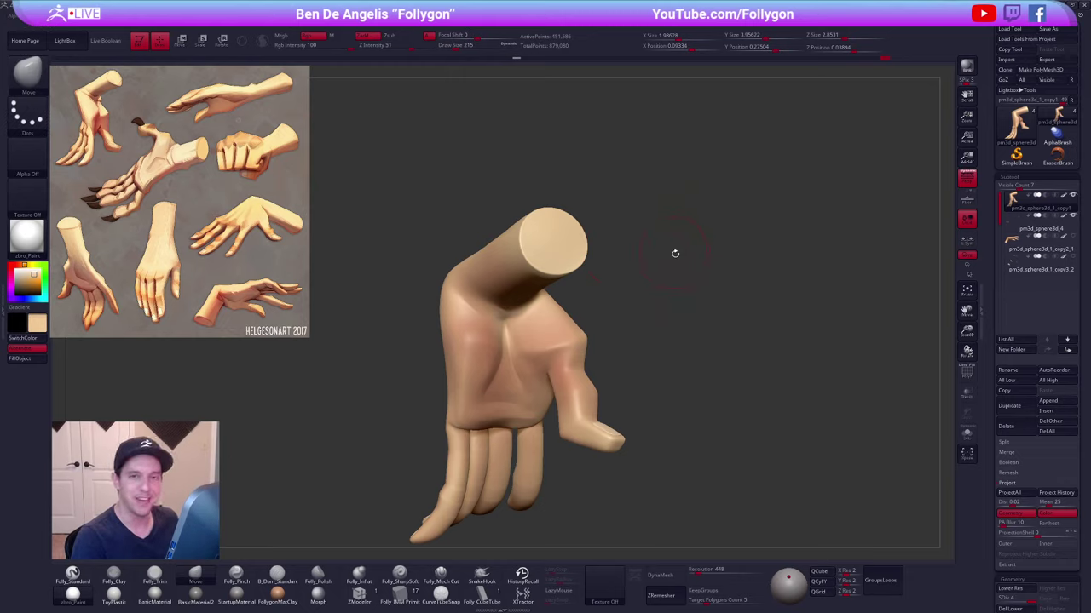
alt+drag(695, 284, 692, 251)
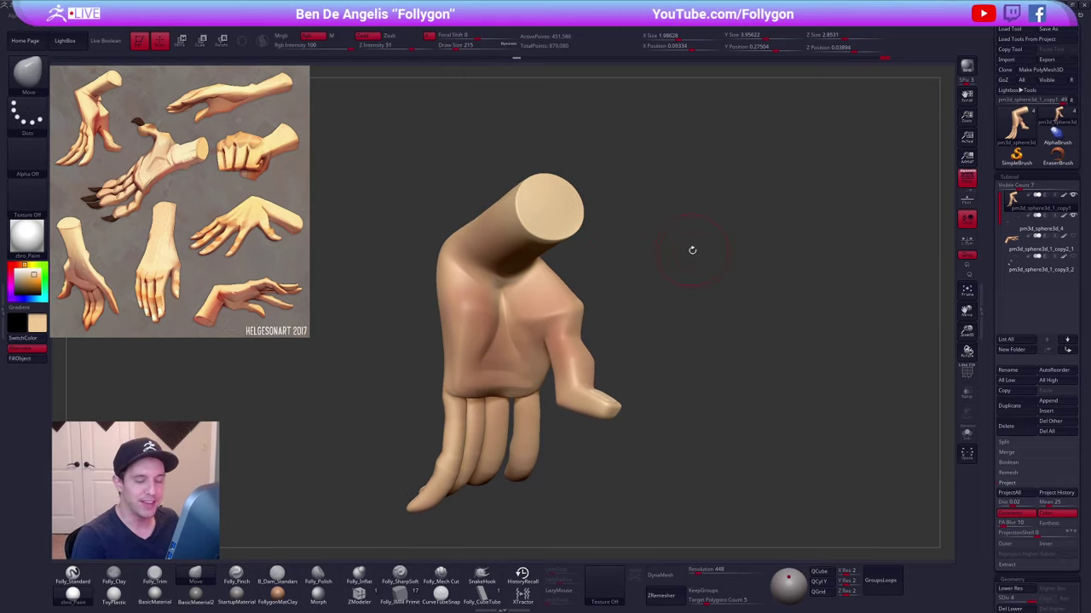
- Select the pm3d_sphere3d_1_copy2_1 hand subtool and isolate it with Solo
click(1011, 243)
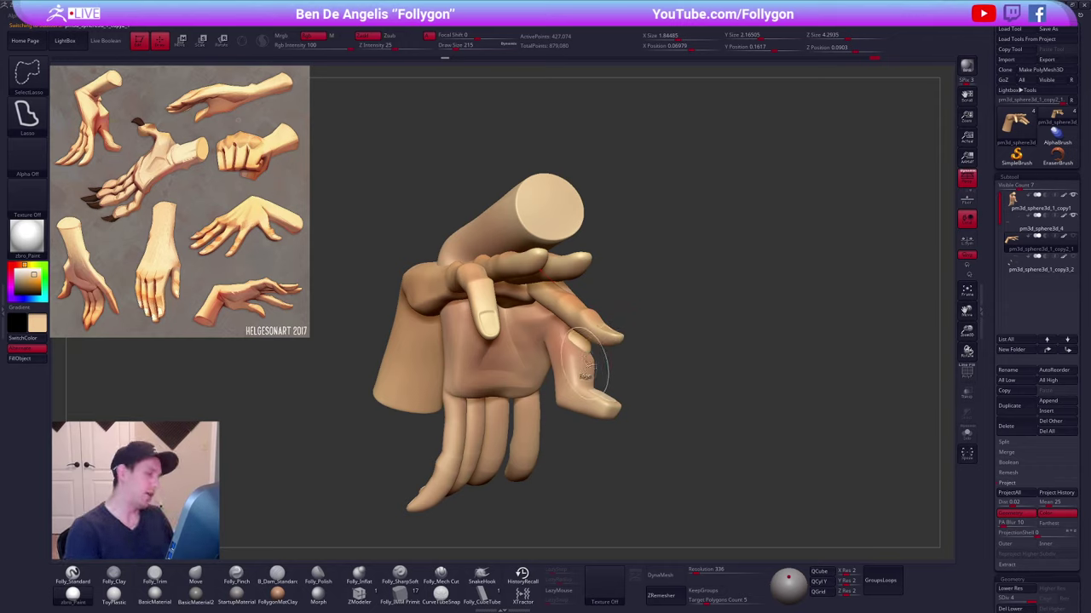
drag(679, 302, 711, 242)
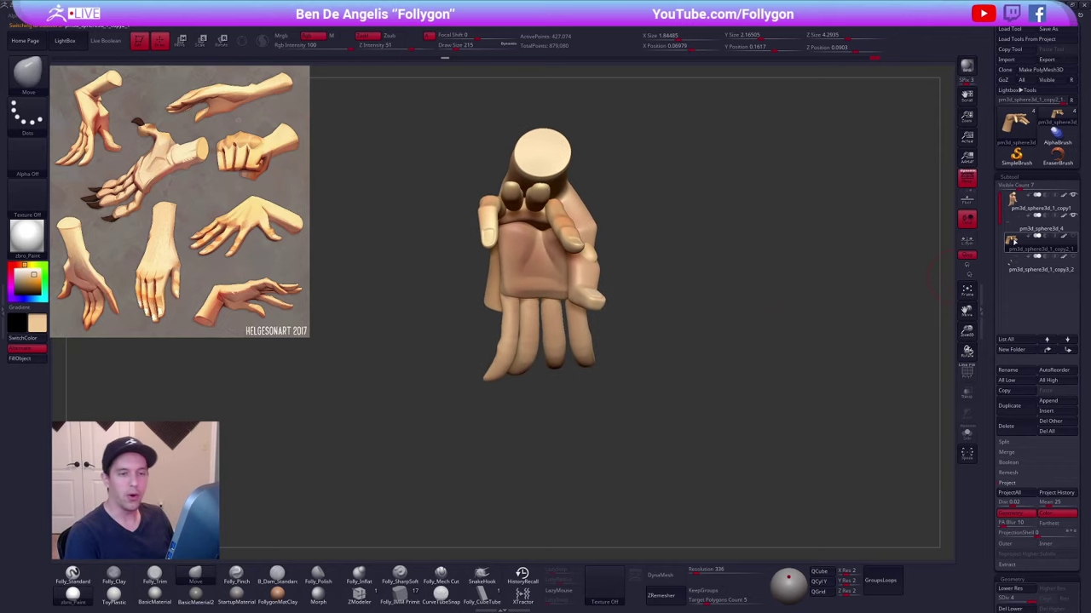
key(alt+shift+s)
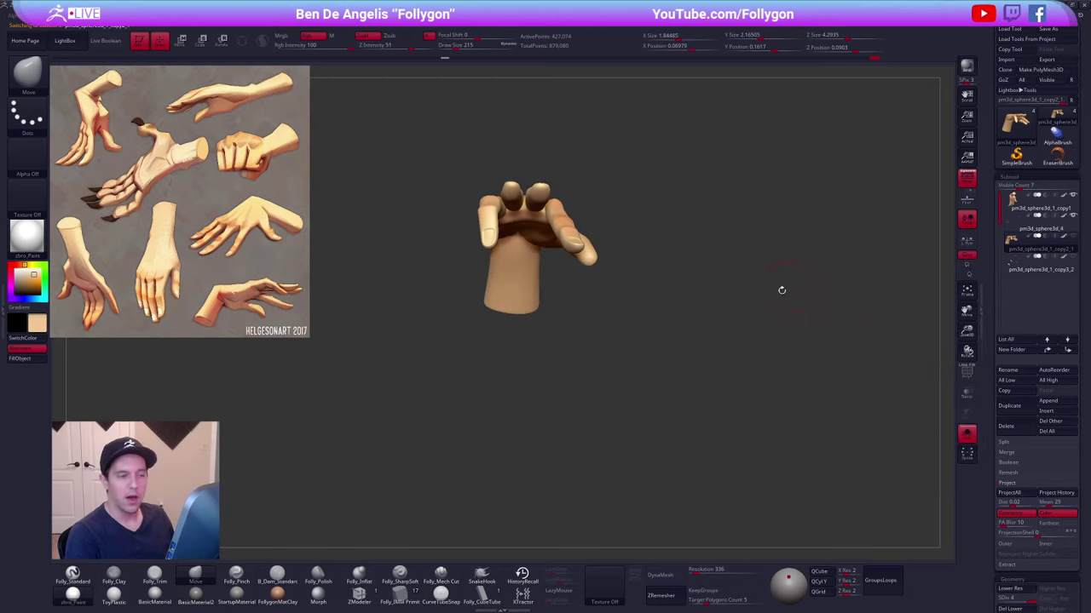
mouse_move(537, 402)
mouse_down()
mouse_move(560, 320)
mouse_move(524, 278)
mouse_move(534, 304)
mouse_up()
- Rework the wrist beside the forearm's cut end at subdivision level 1, and return to level 4
key(space)
right_drag(534, 304, 518, 274)
key(1)
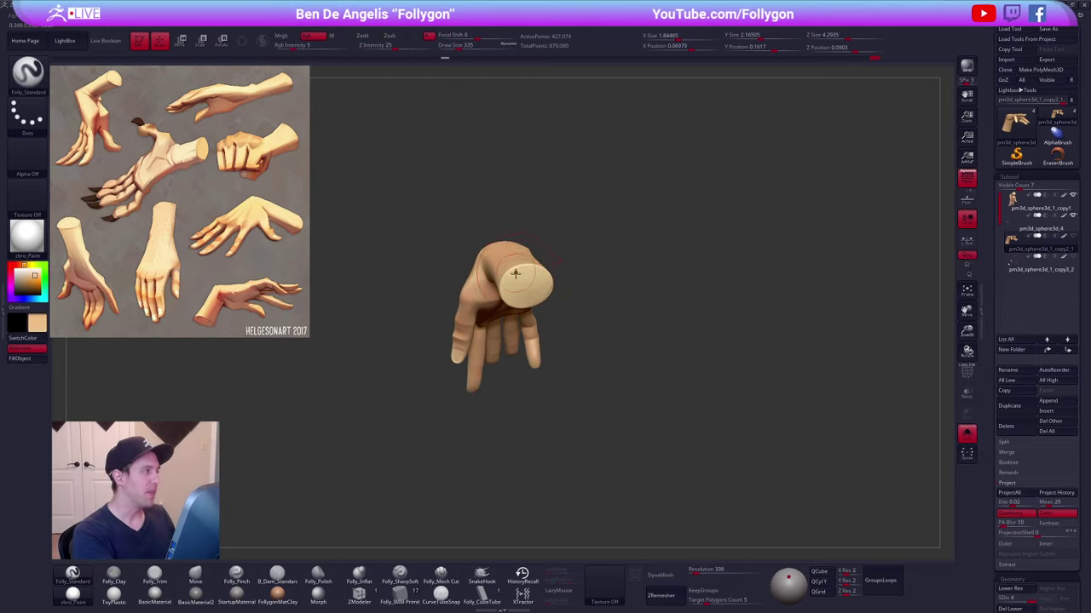
key(space)
drag(518, 295, 526, 293)
mouse_move(526, 293)
ctrl+right_down()
mouse_move(519, 285)
mouse_move(568, 317)
ctrl+right_up()
key(space)
drag(560, 301, 501, 300)
key(shift+d)
key(shift+d)
key(shift+d)
key(space)
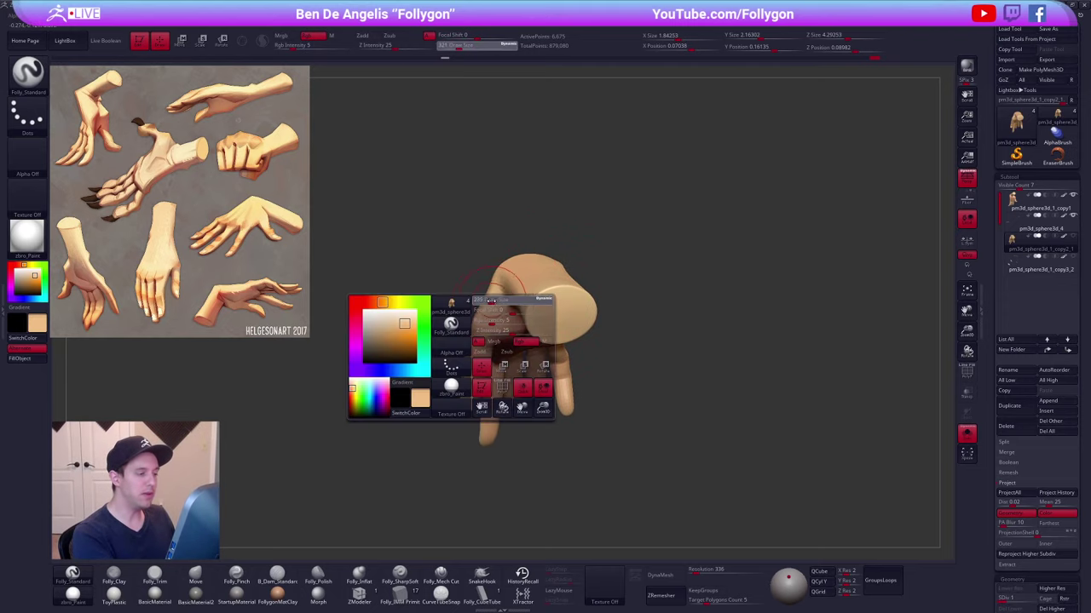
right_drag(501, 299, 488, 303)
key(2)
drag(488, 309, 483, 297)
key(d)
key(d)
key(d)
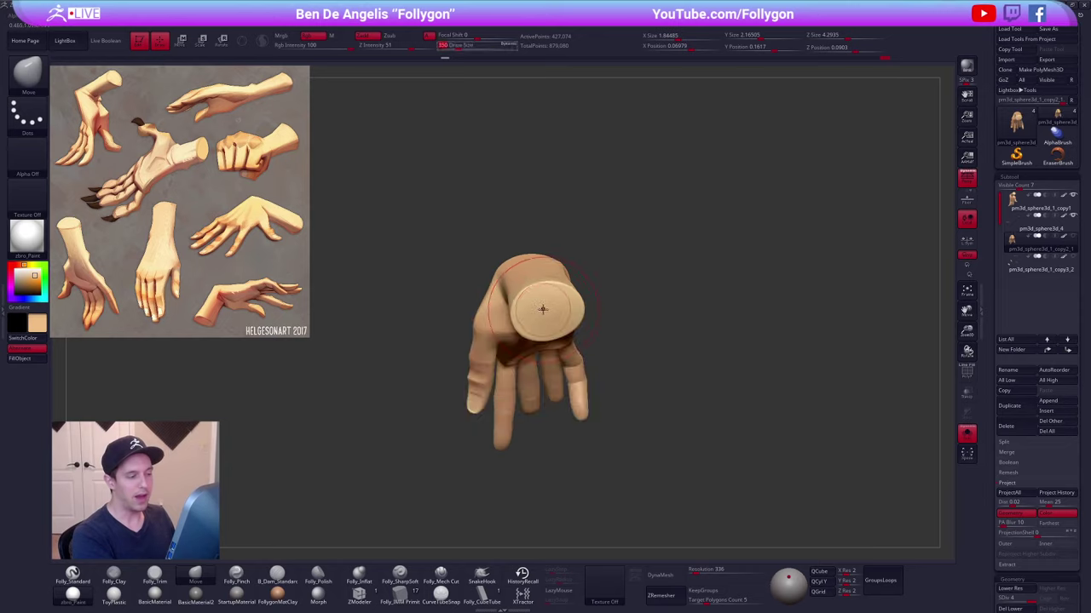
- Adjust the isolated hand's forearm end with the Move brush at draw size 350
key(b)
key(s)
key(t)
key(b)
key(m)
key(v)
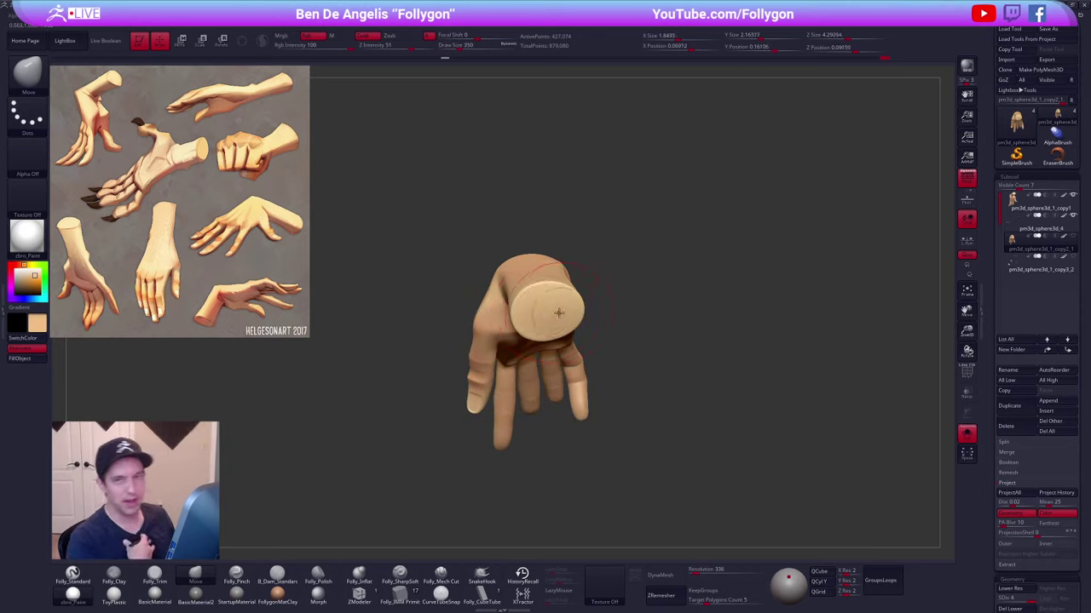
drag(771, 490, 682, 520)
alt+drag(775, 499, 755, 471)
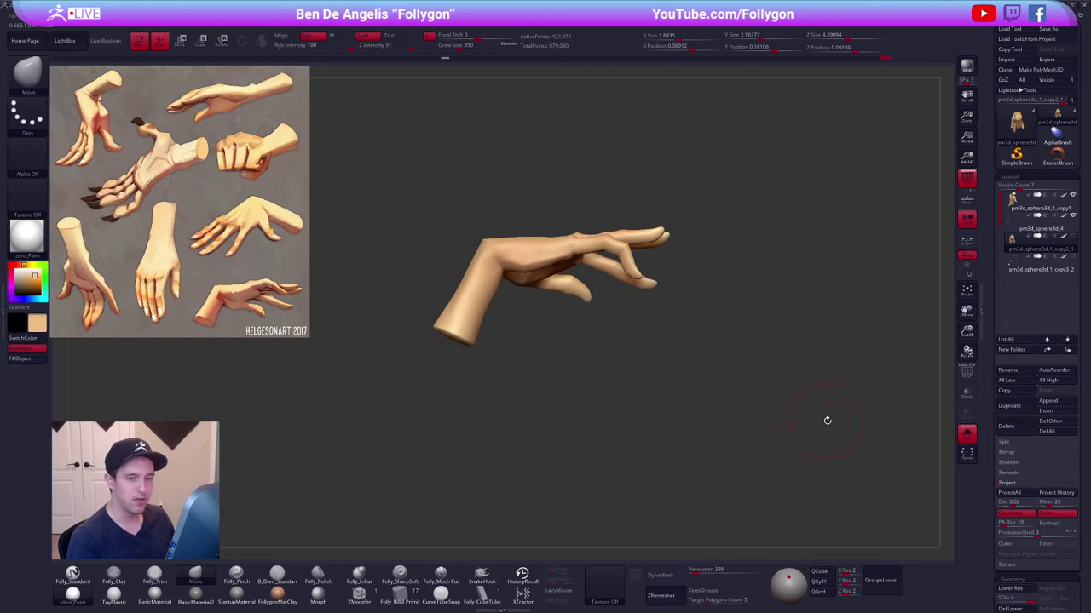
- Select the pm3d_sphere3d_1_copy1 hand, lower it to subdivision level 1, and mask all but the thumb area with a softened mask
click(1040, 203)
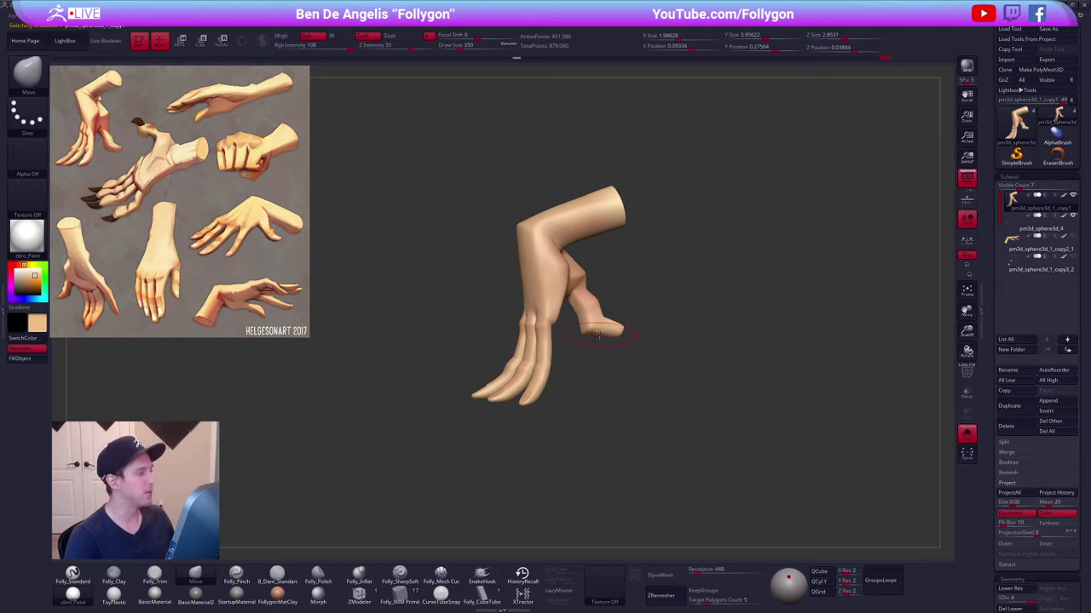
key(shift+d)
key(shift+d)
key(shift+d)
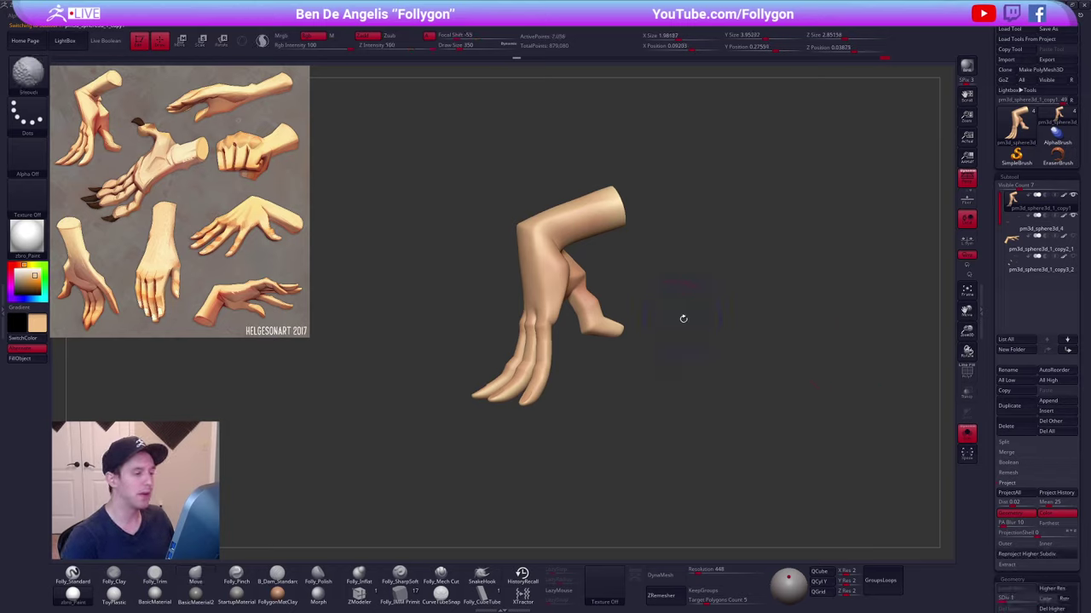
mouse_move(687, 319)
mouse_down()
mouse_move(626, 314)
mouse_move(627, 340)
mouse_up()
key(space)
mouse_move(588, 275)
mouse_down()
mouse_move(548, 274)
mouse_move(559, 355)
mouse_move(615, 282)
mouse_move(596, 269)
mouse_move(581, 282)
mouse_move(617, 263)
mouse_move(667, 270)
mouse_move(581, 263)
mouse_move(611, 264)
mouse_up()
ctrl+click(604, 299)
ctrl+click(604, 299)
ctrl+click(604, 298)
ctrl+click(604, 298)
key(space)
ctrl+click(619, 282)
- Adjust the thumb side of the hand at subdivision level 1 with the Move brush, raising the draw size to 321
key(space)
key(space)
key(space)
right_drag(611, 264, 627, 262)
key(space)
drag(628, 262, 631, 262)
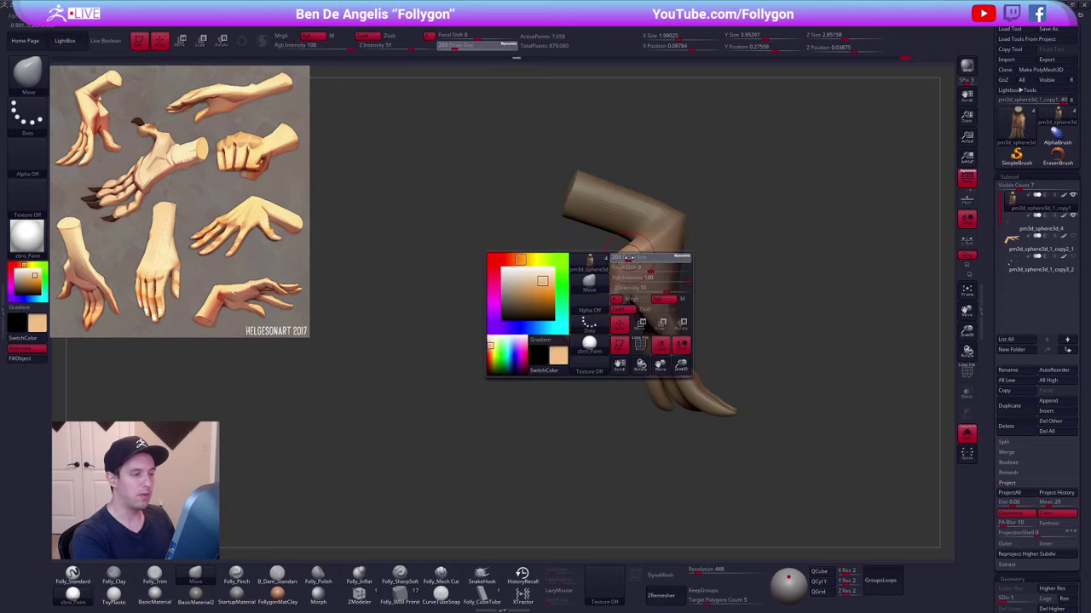
right_drag(610, 257, 625, 264)
key(space)
drag(624, 266, 621, 266)
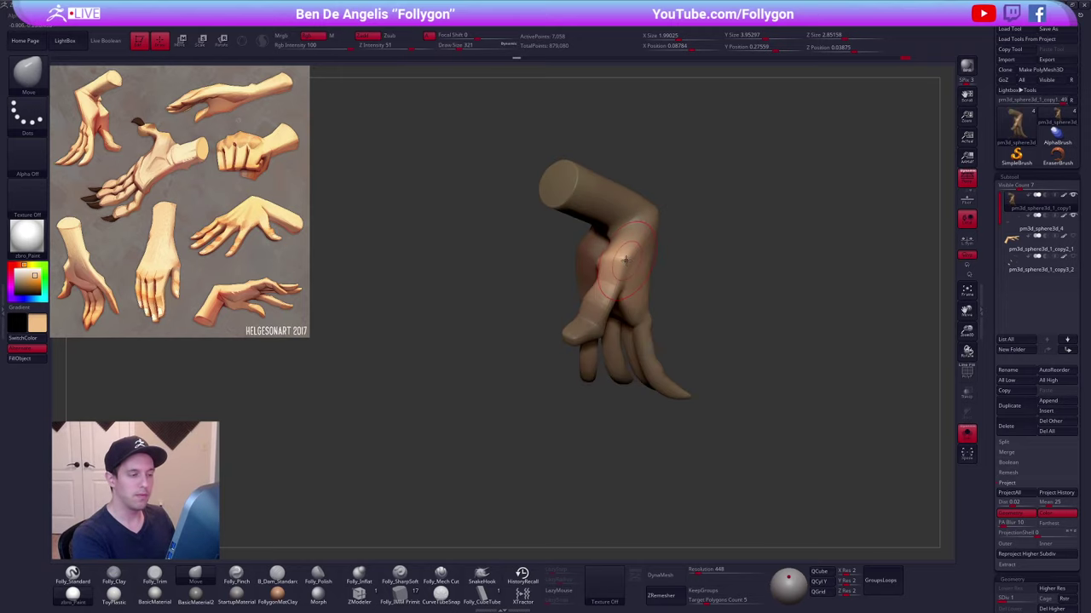
- Refine the thumb's shape with the Move brush at draw size 181, and return to subdivision level 4
drag(633, 351, 626, 352)
right_drag(623, 264, 659, 268)
key(space)
drag(658, 268, 655, 268)
mouse_move(652, 262)
right_down()
mouse_move(628, 248)
mouse_move(600, 312)
right_up()
key(d)
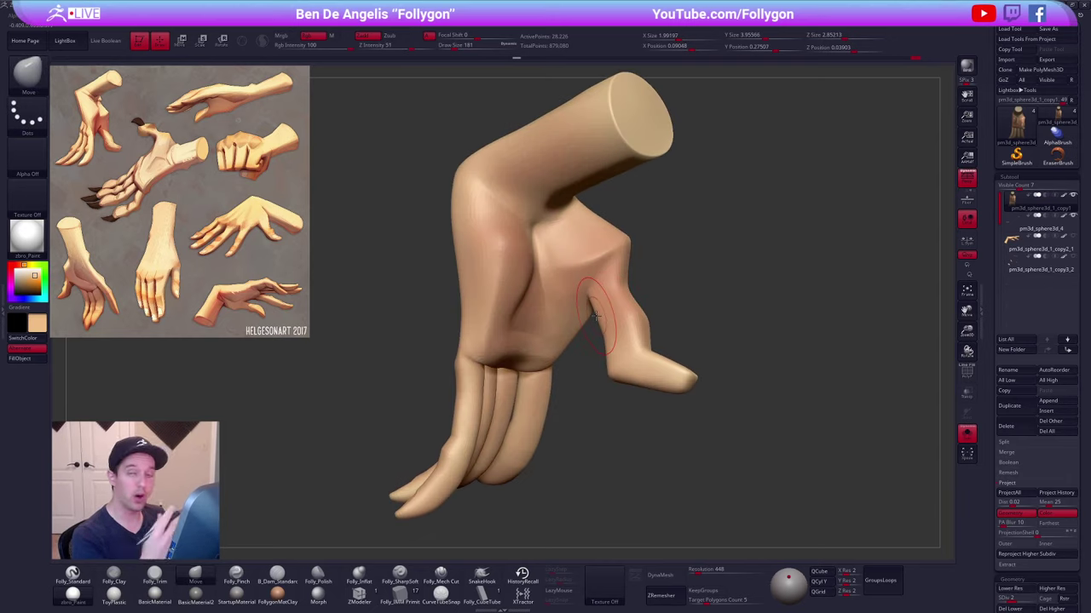
key(d)
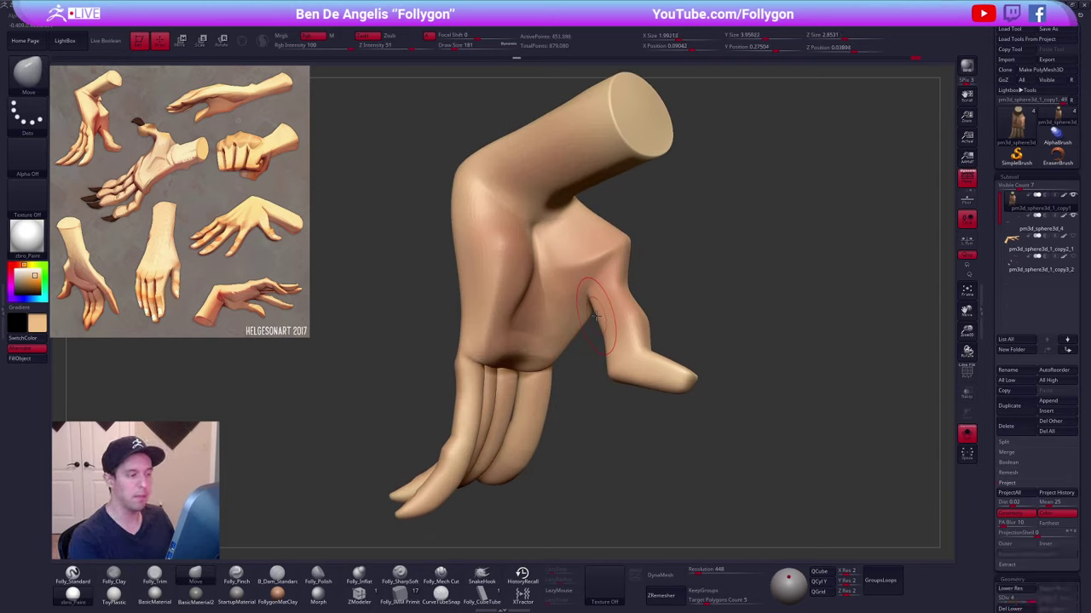
- Carve the folds of the palm below the wrist with the Folly_Mech Cut brush
click(441, 577)
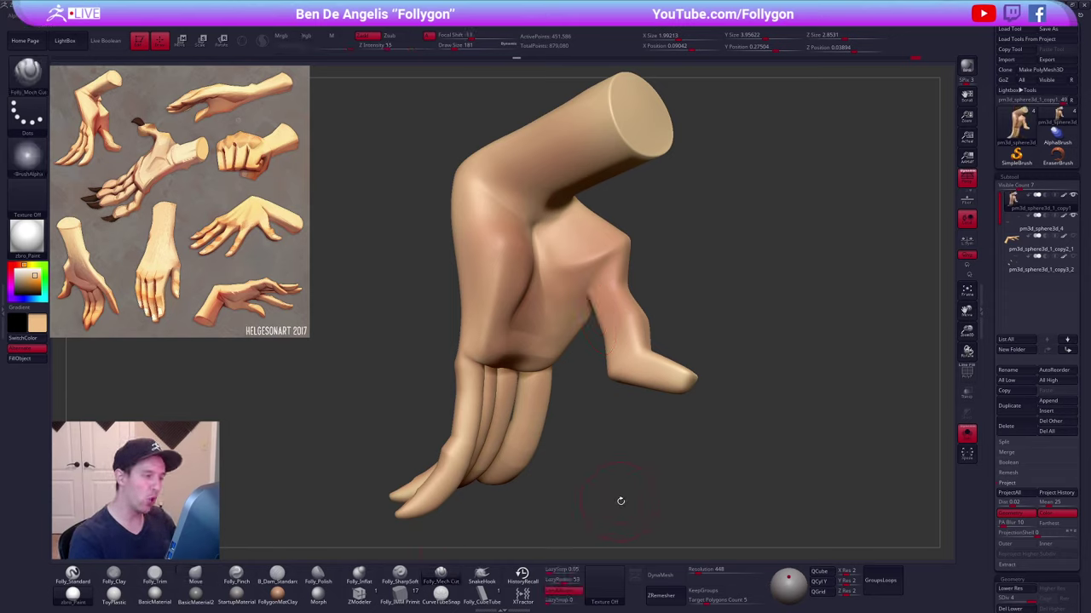
key(space)
drag(549, 254, 542, 255)
right_drag(549, 255, 536, 254)
key(space)
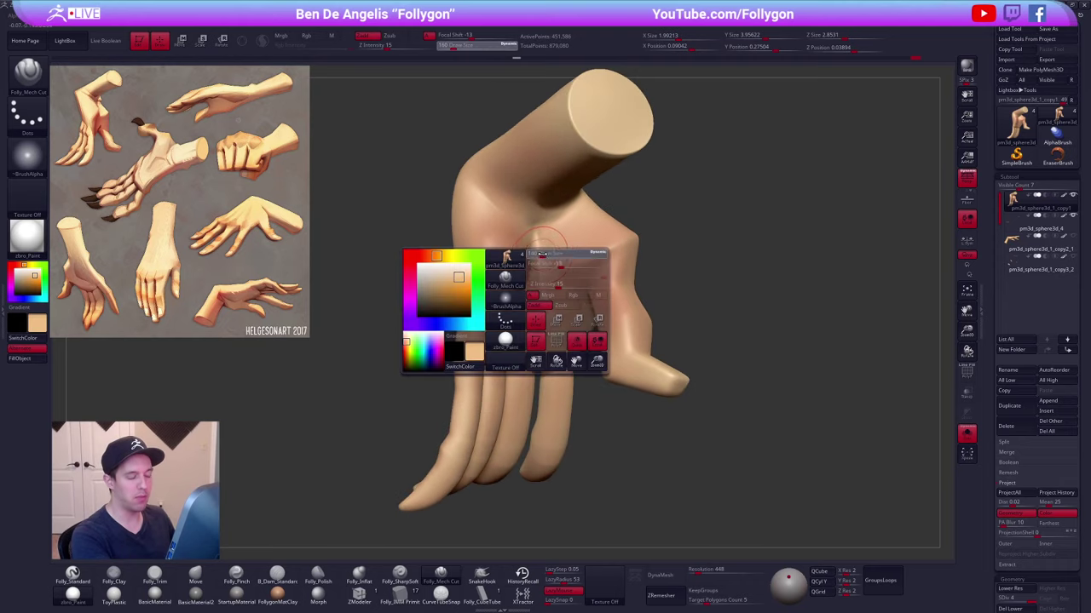
drag(541, 254, 555, 322)
- Reshape the palm's edge above the fingers at subdivision level 1 with the Move brush at draw size 140, and go up one level
key(shift+d)
key(shift+d)
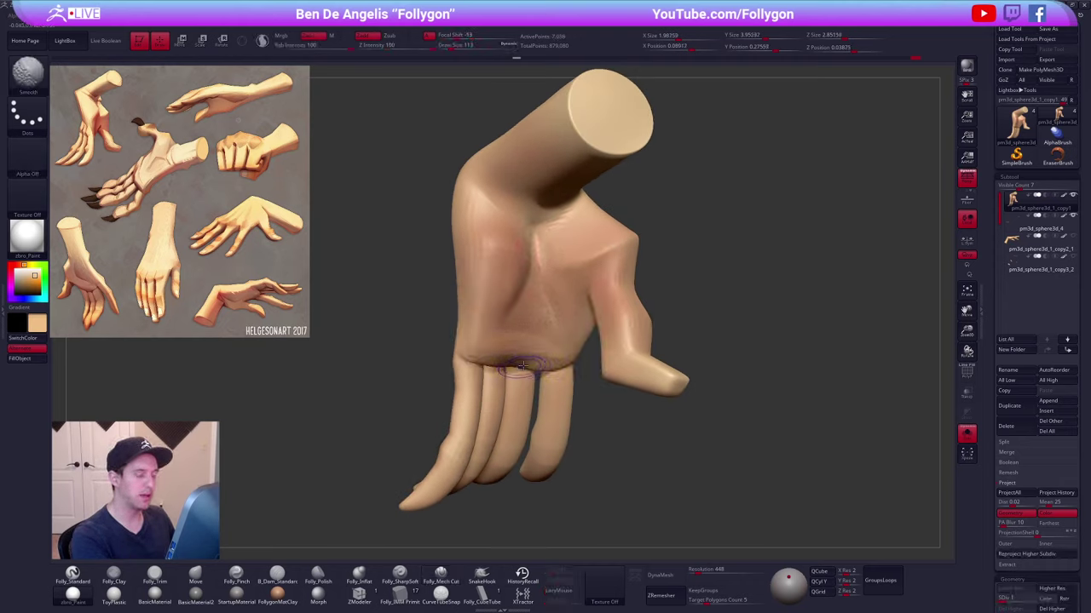
right_drag(521, 365, 484, 414)
key(space)
drag(483, 414, 486, 414)
key(shift+d)
key(4)
drag(512, 366, 516, 372)
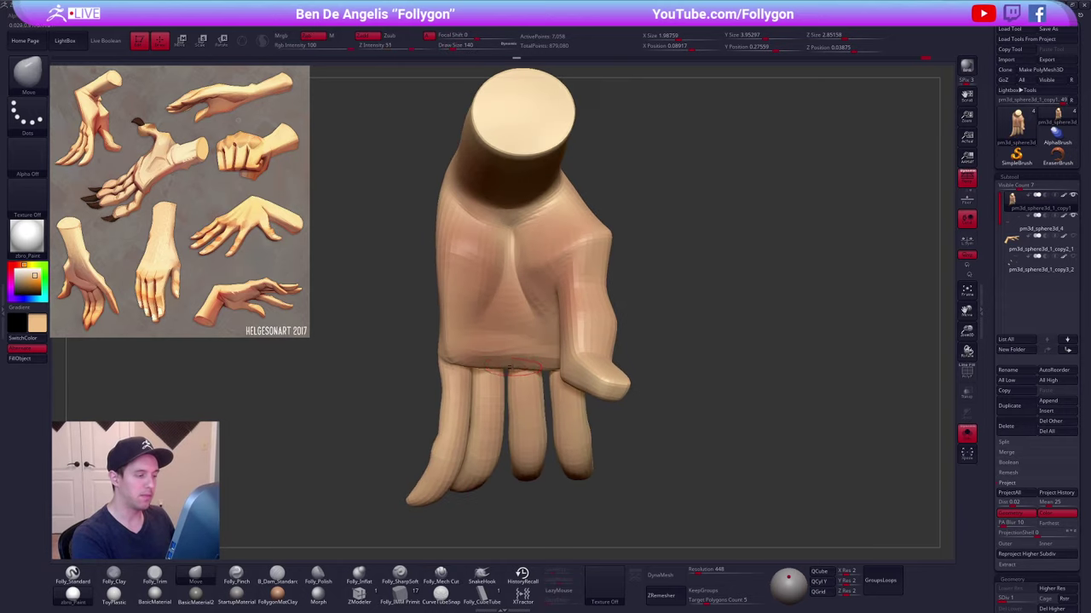
alt+right_drag(505, 363, 518, 408)
key(d)
- Return to subdivision level 4 and carve the crease between the inner wrist and the thumb's base with Folly_Mech Cut at draw size 150
right_drag(518, 299, 481, 343)
key(space)
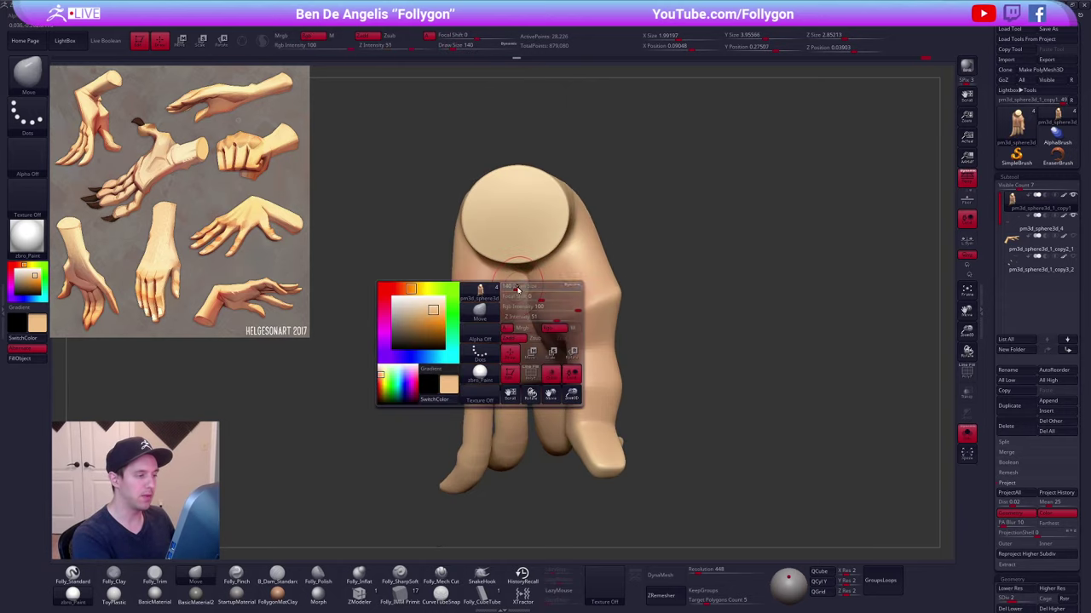
drag(505, 294, 510, 294)
key(d)
key(d)
key(0)
right_drag(542, 401, 545, 433)
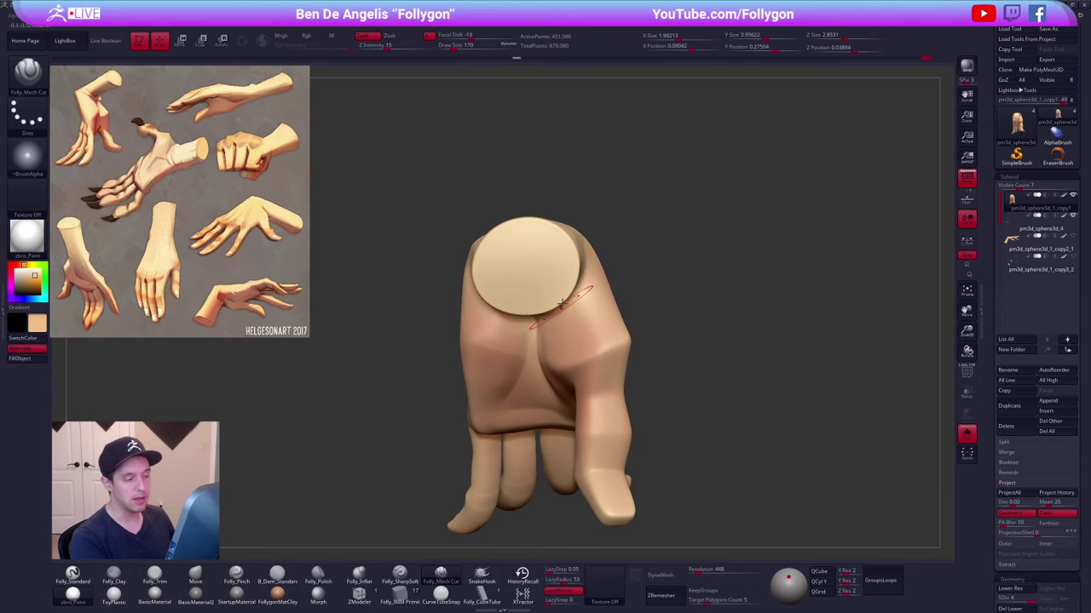
key(space)
drag(566, 287, 558, 286)
mouse_move(559, 345)
right_down()
mouse_move(532, 340)
mouse_move(548, 308)
right_up()
drag(536, 323, 579, 279)
right_drag(527, 329, 550, 319)
mouse_move(533, 325)
mouse_down()
mouse_move(474, 308)
mouse_move(508, 312)
mouse_move(576, 284)
mouse_up()
right_drag(583, 332, 532, 348)
key(space)
drag(571, 285, 583, 280)
right_drag(533, 322, 574, 341)
mouse_move(574, 341)
ctrl+right_down()
mouse_move(575, 329)
mouse_move(600, 335)
ctrl+right_up()
mouse_move(696, 433)
right_down()
mouse_move(749, 404)
mouse_move(720, 491)
mouse_move(695, 493)
mouse_move(662, 451)
mouse_move(697, 389)
right_up()
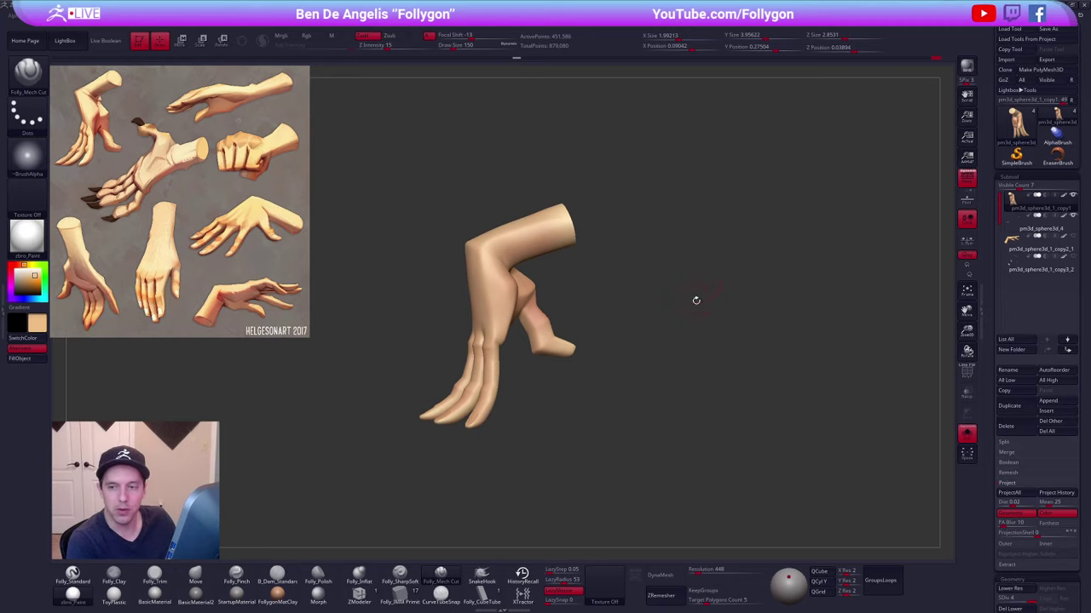
- Select the pm3d_sphere3d_1_copy2_1 hand subtool and check it from the side and the back of the hand
alt+right_drag(521, 251, 626, 272)
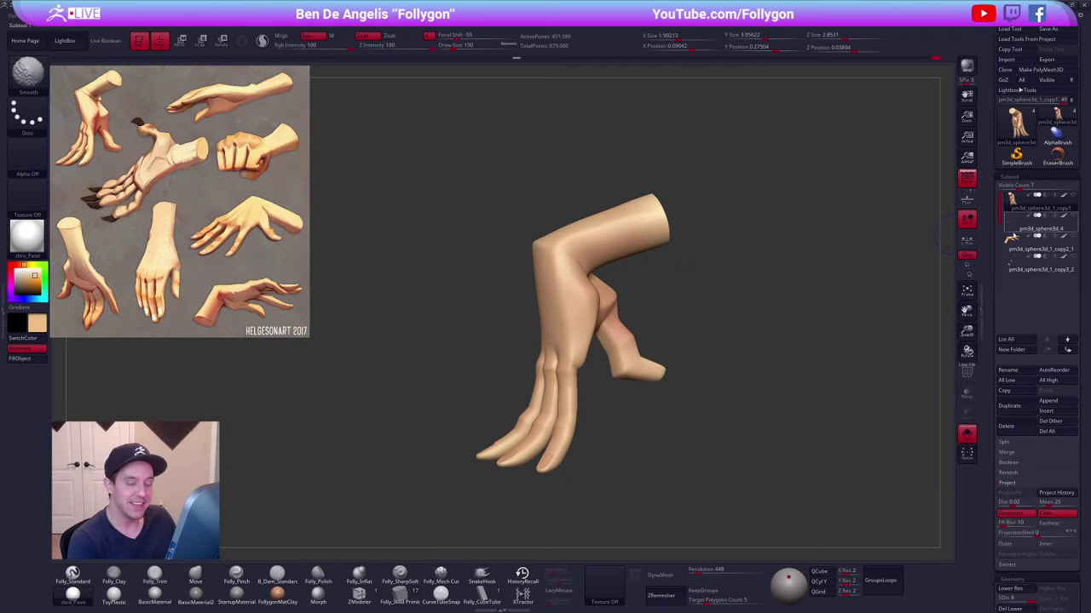
click(1013, 242)
drag(776, 269, 683, 363)
alt+drag(686, 322, 713, 388)
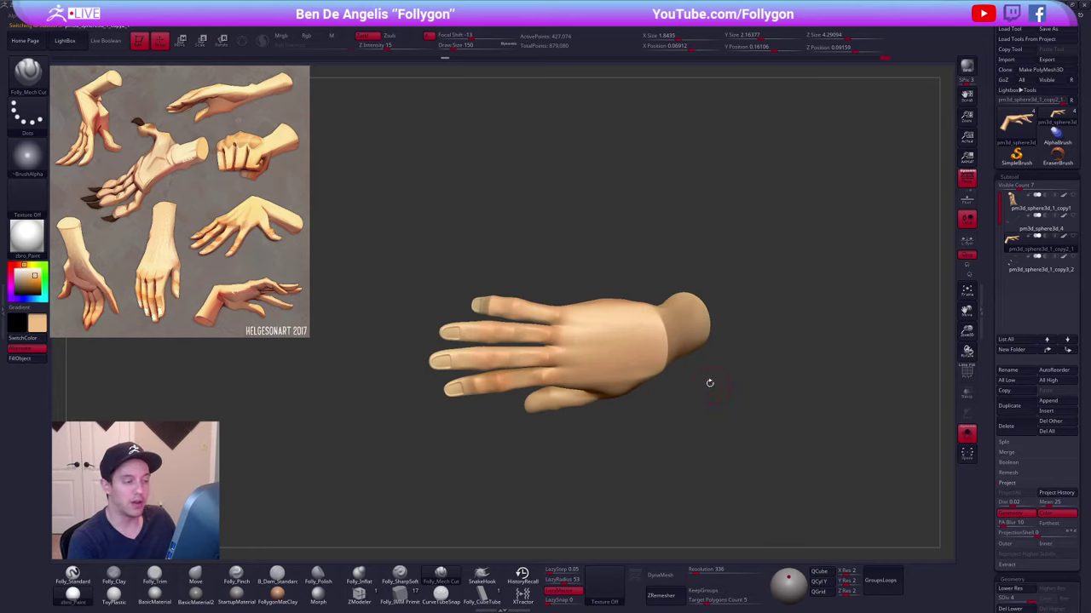
drag(709, 383, 650, 293)
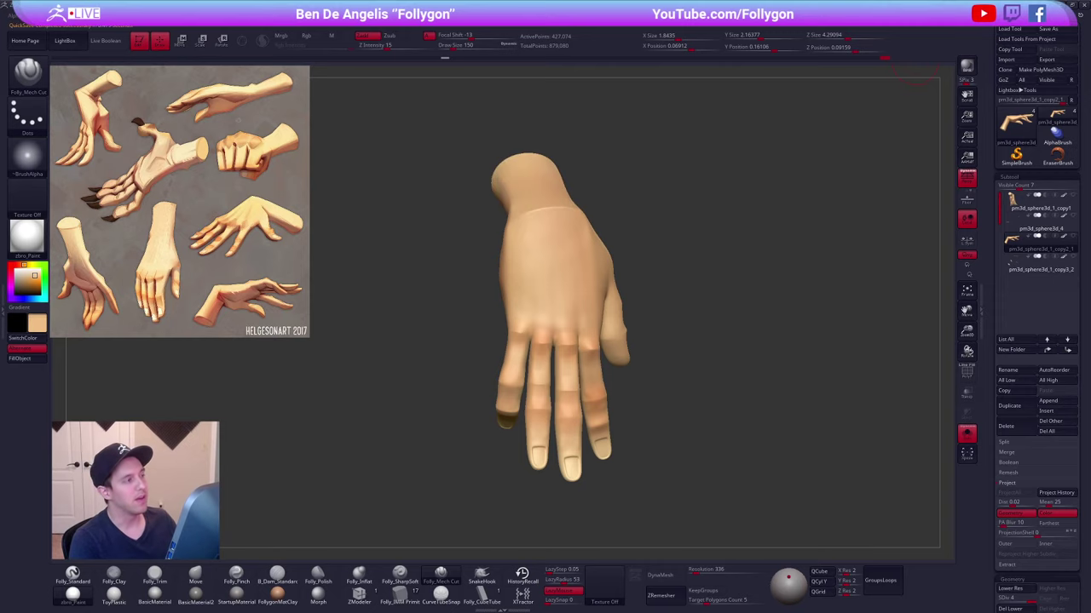
- Restore the standard user interface from the preferences configuration and close LightBox
click(361, 17)
click(372, 58)
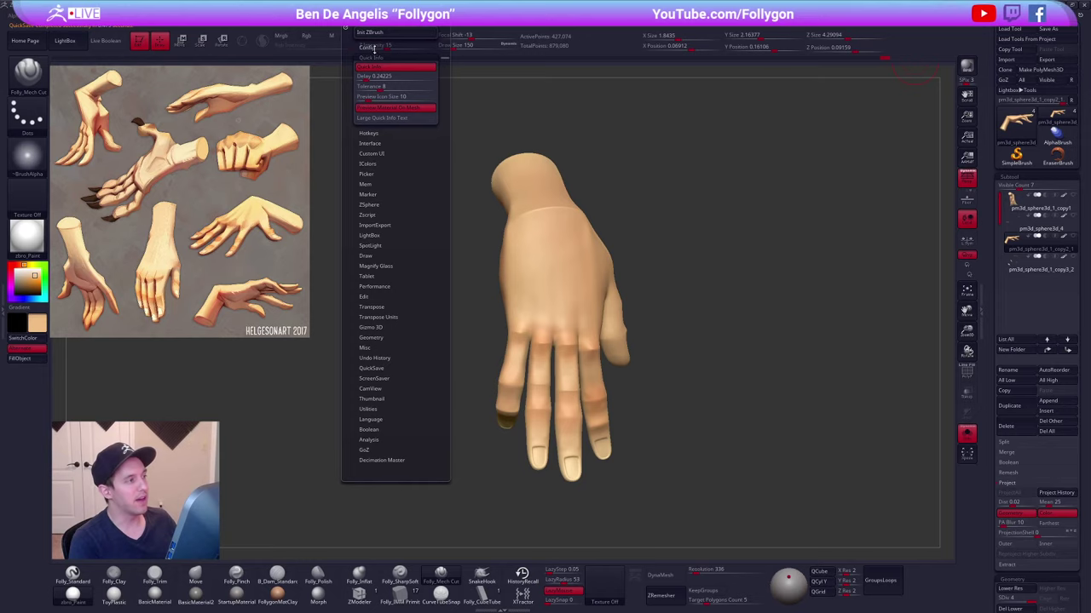
click(367, 46)
click(374, 58)
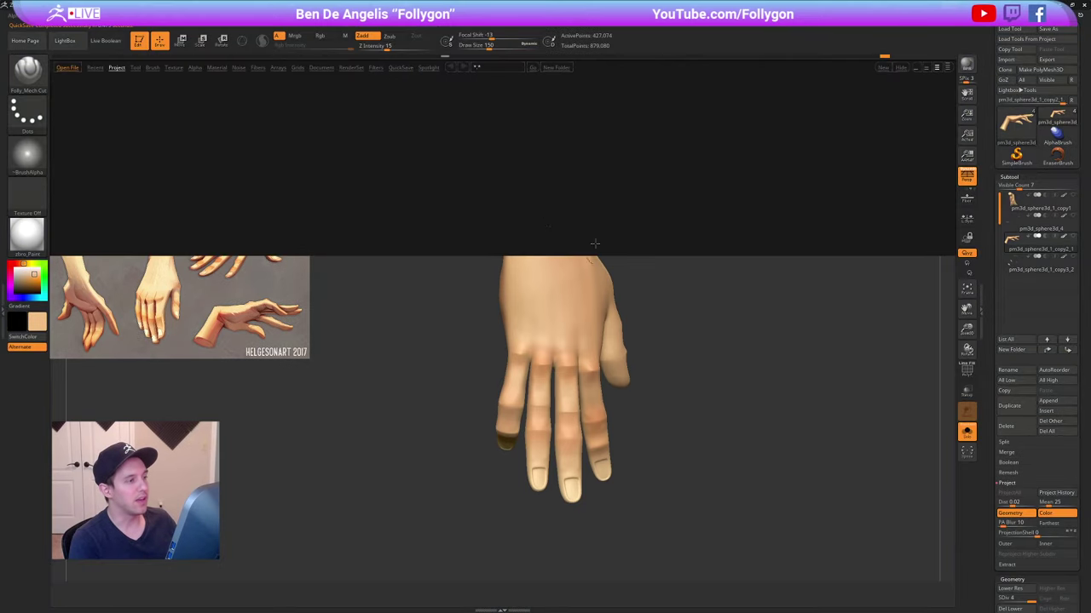
click(75, 41)
click(80, 45)
- Examine the pop-up brush settings palette over the canvas in the standard interface
drag(669, 266, 684, 183)
drag(711, 263, 674, 262)
right_click(695, 299)
key(space)
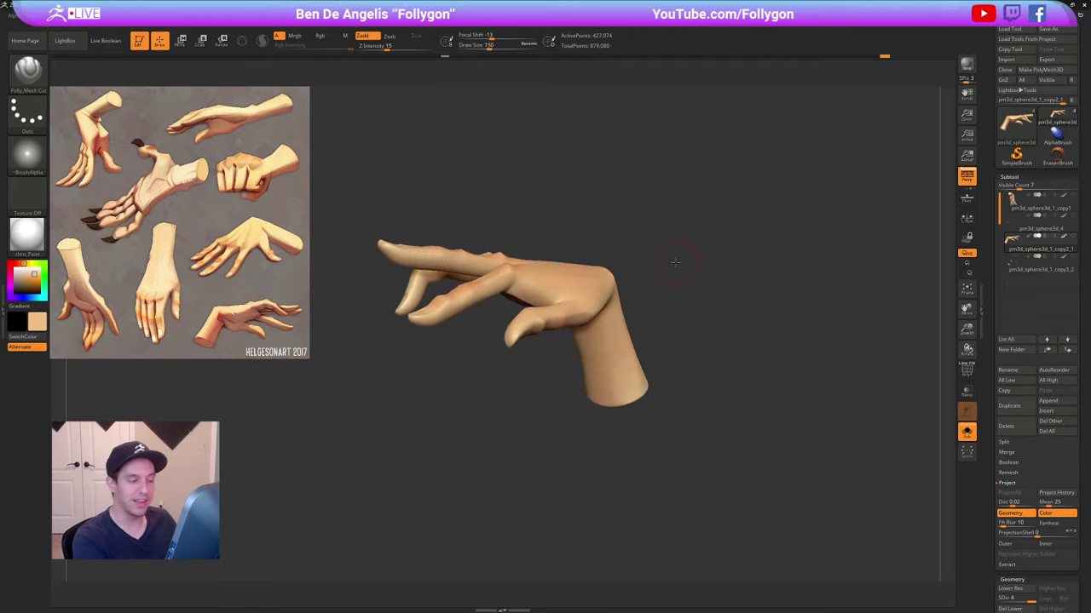
key(space)
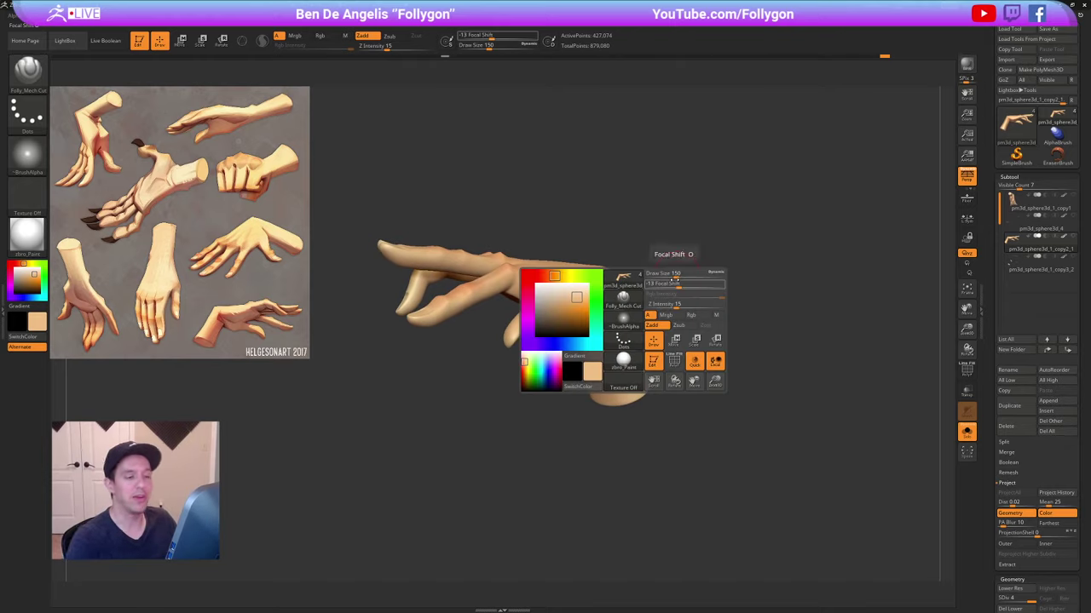
key(space)
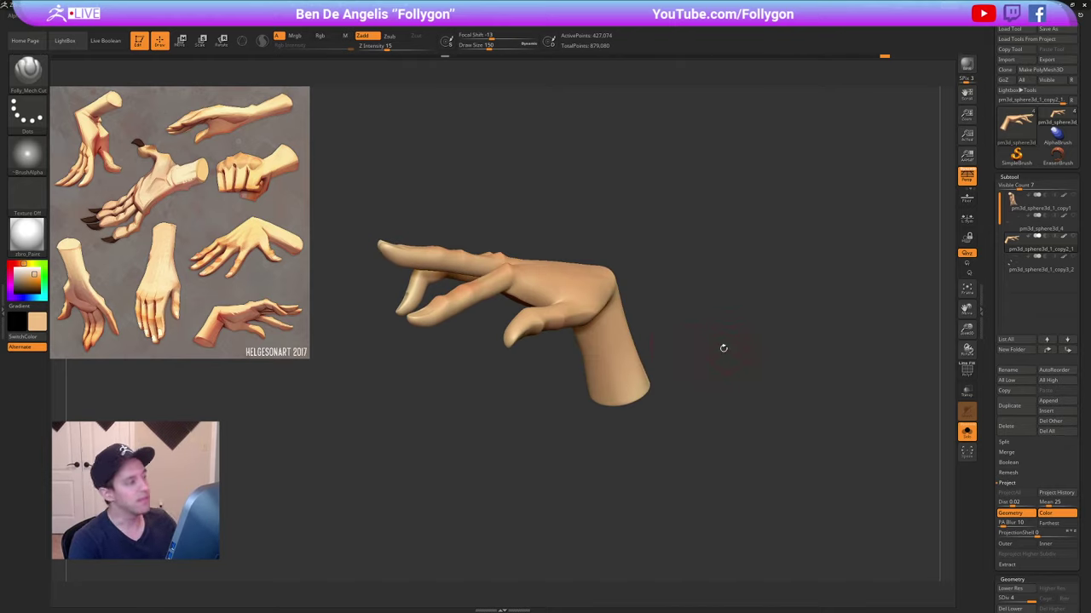
- Hide the hand illustration reference sheet and switch to the Move brush for the isolated hand
key(shift+z)
drag(688, 343, 597, 324)
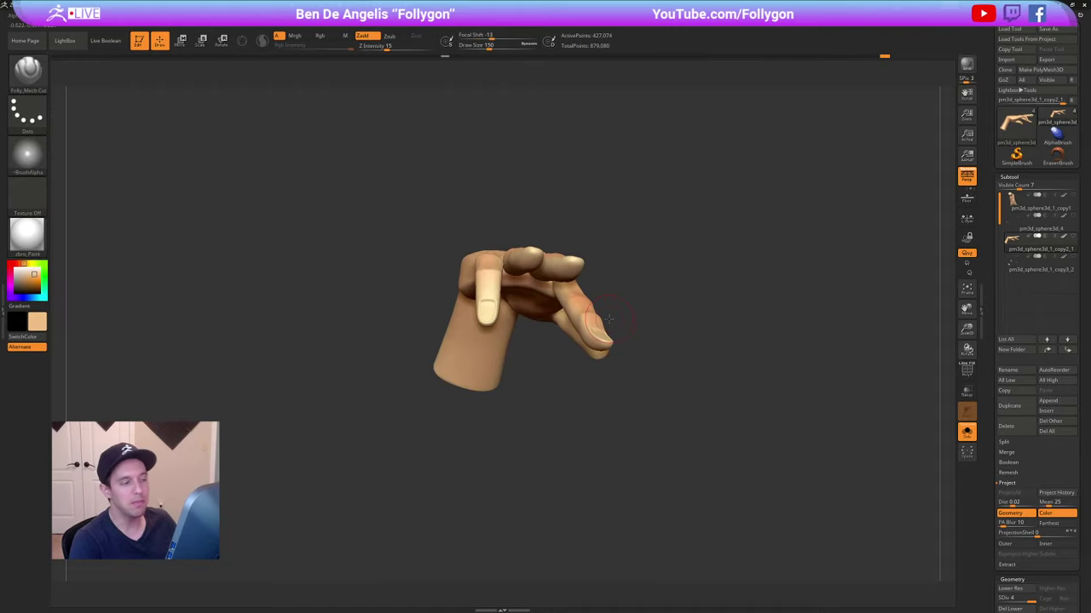
drag(670, 374, 617, 391)
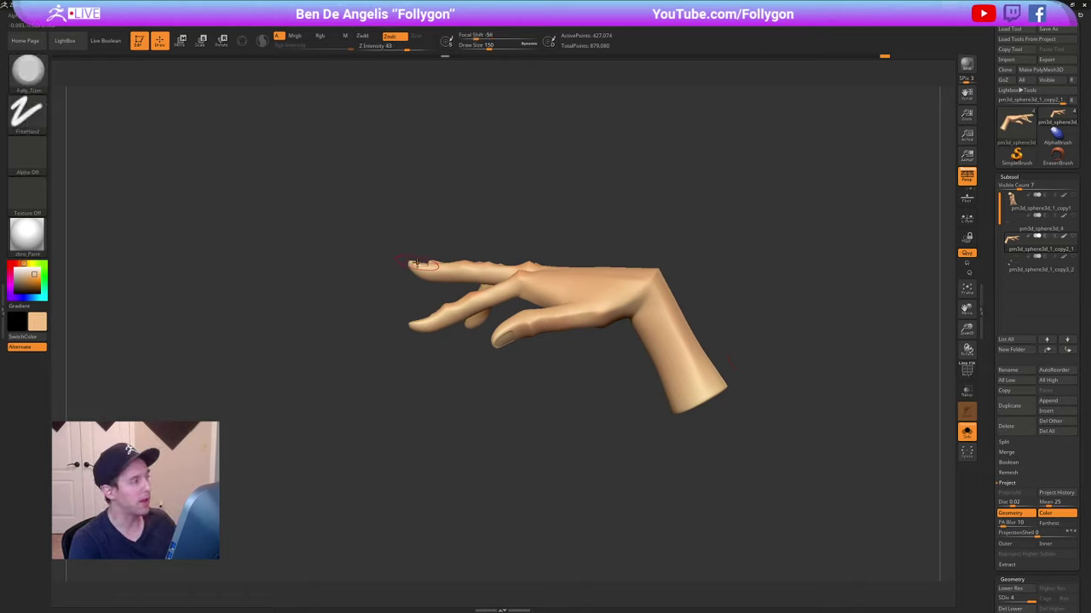
key(b)
key(m)
key(v)
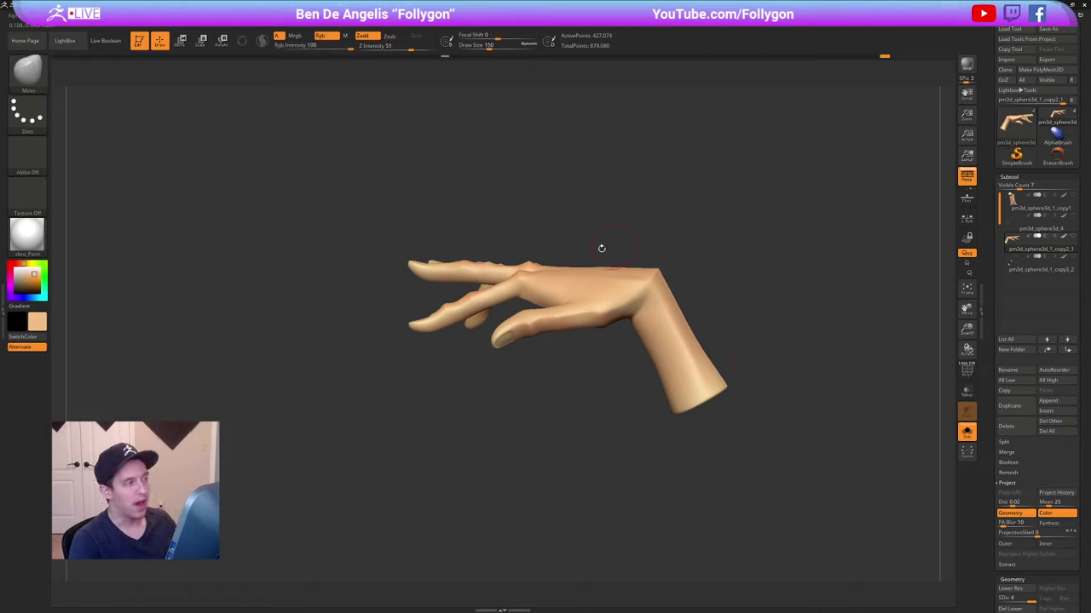
alt+drag(576, 242, 504, 202)
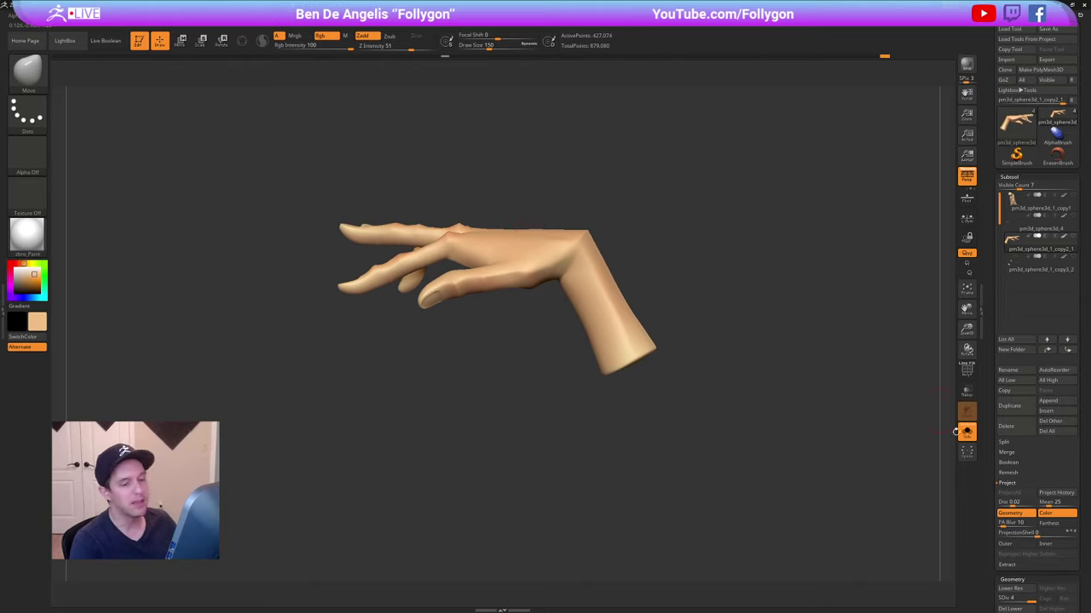
key(ctrl+shift)
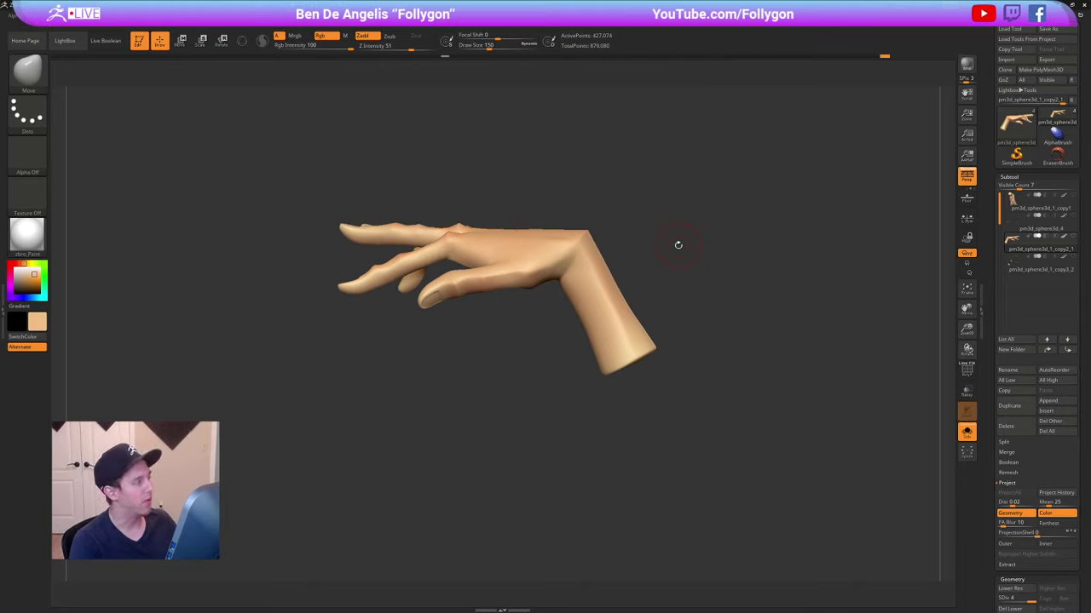
key(3)
key(1)
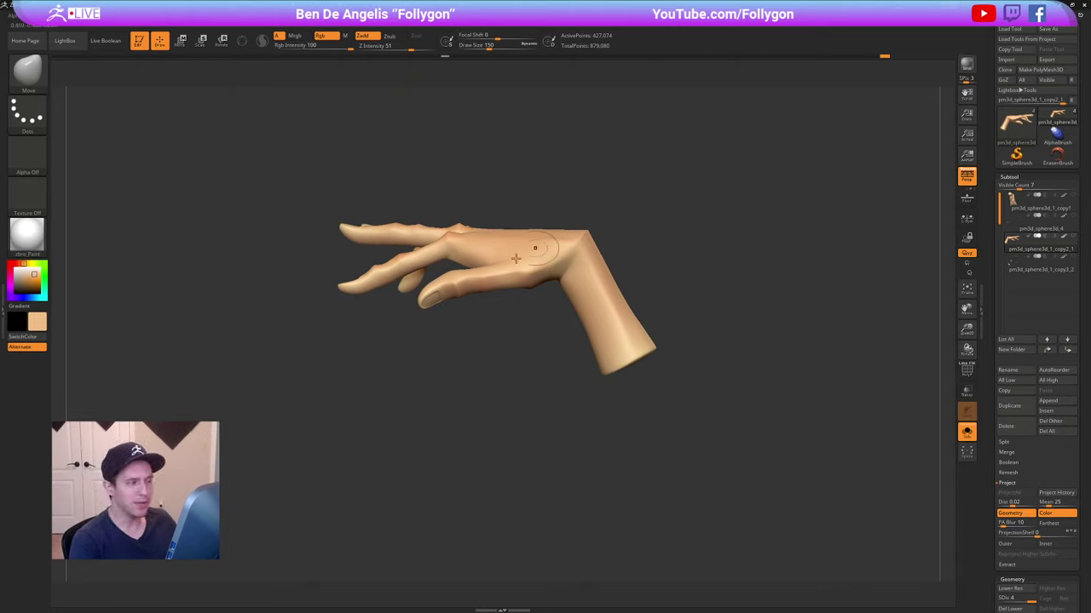
ctrl+right_drag(530, 248, 545, 263)
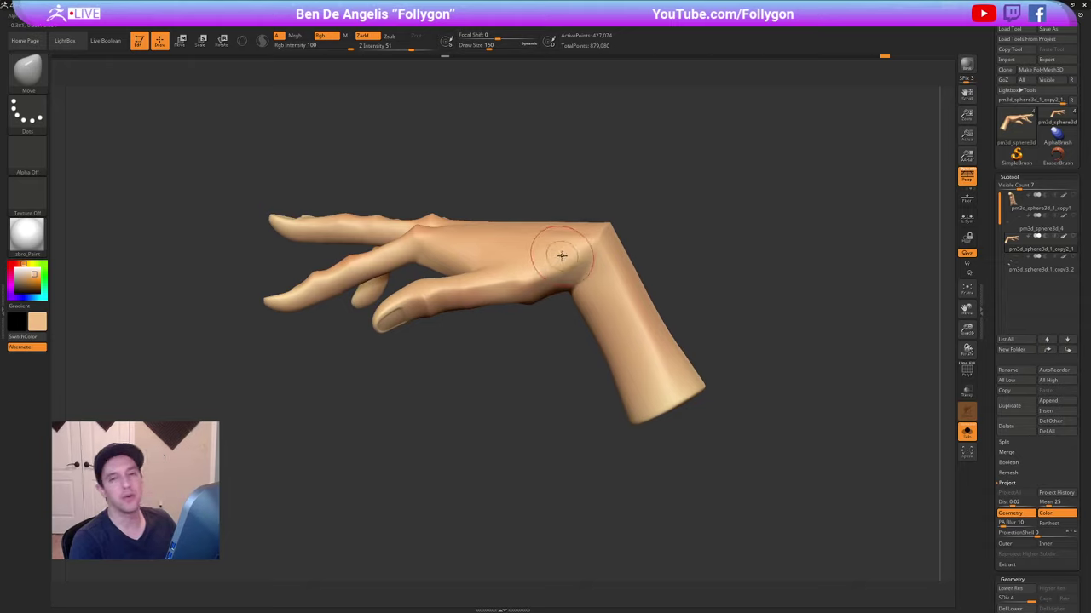
- Restore the custom user interface from the preferences configuration
click(323, 26)
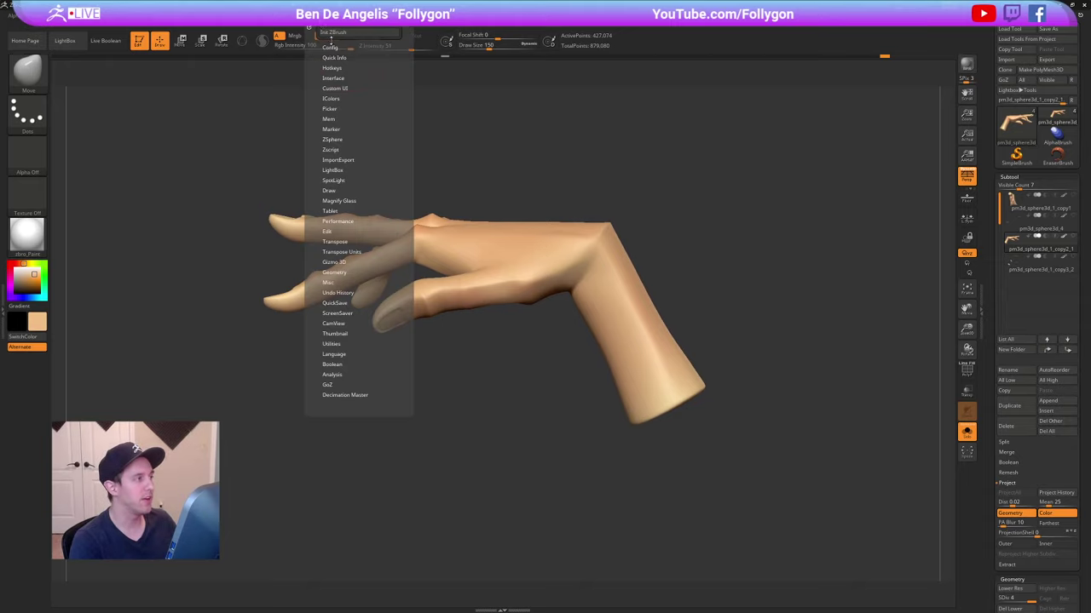
click(330, 47)
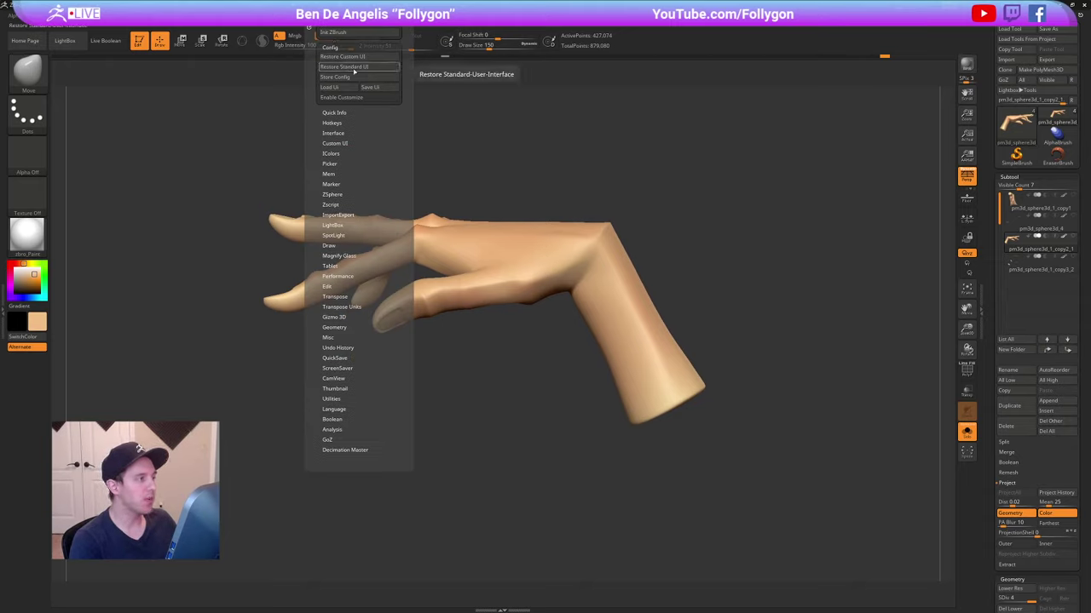
click(343, 66)
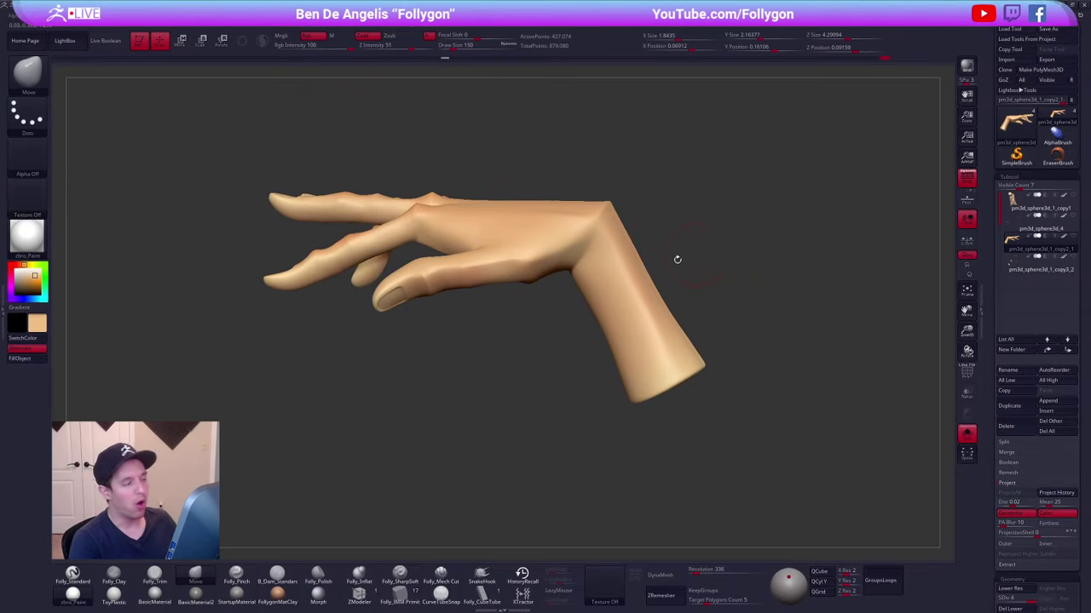
- Switch to the web browser and look through the uploaded videos of the Follygon YouTube channel
key(alt+Tab)
key(alt+Tab)
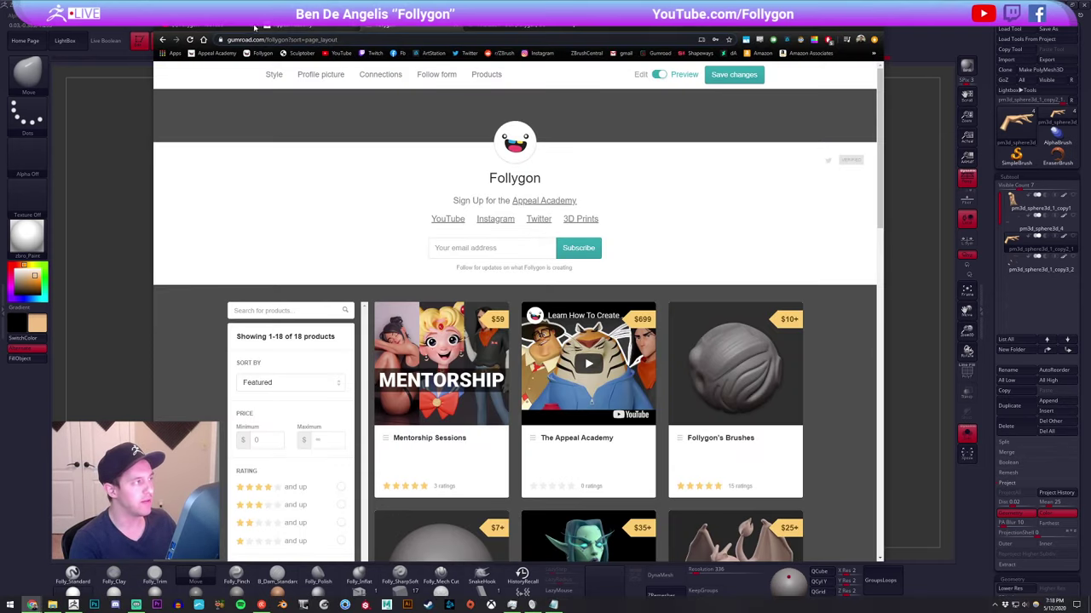
click(254, 27)
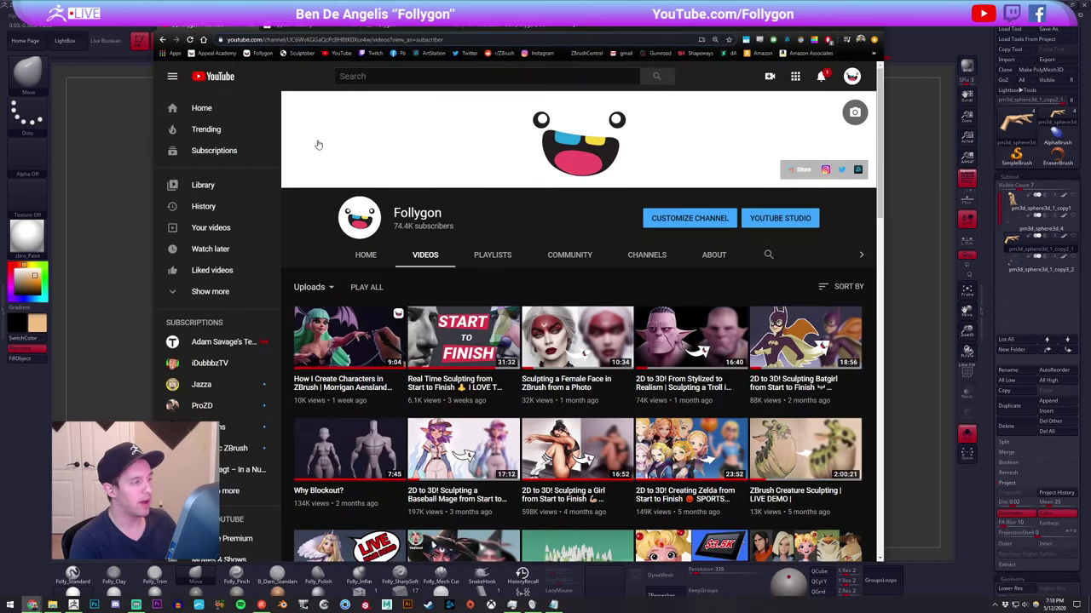
scroll(454, 211, down, 5)
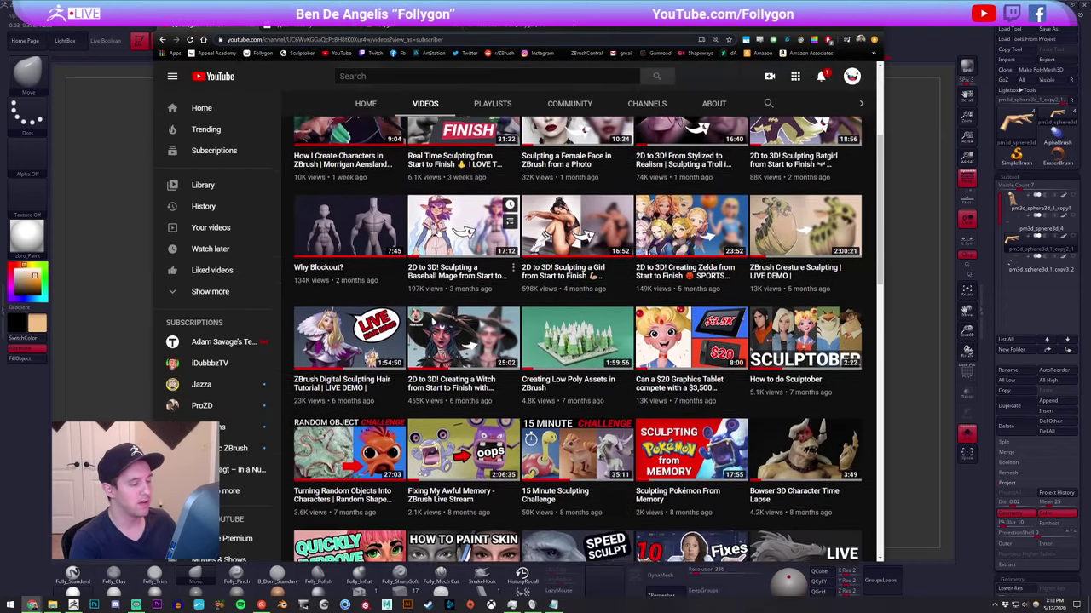
scroll(435, 230, down, 1)
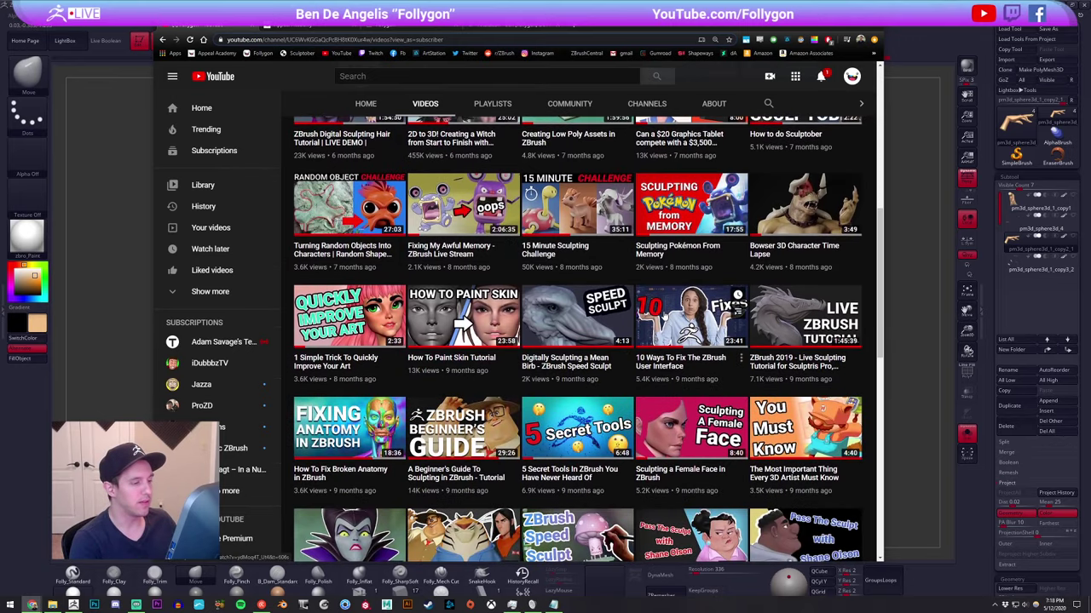
- Open the video "10 Ways To Fix The ZBrush User Interface" and pause its playback
click(322, 27)
click(417, 177)
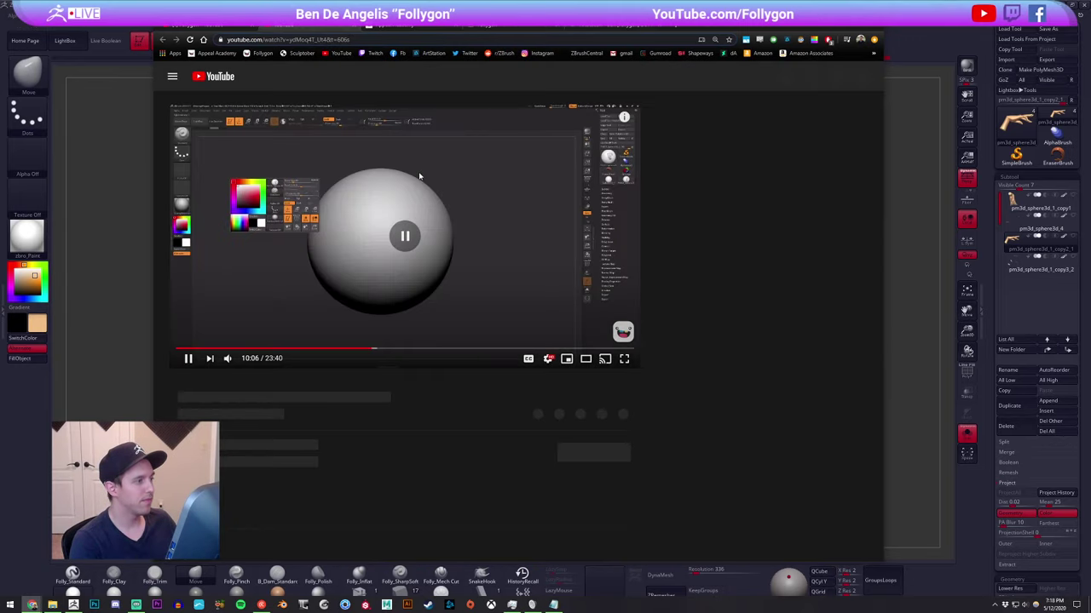
click(373, 165)
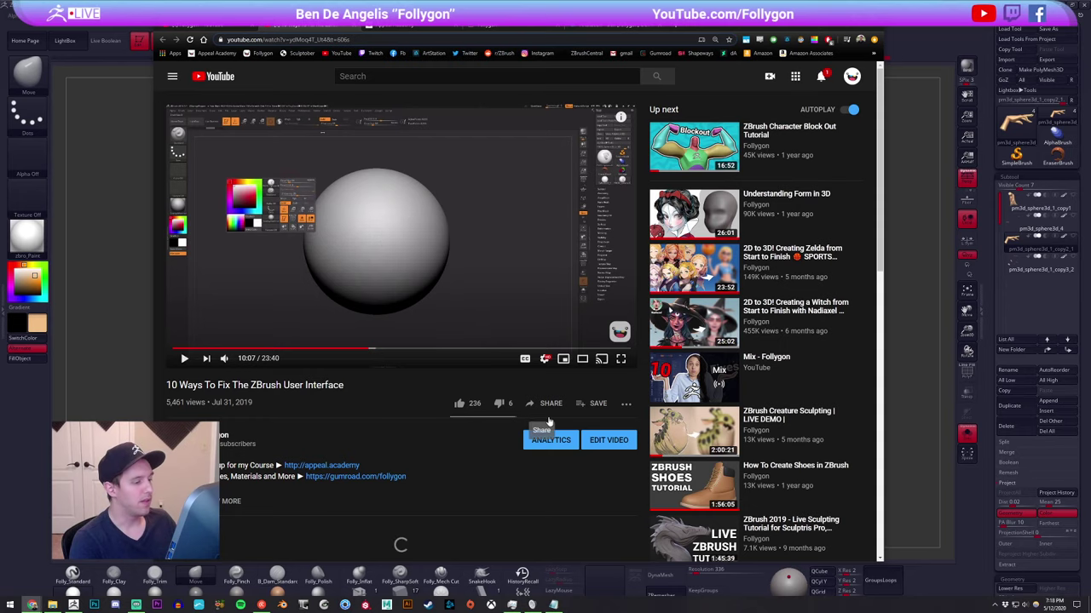
- Copy the share link of the video "10 Ways To Fix The ZBrush User Interface" and close the sharing dialog
click(546, 403)
click(619, 371)
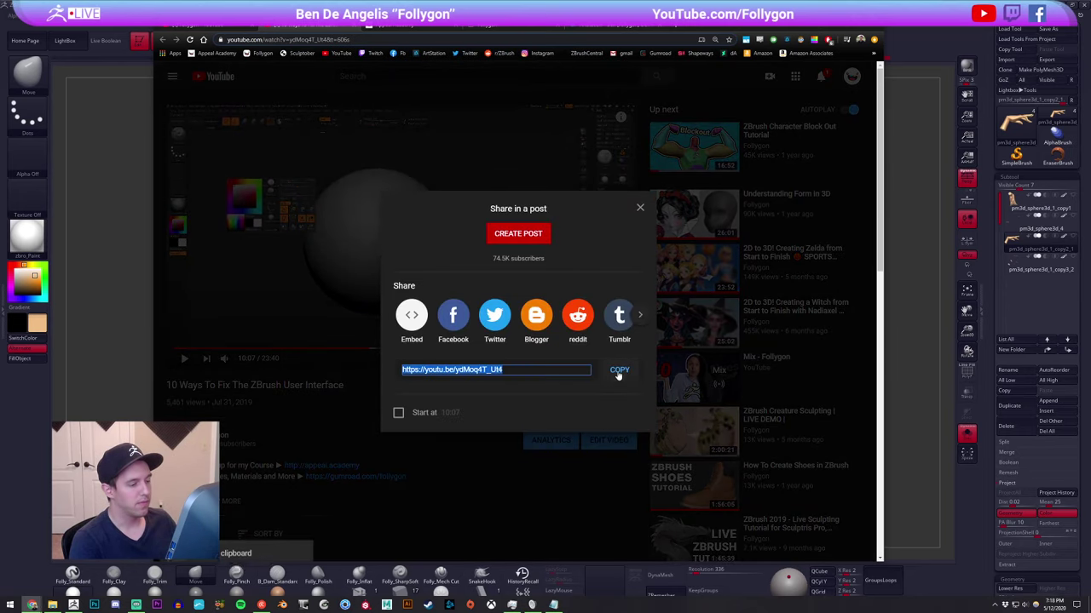
click(449, 167)
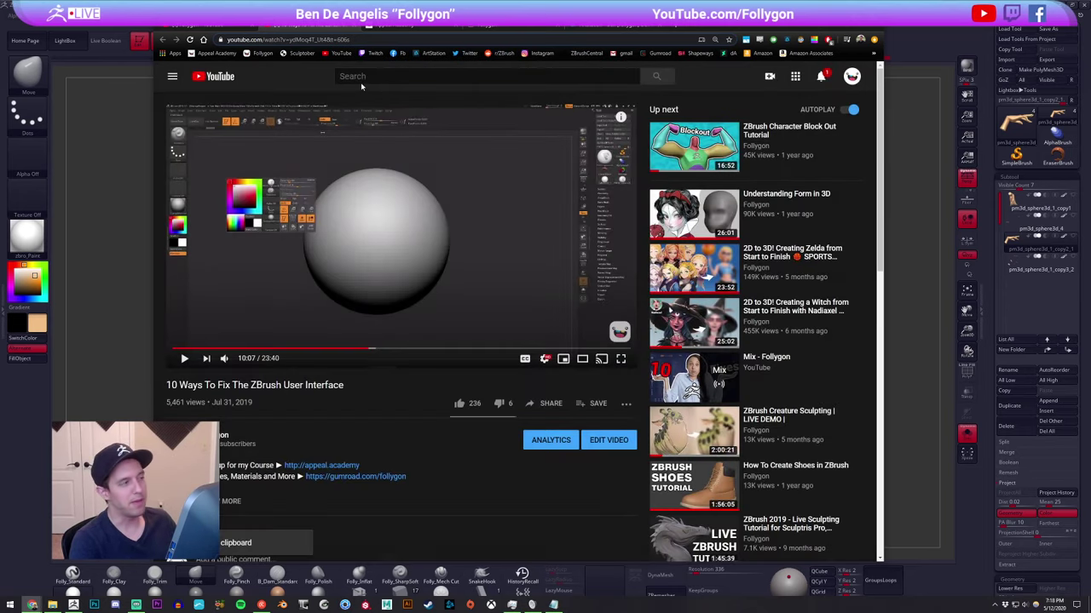
- Look over the channel's video list and the ArtStation portfolio, and switch back to ZBrush
click(214, 30)
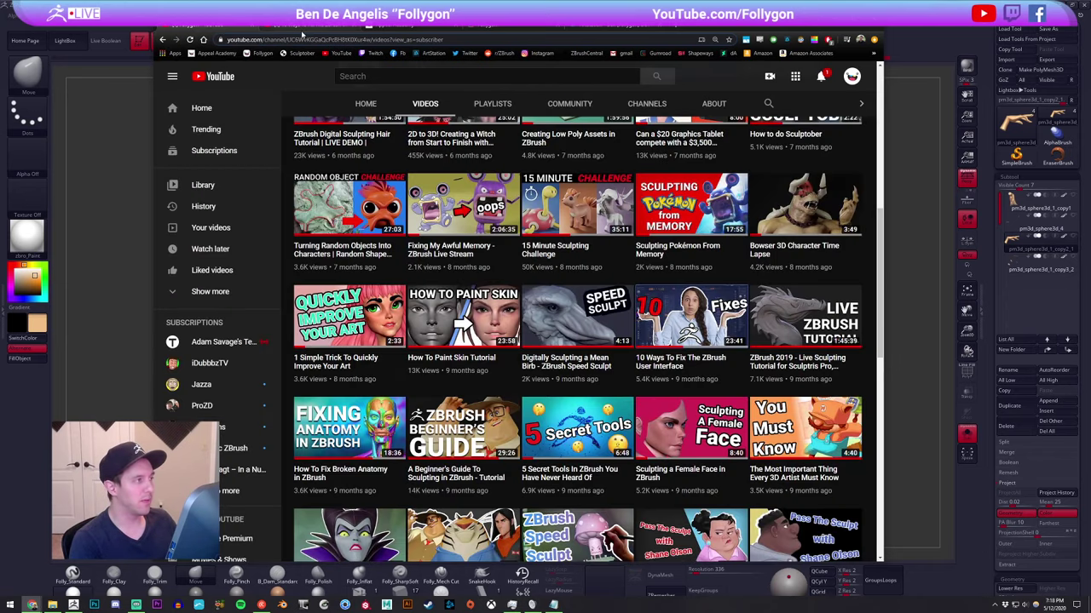
click(488, 30)
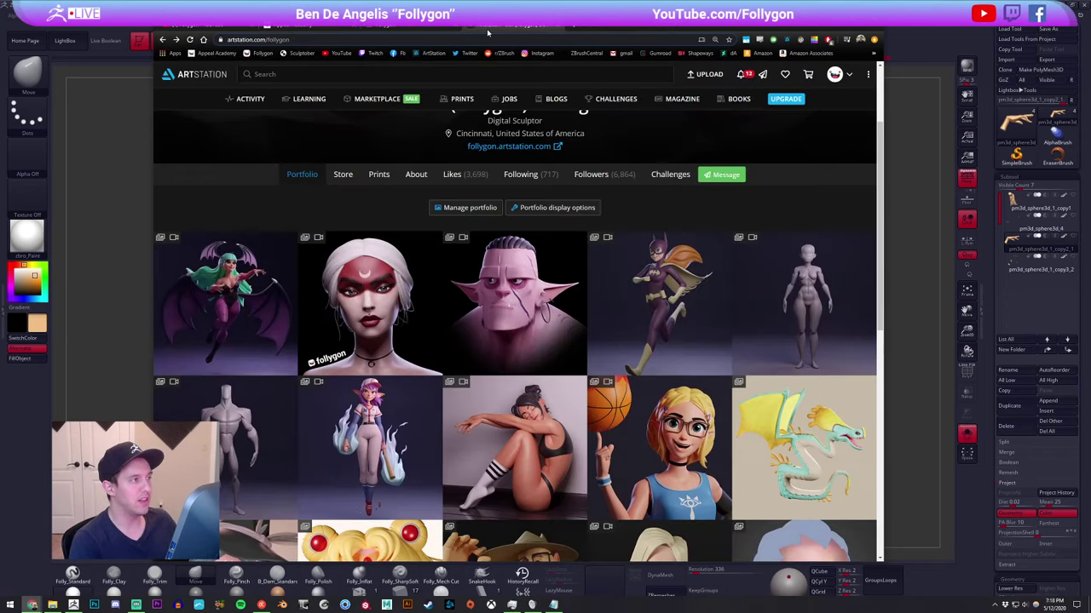
click(130, 151)
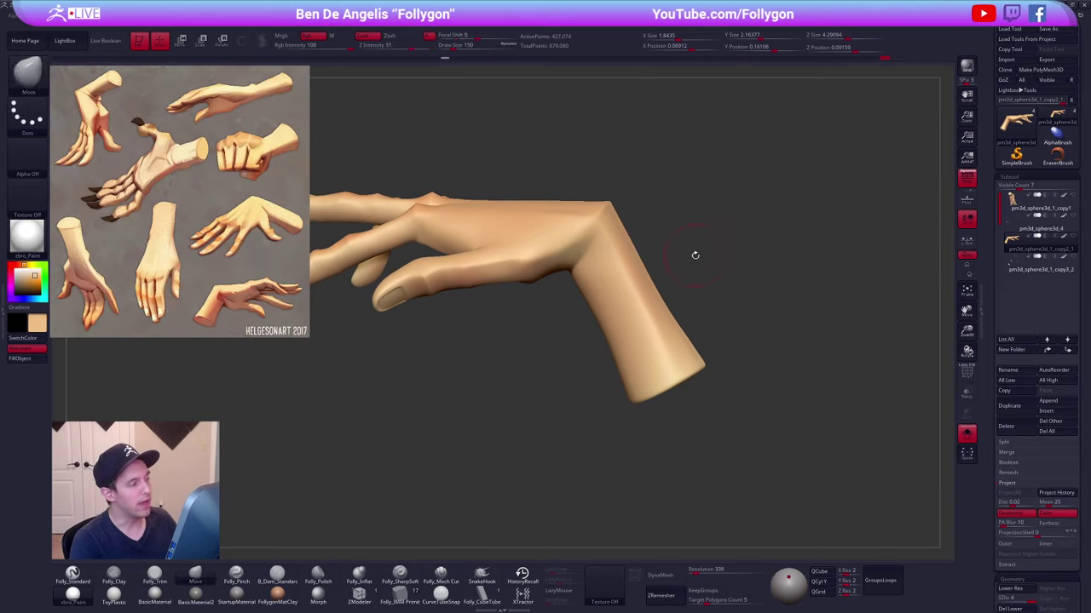
- Select the bent-wrist hand subtool and lower it to its first subdivision level
alt+drag(693, 256, 726, 259)
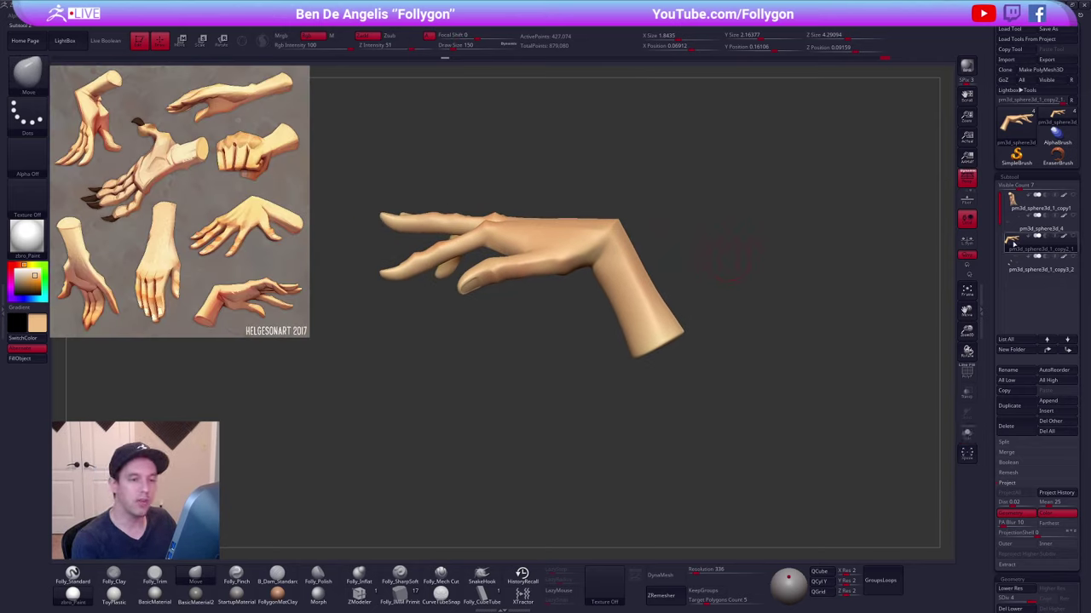
click(1025, 264)
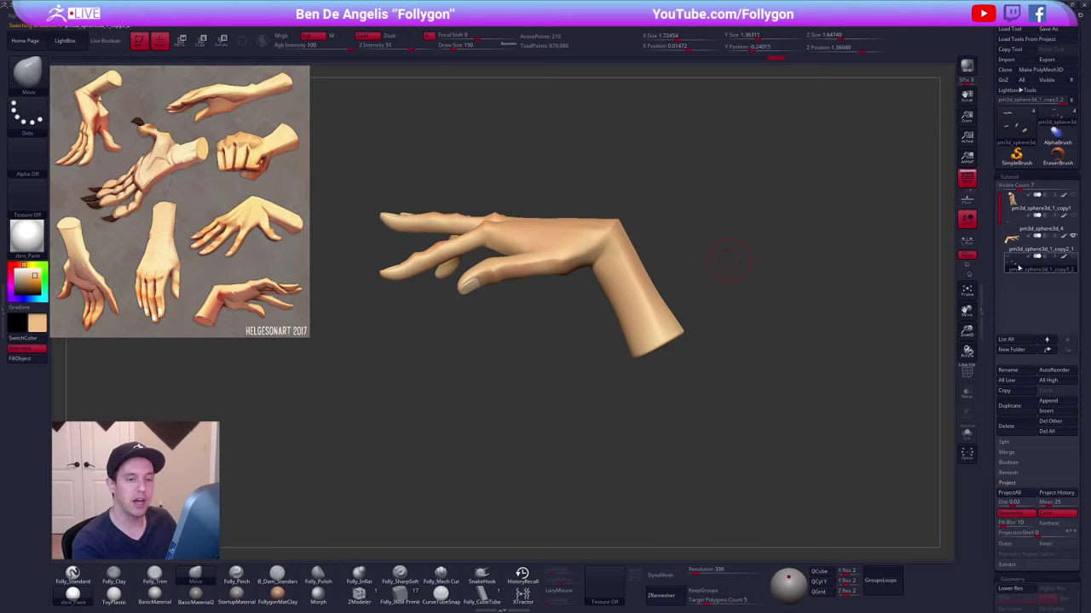
click(1023, 247)
drag(776, 438, 730, 469)
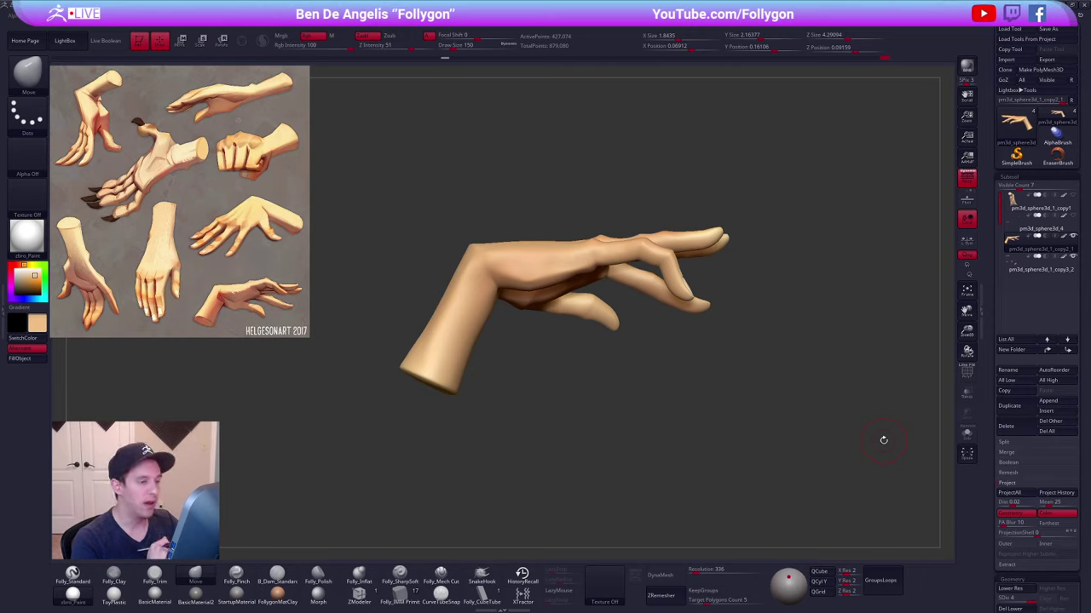
key(shift+d)
key(shift+d)
key(shift+d)
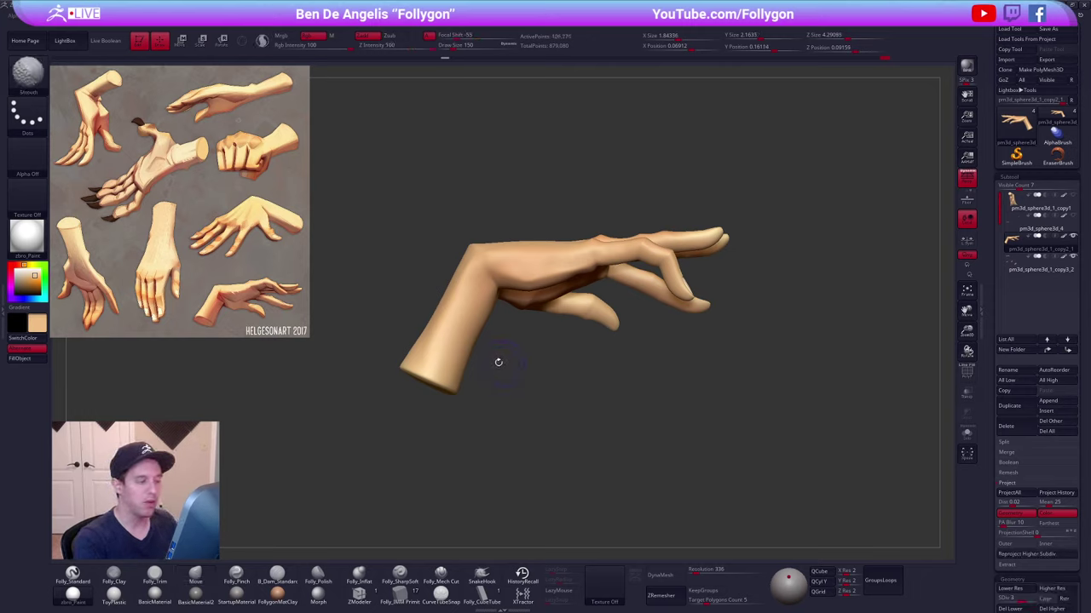
- Display the polyframe on the low-resolution hand and set the Move brush's draw size to 252
key(space)
drag(480, 339, 489, 340)
key(shift+f)
mouse_move(615, 351)
mouse_down()
mouse_move(536, 349)
mouse_move(518, 410)
mouse_up()
key(space)
drag(569, 394, 572, 459)
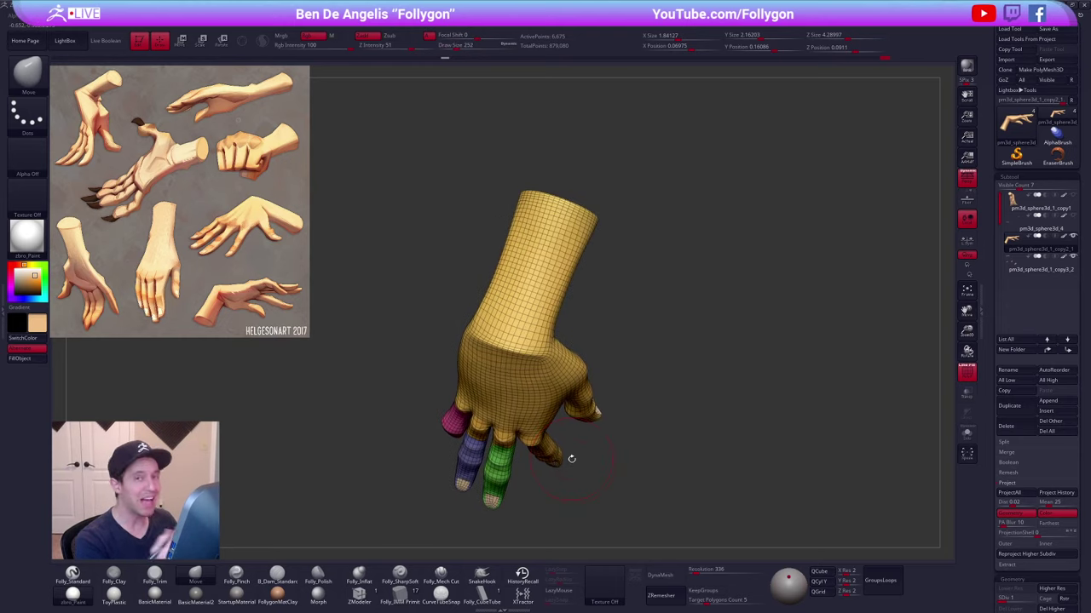
drag(592, 329, 613, 330)
- Mask the hand topologically up to the wrist, invert the mask and make the forearm its own polygroup
key(w)
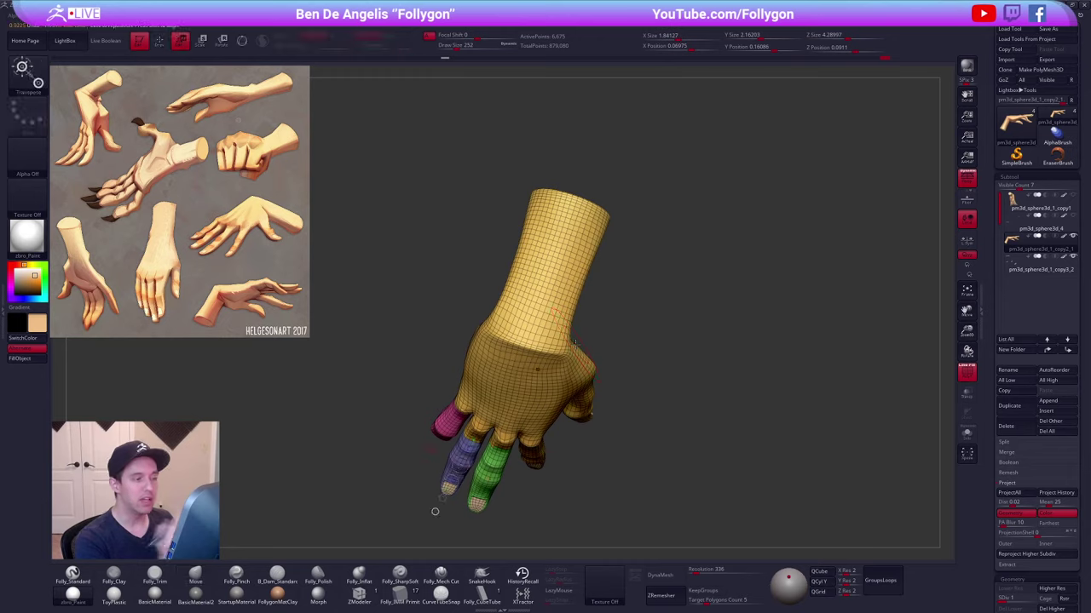
ctrl+drag(536, 328, 552, 268)
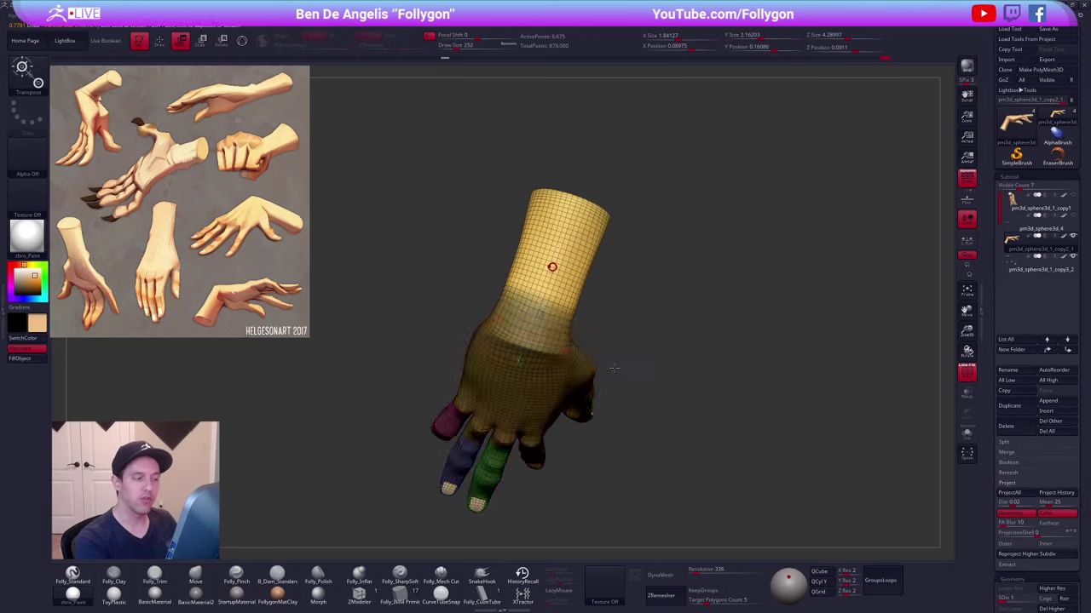
drag(614, 370, 673, 384)
ctrl+click(716, 455)
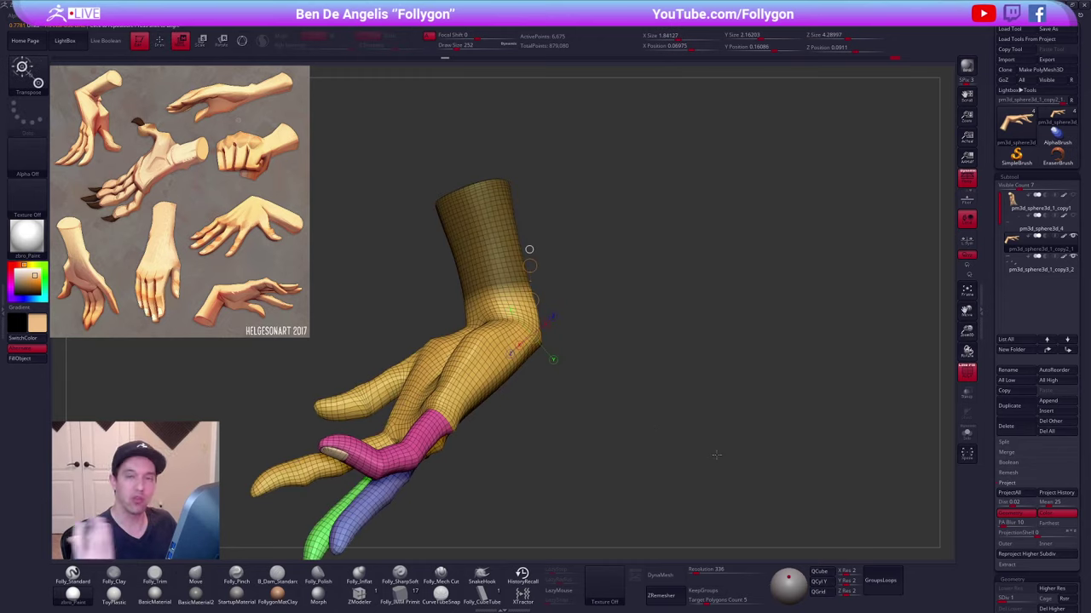
key(ctrl+w)
drag(629, 486, 812, 449)
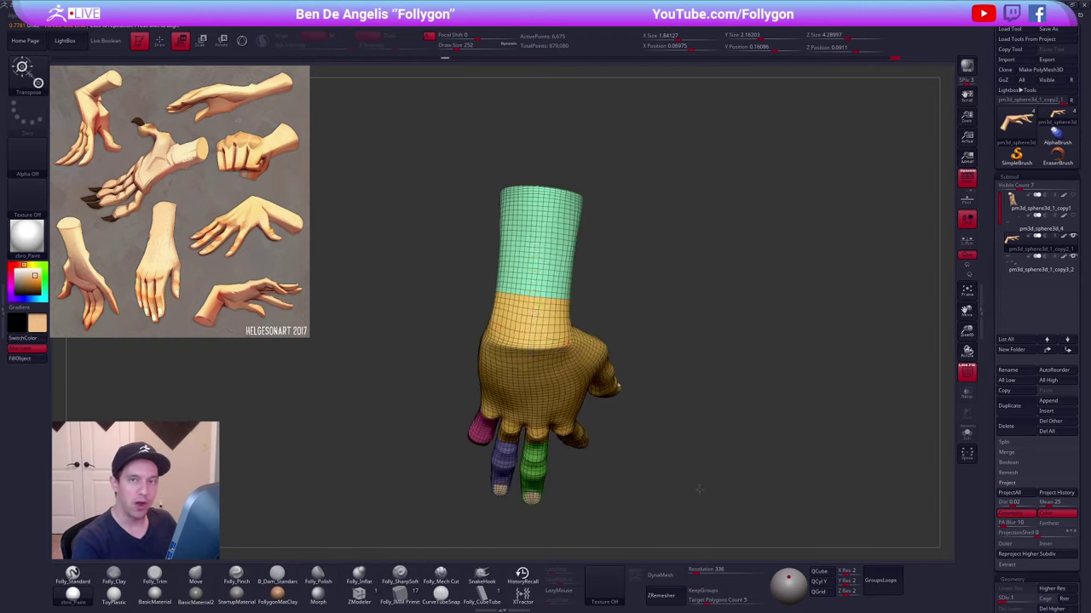
alt+drag(687, 520, 704, 490)
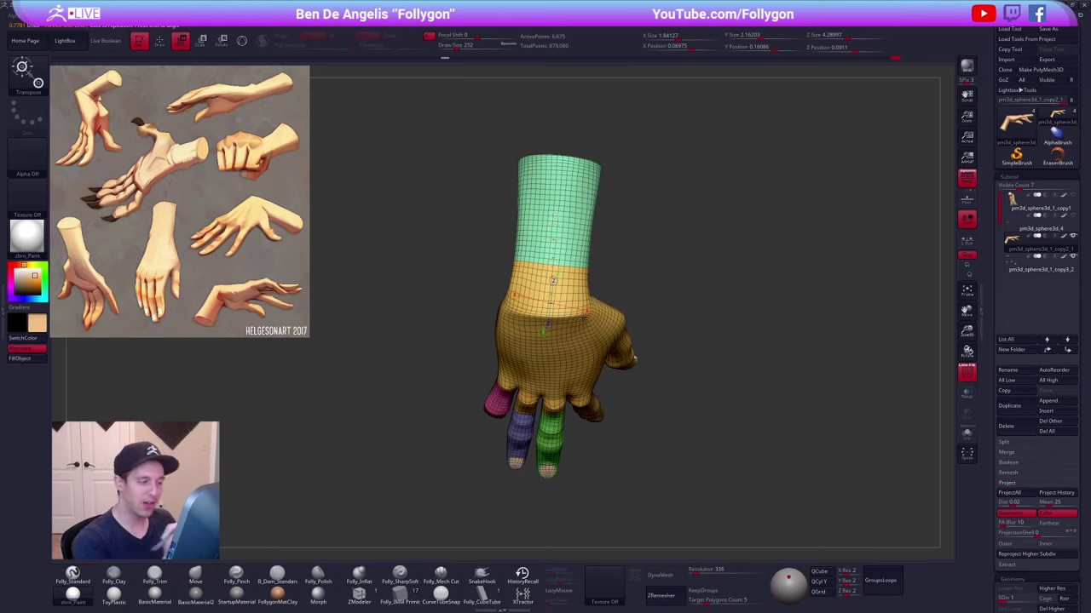
- Return to draw mode and try the MaskLasso and SelectLasso brushes around the wrist, clearing the mask and restoring full visibility
key(q)
drag(672, 515, 725, 248)
alt+drag(603, 455, 713, 287)
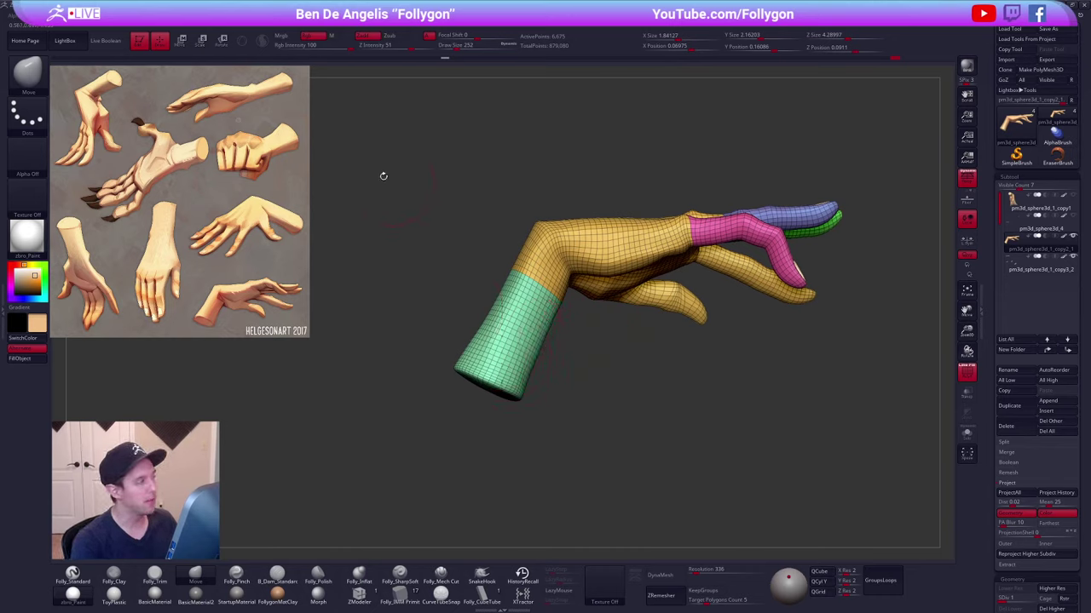
ctrl+shift+click(29, 75)
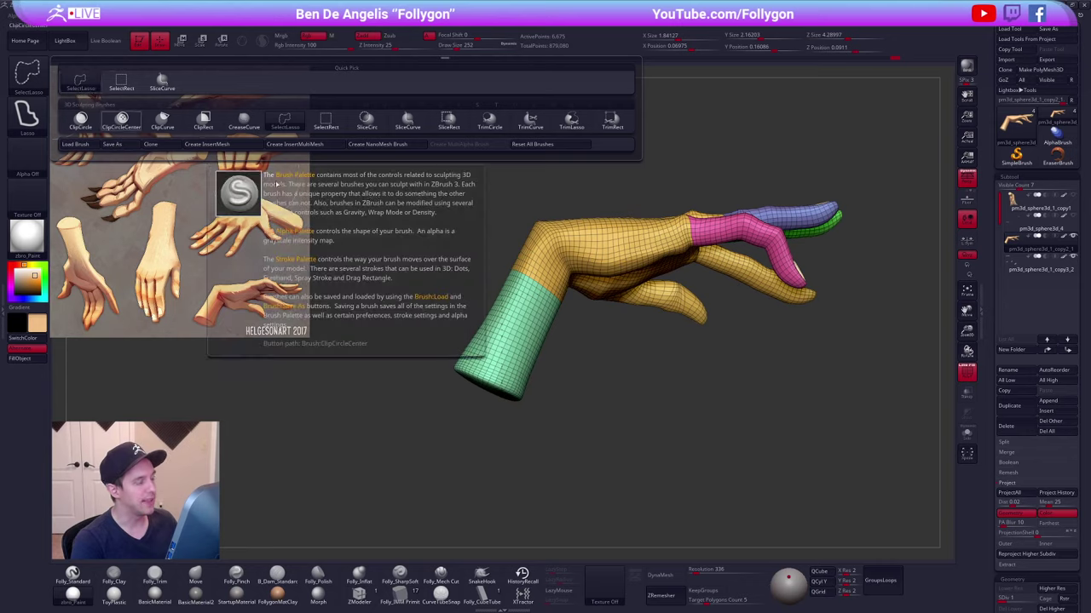
ctrl+click(29, 76)
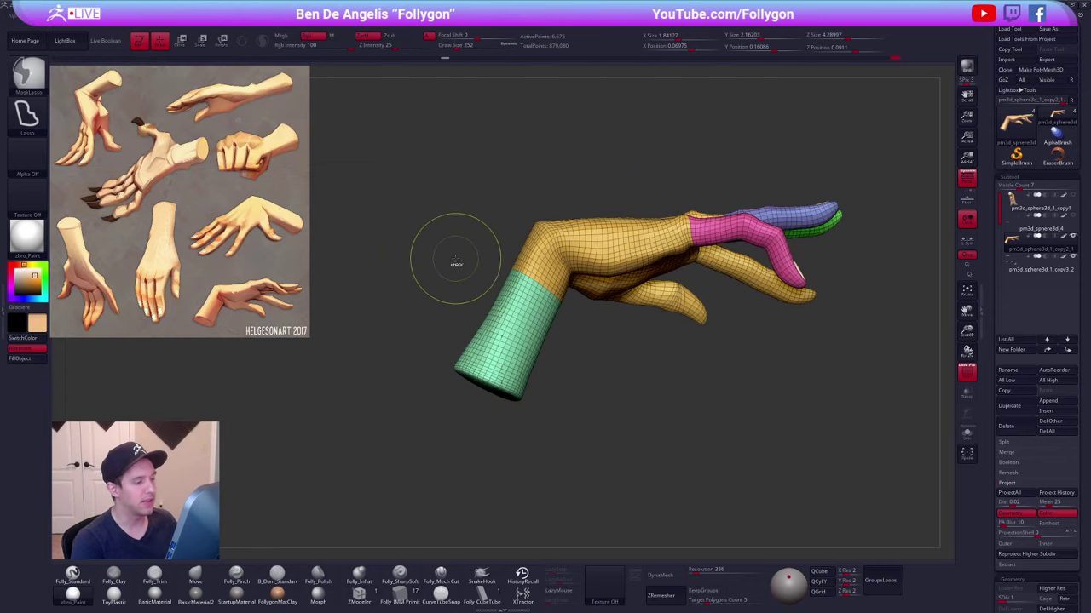
mouse_move(455, 259)
ctrl+mouse_down()
mouse_move(619, 433)
mouse_move(598, 287)
ctrl+mouse_up()
ctrl+drag(621, 434, 638, 411)
mouse_move(586, 334)
ctrl+shift+mouse_down()
mouse_move(415, 268)
mouse_move(590, 478)
ctrl+shift+mouse_up()
ctrl+shift+click(603, 477)
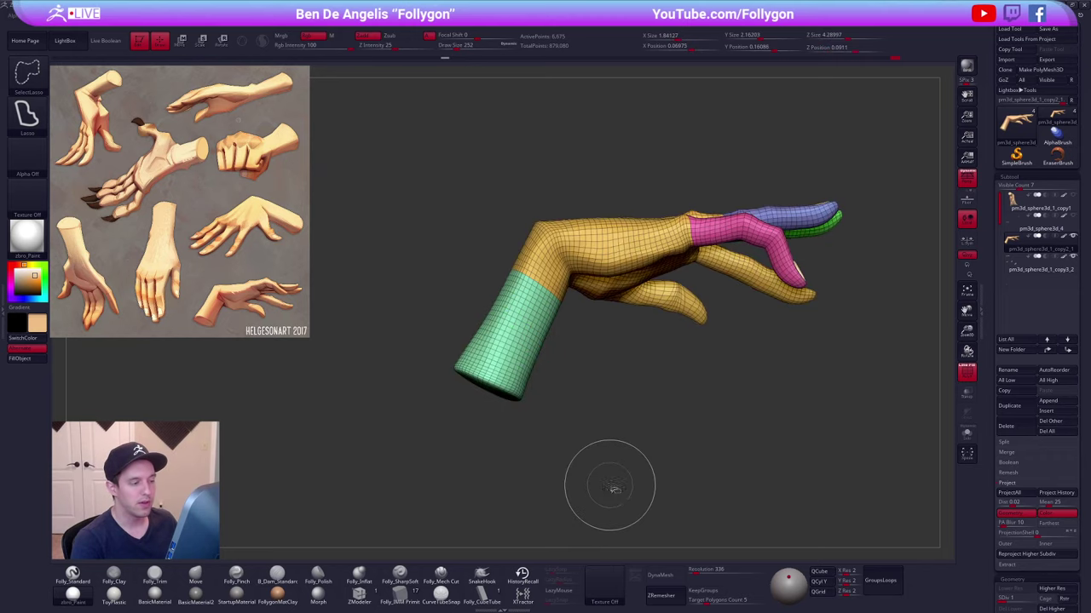
- Raise the hand back to its highest subdivision level and duplicate the subtool
alt+drag(627, 364, 544, 334)
key(ctrl+shift+space)
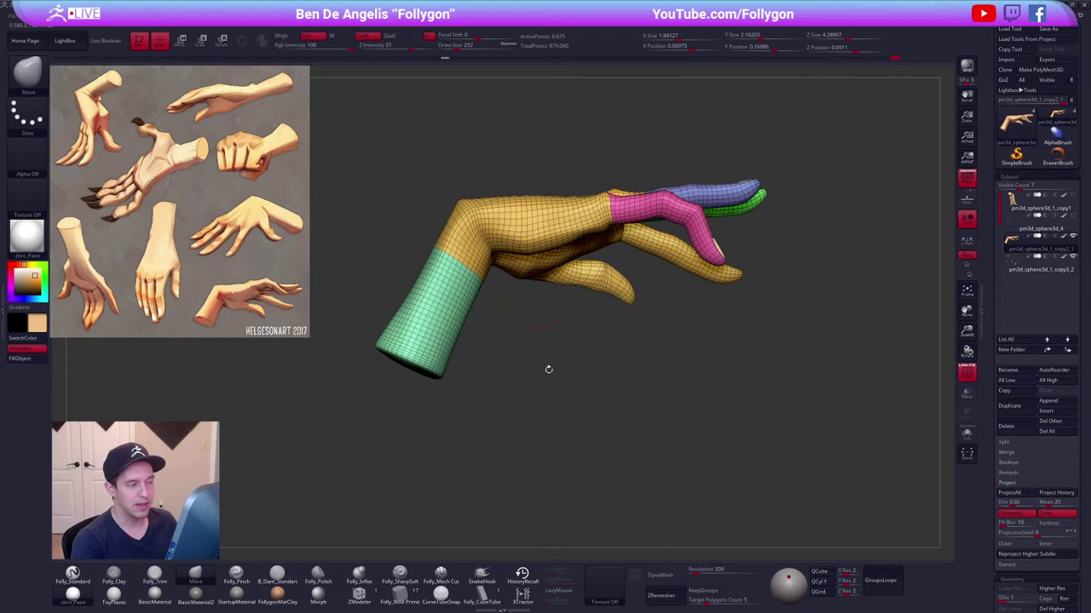
key(d)
key(d)
key(d)
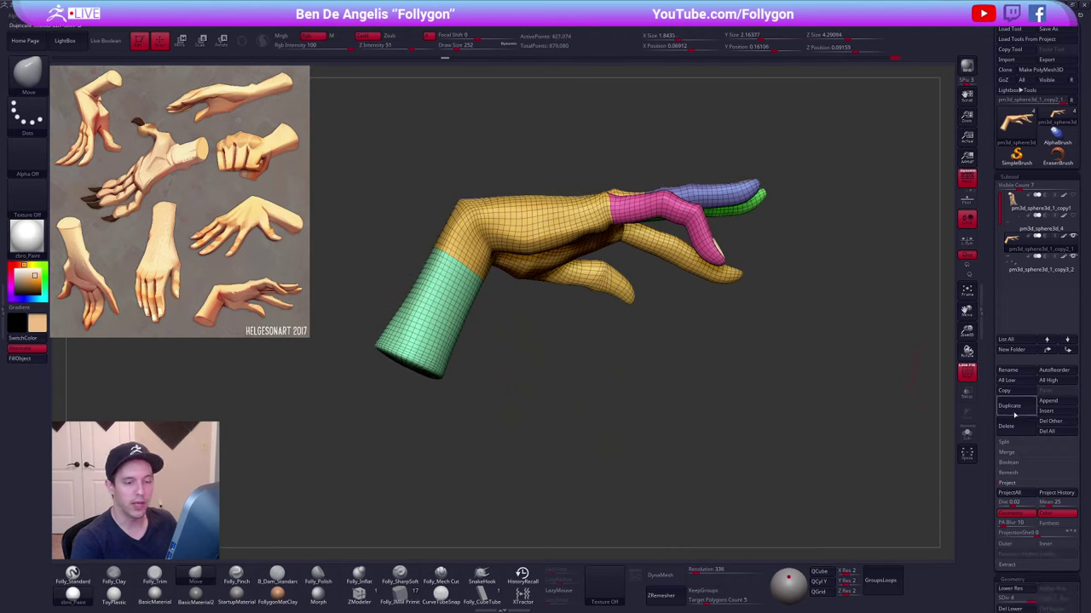
click(1014, 414)
- Delete the duplicate hand's lower subdivision levels and combine it into a single polygroup
click(1008, 483)
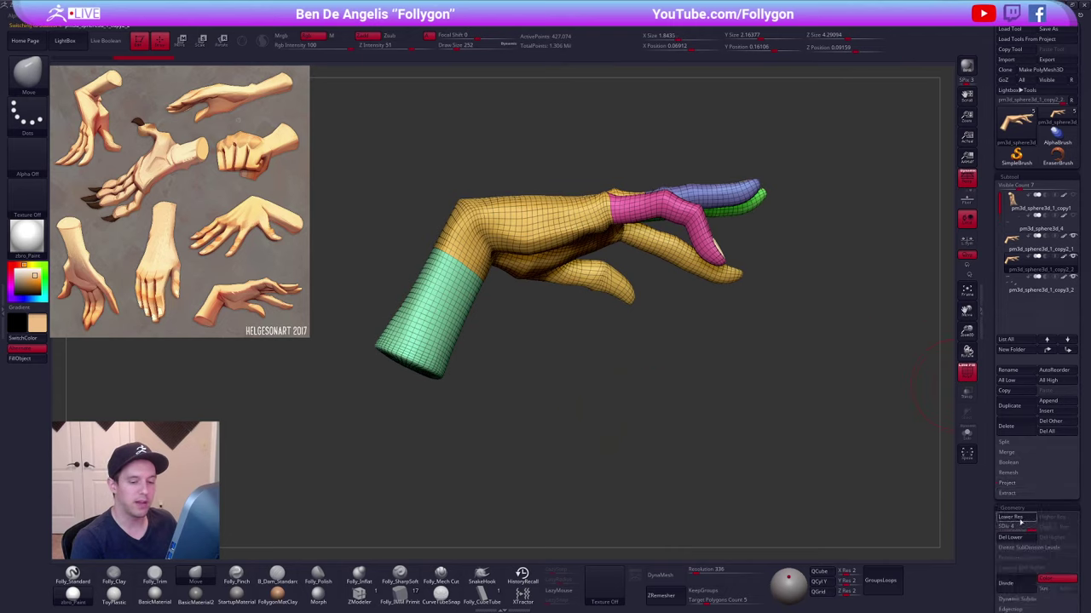
click(1023, 537)
key(ctrl+w)
mouse_move(639, 412)
mouse_down()
mouse_move(587, 417)
mouse_move(576, 404)
mouse_up()
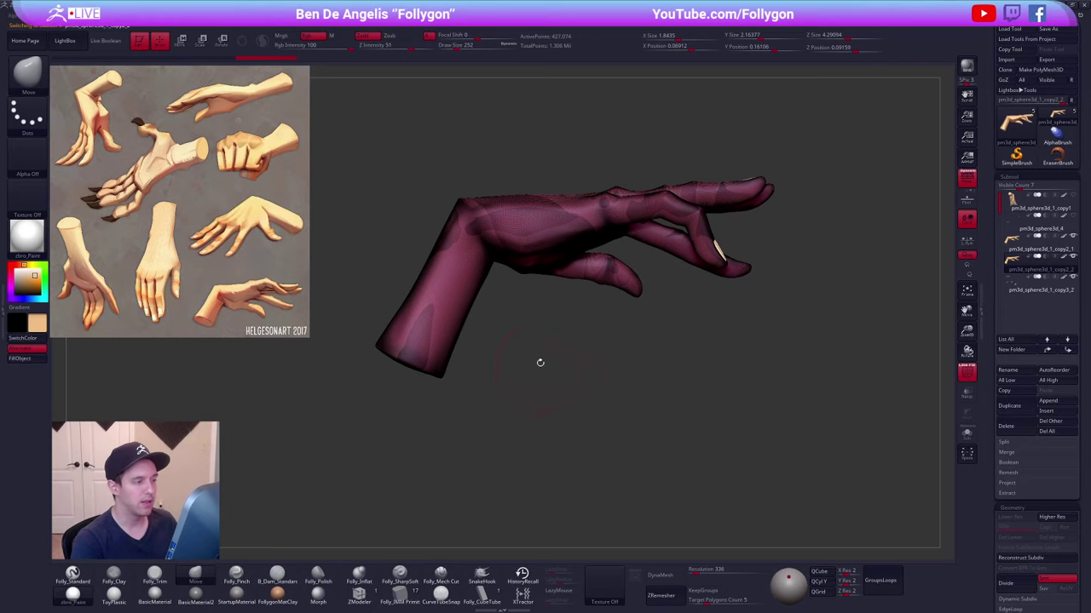
key(shift+f)
key(shift+f)
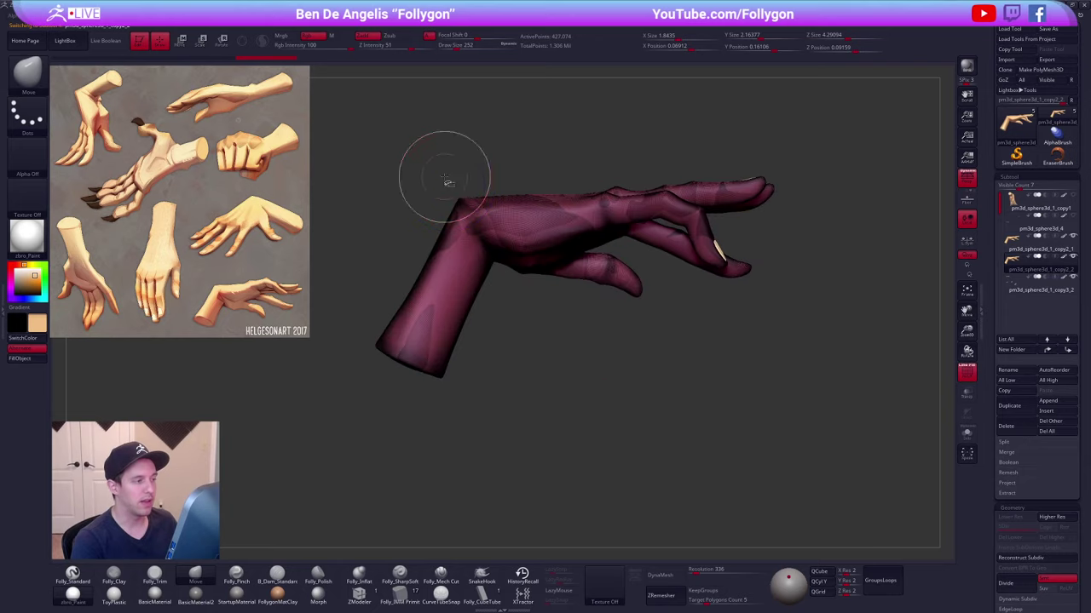
- Slice the duplicate at the wrist so the hand and the forearm become separate polygroups, and isolate it
ctrl+shift+drag(452, 195, 486, 254)
key(space)
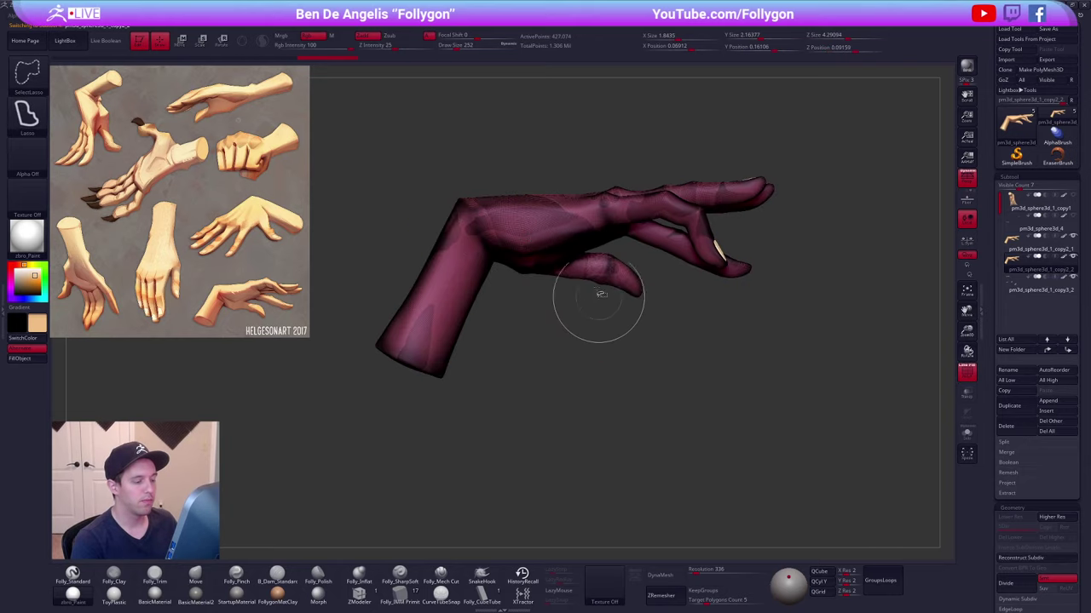
key(space)
click(623, 533)
ctrl+shift+drag(451, 183, 577, 391)
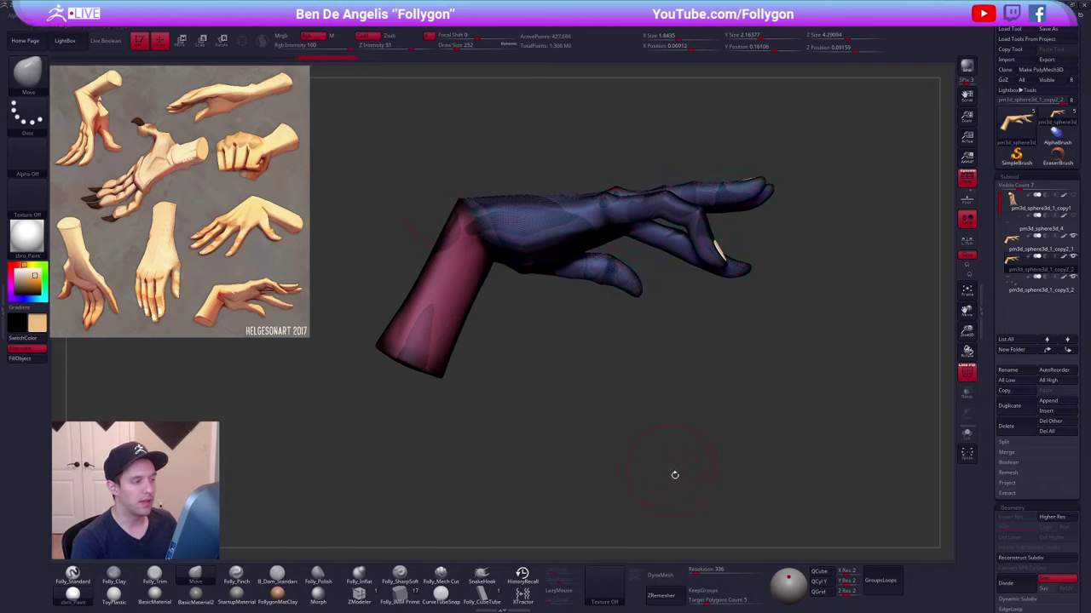
drag(534, 350, 606, 414)
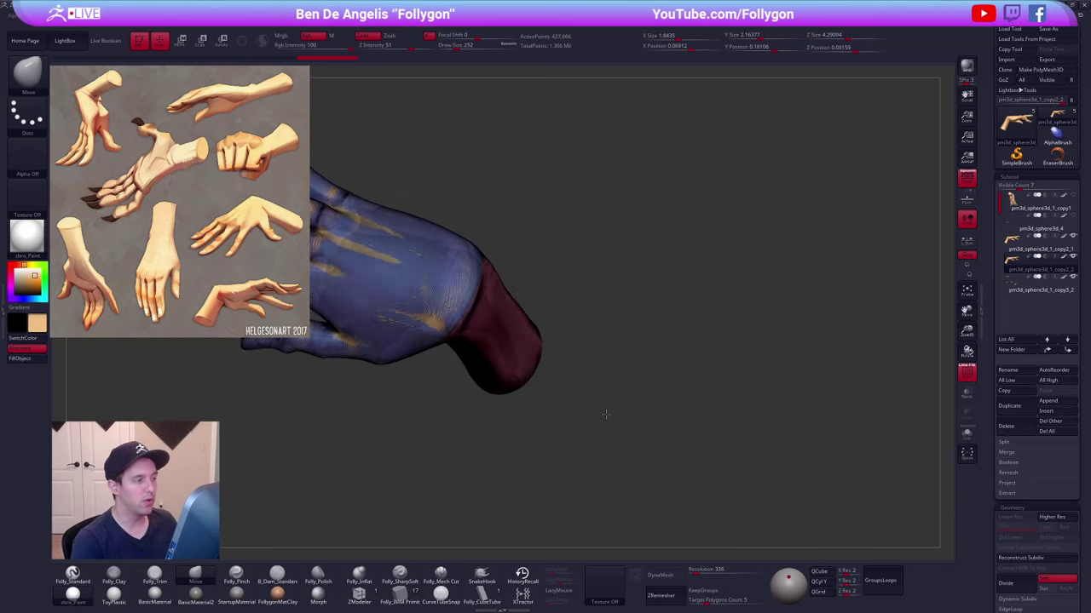
alt+drag(554, 355, 582, 403)
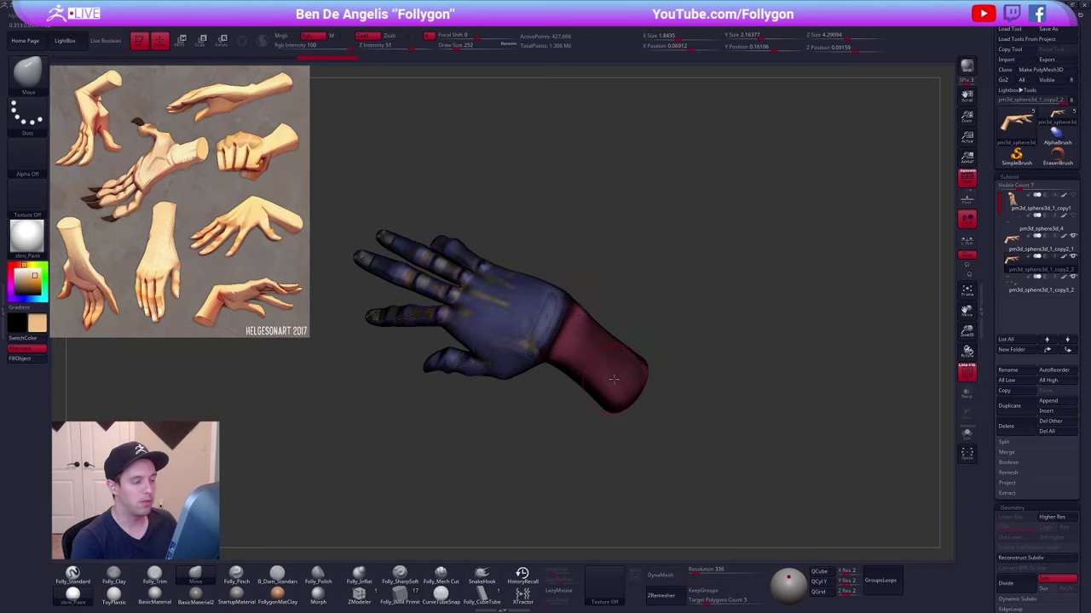
click(580, 405)
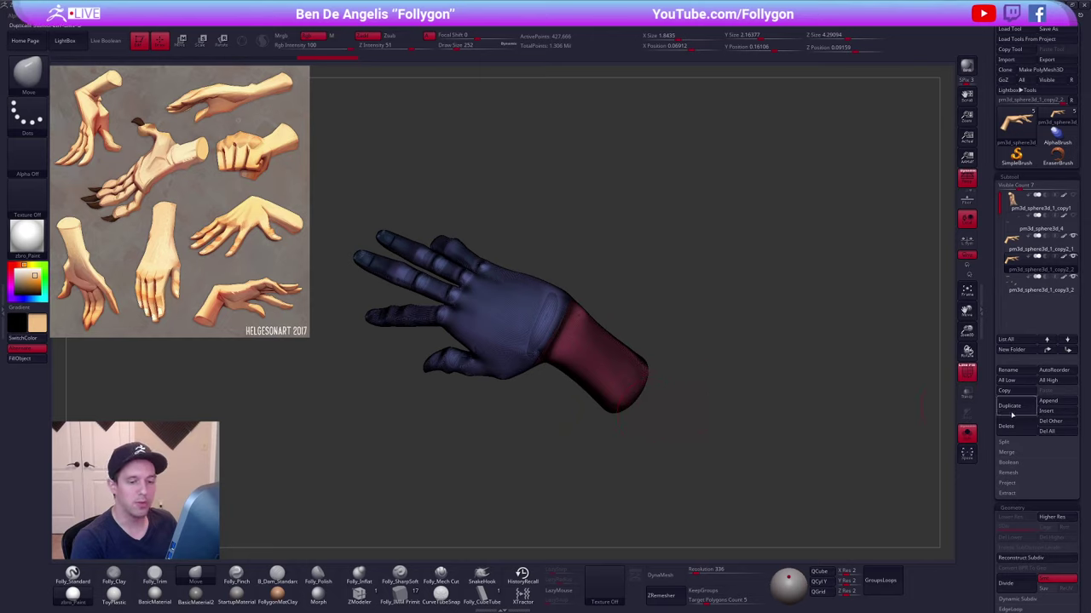
- Slice across the middle of the duplicate's forearm to split off its end as another polygroup
drag(734, 385, 687, 389)
ctrl+shift+drag(637, 300, 486, 452)
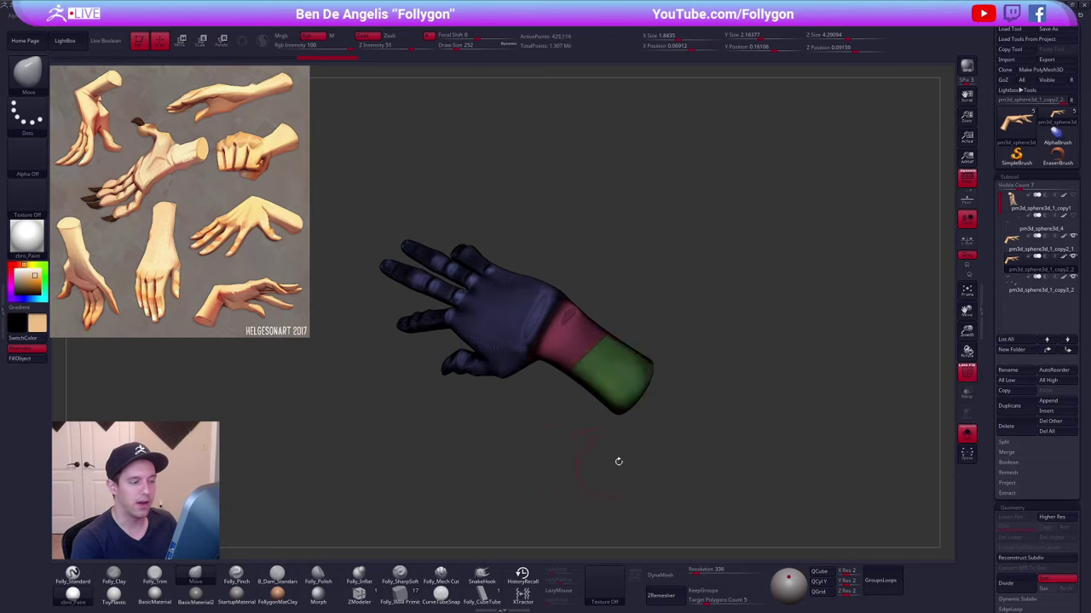
drag(619, 461, 657, 356)
drag(662, 451, 690, 464)
key(ctrl+z)
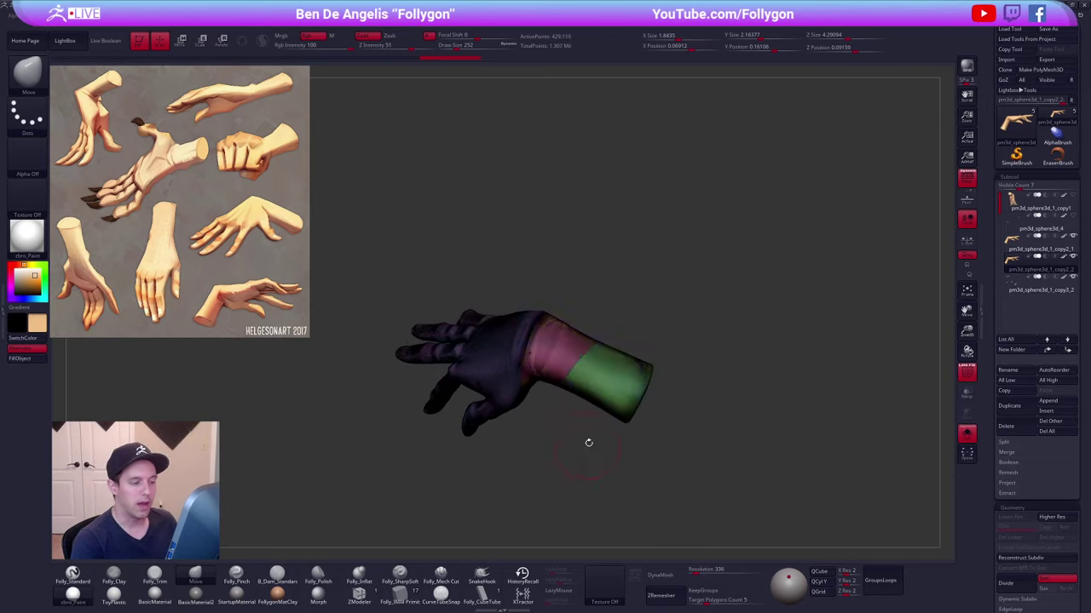
- Delete the sliced duplicate hand subtool
drag(588, 443, 642, 291)
click(1016, 435)
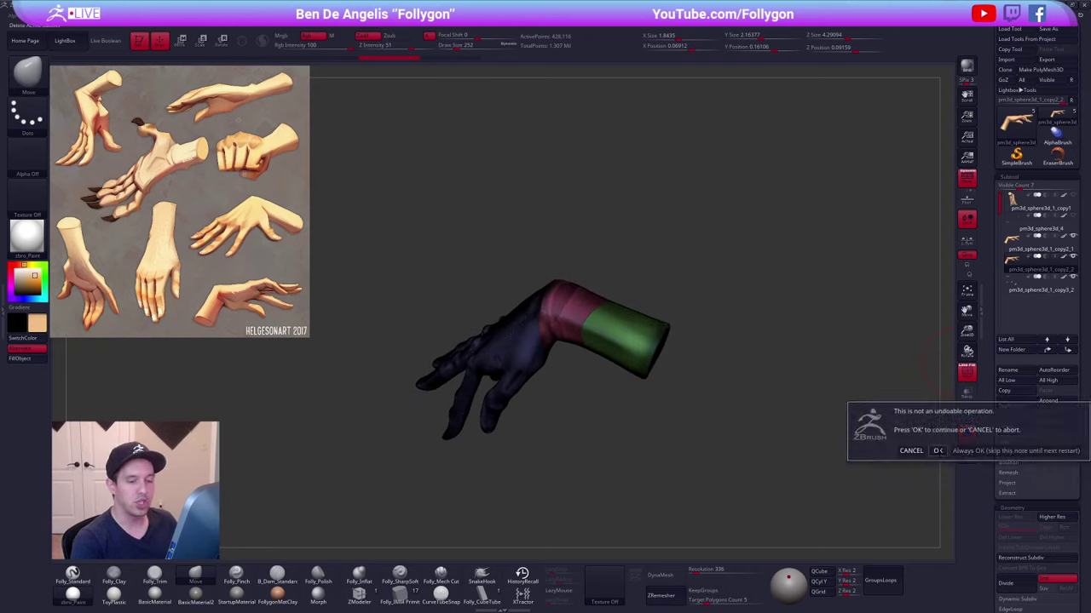
click(940, 449)
- Duplicate the original hand subtool and delete the copy's higher subdivision levels, keeping only its lowest one
click(1015, 243)
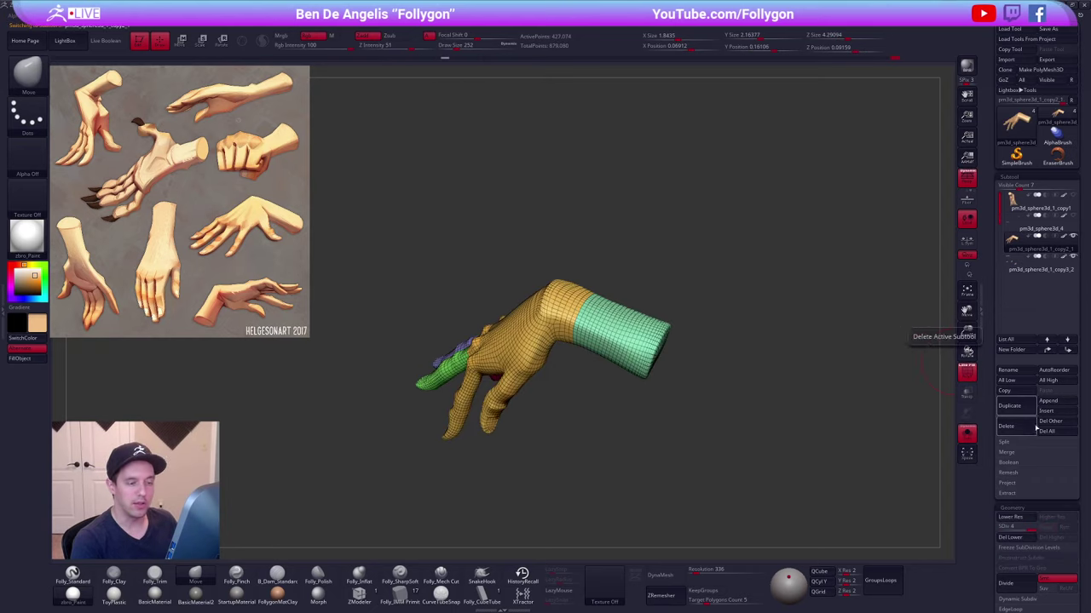
click(1014, 411)
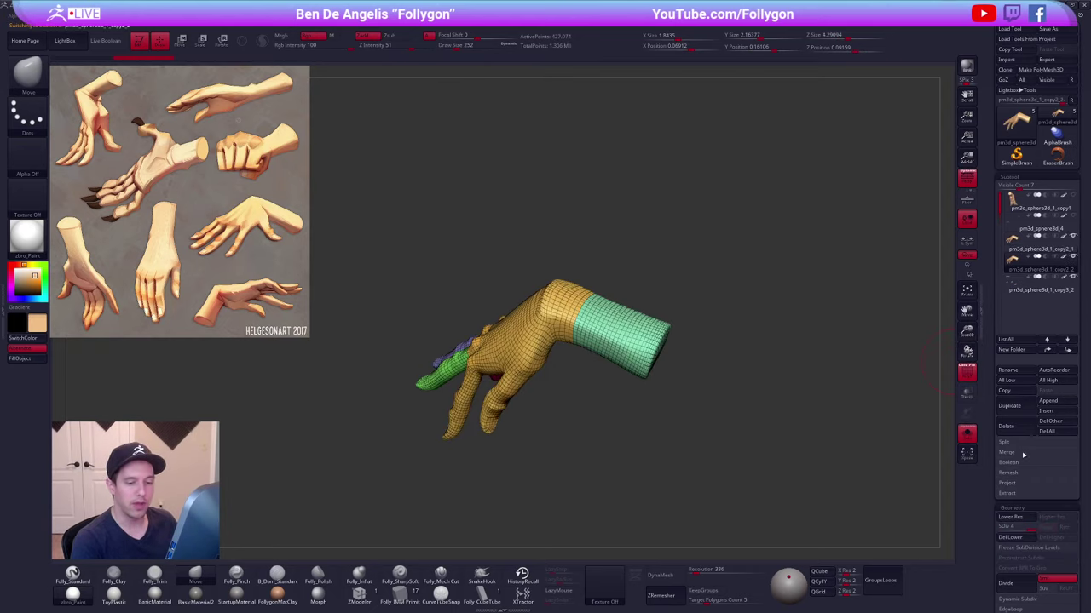
click(1016, 541)
click(1063, 539)
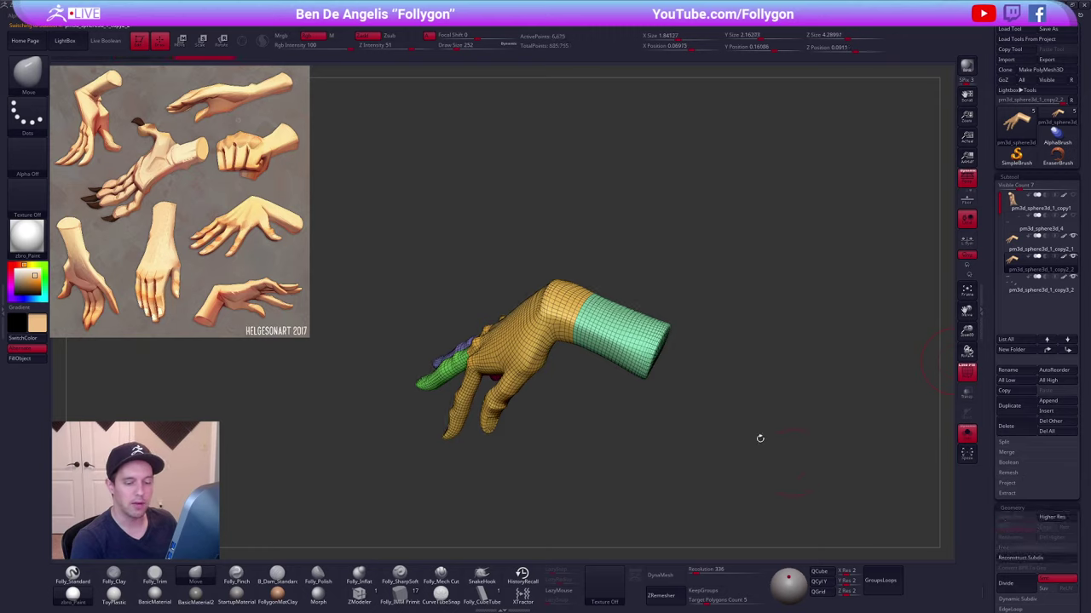
- Set the ZRemesher target polygon count to 0.1 and merge the duplicate hand into a single polygroup
drag(759, 438, 606, 293)
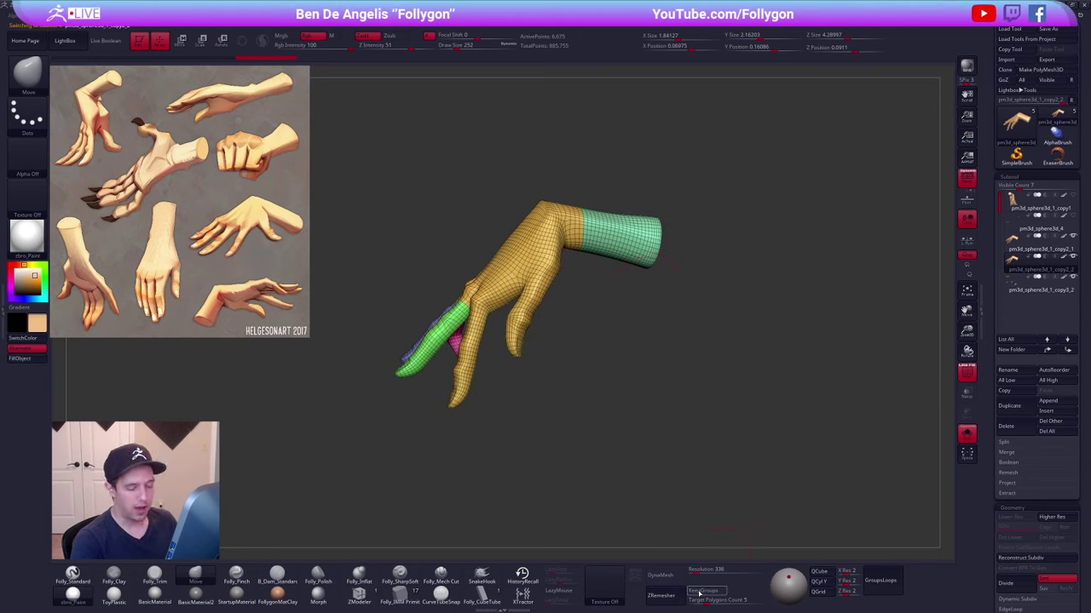
drag(705, 601, 679, 599)
key(ctrl)
key(ctrl+w)
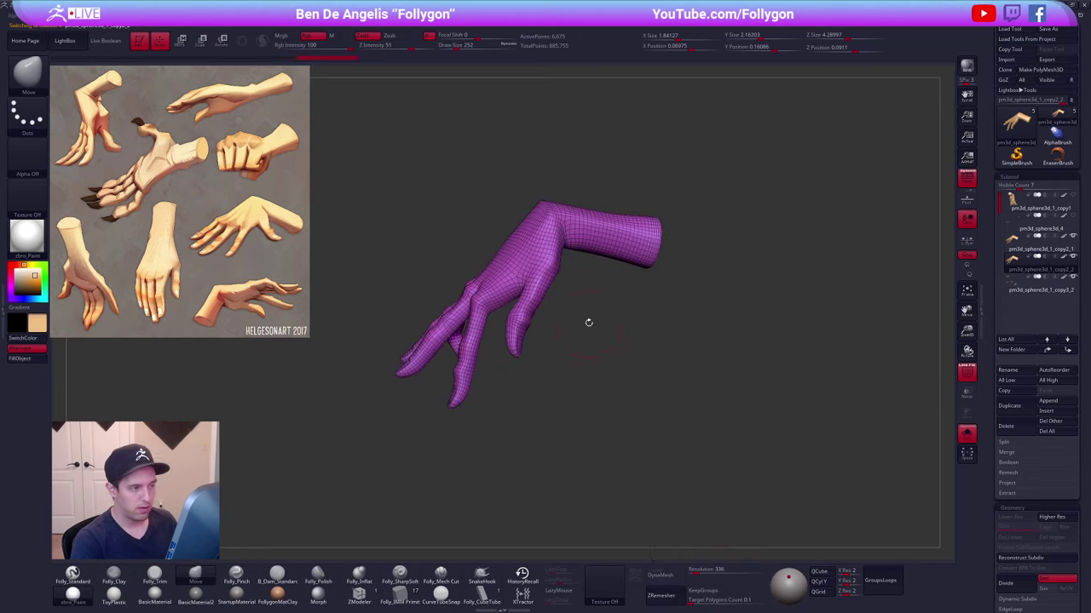
- Slice the duplicate at the wrist so only the forearm piece remains, and rebuild that piece with ZRemesher
drag(587, 322, 586, 278)
ctrl+shift+drag(601, 171, 565, 345)
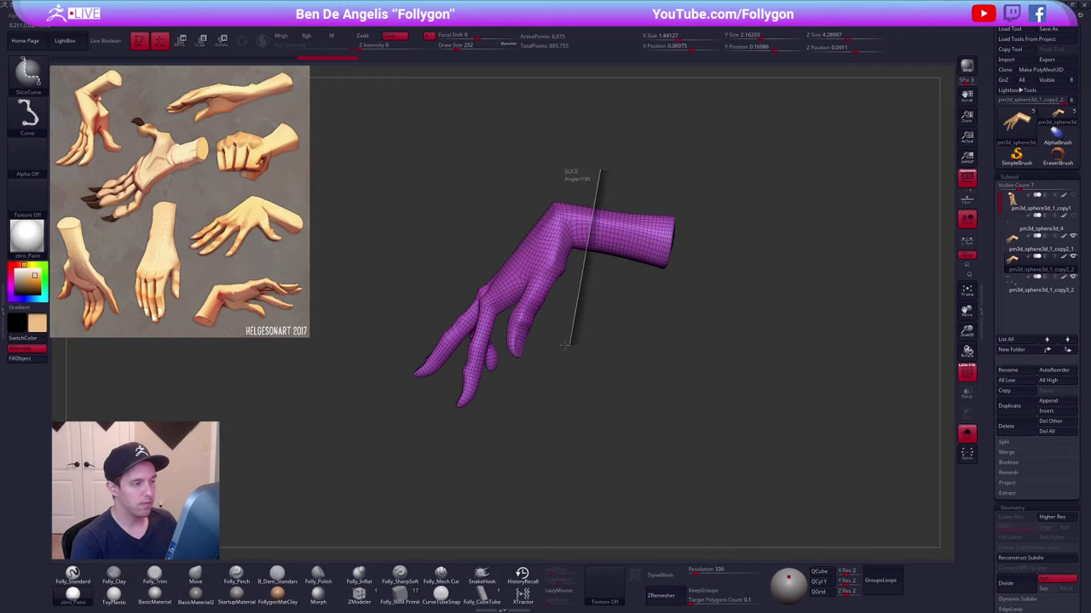
ctrl+shift+click(643, 241)
key(space)
click(661, 252)
click(667, 596)
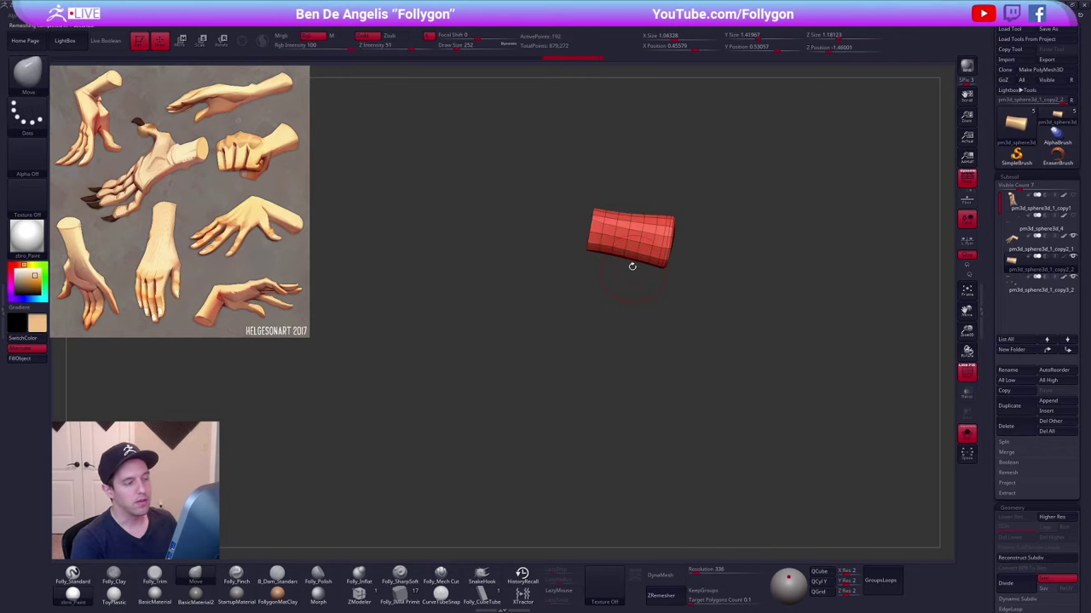
- Slice four times across the forearm piece towards its narrower end to divide it into thin polygroup bands
ctrl+right_drag(633, 265, 528, 351)
mouse_move(528, 351)
right_down()
mouse_move(682, 349)
mouse_move(619, 348)
mouse_move(620, 359)
mouse_move(518, 339)
mouse_move(547, 357)
right_up()
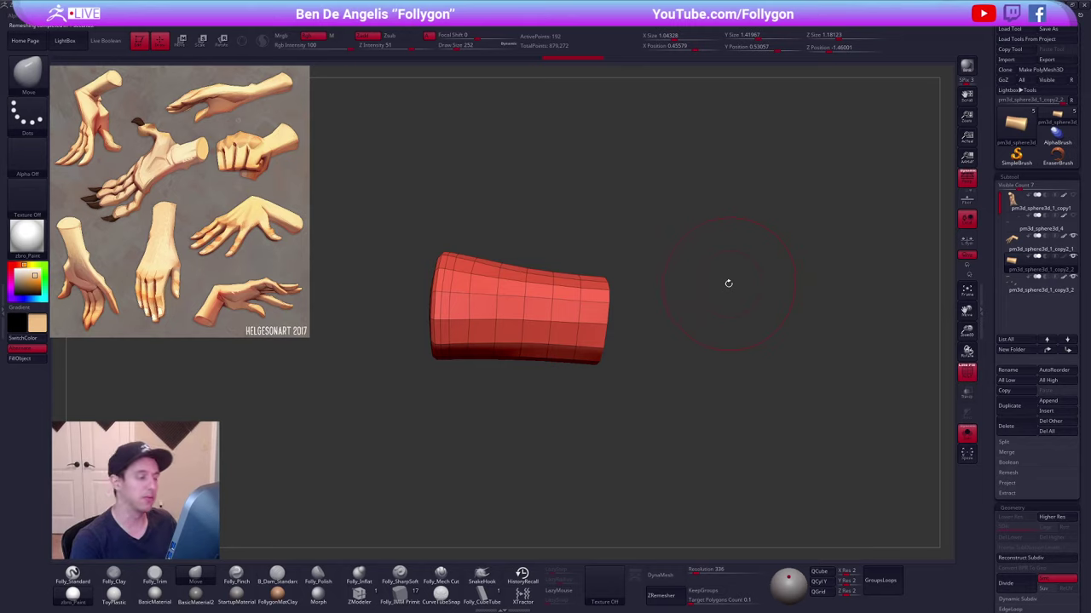
ctrl+shift+drag(545, 243, 517, 553)
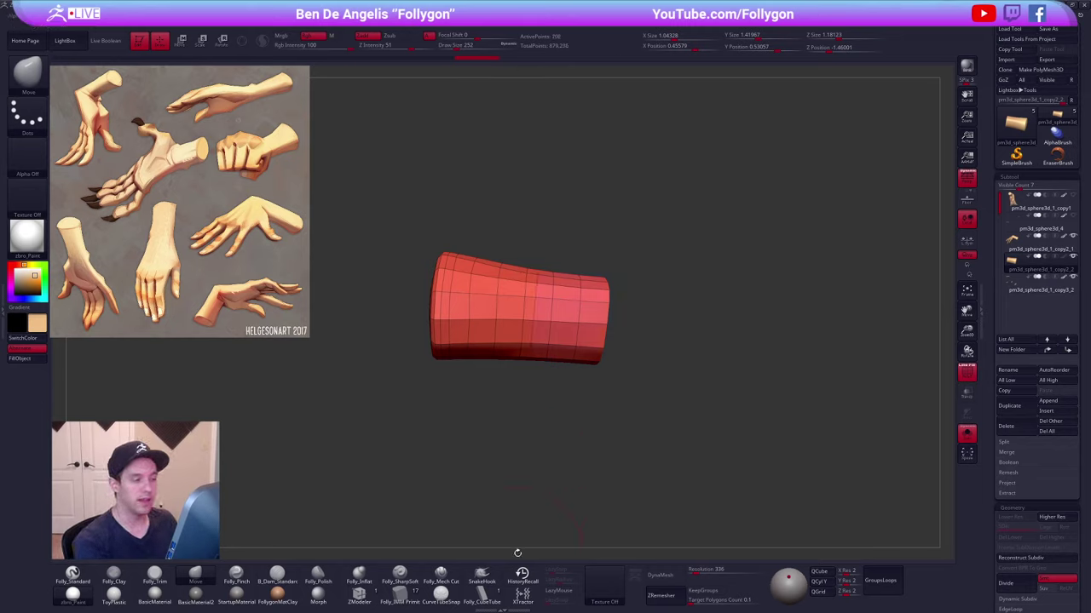
ctrl+right_drag(528, 343, 544, 374)
ctrl+shift+drag(559, 226, 536, 428)
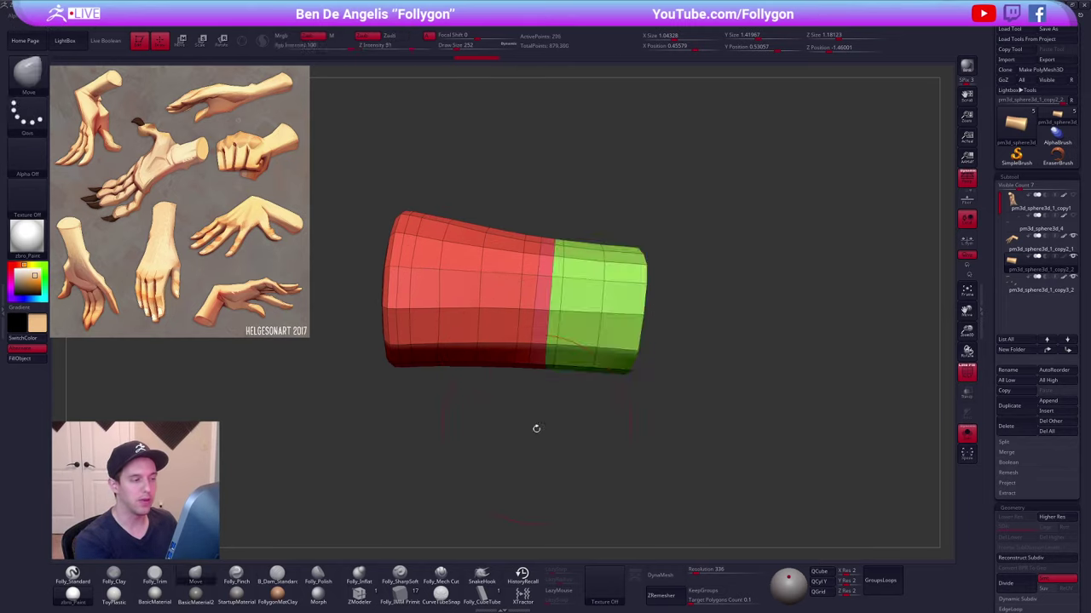
ctrl+shift+drag(578, 229, 558, 417)
ctrl+shift+drag(591, 232, 576, 443)
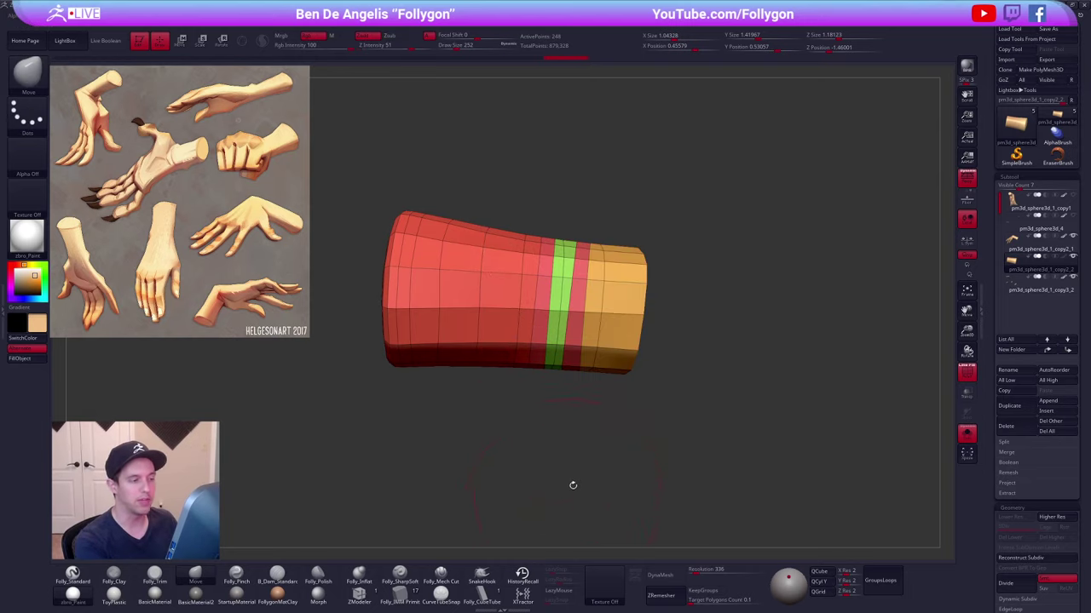
- Delete the sliced forearm subtool and turn off the polyframe display on the remaining hand
right_drag(591, 453, 750, 384)
click(1007, 426)
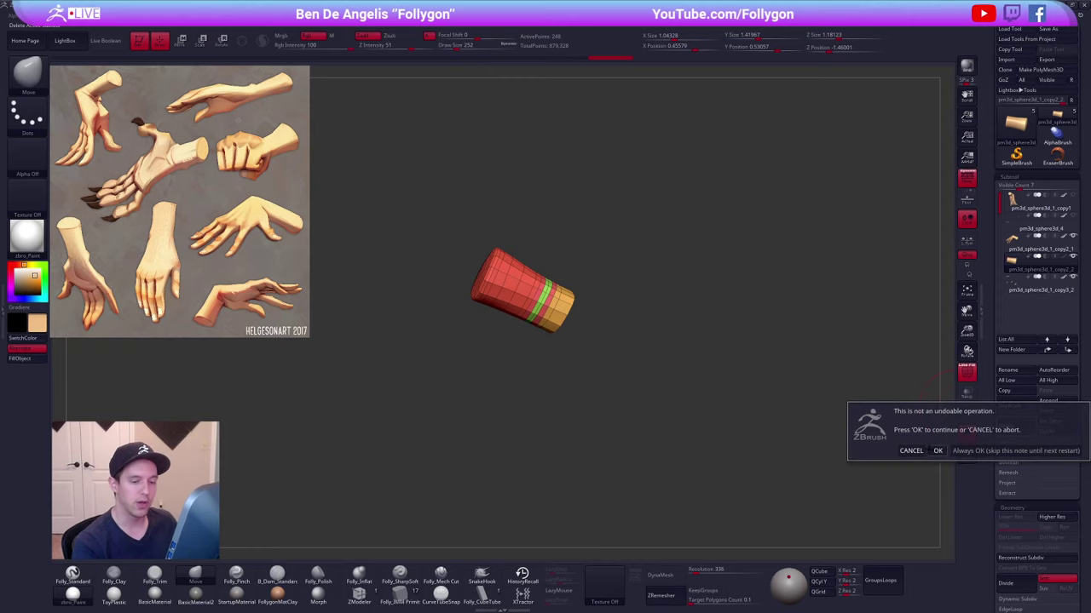
click(937, 451)
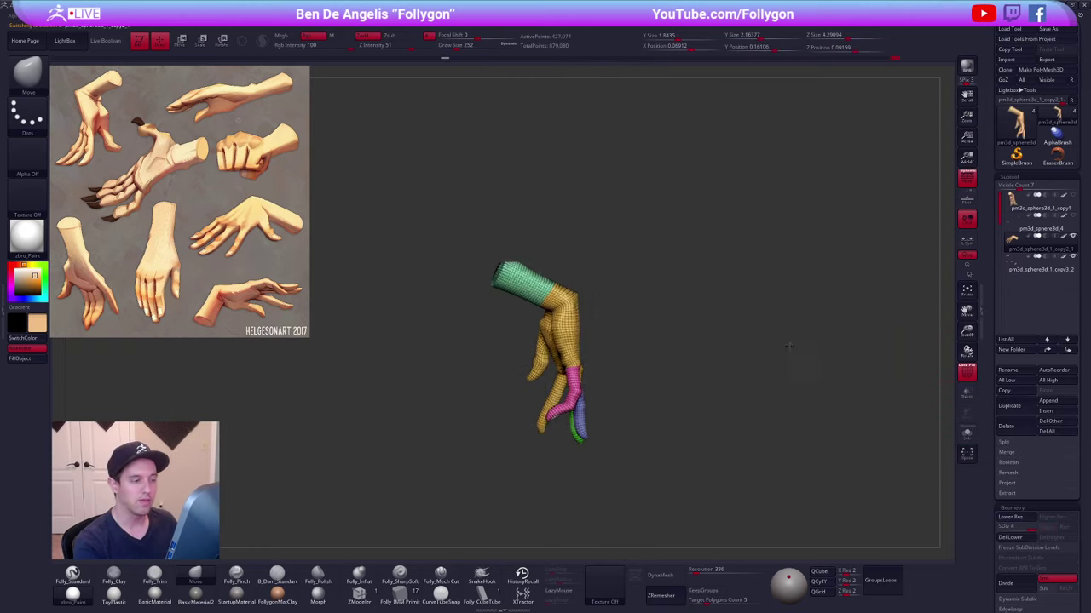
alt+right_drag(789, 346, 780, 305)
key(shift+f)
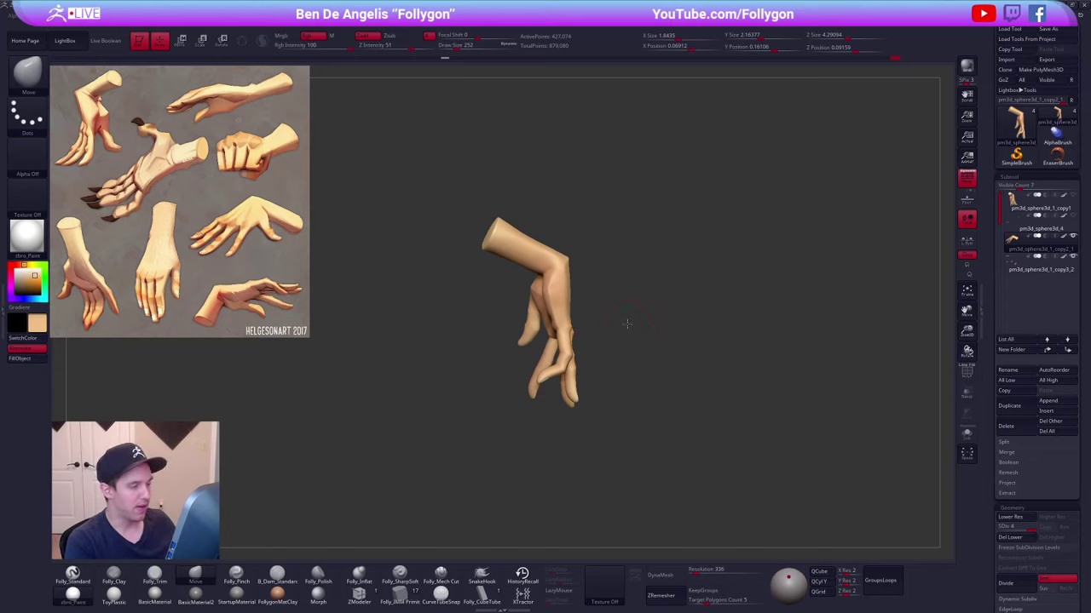
- Orient the hand horizontally with the fingers reaching forward and leave a snapshot of it on the canvas
mouse_move(629, 324)
ctrl+right_down()
mouse_move(666, 323)
mouse_move(680, 290)
mouse_move(667, 363)
mouse_move(653, 299)
ctrl+right_up()
drag(652, 298, 711, 312)
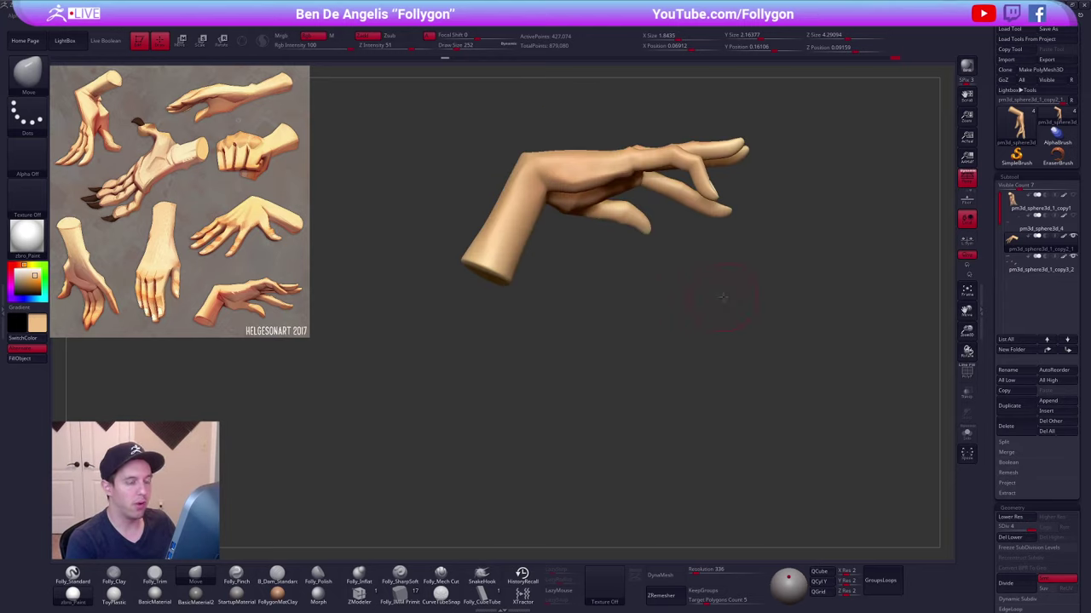
right_drag(722, 296, 630, 381)
key(shift+s)
alt+right_drag(718, 356, 761, 348)
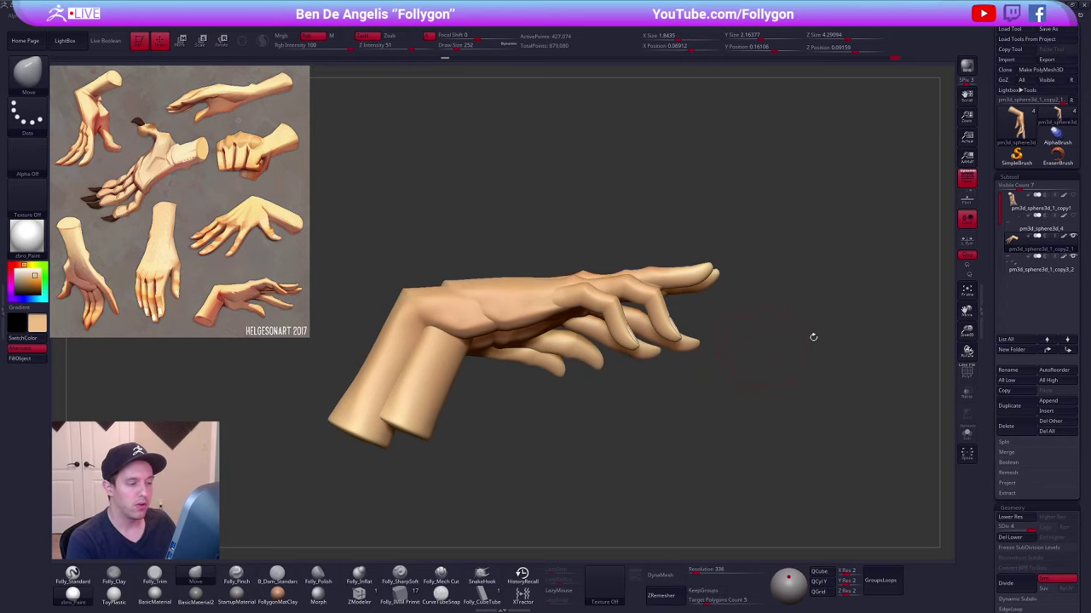
- Select the pm3d_sphere3d_1_copy1 hand, hide the previous hand, place it beside the snapshot and set the draw size to 203
click(1014, 209)
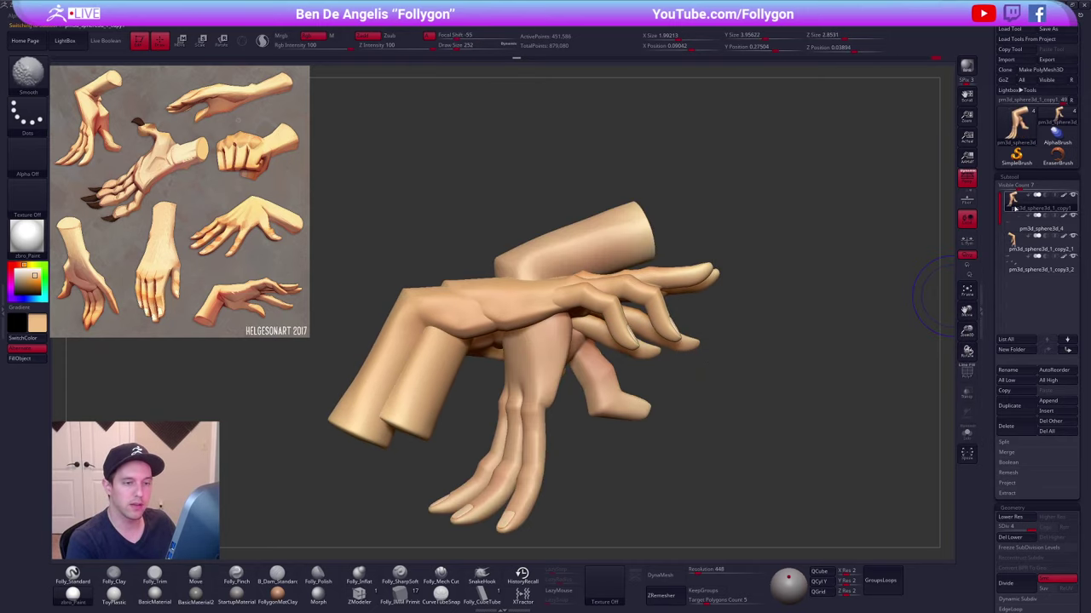
key(ctrl+n)
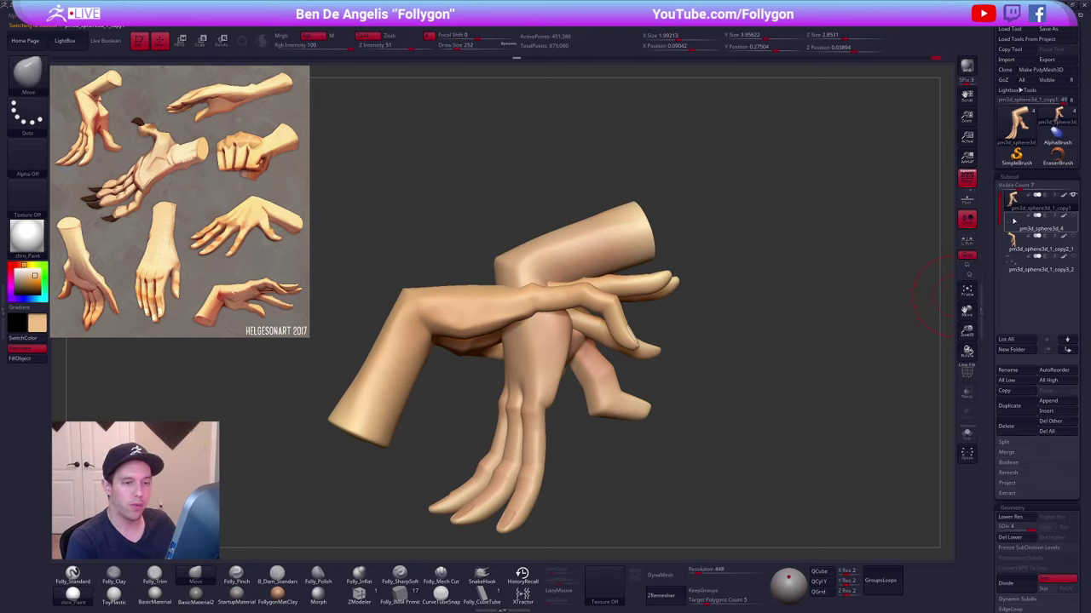
alt+drag(803, 286, 851, 285)
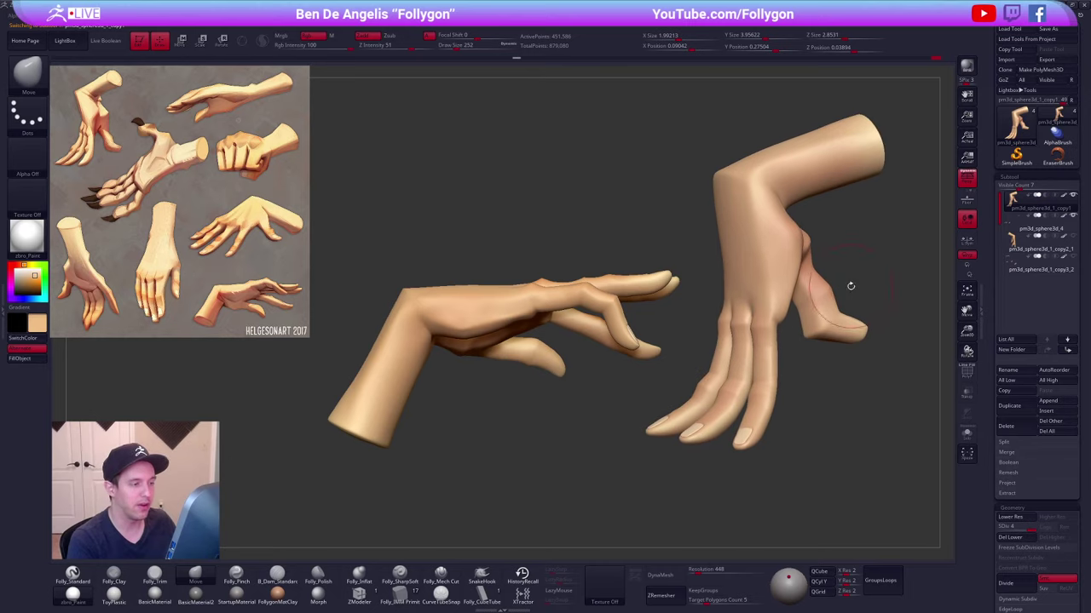
key(space)
drag(900, 387, 895, 387)
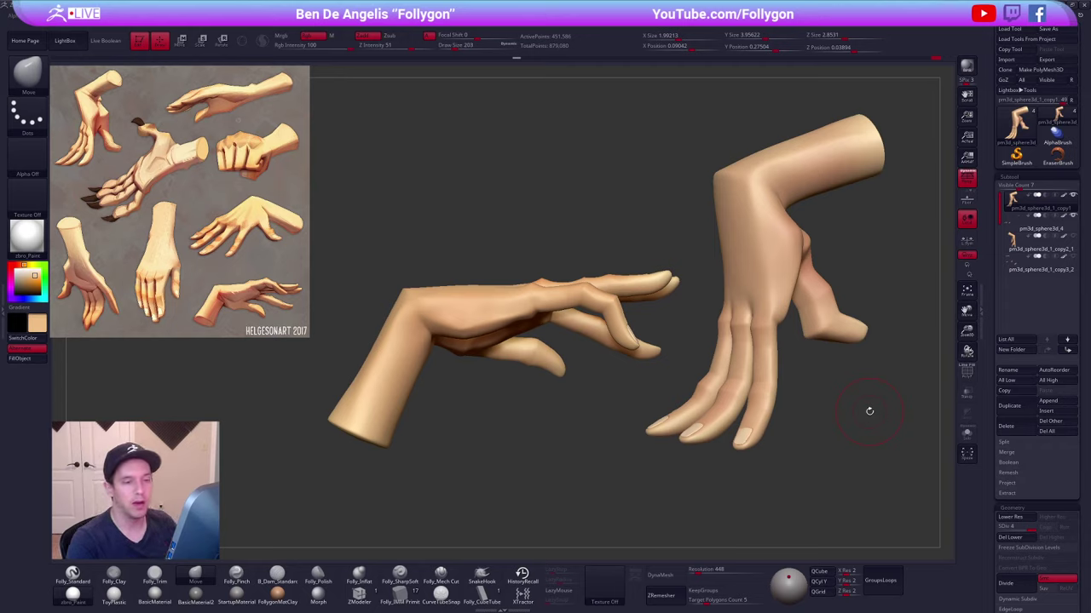
- Leave a snapshot of the second hand on the canvas and place the live hand smaller above the horizontal one
key(shift+s)
mouse_move(821, 477)
mouse_down()
mouse_move(818, 461)
mouse_move(758, 426)
mouse_move(767, 405)
mouse_move(665, 298)
mouse_move(640, 466)
mouse_move(638, 381)
mouse_move(625, 446)
mouse_move(625, 375)
mouse_move(610, 337)
mouse_move(603, 449)
mouse_move(577, 442)
mouse_up()
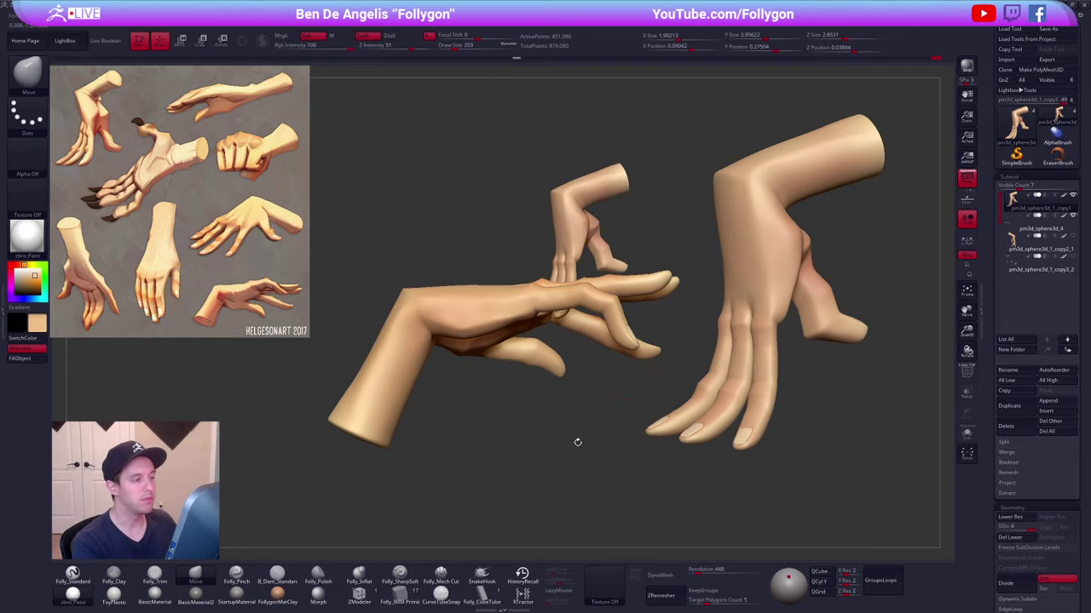
key(ctrl+z)
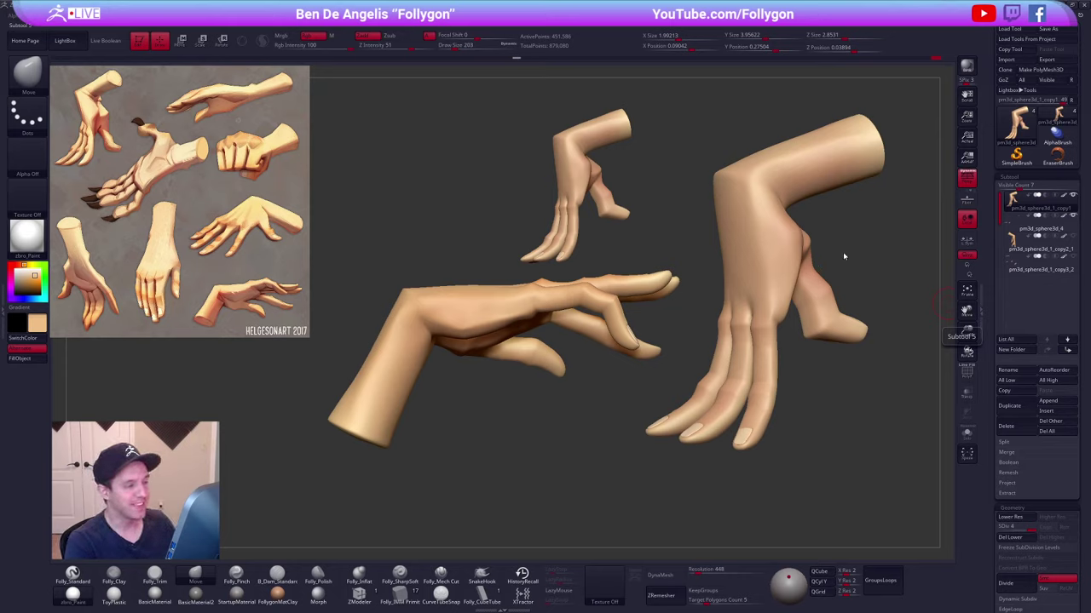
- Clear the hand snapshots from the canvas and frame the live hand large in the view
key(ctrl+shift)
key(ctrl+n)
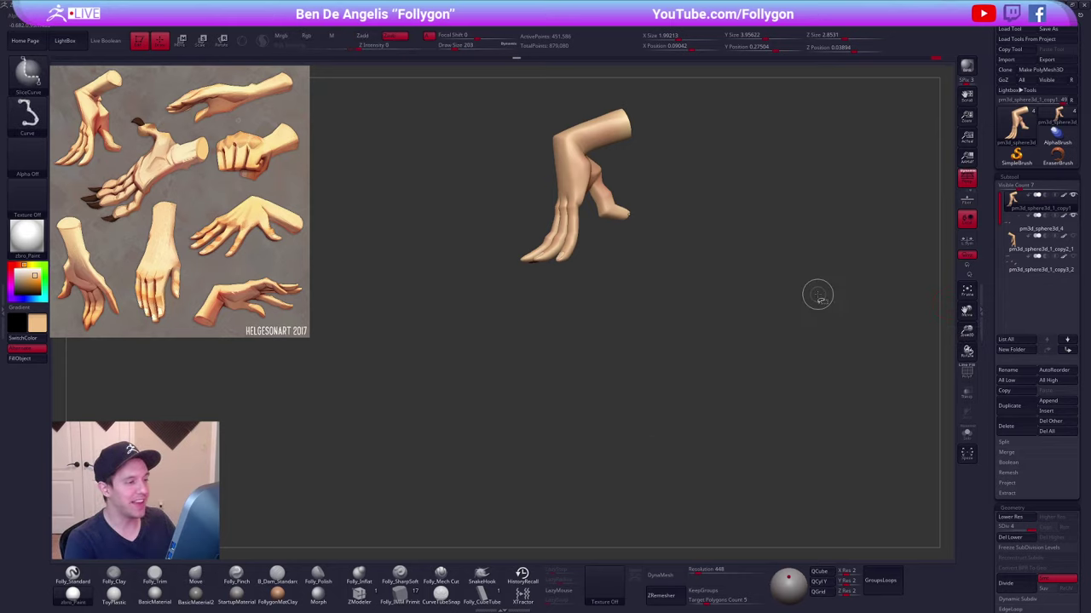
mouse_move(624, 213)
ctrl+right_down()
mouse_move(694, 323)
mouse_move(700, 359)
ctrl+right_up()
alt+right_drag(780, 305, 771, 297)
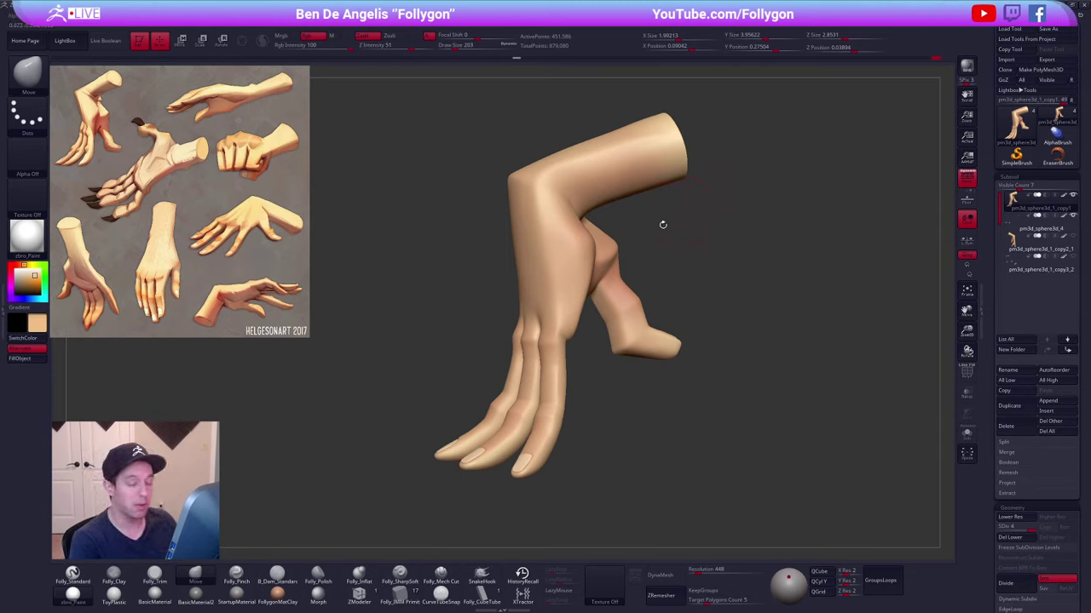
- Switch to Chrome and show the Follygon YouTube channel's header and video uploads
key(alt+Tab)
click(551, 232)
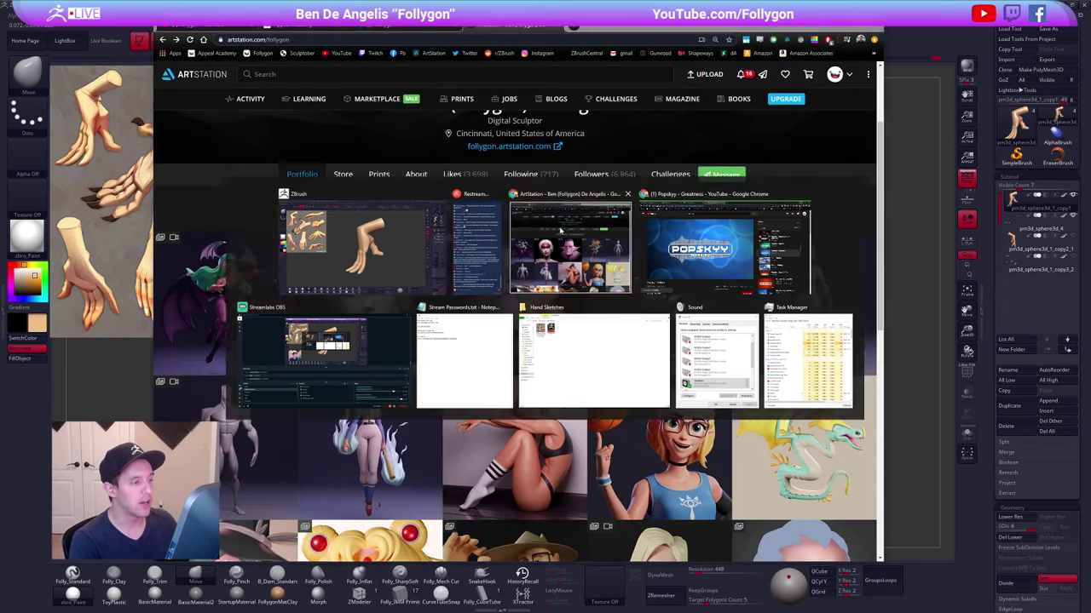
click(190, 29)
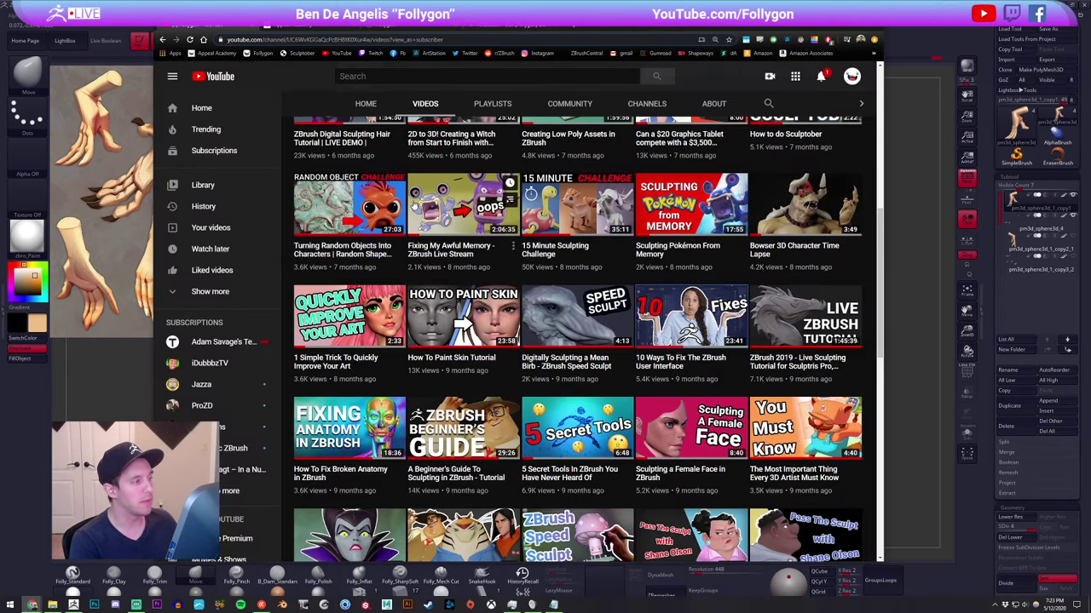
scroll(443, 213, up, 8)
double_click(427, 214)
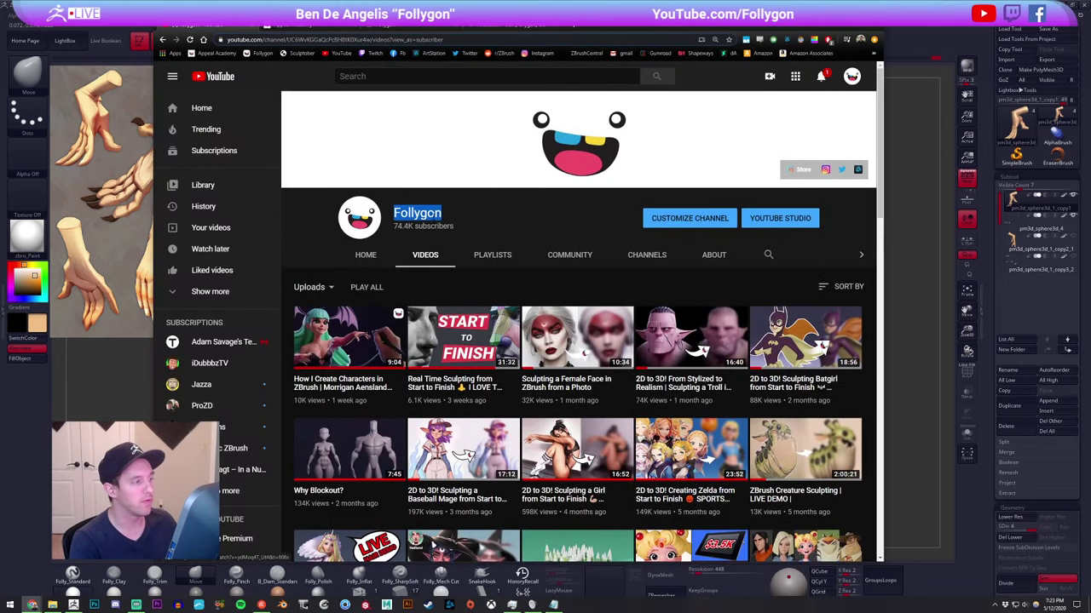
click(495, 218)
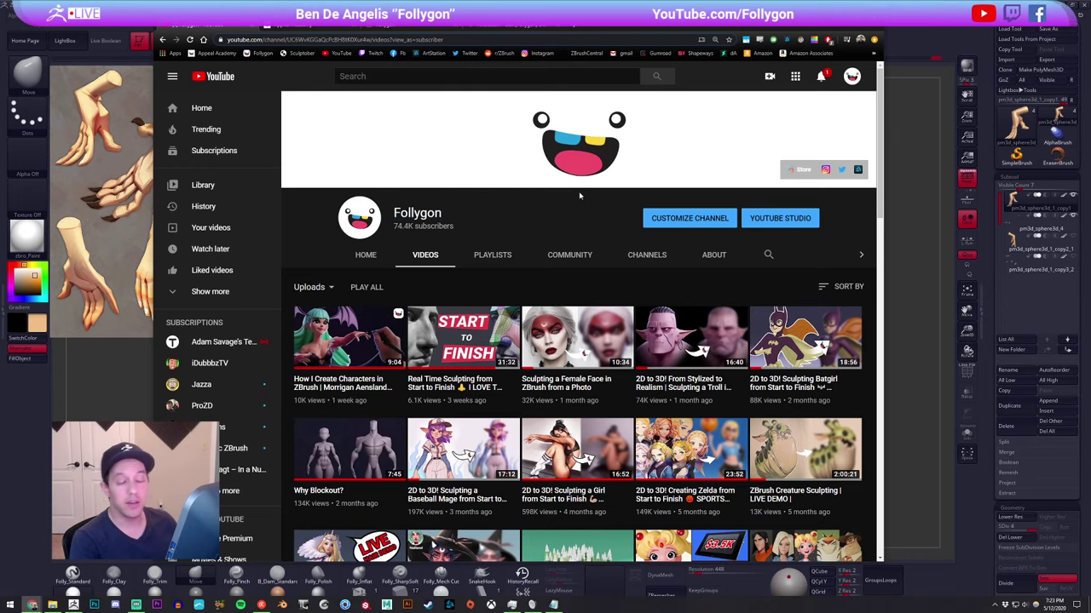
- Show the Appeal Academy site and the Follygon Gumroad store, and cut the store address gumroad.com/follygon
click(311, 26)
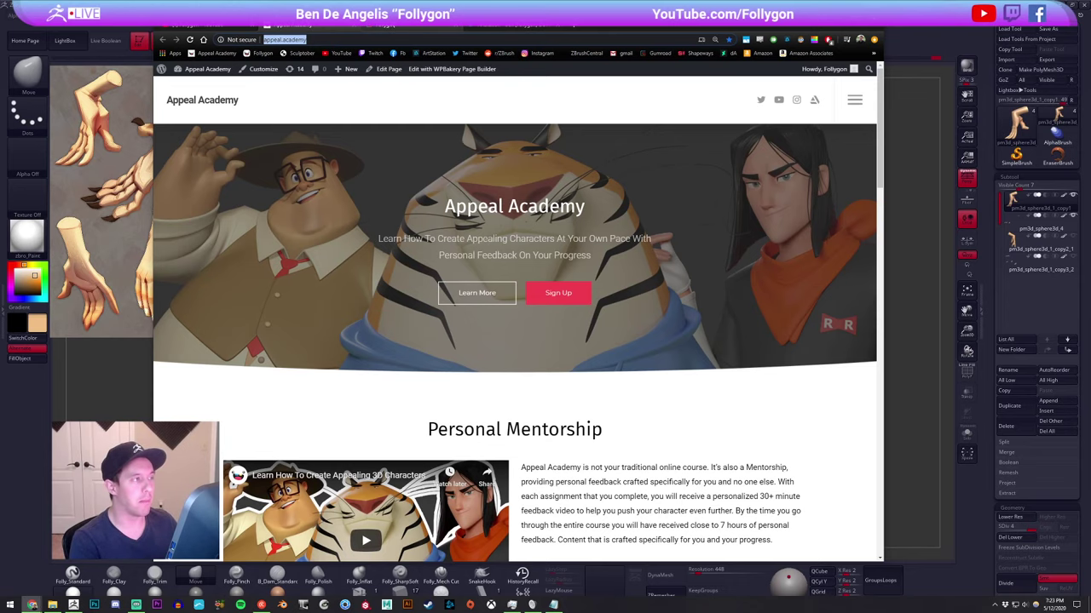
click(412, 26)
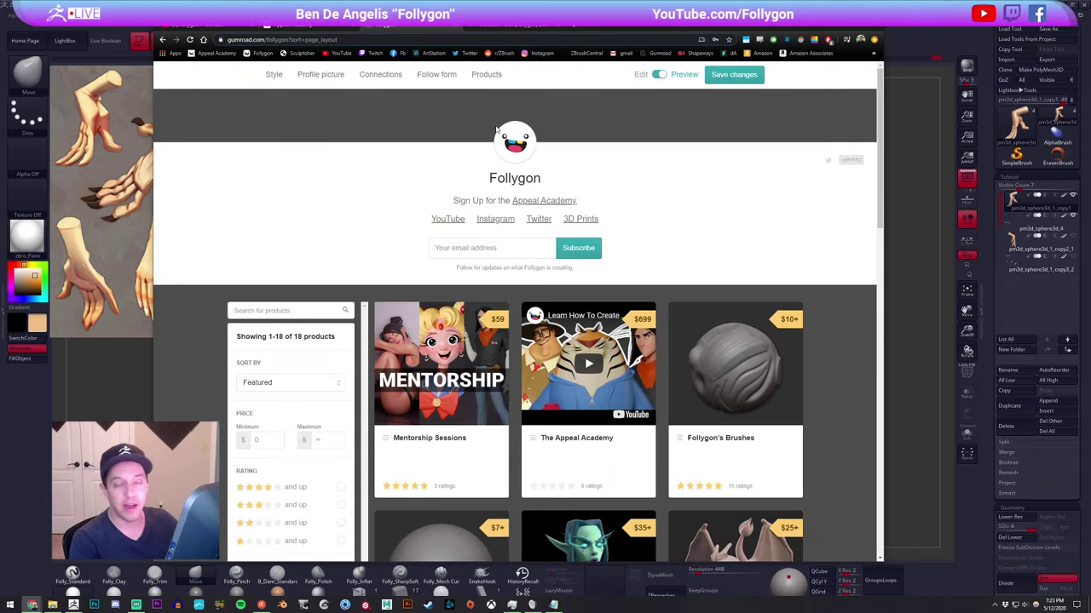
drag(289, 39, 227, 39)
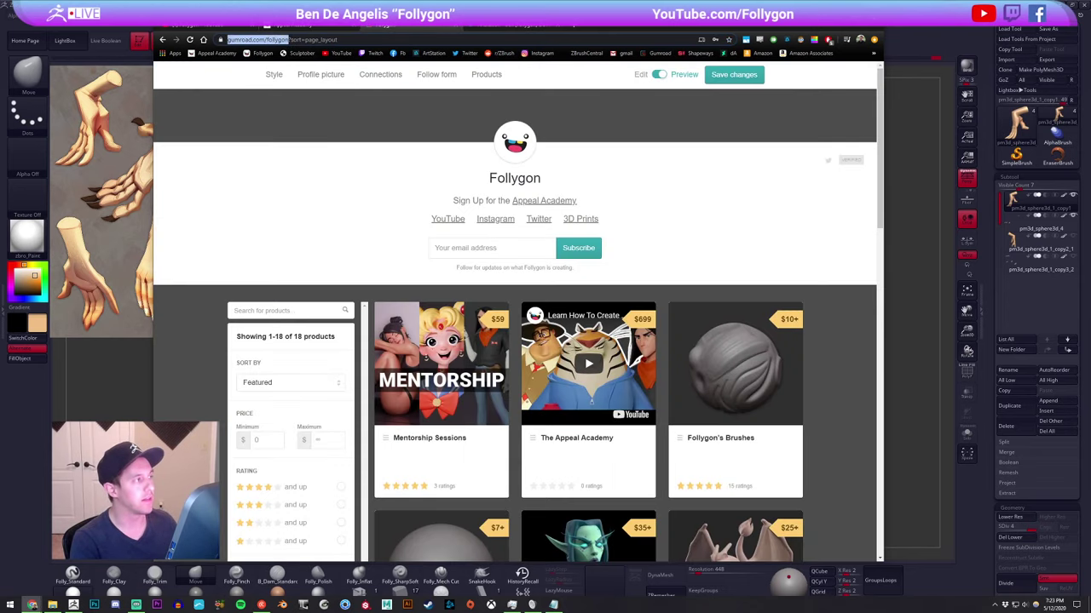
key(ctrl+x)
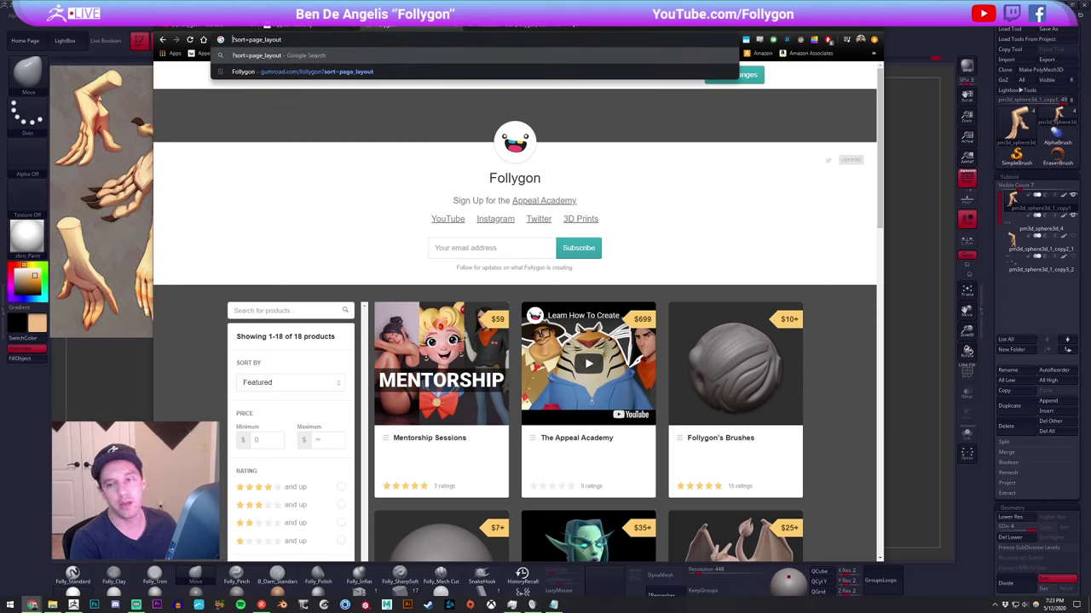
key(alt+Tab)
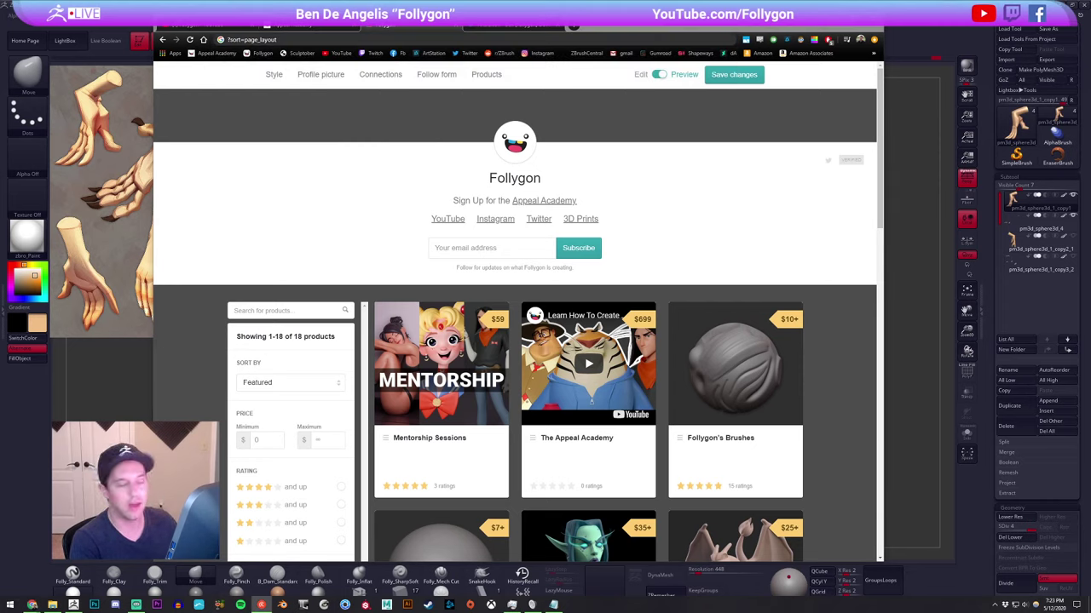
click(731, 199)
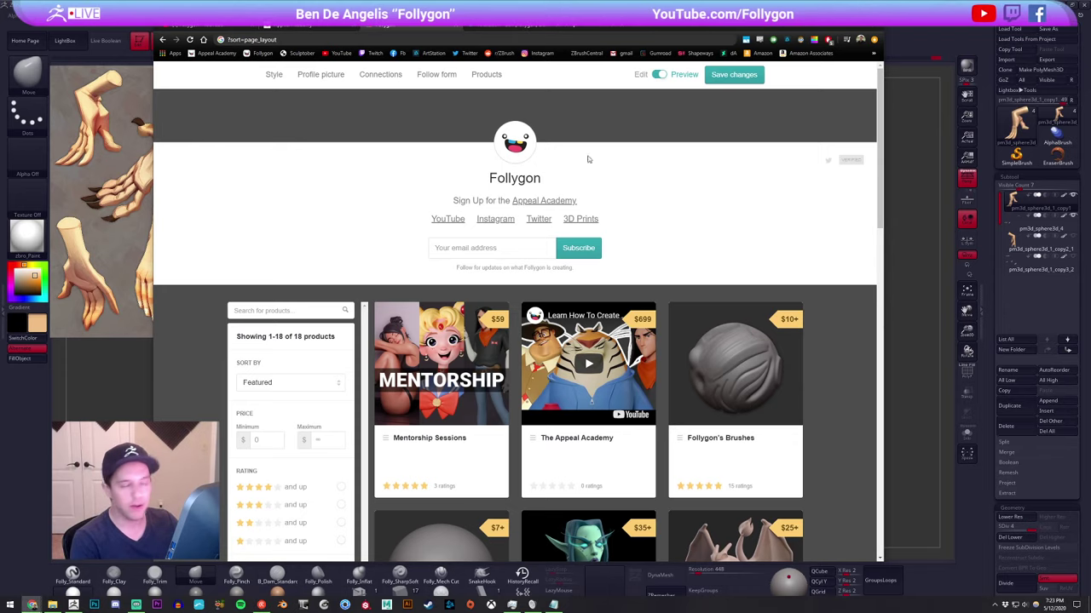
- Show the Appeal Academy home page again and bring up the Follygon ArtStation portfolio
click(320, 28)
click(386, 106)
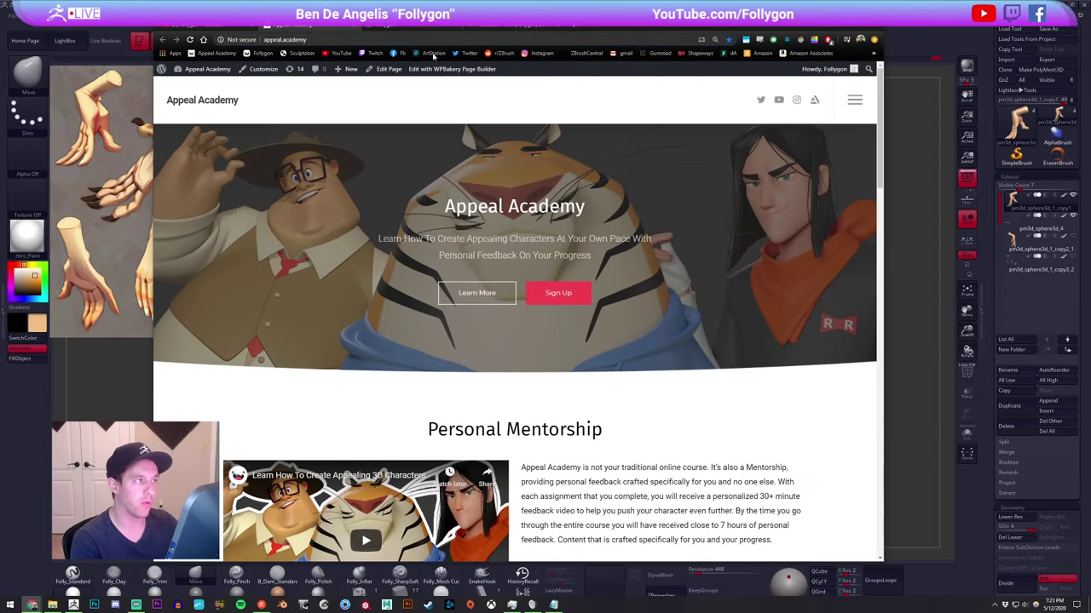
click(493, 25)
click(494, 25)
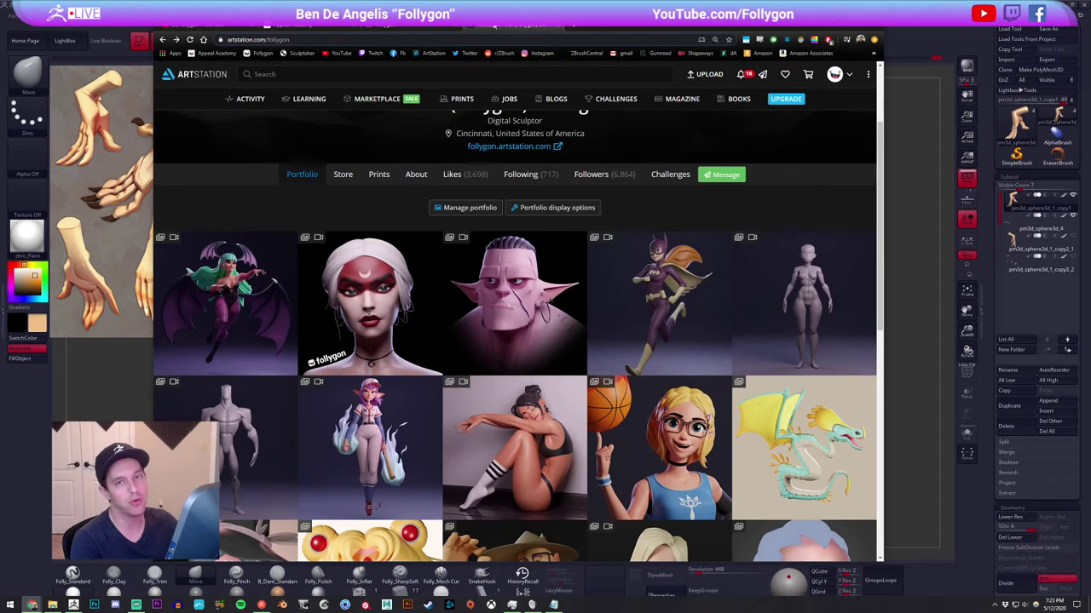
- Look through the ArtStation profile and its portfolio gallery, and return to ZBrush
scroll(571, 153, up, 2)
drag(615, 232, 415, 232)
click(372, 237)
scroll(413, 237, down, 7)
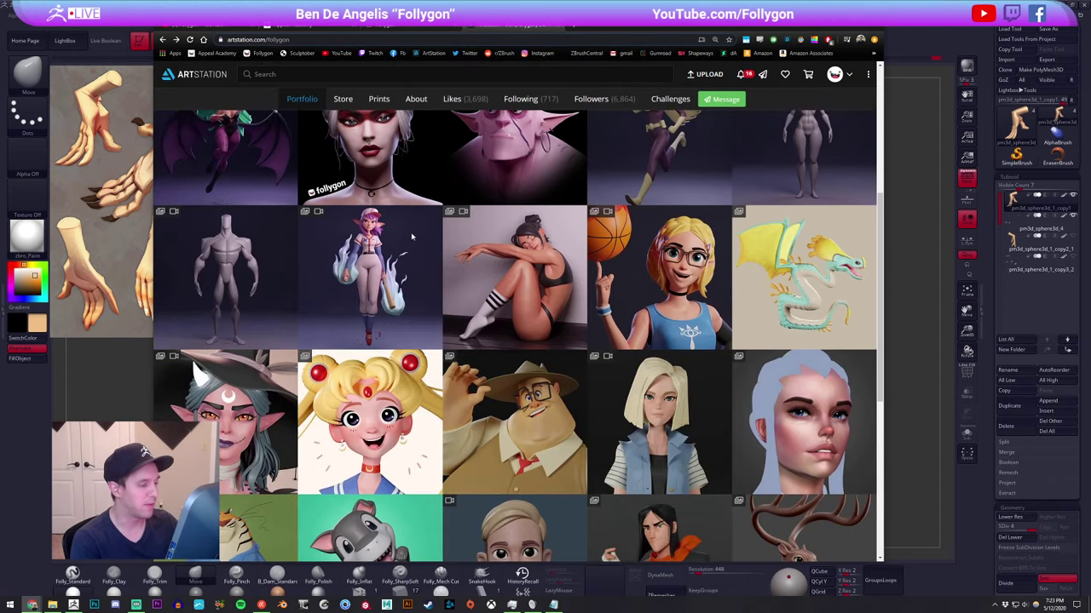
scroll(415, 238, up, 6)
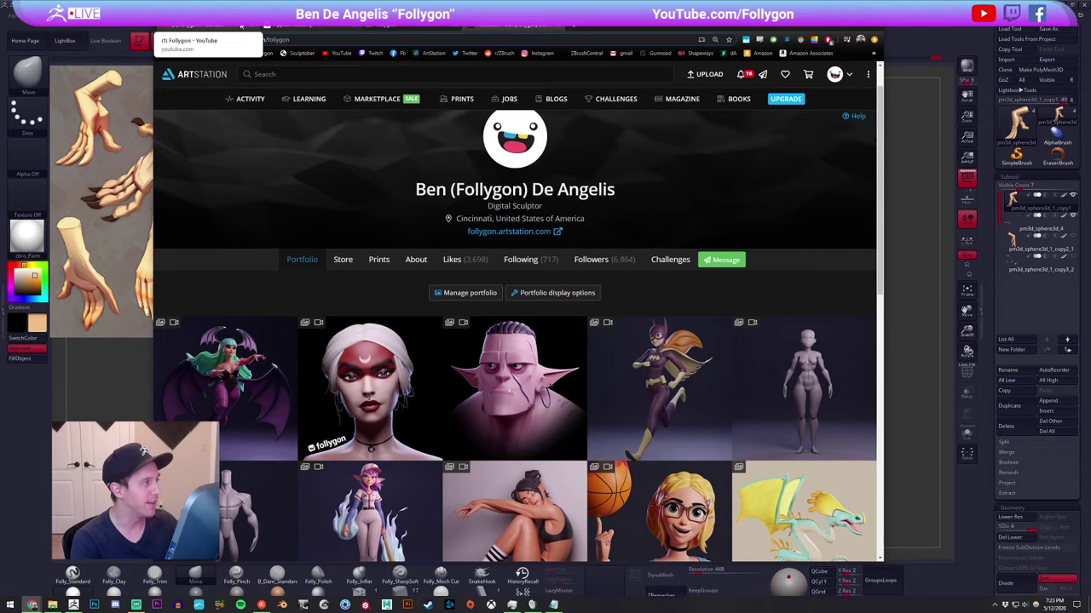
click(134, 224)
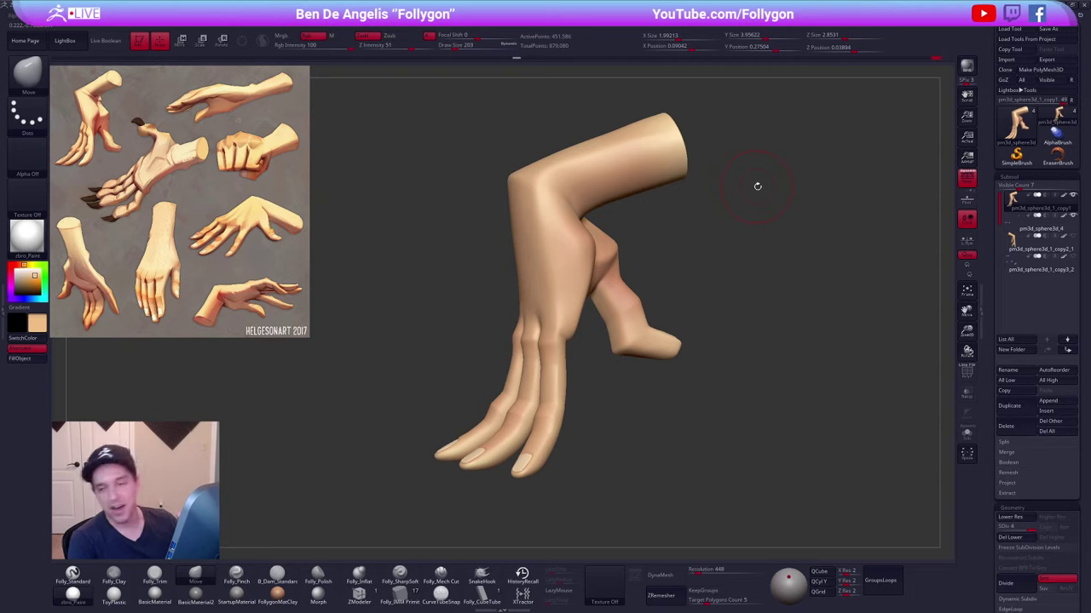